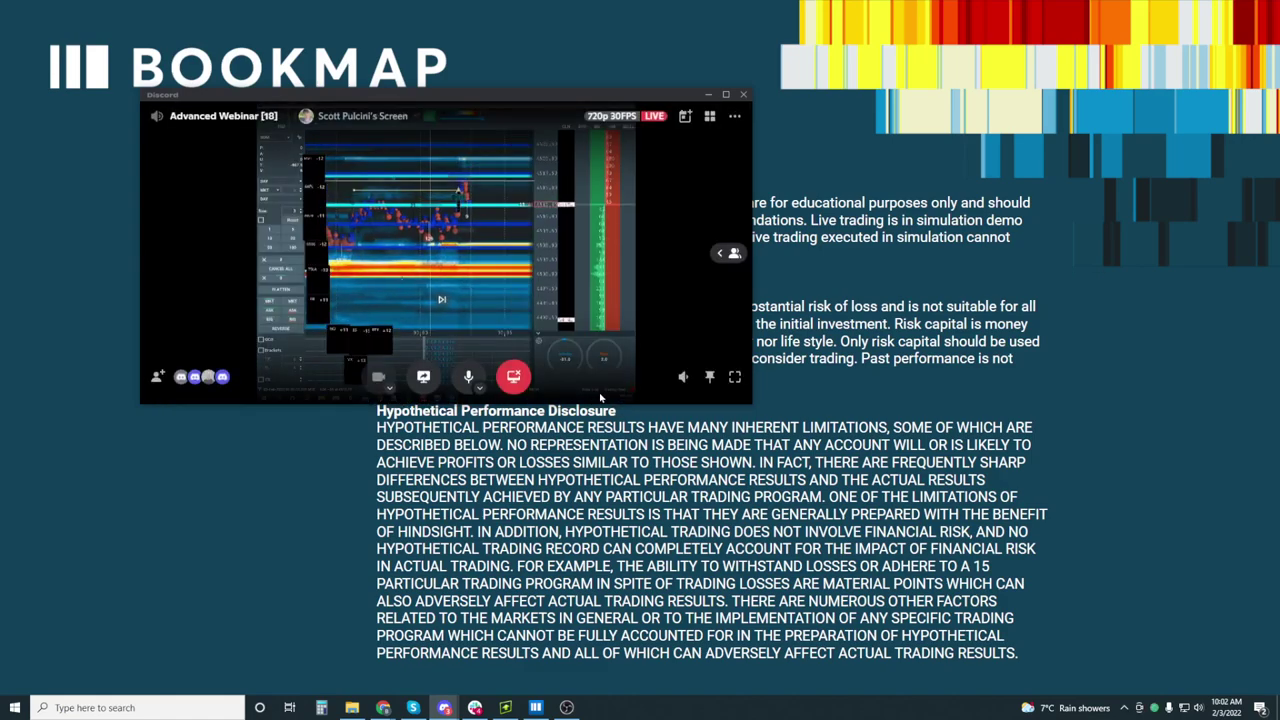
- Show the webinar's screen stream full screen and frame the ES heatmap's price action from about 08:00 to 08:05
click(736, 382)
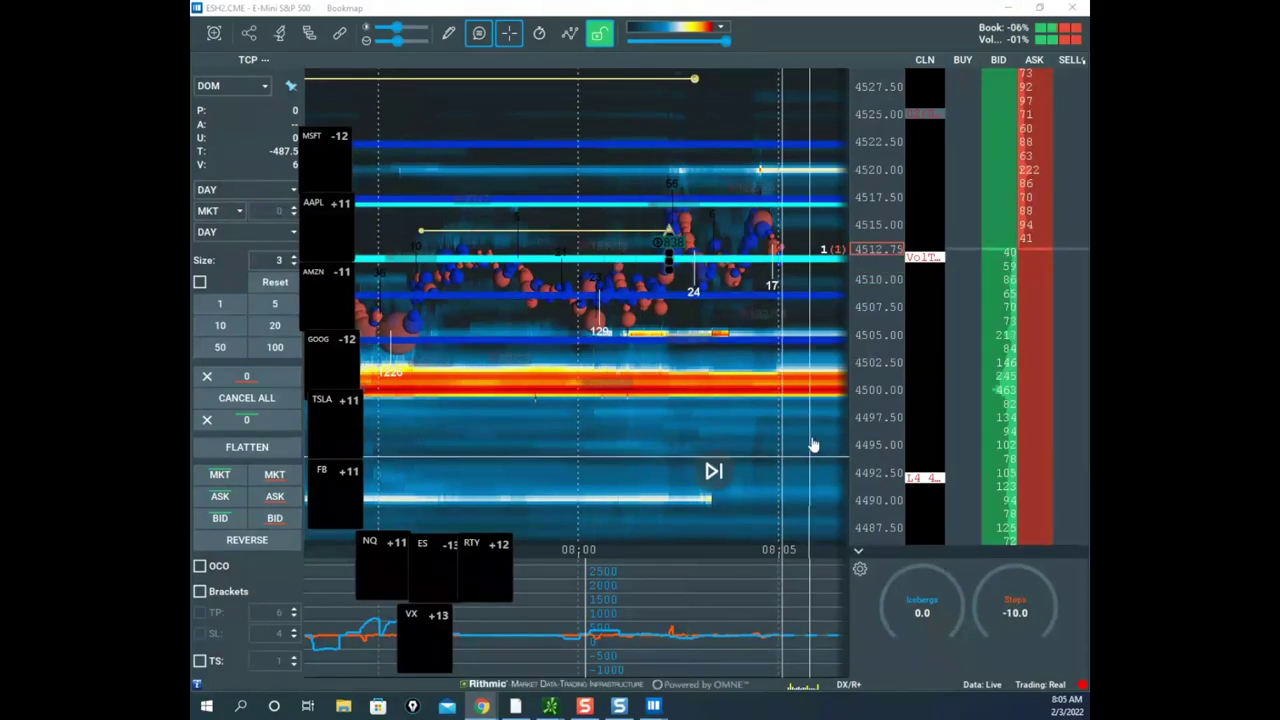
scroll(878, 240, up, 3)
scroll(866, 254, down, 2)
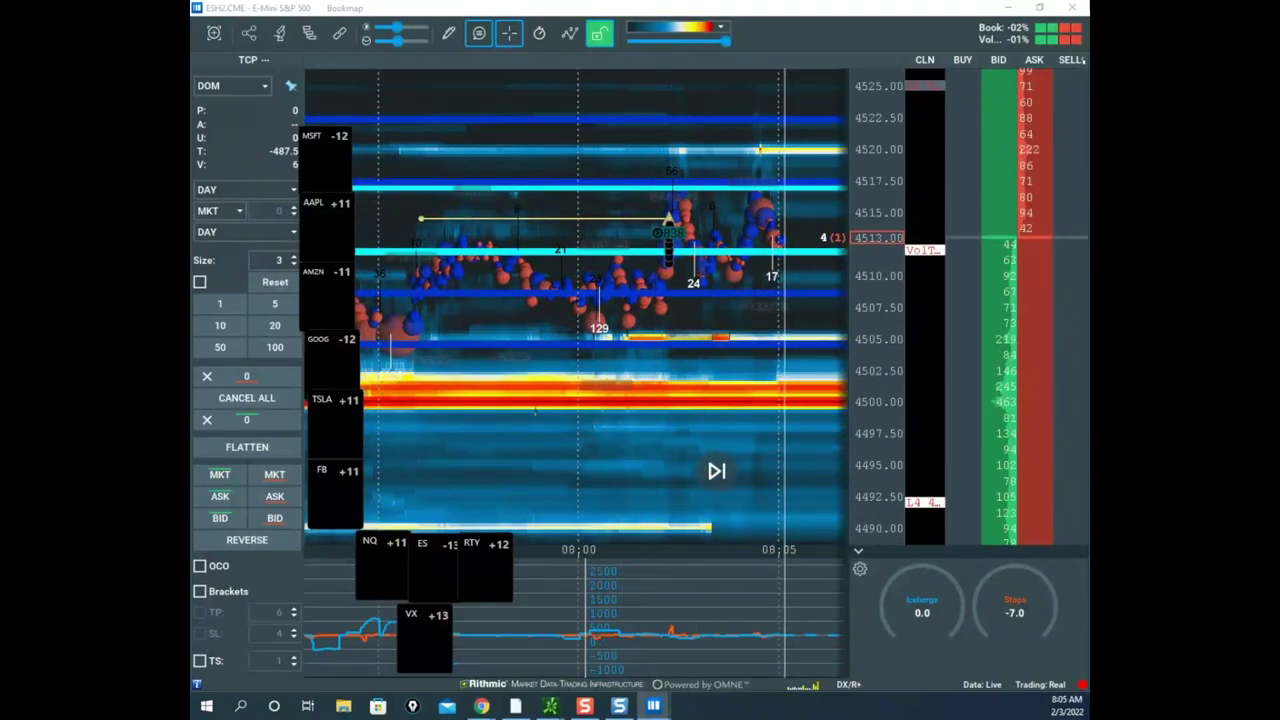
drag(732, 224, 661, 275)
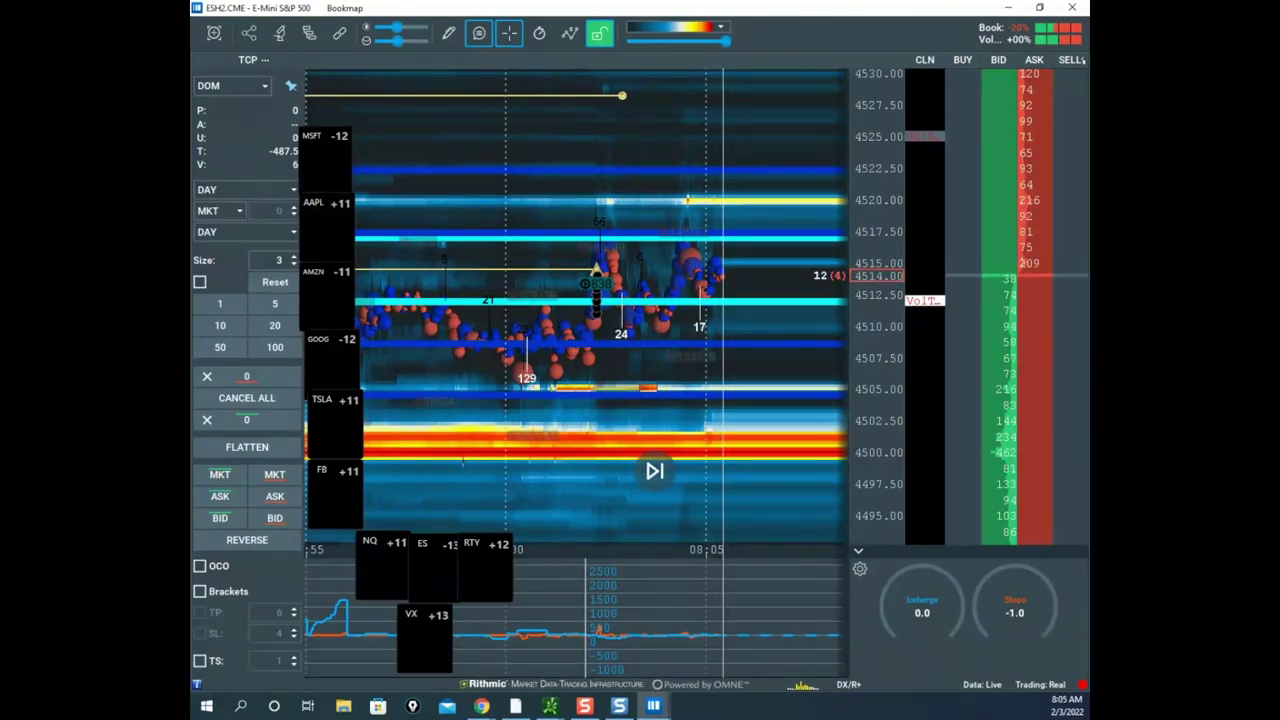
key(alt+Tab)
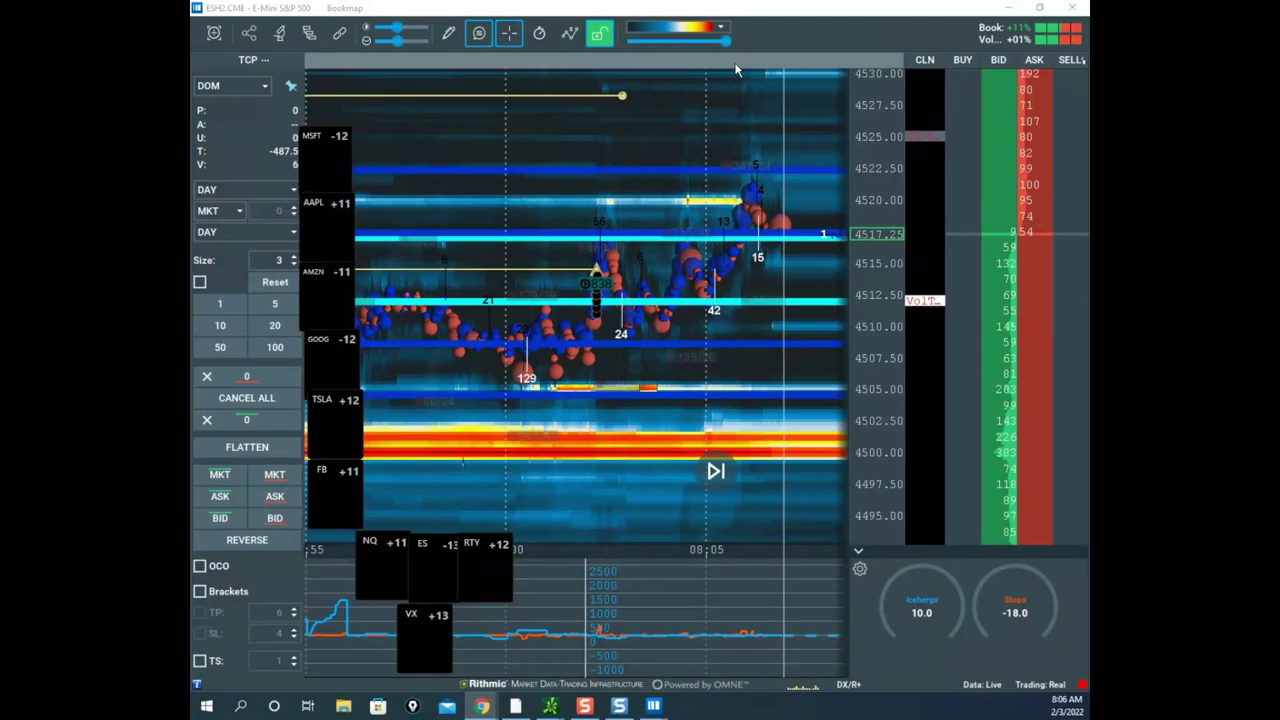
- Examine the ES heatmap's earlier price action and liquidity levels from about 07:00 to 08:05
scroll(735, 70, down, 5)
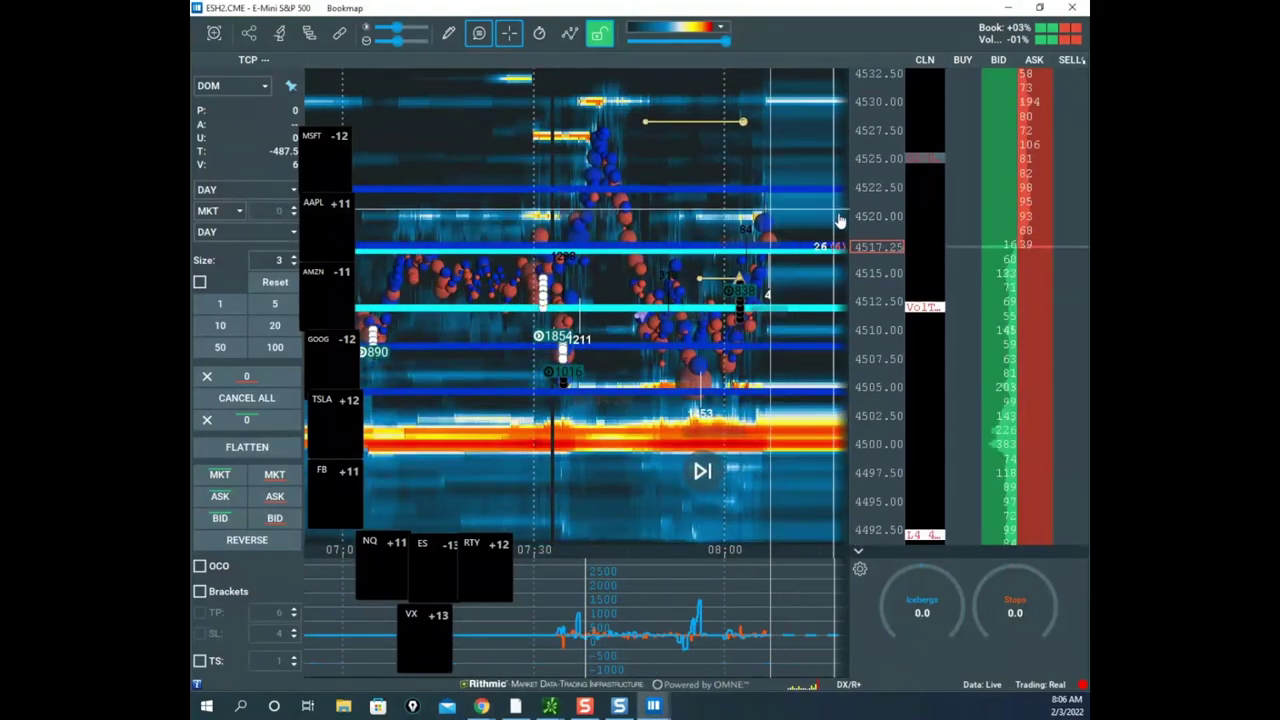
scroll(840, 222, up, 3)
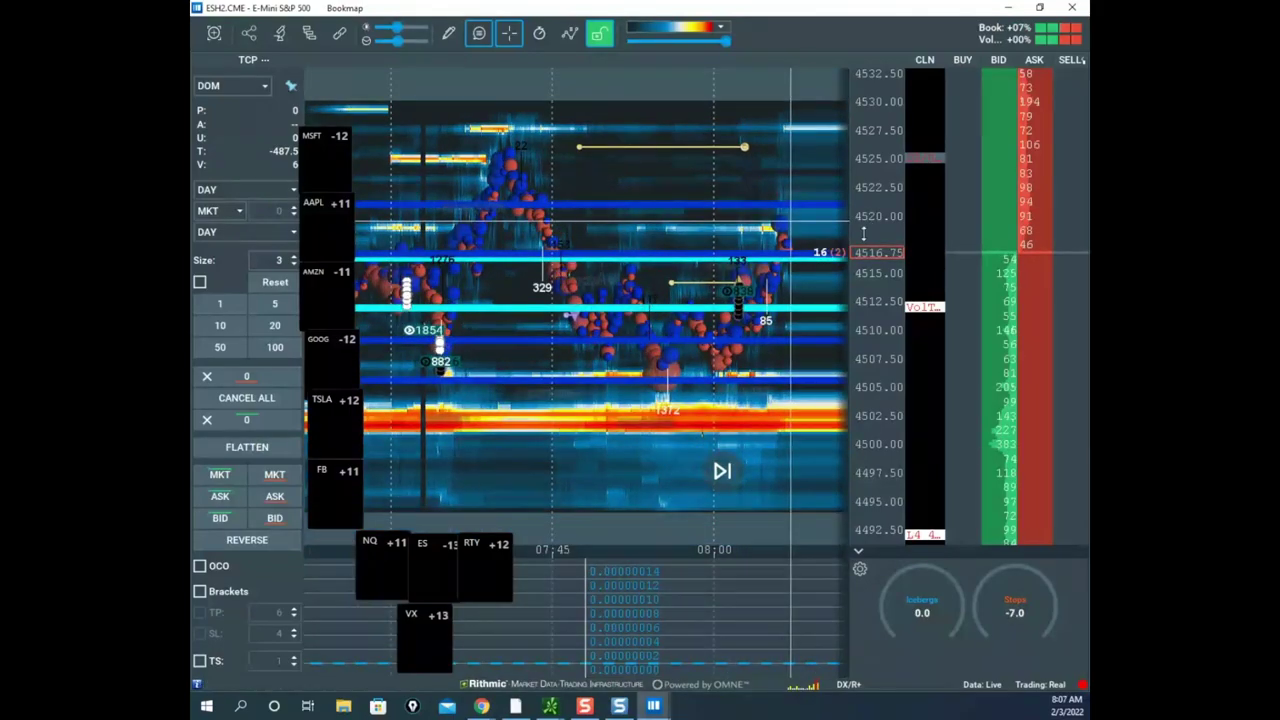
scroll(863, 234, down, 3)
drag(731, 311, 735, 322)
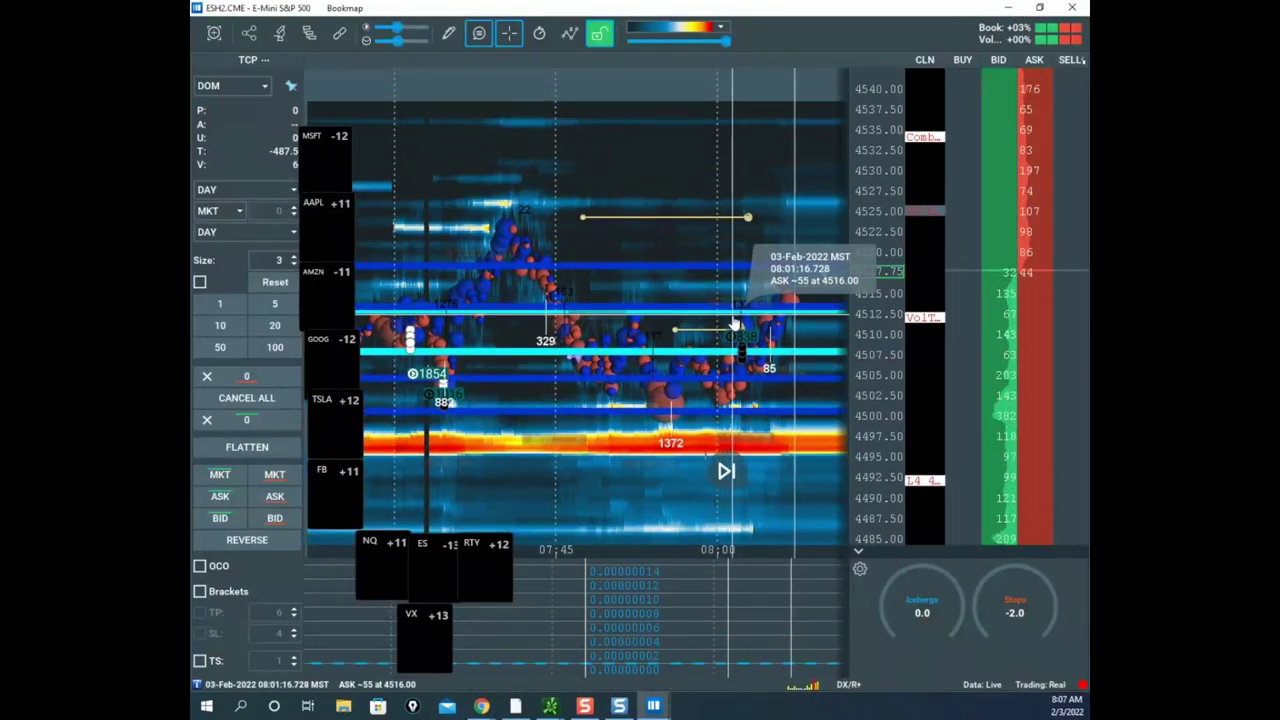
scroll(870, 238, up, 3)
scroll(658, 273, down, 3)
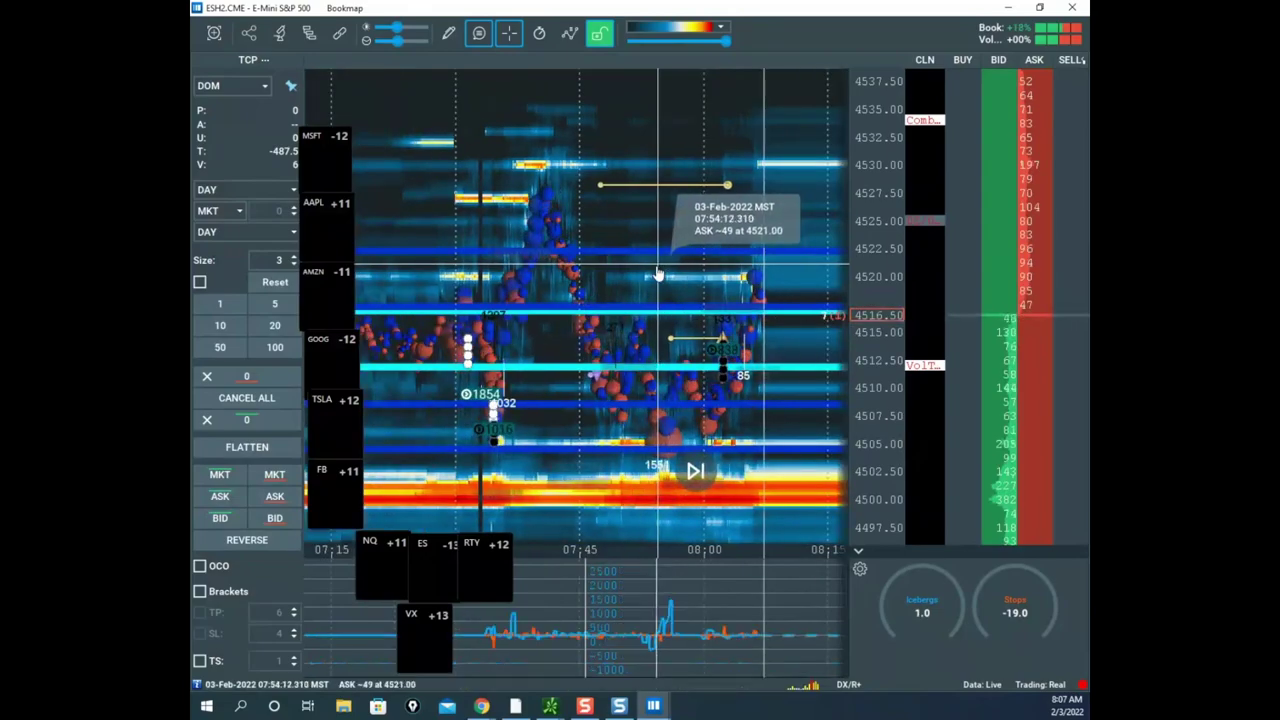
drag(658, 278, 698, 259)
scroll(635, 368, up, 2)
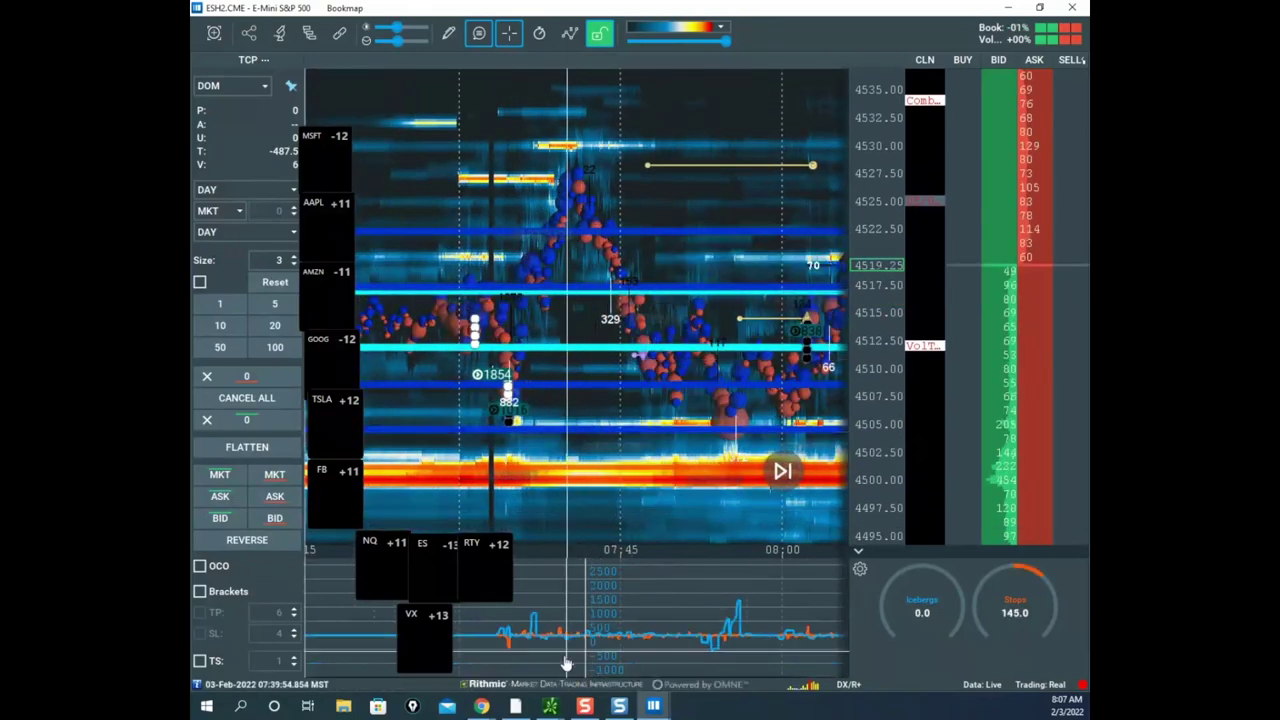
- Switch to the FalconXtreme Chrome window, show the EMINISP chart and shift its price scale to frame the 4605 to 4486.50 levels
mouse_move(482, 706)
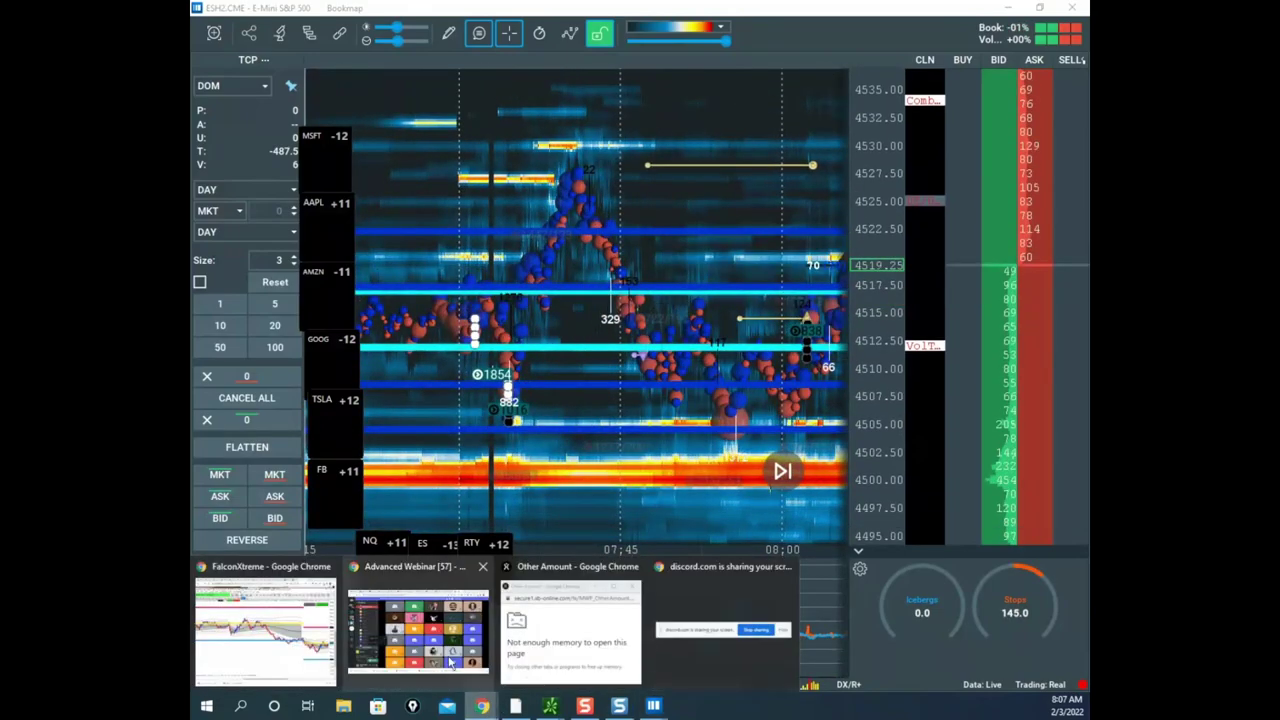
click(303, 619)
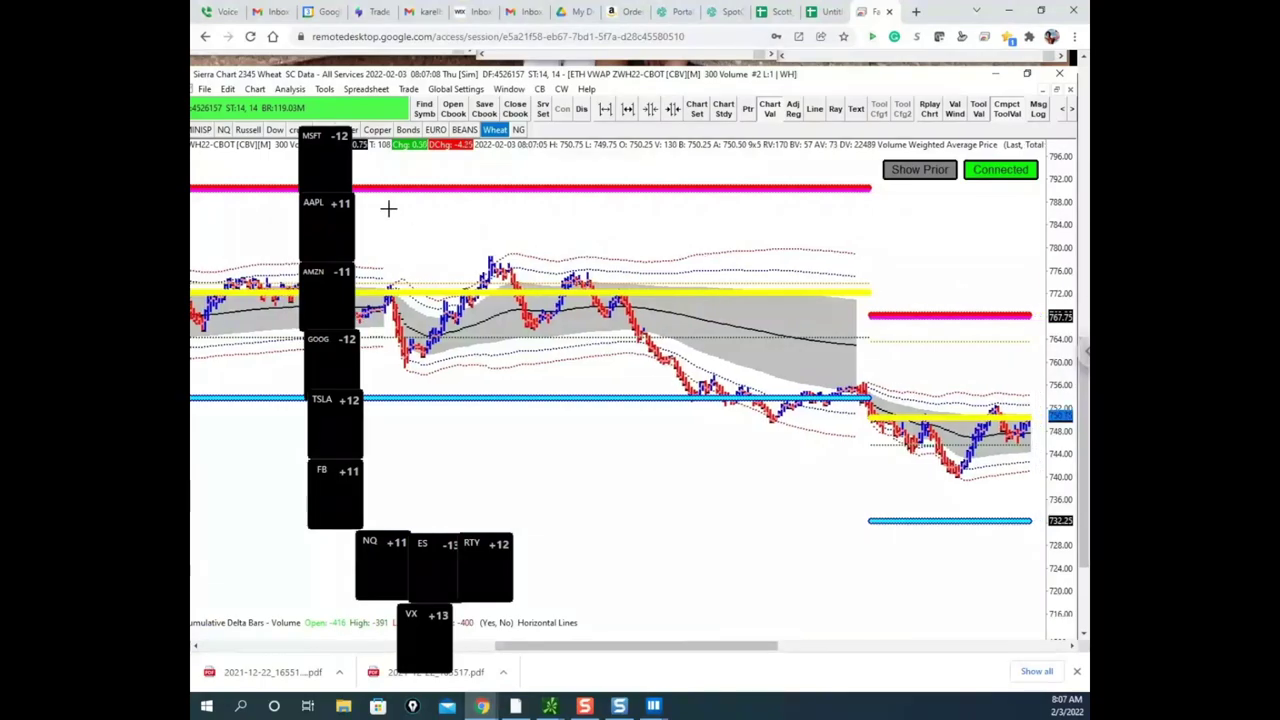
click(203, 130)
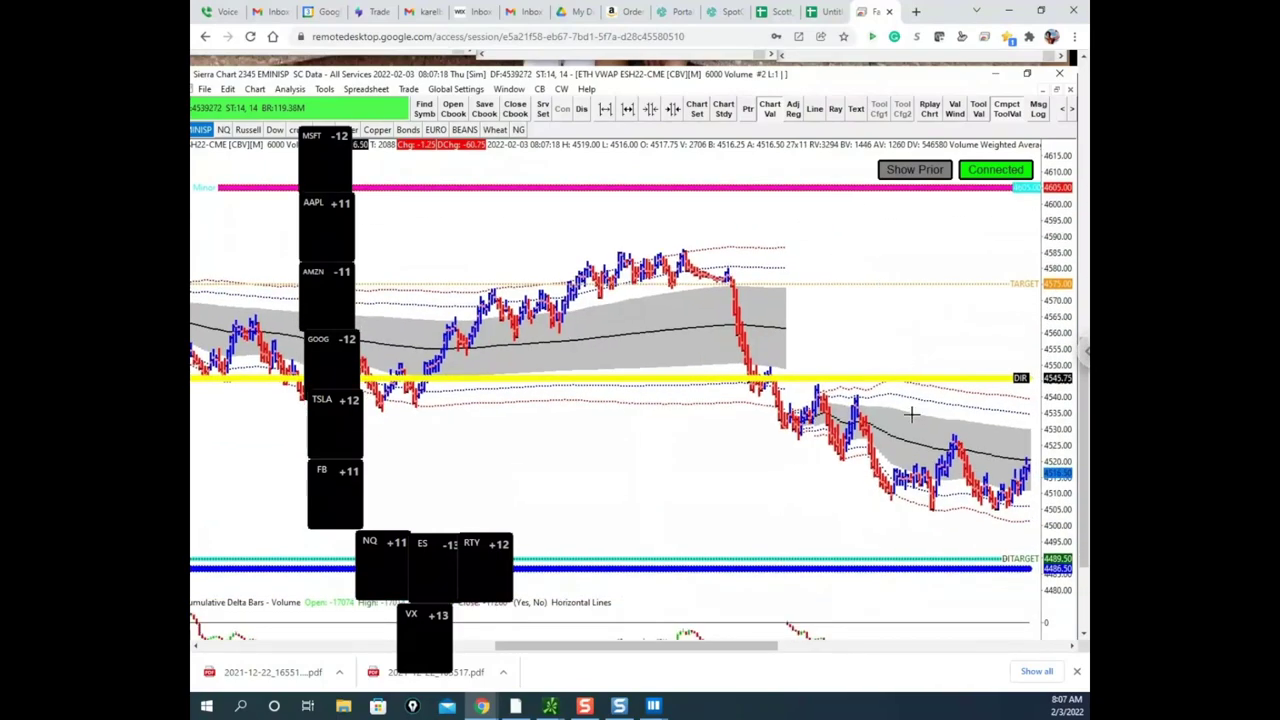
drag(1060, 445, 1057, 418)
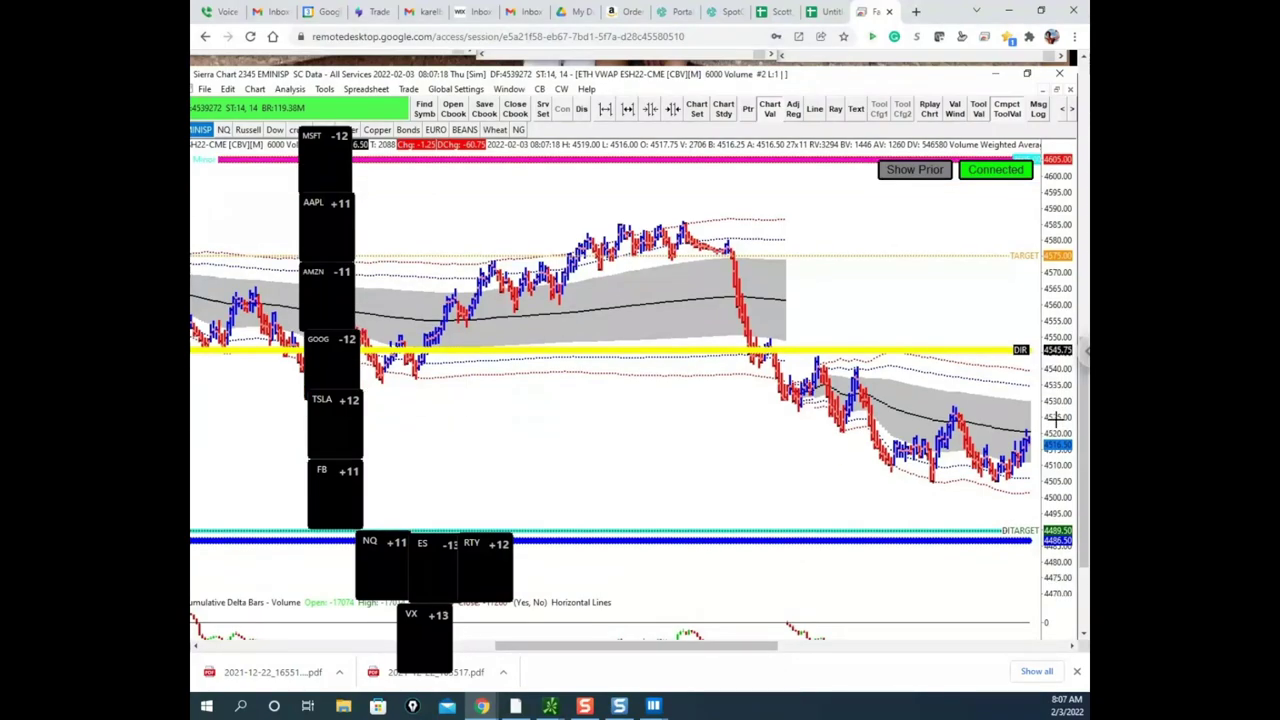
drag(1054, 350, 1053, 341)
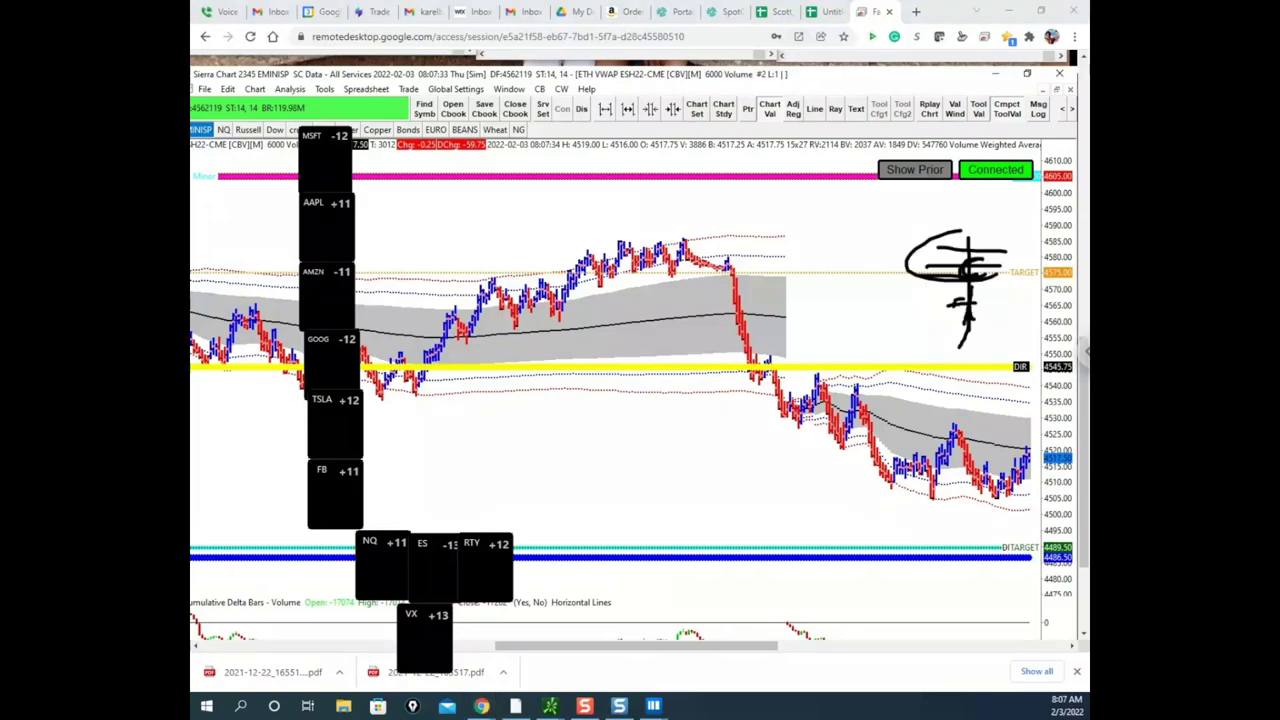
- Clear the earlier sketches, then trace the rally, the yellow DIR line and the 4605 level freehand on the chart
click(742, 148)
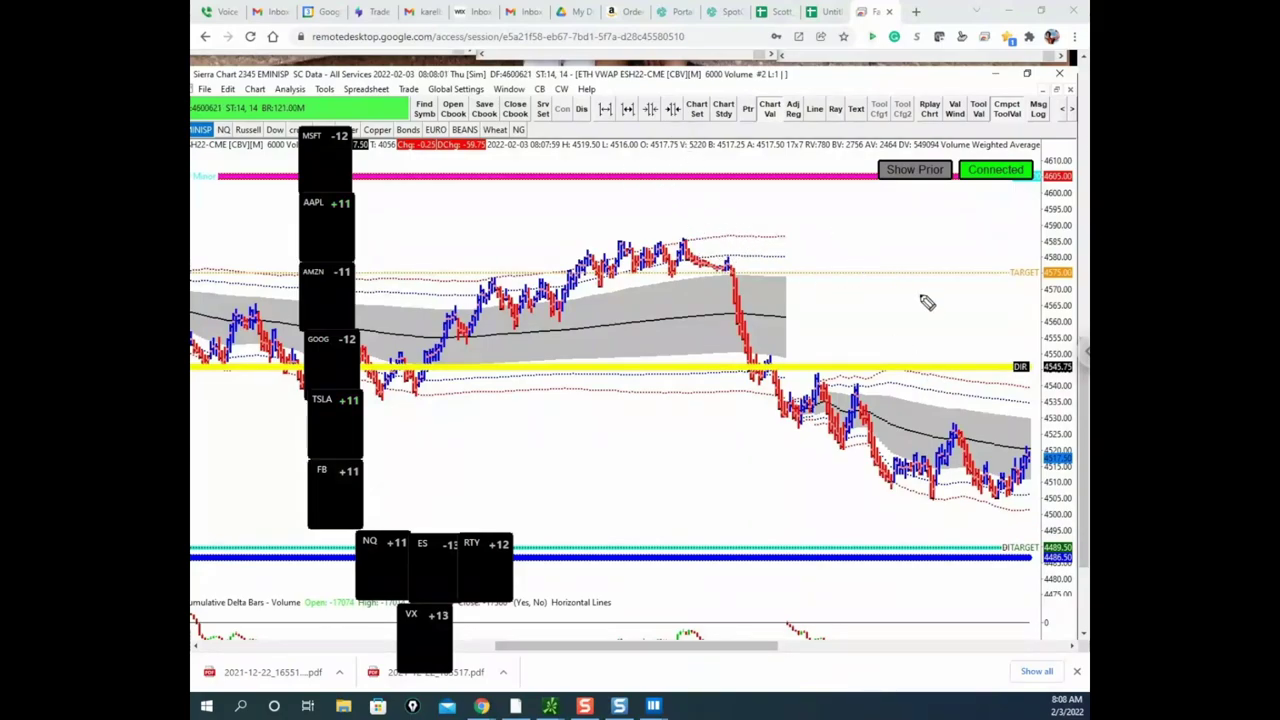
mouse_move(426, 320)
mouse_down()
mouse_move(620, 265)
mouse_move(662, 233)
mouse_up()
drag(406, 378, 940, 364)
drag(466, 340, 500, 315)
drag(586, 183, 742, 176)
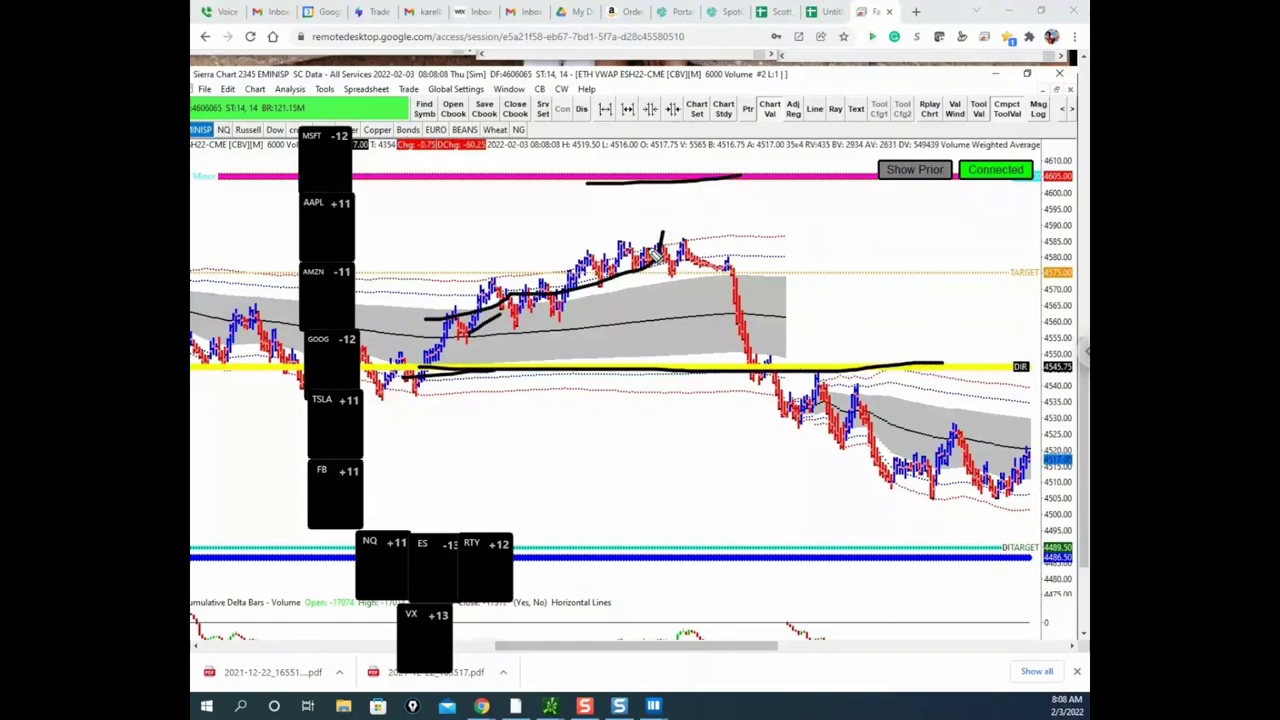
- Trace the sell-off from the chart's peak through the DIR line down to DITARGET, then clear the drawings
mouse_move(650, 256)
mouse_down()
mouse_move(668, 210)
mouse_move(749, 286)
mouse_up()
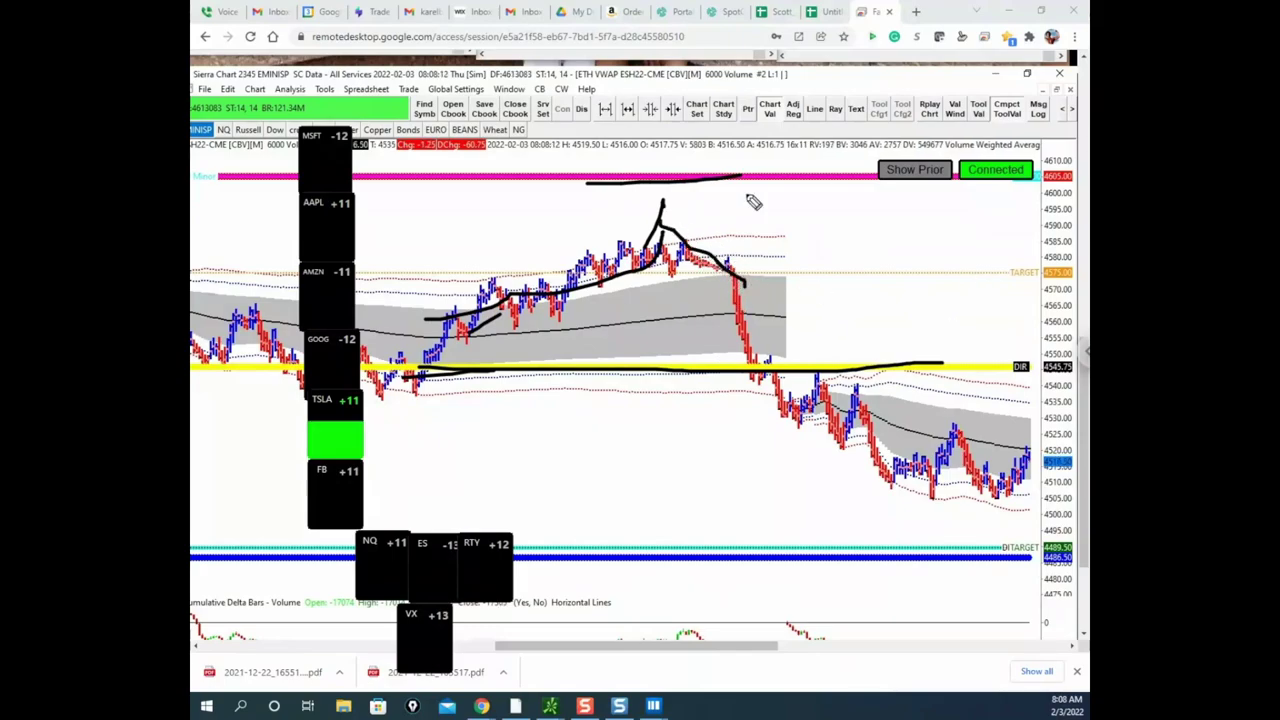
mouse_move(662, 250)
mouse_down()
mouse_move(720, 268)
mouse_move(768, 370)
mouse_move(930, 484)
mouse_move(947, 511)
mouse_up()
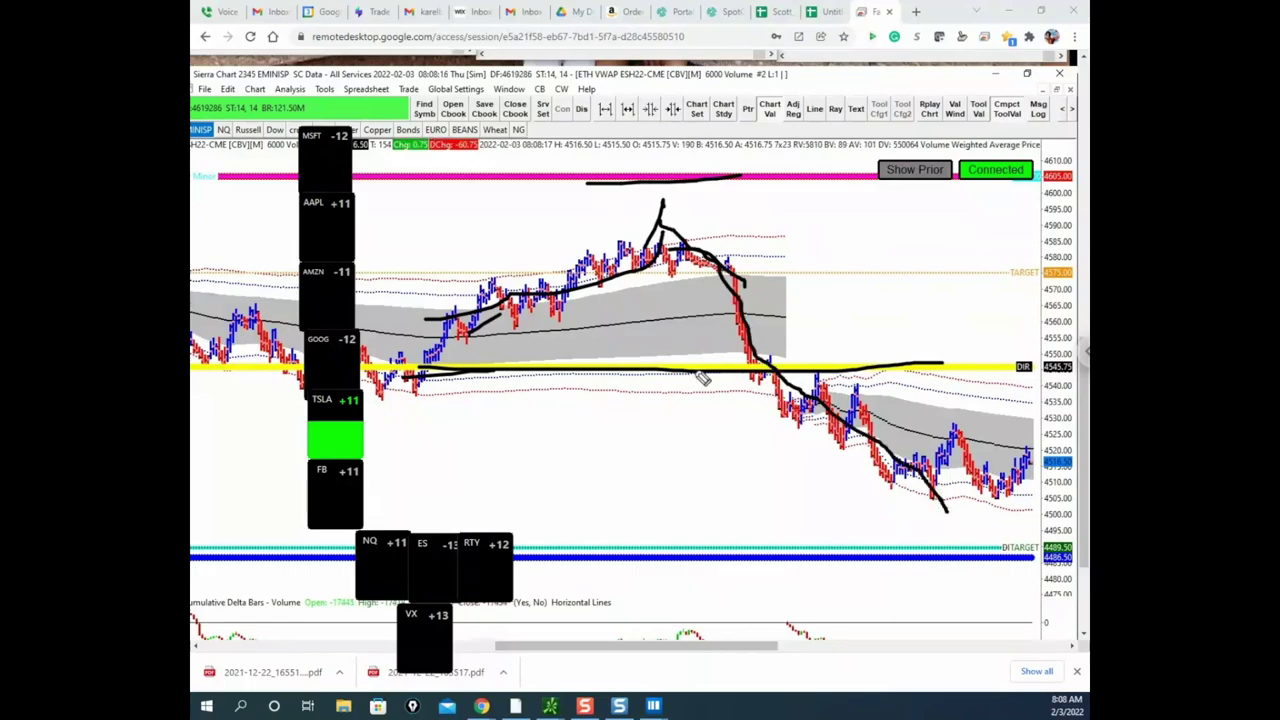
drag(697, 371, 817, 370)
mouse_move(721, 335)
mouse_down()
mouse_move(940, 500)
mouse_move(985, 556)
mouse_up()
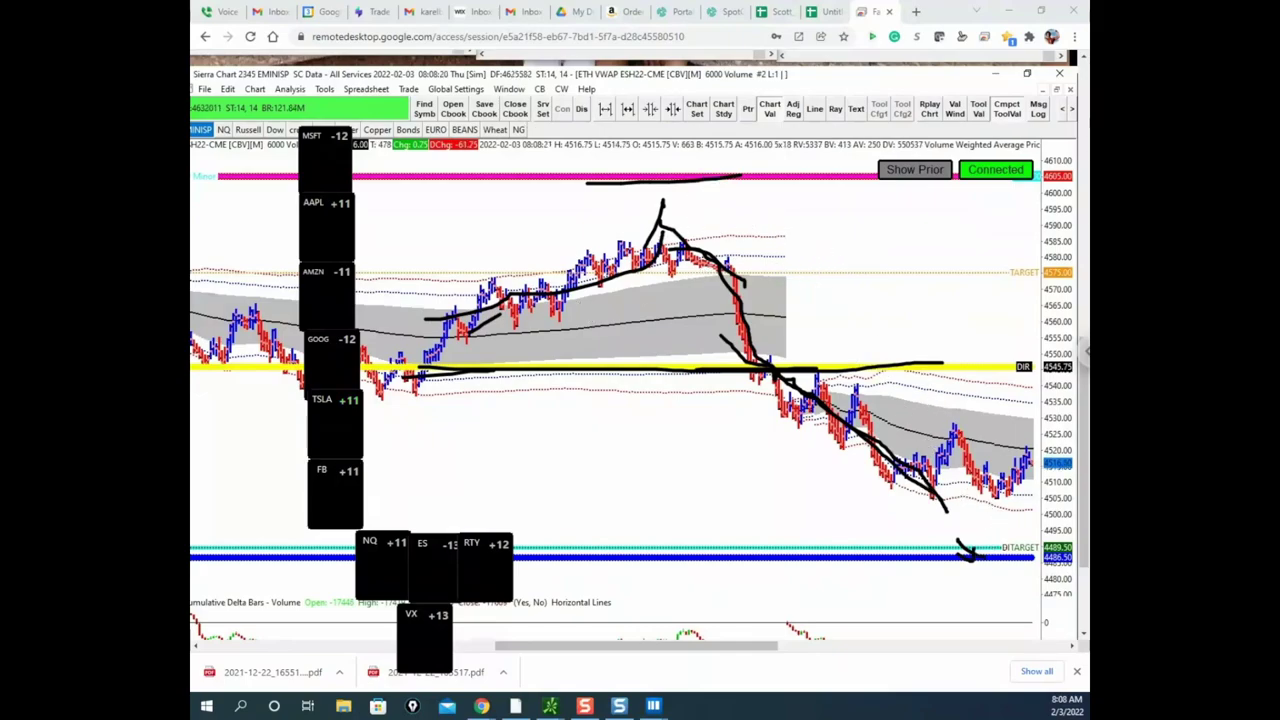
key(Escape)
- Underscore the highs near 4585, cross out the area above them, sketch rebounds from the TARGET line, then clear the drawings
drag(592, 240, 712, 230)
mouse_move(655, 183)
mouse_down()
mouse_move(720, 222)
mouse_move(650, 212)
mouse_up()
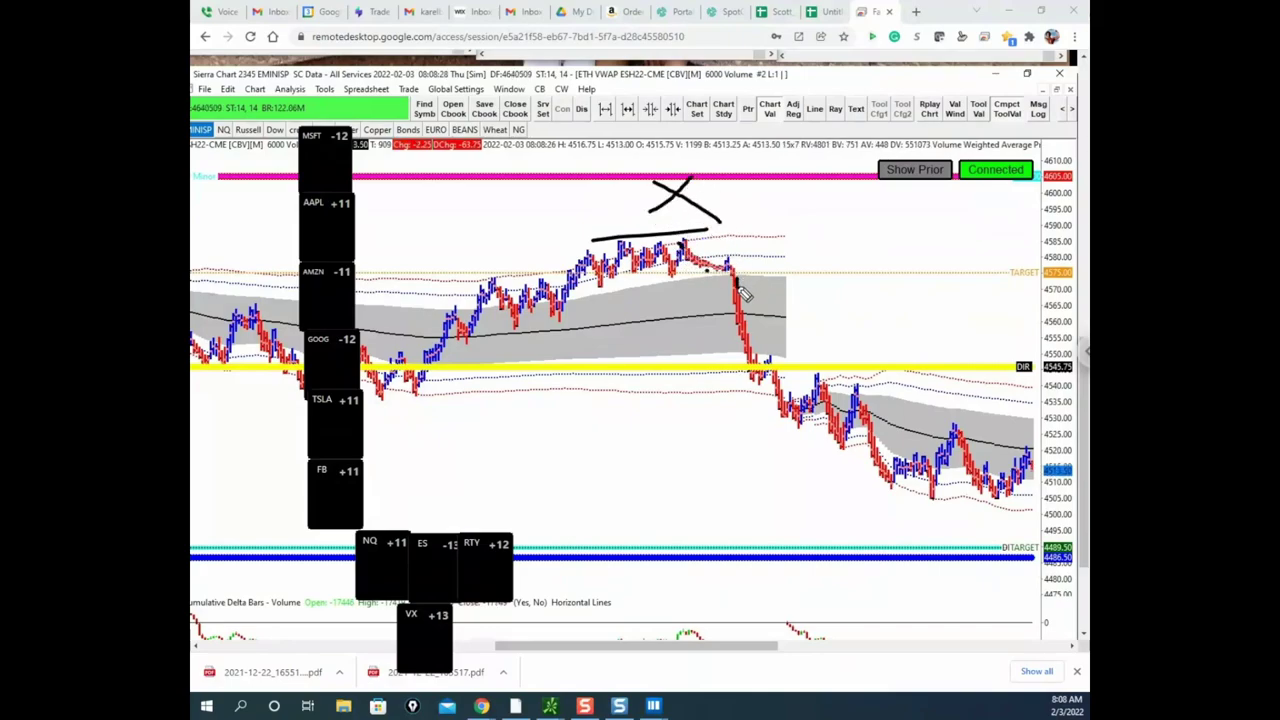
drag(737, 285, 786, 150)
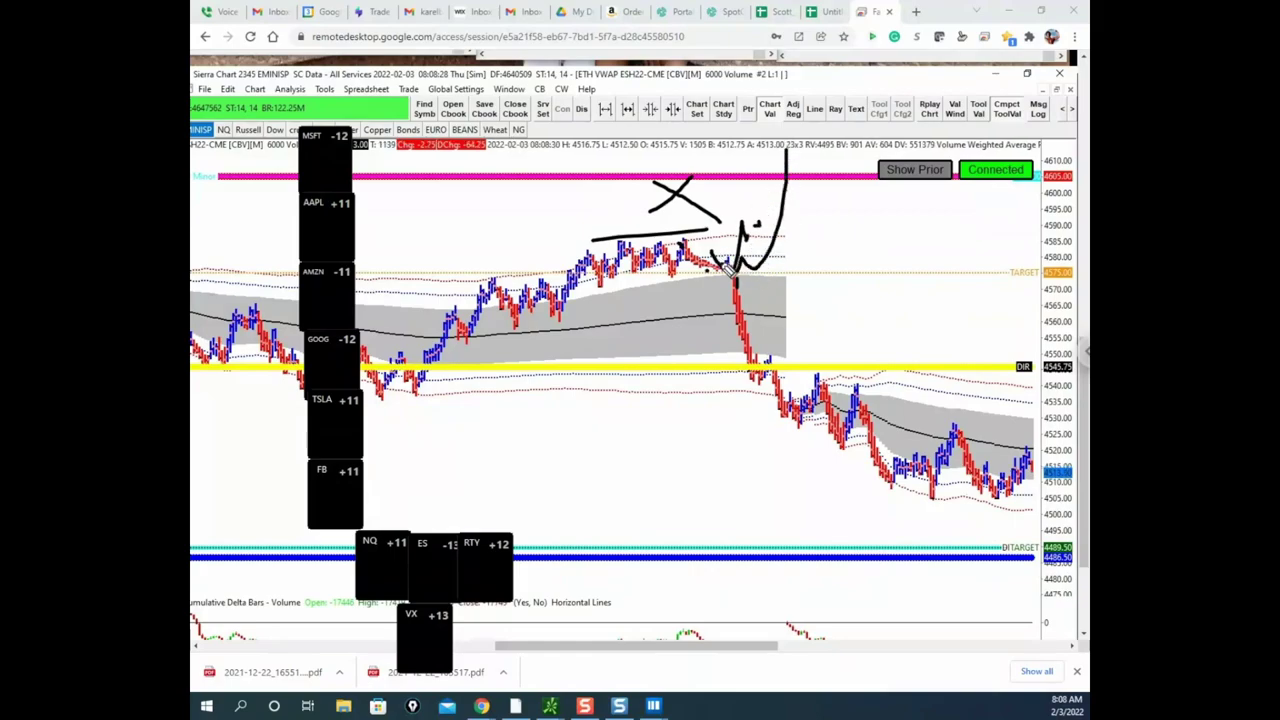
mouse_move(732, 271)
mouse_down()
mouse_move(786, 244)
mouse_move(827, 163)
mouse_up()
key(Escape)
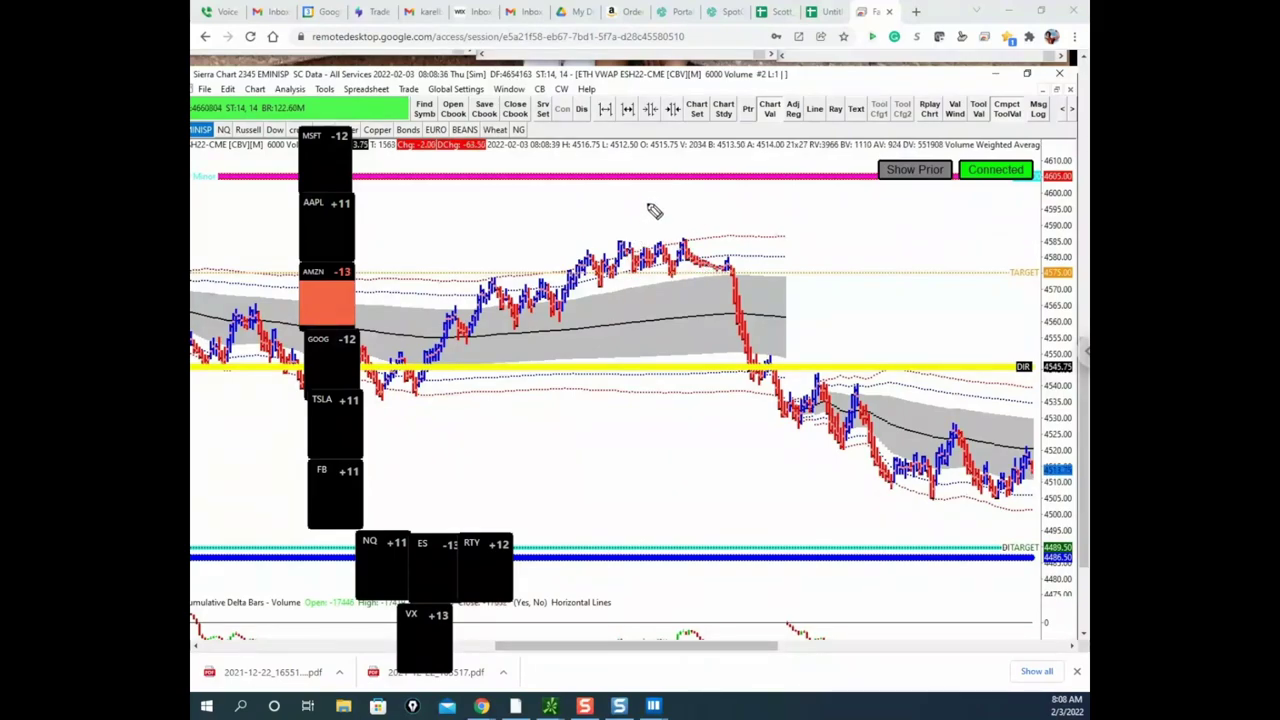
- Circle a marked peak above the highs, outline the TARGET level, trace the decline toward DITARGET, then clear the drawings
drag(651, 209, 690, 204)
mouse_move(645, 242)
mouse_down()
mouse_move(678, 195)
mouse_move(700, 248)
mouse_move(730, 262)
mouse_move(792, 258)
mouse_up()
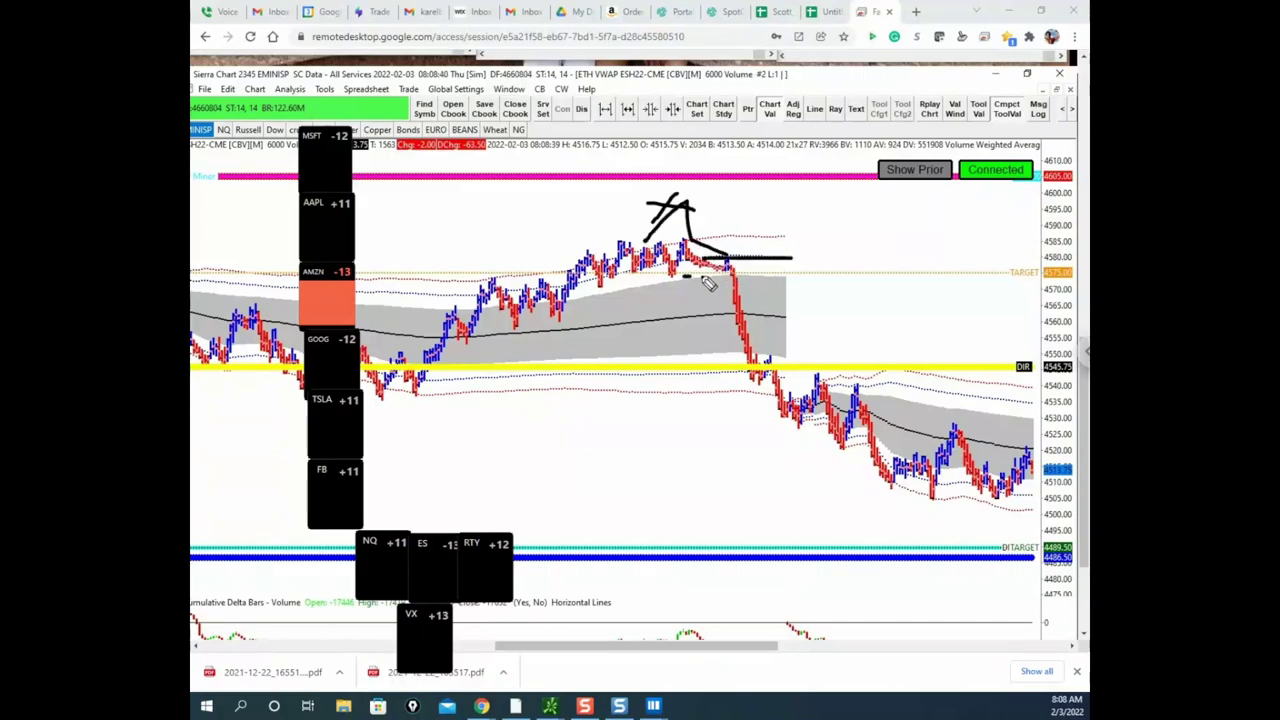
mouse_move(682, 276)
mouse_down()
mouse_move(790, 272)
mouse_move(757, 287)
mouse_move(760, 300)
mouse_up()
mouse_move(703, 181)
mouse_down()
mouse_move(728, 219)
mouse_move(688, 272)
mouse_move(755, 283)
mouse_move(770, 378)
mouse_move(978, 537)
mouse_up()
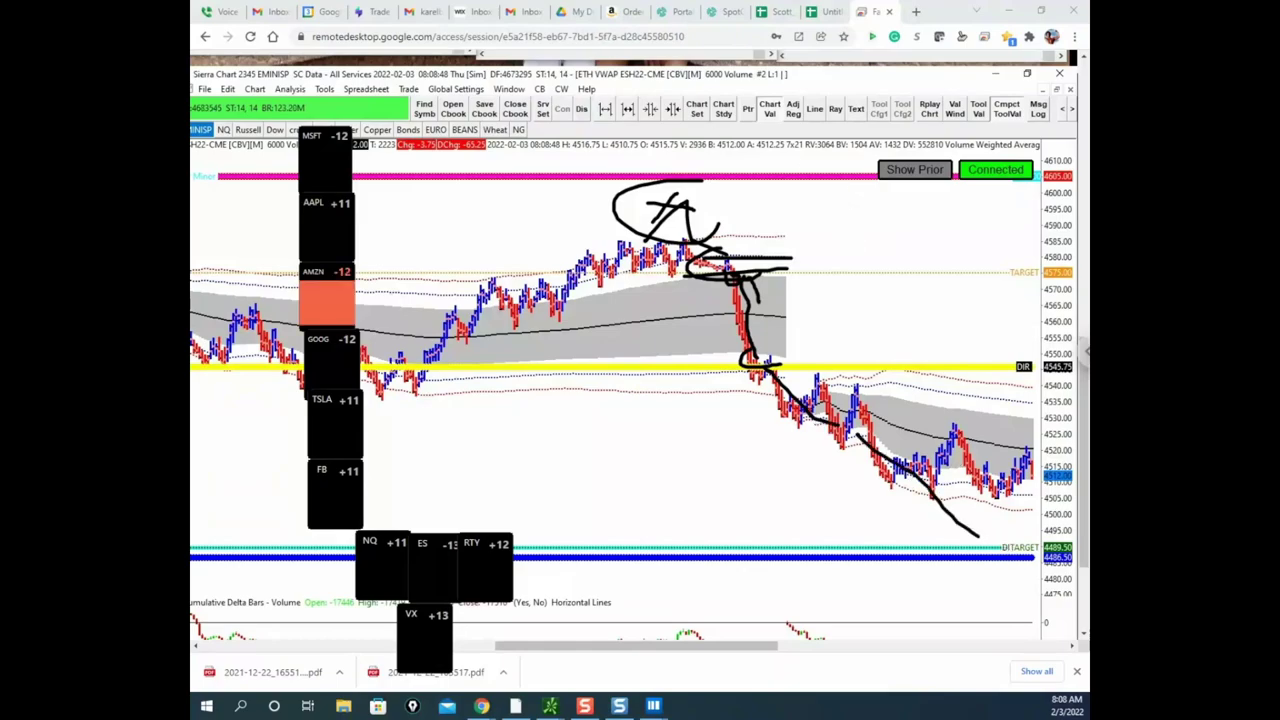
key(Escape)
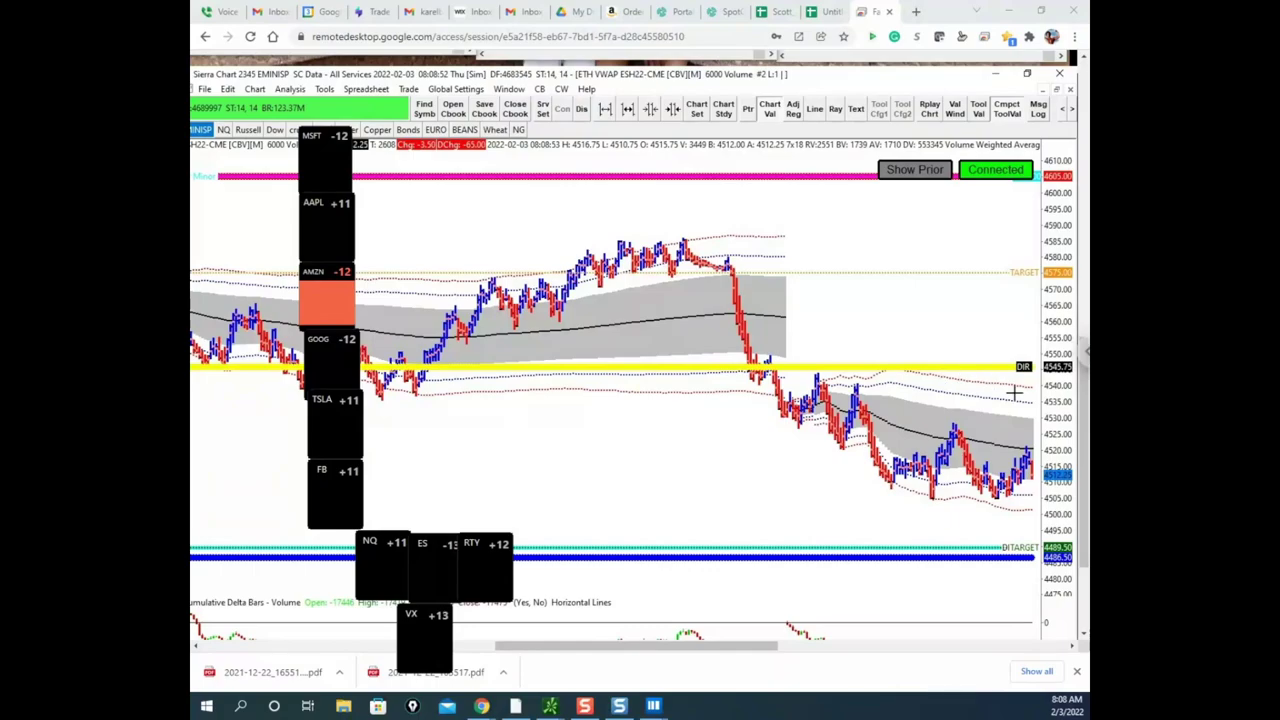
- Shift the chart's price scale, circle the DITARGET zone and sketch a path from the recent lows up through DIR and TARGET
drag(1048, 414, 1048, 394)
scroll(891, 386, down, 3)
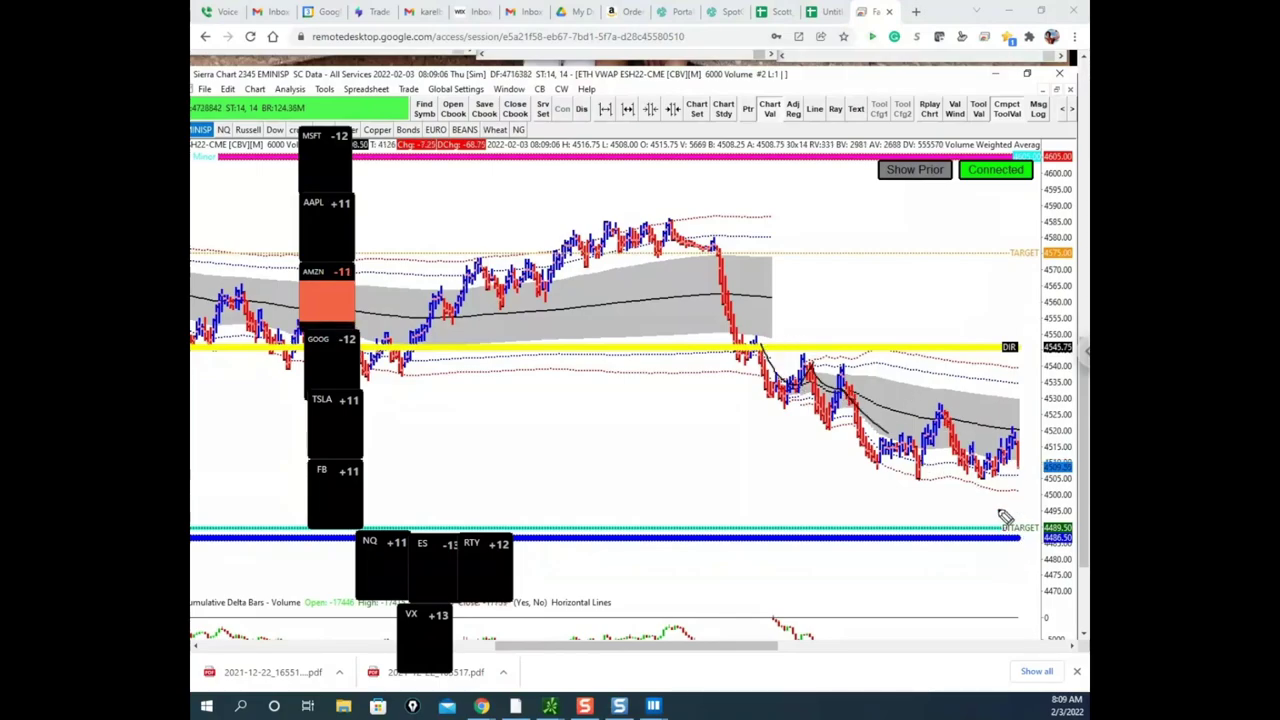
drag(974, 498, 1034, 555)
mouse_move(996, 464)
mouse_down()
mouse_move(1018, 464)
mouse_move(1019, 492)
mouse_up()
mouse_move(965, 507)
mouse_down()
mouse_move(1027, 509)
mouse_move(1024, 280)
mouse_up()
mouse_move(1036, 340)
mouse_down()
mouse_move(1024, 355)
mouse_move(1024, 195)
mouse_up()
- Mark the highs near 4583, trace the drop from them through the DIR line to the recent lows, then clear the drawings
drag(648, 229, 557, 229)
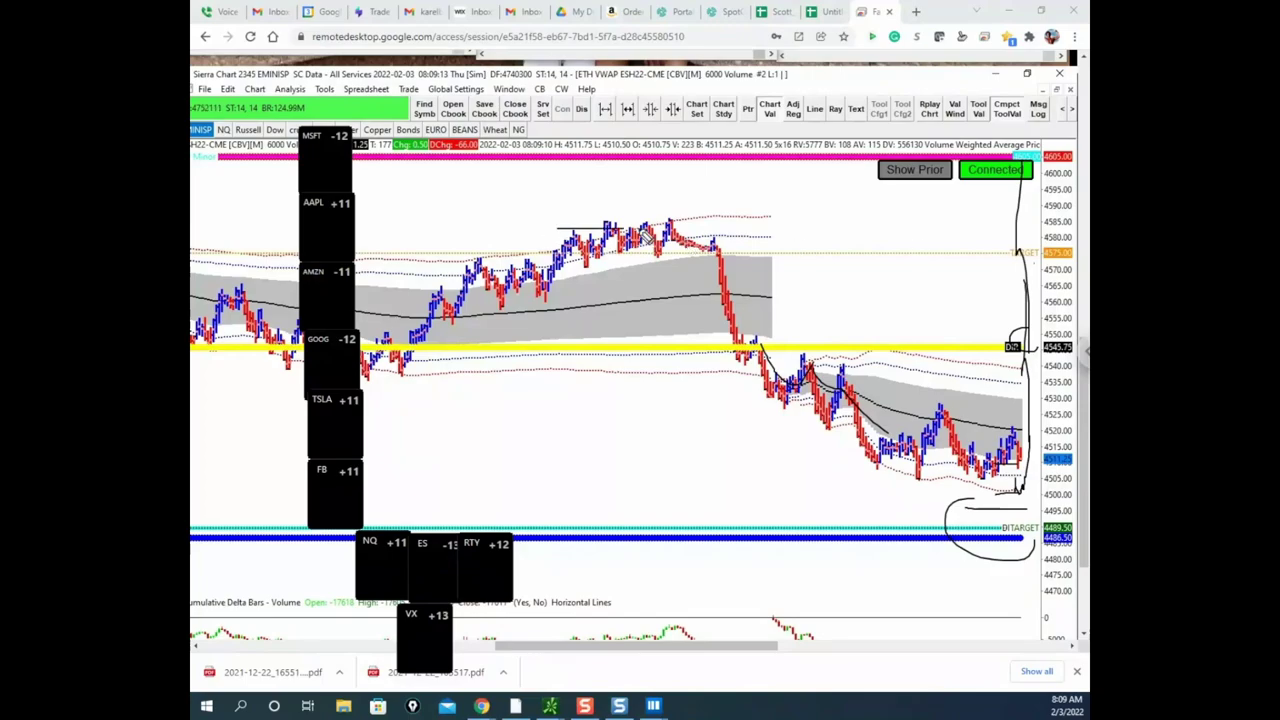
mouse_move(640, 180)
mouse_down()
mouse_move(672, 178)
mouse_move(760, 348)
mouse_up()
mouse_move(705, 216)
mouse_down()
mouse_move(800, 390)
mouse_move(930, 458)
mouse_up()
click(712, 148)
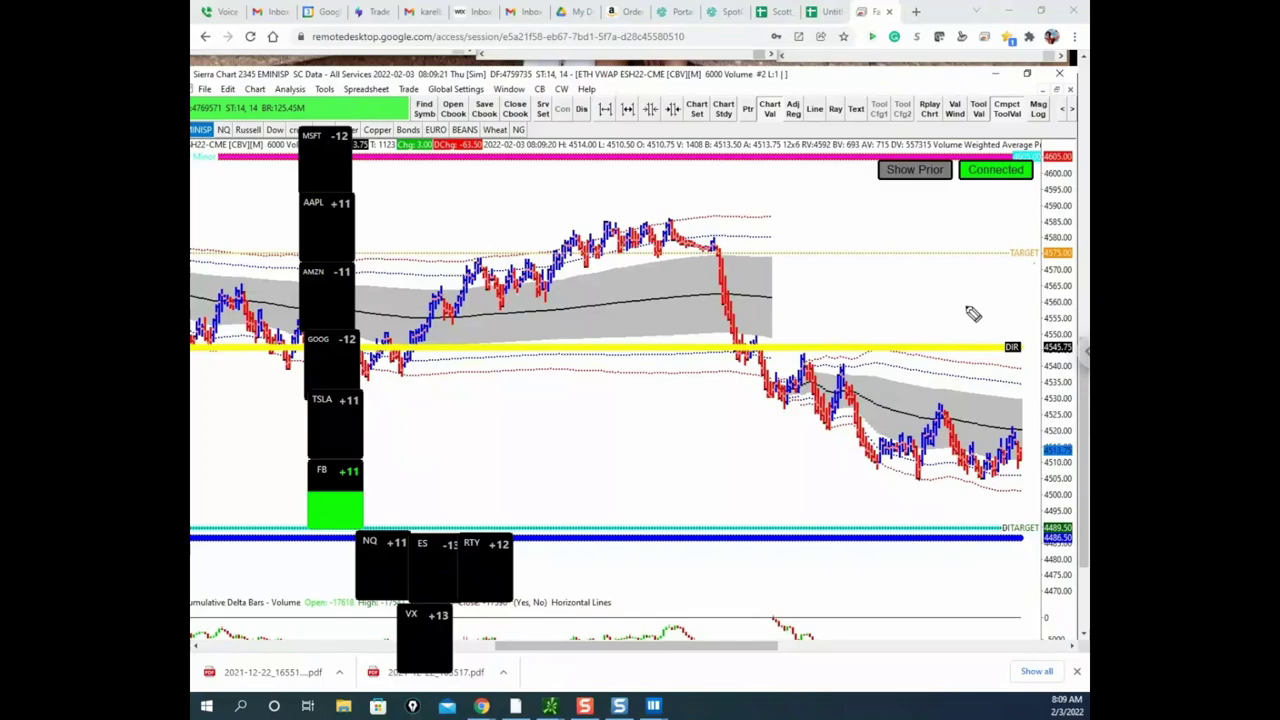
- Sketch short levels around the DIR line and the latest price bars, circle the DIR area, then clear the drawings
drag(900, 368, 940, 368)
drag(912, 383, 938, 383)
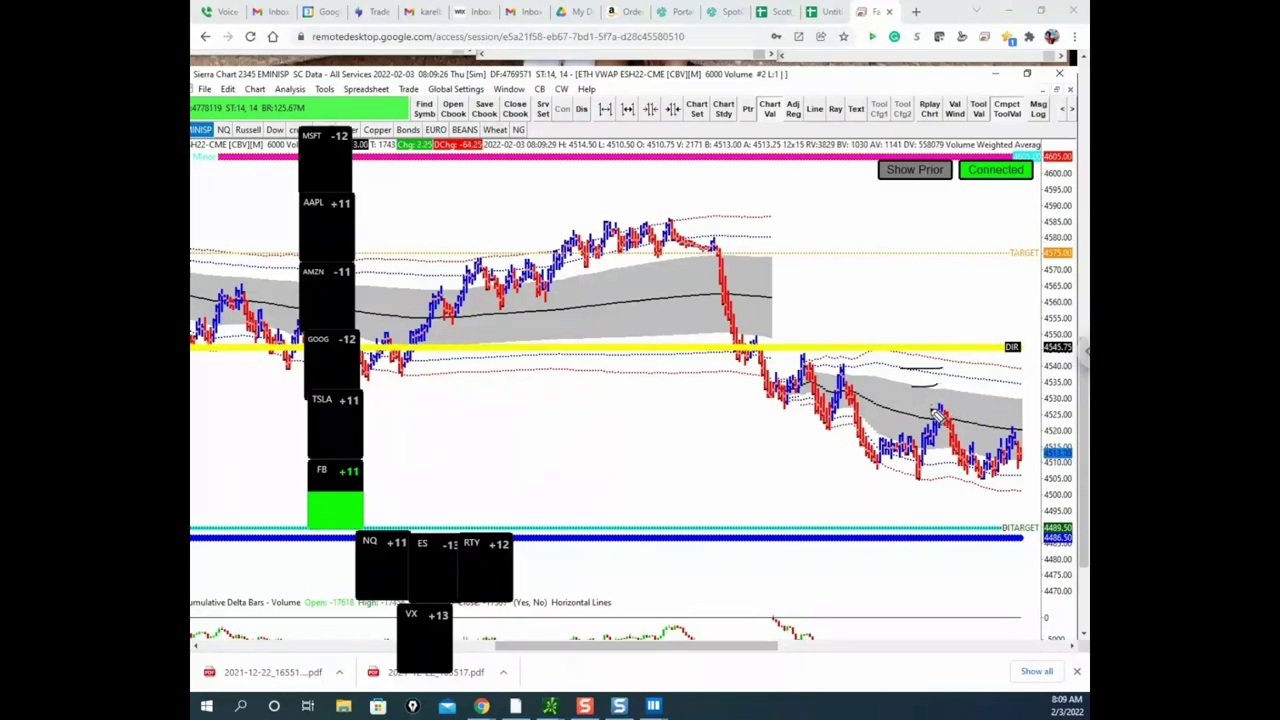
drag(906, 350, 1032, 356)
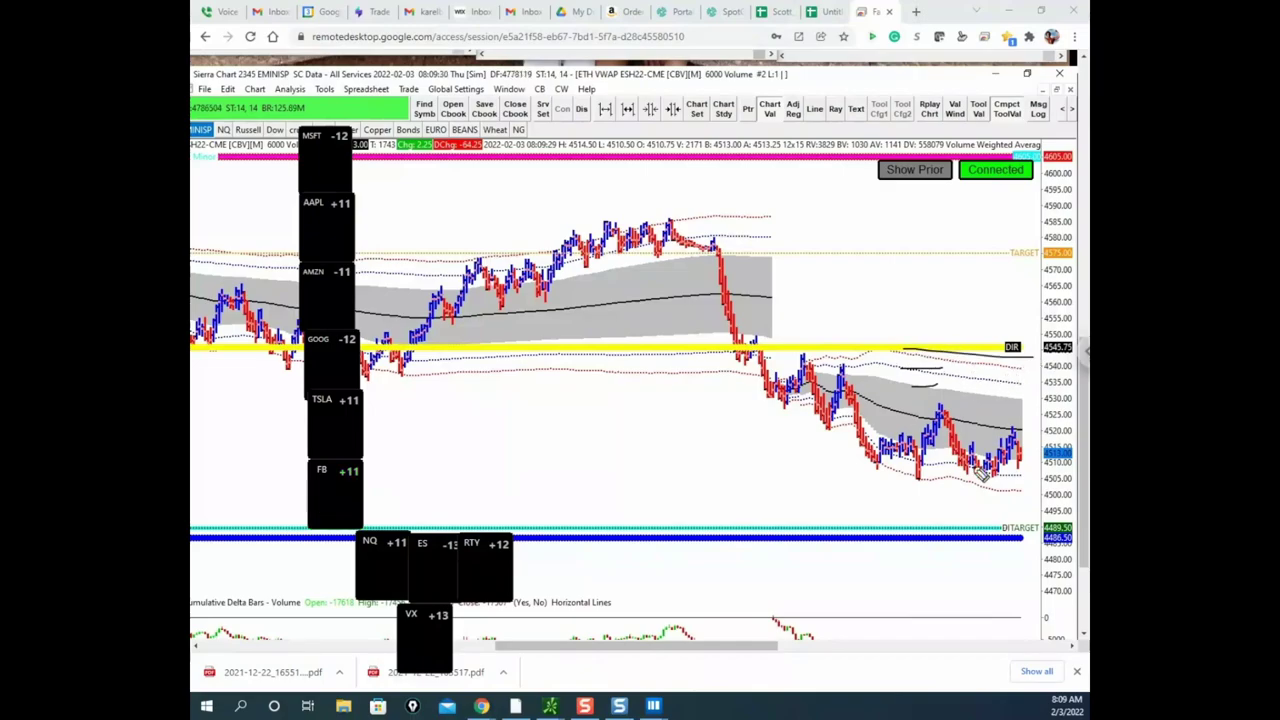
mouse_move(934, 289)
mouse_down()
mouse_move(965, 287)
mouse_move(980, 312)
mouse_move(958, 292)
mouse_move(986, 185)
mouse_up()
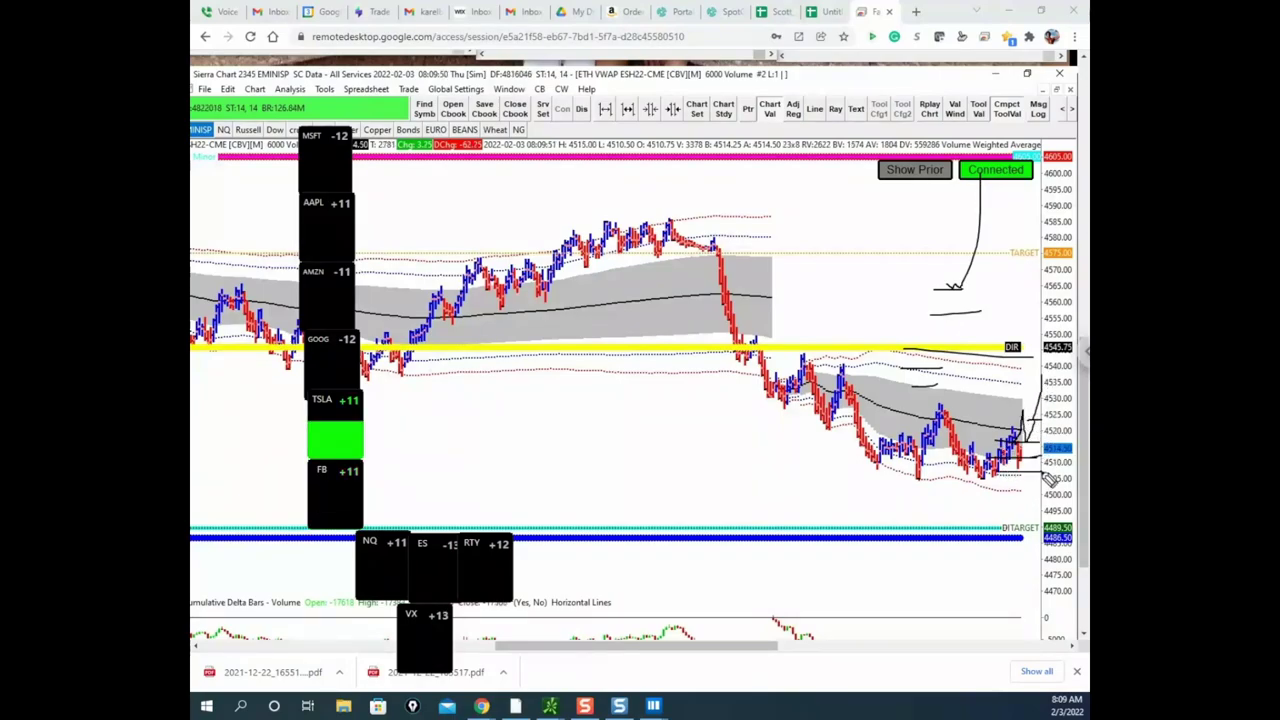
mouse_move(1013, 473)
mouse_down()
mouse_move(1016, 492)
mouse_move(1034, 485)
mouse_move(1018, 510)
mouse_up()
drag(971, 317, 1028, 366)
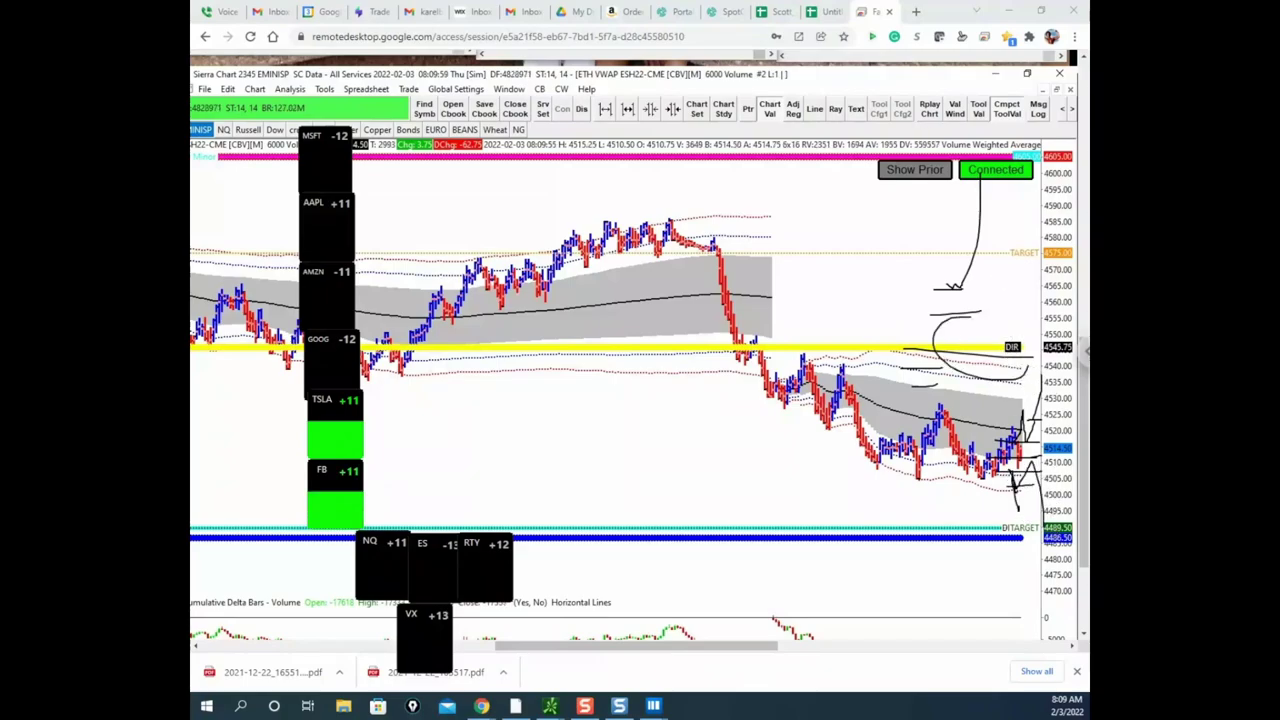
key(Escape)
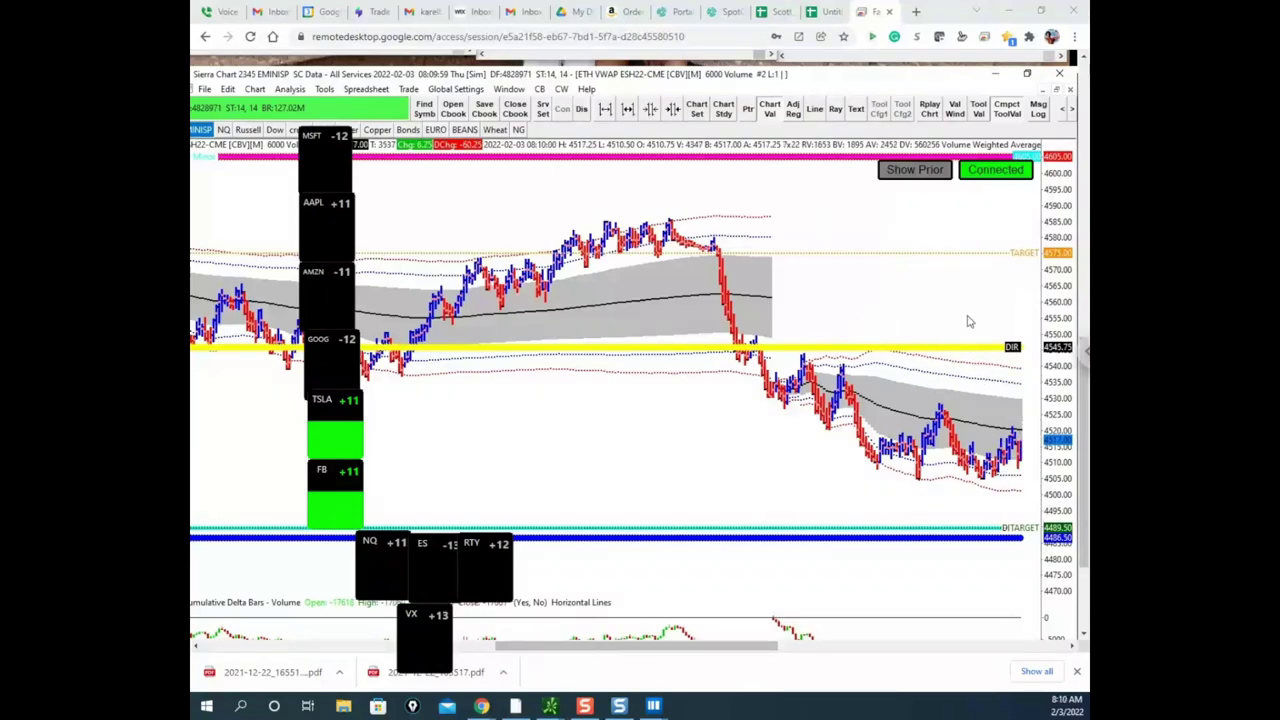
- Bring up the heatmap capture in Snagit Editor and minimize it again
click(619, 706)
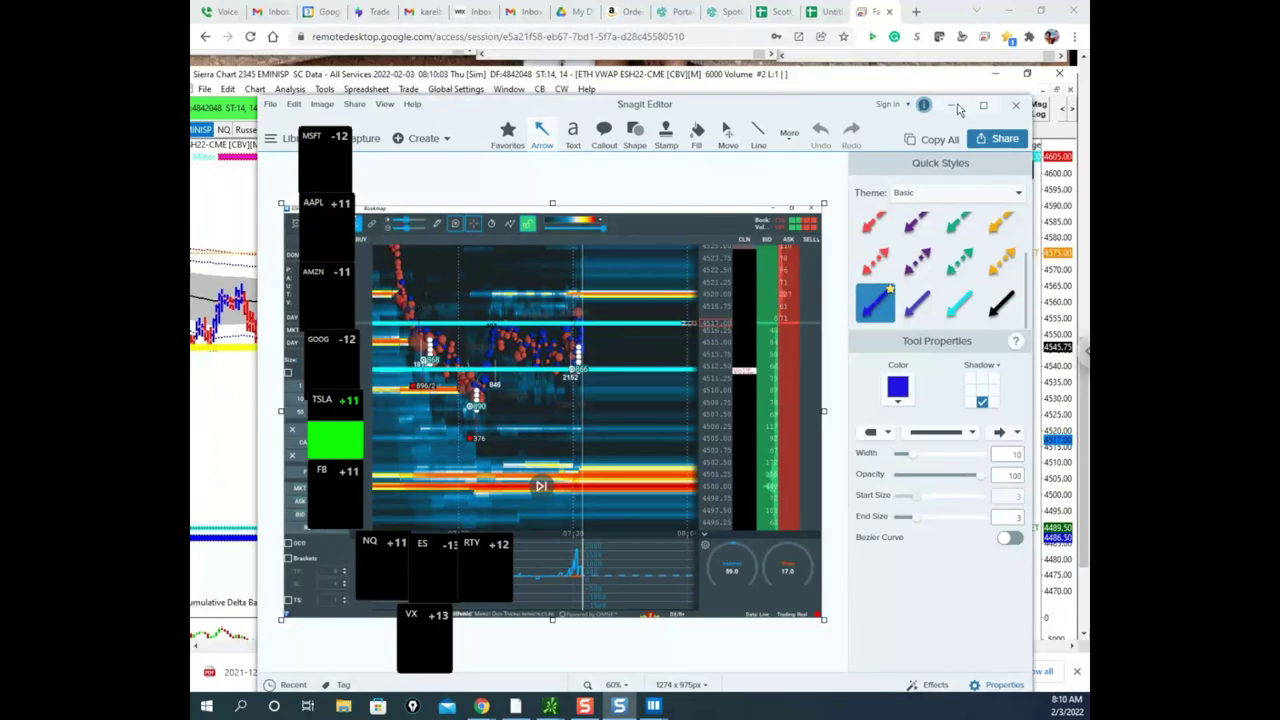
click(955, 105)
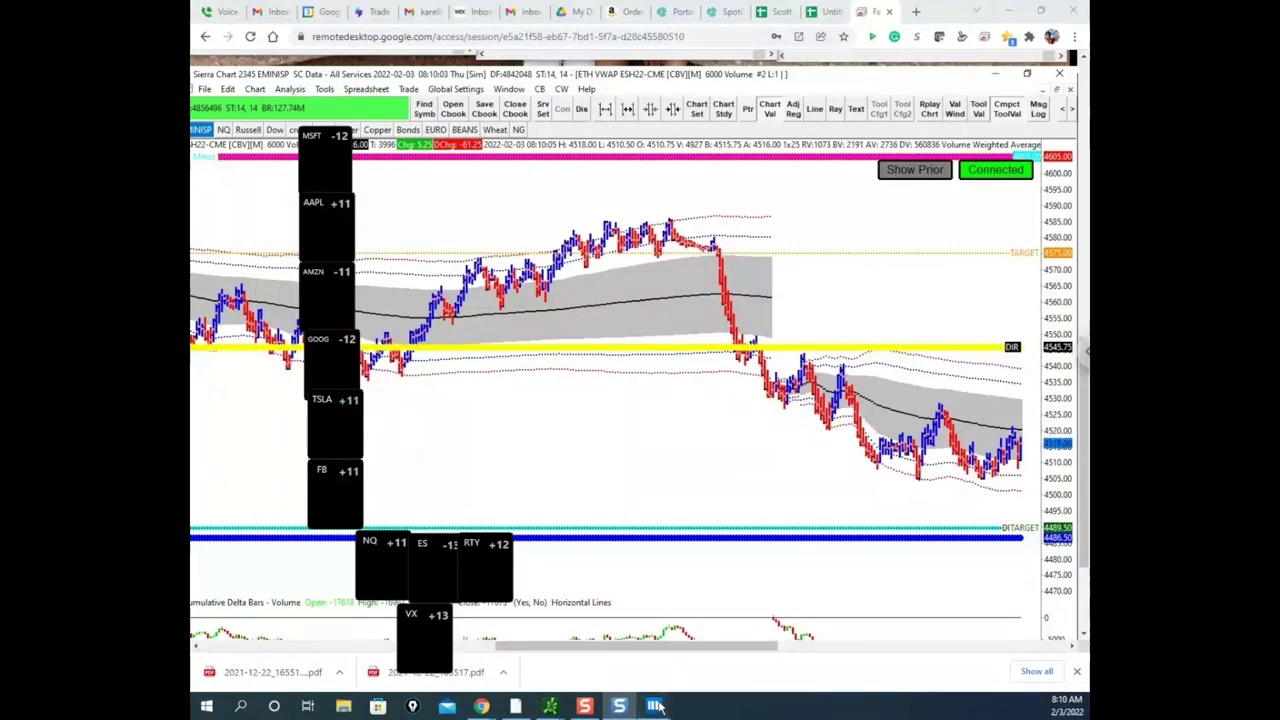
- Switch to the Bookmap heatmap and examine the rise and fall in price between about 07:35 and 07:47
mouse_move(653, 706)
click(390, 630)
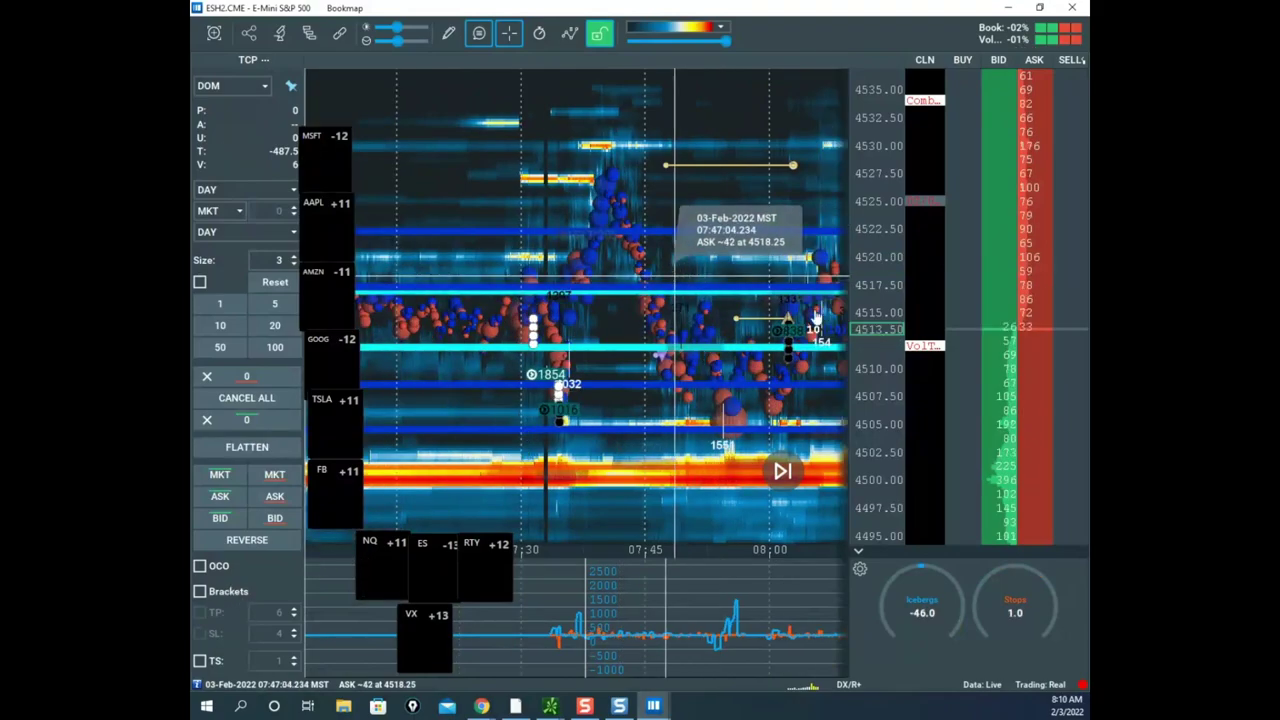
drag(771, 340, 816, 318)
scroll(628, 348, down, 3)
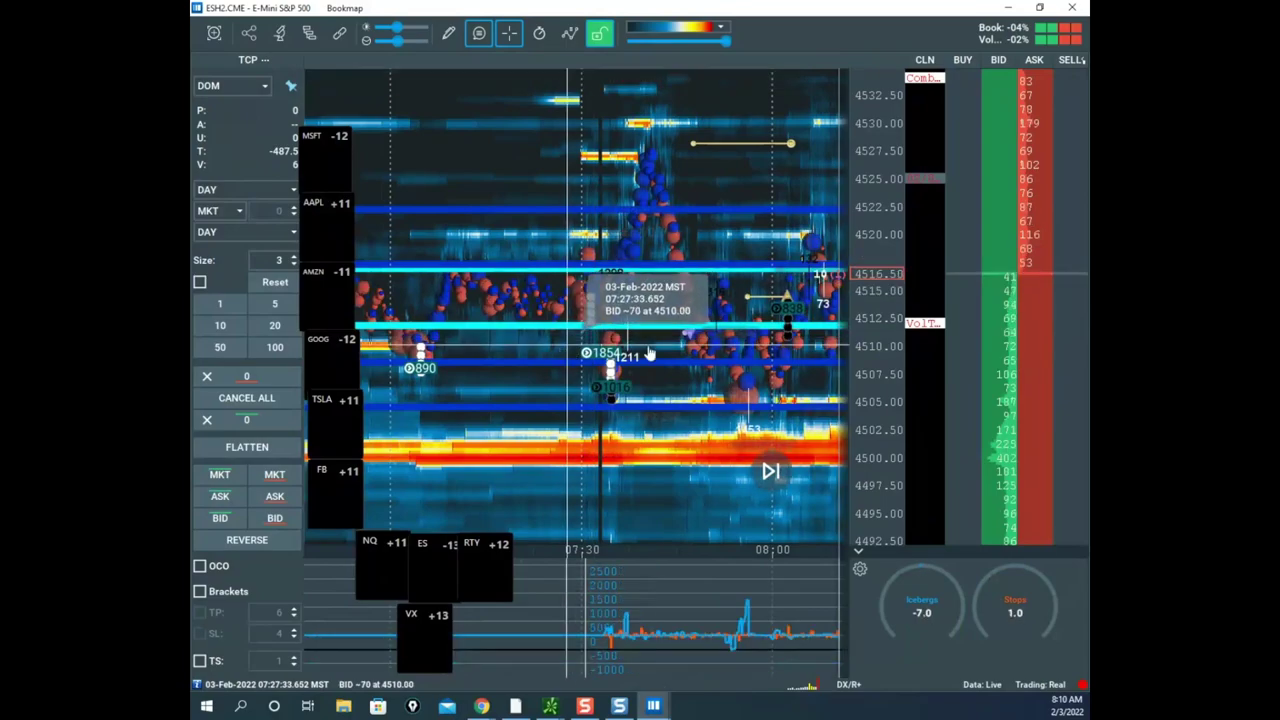
scroll(649, 354, up, 5)
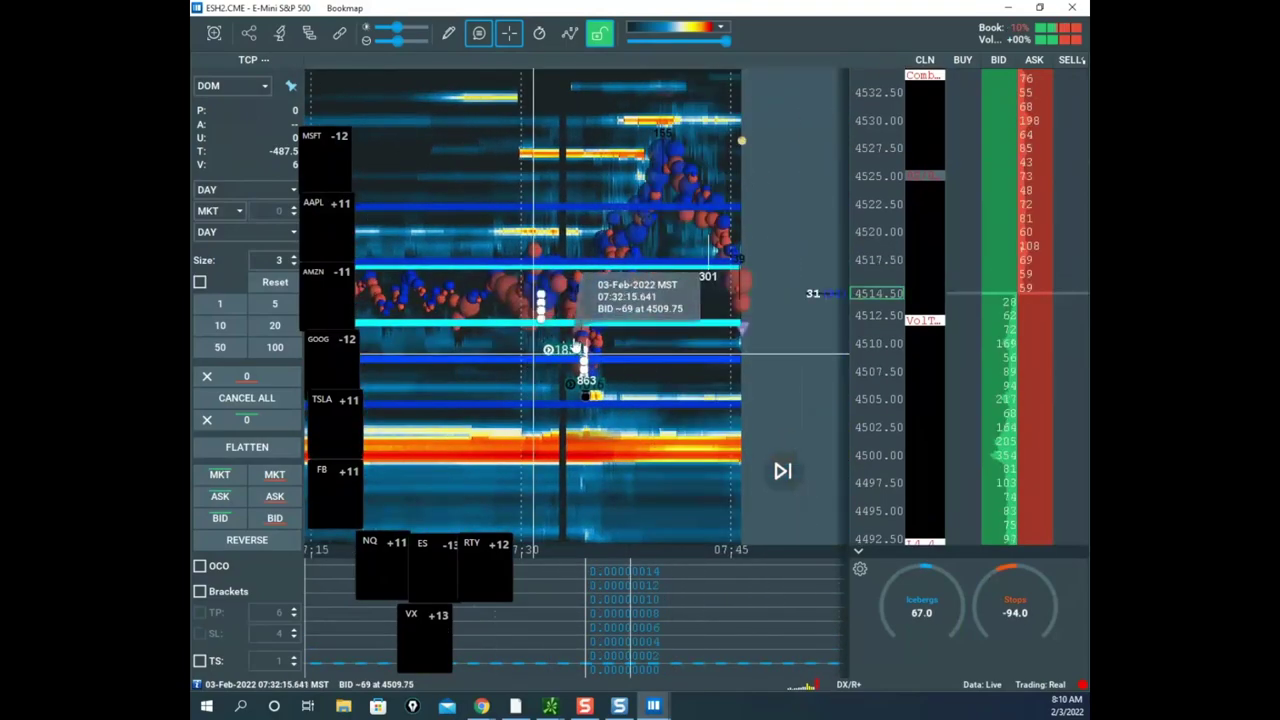
scroll(594, 327, up, 5)
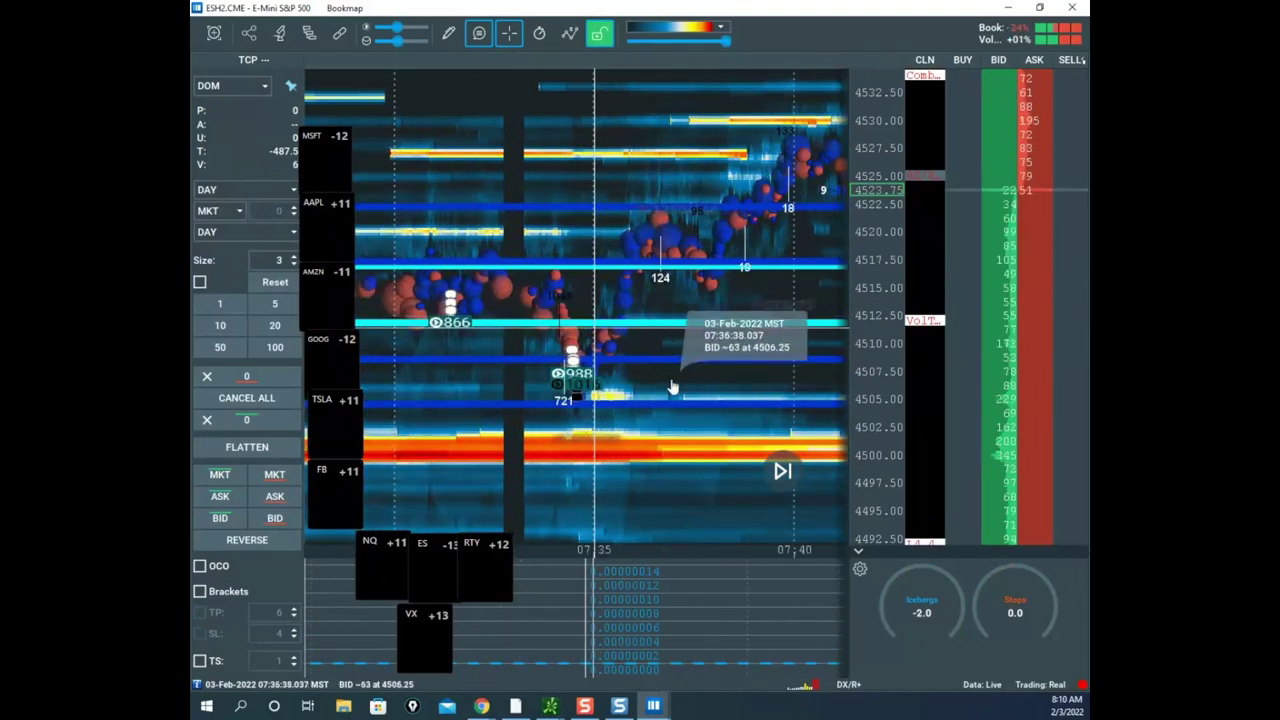
scroll(855, 325, up, 3)
drag(708, 353, 724, 432)
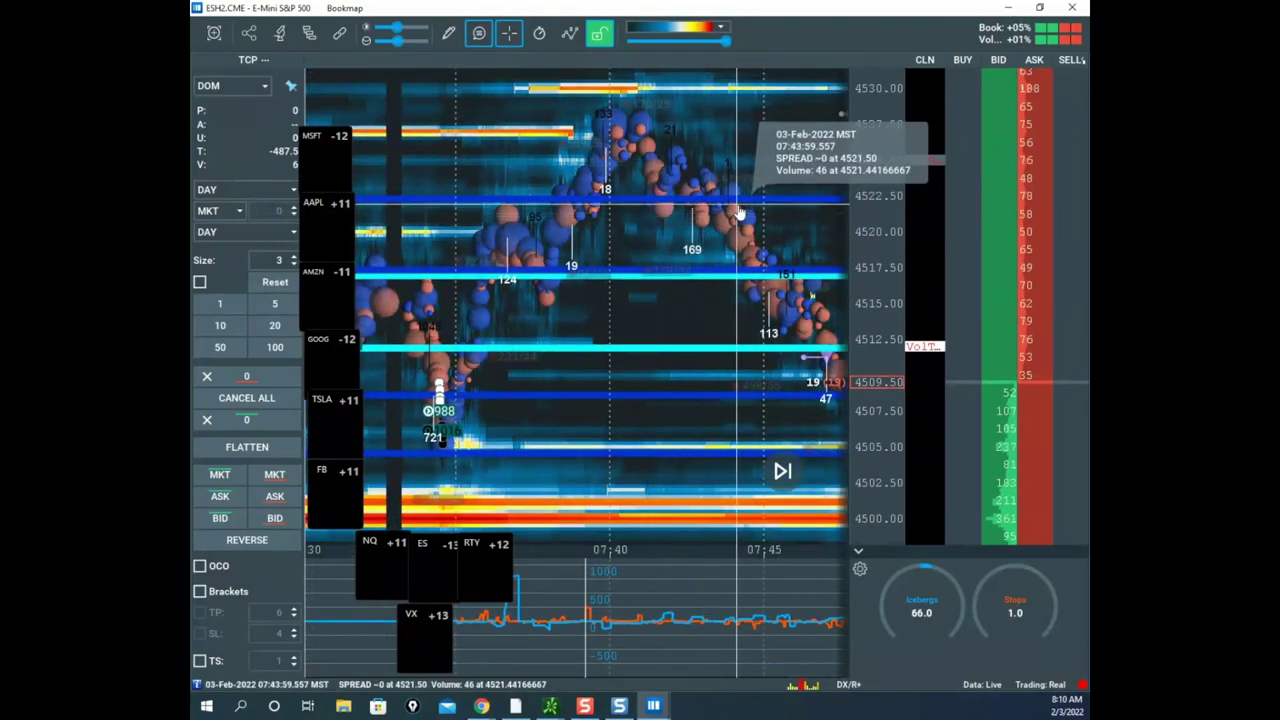
drag(735, 222, 722, 254)
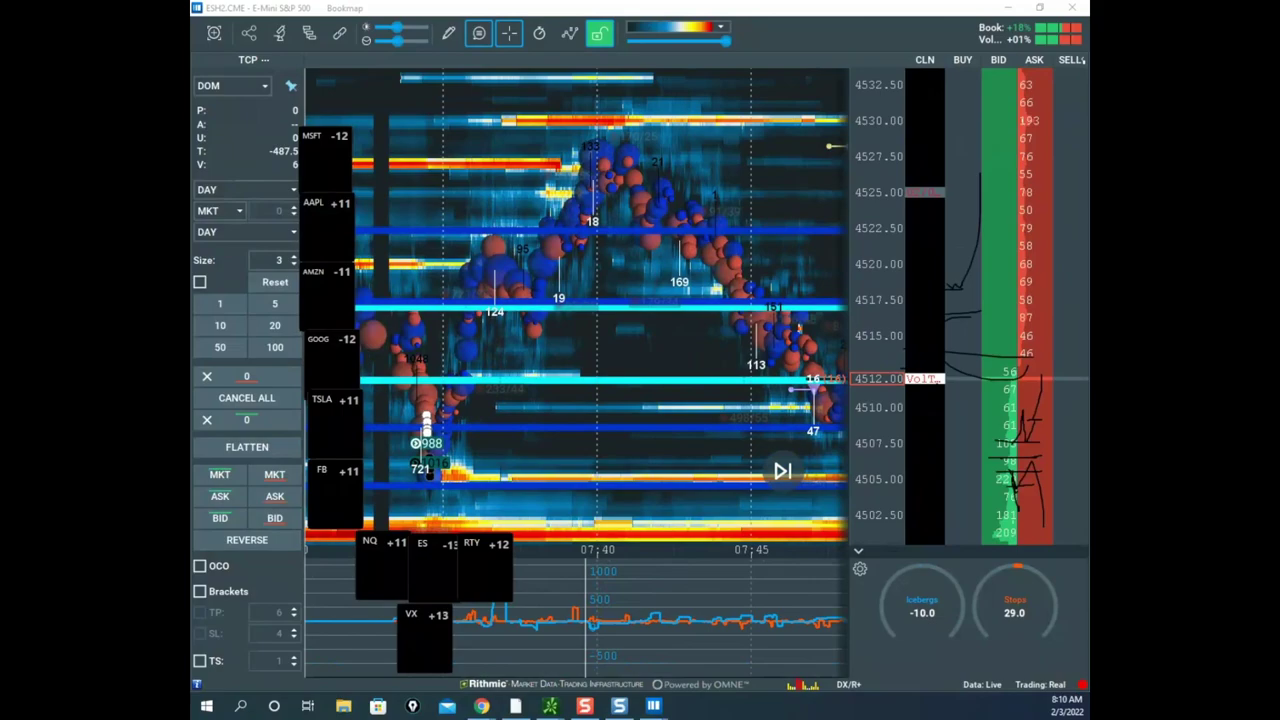
- Sketch short levels near 4522.50, 4517.50 and 4512, a cross near 4506, and a path rising from the lows through the 4530 band
key(e)
drag(557, 239, 645, 227)
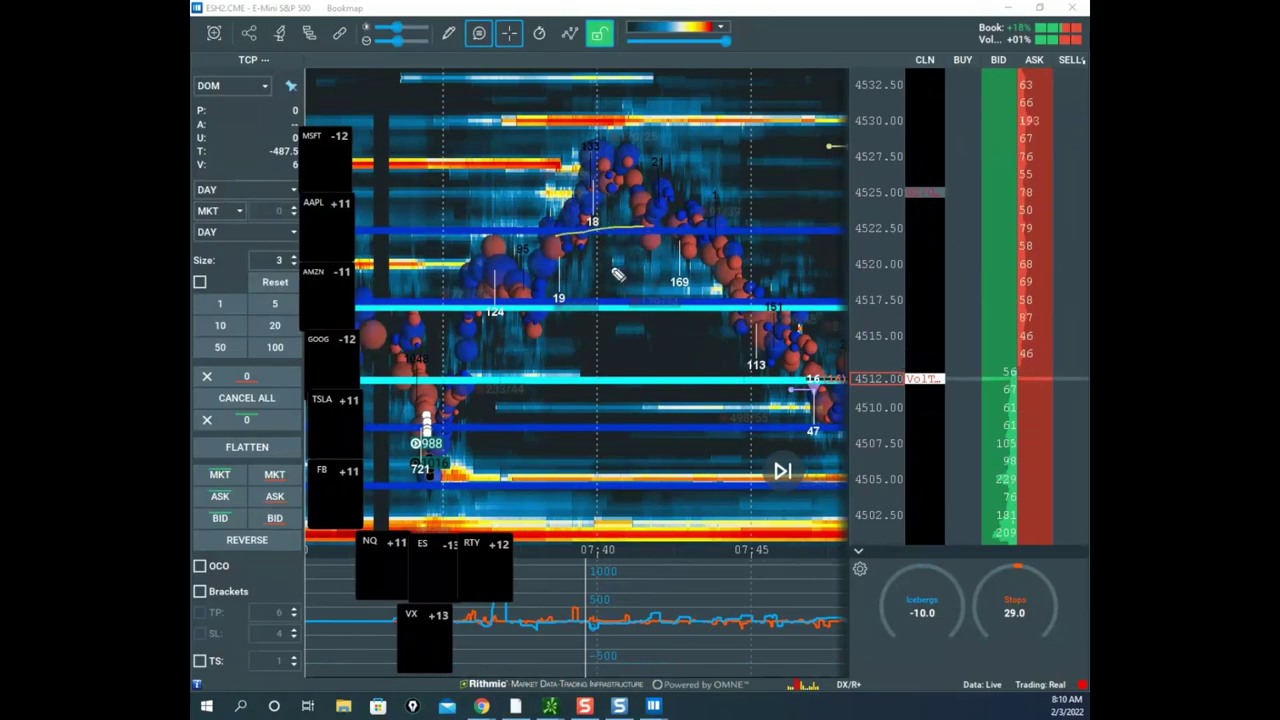
drag(550, 298, 596, 298)
mouse_move(507, 423)
mouse_down()
mouse_move(563, 488)
mouse_move(573, 435)
mouse_up()
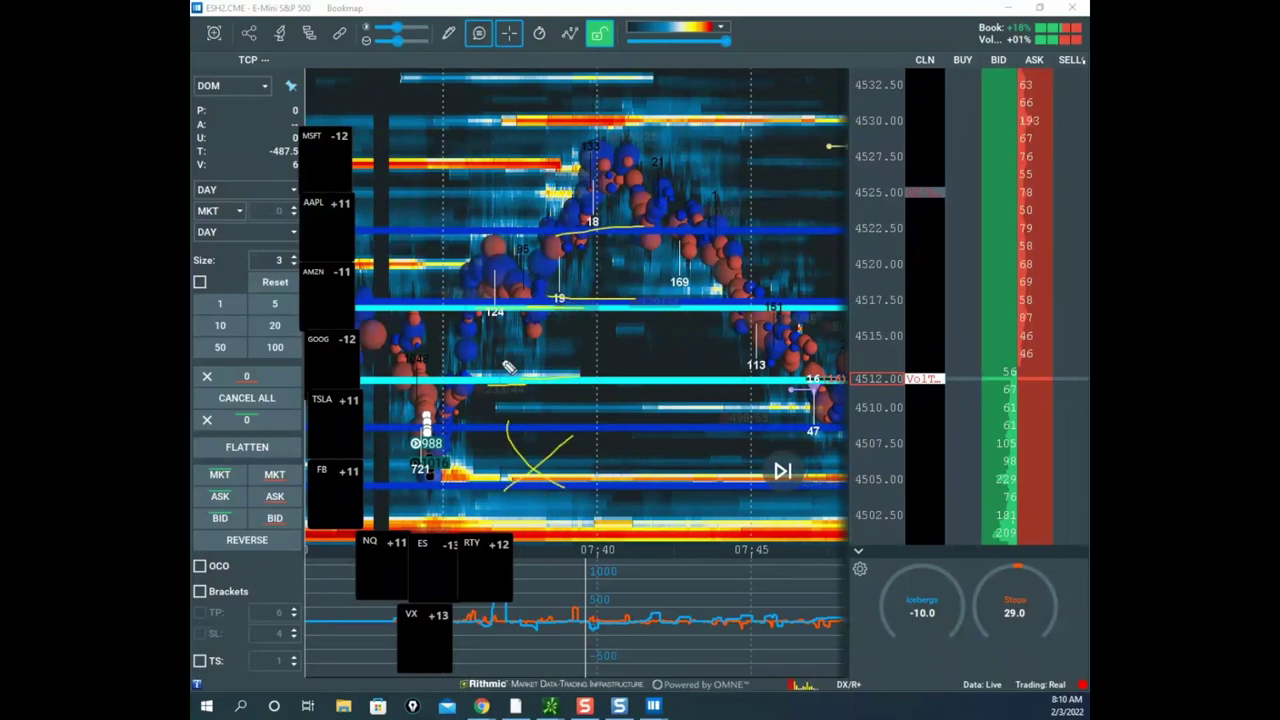
mouse_move(456, 367)
mouse_down()
mouse_move(560, 245)
mouse_move(572, 192)
mouse_up()
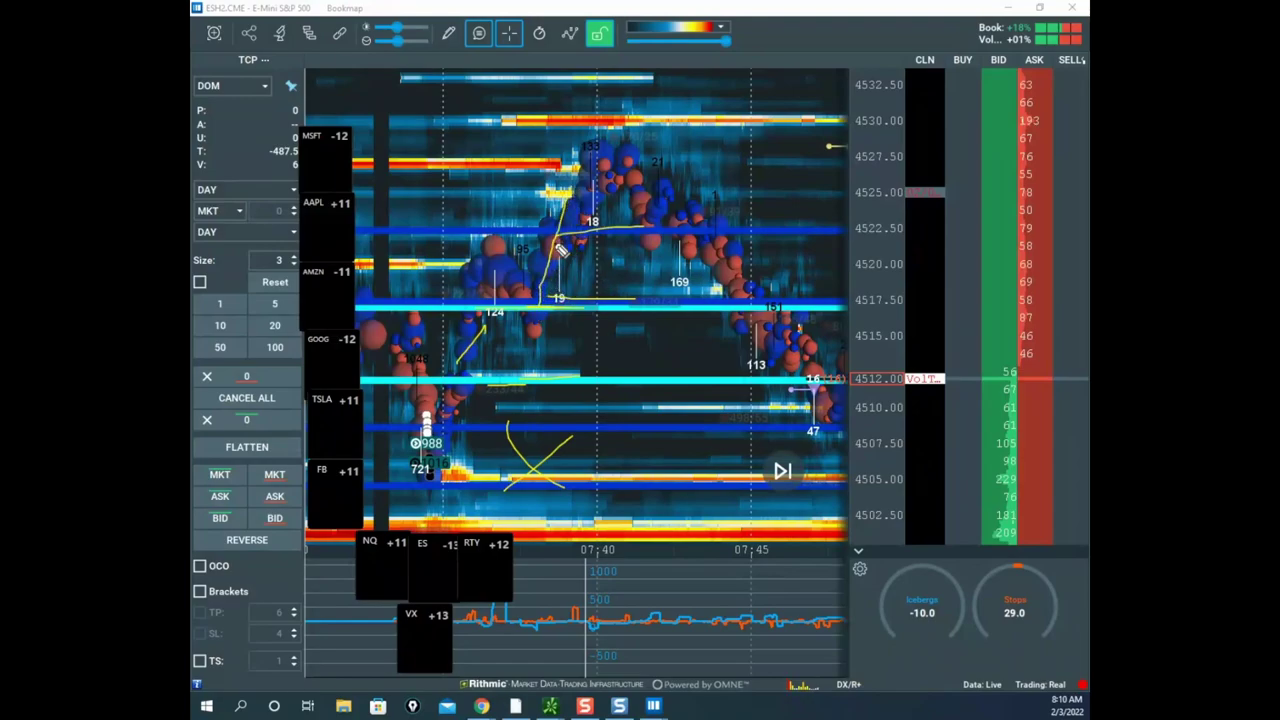
mouse_move(532, 284)
mouse_down()
mouse_move(601, 160)
mouse_move(640, 295)
mouse_move(727, 90)
mouse_up()
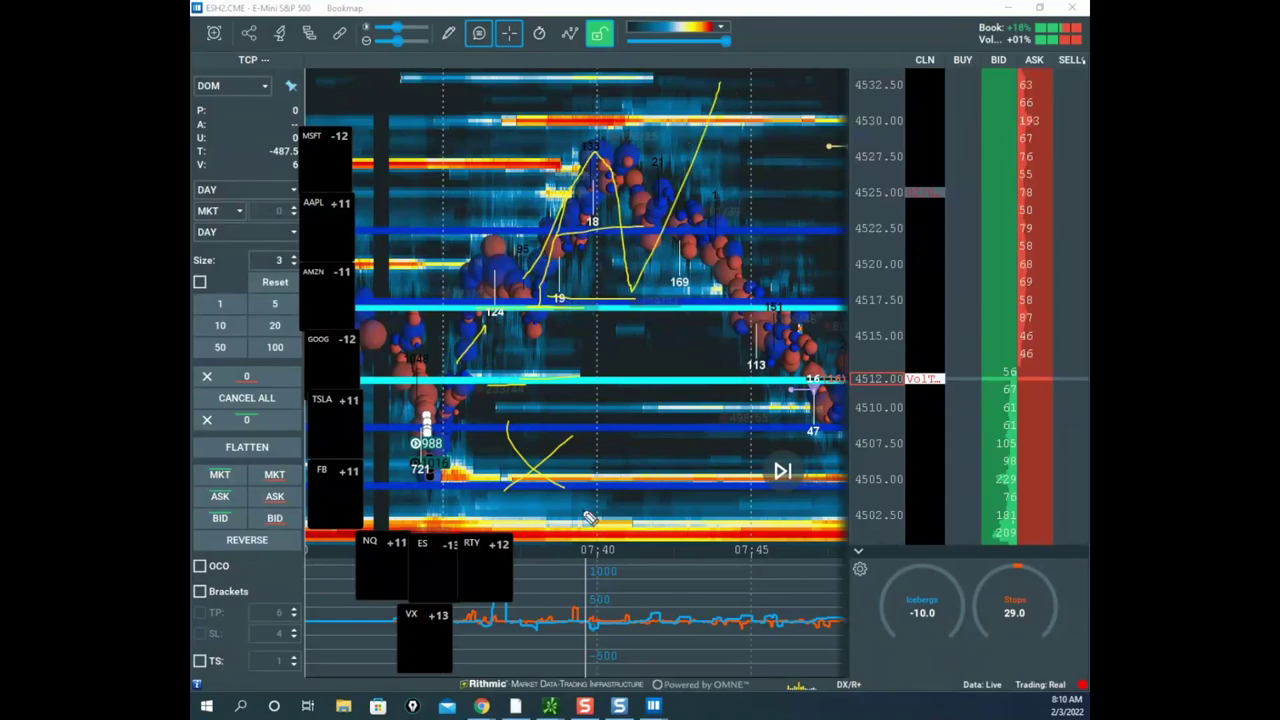
- Circle the blue spike in the lower indicator, move the RTY tile away from it and clear the drawings
drag(530, 577, 557, 572)
key(Escape)
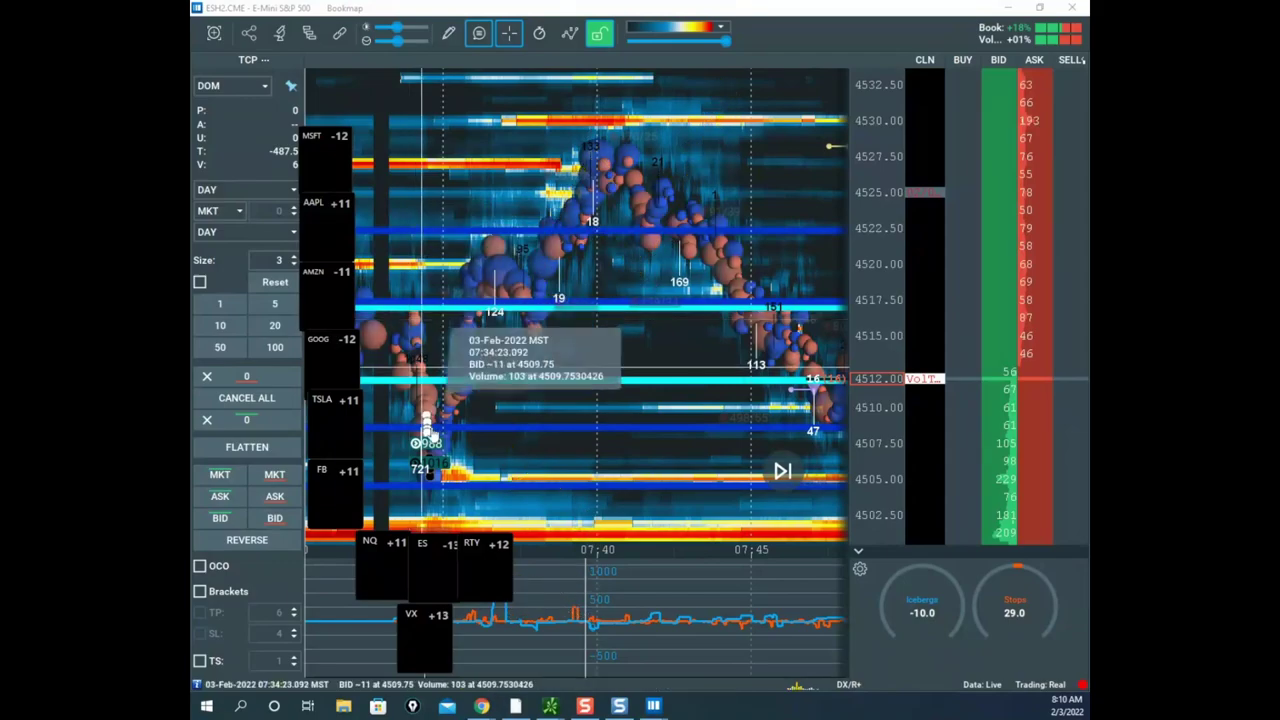
drag(478, 544, 350, 548)
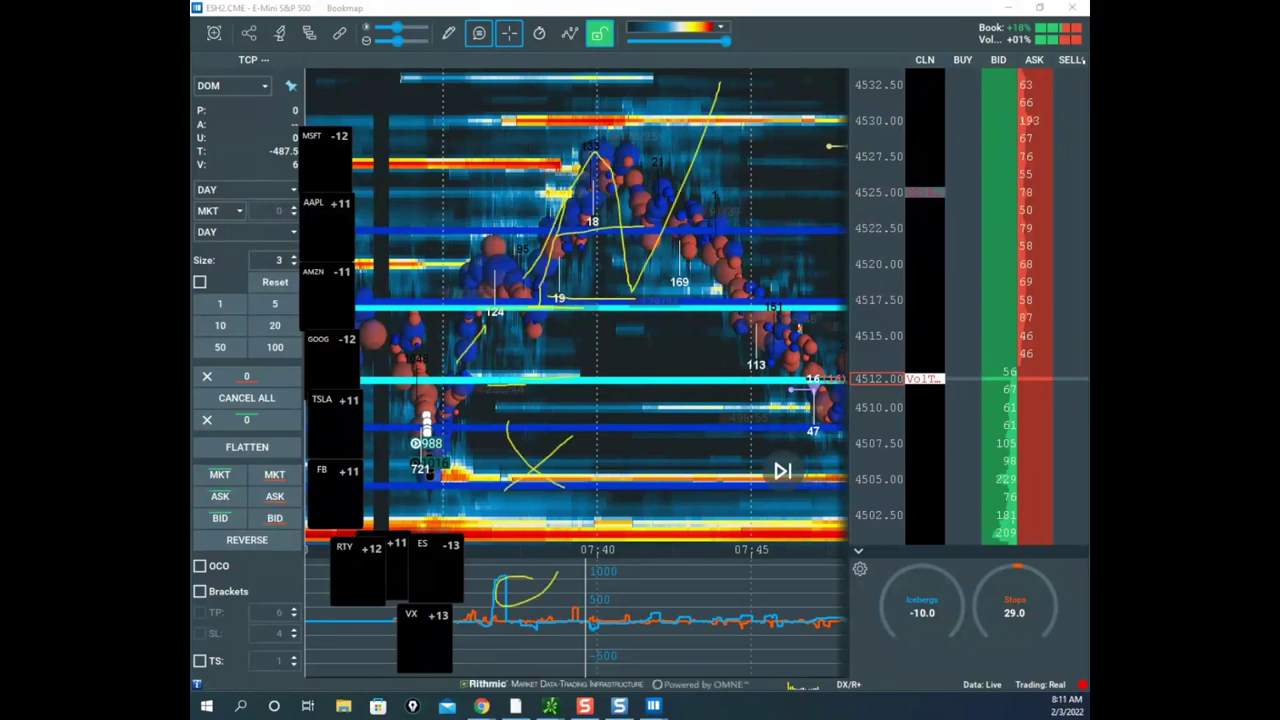
key(e)
- Mark the range between about 4522.50 and 4517.50 and sketch a path up to 4530, back down and higher
drag(481, 235, 583, 236)
drag(507, 301, 559, 296)
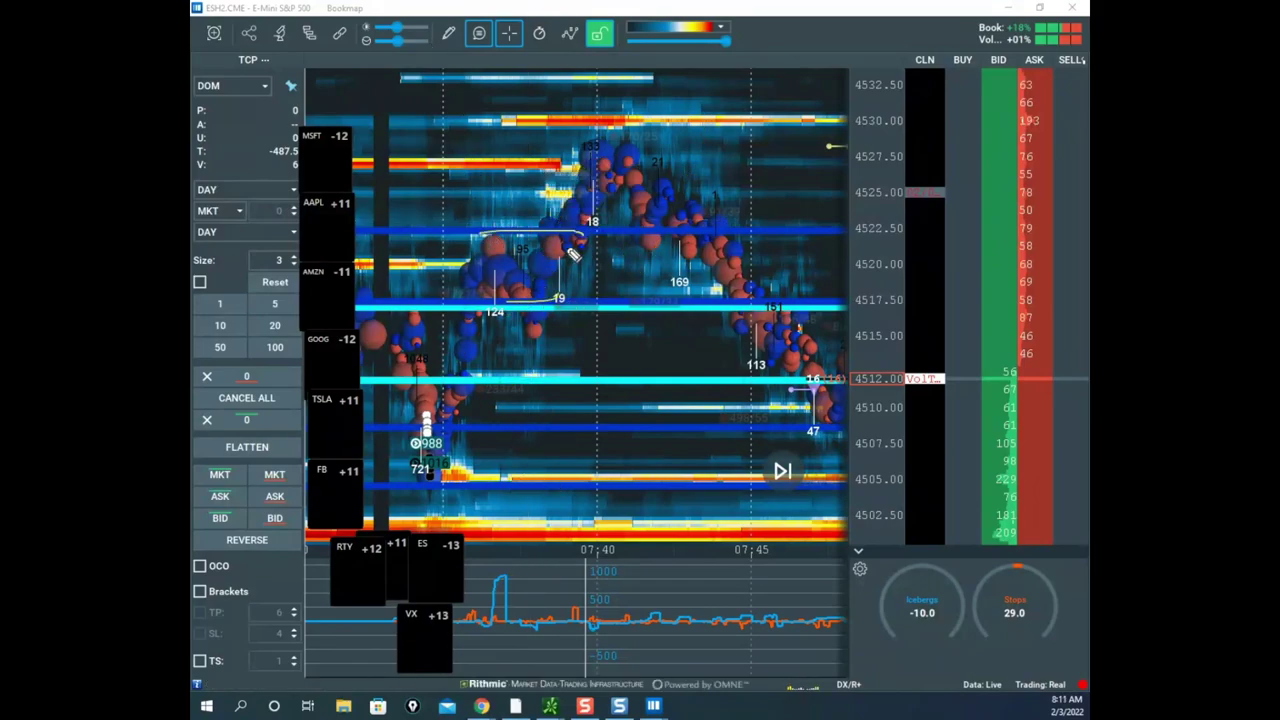
mouse_move(566, 241)
mouse_down()
mouse_move(605, 124)
mouse_move(648, 228)
mouse_move(698, 30)
mouse_up()
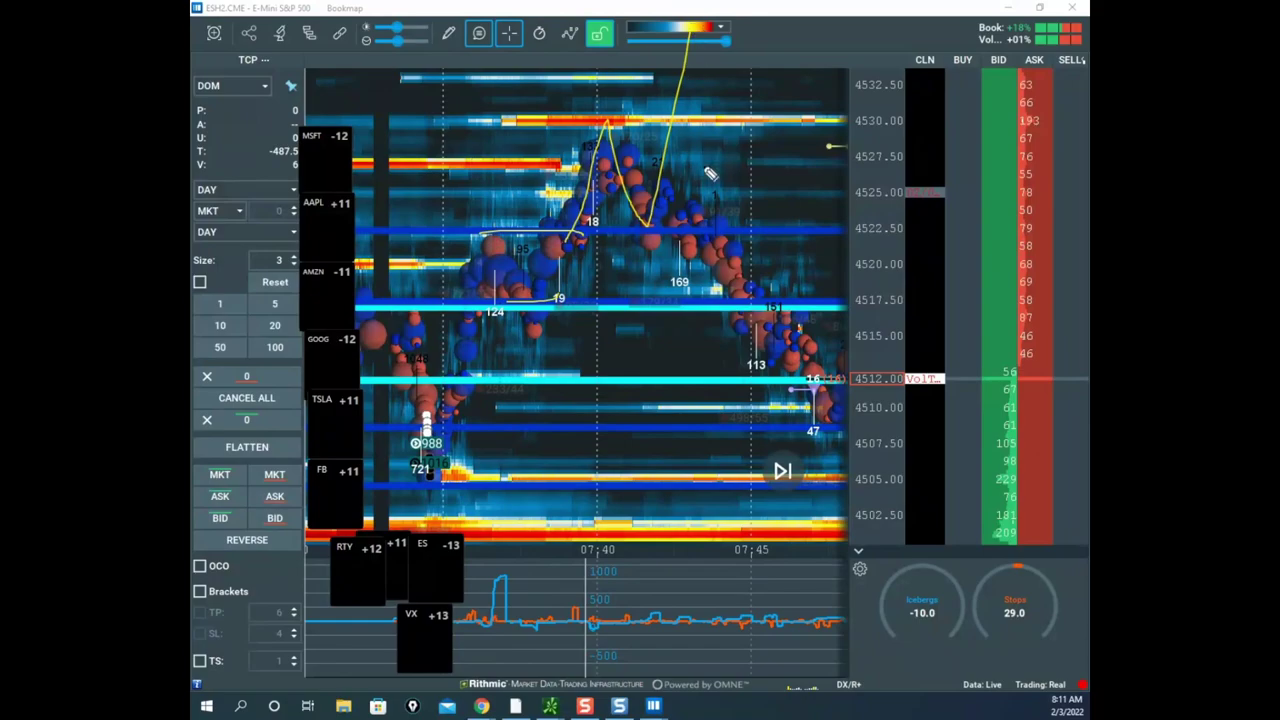
- Trace the decline from the 07:40 high, circle the pause near 4515 and mark the VolT label, then leave drawing mode
mouse_move(597, 195)
mouse_down()
mouse_move(610, 145)
mouse_move(748, 288)
mouse_move(778, 352)
mouse_up()
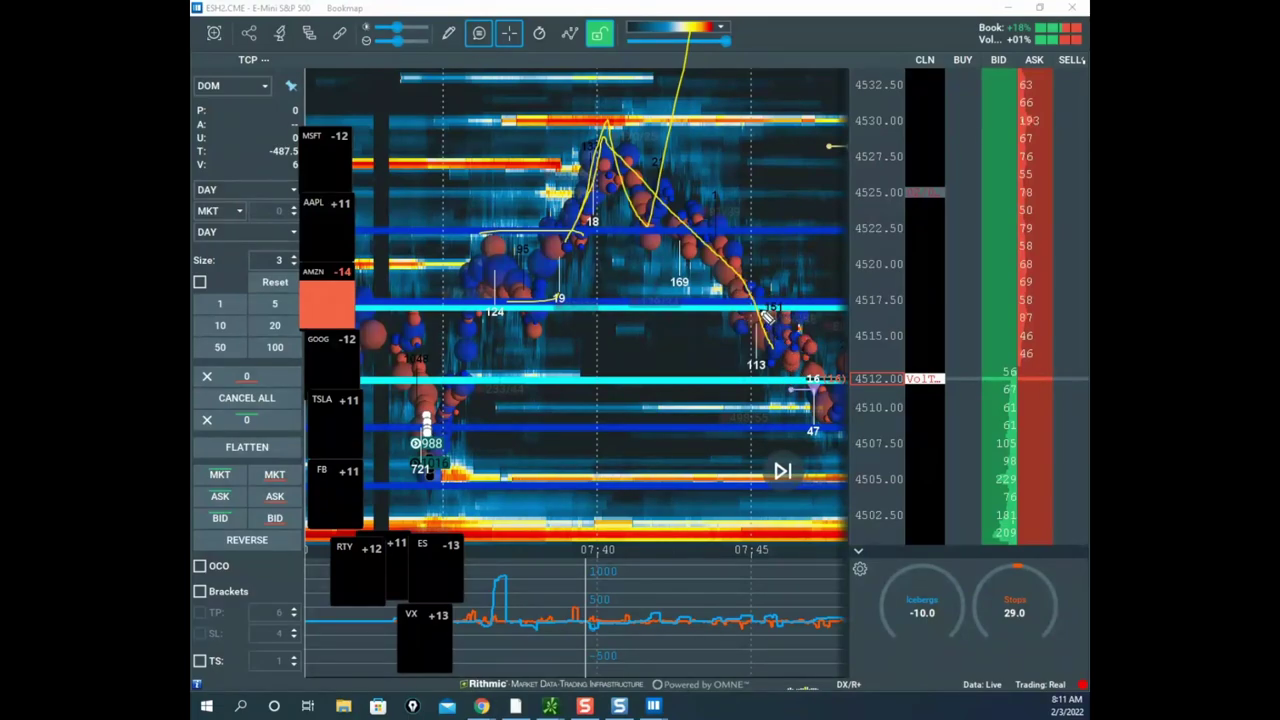
mouse_move(764, 314)
mouse_down()
mouse_move(786, 389)
mouse_move(840, 345)
mouse_up()
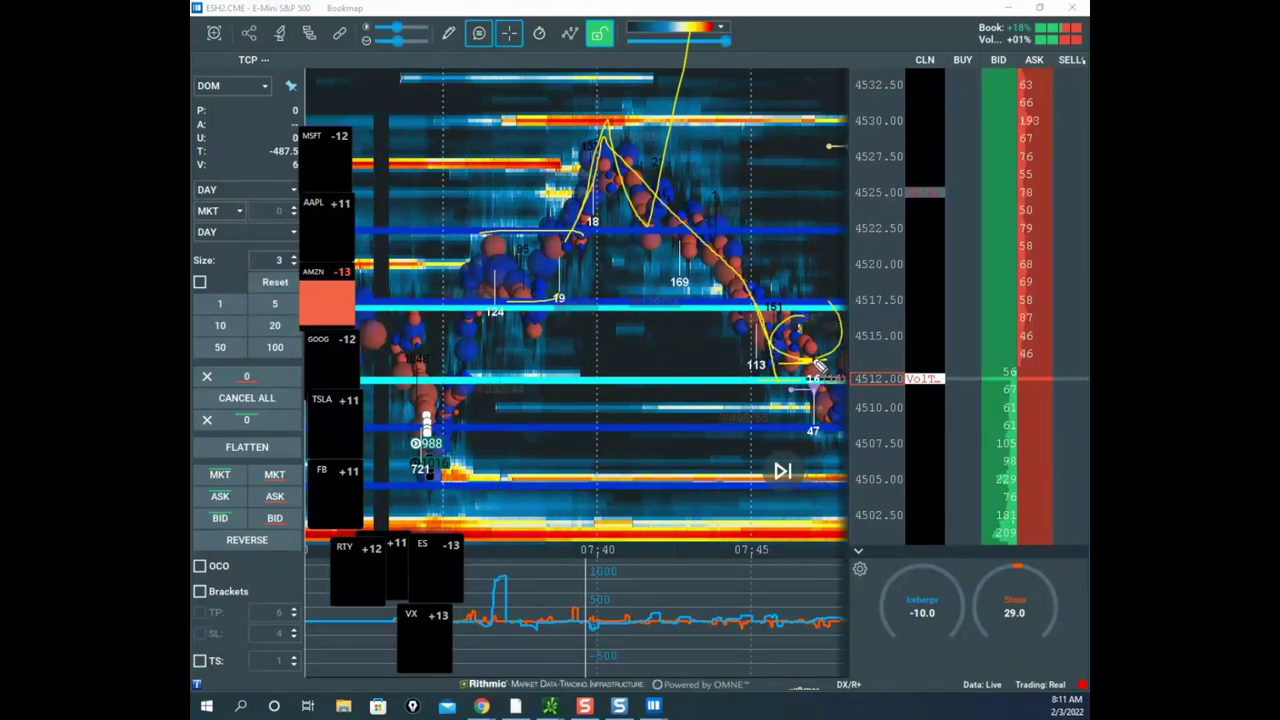
drag(719, 316, 770, 318)
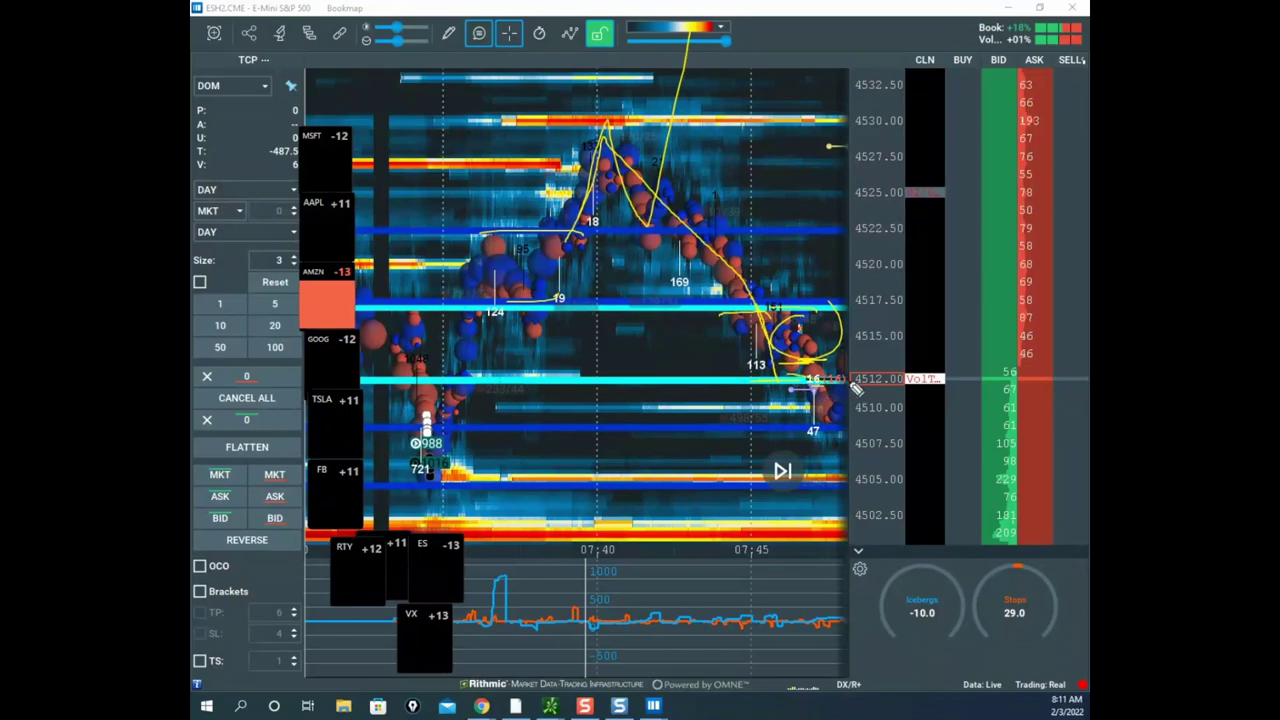
mouse_move(925, 366)
mouse_down()
mouse_move(900, 372)
mouse_move(940, 370)
mouse_up()
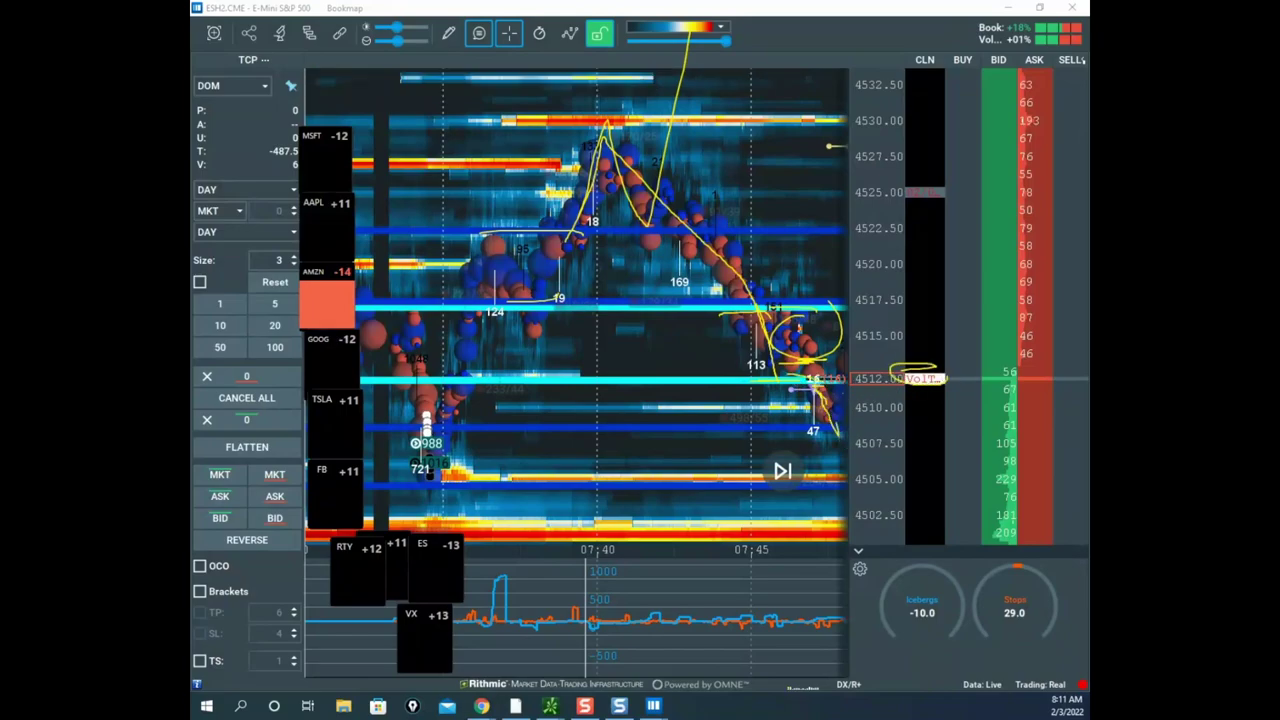
key(Escape)
- Around 08:00, clear the old drawings, sketch levels near 4508 and 4504 with a drop below them, and circle the 4500 band
mouse_move(812, 296)
mouse_down()
mouse_move(706, 217)
mouse_move(702, 232)
mouse_up()
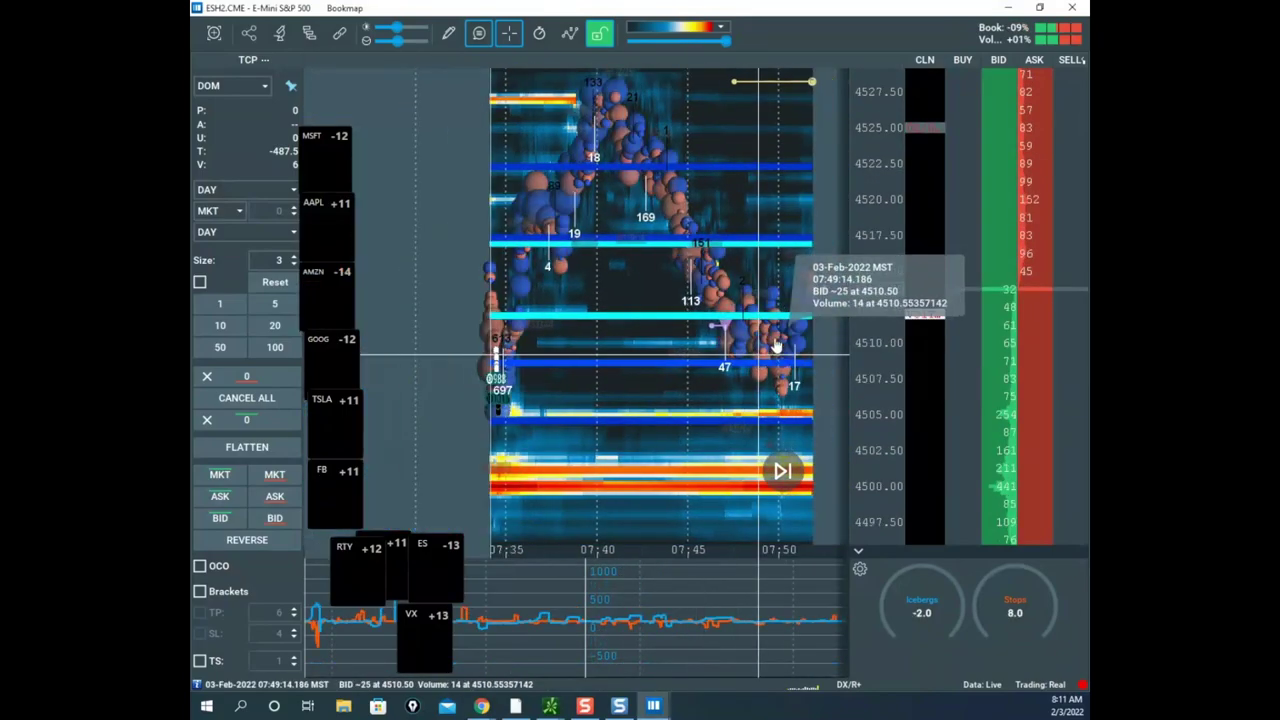
drag(770, 402, 660, 346)
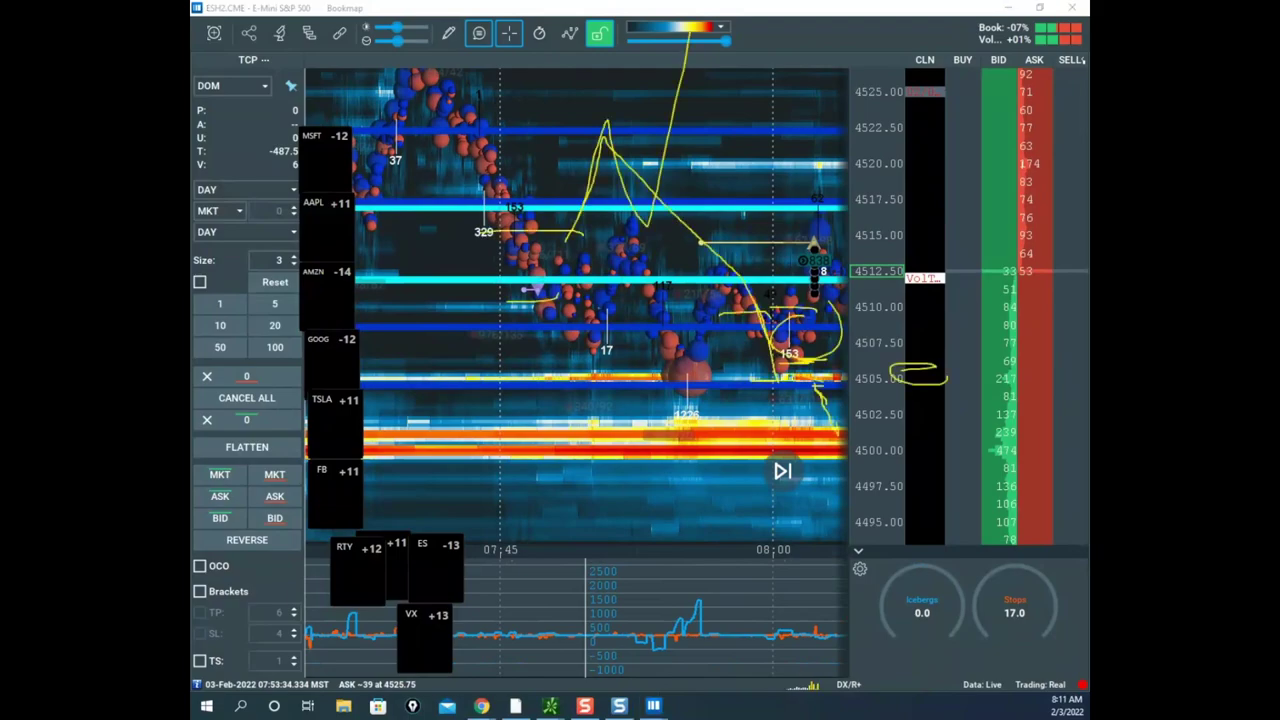
right_click(777, 199)
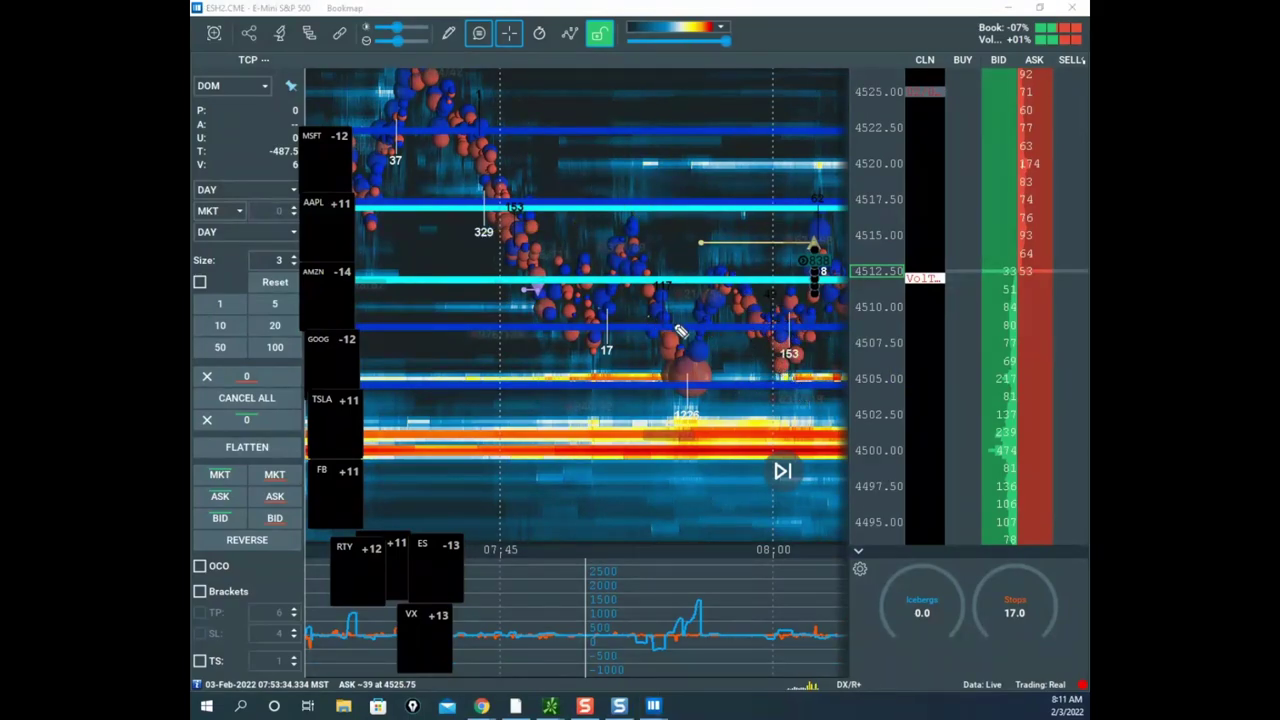
drag(648, 318, 760, 330)
mouse_move(678, 410)
mouse_down()
mouse_move(780, 470)
mouse_move(780, 500)
mouse_up()
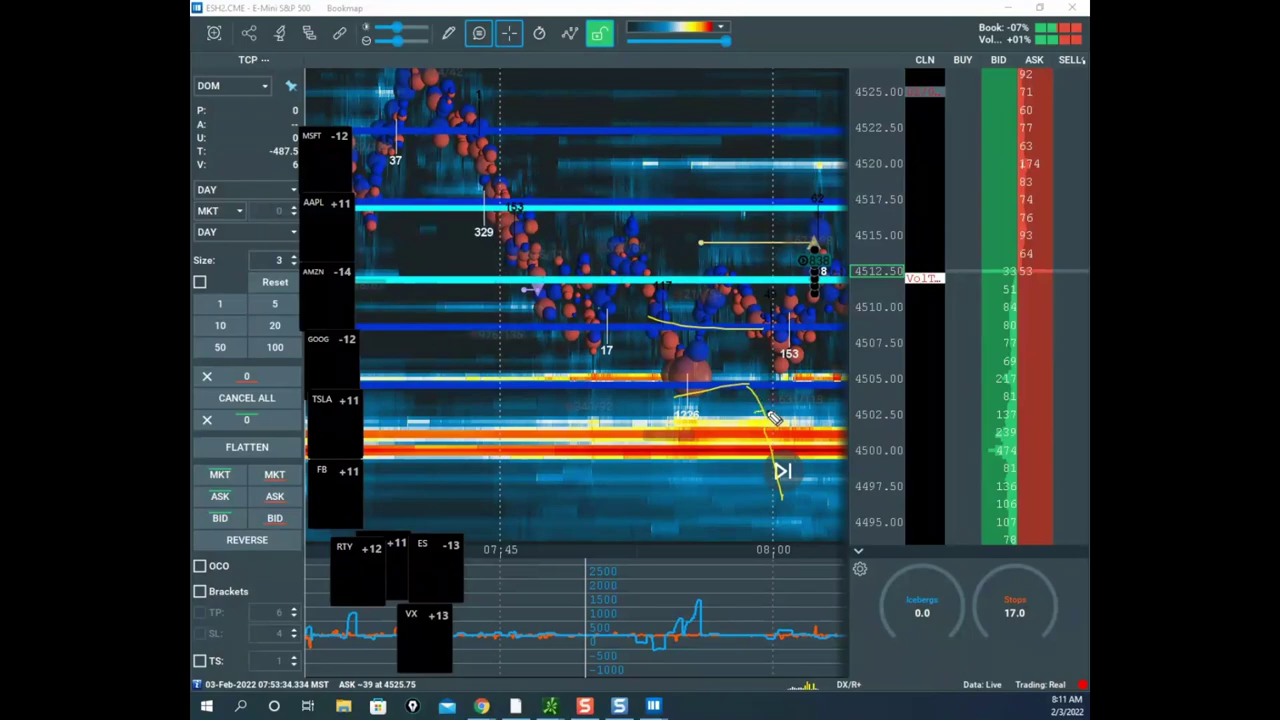
mouse_move(773, 418)
mouse_down()
mouse_move(575, 450)
mouse_move(857, 452)
mouse_up()
drag(565, 450, 830, 490)
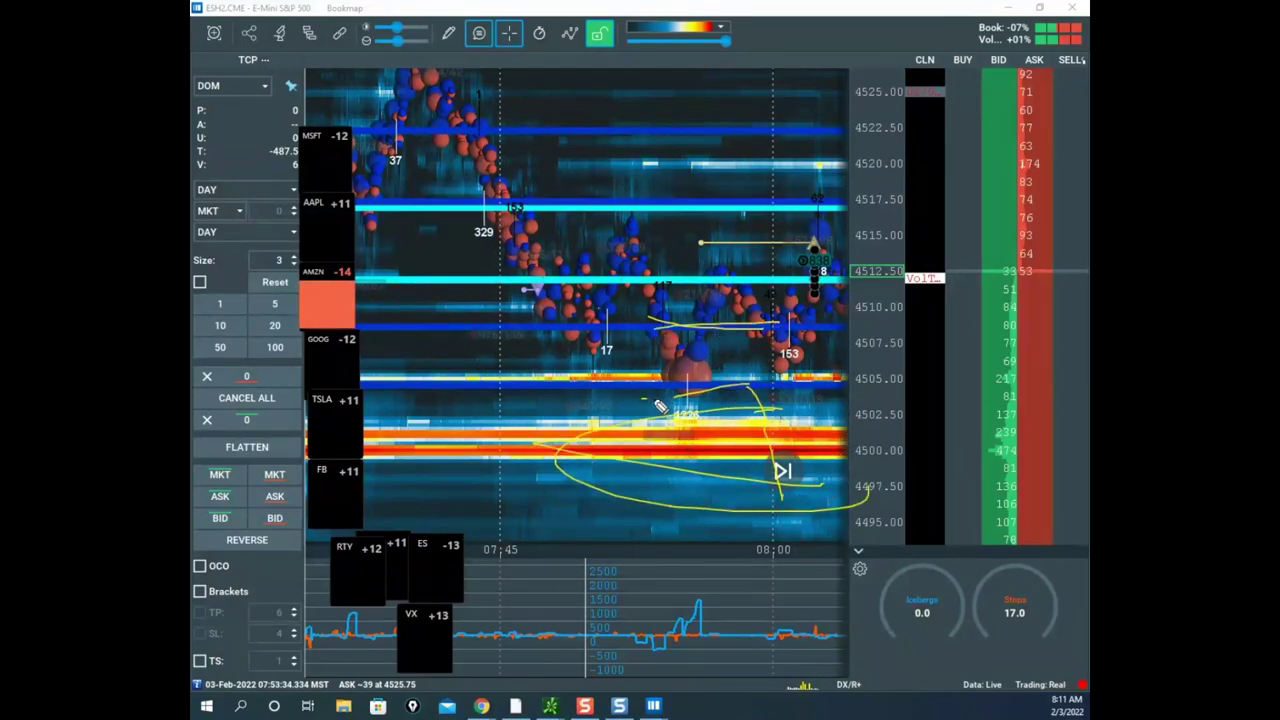
- Mark the large 1226 volume bubble and the matching indicator spike, and sketch a drop from the bubble into the 4500 band
drag(657, 406, 719, 395)
drag(692, 620, 705, 603)
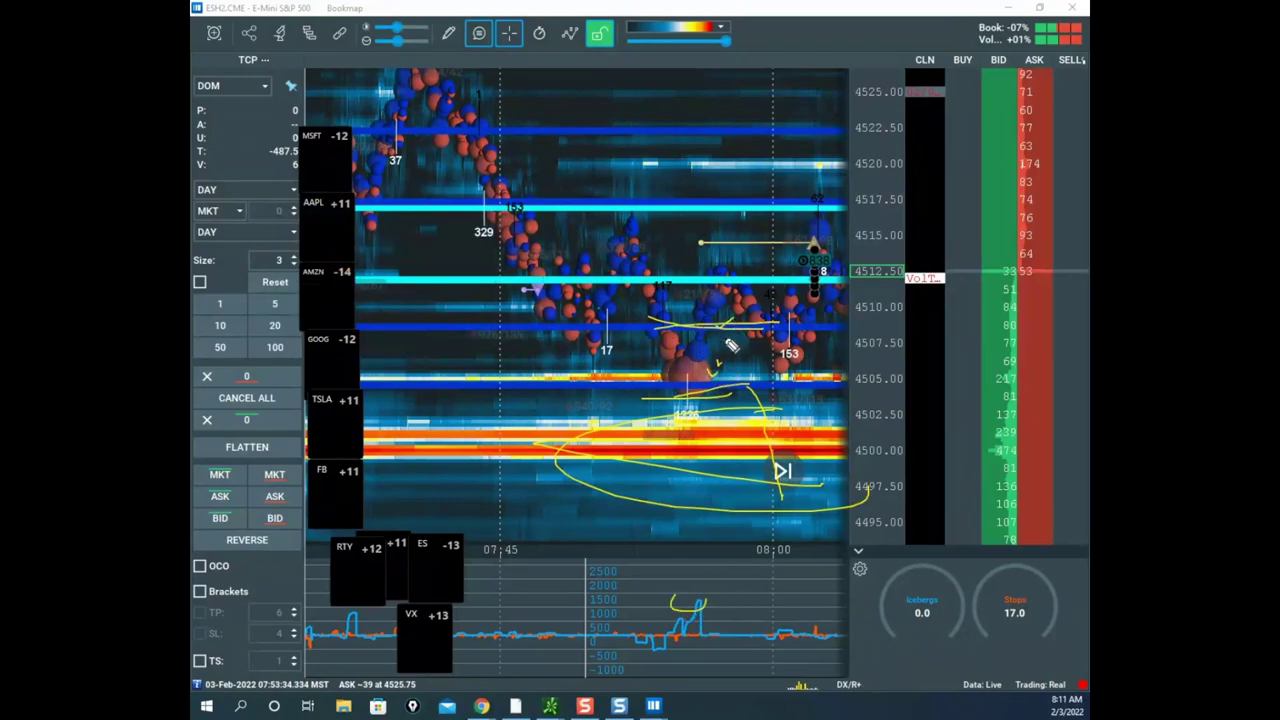
mouse_move(732, 345)
mouse_down()
mouse_move(760, 448)
mouse_move(770, 425)
mouse_move(760, 456)
mouse_up()
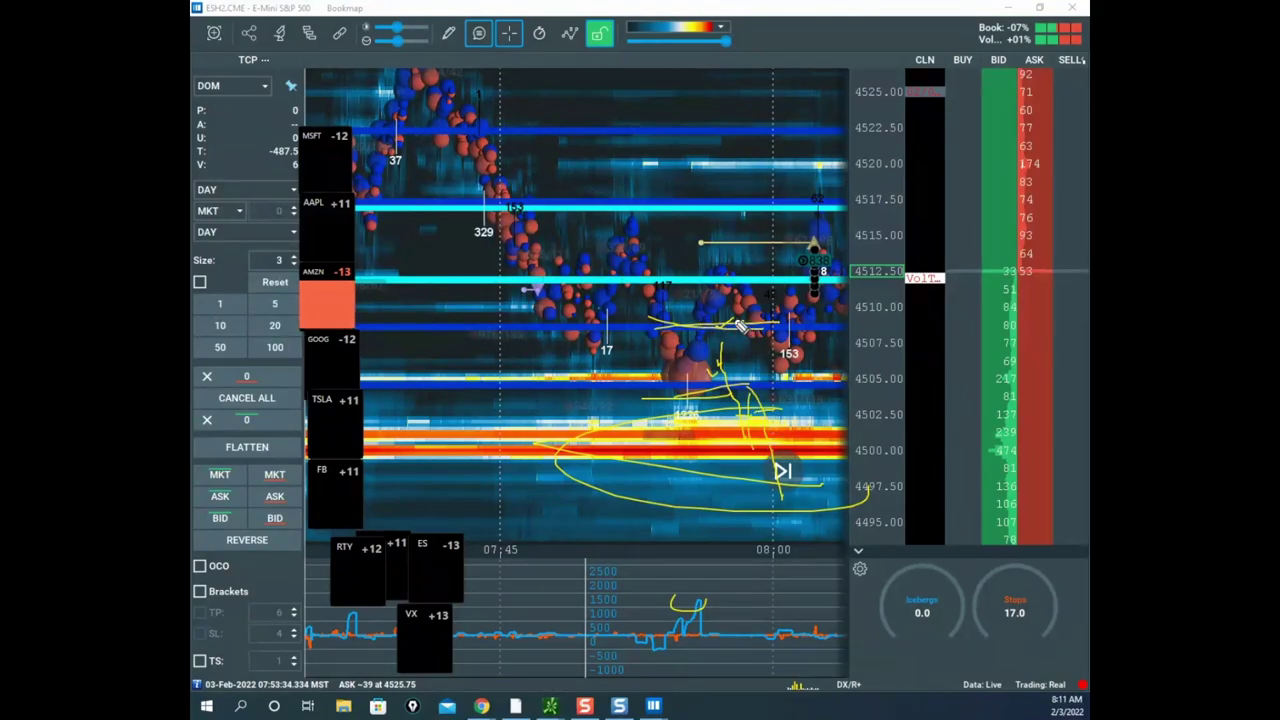
mouse_move(742, 321)
mouse_down()
mouse_move(680, 379)
mouse_move(757, 358)
mouse_up()
drag(697, 563, 689, 616)
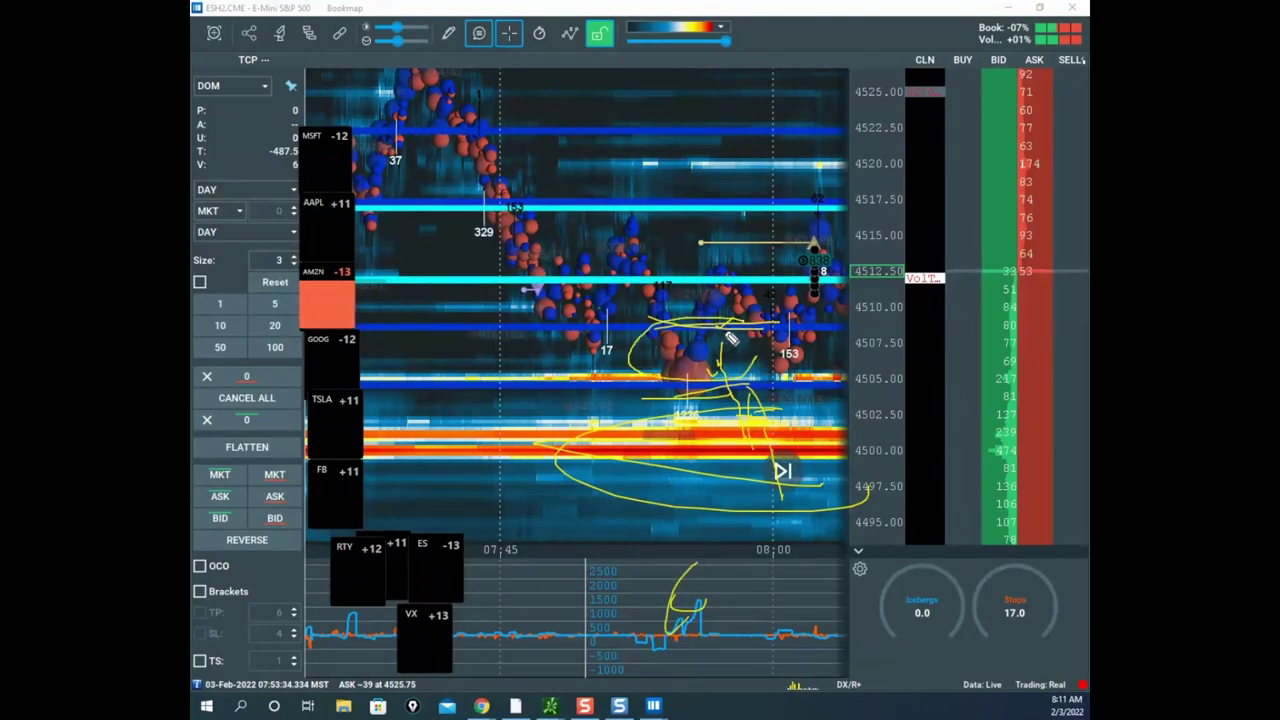
- Underline the level near 4508, trace the rise from it up past 4515, then leave drawing mode
mouse_move(733, 340)
mouse_down()
mouse_move(800, 328)
mouse_move(815, 252)
mouse_move(805, 246)
mouse_up()
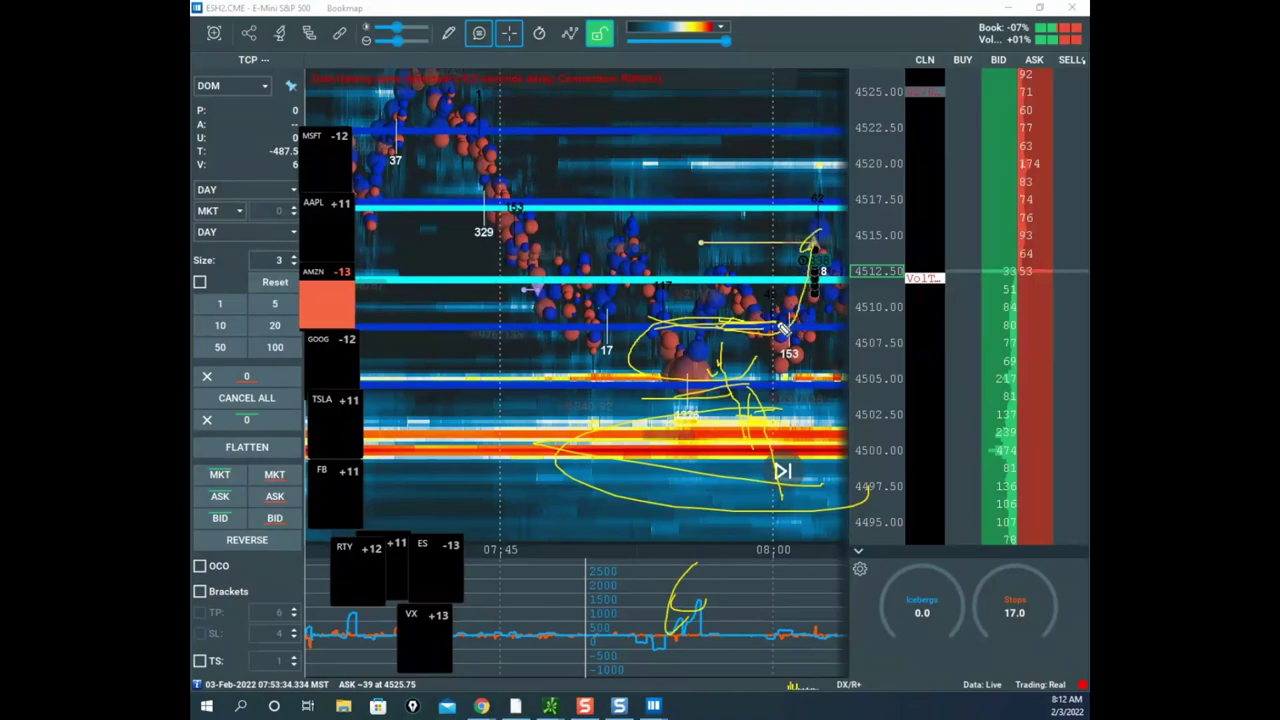
drag(784, 328, 855, 200)
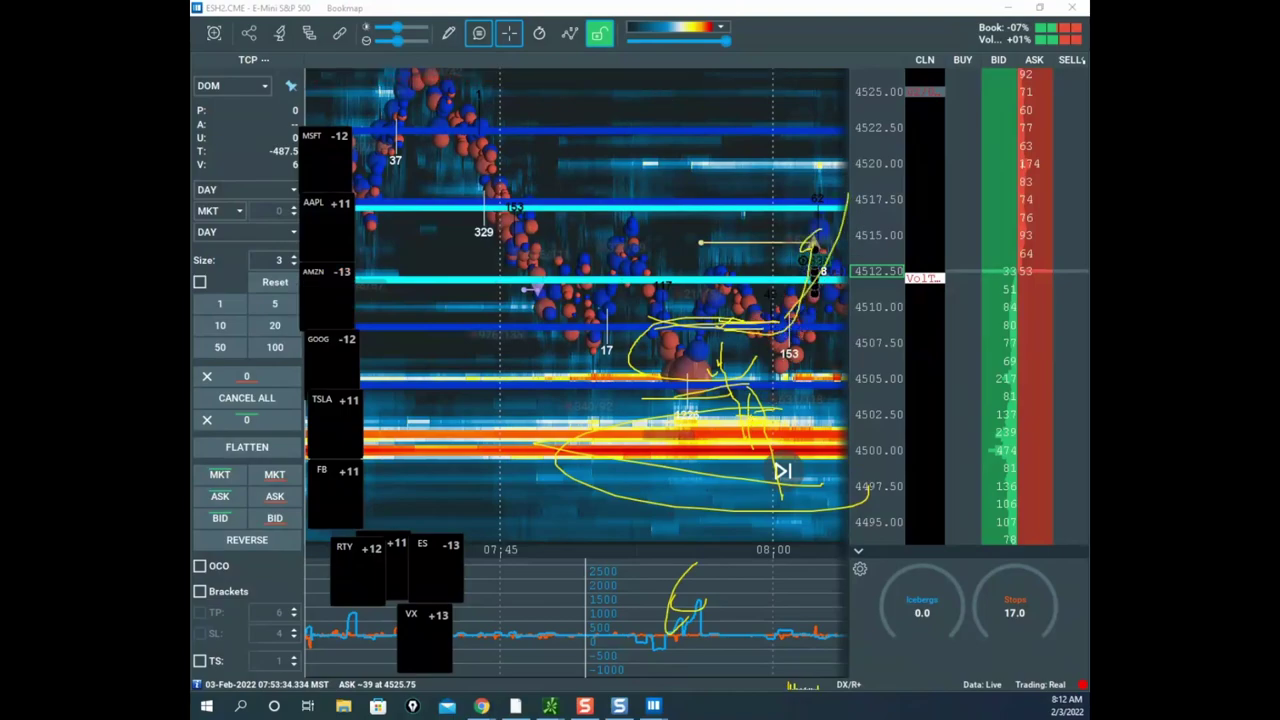
key(Escape)
- Clear the old drawings, circle the purple marker near 4512, sketch a line rising from it and bracket the area around 4520
drag(771, 131, 767, 160)
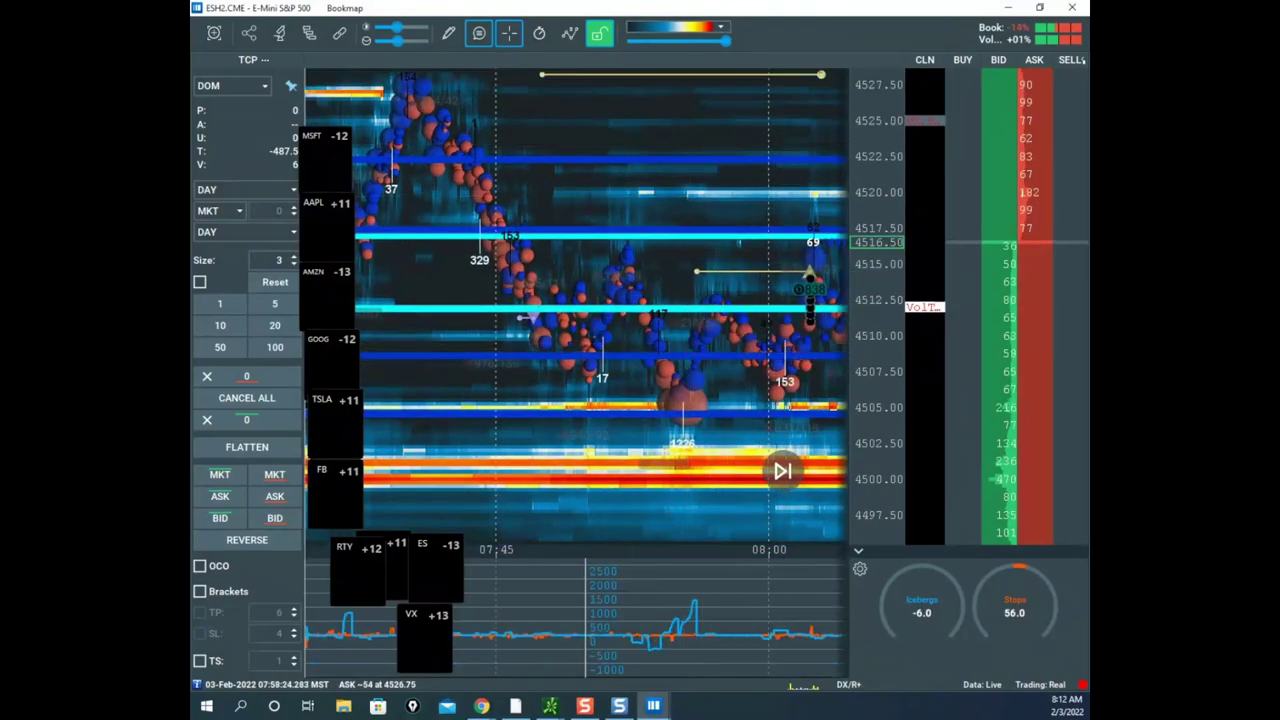
key(ctrl+alt+g)
key(Delete)
mouse_move(563, 298)
mouse_down()
mouse_move(561, 326)
mouse_move(558, 303)
mouse_up()
drag(542, 306, 663, 68)
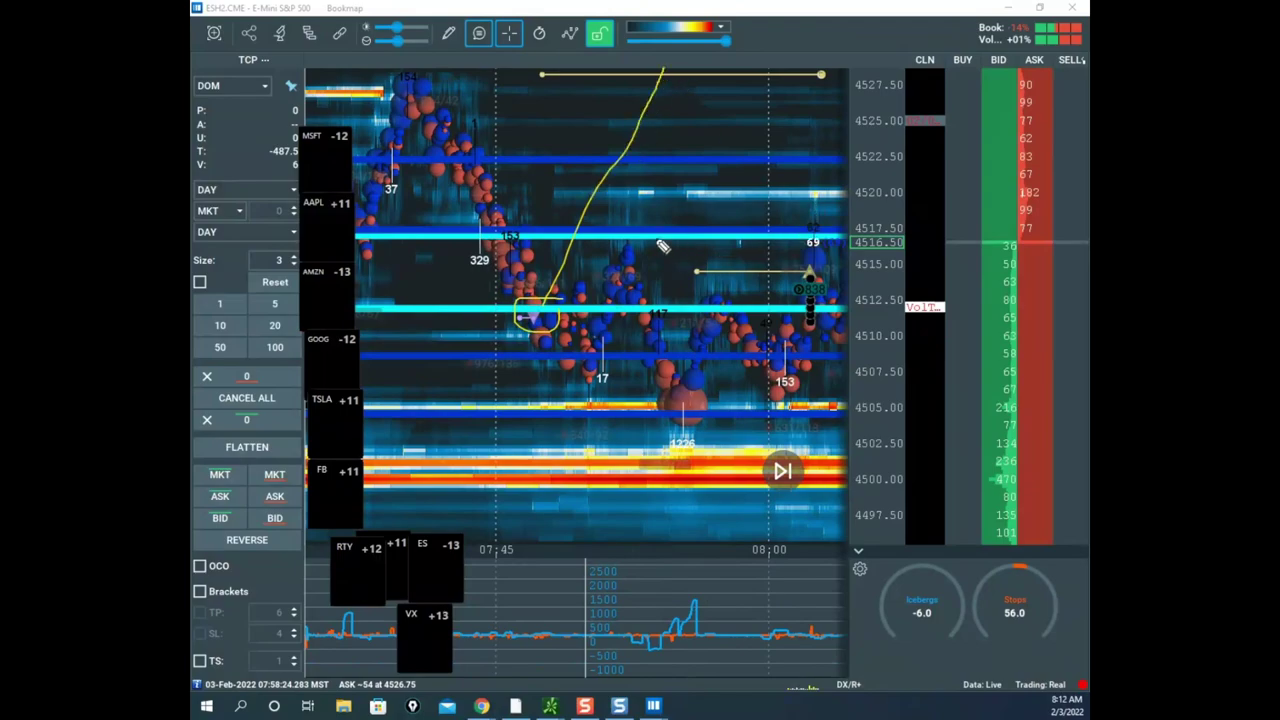
mouse_move(652, 152)
mouse_down()
mouse_move(562, 220)
mouse_move(657, 212)
mouse_up()
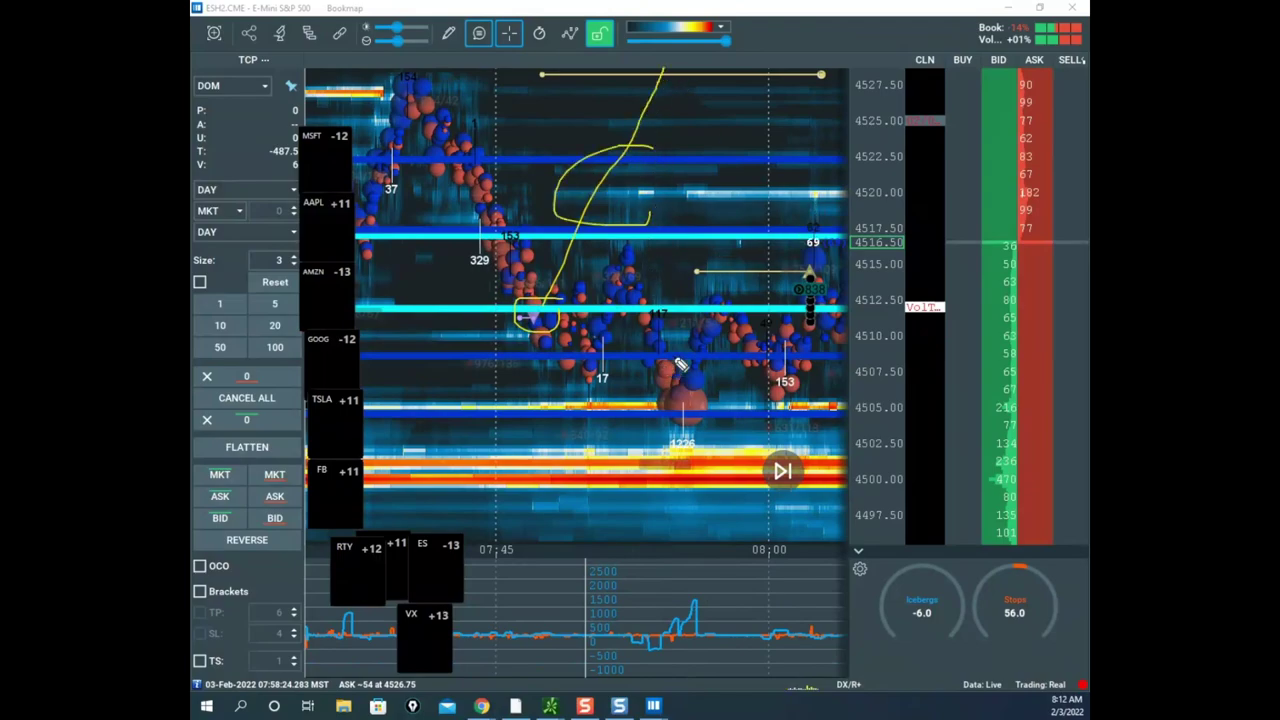
- Circle the 1226 bubble and link it to the purple marker, trace down through the two yellow markers, then leave drawing mode
drag(670, 355, 688, 400)
drag(540, 318, 686, 398)
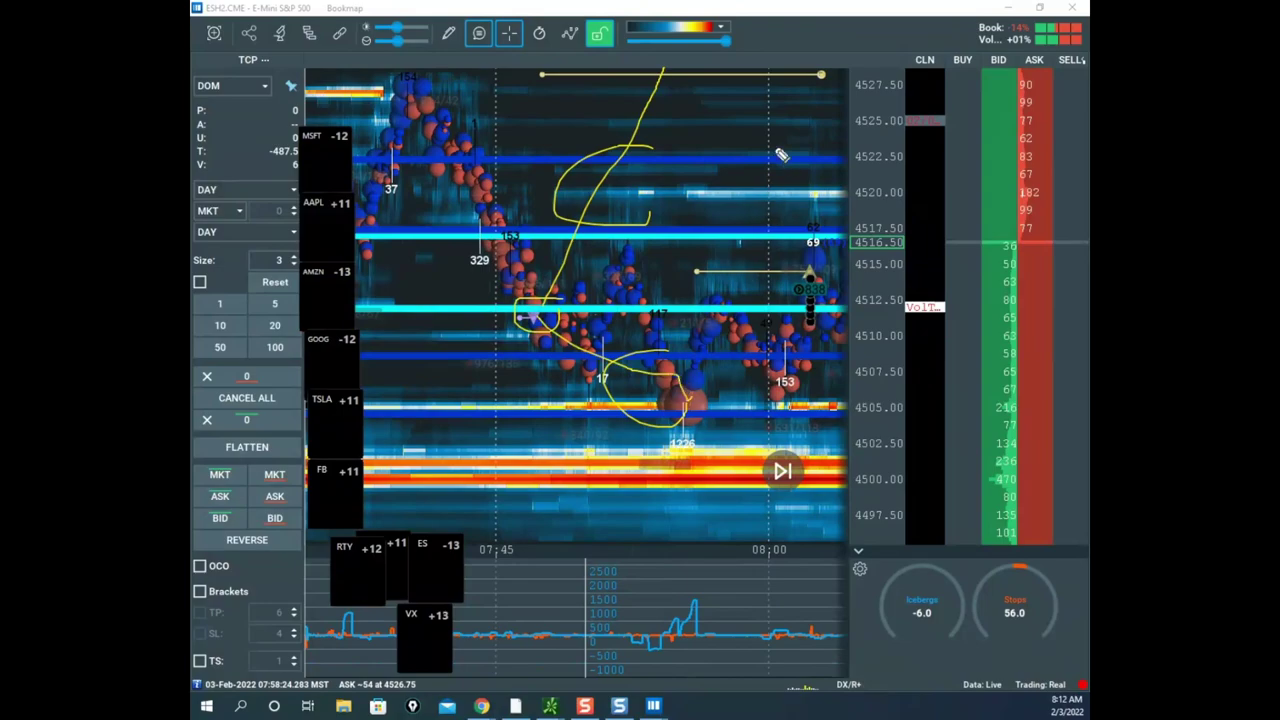
drag(818, 77, 810, 262)
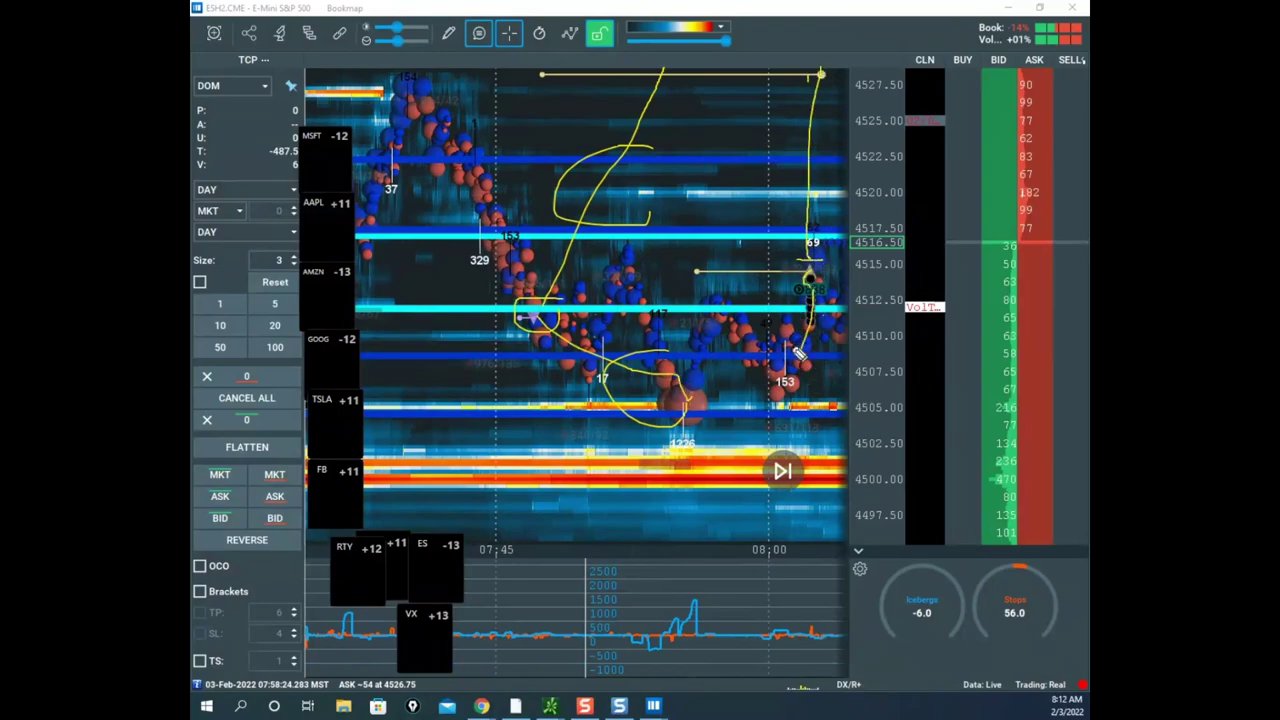
mouse_move(800, 355)
mouse_down()
mouse_move(820, 295)
mouse_move(843, 565)
mouse_move(857, 548)
mouse_up()
key(Escape)
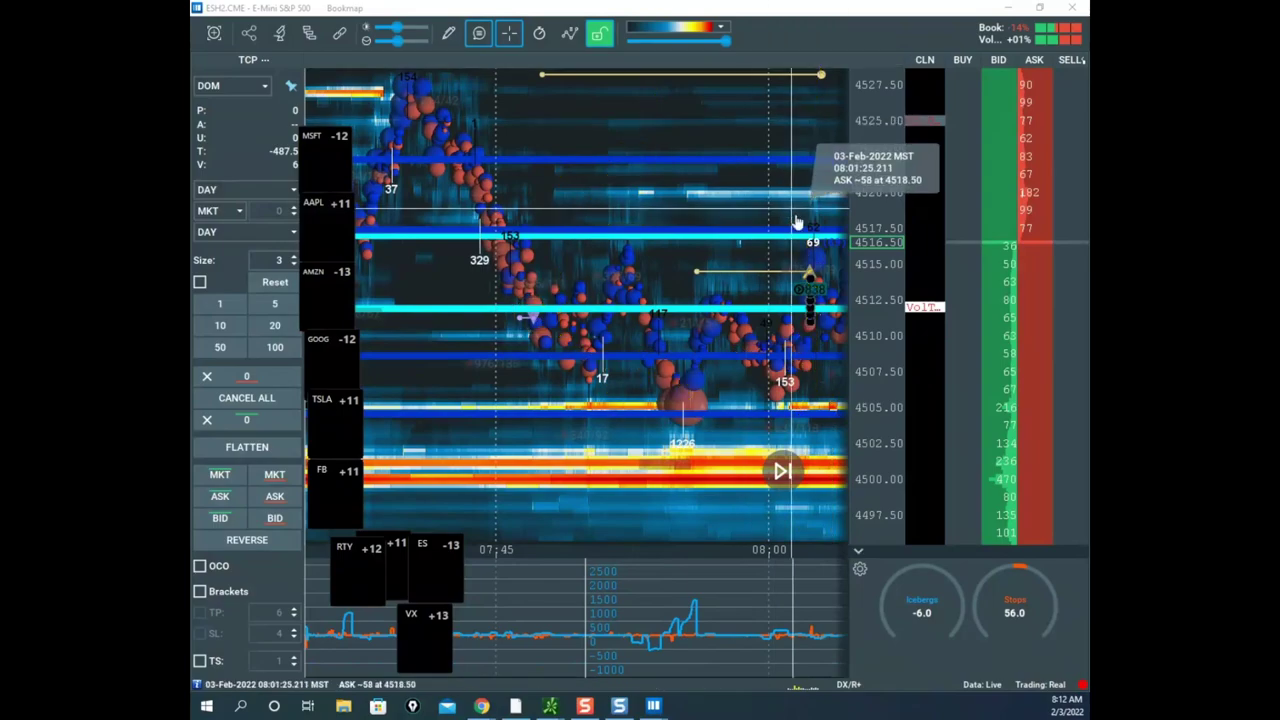
- Bring the latest price action after 08:00 into view on the heatmap
scroll(797, 222, down, 2)
drag(797, 285, 763, 277)
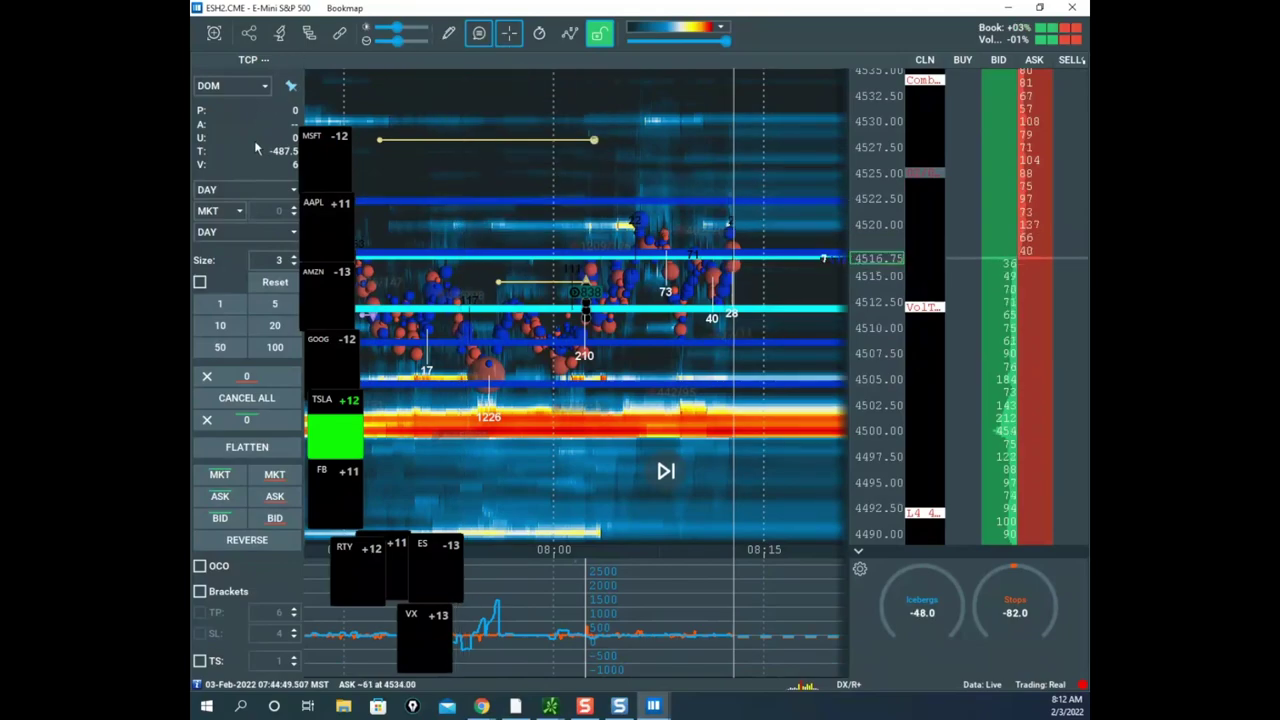
- Examine the latest price action around the 913 marker between 08:12 and 08:14 on the heatmap
scroll(874, 203, up, 3)
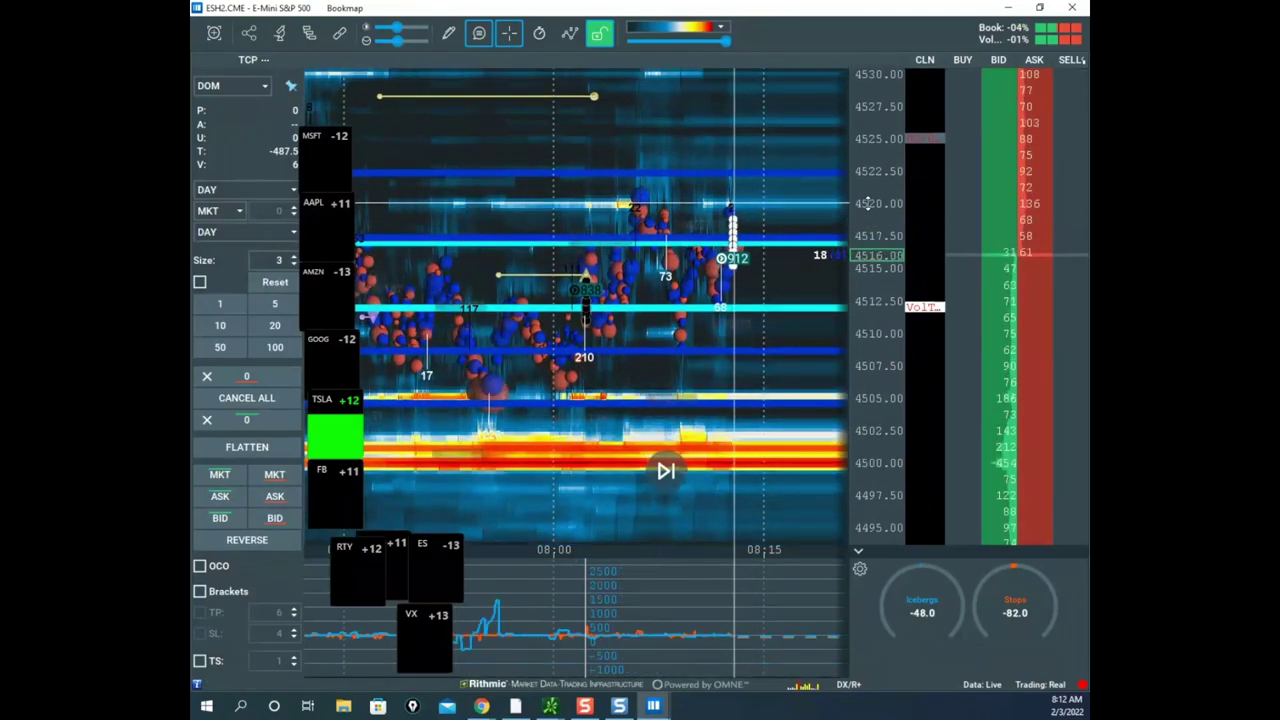
scroll(800, 205, up, 5)
scroll(805, 205, down, 2)
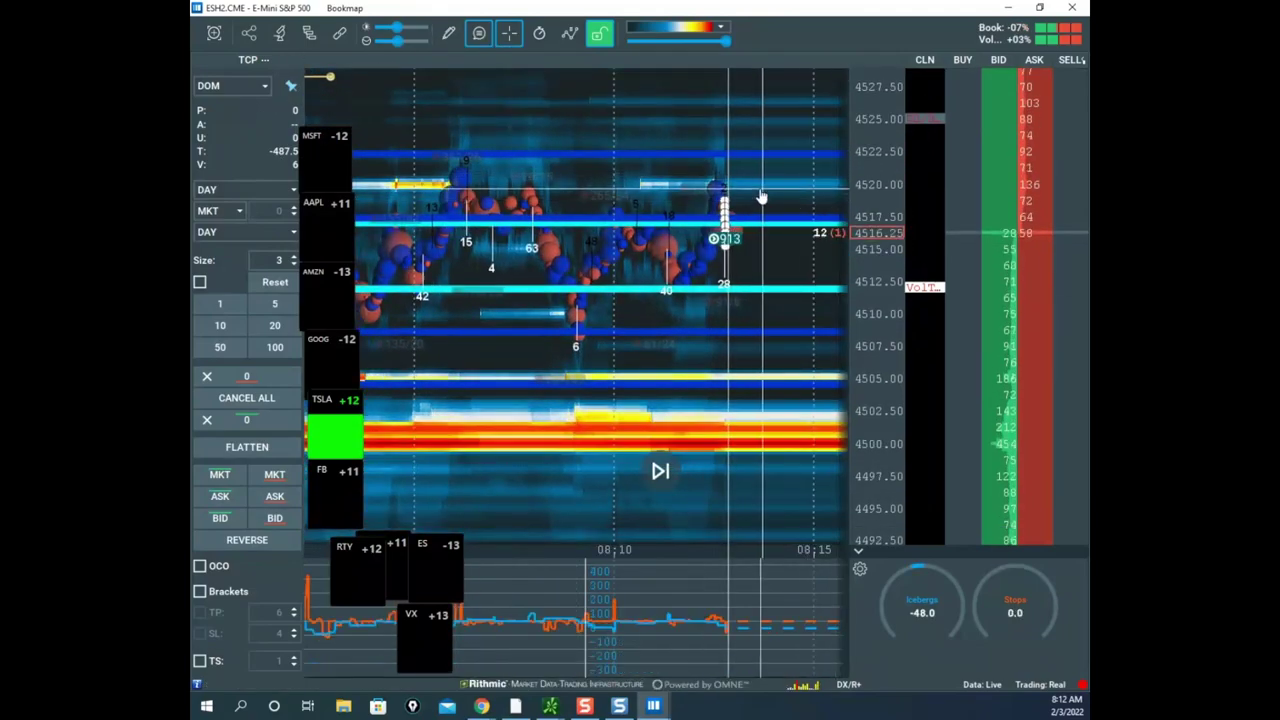
scroll(840, 185, up, 2)
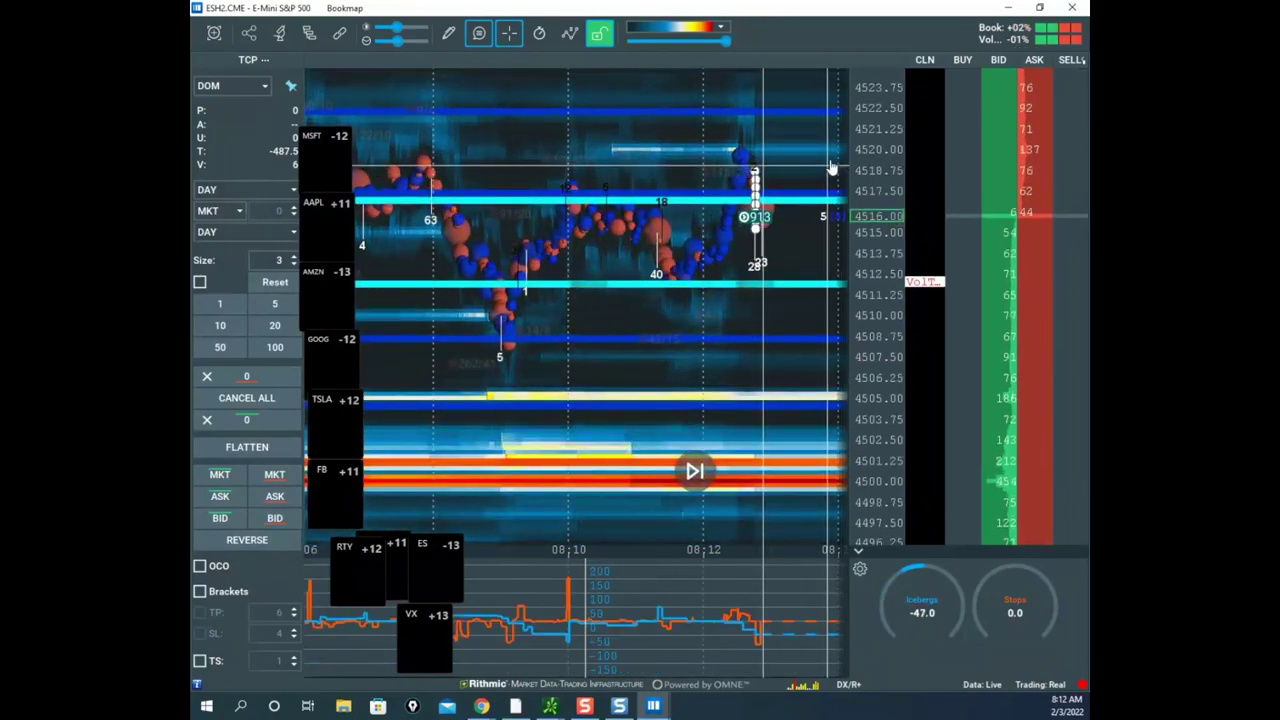
scroll(772, 205, up, 2)
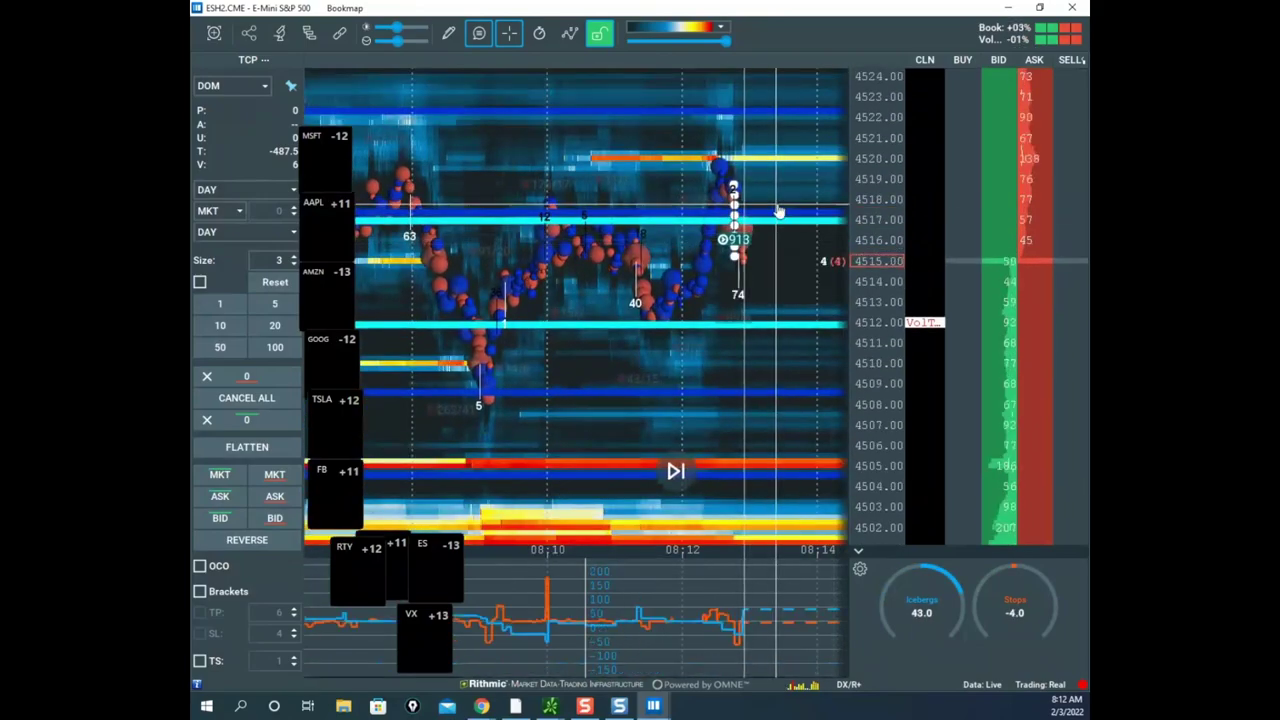
drag(779, 208, 717, 200)
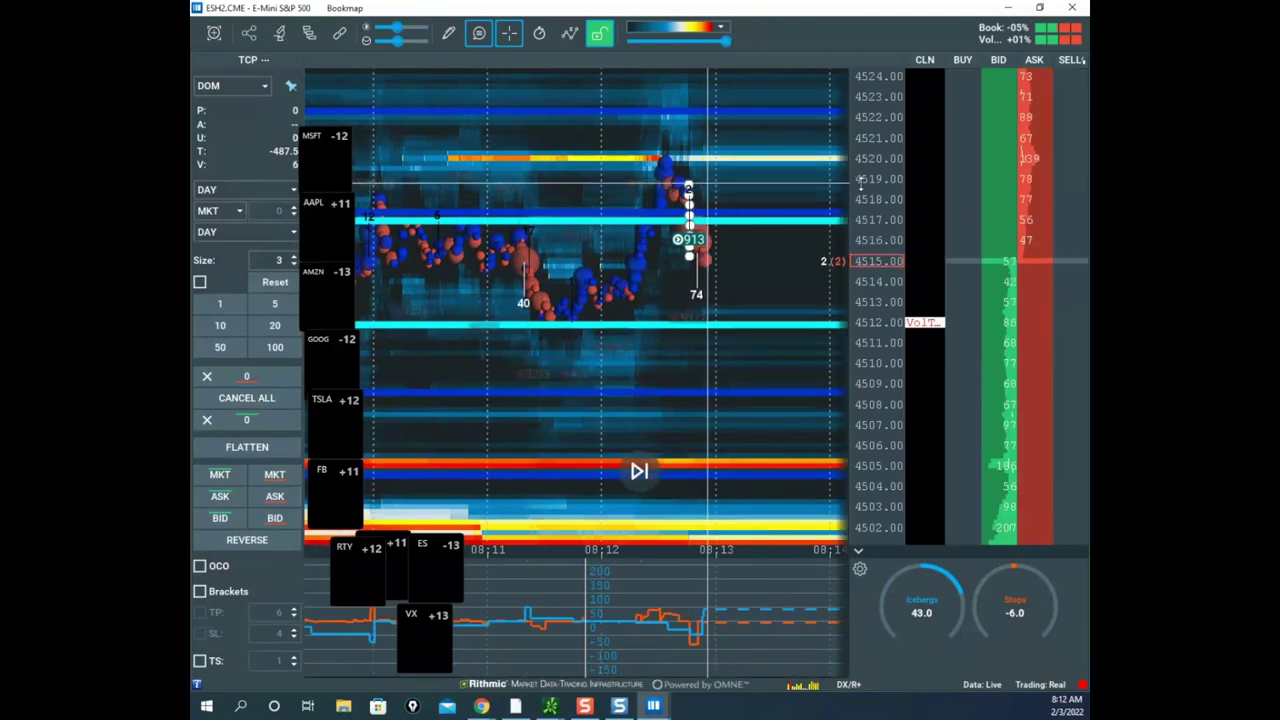
scroll(861, 190, down, 1)
scroll(762, 197, up, 3)
drag(800, 200, 735, 199)
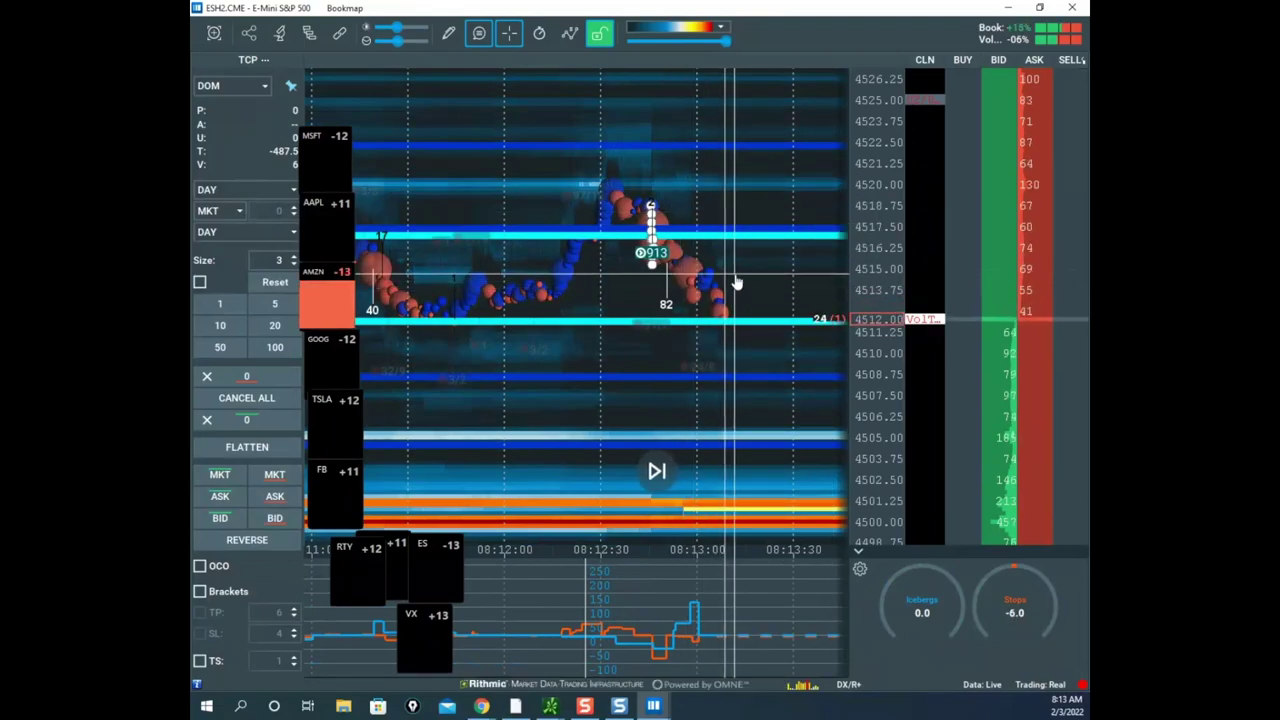
scroll(869, 237, down, 1)
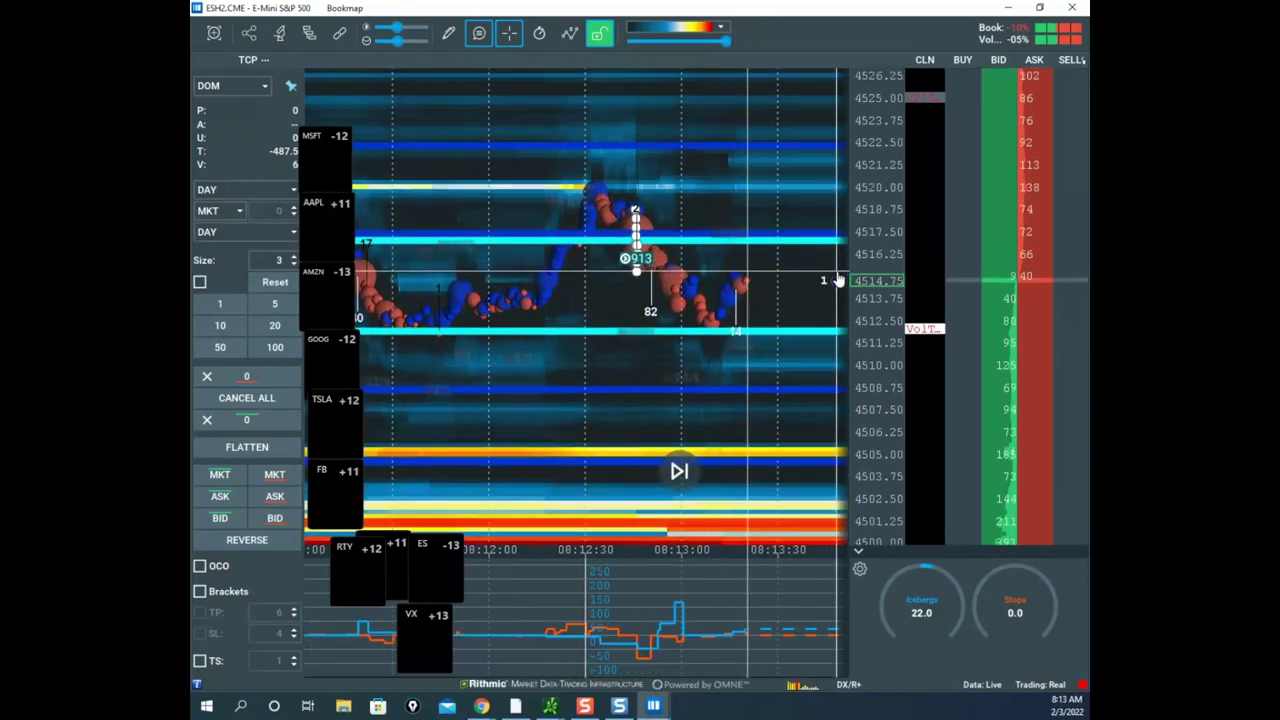
mouse_move(735, 277)
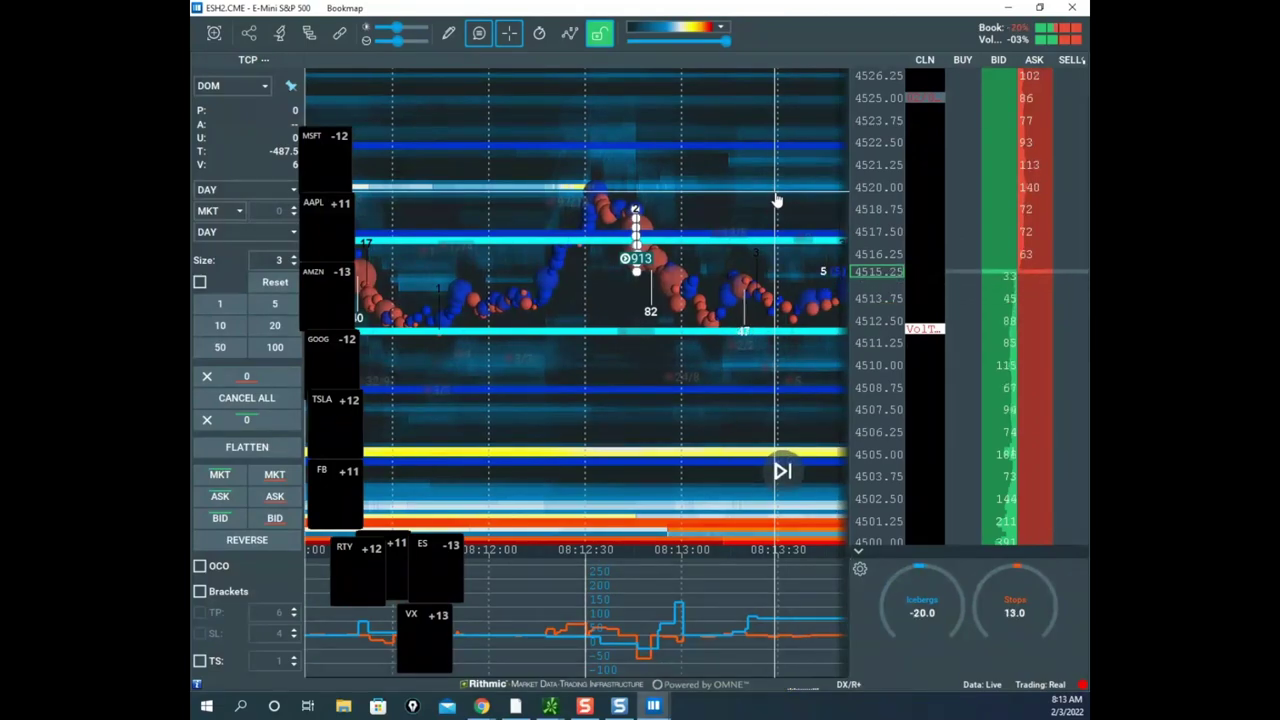
- Draw a cross over the cyan level near 4512 just after 08:13, then leave drawing mode
scroll(751, 190, down, 2)
drag(760, 200, 674, 197)
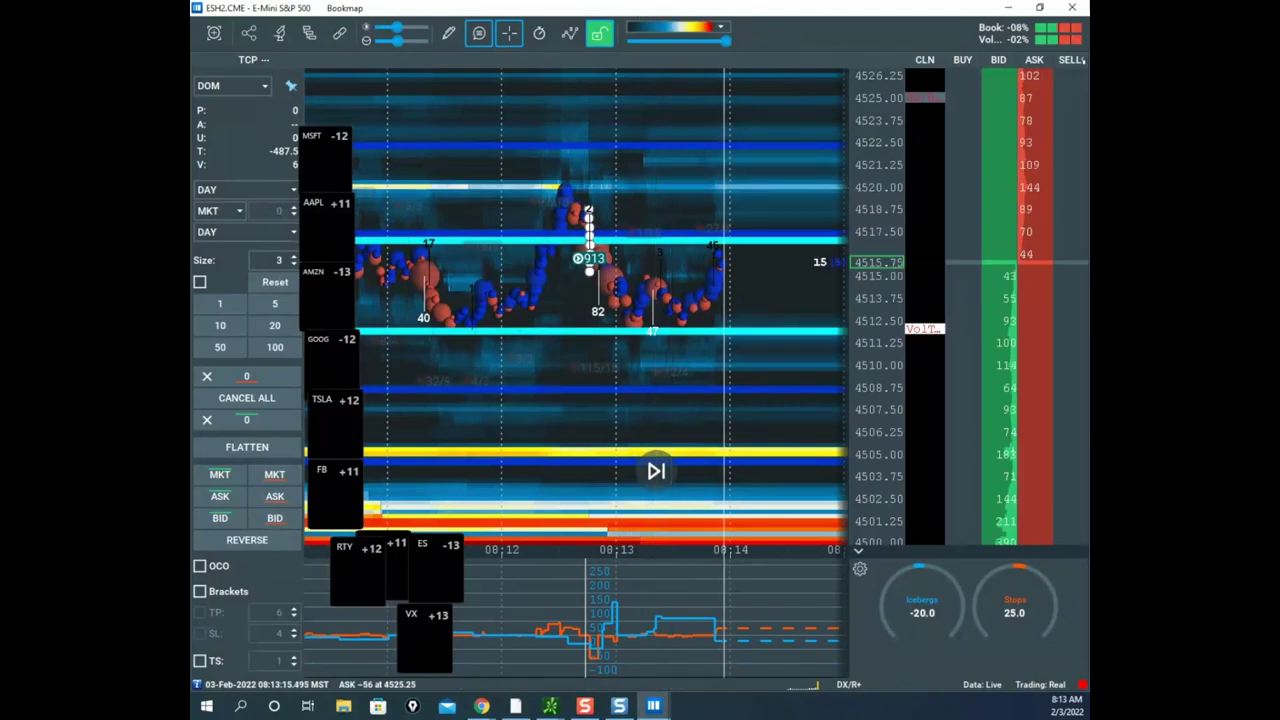
click(640, 12)
click(640, 40)
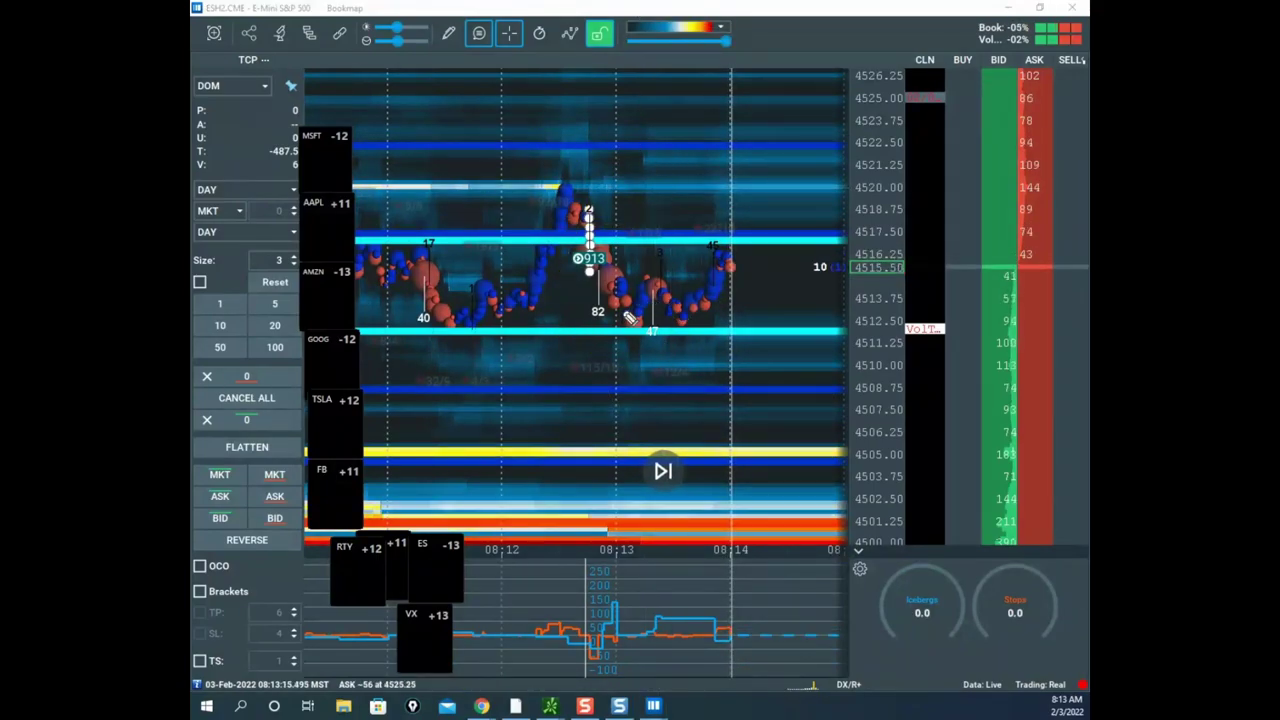
drag(649, 306, 679, 341)
drag(641, 361, 700, 281)
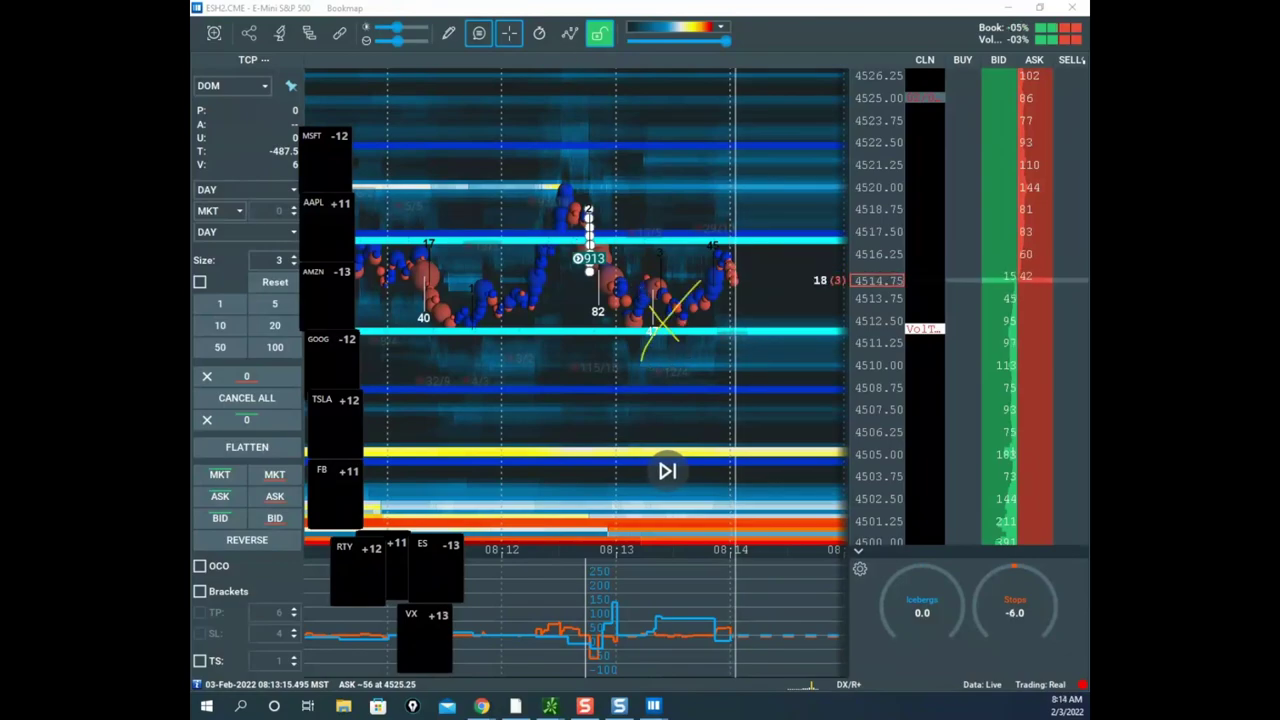
key(Escape)
- Examine the rebound toward 4518 at 08:14 and the iceberg and stop activity beneath it
scroll(856, 246, down, 2)
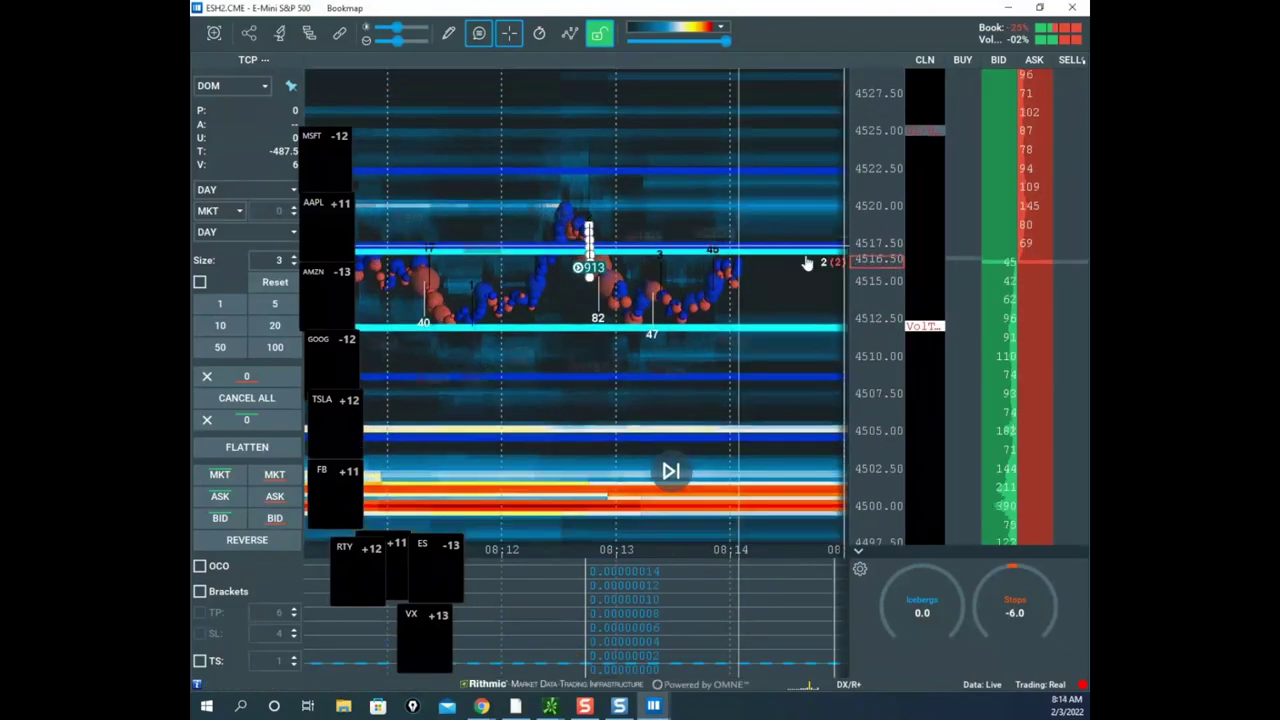
scroll(770, 261, down, 2)
scroll(731, 257, up, 3)
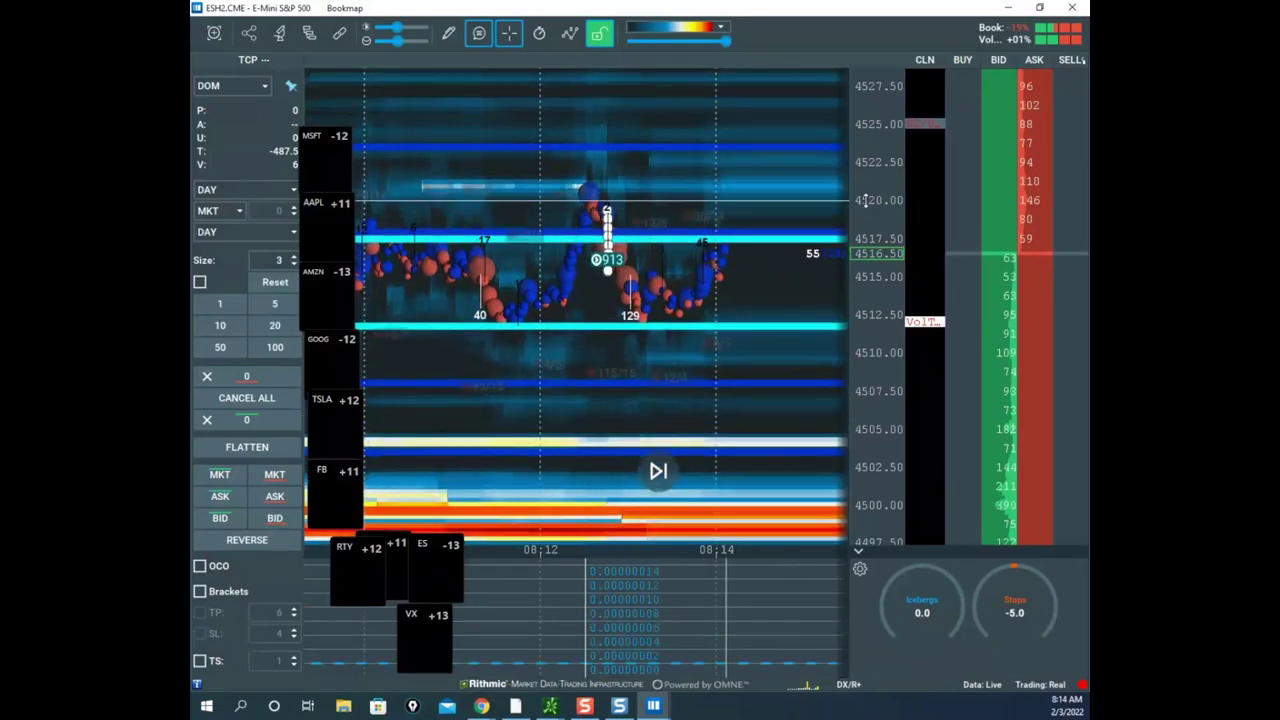
drag(809, 257, 777, 254)
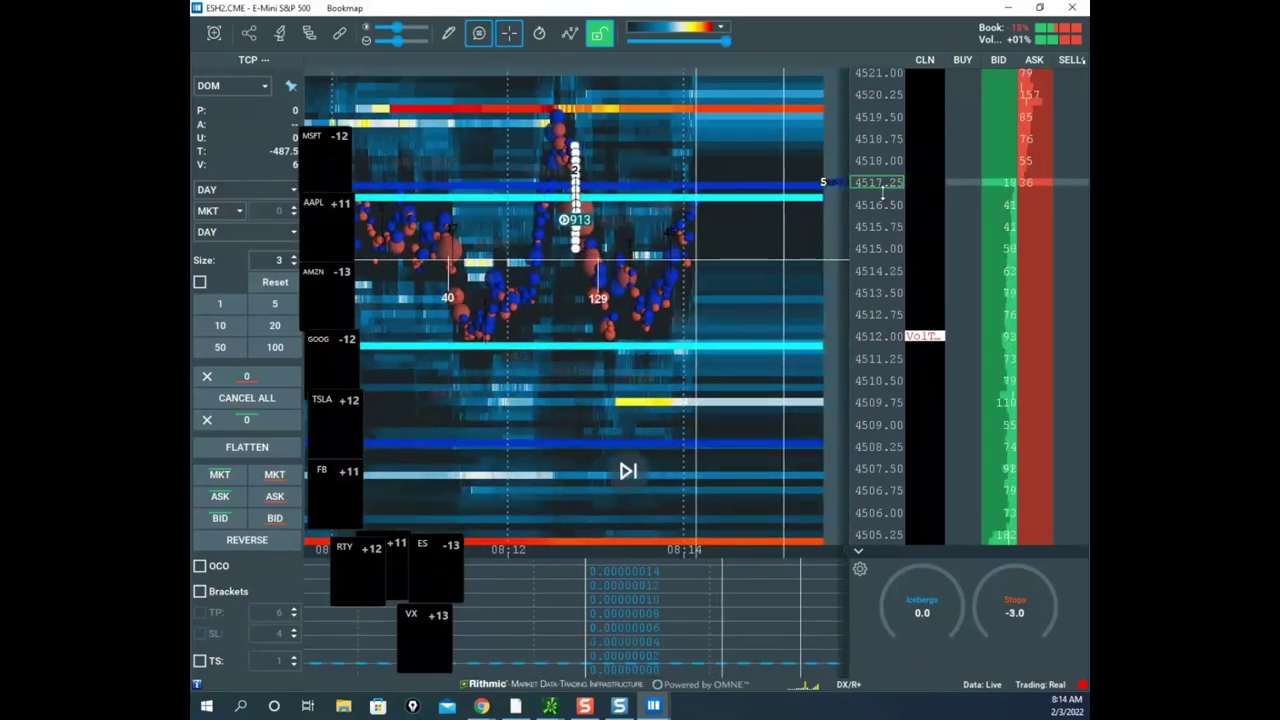
scroll(856, 246, down, 2)
scroll(866, 228, down, 1)
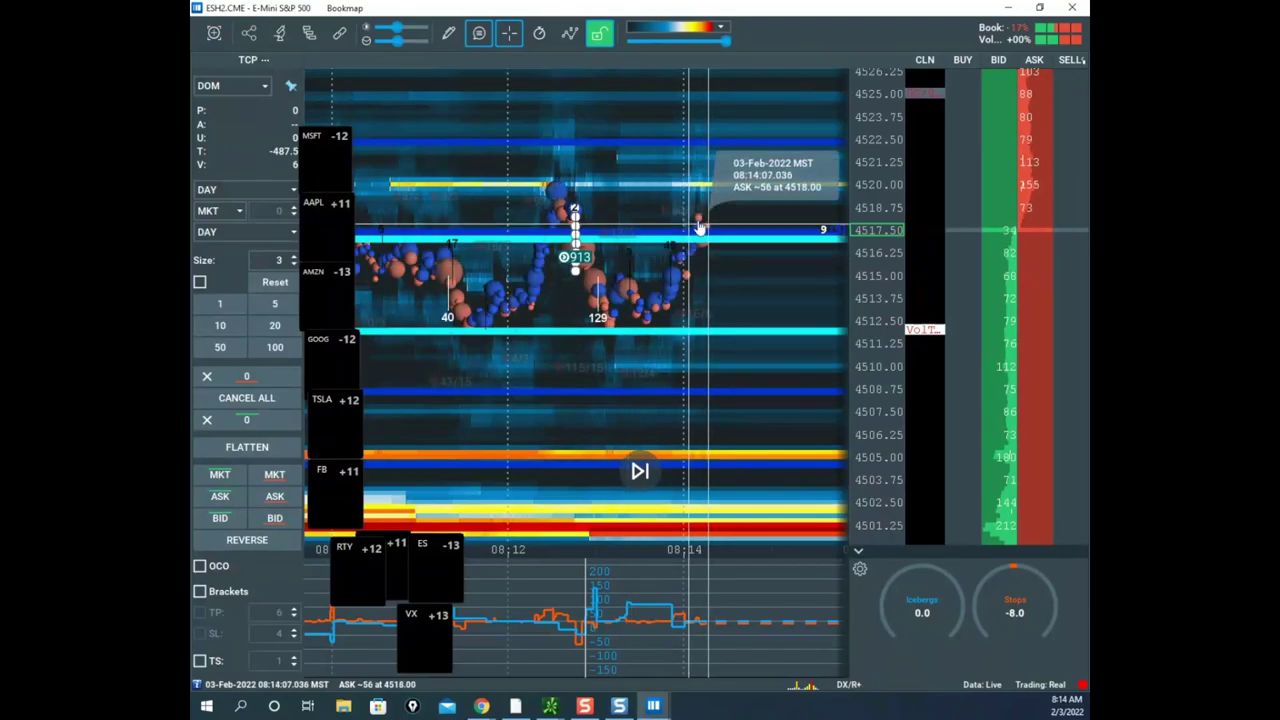
scroll(737, 220, down, 3)
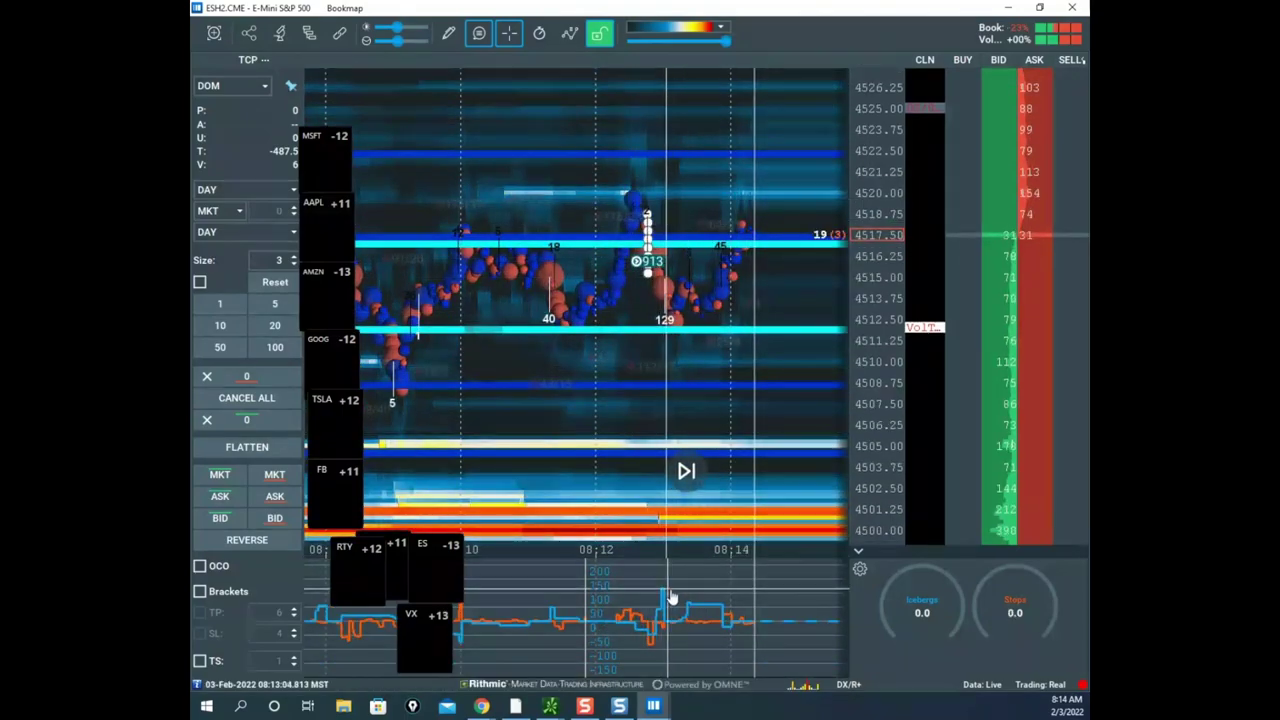
scroll(785, 294, down, 3)
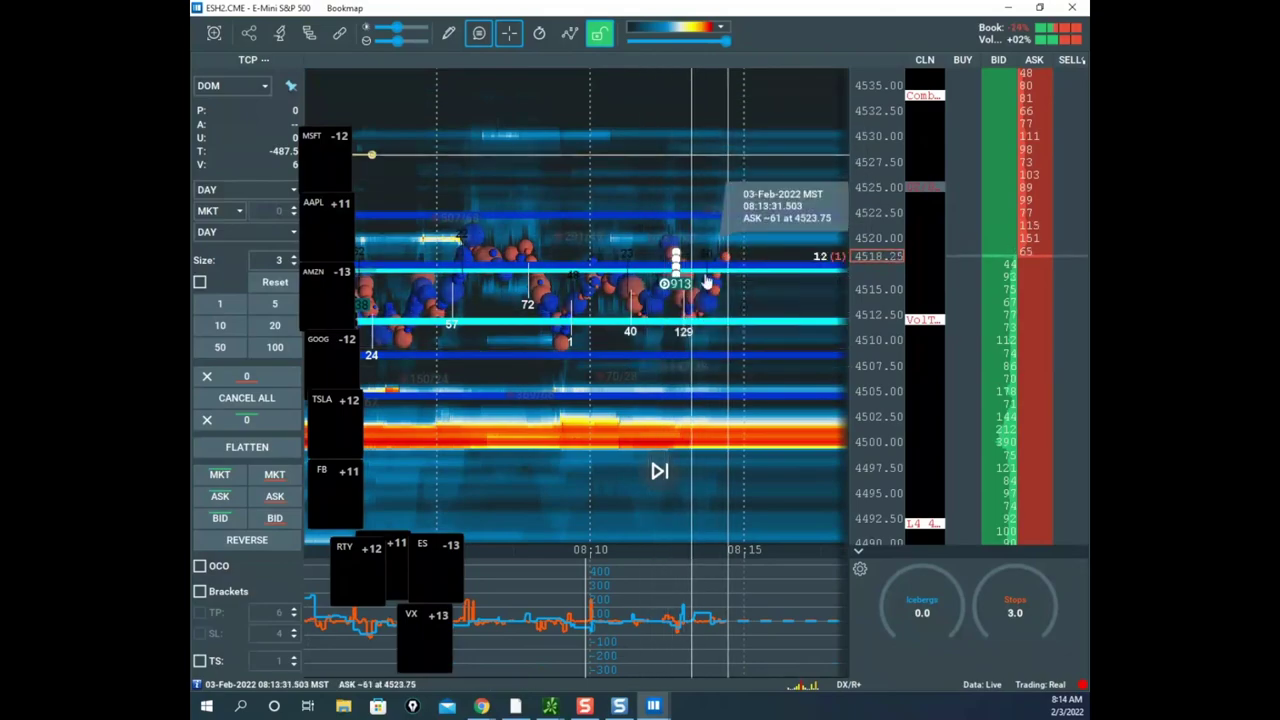
- Mark the levels near 4509 and 4504 beside the 1226 bubble and trace from the 838 marker toward the low near 08:09
scroll(660, 268, down, 2)
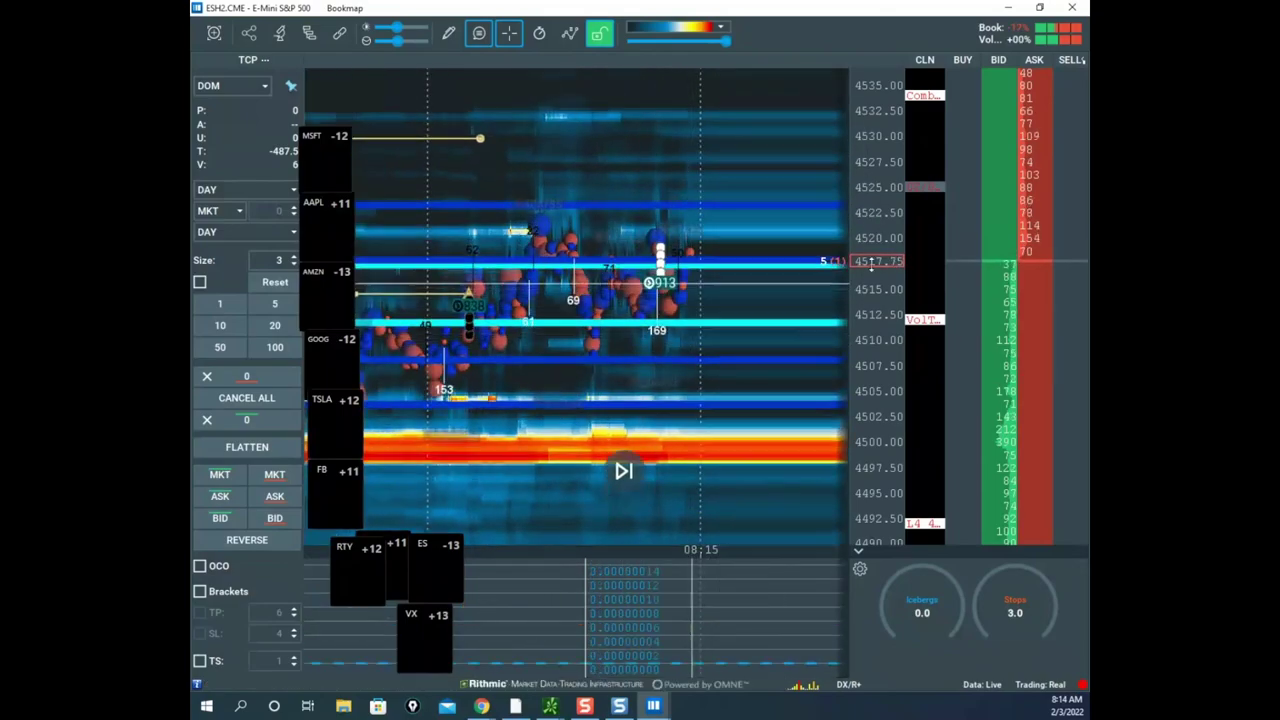
scroll(645, 282, up, 3)
drag(626, 287, 698, 244)
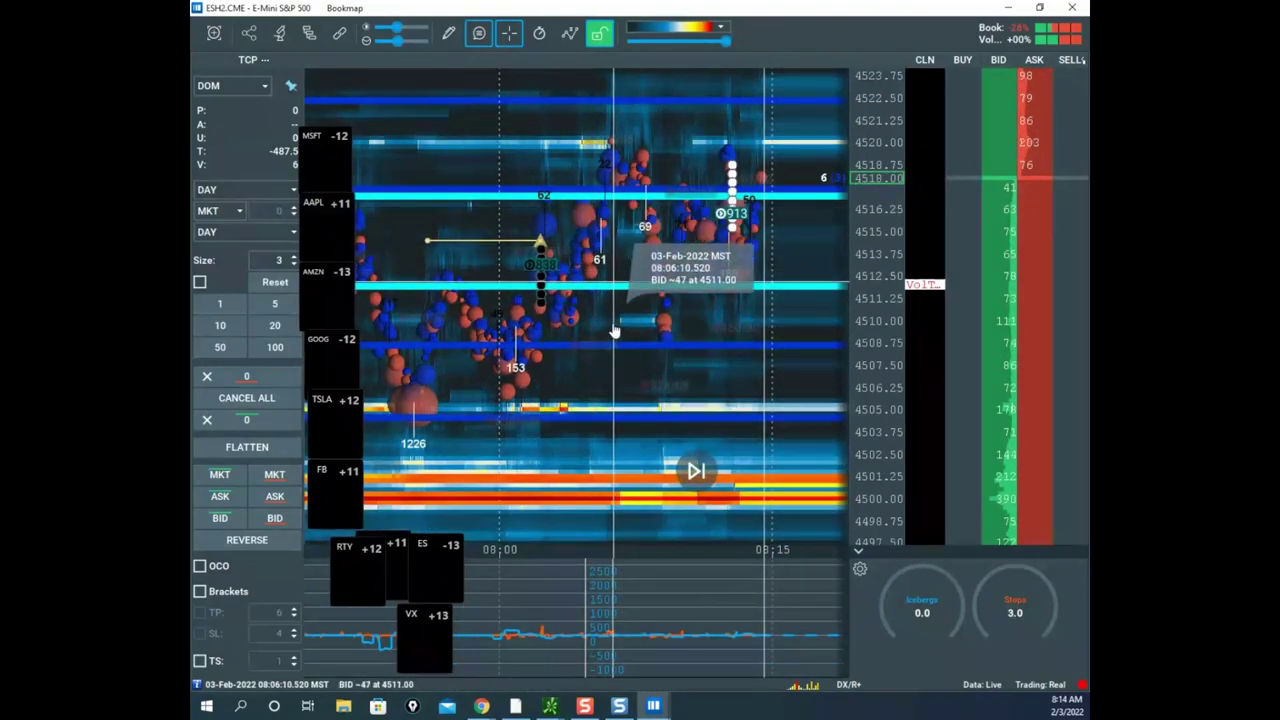
drag(614, 331, 689, 300)
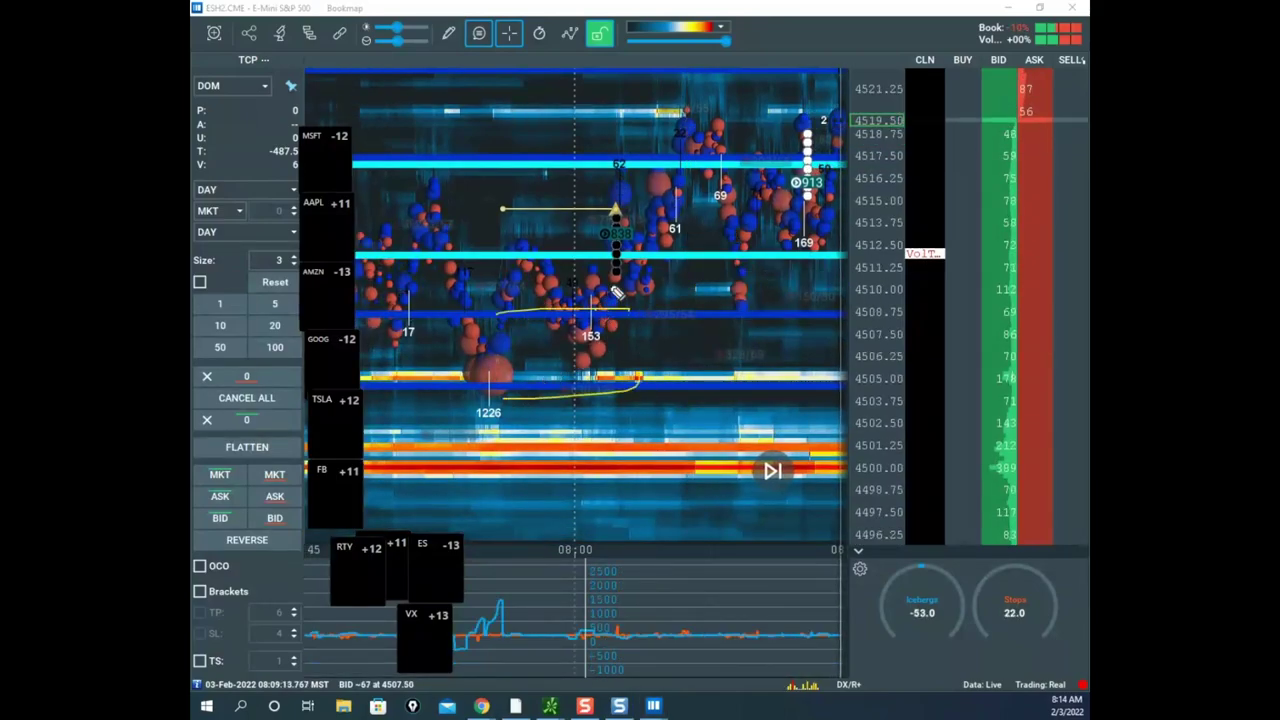
drag(617, 291, 731, 328)
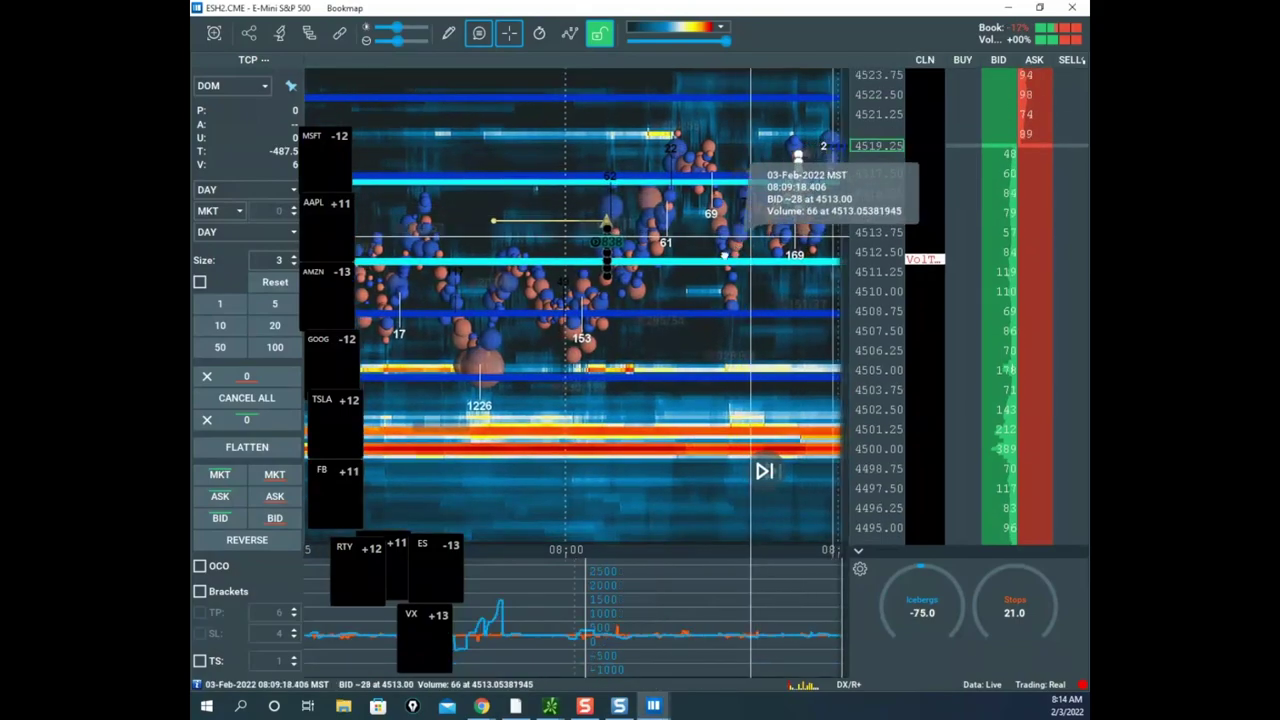
- Enter the heatmap's drawing edit mode and remove the two cyan horizontal lines near 4517 and 4512
right_click(739, 280)
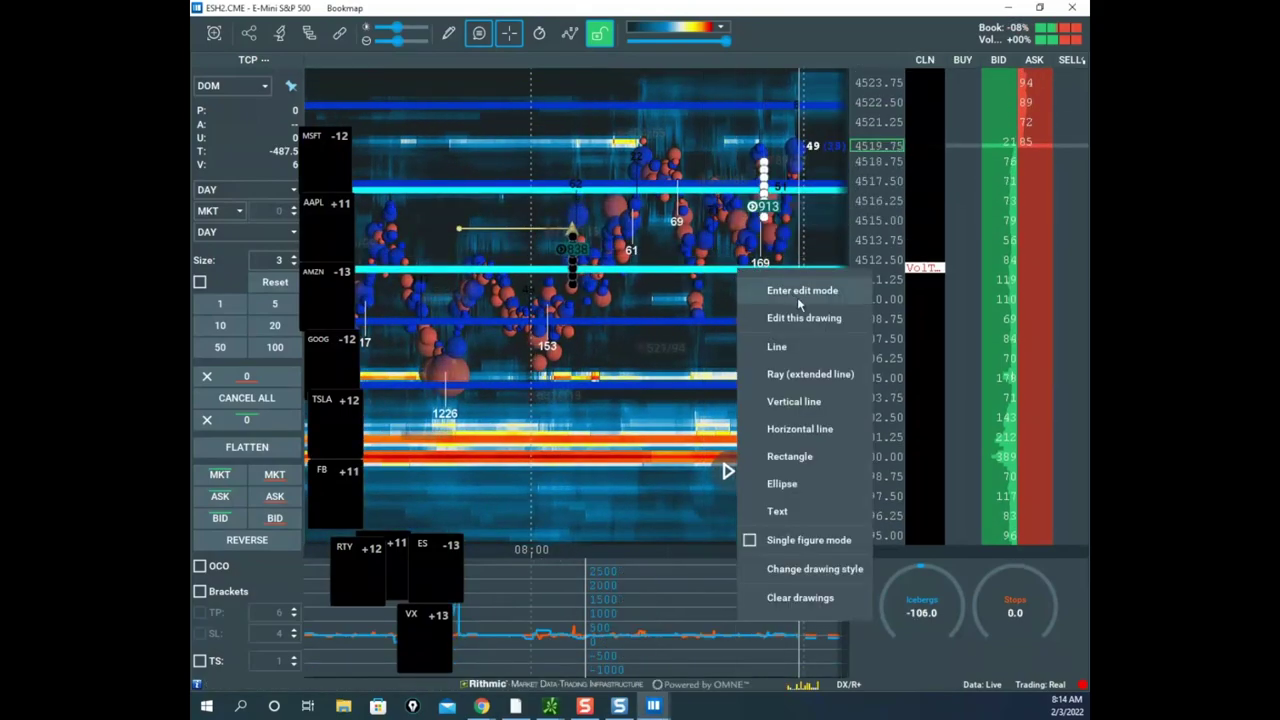
click(798, 295)
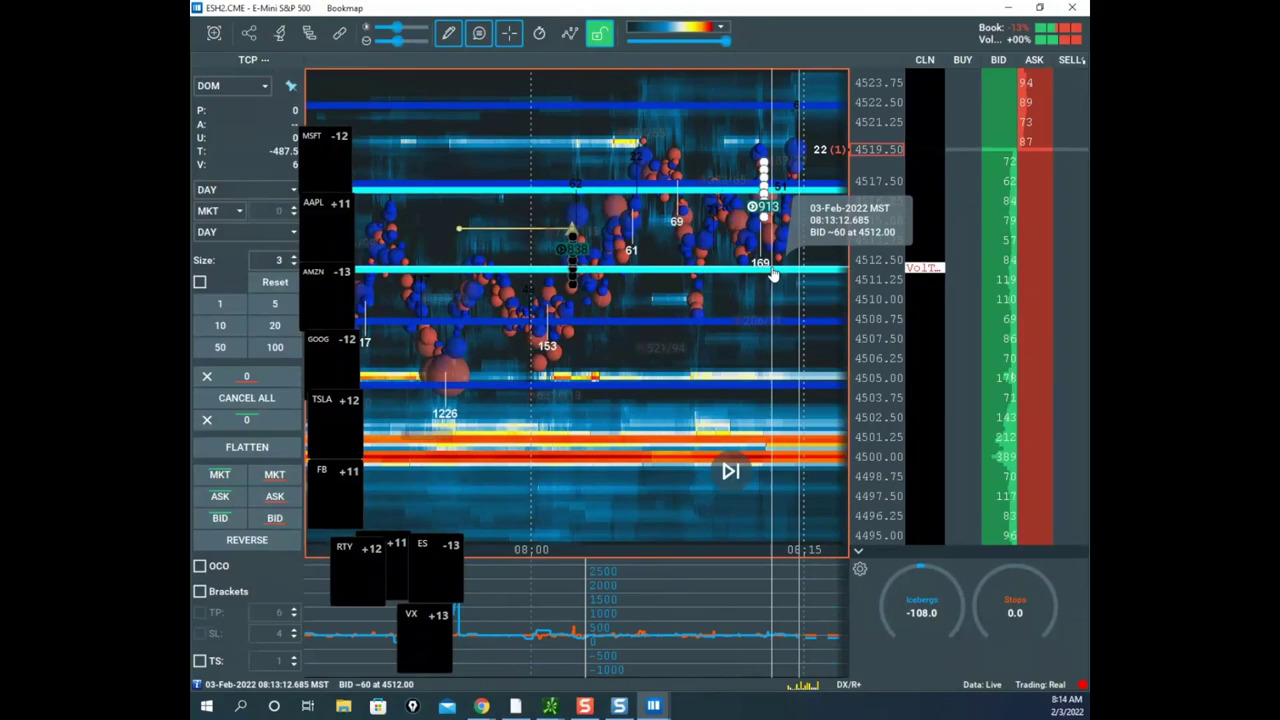
click(764, 205)
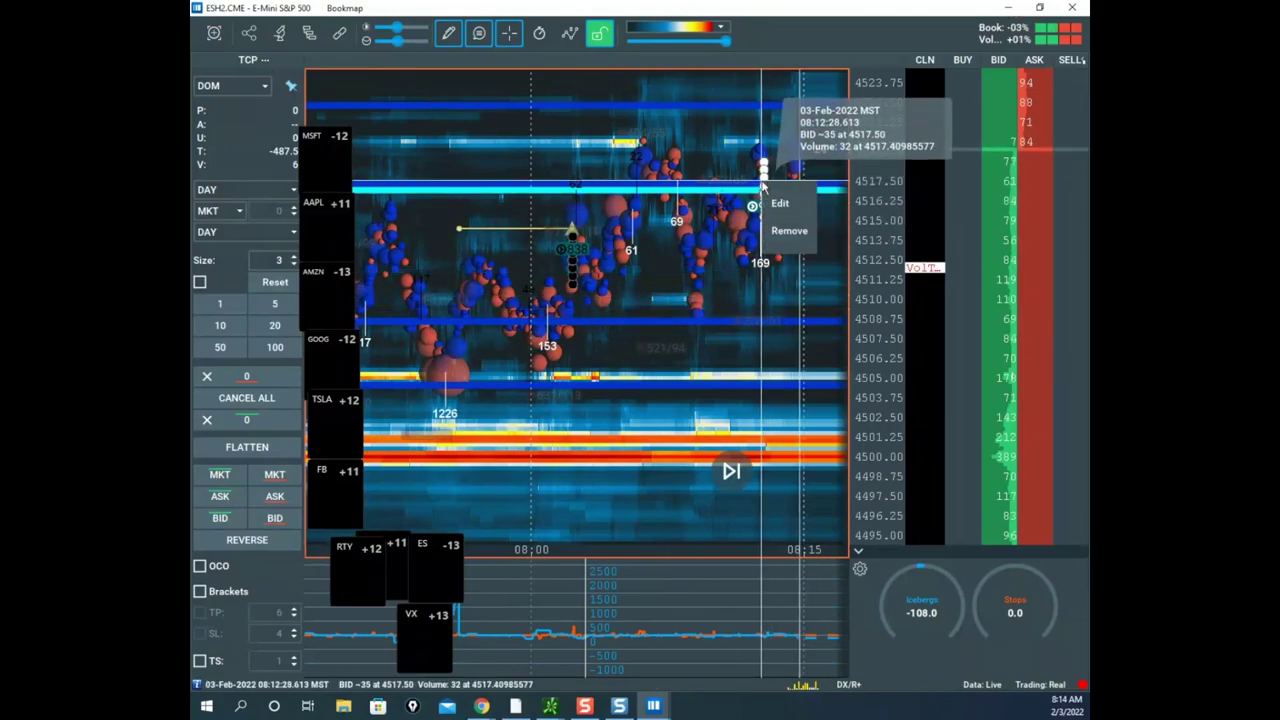
click(778, 245)
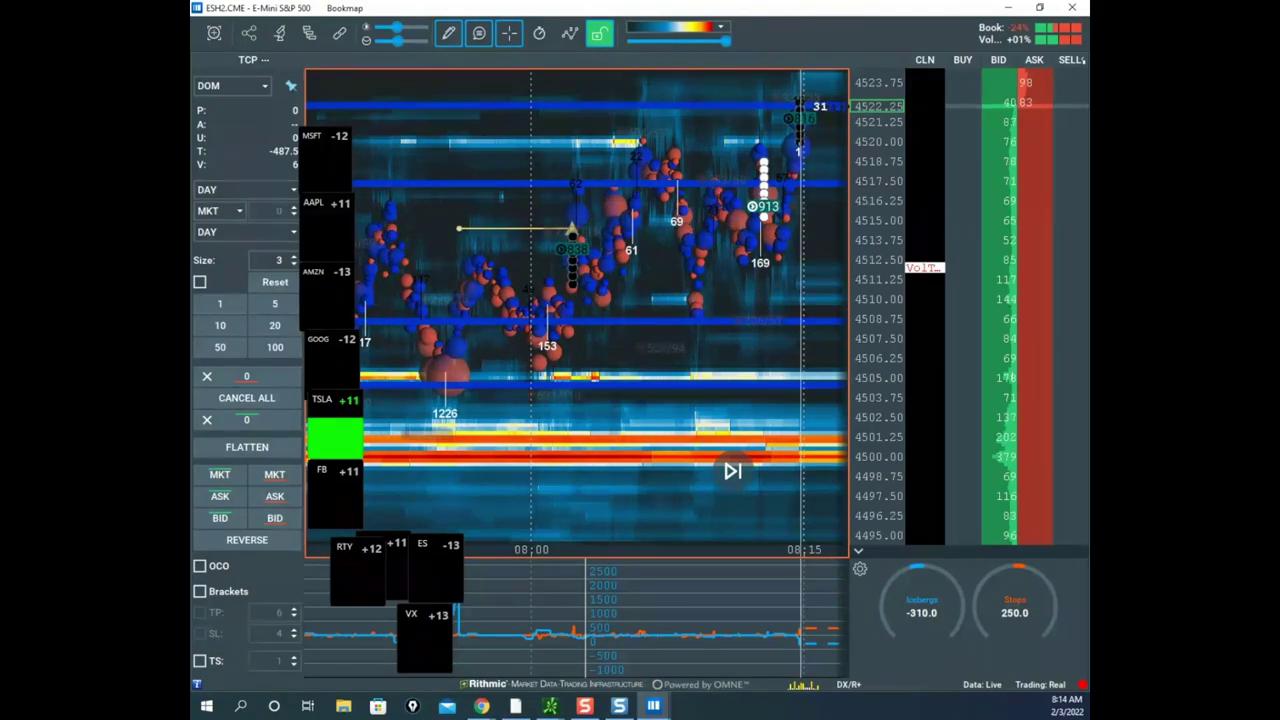
- Underline the levels near 4505 and 4509, then trace the rise to about 4519 and the drop back to about 4509
key(ctrl+alt+g)
key(Delete)
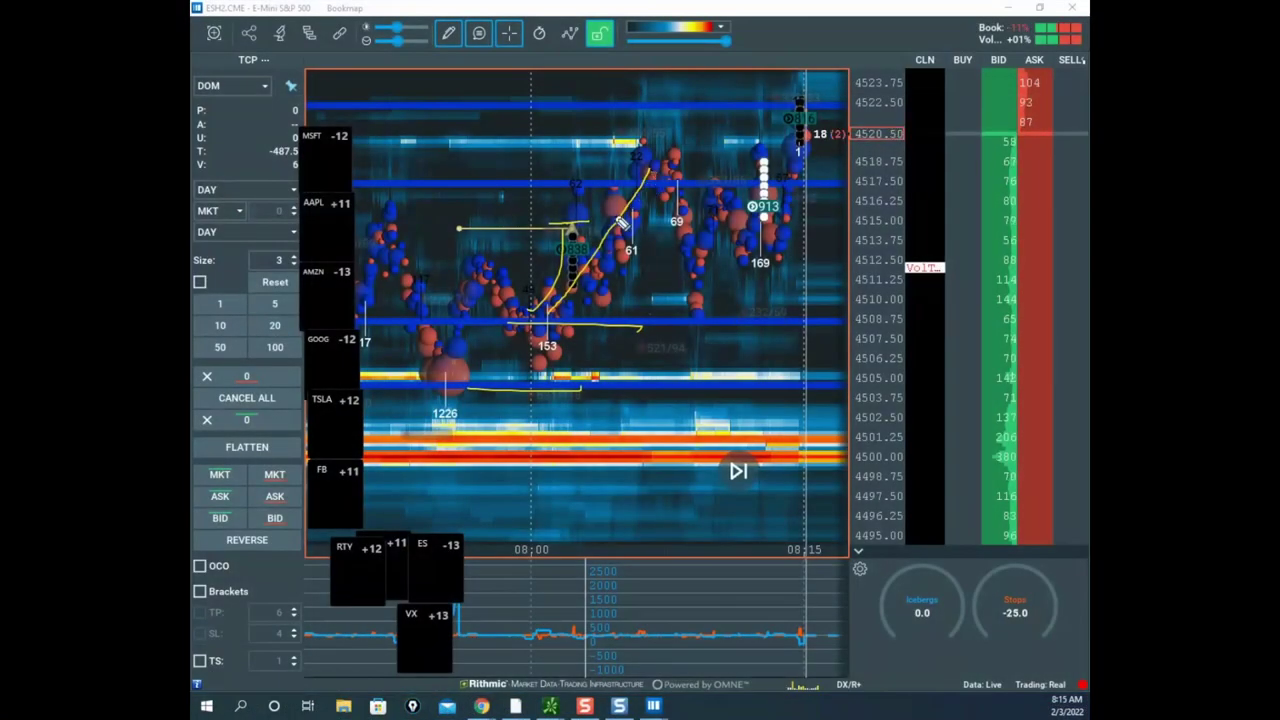
mouse_move(657, 183)
mouse_down()
mouse_move(690, 290)
mouse_move(717, 323)
mouse_up()
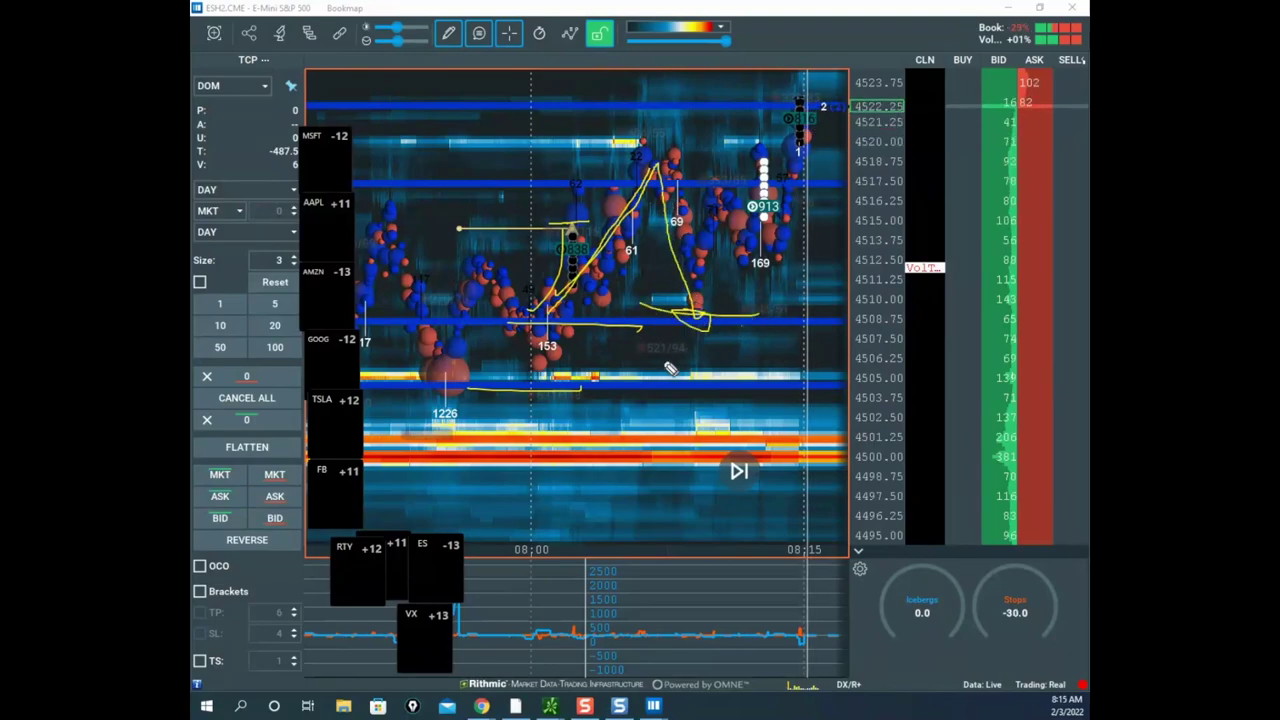
- Bracket the area near 4505, trace the rebound from about 4514 up past 4521, then leave drawing mode
drag(662, 370, 724, 364)
mouse_move(705, 234)
mouse_down()
mouse_move(798, 233)
mouse_move(827, 114)
mouse_up()
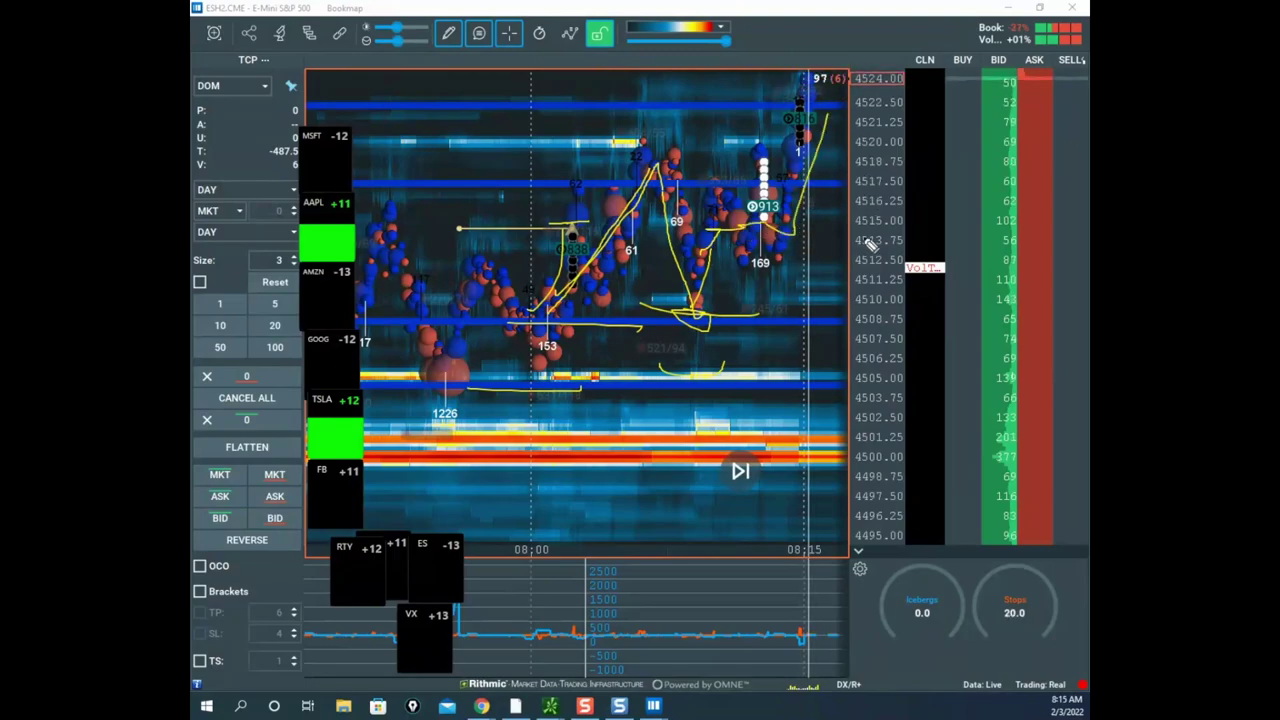
drag(784, 224, 799, 190)
key(Escape)
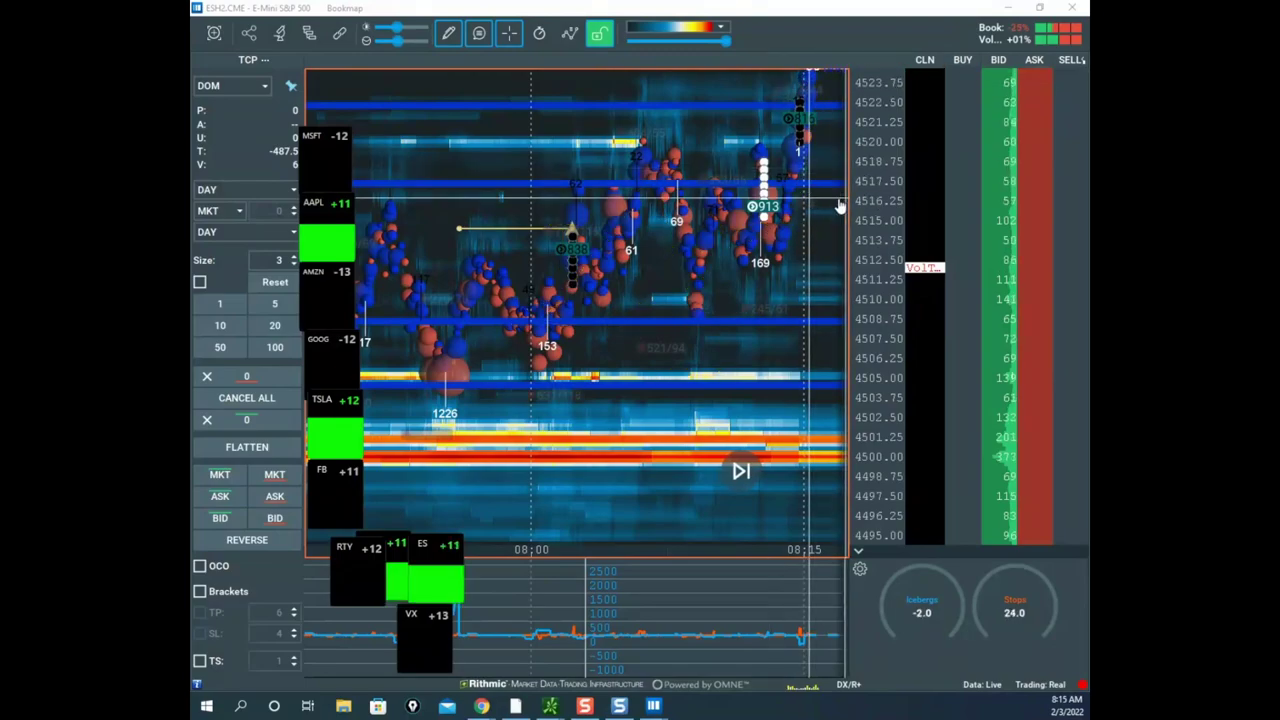
- Remove the two blue horizontal lines near 4522.50 and 4517.50 from the heatmap
click(735, 198)
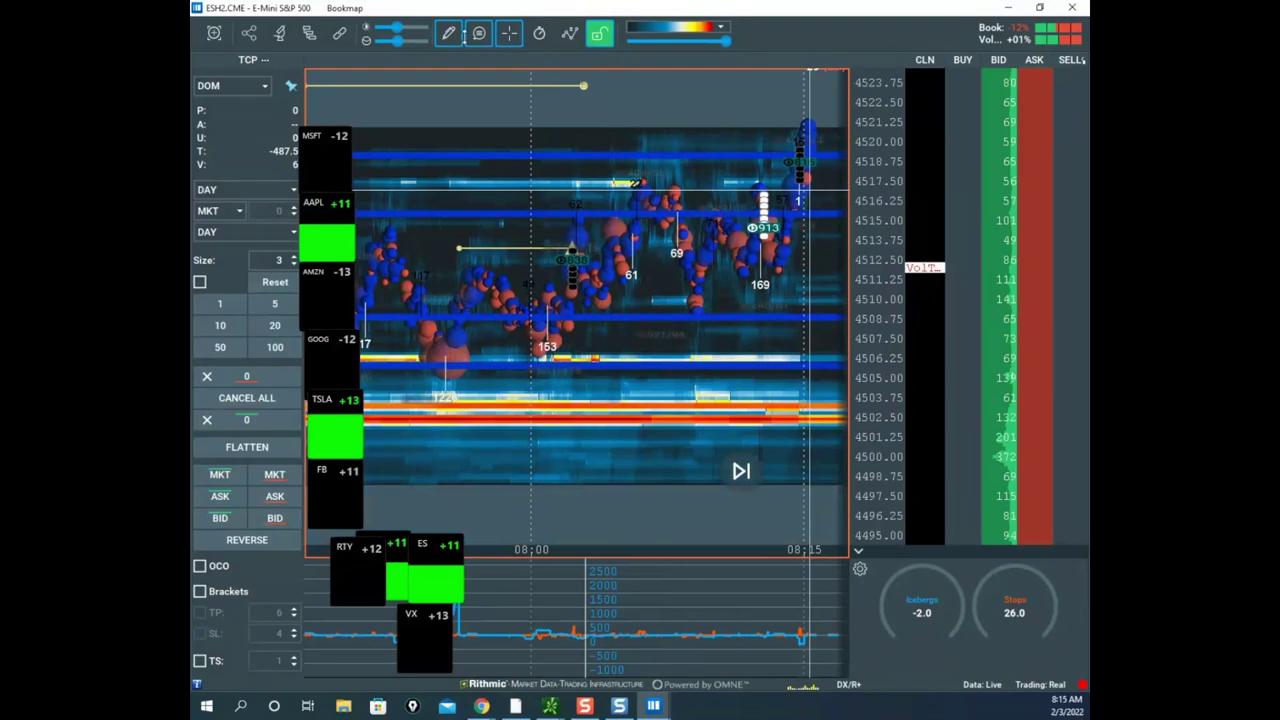
click(448, 33)
click(474, 70)
scroll(632, 316, up, 3)
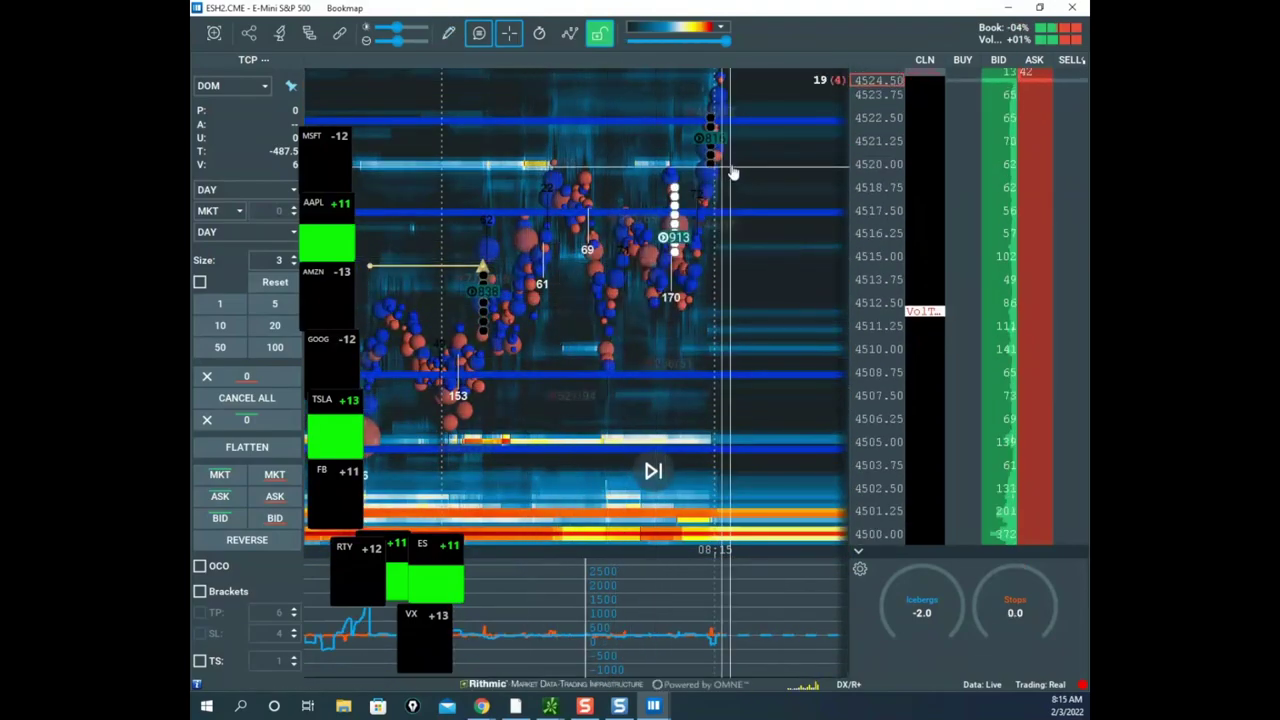
right_click(763, 129)
click(803, 150)
right_click(782, 134)
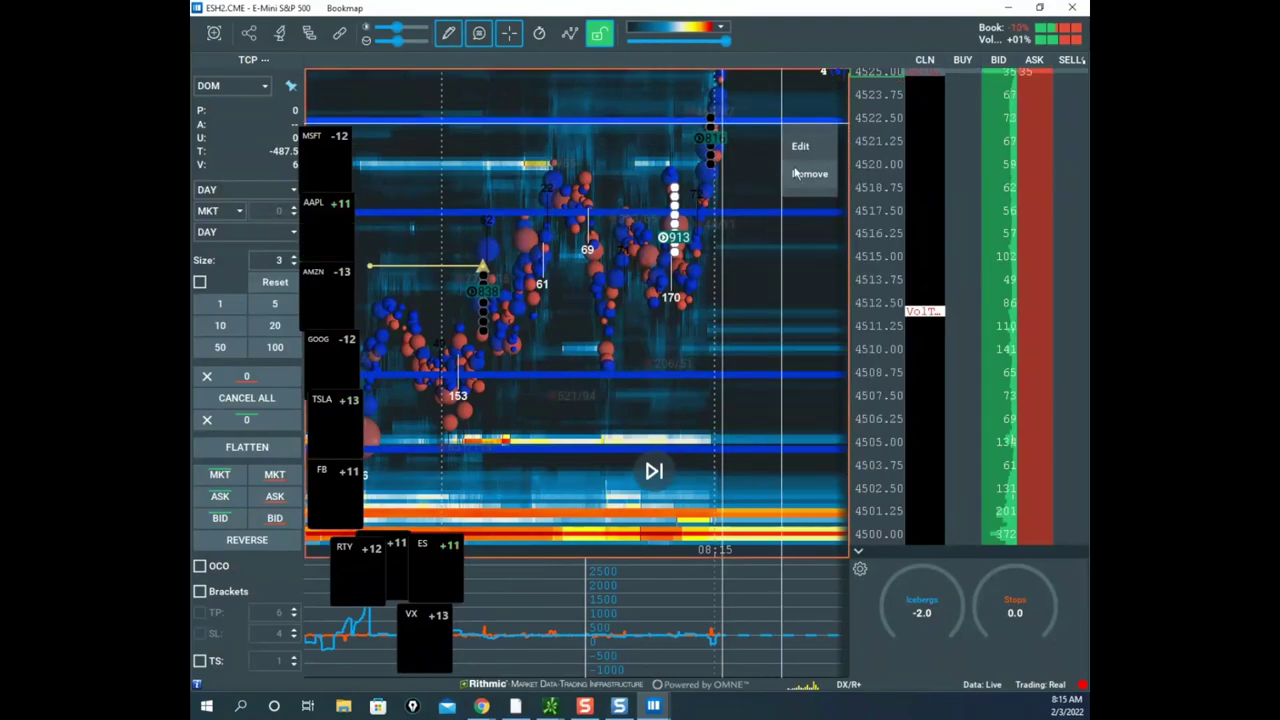
click(774, 200)
right_click(768, 214)
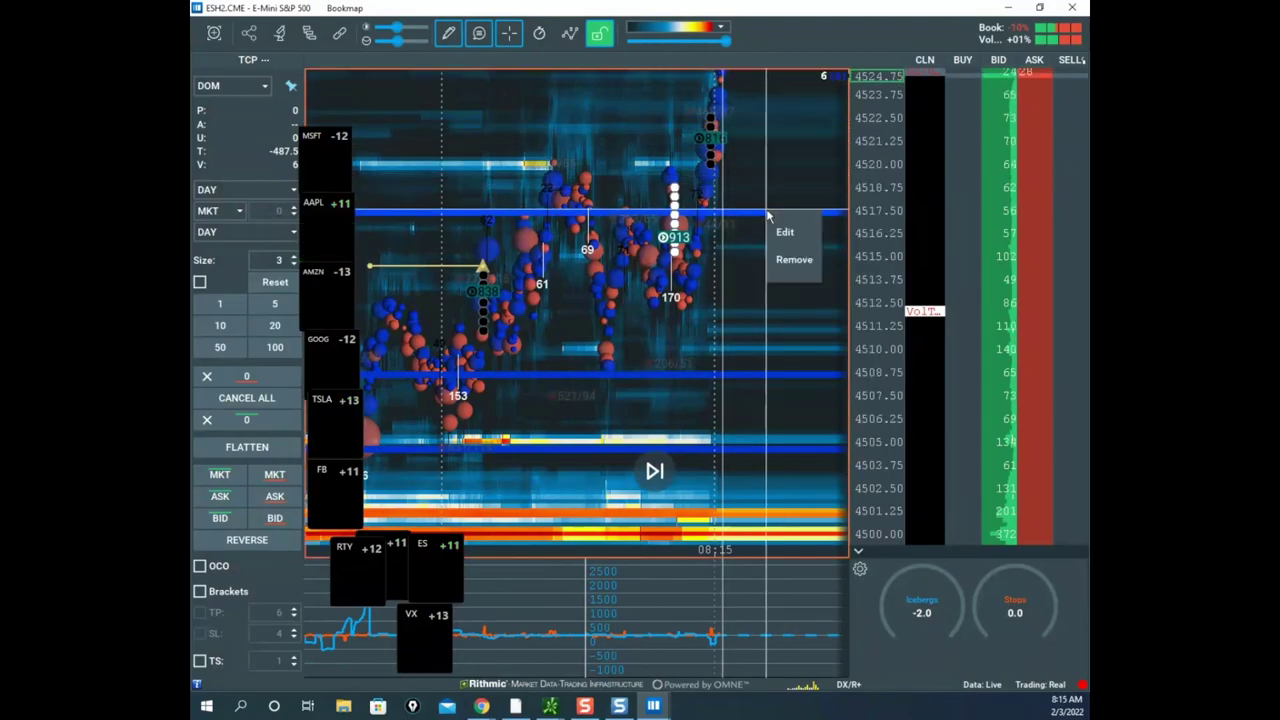
click(794, 260)
- Mark levels near 4506 and 4511, sketch the swings between about 4512 and 4522 and a rally from about 4517.50, then clear the annotations
scroll(700, 300, down, 3)
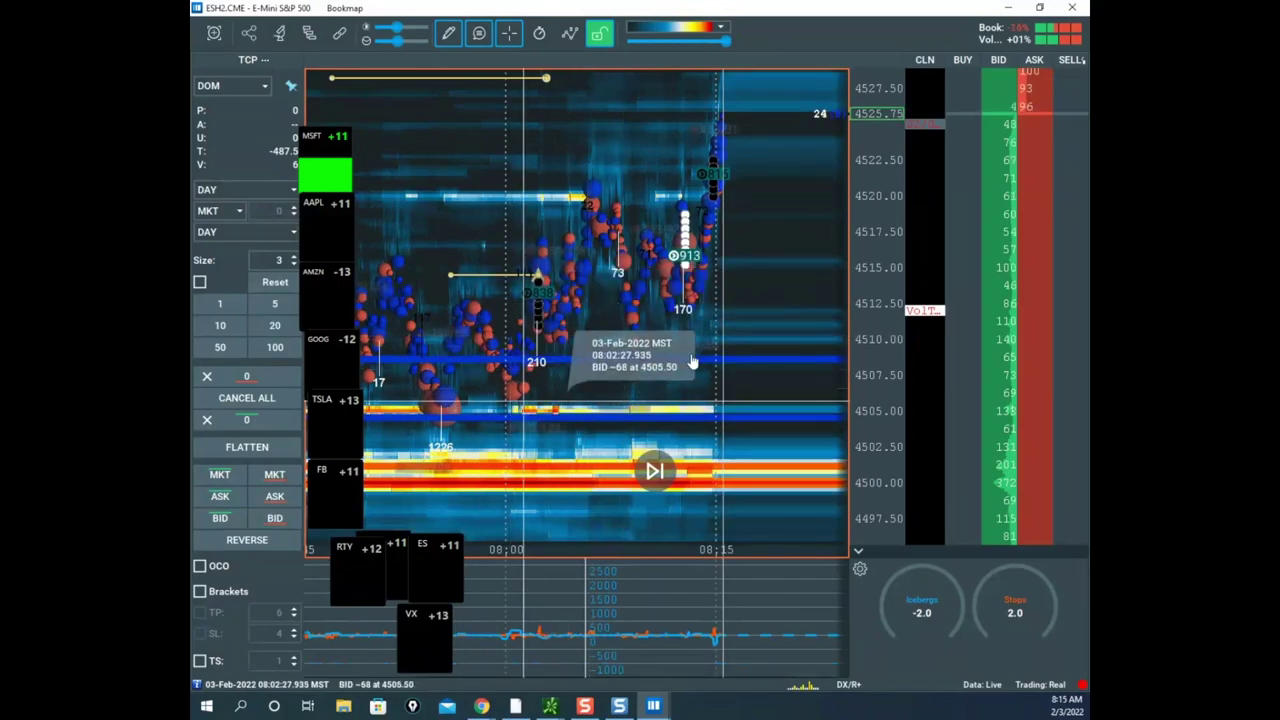
key(ctrl+alt+g)
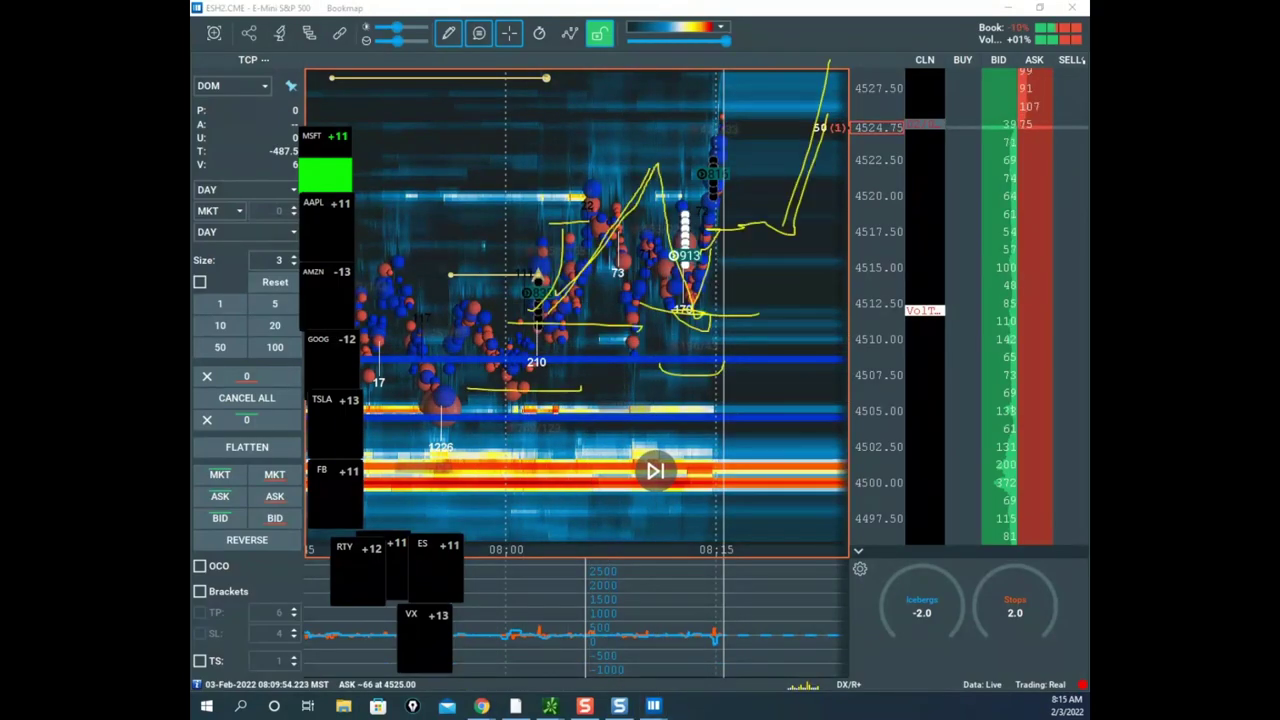
key(Delete)
mouse_move(428, 219)
mouse_down()
mouse_move(478, 275)
mouse_move(490, 340)
mouse_move(560, 365)
mouse_move(558, 300)
mouse_move(598, 205)
mouse_up()
drag(648, 320, 755, 1)
mouse_move(656, 212)
mouse_down()
mouse_move(736, 217)
mouse_move(787, 37)
mouse_up()
drag(724, 168, 773, 1)
key(Escape)
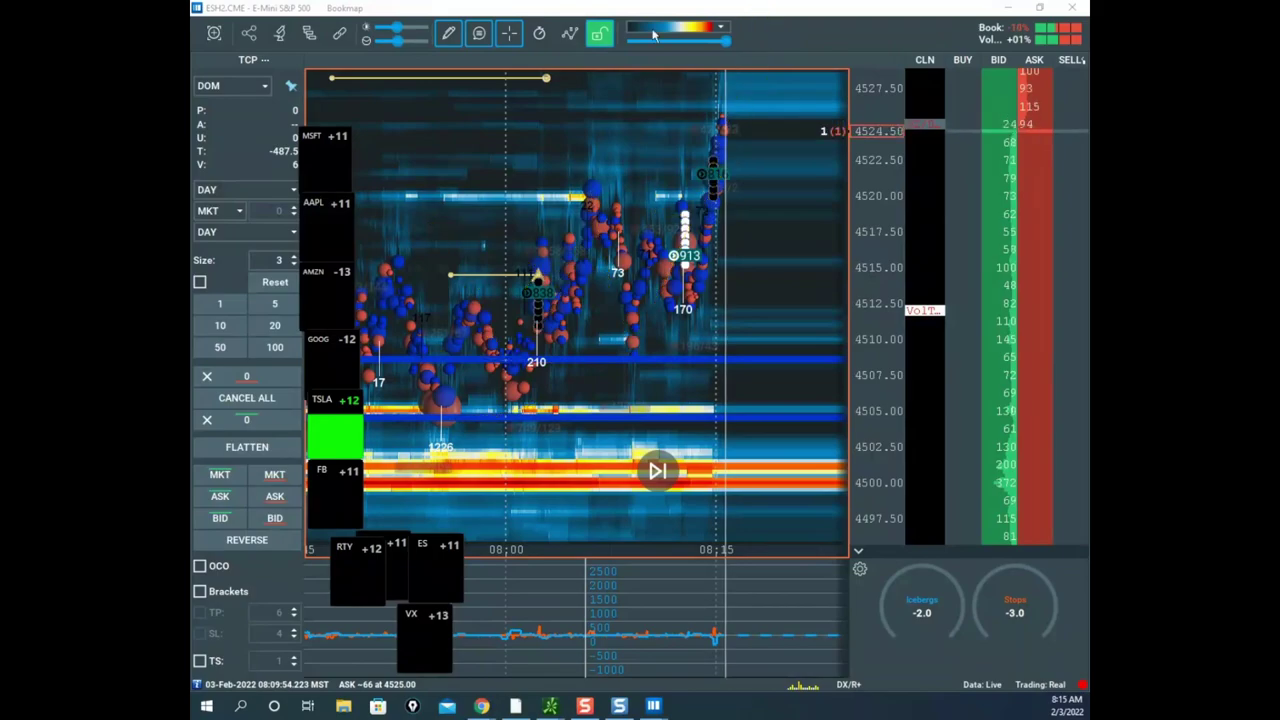
- Bring up the remote Sierra Chart ESH22 VWAP chart, then switch to the COMEX Gold Futures heatmap in Bookmap
mouse_move(666, 10)
mouse_down()
mouse_move(612, 105)
mouse_move(192, 117)
mouse_up()
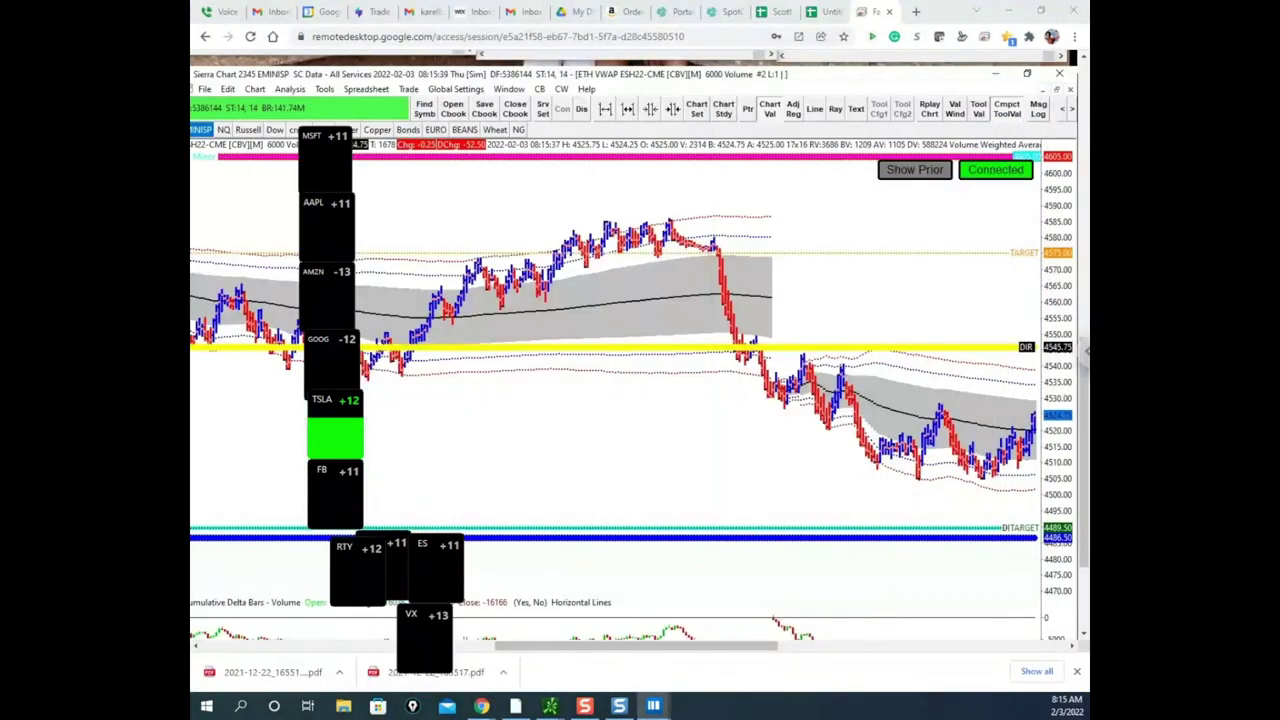
drag(192, 117, 760, 65)
click(980, 57)
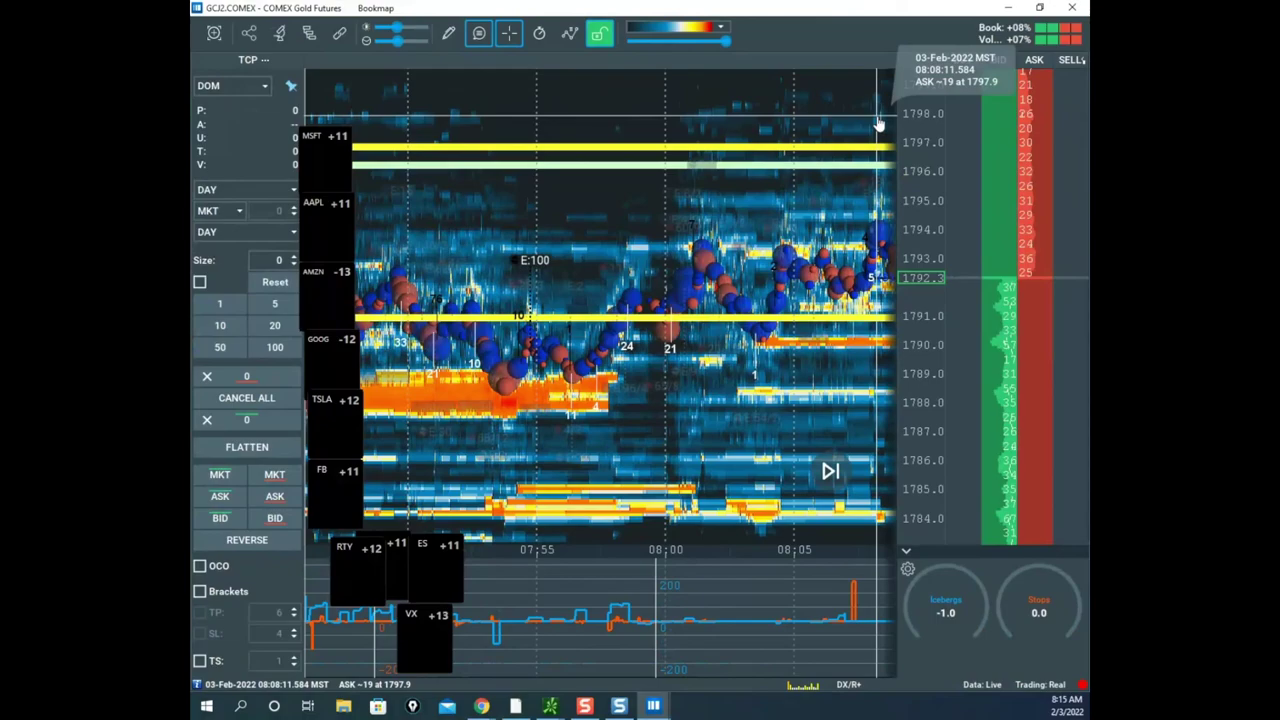
- Examine the gold heatmap across the 07:45 sell-off and the recovery through 08:15, including the levels around 1800
drag(795, 210, 670, 193)
scroll(740, 185, down, 8)
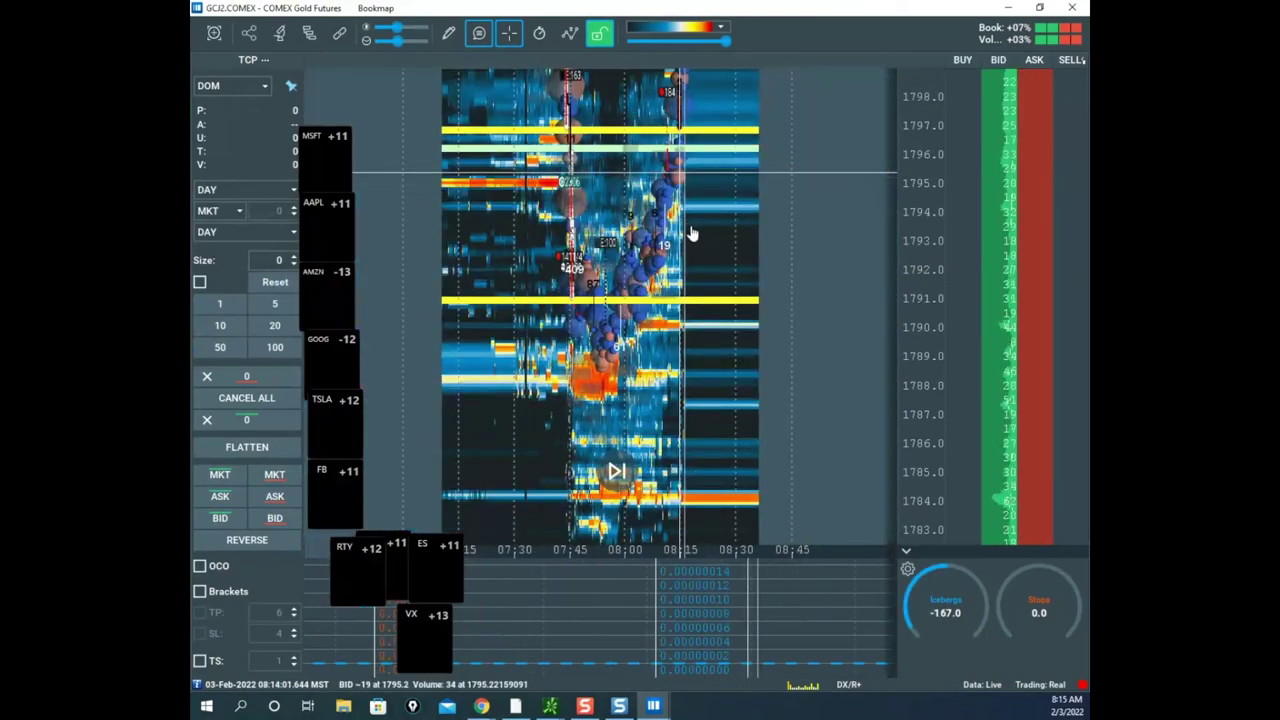
scroll(692, 233, up, 3)
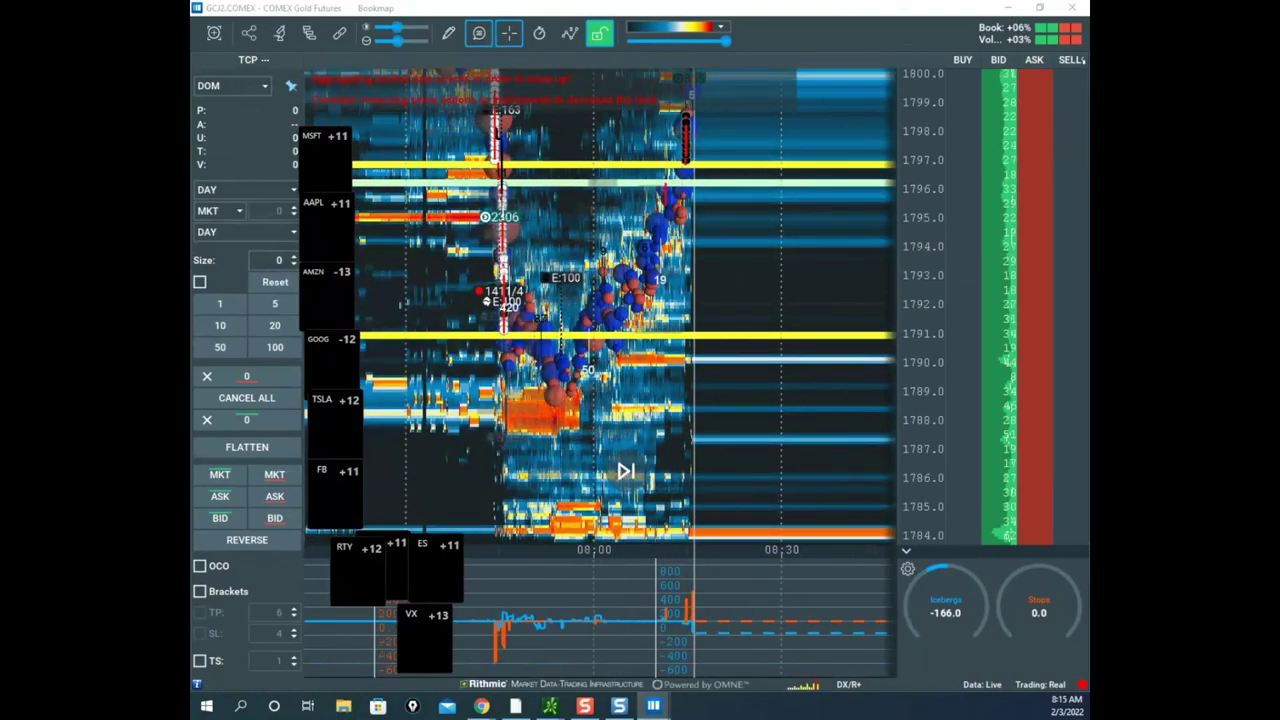
scroll(922, 187, down, 1)
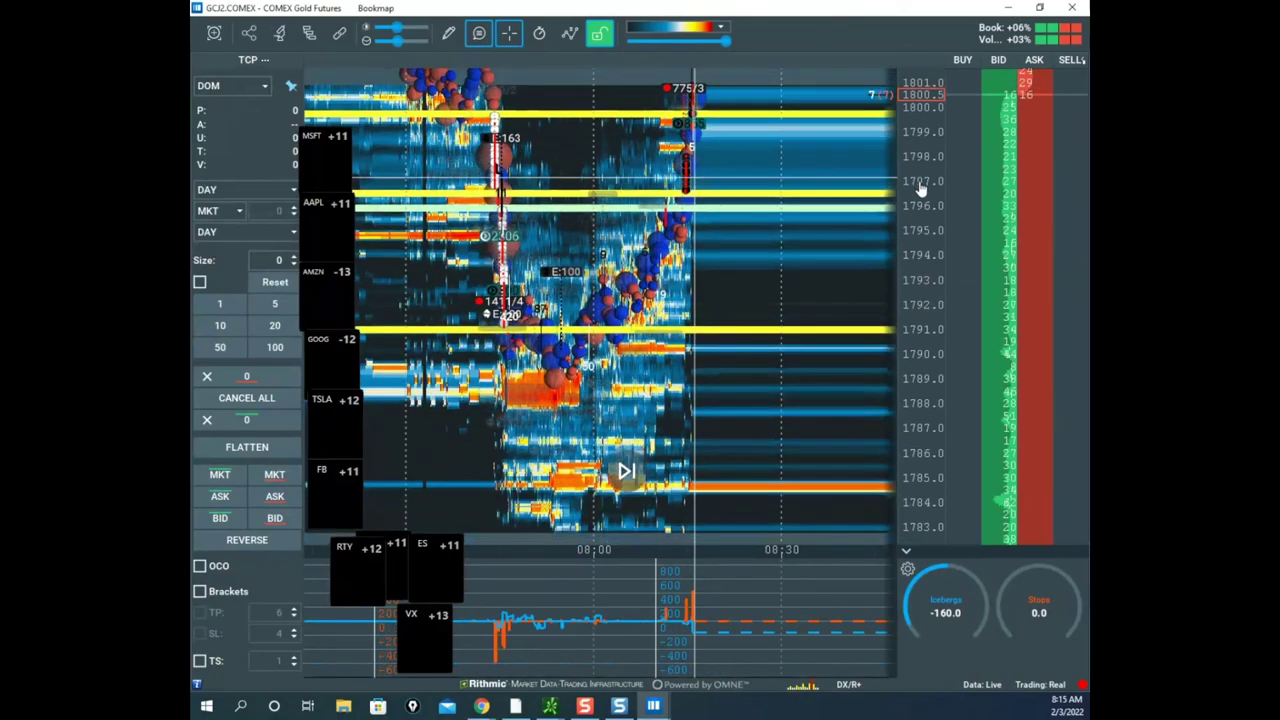
scroll(921, 185, down, 2)
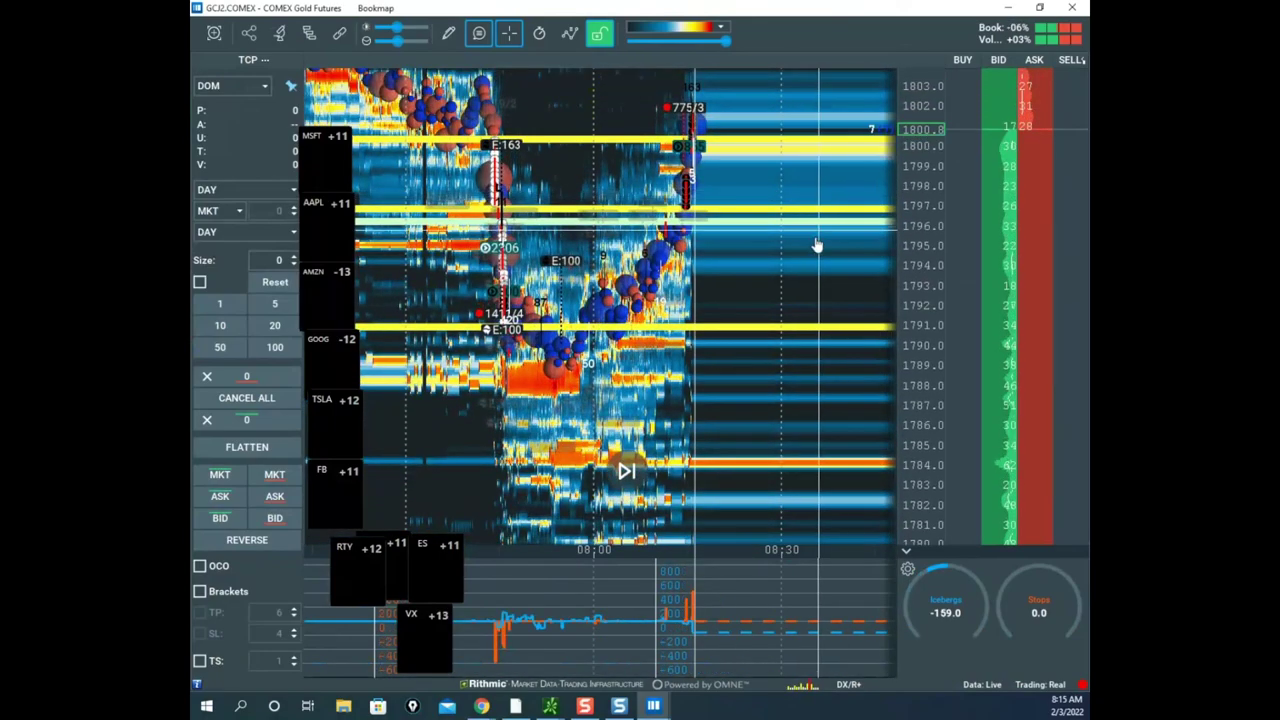
drag(820, 249, 757, 300)
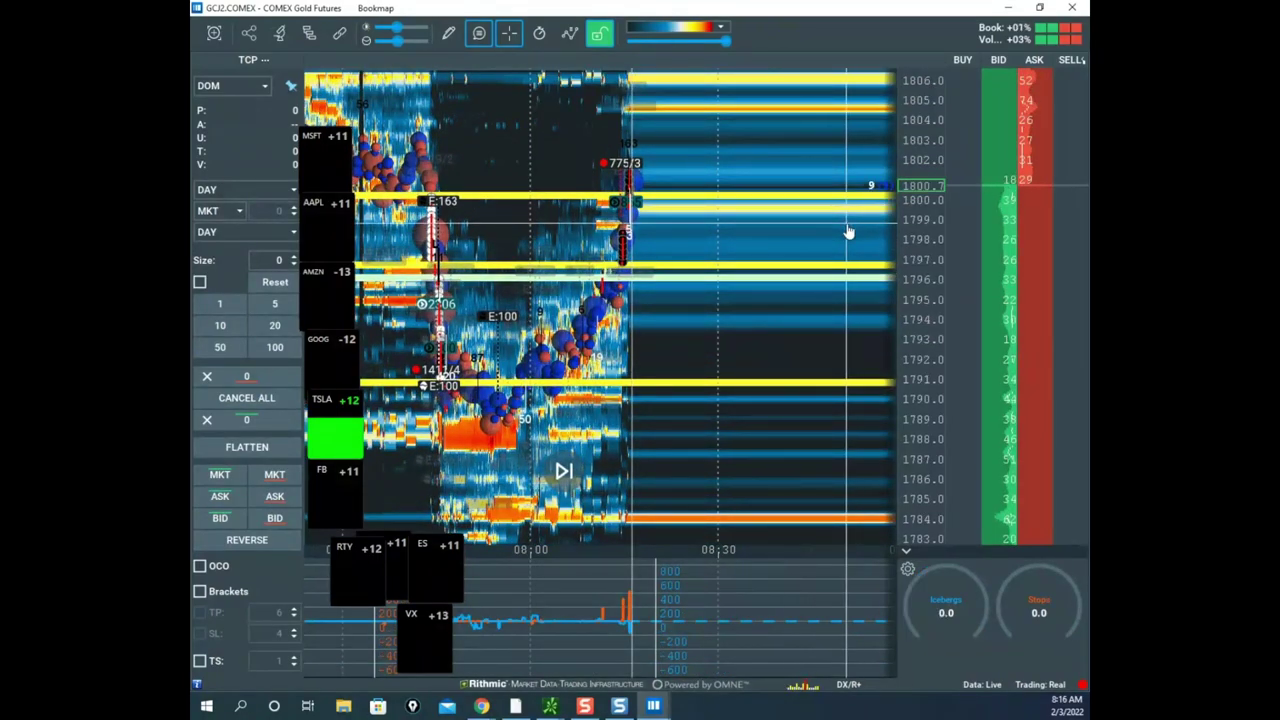
- Examine gold's breakout around 08:15 in detail, including the volume dots, stop markers and liquidity between about 1797 and 1807
scroll(944, 211, up, 2)
scroll(766, 204, up, 4)
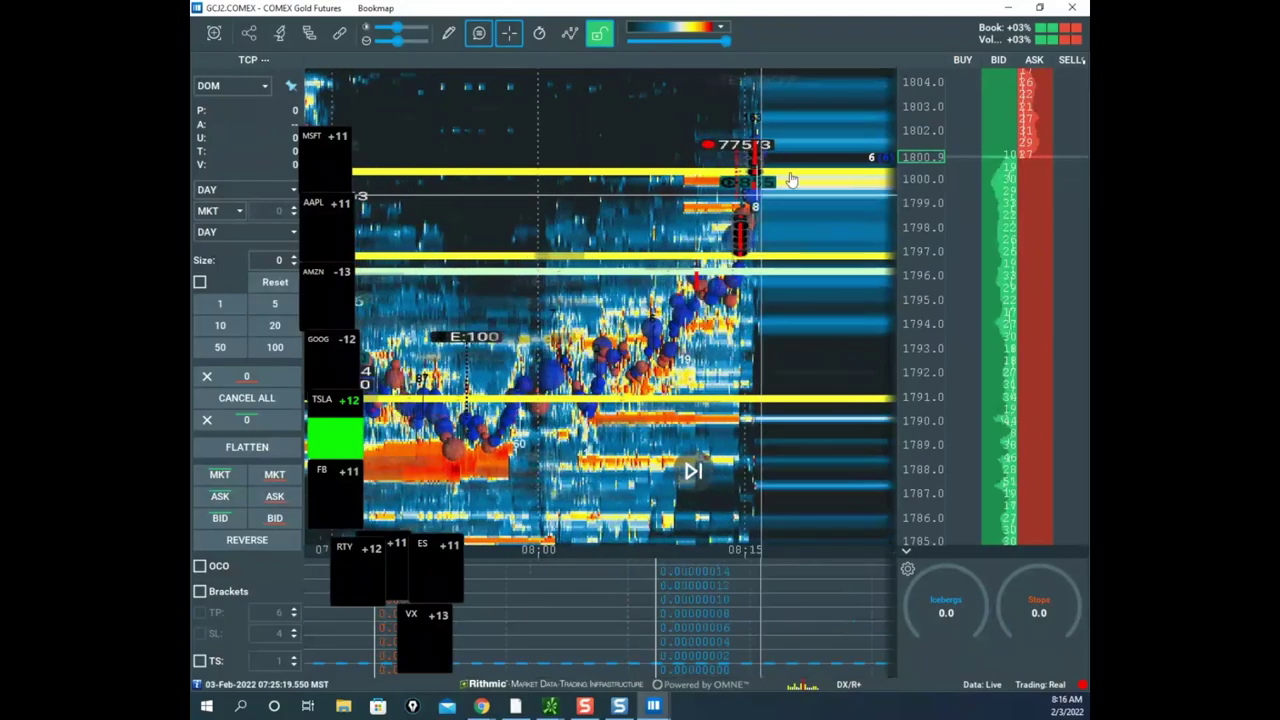
drag(802, 181, 716, 190)
scroll(770, 192, up, 3)
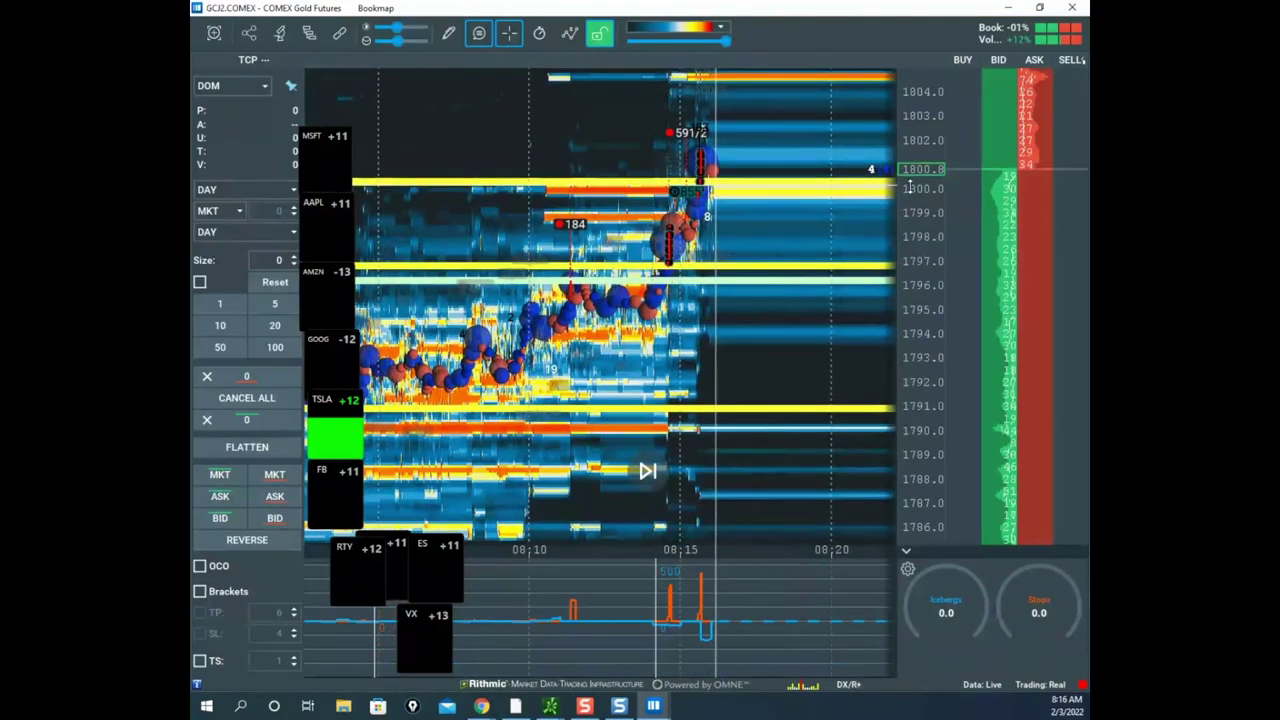
scroll(922, 186, up, 3)
drag(808, 160, 769, 277)
scroll(780, 225, up, 4)
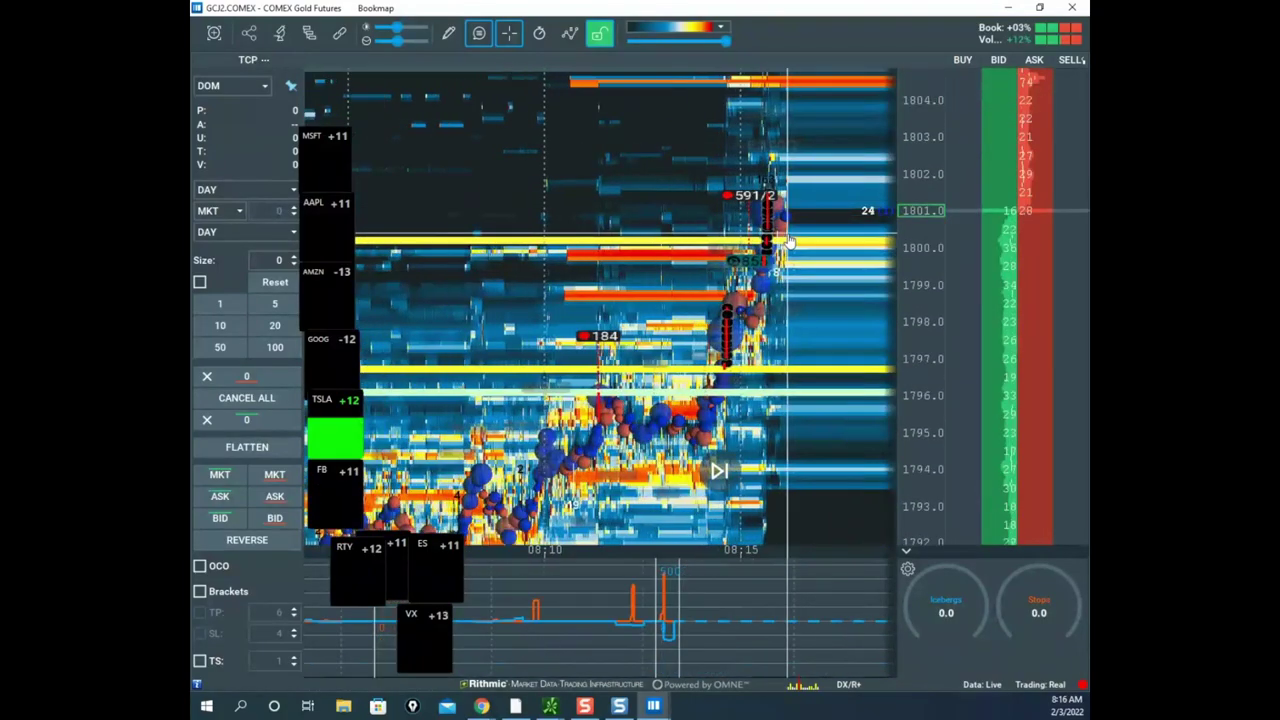
drag(808, 155, 766, 127)
scroll(922, 167, down, 2)
scroll(778, 197, up, 2)
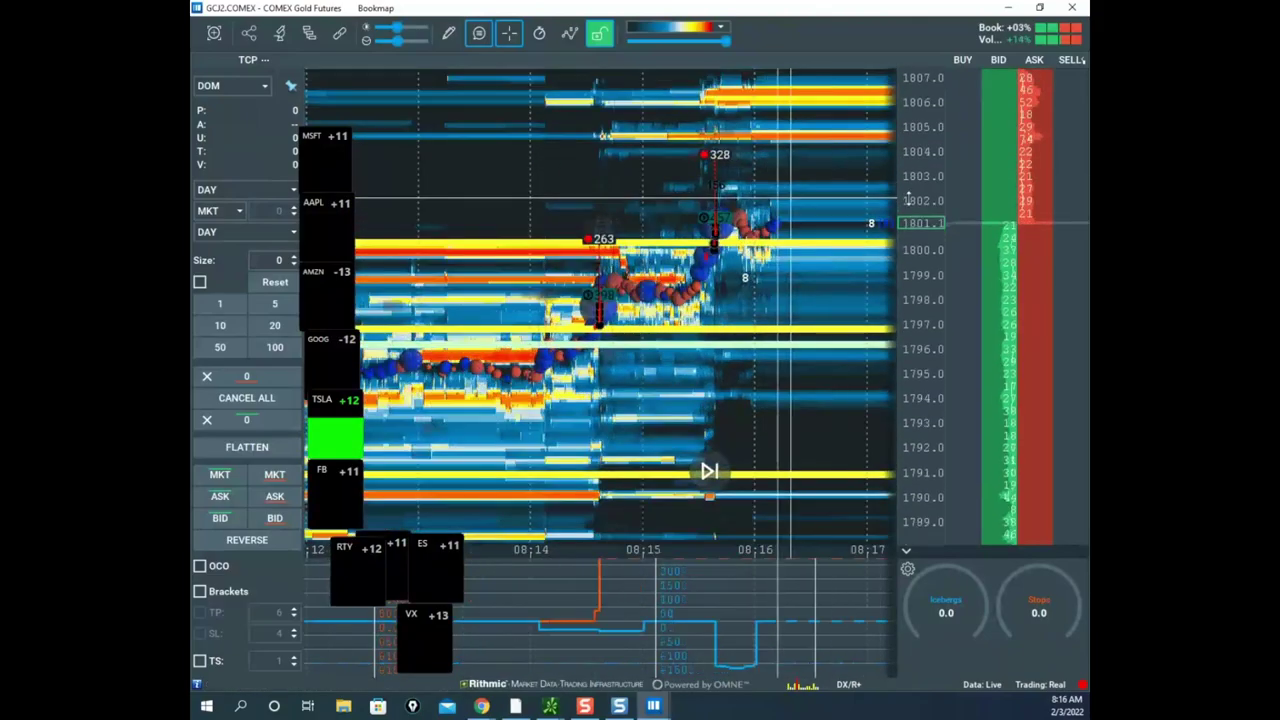
scroll(920, 170, up, 1)
scroll(772, 297, down, 2)
scroll(771, 298, down, 5)
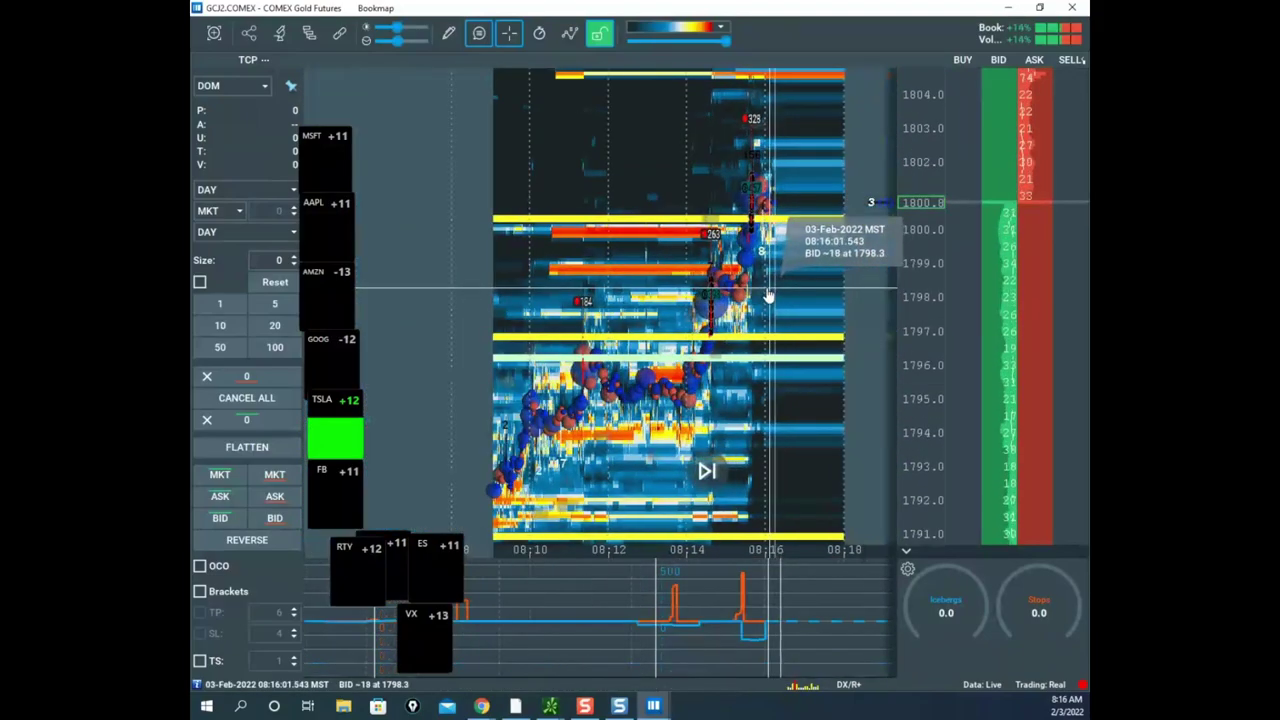
- Recolor the yellow horizontal line near 1791 on the gold heatmap to pale green, save it, and leave drawing edit mode
drag(725, 203, 826, 216)
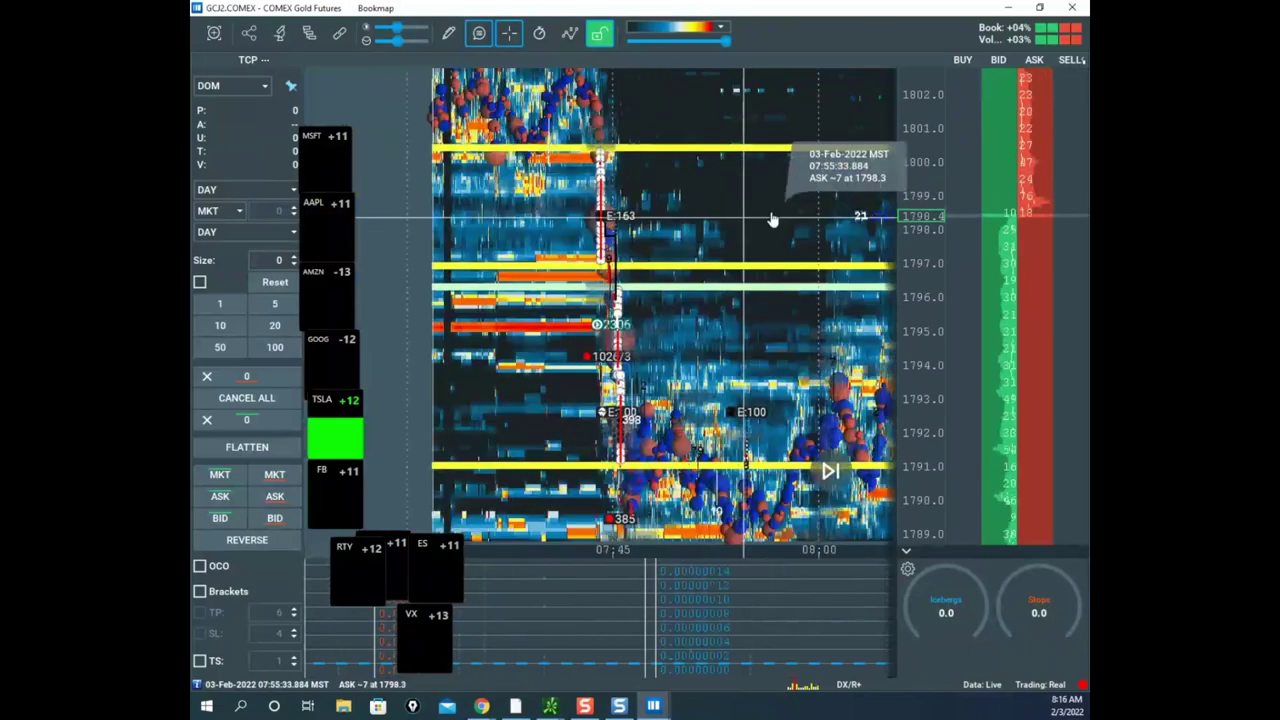
scroll(674, 228, up, 3)
scroll(598, 228, up, 3)
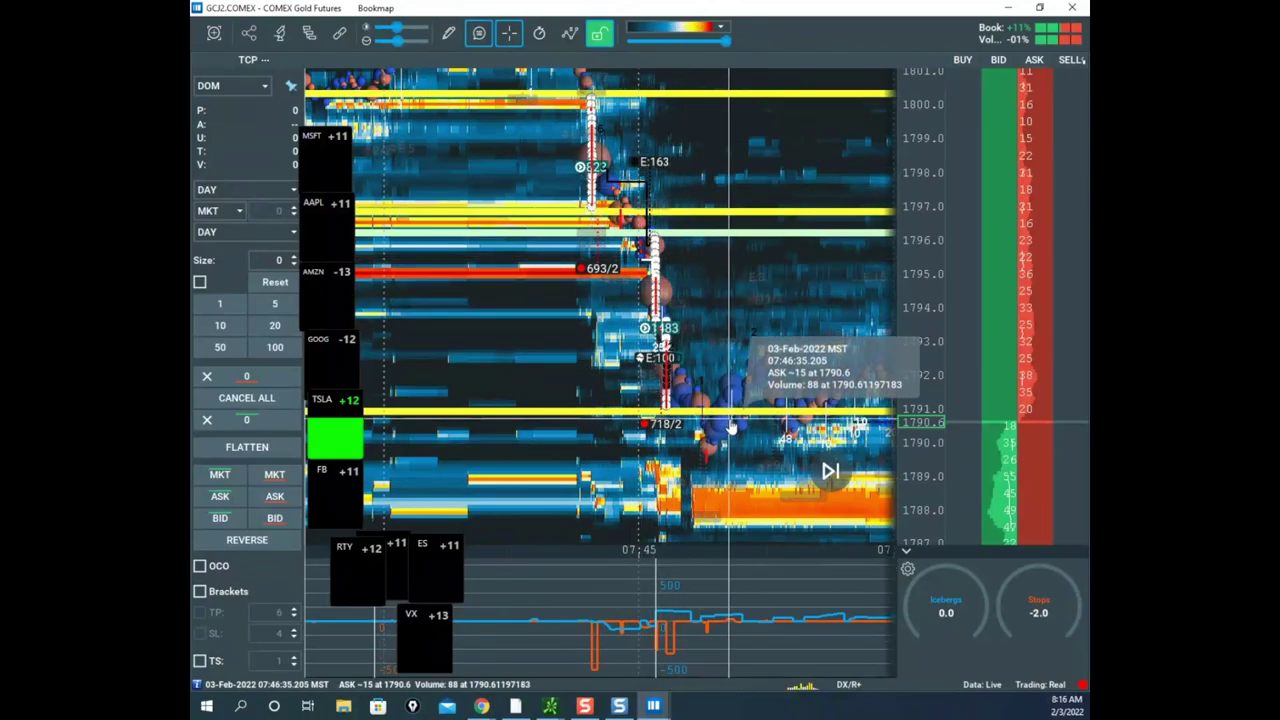
right_click(733, 368)
click(770, 380)
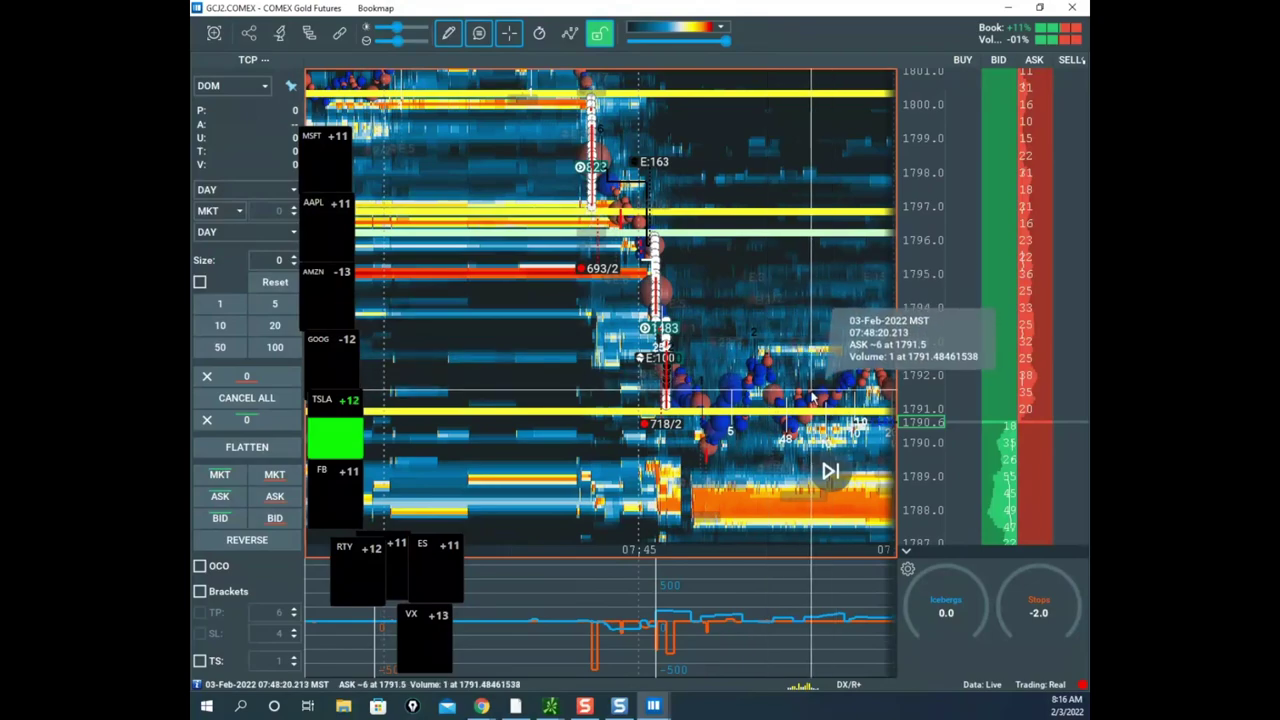
right_click(801, 411)
click(820, 429)
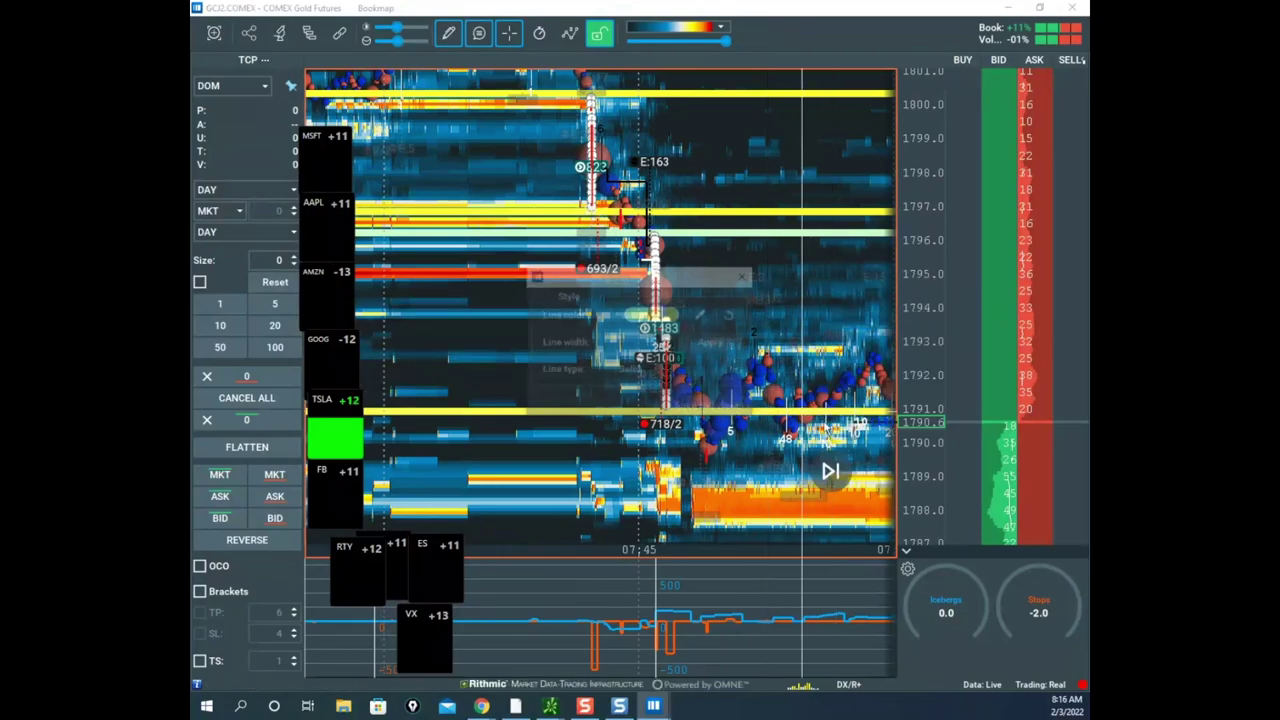
click(660, 315)
click(588, 462)
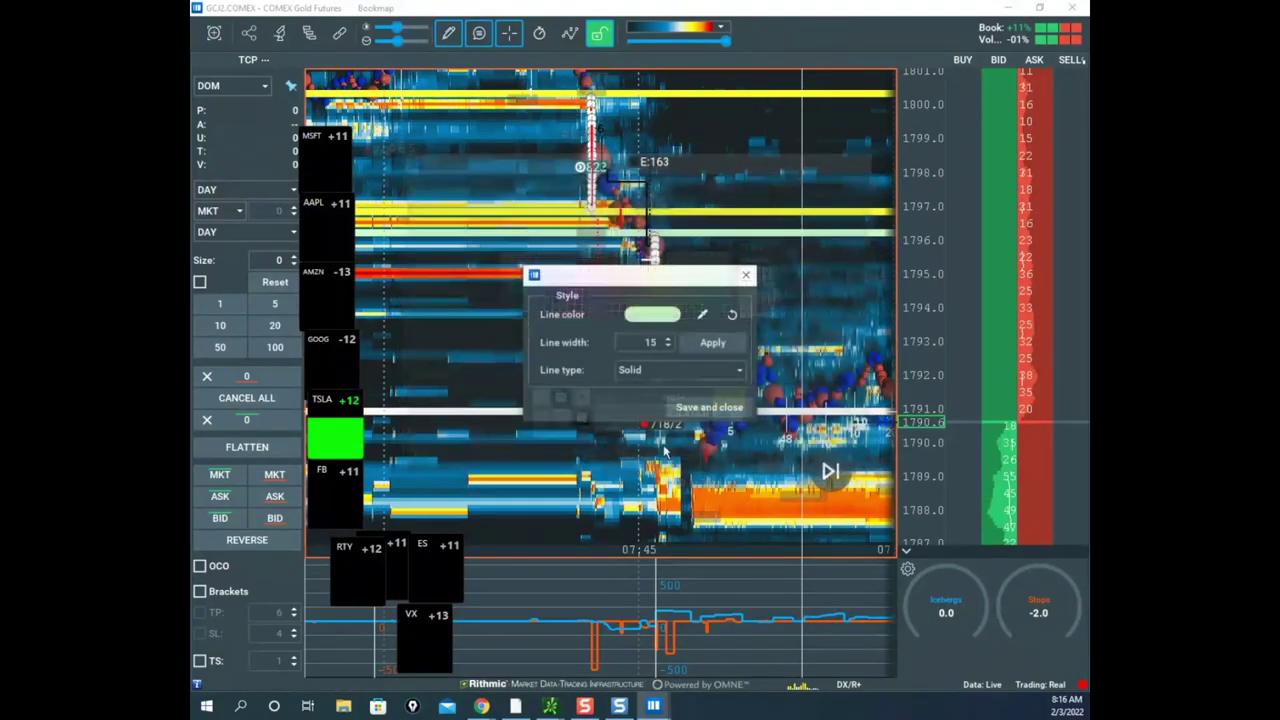
click(705, 408)
scroll(925, 285, down, 2)
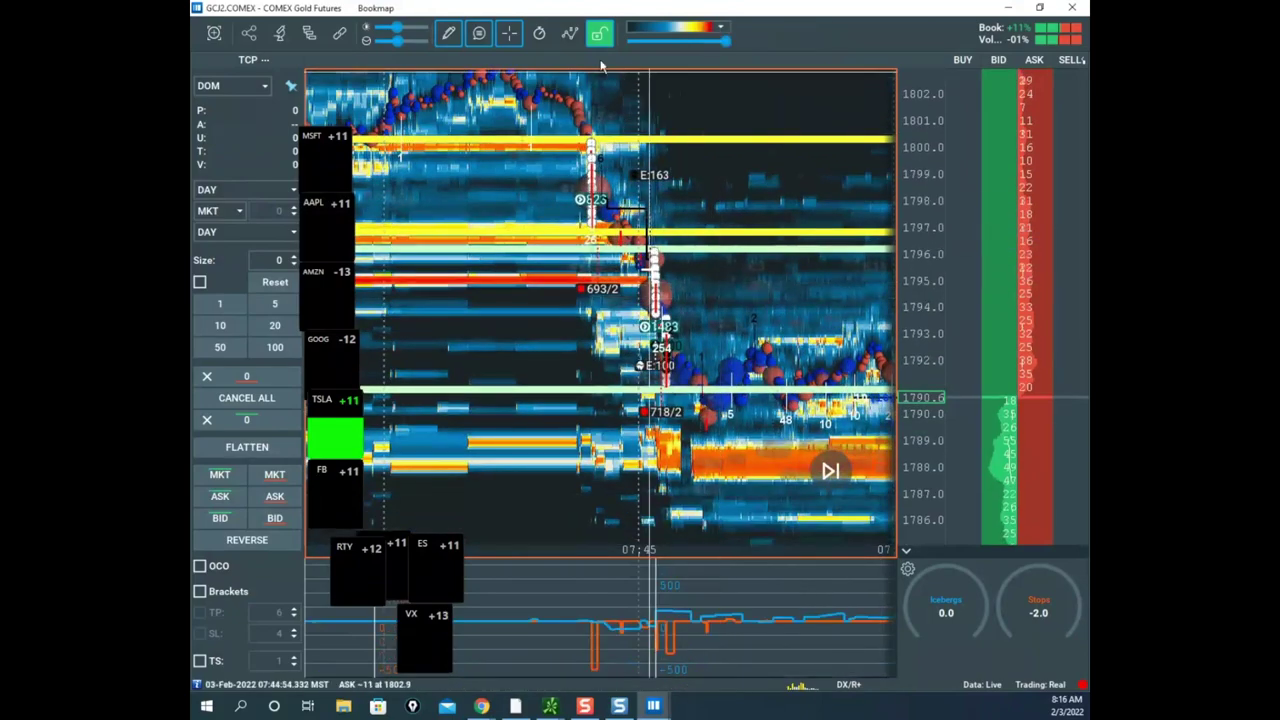
click(448, 33)
- Review gold's price action from the 07:45 drop through the base near 1788 to the rally at 08:15
drag(727, 187, 633, 190)
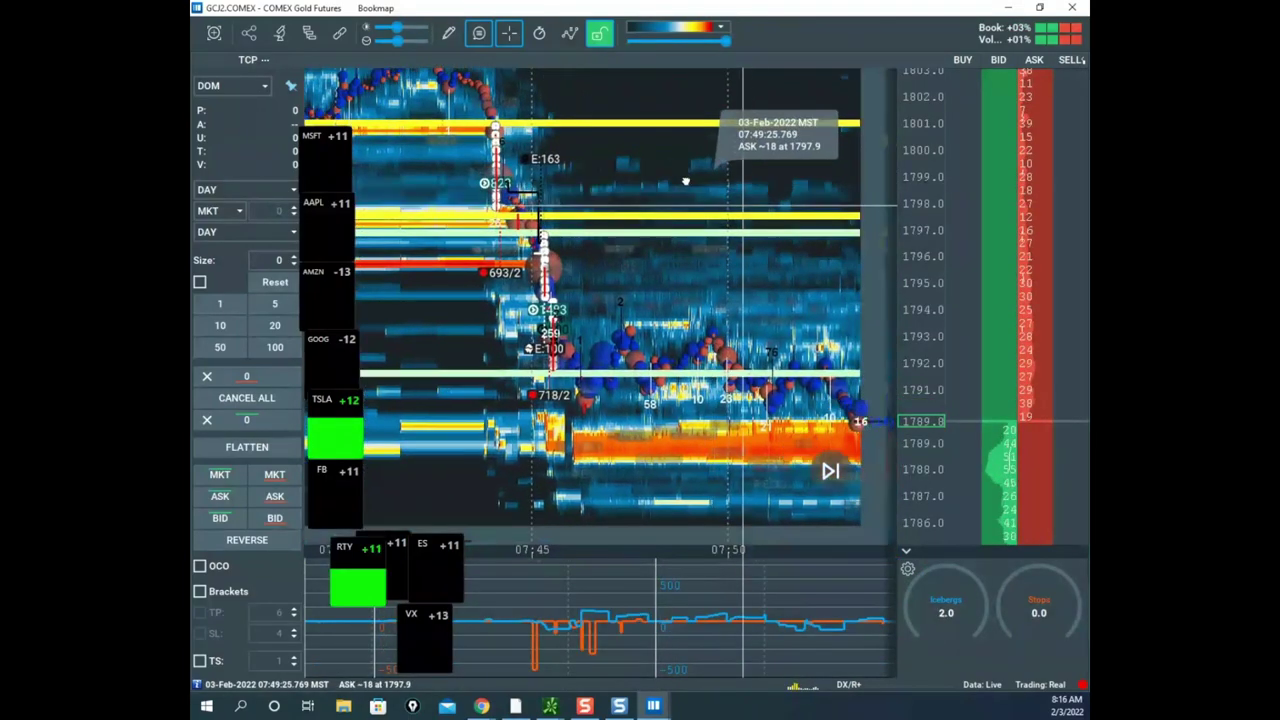
scroll(769, 251, down, 2)
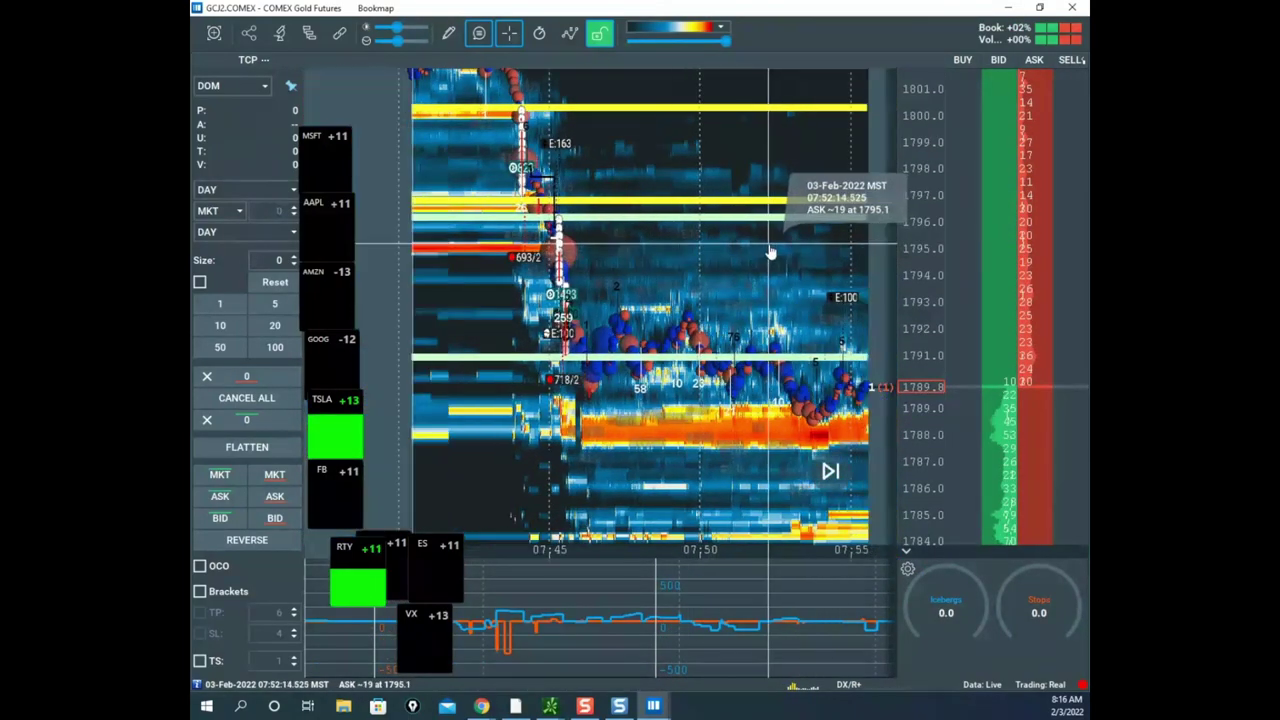
drag(767, 250, 717, 242)
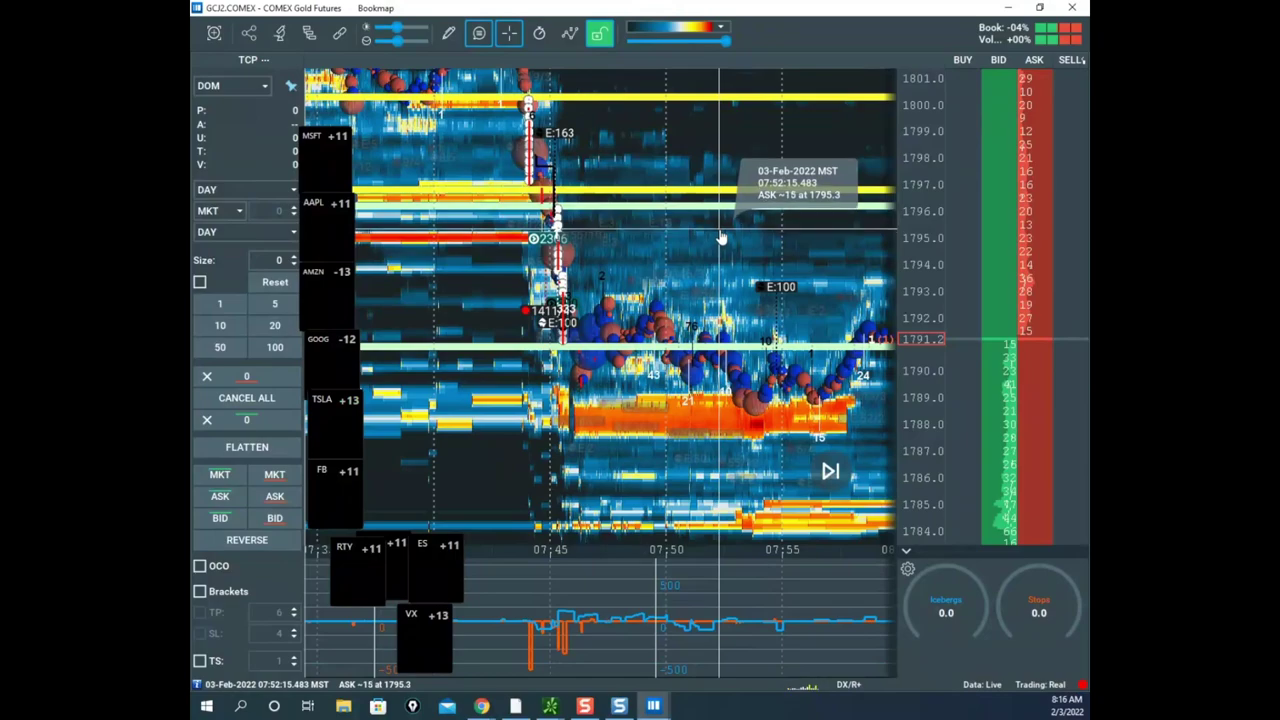
scroll(700, 240, down, 5)
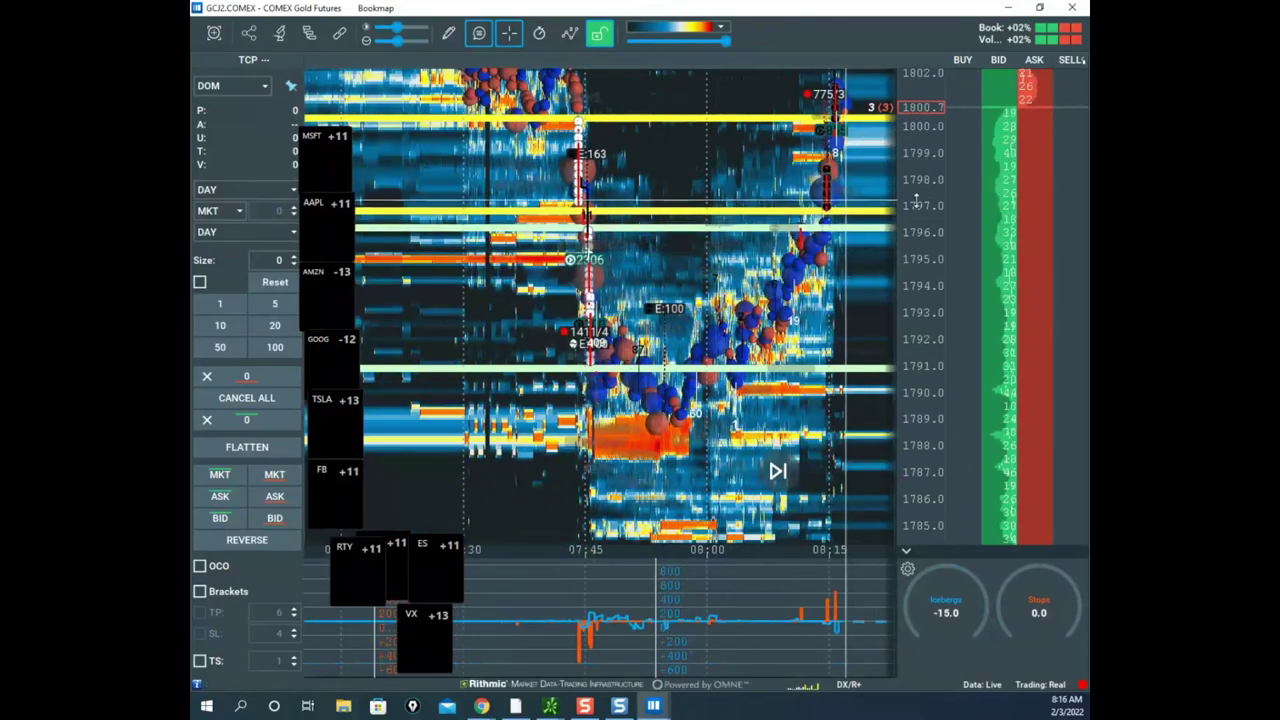
scroll(911, 229, down, 4)
scroll(911, 229, up, 1)
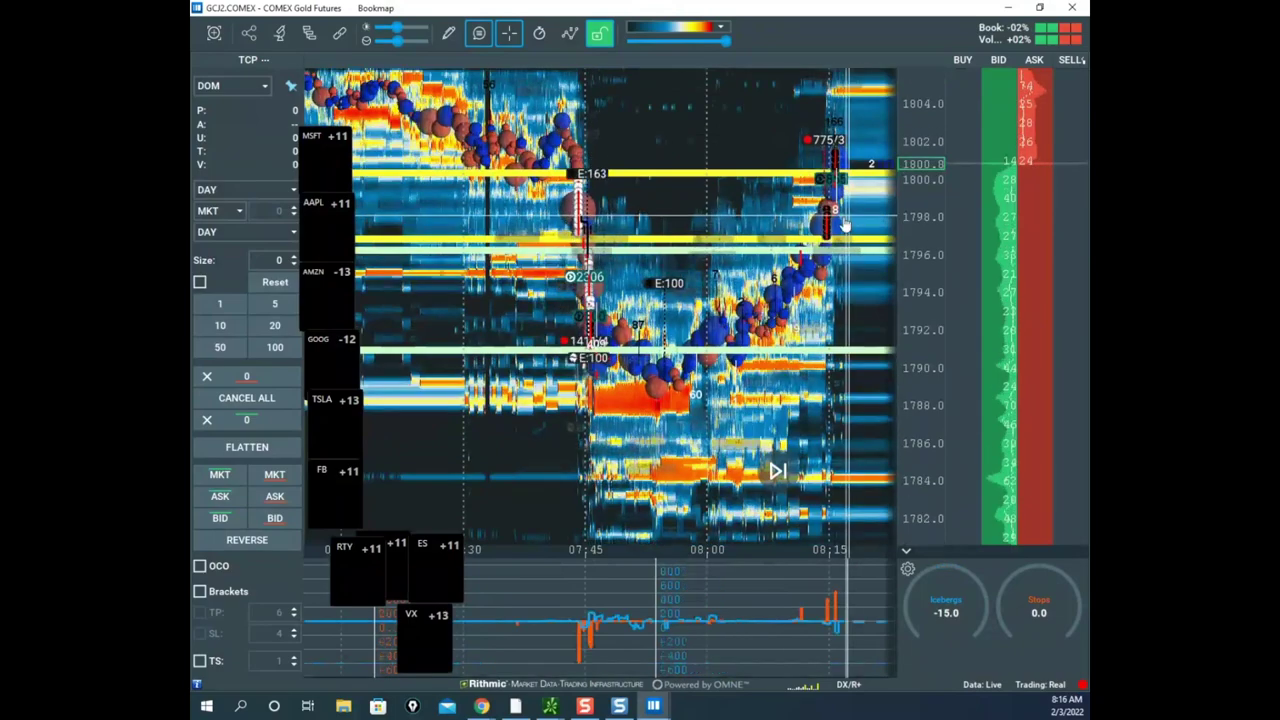
drag(831, 221, 750, 238)
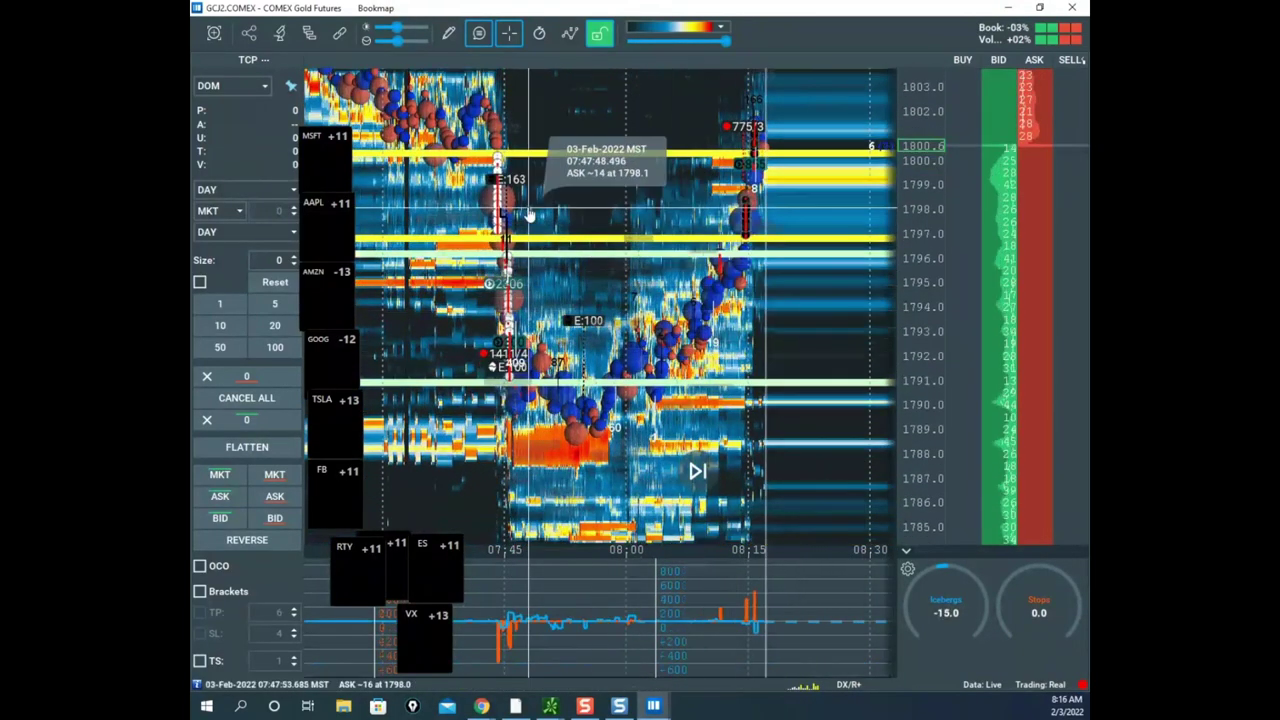
- Sketch gold's rebound from about 1792 past 1803, clear it, mark the 07:45 negative spikes and trace that drop, then clear the annotations
key(ctrl+shift+1)
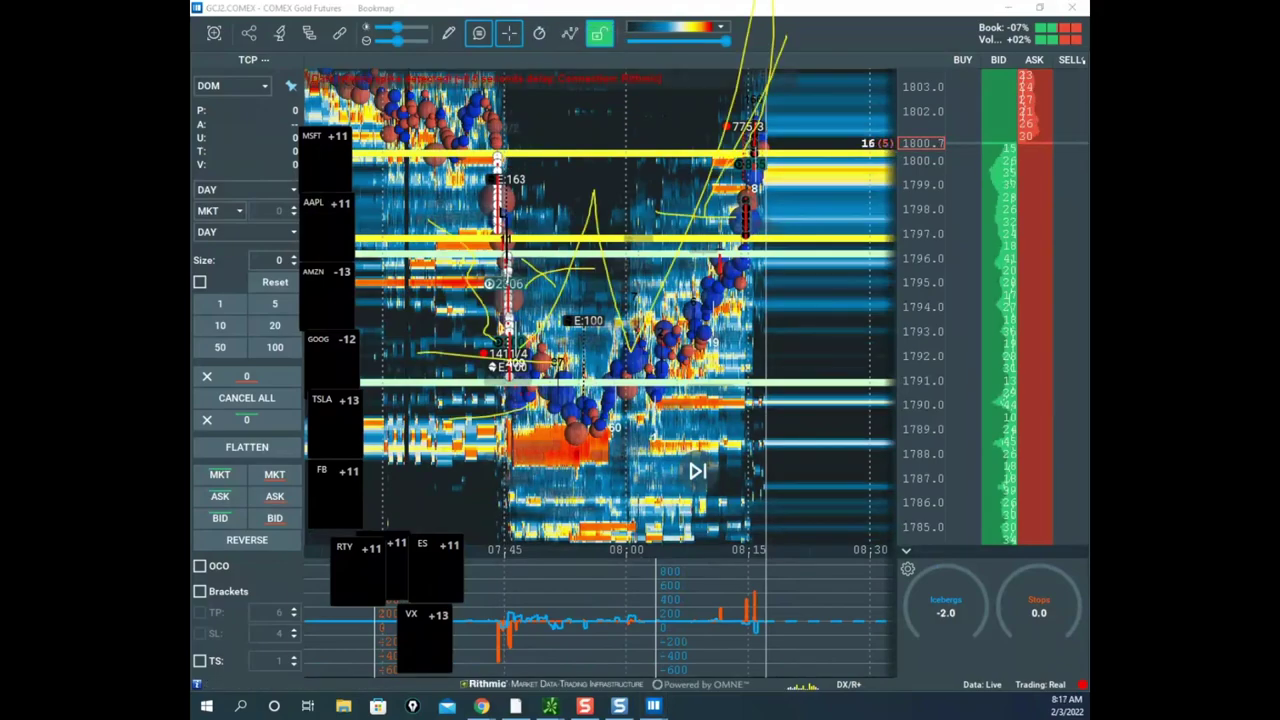
key(ctrl+shift+6)
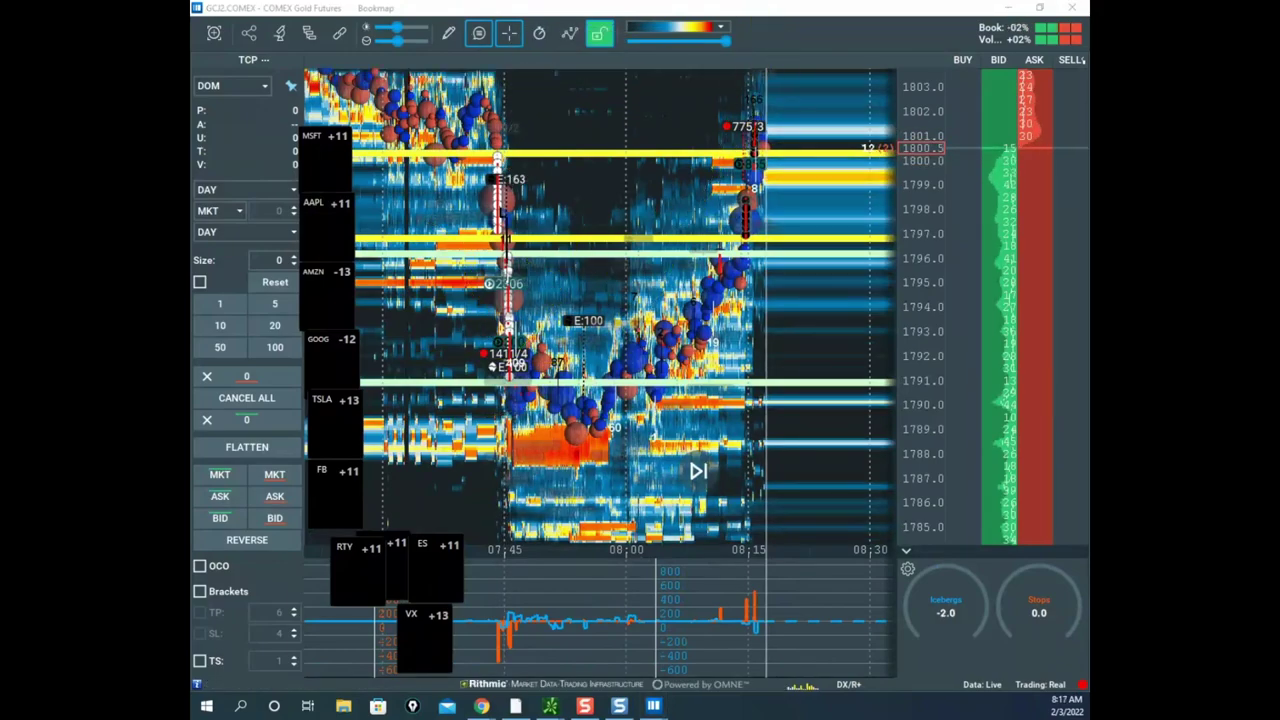
drag(482, 631, 513, 624)
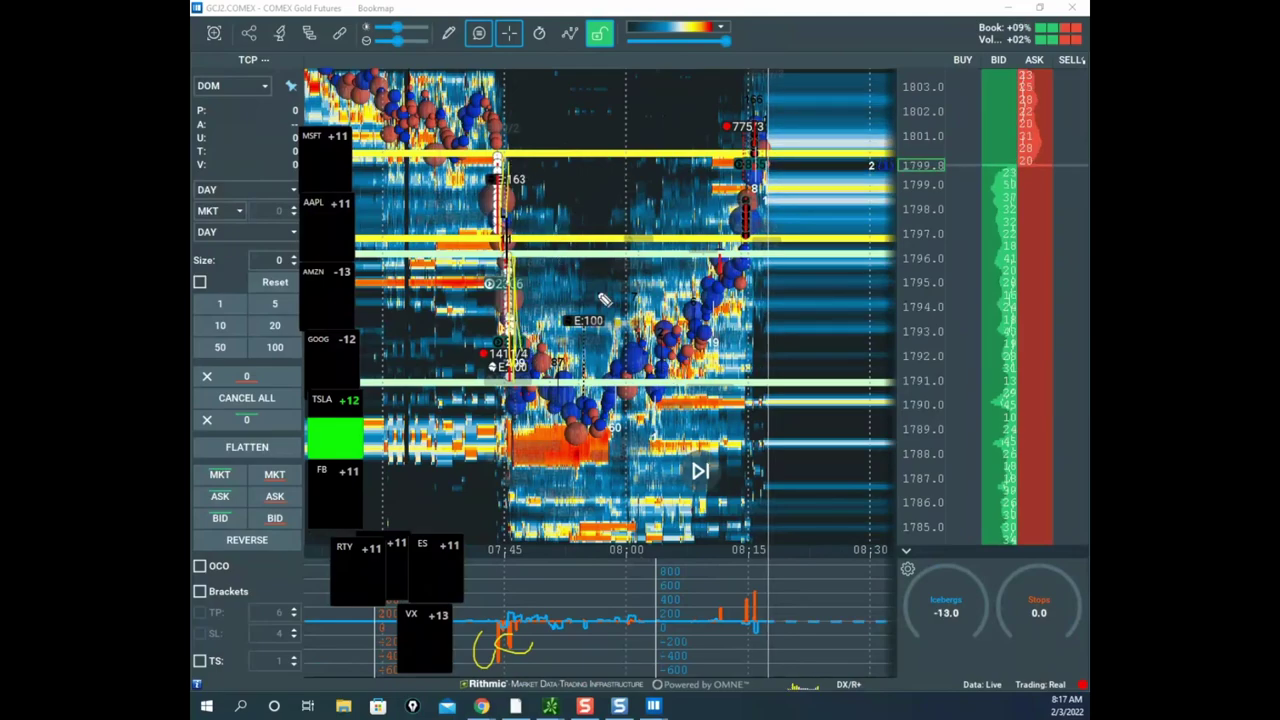
mouse_move(600, 145)
mouse_down()
mouse_move(440, 390)
mouse_move(632, 133)
mouse_up()
key(Escape)
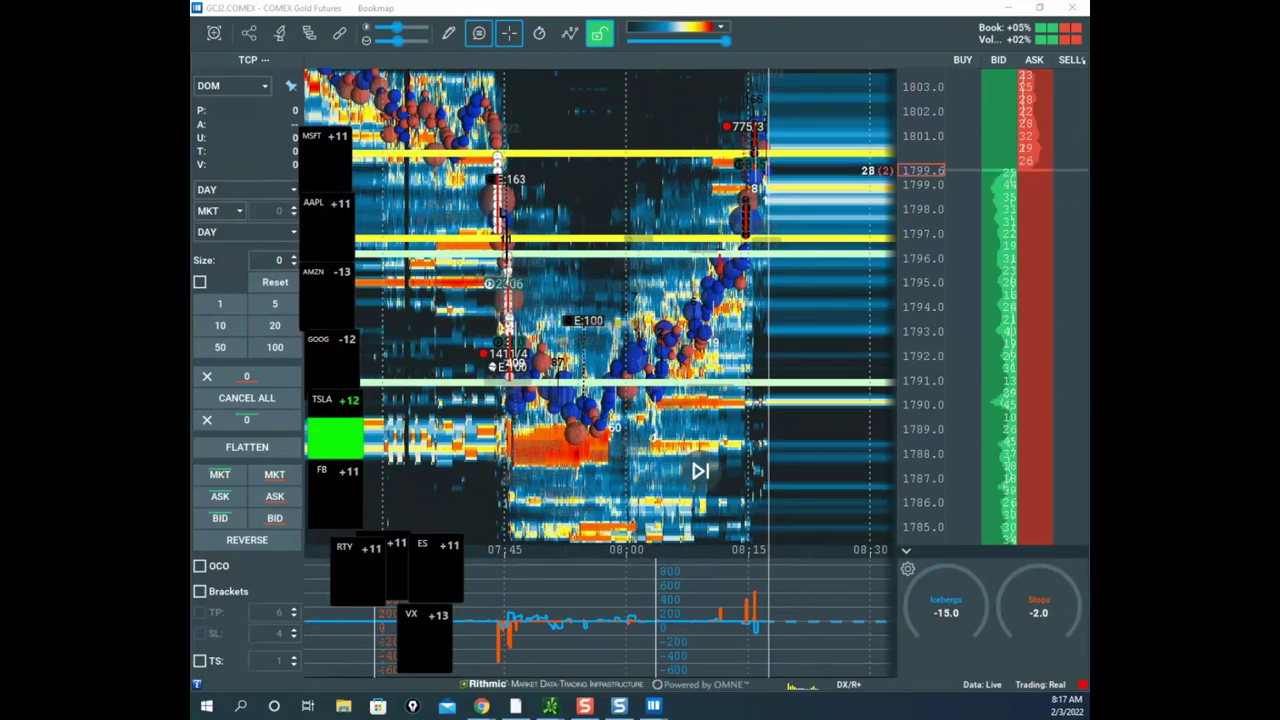
drag(574, 194, 555, 187)
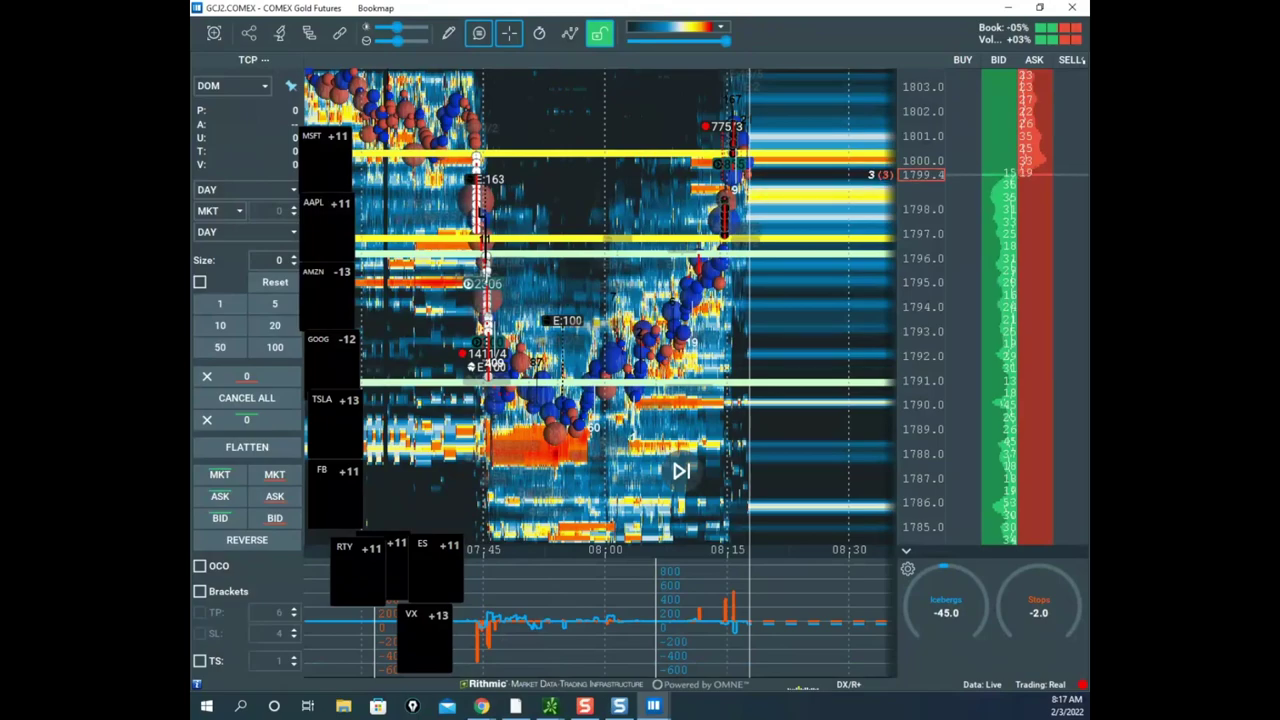
- Switch to the thinkorswim /GC one-hour chart, outline the early-February range between about 1799 and 1811, and show more price history
drag(192, 268, 667, 148)
click(765, 137)
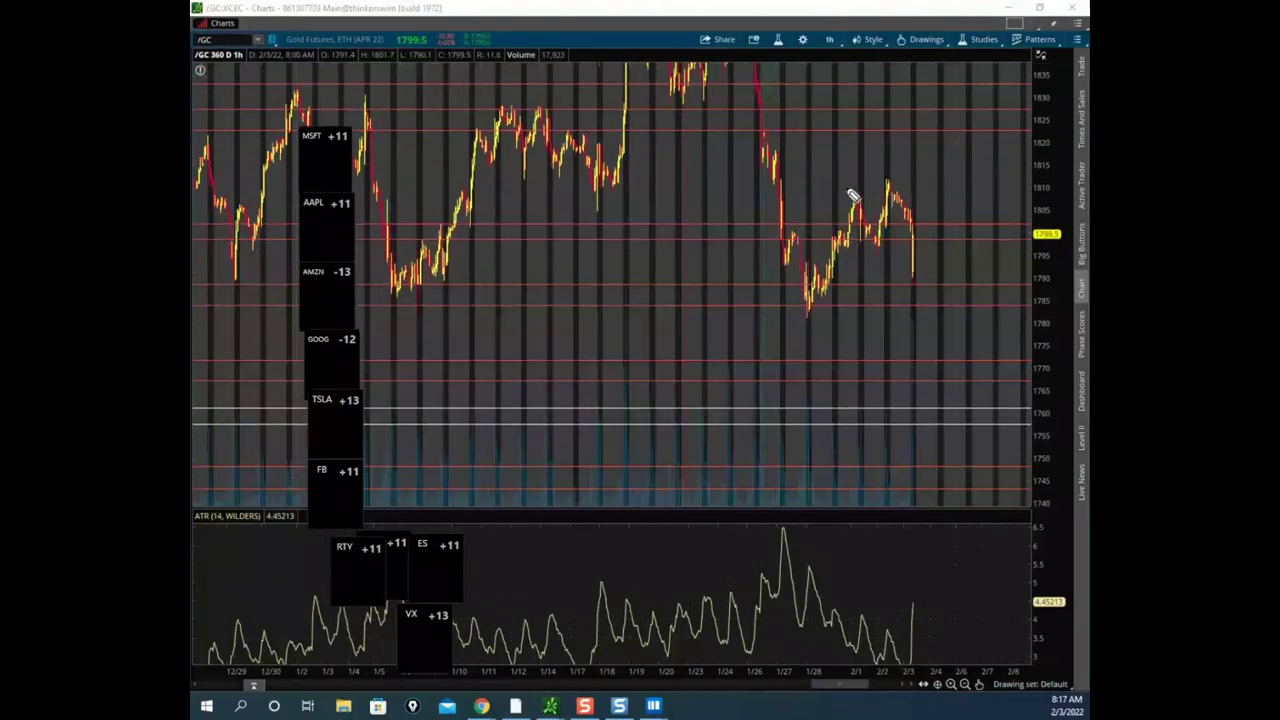
drag(852, 247, 855, 185)
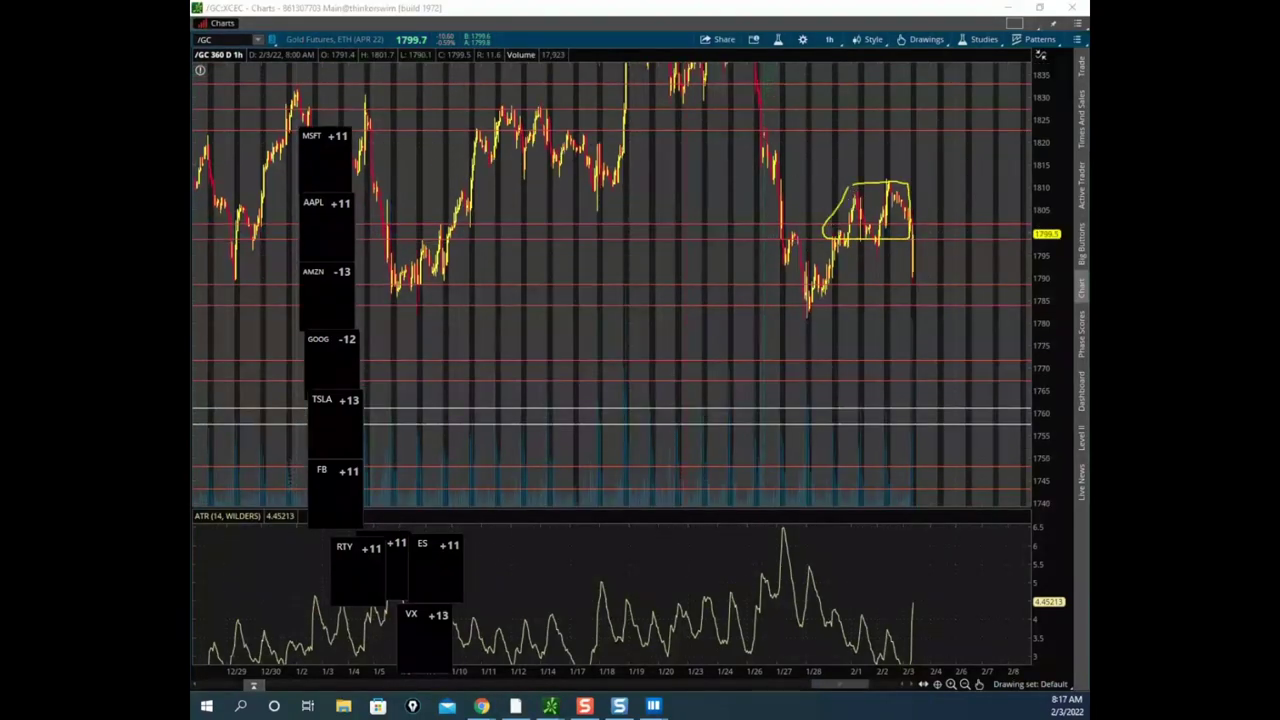
drag(571, 674, 1022, 645)
drag(1037, 228, 1037, 254)
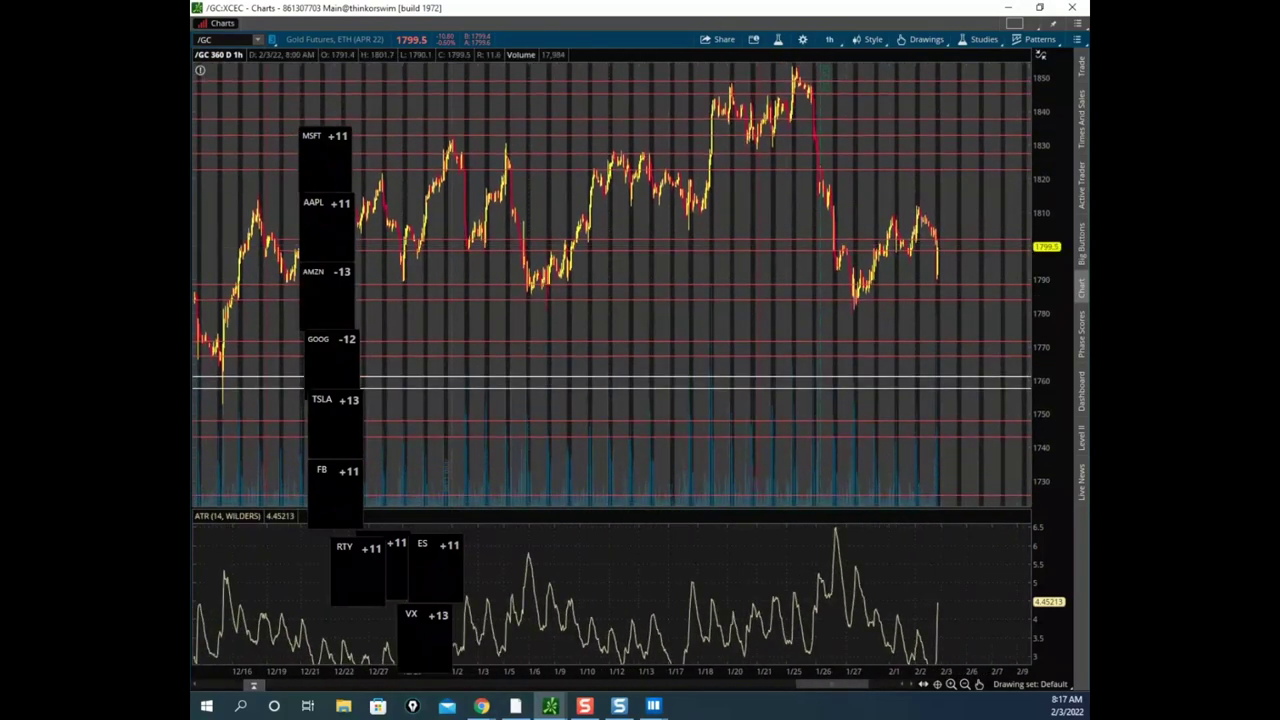
- Box gold's late-December to mid-January range between about 1783 and 1834, circle its dates, and trace the late-January rally and support levels
drag(852, 185, 848, 188)
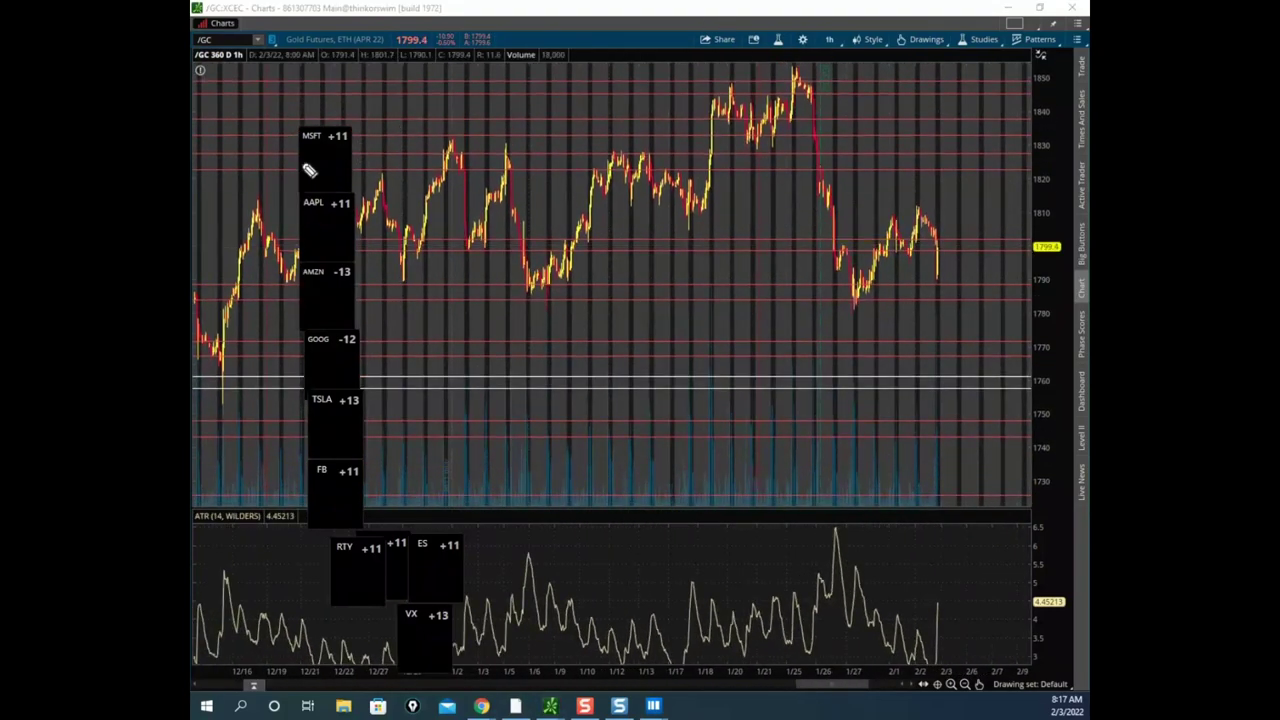
mouse_move(257, 148)
mouse_down()
mouse_move(609, 137)
mouse_move(594, 289)
mouse_move(290, 210)
mouse_up()
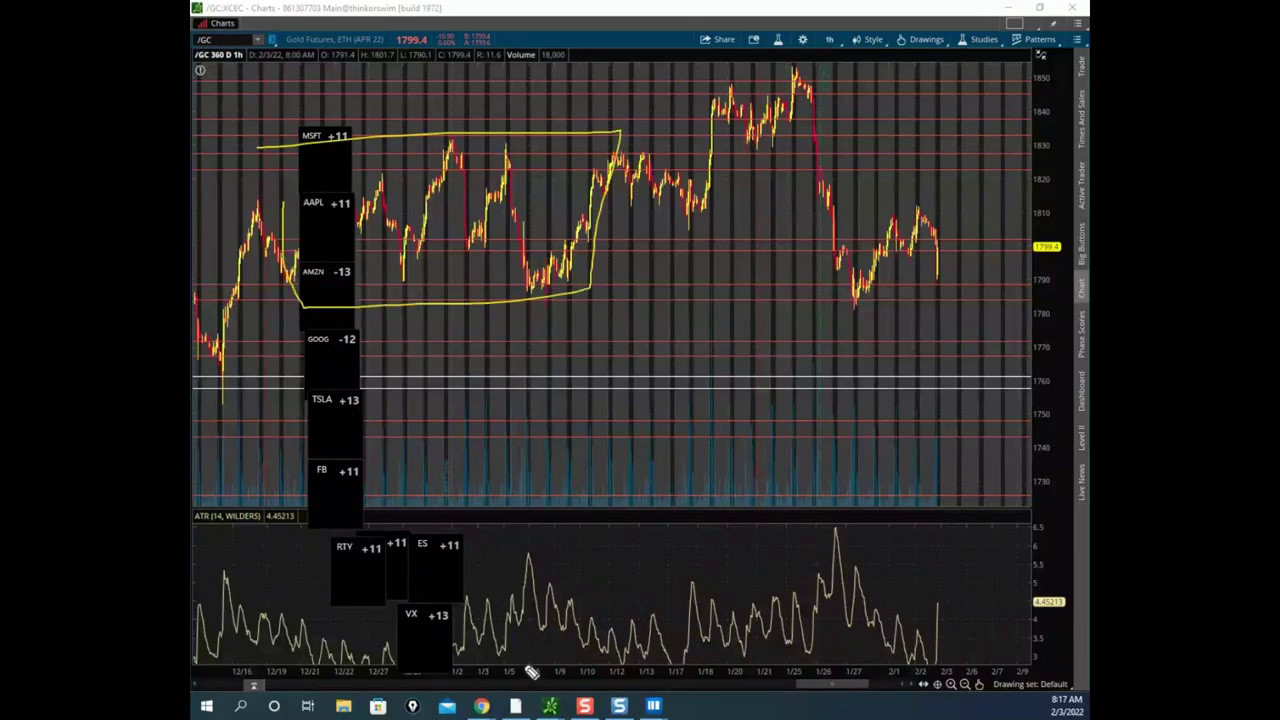
mouse_move(532, 672)
mouse_down()
mouse_move(252, 672)
mouse_move(543, 653)
mouse_up()
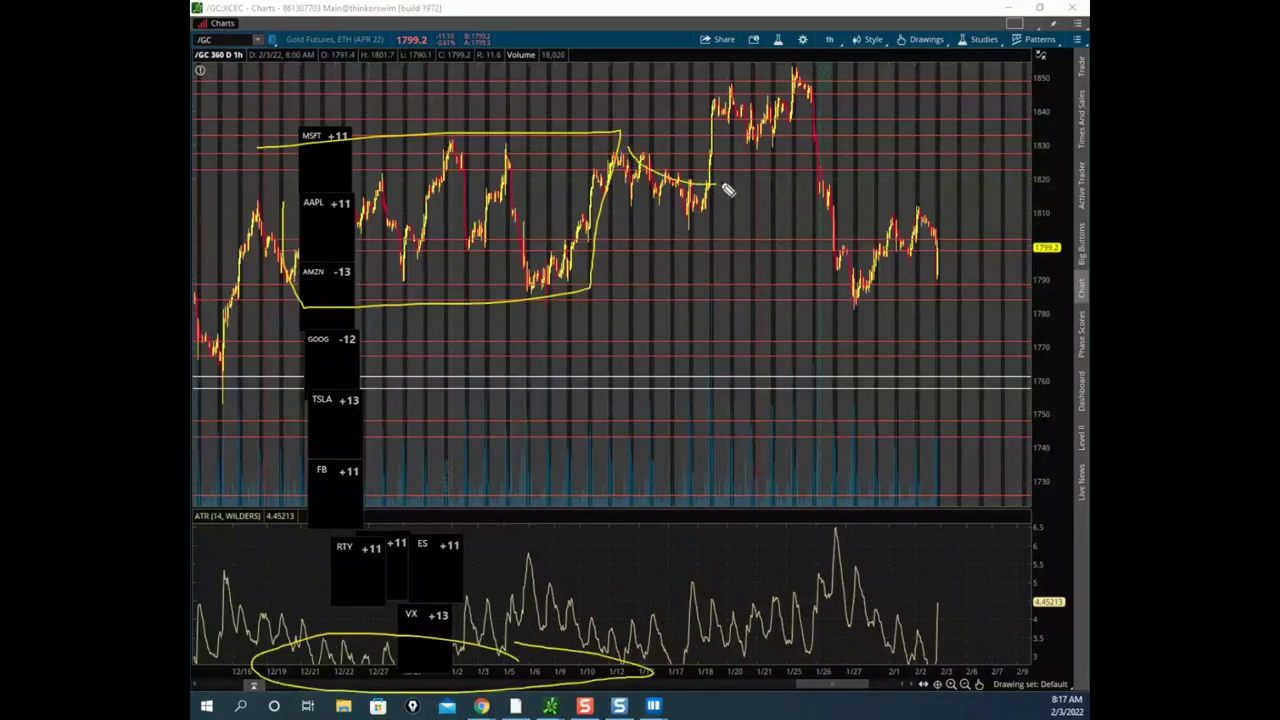
drag(726, 188, 802, 66)
mouse_move(598, 197)
mouse_down()
mouse_move(262, 222)
mouse_move(529, 237)
mouse_move(709, 226)
mouse_up()
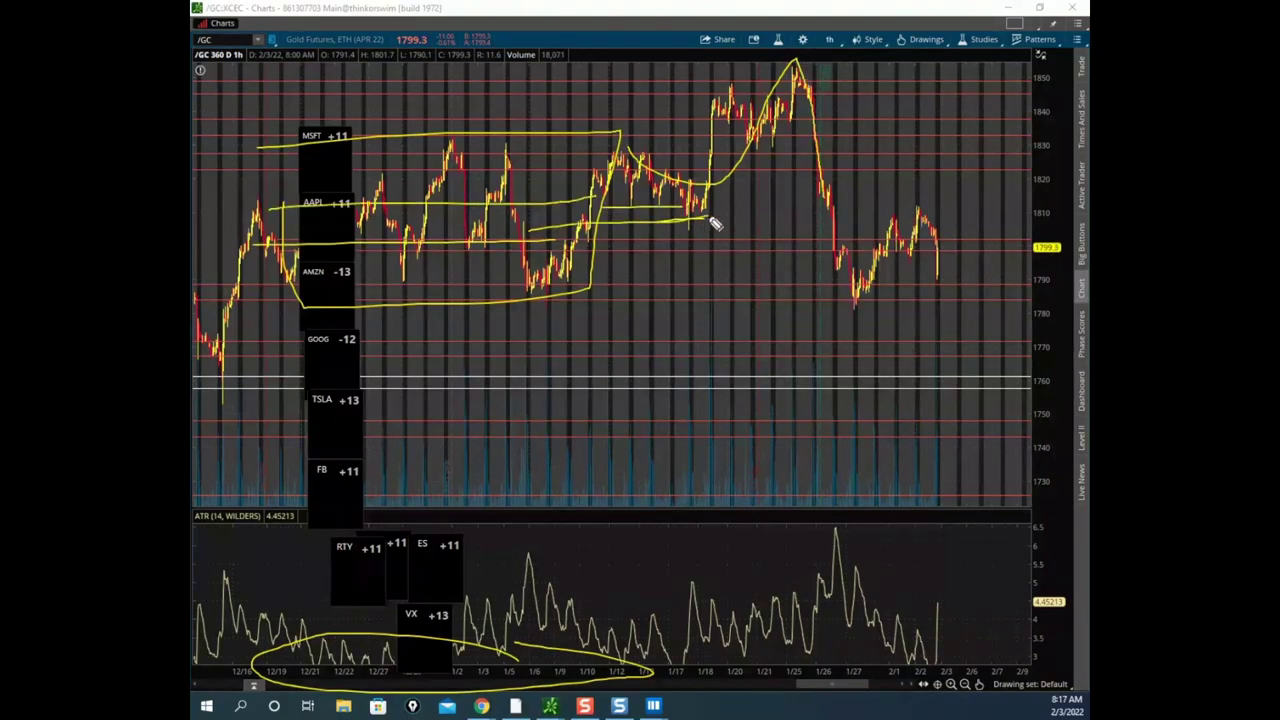
- Circle gold's early-February consolidation, sketch a projected drop to about 1735, and clear the annotations
mouse_move(806, 130)
mouse_down()
mouse_move(848, 252)
mouse_move(894, 223)
mouse_move(940, 226)
mouse_up()
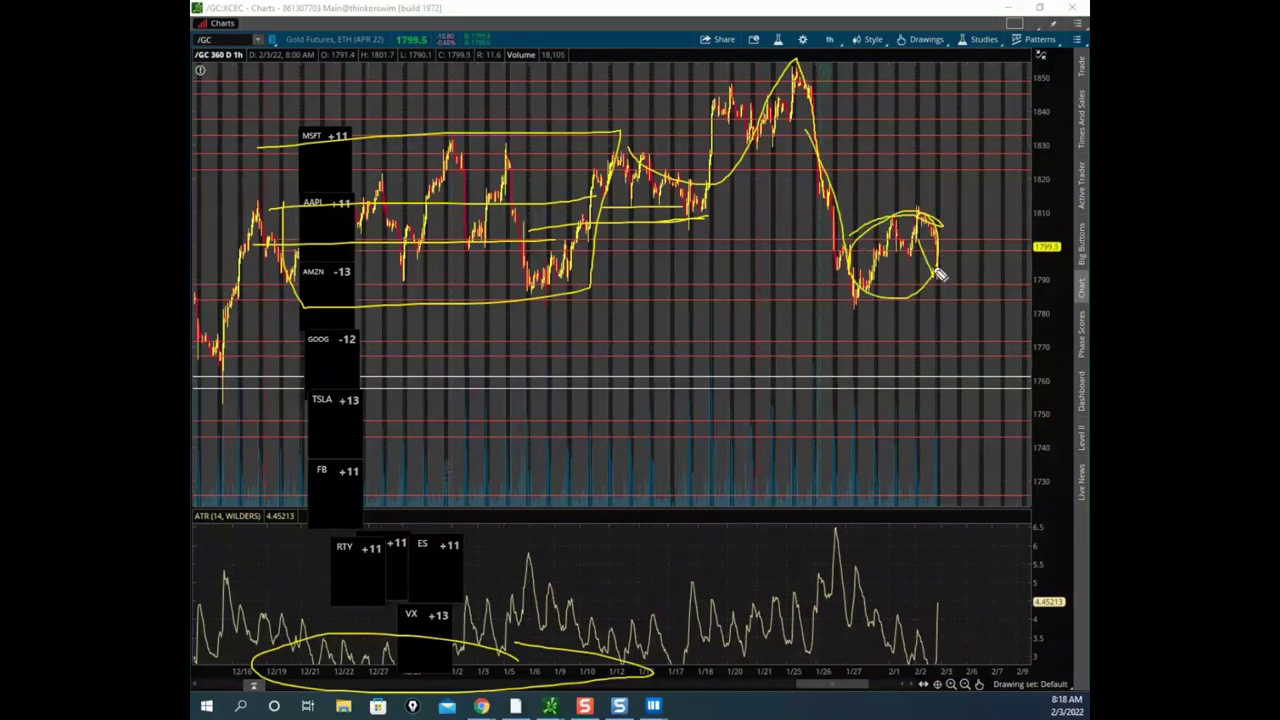
mouse_move(940, 275)
mouse_down()
mouse_move(926, 480)
mouse_move(966, 403)
mouse_up()
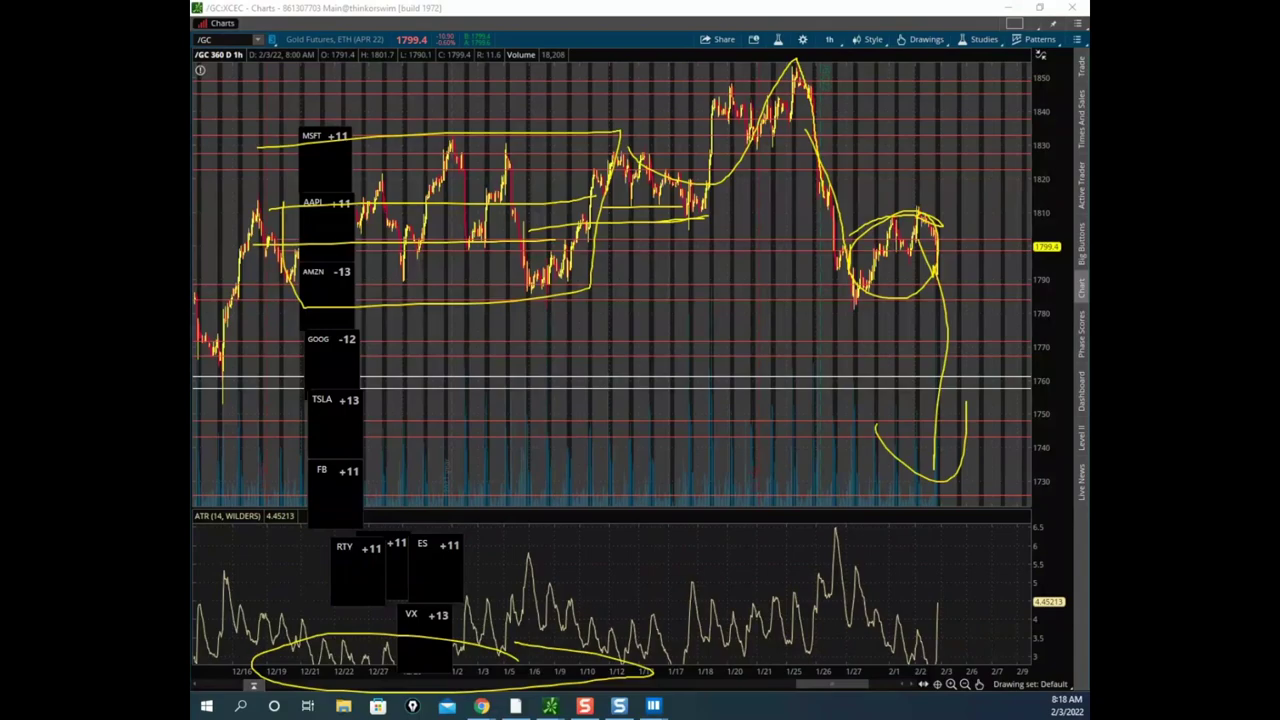
key(Escape)
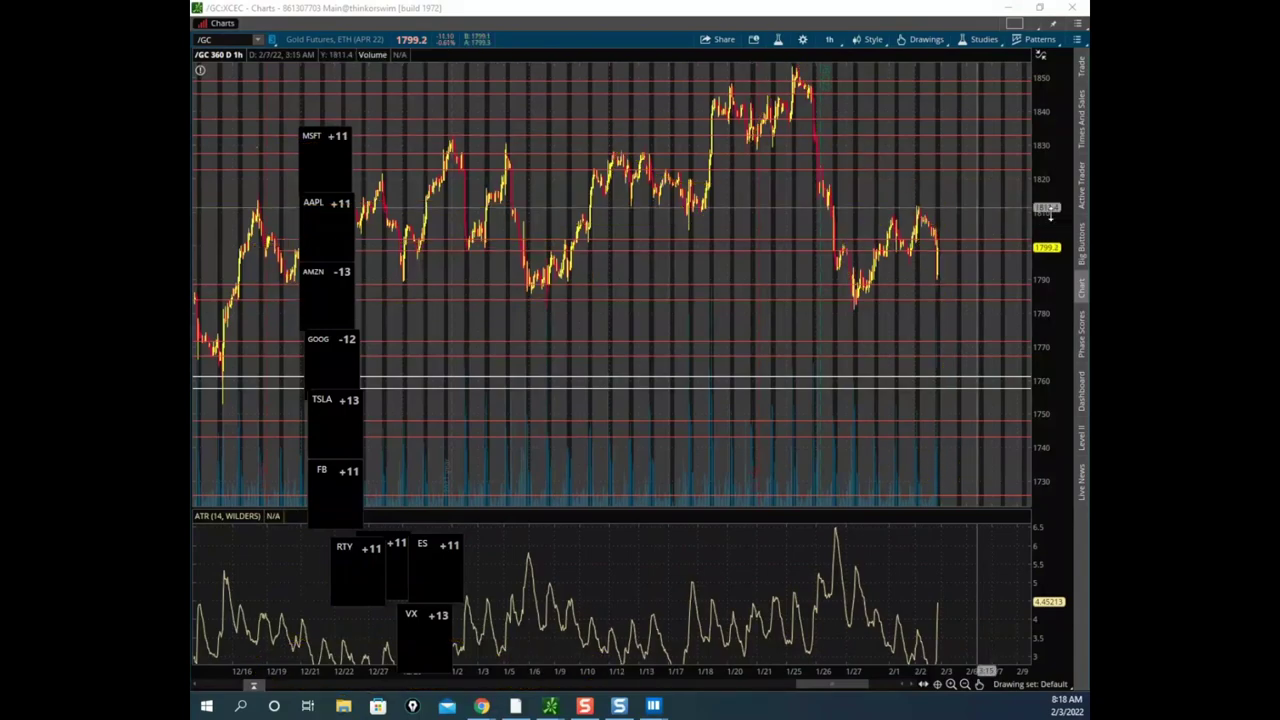
- Outline the early-February range between about 1795 and 1810, sketch breakdown arrows to about 1776 and 1738, and clear the annotations
drag(1049, 218, 1046, 212)
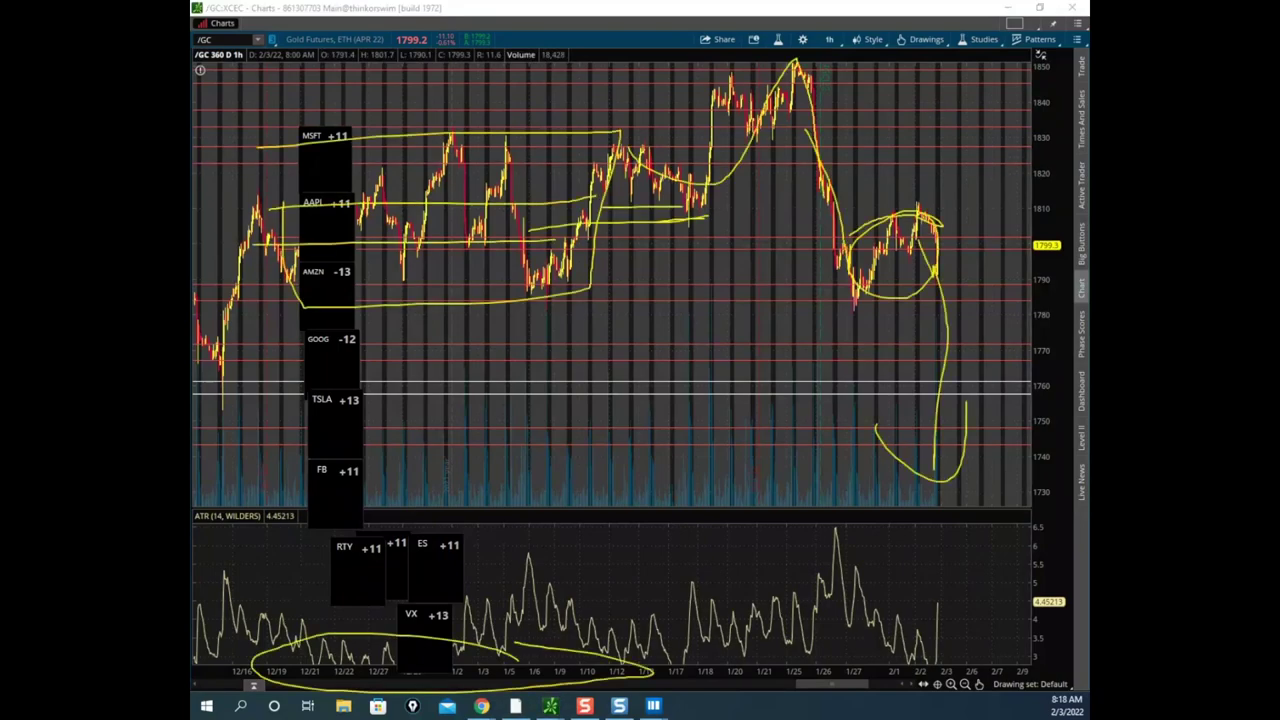
mouse_move(930, 246)
mouse_down()
mouse_move(946, 495)
mouse_move(1003, 438)
mouse_up()
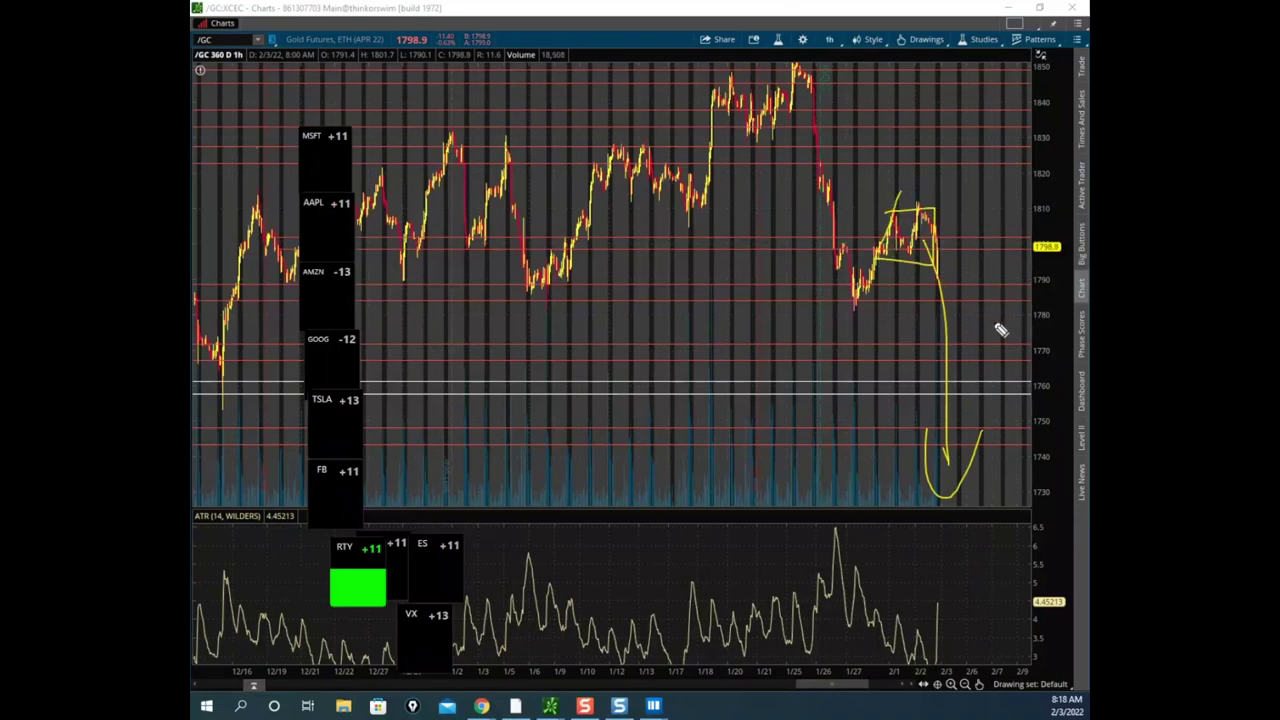
drag(937, 251, 955, 327)
drag(955, 327, 958, 277)
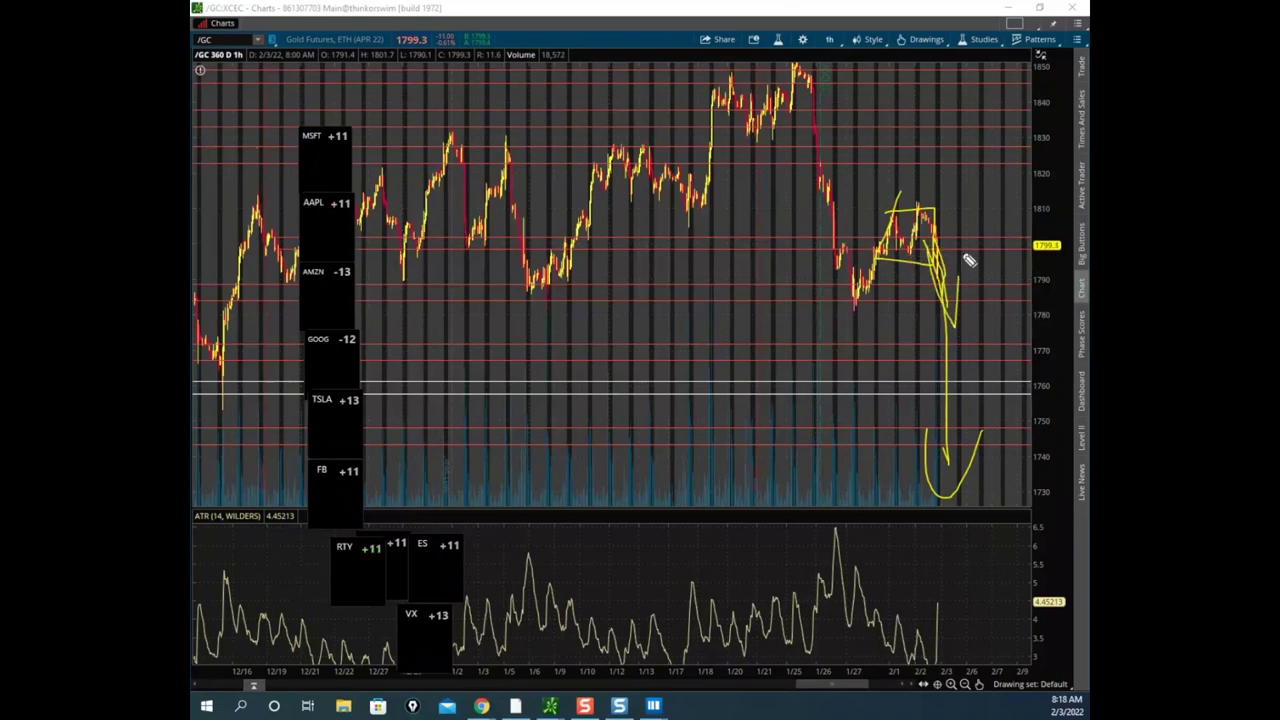
key(Escape)
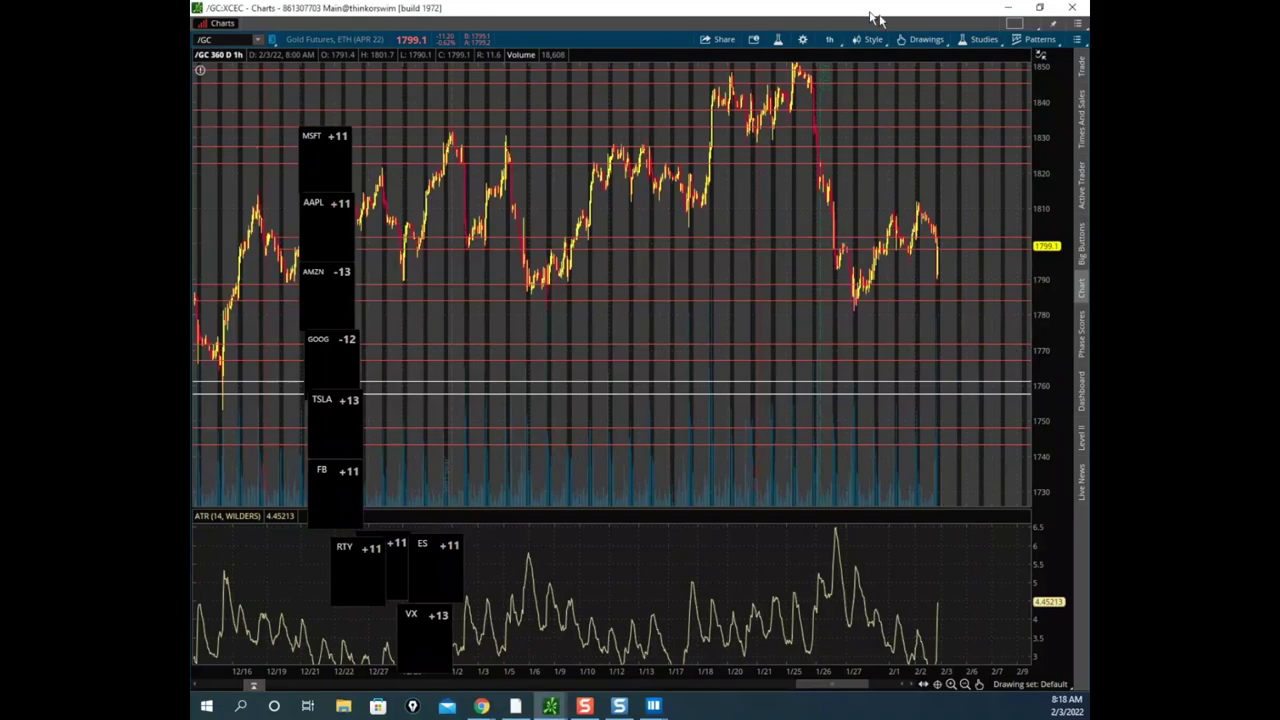
- Switch to the Bookmap gold heatmap, circle the 07:45 negative spikes, trace the base and rally past 1803, and clear the annotations
mouse_move(871, 12)
mouse_down()
mouse_move(617, 117)
mouse_move(408, 253)
mouse_move(192, 270)
mouse_up()
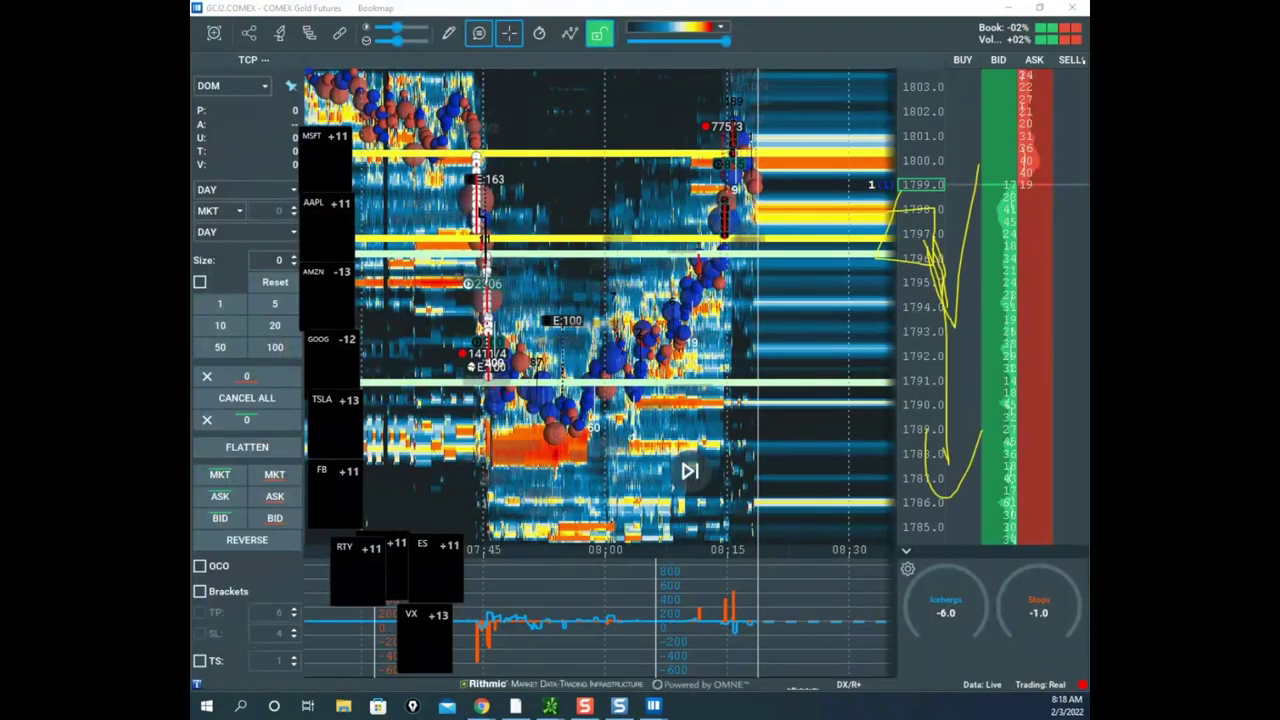
key(Escape)
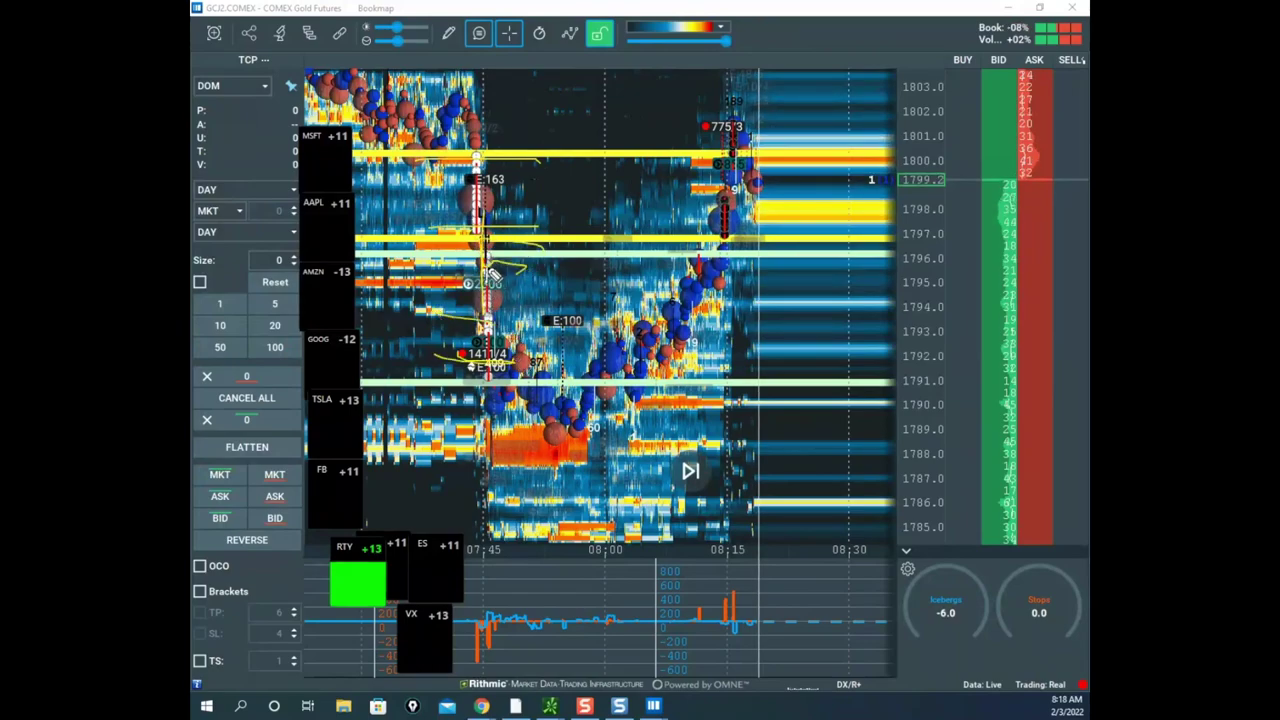
mouse_move(512, 613)
mouse_down()
mouse_move(488, 646)
mouse_move(514, 604)
mouse_up()
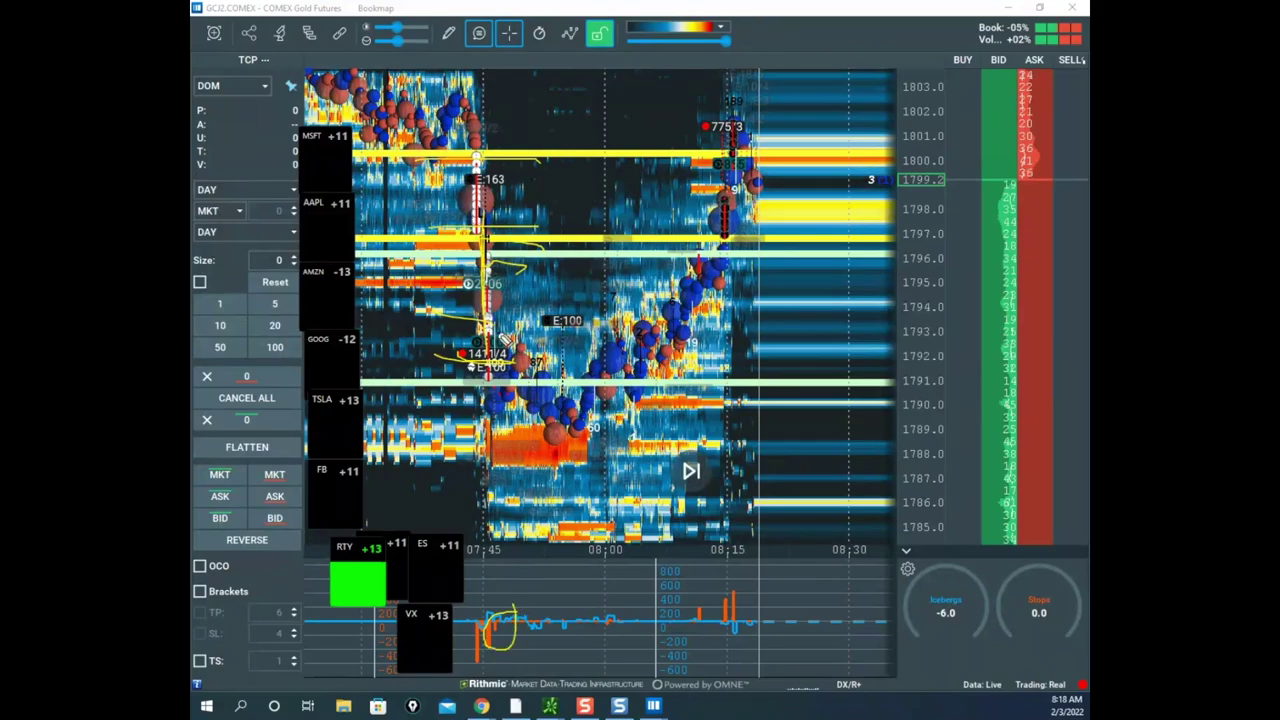
drag(528, 365, 592, 445)
mouse_move(560, 405)
mouse_down()
mouse_move(632, 505)
mouse_move(640, 330)
mouse_move(785, 5)
mouse_up()
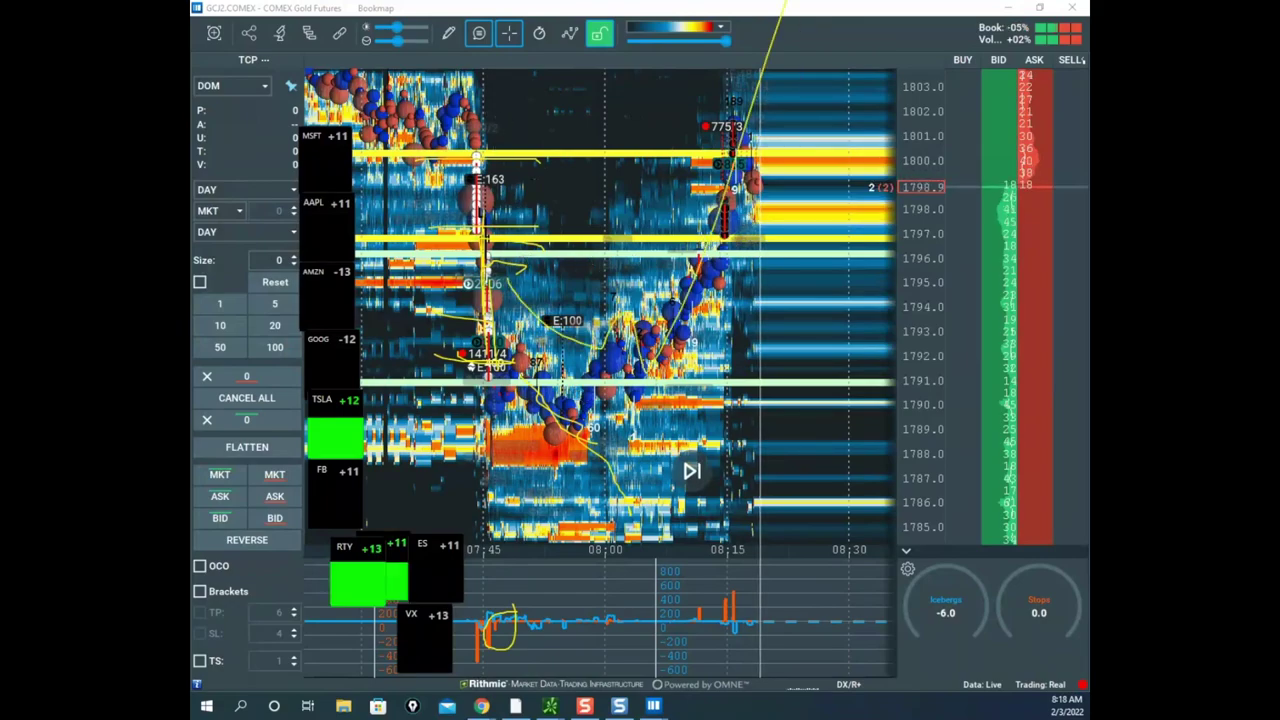
key(Escape)
- Mark gold's 07:45 levels near 1800 and 1796, trace a drop toward 1785 and a rebound past 1806, and clear the annotations
scroll(878, 184, up, 3)
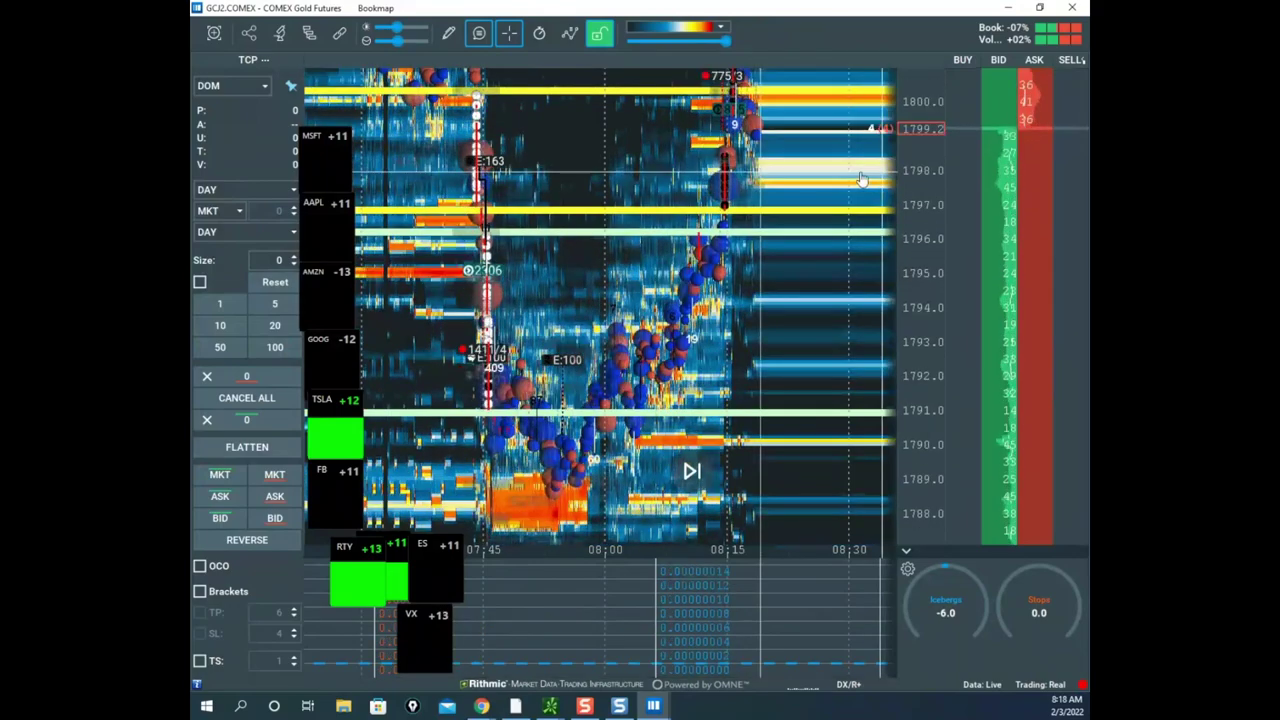
drag(820, 168, 794, 223)
scroll(794, 223, up, 3)
scroll(912, 190, down, 5)
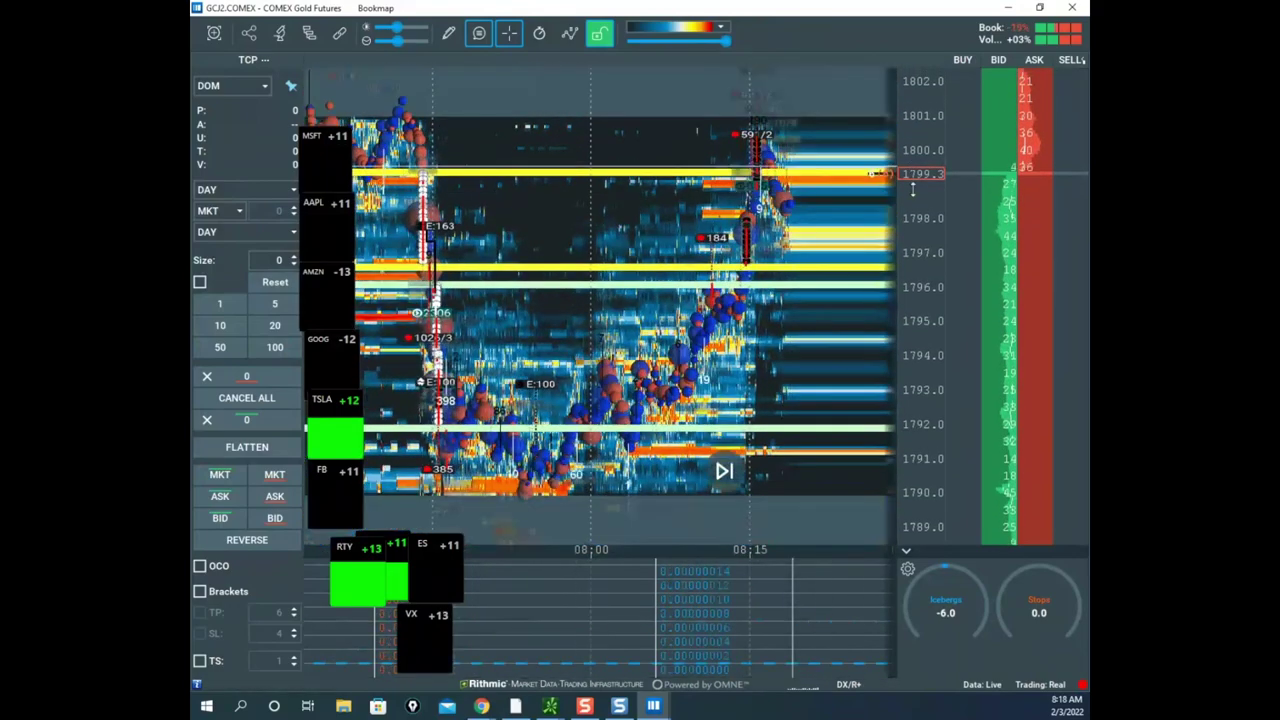
key(ctrl+alt+g)
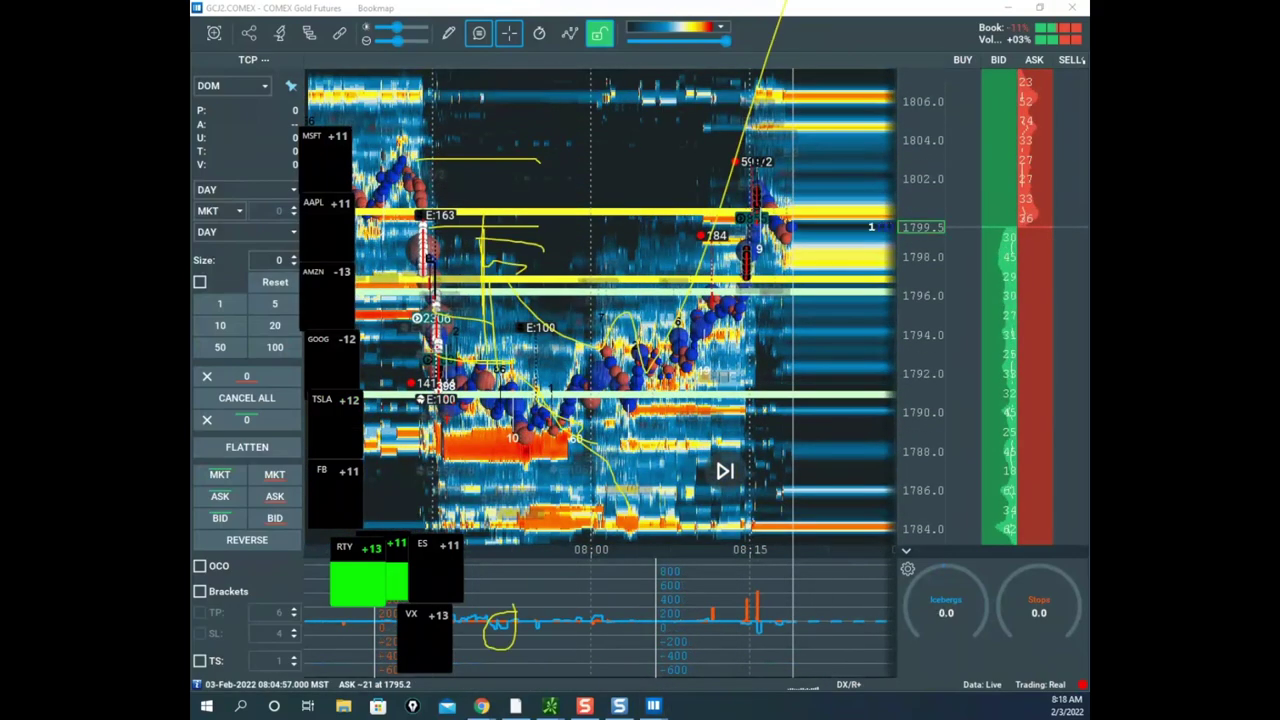
key(Delete)
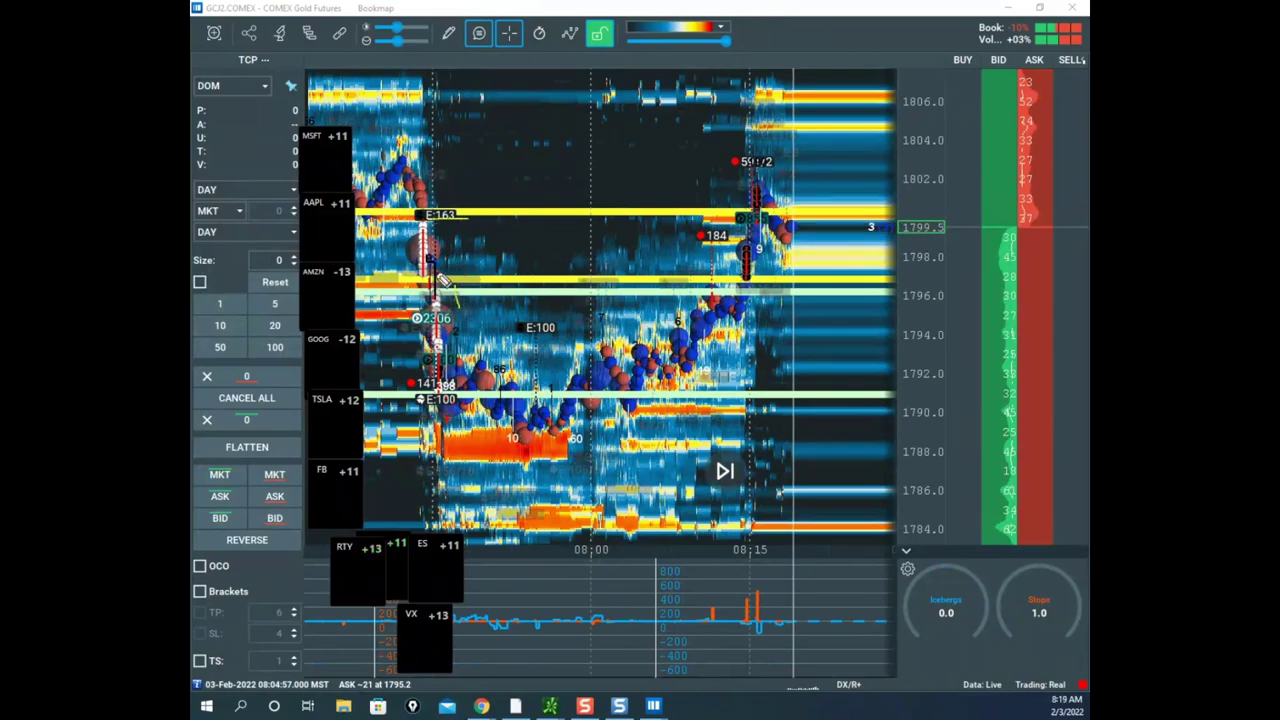
drag(463, 300, 525, 299)
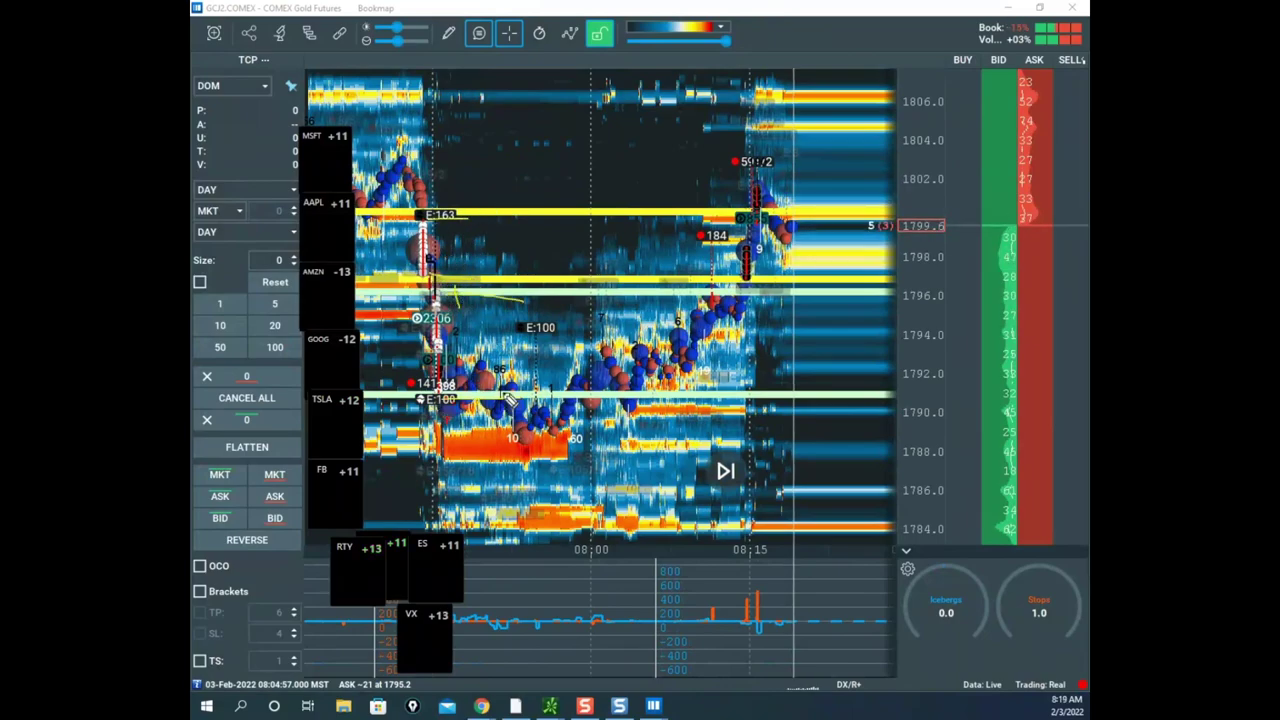
drag(520, 416, 565, 530)
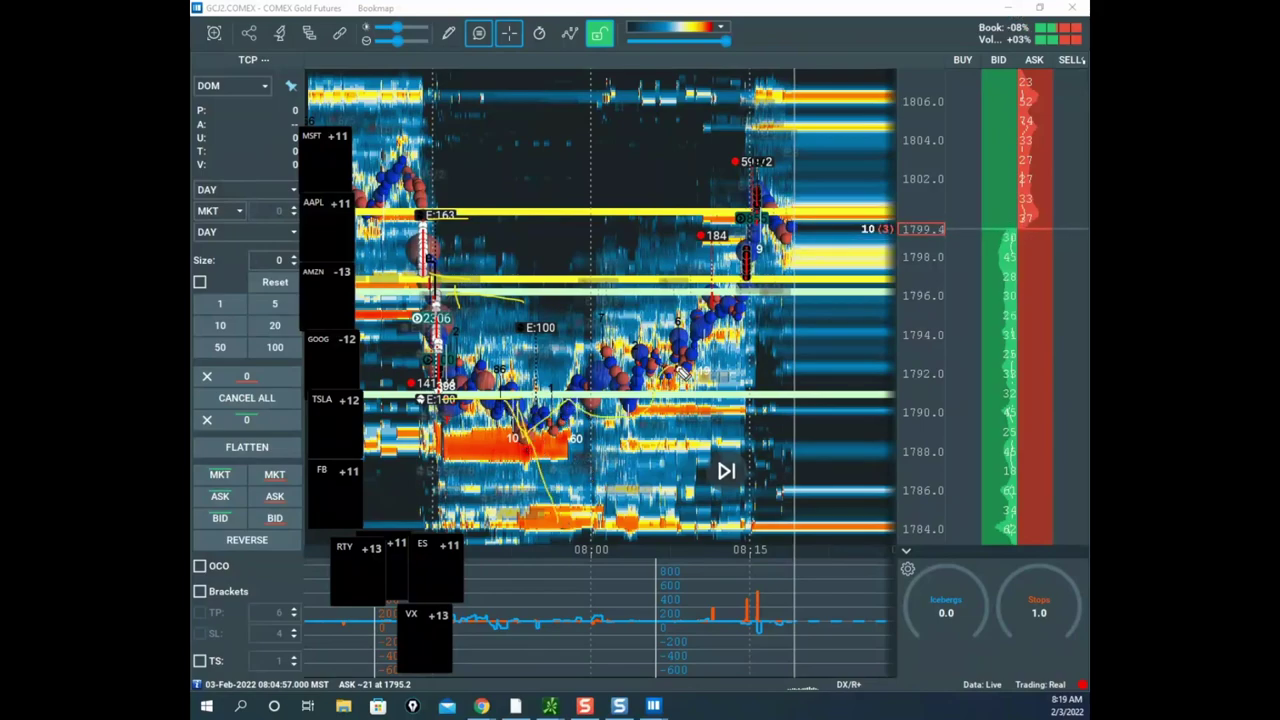
drag(681, 373, 838, 75)
key(Escape)
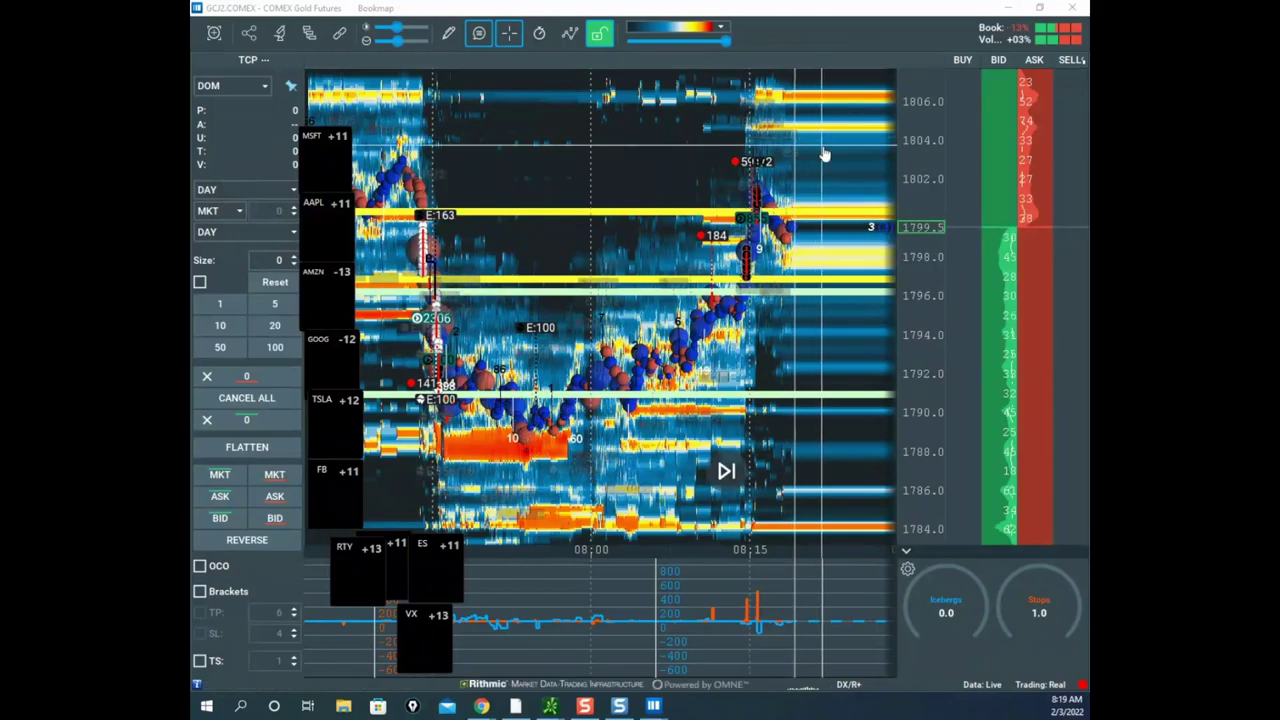
- Underline gold's levels near 1796 and 1790.5 and circle the two spikes around 08:15 in the lower pane
scroll(905, 174, up, 3)
scroll(800, 208, up, 5)
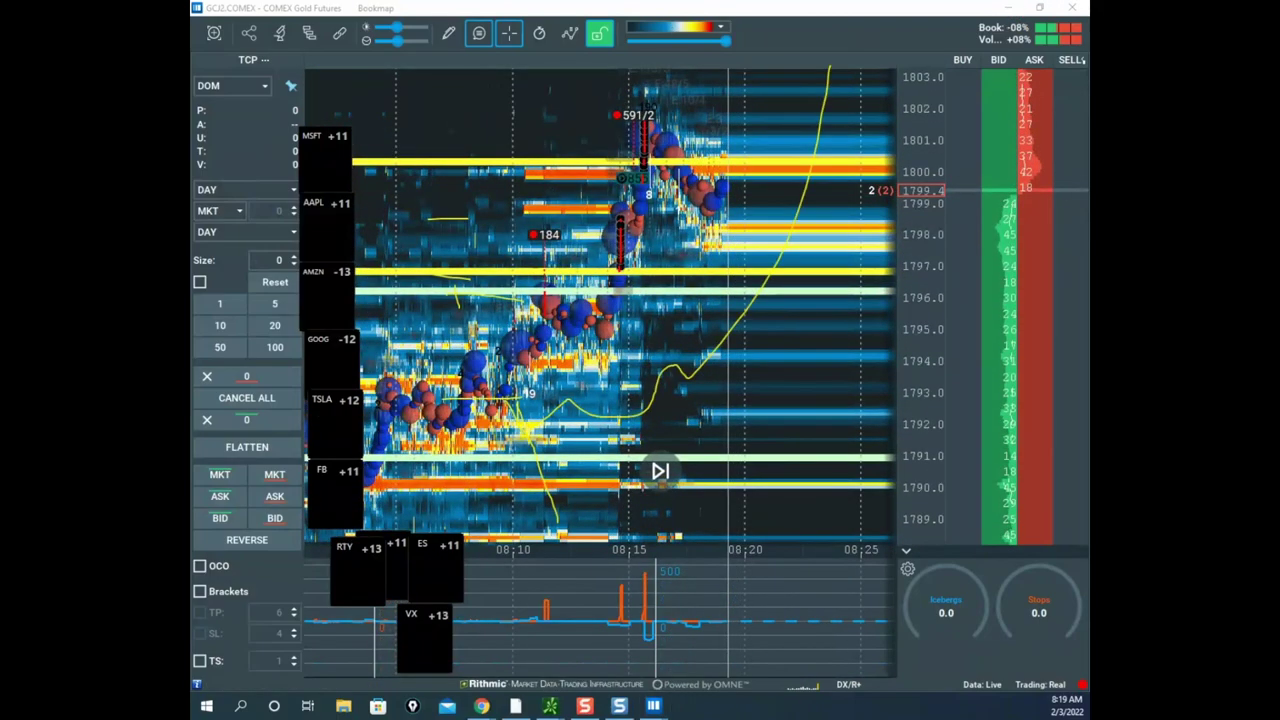
drag(482, 287, 749, 287)
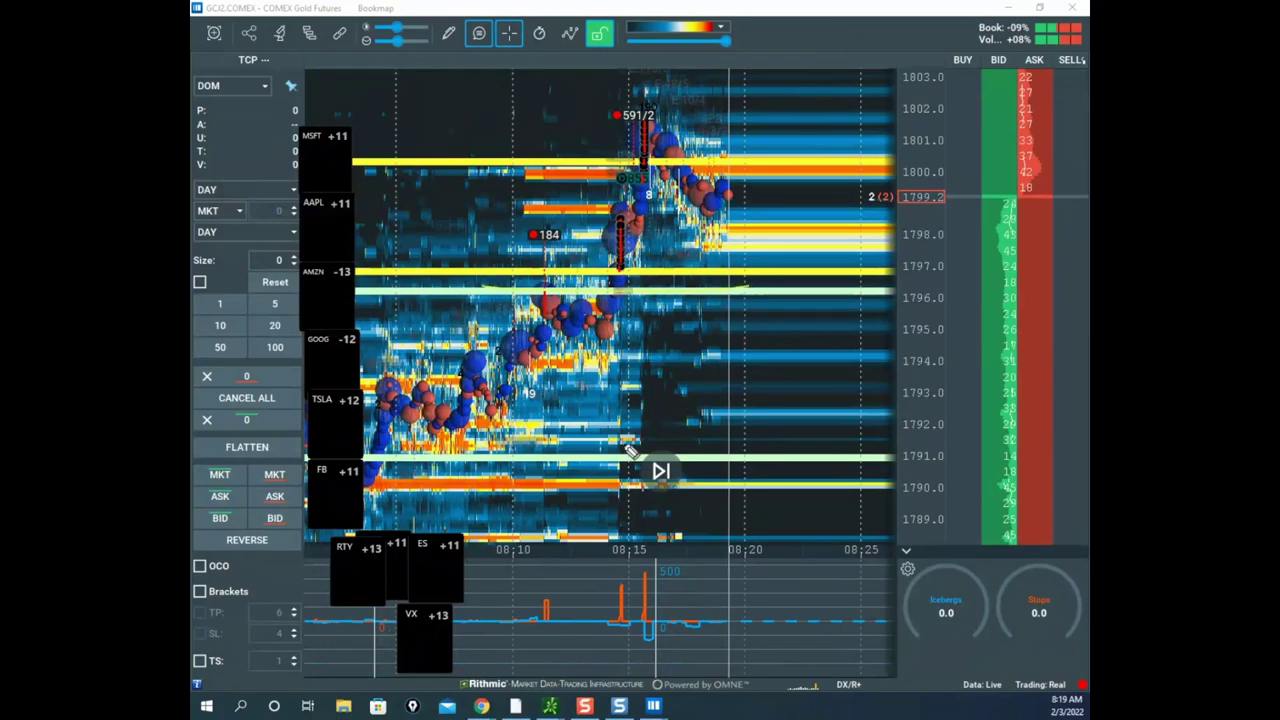
drag(543, 470, 670, 465)
drag(676, 572, 680, 592)
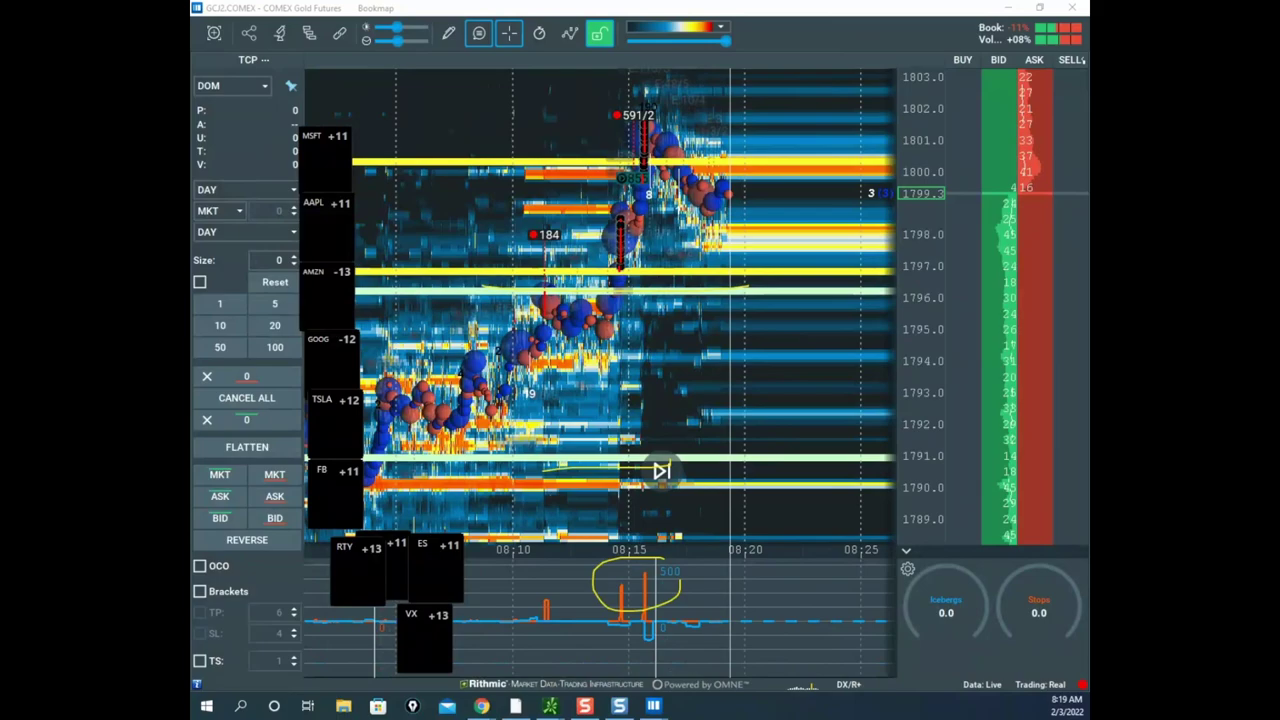
- Circle the 08:15 spikes in a closer view, underline 1796 and 1790, trace the surge, pullback and rebound, and clear the annotations
scroll(690, 458, up, 4)
drag(648, 363, 708, 250)
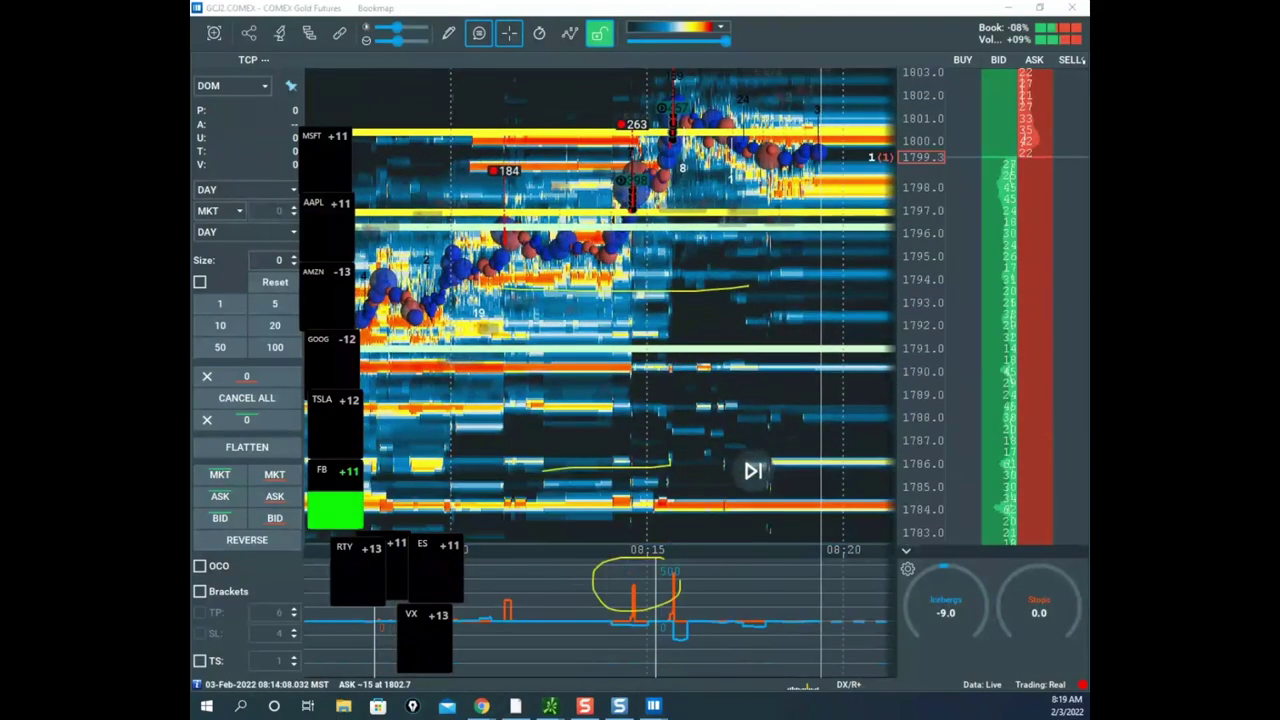
mouse_move(710, 545)
mouse_down()
mouse_move(632, 572)
mouse_move(718, 577)
mouse_up()
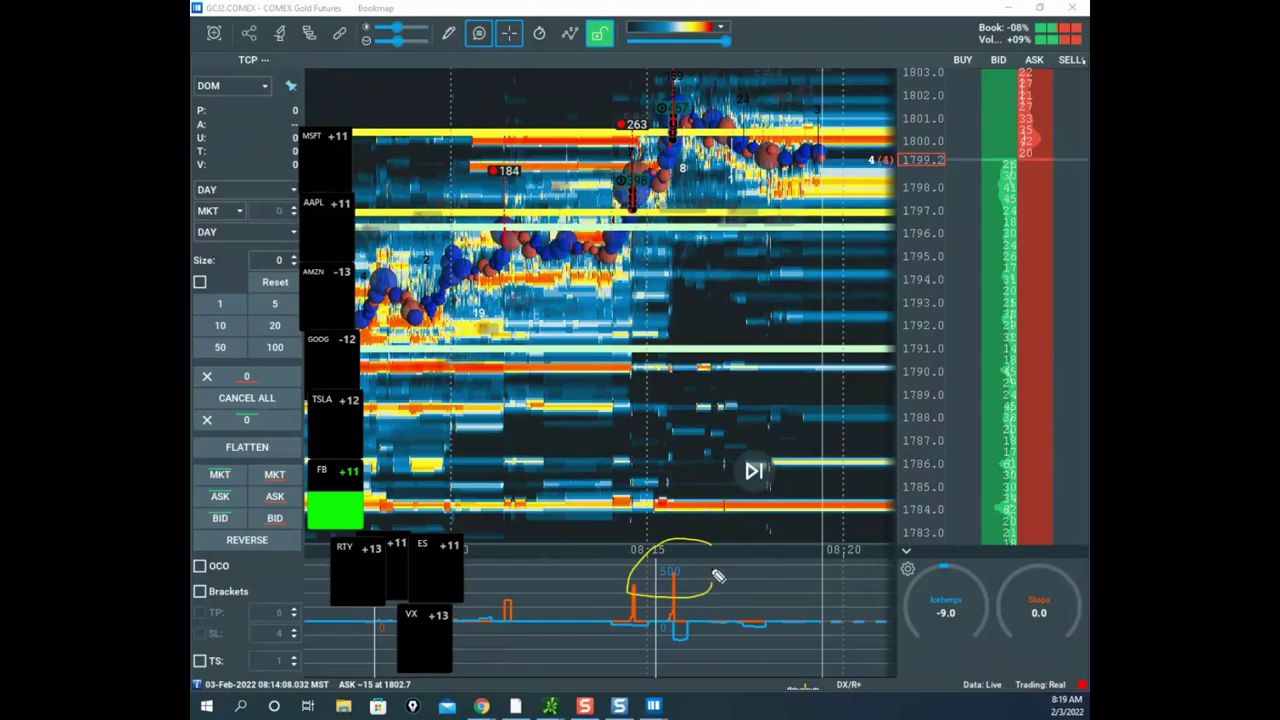
drag(540, 236, 742, 244)
drag(562, 384, 690, 348)
drag(628, 214, 712, 78)
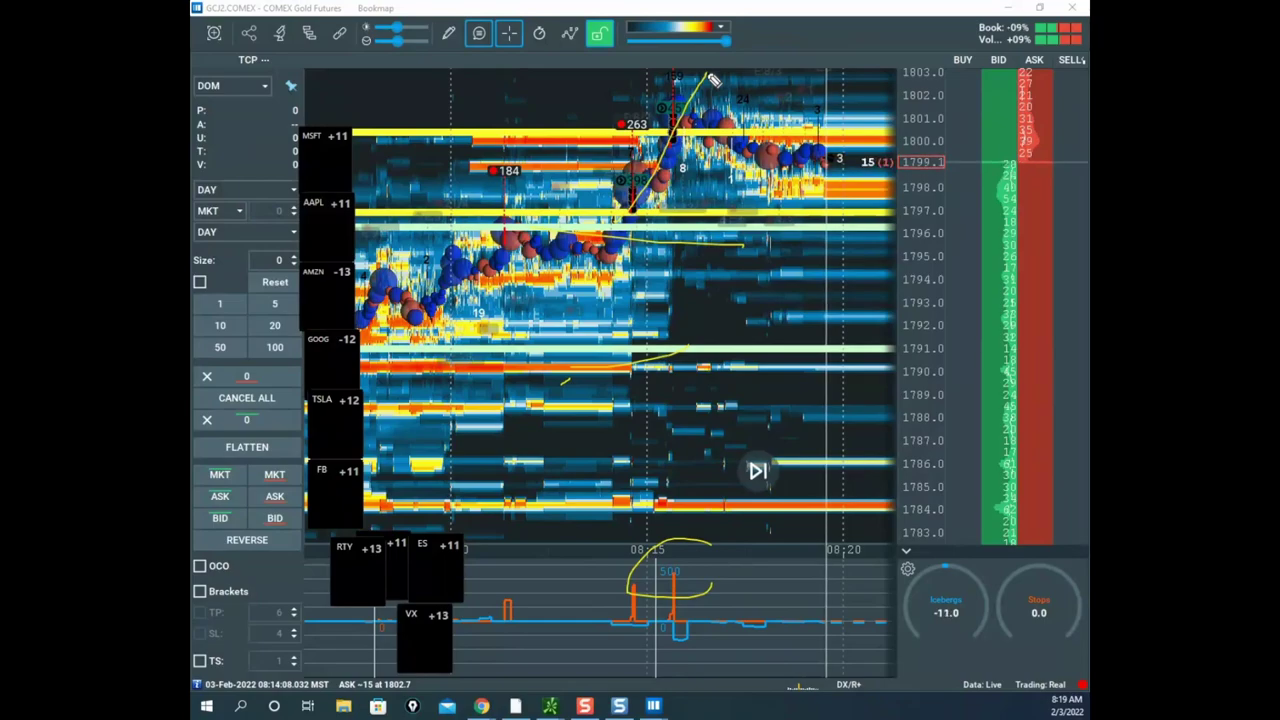
drag(772, 245, 812, 30)
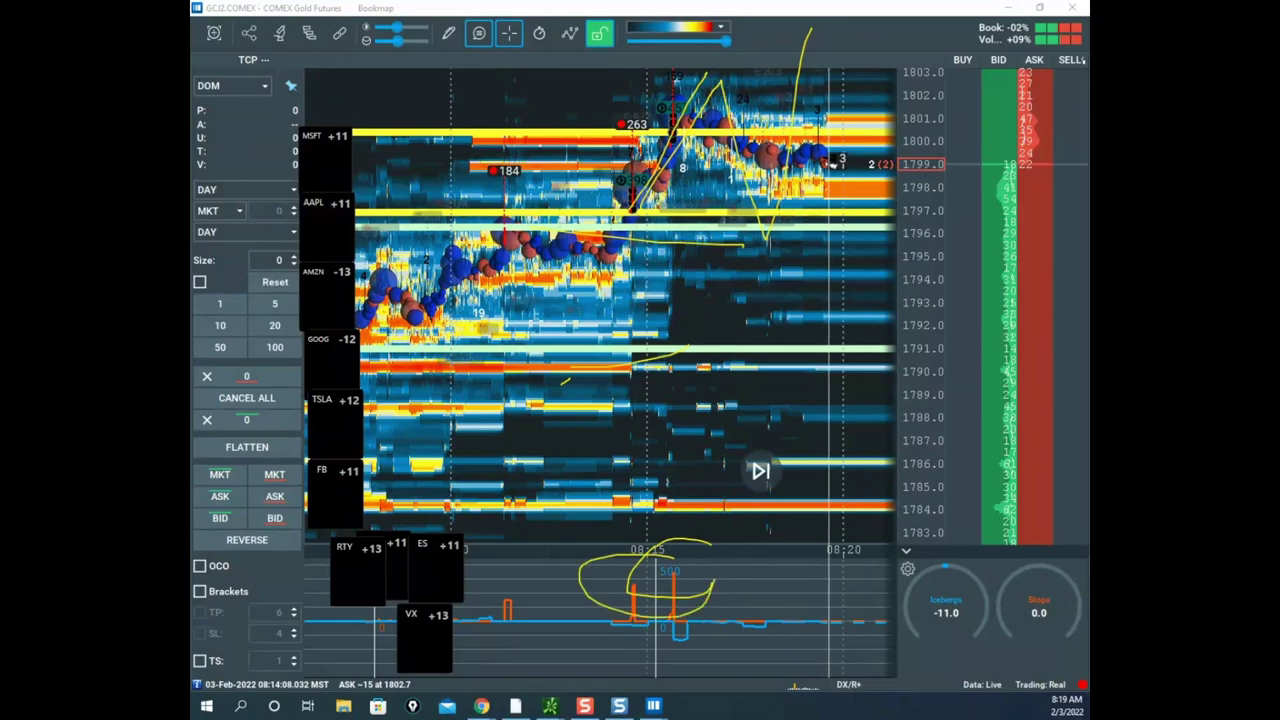
key(Escape)
- Examine gold's surge around 08:15:40 and the order-book levels beneath it on a seconds-level heatmap view
drag(759, 288, 726, 347)
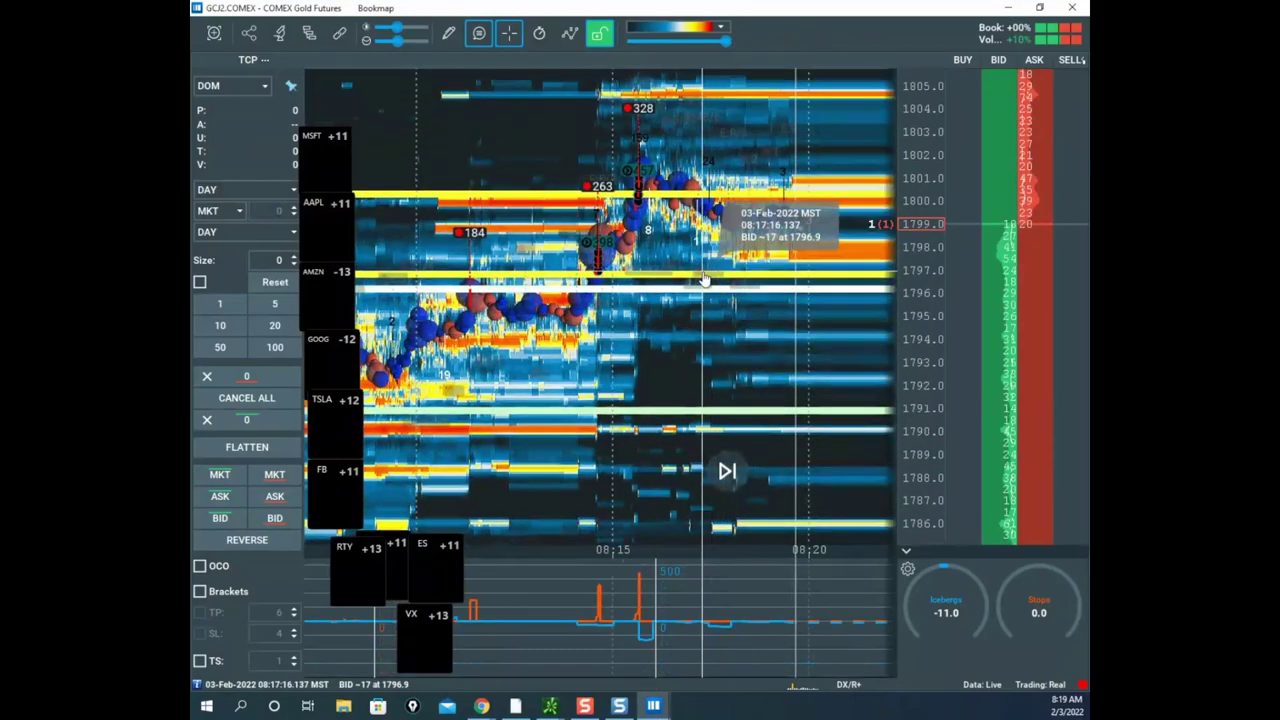
scroll(704, 279, up, 3)
drag(574, 349, 649, 340)
scroll(648, 340, up, 3)
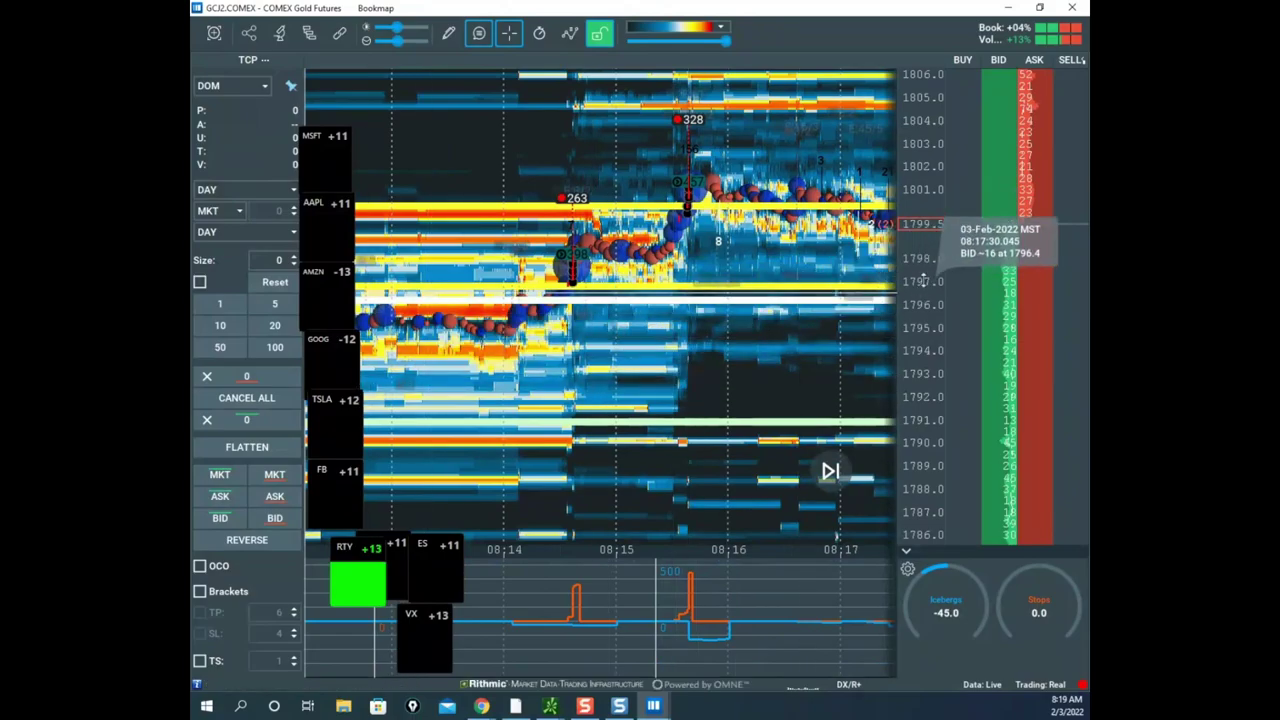
drag(924, 280, 926, 237)
drag(765, 206, 698, 313)
scroll(697, 308, up, 3)
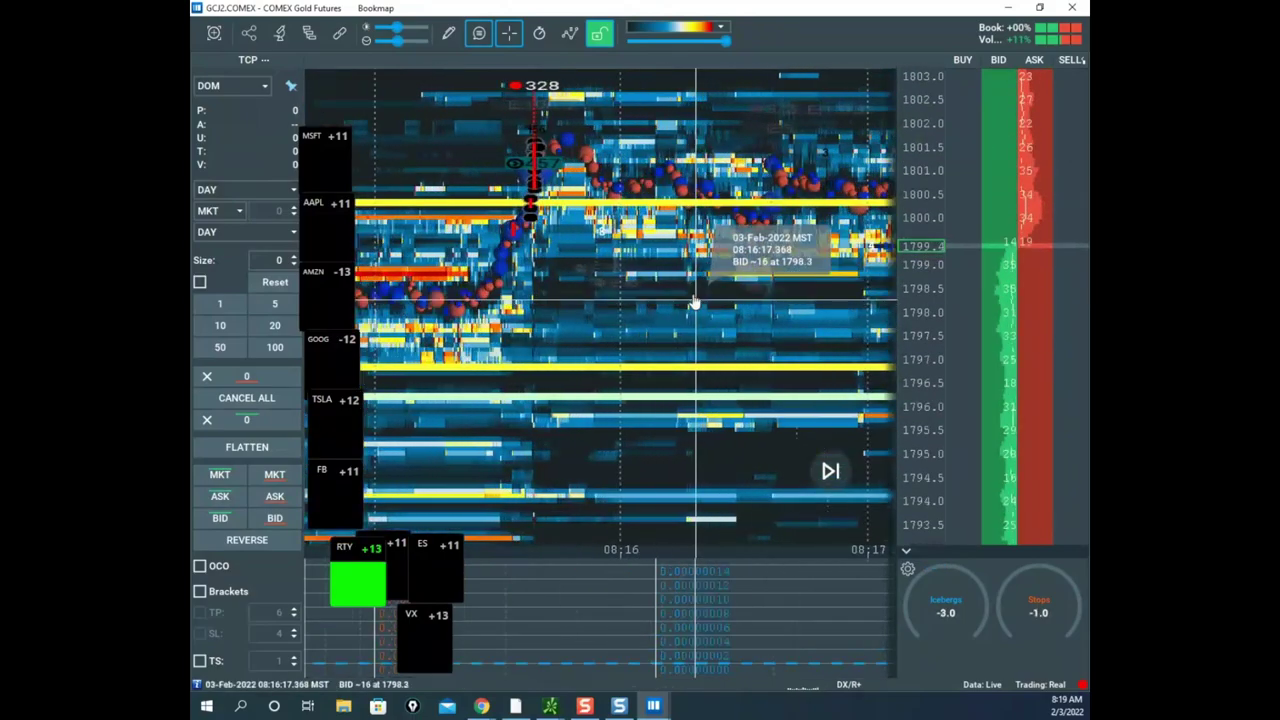
drag(631, 276, 717, 284)
scroll(717, 284, up, 3)
drag(634, 281, 795, 322)
drag(921, 264, 926, 210)
scroll(734, 394, up, 3)
drag(560, 328, 717, 371)
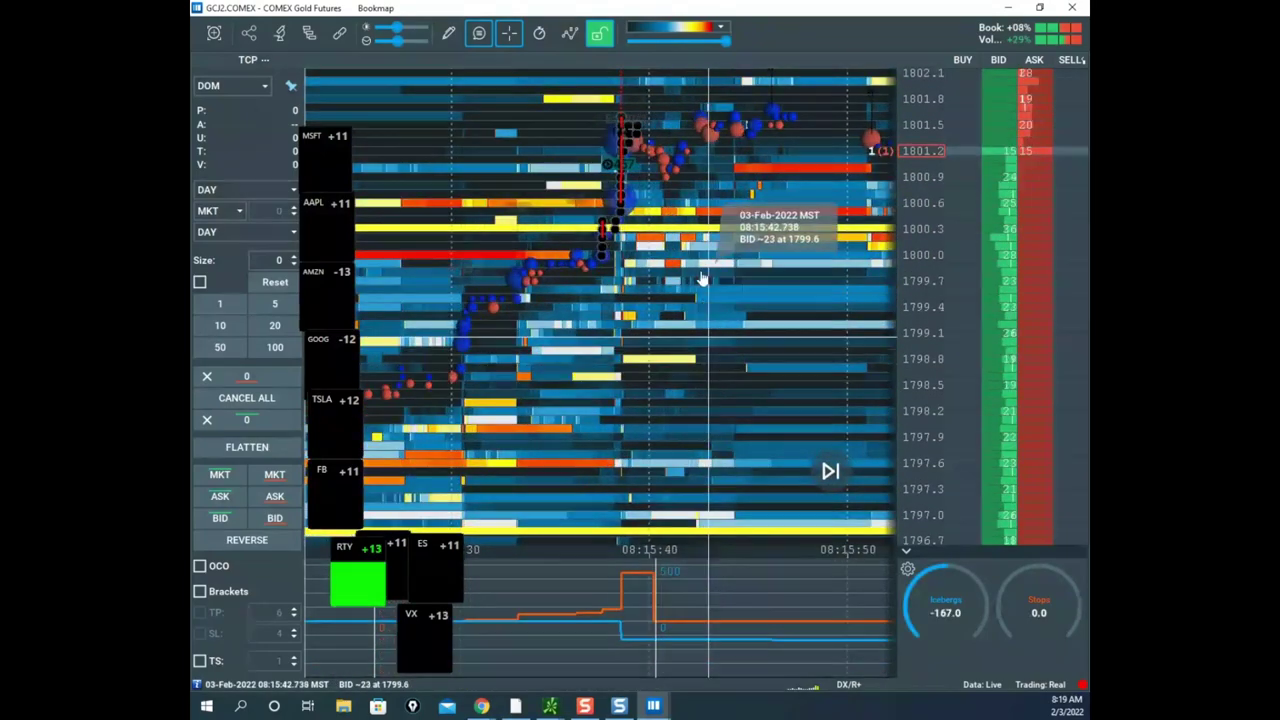
- Delete the yellow horizontal line near 1800.3 on the gold heatmap and leave drawing edit mode
right_click(710, 240)
click(758, 253)
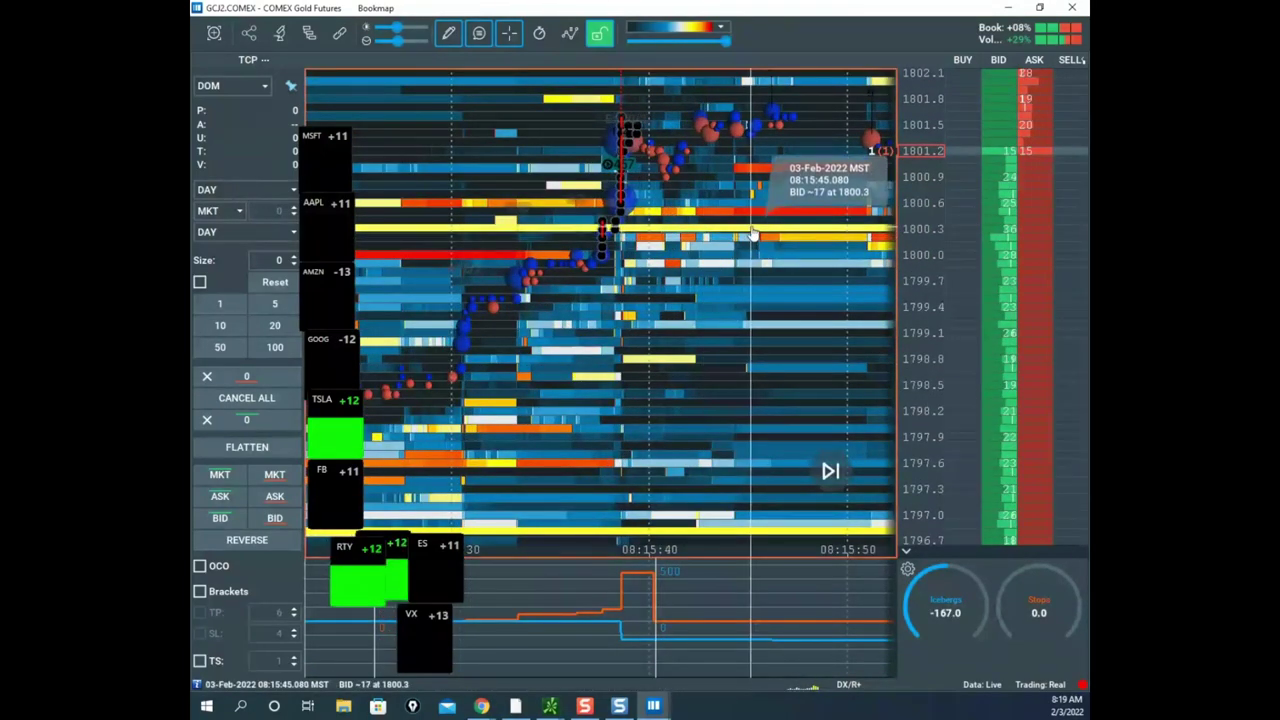
click(458, 40)
click(474, 69)
drag(711, 240, 705, 319)
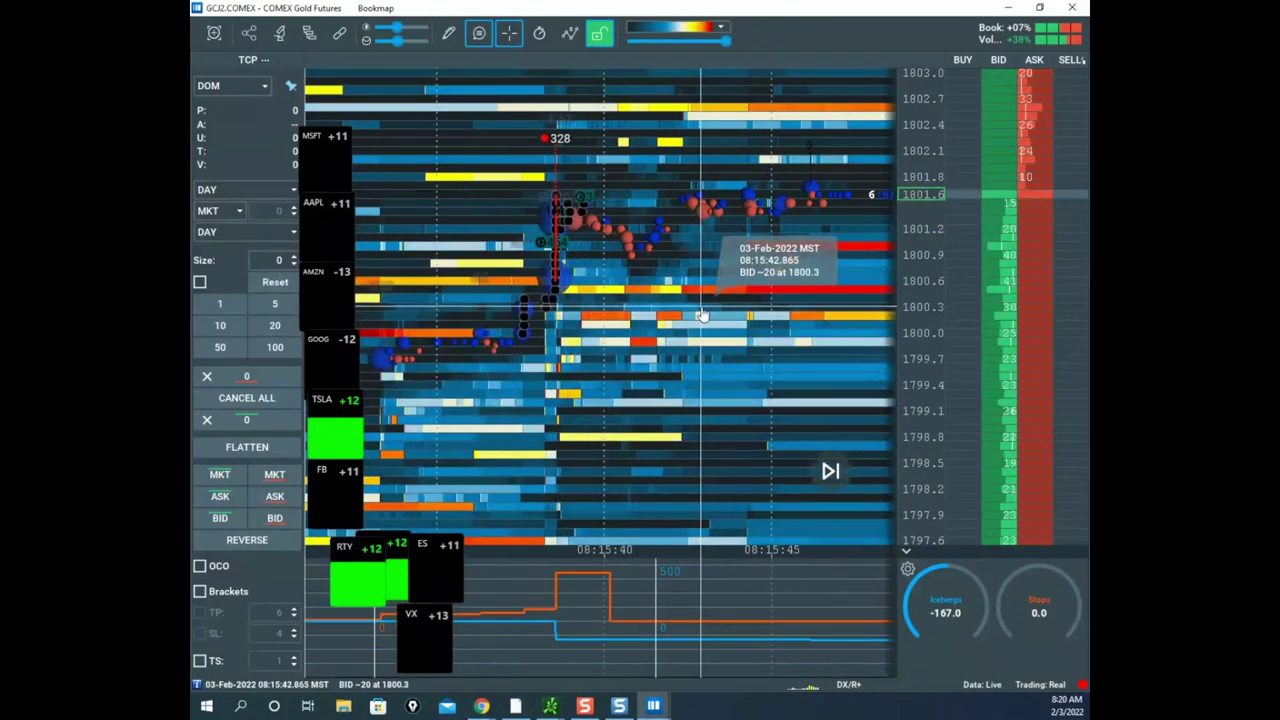
- Draw horizontal lines on the gold heatmap near 1801.7 and 1799.9 and leave drawing mode
click(448, 33)
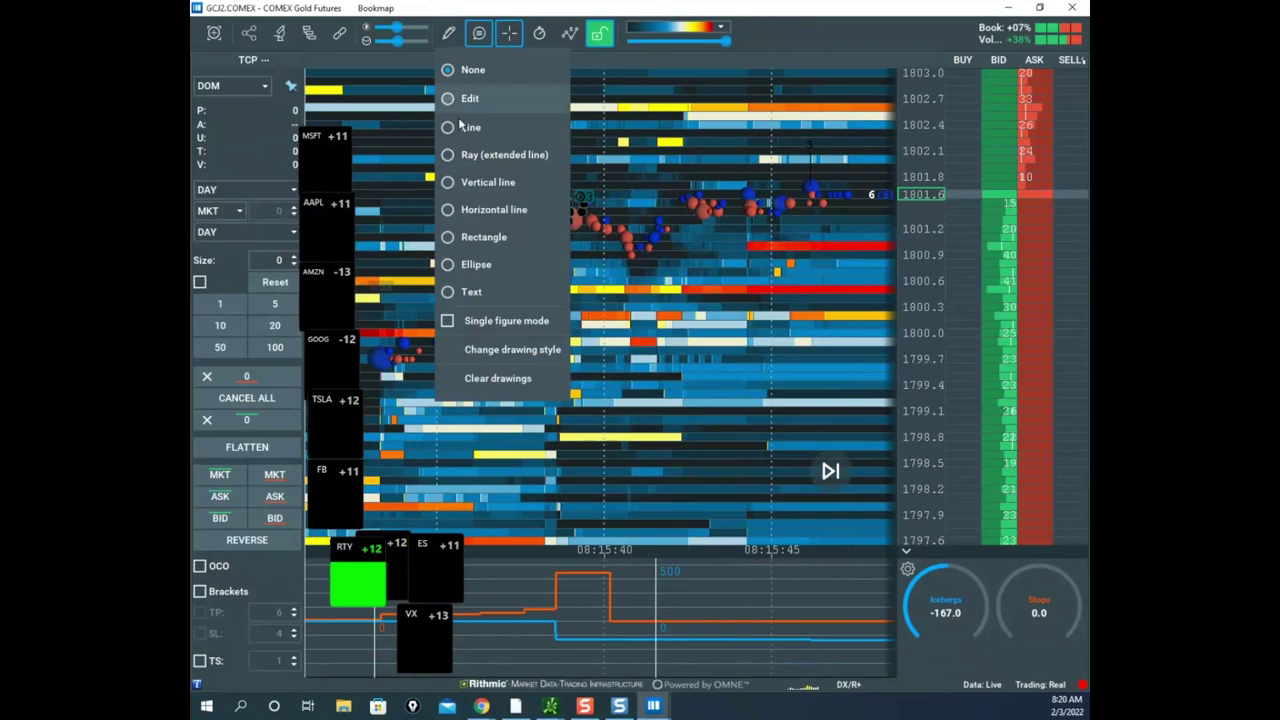
click(498, 216)
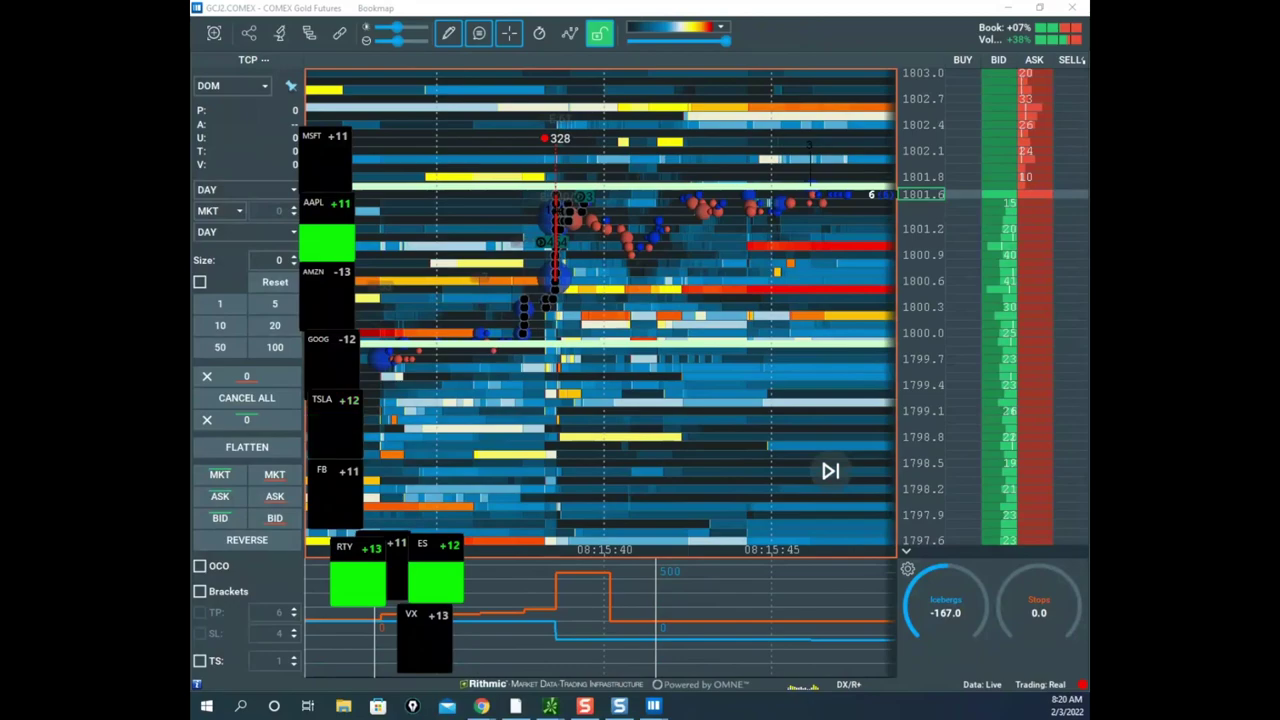
drag(192, 163, 808, 89)
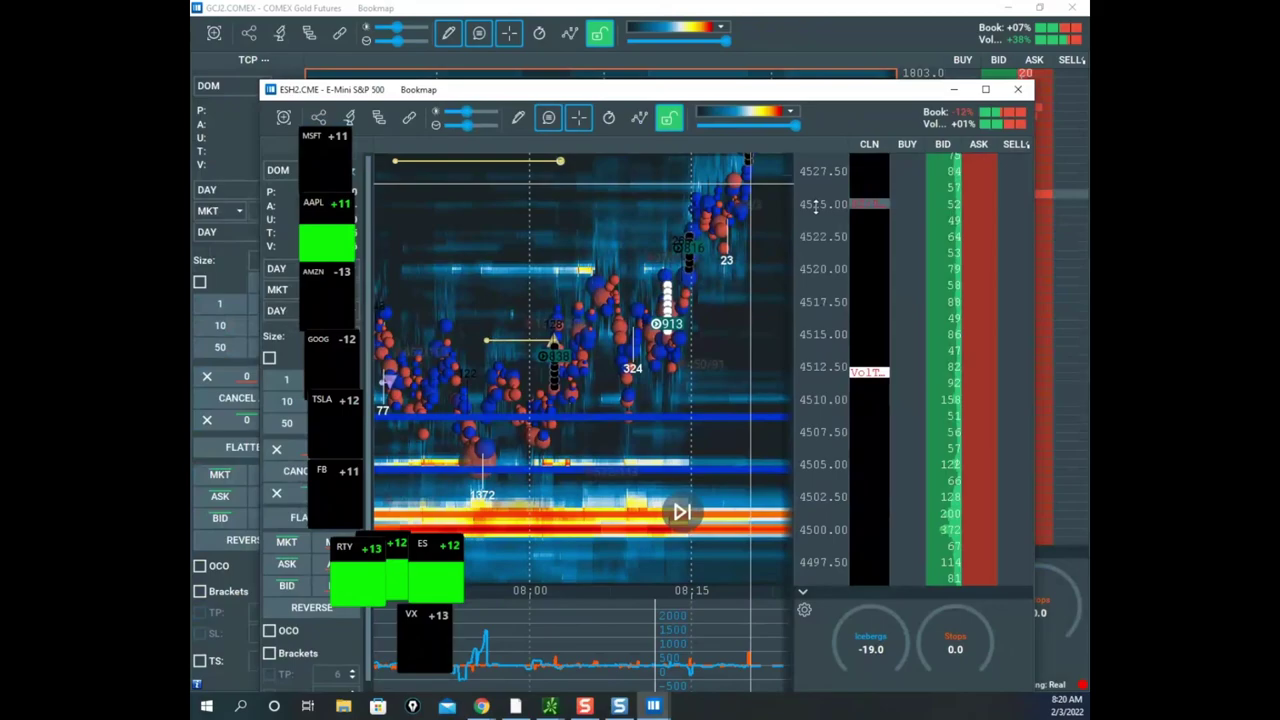
scroll(815, 207, down, 3)
drag(809, 93, 192, 250)
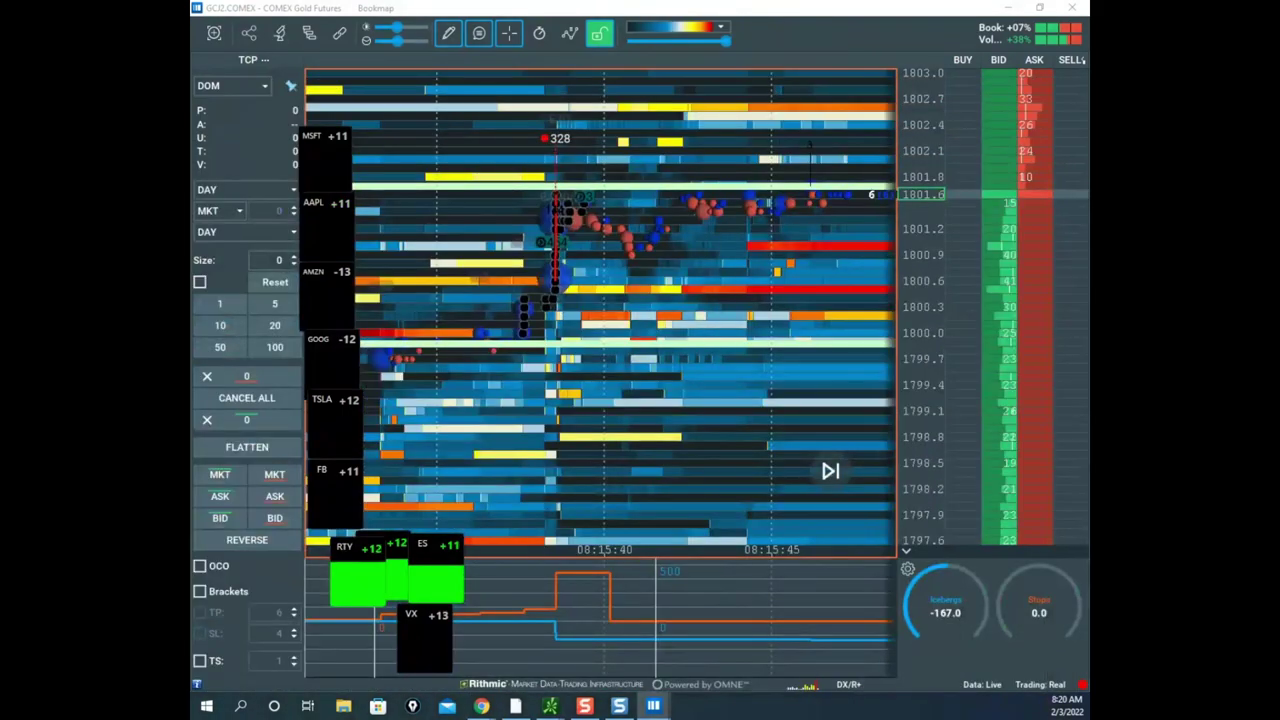
click(448, 35)
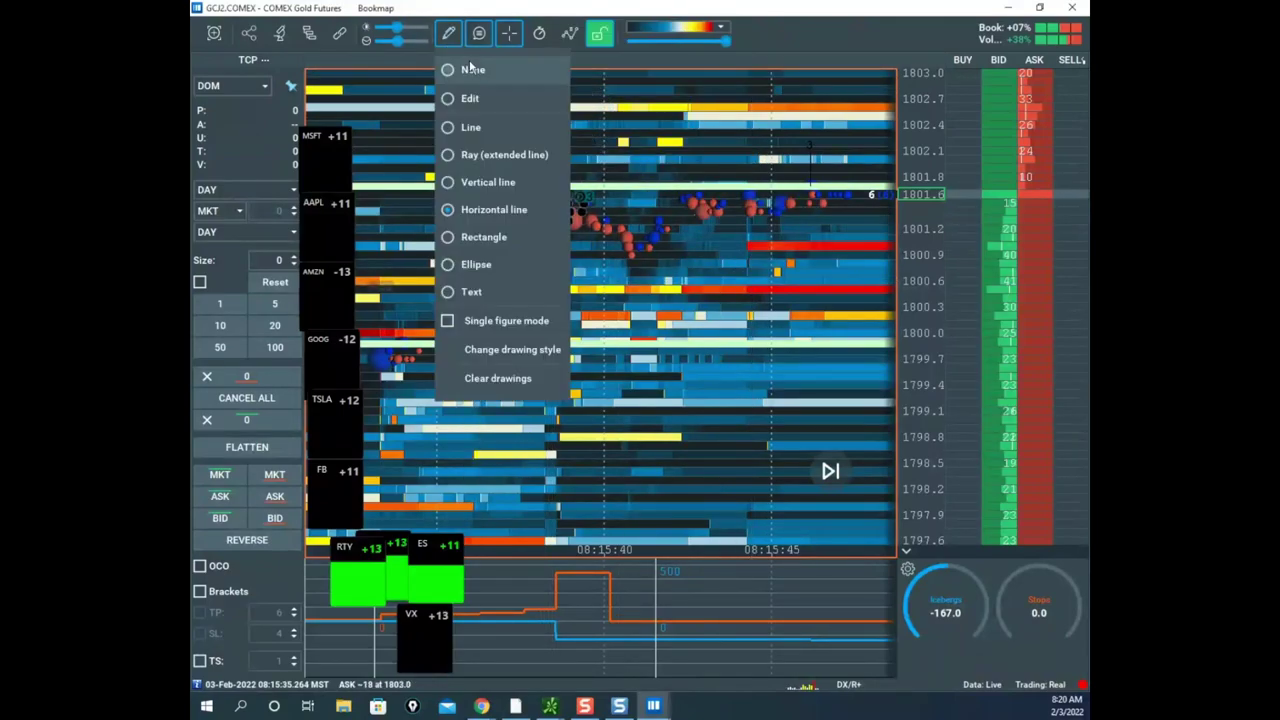
click(472, 68)
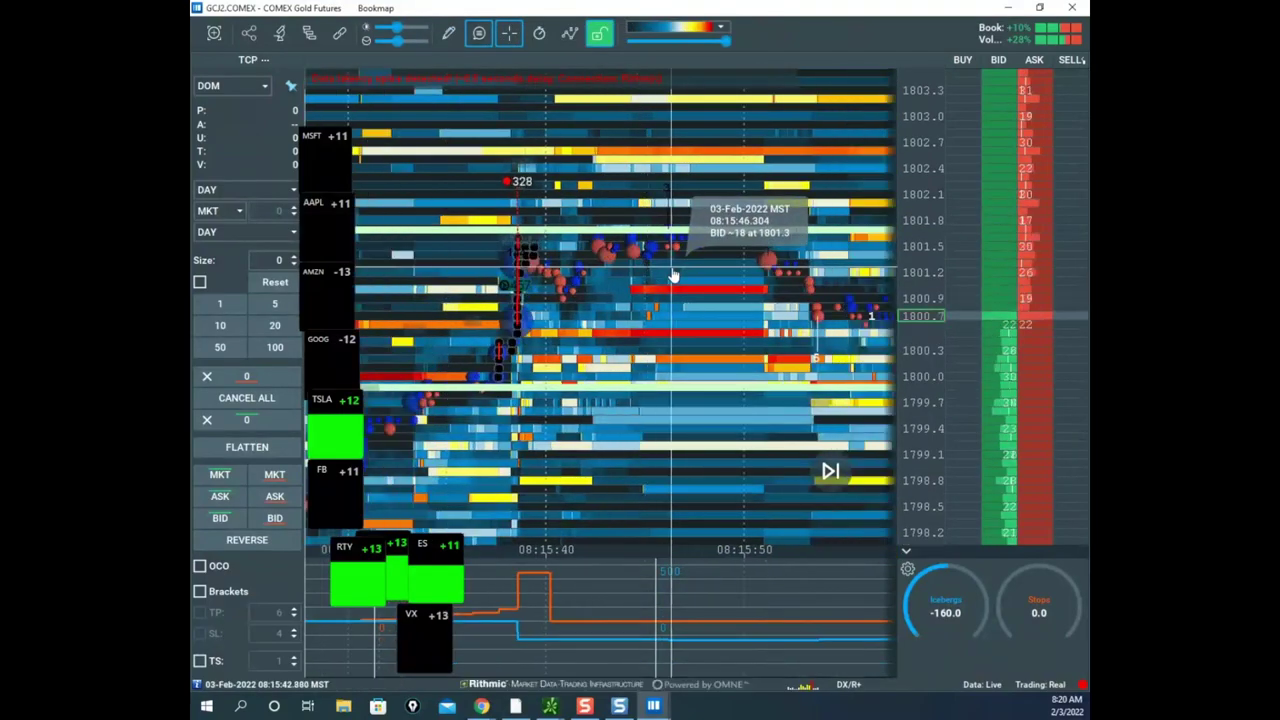
- Widen the gold heatmap's time span around the 08:15:40 surge, and bring up the E-mini Nasdaq-100 heatmap
scroll(673, 275, down, 8)
drag(752, 292, 640, 292)
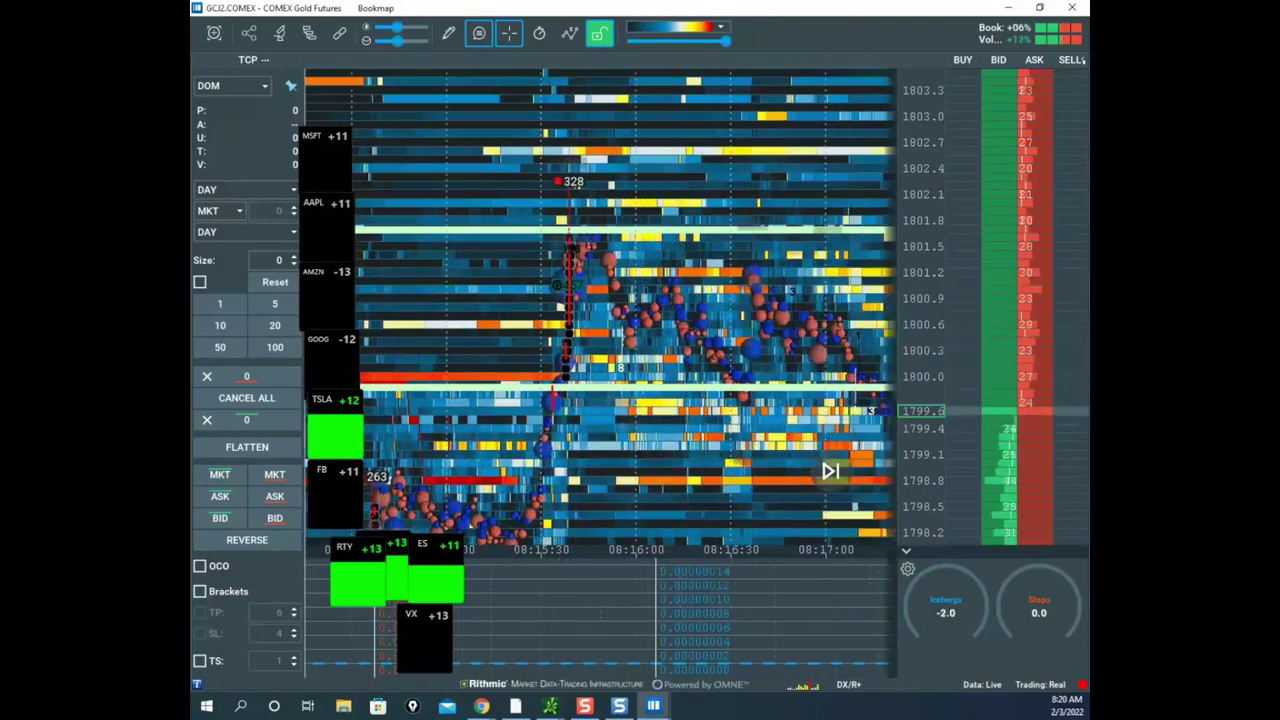
drag(192, 148, 960, 2)
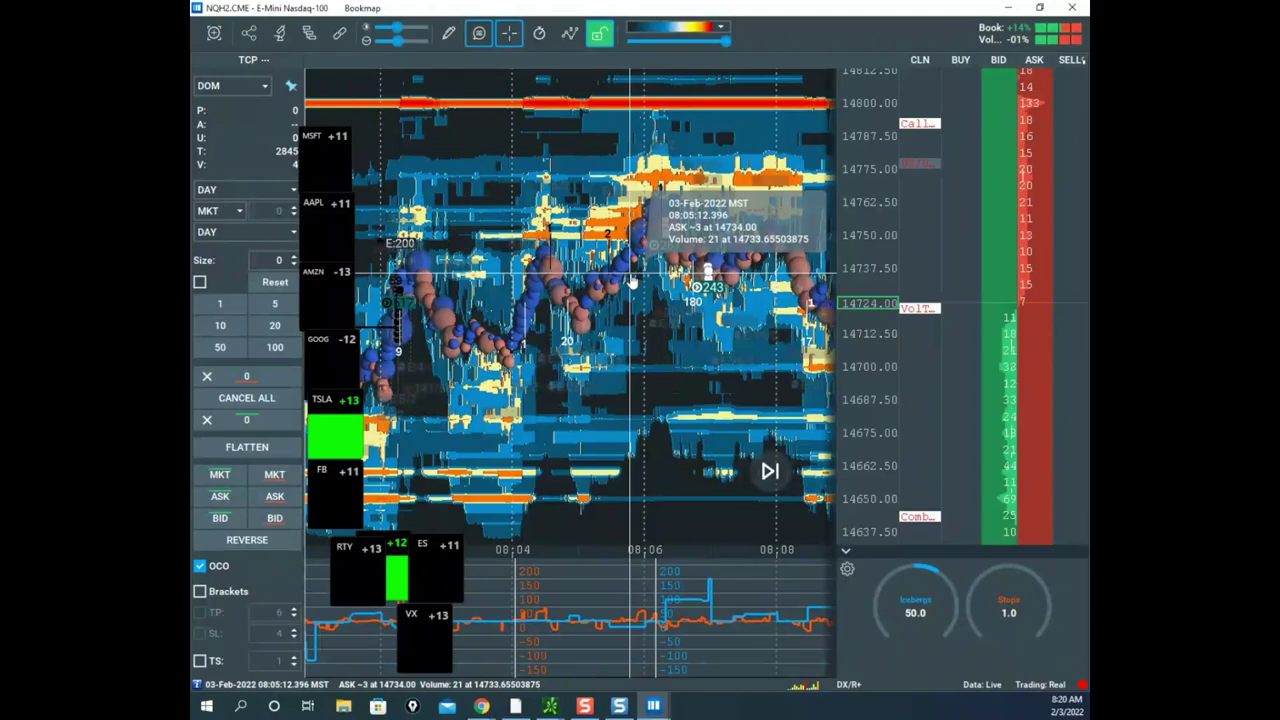
- Return the Nasdaq heatmap to live data and examine the surge just after 08:20 at closer range
click(770, 471)
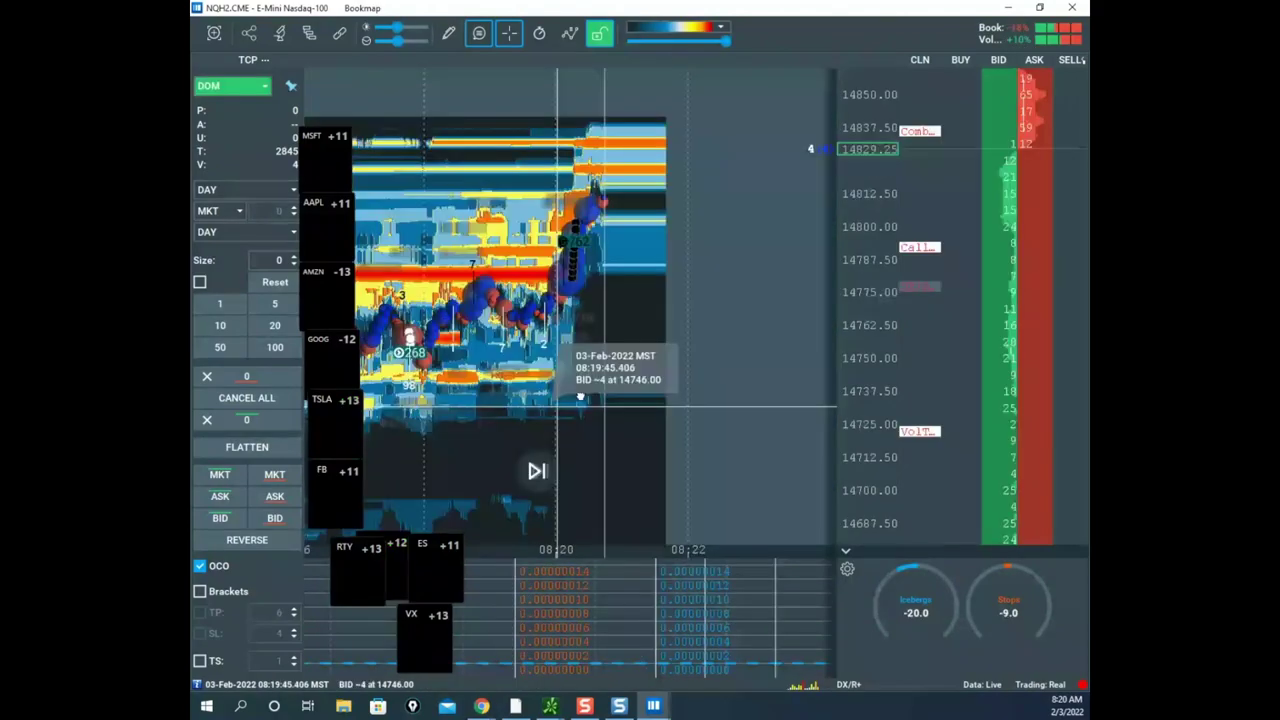
scroll(684, 394, up, 5)
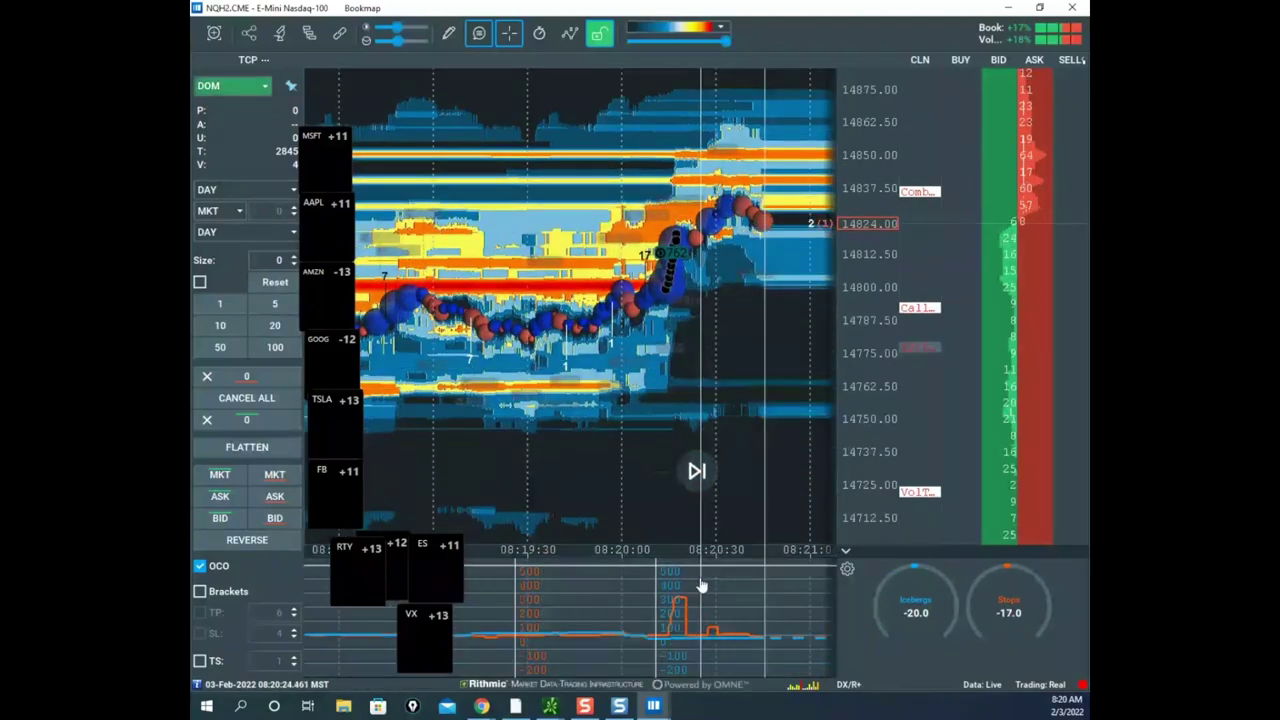
scroll(838, 356, up, 3)
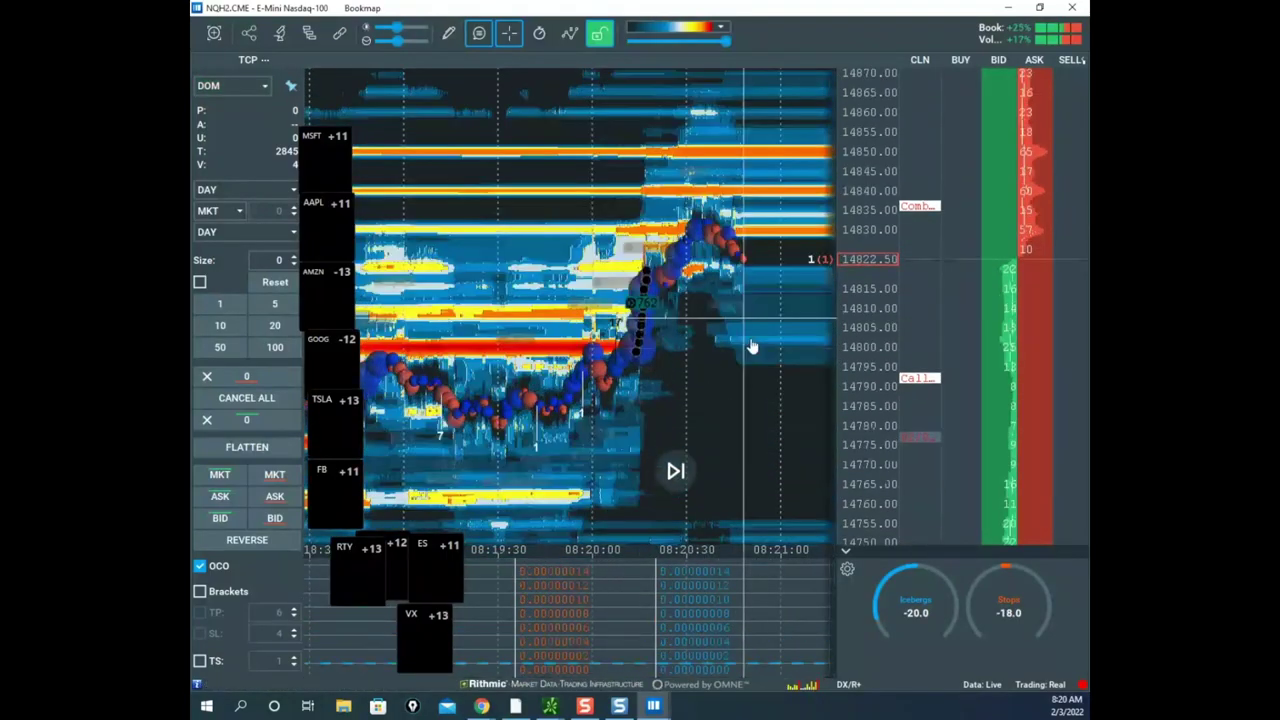
scroll(748, 350, up, 3)
- Draw horizontal lines near 14794.5 and 14822 around the Nasdaq surge and leave drawing mode
click(449, 34)
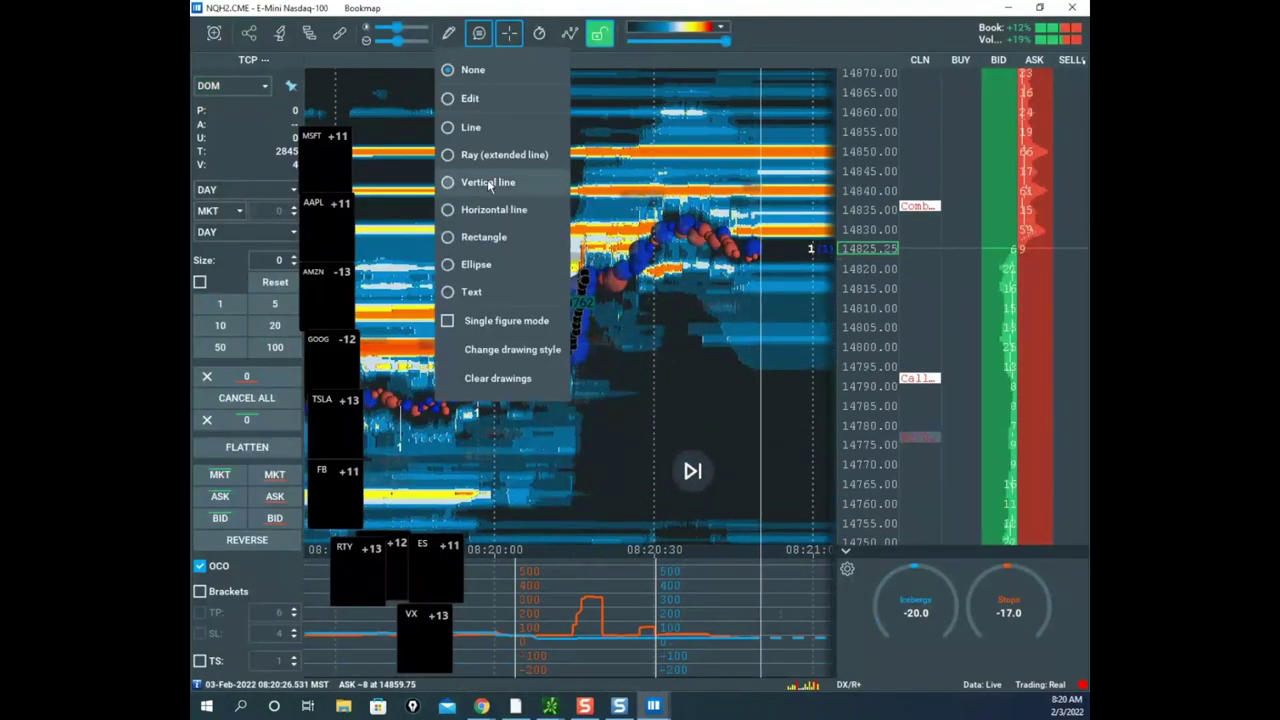
click(487, 179)
scroll(571, 384, up, 3)
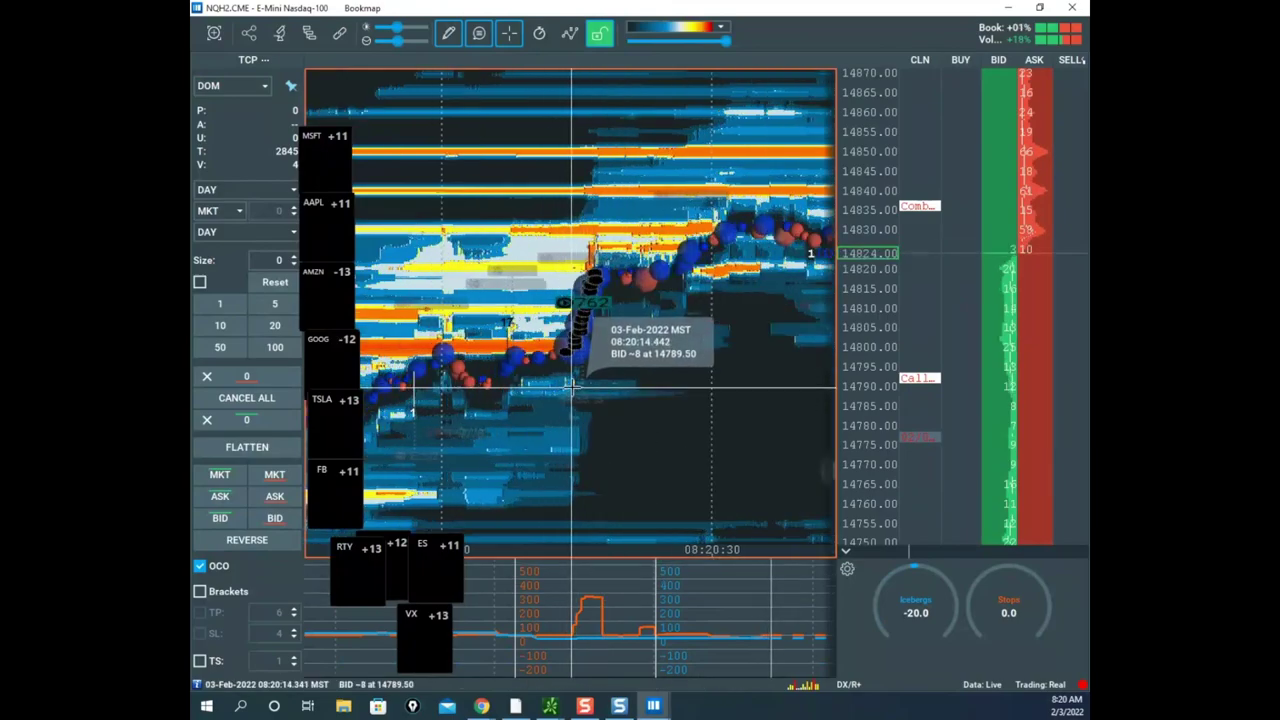
click(596, 368)
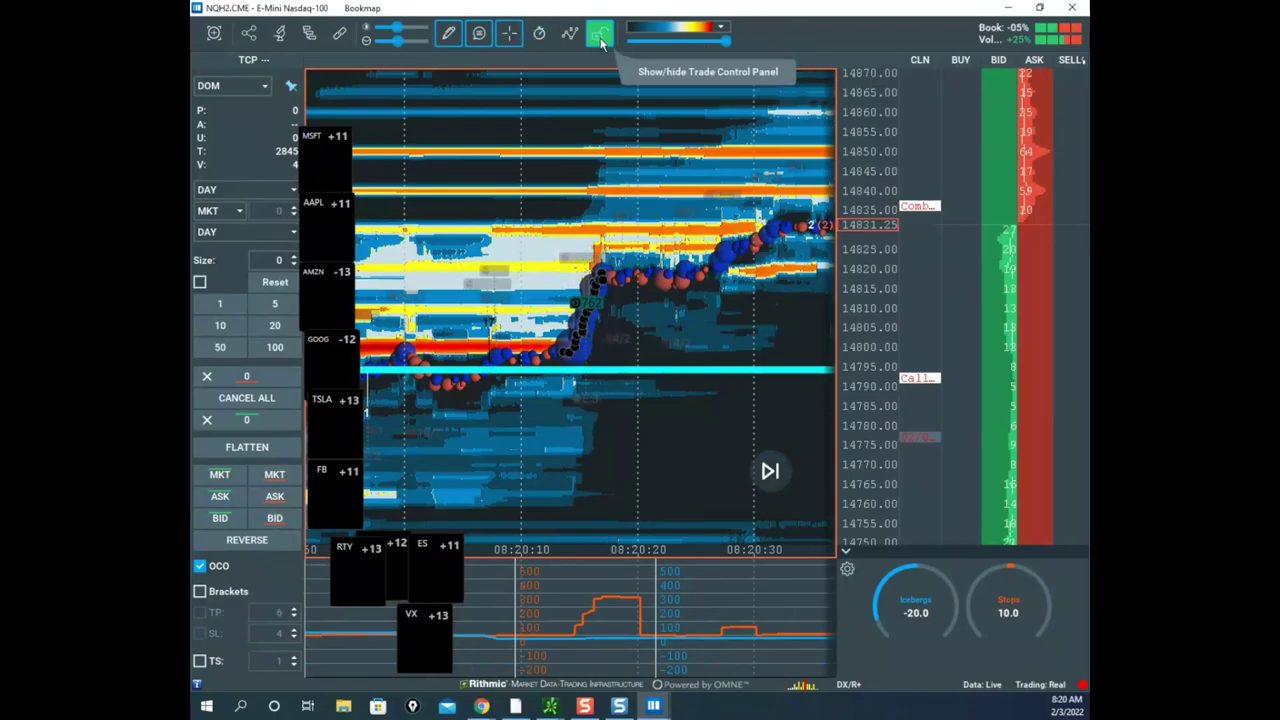
click(511, 36)
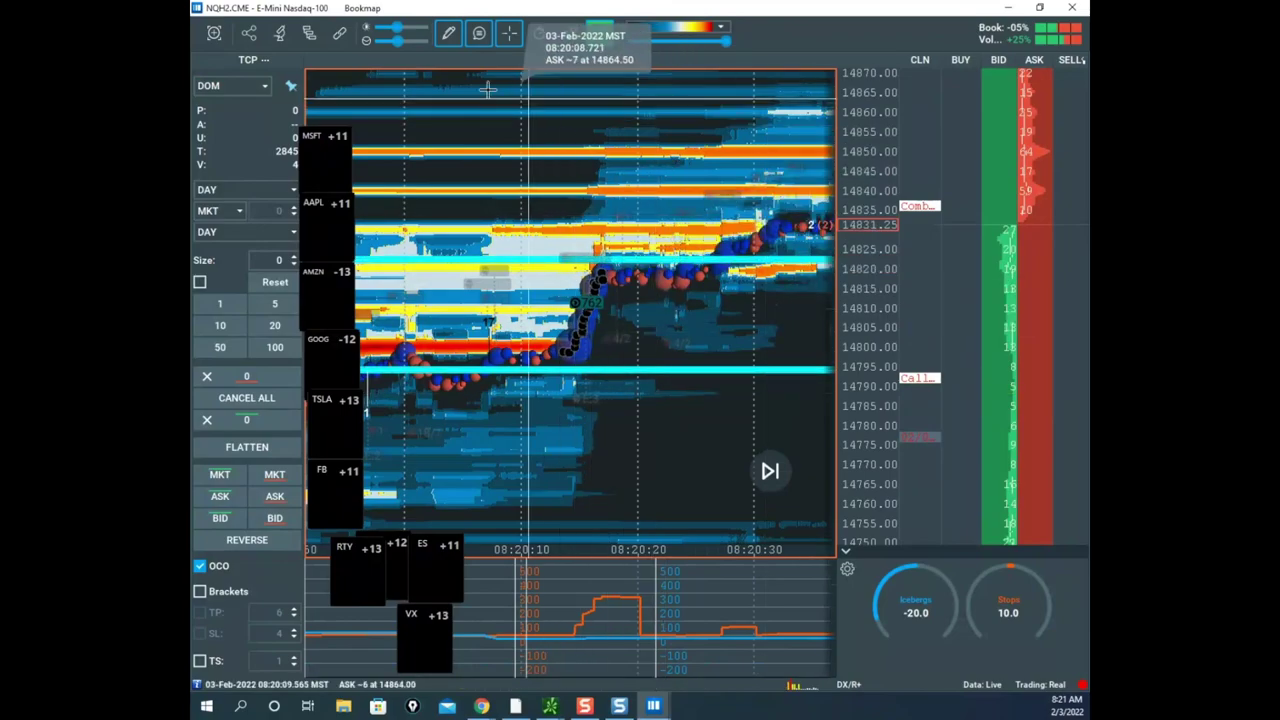
click(453, 36)
click(474, 74)
- Recolour the horizontal line near 14822 on the Nasdaq heatmap yellow and save its style
right_click(682, 260)
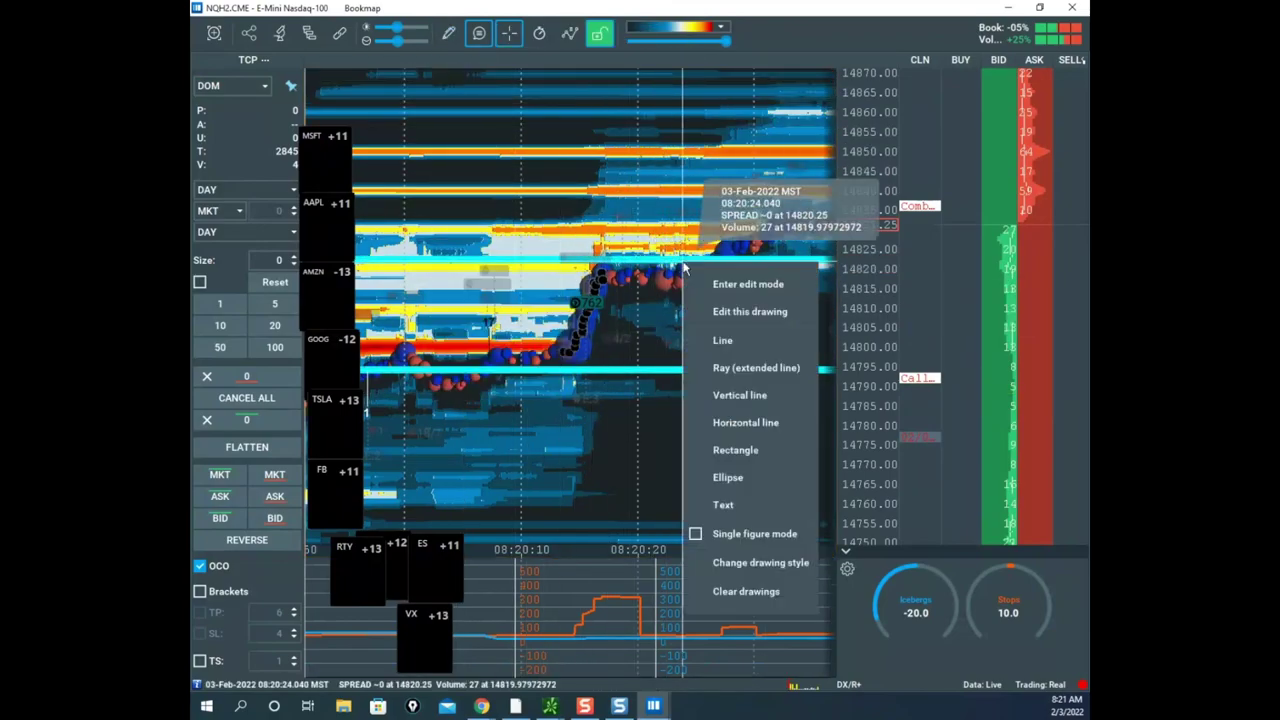
click(723, 284)
right_click(770, 268)
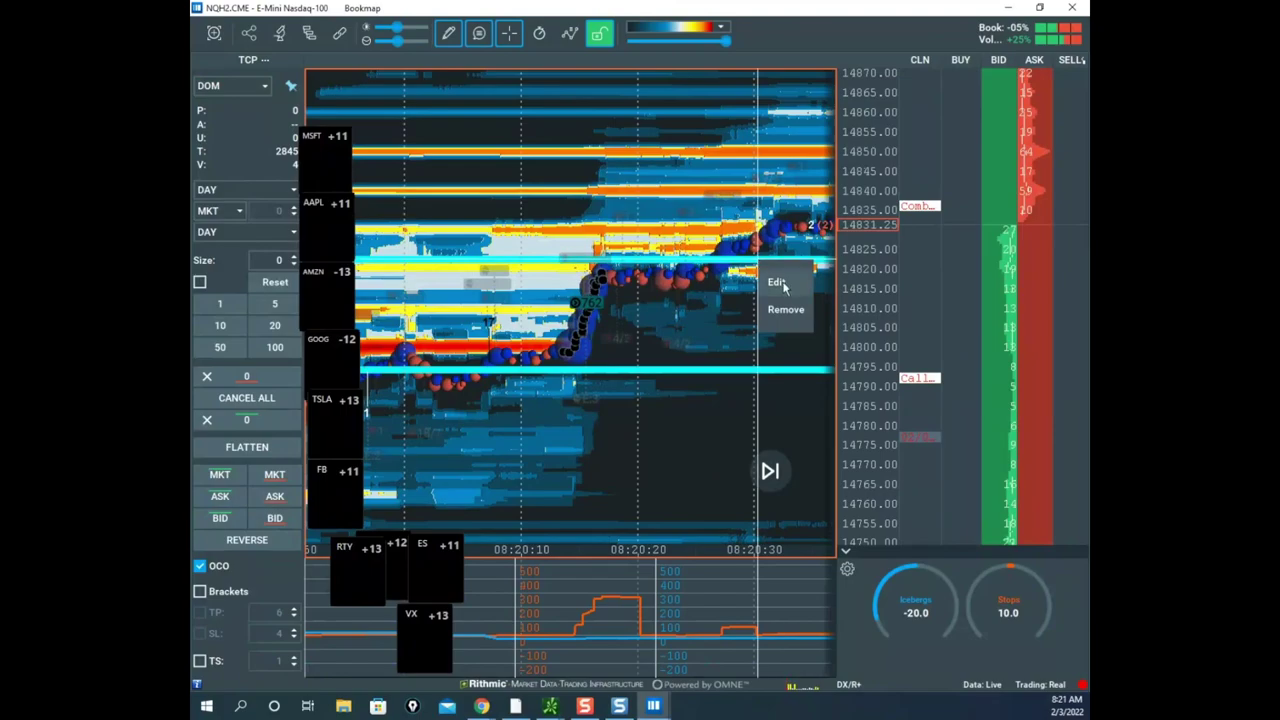
click(776, 281)
click(668, 318)
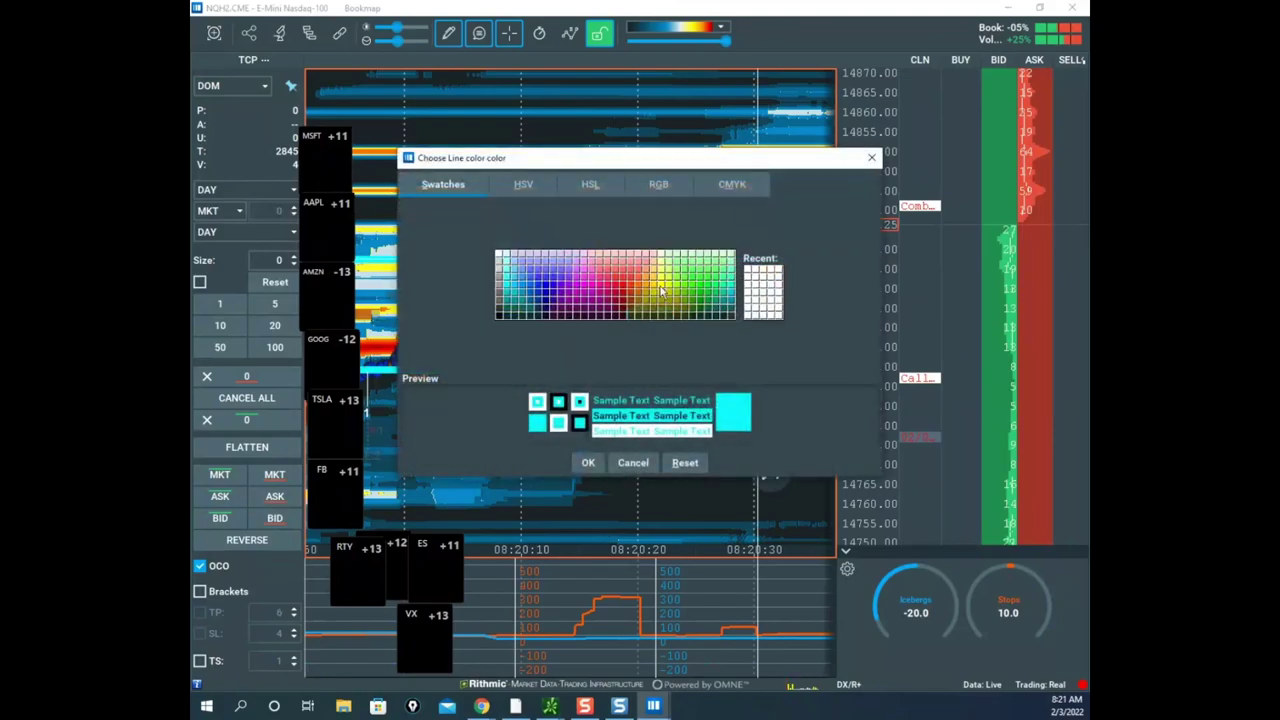
click(660, 287)
click(587, 463)
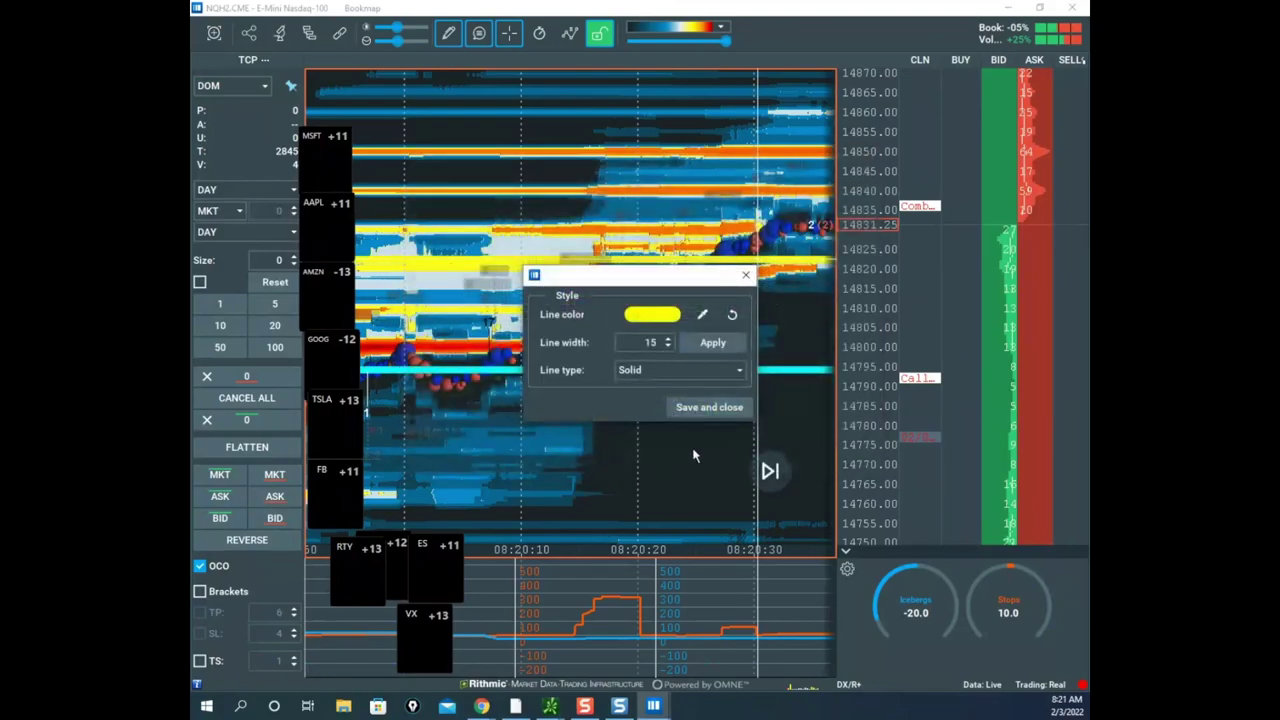
click(689, 410)
- Recolour the horizontal line near 14794.5 yellow, save its style and leave drawing edit mode
right_click(680, 374)
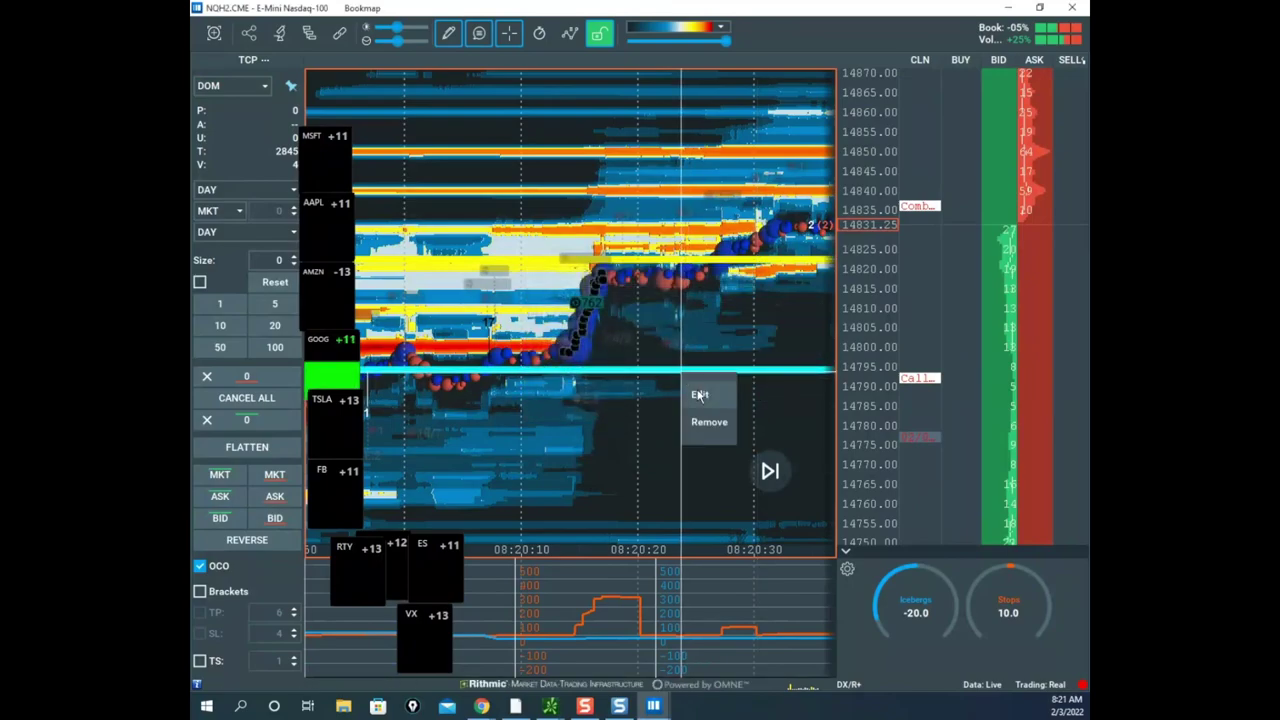
click(691, 388)
click(652, 314)
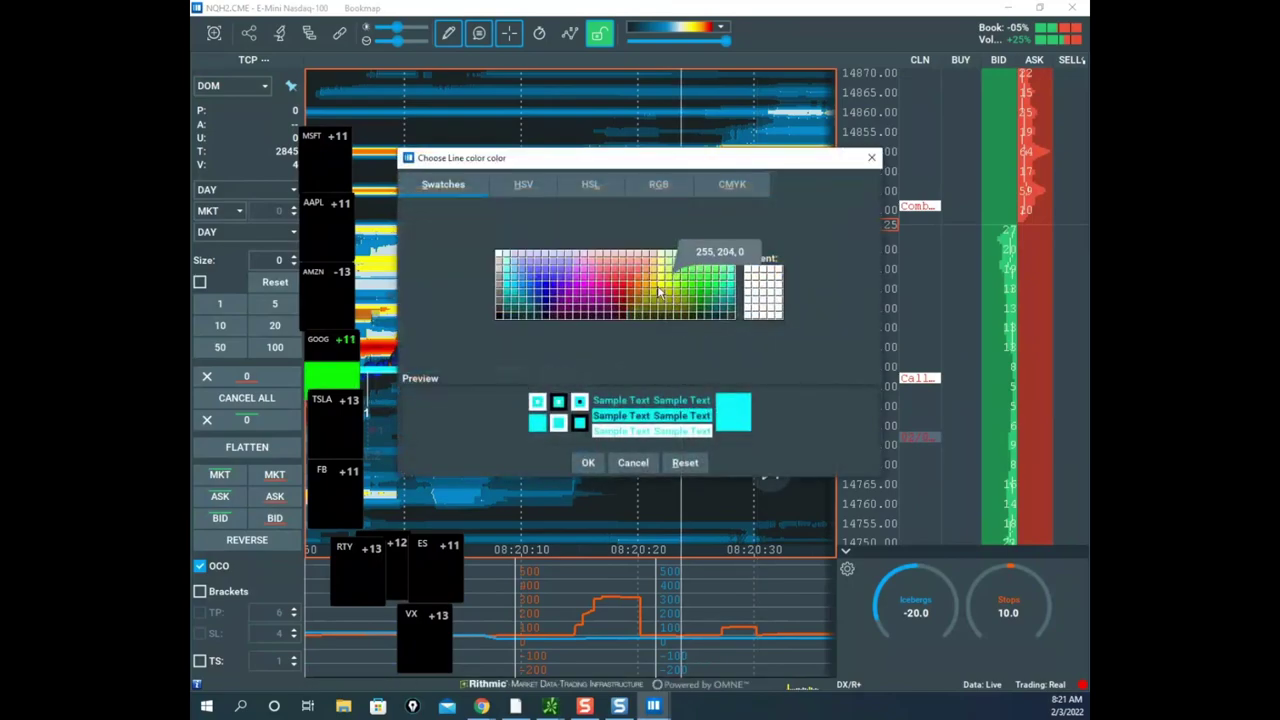
click(660, 287)
click(588, 463)
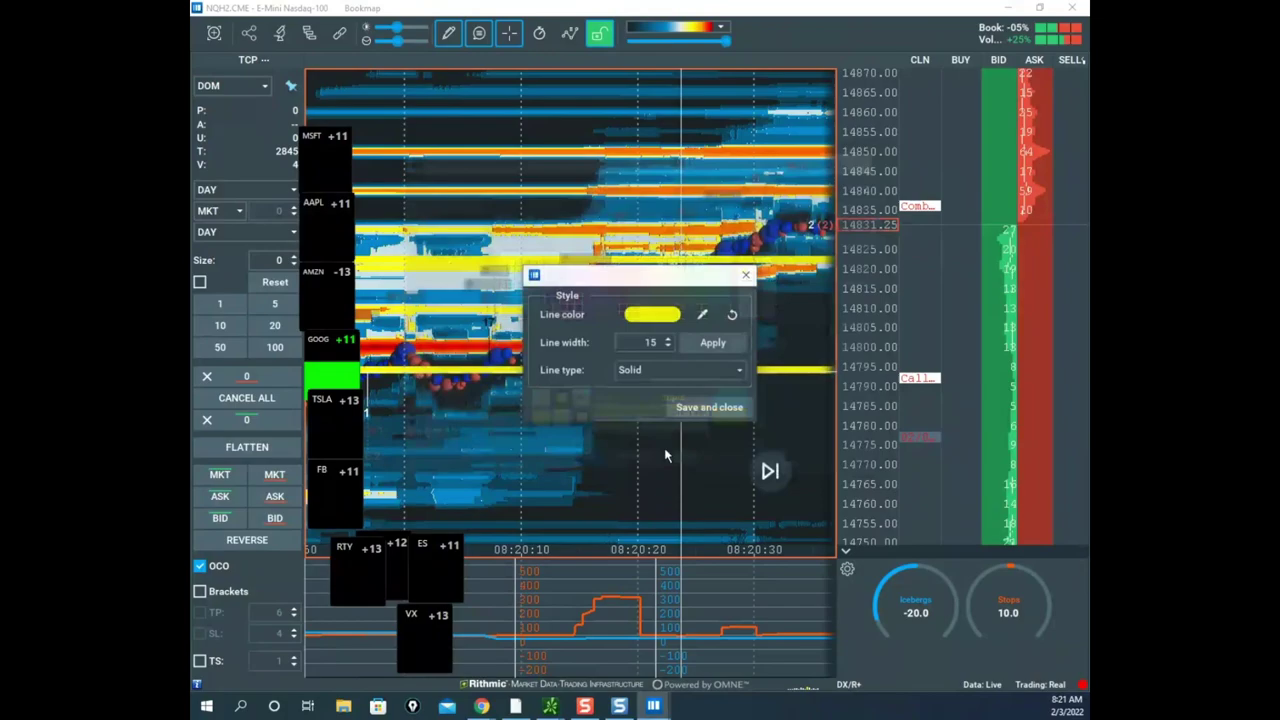
click(700, 406)
click(448, 33)
click(473, 66)
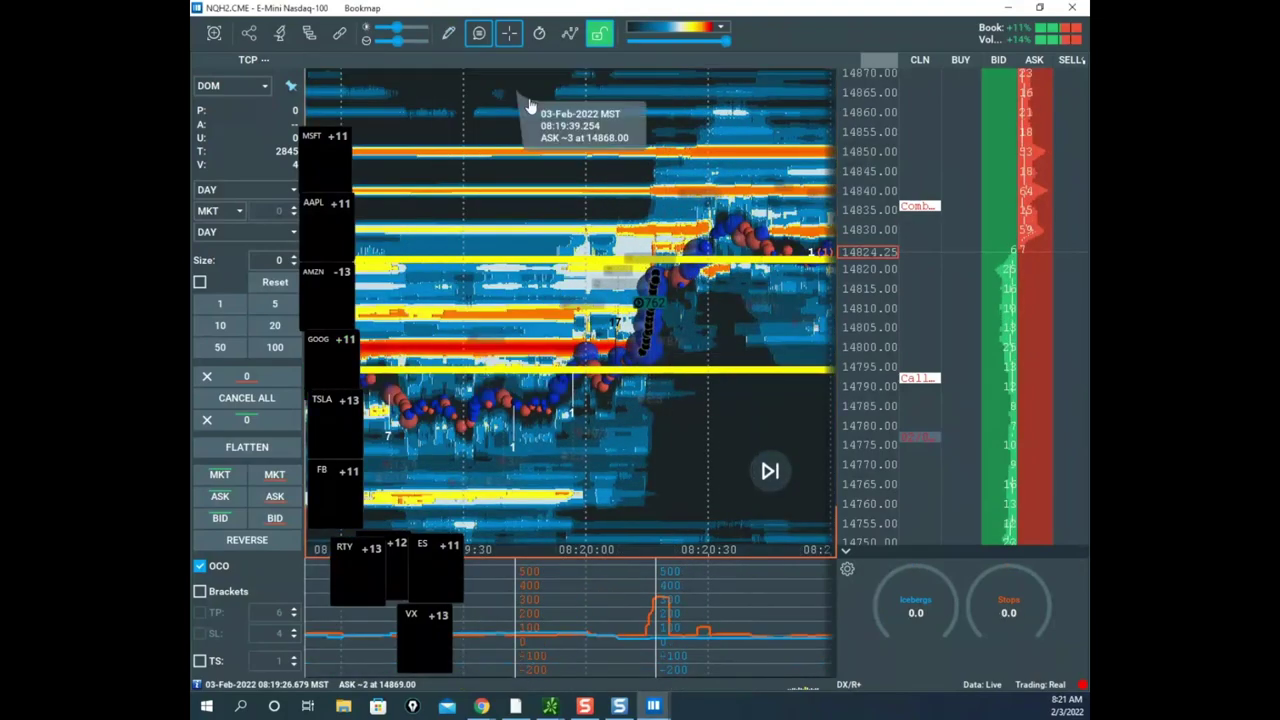
- Switch to the remote Sierra Chart session in the browser and display the NQ volume chart
scroll(600, 207, down, 4)
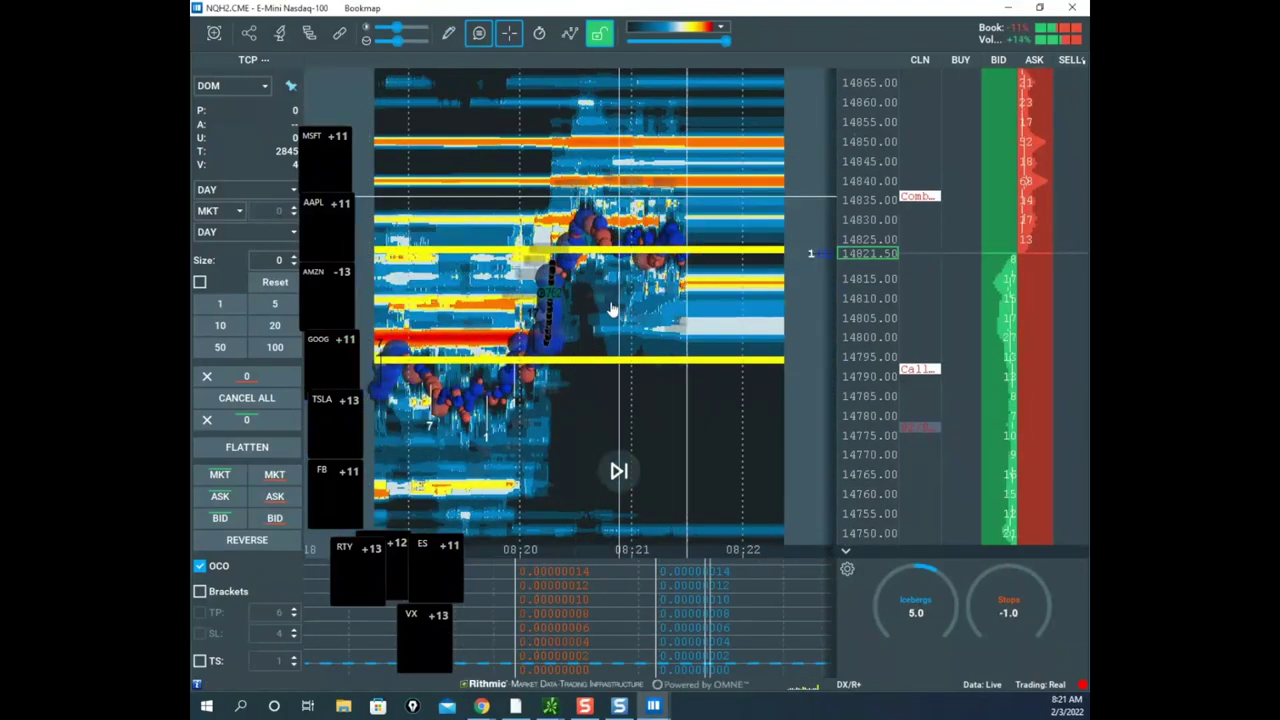
mouse_move(481, 706)
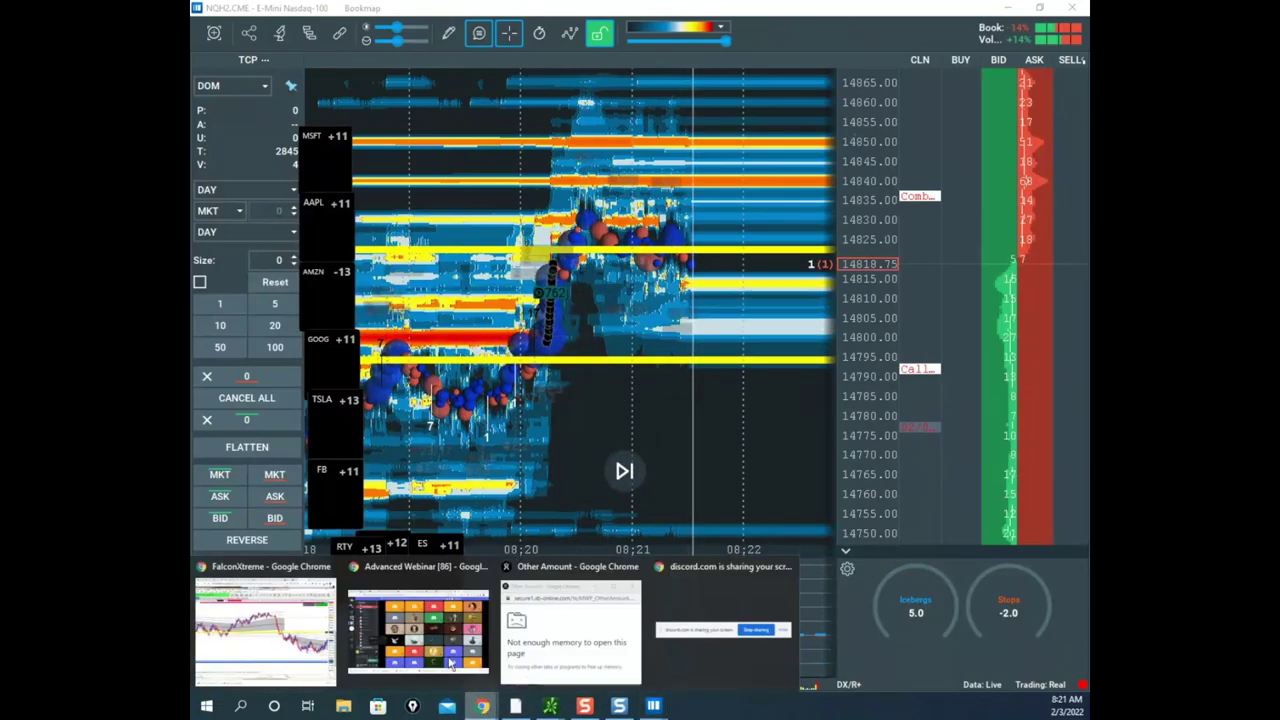
click(283, 612)
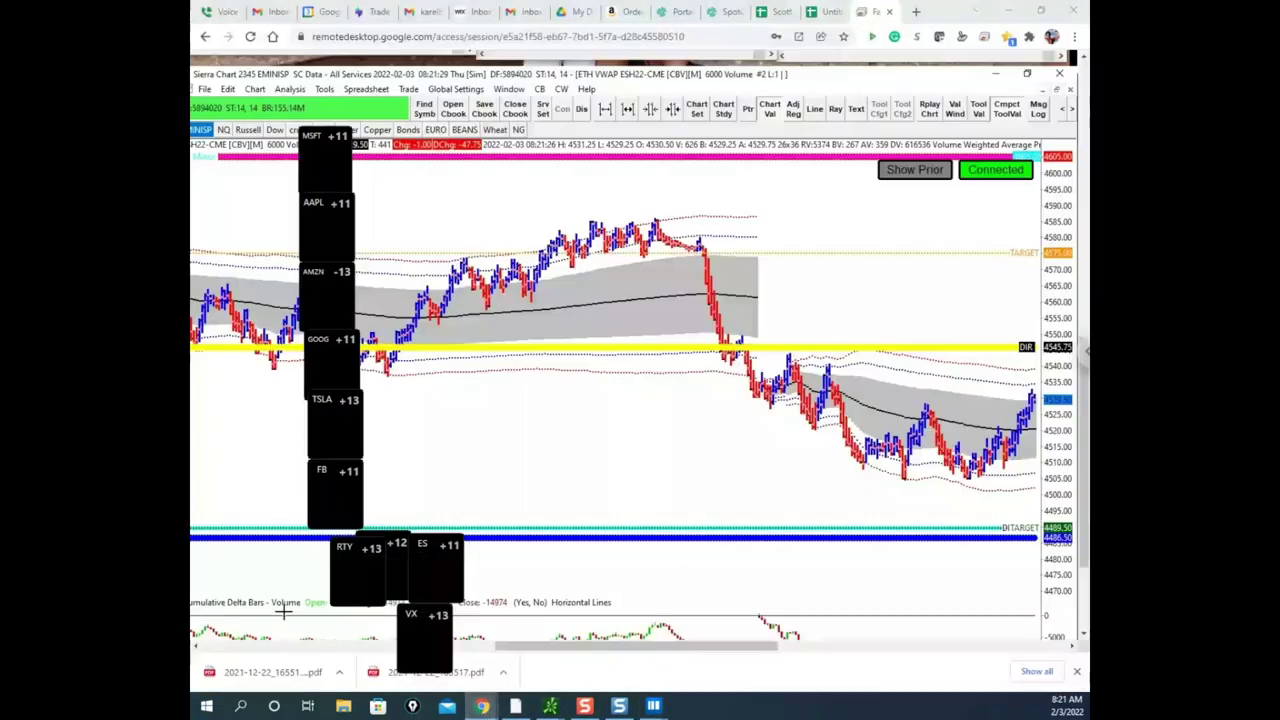
click(223, 130)
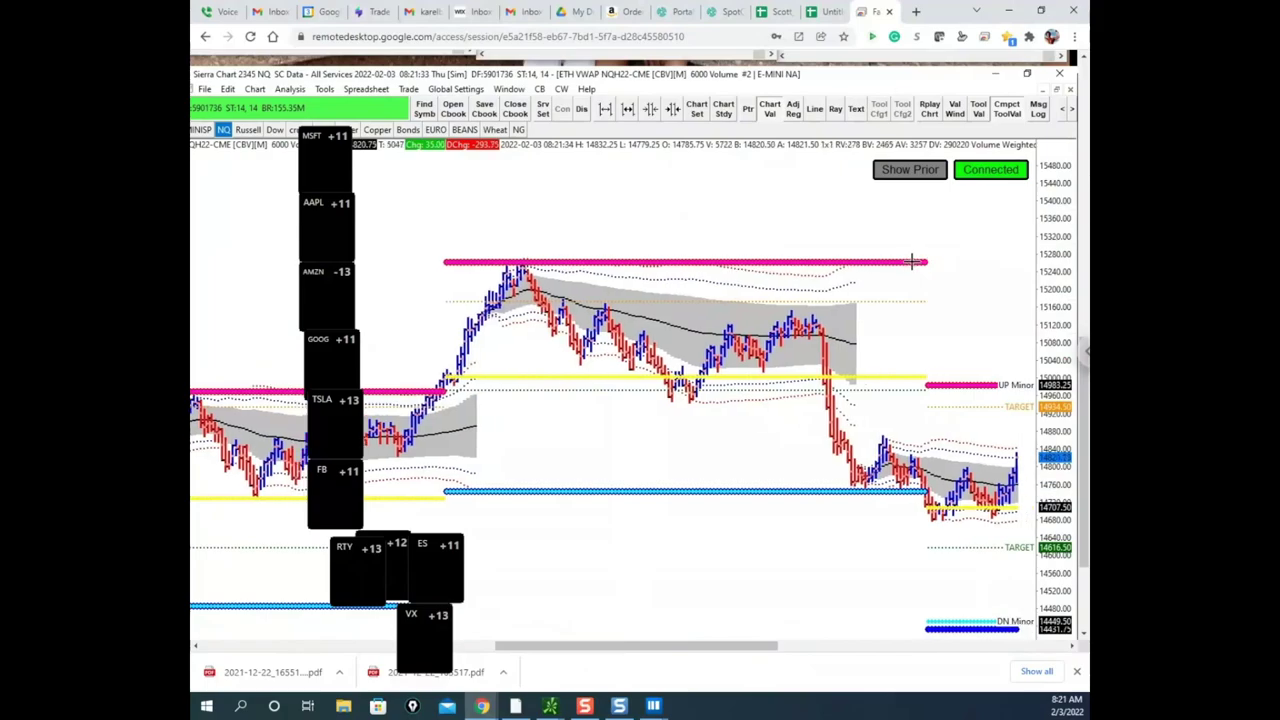
- Mark the 14707.50 level, an arrow towards DN Minor and a circle around UP Minor 14983.25 on the NQ chart, and clear the annotations
drag(1054, 349, 1054, 286)
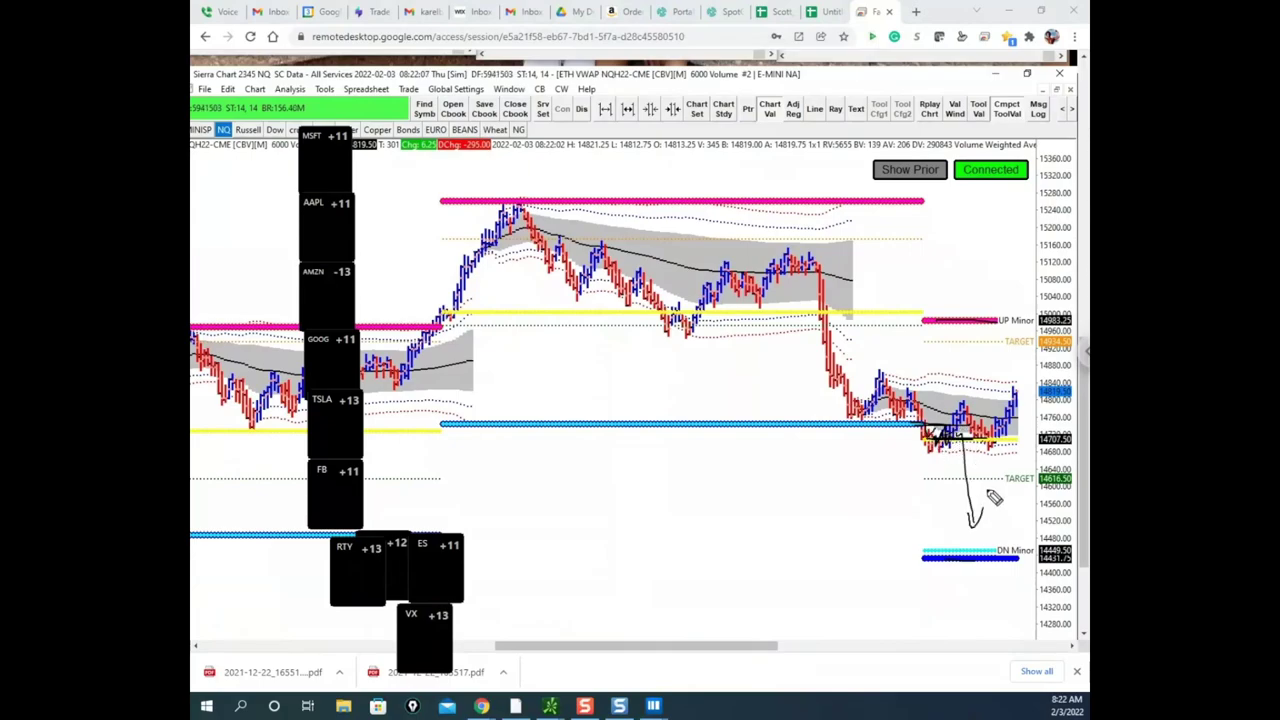
mouse_move(947, 427)
mouse_down()
mouse_move(997, 430)
mouse_move(1024, 356)
mouse_up()
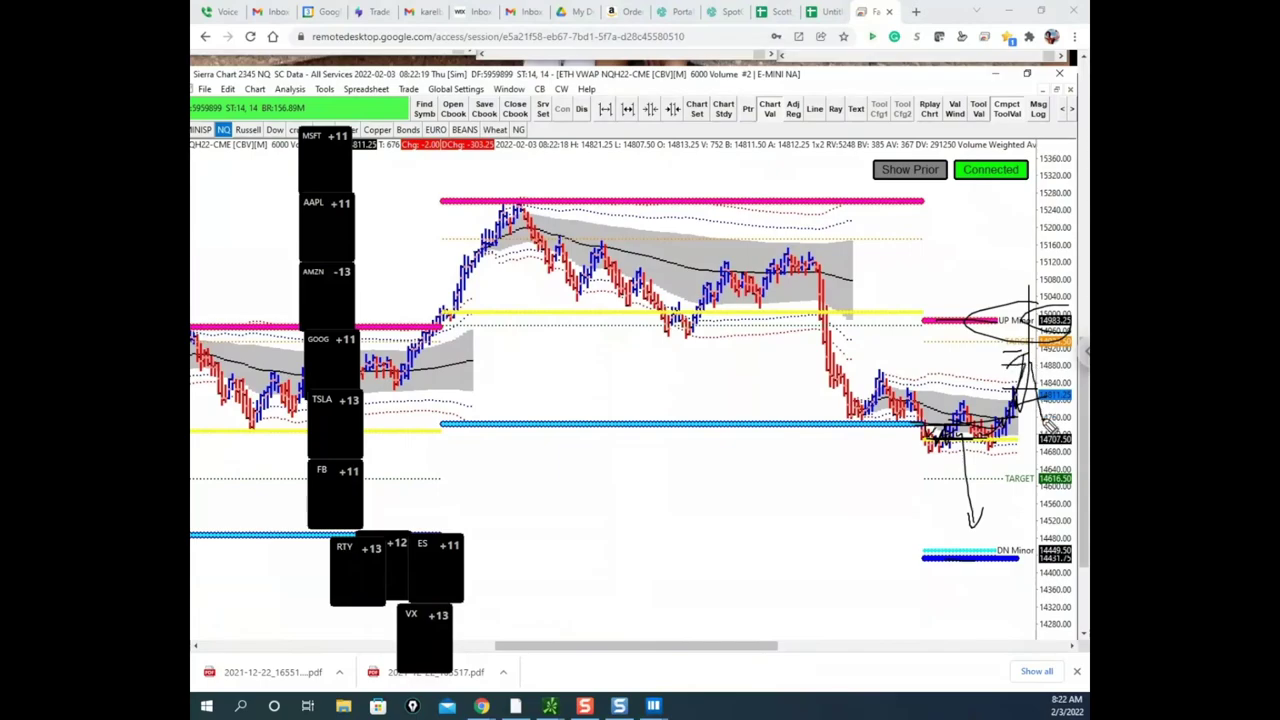
key(e)
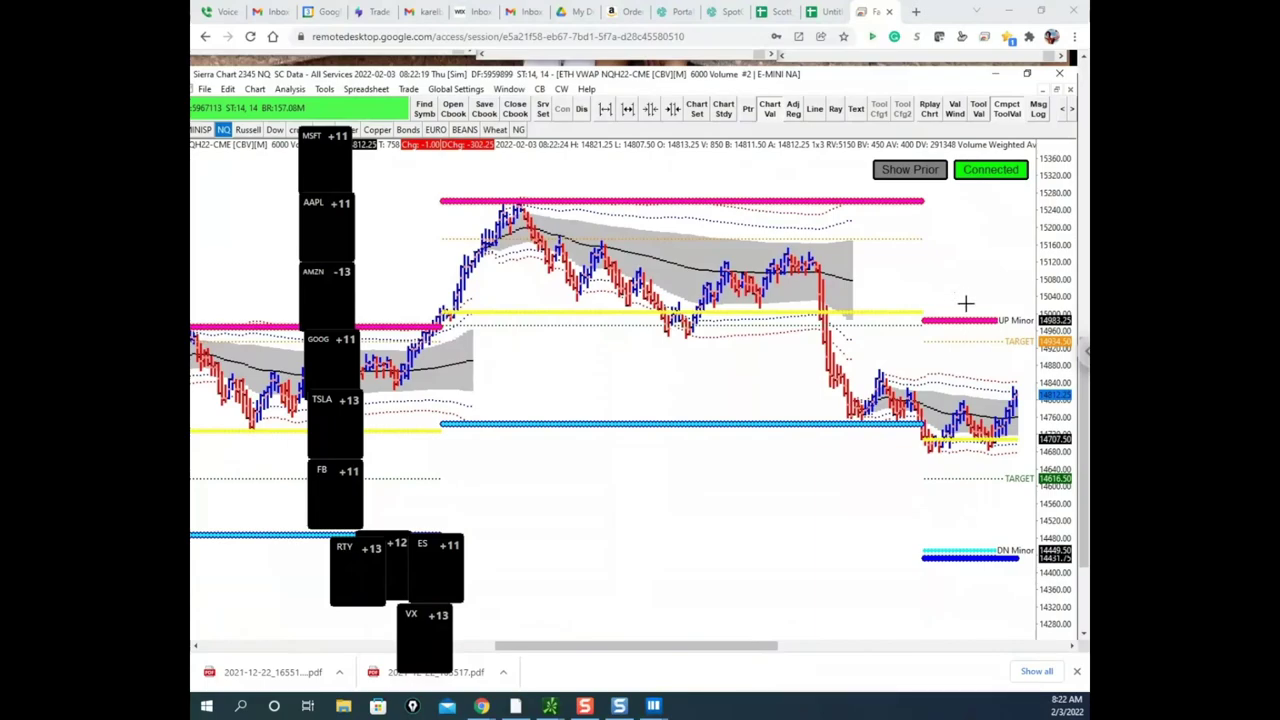
- Return to the Nasdaq heatmap in Bookmap and examine the pullback after 08:20 against the two yellow lines
click(1008, 11)
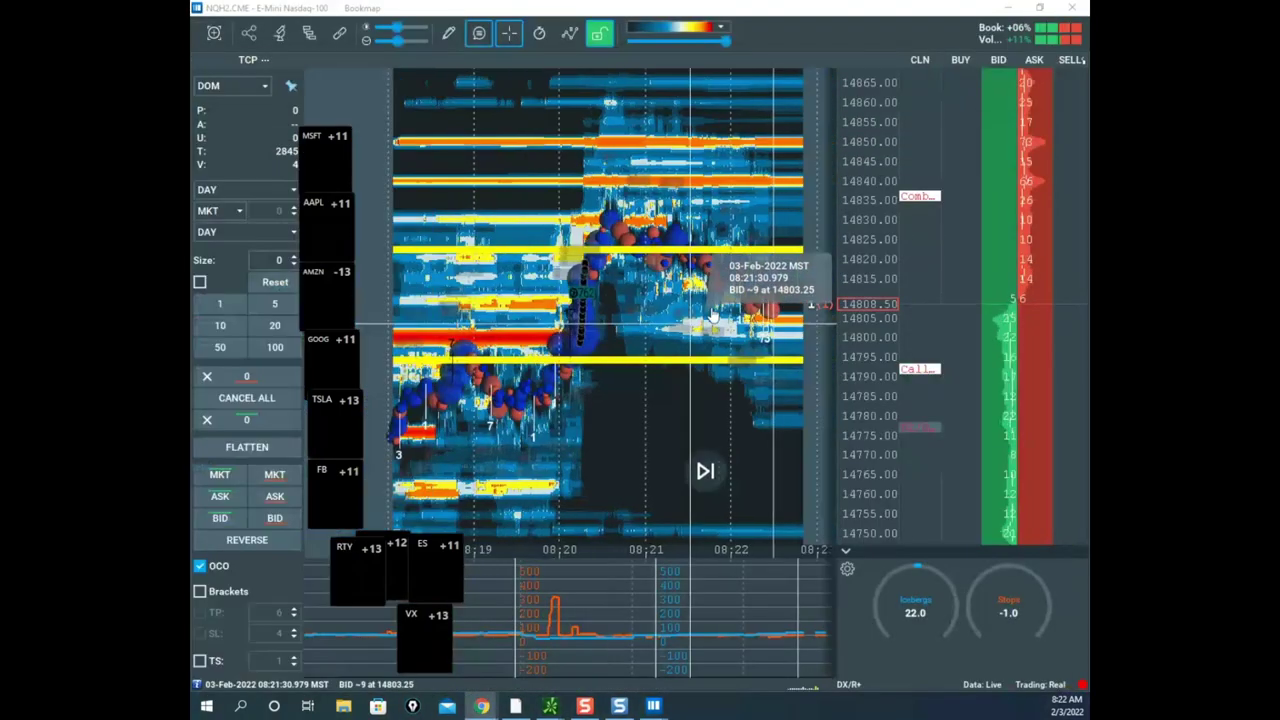
scroll(708, 316, down, 2)
drag(710, 302, 681, 329)
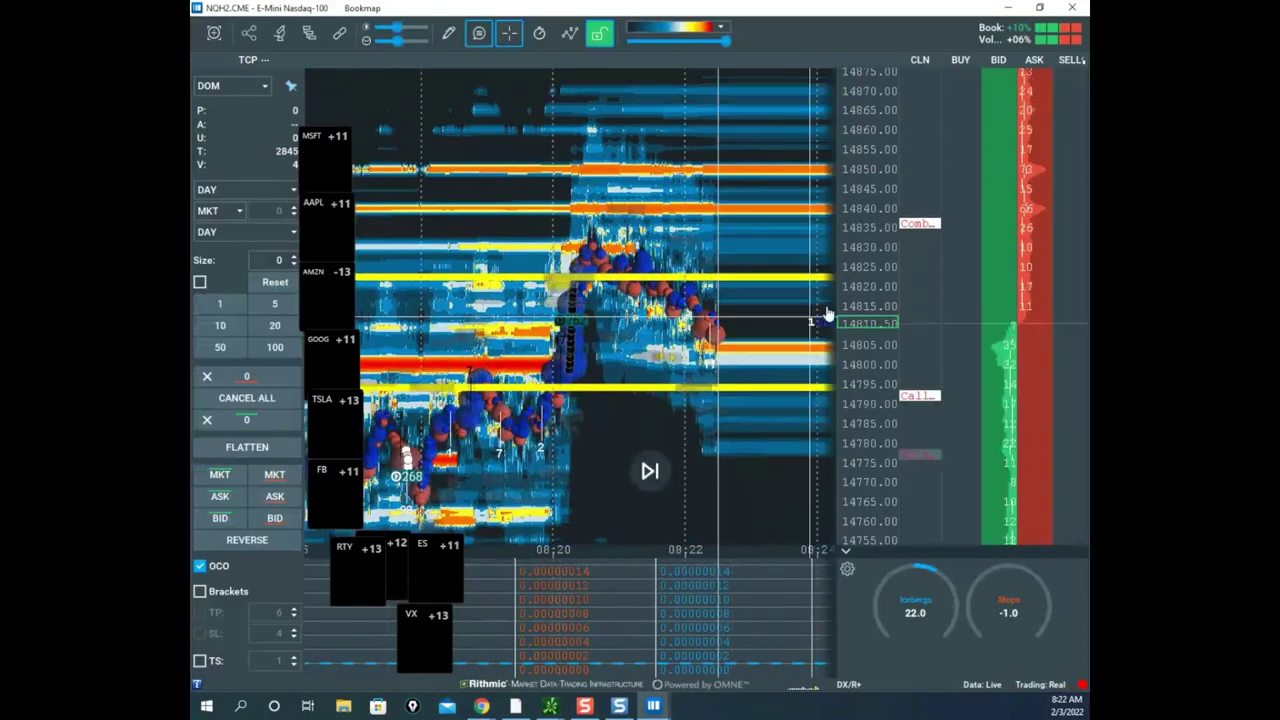
scroll(859, 304, up, 3)
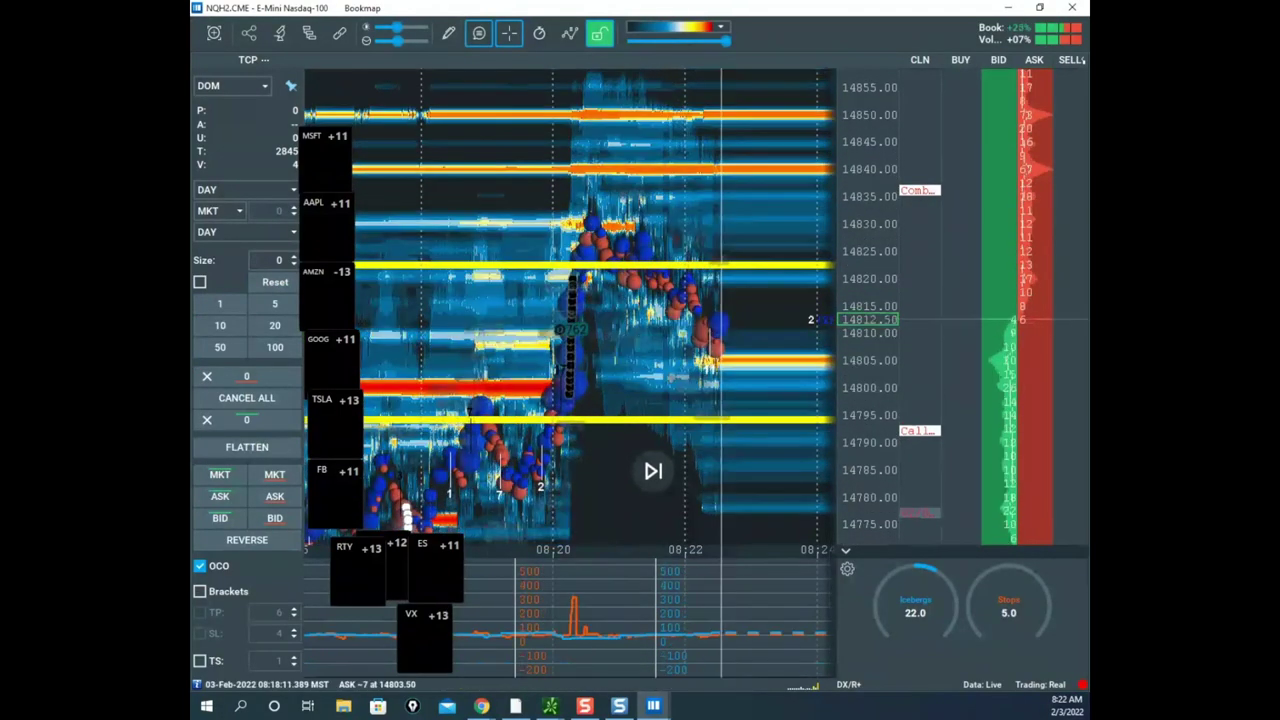
- Switch to the browser, maximize its window and open the untitled spreadsheet
drag(380, 324, 230, 715)
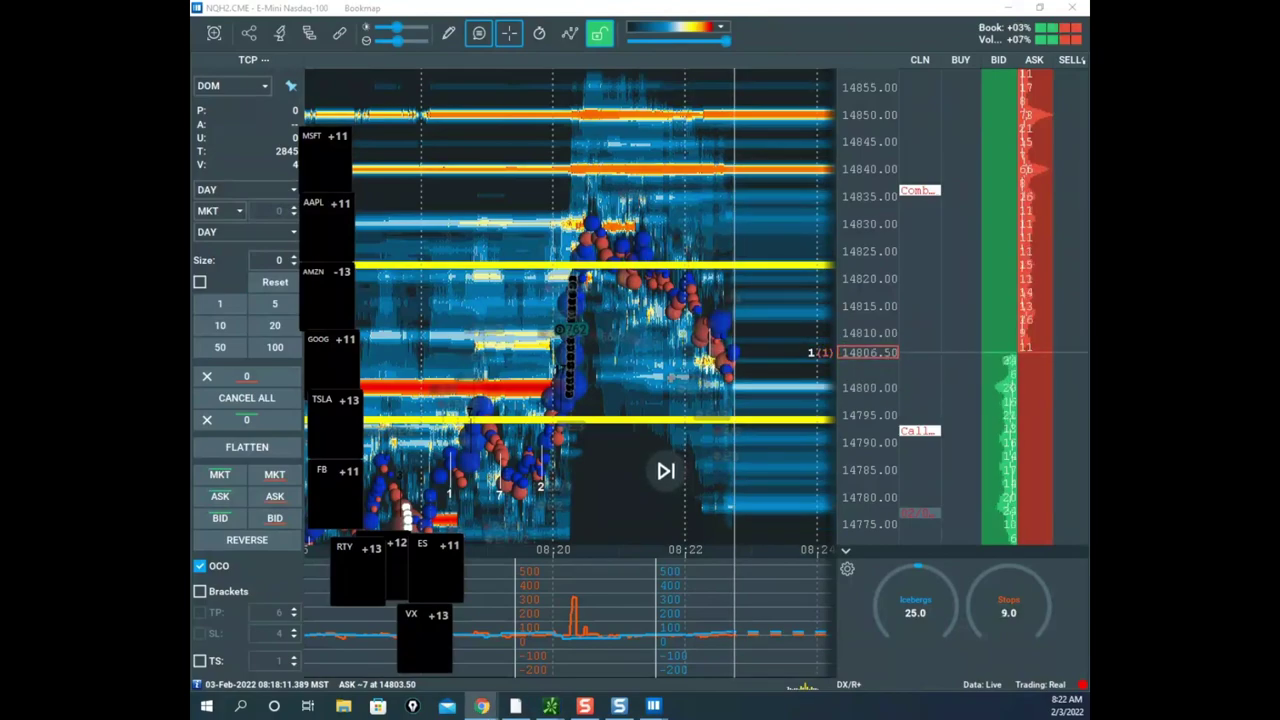
mouse_move(486, 706)
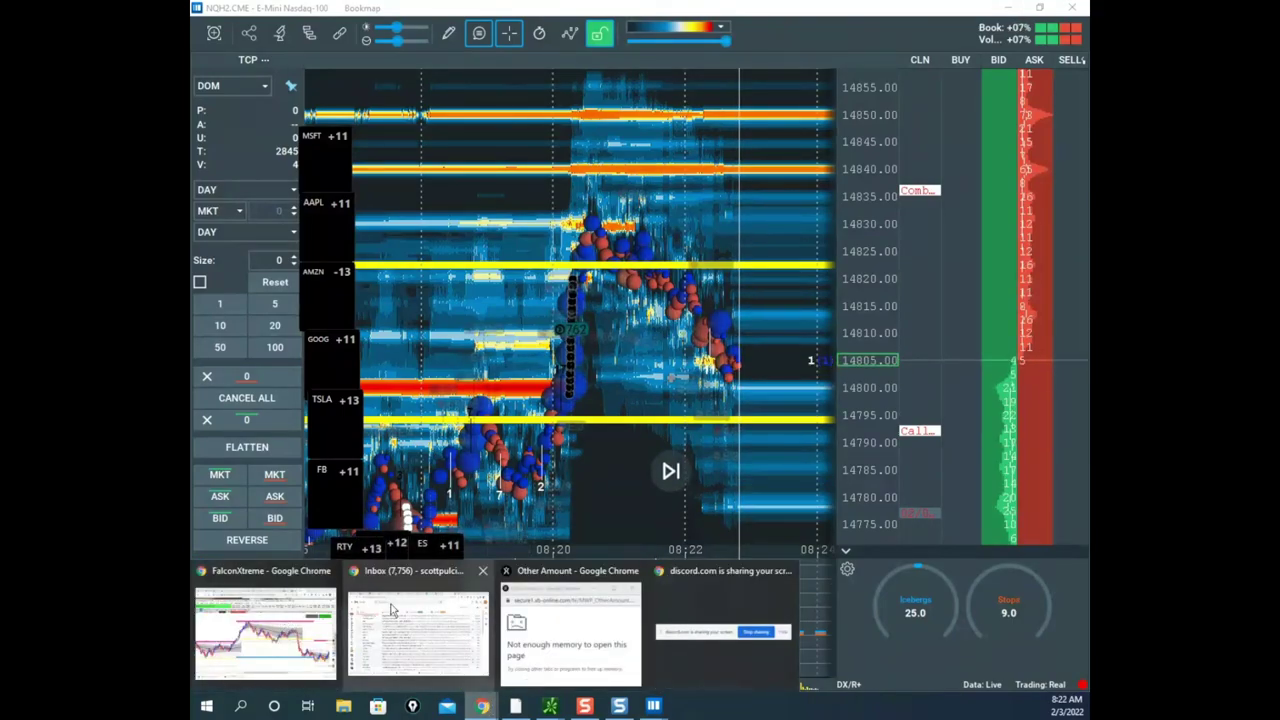
mouse_move(415, 618)
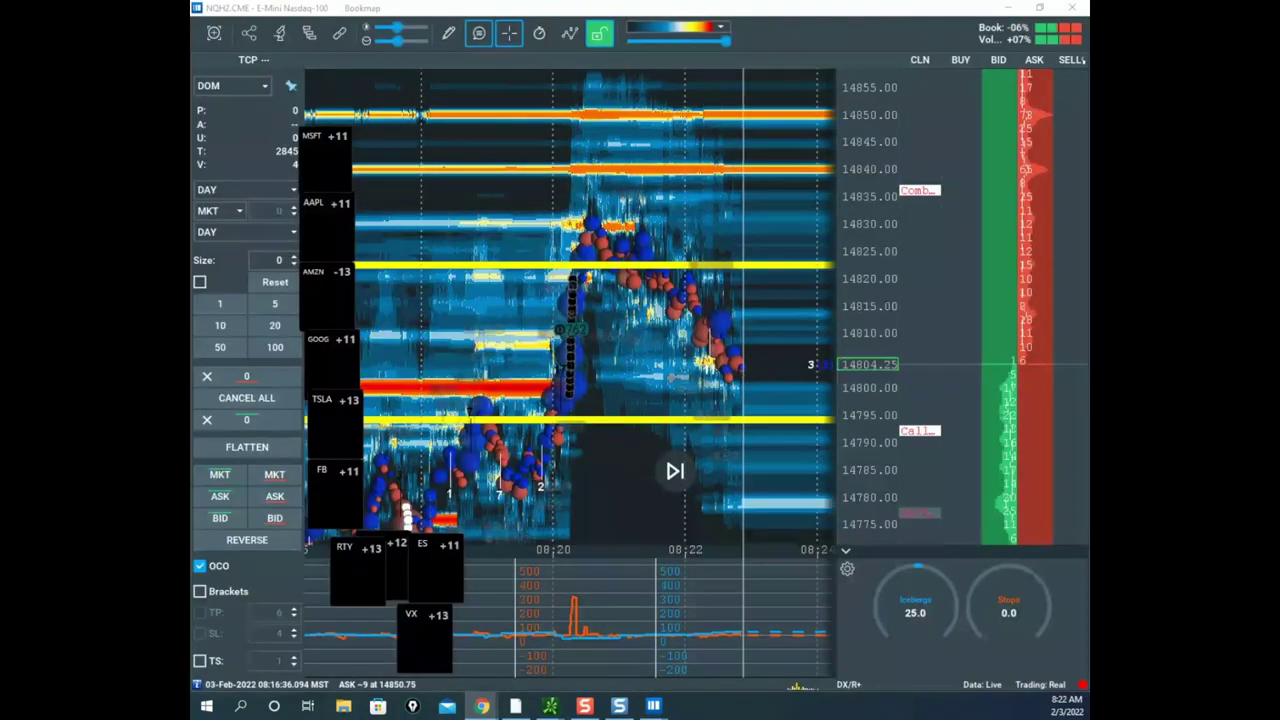
drag(192, 236, 849, 149)
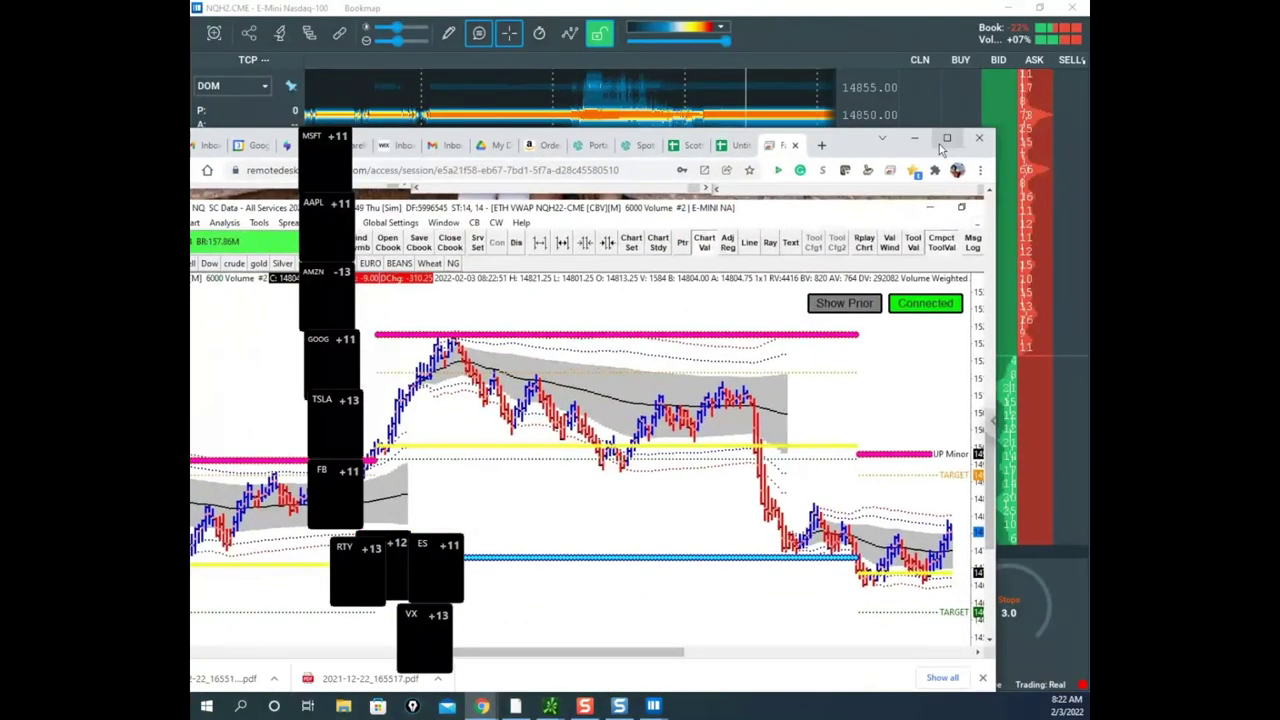
click(946, 139)
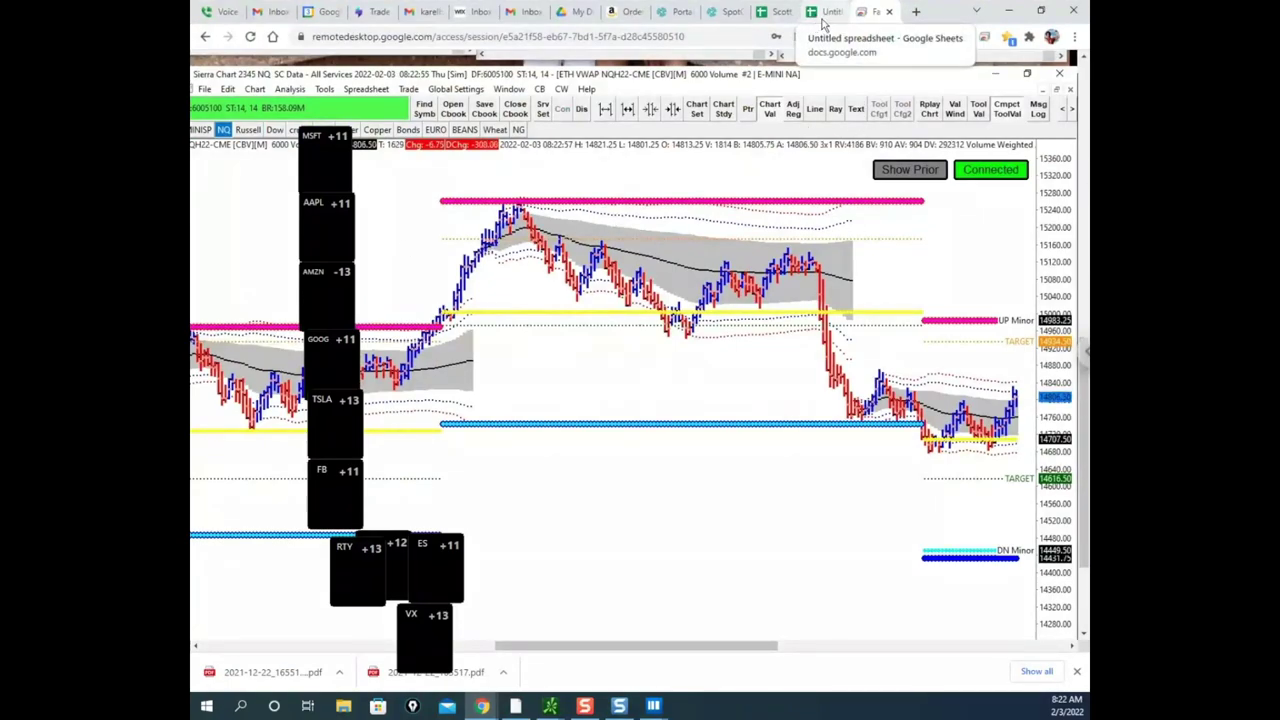
click(830, 13)
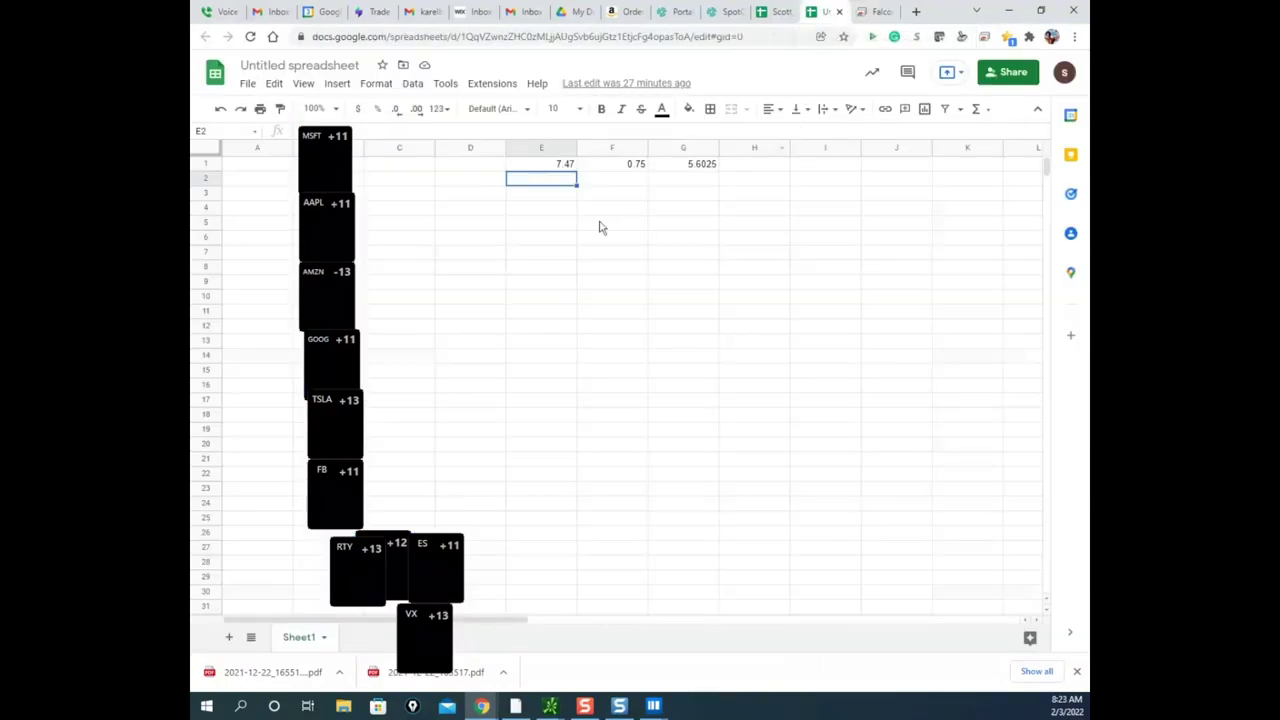
- Set cell E1 to 41.23 and select the calculated product in G1
click(567, 164)
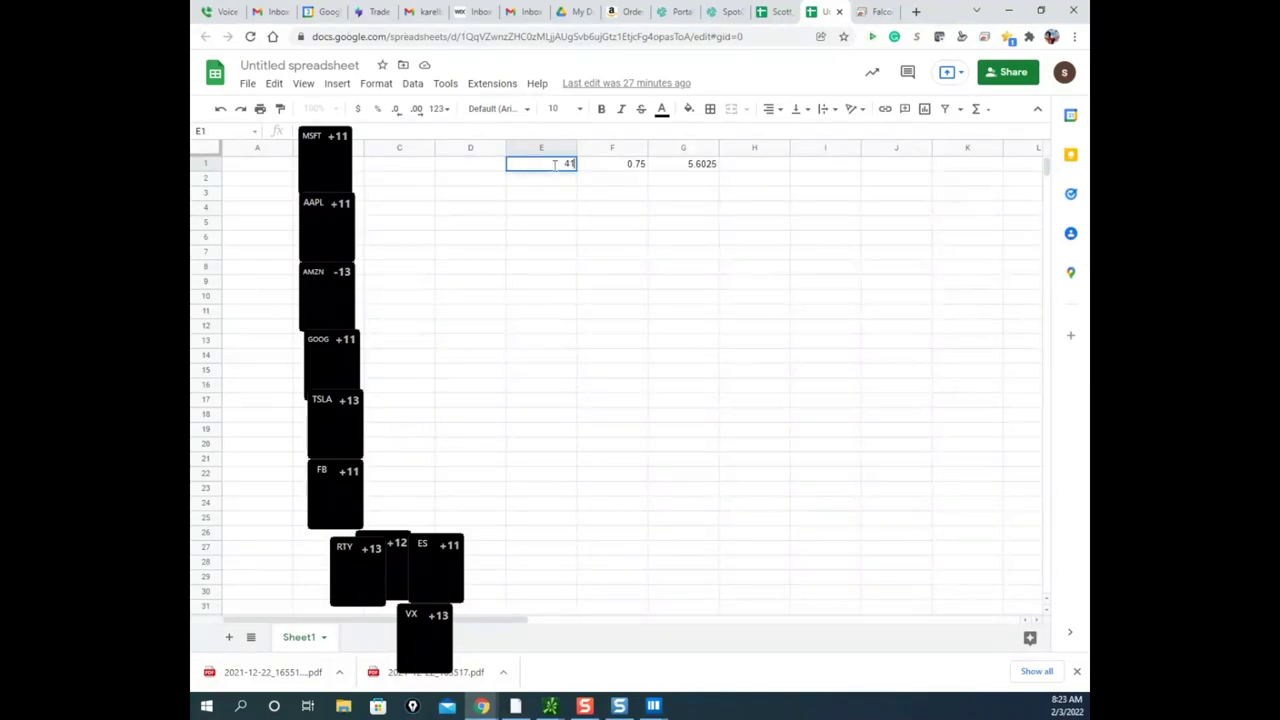
text(41.23)
click(607, 207)
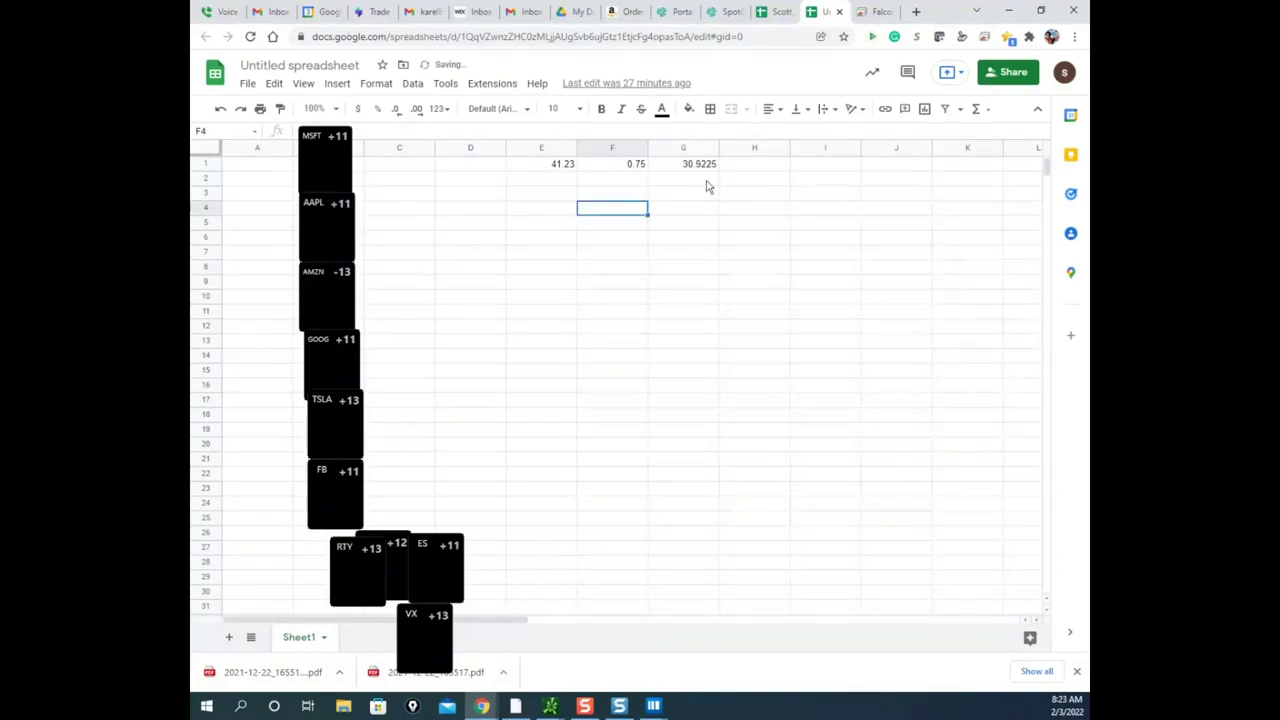
click(700, 164)
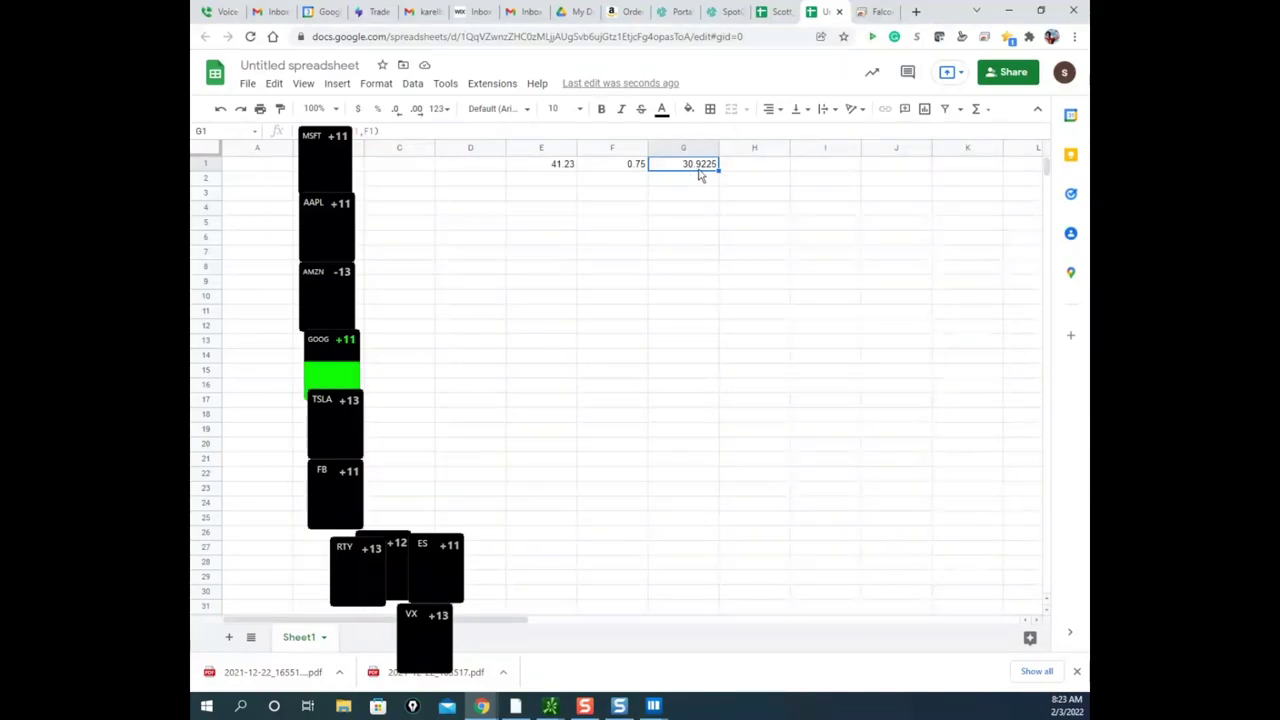
- Return to the Nasdaq heatmap in Bookmap and set the order size to 2
drag(948, 18, 660, 148)
click(805, 246)
drag(761, 263, 754, 301)
drag(854, 266, 844, 222)
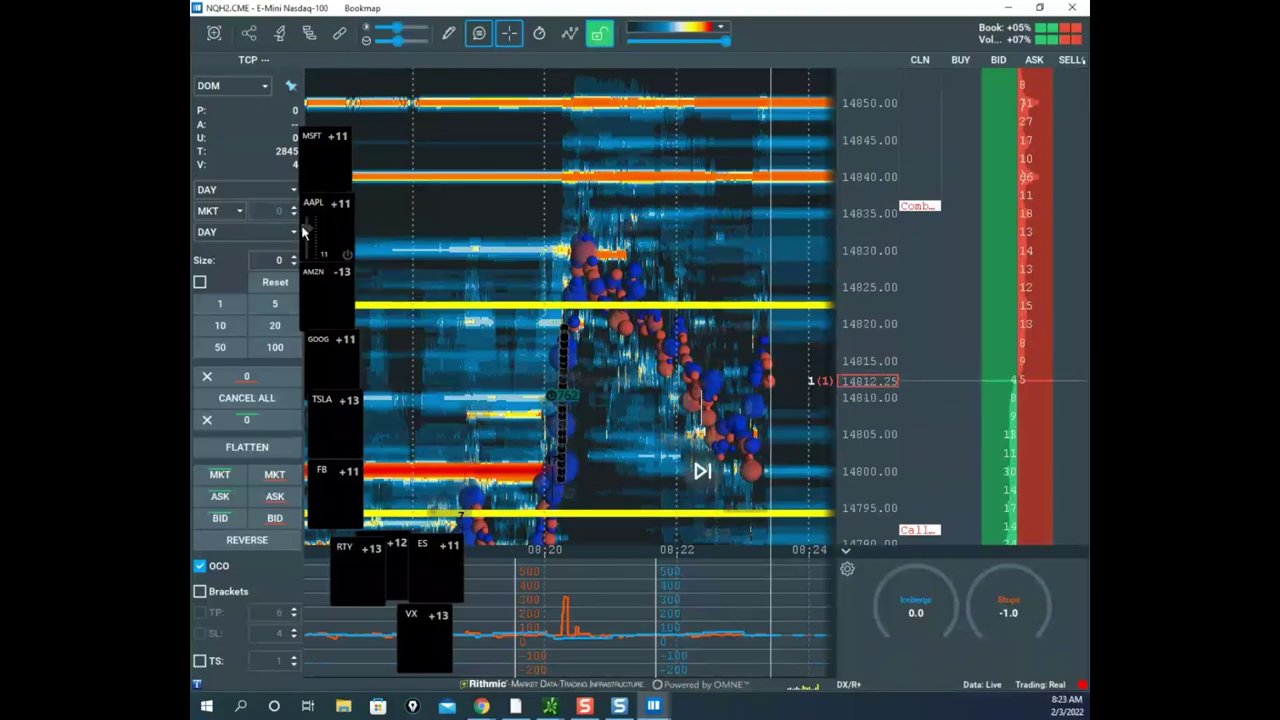
double_click(294, 256)
- Sketch a zigzag path above the upper yellow line and circle the pullback between both yellow lines, and clear the annotations
drag(770, 245, 719, 249)
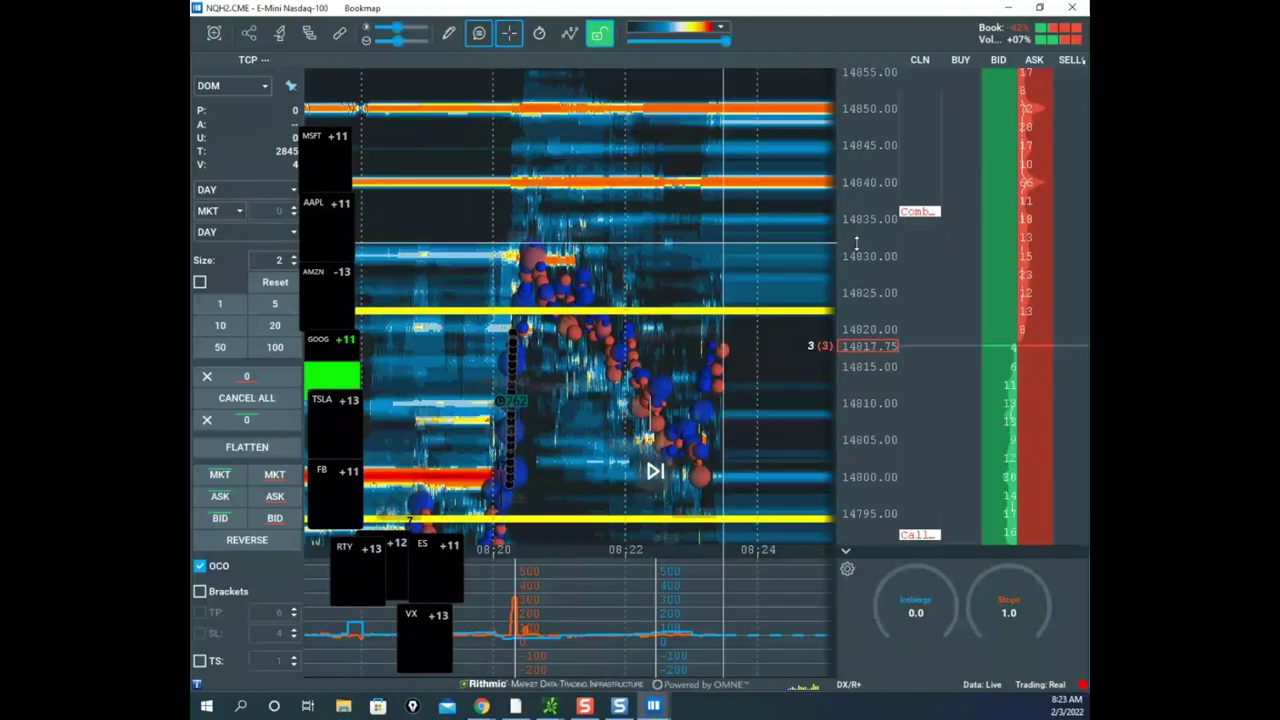
drag(857, 241, 857, 252)
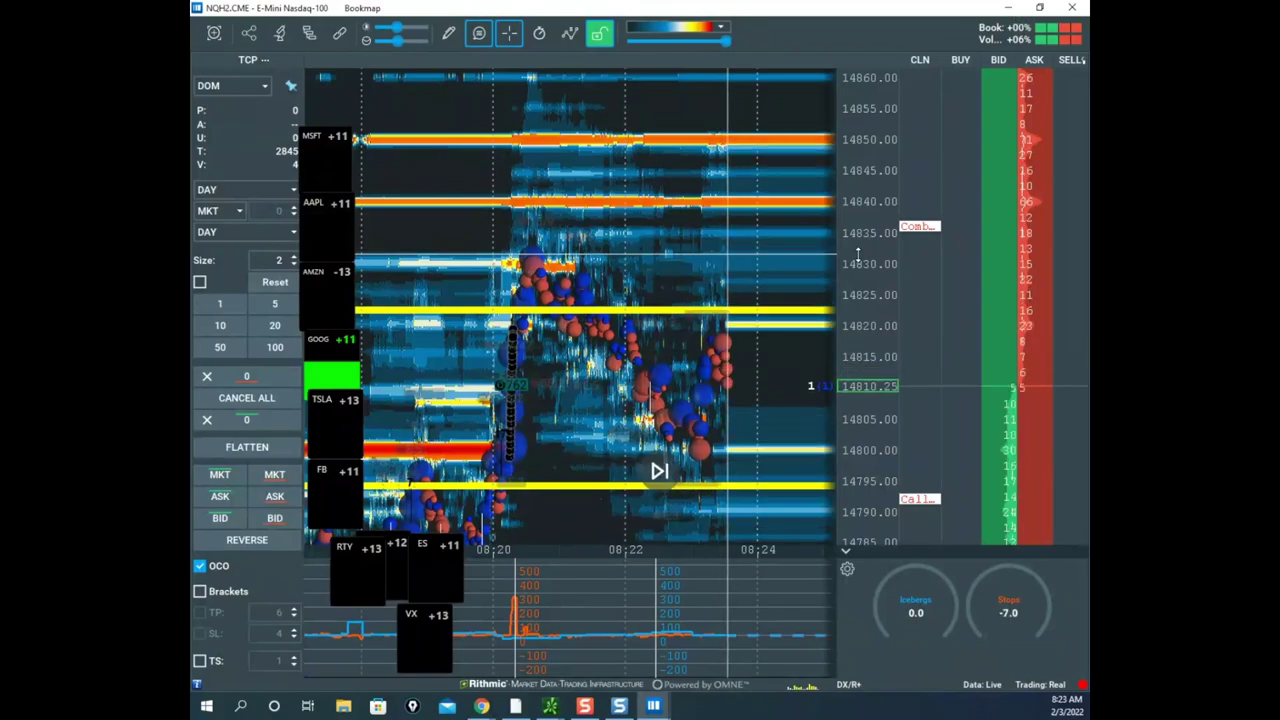
mouse_move(858, 255)
mouse_down()
mouse_move(860, 220)
mouse_move(797, 301)
mouse_move(860, 216)
mouse_move(857, 272)
mouse_up()
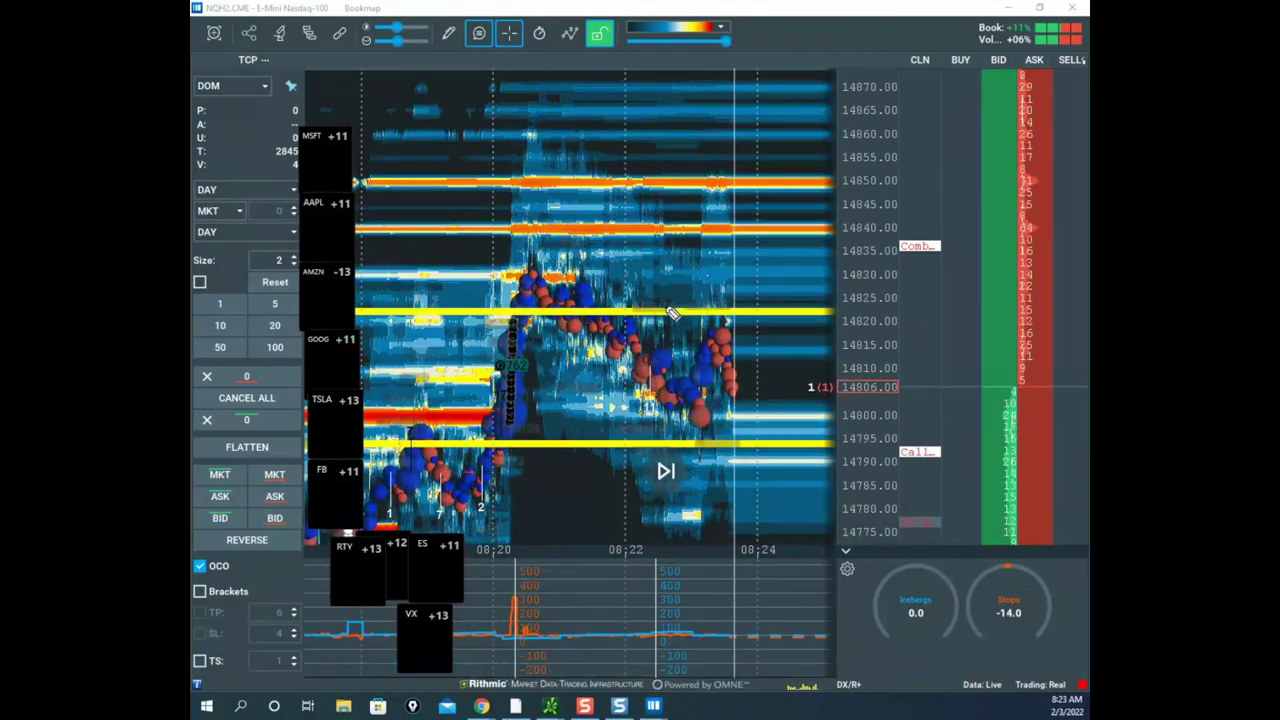
mouse_move(660, 307)
mouse_down()
mouse_move(676, 300)
mouse_move(722, 172)
mouse_move(750, 288)
mouse_move(777, 232)
mouse_up()
mouse_move(746, 290)
mouse_down()
mouse_move(535, 375)
mouse_move(736, 406)
mouse_up()
drag(765, 320, 784, 186)
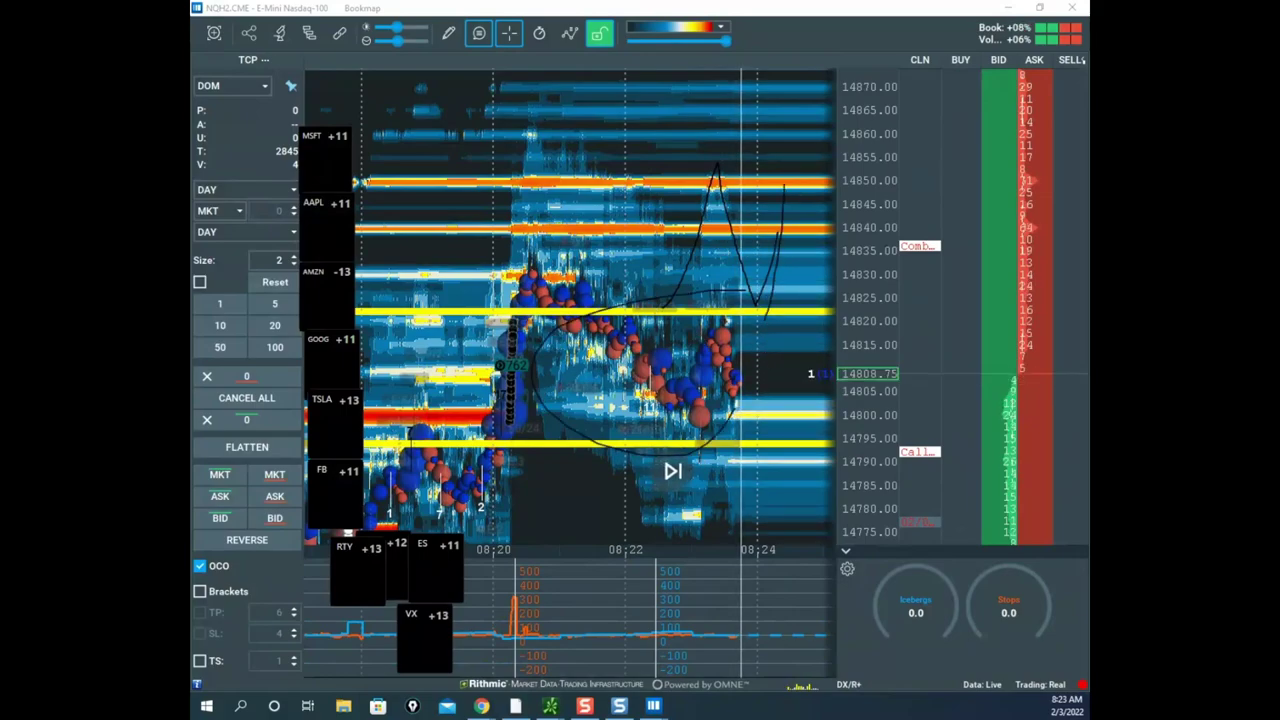
key(Escape)
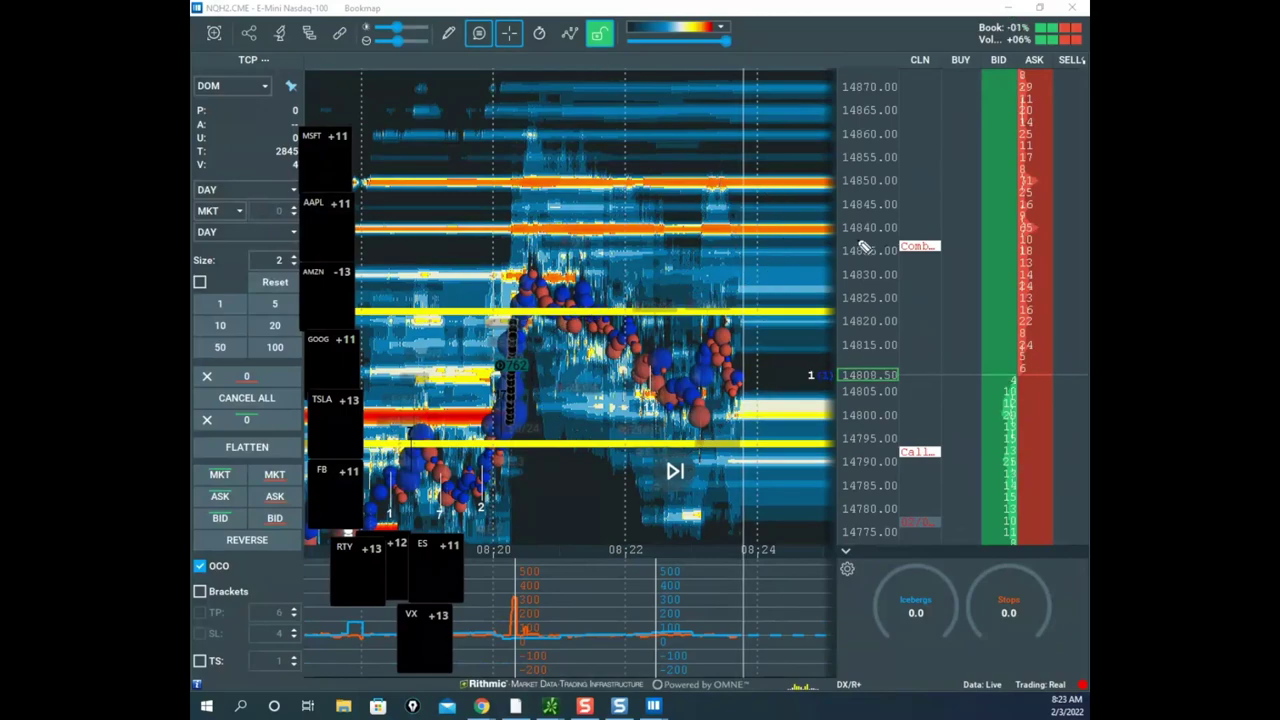
- Turn off OCO and place a buy stop order for 2 contracts near 14852.50, just above the 14850 band
drag(870, 222, 867, 163)
drag(803, 216, 797, 263)
drag(850, 204, 858, 163)
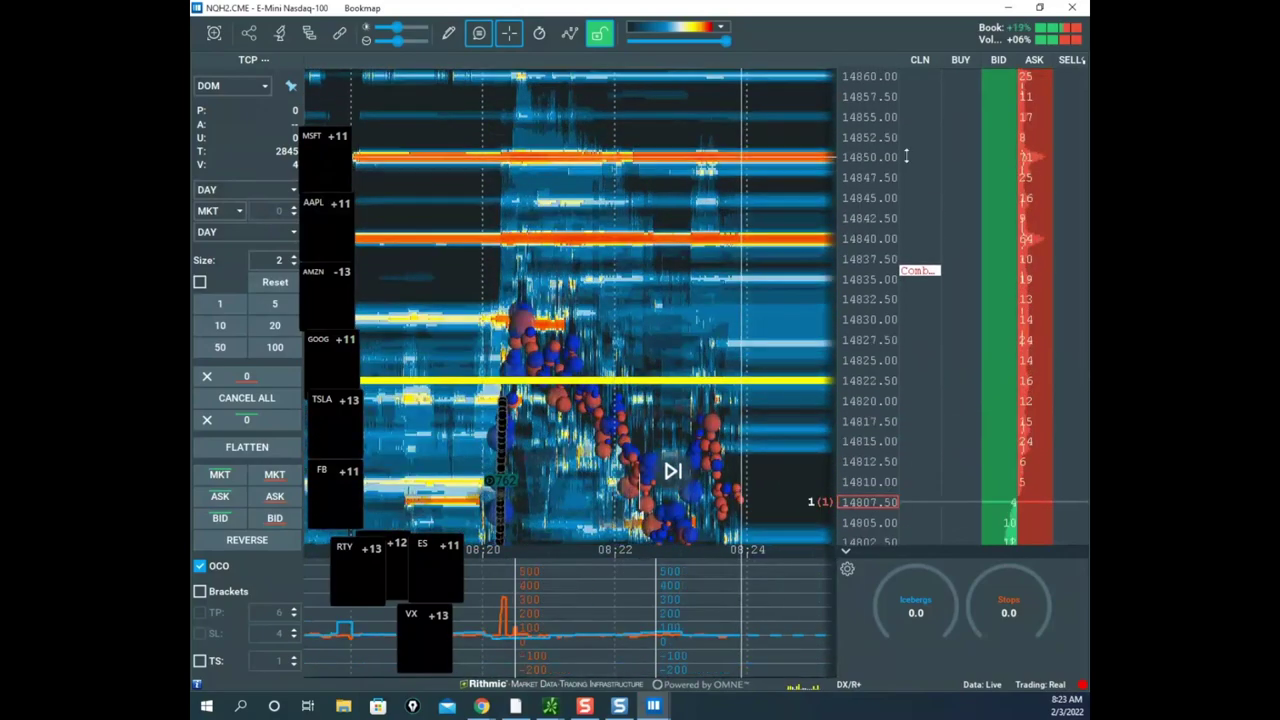
scroll(872, 135, up, 2)
drag(780, 140, 677, 259)
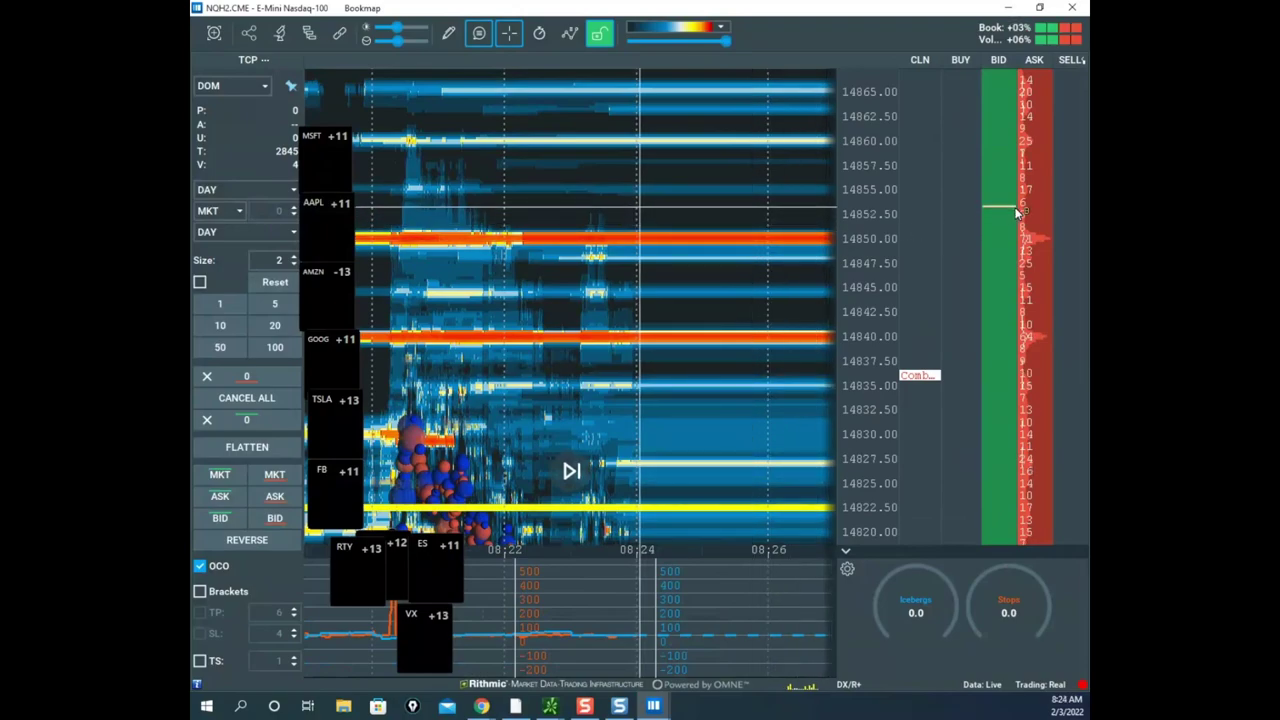
scroll(1015, 200, up, 3)
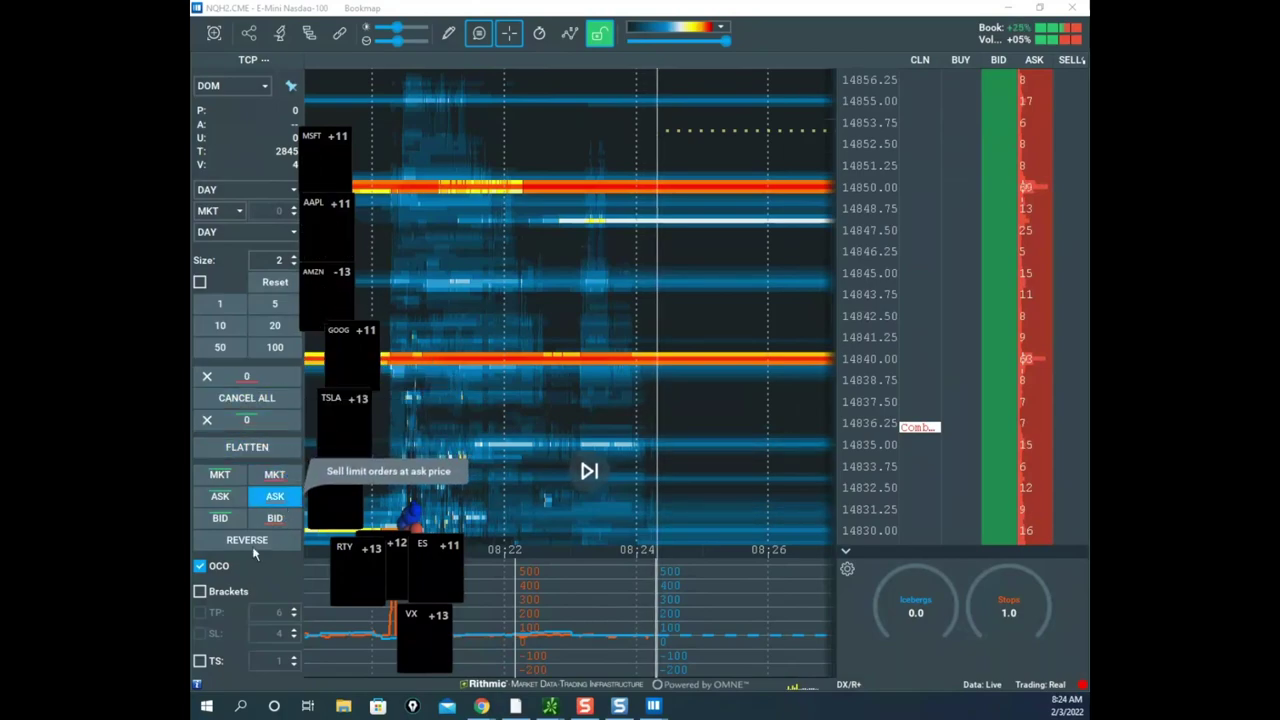
click(215, 565)
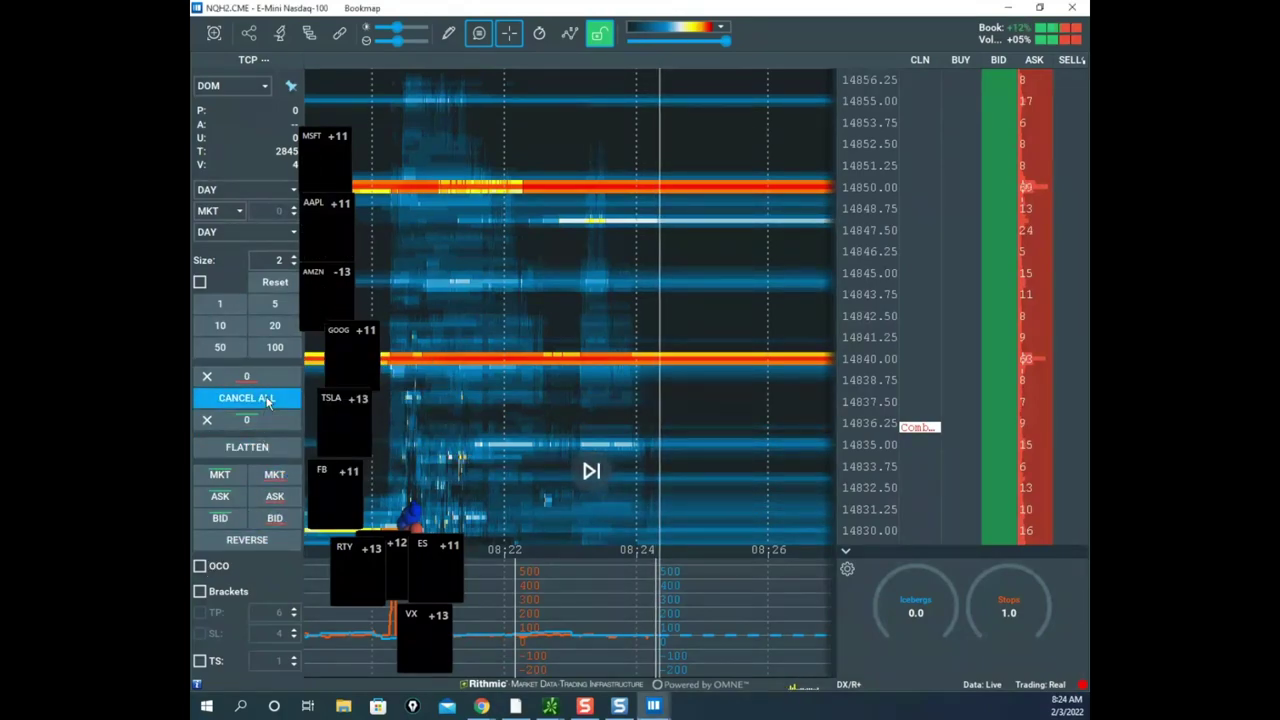
click(978, 146)
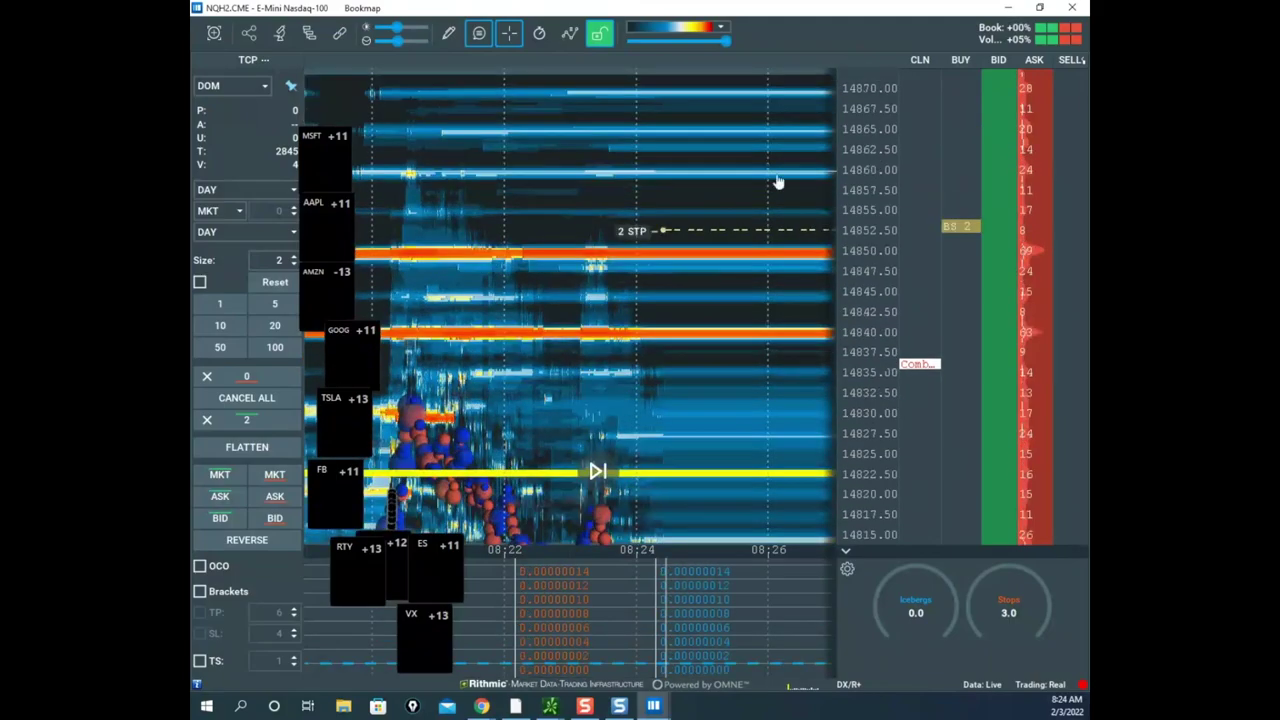
- Circle the 08:20 rally between the yellow lines and the orange spike in the lower subchart, and clear the annotations
scroll(765, 196, down, 3)
drag(734, 231, 715, 108)
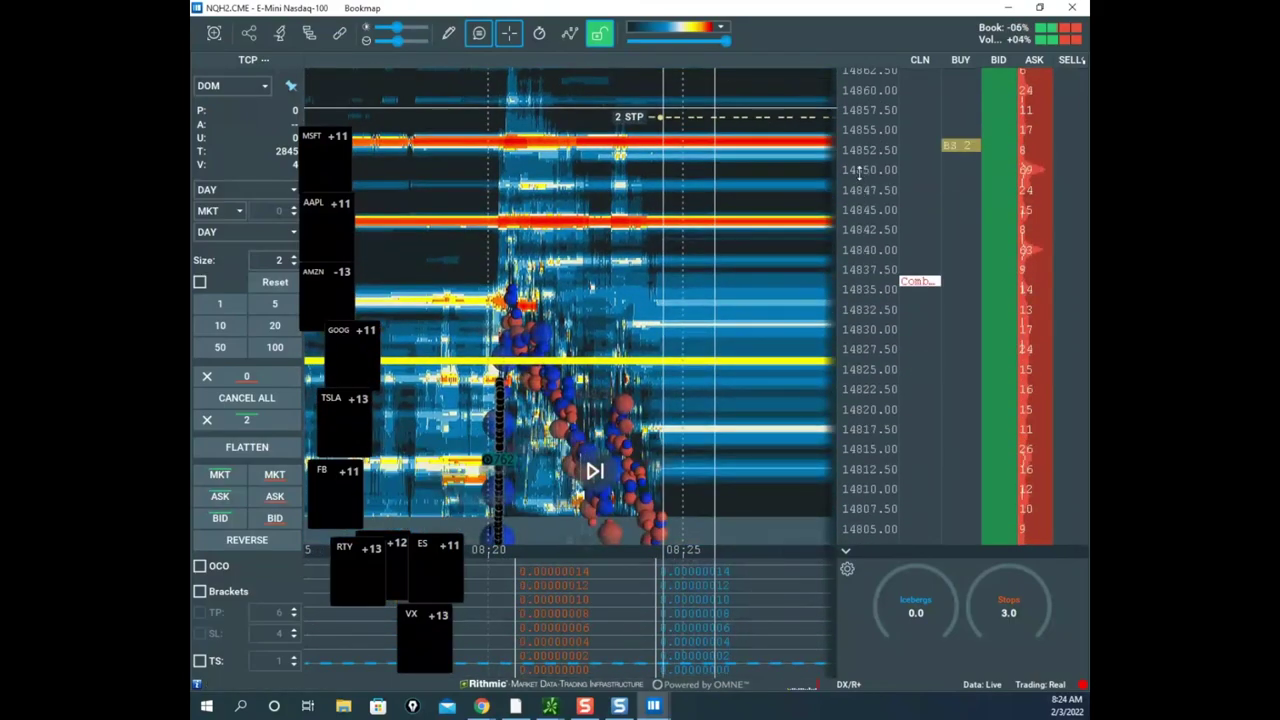
scroll(858, 172, down, 5)
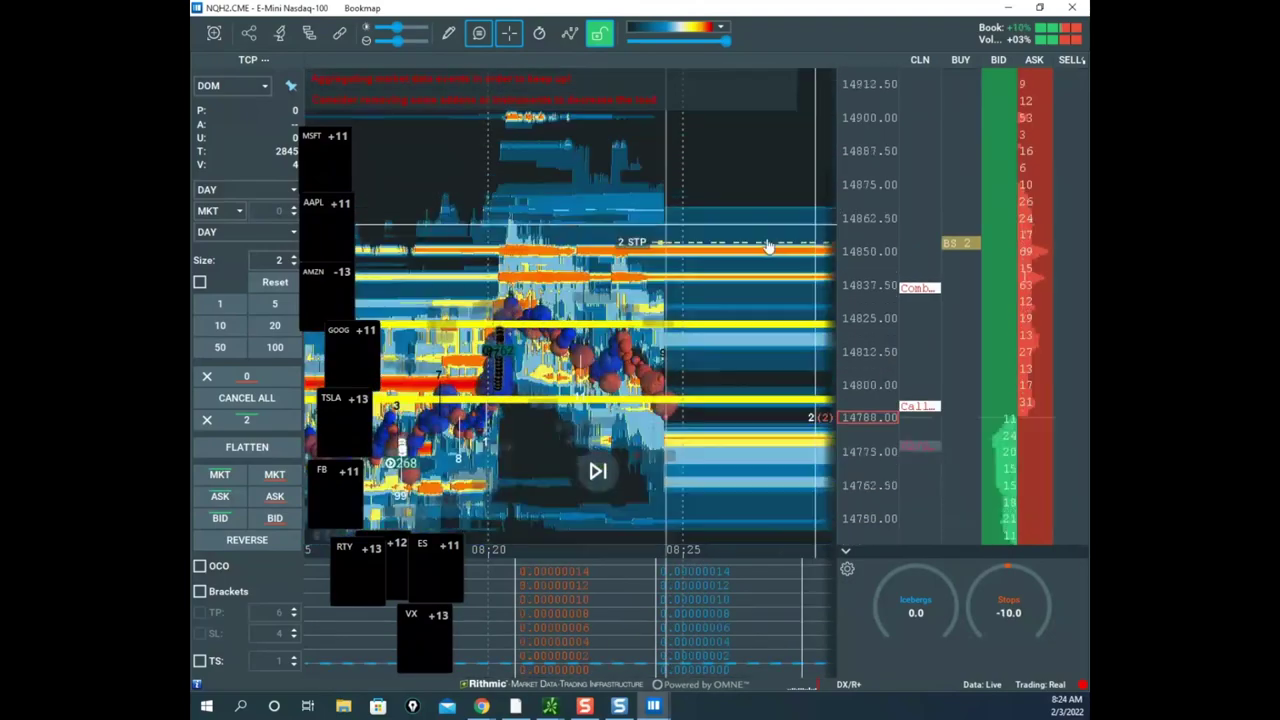
drag(742, 244, 726, 194)
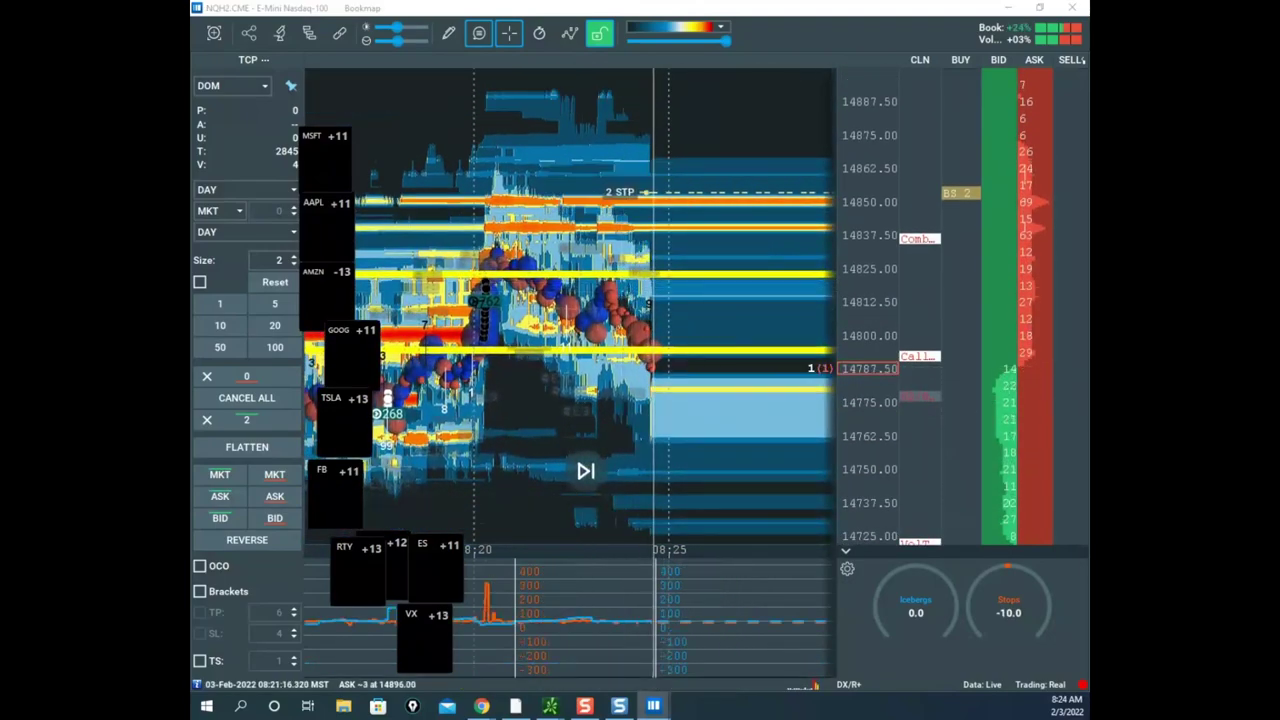
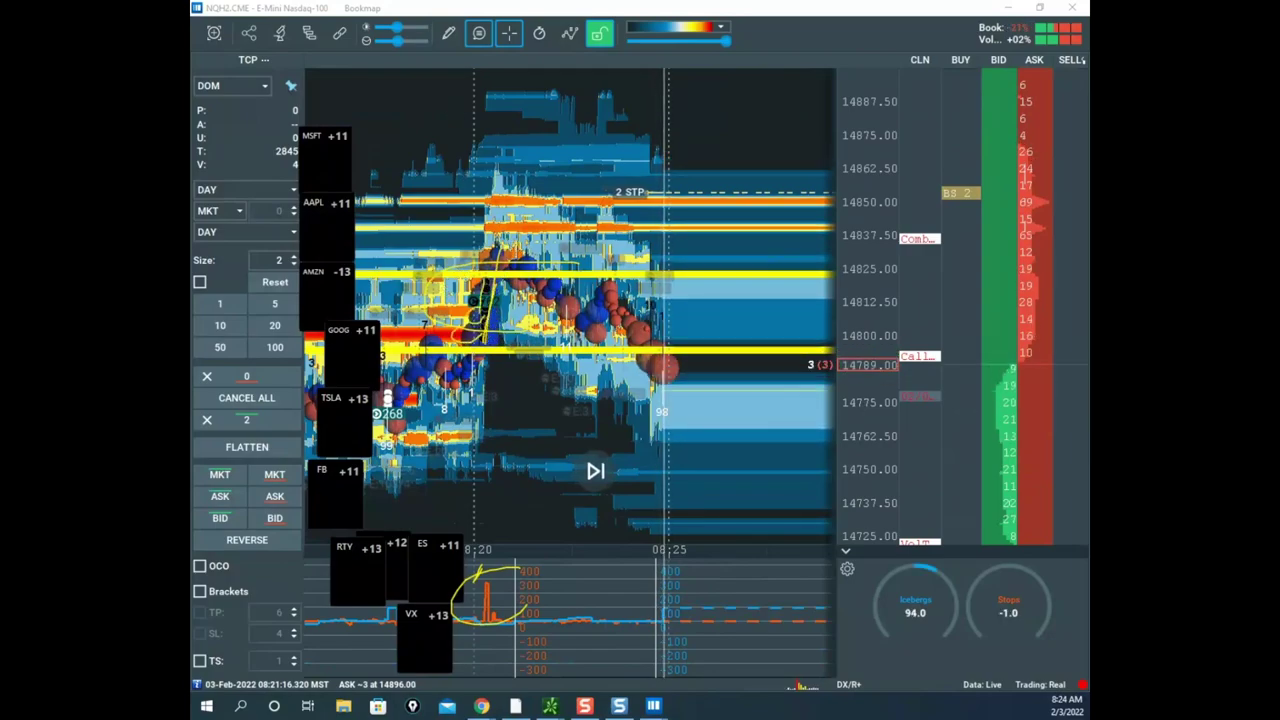
right_click(468, 277)
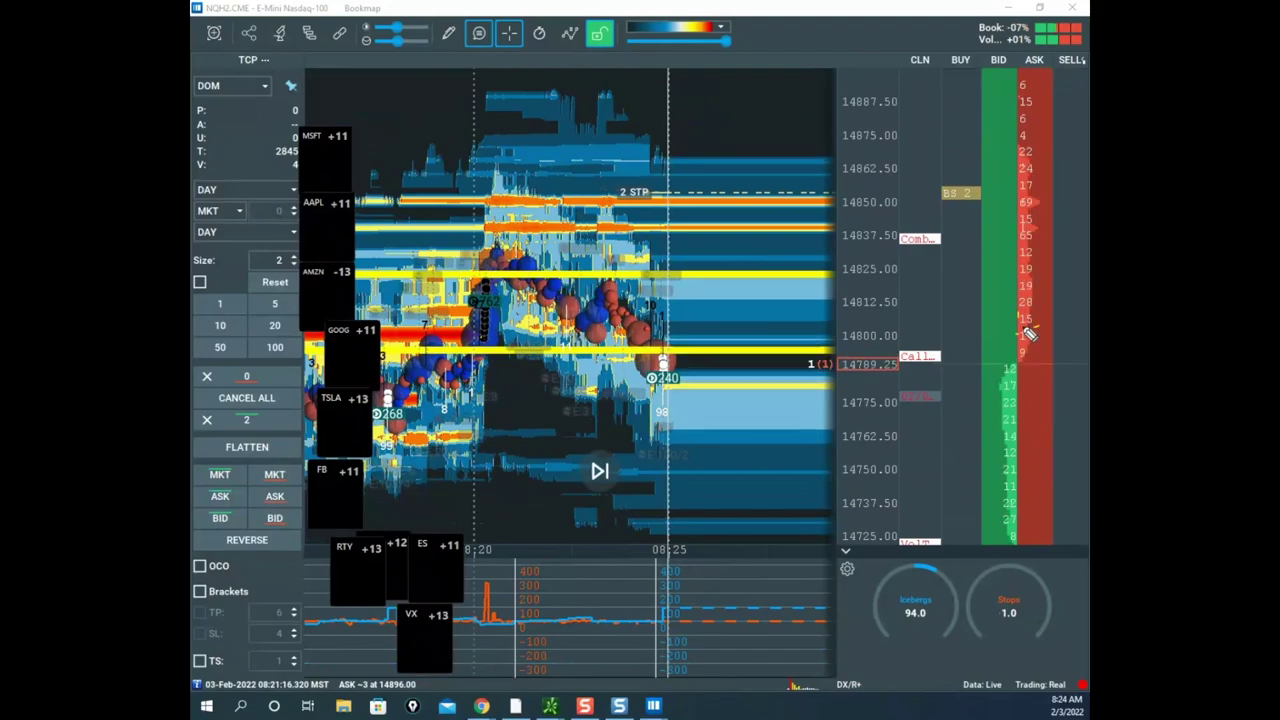
- Annotate the ask sizes near 14812.50, the upward surge after 08:20 and the orange spike in the subchart below it
drag(1033, 309, 1032, 294)
drag(483, 341, 503, 164)
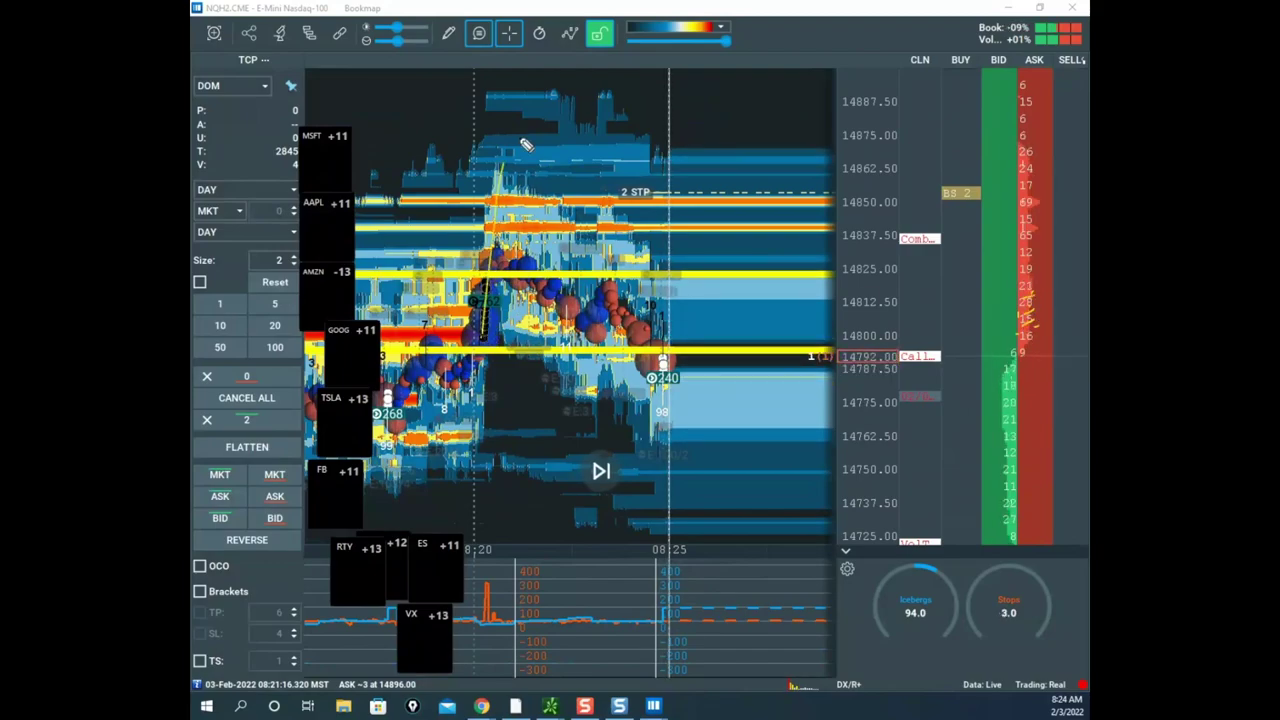
drag(502, 352, 519, 184)
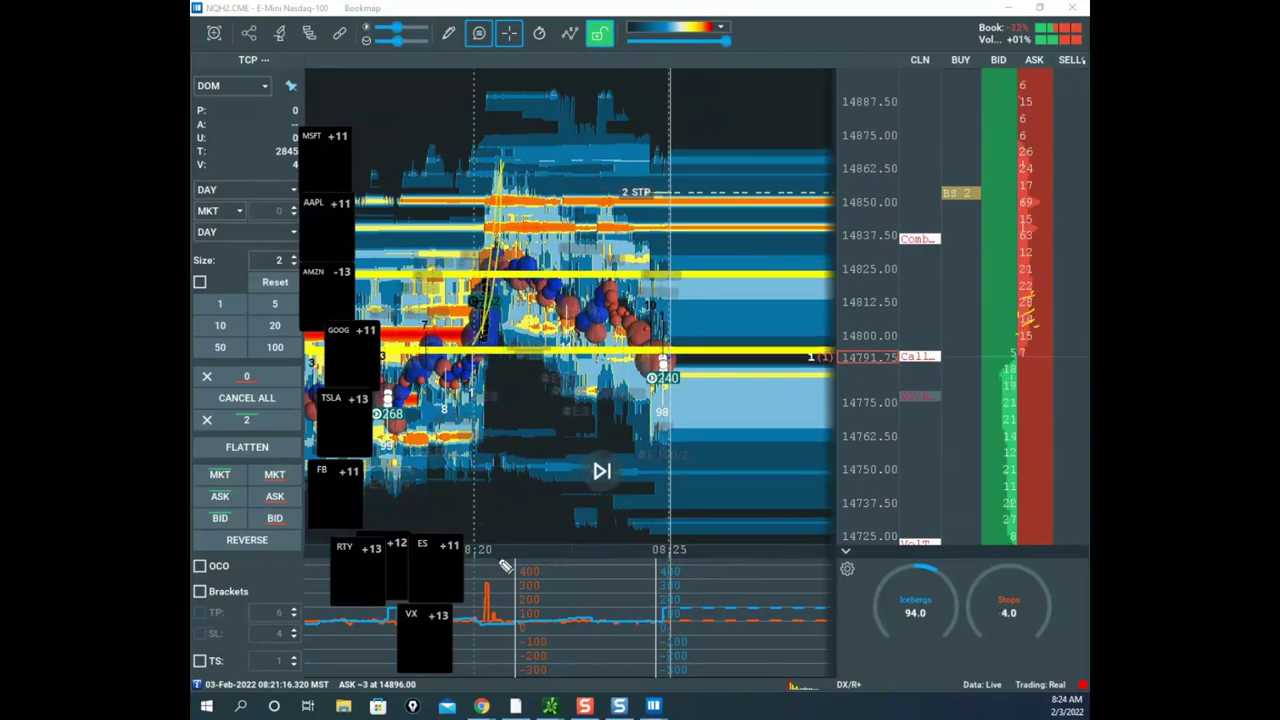
drag(506, 567, 517, 597)
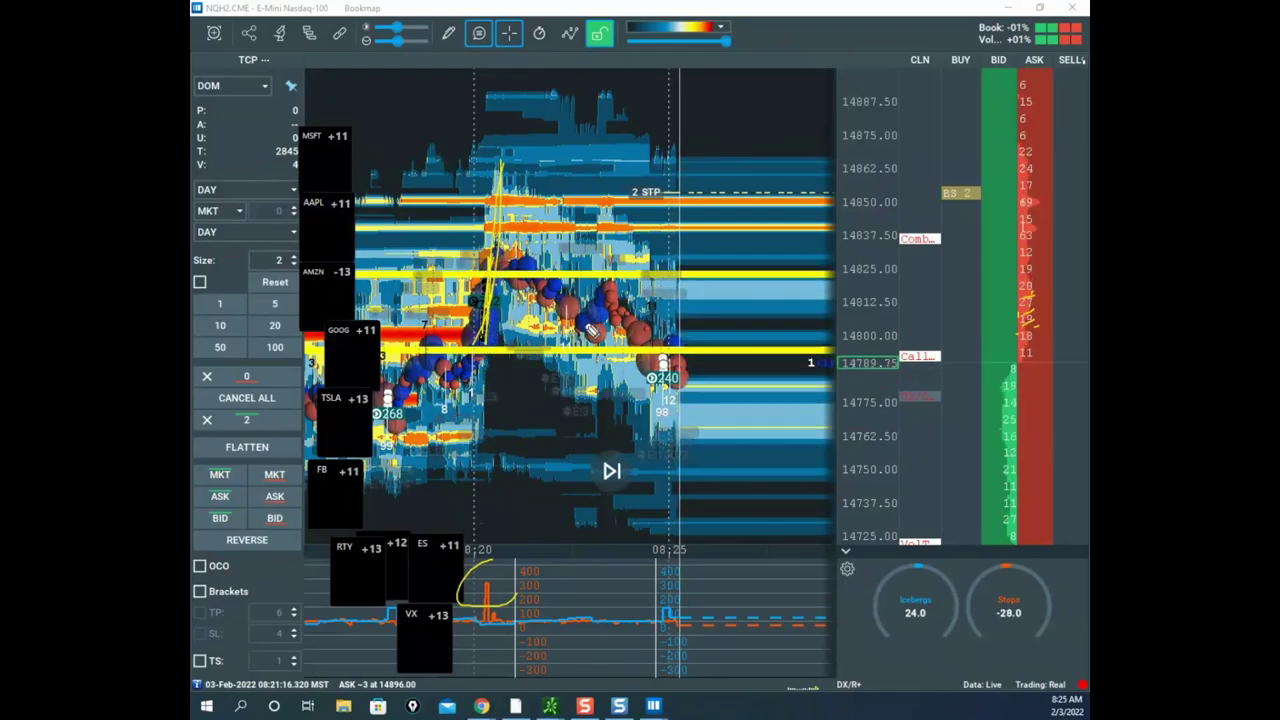
- Circle the 08:20 surge and its subchart spike once more, and clear the annotations
drag(472, 346, 586, 348)
mouse_move(527, 265)
mouse_down()
mouse_move(447, 348)
mouse_move(522, 360)
mouse_up()
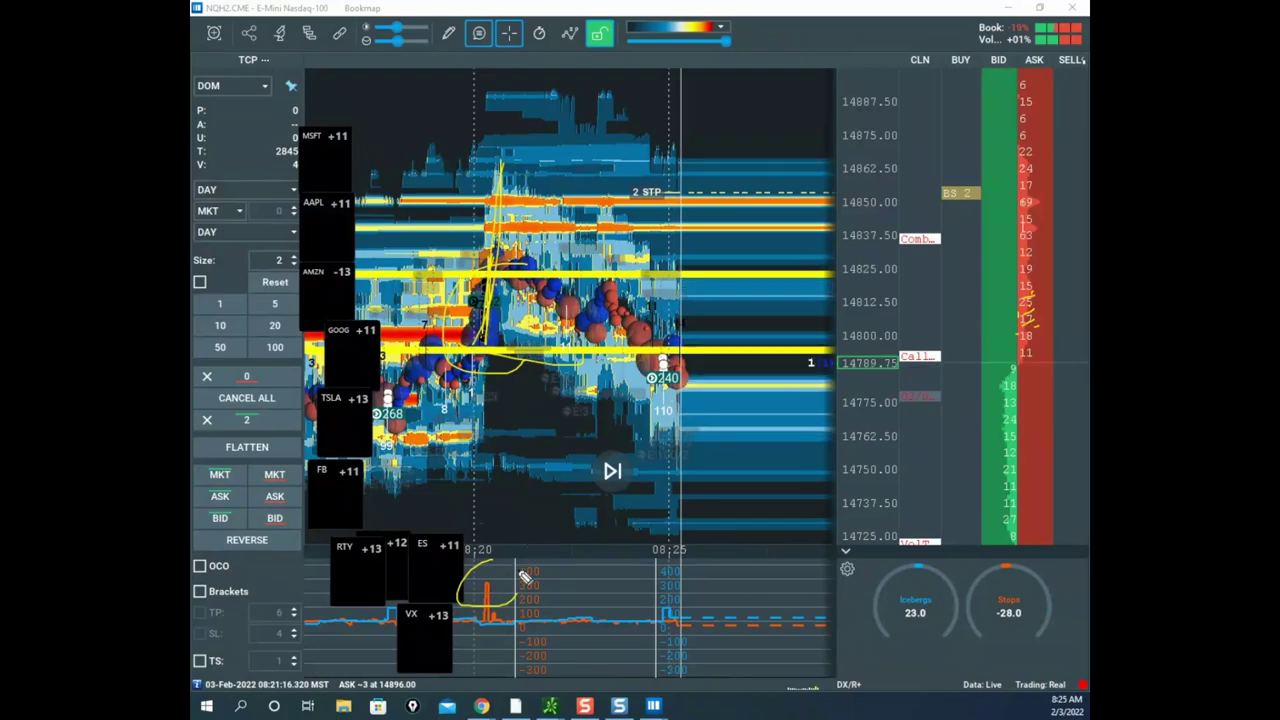
mouse_move(494, 559)
mouse_down()
mouse_move(481, 613)
mouse_move(522, 598)
mouse_up()
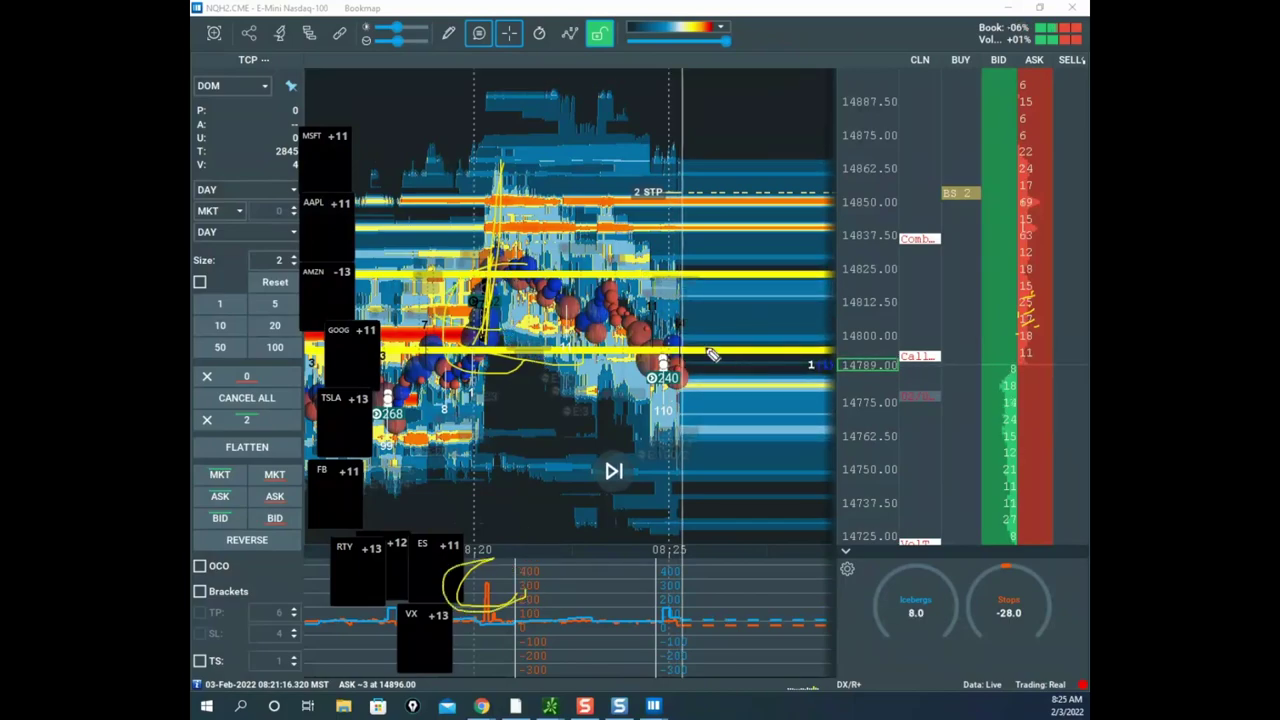
key(Escape)
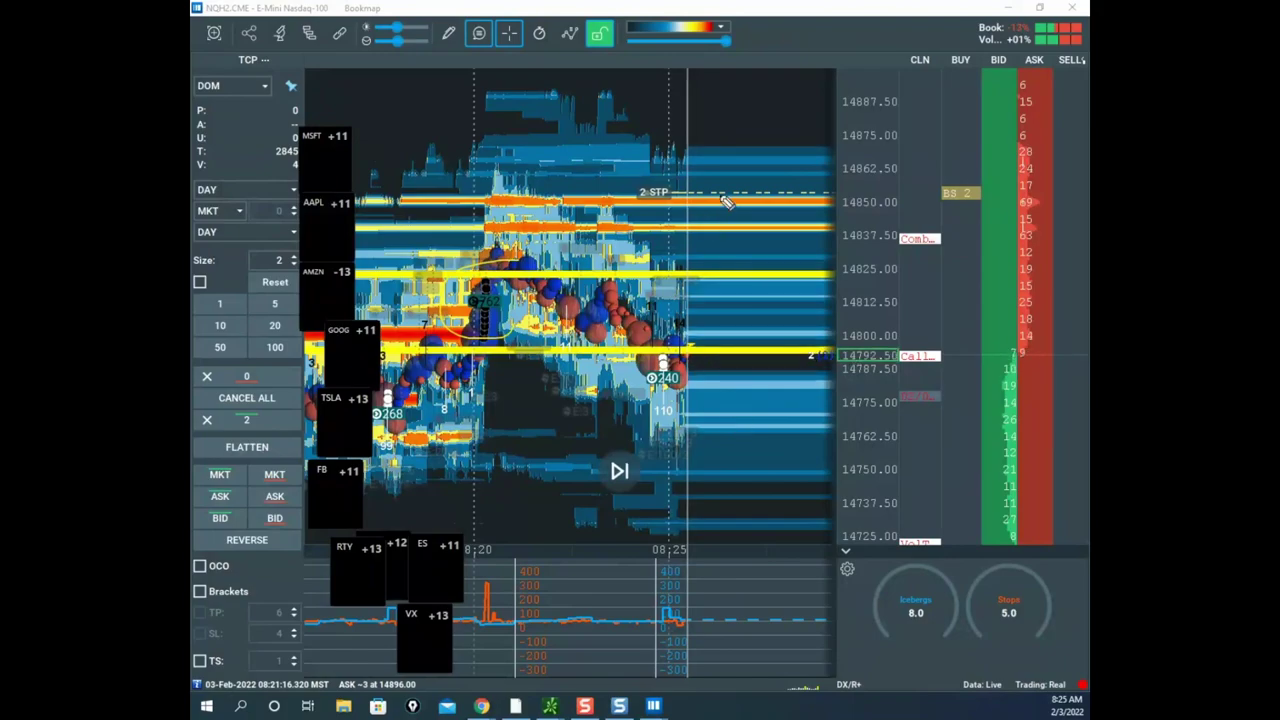
- Circle the 2-contract buy stop line, and mark a downward arrow below the lower yellow line and the range between both yellow lines
drag(727, 182, 806, 210)
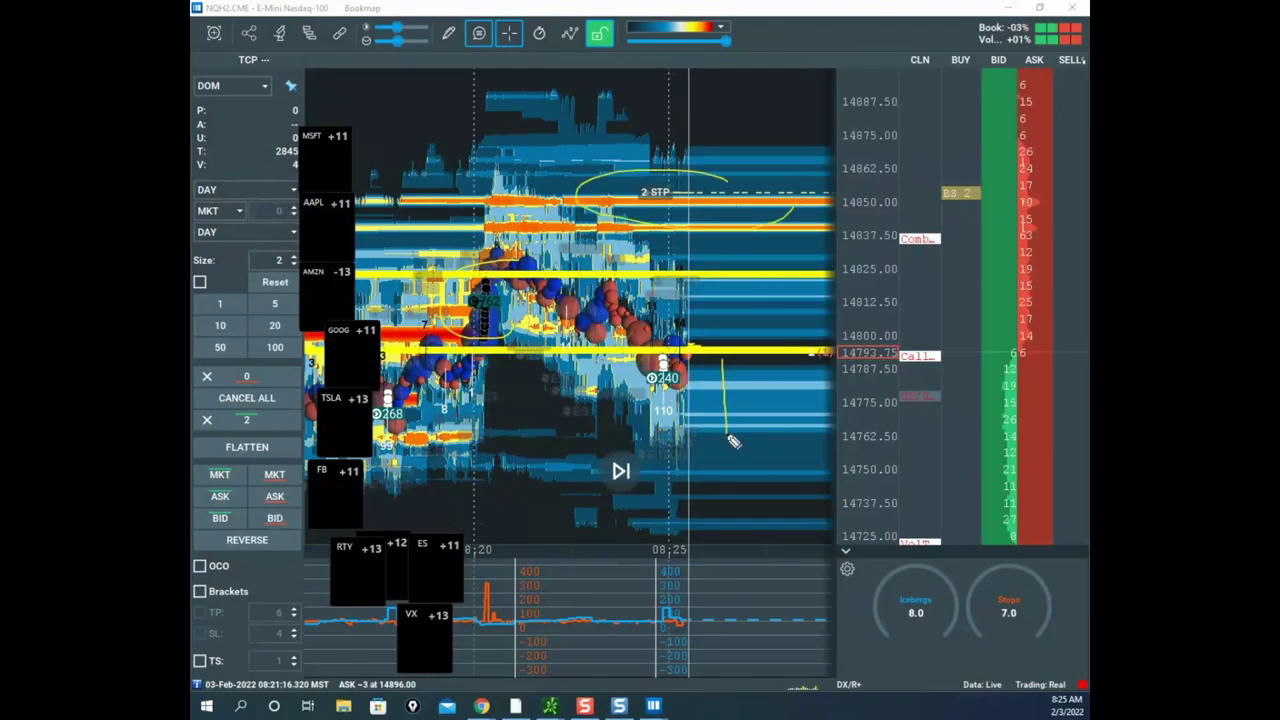
drag(717, 408, 730, 412)
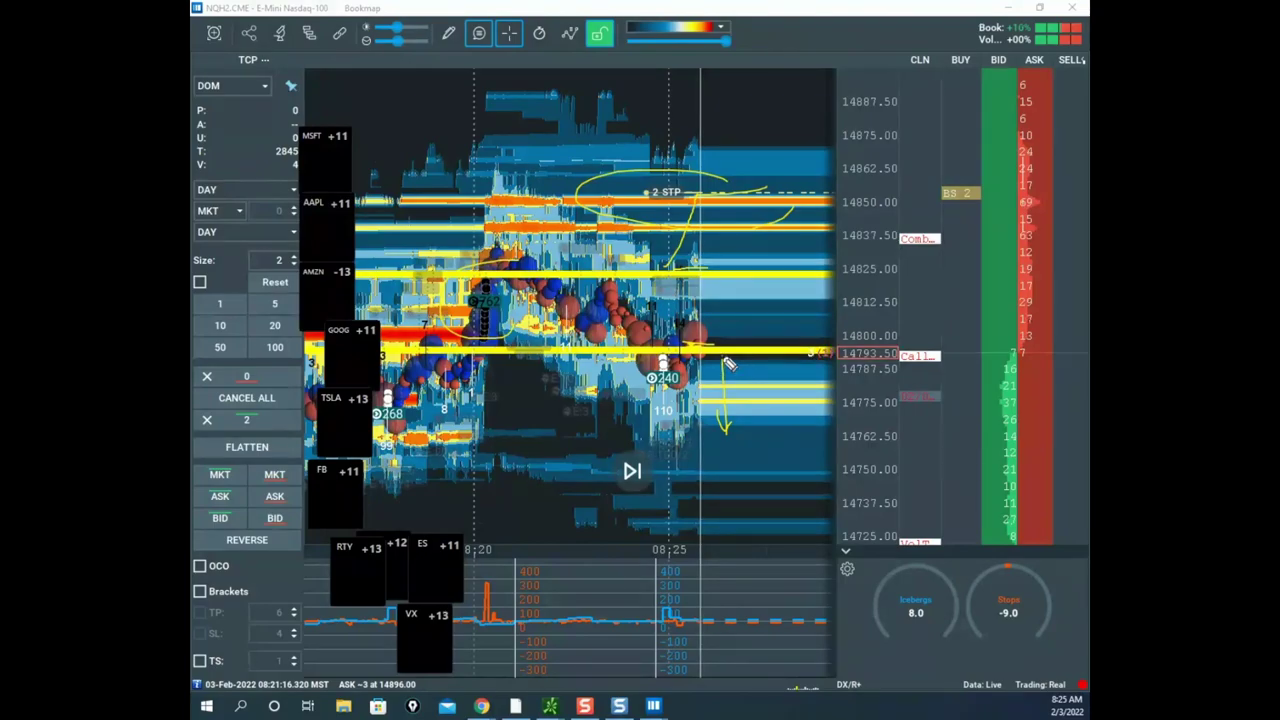
drag(718, 448, 739, 410)
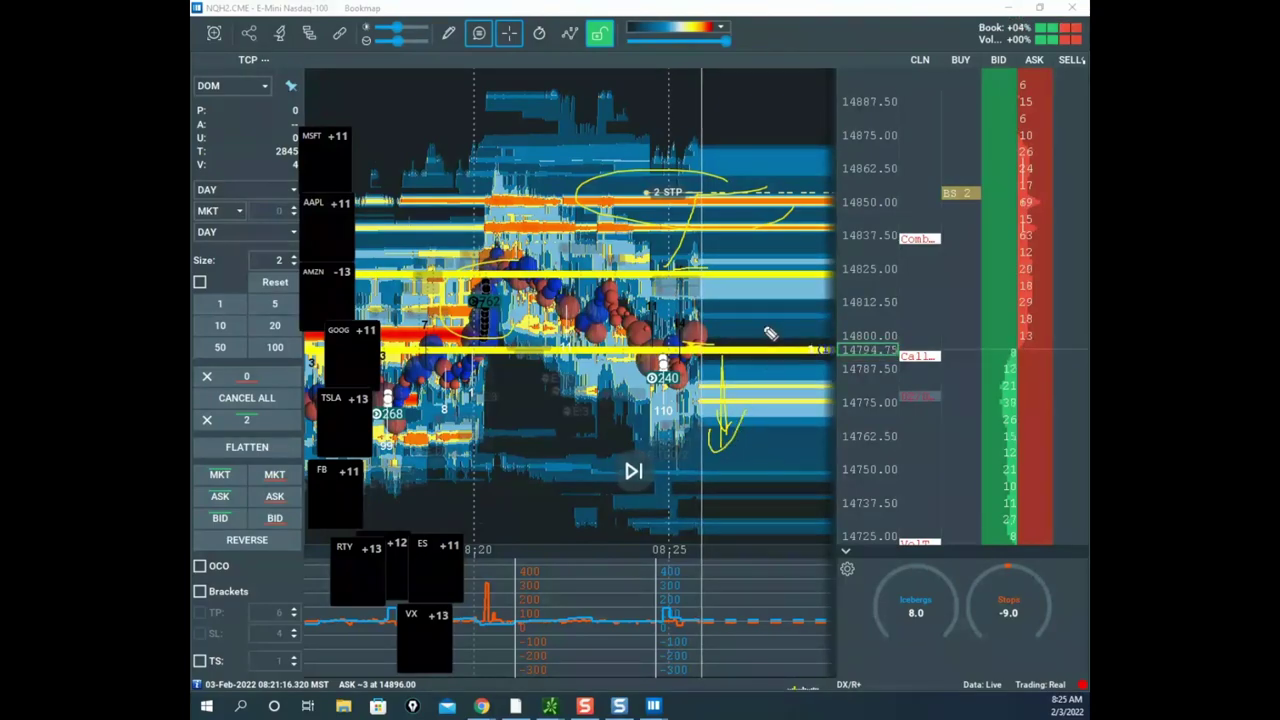
drag(764, 278, 762, 338)
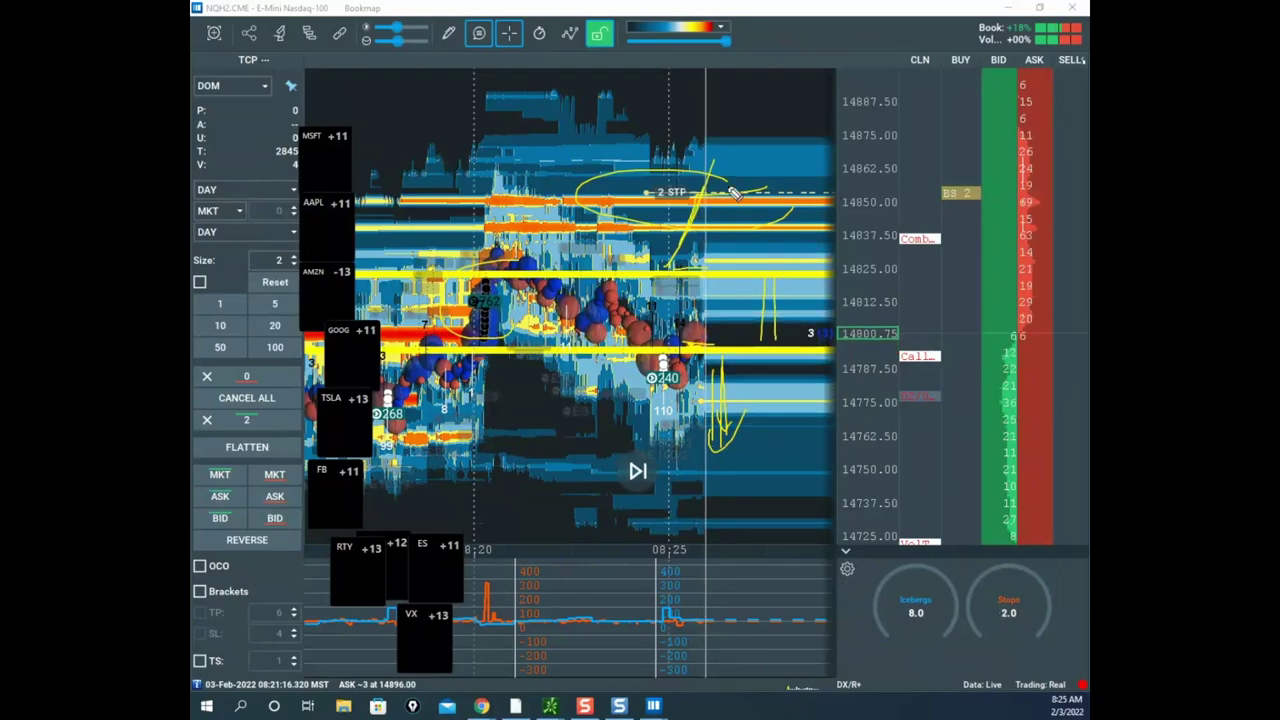
- Extend the buy stop level to the price axis, circle the pullback below it, sketch a rise above the stop, and clear the annotations
mouse_move(720, 175)
mouse_down()
mouse_move(775, 165)
mouse_move(901, 200)
mouse_up()
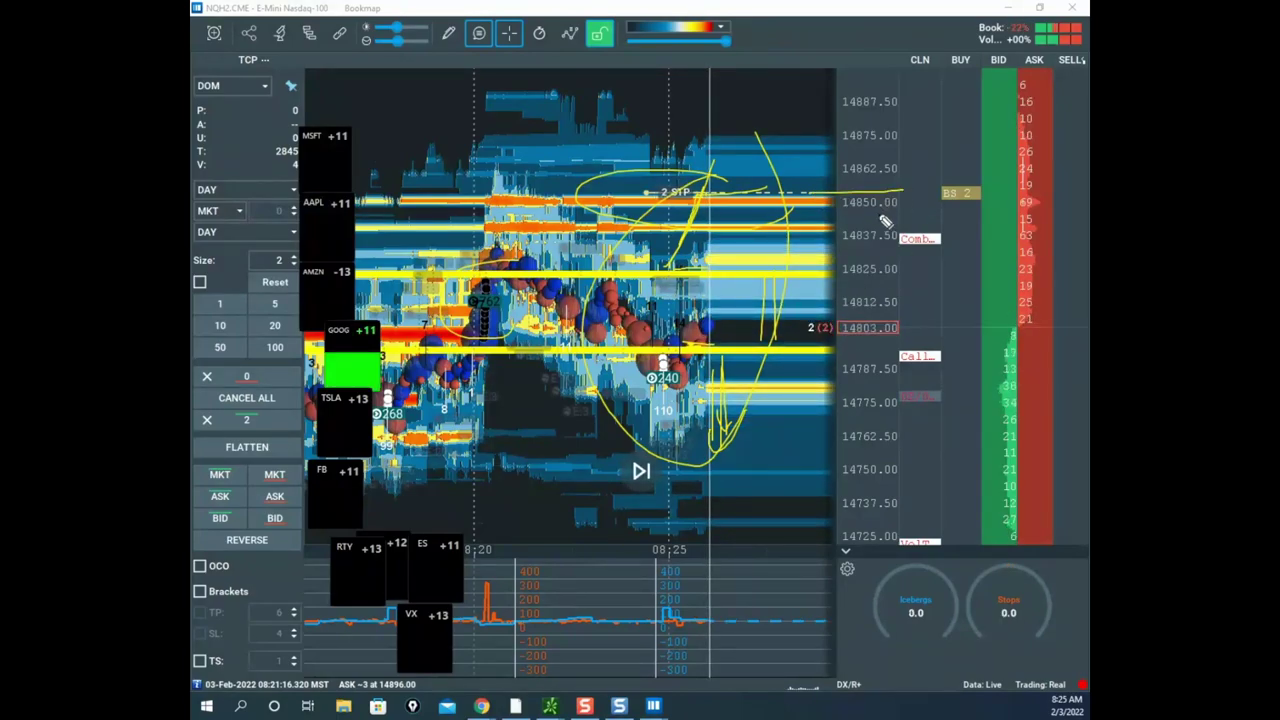
drag(760, 190, 846, 72)
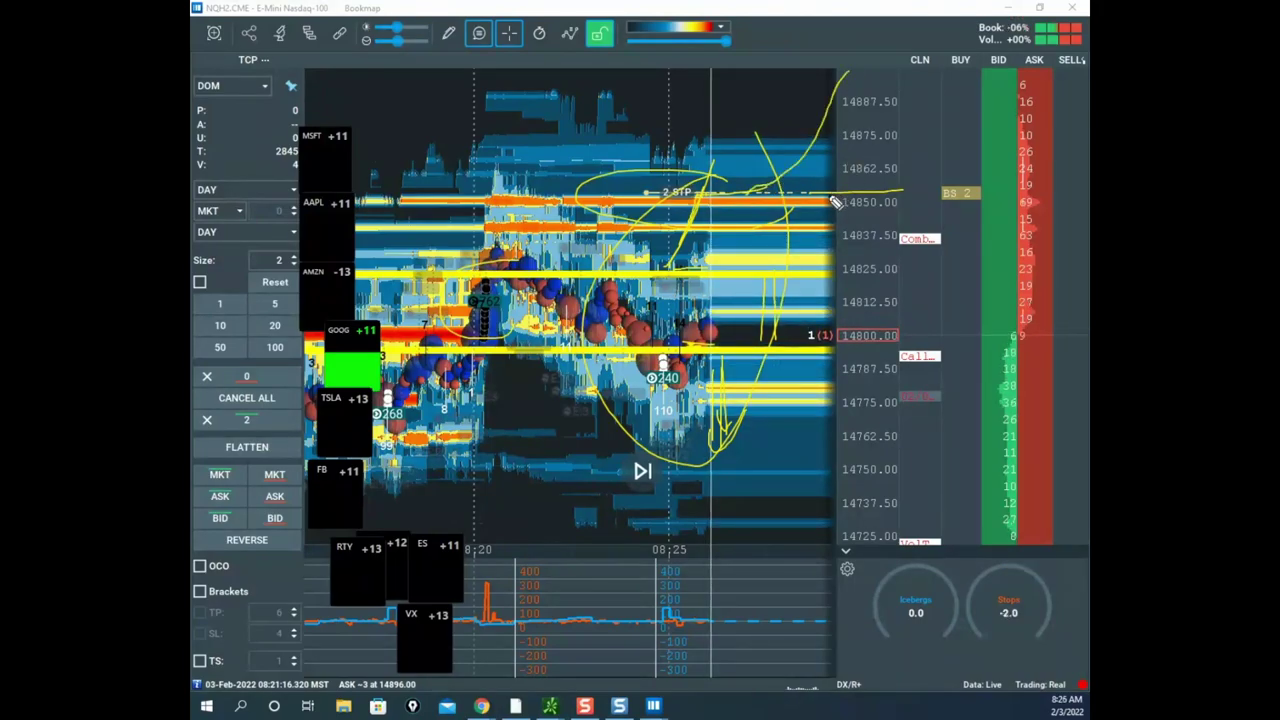
key(Escape)
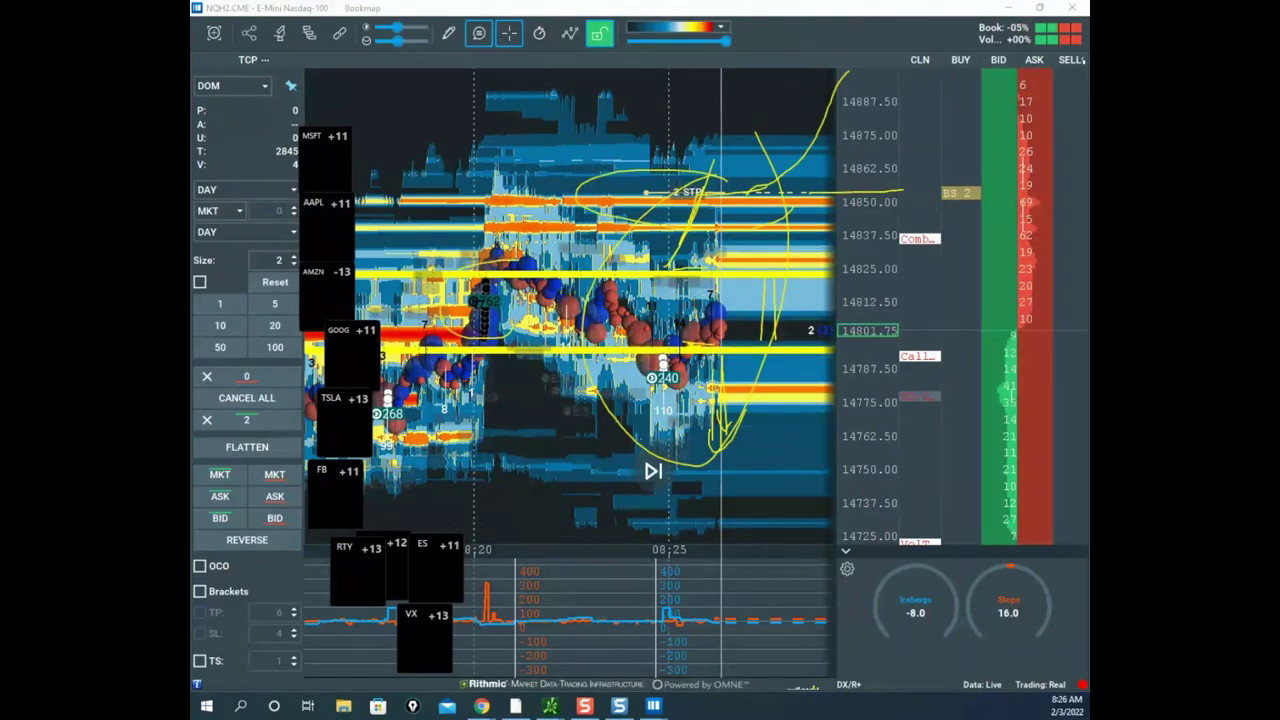
right_click(700, 247)
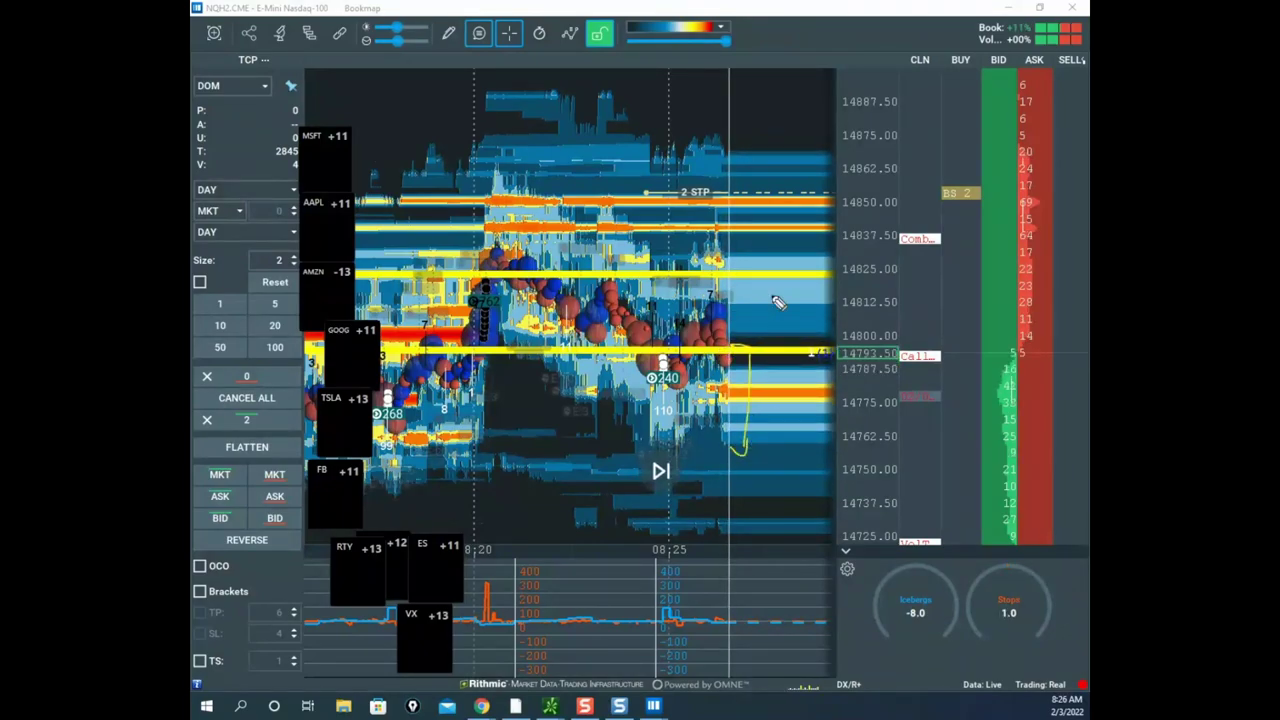
- Circle the buy stop level and the range between the yellow lines, sketch an upward breakout past the stop, and clear the annotations
mouse_move(817, 163)
mouse_down()
mouse_move(788, 165)
mouse_move(879, 205)
mouse_up()
drag(752, 265, 780, 195)
drag(796, 170, 808, 168)
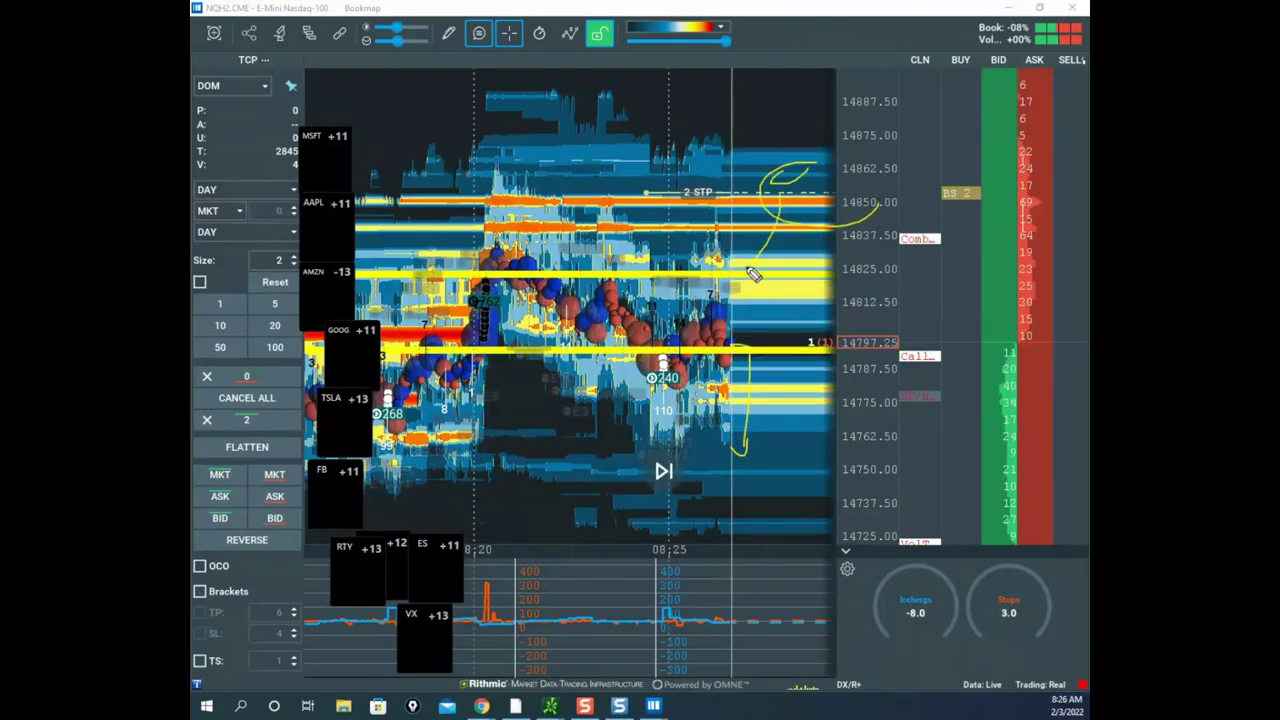
mouse_move(745, 264)
mouse_down()
mouse_move(507, 346)
mouse_move(850, 345)
mouse_move(810, 290)
mouse_up()
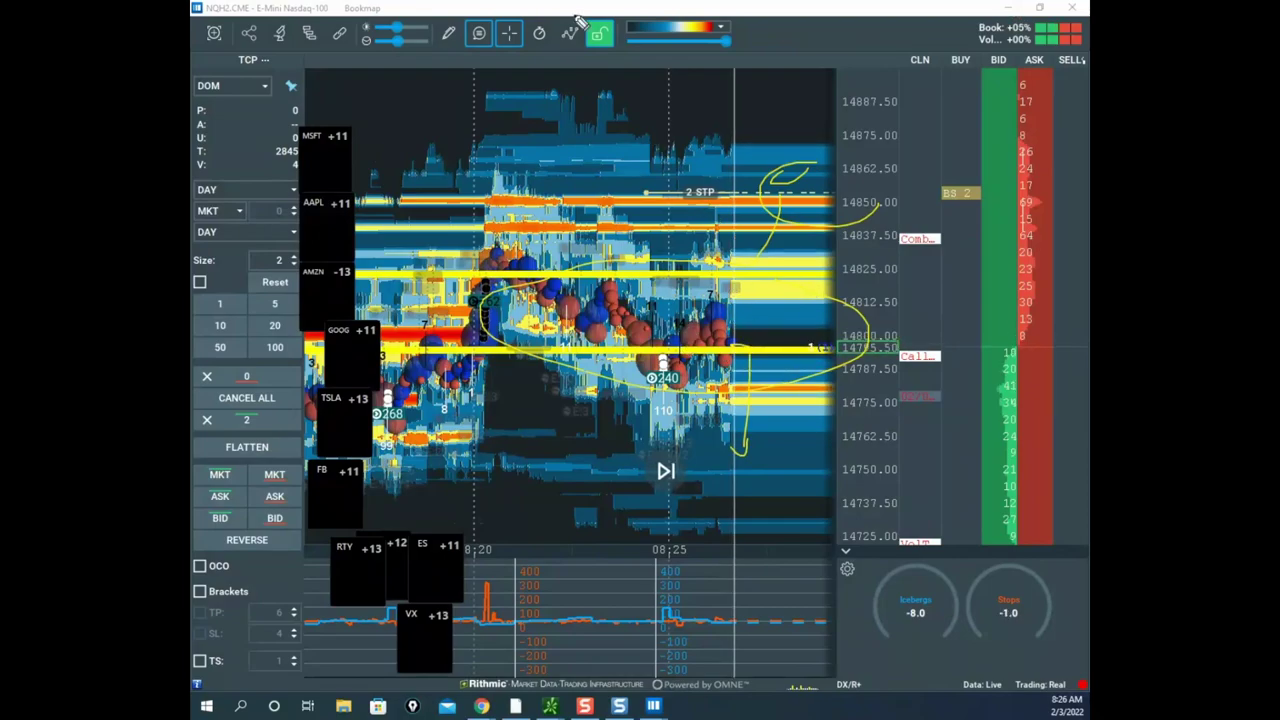
drag(733, 205, 843, 27)
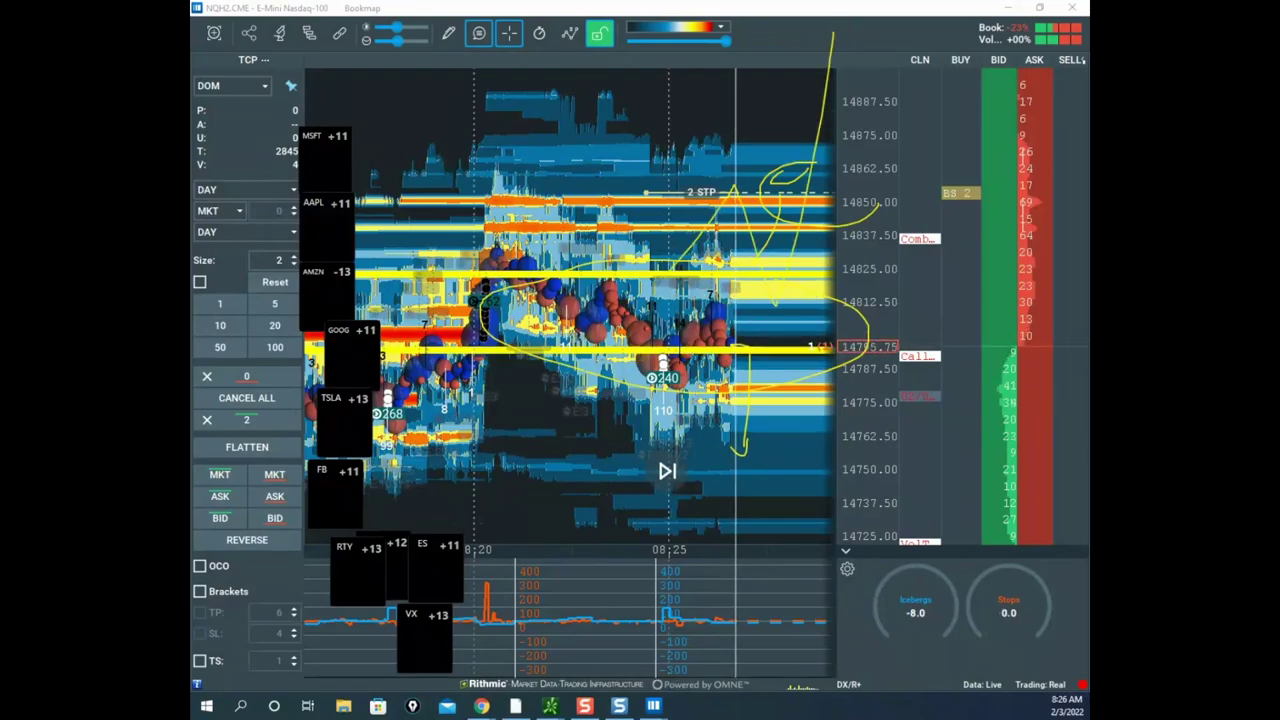
key(Escape)
- Cross out the range between the yellow lines, sketch a drop, a rebound to the lower line and a further drop, and clear the annotations
scroll(766, 170, down, 1)
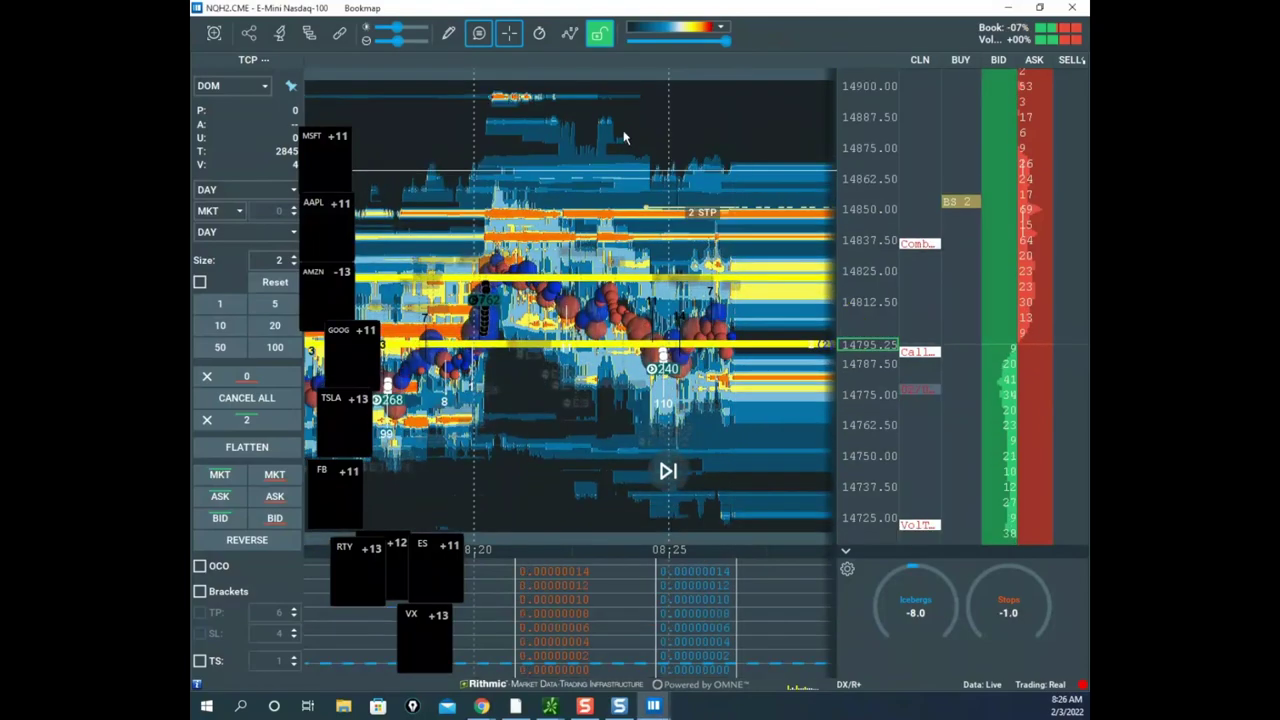
scroll(690, 153, down, 3)
scroll(871, 189, up, 1)
drag(771, 251, 771, 313)
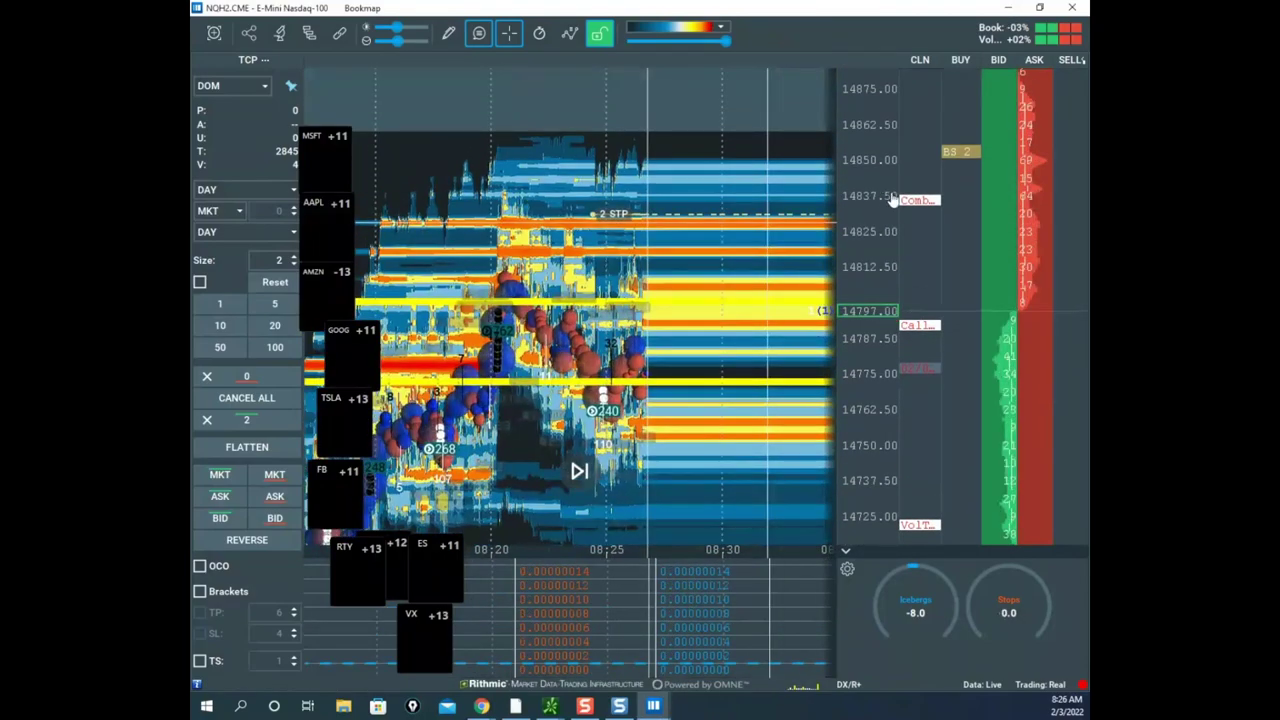
key(ctrl+shift+1)
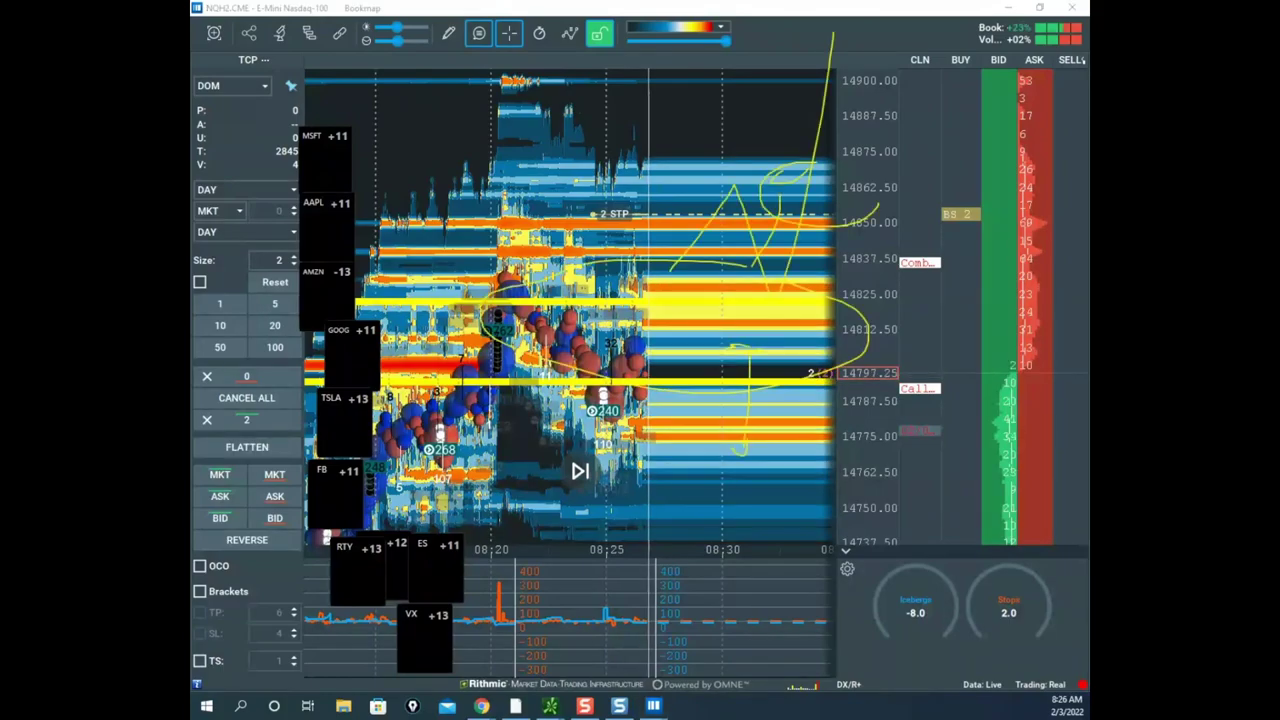
key(Delete)
drag(631, 390, 660, 550)
drag(531, 270, 677, 392)
drag(550, 399, 650, 280)
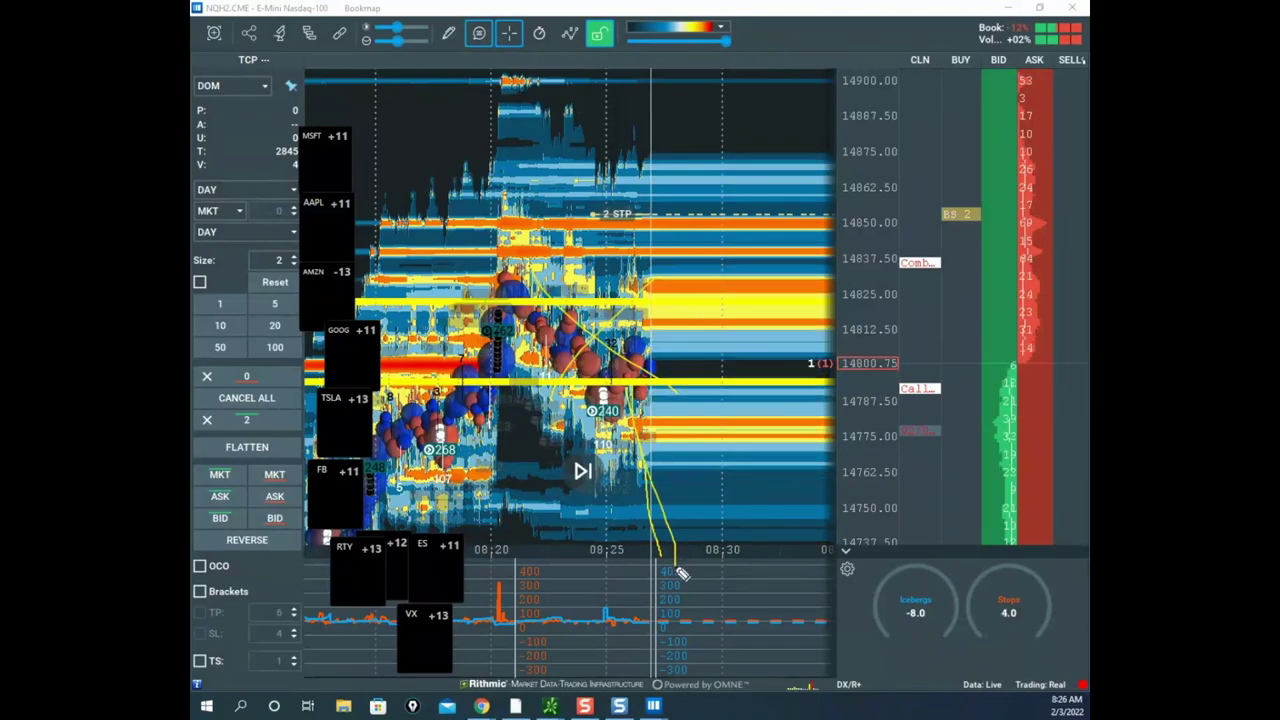
mouse_move(678, 562)
mouse_down()
mouse_move(766, 371)
mouse_move(790, 688)
mouse_up()
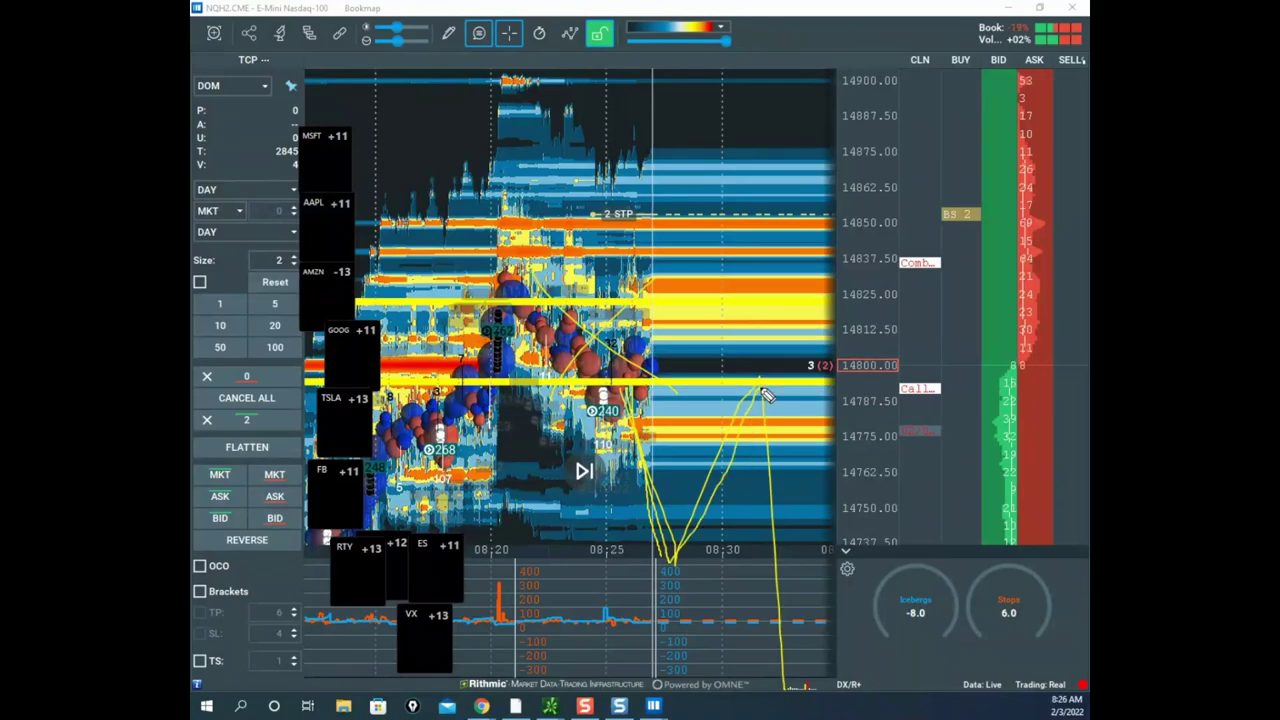
key(Escape)
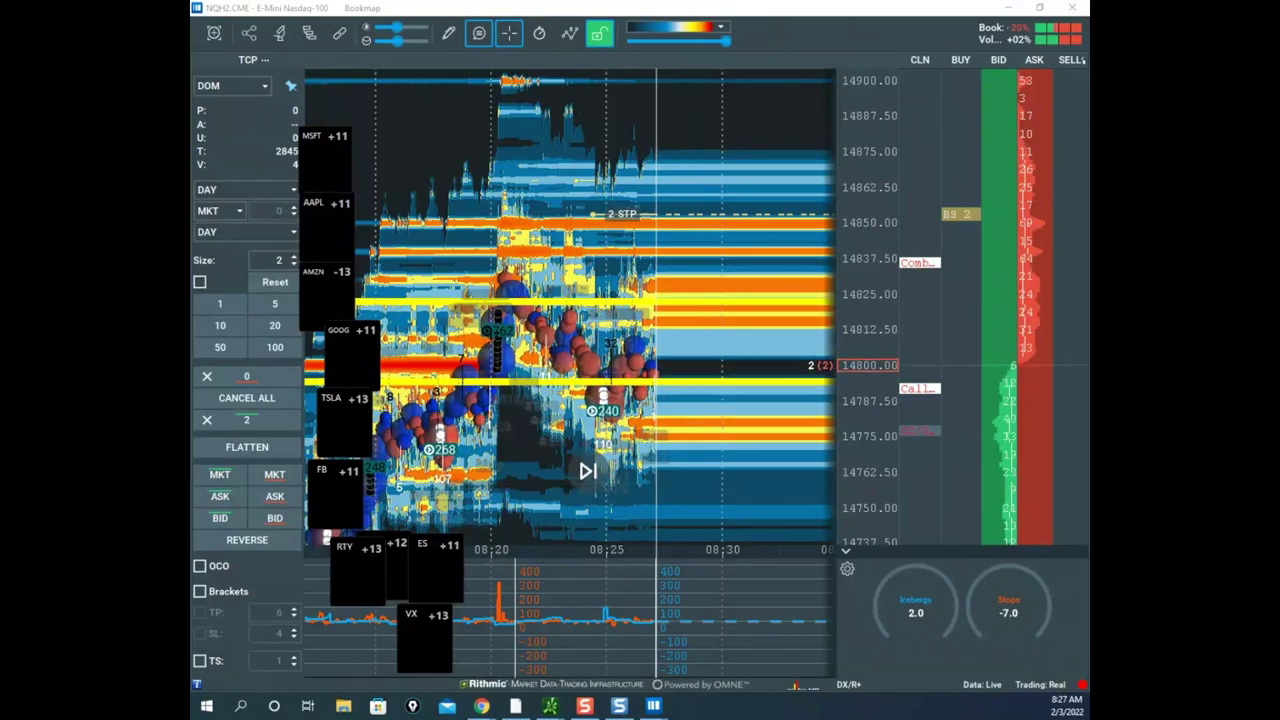
- Sketch a stepped decline from below the lower yellow line, circle the range between both yellow lines, and clear the annotations
key(ctrl+2)
key(e)
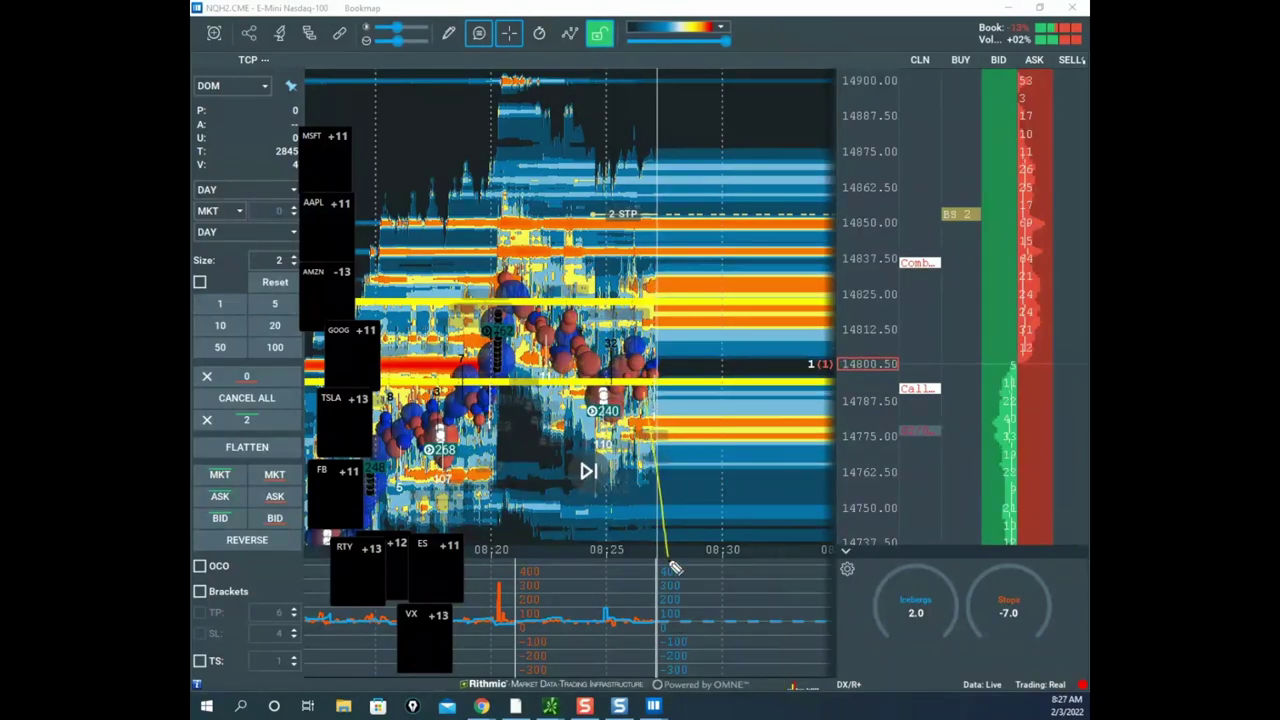
mouse_move(632, 440)
mouse_down()
mouse_move(675, 492)
mouse_move(734, 616)
mouse_up()
drag(668, 270, 553, 370)
mouse_move(687, 265)
mouse_down()
mouse_move(415, 355)
mouse_move(684, 355)
mouse_up()
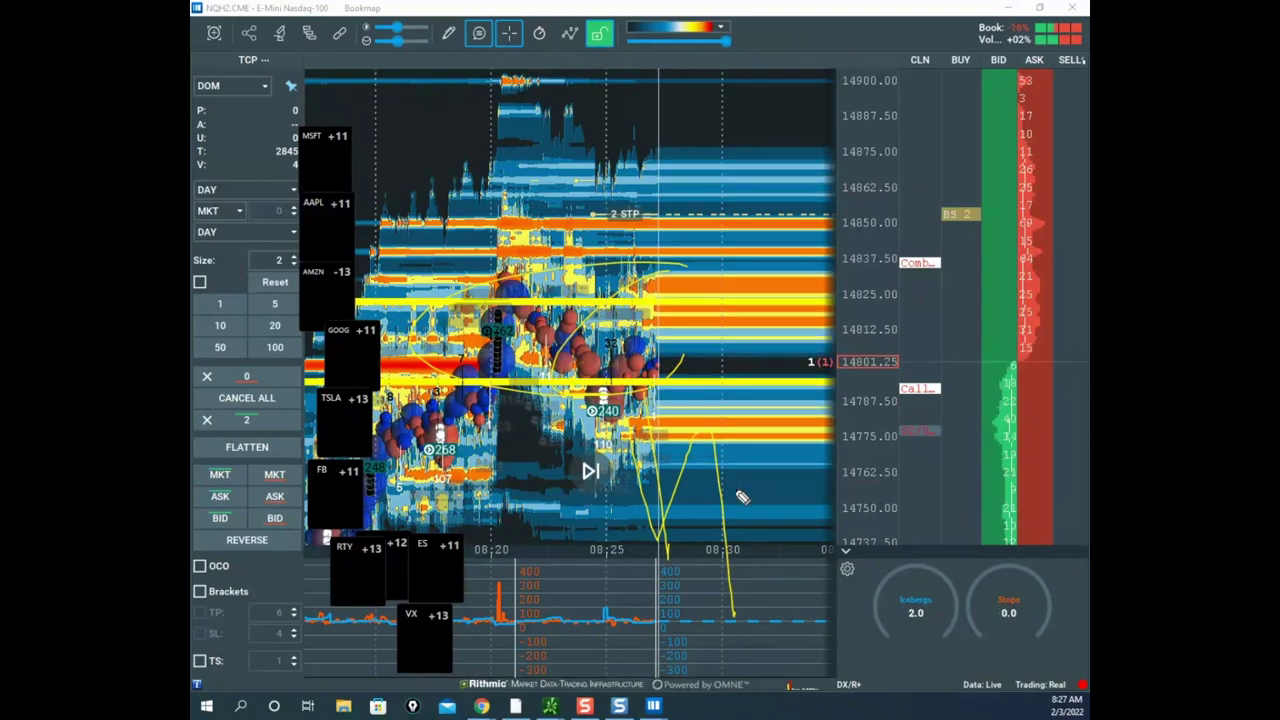
key(e)
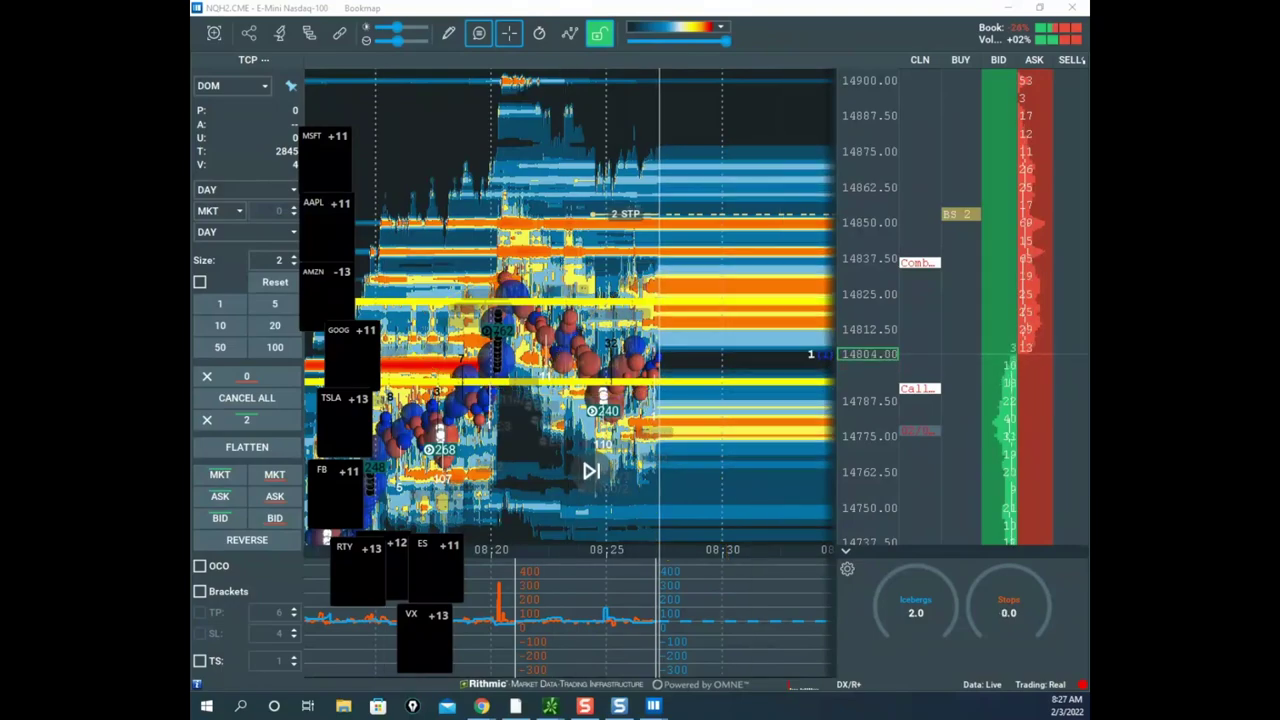
- Switch to the Nasdaq VWAP chart in Chrome's remote desktop session and maximize the window
click(481, 706)
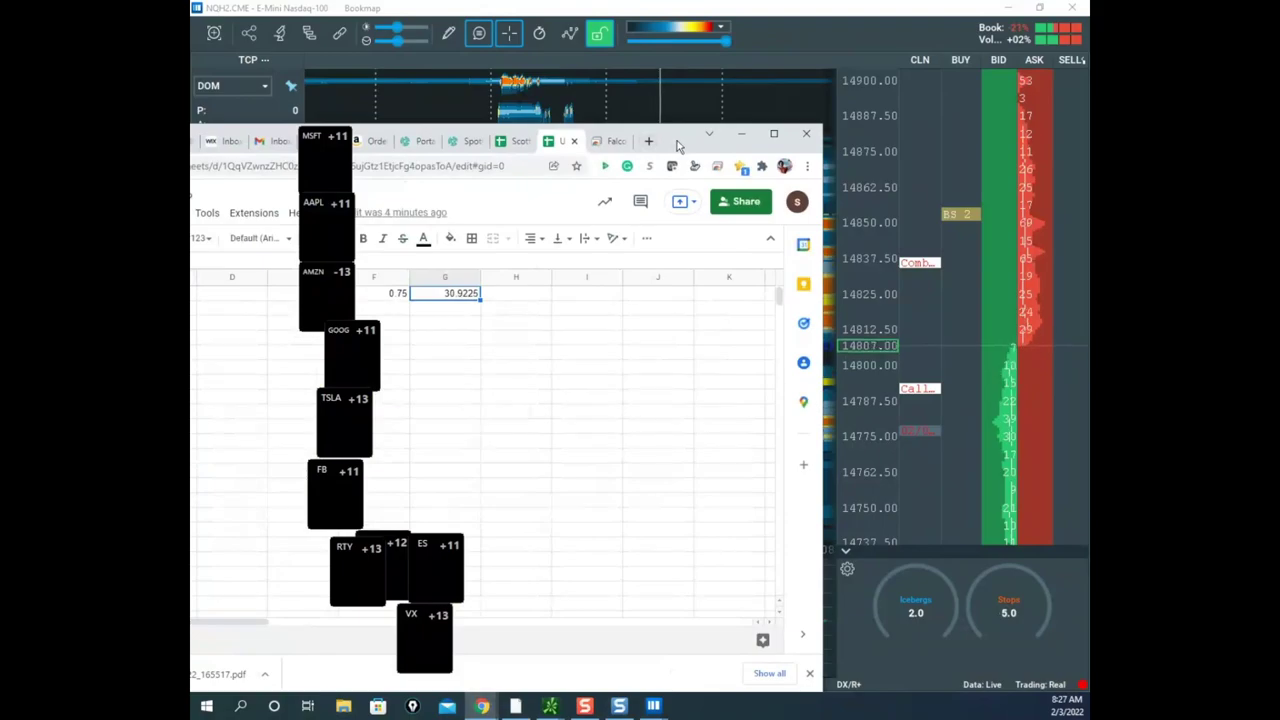
click(679, 125)
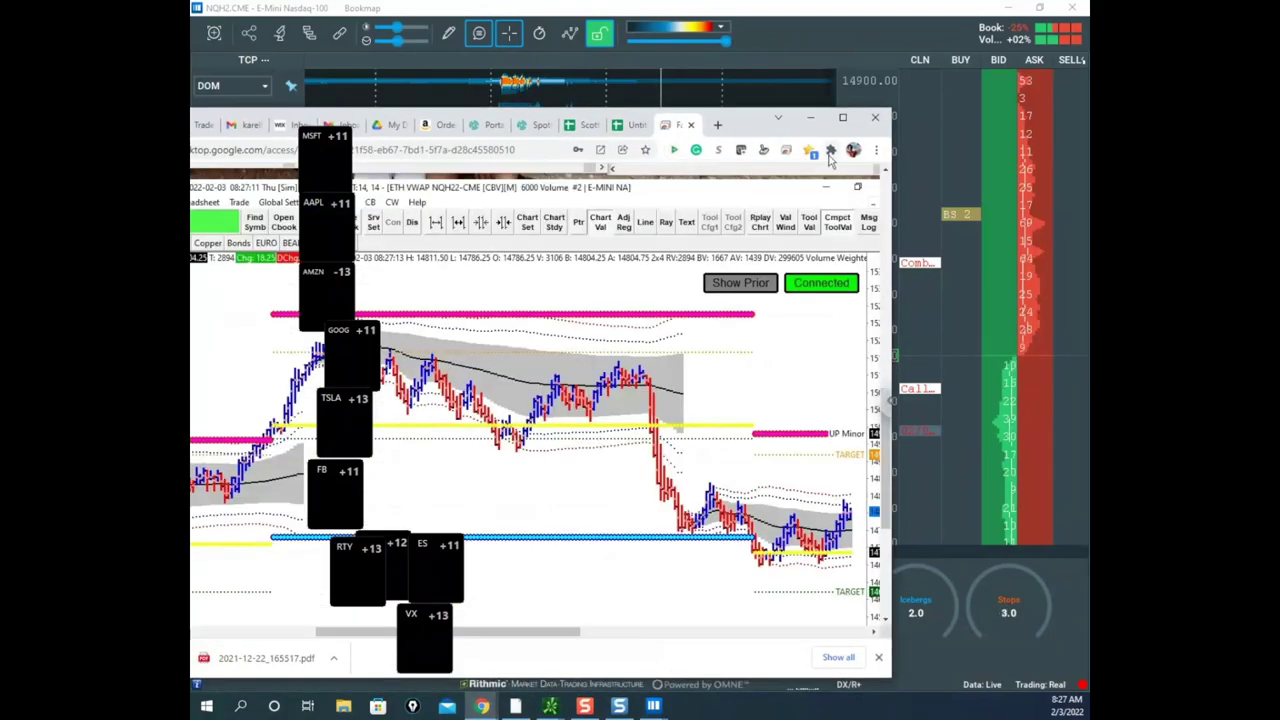
click(842, 117)
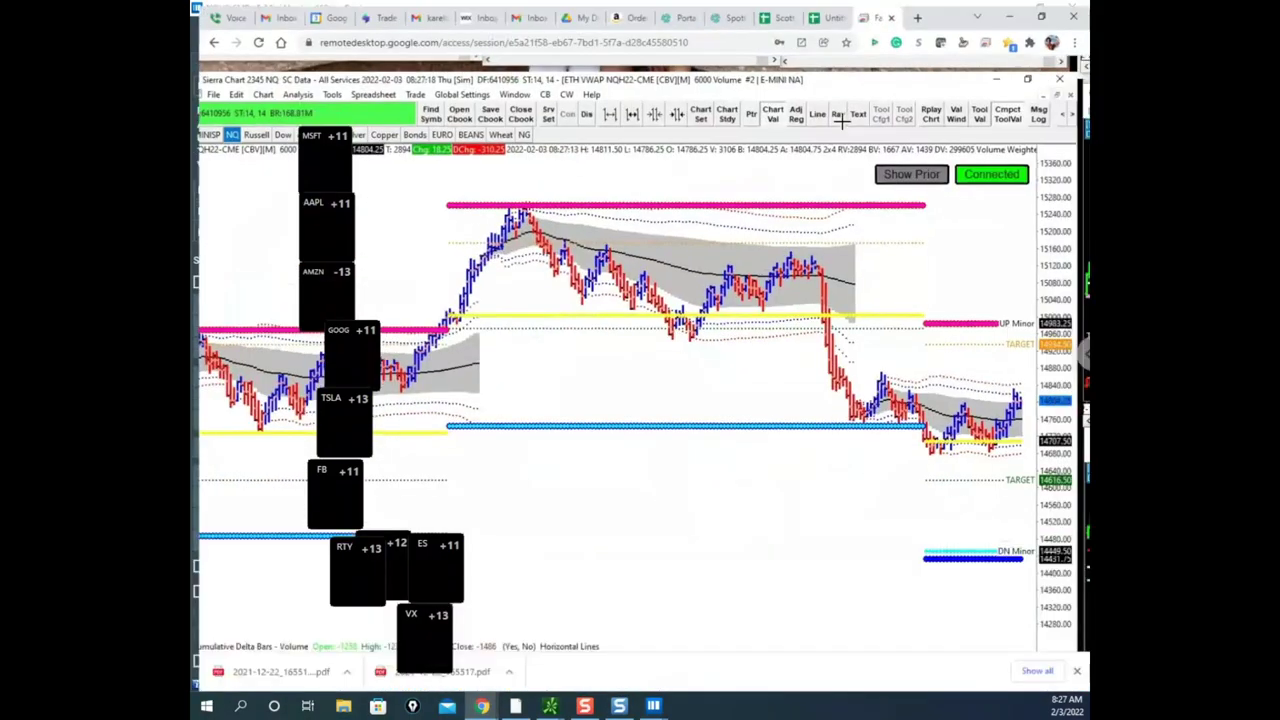
- Mark the latest high, the 14707.50 line, and paths up to UP Minor 14983.25 and down toward DN Minor 14449.50, and clear the annotations
key(ctrl+shift+1)
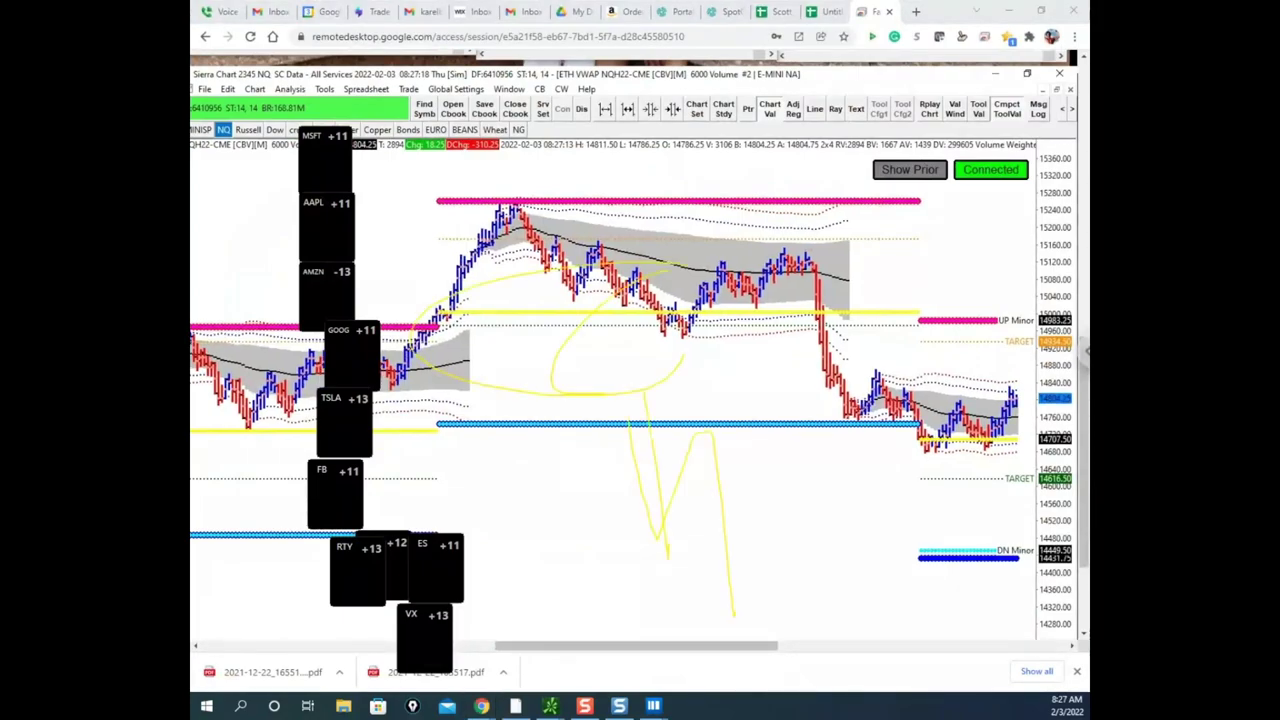
key(ctrl+shift+6)
mouse_move(1010, 386)
mouse_down()
mouse_move(999, 386)
mouse_move(1009, 392)
mouse_up()
drag(964, 440, 1034, 435)
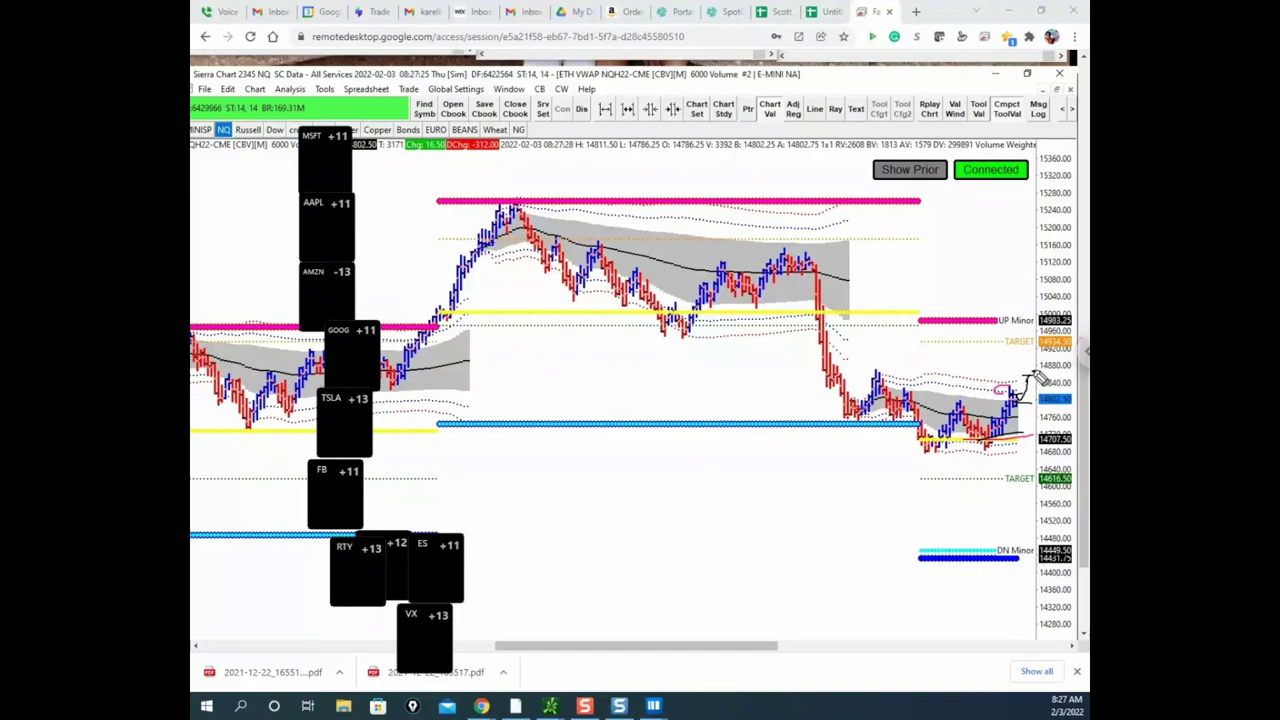
drag(1045, 307, 1053, 319)
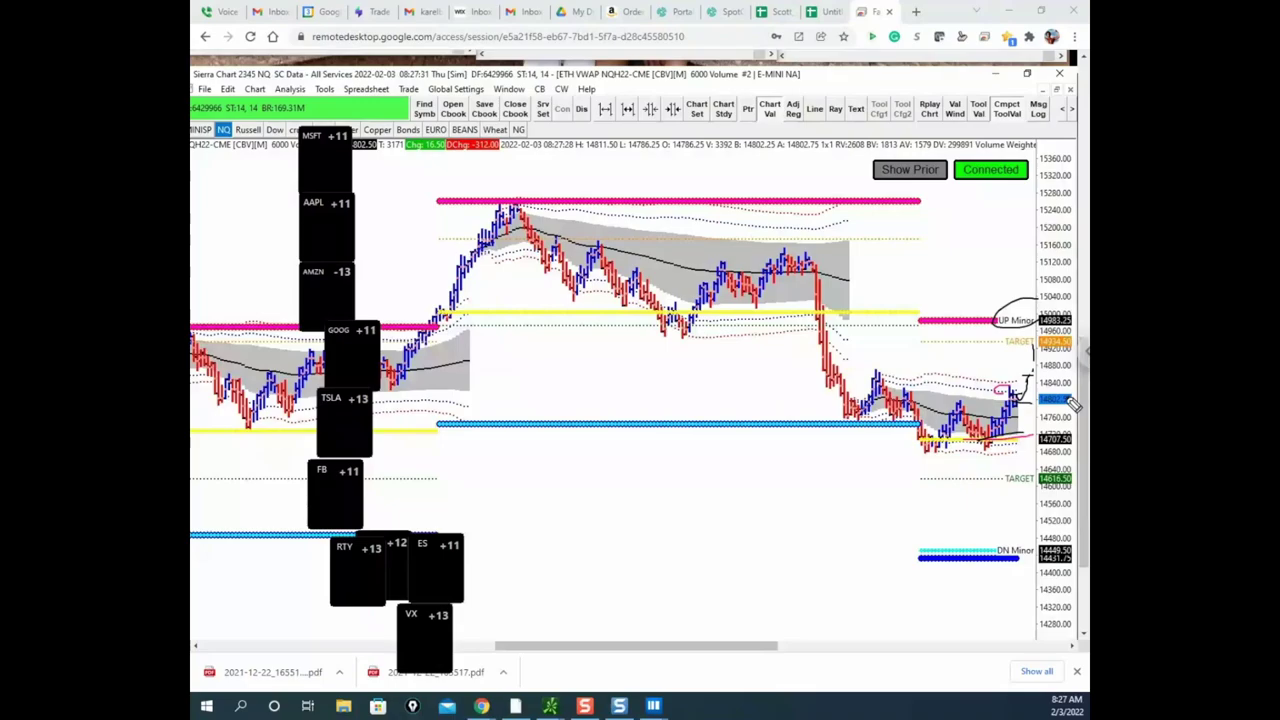
drag(1017, 393, 1024, 540)
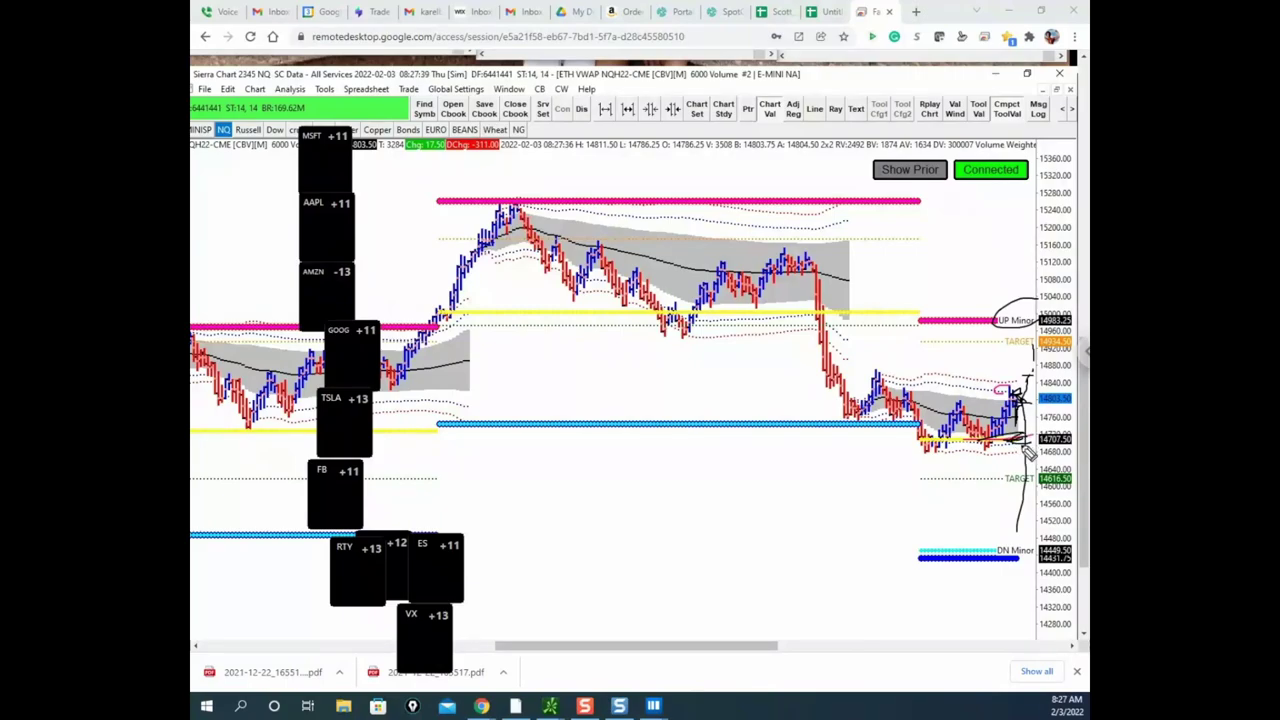
drag(1026, 569, 1040, 568)
click(850, 196)
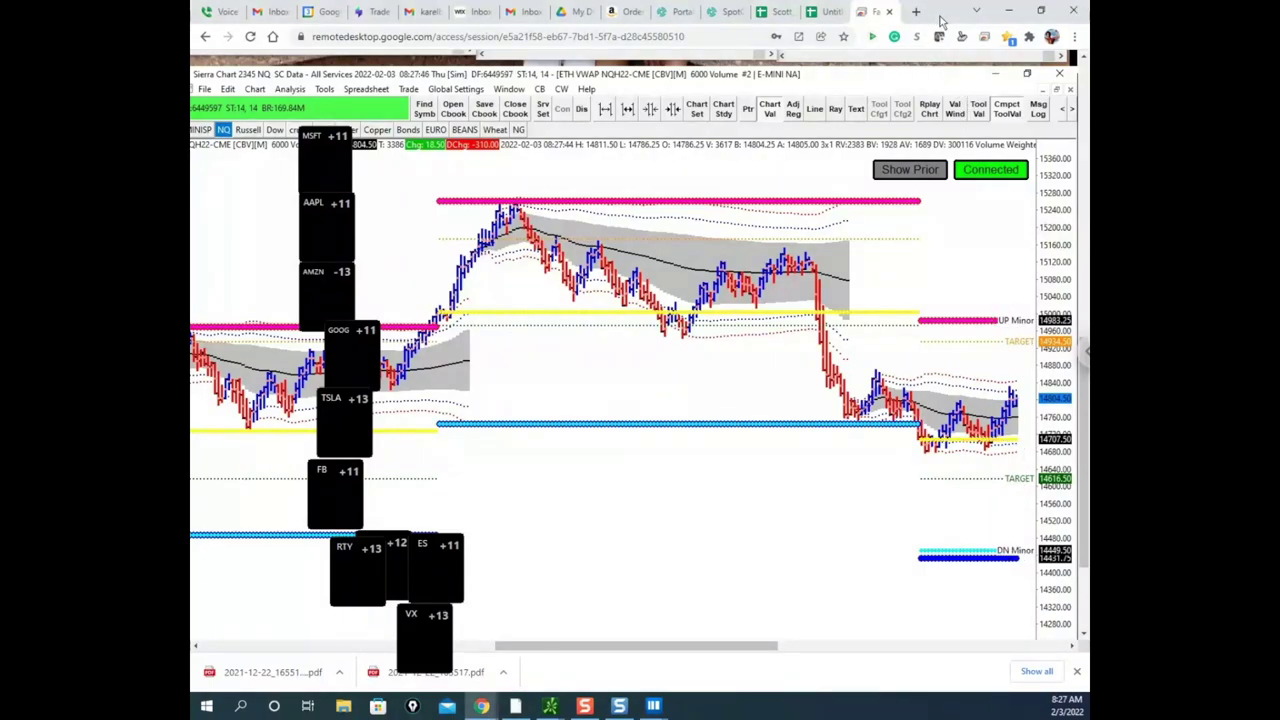
- Switch back to Bookmap, bring up the E-Mini S&P 500 chart, and examine the liquidity bands near 4540, 4500 and 4485
click(1009, 10)
scroll(846, 240, down, 2)
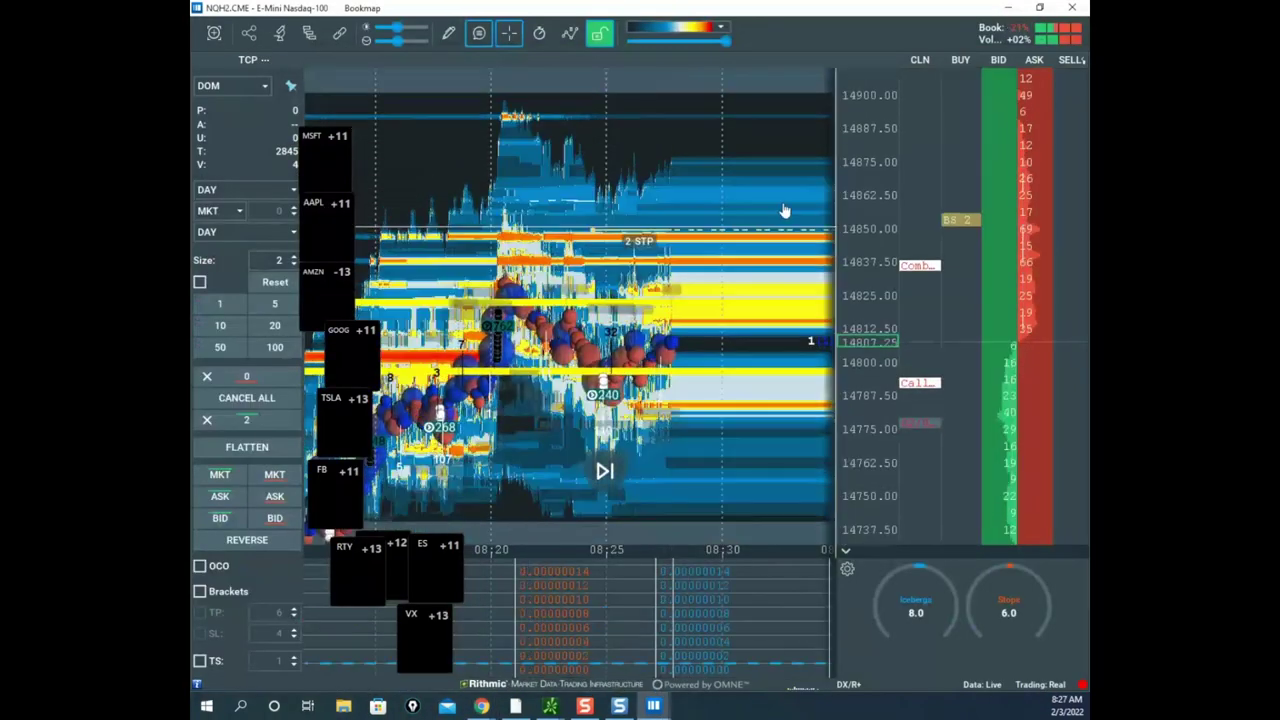
drag(192, 247, 487, 35)
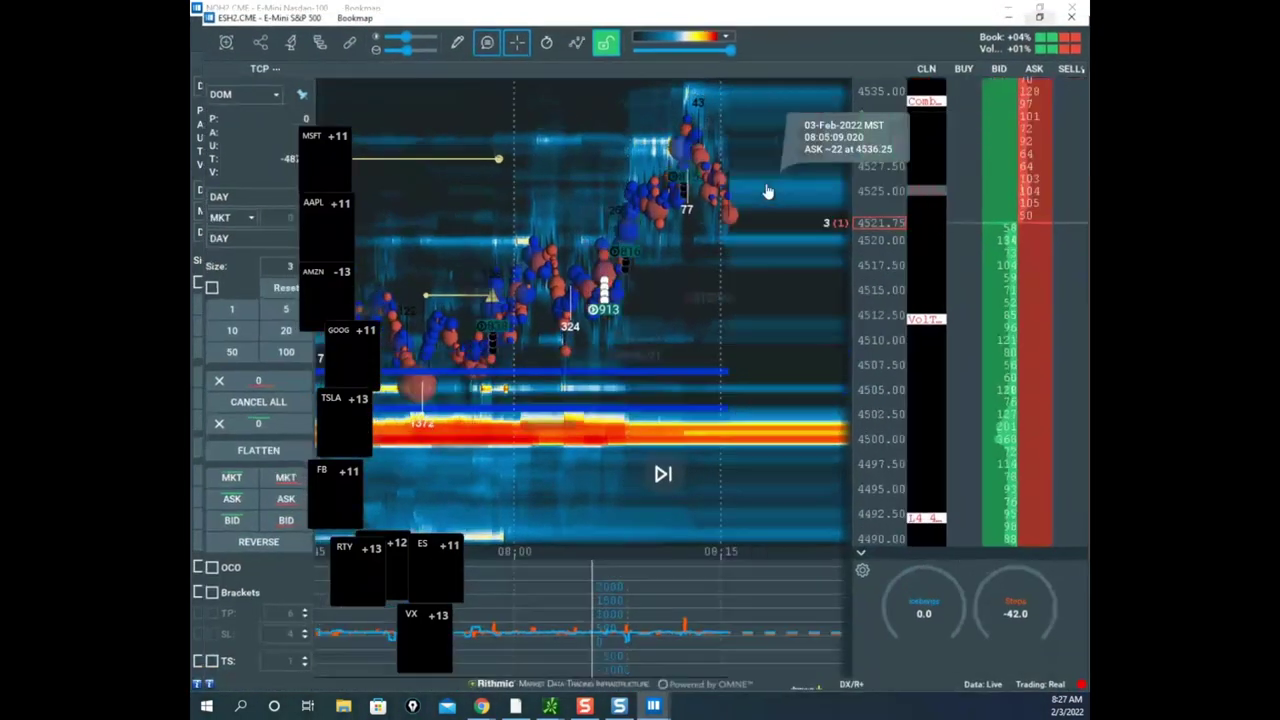
scroll(760, 205, down, 2)
scroll(874, 245, down, 1)
scroll(786, 263, down, 1)
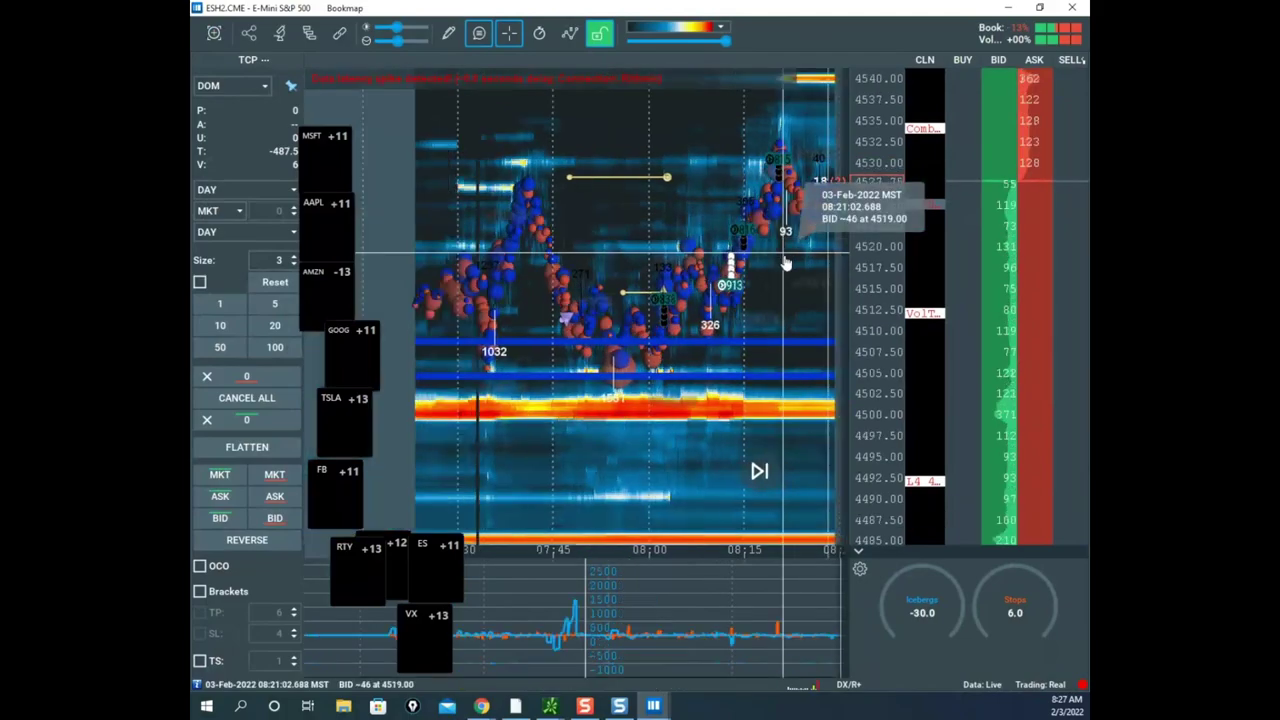
scroll(879, 286, up, 1)
drag(773, 243, 757, 337)
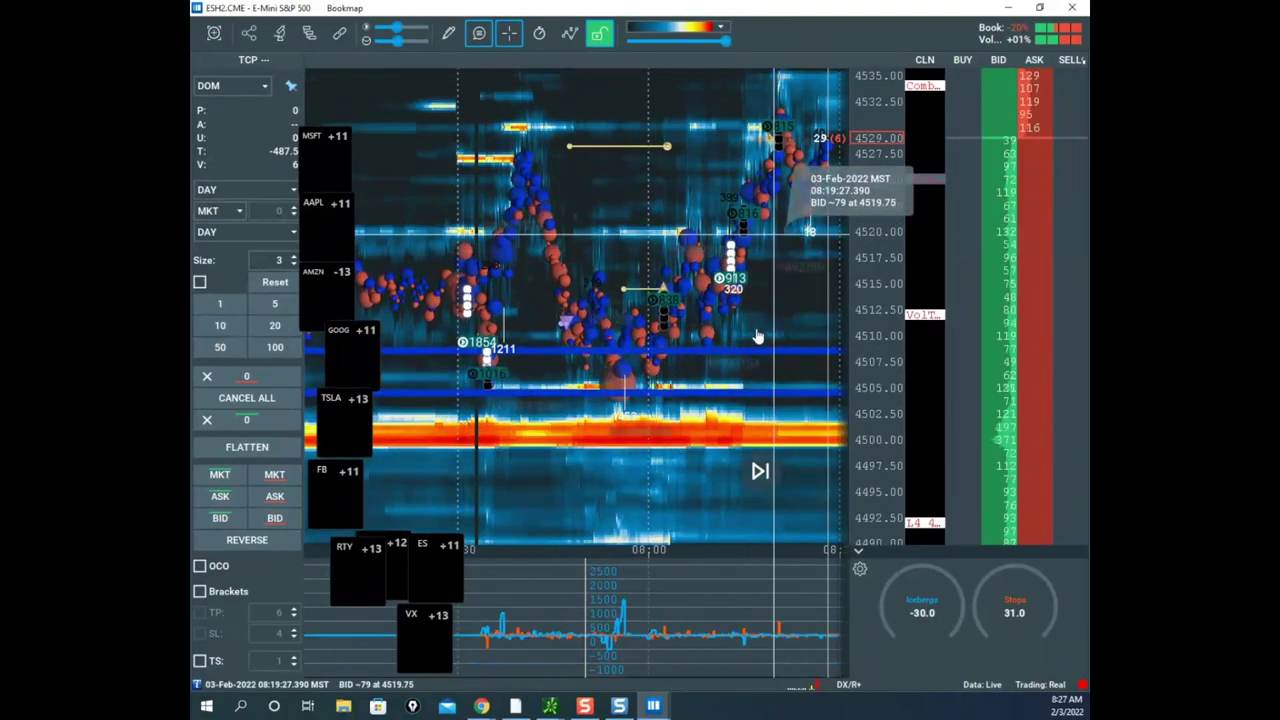
scroll(861, 306, down, 3)
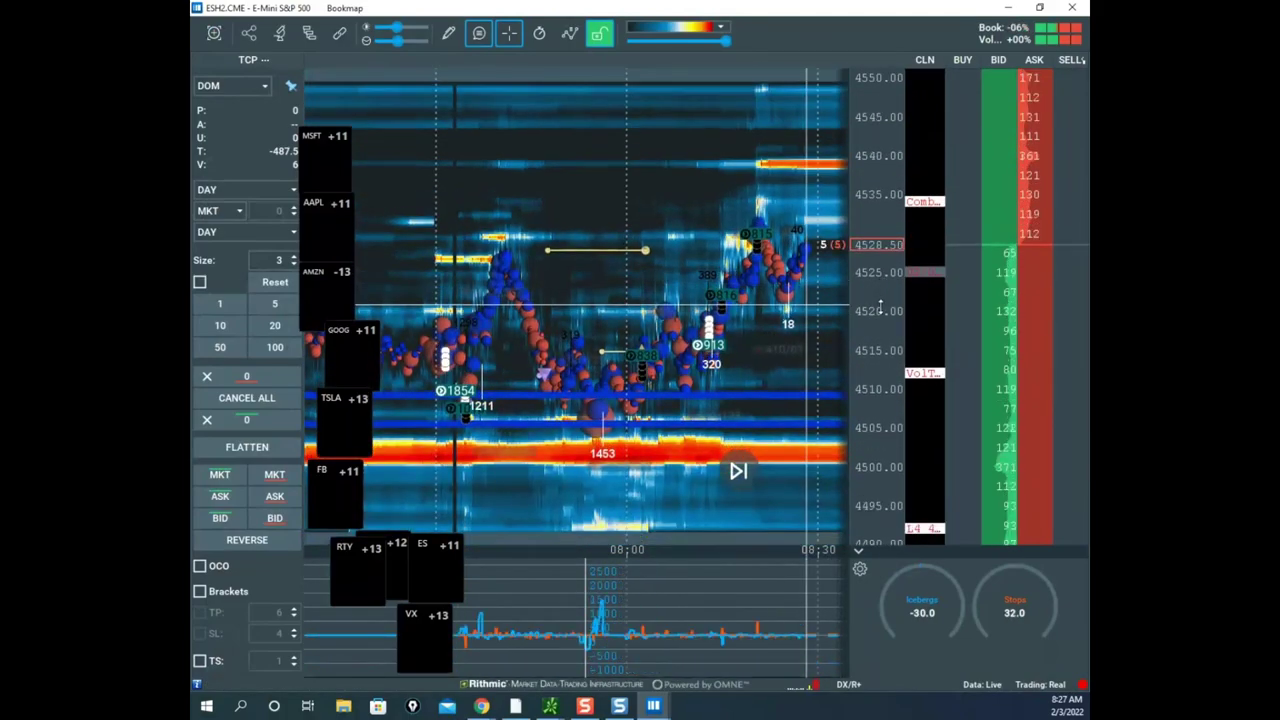
scroll(771, 291, down, 3)
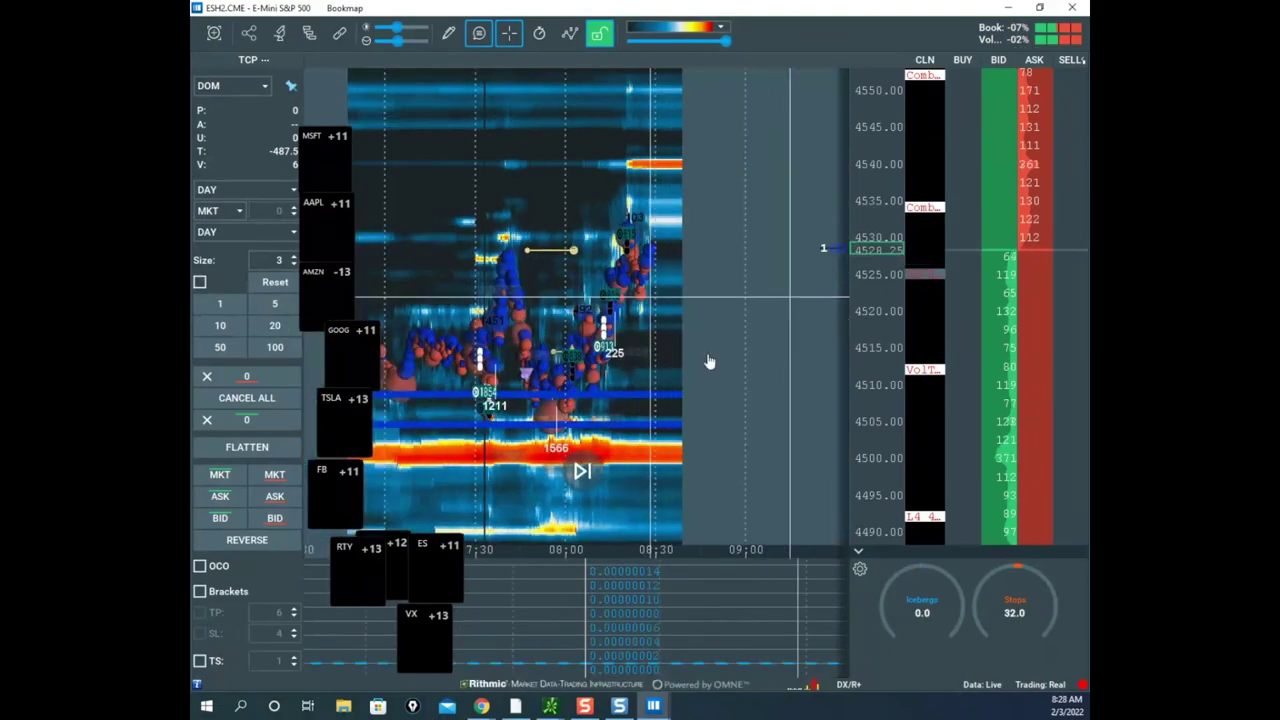
drag(663, 366, 749, 254)
scroll(867, 297, down, 3)
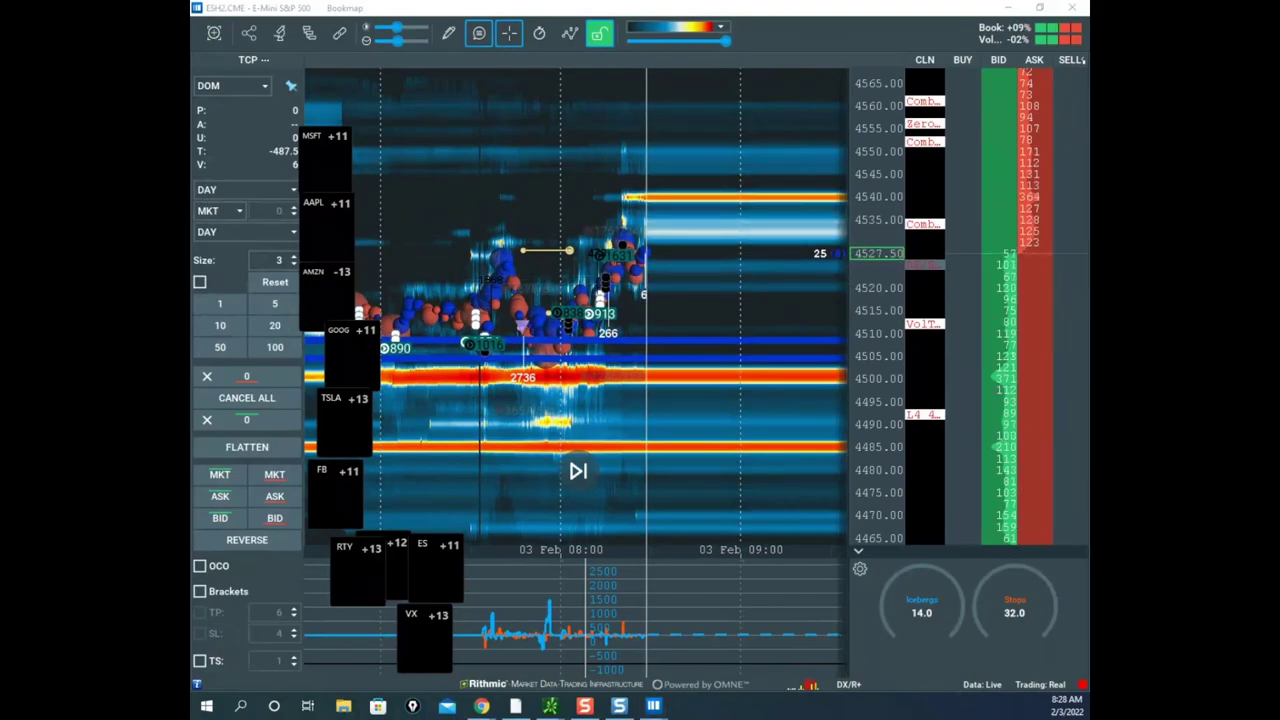
- Circle the E-Mini S&P 500 liquidity bands near 4500 and 4485, underline both, and mark their bid sizes
mouse_move(785, 362)
mouse_down()
mouse_move(331, 418)
mouse_move(1000, 375)
mouse_move(663, 367)
mouse_up()
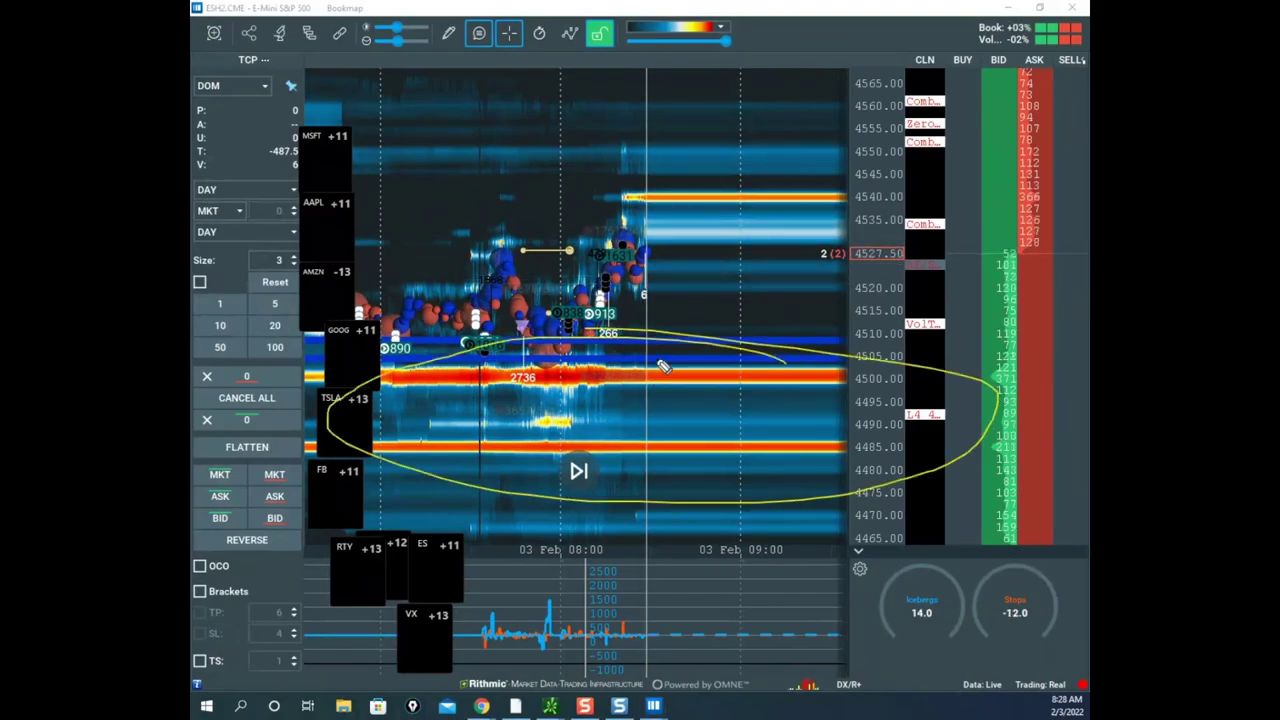
drag(315, 392, 880, 402)
drag(325, 455, 1020, 453)
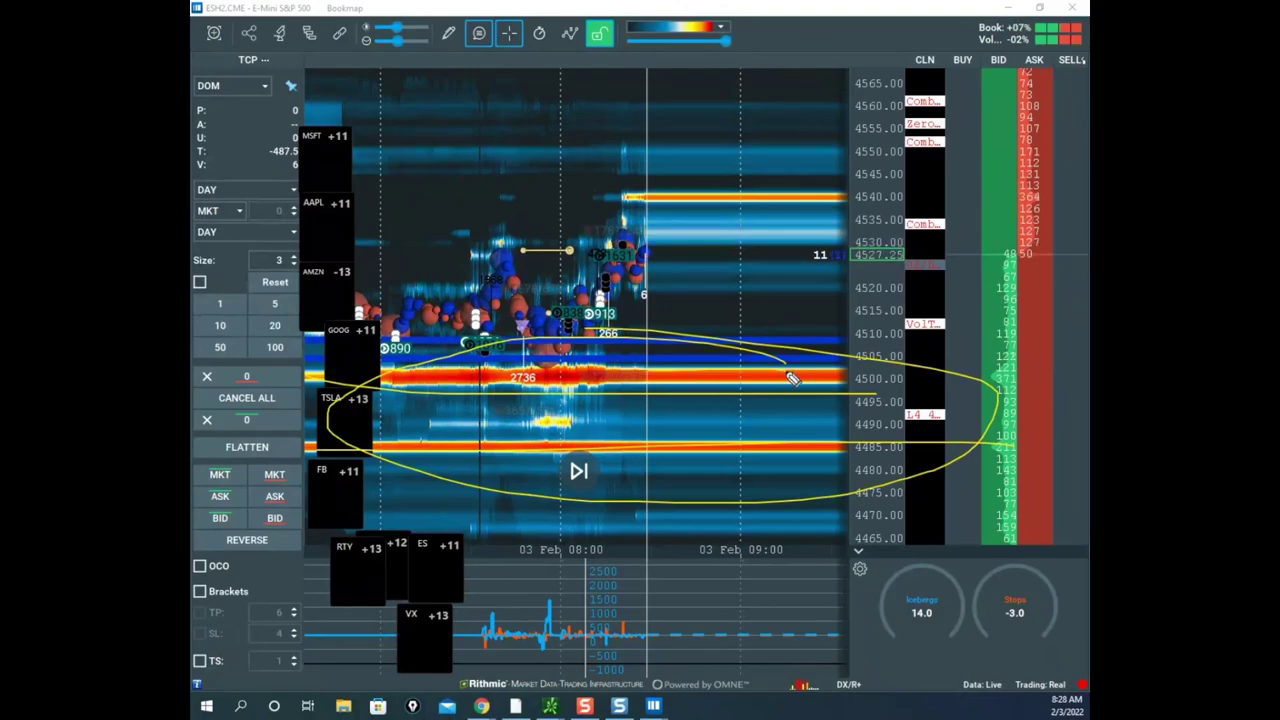
mouse_move(1002, 362)
mouse_down()
mouse_move(969, 380)
mouse_move(1019, 388)
mouse_up()
mouse_move(1000, 431)
mouse_down()
mouse_move(985, 446)
mouse_move(1040, 455)
mouse_move(1043, 468)
mouse_up()
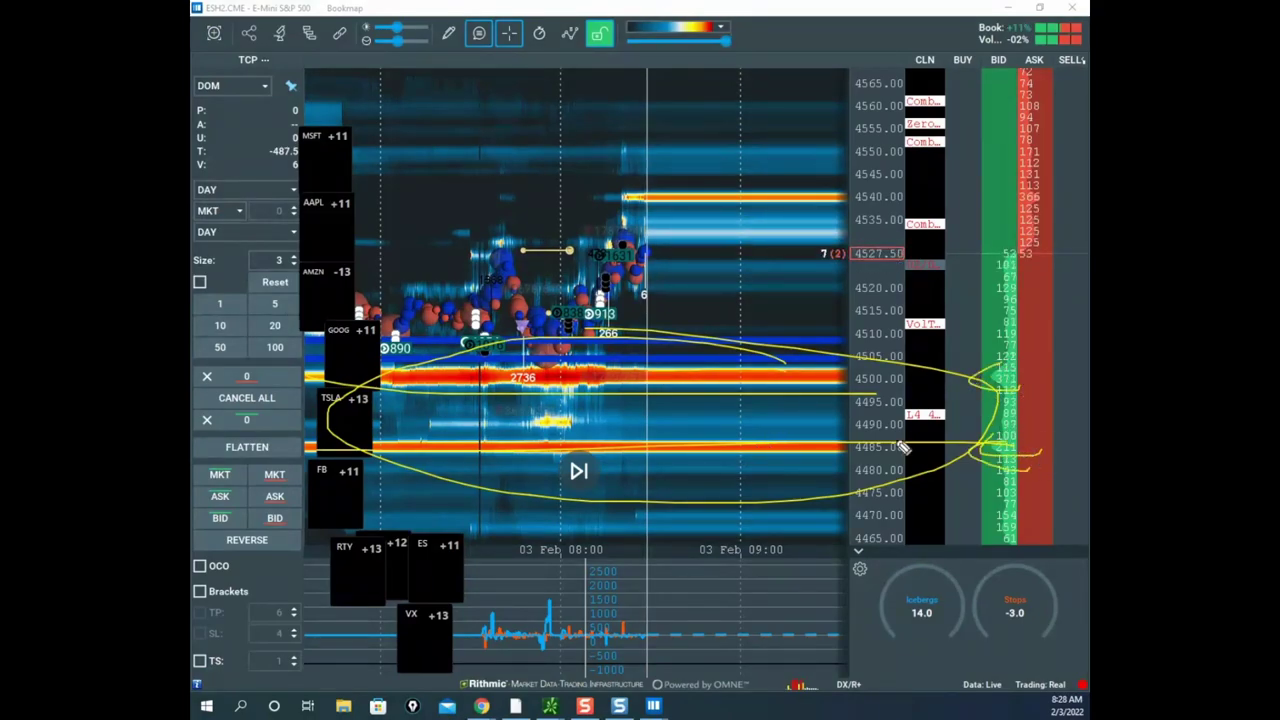
drag(902, 447, 966, 436)
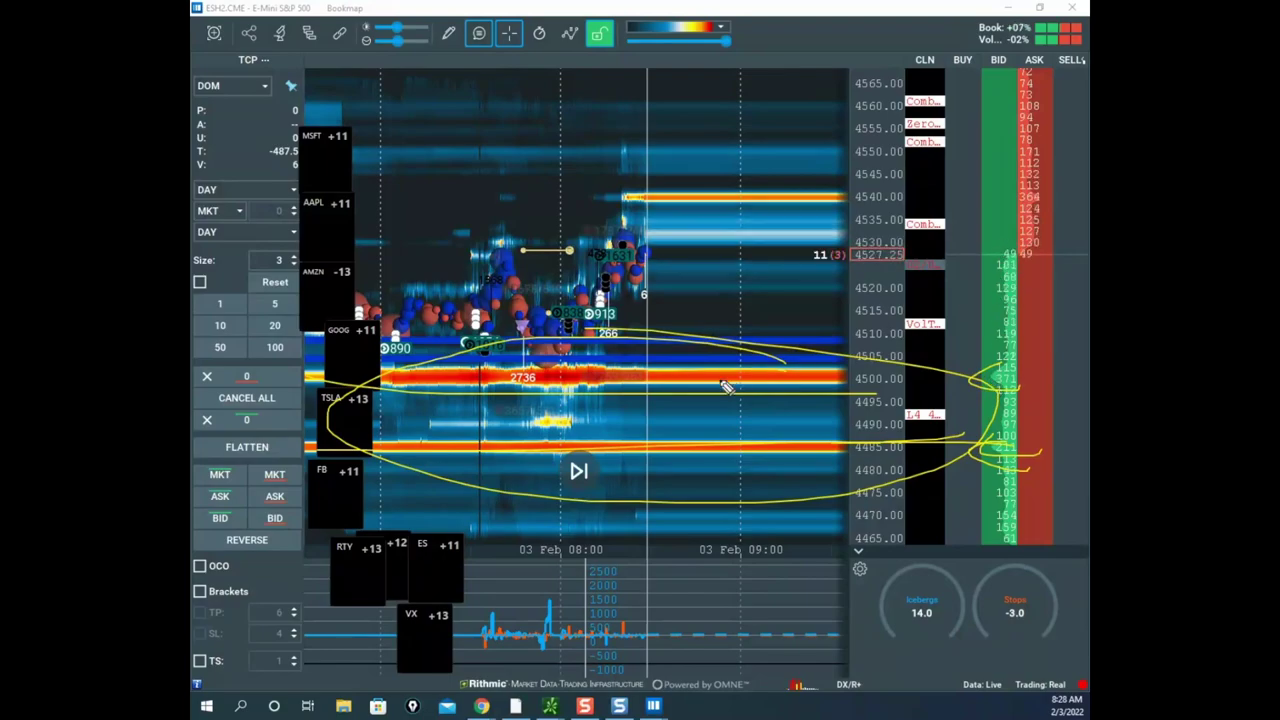
- Mark the bid sizes at 4500 and 4485, retrace both E-Mini S&P 500 liquidity bands, circle the zone between them, and clear the annotations
mouse_move(975, 295)
mouse_down()
mouse_move(1082, 336)
mouse_move(1082, 314)
mouse_up()
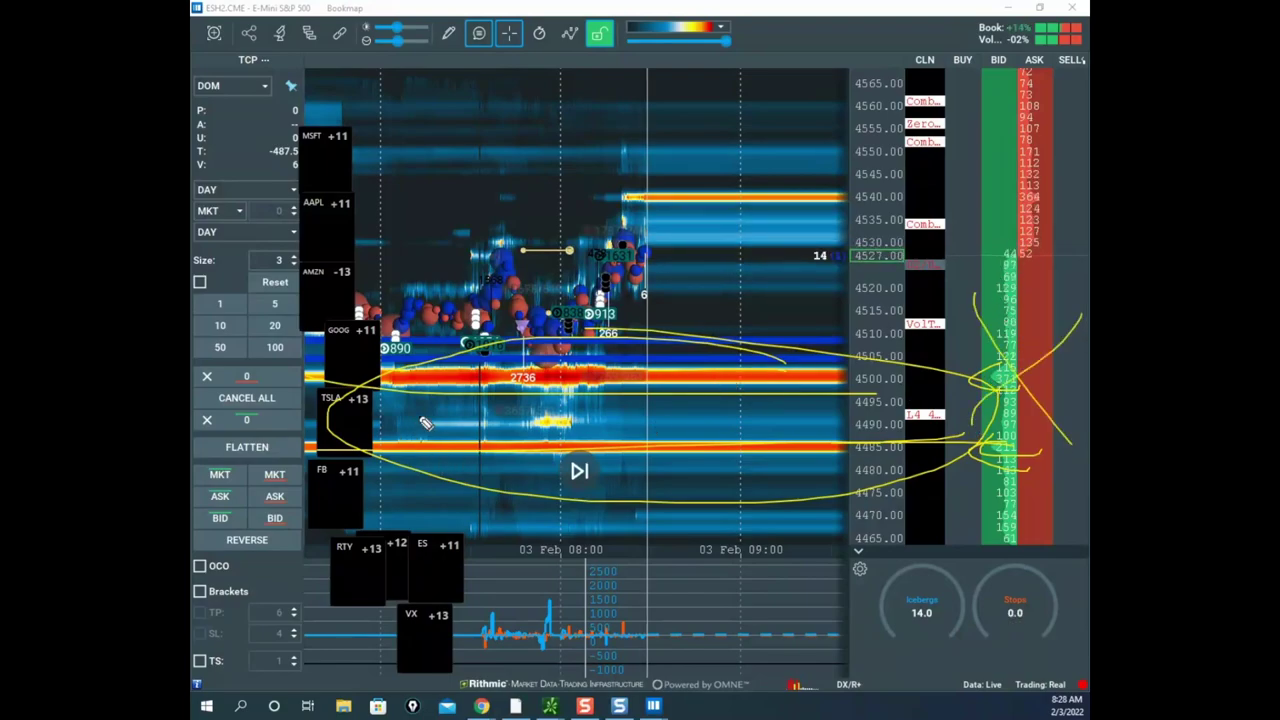
drag(437, 402, 886, 354)
drag(513, 460, 808, 444)
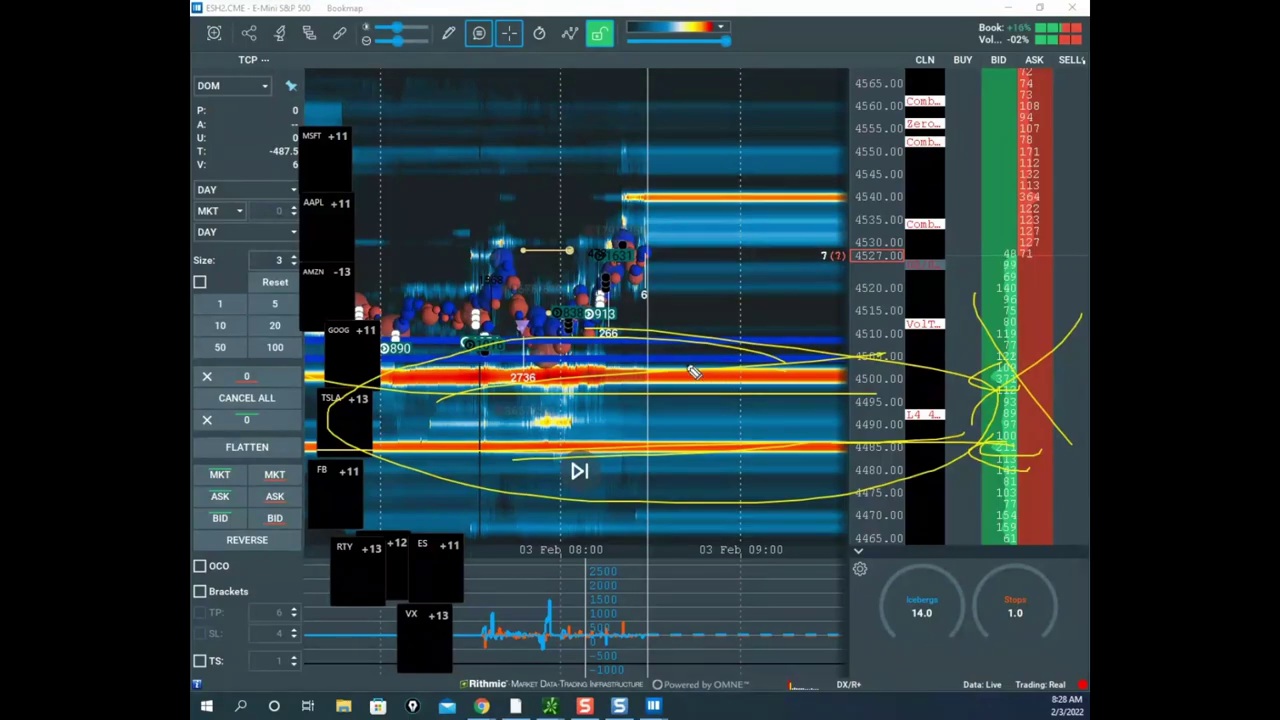
drag(660, 347, 782, 398)
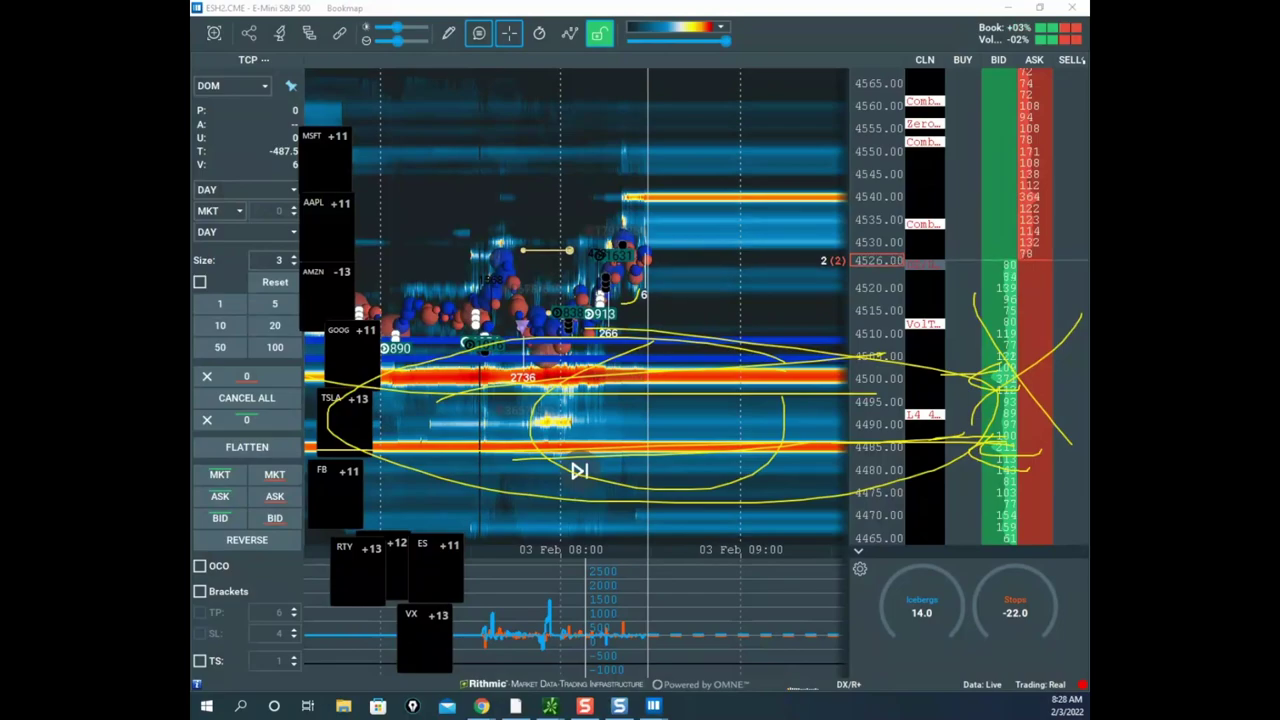
right_click(872, 281)
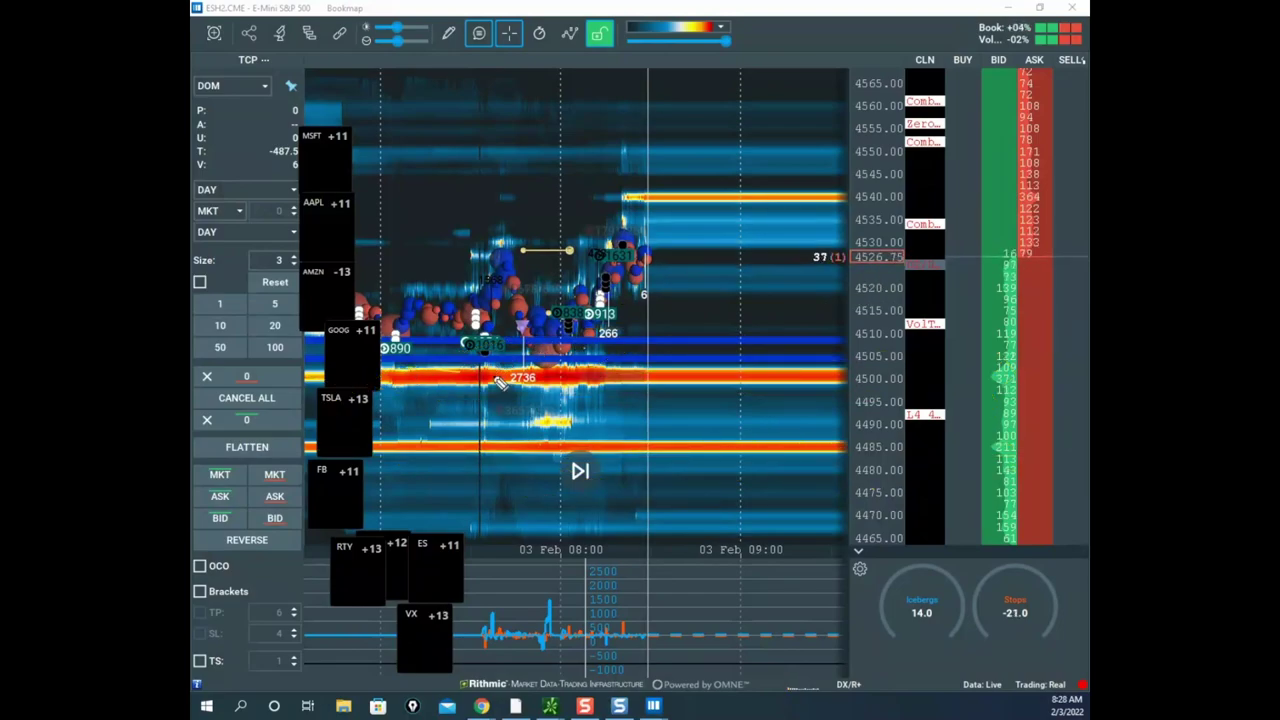
- Circle and underline the 4540 liquidity band, sketch a rejection beneath it, and circle the 4500 and 4485 bands
drag(500, 385, 728, 379)
mouse_move(793, 168)
mouse_down()
mouse_move(663, 214)
mouse_move(965, 170)
mouse_up()
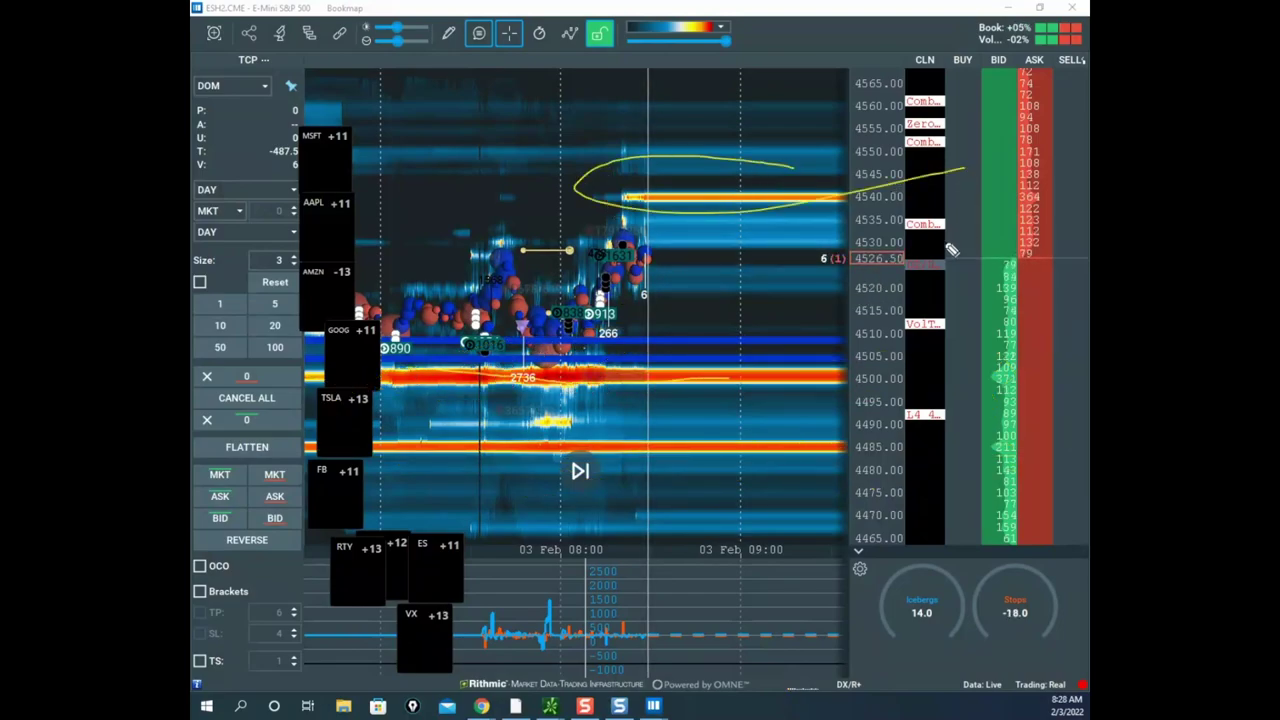
drag(627, 200, 968, 200)
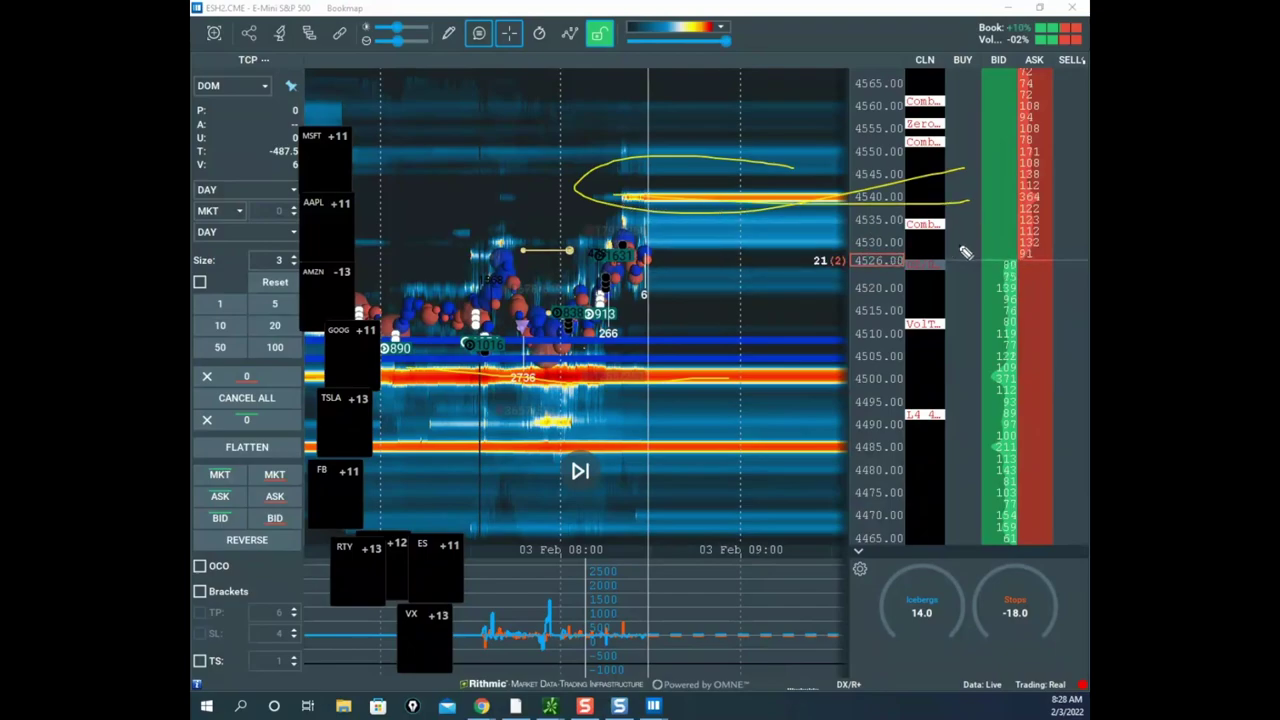
mouse_move(652, 248)
mouse_down()
mouse_move(671, 220)
mouse_move(698, 236)
mouse_up()
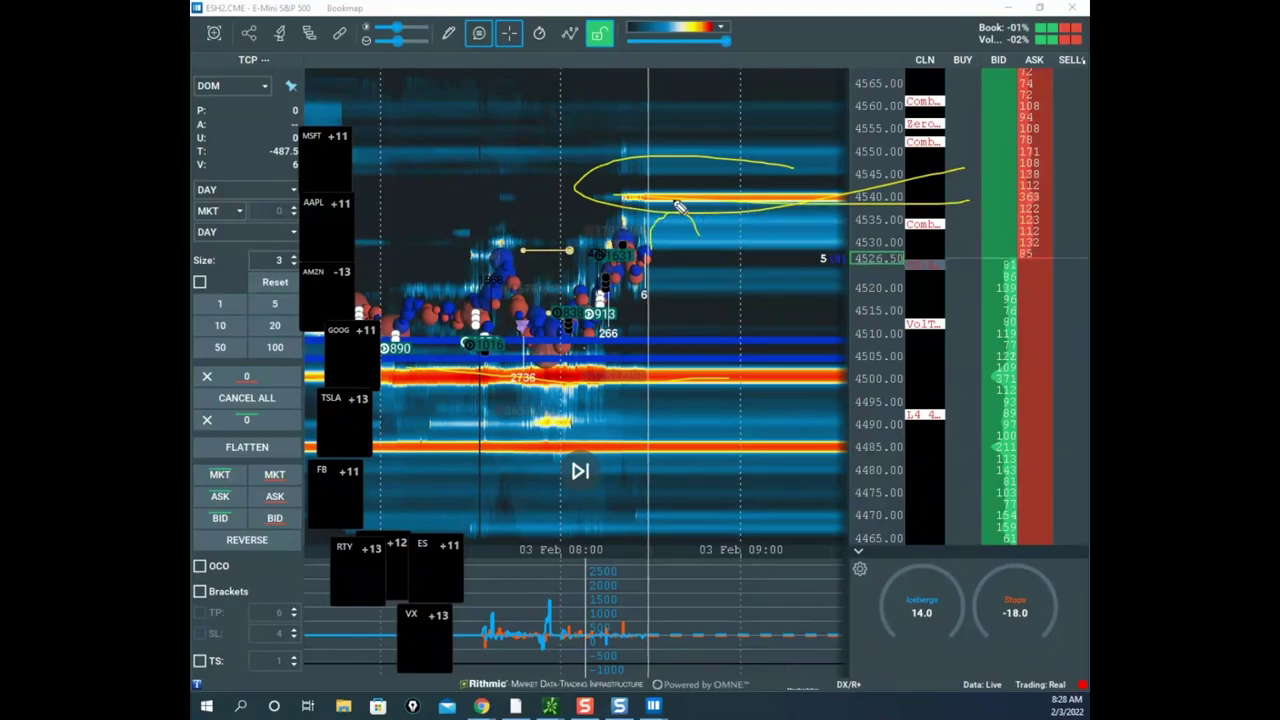
mouse_move(634, 360)
mouse_down()
mouse_move(318, 372)
mouse_move(828, 377)
mouse_move(708, 338)
mouse_up()
mouse_move(560, 424)
mouse_down()
mouse_move(258, 448)
mouse_move(848, 428)
mouse_move(912, 438)
mouse_up()
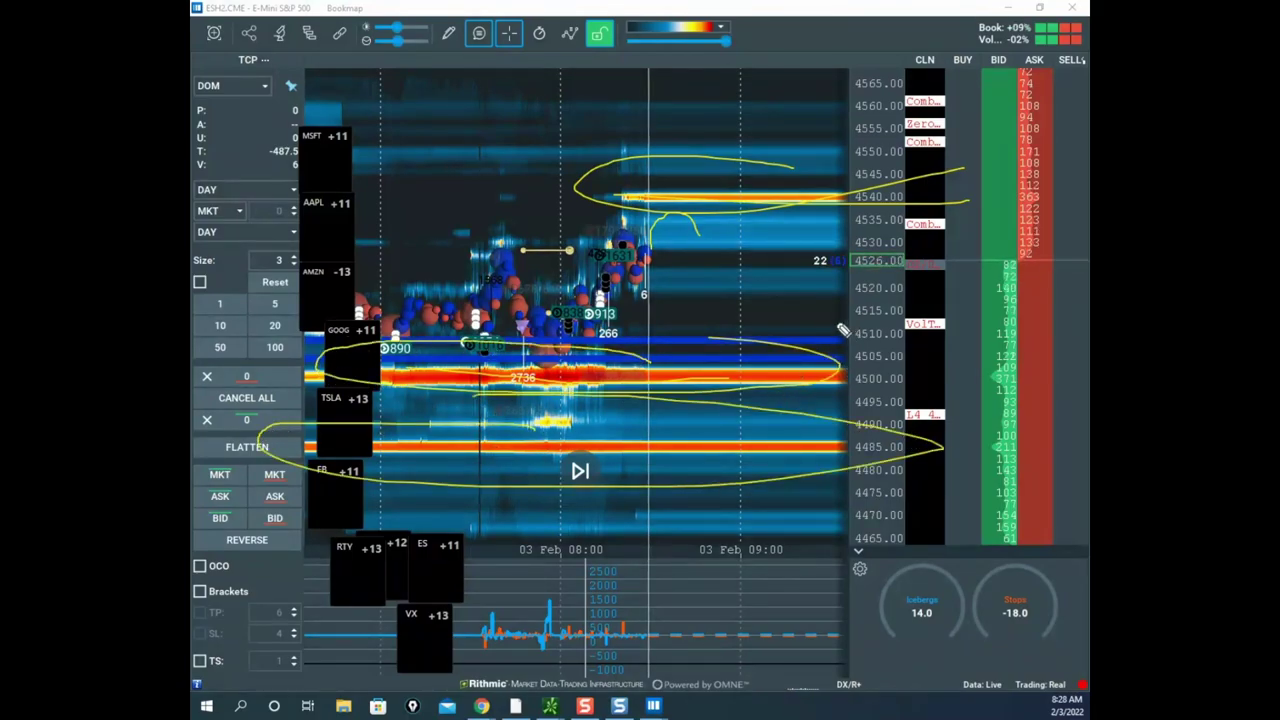
- Sketch a price path above 4540 toward 4555 and back down to the circled 4500–4485 bands, then clear the annotations
mouse_move(578, 290)
mouse_down()
mouse_move(686, 140)
mouse_move(754, 131)
mouse_up()
mouse_move(982, 82)
mouse_down()
mouse_move(729, 127)
mouse_move(963, 120)
mouse_up()
mouse_move(630, 152)
mouse_down()
mouse_move(709, 129)
mouse_move(788, 132)
mouse_move(800, 280)
mouse_up()
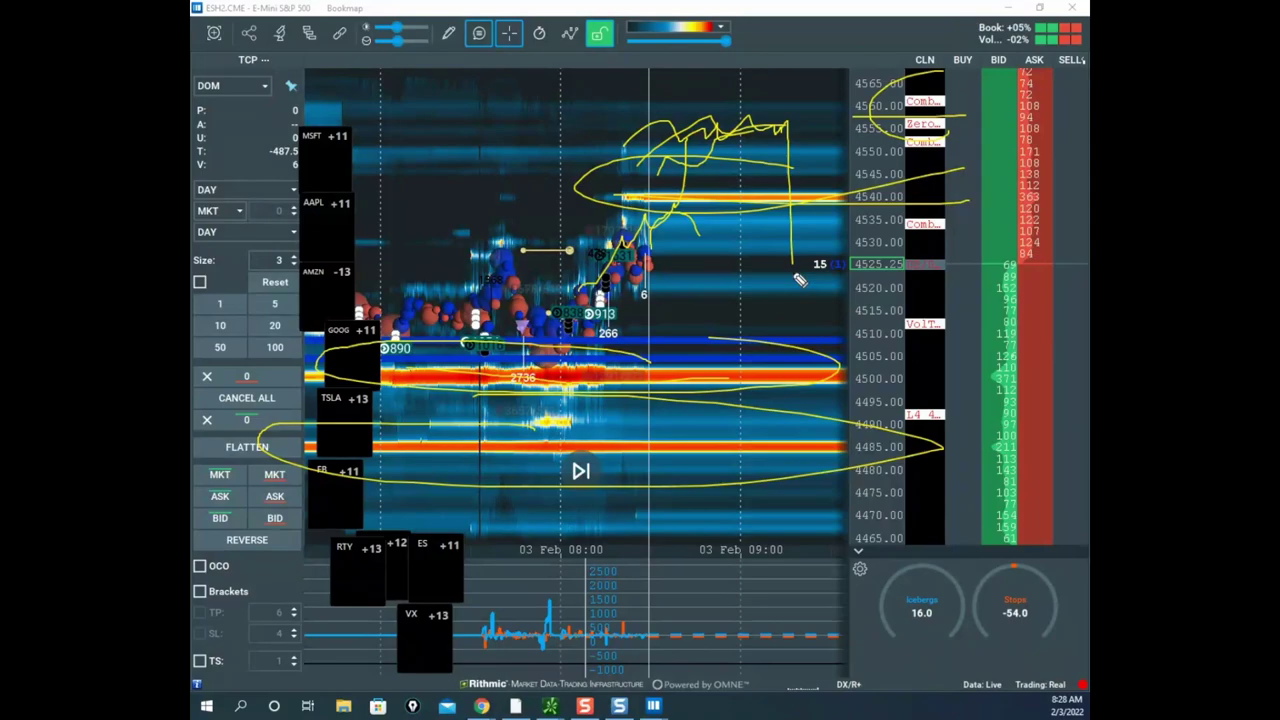
drag(793, 267, 790, 386)
drag(817, 348, 782, 440)
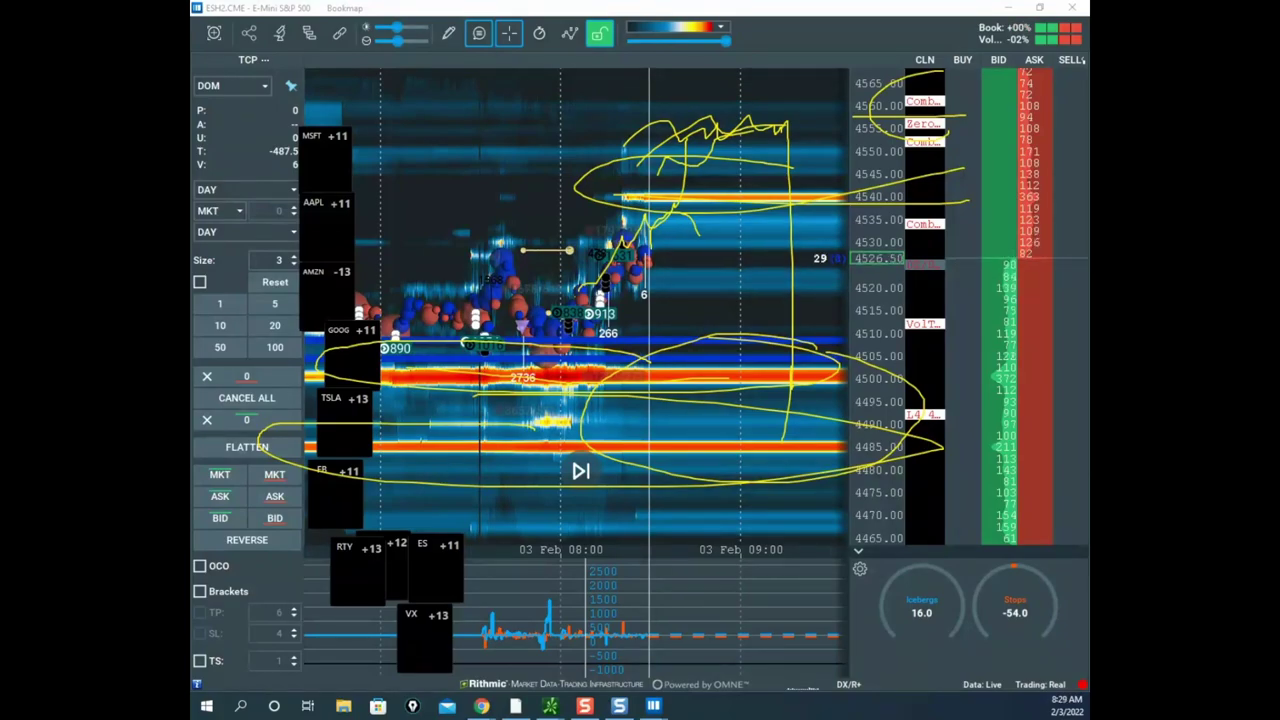
key(Escape)
- Switch to Chrome's remote desktop session and open the E-mini S&P VWAP chart
scroll(853, 266, up, 3)
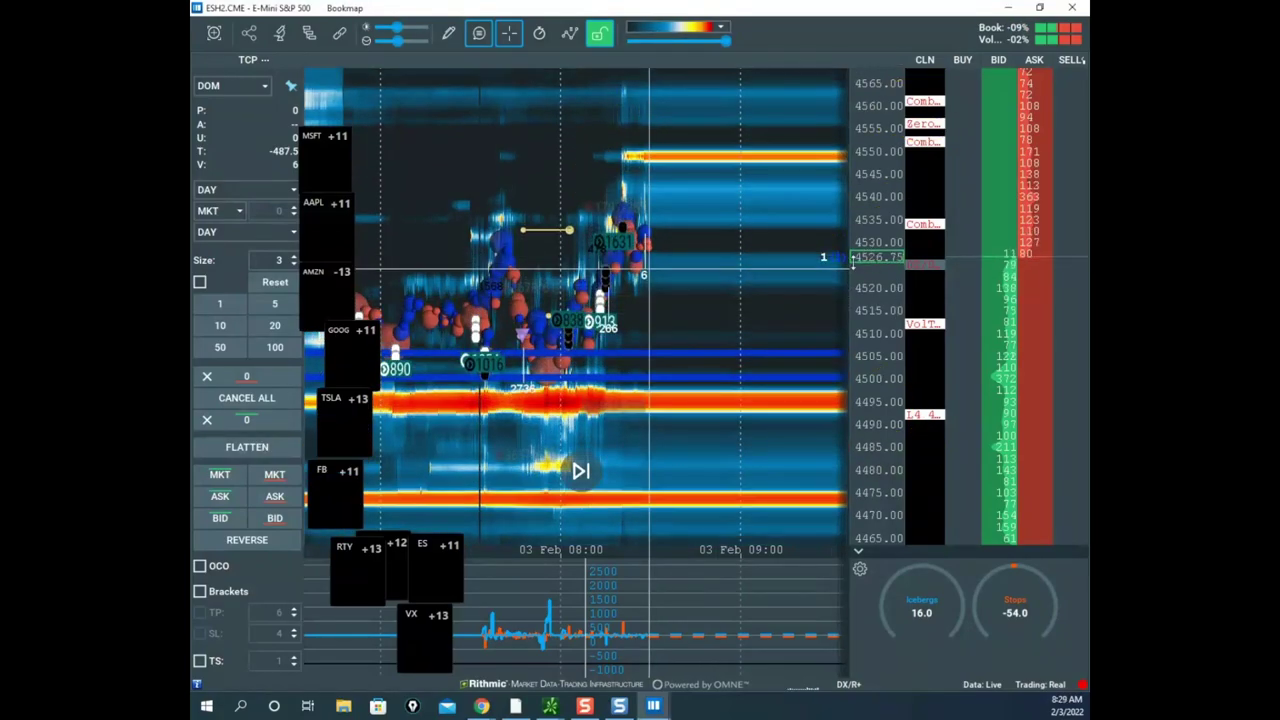
drag(766, 214, 745, 189)
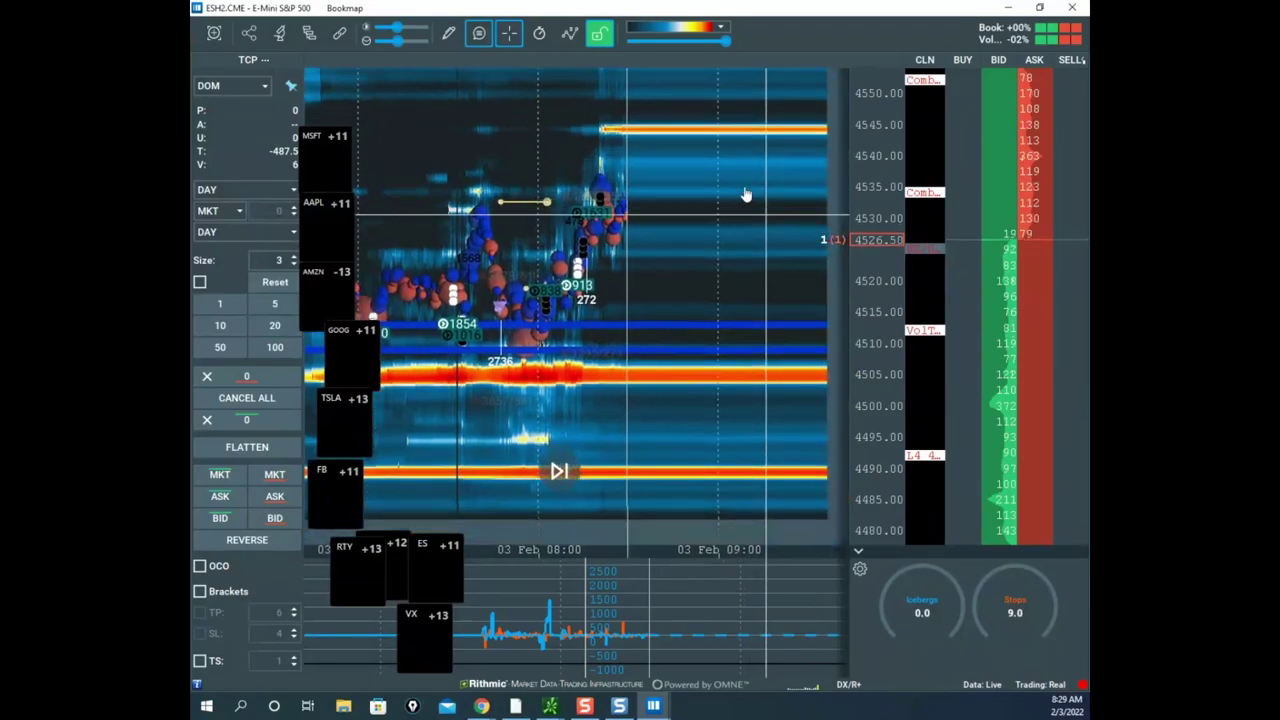
drag(192, 196, 560, 226)
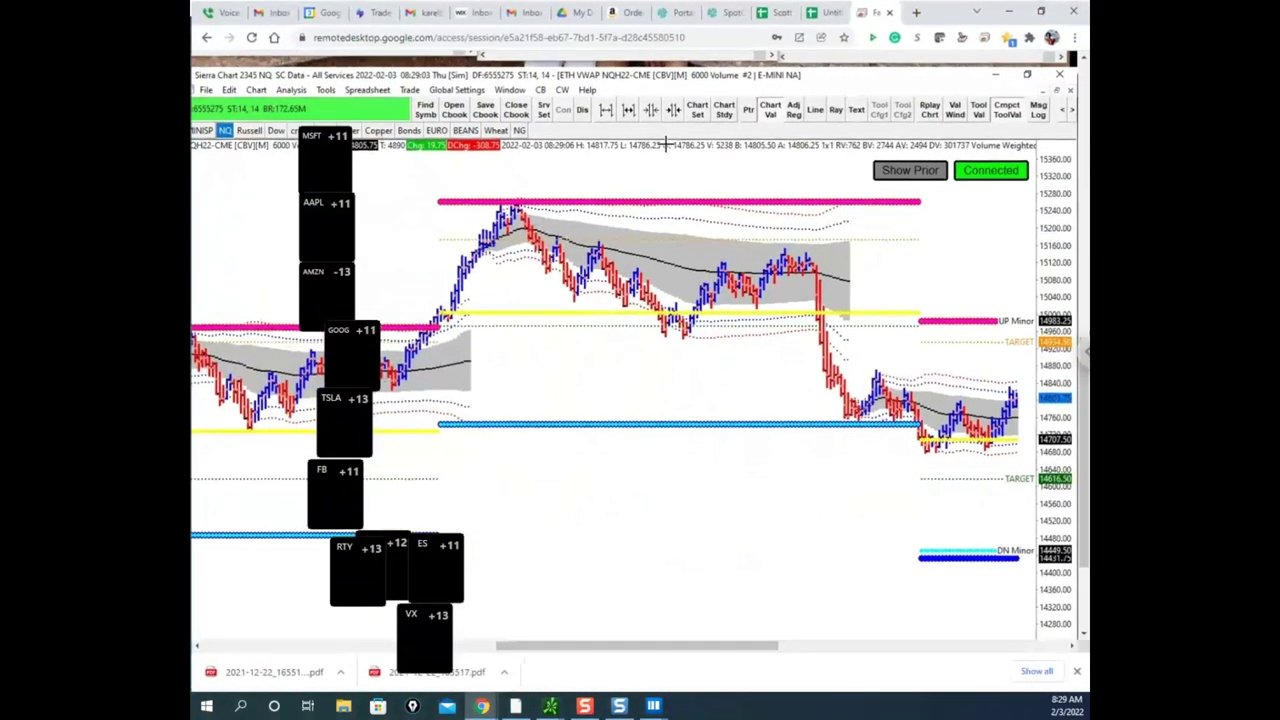
click(208, 130)
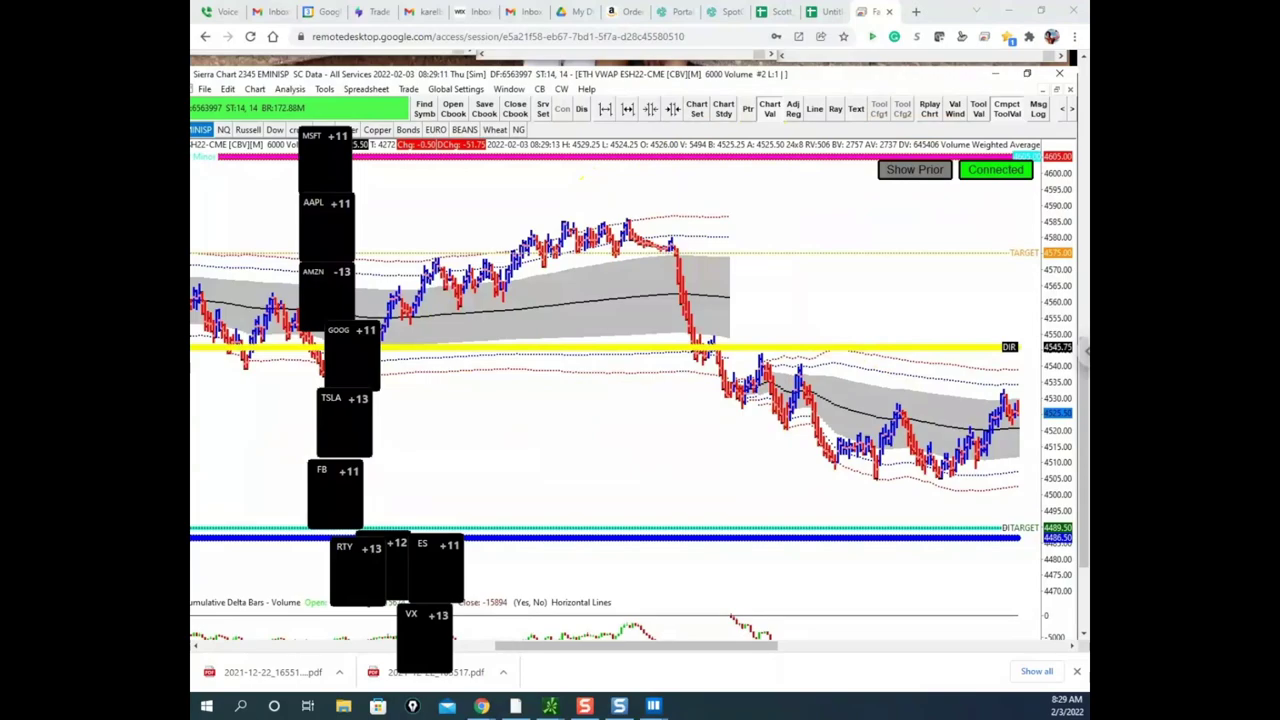
- Mark the support zone from 4500 to the 4489.50 target, sketch paths down to it and up to 4545.75 and 4575, and clear the annotations
mouse_move(972, 494)
mouse_down()
mouse_move(1066, 492)
mouse_move(1052, 508)
mouse_up()
drag(976, 528, 1036, 525)
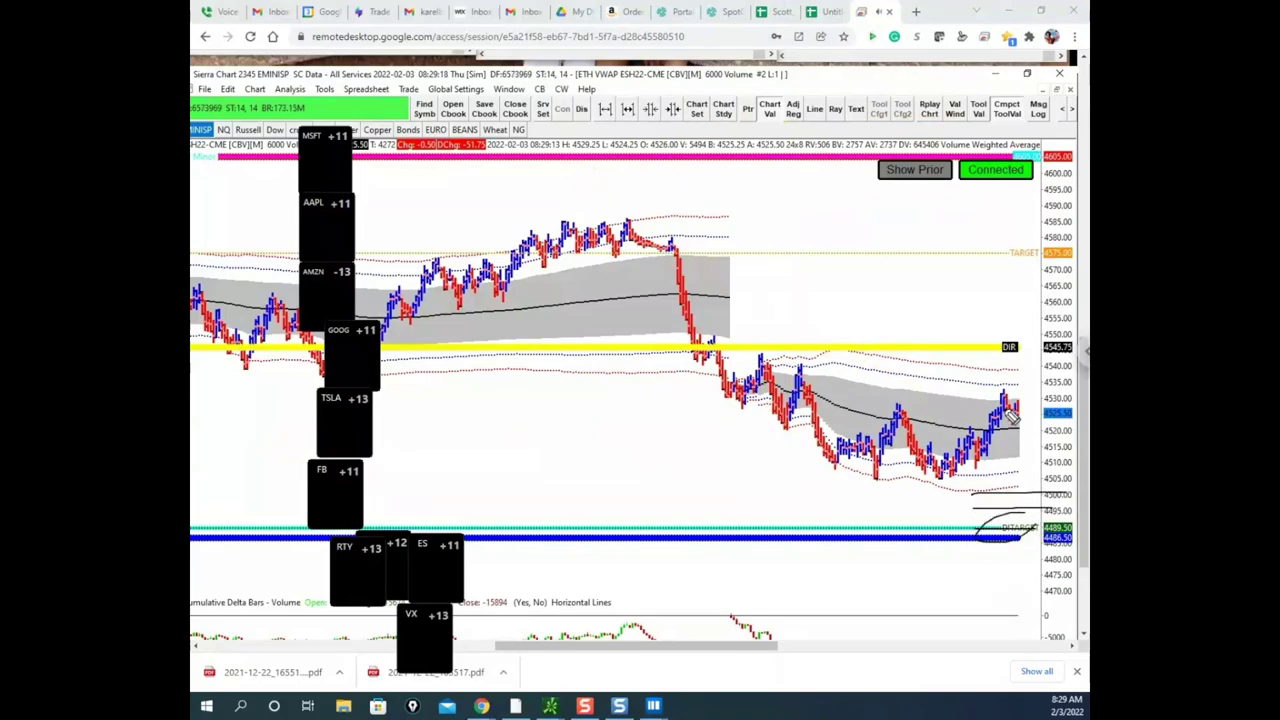
mouse_move(998, 406)
mouse_down()
mouse_move(1030, 410)
mouse_move(1037, 518)
mouse_move(1073, 537)
mouse_up()
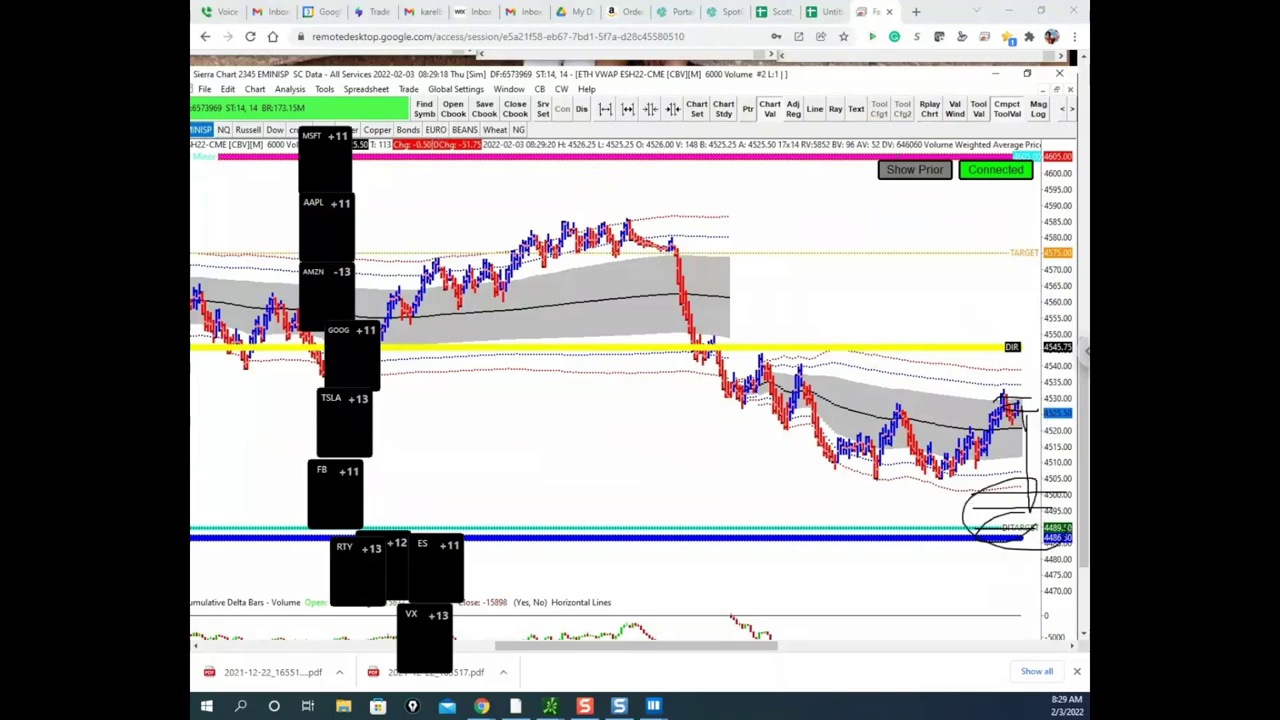
mouse_move(1022, 411)
mouse_down()
mouse_move(1040, 258)
mouse_move(1052, 347)
mouse_up()
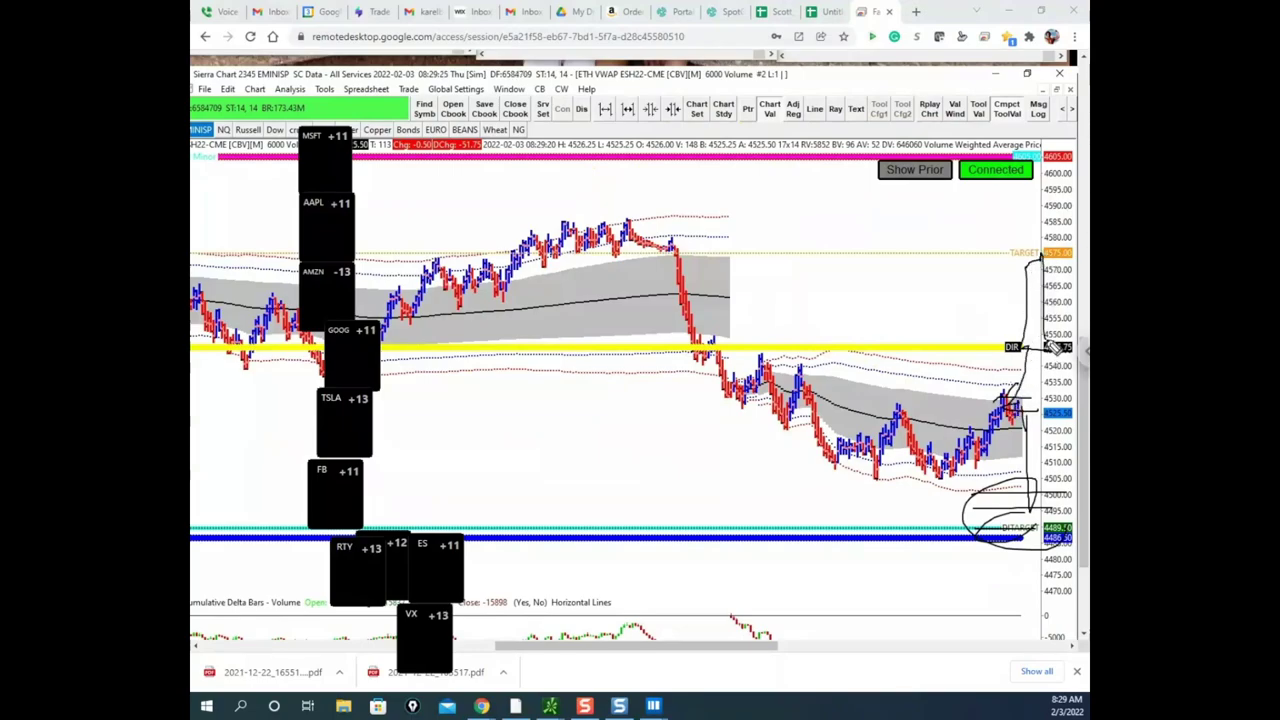
drag(1045, 420, 1050, 562)
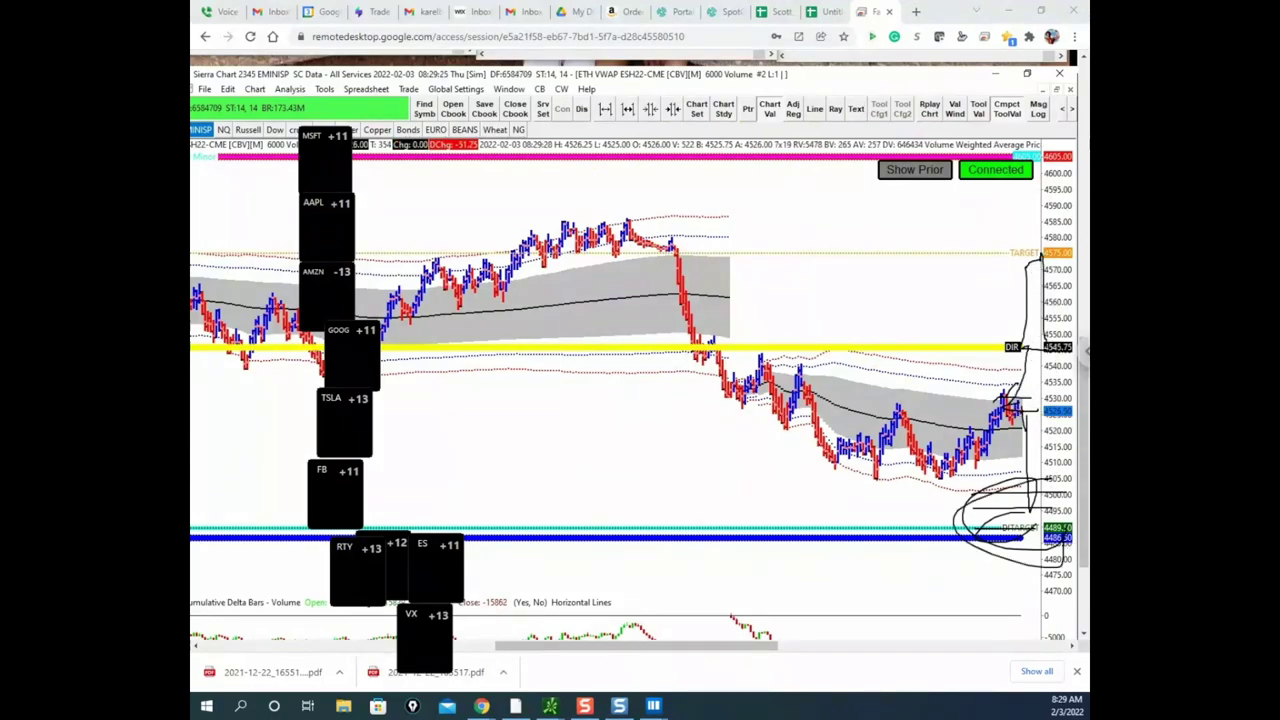
key(Escape)
- Minimize Chrome to return to Bookmap's E-Mini S&P 500 chart, and reframe it to show the 4485, 4500 and 4540 liquidity bands
mouse_move(937, 15)
mouse_down()
mouse_move(984, 159)
mouse_move(666, 287)
mouse_up()
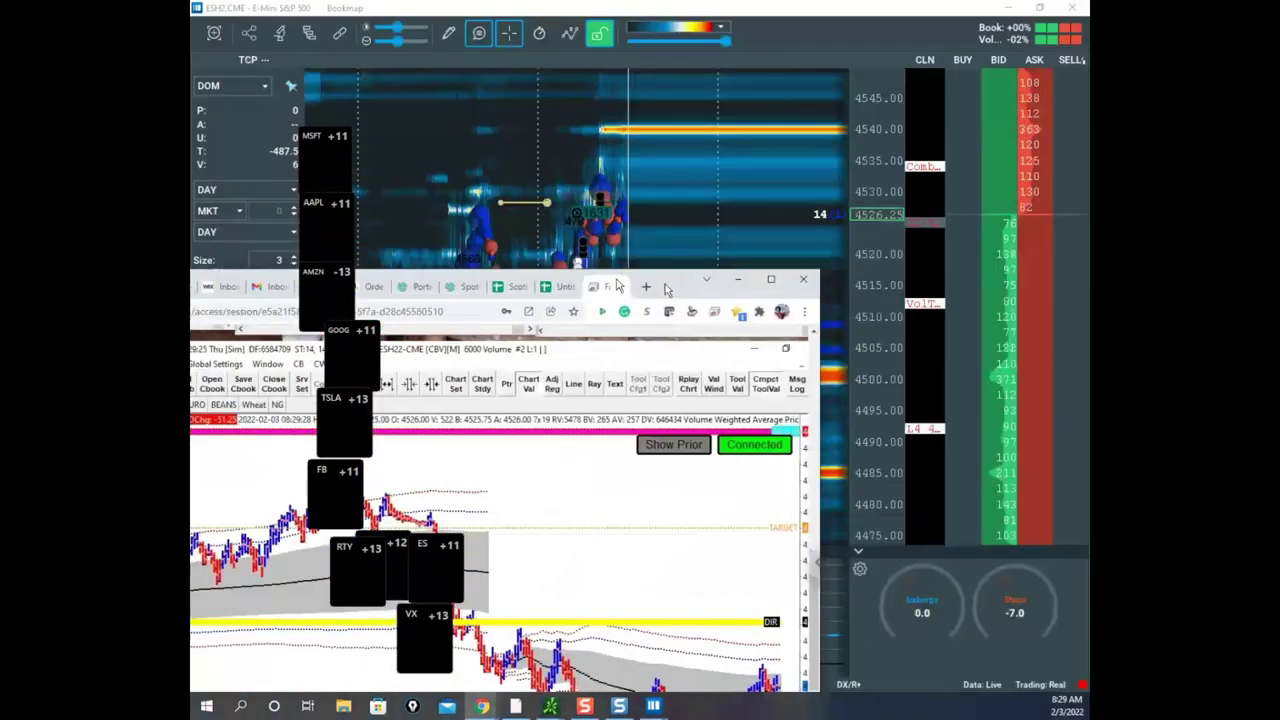
click(738, 279)
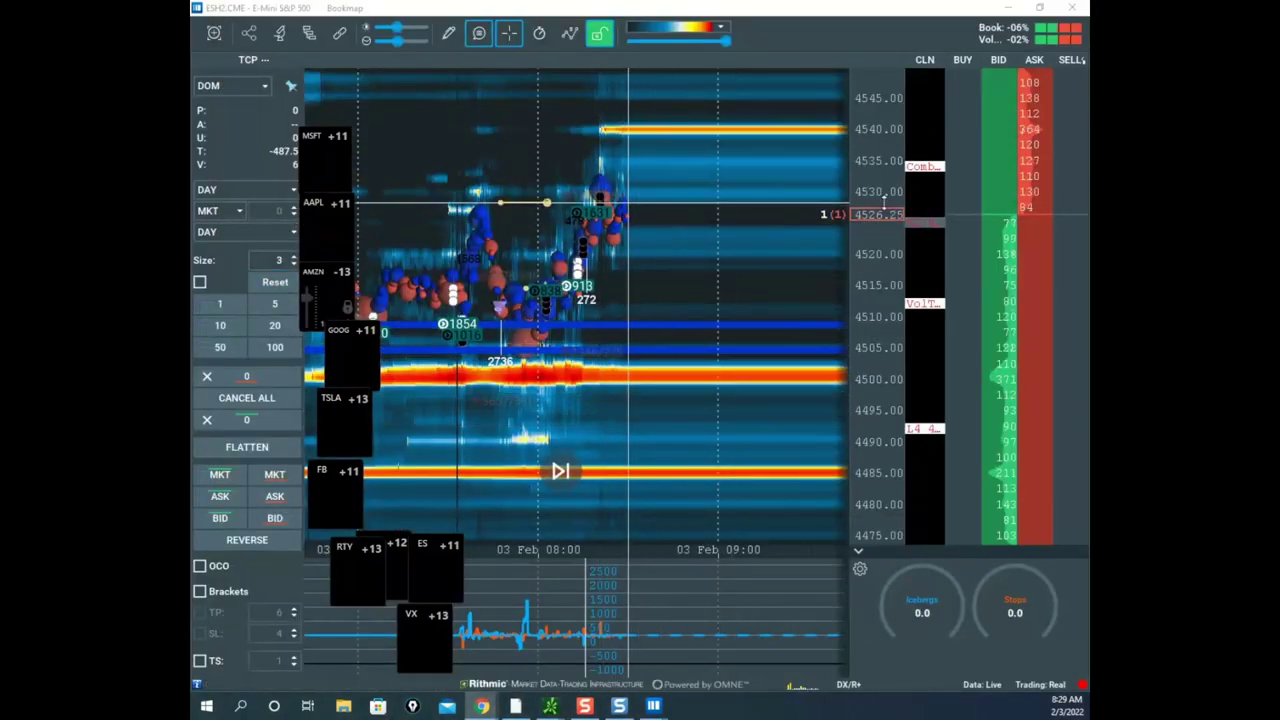
drag(884, 203, 883, 217)
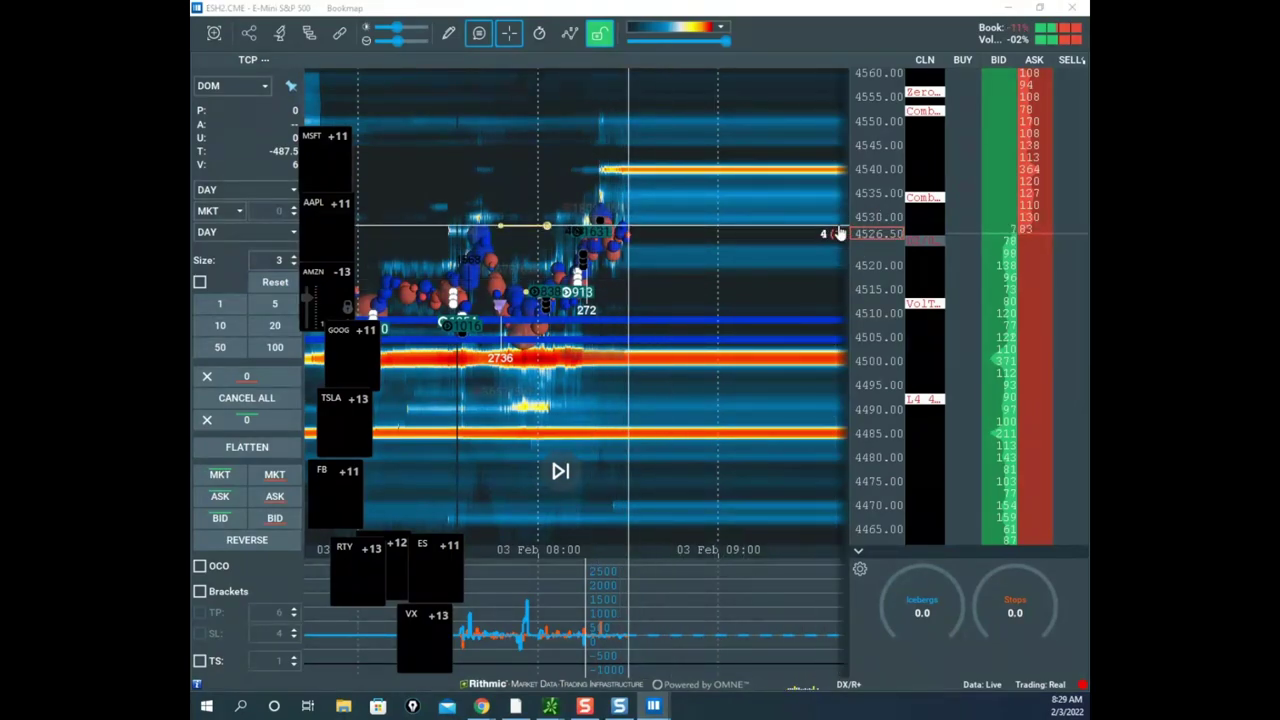
drag(758, 209, 752, 221)
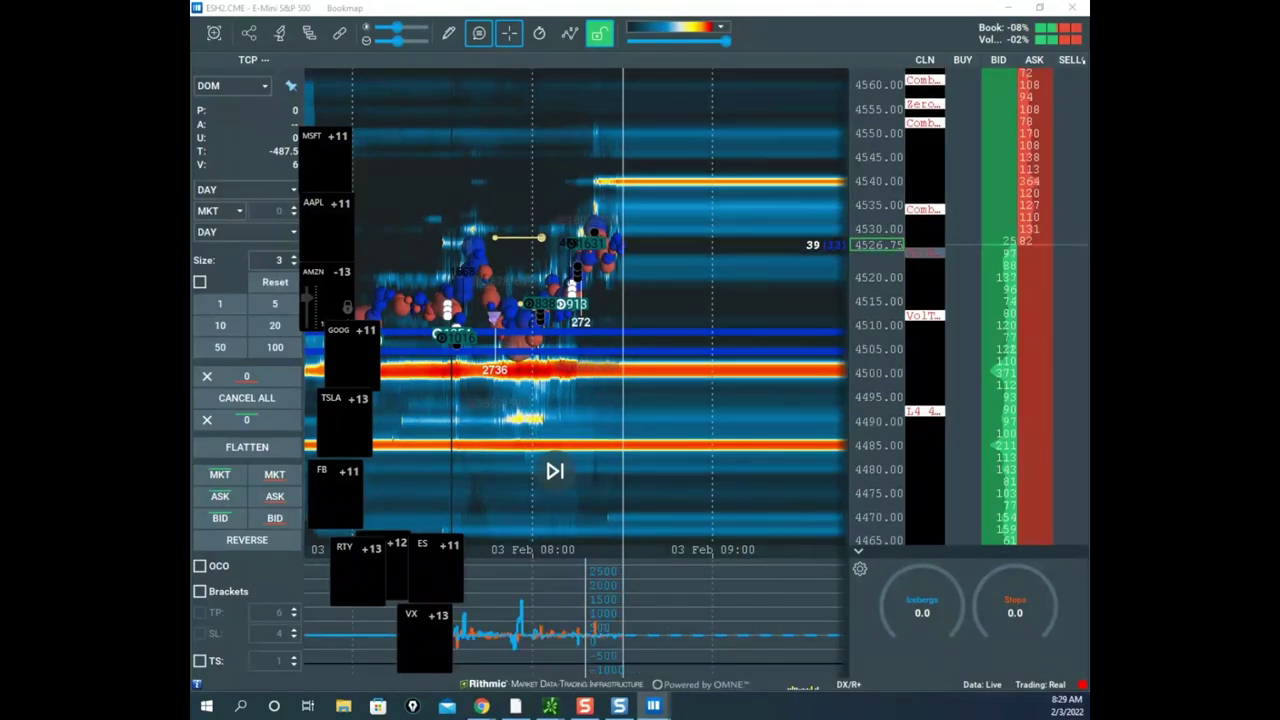
- Bring up Bookmap's Soybean Futures window, maximize it, and examine the 08:30 price move along with the iceberg indicator
drag(832, 0, 776, 136)
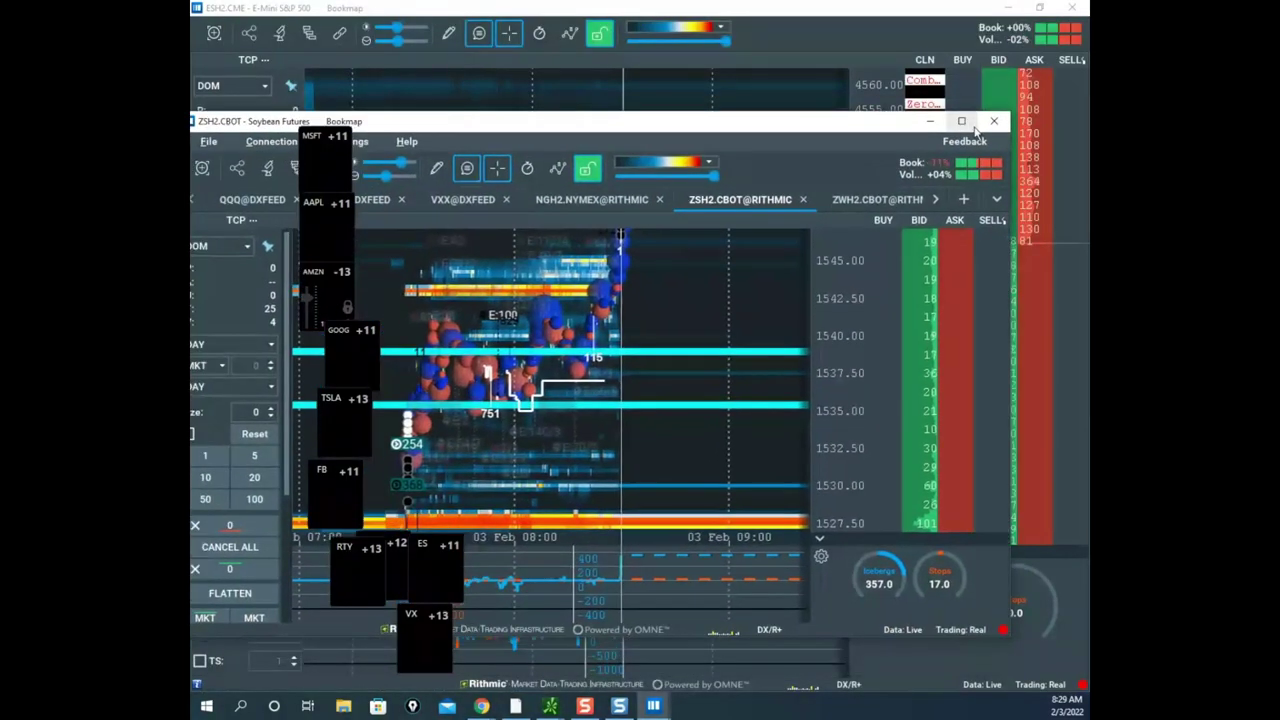
click(962, 122)
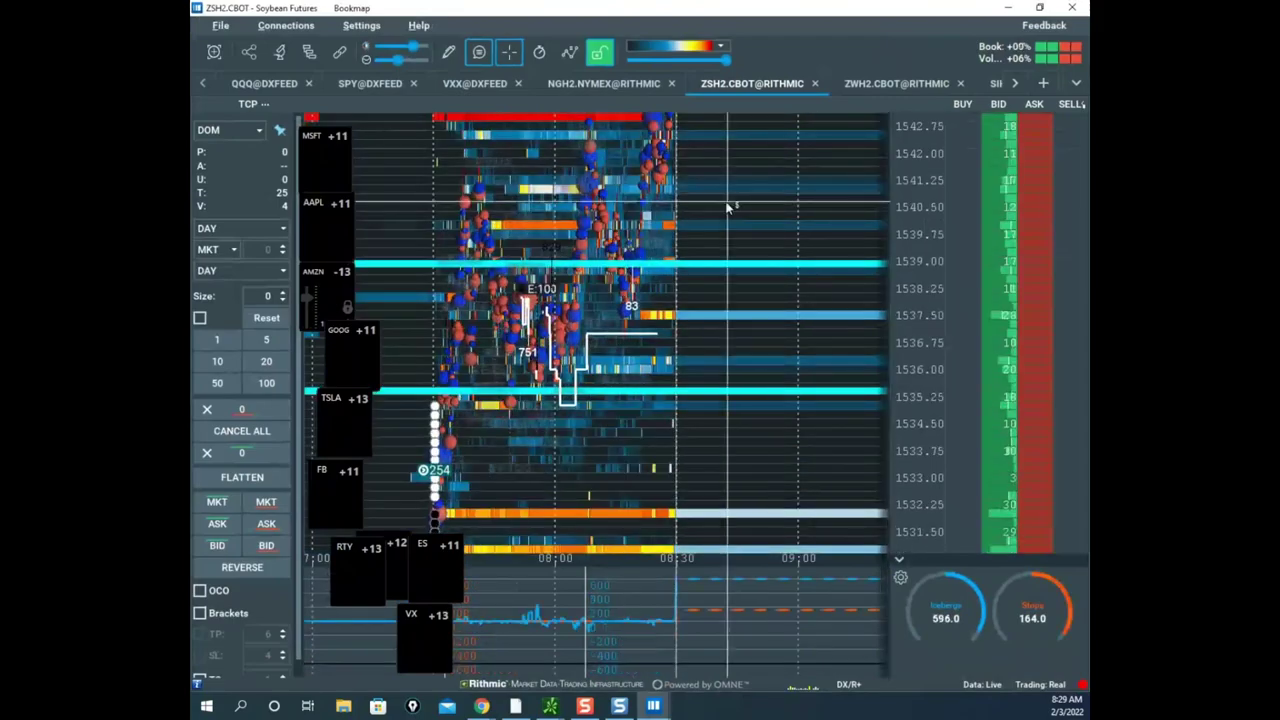
scroll(914, 220, down, 3)
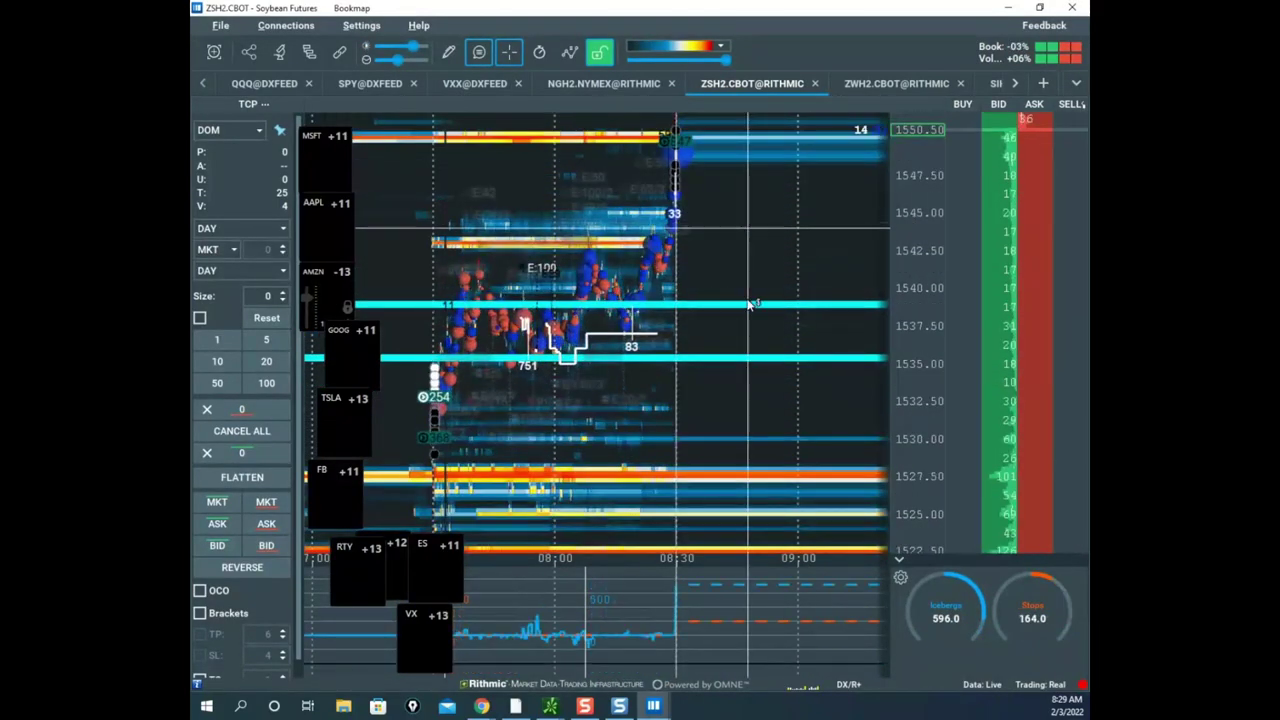
scroll(707, 243, up, 3)
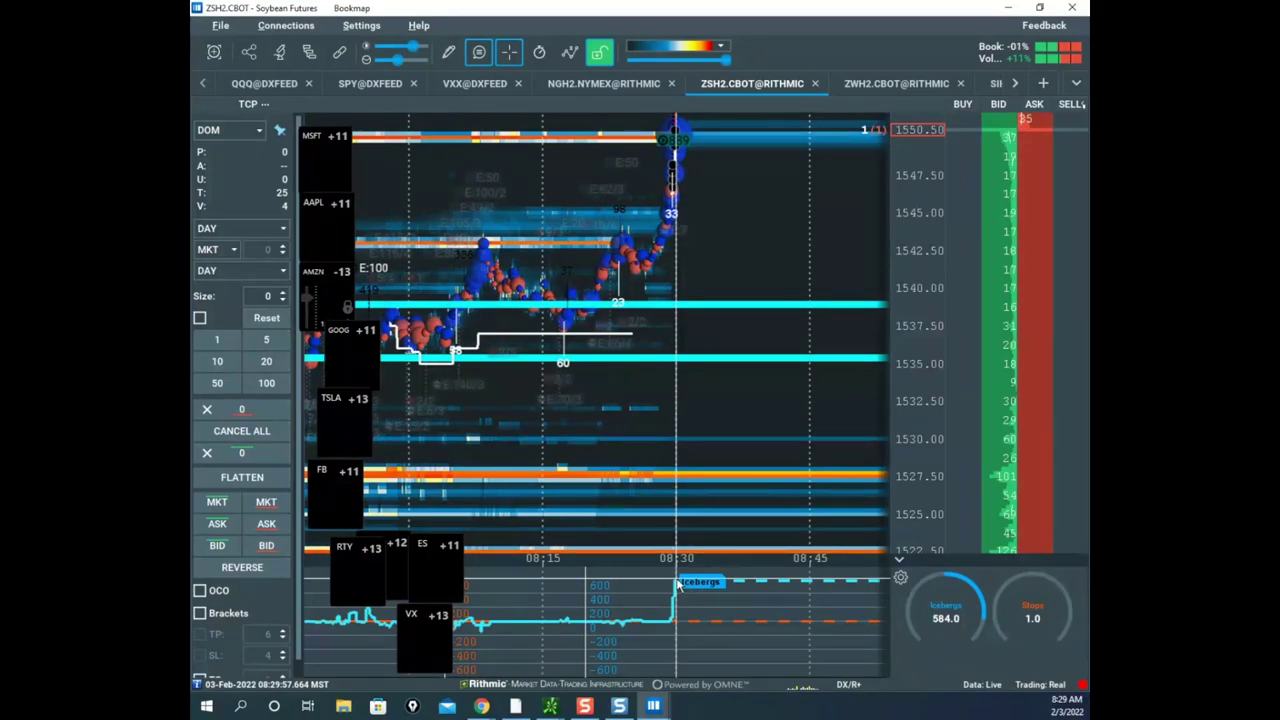
scroll(651, 428, down, 3)
drag(677, 434, 690, 510)
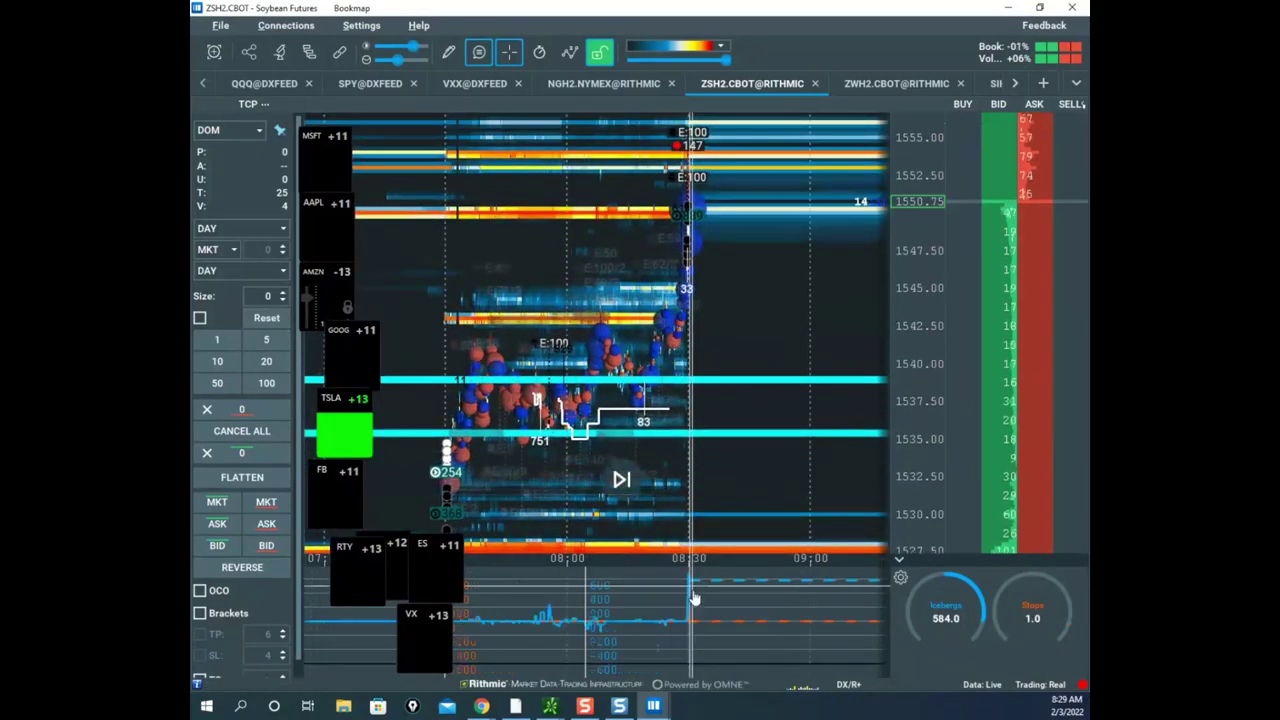
- Focus the soybean chart on 08:00 to 08:30, clear the leftover annotations, and sketch the zigzag rally path with the earlier iceberg activity circled
scroll(726, 443, up, 3)
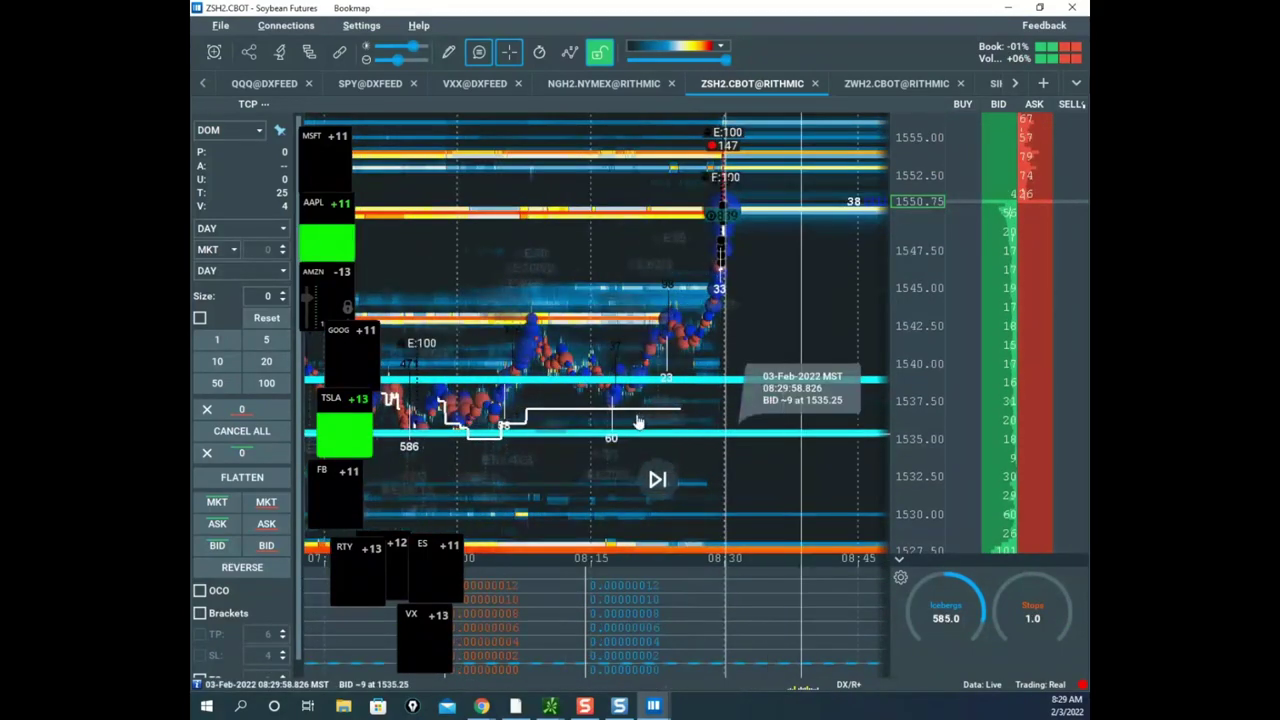
drag(751, 343, 807, 311)
drag(914, 326, 923, 286)
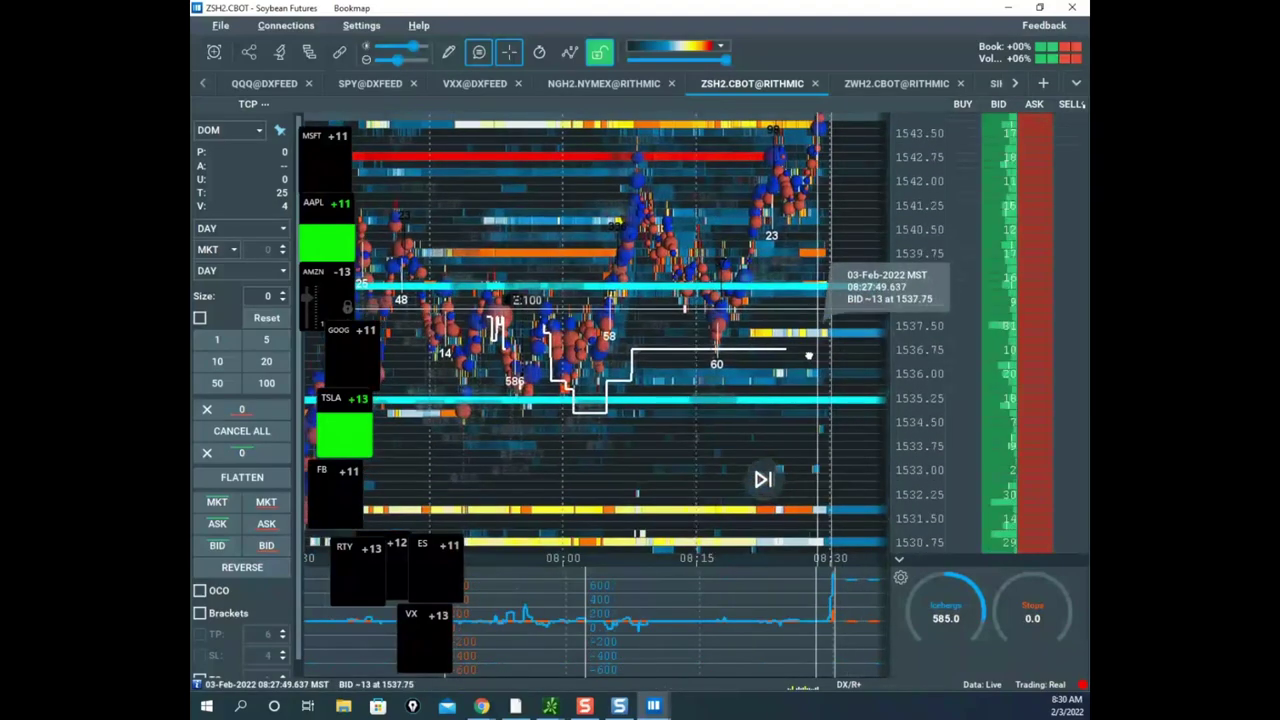
drag(807, 218, 780, 289)
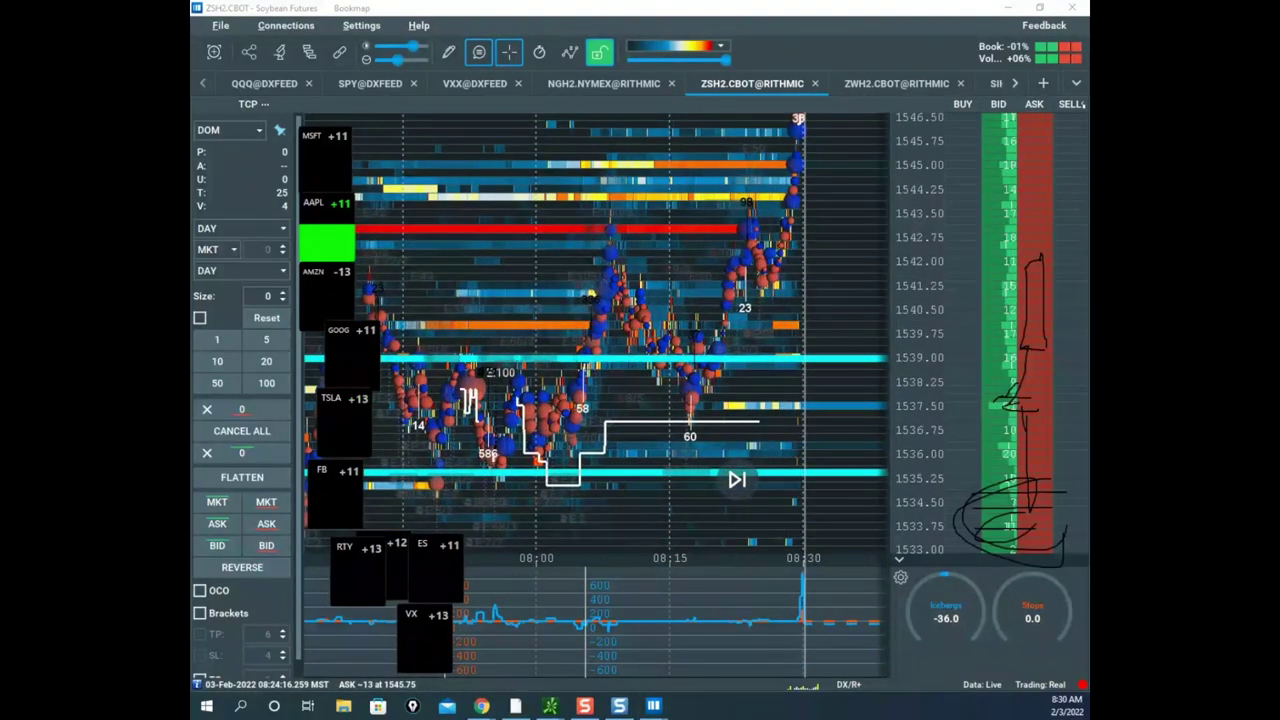
key(Escape)
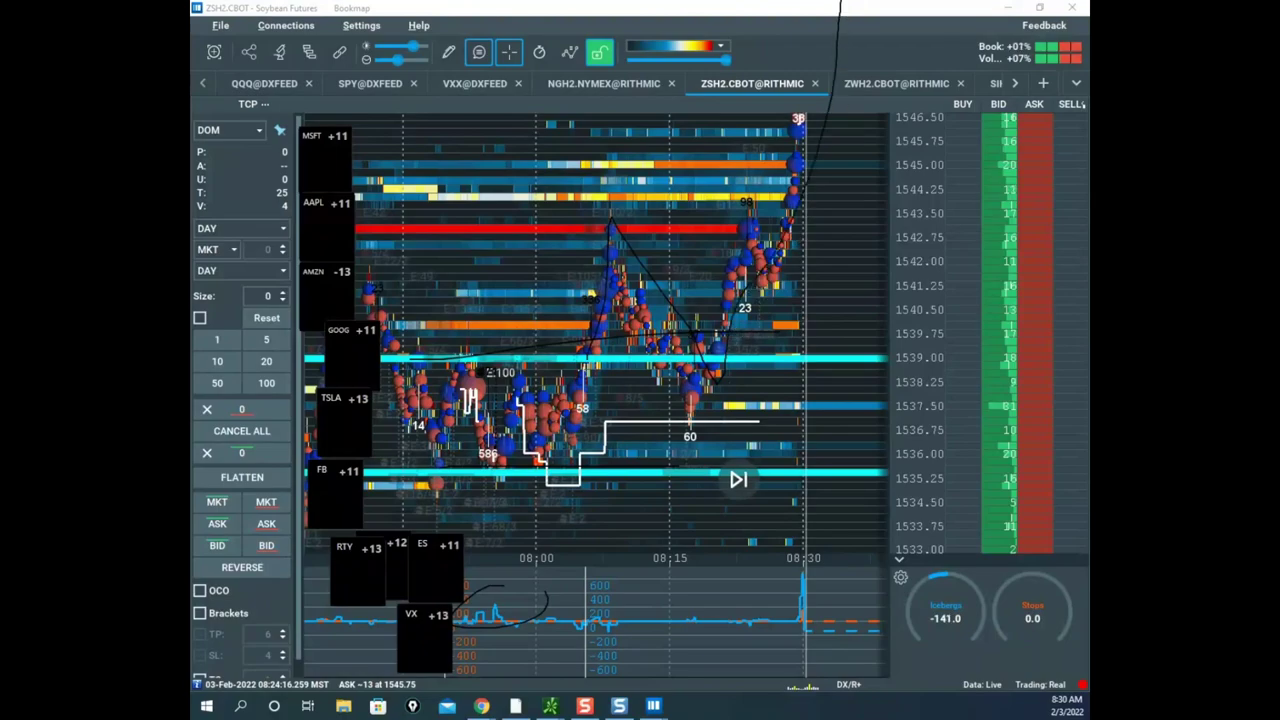
- Switch to Chrome's remote desktop session, maximize the window, open the soybean VWAP chart, and clear the leftover annotations
click(481, 706)
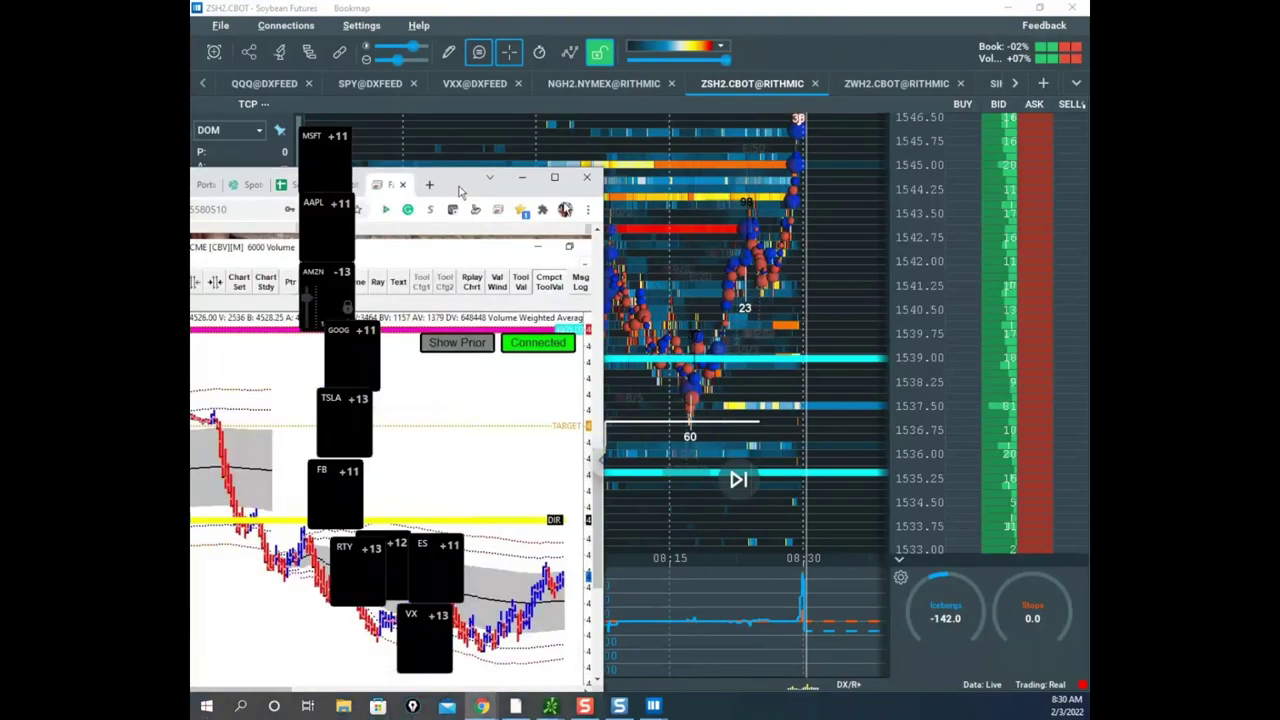
drag(459, 188, 753, 158)
click(843, 151)
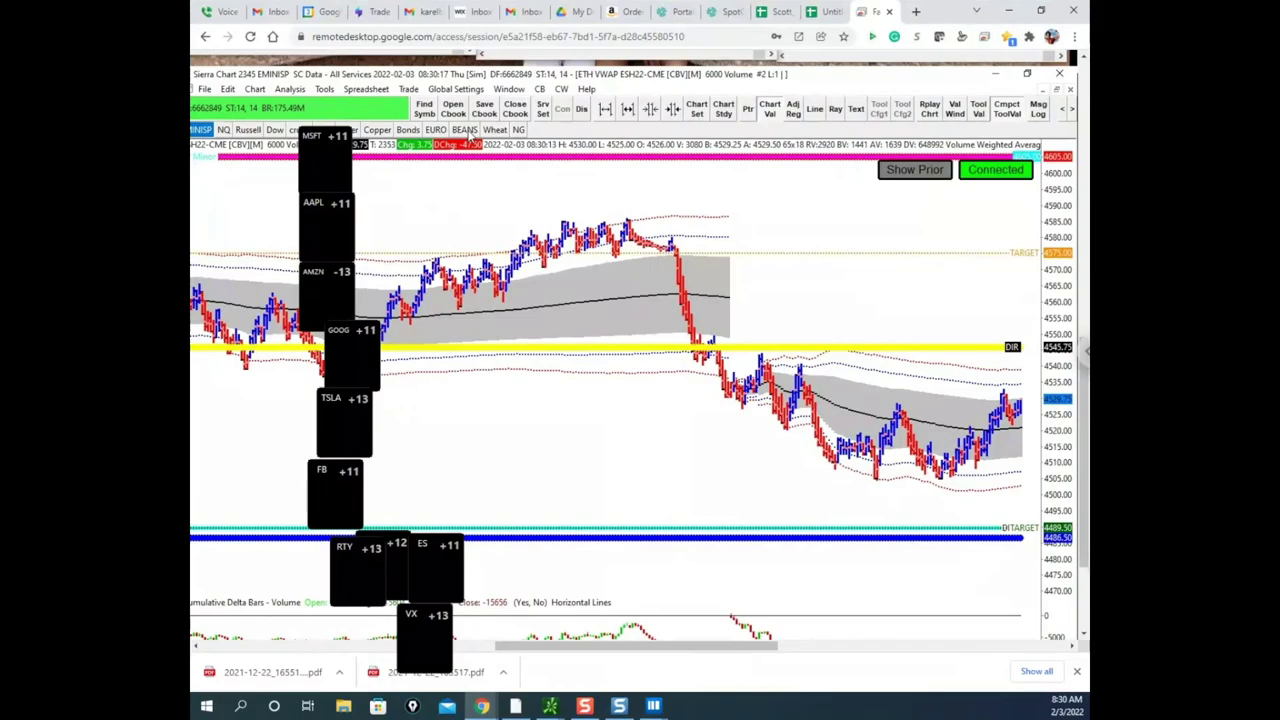
click(466, 131)
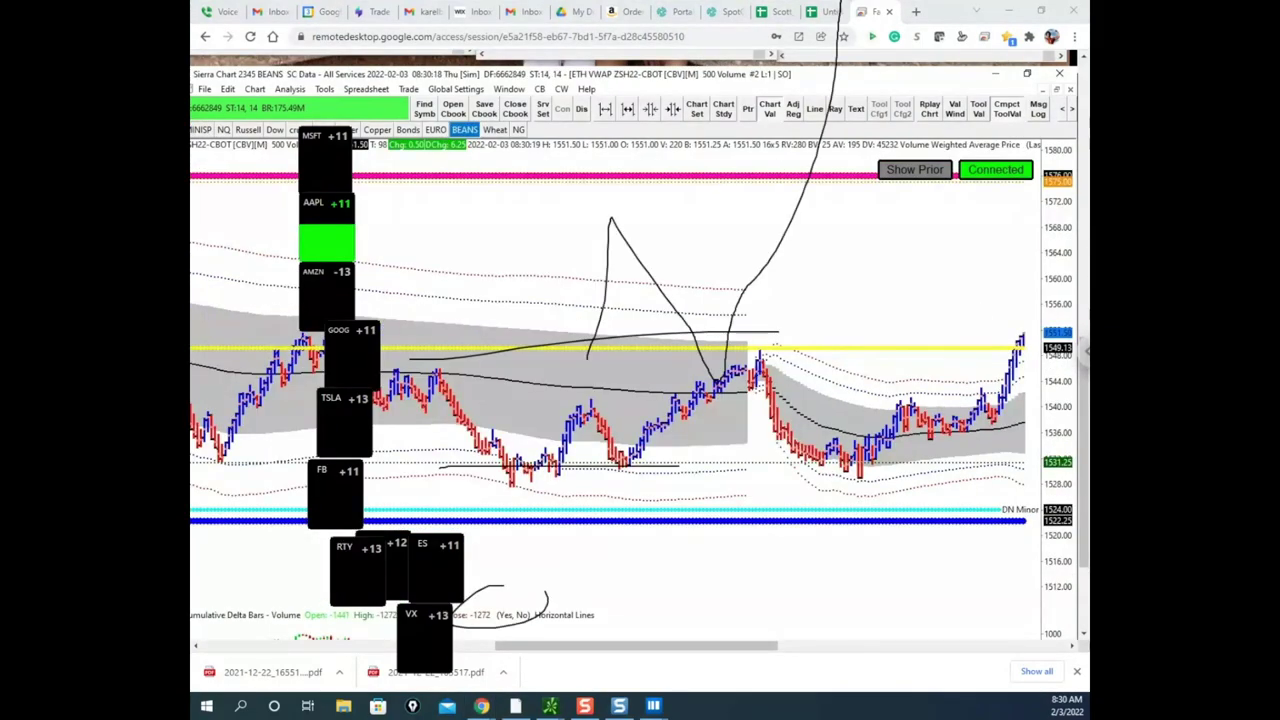
key(e)
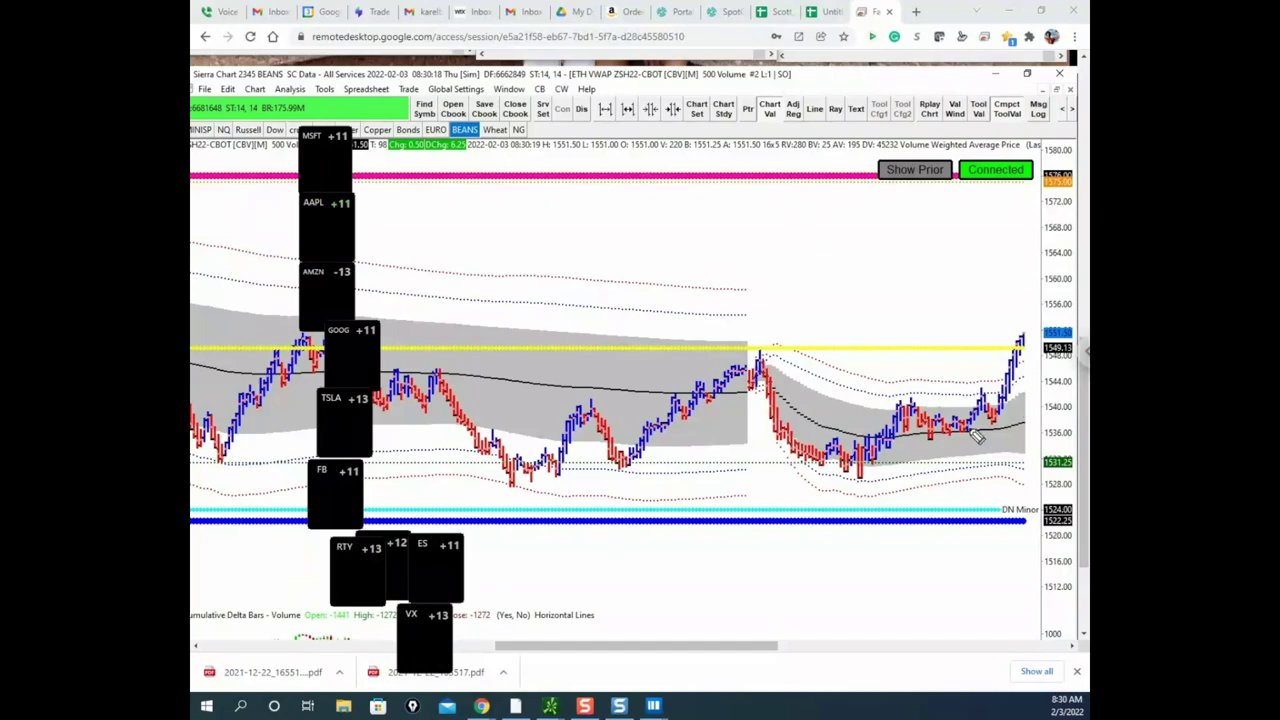
- Underline the session lows near 1528 on the soybean VWAP chart and sketch the zigzag breakout path climbing to about 1560
drag(791, 473, 886, 463)
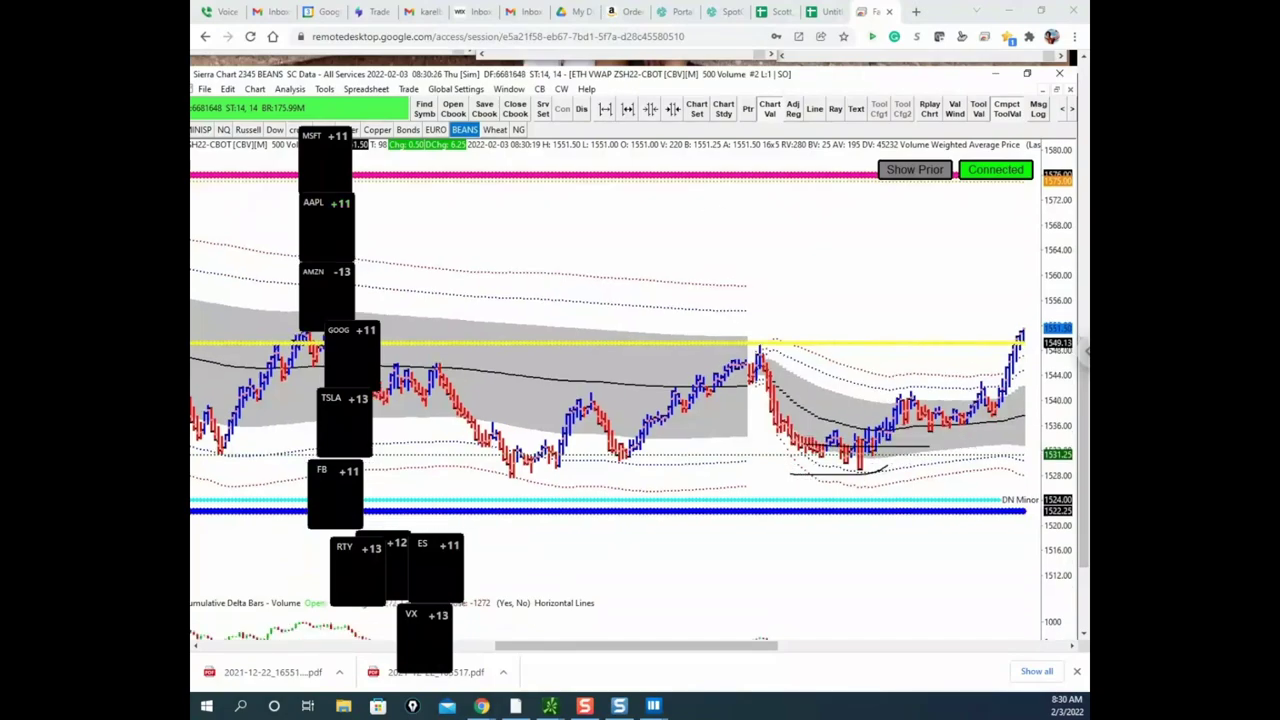
scroll(1078, 416, down, 3)
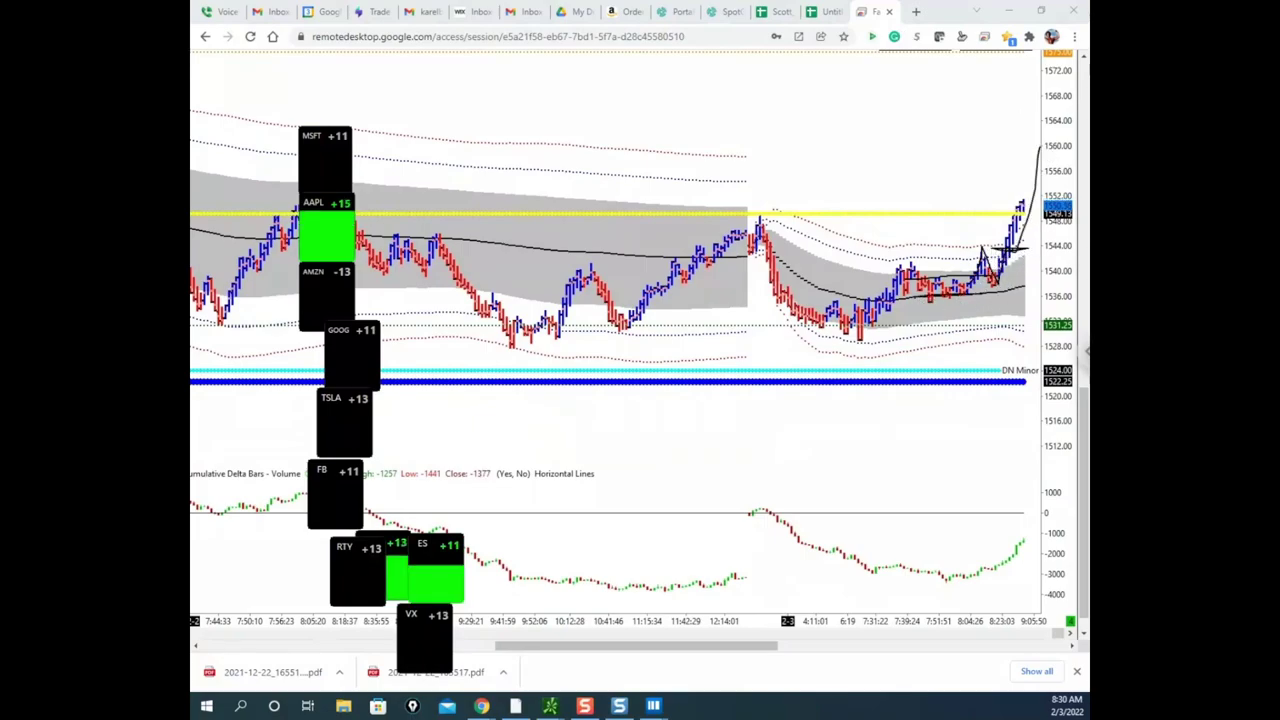
- Switch to Bookmap's E-Mini Nasdaq-100 window and focus the chart on the price move around 08:30
mouse_move(665, 710)
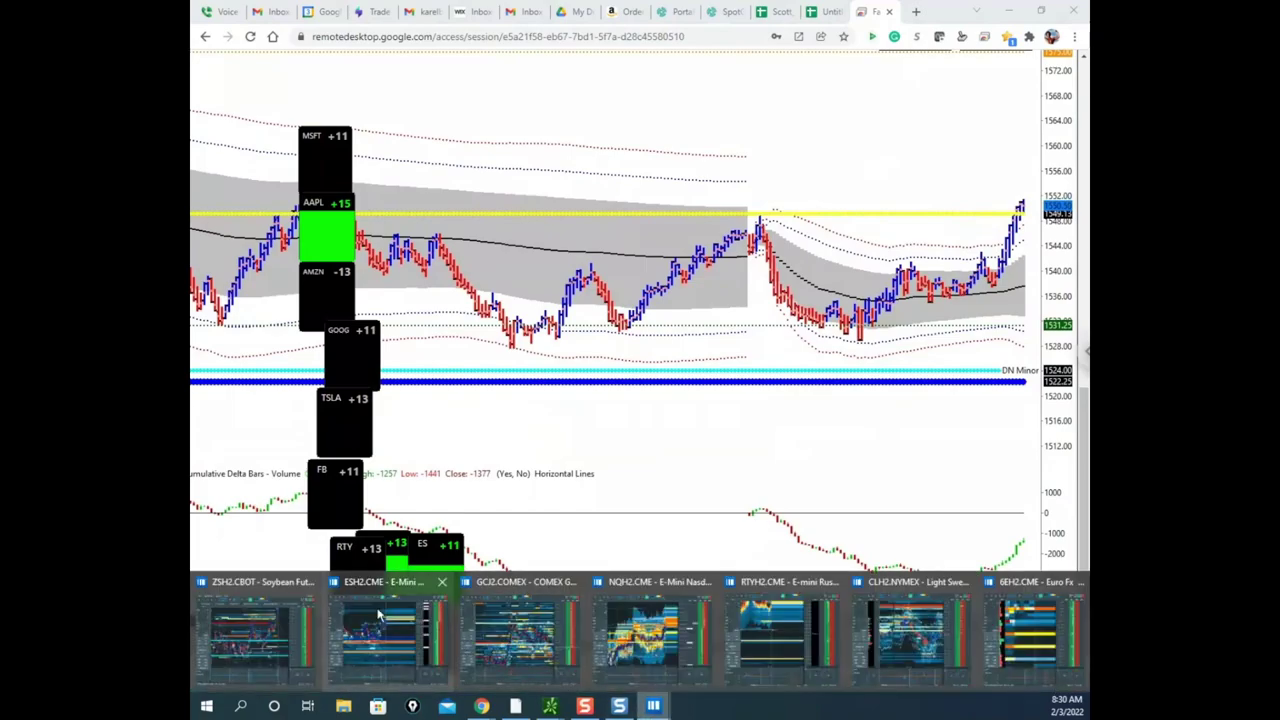
click(657, 612)
scroll(856, 245, up, 2)
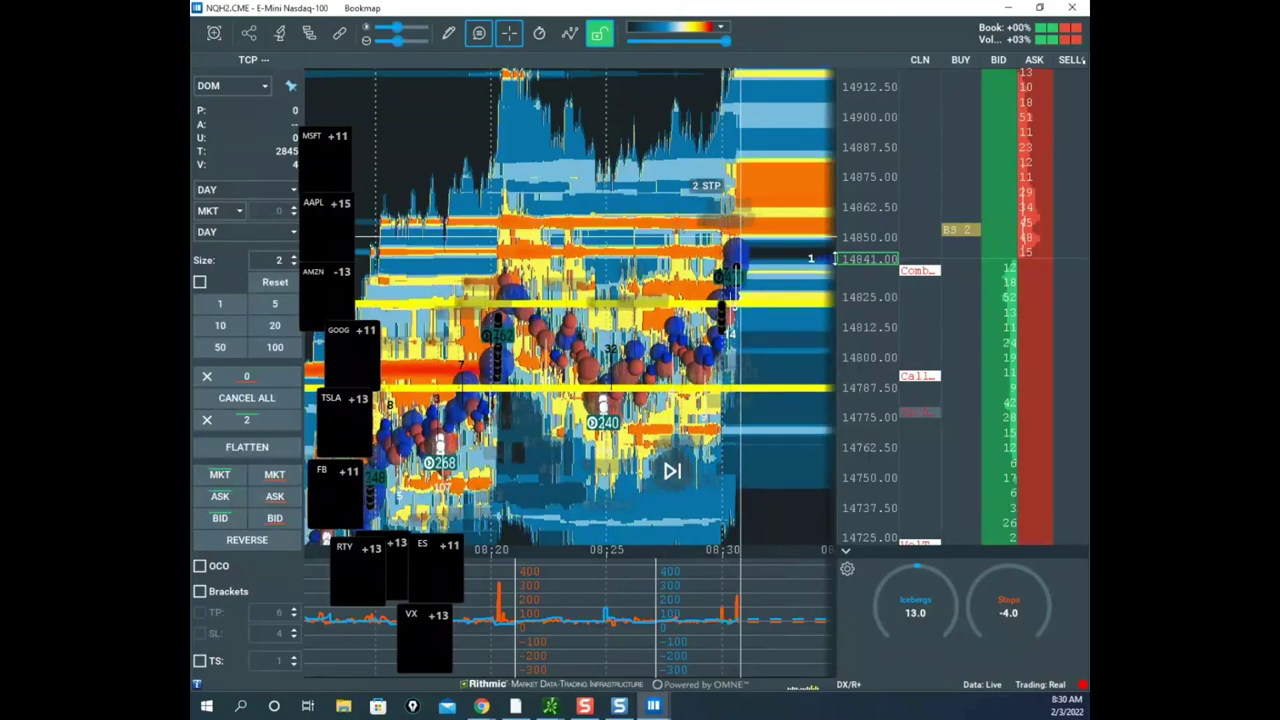
drag(766, 343, 657, 336)
scroll(700, 321, up, 3)
scroll(717, 305, up, 2)
scroll(672, 490, up, 3)
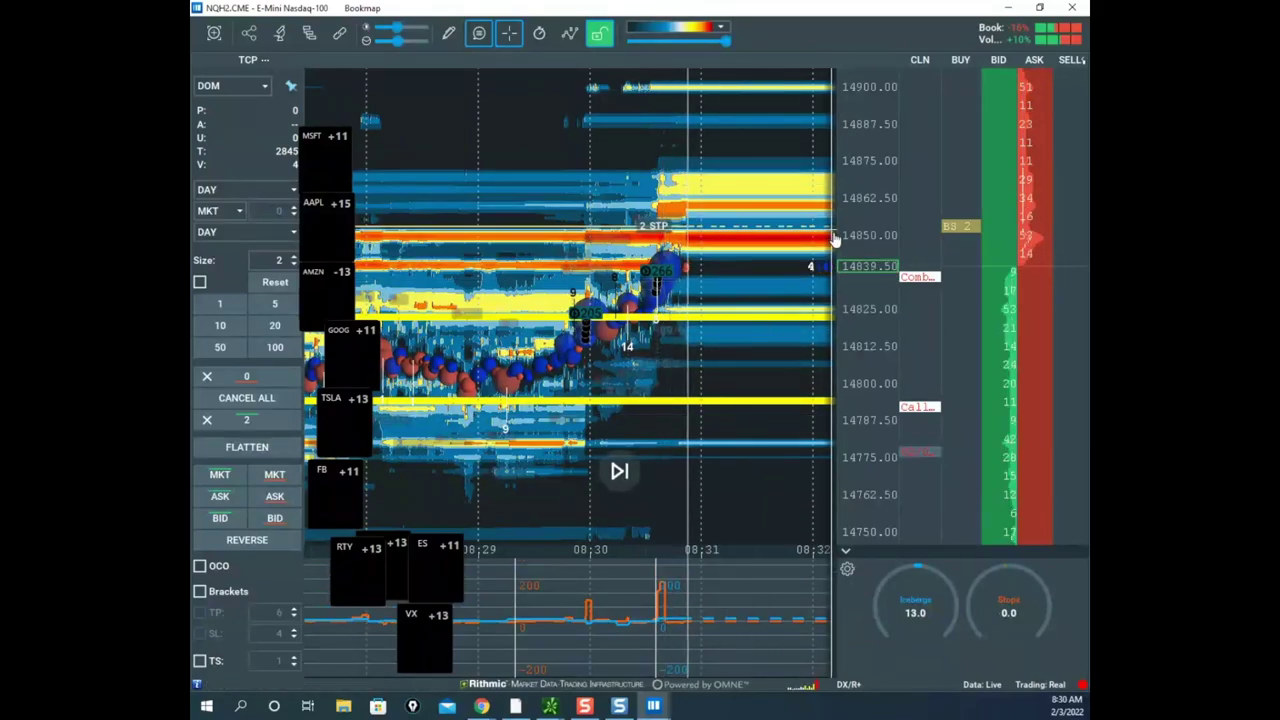
mouse_move(671, 352)
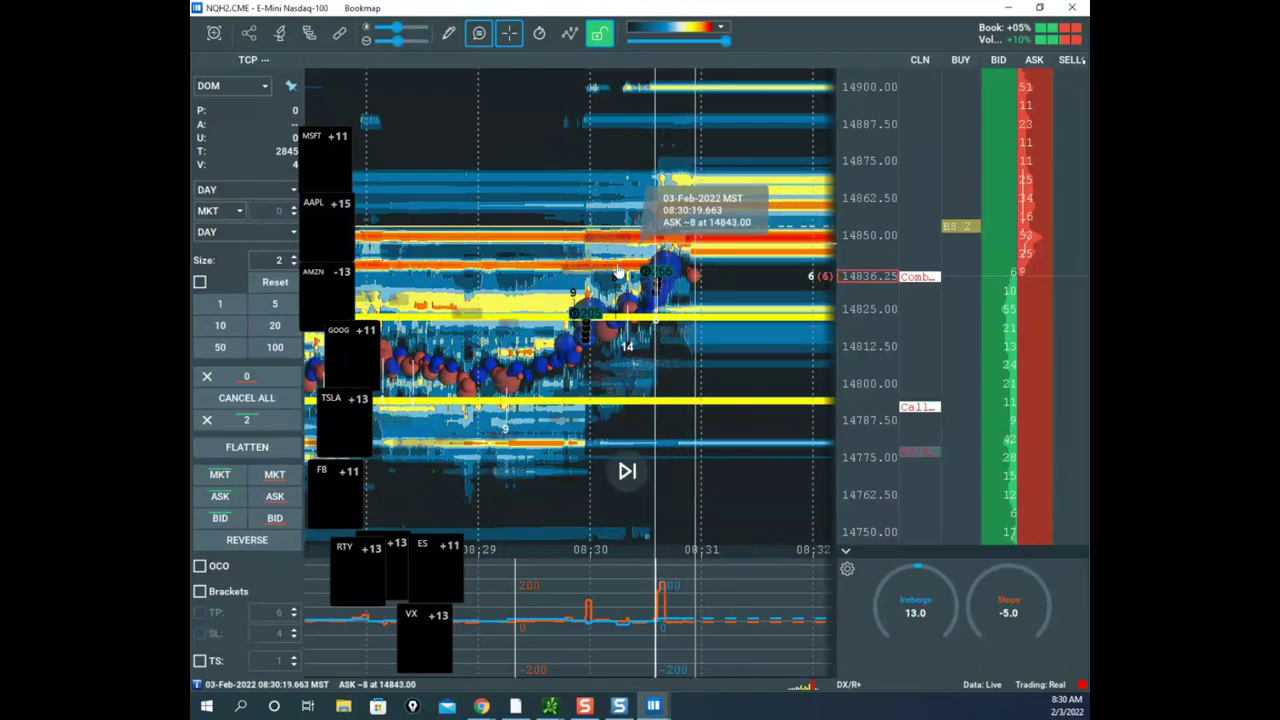
- Draw two horizontal lines on the Nasdaq-100 chart, at about 14826 and 14843.50, bracketing the 08:30 upward burst
drag(856, 253, 856, 214)
scroll(729, 257, up, 5)
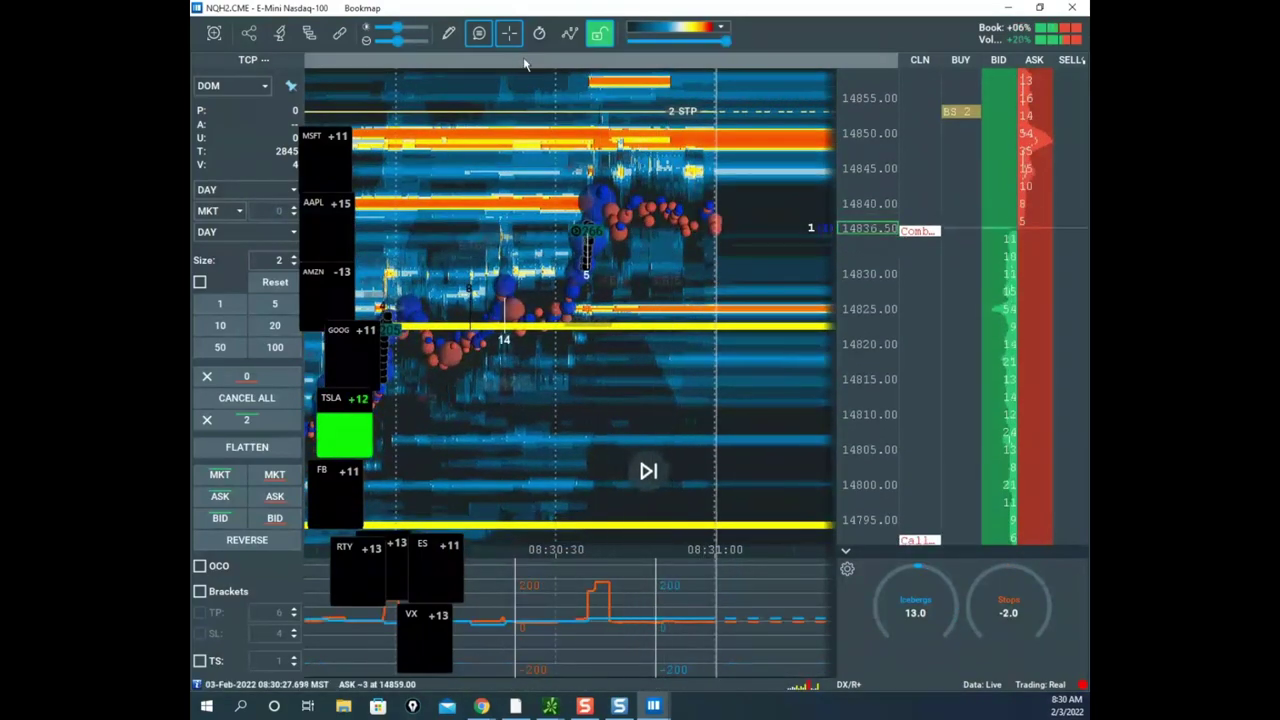
click(448, 33)
click(494, 210)
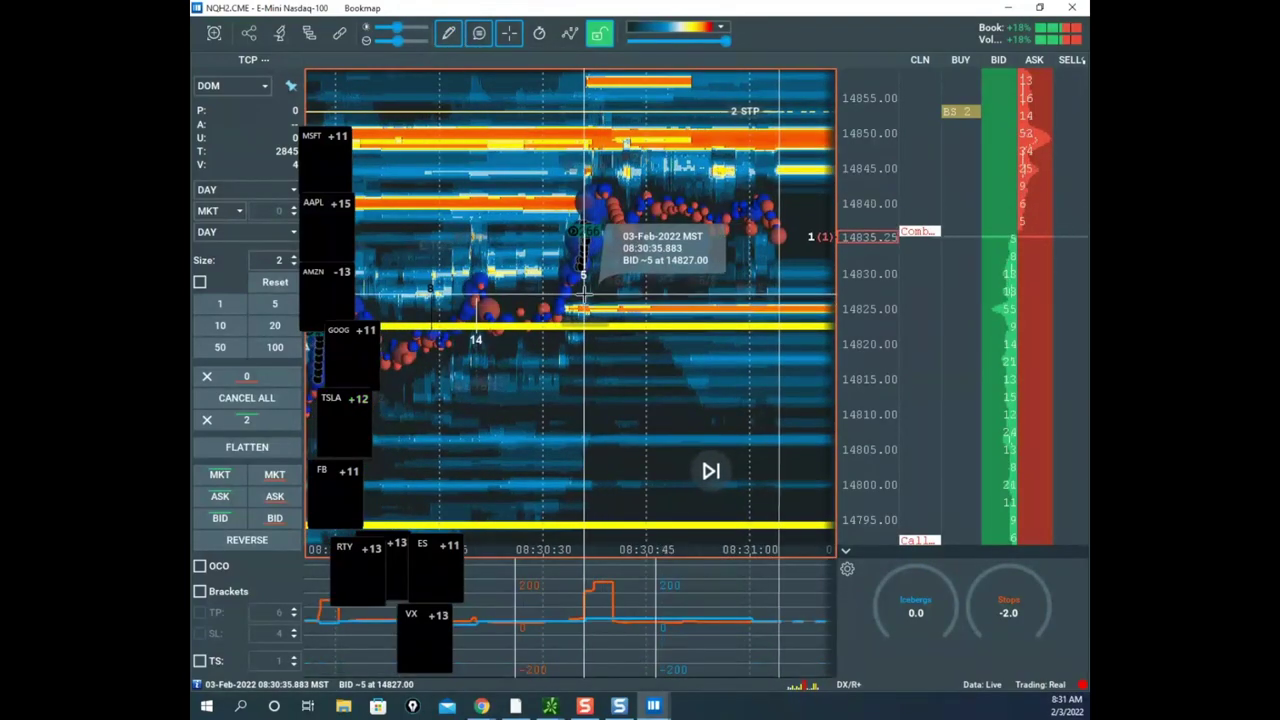
click(580, 301)
click(622, 178)
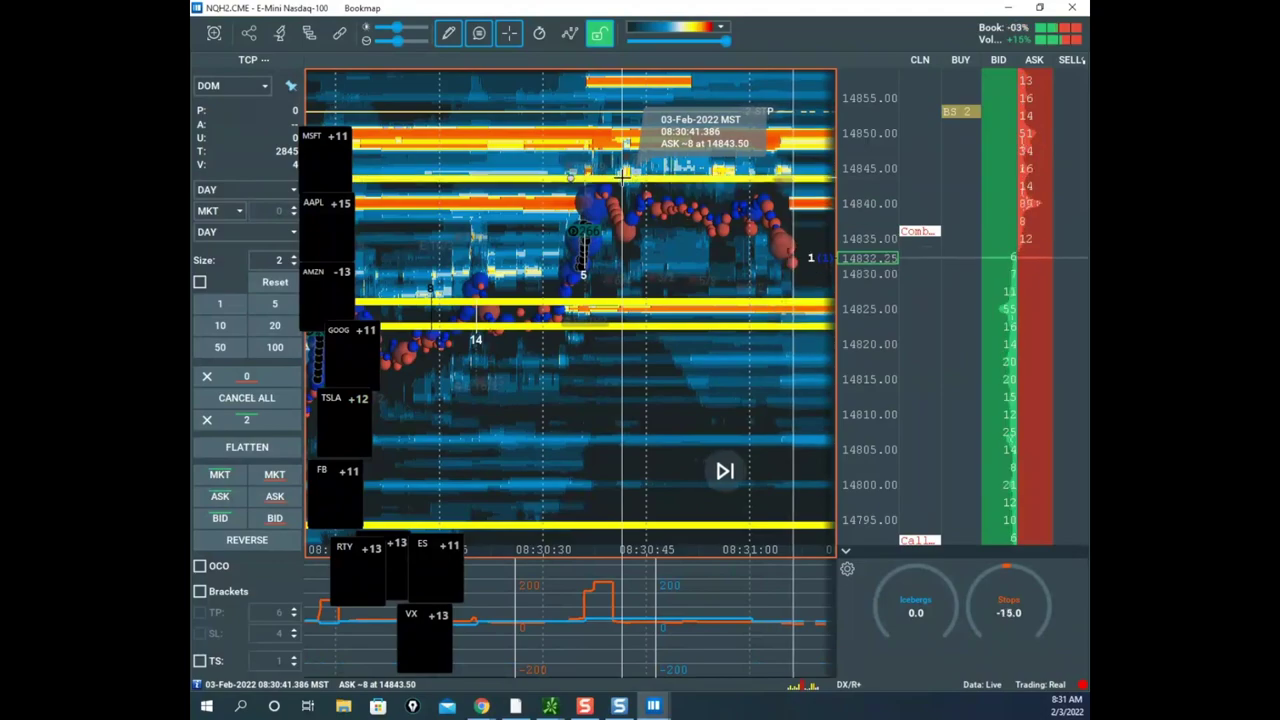
- Switch drawing to edit mode and recolour the horizontal line at about 14843.50 pale green
click(450, 34)
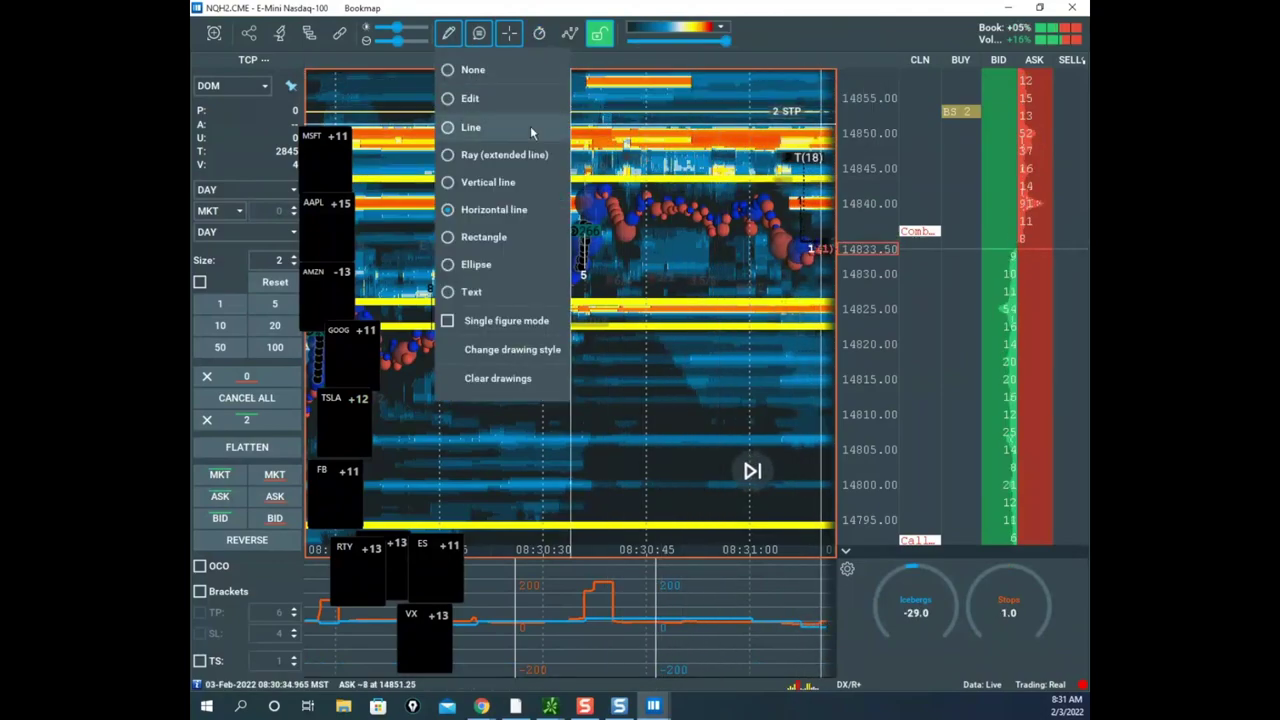
click(506, 99)
click(678, 186)
click(695, 204)
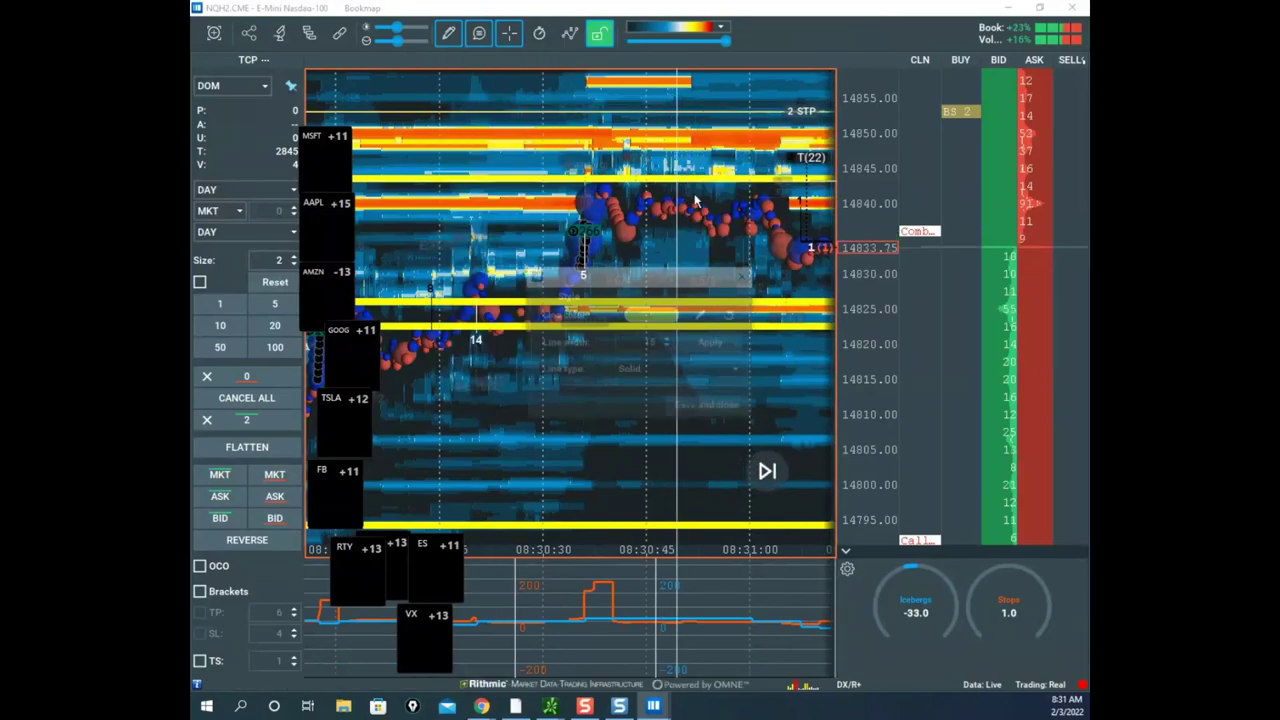
click(665, 304)
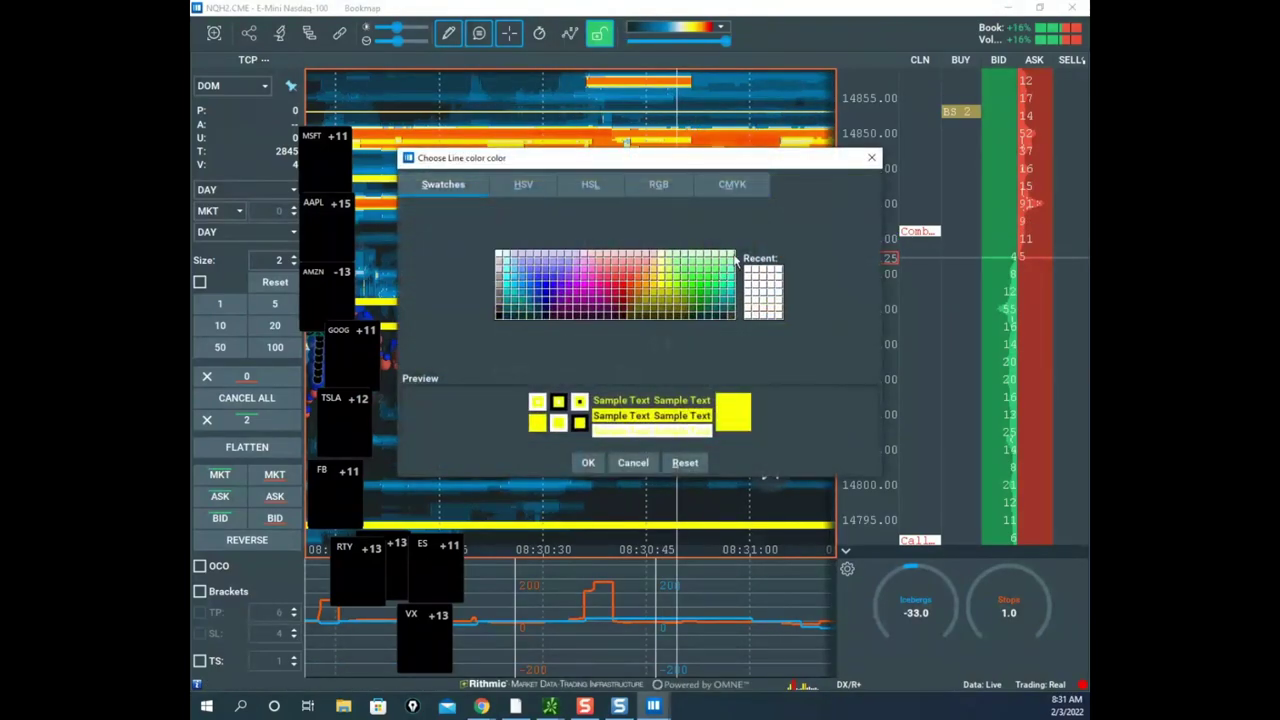
click(588, 462)
click(709, 408)
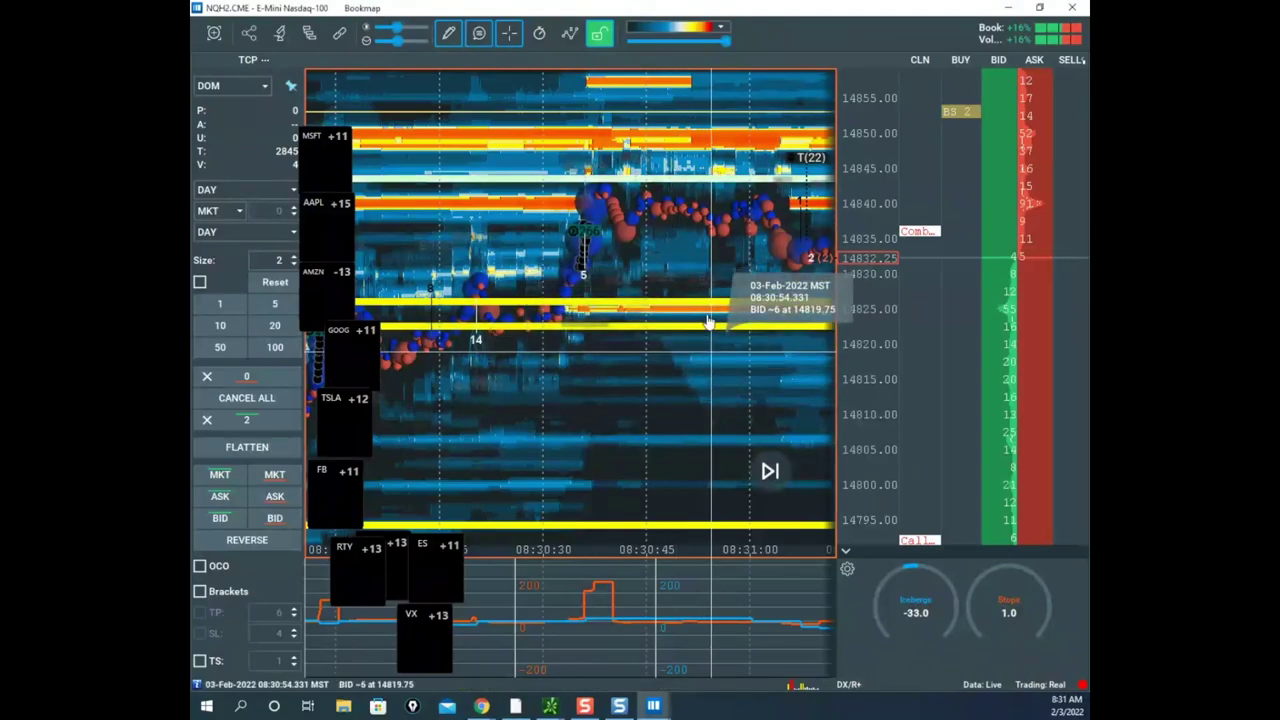
- Recolour the horizontal line at about 14826 pale green as well, and turn off the drawing mode
click(698, 305)
click(712, 318)
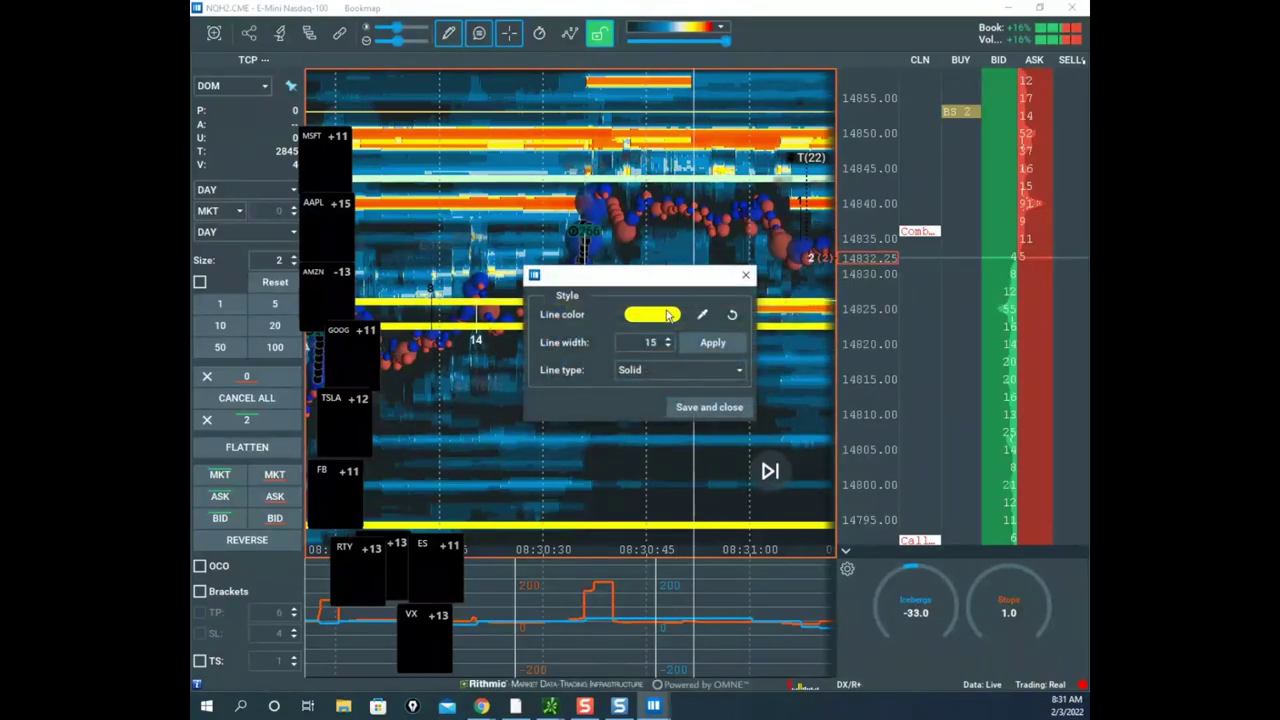
click(670, 315)
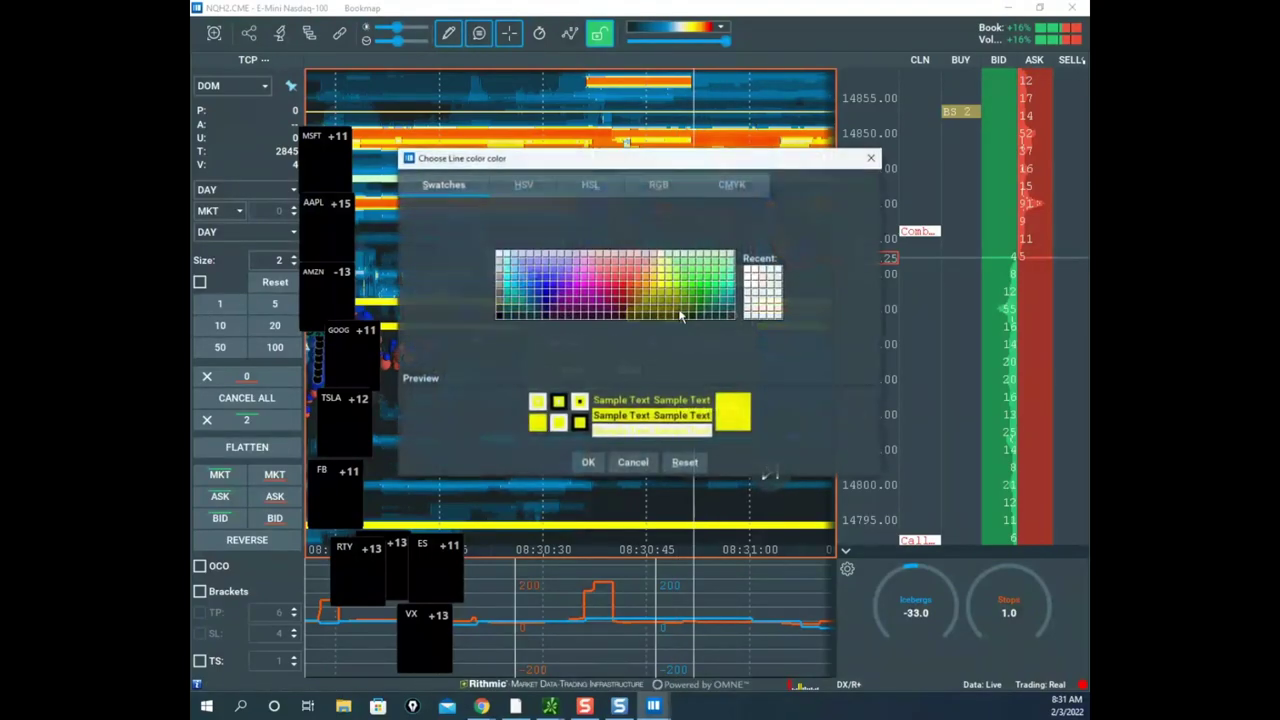
click(590, 462)
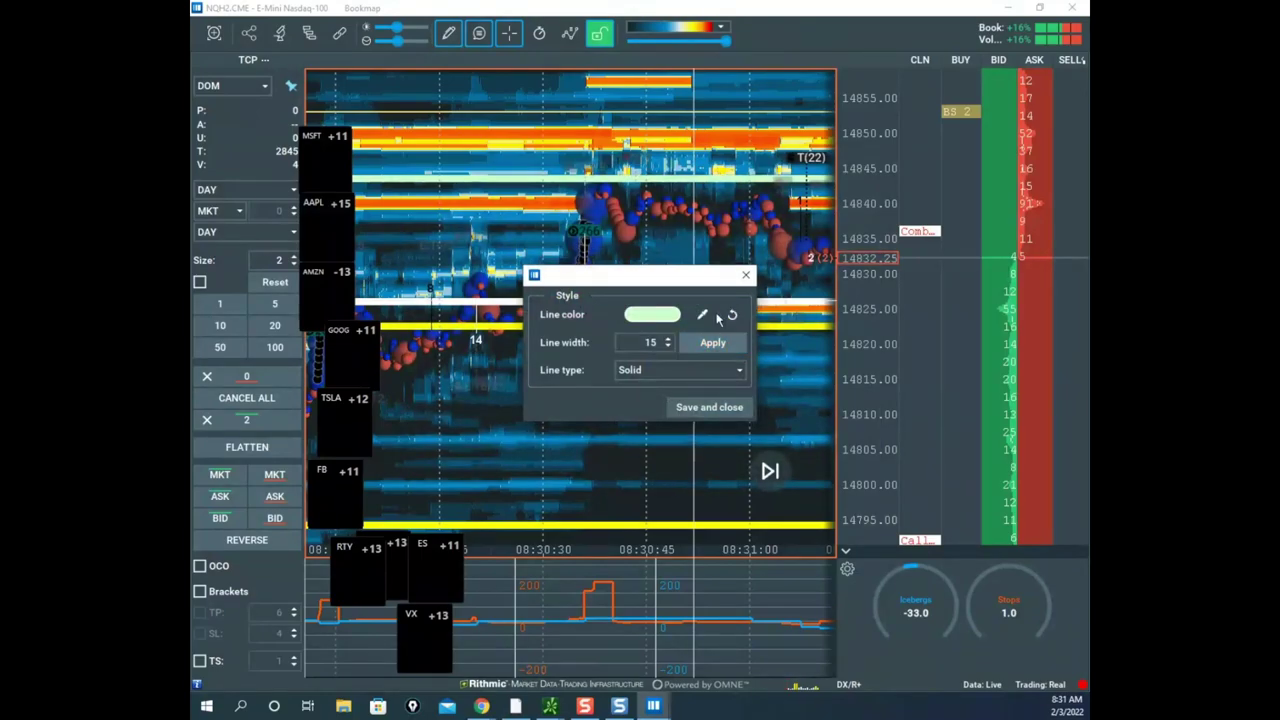
click(748, 280)
scroll(711, 297, down, 3)
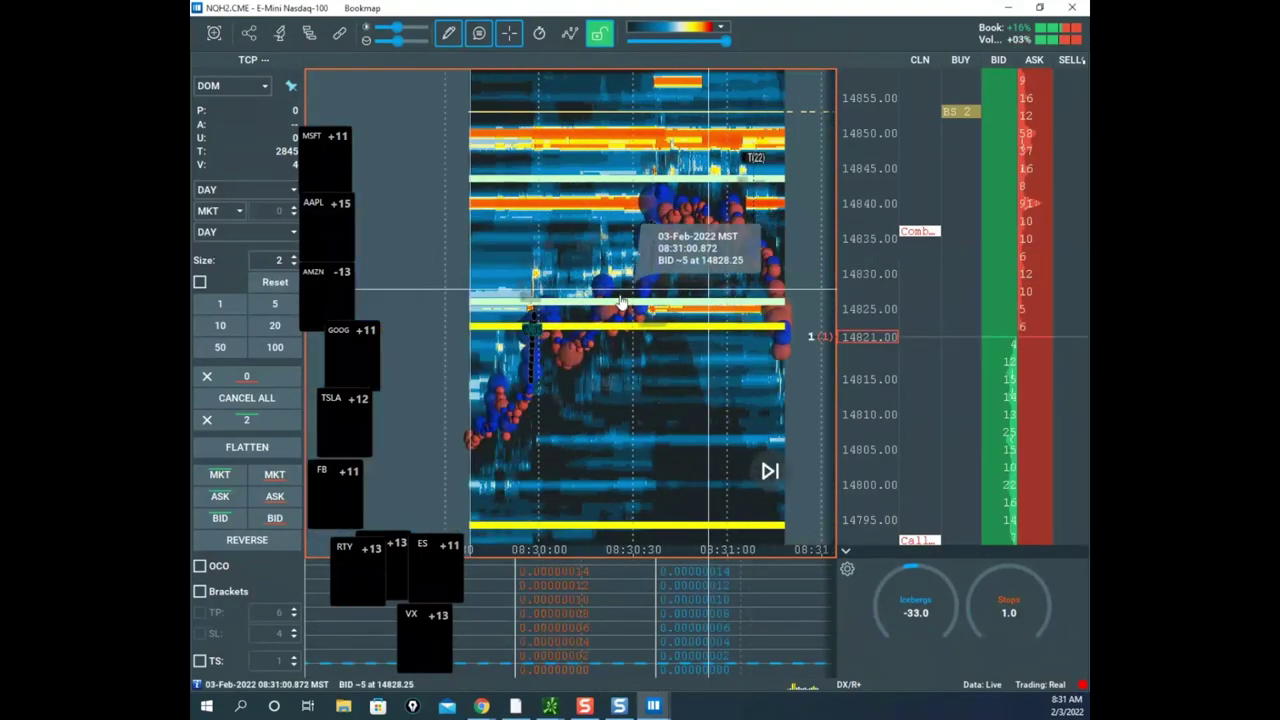
click(449, 34)
click(475, 71)
- Sketch a path rising from the upper pale green line to about 14864 and circle the zone between the two pale green lines
drag(754, 220, 643, 335)
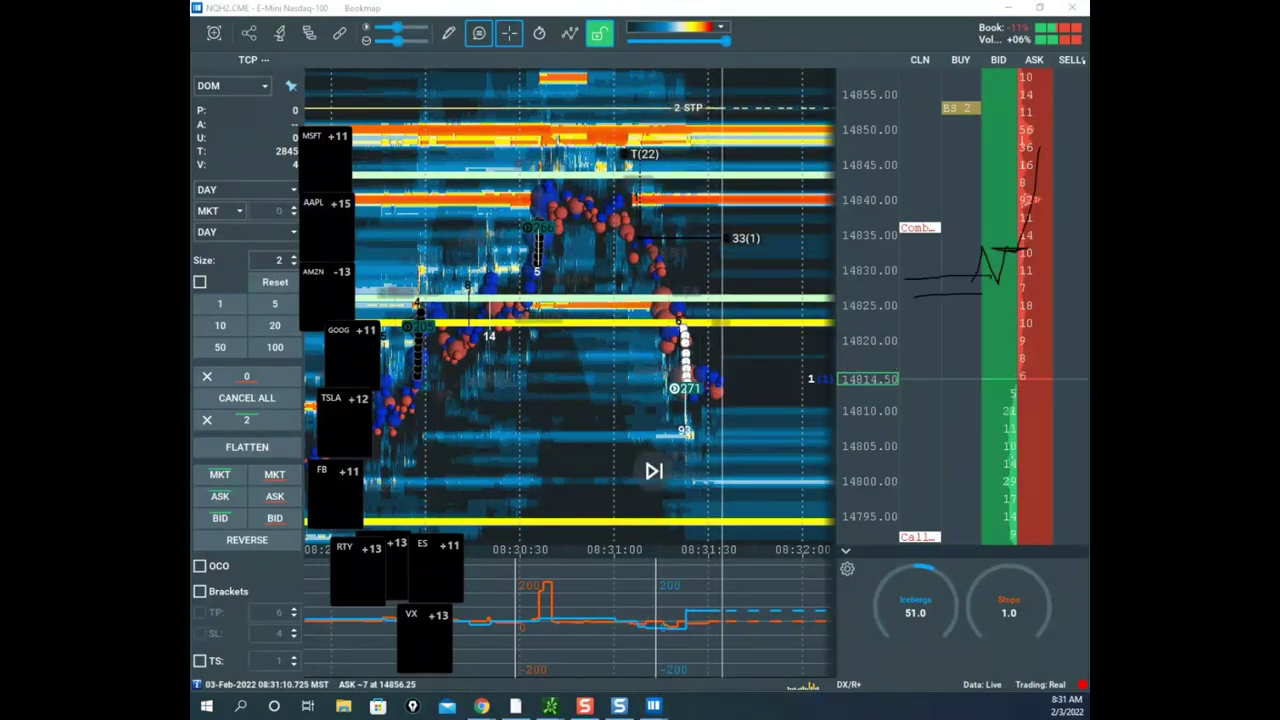
scroll(851, 204, down, 3)
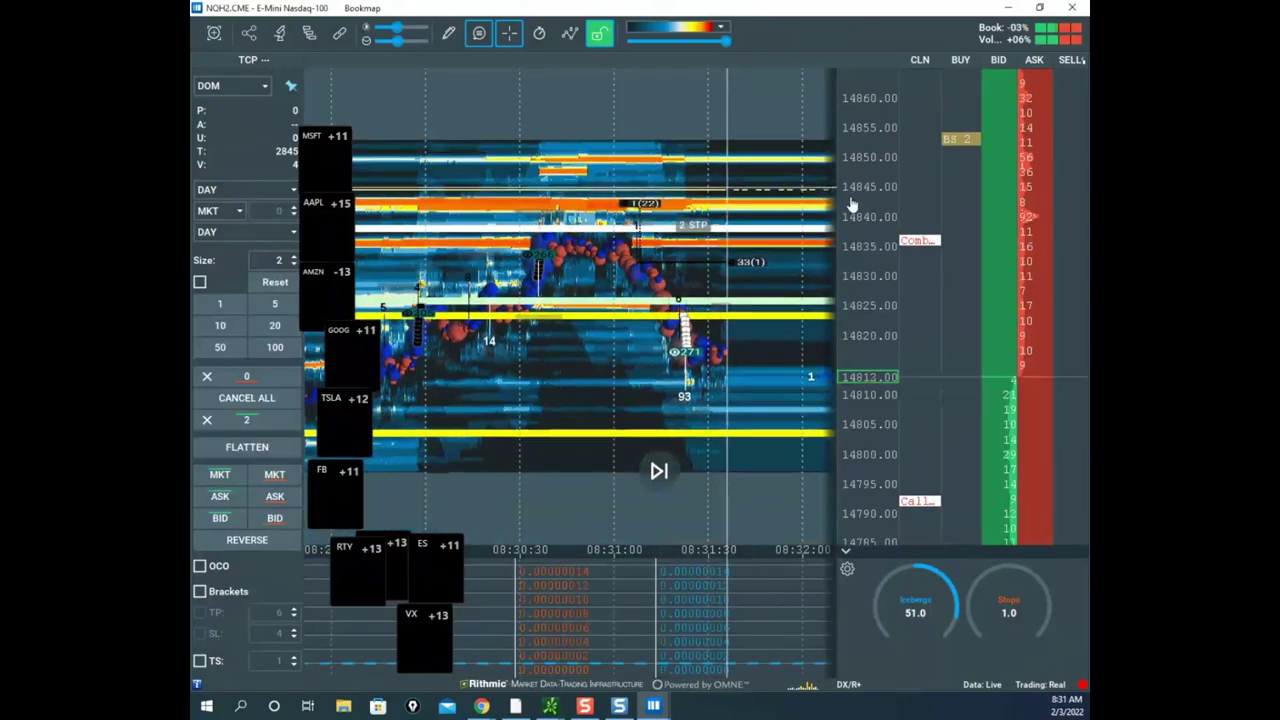
drag(766, 214, 732, 250)
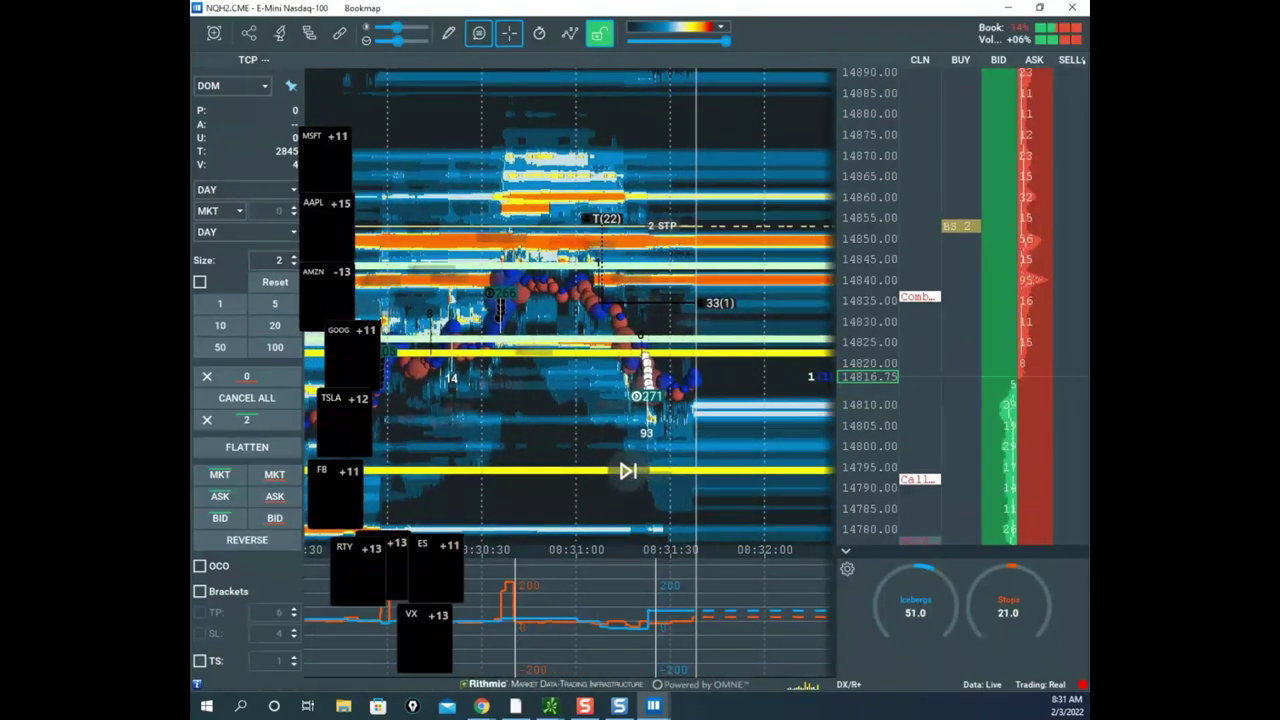
scroll(853, 185, up, 3)
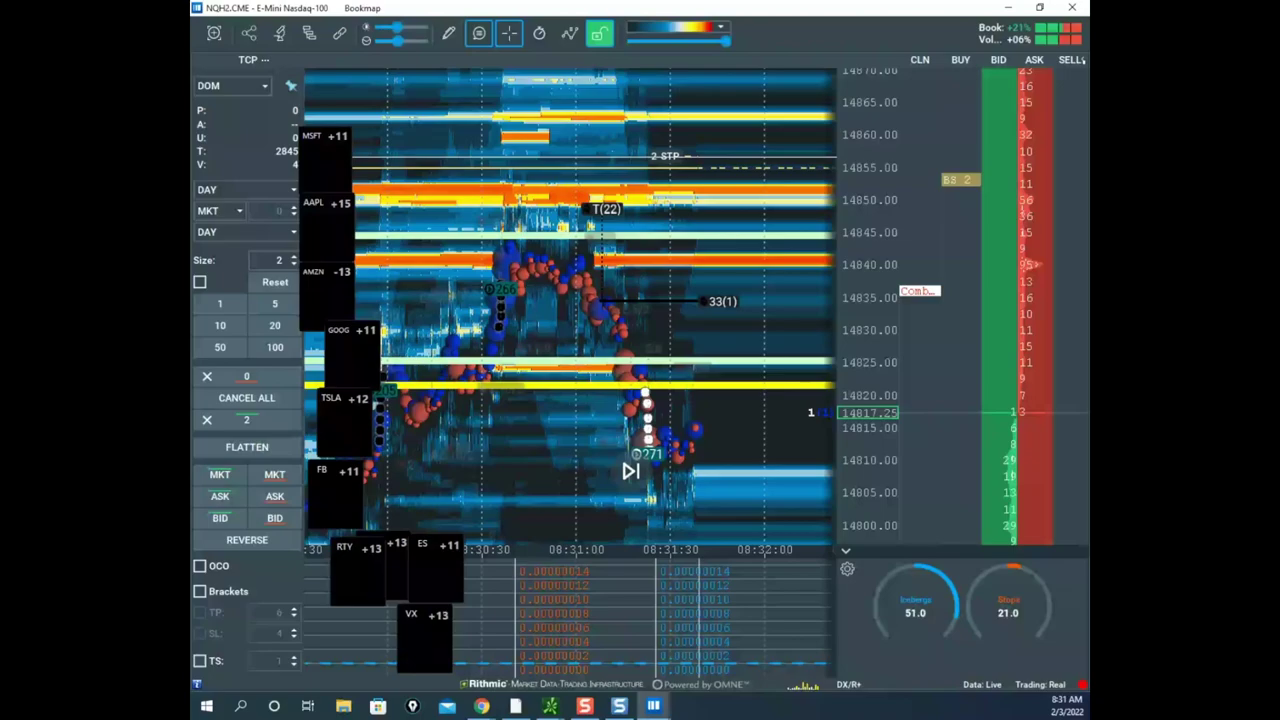
drag(697, 235, 757, 95)
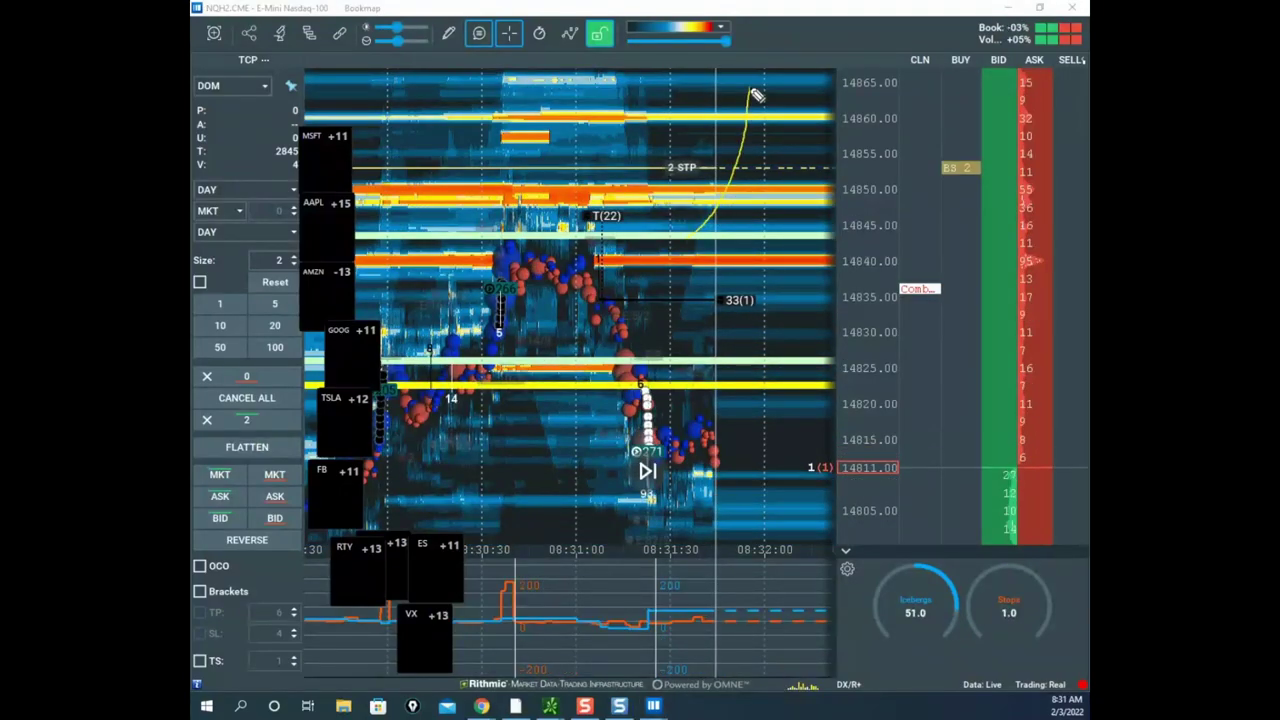
mouse_move(723, 241)
mouse_down()
mouse_move(565, 290)
mouse_move(820, 340)
mouse_move(755, 240)
mouse_up()
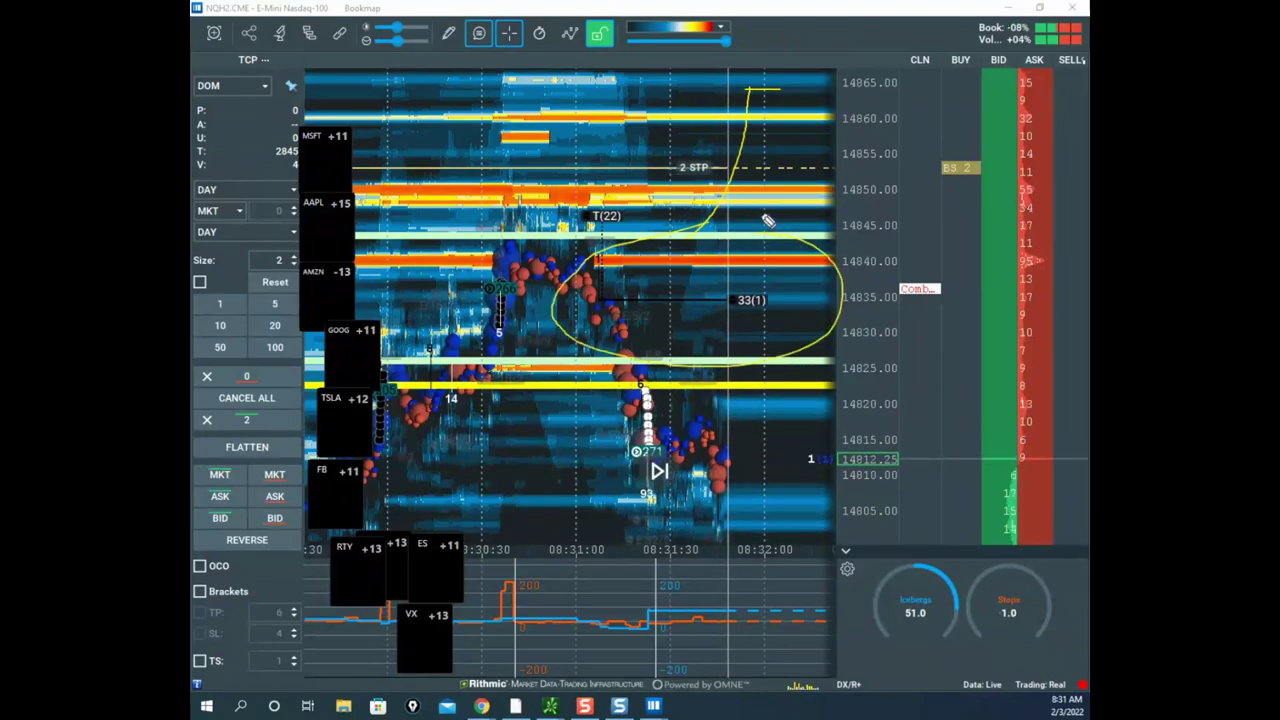
key(Escape)
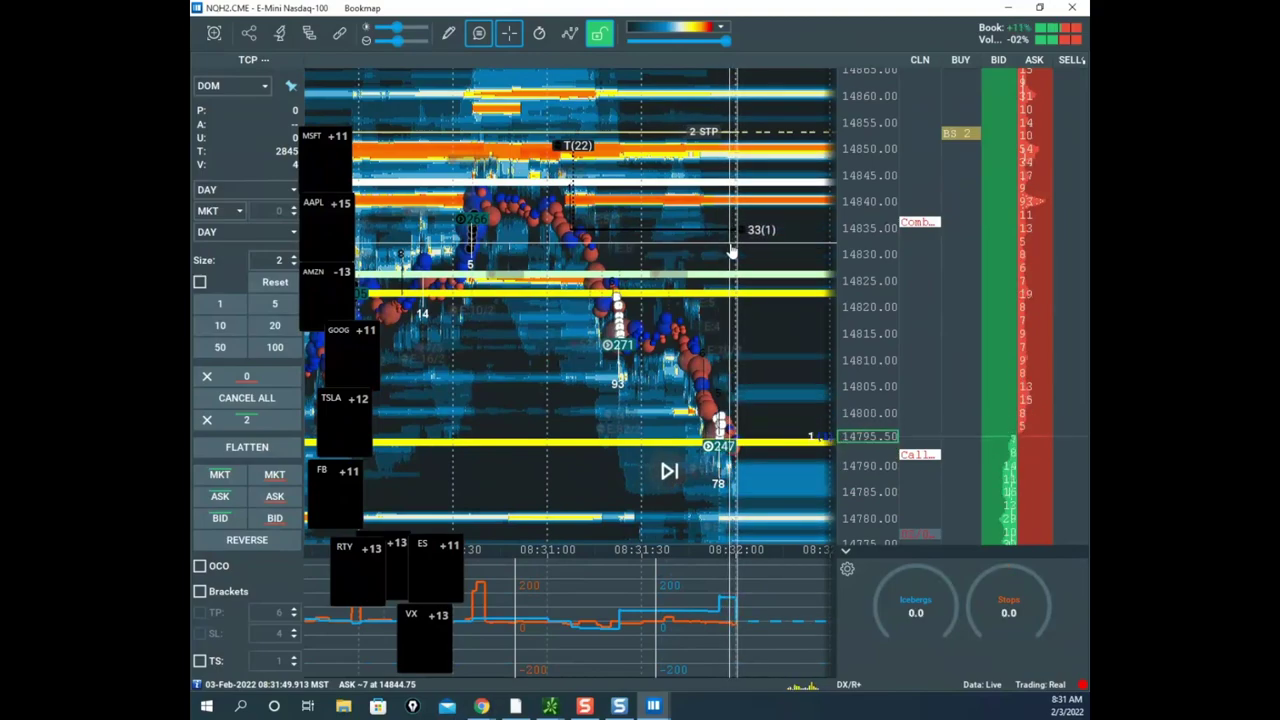
- Examine the sell-off from about 14840 to 14785 on the Nasdaq heatmap at closer and wider price scales, and clear the drawn marks
scroll(872, 264, up, 4)
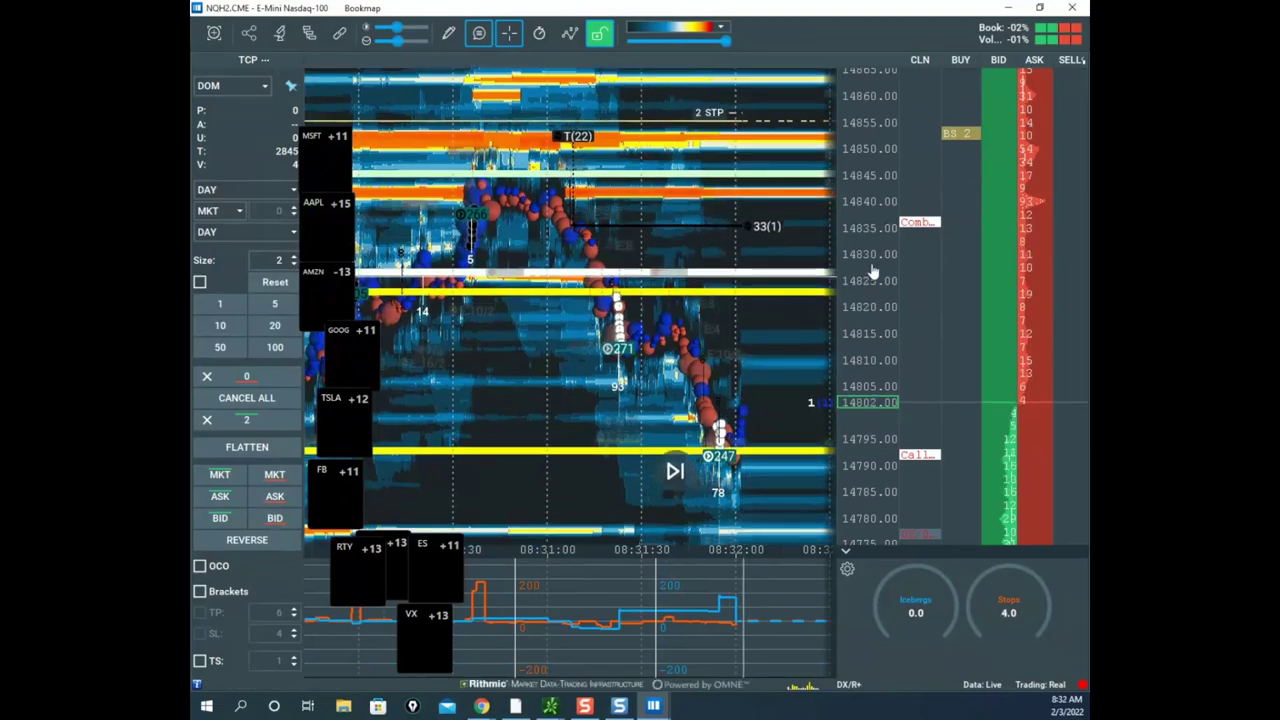
scroll(860, 256, up, 3)
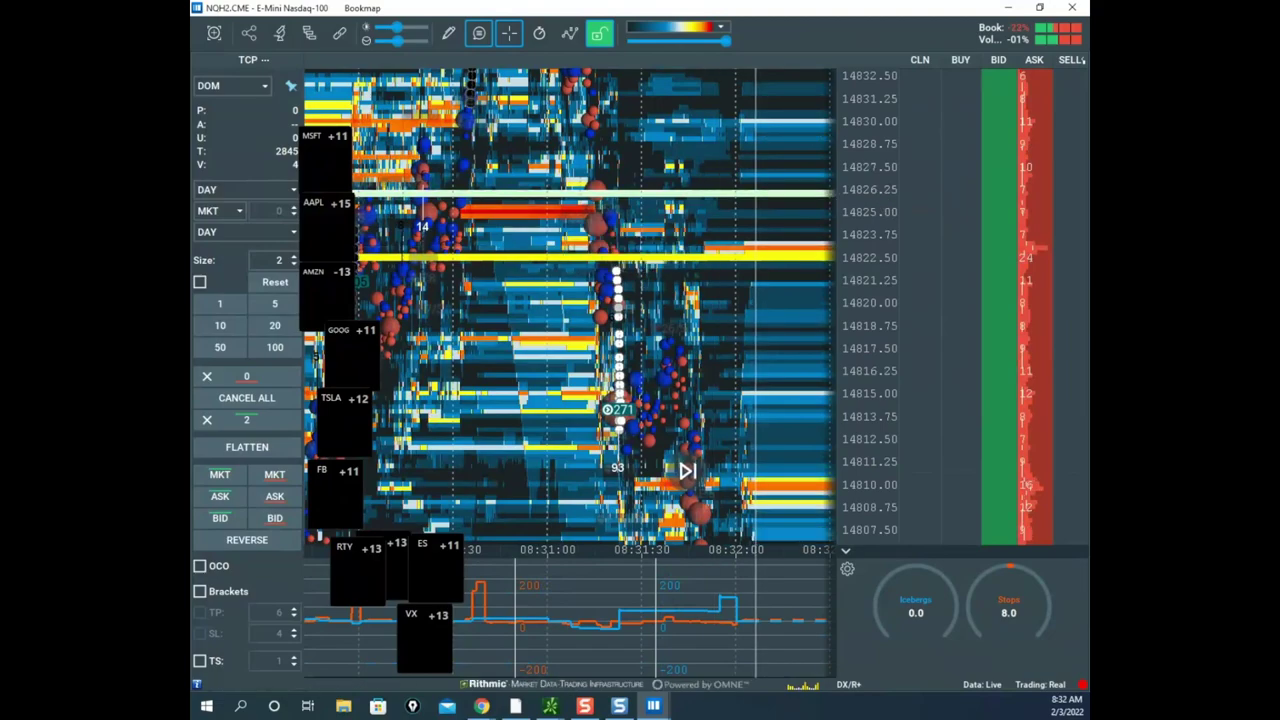
drag(762, 716, 838, 158)
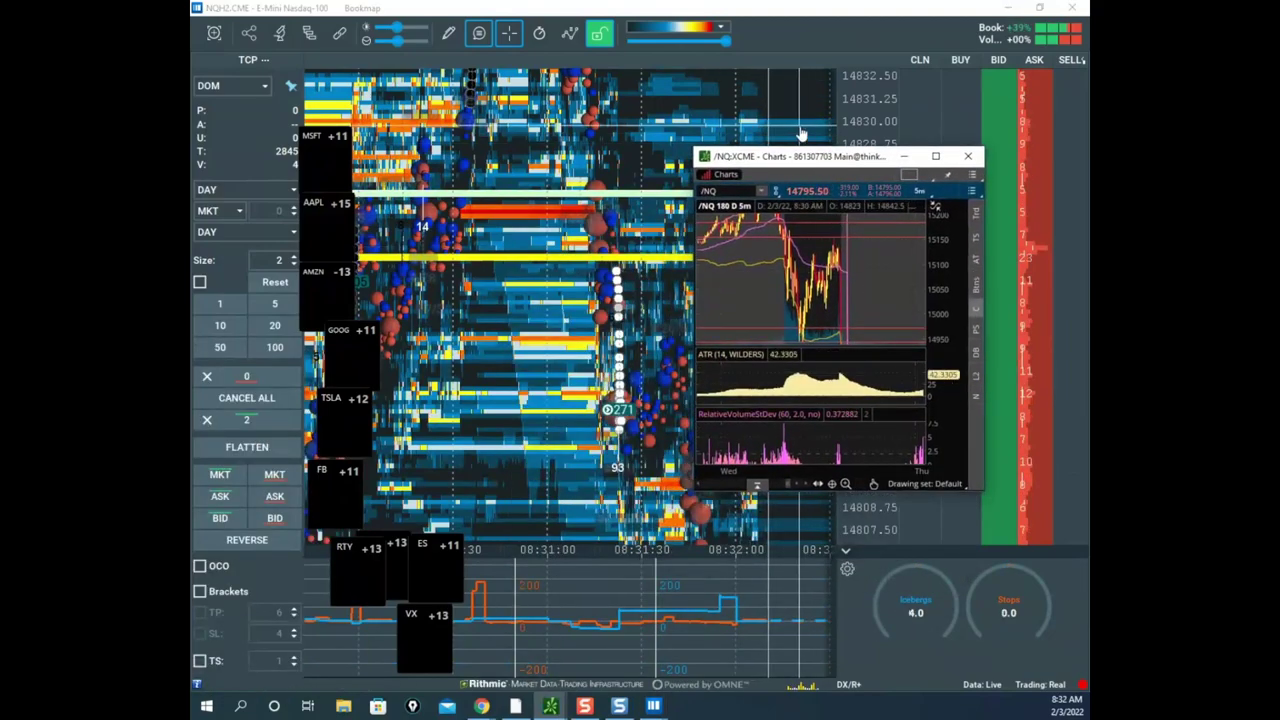
click(703, 470)
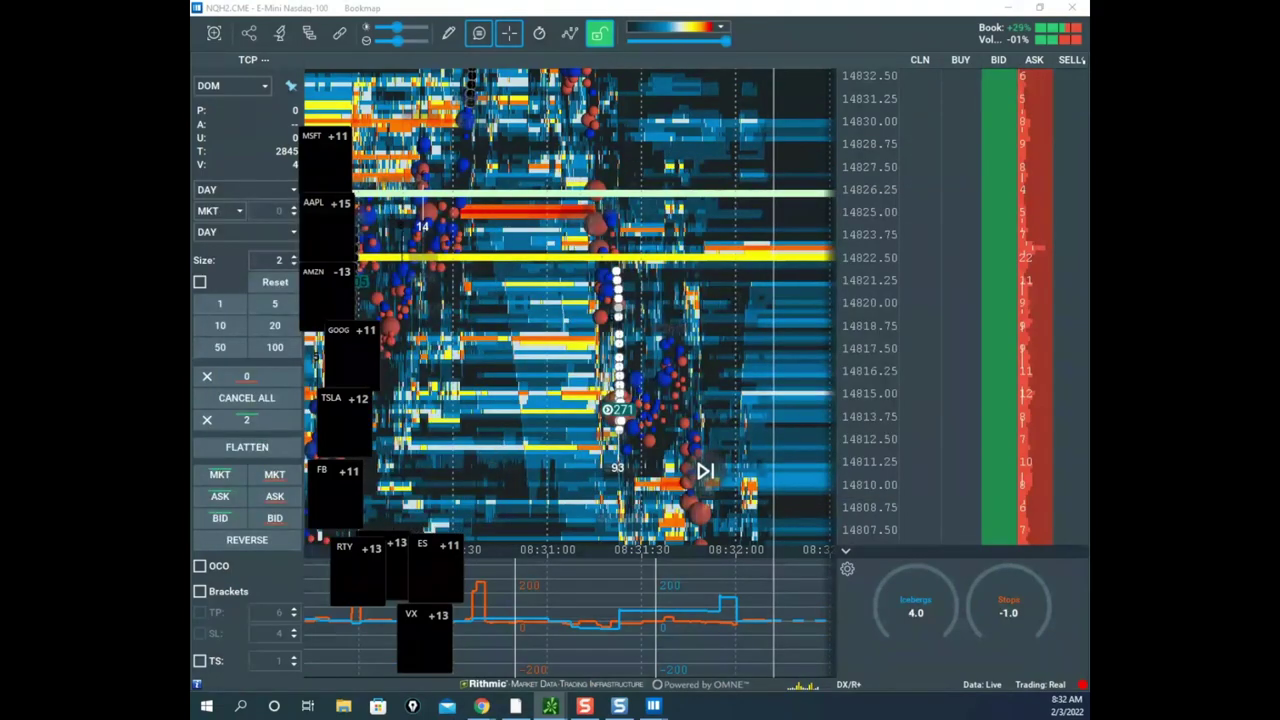
scroll(856, 272, down, 3)
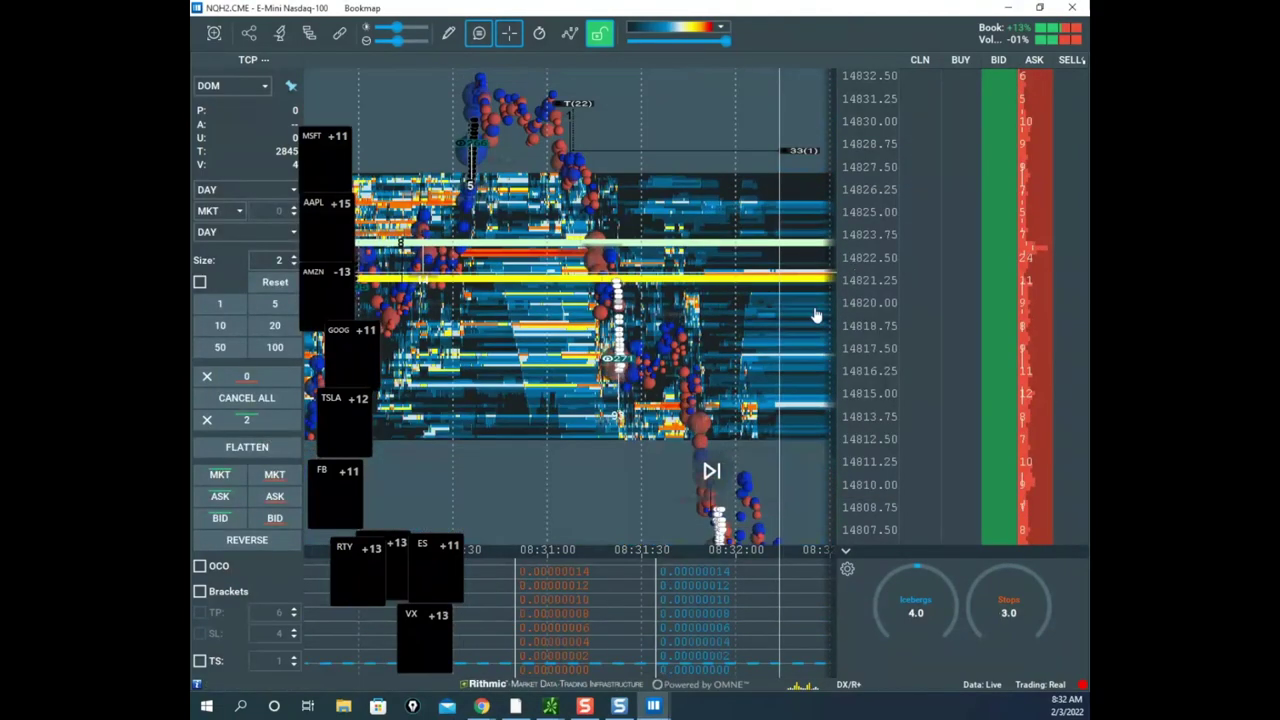
drag(772, 376, 726, 257)
scroll(859, 347, down, 2)
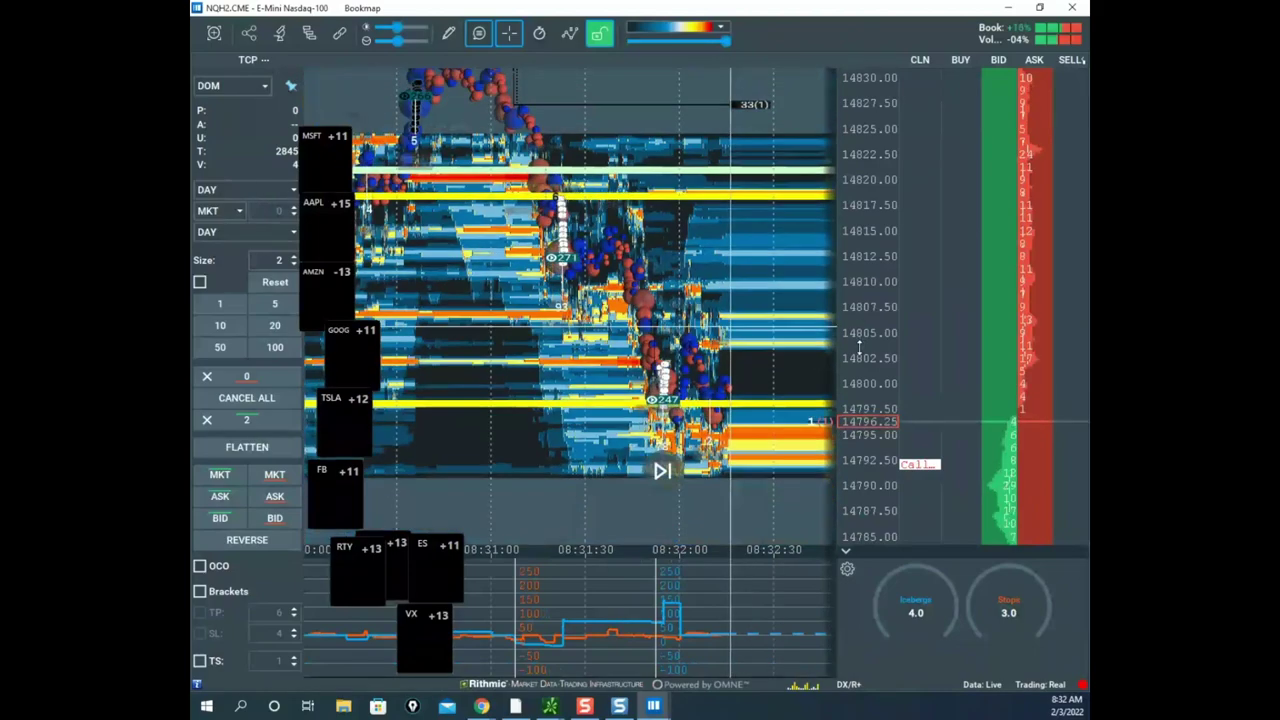
scroll(859, 347, down, 2)
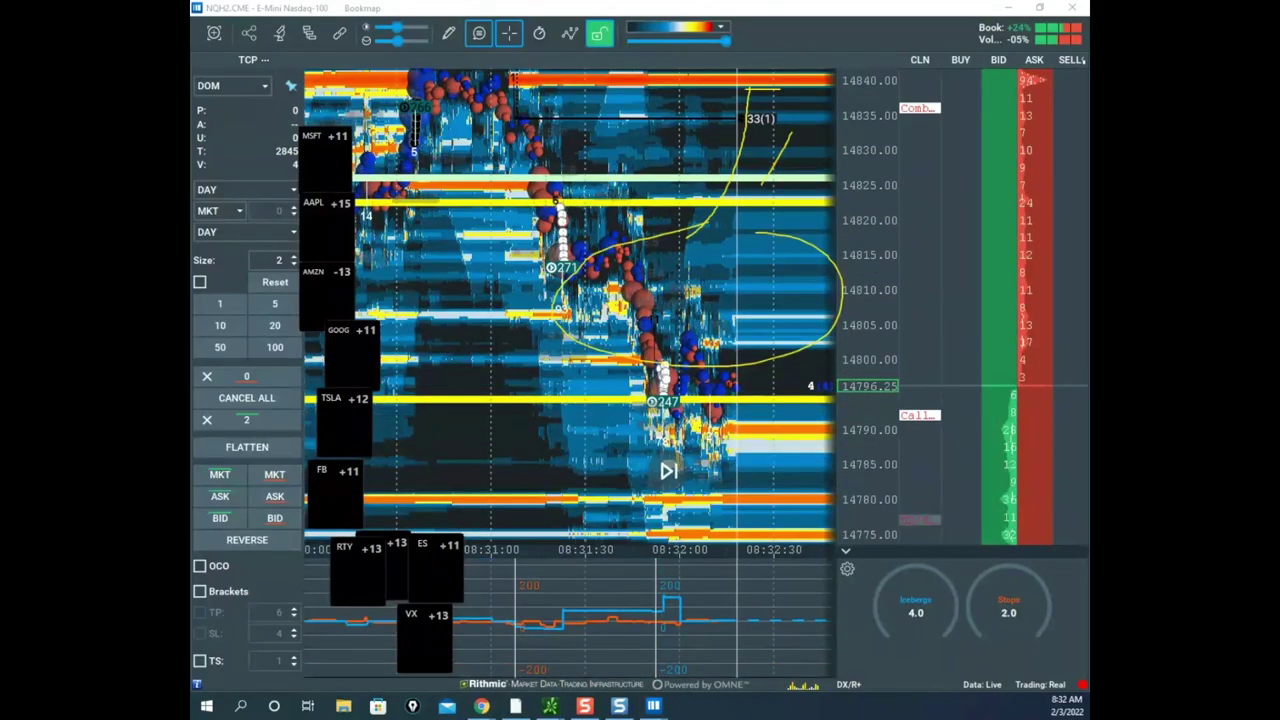
key(Escape)
- Sketch a horizontal line just above 14825 and a V-shaped price path reaching down to about 14775, and clear the marks
drag(553, 168, 760, 170)
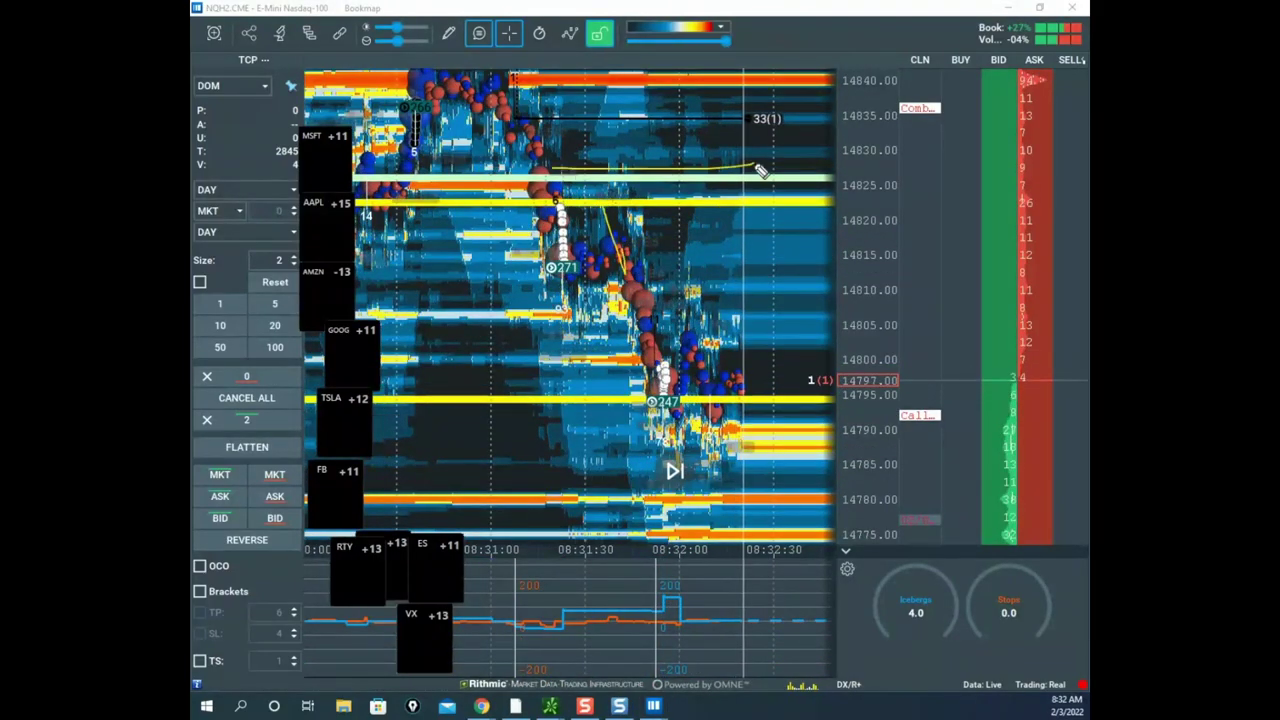
drag(610, 178, 705, 455)
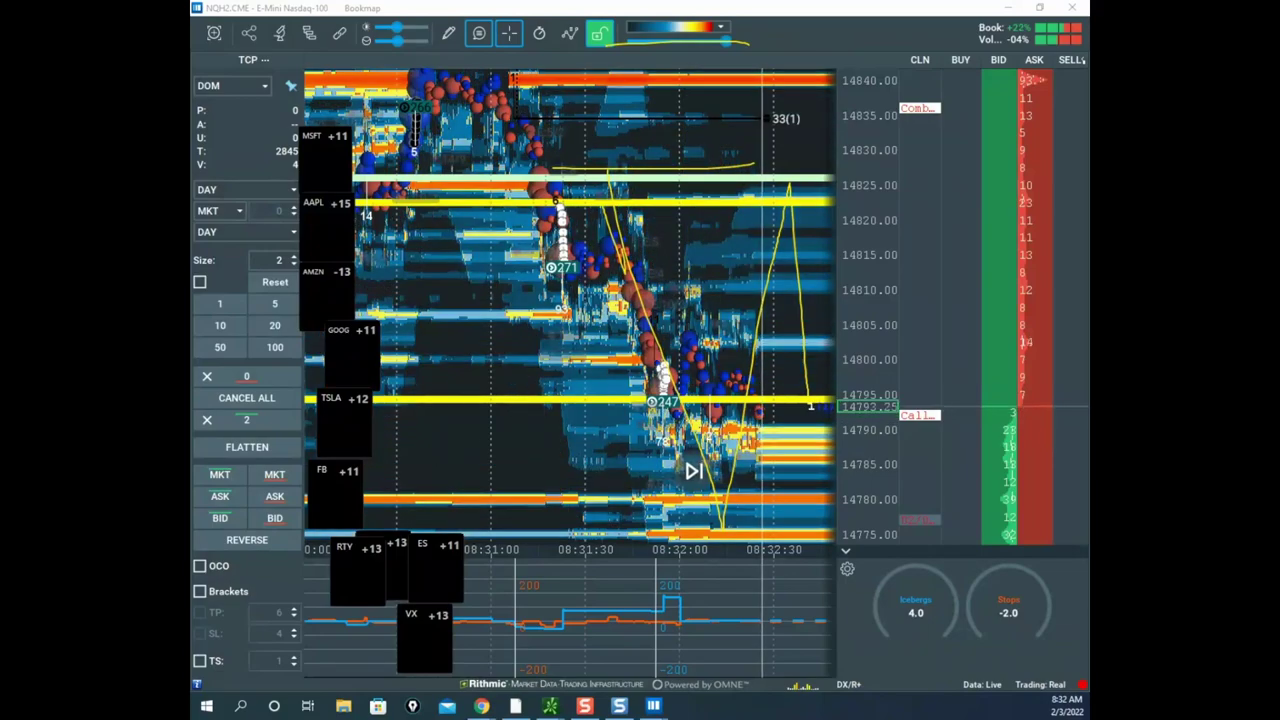
key(Escape)
- Rescale the heatmap to show the 2 STP order and the full swing around 08:30, sketching a V-shaped price path over it
drag(657, 137, 691, 237)
drag(850, 195, 864, 208)
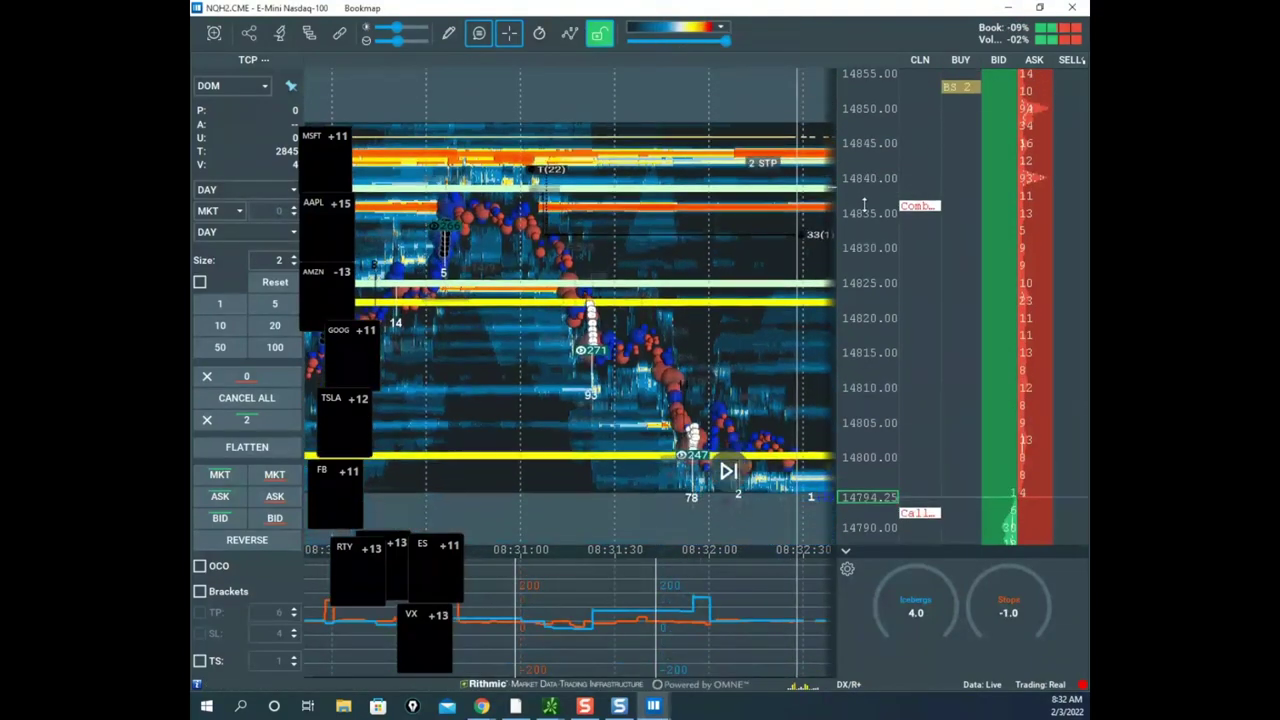
drag(607, 175, 806, 405)
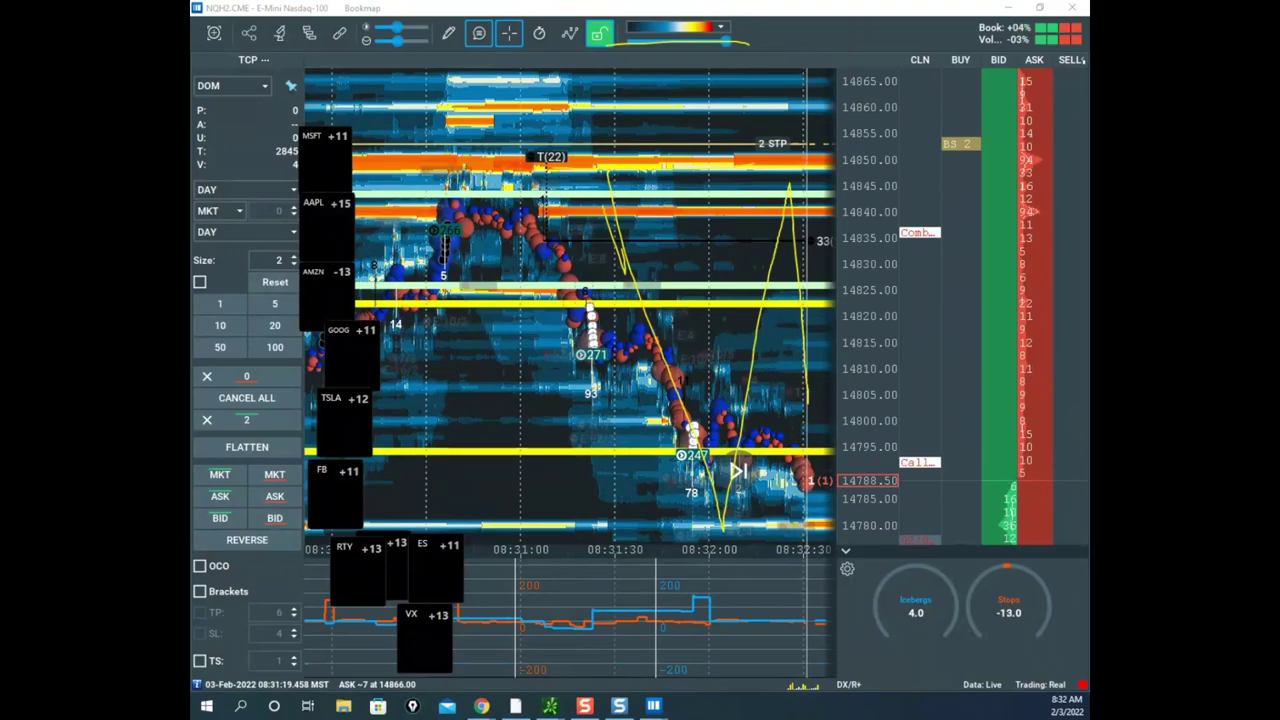
scroll(553, 250, down, 5)
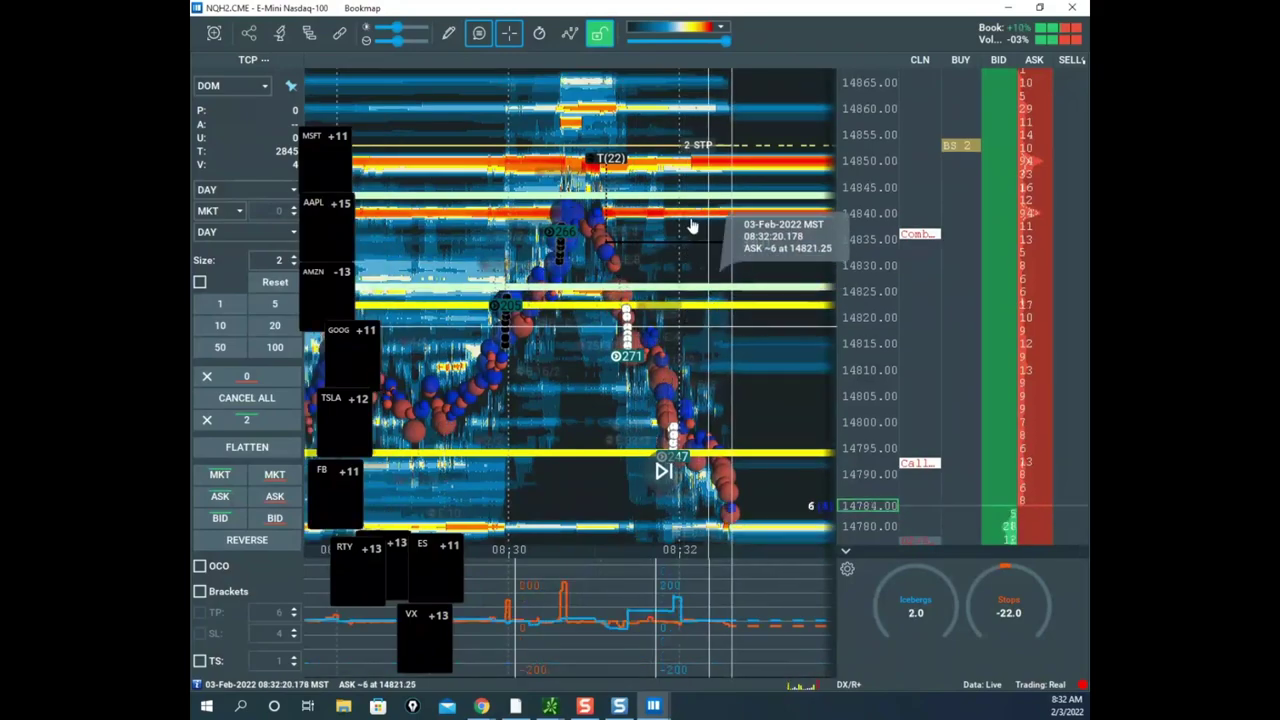
key(Escape)
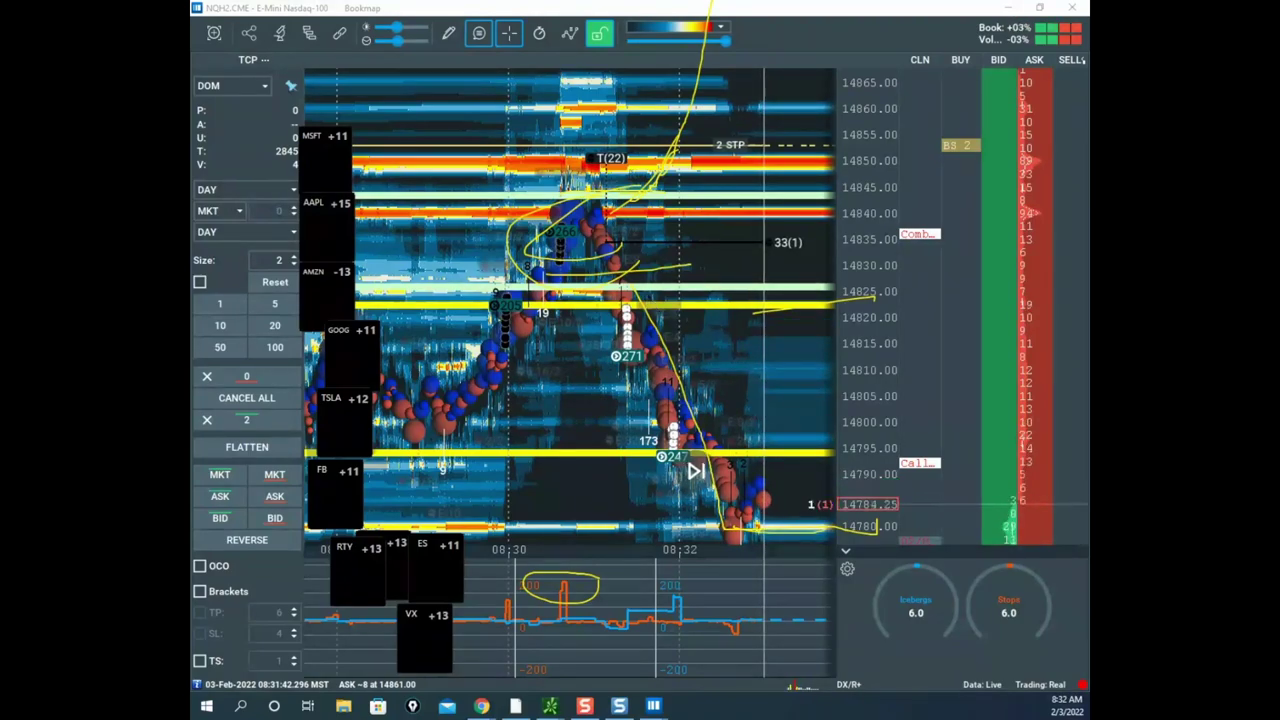
- Erase the chart annotations and cancel the 2-lot buy stop order near 14853
key(e)
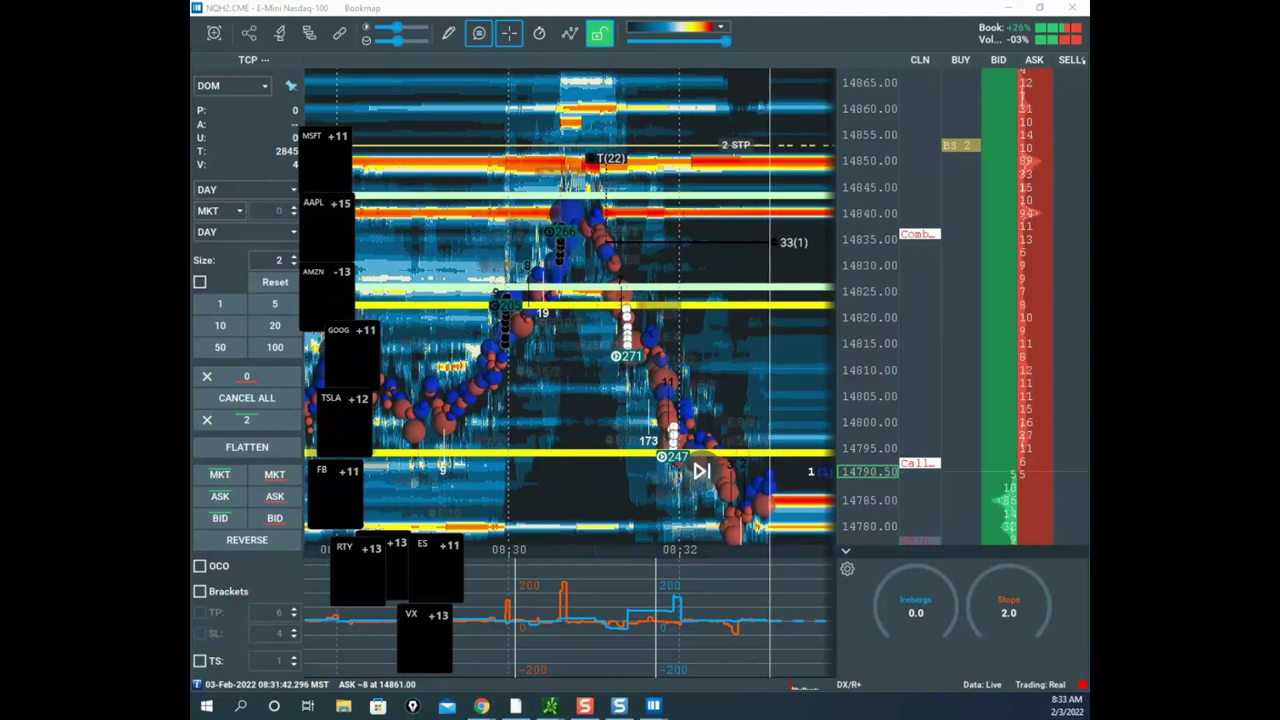
click(977, 146)
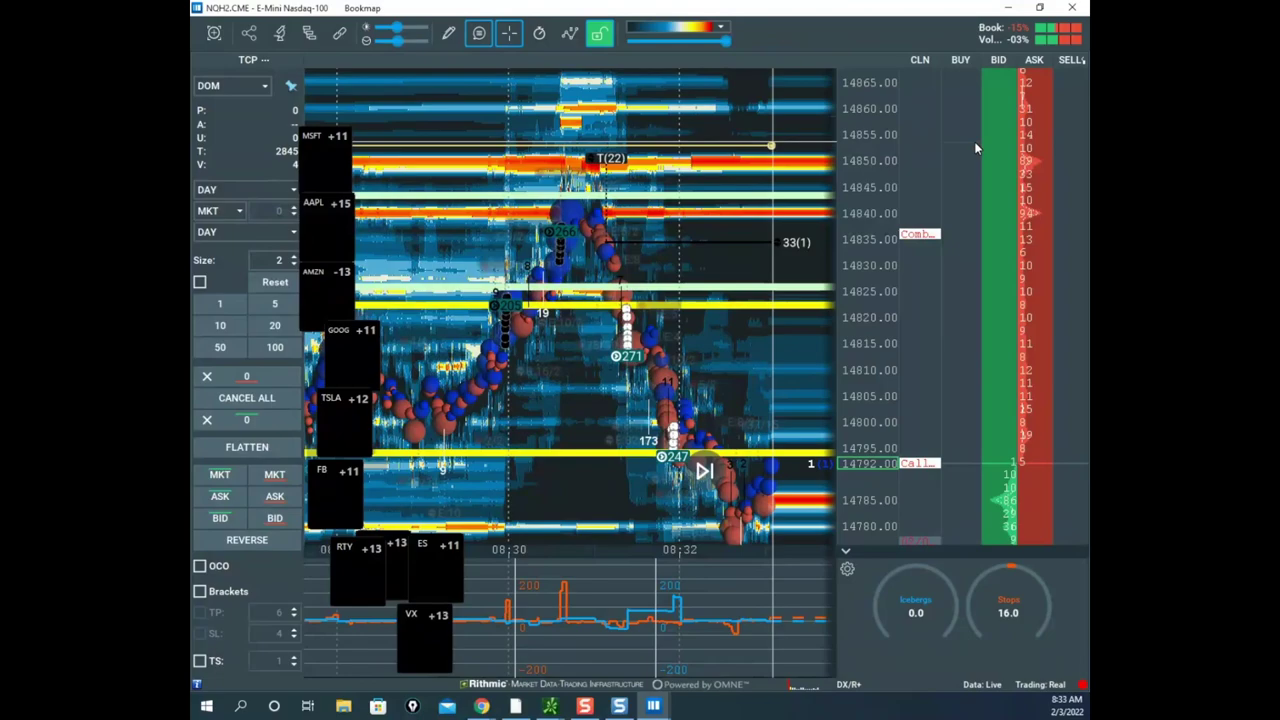
- Mark the former stop level near 14853, sketch a bounce from about 14780 to 14825 with a renewed drop, and clear the marks
drag(883, 138, 930, 167)
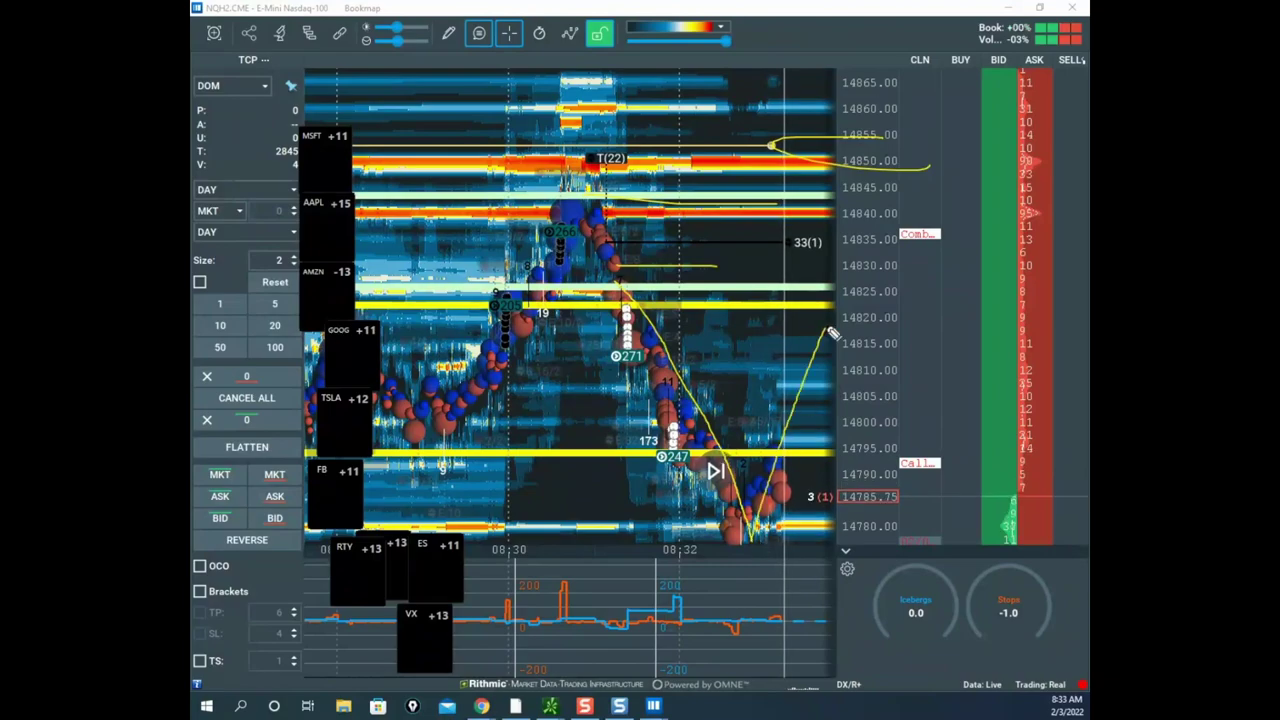
drag(846, 290, 851, 318)
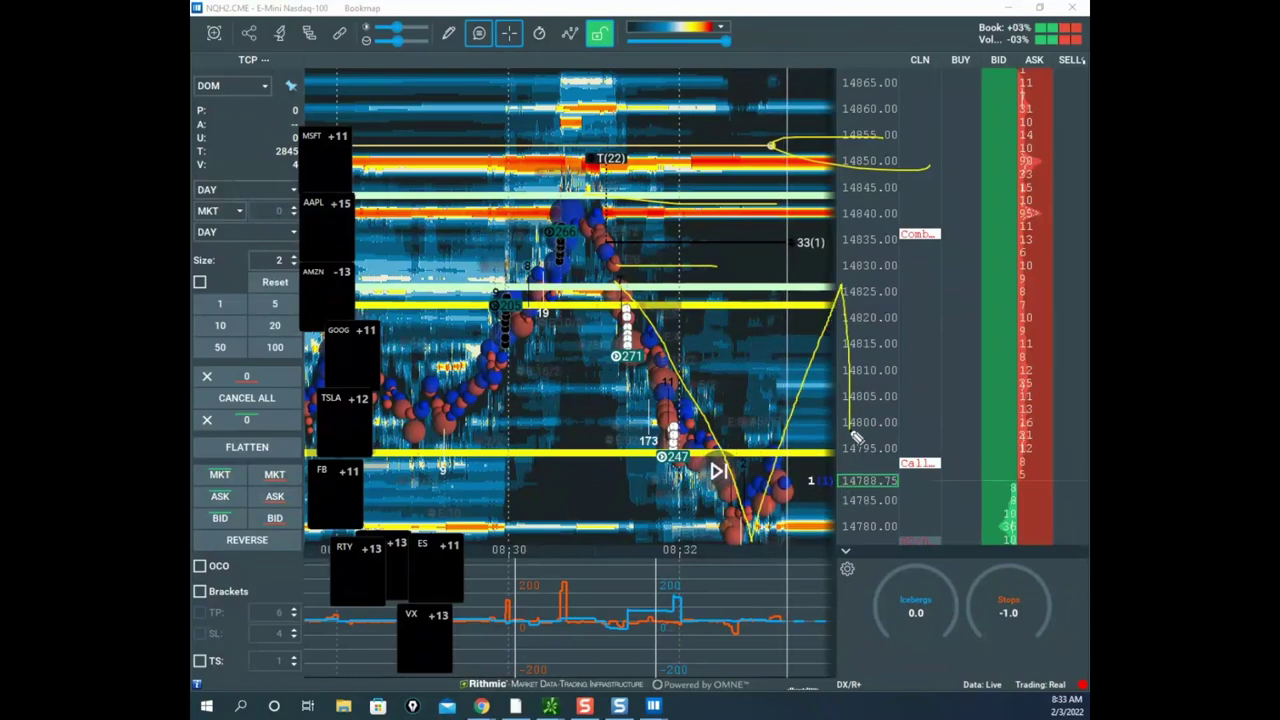
drag(855, 437, 862, 608)
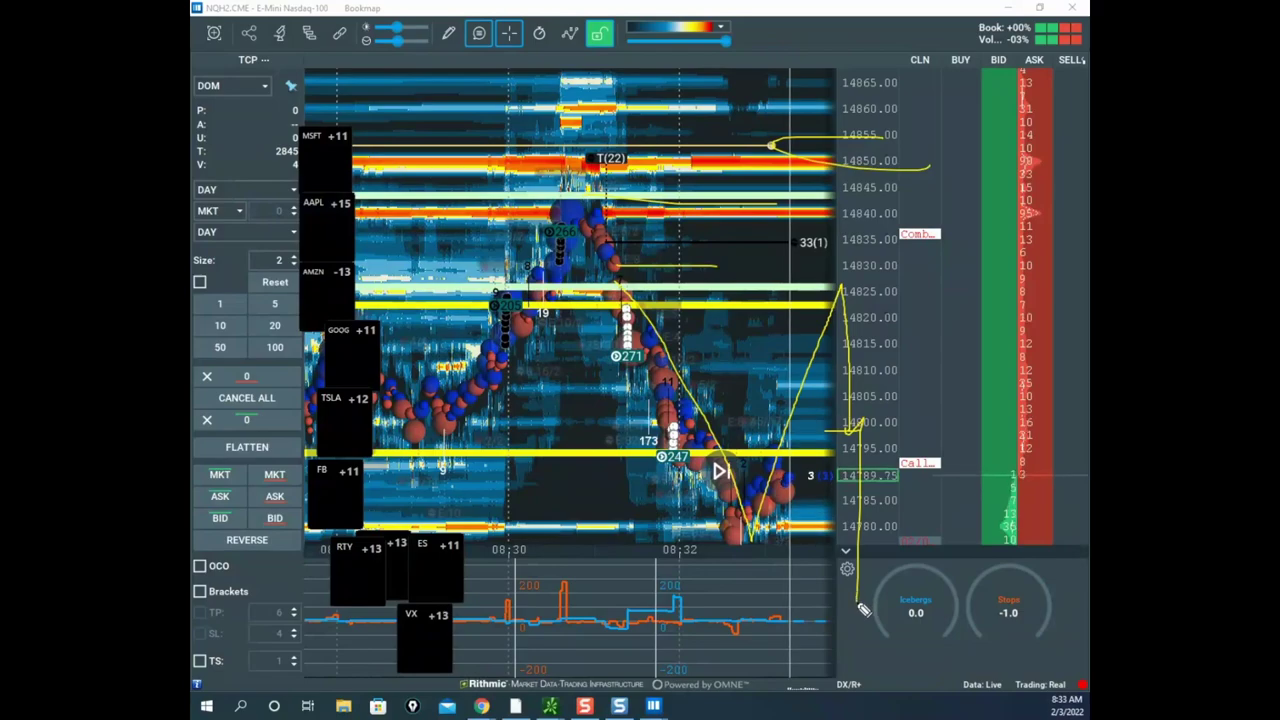
mouse_move(745, 192)
mouse_down()
mouse_move(789, 117)
mouse_move(812, 124)
mouse_up()
key(Escape)
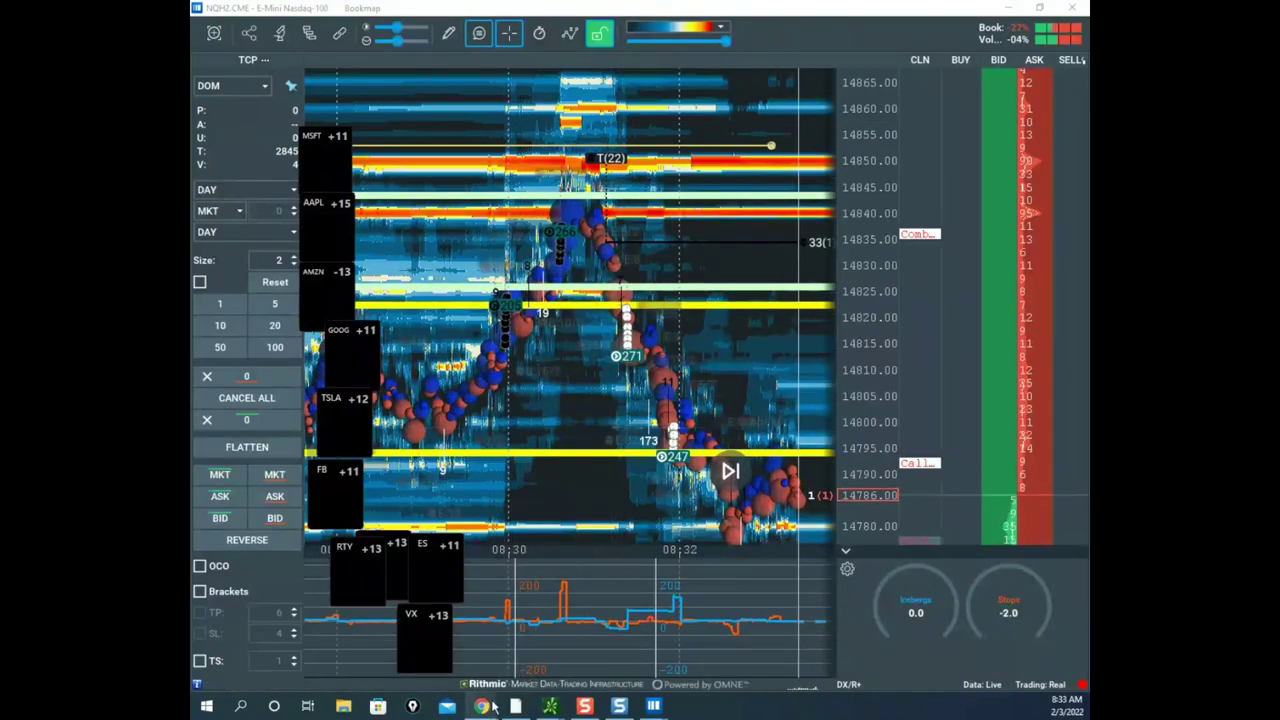
- Switch to the Chrome remote desktop session and open the NQ chart
mouse_move(490, 707)
click(301, 645)
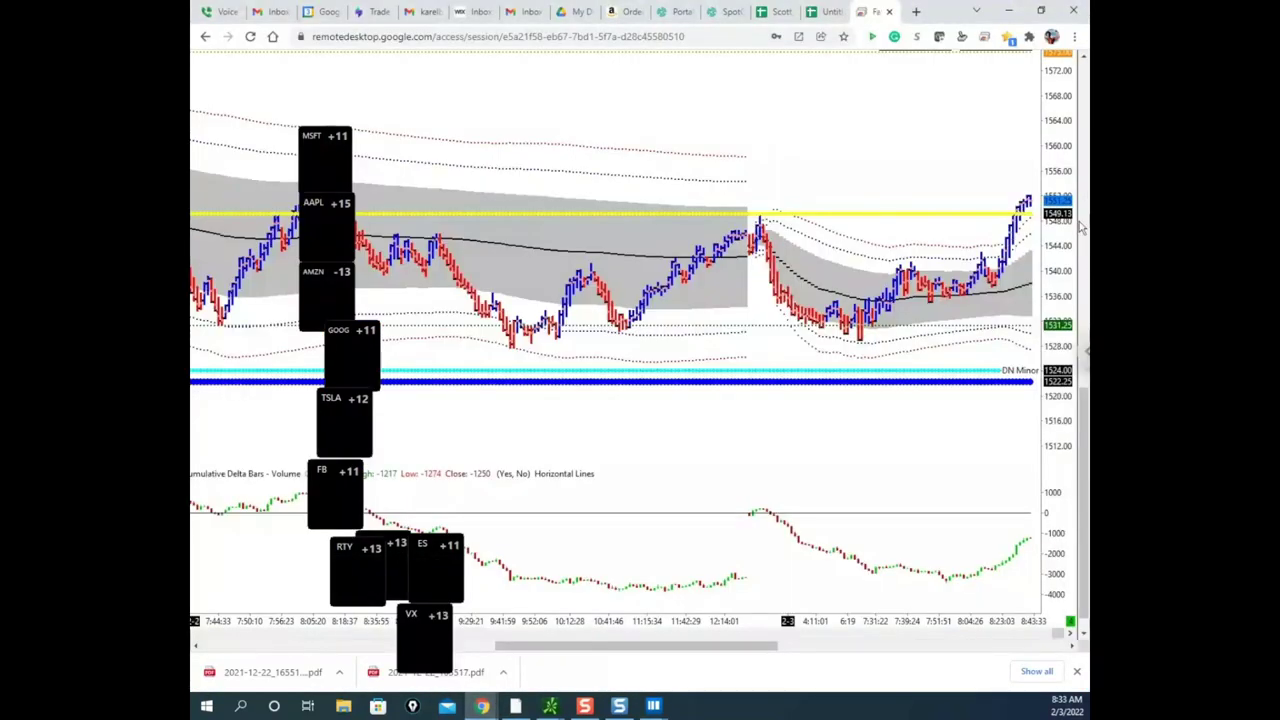
scroll(400, 155, up, 3)
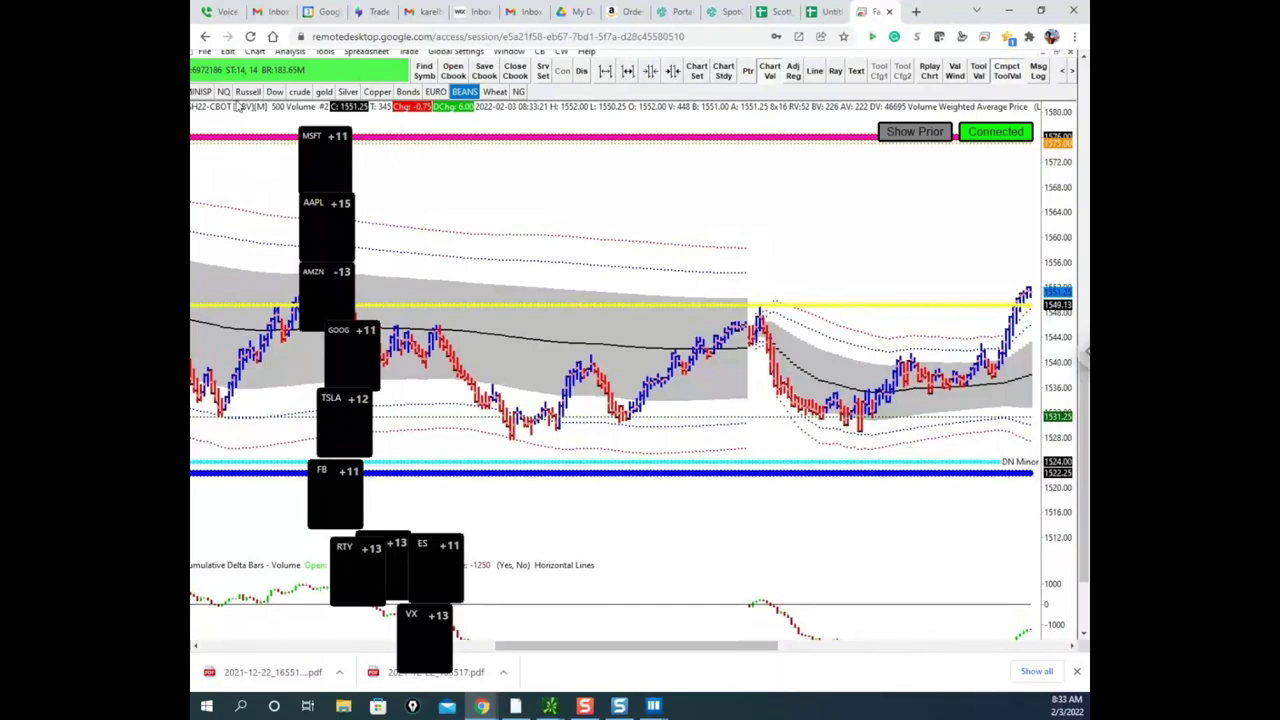
click(223, 91)
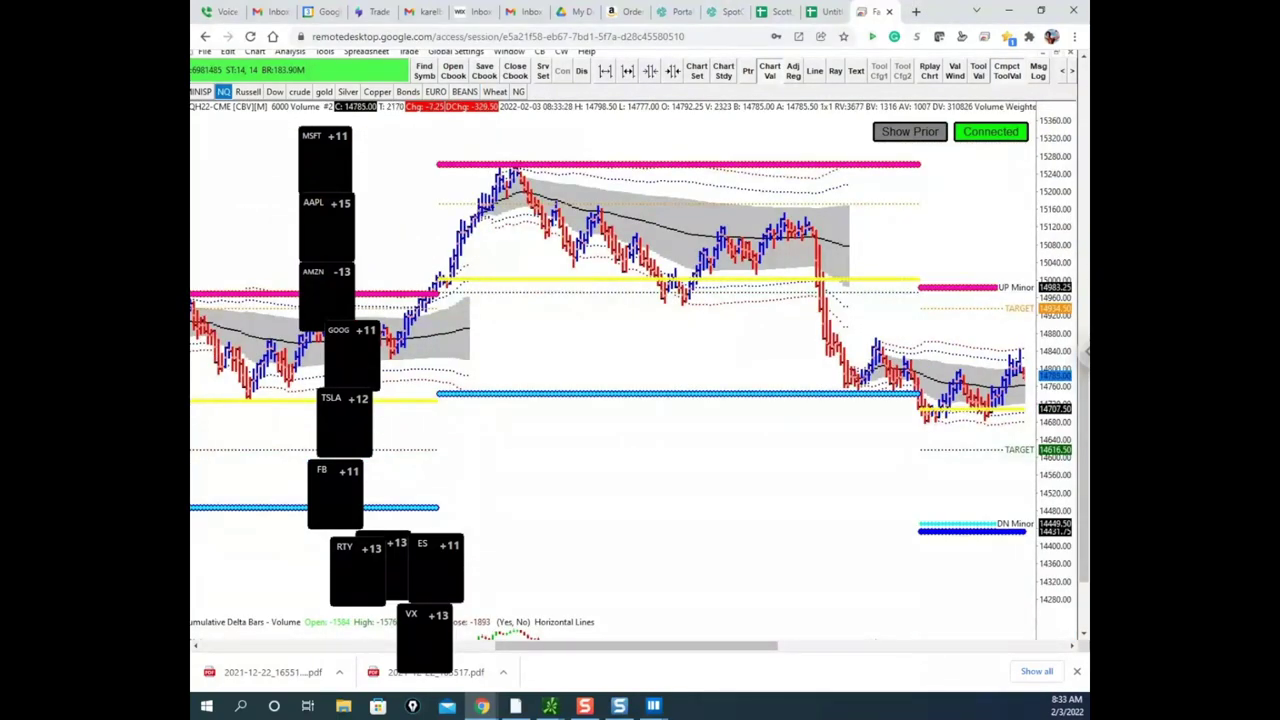
- Mark up the UP Minor and DN Minor levels and the recent price swing on the NQ chart, and clear the marks
key(ctrl+2)
key(Escape)
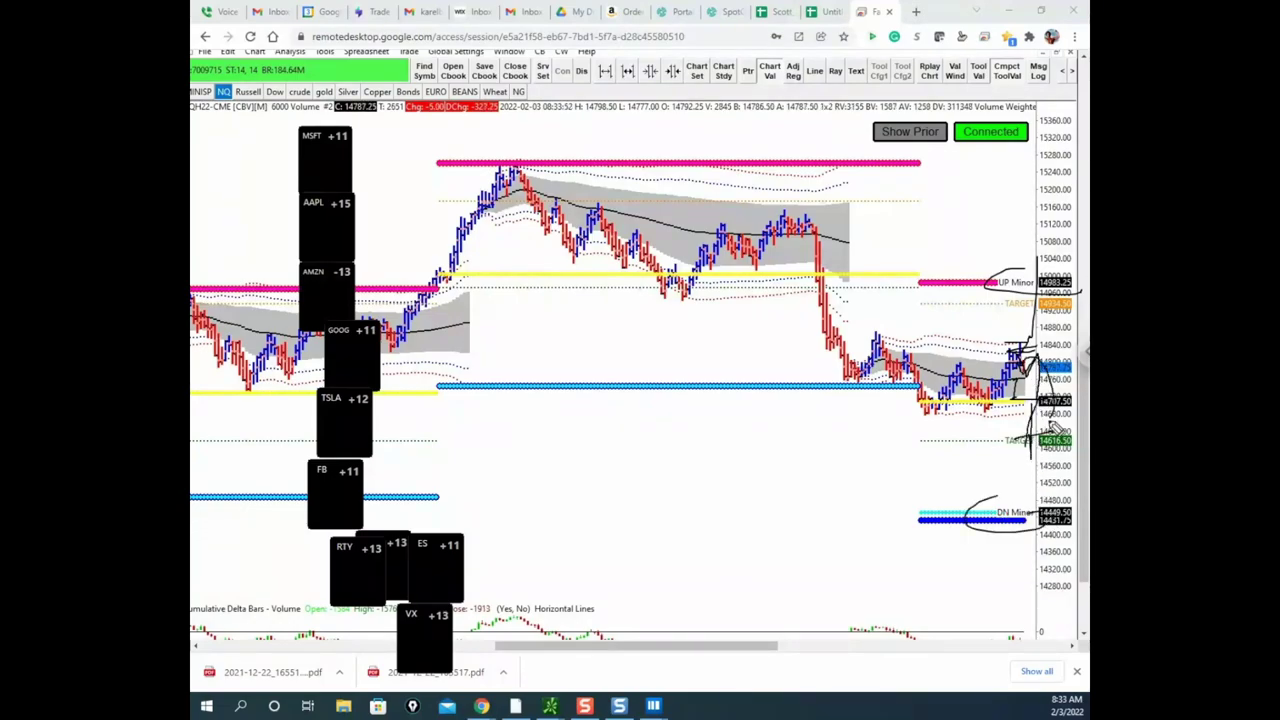
key(Escape)
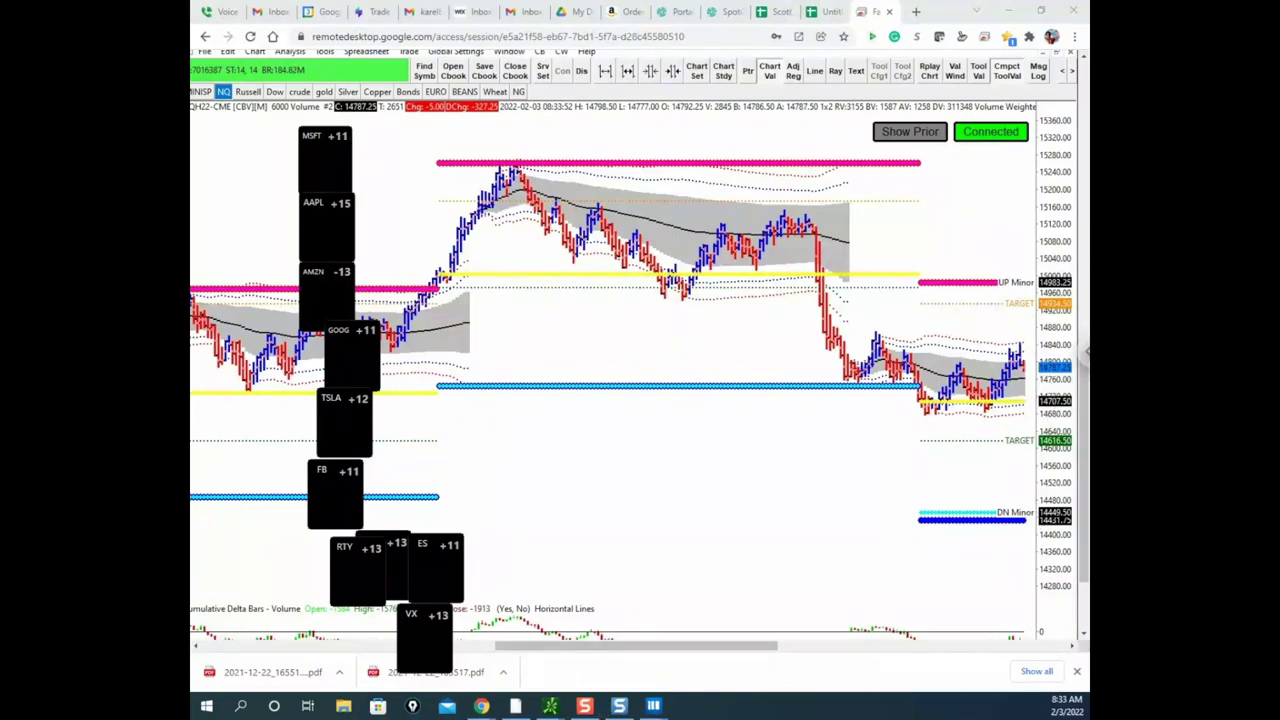
- Switch back to the NQH2 Bookmap window and widen the heatmap's price range to show liquidity from about 14400 to 15150
mouse_move(655, 706)
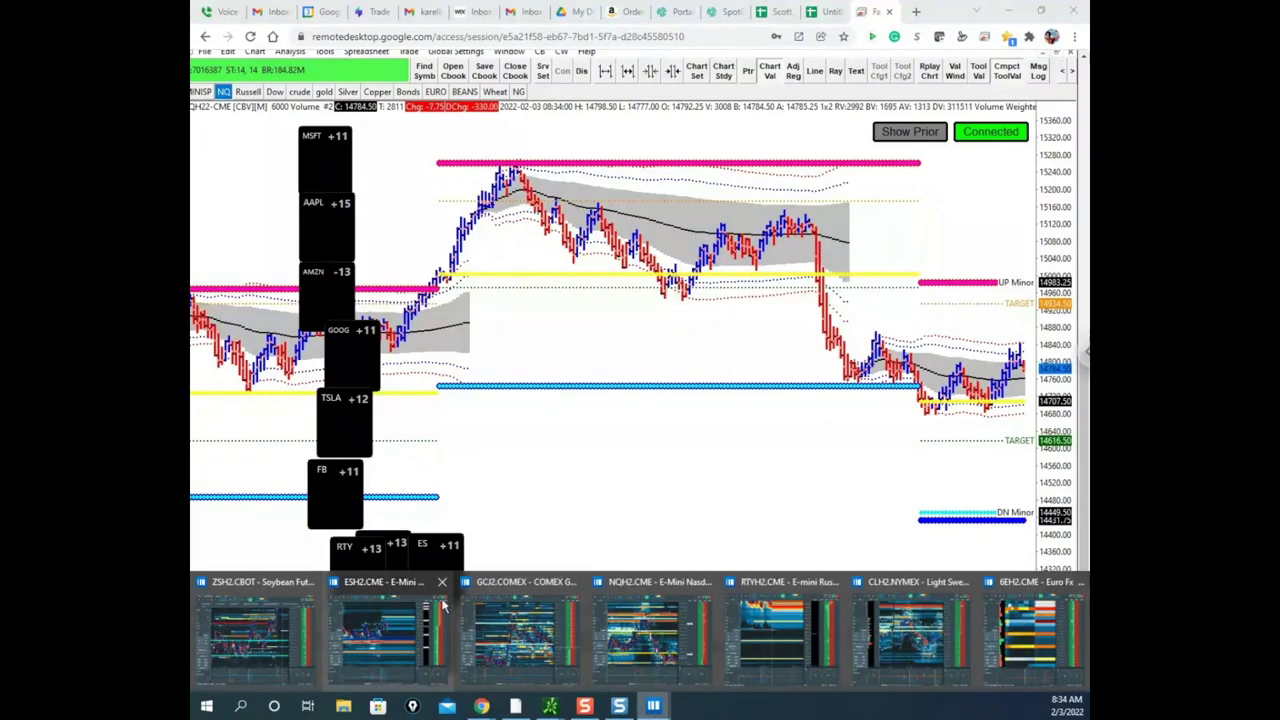
click(665, 618)
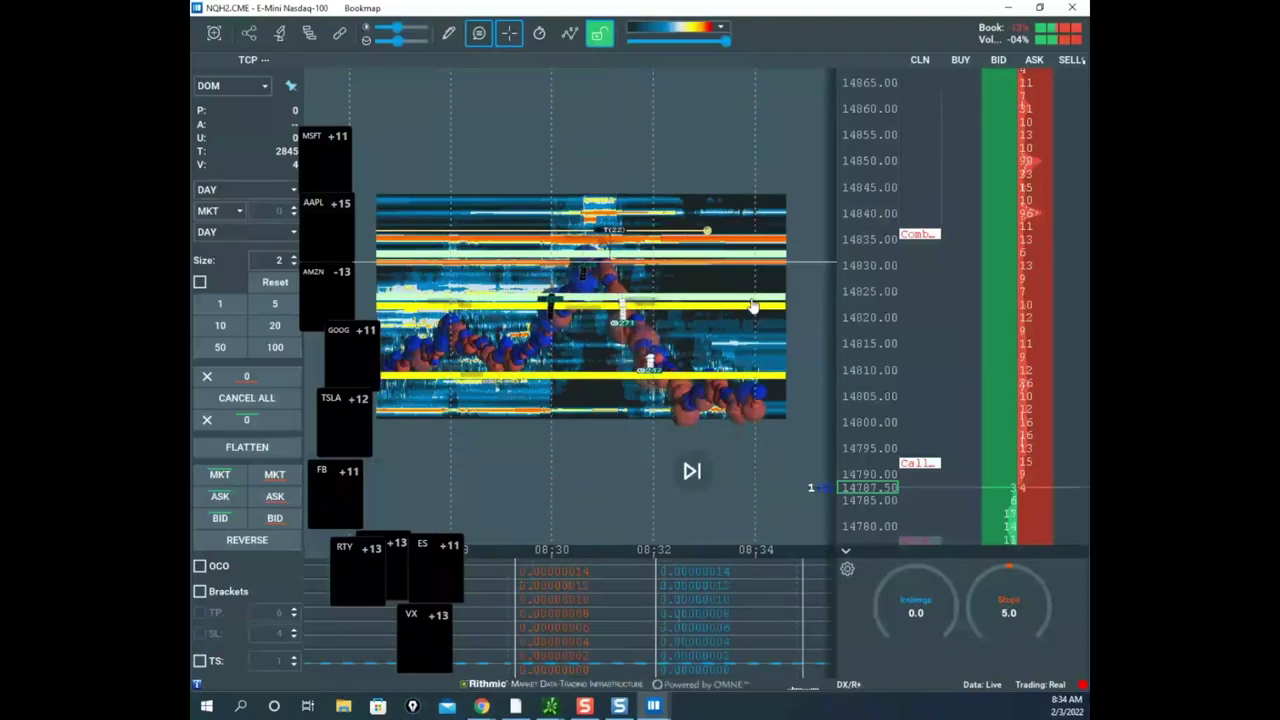
scroll(684, 222, down, 5)
drag(855, 229, 849, 328)
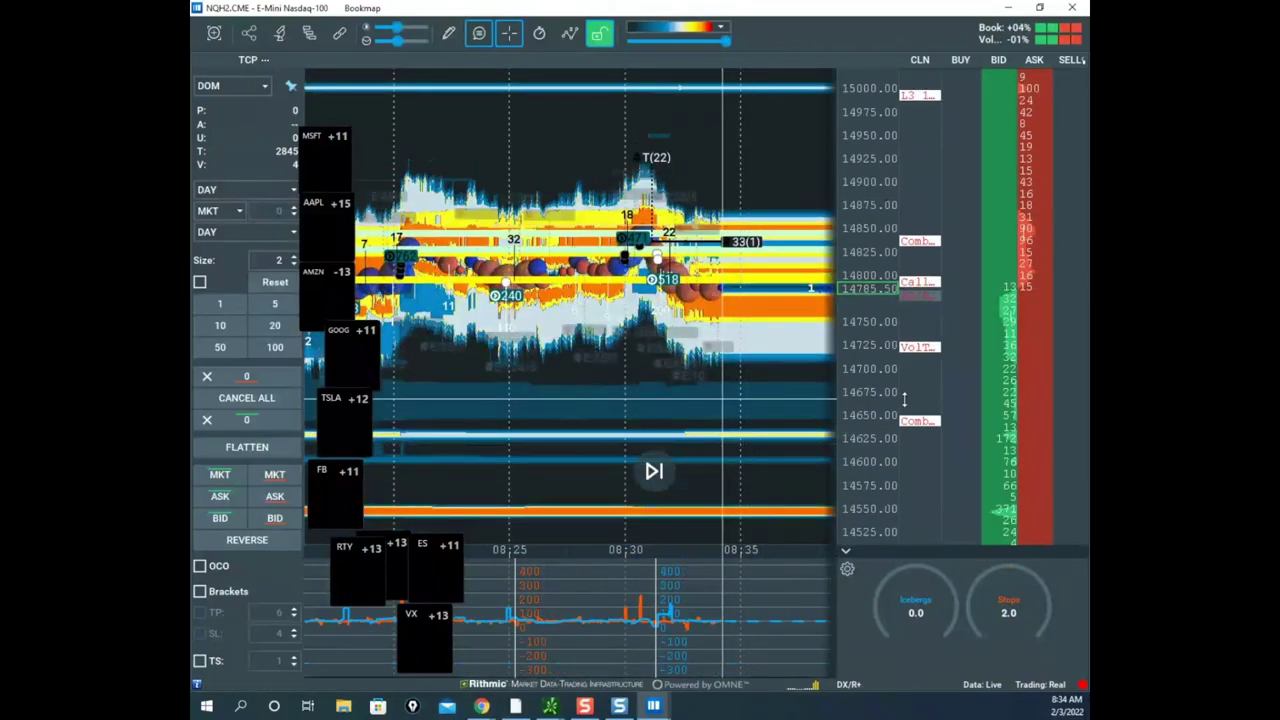
drag(849, 449, 757, 357)
scroll(757, 357, down, 2)
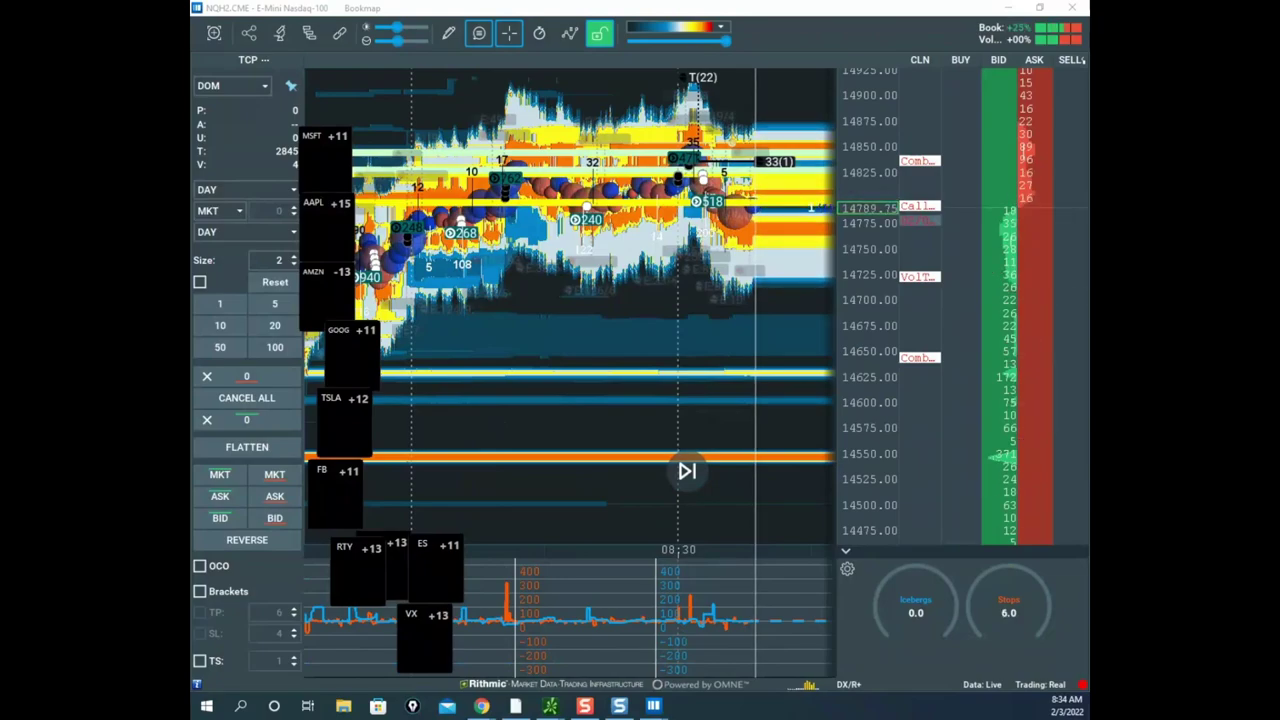
drag(717, 413, 835, 460)
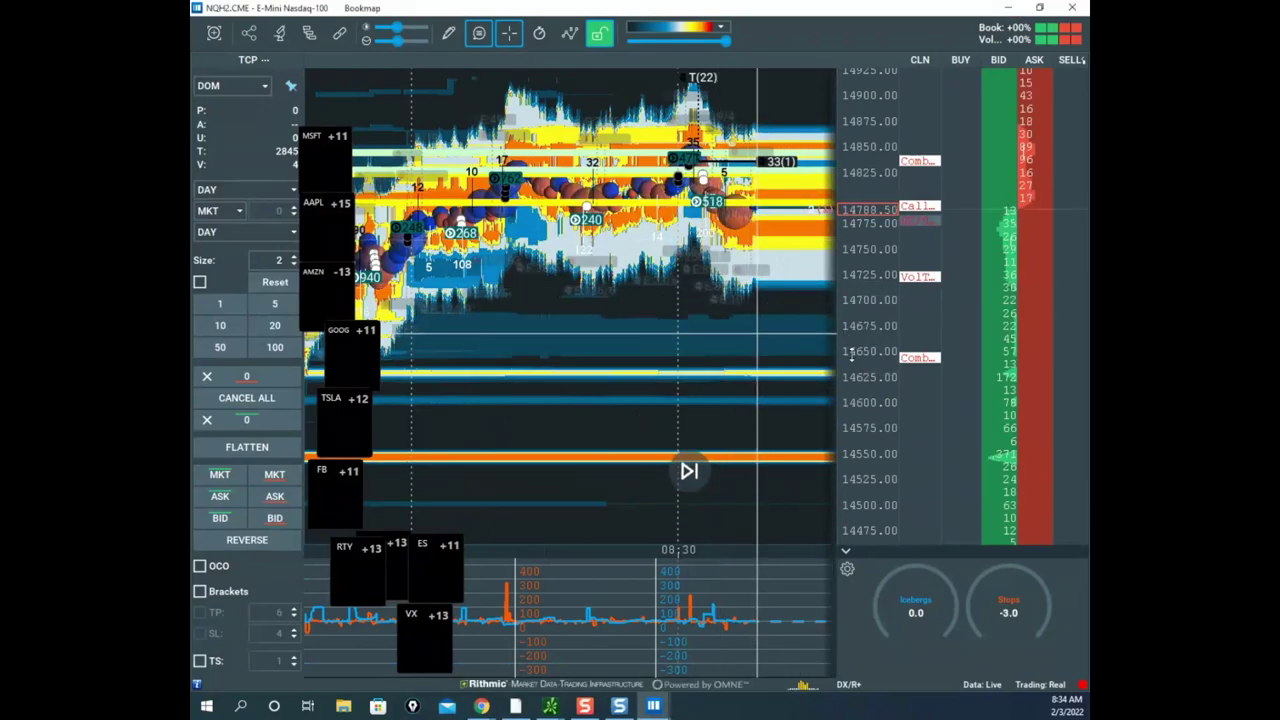
scroll(856, 383, down, 5)
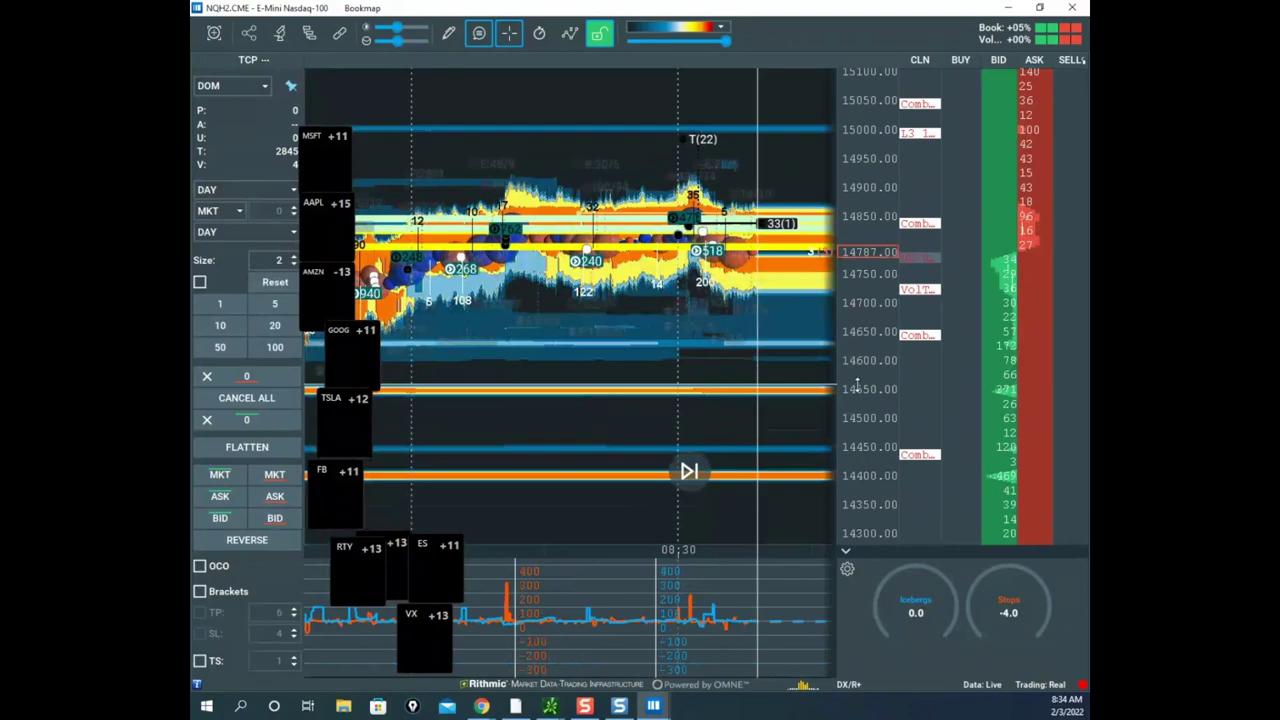
drag(690, 300, 705, 420)
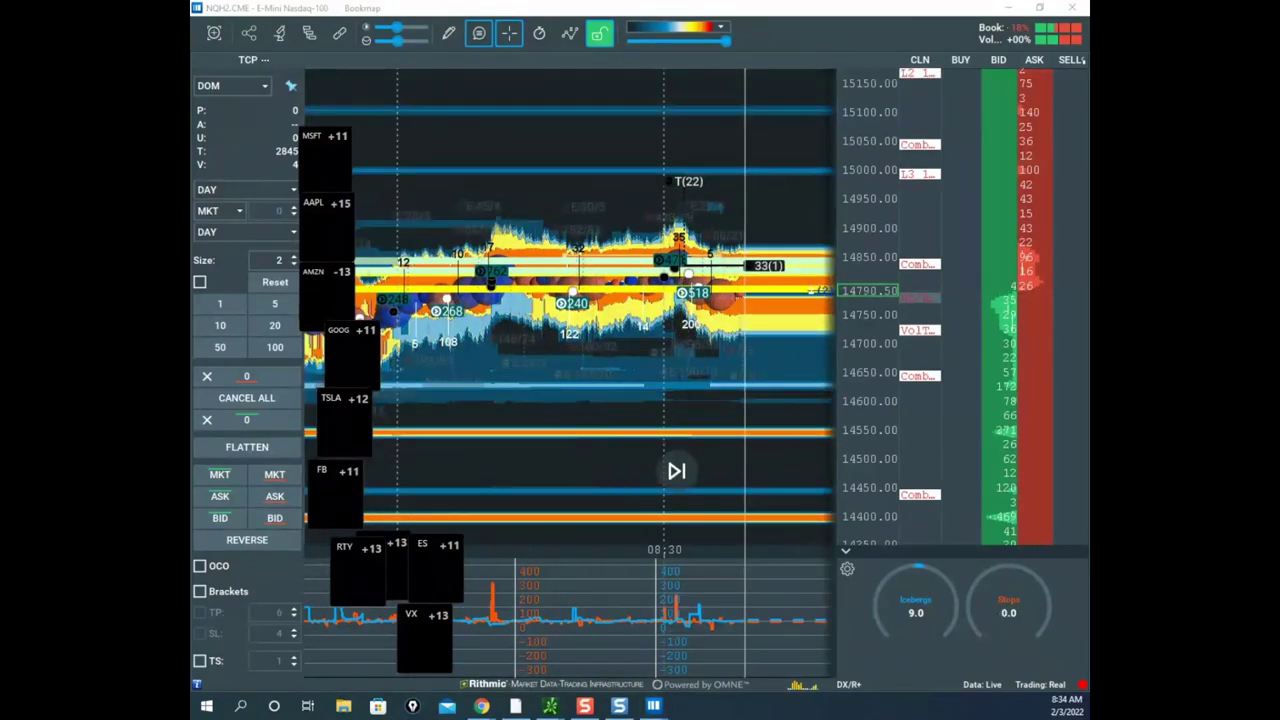
- Circle the liquidity zones at about 15000 to 15150 and 14400 to 14600, and underline the bands near 15100, 15000, 14550 and 14400
mouse_move(700, 68)
mouse_down()
mouse_move(885, 168)
mouse_move(795, 102)
mouse_move(824, 114)
mouse_up()
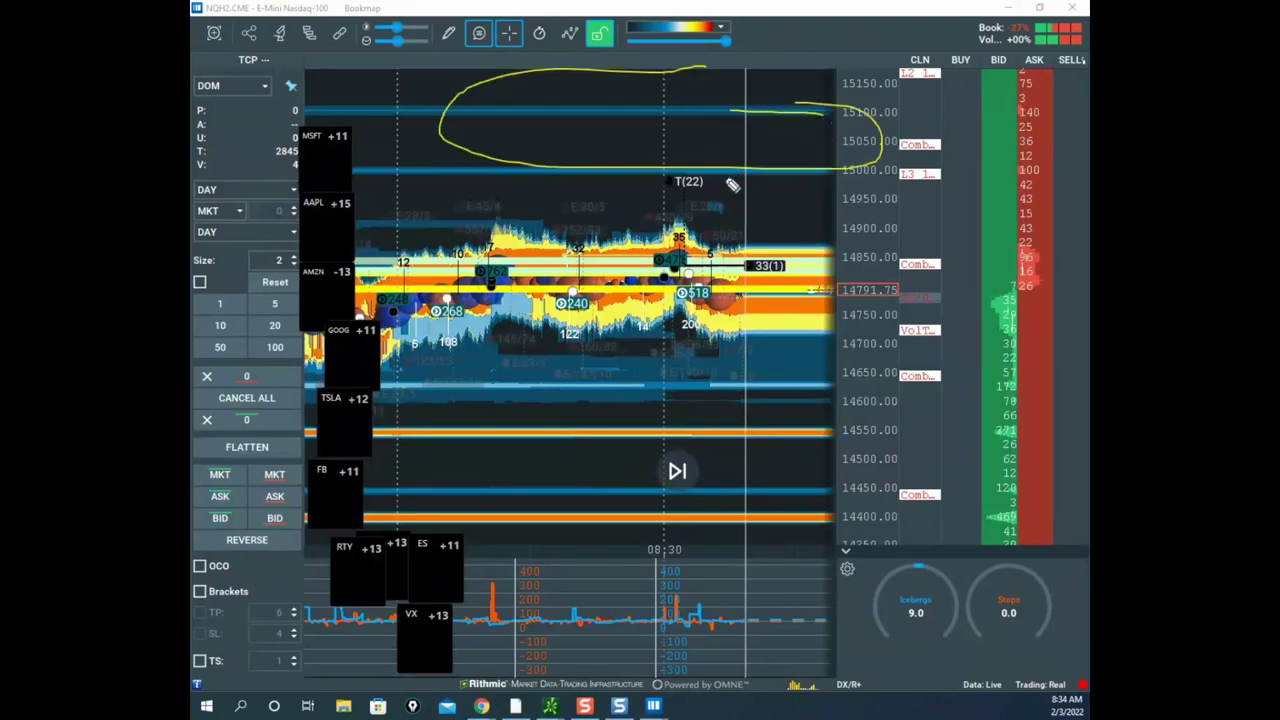
drag(728, 169, 800, 171)
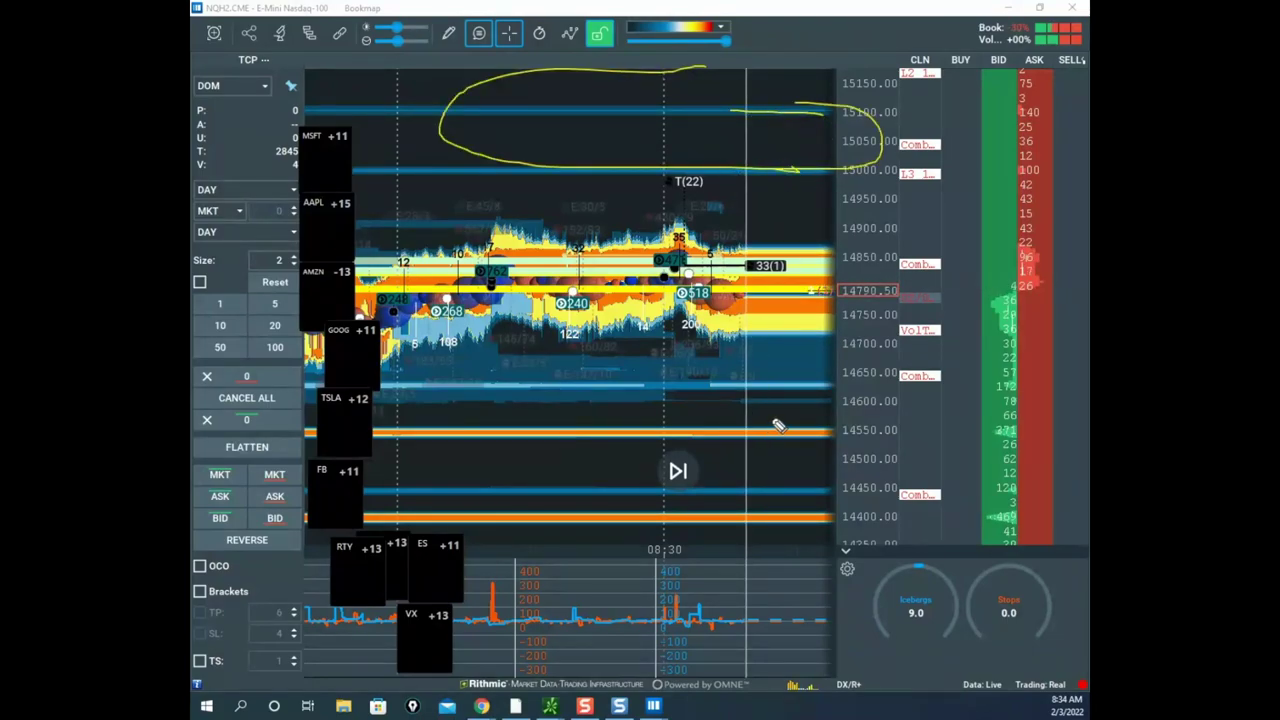
mouse_move(775, 416)
mouse_down()
mouse_move(571, 451)
mouse_move(800, 408)
mouse_up()
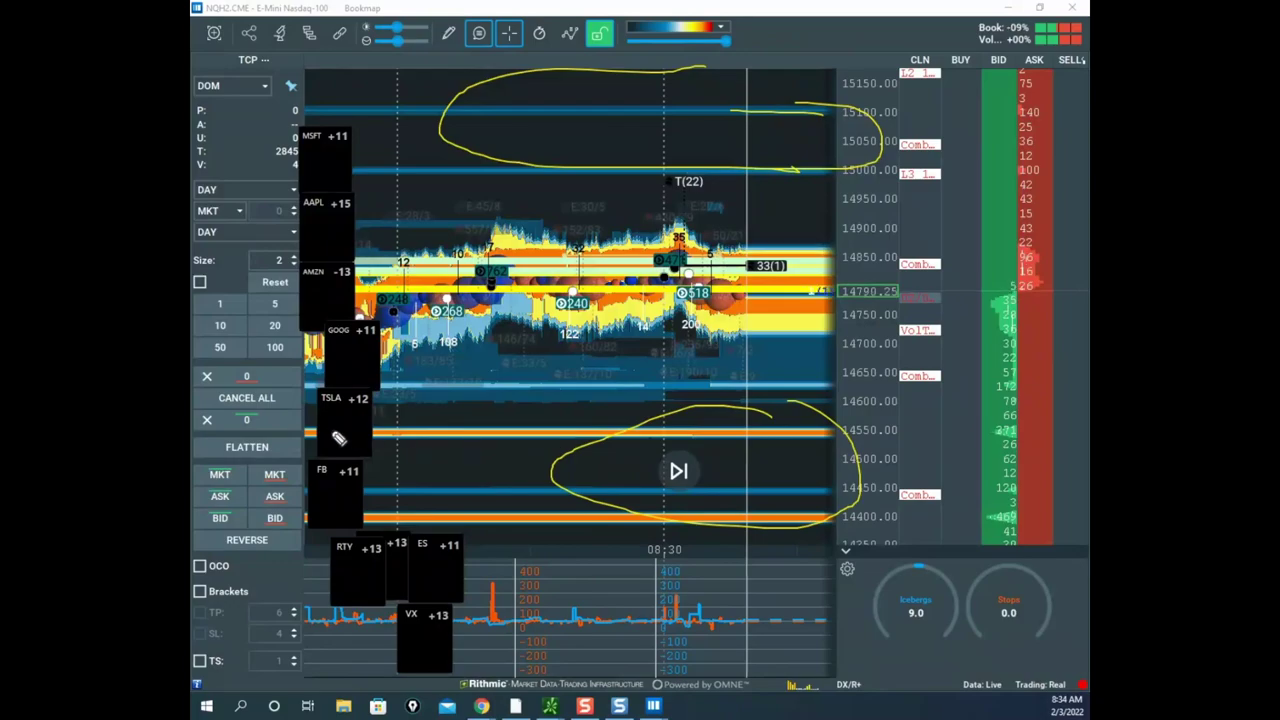
drag(385, 444, 860, 405)
drag(343, 518, 618, 490)
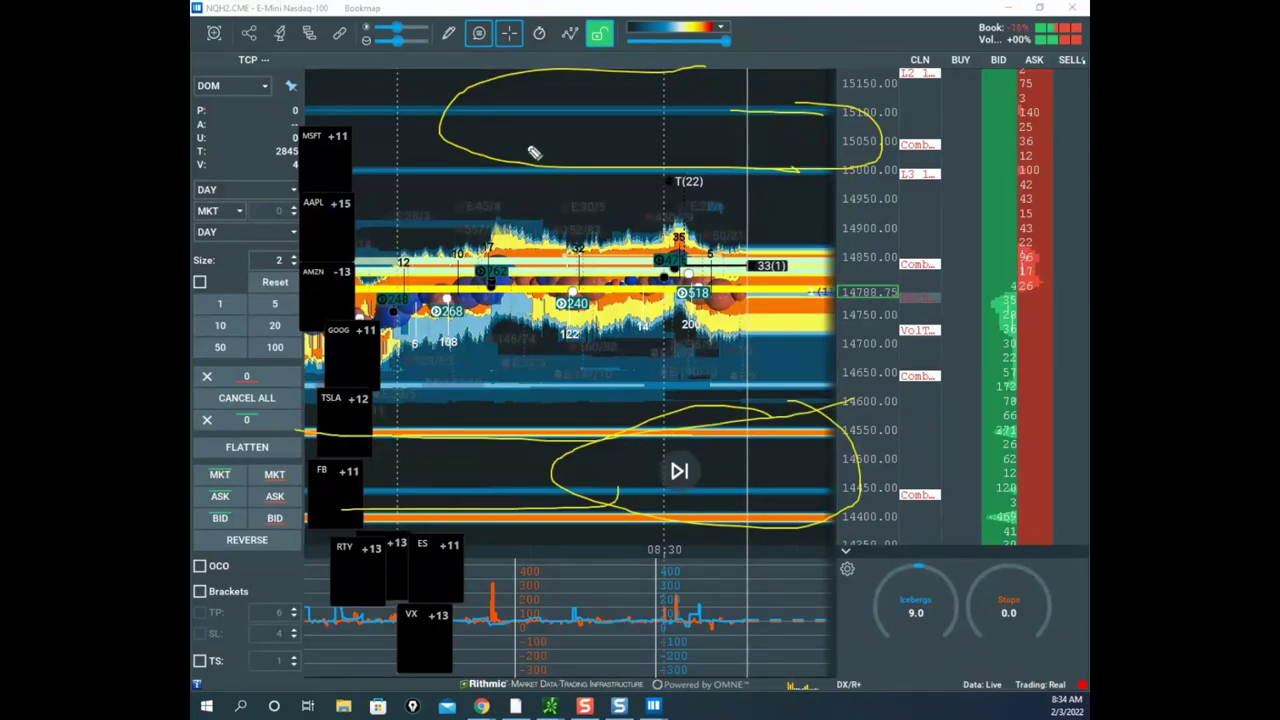
- Clear the drawings and examine how far back in time the liquidity bands between 14400 and 15100 extend
key(Escape)
scroll(494, 181, down, 5)
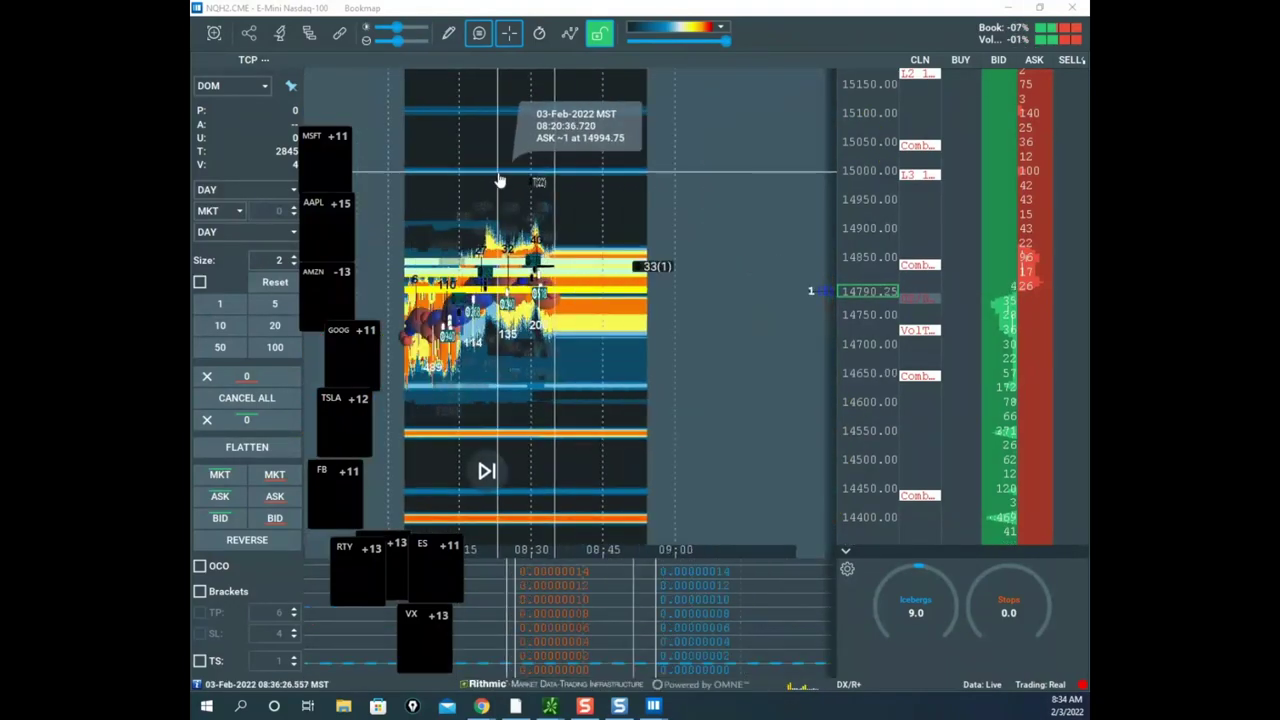
scroll(475, 190, down, 3)
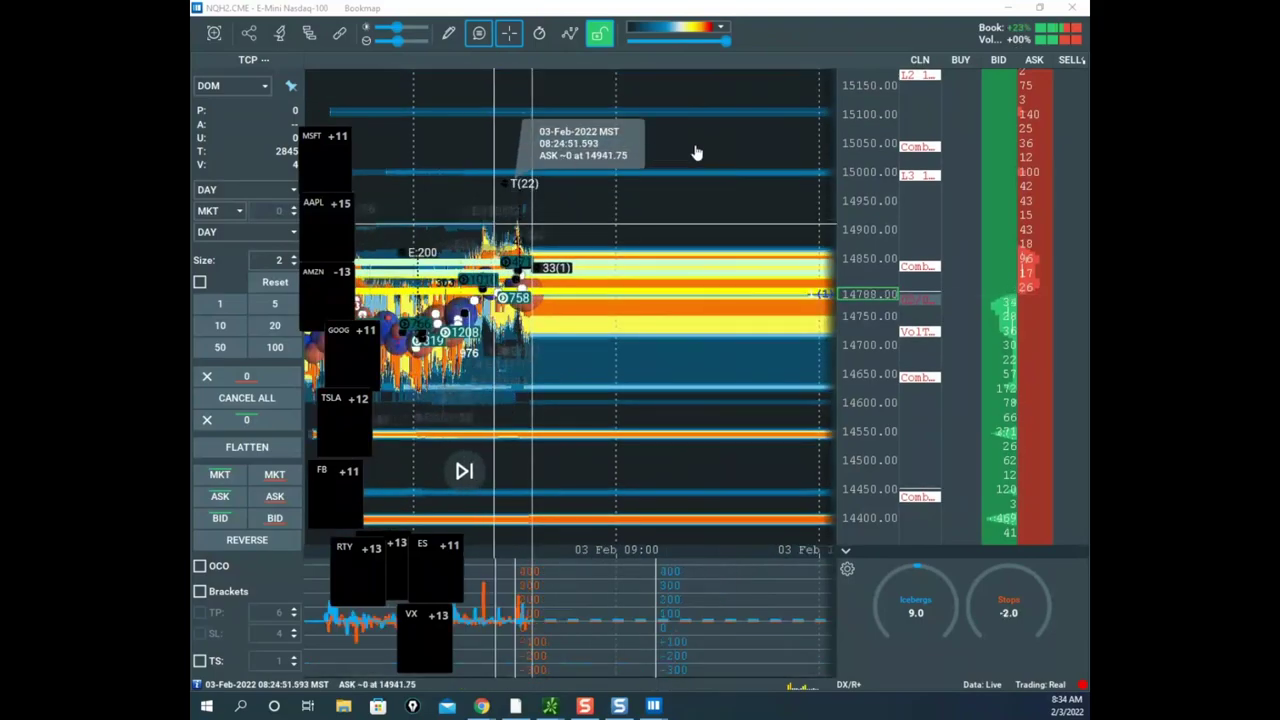
drag(516, 162, 701, 153)
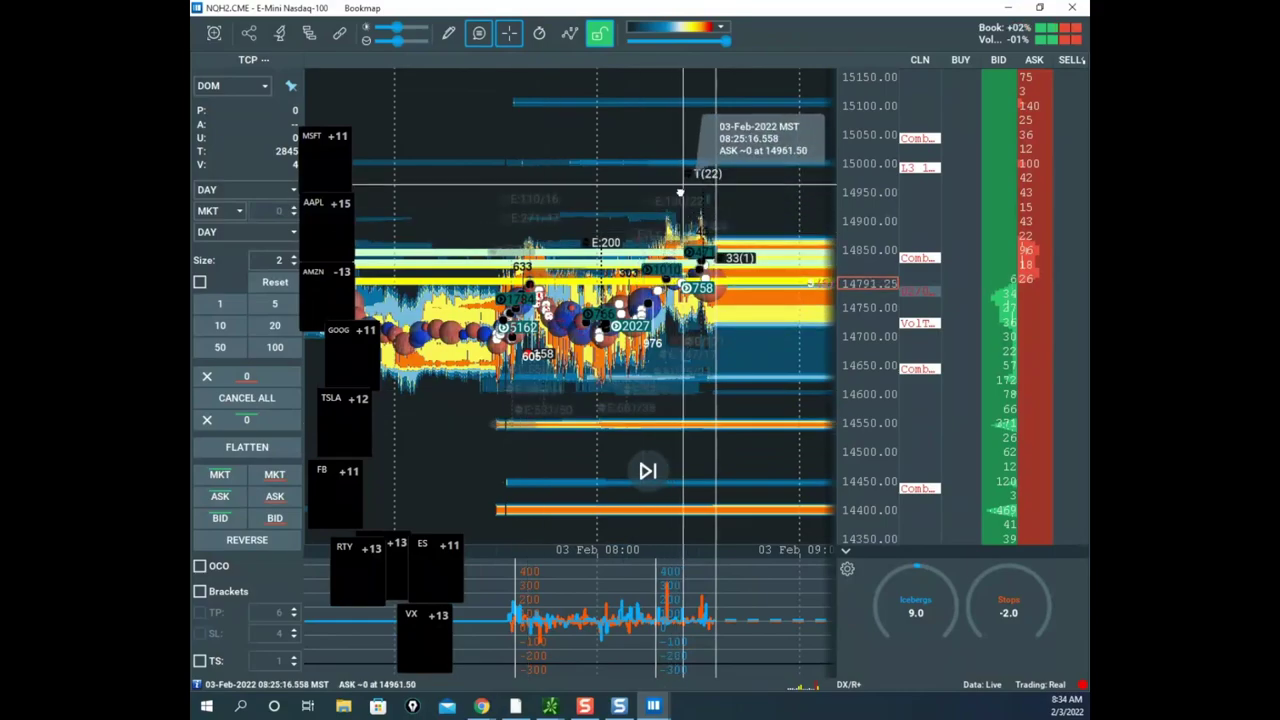
scroll(670, 300, right, 3)
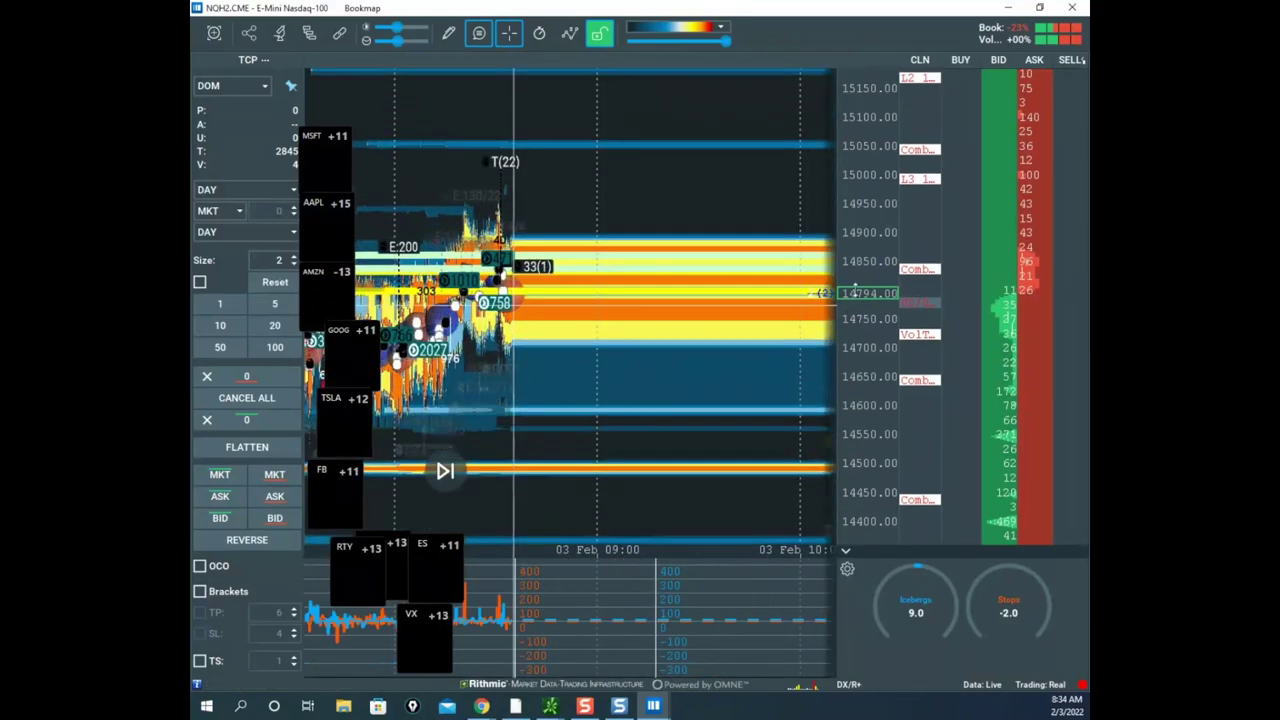
- Narrow the heatmap to a price range of about 14725 to 14875 and examine the price action around 08:30 to 08:35
scroll(855, 288, up, 3)
scroll(857, 289, down, 4)
drag(659, 344, 725, 409)
scroll(851, 297, up, 3)
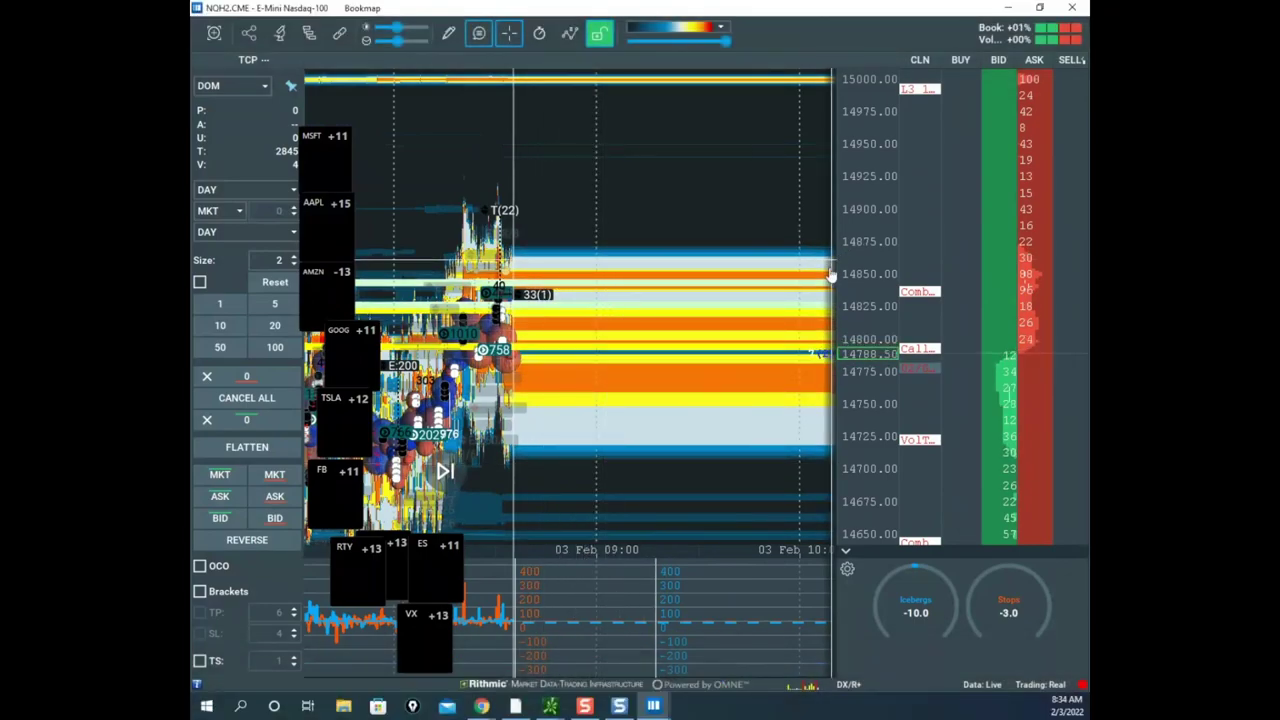
scroll(847, 290, down, 2)
drag(746, 318, 797, 194)
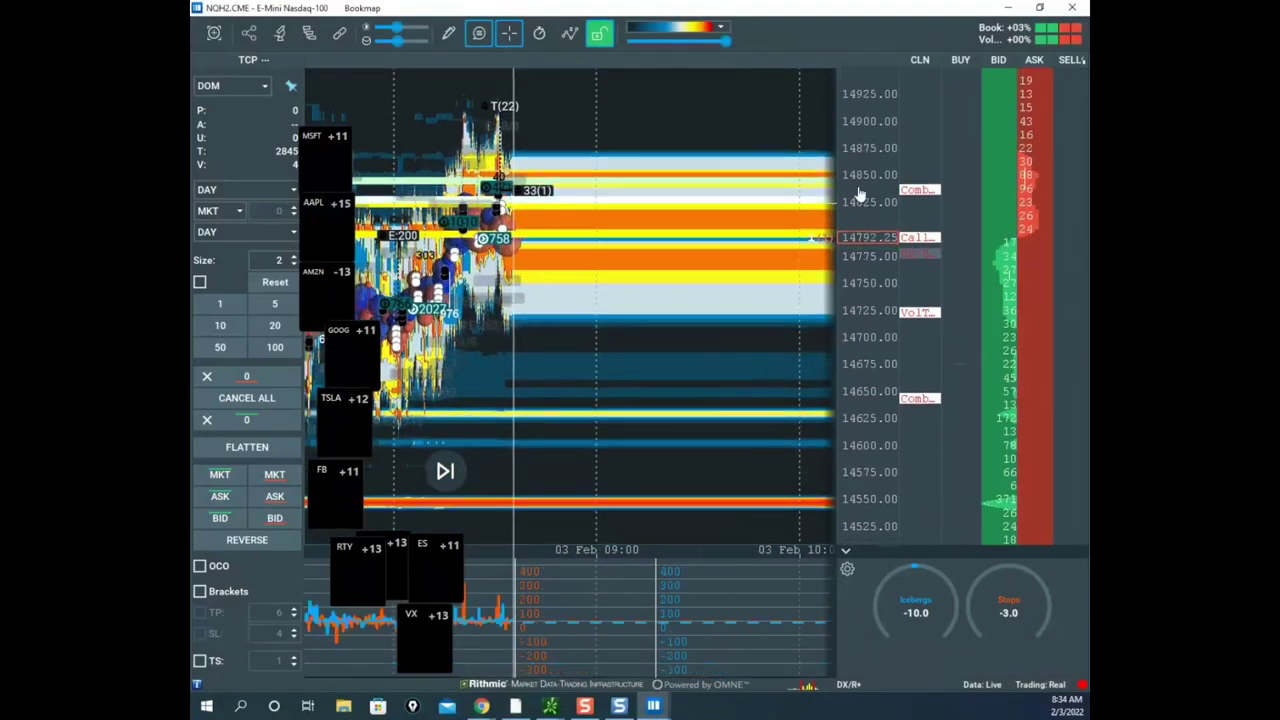
scroll(860, 195, up, 3)
drag(689, 186, 737, 303)
scroll(704, 242, up, 3)
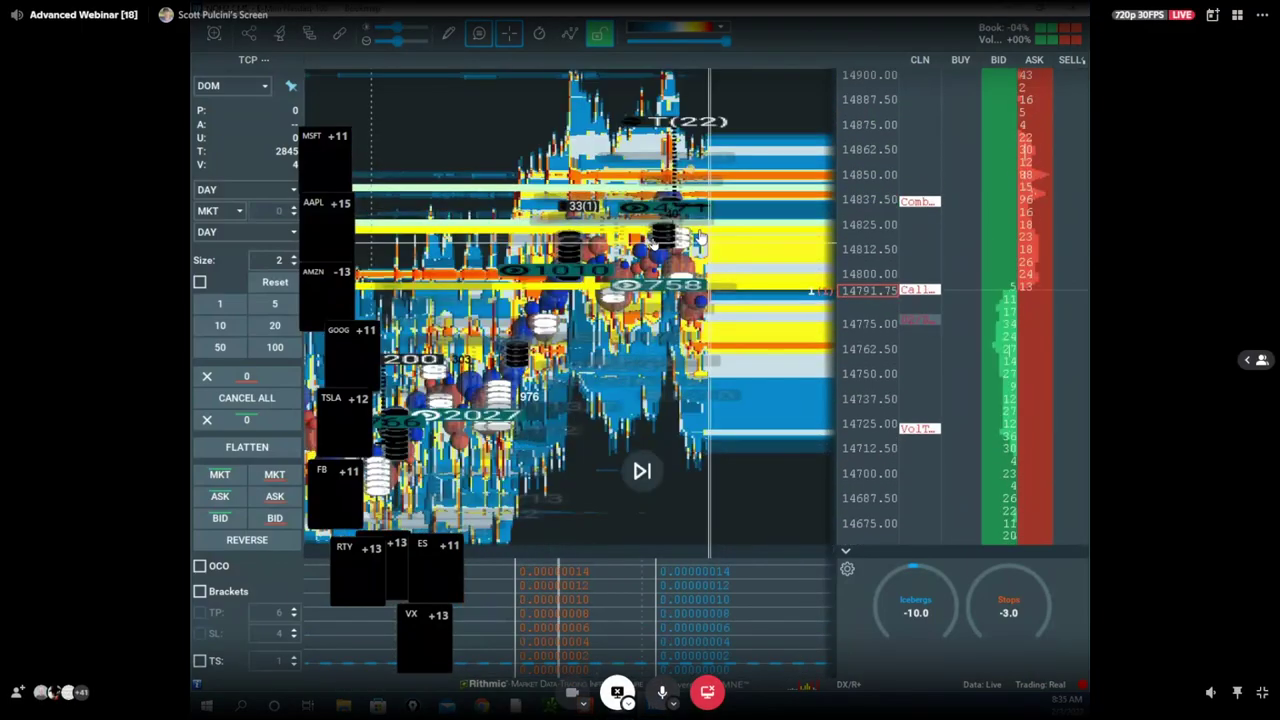
scroll(700, 238, up, 3)
drag(800, 215, 722, 278)
scroll(857, 206, up, 2)
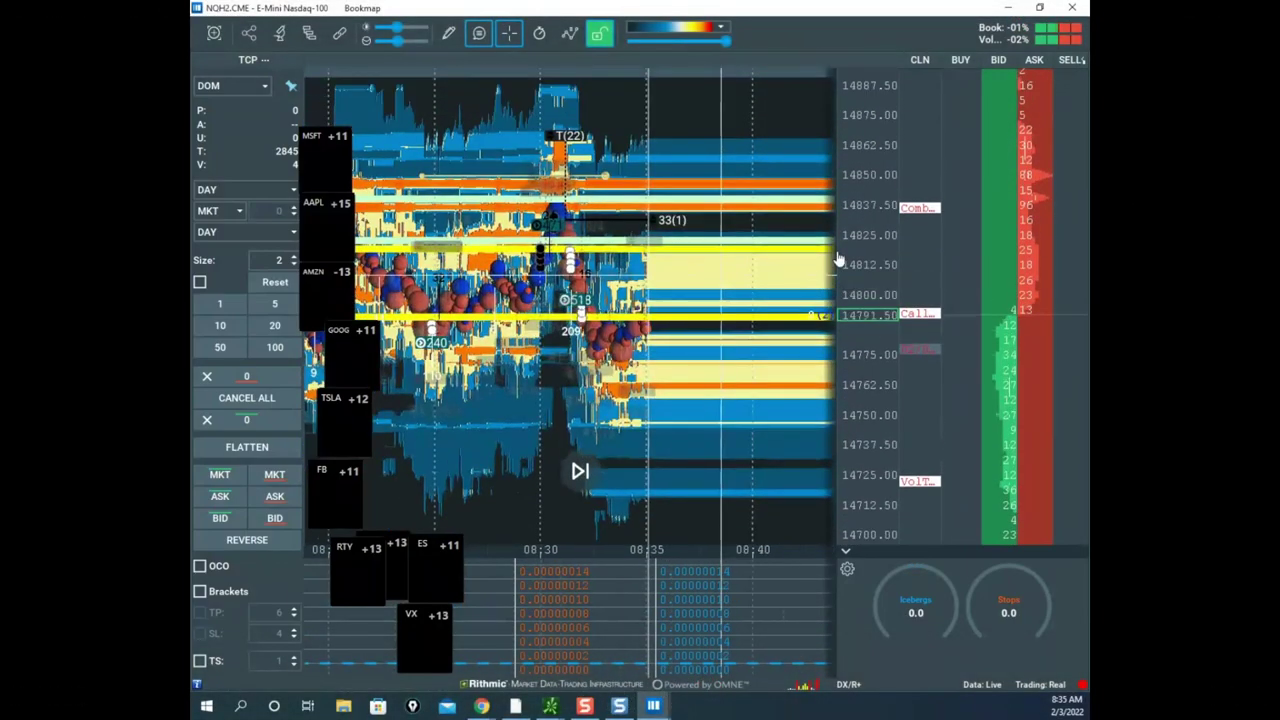
scroll(871, 246, up, 2)
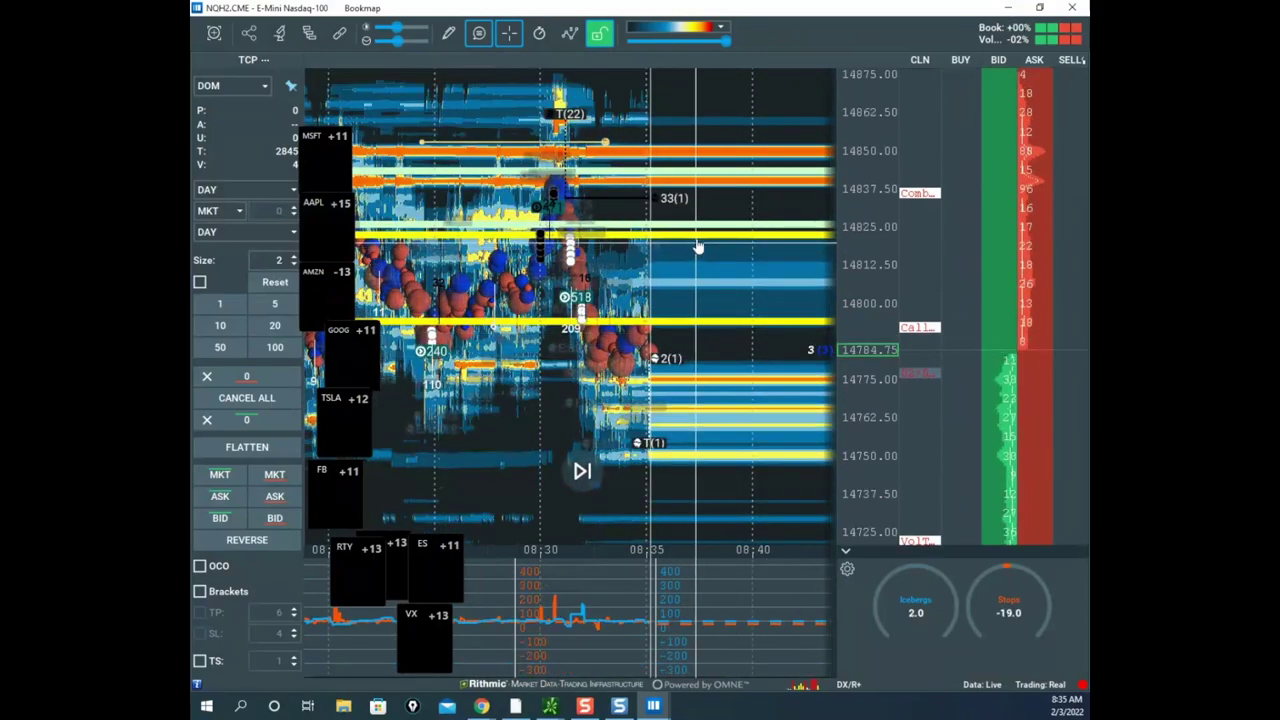
- Replace the old marks with a sketched path from about 14827 down to 14775, up to 14826 and down to 14796, and clear it
right_click(699, 243)
click(681, 255)
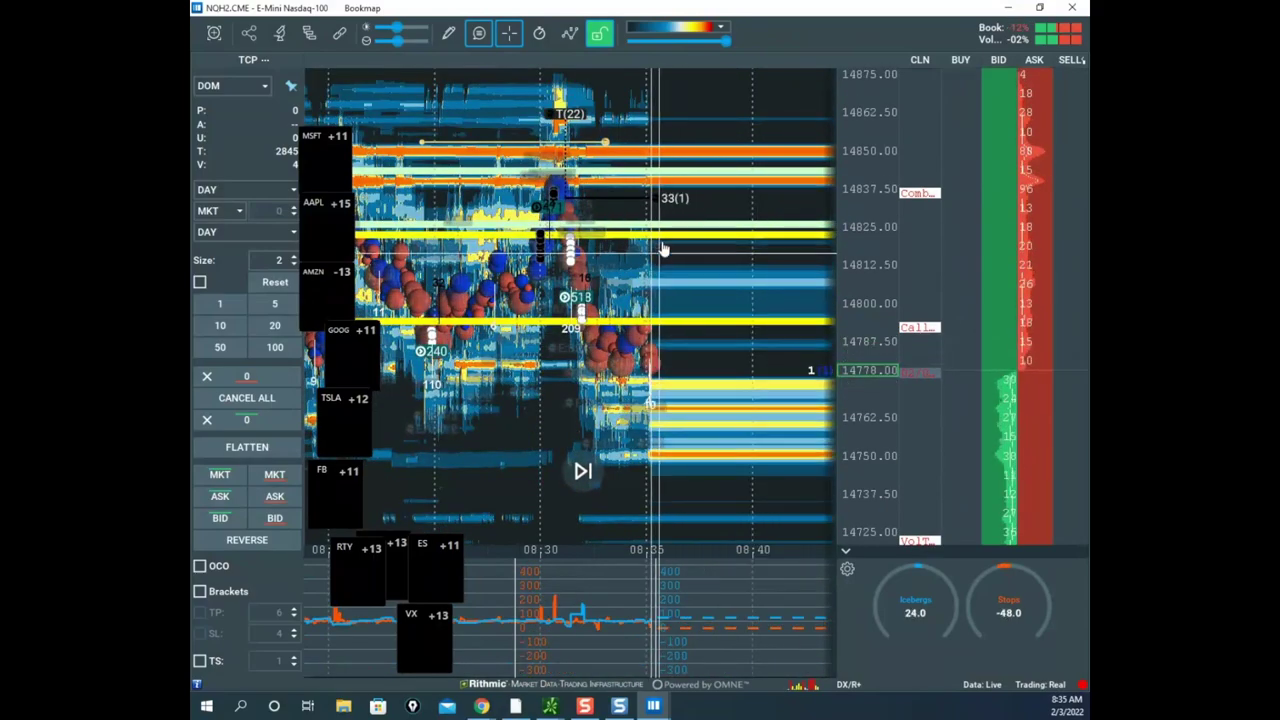
scroll(857, 206, up, 3)
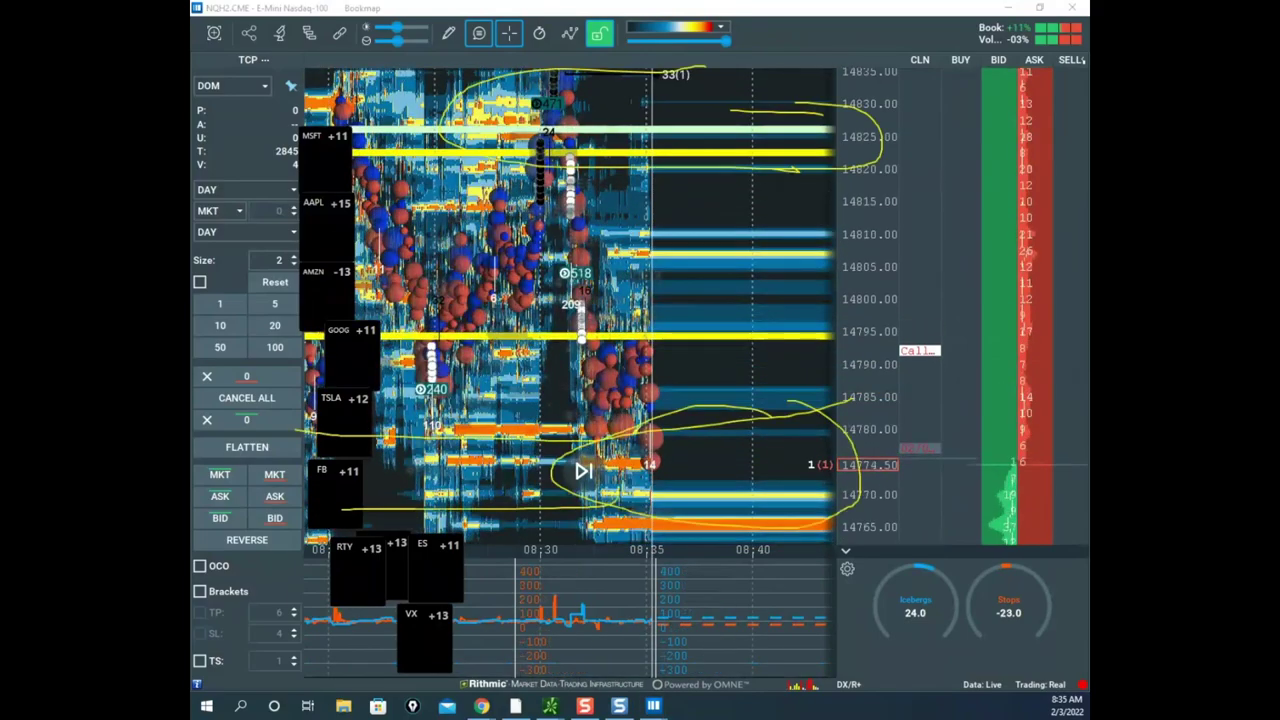
right_click(641, 165)
click(623, 177)
mouse_move(567, 120)
mouse_down()
mouse_move(703, 175)
mouse_move(719, 132)
mouse_up()
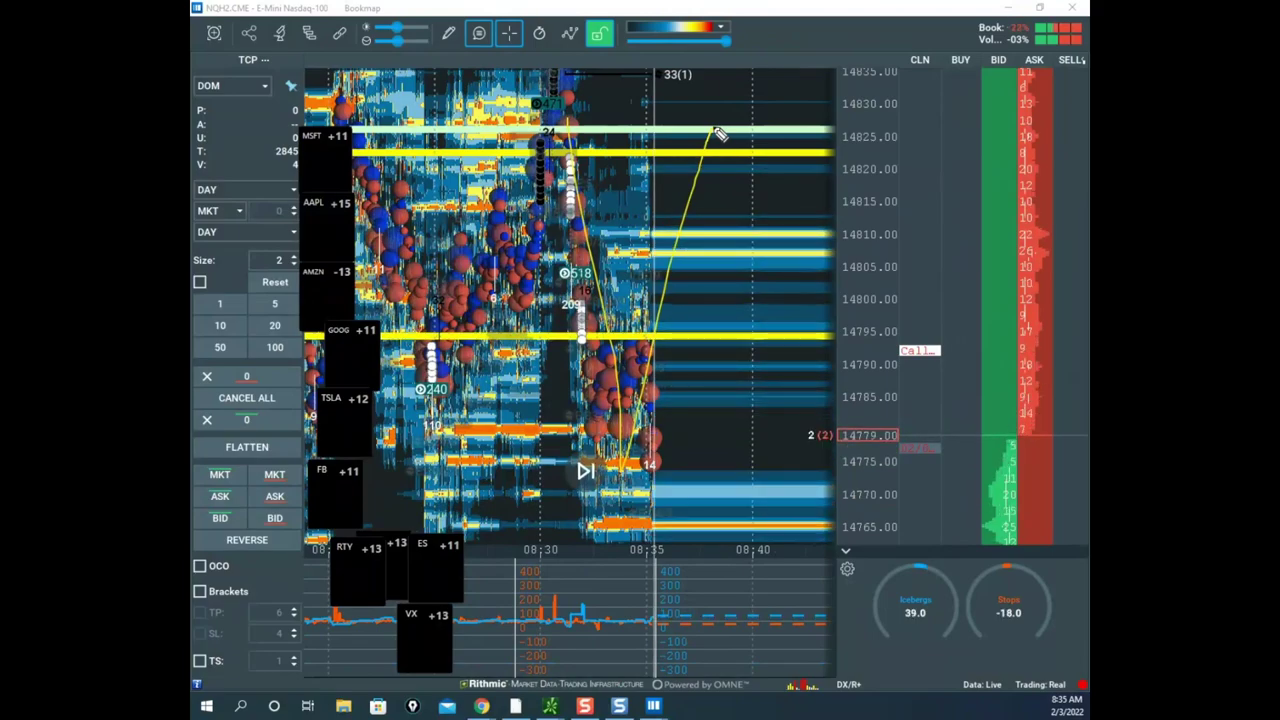
drag(719, 133, 757, 331)
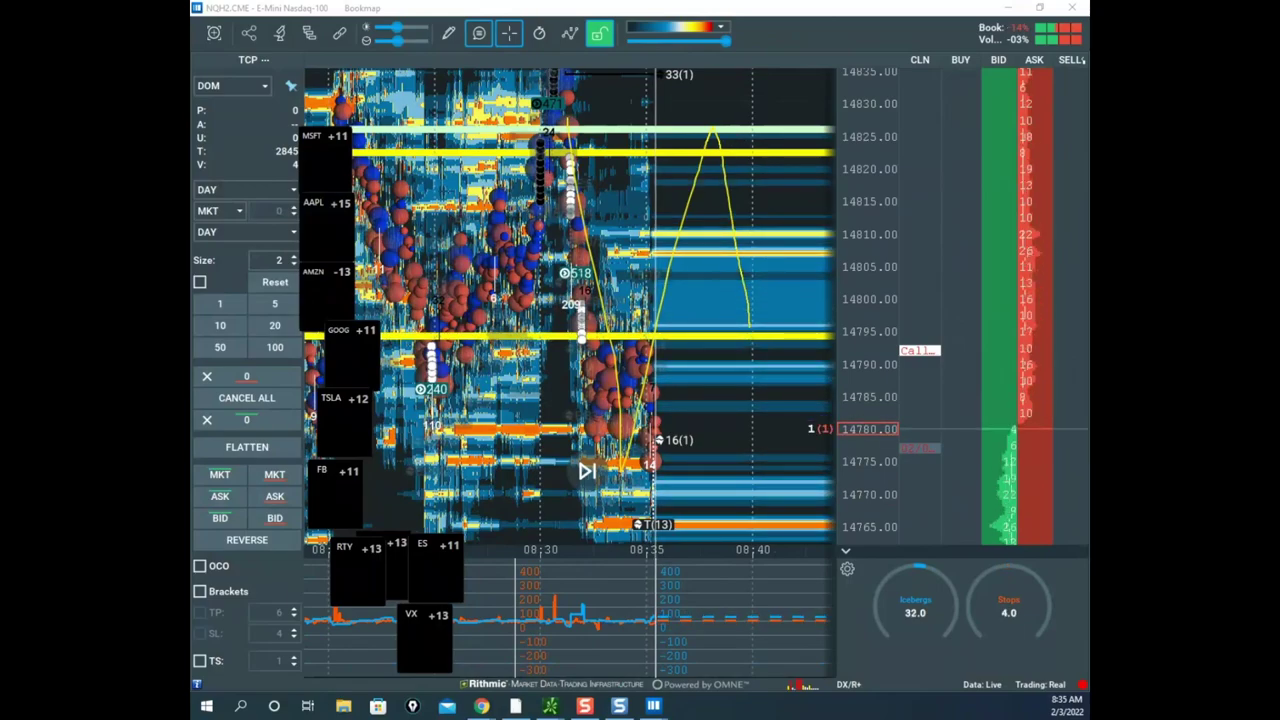
key(Escape)
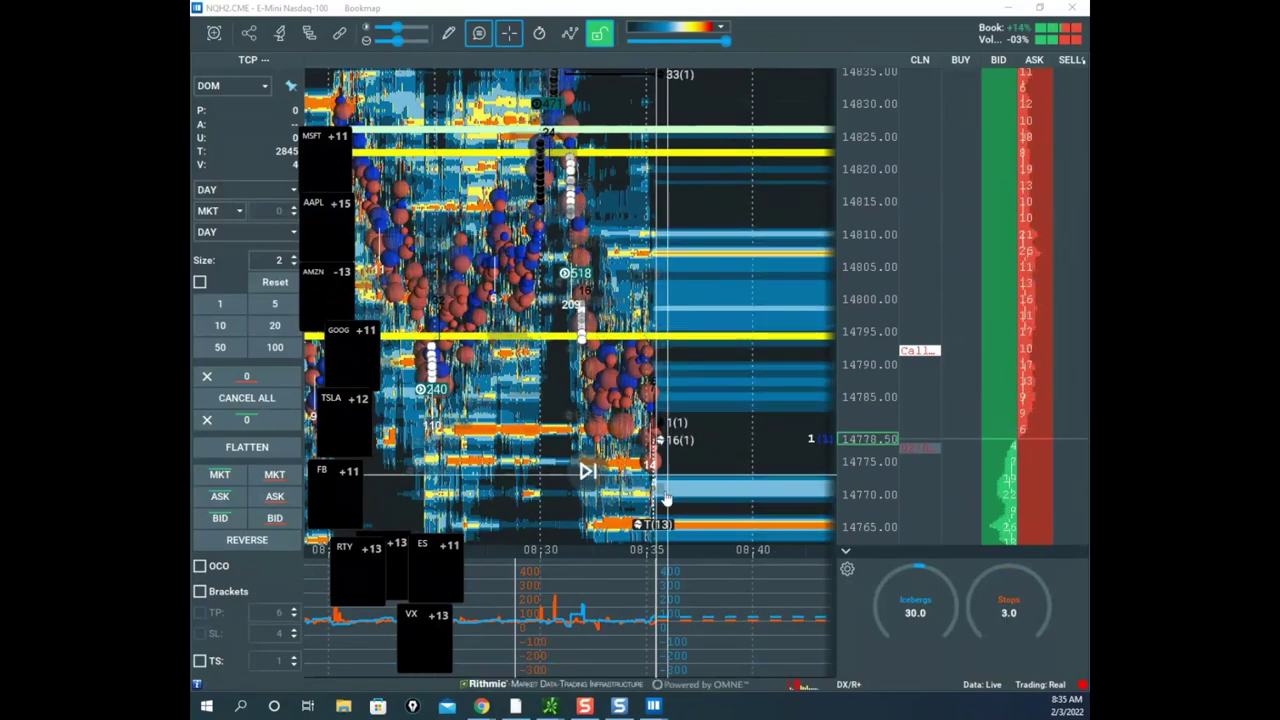
- Switch to the Google Sheets spreadsheet in Chrome, set cell E1 to 41.69, and return to the Bookmap window
mouse_move(481, 706)
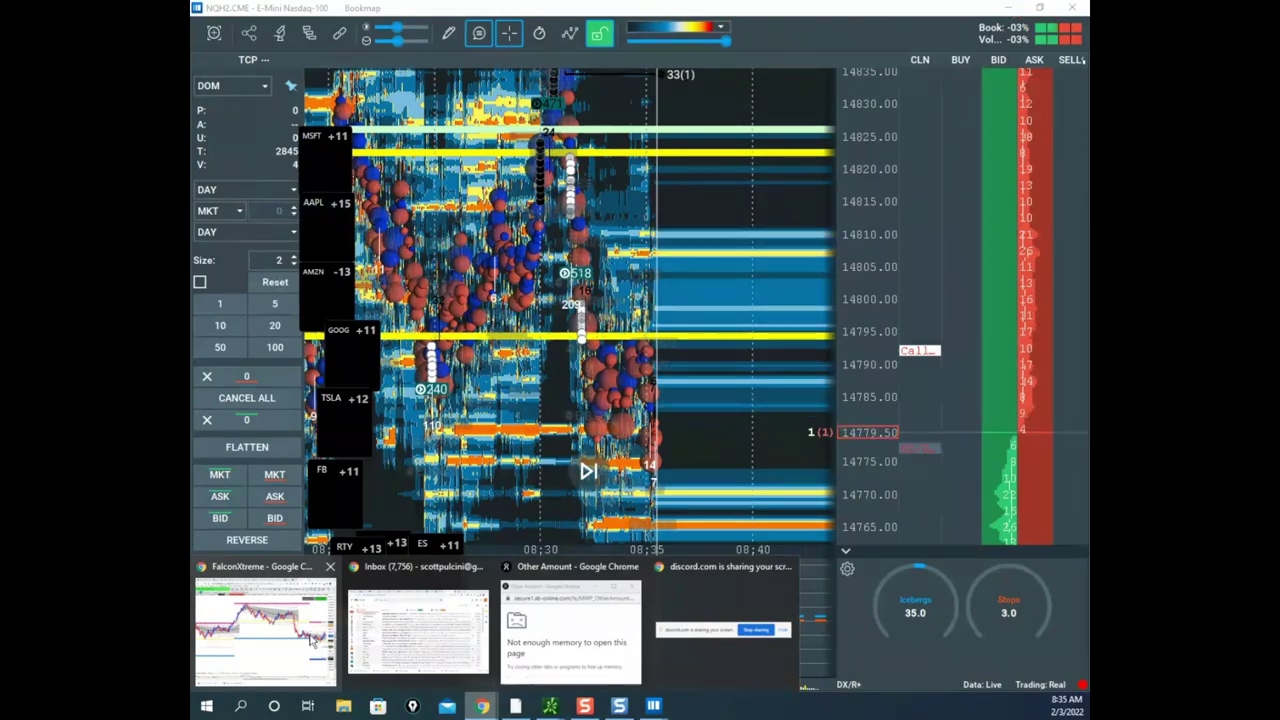
click(312, 641)
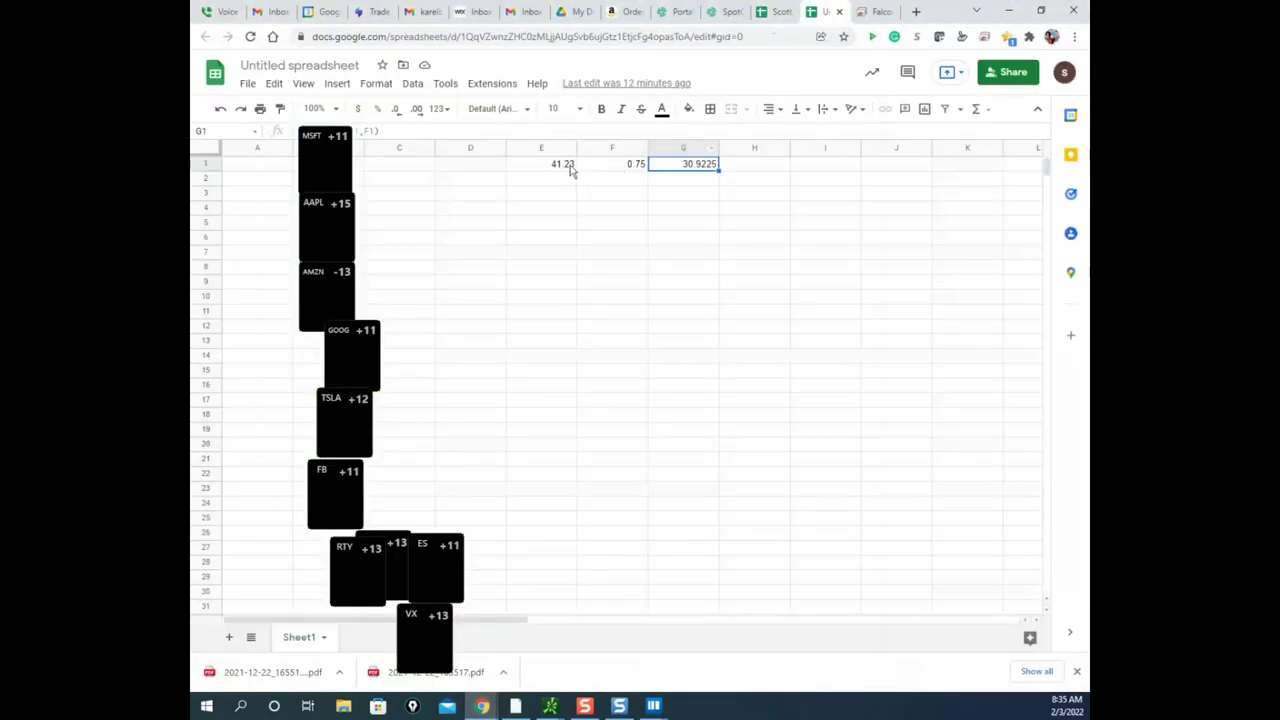
click(540, 165)
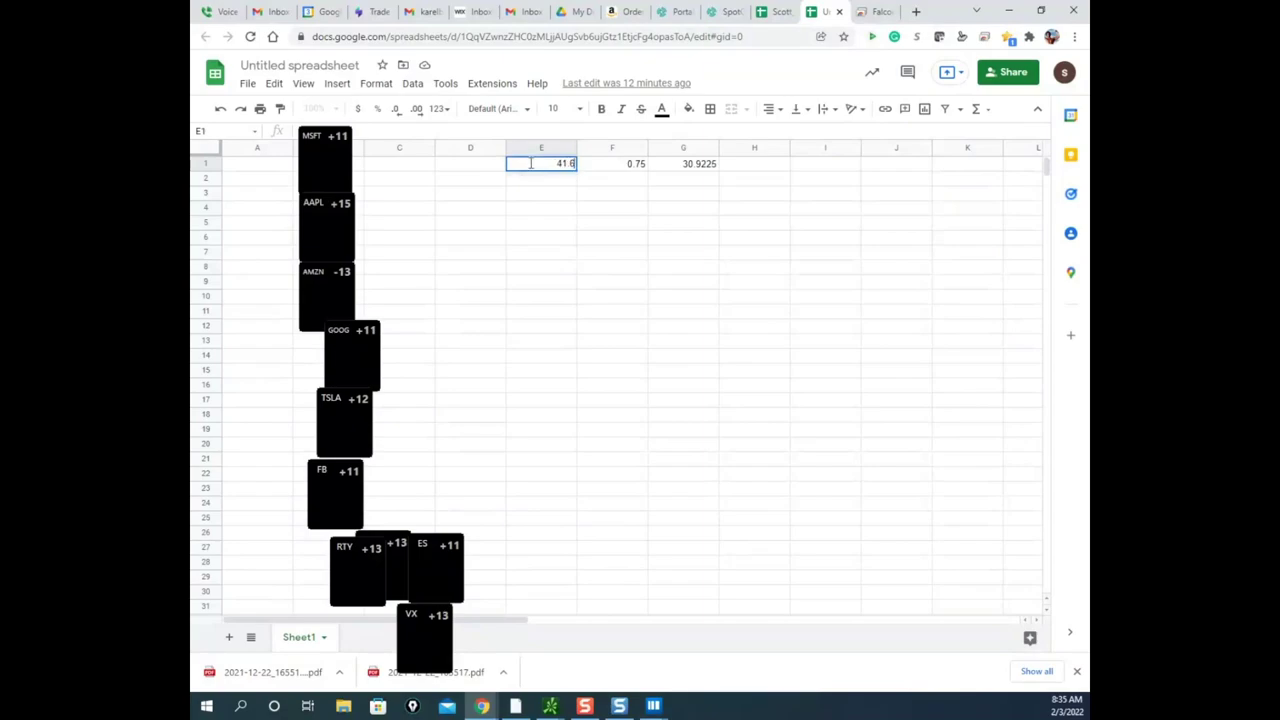
text(41.69)
click(608, 222)
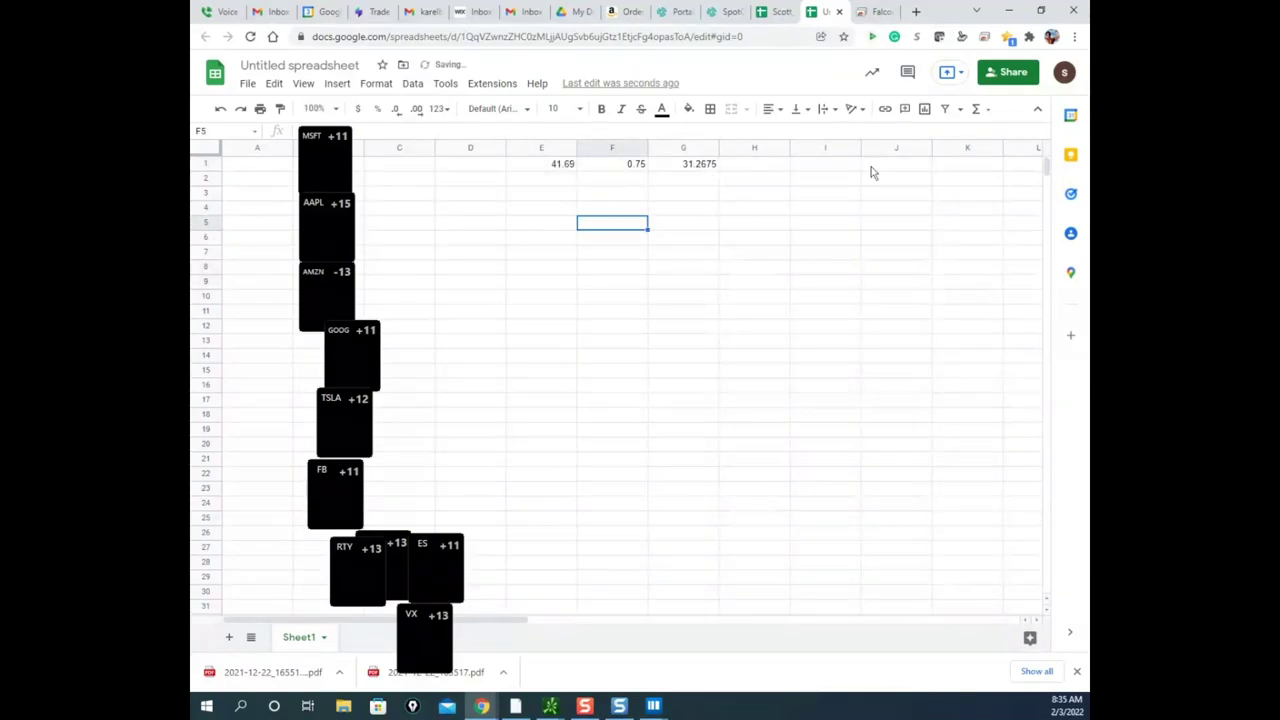
drag(942, 15, 554, 140)
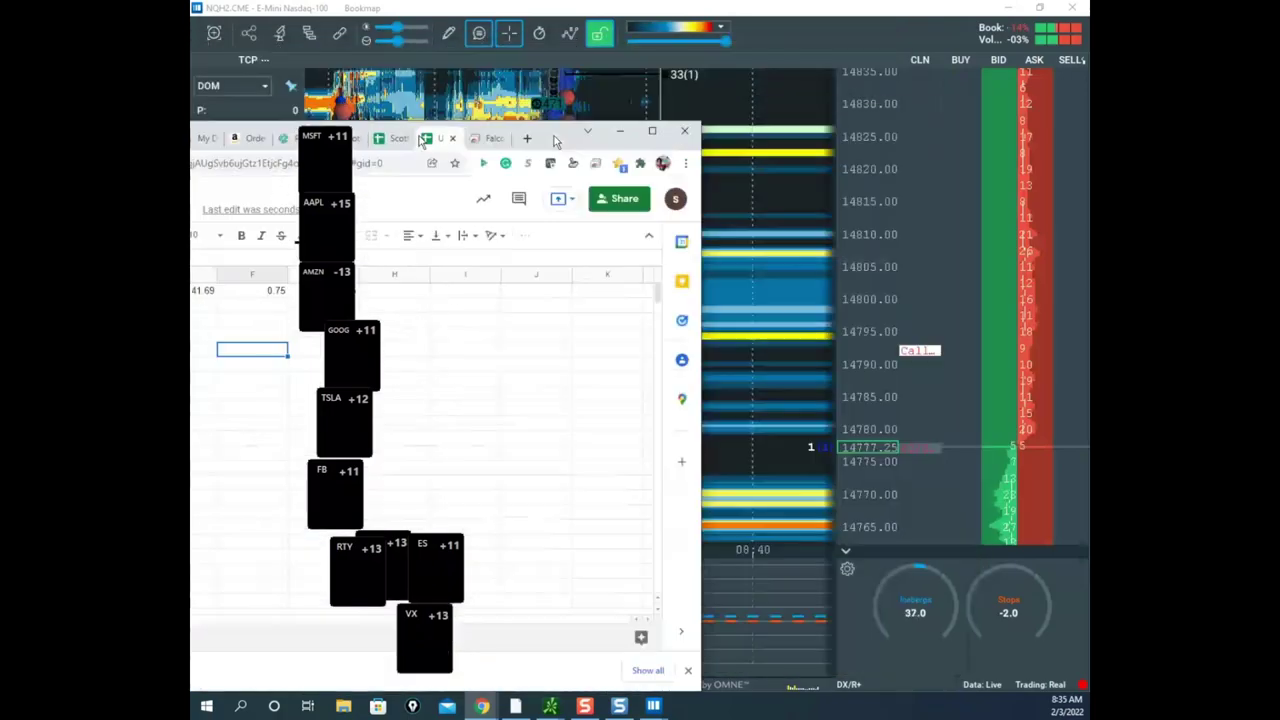
click(788, 200)
- Examine the NQ liquidity bands and traded volume between about 14805 and 14840 from 08:15 onwards
drag(823, 134, 832, 105)
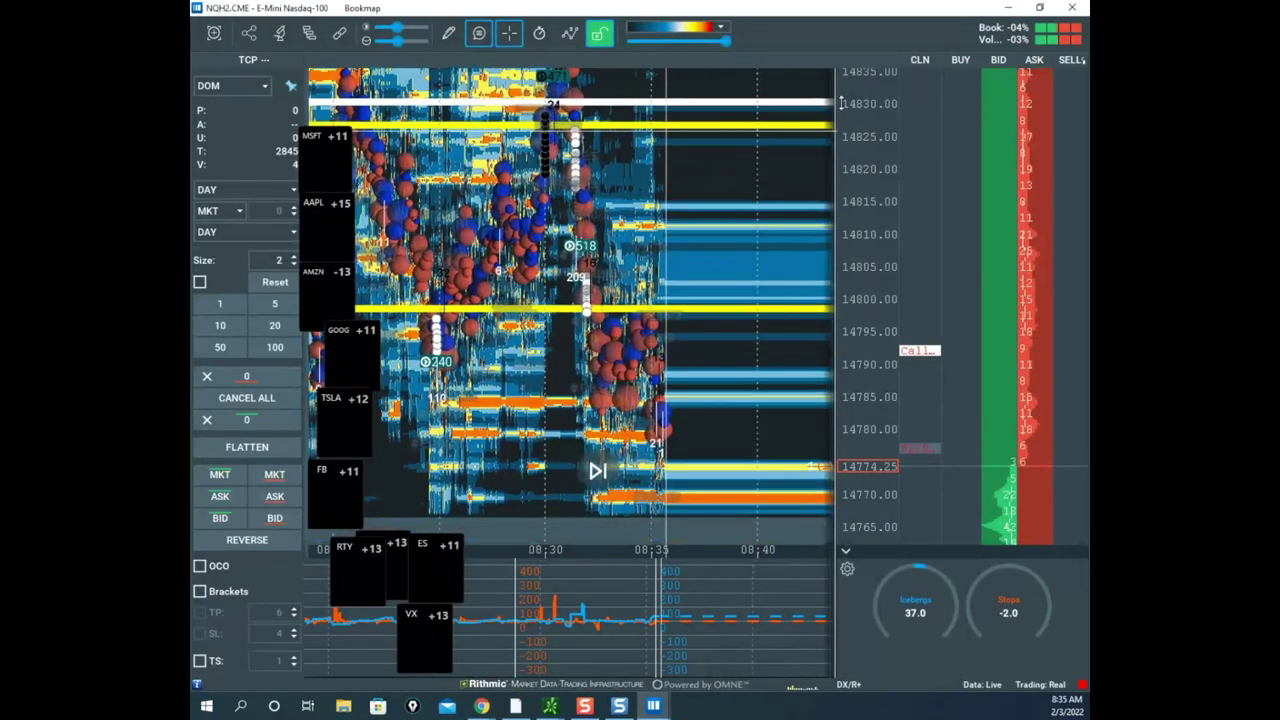
drag(769, 163, 700, 248)
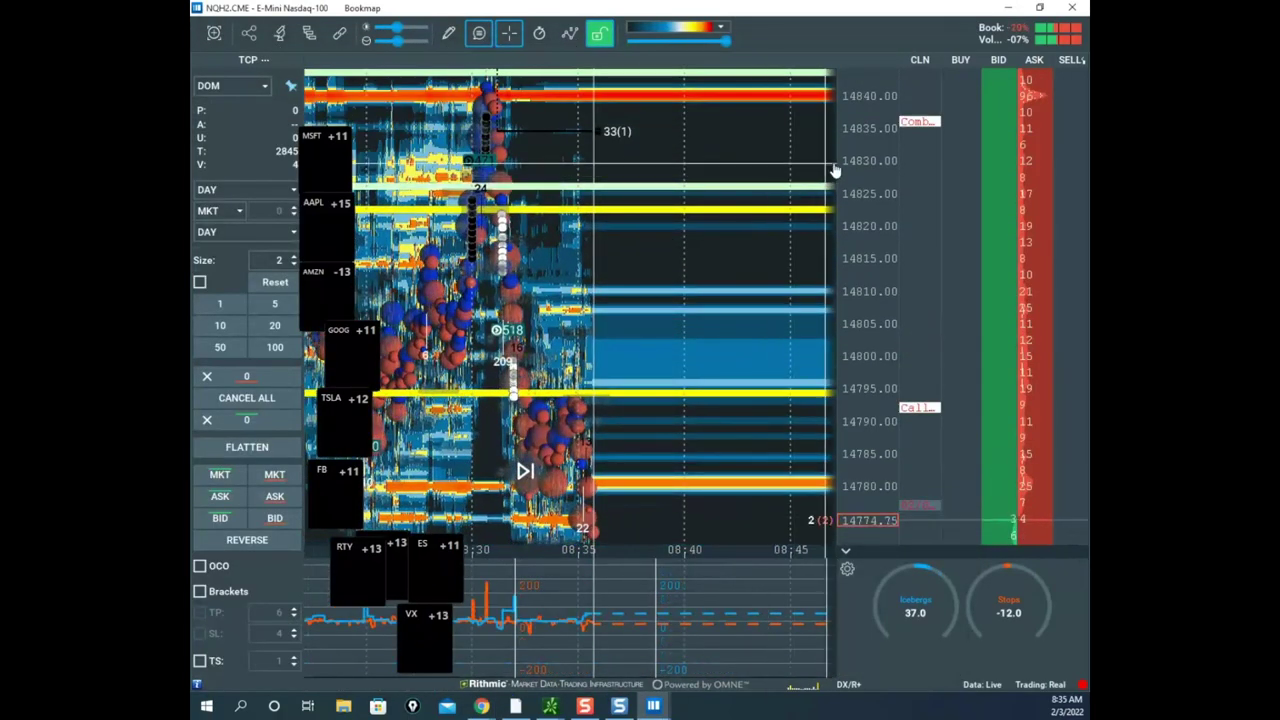
scroll(834, 130, up, 4)
scroll(745, 300, up, 4)
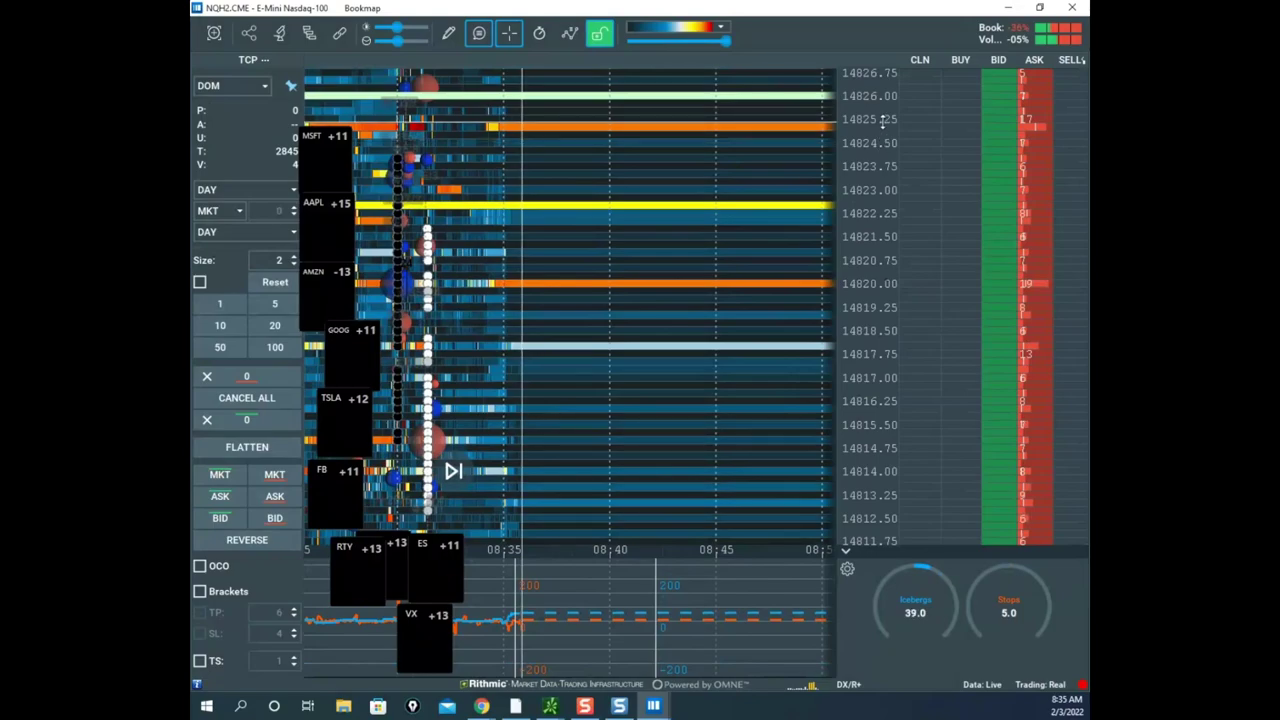
drag(869, 119, 863, 160)
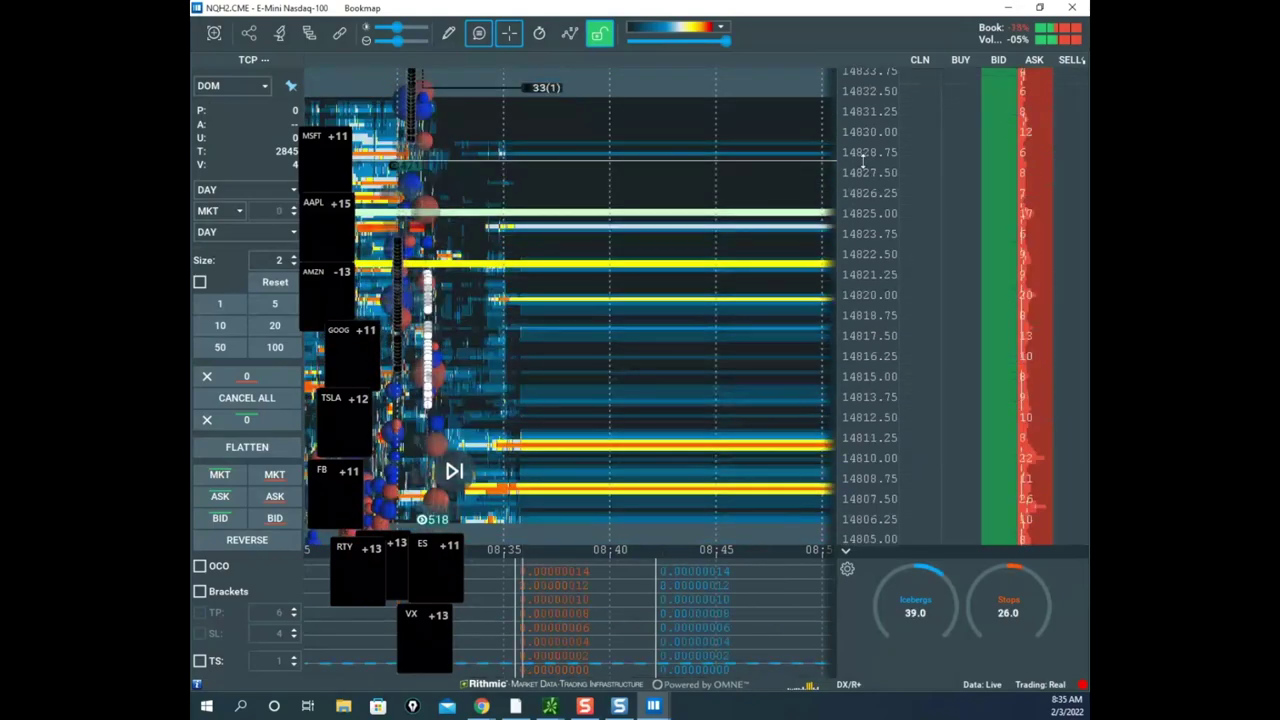
drag(760, 200, 831, 198)
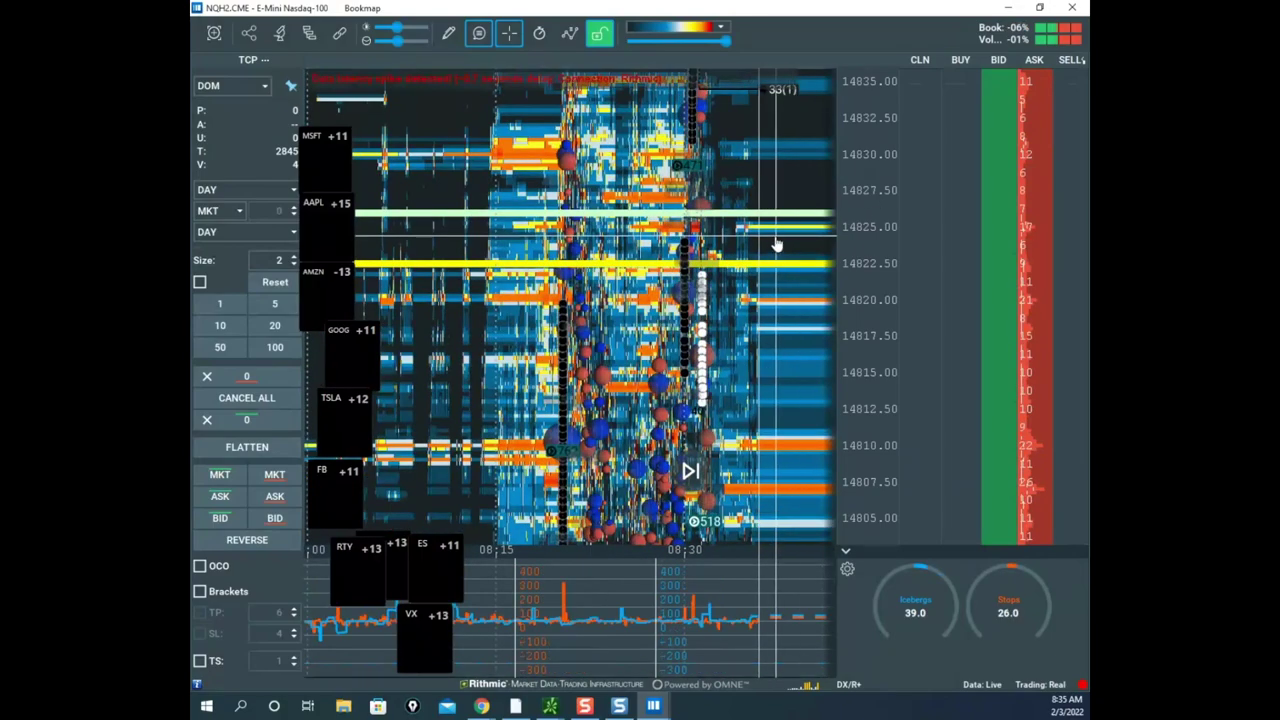
drag(774, 244, 745, 171)
drag(864, 232, 863, 300)
- Mark the levels near 14820 and 14803, circle the Call label near 14792, and sketch a drop from about 14825 to 14790
drag(843, 402, 835, 434)
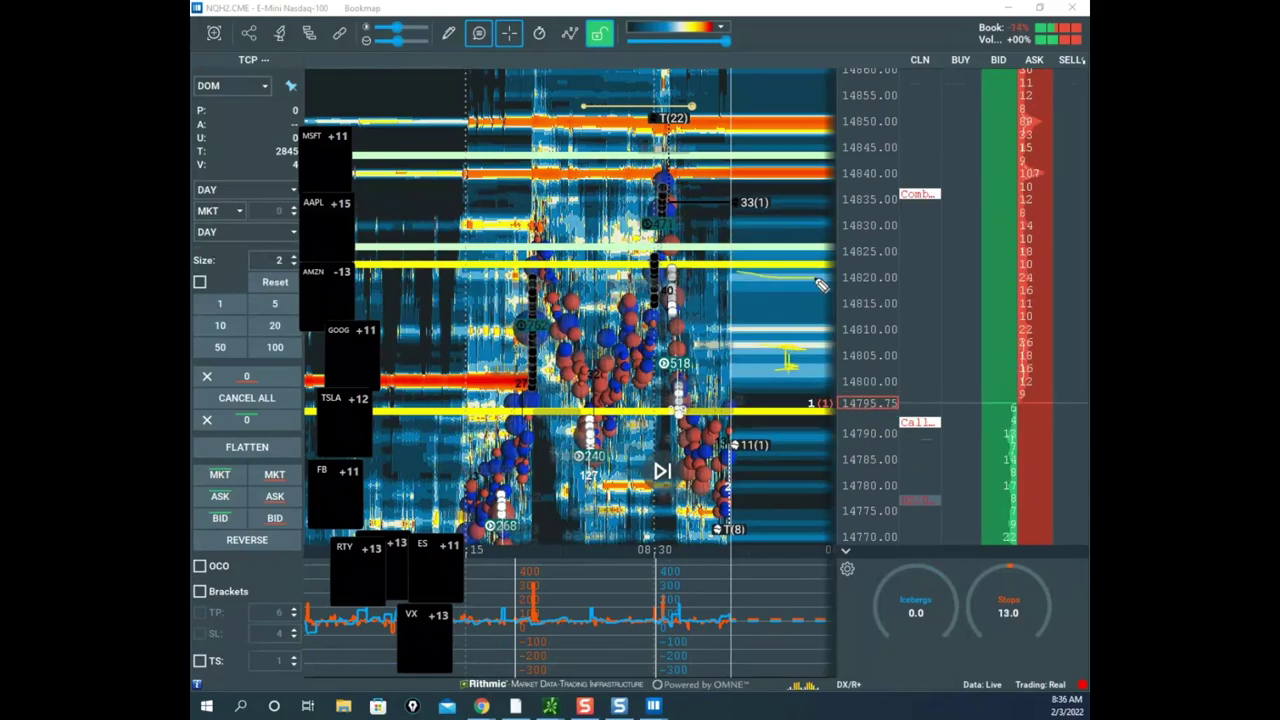
drag(912, 397, 943, 433)
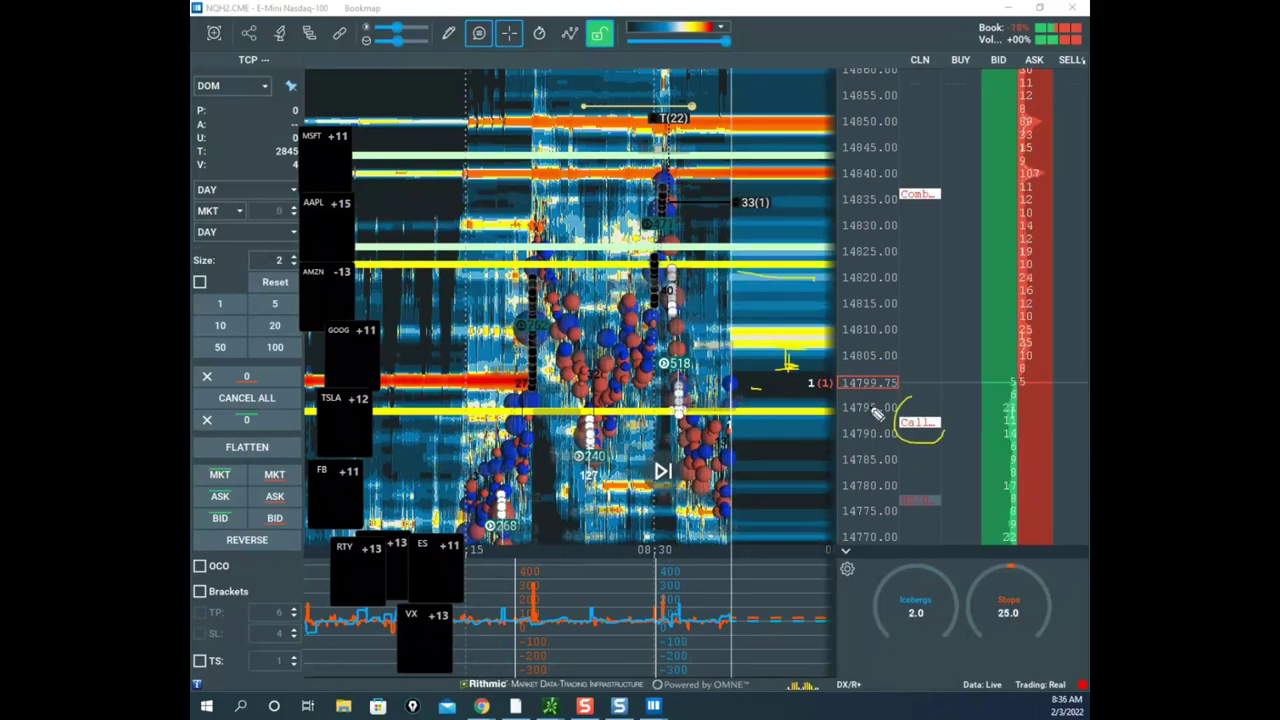
mouse_move(705, 248)
mouse_down()
mouse_move(770, 430)
mouse_move(838, 434)
mouse_up()
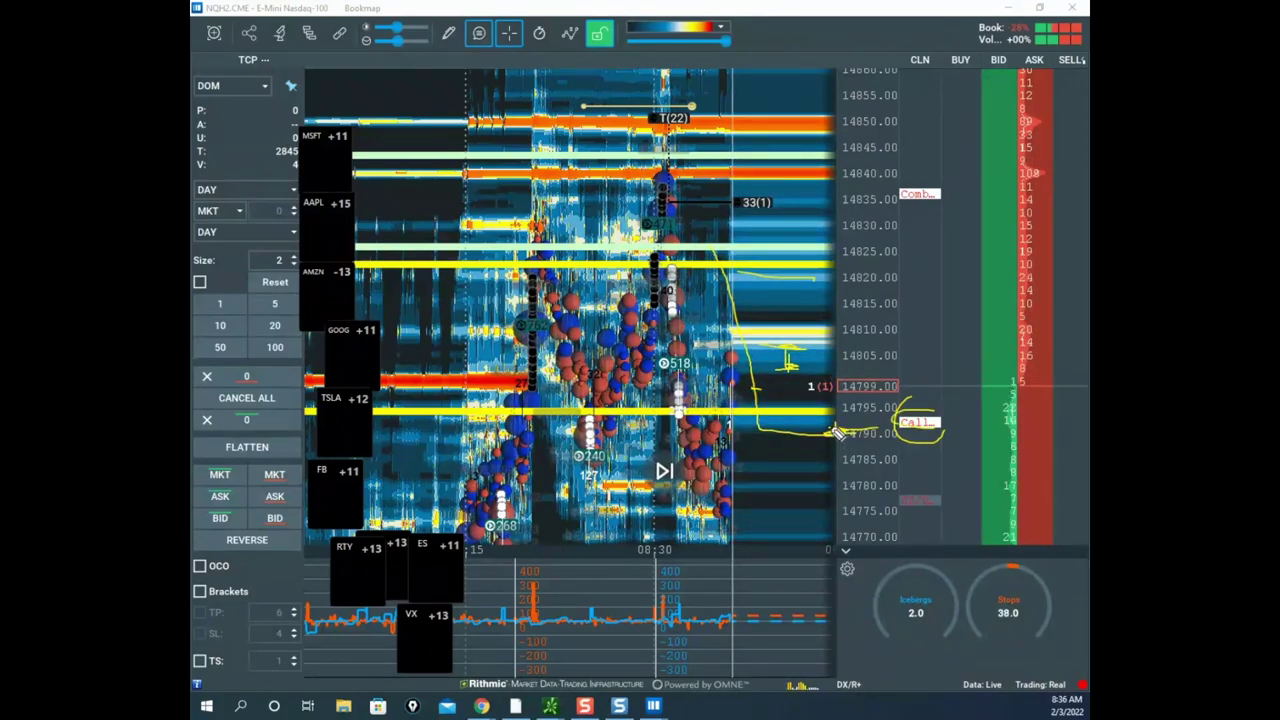
- Sketch a down arrow from 14790 to 14770 and a swing from about 14793 to 14825 and down to 14785, and clear the marks
mouse_move(832, 430)
mouse_down()
mouse_move(824, 536)
mouse_move(806, 509)
mouse_up()
drag(654, 416, 794, 461)
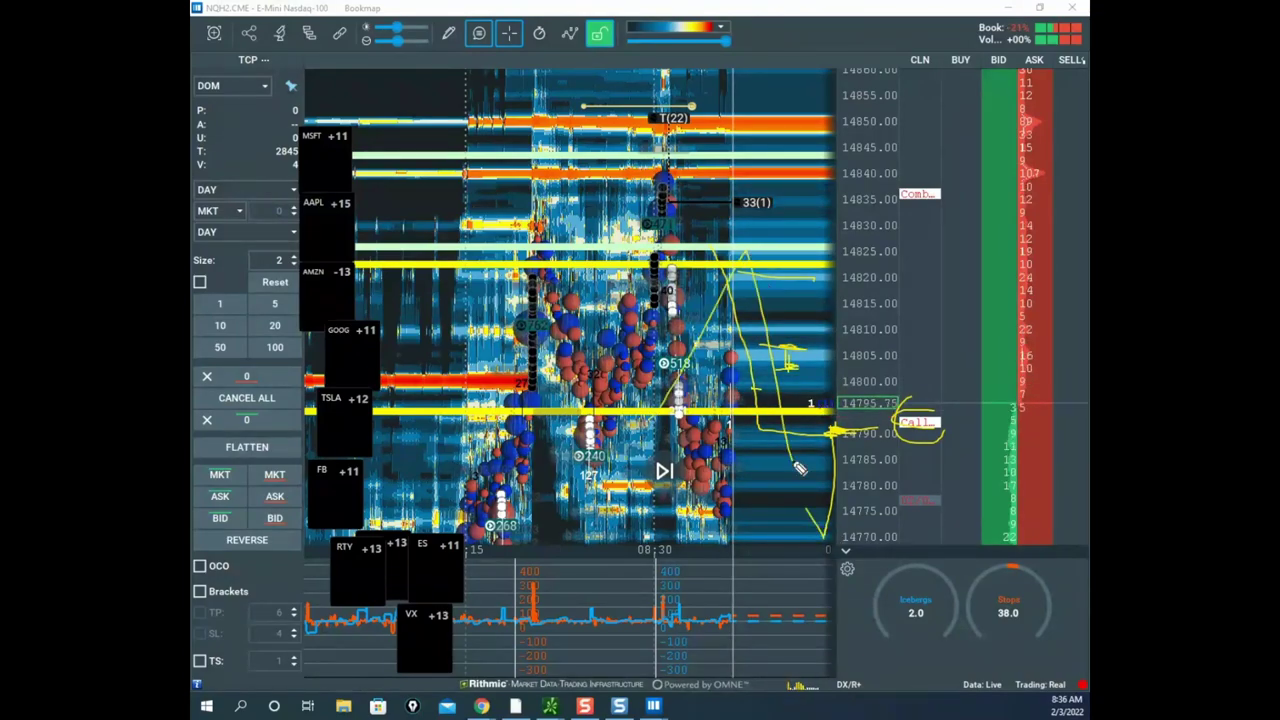
mouse_move(793, 113)
mouse_down()
mouse_move(796, 84)
mouse_move(808, 96)
mouse_up()
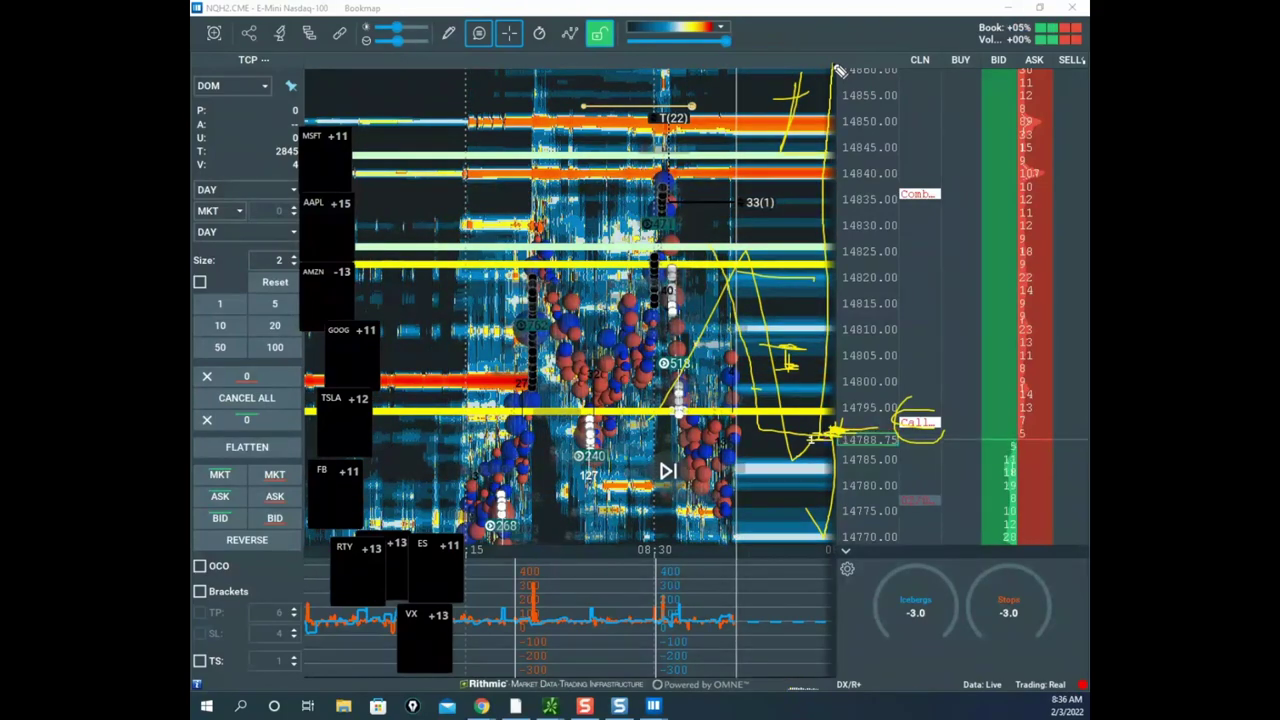
key(Escape)
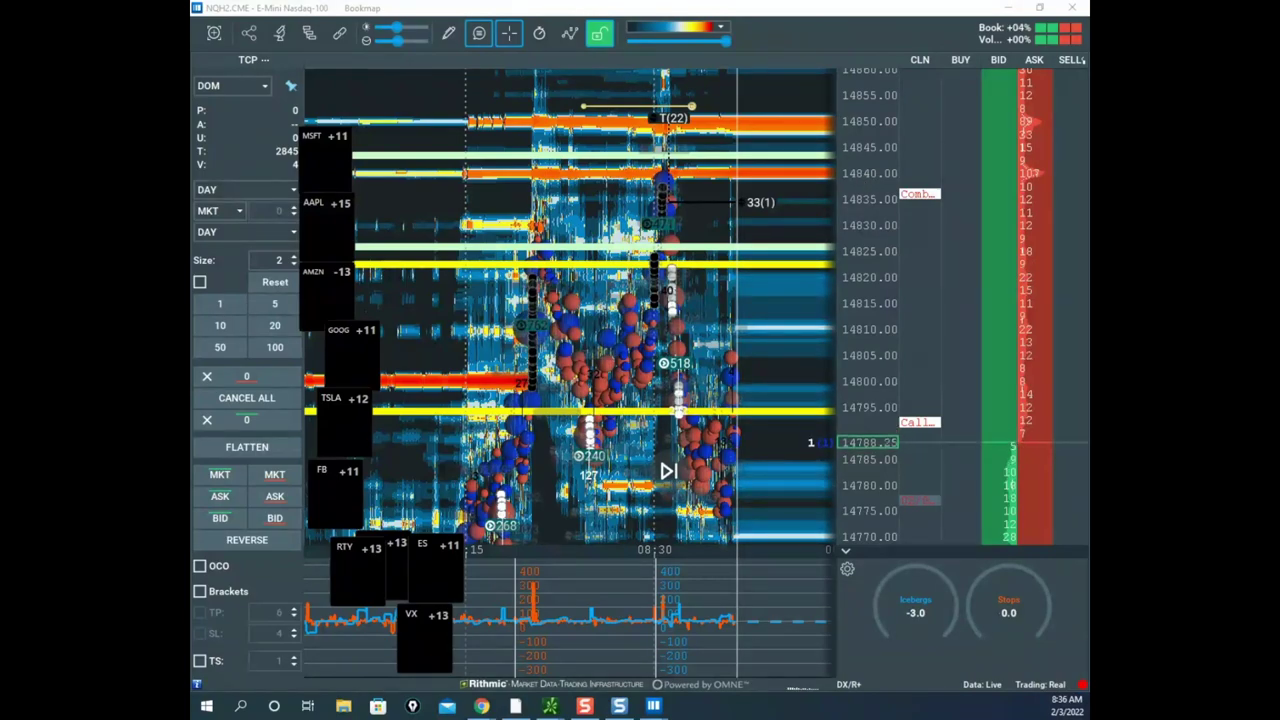
- Circle the zone at about 14820 to 14845 beside the 33(1) marker and sketch a drop to about 14771 with a rebound to 14812
scroll(741, 211, down, 2)
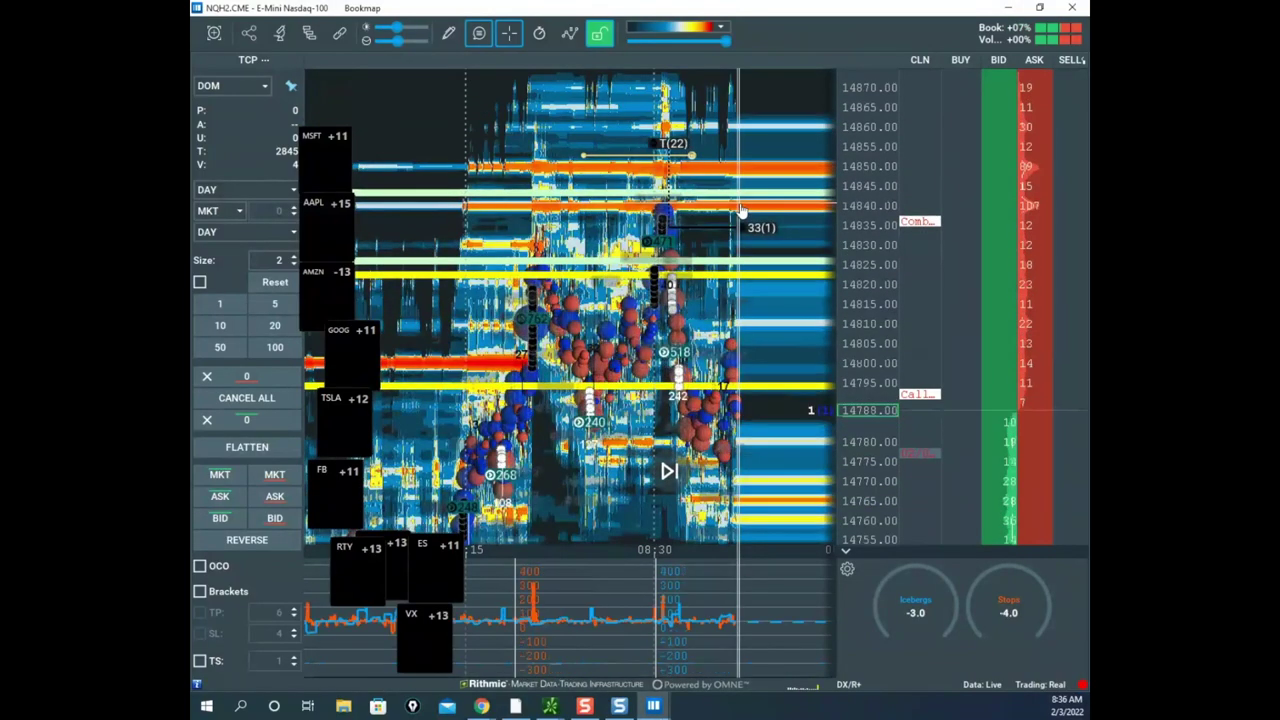
drag(742, 212, 707, 187)
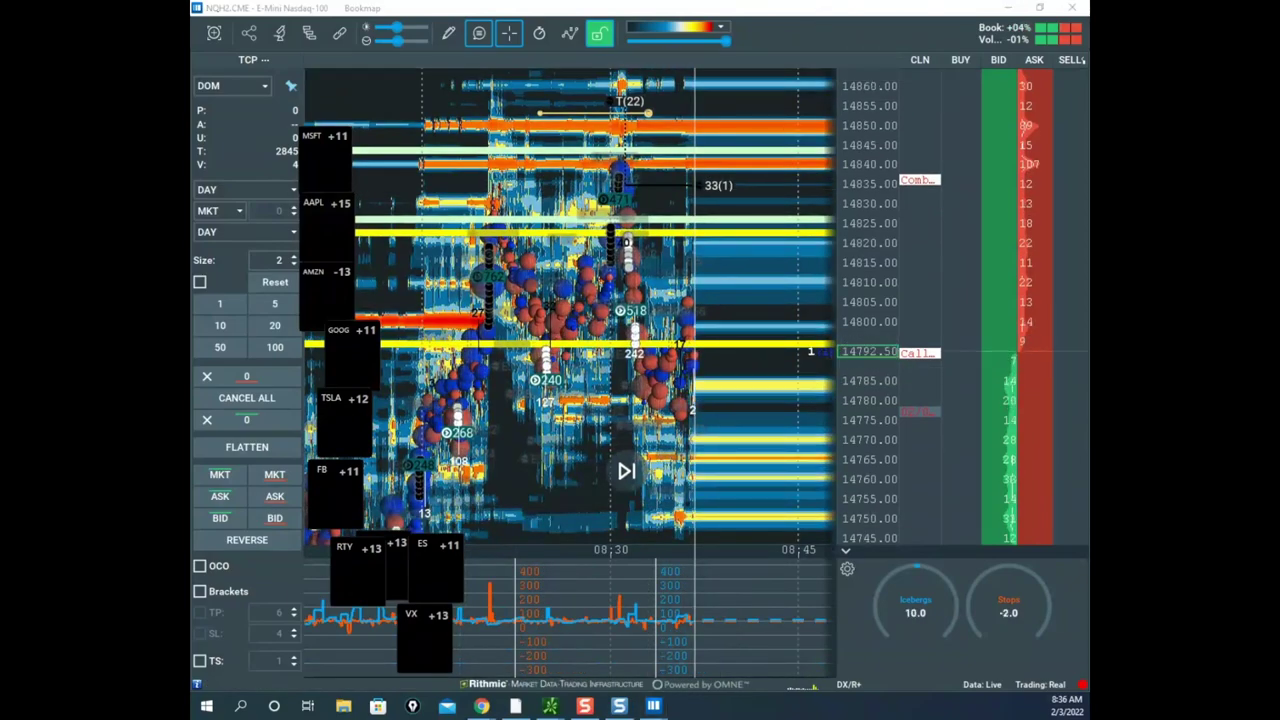
drag(759, 155, 797, 241)
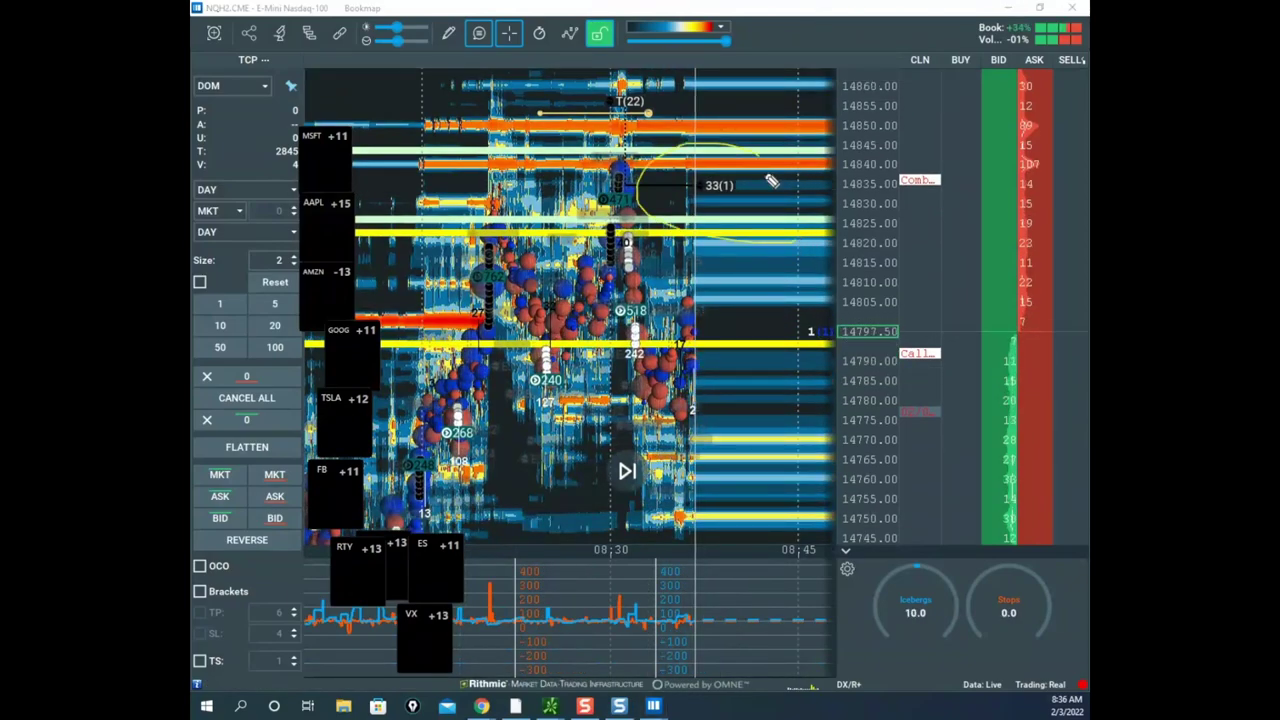
mouse_move(720, 135)
mouse_down()
mouse_move(730, 374)
mouse_move(760, 275)
mouse_up()
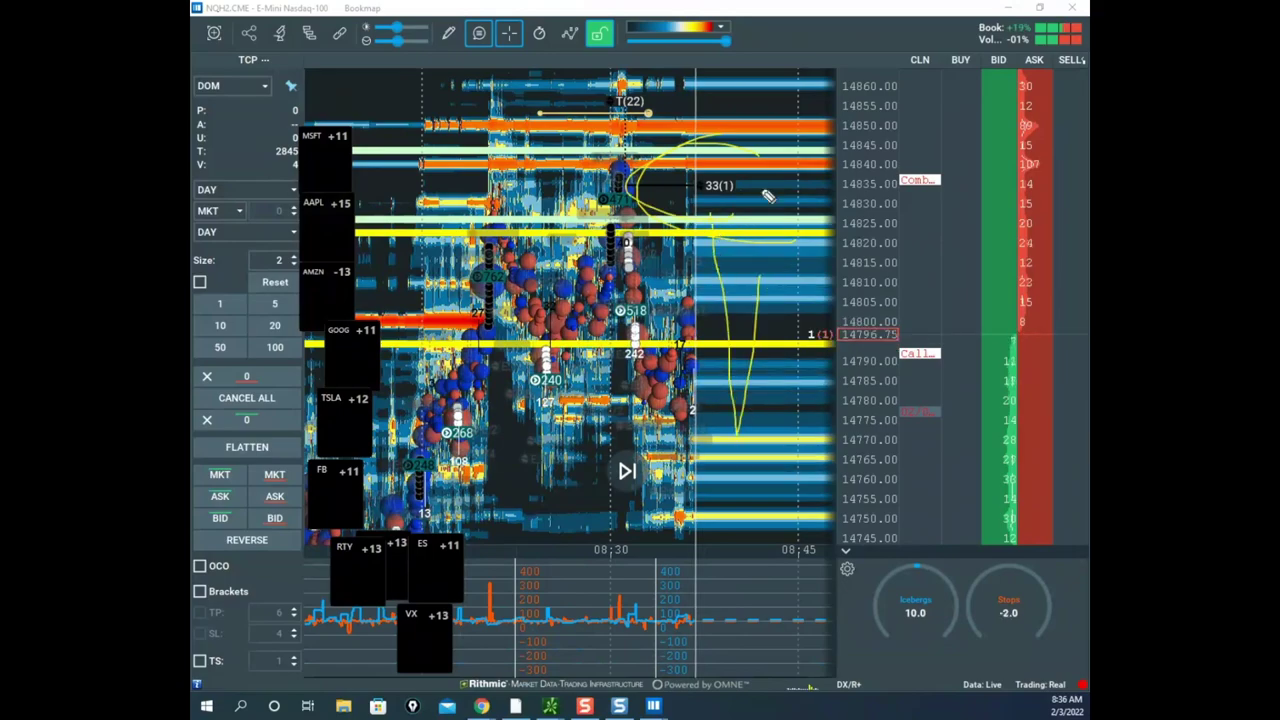
drag(694, 210, 784, 208)
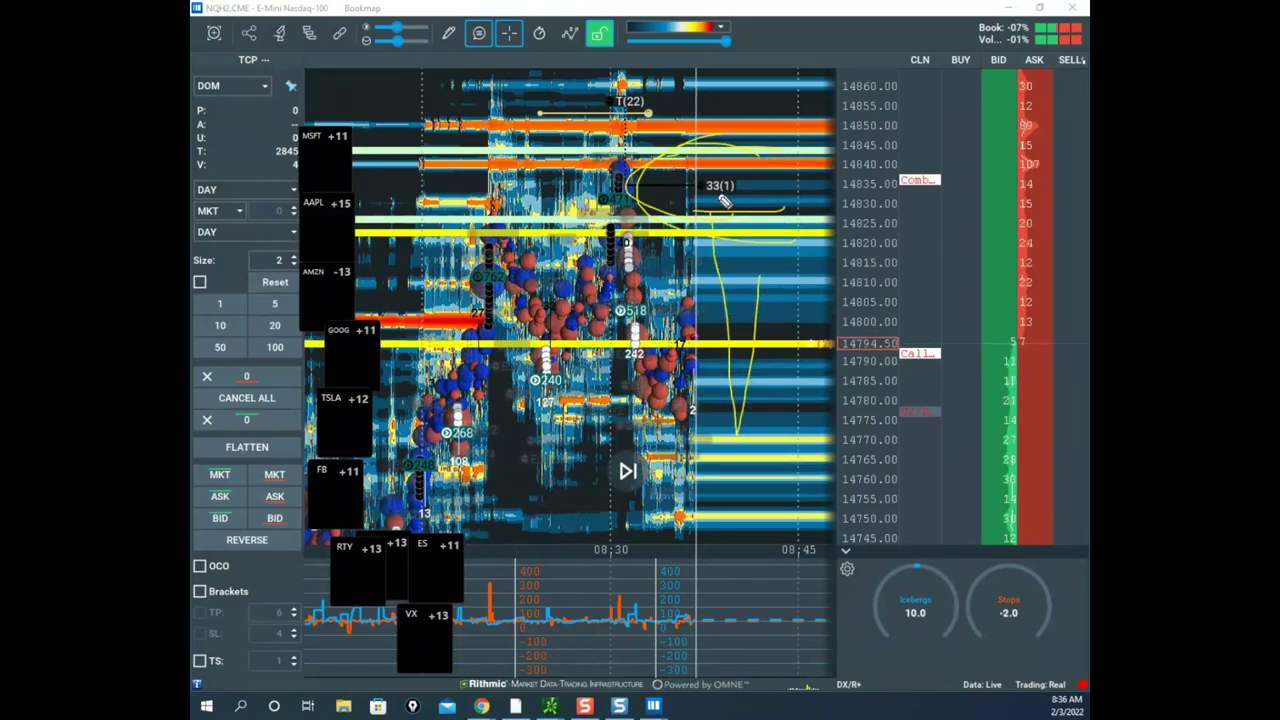
- Clear the marks, sketch a swing from about 14823 to 14781, up to 14825 and down to 14790, and cross and circle the area near 14815
key(Escape)
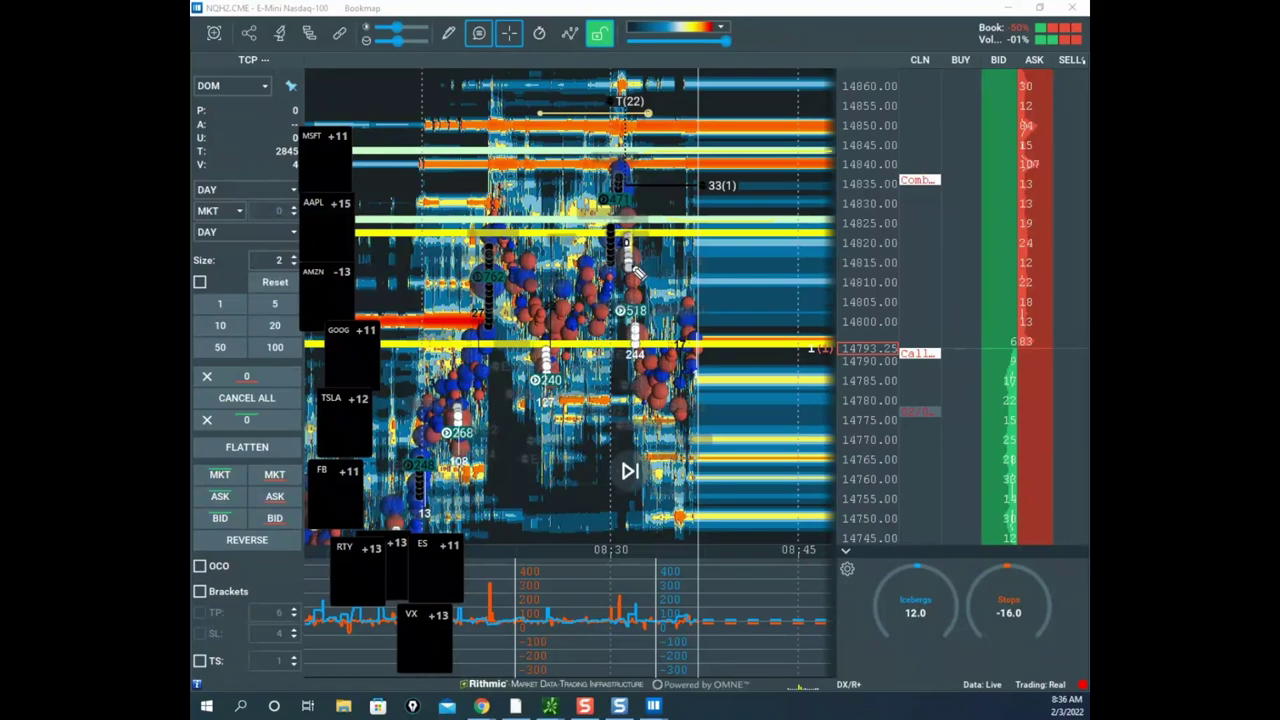
drag(632, 244, 784, 364)
mouse_move(757, 261)
mouse_down()
mouse_move(792, 270)
mouse_move(762, 283)
mouse_up()
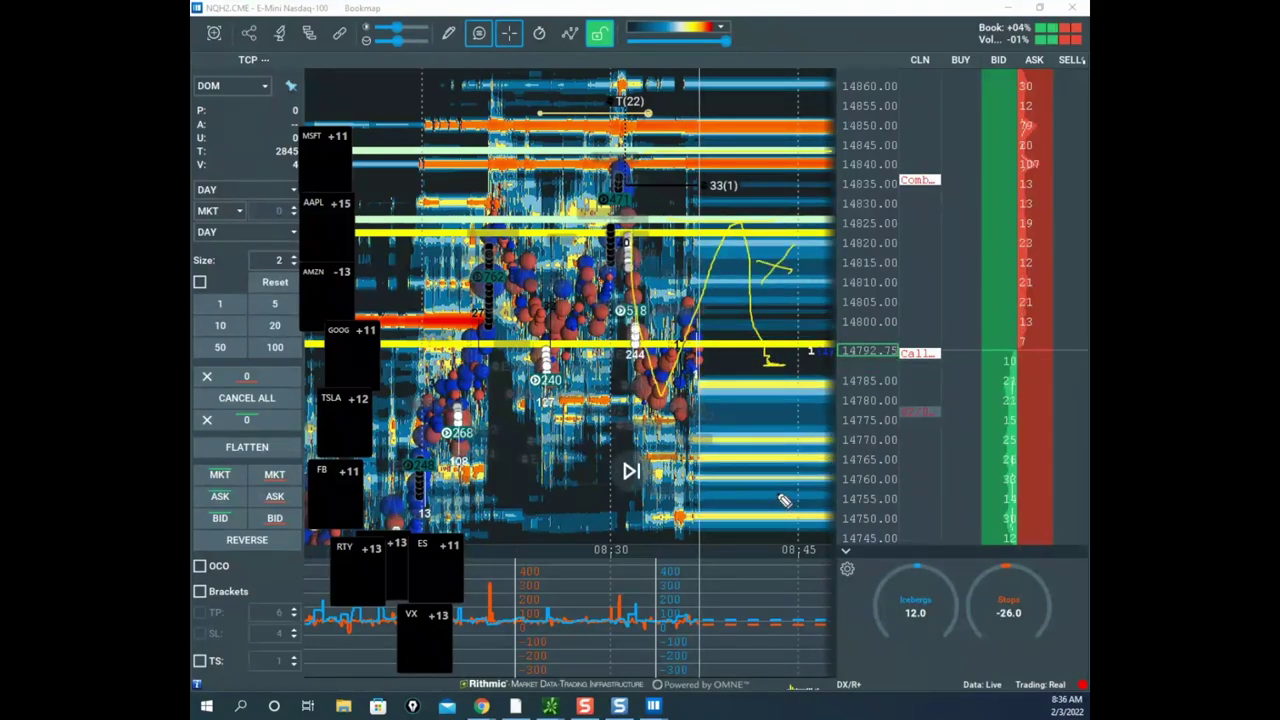
mouse_move(774, 362)
mouse_down()
mouse_move(795, 232)
mouse_move(740, 278)
mouse_up()
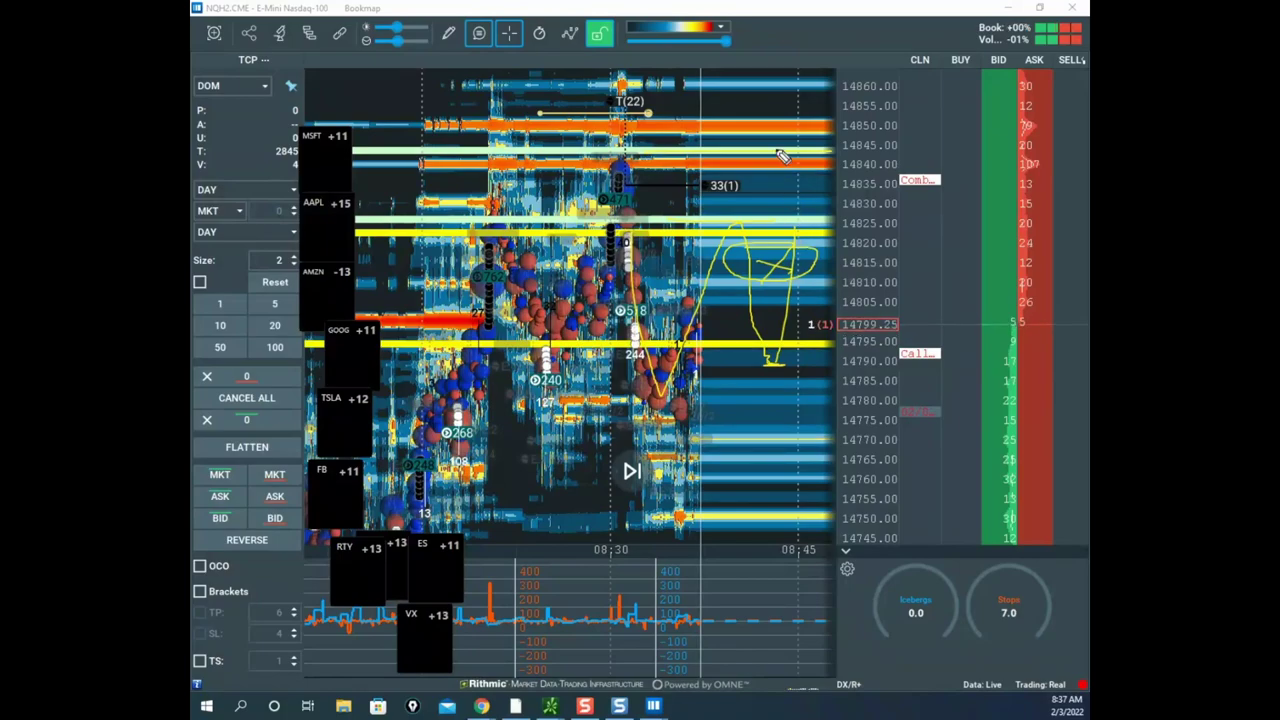
- Circle the zone at about 14825 to 14847, extend a line above 14860, scribble over the area near 14815, and clear the marks
mouse_move(620, 200)
mouse_down()
mouse_move(829, 186)
mouse_move(720, 222)
mouse_up()
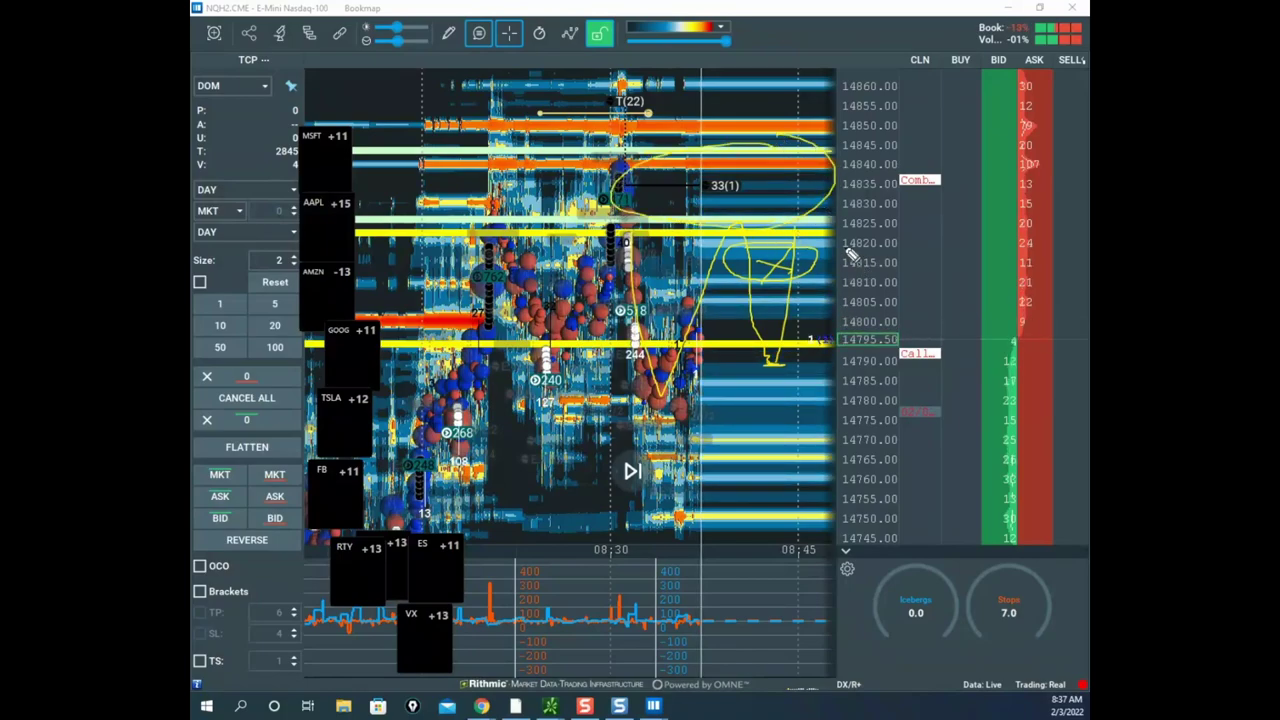
drag(818, 95, 818, 35)
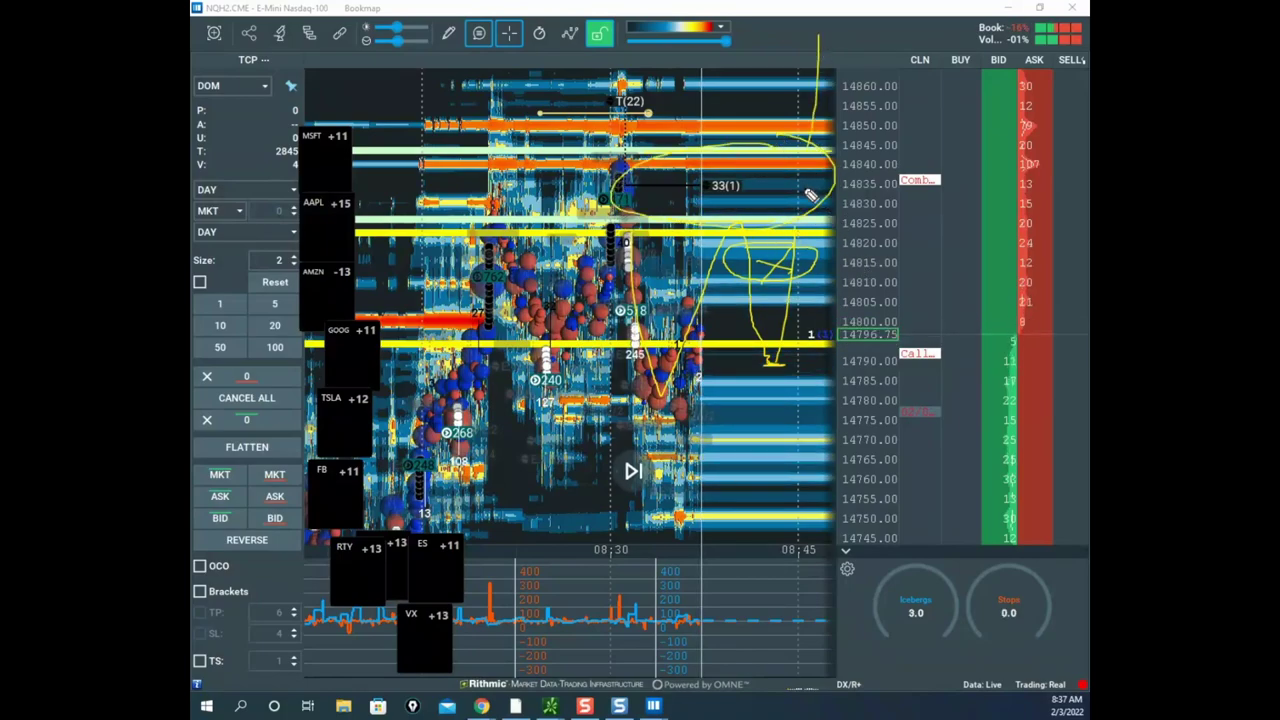
mouse_move(811, 195)
mouse_down()
mouse_move(806, 247)
mouse_move(740, 247)
mouse_move(803, 247)
mouse_up()
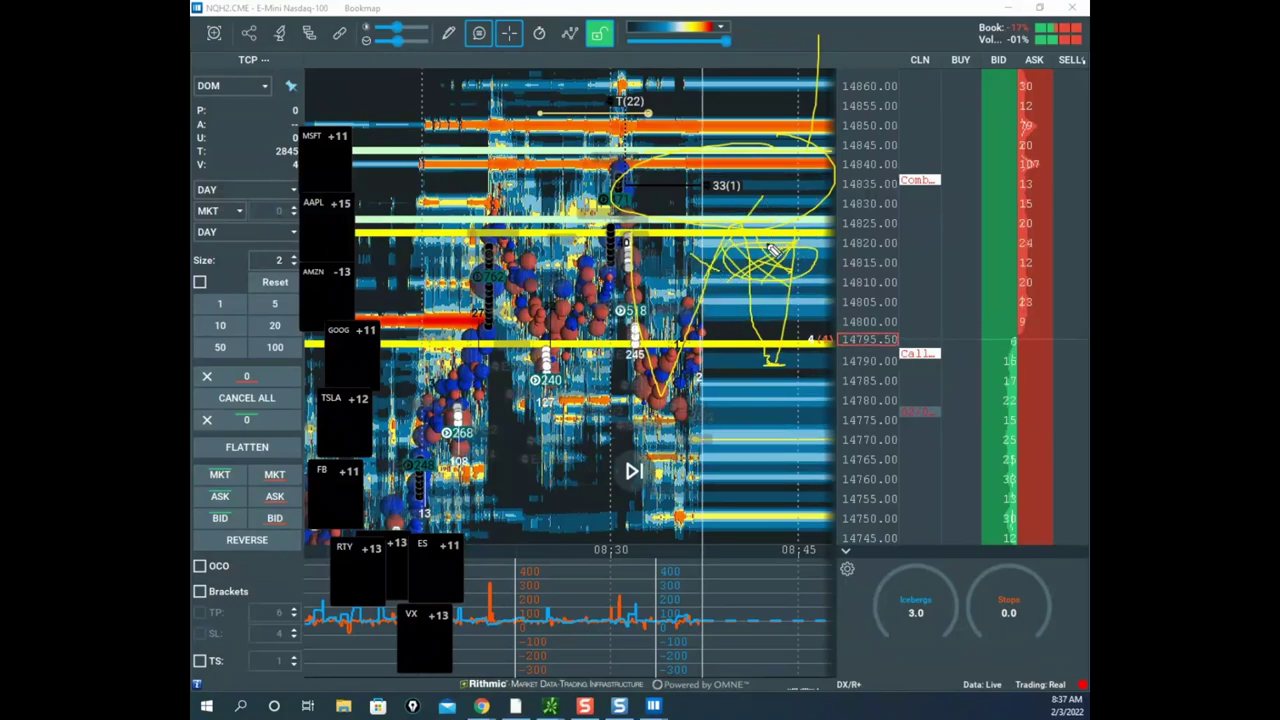
key(e)
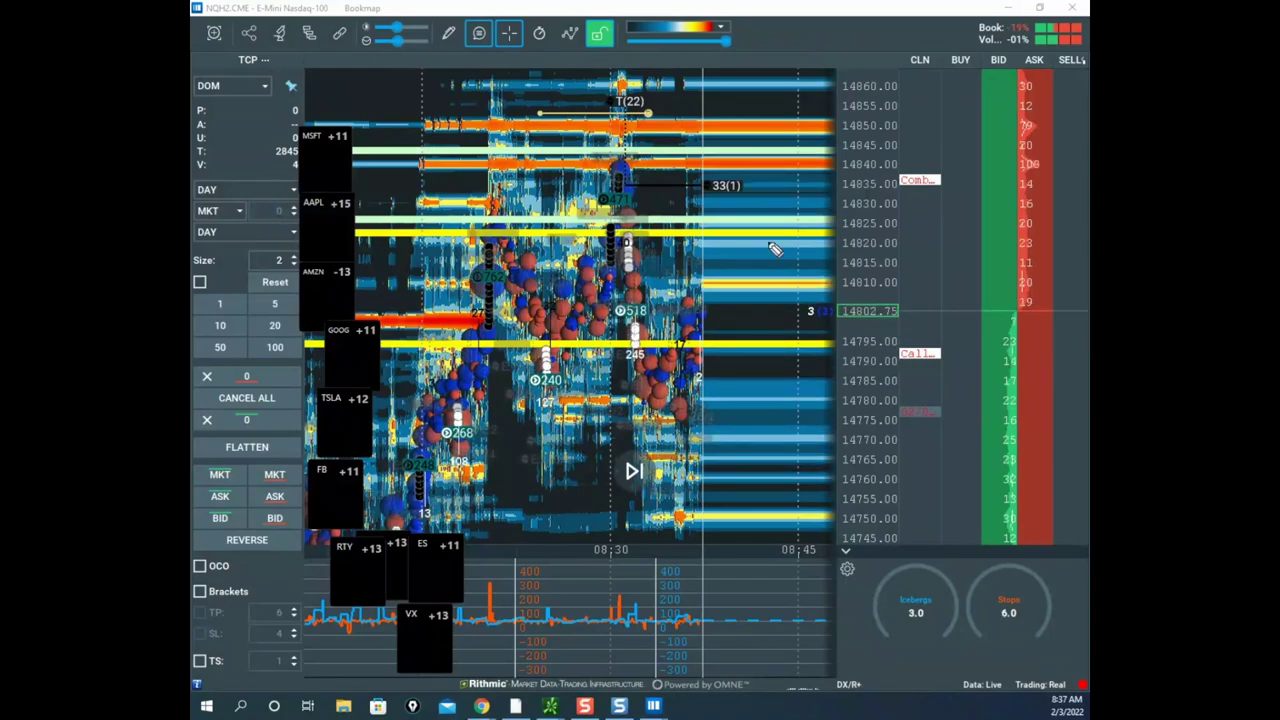
- Mark the MSFT tile, the 14823 to 14846 zone and two lower-indicator spikes, sketch an arrow up to about 14862, and clear the marks
drag(318, 111, 338, 182)
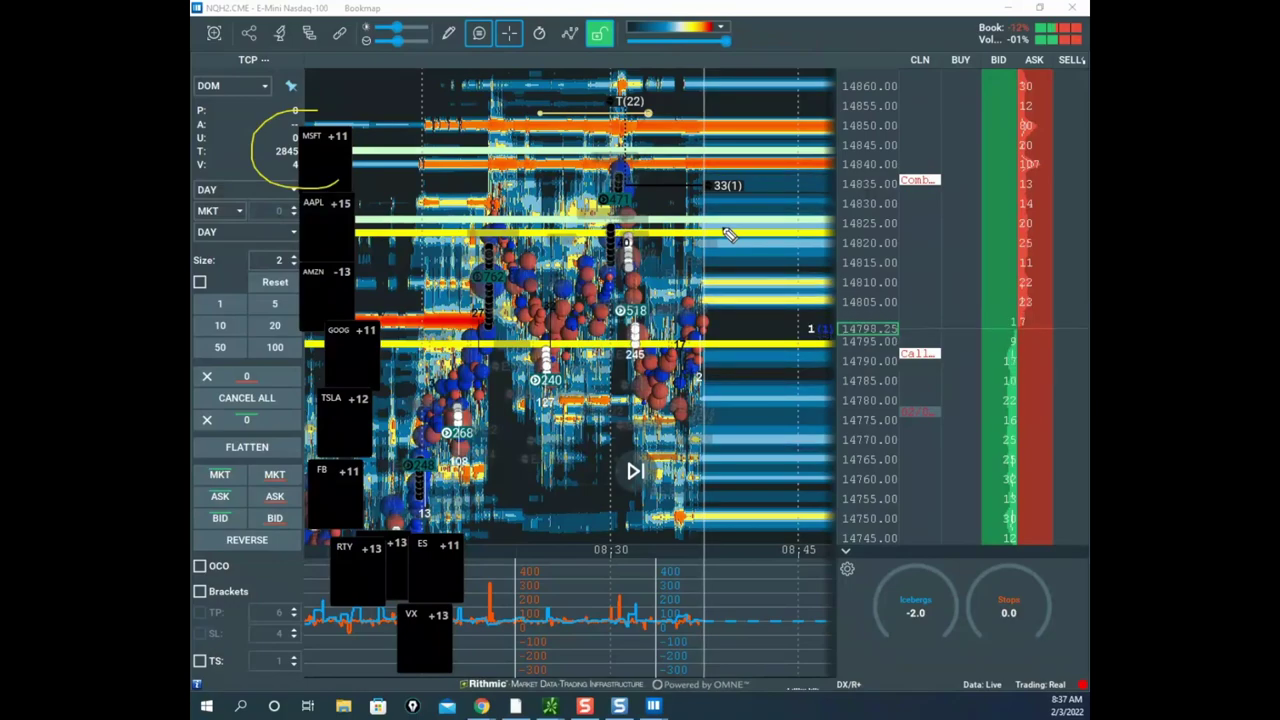
drag(723, 140, 741, 202)
mouse_move(641, 570)
mouse_down()
mouse_move(602, 598)
mouse_move(668, 600)
mouse_up()
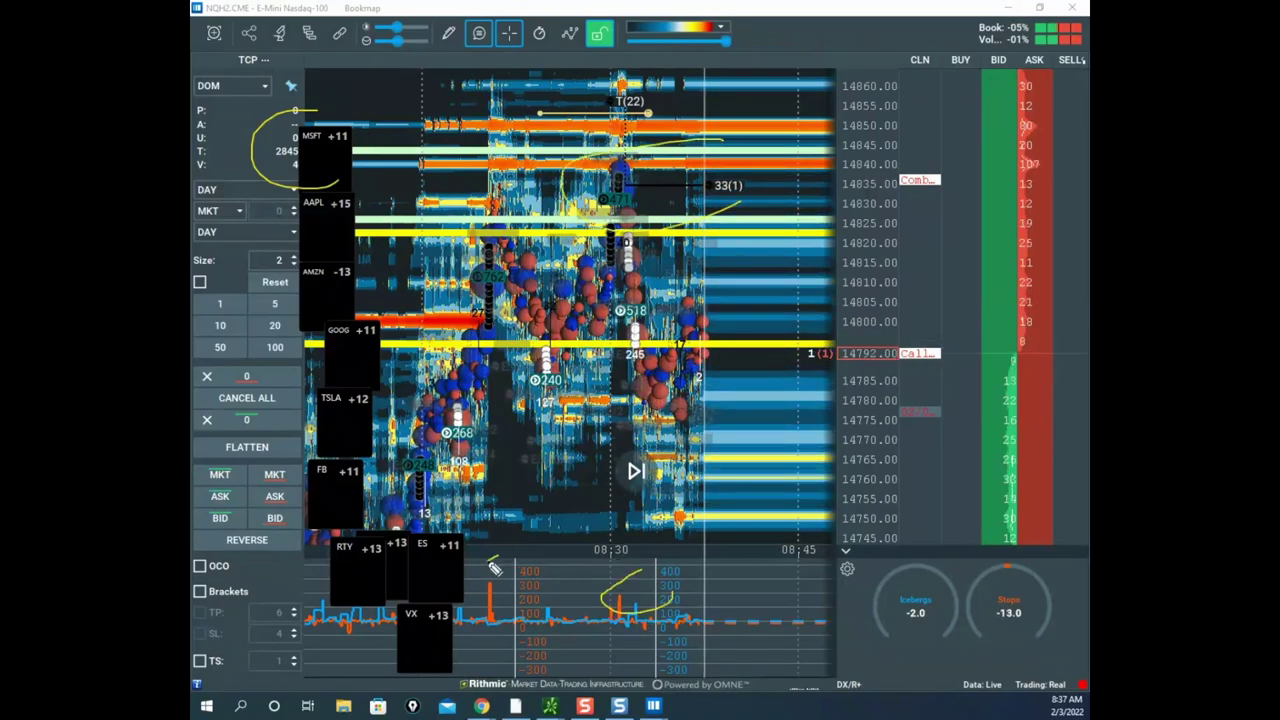
drag(522, 566, 458, 603)
mouse_move(702, 148)
mouse_down()
mouse_move(752, 76)
mouse_move(762, 102)
mouse_up()
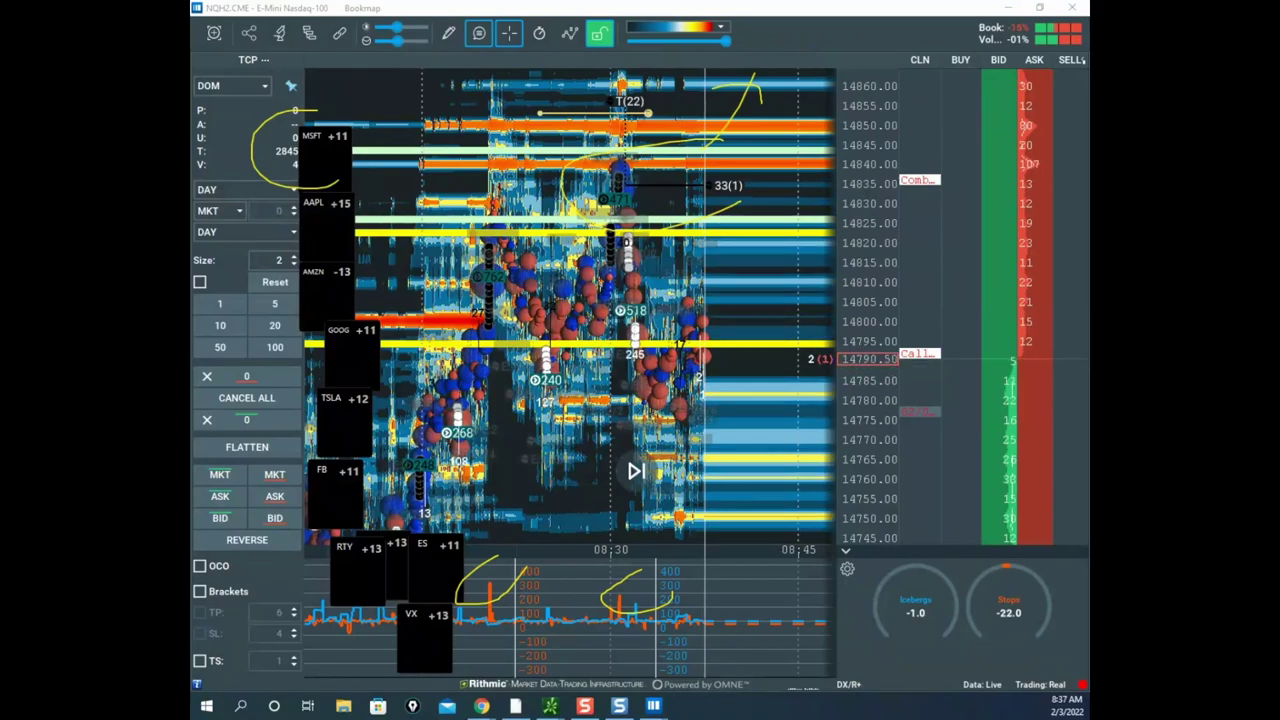
key(Escape)
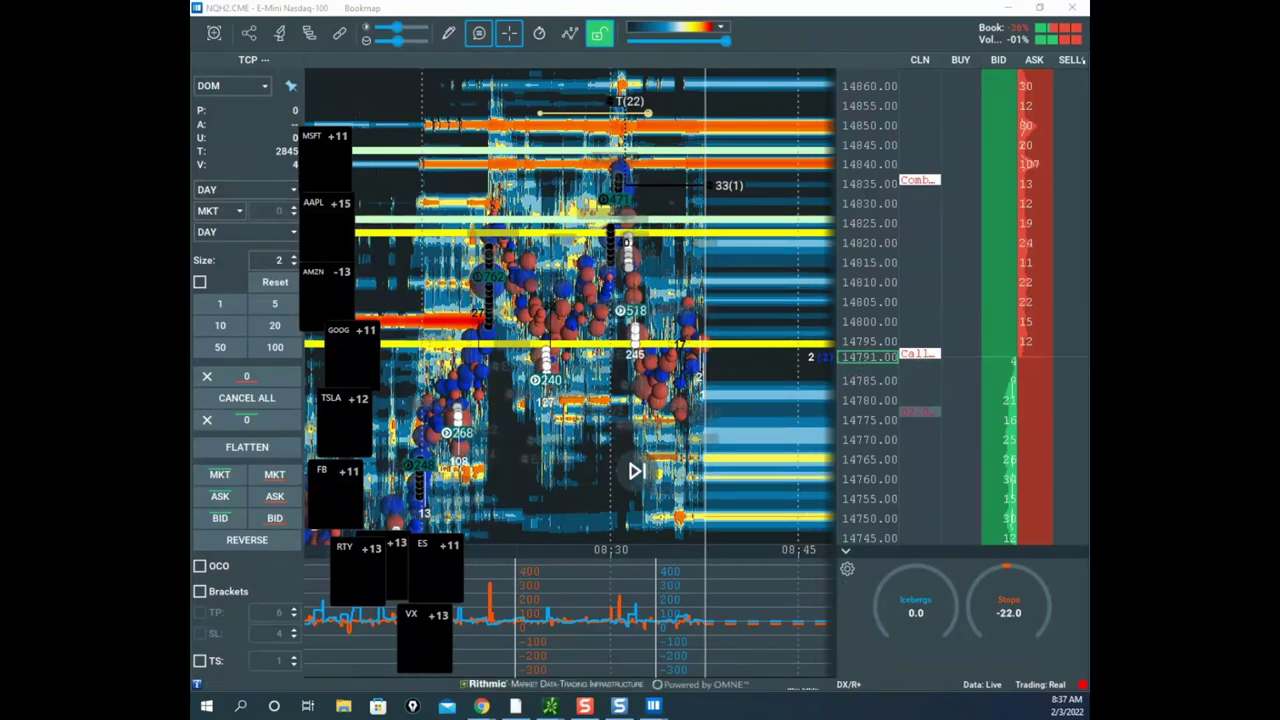
- Switch to Chrome, examine the NQ volume chart in the remote desktop session, and return to Bookmap
drag(192, 218, 871, 167)
click(966, 159)
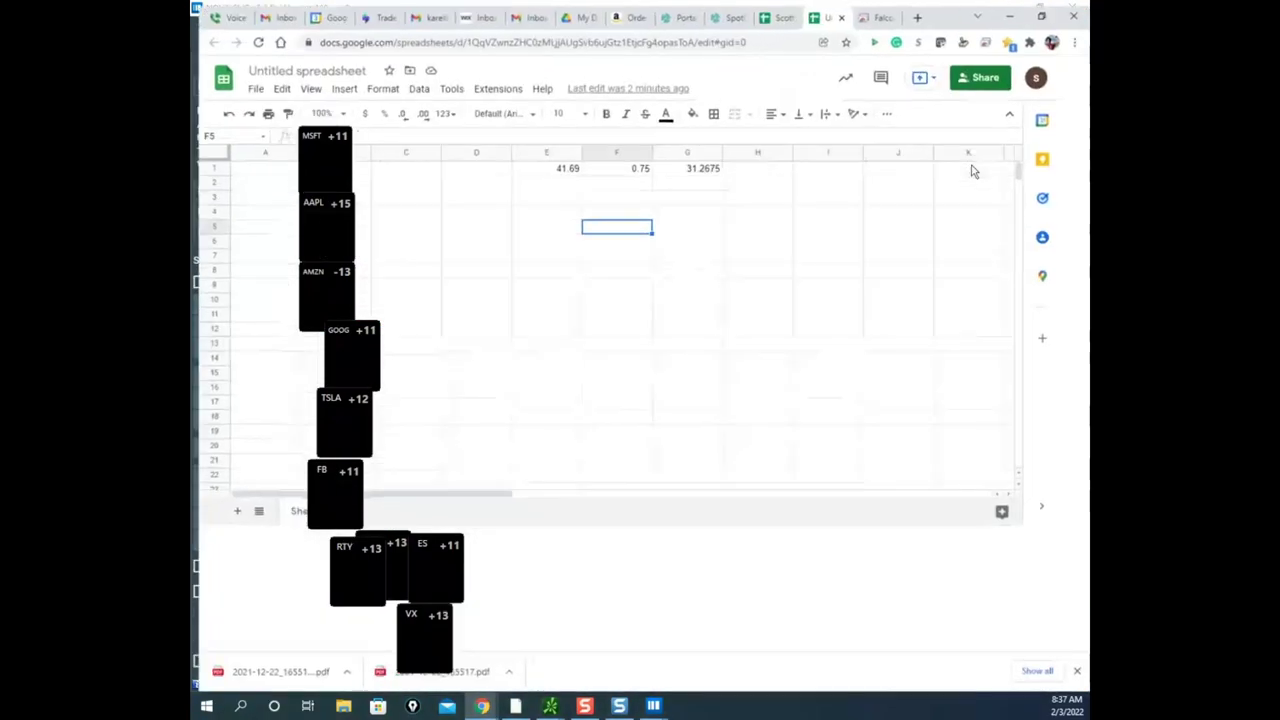
click(872, 12)
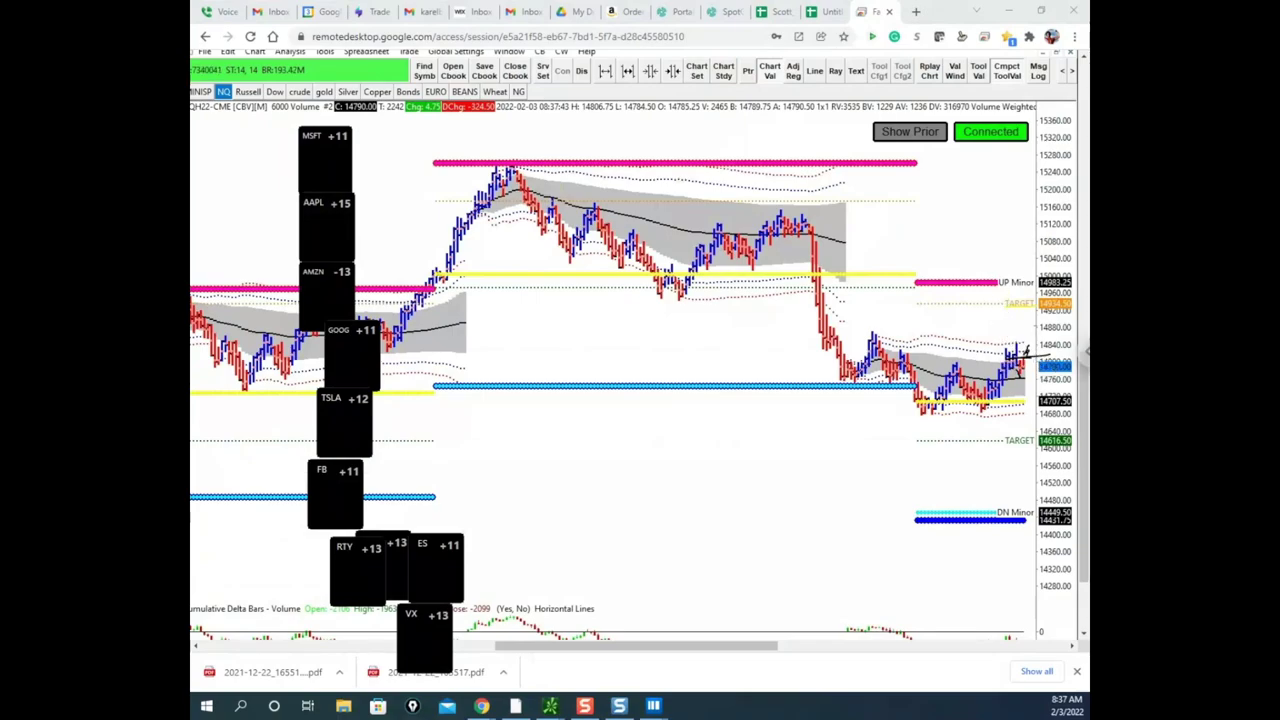
drag(945, 20, 815, 715)
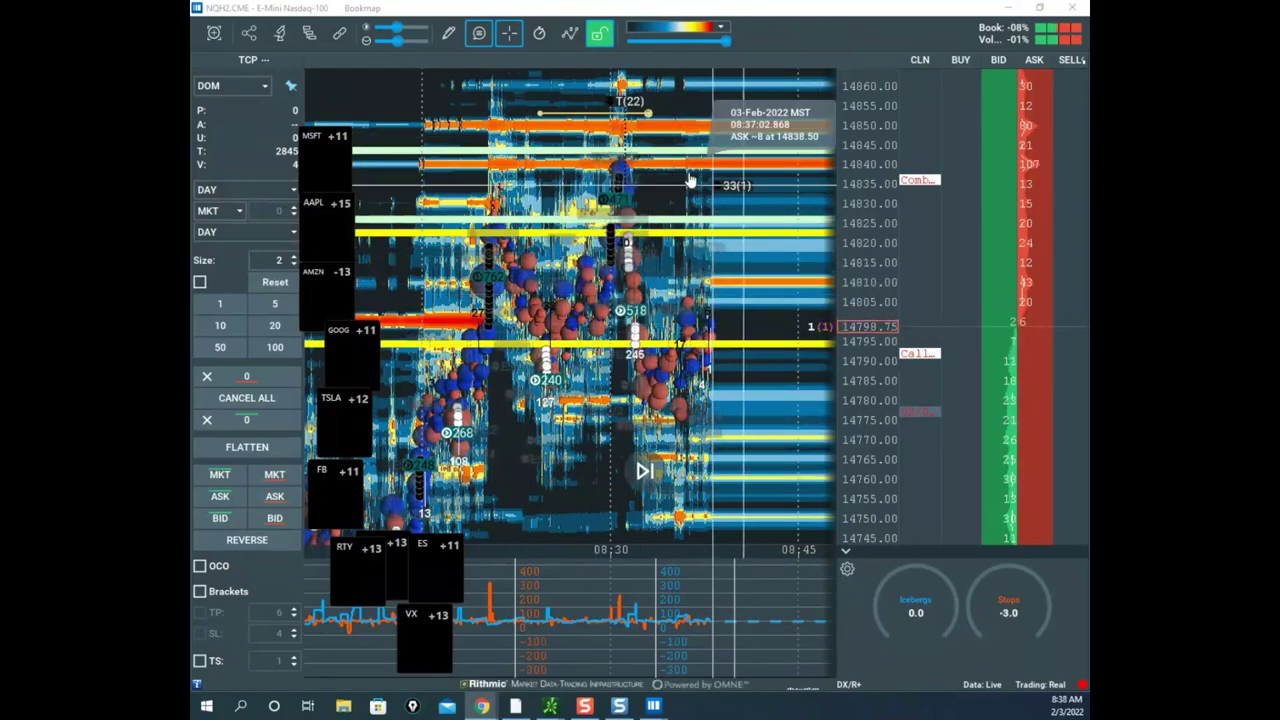
- Enlarge the NQ heatmap around 08:25 to 08:40 and sketch drops from about 14823, a level near 14801 and a rise from 14845 to 14859
scroll(860, 215, down, 3)
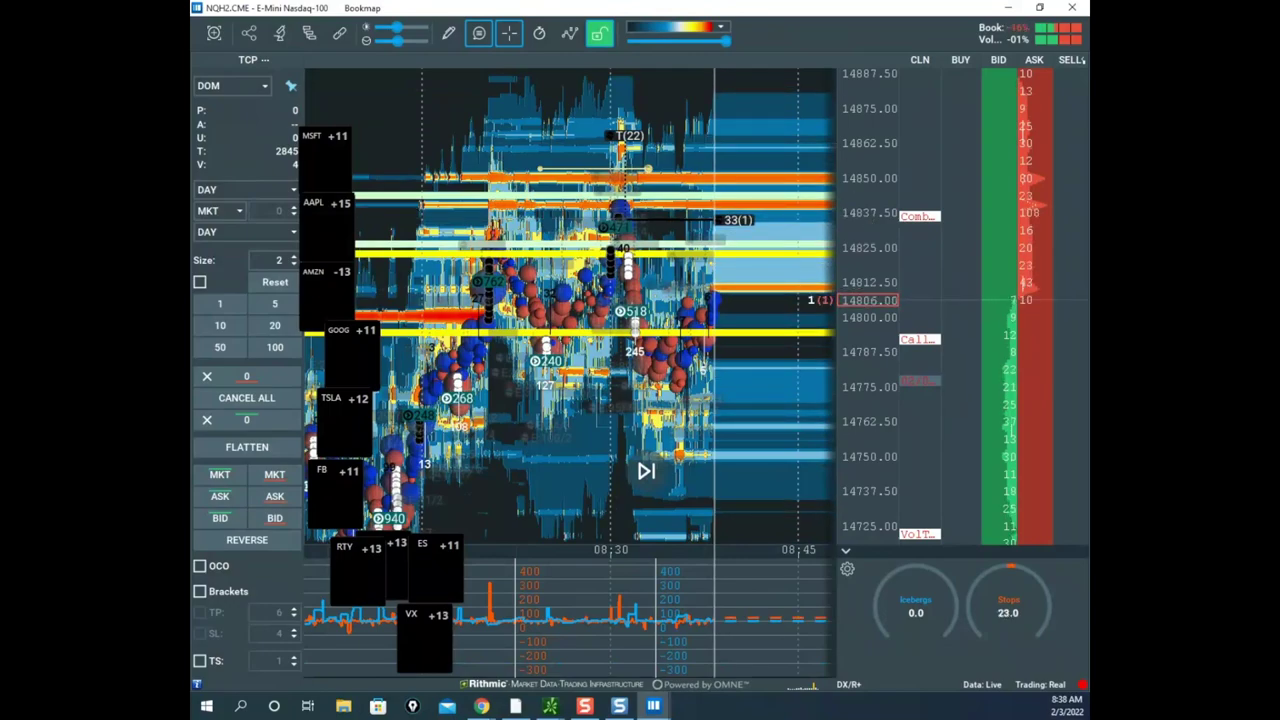
scroll(793, 250, up, 3)
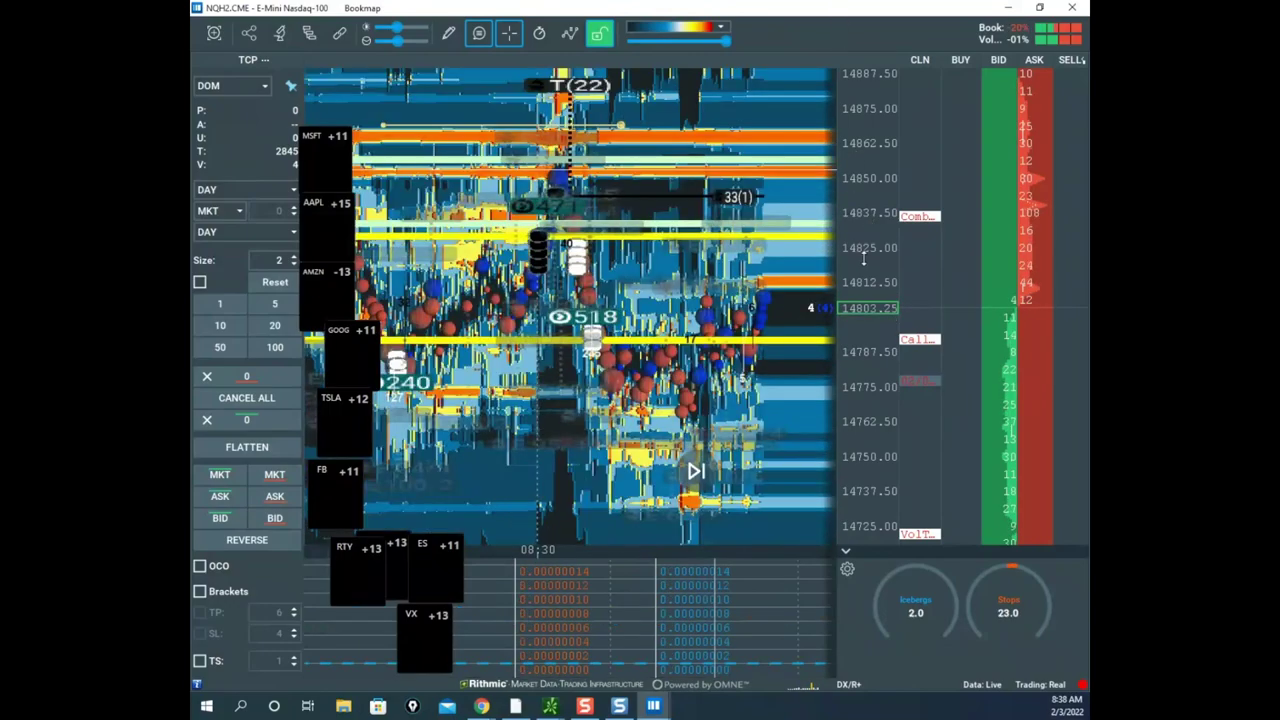
scroll(865, 260, down, 3)
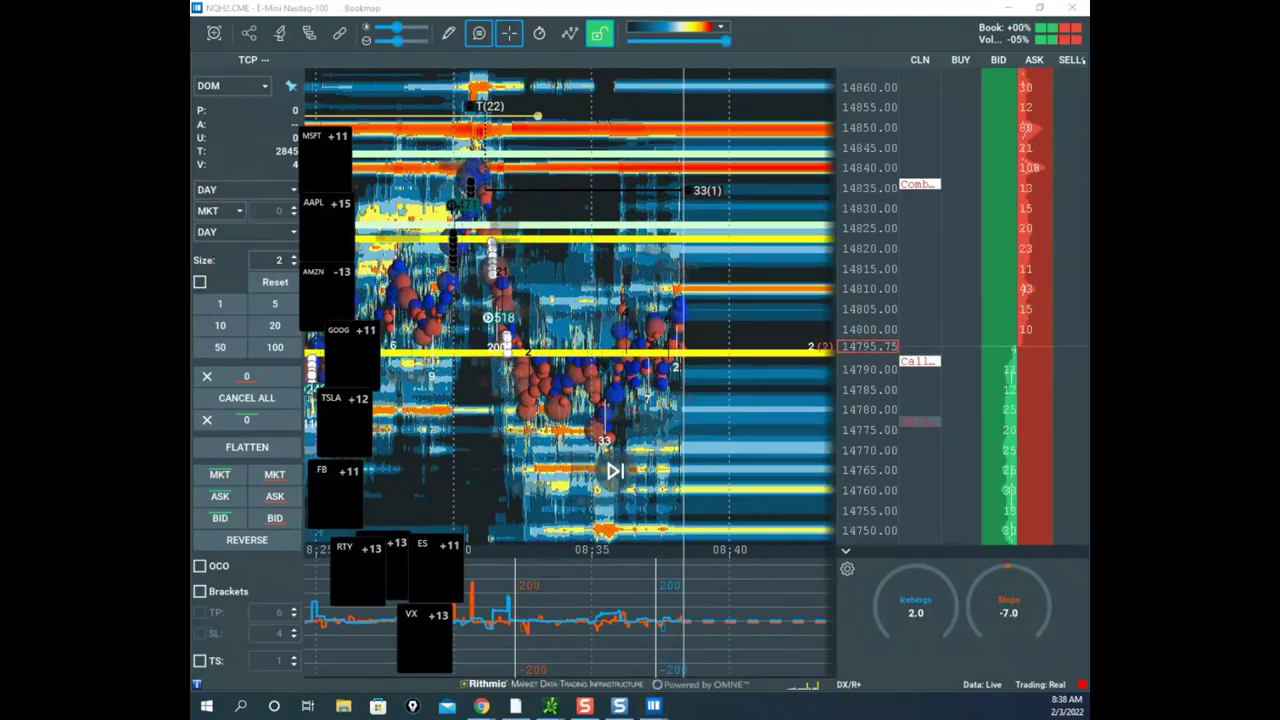
mouse_move(493, 240)
mouse_down()
mouse_move(590, 400)
mouse_move(828, 676)
mouse_up()
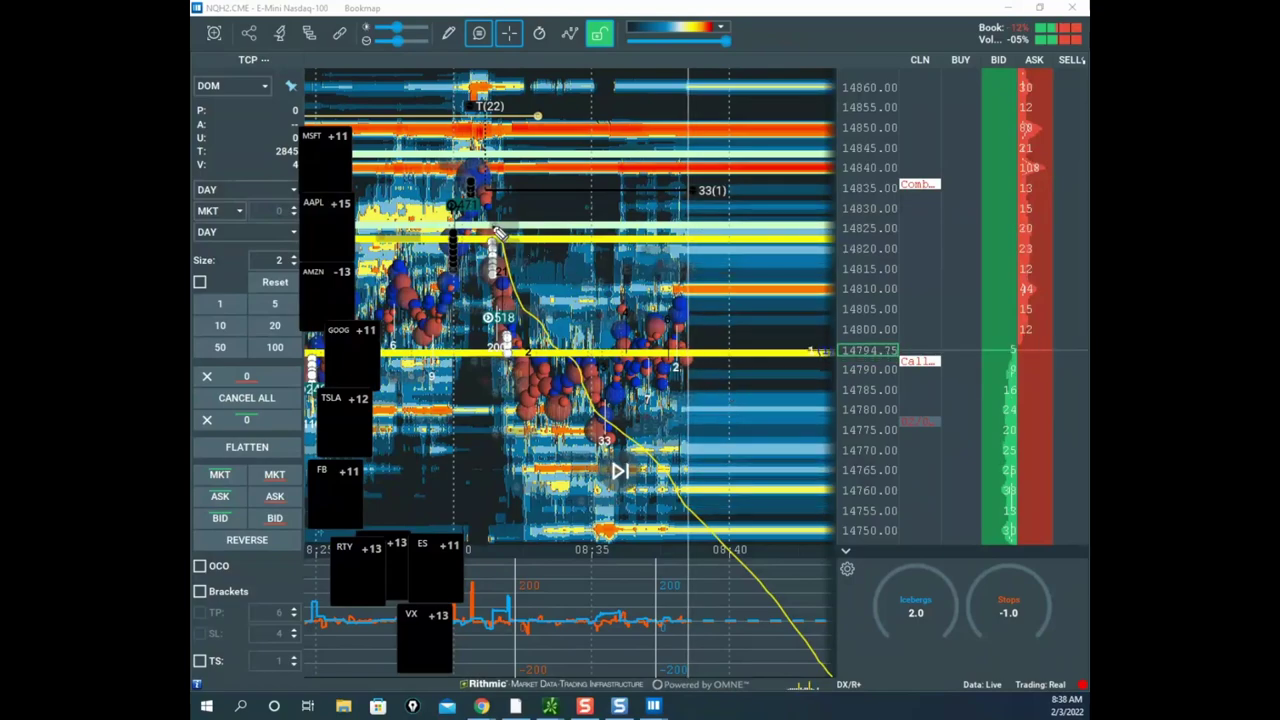
mouse_move(495, 234)
mouse_down()
mouse_move(553, 350)
mouse_move(532, 326)
mouse_move(593, 323)
mouse_up()
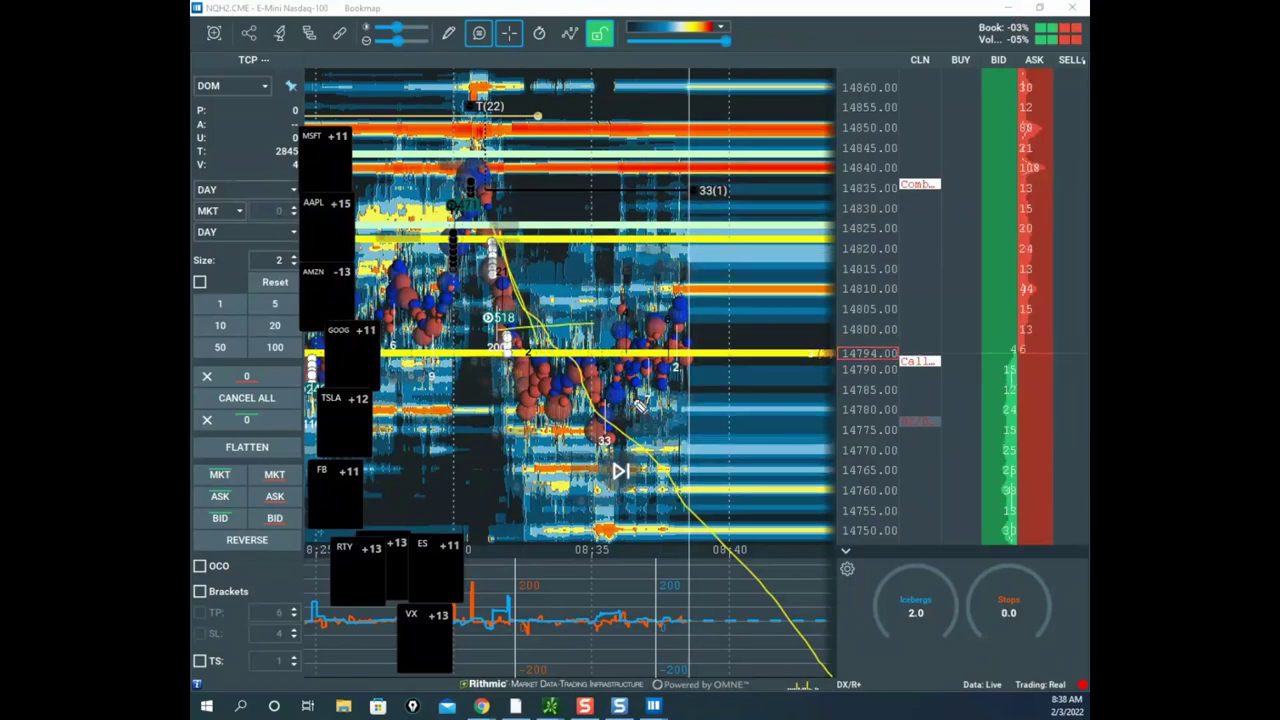
drag(531, 150, 557, 93)
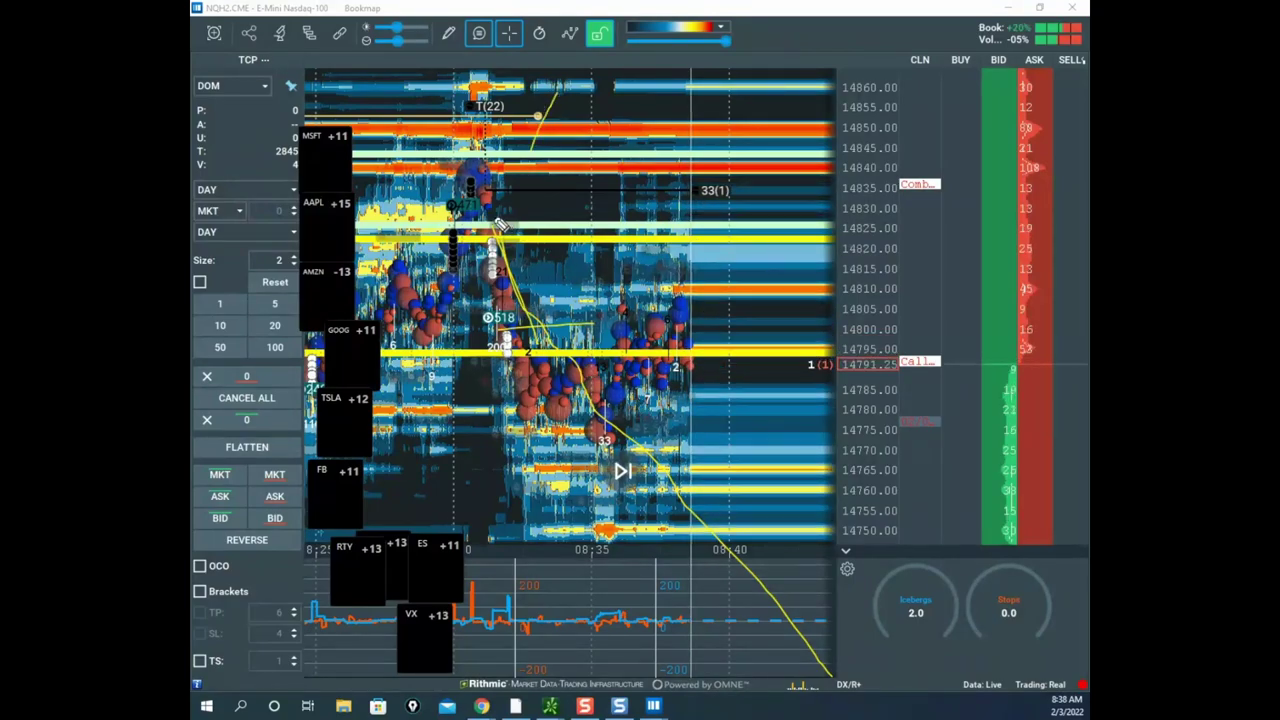
- Sketch a swing from about 14828 to 14775, up to 14825 and down to 14790, add a line rising above 14860, and clear the marks
mouse_move(493, 218)
mouse_down()
mouse_move(546, 365)
mouse_move(605, 435)
mouse_move(719, 234)
mouse_move(715, 368)
mouse_up()
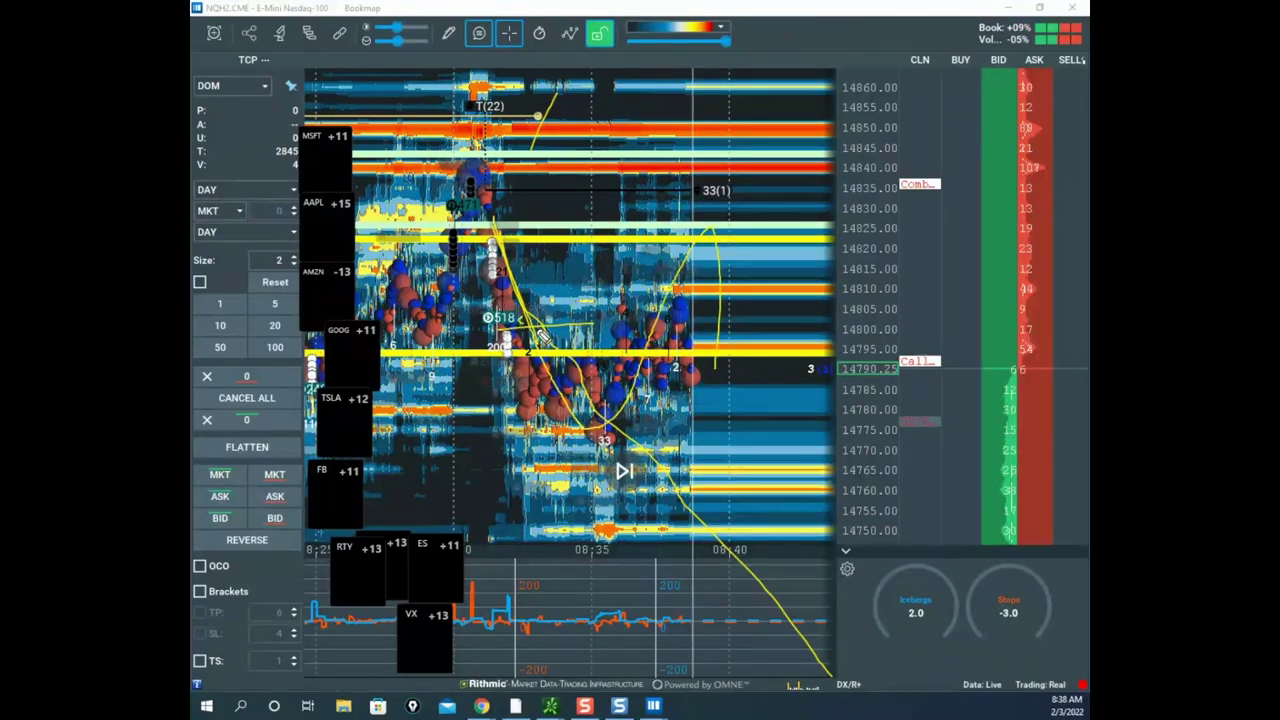
drag(540, 330, 612, 462)
drag(541, 362, 699, 2)
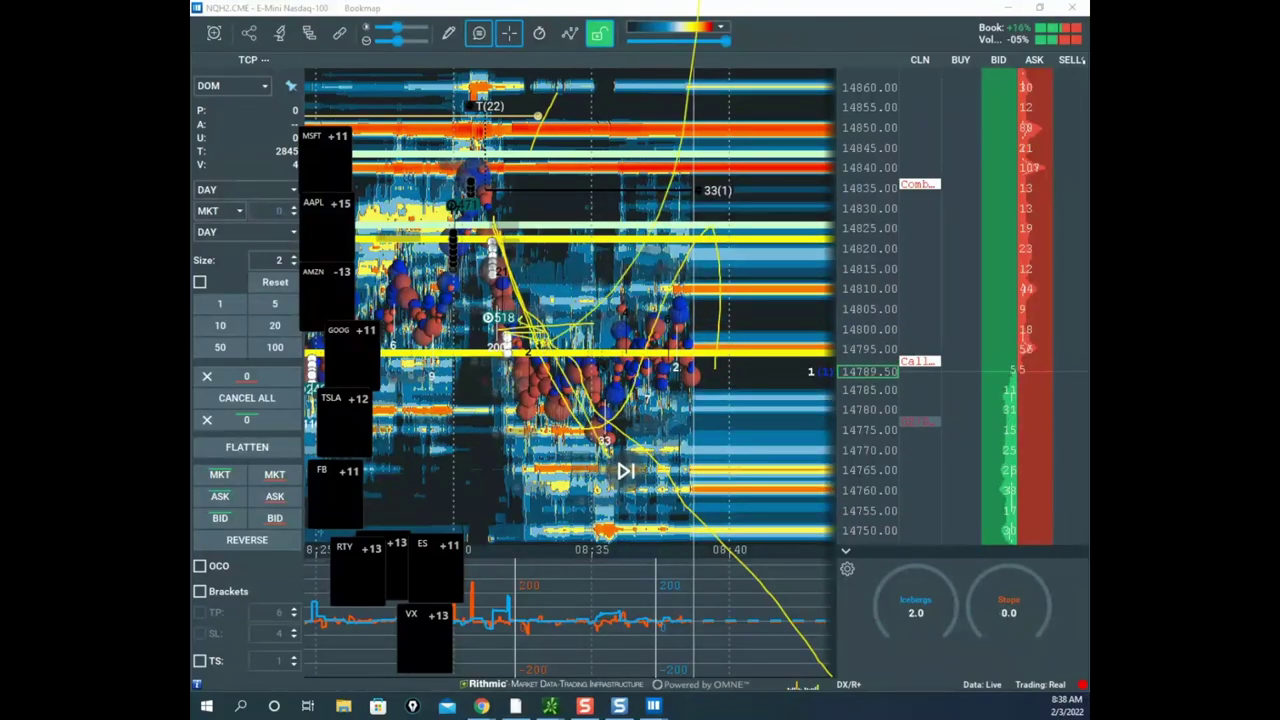
key(Escape)
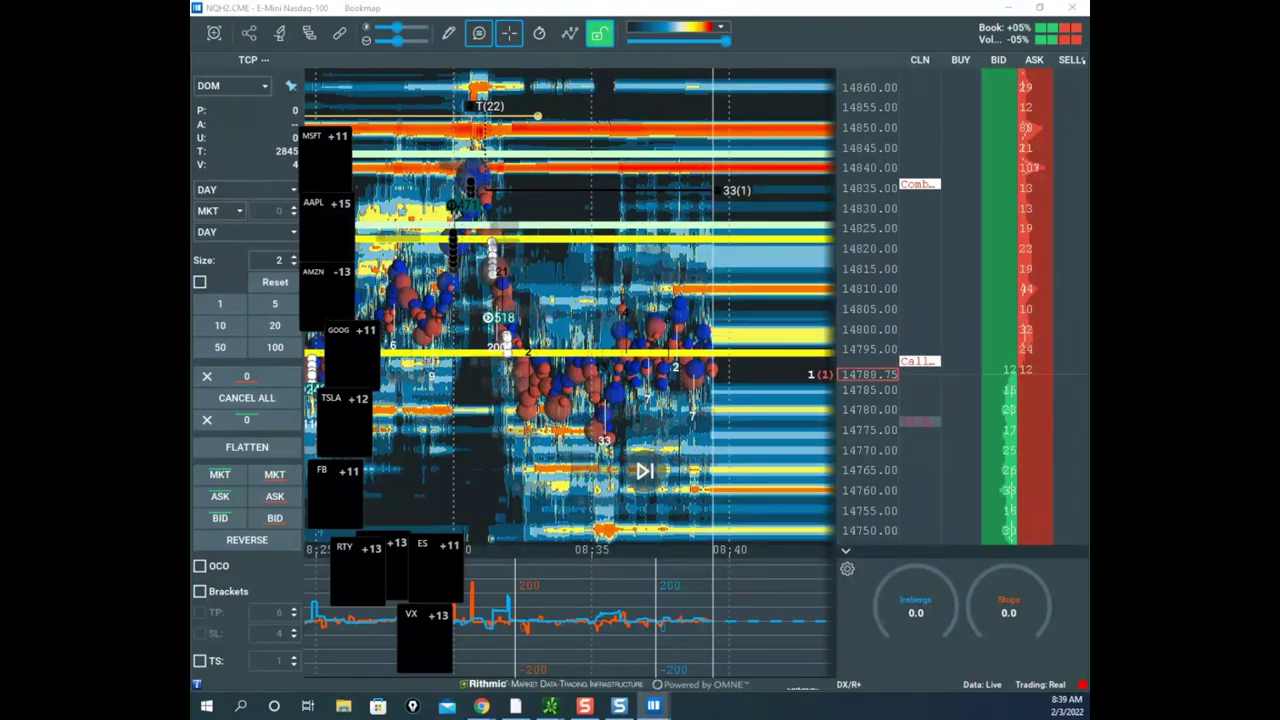
- Bring up the thinkorswim /NQ five-minute chart, move it out of view, and switch to the E-mini S&P 500 window in Bookmap
key(alt+Tab)
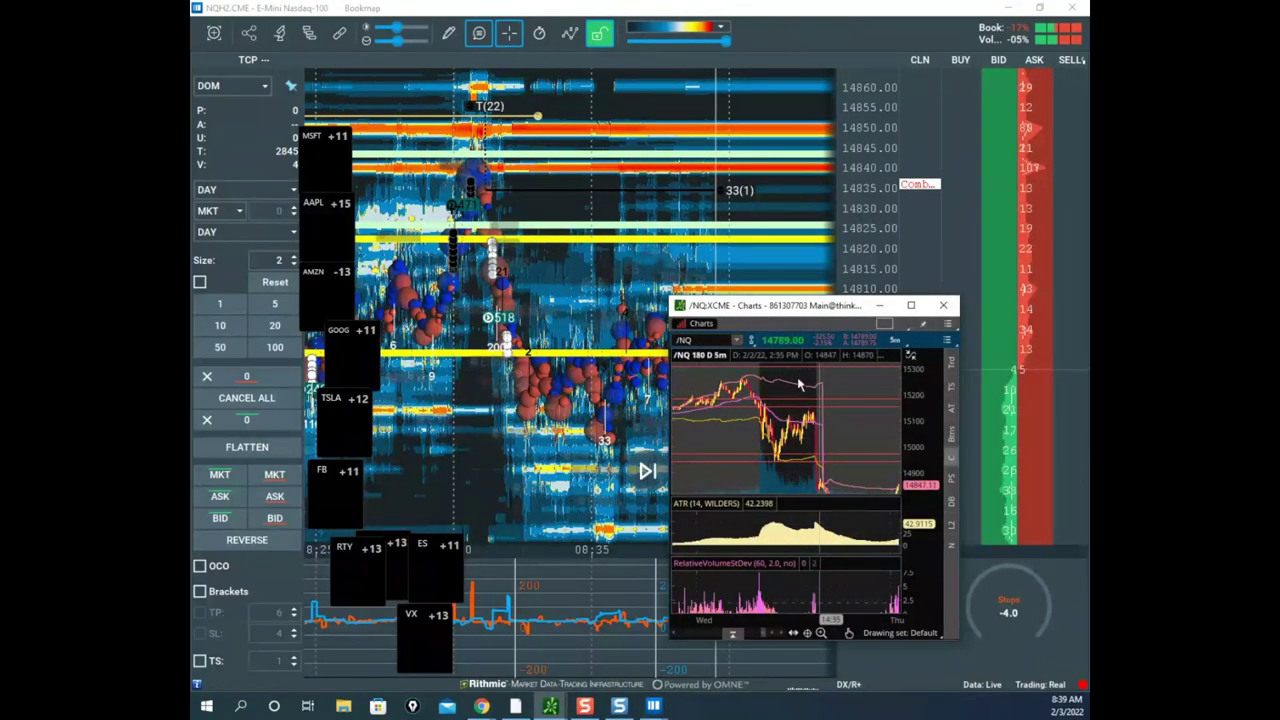
drag(789, 308, 192, 420)
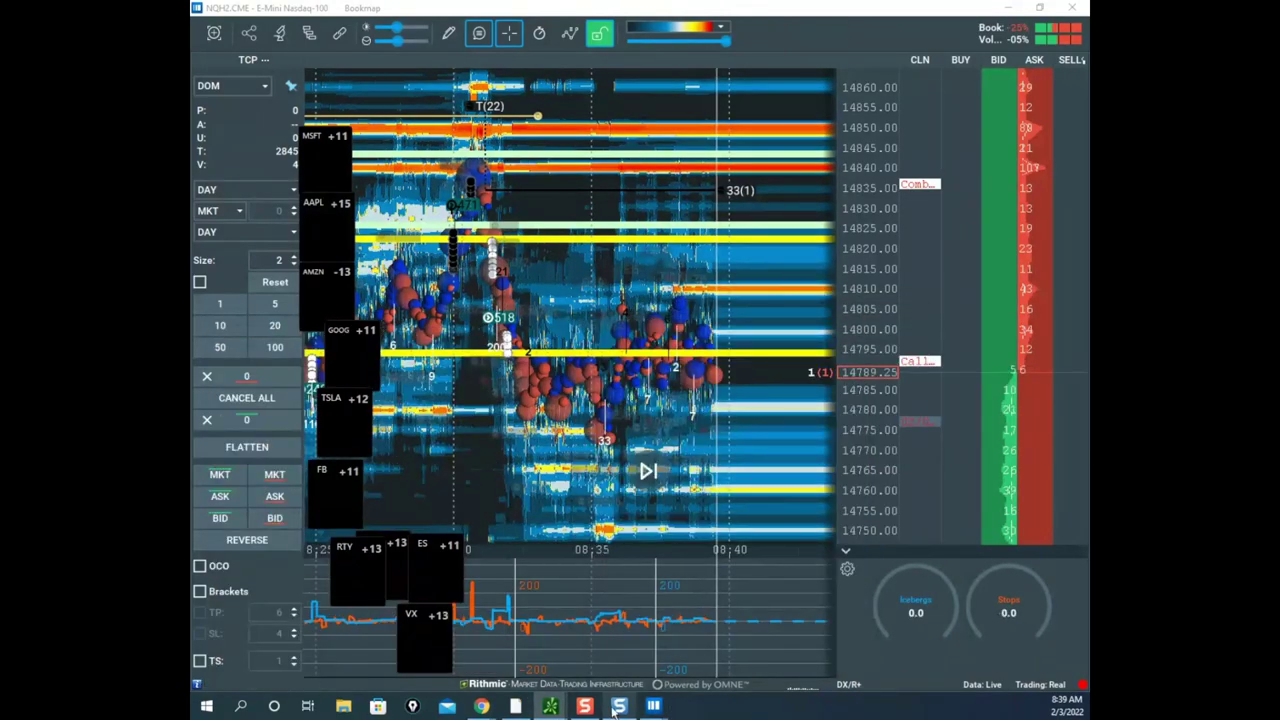
click(653, 706)
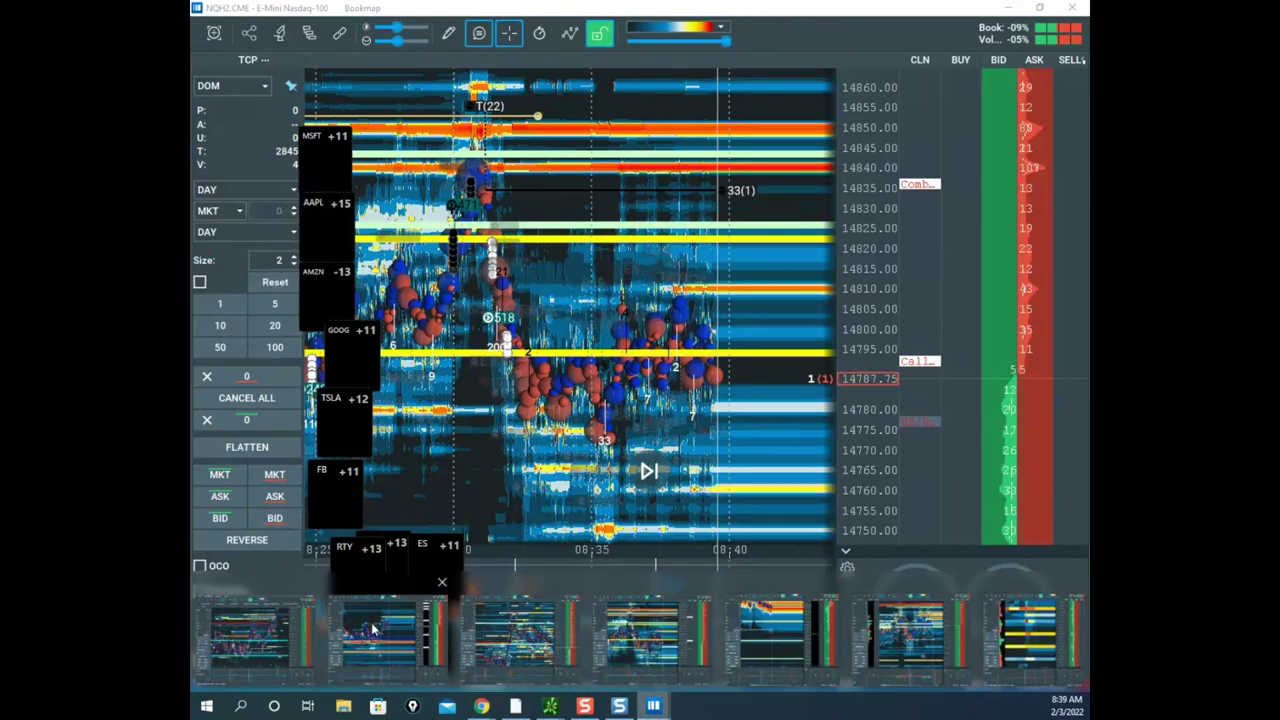
click(336, 622)
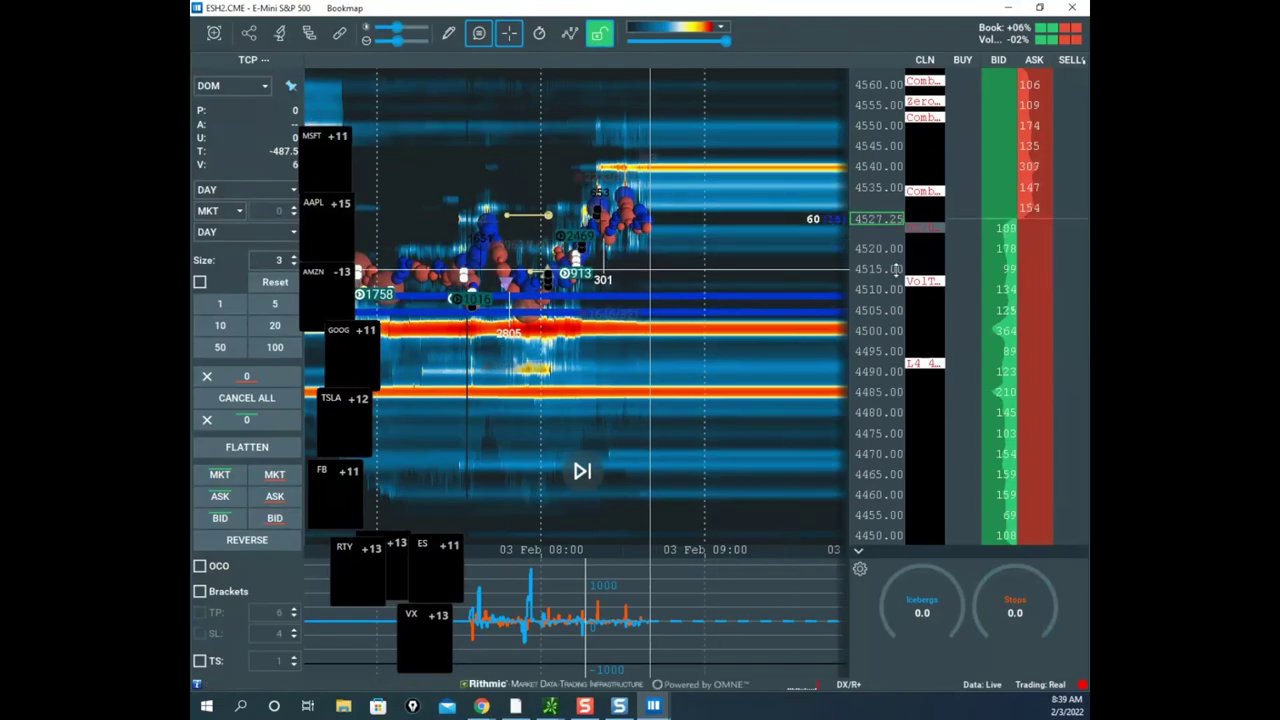
- Enlarge the ES heatmap around 4495 to 4535, mark the cluster near 4511, and draw level lines at about 4528, 4525.5 and 4520.5
drag(894, 270, 875, 206)
drag(518, 253, 659, 359)
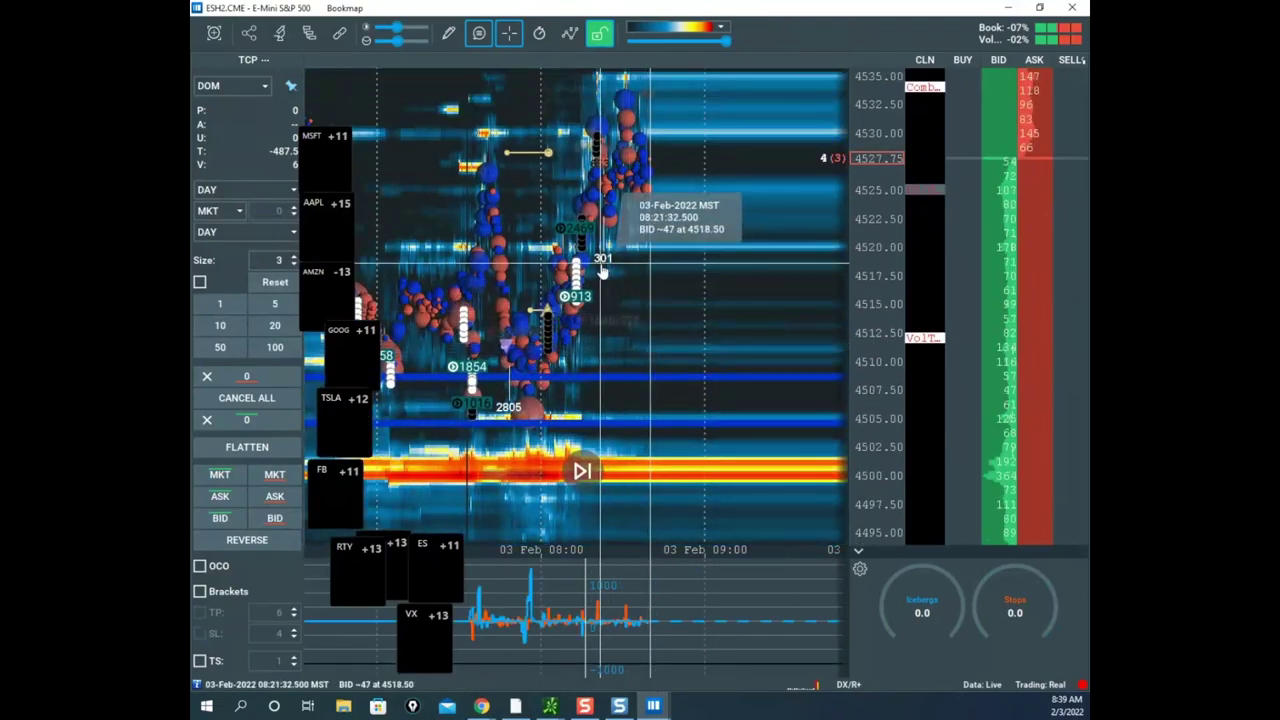
scroll(464, 316, up, 3)
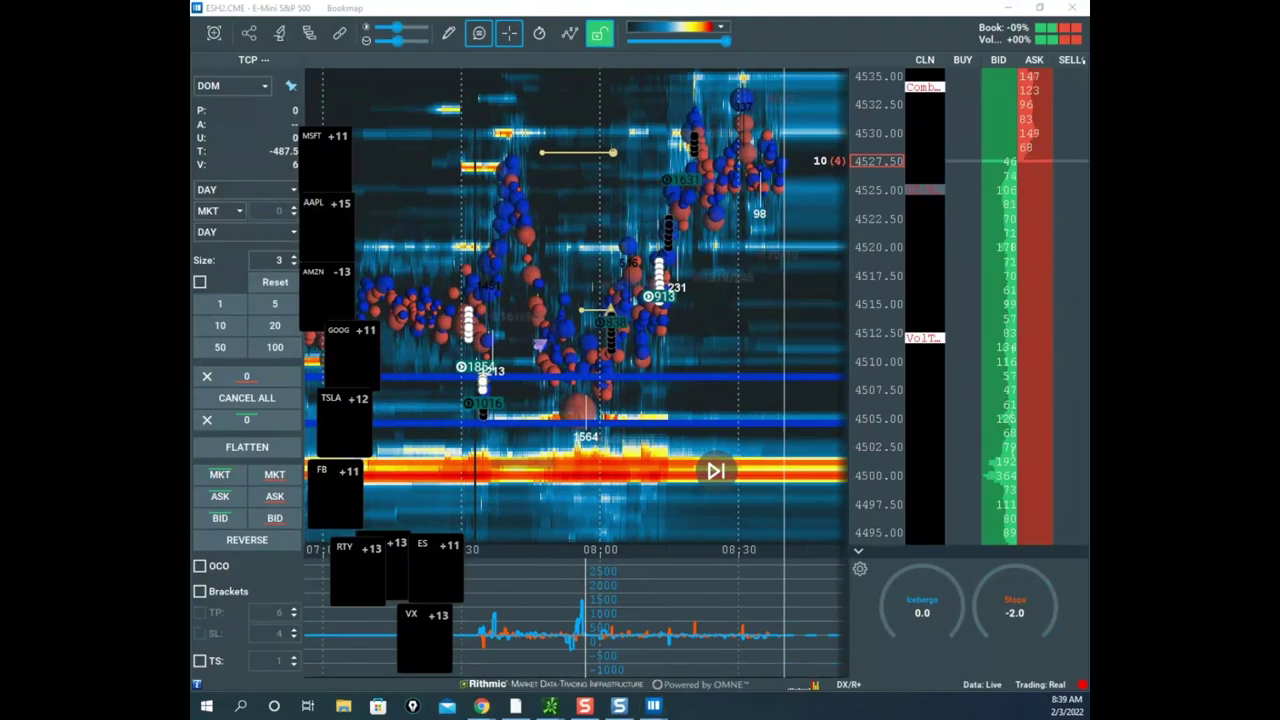
drag(548, 362, 552, 333)
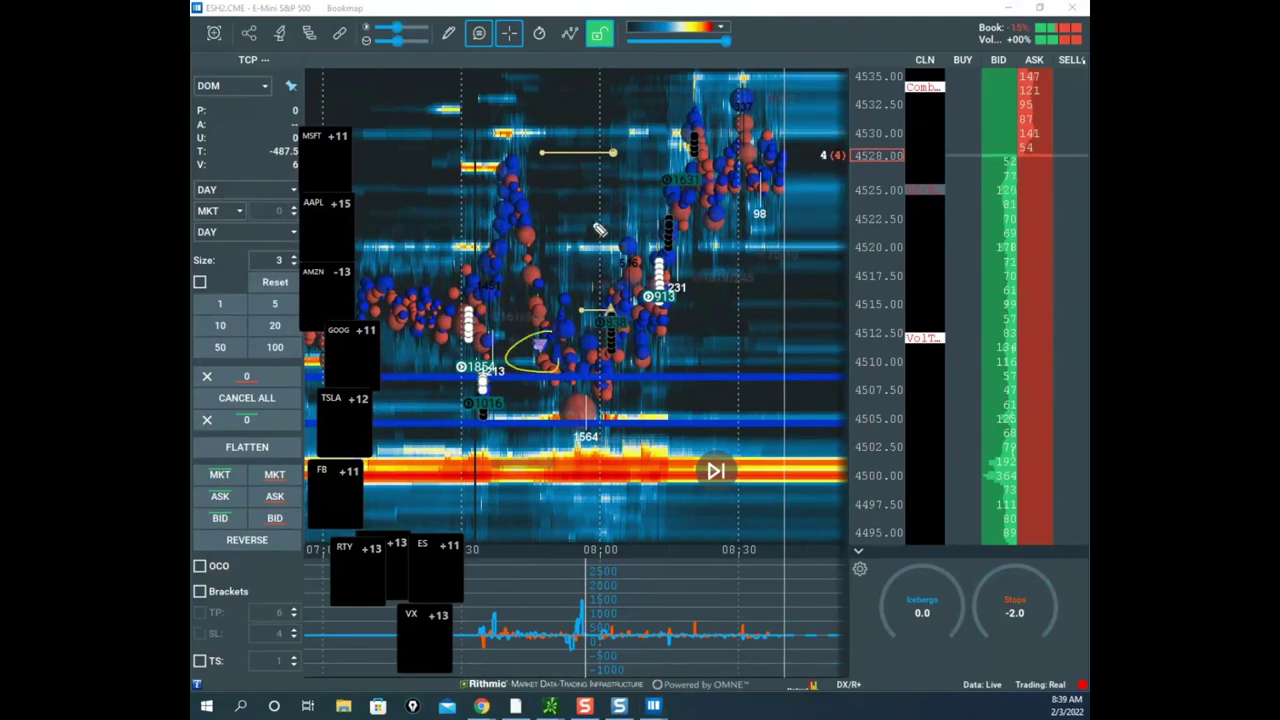
drag(554, 155, 668, 153)
drag(487, 184, 592, 183)
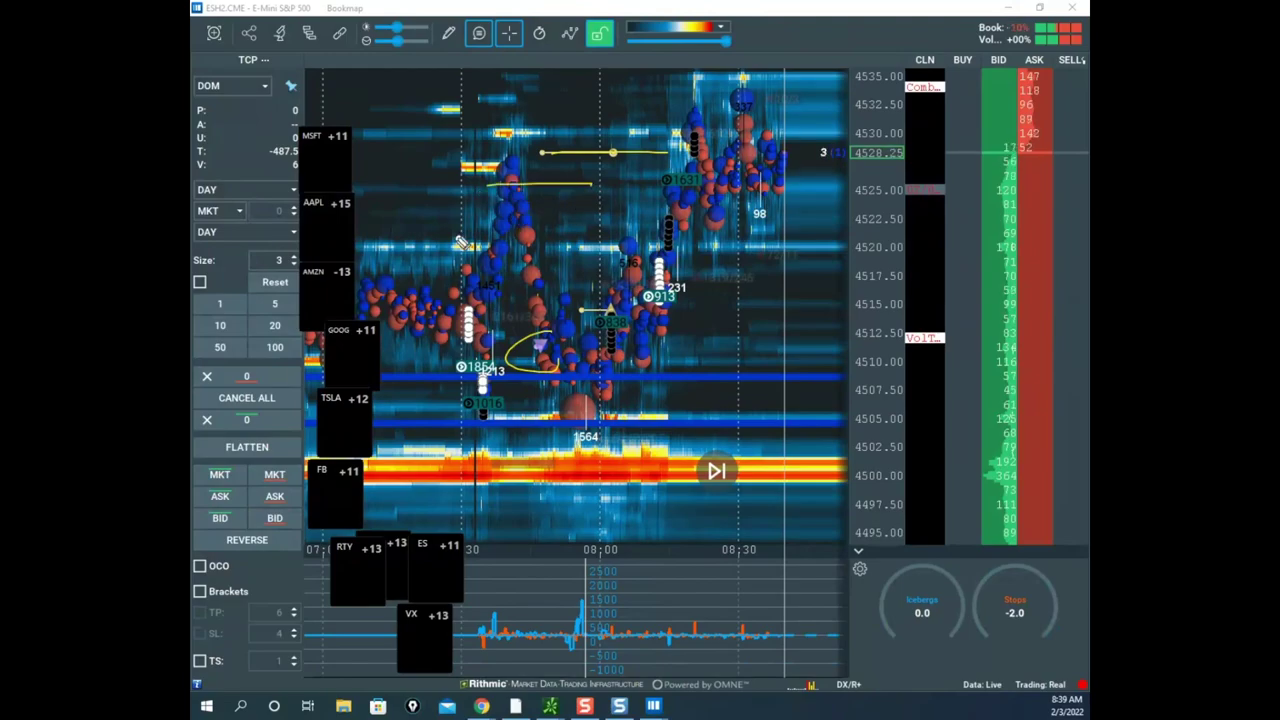
mouse_move(437, 240)
mouse_down()
mouse_move(567, 240)
mouse_move(612, 153)
mouse_up()
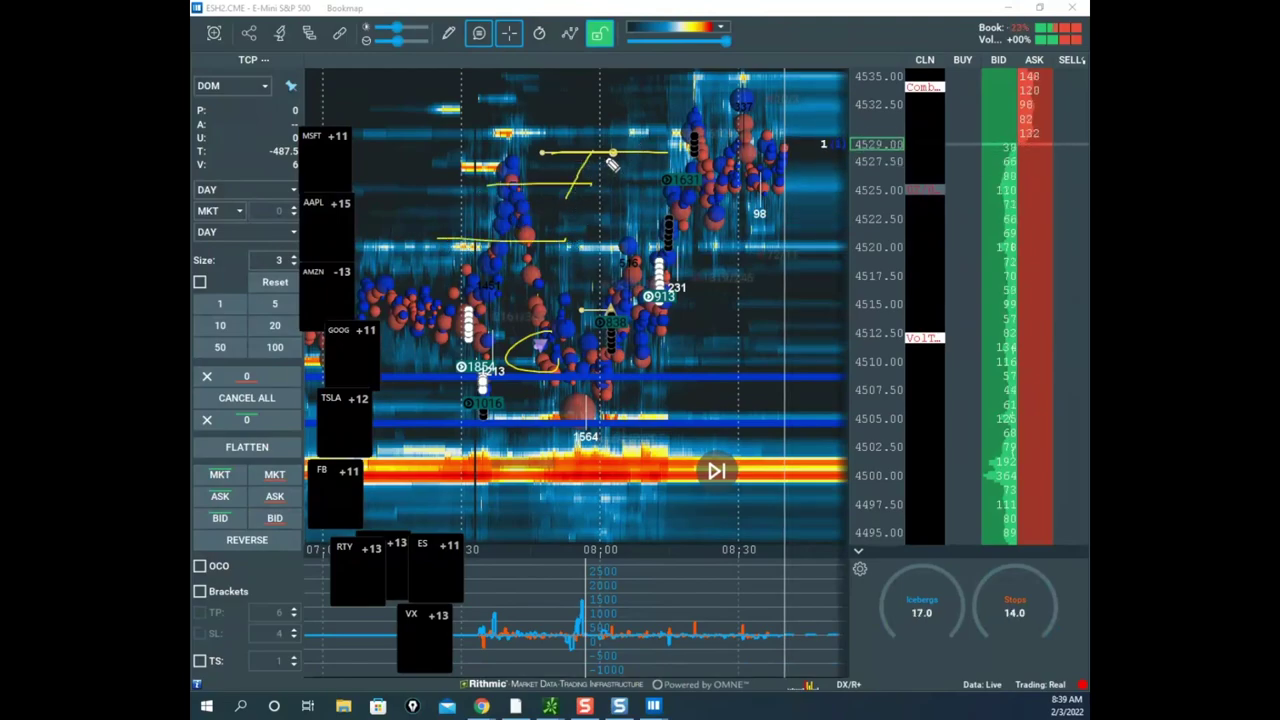
- Circle the 1564 volume bubble near 4505 and sketch a drop from about 4527 towards the circled area around 08:00
mouse_move(563, 375)
mouse_down()
mouse_move(500, 395)
mouse_move(600, 438)
mouse_move(597, 383)
mouse_up()
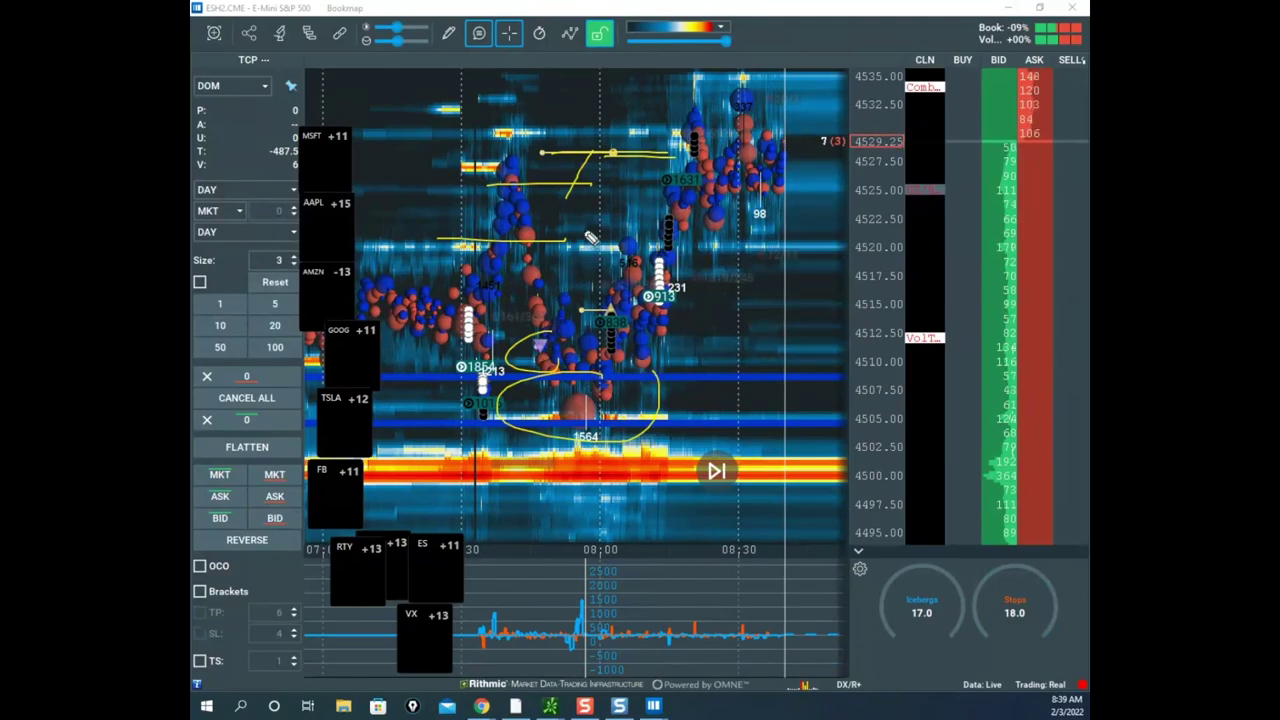
drag(637, 170, 618, 318)
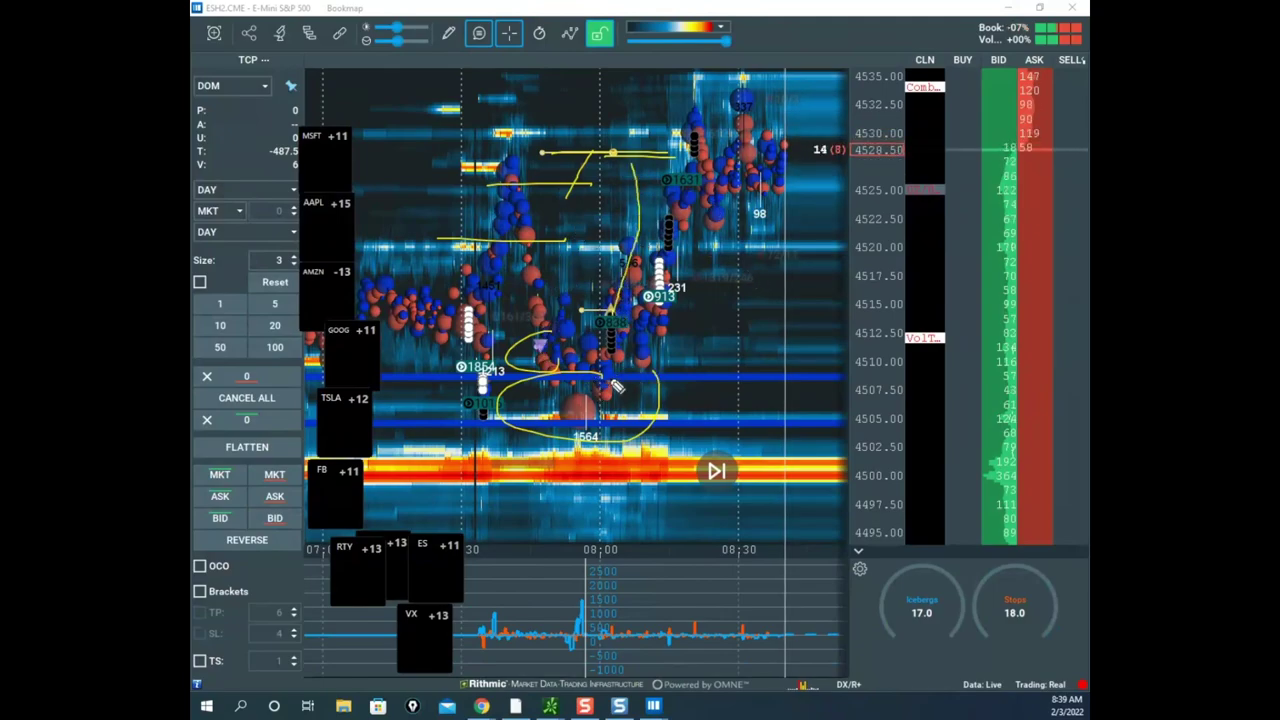
mouse_move(628, 376)
mouse_down()
mouse_move(535, 412)
mouse_move(650, 398)
mouse_move(629, 362)
mouse_up()
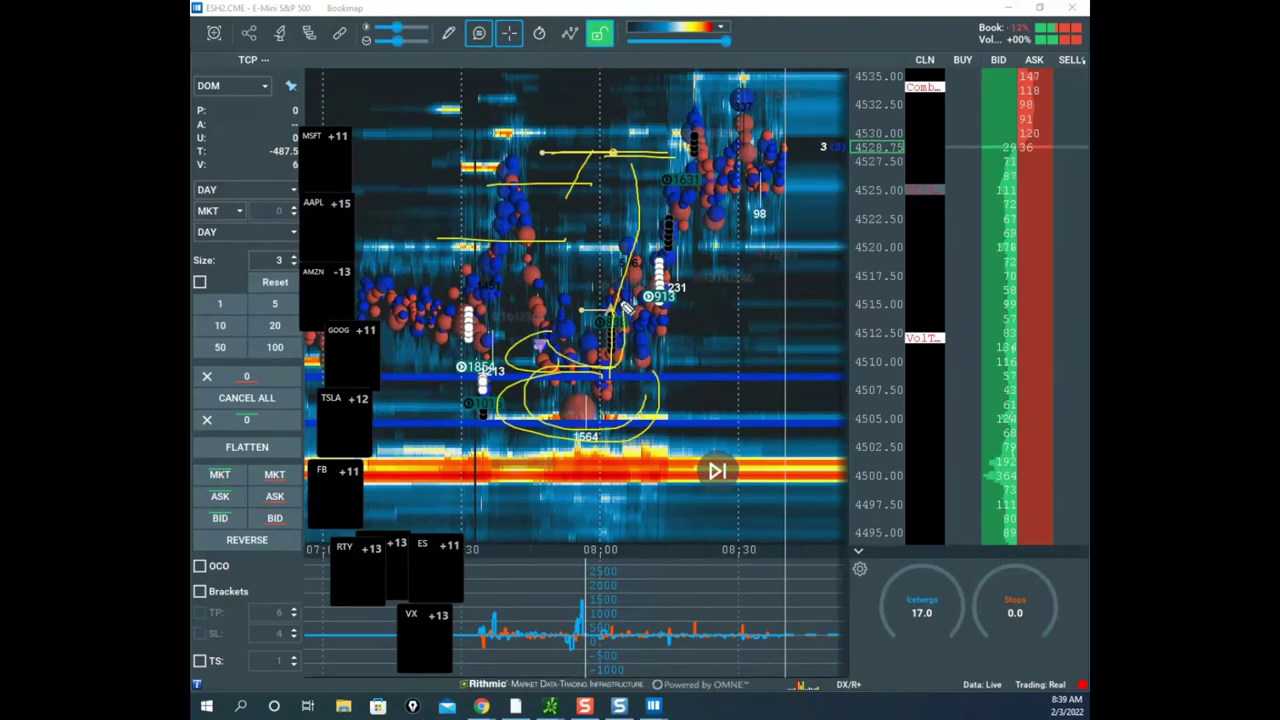
- Sketch a curve rising from about 4514 to 4530 across the recent ES price action and clear the drawn marks
drag(620, 312, 835, 126)
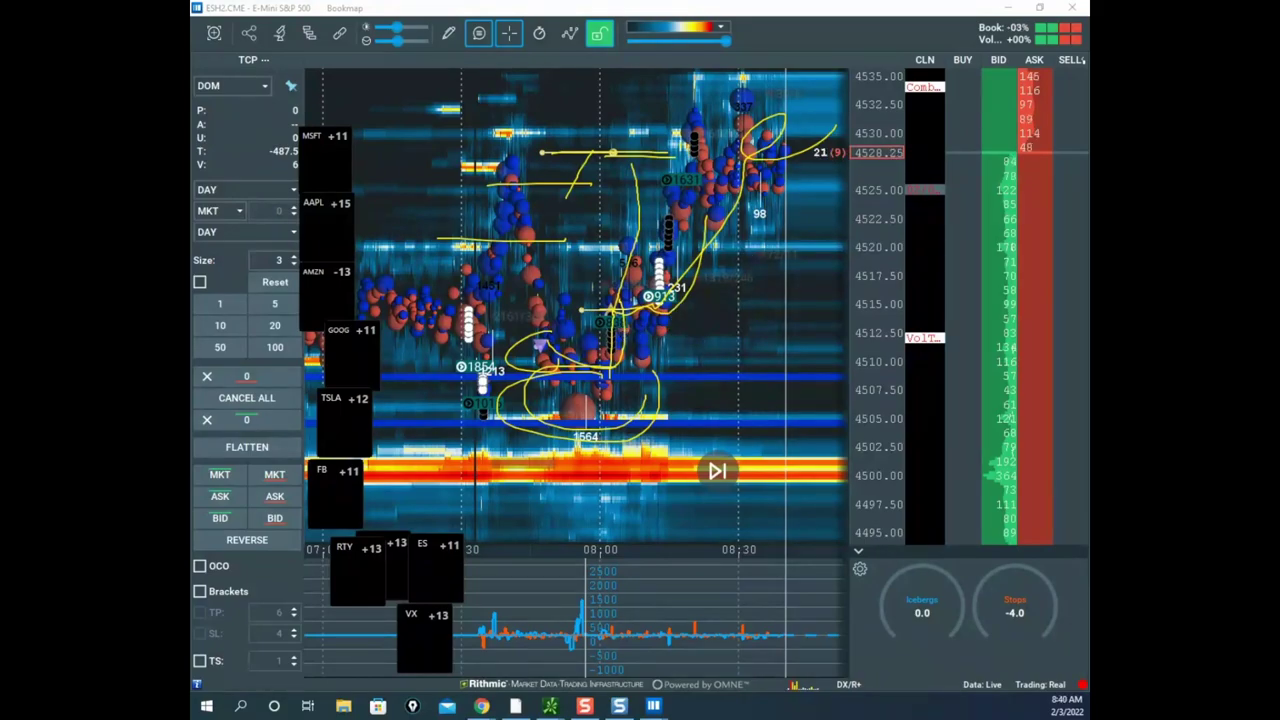
key(Escape)
- Sketch a drop from about 4528 to 4514 and a rebound above 4535, circle the indicator spike near 08:00, and clear the marks
mouse_move(604, 153)
mouse_down()
mouse_move(612, 300)
mouse_move(650, 310)
mouse_move(600, 315)
mouse_move(624, 322)
mouse_up()
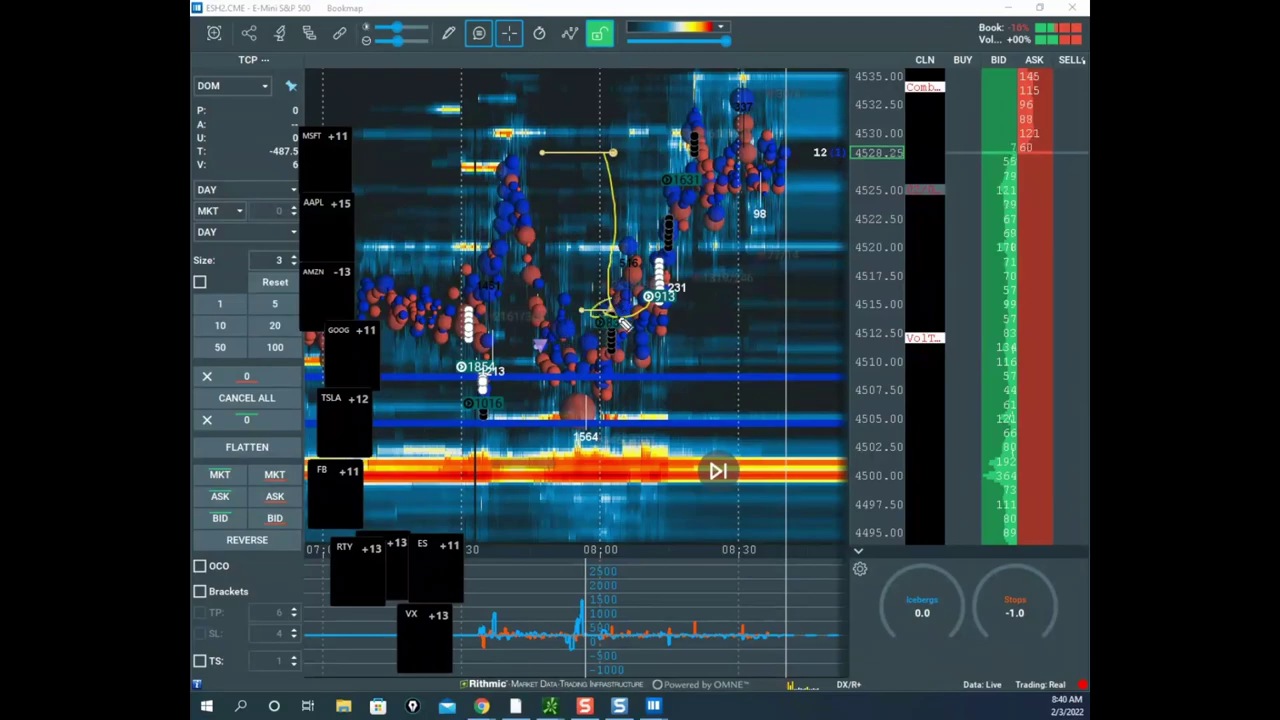
drag(272, 137, 298, 152)
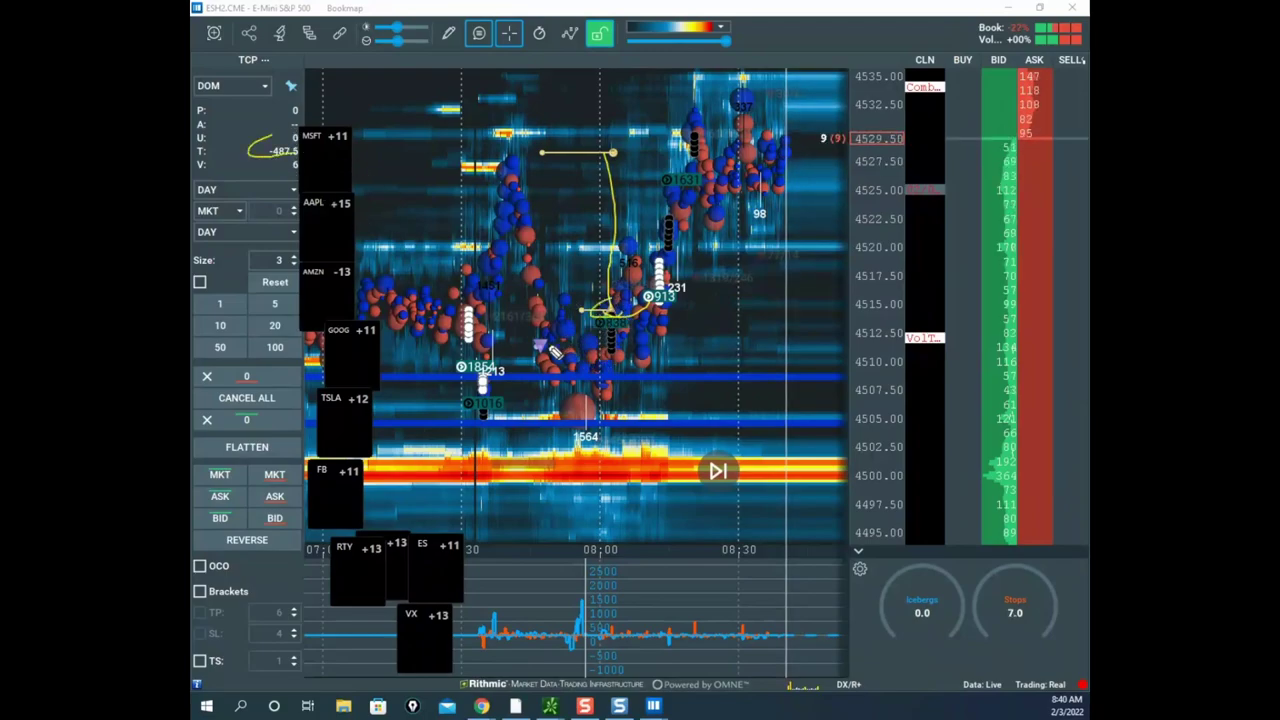
mouse_move(555, 352)
mouse_down()
mouse_move(615, 362)
mouse_move(646, 342)
mouse_move(606, 349)
mouse_move(885, 30)
mouse_up()
drag(530, 312, 690, 310)
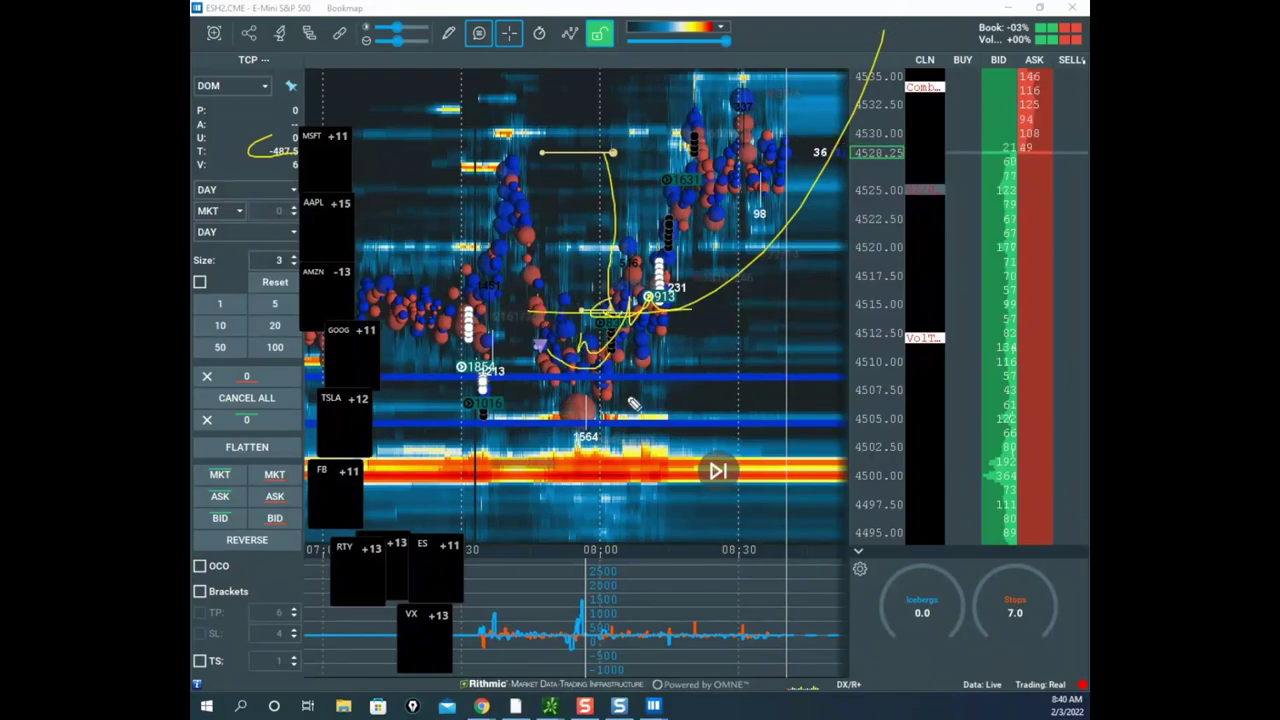
drag(632, 403, 575, 530)
drag(557, 582, 640, 612)
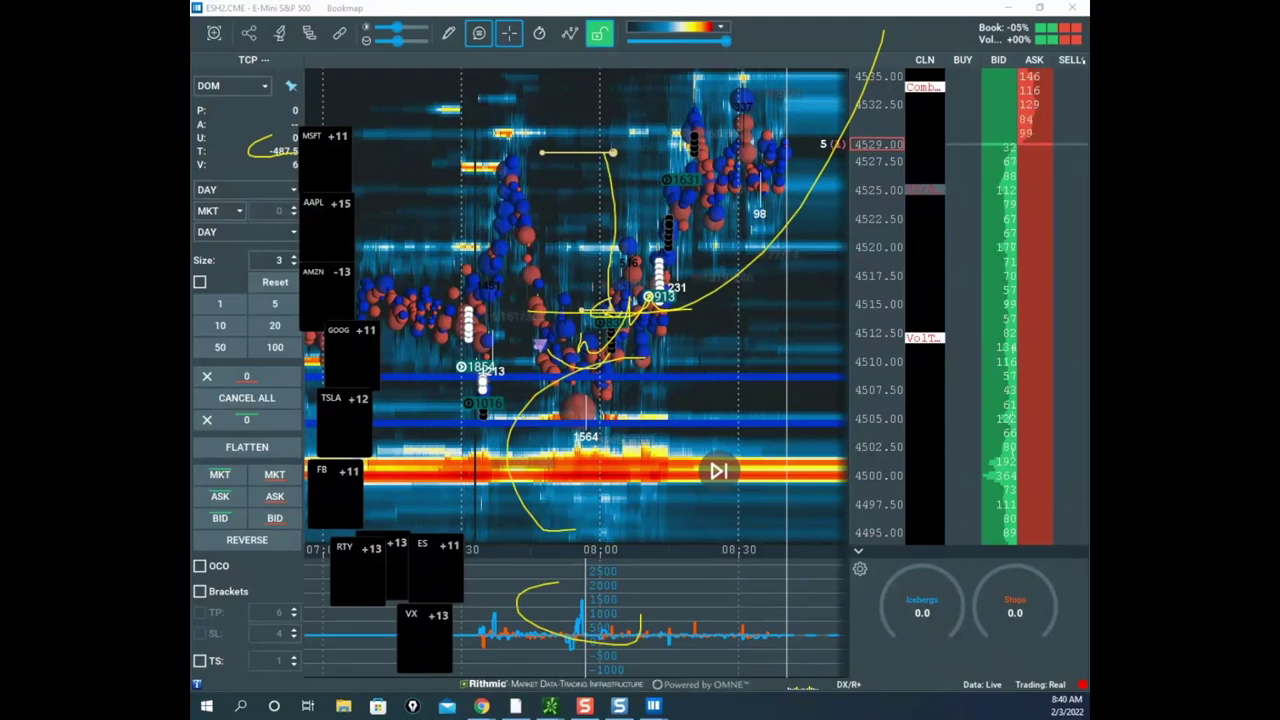
key(e)
- Trace the fall from about 4521 to the 1564 volume bubble and the climb to about 4534, and clear the marks
drag(522, 235, 578, 393)
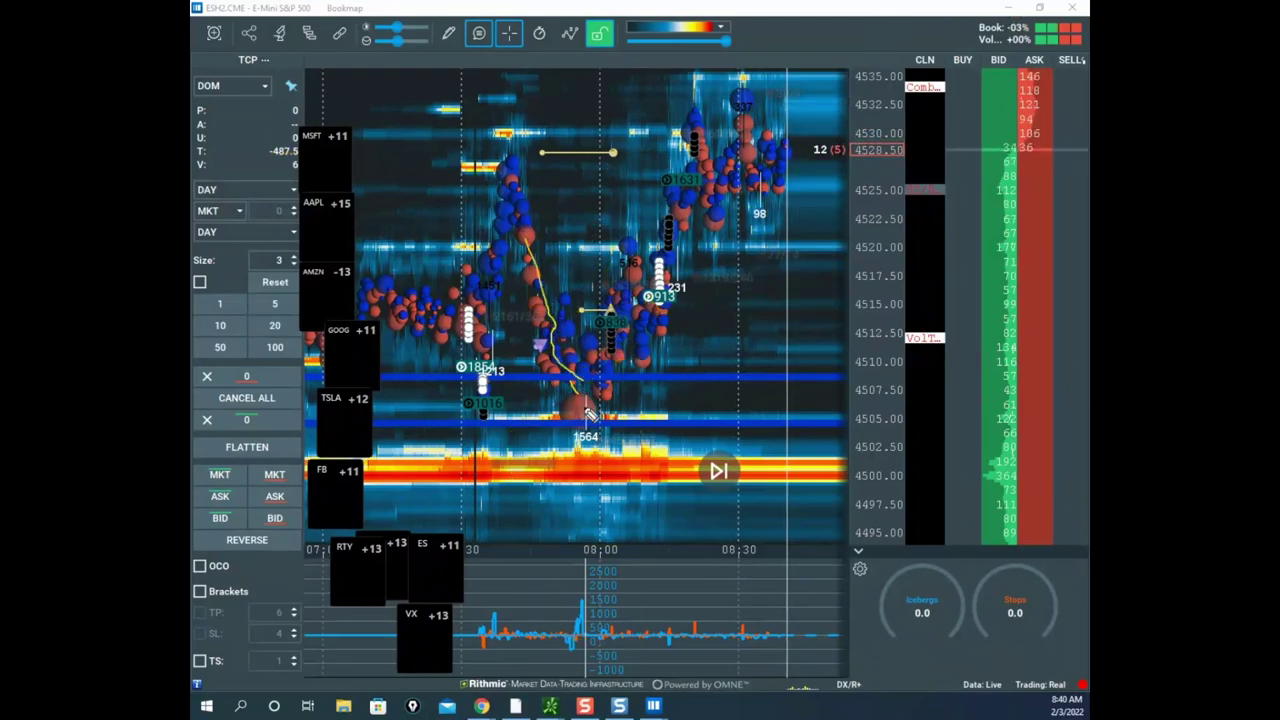
mouse_move(598, 588)
mouse_down()
mouse_move(525, 612)
mouse_move(597, 598)
mouse_up()
drag(583, 420, 745, 82)
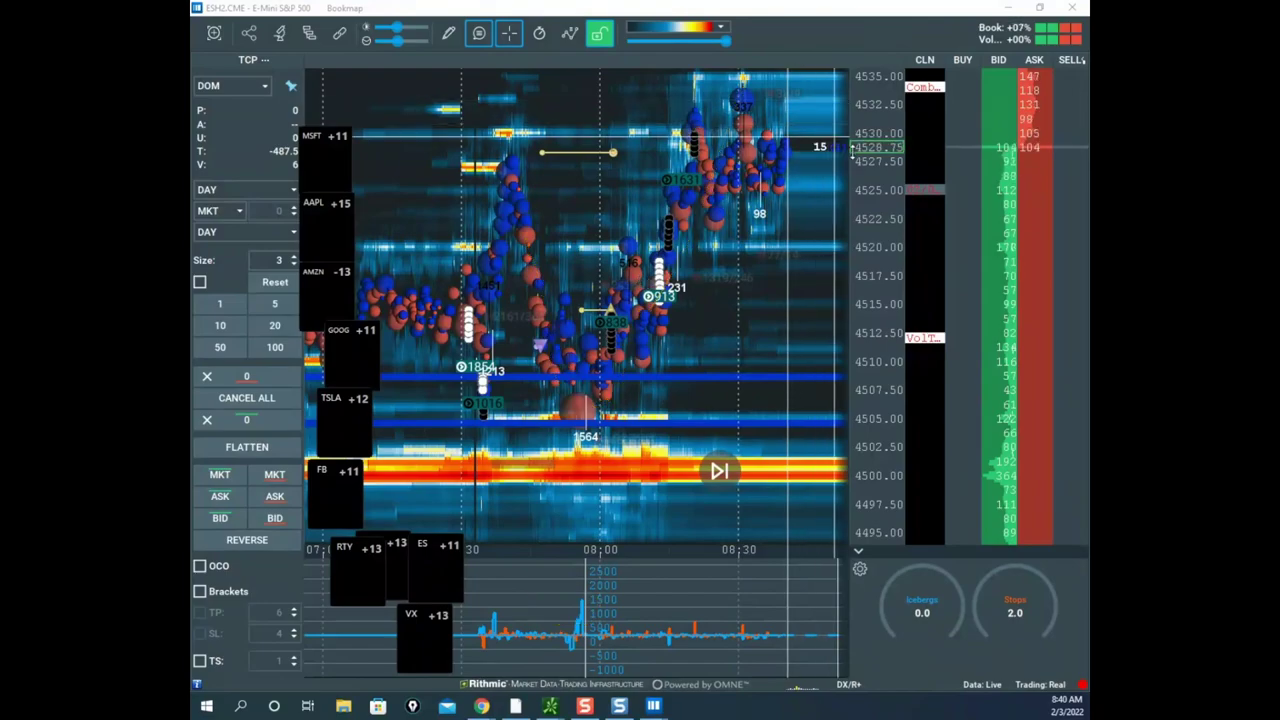
key(Escape)
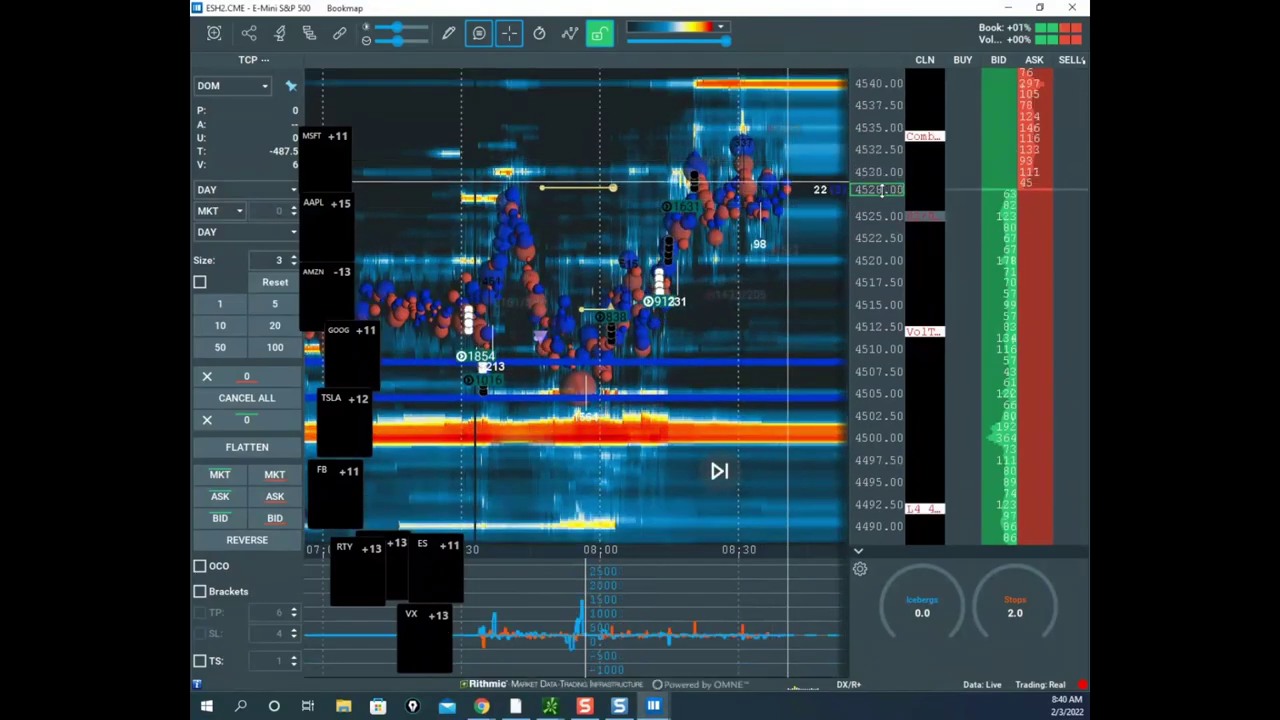
- Sketch the stepped climb from about 4505 with levels near 4520, 4525 and 4531, extend it above 4550, circle the area, and clear it
scroll(874, 189, down, 1)
drag(754, 198, 698, 194)
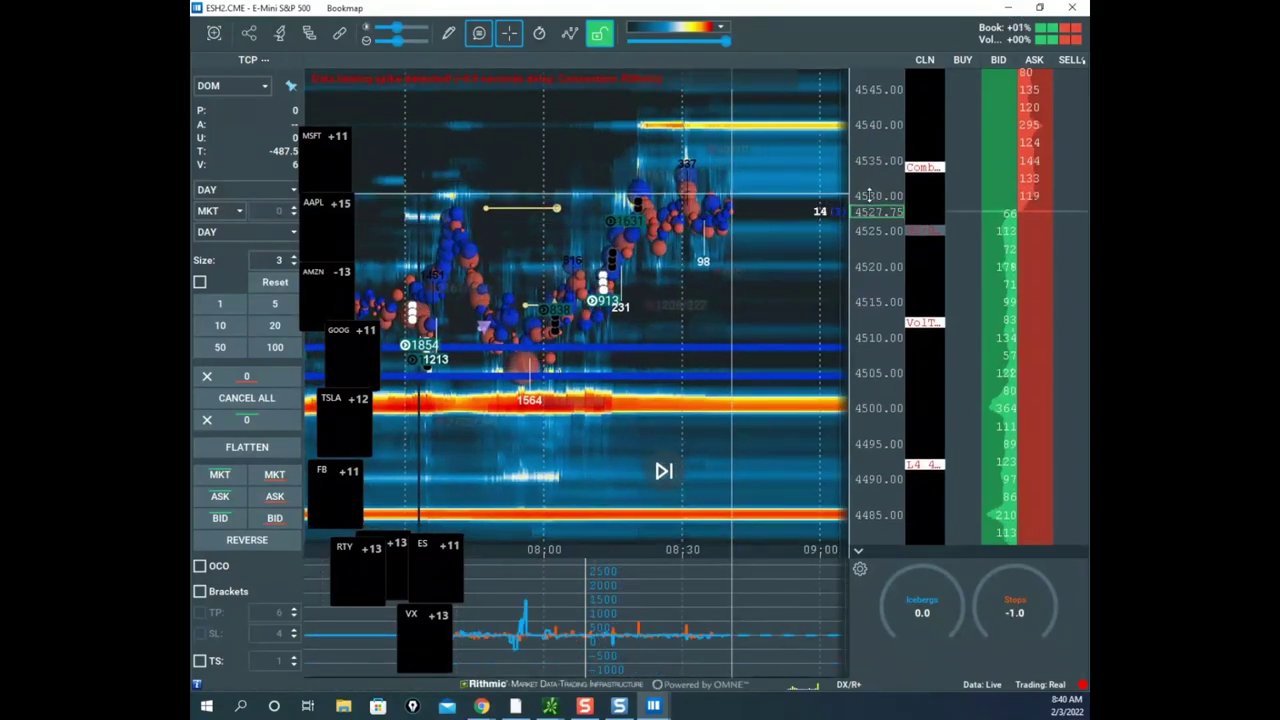
scroll(867, 205, down, 1)
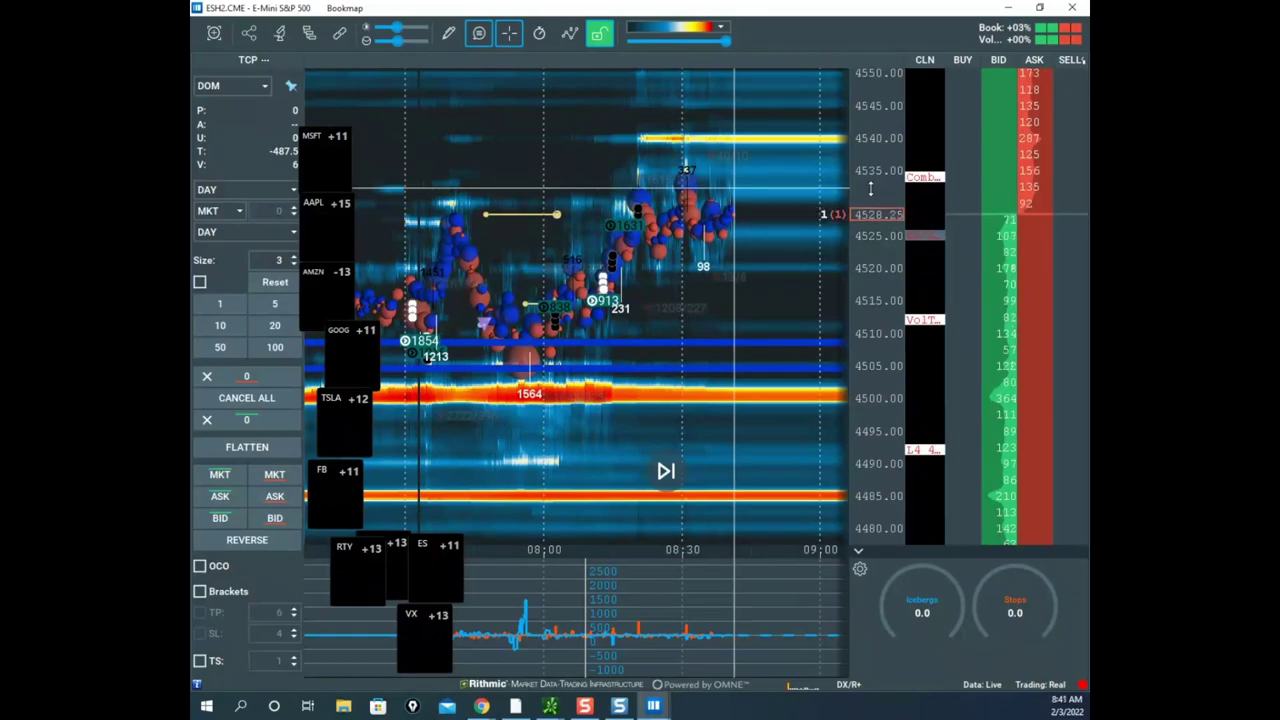
key(ctrl+alt+g)
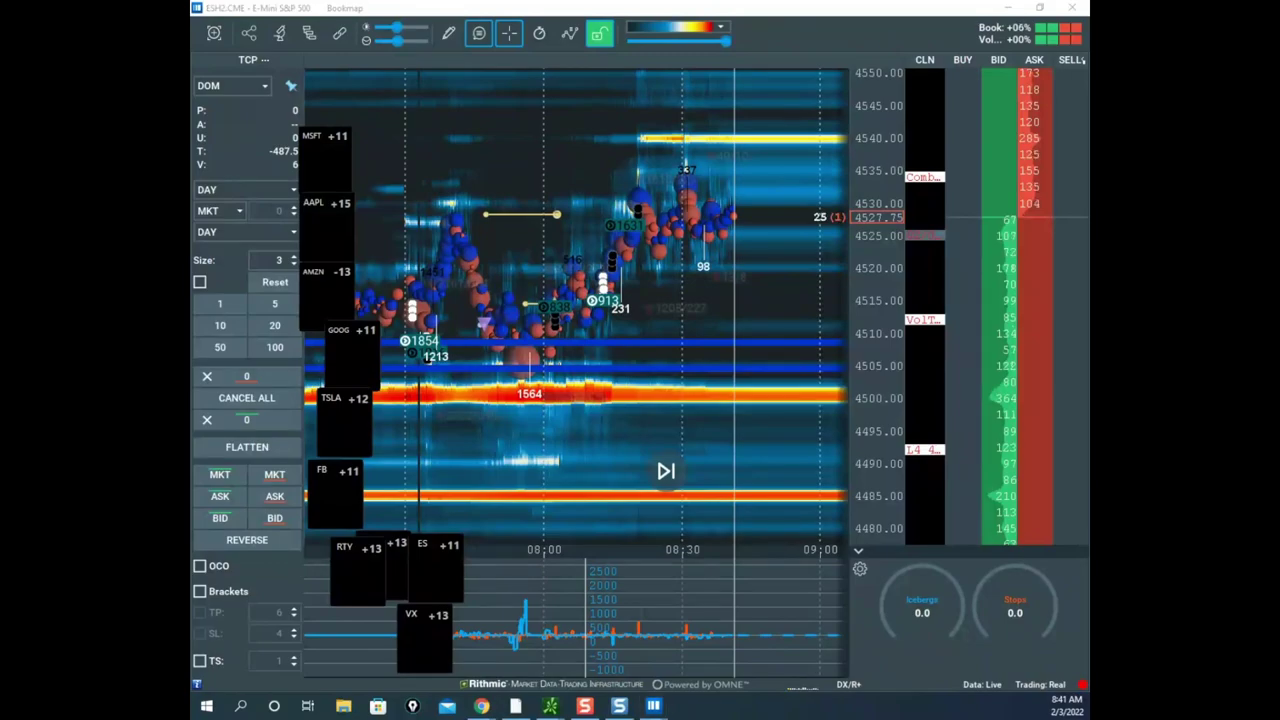
key(Delete)
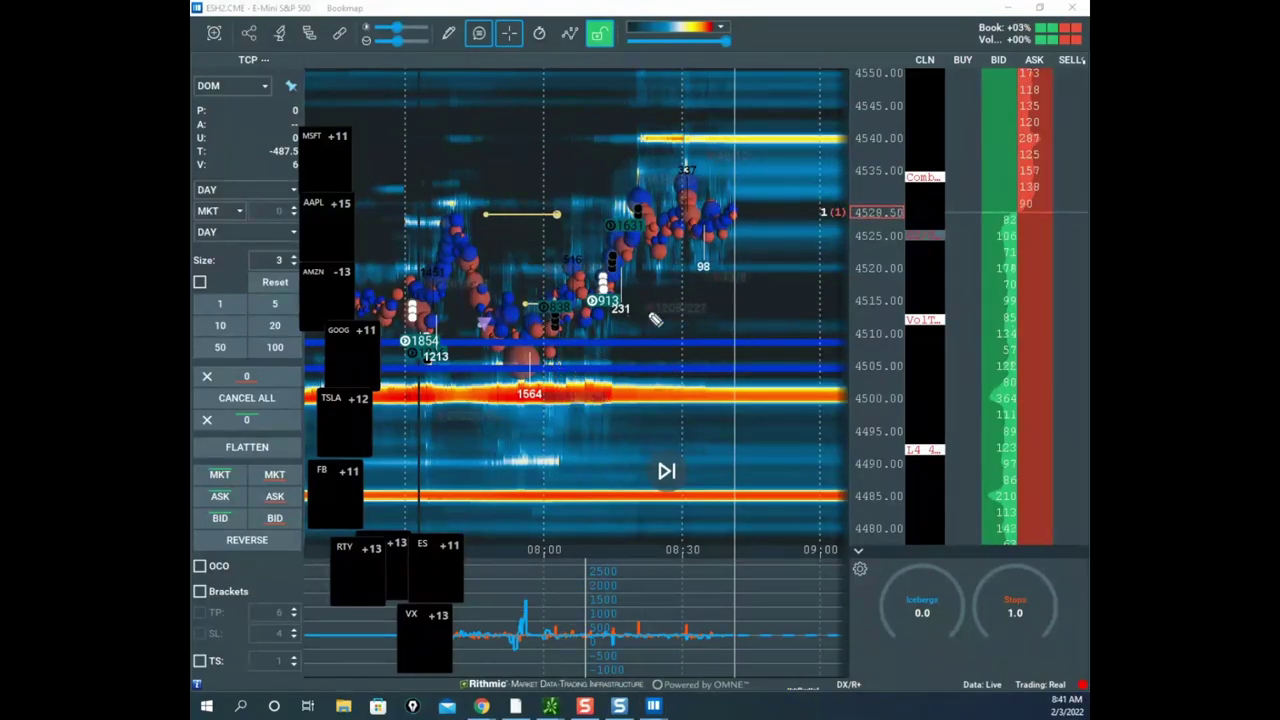
mouse_move(512, 318)
mouse_down()
mouse_move(558, 340)
mouse_move(625, 268)
mouse_move(685, 280)
mouse_move(603, 305)
mouse_move(635, 328)
mouse_move(668, 286)
mouse_move(676, 236)
mouse_move(724, 232)
mouse_up()
drag(659, 288, 694, 300)
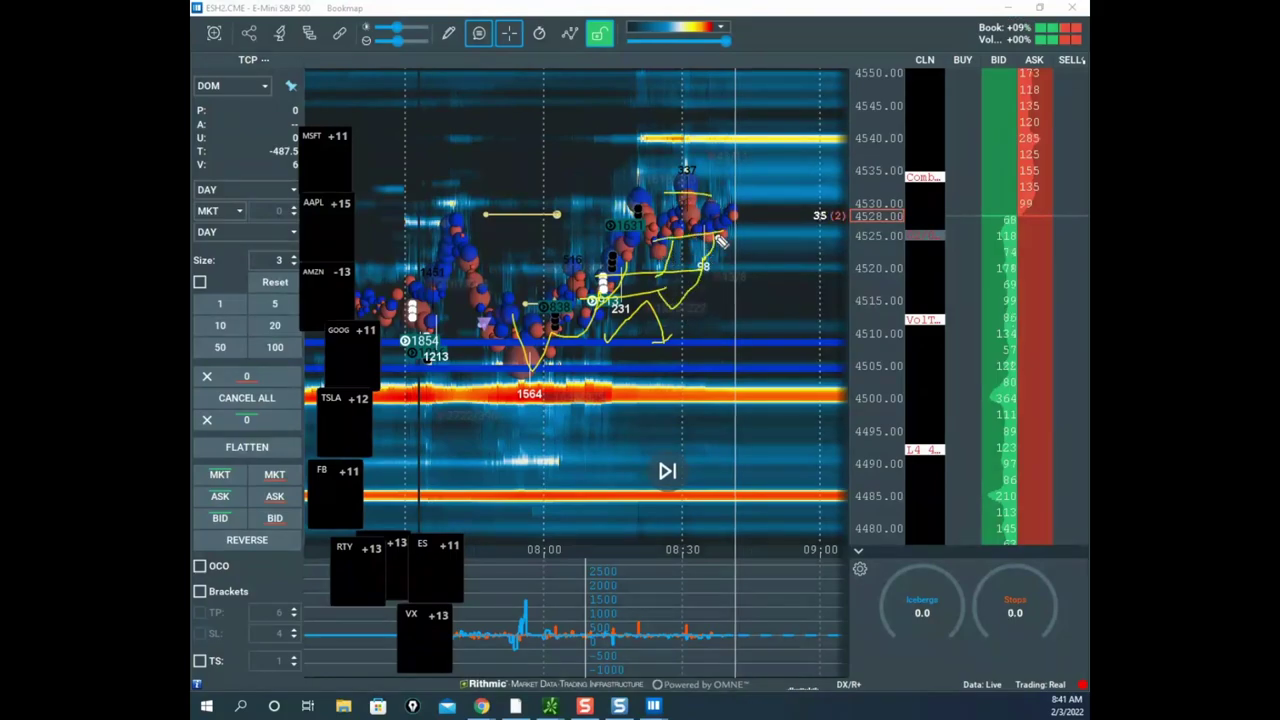
drag(626, 279, 642, 293)
mouse_move(712, 195)
mouse_down()
mouse_move(745, 196)
mouse_move(786, 108)
mouse_move(752, 410)
mouse_move(850, 160)
mouse_move(805, 60)
mouse_up()
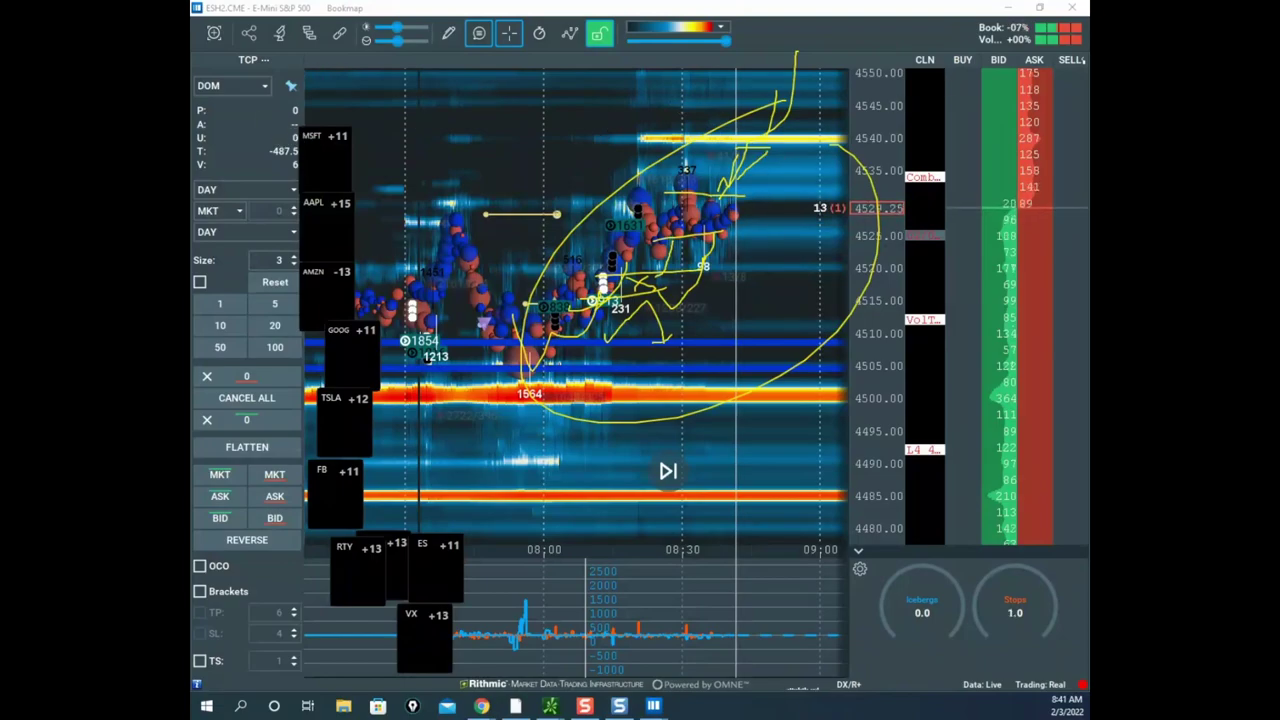
key(Delete)
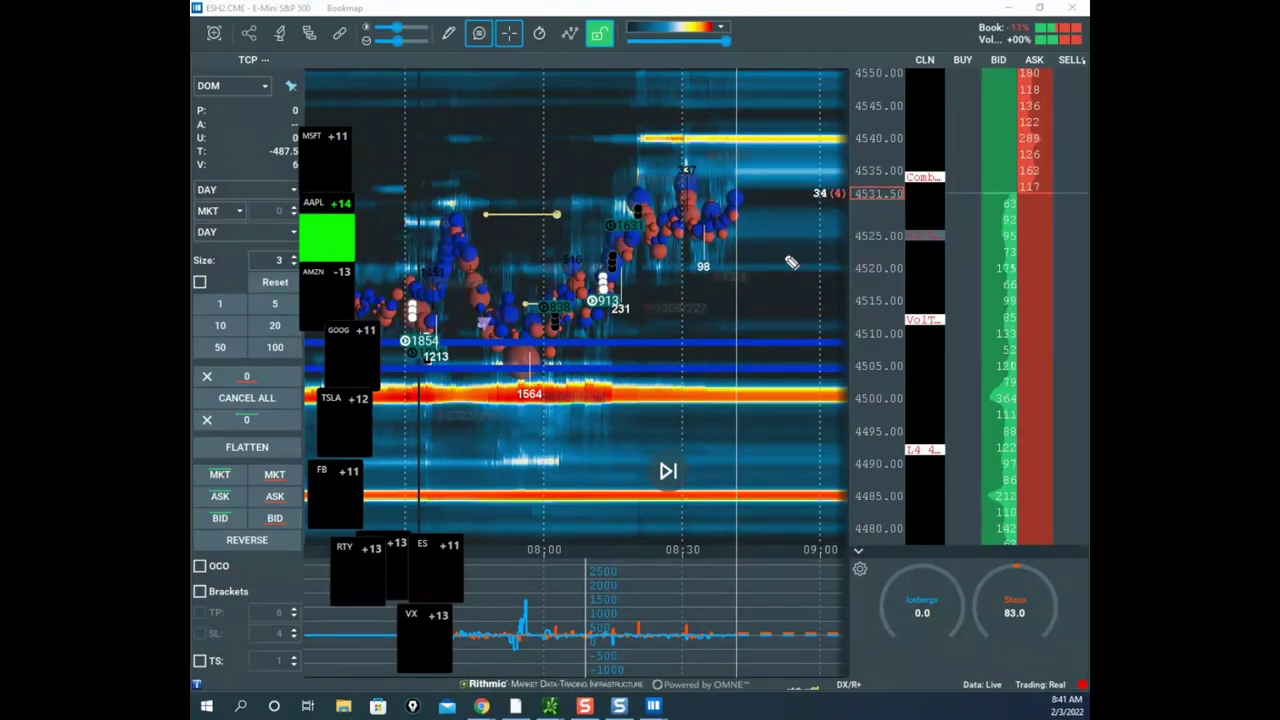
- Scribble over the gap around 4516 beyond the current price, circle the bid and ask columns, and clear the marks
mouse_move(750, 298)
mouse_down()
mouse_move(843, 290)
mouse_move(765, 296)
mouse_move(830, 282)
mouse_move(768, 284)
mouse_up()
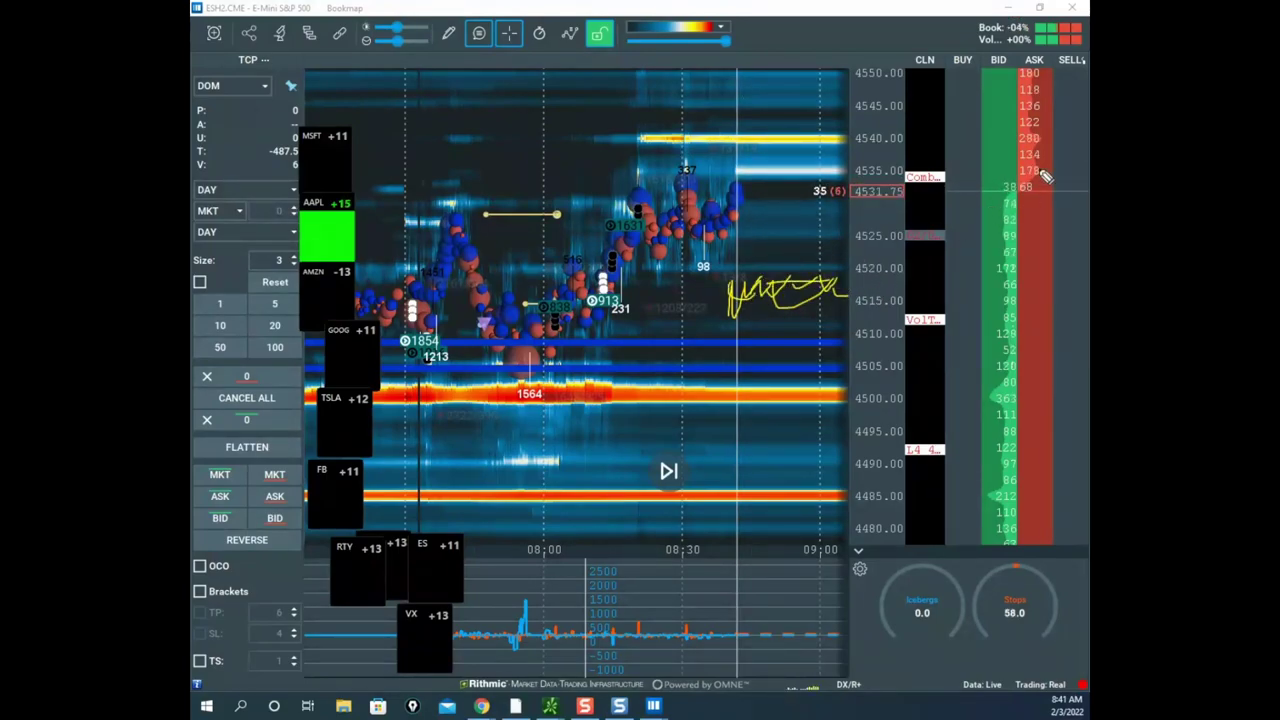
mouse_move(1010, 165)
mouse_down()
mouse_move(925, 440)
mouse_move(1012, 162)
mouse_up()
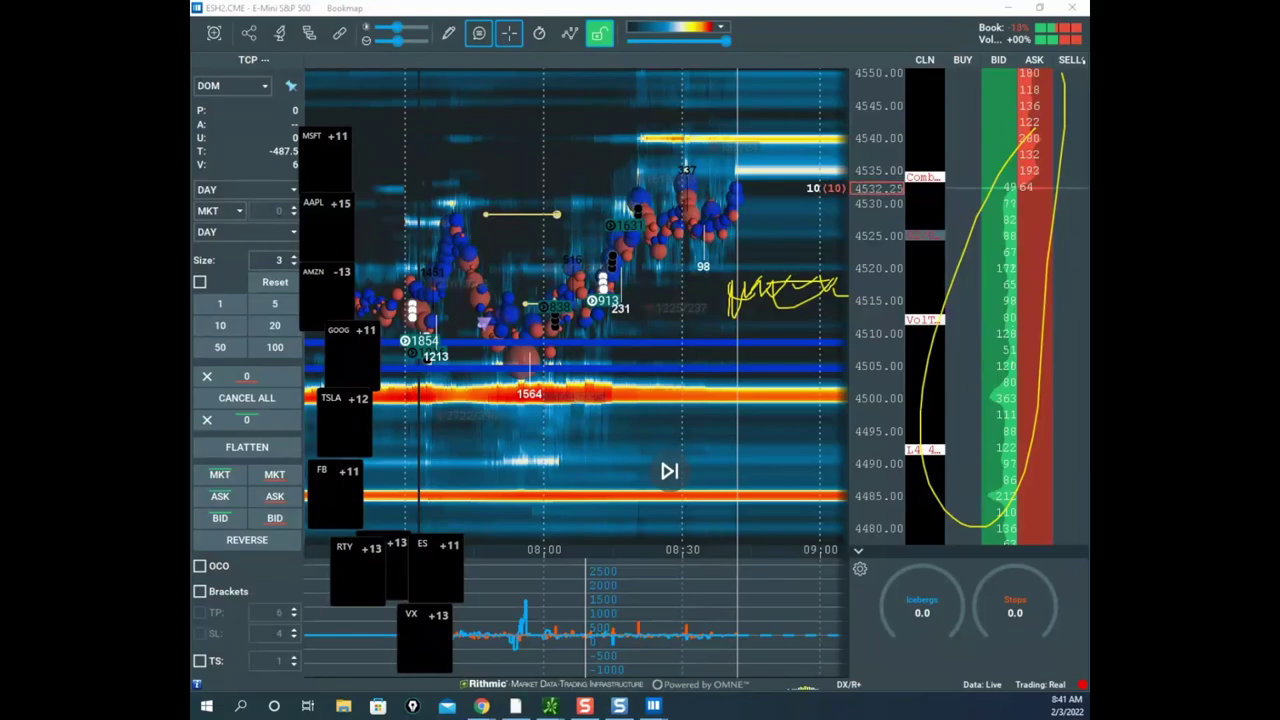
key(e)
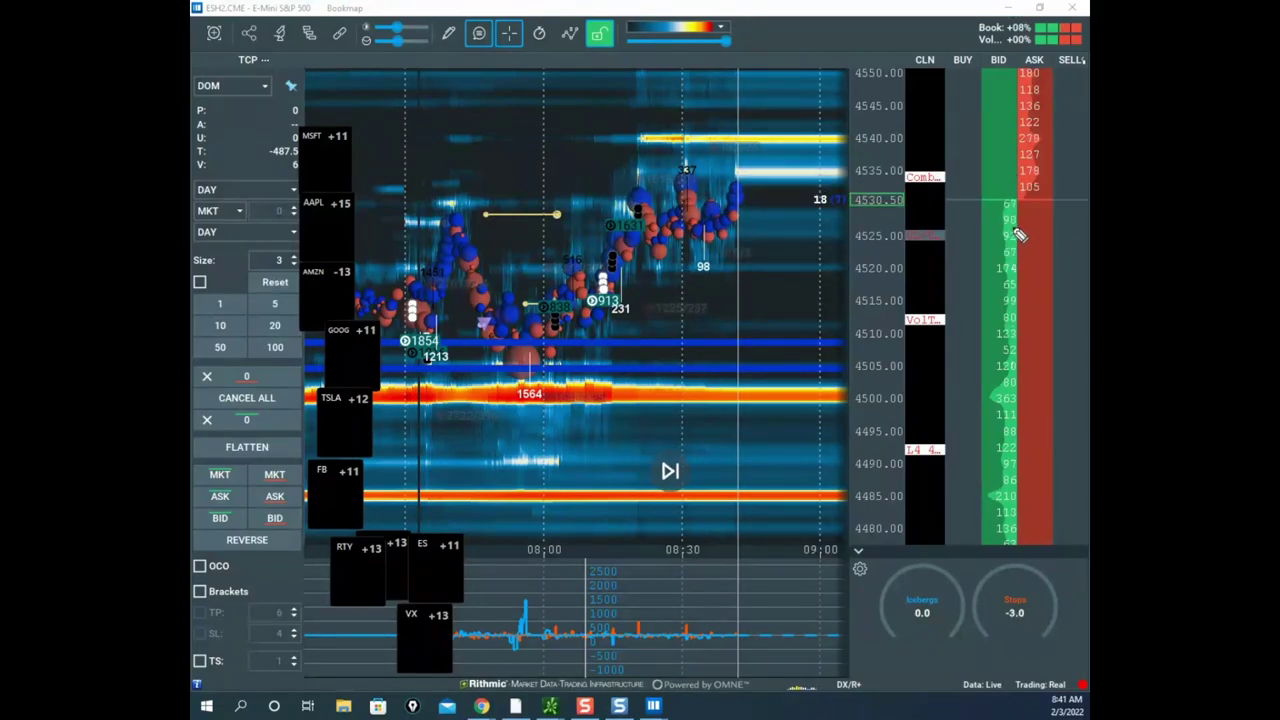
- Sketch a zigzag between about 4520 and 4535 at the current price, circle the nearby bids in the order book, and leave drawing mode
mouse_move(705, 255)
mouse_down()
mouse_move(728, 180)
mouse_move(775, 220)
mouse_up()
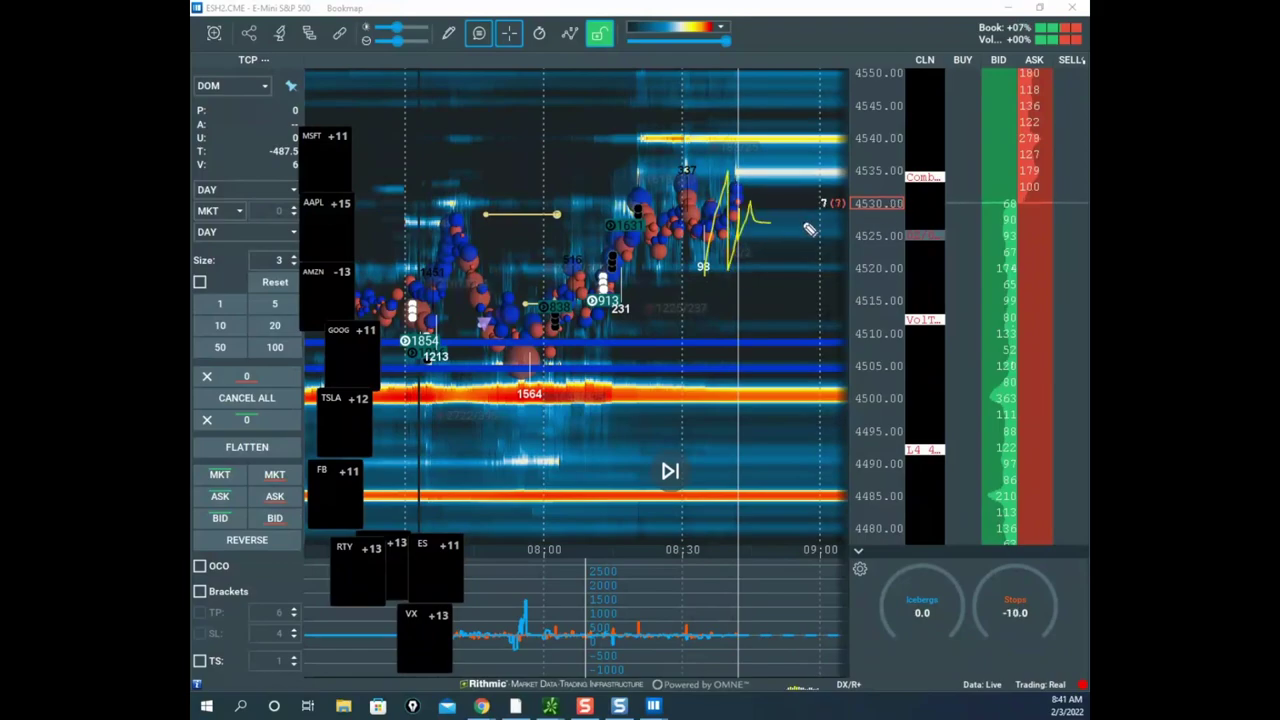
drag(993, 160, 1060, 245)
mouse_move(732, 197)
mouse_down()
mouse_move(750, 195)
mouse_move(775, 230)
mouse_up()
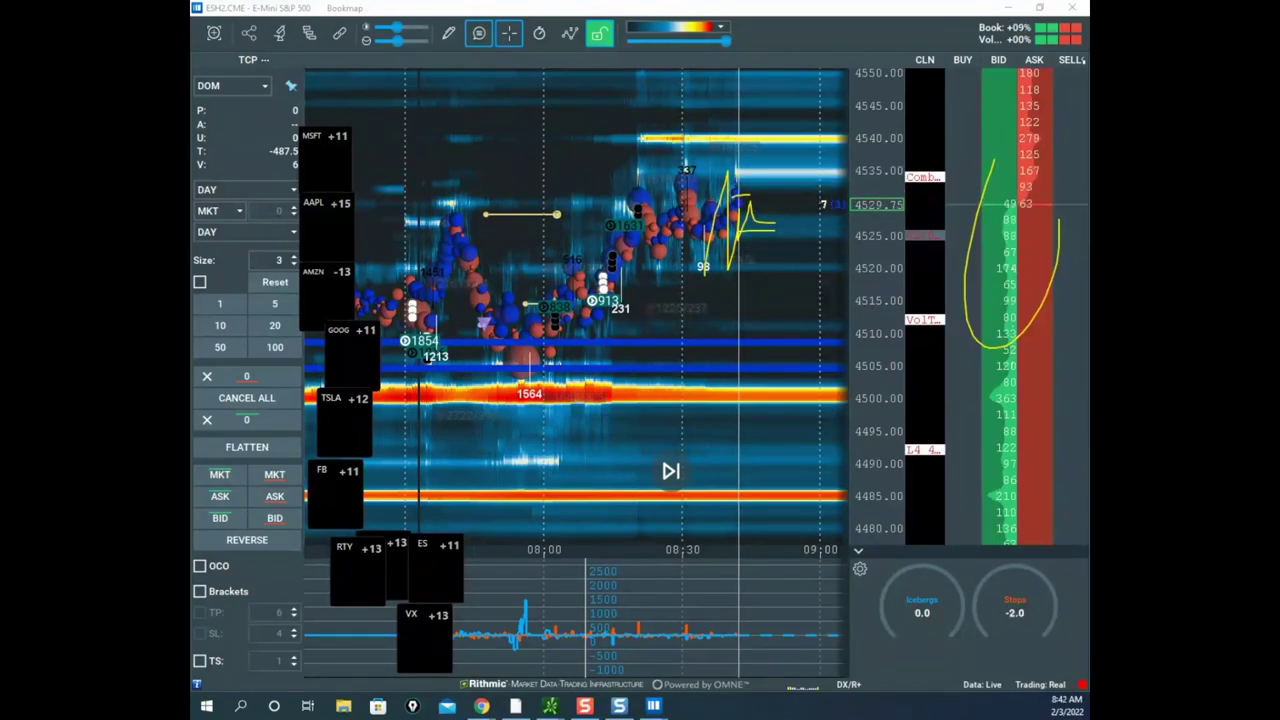
key(Escape)
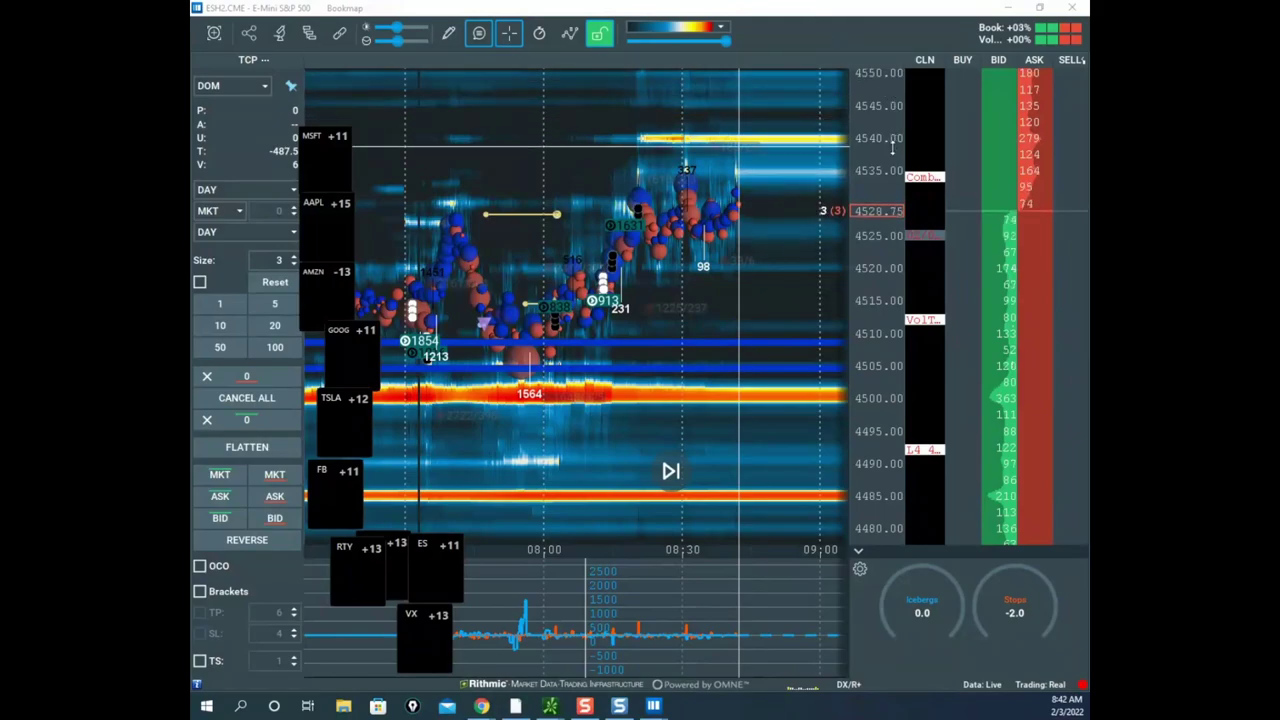
- Sketch a swinging path from about 4510 through the 4525 to 4540 range up to about 4560, and leave drawing mode
click(883, 156)
drag(883, 156, 881, 177)
drag(766, 200, 696, 198)
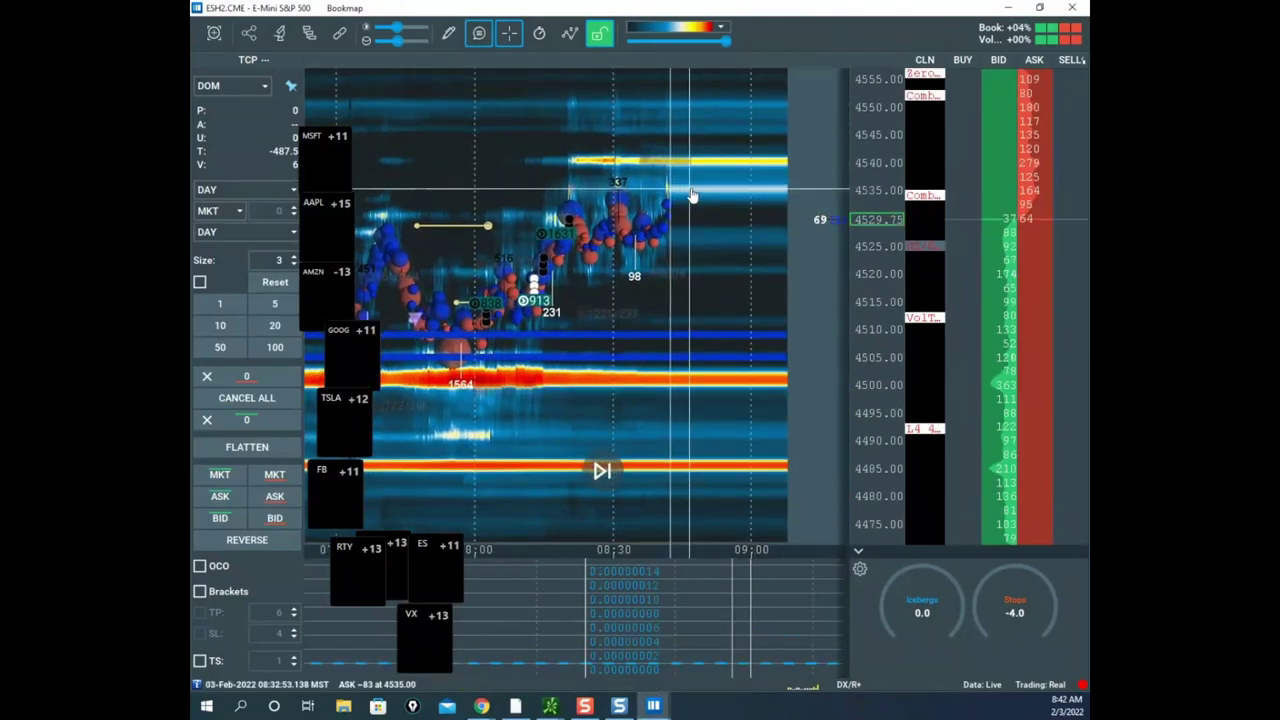
scroll(743, 188, down, 2)
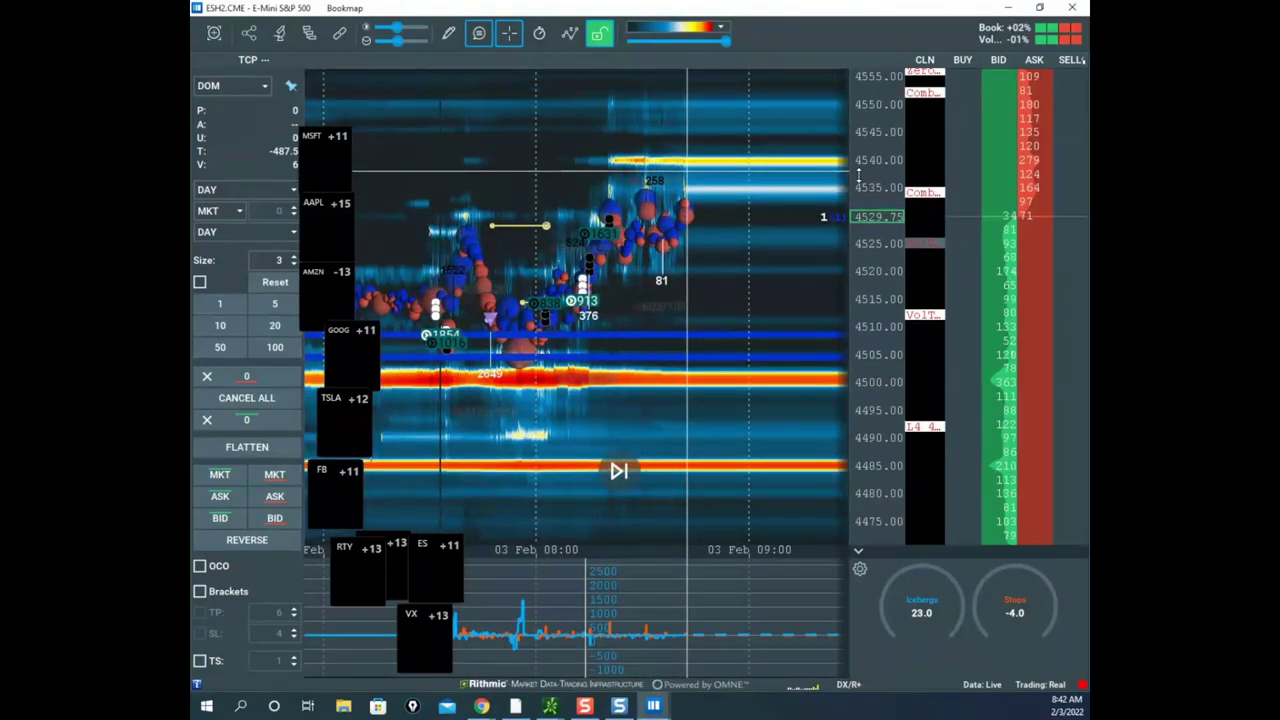
drag(859, 177, 859, 191)
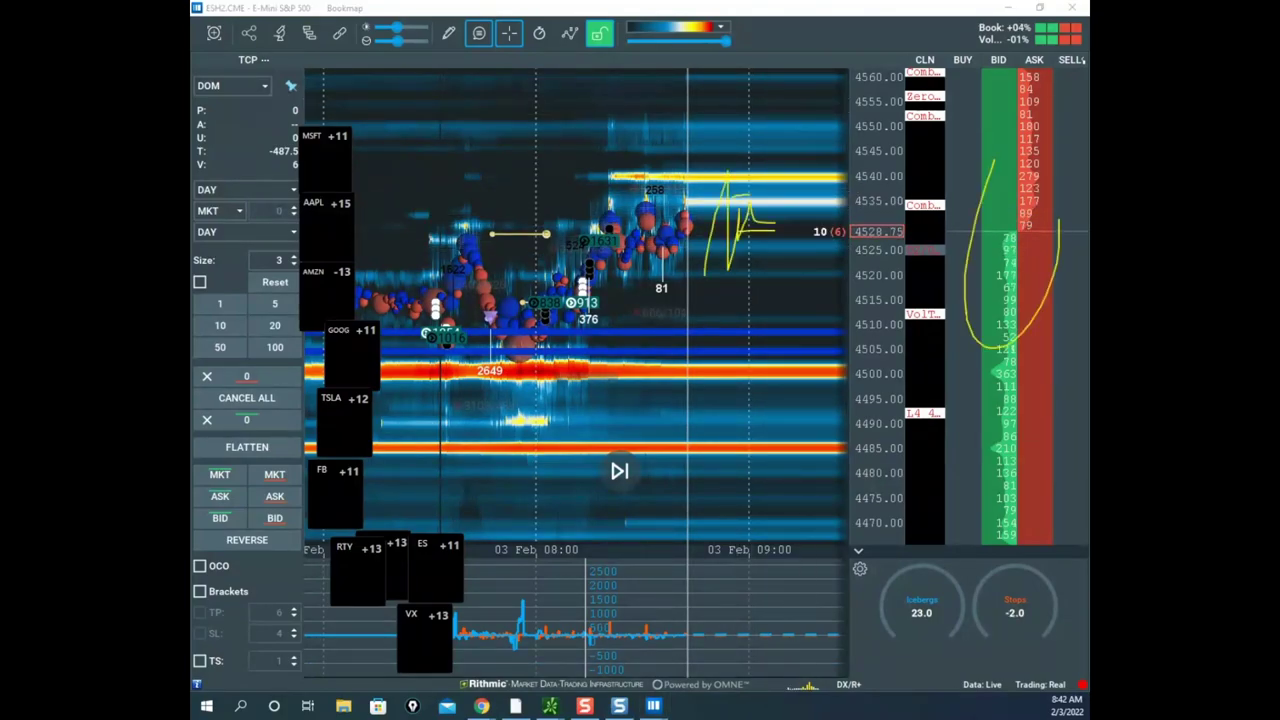
mouse_move(505, 325)
mouse_down()
mouse_move(670, 185)
mouse_move(745, 265)
mouse_move(812, 228)
mouse_move(850, 76)
mouse_up()
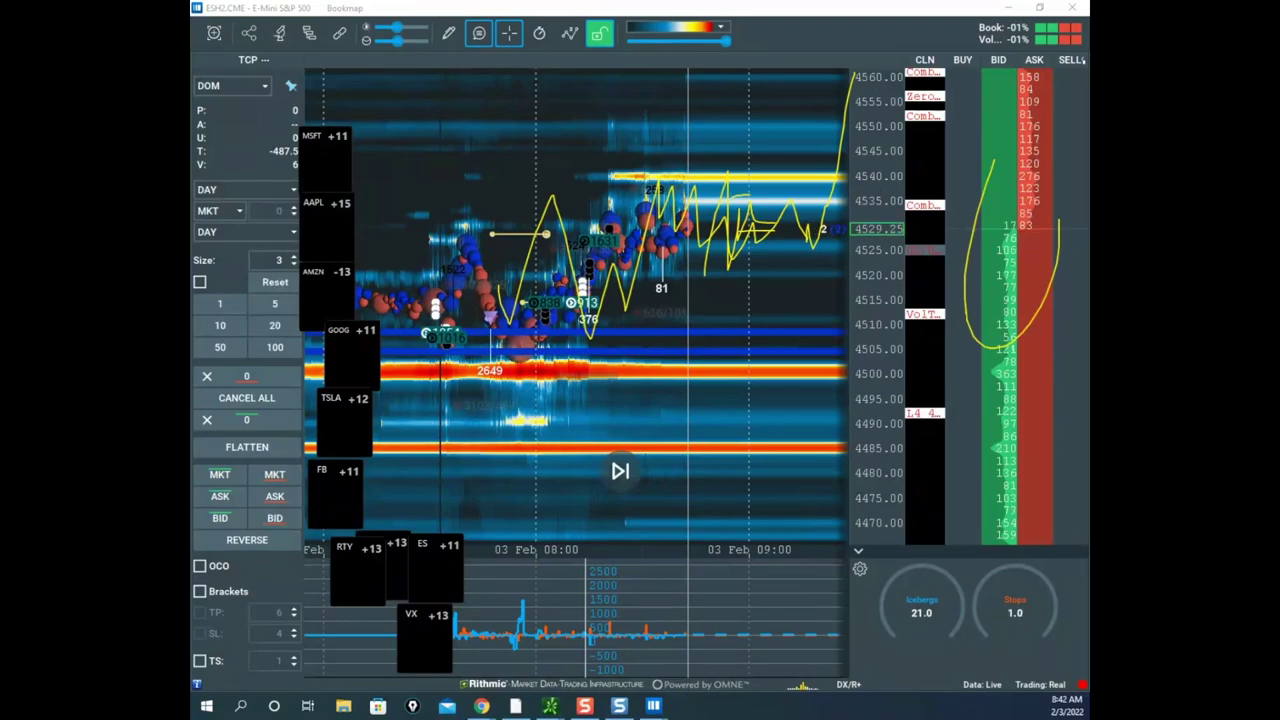
key(Escape)
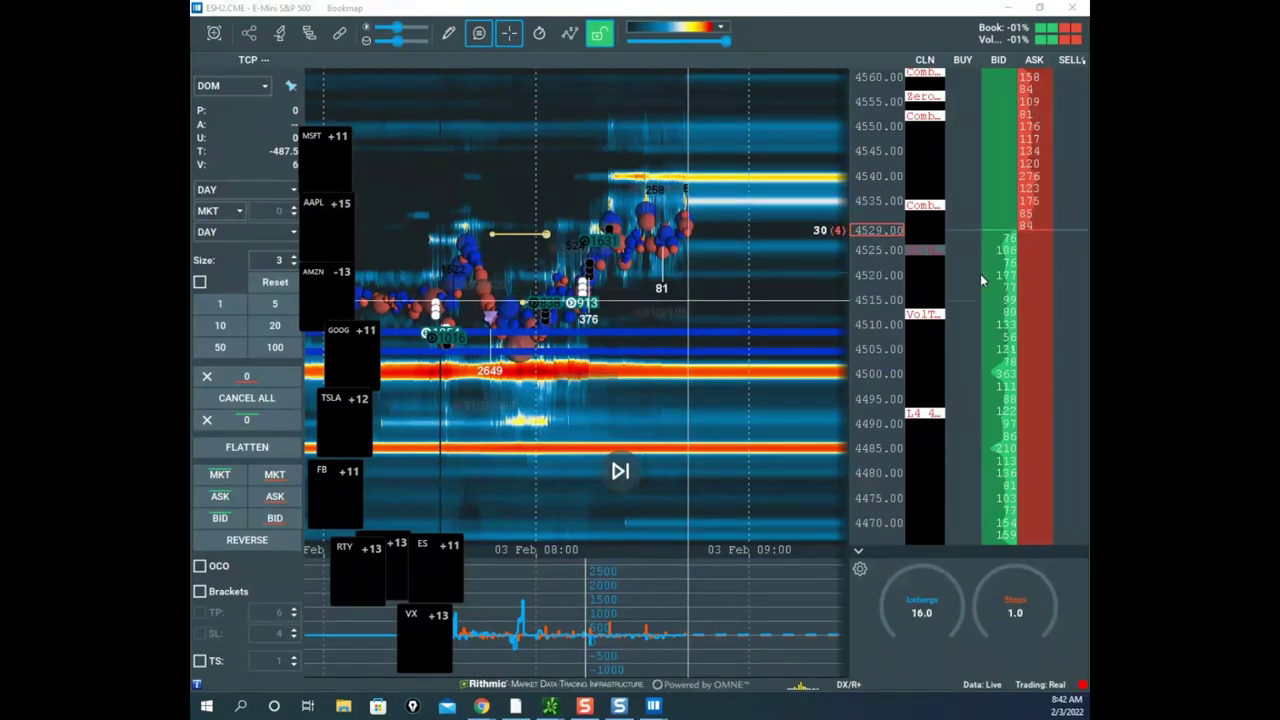
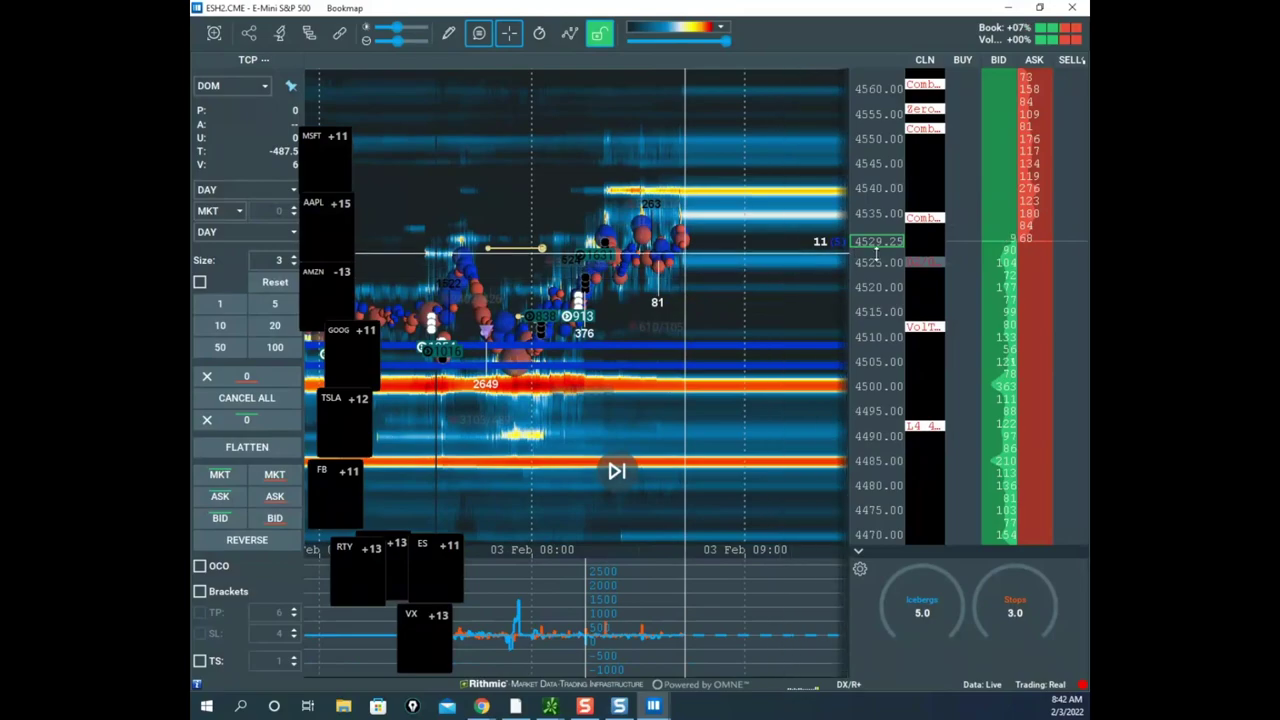
- Circle the order book bids, the liquidity below 4510, the area near 4550, the lower indicator and the whole chart, and clear the marks
mouse_move(673, 262)
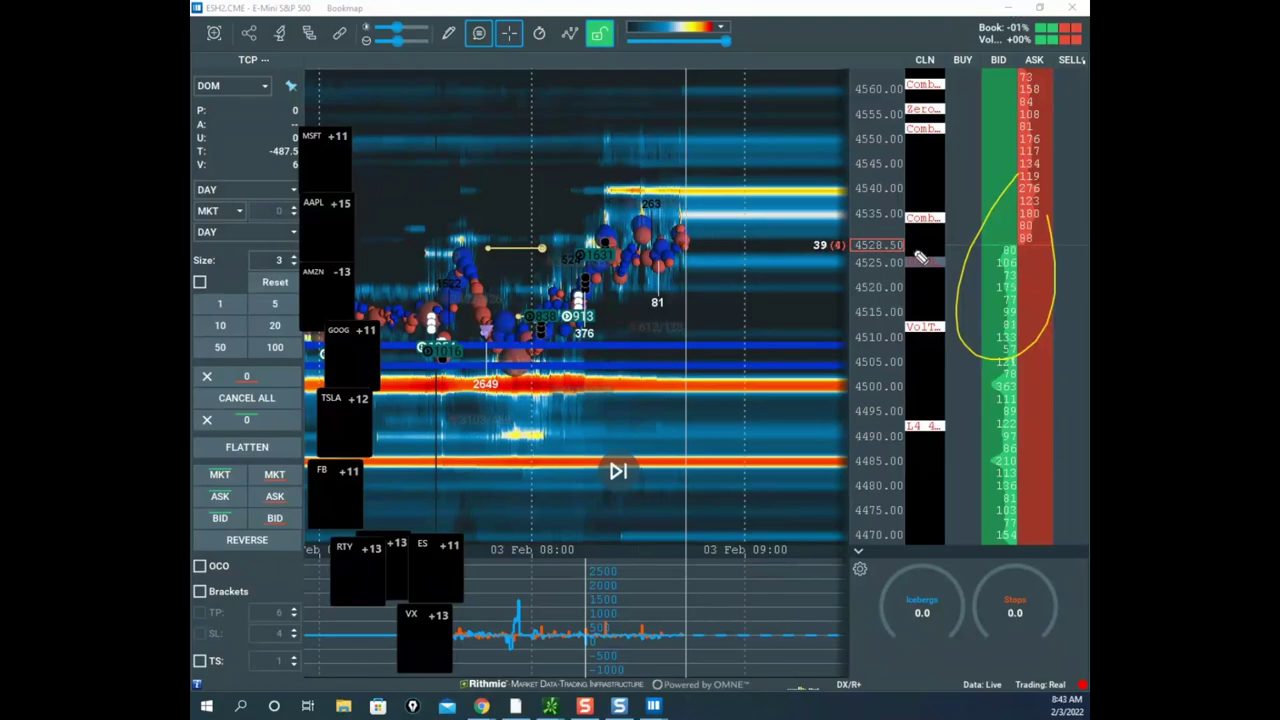
mouse_move(775, 330)
mouse_down()
mouse_move(540, 430)
mouse_move(830, 385)
mouse_up()
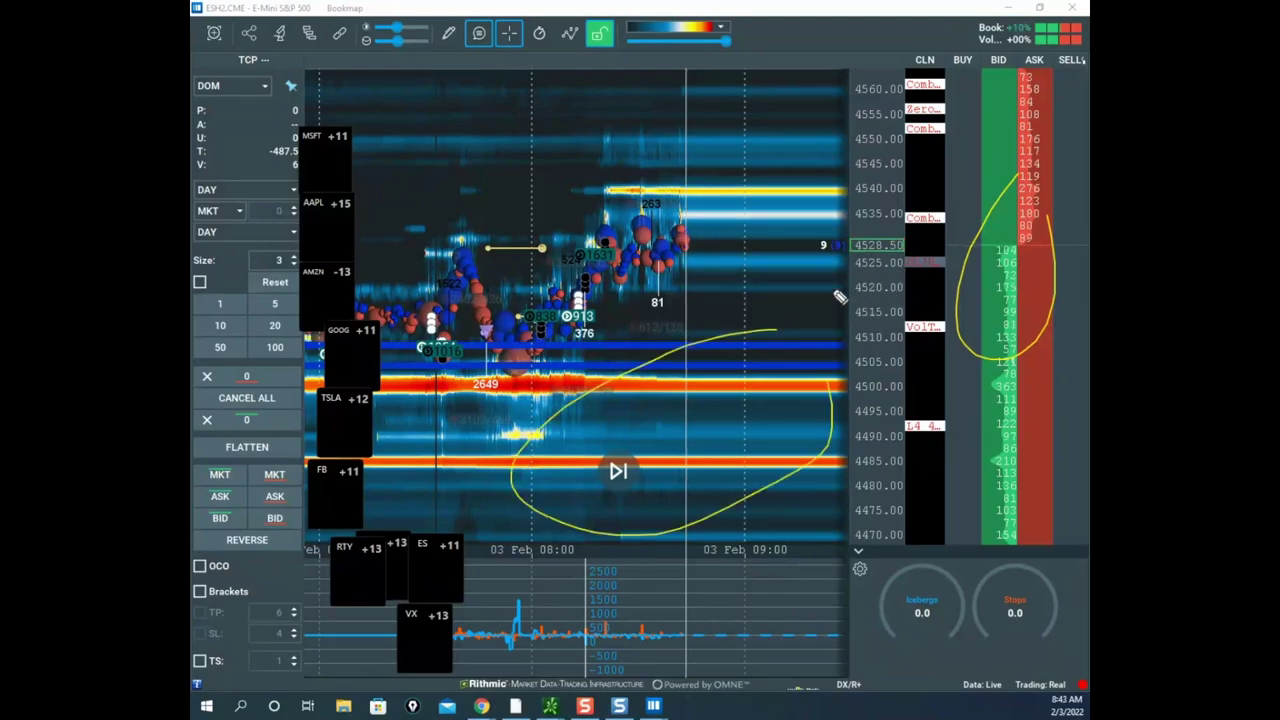
drag(950, 95, 862, 152)
drag(568, 566, 677, 660)
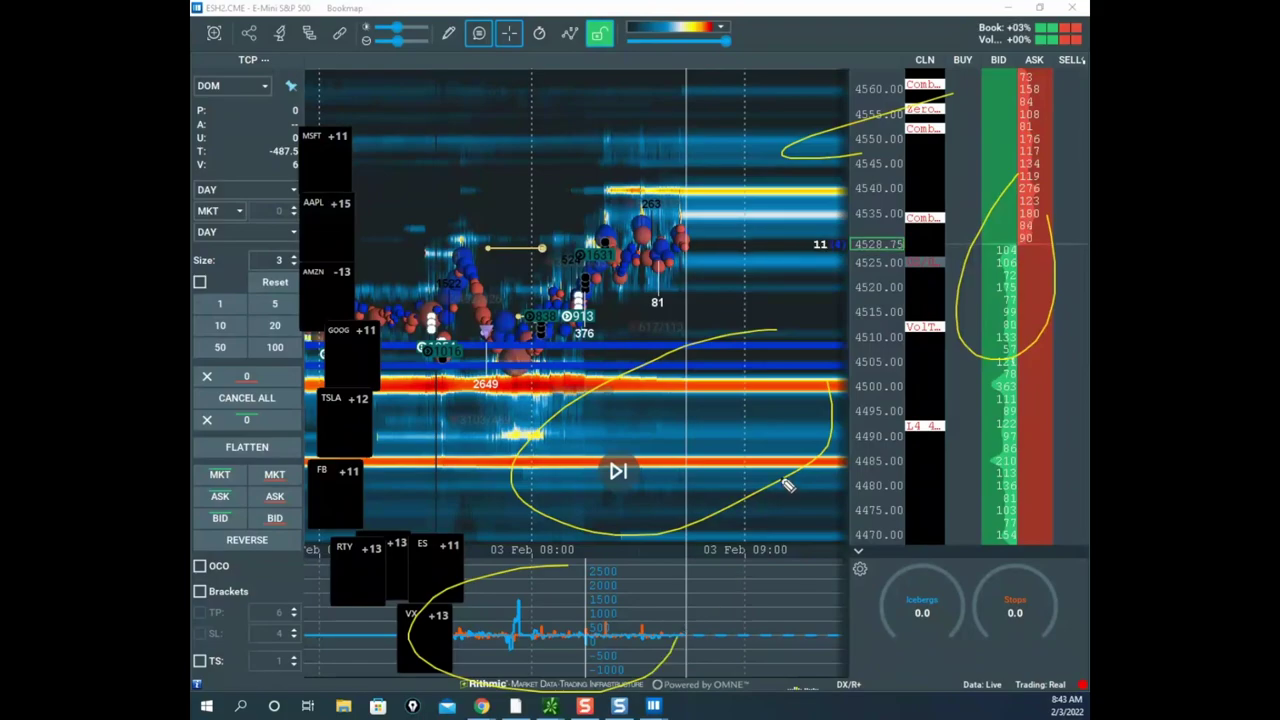
mouse_move(597, 153)
mouse_down()
mouse_move(973, 235)
mouse_move(777, 125)
mouse_up()
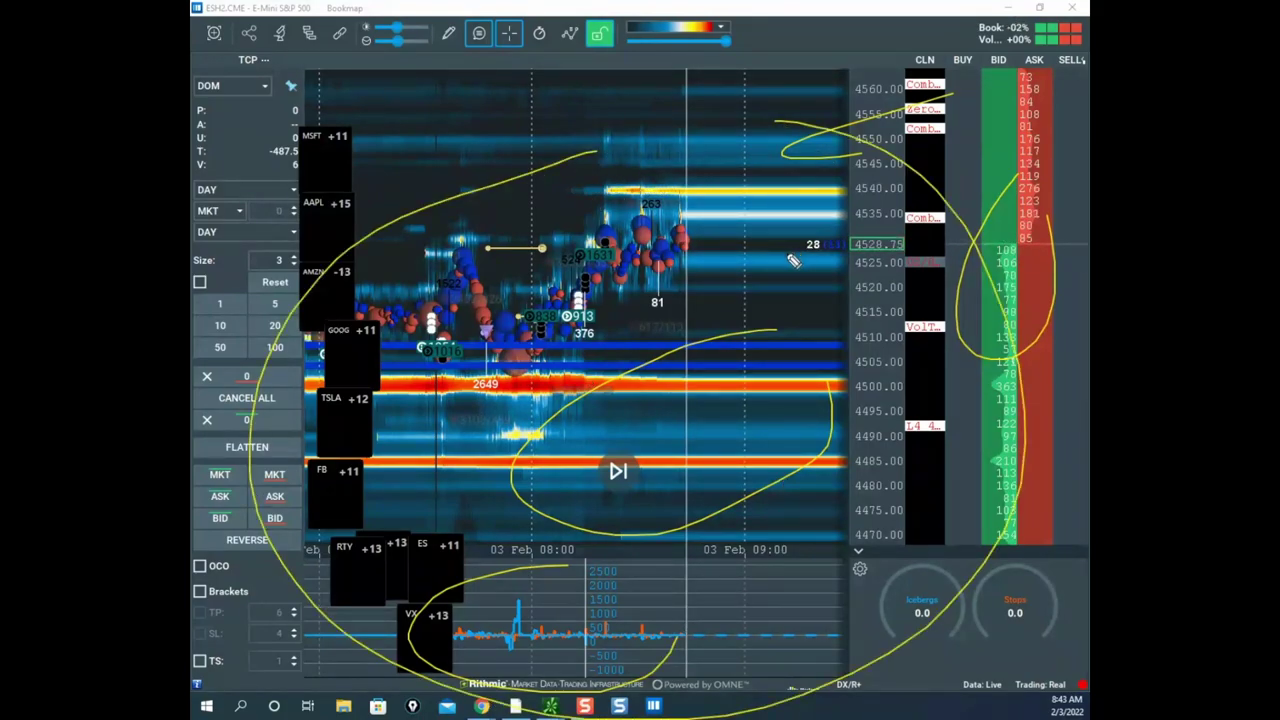
mouse_move(490, 235)
mouse_down()
mouse_move(480, 705)
mouse_move(773, 150)
mouse_up()
right_click(745, 134)
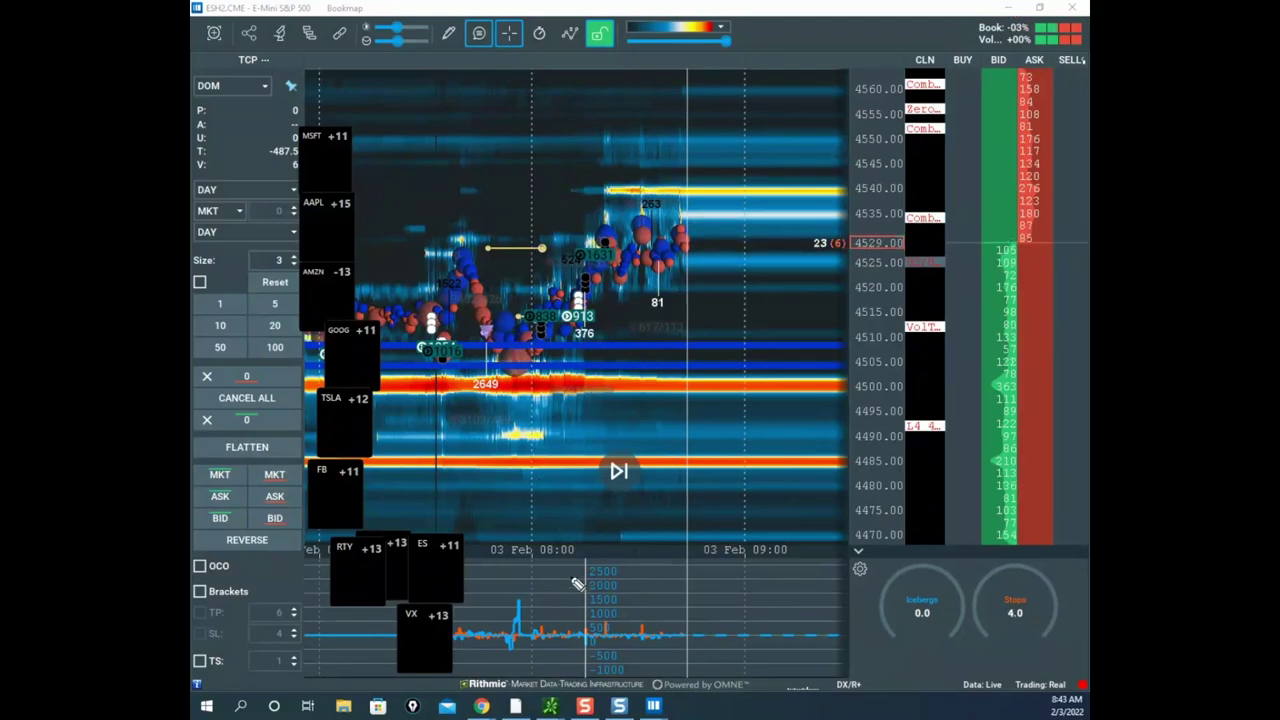
- Circle the indicator spike, draw lines at about 4529.5 and rising from 4513 to 4519, and sketch a breakout to 4553 with a retest
drag(530, 588, 557, 646)
drag(556, 243, 765, 233)
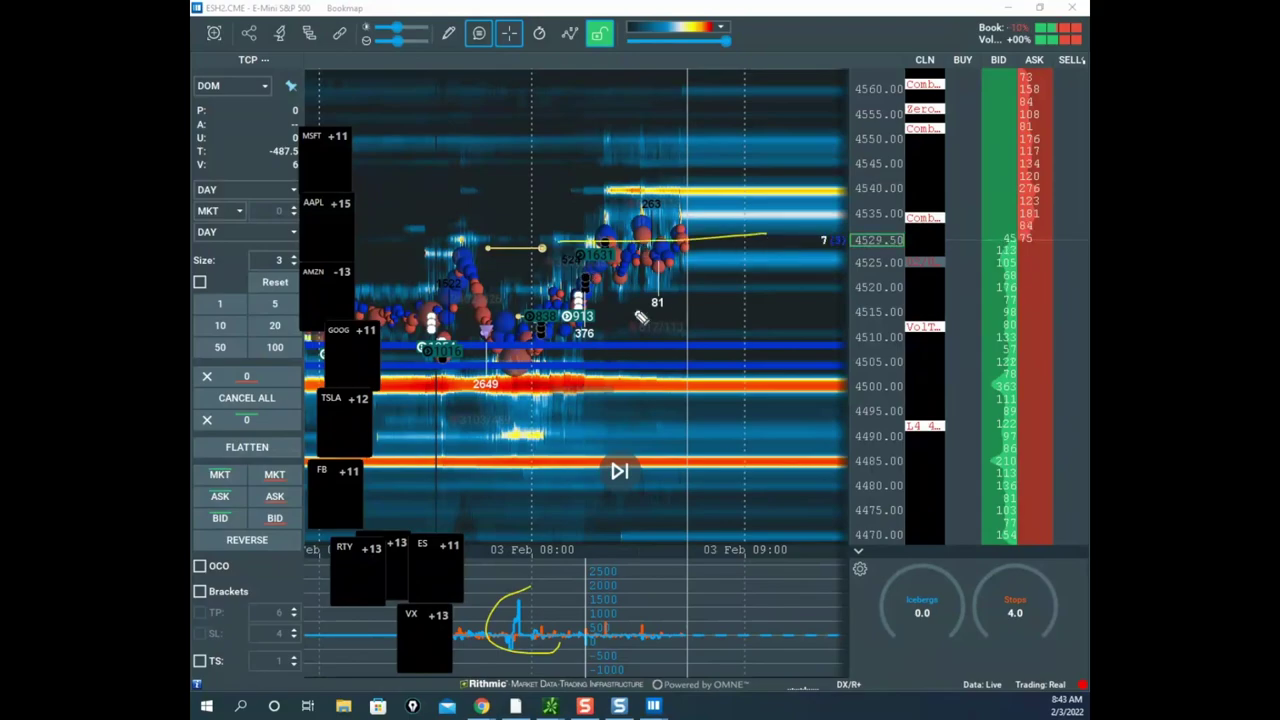
drag(585, 322, 707, 293)
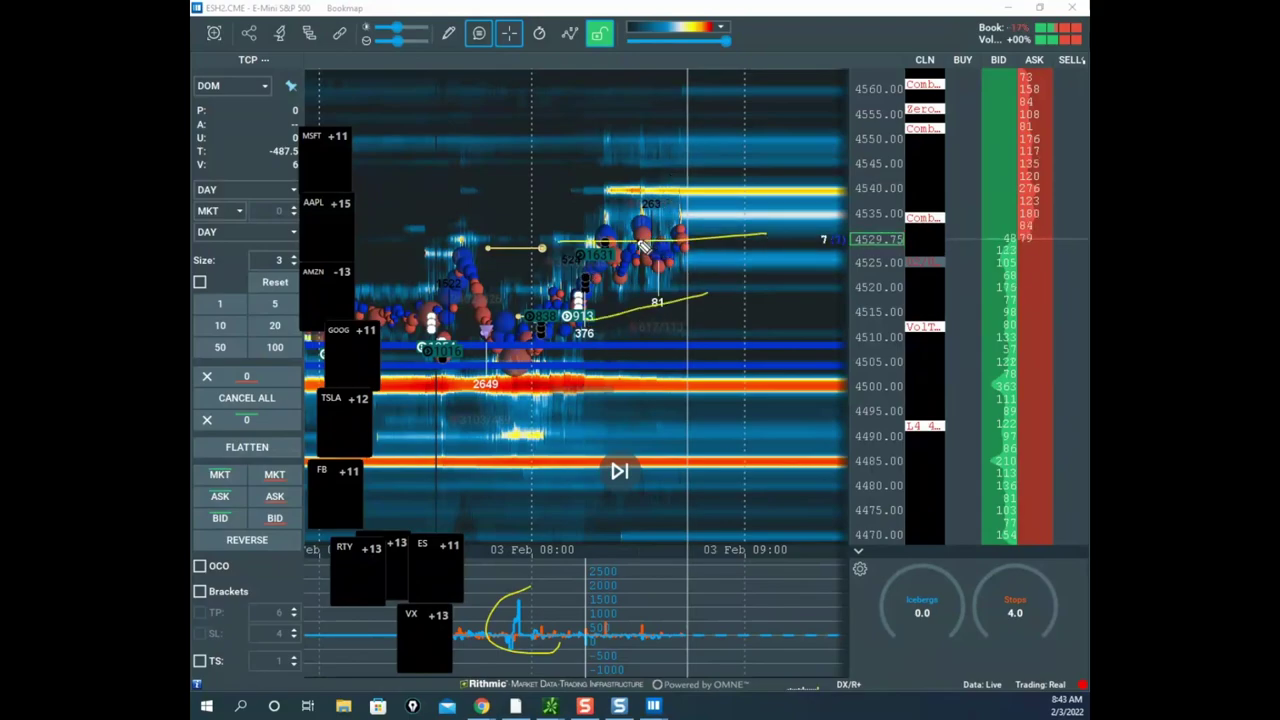
mouse_move(643, 245)
mouse_down()
mouse_move(686, 138)
mouse_move(716, 242)
mouse_move(752, 125)
mouse_up()
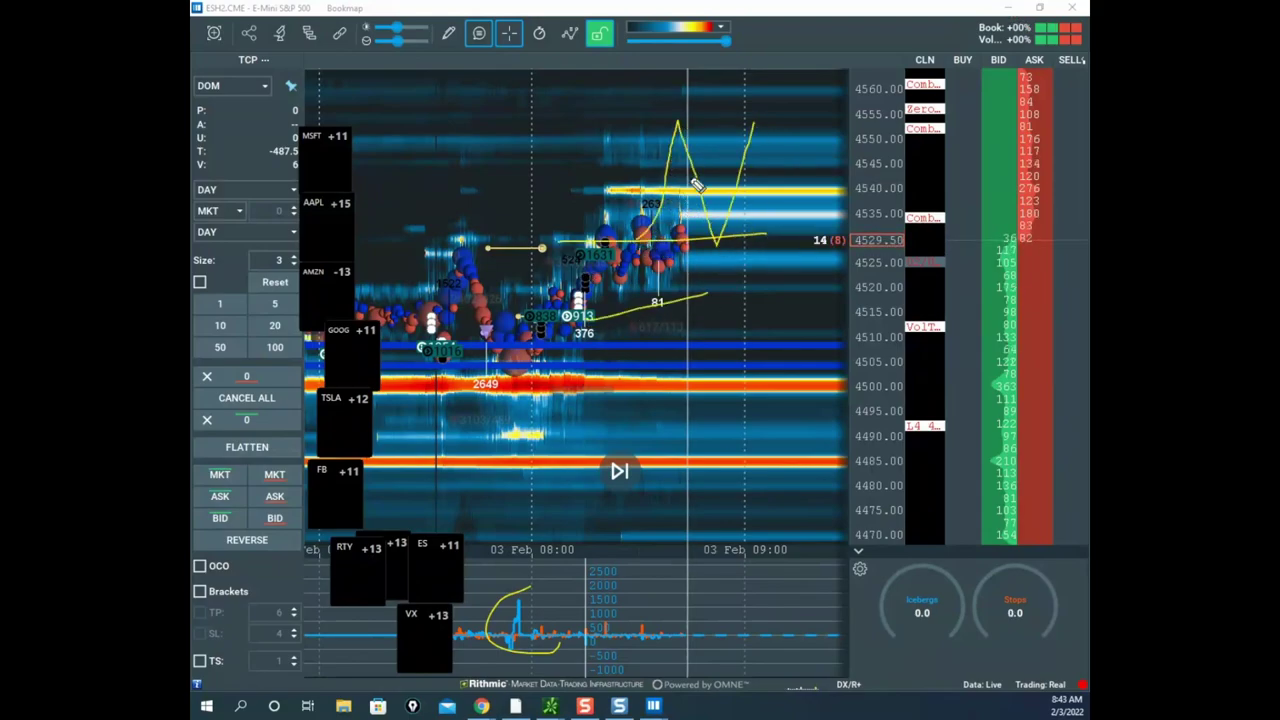
- Add a short rising line near 4544 through the breakout sketch, and clear all drawn marks
drag(707, 172, 772, 160)
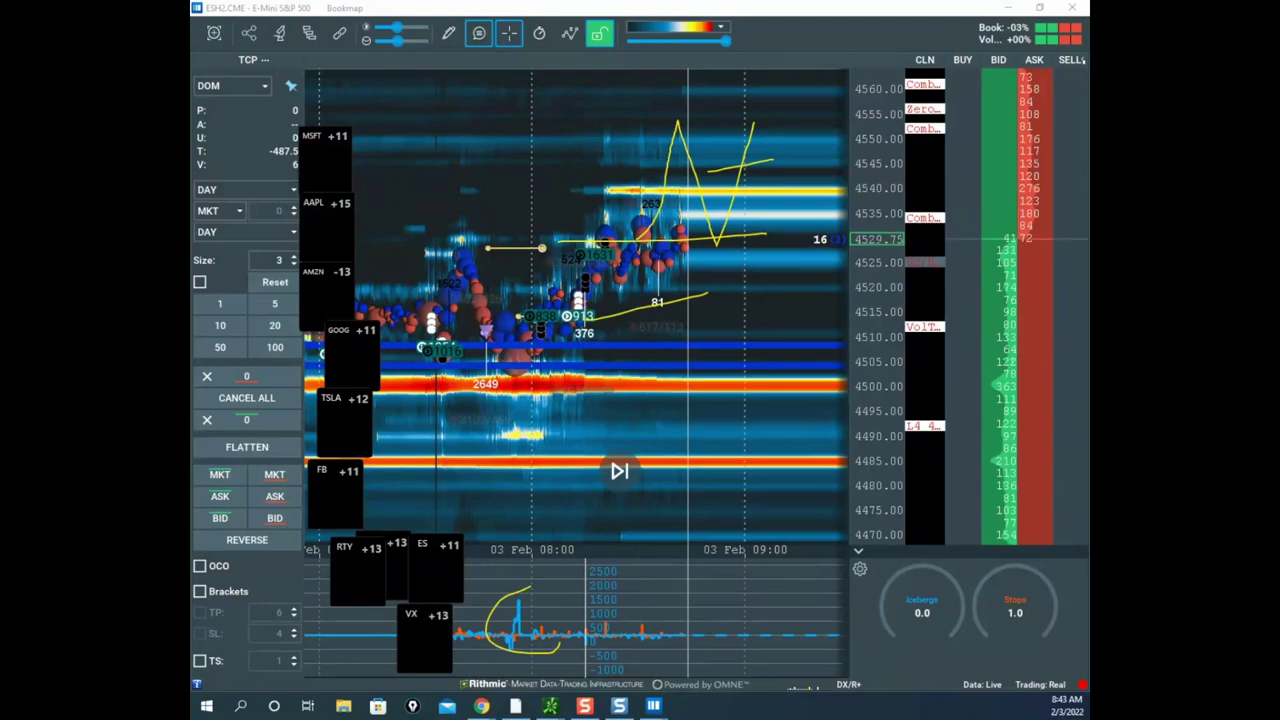
key(Escape)
scroll(828, 236, down, 1)
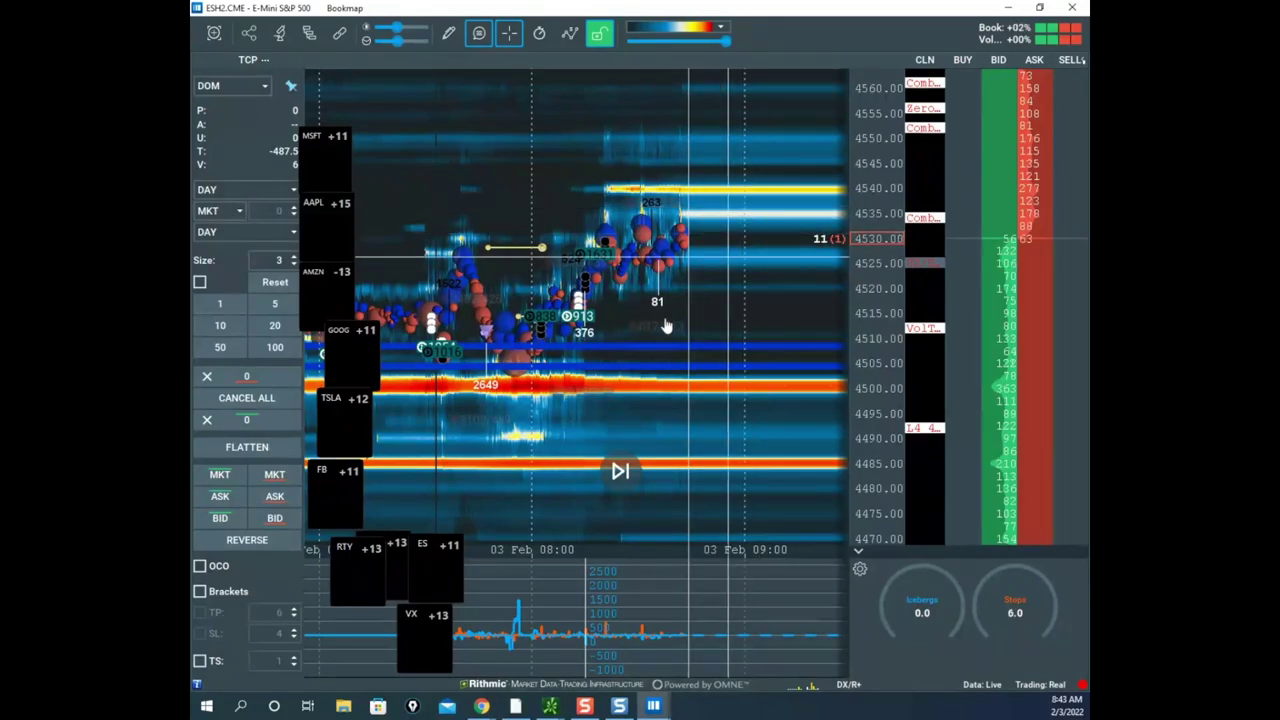
- Circle the 4490 to 4508 liquidity, the lower indicator and the 4523 to 4540 price cluster, cross and encircle the whole area, and clear the marks
drag(624, 351, 592, 440)
drag(547, 532, 626, 617)
drag(605, 187, 655, 266)
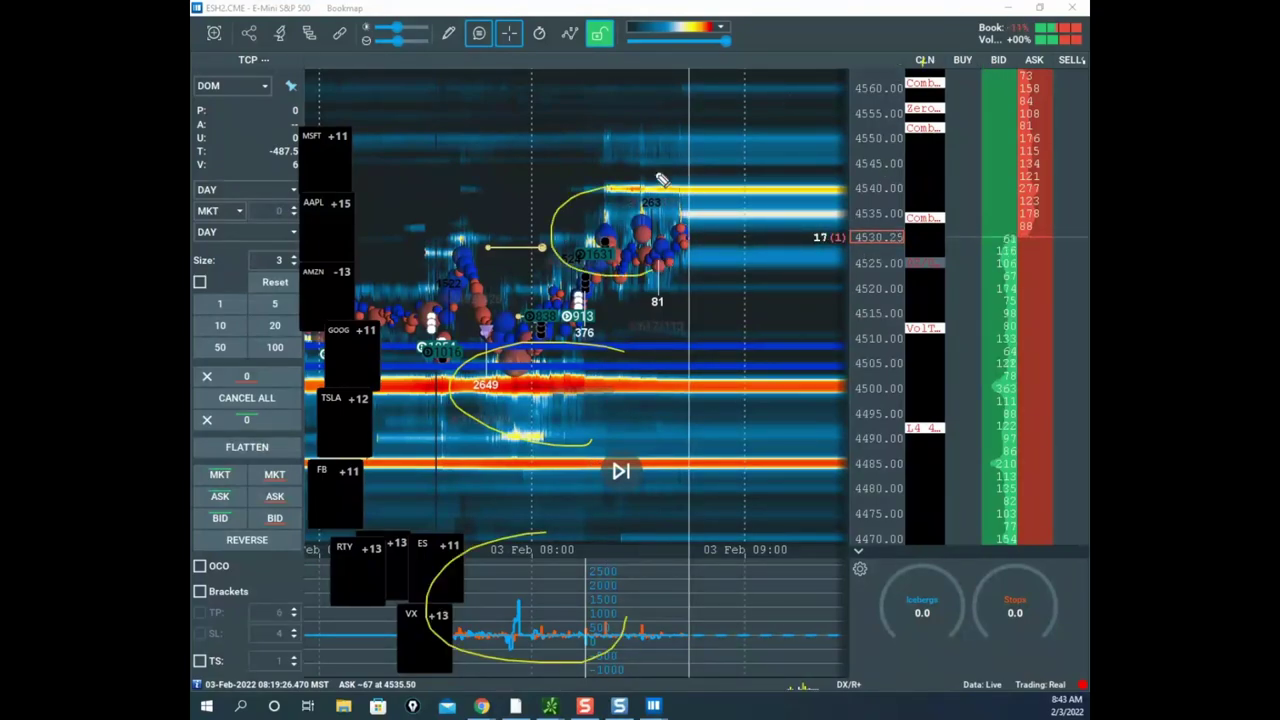
drag(660, 179, 637, 240)
drag(524, 150, 645, 340)
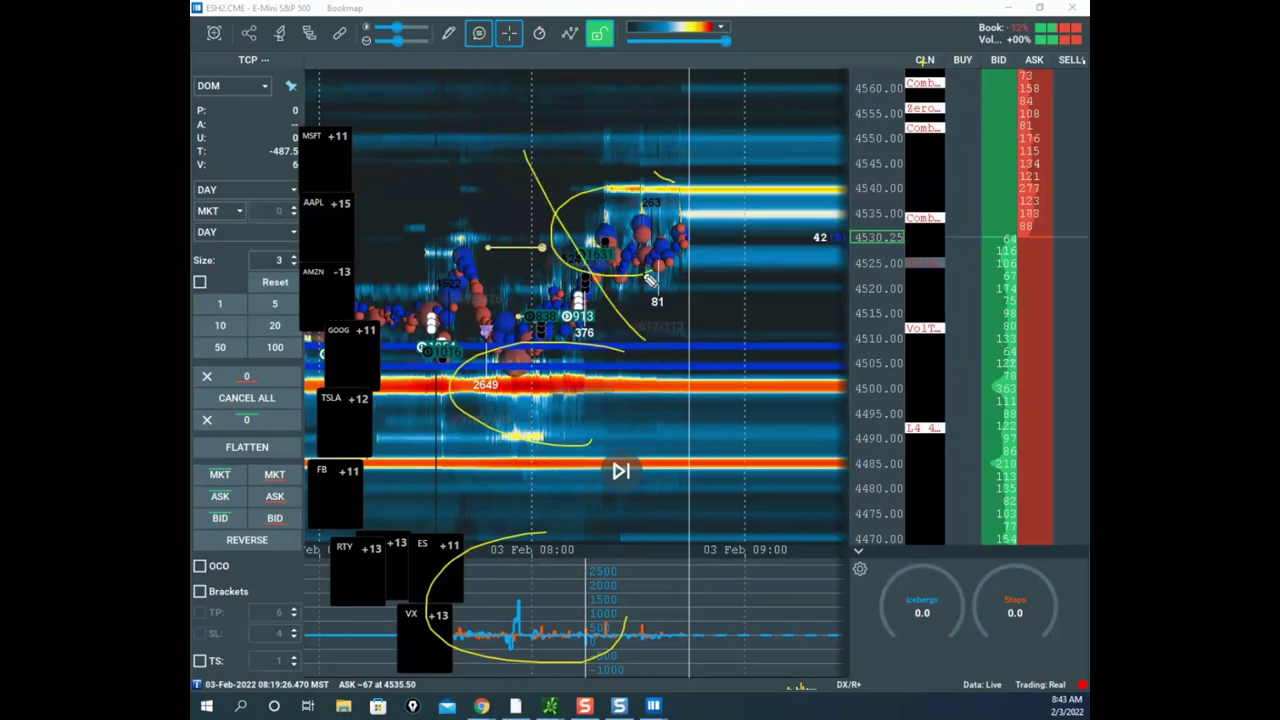
mouse_move(645, 150)
mouse_down()
mouse_move(737, 571)
mouse_move(745, 515)
mouse_up()
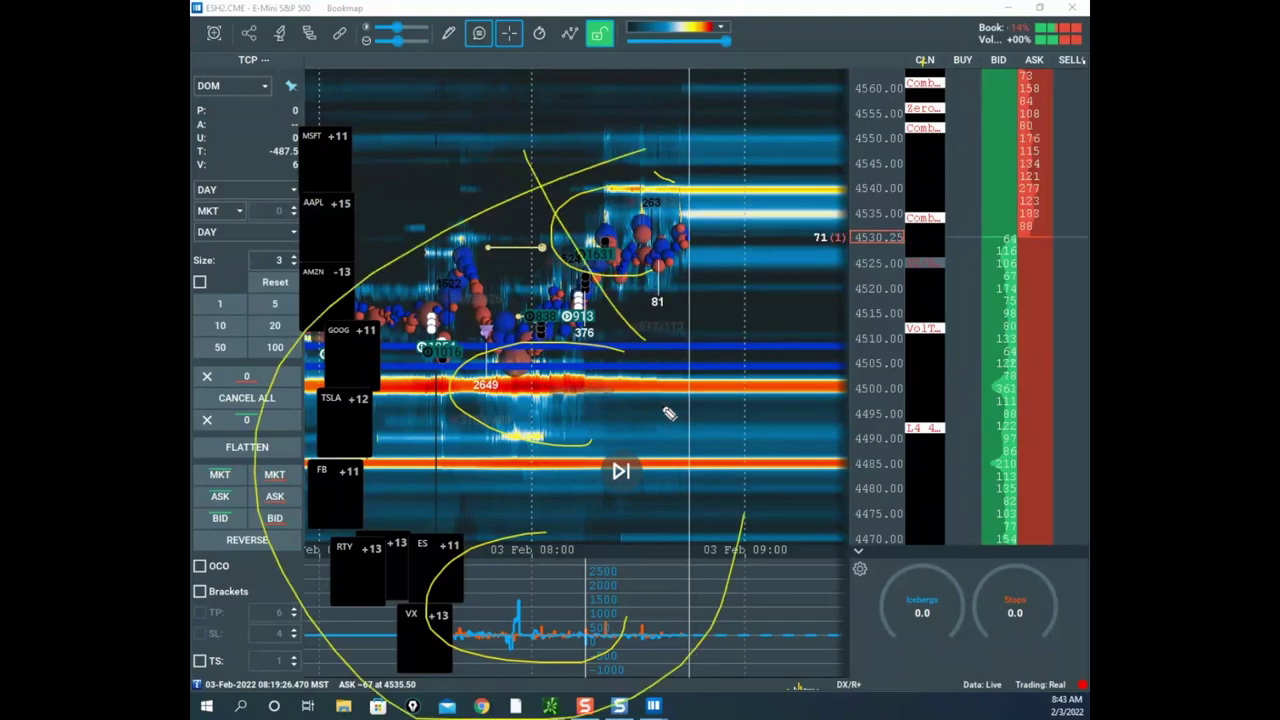
key(Escape)
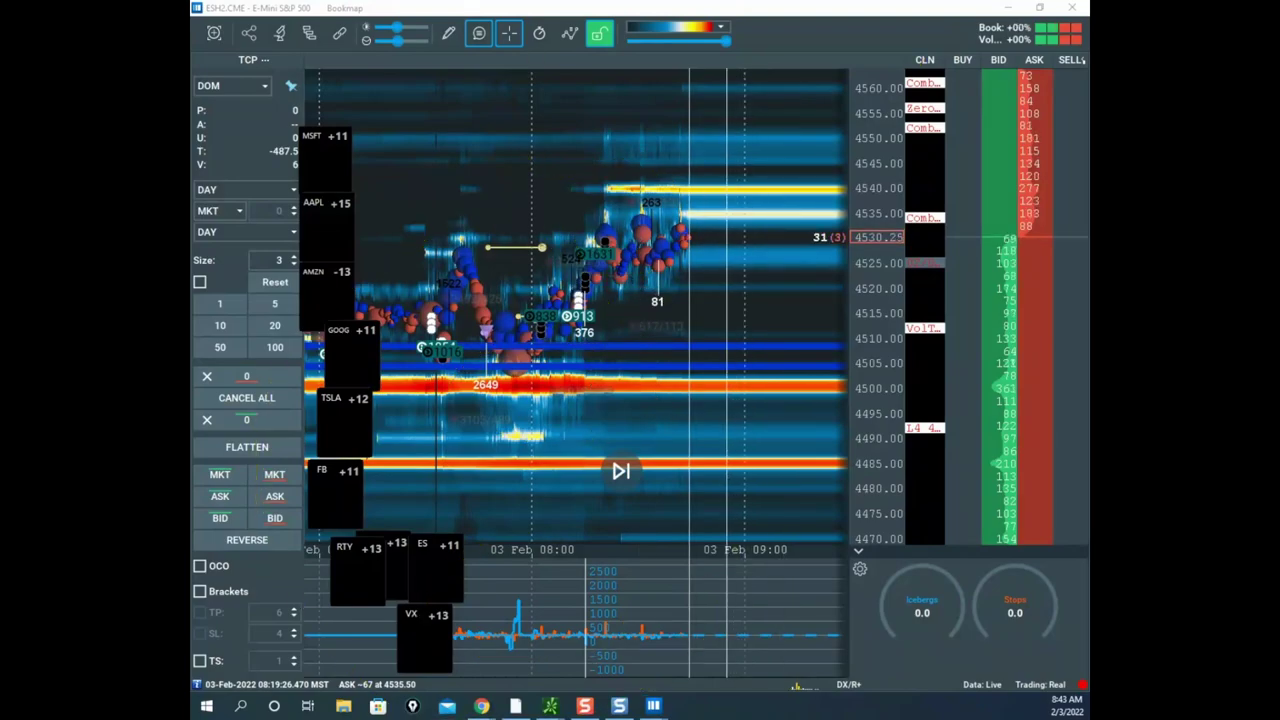
- Bring up the Nasdaq volume chart in the remote desktop browser window, maximise it, check recent price against its levels, and return to Bookmap
drag(192, 142, 735, 121)
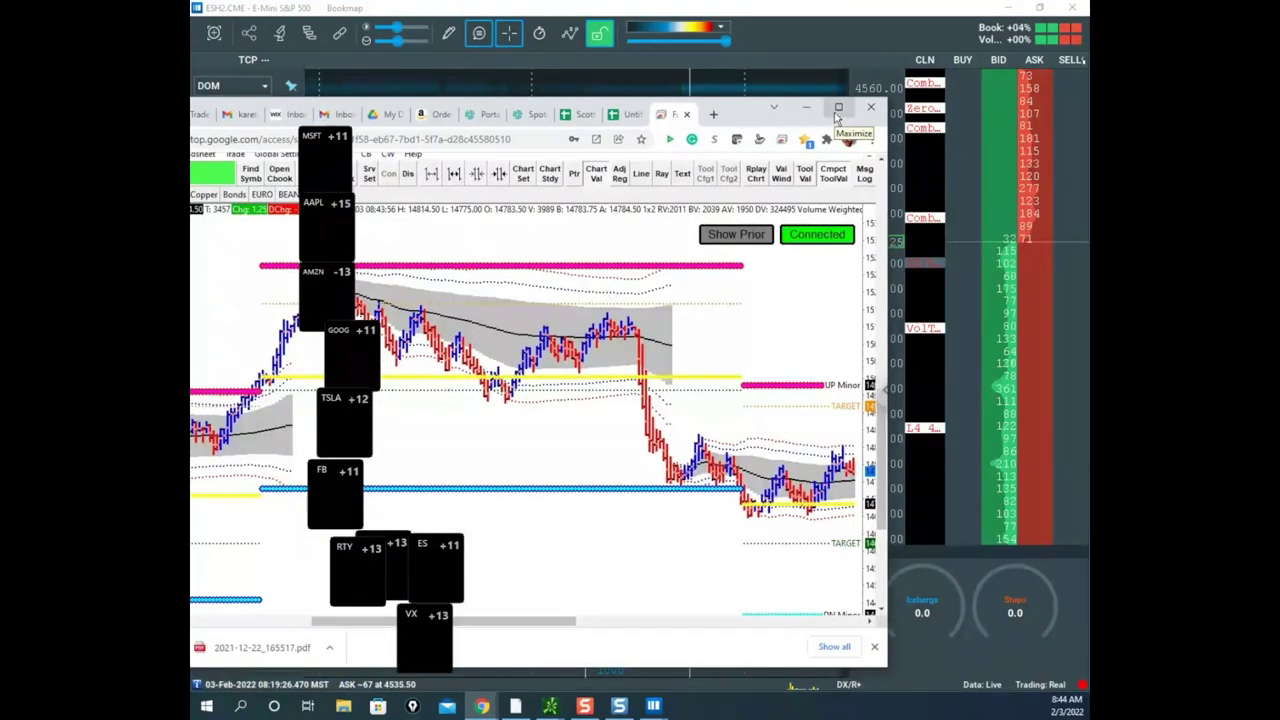
click(838, 107)
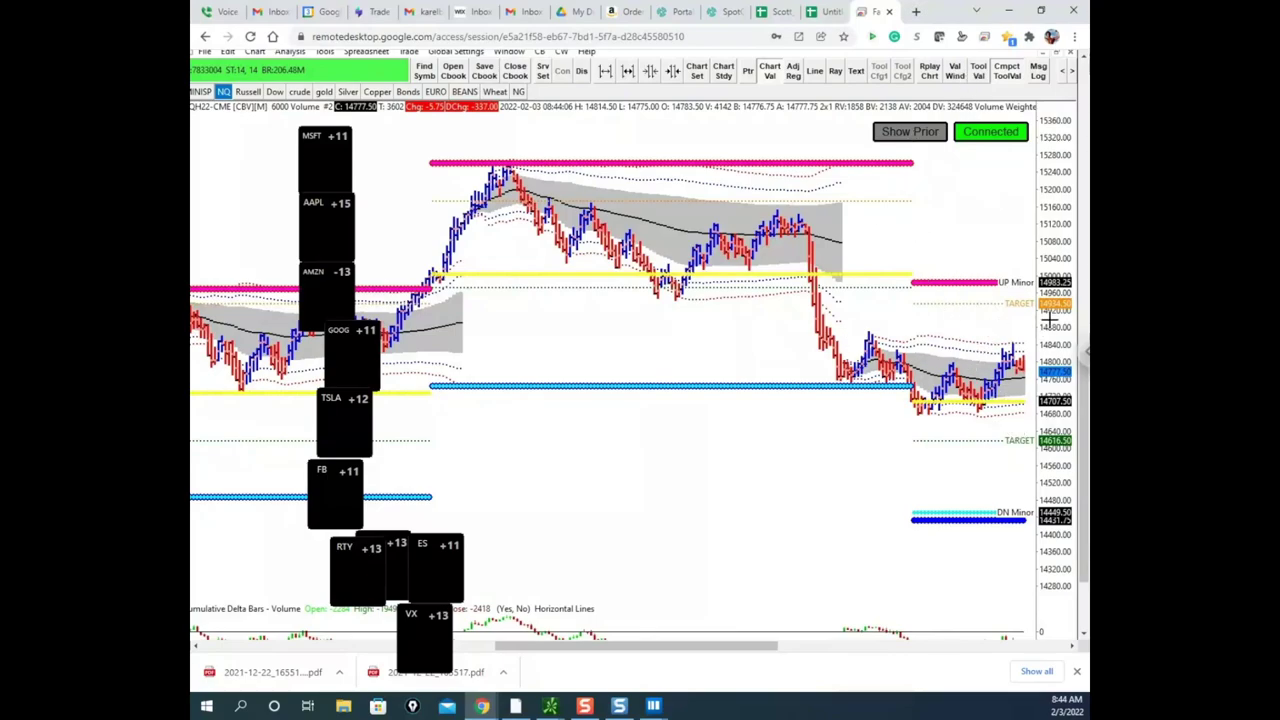
drag(994, 324, 981, 306)
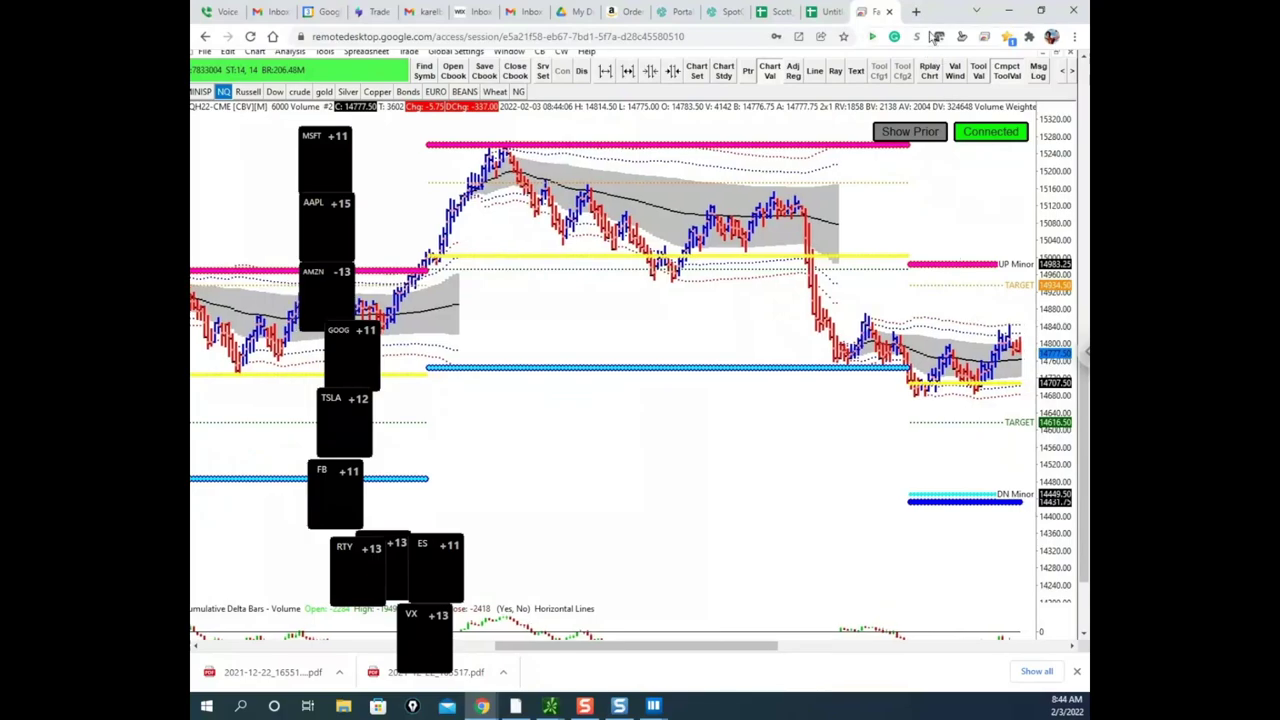
drag(939, 16, 192, 125)
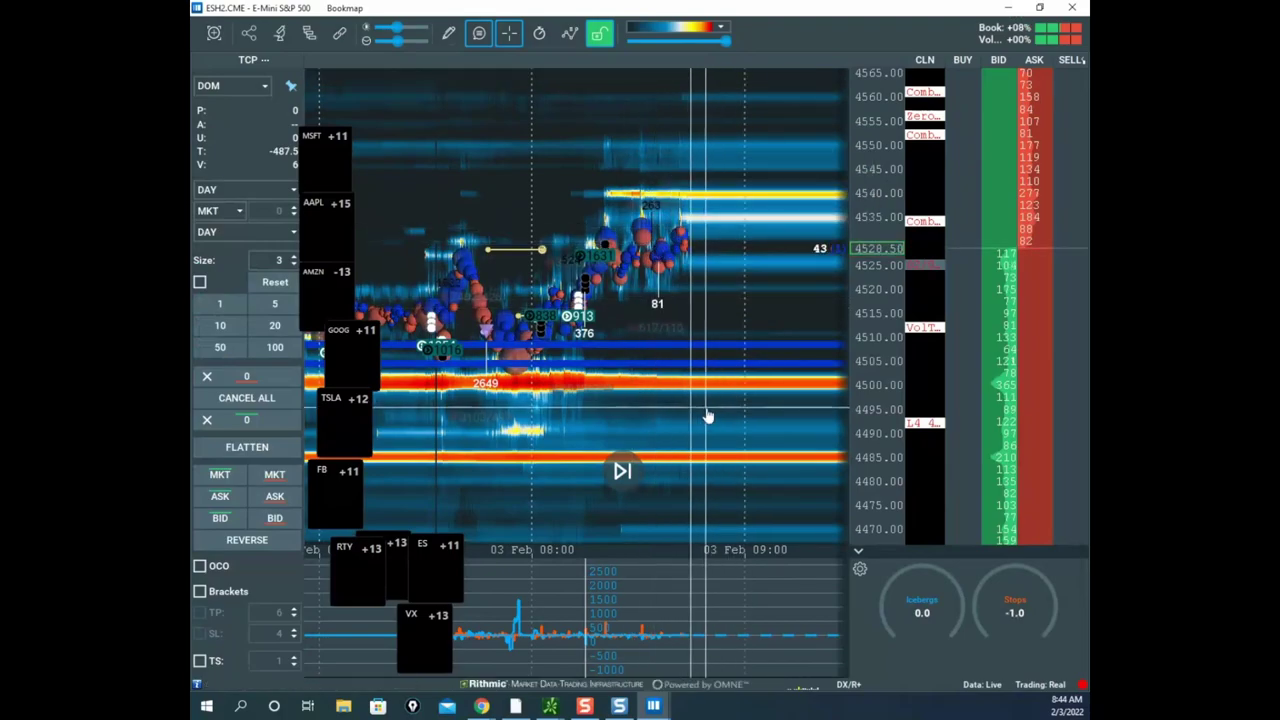
- On the E-mini Nasdaq-100 chart, delete the yellow horizontal lines at about 14822.5 and 14794, and leave drawing mode
scroll(870, 276, up, 3)
scroll(702, 228, down, 3)
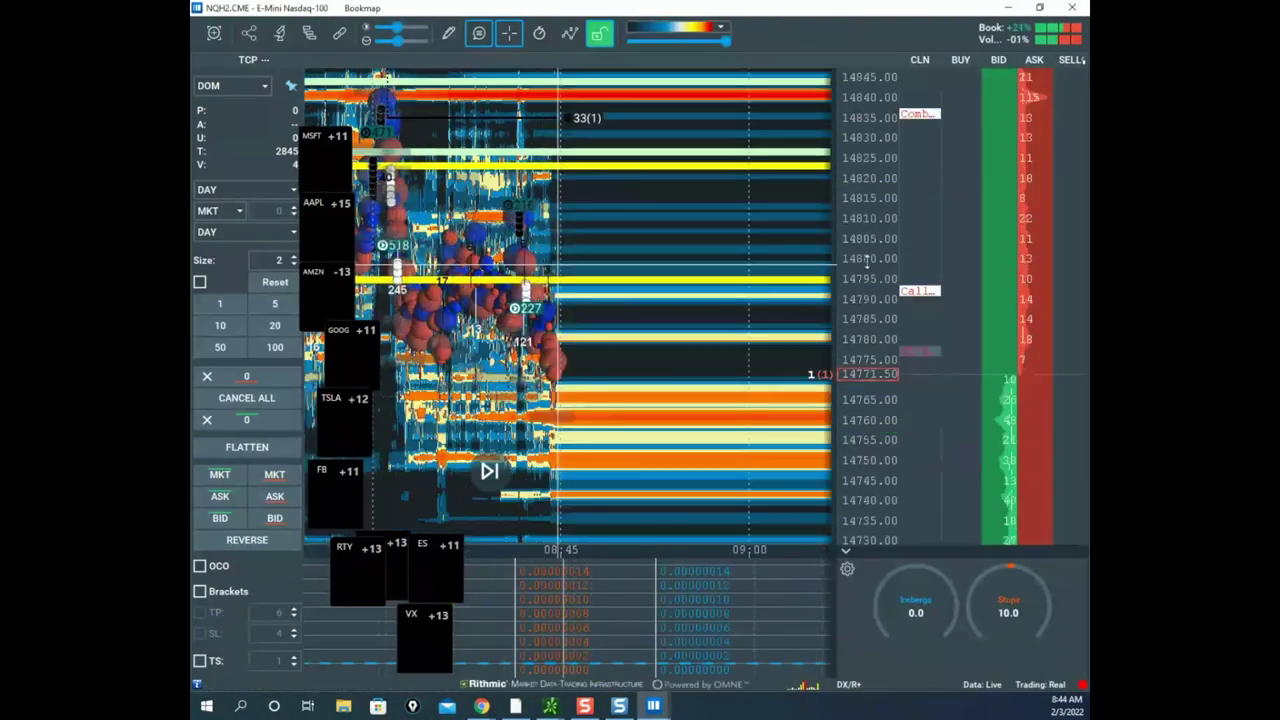
drag(660, 286, 799, 338)
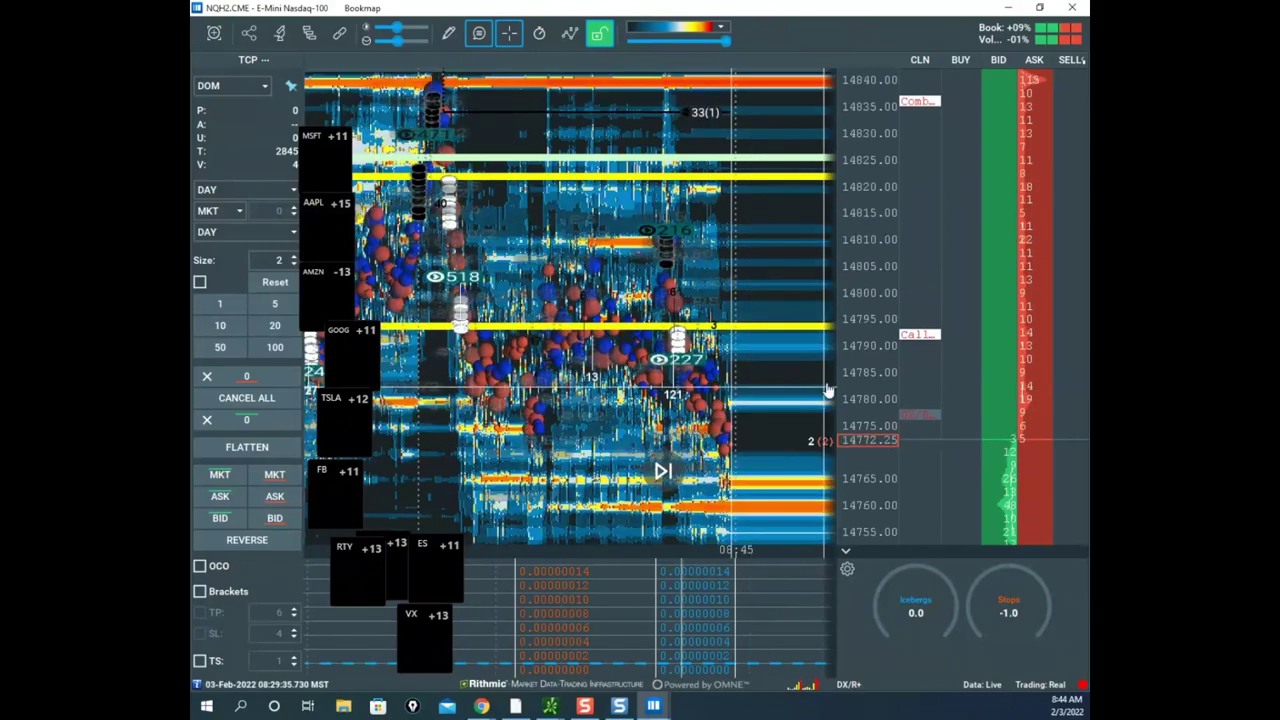
right_click(734, 179)
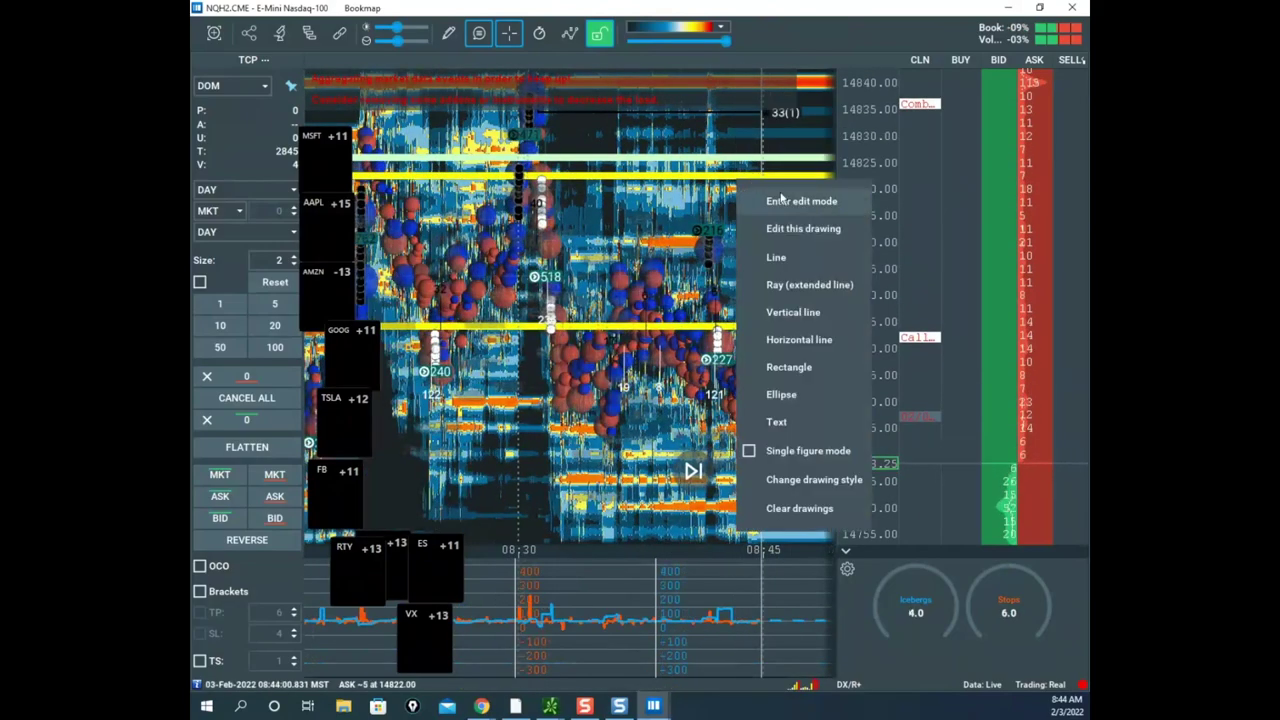
click(788, 202)
right_click(770, 176)
click(797, 222)
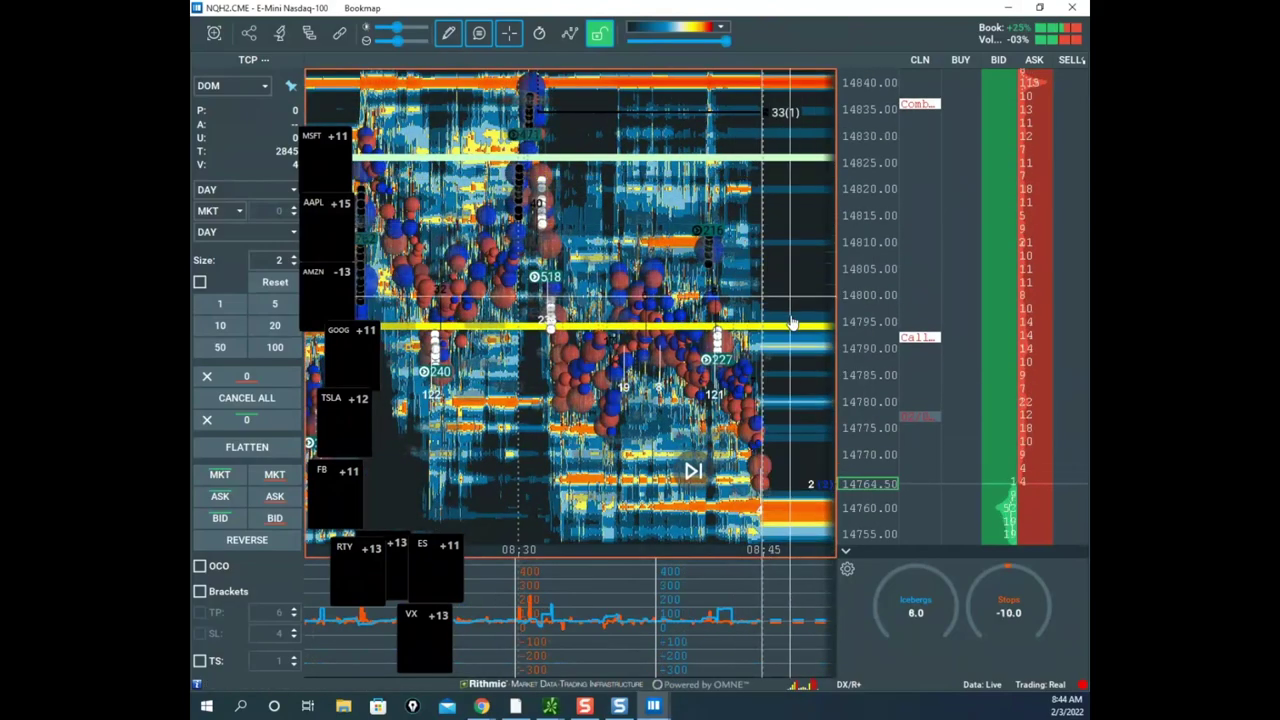
right_click(786, 330)
click(810, 380)
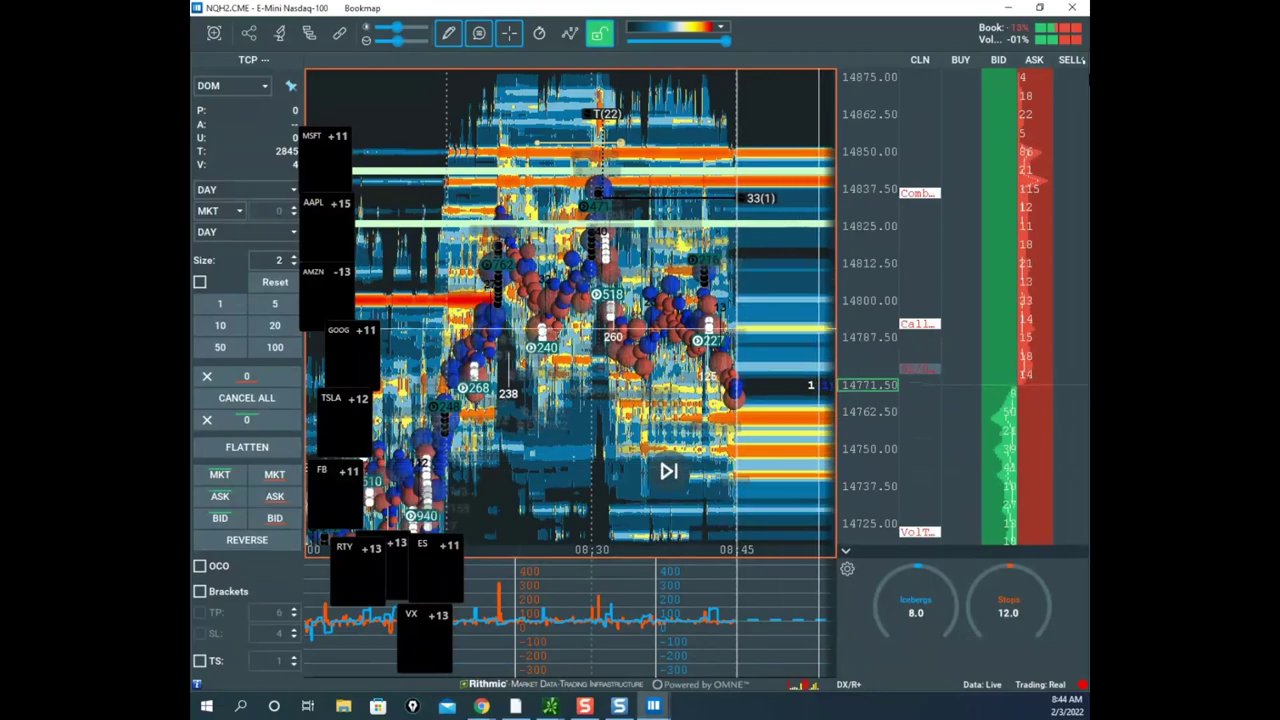
click(449, 34)
click(468, 71)
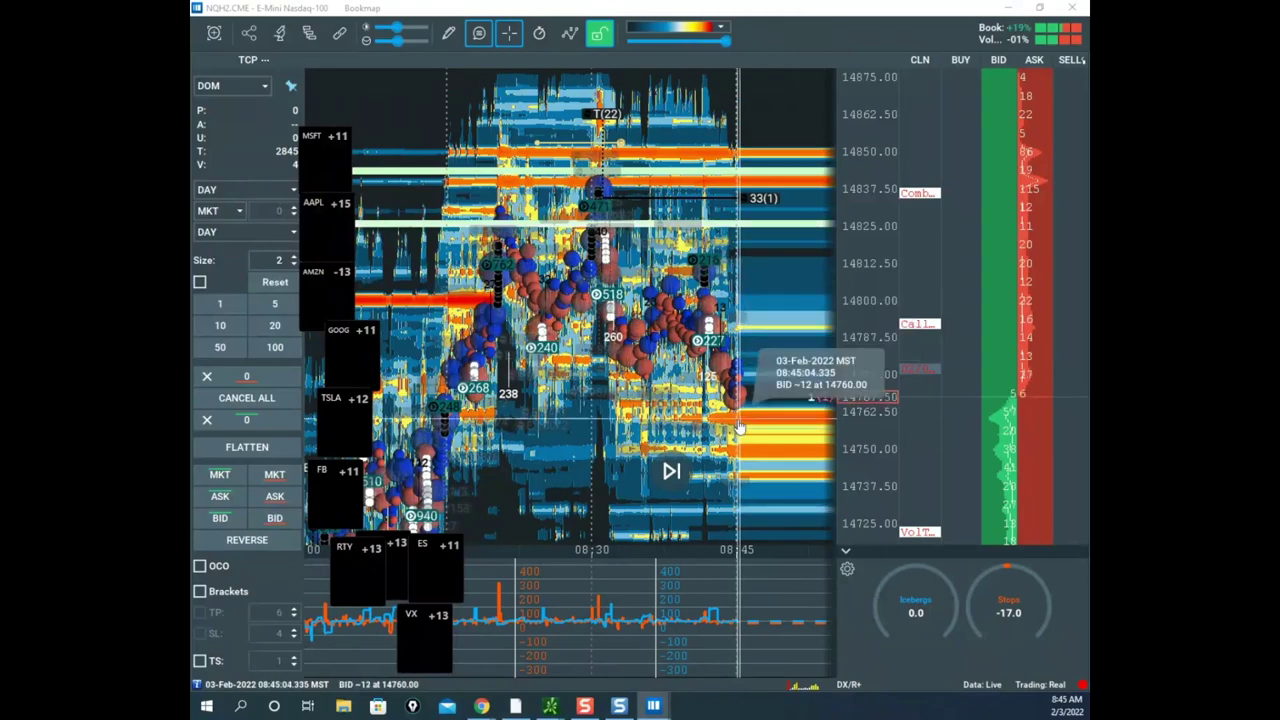
- Switch to the Soybean futures window and examine the price move and liquidity from 08:30 to 08:45
mouse_move(653, 706)
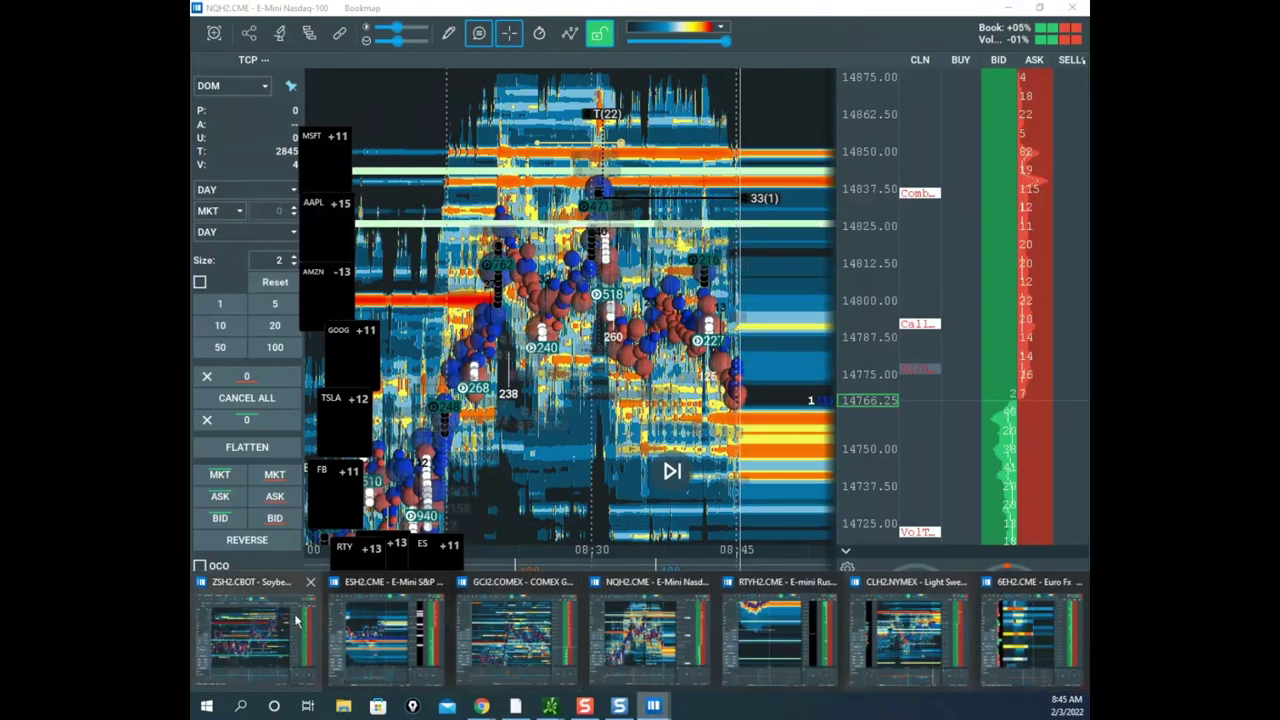
click(255, 630)
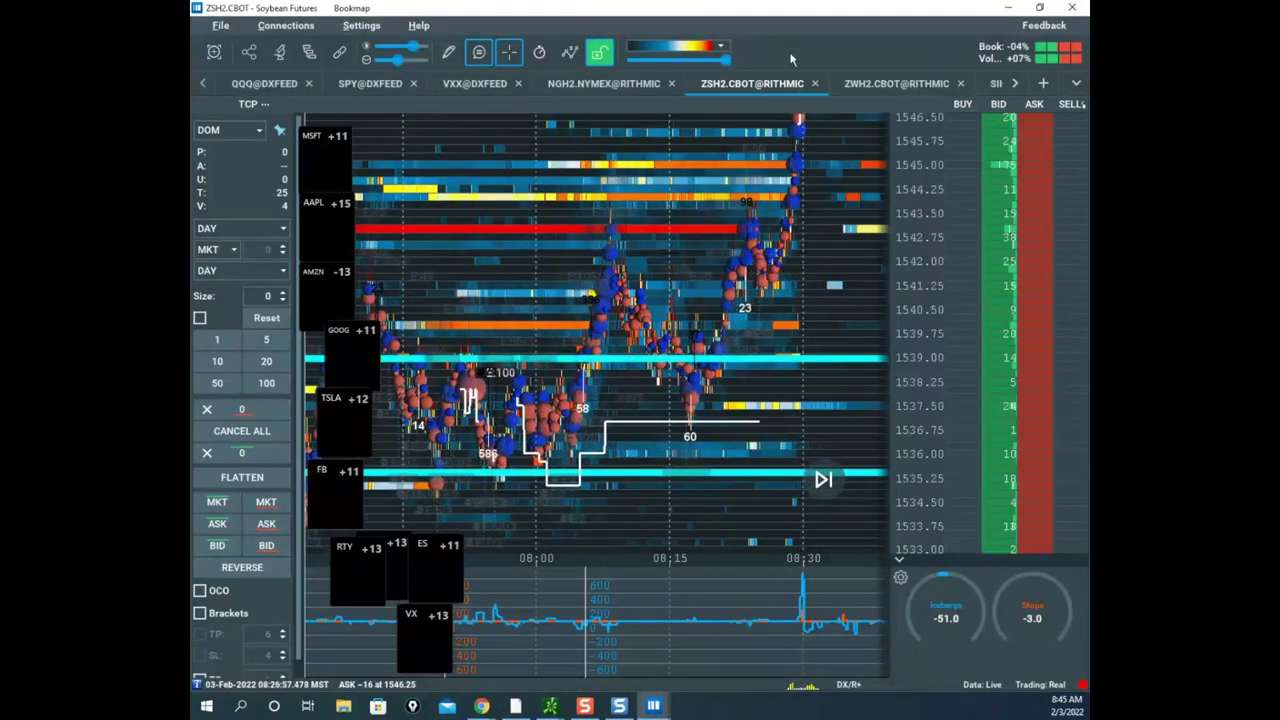
drag(920, 187, 916, 244)
drag(836, 244, 634, 247)
drag(917, 242, 917, 191)
drag(783, 201, 787, 316)
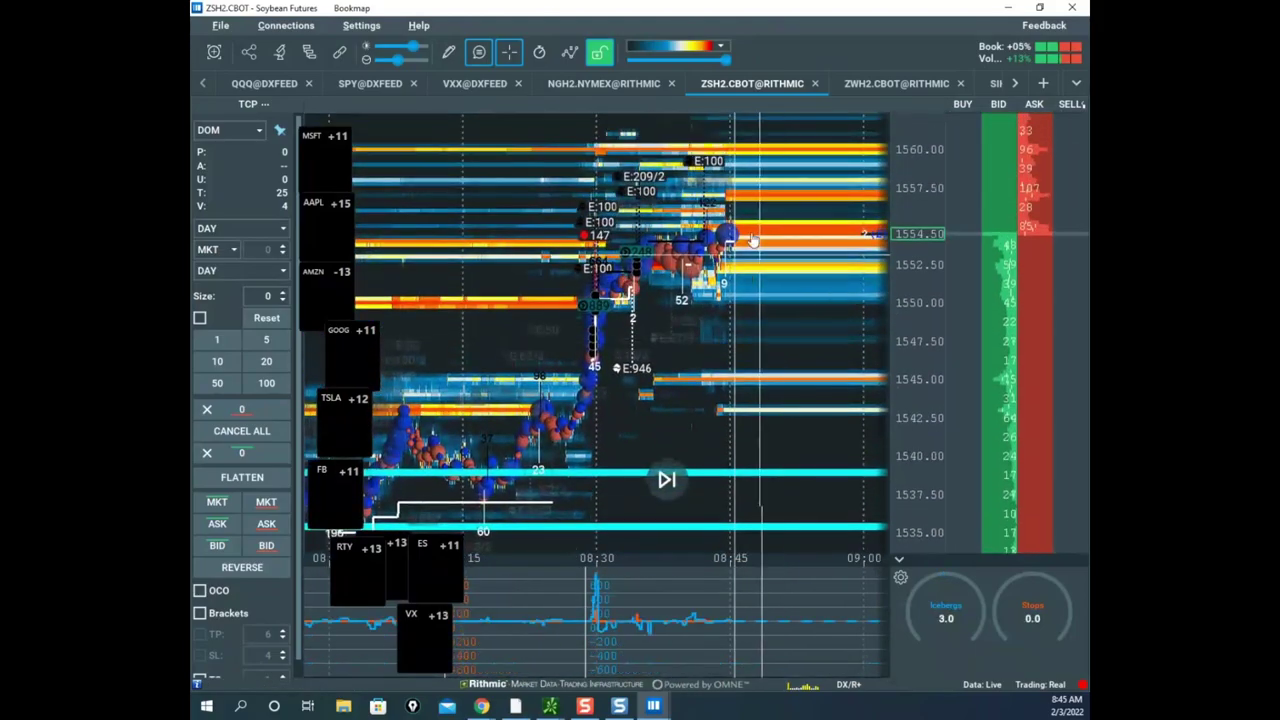
scroll(750, 241, up, 4)
drag(585, 379, 706, 390)
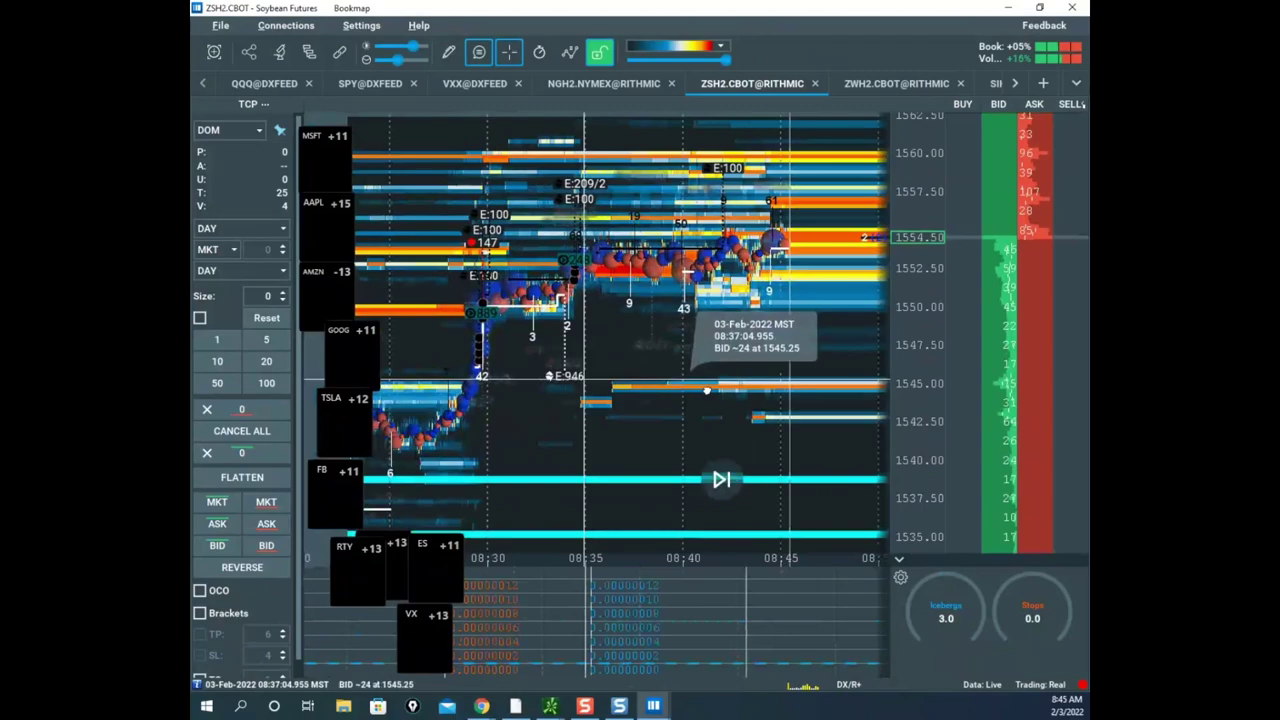
drag(707, 390, 790, 356)
scroll(780, 355, up, 5)
drag(918, 300, 918, 245)
drag(698, 346, 704, 410)
- Draw horizontal lines on the soybean chart at about 1546.50 and 1551.25 around the 08:30 rally, and leave drawing mode
click(448, 52)
click(490, 228)
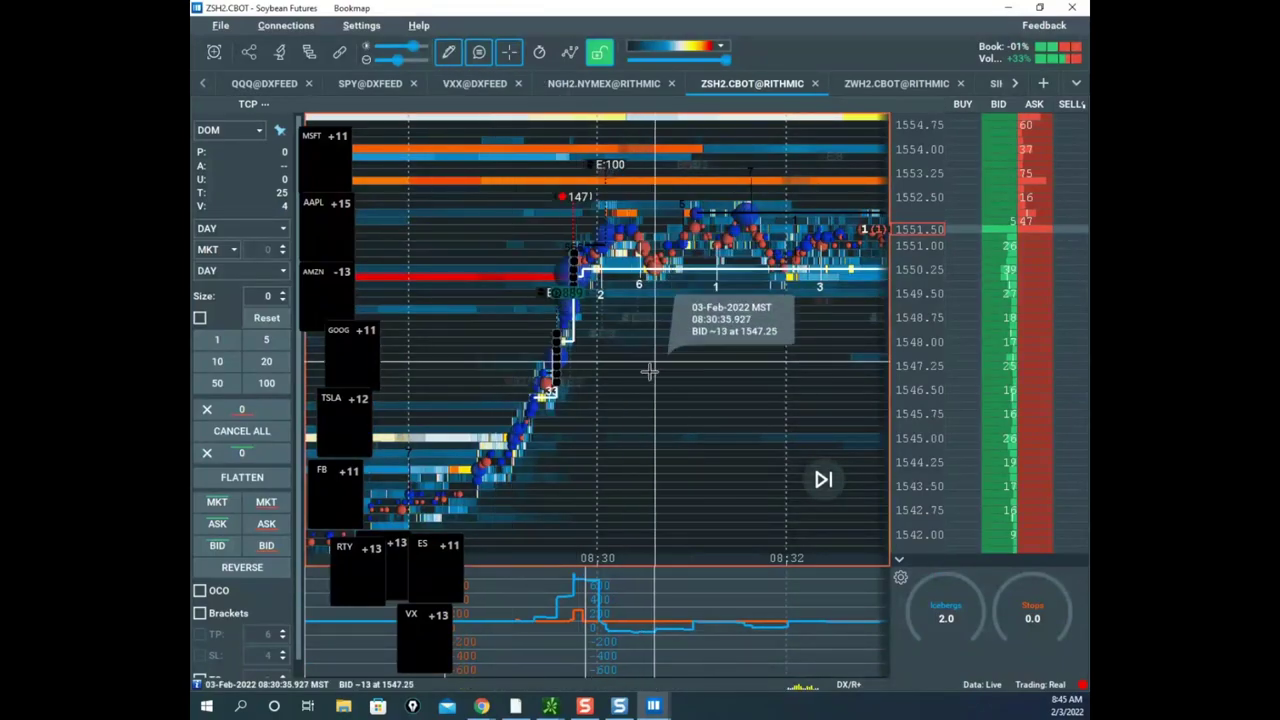
scroll(617, 392, up, 2)
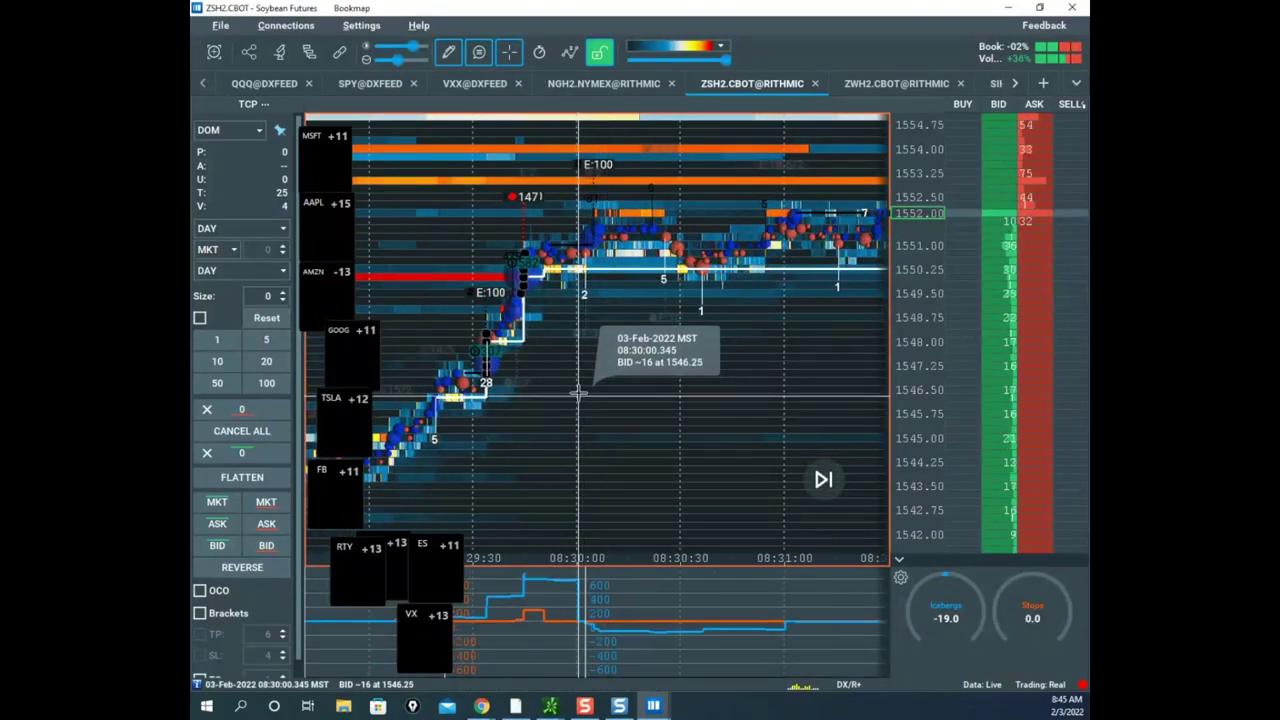
click(577, 389)
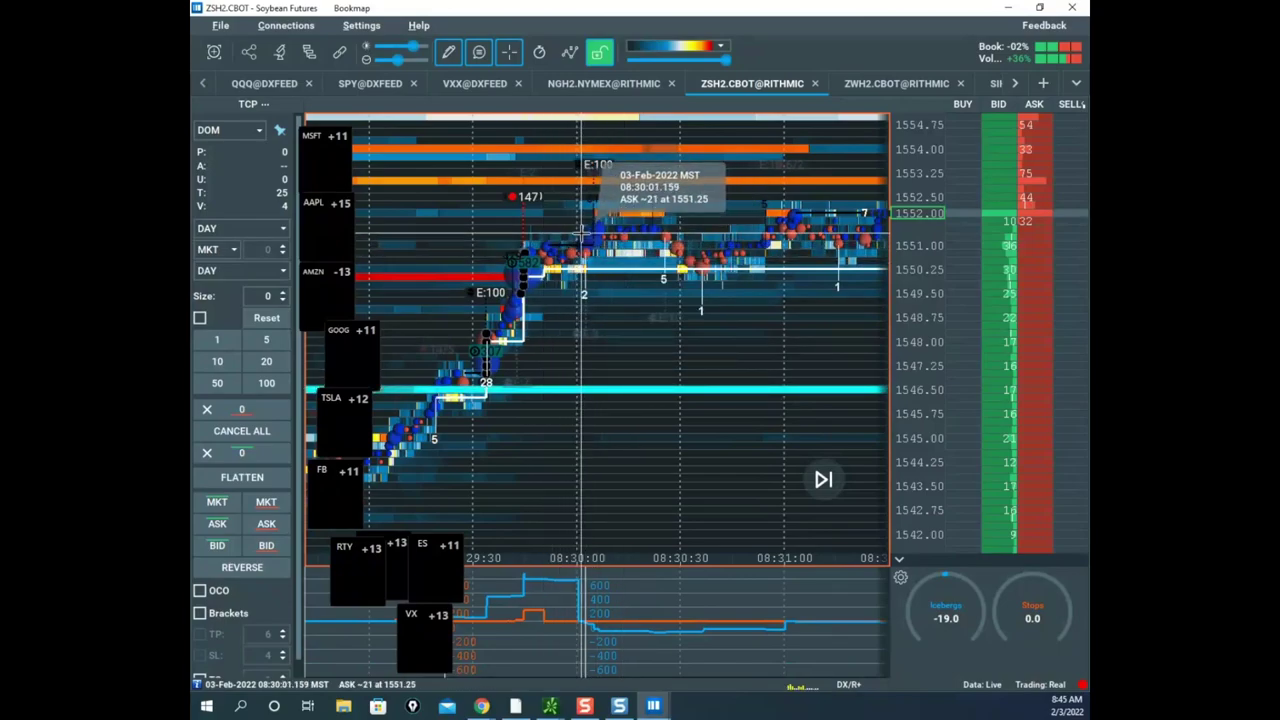
scroll(580, 236, up, 2)
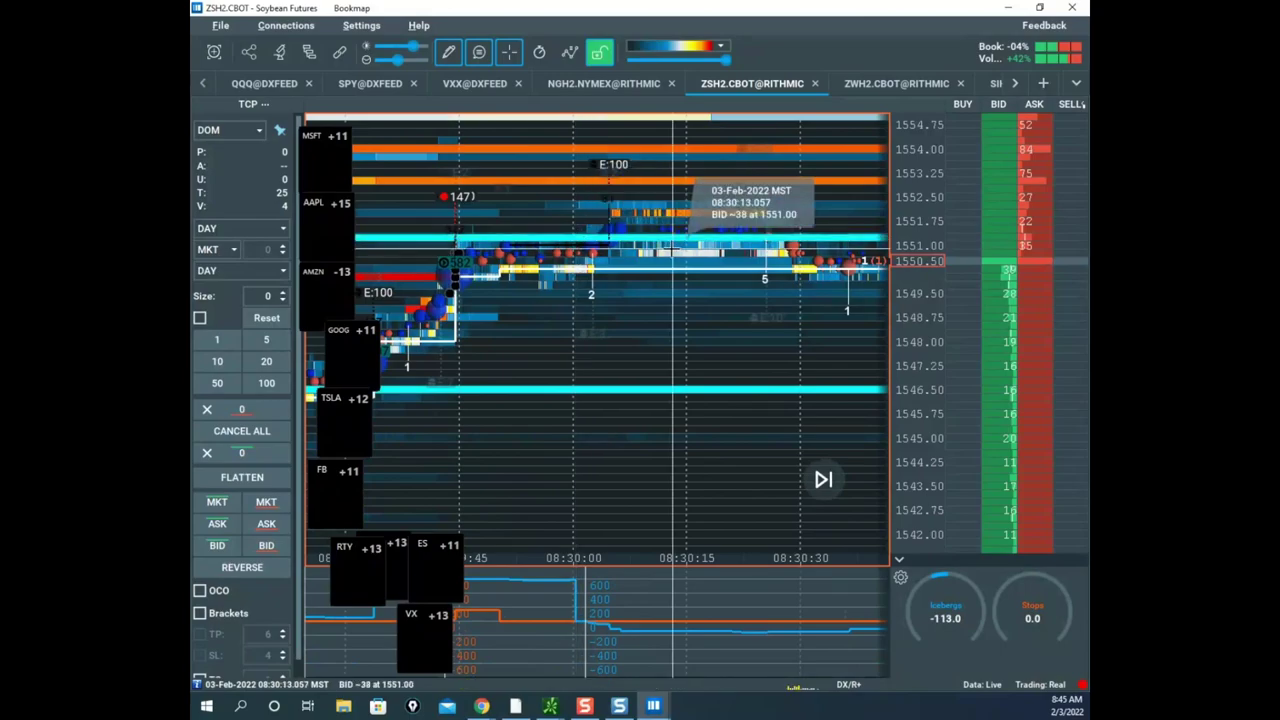
click(448, 54)
click(473, 89)
scroll(604, 245, down, 10)
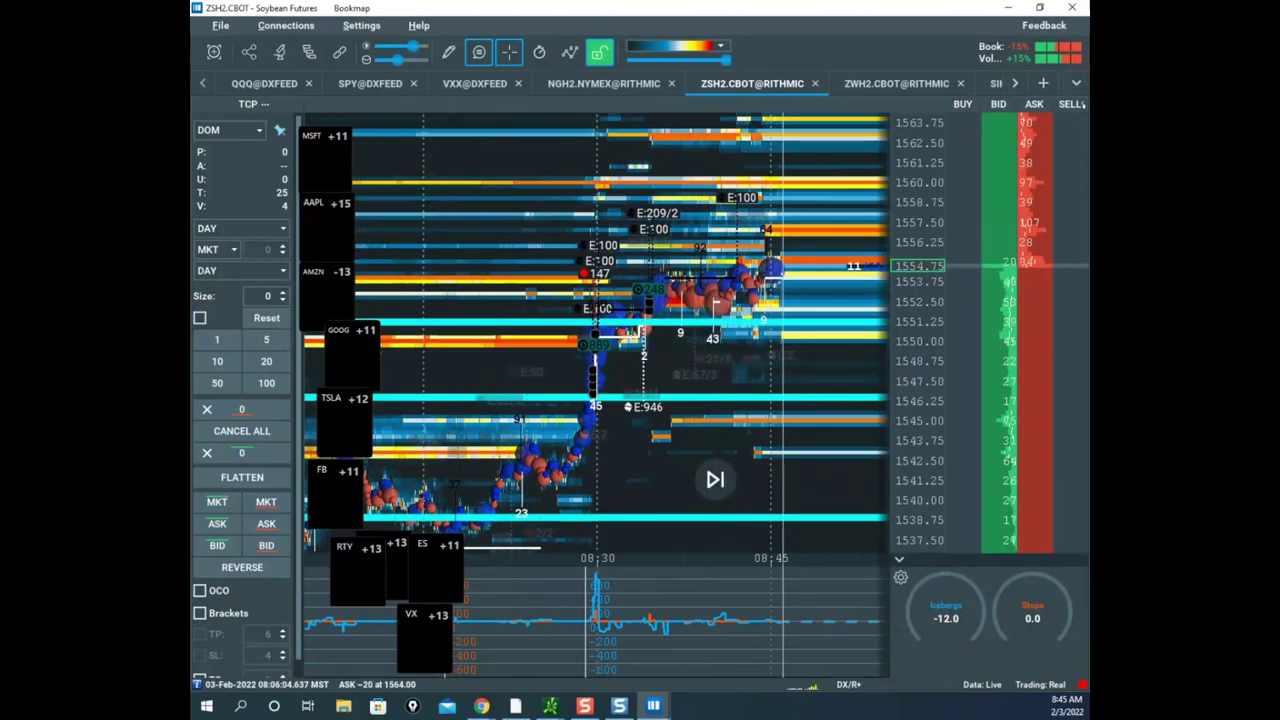
- Switch to thinkorswim, maximise the /CL crude oil hourly chart, and show more of its latest price action
click(550, 706)
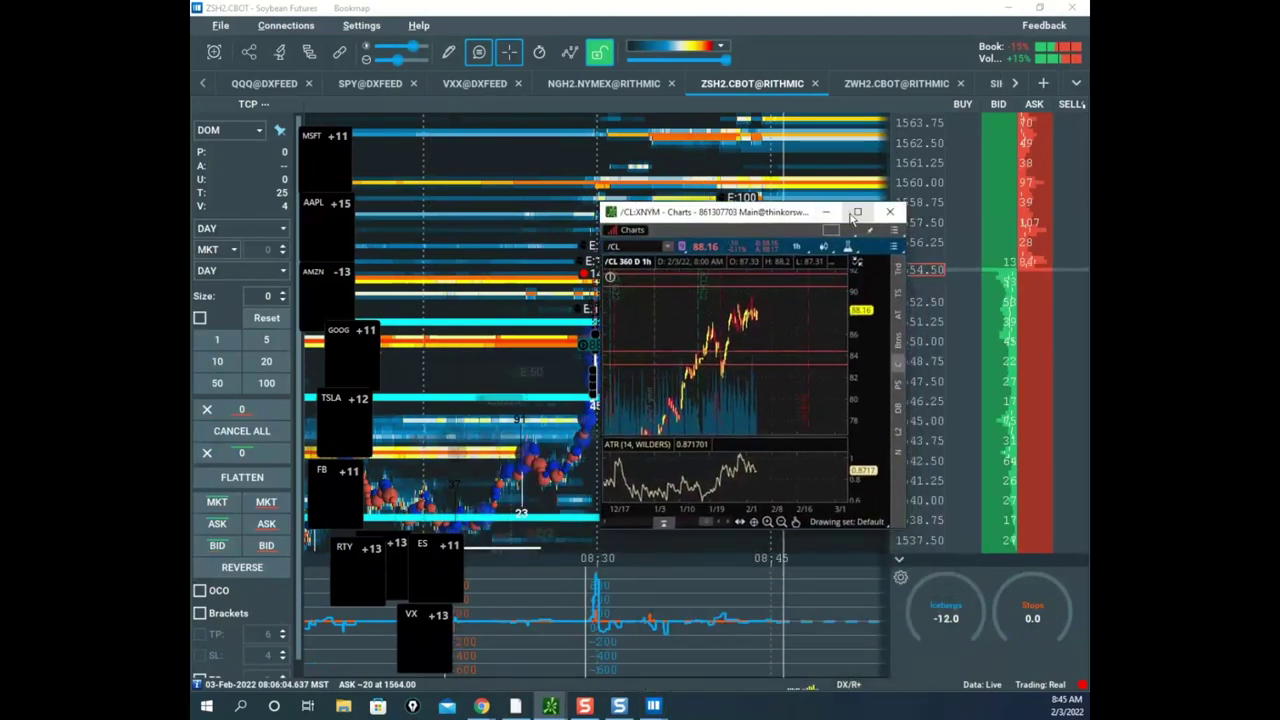
click(856, 213)
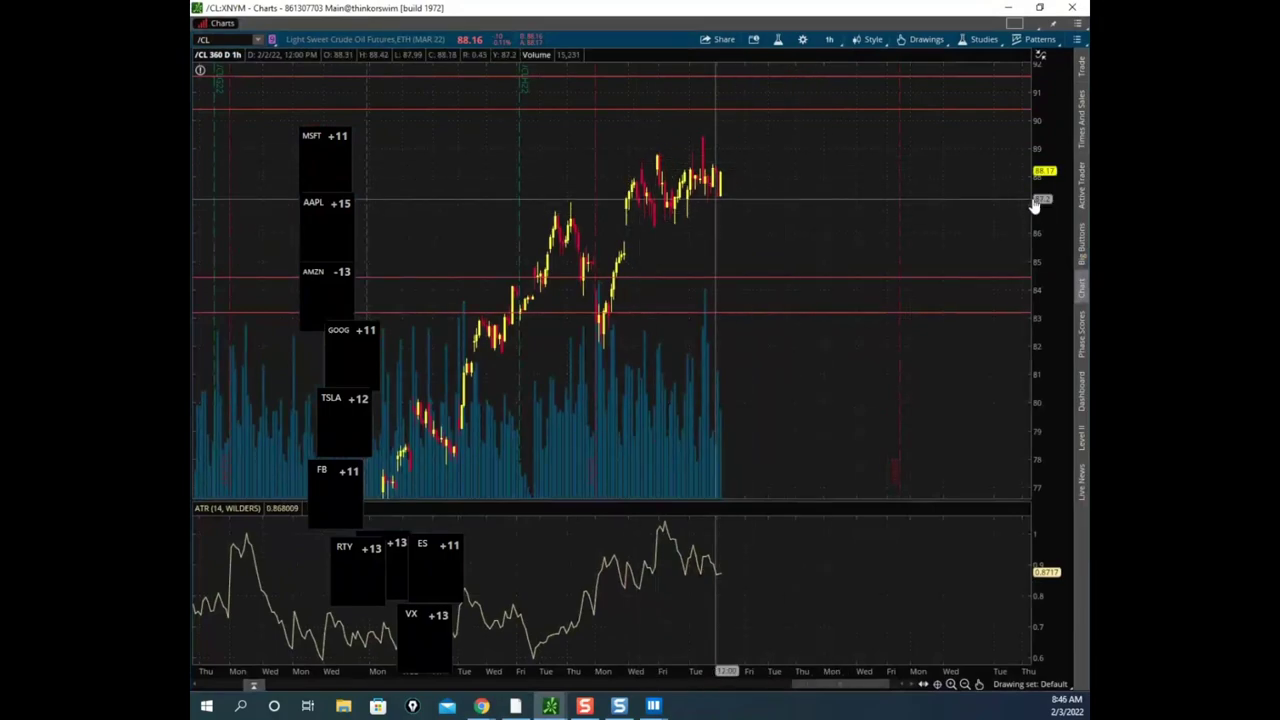
drag(808, 212, 888, 225)
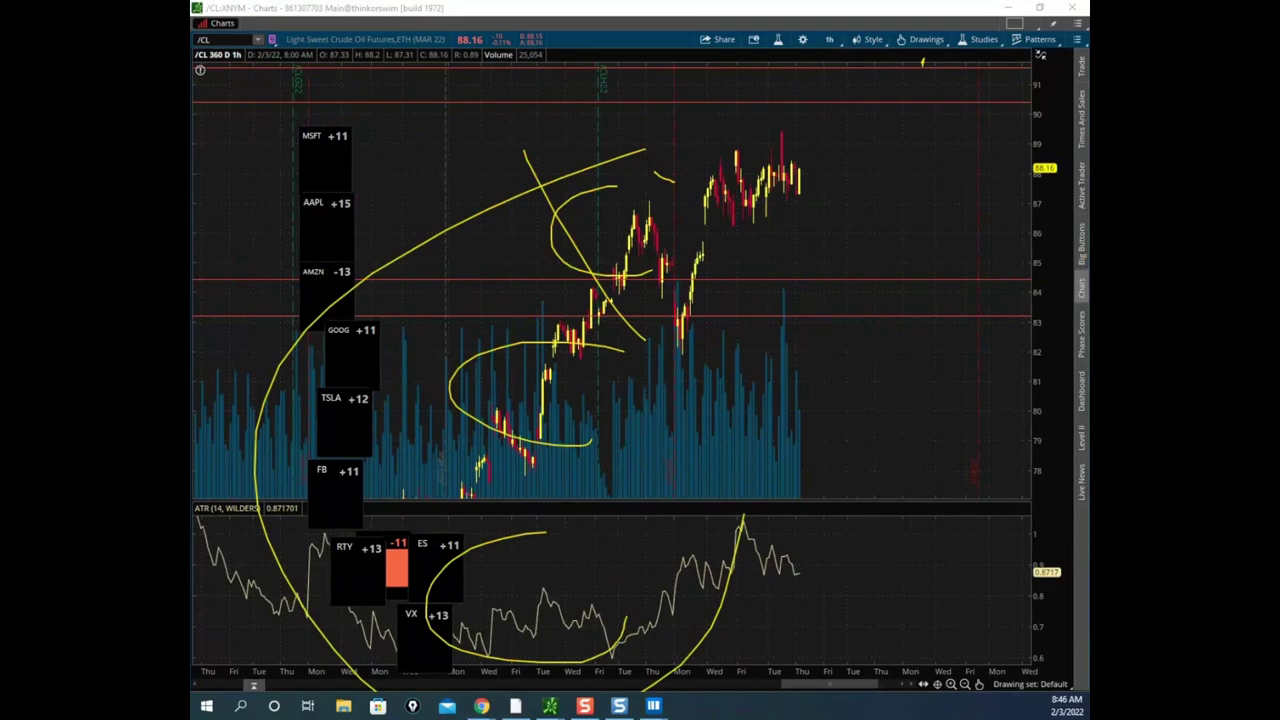
- Clear the old marks, box the 86.4 to 88.6 consolidation with two inner lines, sketch a spike to about 90.3 and drop to 82, and clear
click(919, 190)
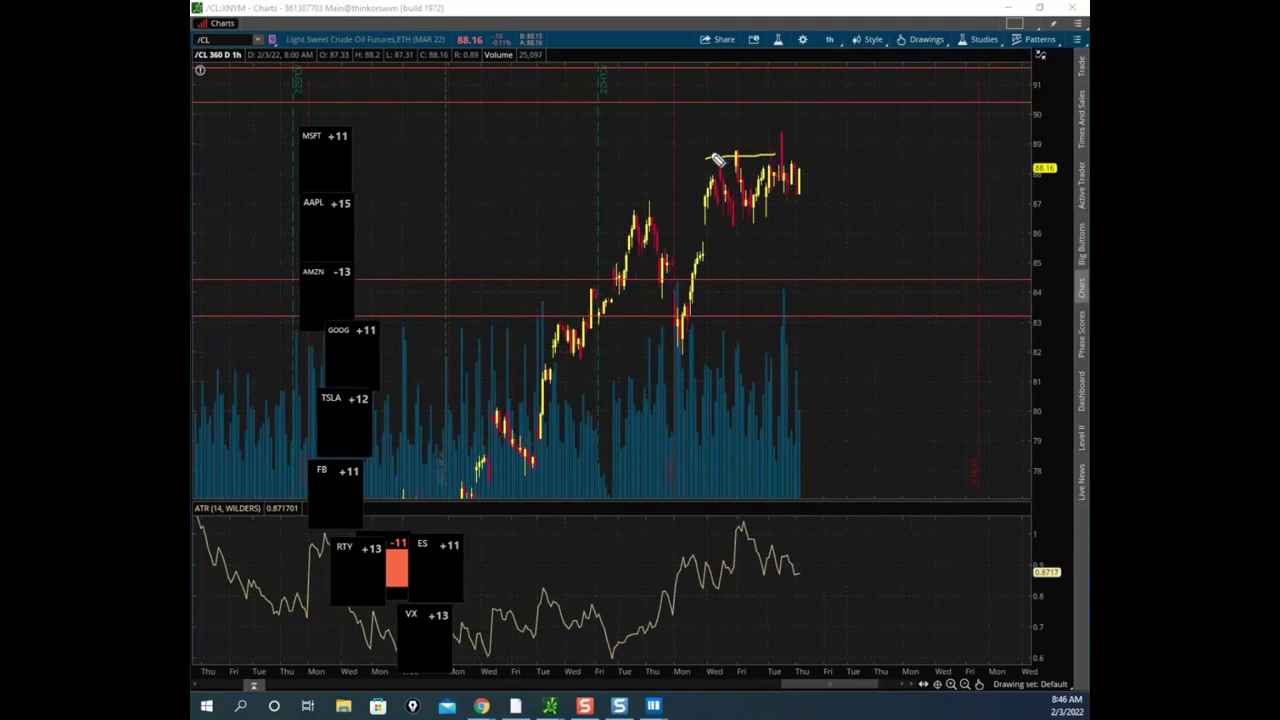
drag(790, 203, 767, 163)
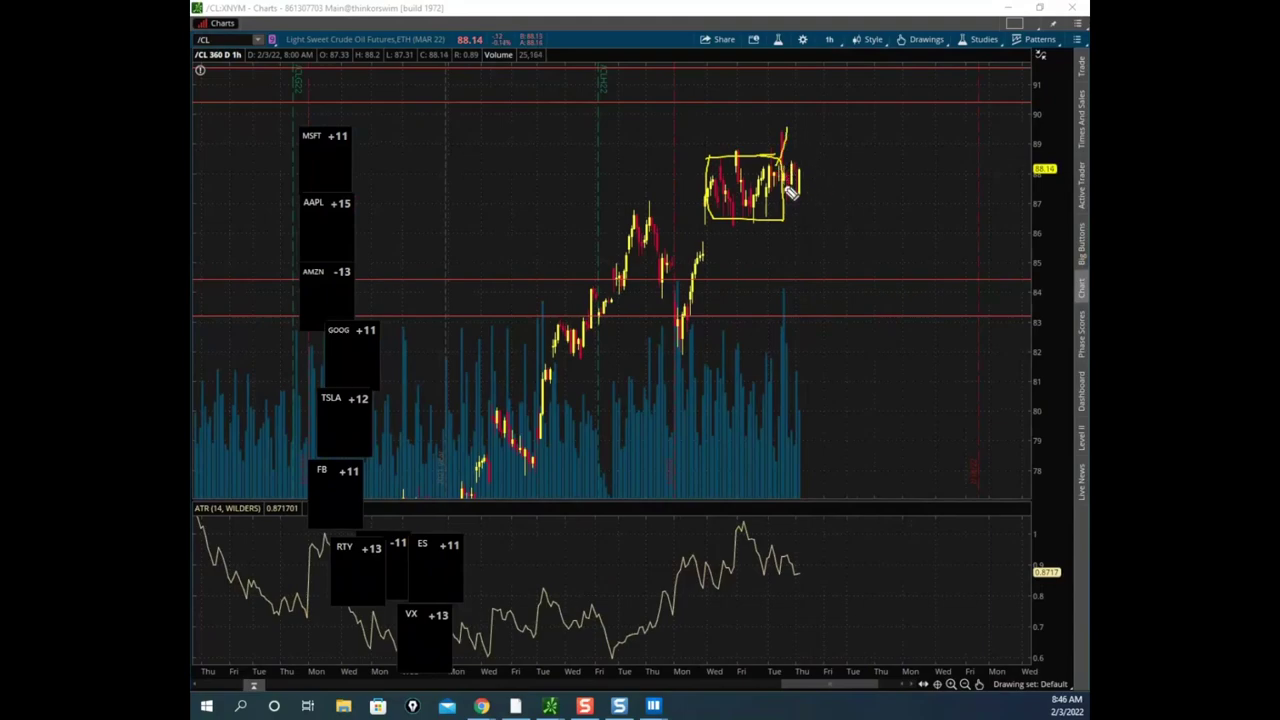
mouse_move(712, 190)
mouse_down()
mouse_move(795, 196)
mouse_move(714, 194)
mouse_move(776, 204)
mouse_up()
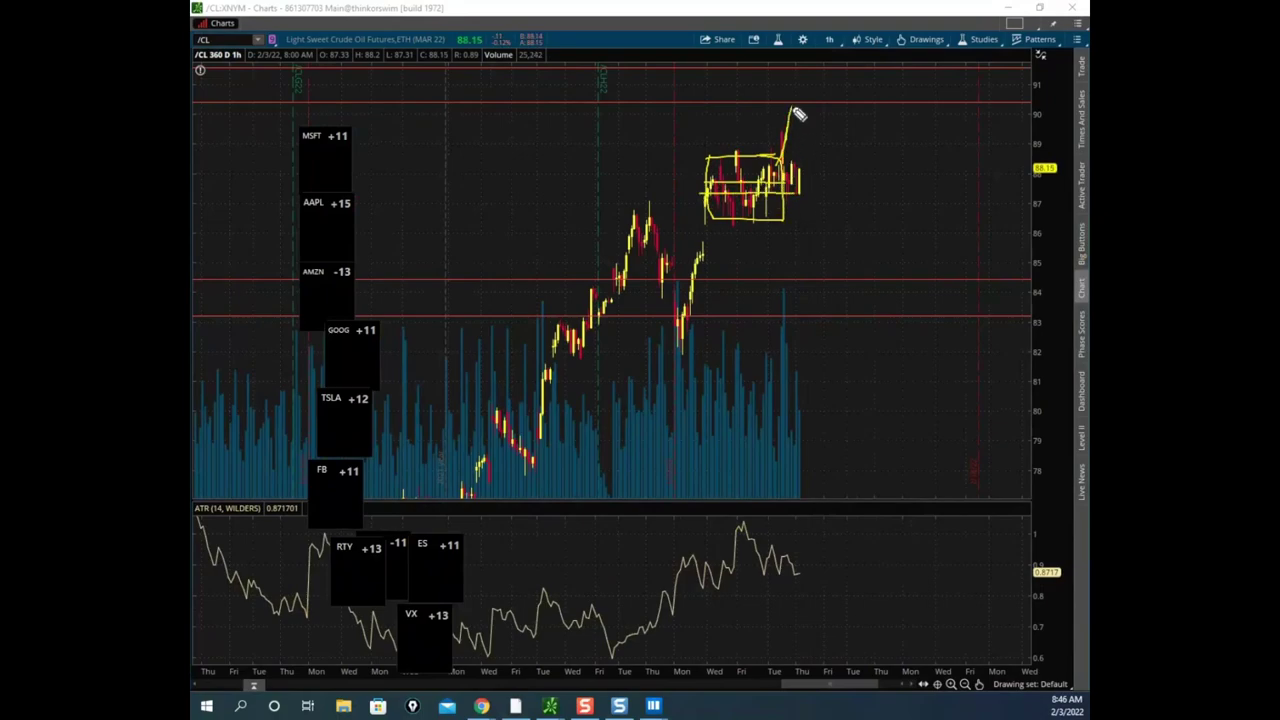
drag(795, 112, 816, 362)
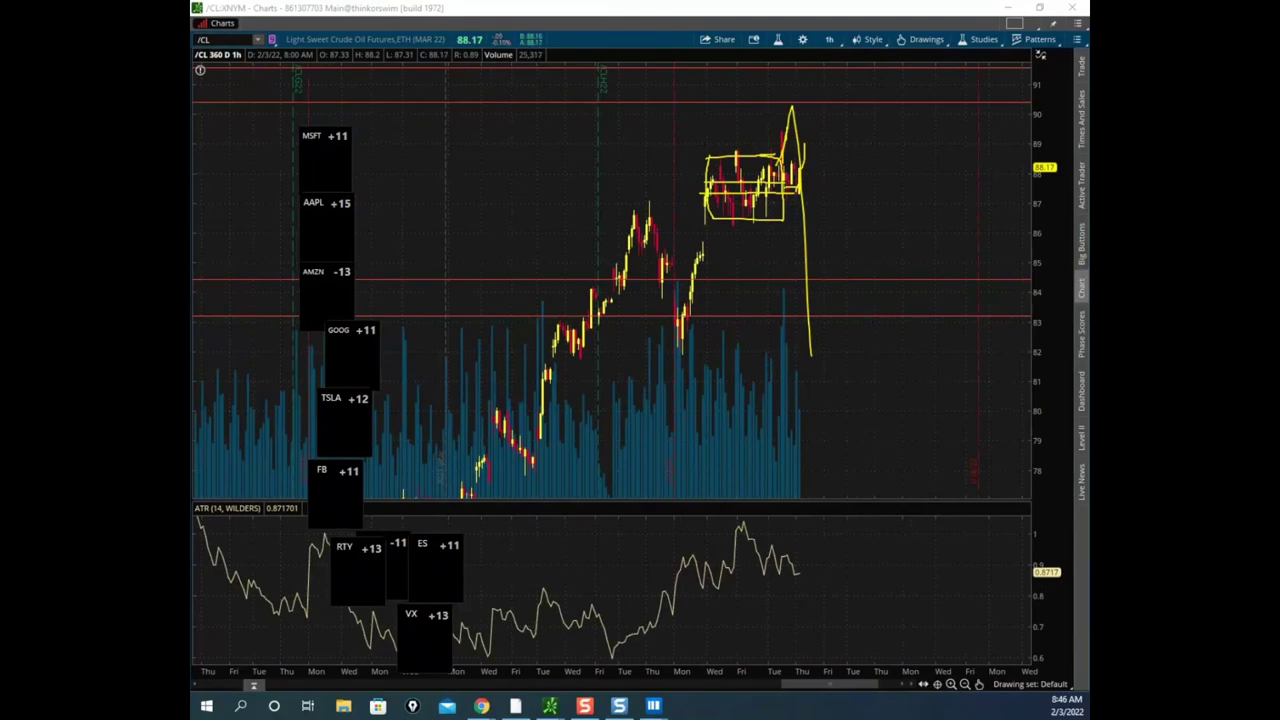
key(e)
- Redraw the crude oil range between about 86.2 and 88.5 with shading, add breakout strokes to about 90.5 and 83.6, and clear the marks
mouse_move(706, 157)
mouse_down()
mouse_move(770, 158)
mouse_move(751, 229)
mouse_move(707, 172)
mouse_up()
mouse_move(790, 140)
mouse_down()
mouse_move(742, 166)
mouse_move(797, 175)
mouse_move(738, 200)
mouse_move(783, 213)
mouse_up()
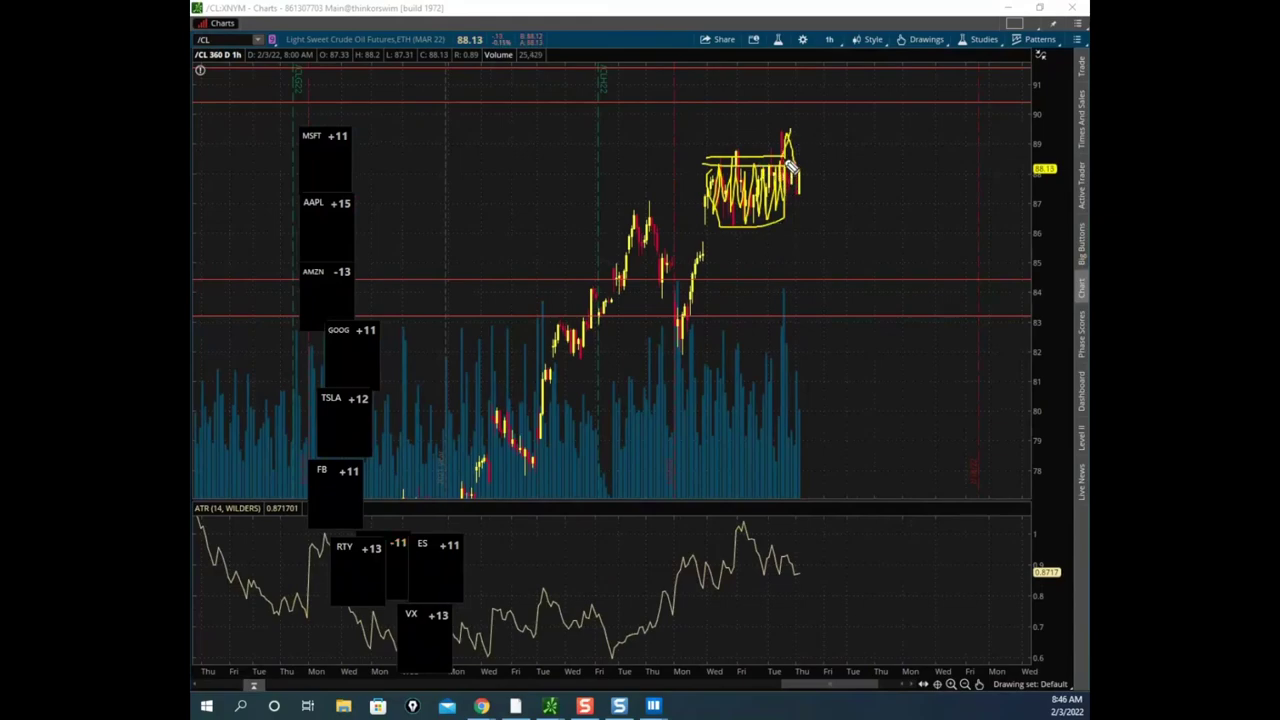
drag(787, 170, 791, 103)
drag(789, 228, 791, 305)
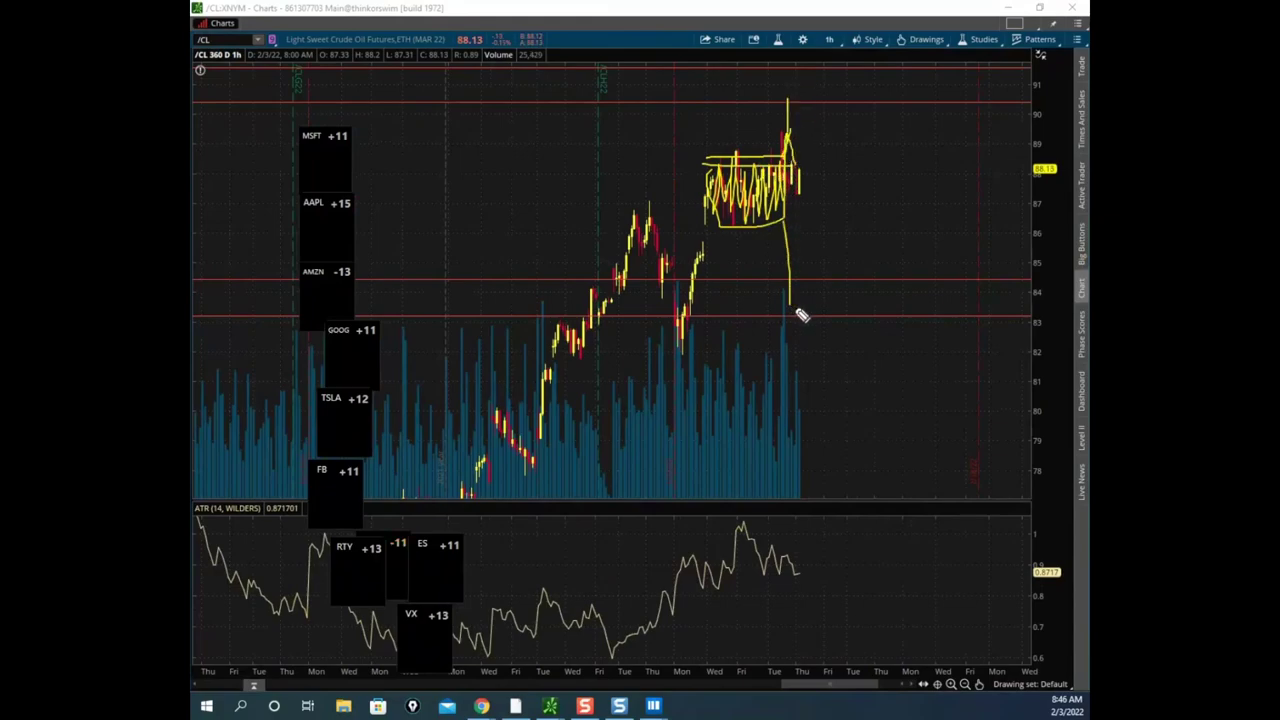
click(582, 26)
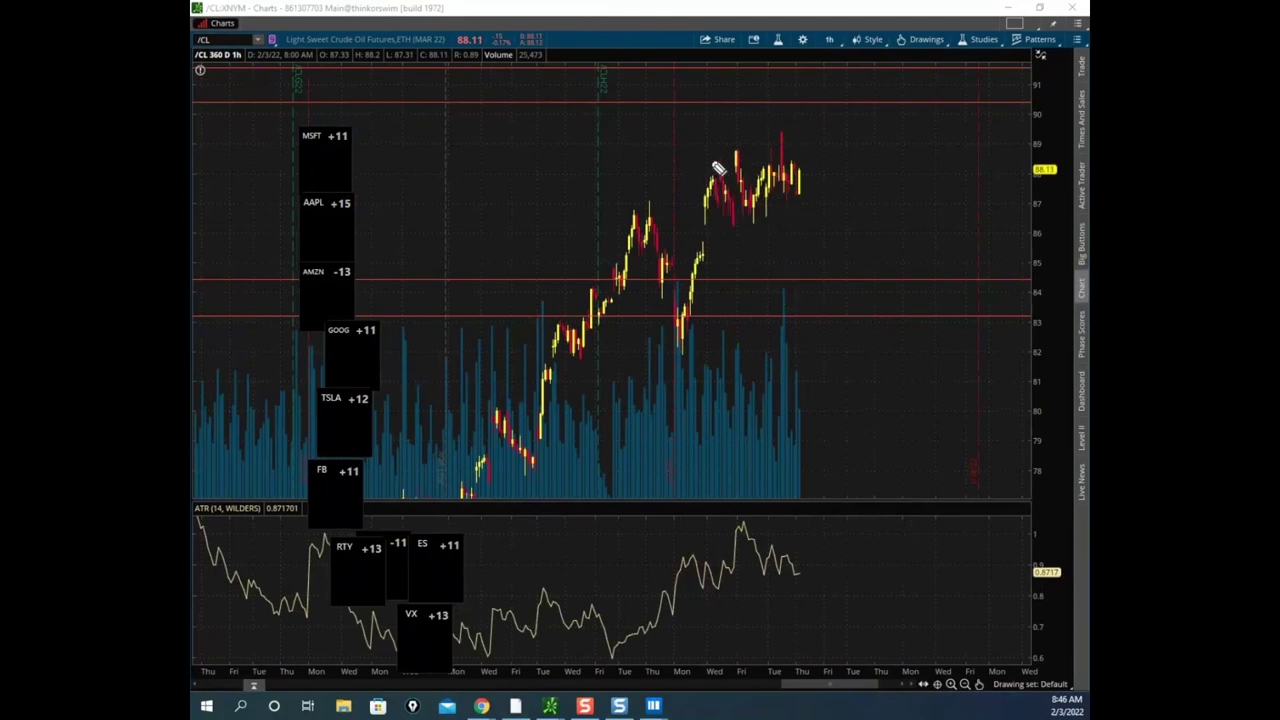
- Box the crude oil range between about 86.4 and 88.6 with inner lines, sketch breakouts to about 90.7 and 85.6, and clear the marks
mouse_move(718, 160)
mouse_down()
mouse_move(778, 154)
mouse_move(786, 206)
mouse_move(700, 218)
mouse_move(788, 163)
mouse_move(788, 137)
mouse_move(790, 166)
mouse_up()
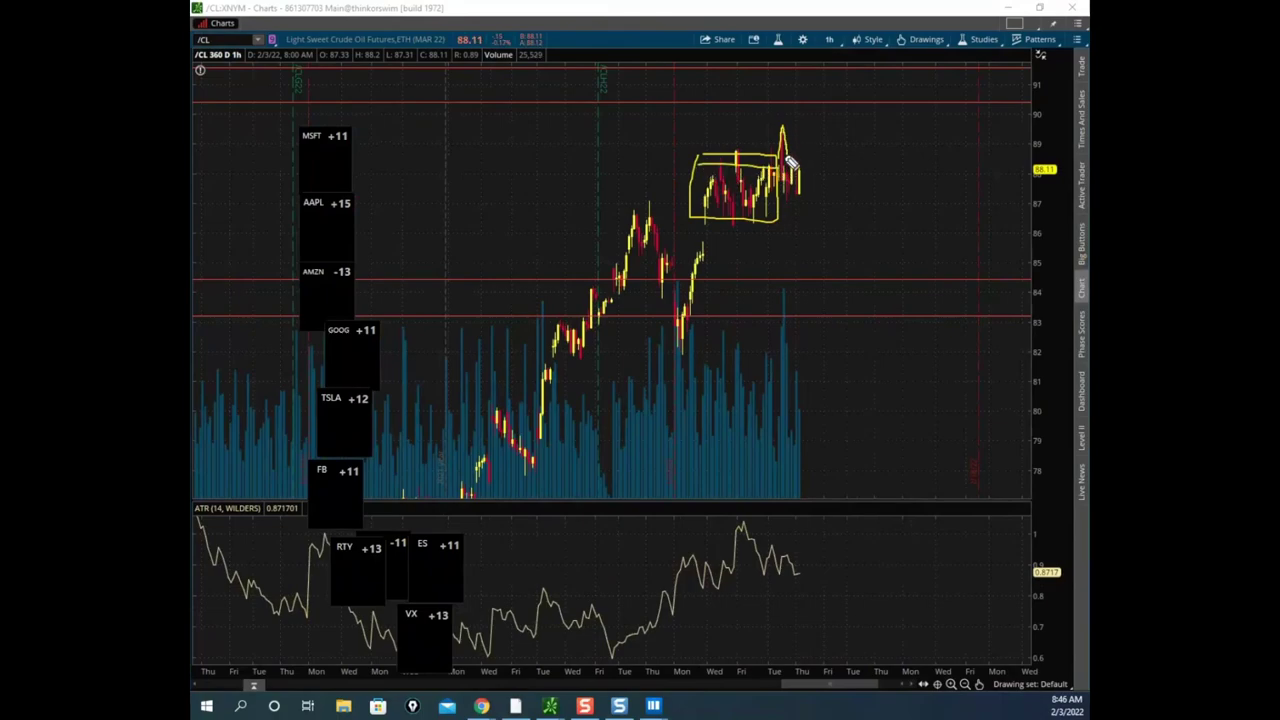
drag(790, 160, 822, 104)
mouse_move(684, 203)
mouse_down()
mouse_move(810, 195)
mouse_move(836, 101)
mouse_up()
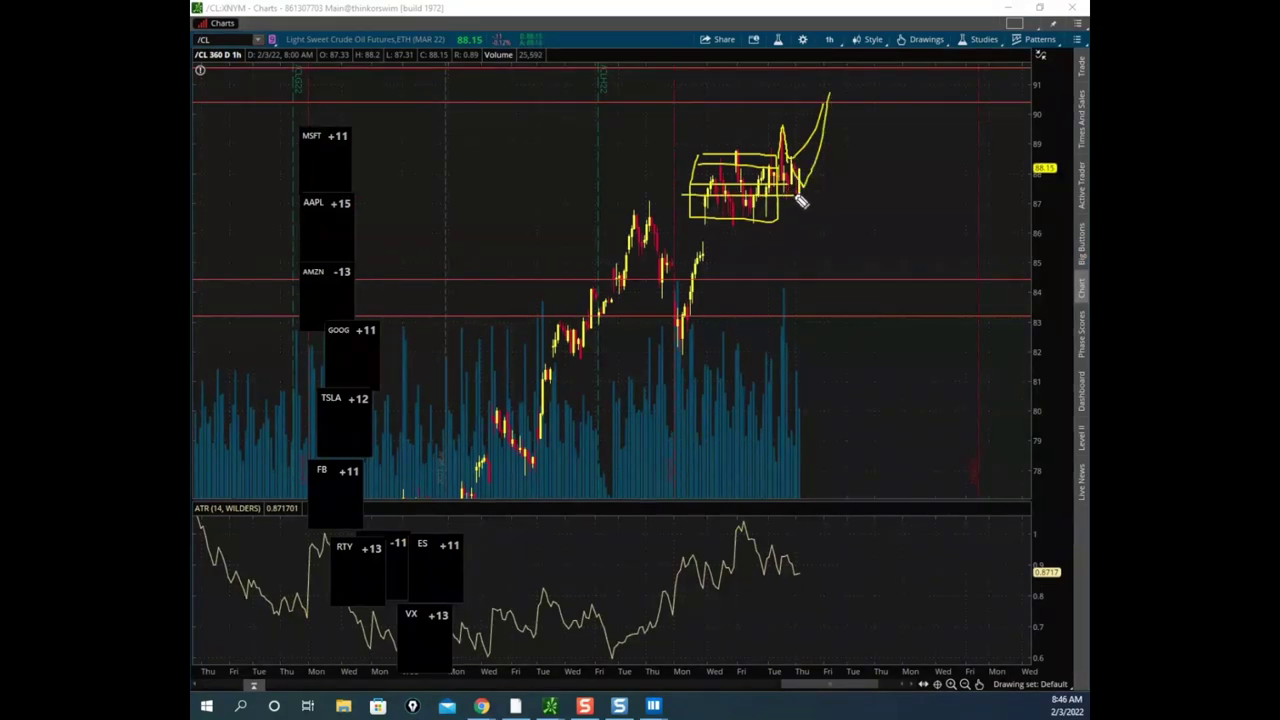
drag(800, 194, 822, 238)
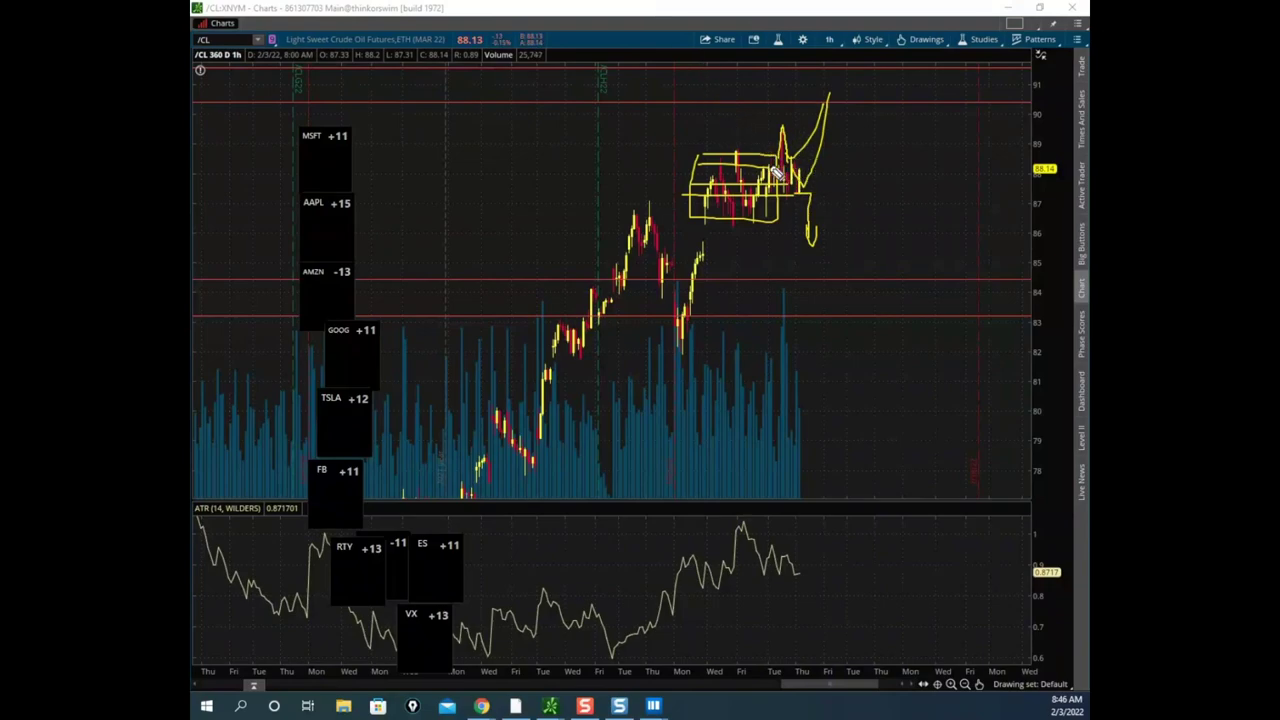
drag(782, 145, 802, 195)
drag(812, 196, 828, 246)
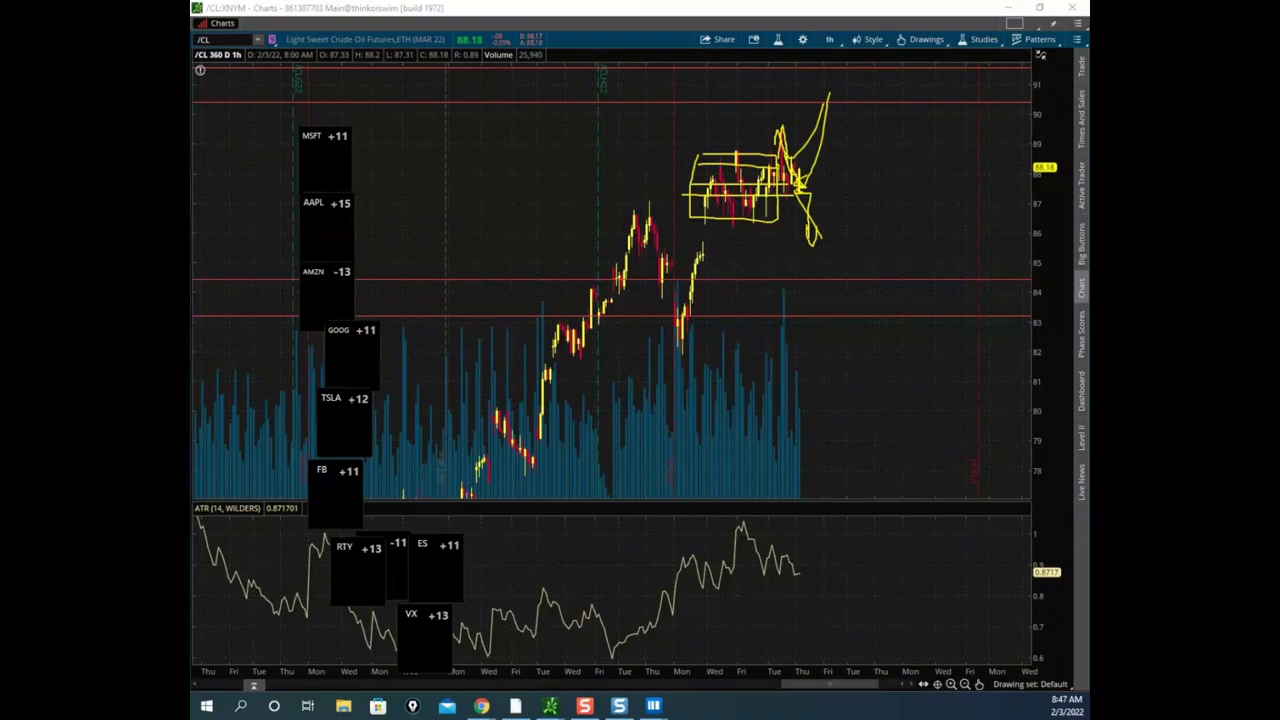
key(Escape)
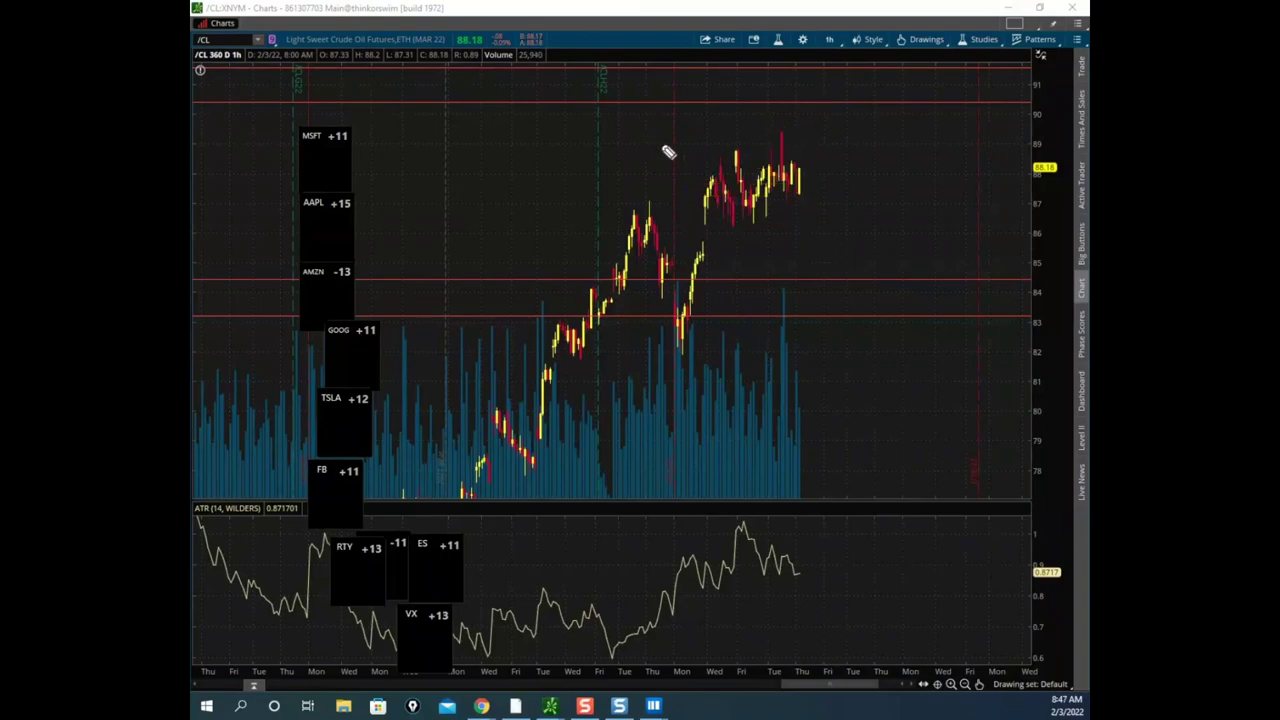
- Redraw the crude oil box from about 86.3 to 88.6, add strokes up to about 90.5 and several down past 84.2, and clear them
mouse_move(716, 163)
mouse_down()
mouse_move(784, 162)
mouse_move(786, 219)
mouse_move(704, 222)
mouse_move(726, 148)
mouse_move(788, 134)
mouse_move(803, 271)
mouse_up()
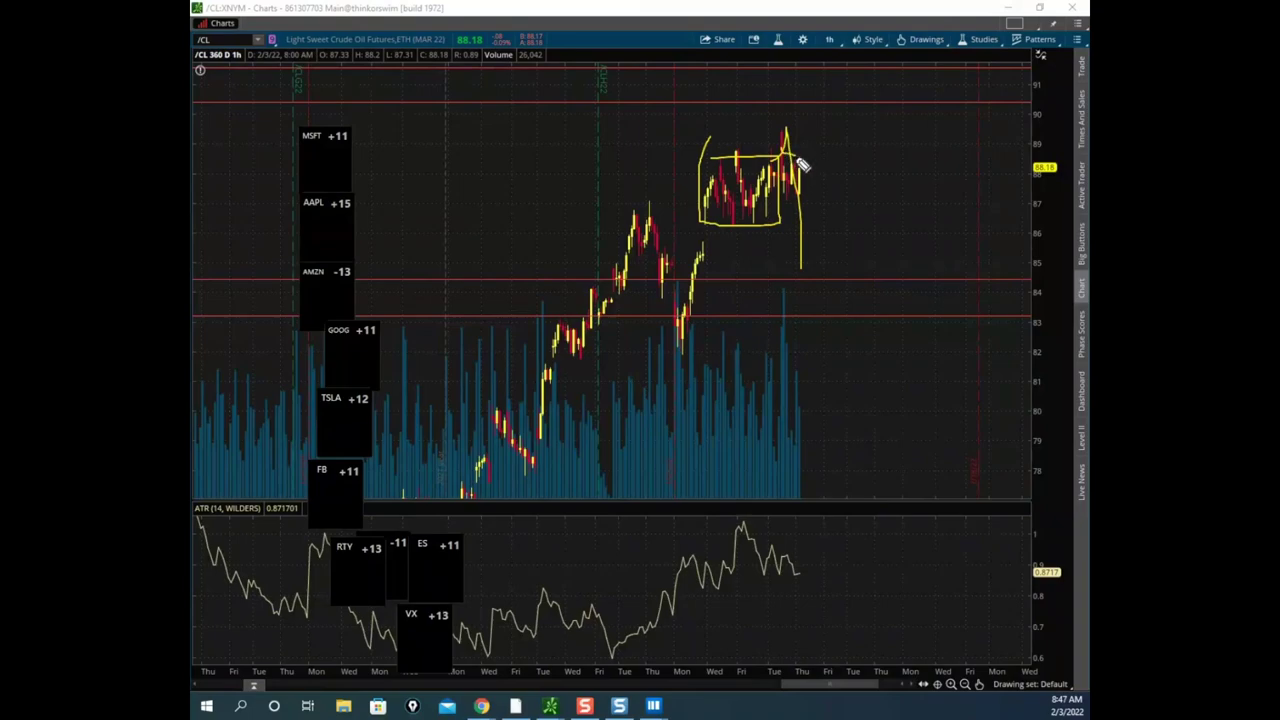
drag(800, 182, 827, 97)
drag(794, 186, 813, 280)
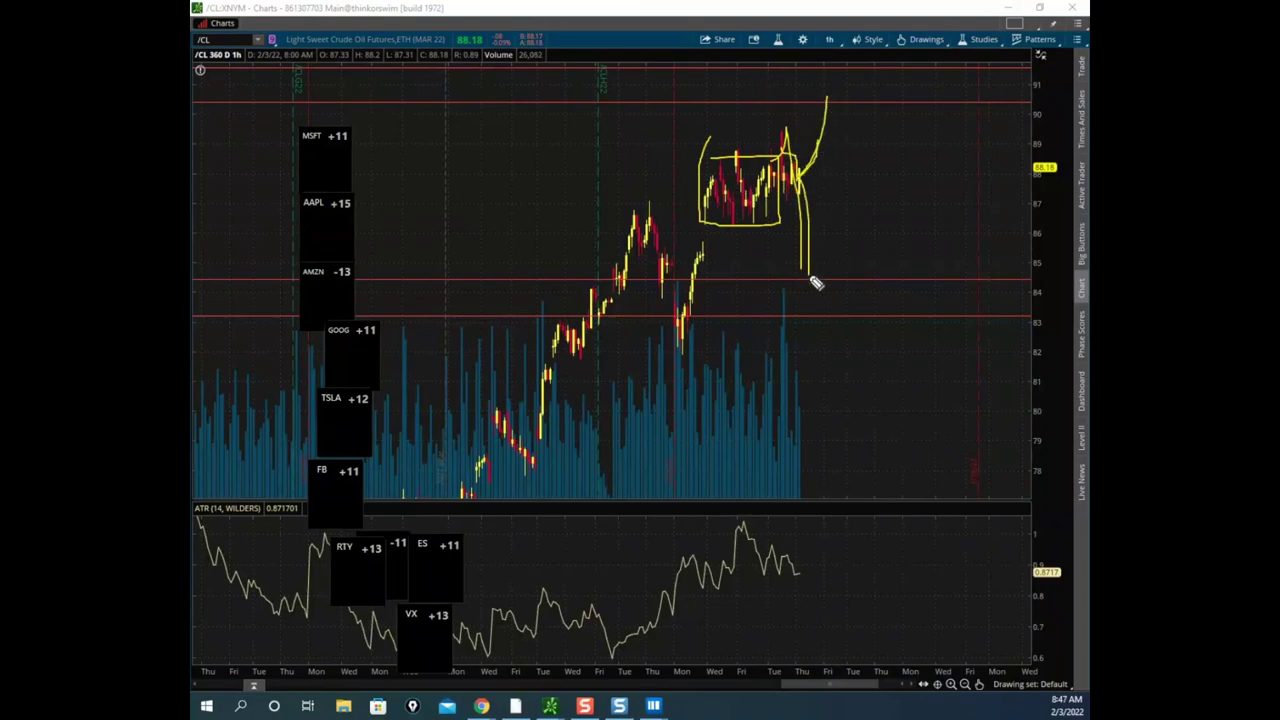
drag(795, 176, 820, 125)
mouse_move(798, 184)
mouse_down()
mouse_move(817, 202)
mouse_move(824, 296)
mouse_up()
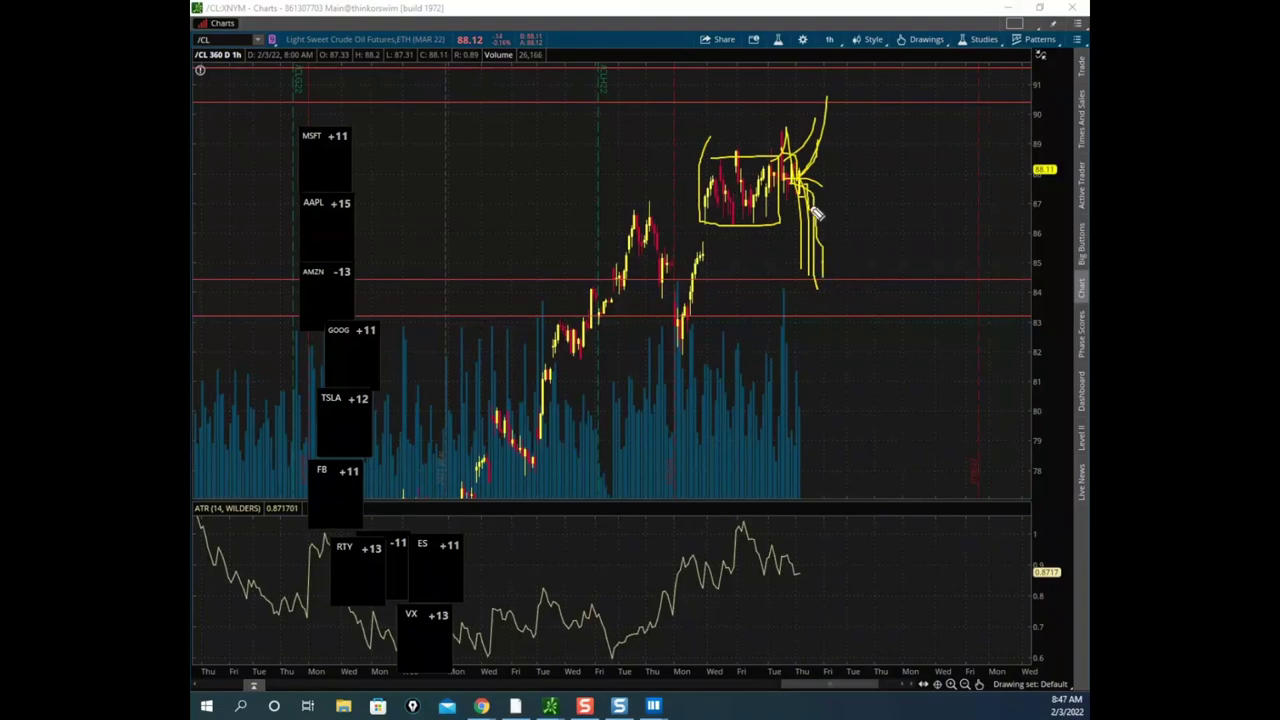
drag(814, 209, 832, 338)
key(Escape)
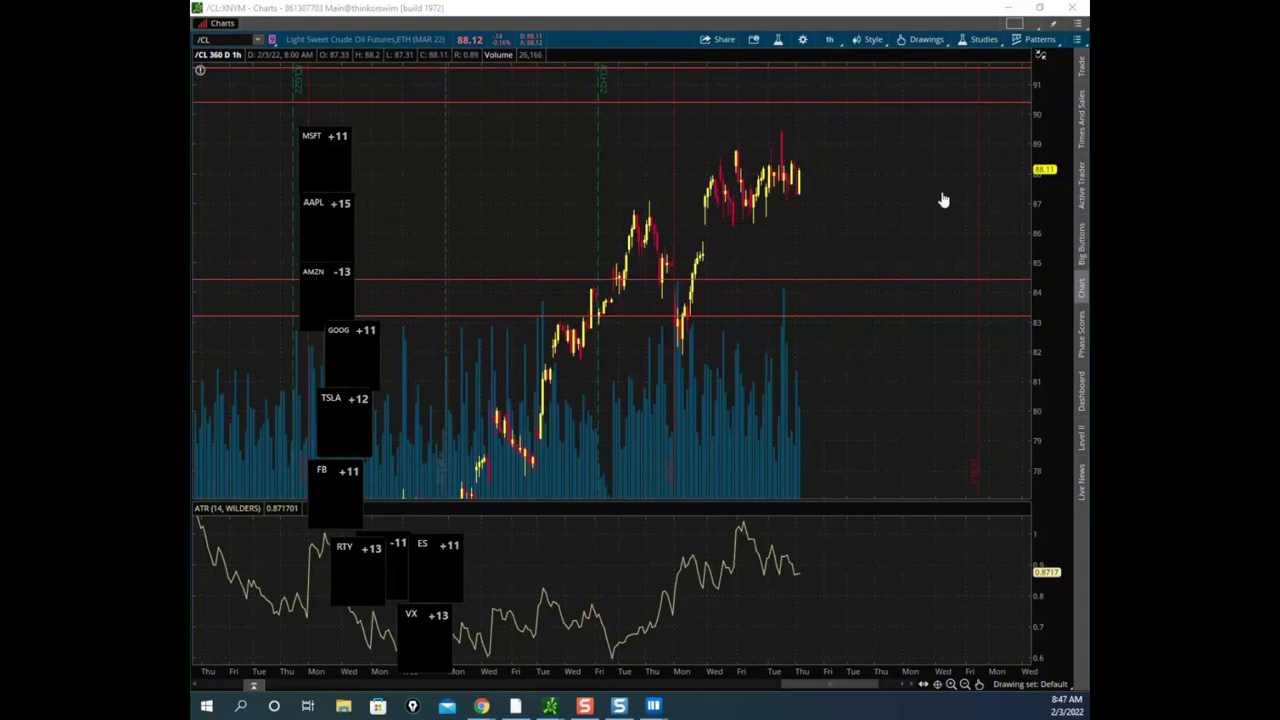
- Compress the price scale slightly, circle the crude oil consolidation around 86 to 88.6, draw a drop to about 81, and clear the marks
drag(1037, 145, 1037, 147)
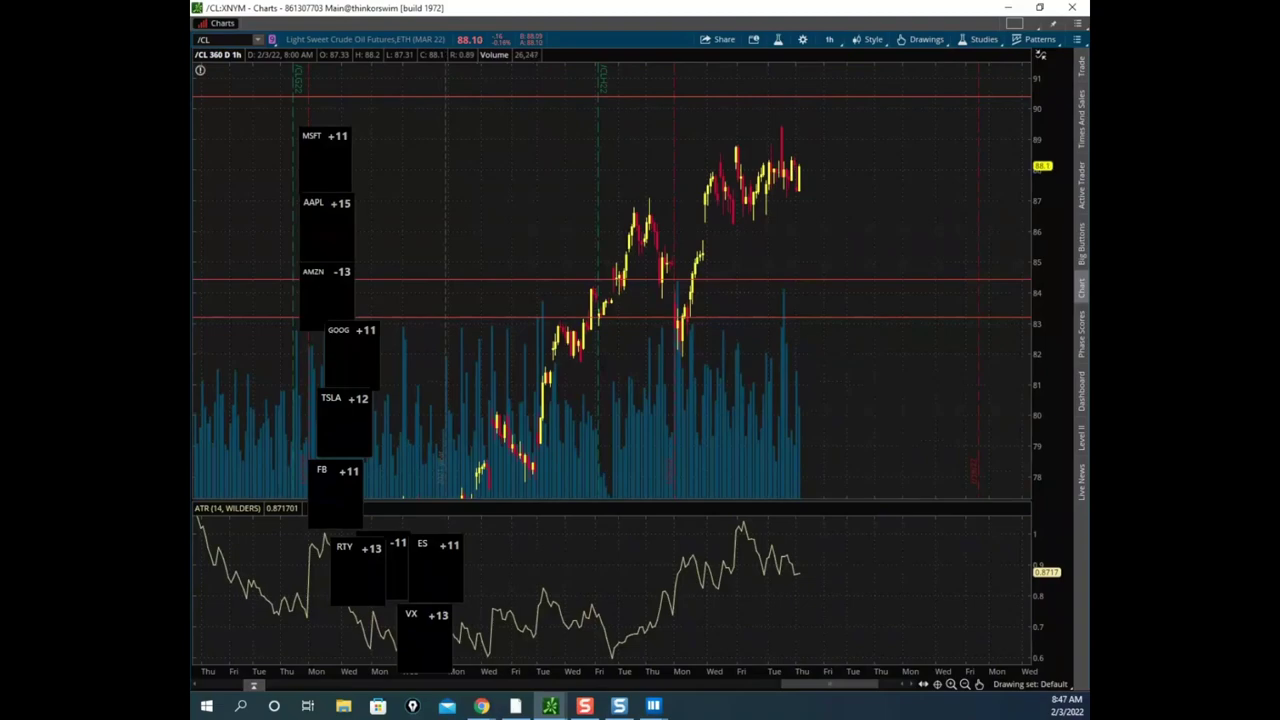
key(ctrl+2)
key(Escape)
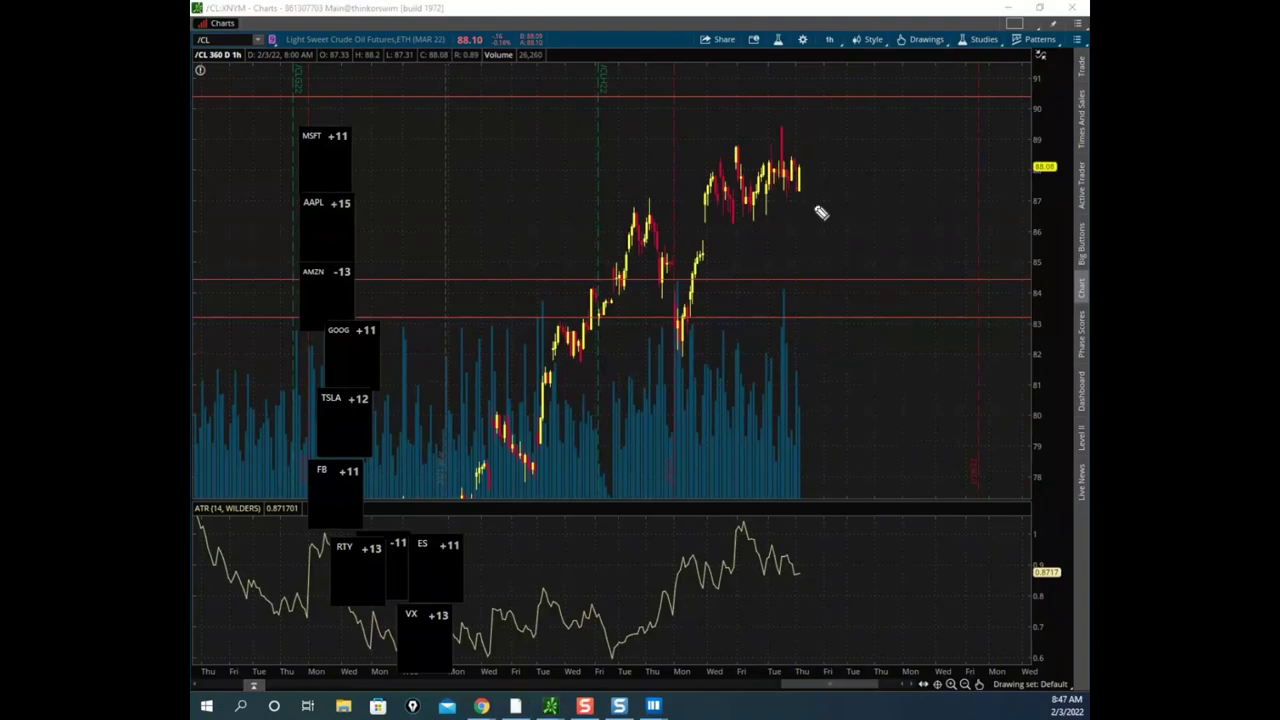
mouse_move(700, 165)
mouse_down()
mouse_move(785, 168)
mouse_move(803, 202)
mouse_move(800, 172)
mouse_move(845, 207)
mouse_move(729, 229)
mouse_move(827, 196)
mouse_up()
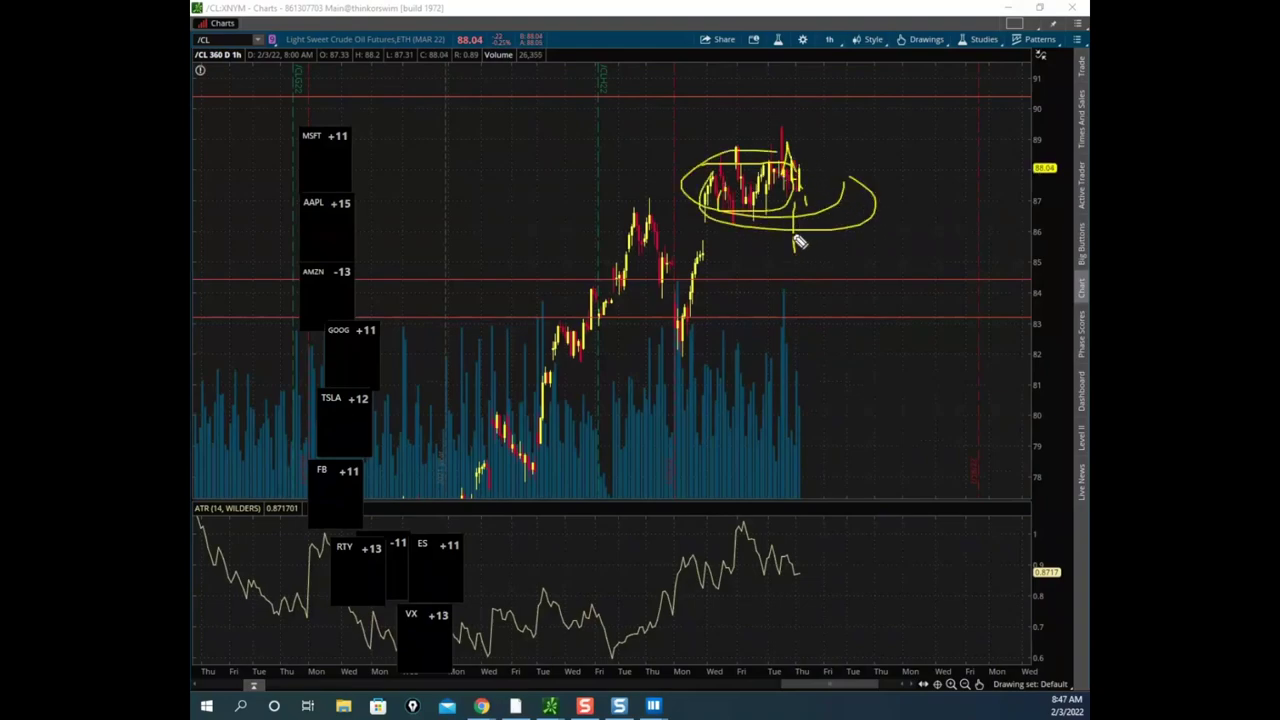
drag(795, 196, 808, 392)
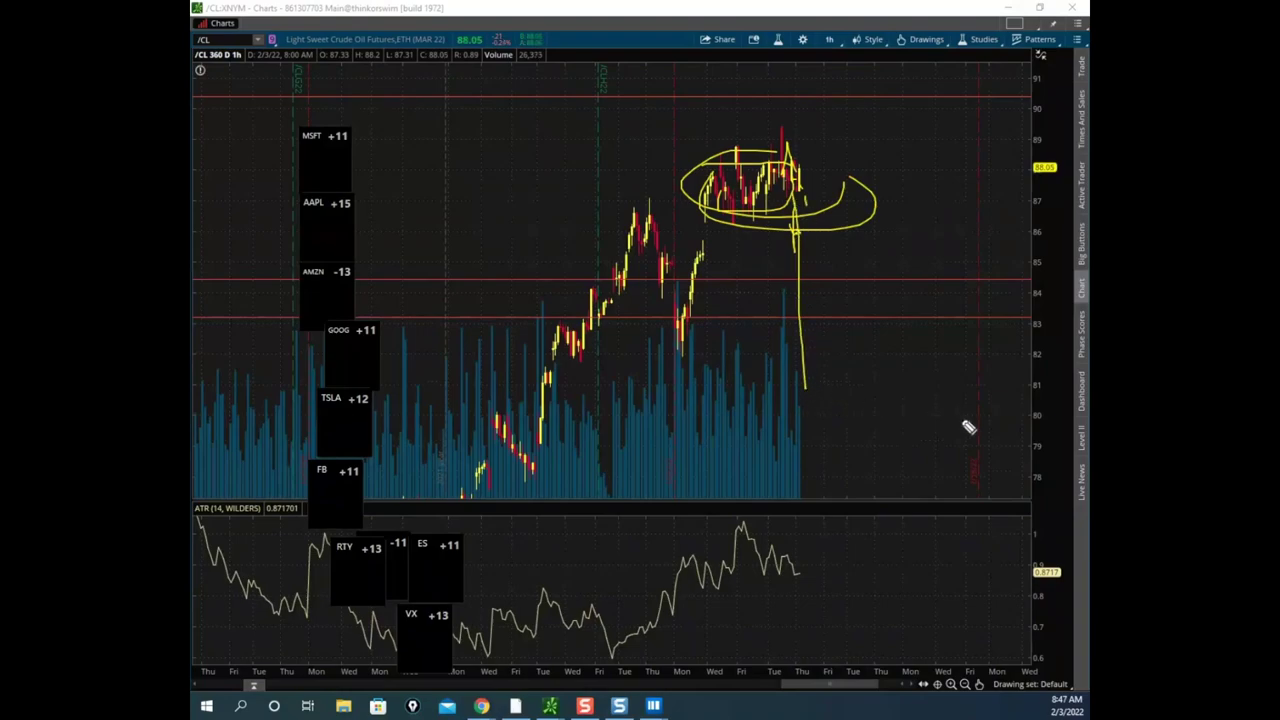
key(e)
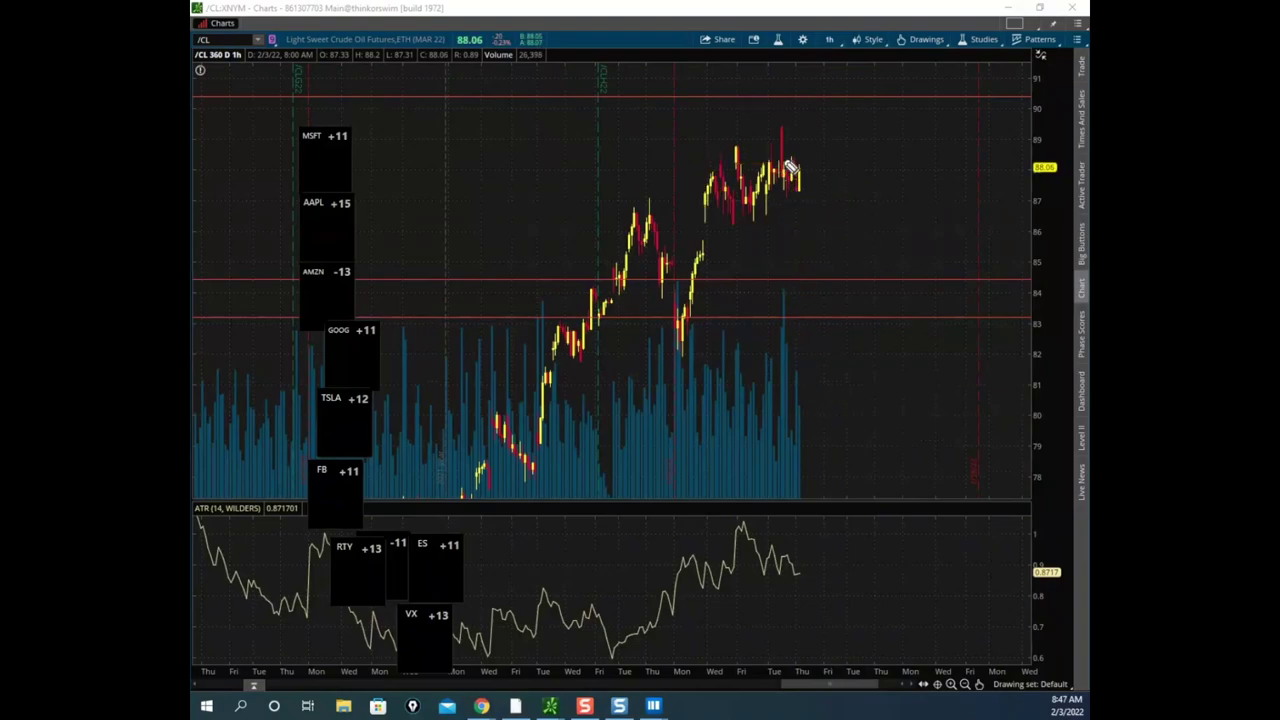
- Outline the 86.5 to 88.5 crude oil range, sketch a rise to about 90.3 and a down arrow to about 83, and clear the drawing
mouse_move(722, 172)
mouse_down()
mouse_move(788, 160)
mouse_move(760, 217)
mouse_move(780, 158)
mouse_move(805, 196)
mouse_move(825, 99)
mouse_up()
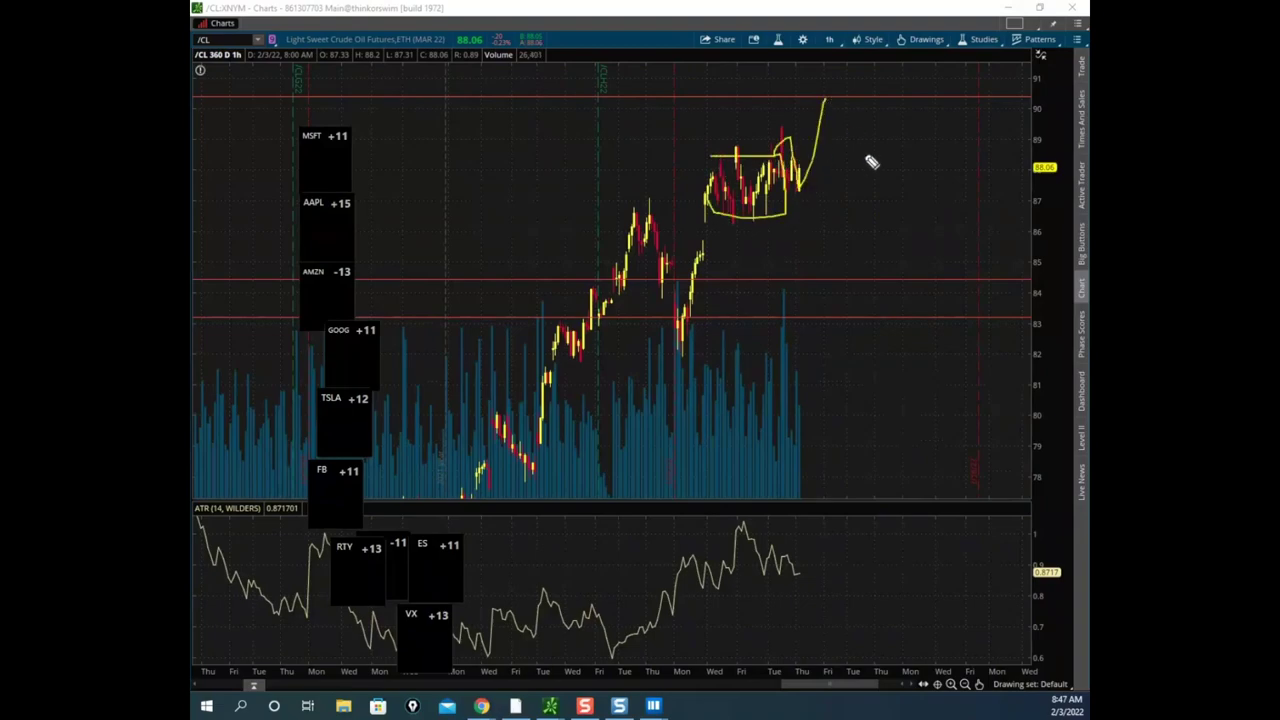
drag(805, 197, 812, 250)
mouse_move(800, 178)
mouse_down()
mouse_move(823, 320)
mouse_move(862, 315)
mouse_up()
drag(813, 207, 839, 333)
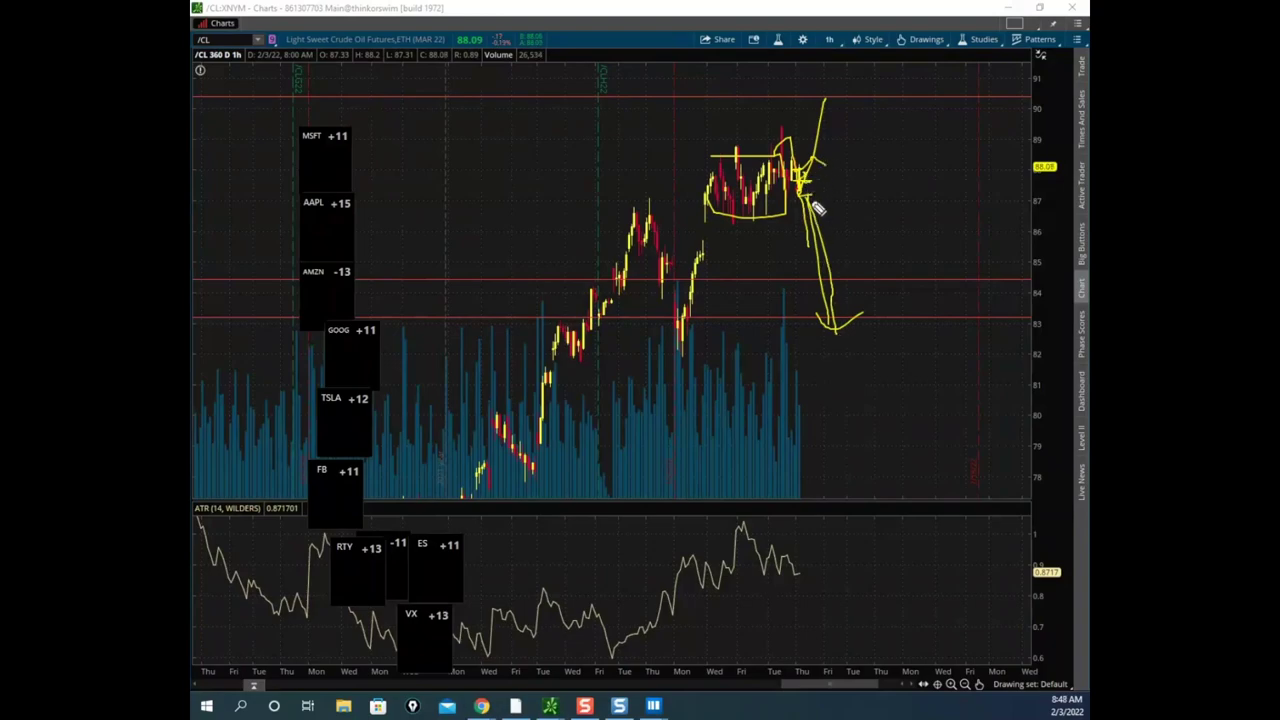
mouse_move(814, 200)
mouse_down()
mouse_move(833, 316)
mouse_move(846, 309)
mouse_up()
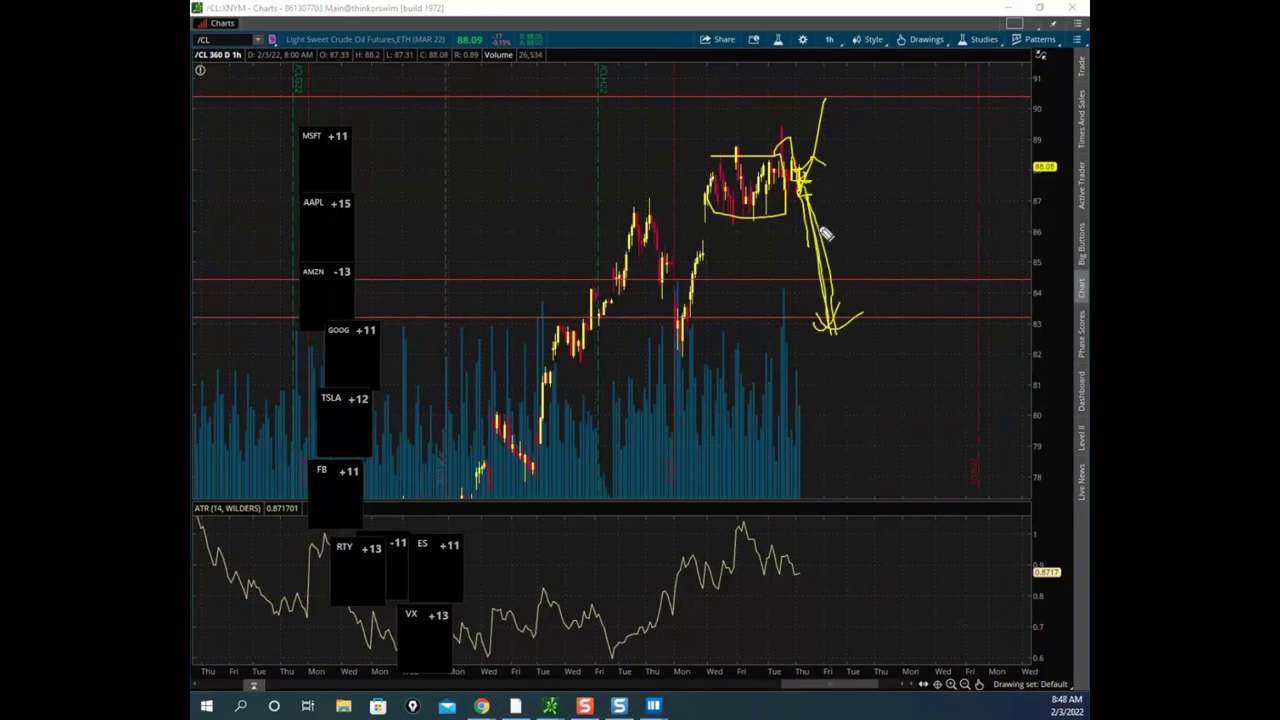
key(Escape)
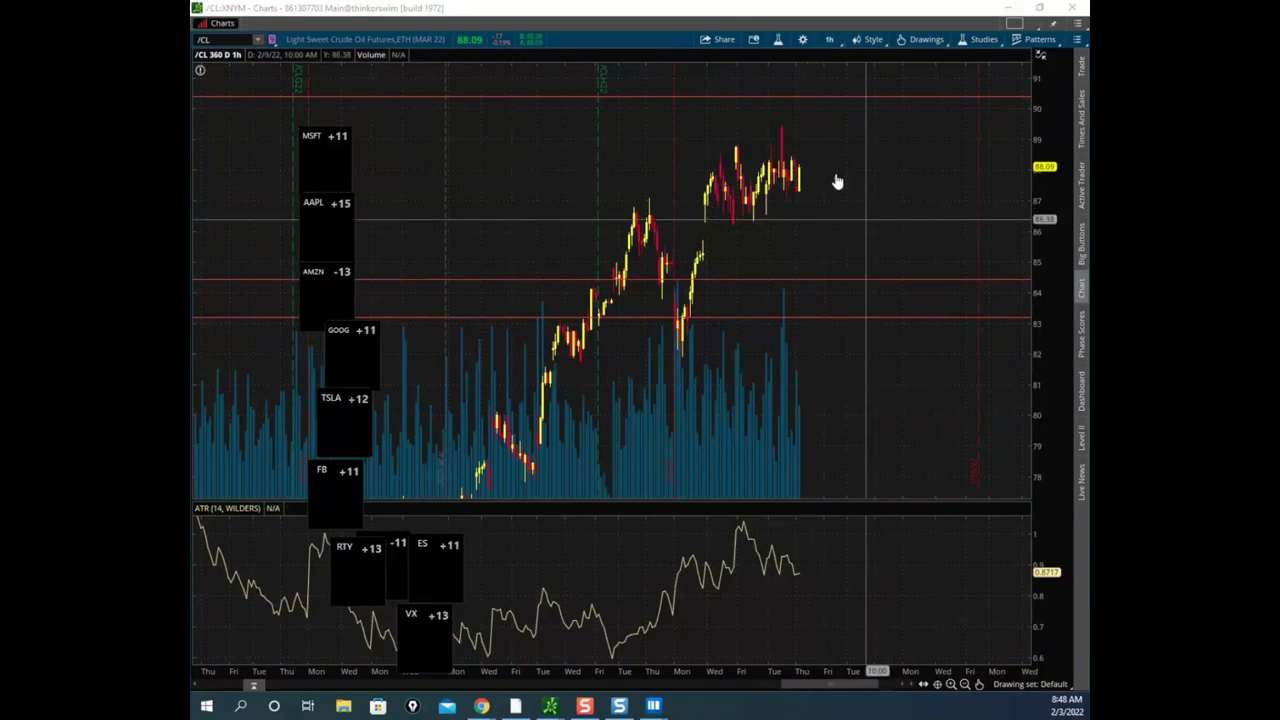
- Move the crude oil window away and bring up Bookmap's E-Mini Nasdaq-100 chart, showing the latest price action around 08:45
mouse_move(797, 9)
mouse_down()
mouse_move(862, 48)
mouse_move(645, 329)
mouse_move(600, 715)
mouse_up()
drag(775, 265, 712, 240)
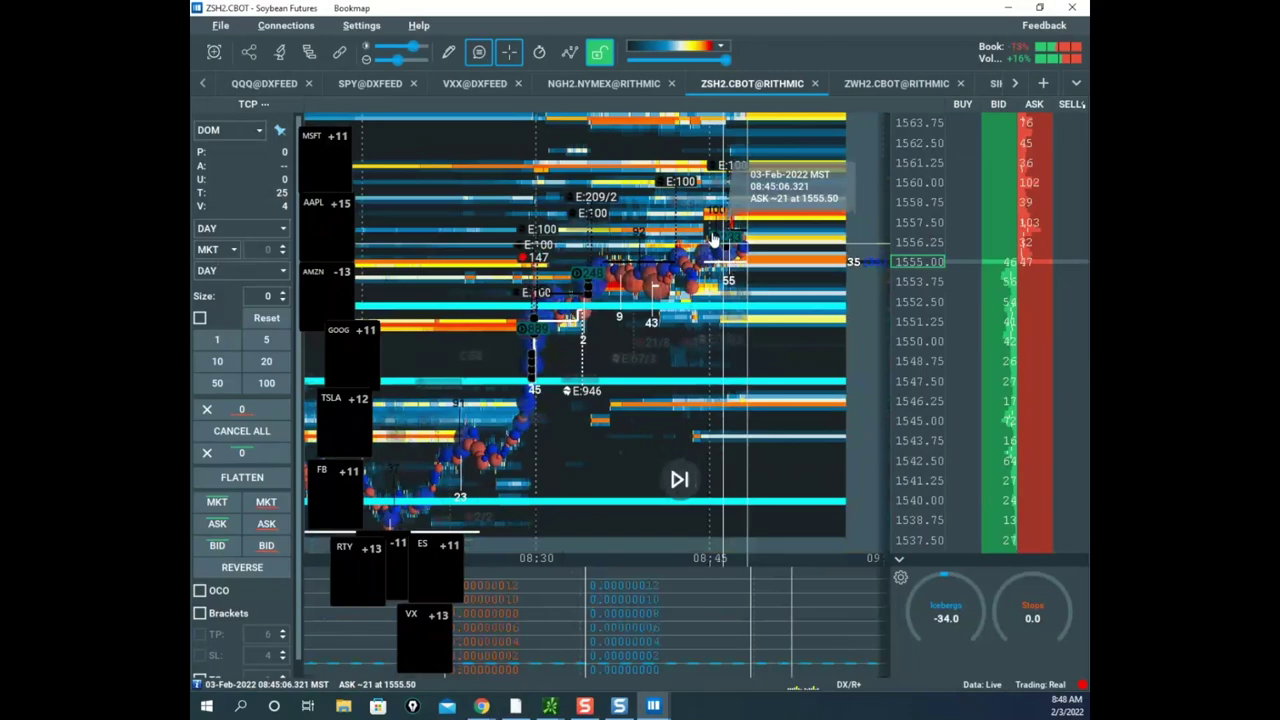
mouse_move(653, 706)
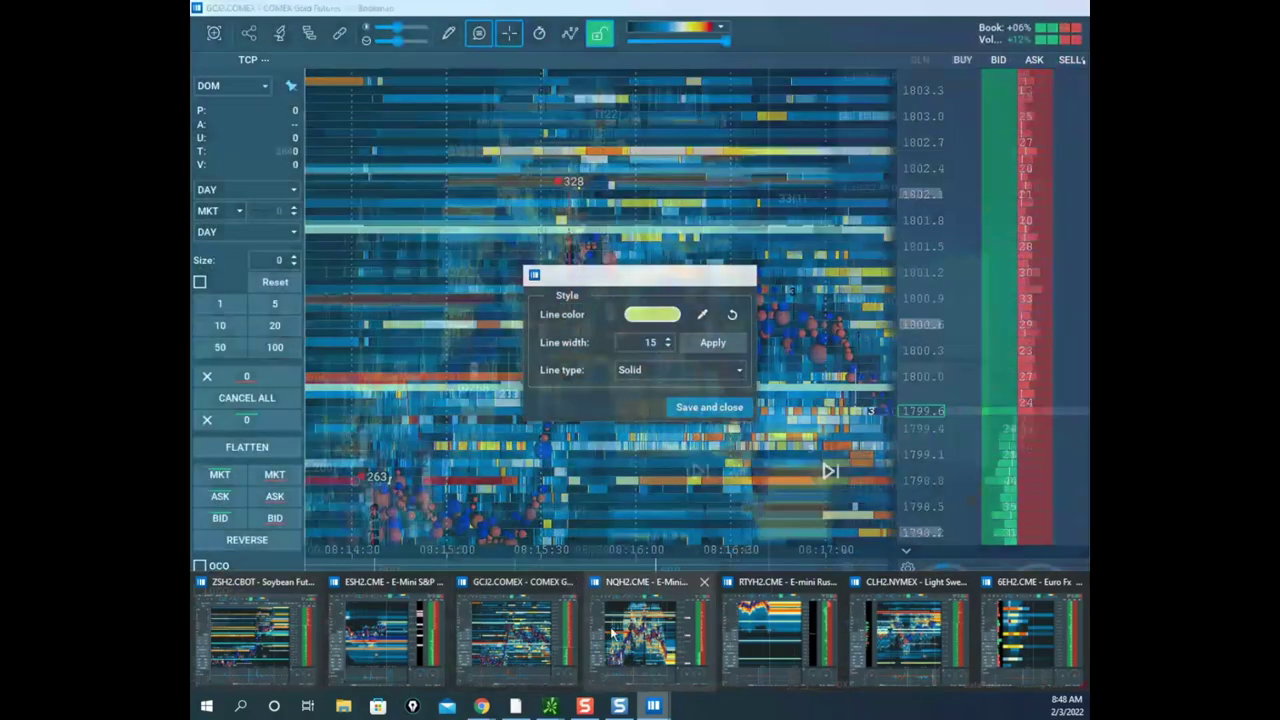
click(648, 630)
drag(740, 311, 709, 256)
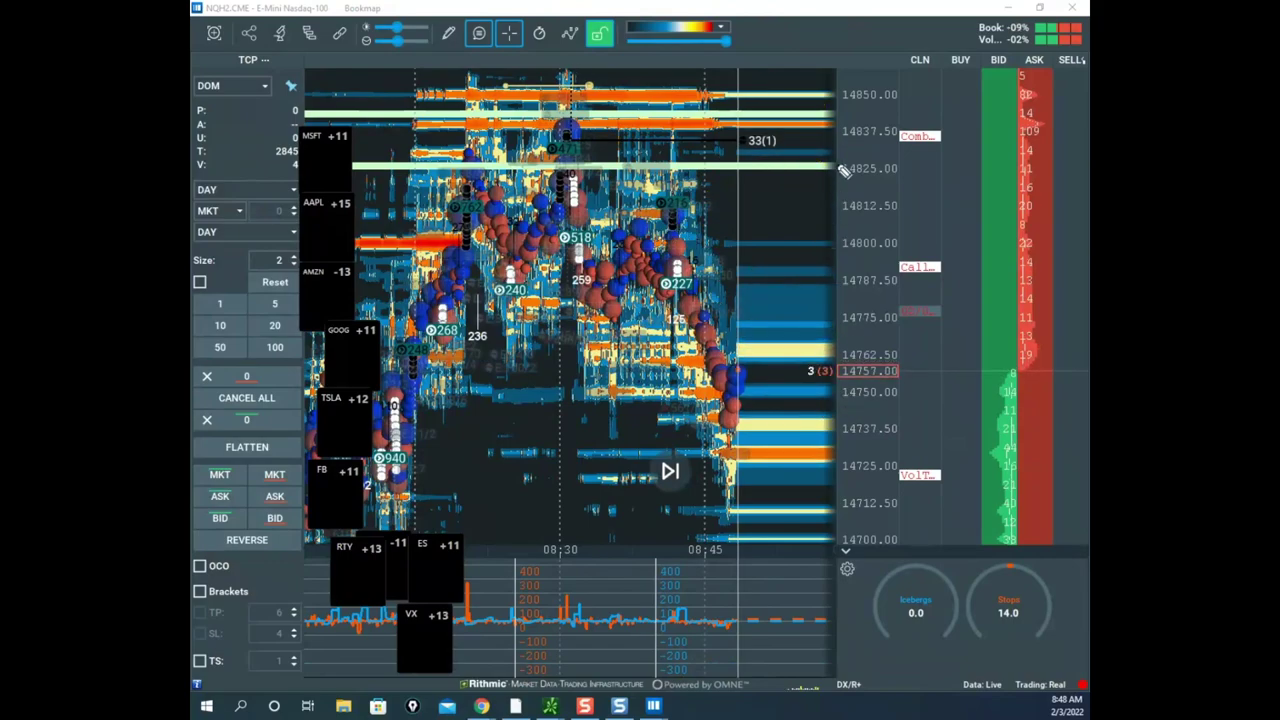
- Sketch the Nasdaq swings, circle the 08:30 peak and its indicator spike, project drops to about 14717, and clear the marks
mouse_move(656, 251)
mouse_down()
mouse_move(683, 183)
mouse_move(722, 407)
mouse_up()
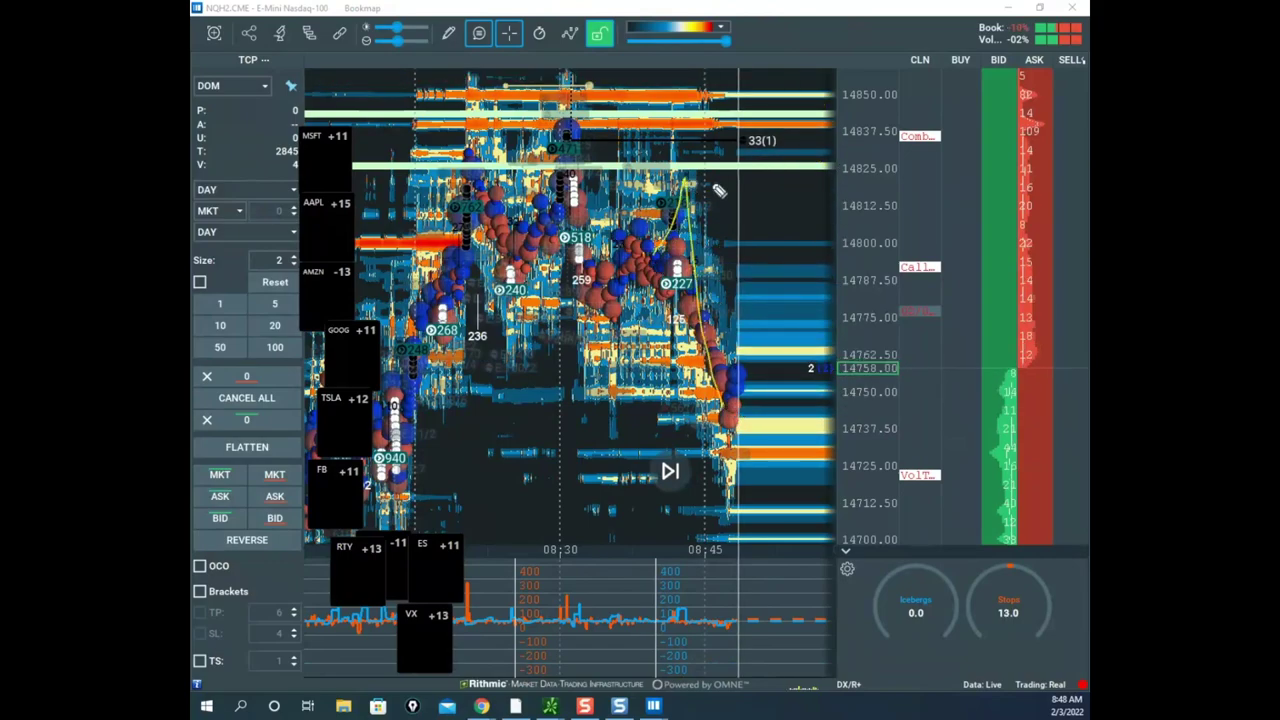
drag(458, 285, 545, 182)
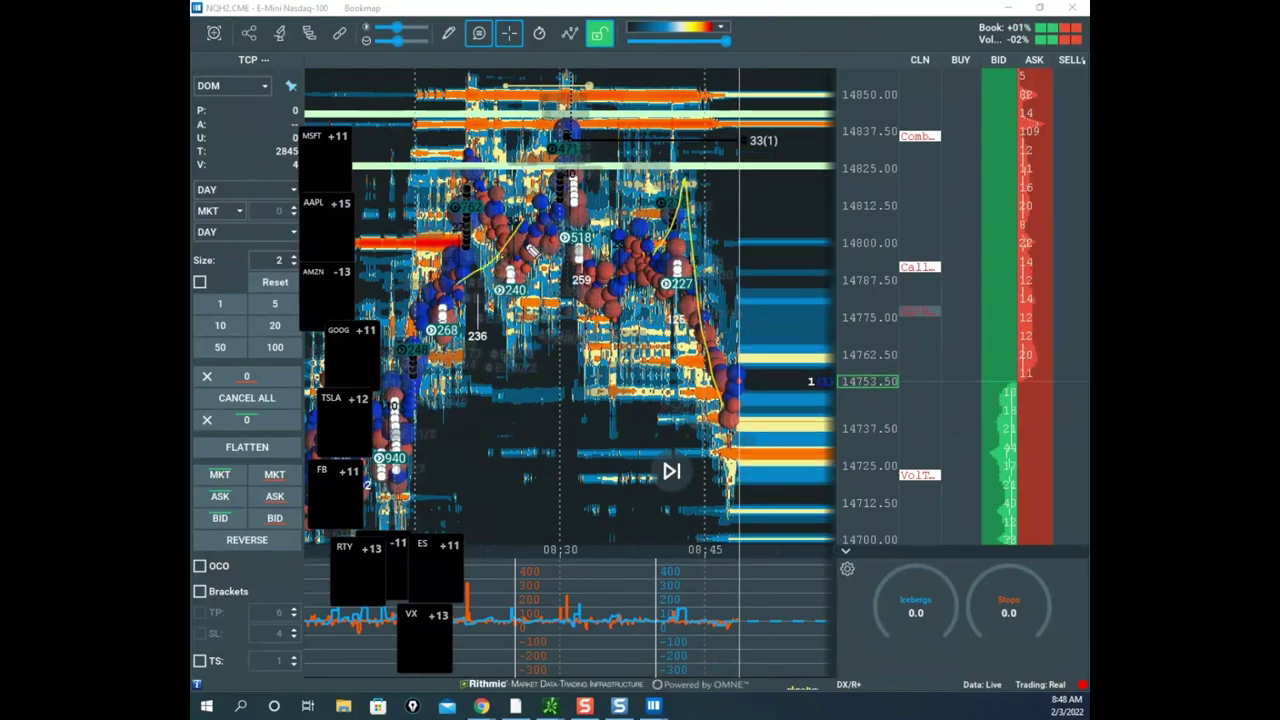
drag(556, 123, 597, 150)
drag(569, 585, 576, 591)
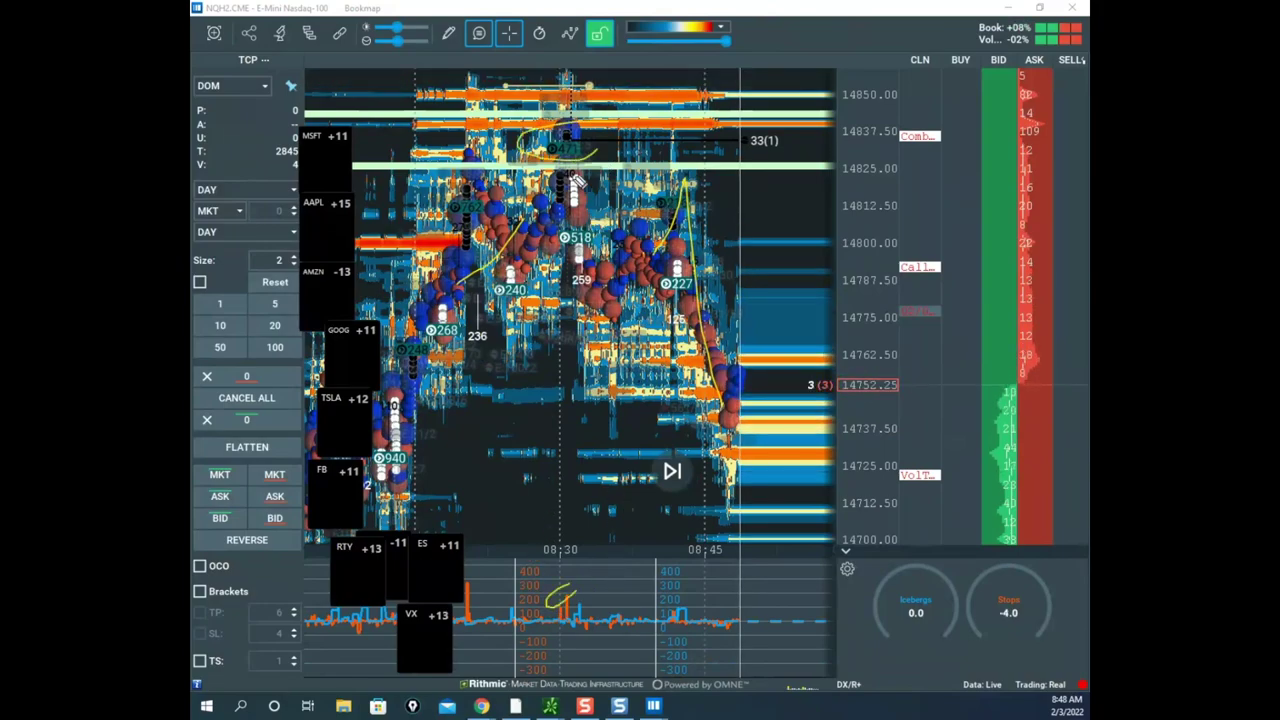
mouse_move(575, 180)
mouse_down()
mouse_move(600, 342)
mouse_move(795, 465)
mouse_up()
drag(616, 258, 773, 490)
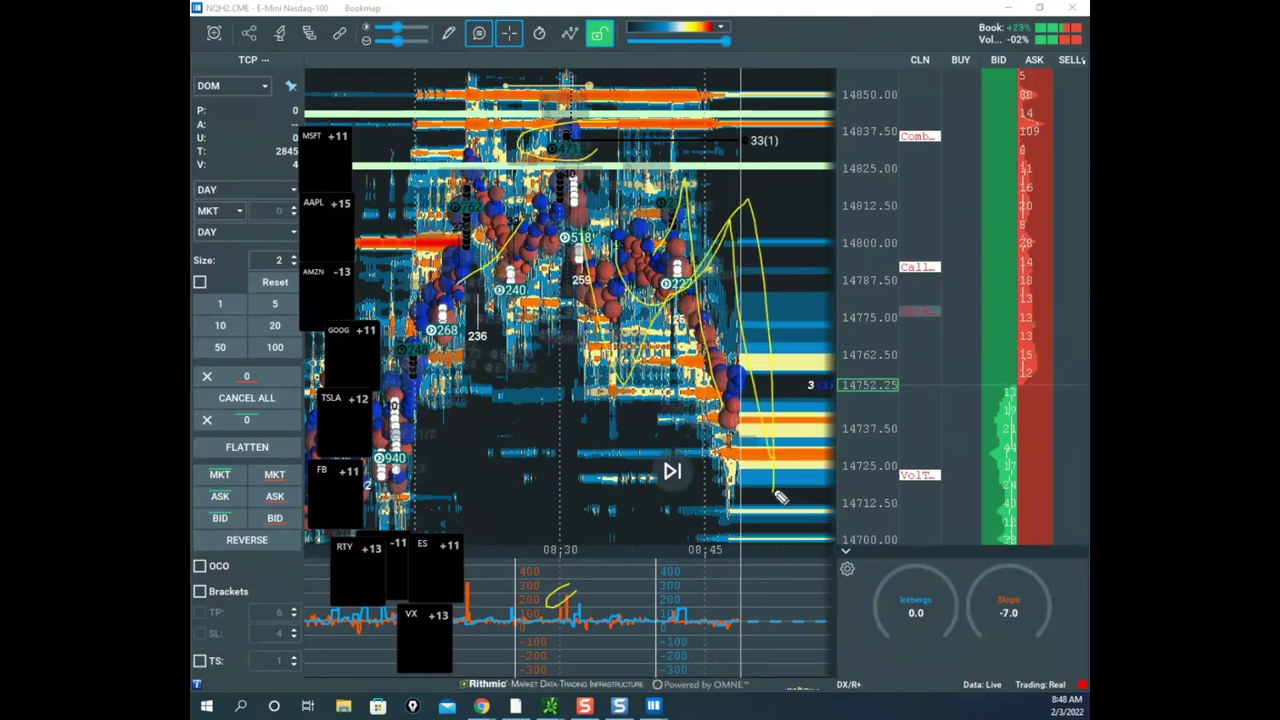
key(Escape)
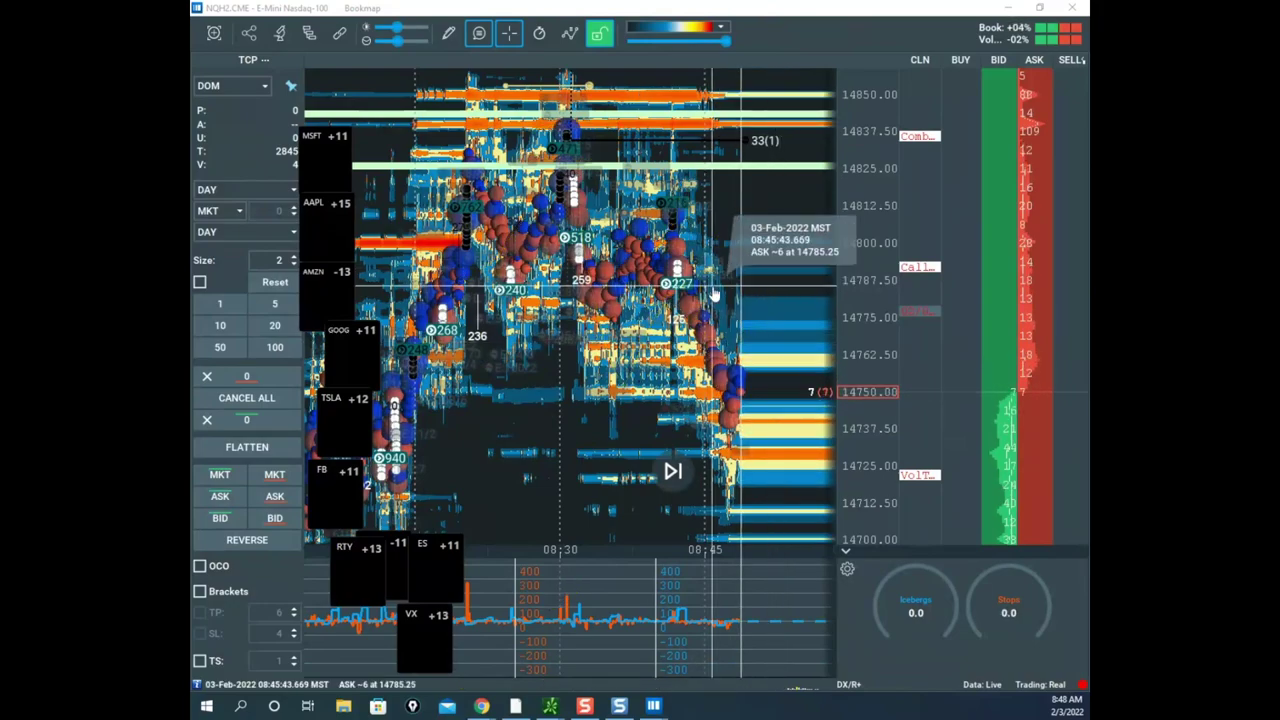
- Move the Nasdaq window away and examine the soybean chart's liquidity levels and 08:30 rally at different zoom levels, down to about 1522.50
drag(715, 294, 717, 259)
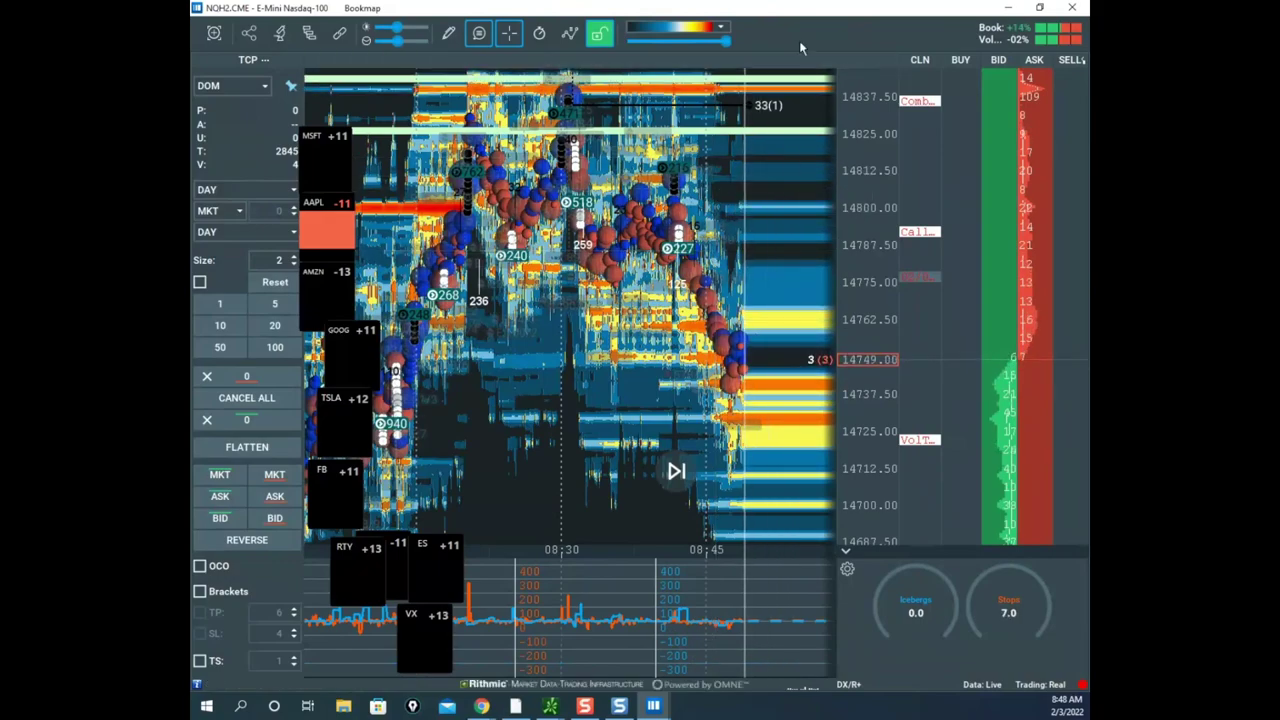
drag(811, 10, 191, 400)
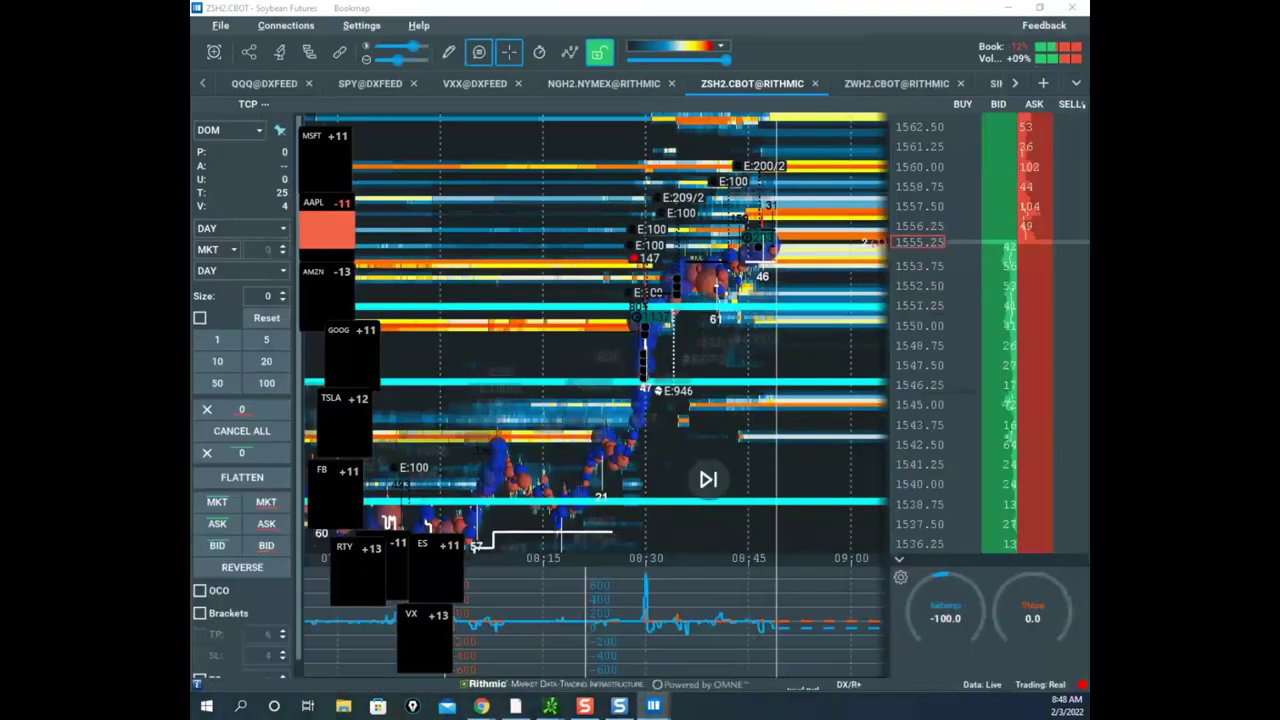
scroll(850, 305, up, 2)
drag(699, 388, 706, 303)
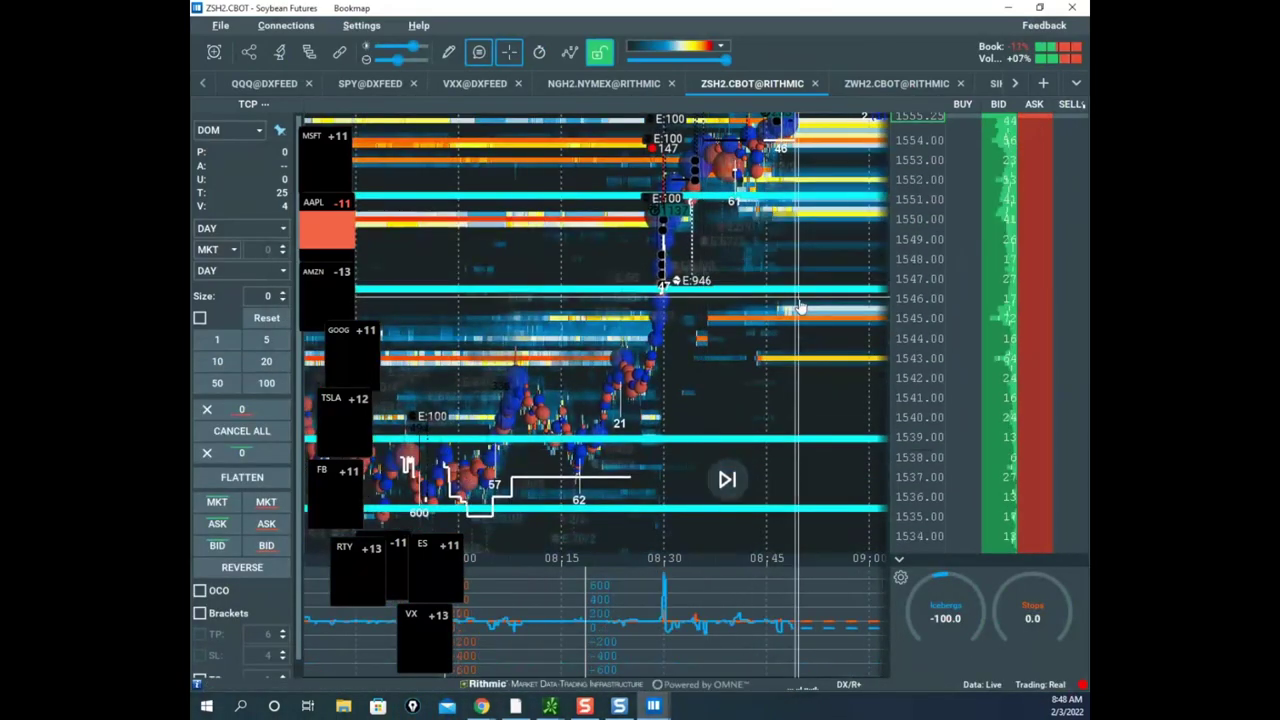
scroll(808, 345, down, 3)
scroll(918, 353, up, 5)
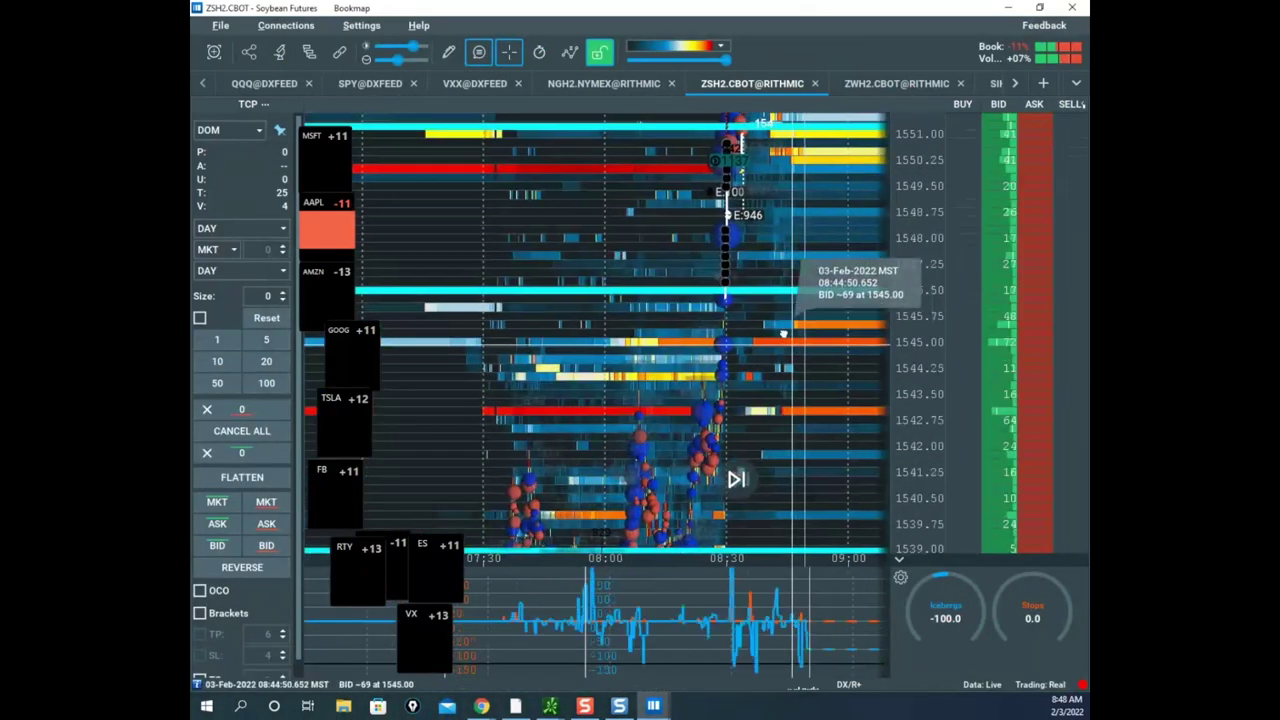
scroll(914, 361, down, 3)
drag(811, 398, 769, 406)
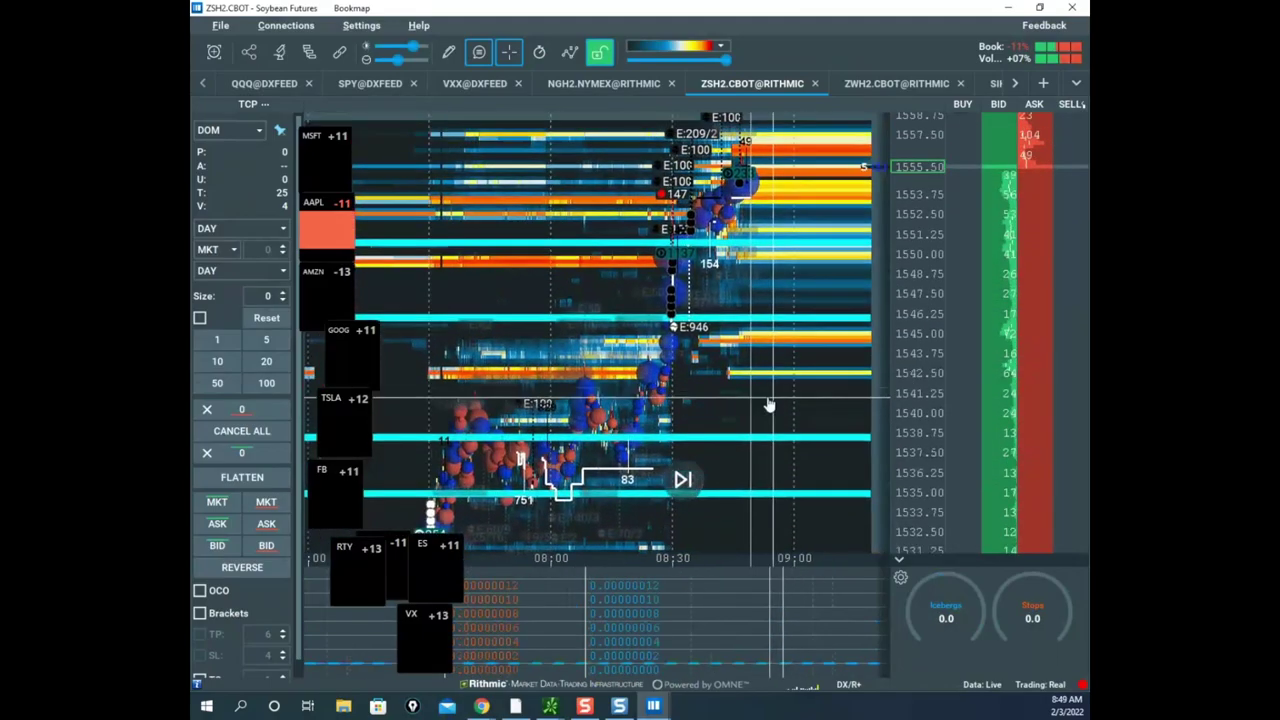
scroll(909, 337, down, 2)
scroll(742, 328, up, 2)
scroll(742, 330, up, 4)
drag(662, 360, 702, 400)
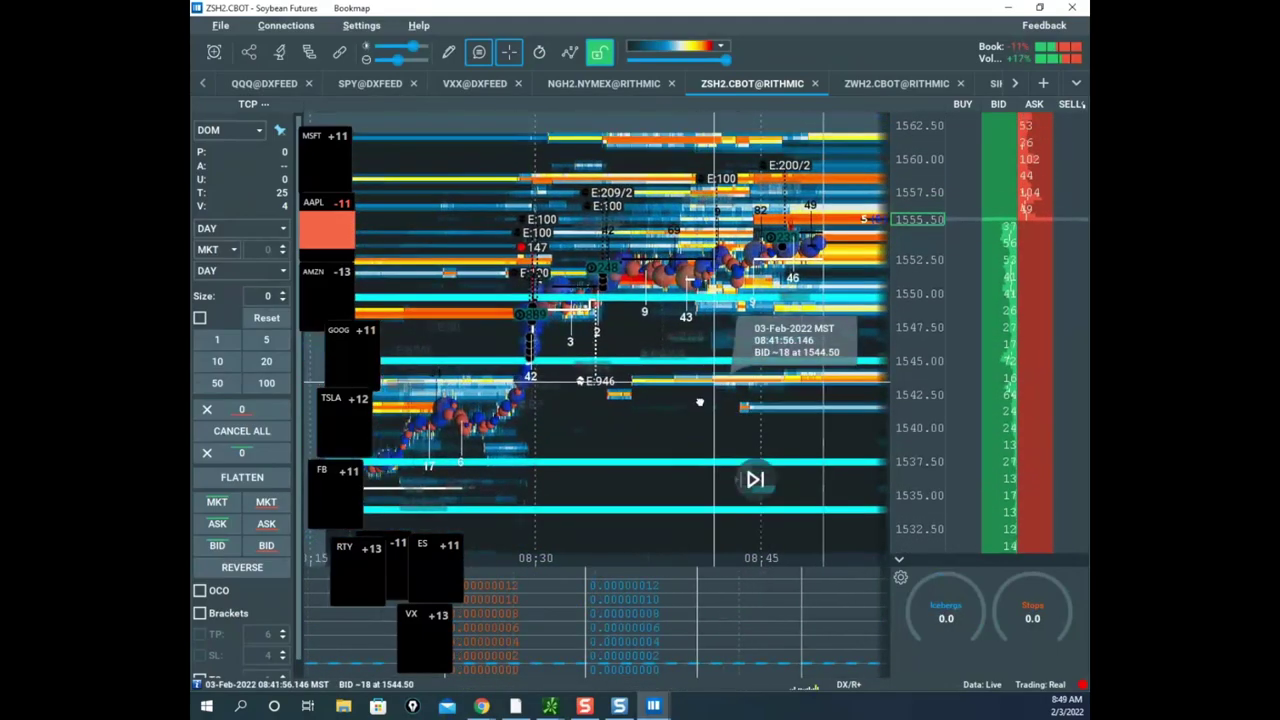
drag(541, 454, 784, 314)
scroll(784, 315, down, 4)
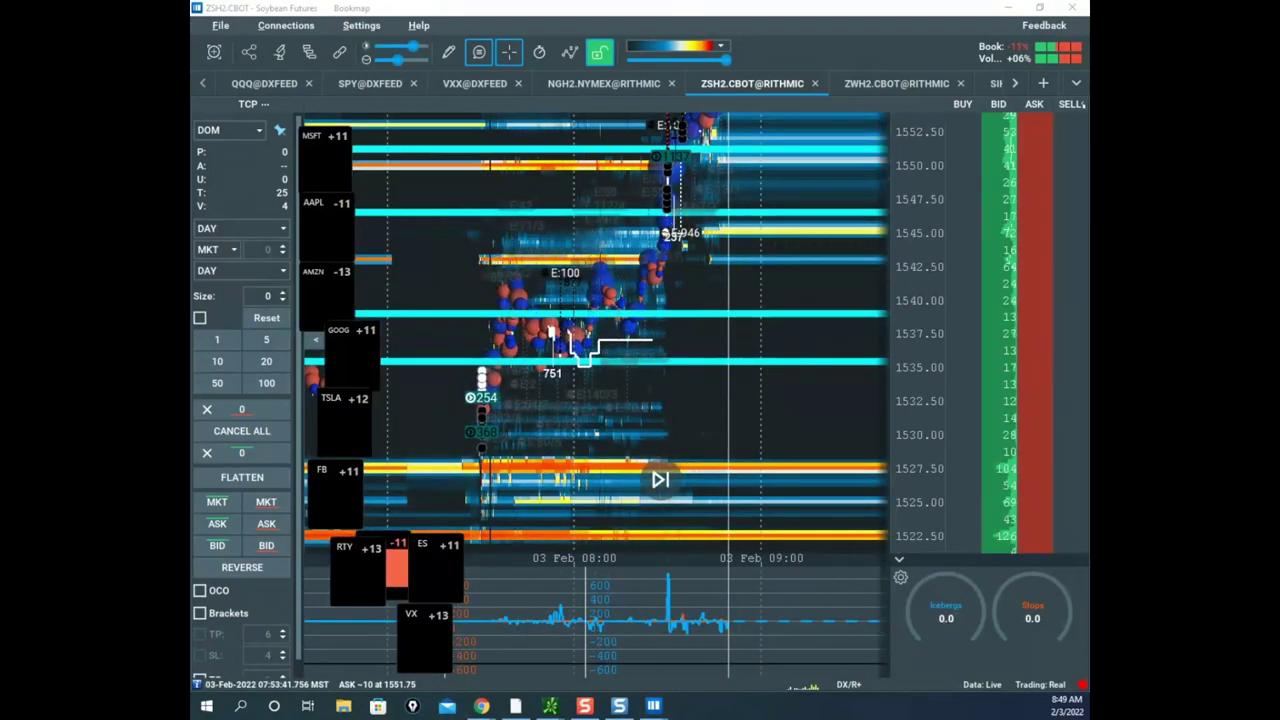
- Mark the soybean consolidation around 08:00 between the cyan lines near 1535.50 and 1539 with freehand strokes, and clear them
drag(522, 304, 604, 309)
drag(532, 355, 627, 360)
drag(580, 318, 601, 277)
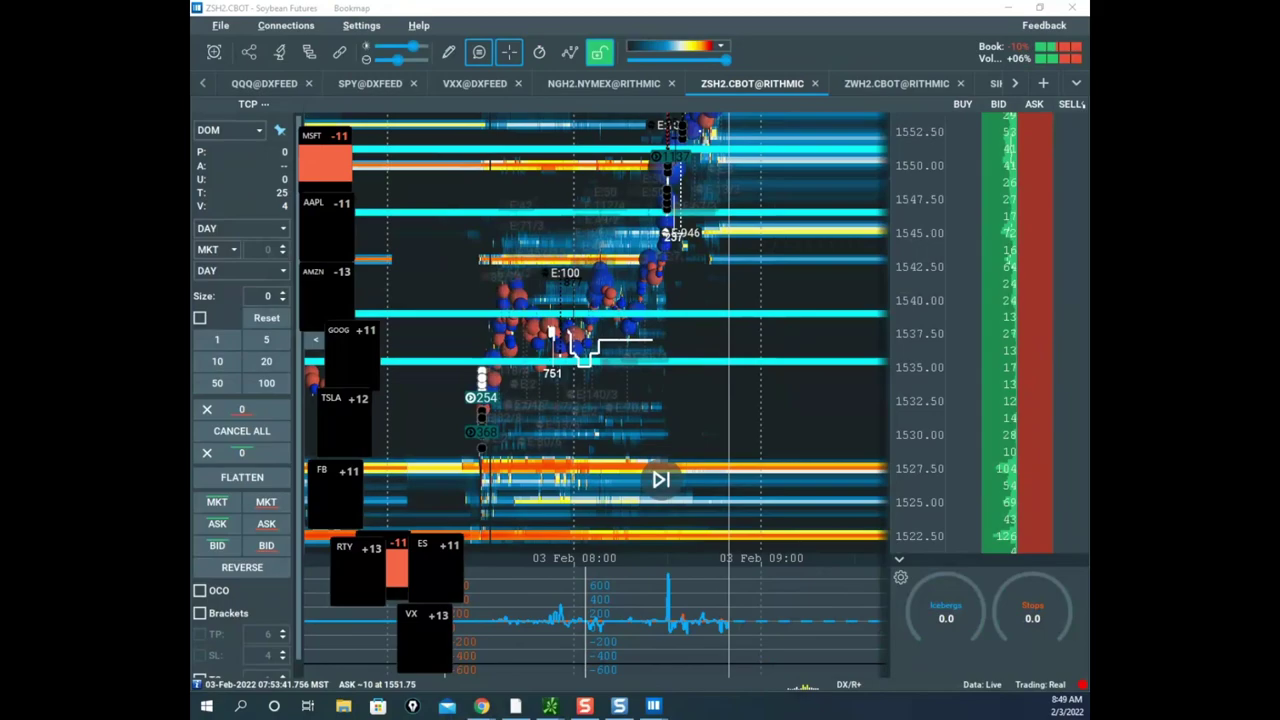
- Bring up thinkorswim's soybean (/ZS) chart, move it aside, and examine the 07:45–08:30 soybean swings in Bookmap
click(550, 706)
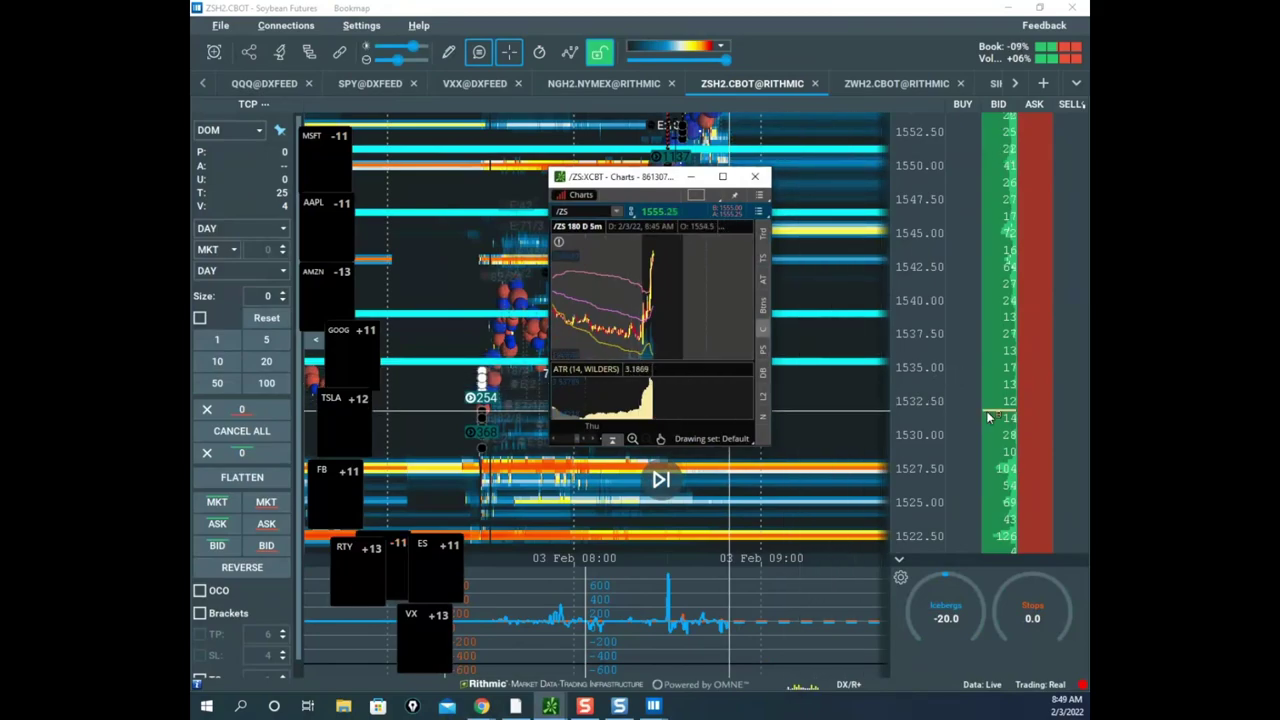
drag(621, 178, 192, 180)
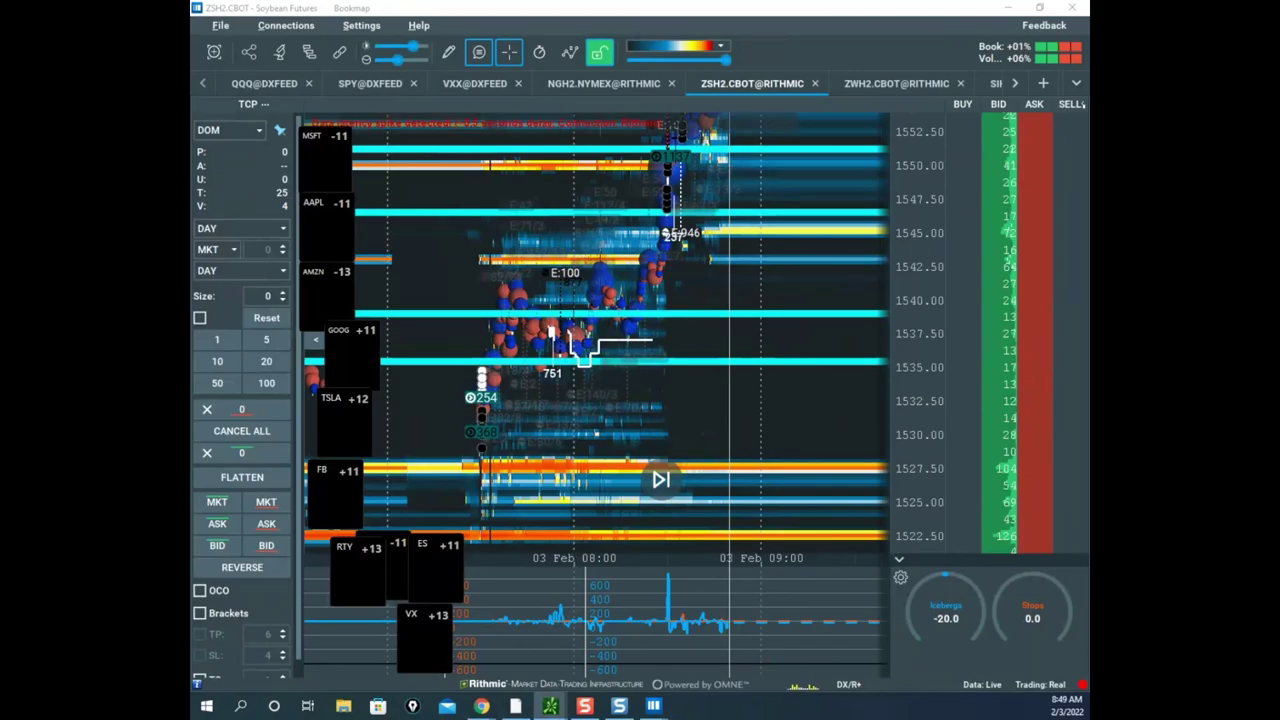
scroll(712, 288, up, 3)
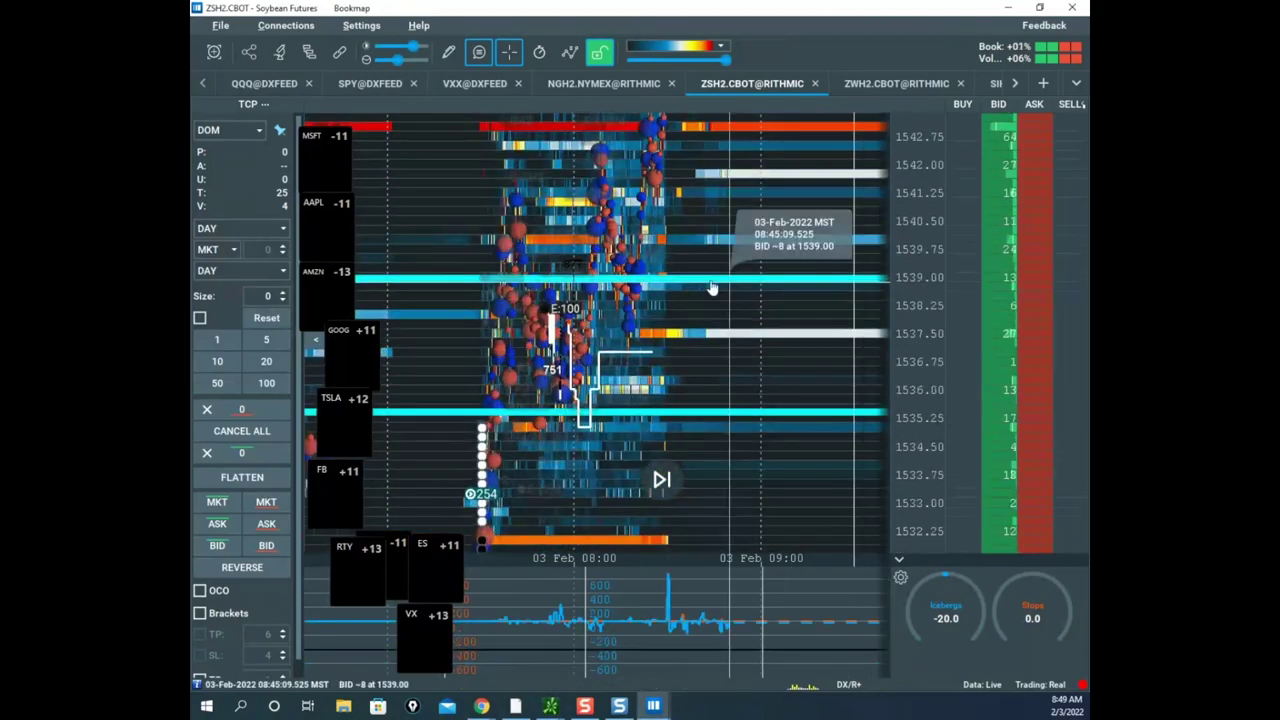
drag(712, 288, 714, 366)
scroll(664, 363, up, 3)
drag(608, 357, 722, 333)
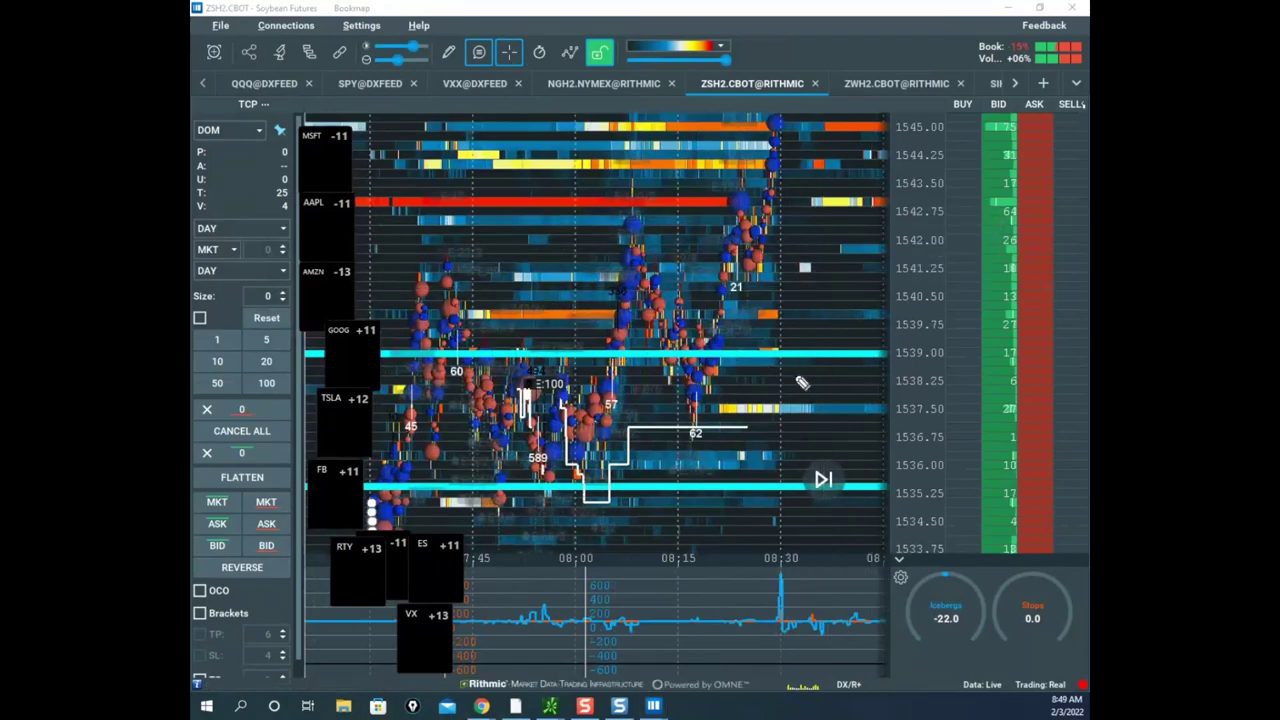
- Draw soybean levels near 1539 and 1542.50, trace the swing between them up to 08:30, and add downward and upward arrows
drag(766, 356, 906, 358)
drag(638, 231, 906, 226)
drag(624, 346, 640, 222)
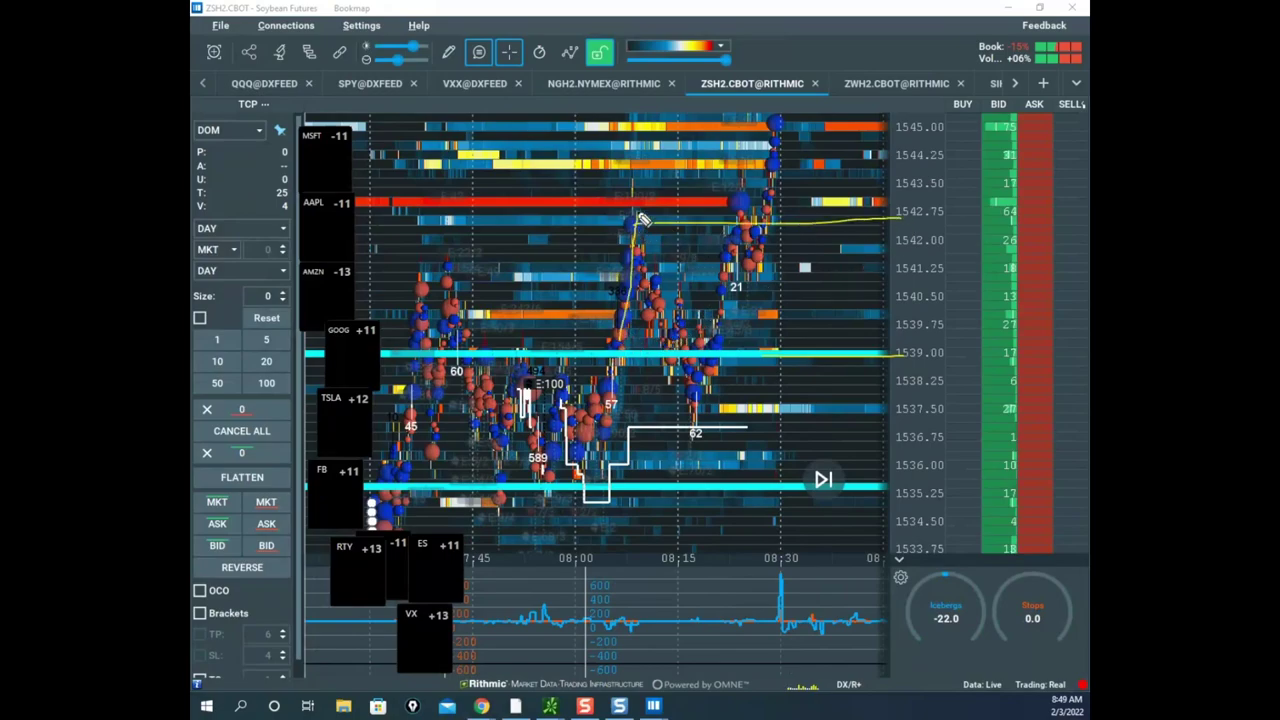
drag(620, 318, 642, 237)
mouse_move(659, 280)
mouse_down()
mouse_move(703, 388)
mouse_move(752, 272)
mouse_move(822, 278)
mouse_move(769, 270)
mouse_up()
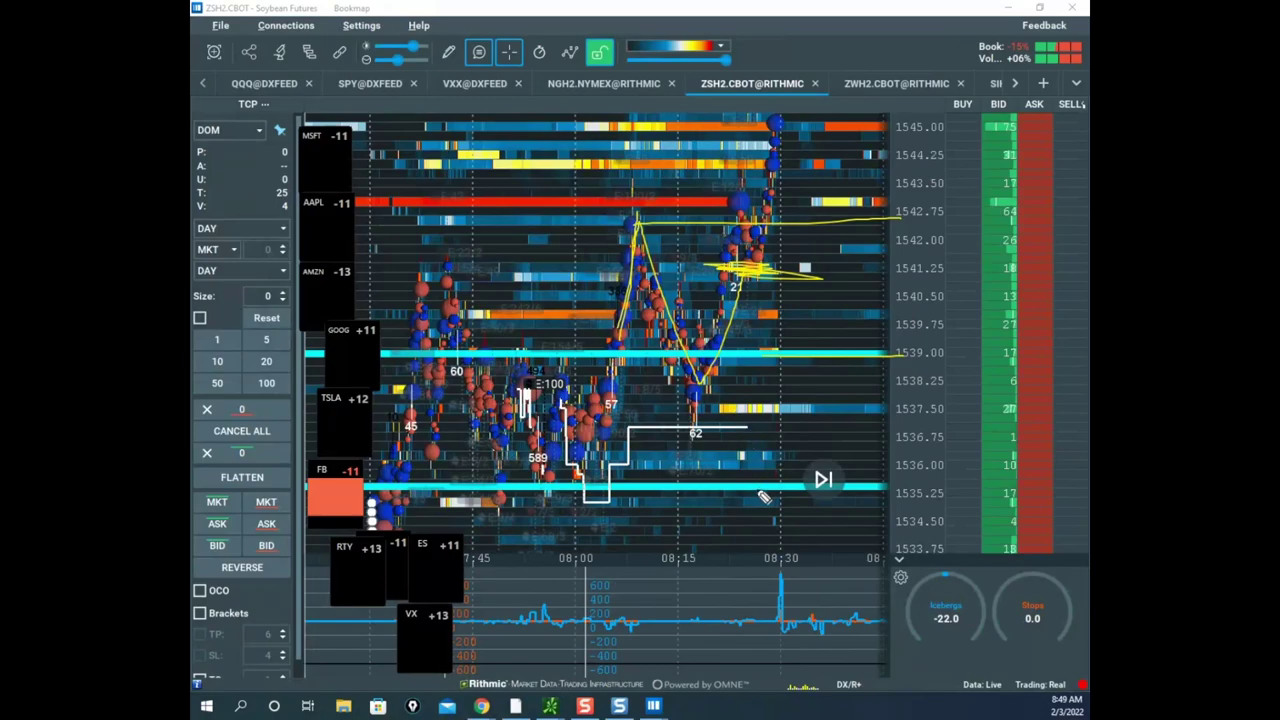
drag(758, 490, 757, 577)
mouse_move(732, 238)
mouse_down()
mouse_move(815, 140)
mouse_move(820, 2)
mouse_up()
key(Escape)
- Clear the old marks and draw lines after the 08:30 soybean rally near 1551.25 and 1546
scroll(885, 228, down, 5)
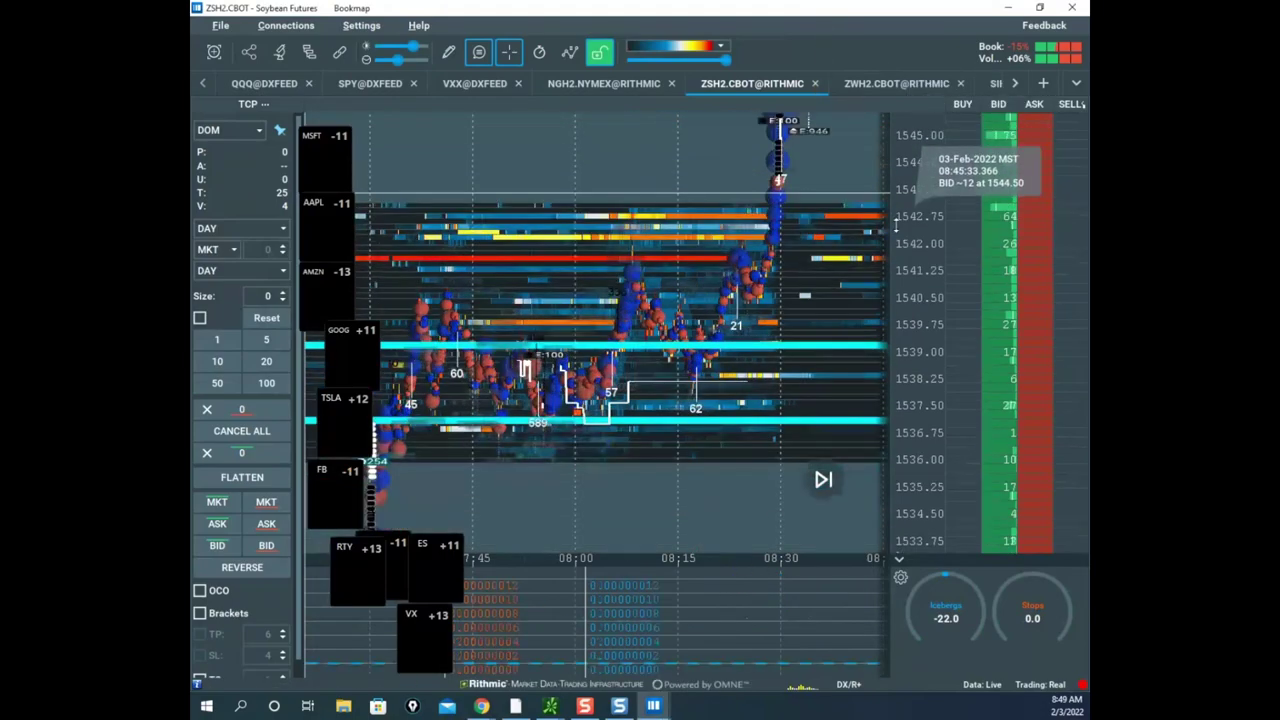
drag(812, 245, 697, 314)
scroll(911, 249, up, 3)
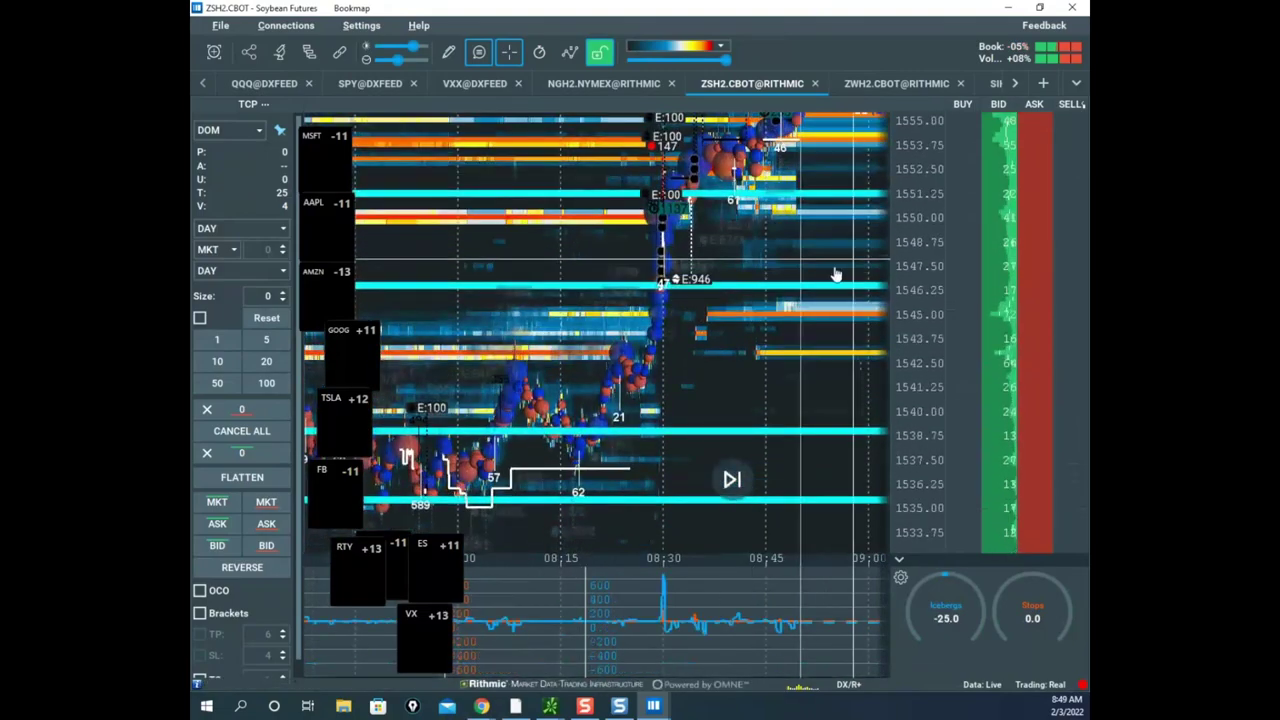
drag(834, 274, 748, 307)
key(ctrl+alt+g)
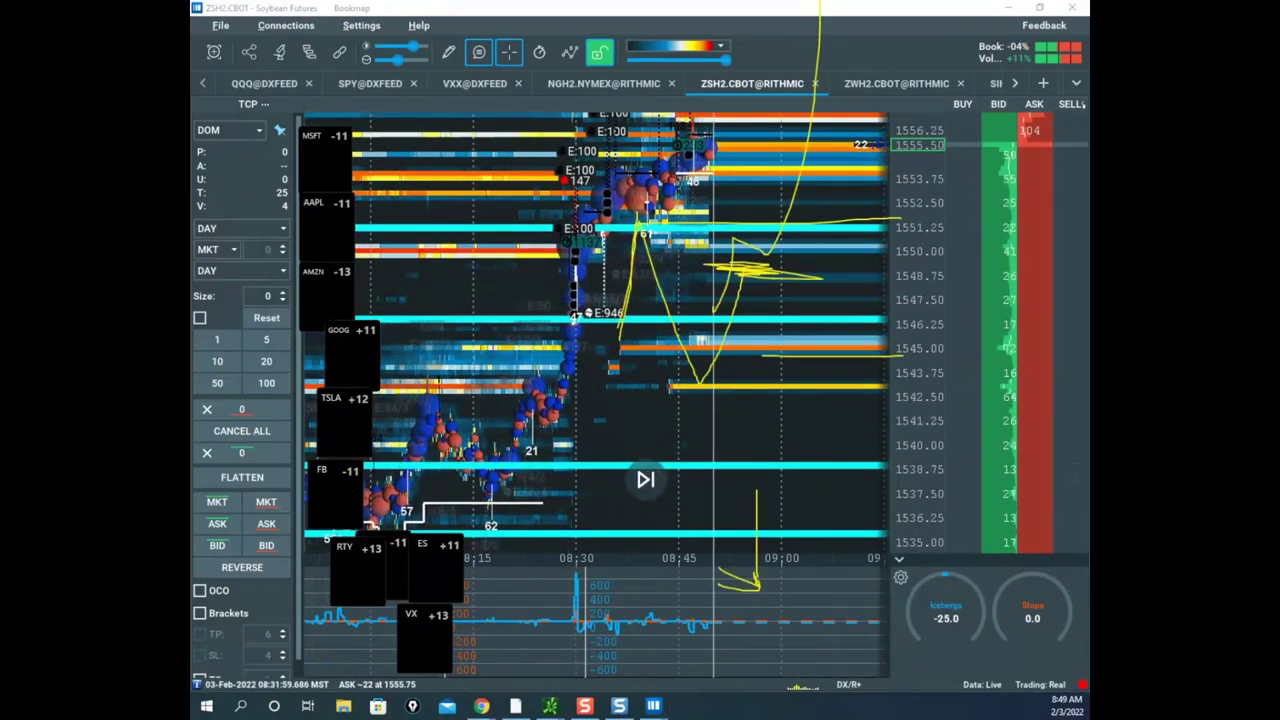
key(Delete)
drag(558, 231, 812, 224)
drag(586, 323, 834, 343)
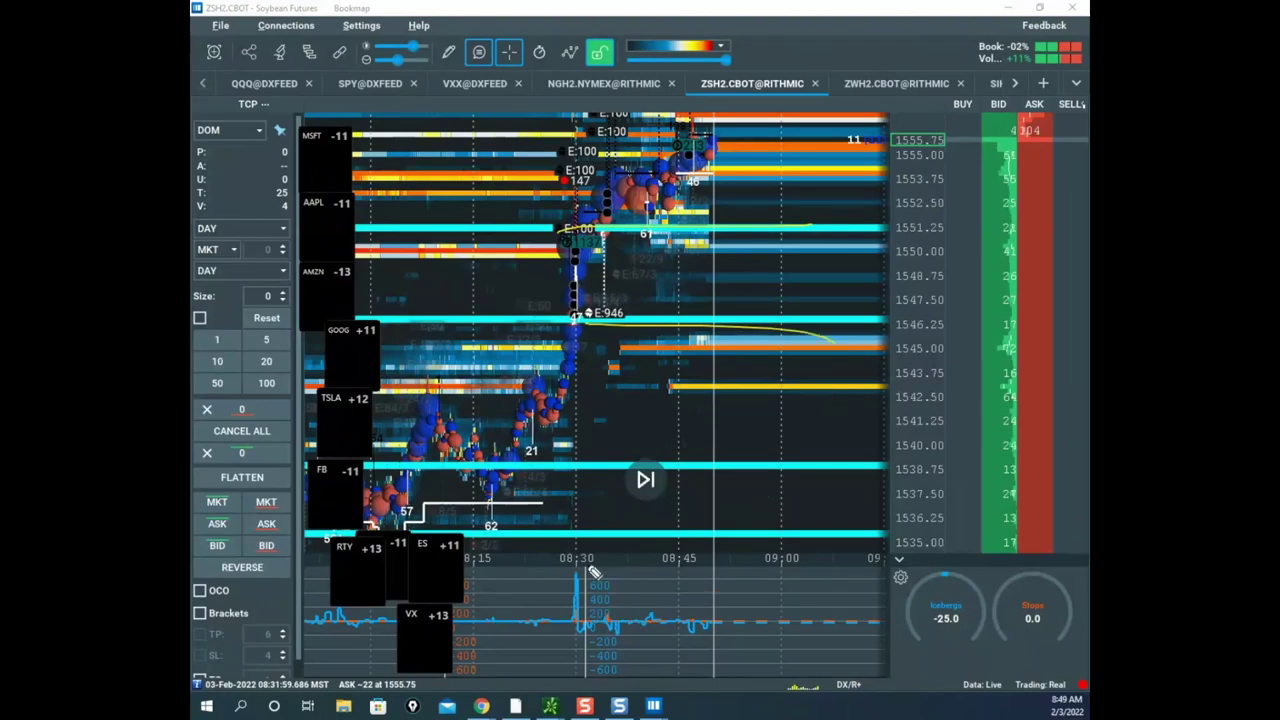
- Draw an arrow from the 1543 liquidity line to the 08:30 indicator spike and project the soybean price upward from about 1552.50
mouse_move(603, 555)
mouse_down()
mouse_move(615, 590)
mouse_move(600, 535)
mouse_move(627, 590)
mouse_move(666, 390)
mouse_up()
drag(640, 217, 729, 122)
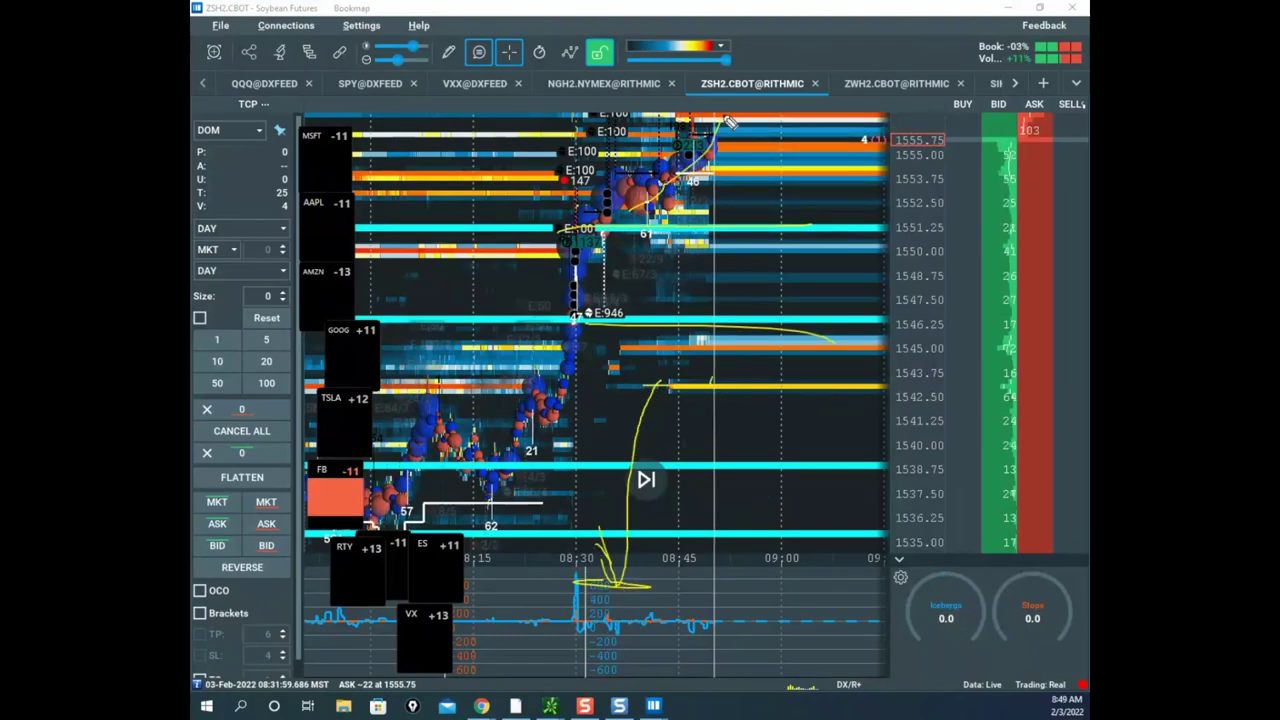
mouse_move(660, 211)
mouse_down()
mouse_move(749, 103)
mouse_move(727, 151)
mouse_move(806, 0)
mouse_up()
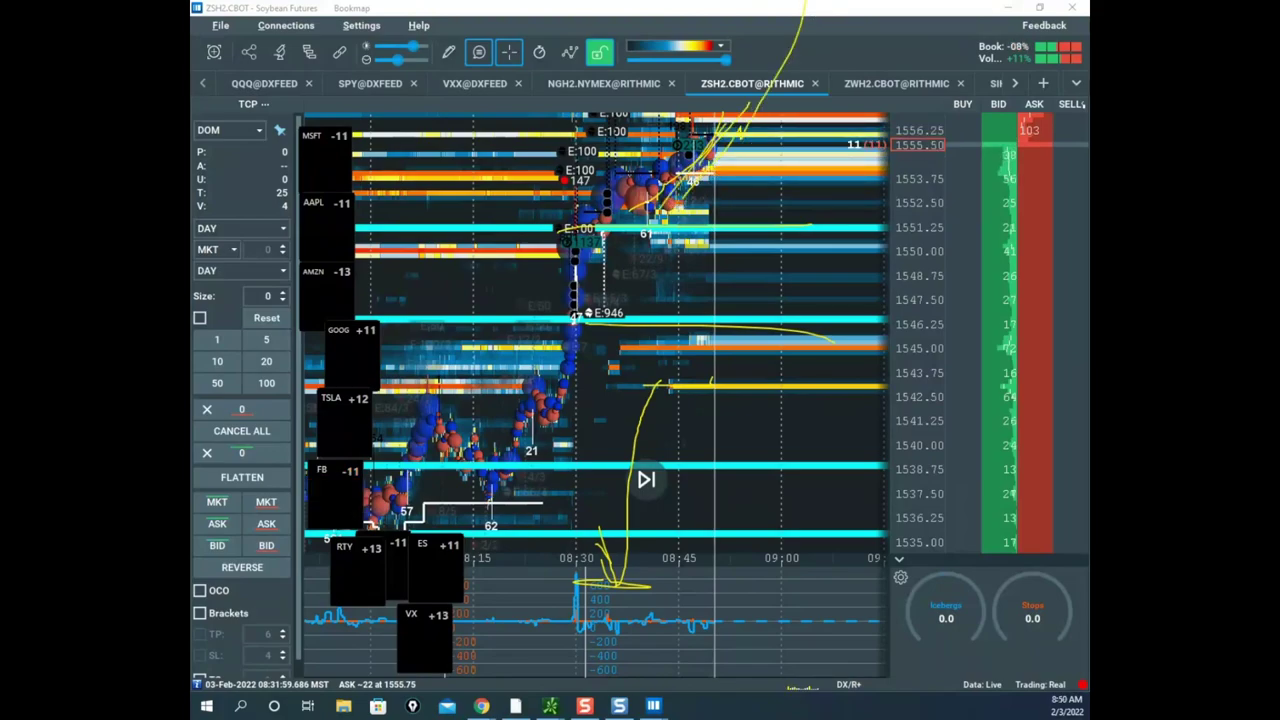
key(Escape)
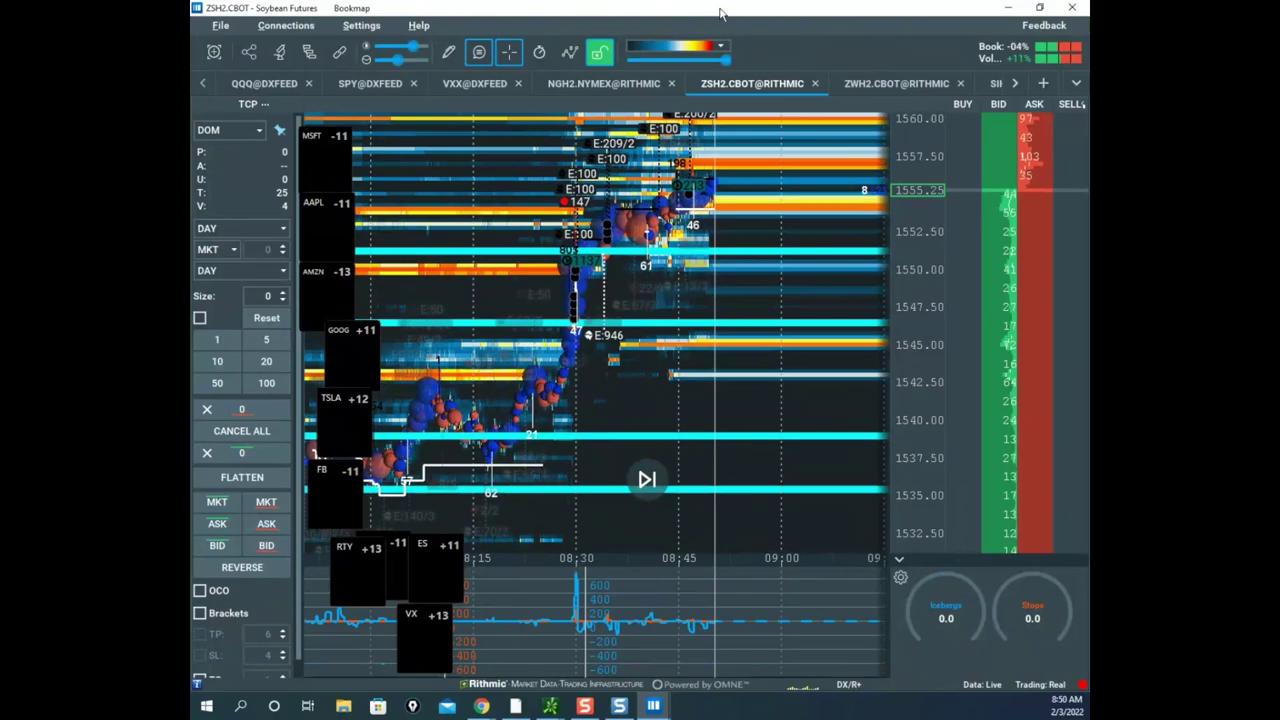
- Move the soybean window away, bring the Light Sweet Crude Oil window onto this screen, and maximize it
mouse_move(722, 10)
mouse_down()
mouse_move(727, 30)
mouse_move(744, 0)
mouse_up()
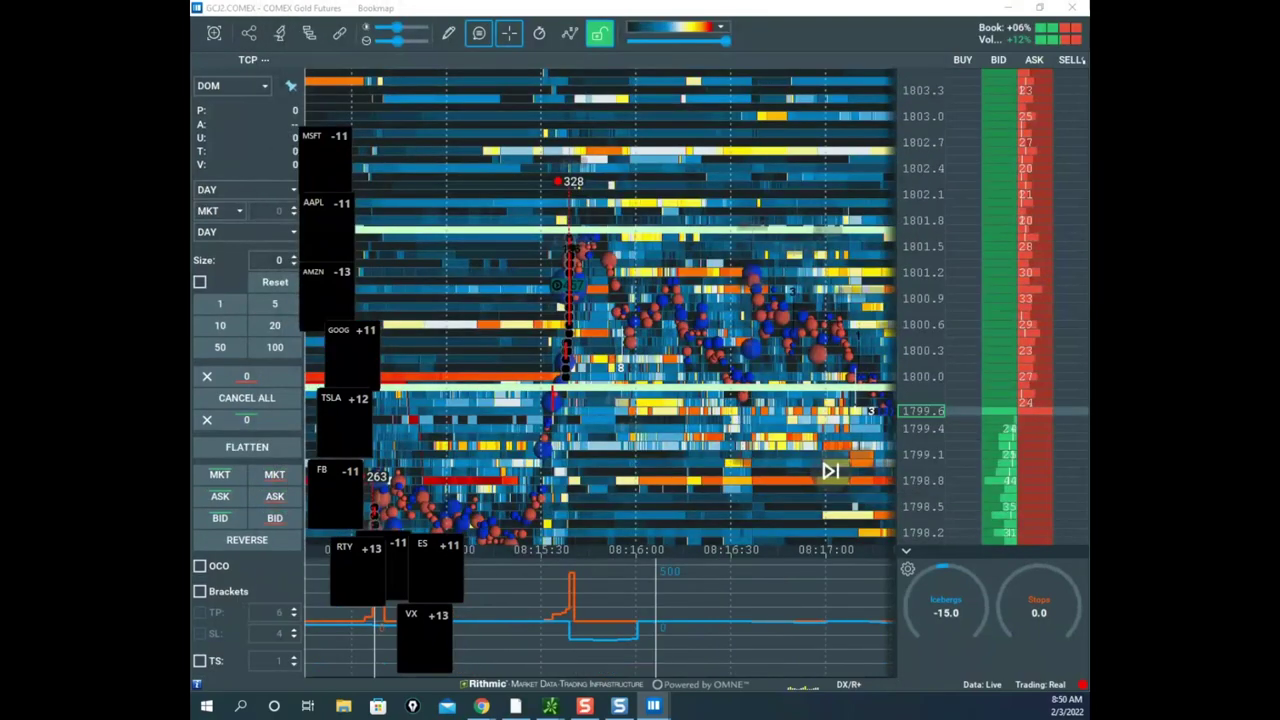
drag(60, 238, 795, 96)
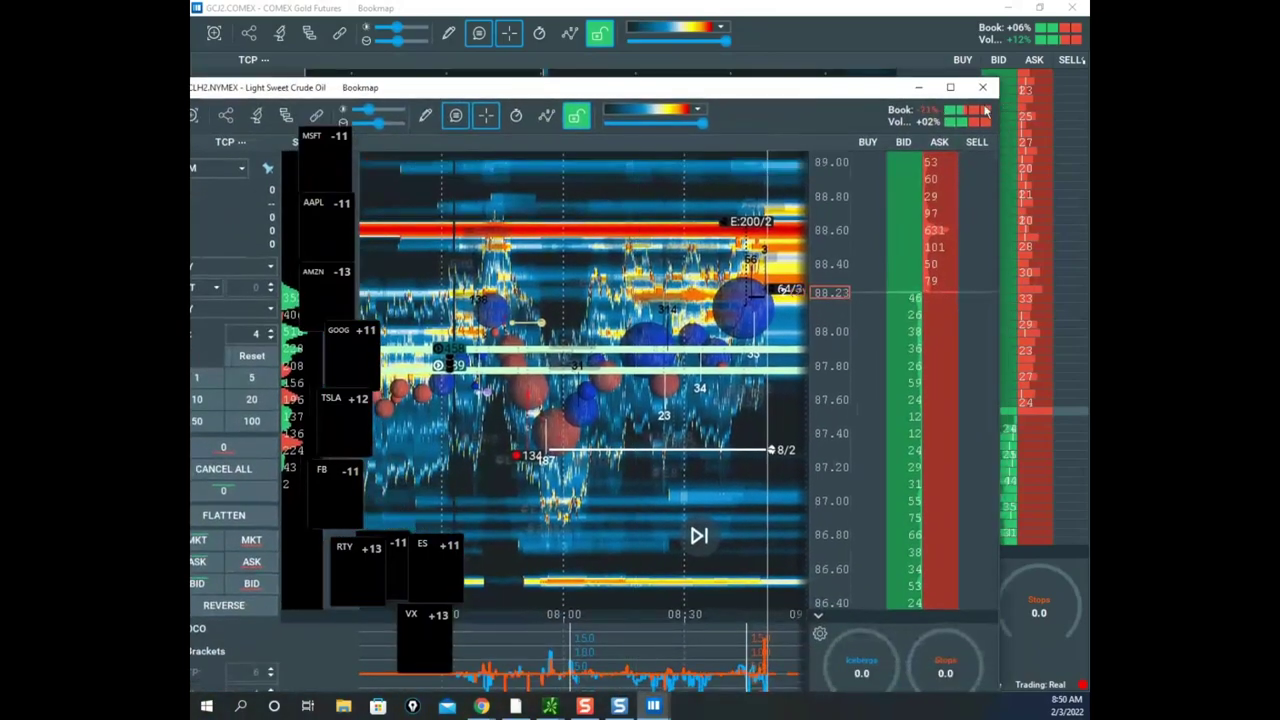
click(951, 88)
- Circle the crude oil liquidity band between about 88.50 and 88.70, and leave drawing mode
scroll(922, 165, up, 3)
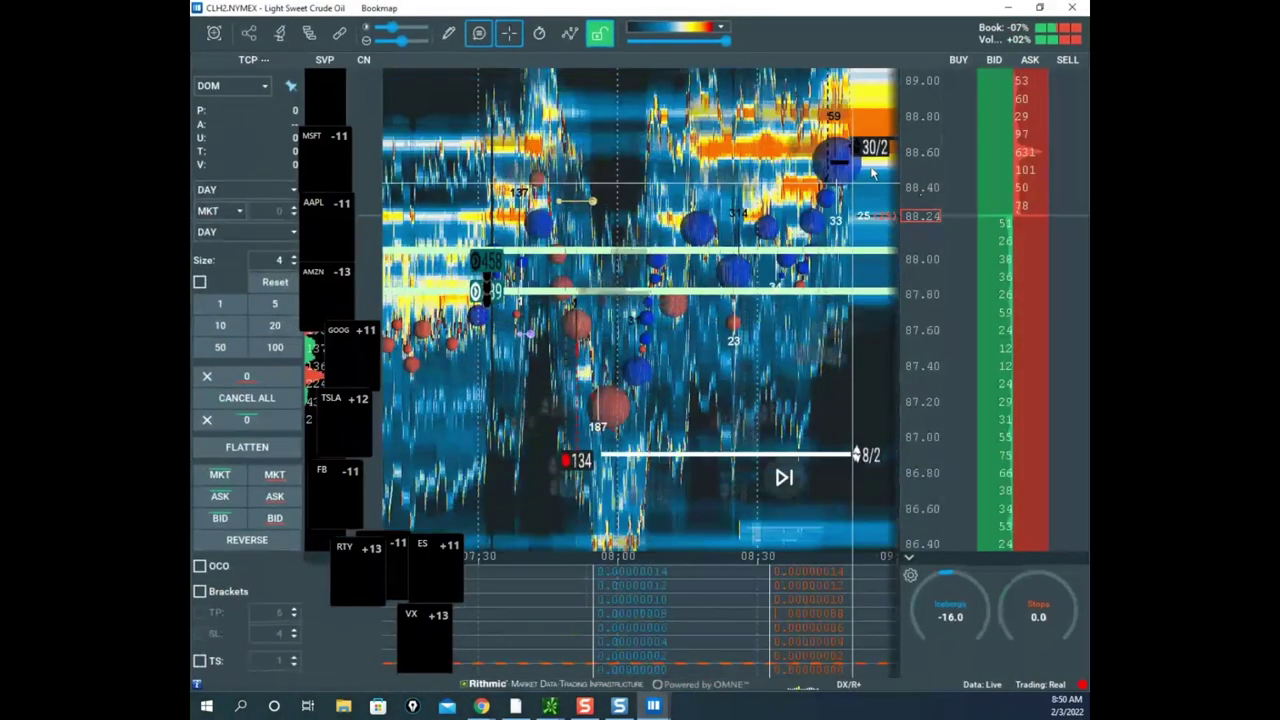
scroll(832, 192, up, 4)
drag(832, 192, 662, 274)
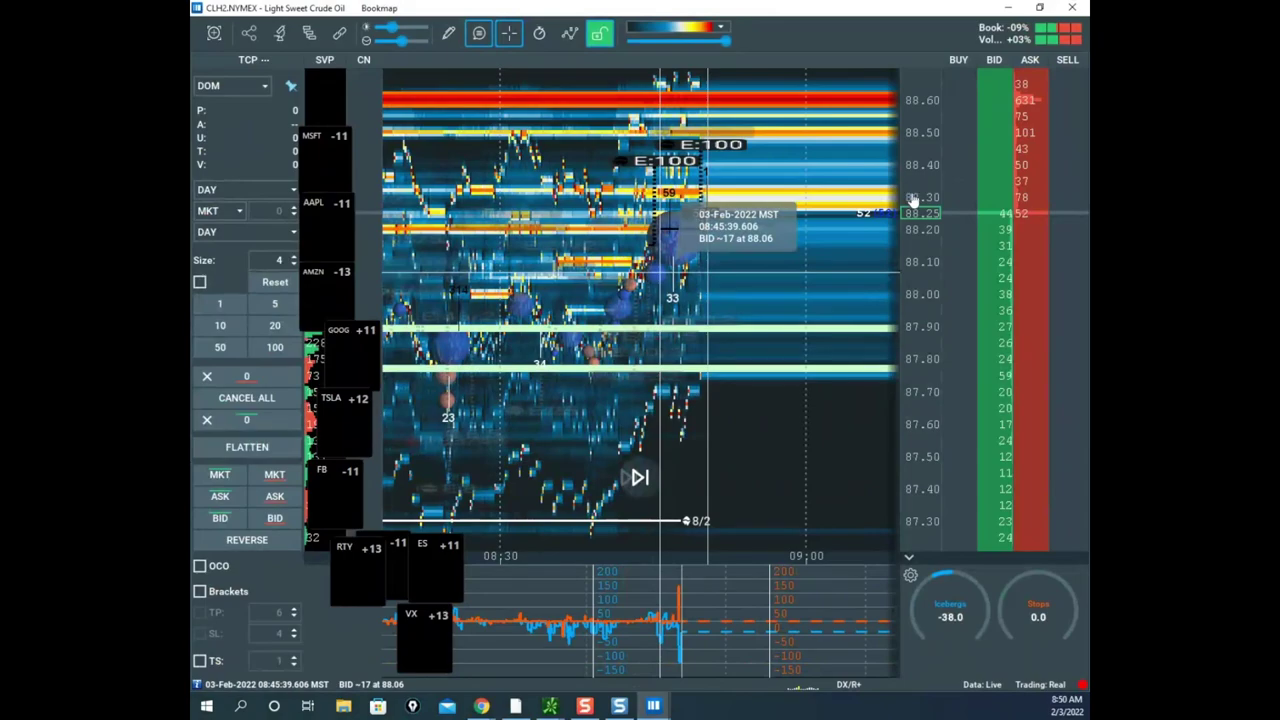
scroll(827, 103, up, 3)
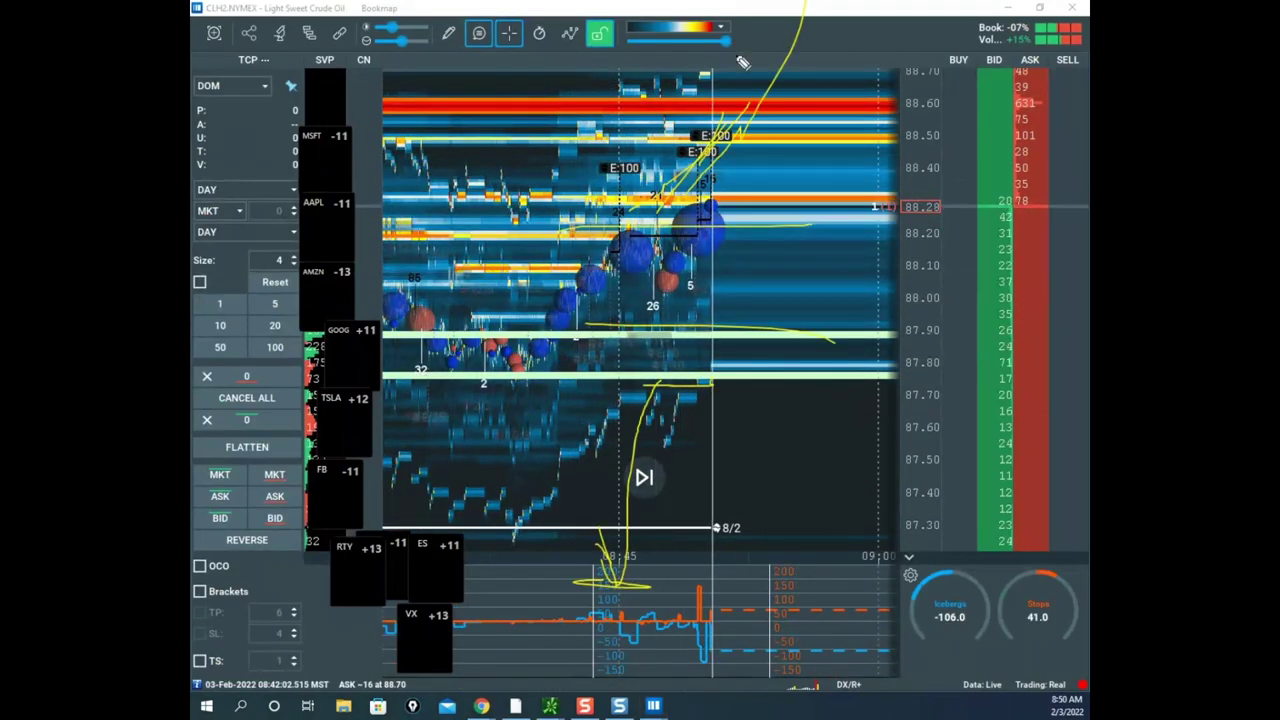
drag(906, 80, 900, 117)
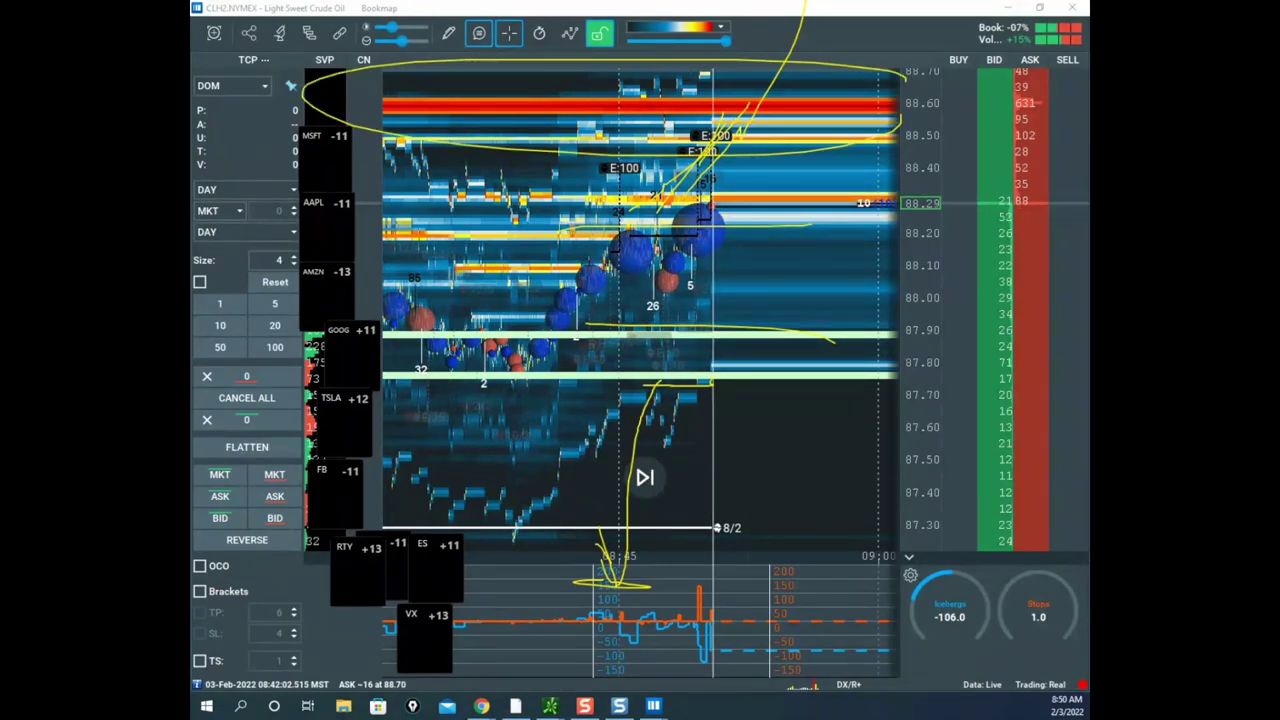
key(Escape)
- Examine crude oil's 08:45–08:50 price action against the 88.60 liquidity band at different zoom levels
scroll(920, 245, down, 4)
scroll(722, 268, up, 3)
drag(721, 269, 768, 289)
scroll(767, 291, up, 3)
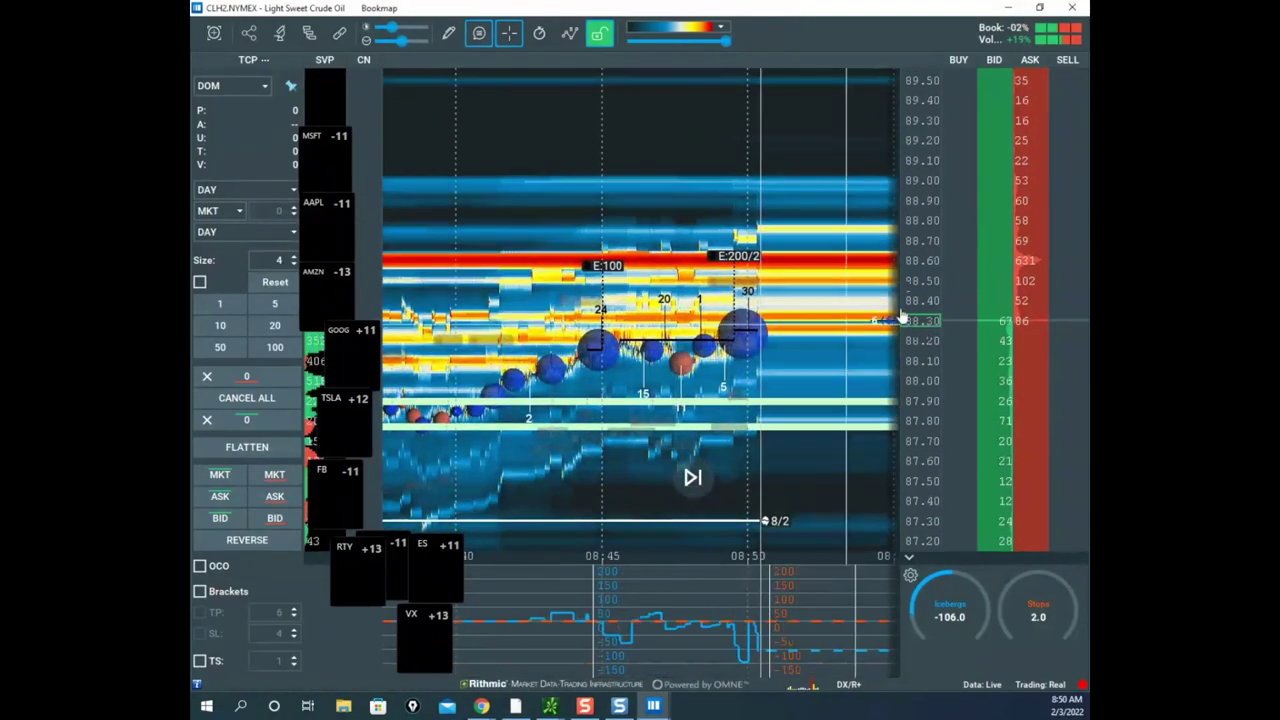
scroll(795, 300, up, 2)
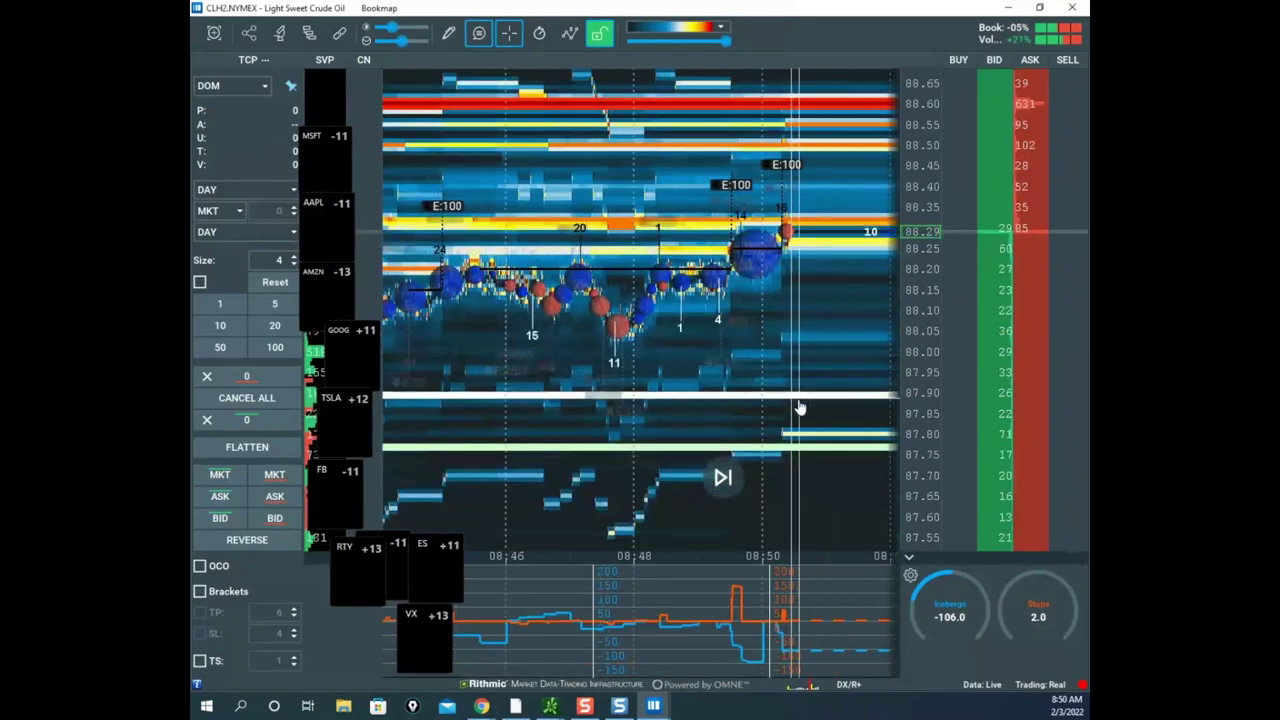
drag(810, 384, 773, 490)
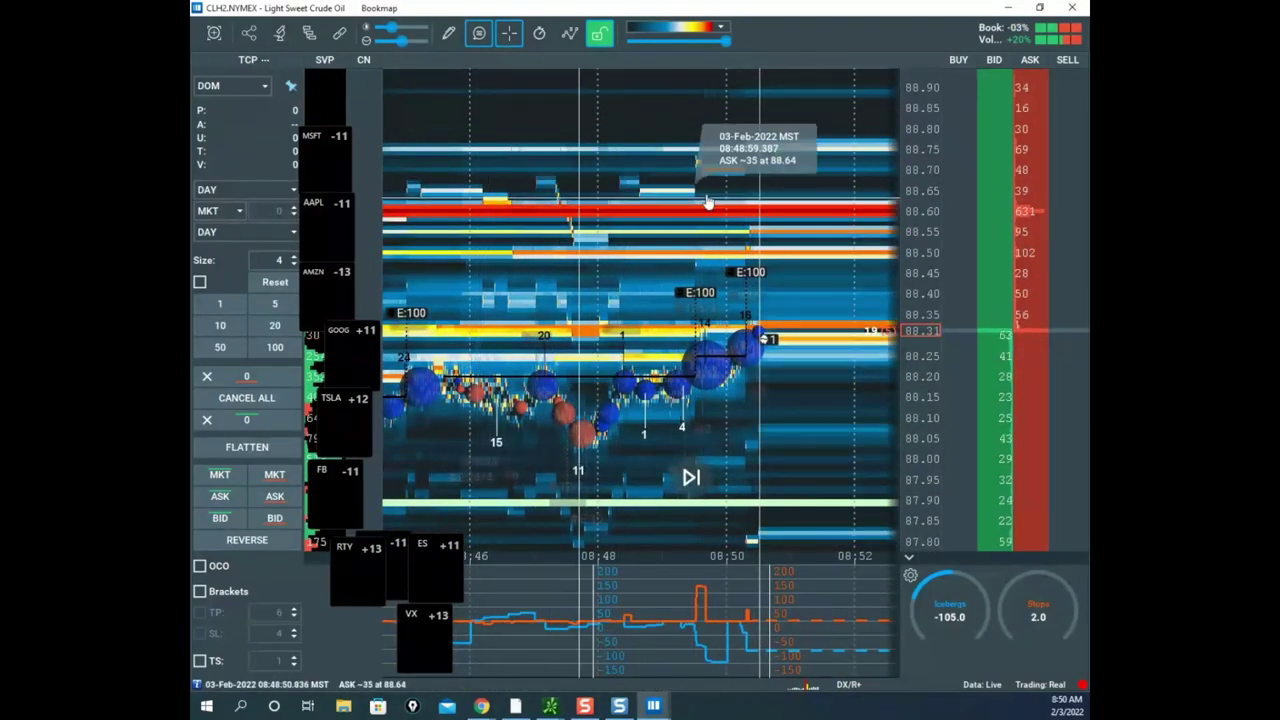
scroll(843, 213, down, 3)
scroll(925, 215, down, 5)
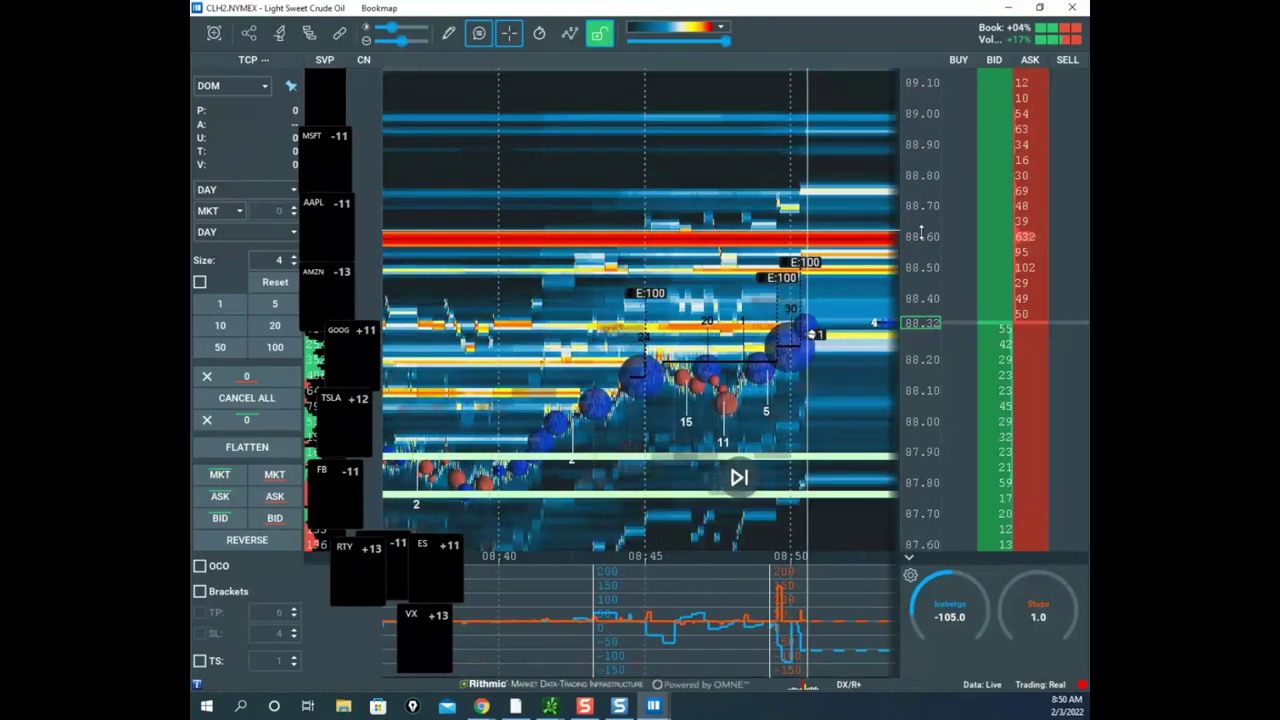
scroll(889, 247, down, 3)
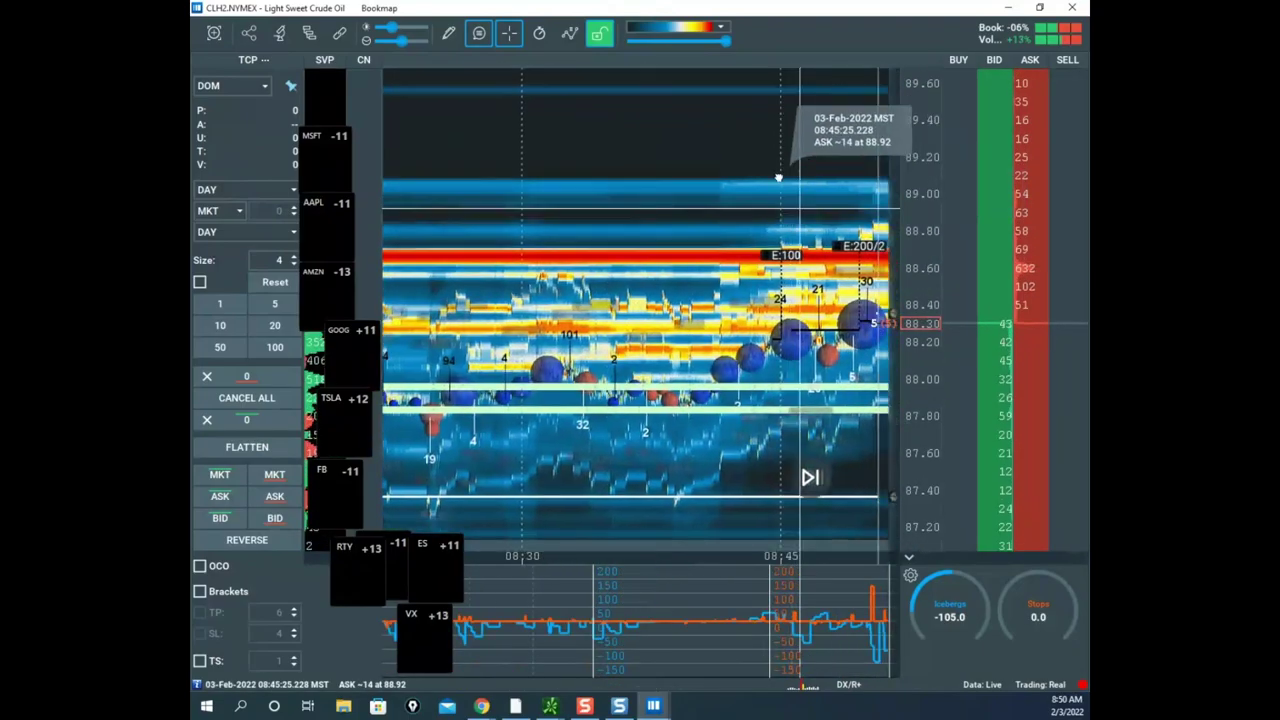
drag(842, 258, 738, 235)
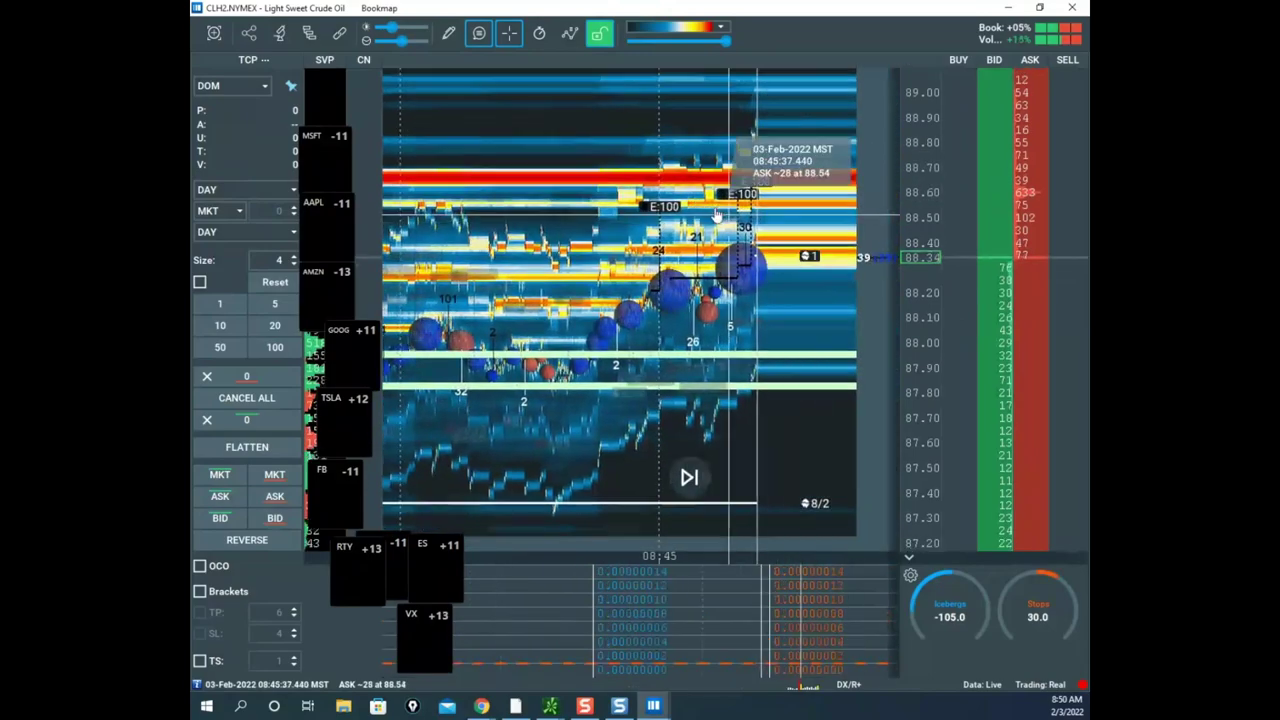
scroll(915, 230, up, 2)
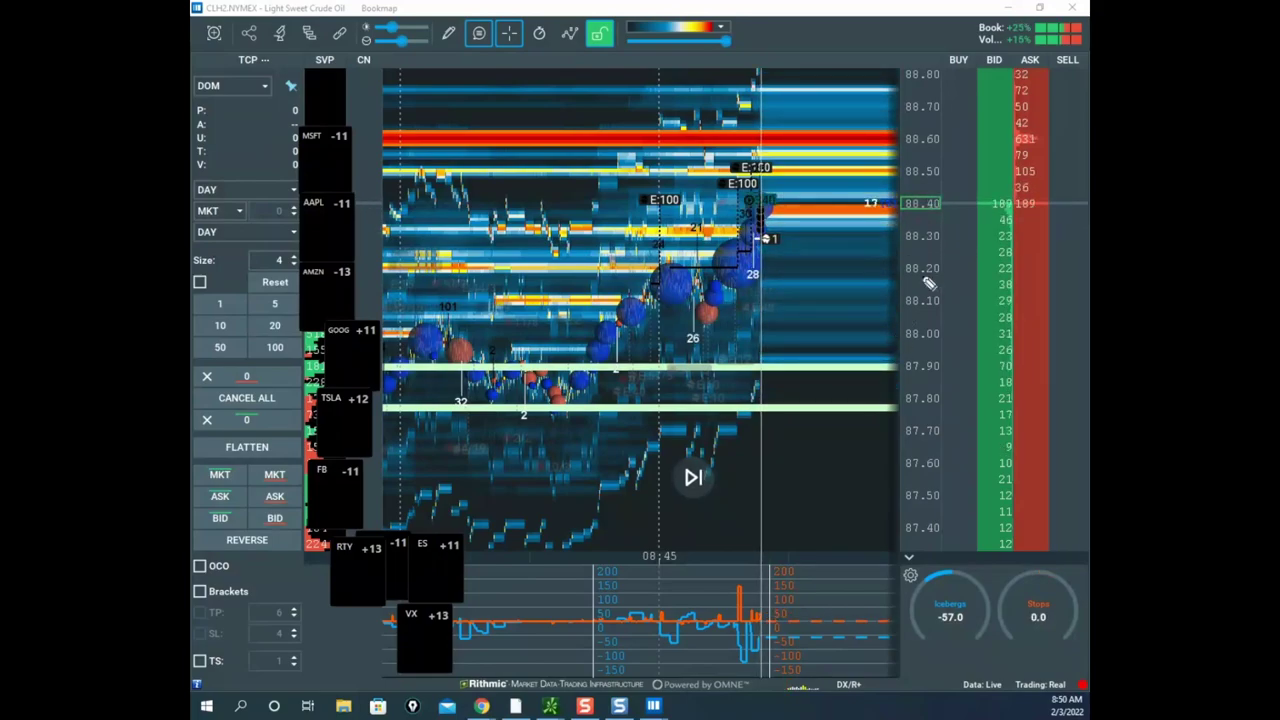
- Mark the bids just below 88.40 with a cross, circle the 88.60 liquidity band, and sketch a zigzag rising through it
mouse_move(980, 213)
mouse_down()
mouse_move(1021, 262)
mouse_move(1009, 208)
mouse_up()
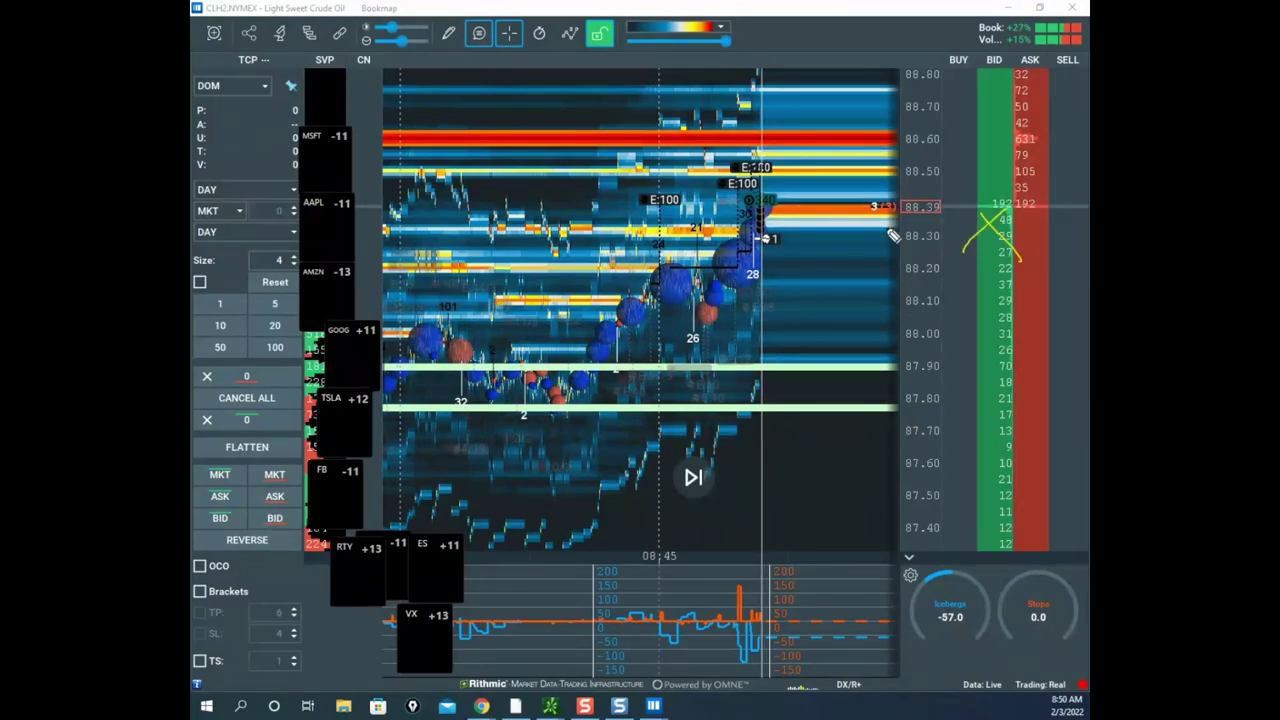
drag(846, 109, 897, 154)
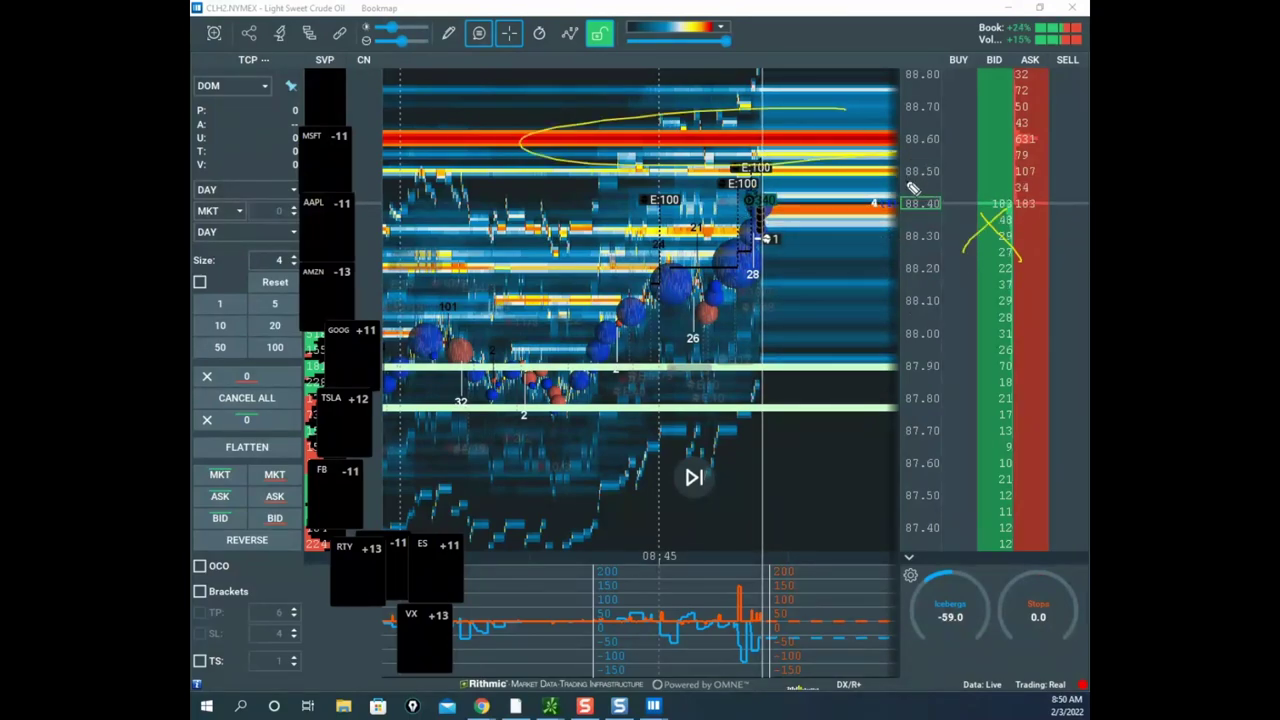
drag(742, 168, 775, 172)
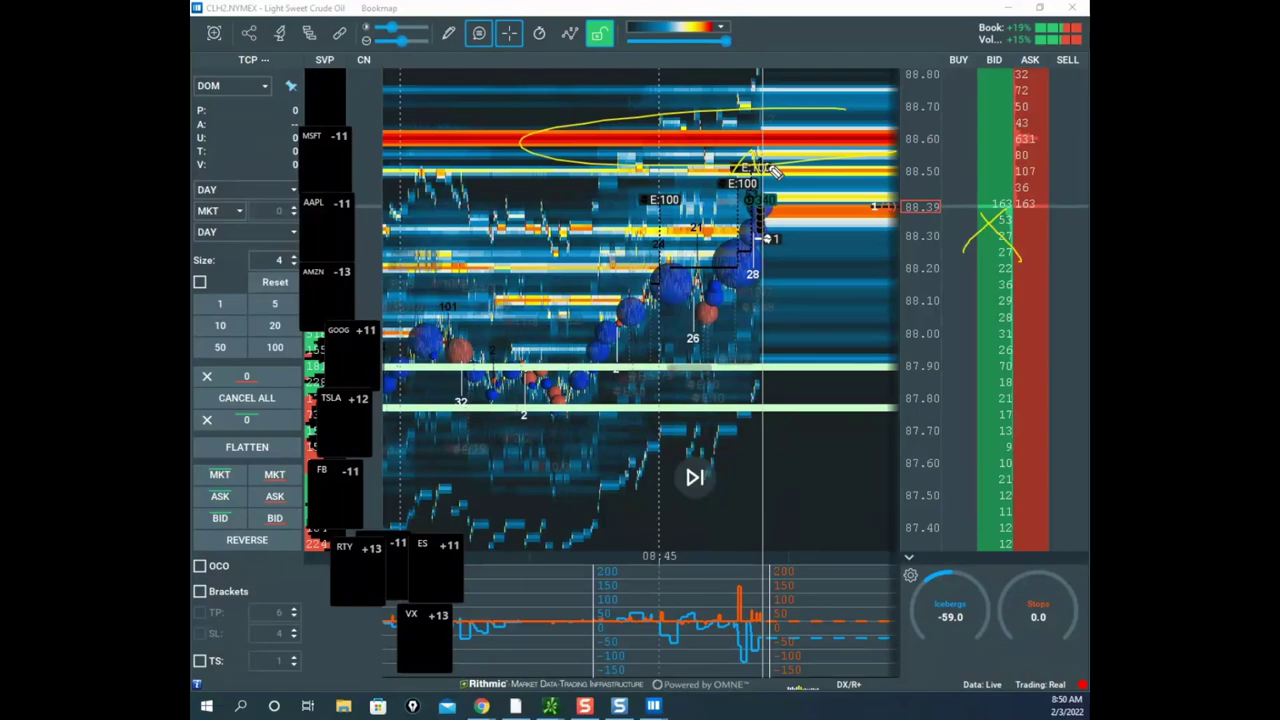
drag(756, 205, 812, 98)
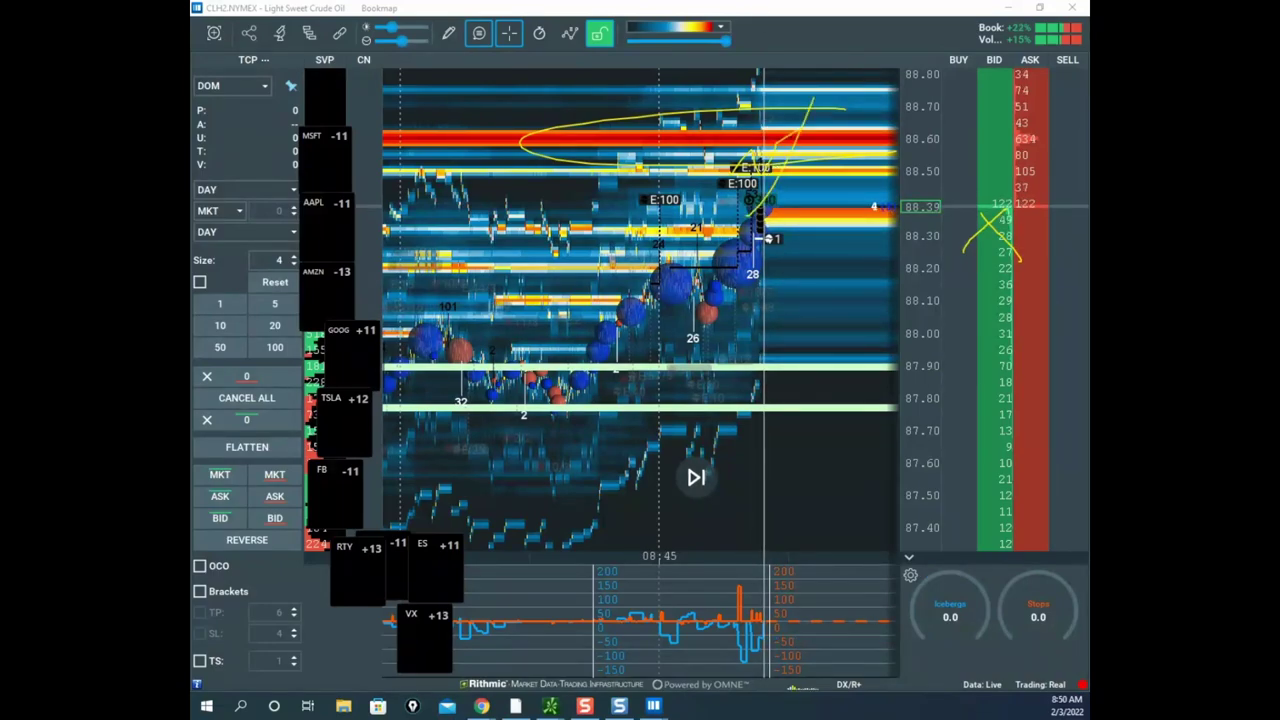
key(Escape)
- Clear the marks, circle crude oil's liquidity band from about 88.60 to 89.00 on a wider view, and trace the swings after 08:00
scroll(668, 312, down, 6)
drag(661, 362, 706, 257)
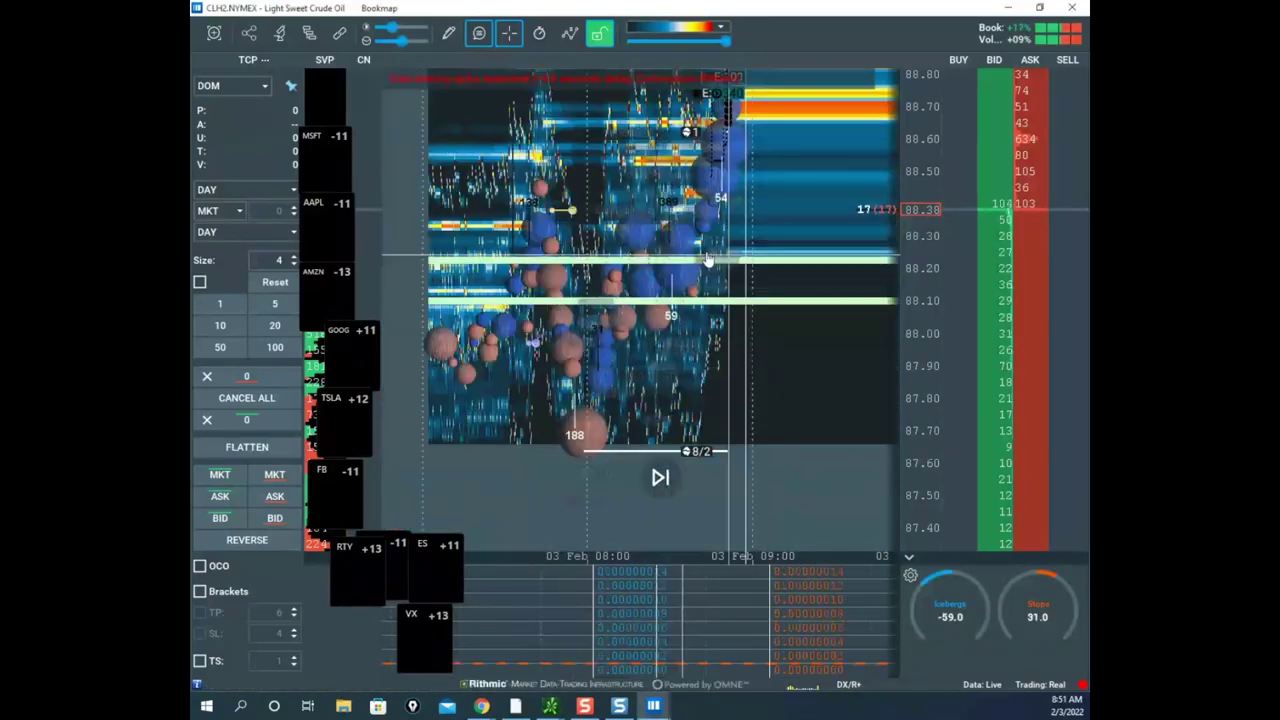
scroll(920, 334, down, 5)
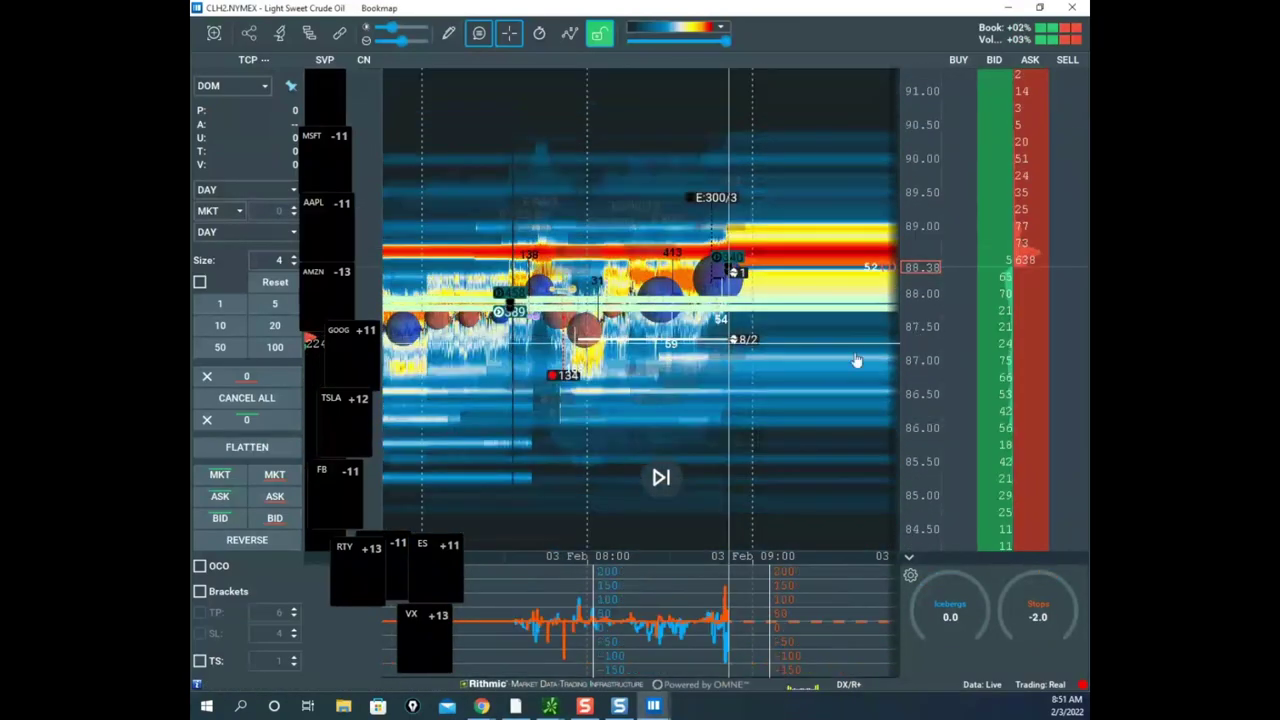
scroll(917, 328, up, 2)
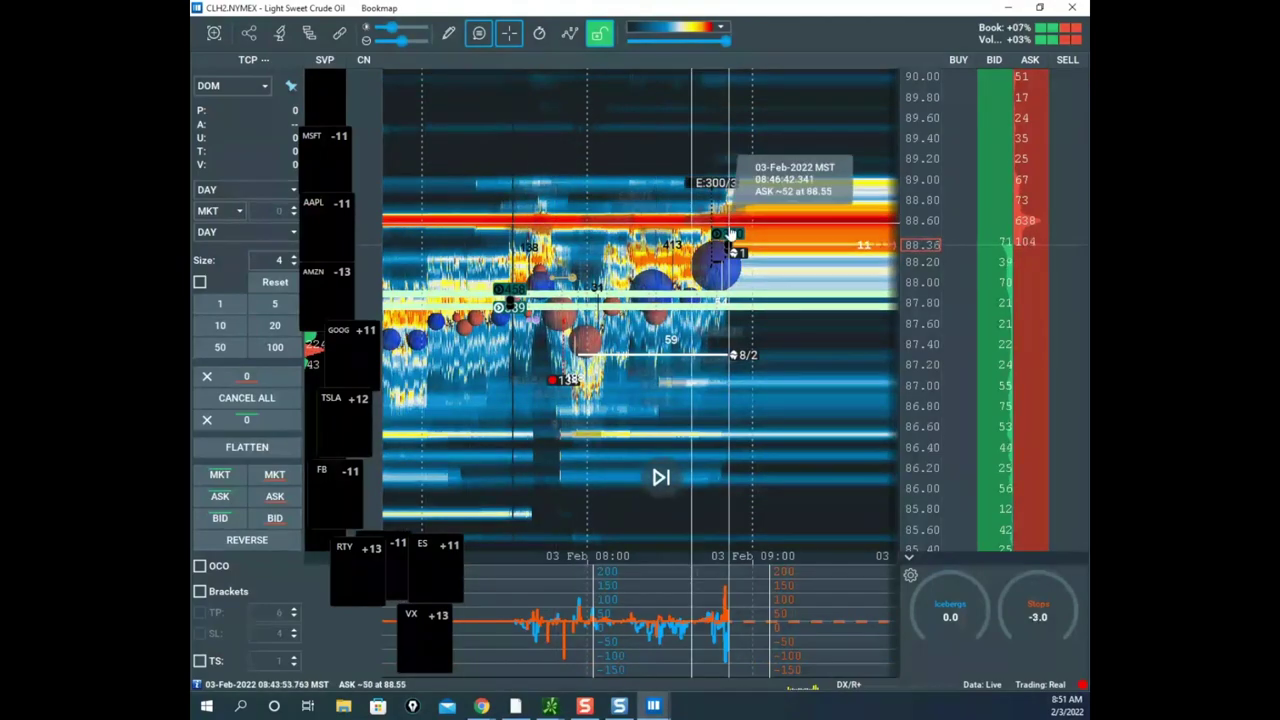
key(ctrl+2)
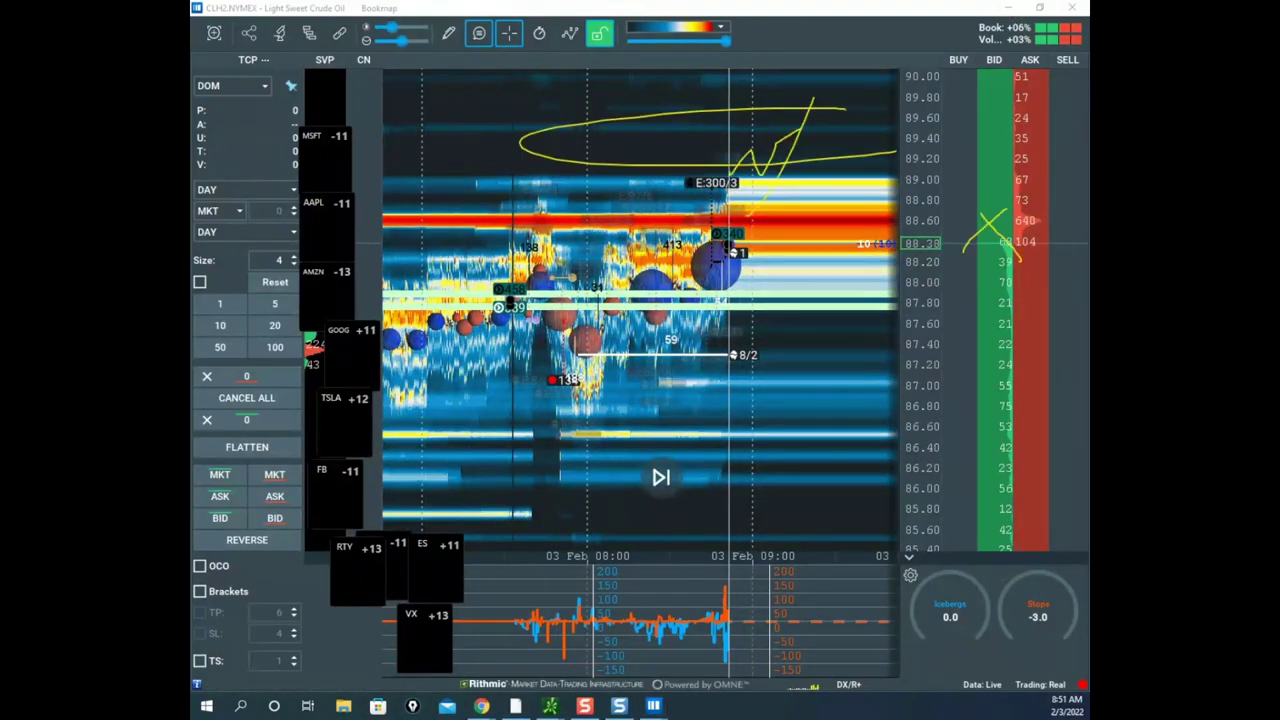
key(e)
mouse_move(705, 180)
mouse_down()
mouse_move(355, 200)
mouse_move(885, 210)
mouse_up()
drag(613, 352, 651, 302)
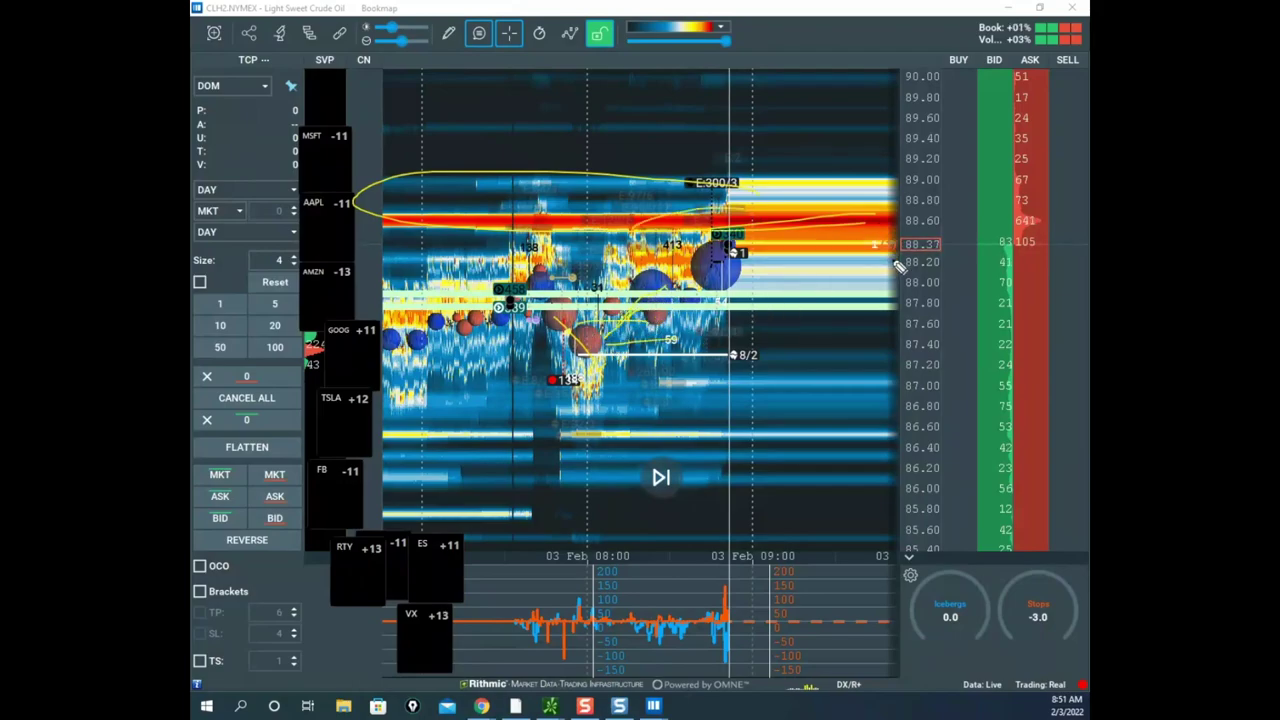
- Sketch a near-vertical rise on the crude oil chart from about 88.40 to about 89.80, and clear the marks
drag(742, 240, 739, 95)
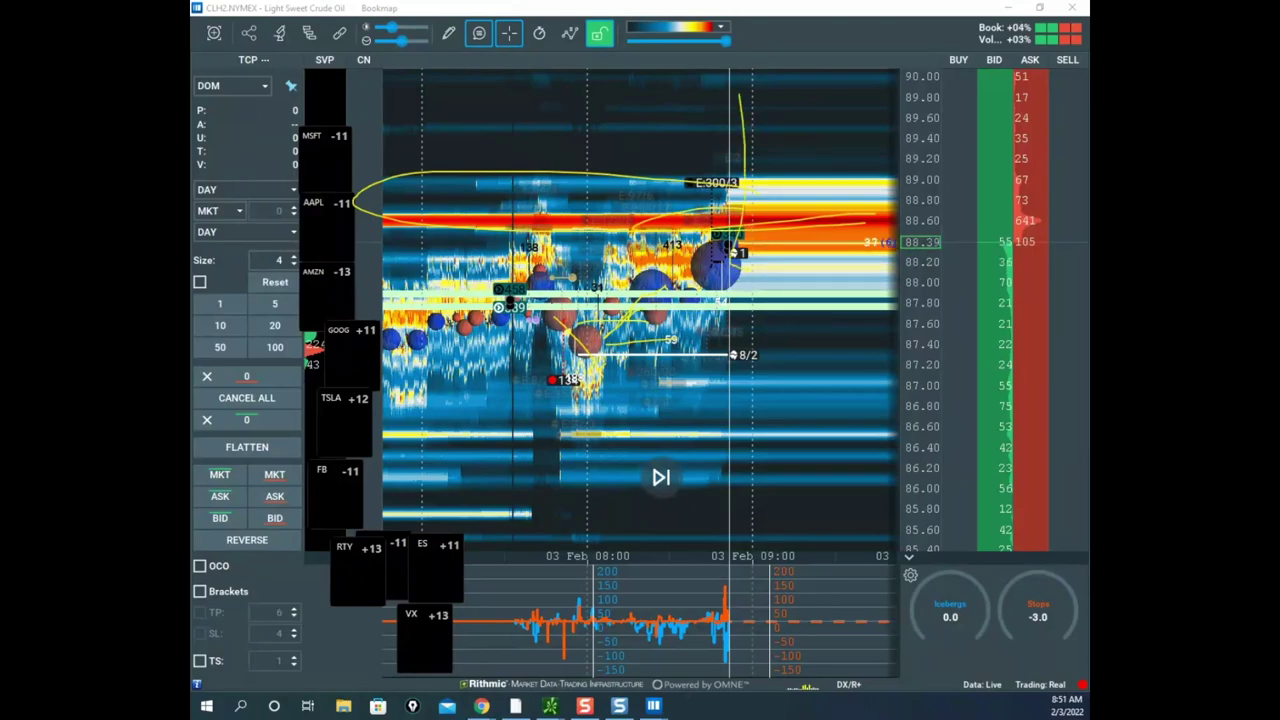
key(Escape)
- Sketch a bounce from about 88.20 to 88.60, mark the bids alongside, loop around the price action since 08:00, and clear the marks
scroll(912, 215, up, 3)
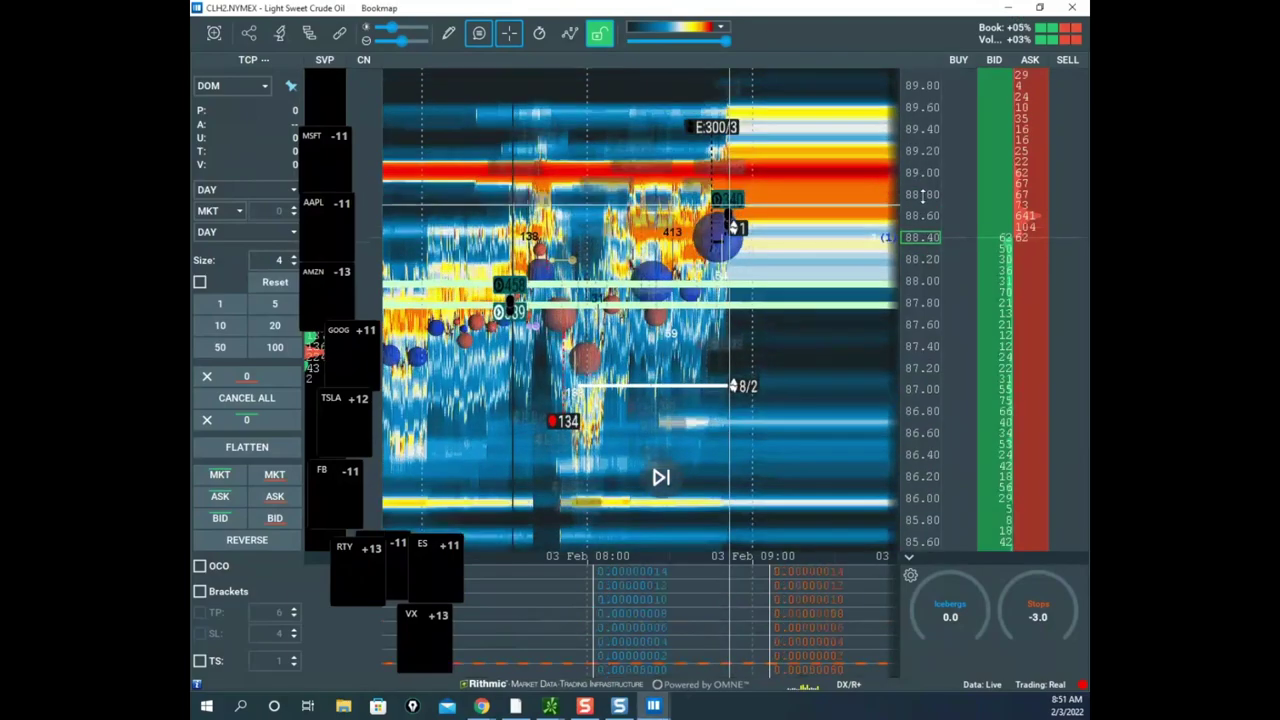
drag(828, 215, 805, 265)
scroll(934, 216, up, 2)
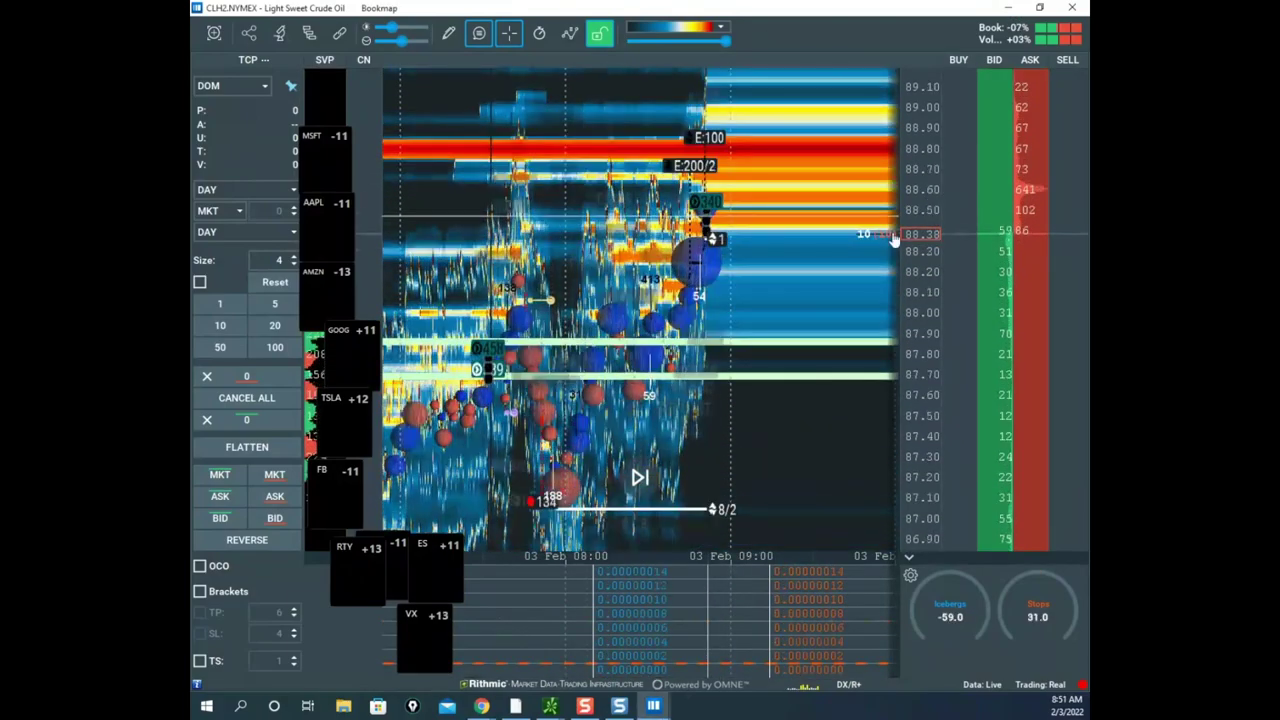
scroll(800, 281, up, 2)
mouse_move(708, 278)
mouse_down()
mouse_move(800, 281)
mouse_move(722, 278)
mouse_up()
scroll(800, 281, down, 1)
key(ctrl+alt+g)
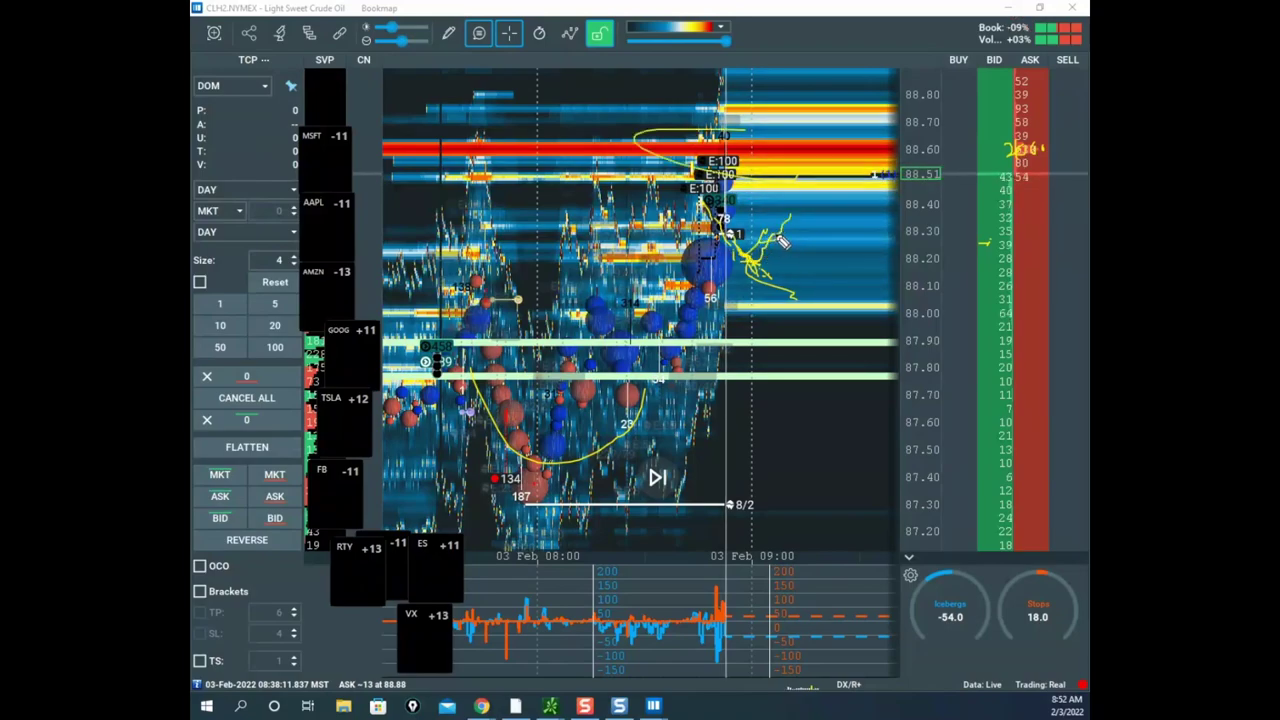
mouse_move(778, 237)
mouse_down()
mouse_move(757, 252)
mouse_move(814, 190)
mouse_up()
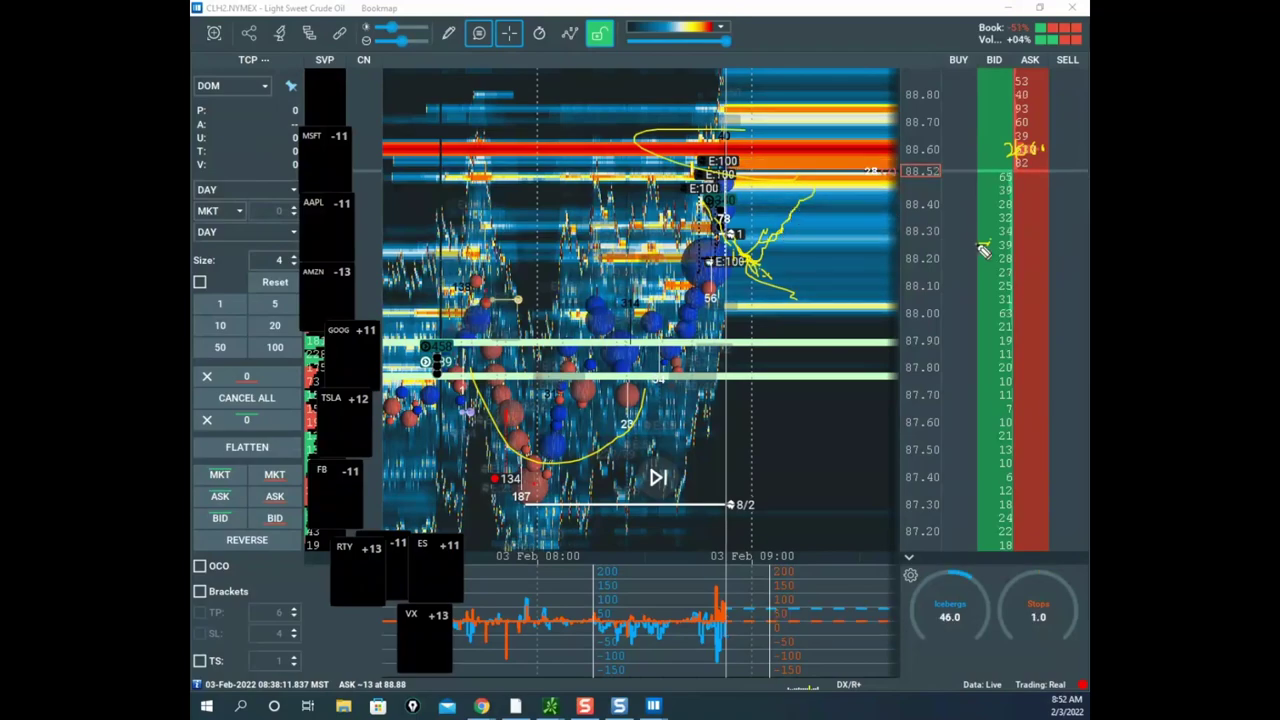
drag(982, 237, 1000, 188)
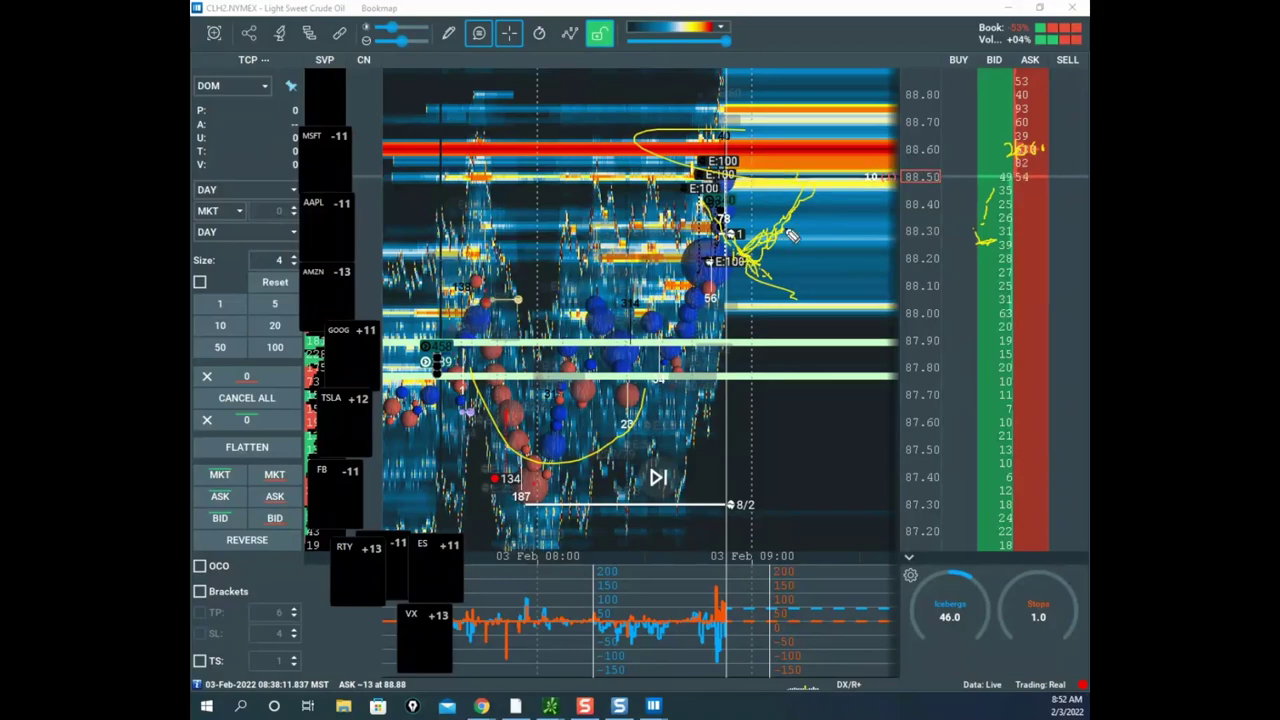
mouse_move(792, 235)
mouse_down()
mouse_move(843, 155)
mouse_move(940, 250)
mouse_move(943, 330)
mouse_up()
drag(650, 172, 995, 340)
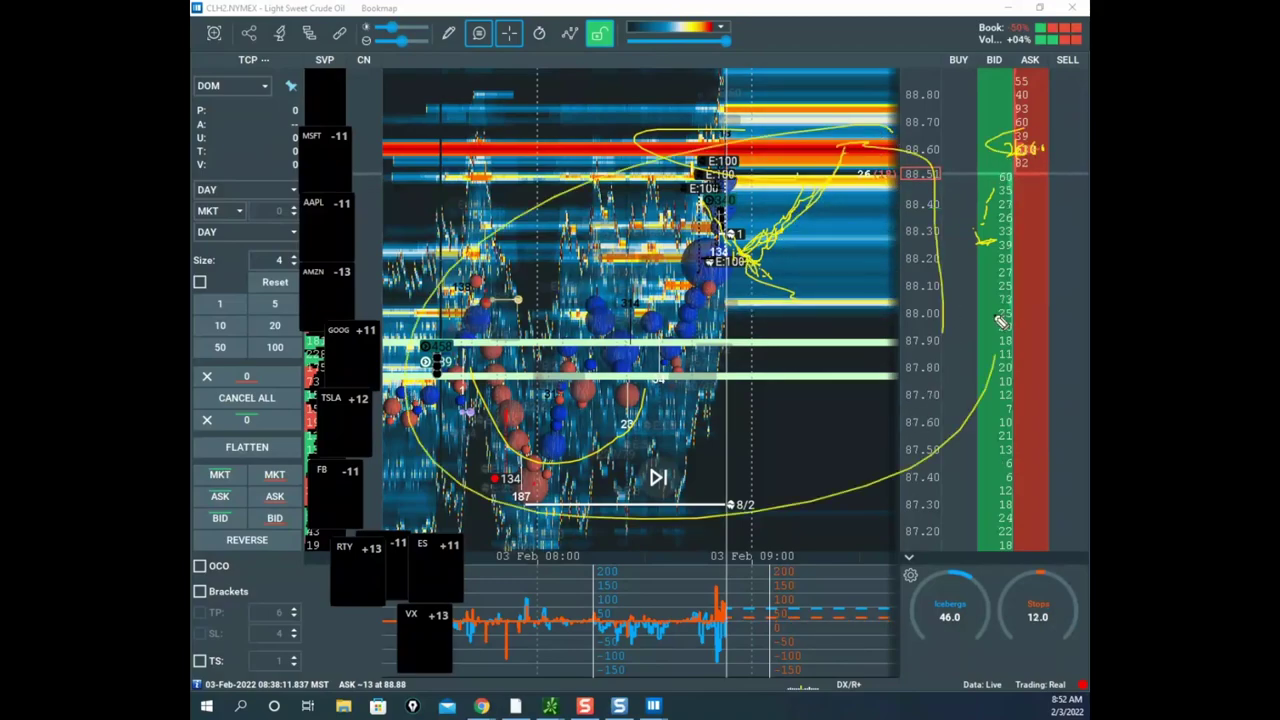
key(Escape)
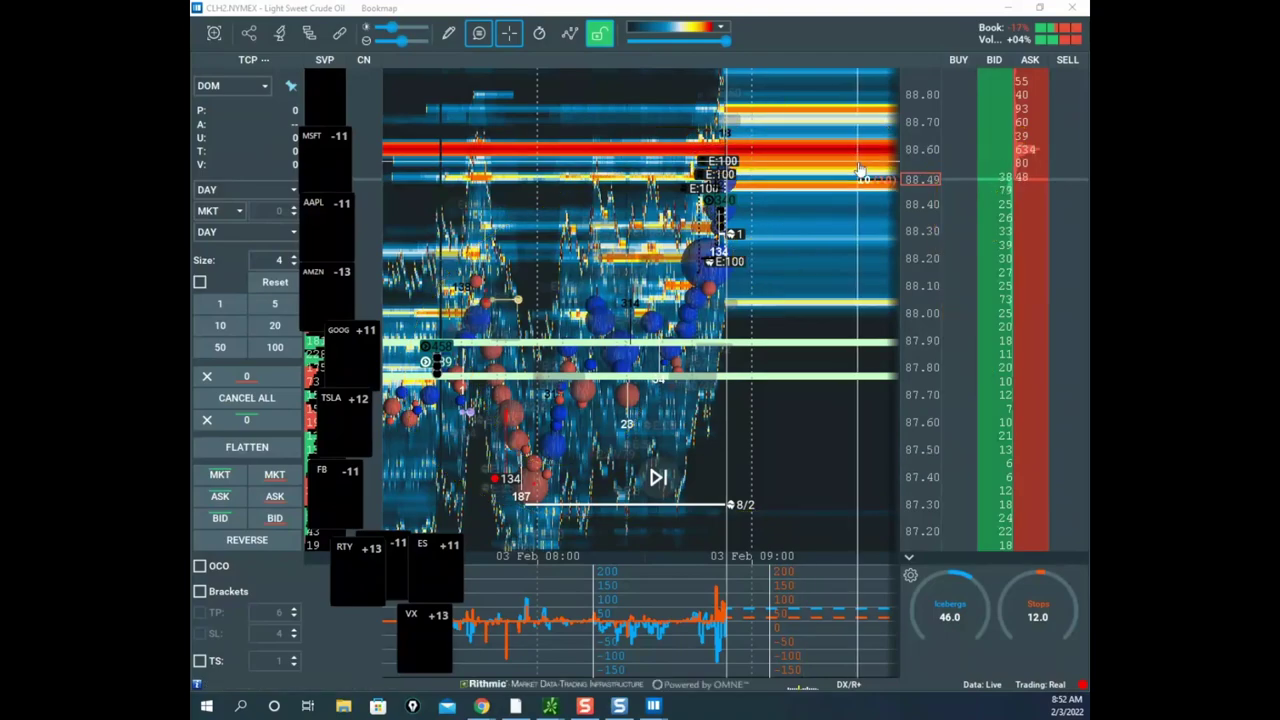
- Loop around crude oil's liquidity bands between about 88.60 and 88.75 on a closer view of the 08:45–09:00 period
scroll(930, 190, down, 2)
scroll(786, 243, up, 3)
scroll(786, 250, up, 3)
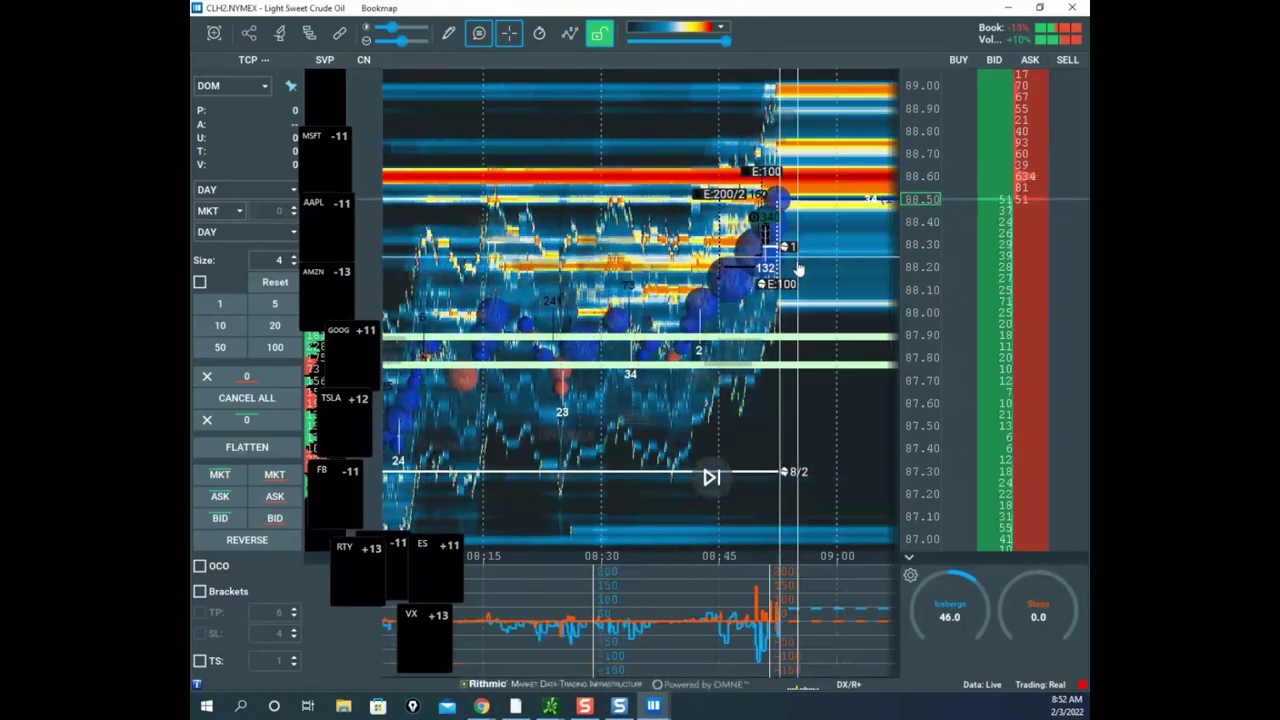
scroll(922, 268, up, 4)
scroll(785, 262, up, 2)
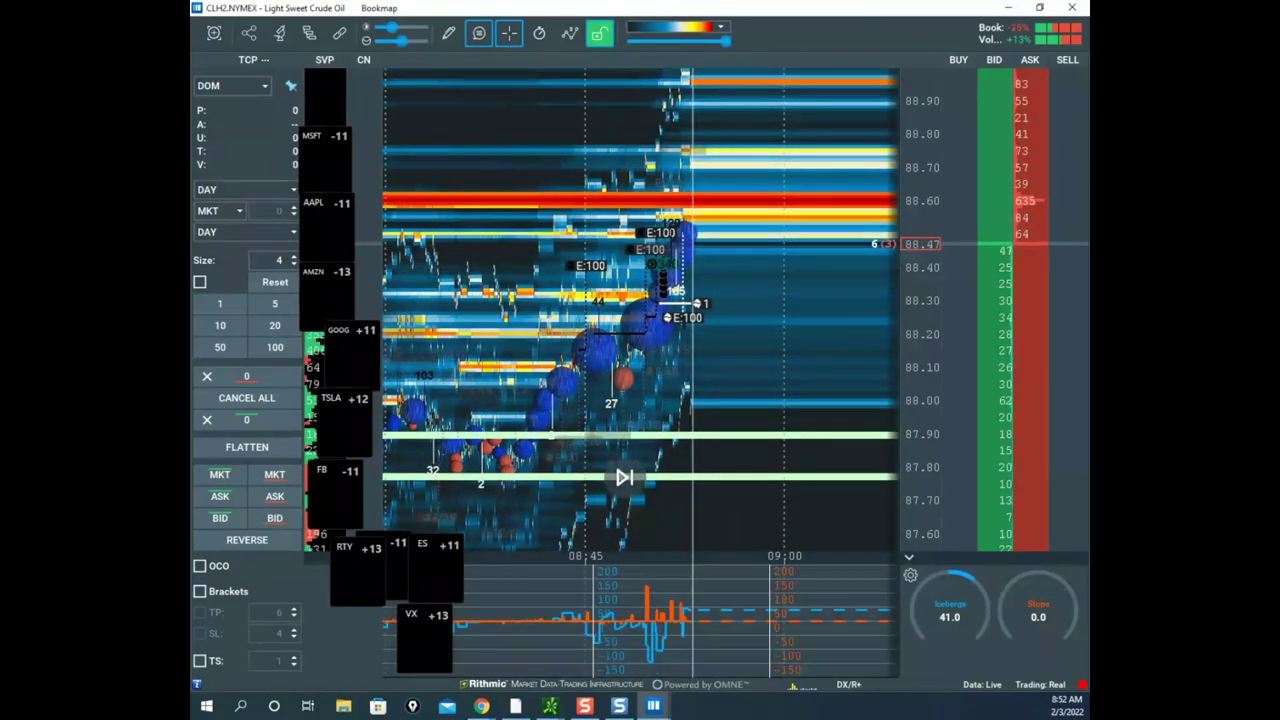
key(ctrl+alt+g)
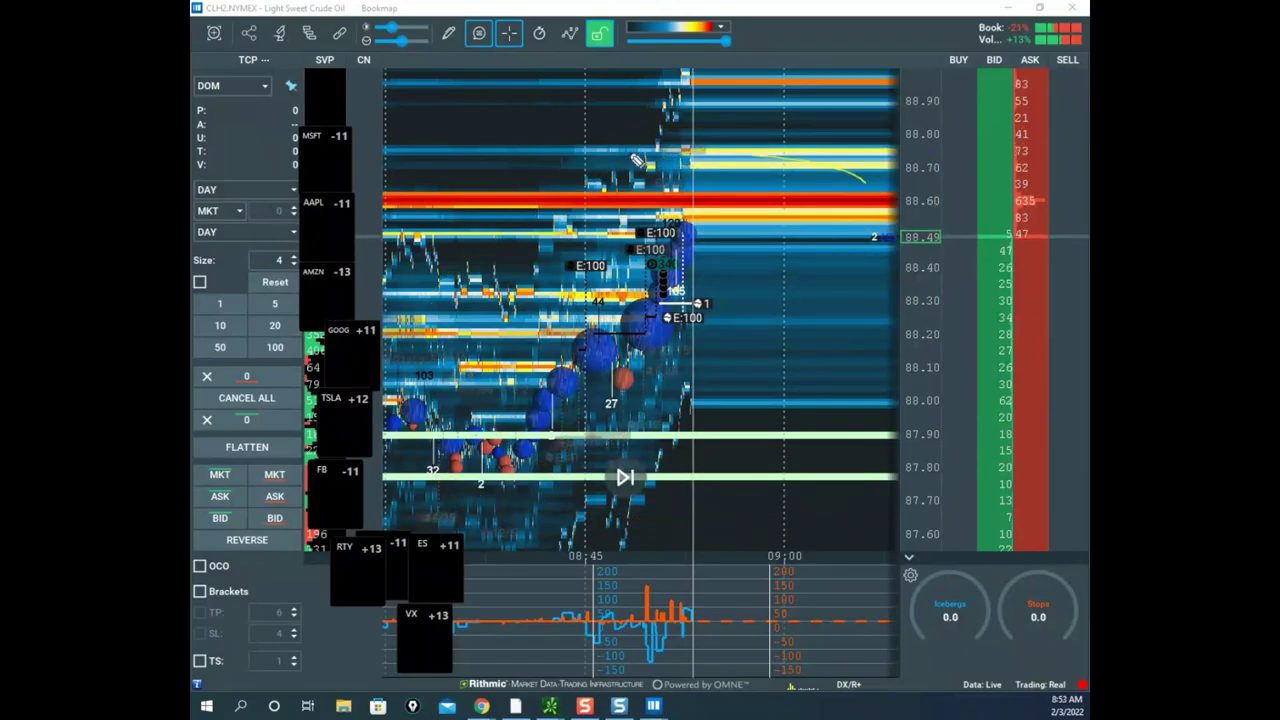
drag(637, 160, 948, 193)
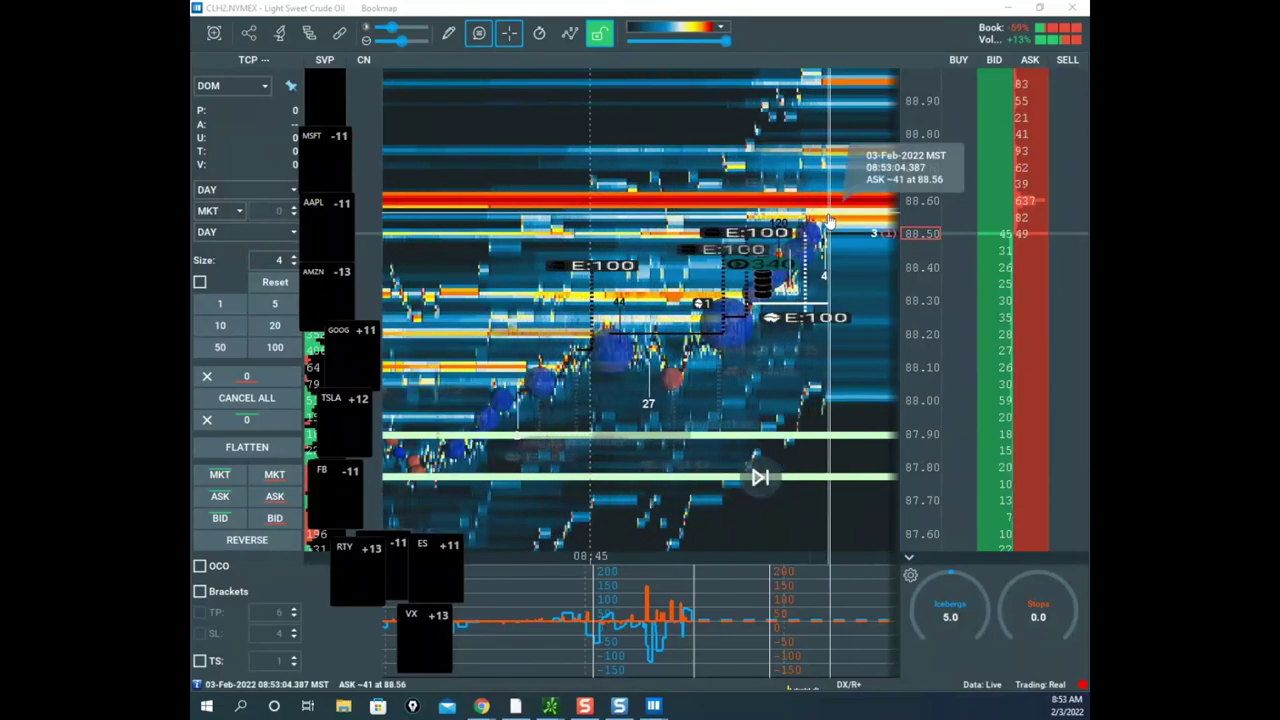
- Bring the ZSH2 soybean futures chart in front of the crude oil chart and maximise it
scroll(904, 282, up, 3)
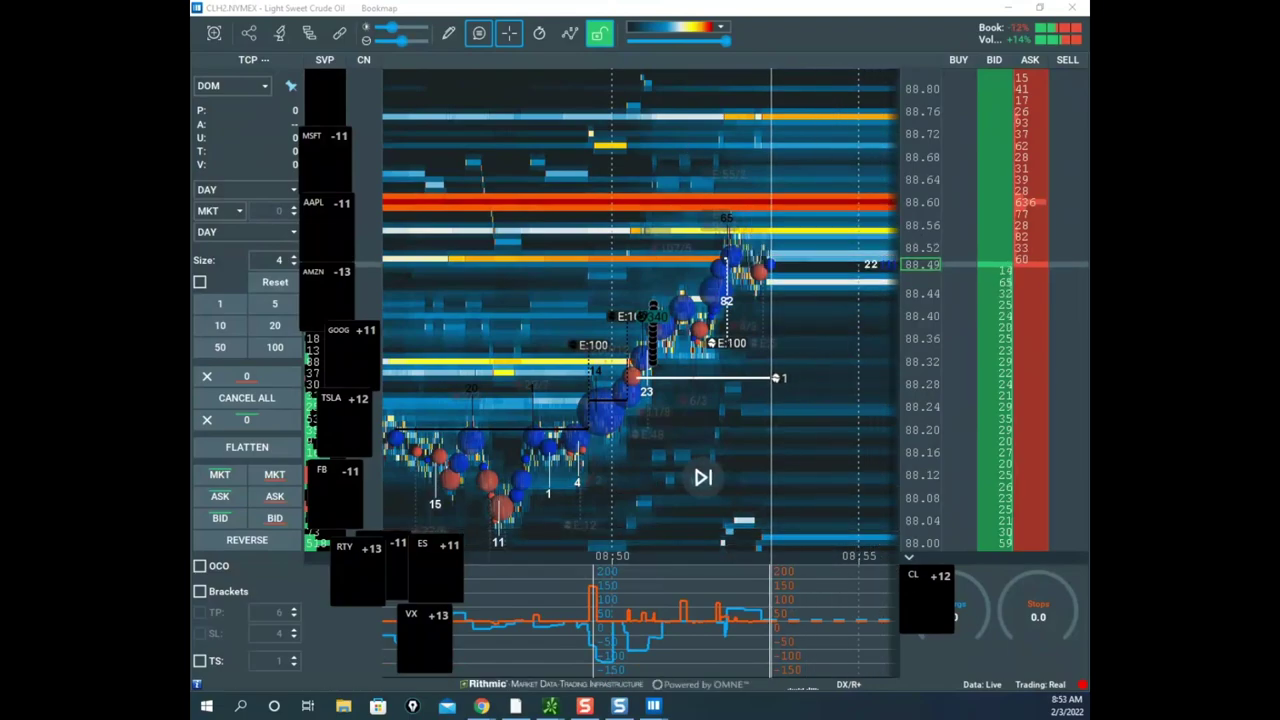
drag(840, 0, 672, 145)
click(942, 145)
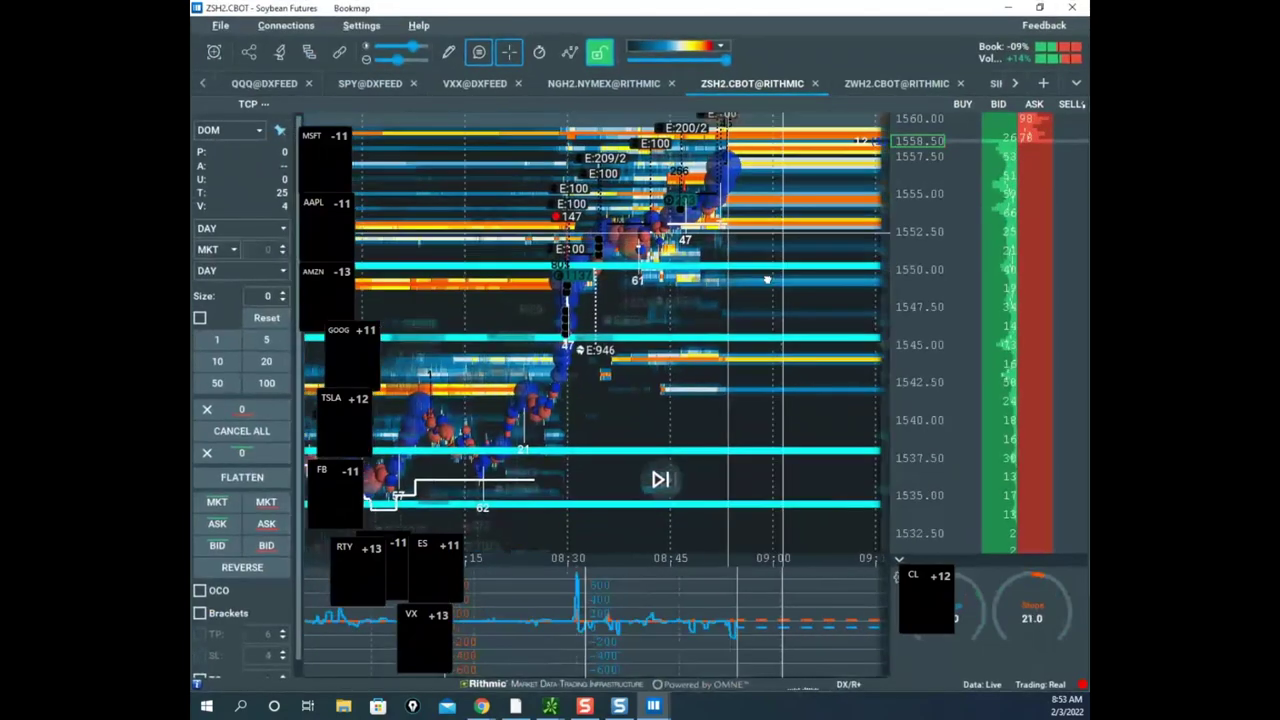
- Draw horizontal lines across the soybean chart at about 1559.00 and 1556.25
scroll(922, 251, up, 3)
scroll(755, 283, up, 3)
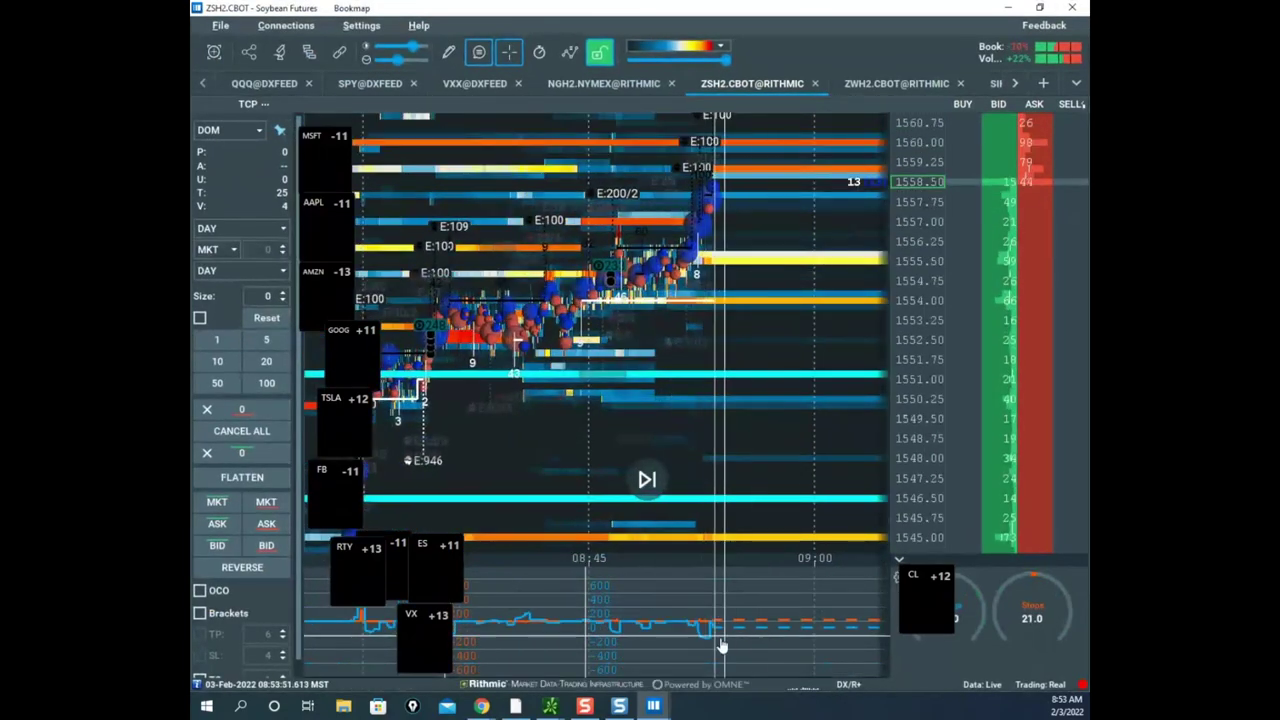
drag(751, 339, 724, 400)
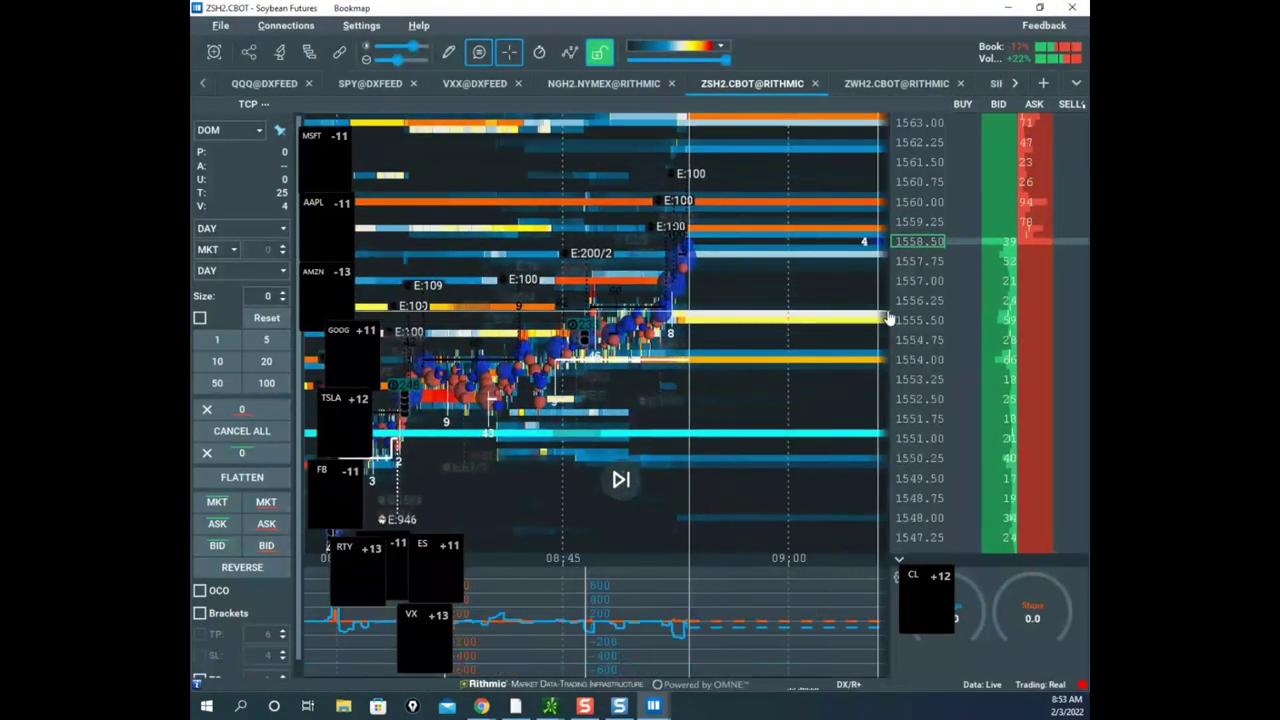
scroll(918, 264, up, 3)
scroll(743, 268, up, 3)
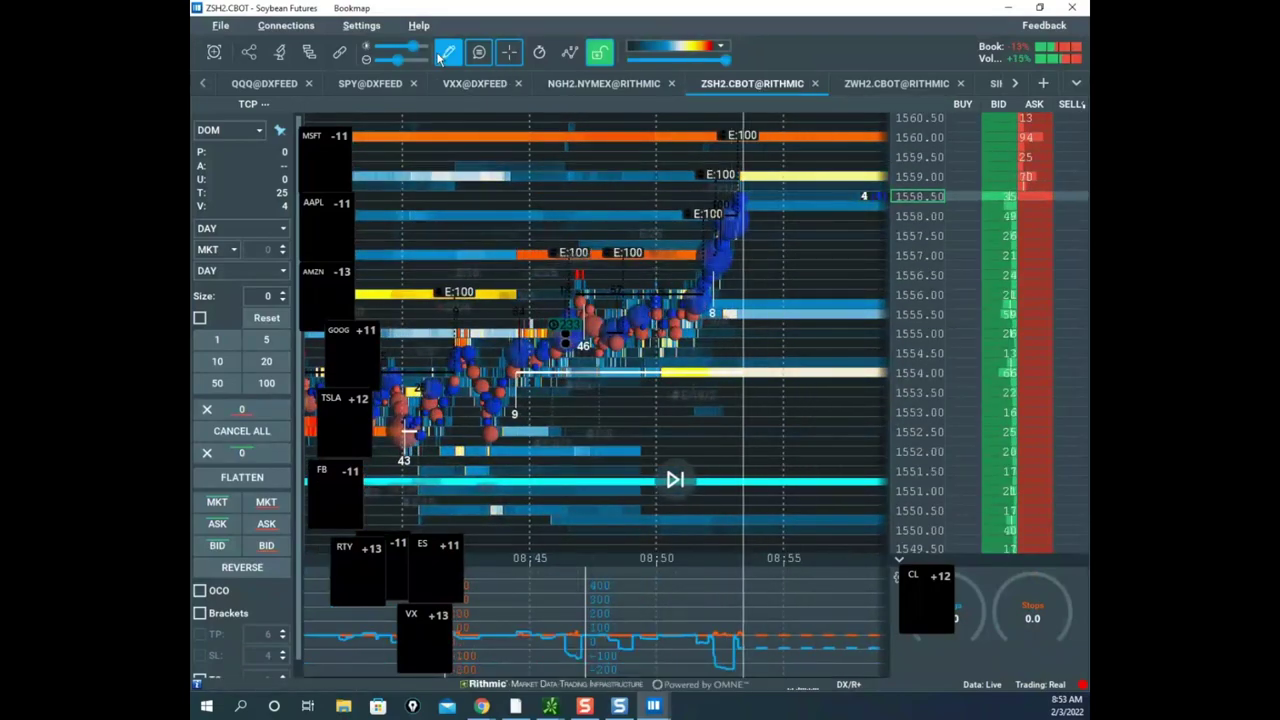
click(446, 53)
click(527, 248)
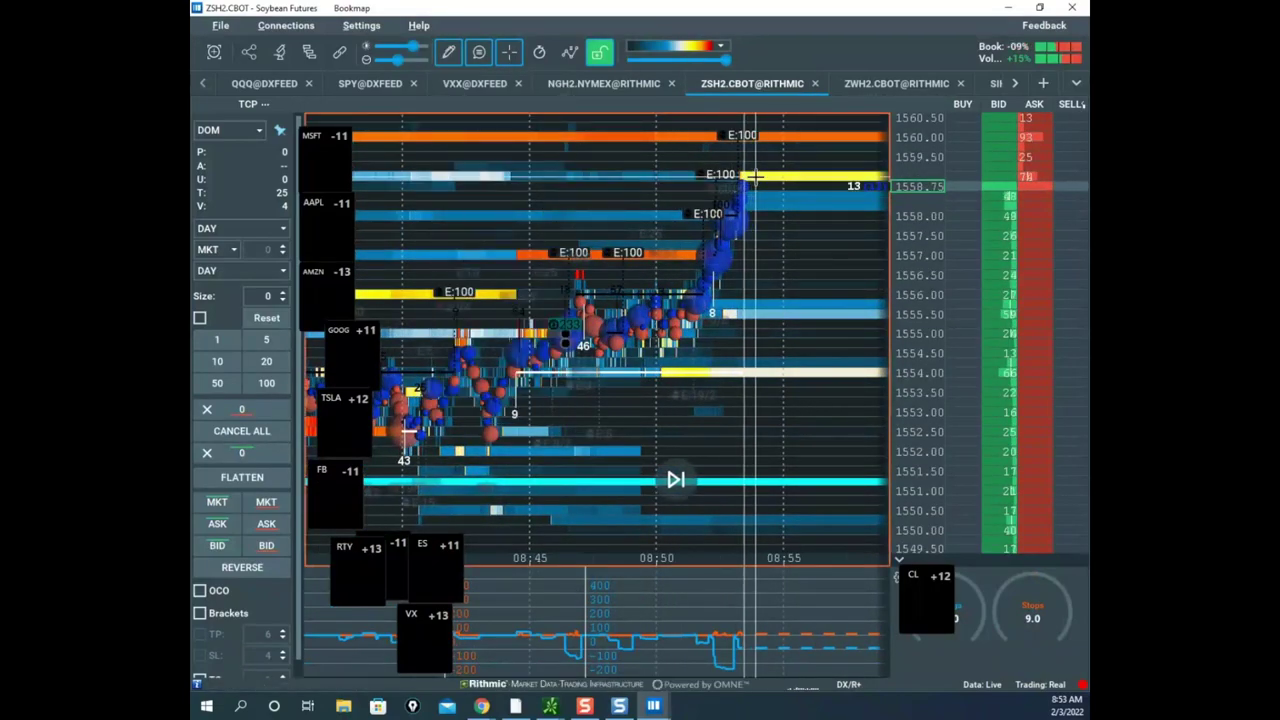
scroll(710, 282, up, 3)
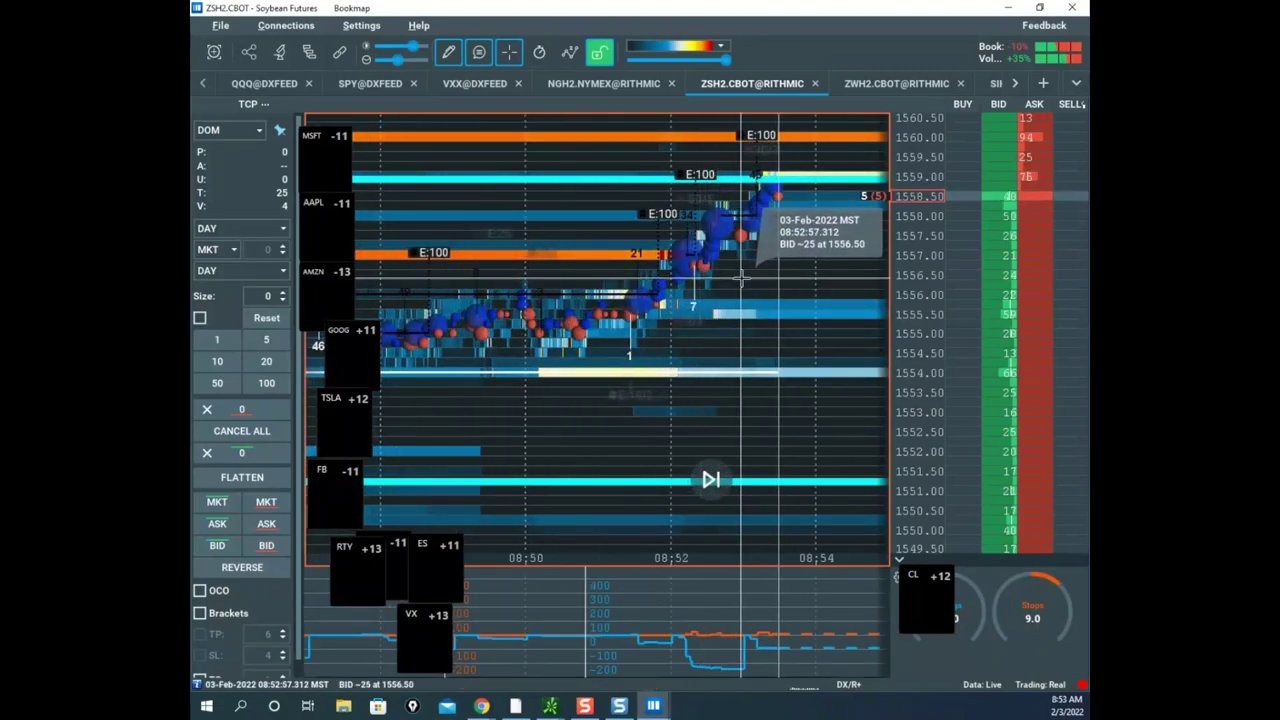
scroll(743, 277, up, 2)
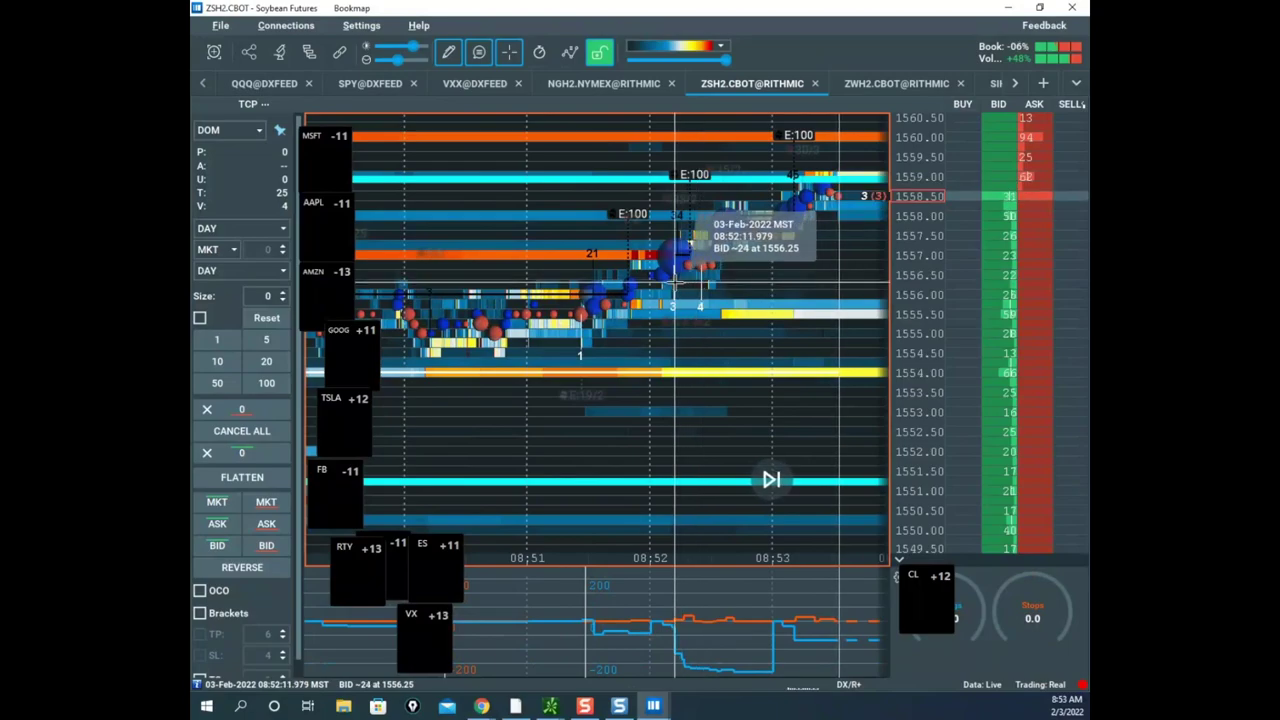
- Replace the horizontal line at about 1559.00 with one at about 1558.25, and leave drawing mode
click(453, 57)
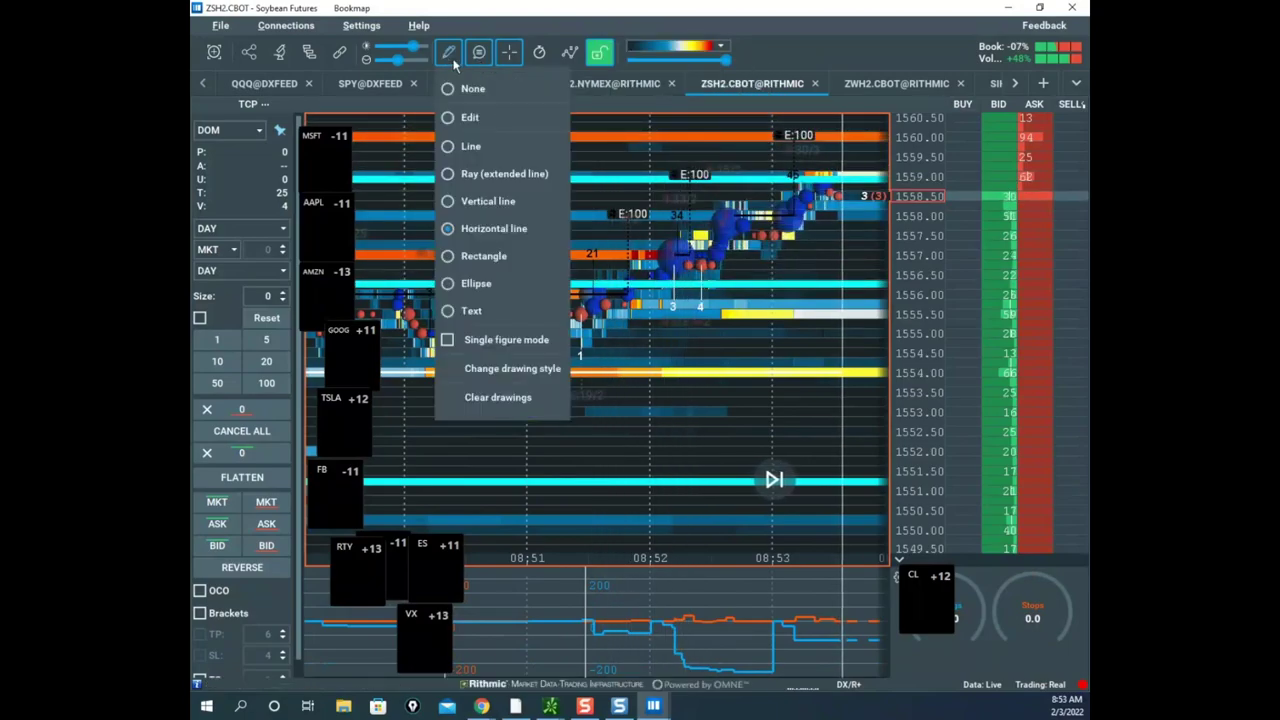
click(497, 96)
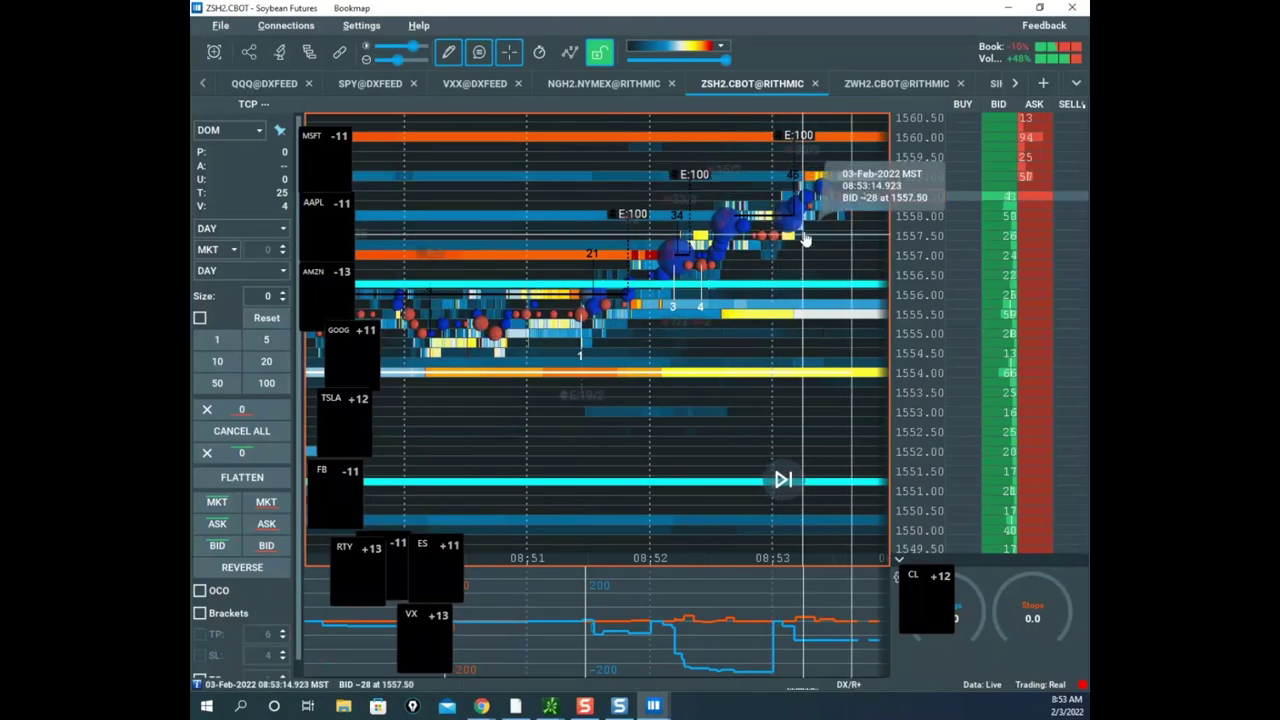
scroll(930, 240, up, 2)
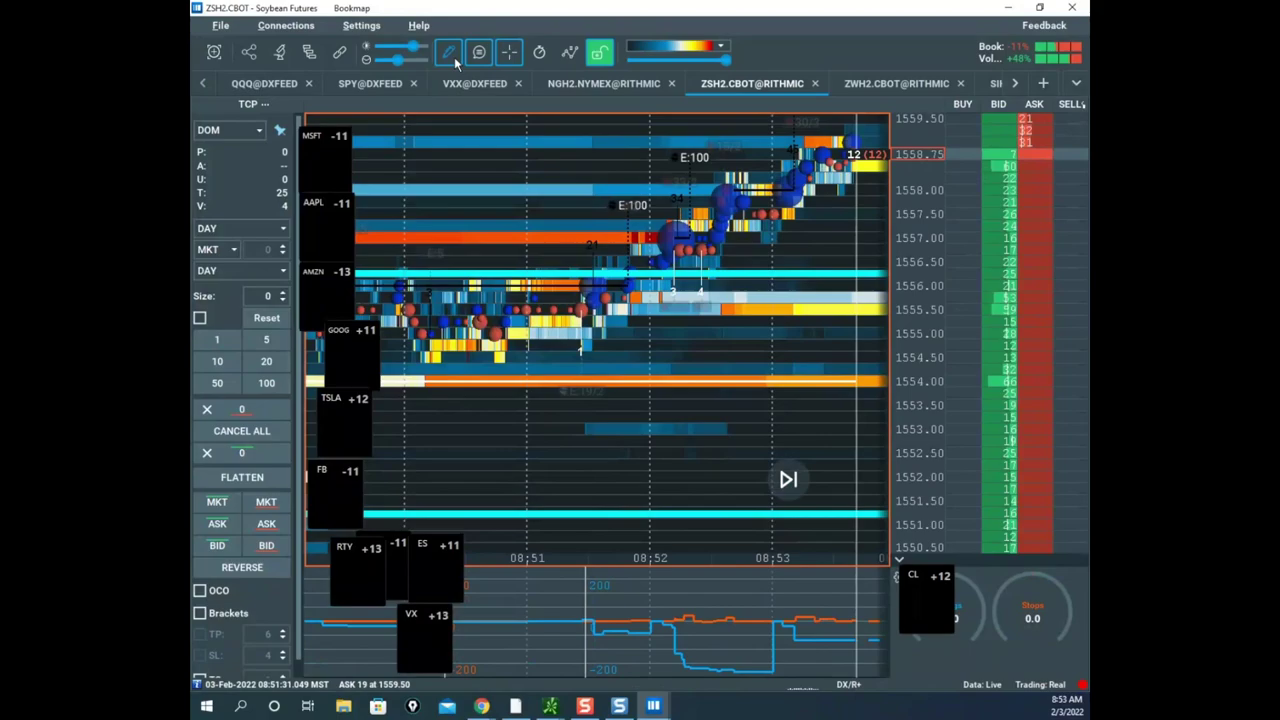
drag(579, 145, 549, 229)
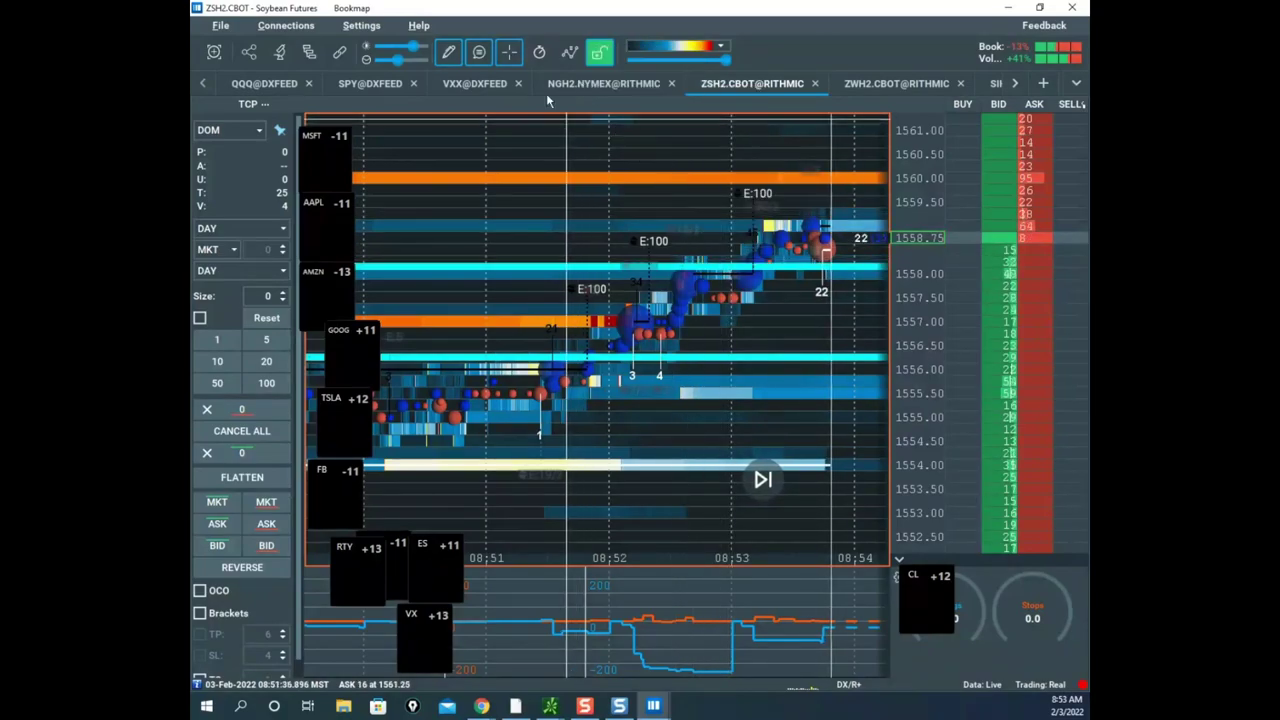
click(449, 52)
click(496, 92)
- Examine the soybean rise towards the 1560.00 liquidity level at wider time and price scales
scroll(779, 178, down, 4)
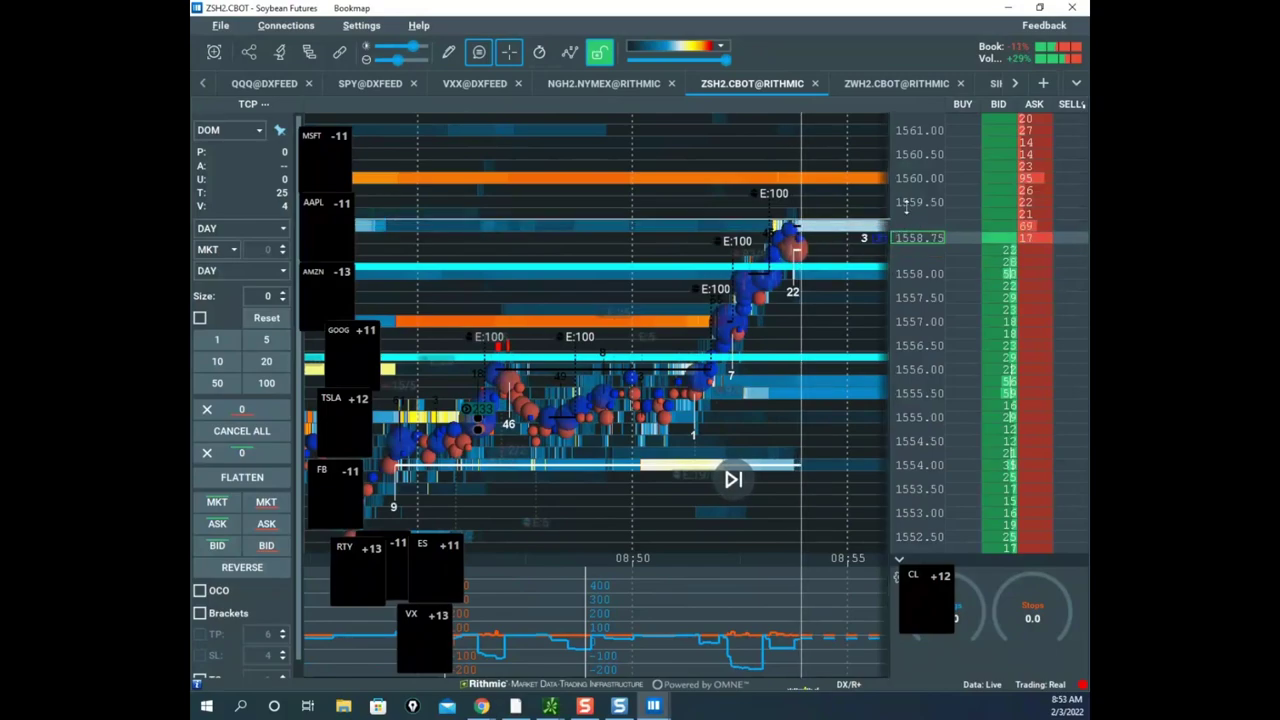
scroll(682, 190, down, 3)
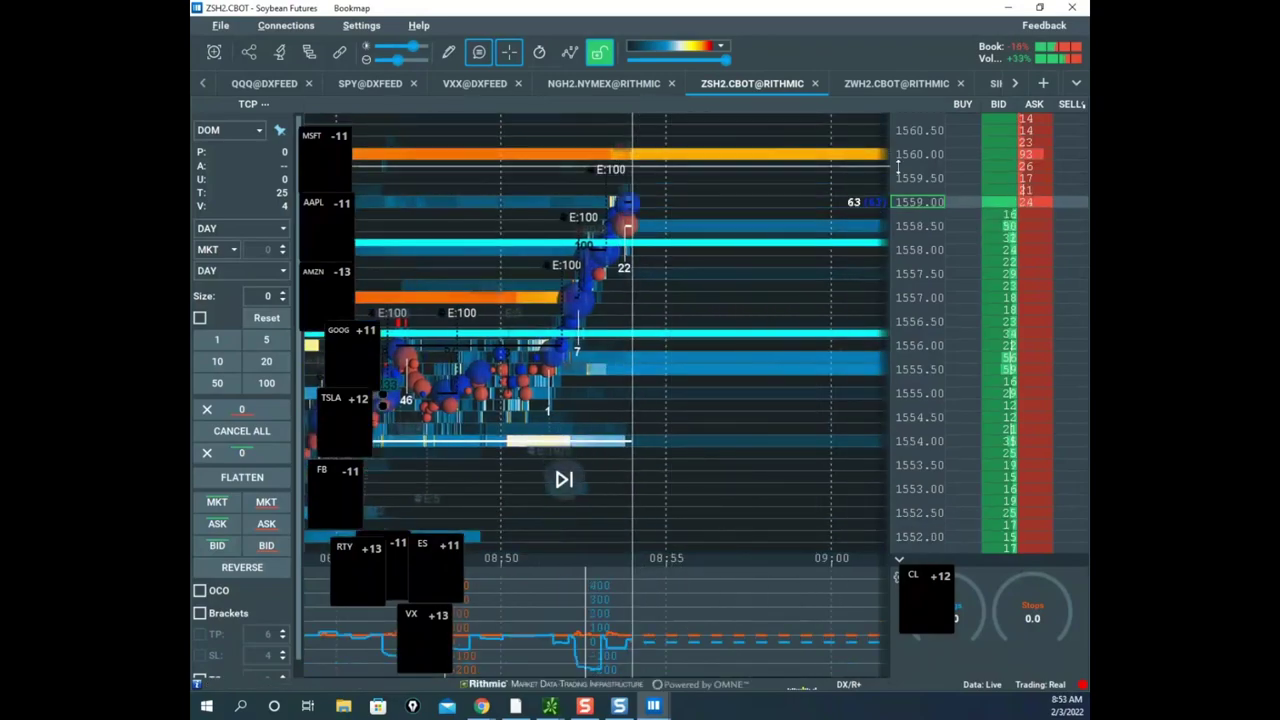
scroll(571, 258, down, 3)
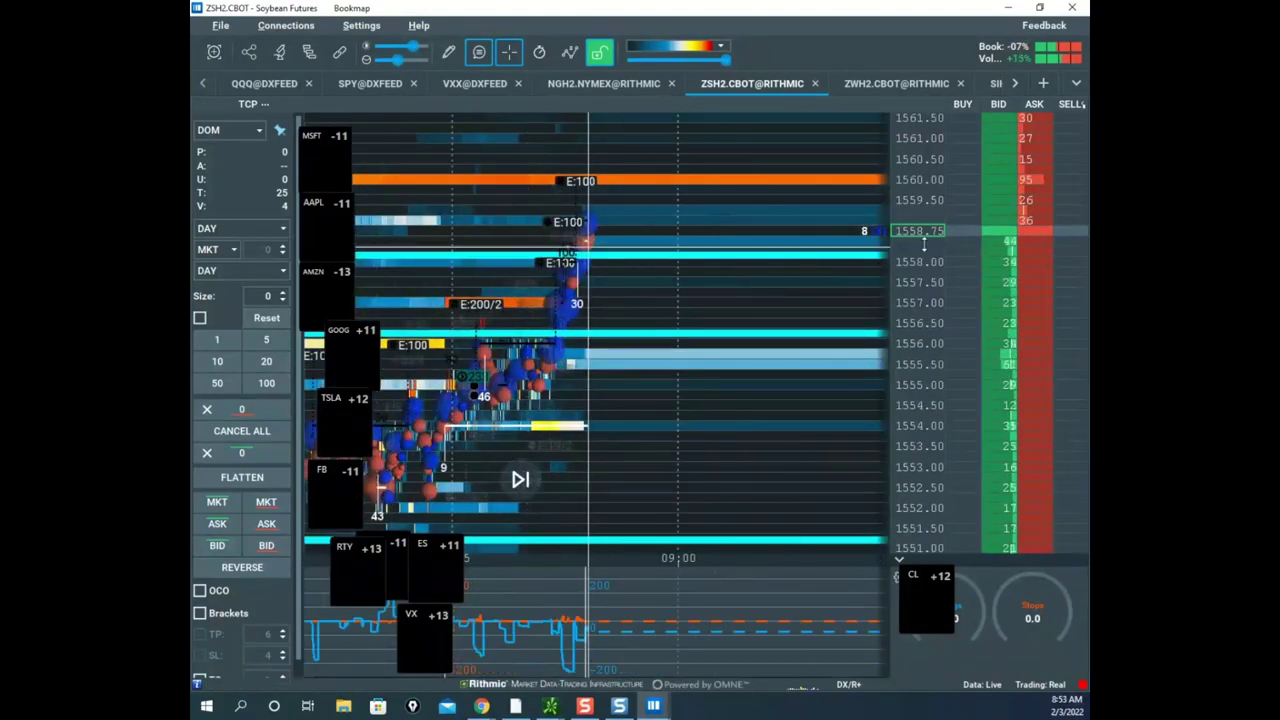
scroll(923, 243, down, 1)
drag(660, 297, 780, 260)
scroll(900, 248, down, 2)
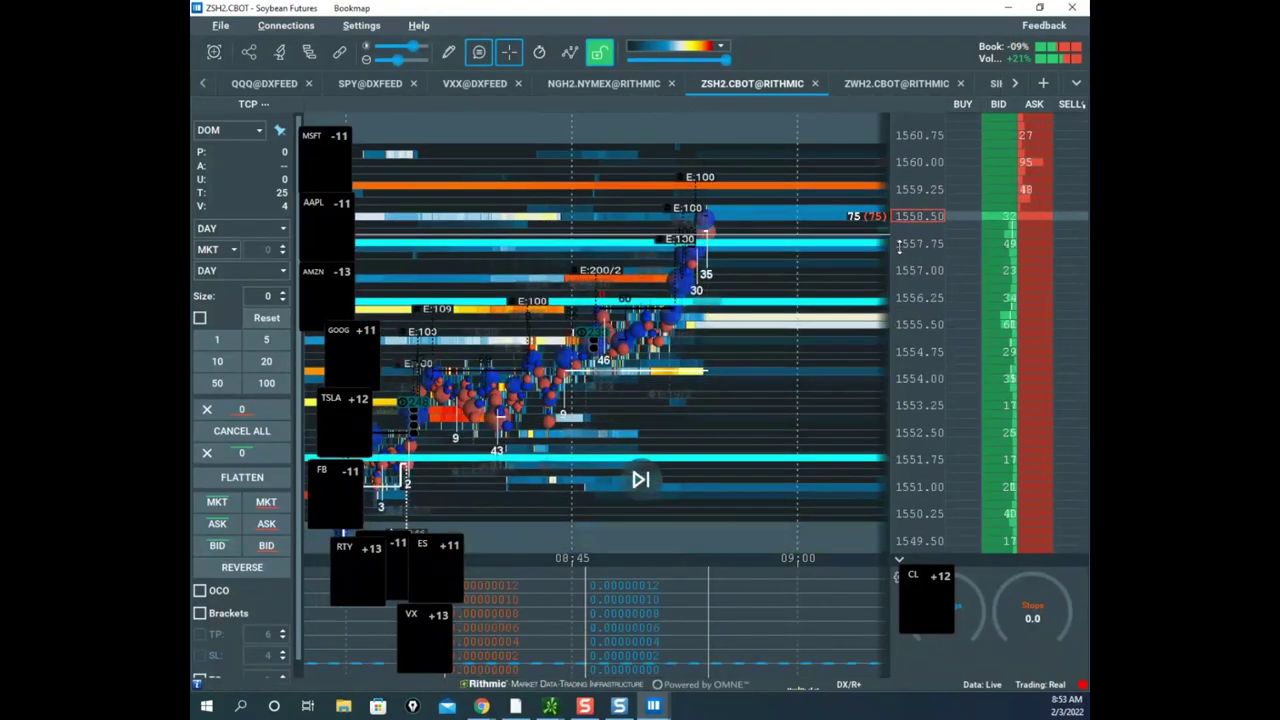
scroll(907, 254, up, 2)
scroll(907, 250, up, 1)
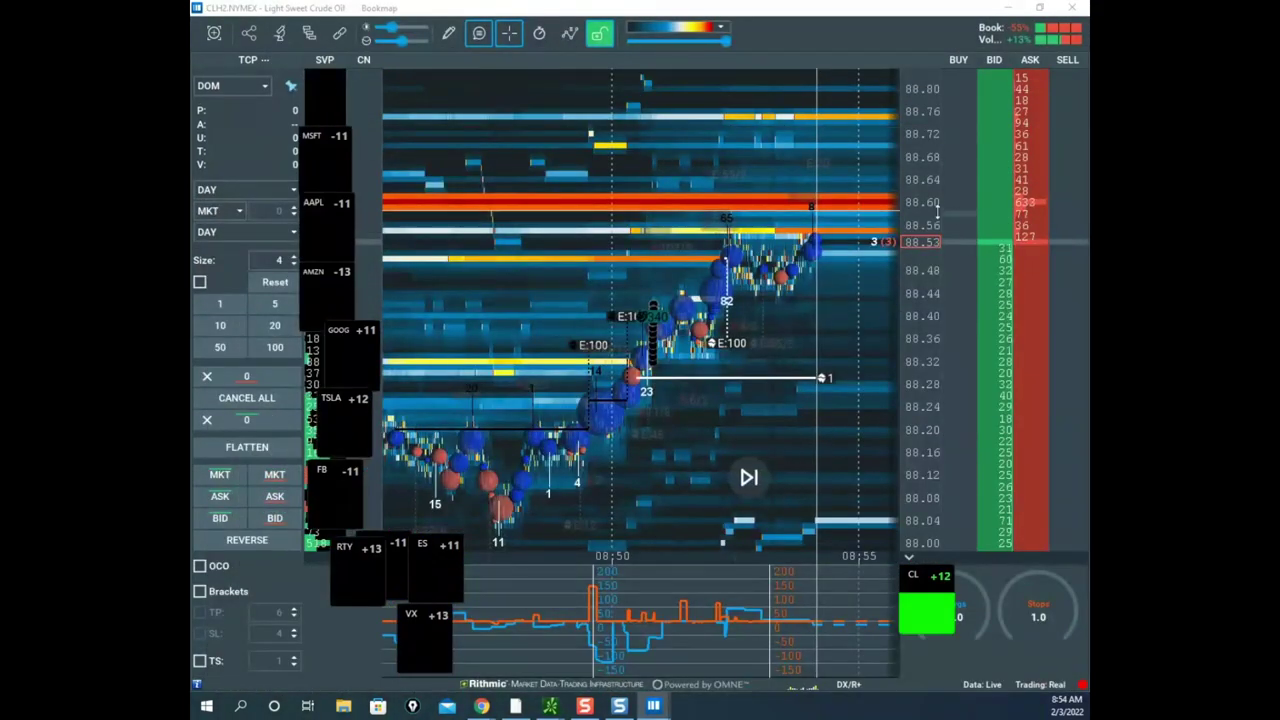
- Examine crude oil's 08:50–08:55 price action against the 88.60 liquidity band, briefly checking the E-mini S&P 500 chart in between
scroll(880, 209, down, 2)
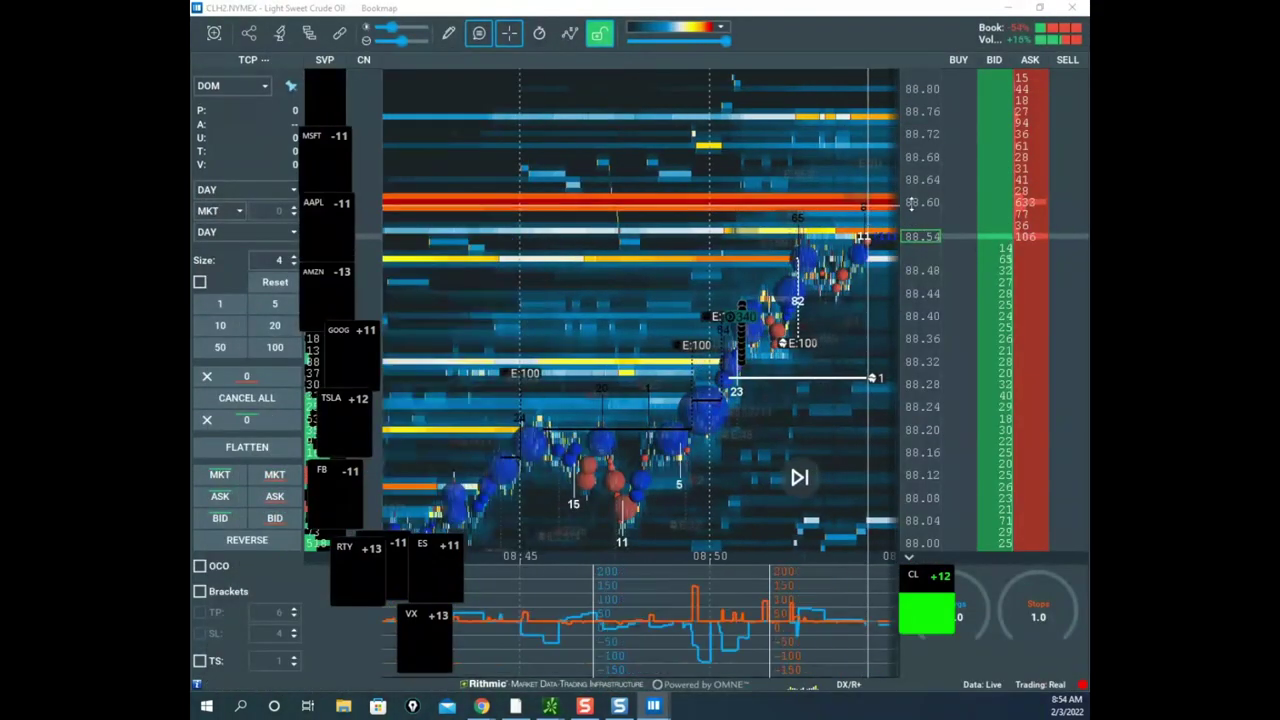
scroll(922, 206, down, 1)
drag(895, 228, 845, 236)
scroll(922, 235, up, 2)
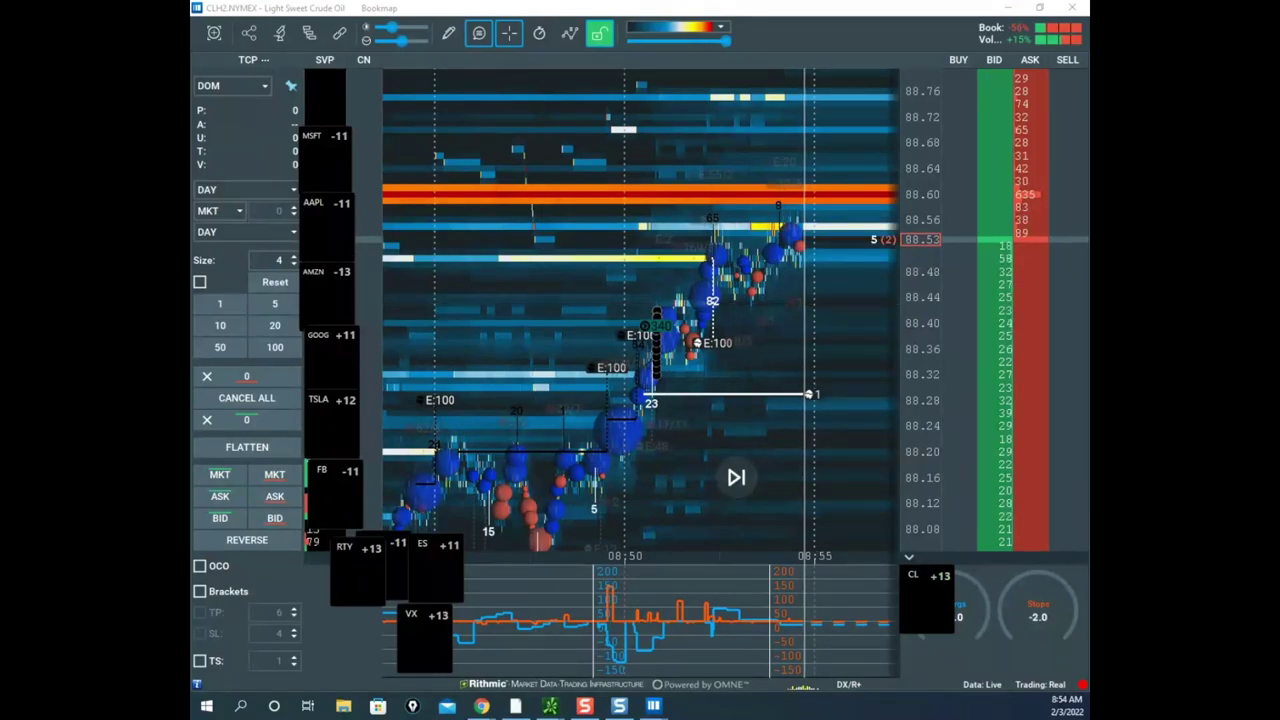
drag(192, 222, 685, 124)
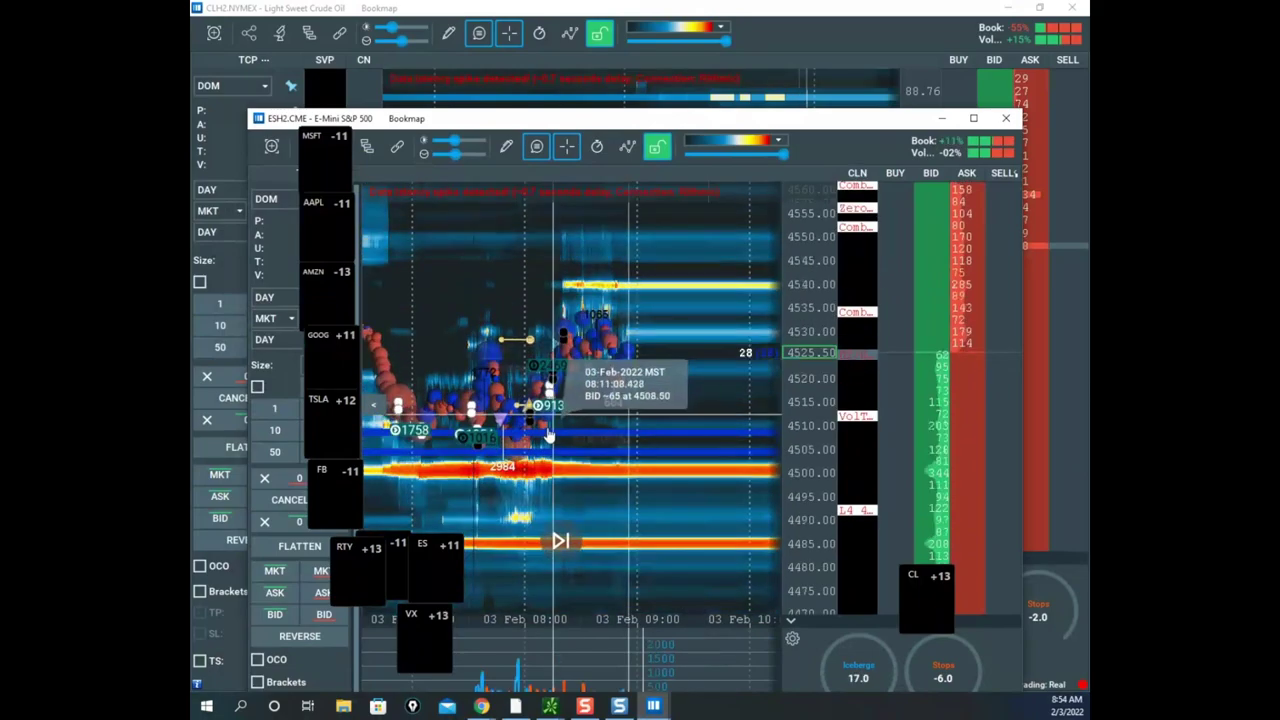
key(alt+Tab)
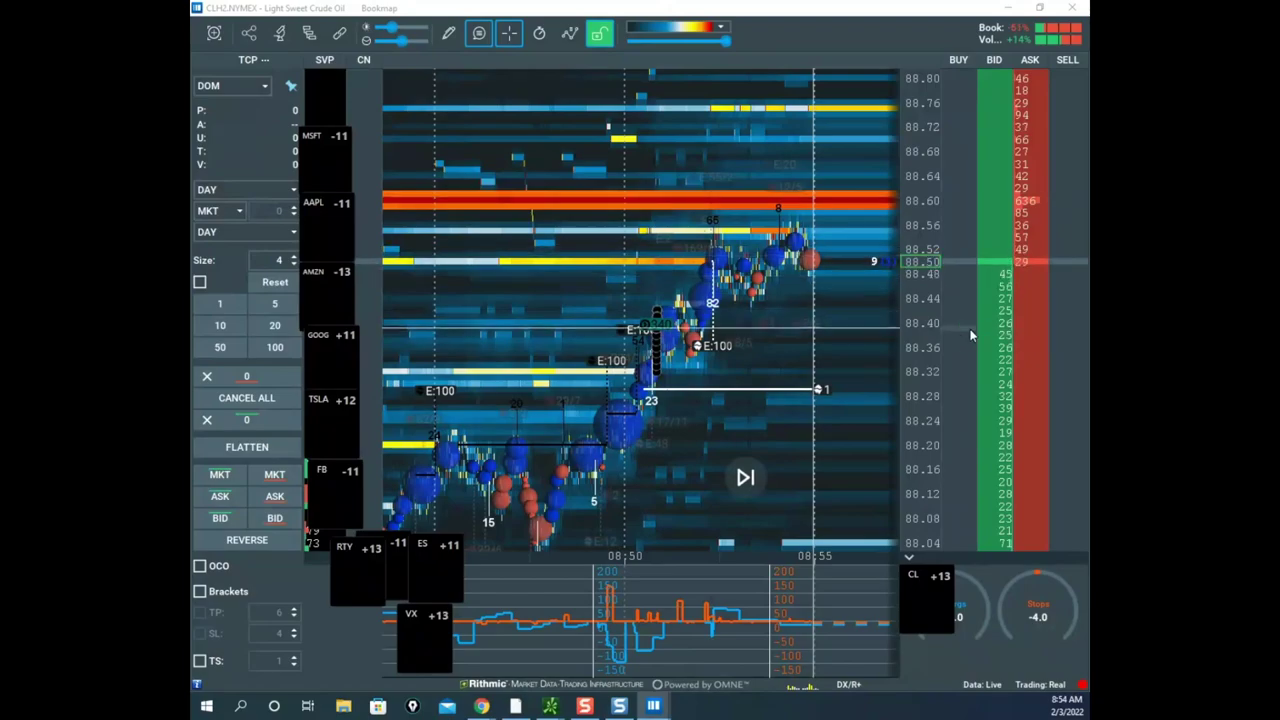
scroll(922, 331, up, 2)
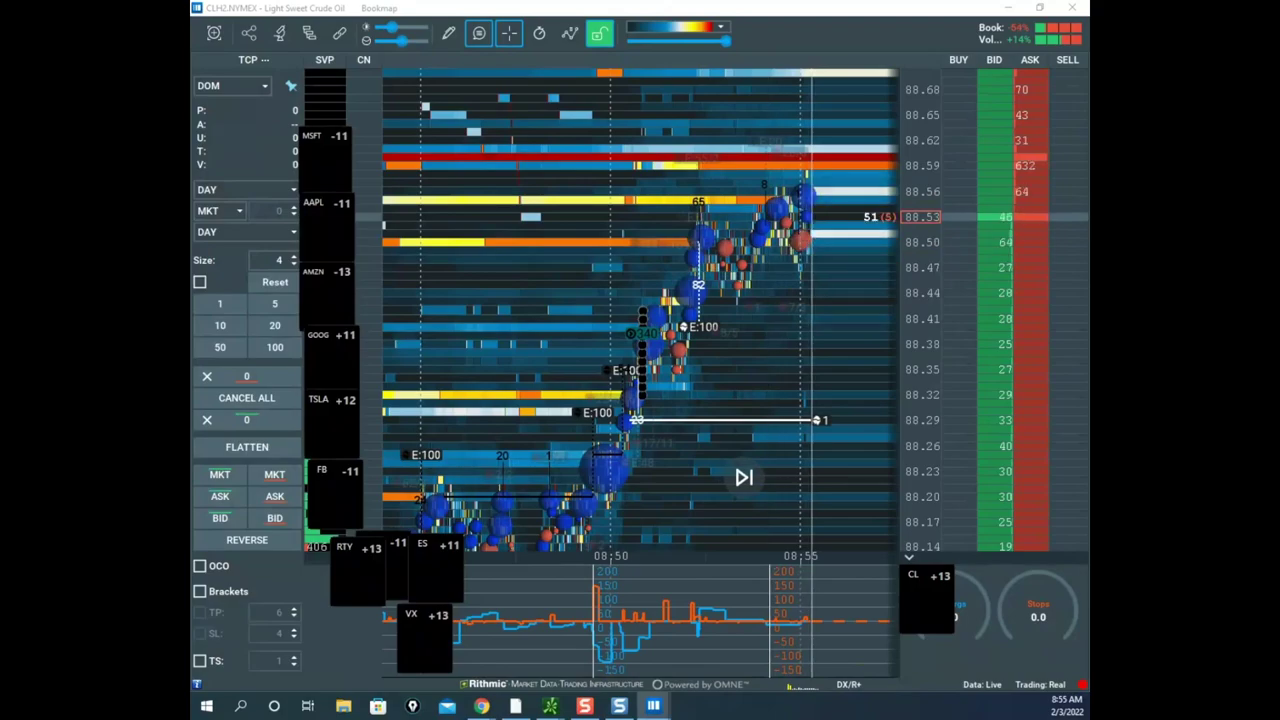
- Bring the maximised soybean chart into view and recolour the horizontal line at about 1558.25 black
drag(845, 0, 801, 103)
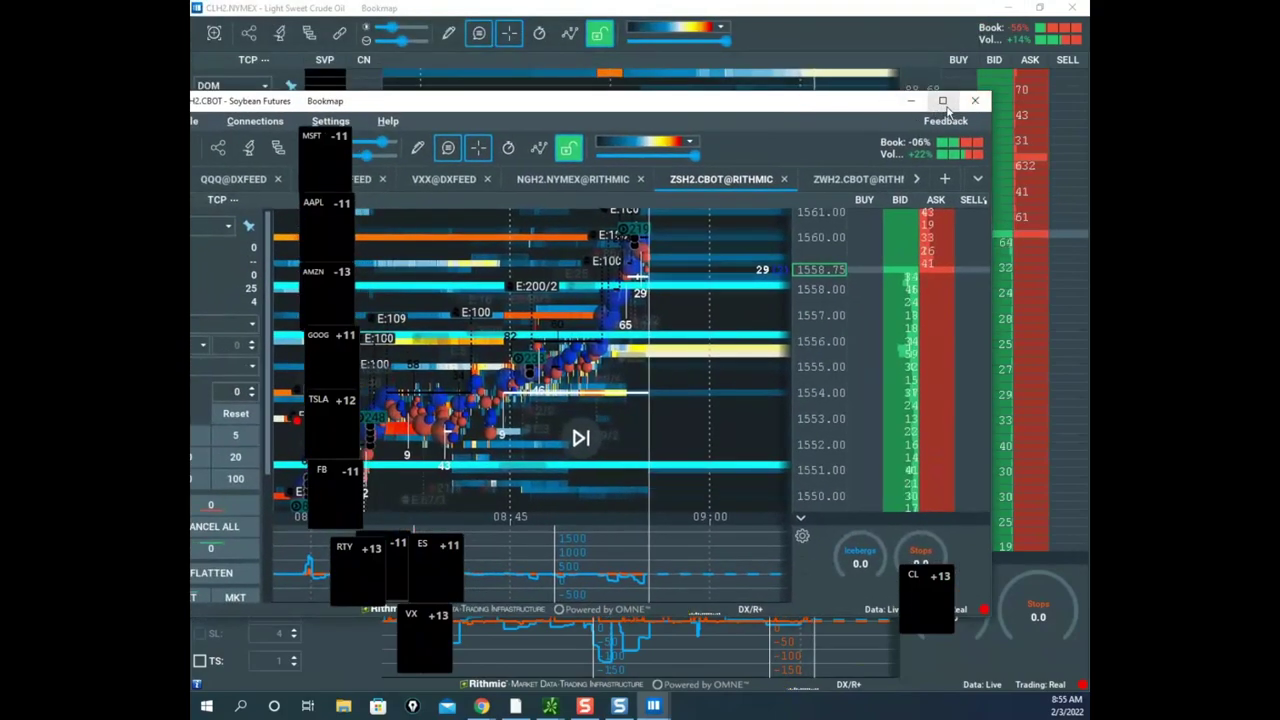
click(943, 102)
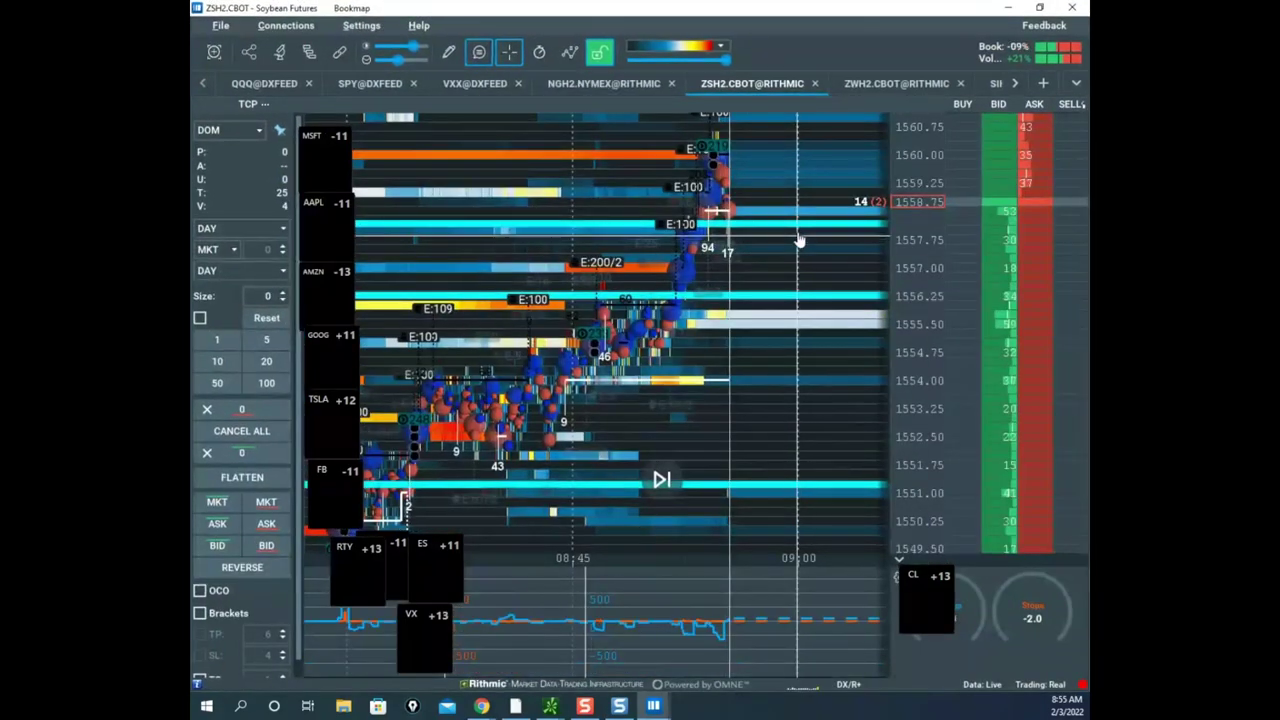
right_click(799, 230)
click(824, 247)
right_click(805, 228)
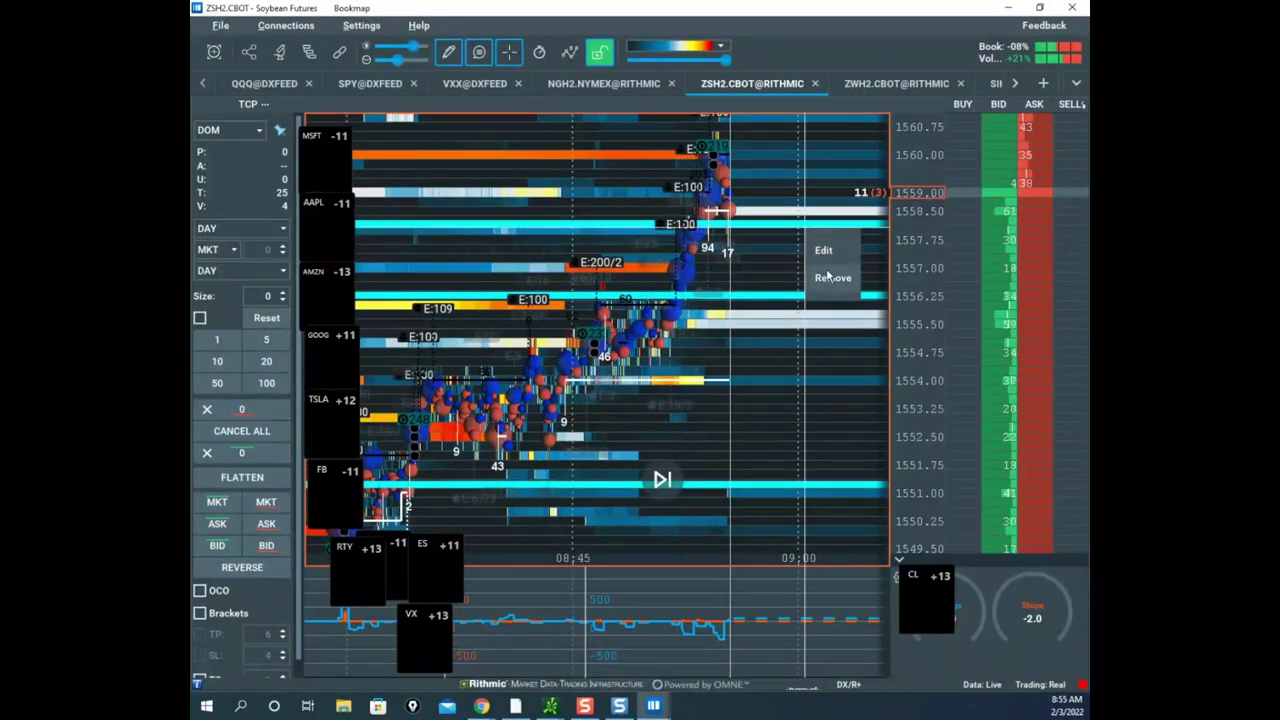
click(822, 251)
click(666, 317)
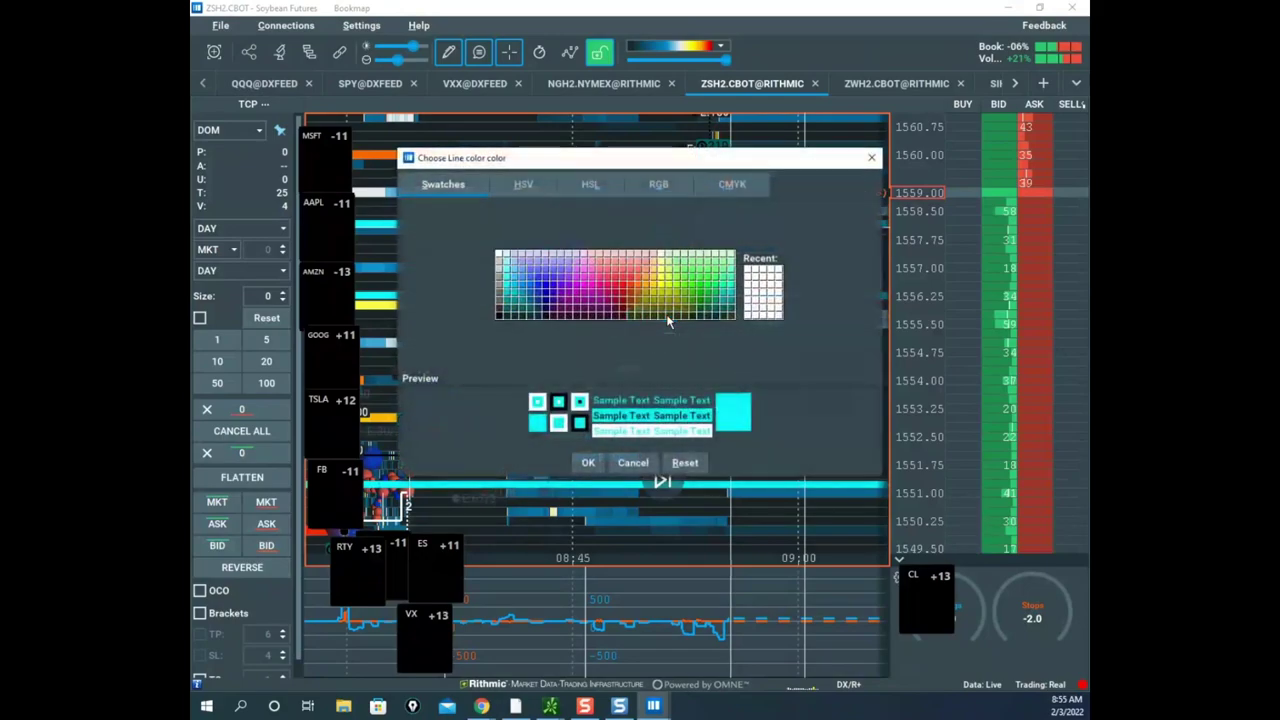
click(500, 316)
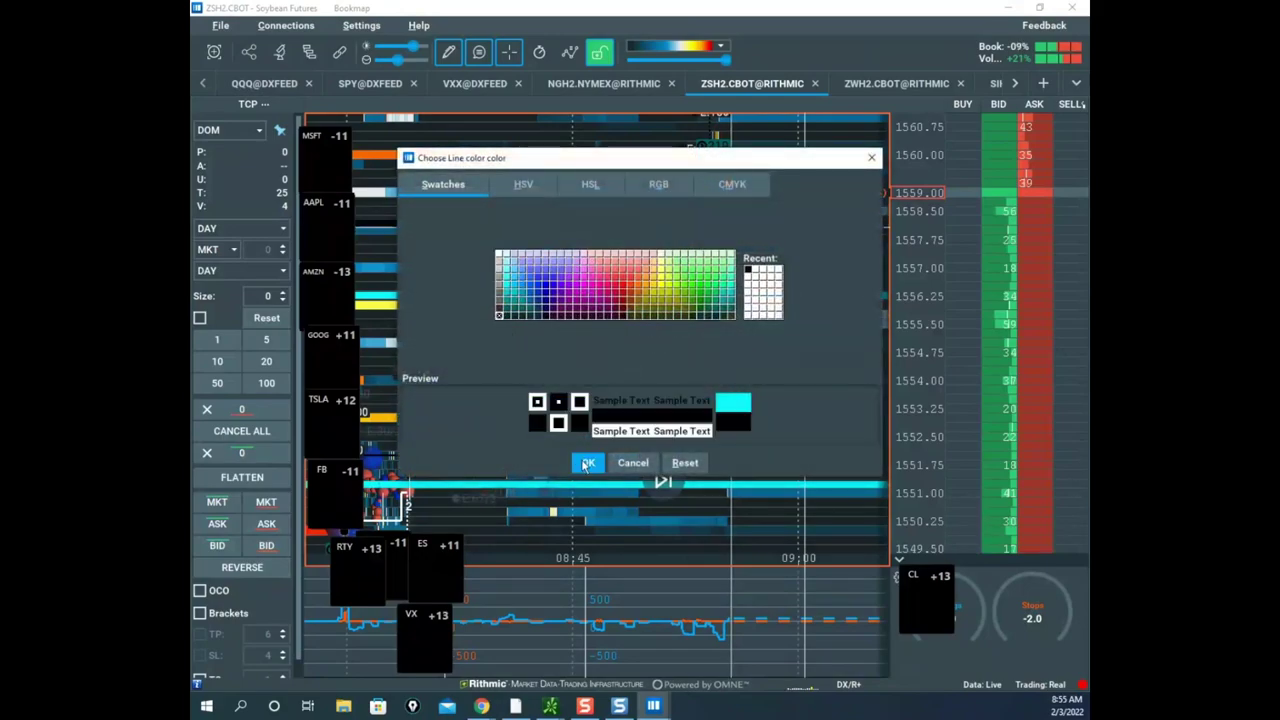
click(587, 463)
click(706, 406)
- Recolour the horizontal line at about 1556.25 black and leave drawing mode
right_click(781, 306)
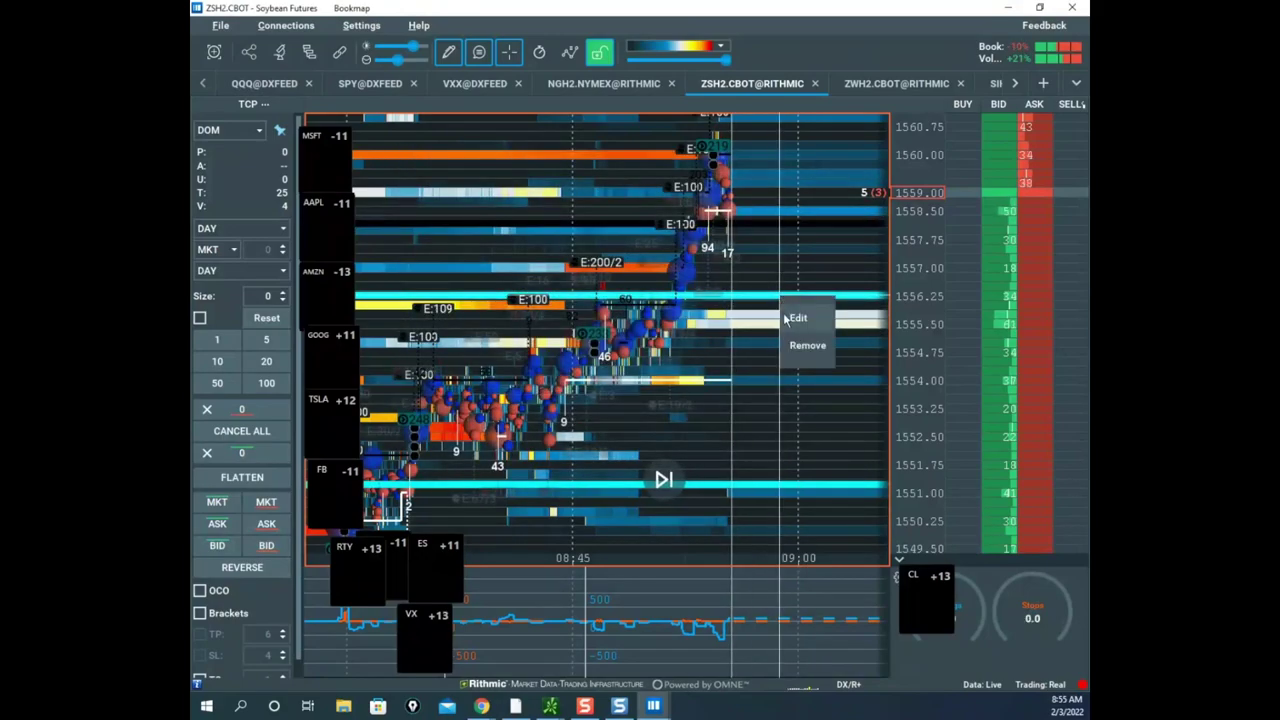
click(790, 318)
click(662, 316)
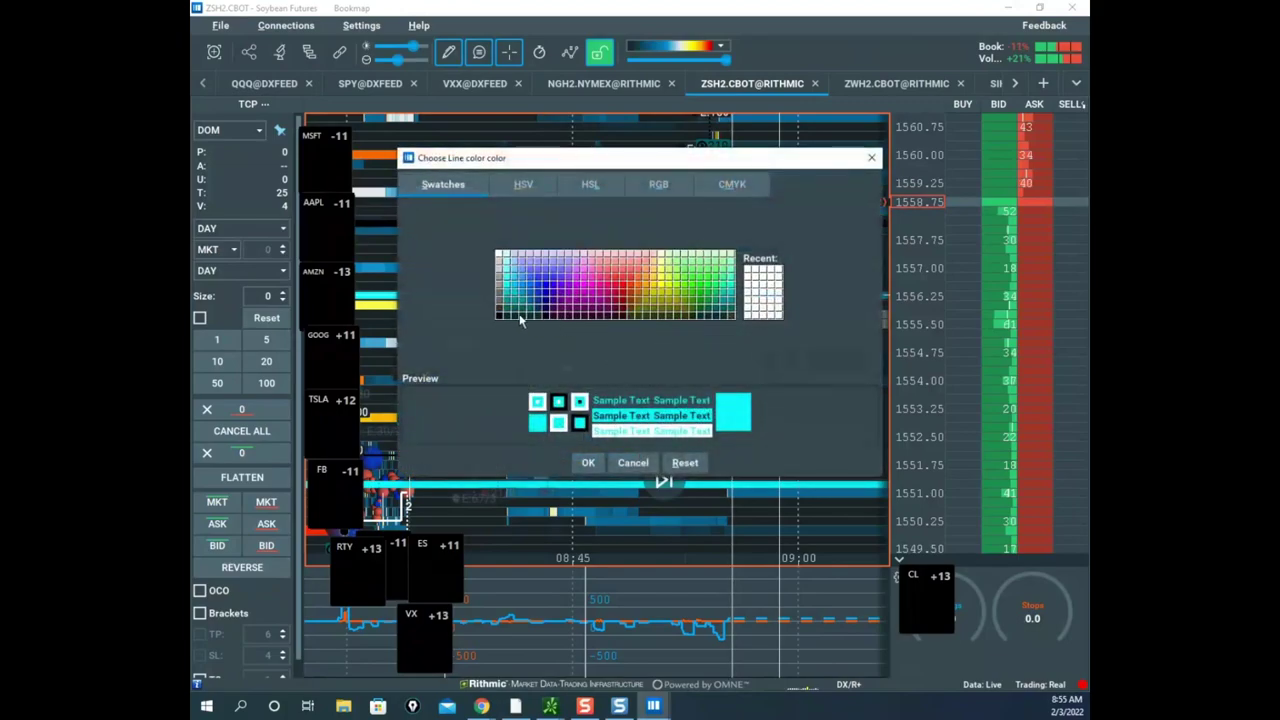
click(500, 316)
click(588, 462)
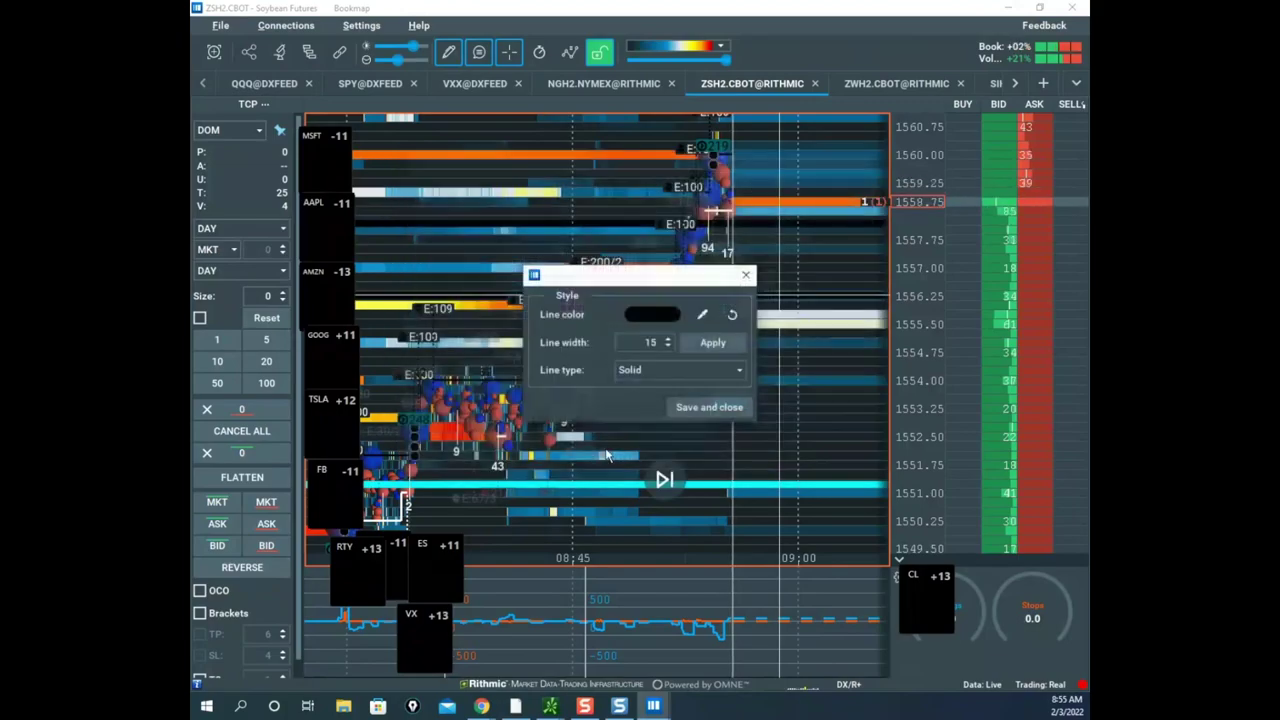
click(706, 406)
scroll(905, 234, down, 2)
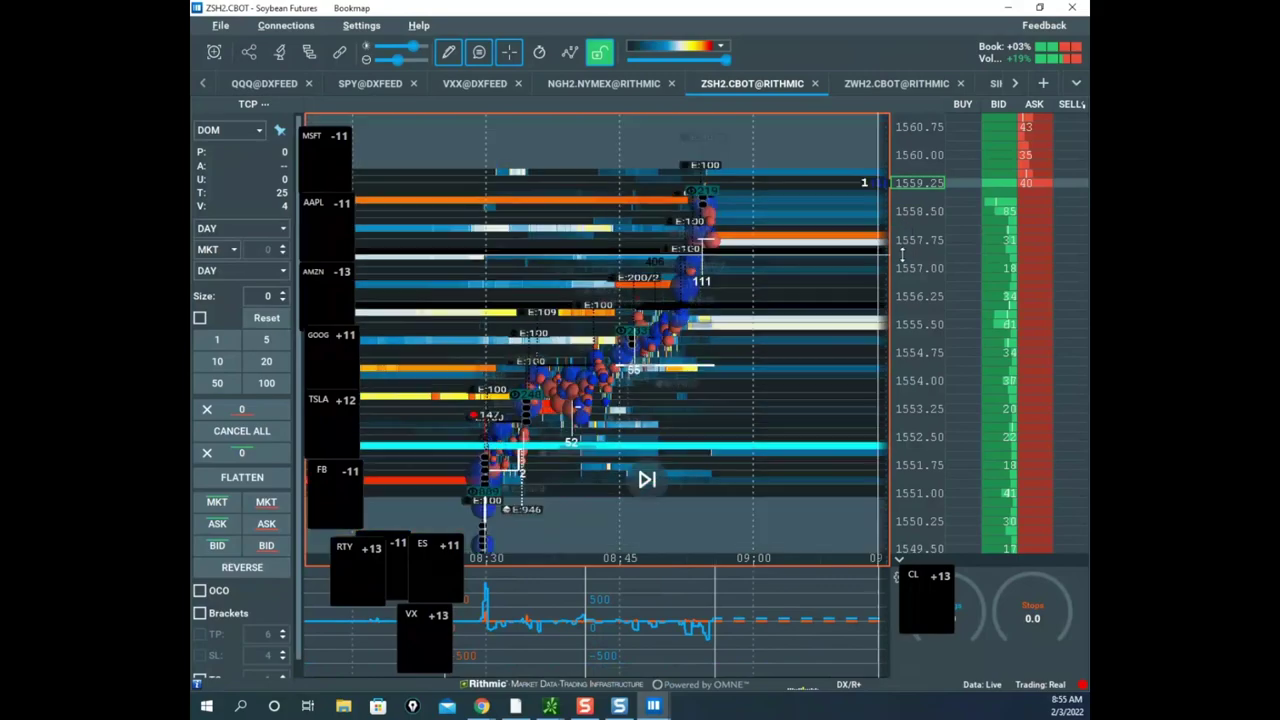
click(454, 62)
click(477, 89)
- Examine the soybean rise and its liquidity bands around the black 1558.25 and 1556.25 lines at several scales
scroll(620, 190, up, 2)
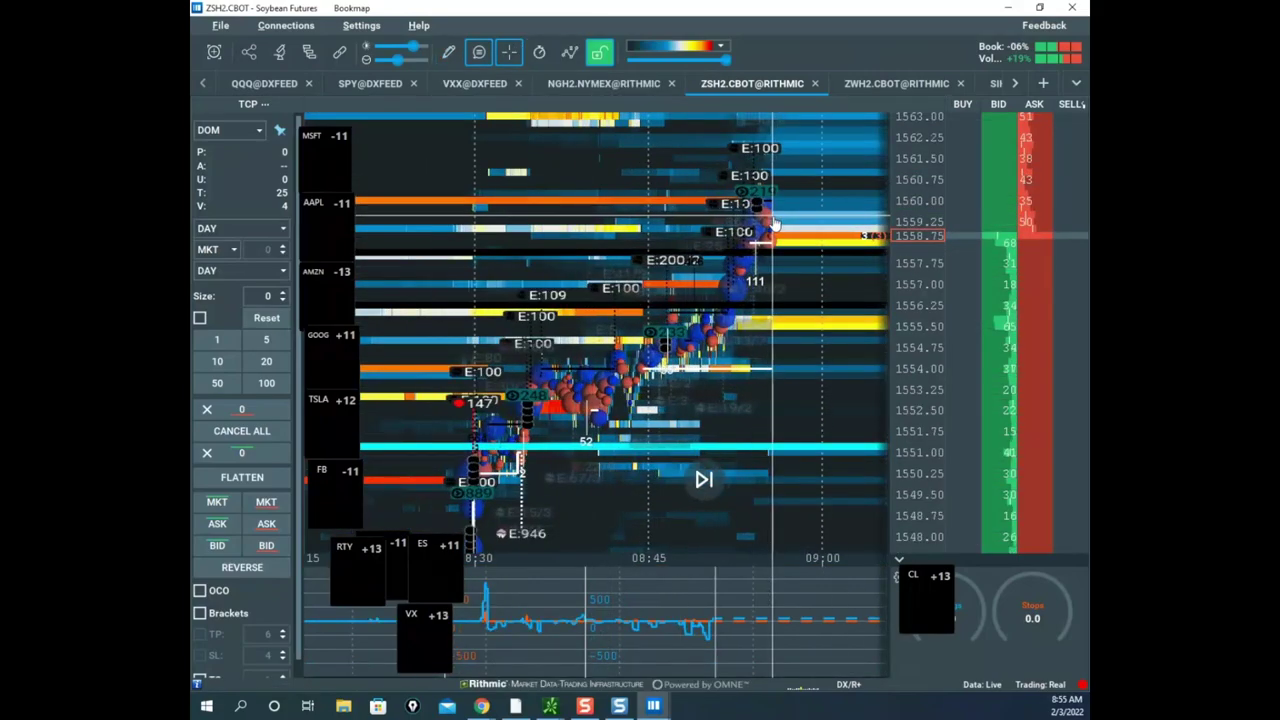
scroll(911, 193, down, 2)
drag(832, 237, 761, 237)
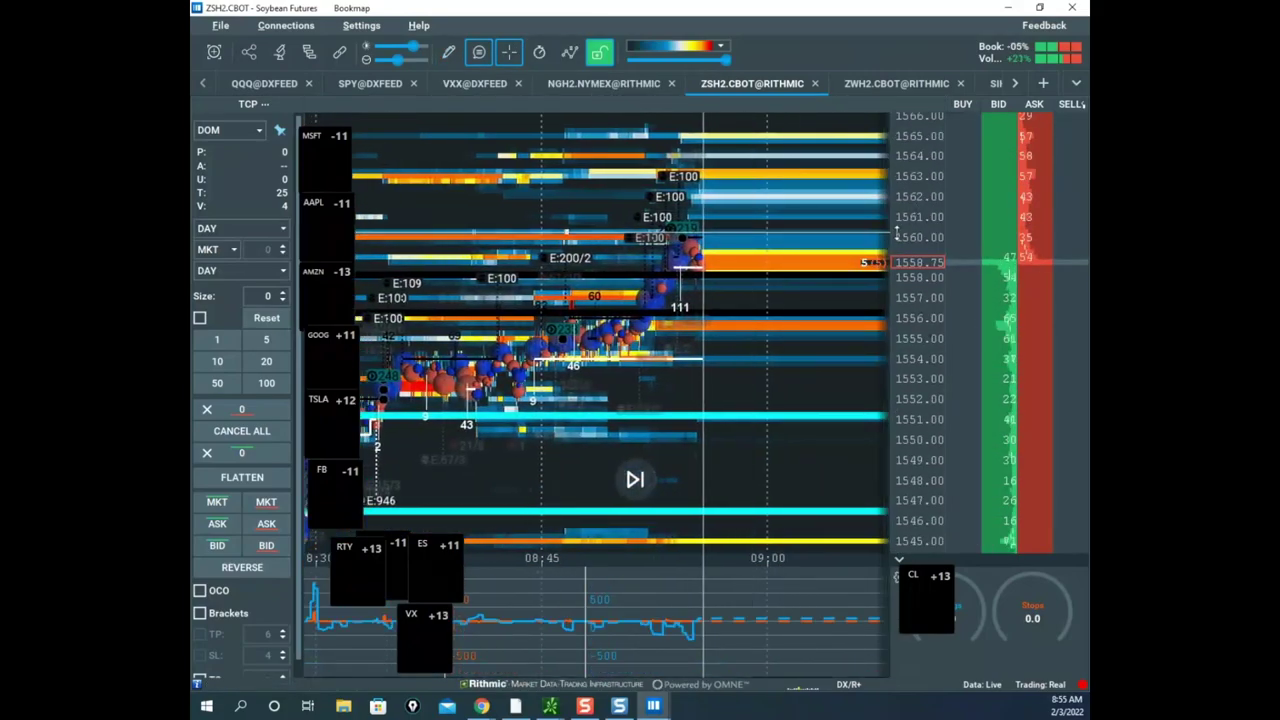
scroll(908, 192, up, 3)
scroll(835, 206, up, 2)
scroll(909, 215, down, 2)
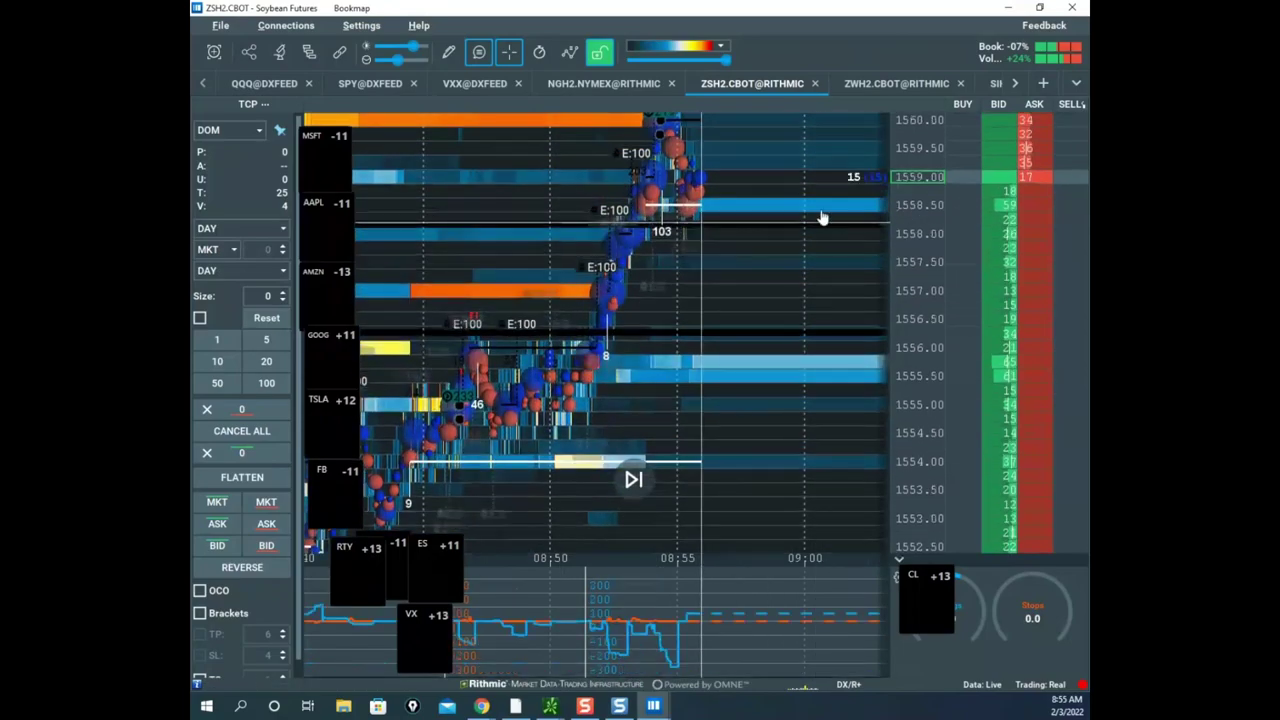
drag(772, 312, 772, 355)
scroll(705, 334, up, 4)
scroll(903, 224, up, 3)
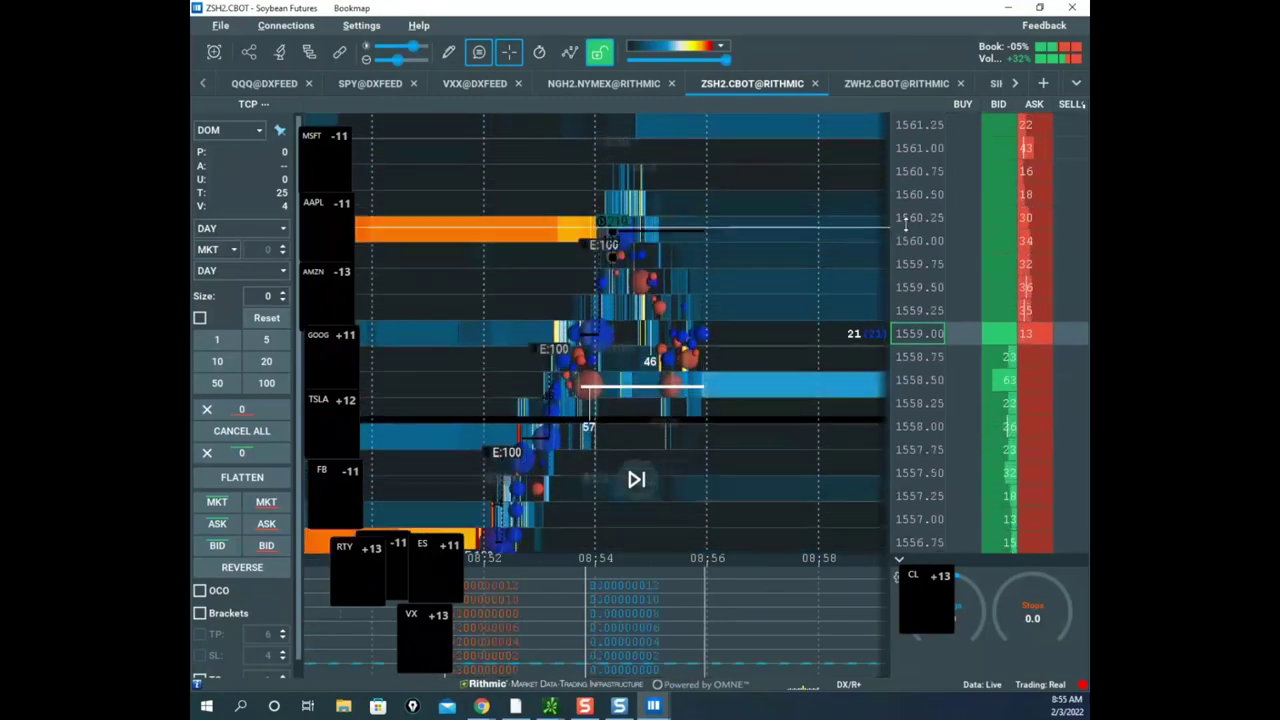
- Examine soybean trades and resting orders between about 1558.00 and 1560.00 at close price scales
drag(903, 254, 898, 198)
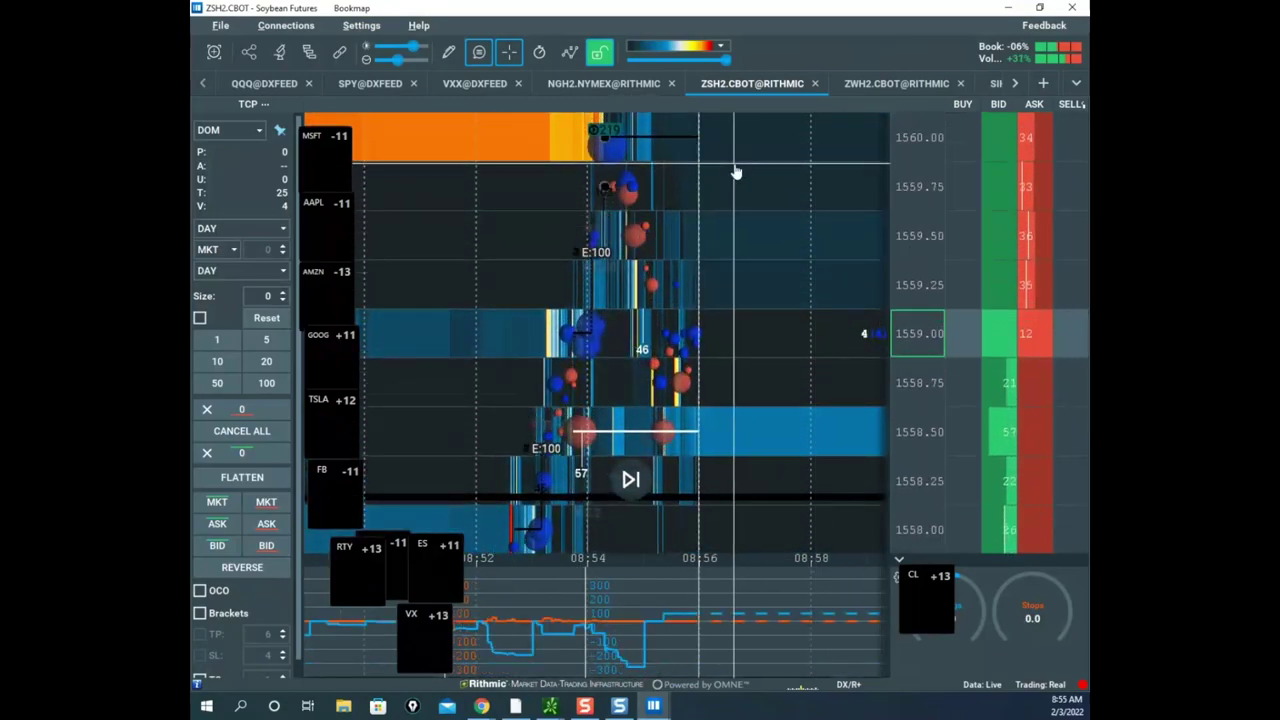
scroll(909, 188, down, 1)
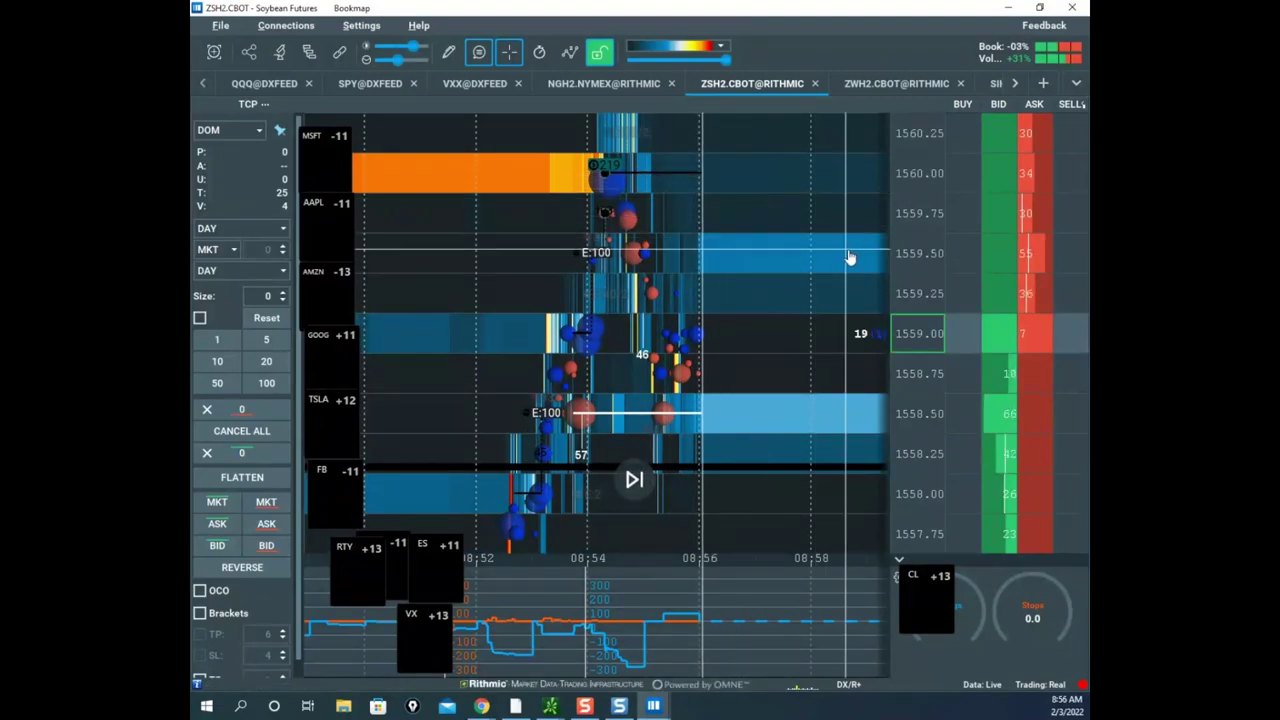
scroll(910, 282, down, 1)
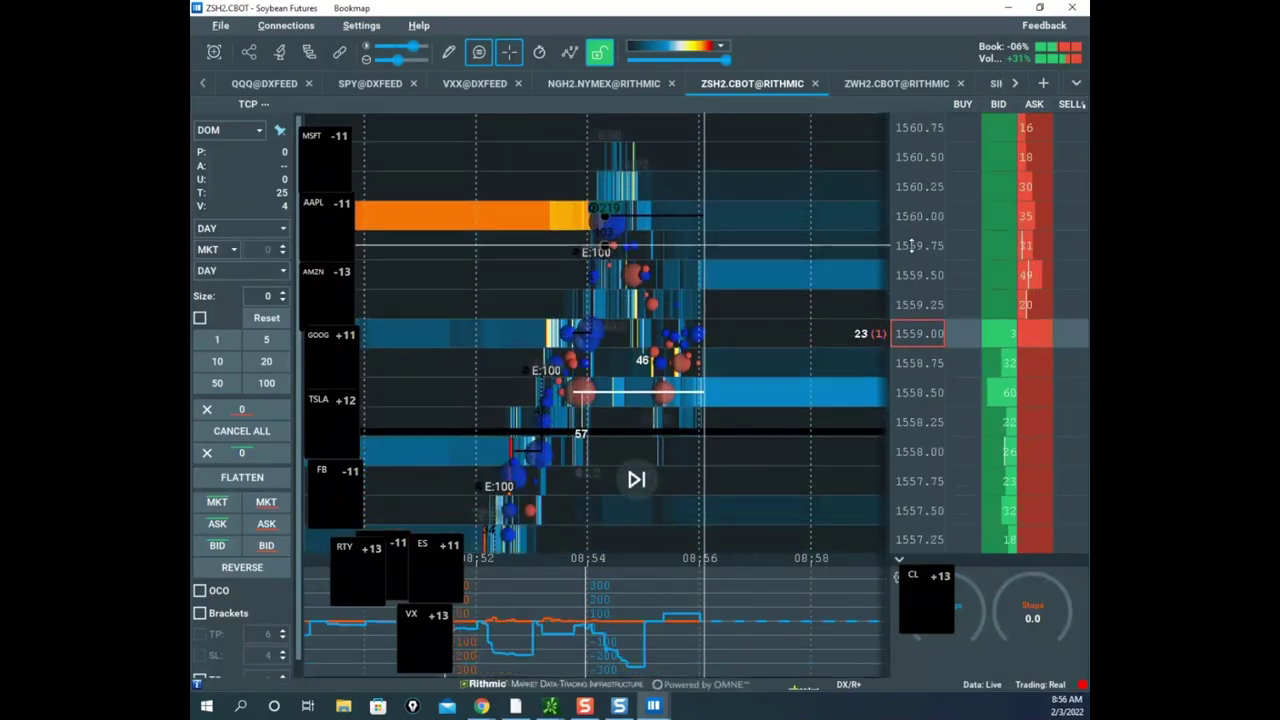
scroll(910, 260, down, 2)
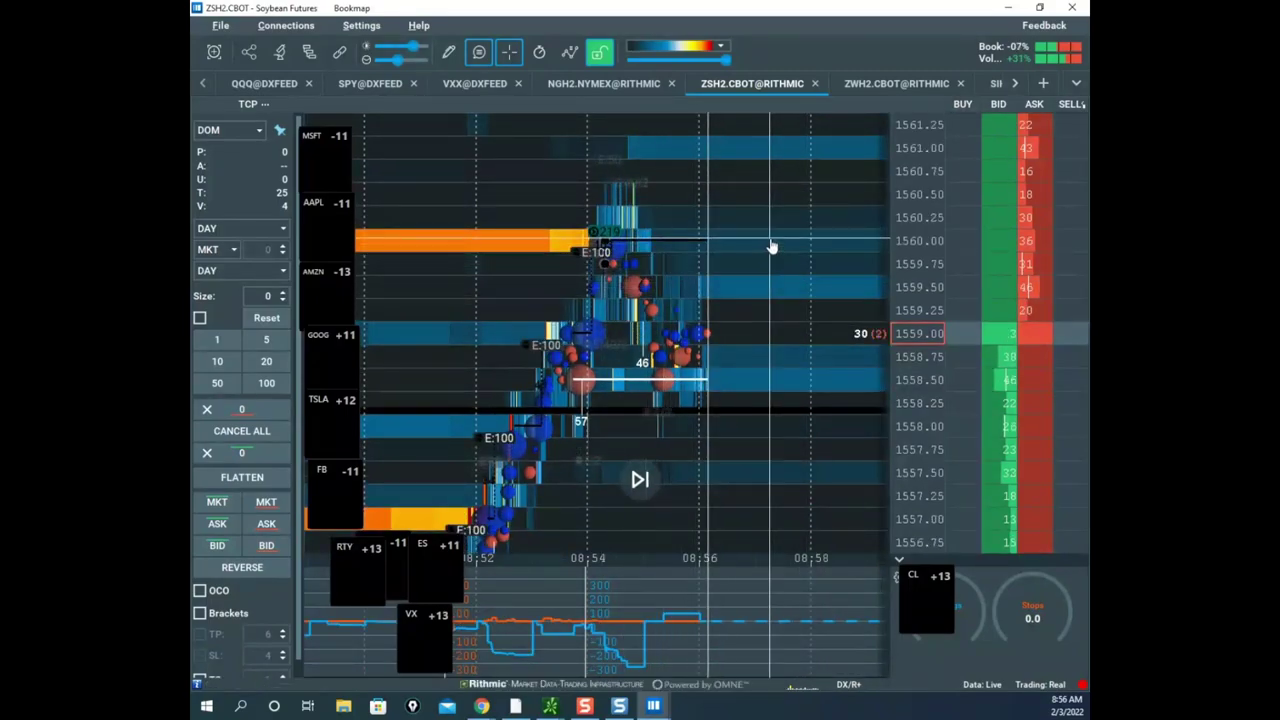
scroll(903, 240, up, 1)
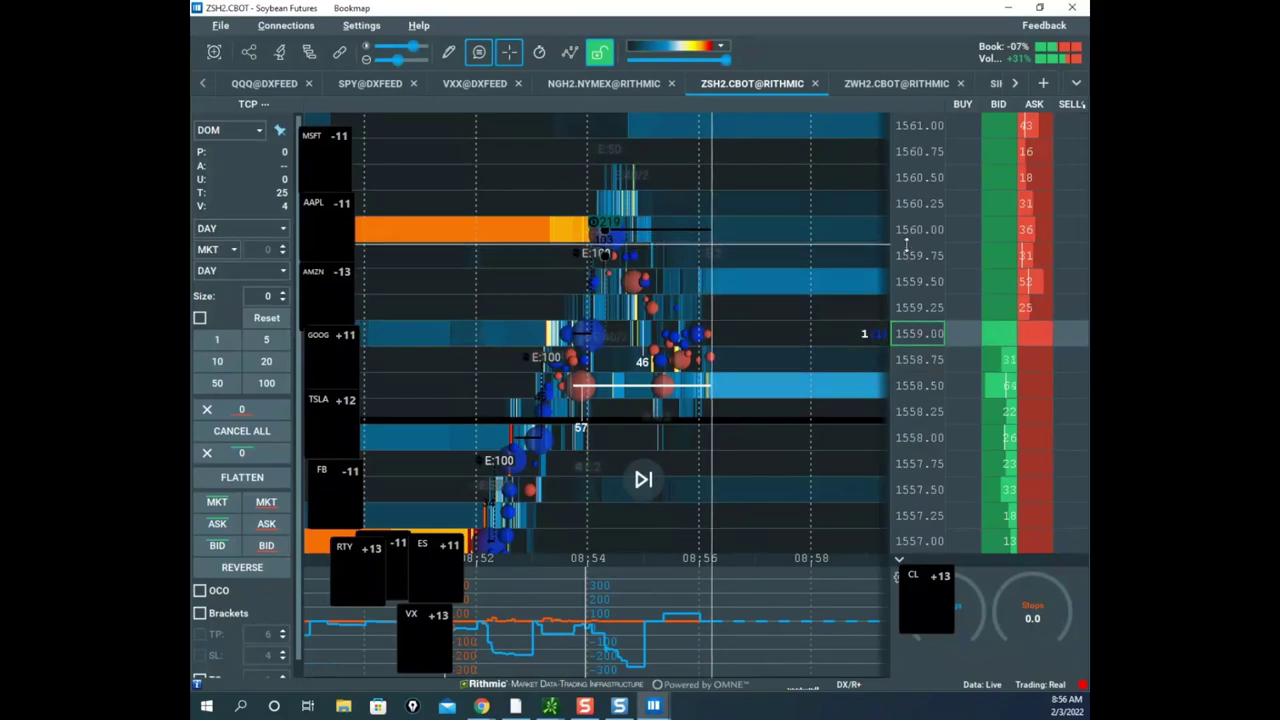
scroll(909, 240, up, 1)
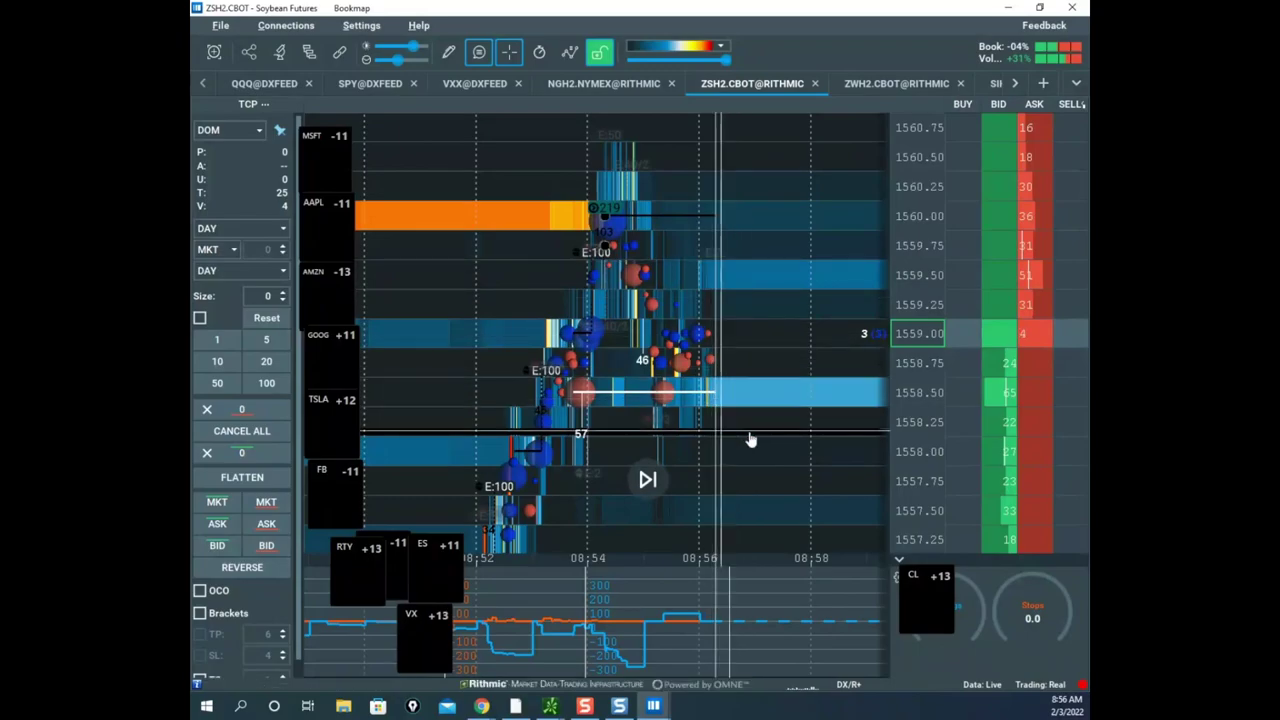
drag(905, 413, 909, 404)
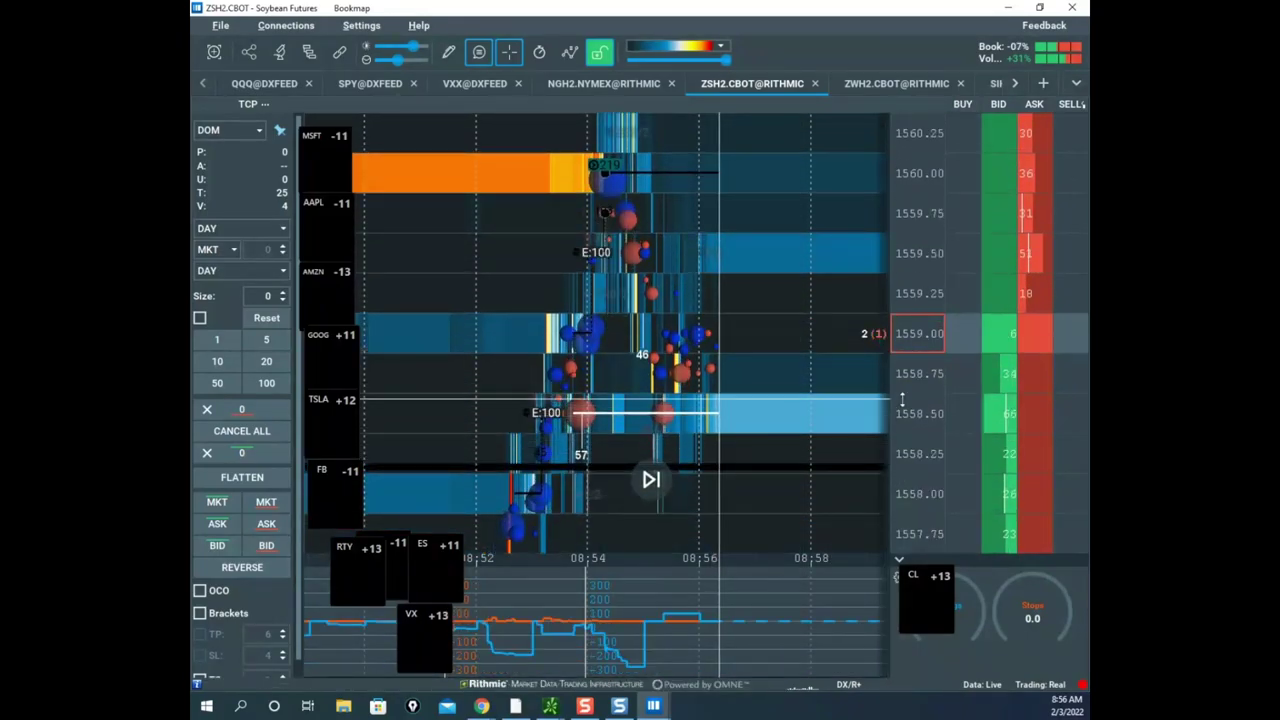
scroll(897, 473, down, 1)
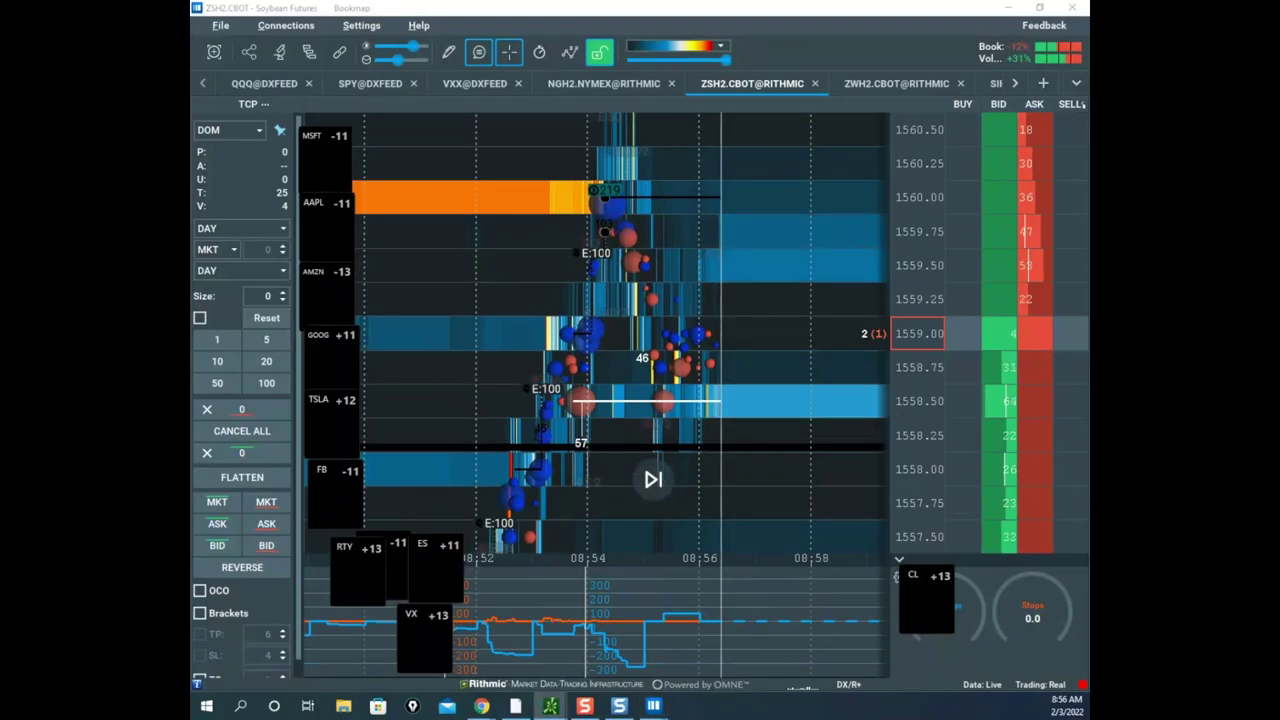
- Check the ATR on the /ZS 5-minute chart in thinkorswim, and switch to the BEANS chart in the Chrome remote desktop session
drag(796, 2, 736, 220)
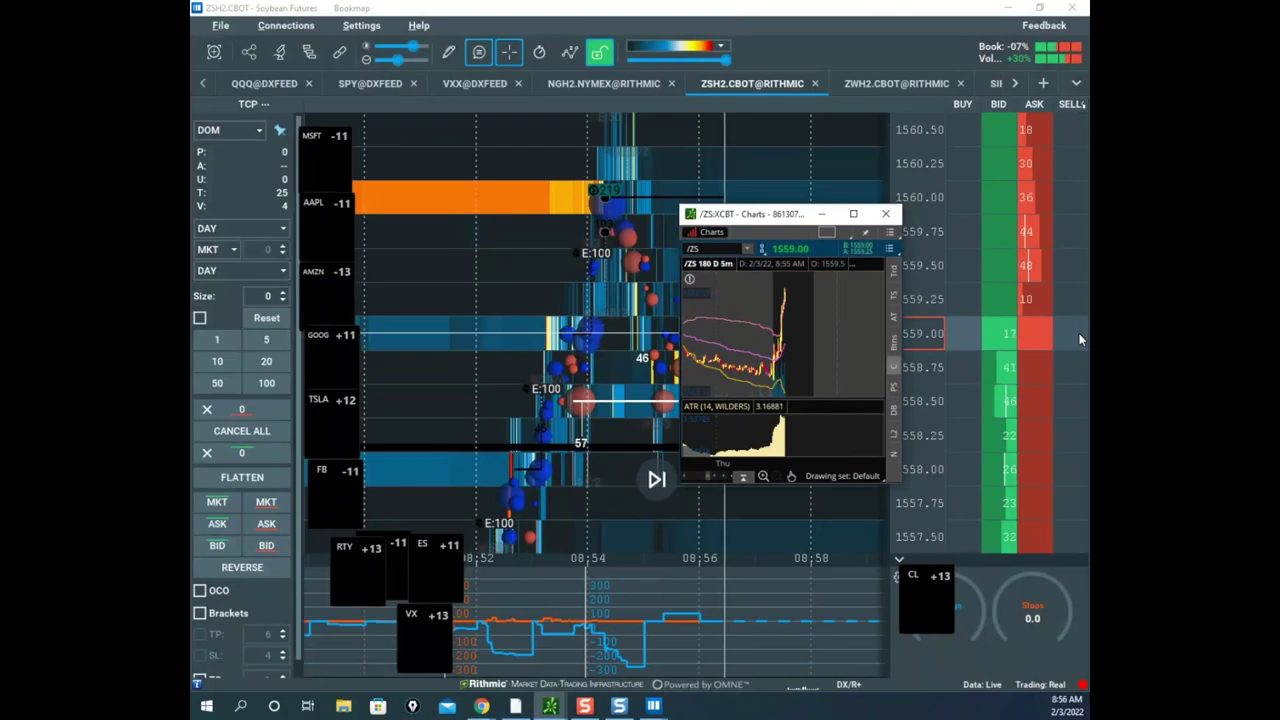
drag(778, 215, 790, 2)
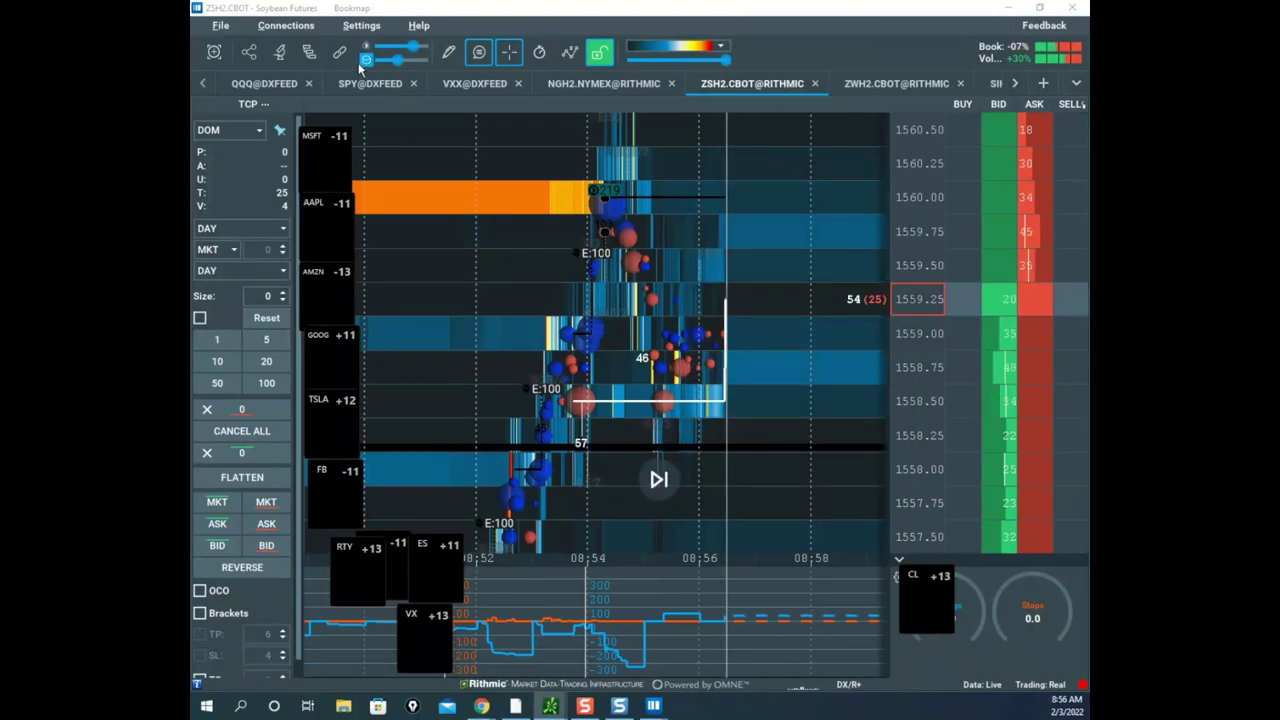
drag(192, 180, 962, 103)
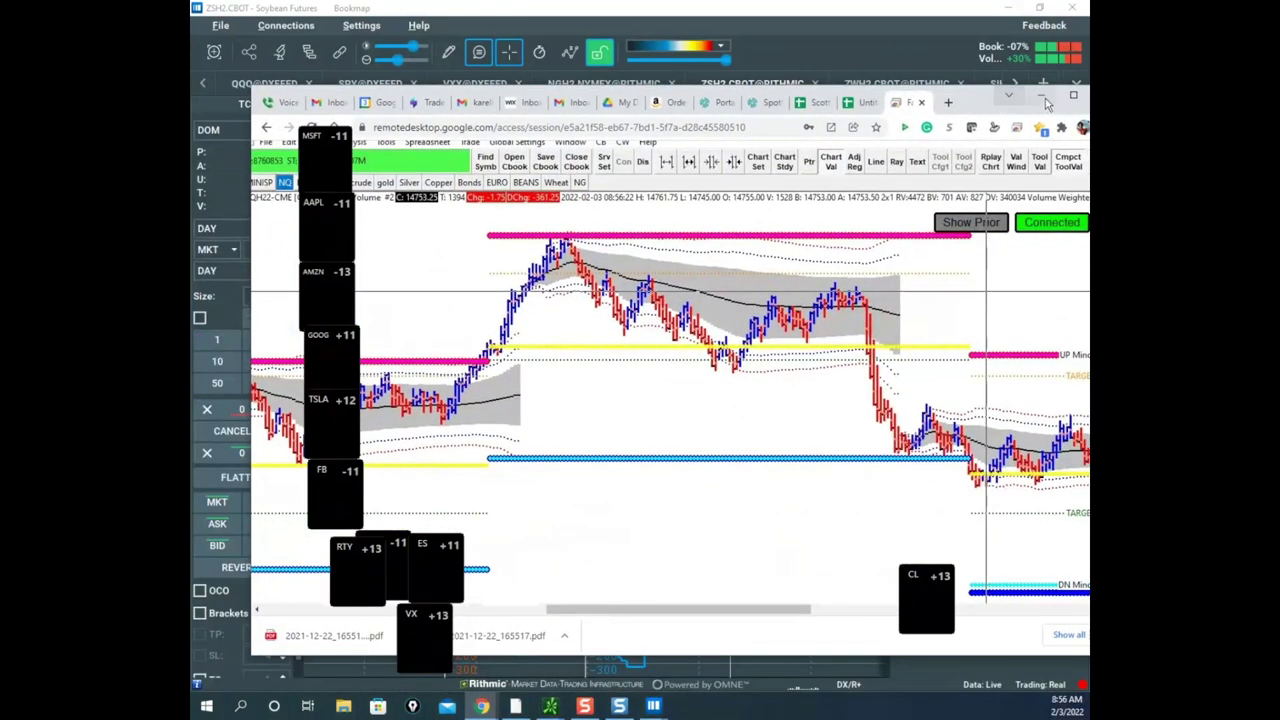
click(1070, 102)
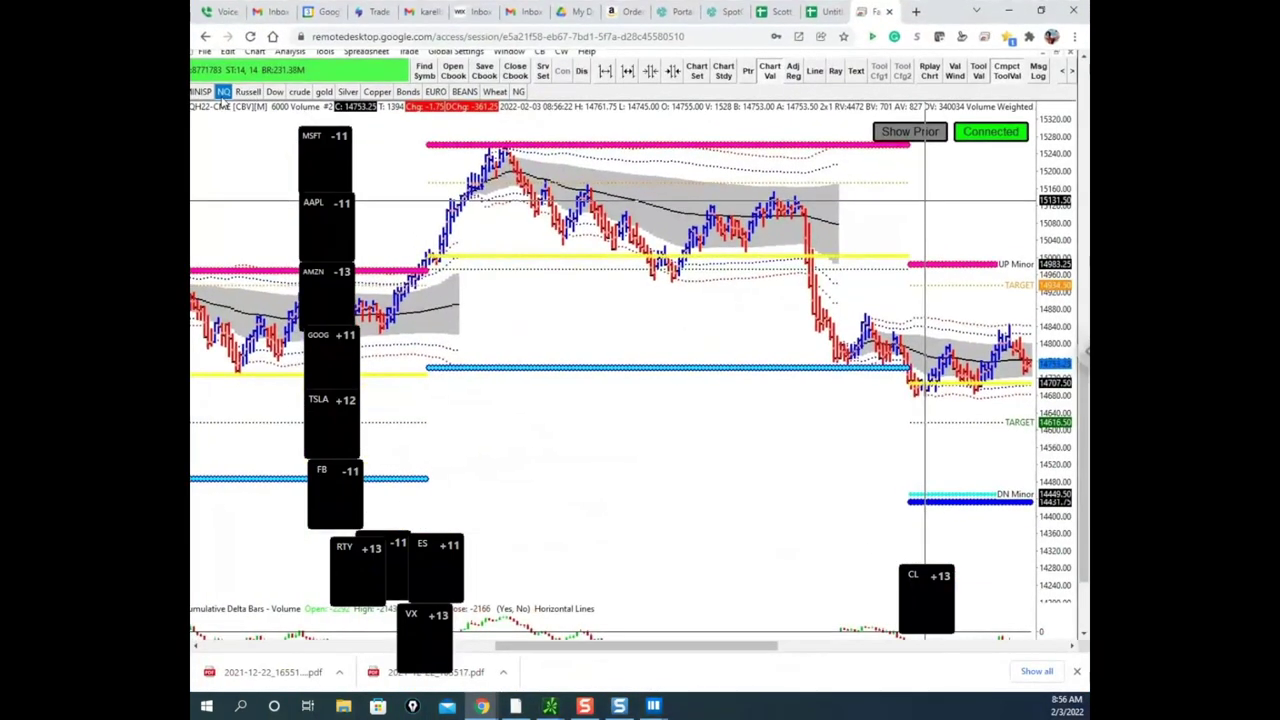
click(464, 92)
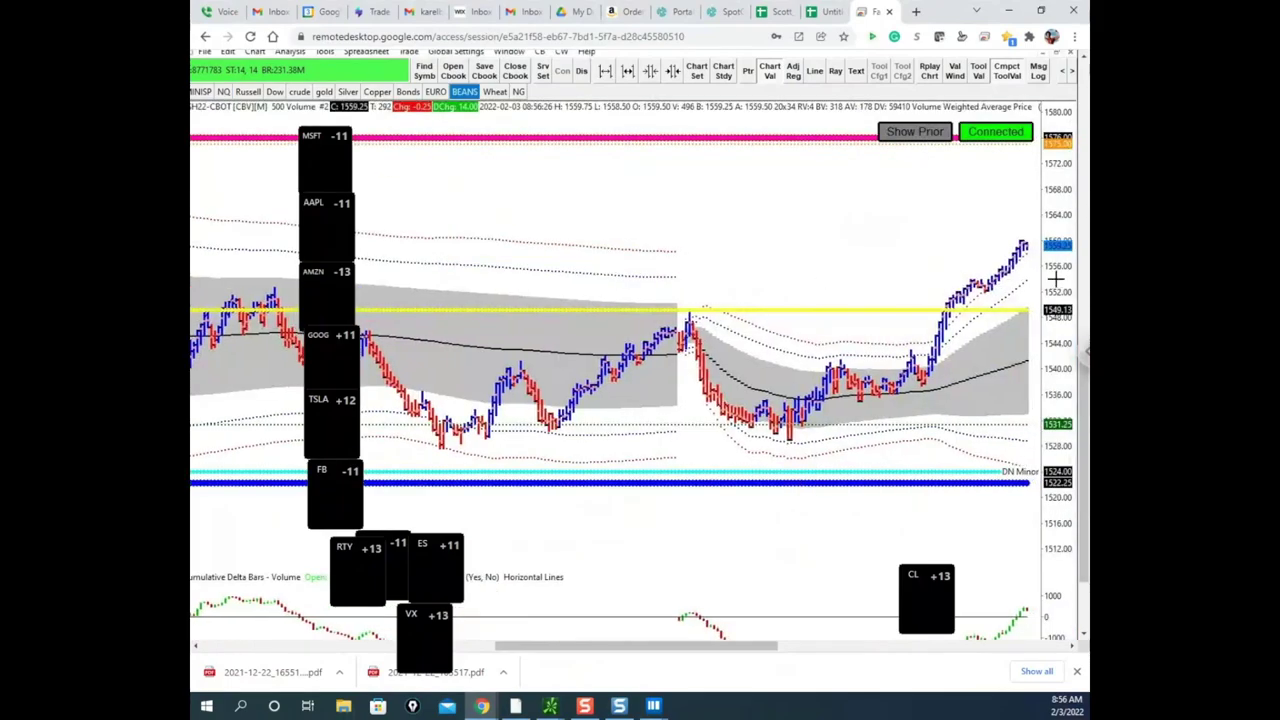
- Extend the BEANS price scale, sketch freehand marks from current price to the 1576.00 level, and clear the drawings
drag(1047, 336, 1047, 341)
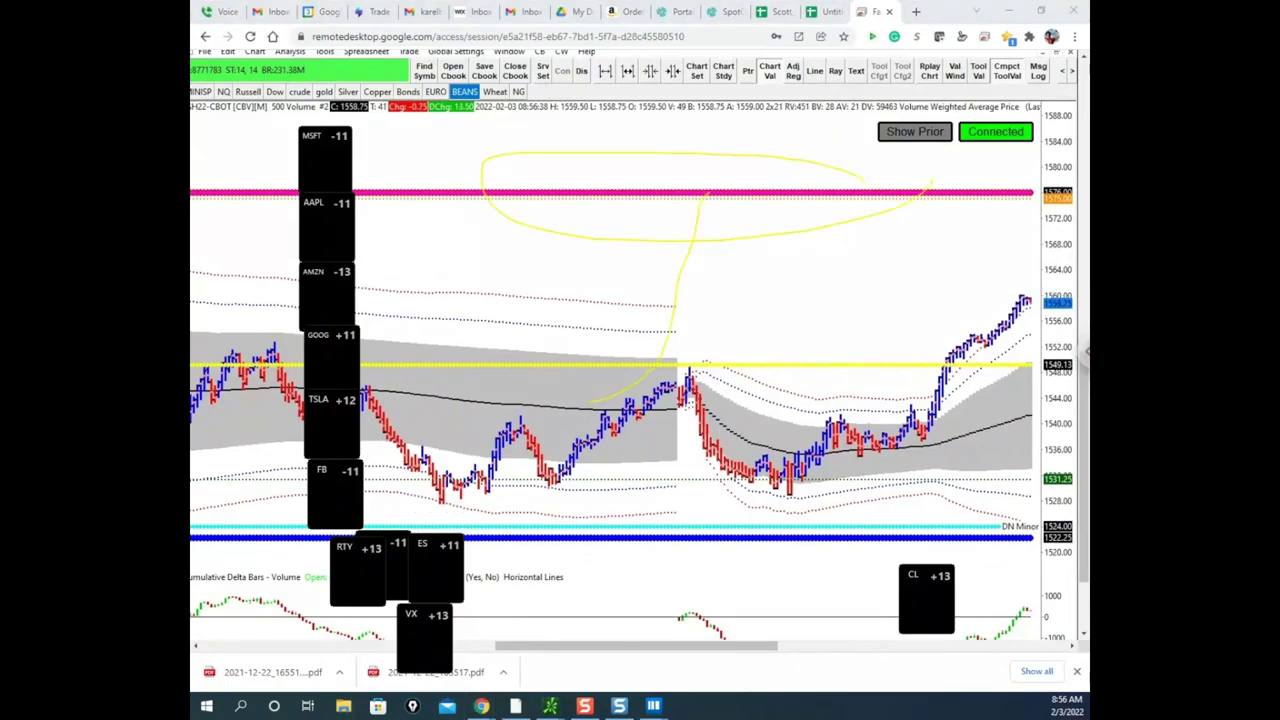
key(e)
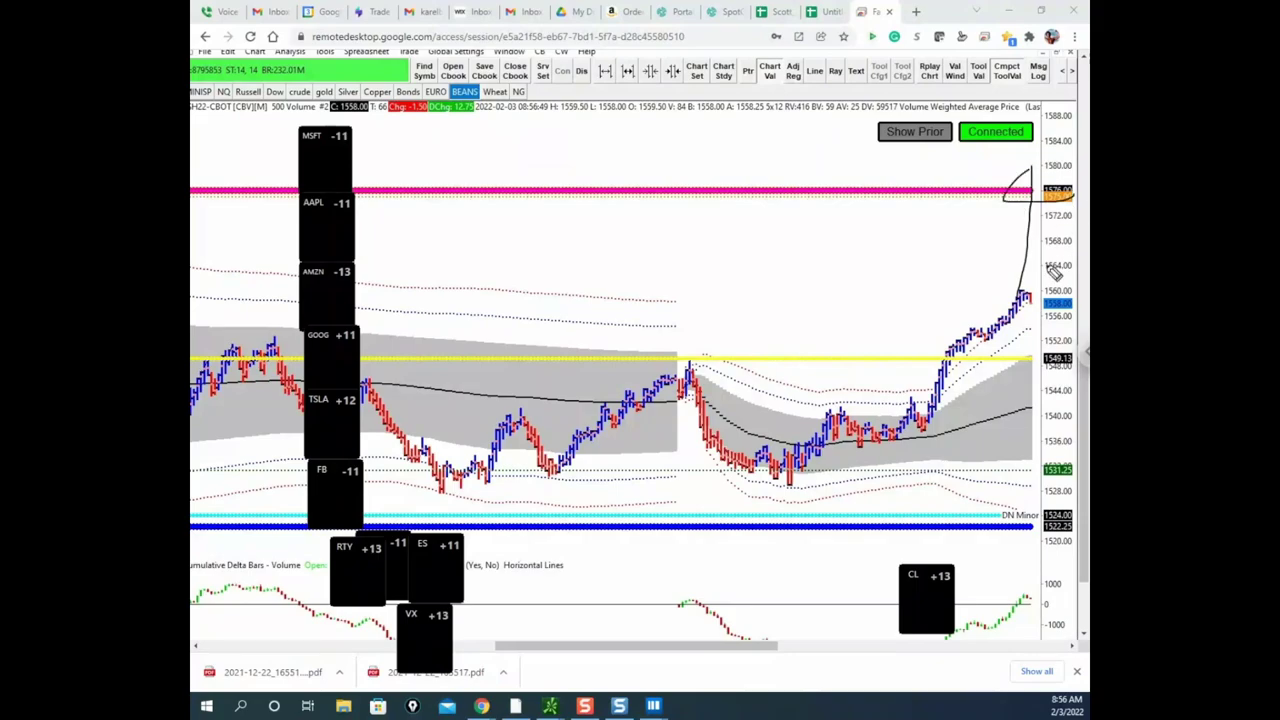
key(Escape)
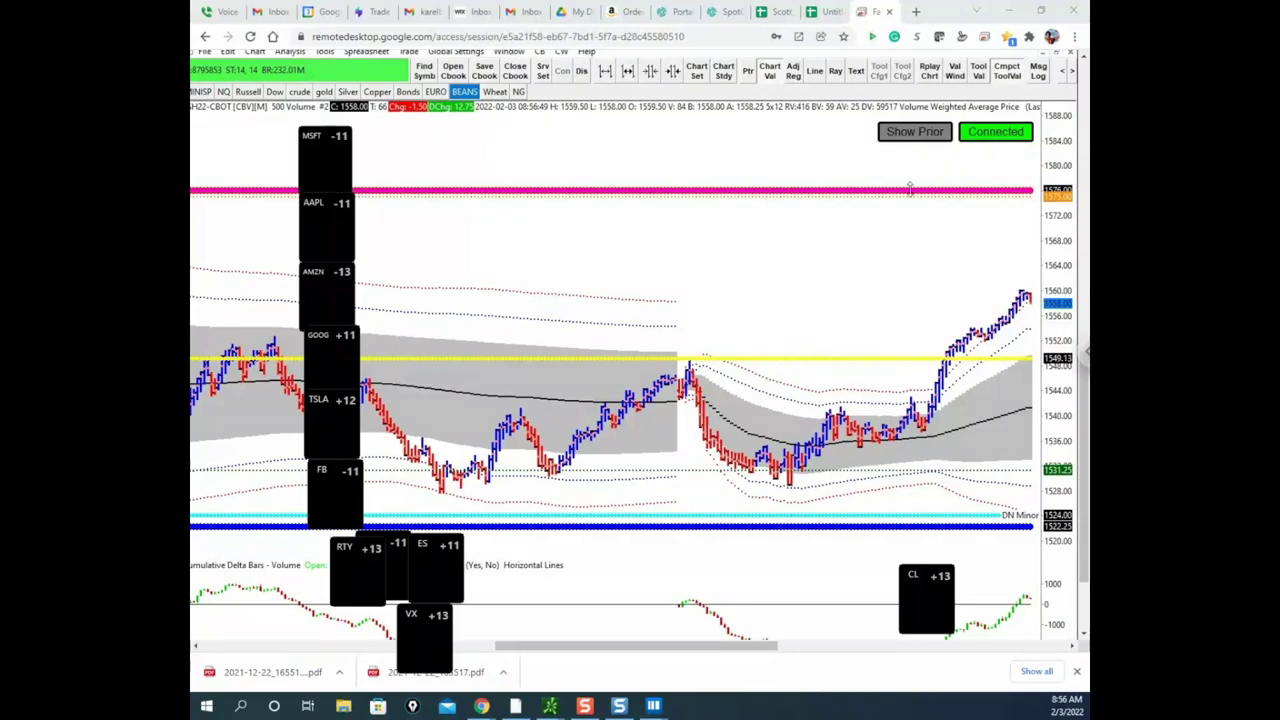
click(942, 24)
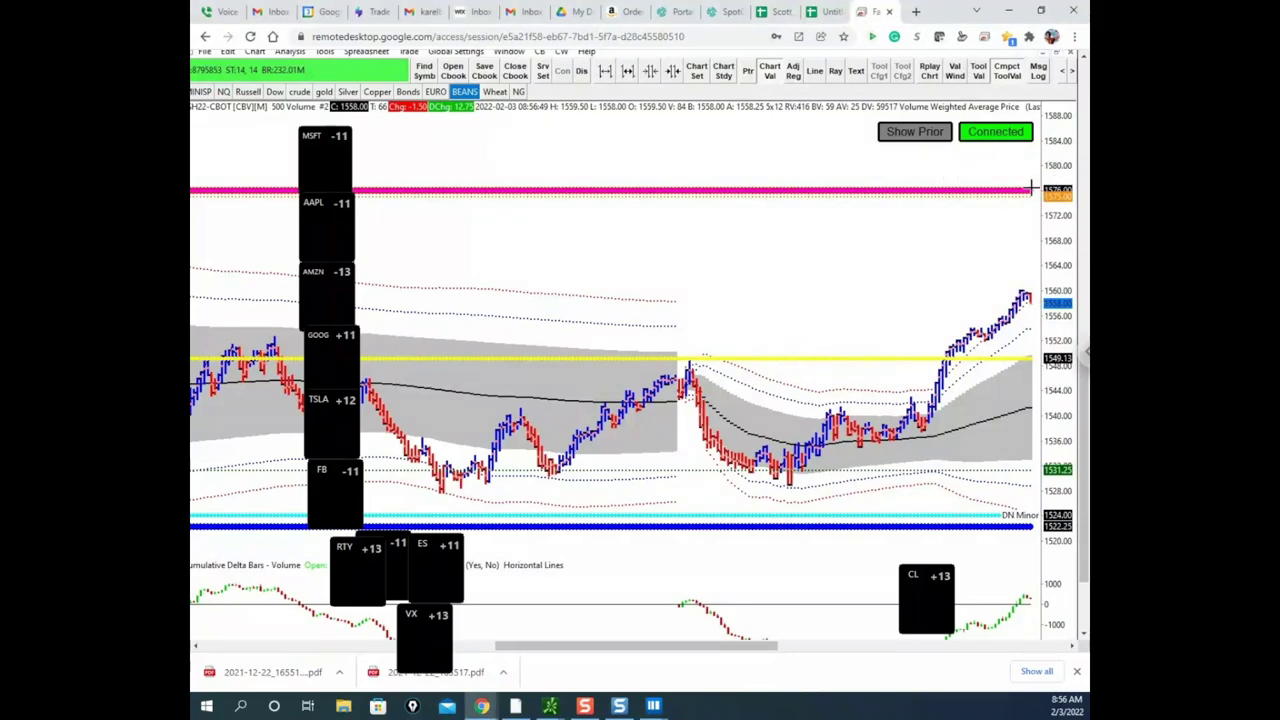
- Switch back to Bookmap and examine the soybean pullback around the 1558.25 line at a wider scale
key(alt+Tab)
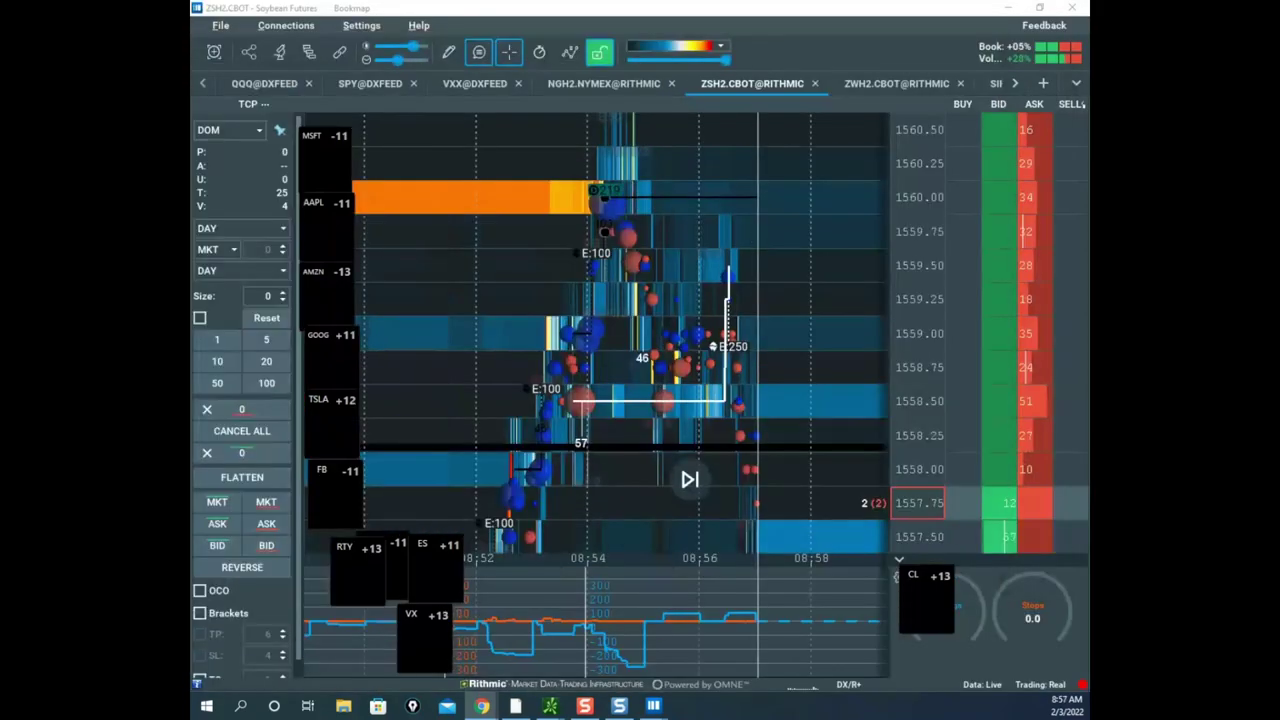
scroll(706, 274, down, 2)
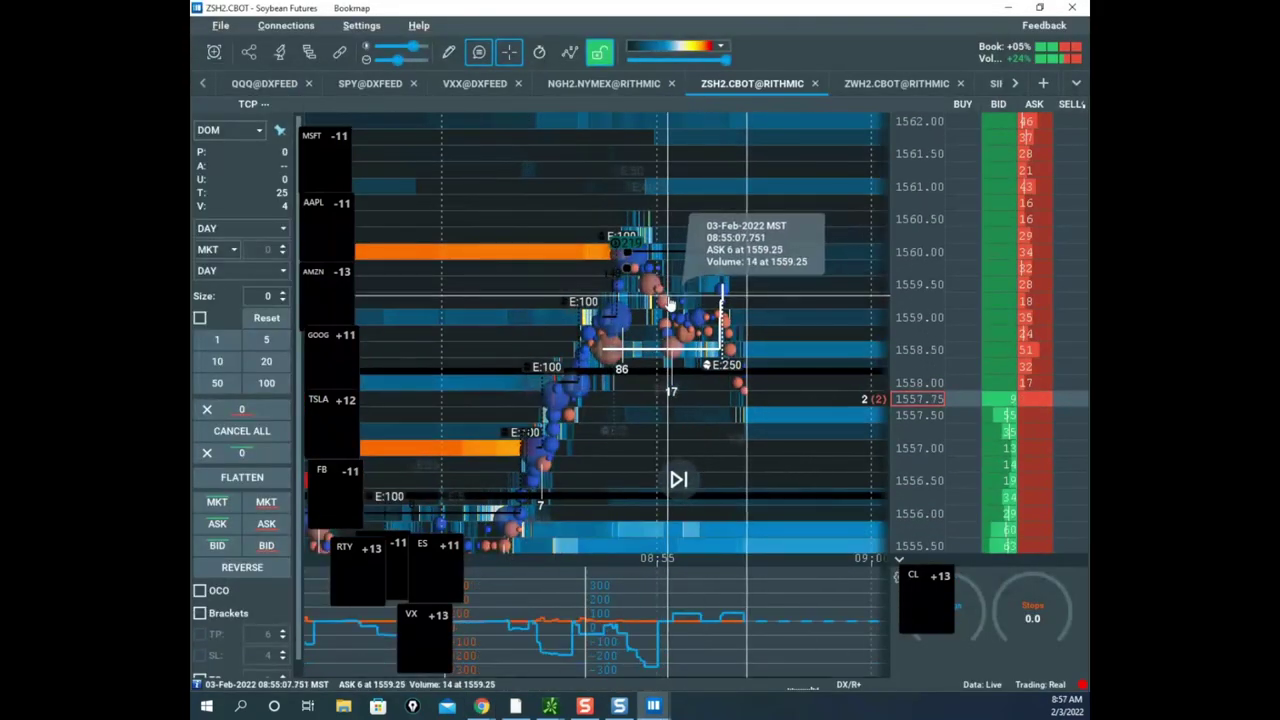
- Switch to the Chrome spreadsheet, enter the soybean ATR of 3.16 in cell E1, and move the browser away from Bookmap
key(alt+Tab)
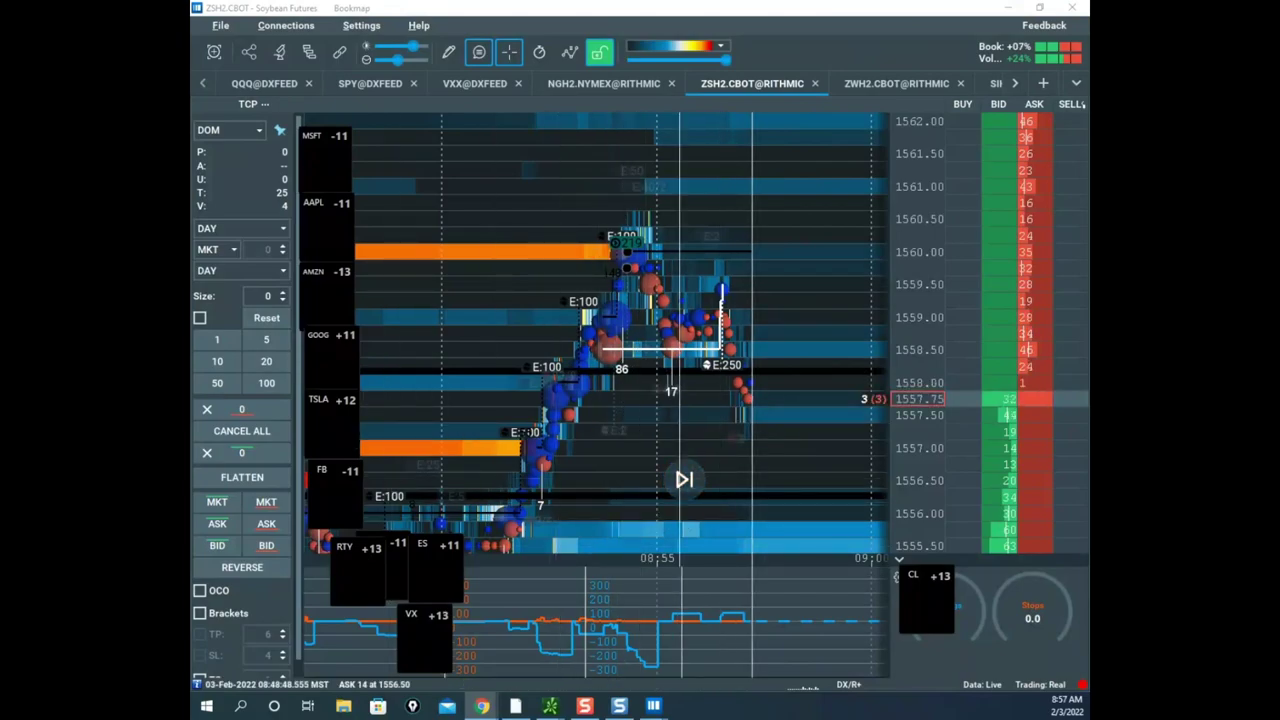
drag(194, 157, 868, 132)
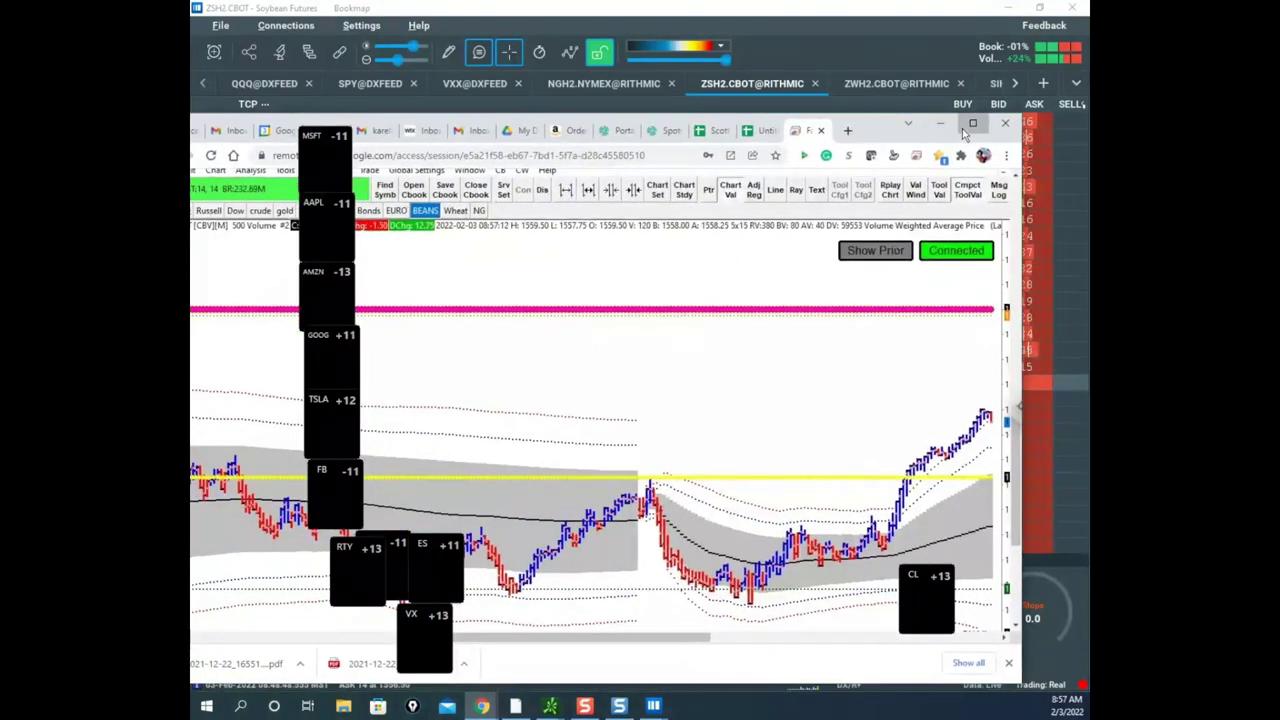
click(972, 123)
click(822, 12)
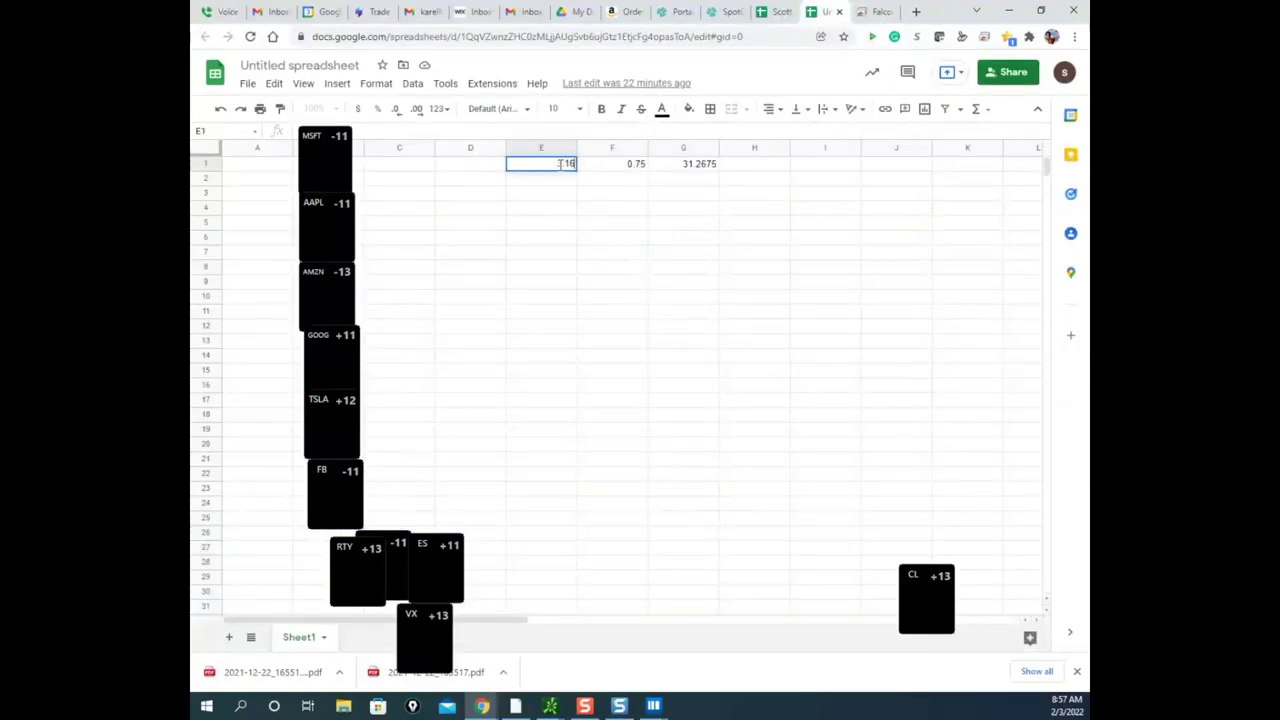
click(632, 194)
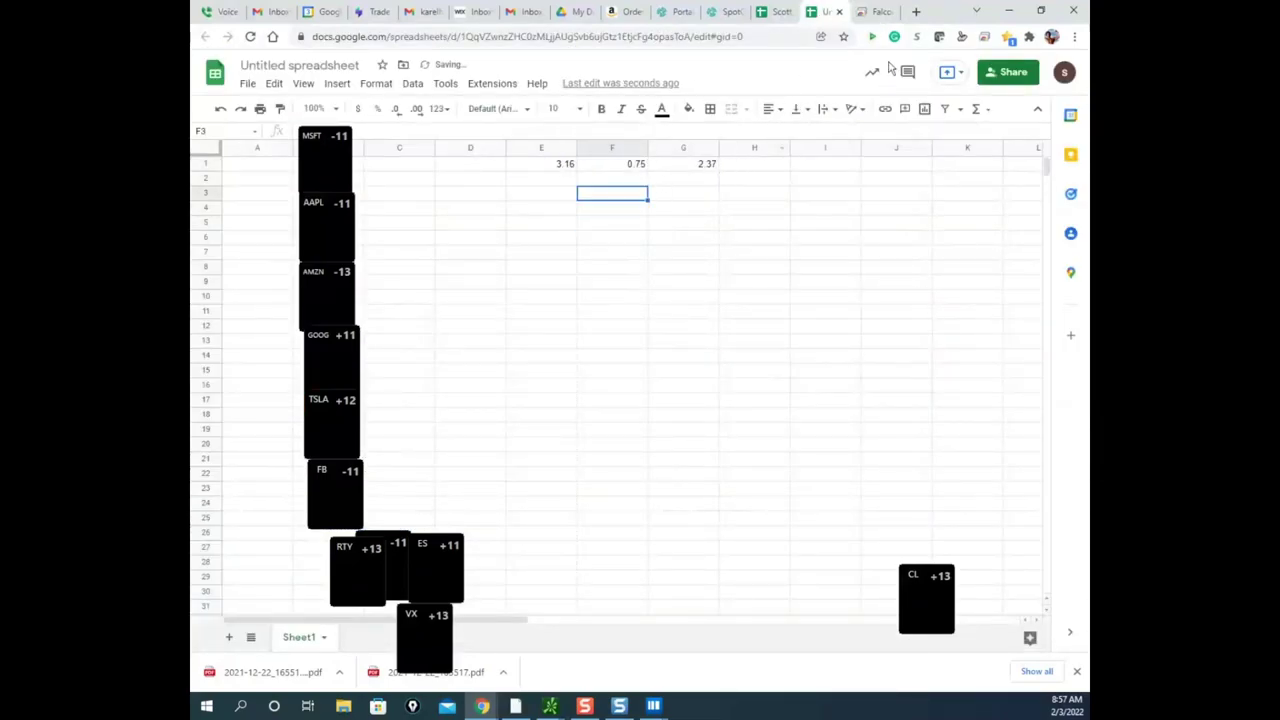
drag(937, 9, 192, 62)
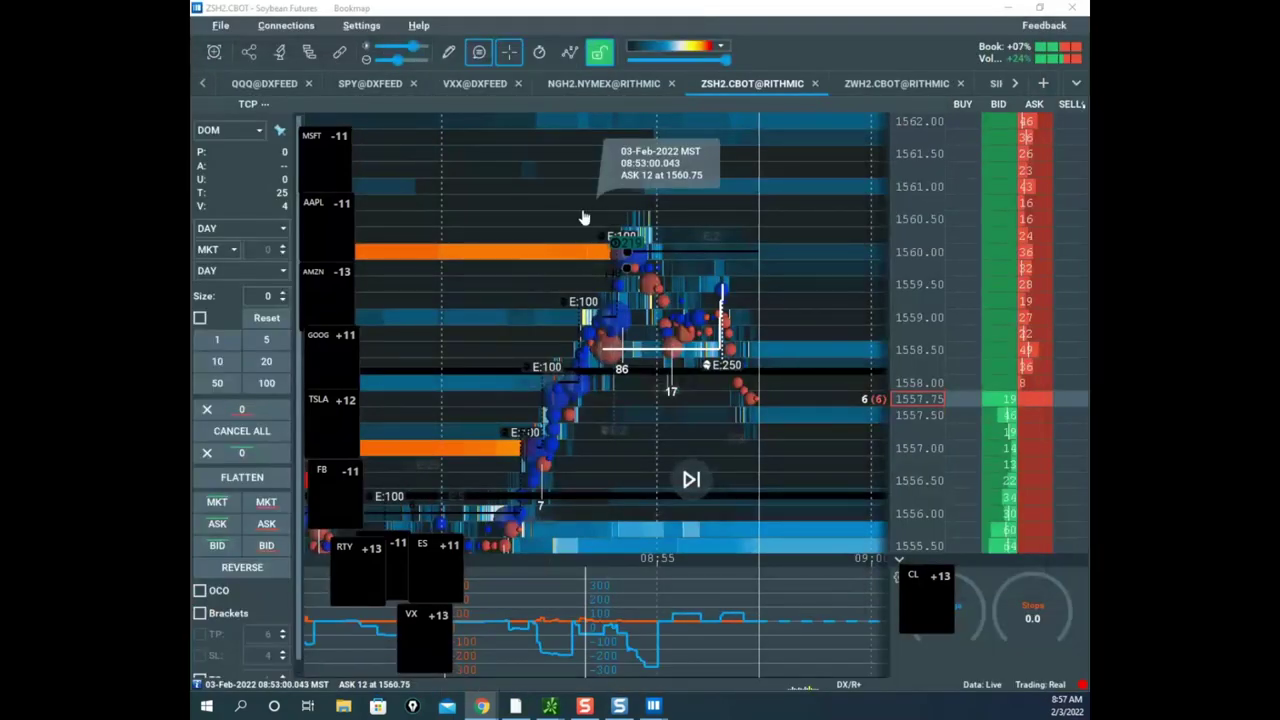
- Set the soybean order size to 6 contracts in Bookmap
click(283, 298)
click(283, 296)
click(283, 296)
click(283, 296)
click(304, 299)
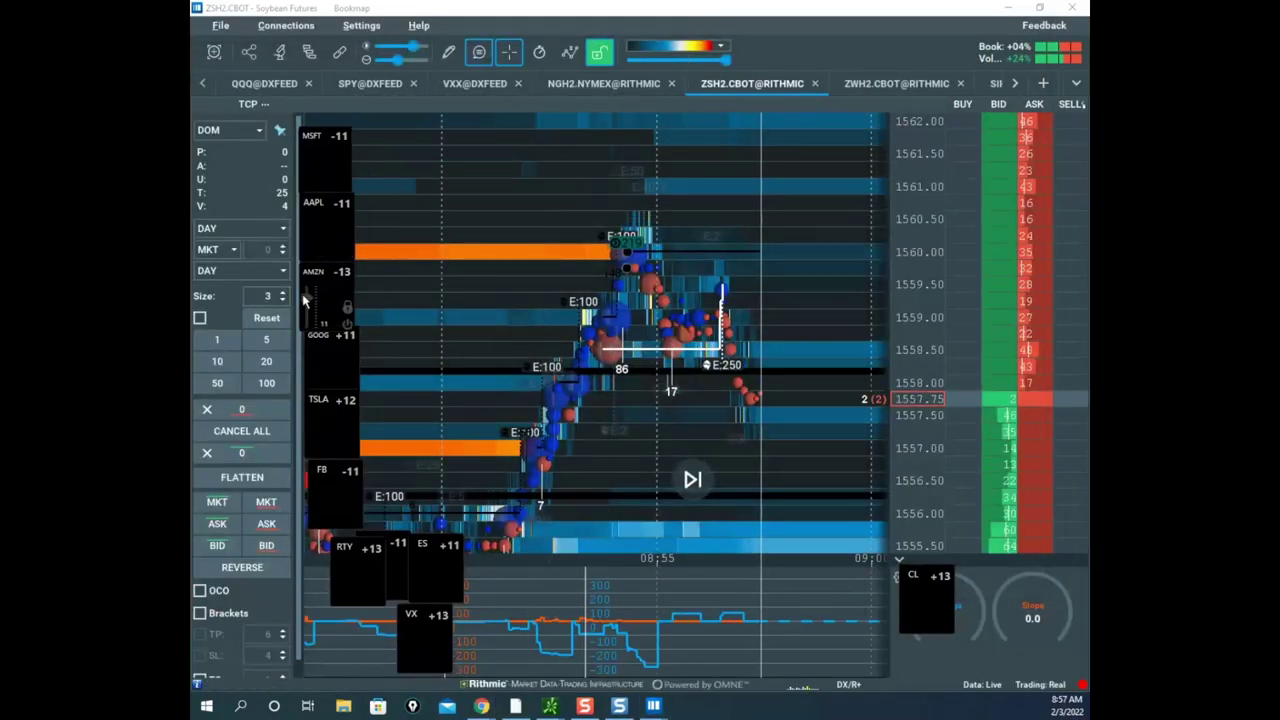
click(283, 293)
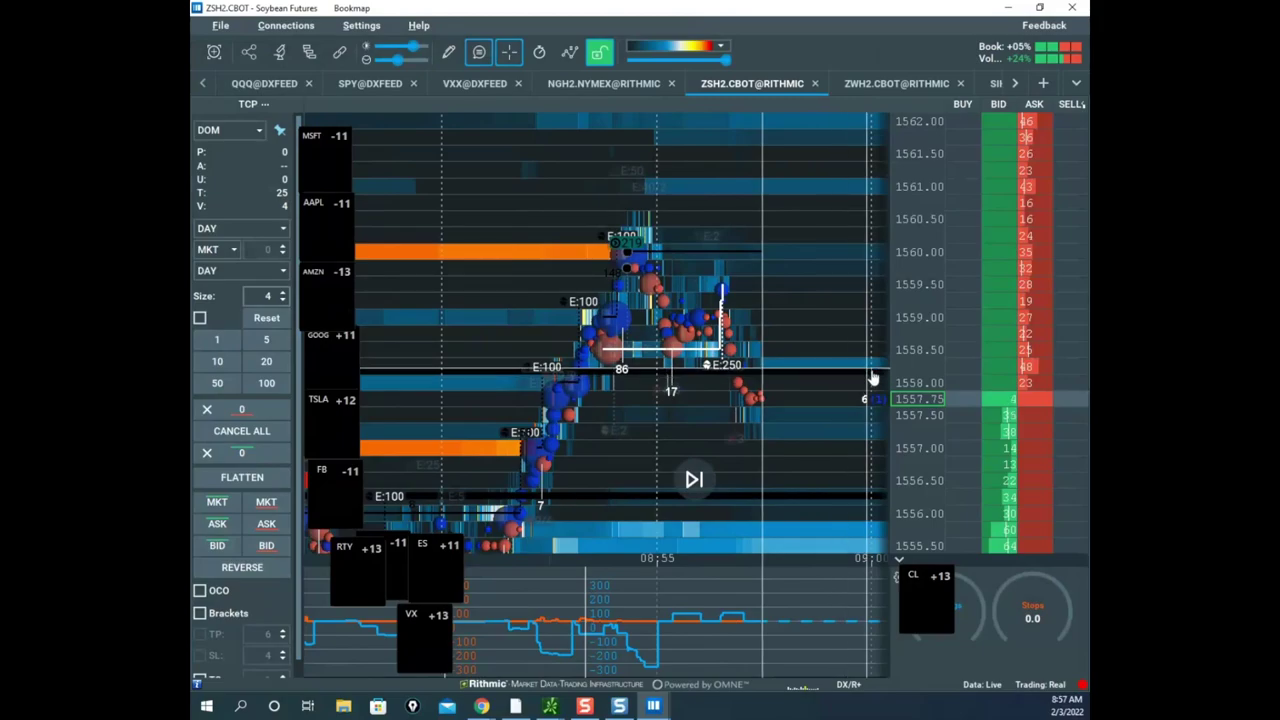
scroll(893, 410, down, 3)
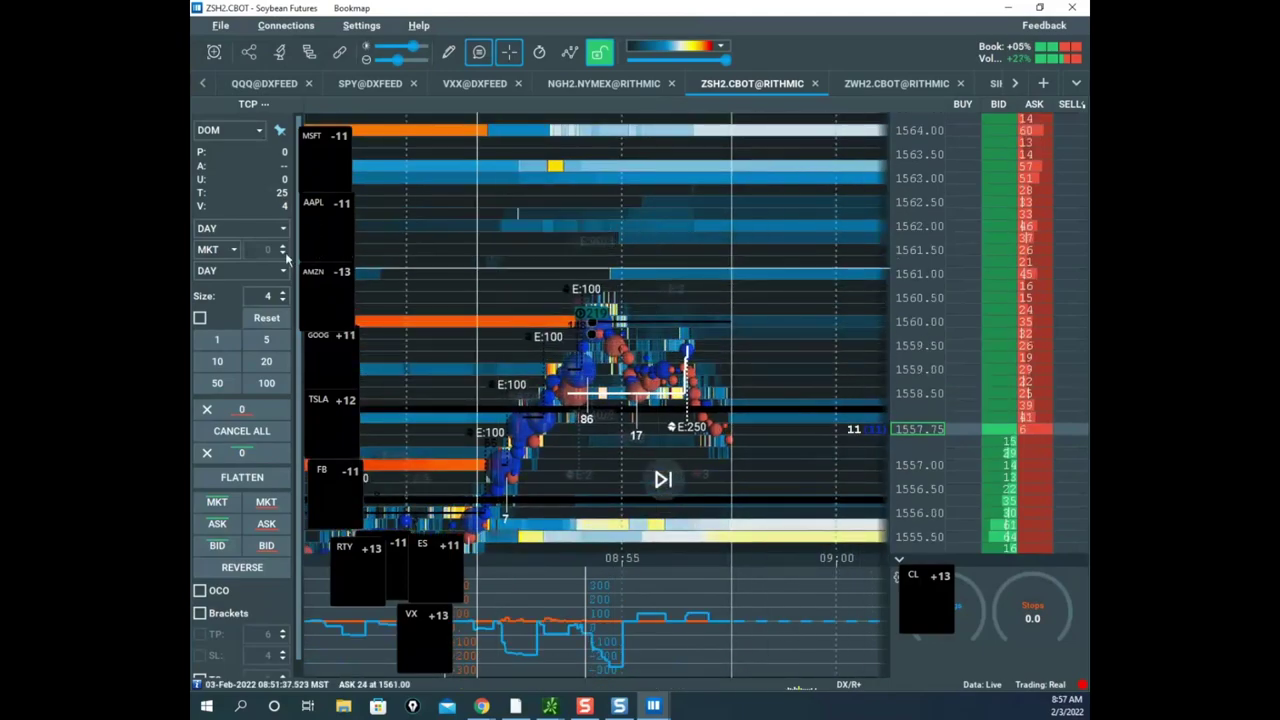
double_click(283, 293)
- Place a 6-contract buy stop order at 1560.75 on the soybean price ladder
scroll(924, 297, up, 6)
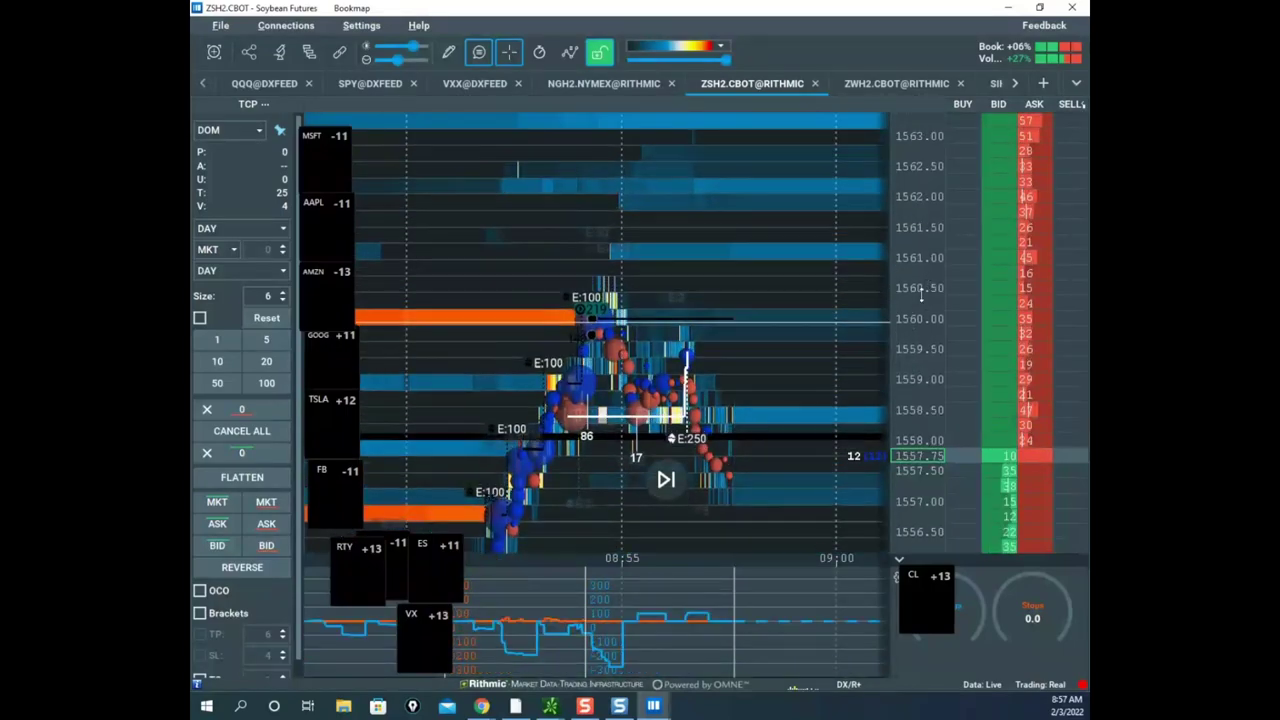
scroll(920, 343, up, 3)
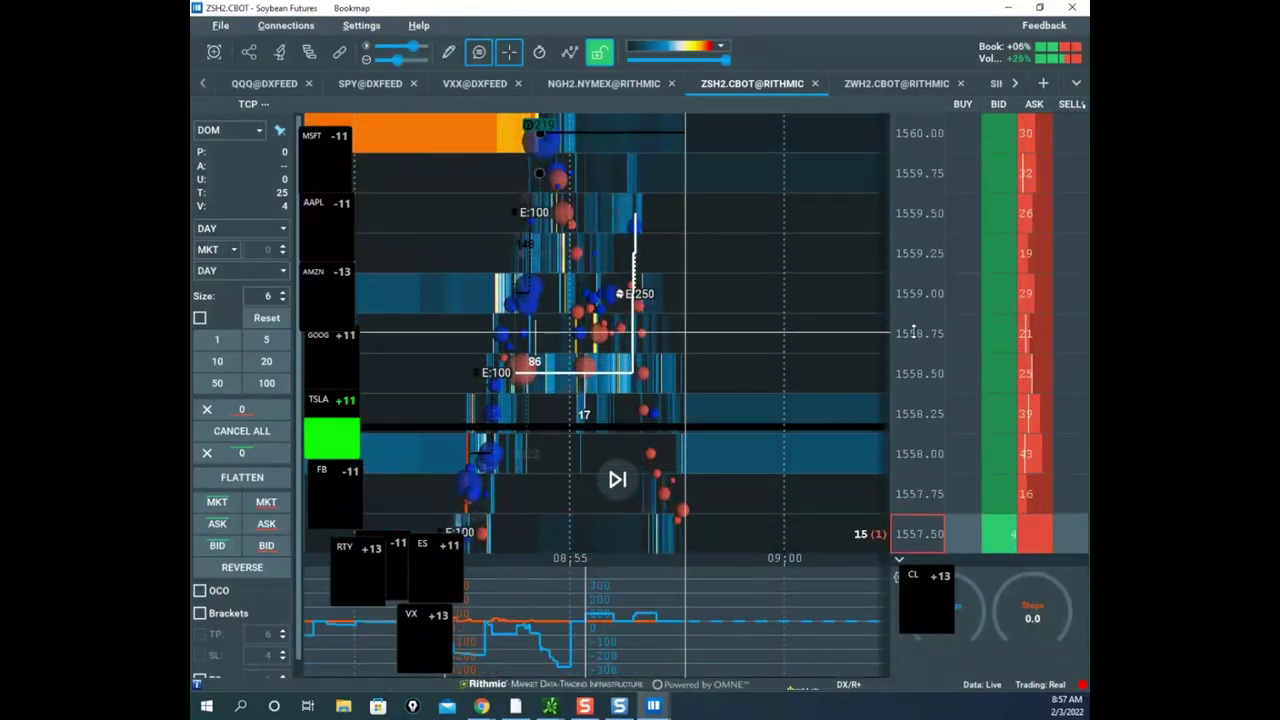
scroll(914, 302, down, 5)
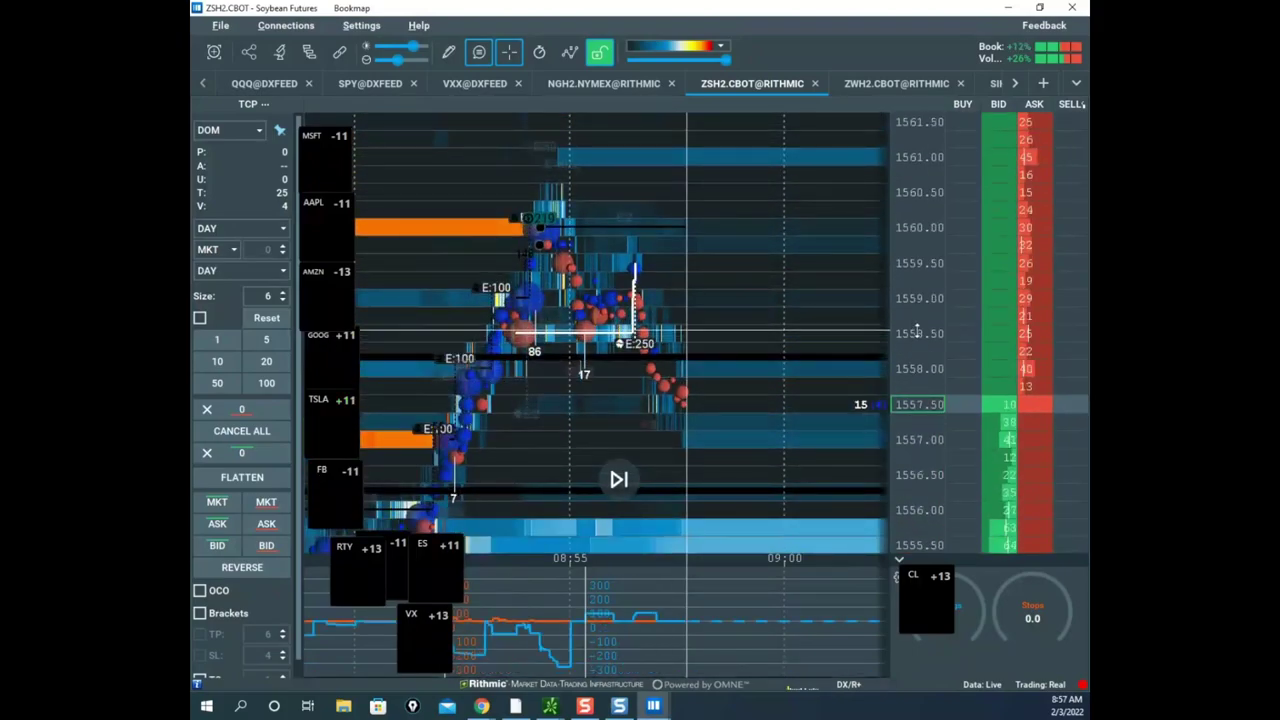
click(997, 181)
drag(918, 282, 921, 221)
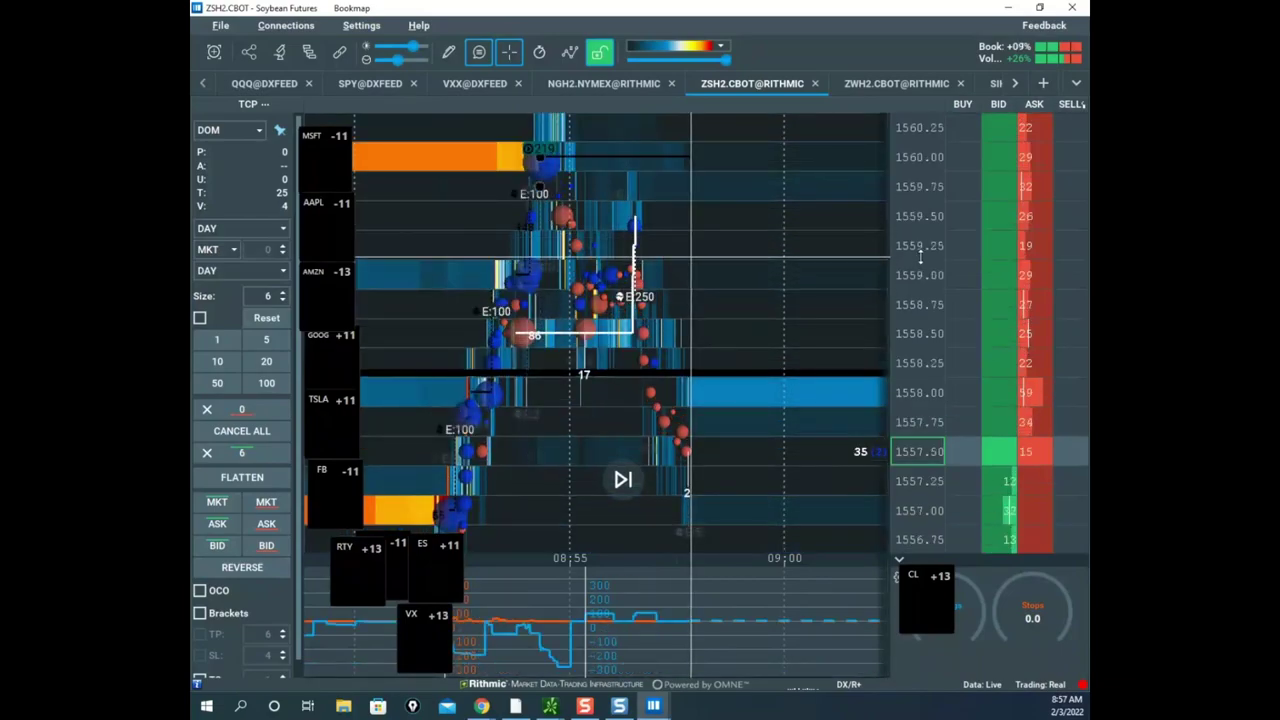
scroll(920, 280, down, 1)
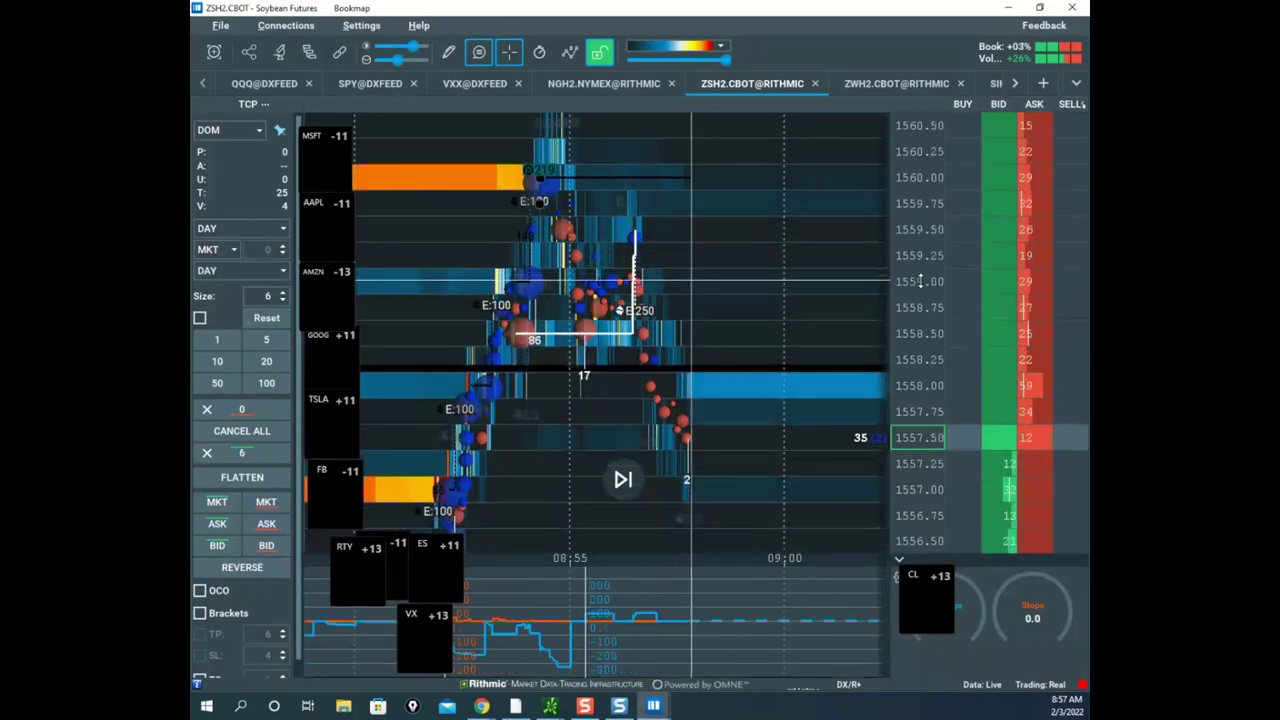
scroll(920, 281, down, 2)
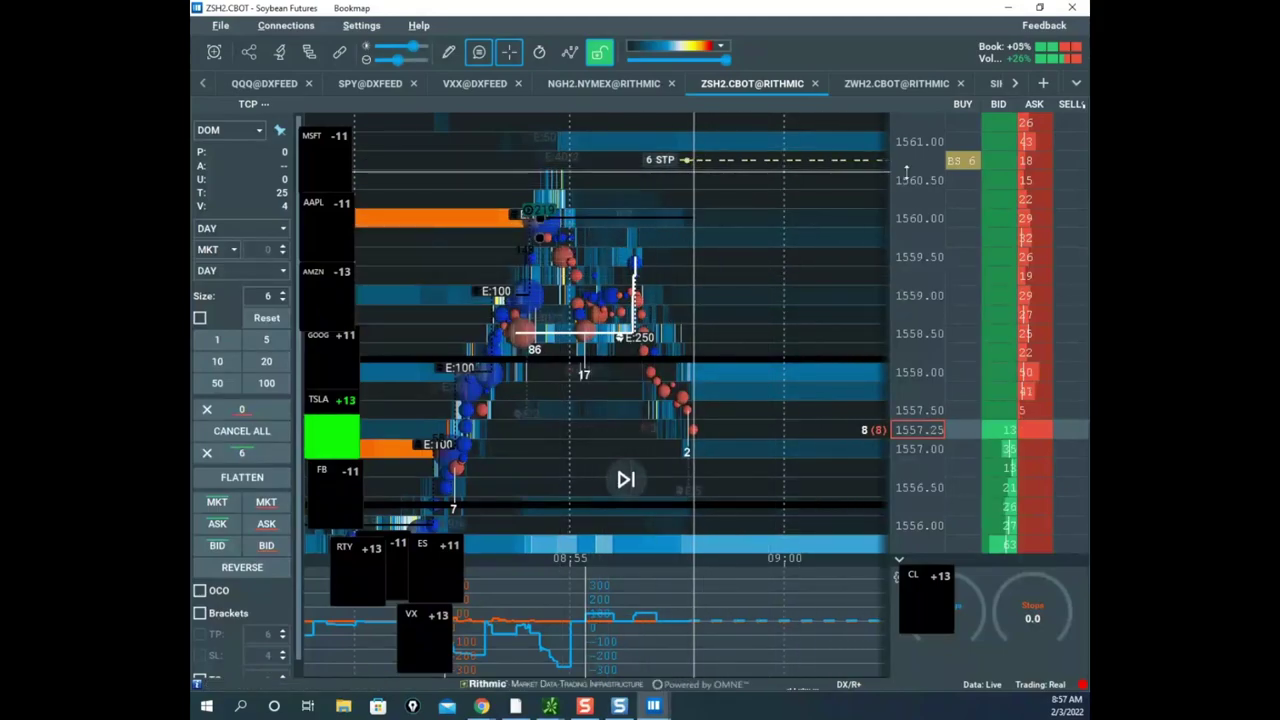
scroll(905, 174, down, 3)
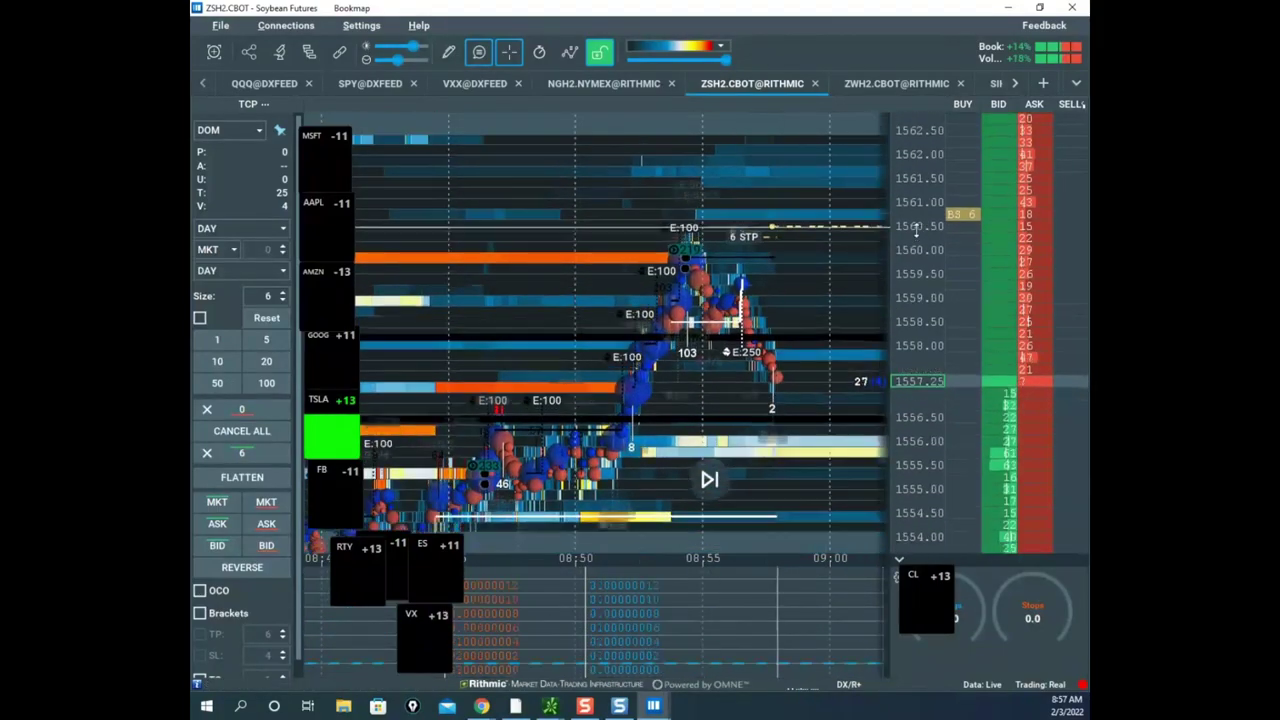
scroll(915, 230, down, 1)
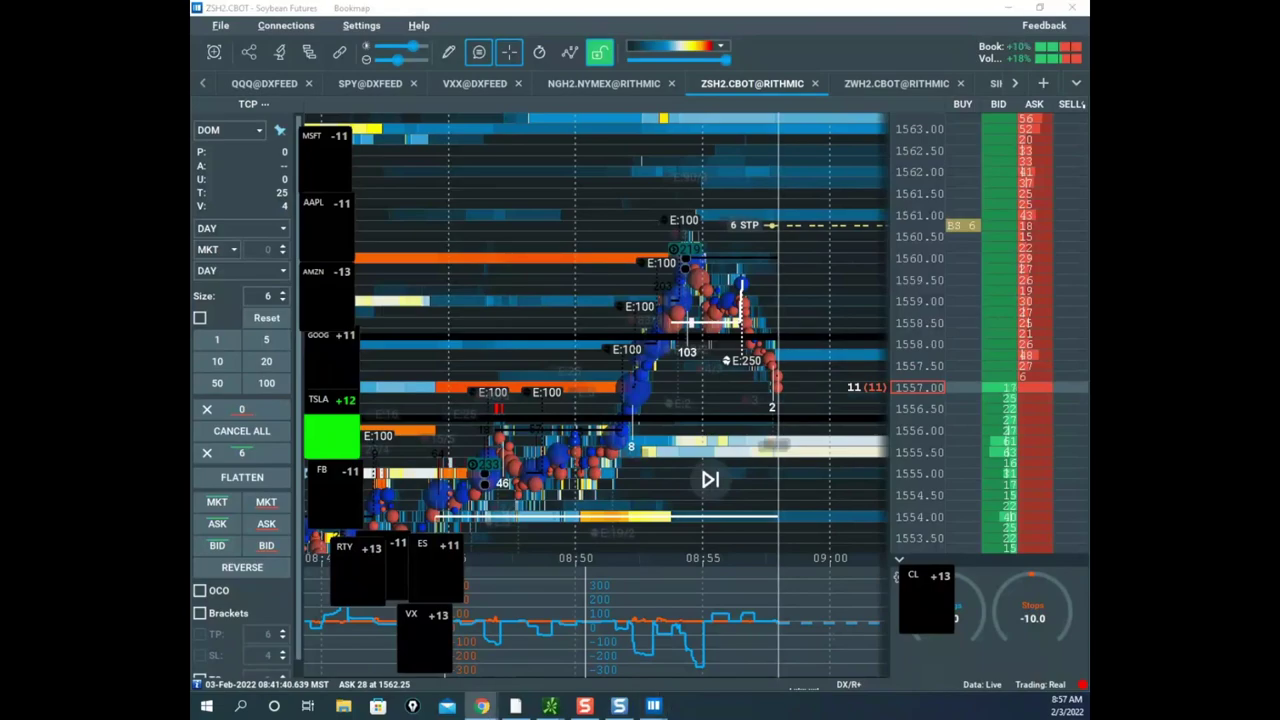
- Switch to the BEANS remote chart, sketch freehand marks around the current price and the 1576.00 level, and clear them
drag(192, 200, 891, 155)
click(988, 141)
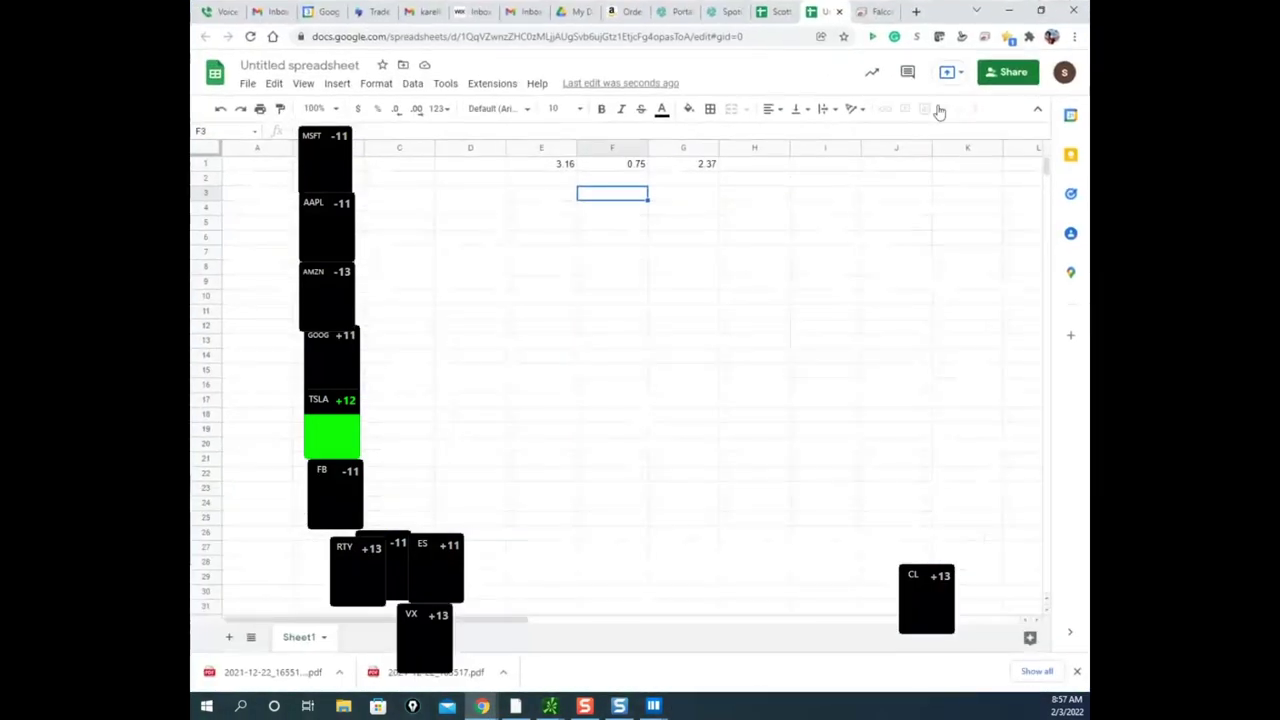
click(875, 12)
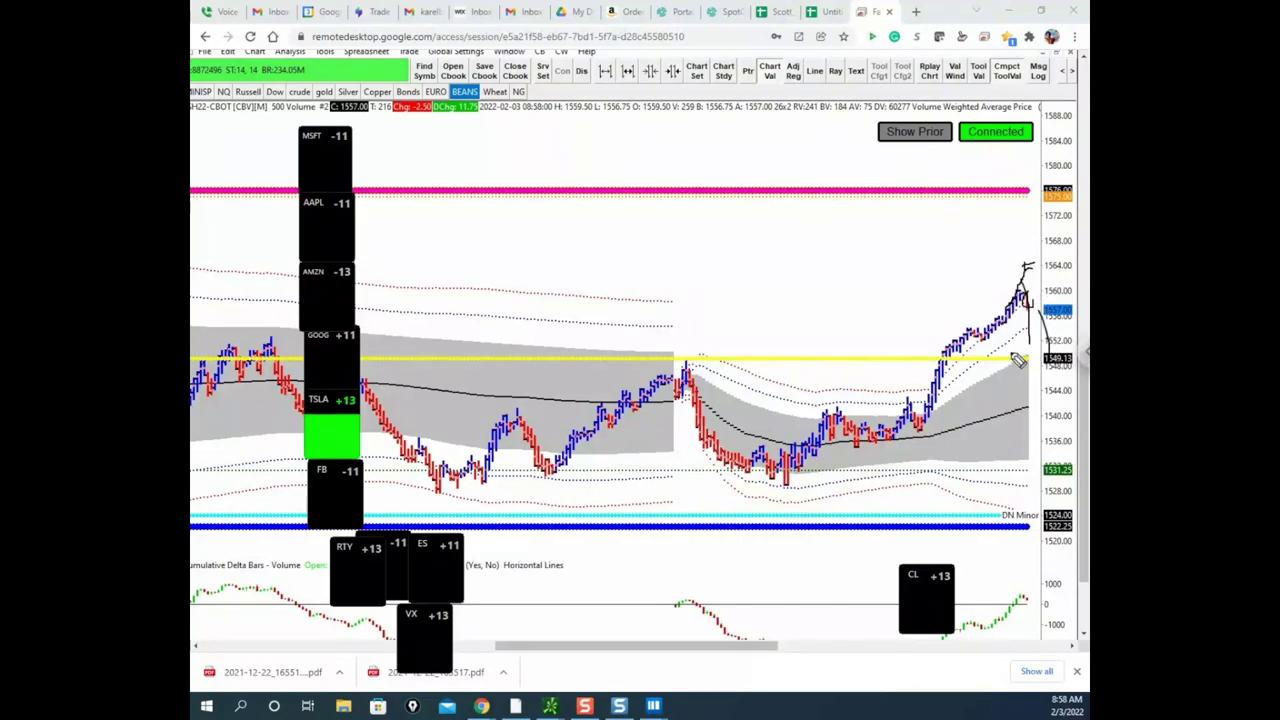
mouse_move(1014, 347)
mouse_down()
mouse_move(1000, 330)
mouse_move(1058, 333)
mouse_up()
key(Escape)
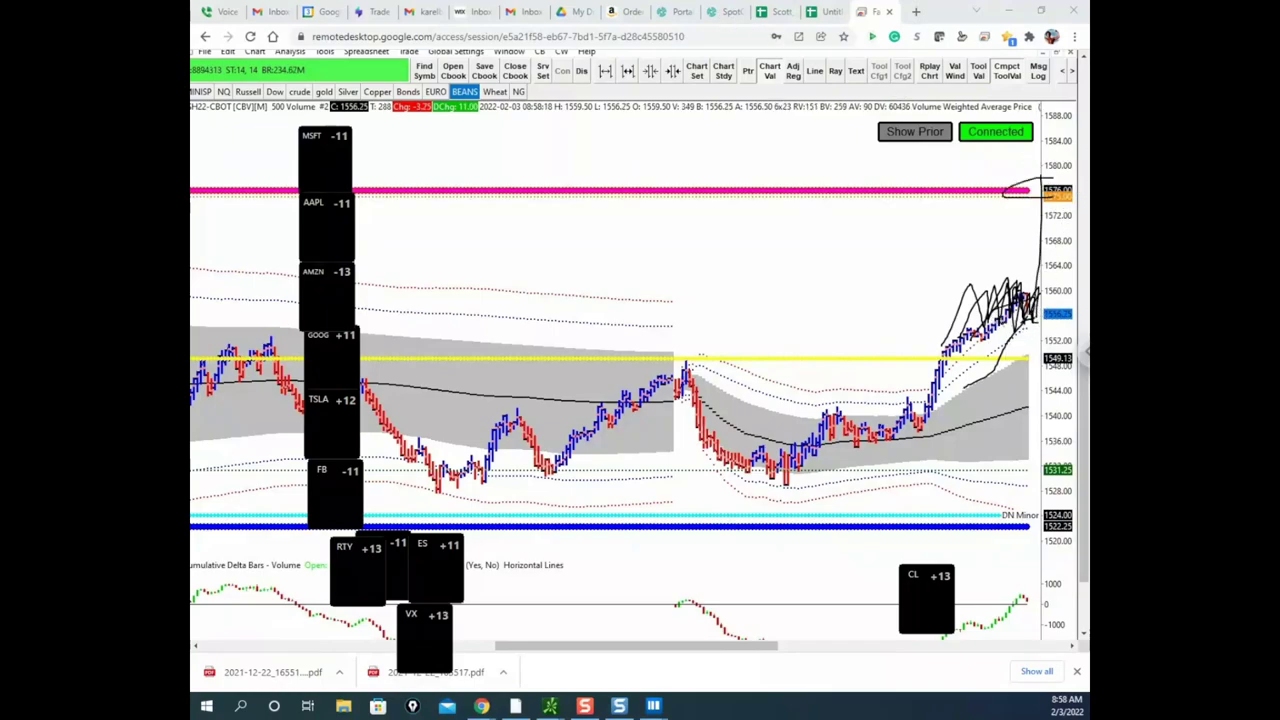
key(Escape)
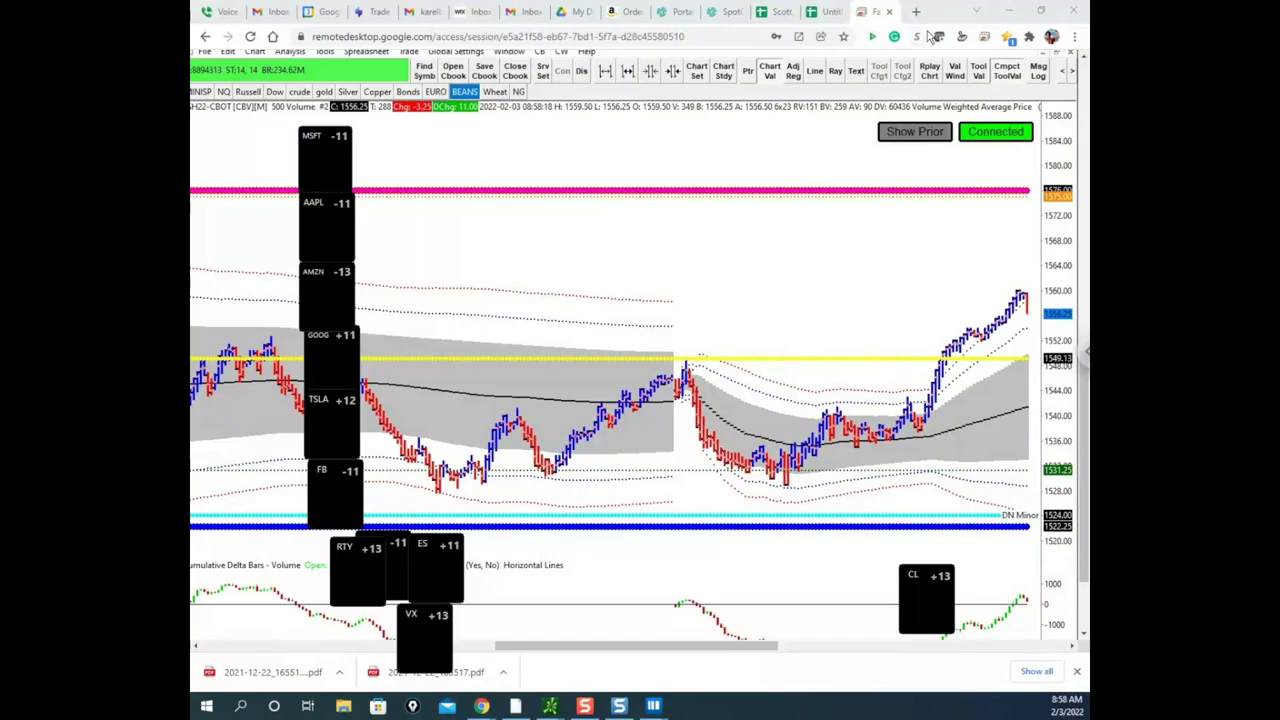
- Return to Bookmap and examine the soybean decline and resting liquidity below the 1560.75 buy stop at wider scales
drag(928, 22, 191, 95)
drag(191, 190, 890, 112)
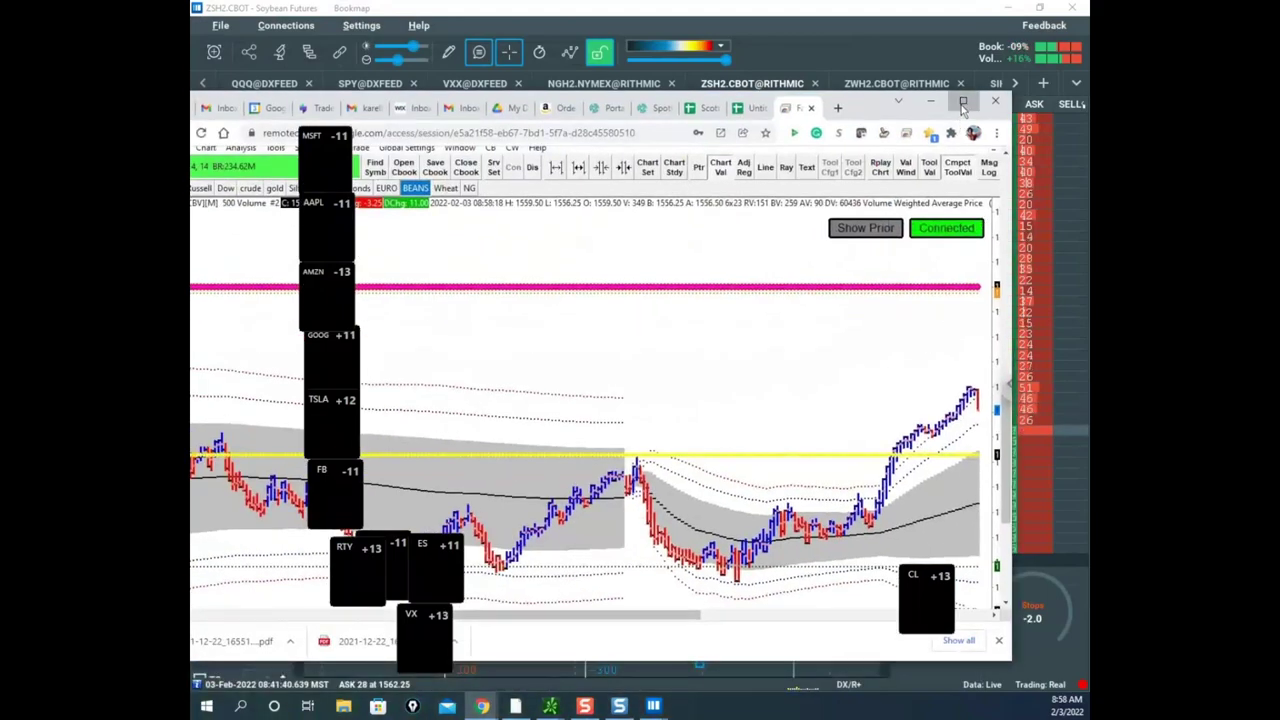
click(963, 103)
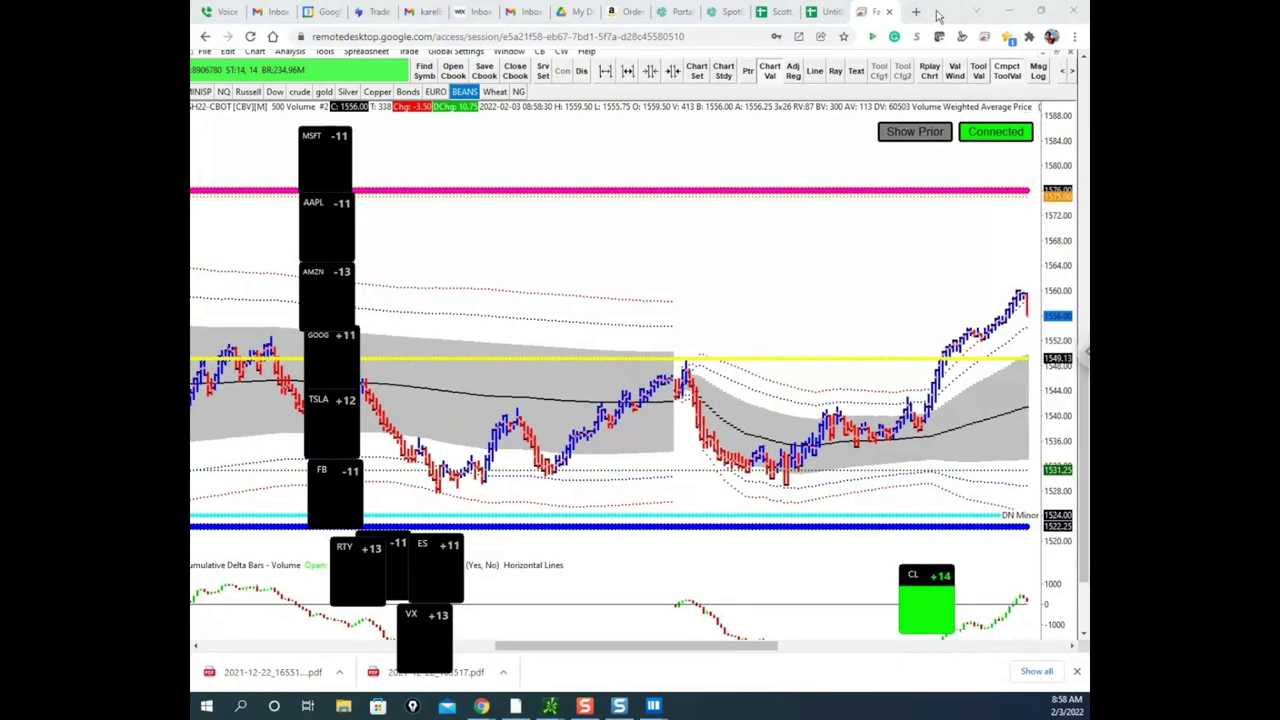
drag(938, 16, 816, 107)
click(846, 64)
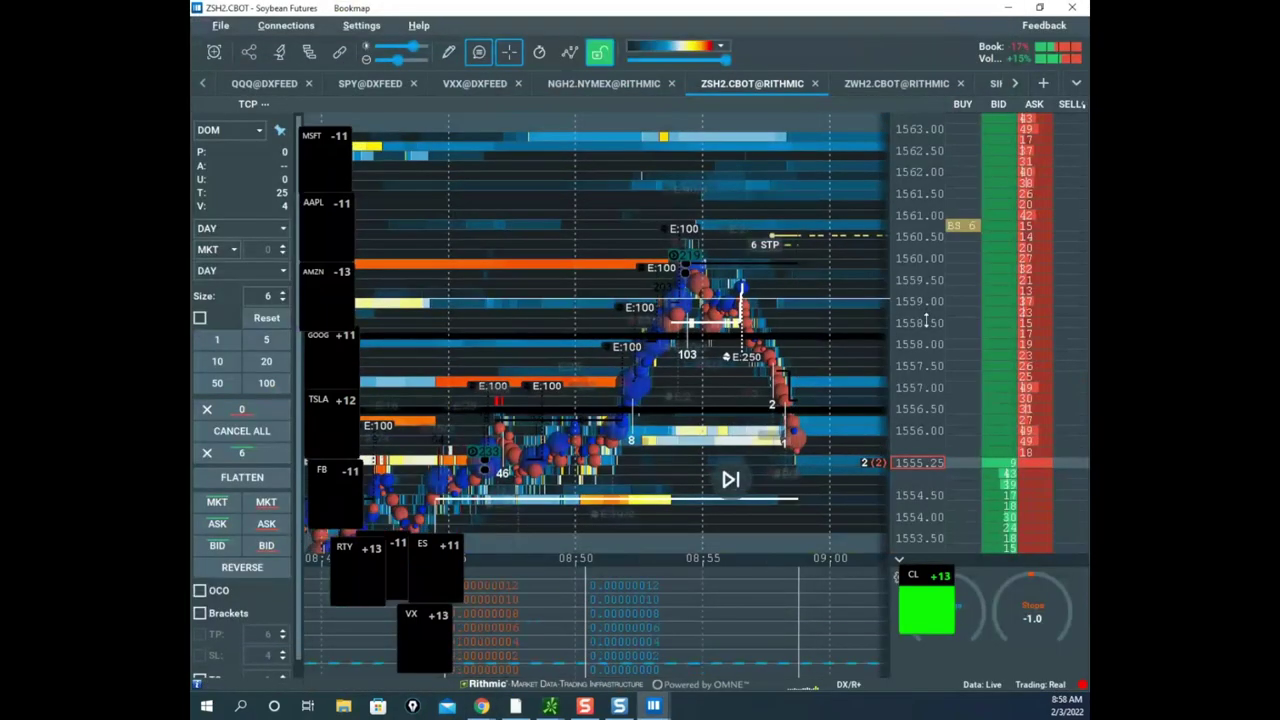
scroll(926, 325, down, 2)
scroll(780, 281, down, 3)
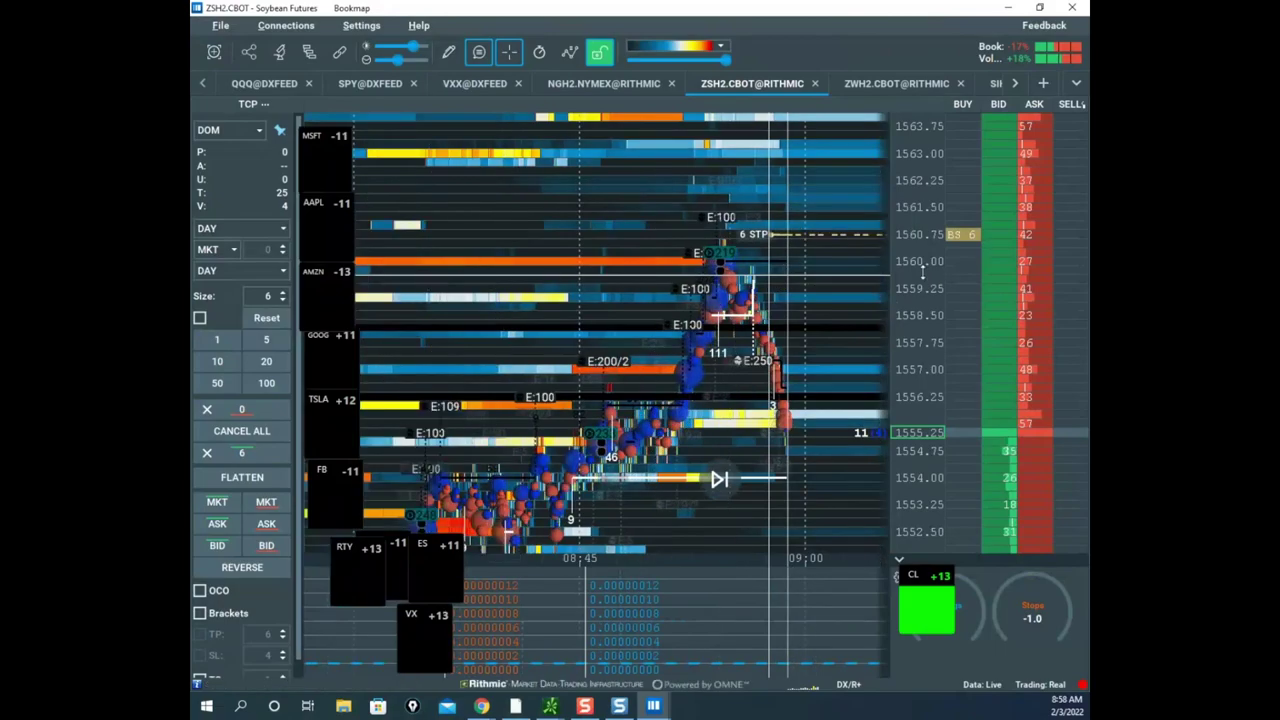
scroll(921, 284, down, 2)
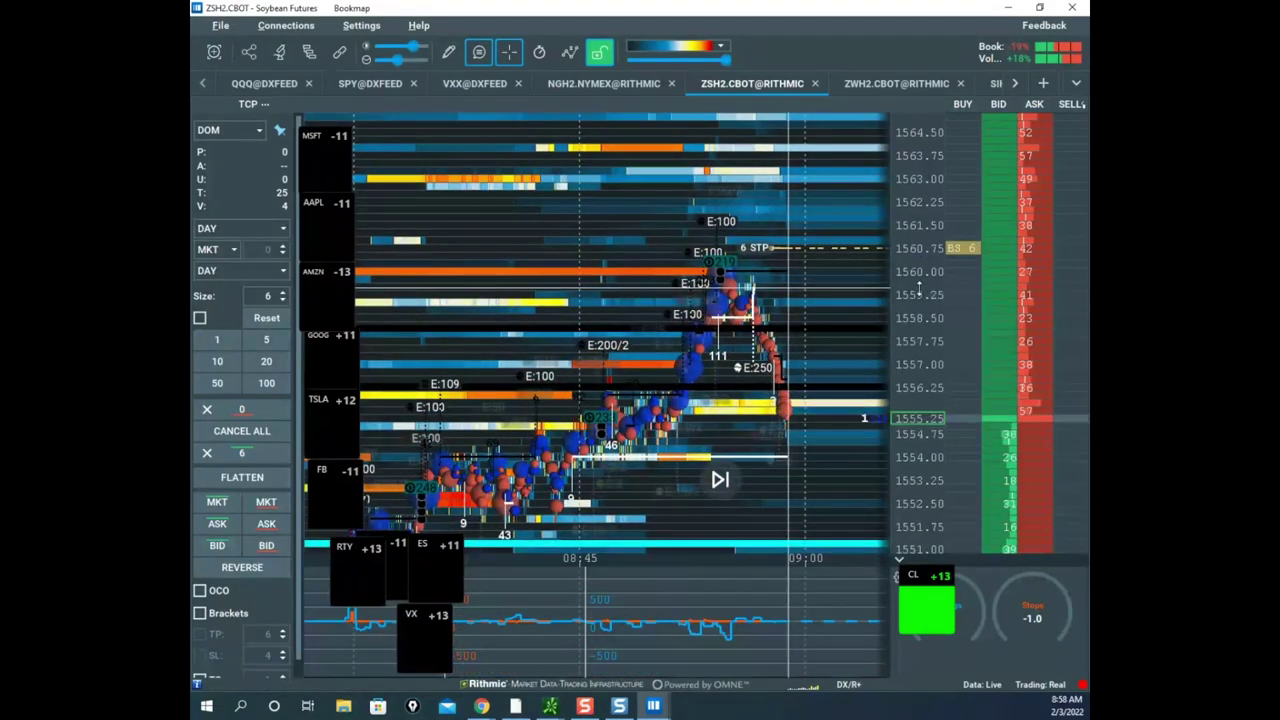
- Inspect the soybean futures heatmap around the 6 STP order and the recent decline from the highs
scroll(920, 288, up, 1)
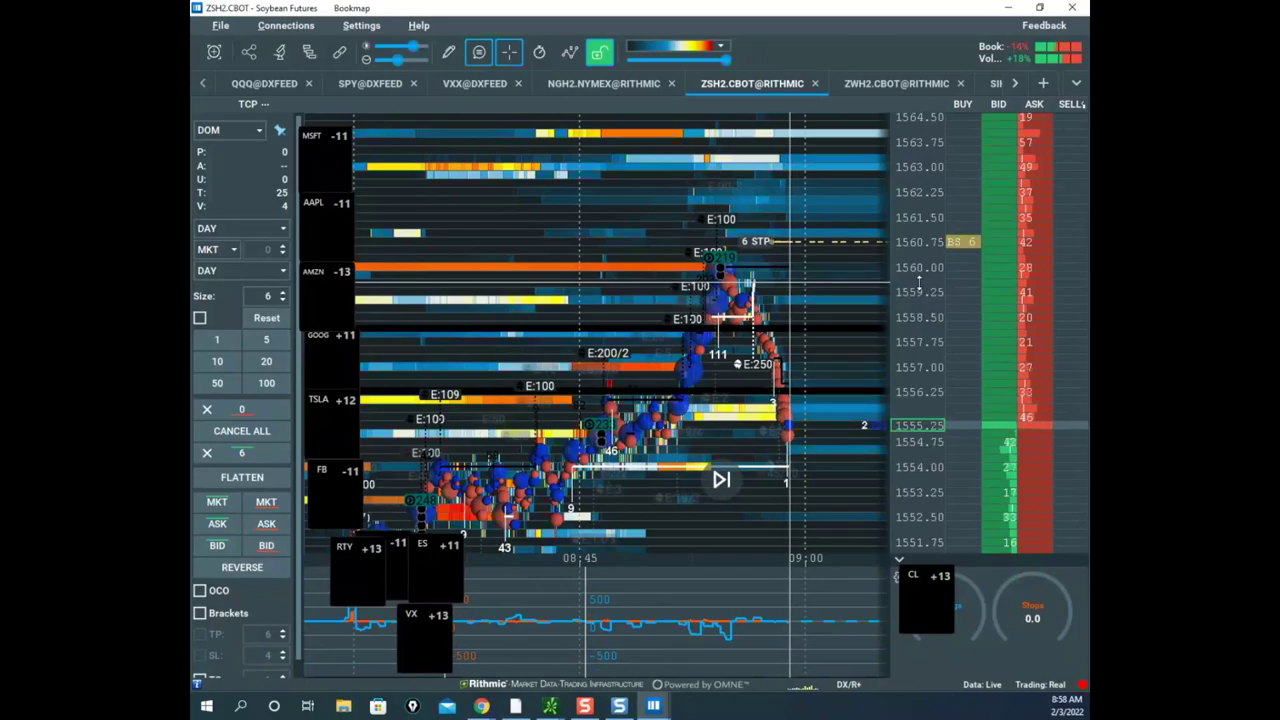
scroll(918, 285, down, 1)
drag(811, 297, 798, 261)
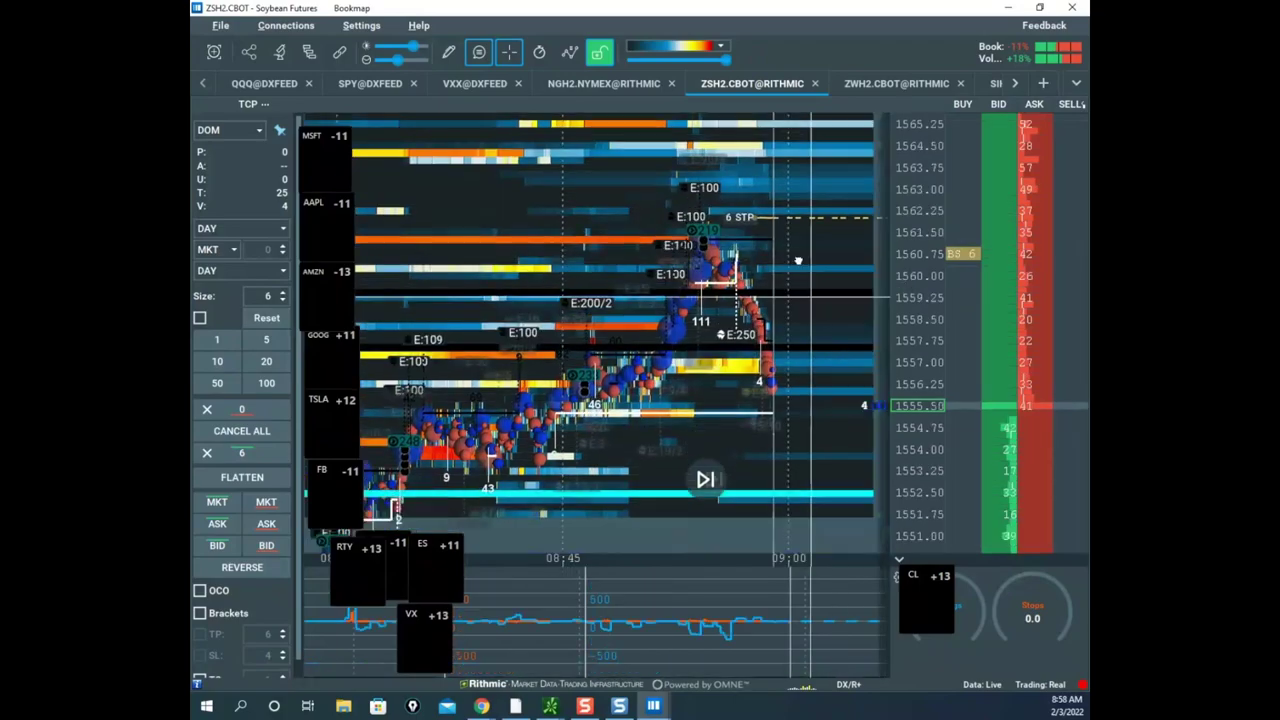
scroll(912, 267, down, 1)
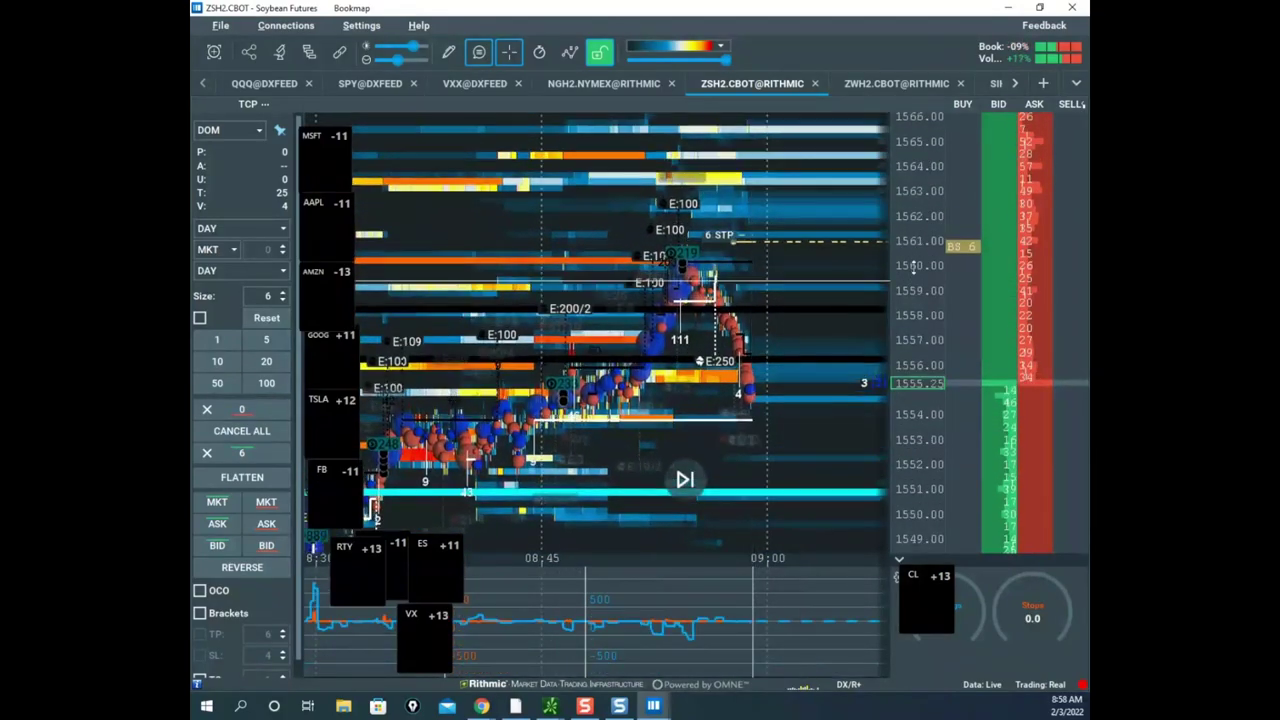
scroll(912, 267, up, 3)
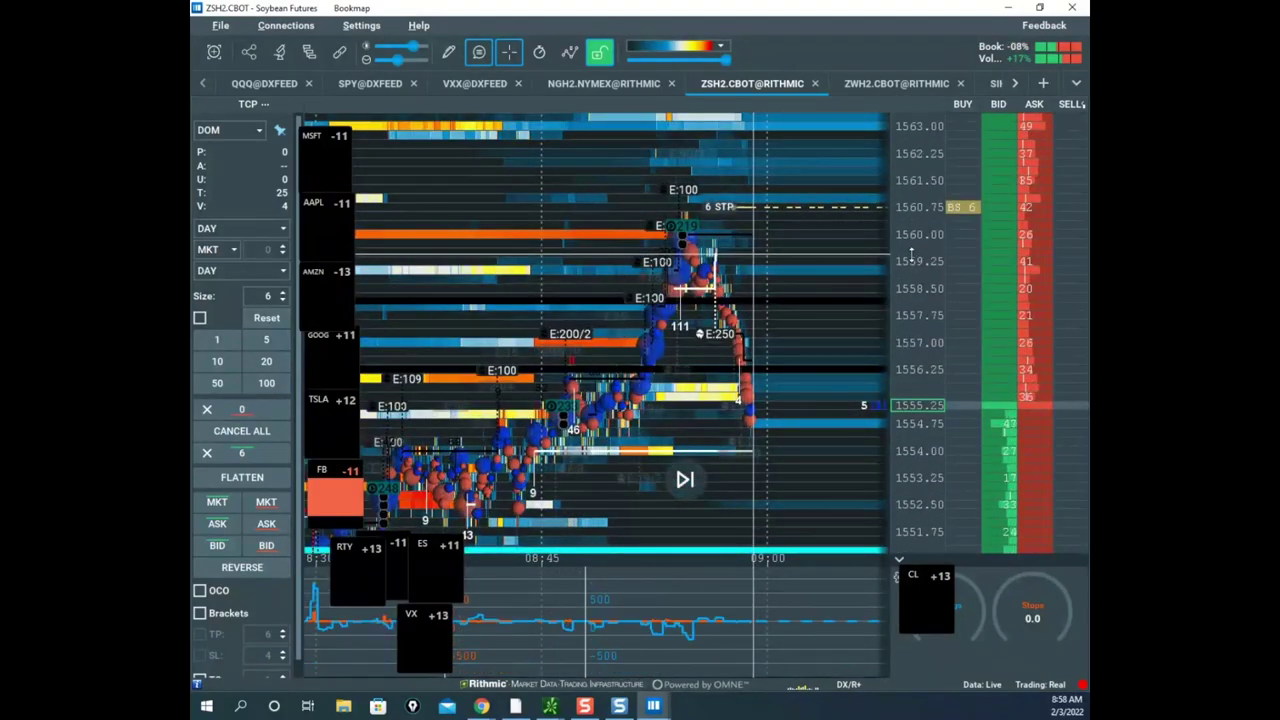
scroll(772, 245, down, 1)
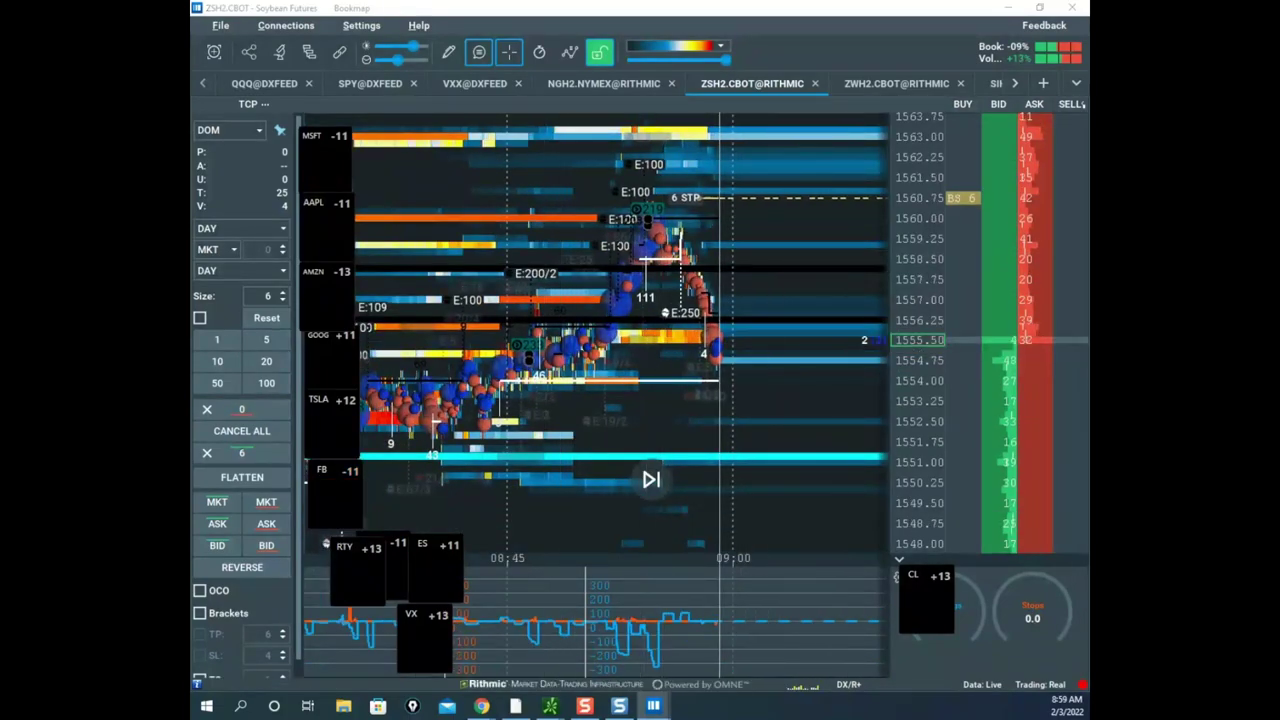
- Bring the NQH2 E-Mini Nasdaq-100 chart into view, inspect its recent price action and move it away again
drag(620, 715, 783, 3)
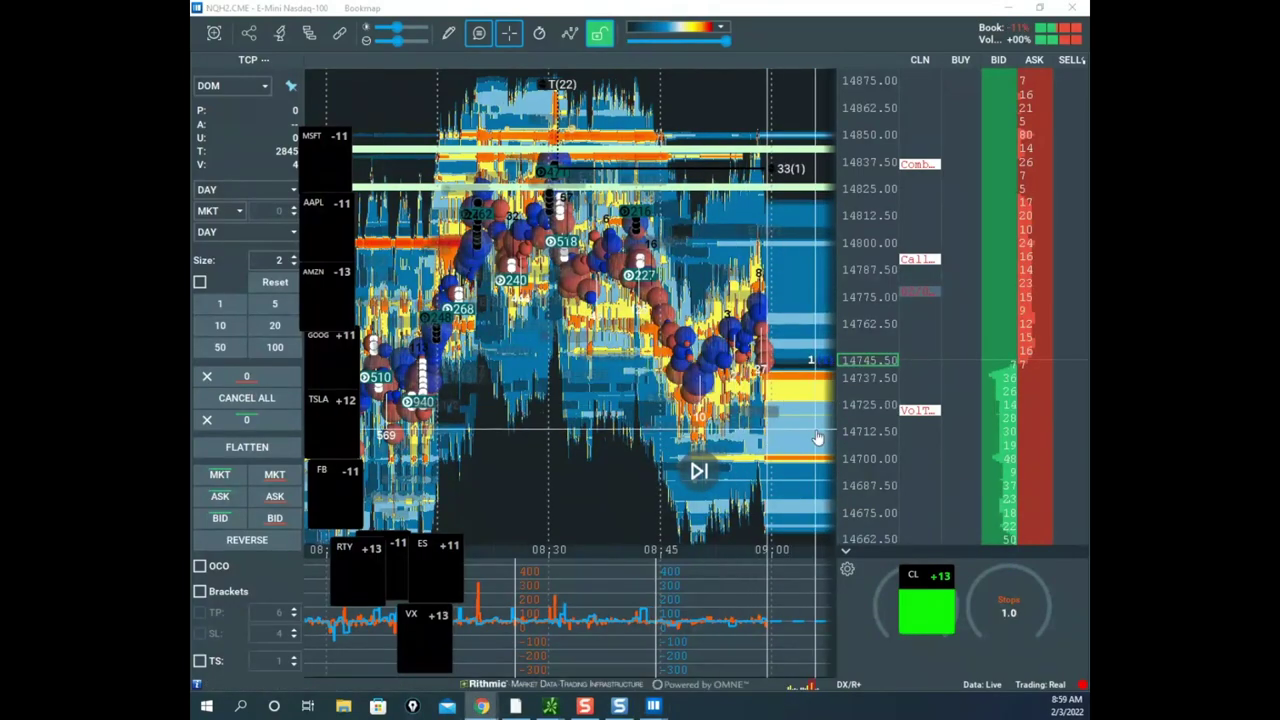
scroll(830, 330, down, 2)
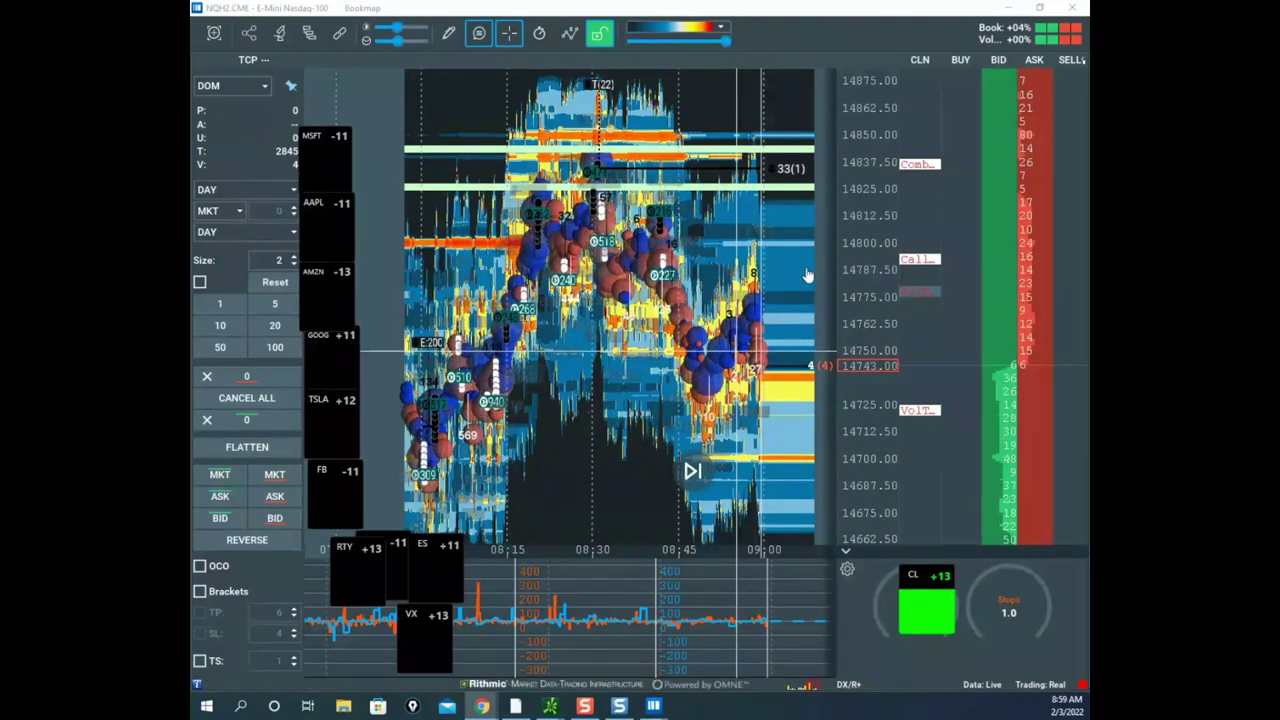
scroll(786, 260, up, 2)
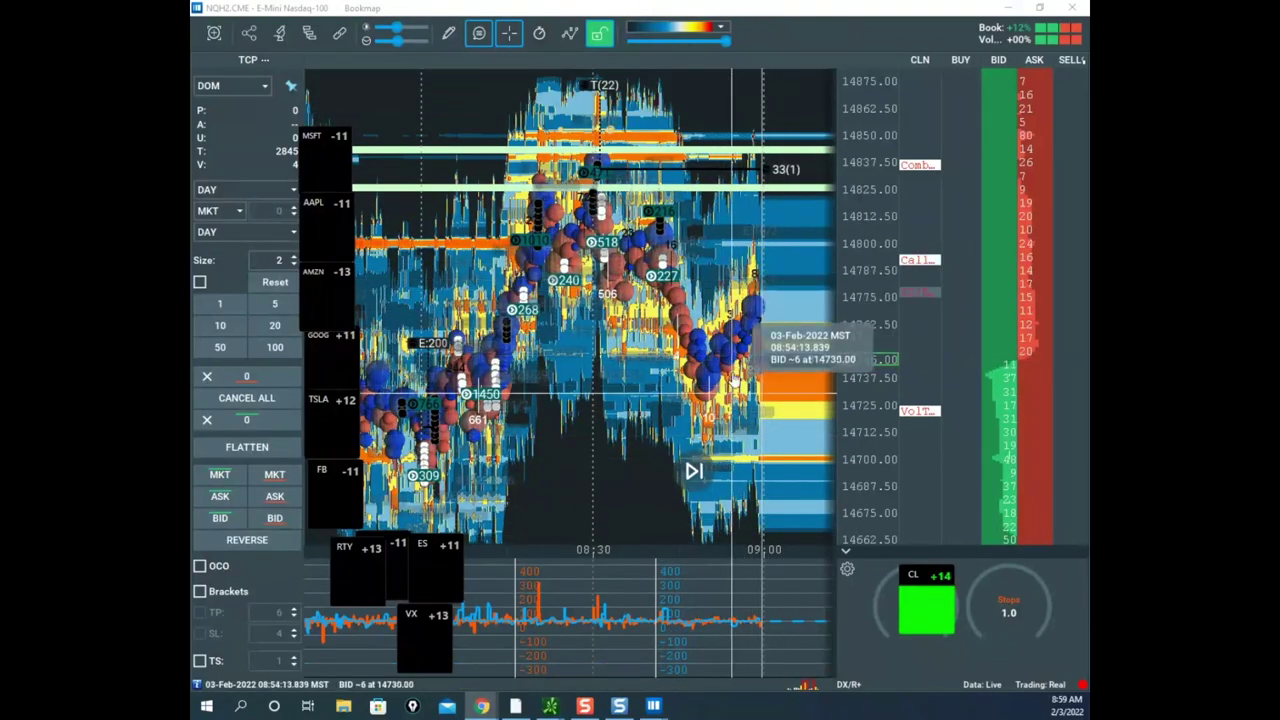
drag(757, 7, 755, 112)
drag(633, 150, 380, 718)
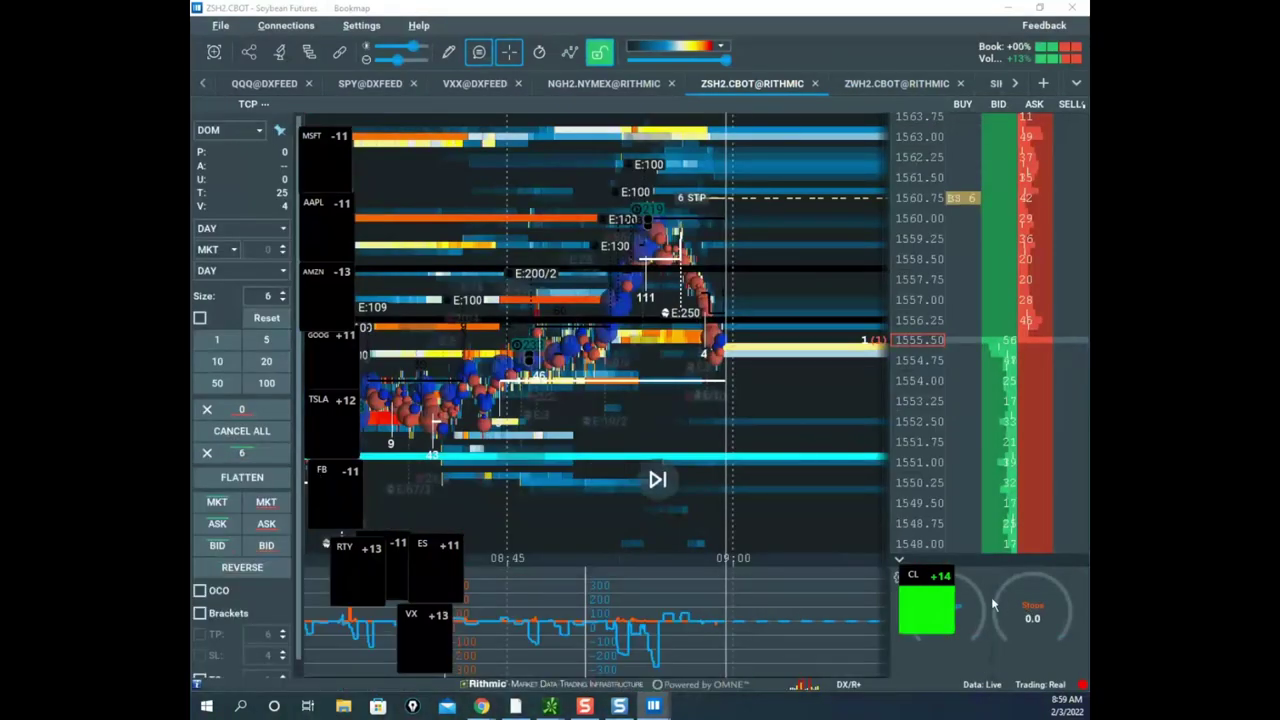
- Switch to the CLH2 Light Sweet Crude Oil chart and examine the rally into the heavy liquidity near 88.60
mouse_move(651, 708)
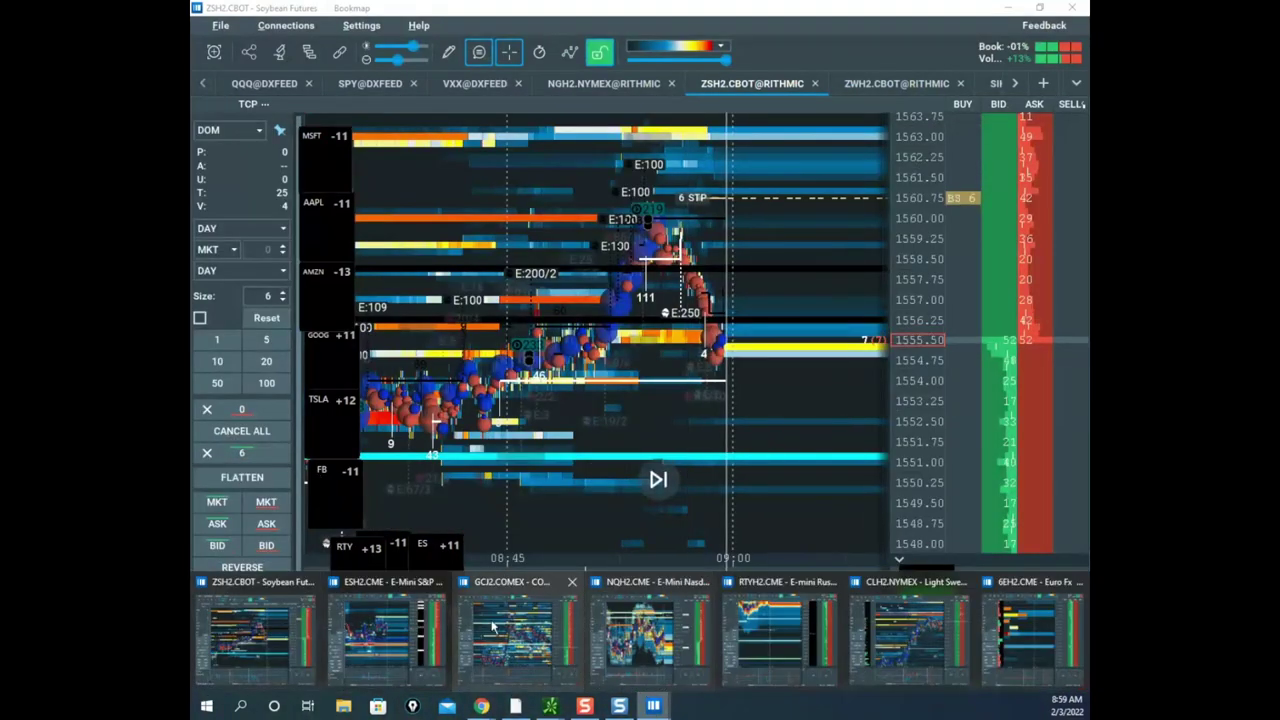
click(925, 639)
drag(884, 297, 709, 314)
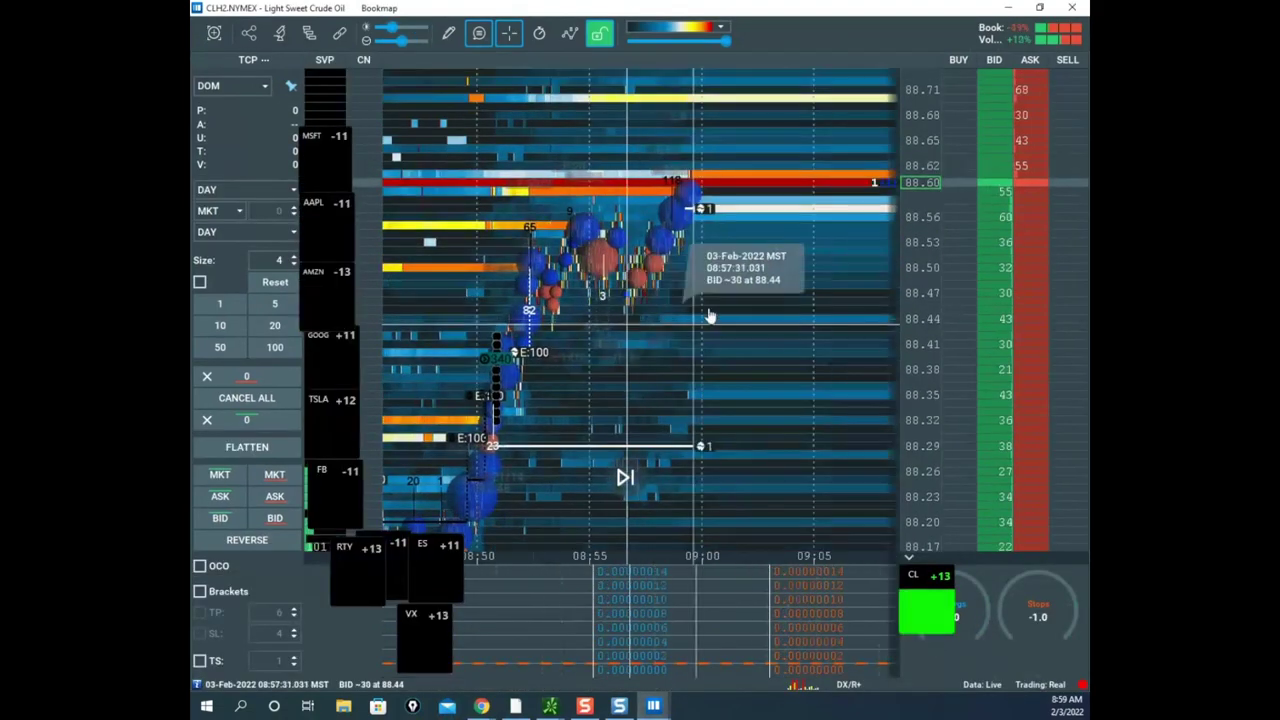
drag(930, 272, 933, 316)
scroll(930, 336, up, 3)
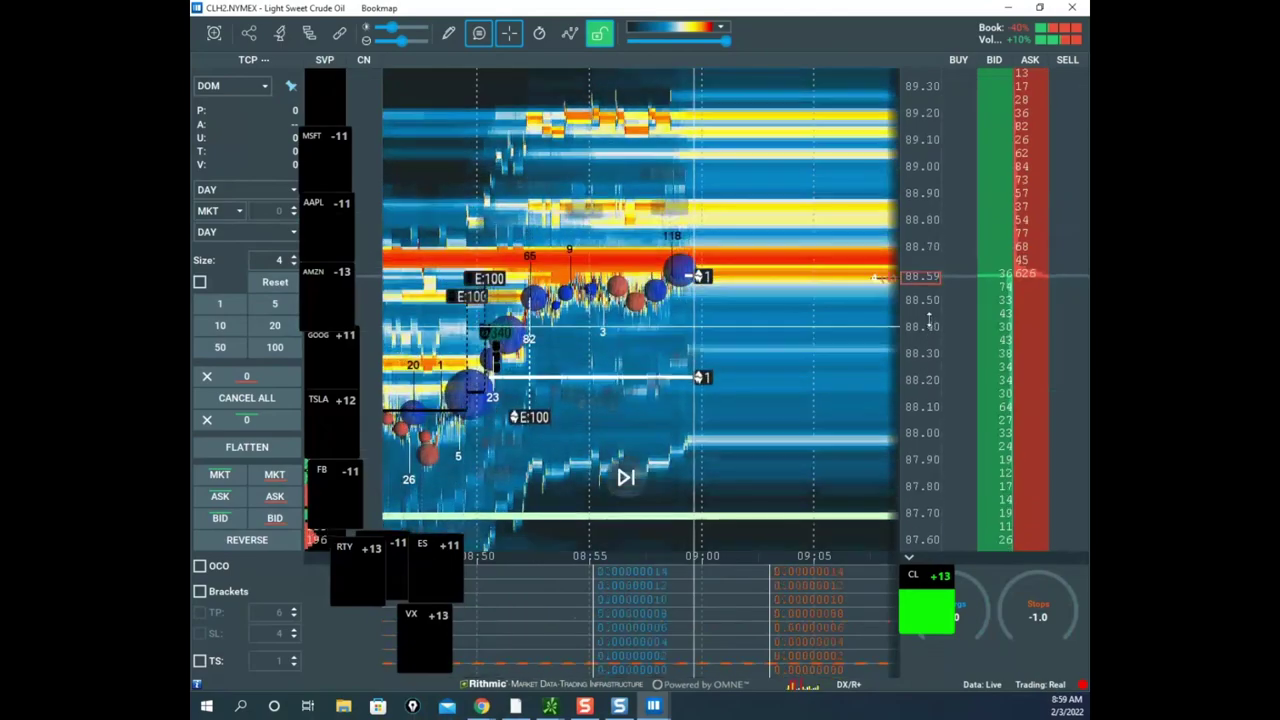
scroll(790, 357, down, 5)
drag(704, 370, 788, 317)
scroll(788, 317, down, 3)
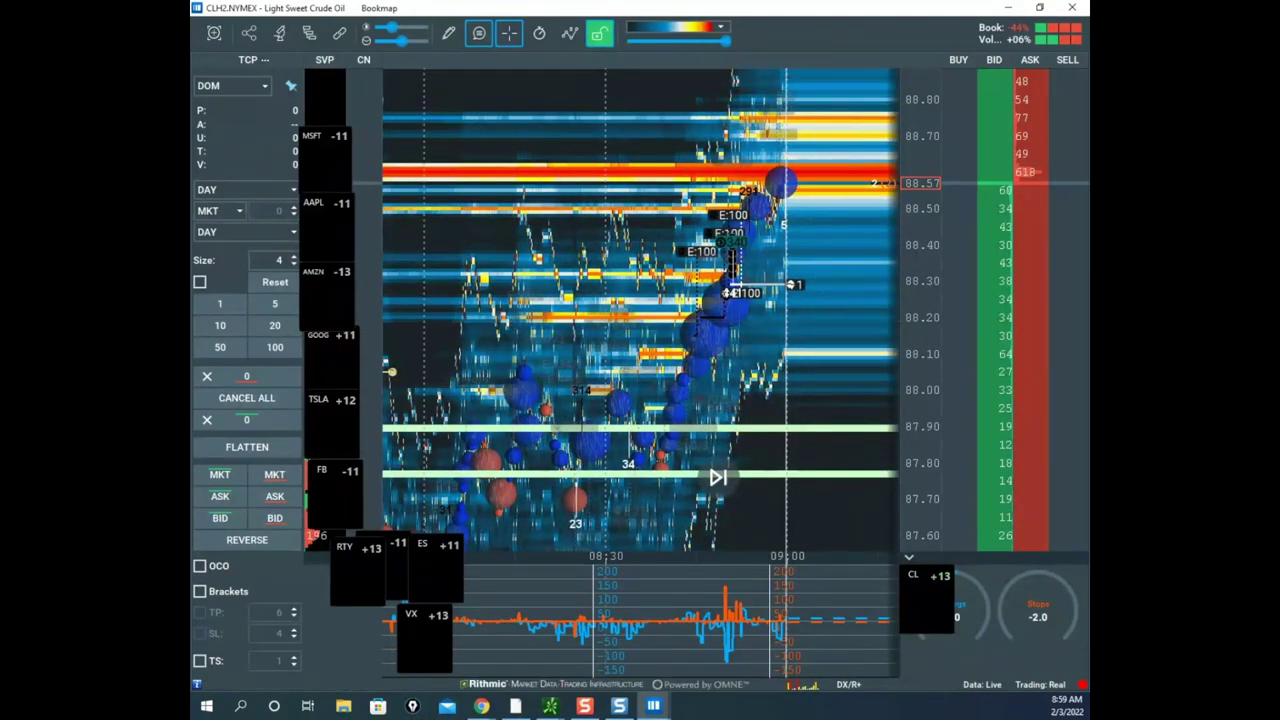
- Circle the heavy liquidity band near 88.60 with freehand annotations and trace the rally leading into it
drag(1044, 172, 1016, 290)
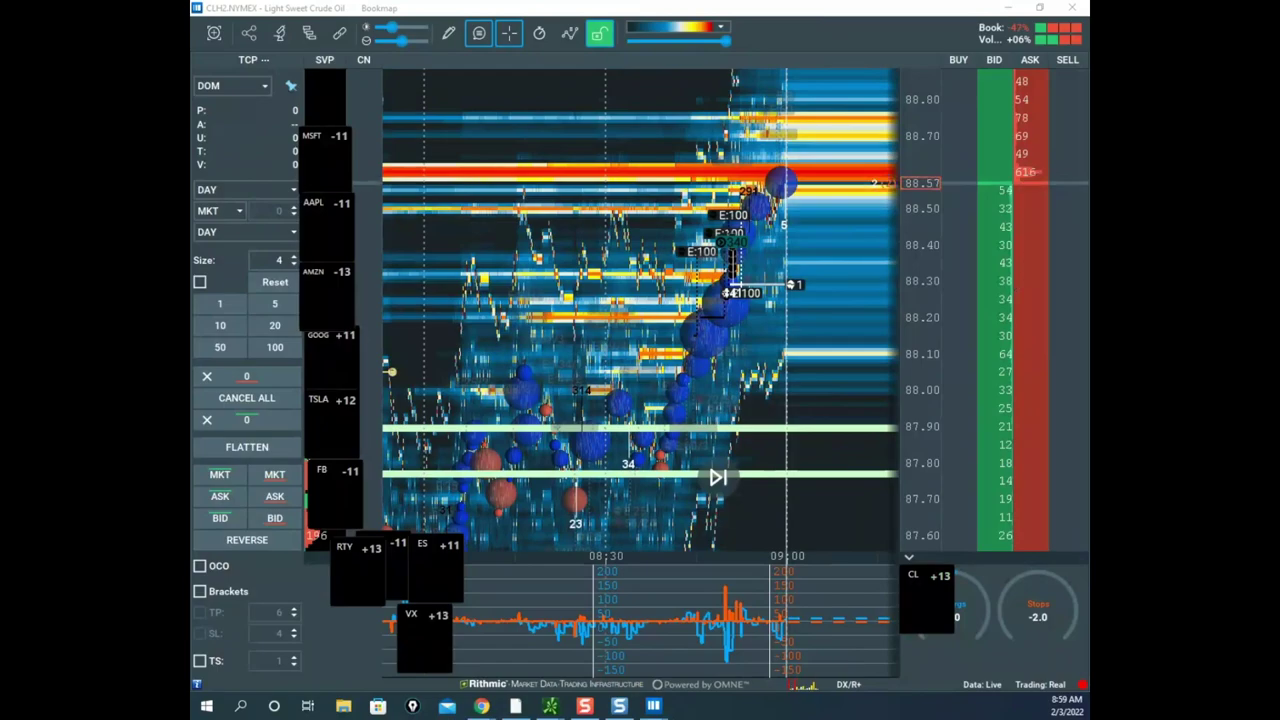
mouse_move(847, 163)
mouse_down()
mouse_move(791, 214)
mouse_move(875, 212)
mouse_up()
drag(700, 349, 766, 240)
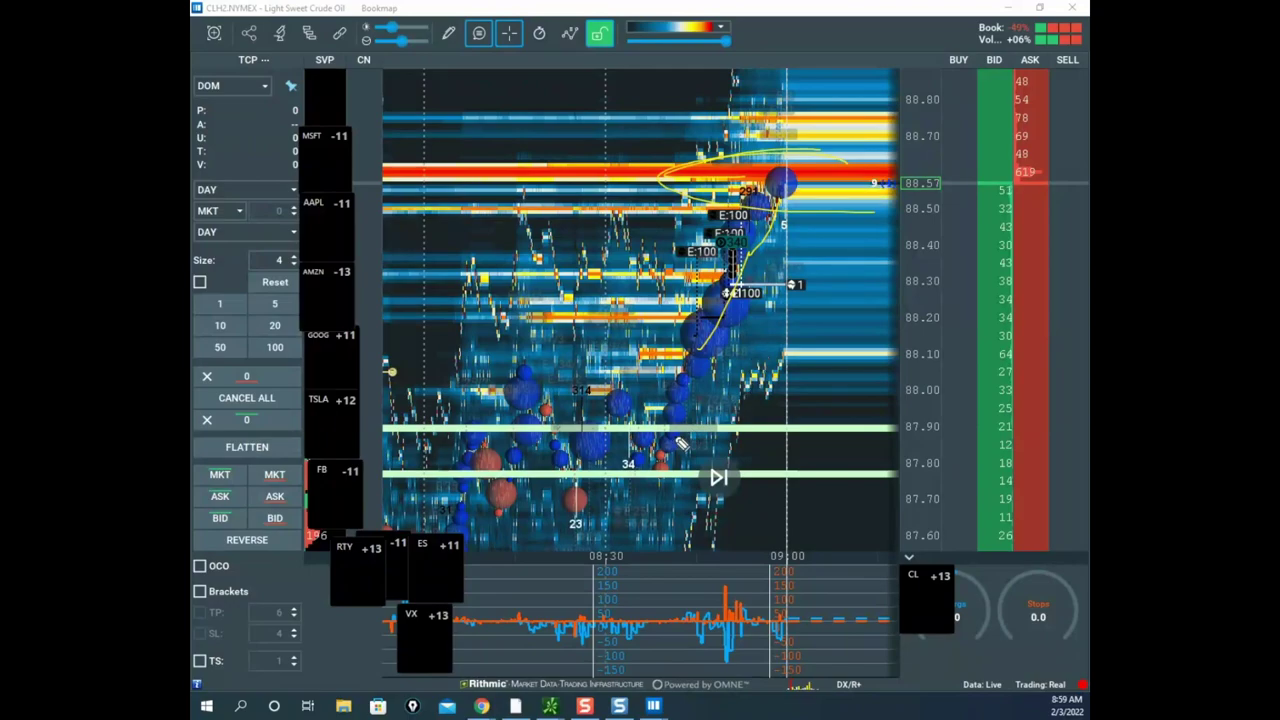
key(Escape)
- Examine the crude oil chart's earlier history, including the stops spike near 08:50 and the low near 87.30 around 08:00
scroll(634, 349, down, 3)
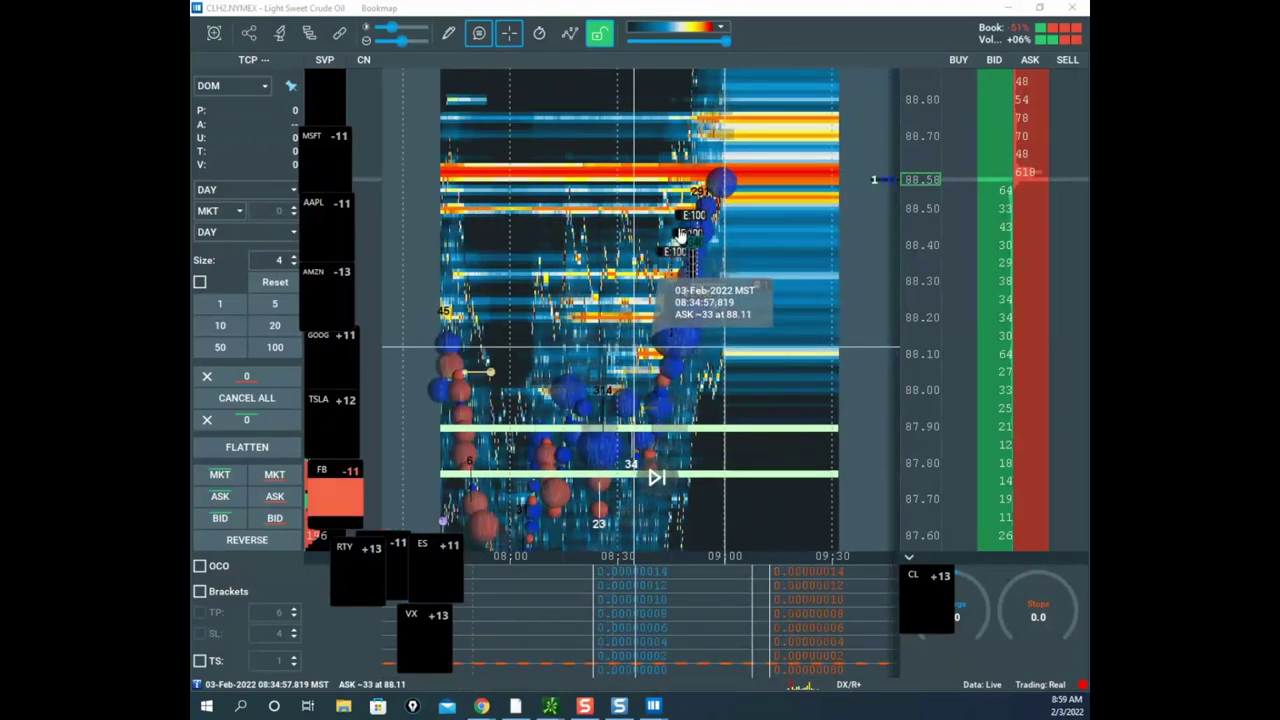
drag(554, 434, 592, 328)
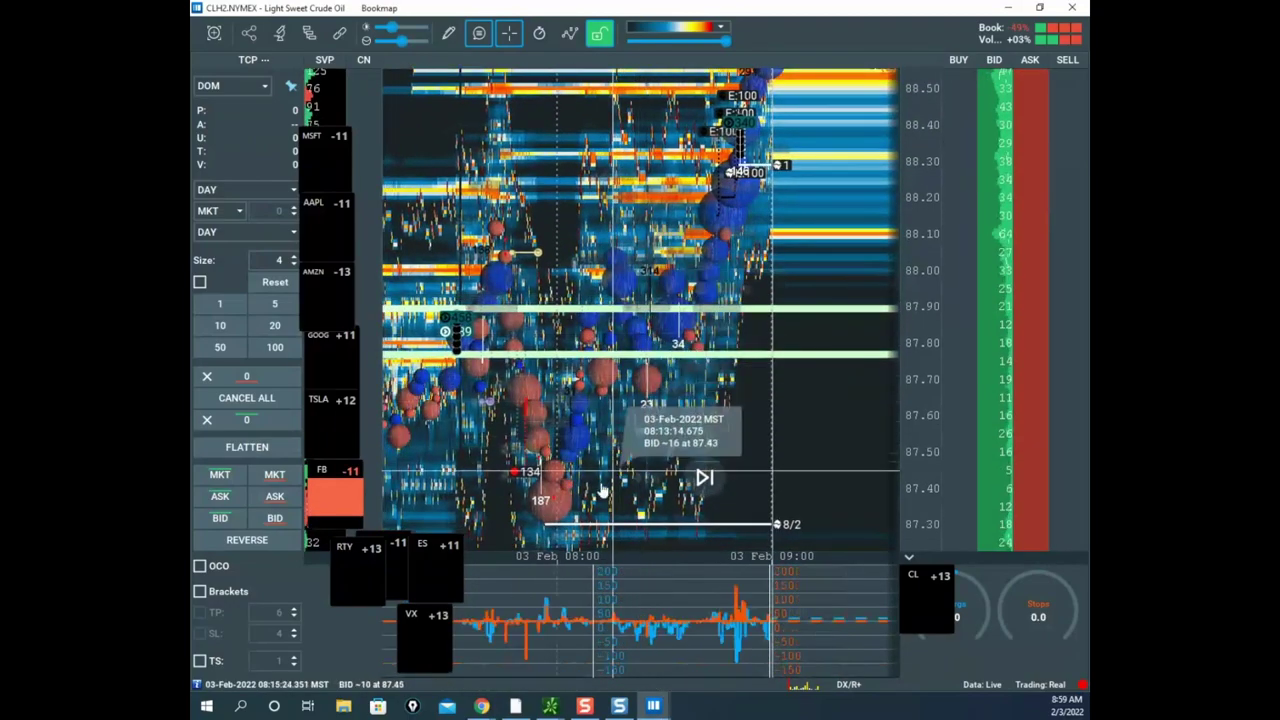
scroll(728, 503, up, 5)
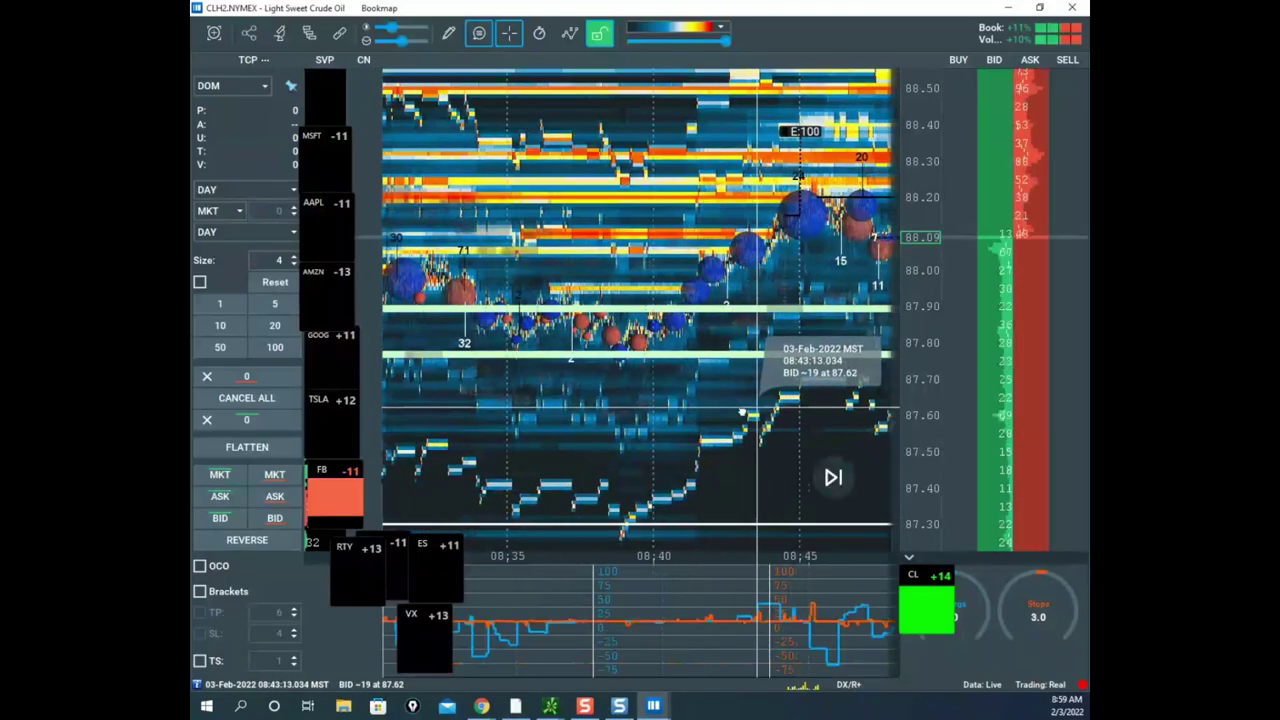
drag(657, 445, 590, 426)
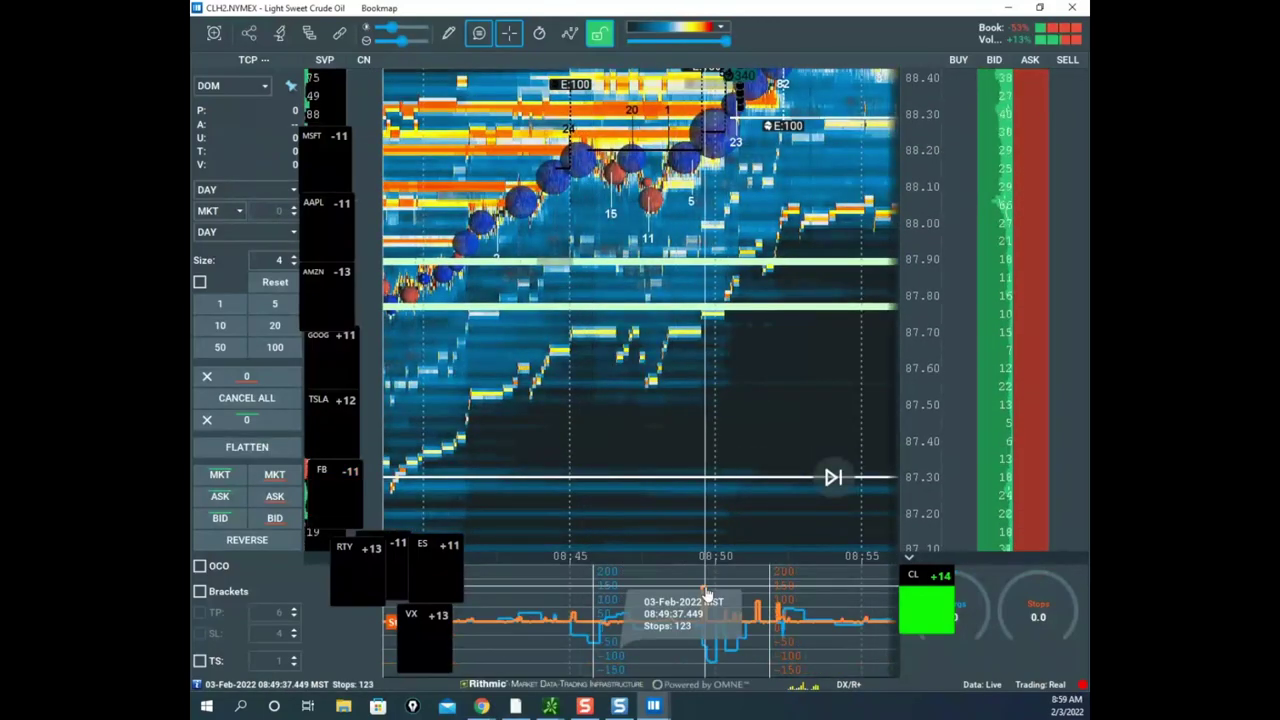
scroll(680, 306, down, 5)
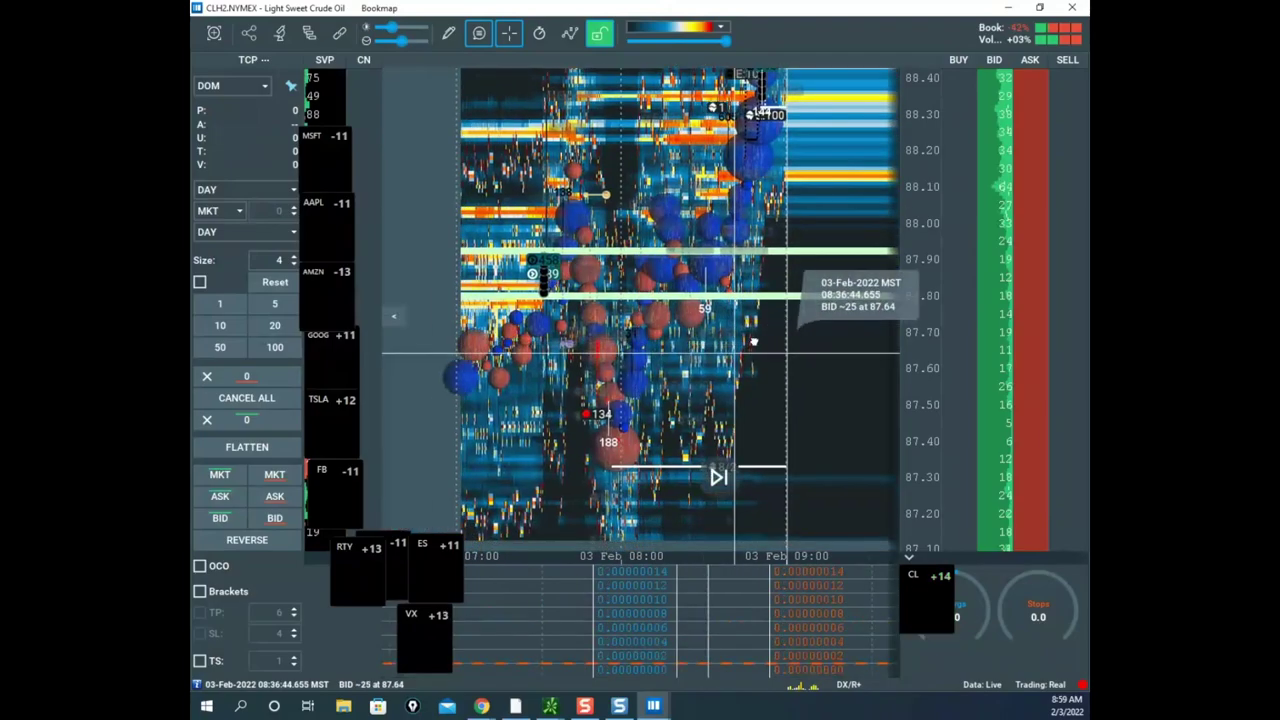
scroll(590, 293, up, 3)
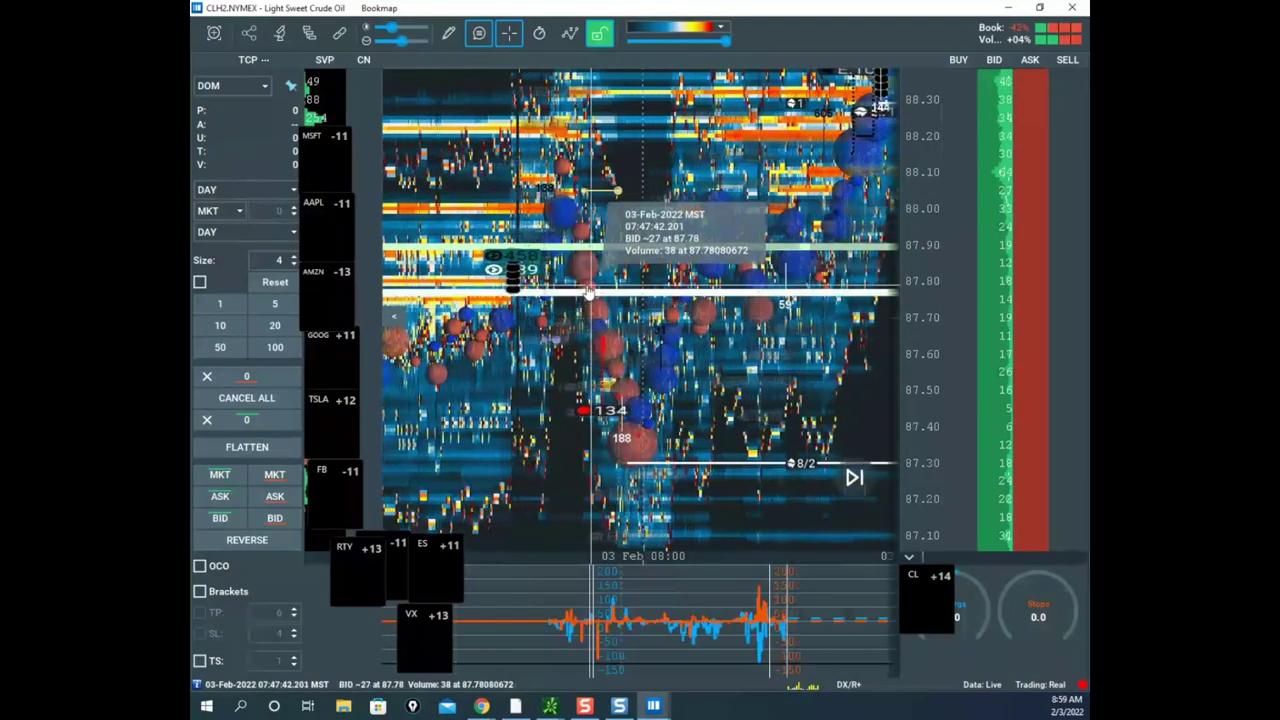
scroll(589, 293, up, 3)
drag(589, 293, 664, 294)
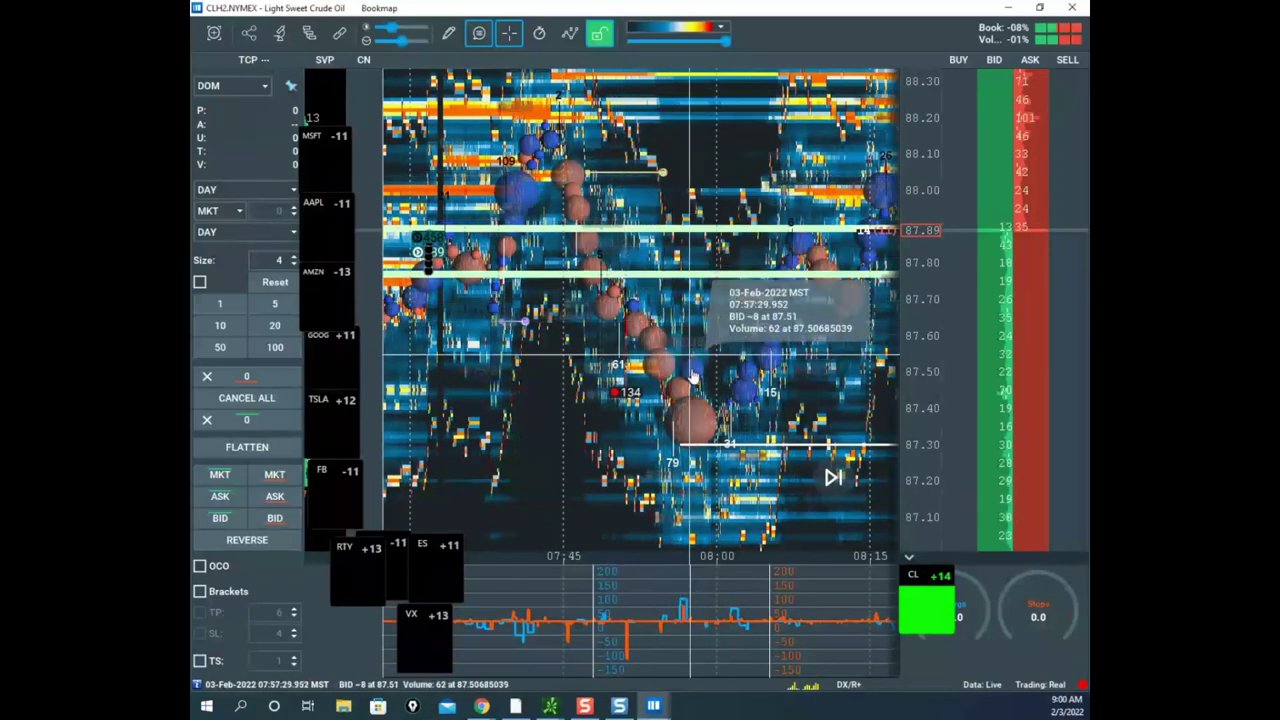
- Remove all drawings from the crude oil chart
right_click(736, 233)
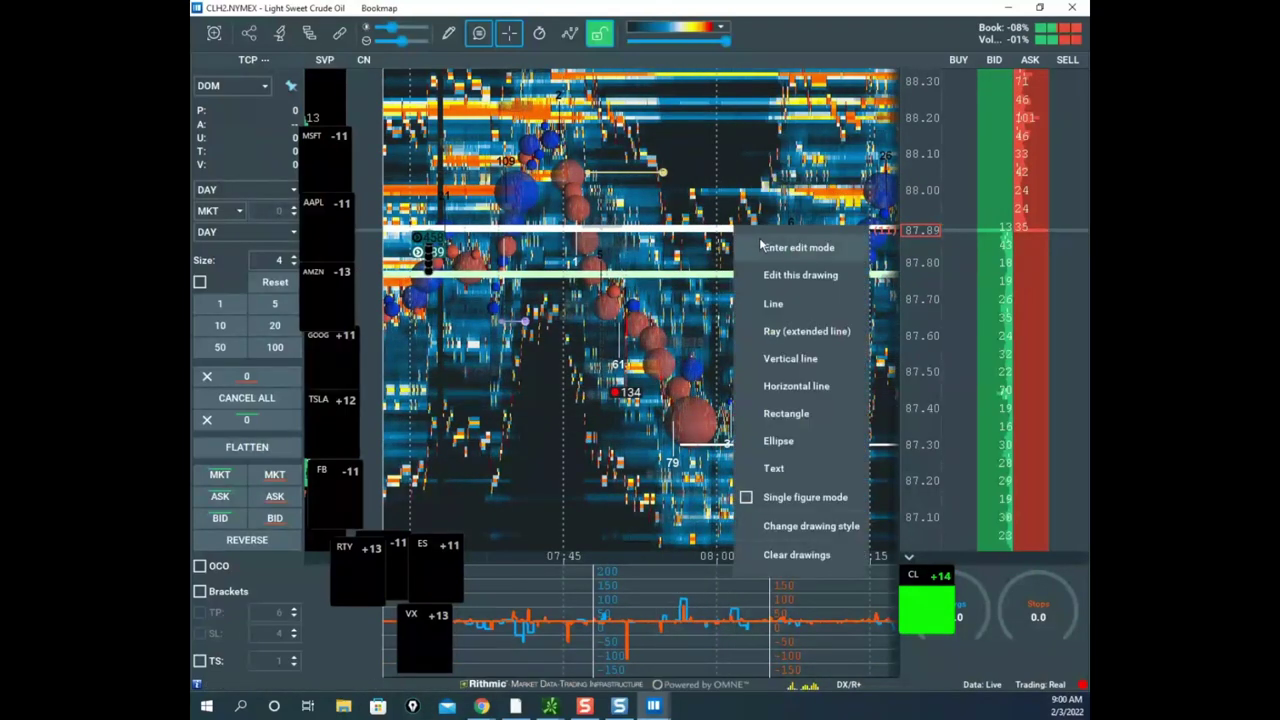
click(760, 247)
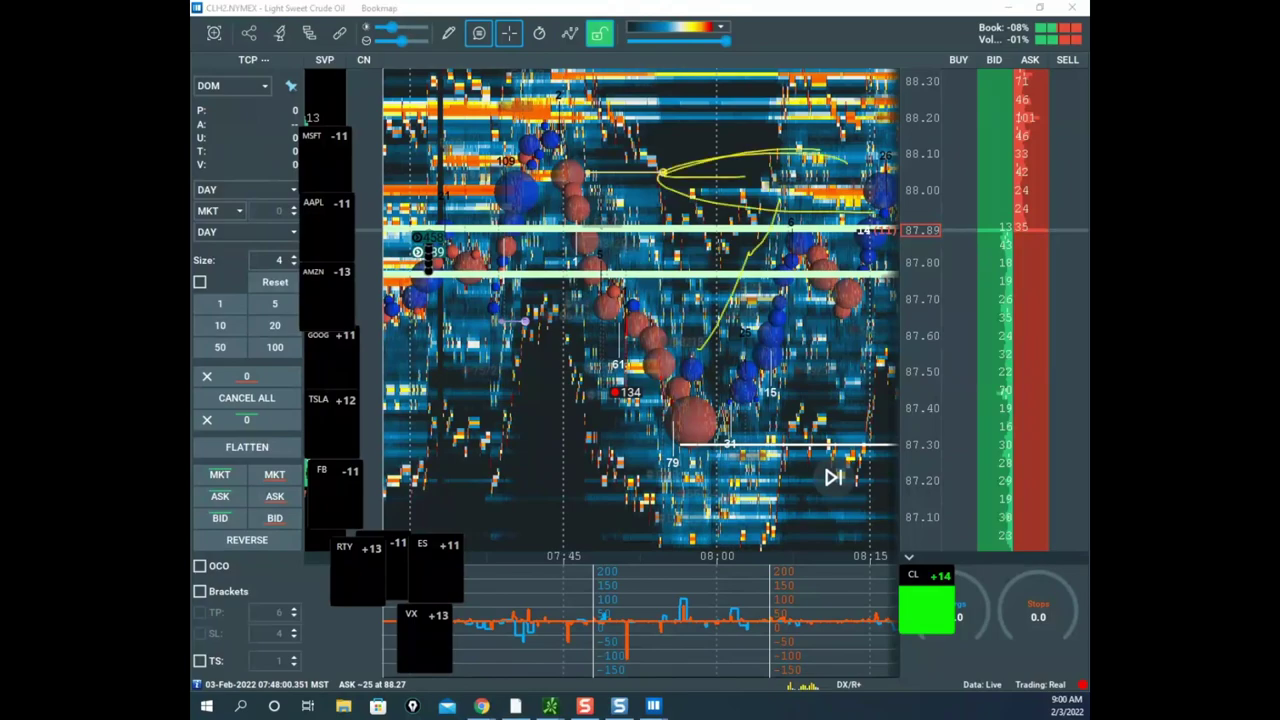
mouse_move(506, 236)
mouse_down()
mouse_move(550, 148)
mouse_move(616, 176)
mouse_move(598, 222)
mouse_move(758, 545)
mouse_move(755, 450)
mouse_move(600, 195)
mouse_move(790, 145)
mouse_move(782, 312)
mouse_up()
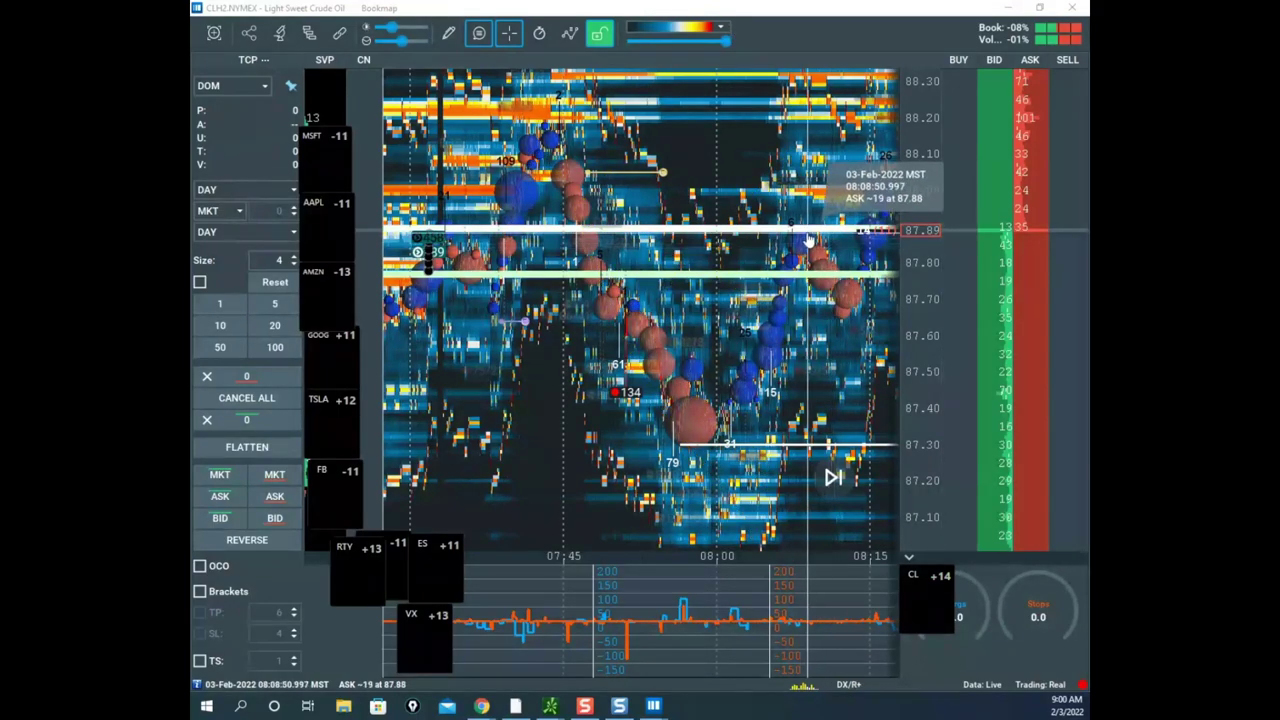
click(448, 33)
click(502, 379)
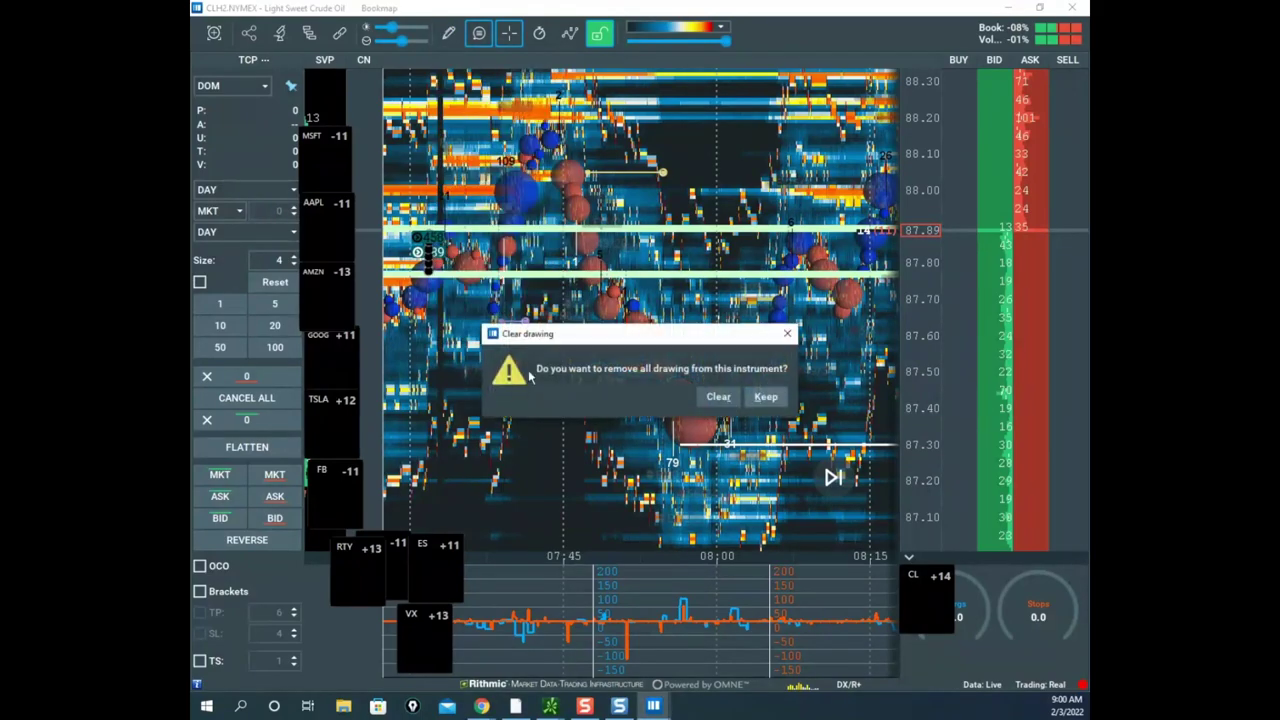
click(720, 396)
- Review the crude oil session from before 08:00 through 09:00 and switch to Chrome
drag(604, 381, 640, 384)
scroll(643, 386, down, 4)
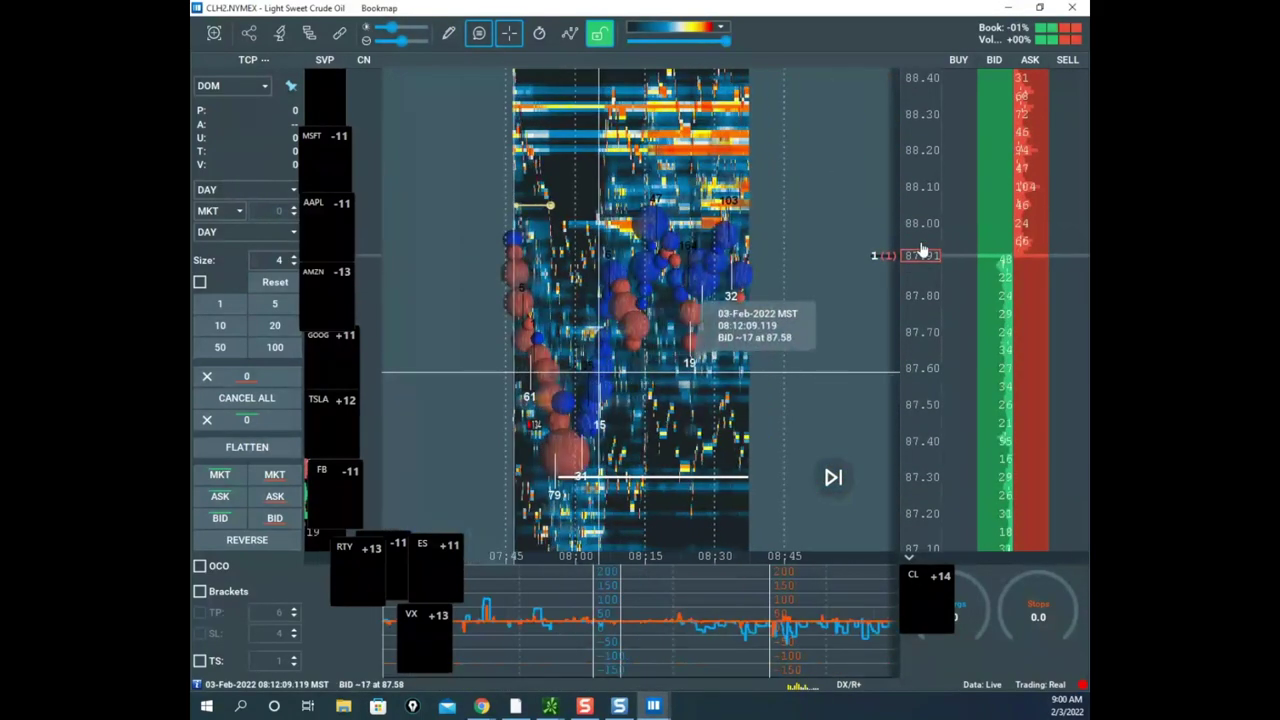
scroll(923, 258, down, 3)
scroll(923, 259, down, 3)
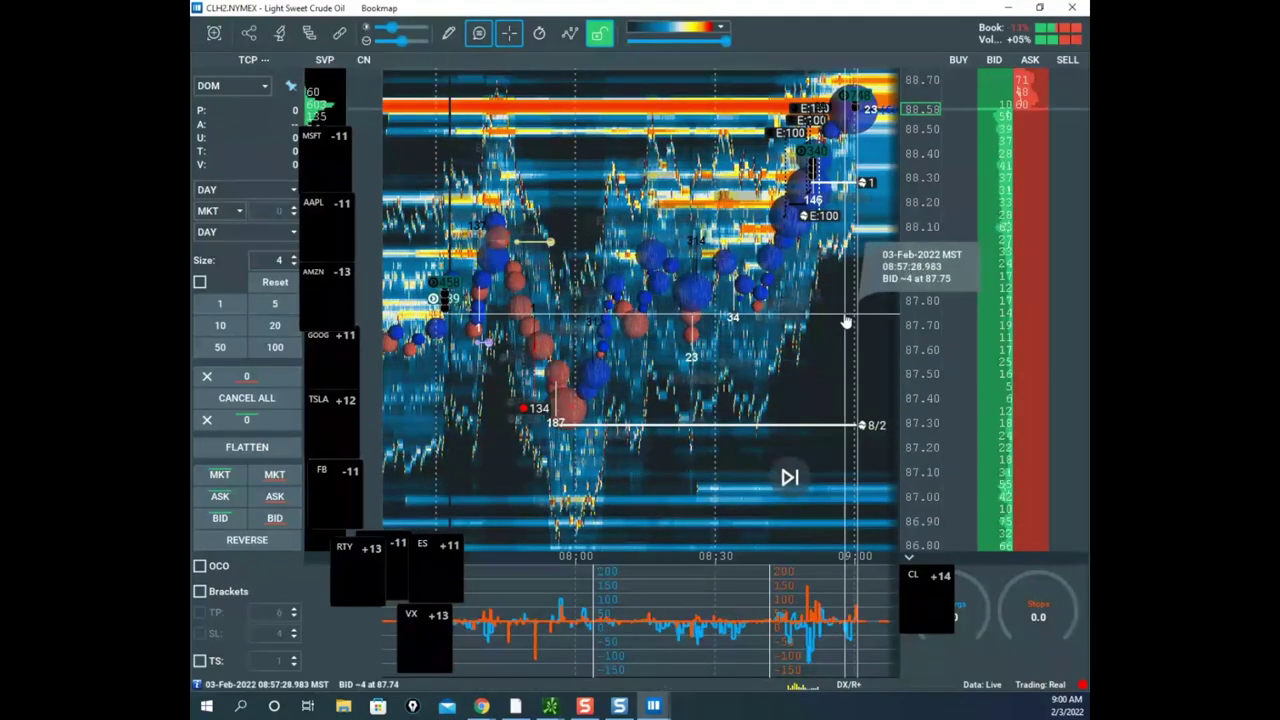
scroll(913, 235, down, 2)
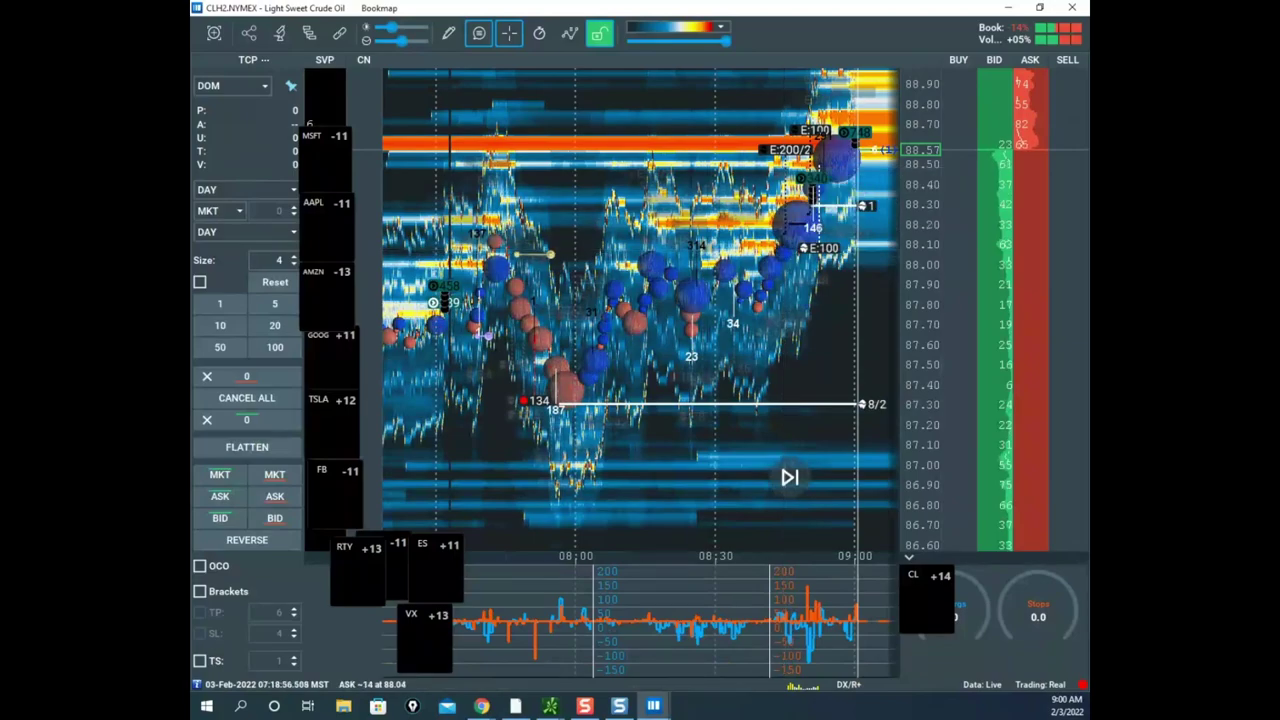
click(481, 706)
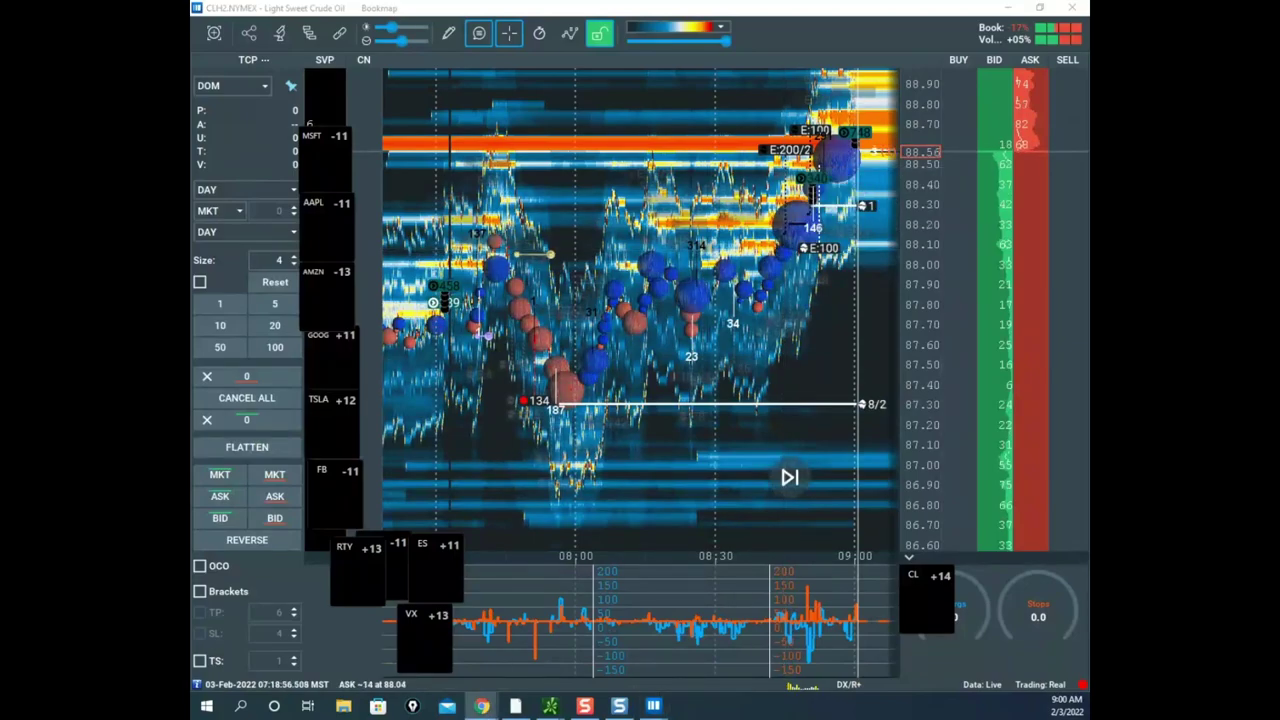
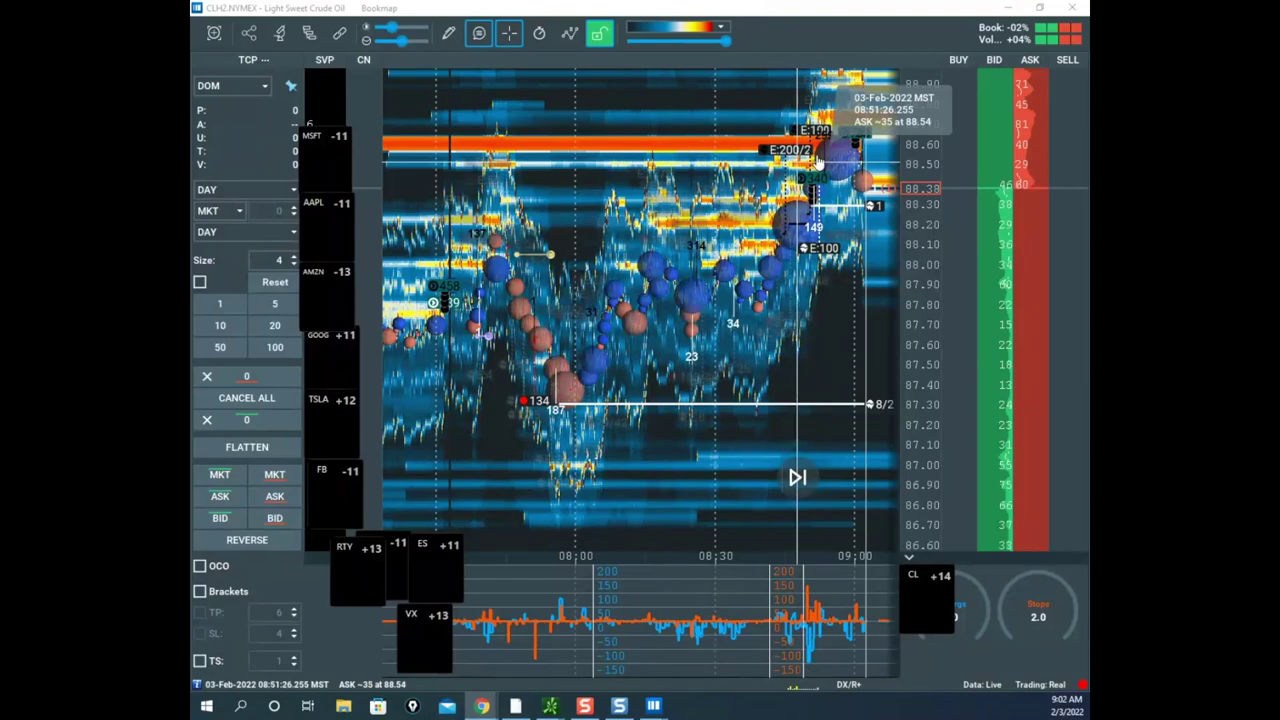
- Review crude oil's pullback after 09:00 and the soybean chart around the 6 STP order
drag(849, 190, 737, 221)
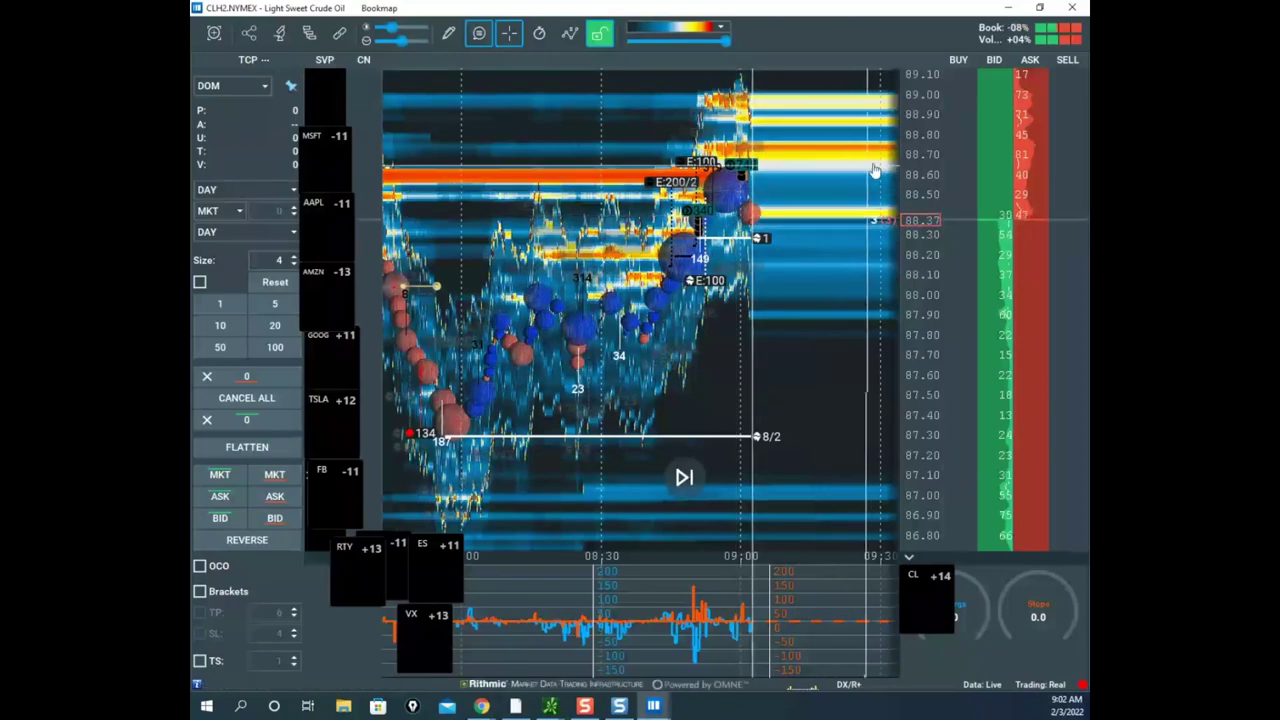
drag(915, 148, 914, 164)
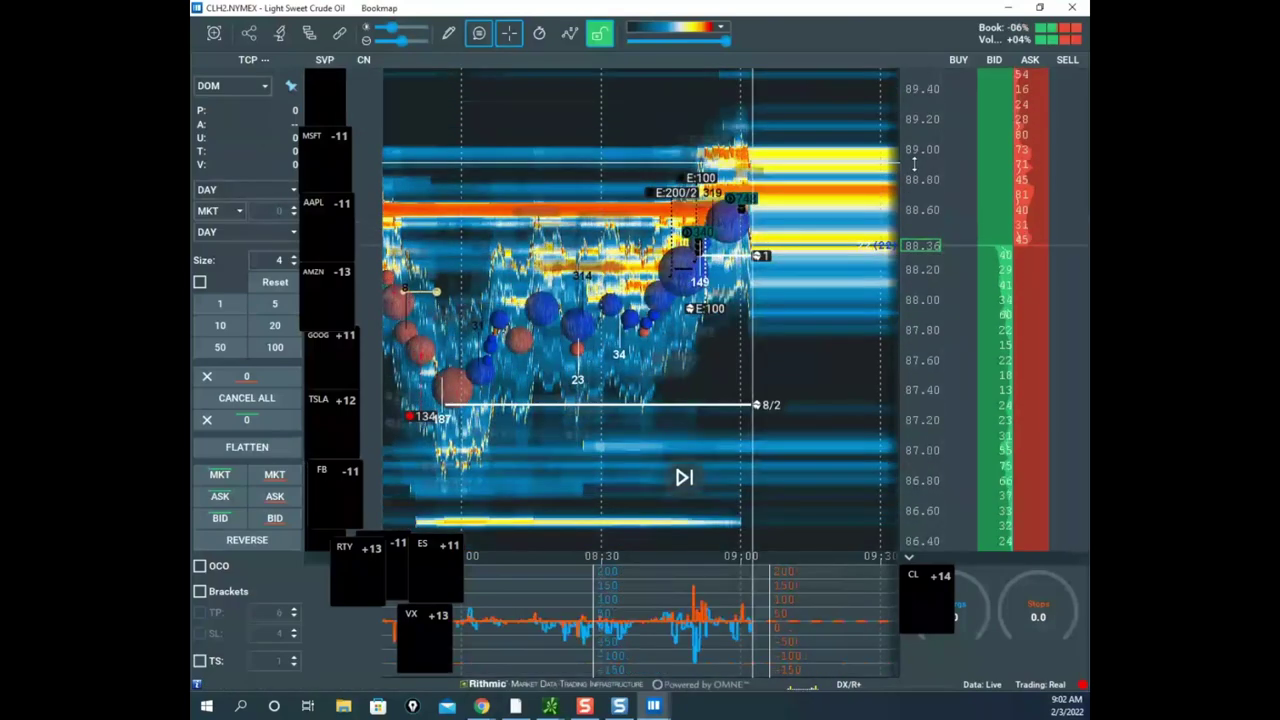
scroll(775, 224, down, 2)
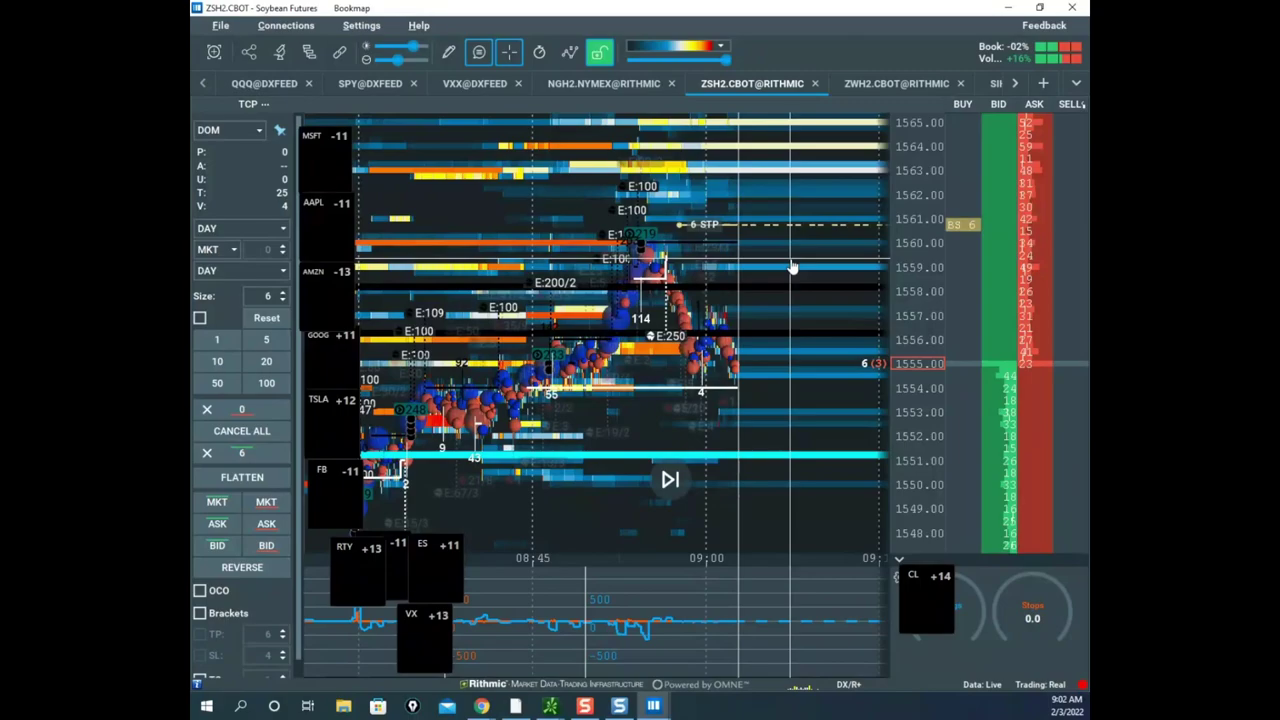
scroll(898, 289, up, 2)
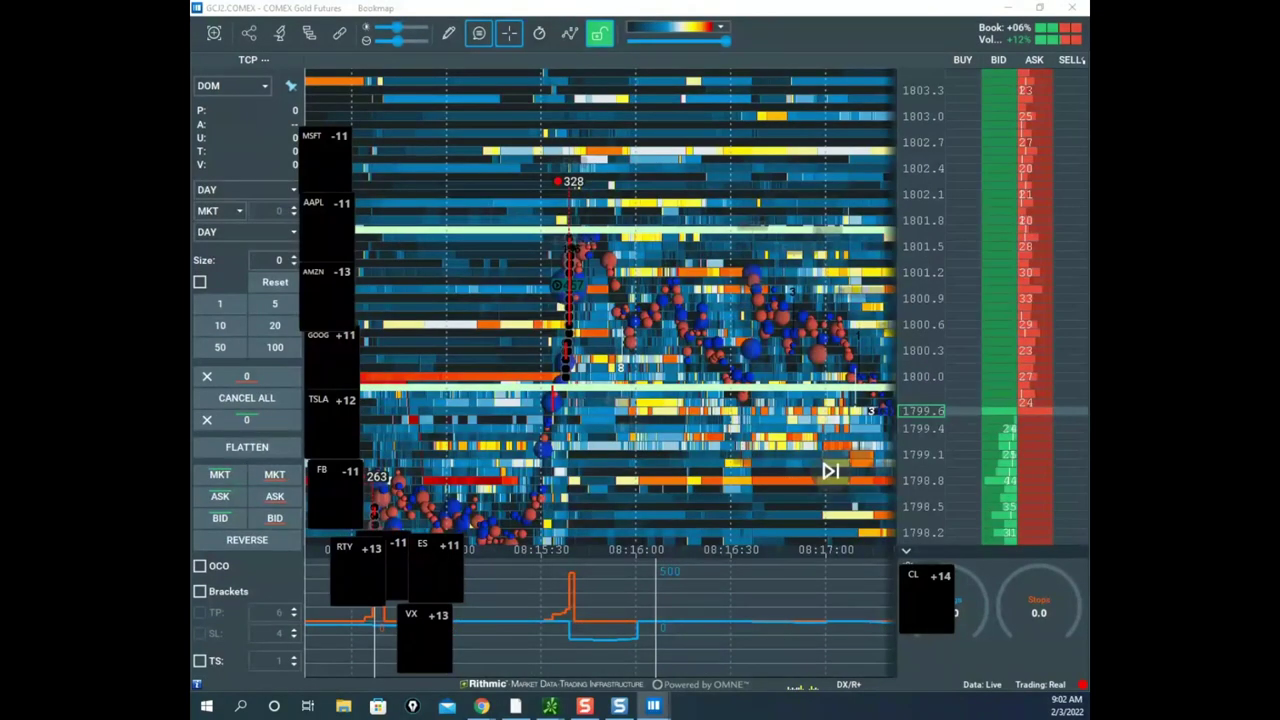
- Review gold's price action from 08:14 to 08:17, and switch to Chrome to bring up the E-mini S&P chartbook
scroll(770, 318, down, 3)
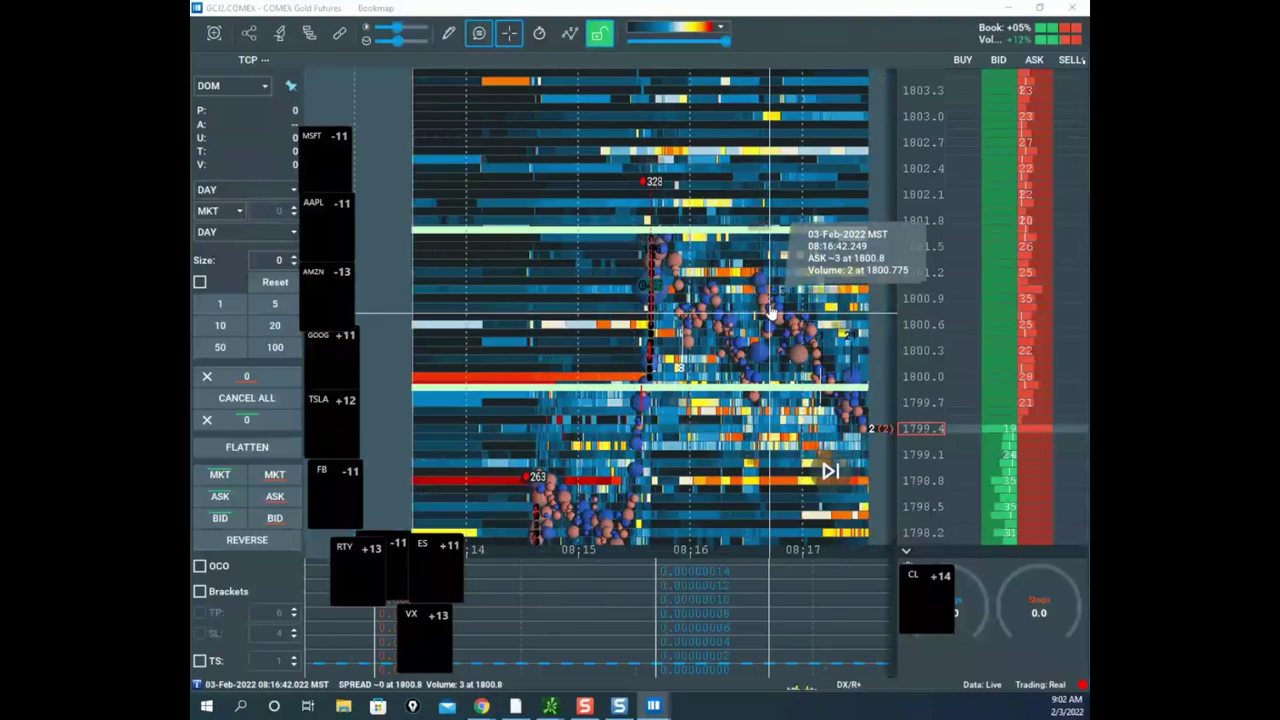
key(alt+Tab)
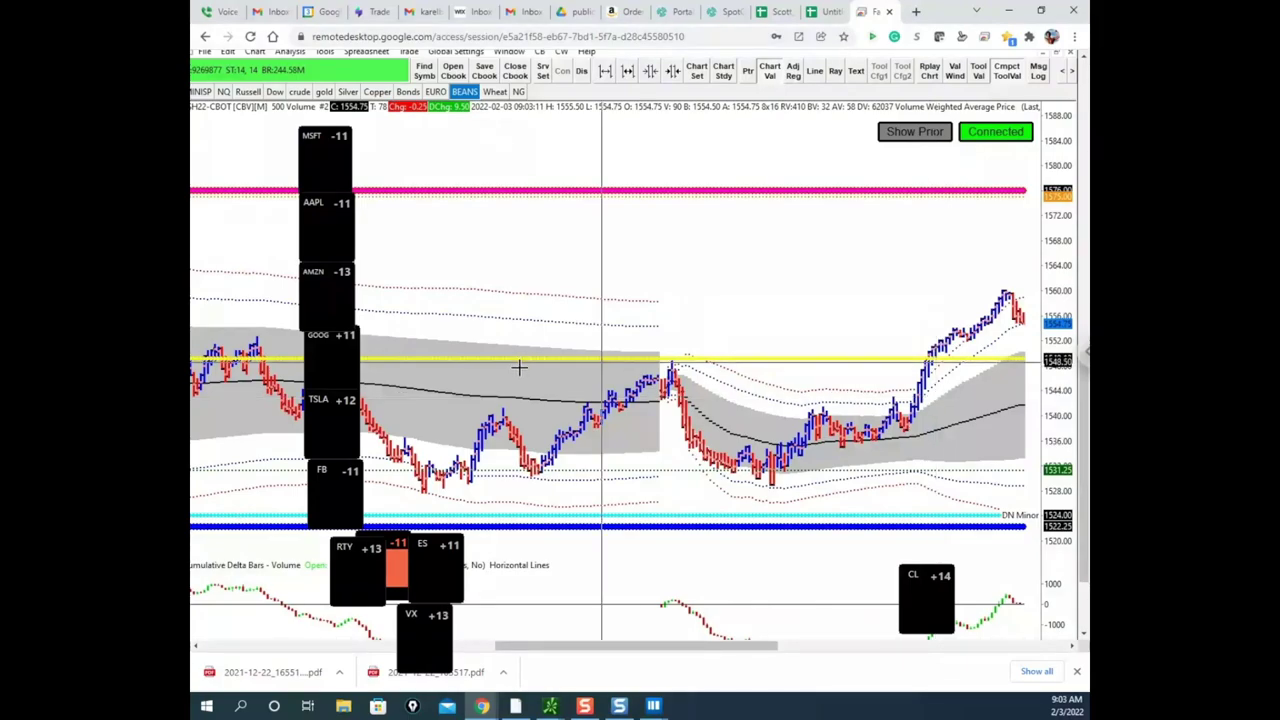
drag(1084, 415, 1084, 423)
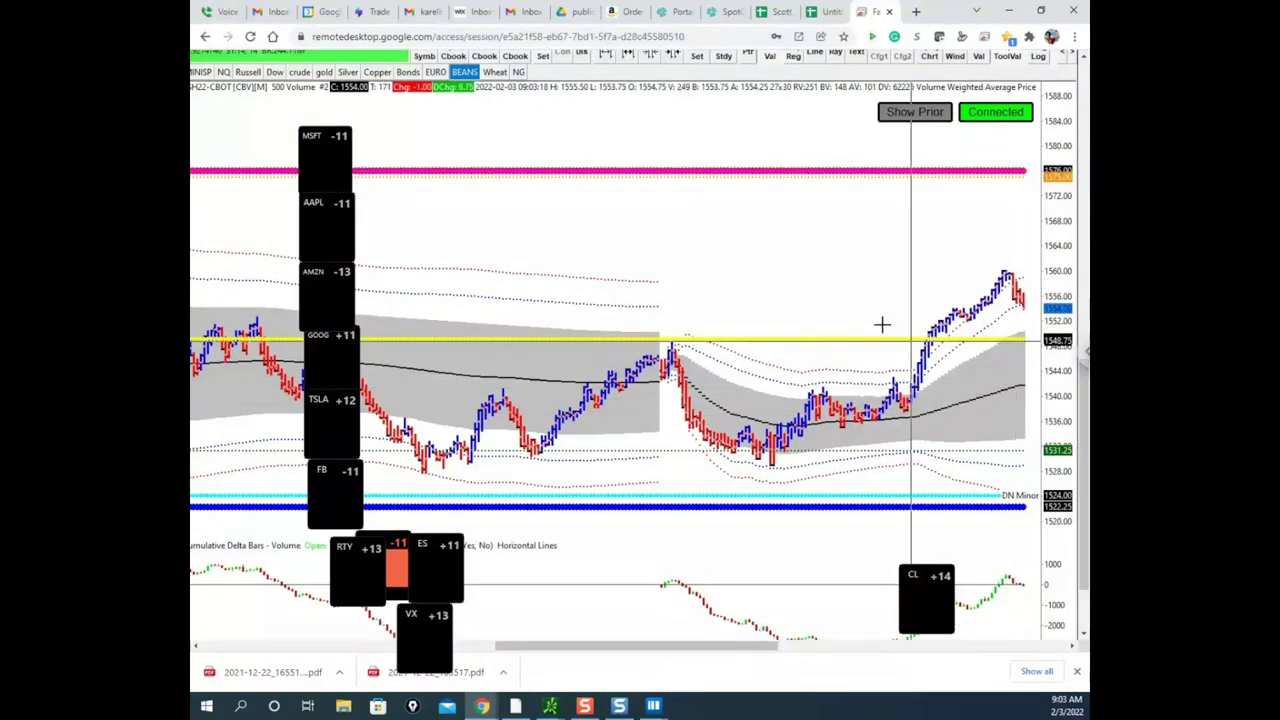
click(200, 72)
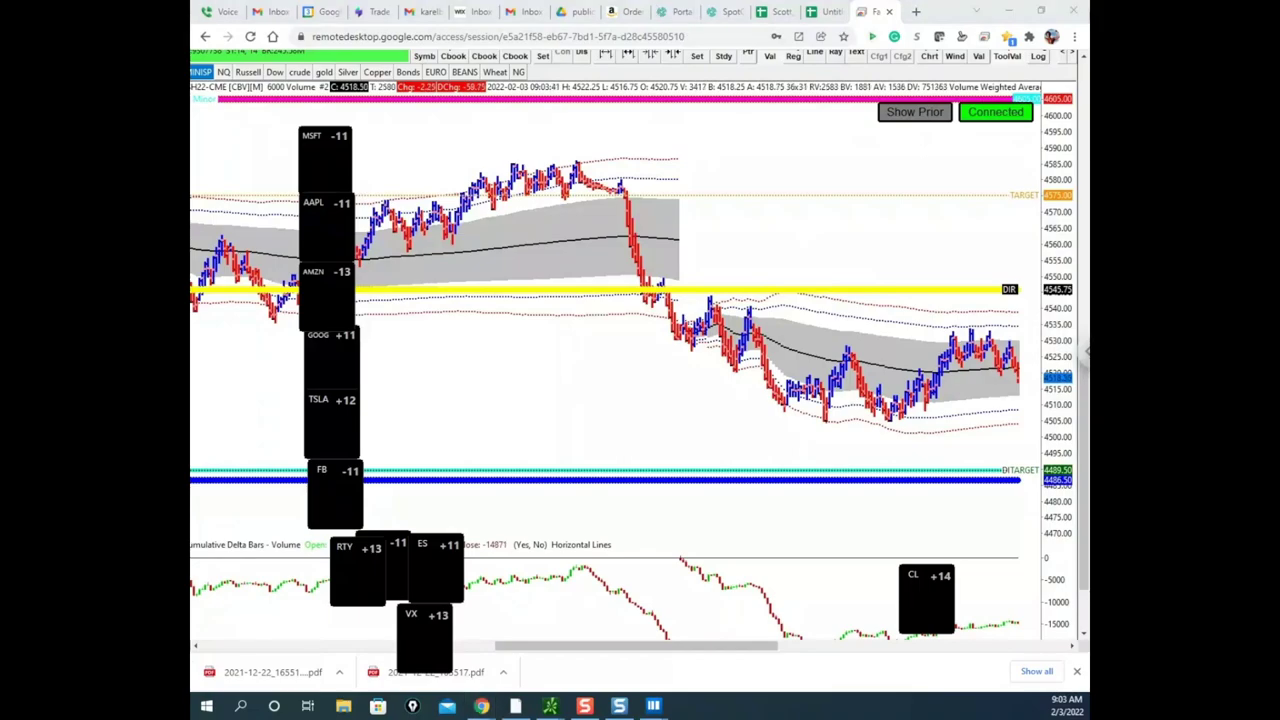
- Mark the session break on the E-mini S&P chart with a freehand vertical line, and erase the annotation
key(Escape)
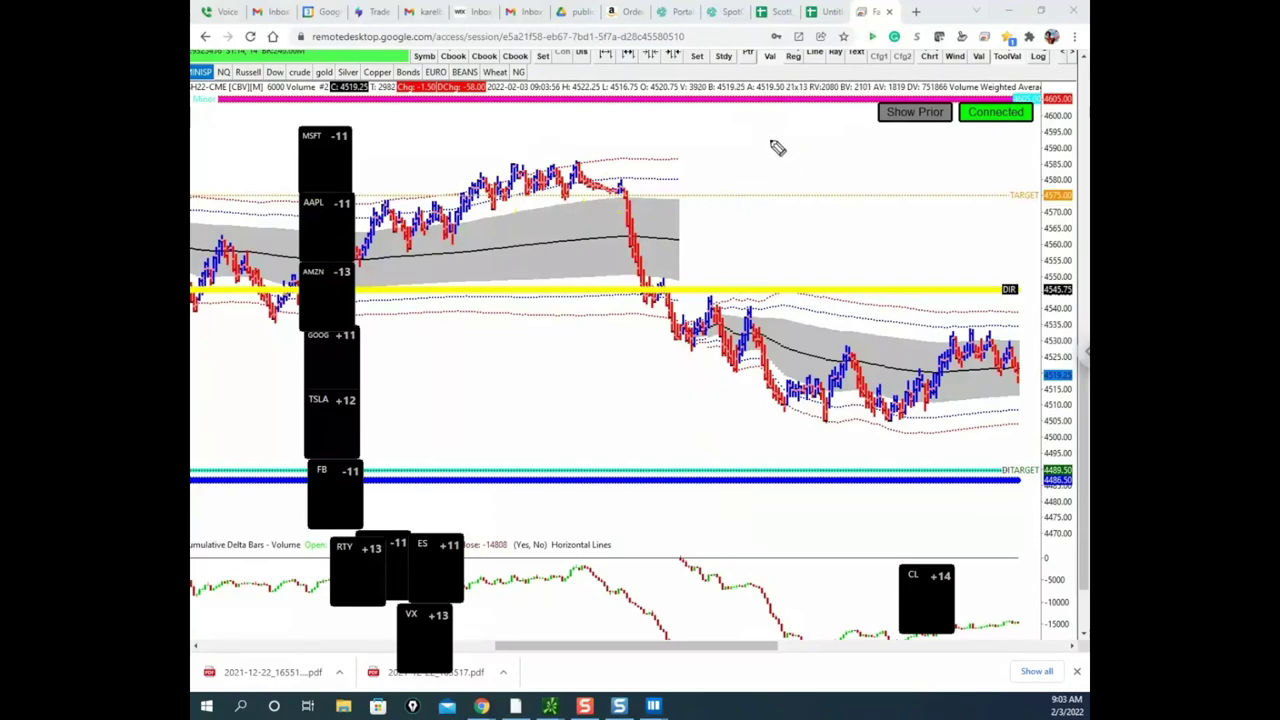
mouse_move(727, 100)
mouse_down()
mouse_move(636, 155)
mouse_move(687, 405)
mouse_up()
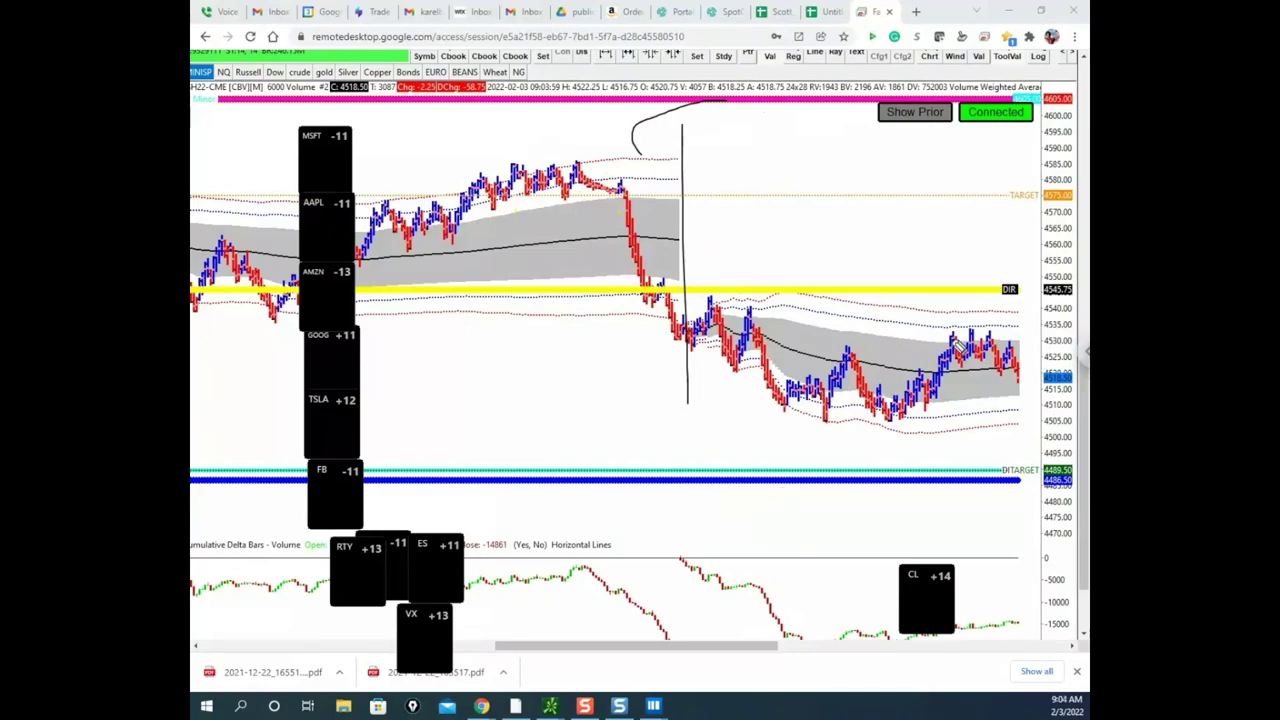
key(e)
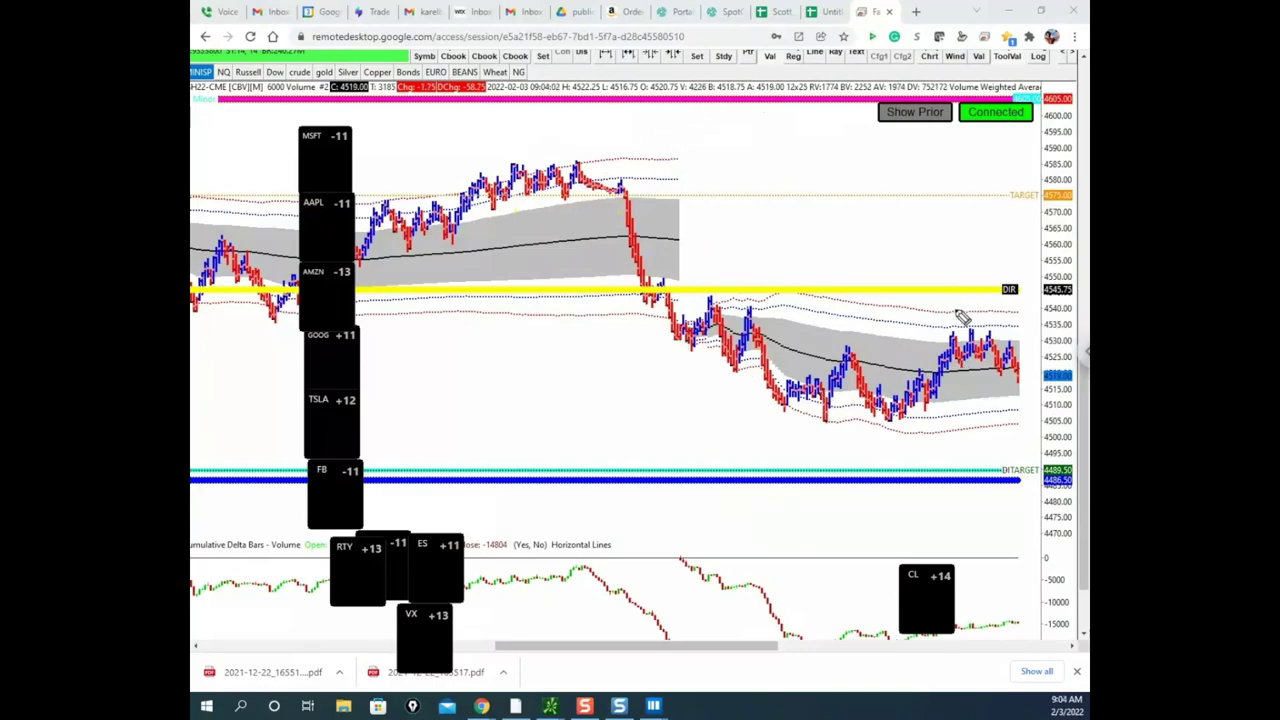
- Trace the E-mini S&P's rise into its range near the highs and its drop to the current session freehand
drag(555, 129, 598, 126)
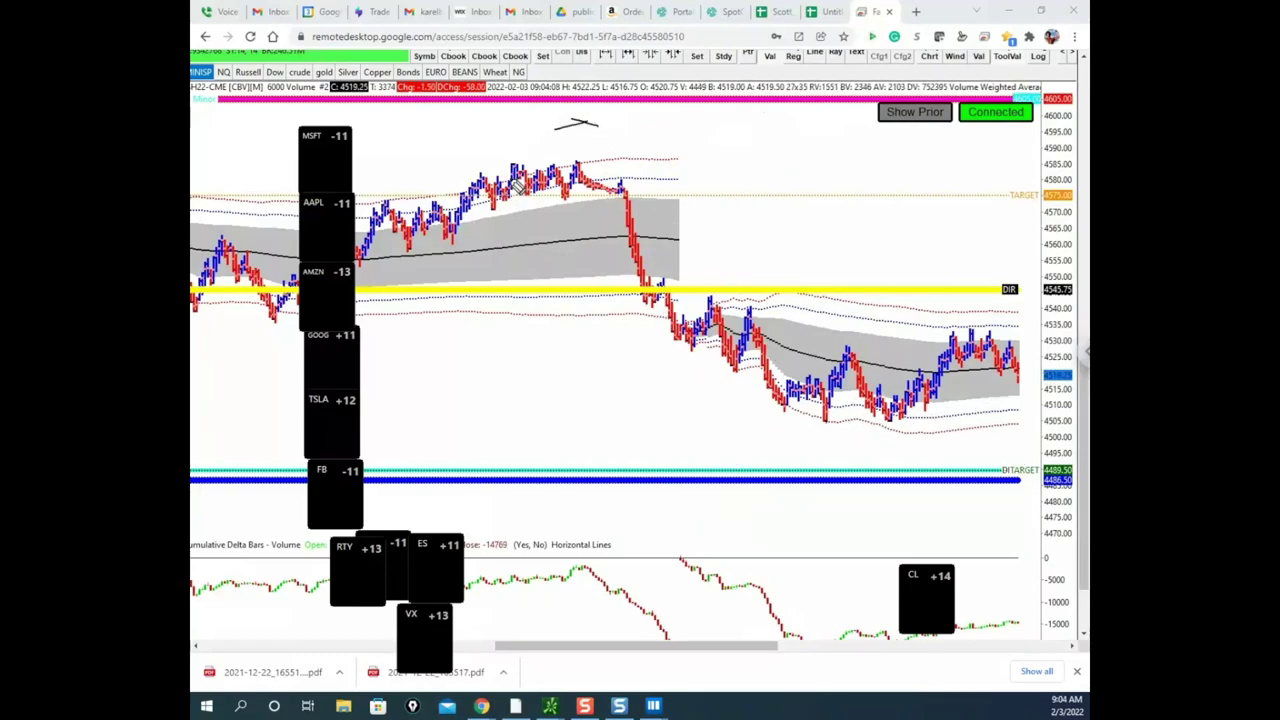
drag(455, 228, 580, 198)
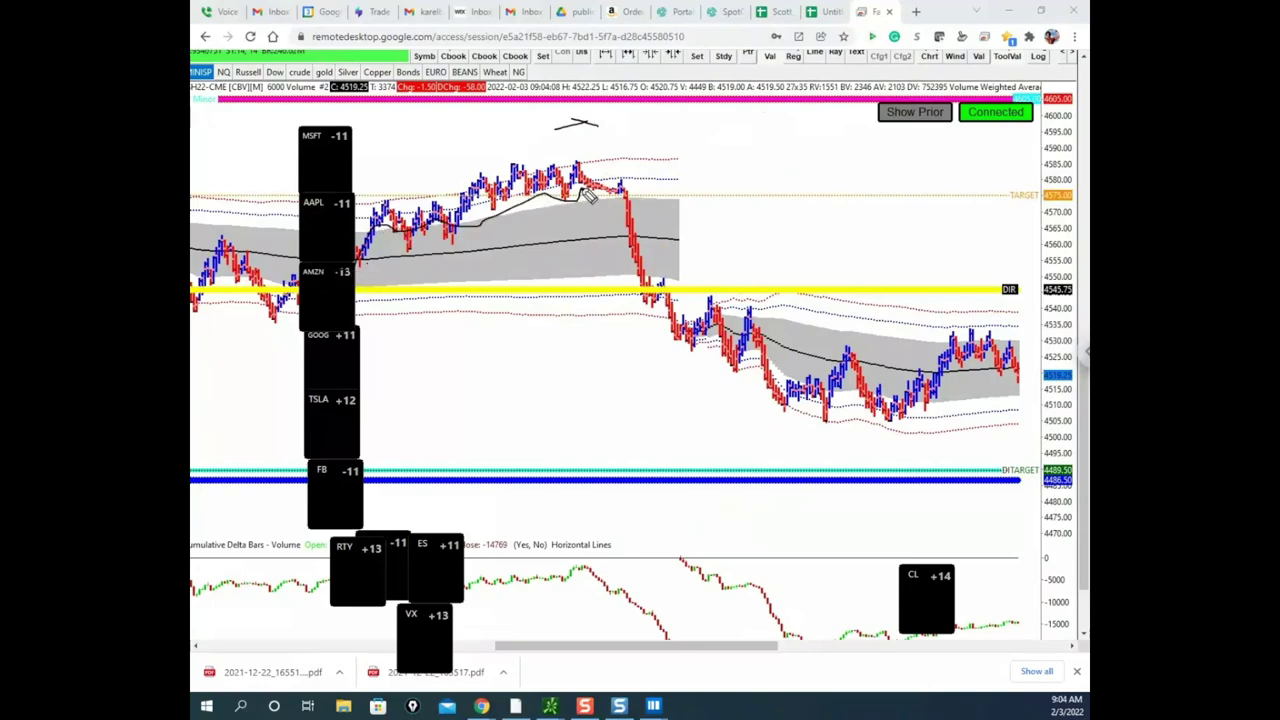
mouse_move(593, 94)
mouse_down()
mouse_move(640, 135)
mouse_move(629, 94)
mouse_up()
mouse_move(605, 158)
mouse_down()
mouse_move(622, 169)
mouse_move(646, 82)
mouse_up()
mouse_move(608, 163)
mouse_down()
mouse_move(715, 335)
mouse_move(765, 340)
mouse_up()
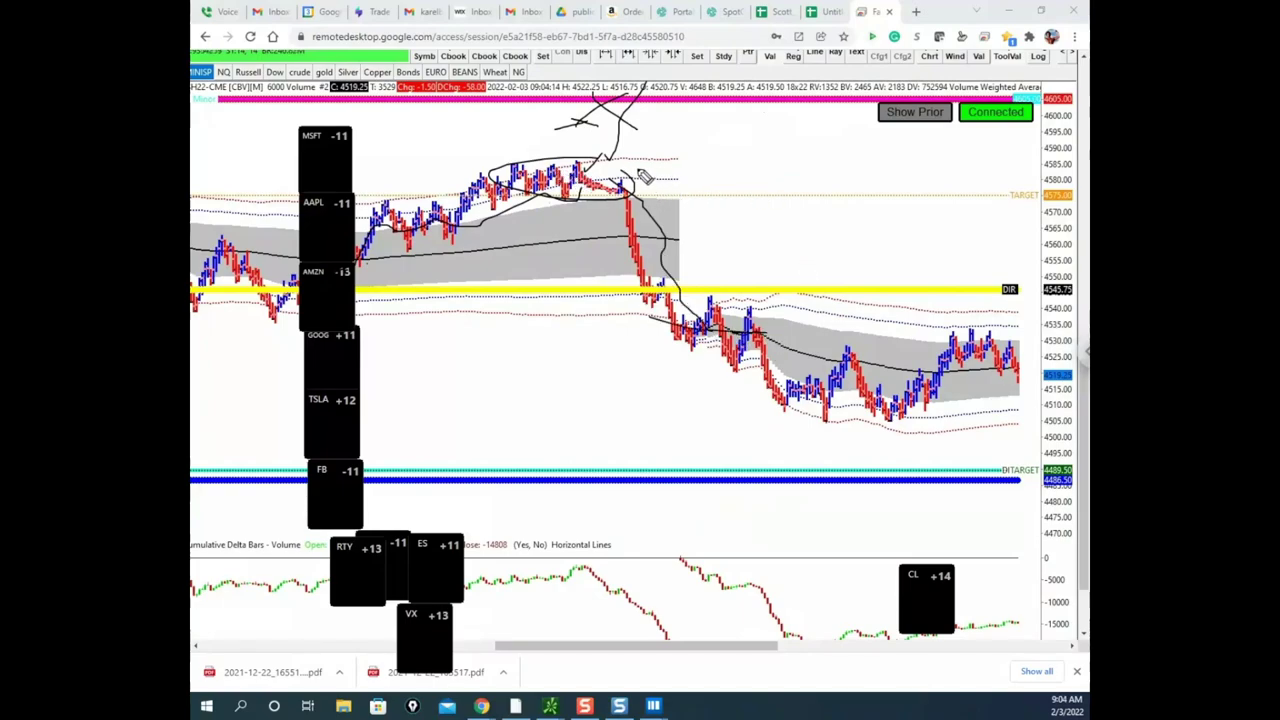
- Mark the range's edges at about 4586 and 4574, add a cross beside it, and clear the annotations
drag(497, 162, 630, 157)
drag(528, 197, 715, 199)
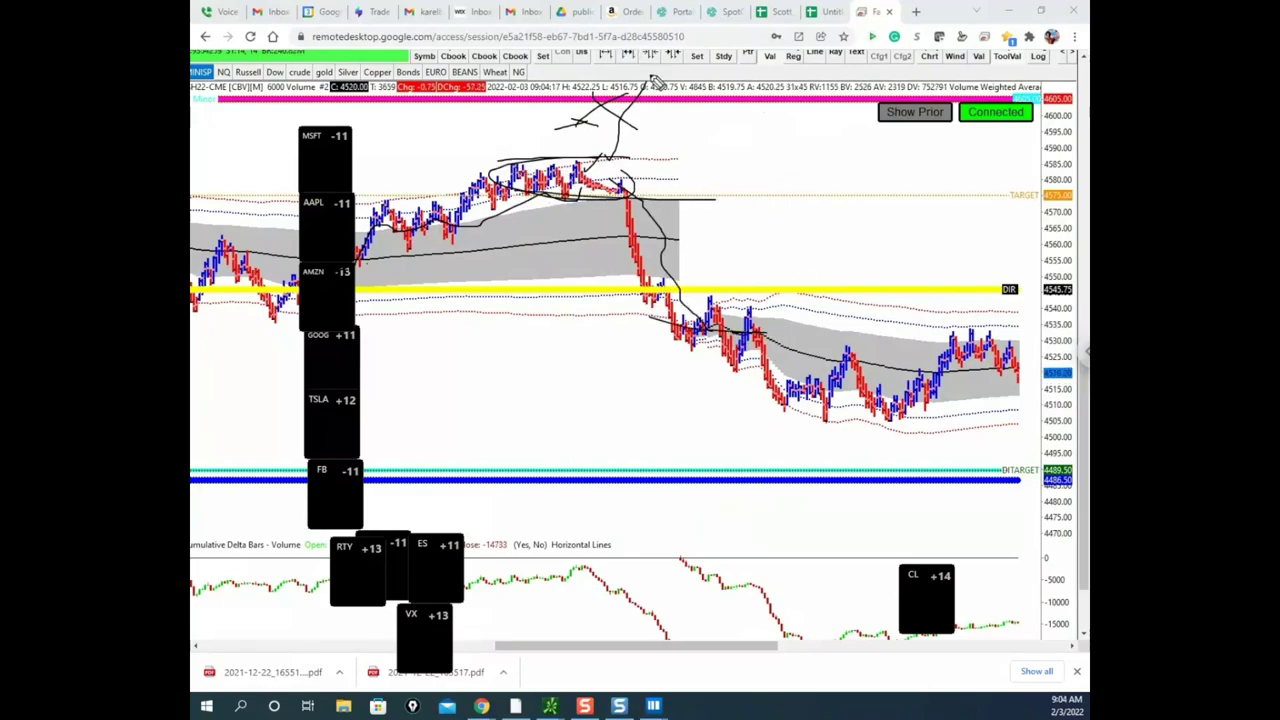
drag(676, 142, 733, 196)
drag(722, 143, 700, 194)
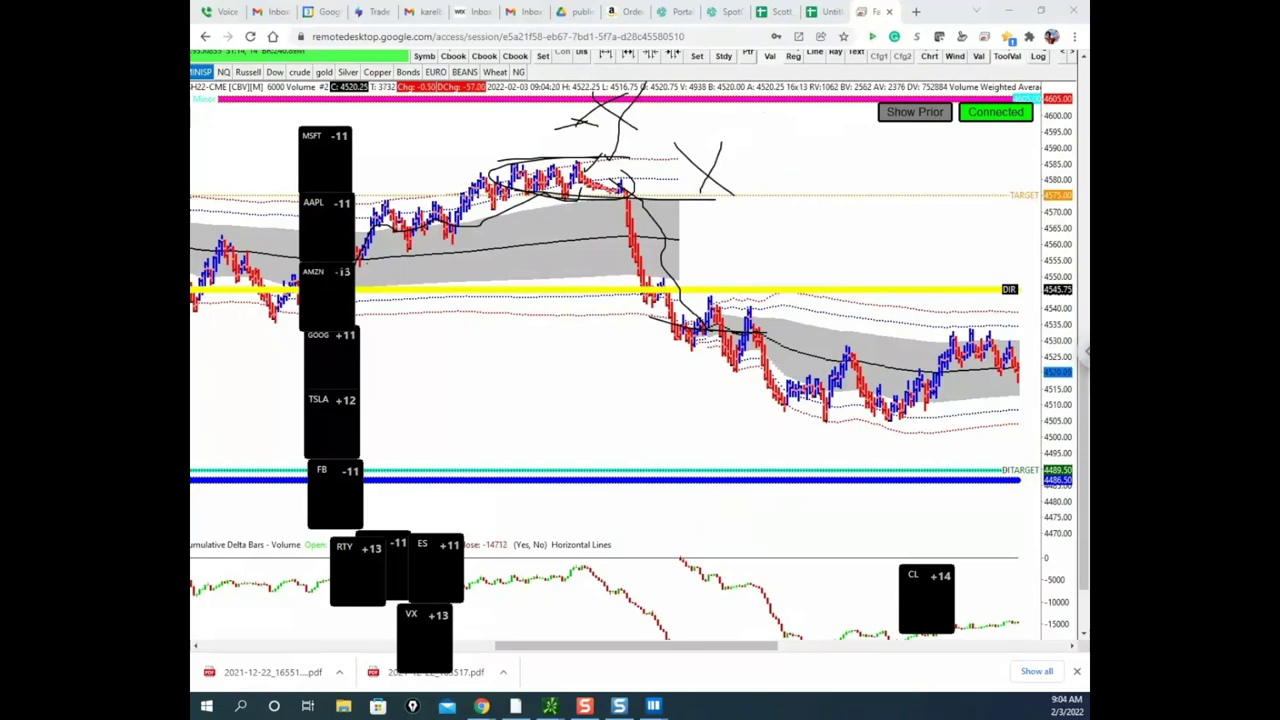
key(Escape)
- Mark the E-mini S&P's VWAP and its upper and lower deviation bands at the latest bars
drag(1084, 400, 1084, 385)
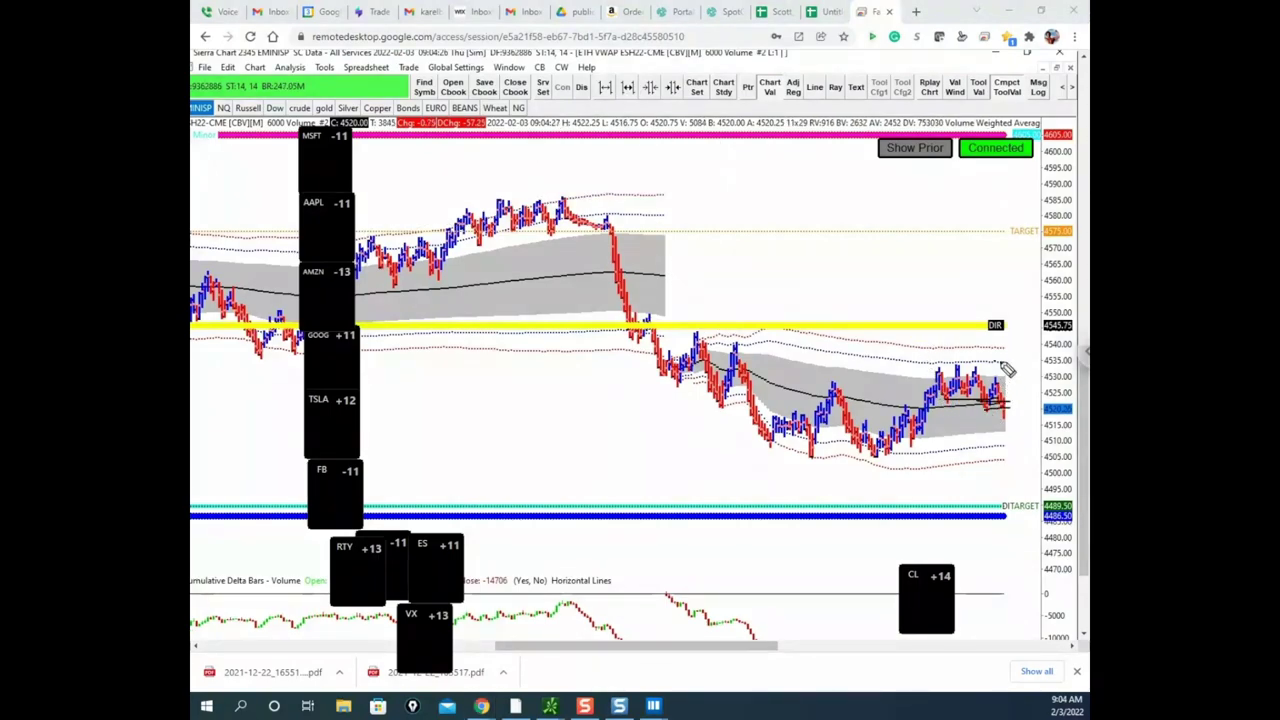
drag(1003, 436, 1011, 452)
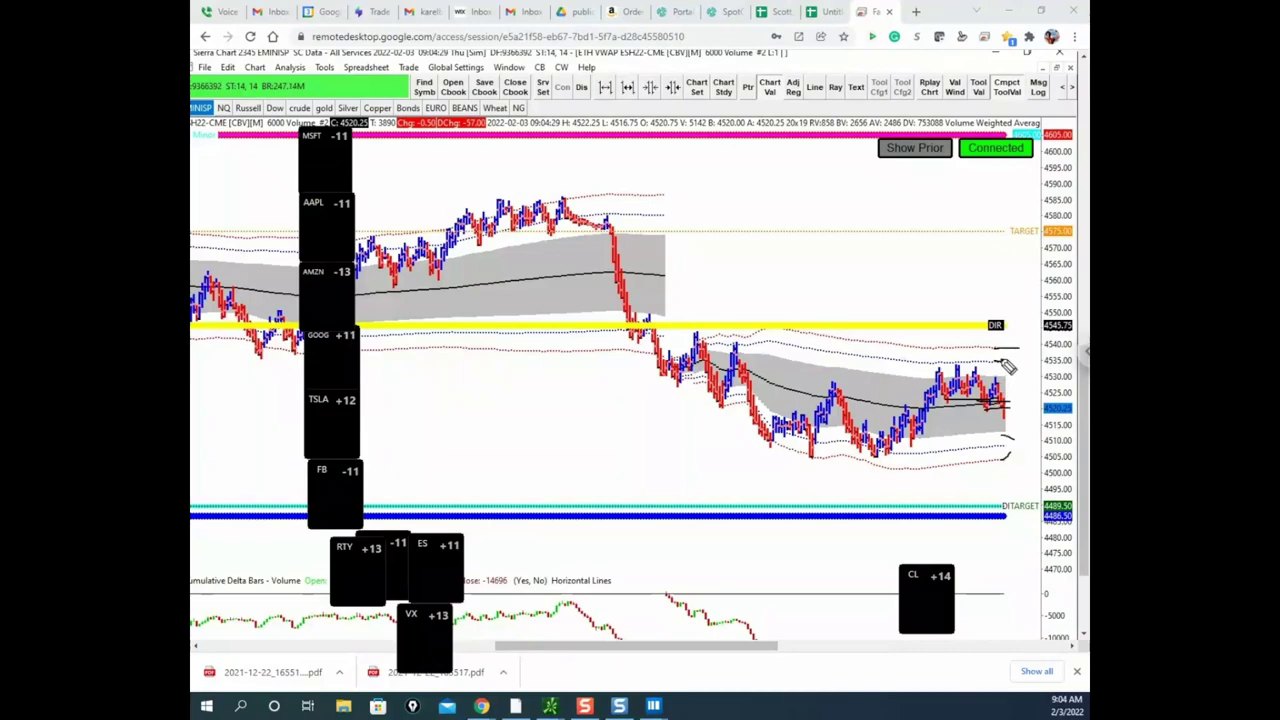
mouse_move(999, 348)
mouse_down()
mouse_move(1009, 318)
mouse_move(994, 334)
mouse_move(1016, 326)
mouse_up()
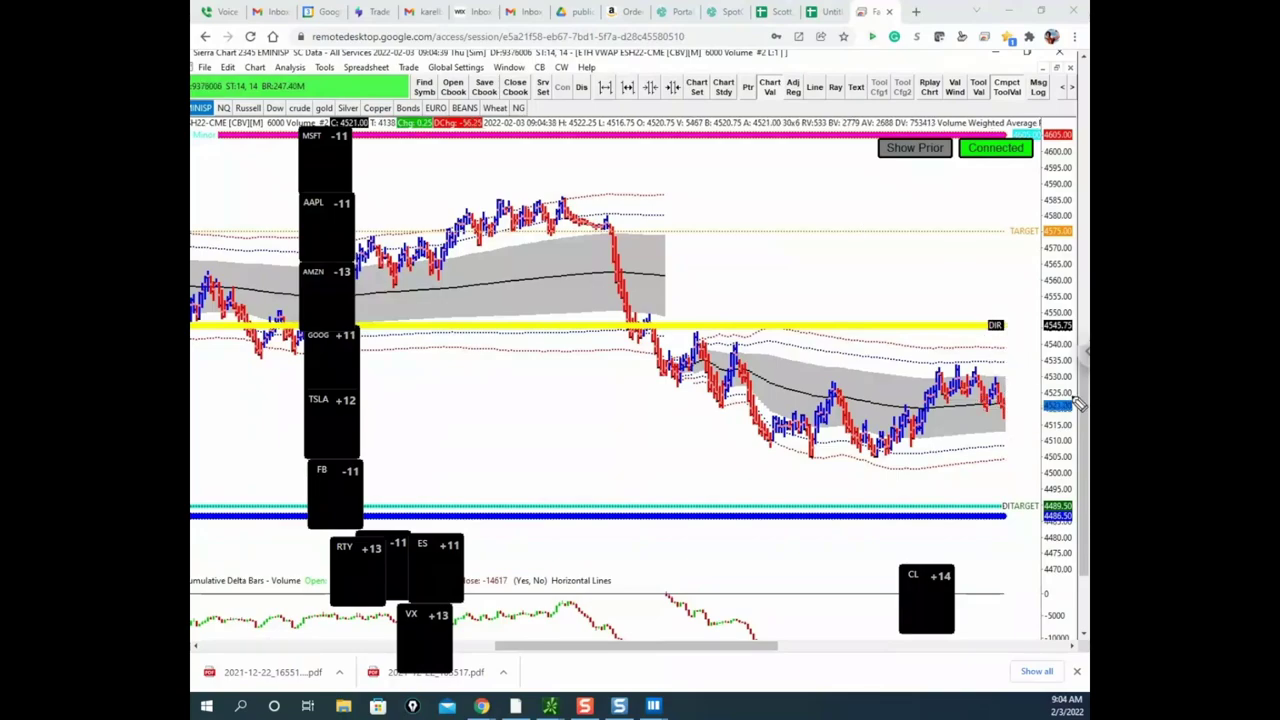
- Mark the latest VWAP band edges and sketch a path from the lower band up to a traced DIR line at 4545.75
drag(993, 378, 1020, 380)
drag(1005, 425, 1015, 347)
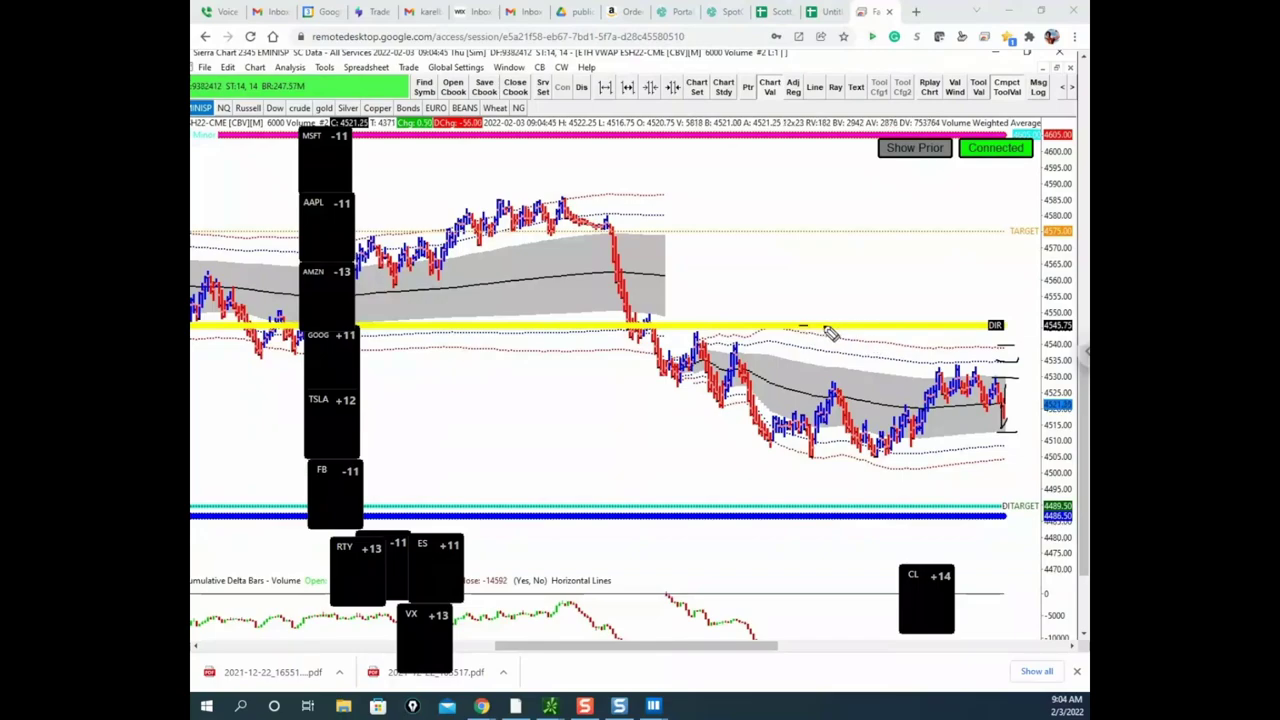
drag(808, 326, 1005, 325)
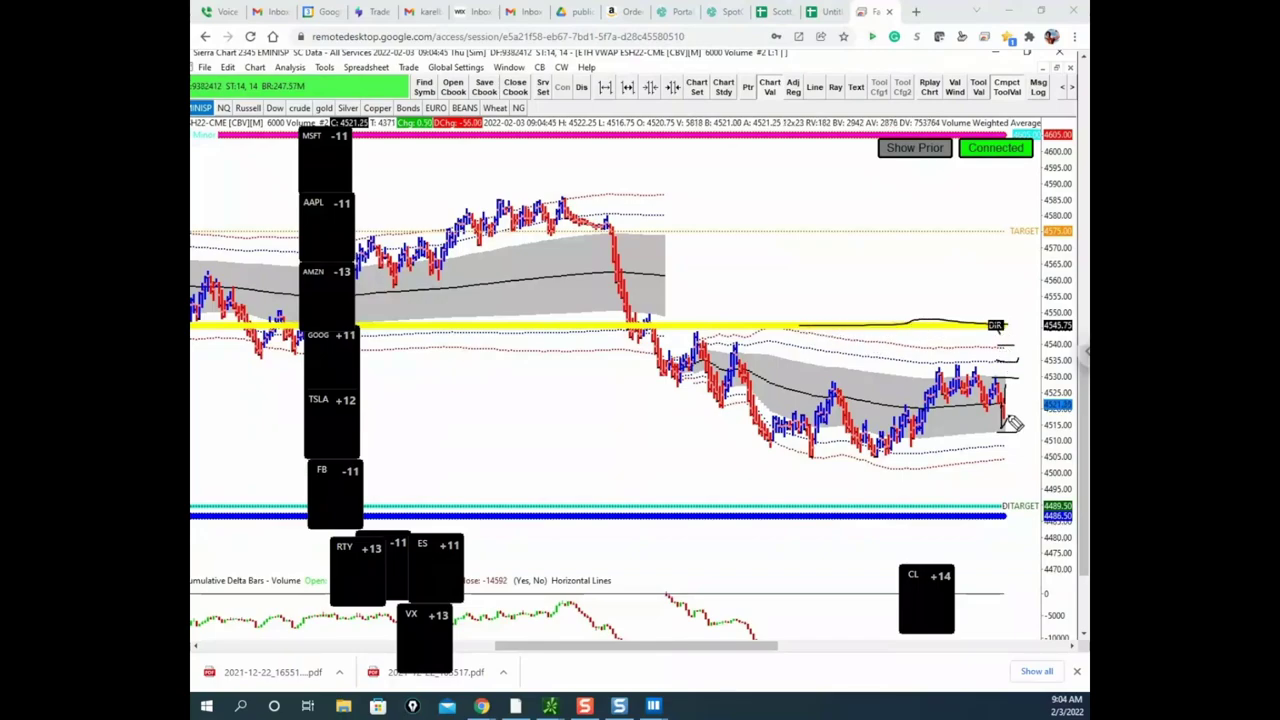
drag(1012, 430, 1014, 330)
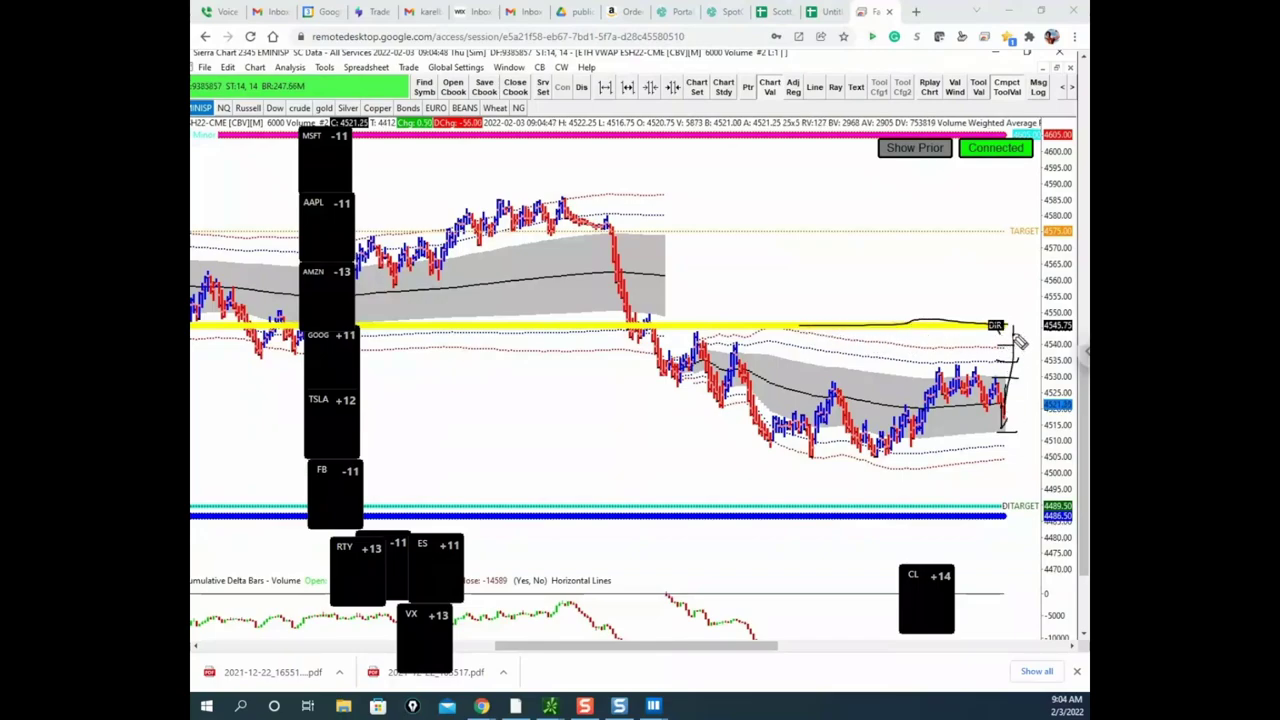
- Sketch paths from the DIR line down toward the 4489.50 target and up past the 4575.00 target, and clear the annotations
mouse_move(1014, 366)
mouse_down()
mouse_move(1000, 322)
mouse_move(1062, 520)
mouse_up()
mouse_move(1000, 338)
mouse_down()
mouse_move(1003, 350)
mouse_move(1035, 345)
mouse_move(1048, 482)
mouse_up()
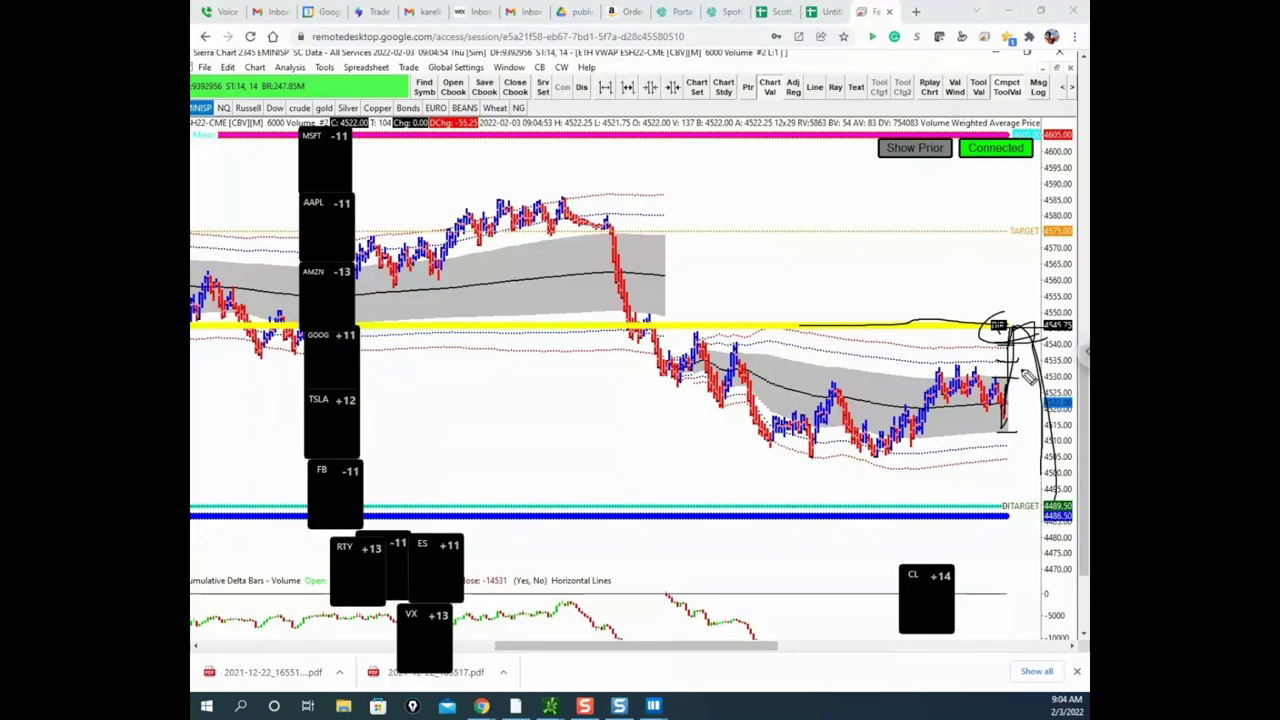
mouse_move(1010, 340)
mouse_down()
mouse_move(1030, 375)
mouse_move(1019, 192)
mouse_up()
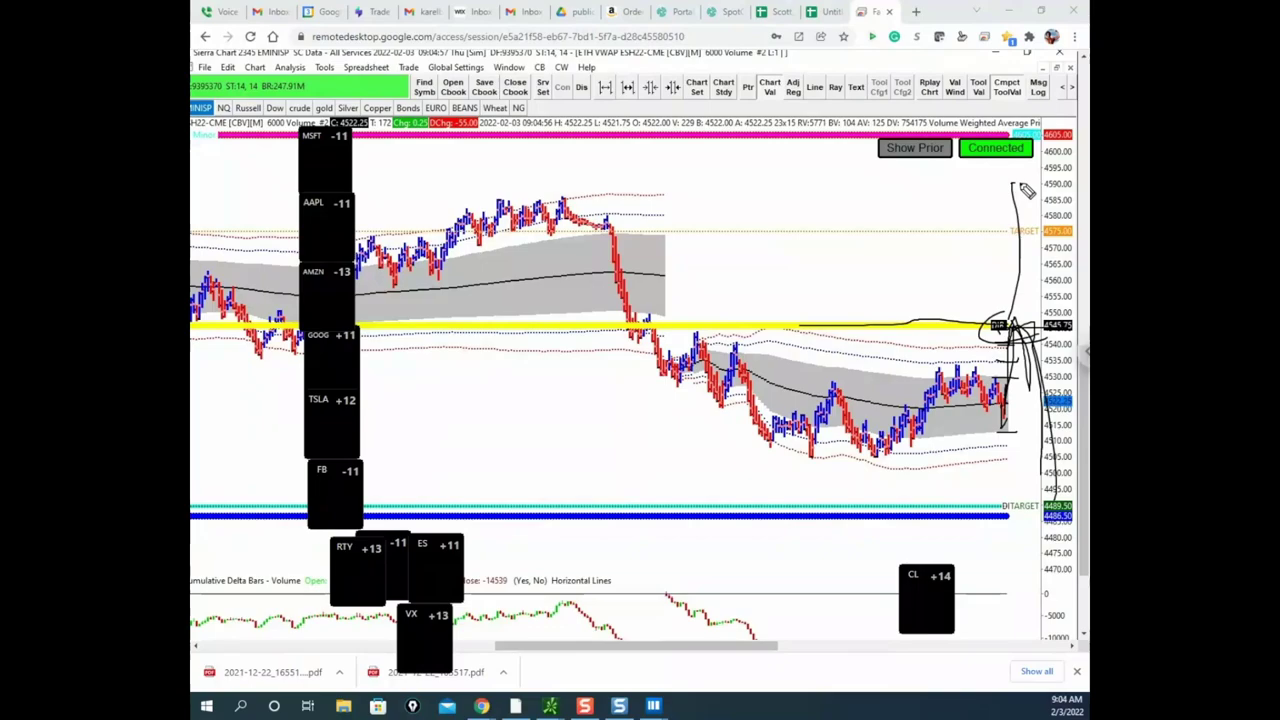
key(Escape)
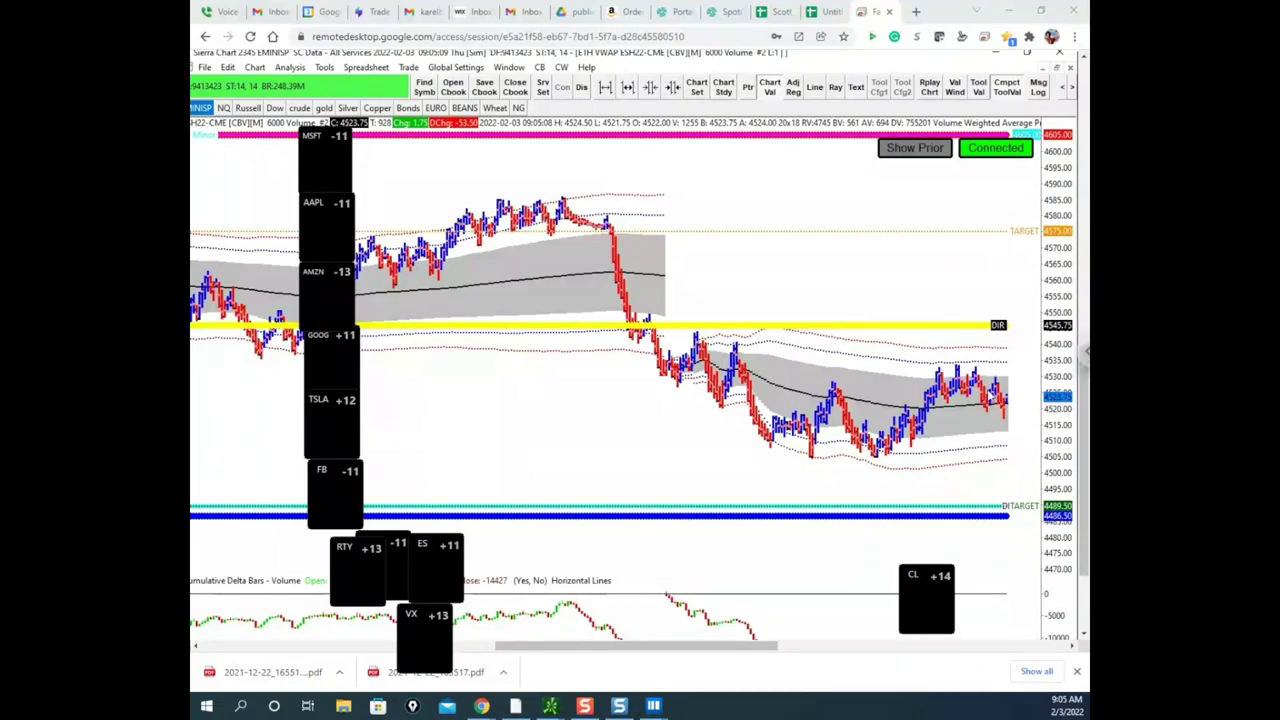
- Restore the E-mini S&P VWAP chart to a smaller window beside the composite profile and examine both charts
drag(1083, 434, 1083, 425)
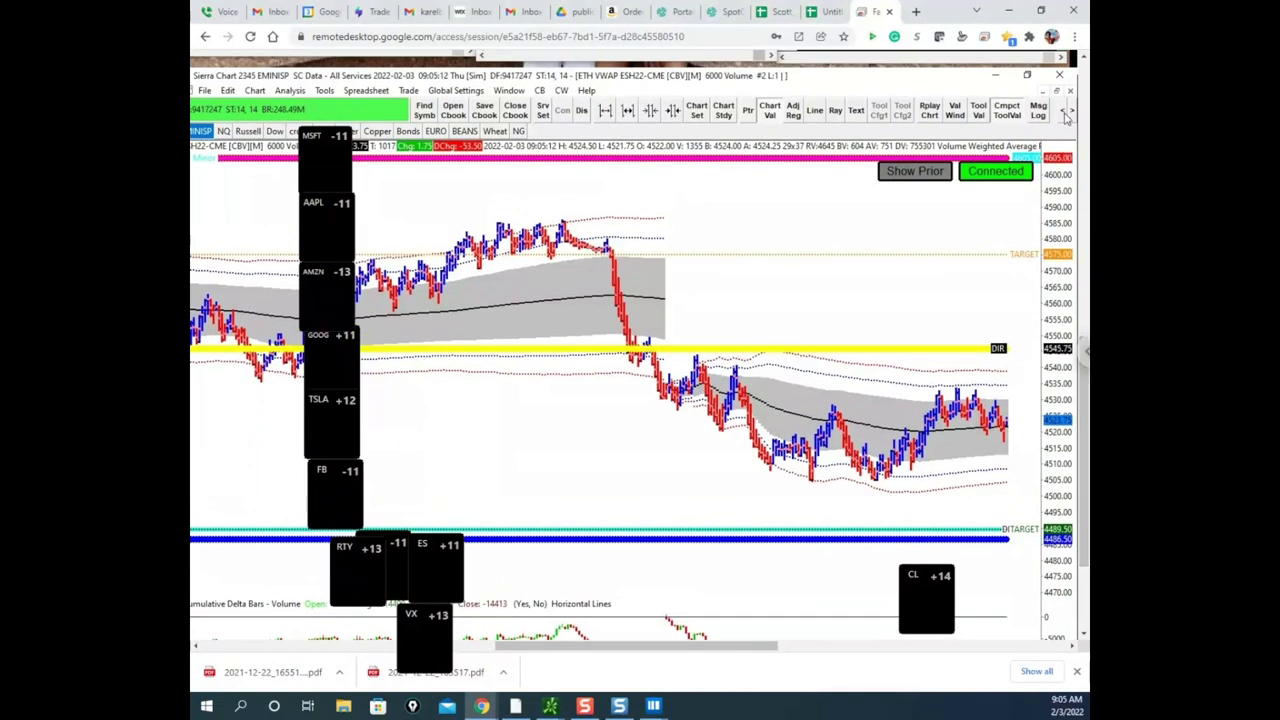
click(1058, 92)
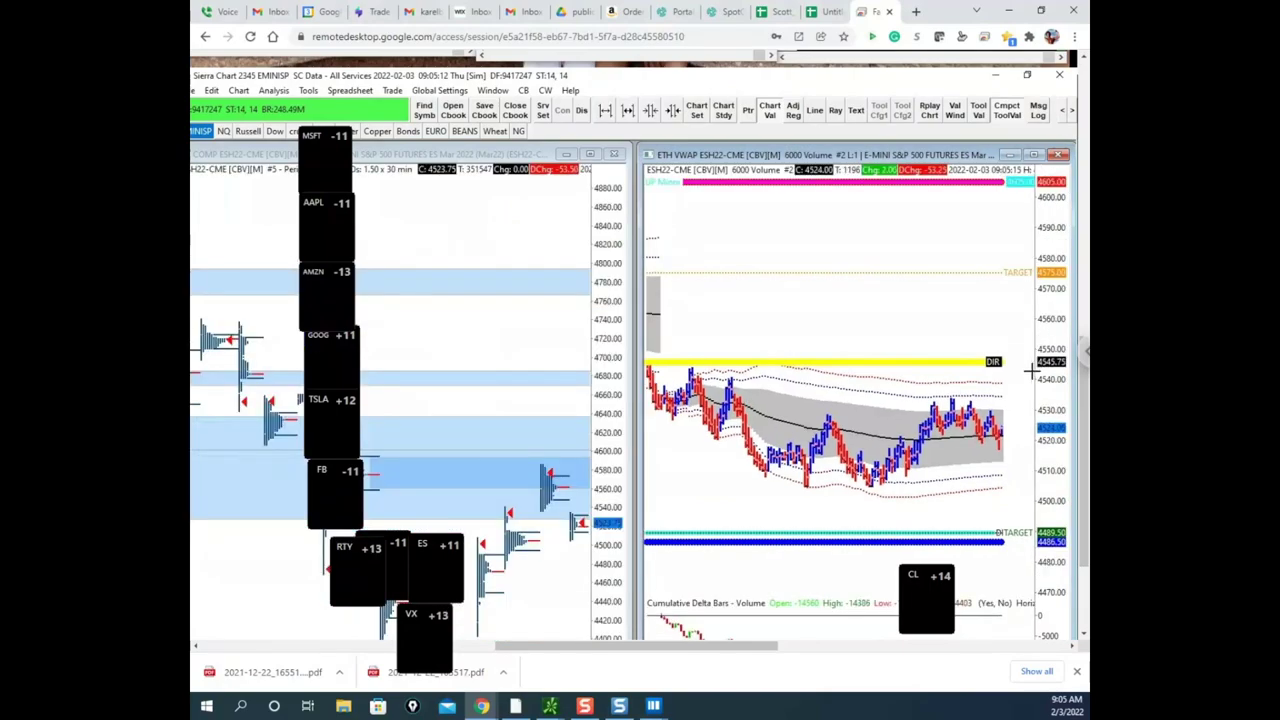
drag(1084, 450, 1084, 515)
drag(605, 454, 604, 332)
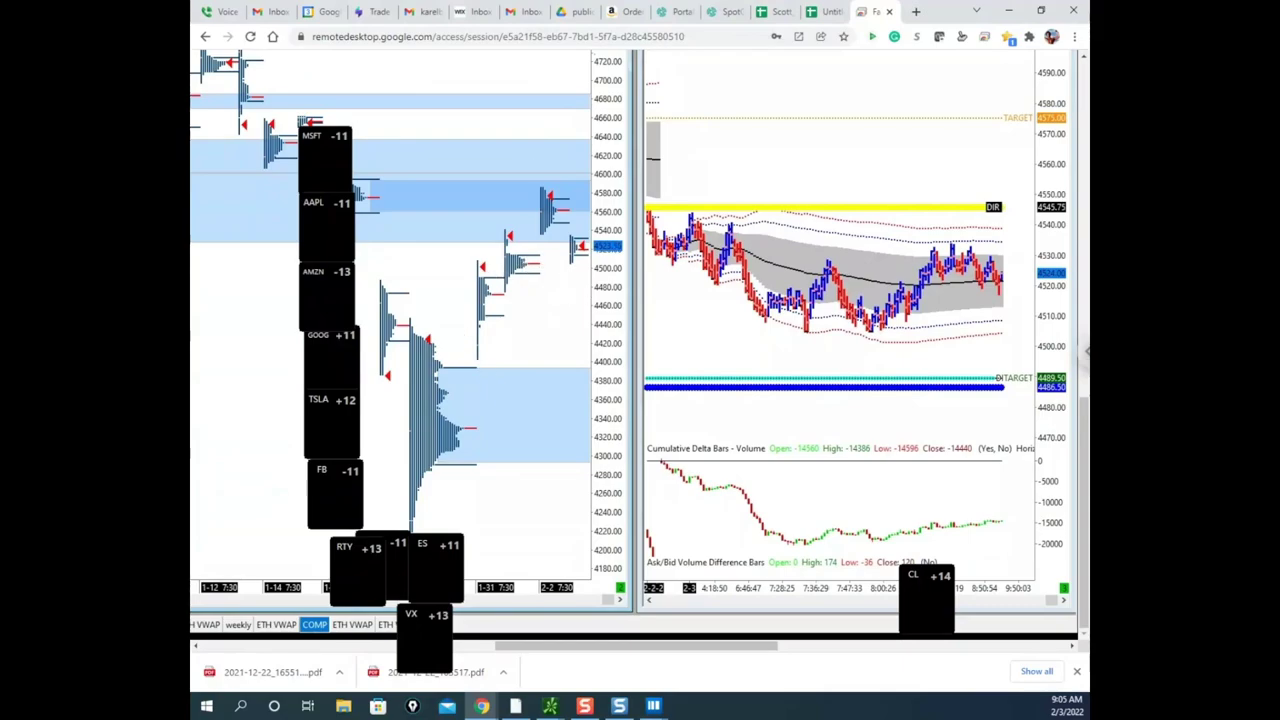
key(ctrl+2)
key(e)
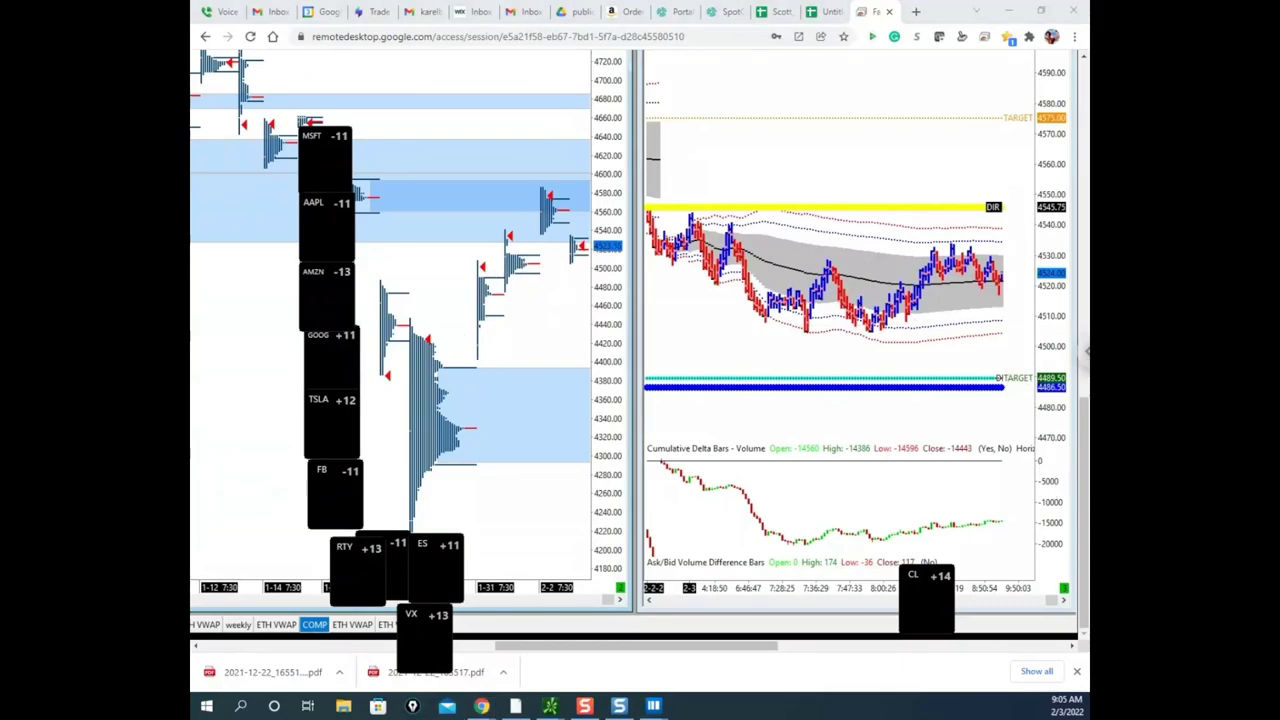
- Restore the Nasdaq-100 VWAP chart to a smaller window beside its composite profile
drag(1084, 411, 1084, 372)
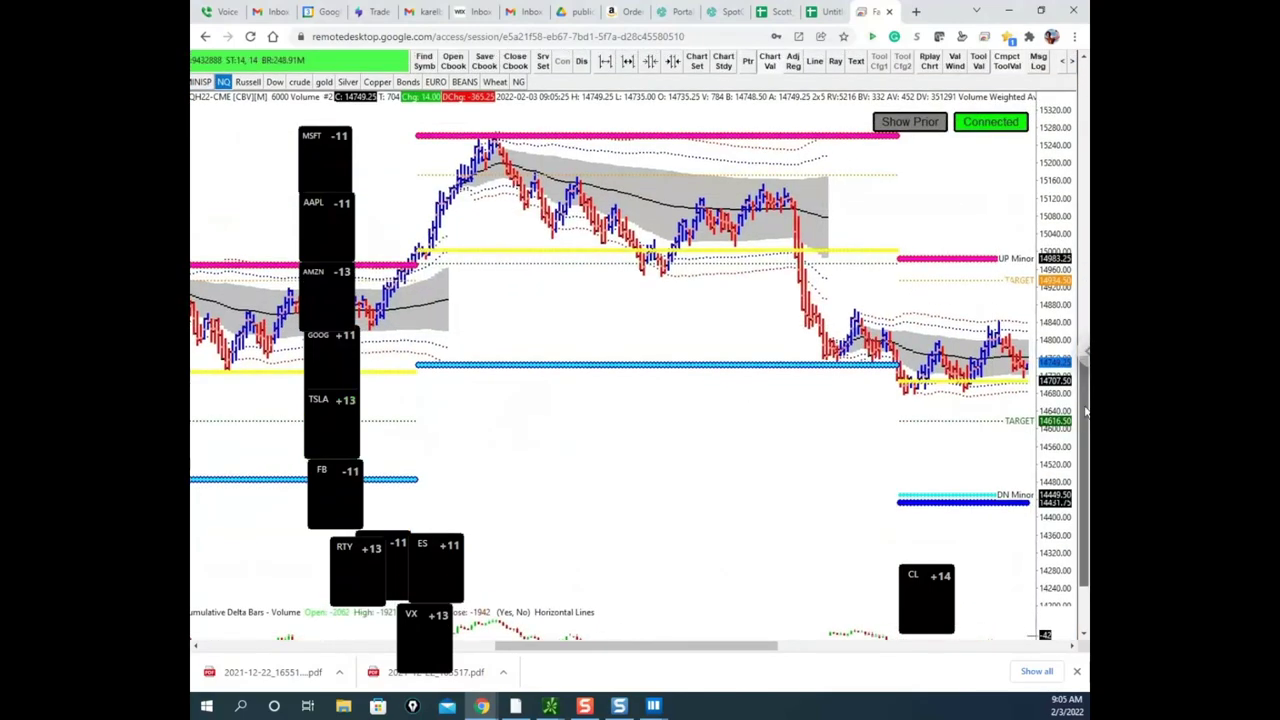
click(1056, 101)
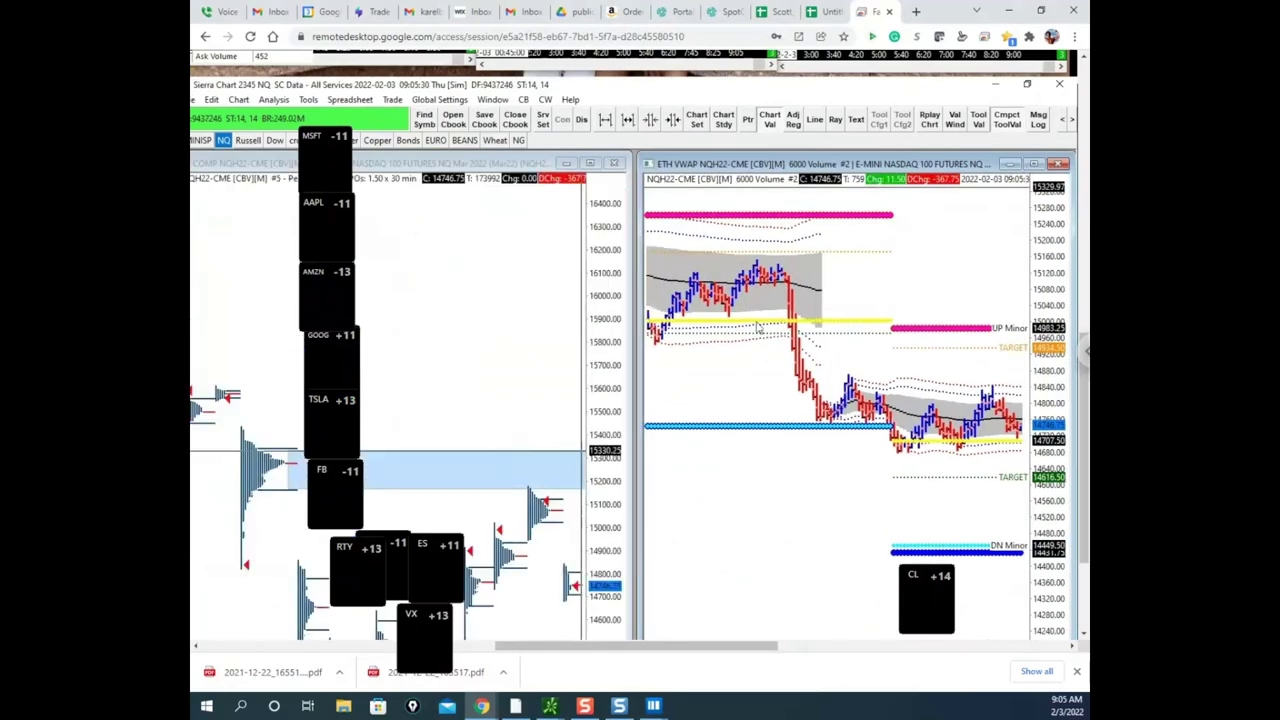
- Bring up the crude chartbook and show the latest daily profile as Letters/Blocks In Own Column
drag(310, 139, 335, 135)
click(299, 140)
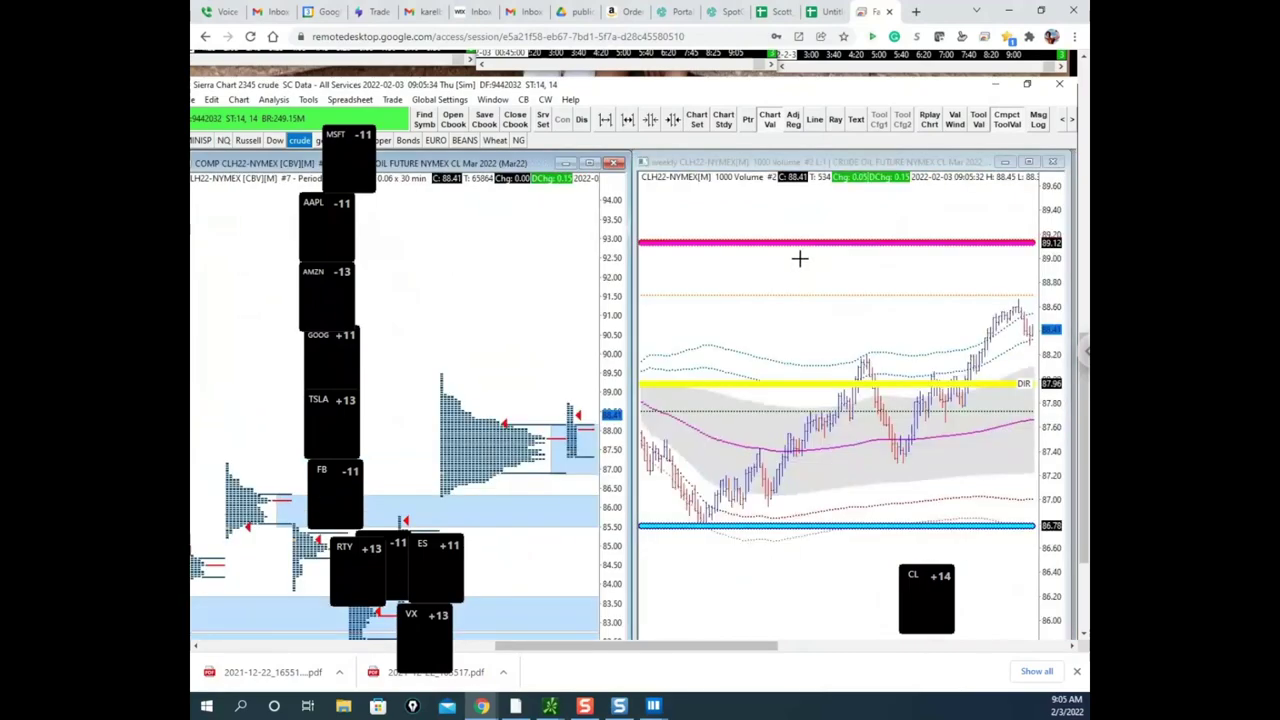
right_click(573, 440)
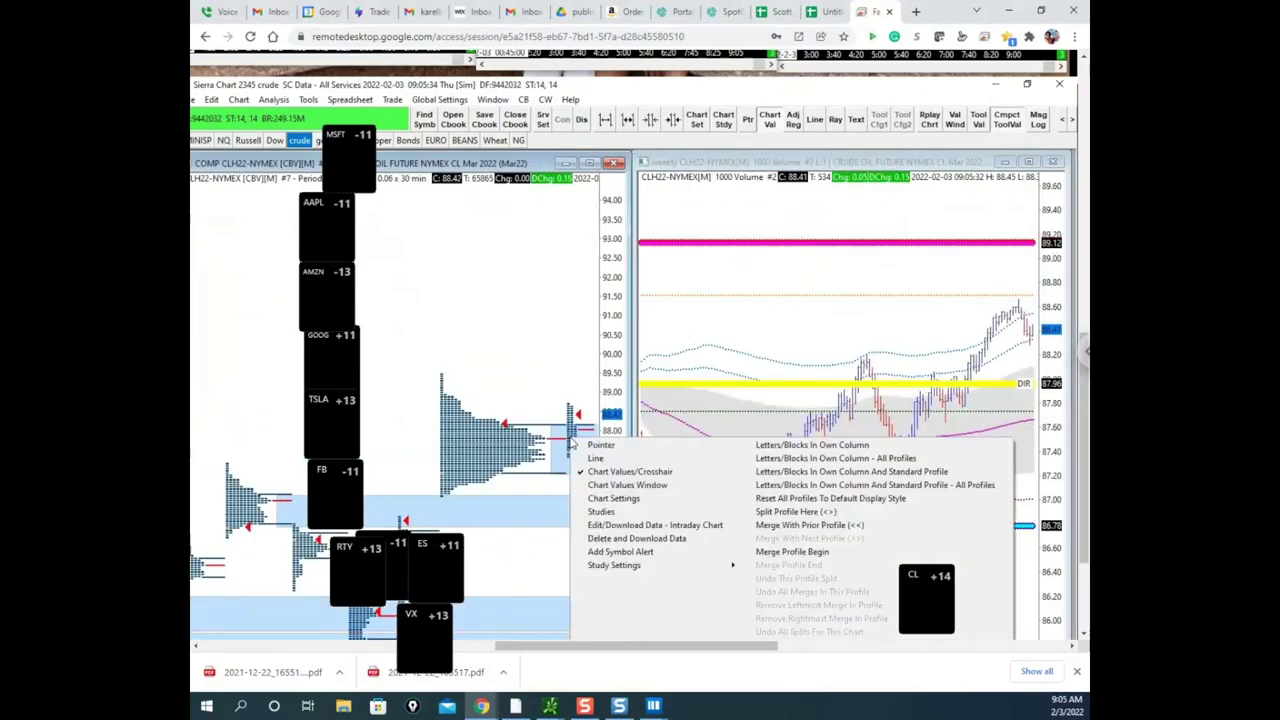
click(797, 445)
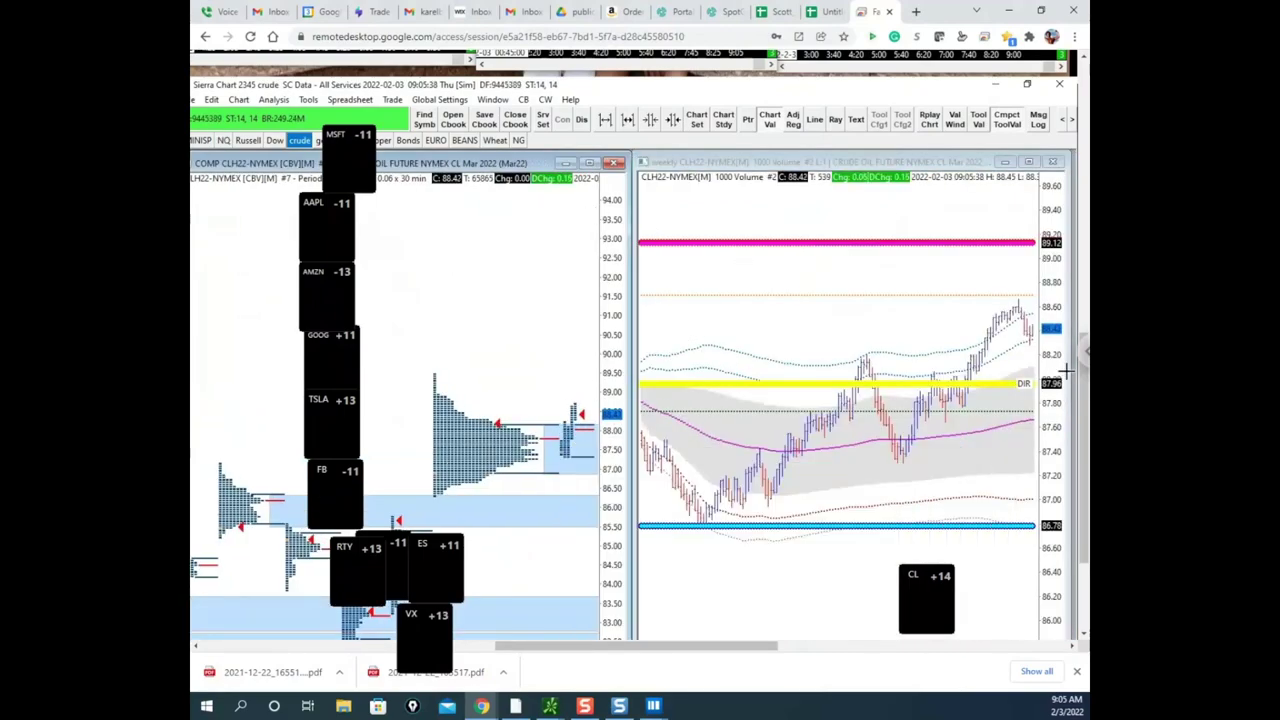
scroll(1080, 410, down, 2)
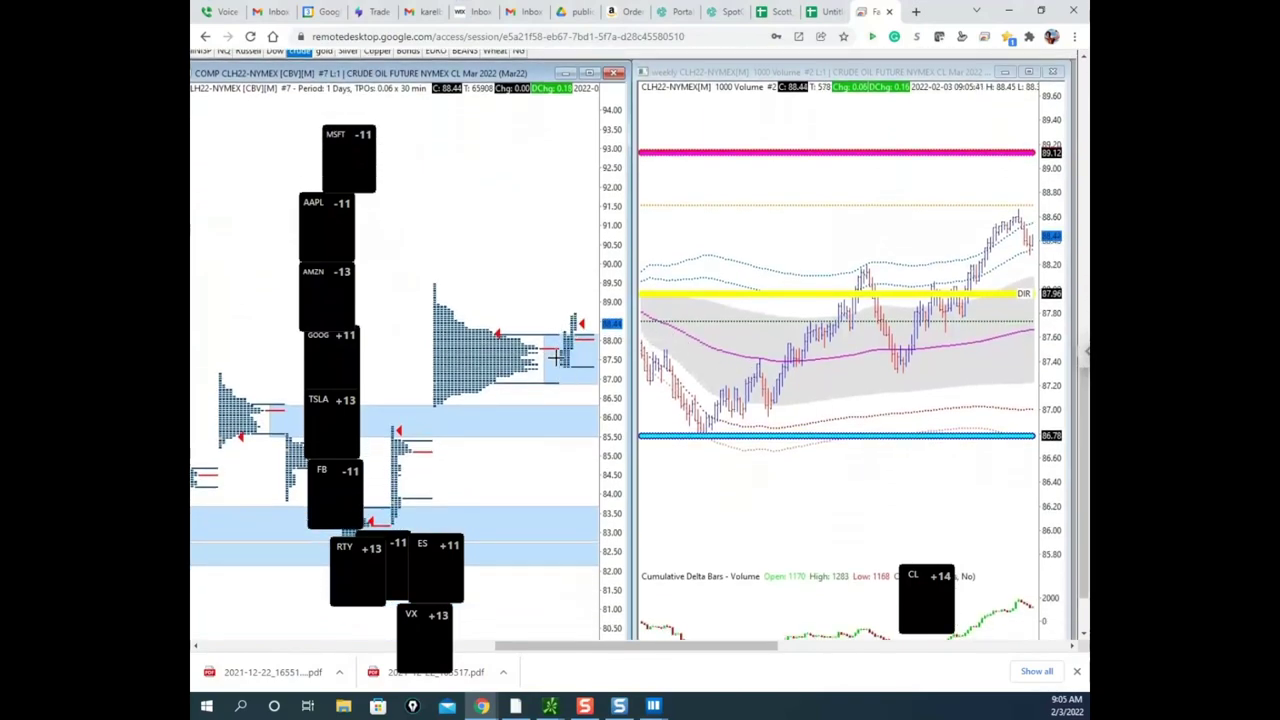
- Undo all merges in the large composite crude oil profile
right_click(502, 336)
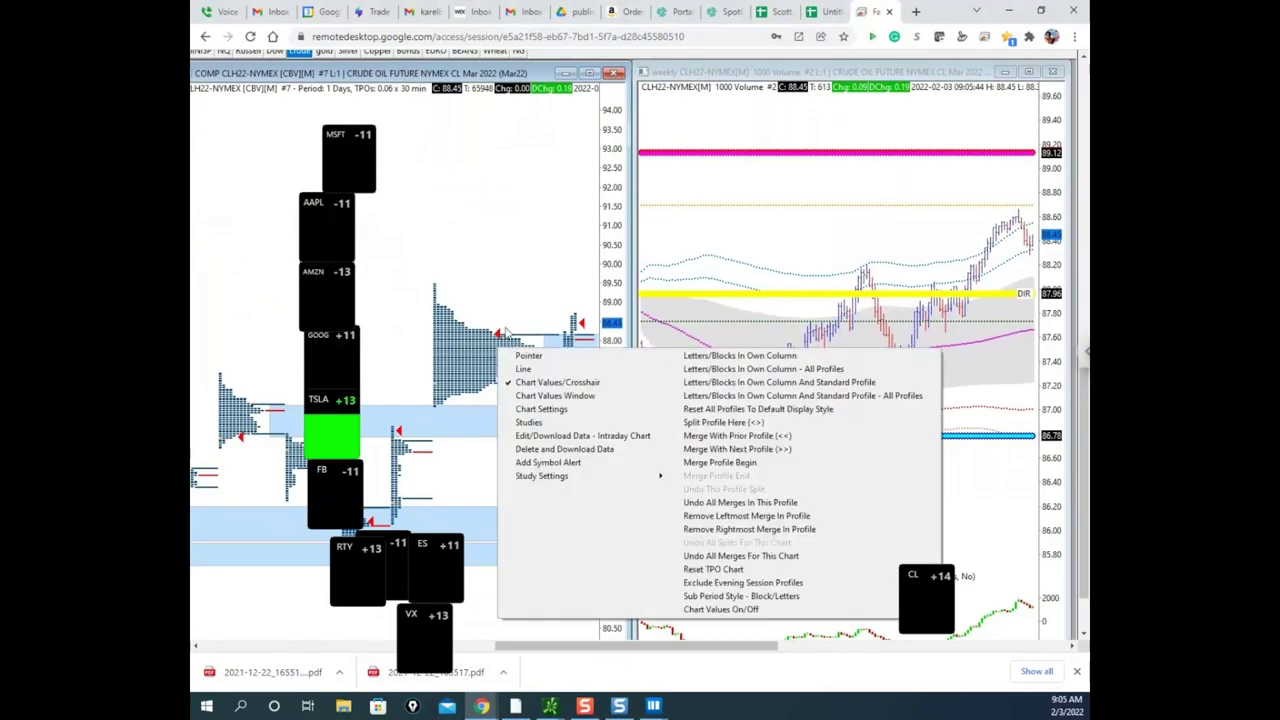
click(778, 502)
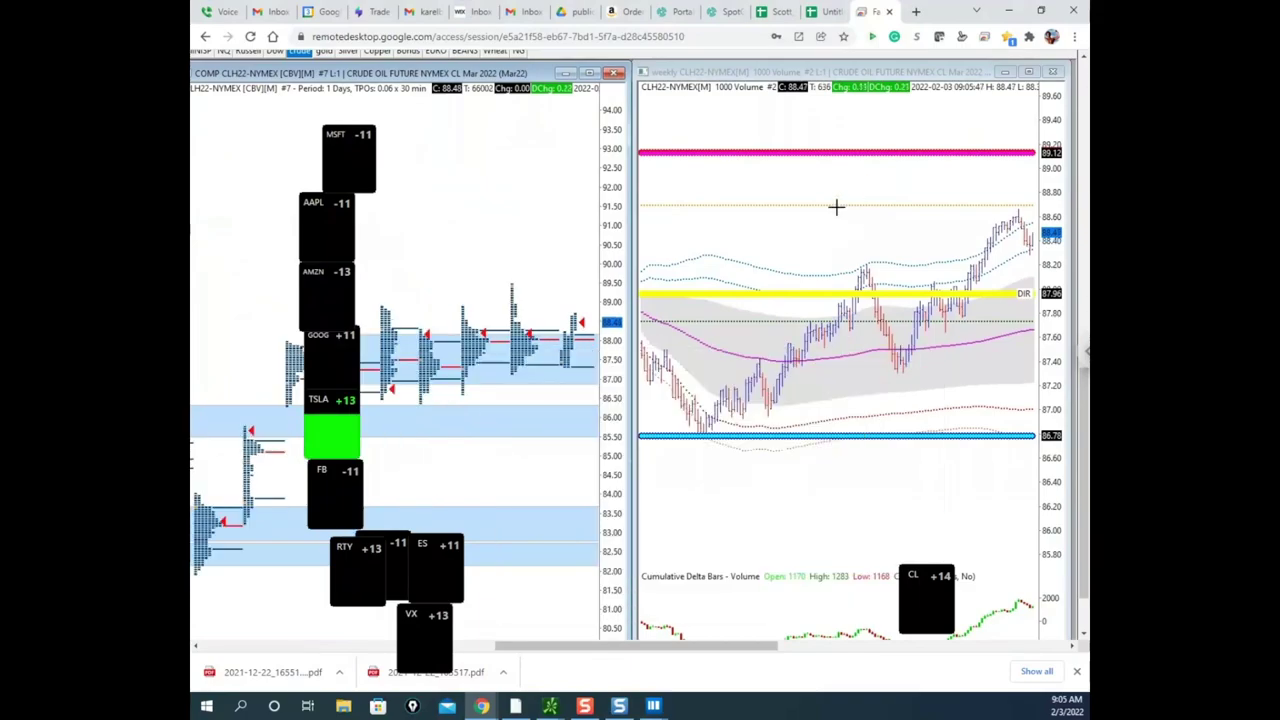
- Merge the three earliest daily crude oil profiles in the balance area above 86.00 into one composite using Merge With Prior Profile
drag(686, 649, 660, 649)
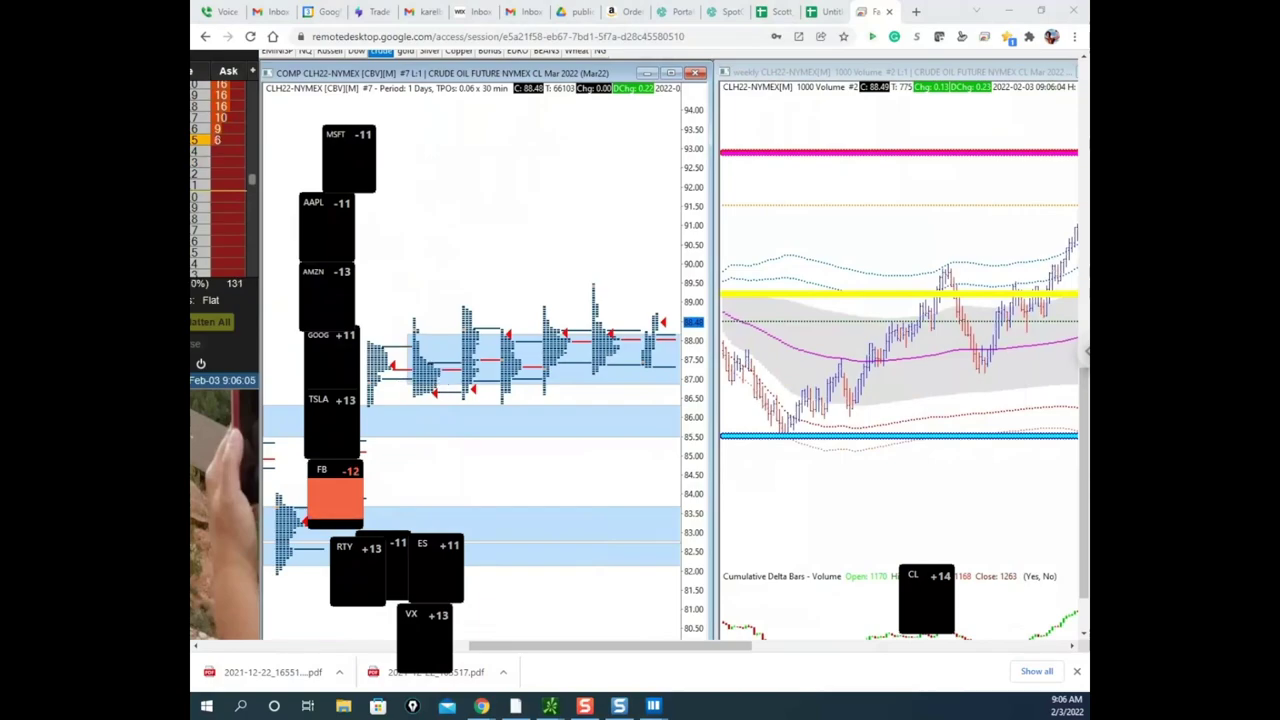
right_click(430, 384)
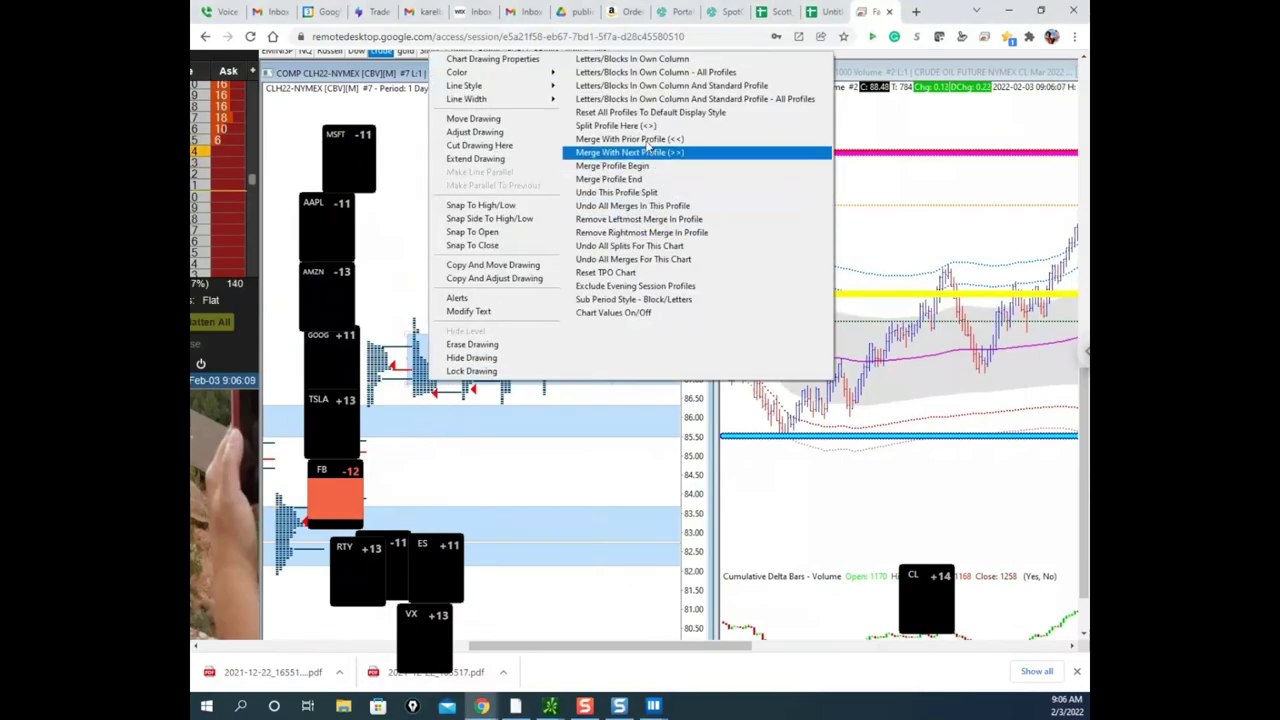
click(646, 141)
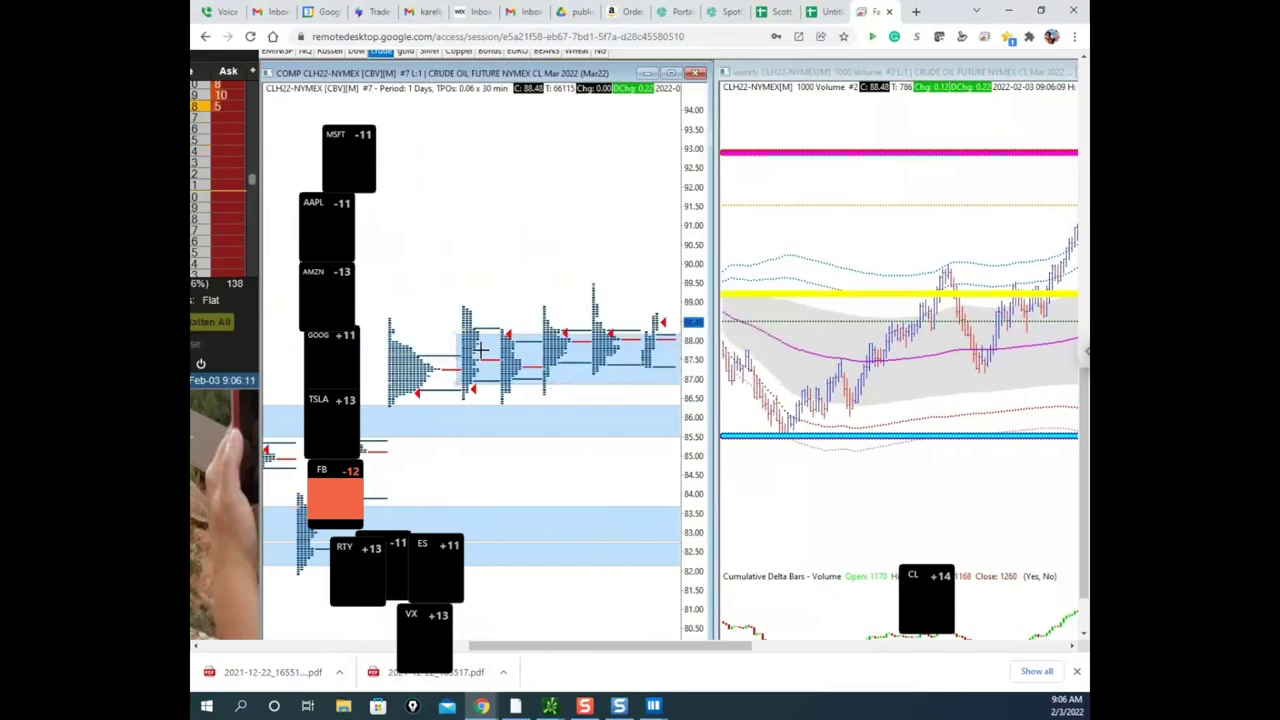
right_click(473, 346)
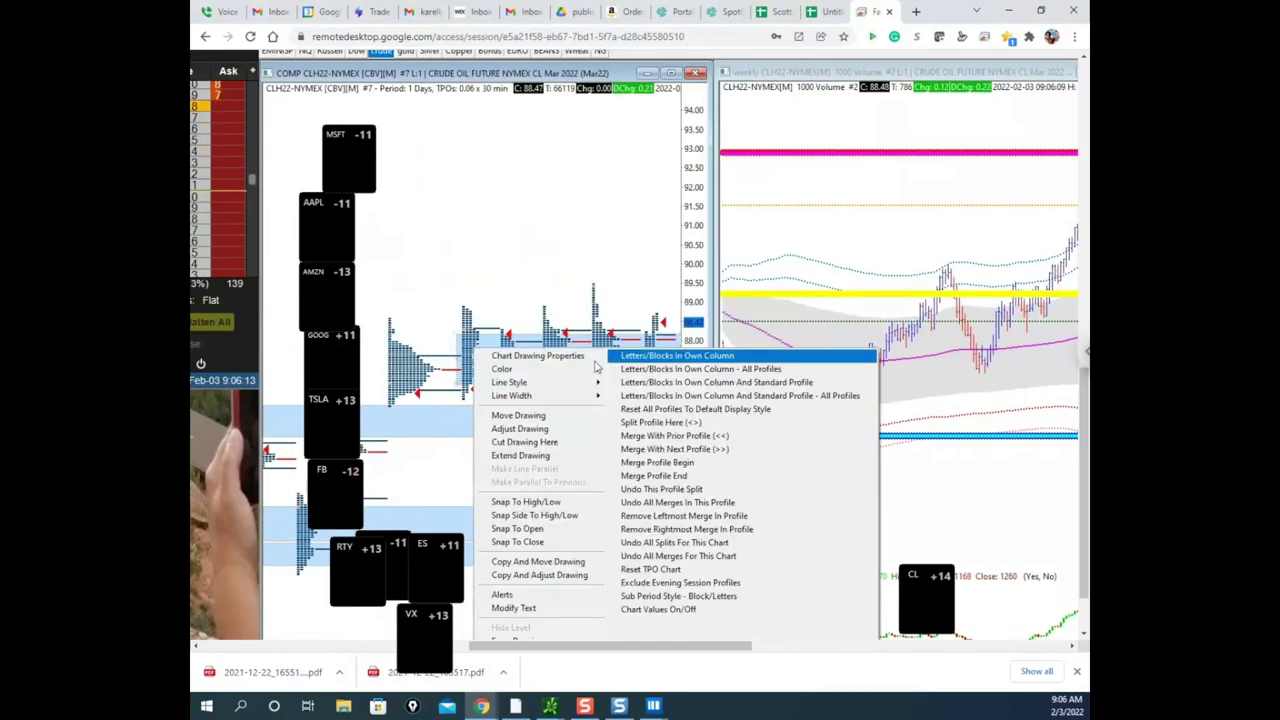
drag(677, 655, 683, 655)
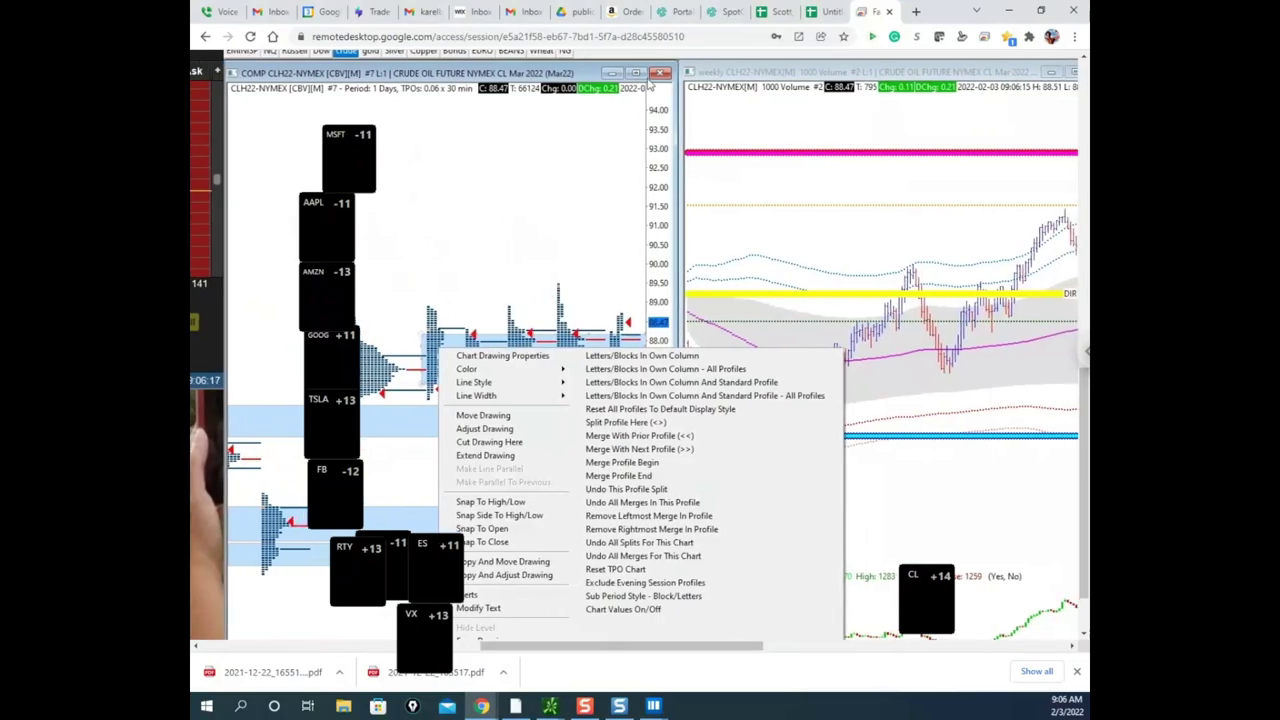
click(534, 199)
right_click(436, 348)
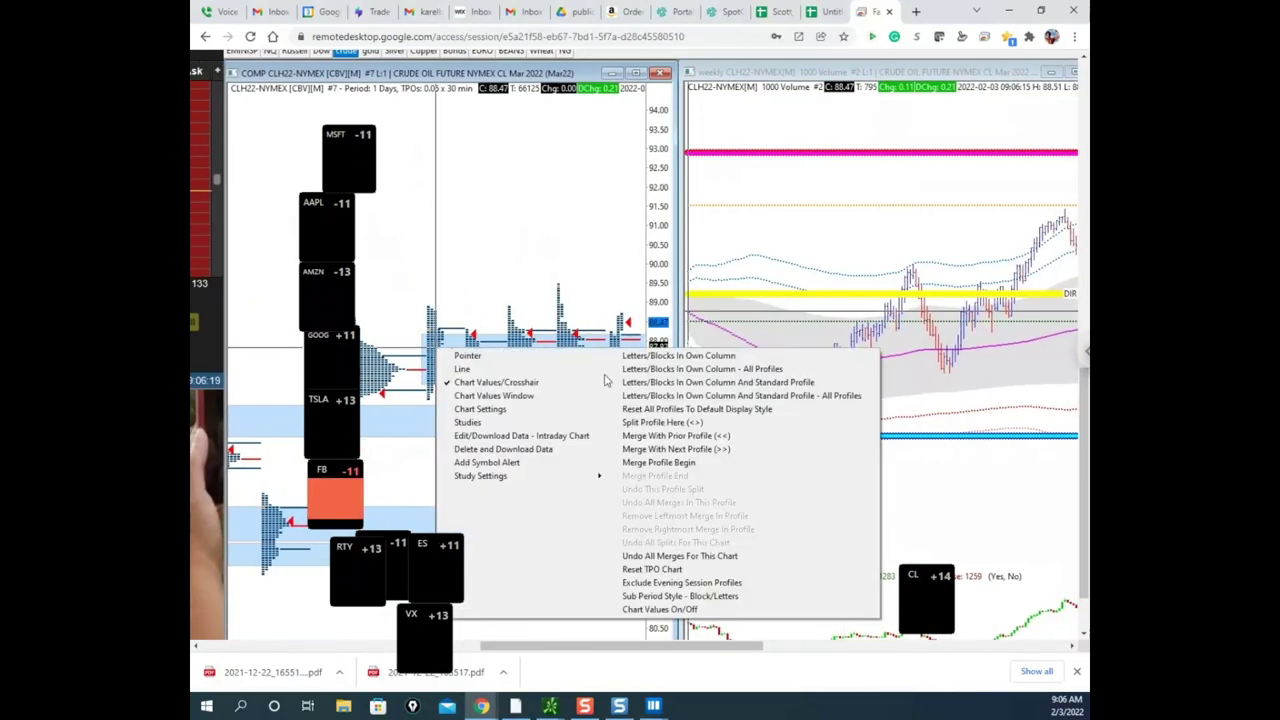
click(718, 437)
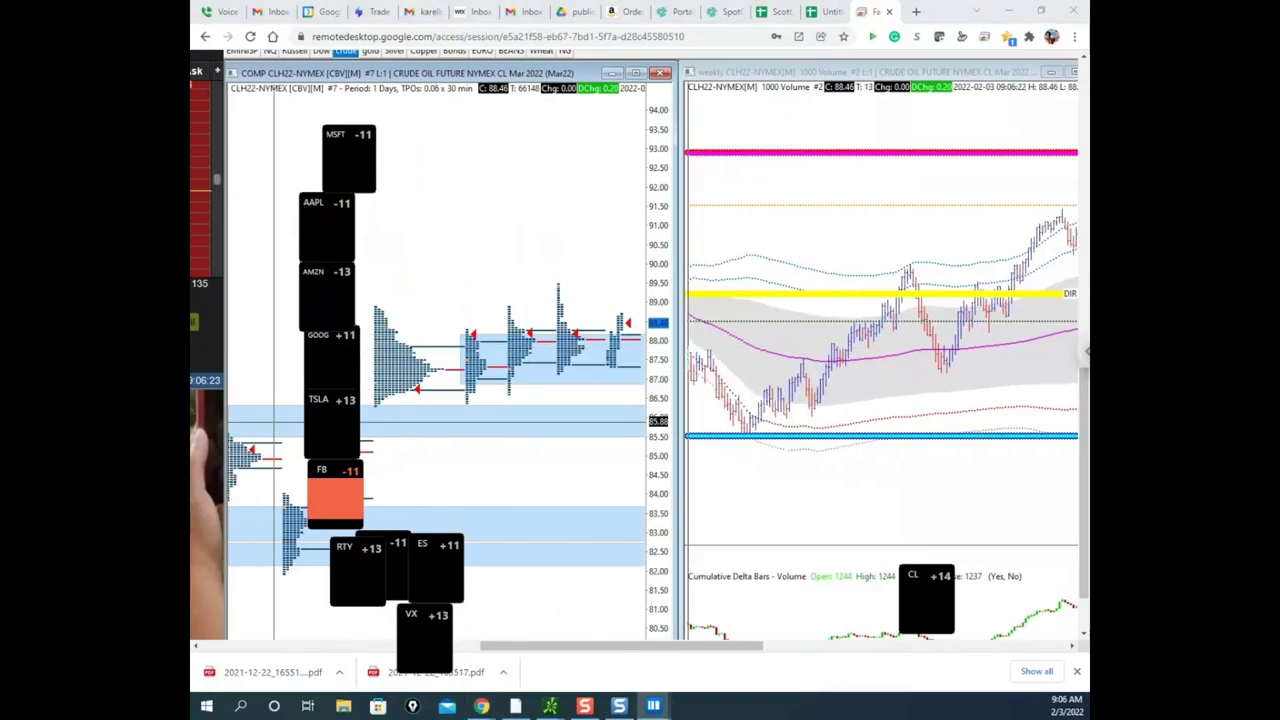
- Bring Bookmap's E-mini S&P 500 heatmap into view, examine liquidity around the current price, and move the window off the crude charts
drag(192, 320, 740, 70)
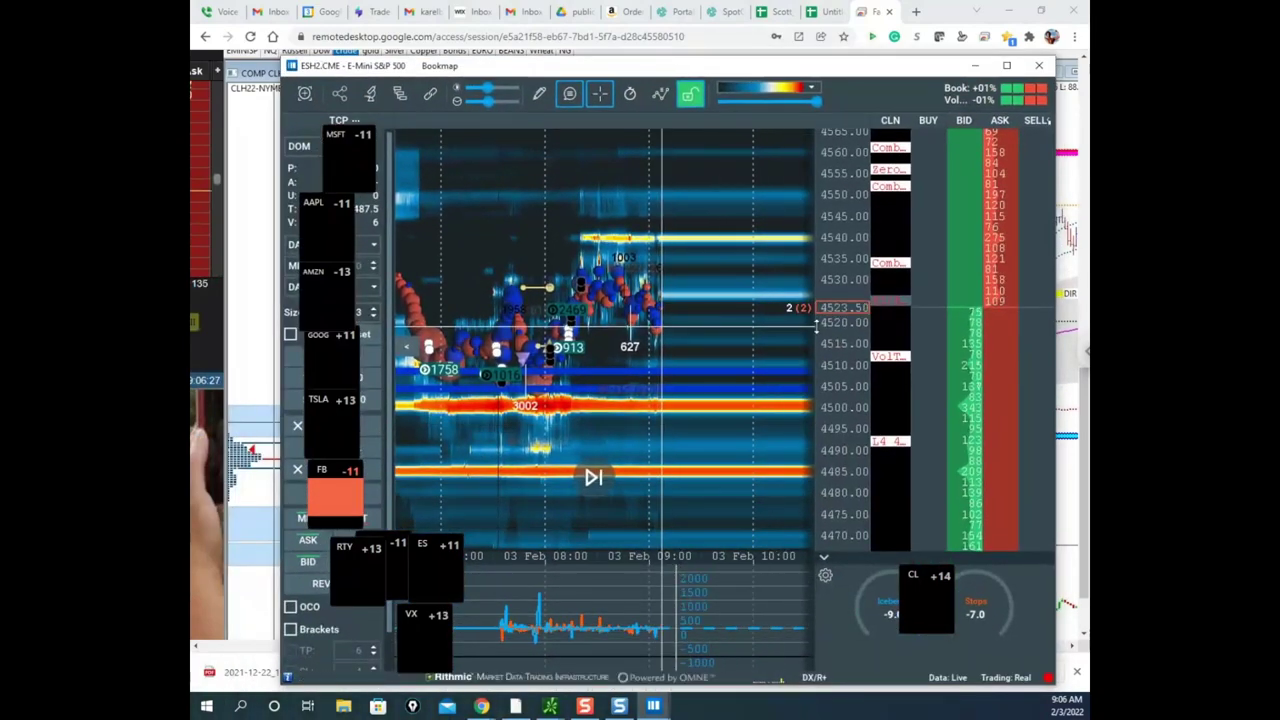
scroll(817, 327, up, 3)
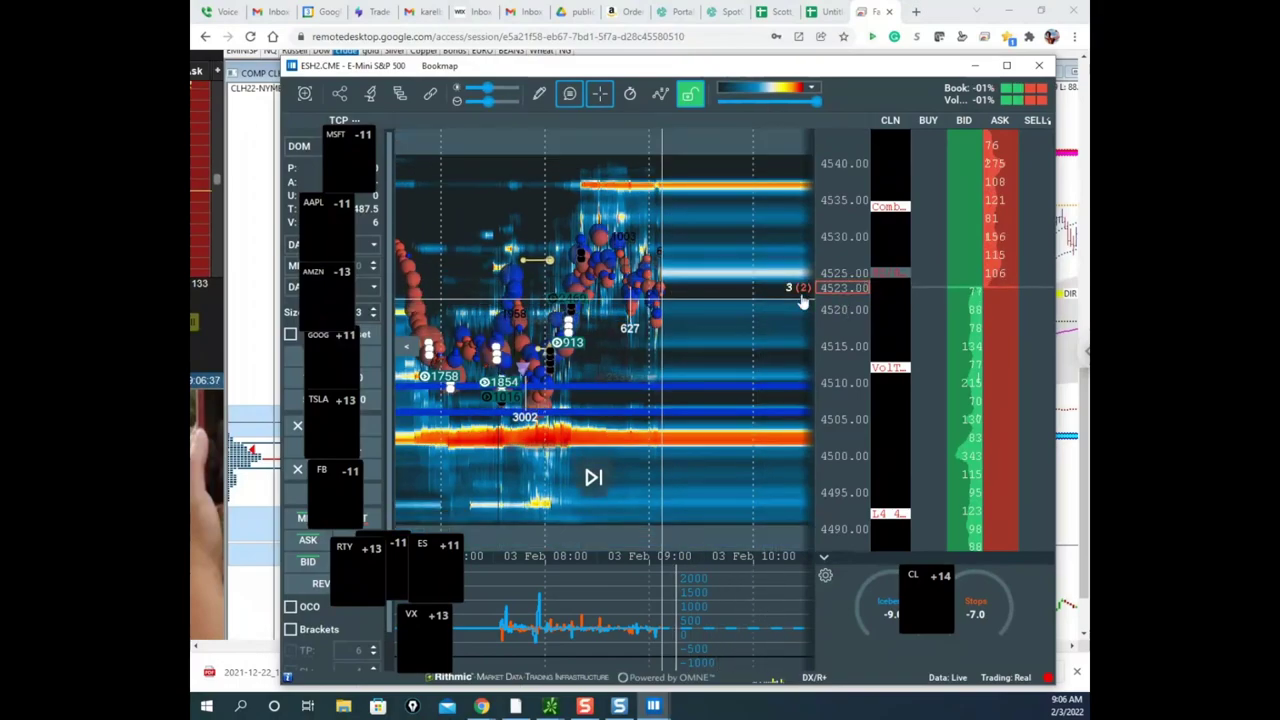
drag(782, 72, 194, 166)
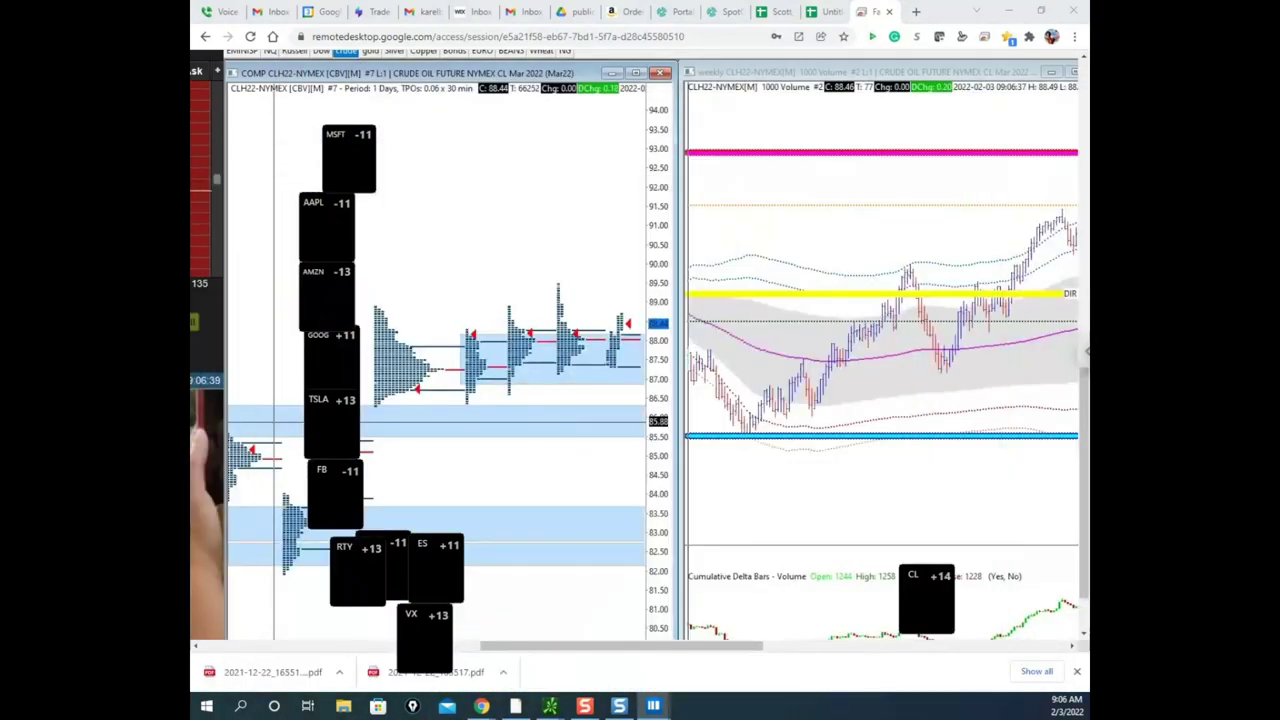
- Merge the next three daily crude oil profiles into the composite with Merge With Prior Profile, leaving the latest day separate
right_click(478, 365)
click(757, 456)
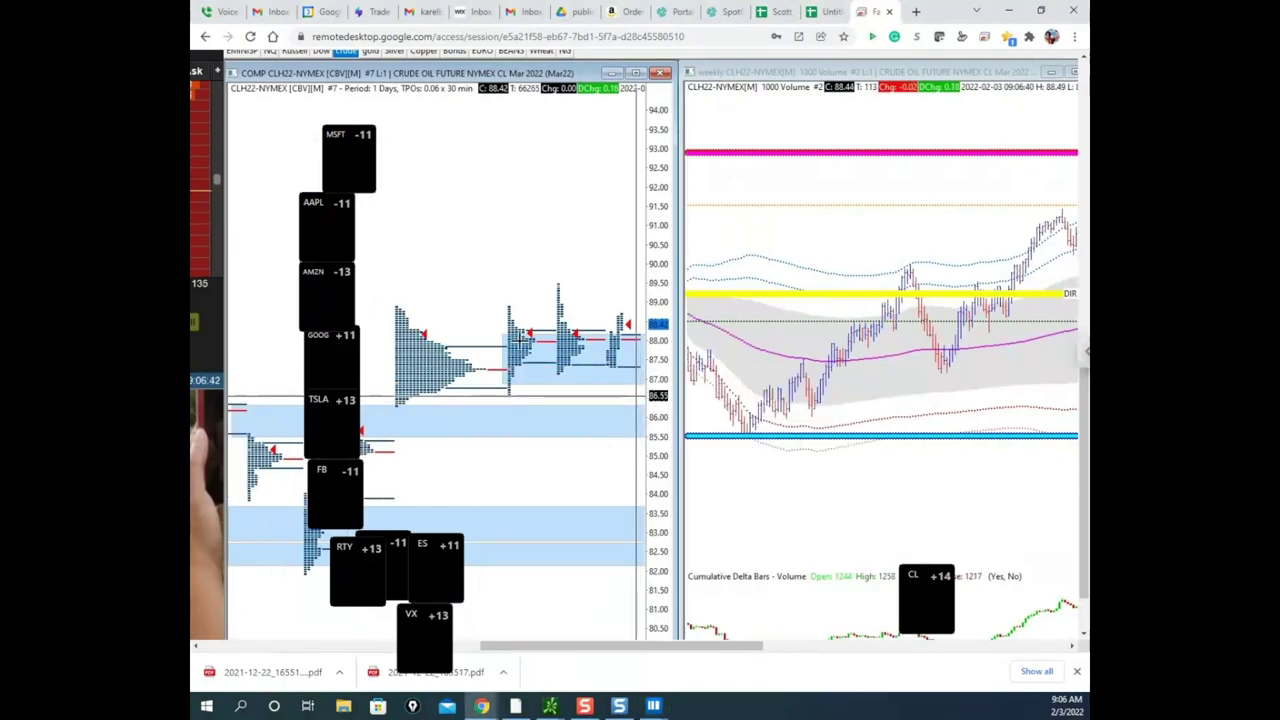
right_click(519, 340)
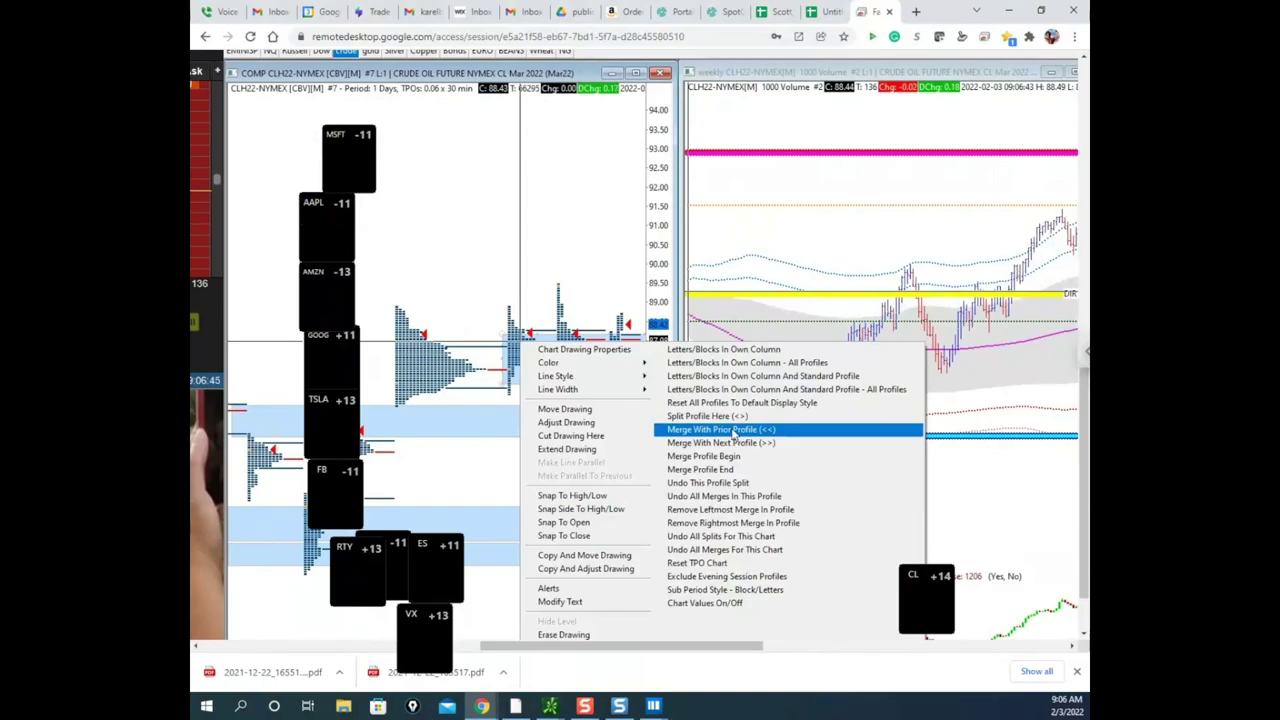
click(735, 430)
right_click(587, 352)
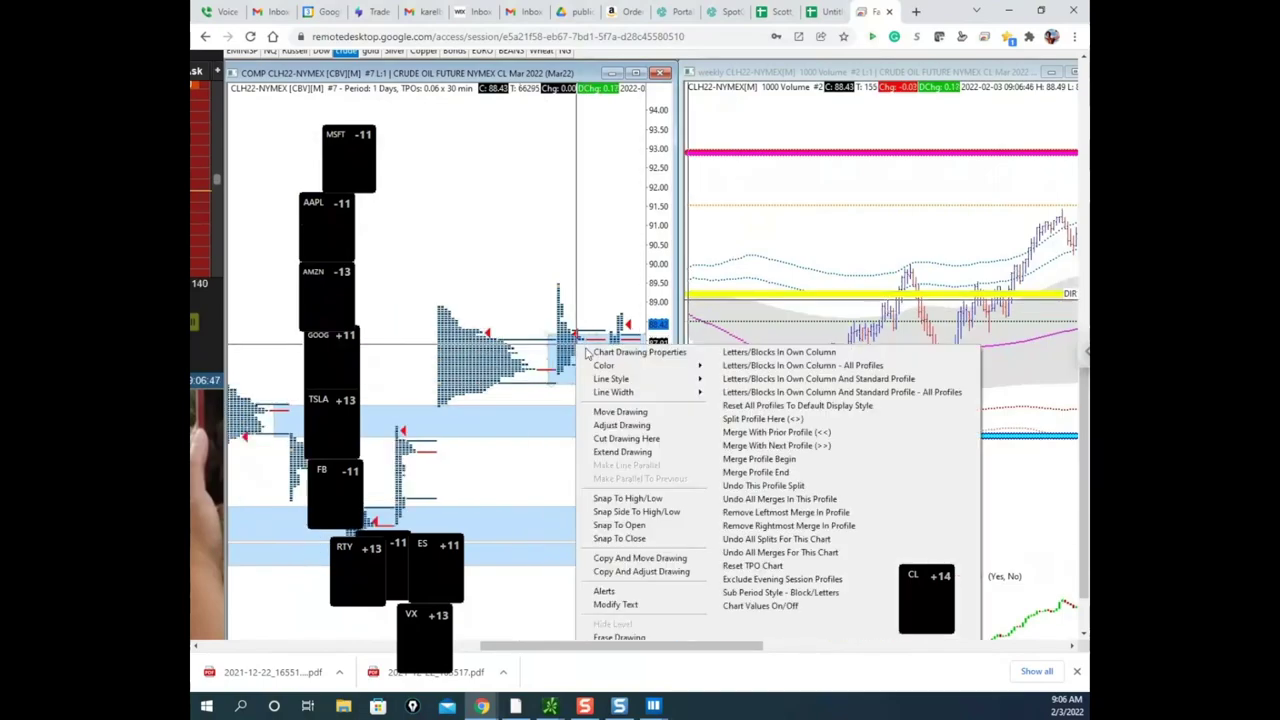
click(760, 432)
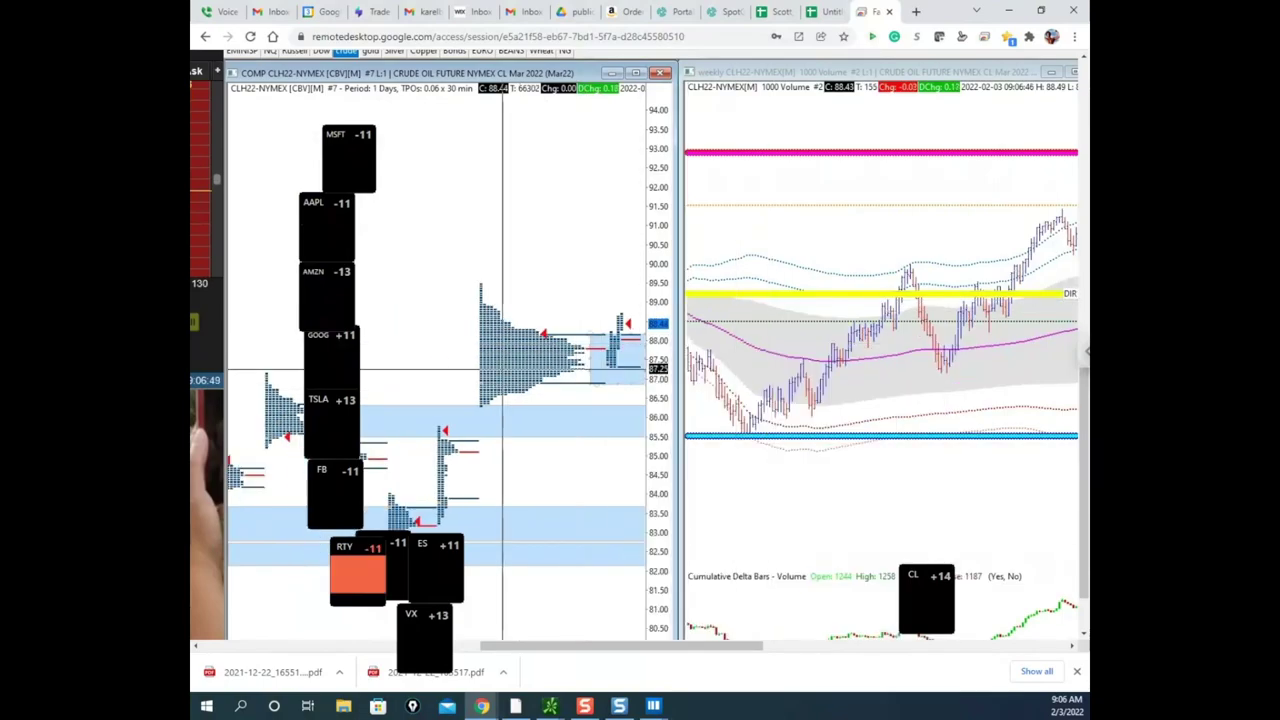
- Switch to thinkorswim's /CL hourly chart for a look at recent price action, and move its window out of view
click(550, 706)
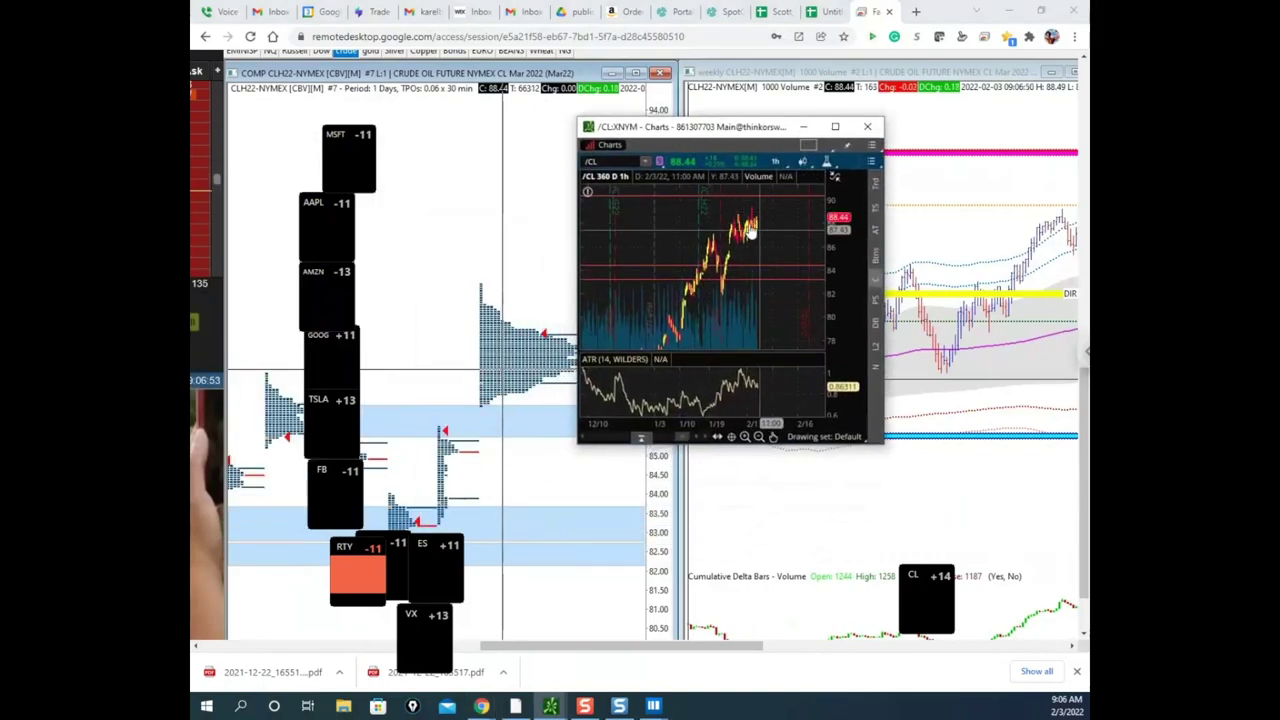
drag(753, 132, 690, 718)
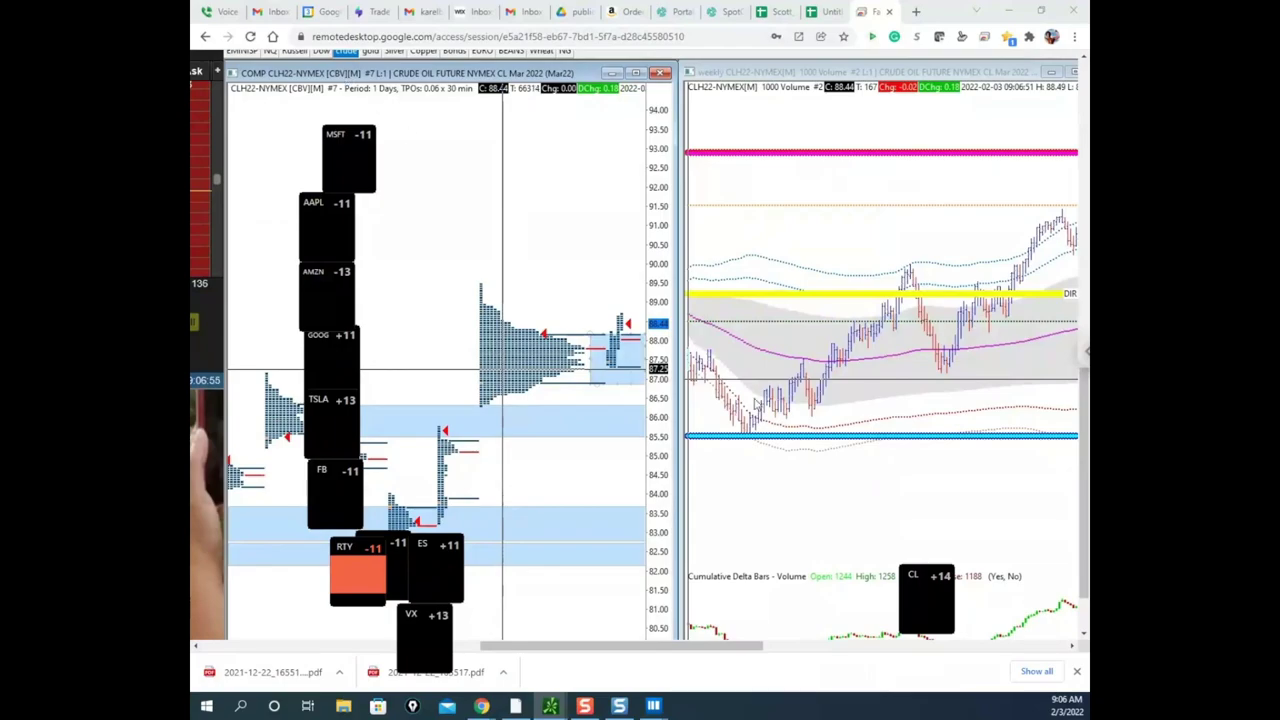
- Try toggling Letters/Blocks In Own Column on the latest daily crude oil profile, and restore its display
right_click(617, 352)
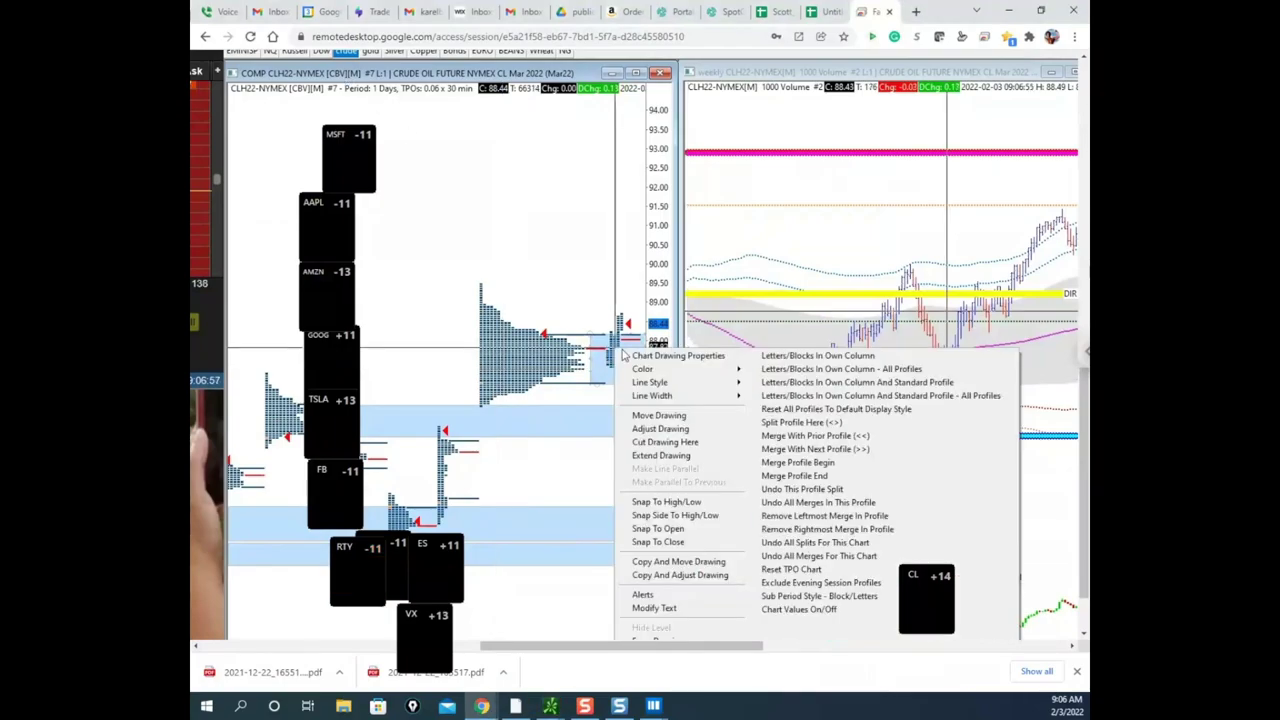
click(785, 360)
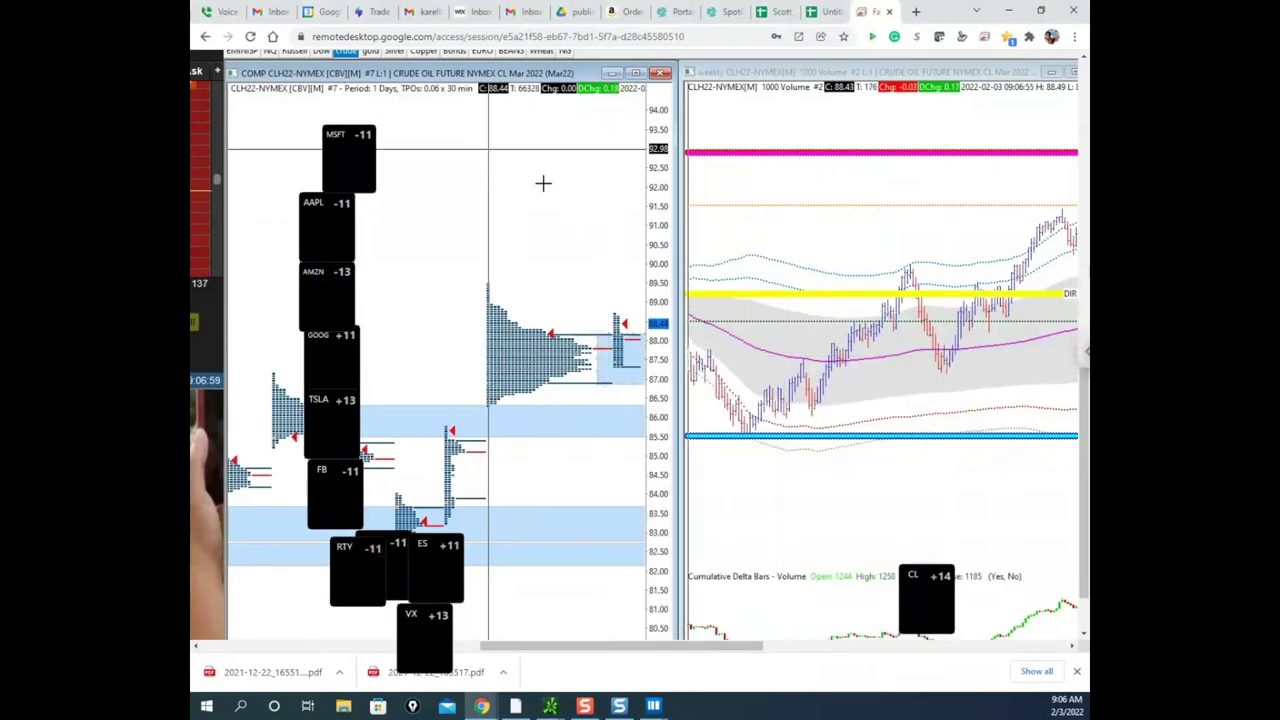
right_click(627, 352)
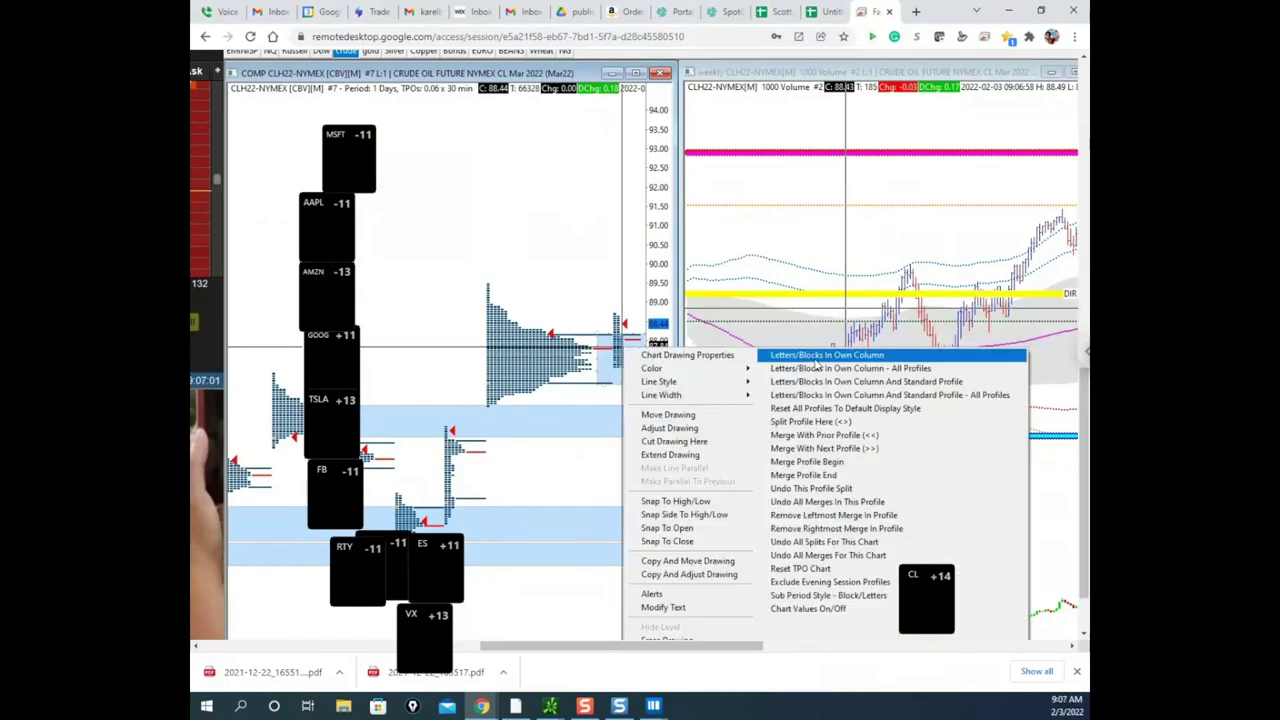
click(785, 352)
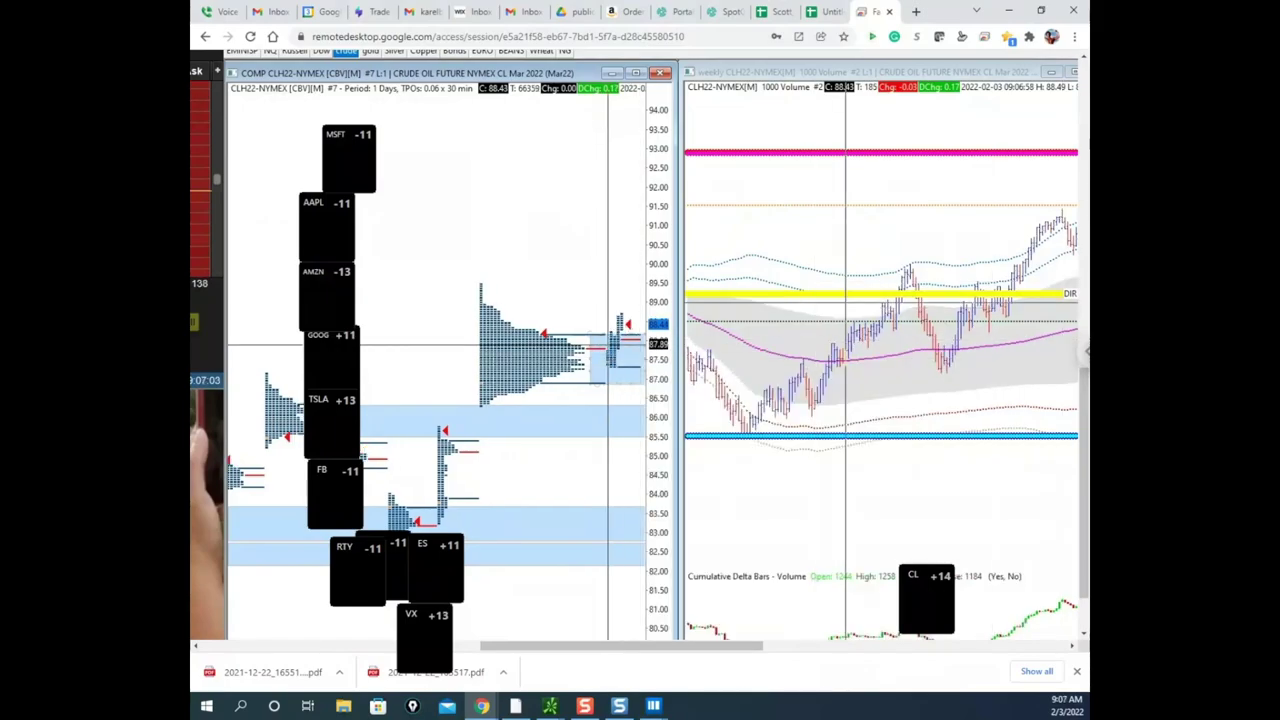
- Sketch the consolidation range, support lines and upward breakout path on thinkorswim's maximized /CL chart, clear the sketch and put the window away
click(550, 706)
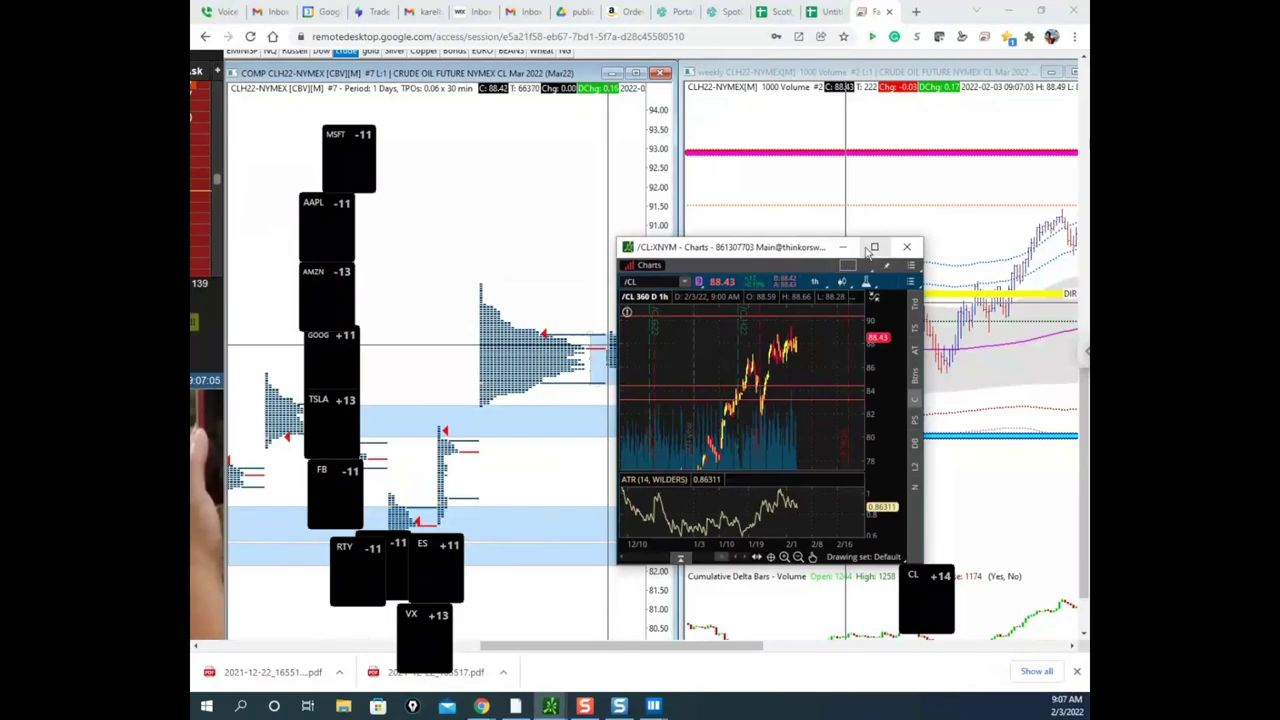
click(874, 248)
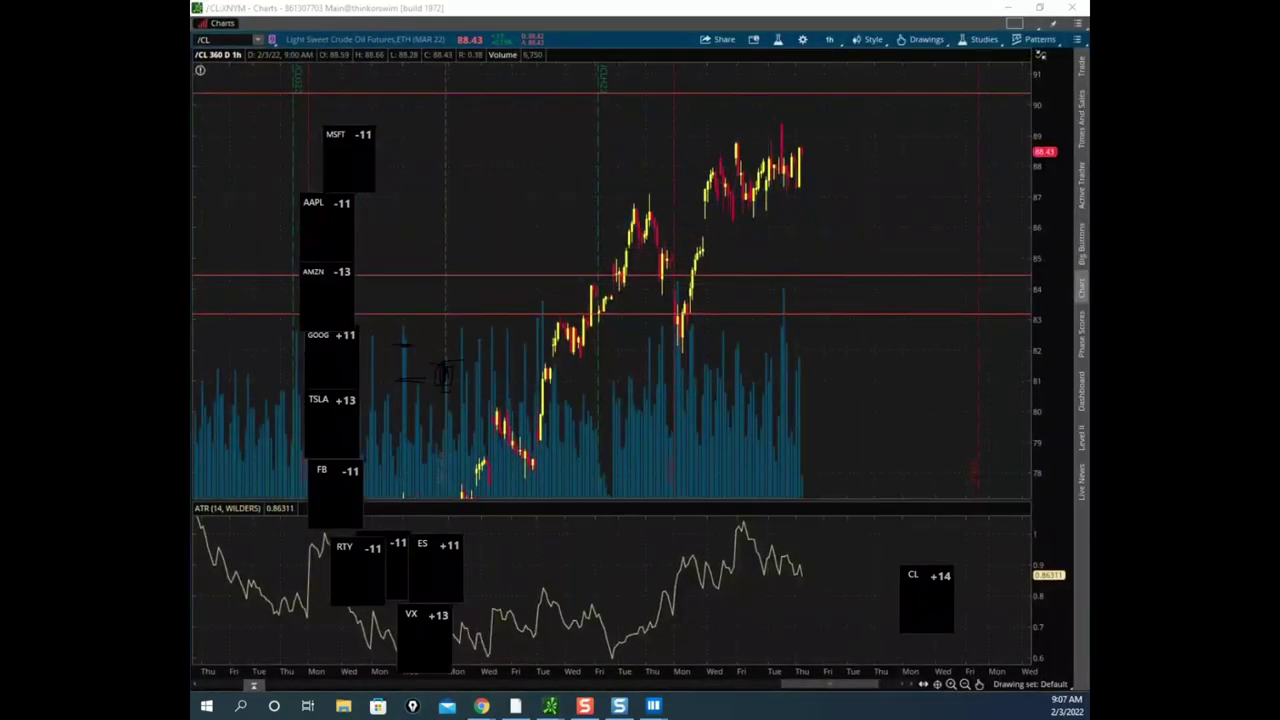
mouse_move(738, 150)
mouse_down()
mouse_move(790, 155)
mouse_move(682, 198)
mouse_move(690, 186)
mouse_up()
mouse_move(782, 152)
mouse_down()
mouse_move(785, 115)
mouse_move(801, 172)
mouse_up()
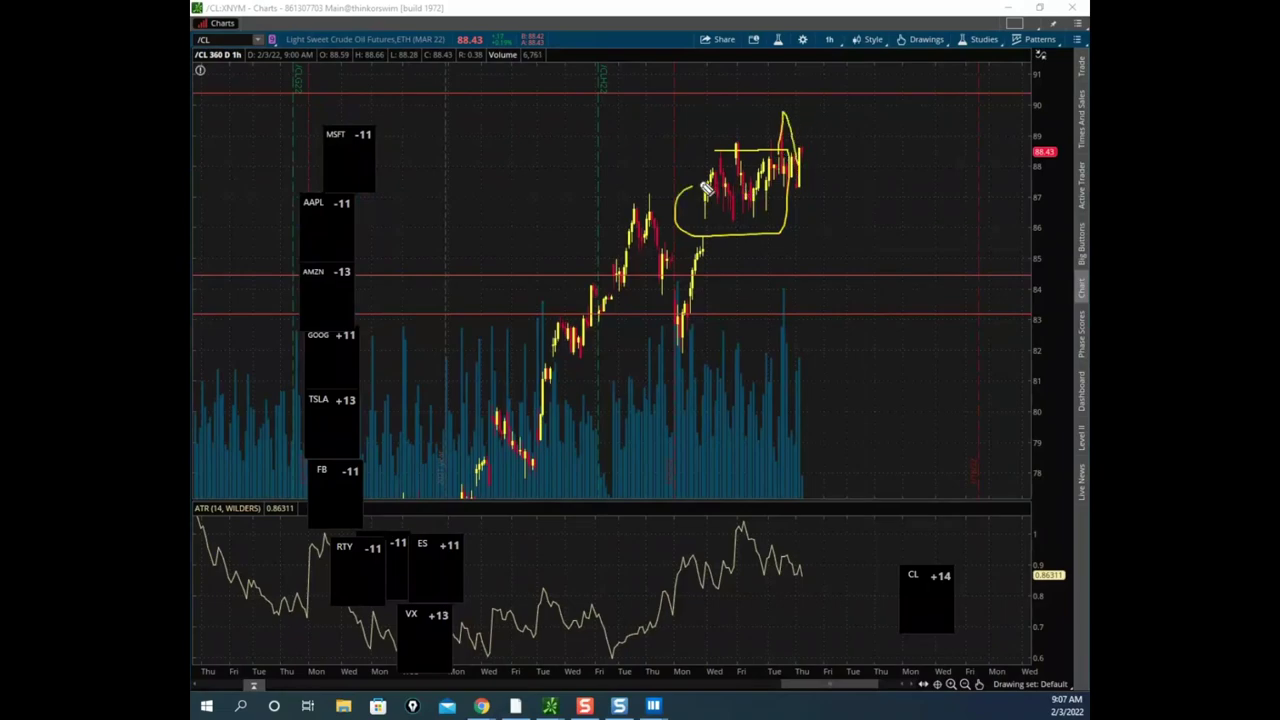
mouse_move(706, 190)
mouse_down()
mouse_move(804, 186)
mouse_move(800, 48)
mouse_up()
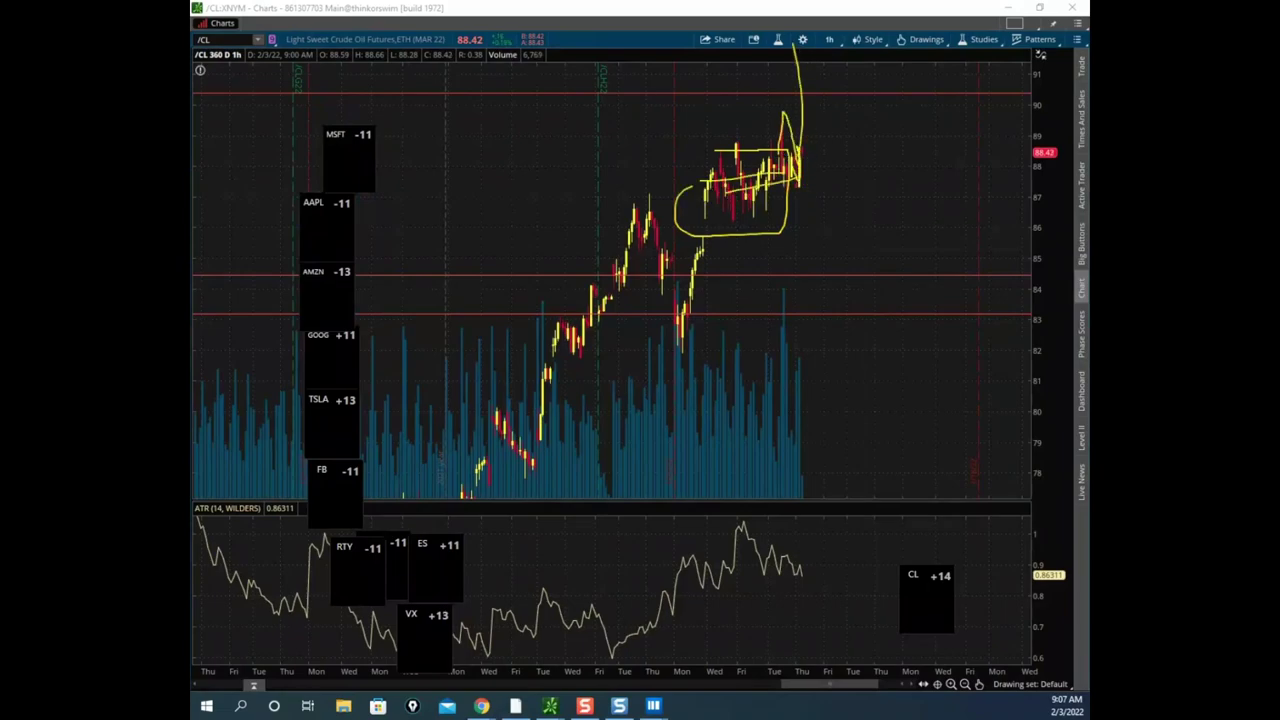
key(Escape)
drag(847, 9, 192, 36)
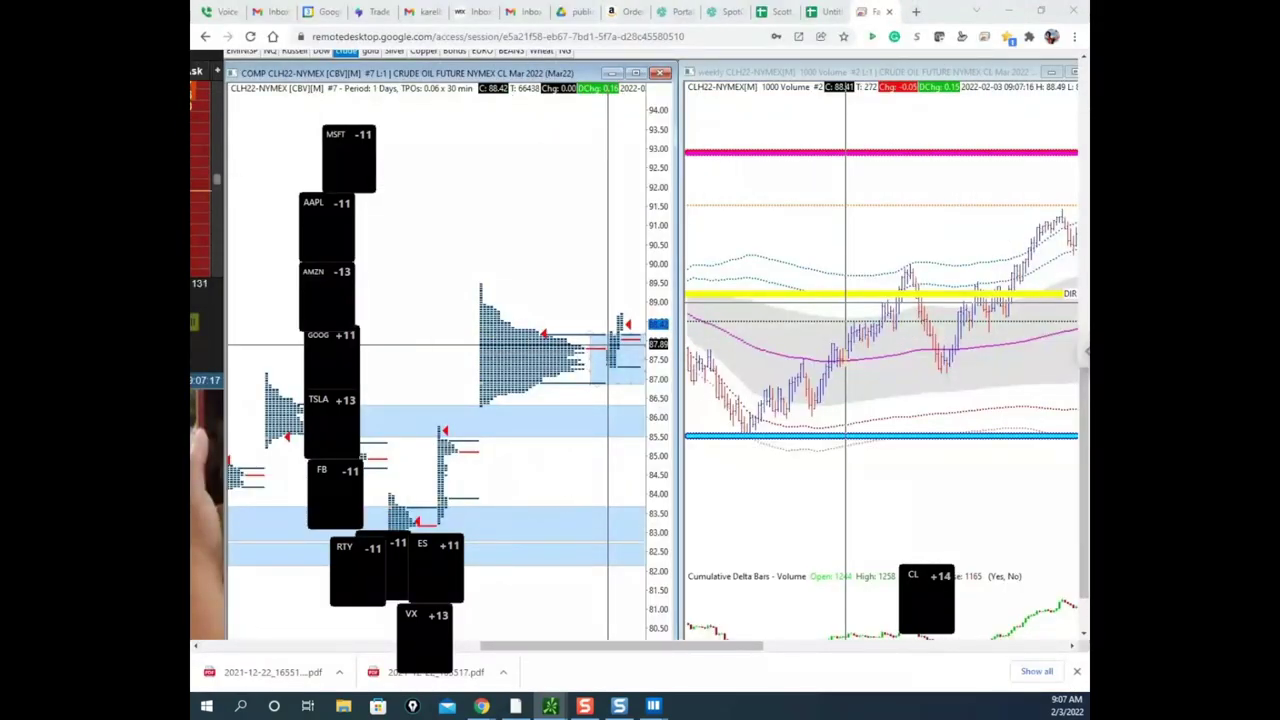
- Sketch the composite value-area range and an upward path over the latest crude oil profile, and clear the annotations
key(ctrl+alt+g)
key(Escape)
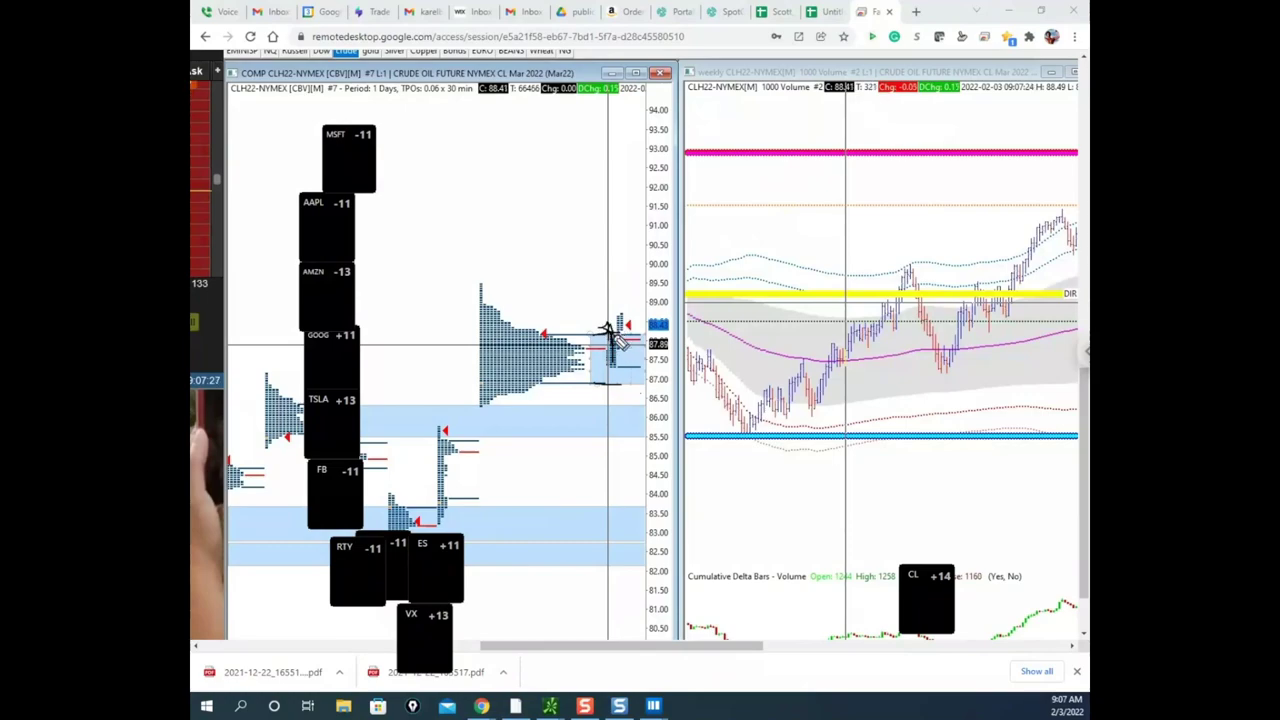
mouse_move(618, 340)
mouse_down()
mouse_move(620, 384)
mouse_move(643, 392)
mouse_up()
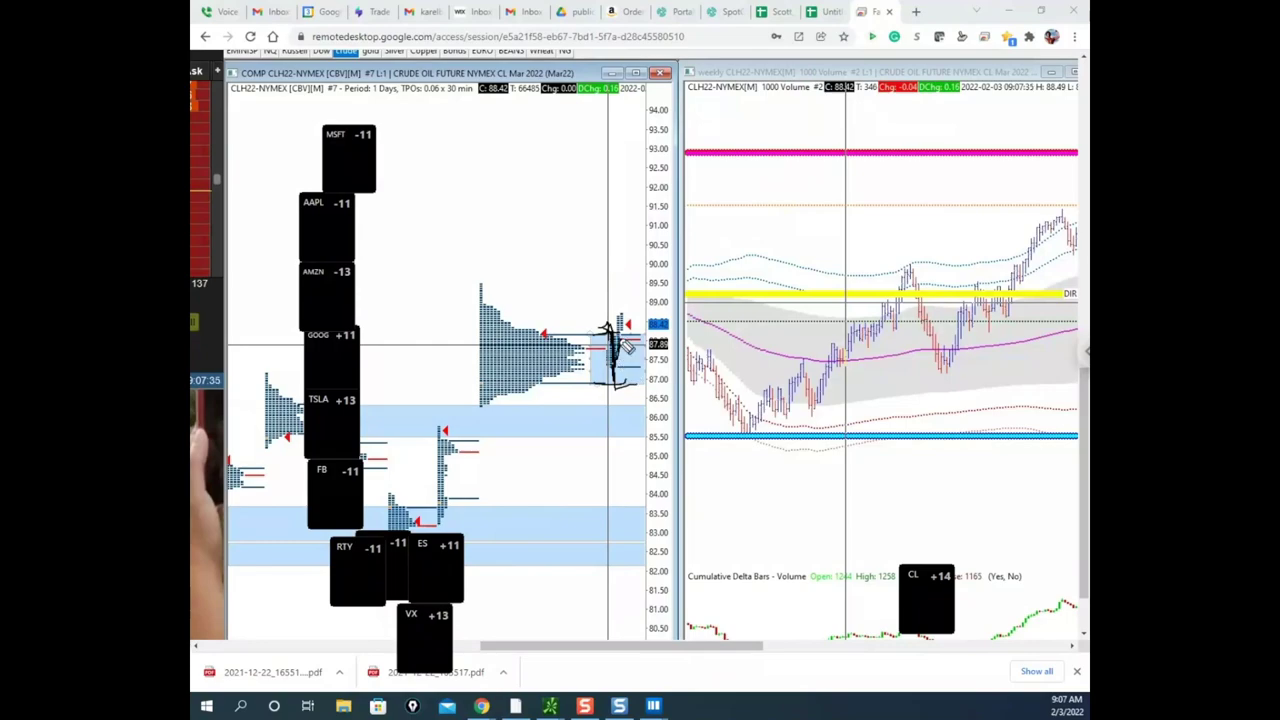
mouse_move(630, 326)
mouse_down()
mouse_move(628, 240)
mouse_move(653, 213)
mouse_up()
key(Escape)
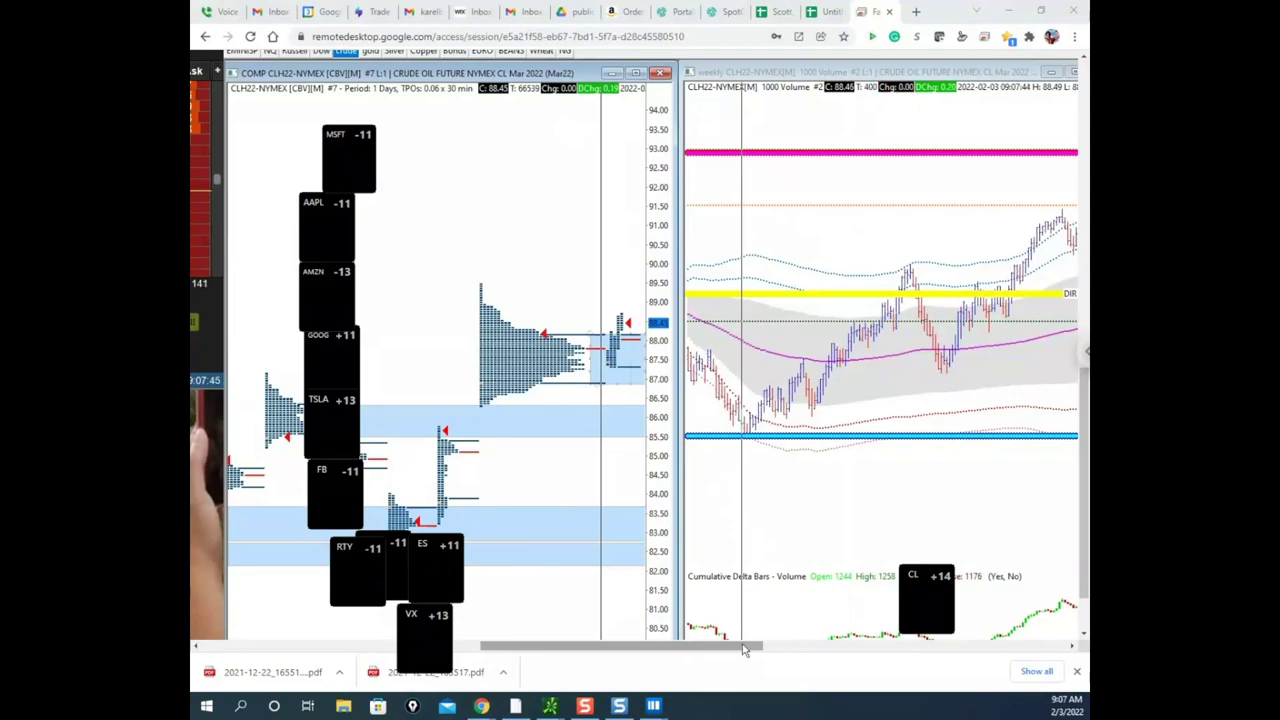
- Mark the 87.96 DIR line, the composite value high and an upward path circling the 89.12 target on the crude charts, and erase the marks
drag(746, 647, 779, 648)
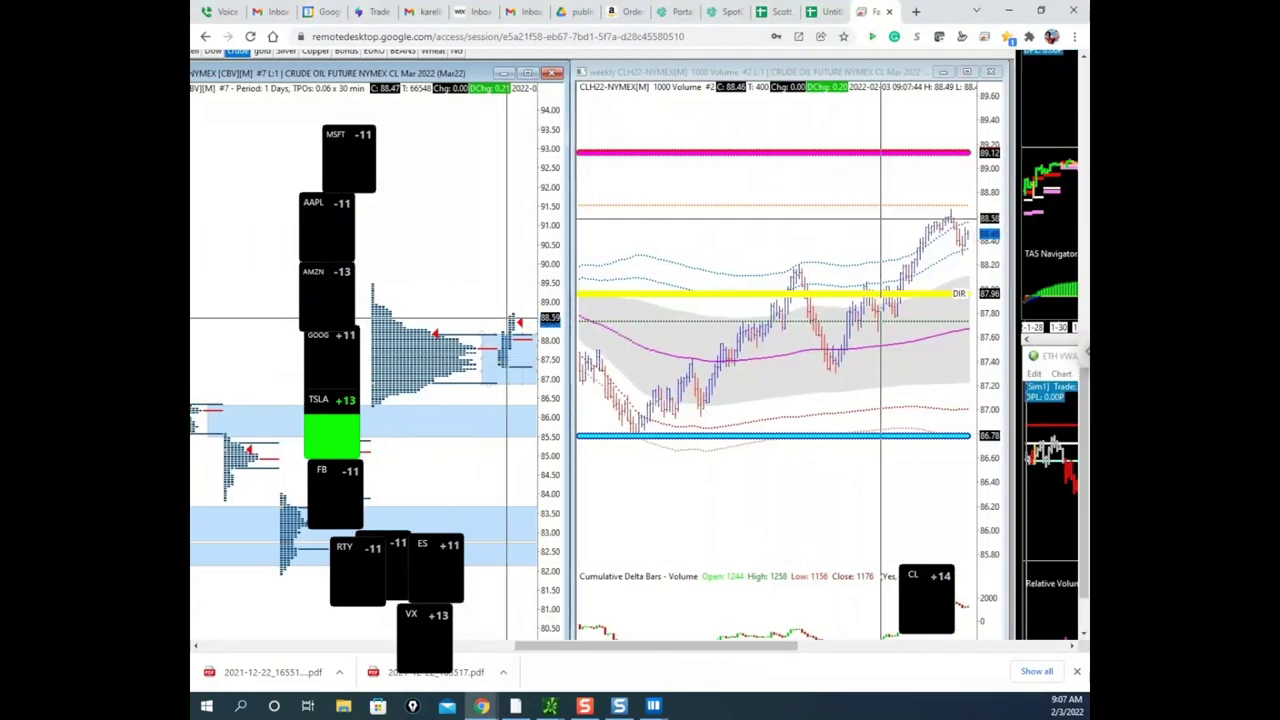
key(Delete)
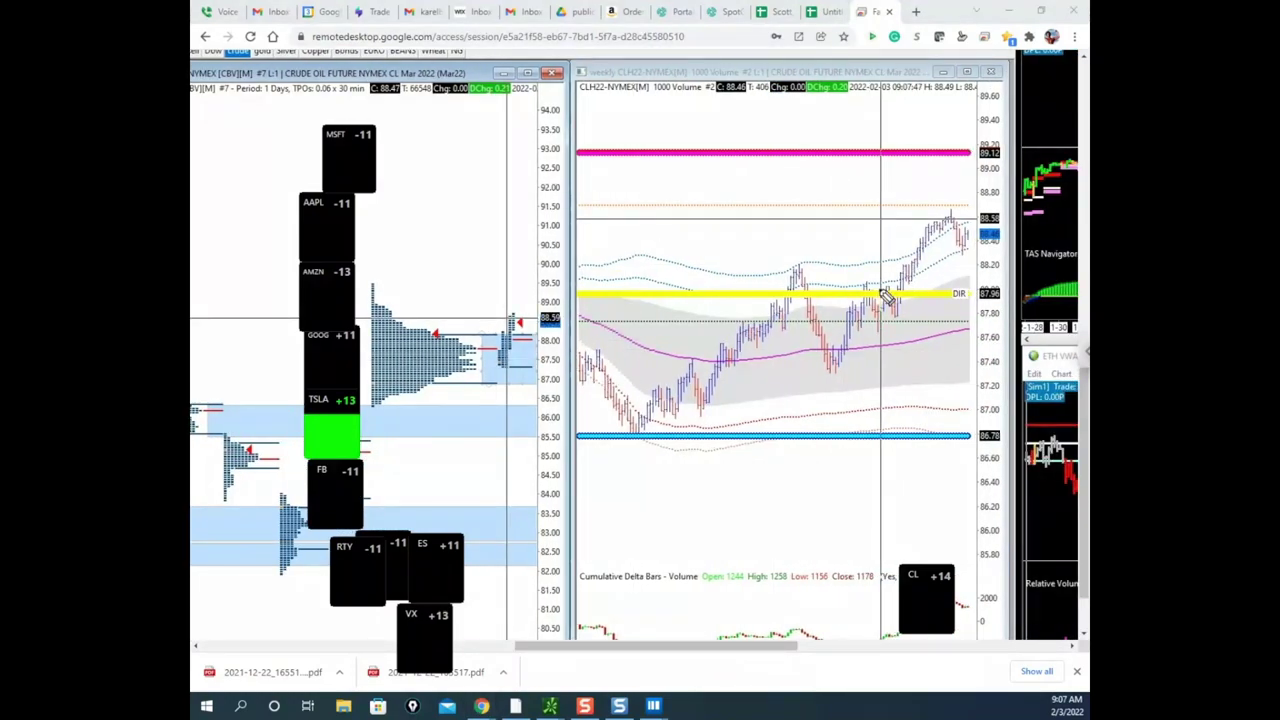
drag(875, 294, 953, 290)
mouse_move(480, 334)
mouse_down()
mouse_move(530, 328)
mouse_move(536, 308)
mouse_up()
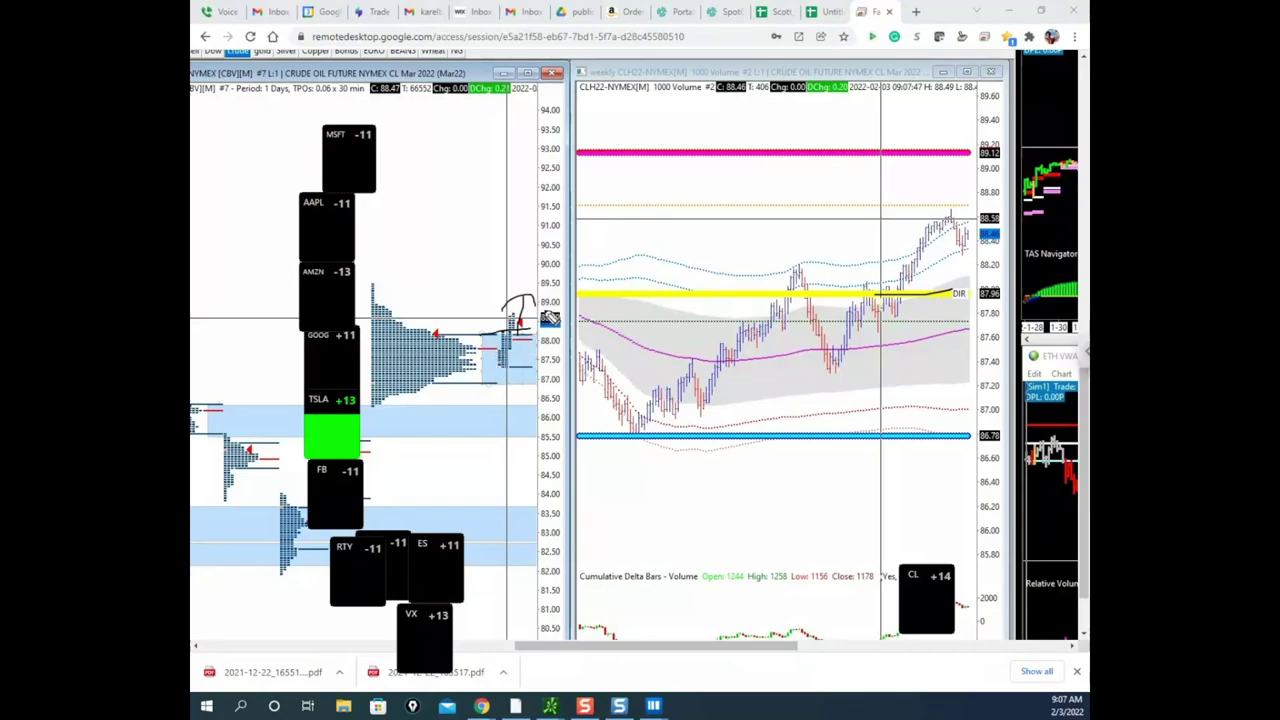
mouse_move(923, 245)
mouse_down()
mouse_move(976, 243)
mouse_move(971, 252)
mouse_move(969, 126)
mouse_move(1024, 126)
mouse_up()
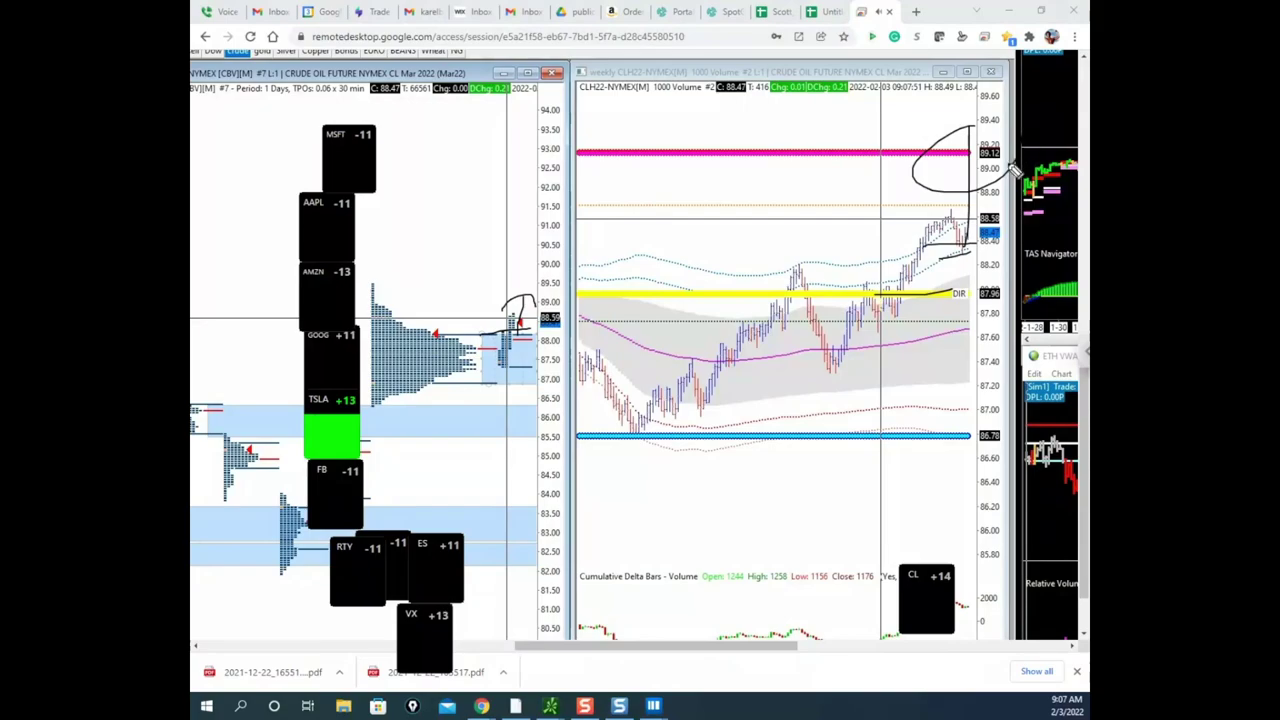
key(e)
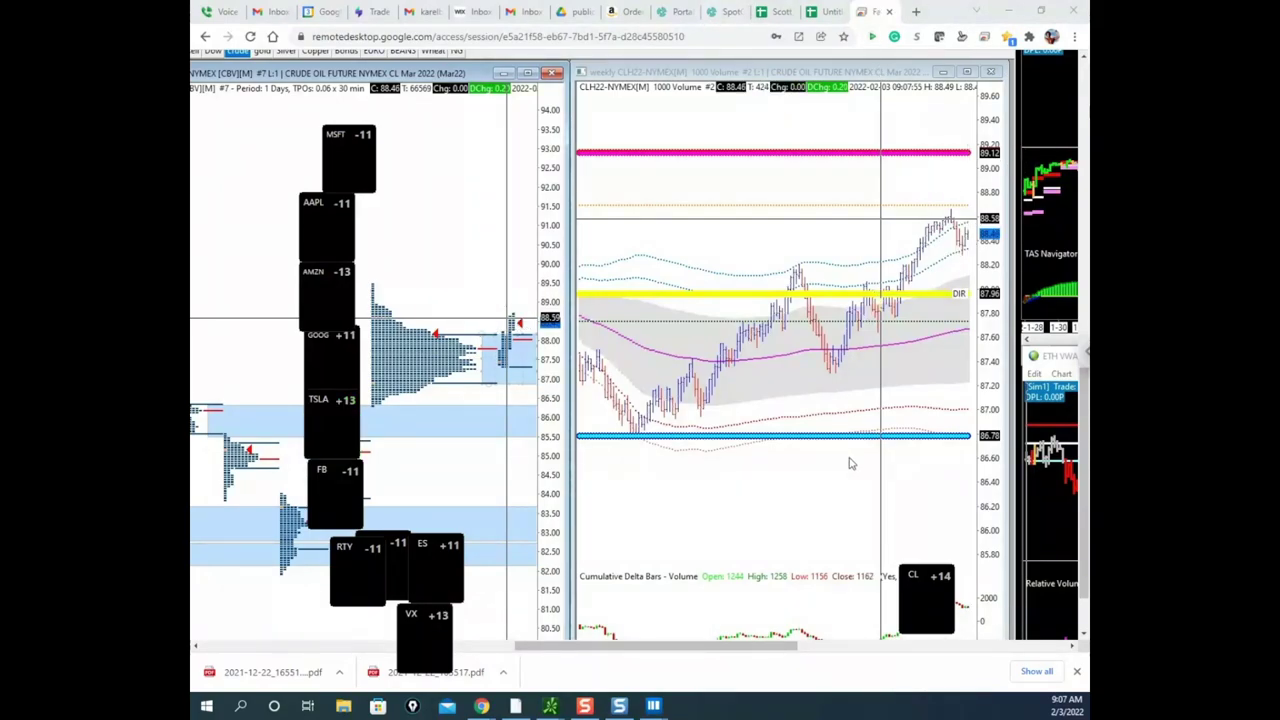
- Switch to Bookmap and maximize the ZSH2 Soybean Futures window
mouse_move(653, 706)
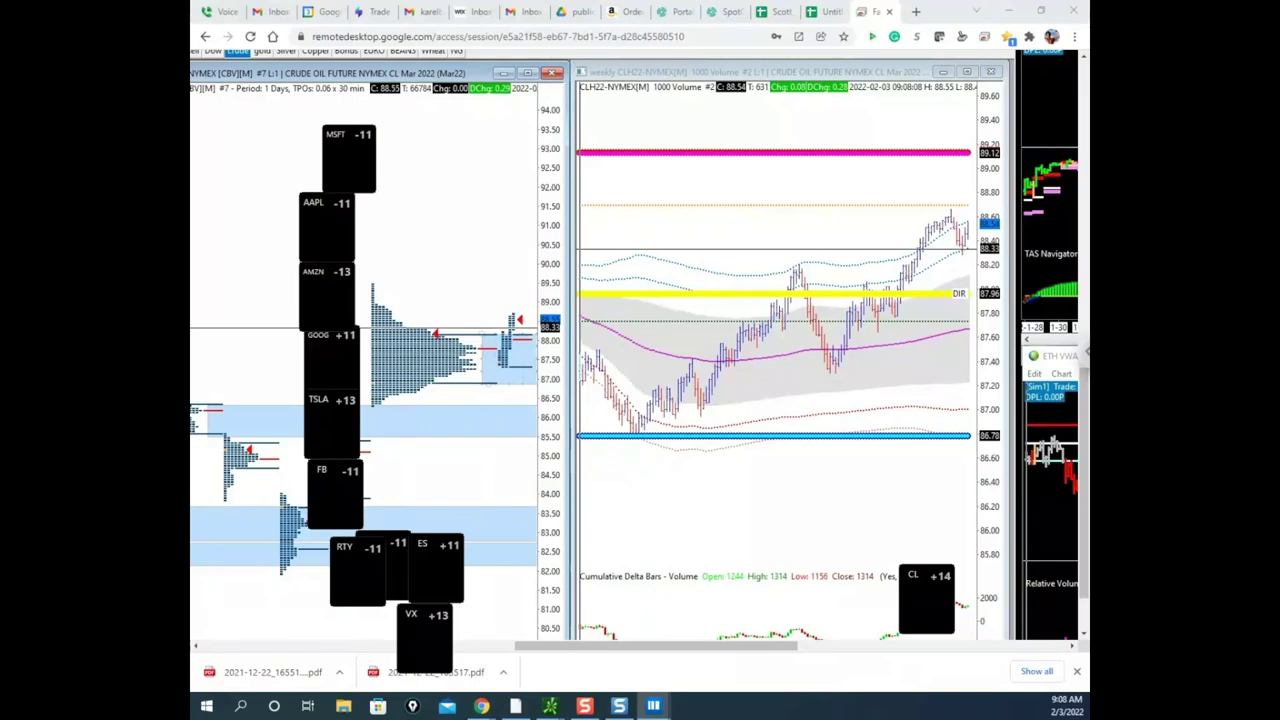
drag(192, 288, 777, 64)
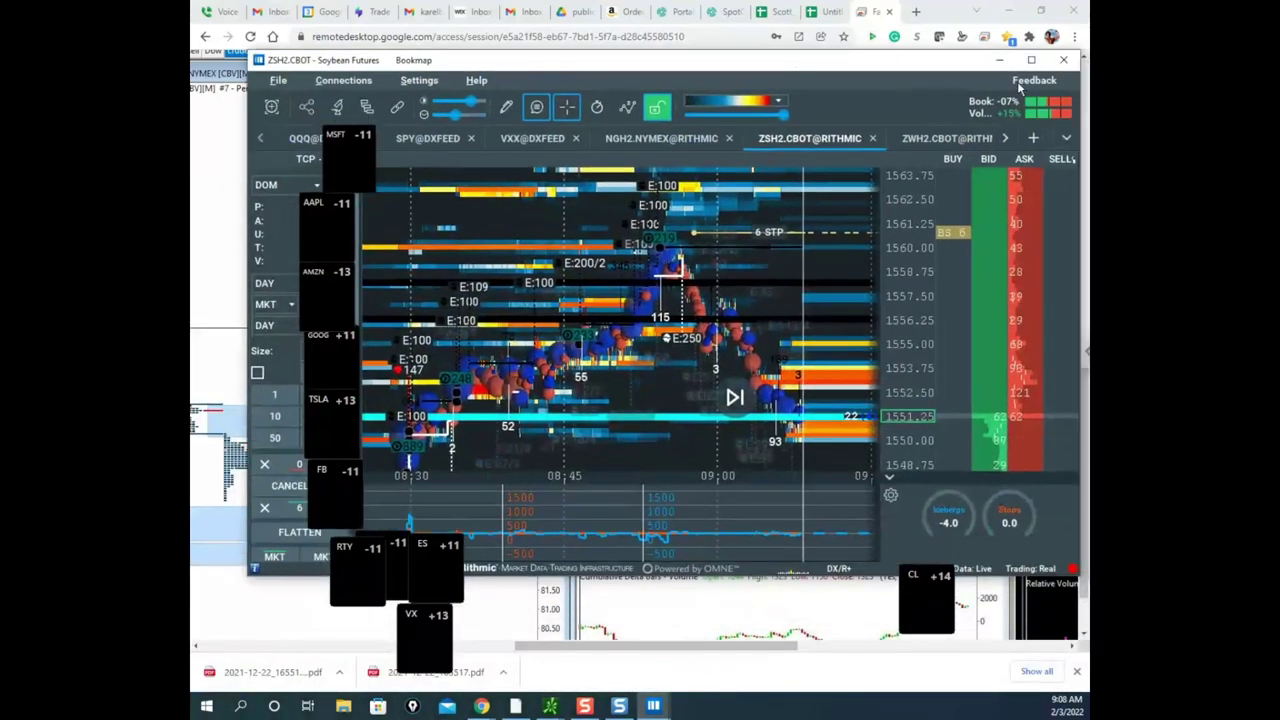
click(1030, 63)
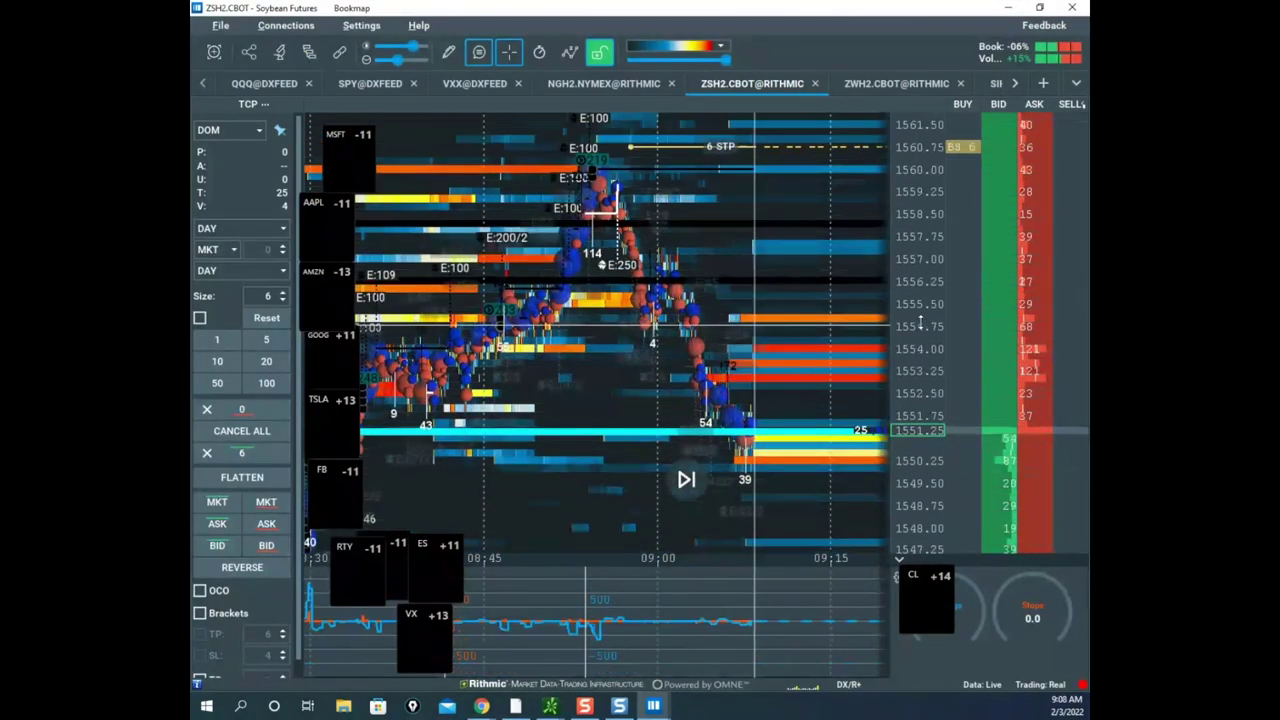
- Circle the heatmap area before the soybean price peak and the matching dip in the lower volume line, and clear the marks
key(ctrl+alt+g)
key(Delete)
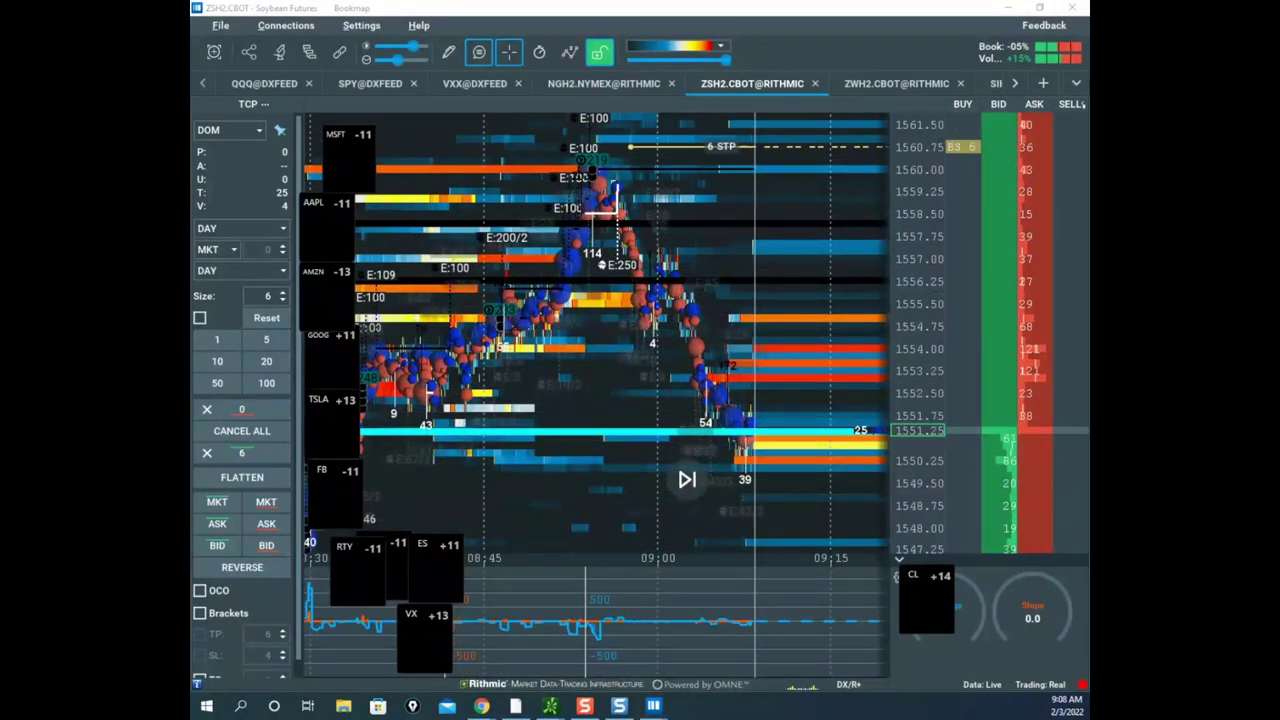
drag(736, 293, 676, 270)
mouse_move(650, 612)
mouse_down()
mouse_move(571, 629)
mouse_move(624, 638)
mouse_up()
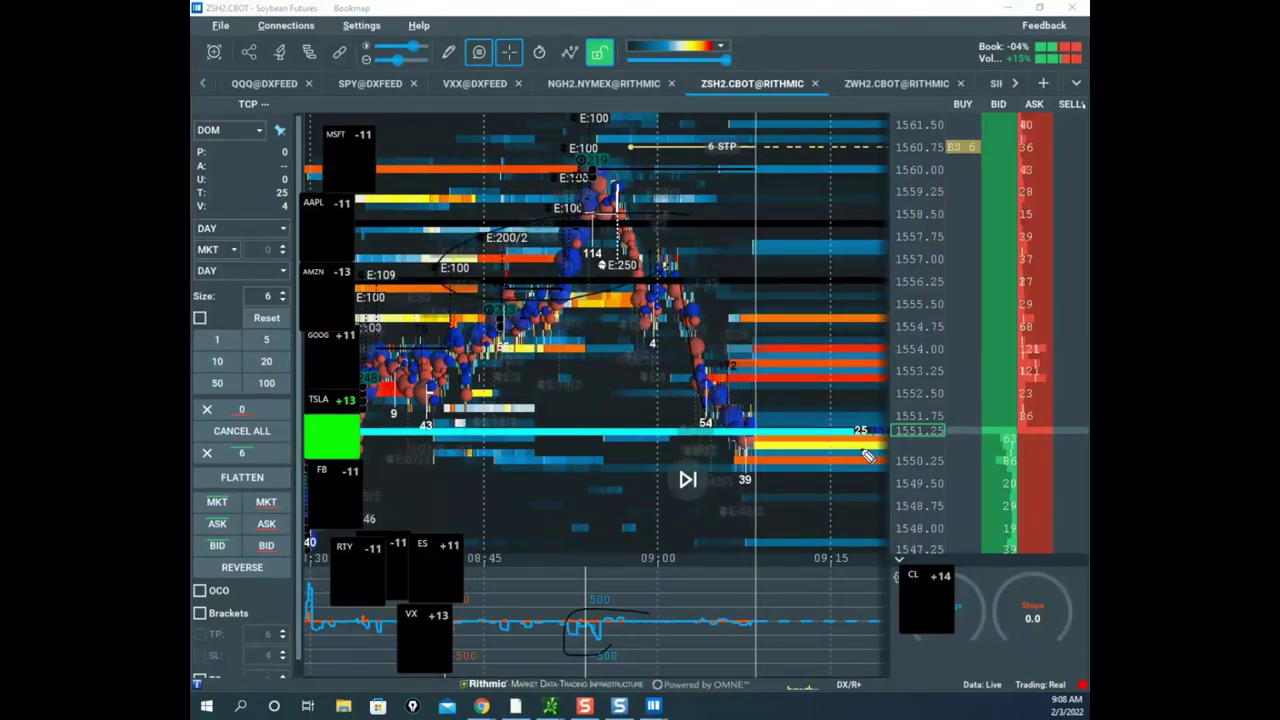
key(Escape)
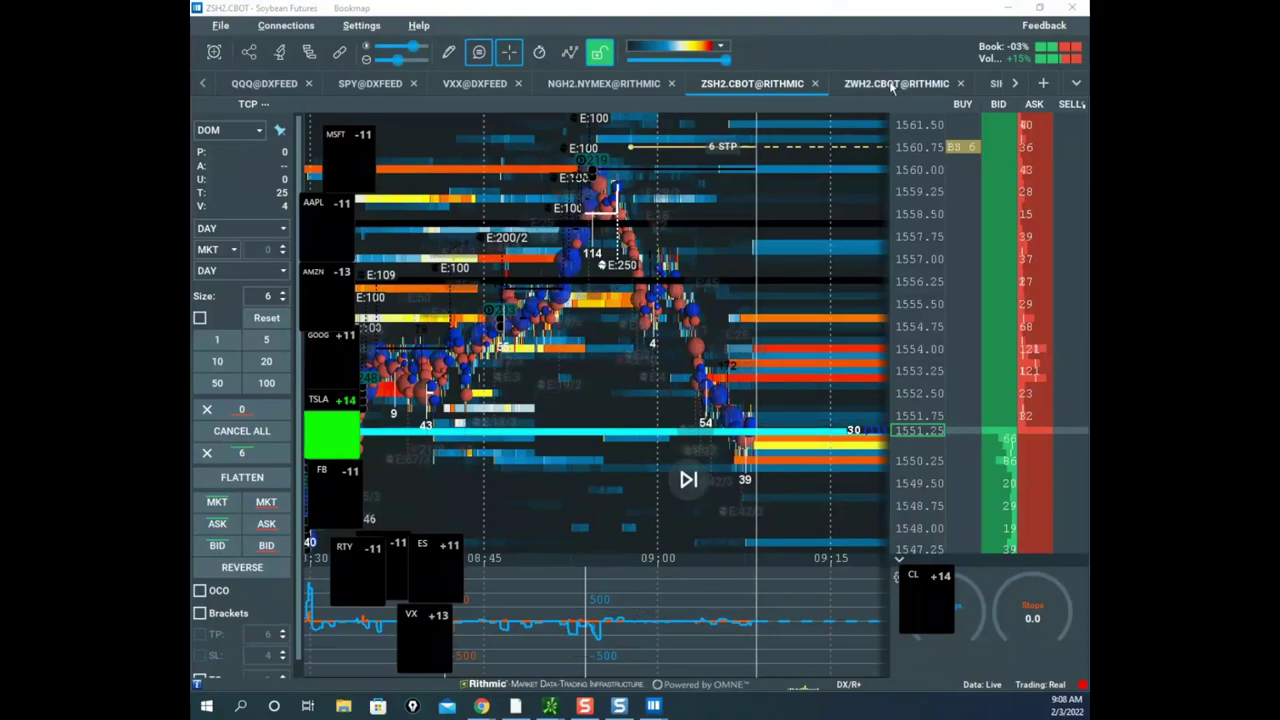
- Cancel the working 6-lot buy stop order at 1560.75 on soybeans
click(974, 148)
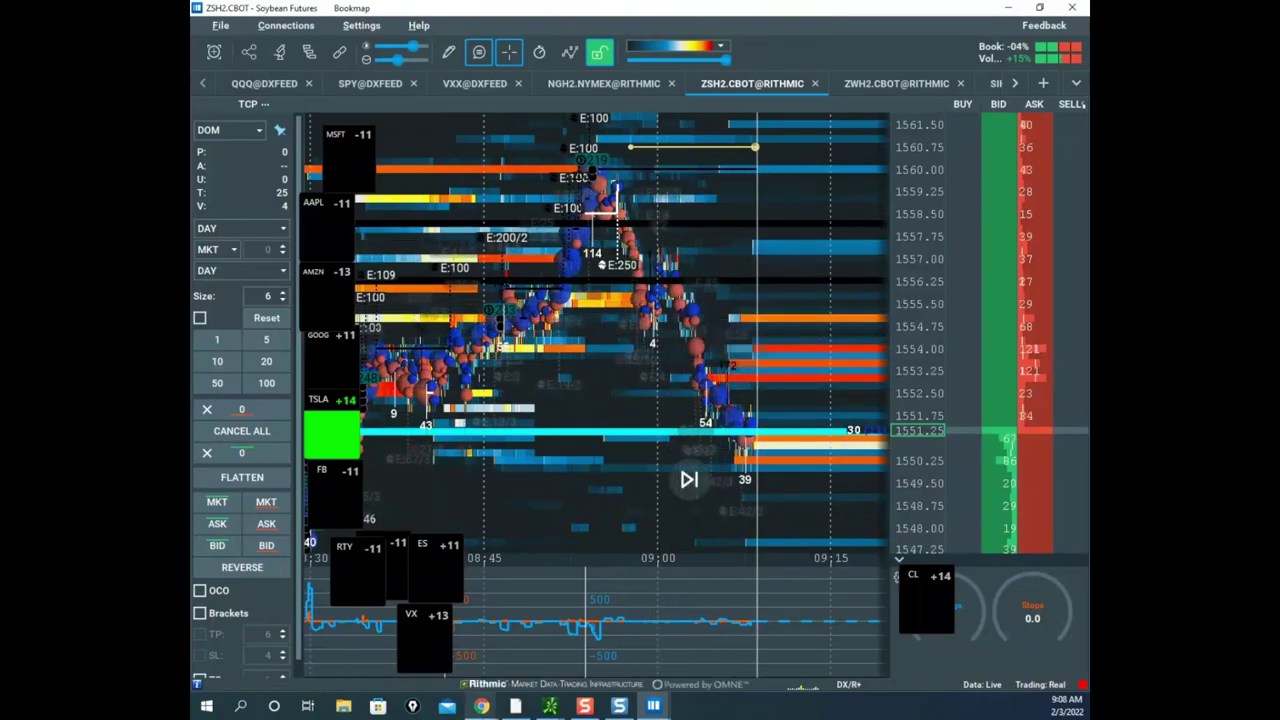
- Switch back to the Chrome remote desktop session and open the BEANS chart
mouse_move(482, 706)
click(285, 610)
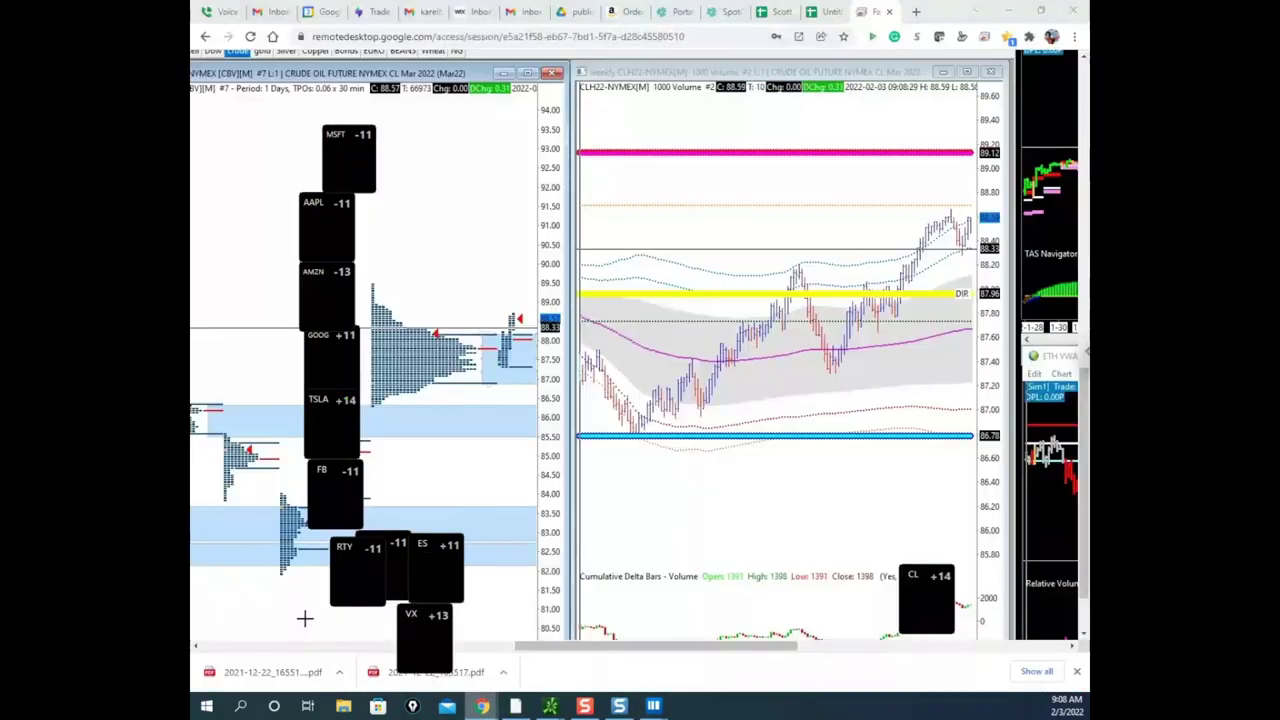
drag(1084, 393, 1084, 370)
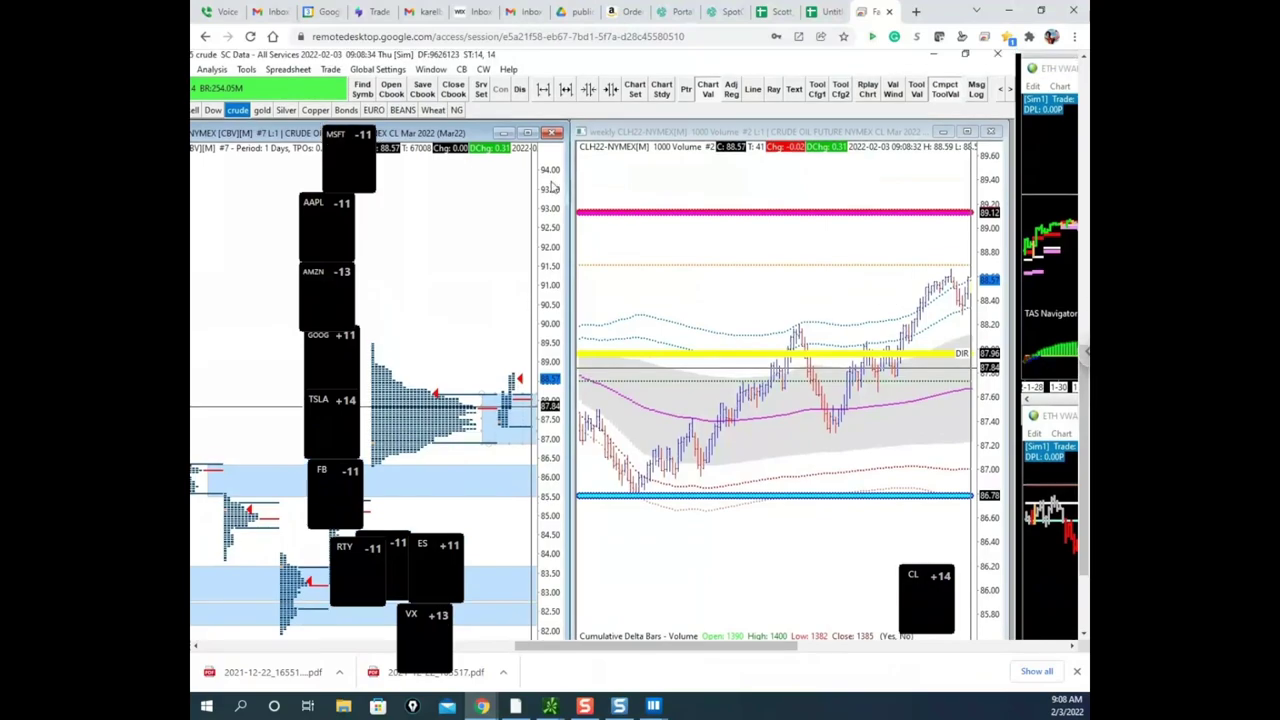
click(403, 110)
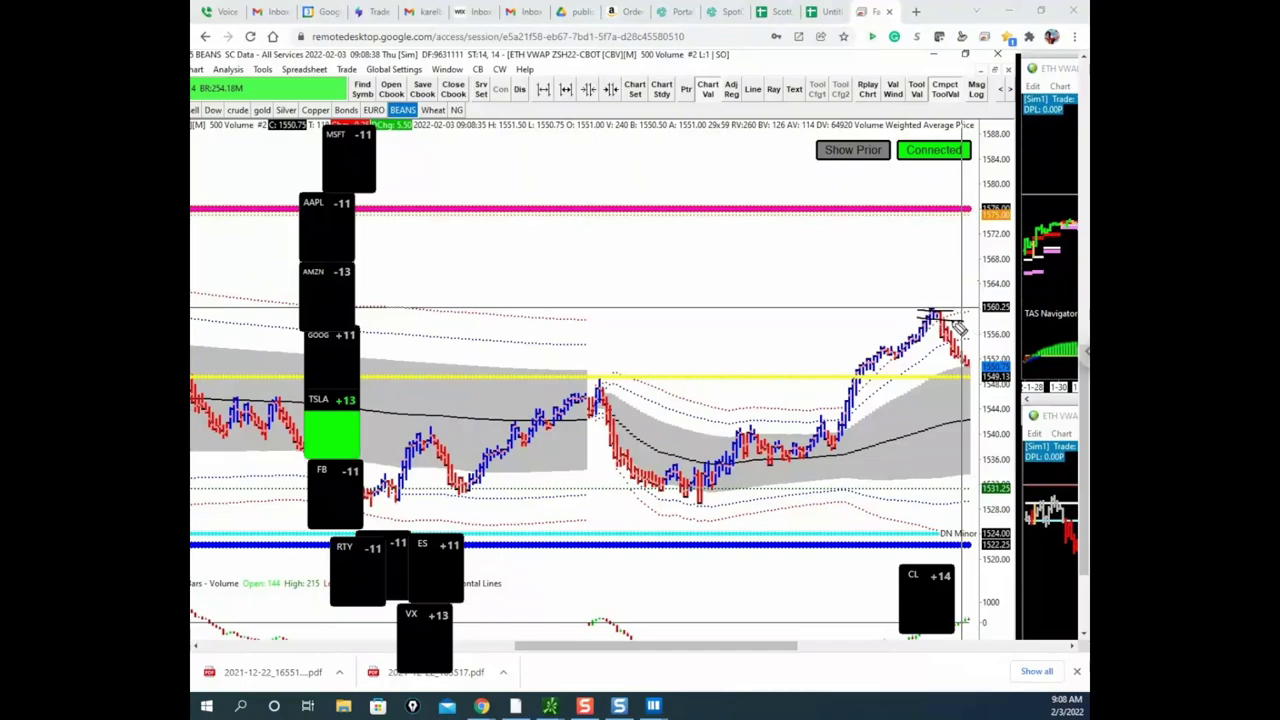
- Sketch a path from the soybean high to a circled 1576.00 target and a bounce at the 1549.13 line, and clear the sketch
mouse_move(952, 316)
mouse_down()
mouse_move(925, 215)
mouse_move(975, 218)
mouse_up()
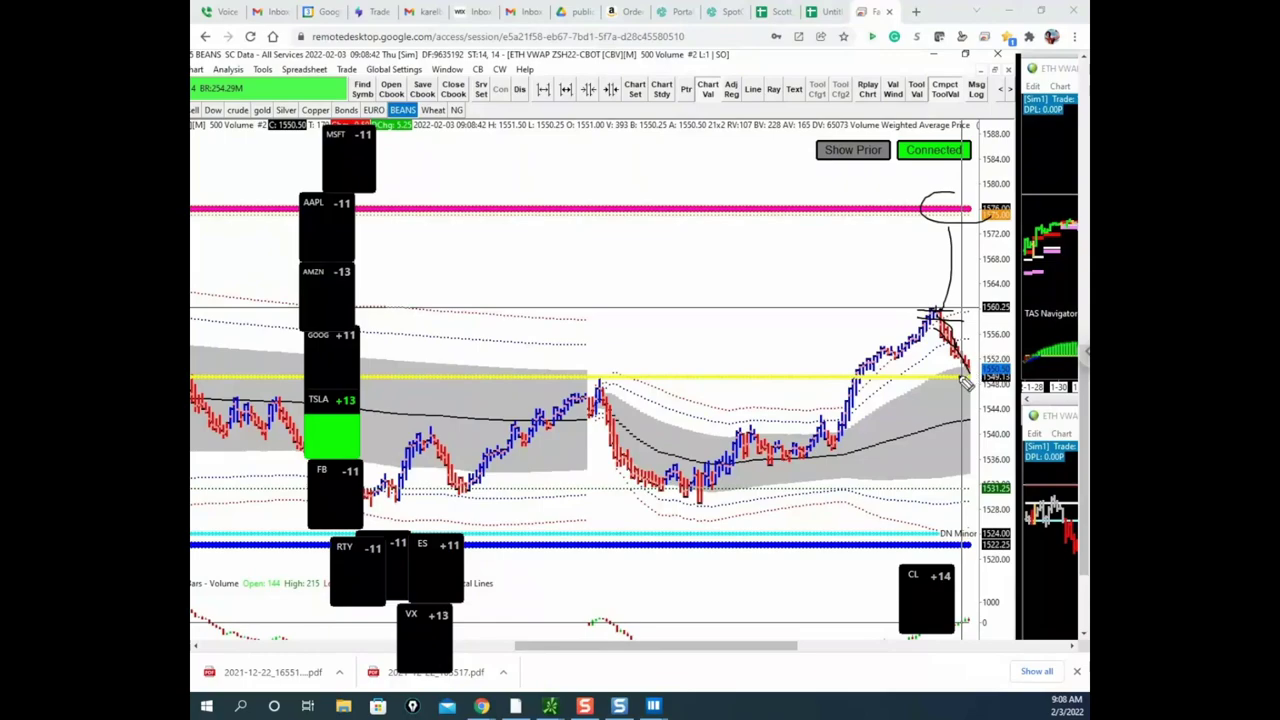
mouse_move(970, 372)
mouse_down()
mouse_move(990, 395)
mouse_move(984, 384)
mouse_up()
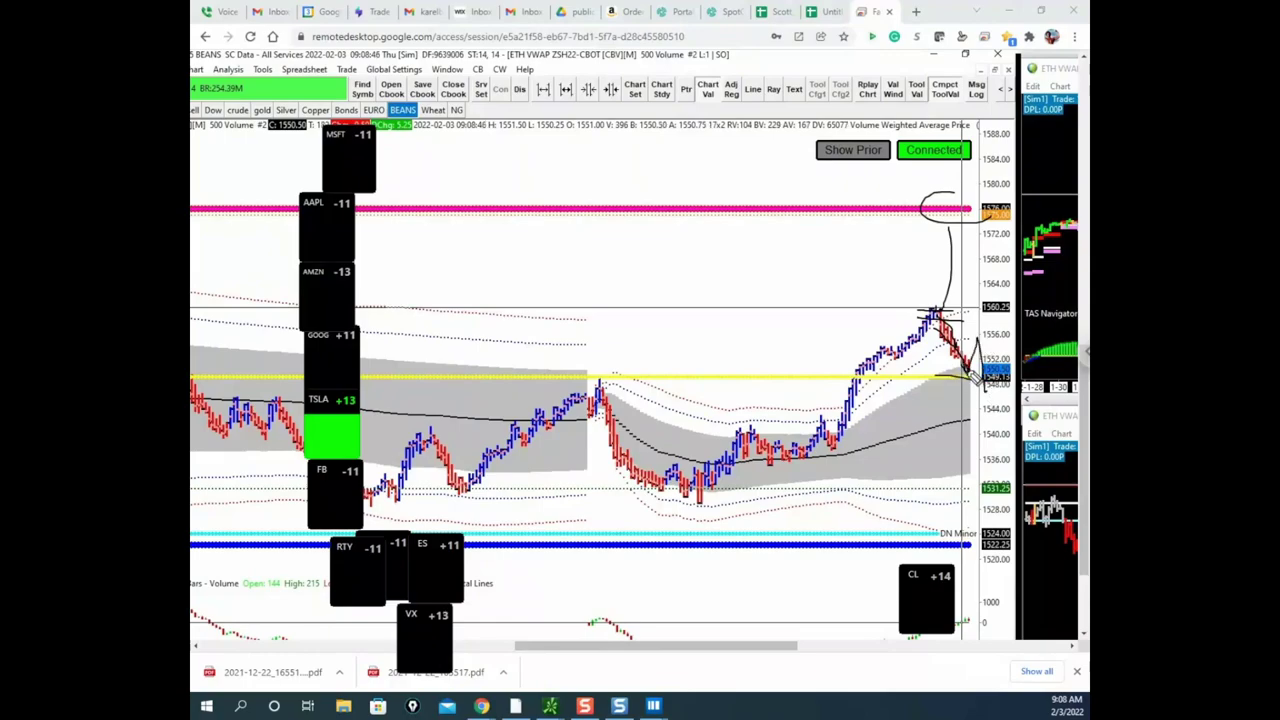
key(Escape)
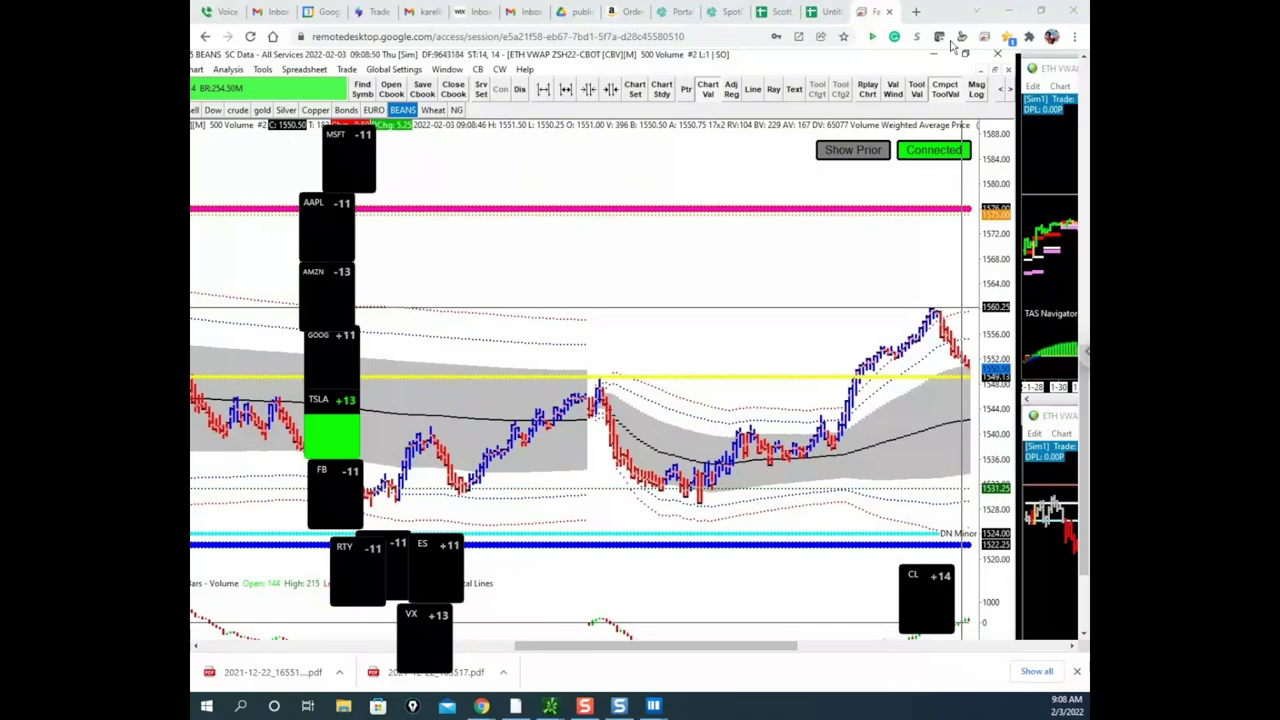
- Put the Chrome window away and sketch a drop, rebound and second drop over the latest prices on Bookmap's soybean heatmap
drag(938, 17, 771, 139)
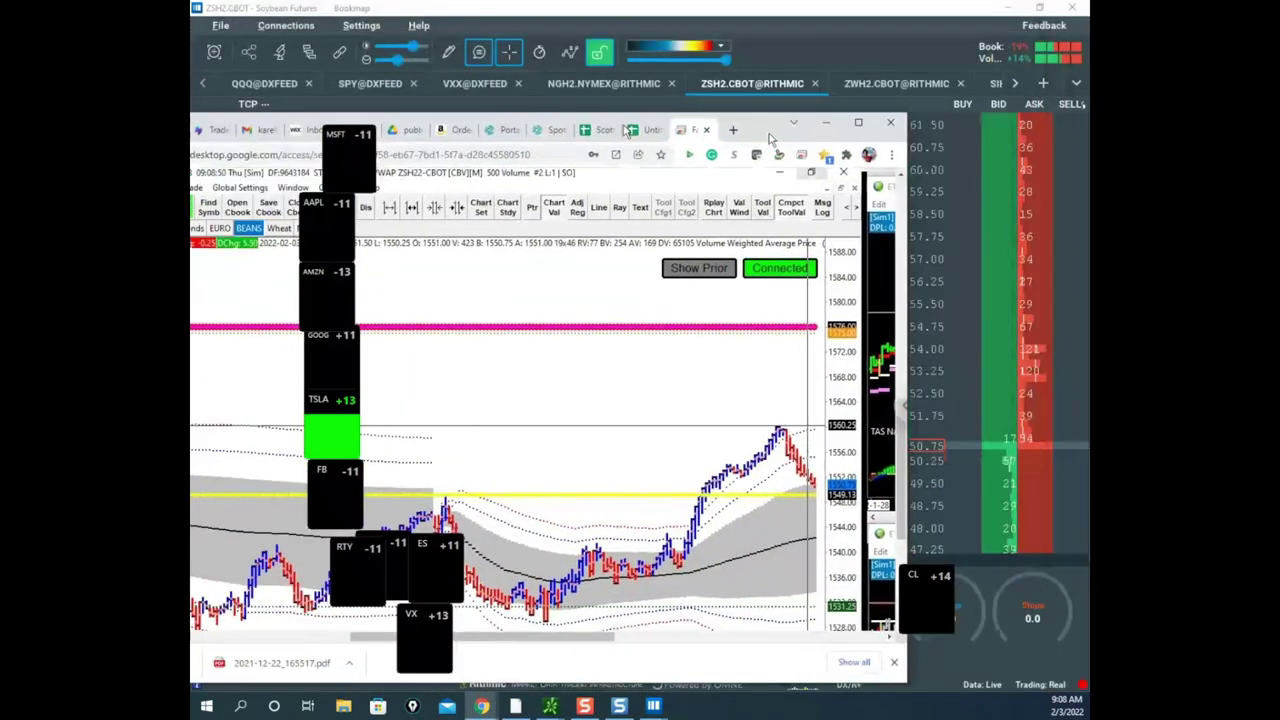
click(826, 123)
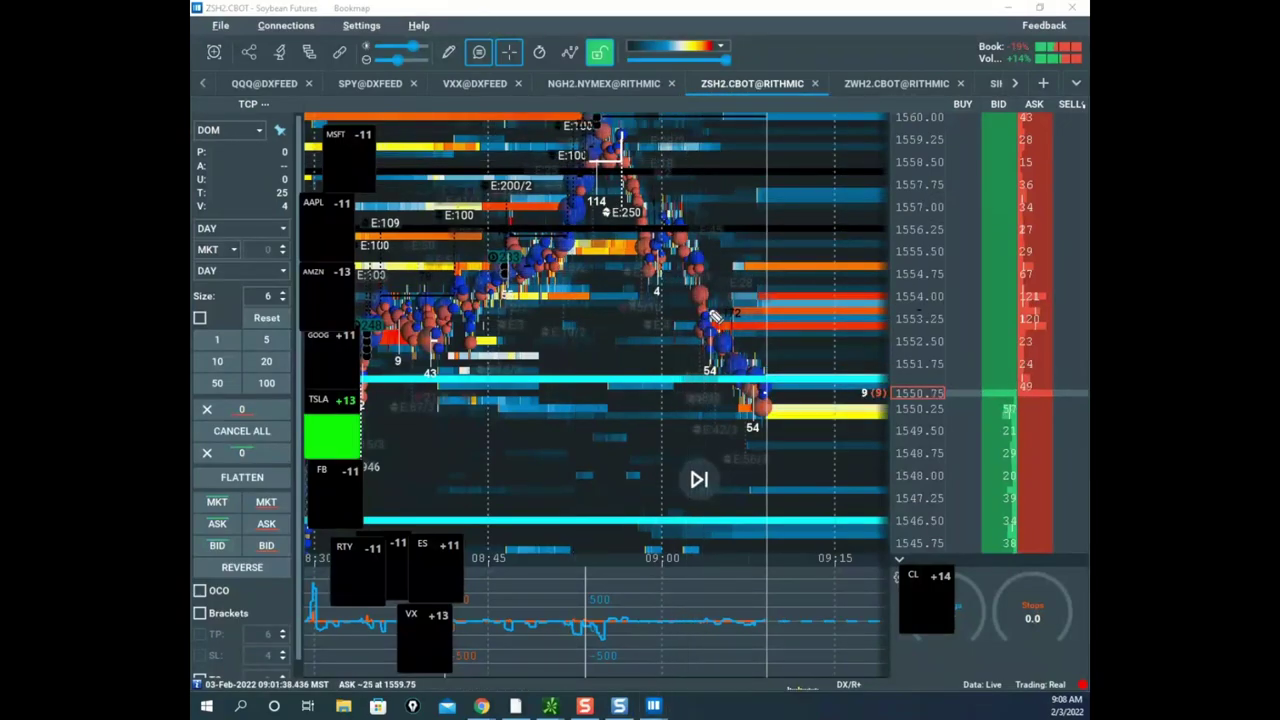
mouse_move(688, 240)
mouse_down()
mouse_move(756, 390)
mouse_move(786, 232)
mouse_move(787, 310)
mouse_move(820, 400)
mouse_up()
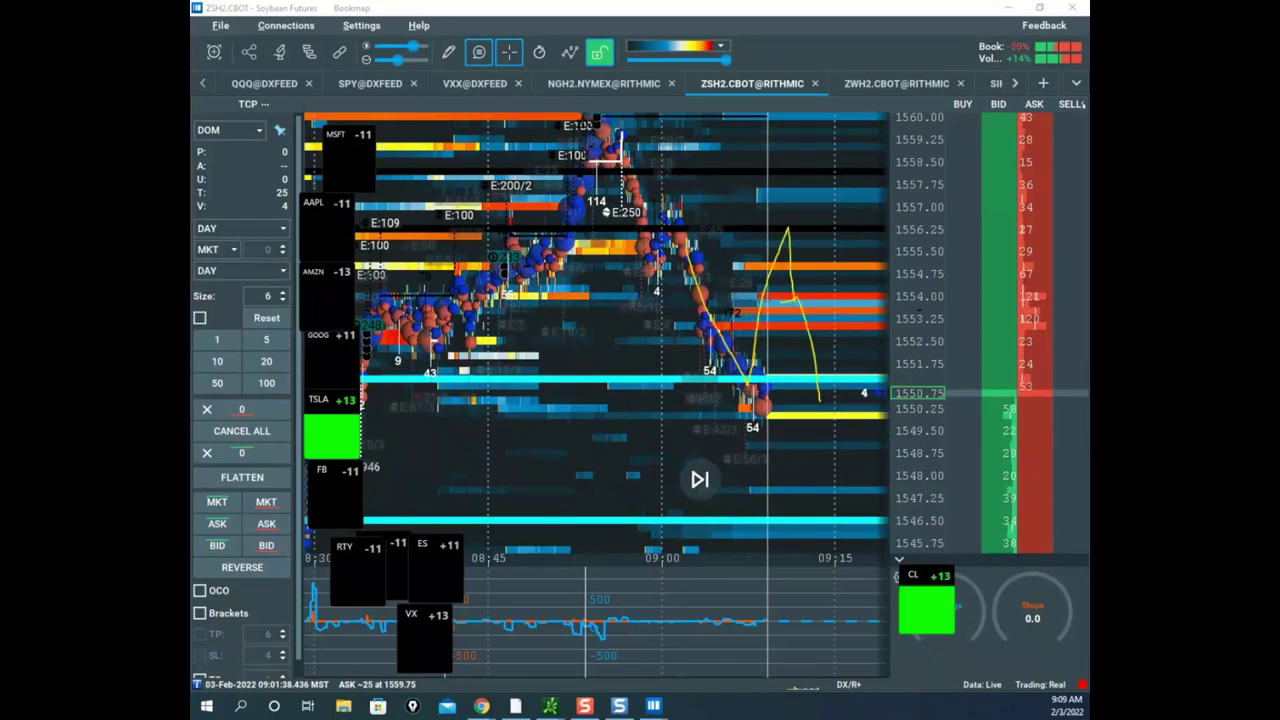
- Replace the soybean sketch with a rebound path to about 1556.25 over a wider time range, add upward and downward scenario lines, and clear everything
scroll(770, 330, down, 5)
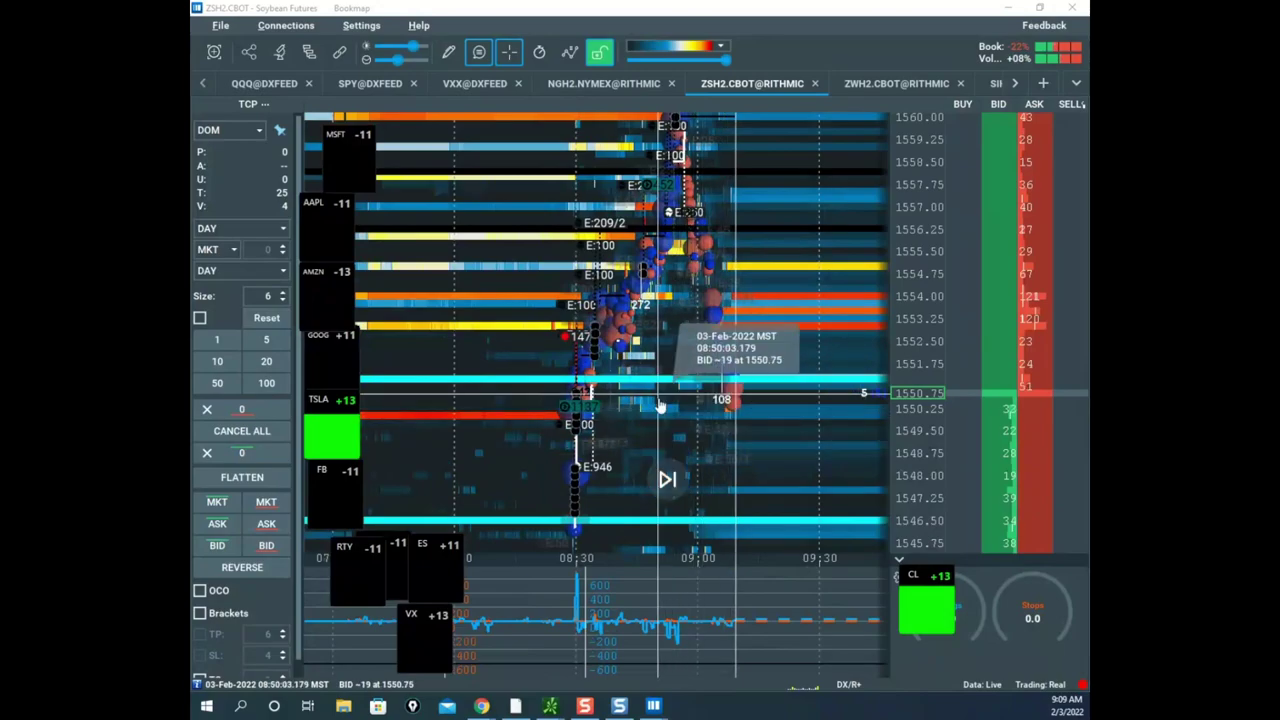
drag(756, 487, 718, 427)
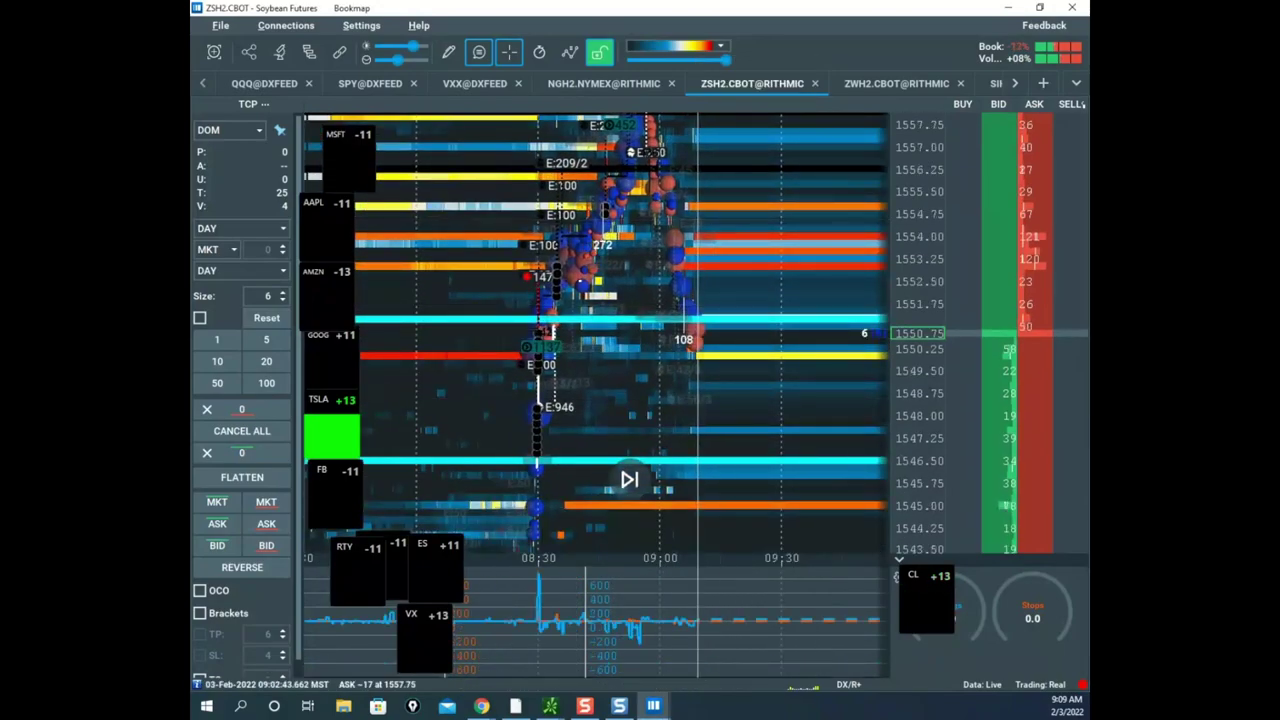
key(ctrl+shift+1)
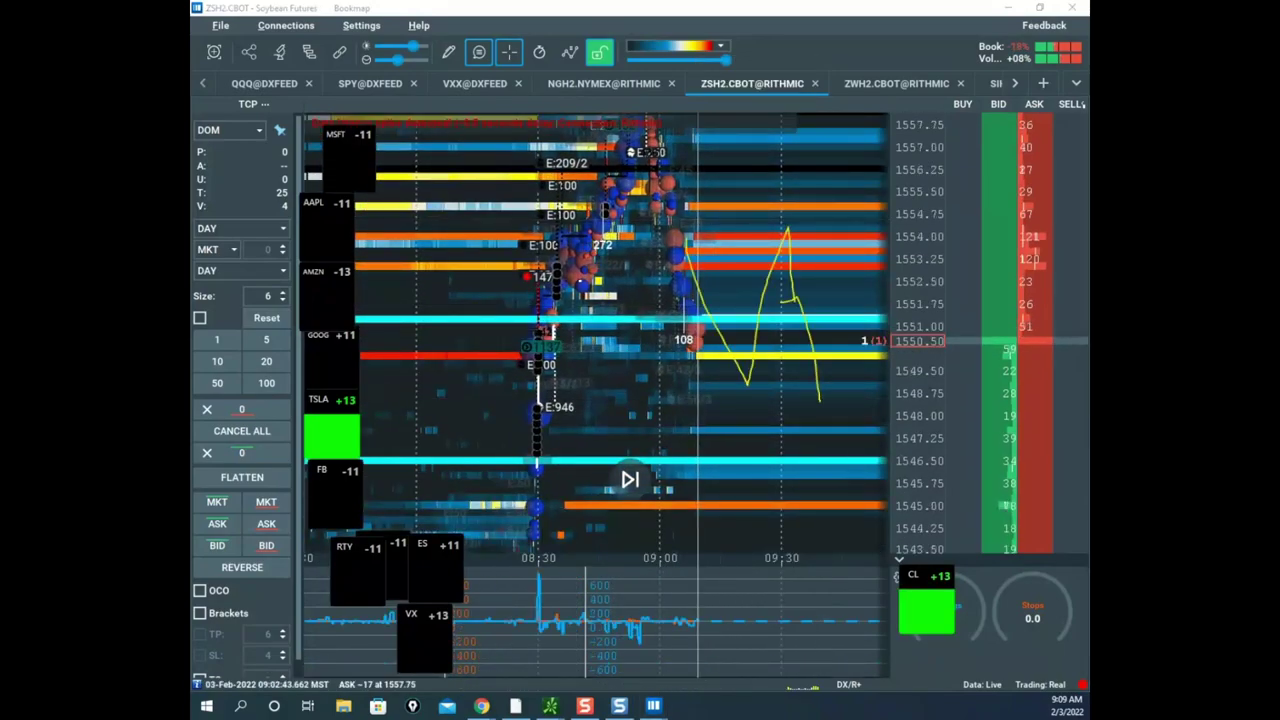
key(ctrl+shift+7)
mouse_move(698, 328)
mouse_down()
mouse_move(760, 170)
mouse_move(777, 249)
mouse_move(829, 251)
mouse_up()
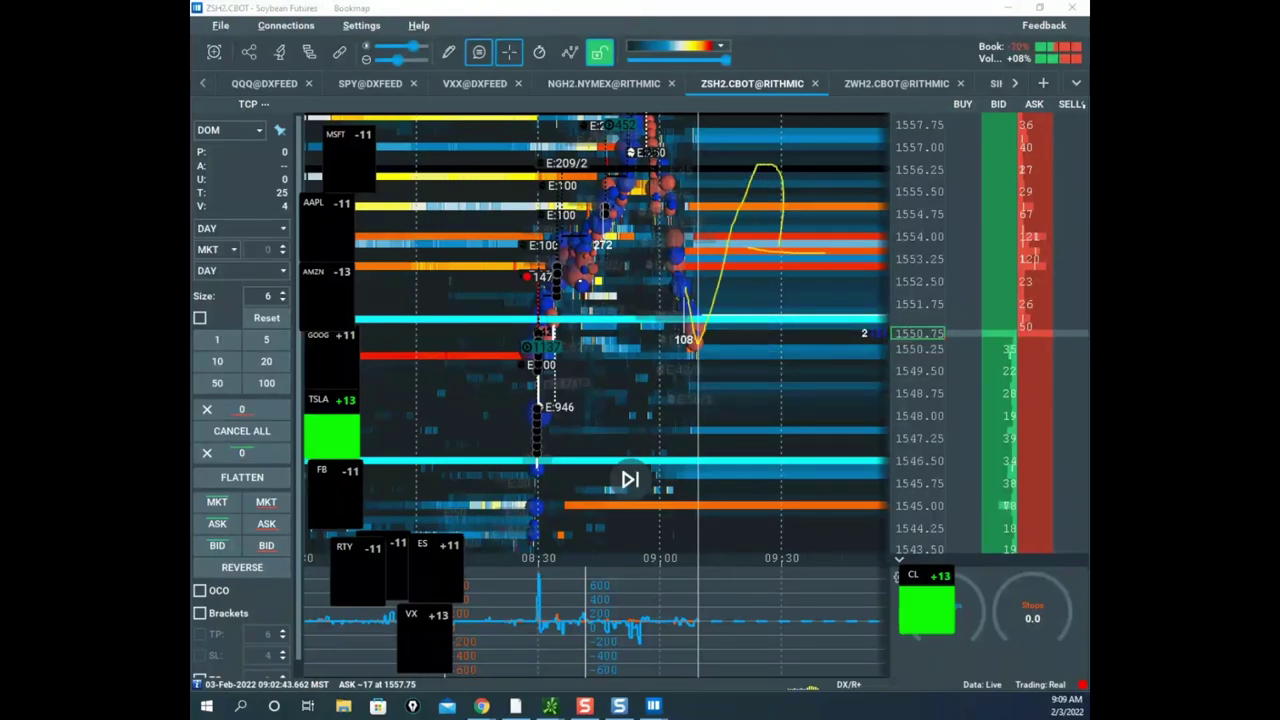
mouse_move(645, 150)
mouse_down()
mouse_move(692, 256)
mouse_move(750, 270)
mouse_move(818, 22)
mouse_up()
mouse_move(652, 168)
mouse_down()
mouse_move(770, 162)
mouse_move(773, 147)
mouse_move(770, 166)
mouse_move(770, 150)
mouse_move(800, 140)
mouse_move(815, 165)
mouse_move(820, 496)
mouse_up()
key(Escape)
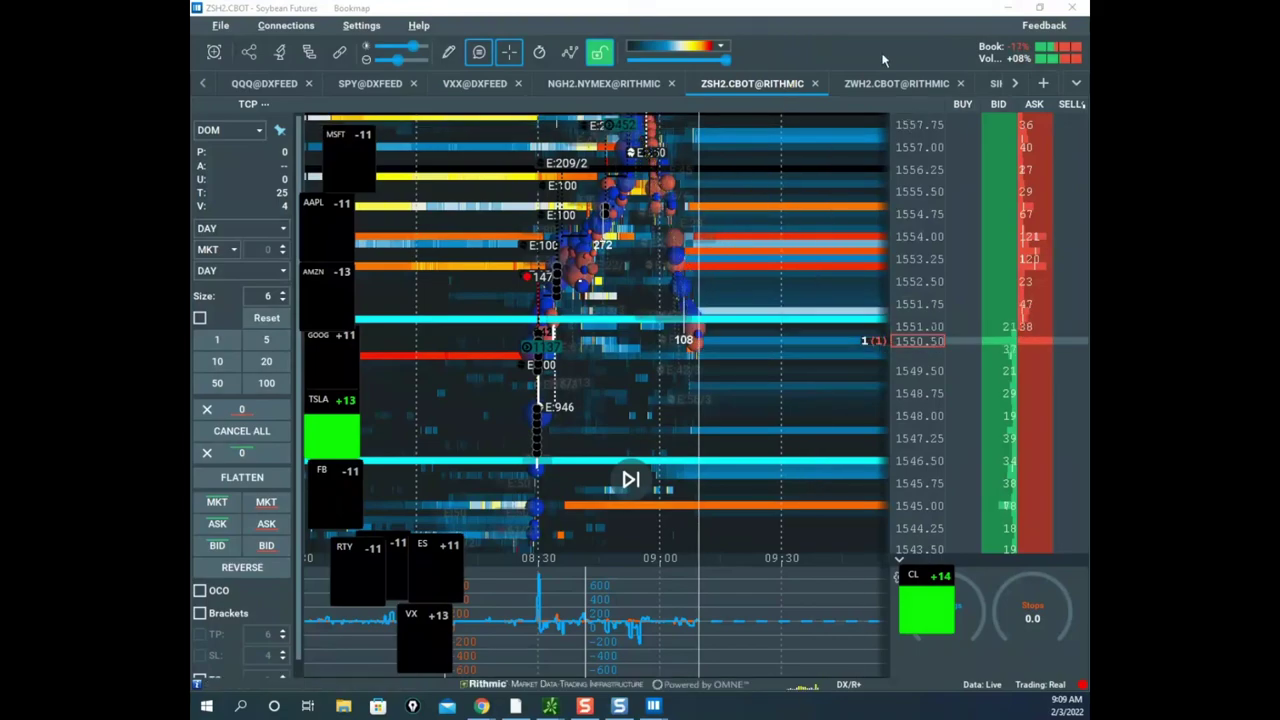
- Switch to the COMEX Gold Futures heatmap and examine the order flow around 1800.0 between 08:15 and 08:30
mouse_move(860, 11)
mouse_down()
mouse_move(968, 112)
mouse_move(895, 220)
mouse_move(835, 4)
mouse_up()
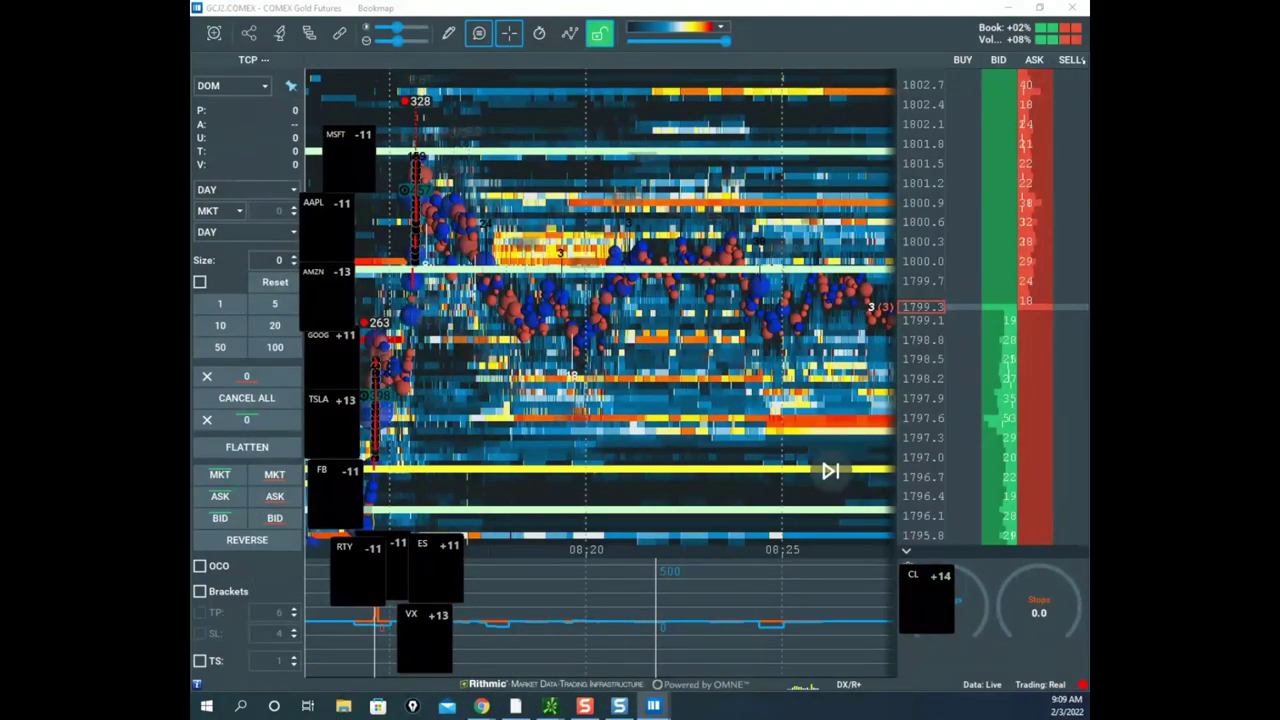
scroll(757, 260, down, 3)
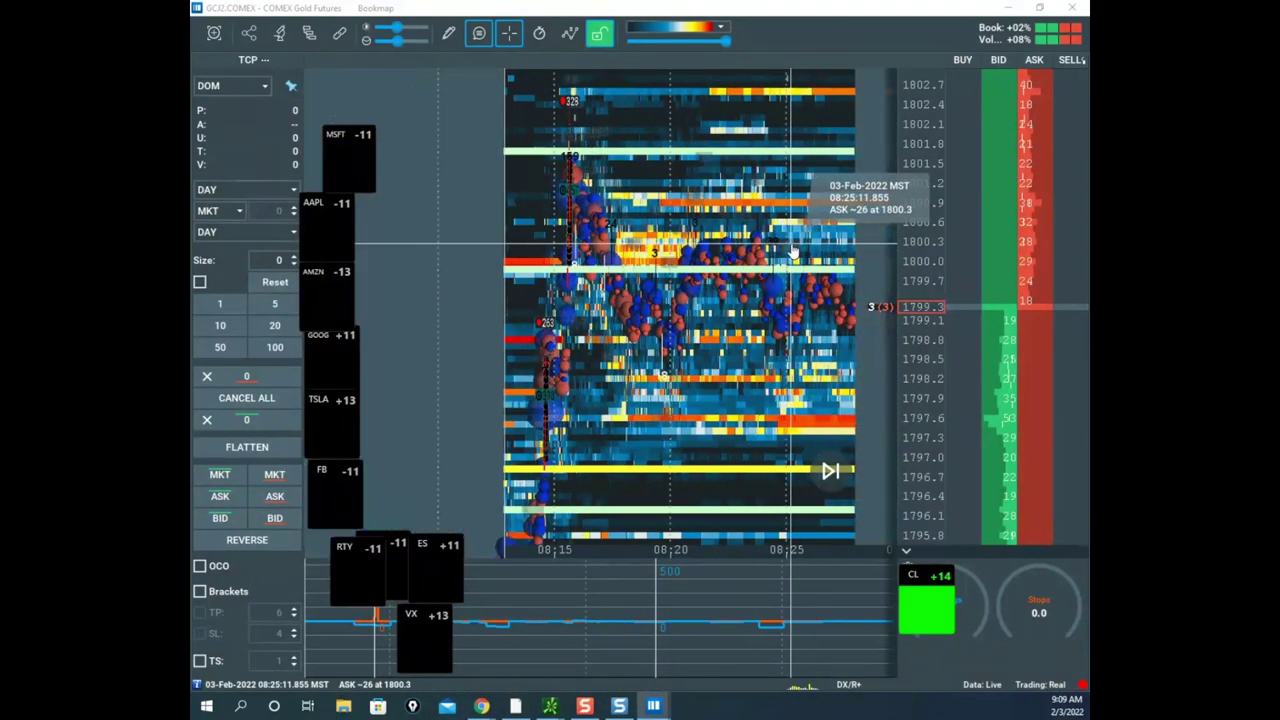
scroll(704, 235, down, 4)
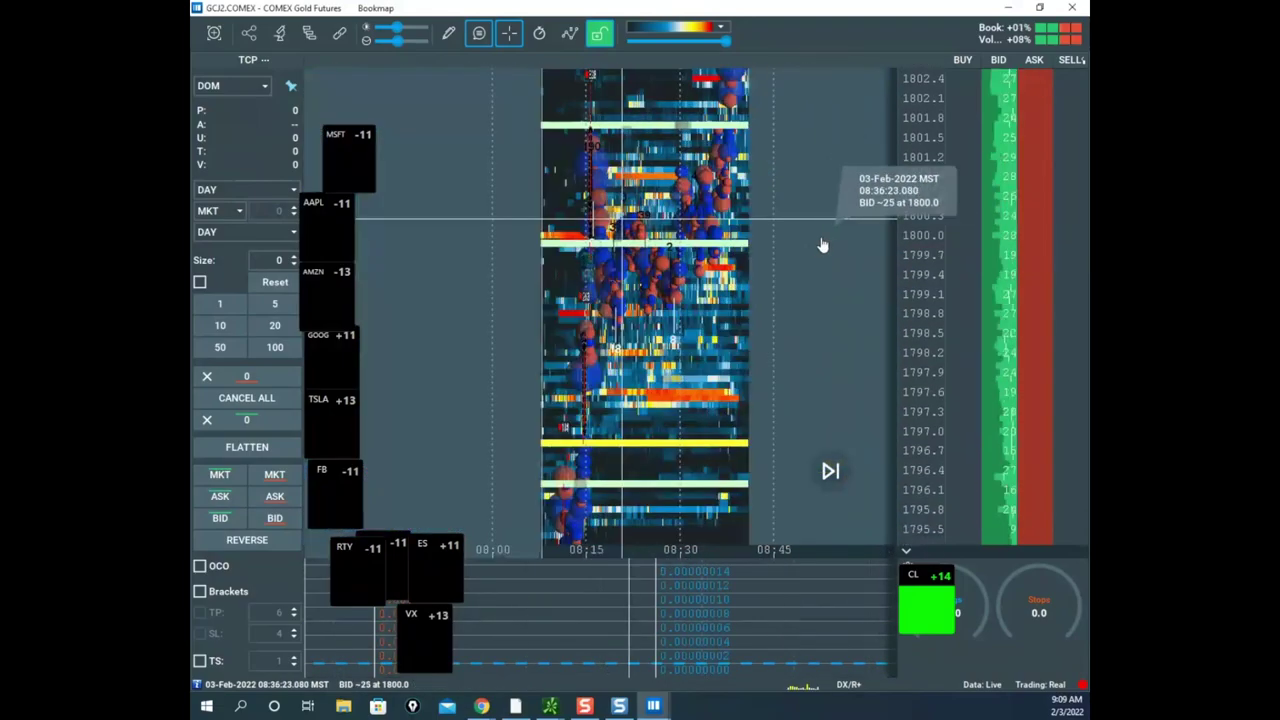
scroll(925, 235, down, 4)
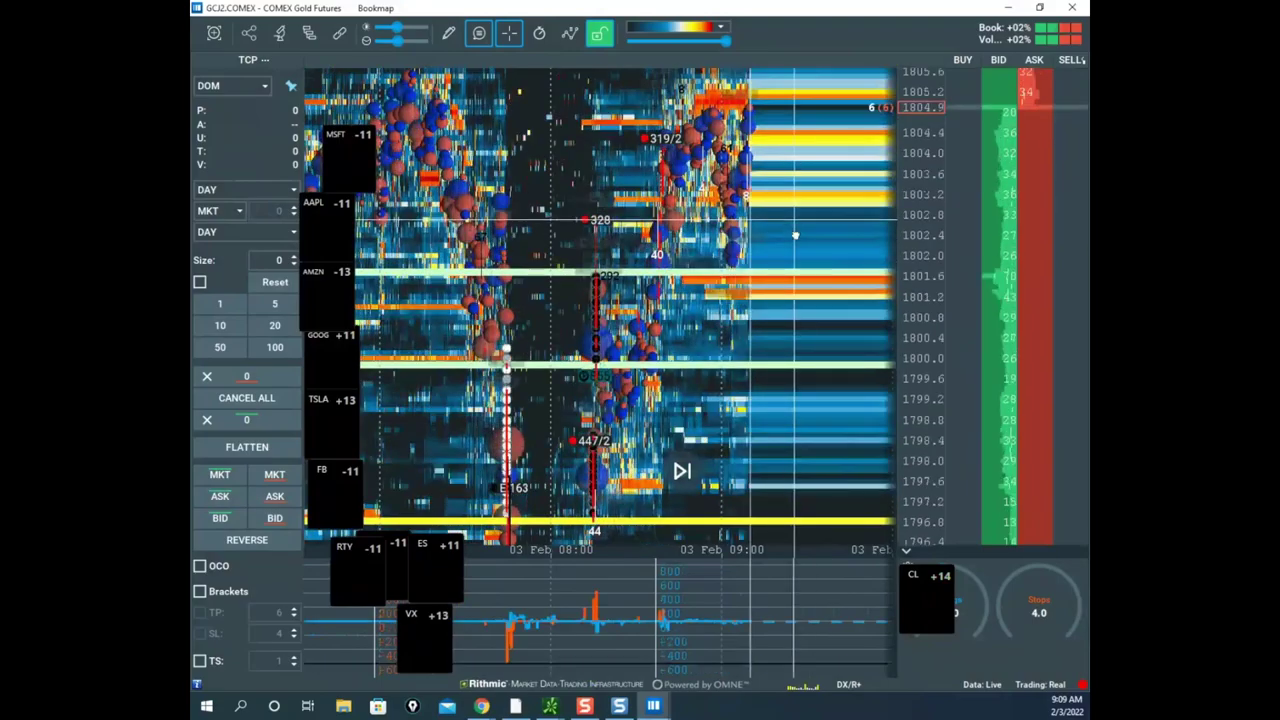
drag(790, 236, 745, 190)
drag(650, 352, 662, 342)
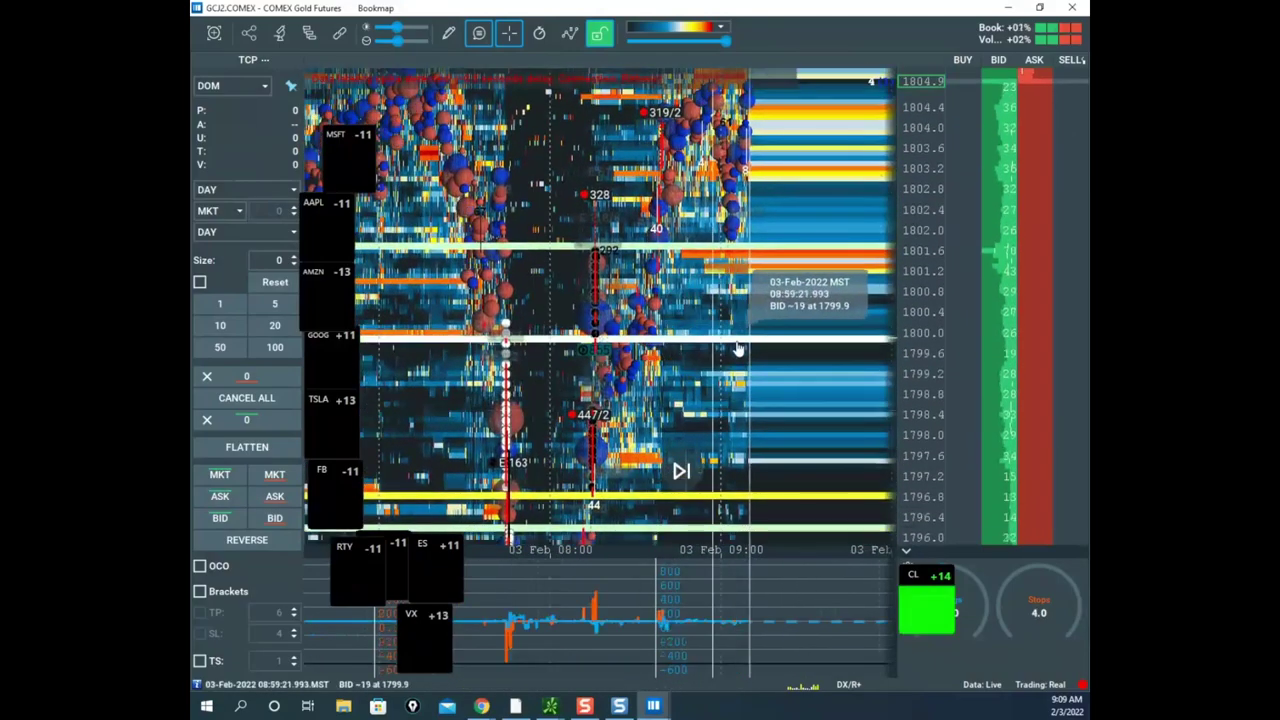
drag(730, 295, 862, 306)
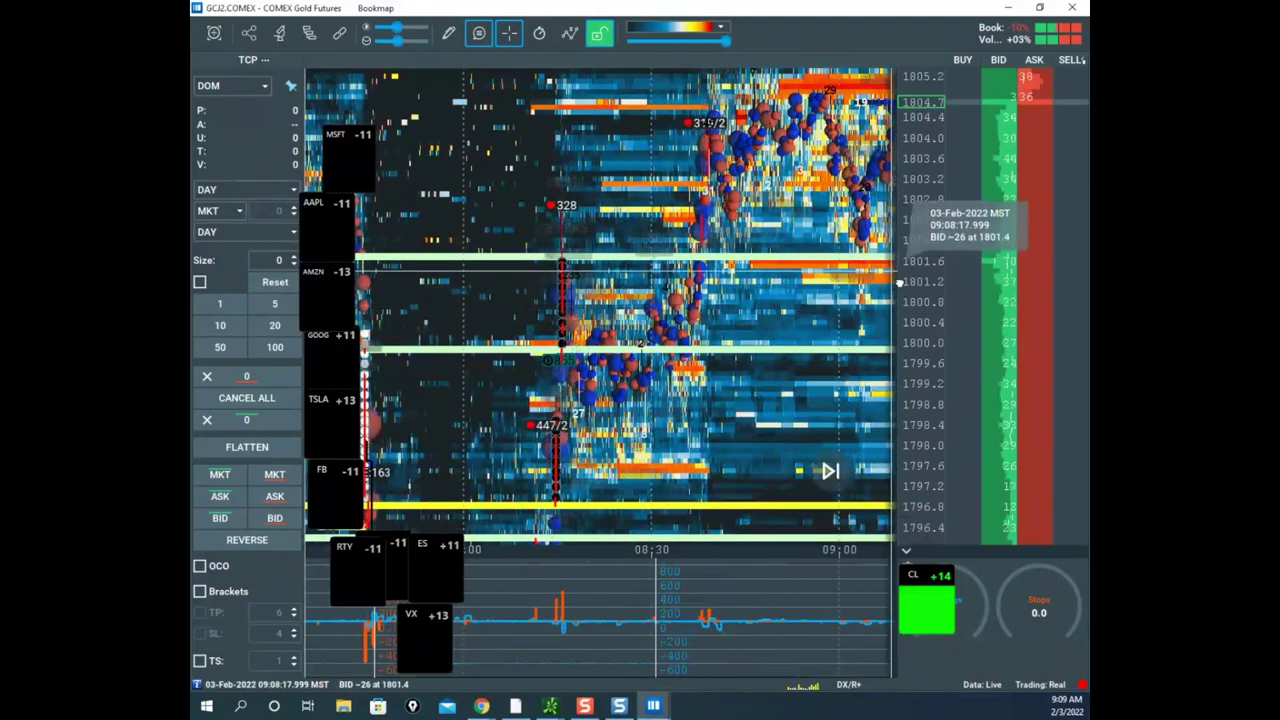
drag(711, 312, 712, 328)
scroll(632, 322, up, 5)
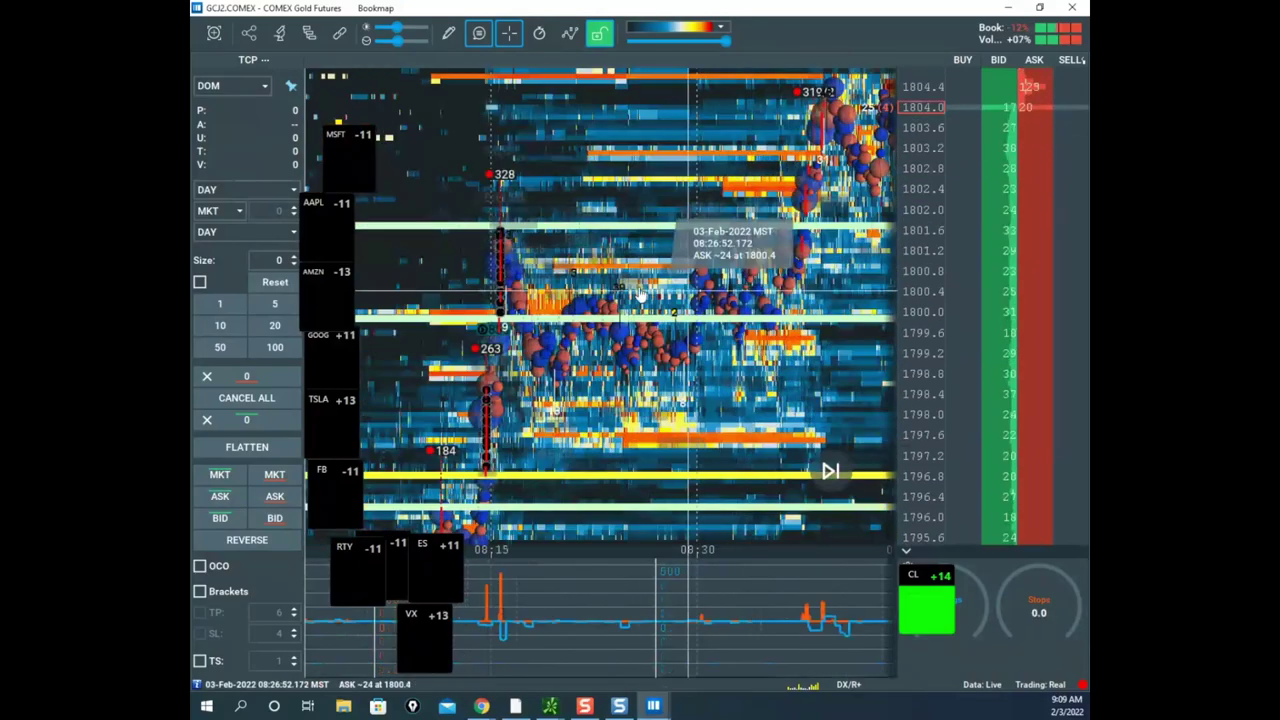
scroll(640, 313, up, 5)
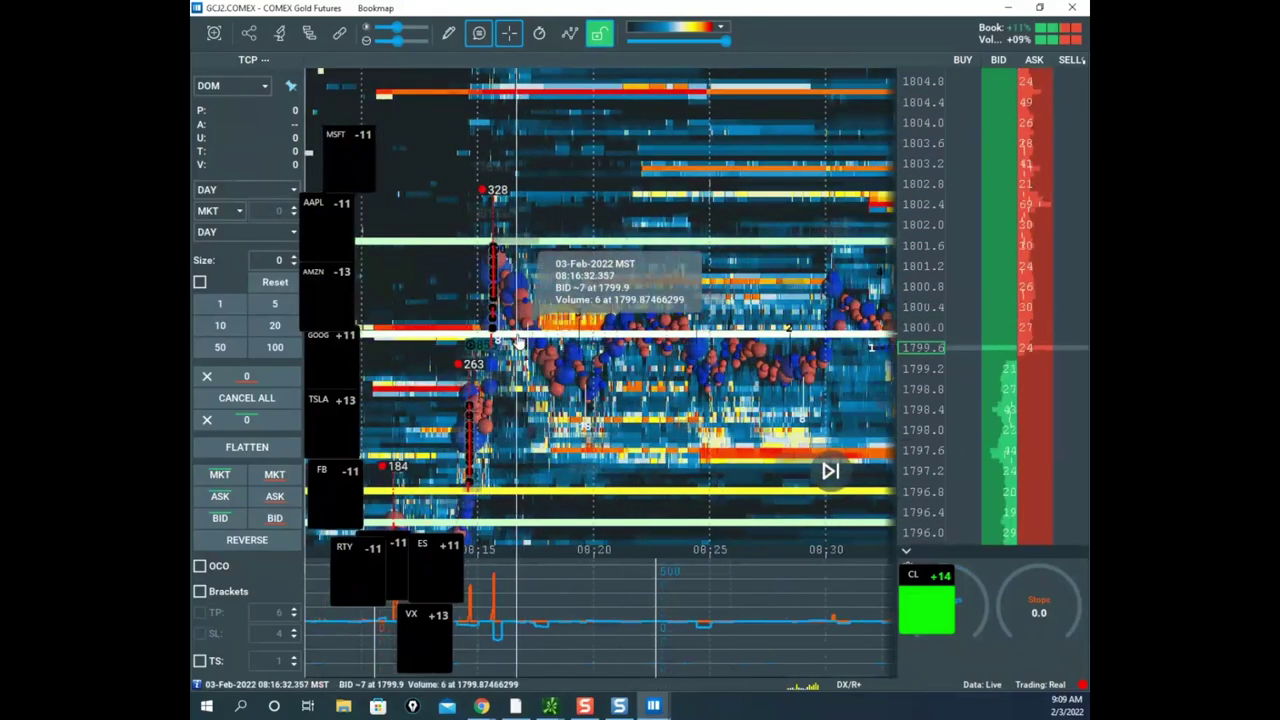
scroll(654, 338, down, 5)
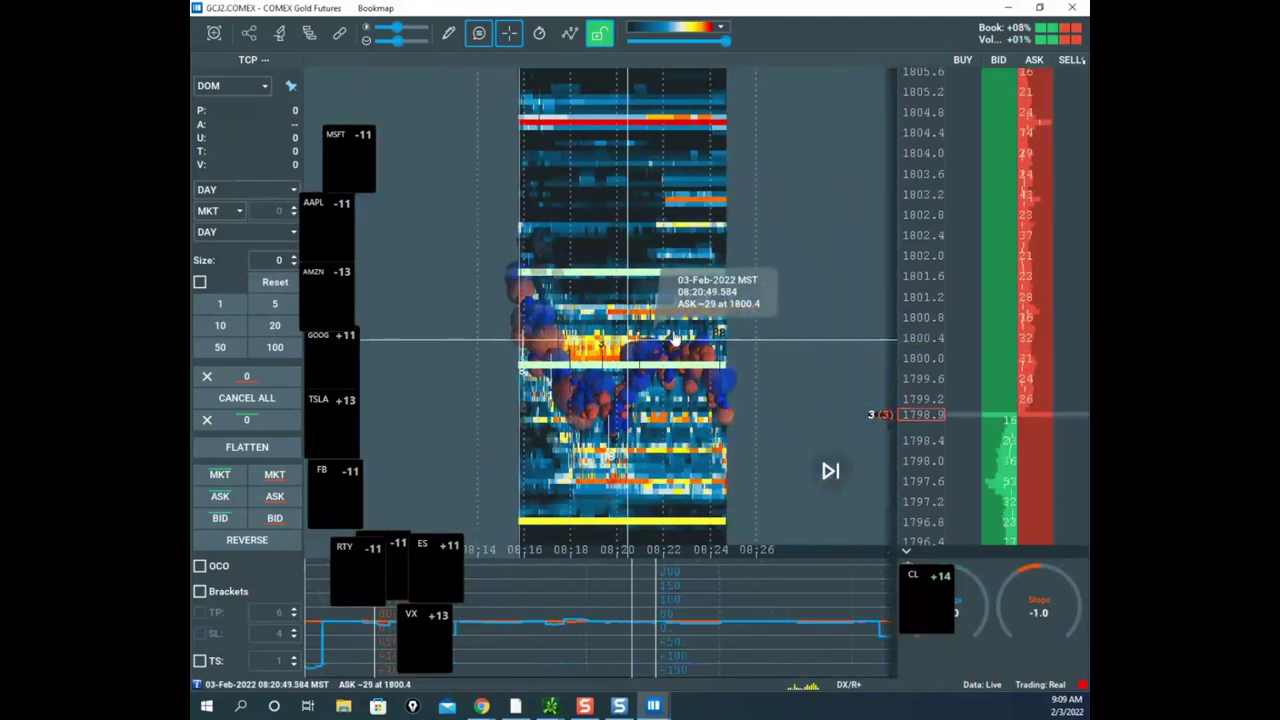
- Examine gold's advance on the heatmap from the 08:30 range through the latest prices after 09:00
drag(634, 325, 585, 330)
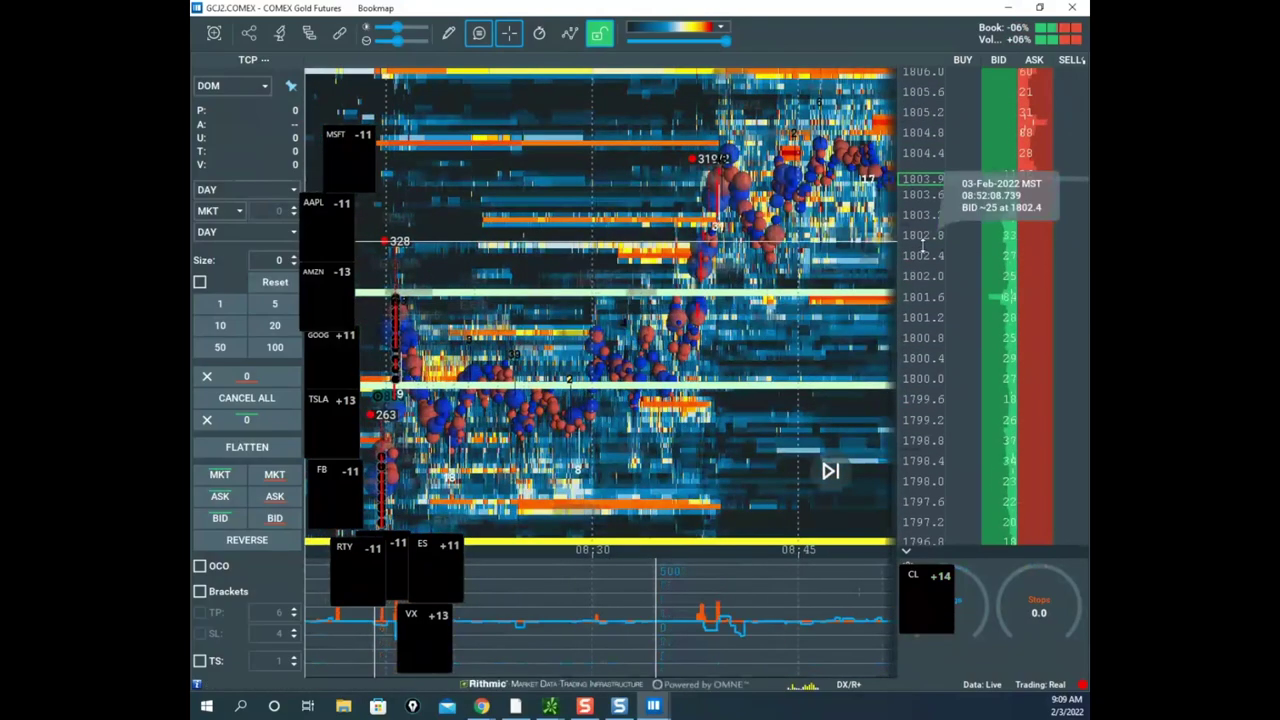
scroll(916, 250, down, 3)
drag(804, 264, 594, 284)
scroll(838, 248, down, 2)
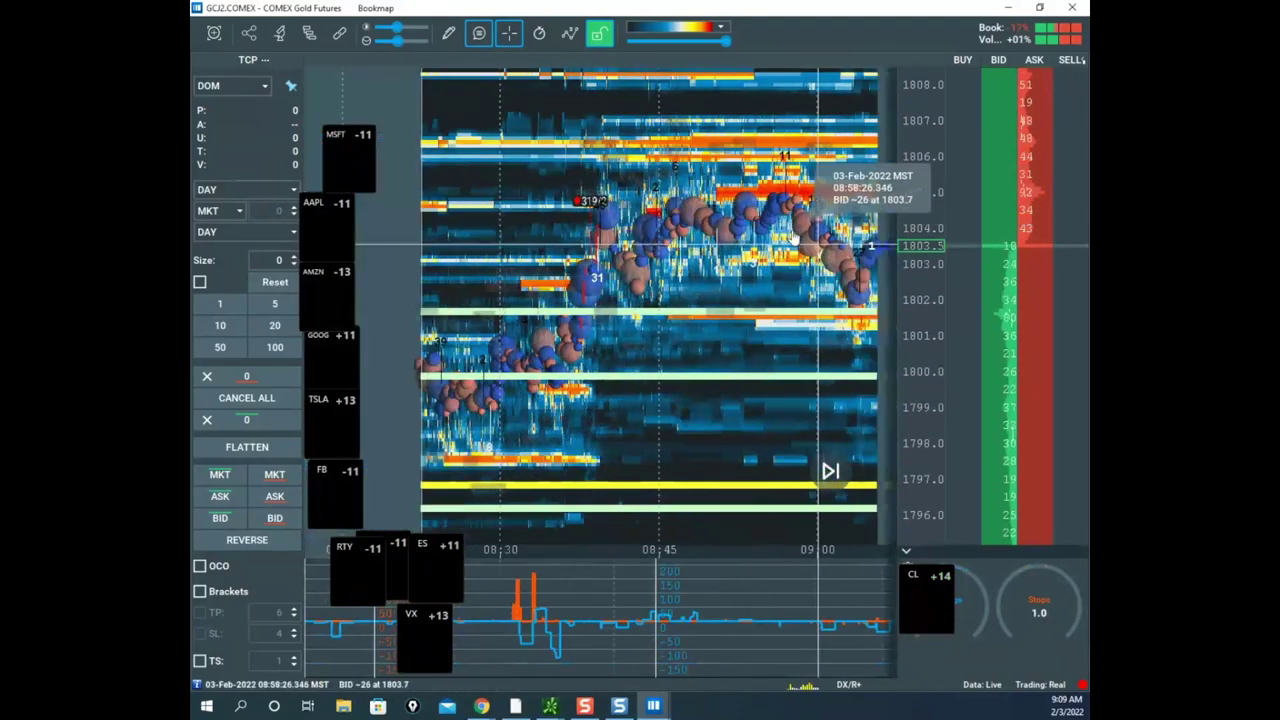
scroll(906, 242, up, 3)
scroll(838, 210, down, 4)
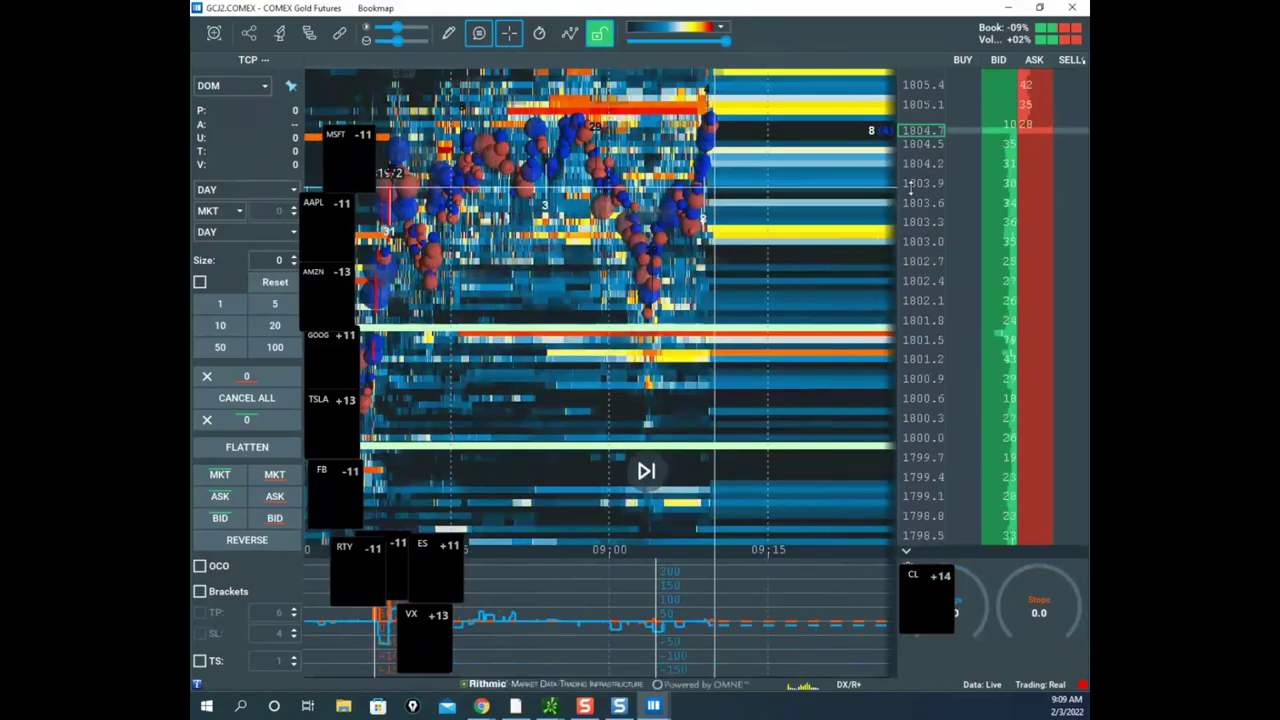
scroll(778, 218, down, 3)
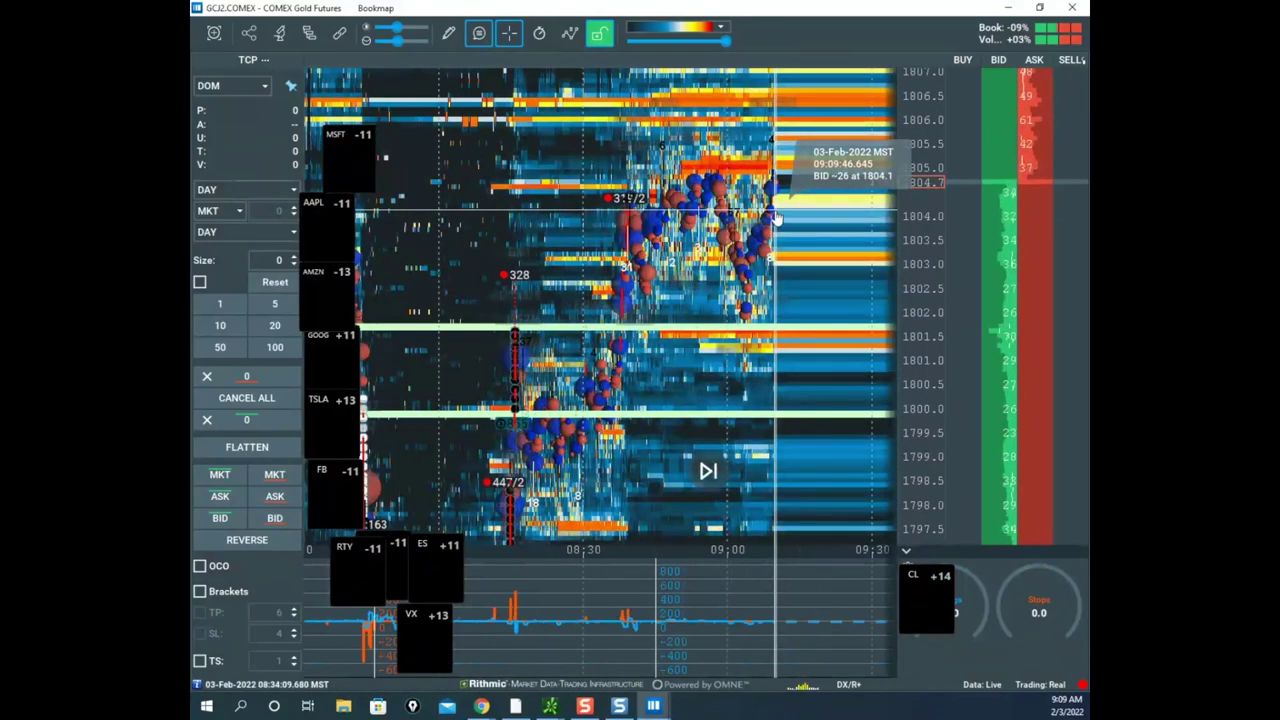
- Sketch gold's rise and pullback on the heatmap, circle the 1800.0 to 1801.5 zone, add an upward projection, and clear the drawing
key(ctrl+shift+1)
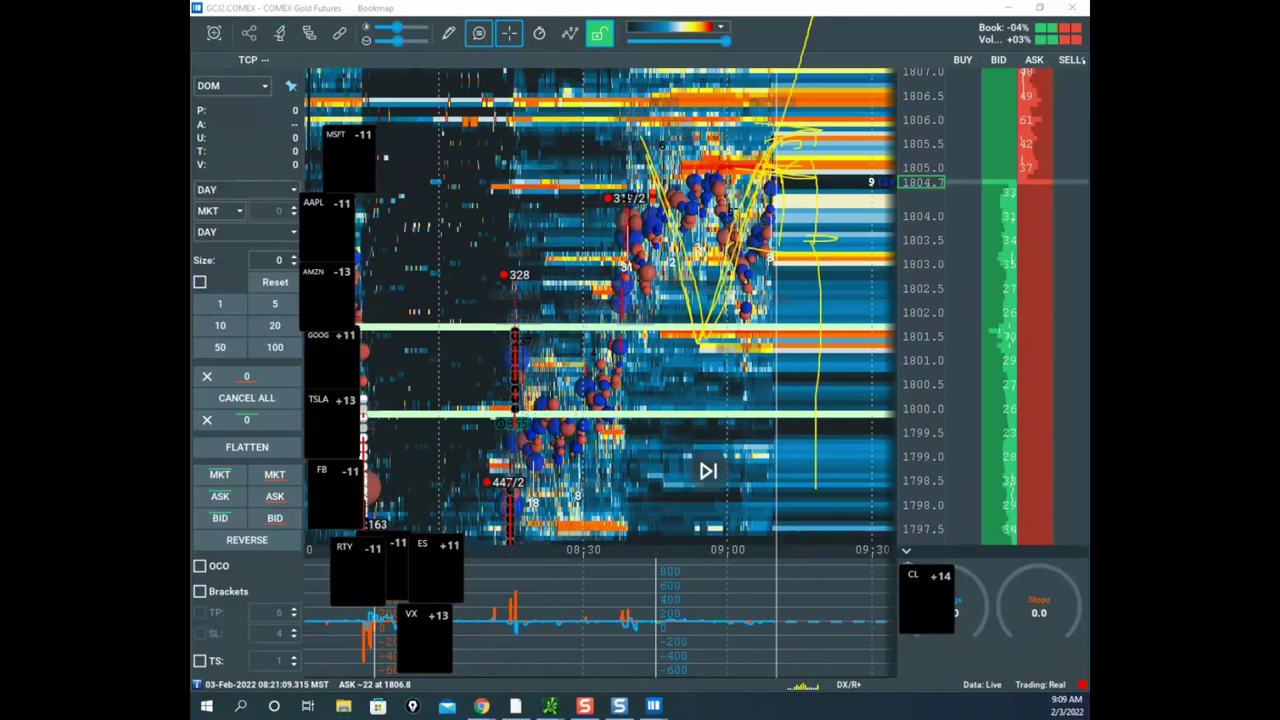
mouse_move(600, 322)
mouse_down()
mouse_move(672, 215)
mouse_move(730, 248)
mouse_move(755, 320)
mouse_move(555, 350)
mouse_move(715, 380)
mouse_up()
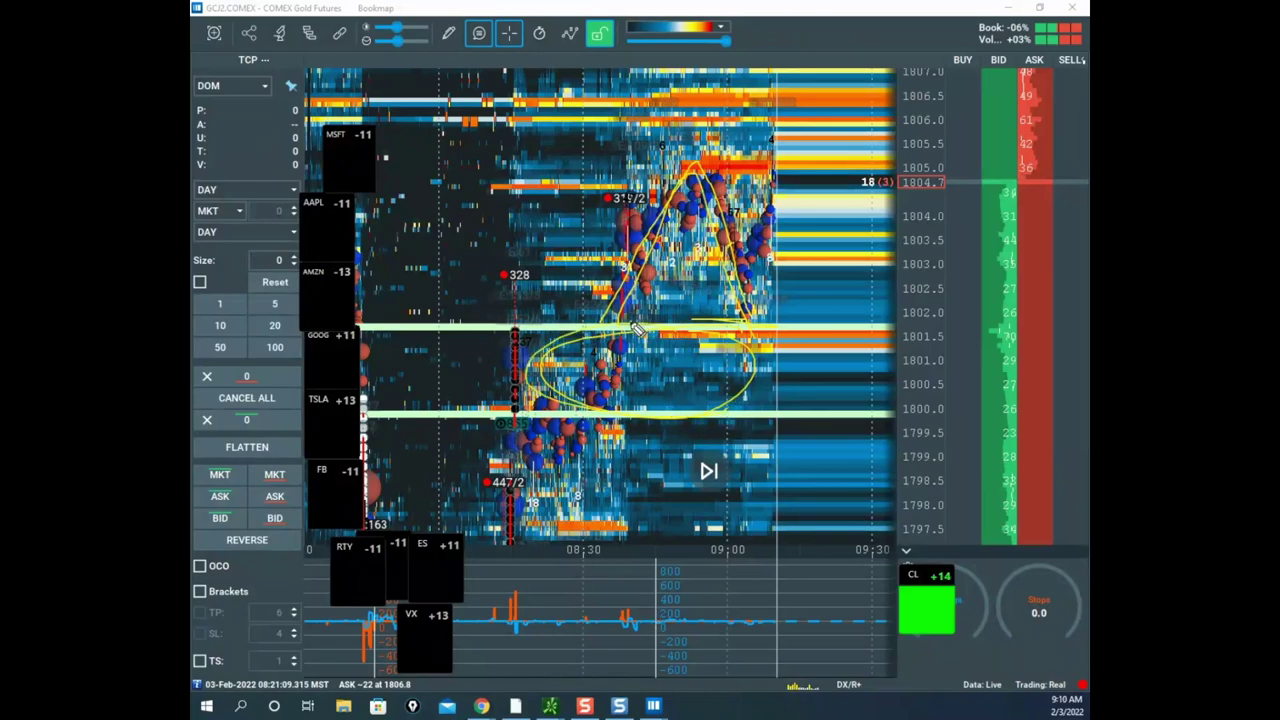
drag(765, 300, 808, 72)
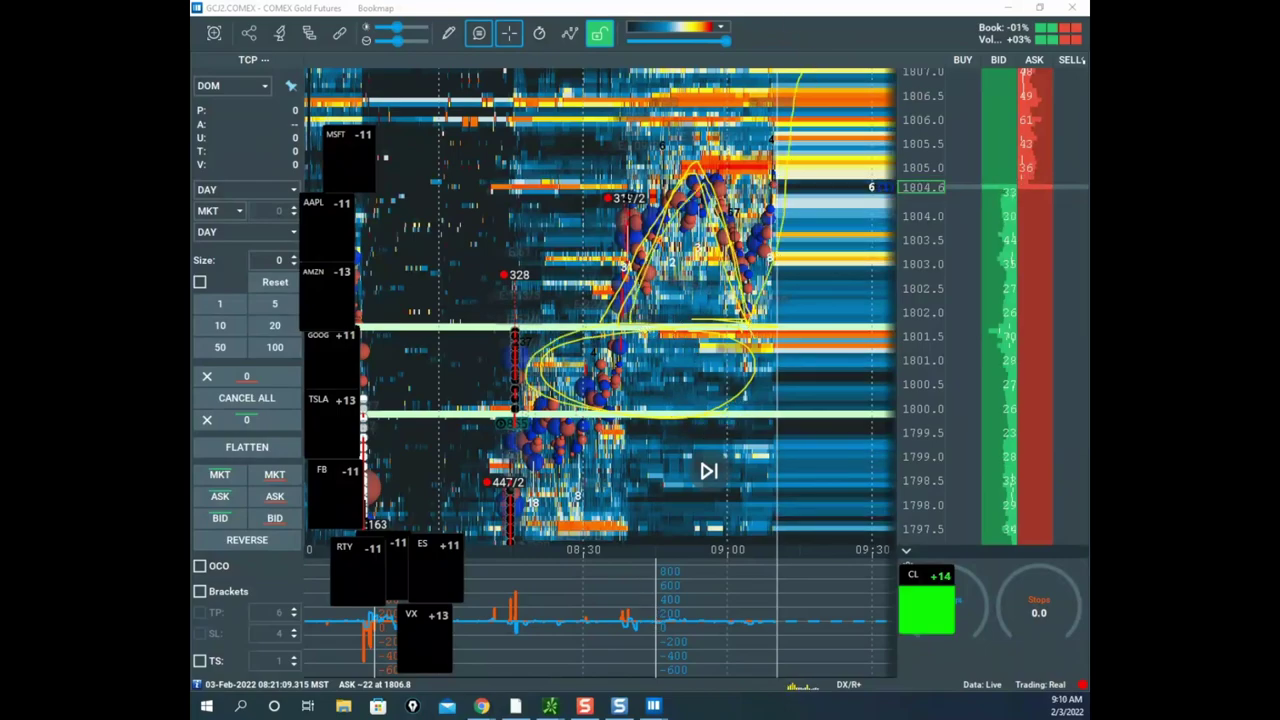
key(Escape)
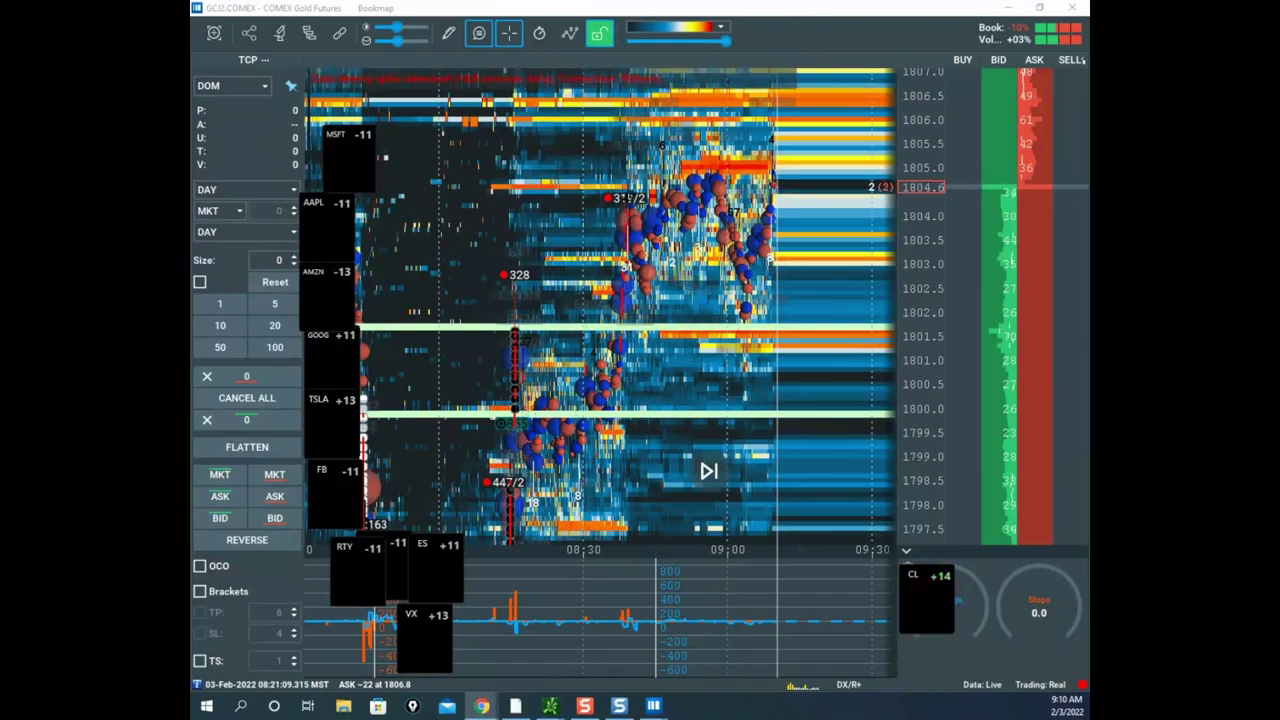
- Check the gold VWAP chart in Chrome's remote desktop session and the /GC chart in thinkorswim, putting each window away
drag(192, 30, 972, 66)
click(1067, 68)
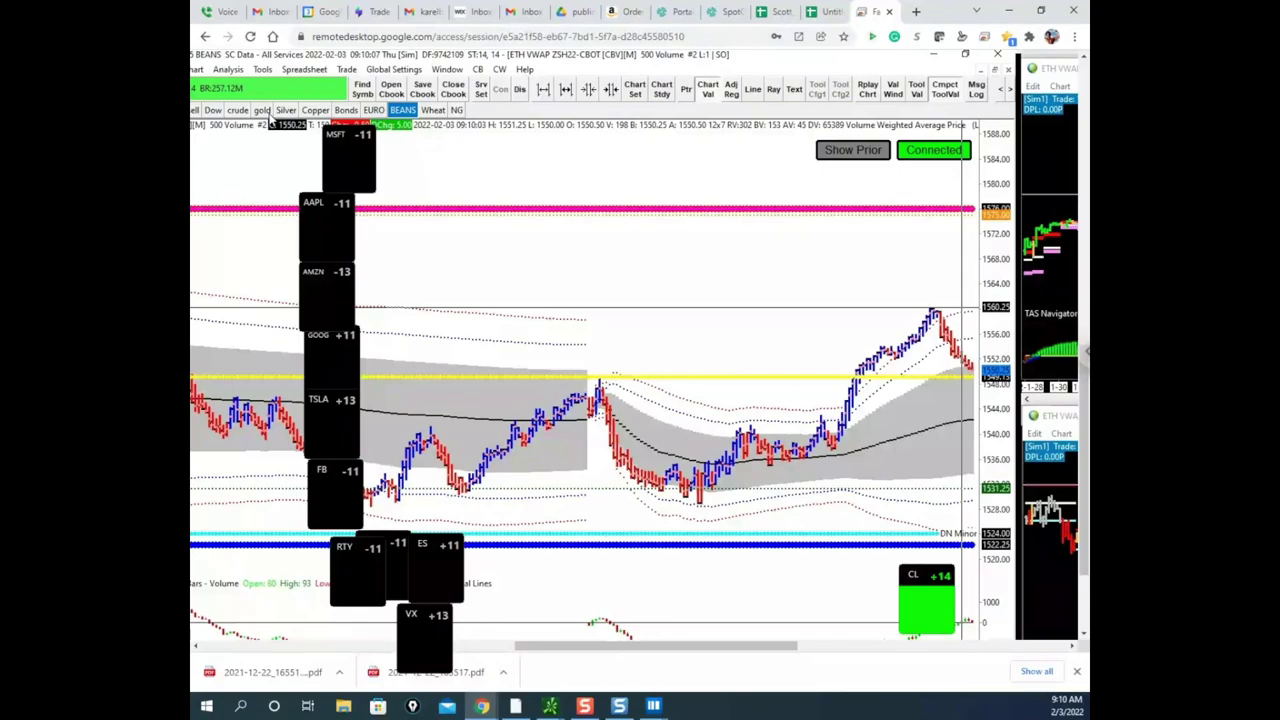
click(262, 110)
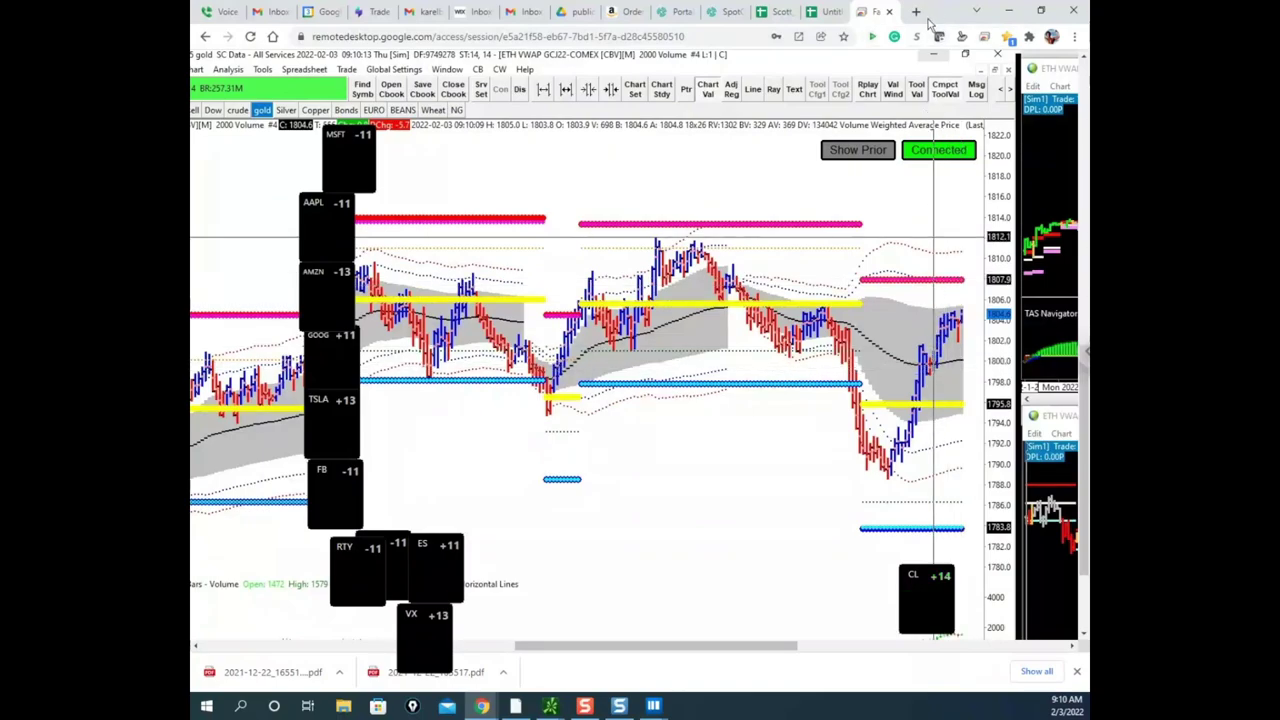
click(981, 11)
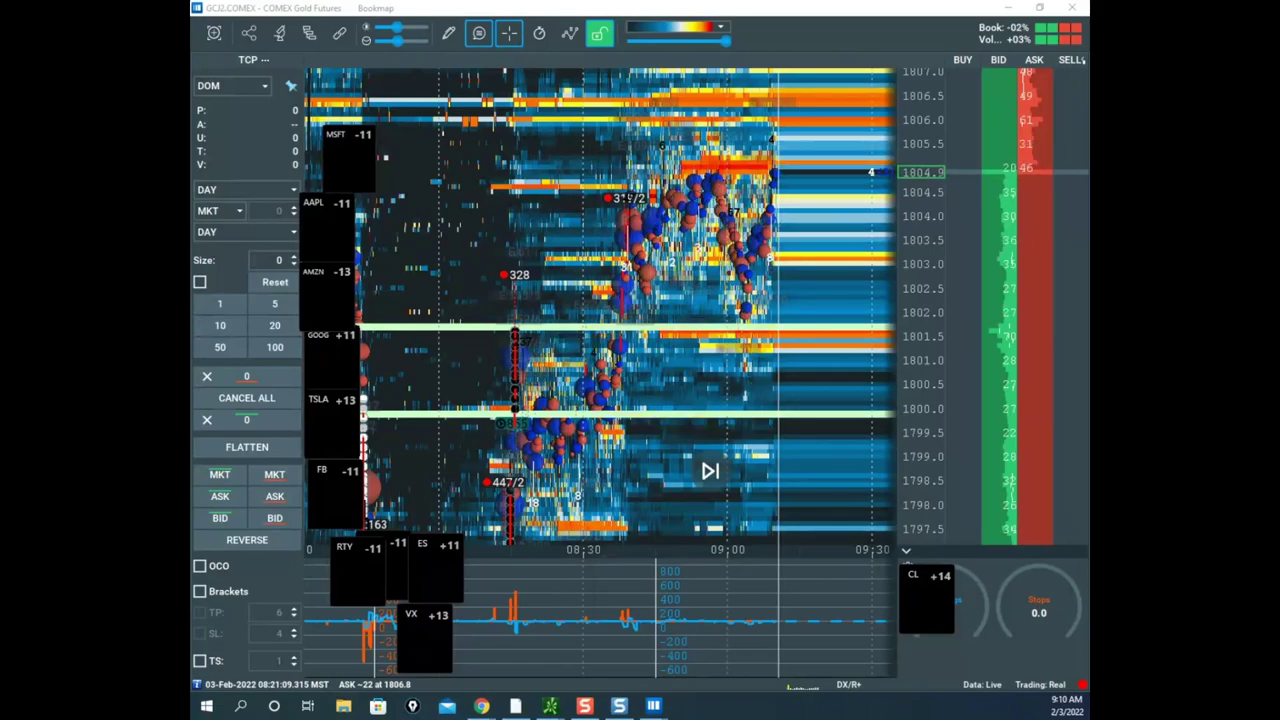
click(550, 706)
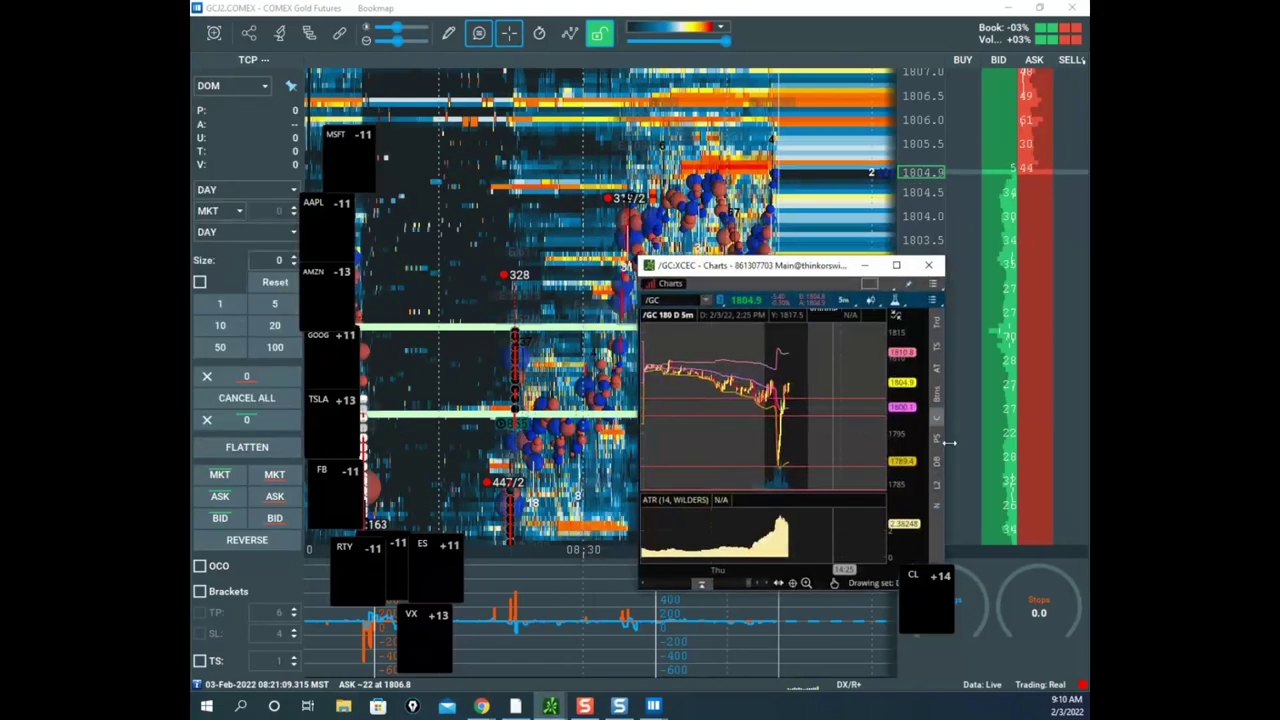
click(865, 265)
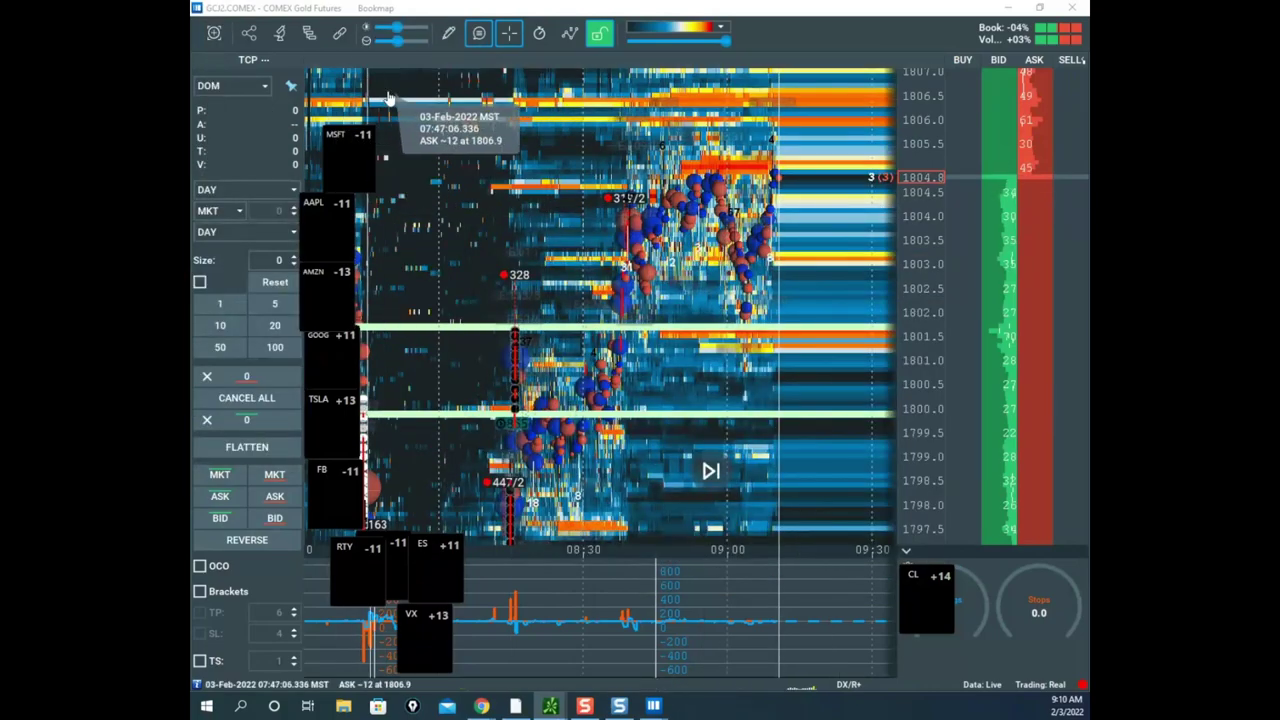
- Sketch gold's consolidation between about 1800 and 1801.5 and the rise out of it over a wider price range, and clear the strokes
scroll(936, 229, down, 3)
scroll(932, 246, up, 1)
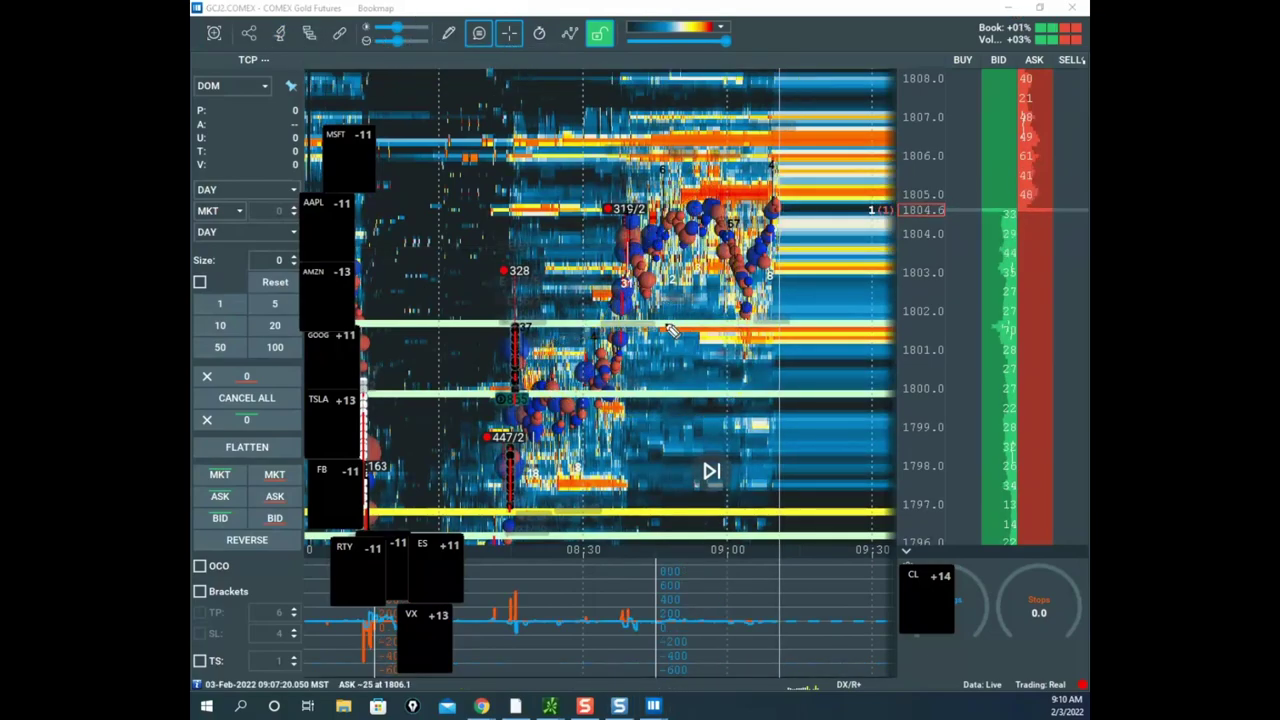
drag(655, 325, 676, 385)
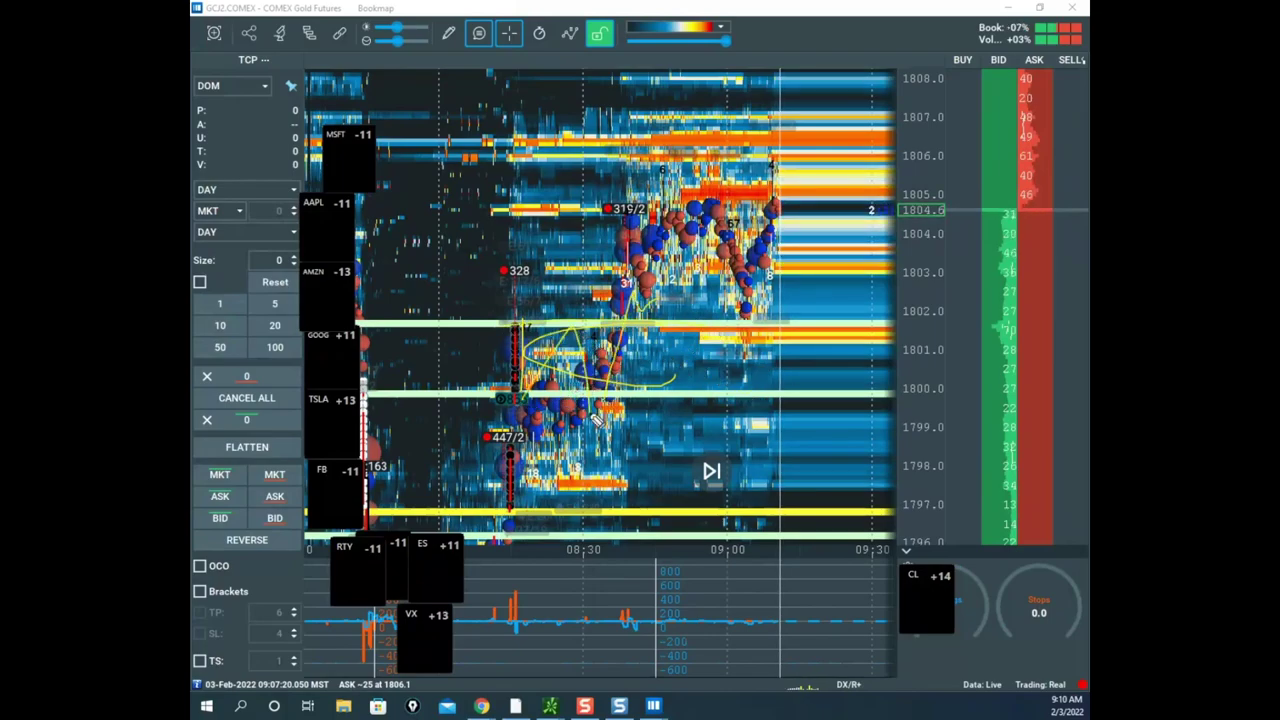
drag(509, 555, 544, 588)
mouse_move(524, 392)
mouse_down()
mouse_move(553, 325)
mouse_move(598, 325)
mouse_move(690, 228)
mouse_up()
mouse_move(551, 355)
mouse_down()
mouse_move(672, 600)
mouse_move(655, 490)
mouse_move(621, 398)
mouse_up()
key(Escape)
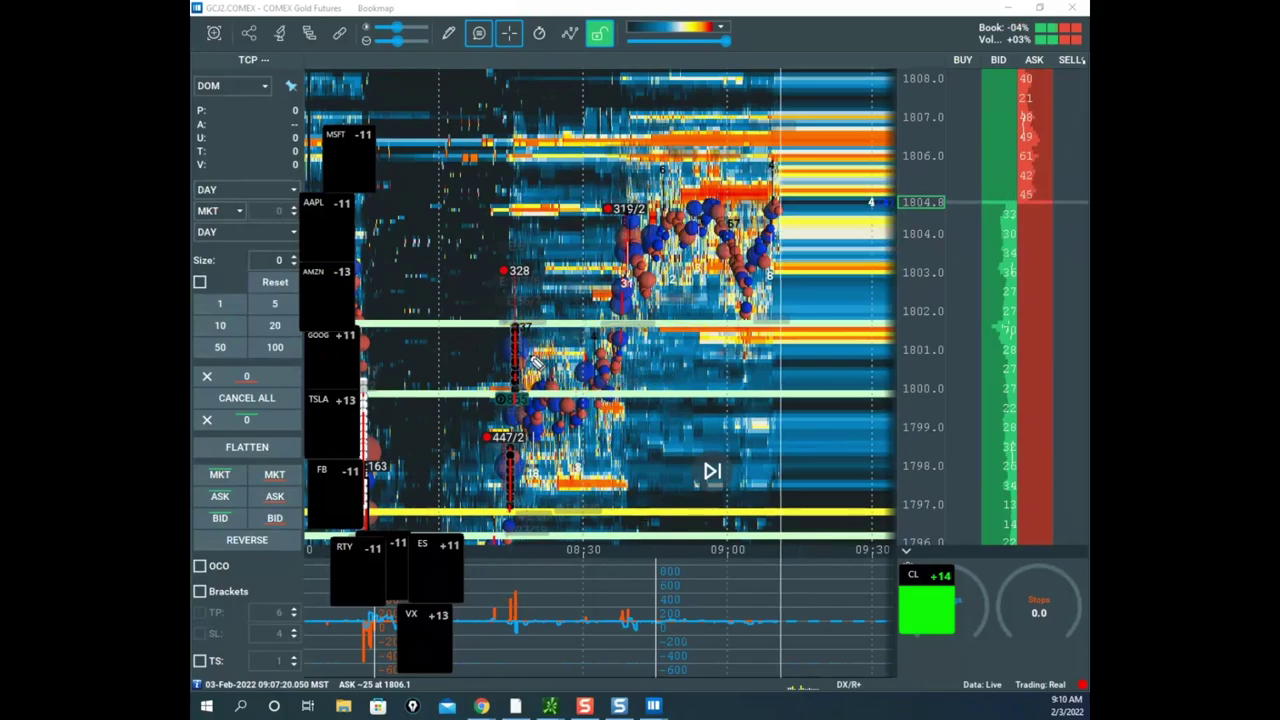
- Trace gold's climb, dip to about 1802 and rebound, project a rise to a circled 1808 target, and clear the drawing
drag(518, 405, 526, 320)
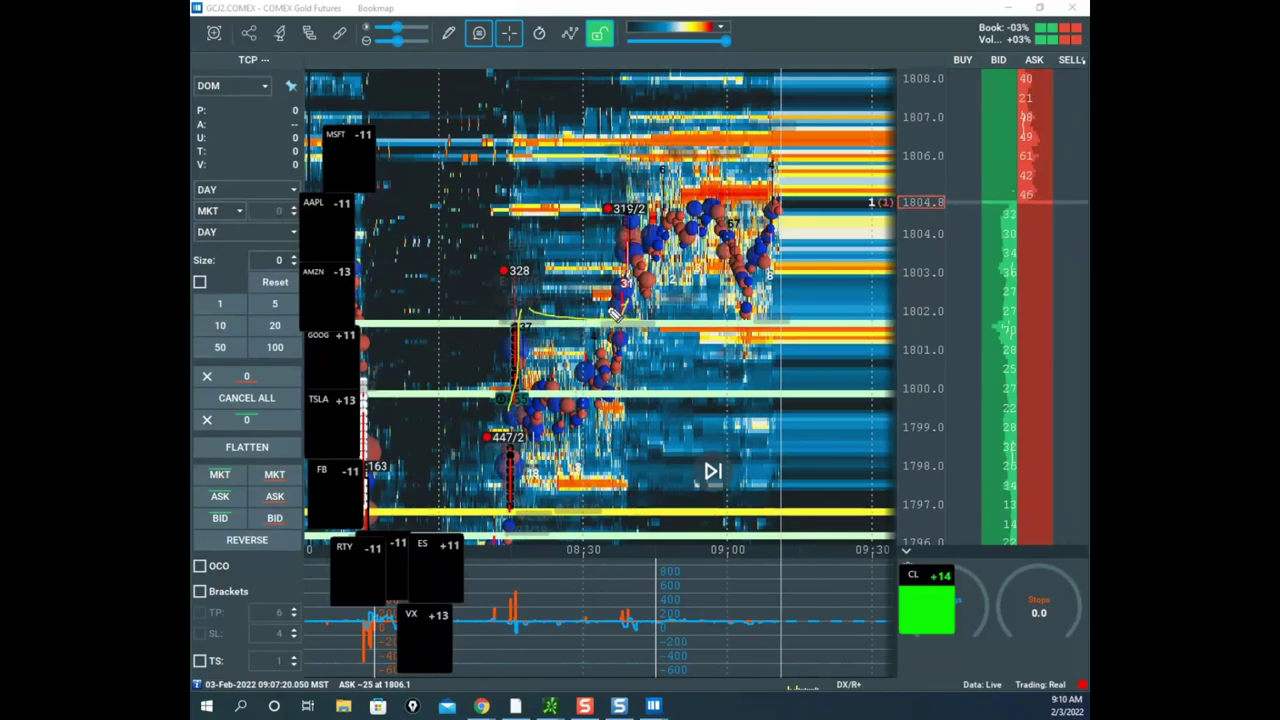
mouse_move(692, 278)
mouse_down()
mouse_move(630, 285)
mouse_move(670, 240)
mouse_move(748, 315)
mouse_move(778, 195)
mouse_up()
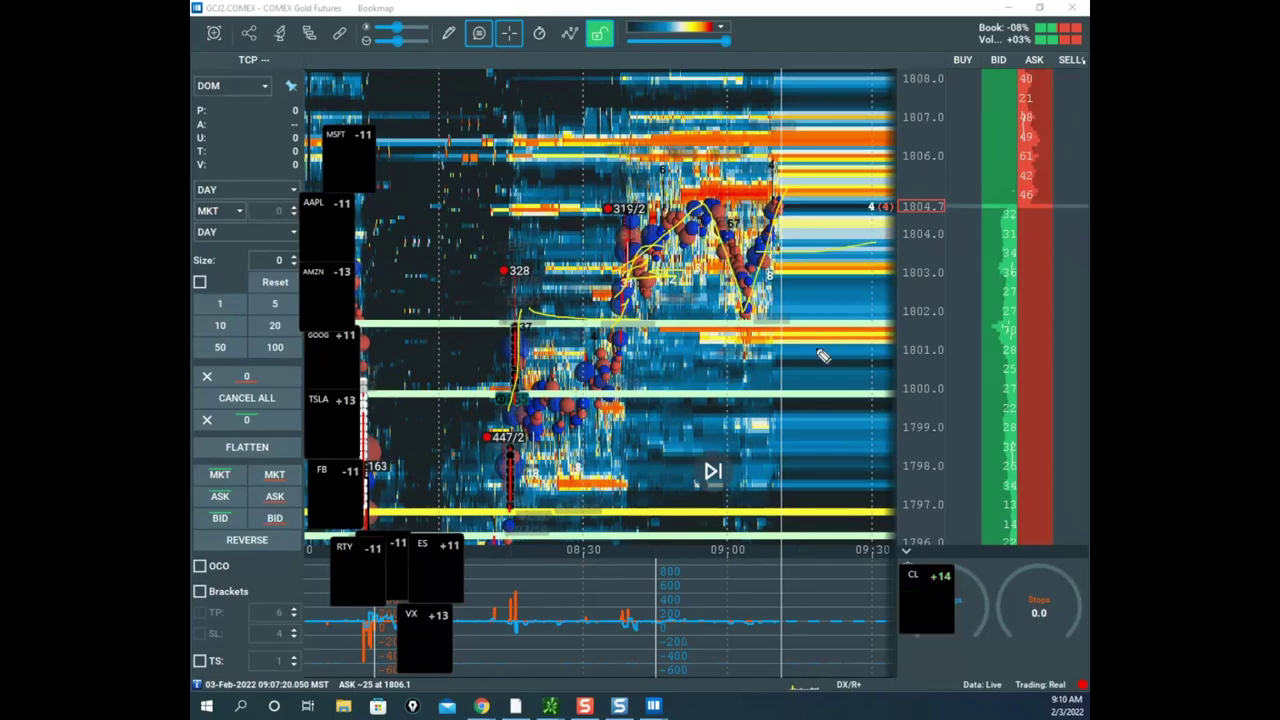
mouse_move(803, 281)
mouse_down()
mouse_move(886, 78)
mouse_move(829, 98)
mouse_move(935, 92)
mouse_up()
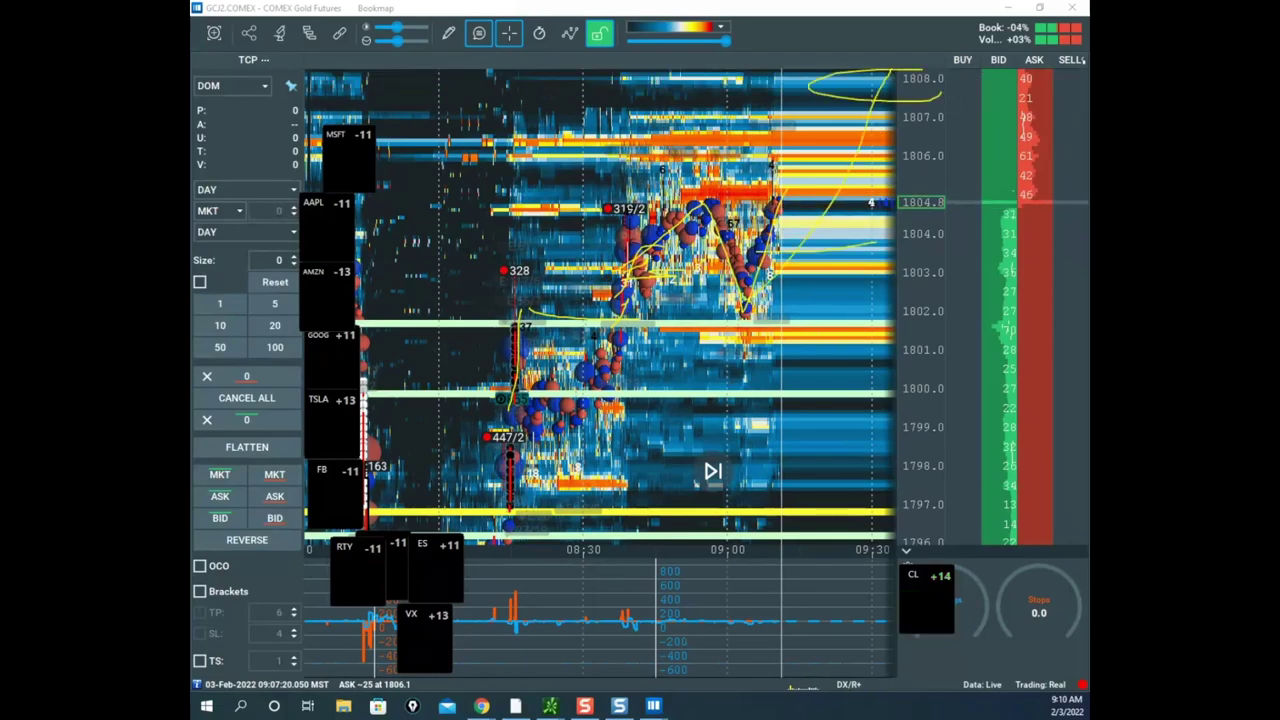
key(Escape)
- View gold's order flow over a wider price and time range, and bring up the Light Sweet Crude Oil heatmap maximized
drag(802, 138, 769, 146)
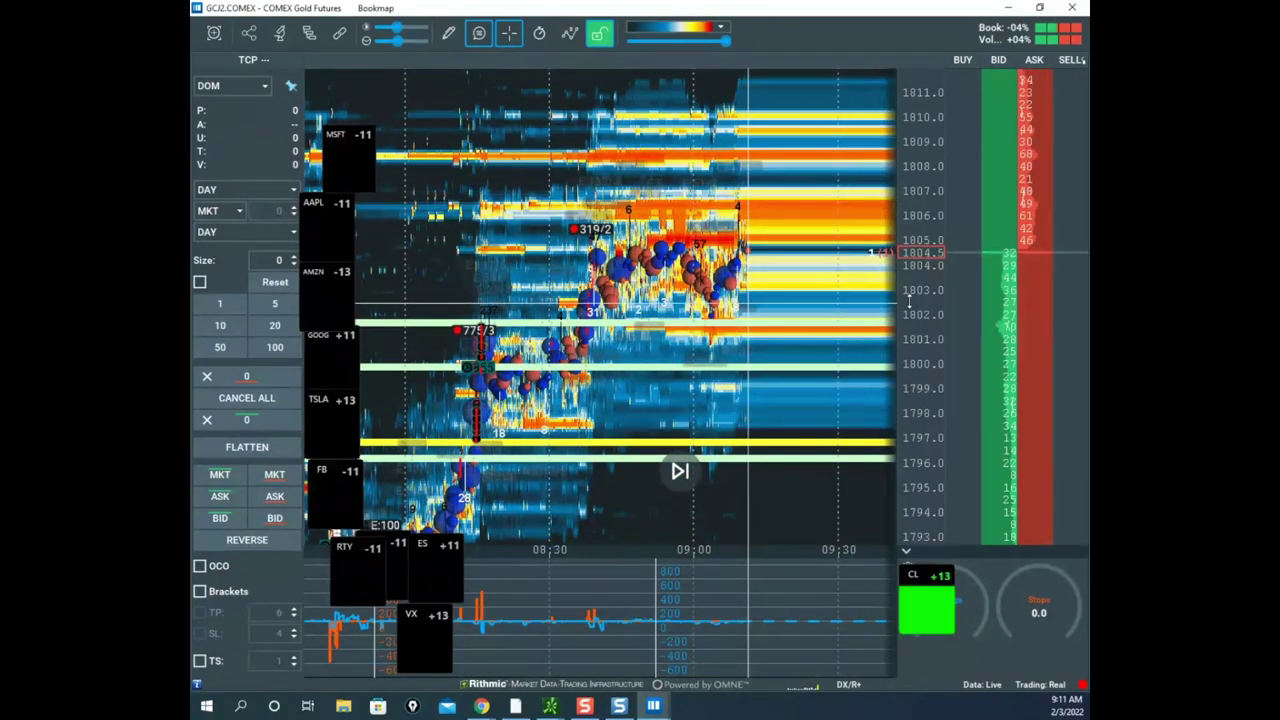
mouse_move(708, 282)
scroll(708, 282, down, 2)
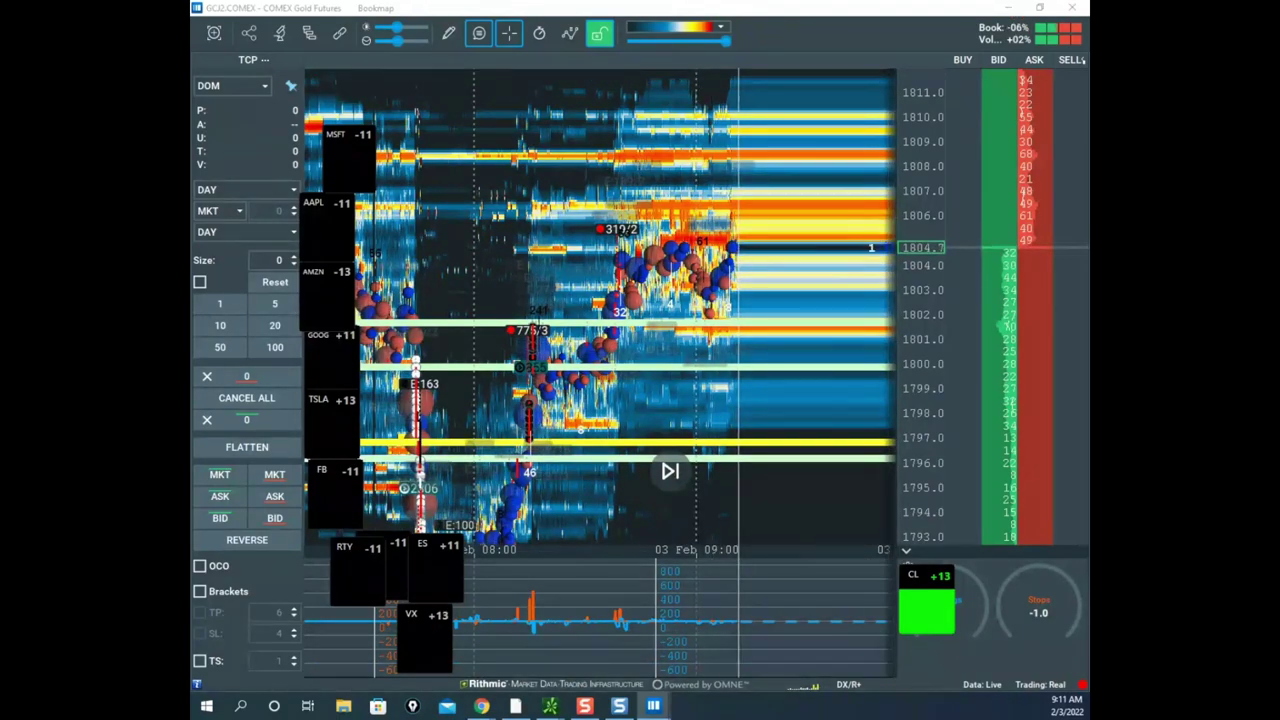
drag(190, 303, 490, 311)
double_click(398, 300)
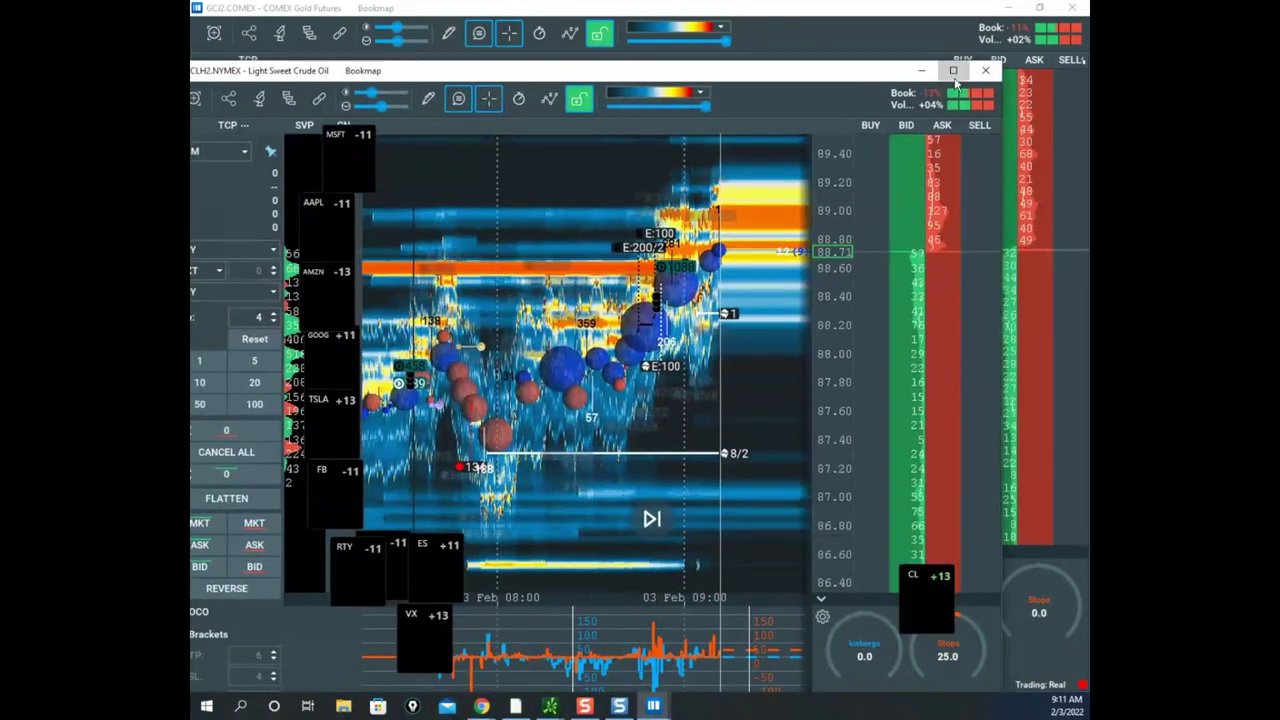
- Mark crude's drop from about 88.0 to 87.3 before 08:00 on the heatmap, sketch the recovery, and clear the drawing
scroll(745, 246, down, 2)
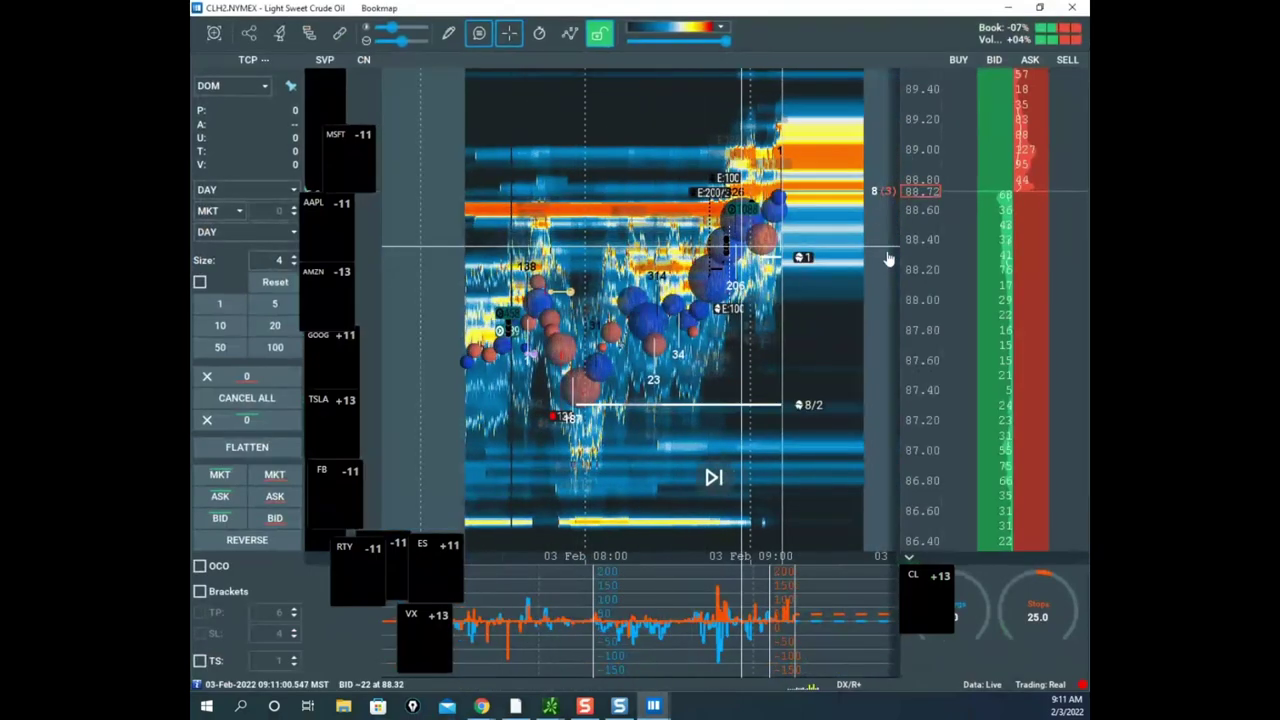
drag(752, 376, 787, 334)
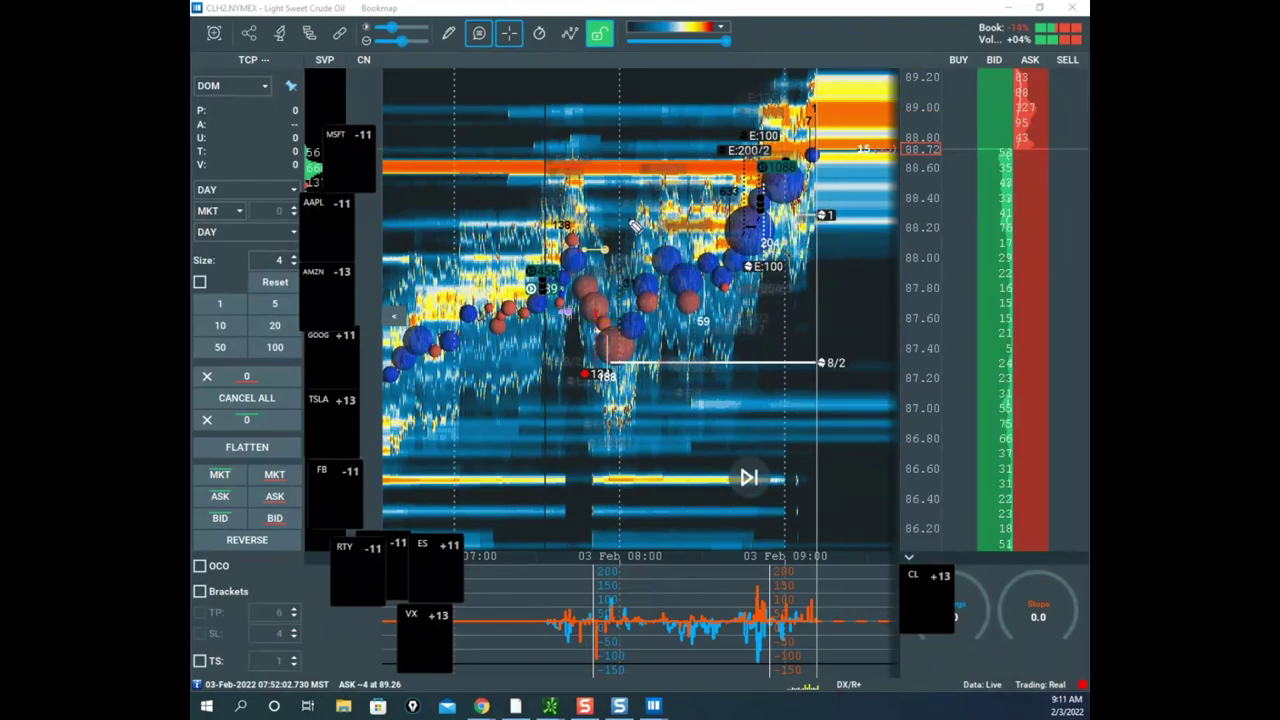
mouse_move(546, 273)
mouse_down()
mouse_move(606, 269)
mouse_move(627, 361)
mouse_up()
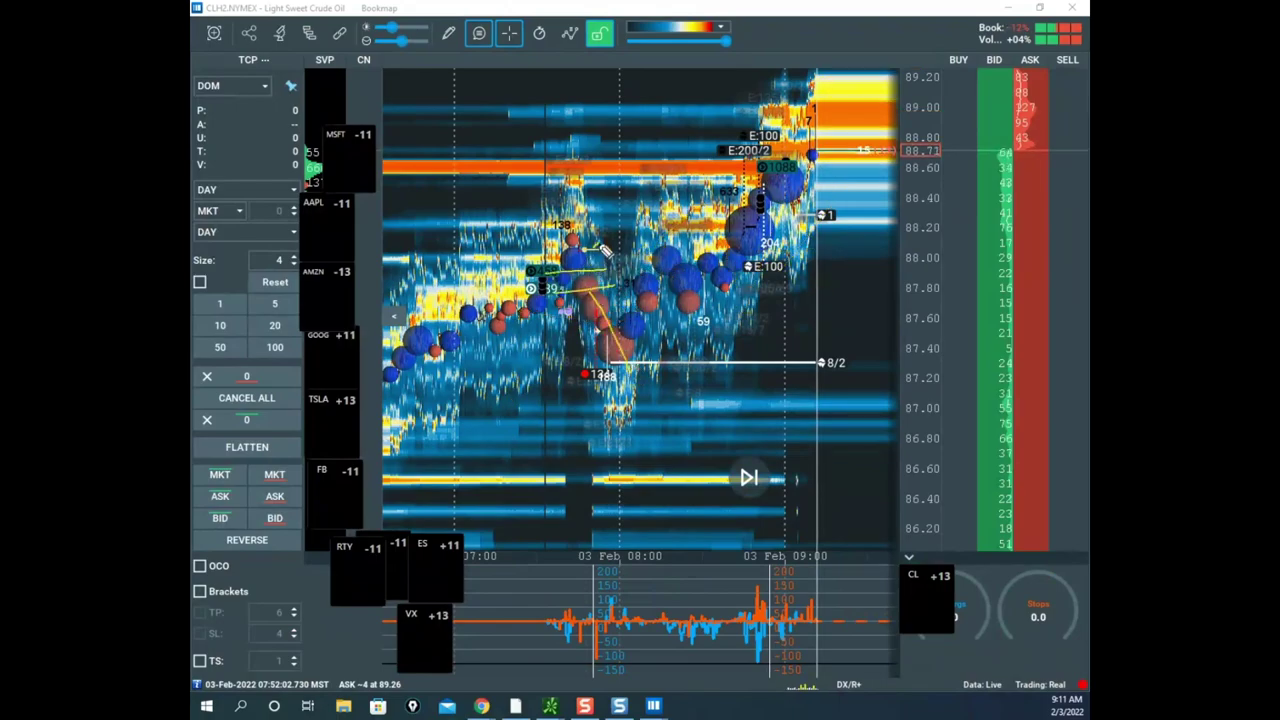
mouse_move(601, 298)
mouse_down()
mouse_move(592, 250)
mouse_move(598, 350)
mouse_move(680, 376)
mouse_move(736, 289)
mouse_up()
mouse_move(642, 358)
mouse_down()
mouse_move(776, 209)
mouse_move(900, 280)
mouse_up()
key(Escape)
- Examine crude's order flow between 07:30 and 08:30 and its advance to the latest prices after 09:00
scroll(735, 228, up, 3)
scroll(735, 228, up, 2)
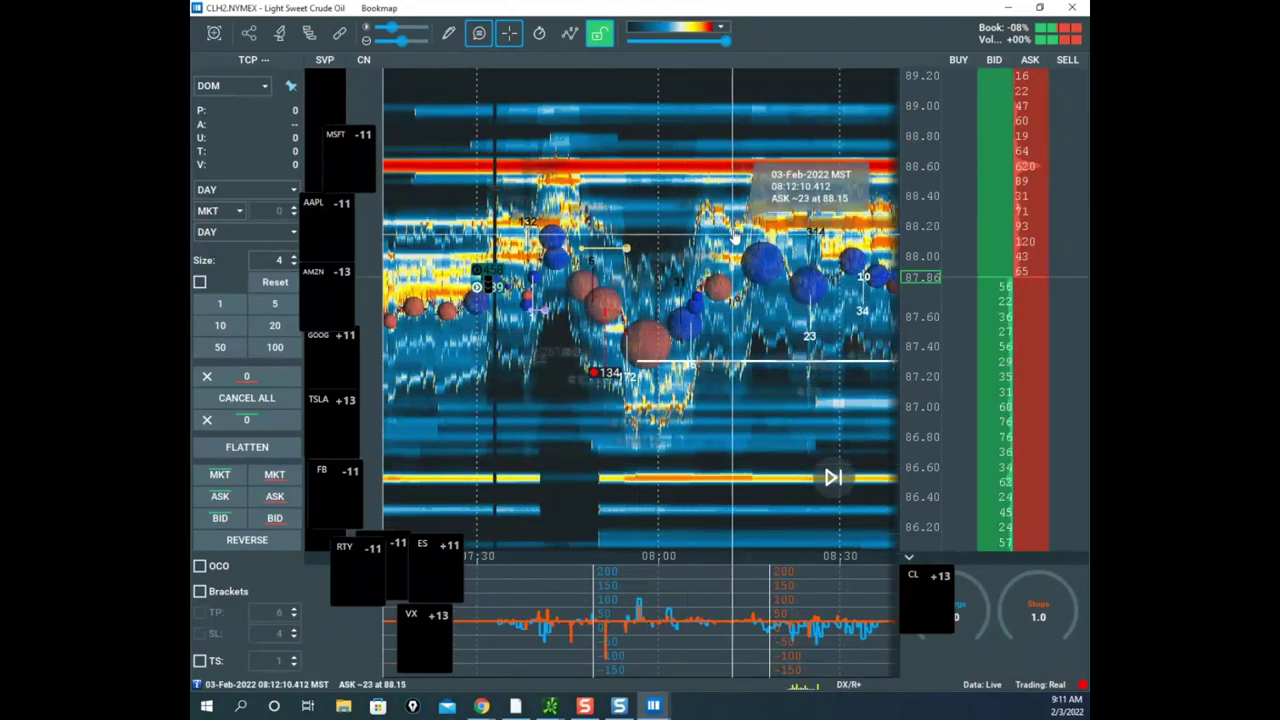
scroll(766, 220, down, 5)
drag(680, 324, 680, 356)
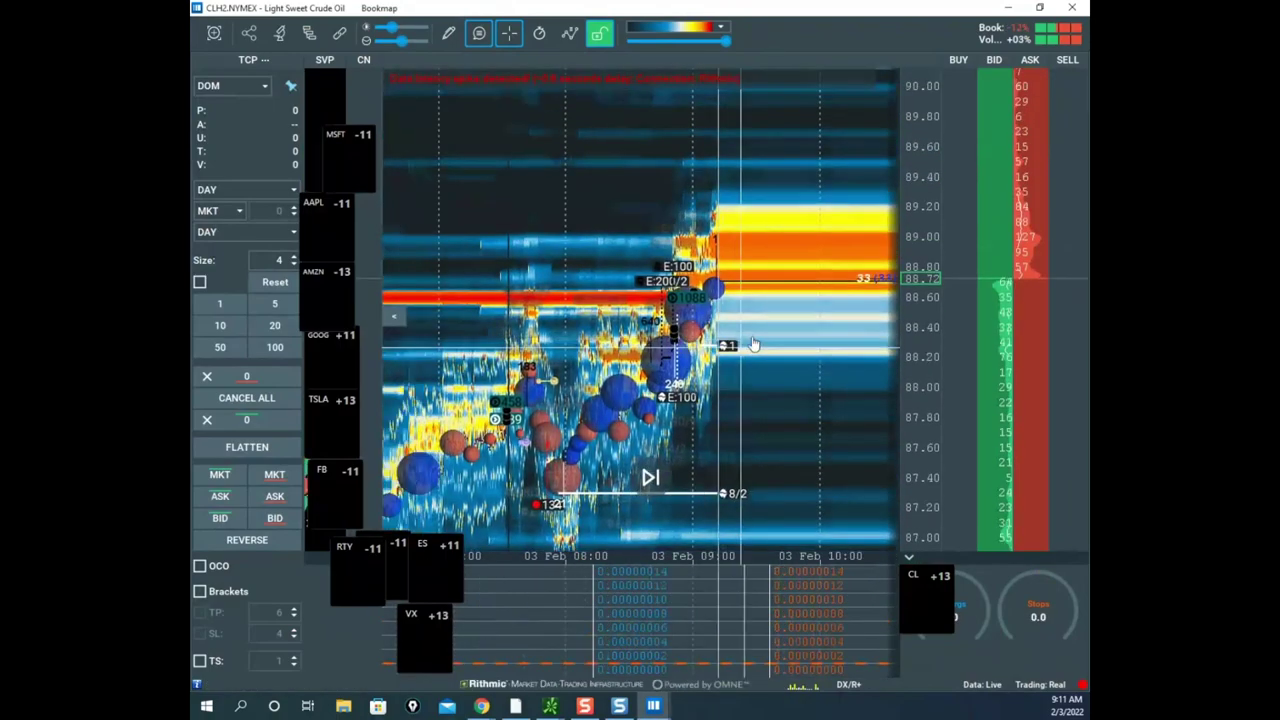
scroll(680, 356, up, 3)
scroll(920, 275, down, 2)
- Move the crude oil and gold heatmap windows off this screen to expose the desktop
drag(825, 15, 865, 142)
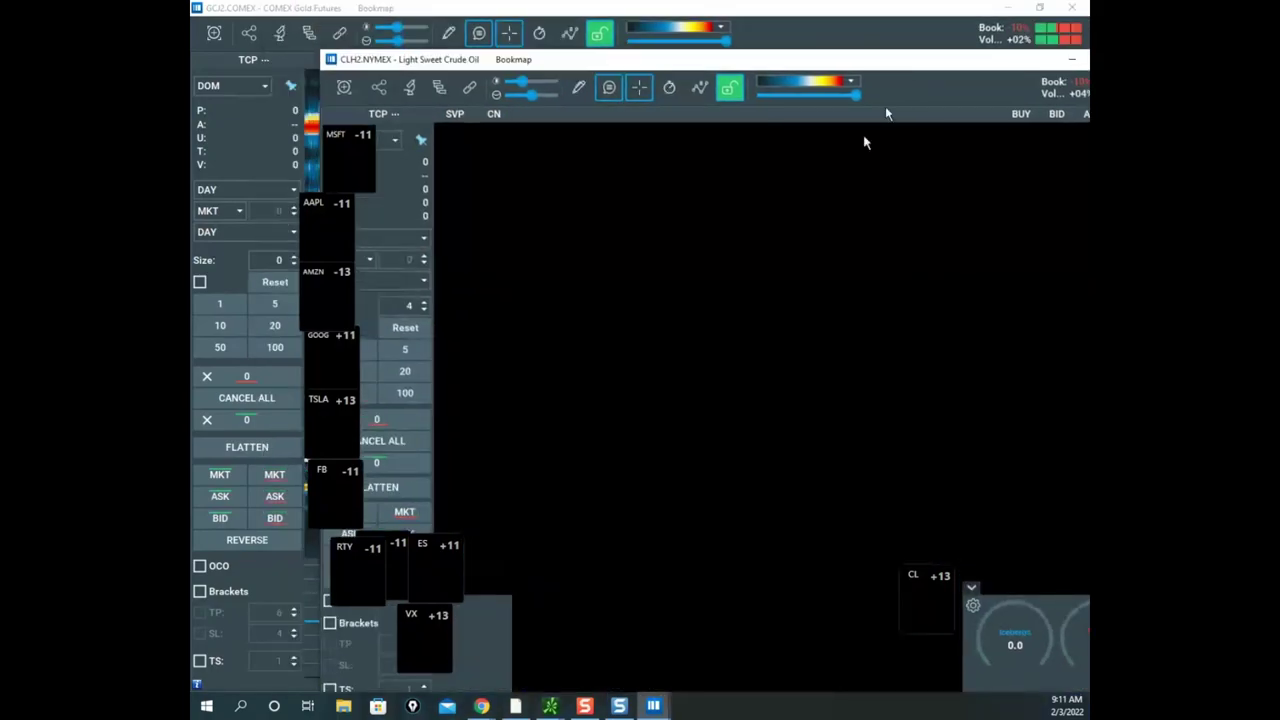
drag(885, 106, 885, 715)
scroll(928, 313, up, 3)
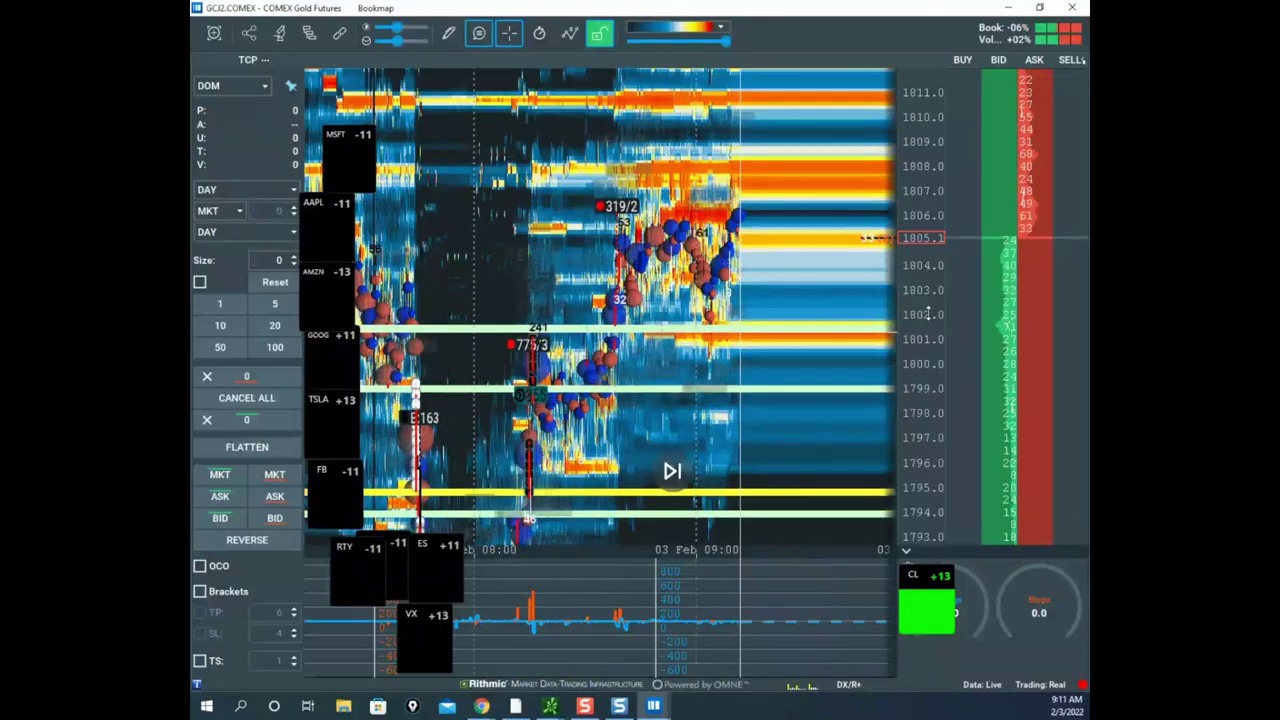
drag(773, 9, 860, 715)
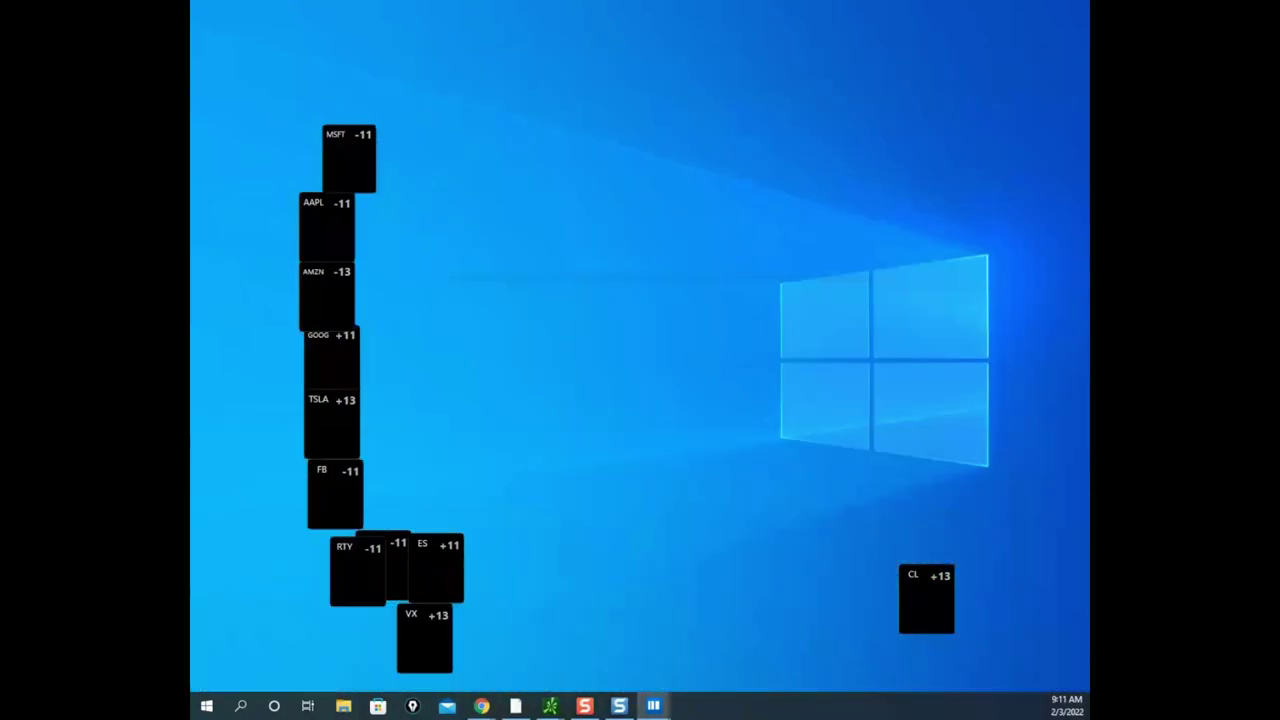
- Place the GC tile beside CL, shift the RTY tile under FB, and align the MSFT tile above AAPL
drag(1010, 512, 979, 577)
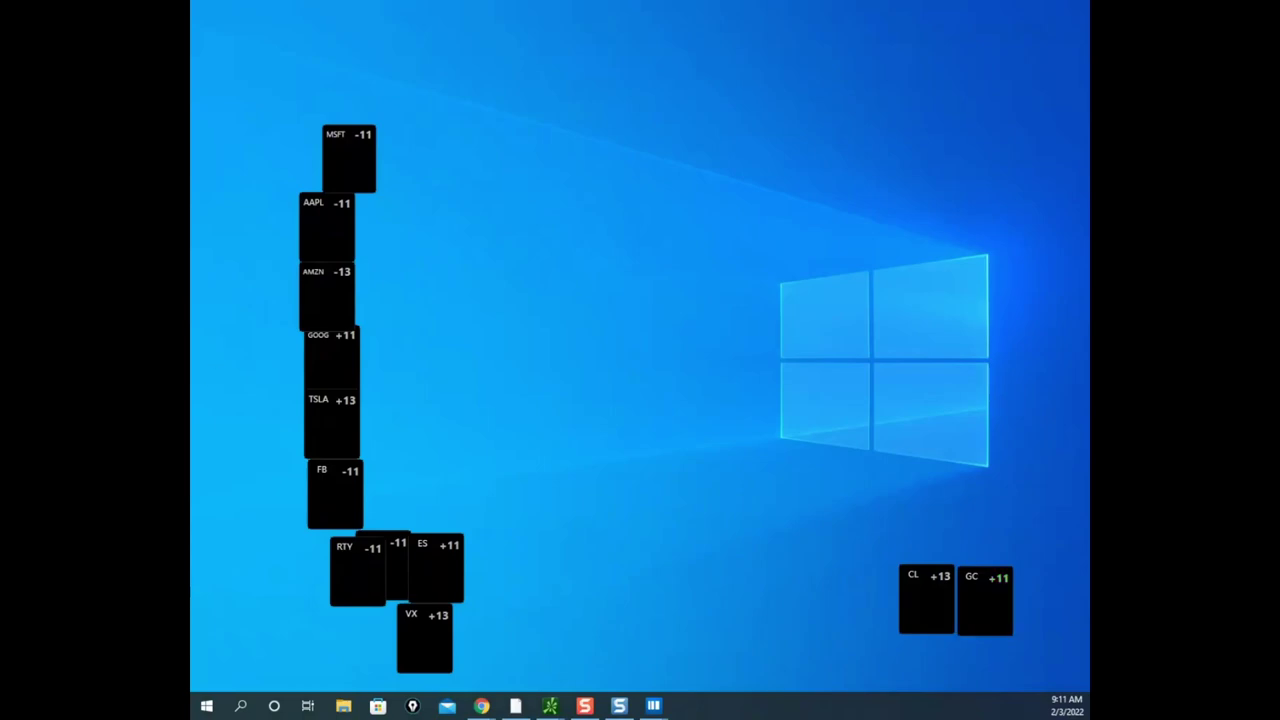
drag(351, 548, 330, 542)
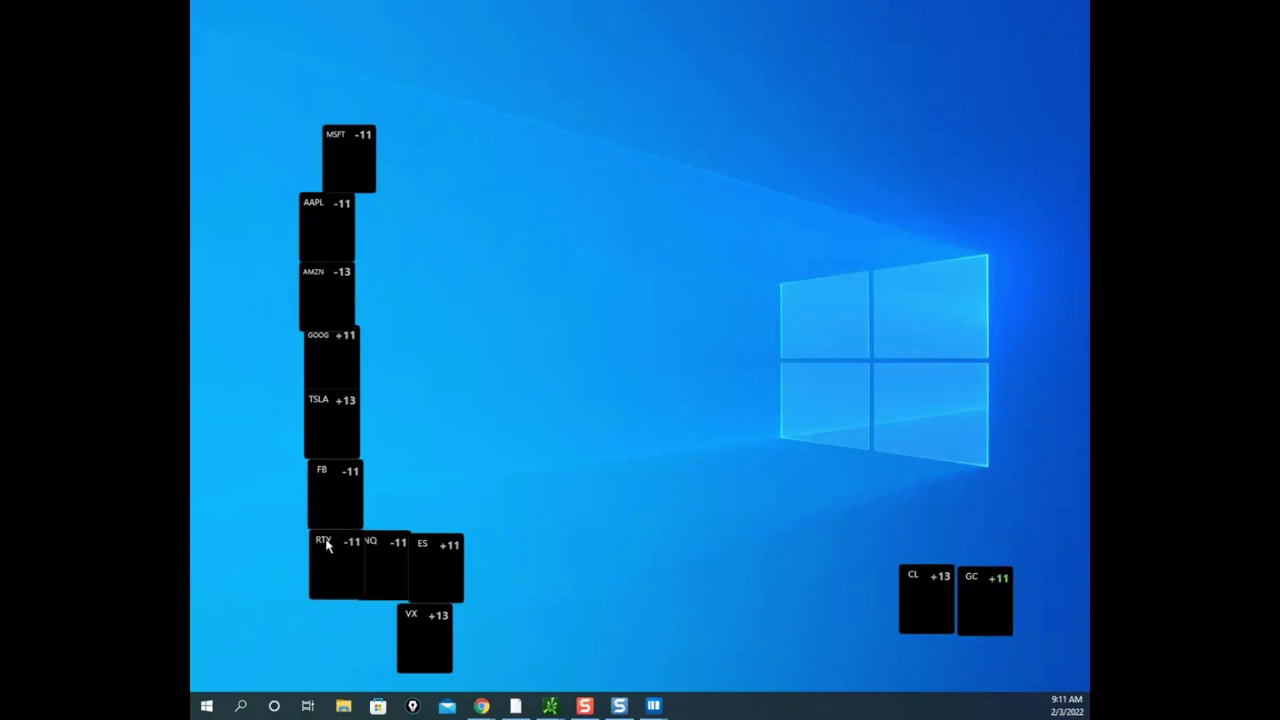
drag(347, 134, 319, 140)
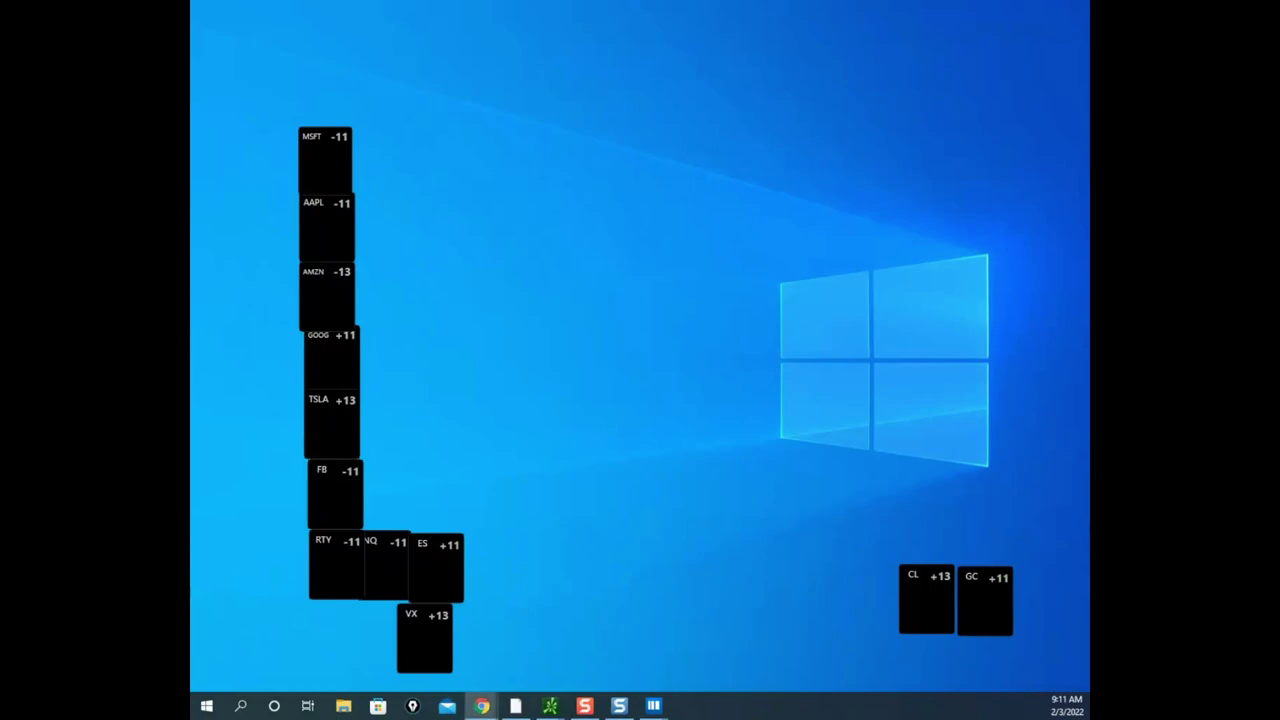
- Switch to Chrome's remote desktop session, maximize it, and show the E-mini S&P 500 charts in Sierra Chart
click(481, 706)
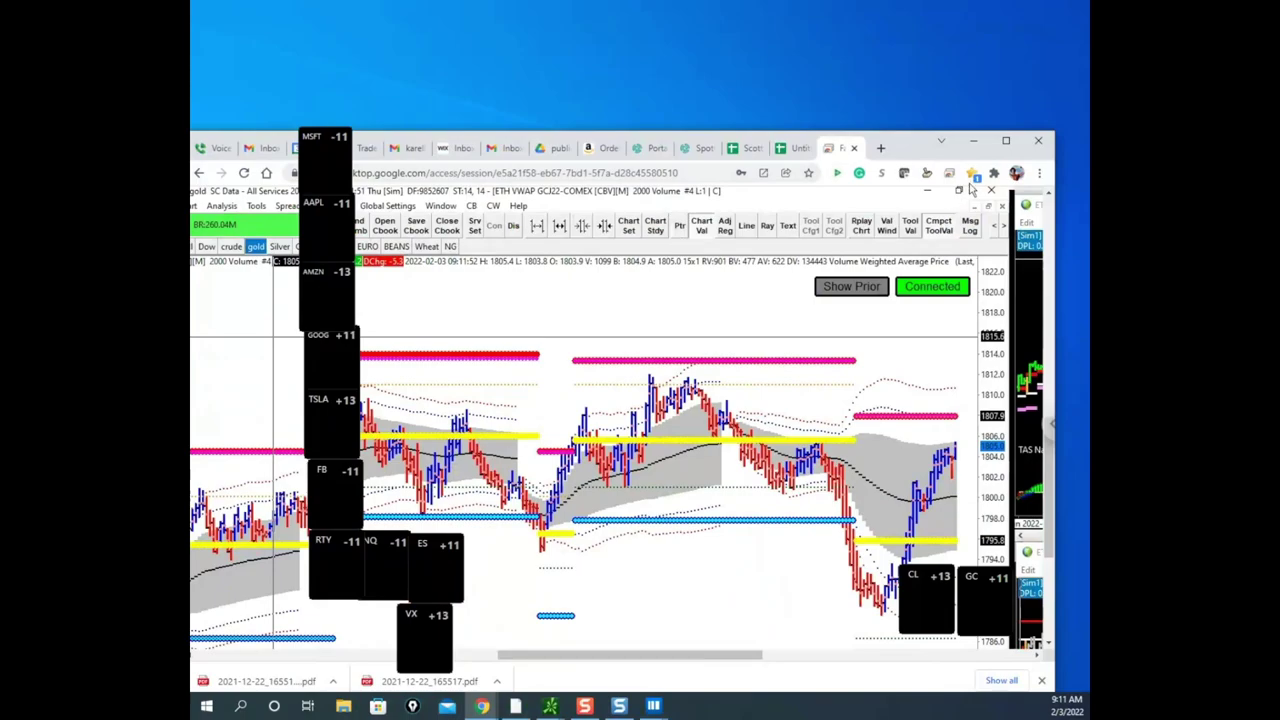
click(1006, 140)
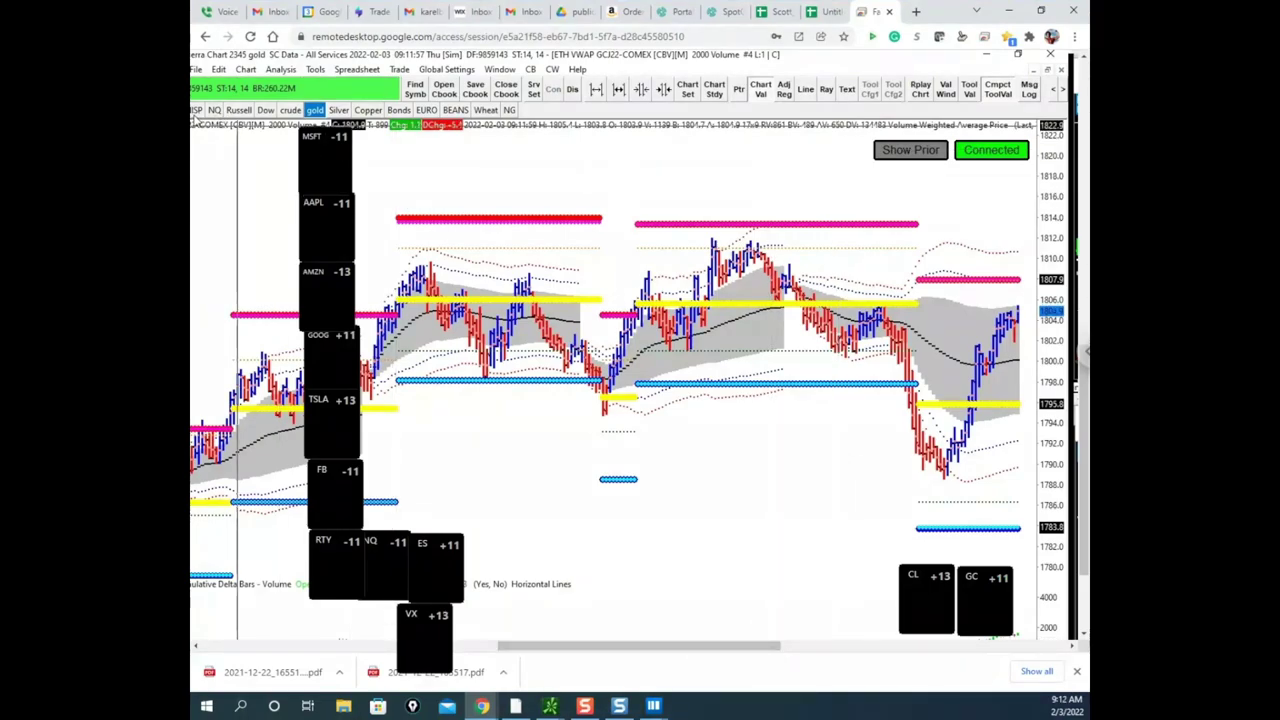
click(195, 111)
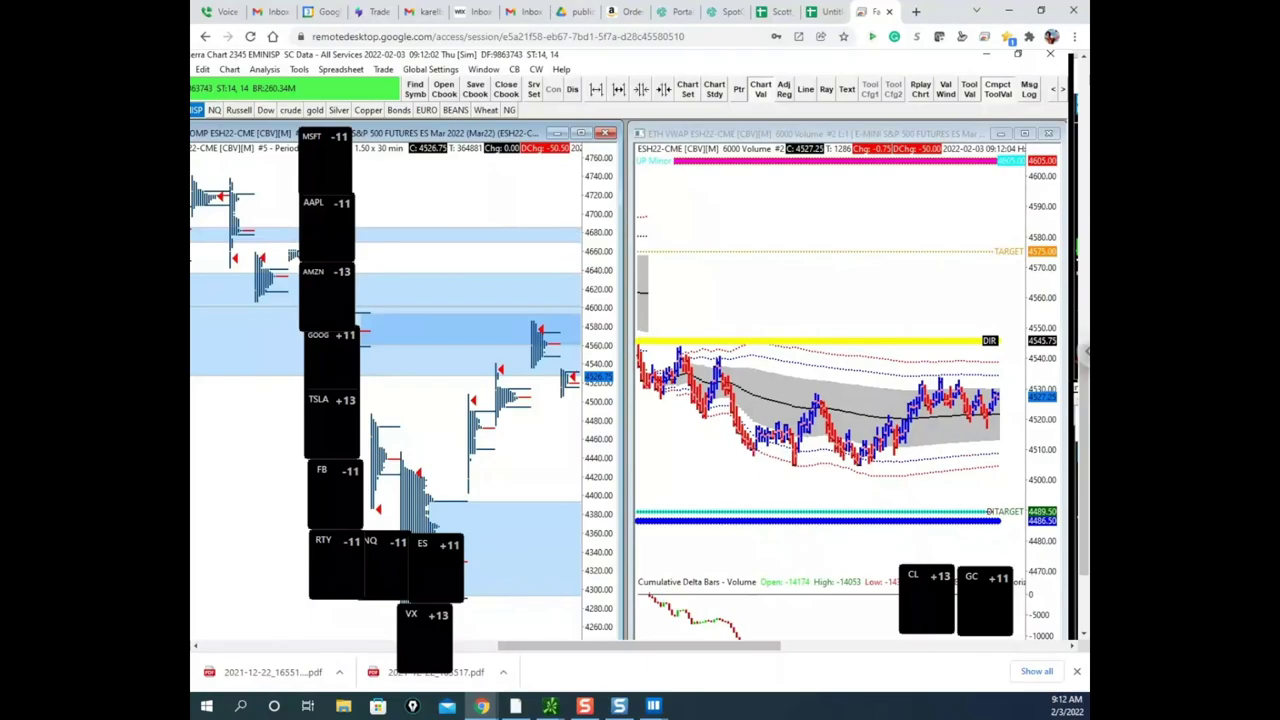
- Sketch upward paths from the 4545.75 line toward the 4575.00 target on the E-mini S&P VWAP chart and clear them
drag(648, 337, 768, 199)
drag(658, 338, 771, 247)
key(Escape)
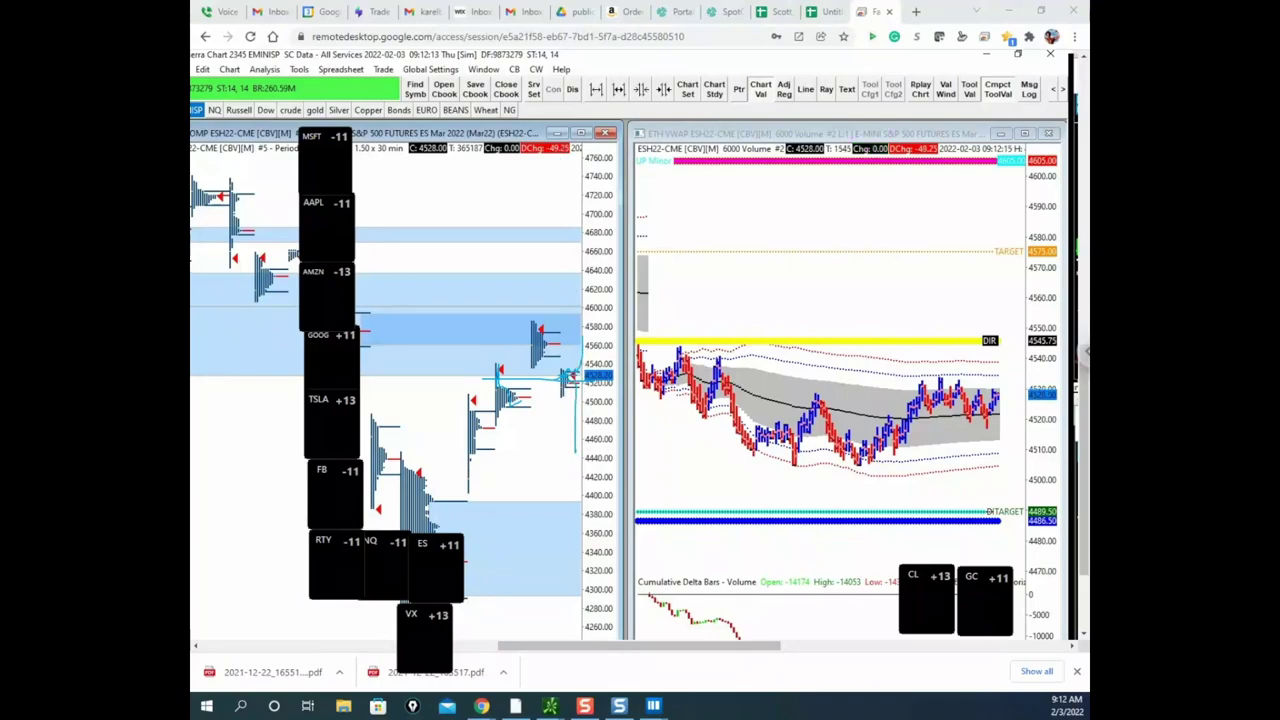
- Maximize the E-mini S&P VWAP chart, sketch the range from about 4530 to 4512 with a downward line, and clear the drawing
click(1025, 133)
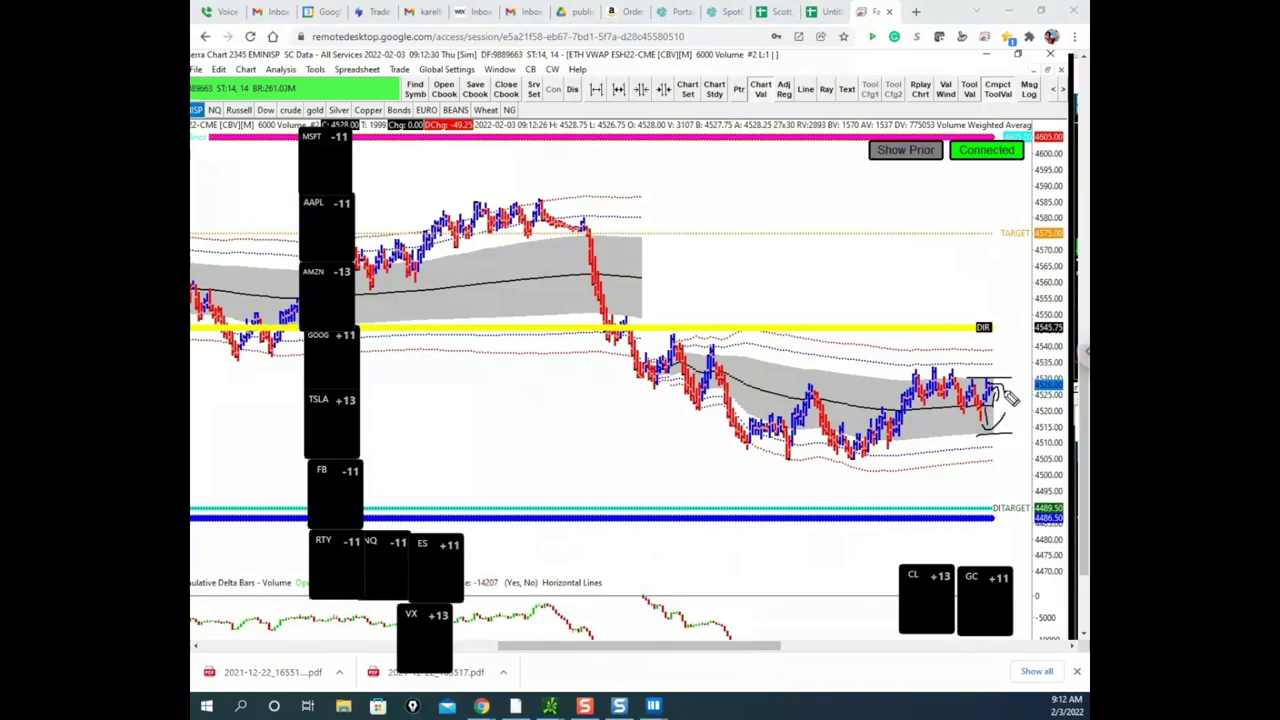
drag(1008, 394, 1008, 480)
key(Escape)
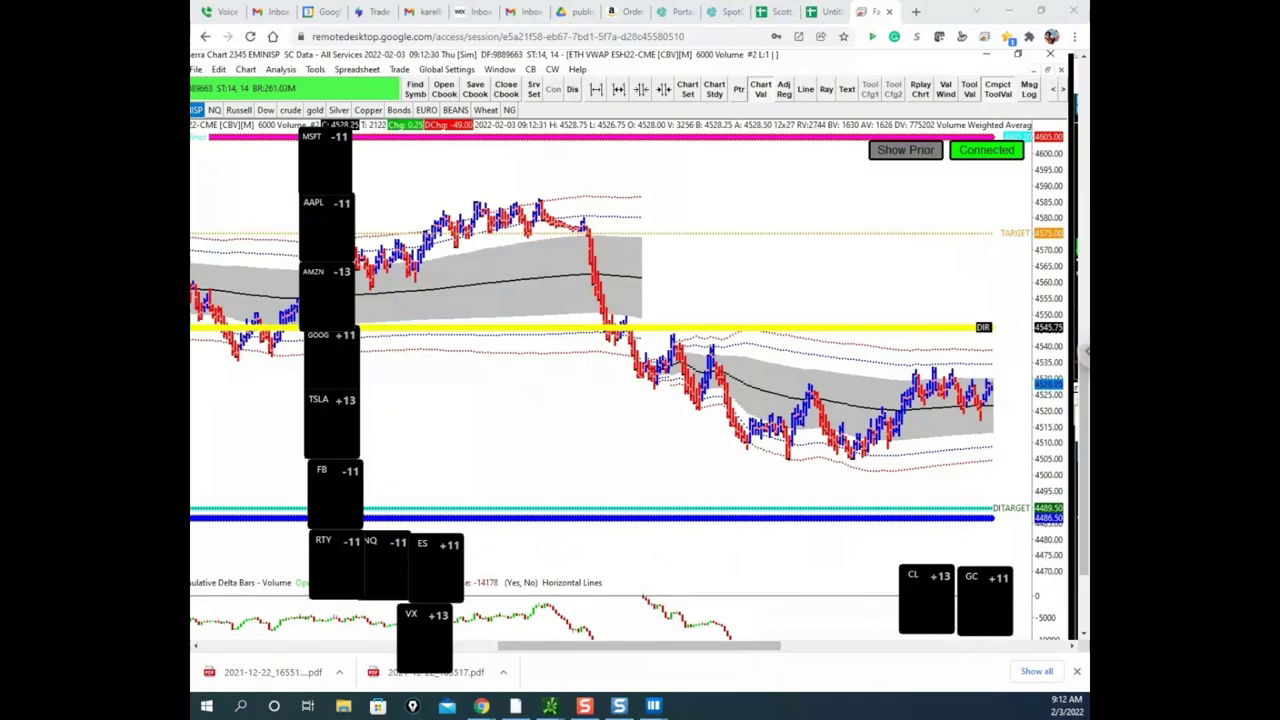
- Bring the E-mini S&P Bookmap window on screen full size and circle the 4500–4487.50 liquidity bands and the 4550–4562.50 level notes
drag(192, 212, 748, 83)
click(946, 83)
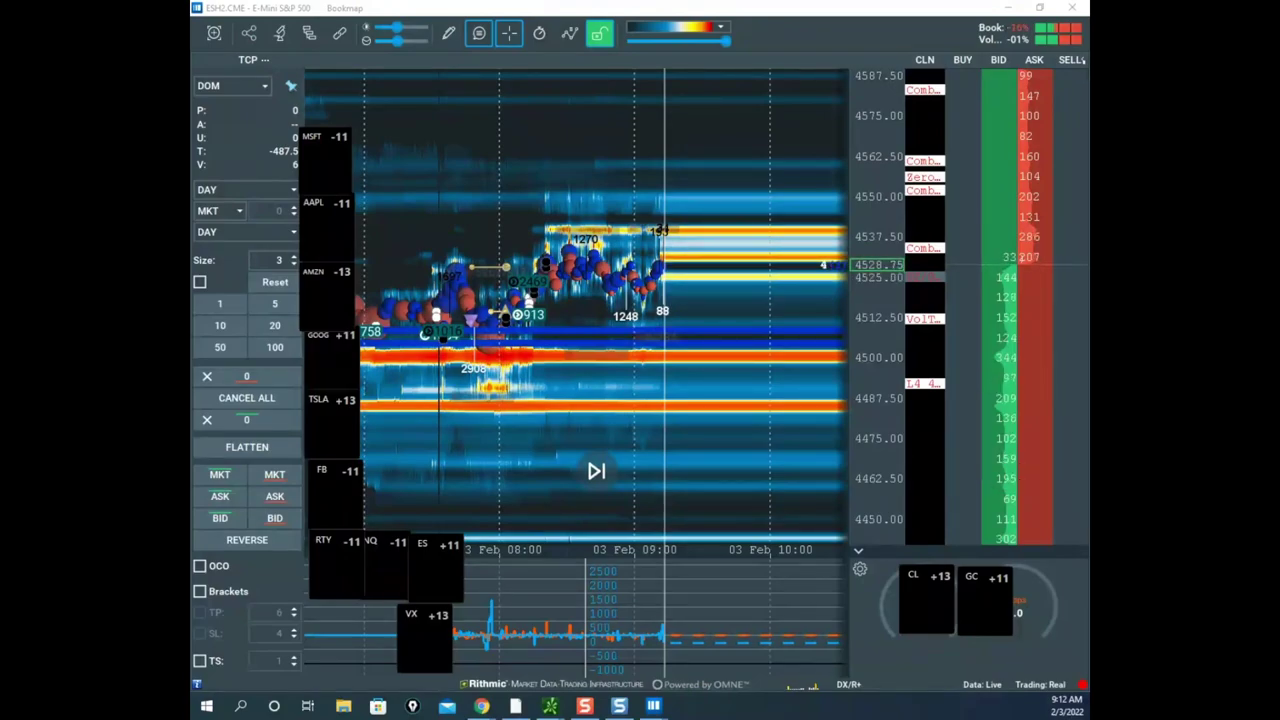
mouse_move(535, 350)
mouse_down()
mouse_move(957, 371)
mouse_move(966, 320)
mouse_up()
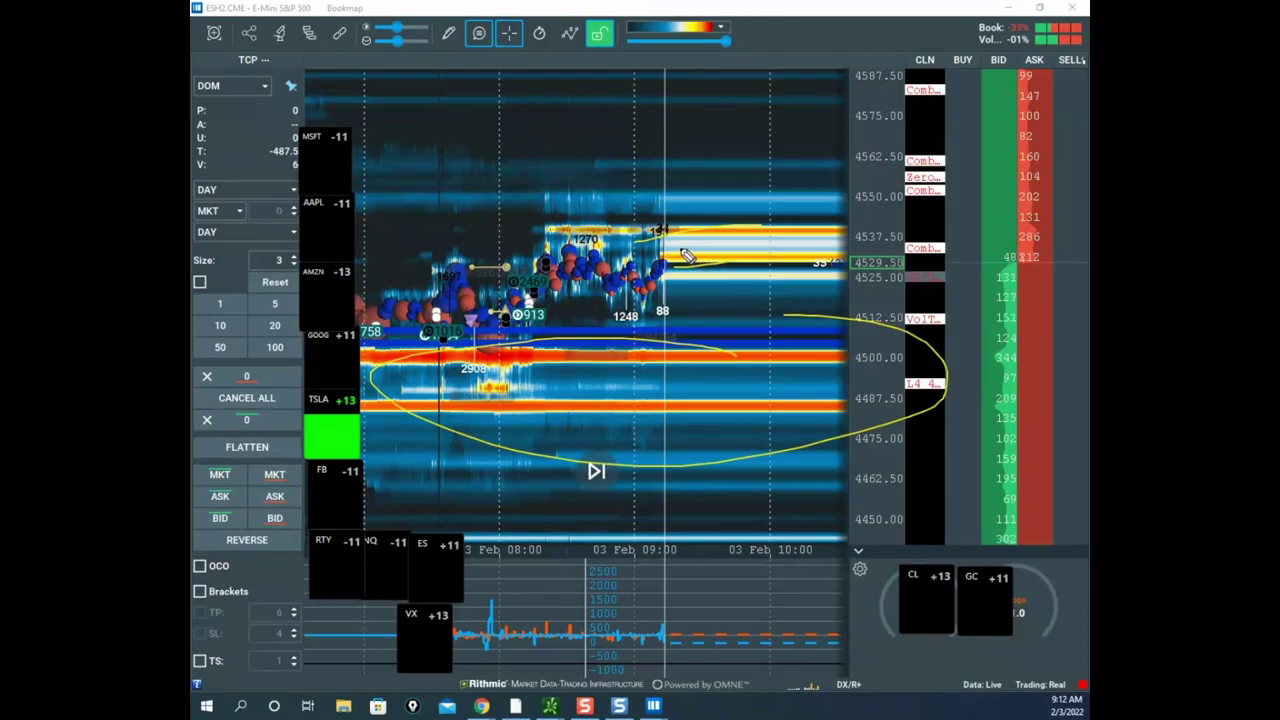
drag(958, 139, 968, 180)
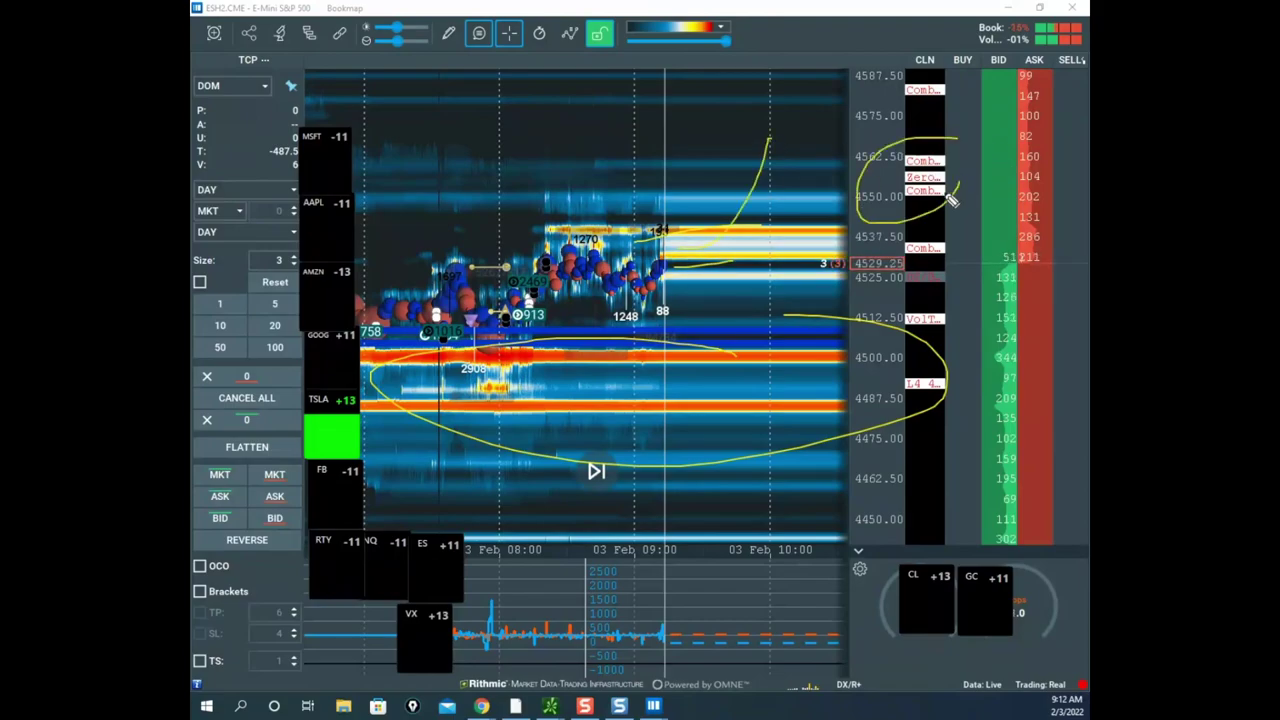
- Sketch marks near 4550–4560 and downward paths through the 4500 and 4487.50 bands, circle those bands again, and clear the drawing
drag(671, 184, 806, 170)
drag(698, 213, 764, 200)
drag(800, 416, 798, 432)
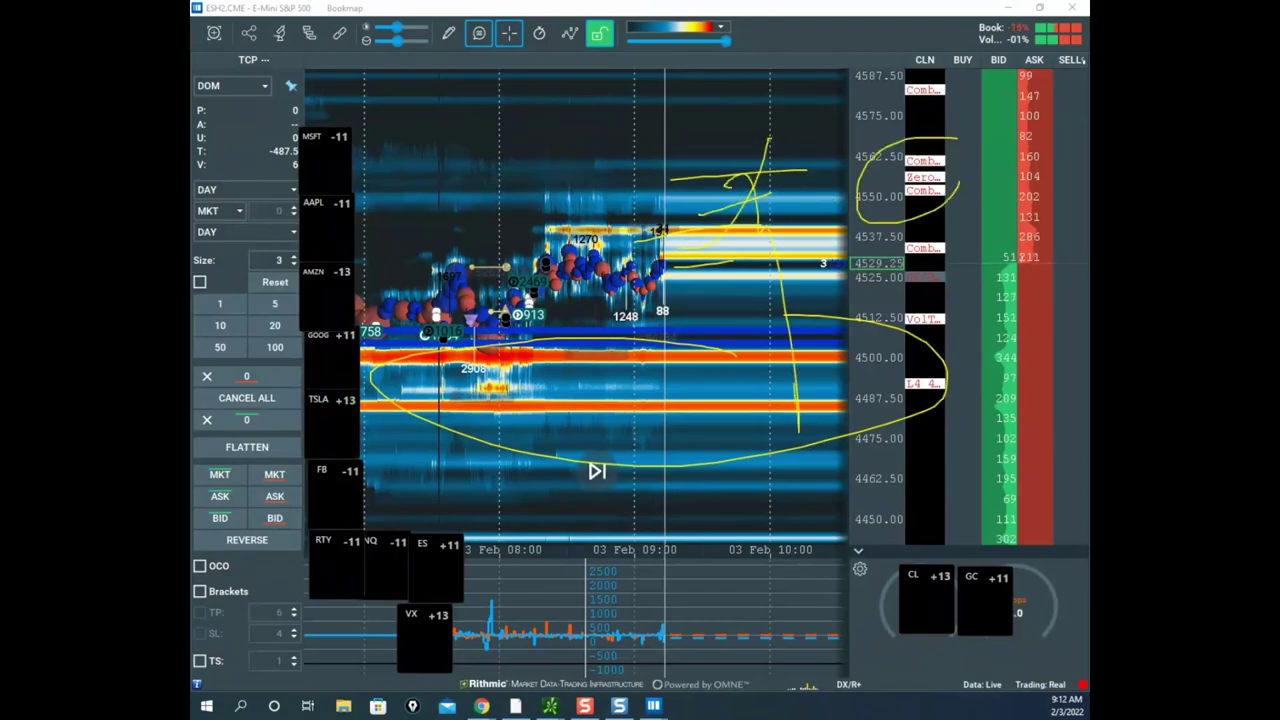
drag(762, 192, 776, 508)
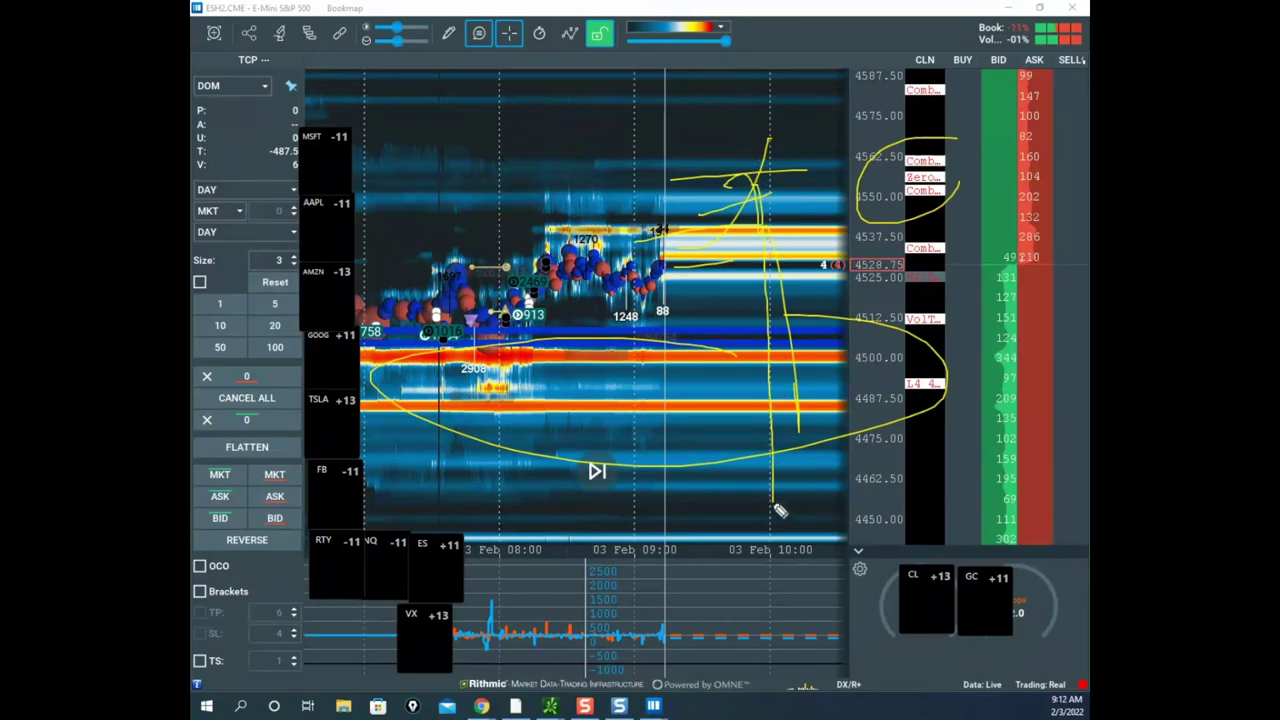
mouse_move(810, 332)
mouse_down()
mouse_move(655, 375)
mouse_move(948, 368)
mouse_up()
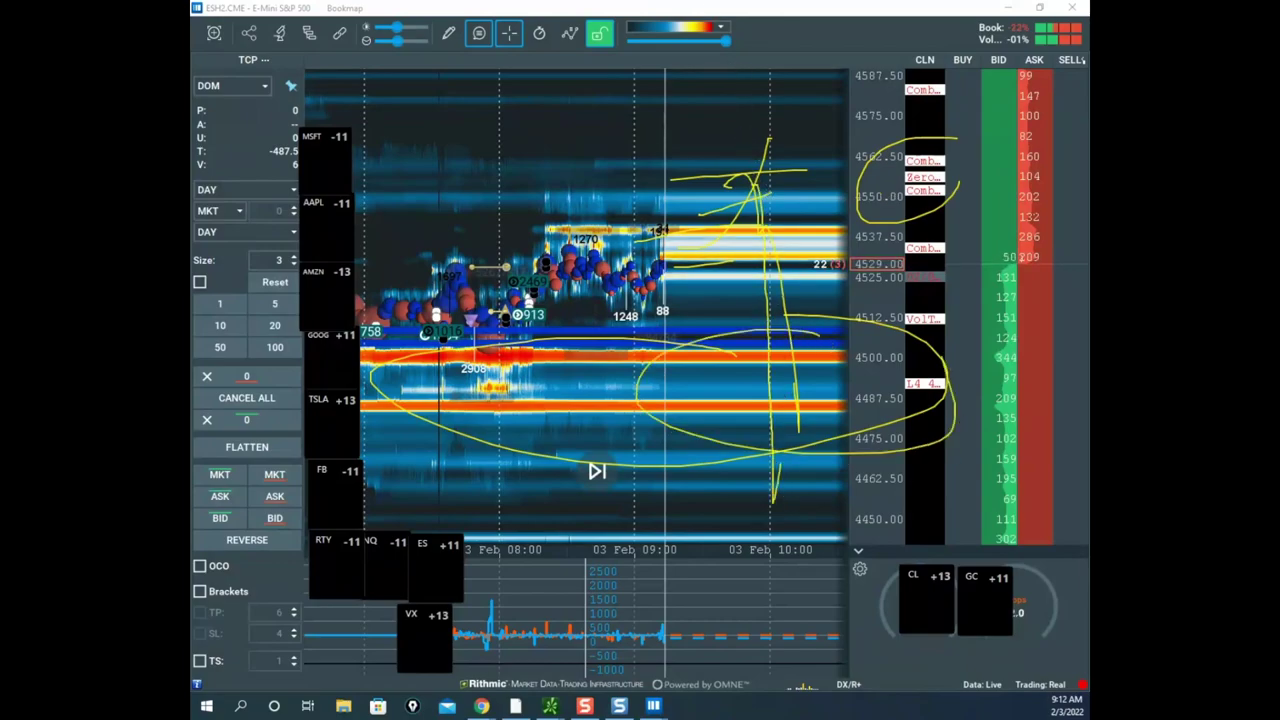
key(Escape)
- Restore and re-maximize the E-mini S&P Bookmap window, and shift and expand its price scale to examine liquidity between 4500 and 4575
click(893, 7)
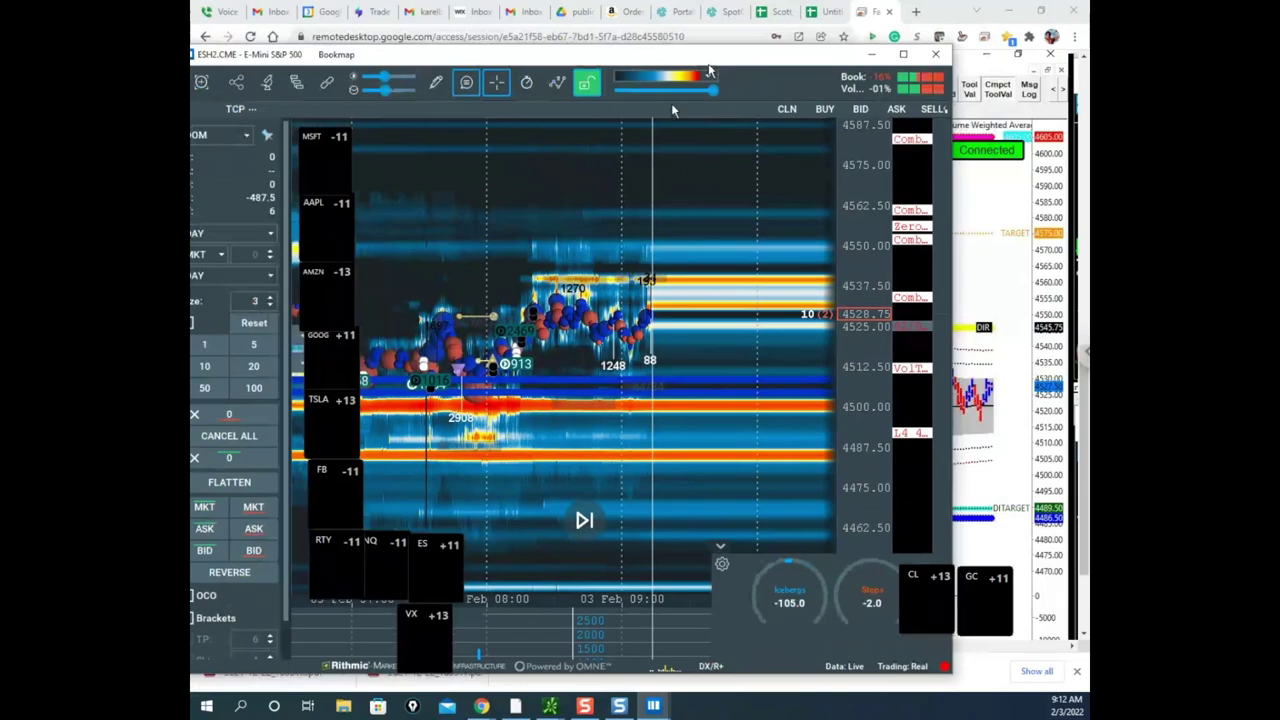
drag(710, 62, 786, 108)
click(953, 106)
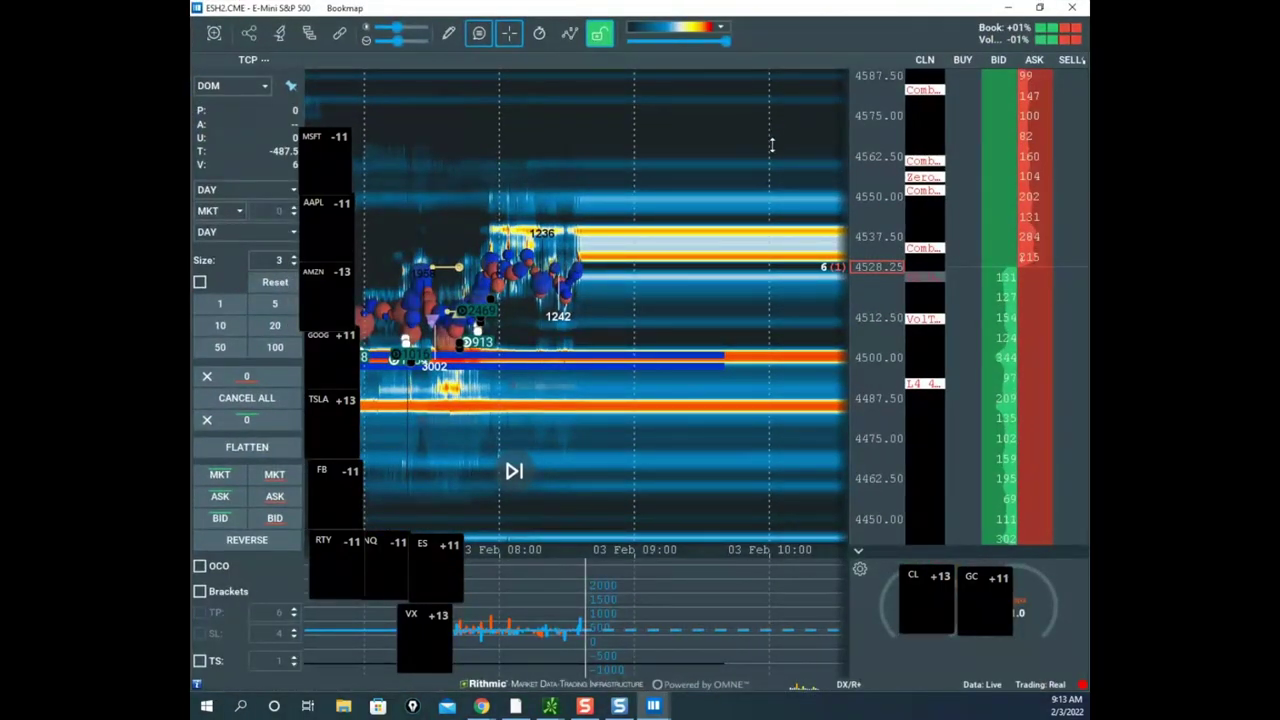
drag(727, 197, 652, 323)
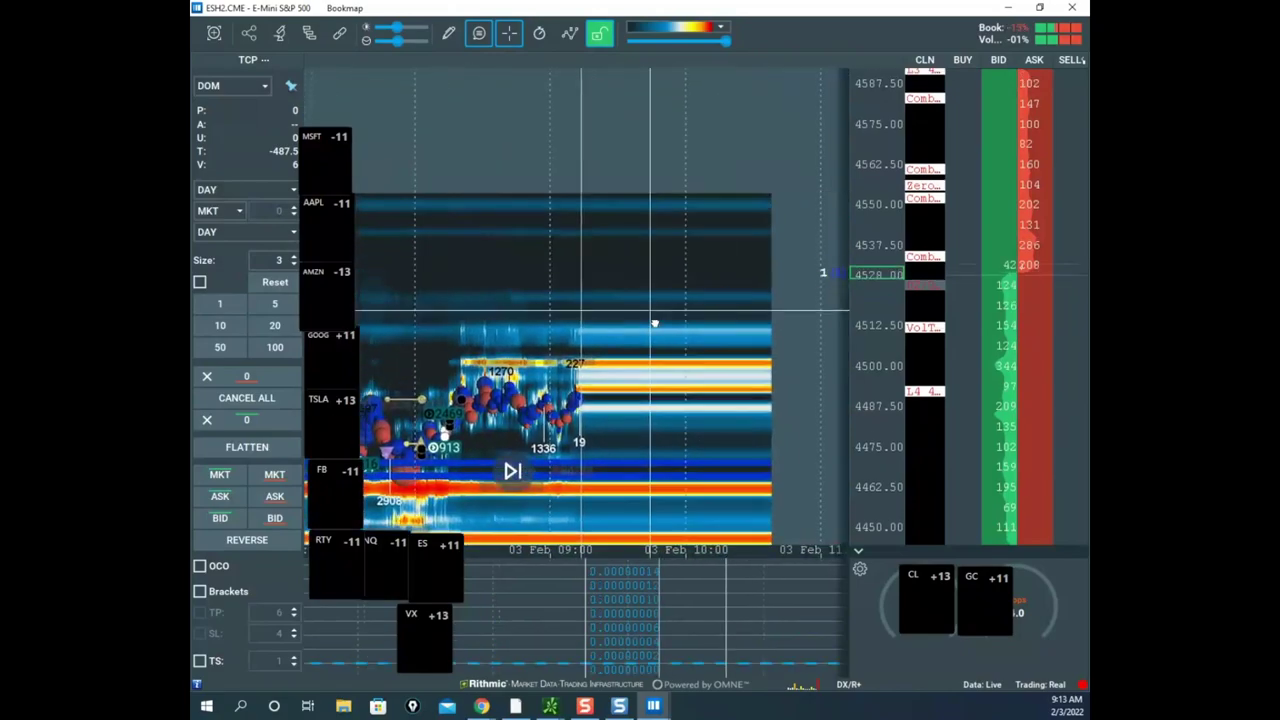
drag(893, 220, 887, 297)
drag(790, 301, 774, 190)
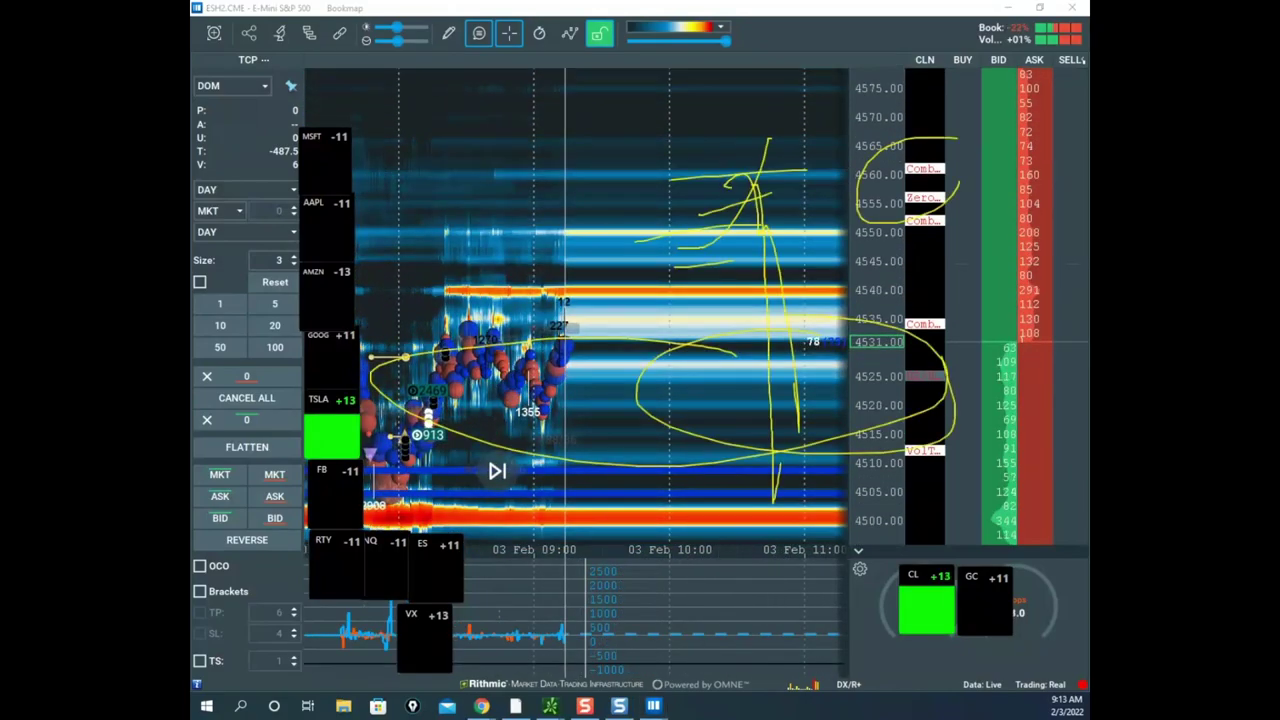
- Clear the old sketch, draw a path from 4500 up to 4550 with a circle around the 4550–4560 level notes, and erase it
key(Escape)
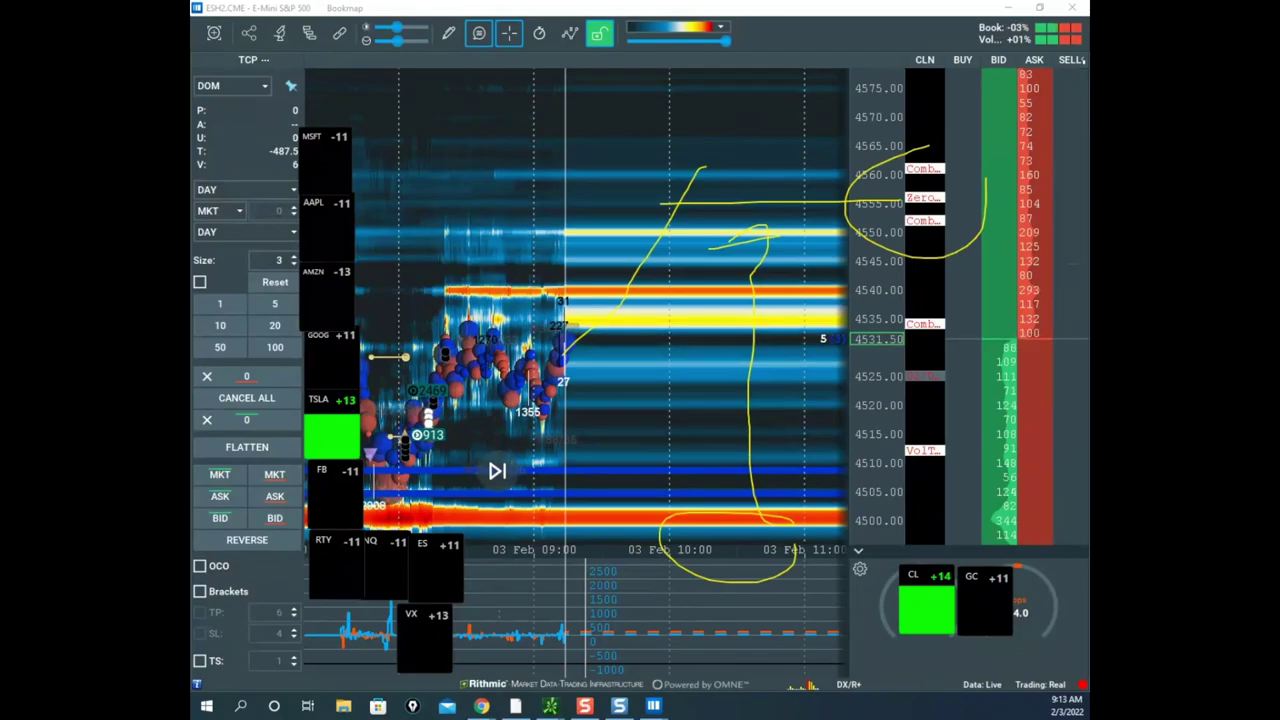
key(e)
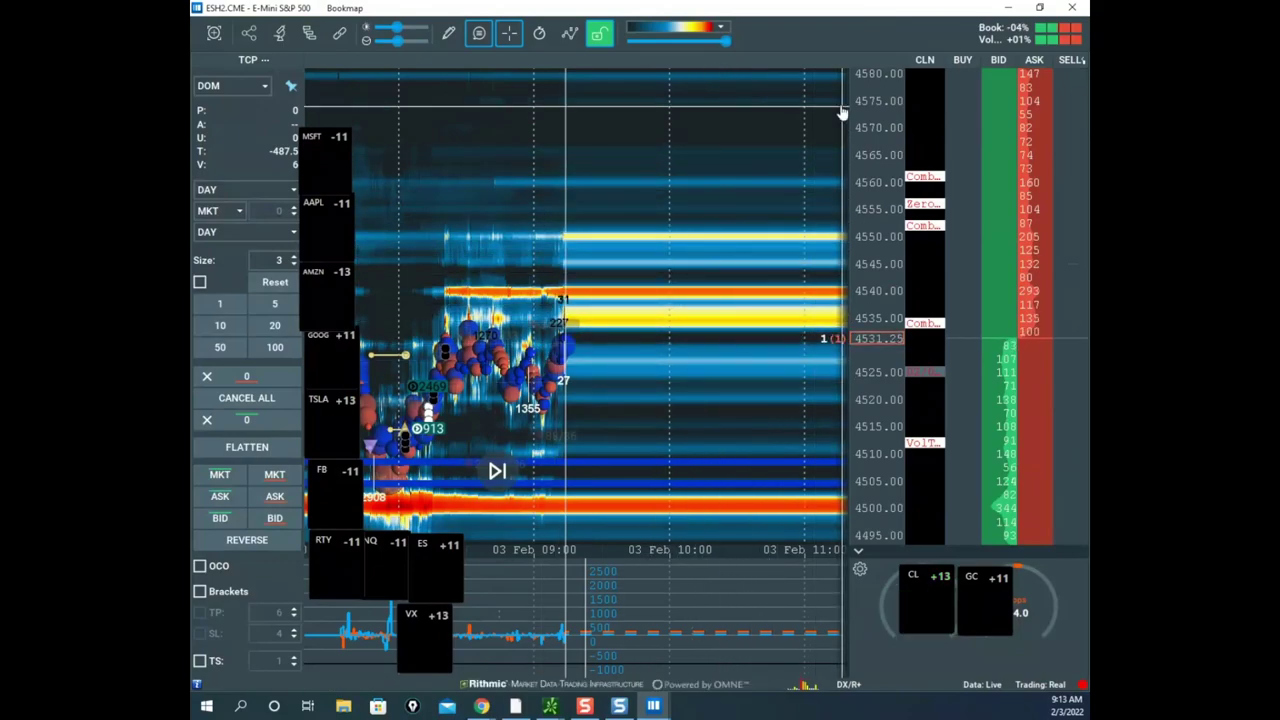
- Move the E-mini S&P Bookmap window aside and show the ZSH2 soybean heatmap full size with a wider price range
drag(840, 14, 195, 625)
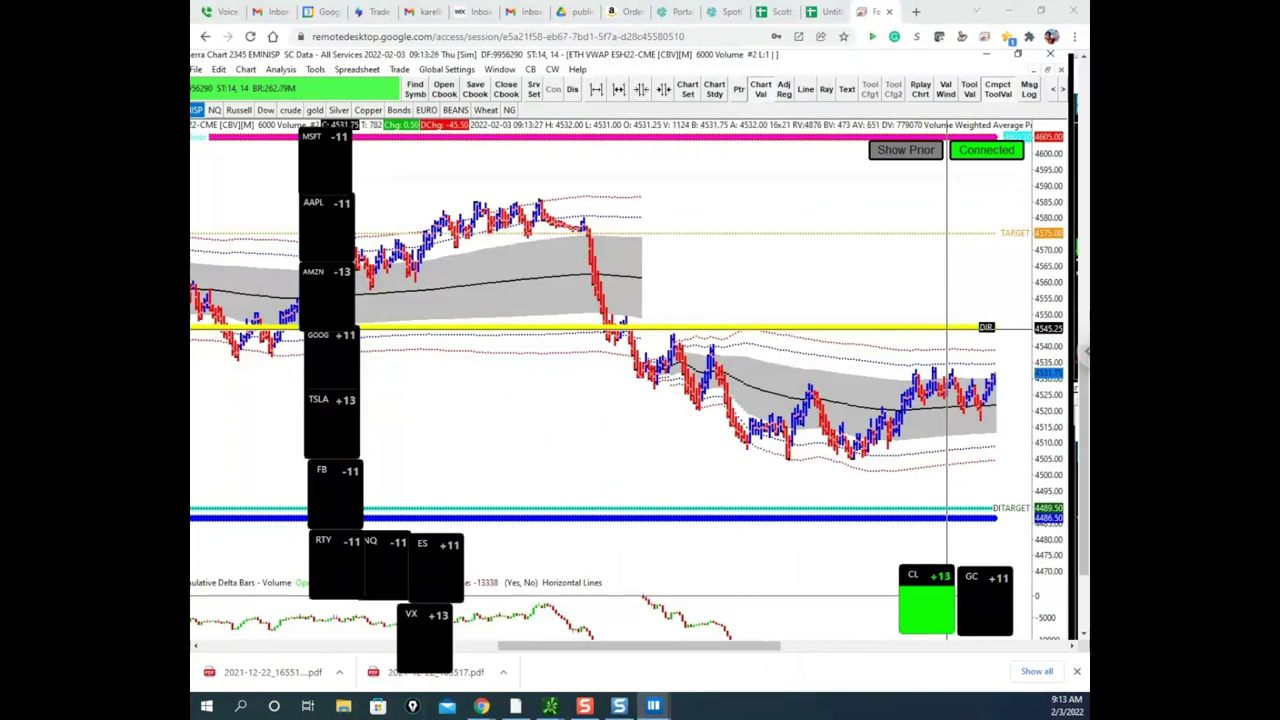
click(653, 706)
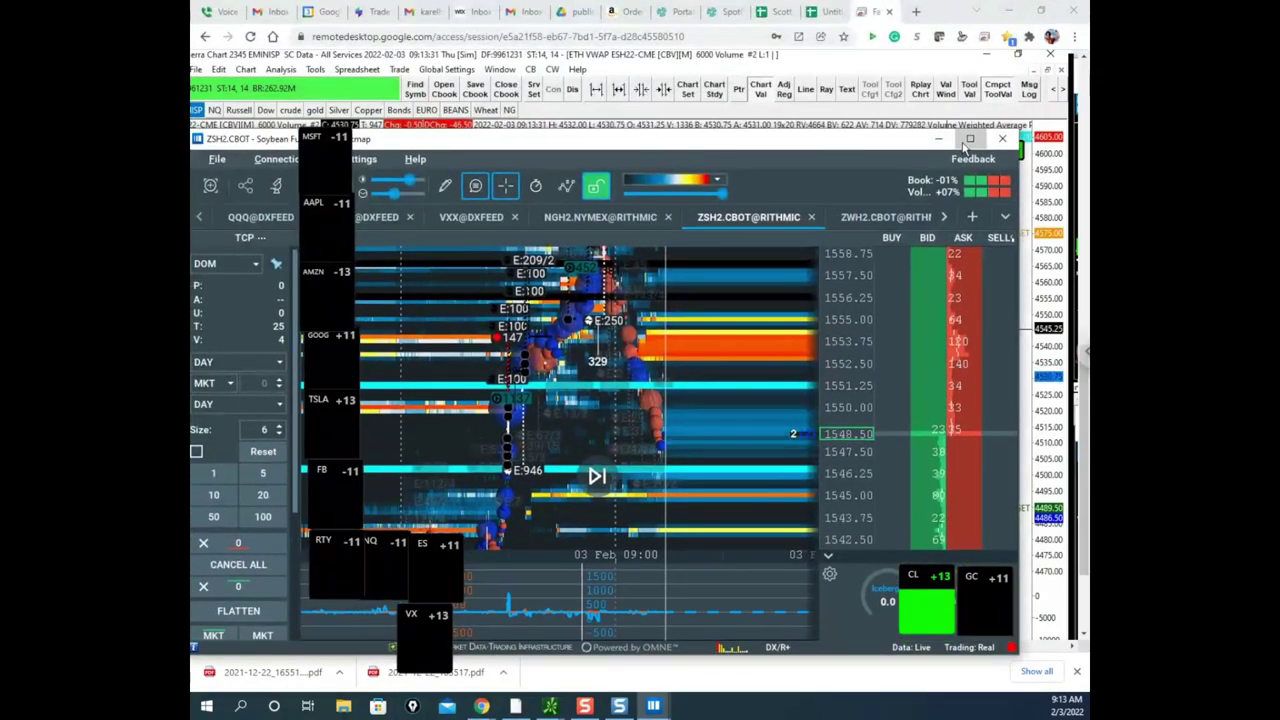
click(967, 141)
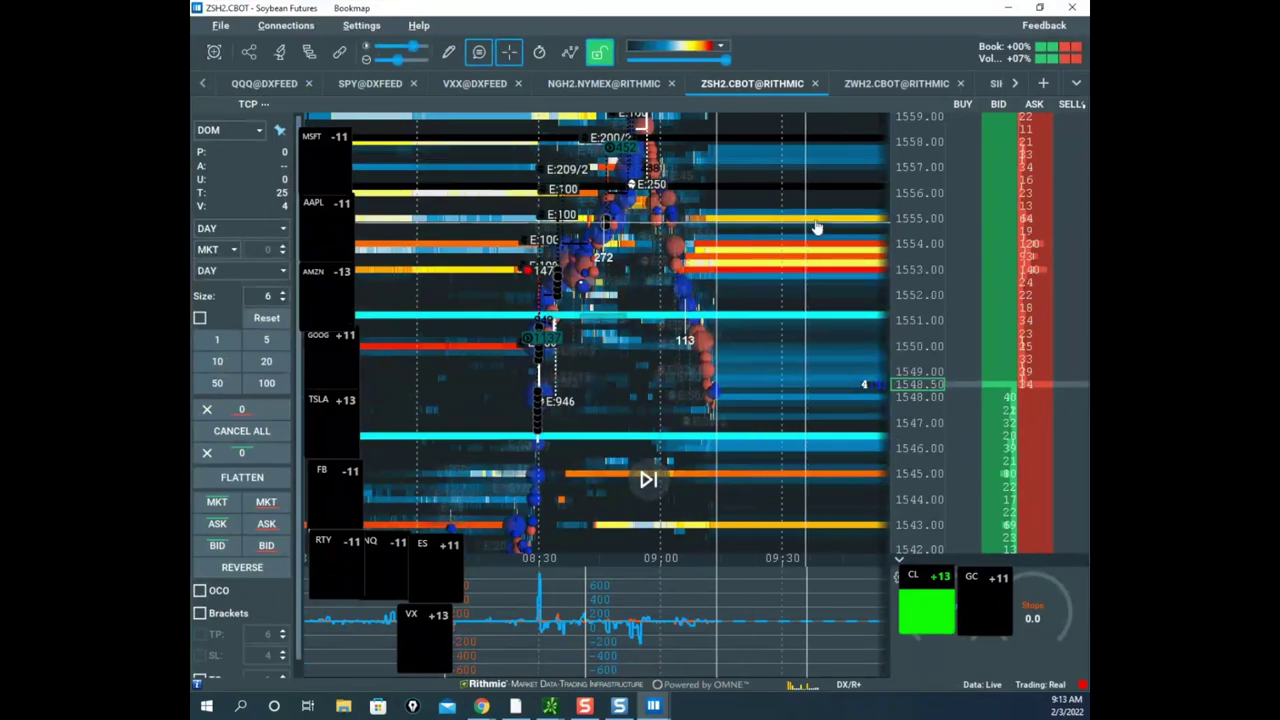
scroll(908, 203, down, 3)
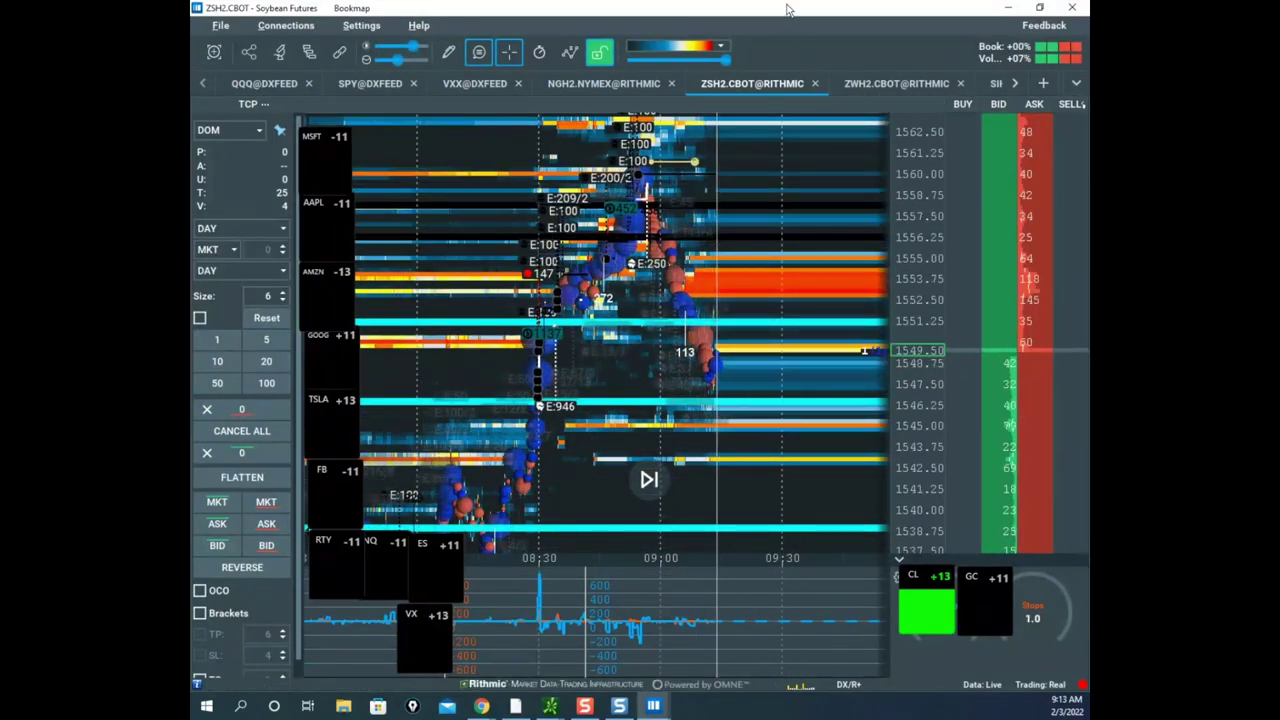
drag(787, 9, 726, 107)
double_click(726, 101)
- Switch to the NGH2 natural gas heatmap and widen the view to examine the morning's price swings
click(604, 83)
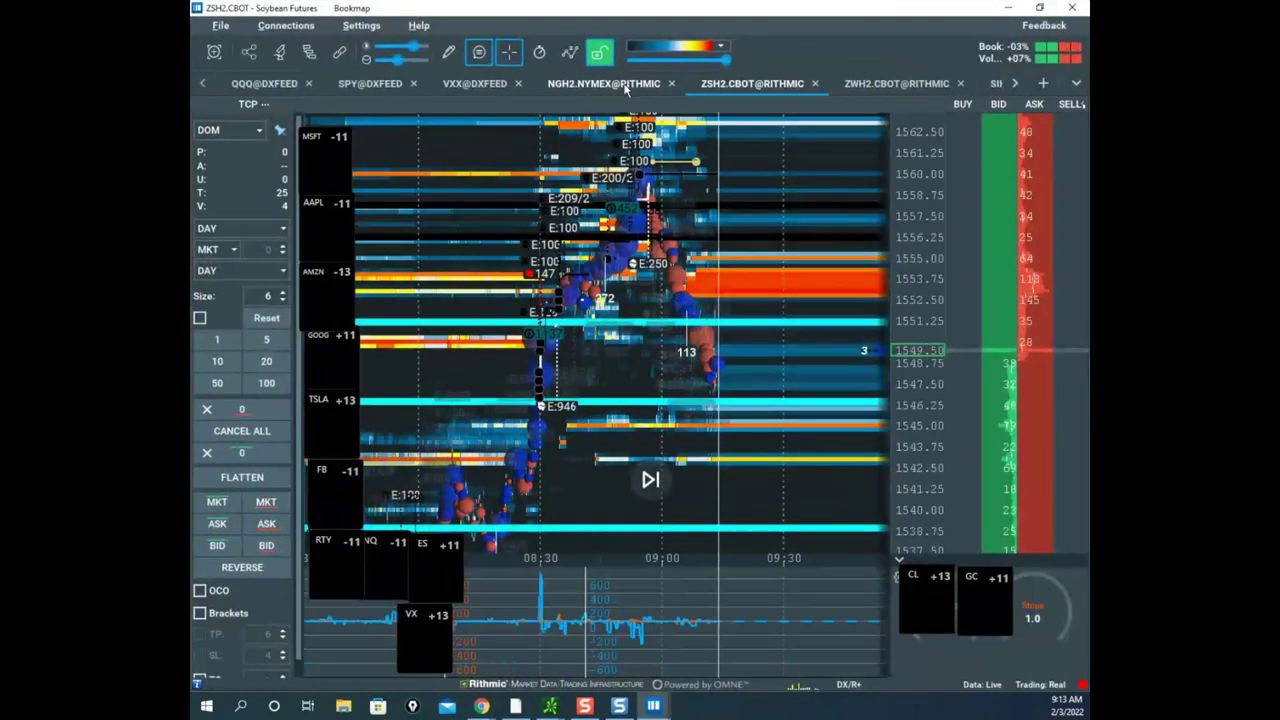
scroll(658, 180, down, 5)
scroll(927, 275, down, 5)
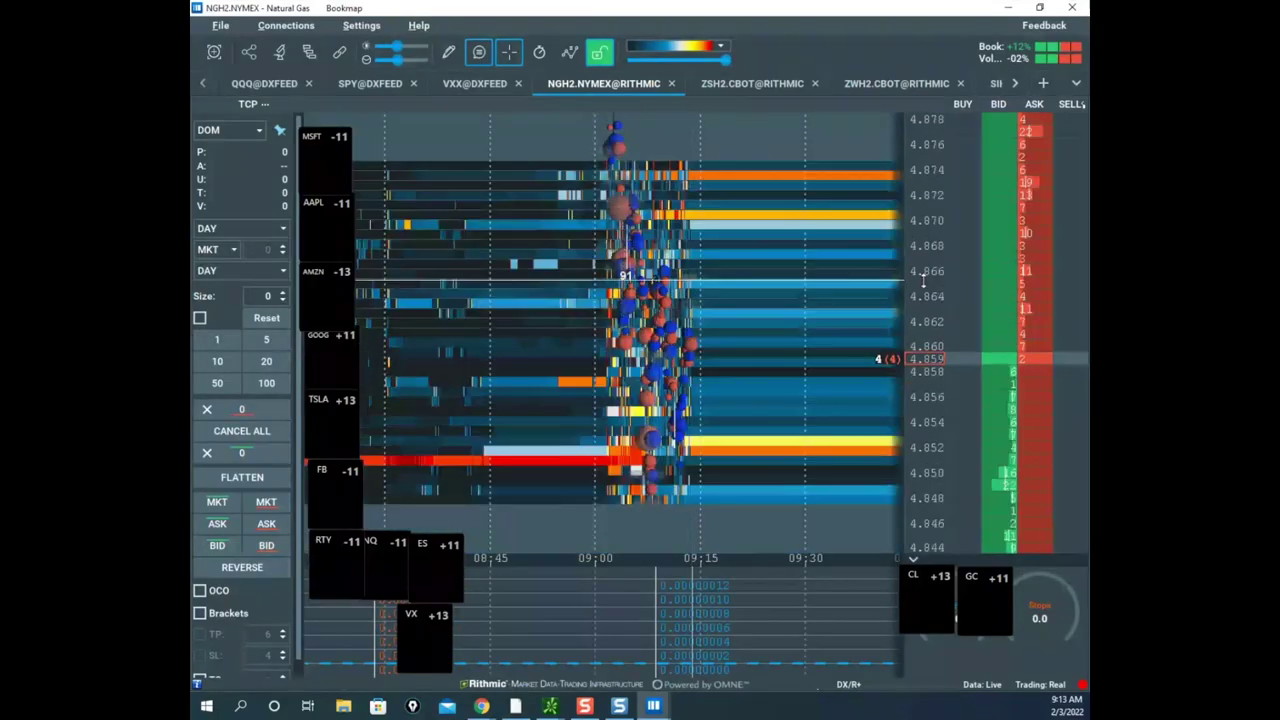
scroll(927, 285, down, 7)
scroll(711, 247, down, 5)
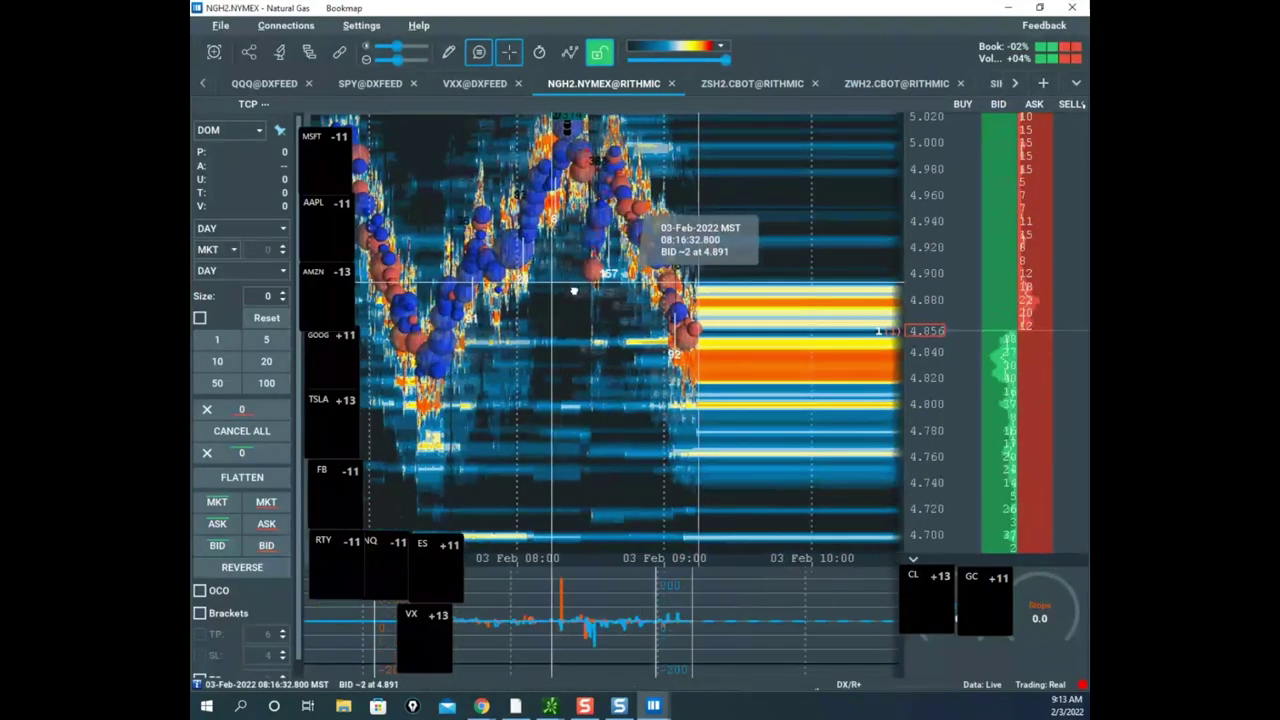
- Examine the large trade cluster and the stops spike at 08:20:00 on the natural gas heatmap
scroll(598, 286, up, 1)
scroll(614, 278, up, 4)
drag(615, 318, 706, 371)
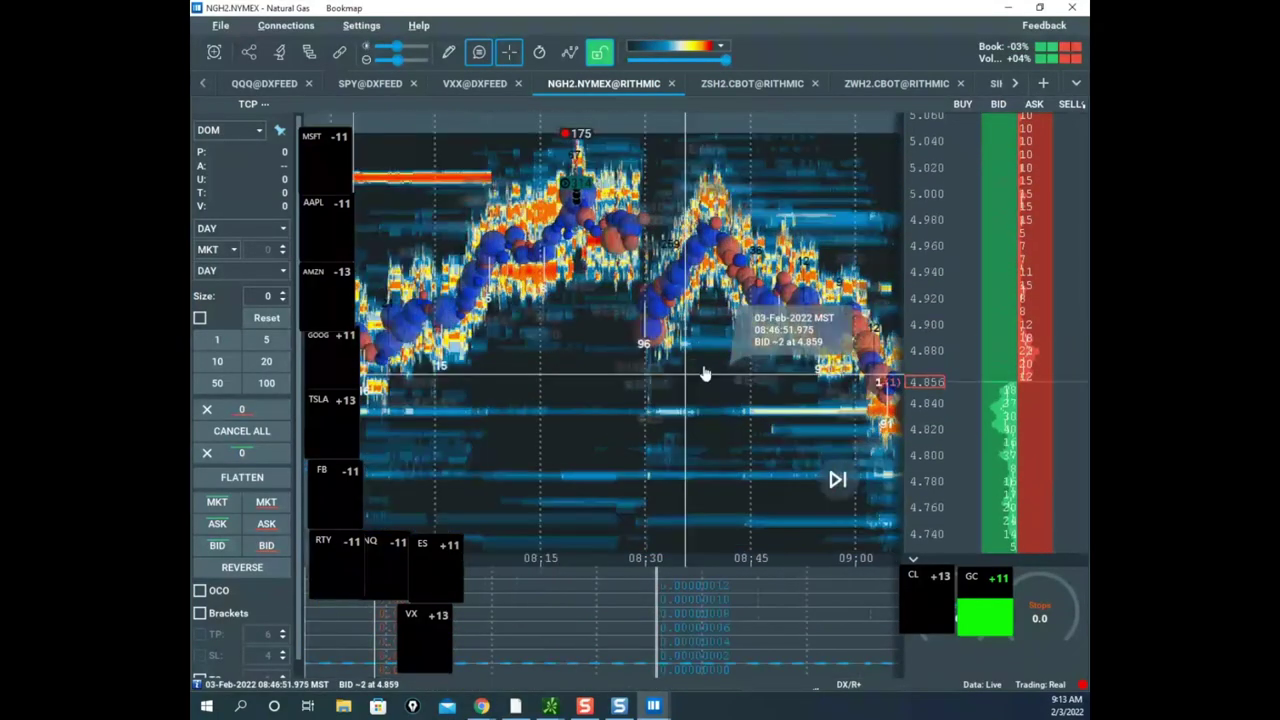
scroll(588, 300, up, 4)
drag(588, 300, 669, 351)
scroll(657, 290, up, 5)
drag(657, 290, 358, 322)
scroll(916, 200, up, 7)
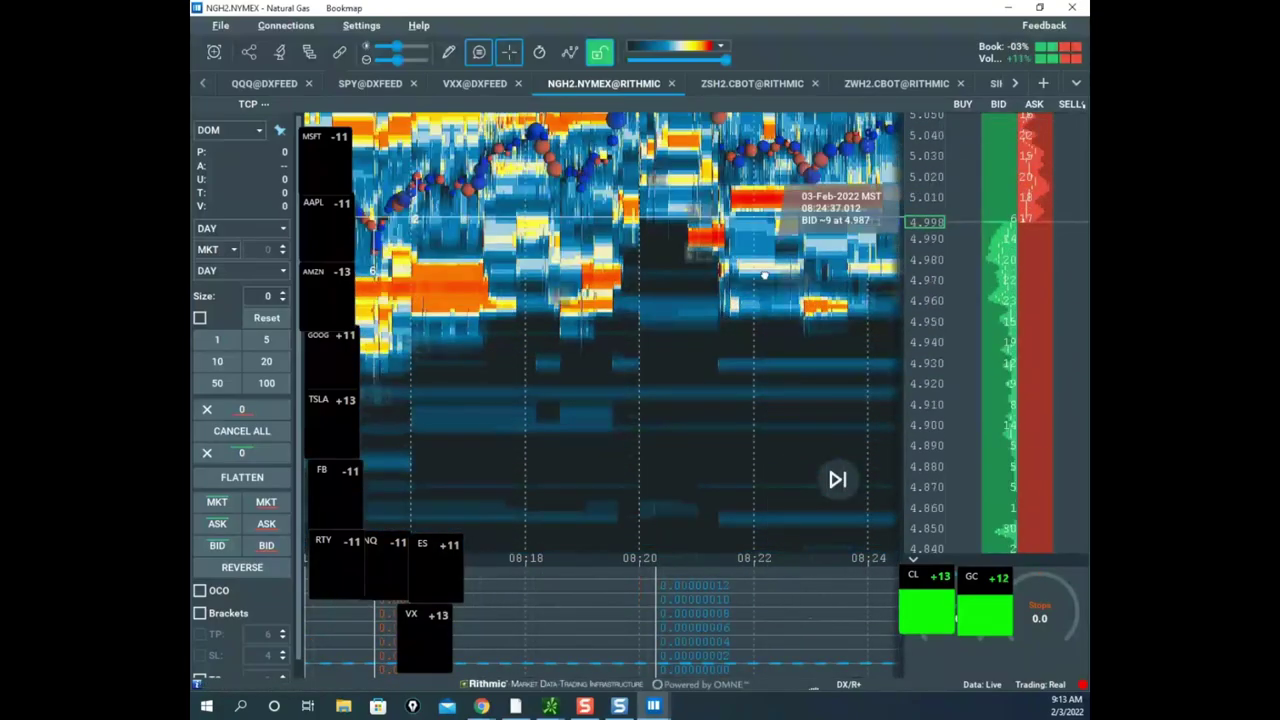
drag(770, 275, 749, 362)
scroll(680, 330, up, 10)
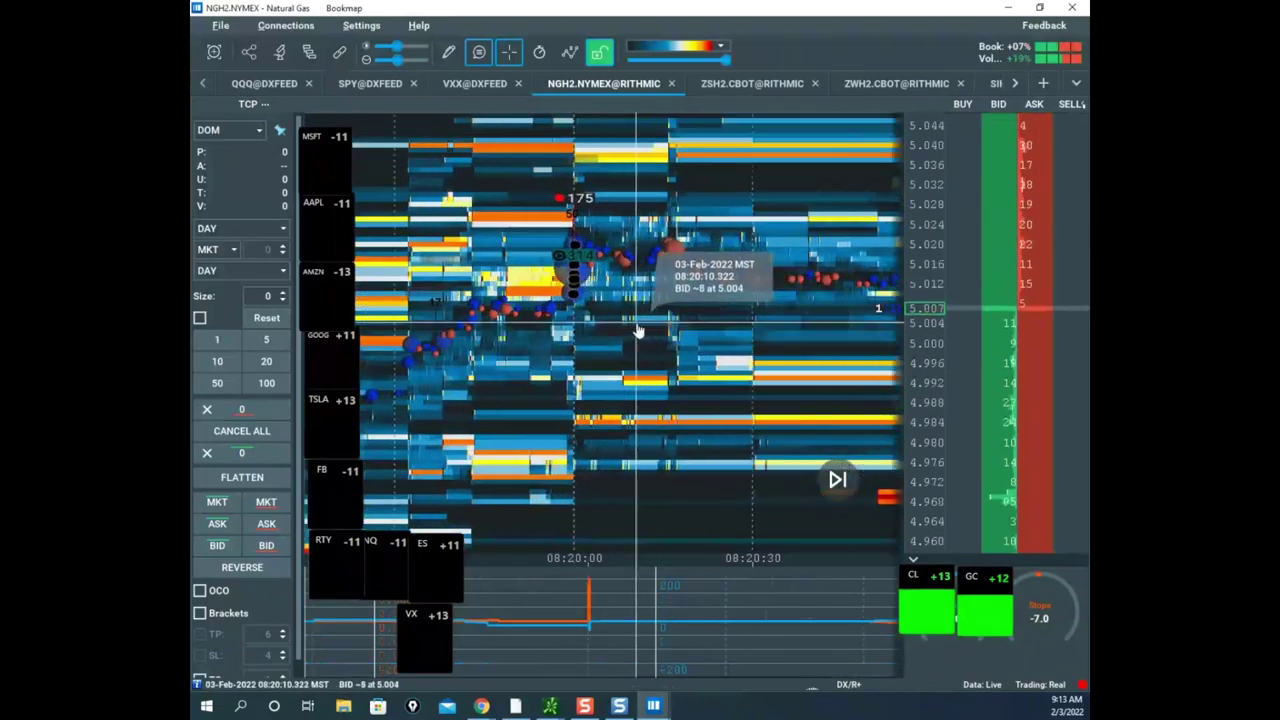
scroll(564, 238, up, 4)
drag(564, 240, 649, 270)
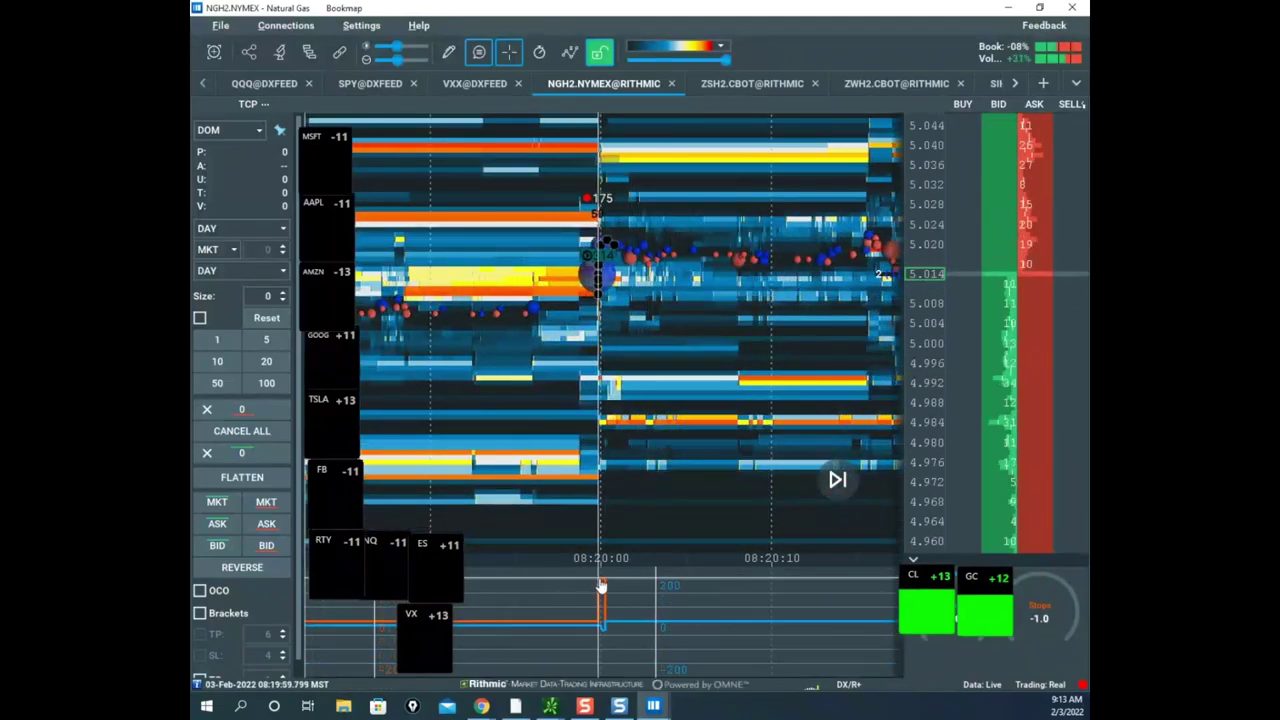
mouse_move(603, 588)
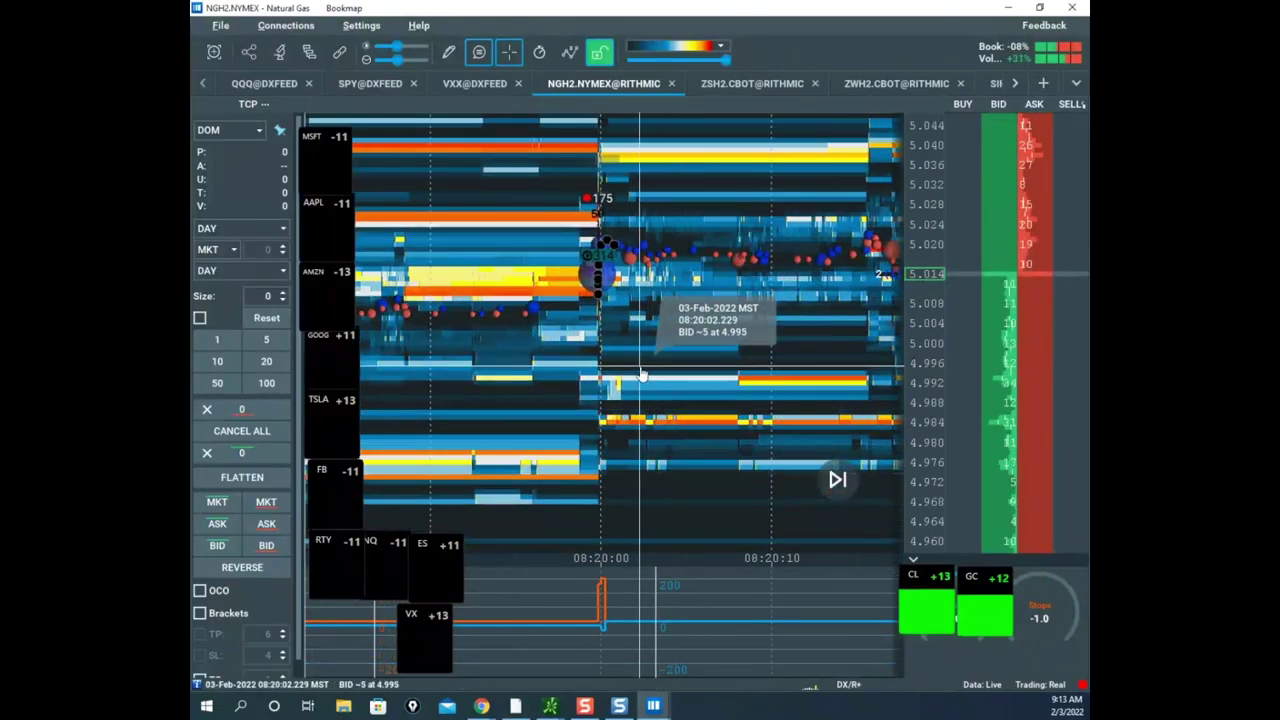
- Draw horizontal lines at about 5.022 and 5.009 around the 08:20:00 natural gas trade cluster and turn off the drawing tool
scroll(903, 326, up, 2)
scroll(921, 232, up, 4)
drag(767, 290, 797, 393)
scroll(797, 393, up, 3)
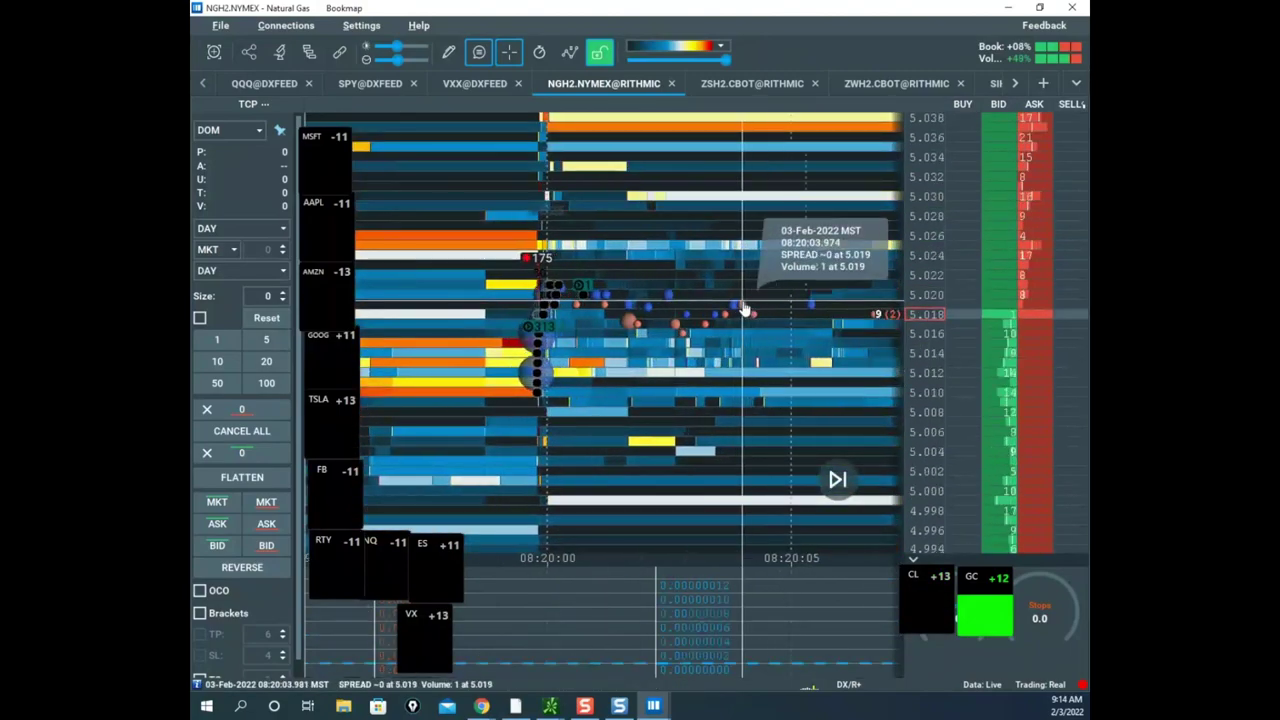
click(448, 52)
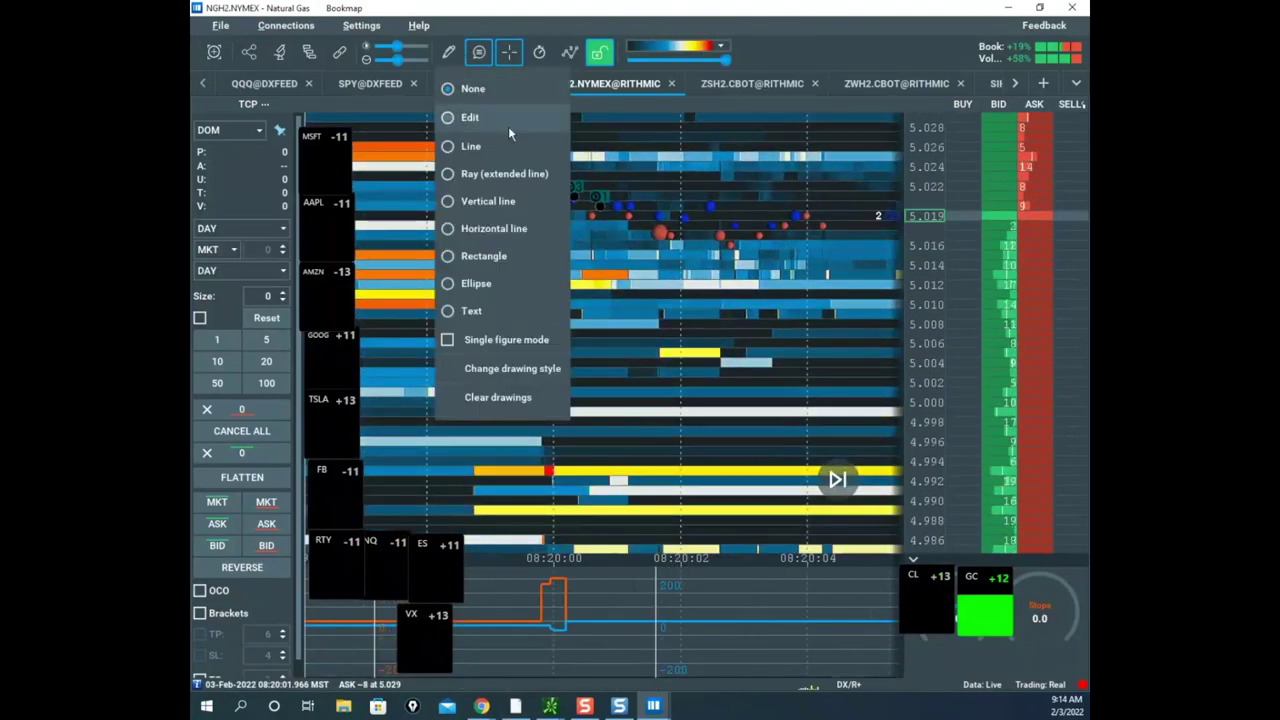
click(519, 230)
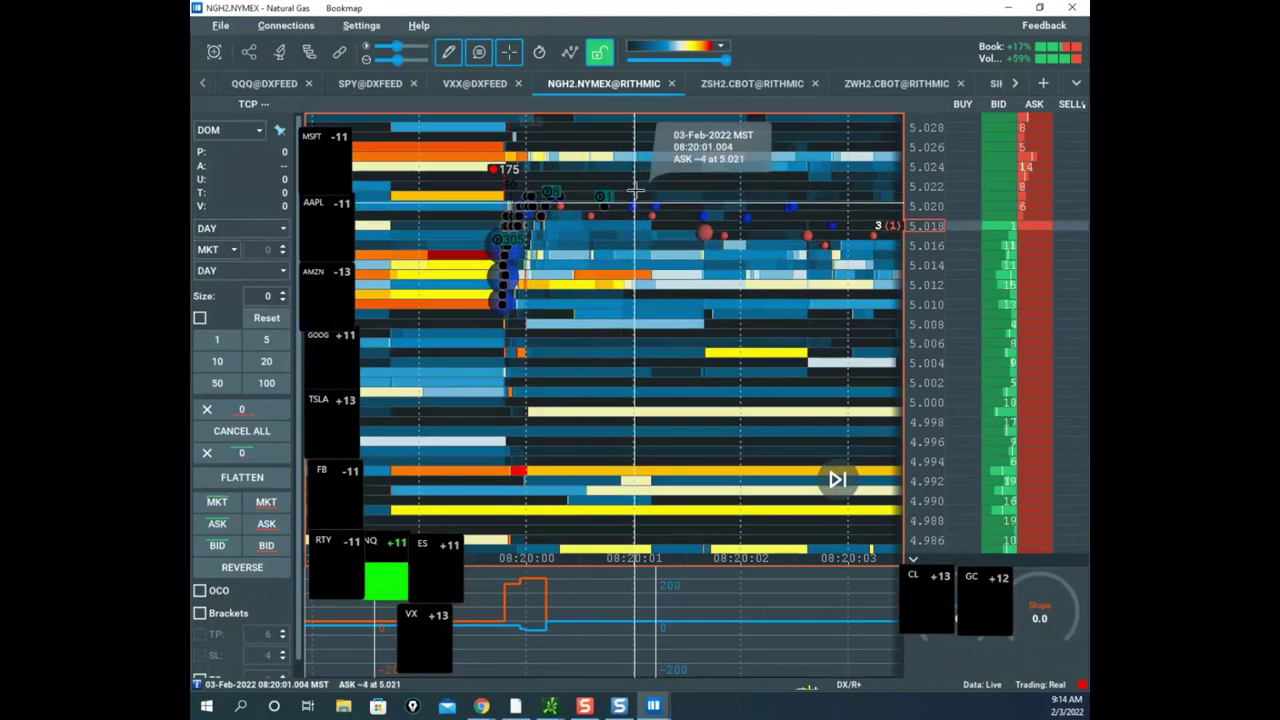
scroll(535, 188, up, 3)
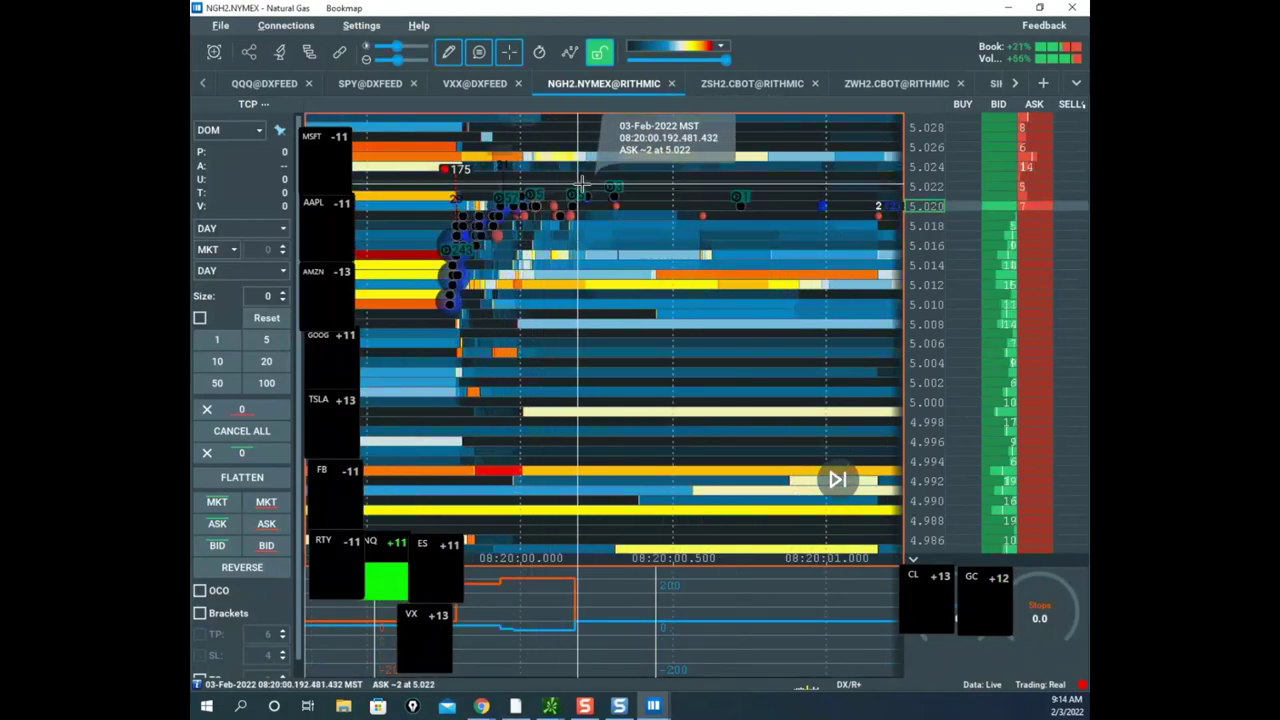
click(573, 187)
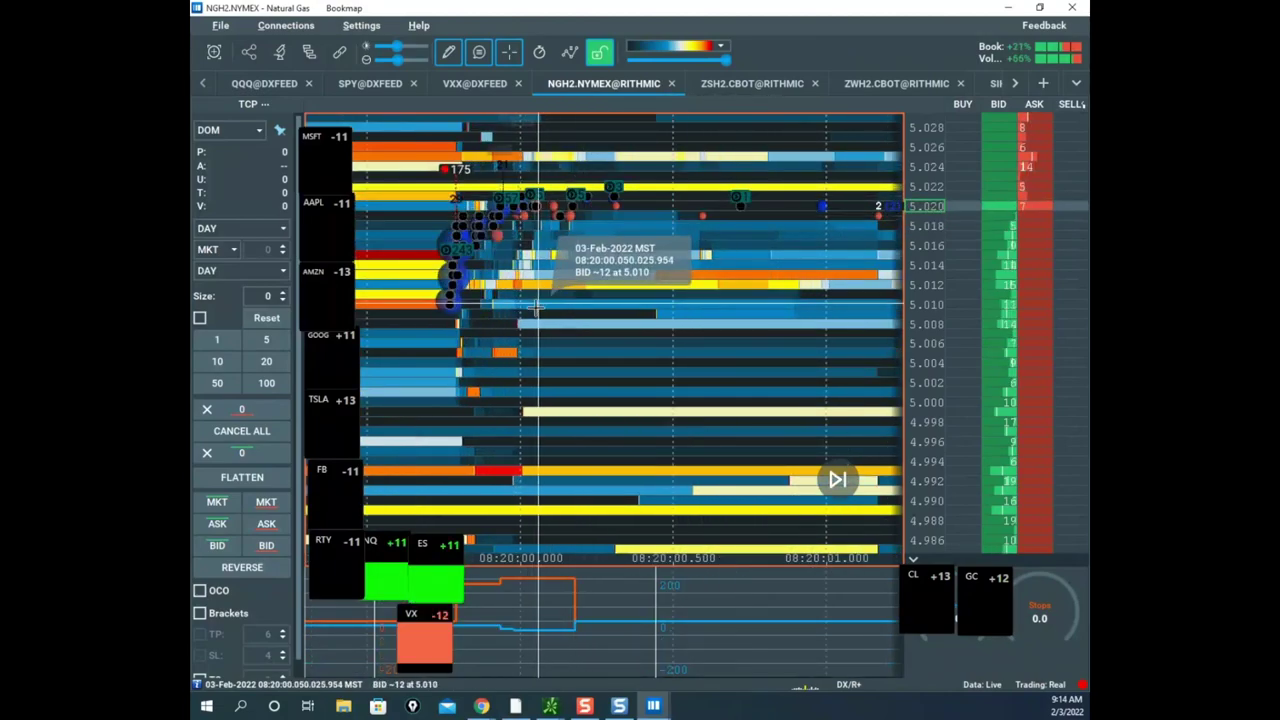
click(459, 58)
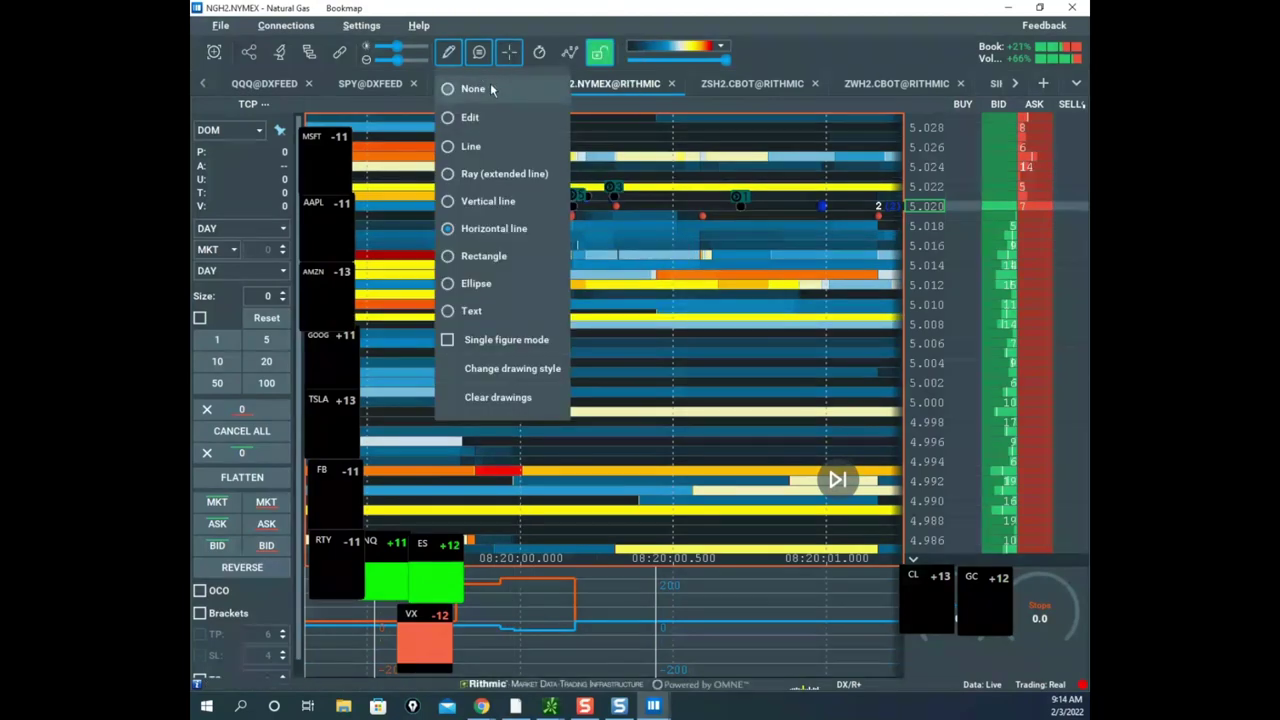
click(490, 90)
- Show the E-mini Nasdaq-100 Bookmap window full size and examine the stops spikes around 09:13 and 09:14
drag(192, 212, 827, 34)
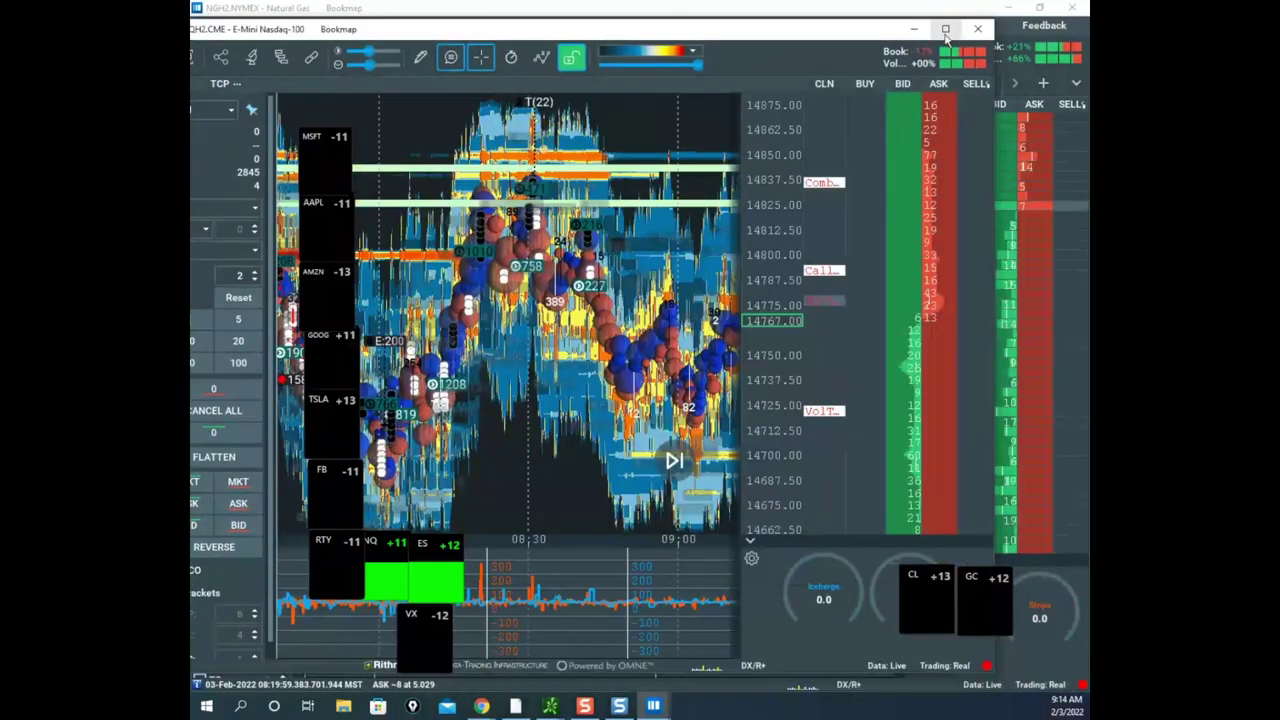
click(946, 36)
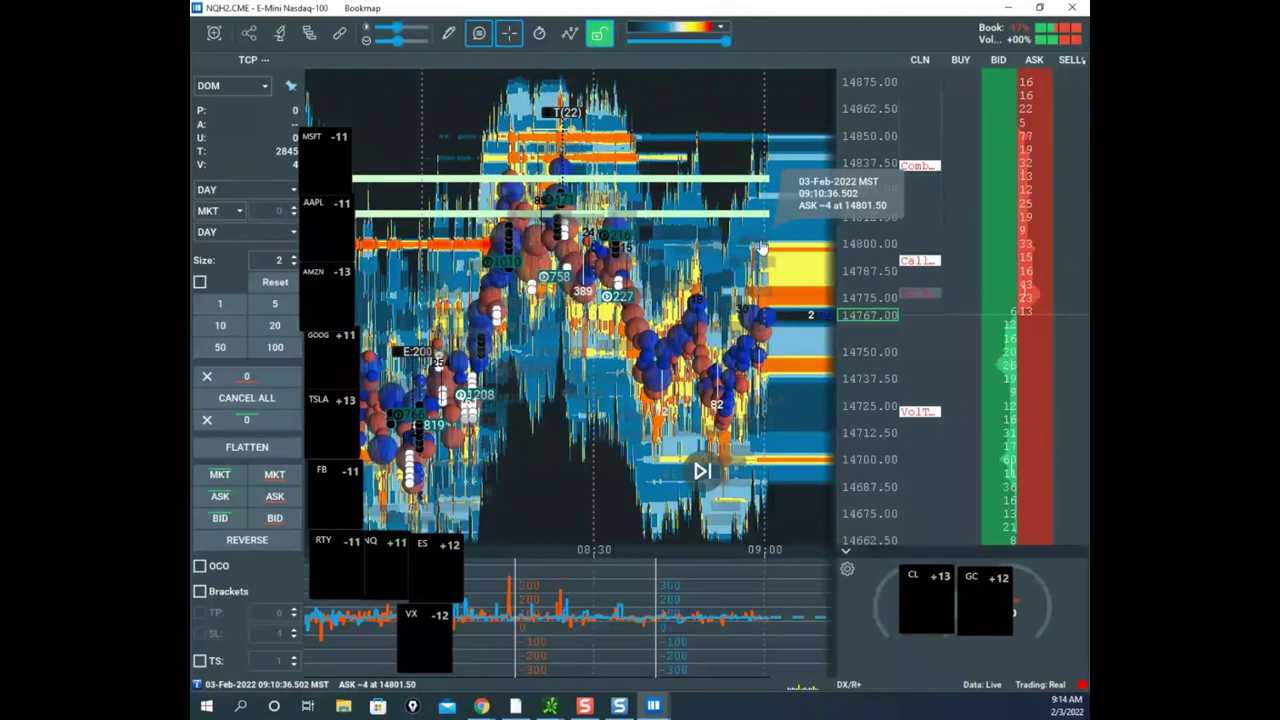
drag(762, 247, 551, 229)
drag(848, 277, 877, 229)
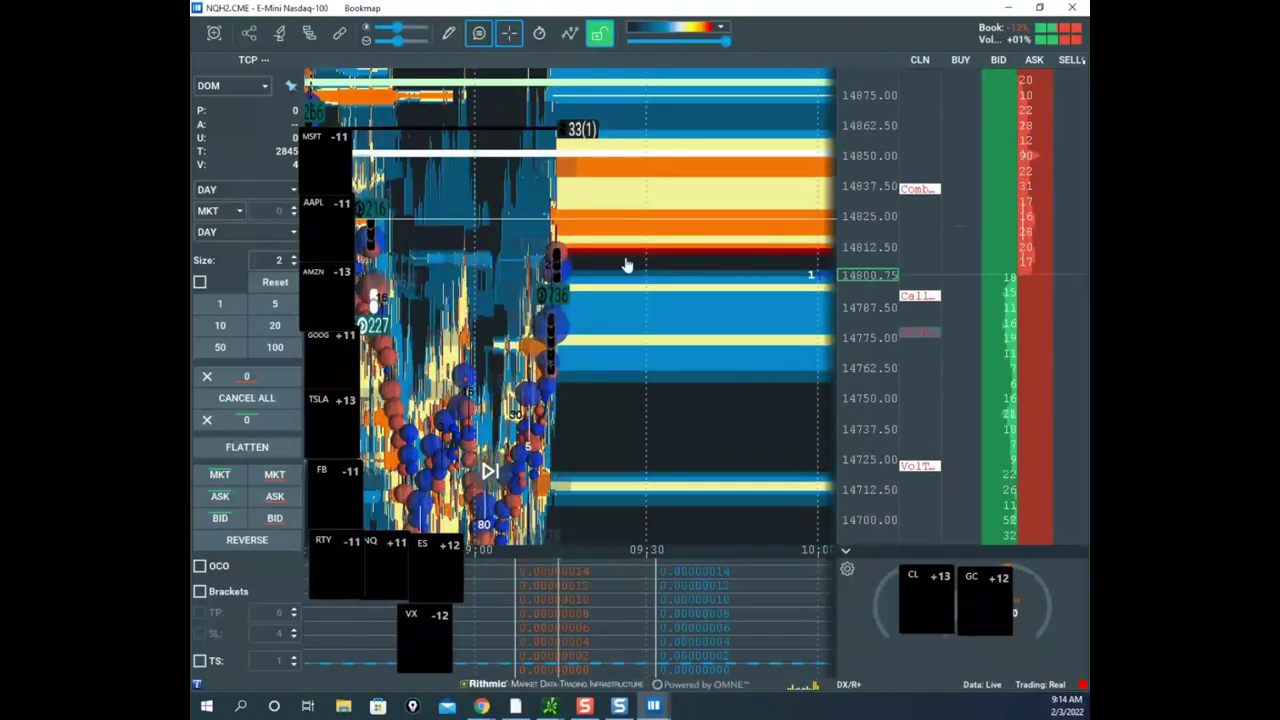
scroll(628, 265, up, 3)
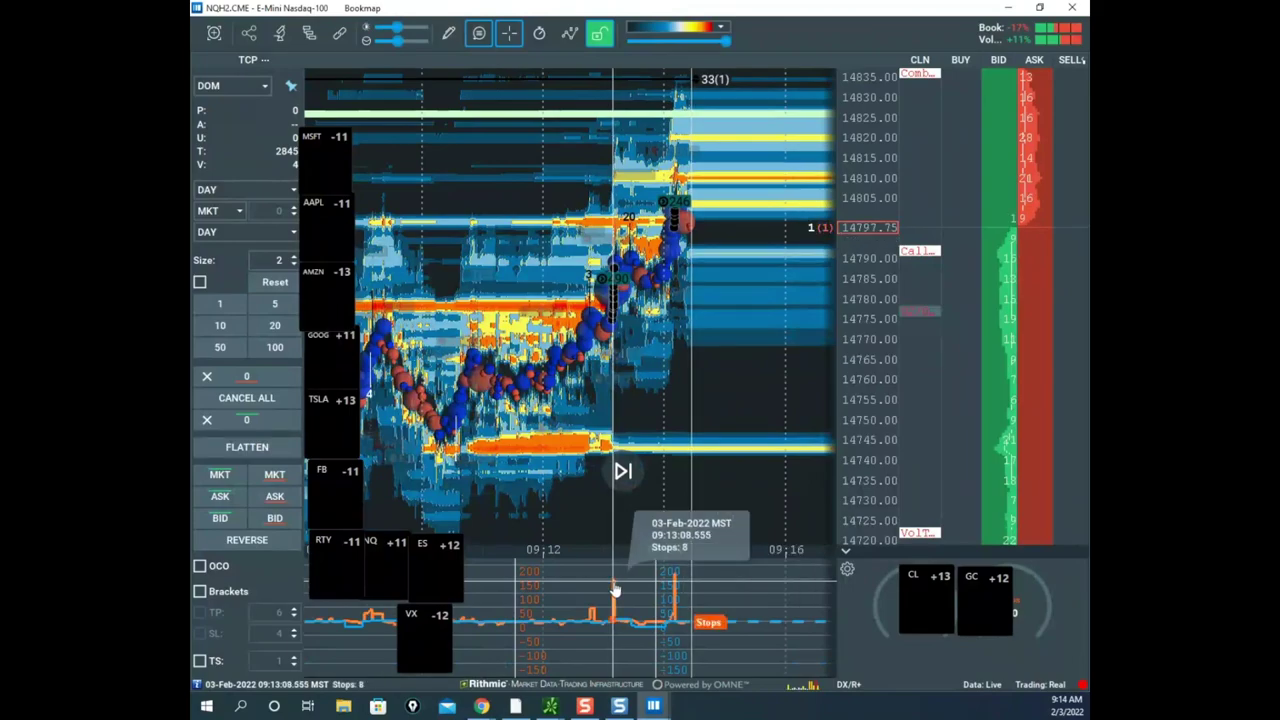
scroll(671, 429, up, 2)
drag(671, 429, 629, 481)
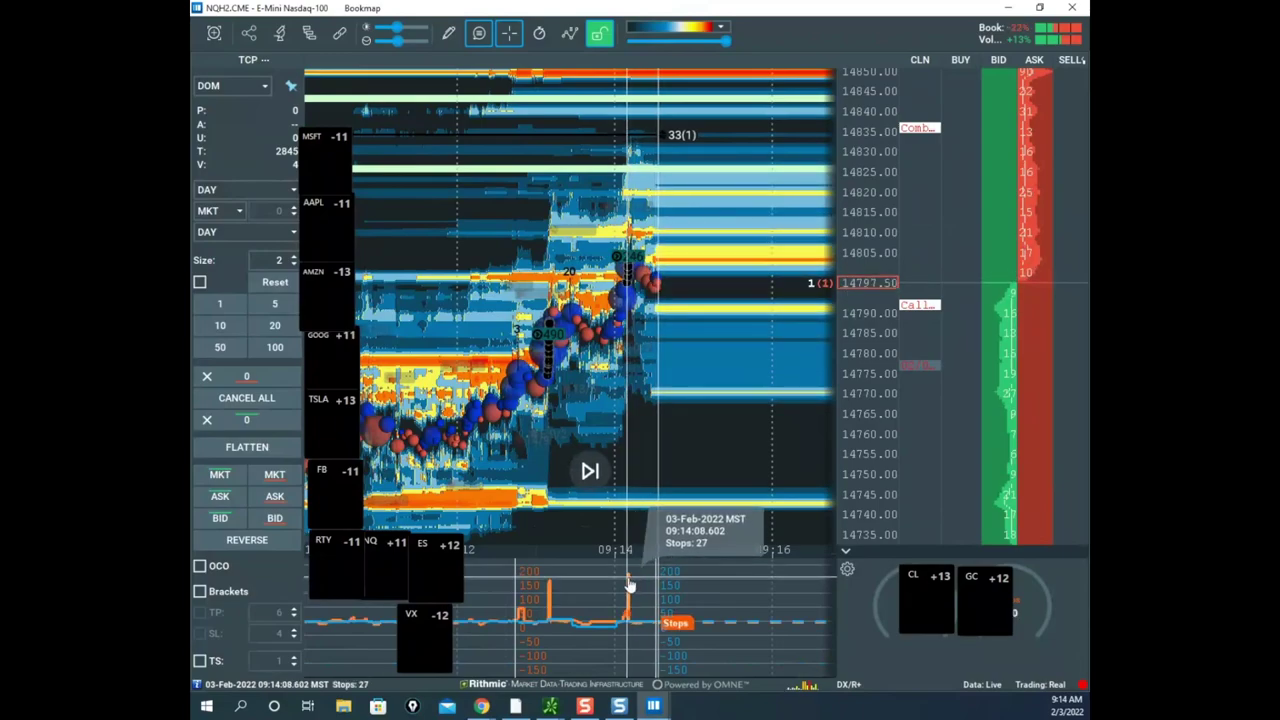
- Draw horizontal lines at about 14797 and 14806 around the 09:14:08 Nasdaq stops cluster and turn off the drawing tool
scroll(654, 414, up, 3)
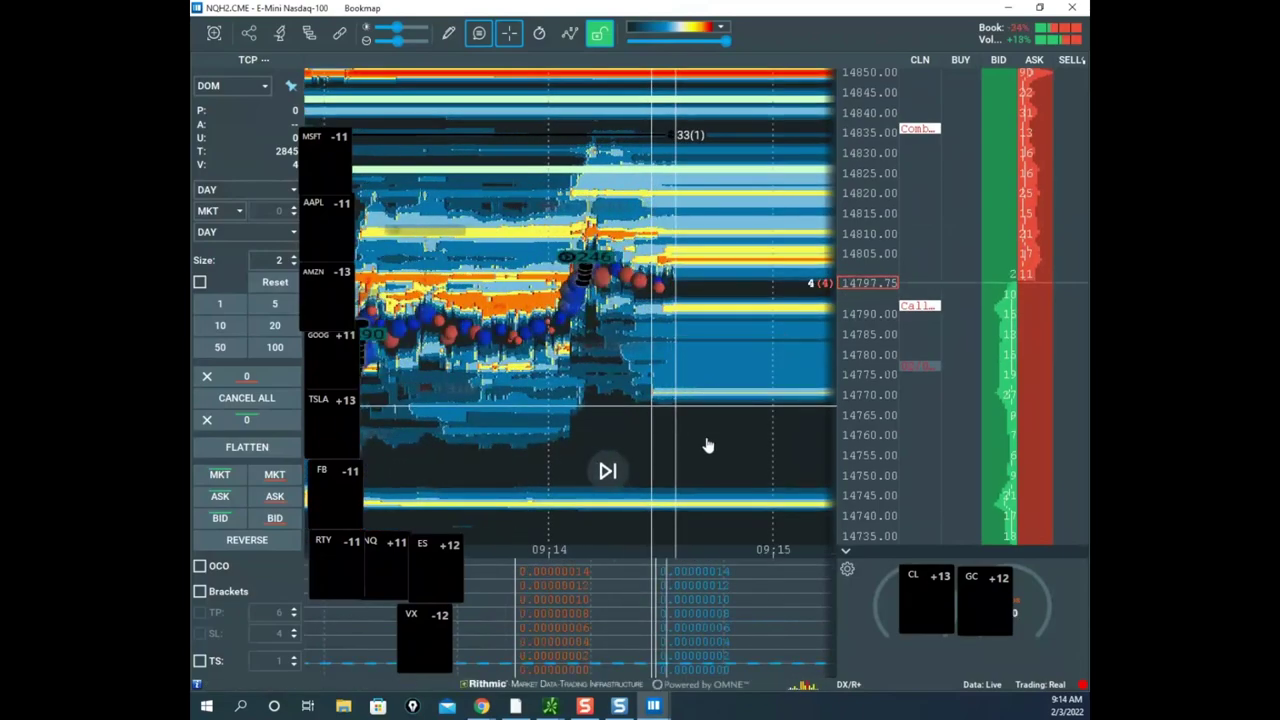
drag(708, 443, 734, 498)
scroll(861, 304, up, 5)
scroll(602, 371, up, 1)
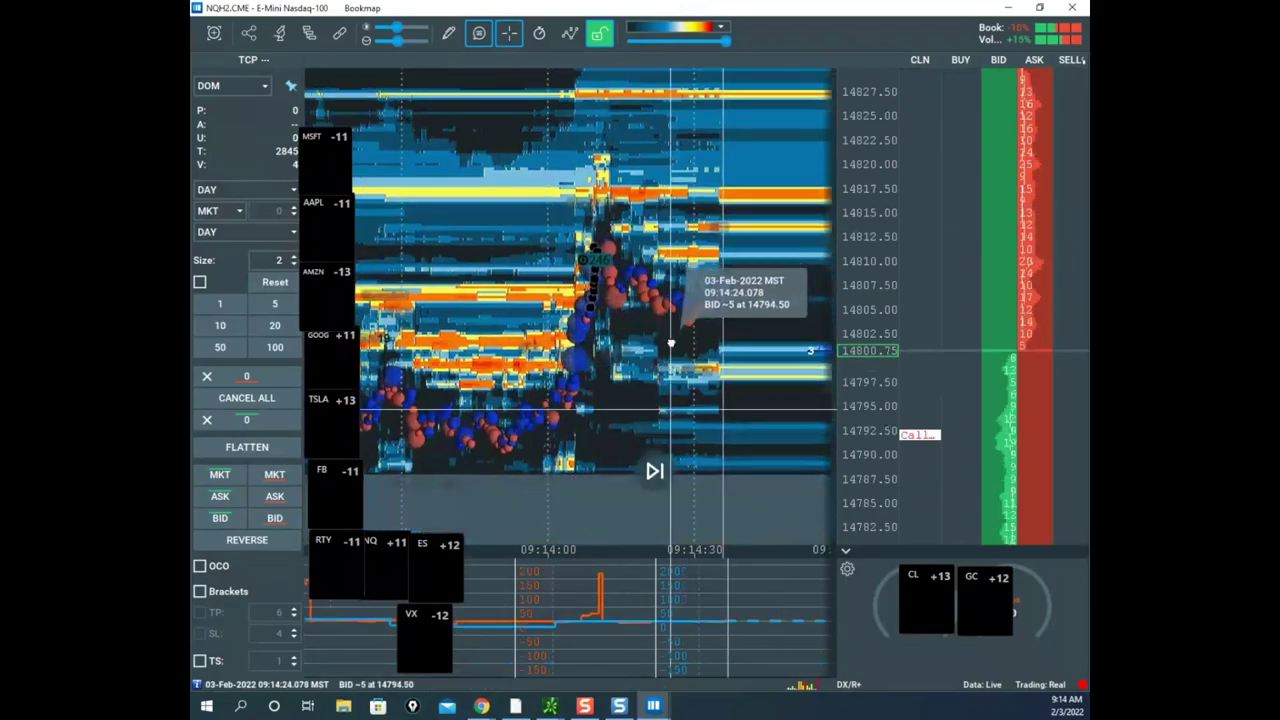
scroll(655, 346, up, 3)
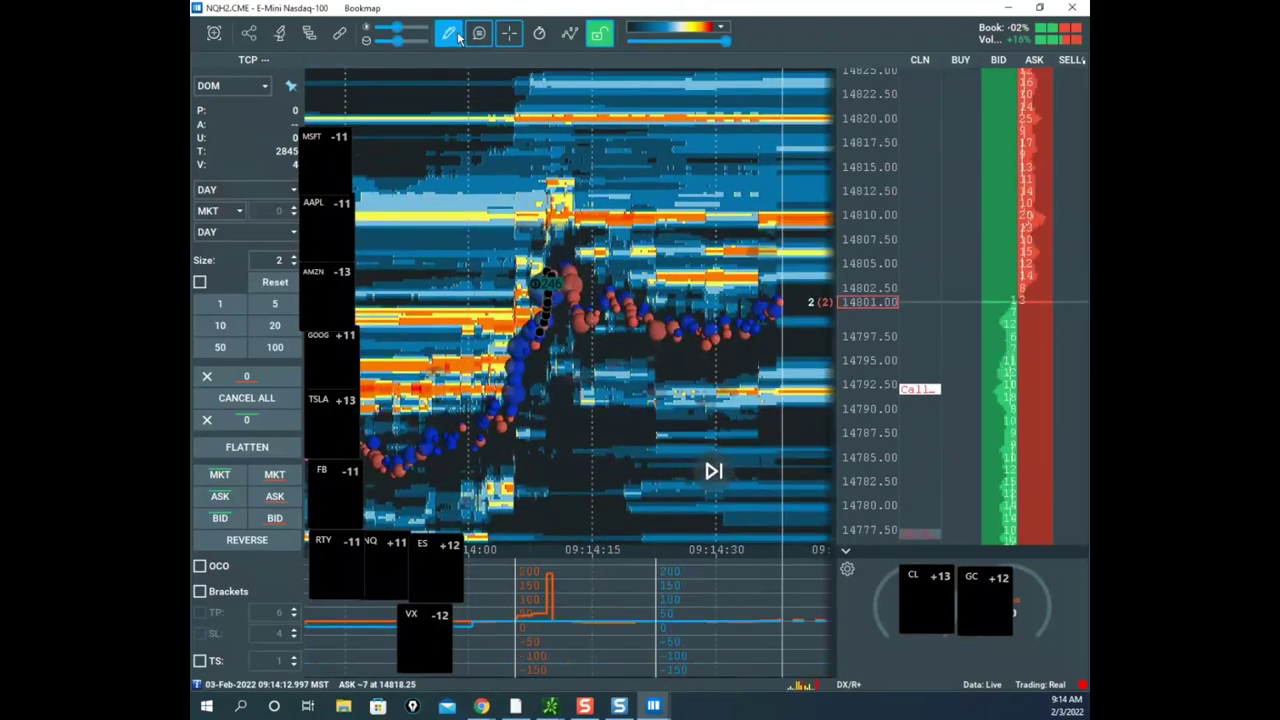
click(448, 33)
click(531, 180)
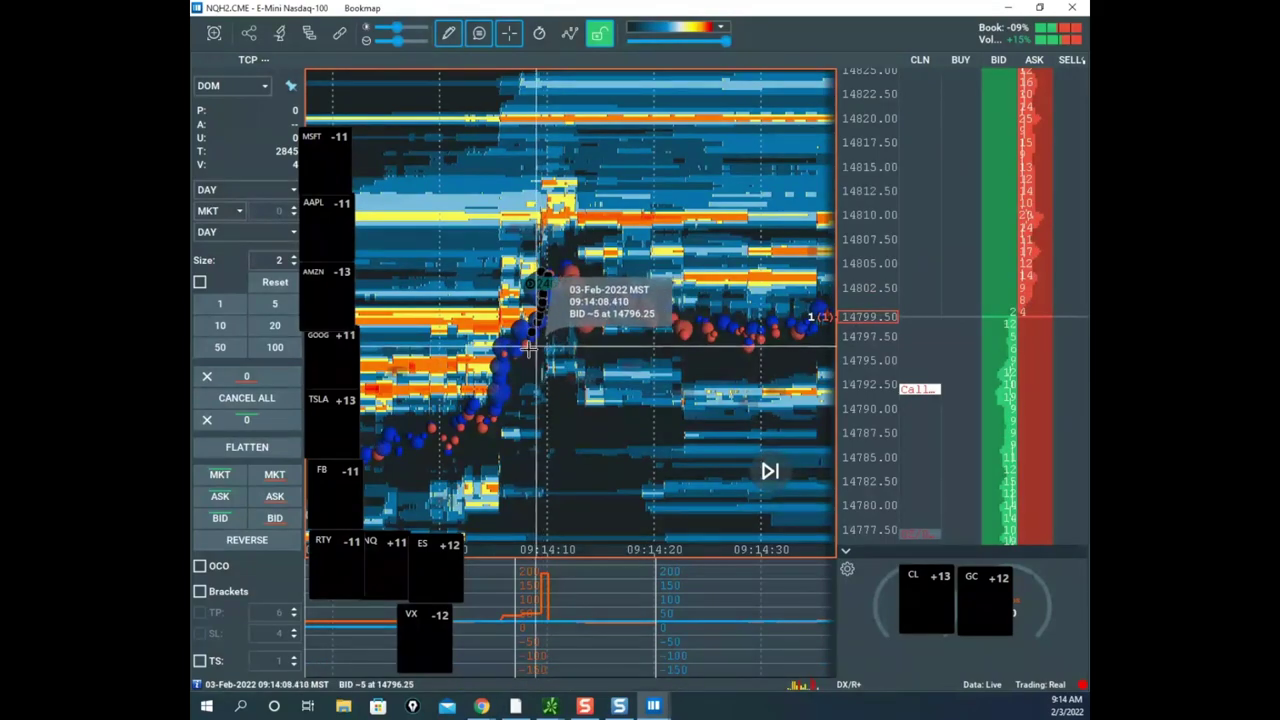
scroll(531, 349, up, 3)
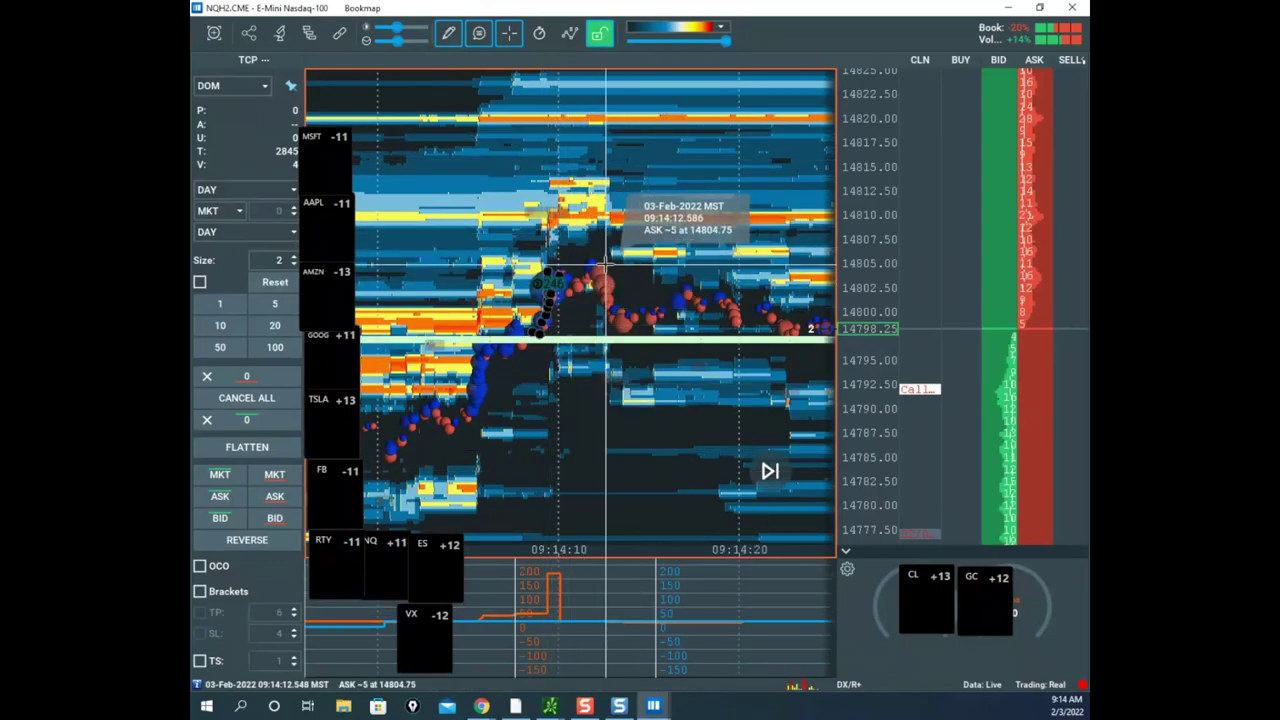
scroll(604, 260, up, 3)
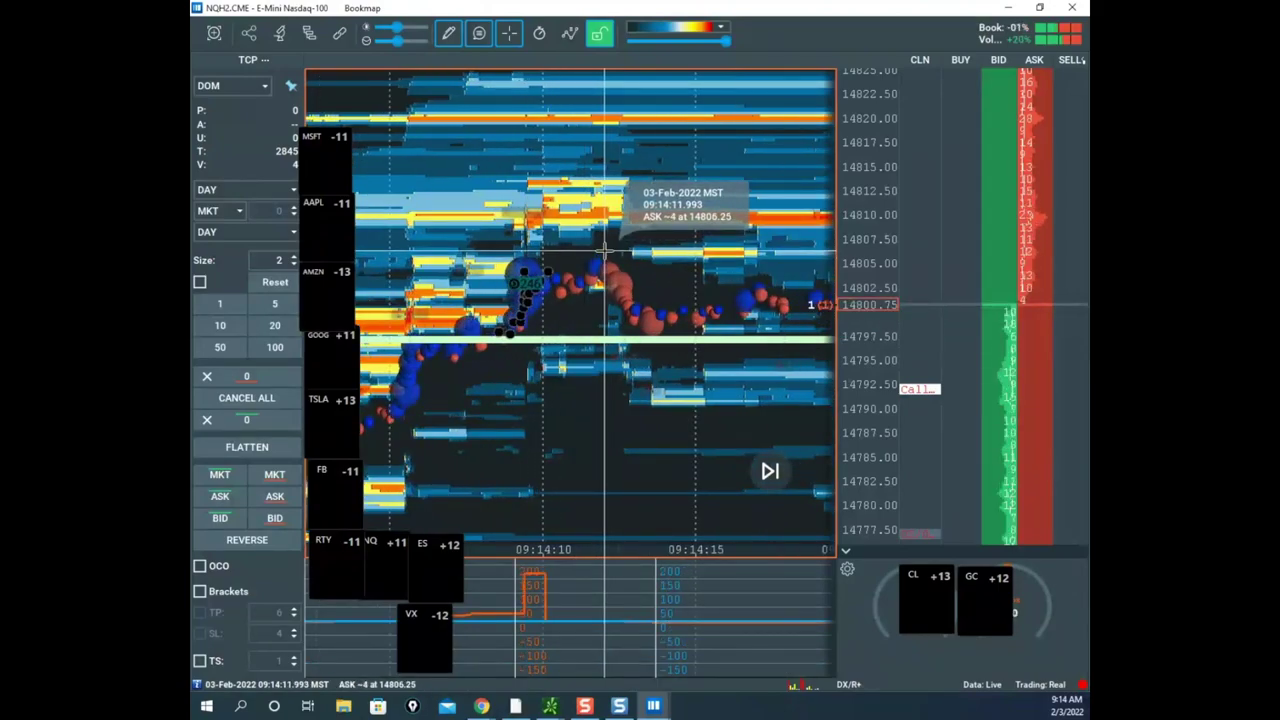
click(448, 33)
click(483, 68)
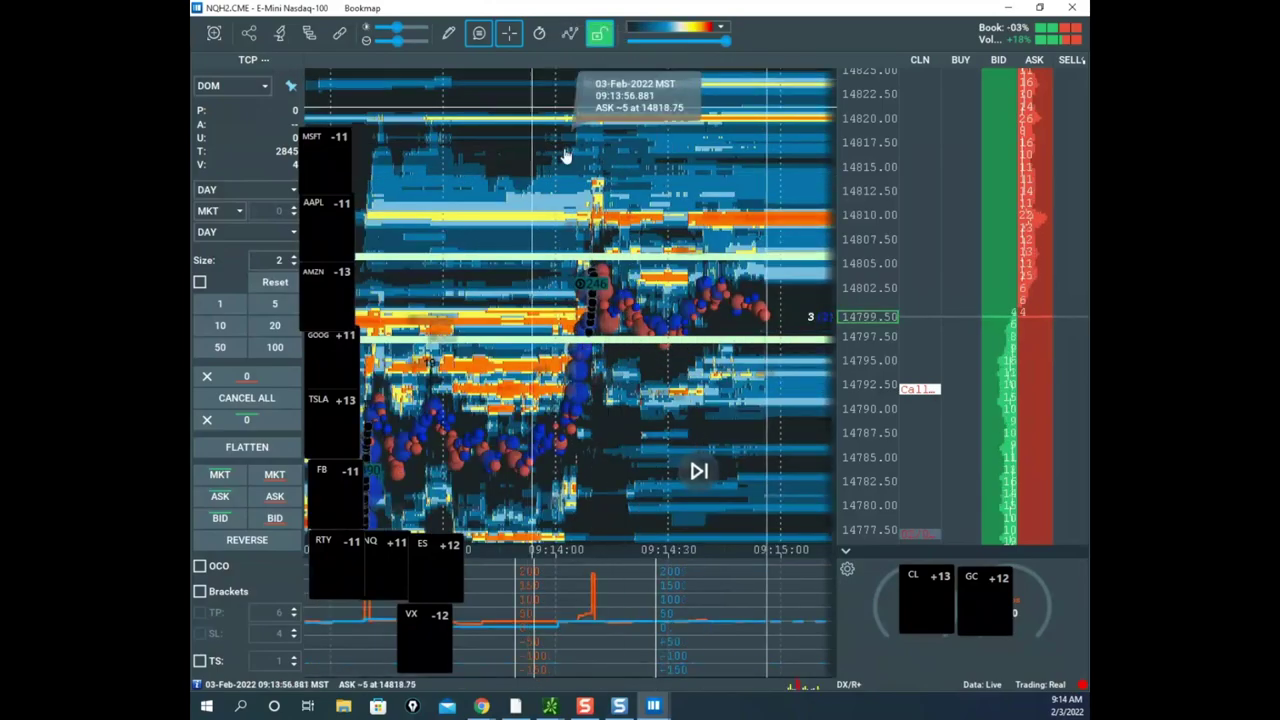
- Widen the Nasdaq heatmap to compare the 09:13 and 09:14 stops clusters with the resting orders above price
scroll(588, 166, down, 6)
scroll(851, 226, down, 5)
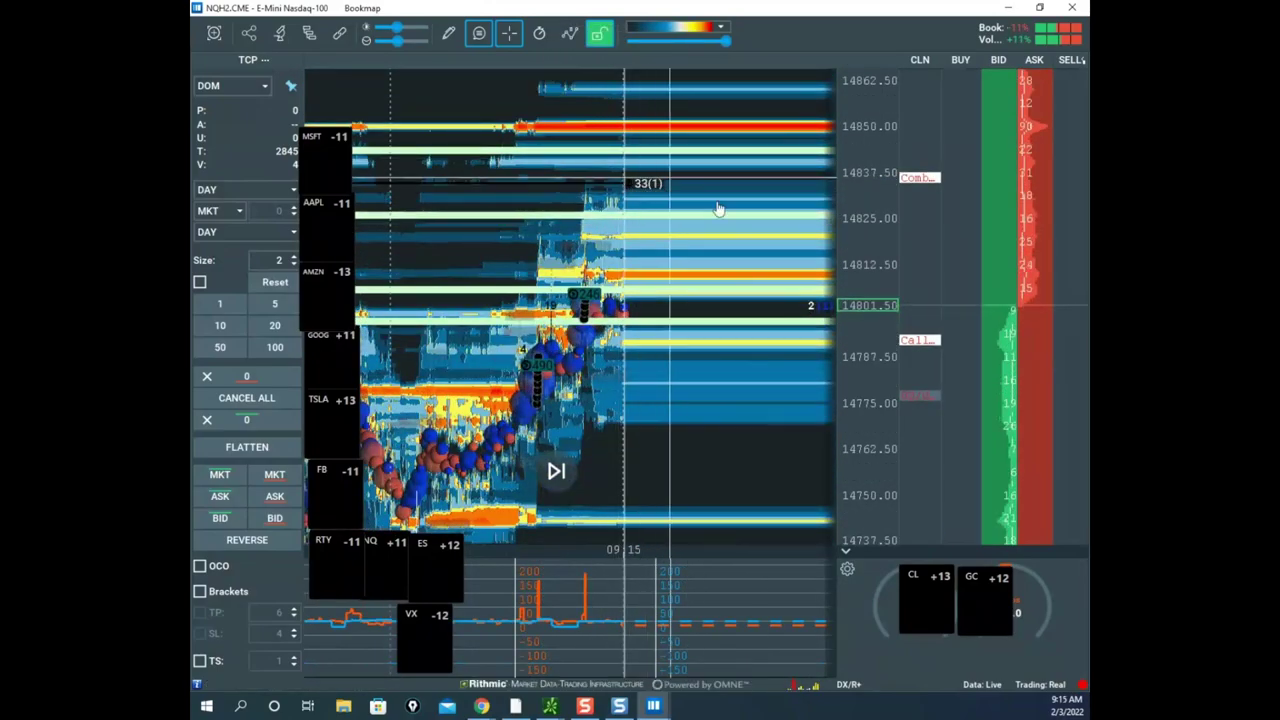
scroll(717, 206, up, 3)
drag(703, 260, 671, 251)
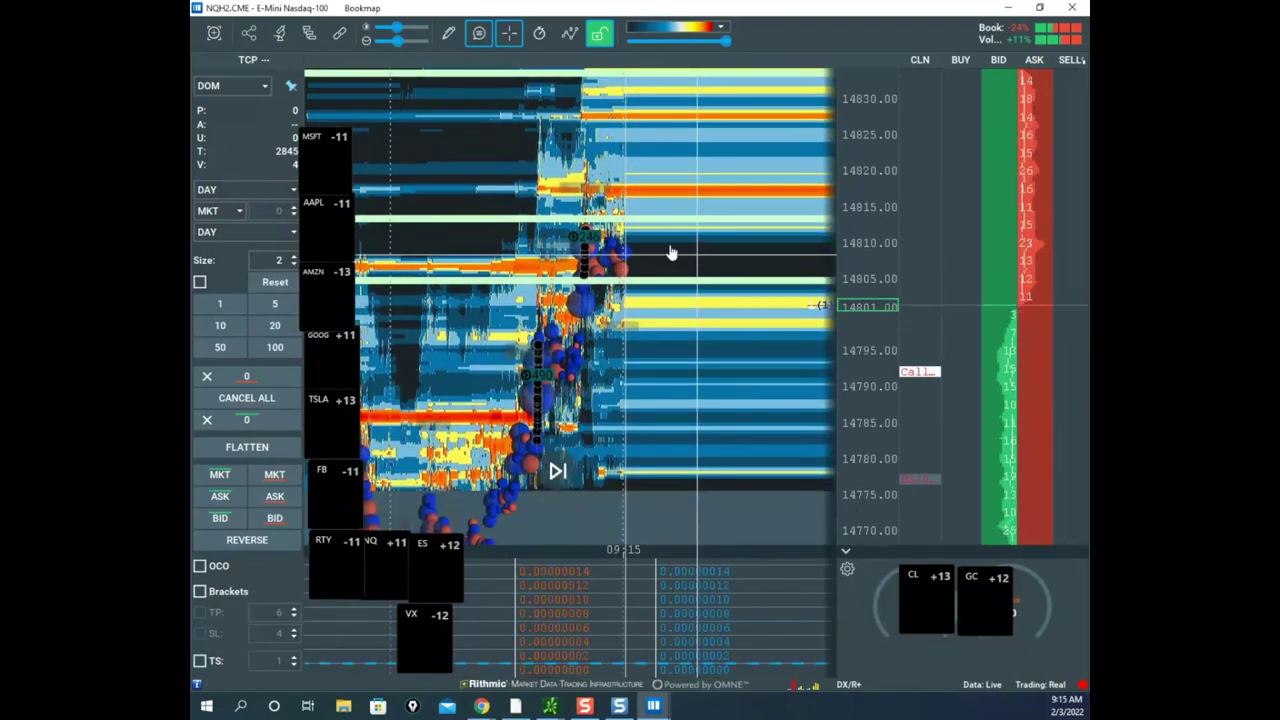
scroll(610, 403, up, 3)
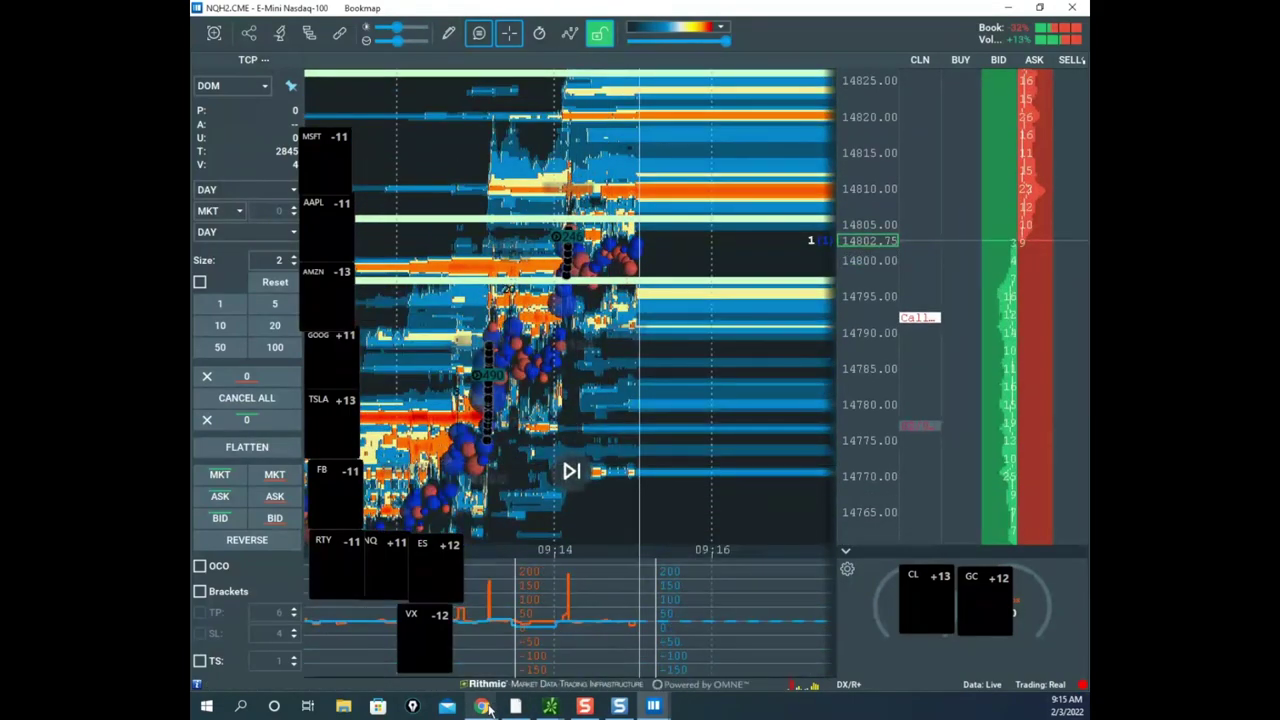
- Switch to the Sierra Chart remote session in Chrome and show the NQ charts
mouse_move(486, 708)
click(268, 628)
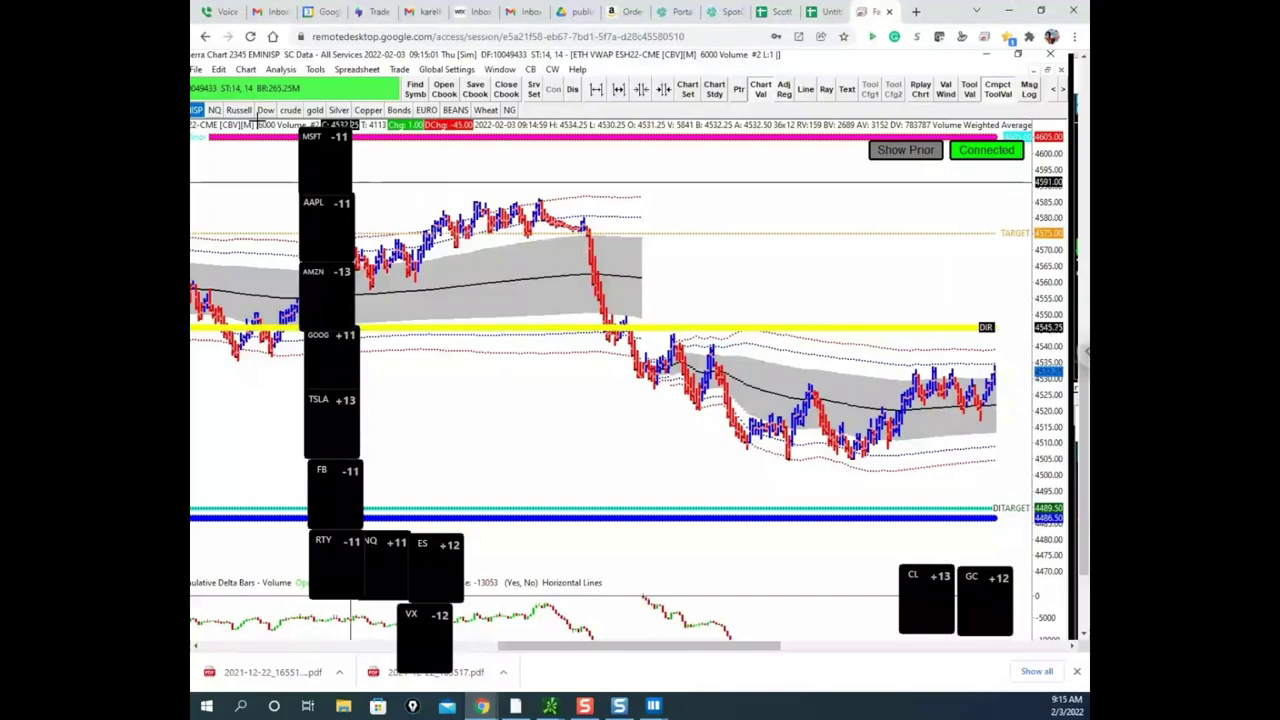
click(214, 110)
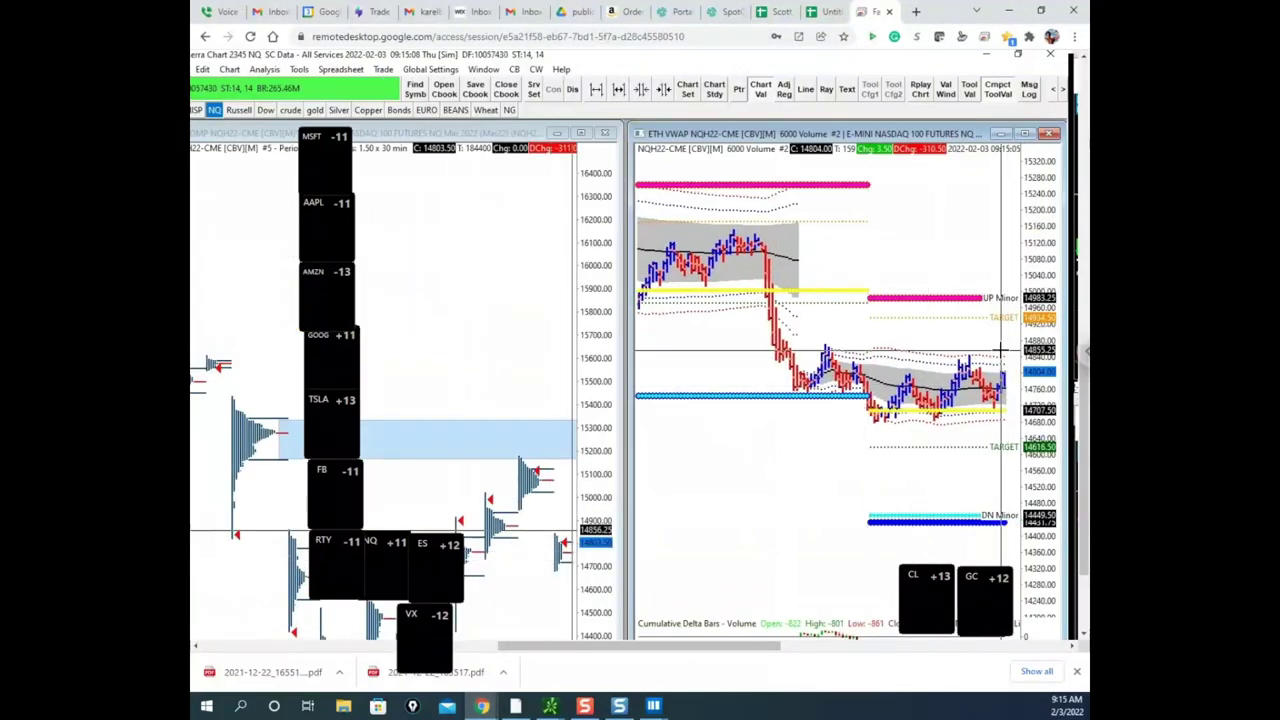
- Clear the old annotations, sketch rising and falling scenarios toward UP Minor and DN Minor on the NQ VWAP chart, and exit annotation mode
key(ctrl+alt+g)
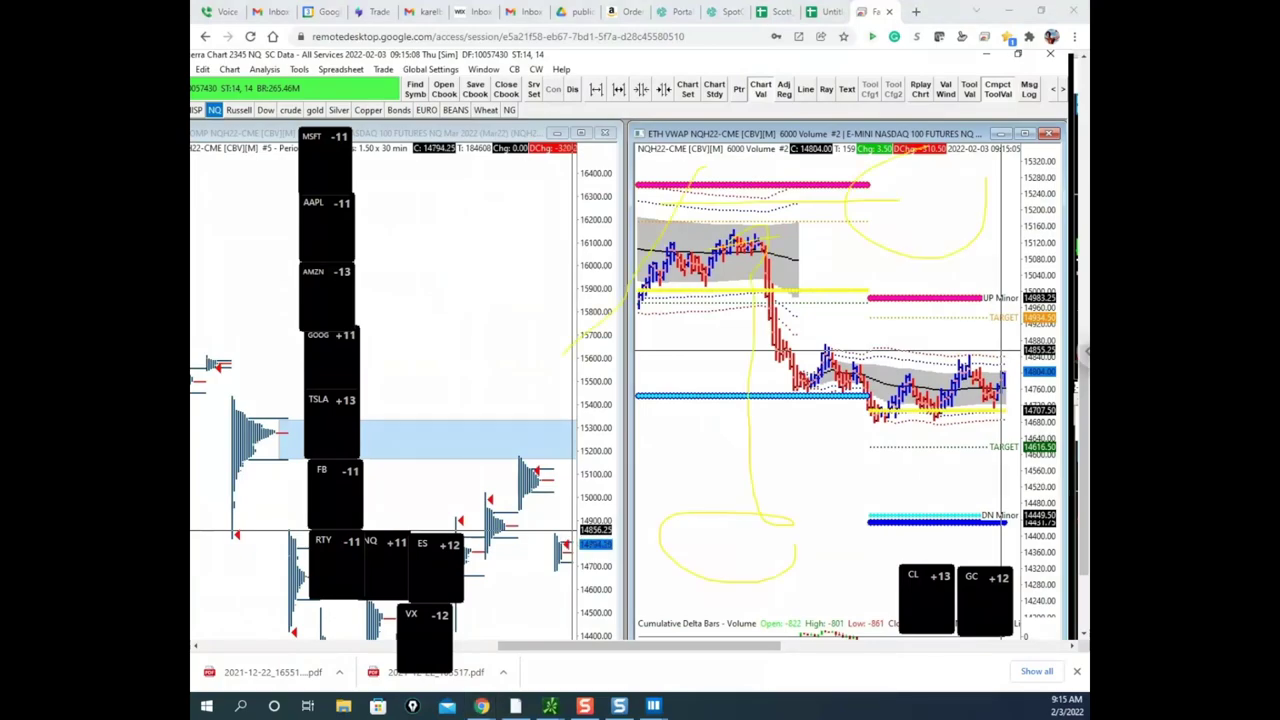
key(Delete)
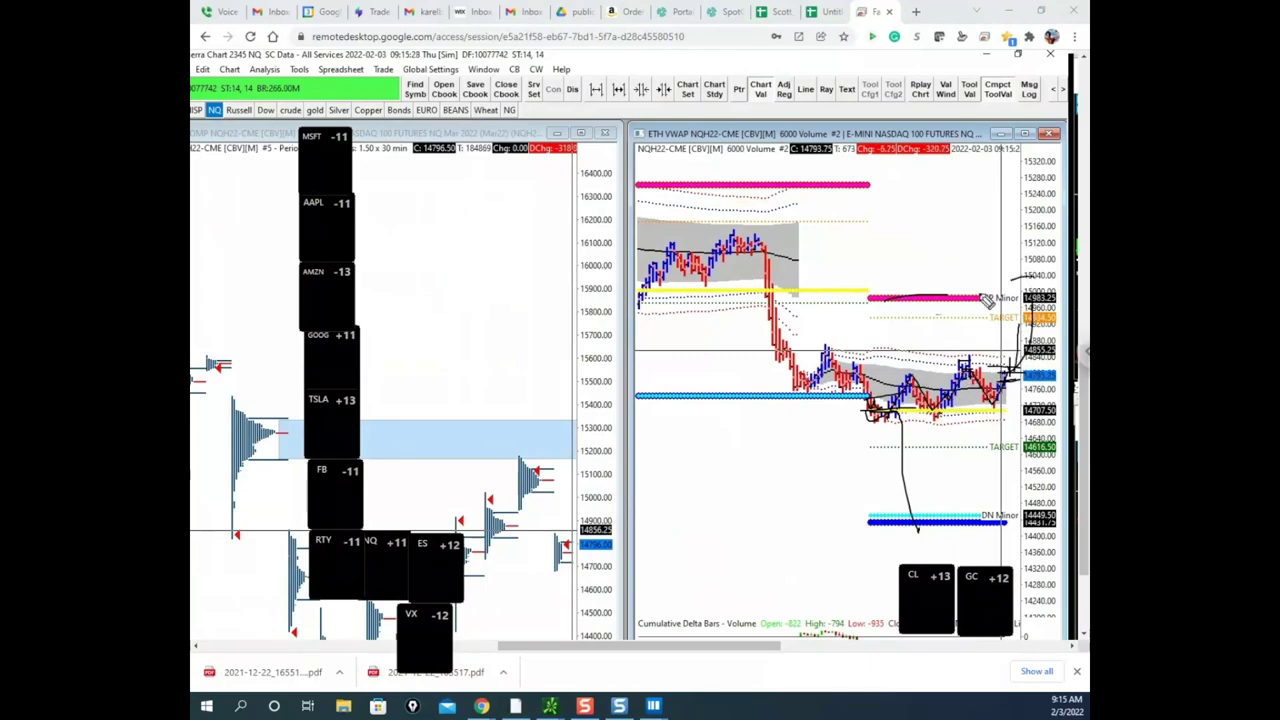
key(Escape)
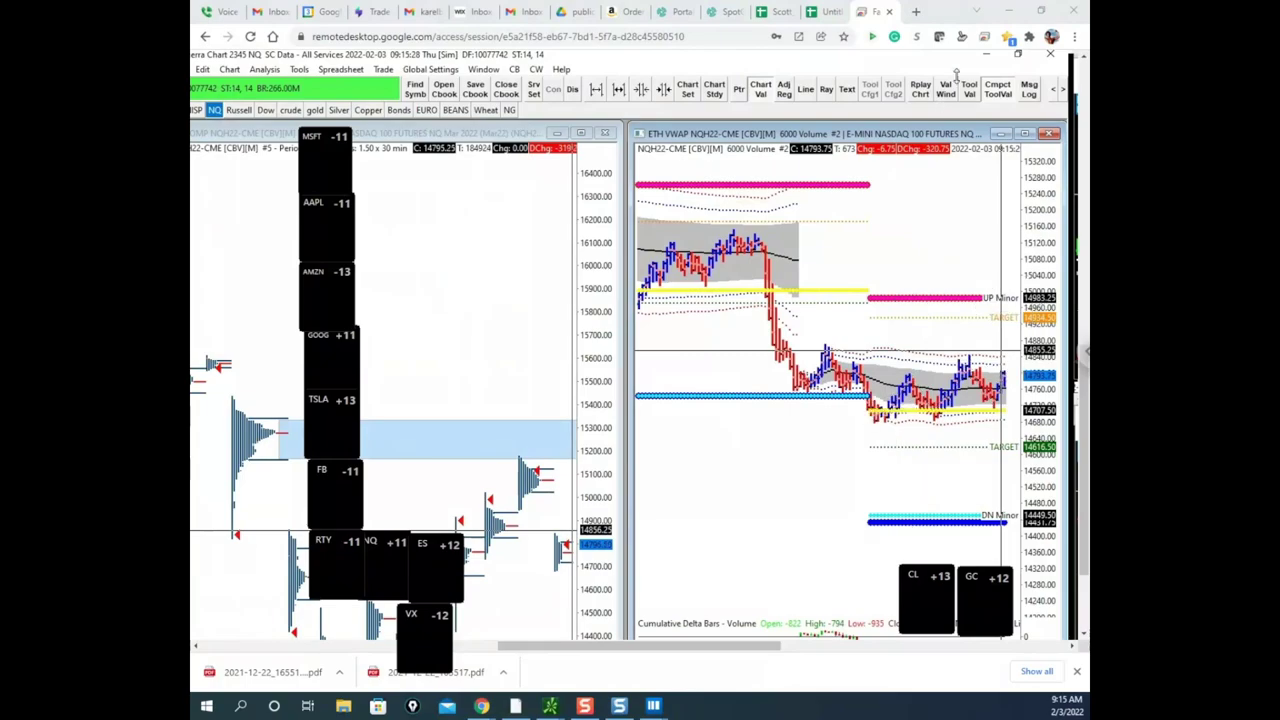
- Return to the NQH2 Bookmap window and examine resting orders across a wide price range and around the current price
drag(943, 22, 192, 62)
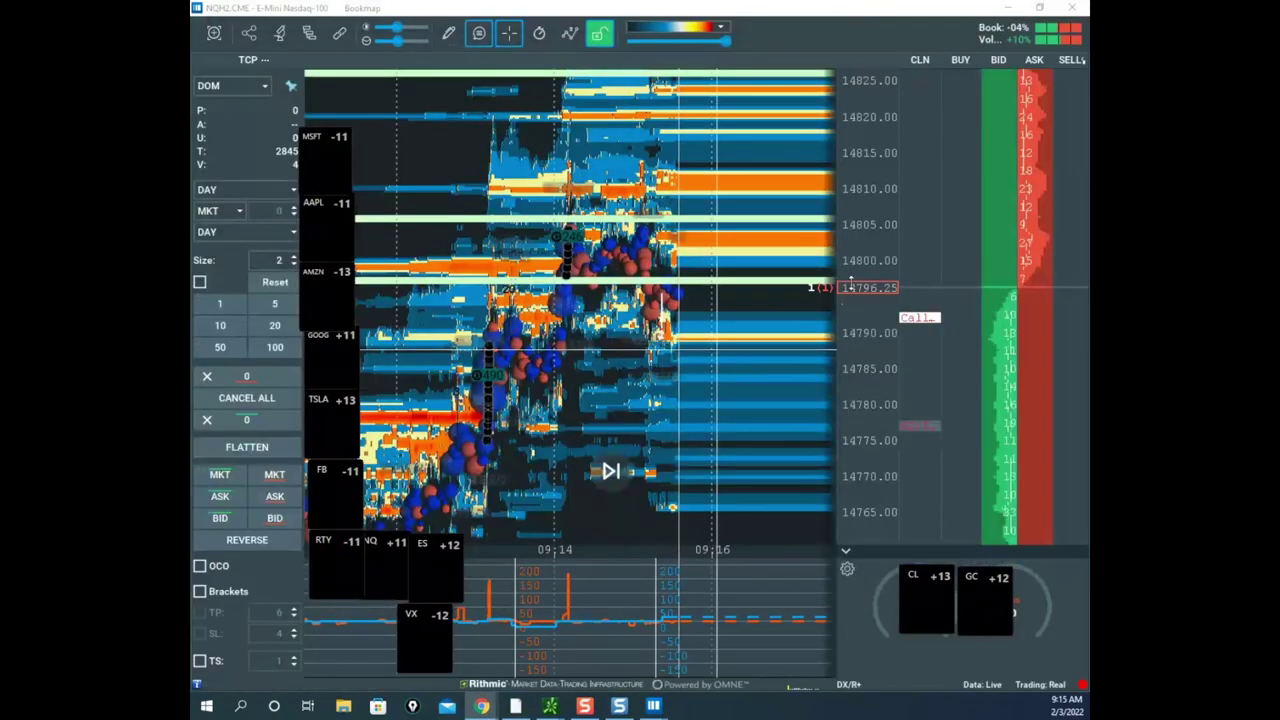
scroll(852, 307, down, 3)
scroll(852, 307, down, 8)
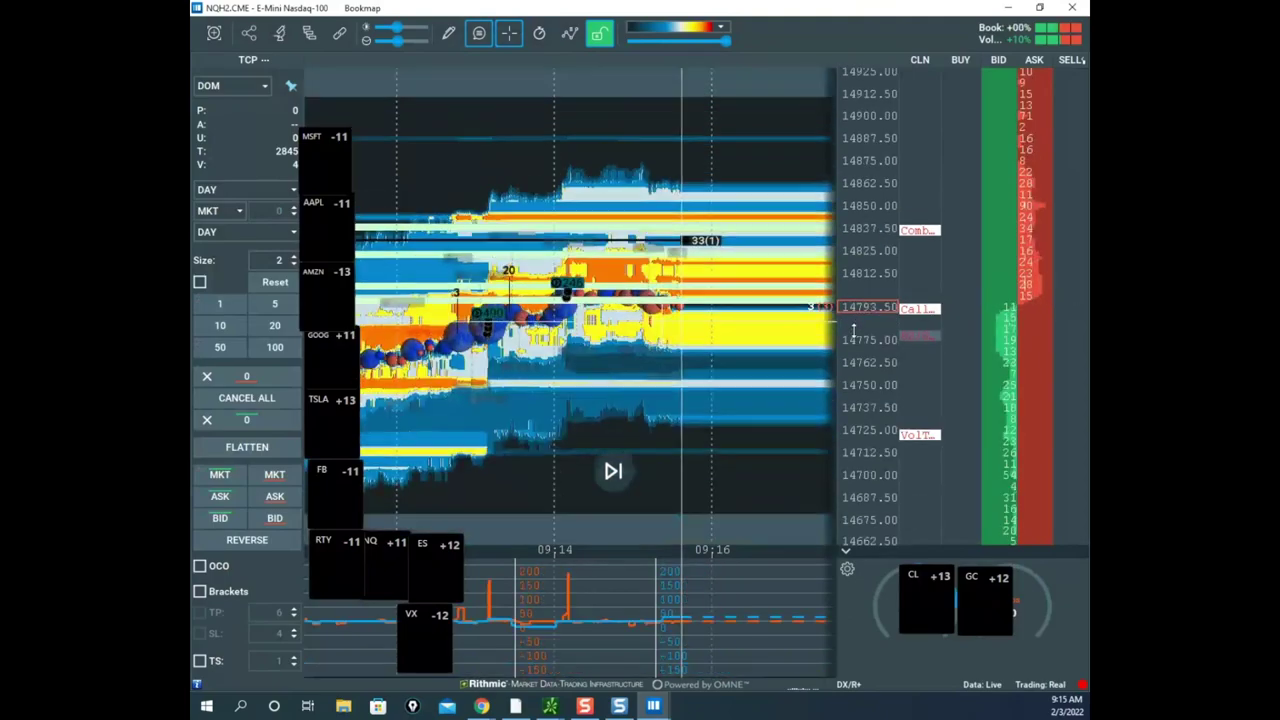
scroll(851, 354, down, 3)
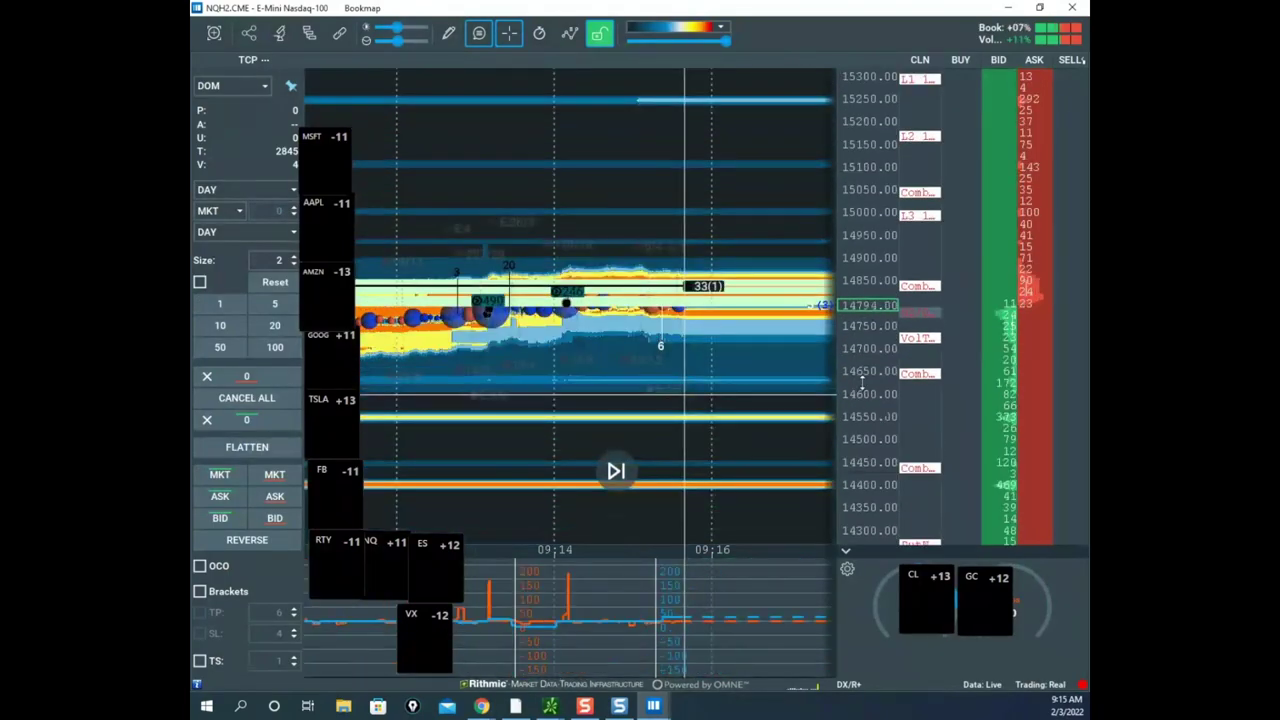
scroll(864, 321, up, 3)
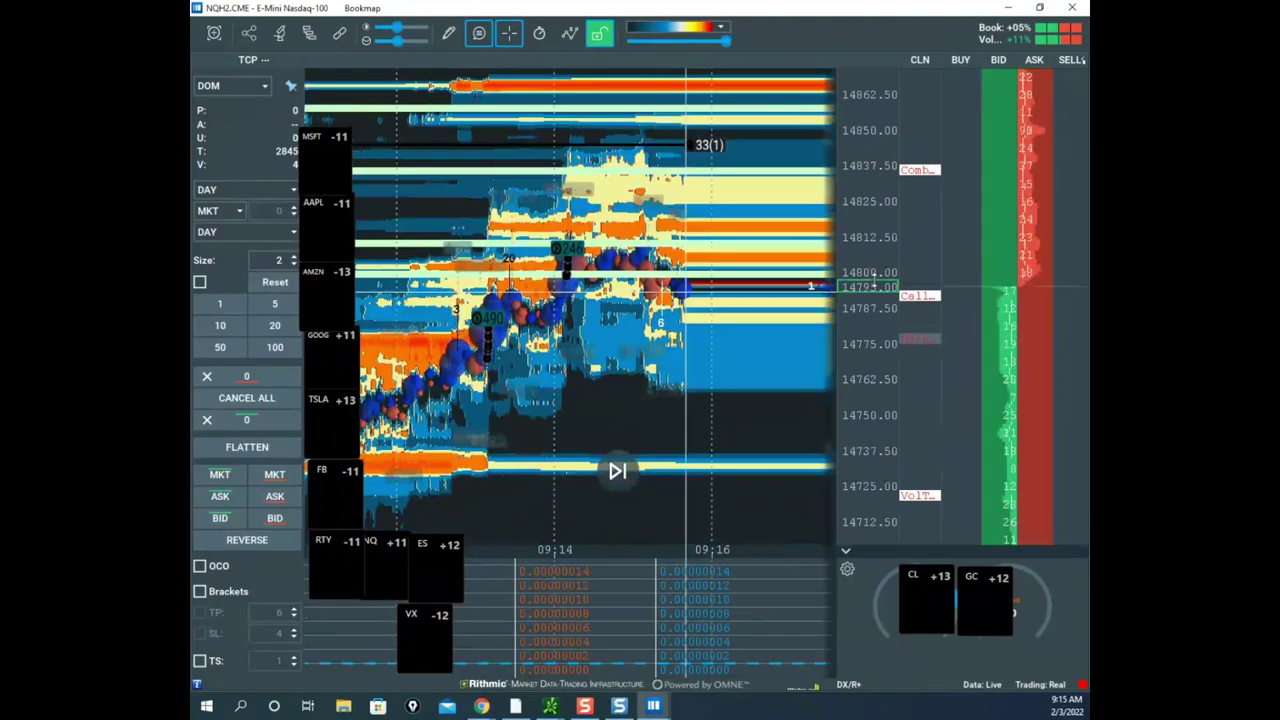
scroll(873, 284, up, 2)
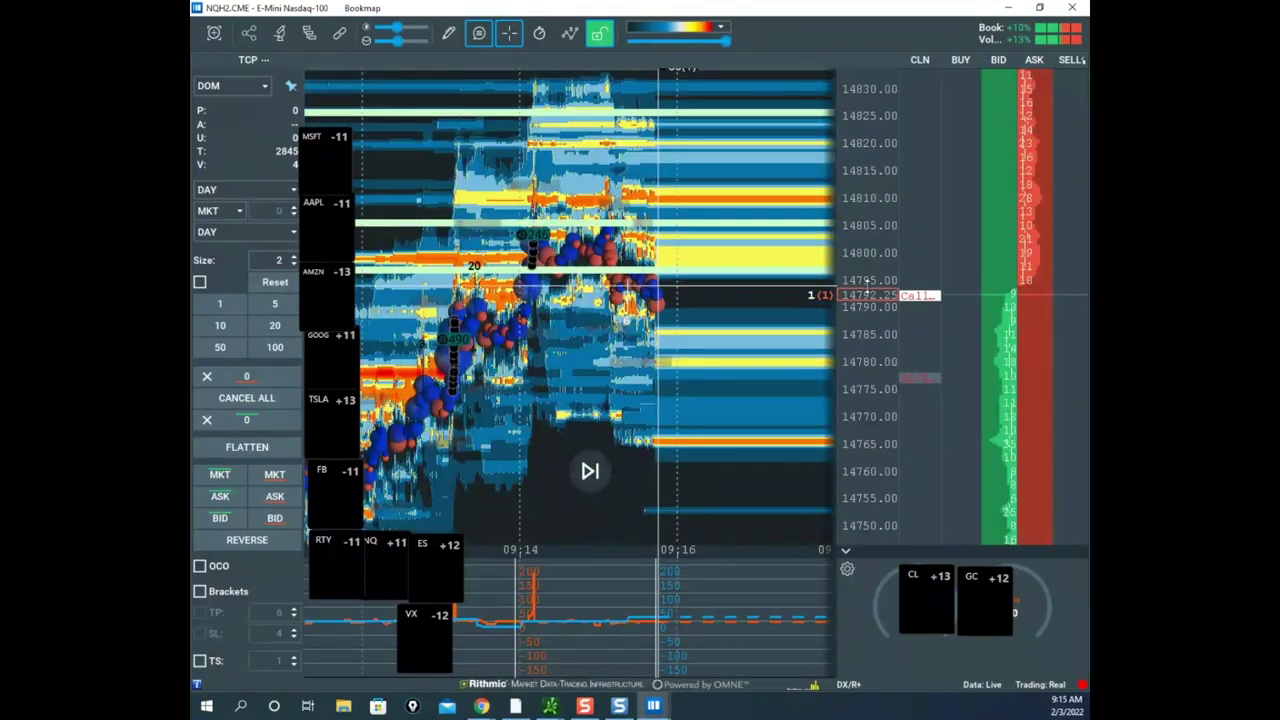
- Circle the 09:14 stops spike and sketch price paths above the upper marked line and below the lower one on the Nasdaq heatmap
drag(749, 334, 752, 360)
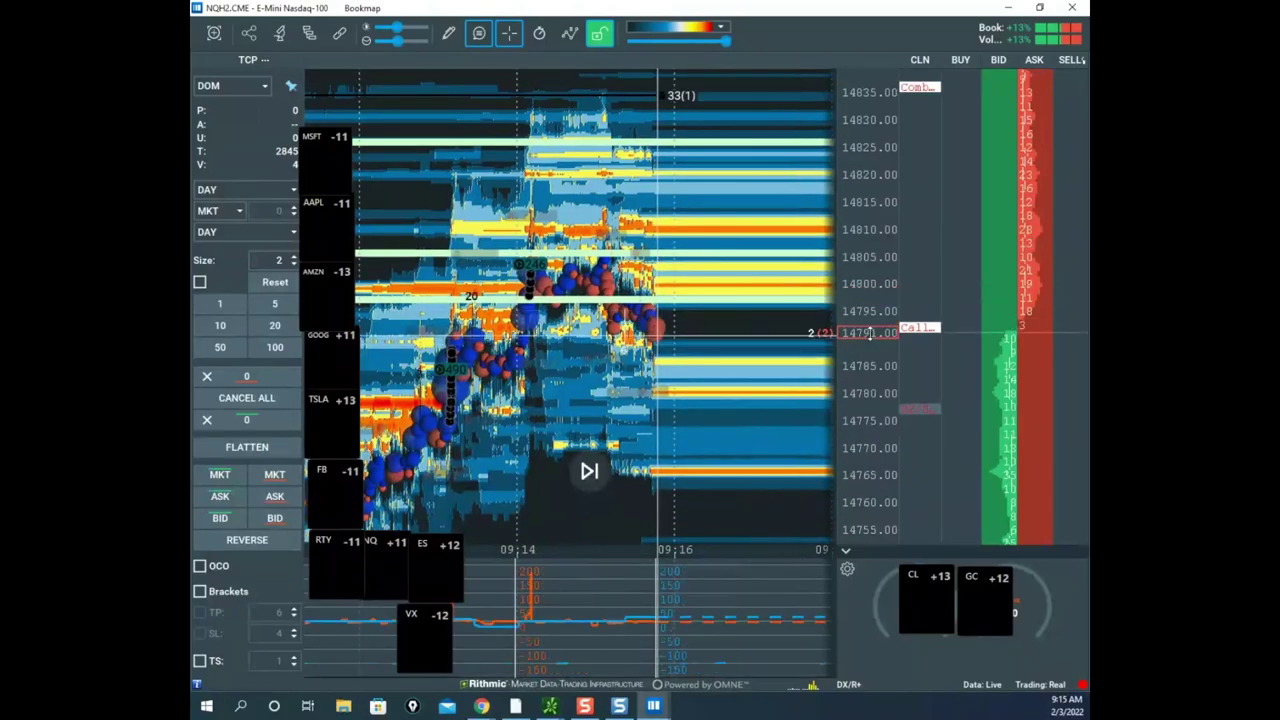
scroll(876, 318, up, 1)
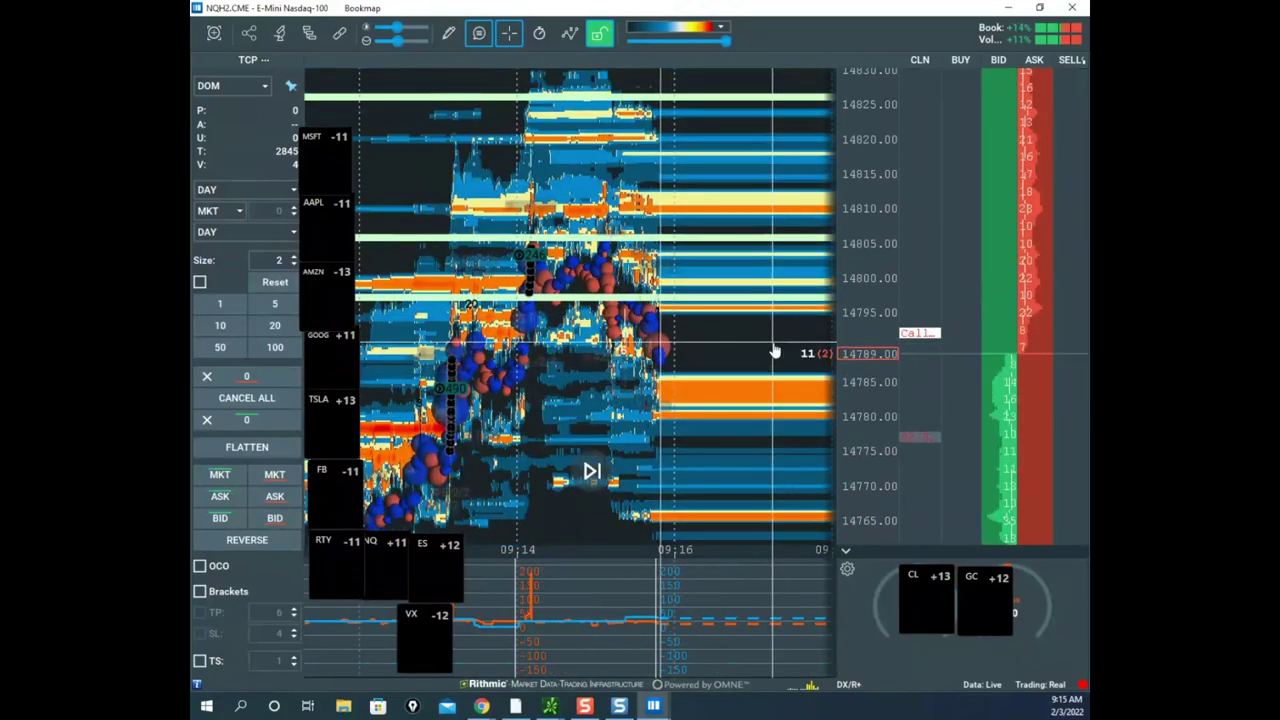
scroll(780, 360, up, 2)
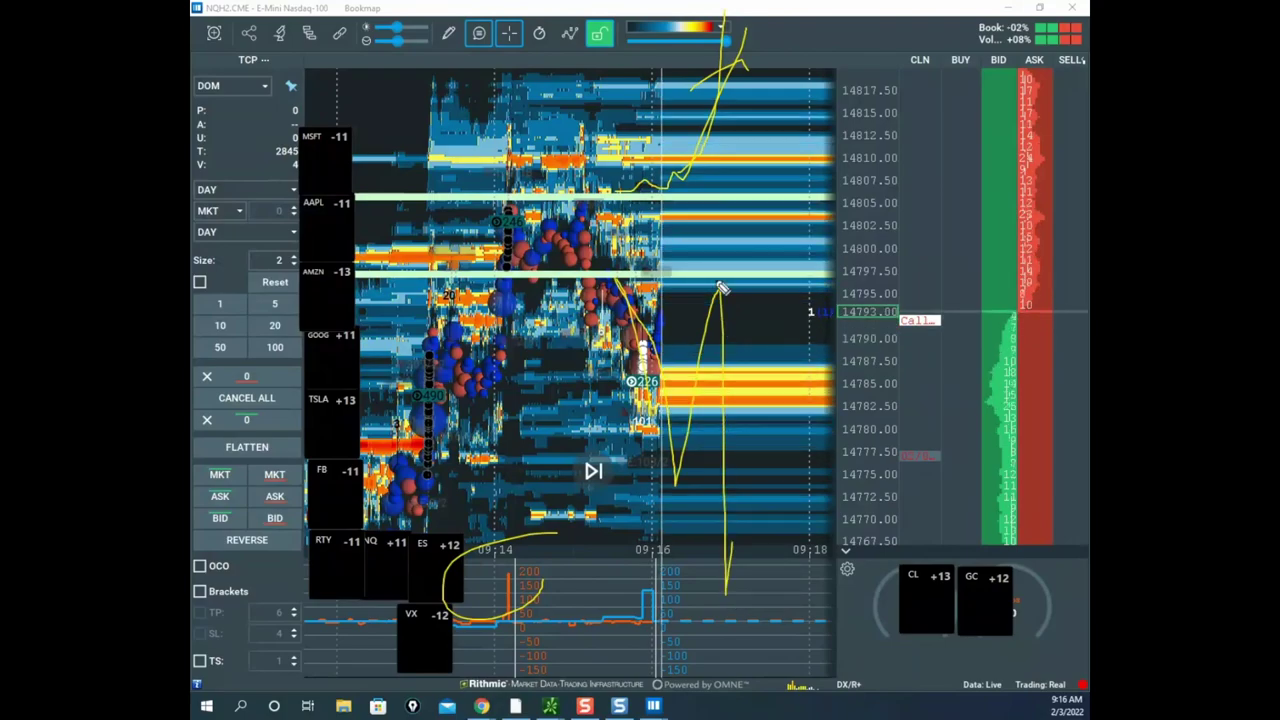
drag(474, 307, 754, 258)
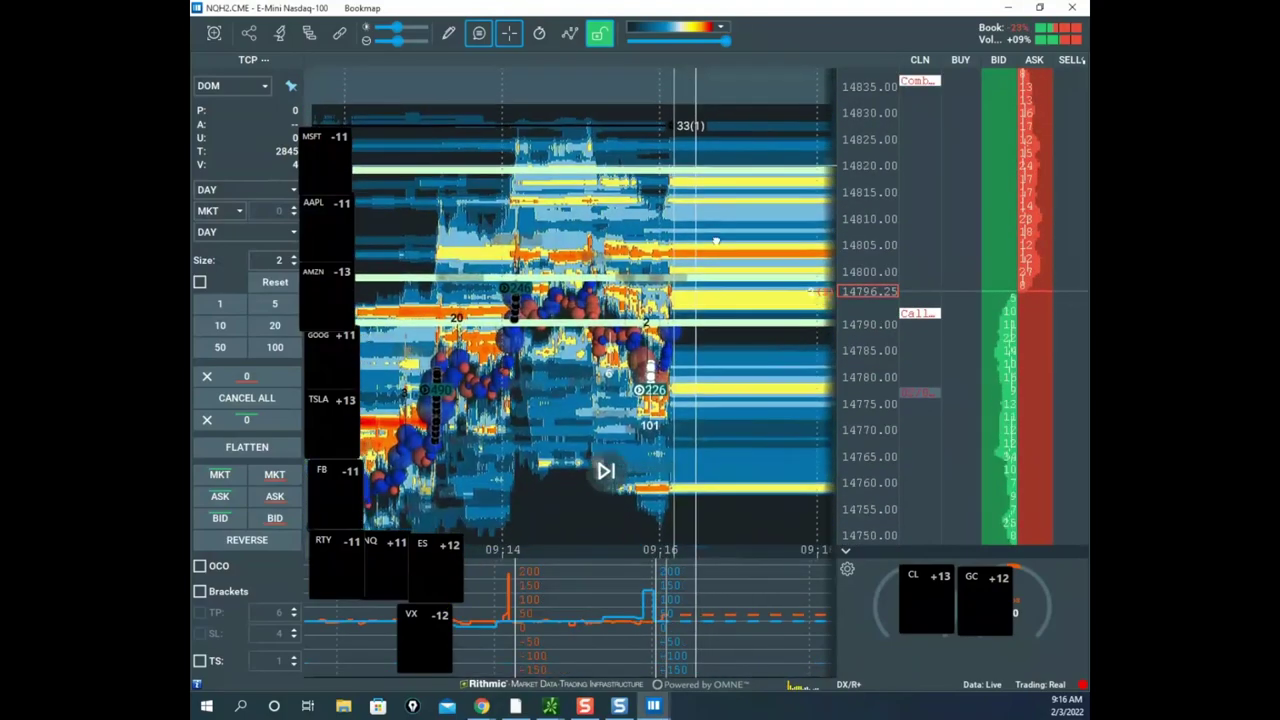
- Examine the stops cluster and blue stops spike just before 09:16 relative to the two marked lines
drag(716, 241, 712, 324)
drag(616, 279, 651, 258)
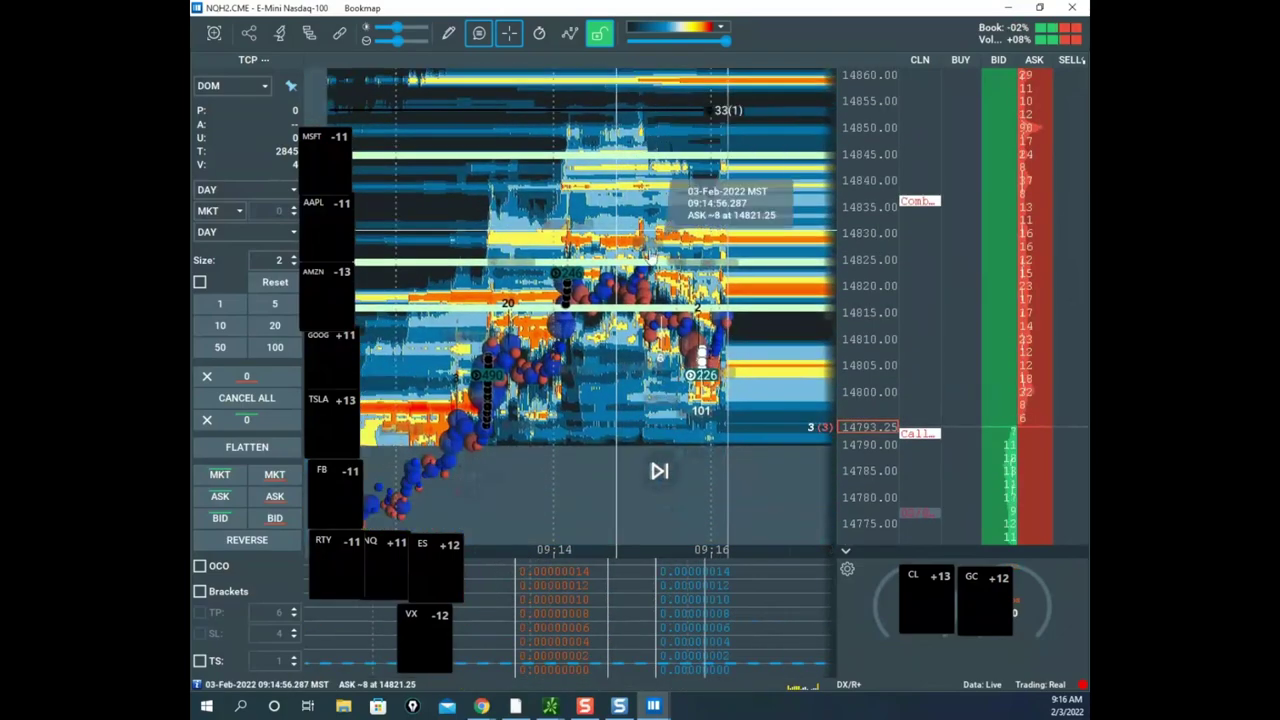
drag(846, 266, 848, 226)
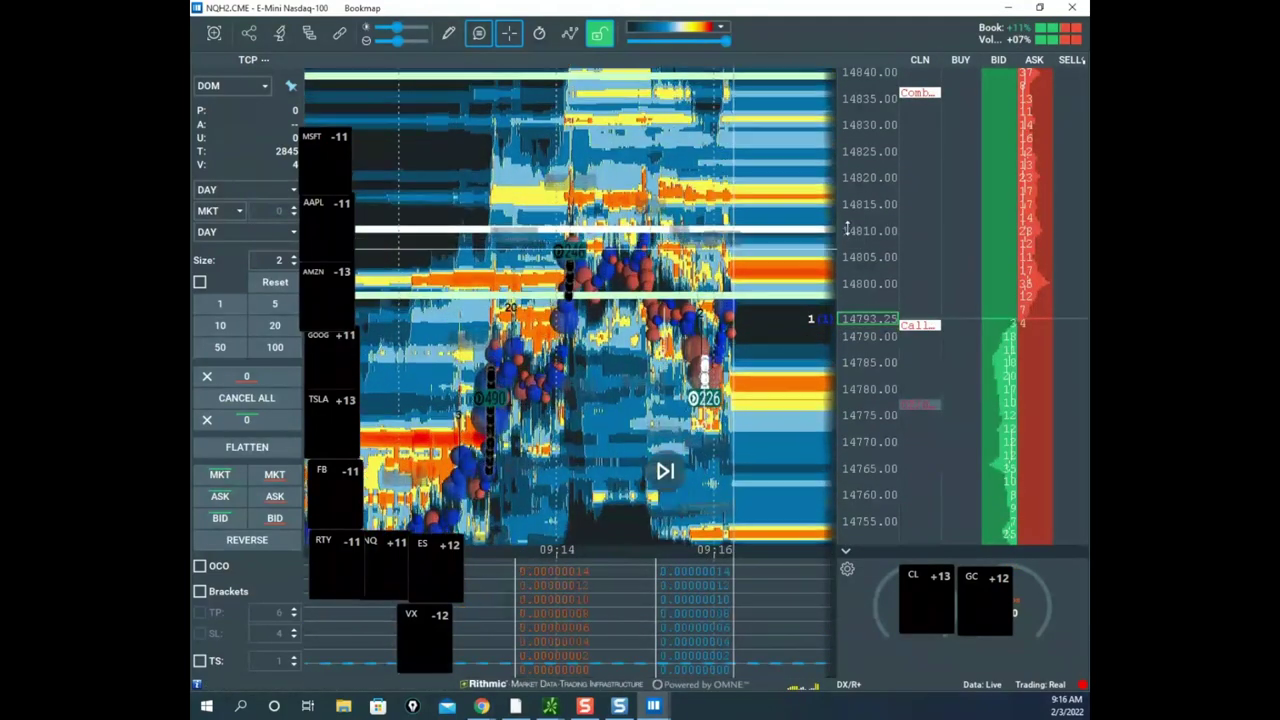
drag(739, 288, 708, 246)
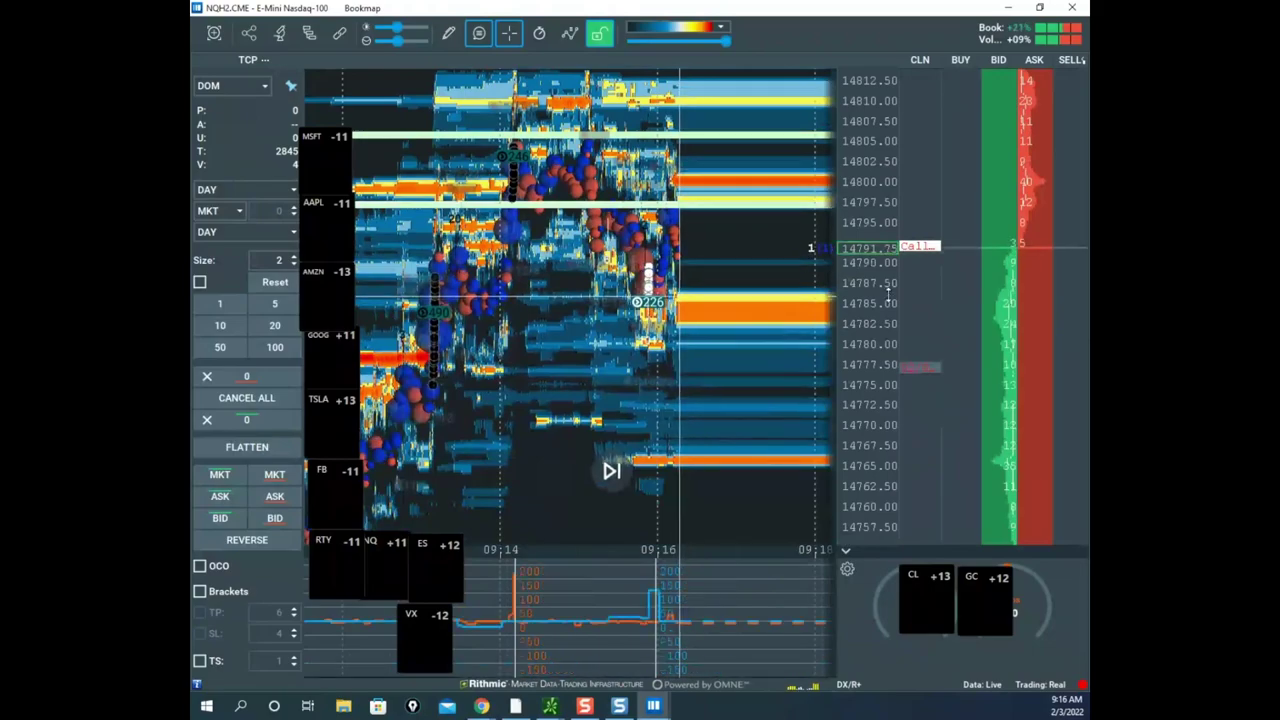
scroll(871, 294, down, 2)
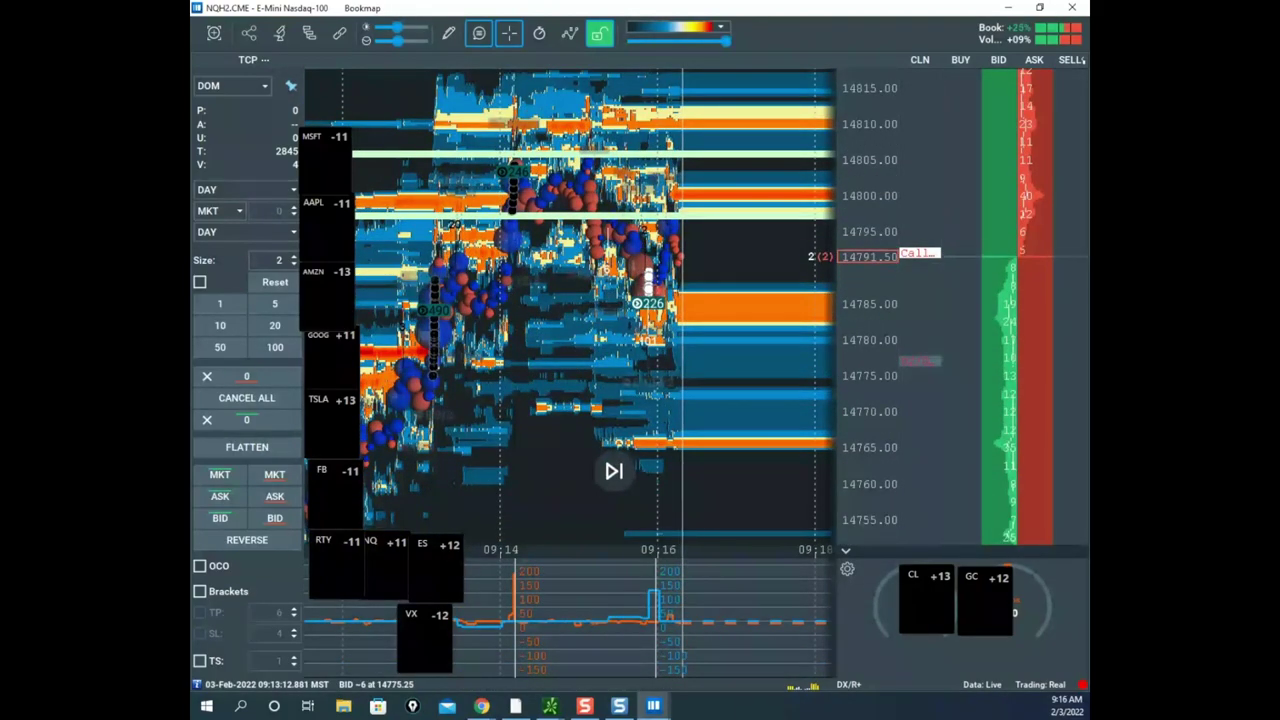
- Find the /NQ:XCME chart among the open thinkorswim windows and bring it up over the Bookmap heatmap
click(553, 706)
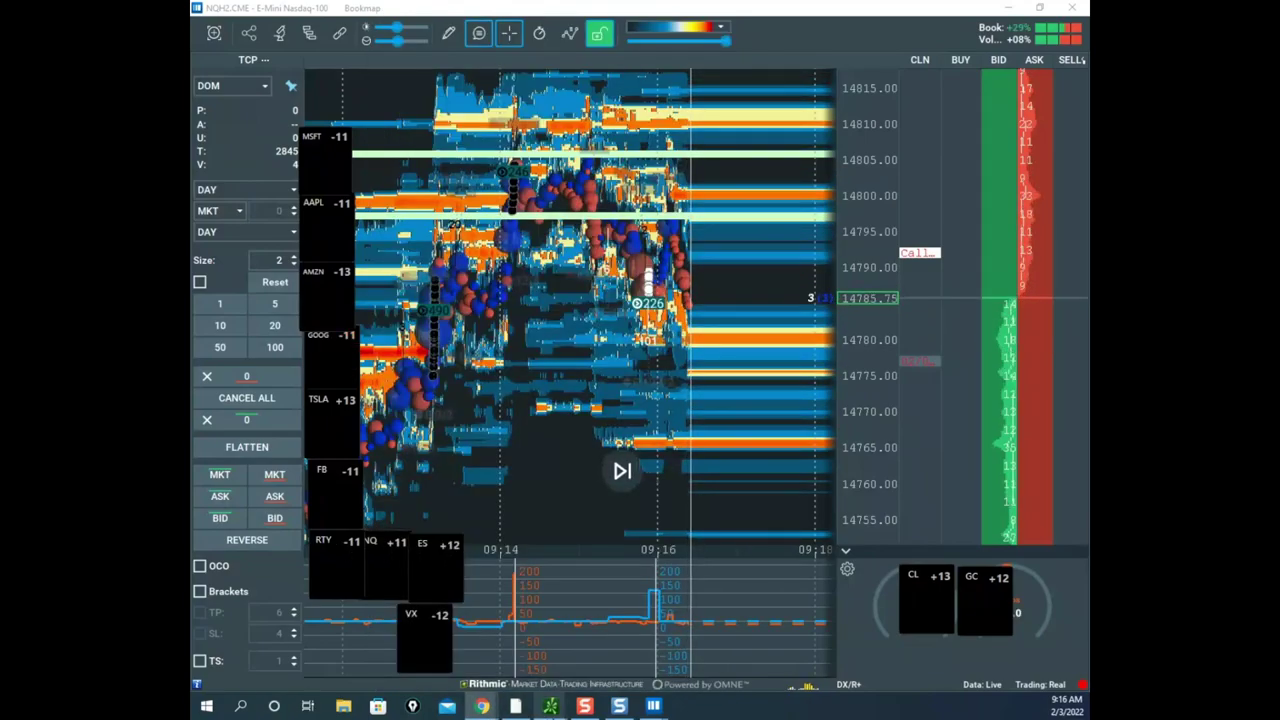
click(552, 708)
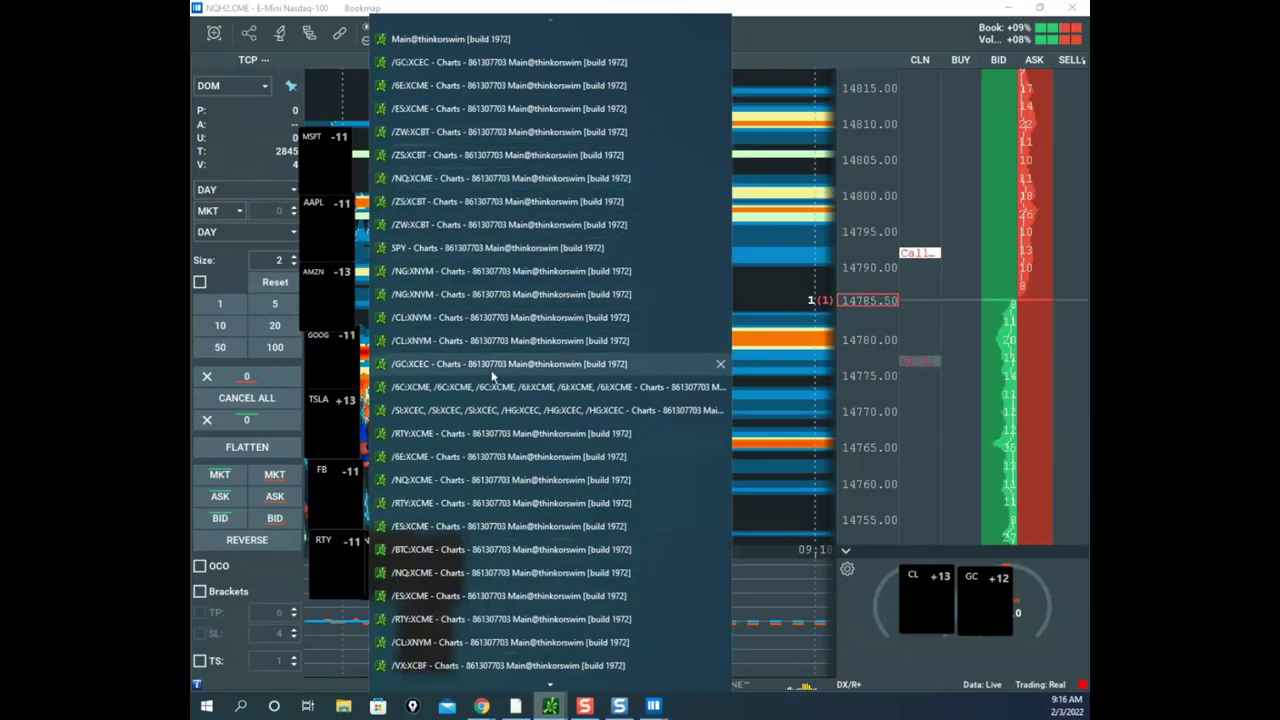
mouse_move(550, 688)
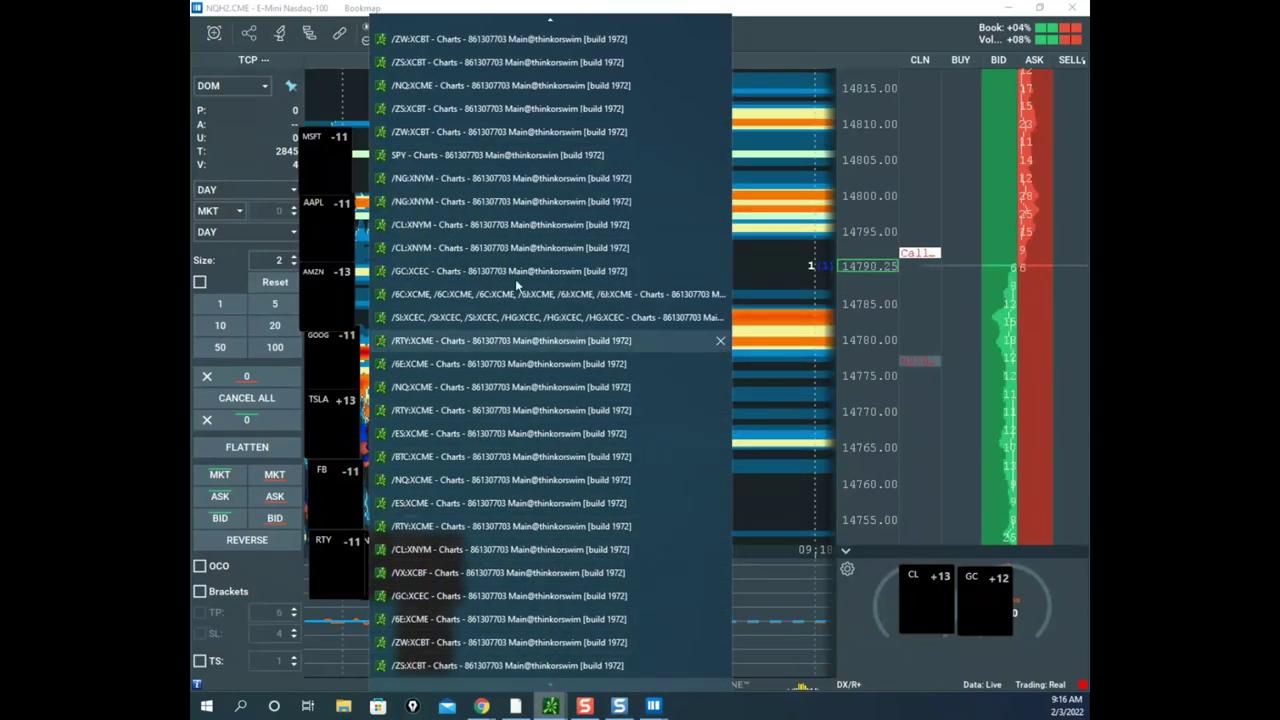
mouse_move(508, 90)
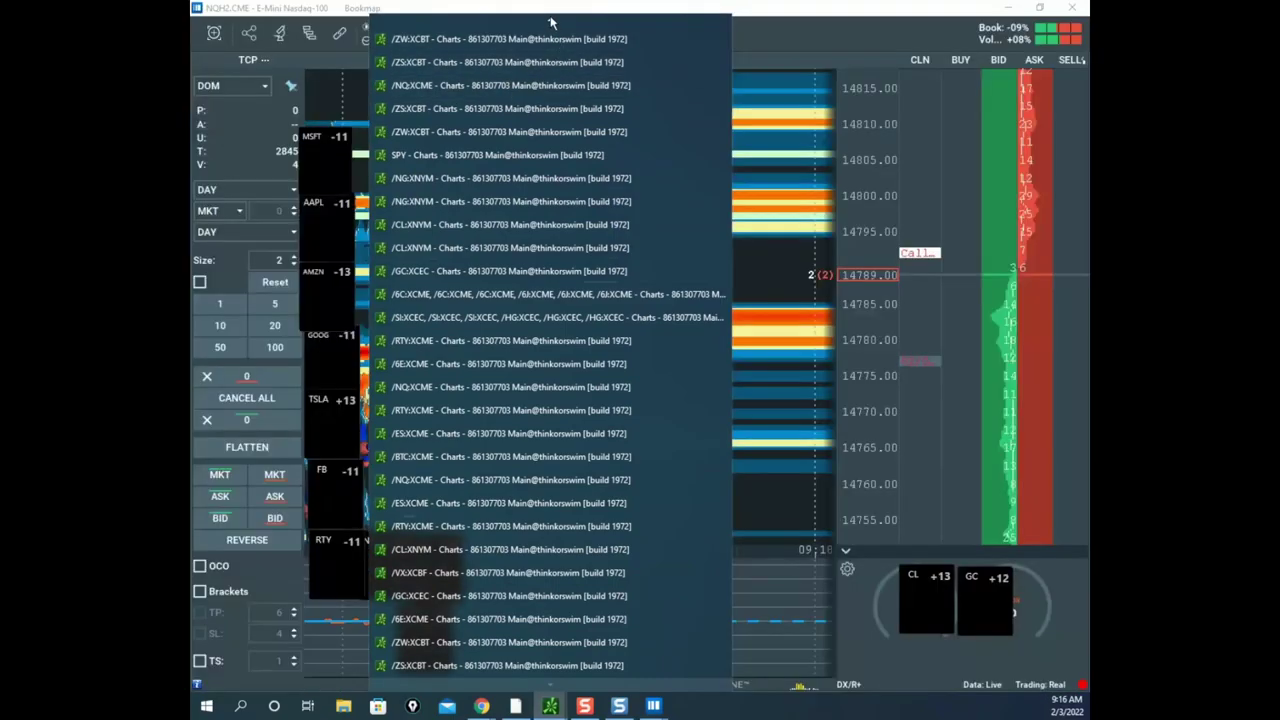
mouse_move(551, 22)
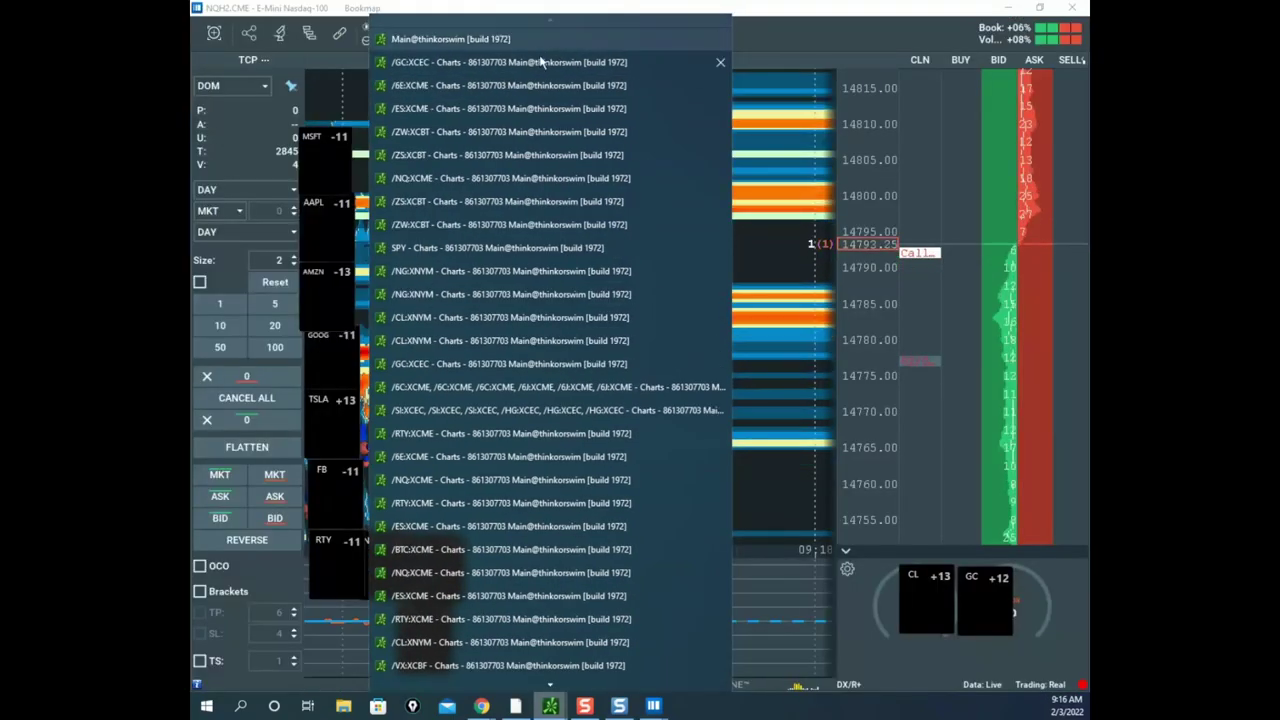
mouse_move(540, 176)
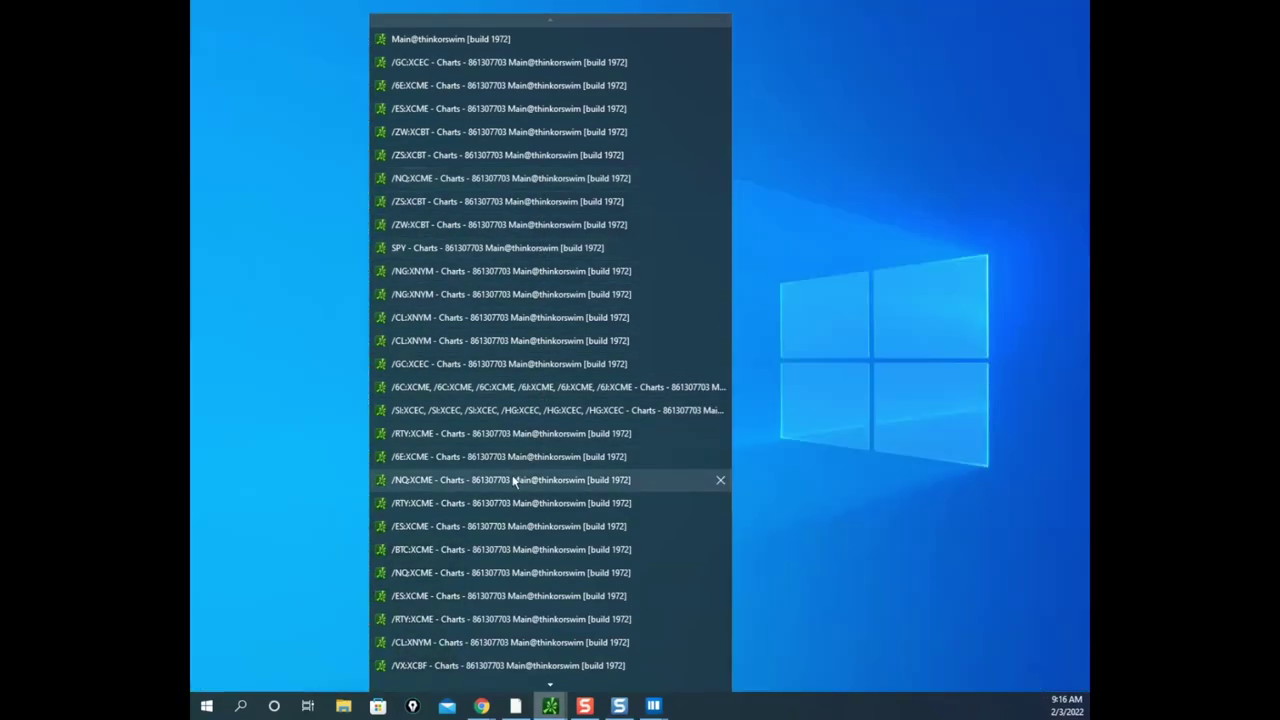
click(515, 480)
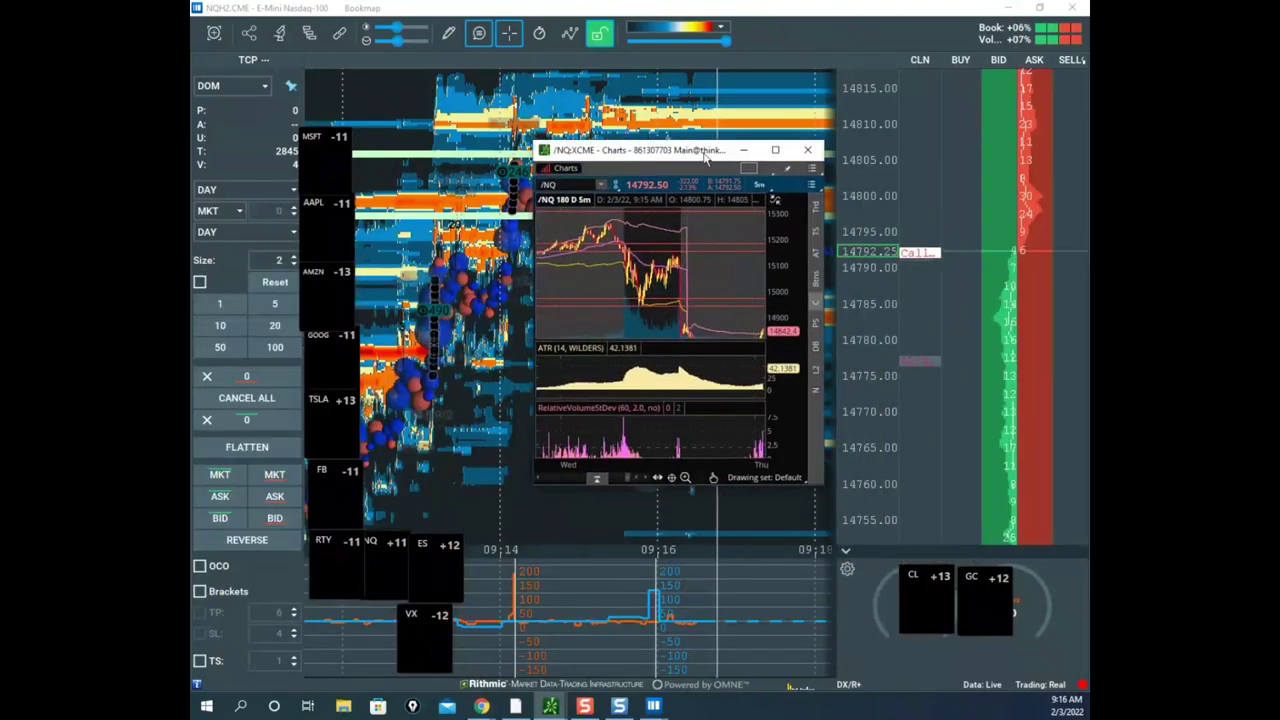
- Minimise the /NQ chart, switch to the untitled Google Sheets spreadsheet in Chrome, and set cell E1 to 42.13
click(744, 150)
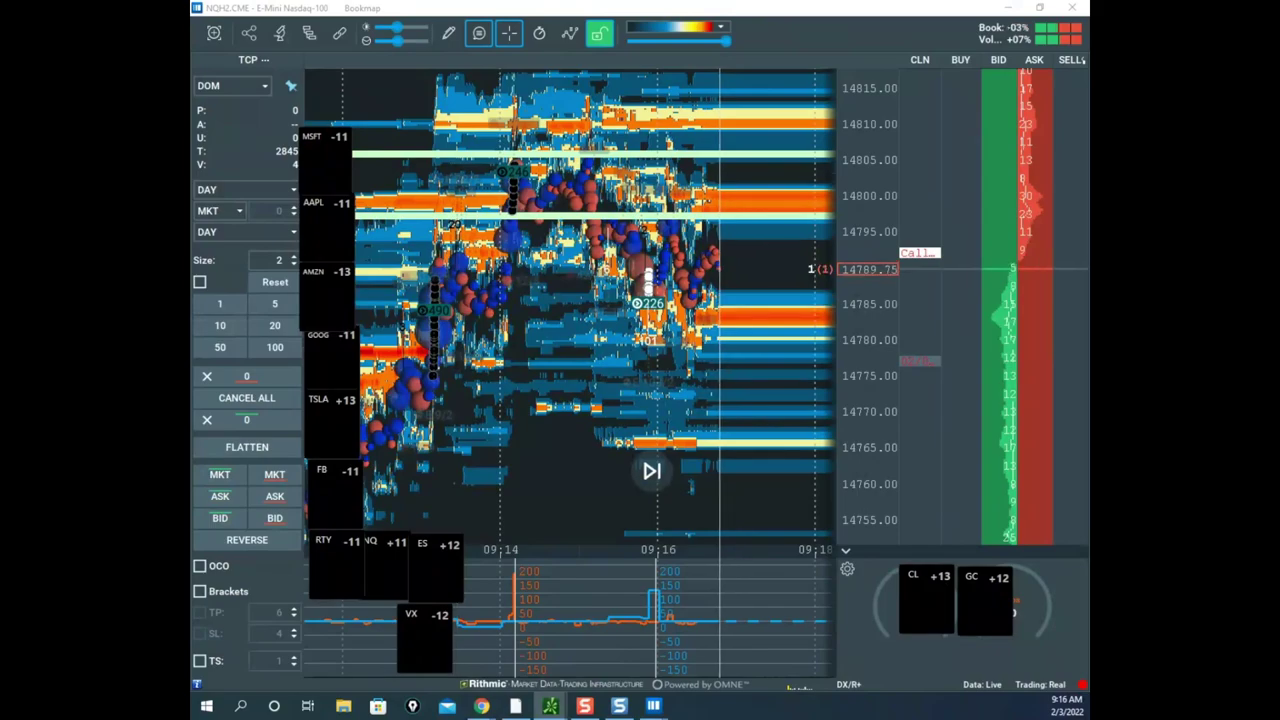
click(481, 706)
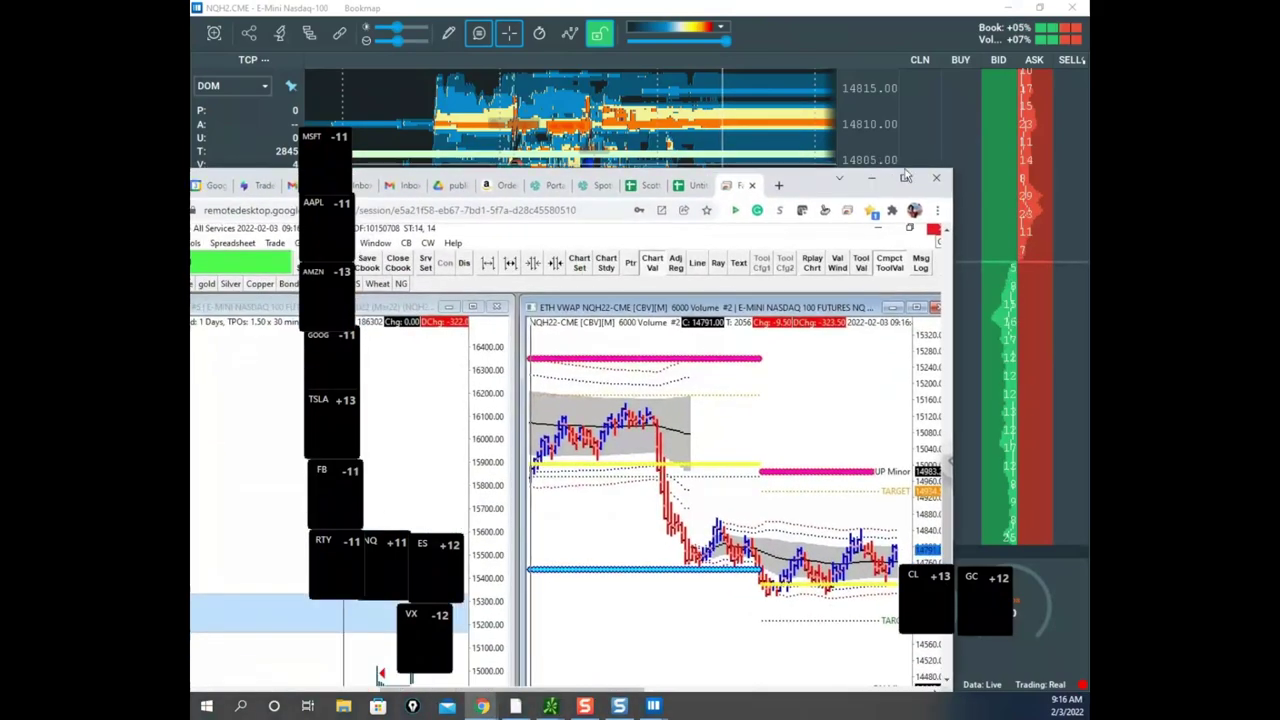
click(905, 177)
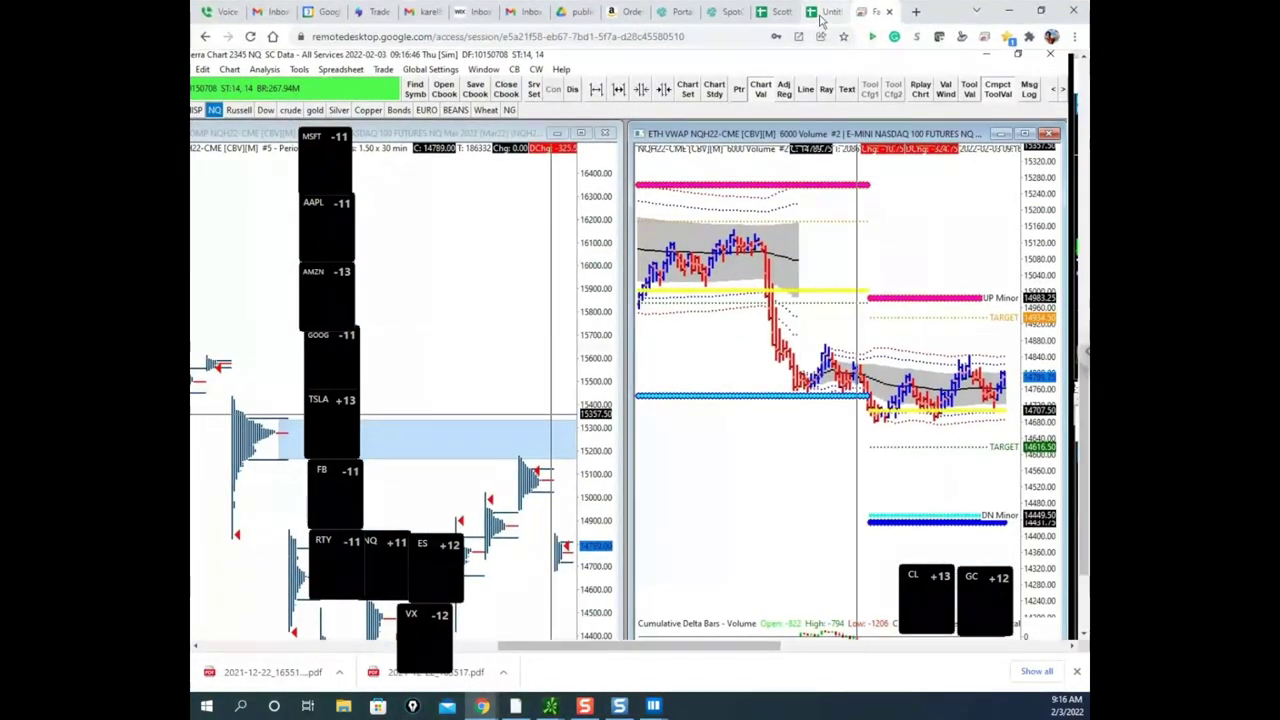
click(820, 12)
click(570, 165)
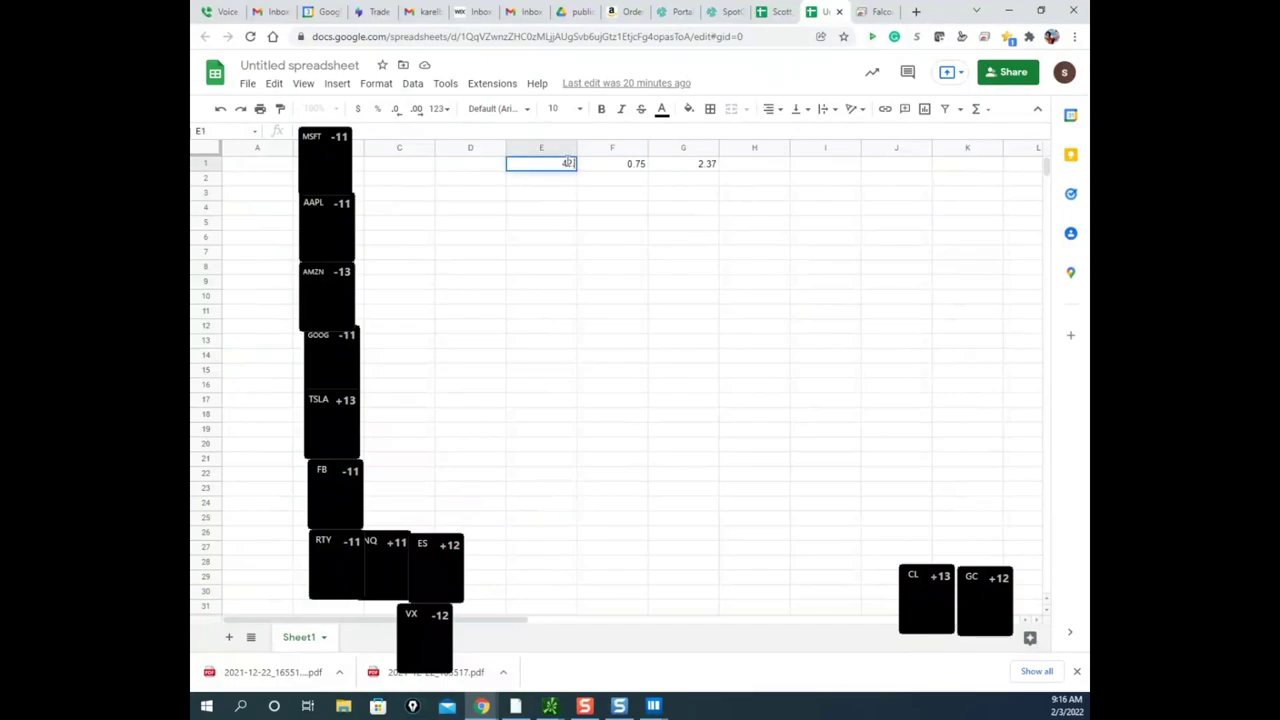
text(42.13)
click(830, 268)
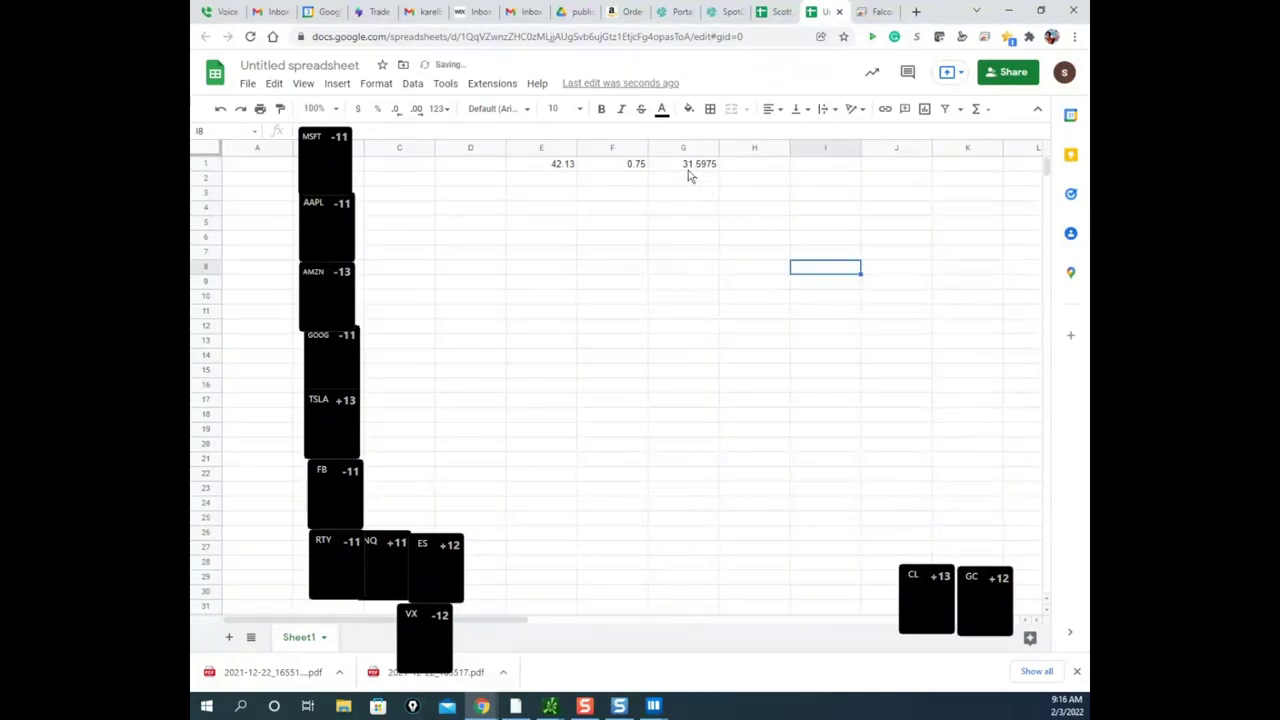
- Return to Bookmap, mark the band around 14772.50–14775, sketch a V-shaped price path from the lower marked line, and draw an upward arrow above the upper one
click(1008, 11)
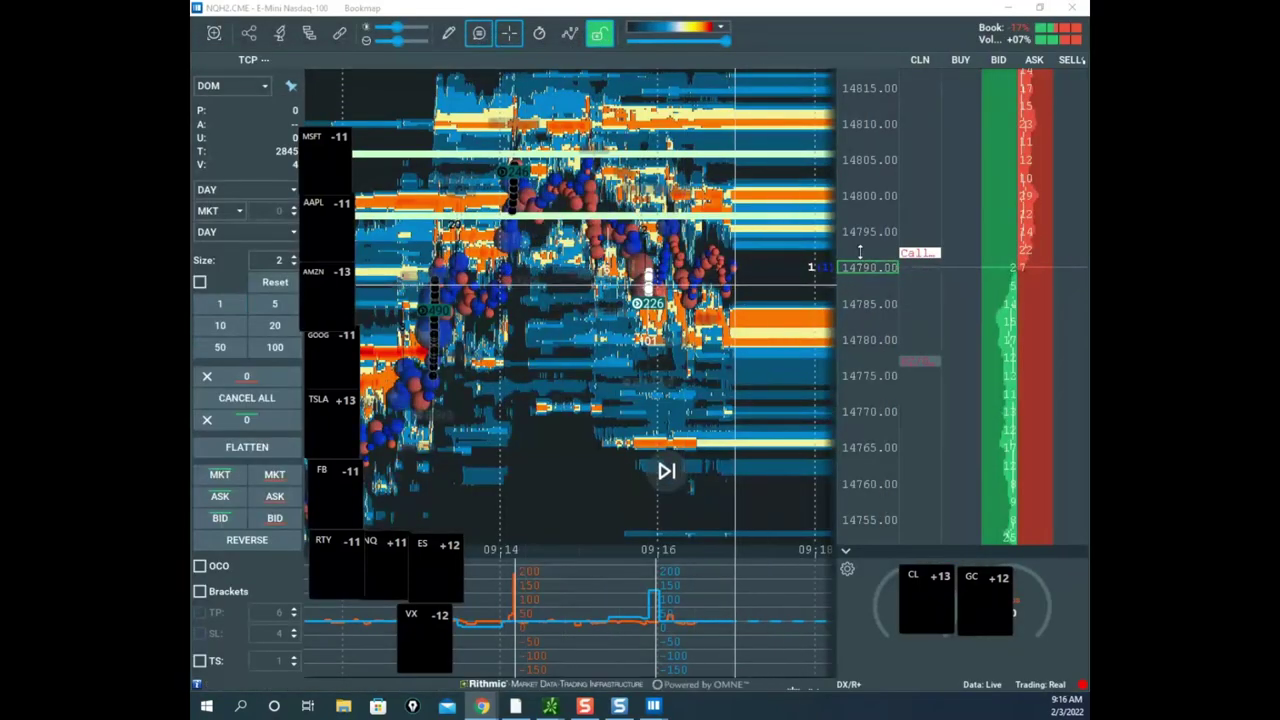
scroll(858, 254, up, 3)
drag(770, 266, 743, 320)
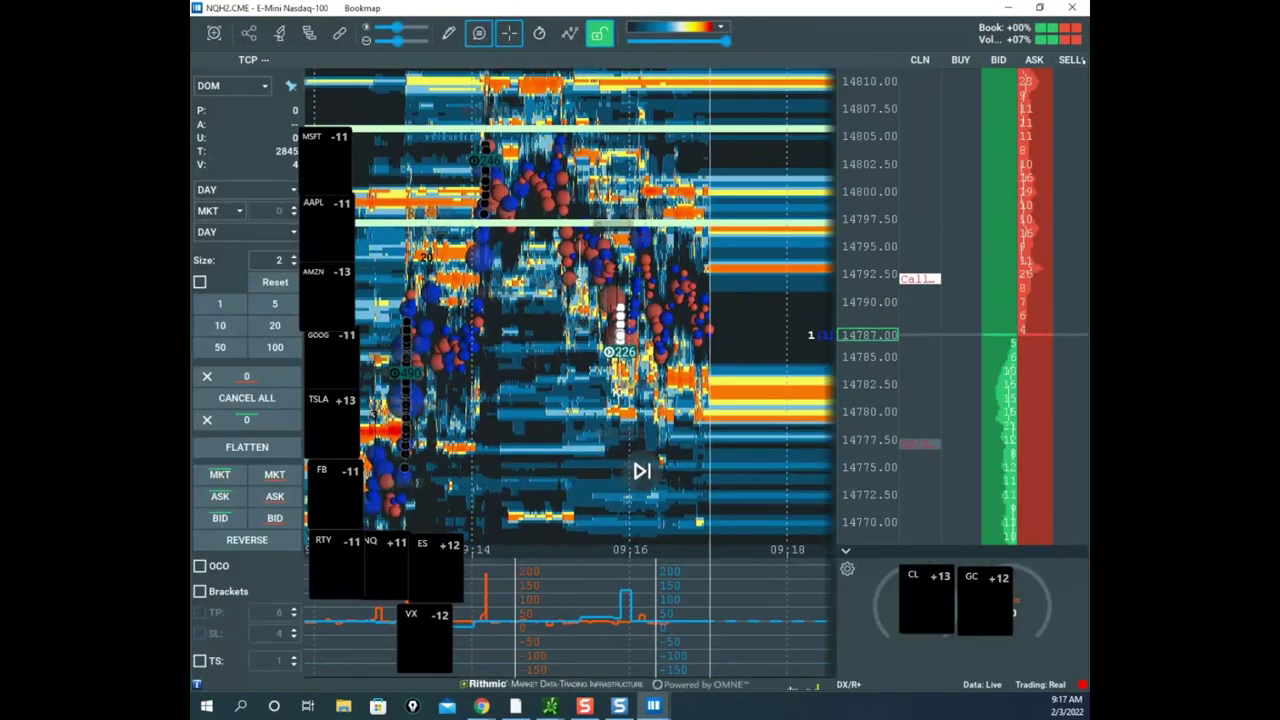
mouse_move(341, 483)
mouse_down()
mouse_move(793, 482)
mouse_move(500, 492)
mouse_move(481, 466)
mouse_up()
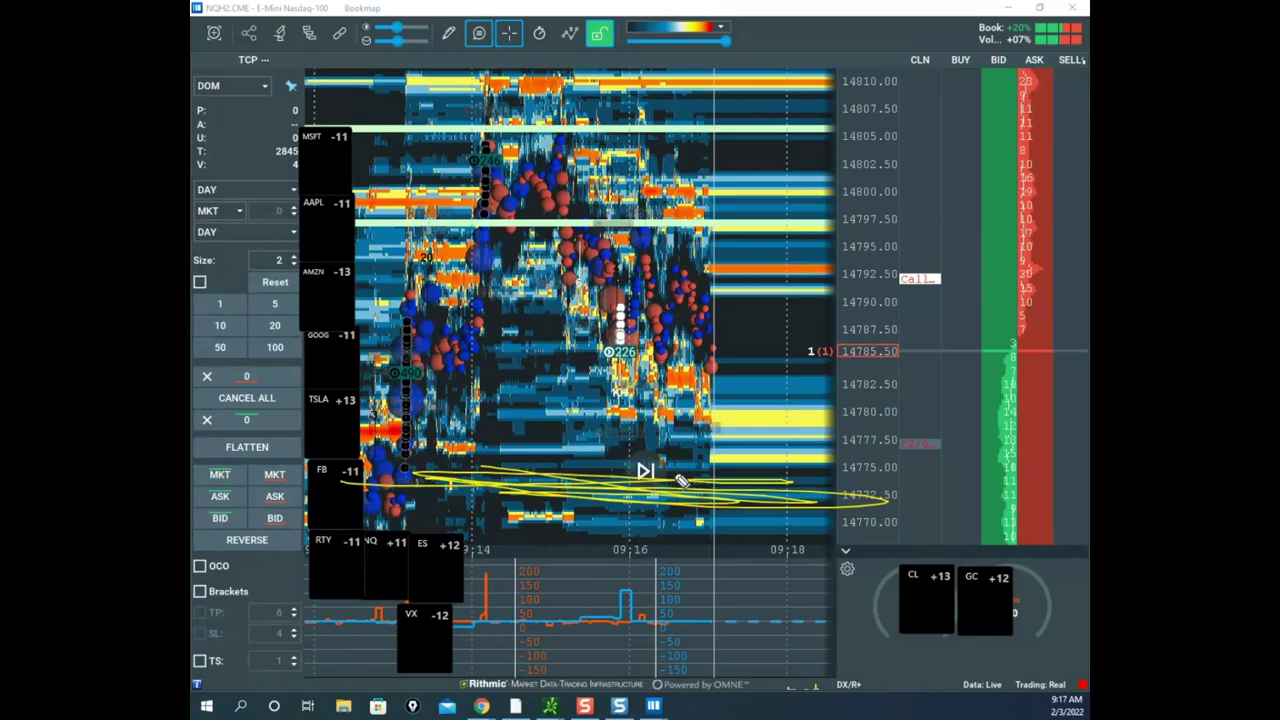
drag(597, 228, 757, 351)
mouse_move(612, 236)
mouse_down()
mouse_move(691, 474)
mouse_move(758, 238)
mouse_up()
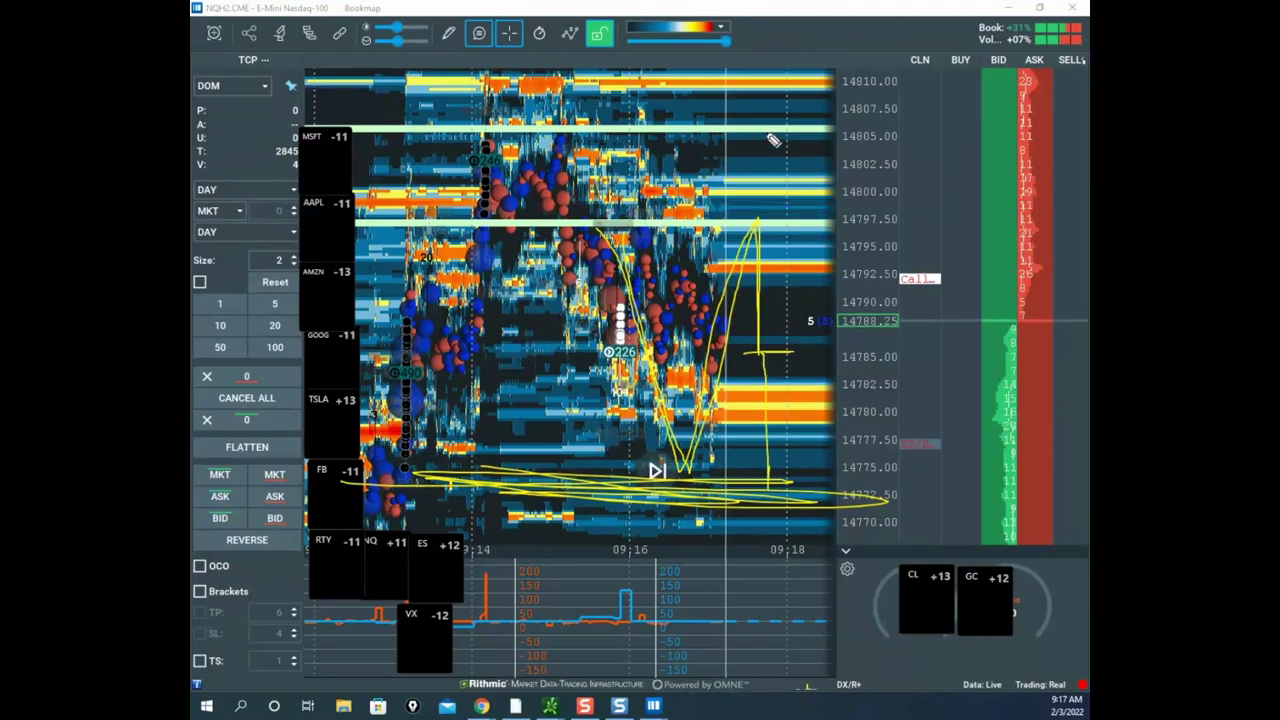
drag(768, 58, 806, 84)
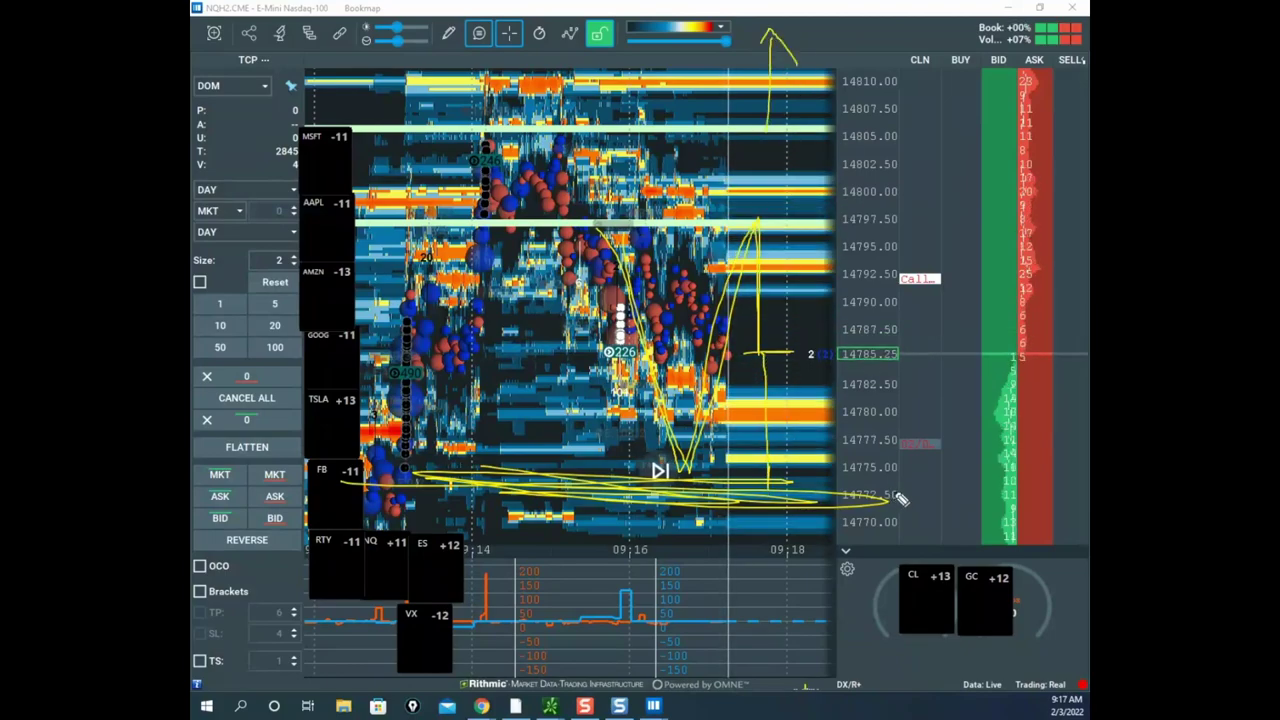
key(Escape)
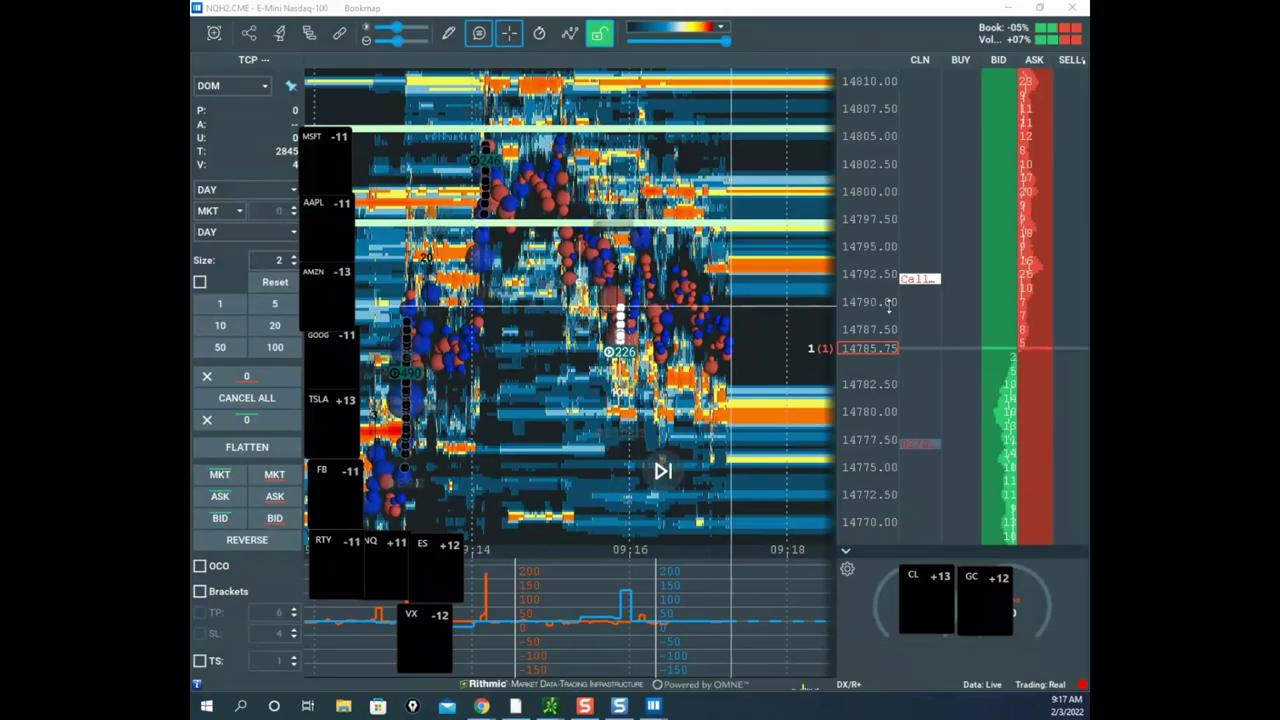
- Examine resting orders around the current Nasdaq price at close range and over a wider price range down to about 14755
drag(889, 307, 883, 263)
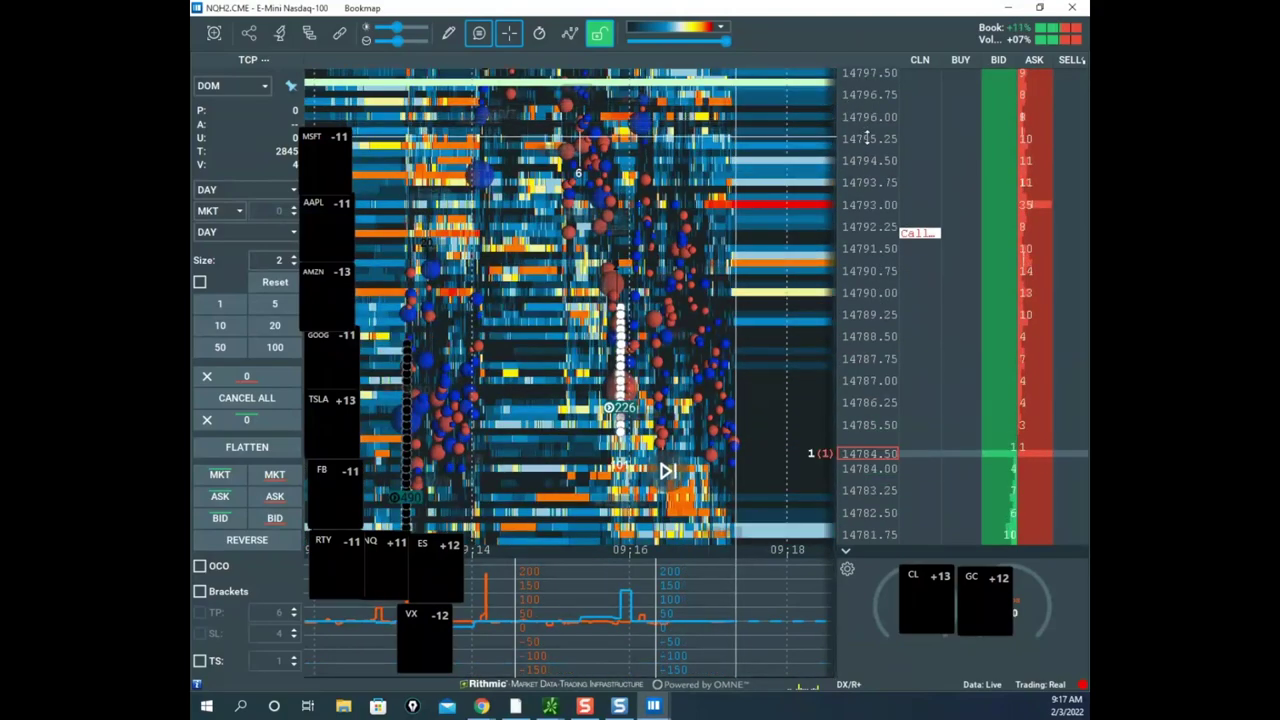
drag(868, 138, 876, 245)
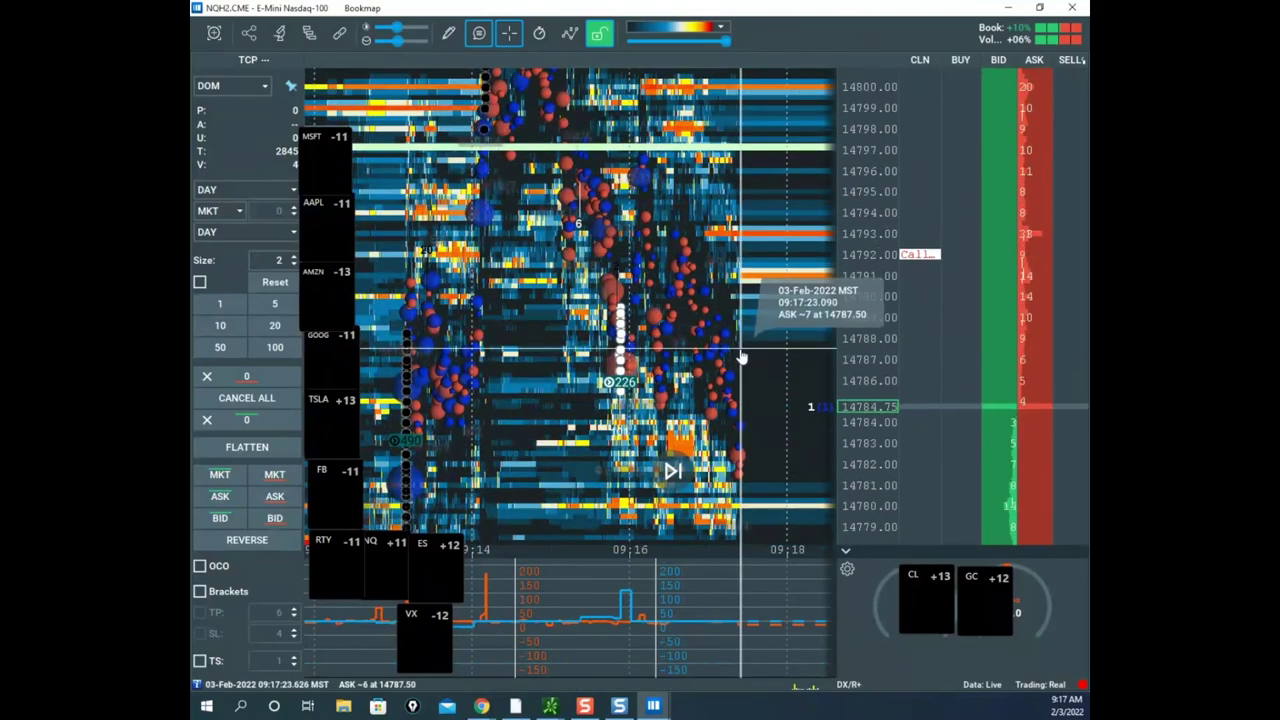
drag(745, 352, 737, 320)
drag(853, 213, 877, 163)
drag(803, 178, 782, 350)
scroll(866, 285, down, 5)
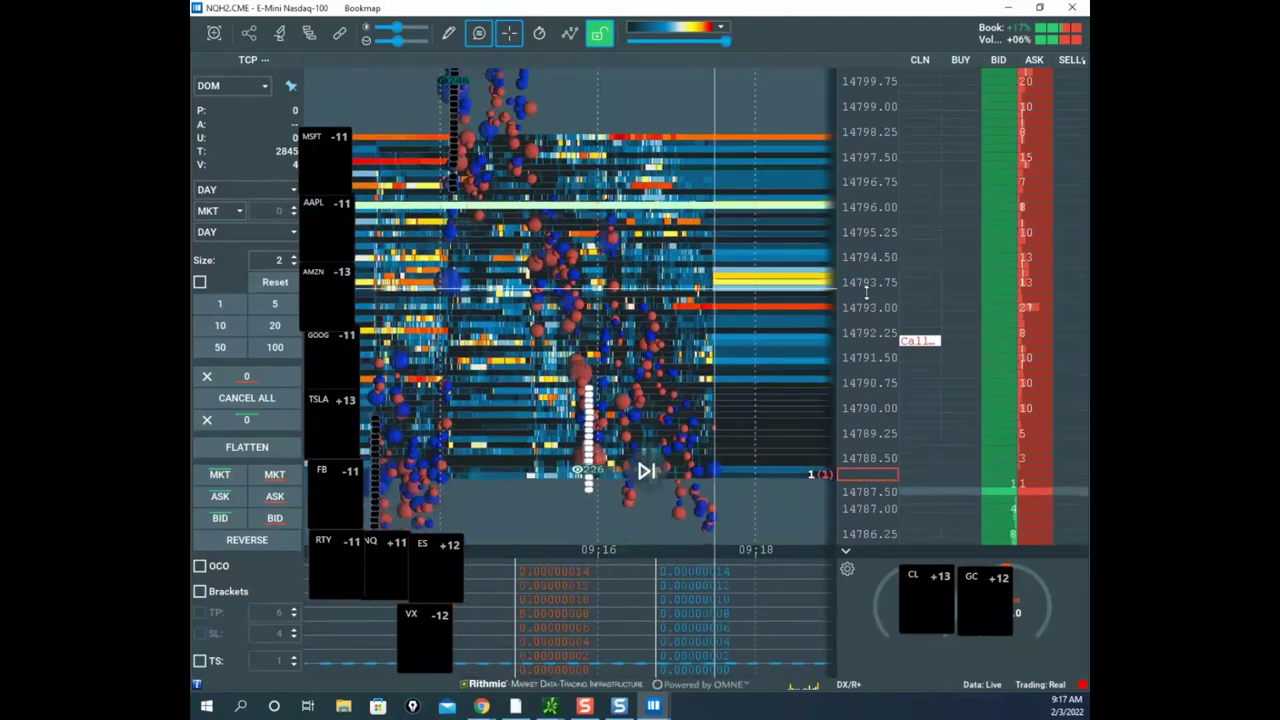
scroll(760, 332, down, 6)
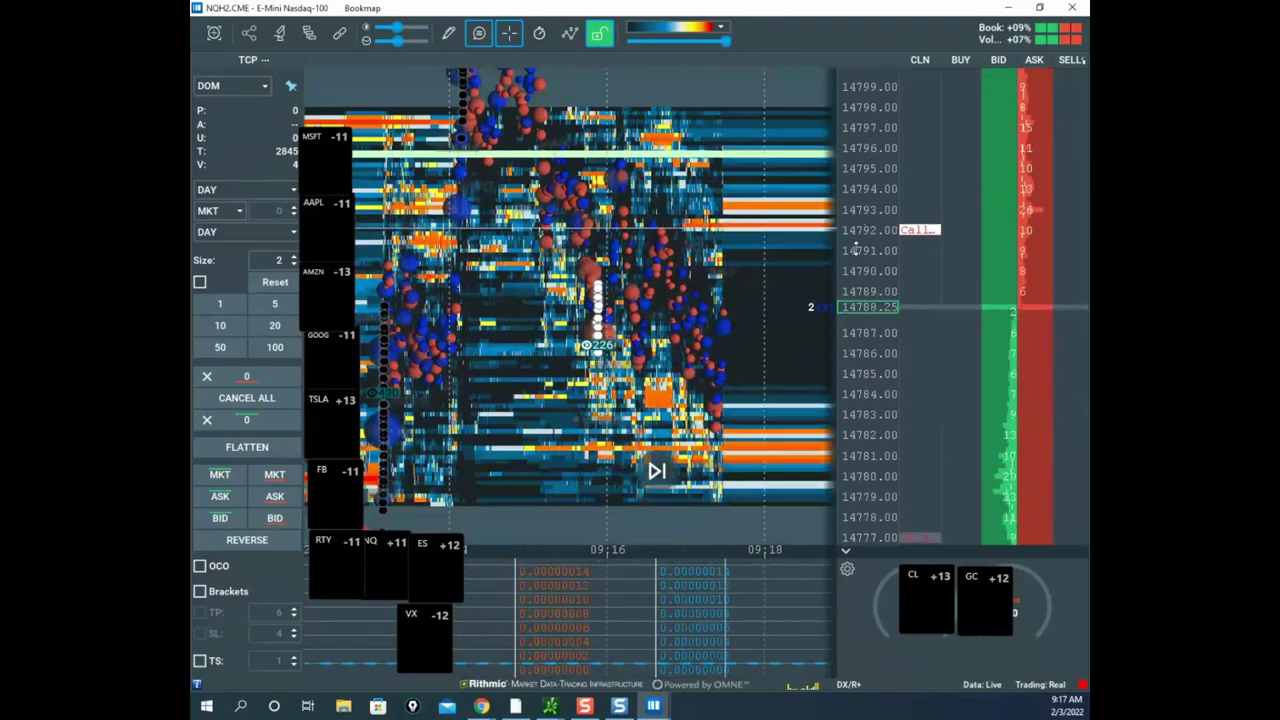
drag(760, 332, 750, 265)
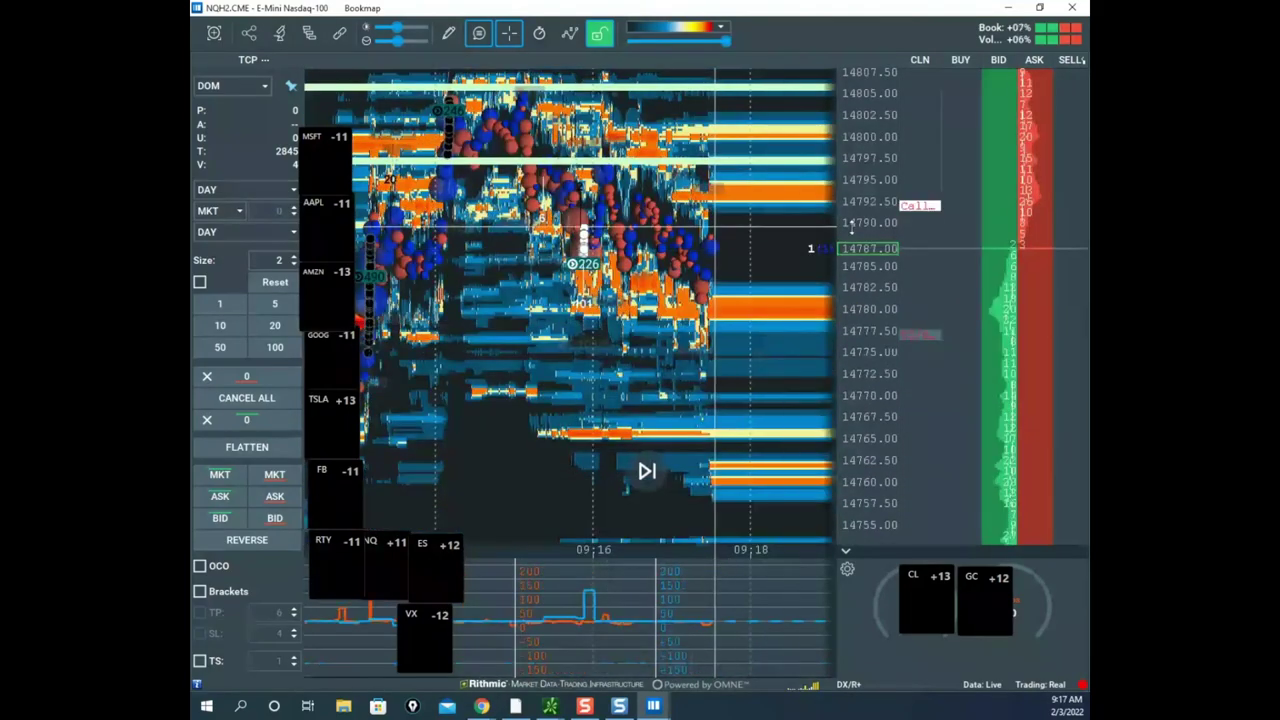
scroll(843, 288, down, 2)
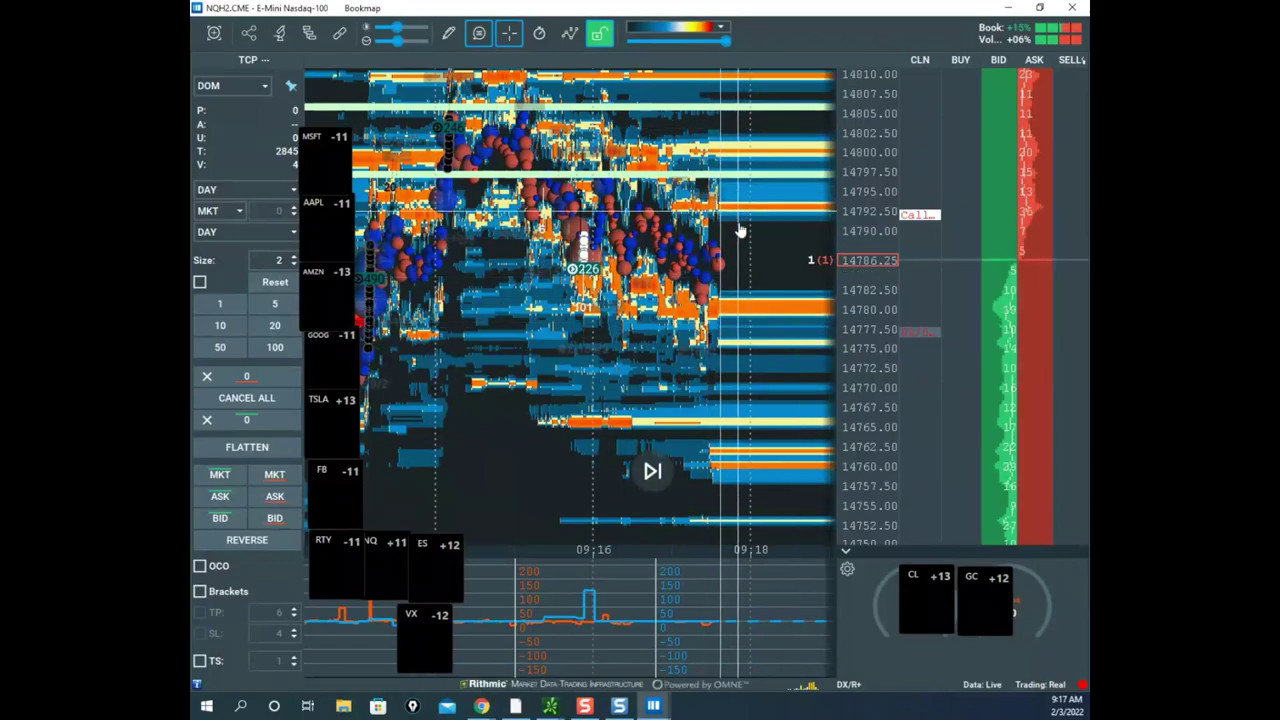
- Sketch a price path between the marked lines near 14806 and 14826, with a horizontal tick near 14820 and a short falling stroke below price
drag(740, 231, 716, 365)
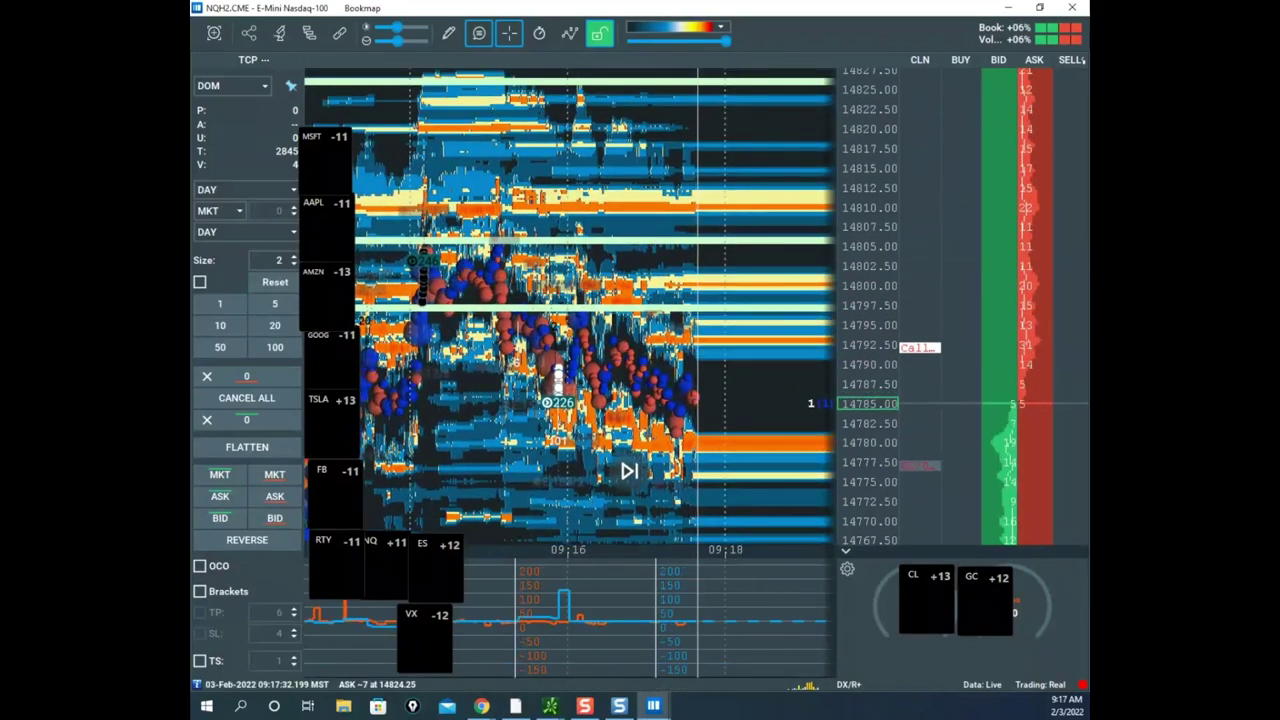
key(ctrl+shift+d)
key(Delete)
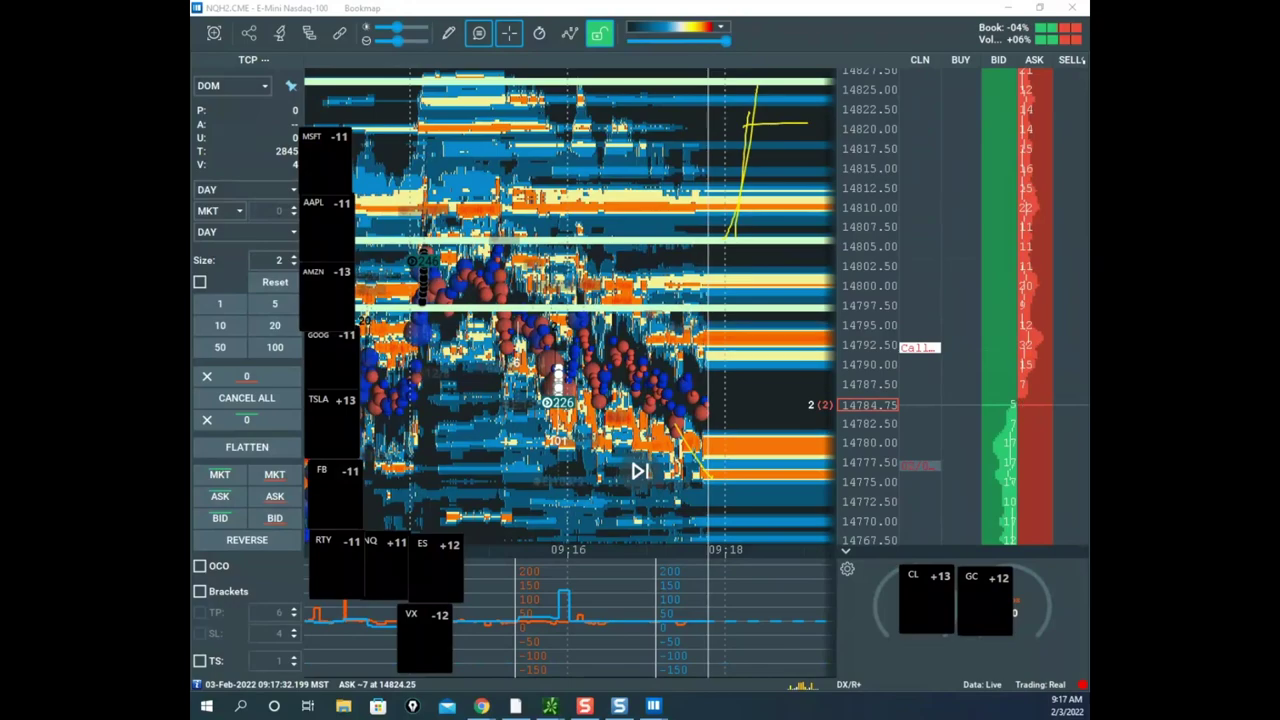
key(Escape)
- Examine resting sell orders above the current Nasdaq price, from about 14795 up to 14860
drag(880, 177, 880, 153)
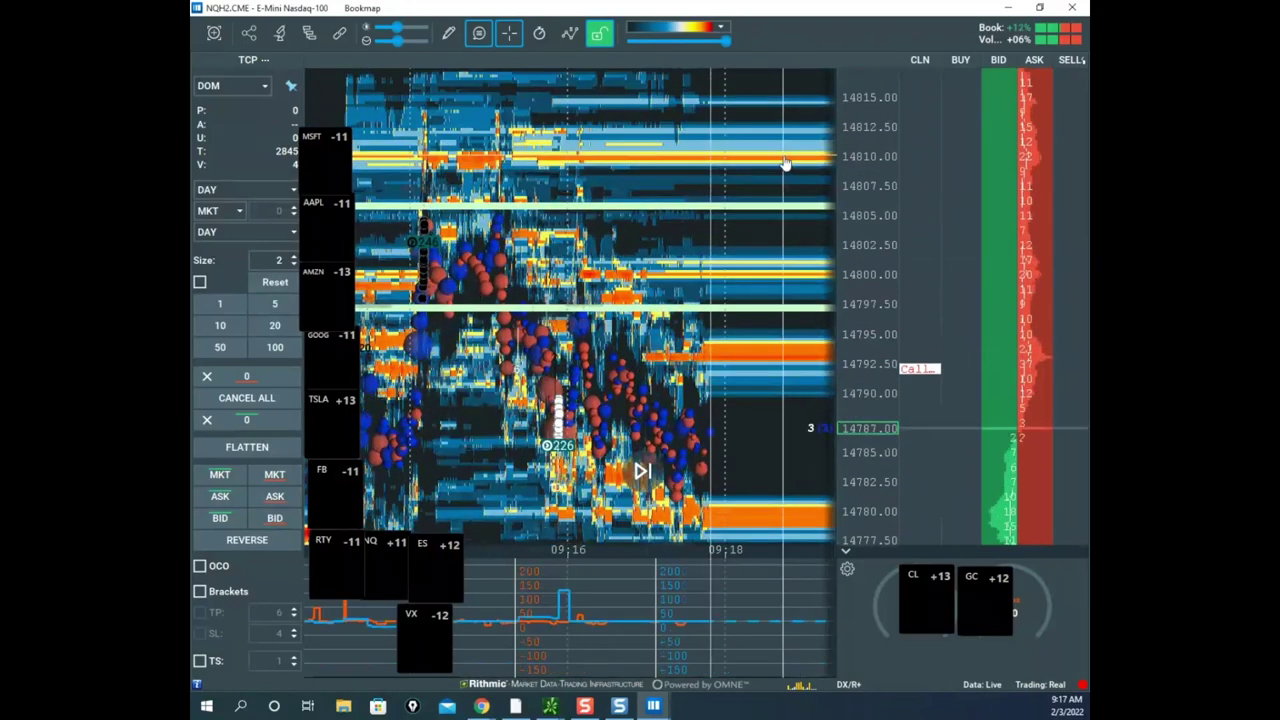
scroll(785, 163, up, 2)
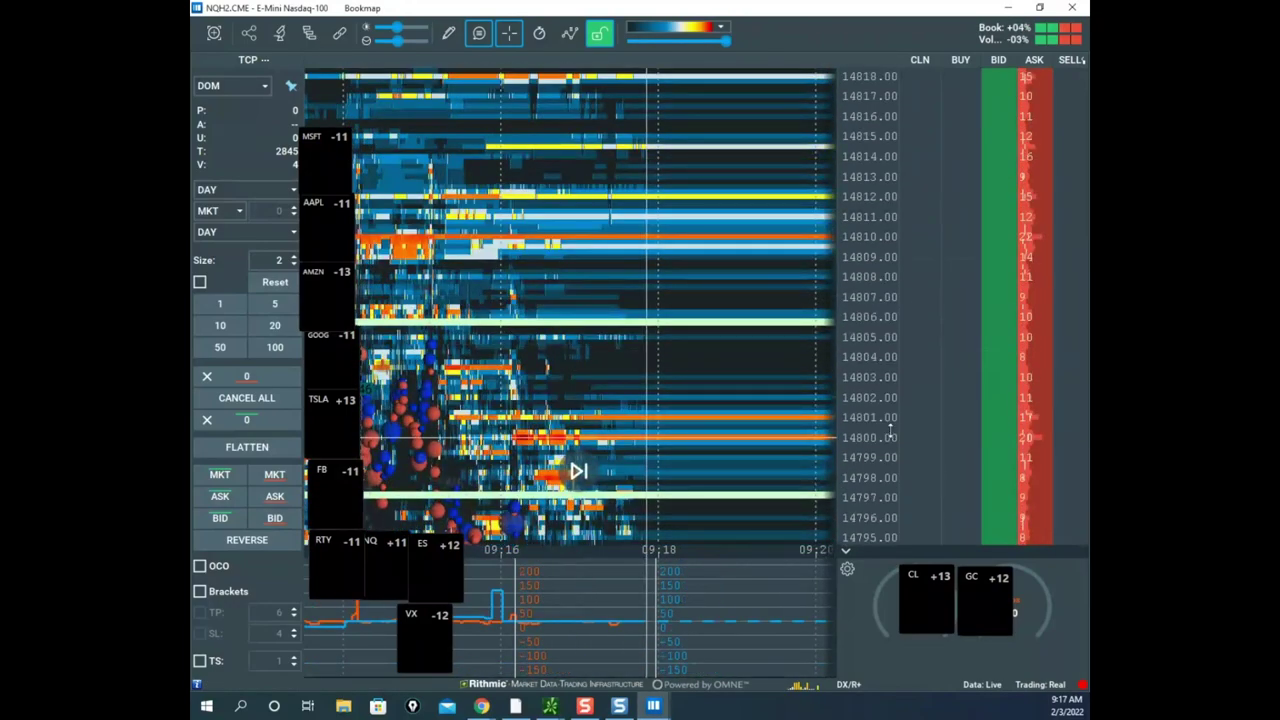
drag(890, 430, 874, 371)
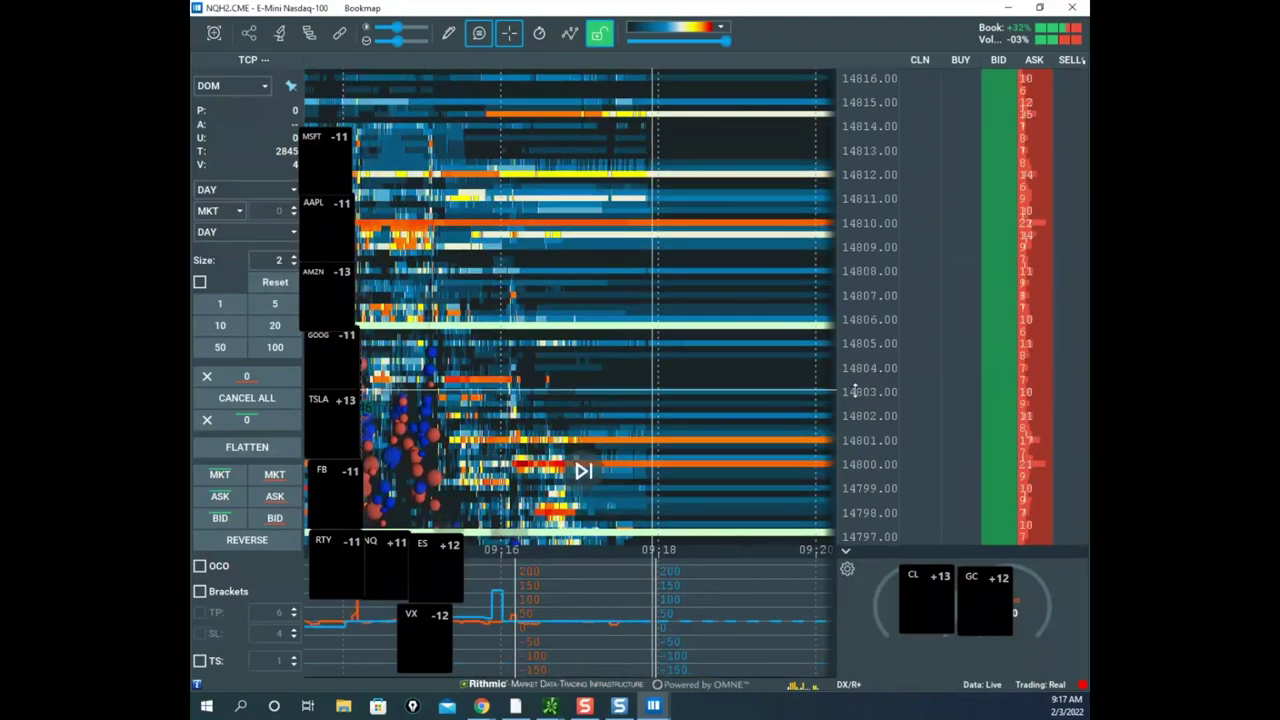
mouse_move(857, 337)
mouse_down()
mouse_move(865, 288)
mouse_move(866, 350)
mouse_up()
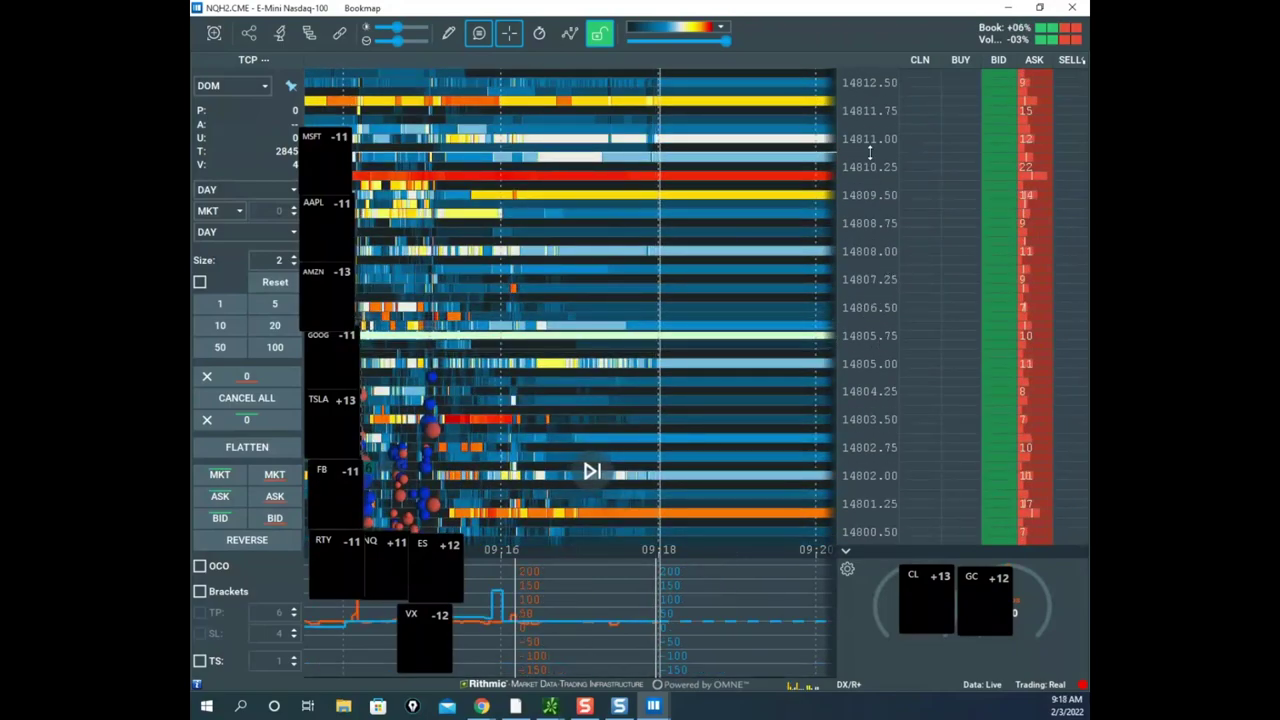
drag(870, 153, 787, 322)
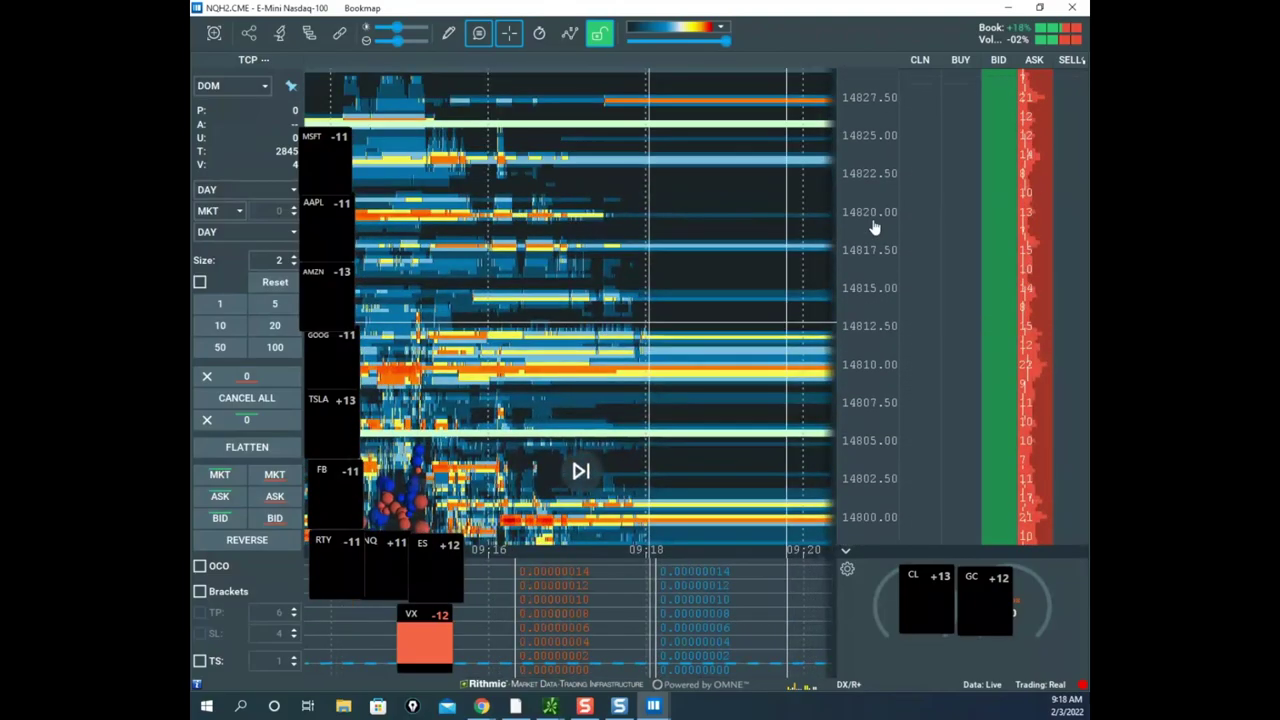
drag(875, 228, 787, 335)
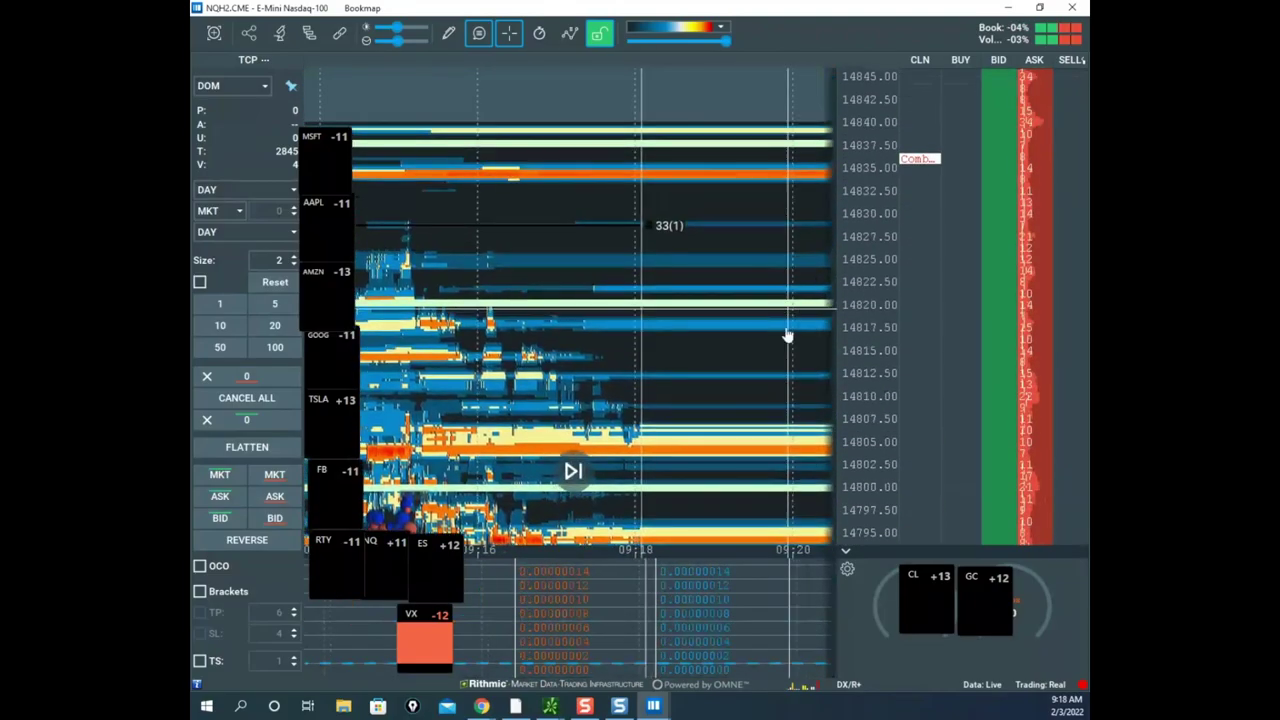
drag(866, 250, 865, 274)
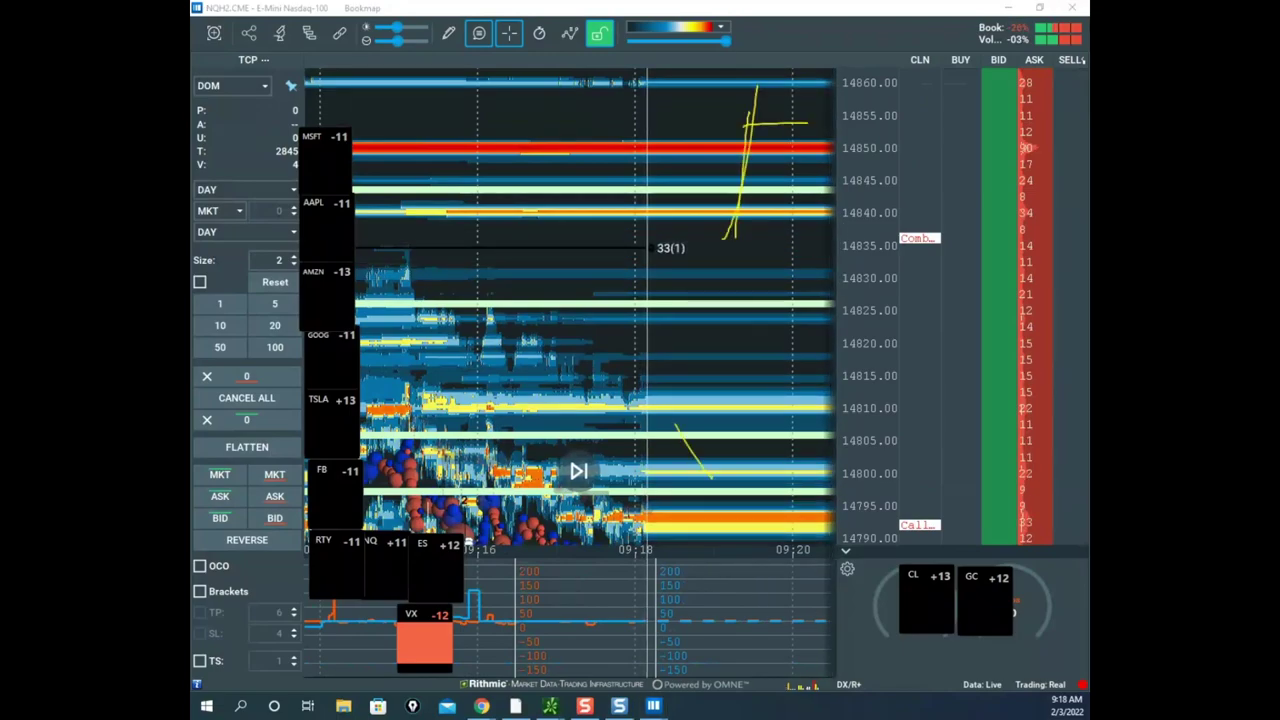
- Replace the old strokes with a loop around the 14795–14805 zone, underlines at the 14826 and 14843 lines, a bracket near 14837–14845, and a partial circle around Comb
key(Delete)
drag(700, 433, 831, 497)
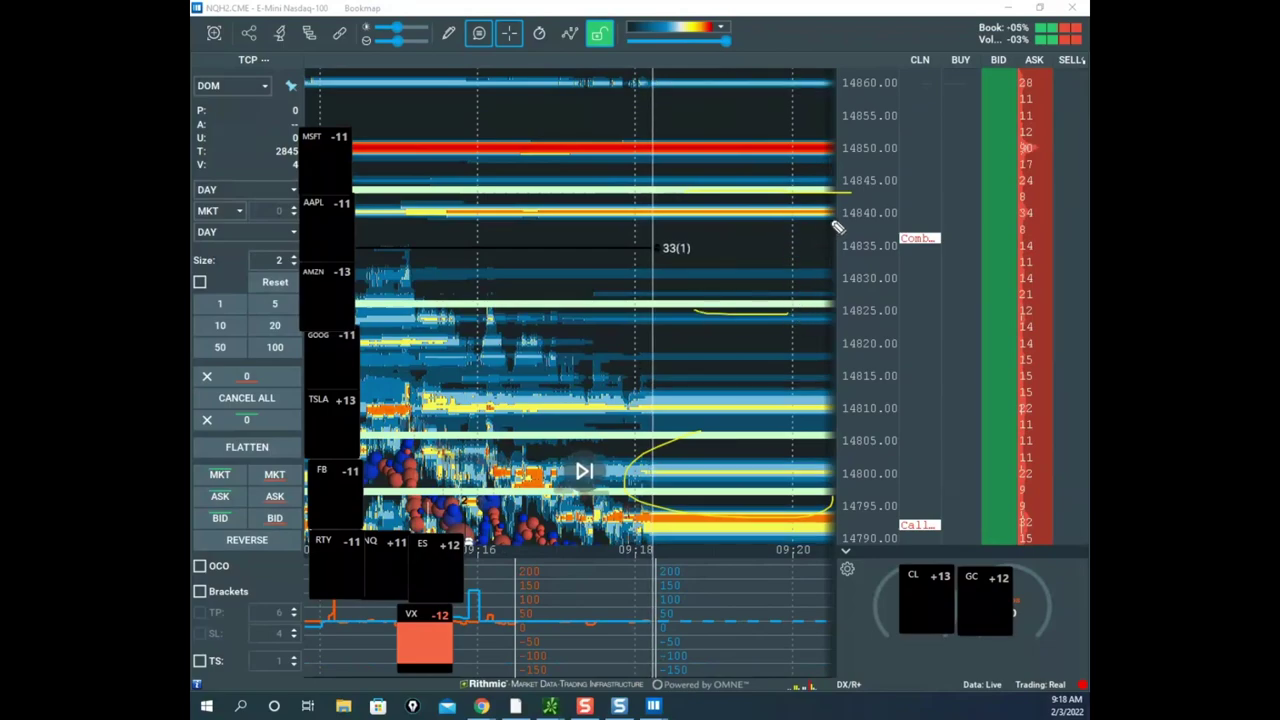
drag(893, 252, 937, 226)
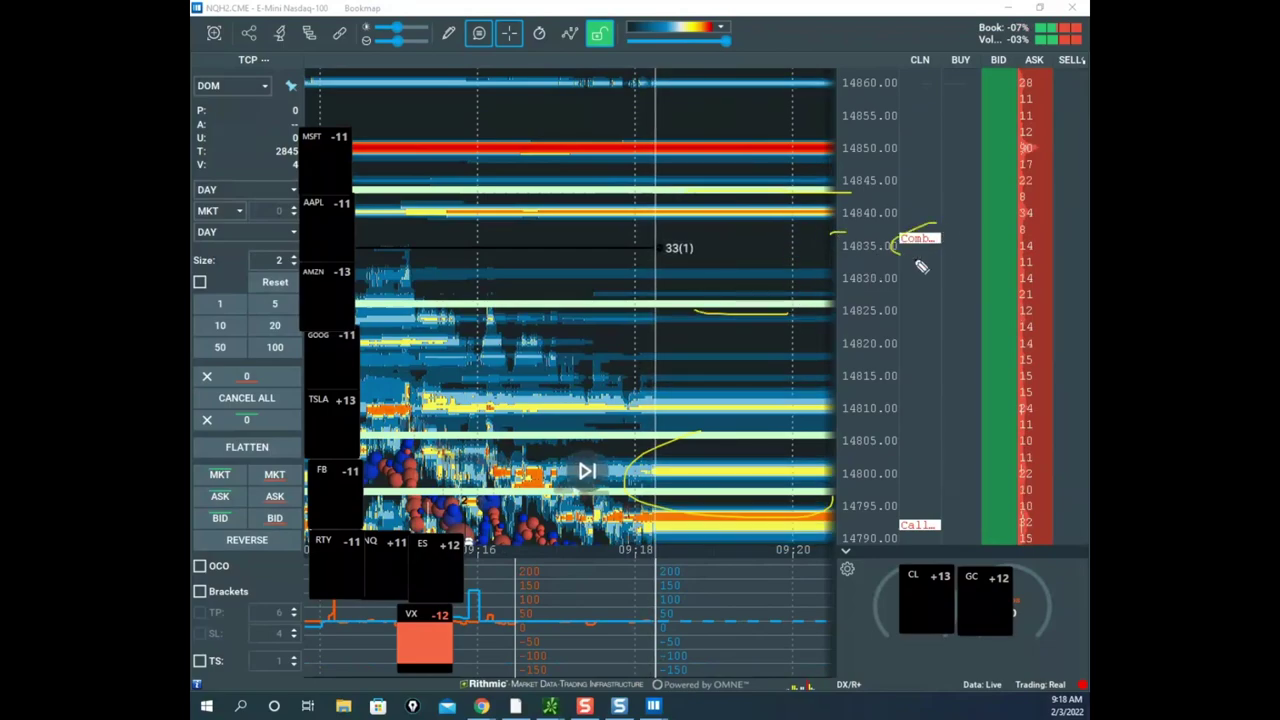
drag(845, 193, 845, 185)
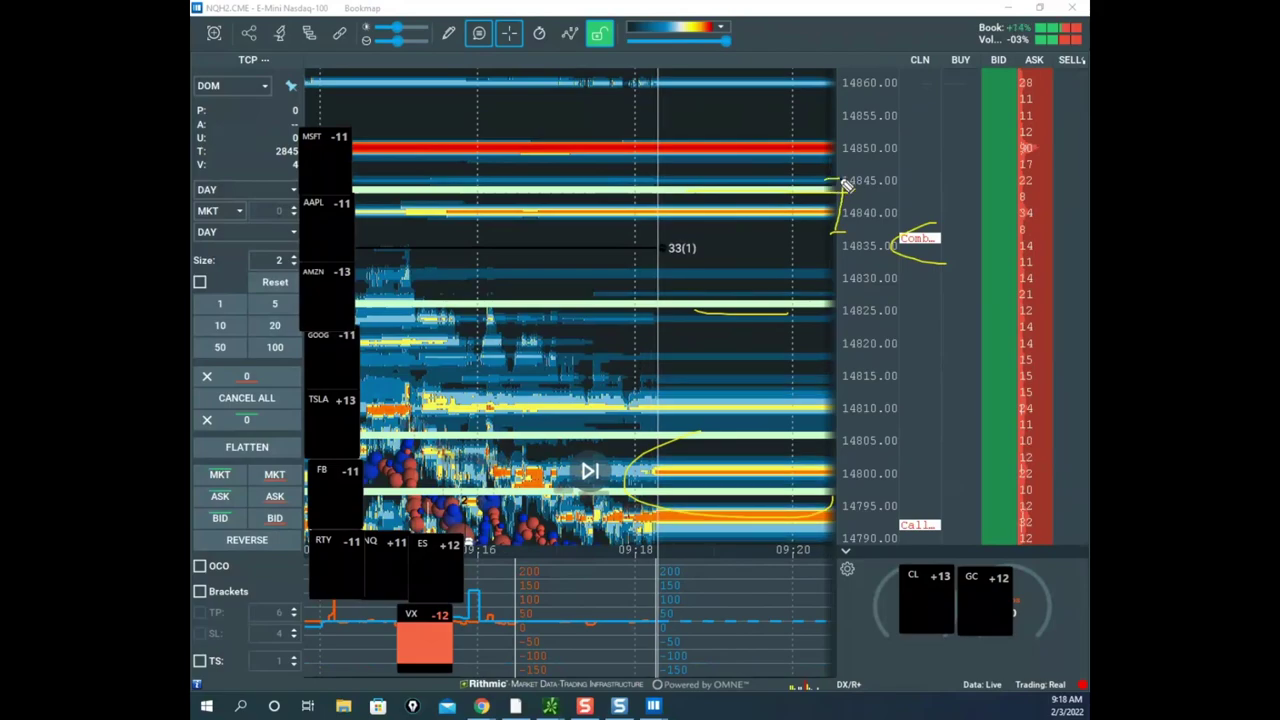
key(Escape)
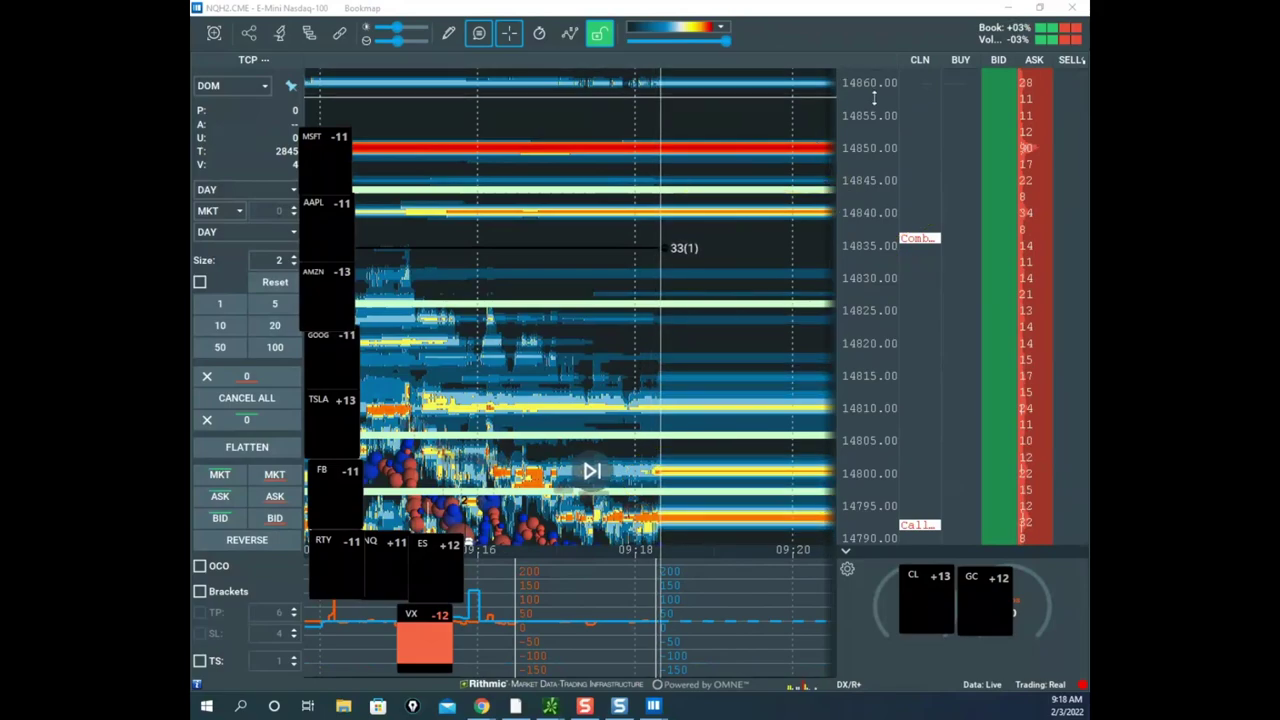
- Place a buy stop order for 2 contracts at 14845.00 and clear the earlier annotation strokes from the heatmap
click(994, 179)
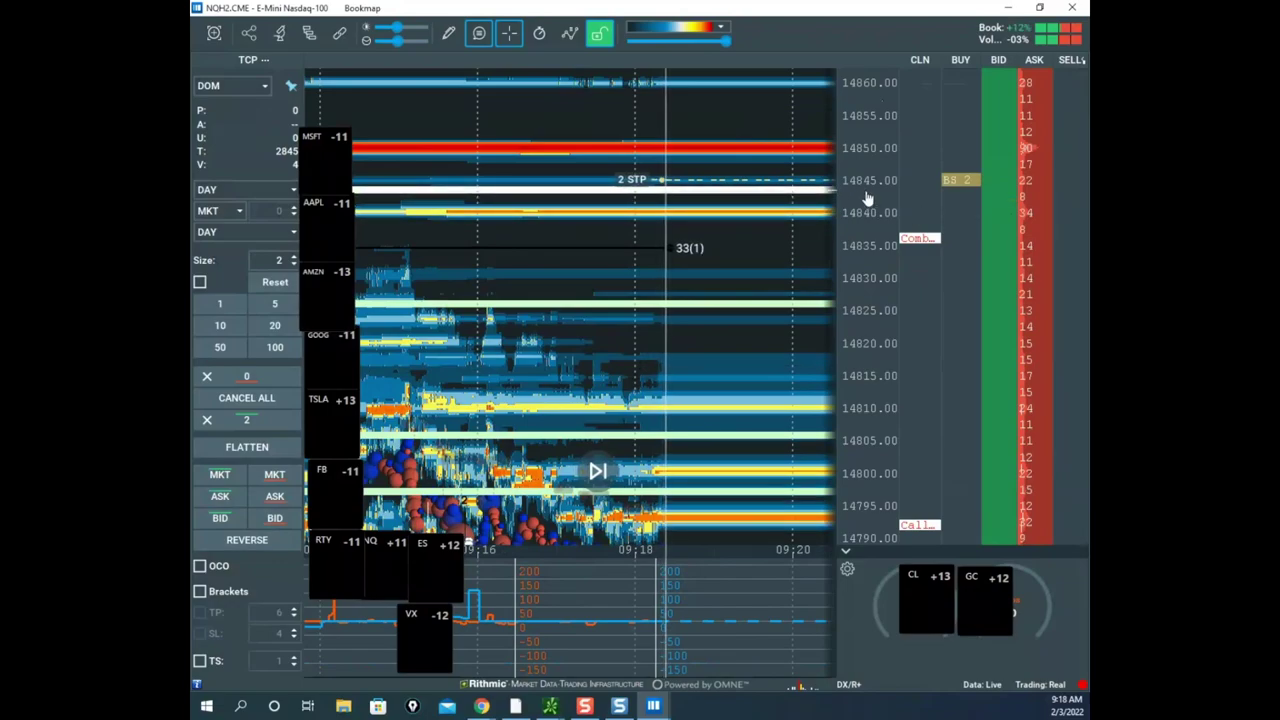
drag(862, 196, 868, 217)
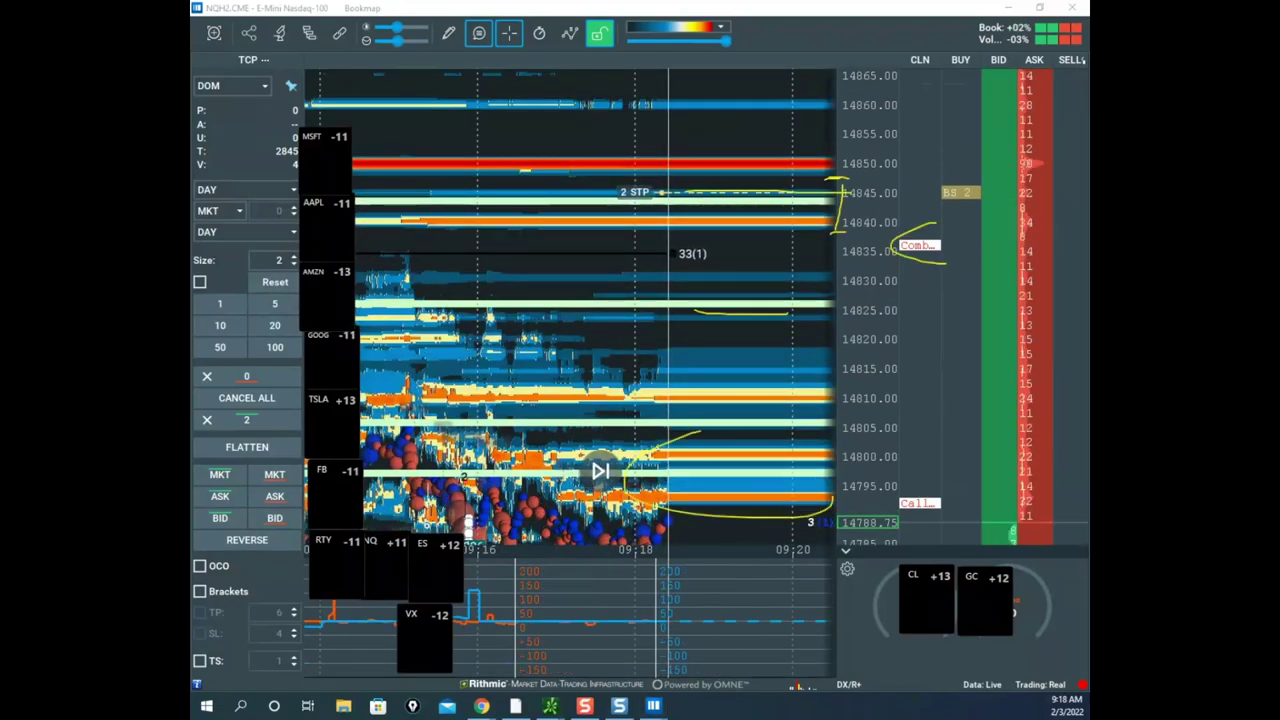
key(Escape)
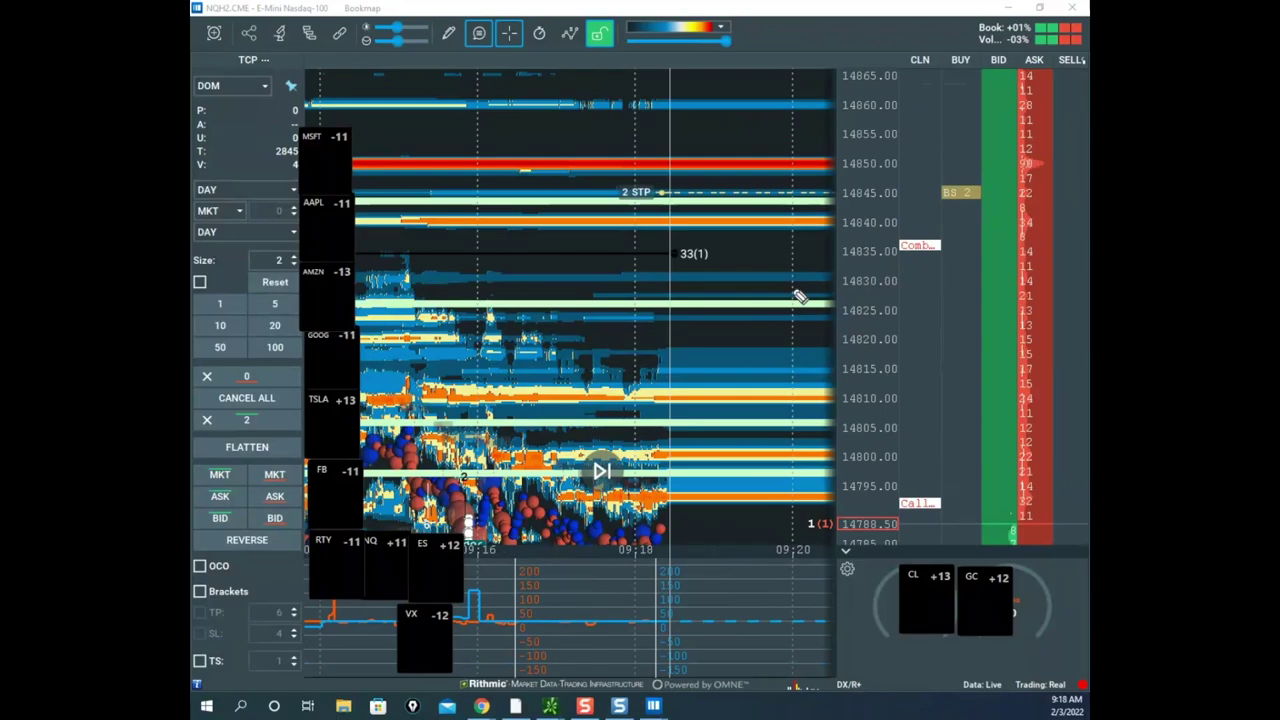
- Circle the Comb label and sketch price paths turning down near 14836 and breaking upward past the 14845 buy stop
drag(811, 240, 861, 35)
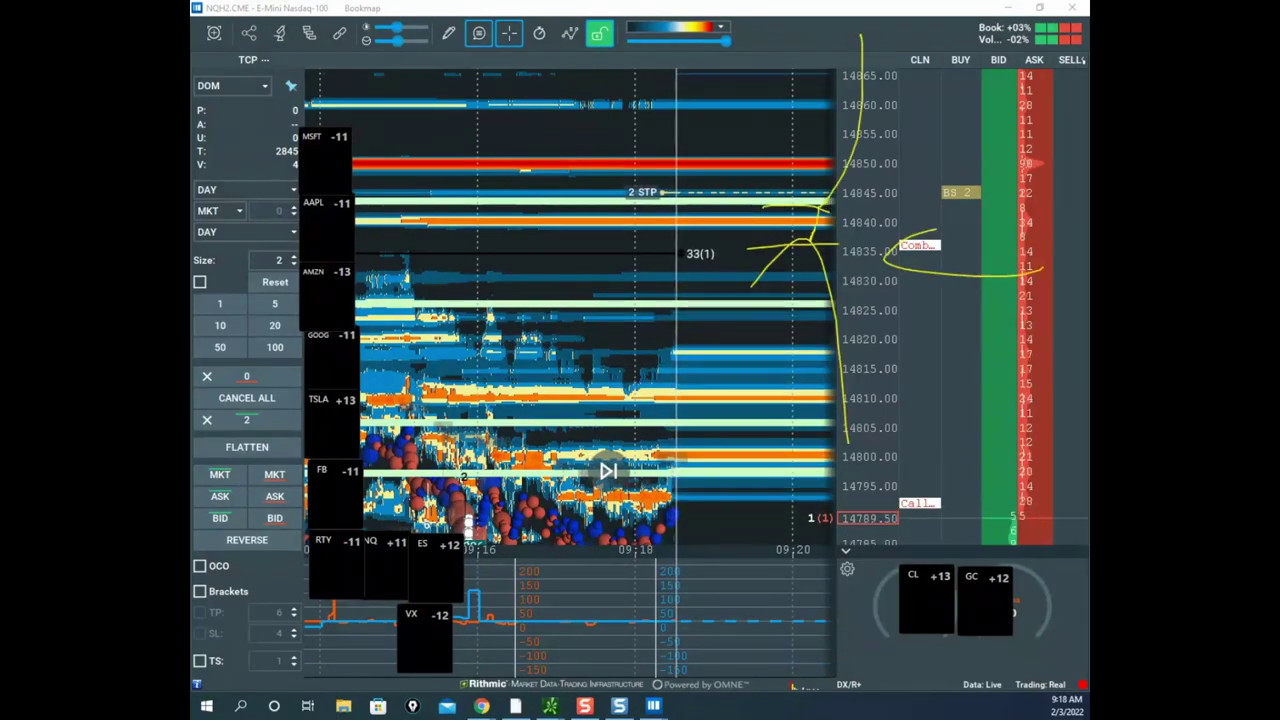
key(Escape)
drag(866, 181, 866, 203)
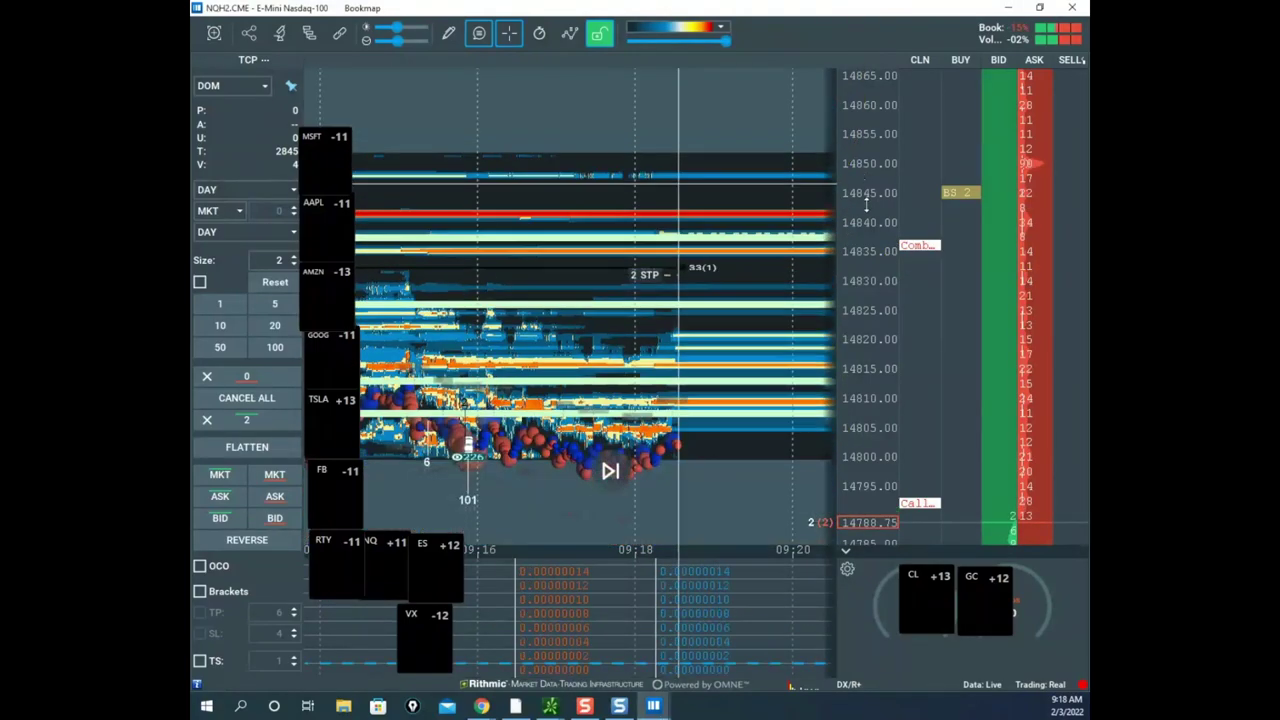
- Sketch a price path breaking steeply upward from the 14805–14810 zone on the Nasdaq heatmap, and clear the strokes
scroll(811, 232, down, 3)
drag(740, 253, 643, 106)
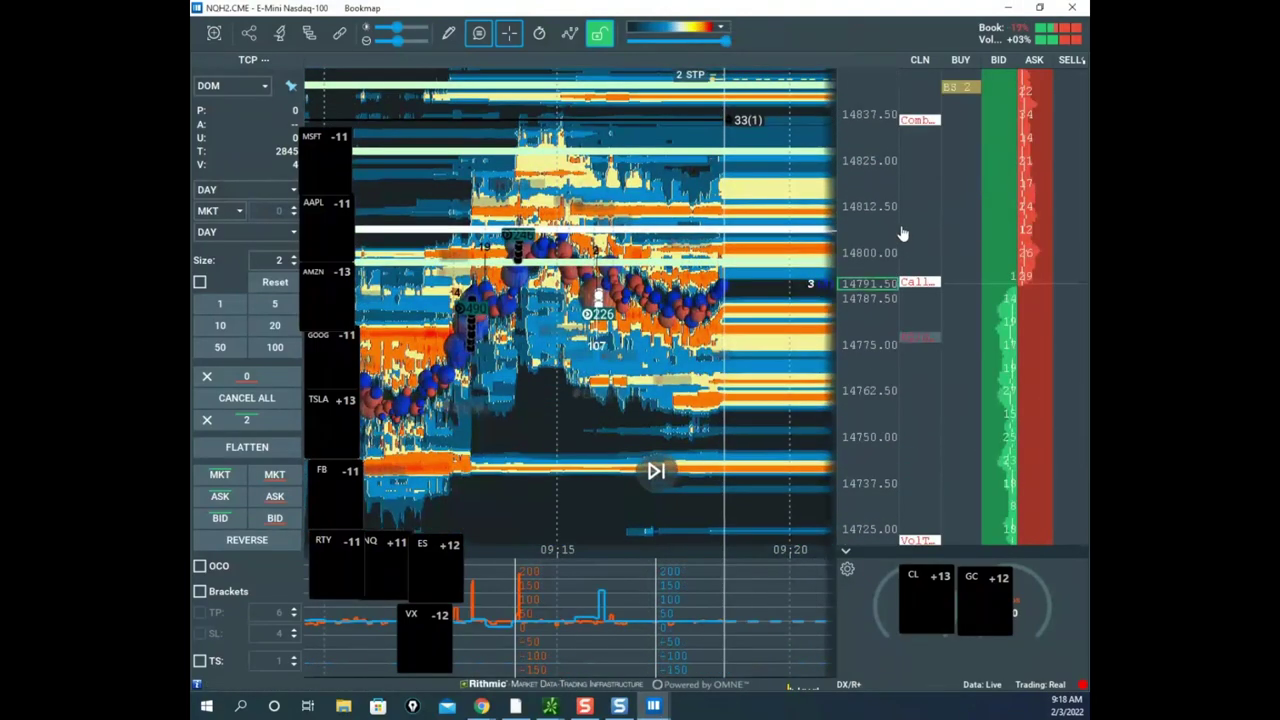
scroll(890, 232, up, 2)
scroll(790, 265, up, 3)
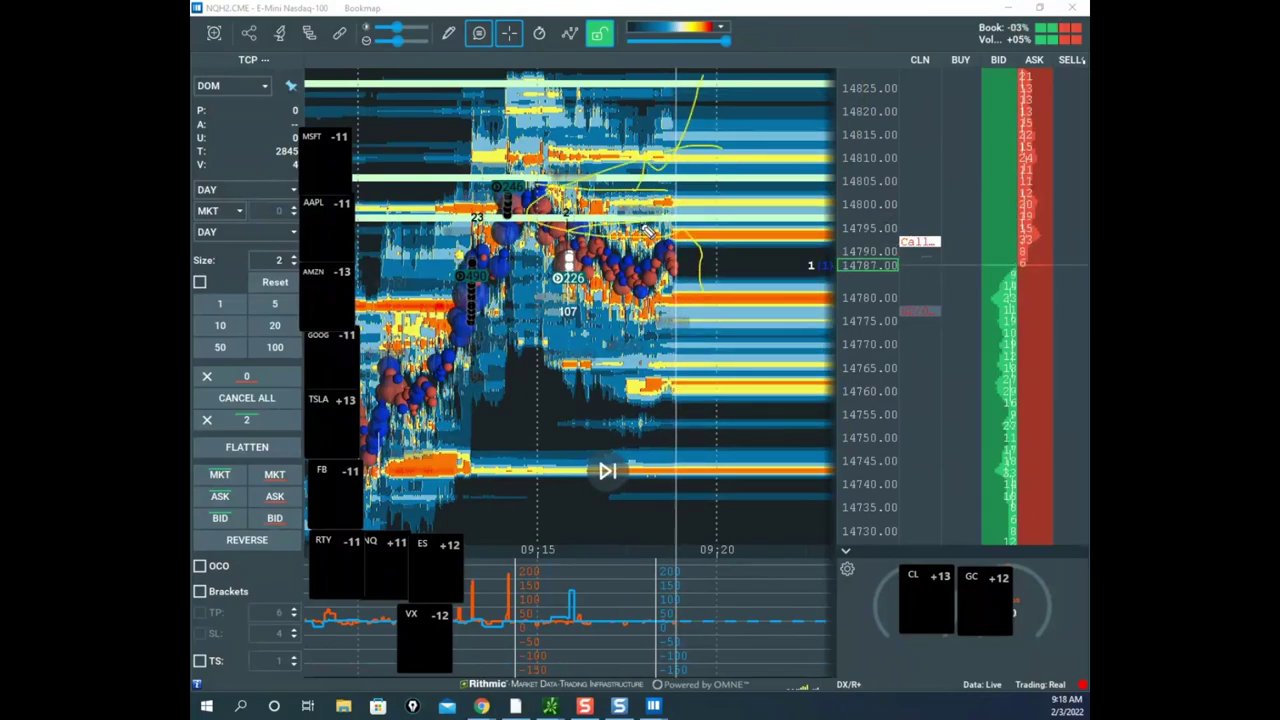
drag(690, 202, 780, 40)
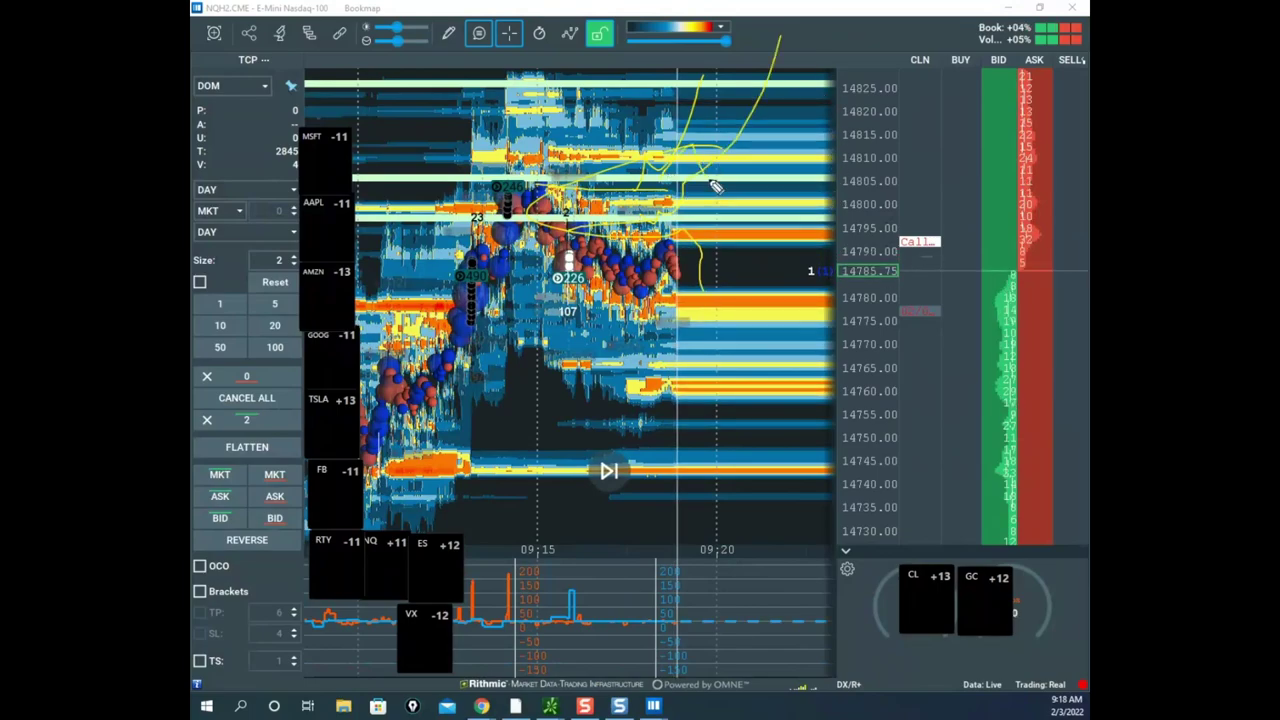
key(Escape)
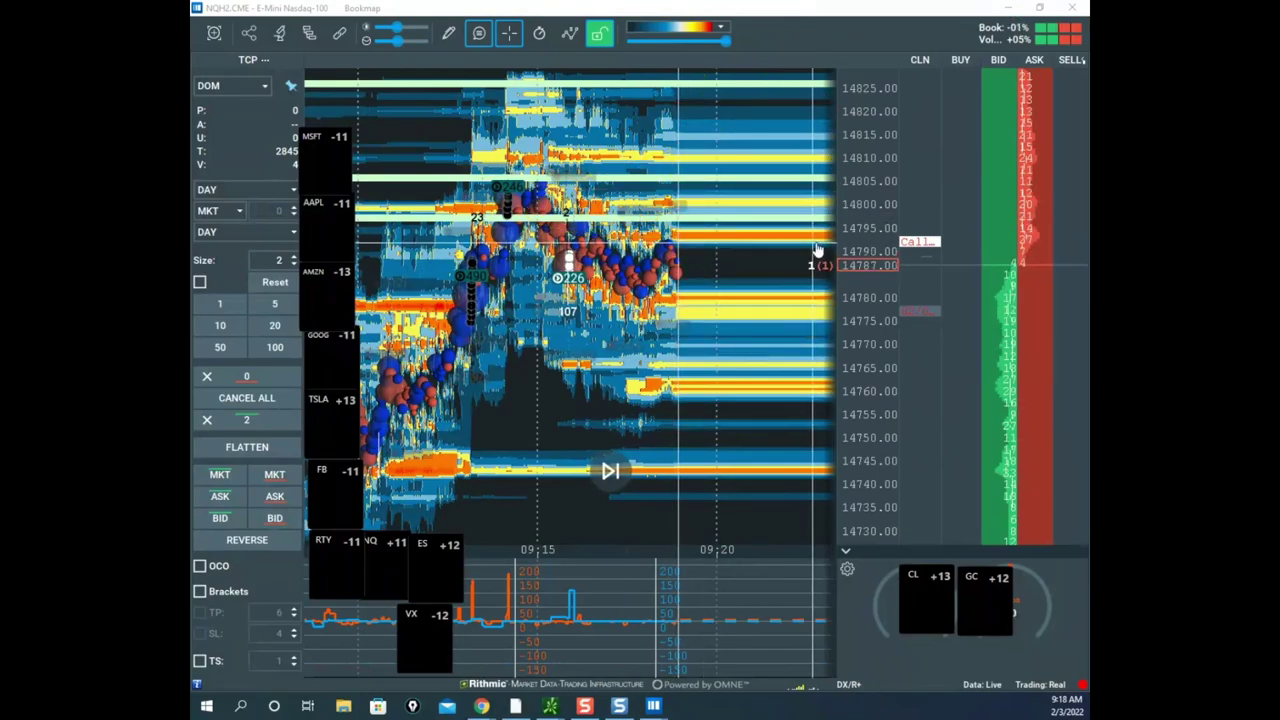
- Examine the Nasdaq heatmap's resting orders around the current price, between about 14765 and 14820
scroll(820, 240, up, 3)
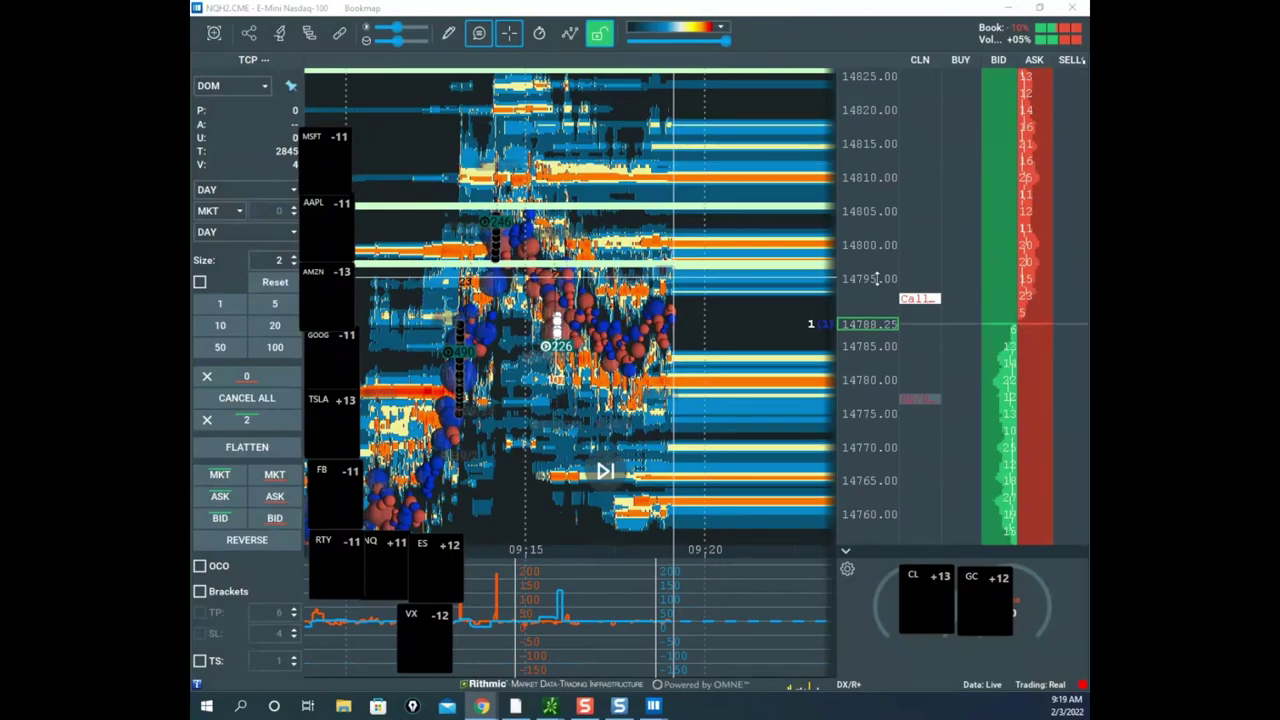
scroll(872, 267, up, 2)
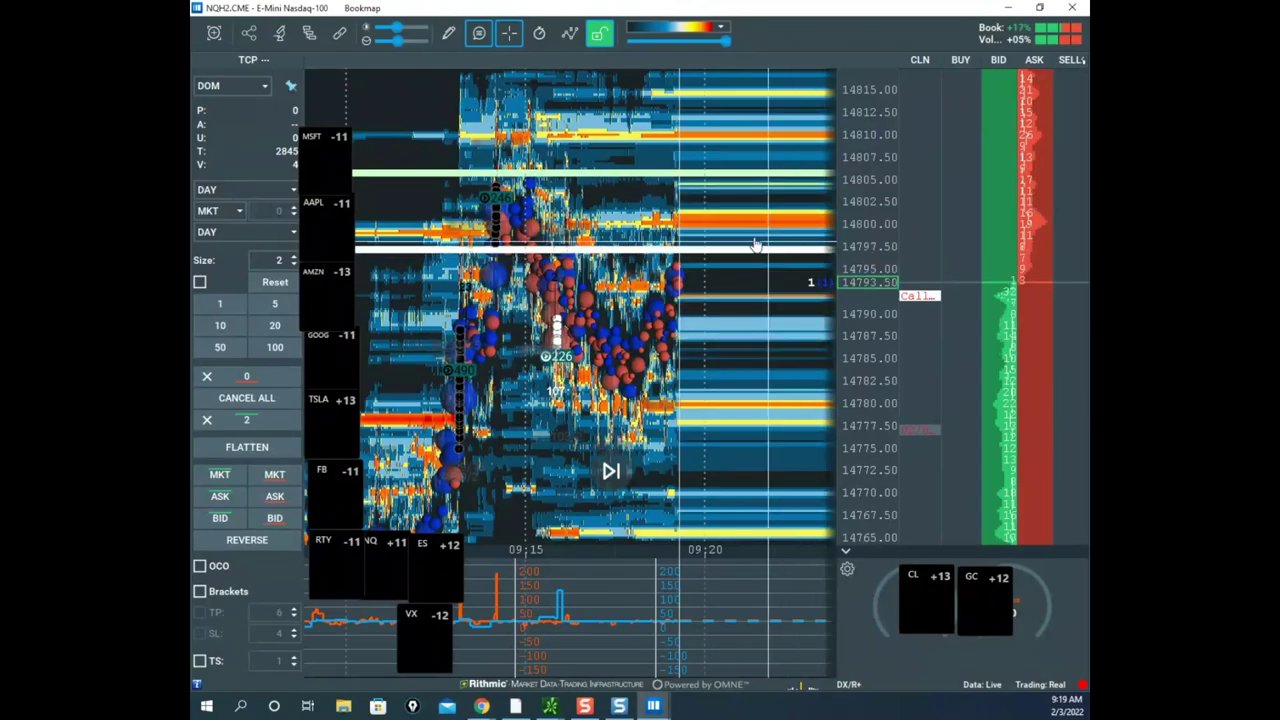
drag(757, 242, 777, 278)
drag(869, 240, 855, 263)
drag(767, 283, 742, 259)
drag(864, 295, 864, 281)
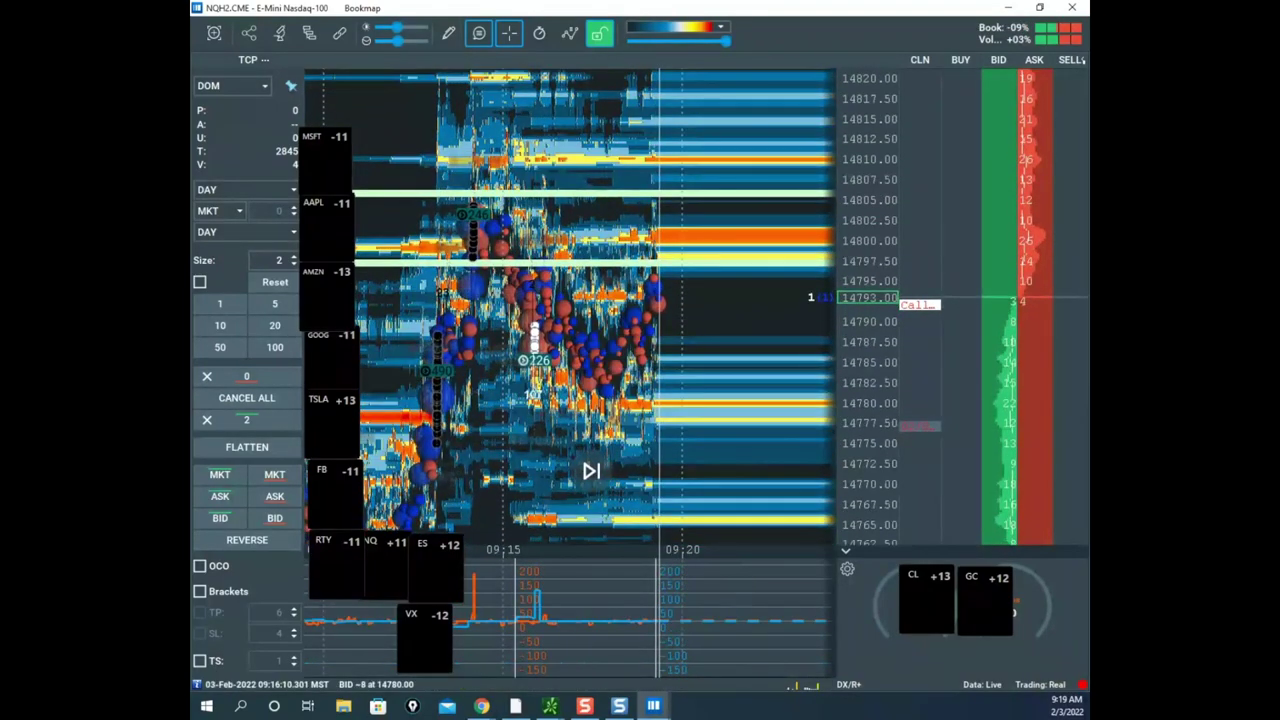
- Switch to Chrome, maximize the spreadsheet window and bring up the remote desktop session showing Sierra Chart
key(alt+Tab)
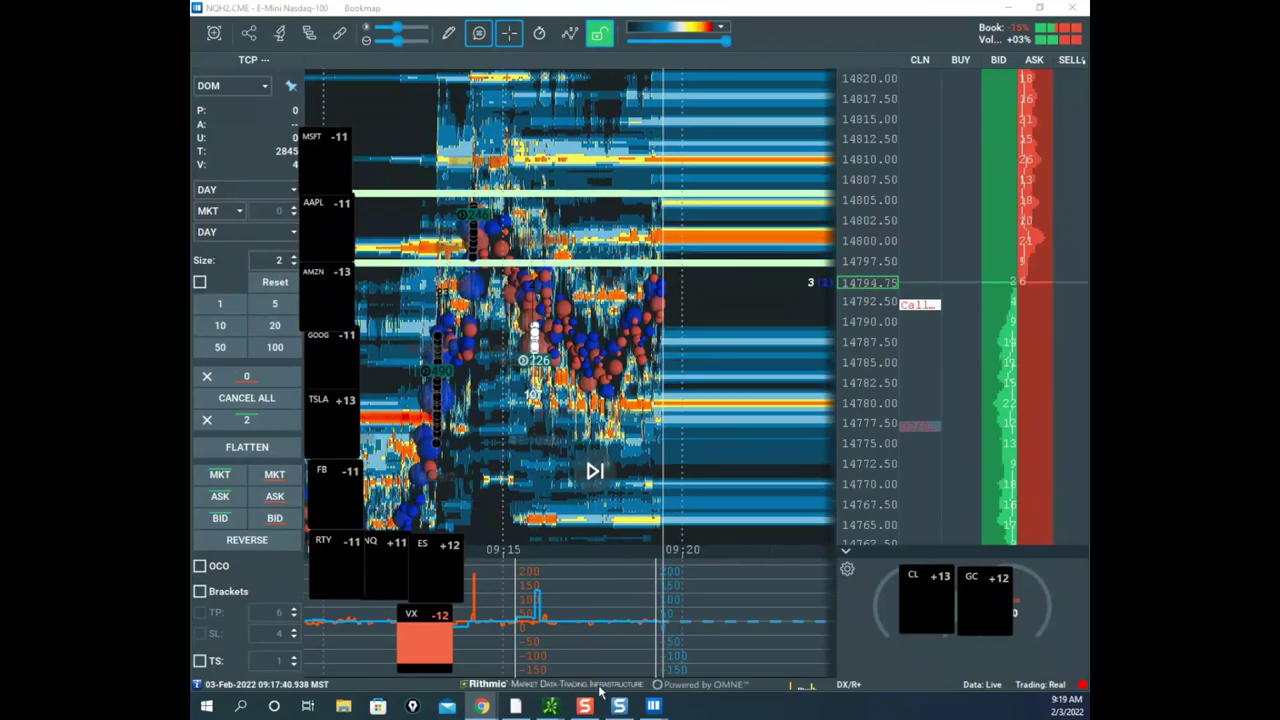
click(488, 707)
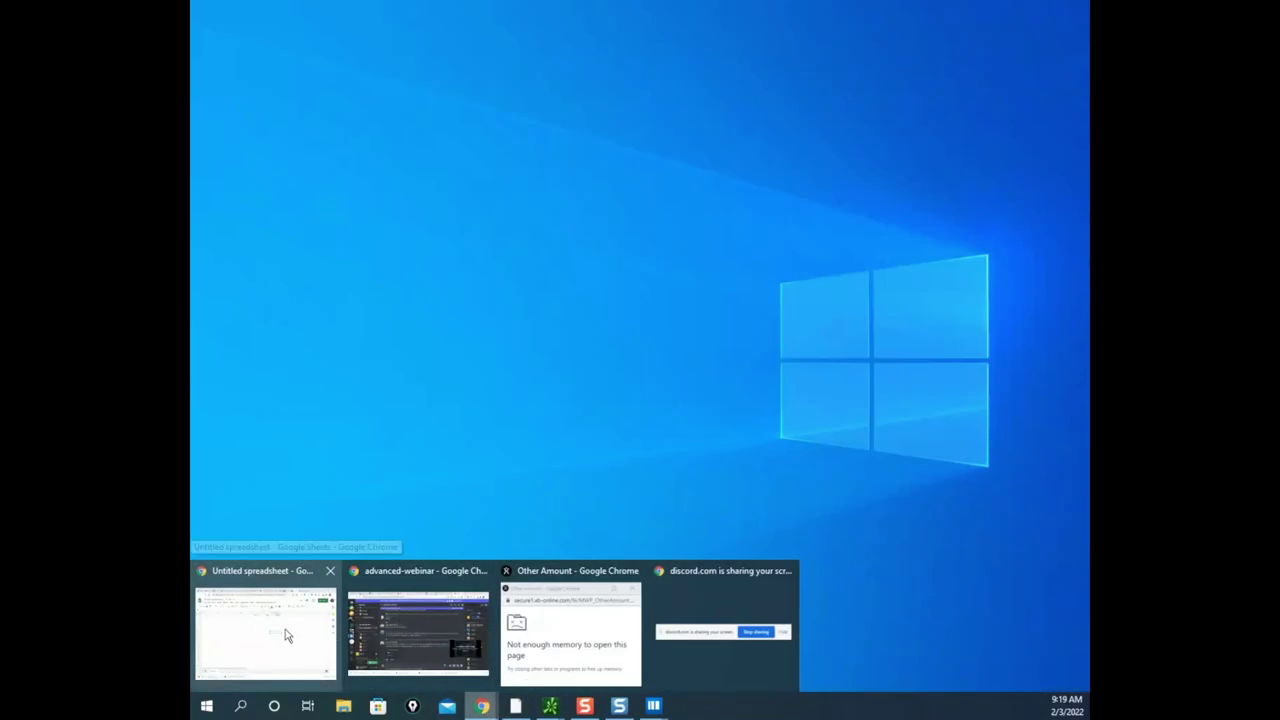
click(285, 633)
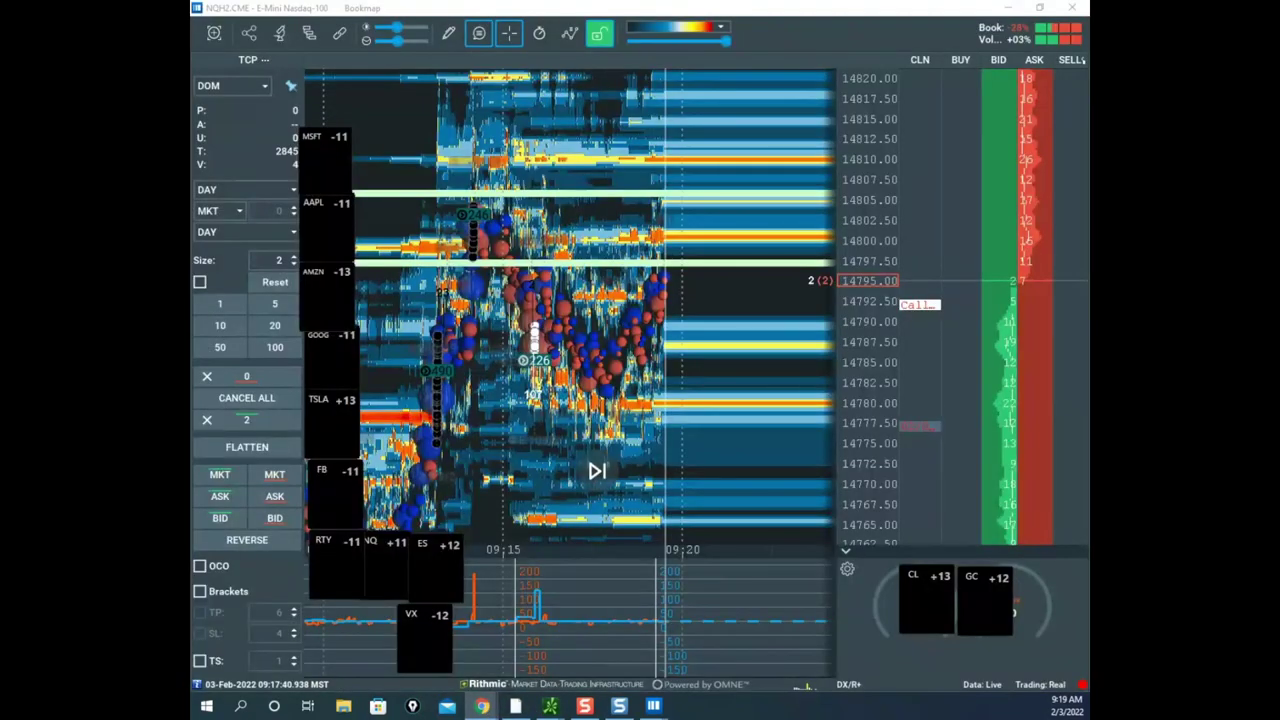
drag(550, 222, 770, 140)
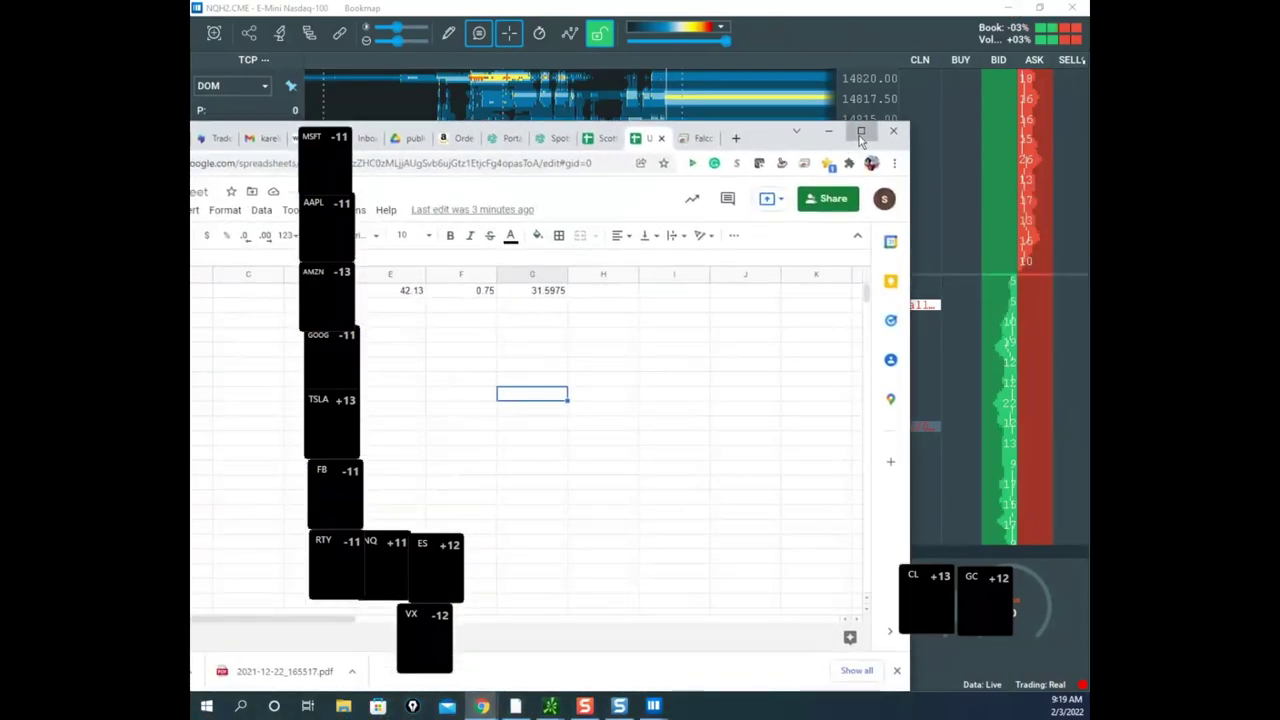
click(860, 133)
click(868, 12)
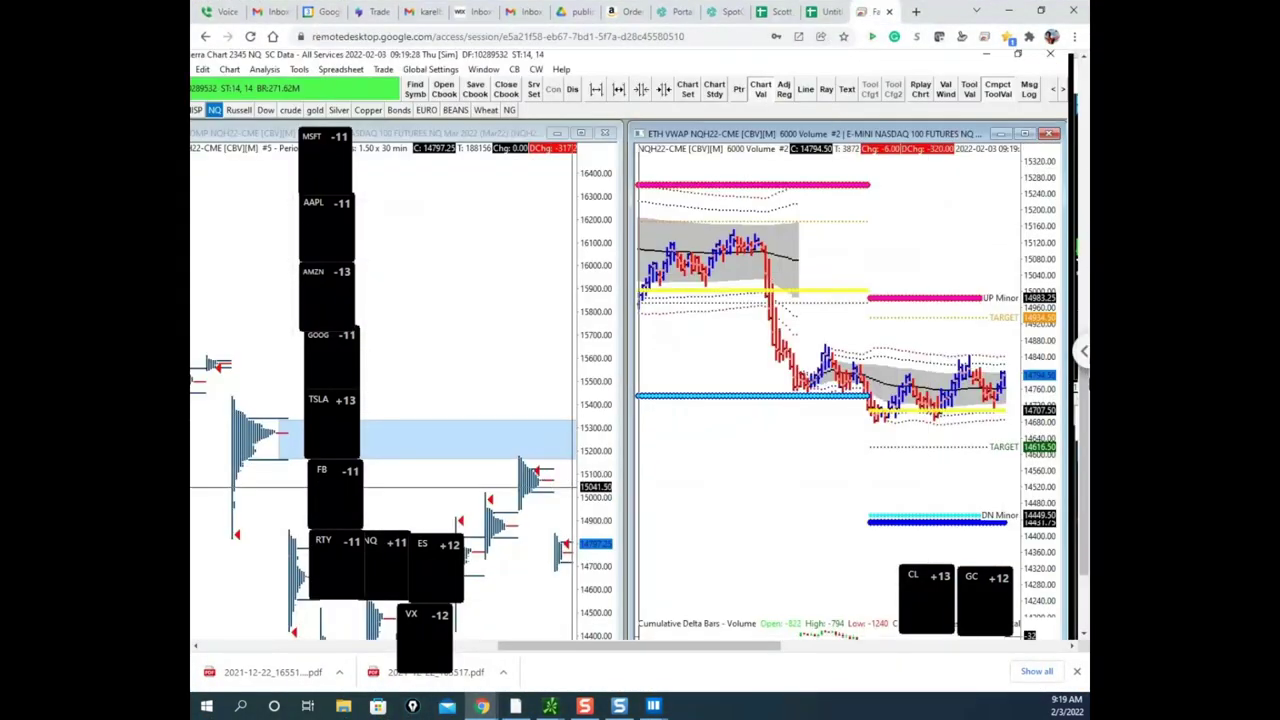
- Bring the ETH VWAP 5-minute charts with relative volume into view and move the ES ticker tile off the Nasdaq volume bars
drag(1086, 421, 1088, 435)
scroll(918, 637, right, 10)
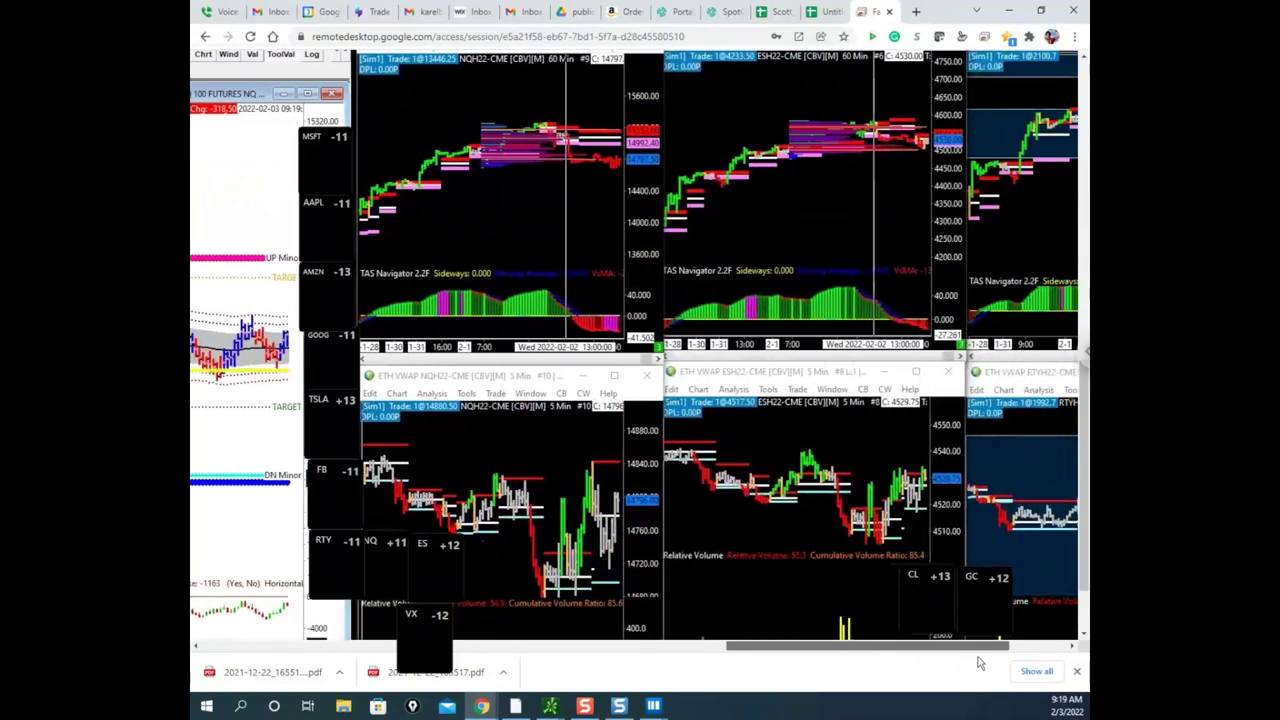
drag(980, 663, 1025, 649)
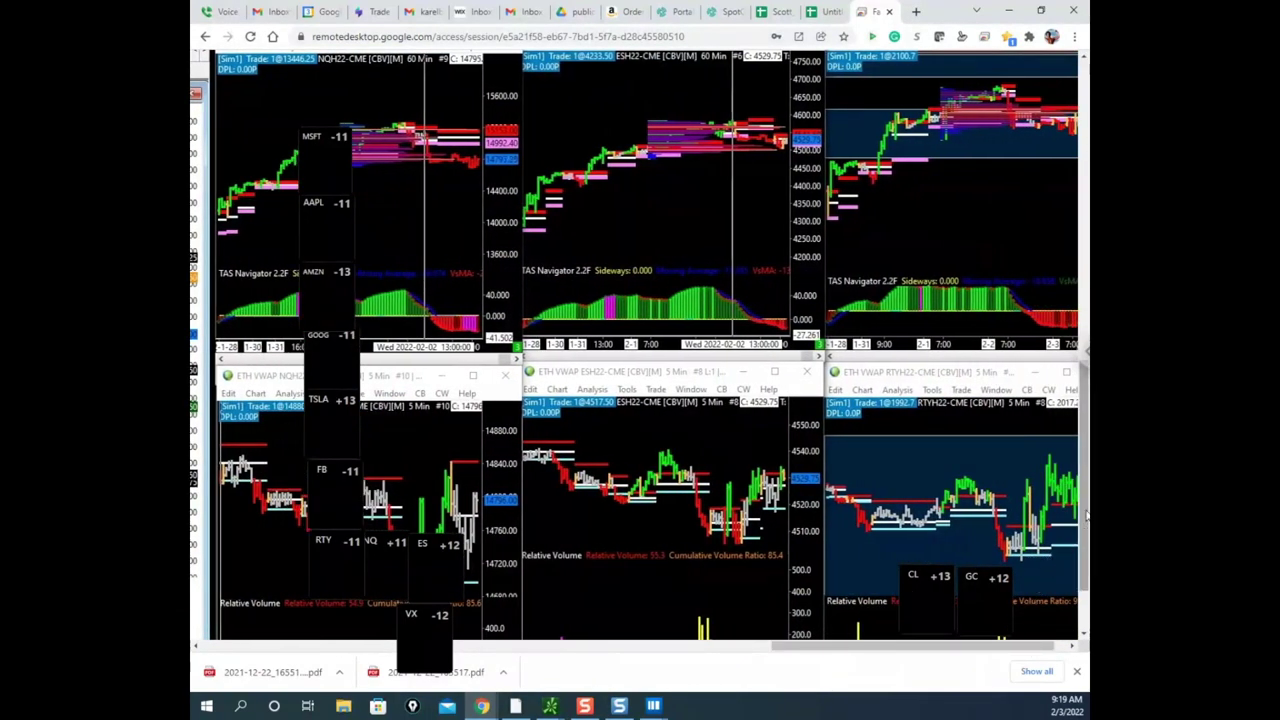
scroll(1080, 530, down, 2)
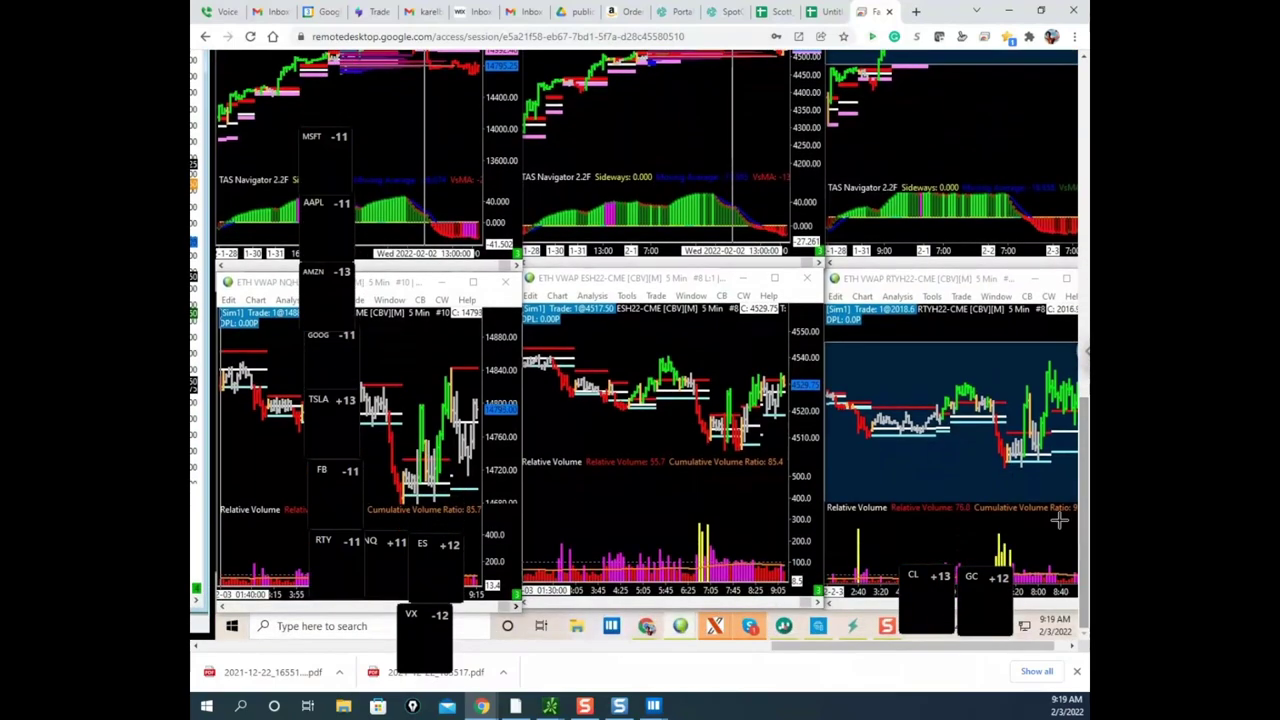
drag(445, 550, 415, 352)
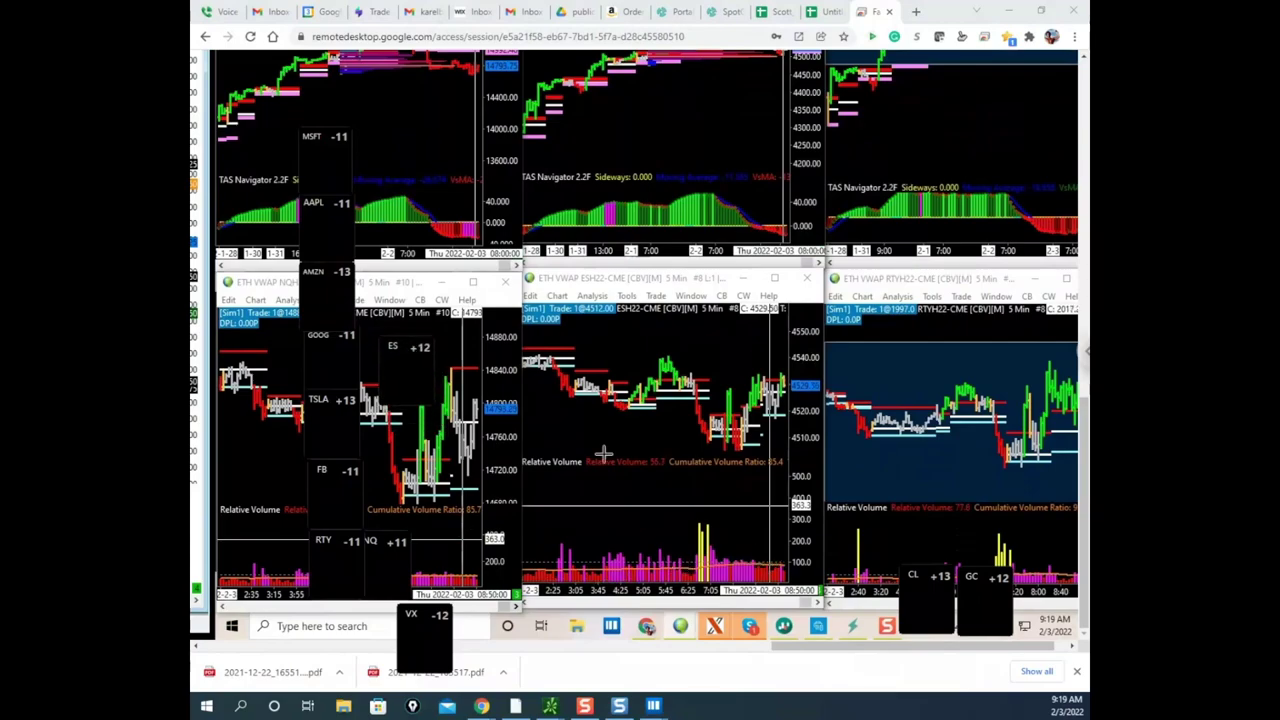
key(Delete)
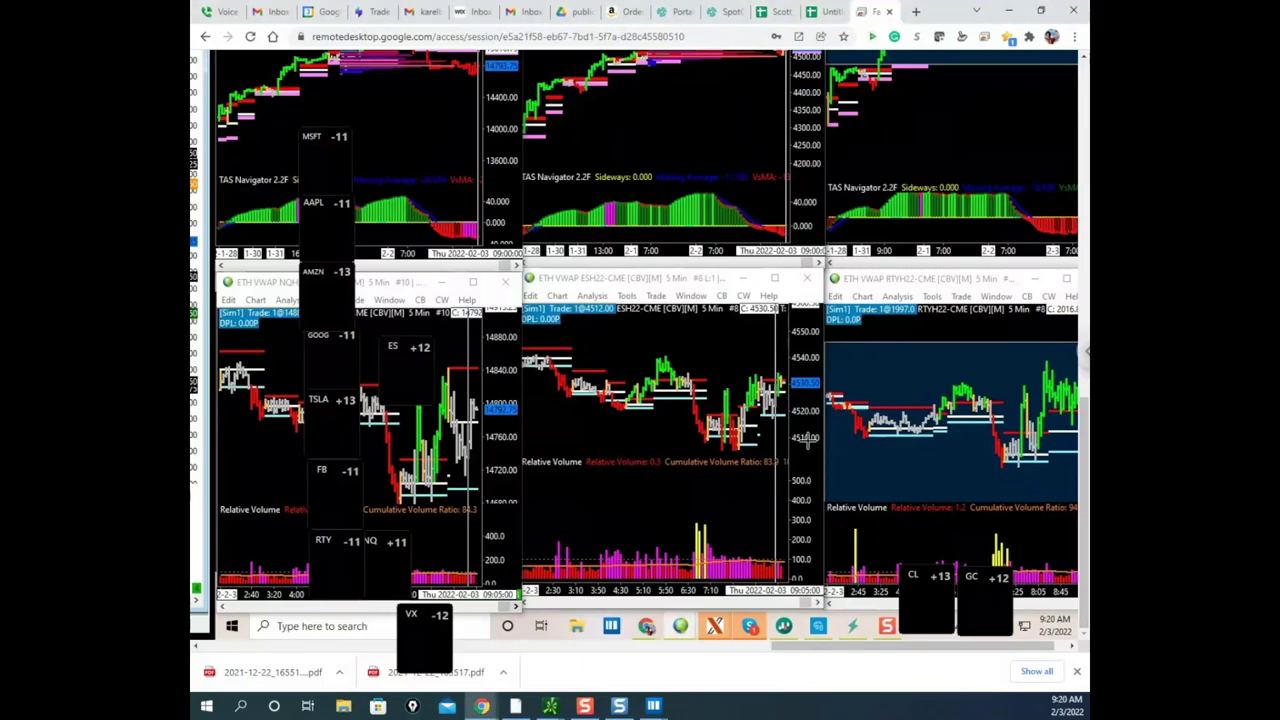
- Shift the ES 5-minute chart's vertical scale, maximize the chart, and move the CL and GC ticker tiles away from its latest bars
click(806, 447)
drag(806, 471, 806, 473)
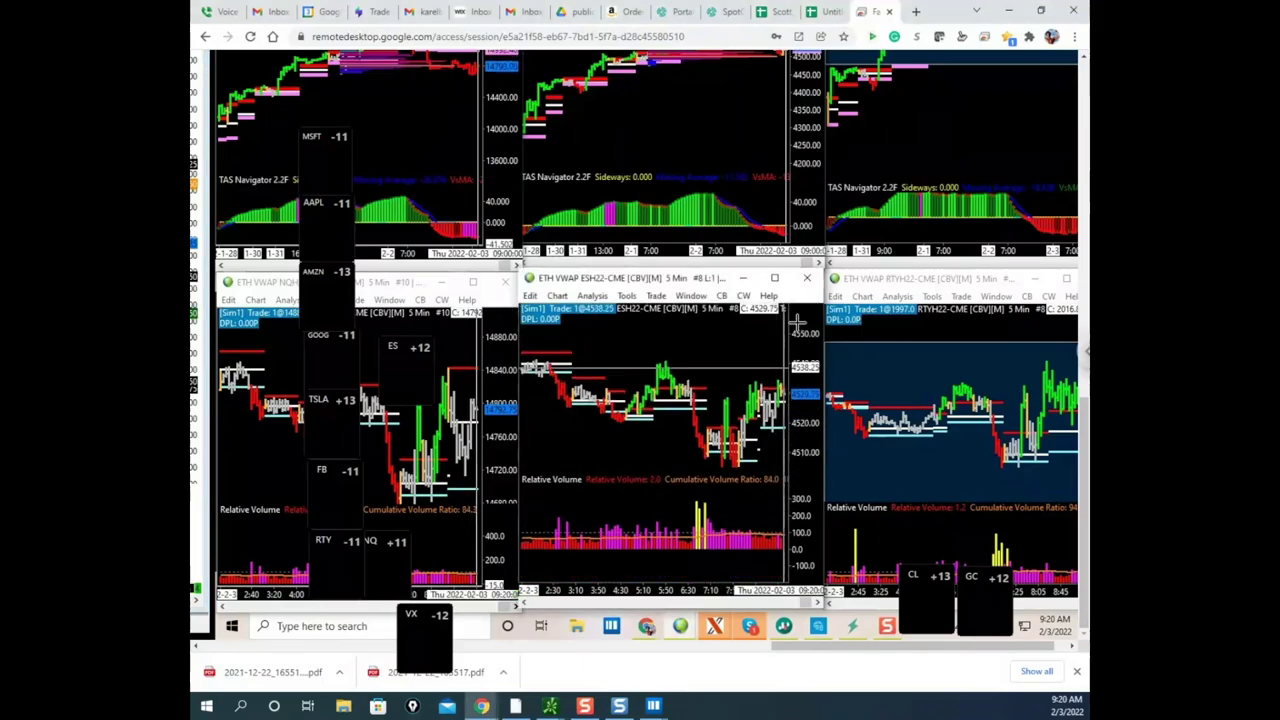
click(775, 280)
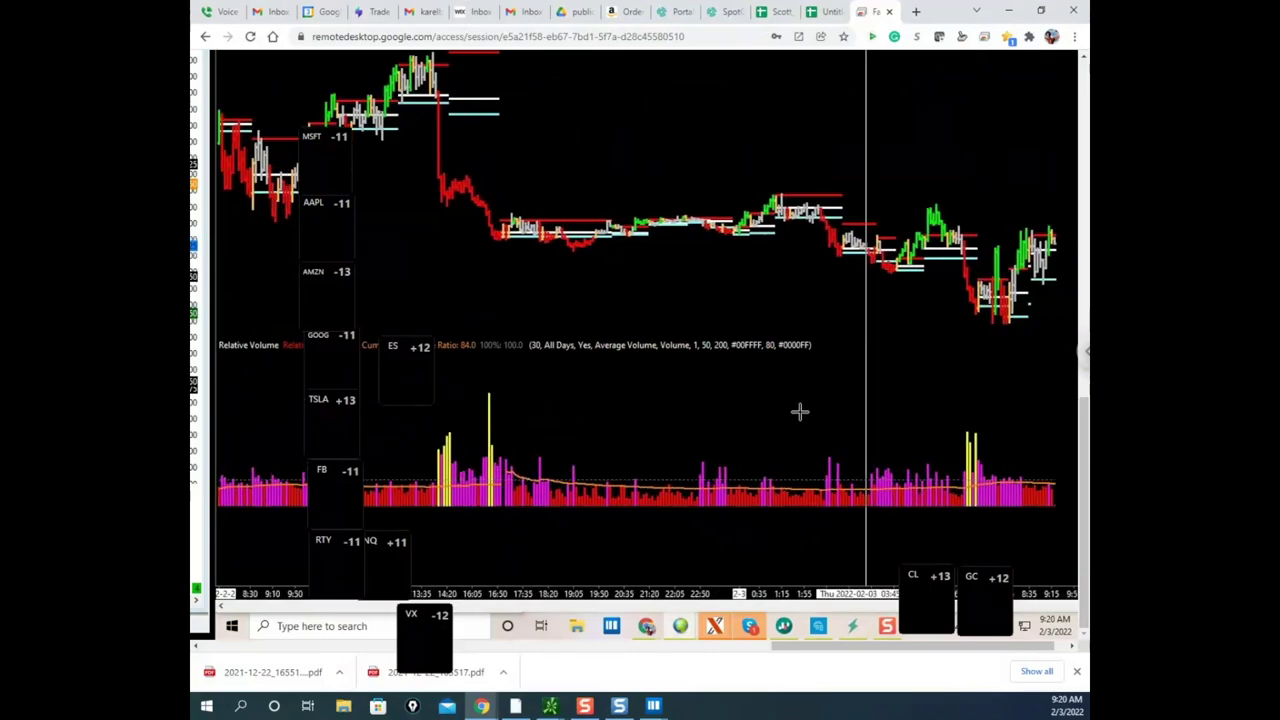
drag(930, 578, 715, 582)
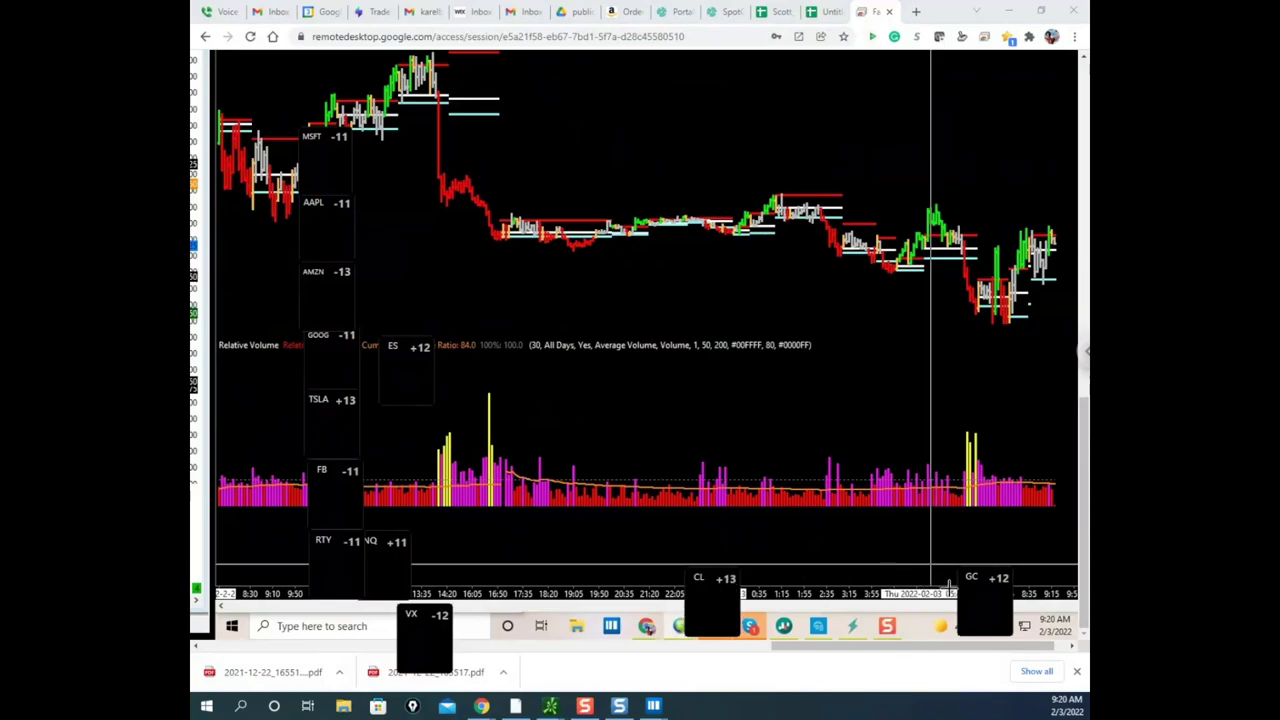
drag(977, 586, 728, 582)
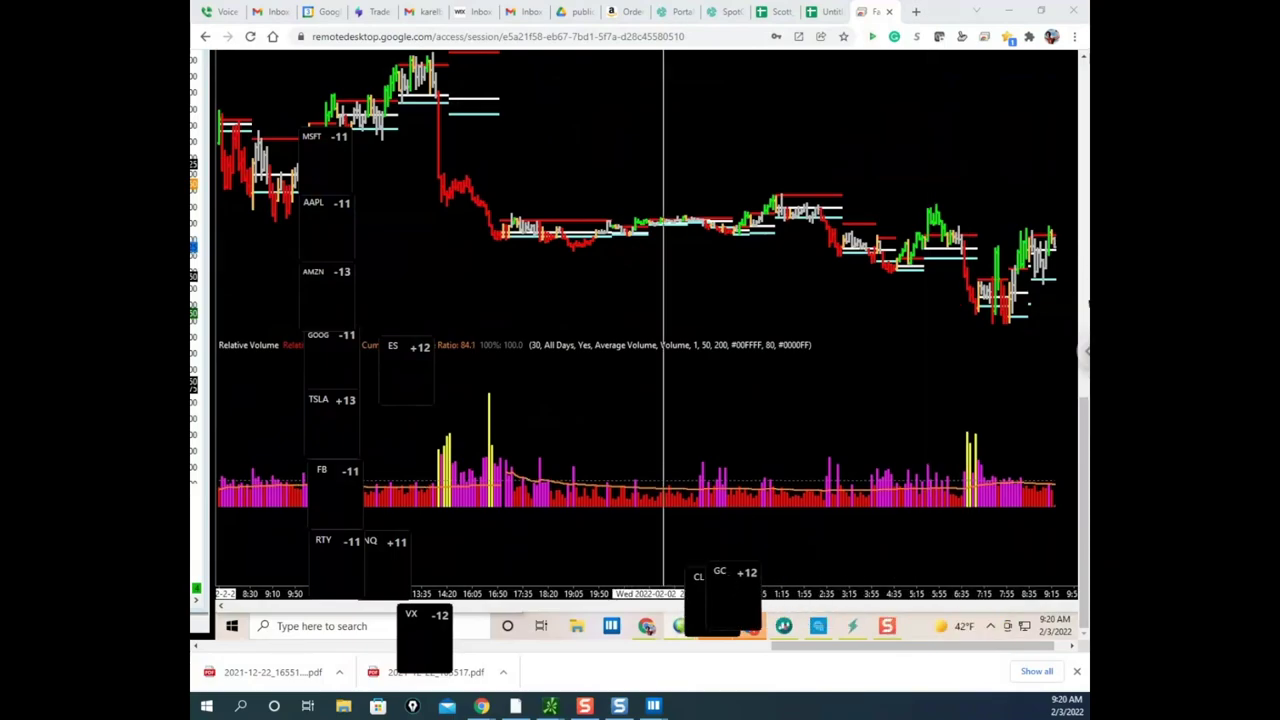
- Circle the recent yellow relative-volume spikes and the matching price low on the ES chart, and clear the strokes
drag(975, 407, 1010, 433)
mouse_move(975, 296)
mouse_down()
mouse_move(1012, 302)
mouse_move(1000, 290)
mouse_move(968, 317)
mouse_move(1010, 322)
mouse_up()
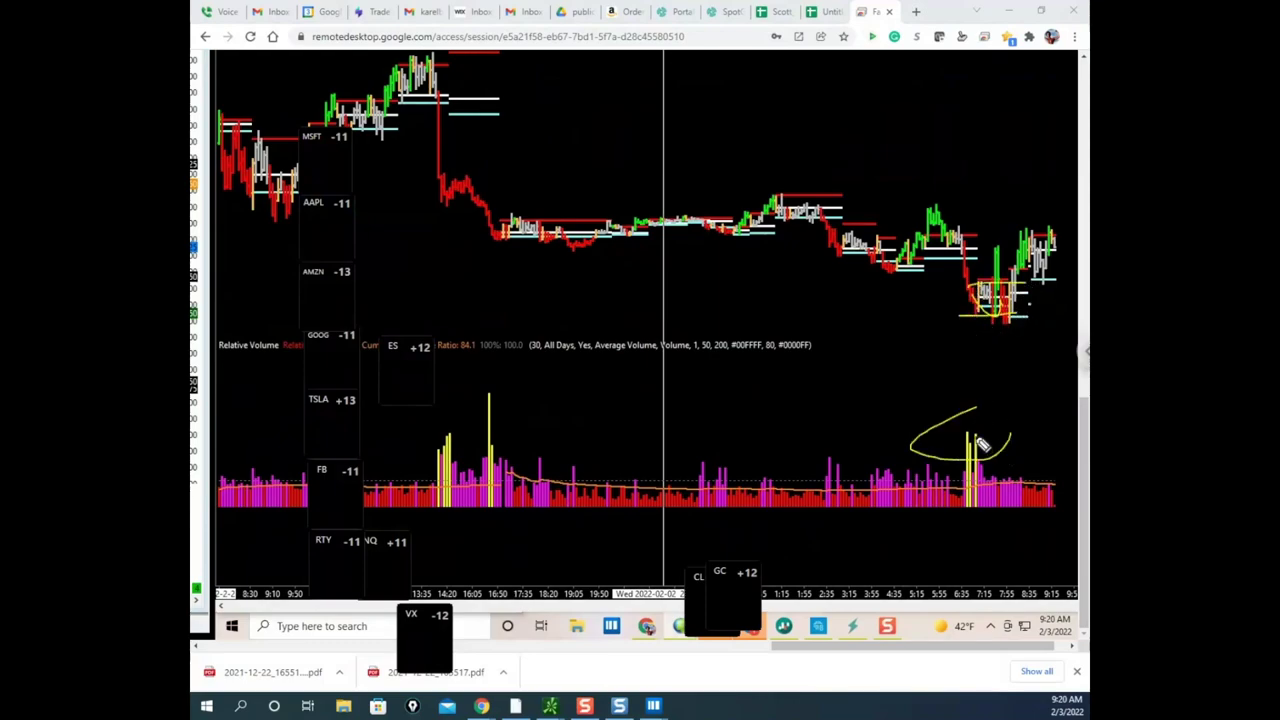
drag(976, 422, 972, 455)
key(Escape)
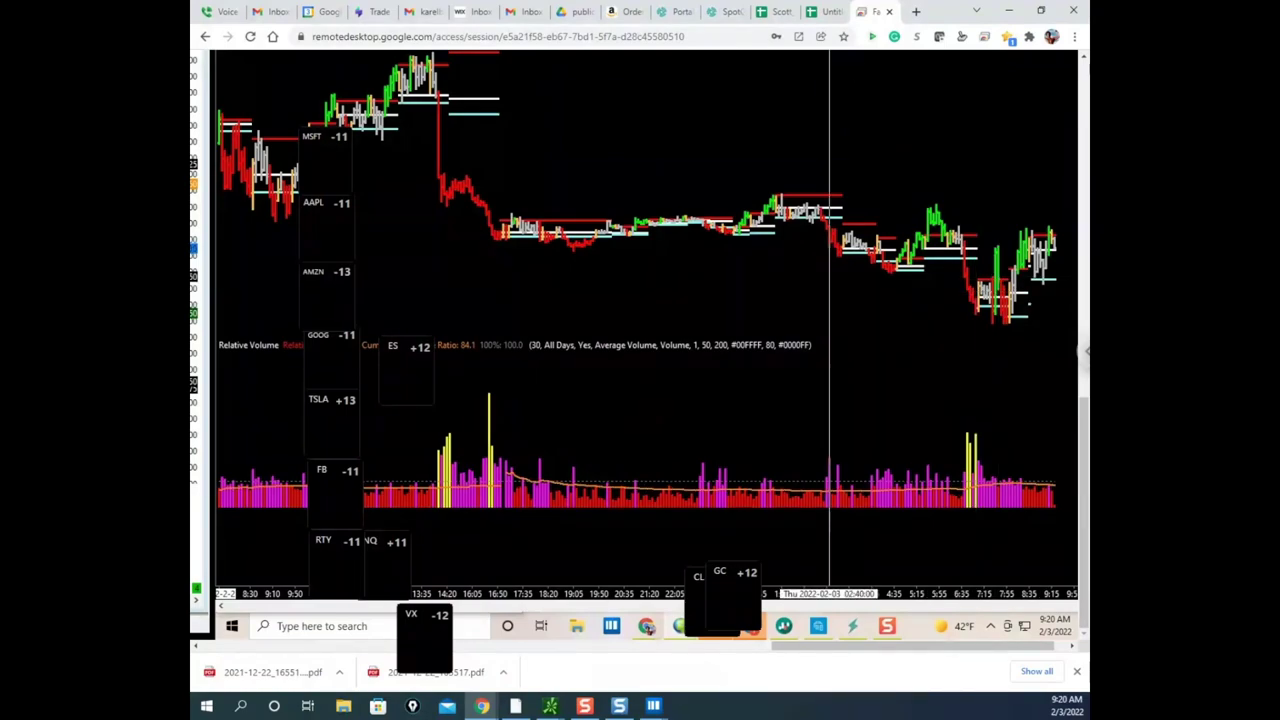
- Circle the recent yellow volume spikes, draw lines at the matching price range's high and low, and trace the drop between them
drag(988, 410, 1002, 450)
drag(960, 297, 1016, 312)
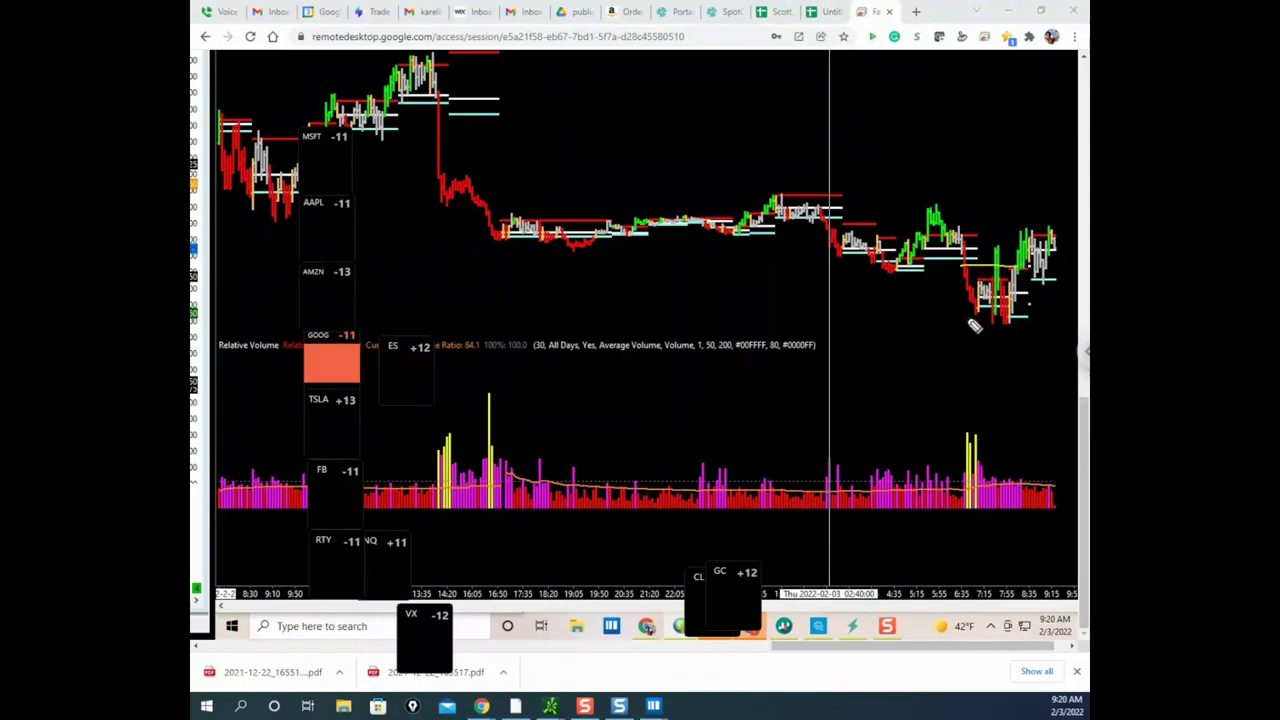
mouse_move(970, 322)
mouse_down()
mouse_move(1042, 312)
mouse_move(1001, 325)
mouse_up()
mouse_move(988, 438)
mouse_down()
mouse_move(986, 449)
mouse_move(946, 434)
mouse_move(985, 430)
mouse_up()
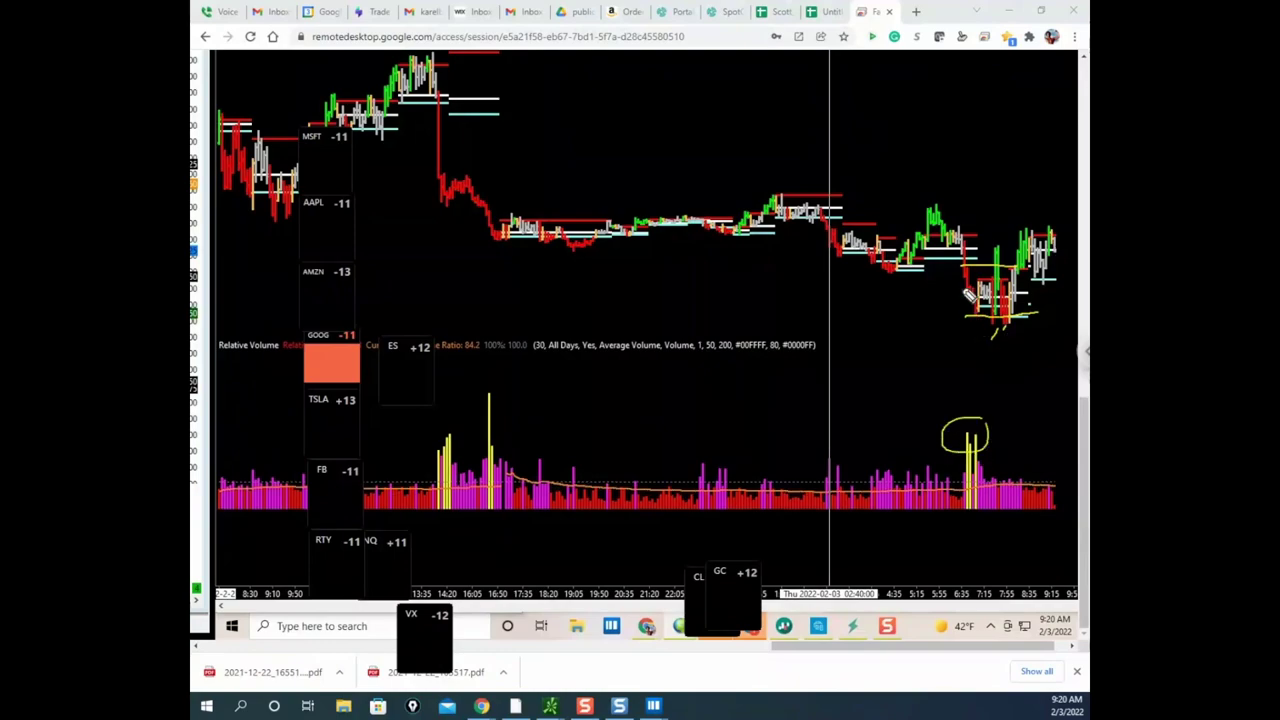
drag(964, 267, 973, 305)
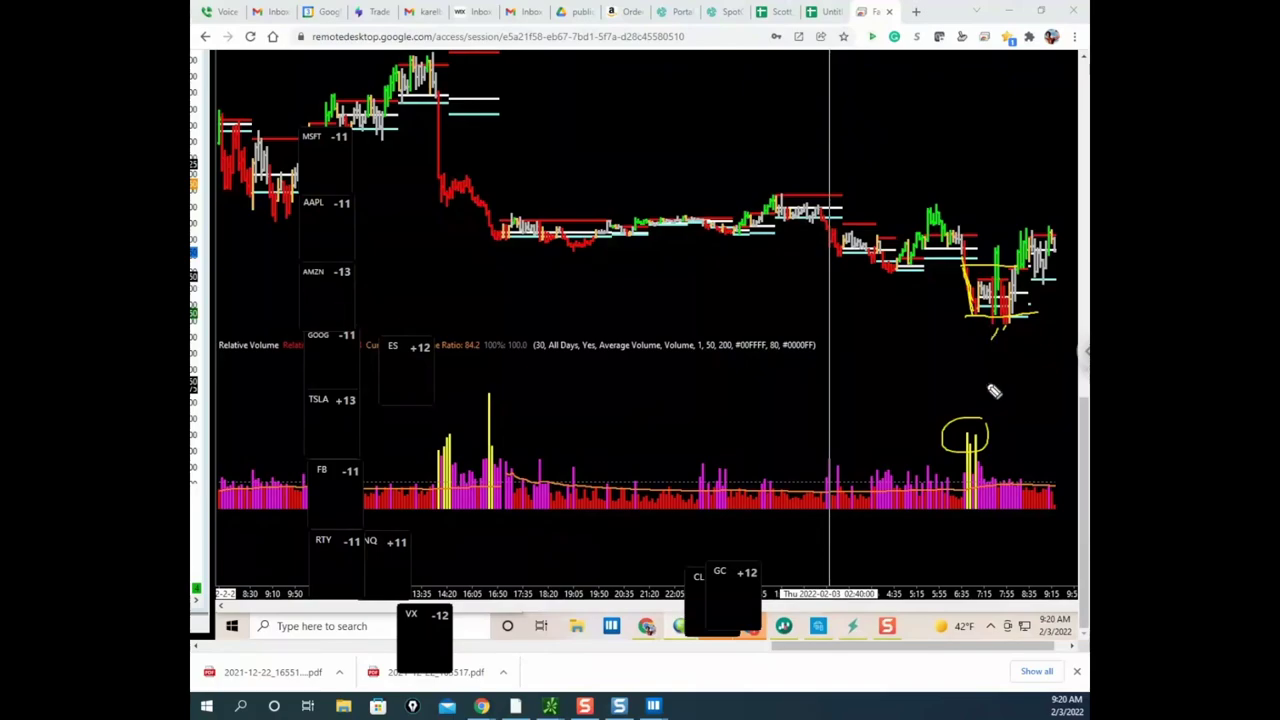
- Extend a loop under the volume bars following the spikes, underline the range low and draw a vertical stroke through the price rebound
drag(988, 434, 1068, 450)
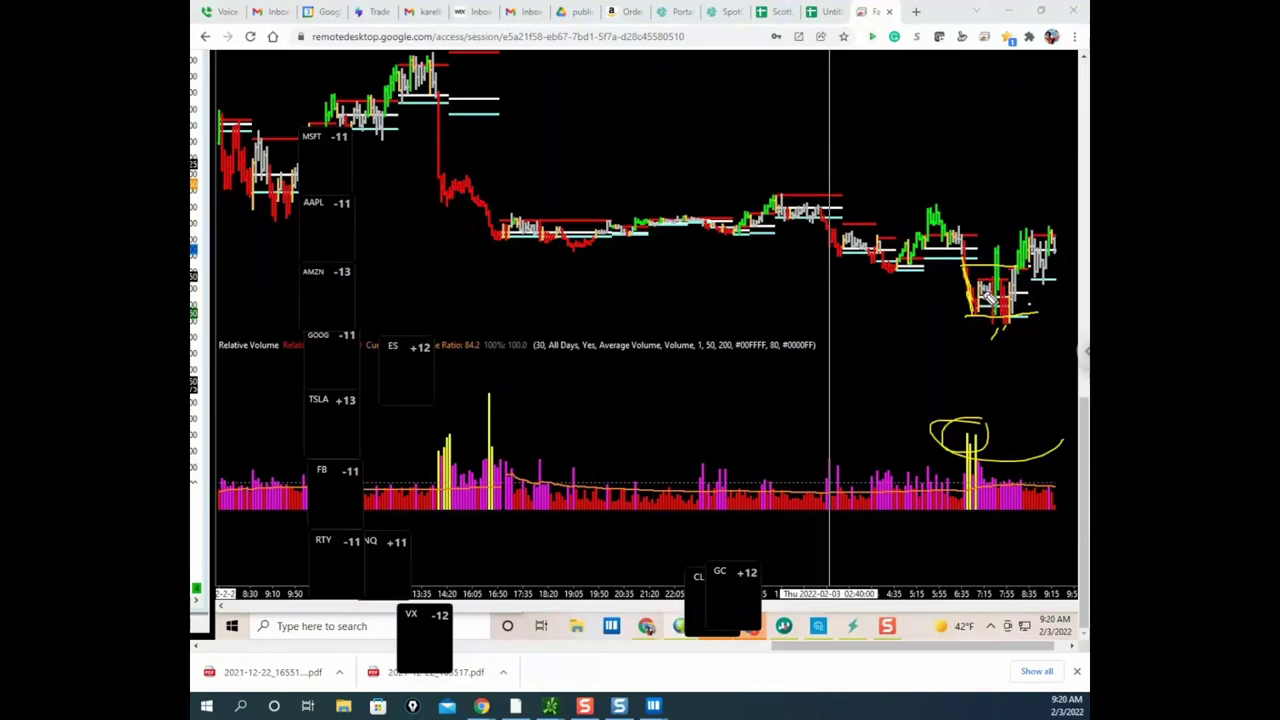
drag(962, 321, 1041, 316)
drag(1014, 326, 1012, 348)
drag(1014, 202, 1016, 288)
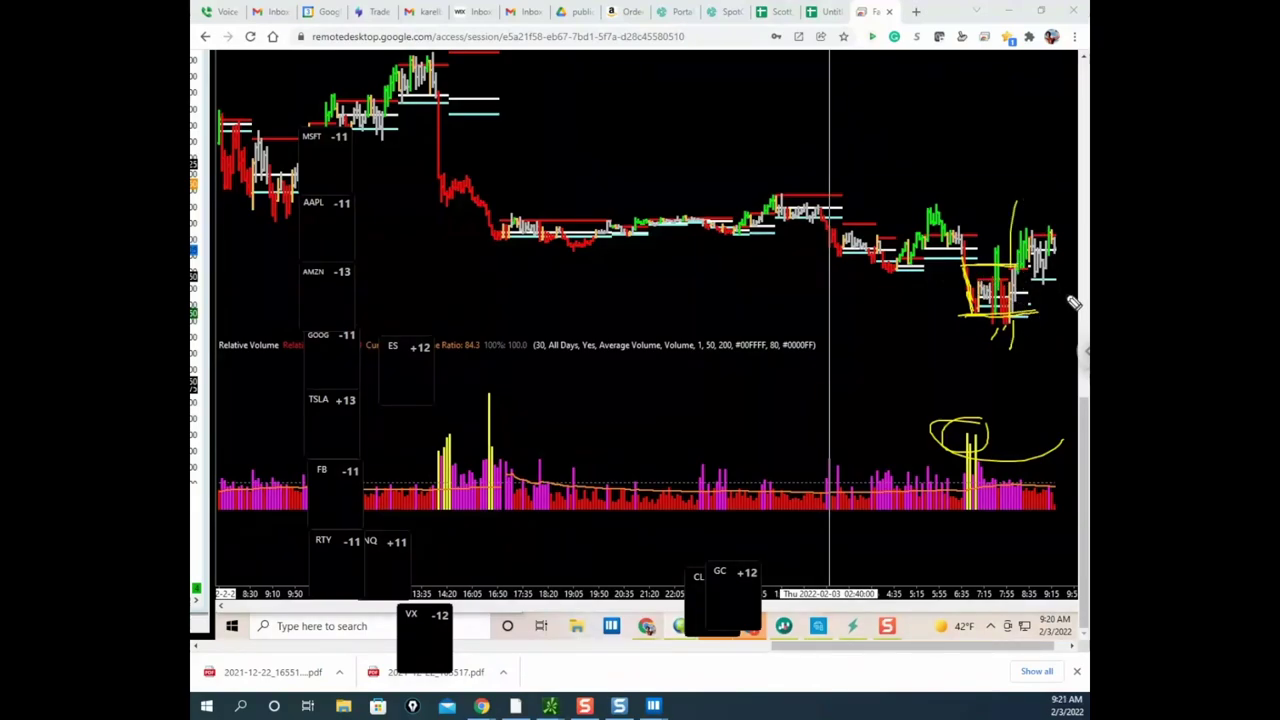
- Sketch a downward arrow below the range low and an upward breakout path above its high, loop the volume spikes, and clear the strokes
mouse_move(1038, 192)
mouse_down()
mouse_move(1036, 285)
mouse_move(1012, 356)
mouse_up()
drag(1000, 428, 995, 466)
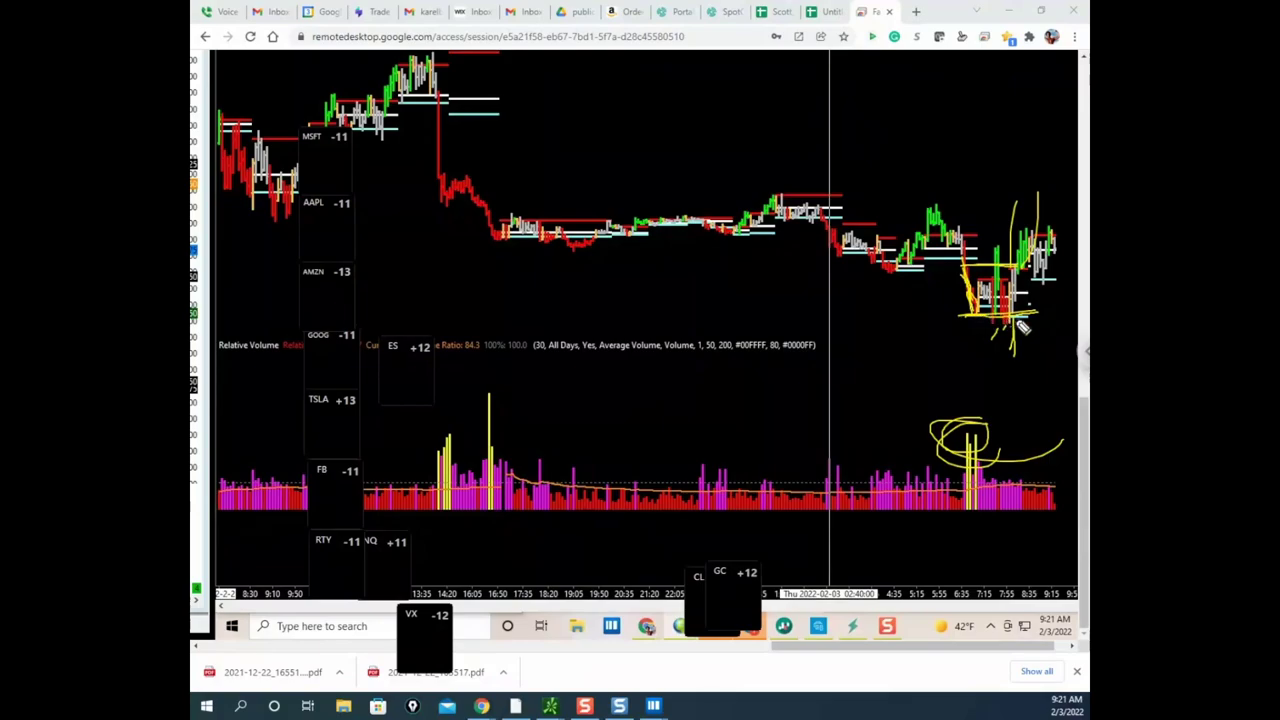
mouse_move(1018, 322)
mouse_down()
mouse_move(1020, 428)
mouse_move(1028, 400)
mouse_up()
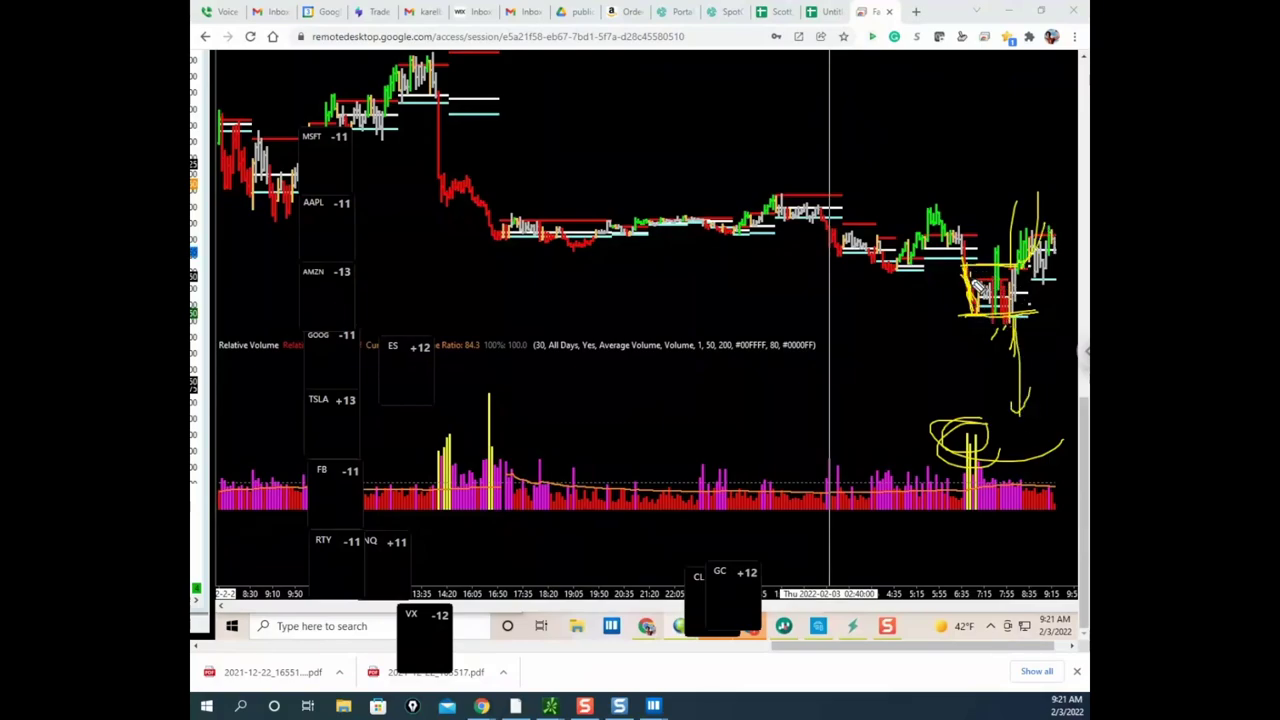
mouse_move(1020, 280)
mouse_down()
mouse_move(1070, 188)
mouse_move(1066, 135)
mouse_up()
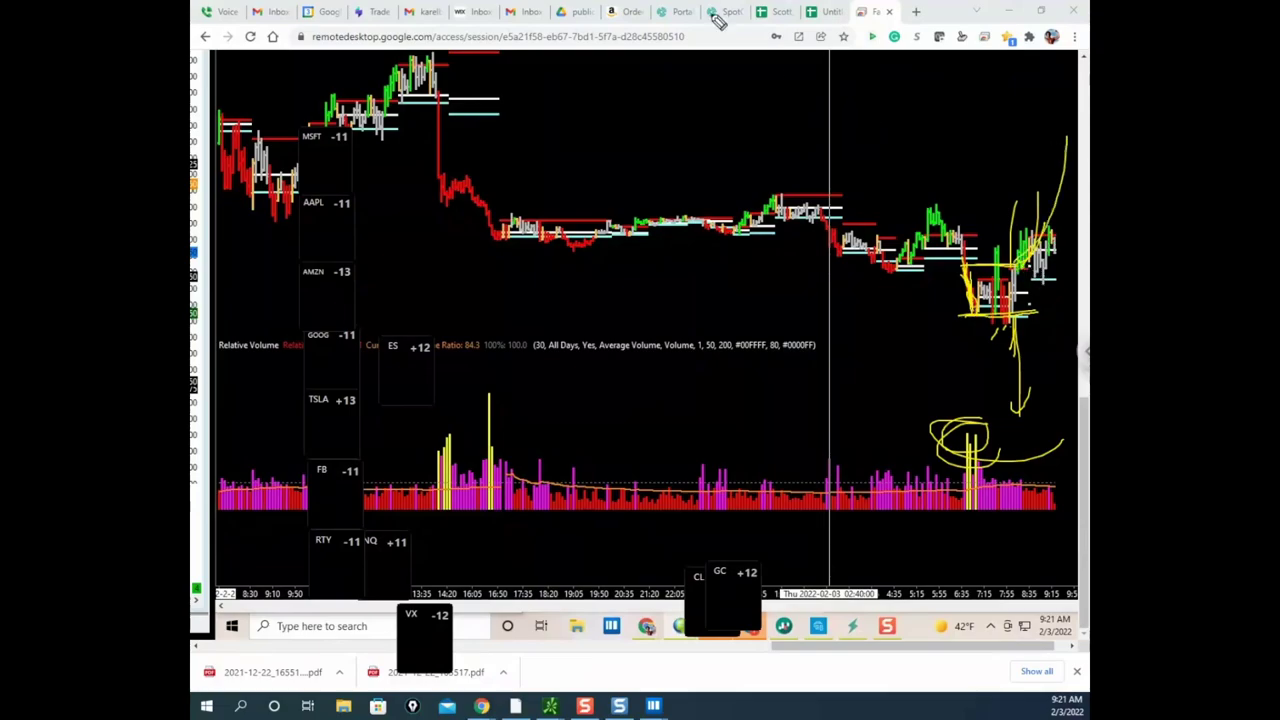
key(Escape)
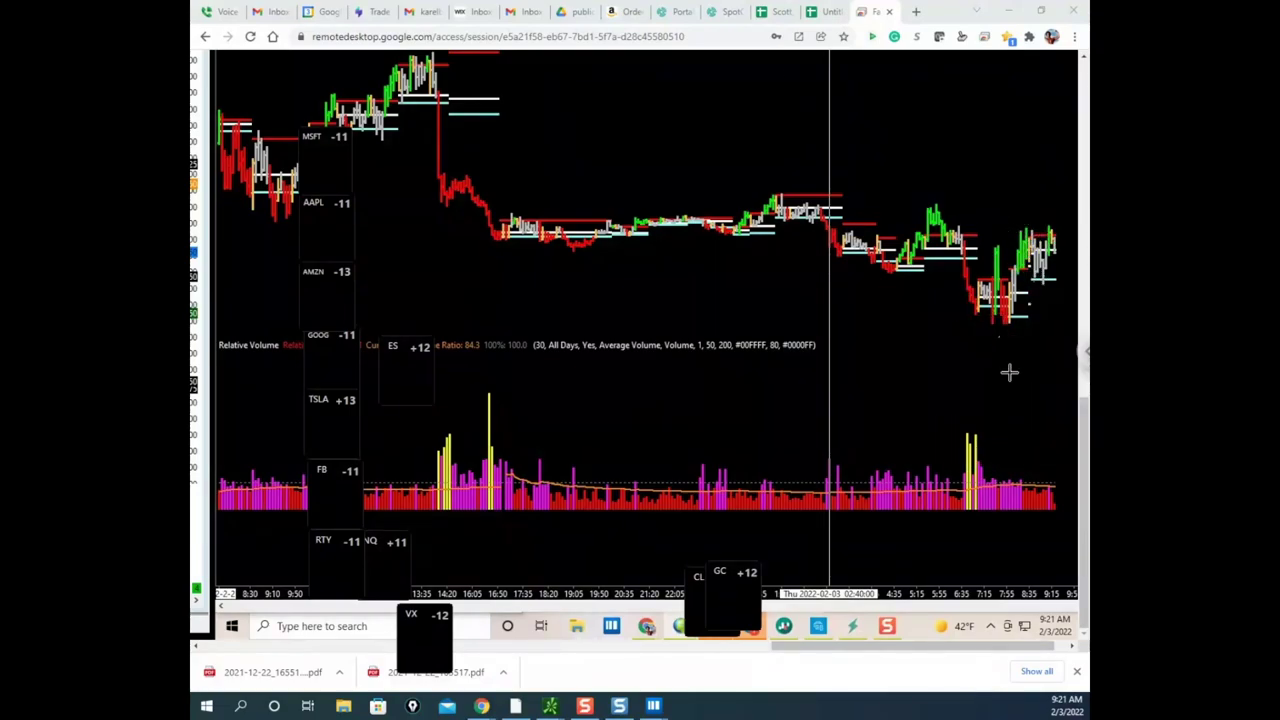
- Bring the ES chart's price and volume scales into view and circle the latest relative-volume bars near 9:15
drag(1048, 649, 1060, 655)
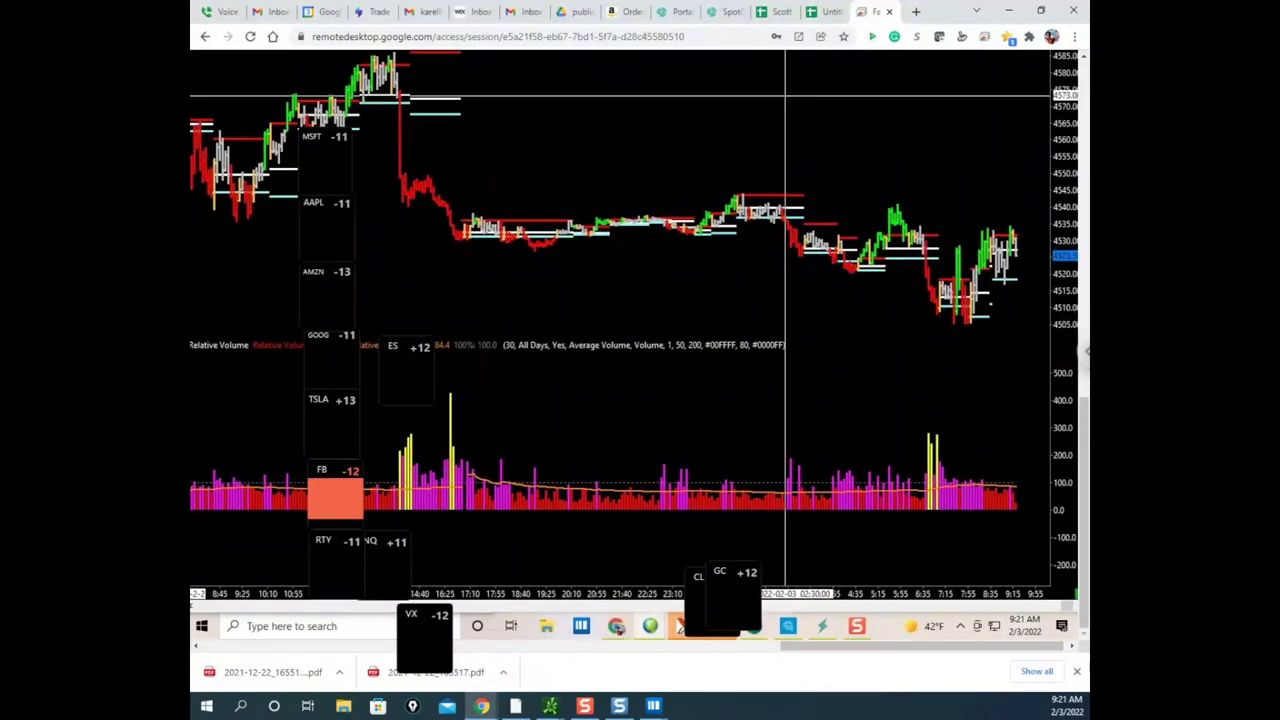
key(ctrl+shift+1)
key(ctrl+shift+7)
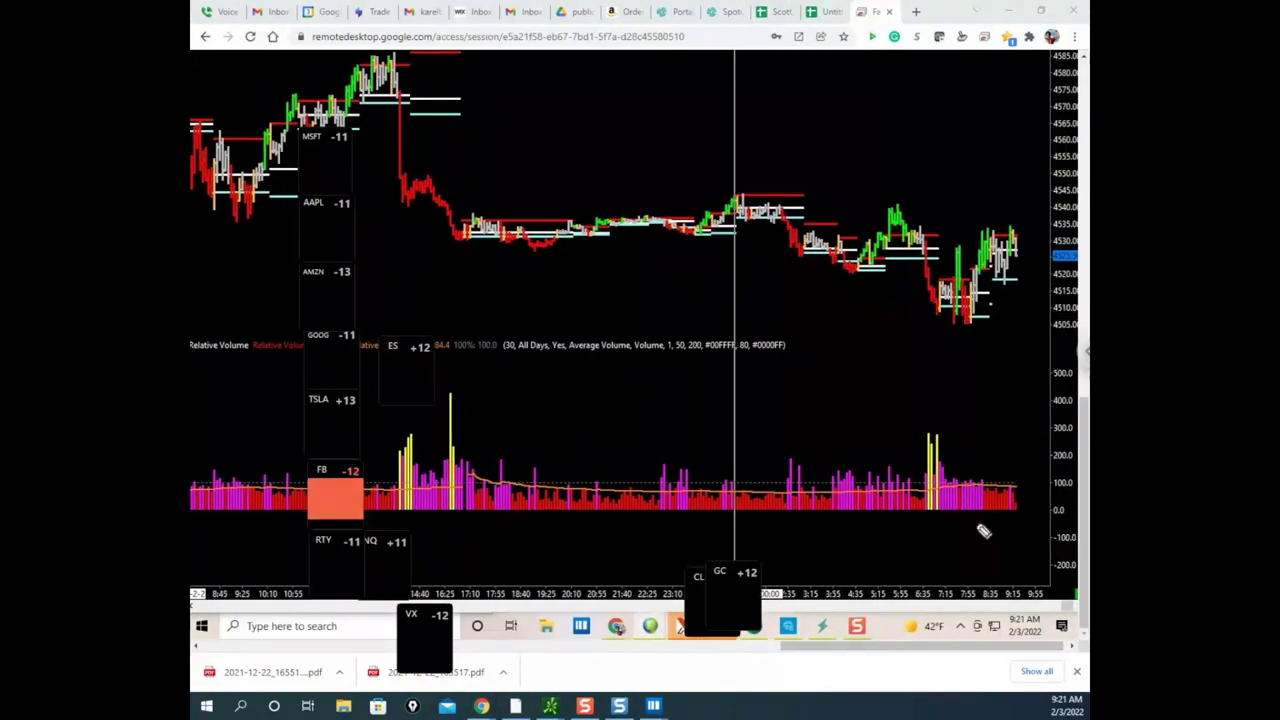
drag(1019, 474, 1030, 493)
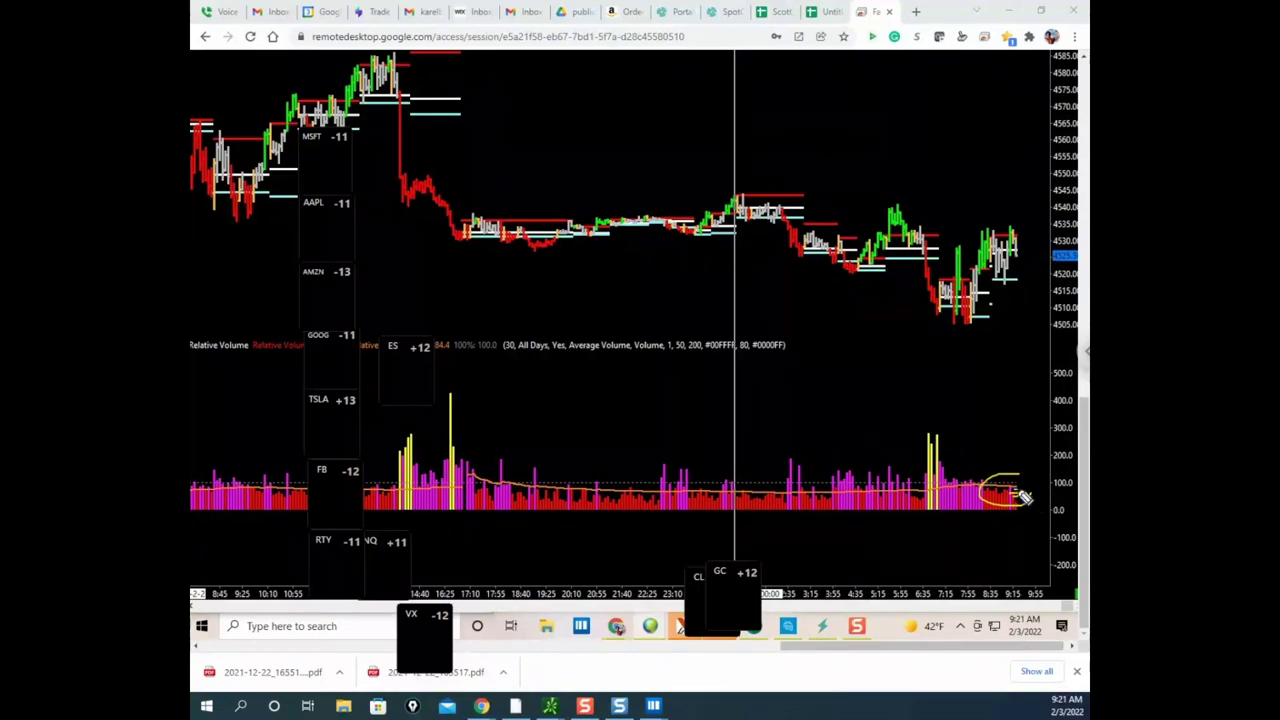
- Cross out the circled relative-volume bars, line off the recent price range's high and low, zigzag through it to an upward breakout, and clear the strokes
drag(986, 512, 1030, 466)
mouse_move(978, 240)
mouse_down()
mouse_move(984, 282)
mouse_move(1010, 286)
mouse_move(1054, 190)
mouse_move(1088, 222)
mouse_up()
drag(945, 282, 1088, 278)
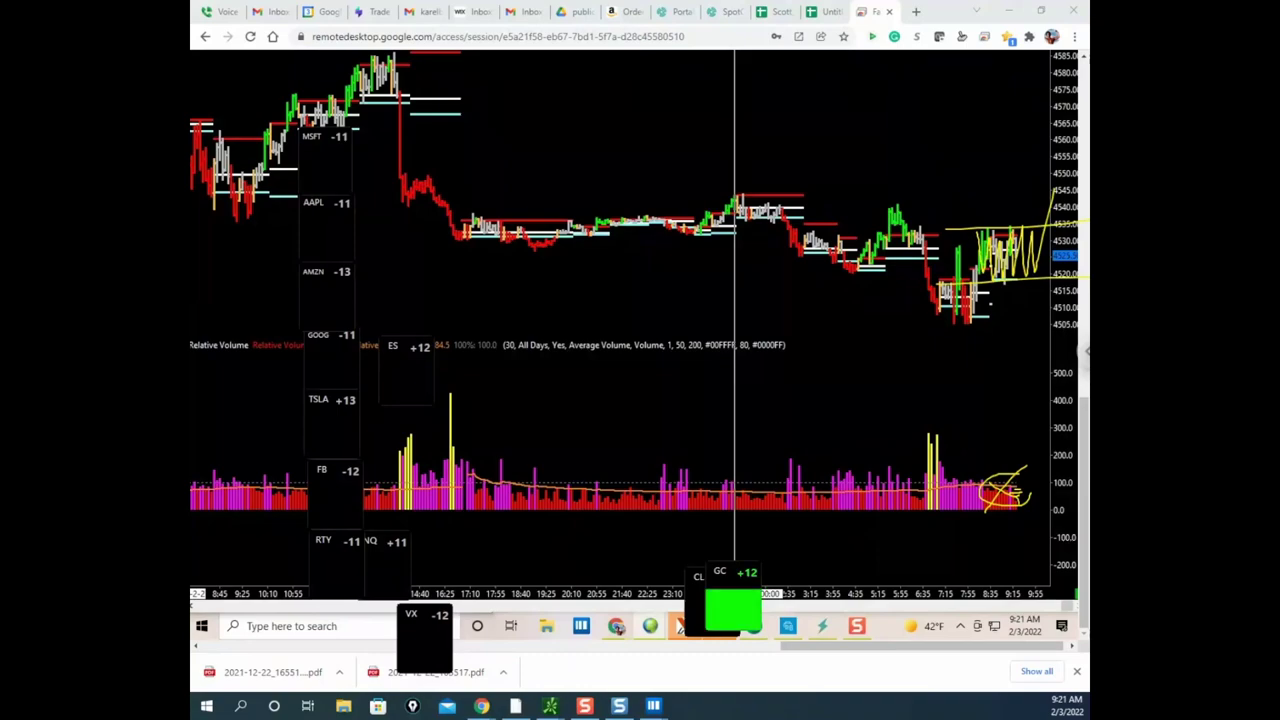
key(Escape)
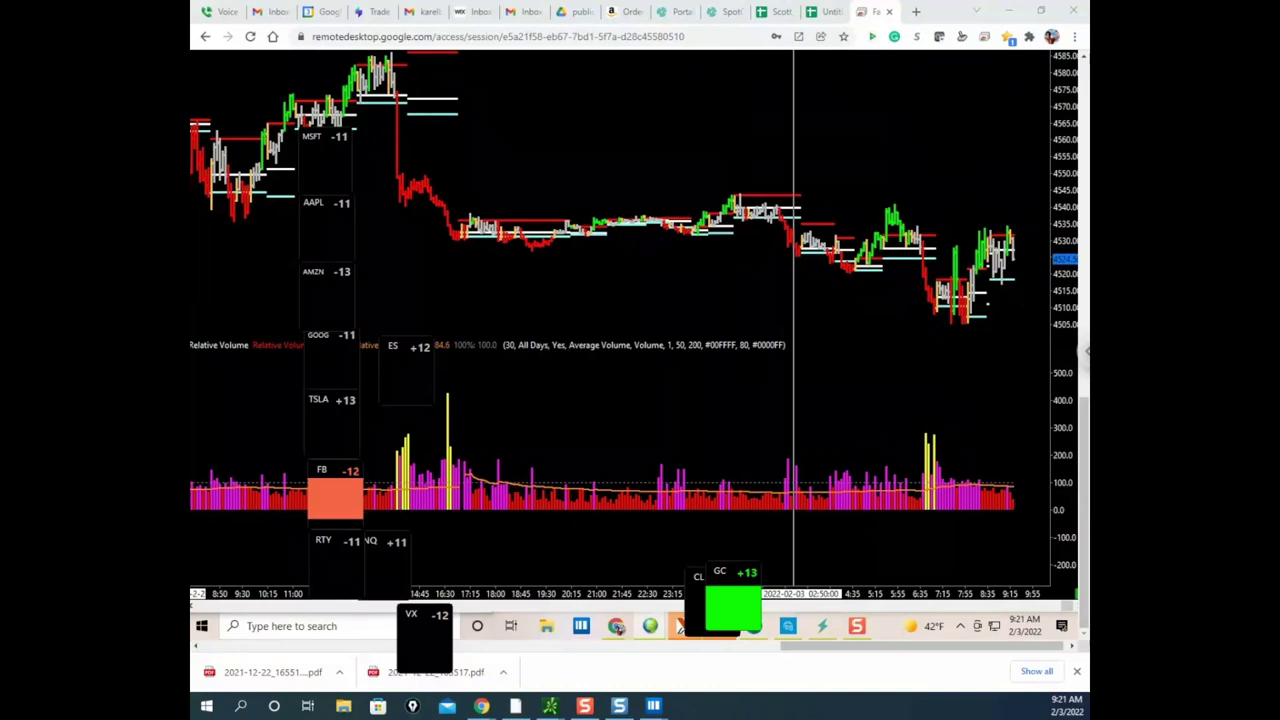
- Close the GC, CL and VX ticker tiles covering the chart and taskbar
right_click(1000, 488)
mouse_move(983, 477)
mouse_down()
mouse_move(1025, 510)
mouse_move(1023, 475)
mouse_up()
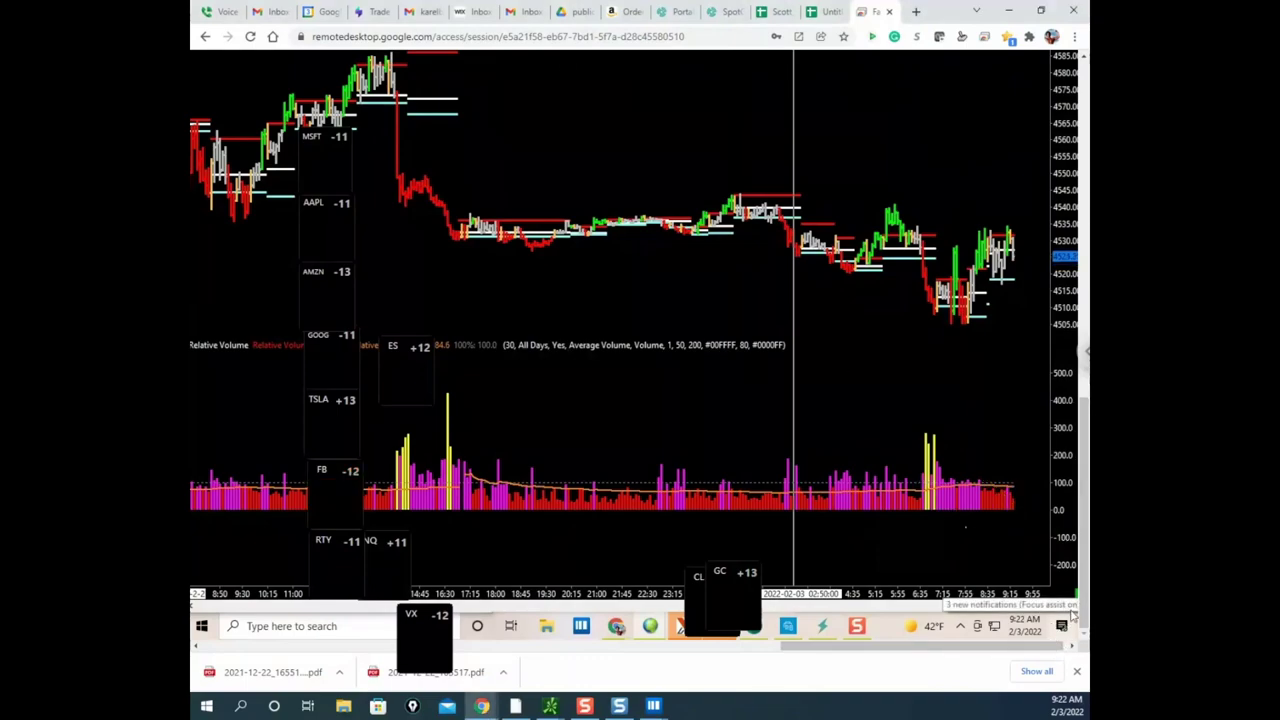
double_click(742, 586)
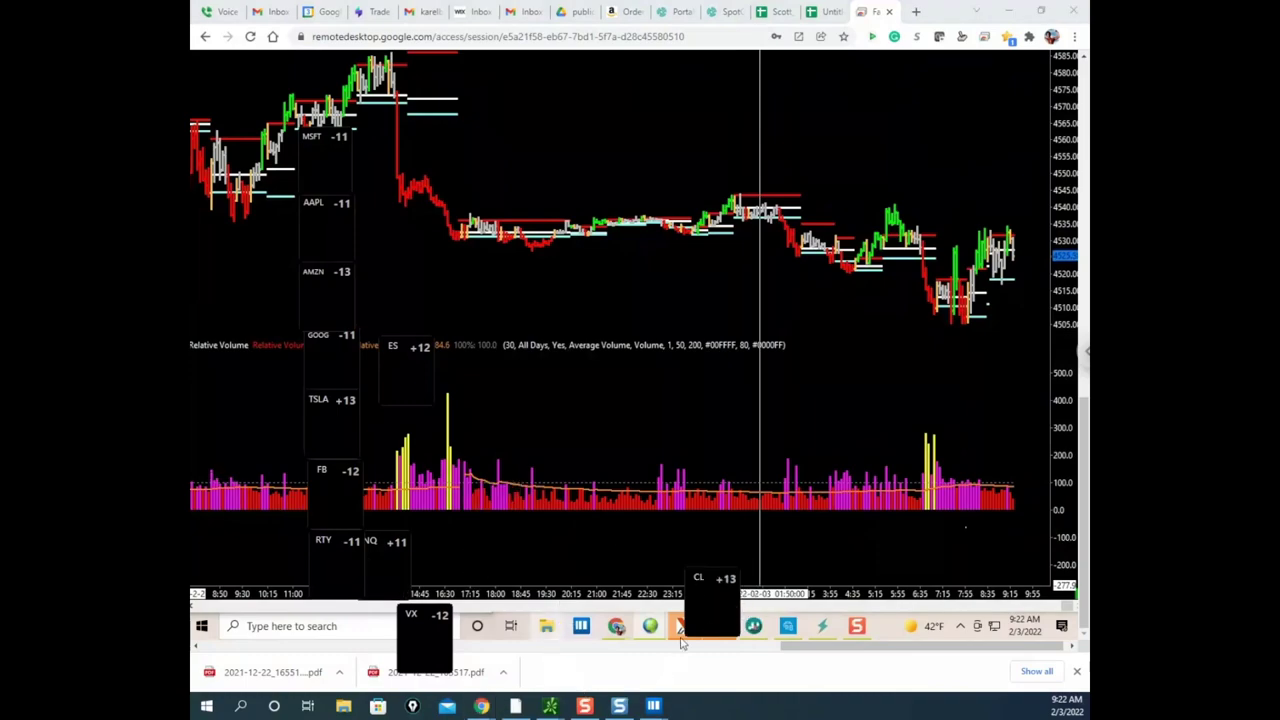
mouse_move(684, 626)
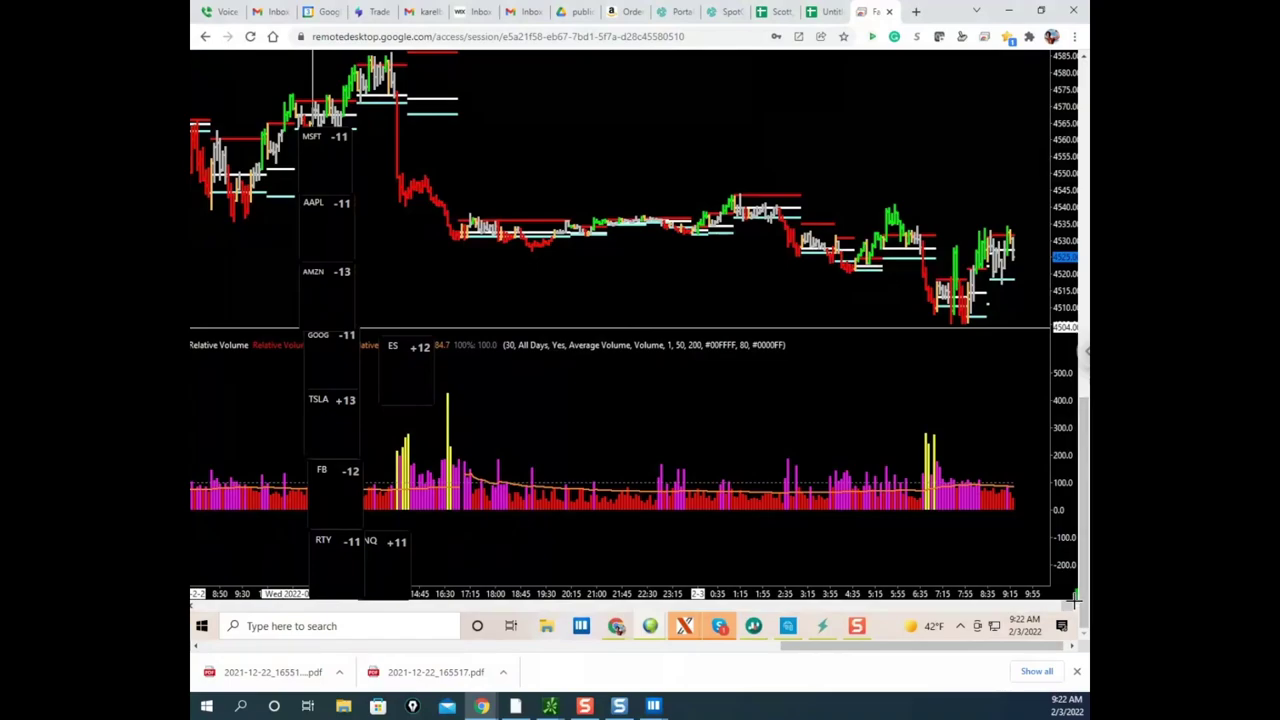
- Examine the ES chart's earlier price and relative volume, from the 1 February rally through the 2 February sell-off around 14:25
drag(1066, 607, 1012, 612)
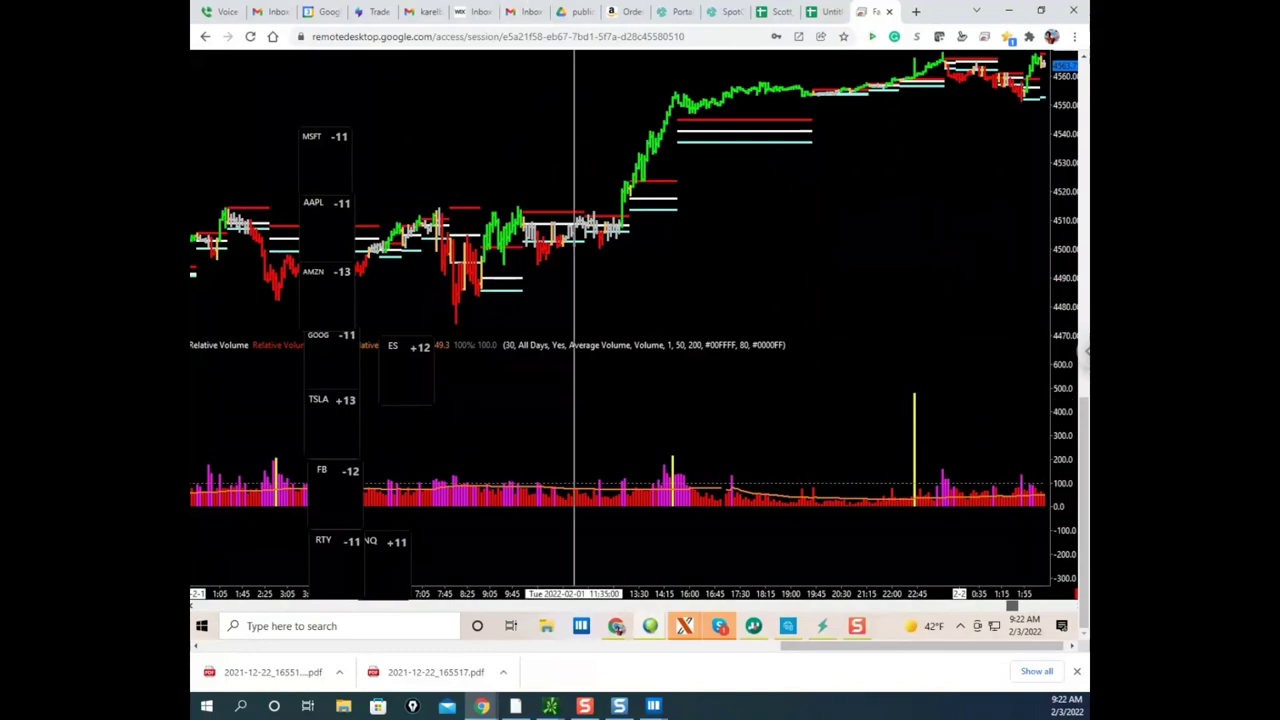
drag(982, 478, 1025, 509)
drag(1023, 475, 1001, 509)
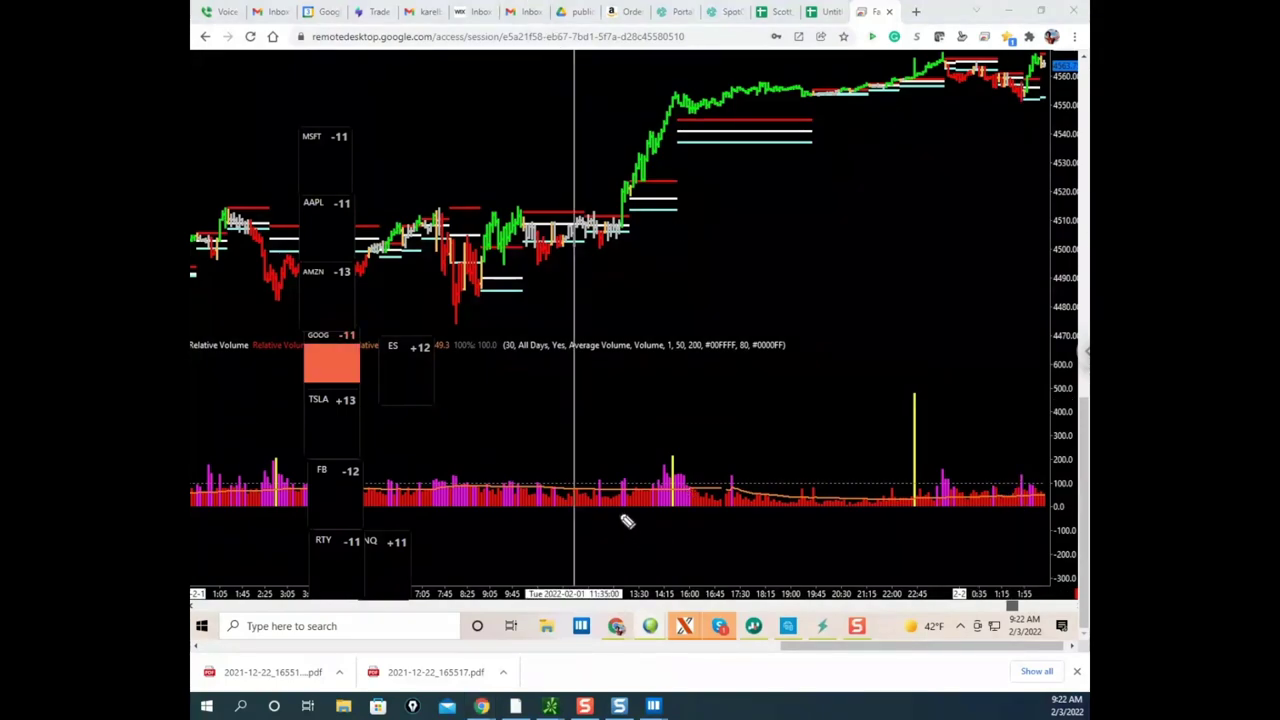
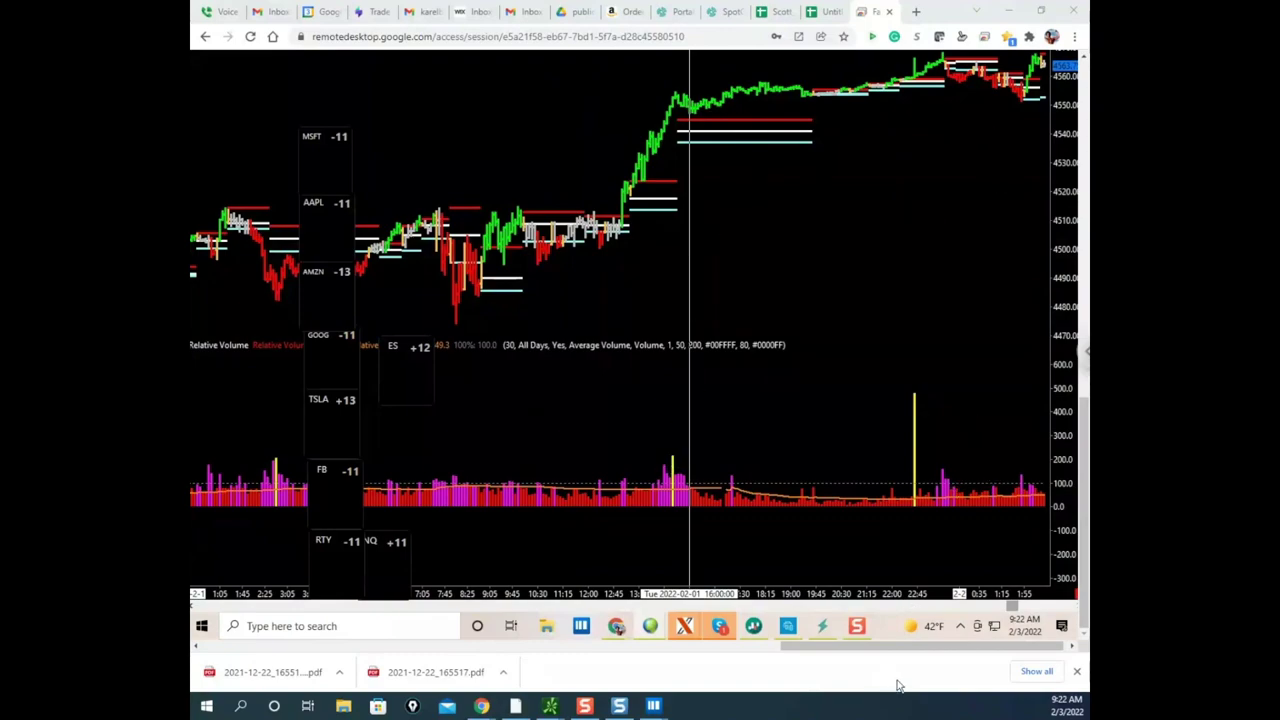
drag(1014, 607, 1018, 611)
key(Right)
key(Right)
key(Right)
key(Right)
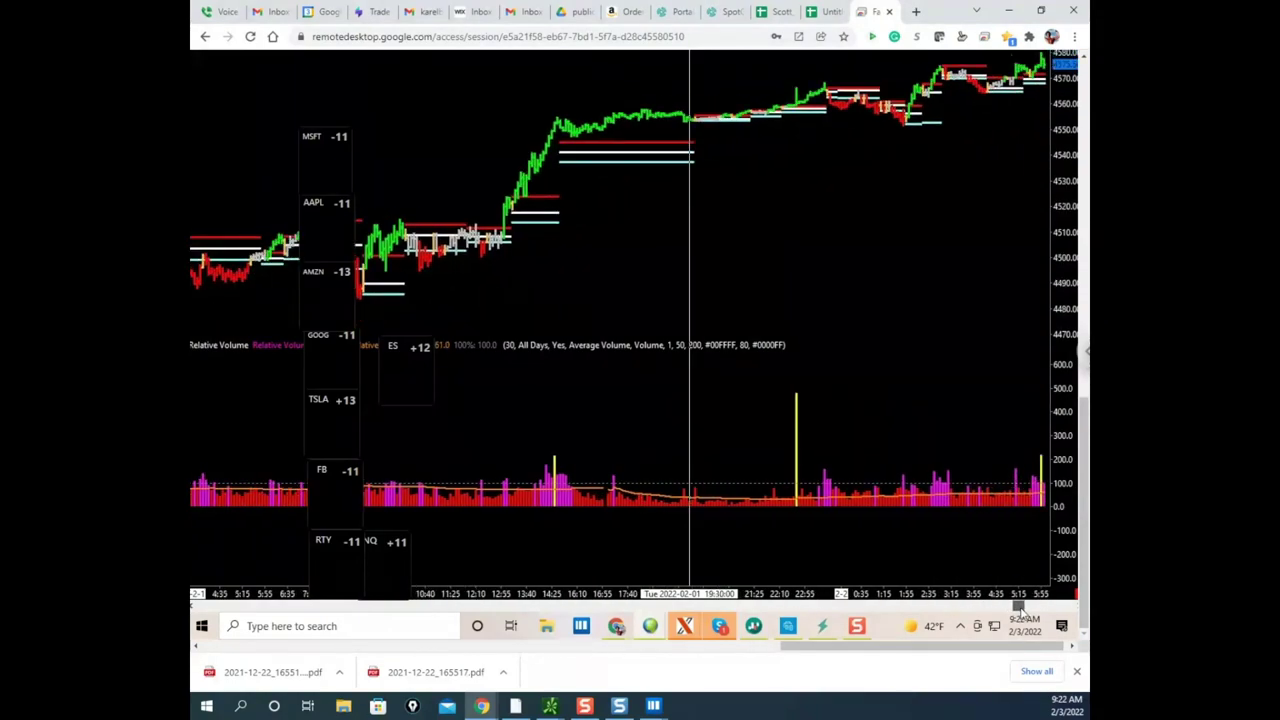
key(Right)
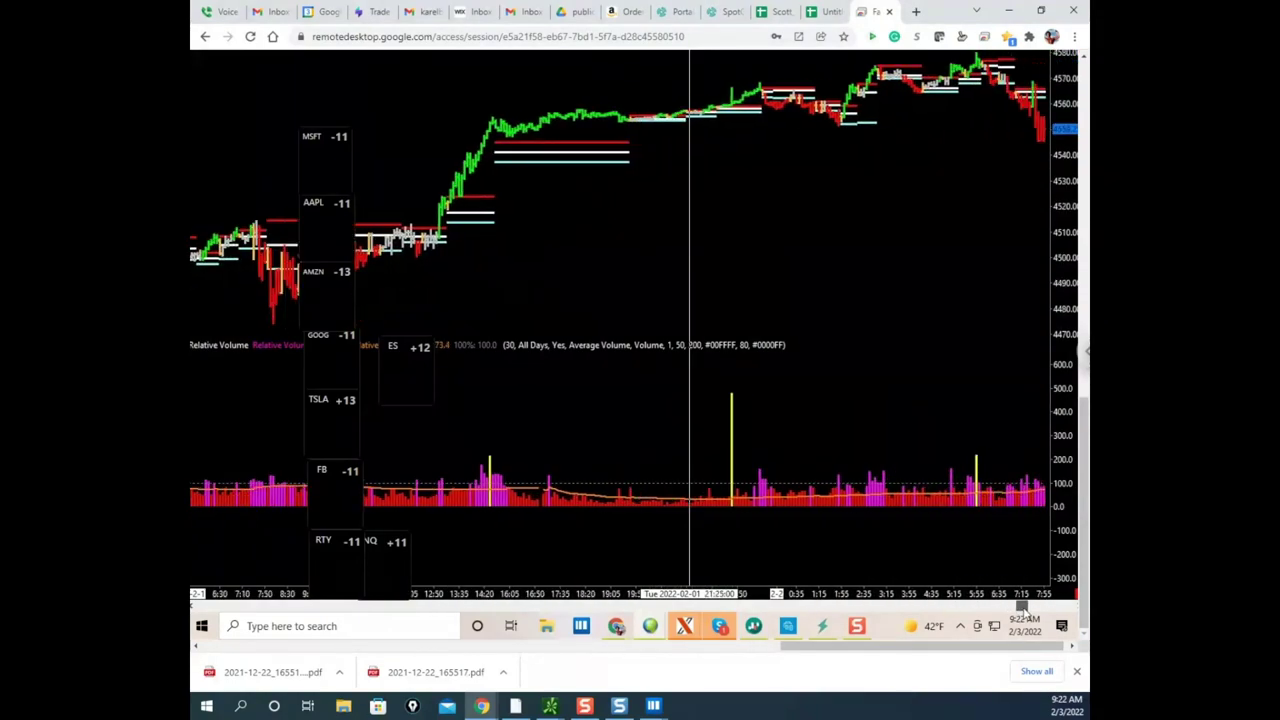
key(Right)
drag(1029, 608, 1030, 608)
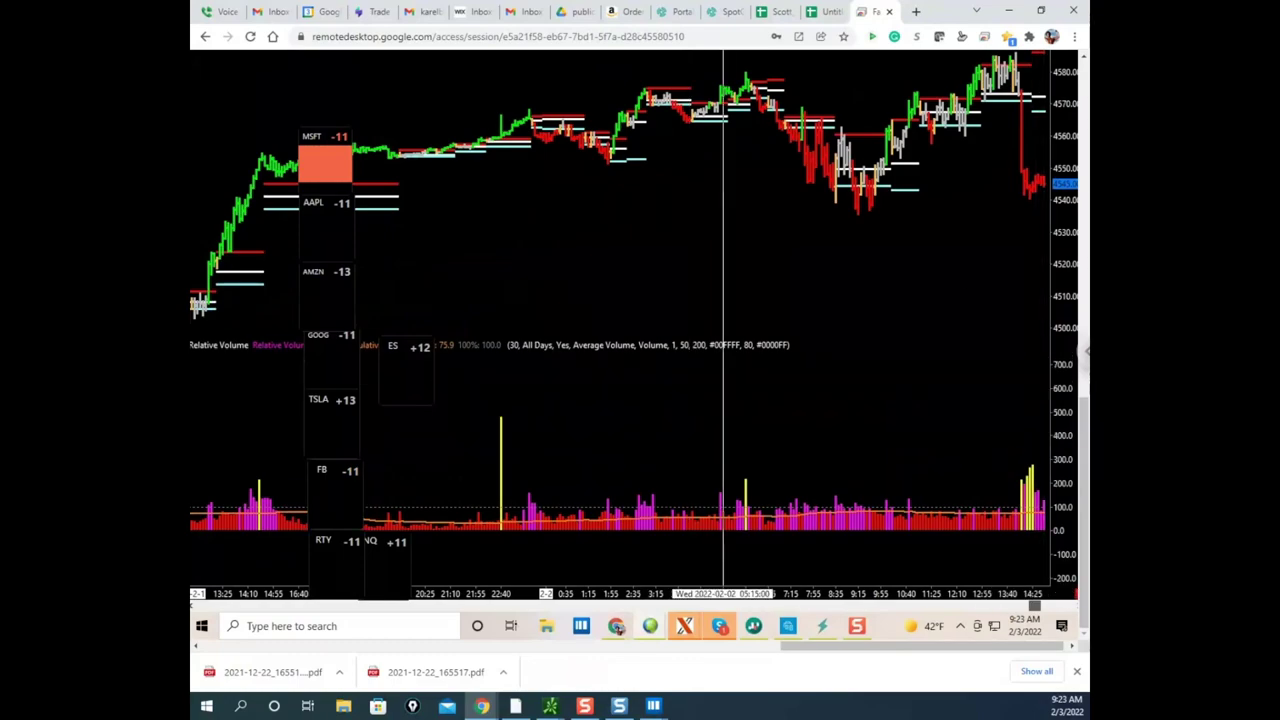
- Loop the low relative-volume bars before the 2 February afternoon spikes and trace a zigzag through the matching price range
key(ctrl+alt+g)
key(Delete)
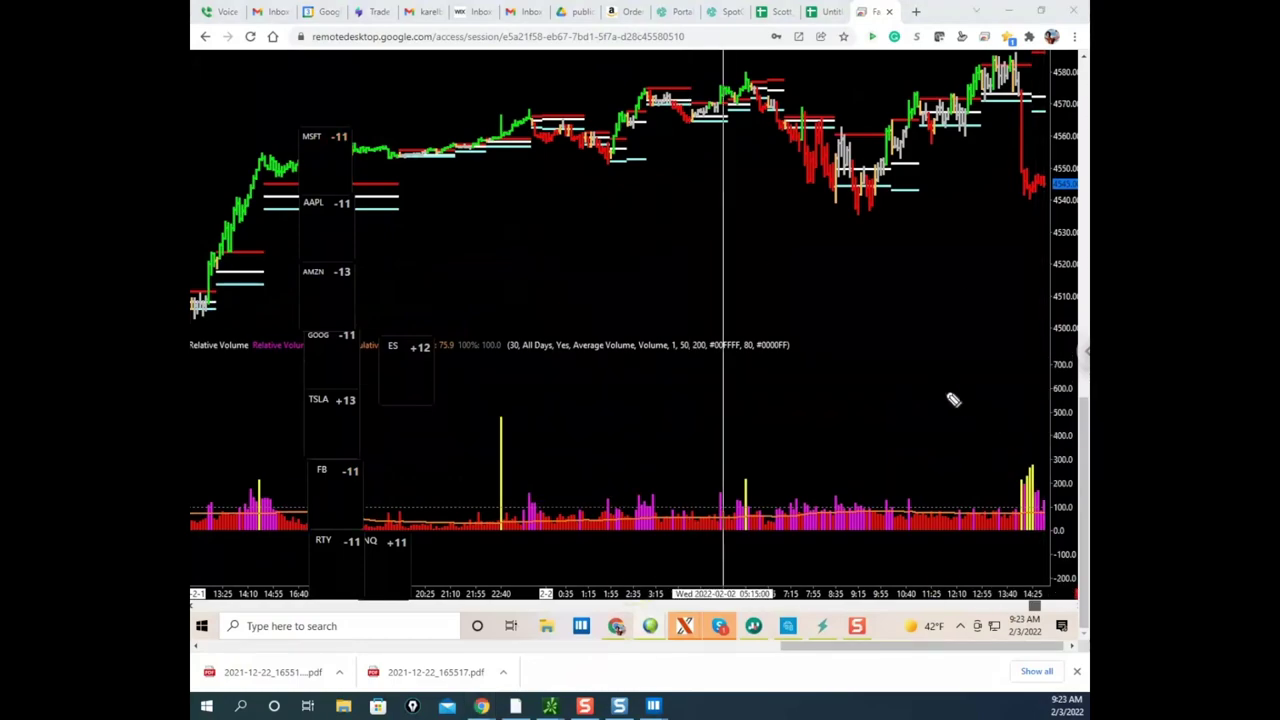
mouse_move(1000, 521)
mouse_down()
mouse_move(940, 505)
mouse_move(1036, 540)
mouse_up()
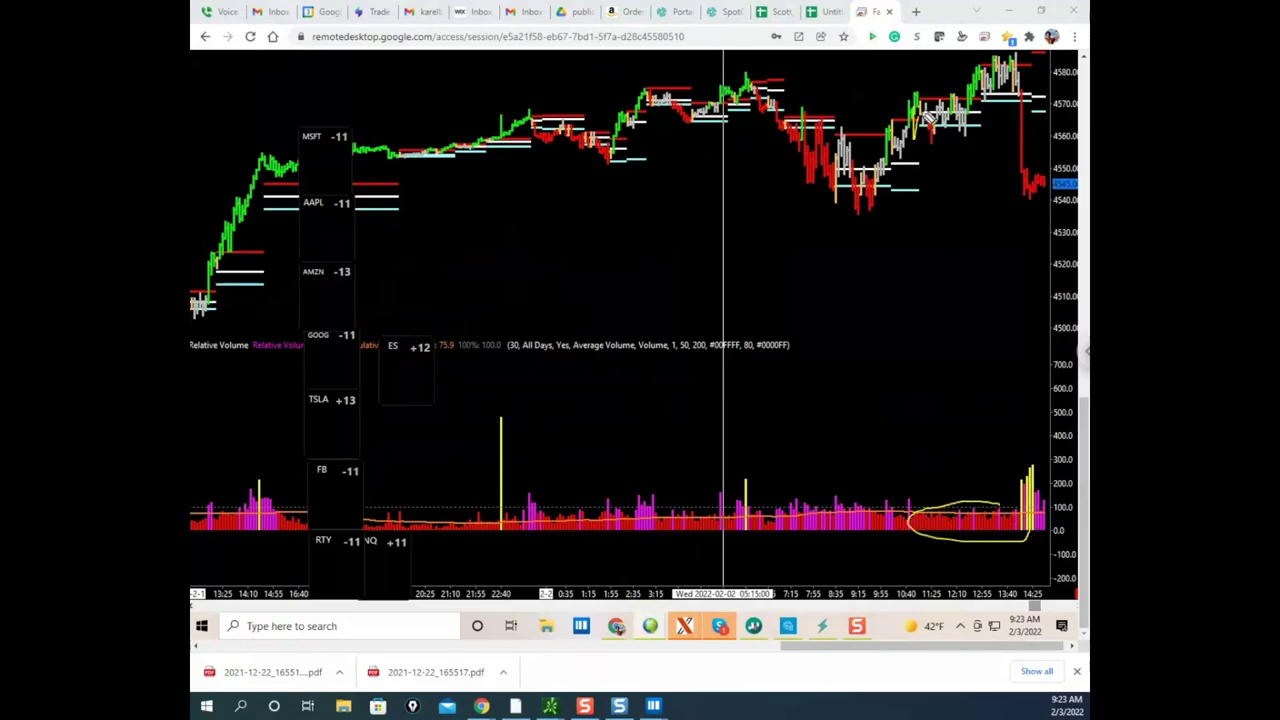
drag(973, 118, 981, 112)
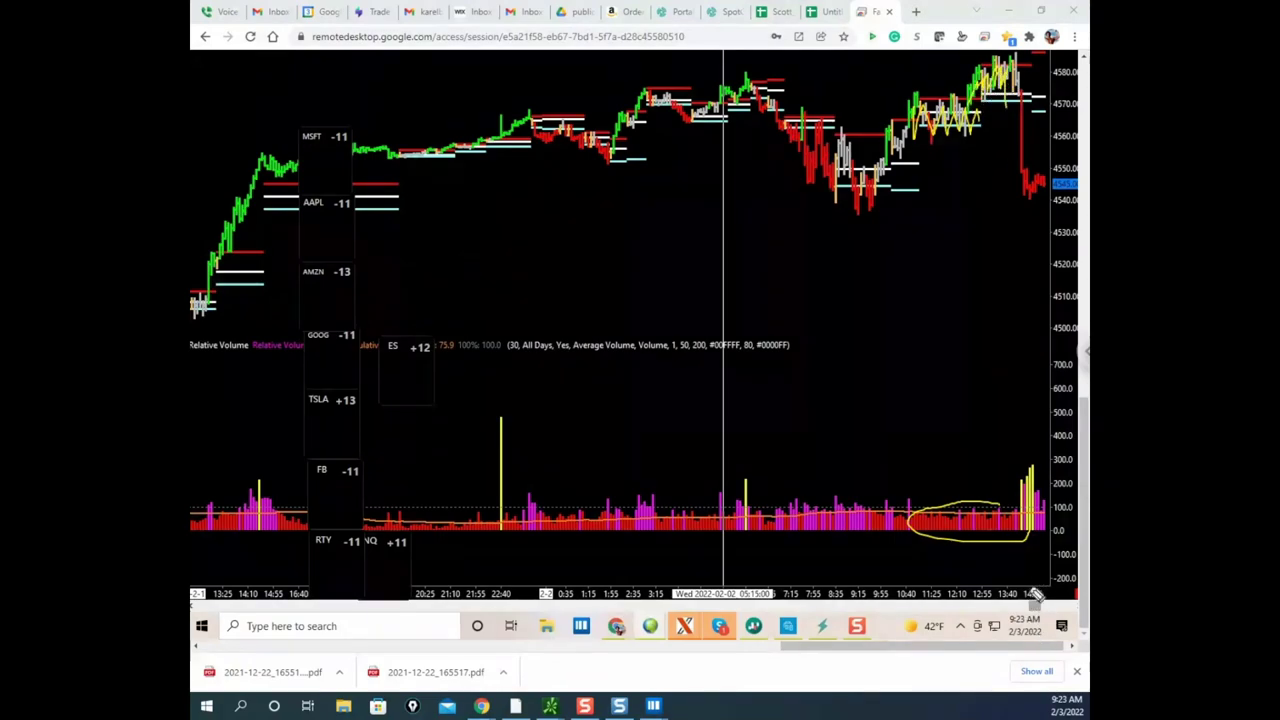
- Circle the yellow volume spikes and their time on the axis, trace the matching price drop, and clear the strokes
drag(1026, 500, 1003, 522)
drag(1050, 576, 1024, 599)
drag(1028, 88, 1040, 167)
drag(1048, 442, 1077, 455)
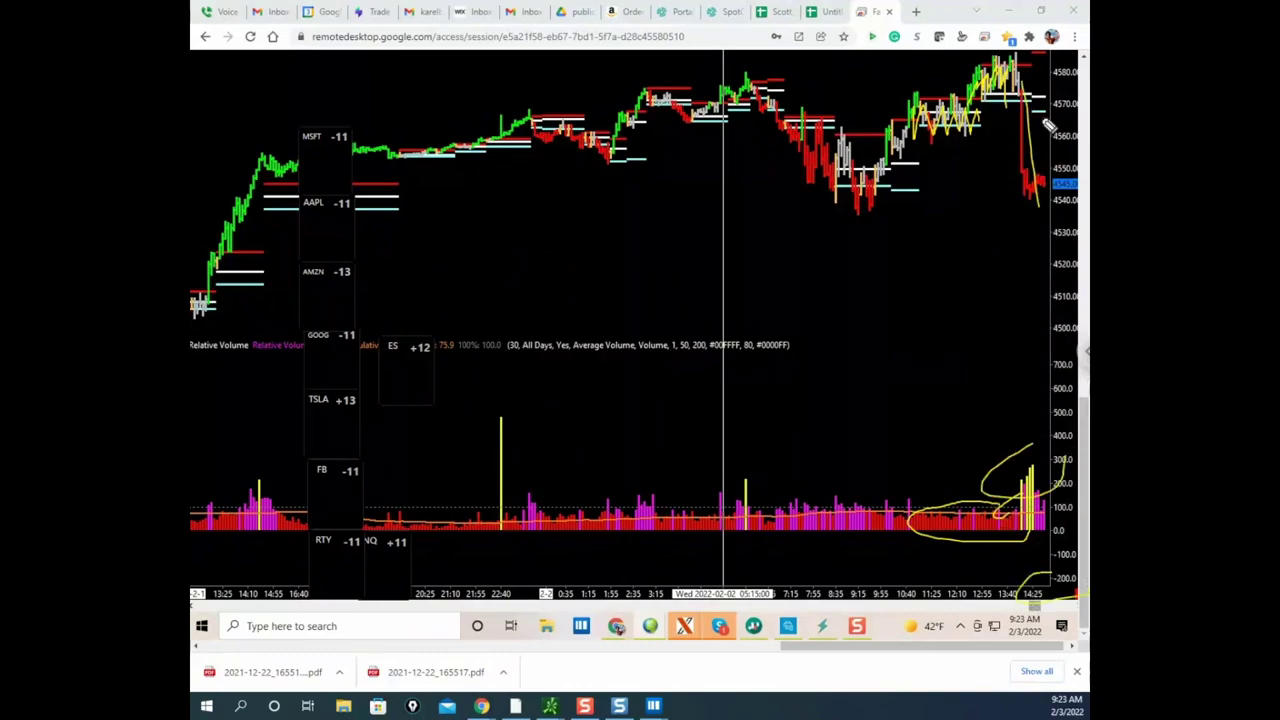
drag(1022, 112, 1042, 190)
key(Escape)
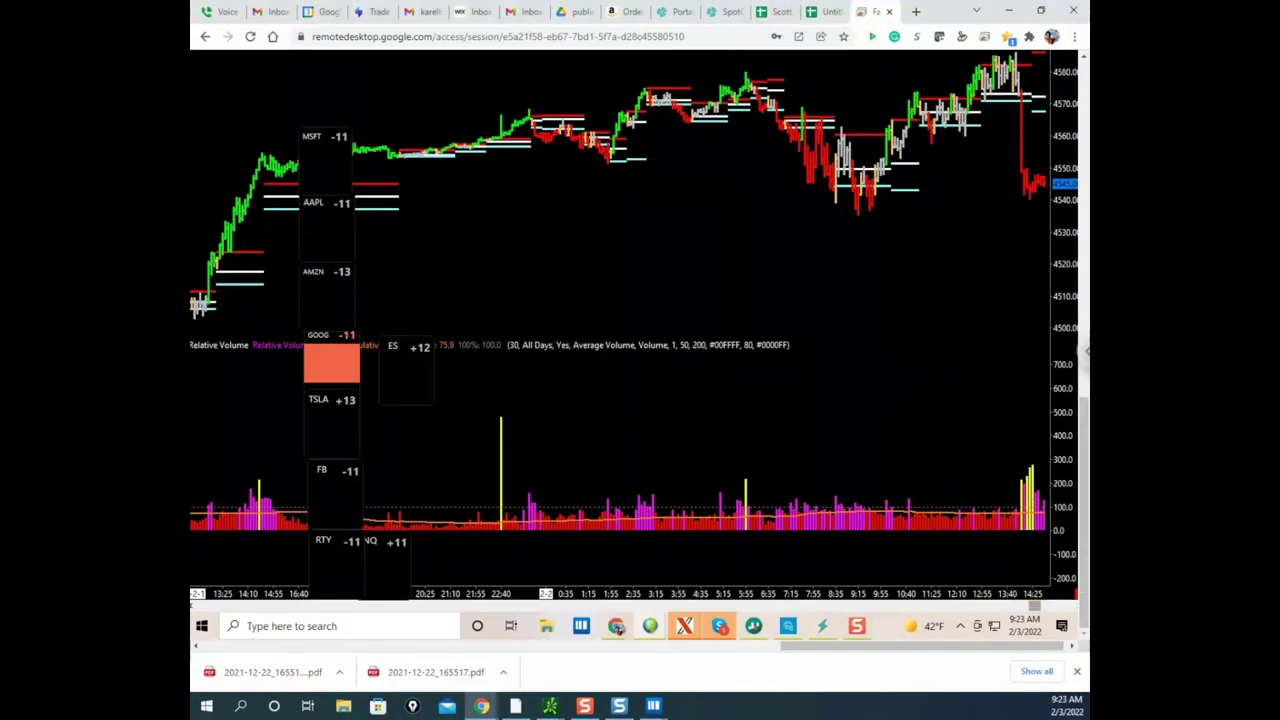
- Loop the low-volume bars between about 11:25 and 14:00 again, zigzag through their price range, and trace the steep drop following it
key(ctrl+2)
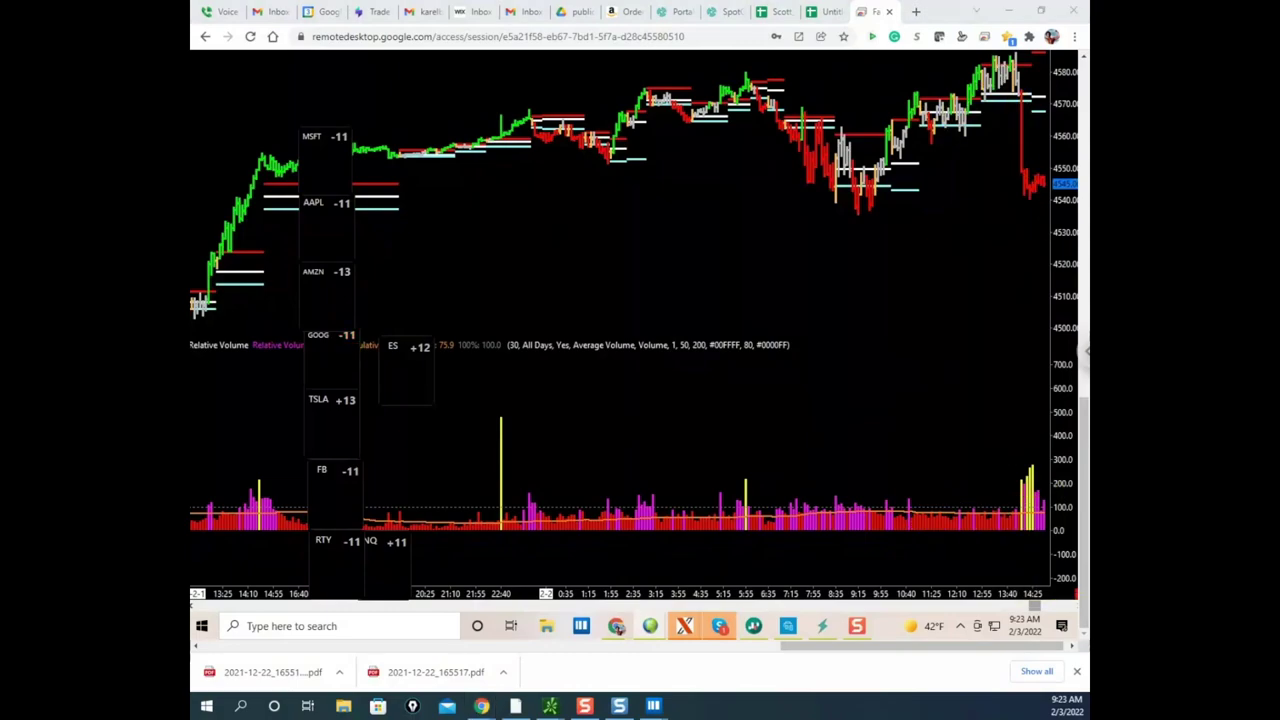
mouse_move(1015, 514)
mouse_down()
mouse_move(943, 523)
mouse_move(1018, 518)
mouse_up()
mouse_move(948, 98)
mouse_down()
mouse_move(955, 125)
mouse_move(979, 121)
mouse_up()
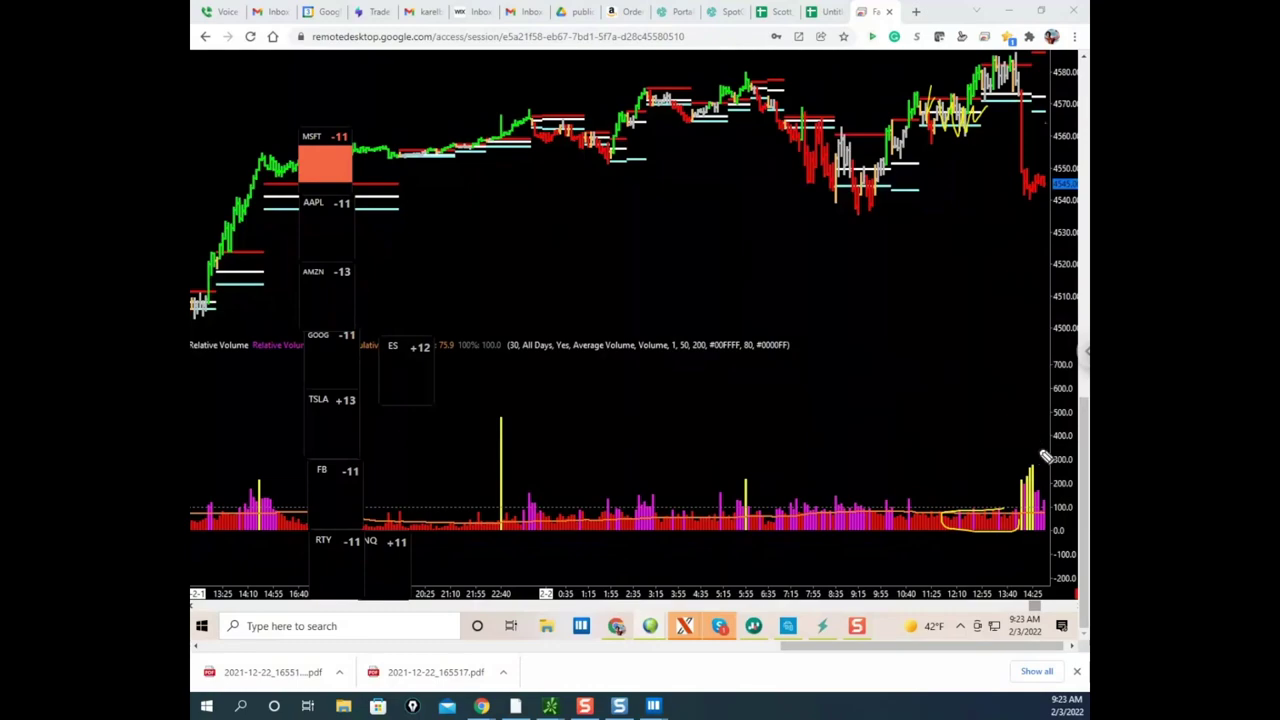
drag(1027, 78, 1048, 284)
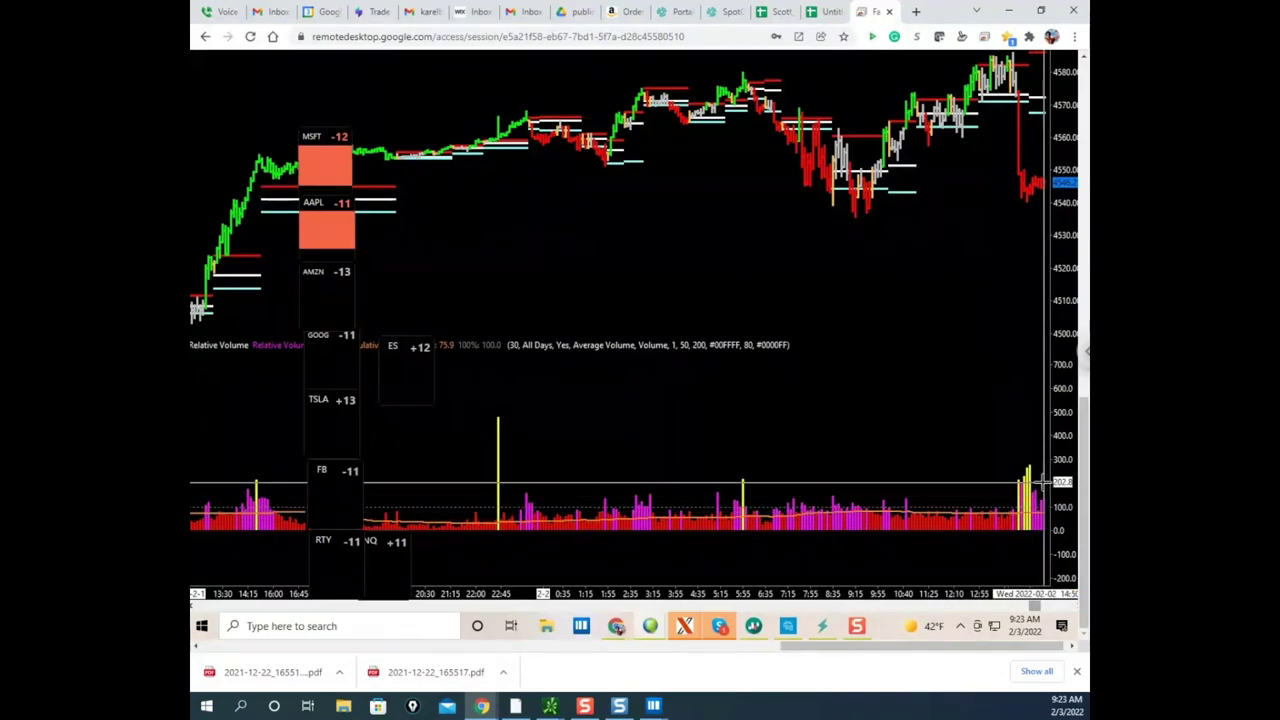
- Return to the latest ES bars, mark the low volume near 9:15, scribble over and circle the matching price range, and clear the strokes
key(Right)
key(Right)
key(Right)
key(Right)
key(Right)
key(Right)
key(Right)
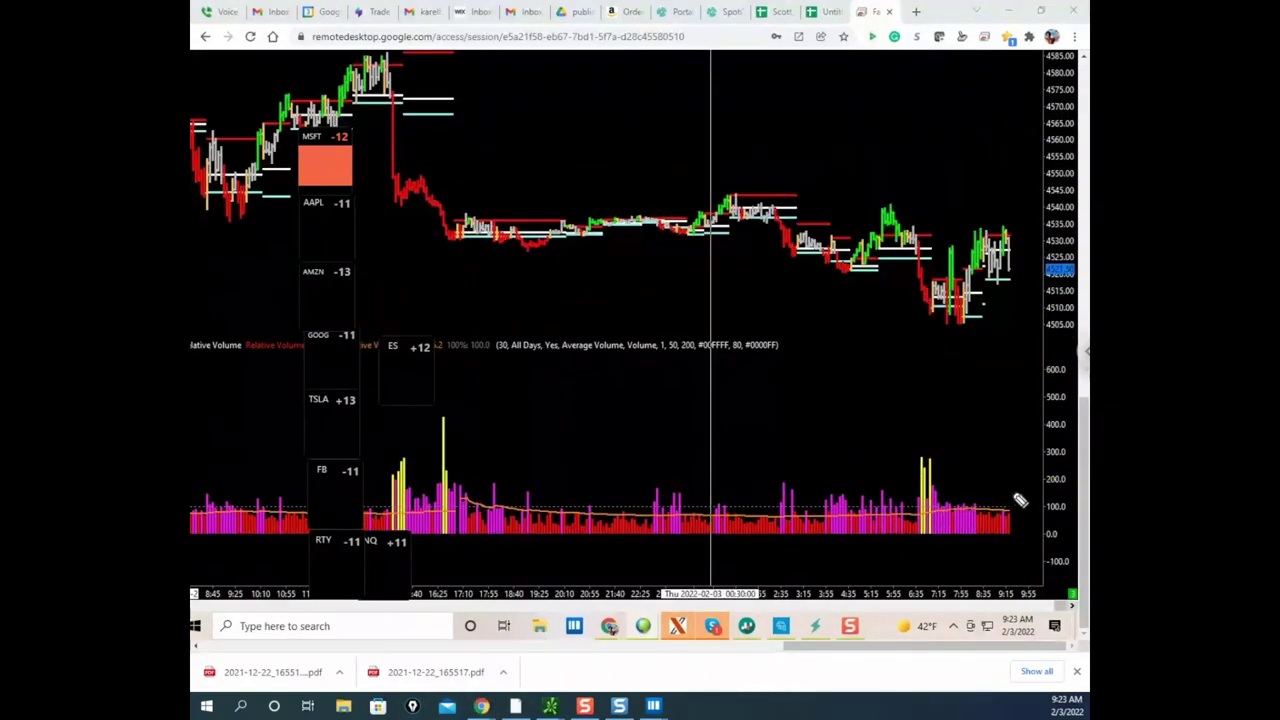
drag(1020, 500, 1027, 519)
mouse_move(967, 283)
mouse_down()
mouse_move(990, 245)
mouse_move(1029, 277)
mouse_up()
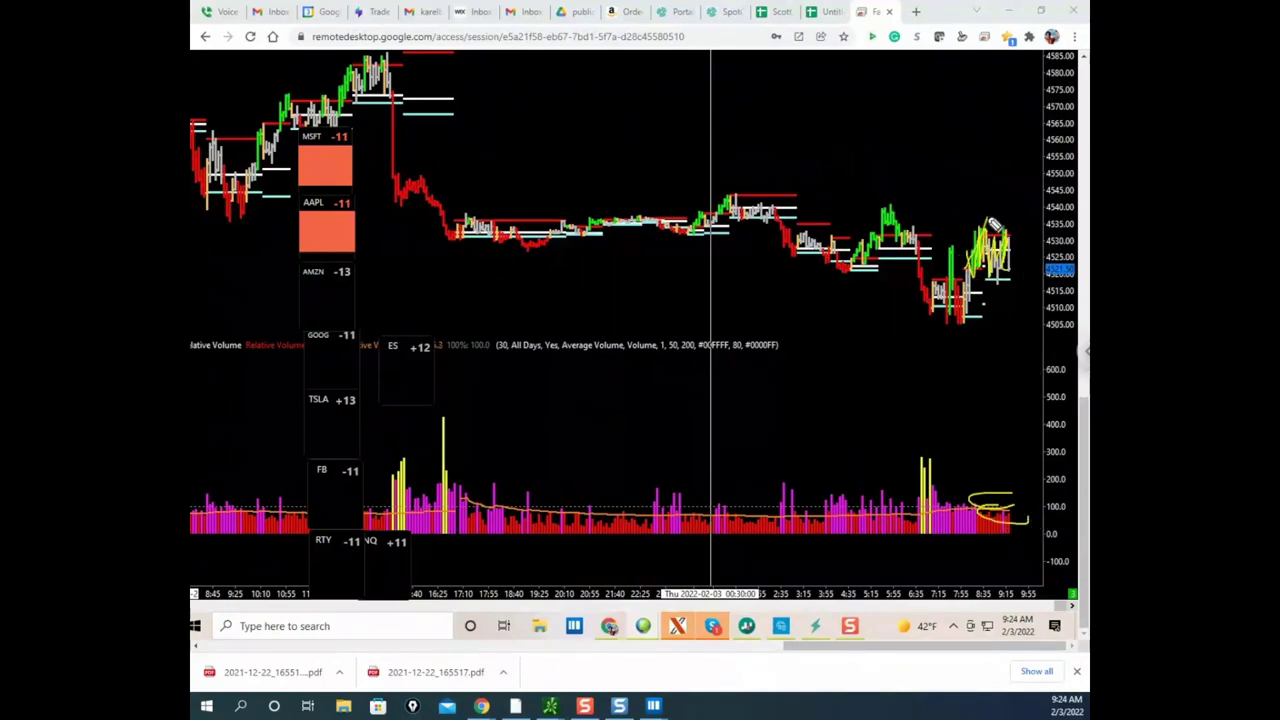
mouse_move(993, 224)
mouse_down()
mouse_move(1020, 260)
mouse_move(1023, 229)
mouse_move(1030, 262)
mouse_move(1032, 213)
mouse_up()
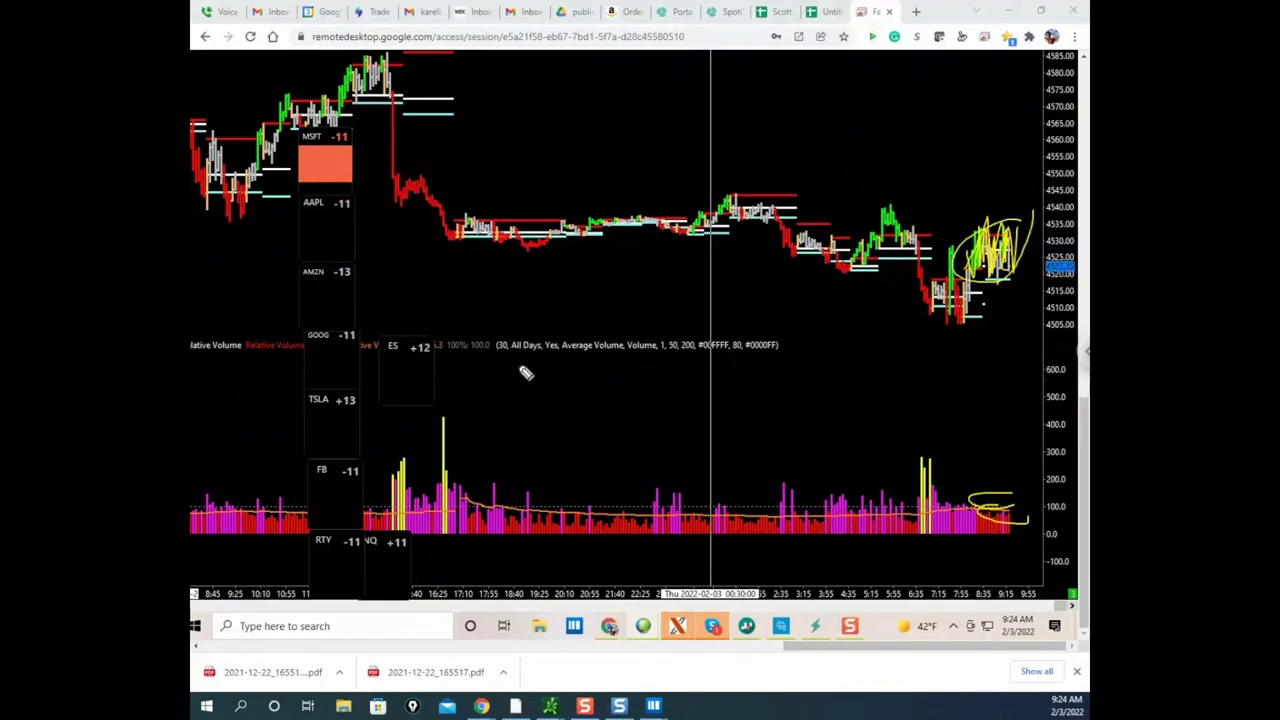
drag(1012, 497, 983, 530)
right_click(927, 448)
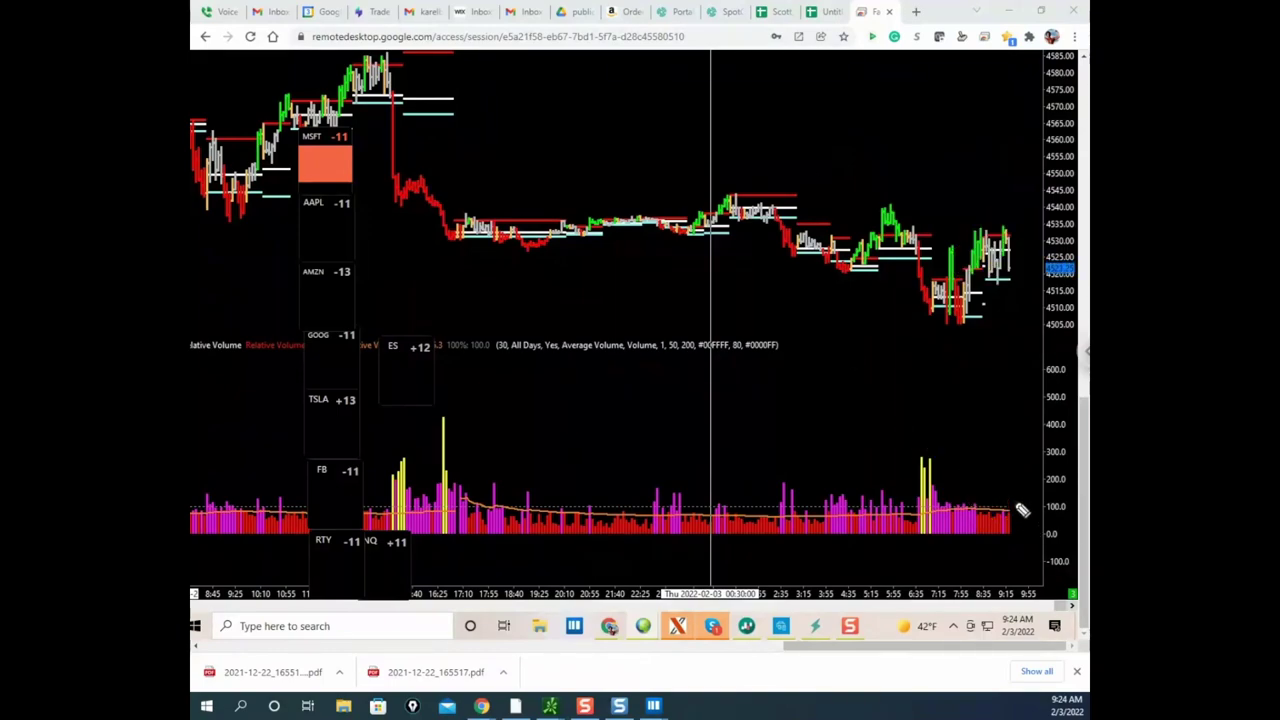
- Loop the latest volume bars and price range, draw a vertical volume-spike stroke, and sketch upward and downward breakout paths from the range
drag(1012, 517, 1018, 531)
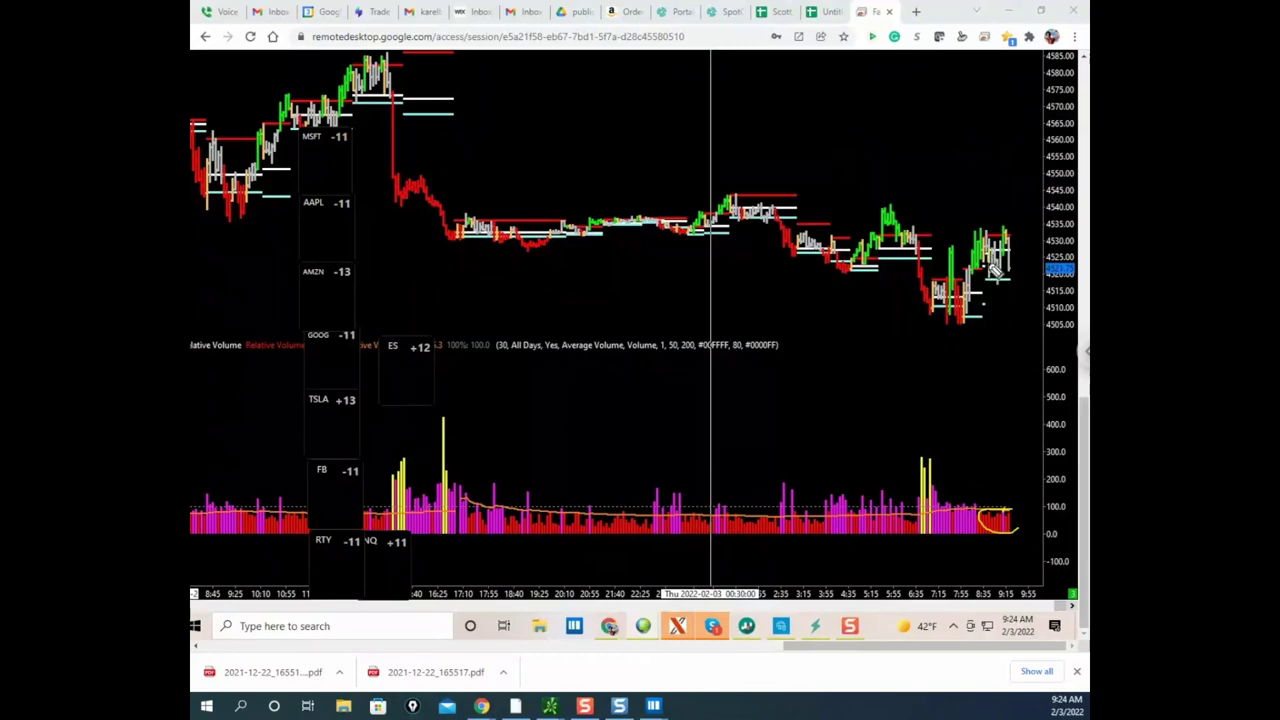
mouse_move(992, 226)
mouse_down()
mouse_move(975, 240)
mouse_move(1000, 288)
mouse_move(1000, 230)
mouse_up()
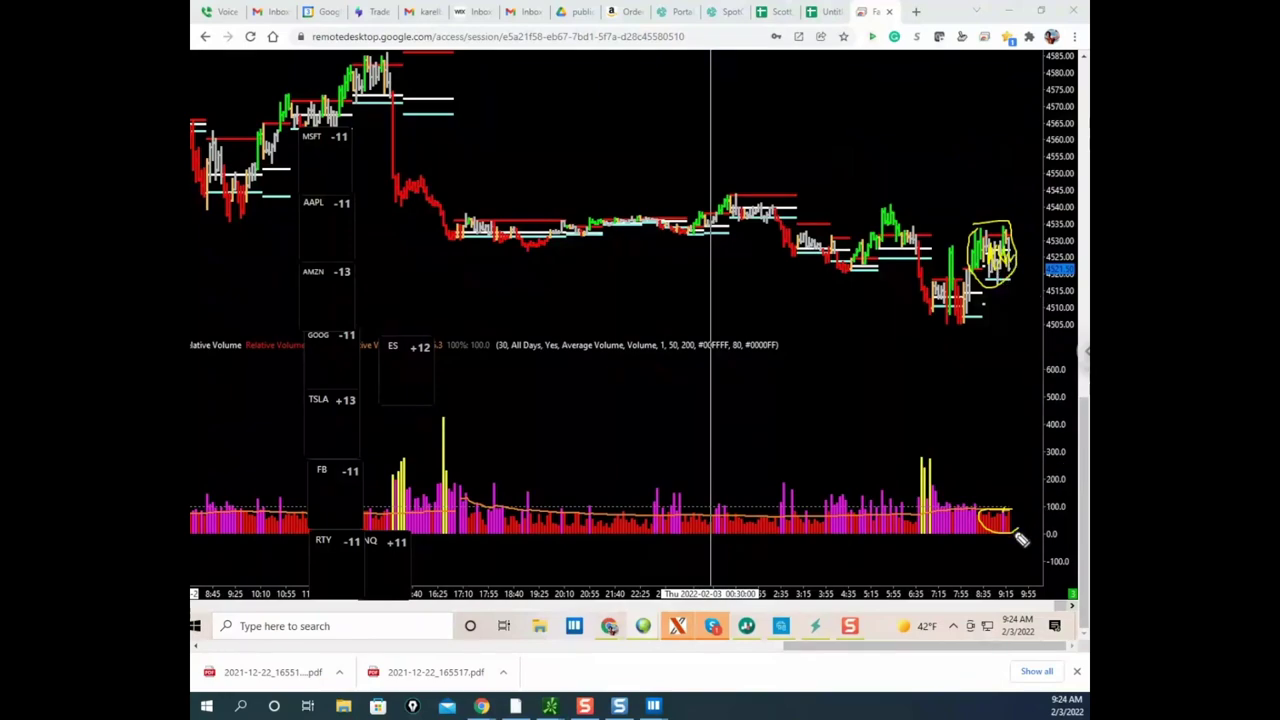
drag(1014, 530, 1013, 478)
drag(1014, 278, 1036, 104)
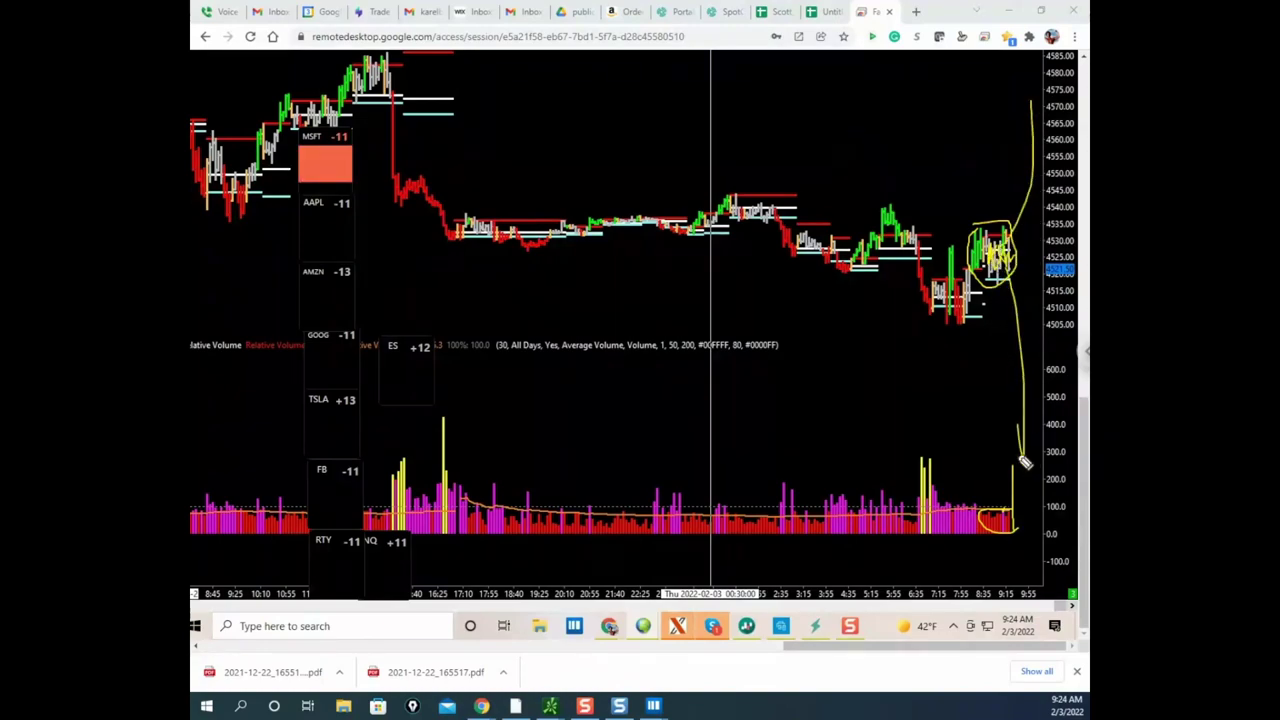
- Circle the latest run of relative-volume bars below the price chart with a freehand annotation, and exit drawing mode
mouse_move(1020, 488)
mouse_down()
mouse_move(960, 480)
mouse_move(1048, 470)
mouse_up()
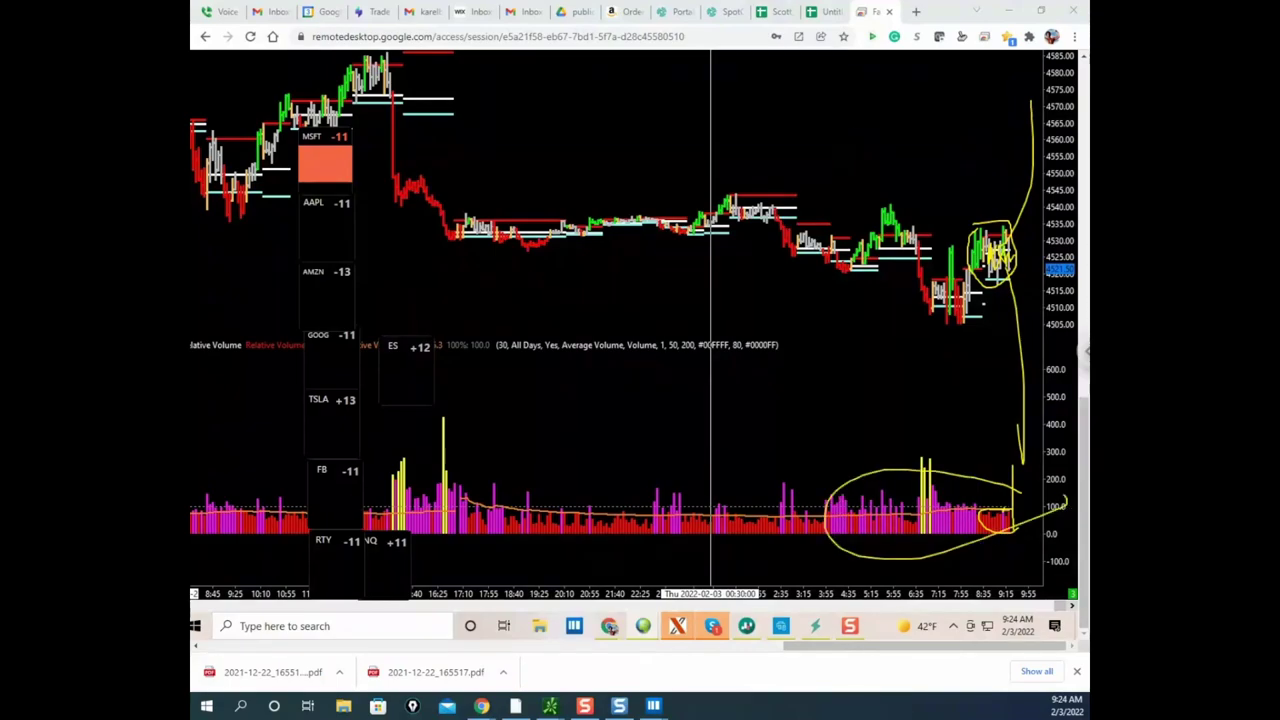
key(Escape)
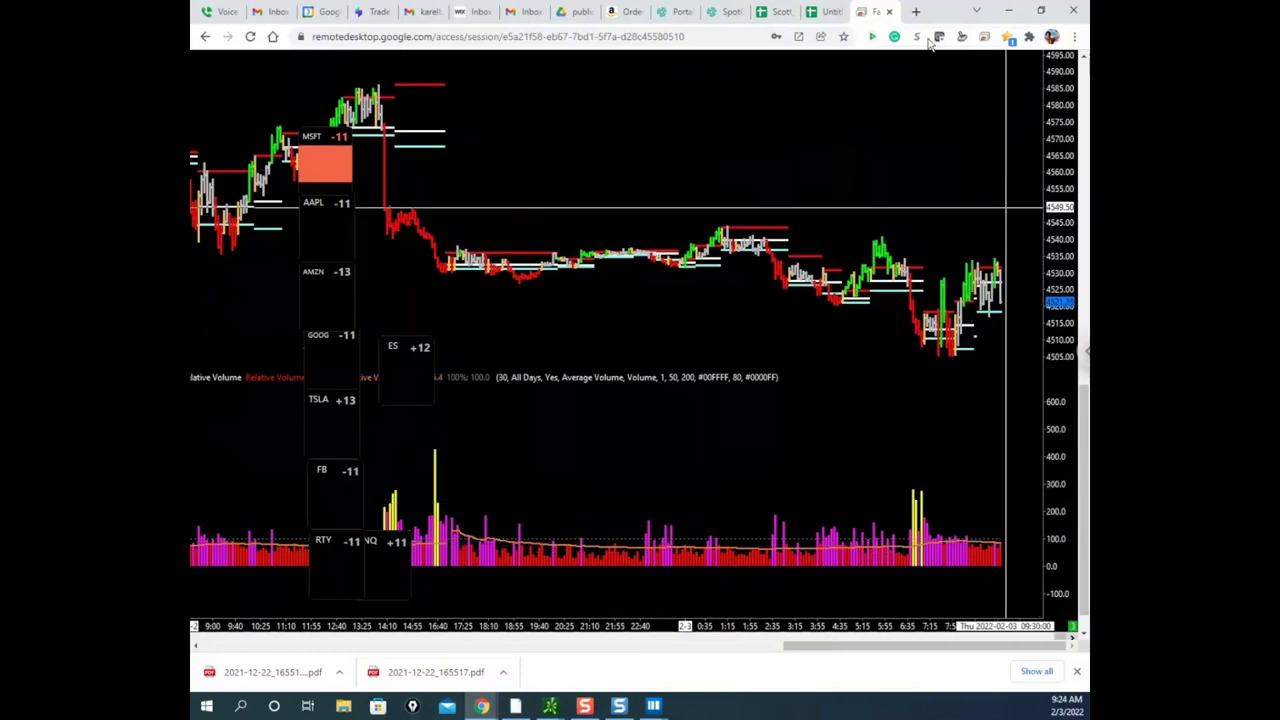
- Switch to the Bookmap window and examine the E-Mini Nasdaq-100 heatmap around the rally and sell-off between 09:15 and 09:25
drag(932, 20, 192, 330)
drag(850, 344, 861, 380)
drag(751, 366, 680, 247)
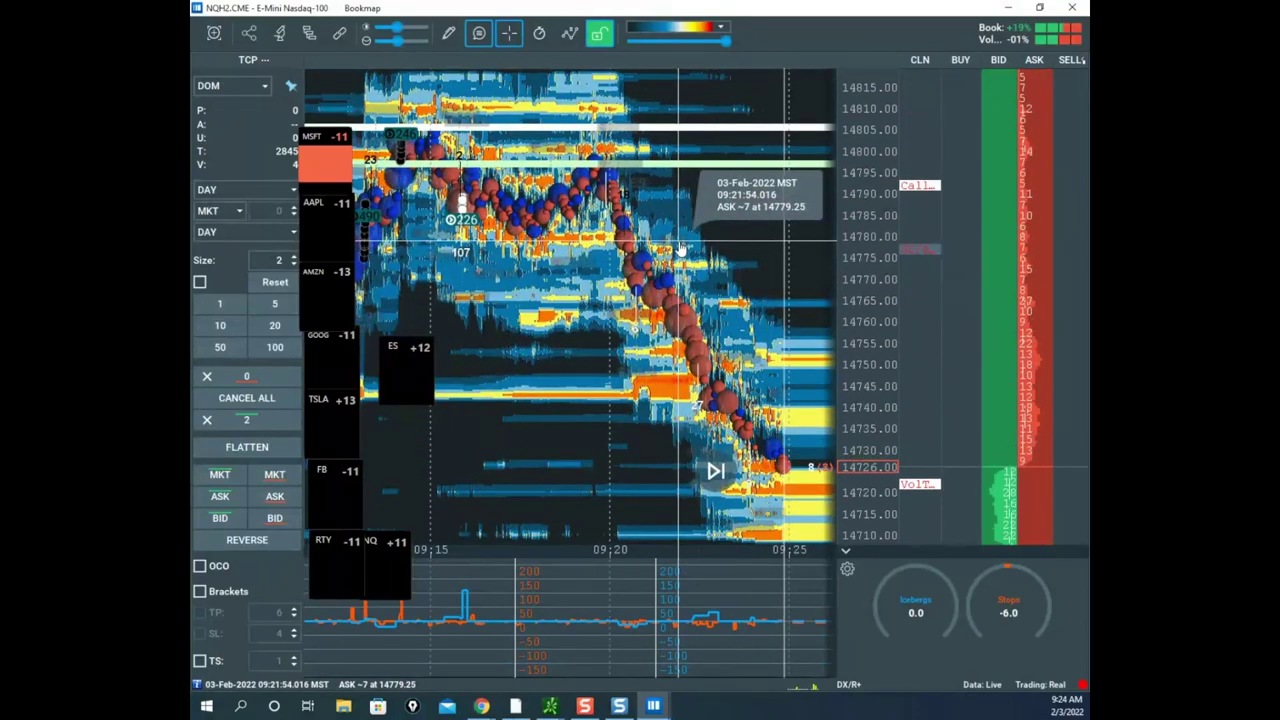
scroll(863, 196, down, 2)
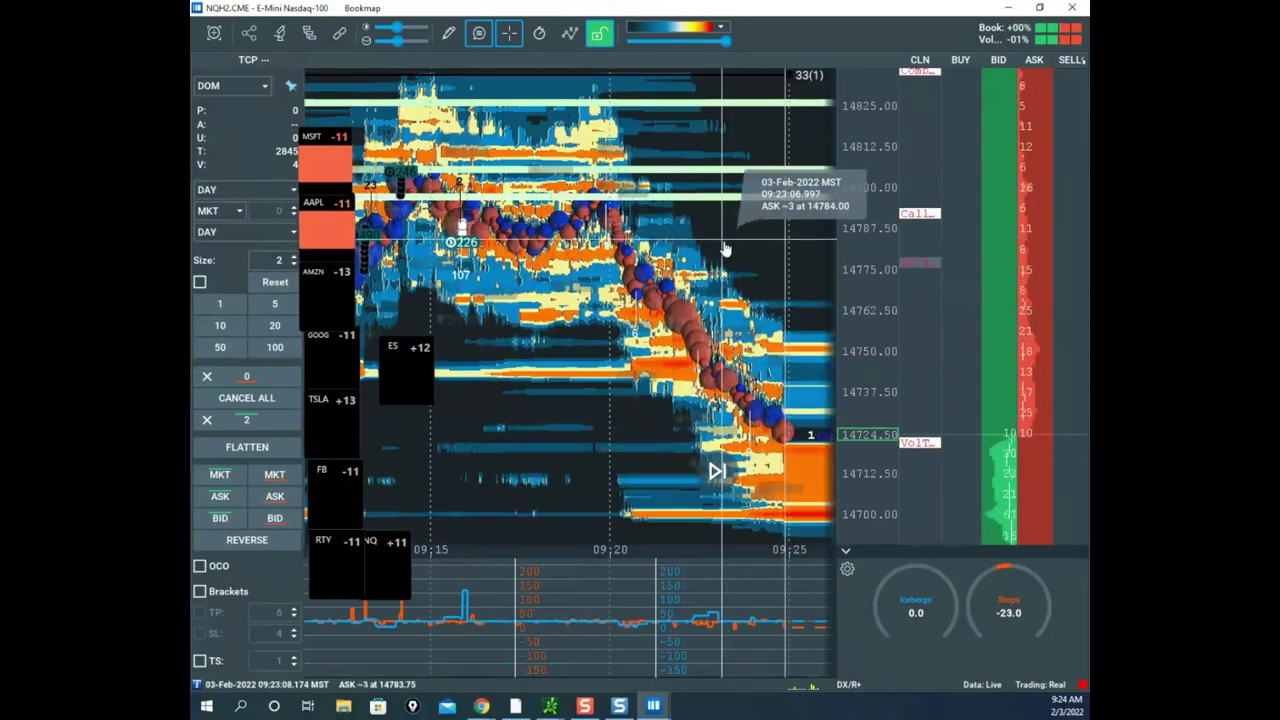
drag(726, 249, 687, 244)
scroll(696, 246, down, 2)
scroll(770, 318, down, 1)
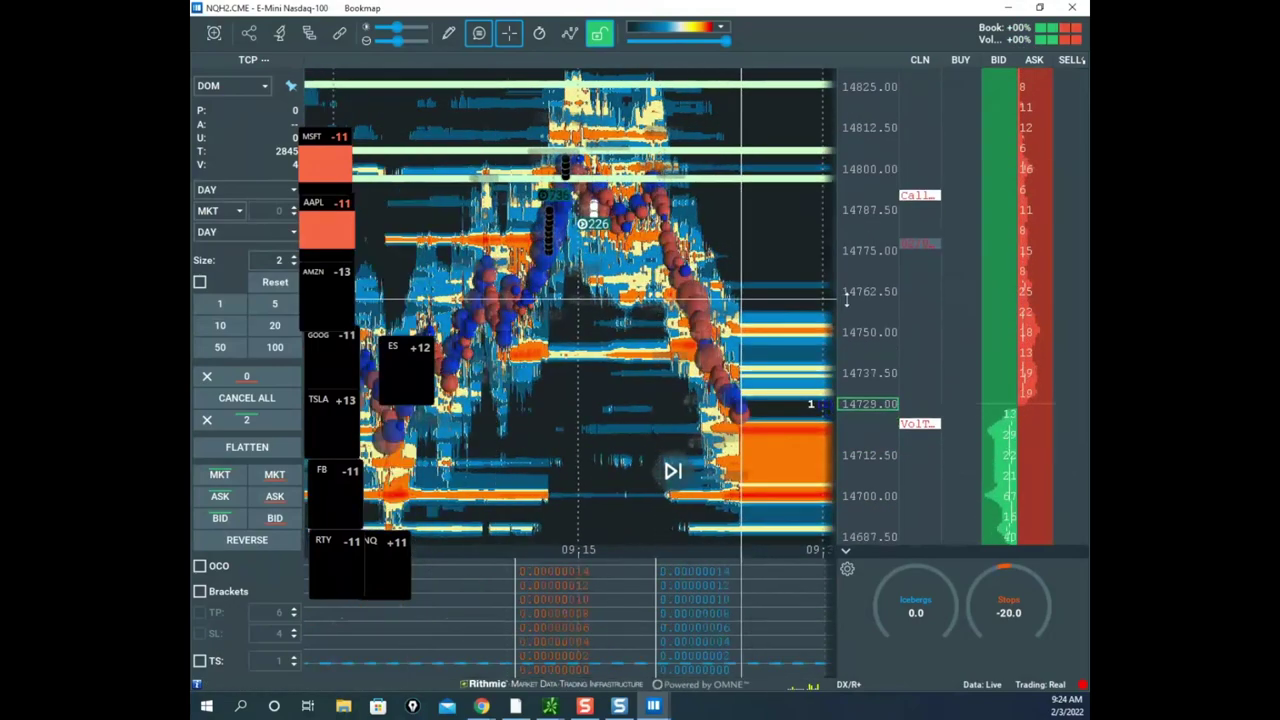
scroll(859, 281, up, 2)
drag(743, 289, 729, 371)
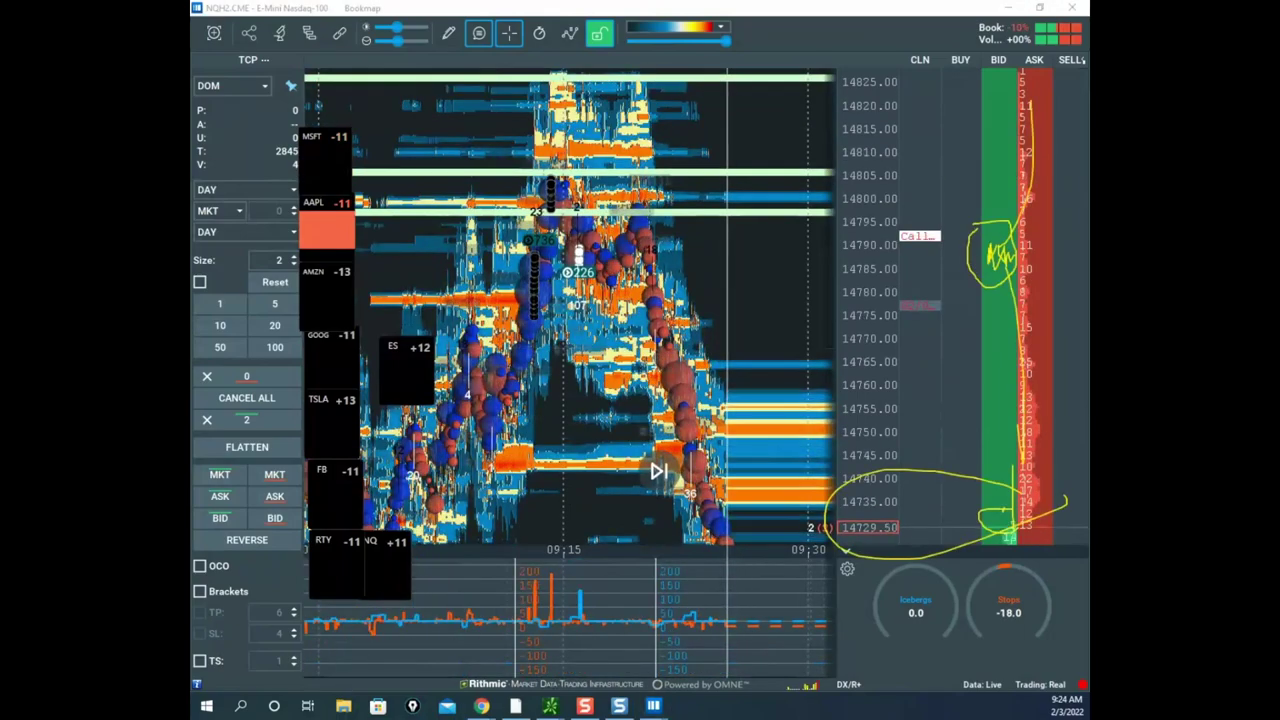
- Clear the old annotations and trace the bounce and sell-off after 09:15 with freehand lines on the heatmap
key(e)
mouse_move(574, 215)
mouse_down()
mouse_move(604, 353)
mouse_move(692, 546)
mouse_up()
drag(643, 221, 726, 594)
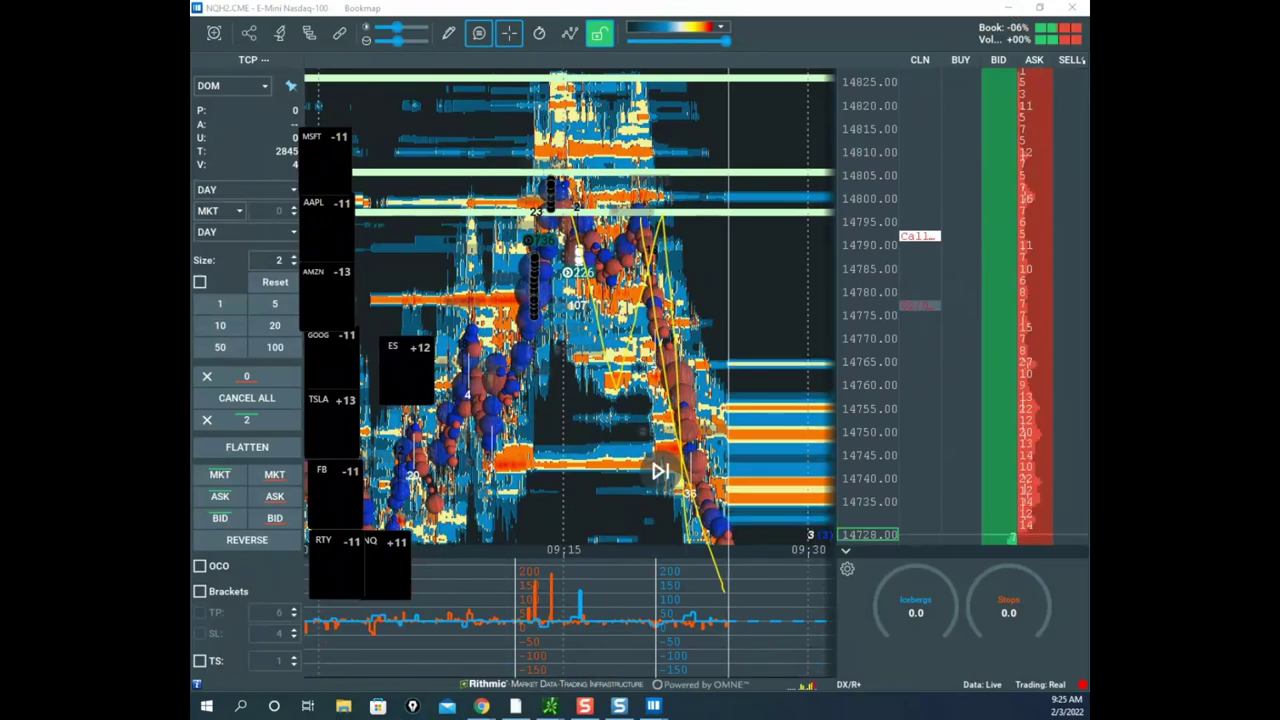
- Sketch upward and downward price scenarios on a wider heatmap view, and cross out the resting 2-contract buy stop order
scroll(846, 329, down, 5)
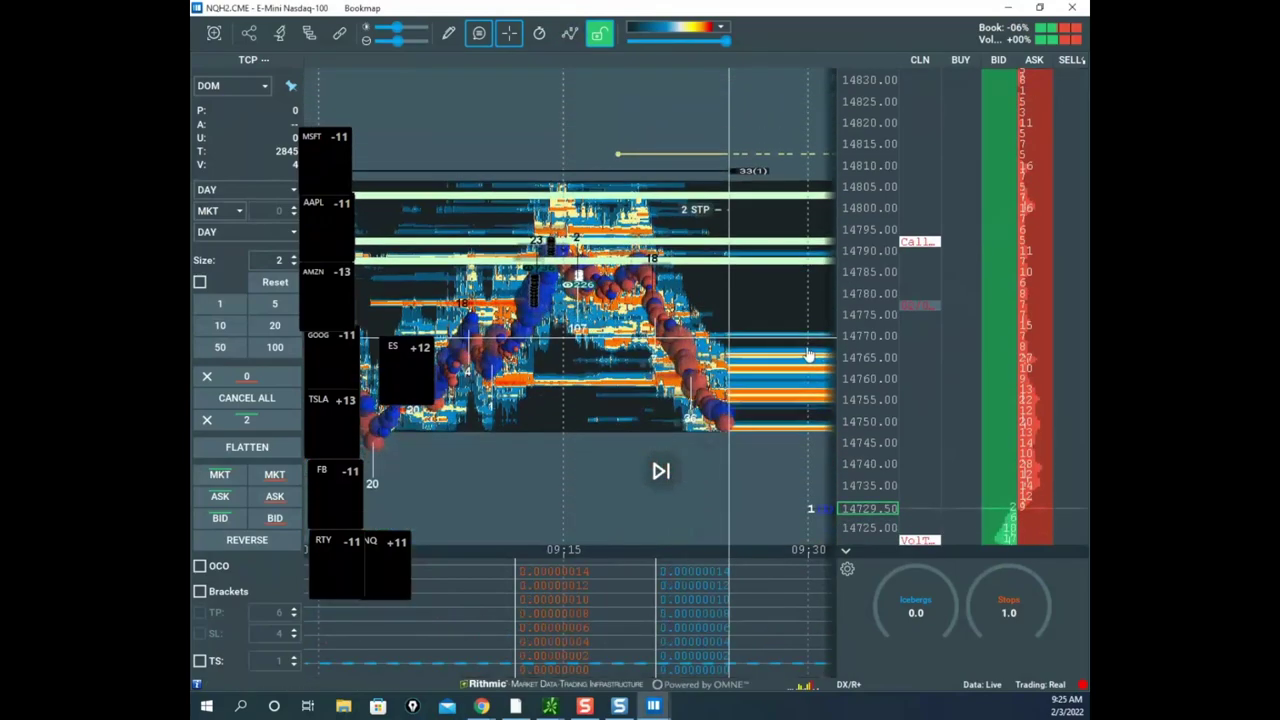
drag(809, 368, 740, 369)
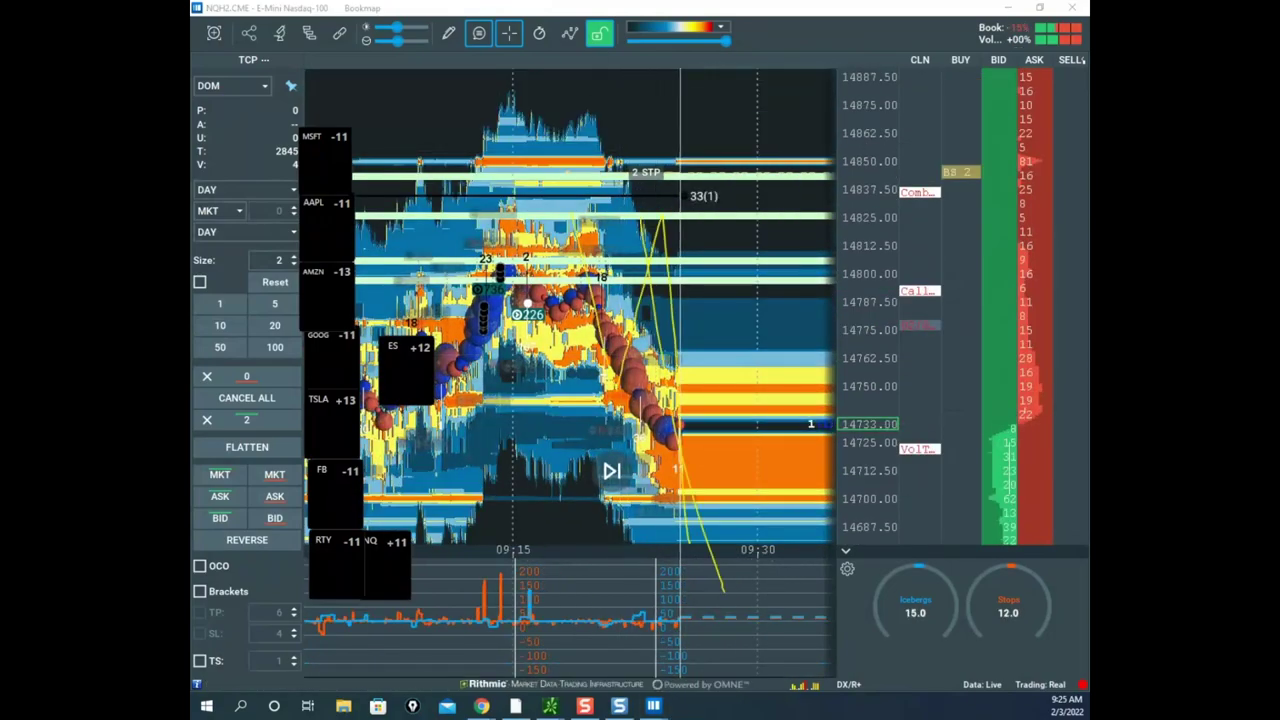
mouse_move(642, 282)
mouse_down()
mouse_move(662, 250)
mouse_move(673, 142)
mouse_up()
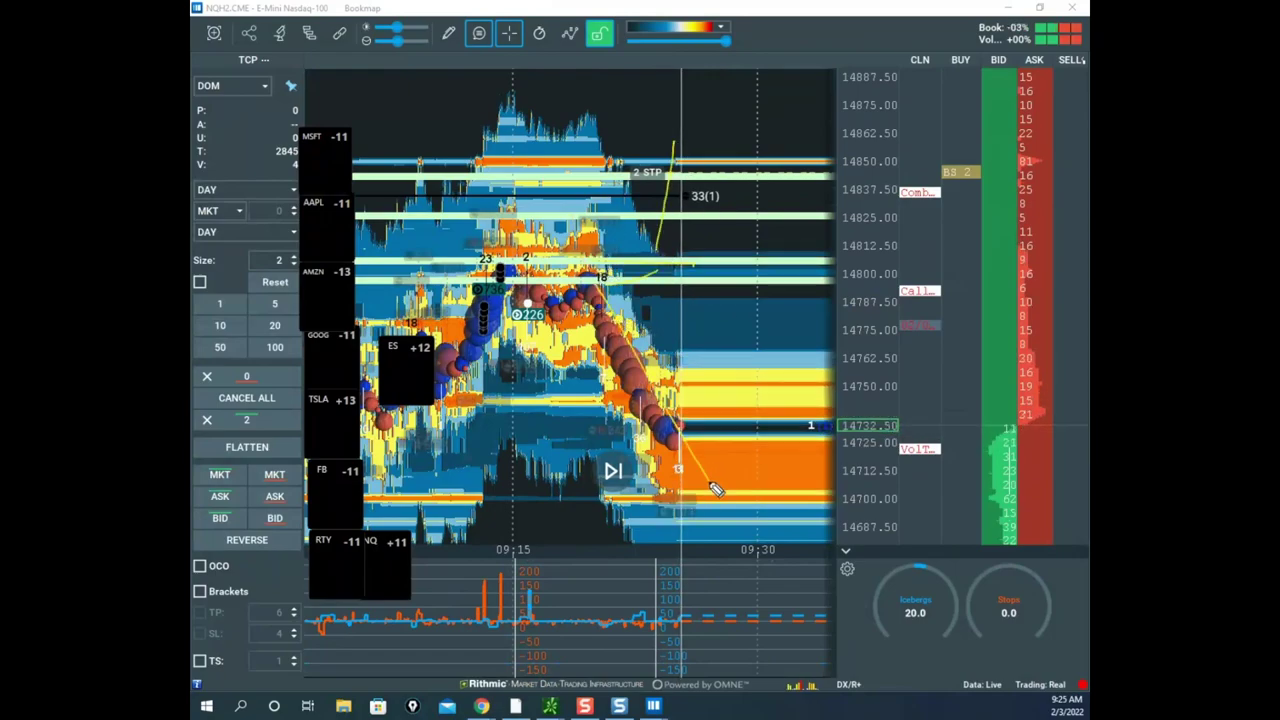
mouse_move(714, 486)
mouse_down()
mouse_move(640, 313)
mouse_move(682, 428)
mouse_move(730, 274)
mouse_move(748, 598)
mouse_up()
drag(922, 142, 1034, 212)
drag(937, 197, 1012, 103)
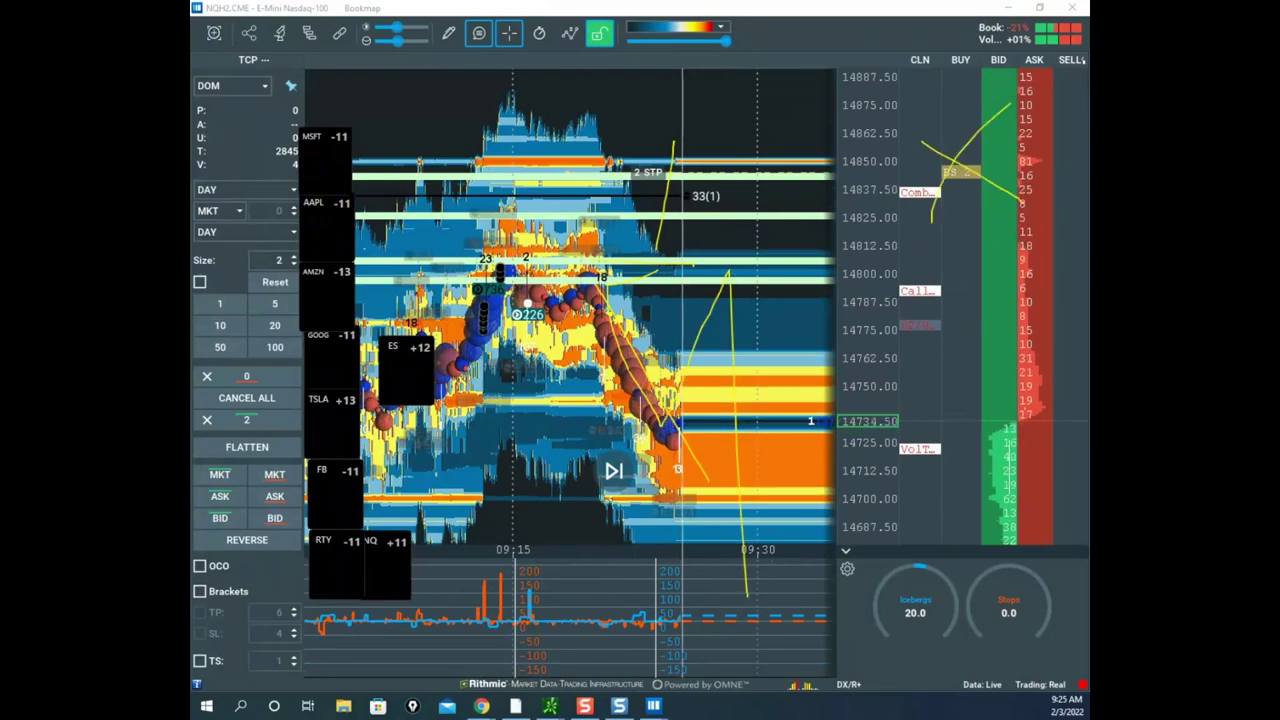
key(Escape)
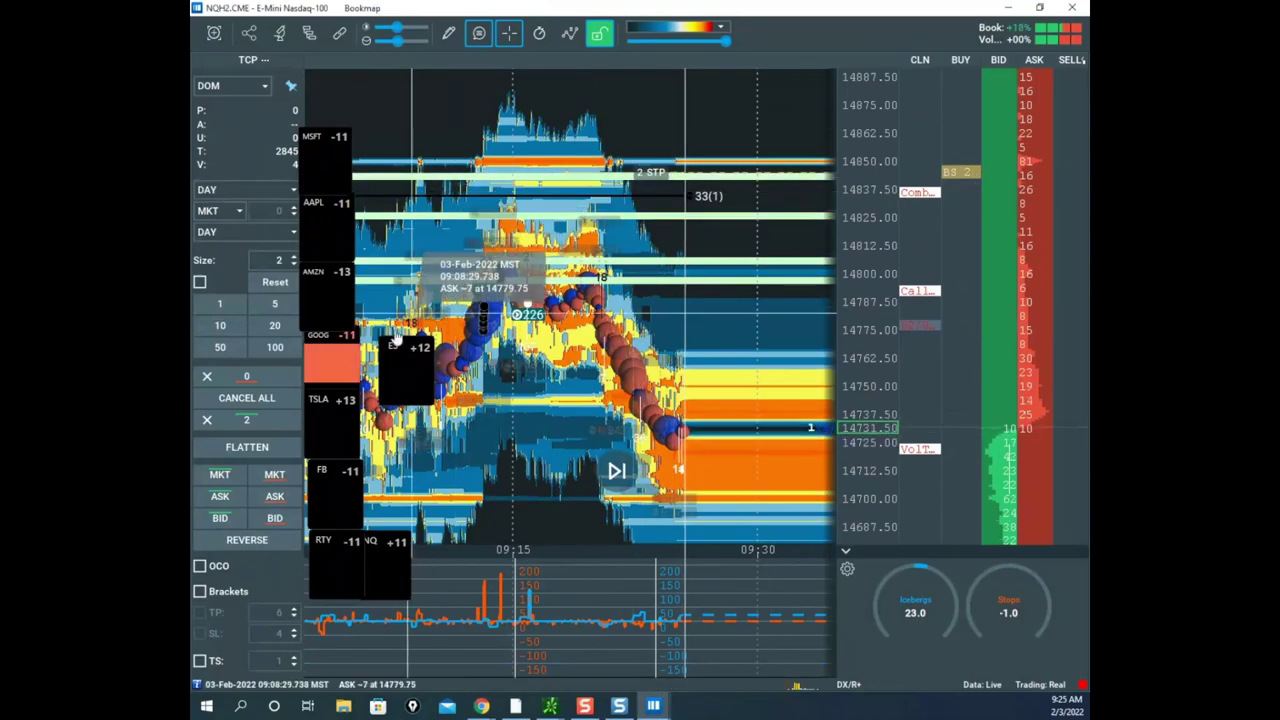
- Cancel all working orders for the Nasdaq-100 contract
click(278, 400)
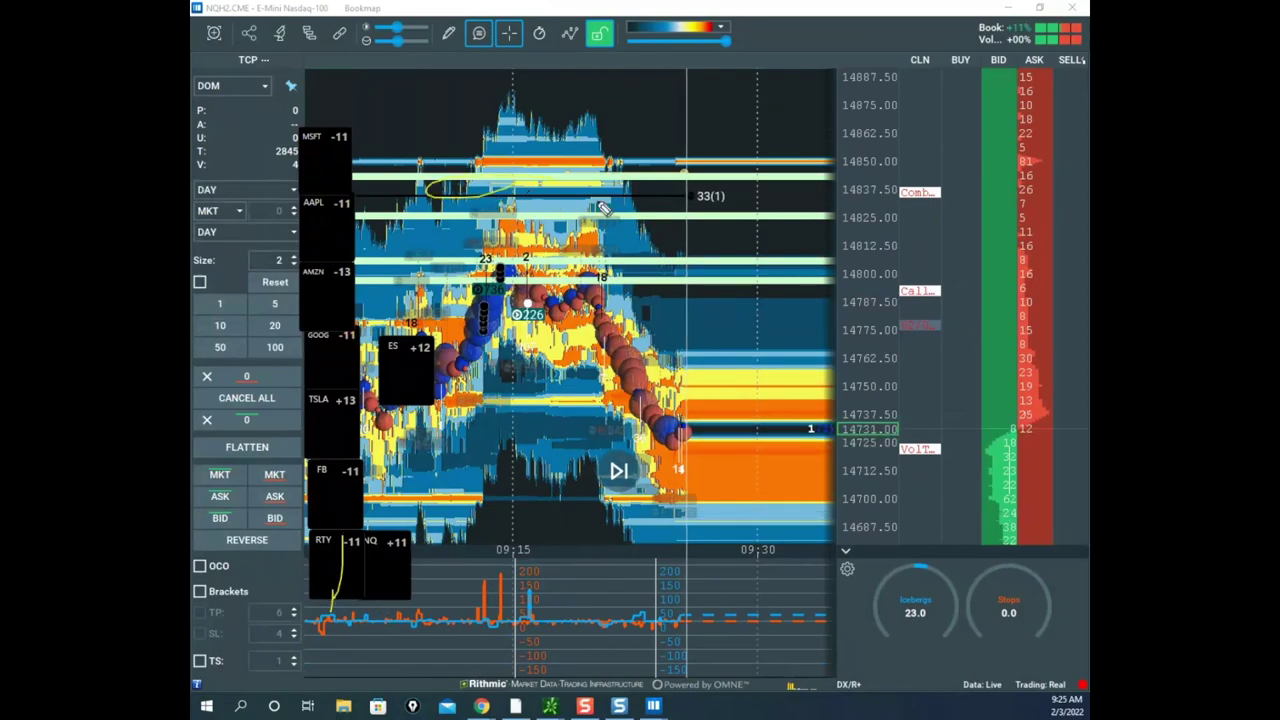
- Mark the rise before 09:15, circle the orange spikes in the lower indicator, and sketch upward breakout paths from the high
drag(454, 217, 487, 445)
drag(502, 573, 508, 576)
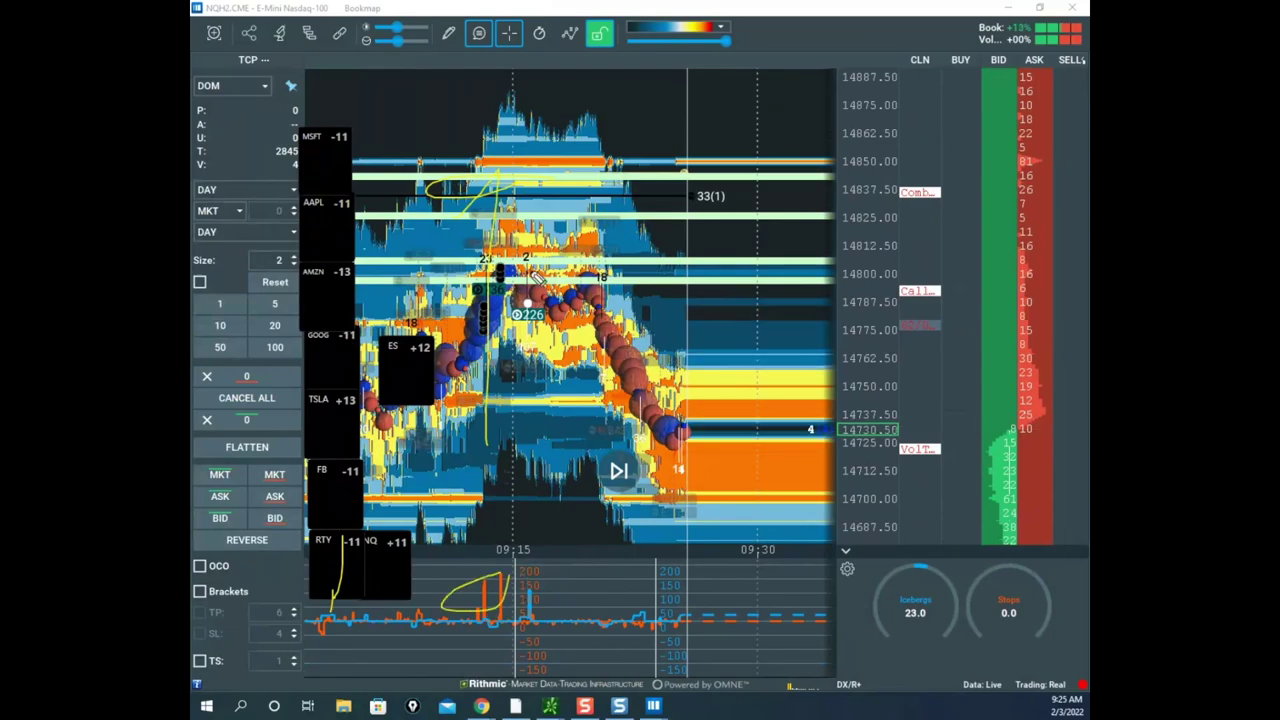
drag(475, 340, 591, 308)
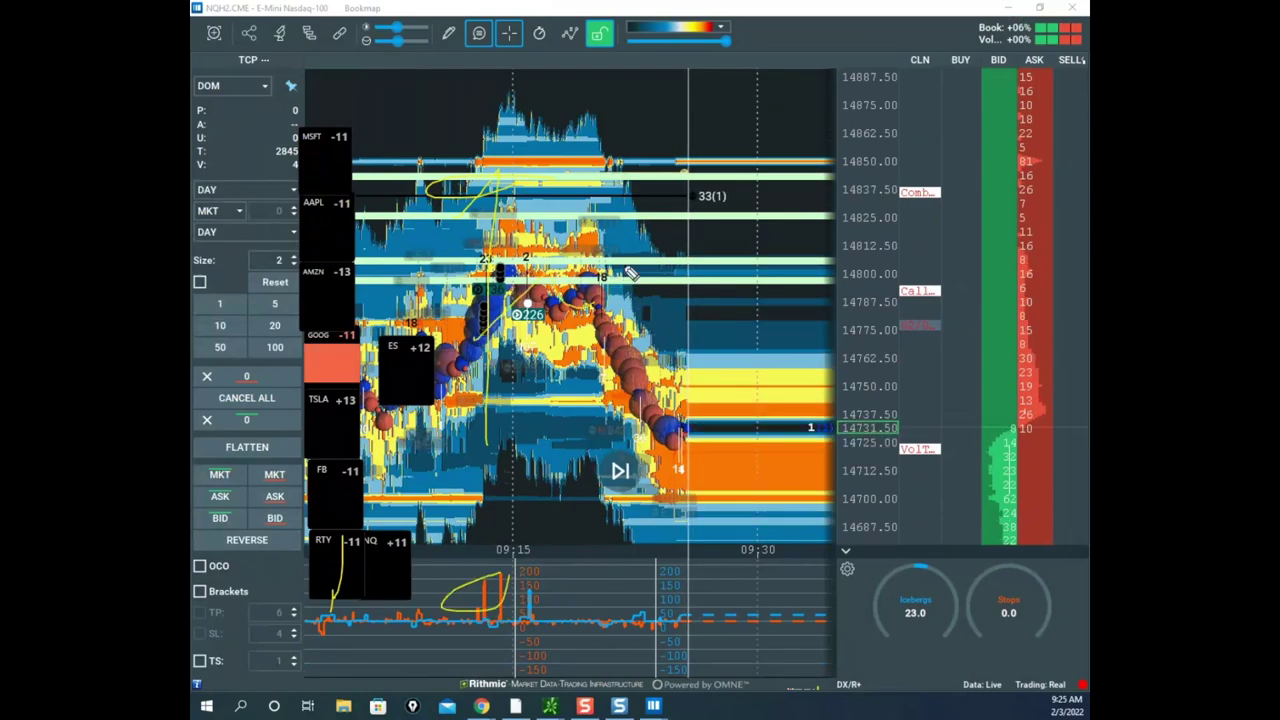
drag(630, 272, 727, 88)
drag(586, 205, 740, 2)
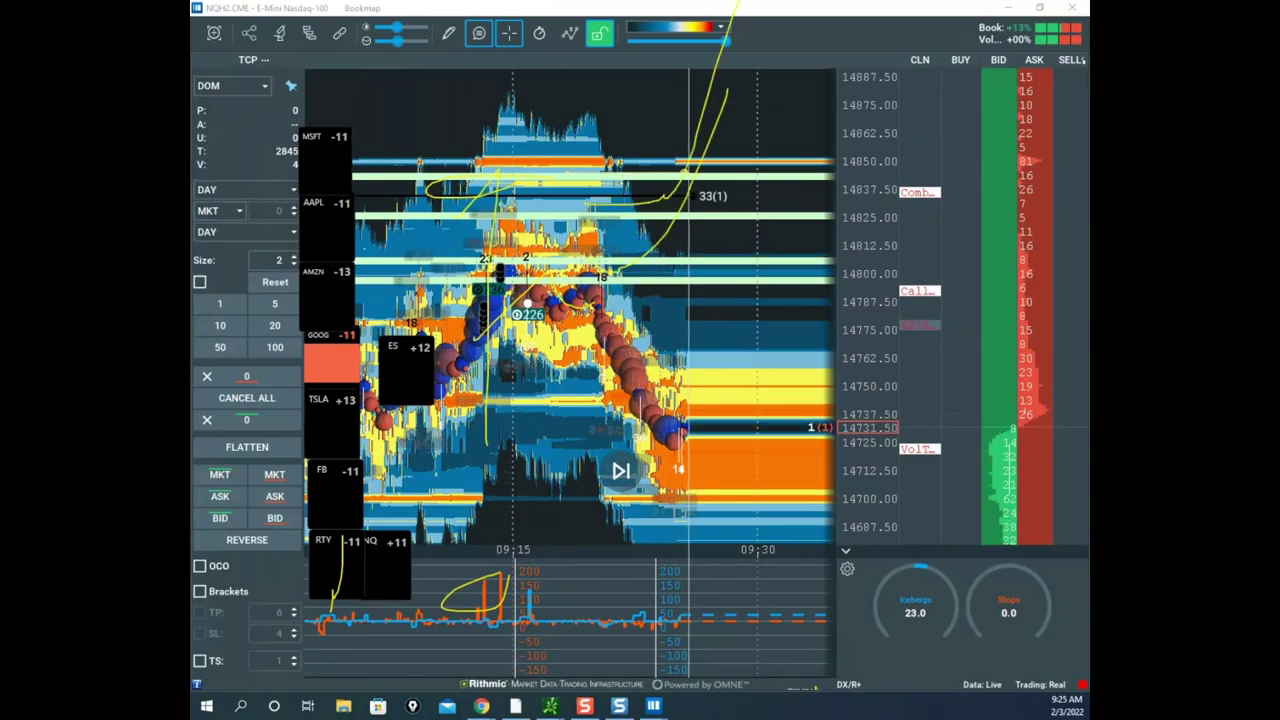
- Cross out the upward breakout scenario, draw downward arrows from the high through the lower indicator, and exit drawing mode
drag(449, 100, 755, 364)
drag(507, 348, 746, 112)
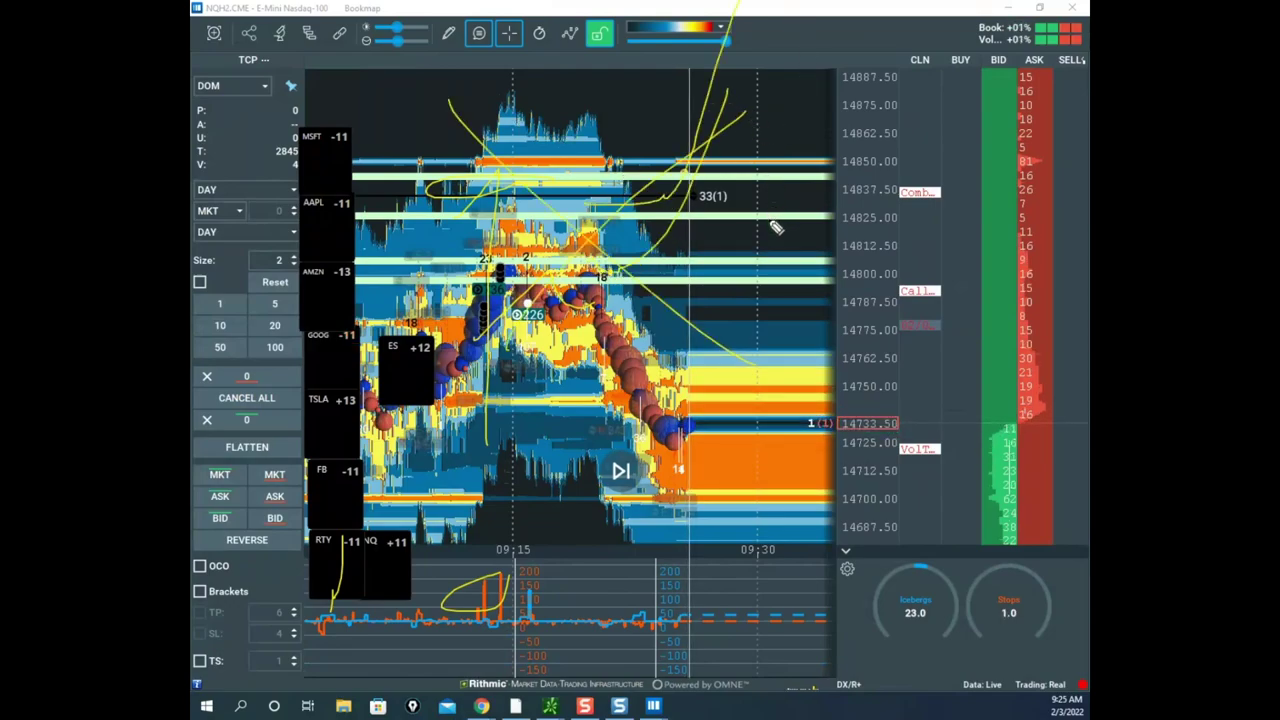
mouse_move(618, 266)
mouse_down()
mouse_move(711, 453)
mouse_move(753, 634)
mouse_up()
mouse_move(693, 572)
mouse_down()
mouse_move(779, 661)
mouse_move(780, 583)
mouse_up()
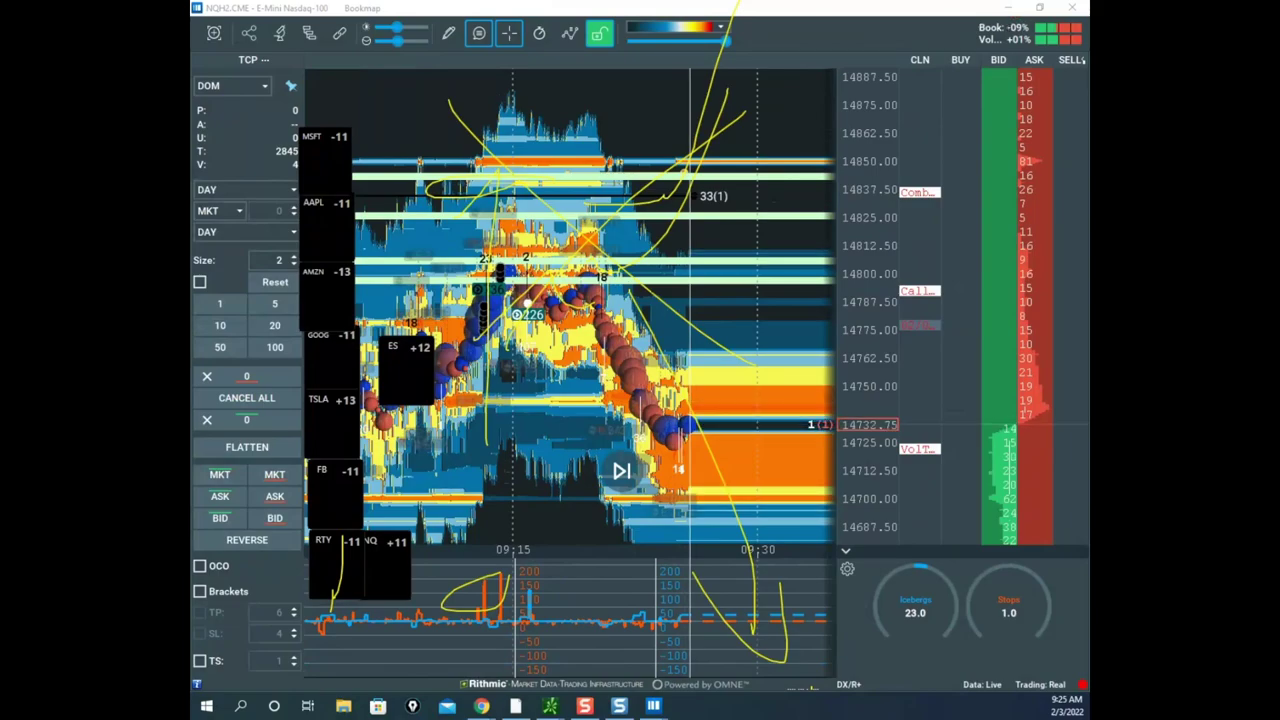
key(Escape)
- Examine the resting liquidity bands below the current price on a compressed and re-expanded price scale
scroll(857, 214, down, 4)
drag(769, 245, 753, 141)
drag(799, 462, 780, 321)
scroll(855, 322, down, 4)
drag(788, 365, 783, 404)
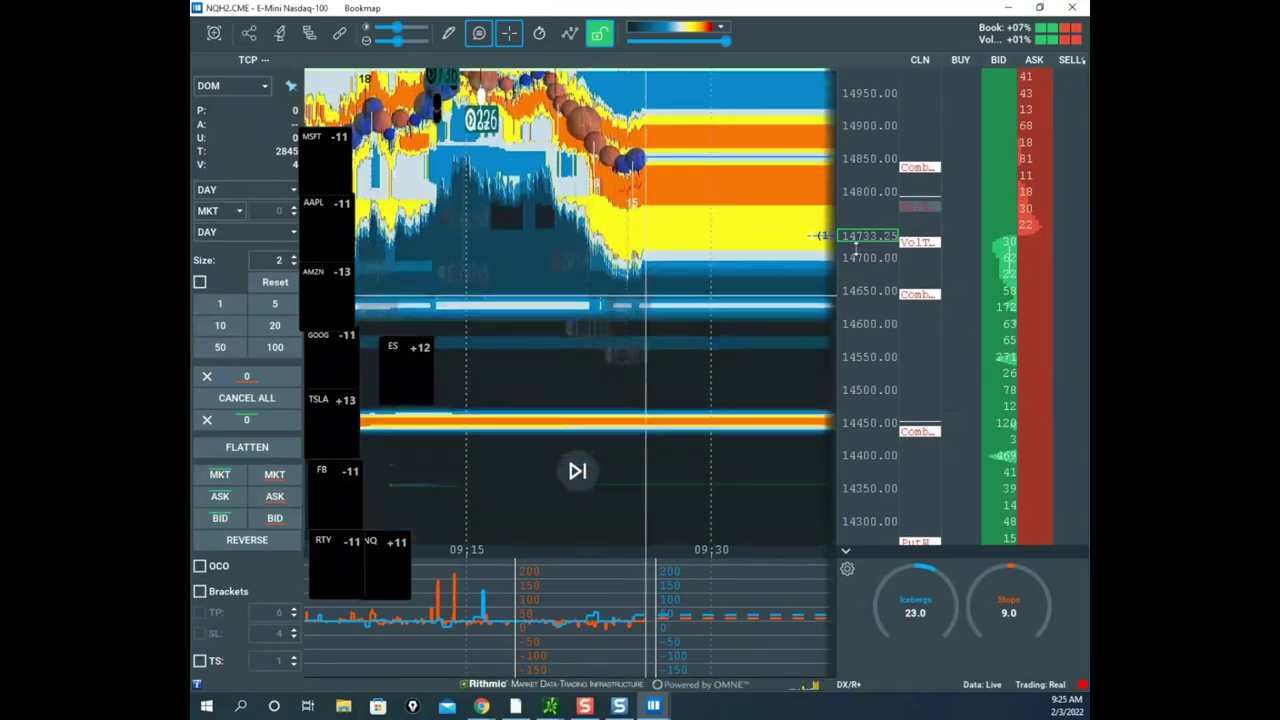
scroll(740, 234, up, 3)
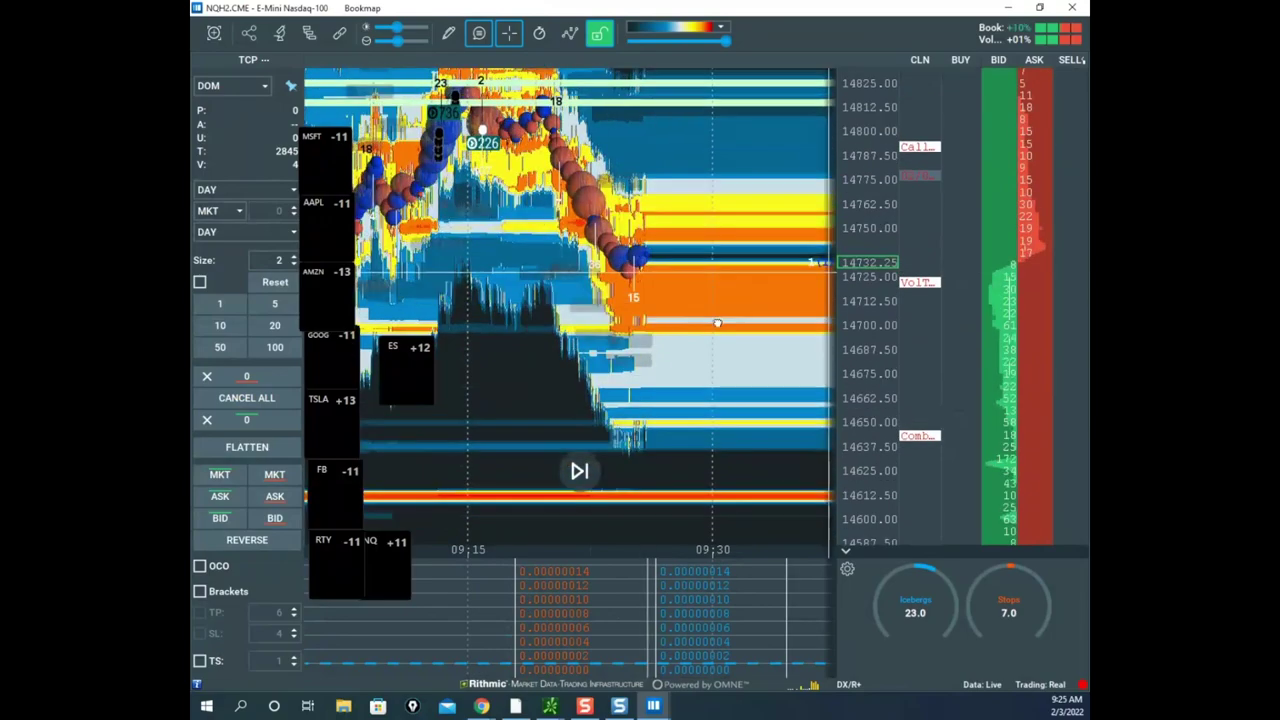
scroll(717, 323, up, 1)
- Clear the previous annotations, sketch upward paths from the 09:15 high, and scribble across the lower indicator from its orange spikes
key(ctrl+shift+1)
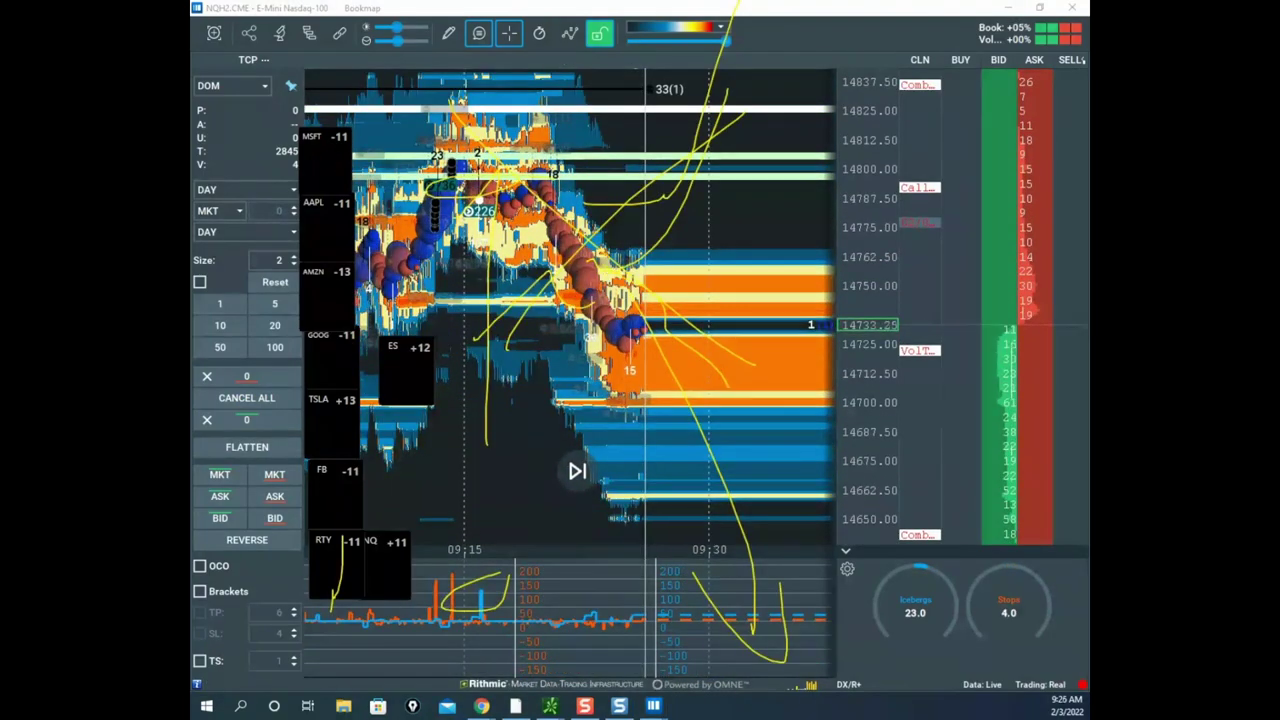
key(ctrl+shift+7)
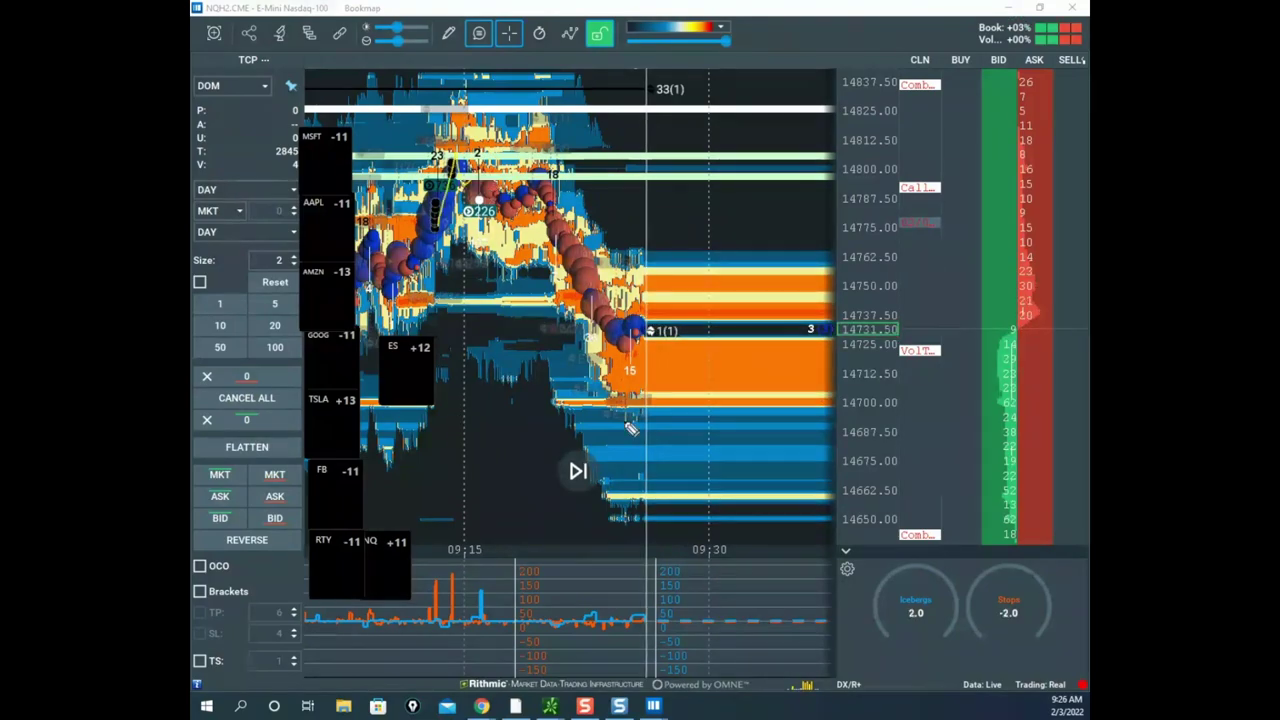
drag(447, 208, 516, 64)
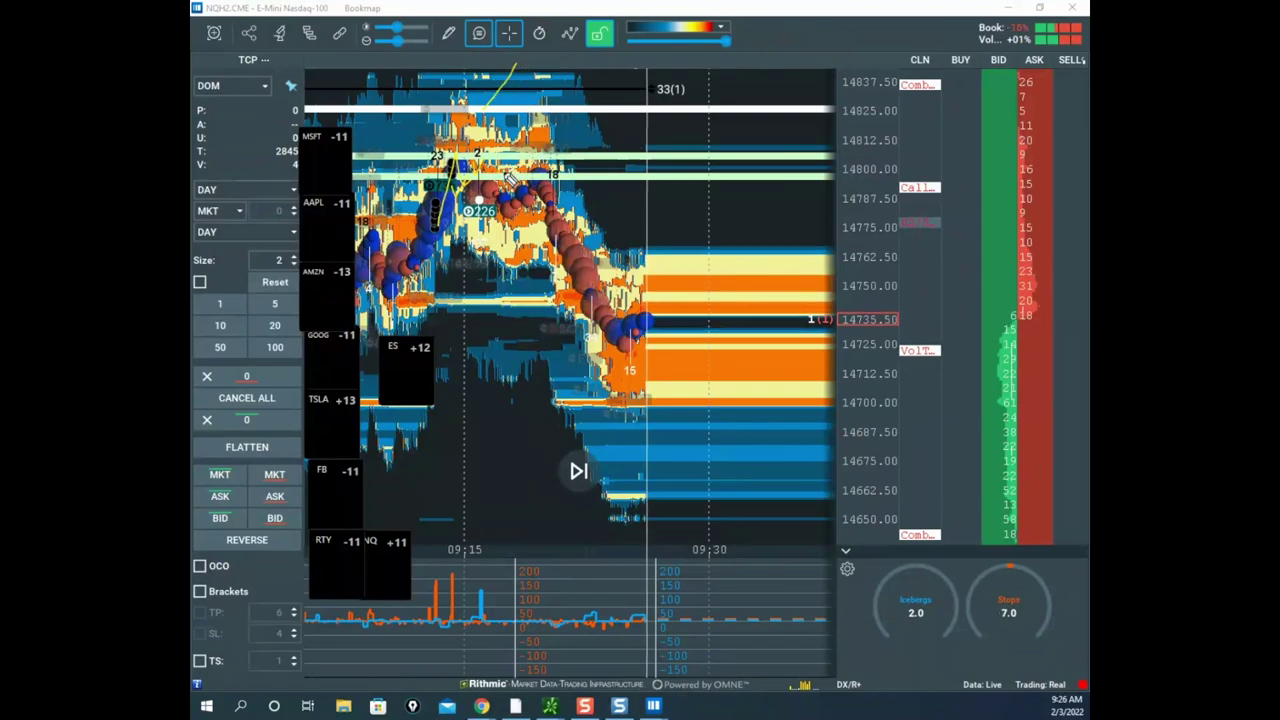
mouse_move(540, 126)
mouse_down()
mouse_move(576, 108)
mouse_move(630, 2)
mouse_up()
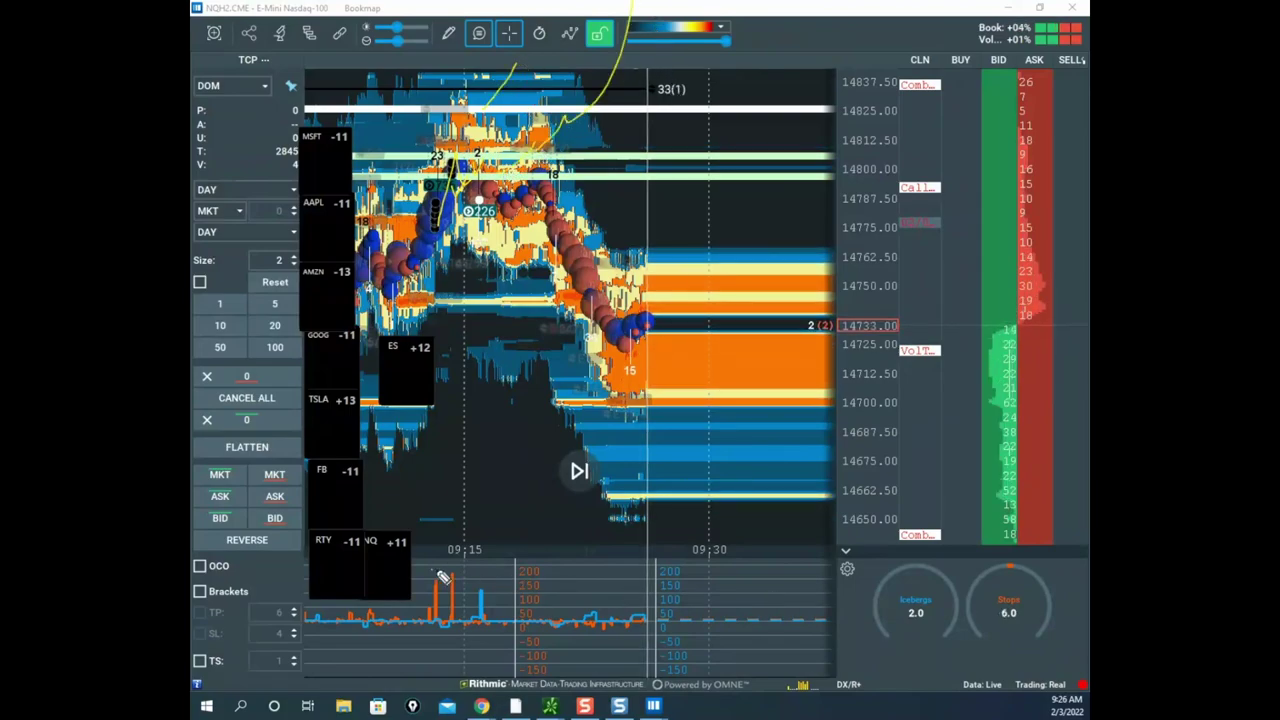
mouse_move(443, 578)
mouse_down()
mouse_move(590, 621)
mouse_move(848, 647)
mouse_up()
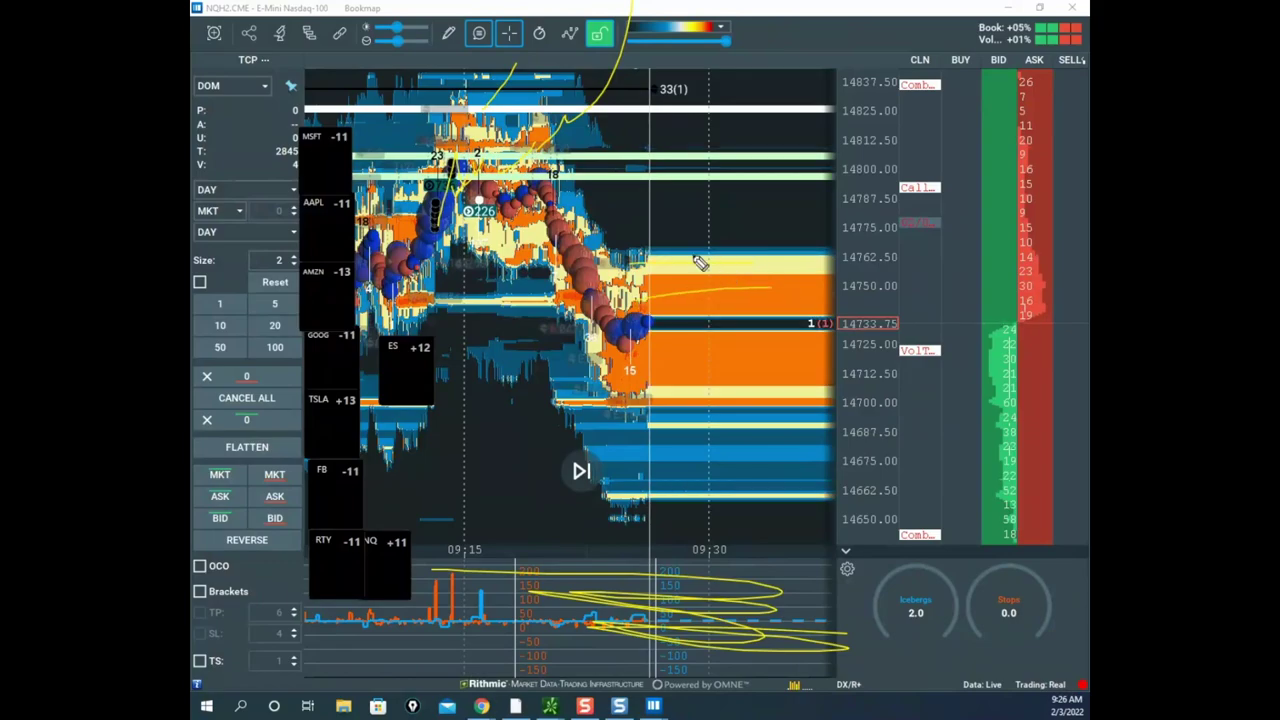
- Sketch the sell-off, a bounce and a renewed drop beyond the current price, circle the area beneath, and exit drawing mode
drag(592, 312, 707, 305)
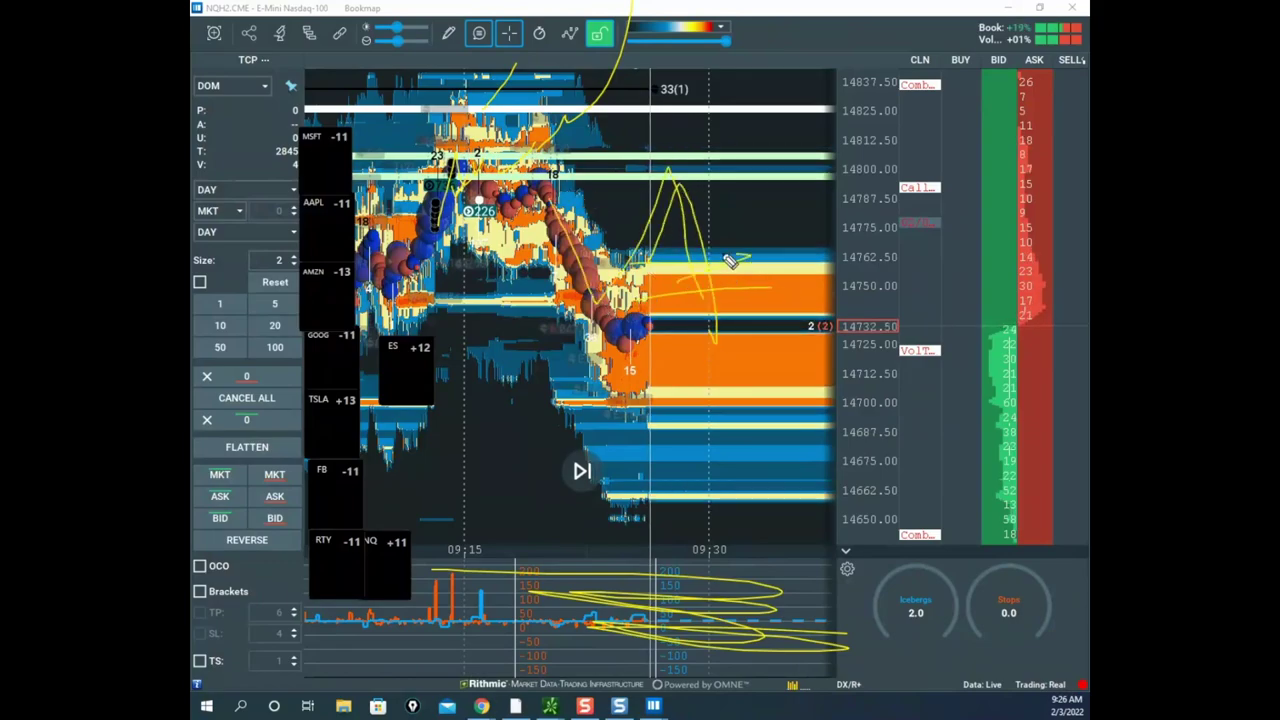
drag(733, 261, 850, 255)
drag(681, 319, 727, 353)
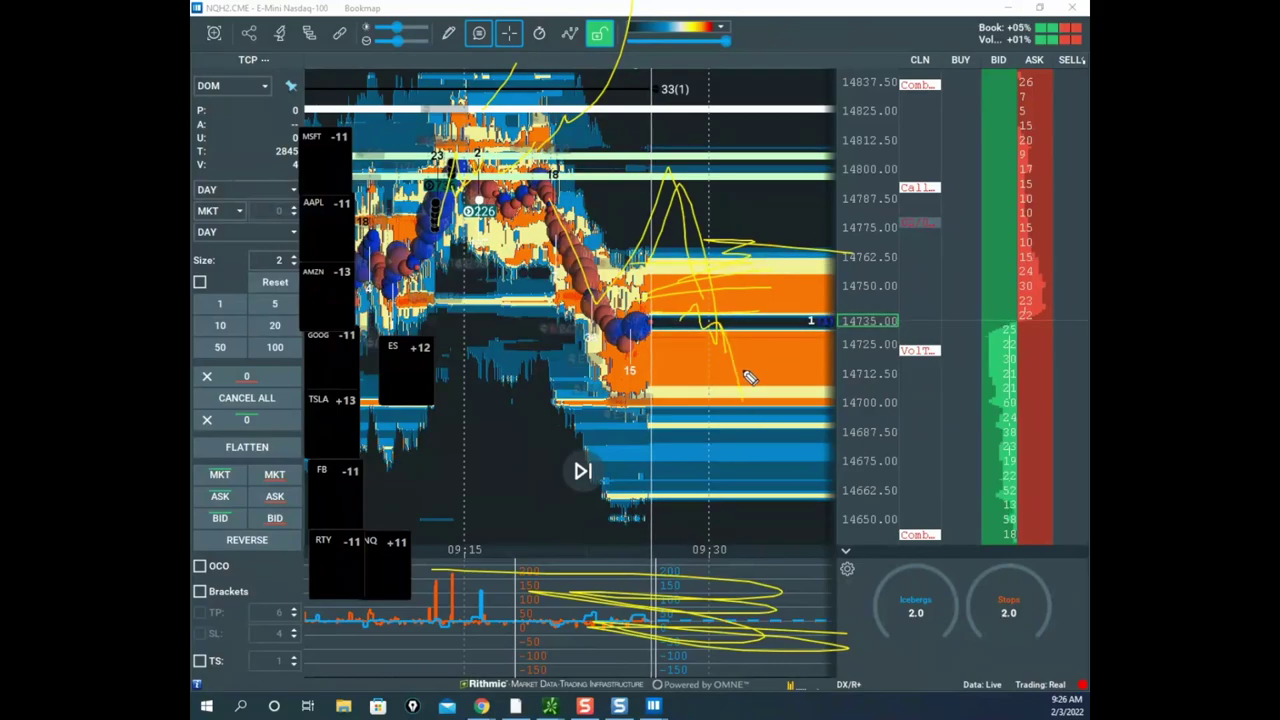
drag(818, 506, 1070, 655)
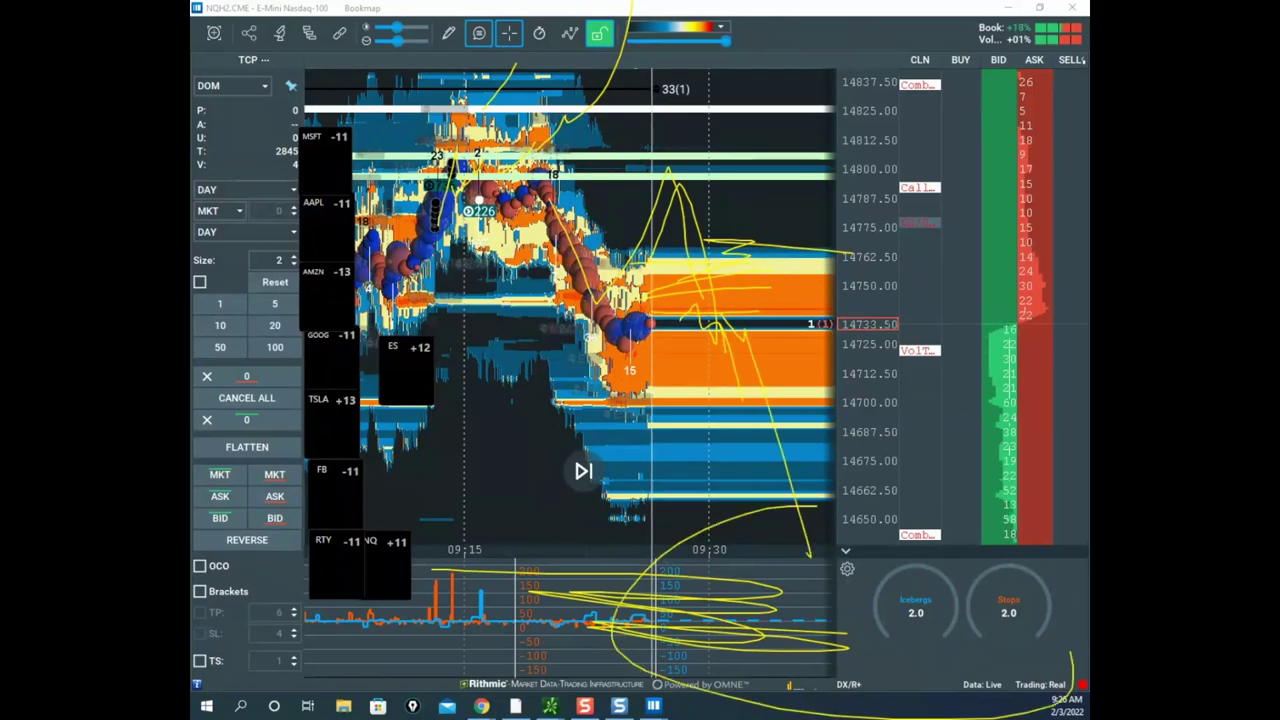
key(Escape)
- Bring the lower price levels into view and circle the liquidity bands below 14650 on cleared annotations, ending drawing mode
scroll(851, 186, down, 3)
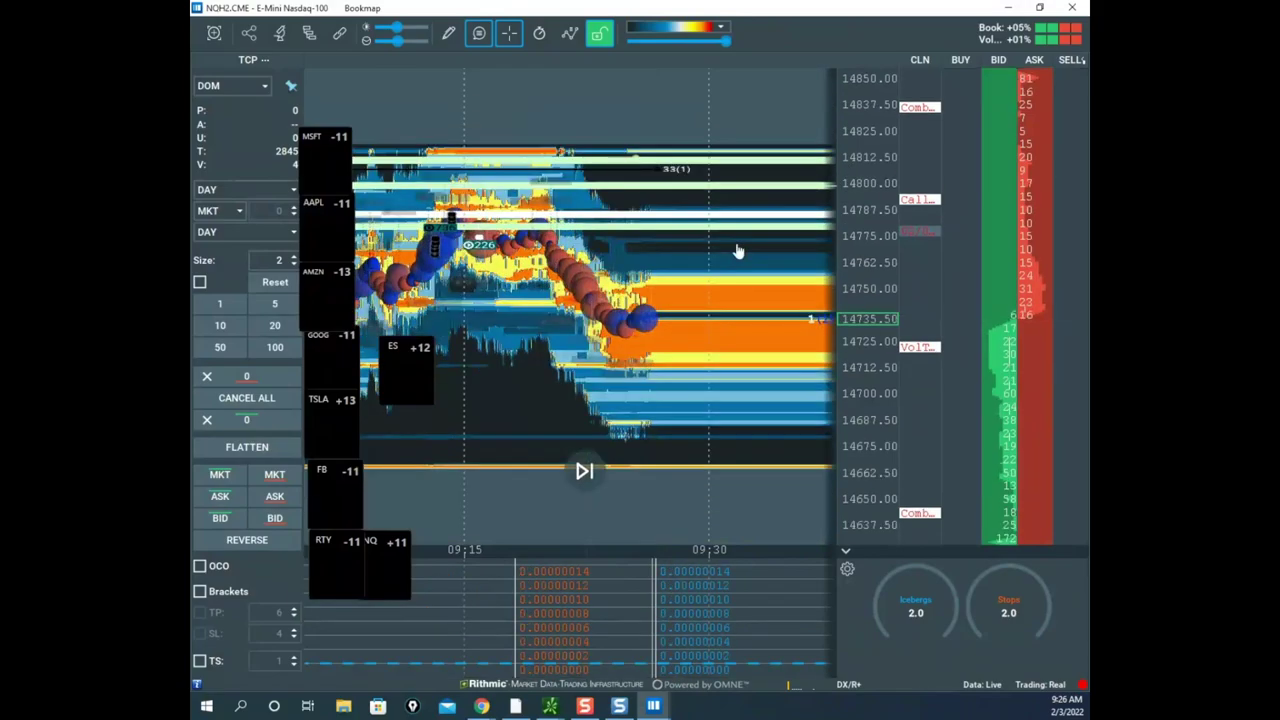
drag(734, 250, 730, 214)
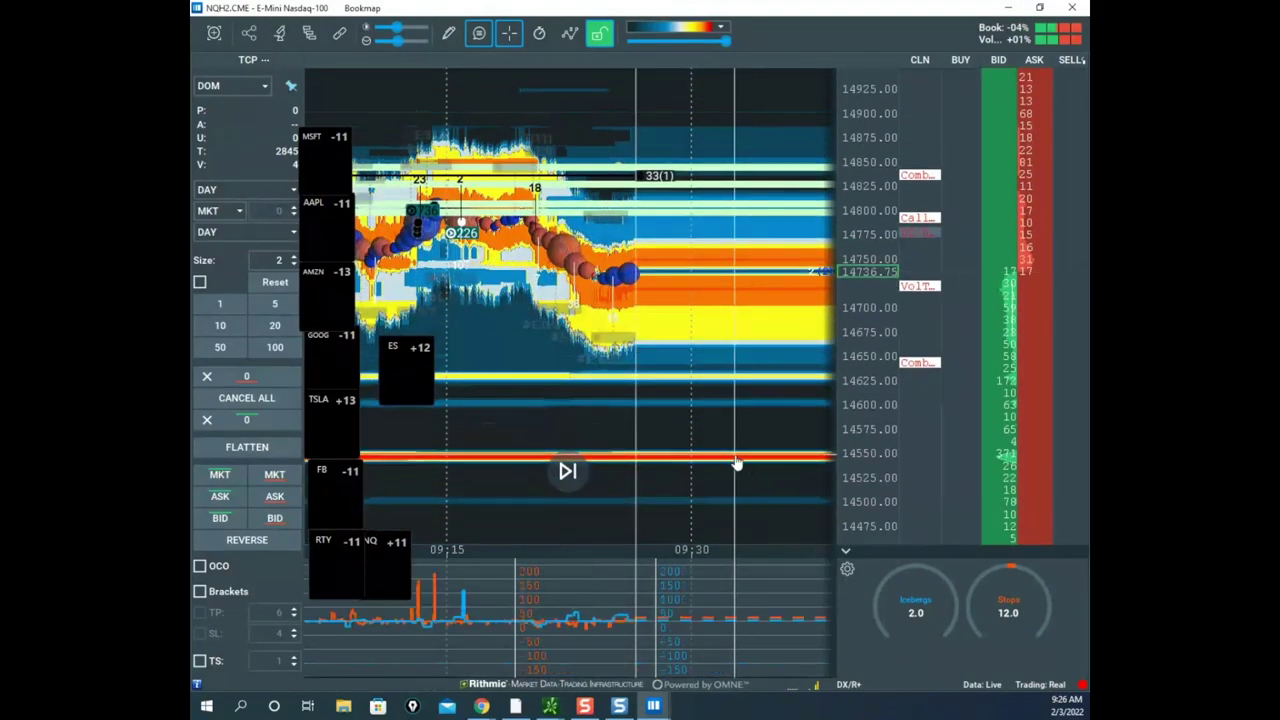
drag(874, 372, 873, 336)
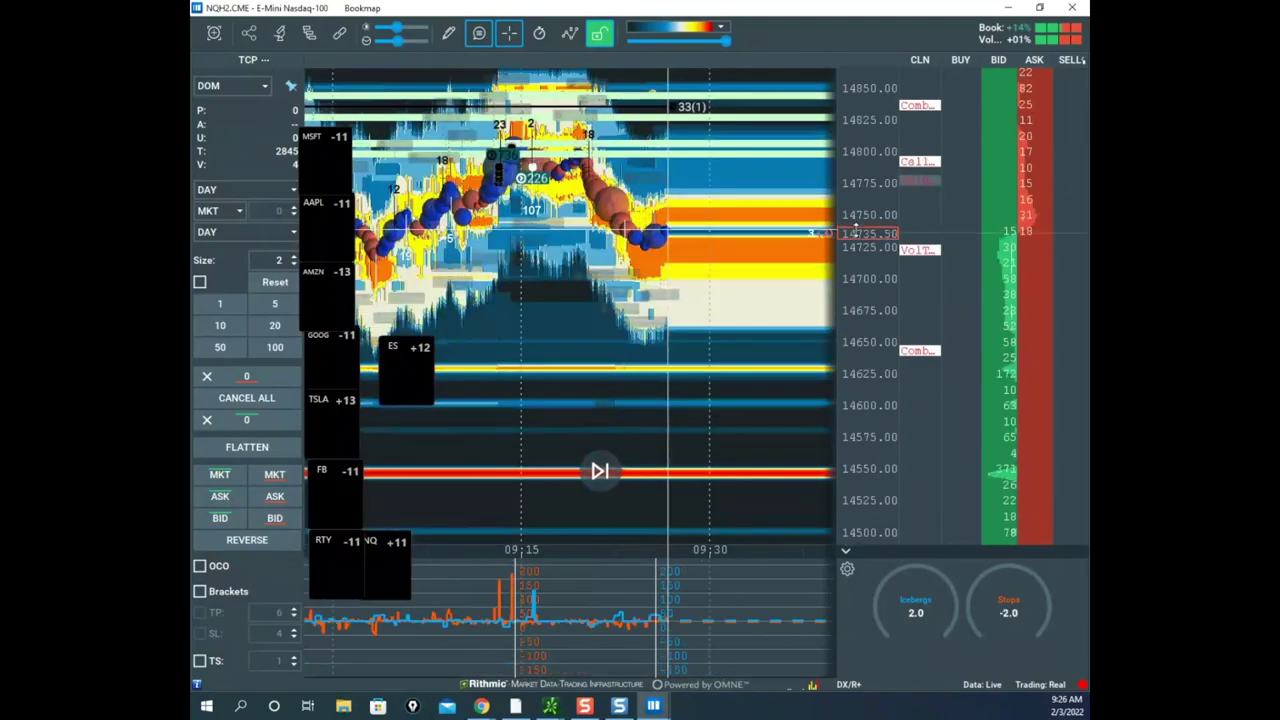
mouse_move(857, 264)
mouse_down()
mouse_move(862, 318)
mouse_move(870, 252)
mouse_up()
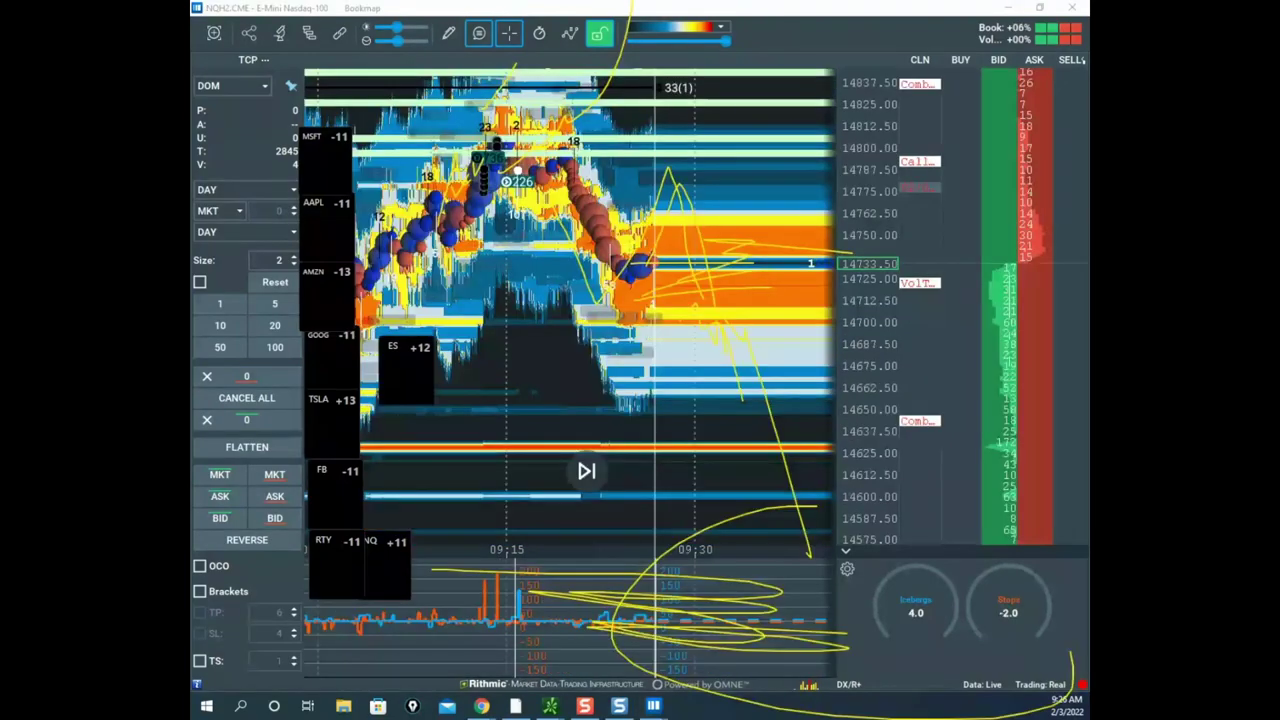
mouse_move(789, 425)
mouse_down()
mouse_move(500, 517)
mouse_move(655, 555)
mouse_up()
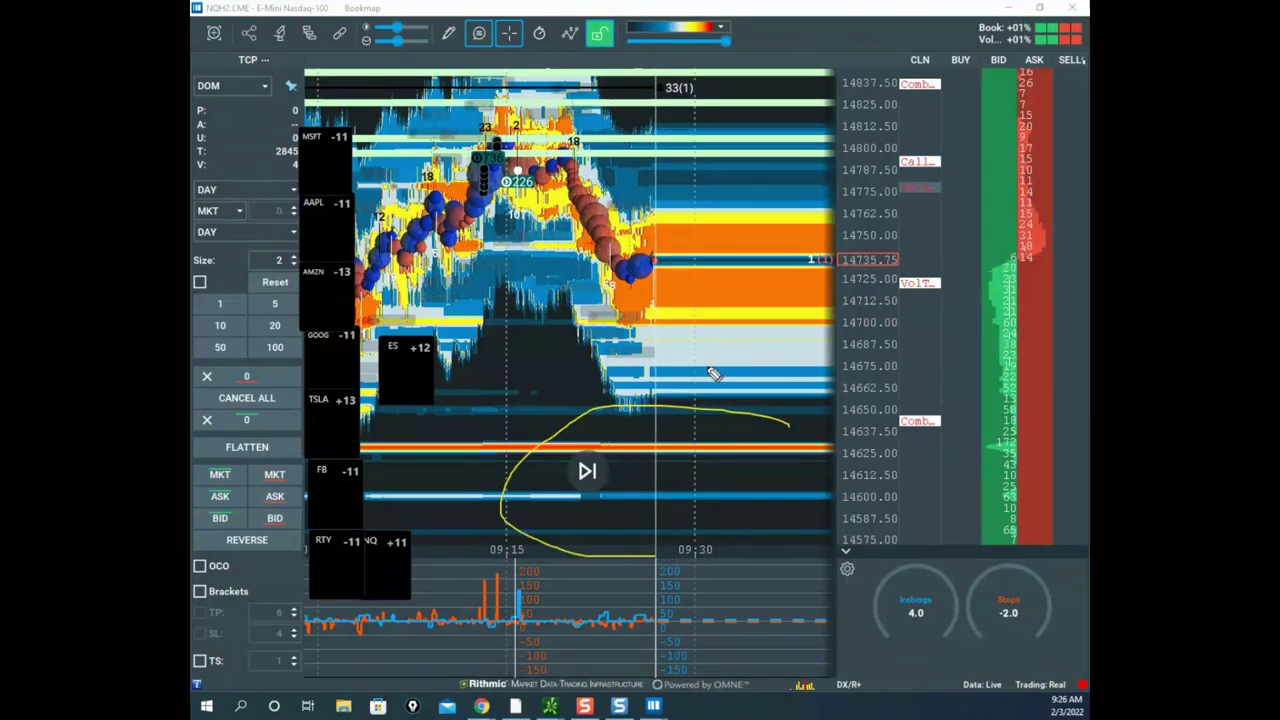
mouse_move(725, 428)
mouse_down()
mouse_move(409, 520)
mouse_move(790, 662)
mouse_up()
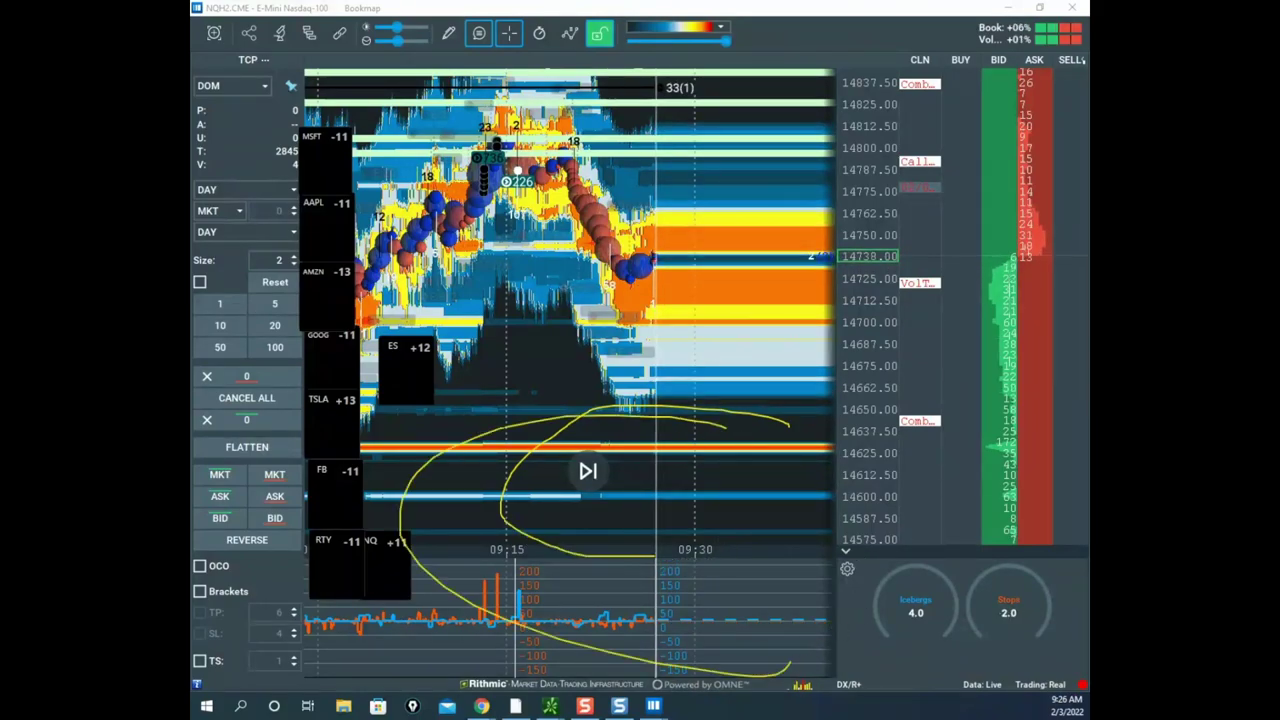
key(Escape)
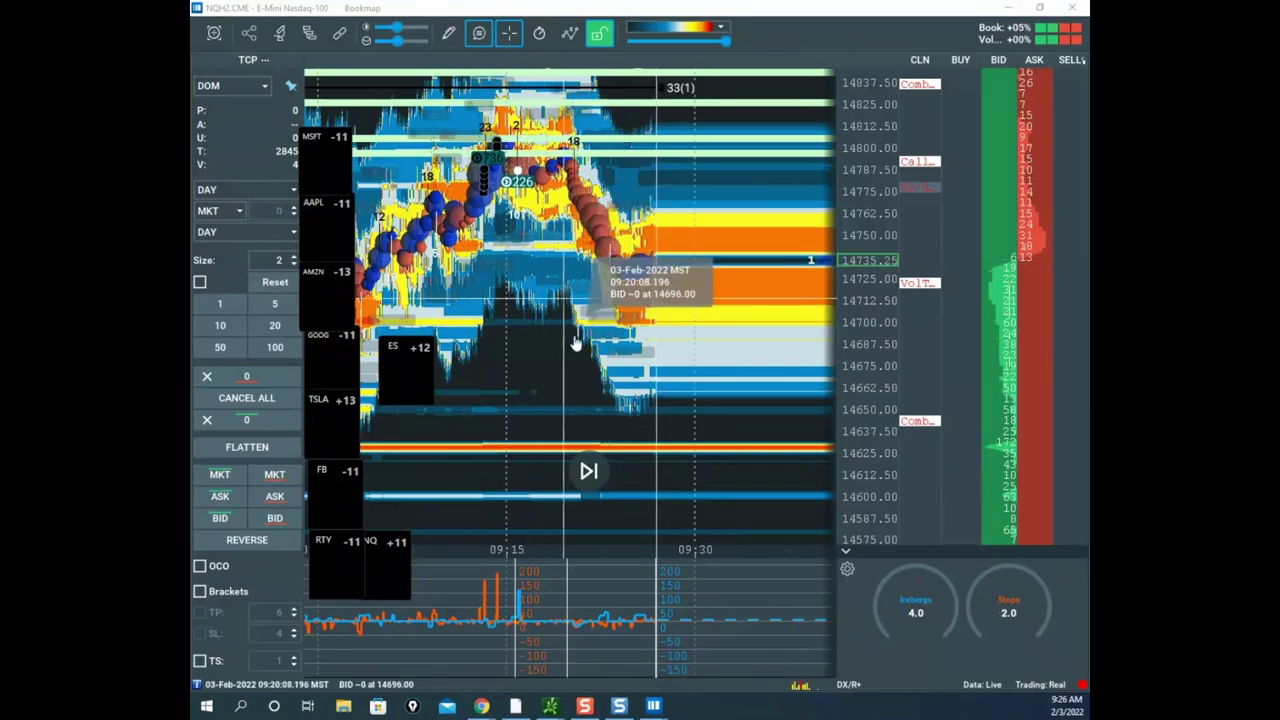
- Bring price levels down to 14500 into view, circle the liquidity band near 14550, sketch a line up toward current price, and exit drawing mode
drag(750, 410, 761, 356)
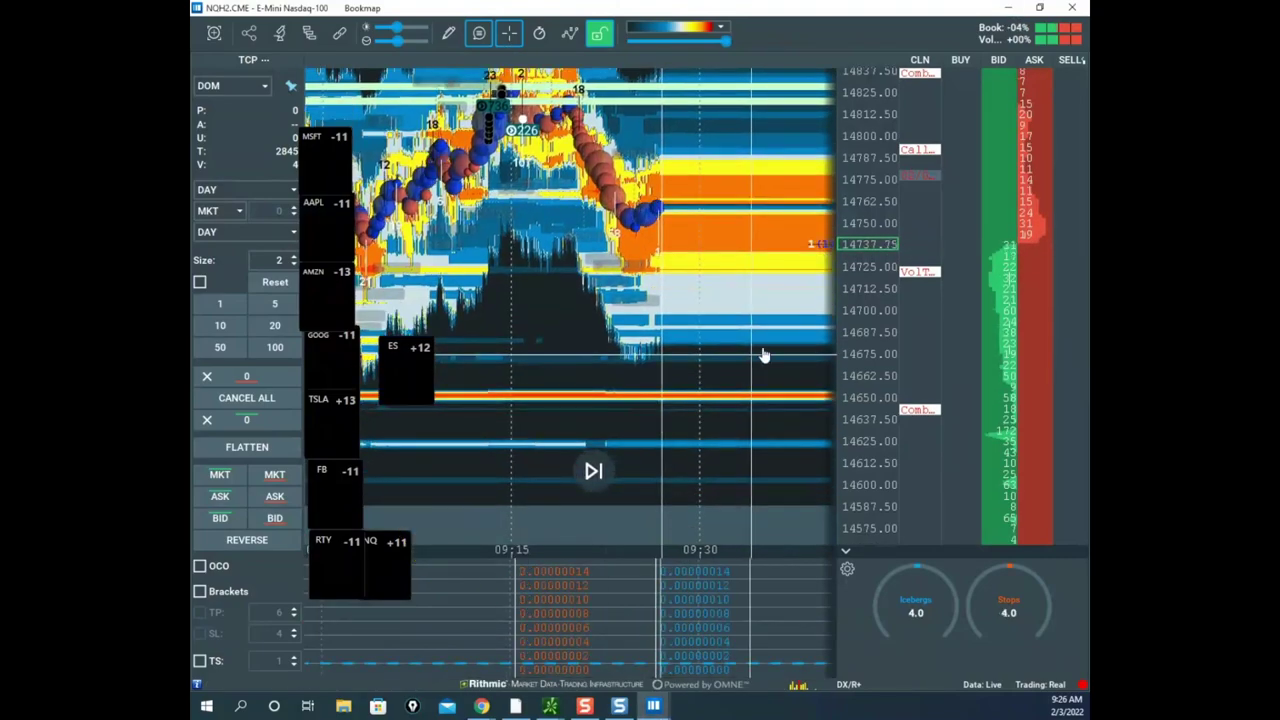
drag(863, 329, 857, 358)
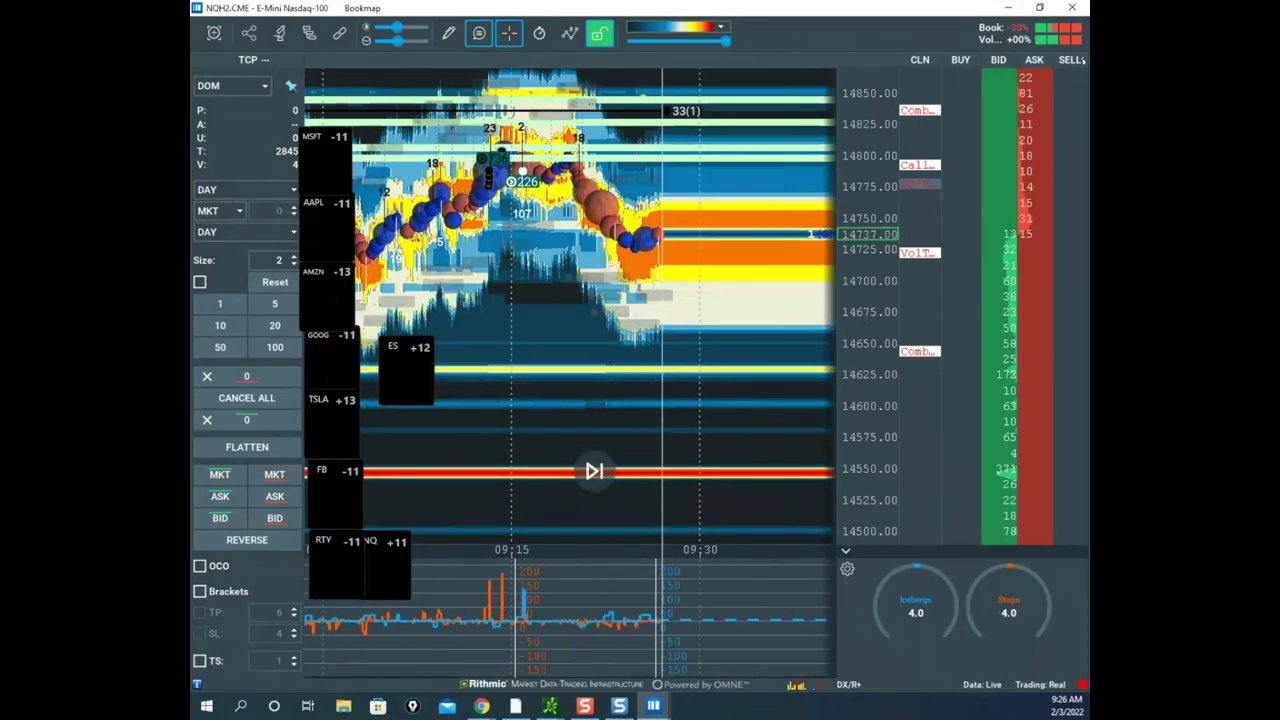
key(ctrl+shift+d)
key(Escape)
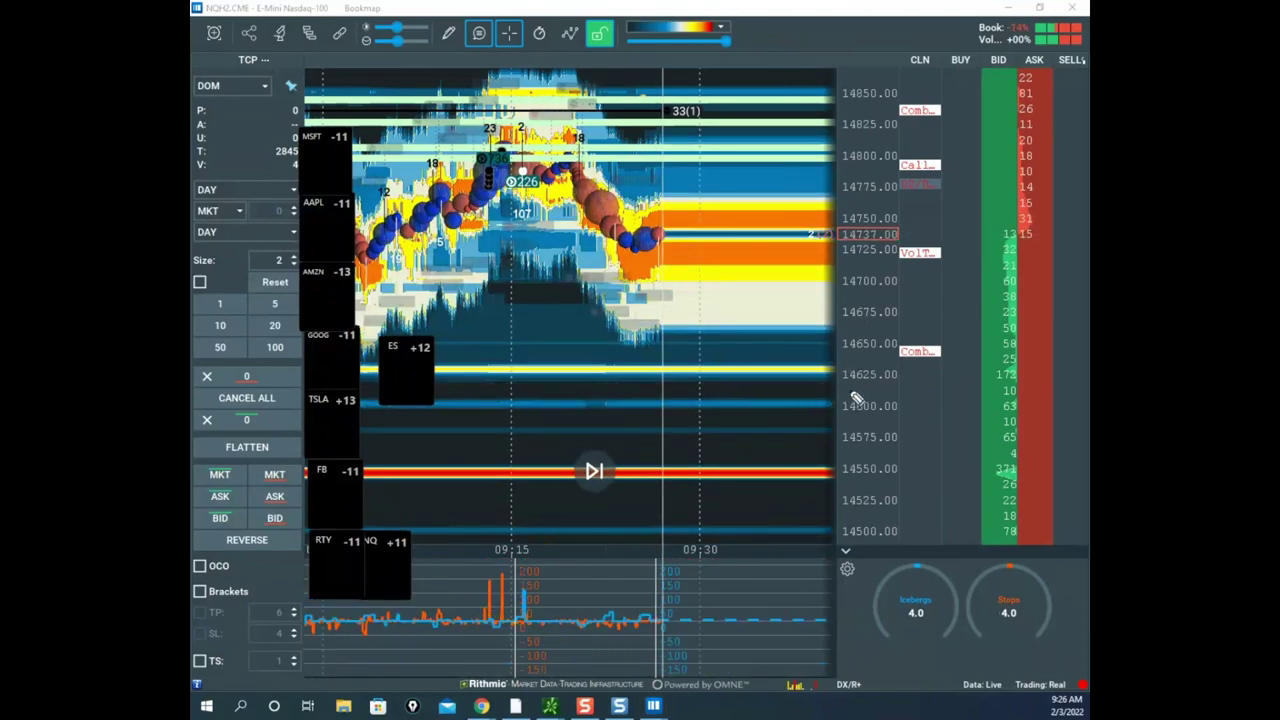
drag(810, 440, 873, 507)
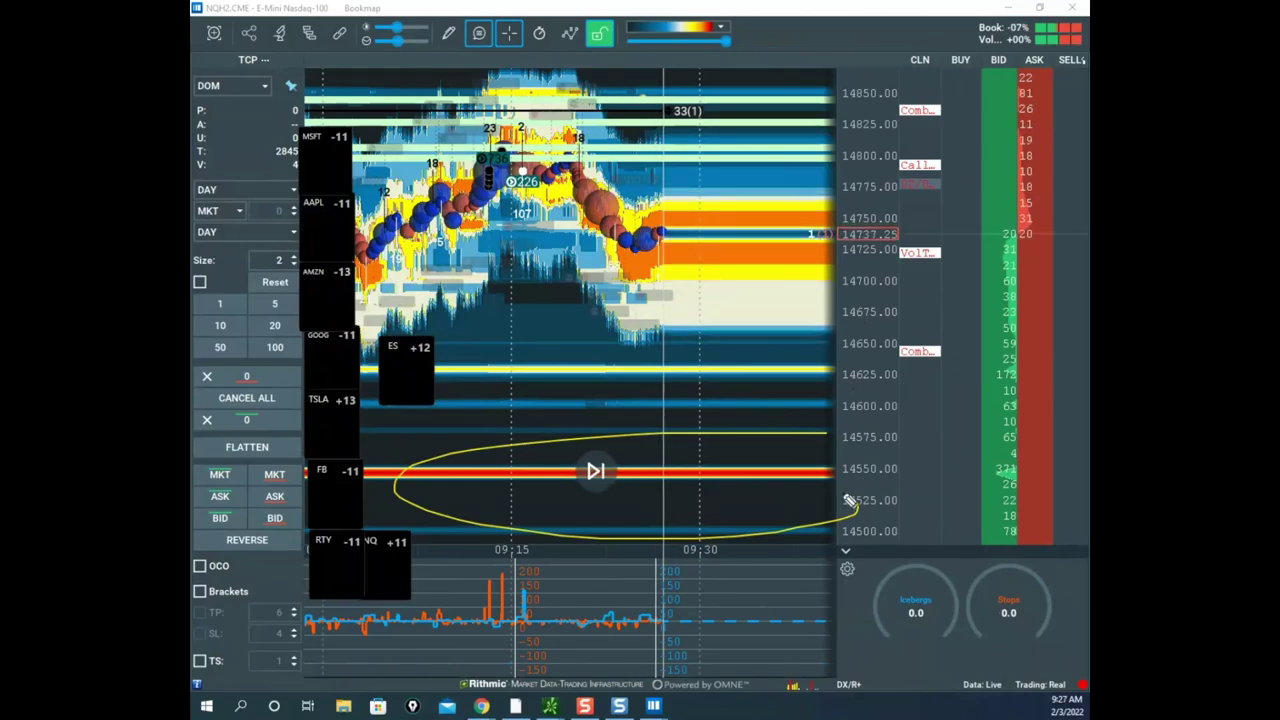
drag(662, 470, 672, 272)
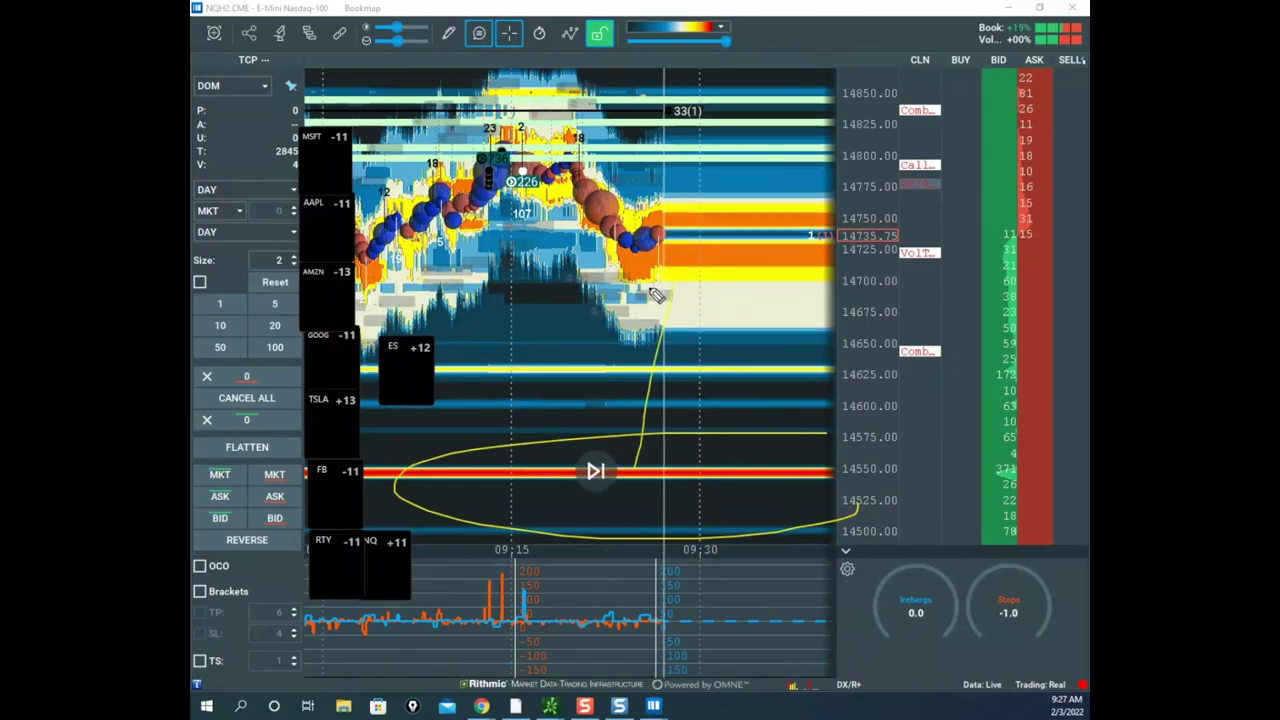
mouse_move(605, 468)
mouse_down()
mouse_move(682, 466)
mouse_move(647, 503)
mouse_up()
key(Escape)
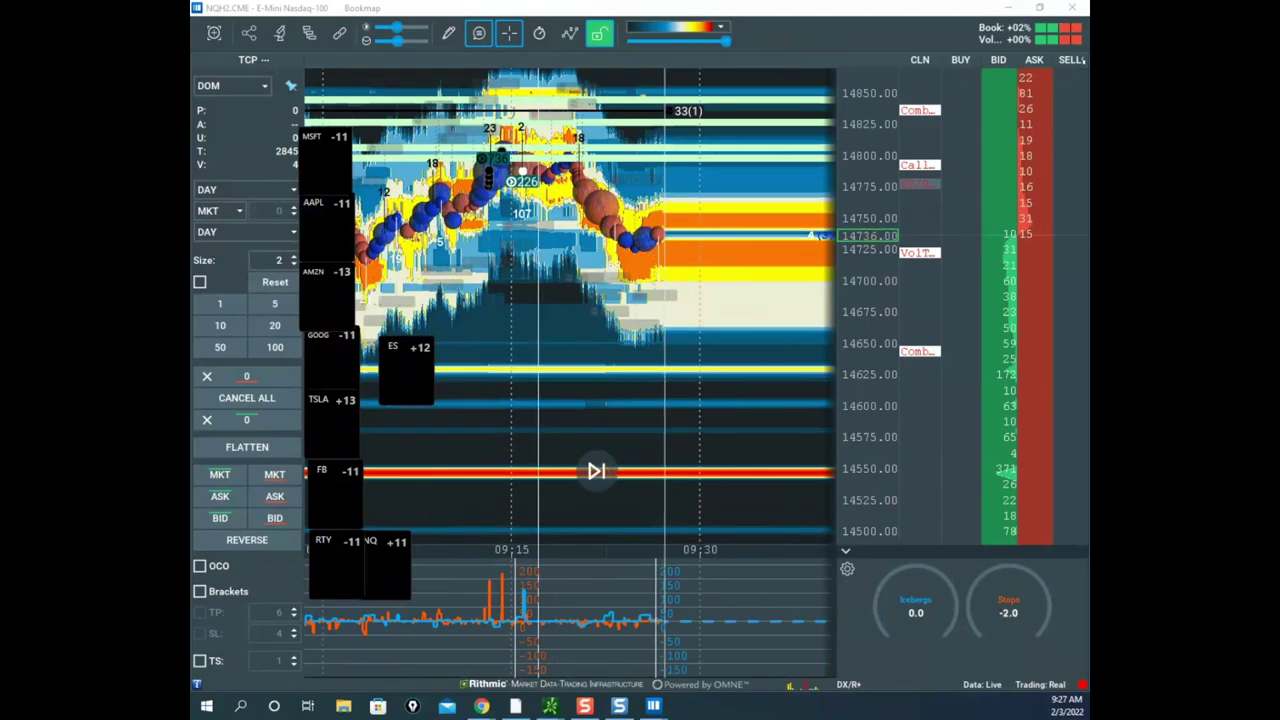
- Switch to the remote desktop charts in a maximized Chrome window and examine the Nasdaq price levels, targets and cumulative delta bars
drag(192, 190, 889, 151)
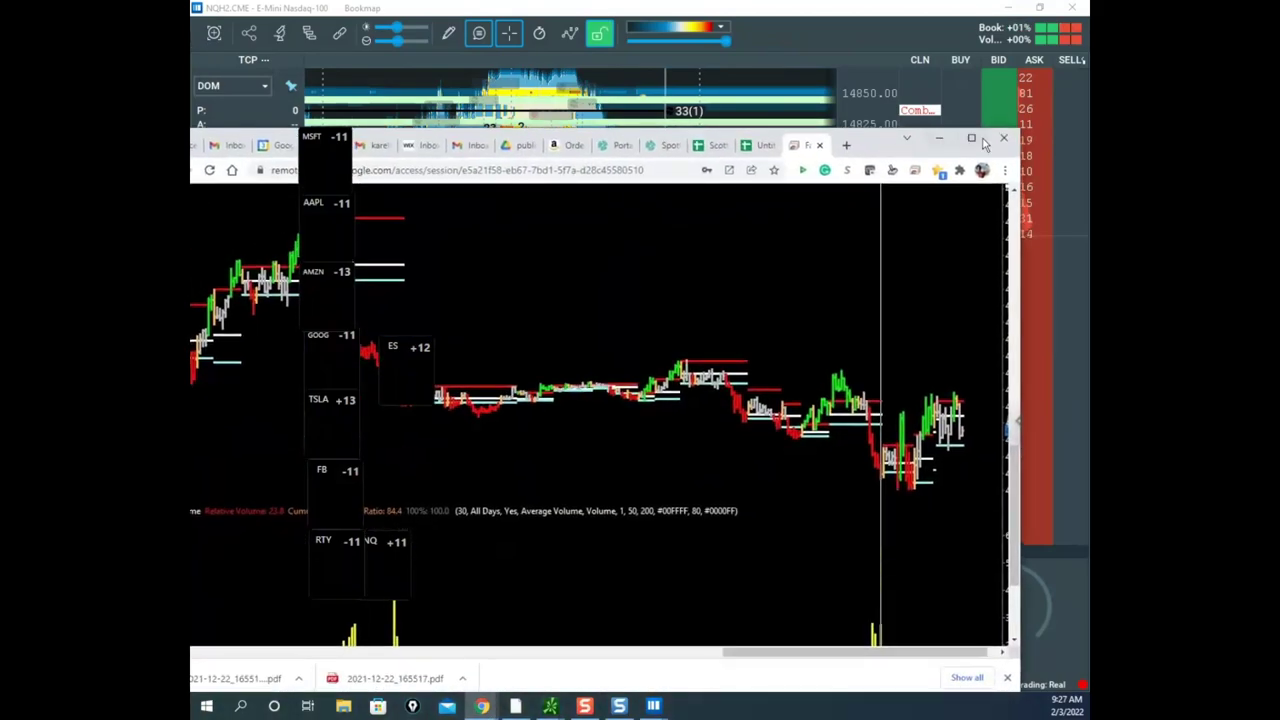
click(974, 141)
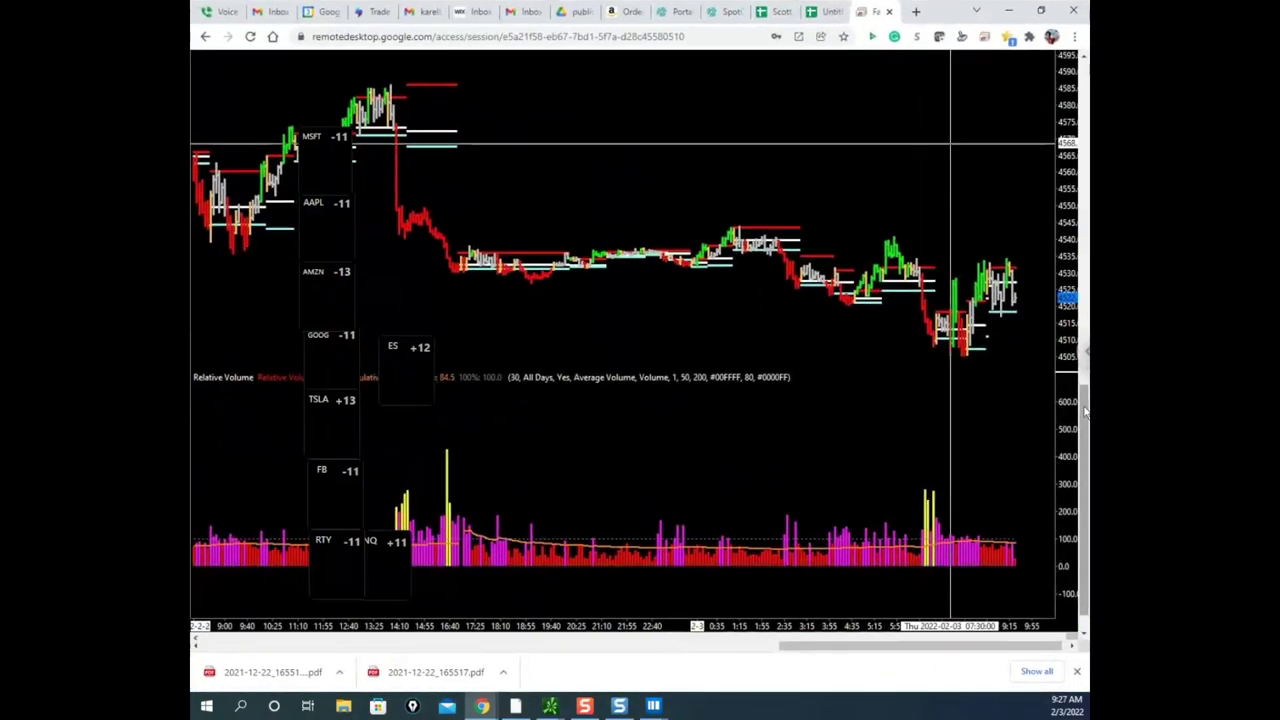
mouse_move(1086, 421)
mouse_down()
mouse_move(1086, 409)
mouse_move(1087, 435)
mouse_up()
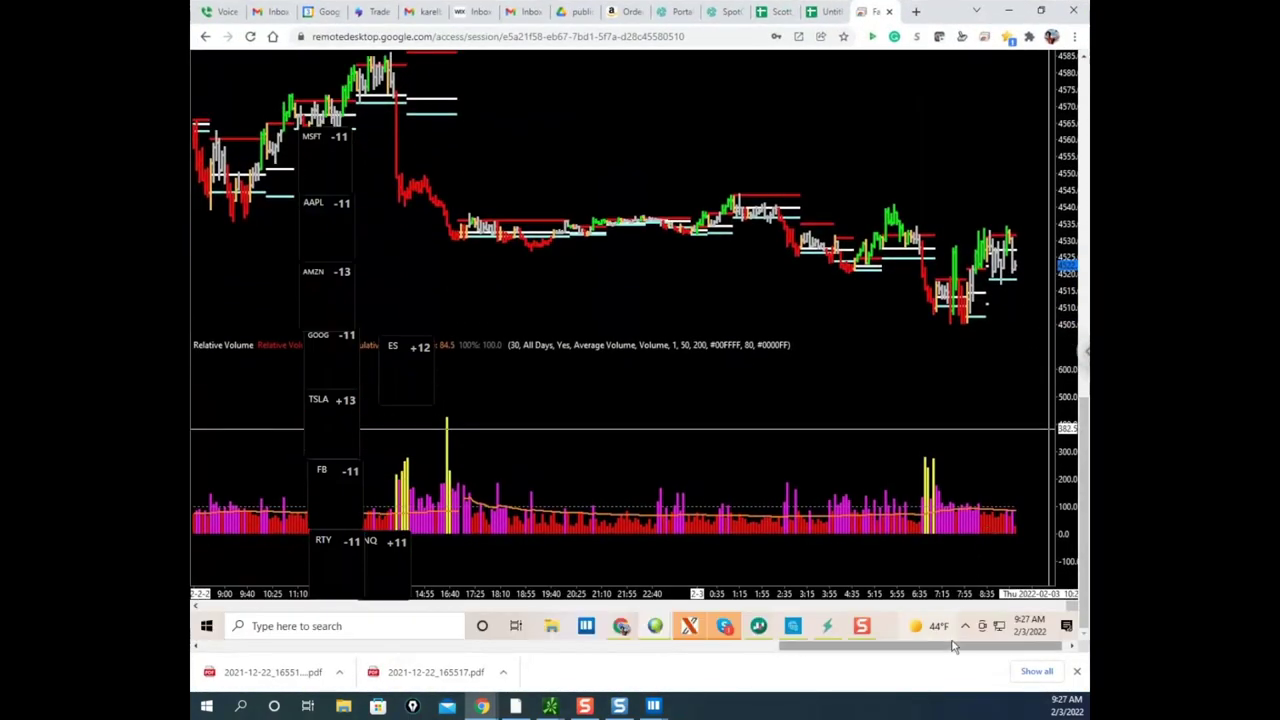
drag(955, 645, 680, 644)
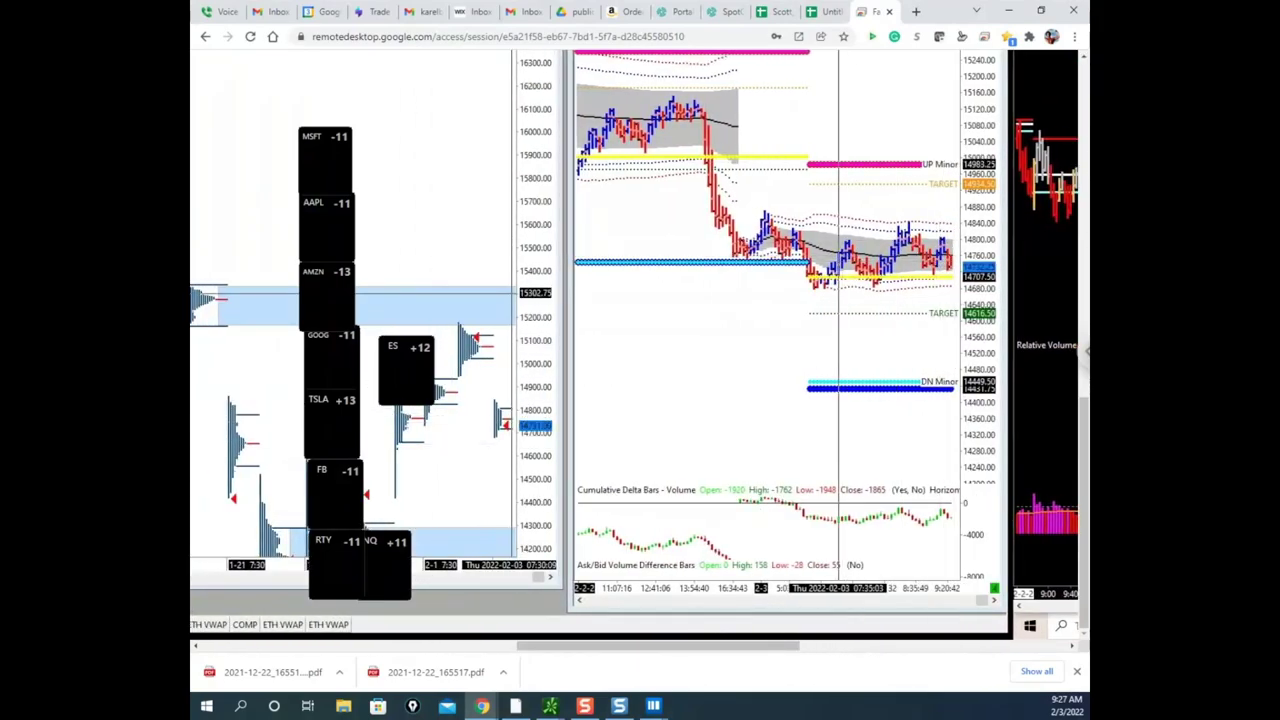
click(838, 33)
key(Escape)
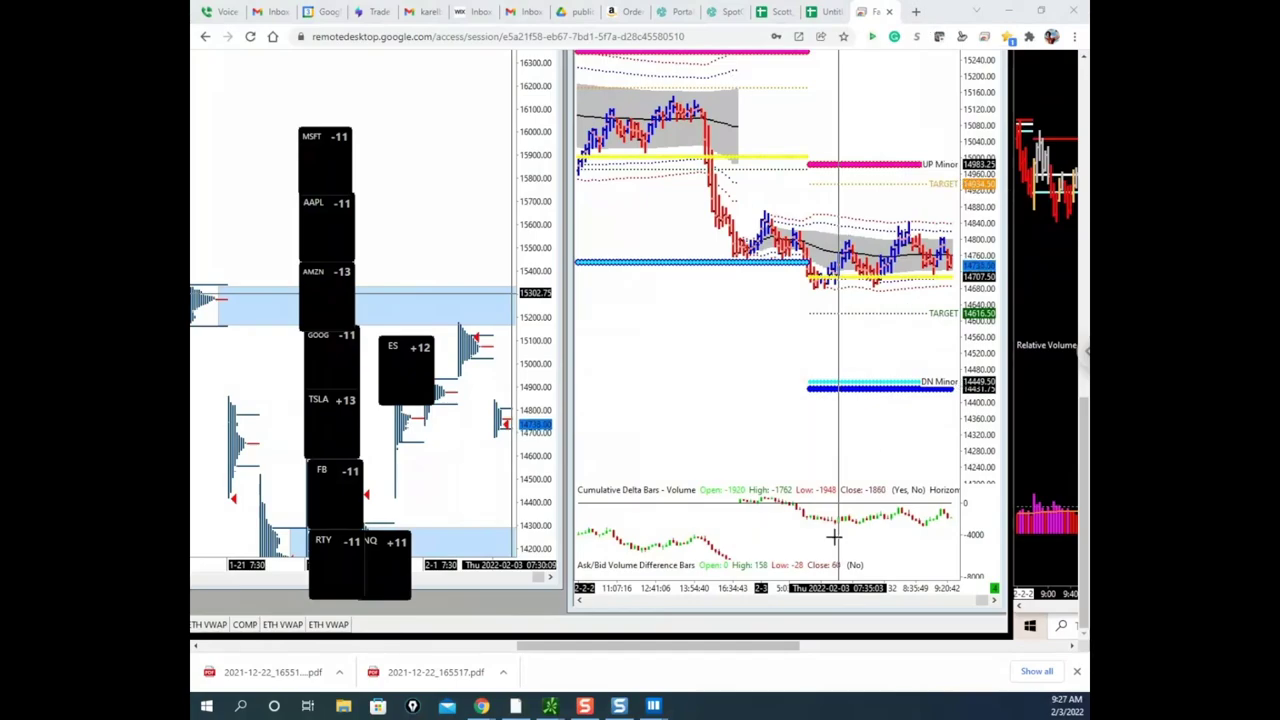
drag(788, 640, 764, 642)
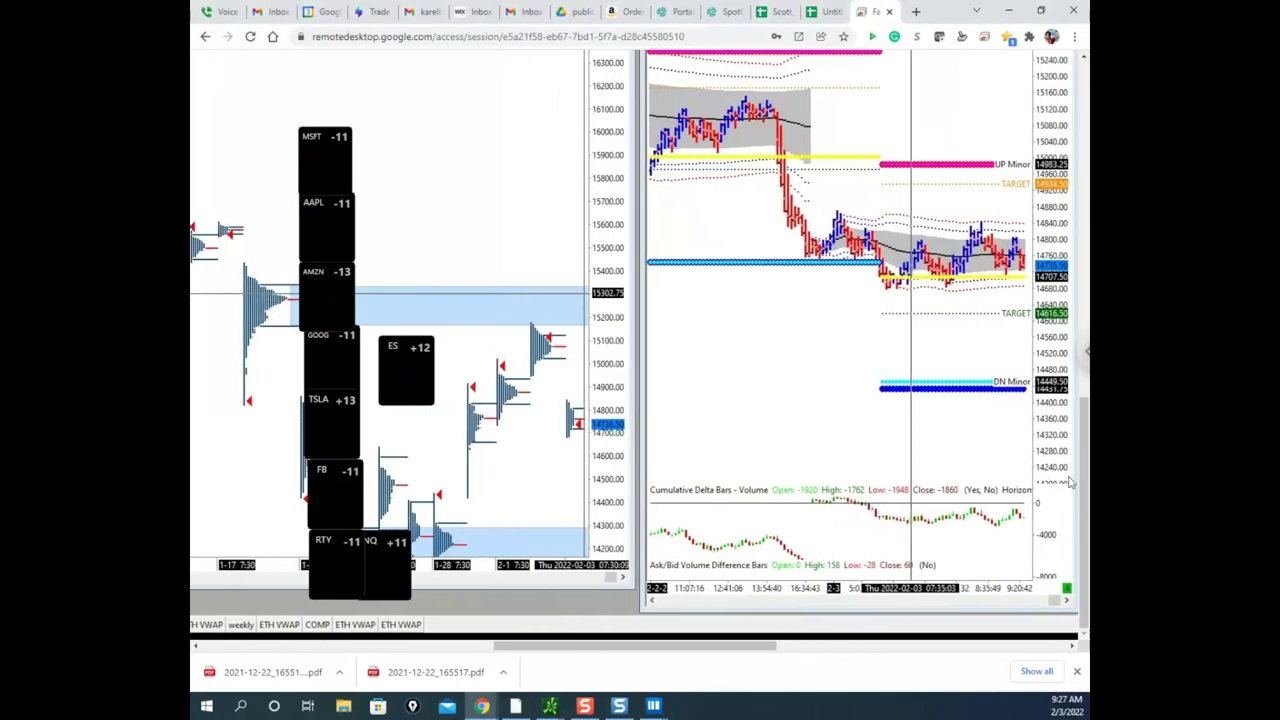
drag(1084, 428, 1084, 417)
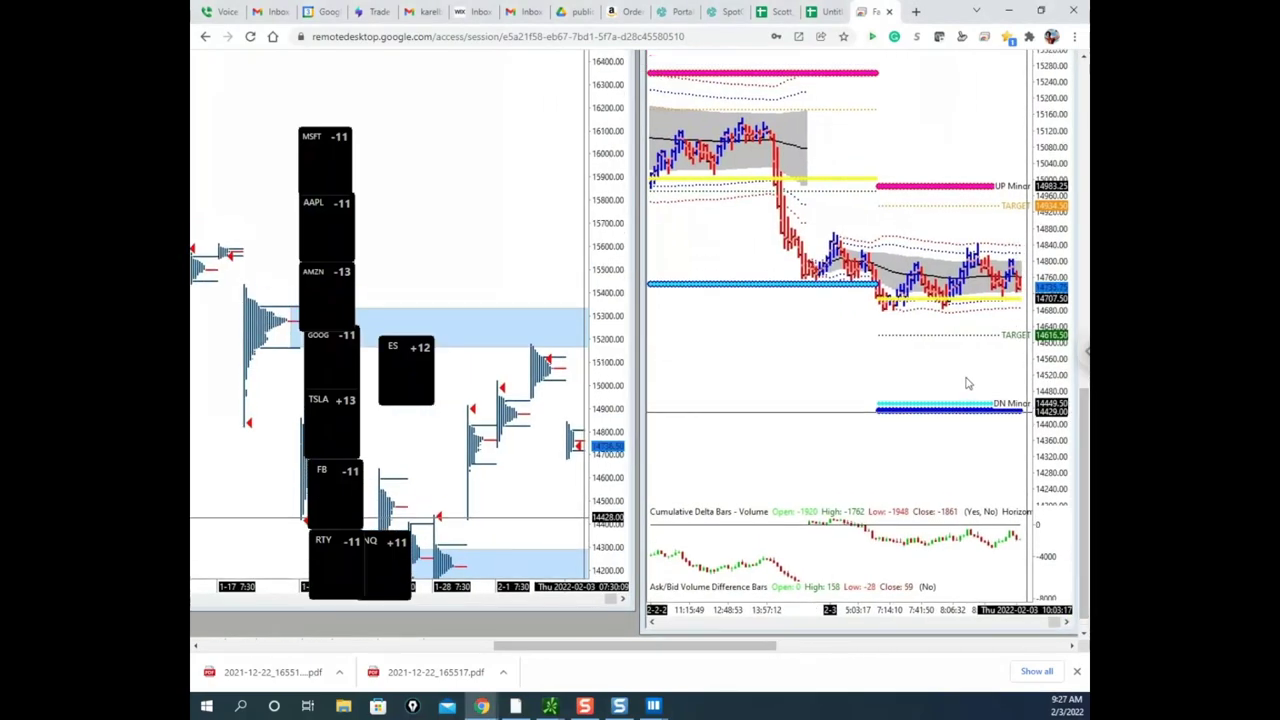
- Switch to the COMEX Gold Futures chart in Bookmap, maximize it, and examine the price action around the E:200 marker
drag(0, 60, 846, 49)
double_click(848, 48)
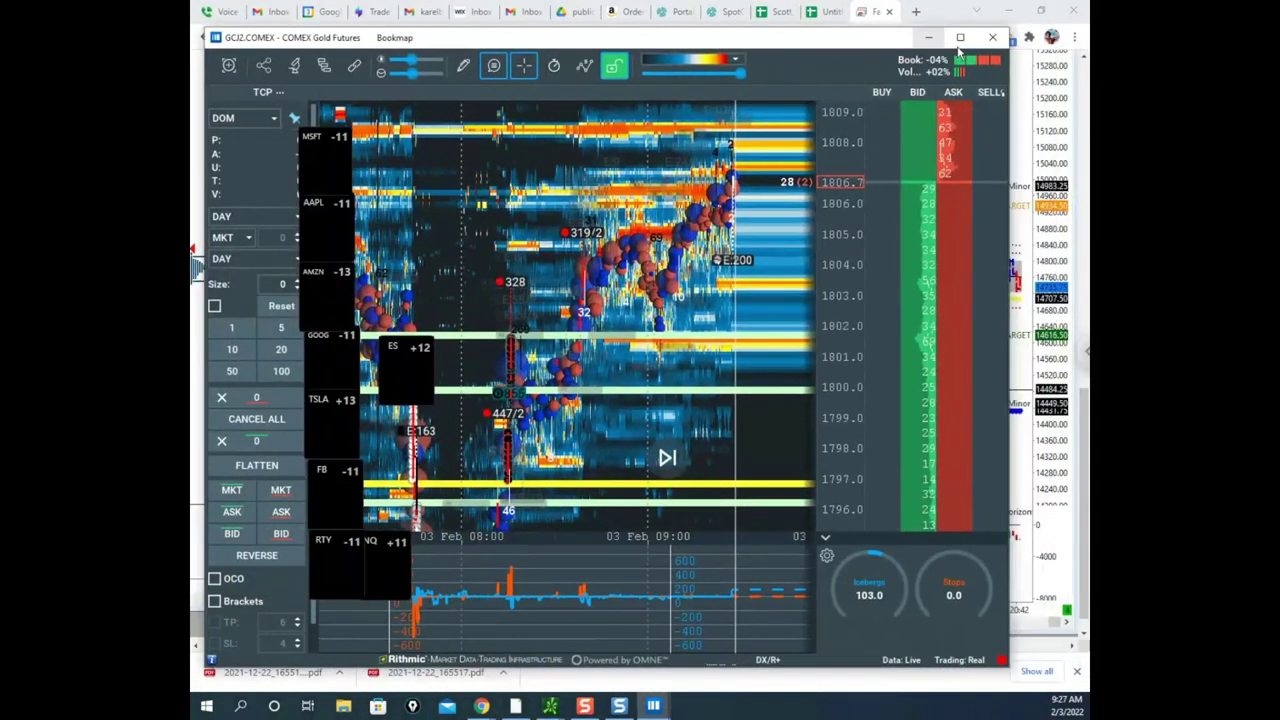
scroll(803, 228, down, 3)
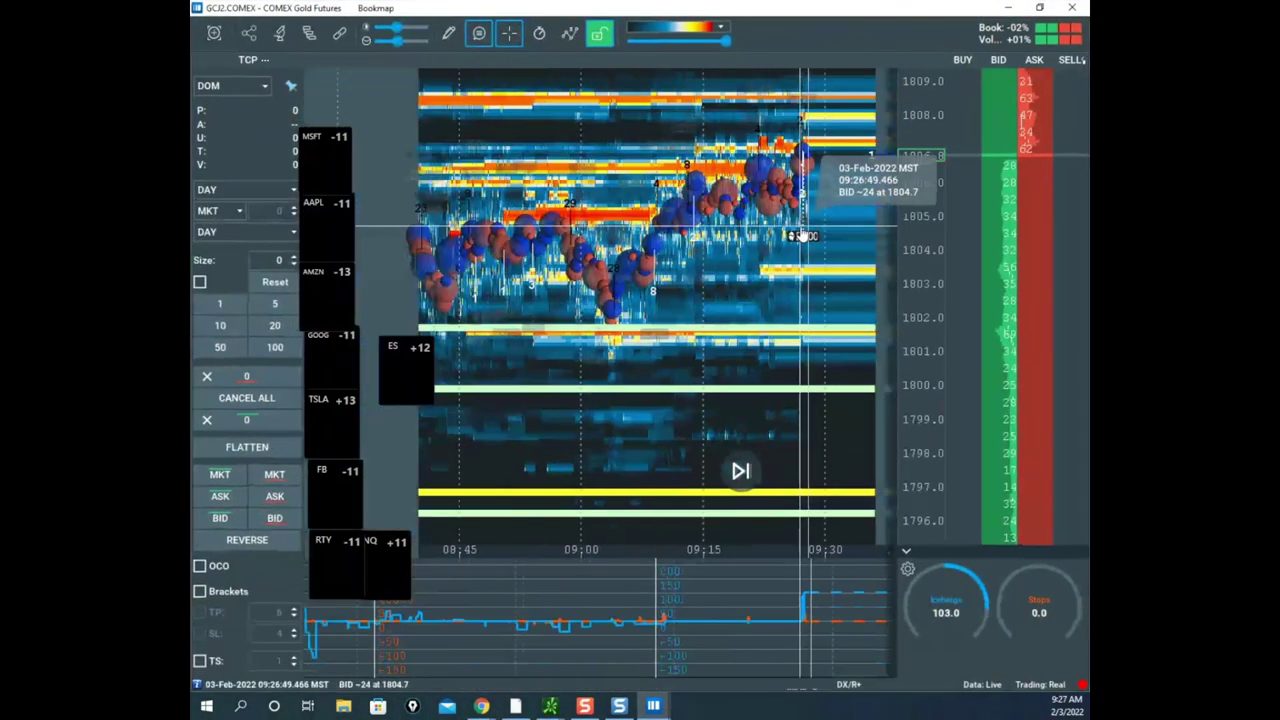
scroll(700, 290, up, 3)
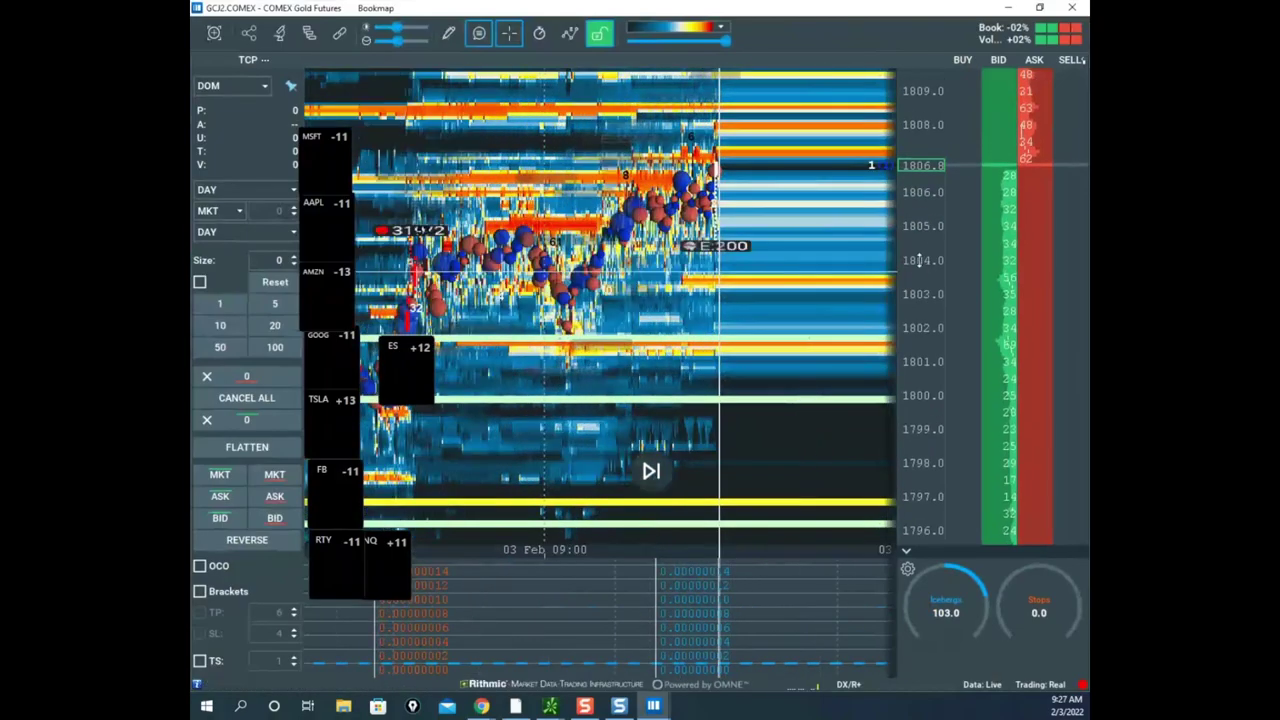
scroll(786, 327, up, 3)
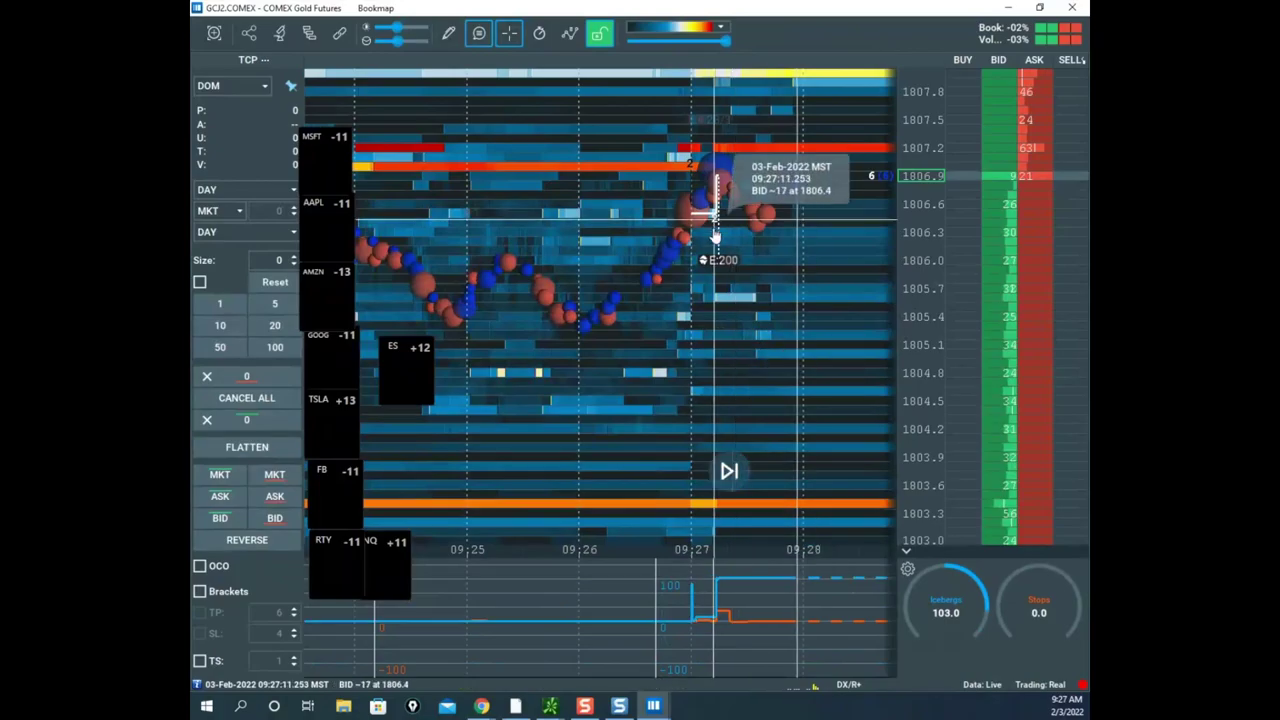
scroll(714, 228, down, 3)
scroll(850, 232, down, 5)
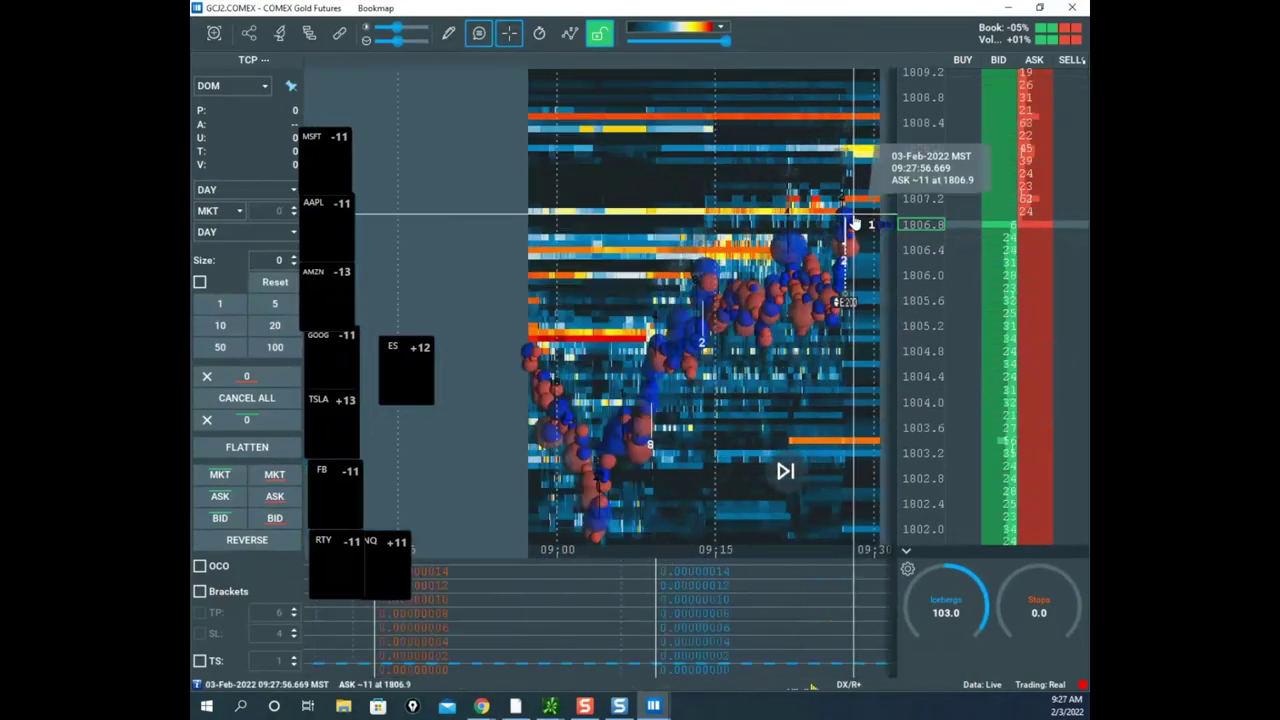
scroll(849, 257, up, 3)
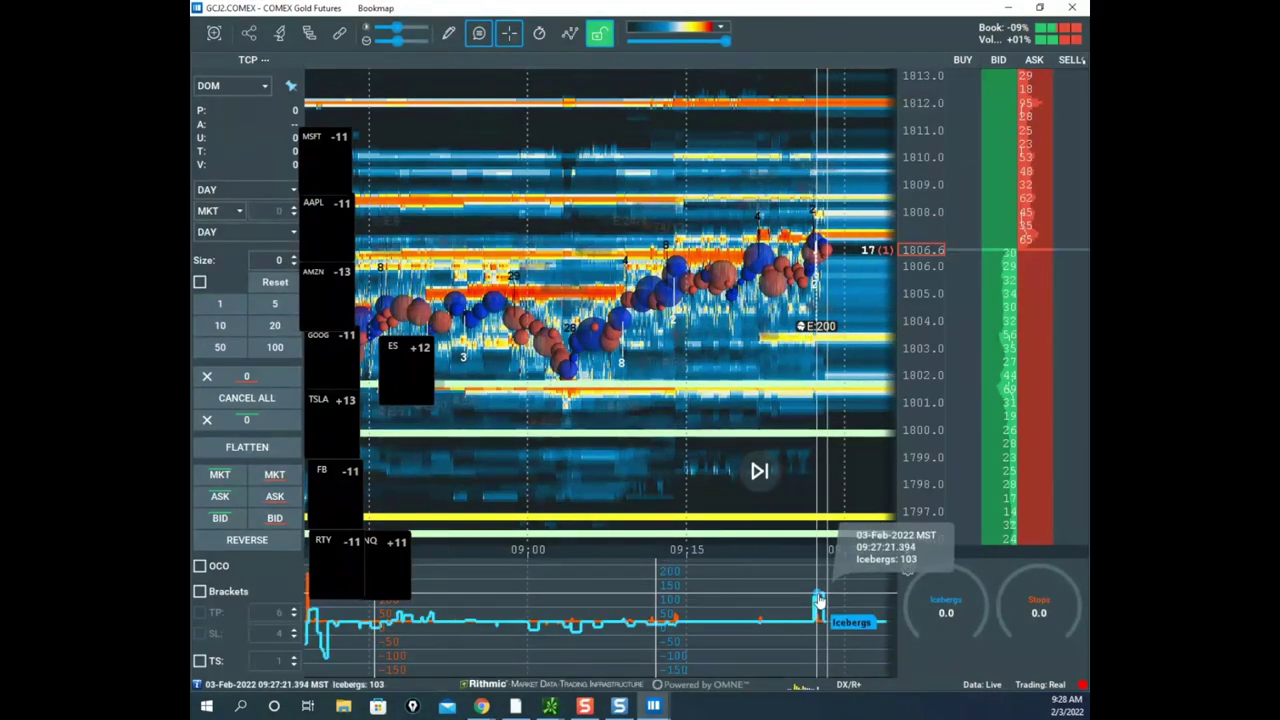
- Examine the iceberg spikes in the lower indicator around 09:27 alongside the price bubbles above them
scroll(607, 352, up, 5)
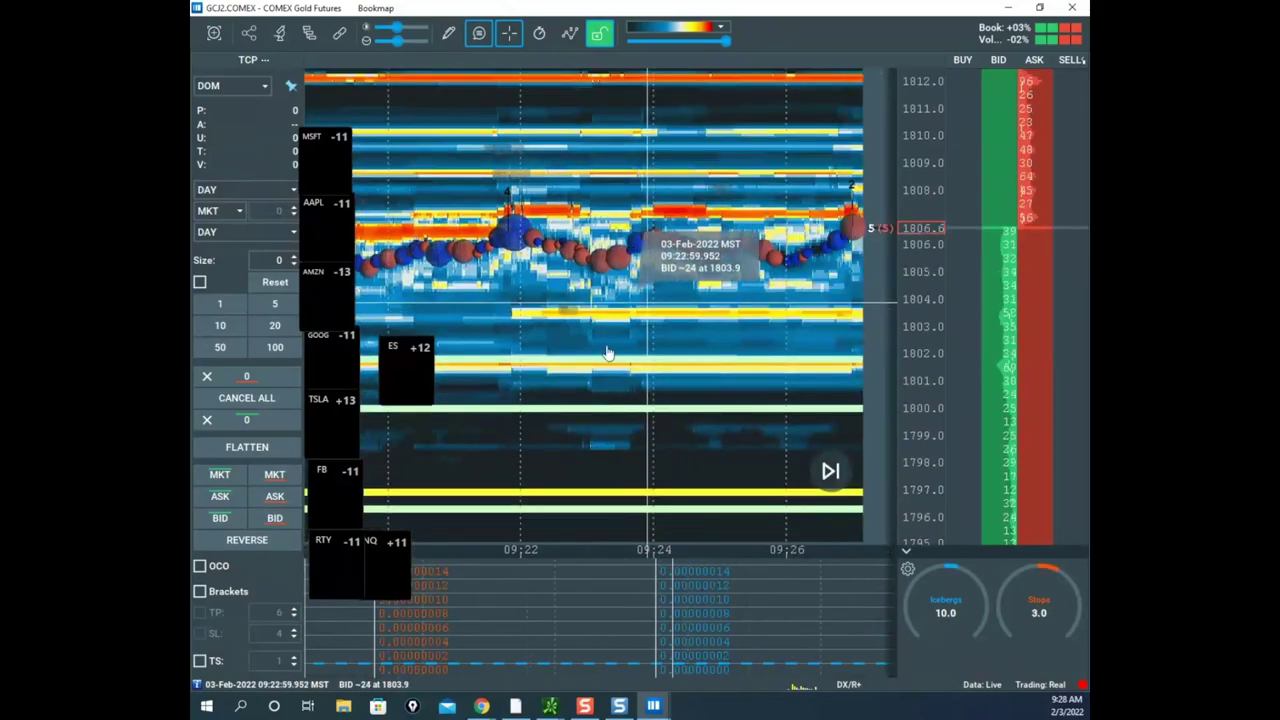
drag(802, 377, 671, 360)
scroll(671, 363, down, 3)
scroll(680, 374, up, 6)
drag(705, 532, 586, 511)
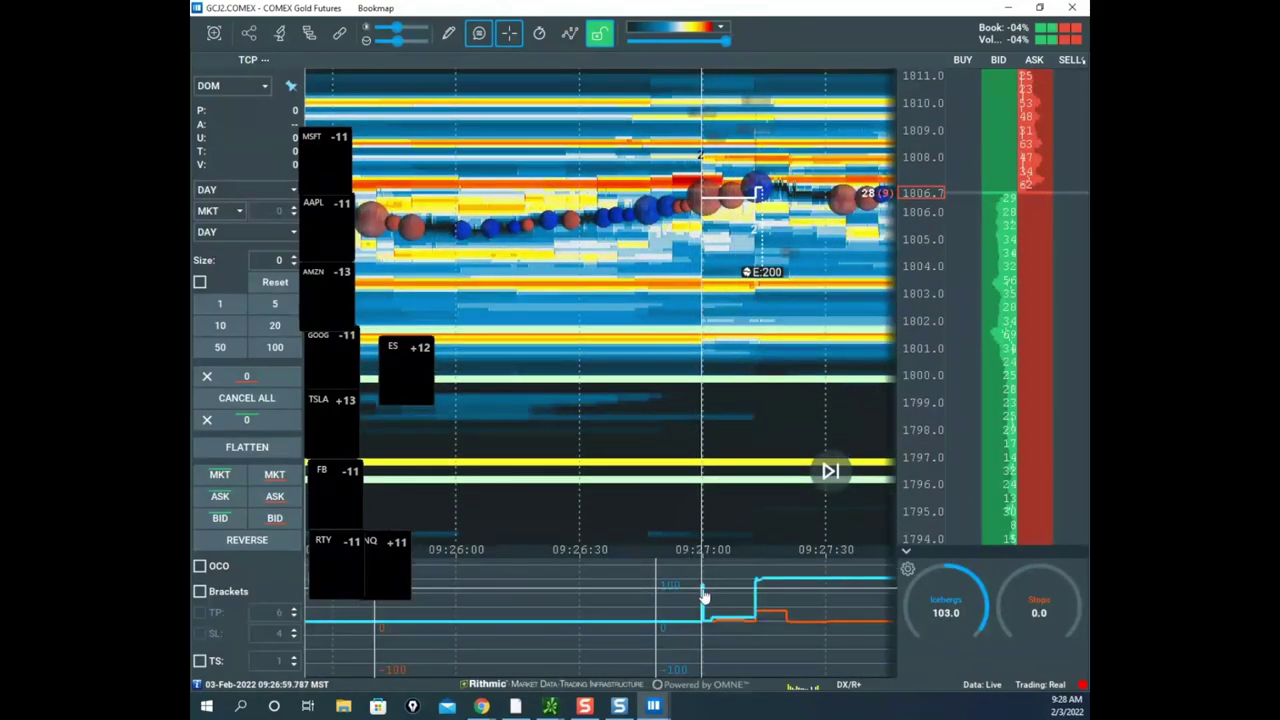
scroll(762, 408, down, 2)
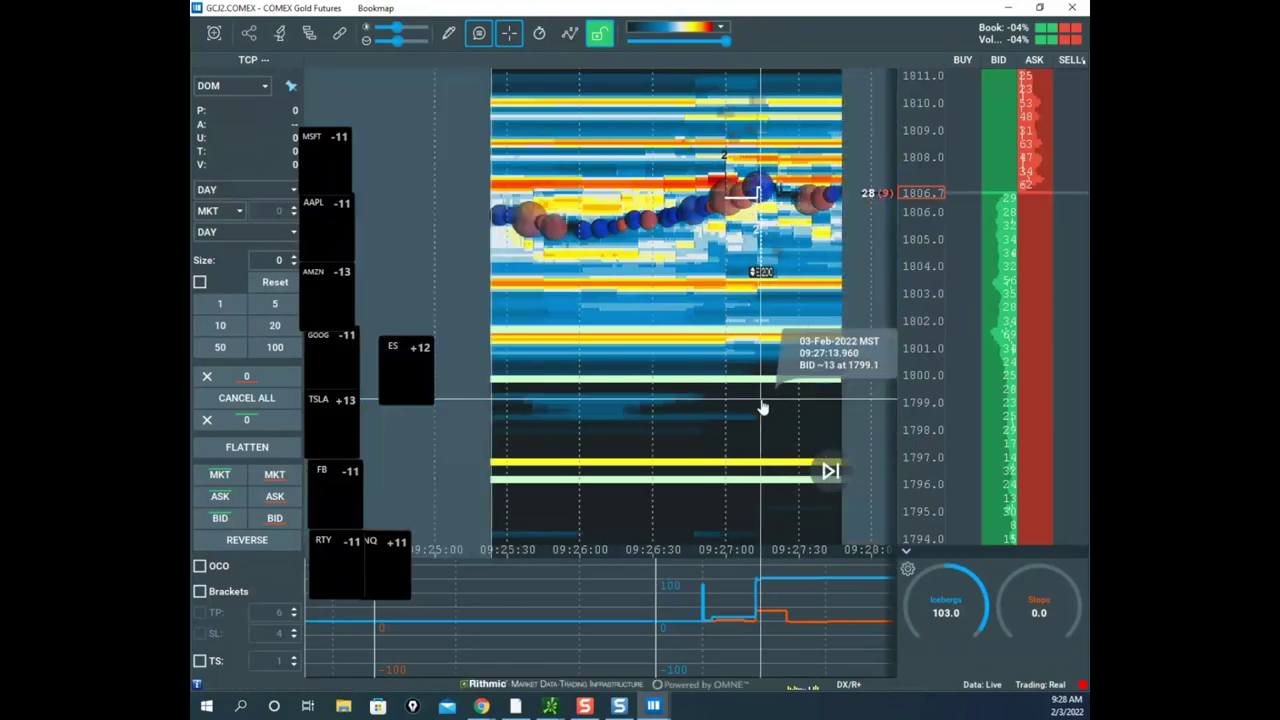
- Frame the 09:27 move closely, underline its yellow order trace, circle the E:200 marker and the iceberg spikes, and exit drawing mode
scroll(762, 408, down, 1)
drag(758, 396, 682, 441)
scroll(909, 312, up, 3)
drag(794, 282, 742, 357)
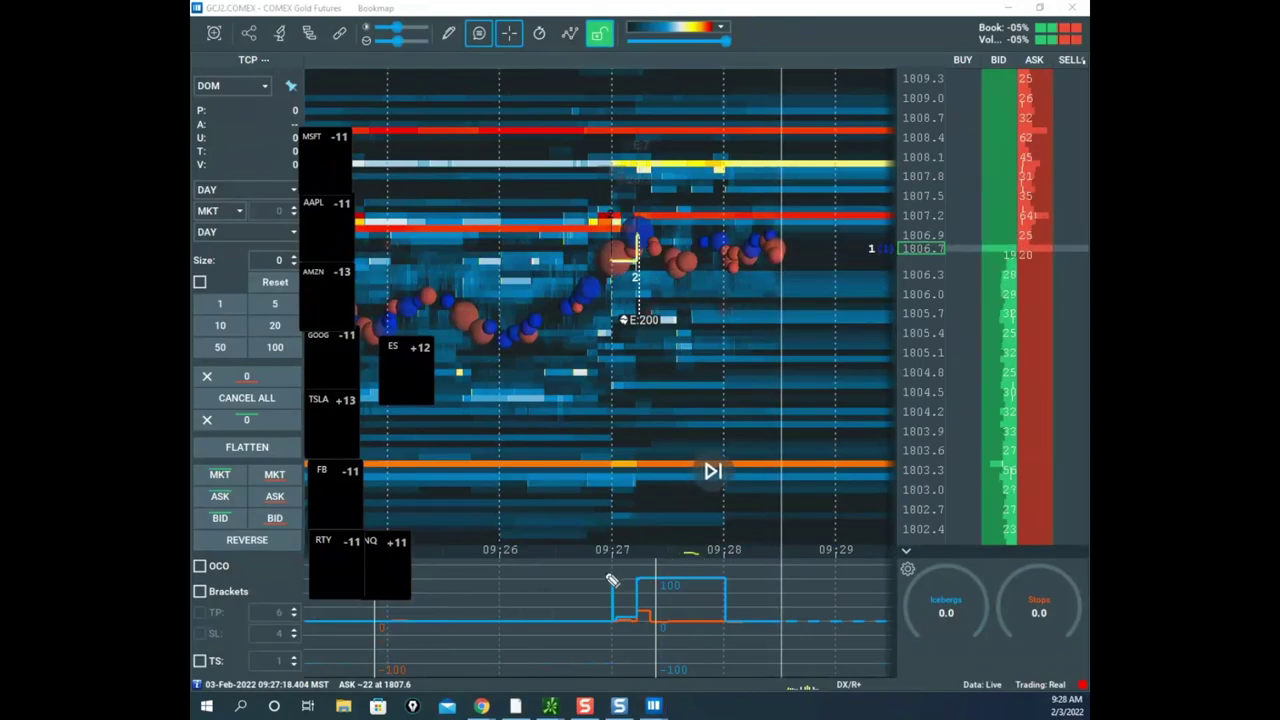
drag(620, 270, 638, 267)
mouse_move(628, 298)
mouse_down()
mouse_move(613, 308)
mouse_move(650, 321)
mouse_up()
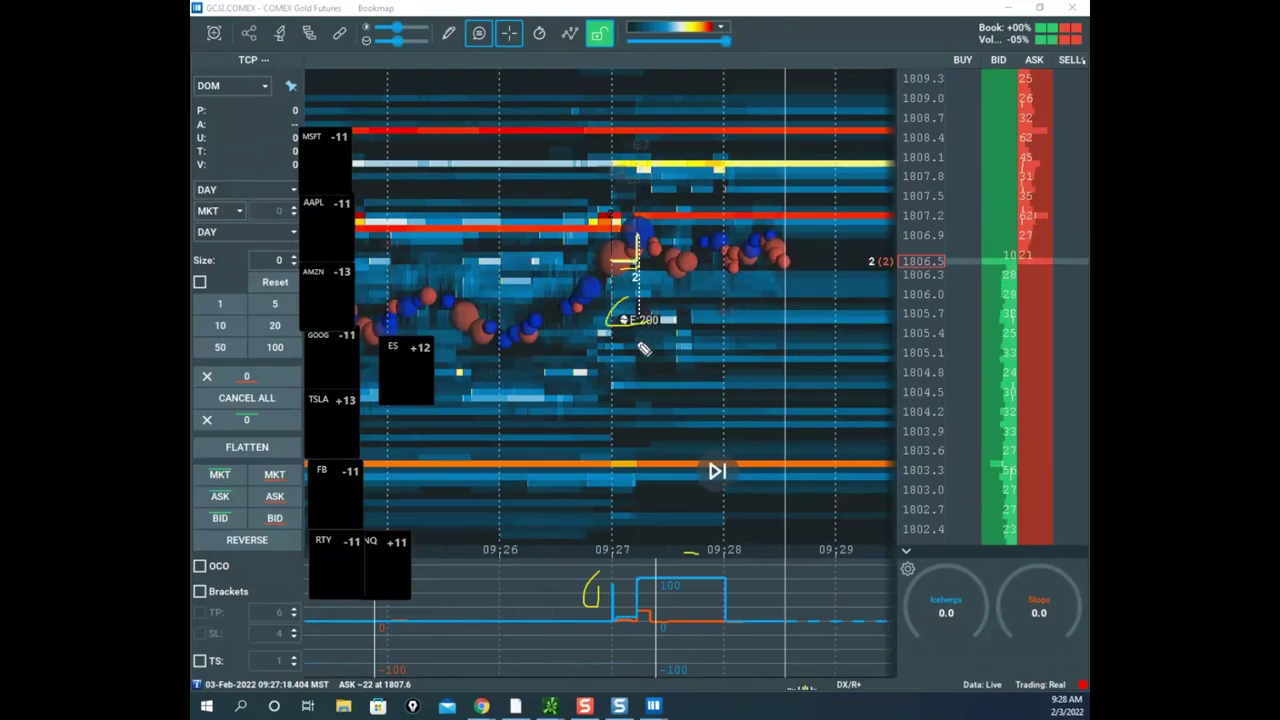
mouse_move(646, 585)
mouse_down()
mouse_move(686, 568)
mouse_move(640, 605)
mouse_up()
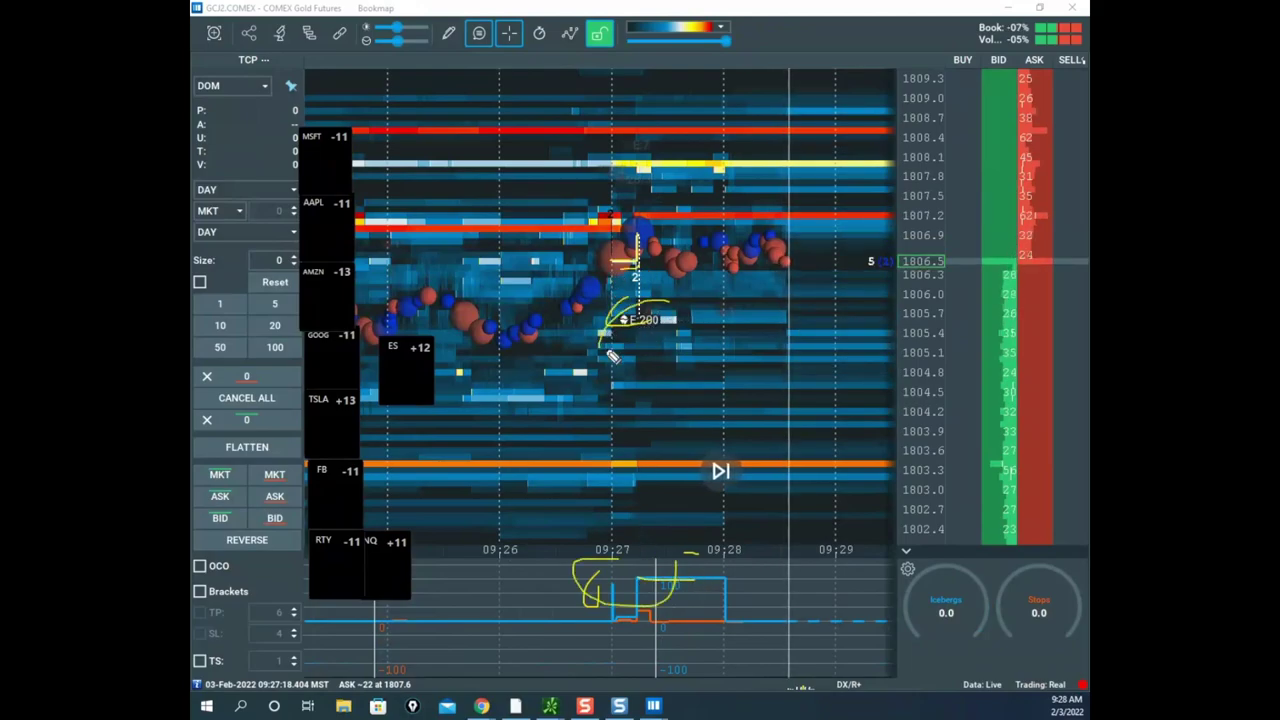
drag(702, 549, 782, 598)
drag(622, 302, 675, 335)
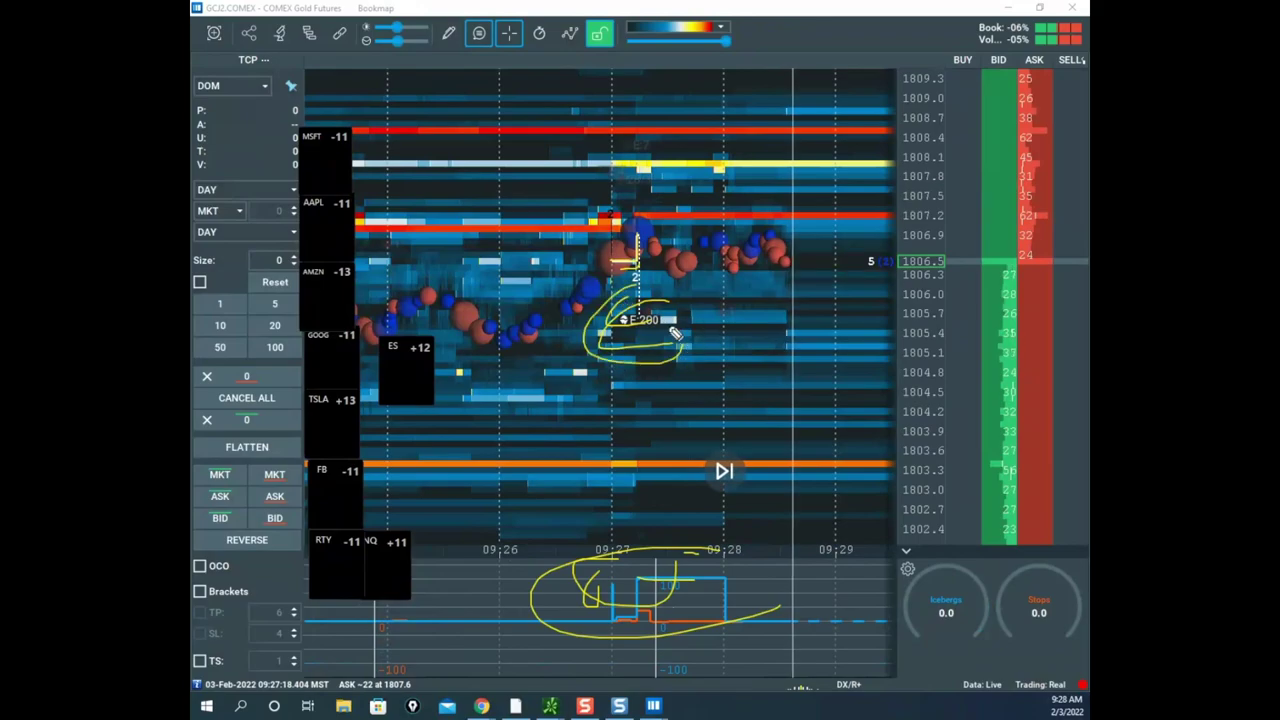
key(Escape)
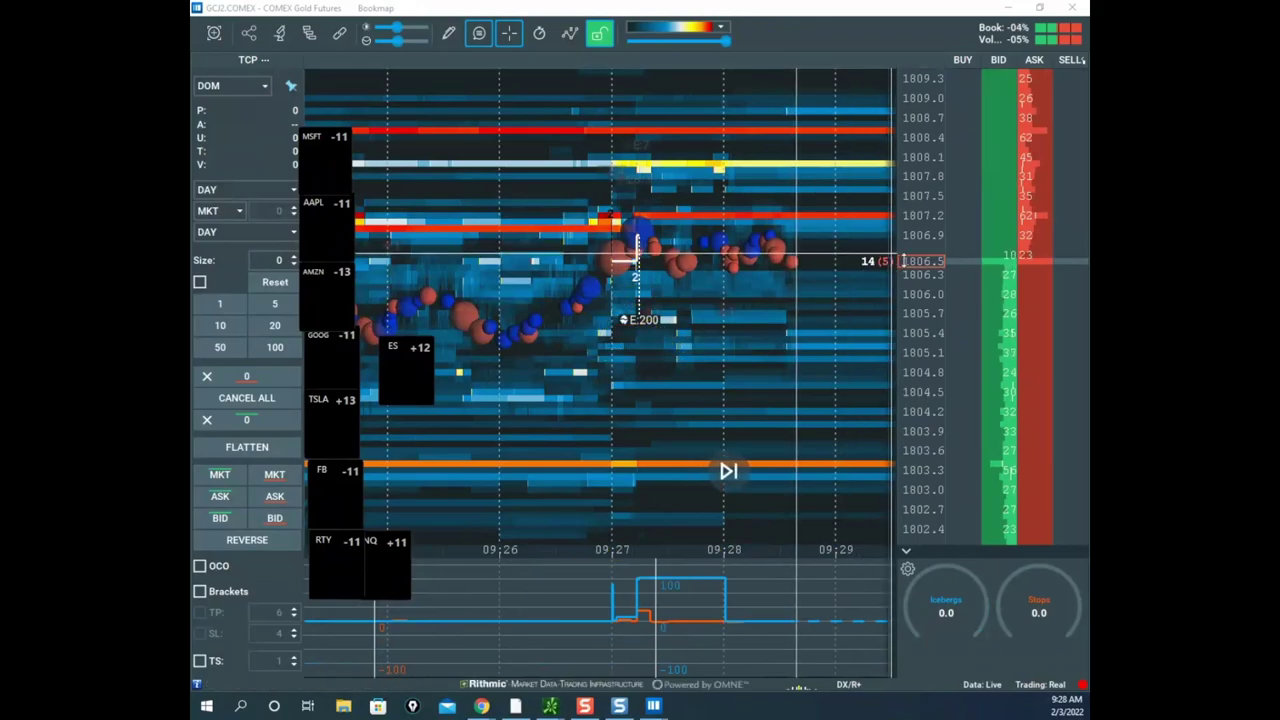
- Place horizontal lines on the gold chart at about 1806.3 and 1807.2, below and above the recent price range
scroll(917, 214, up, 4)
drag(795, 242, 772, 282)
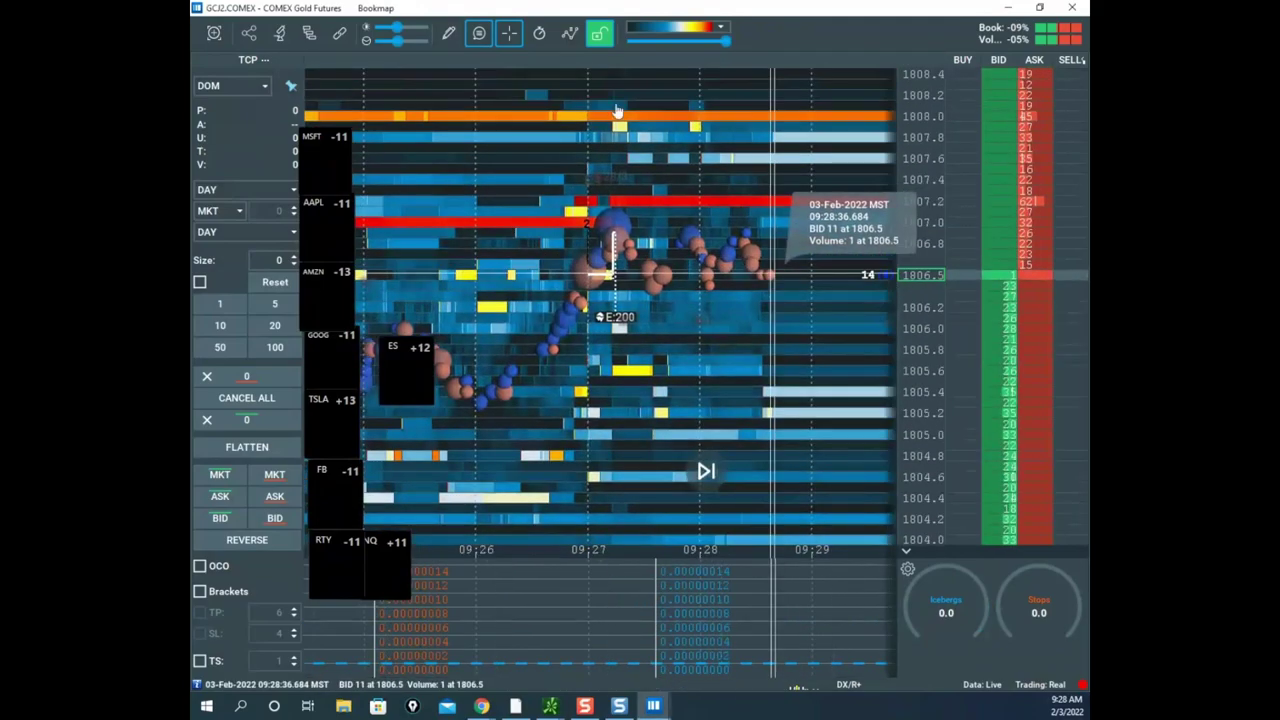
click(448, 33)
click(519, 212)
scroll(625, 288, up, 2)
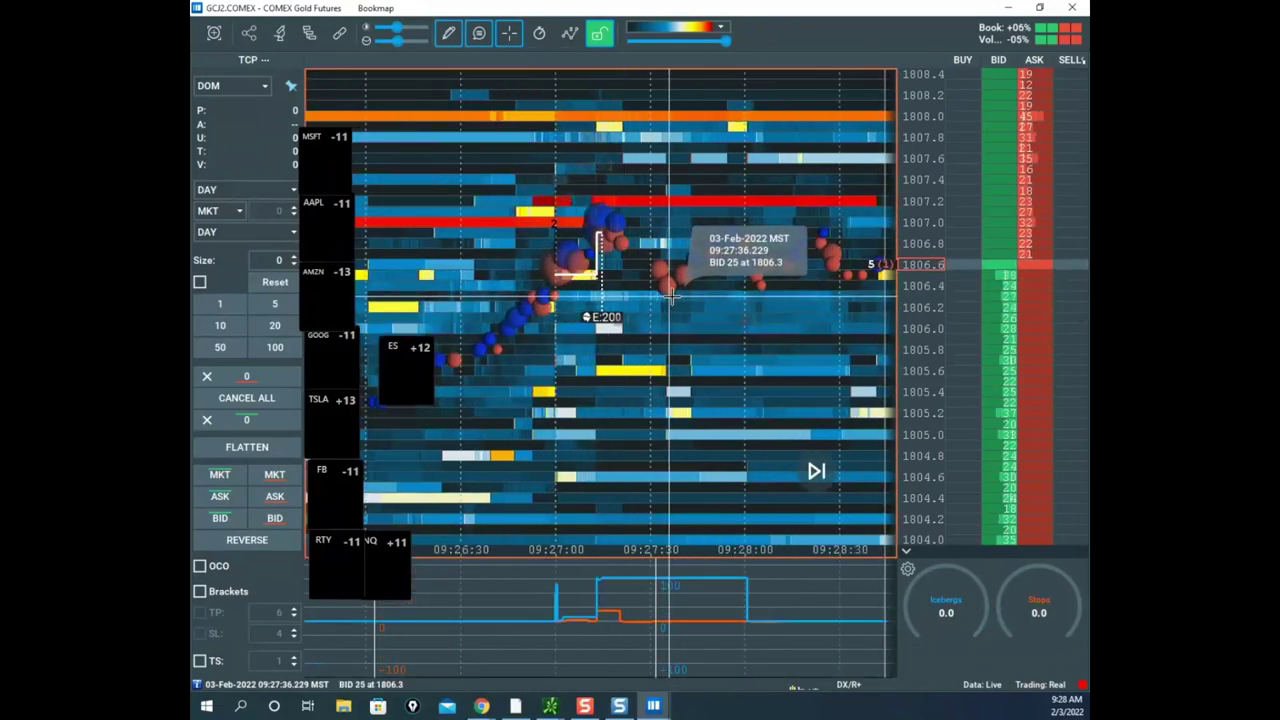
click(666, 296)
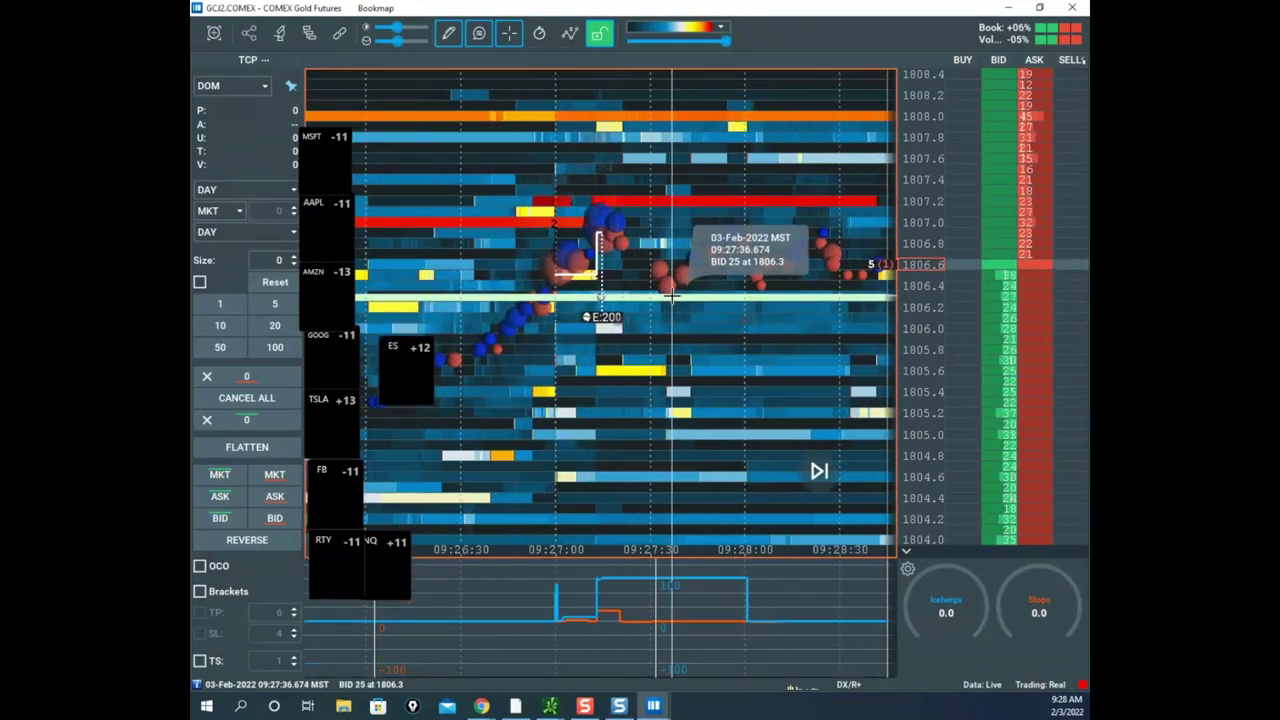
click(717, 199)
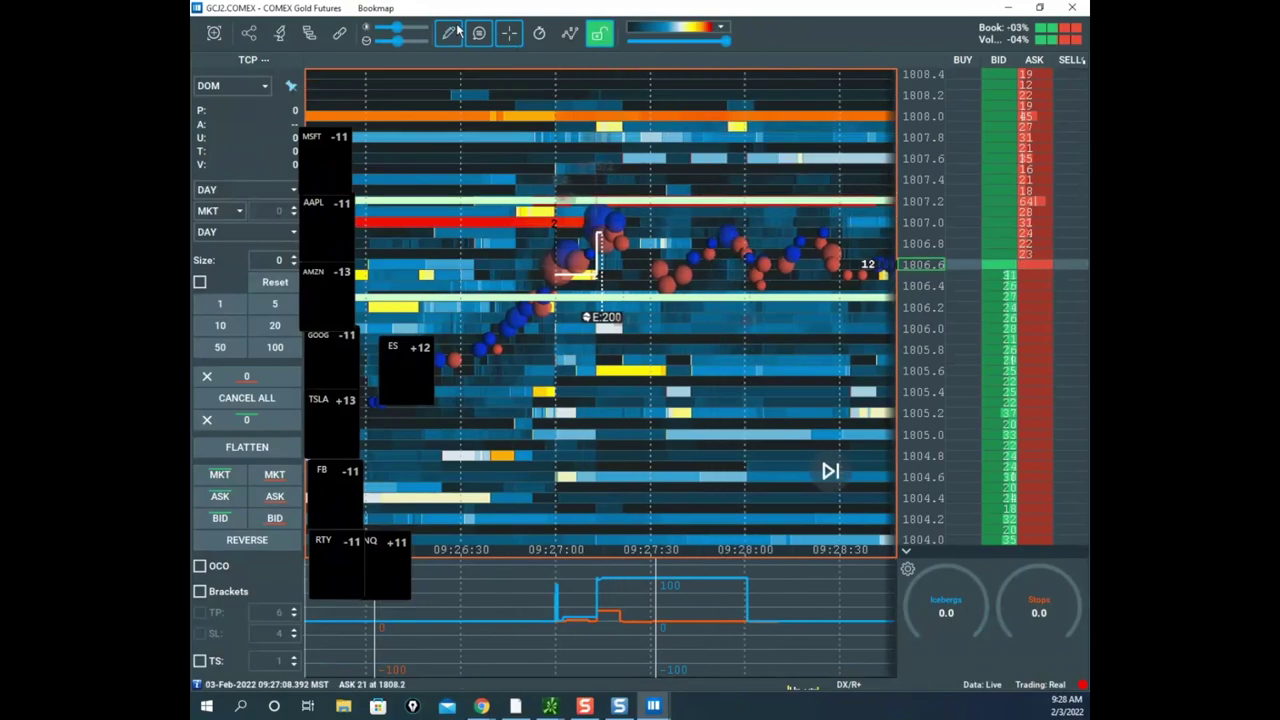
- Change the color of the horizontal line at 1807.2 to cyan and save the style
click(451, 34)
click(506, 104)
right_click(707, 207)
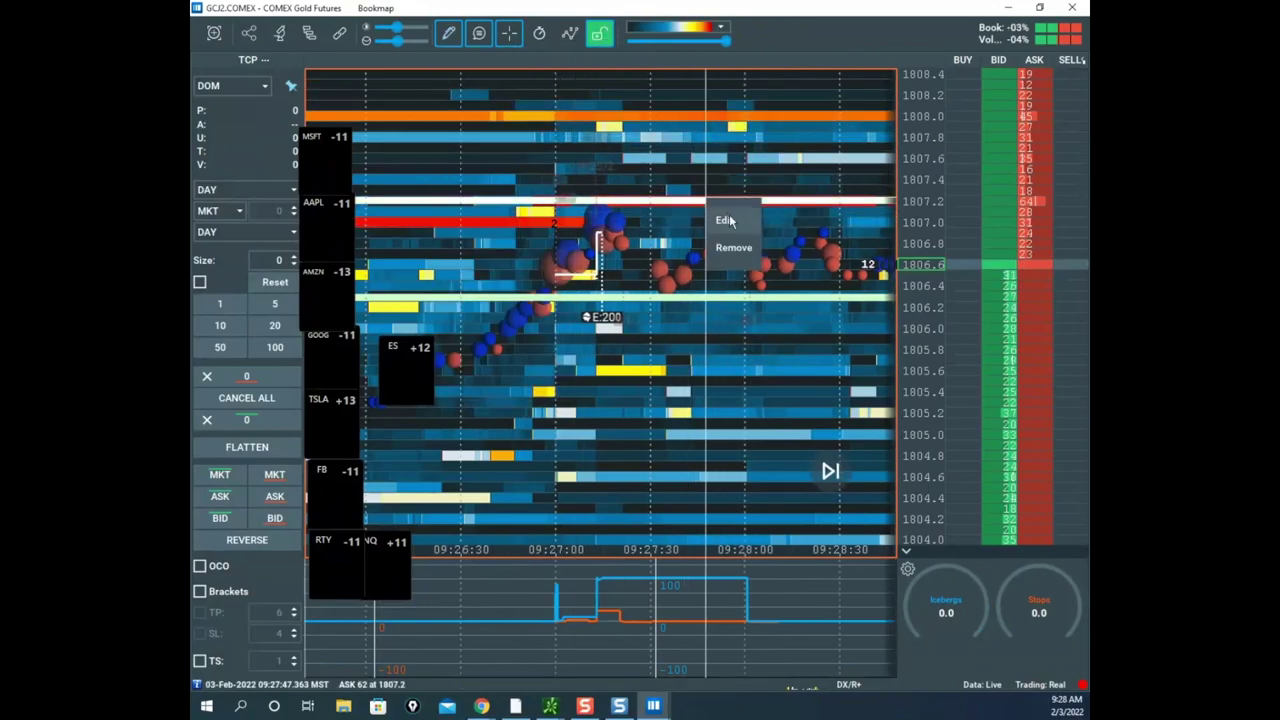
click(727, 217)
click(655, 313)
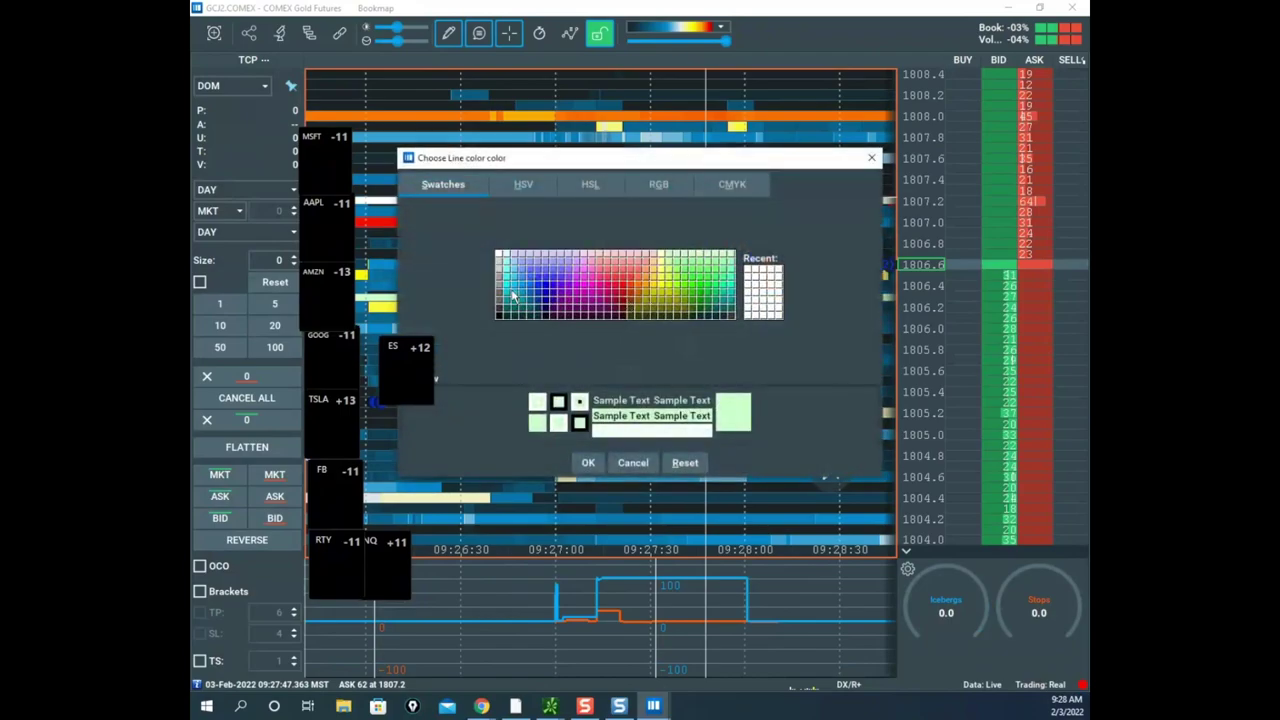
click(507, 290)
click(588, 463)
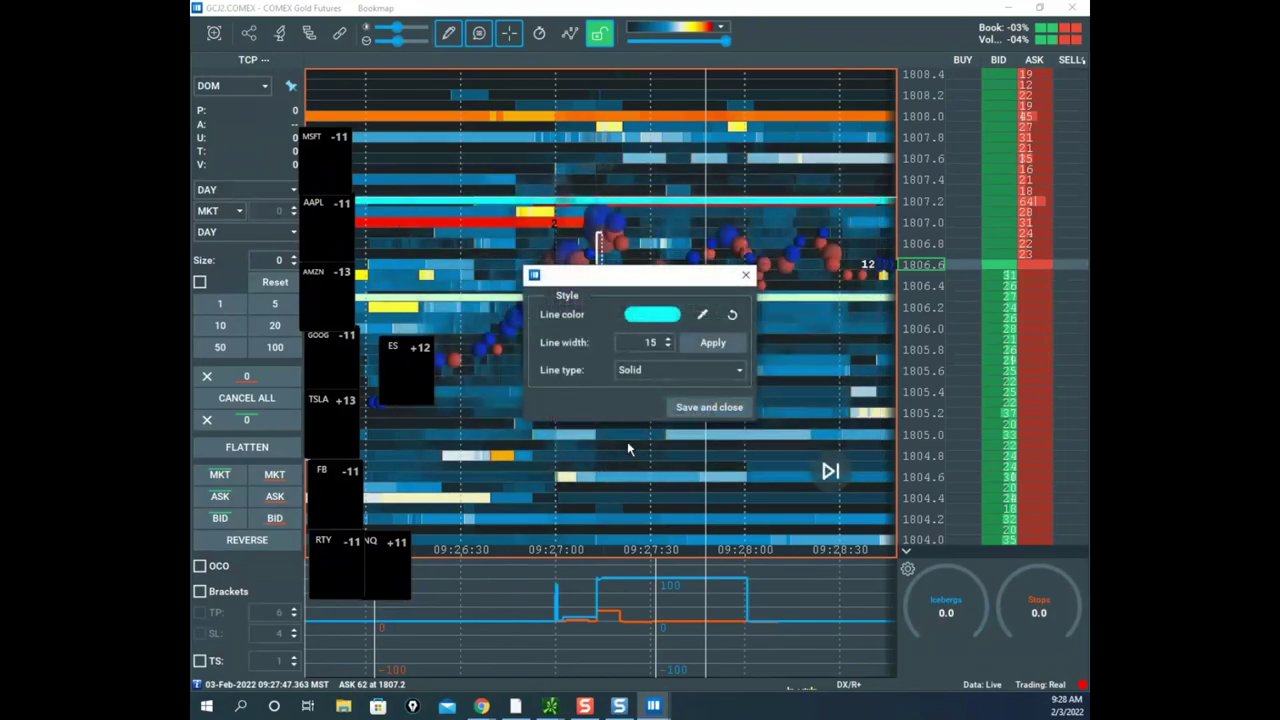
click(690, 409)
- Change the color of the horizontal line at 1806.3 to cyan and save the style
right_click(714, 299)
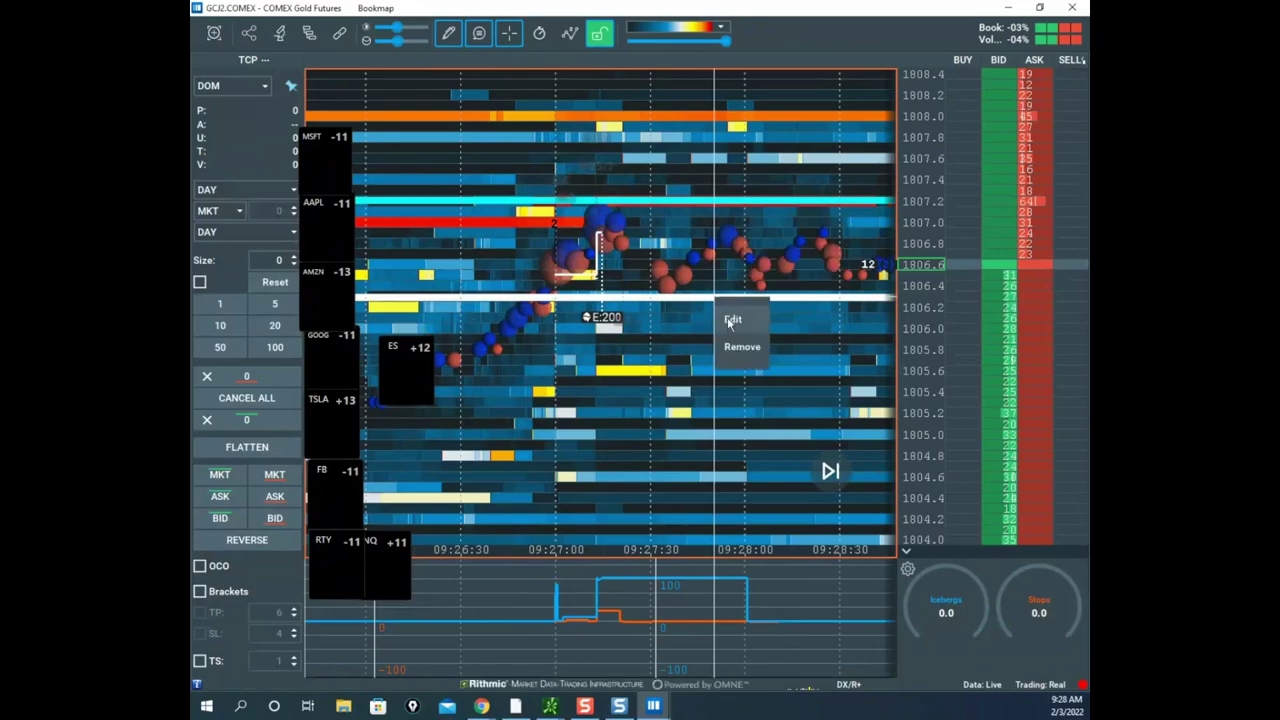
click(732, 320)
click(652, 316)
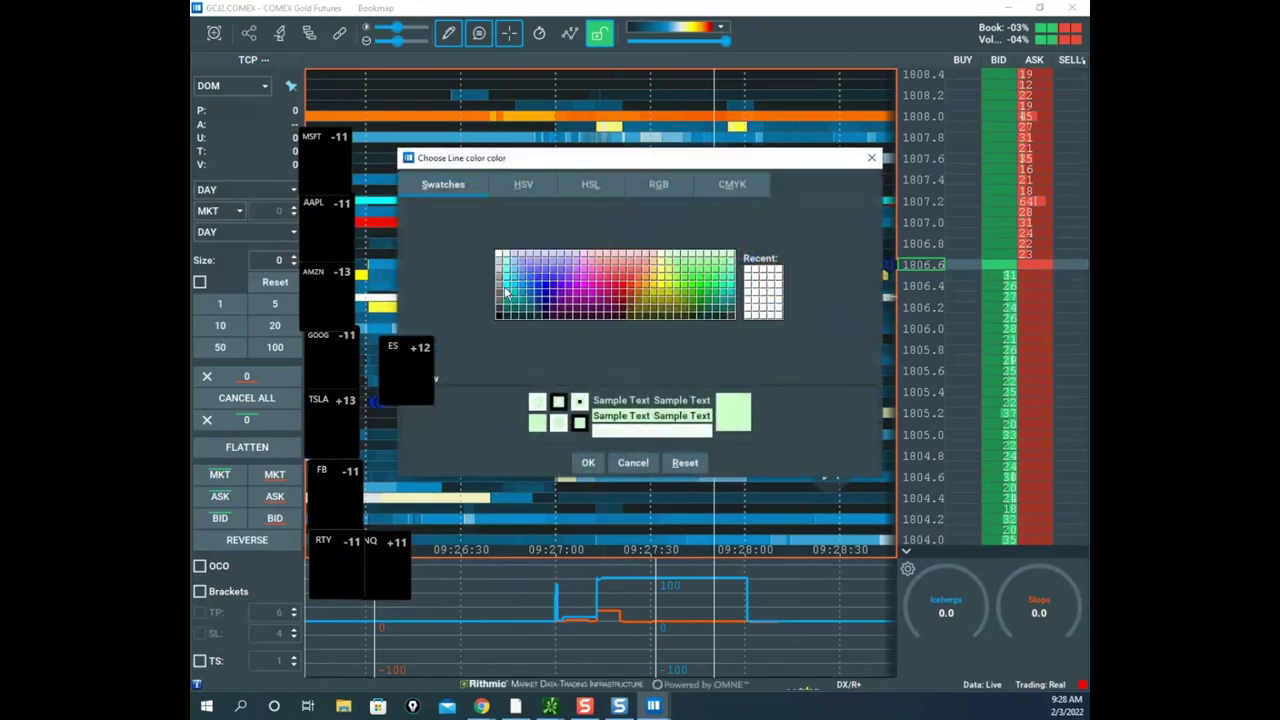
click(505, 289)
click(590, 463)
click(709, 409)
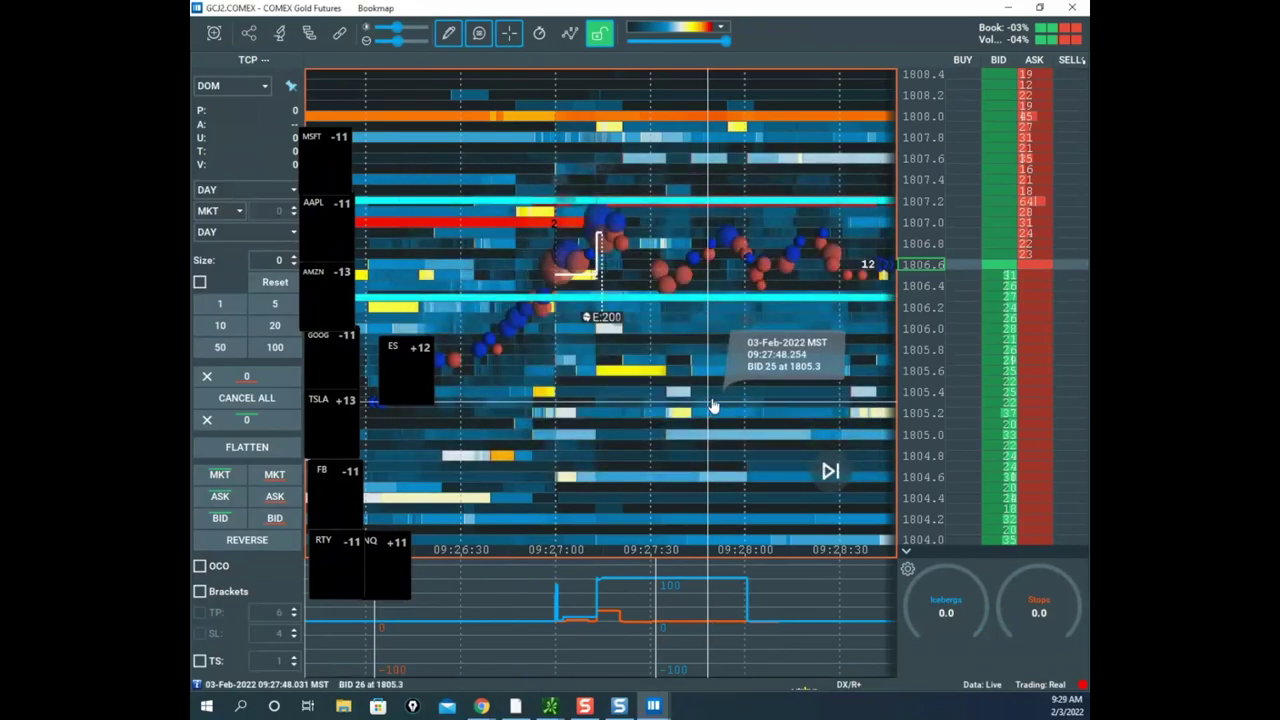
- Turn off the chart drawing mode and widen the gold chart to show price action from before 09:15 to 09:30
scroll(509, 91, down, 3)
click(452, 40)
click(480, 69)
scroll(771, 203, down, 5)
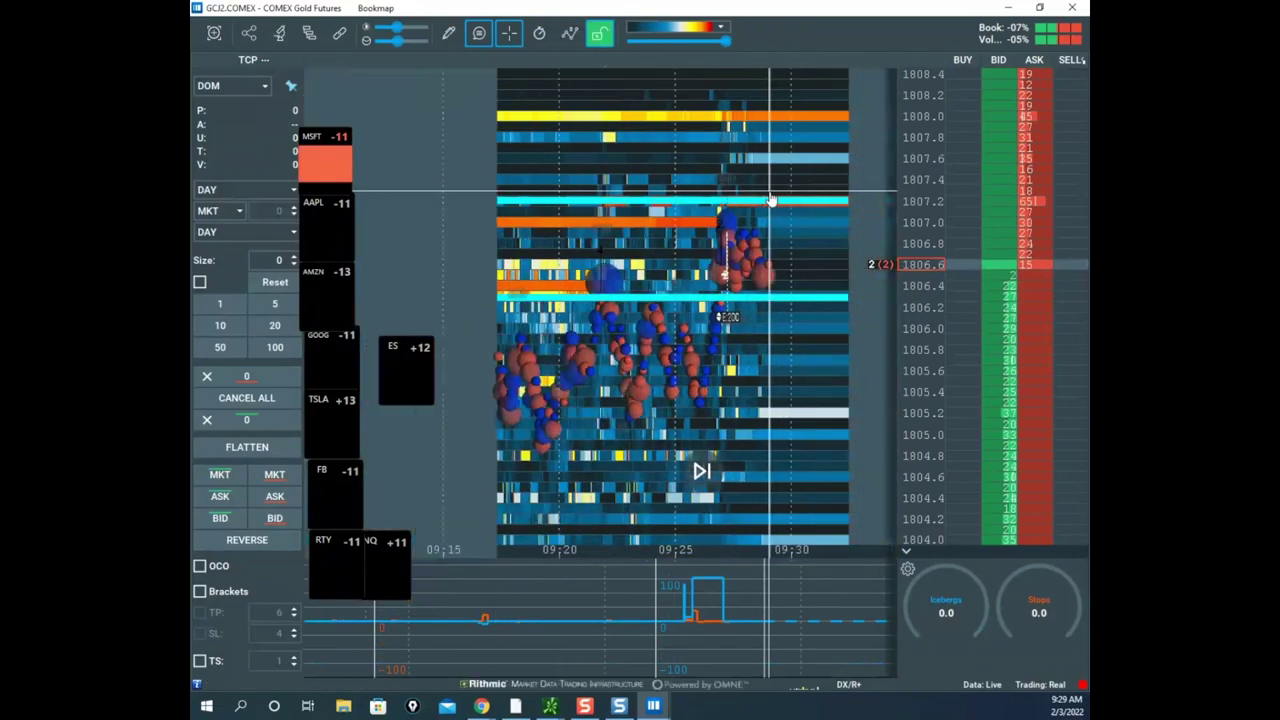
scroll(922, 201, down, 2)
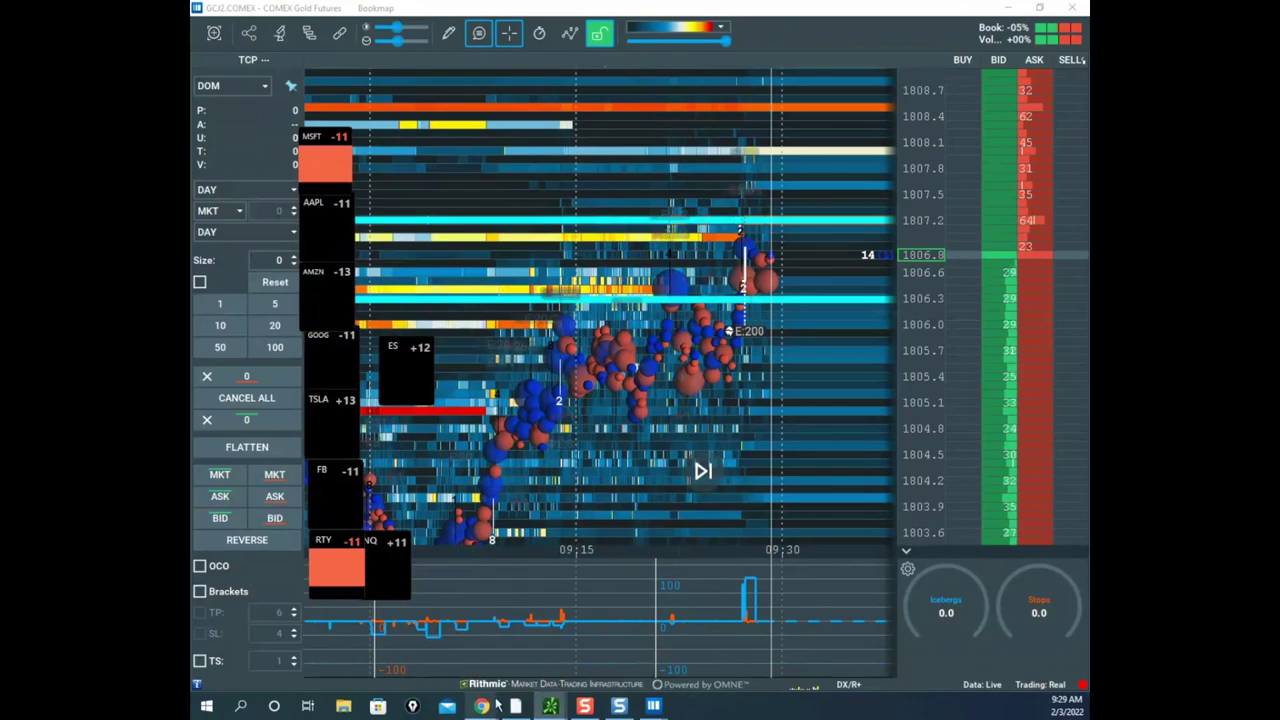
- Switch to the remote desktop gold chart in Chrome, mark the 1807.9 level and higher levels near 1814 and 1818, and clear the marks
mouse_move(482, 706)
click(300, 624)
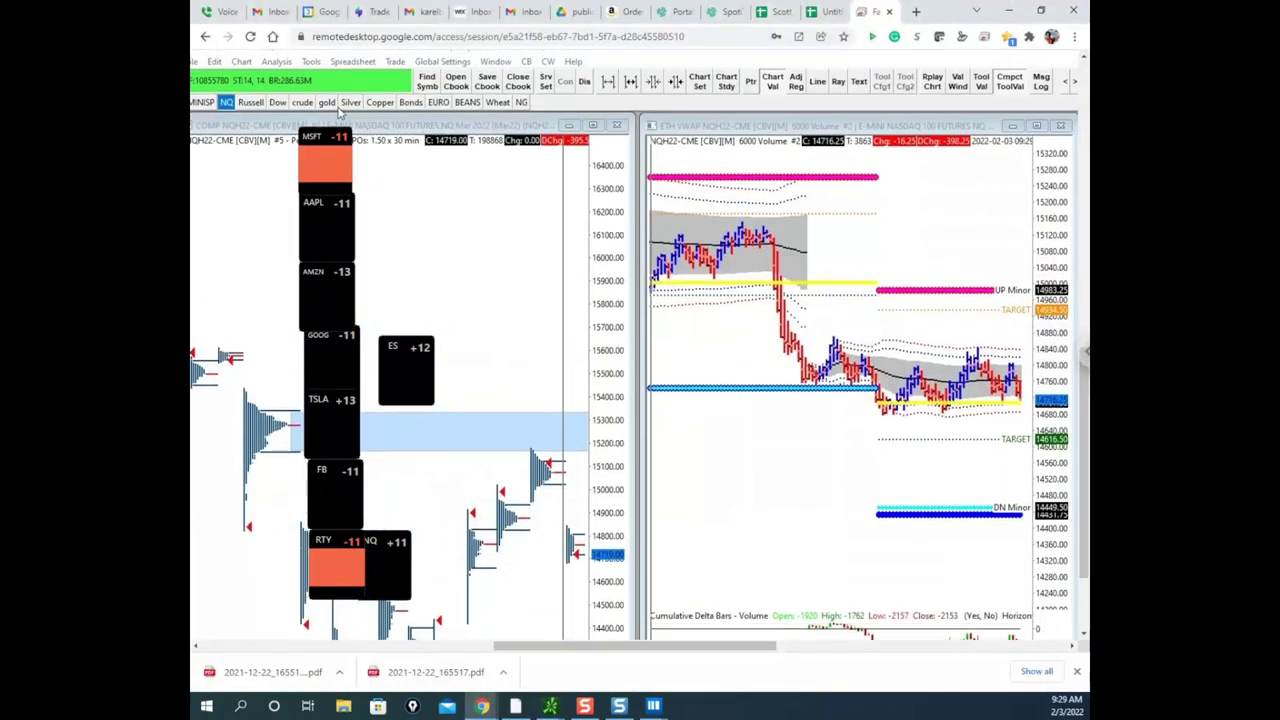
click(327, 103)
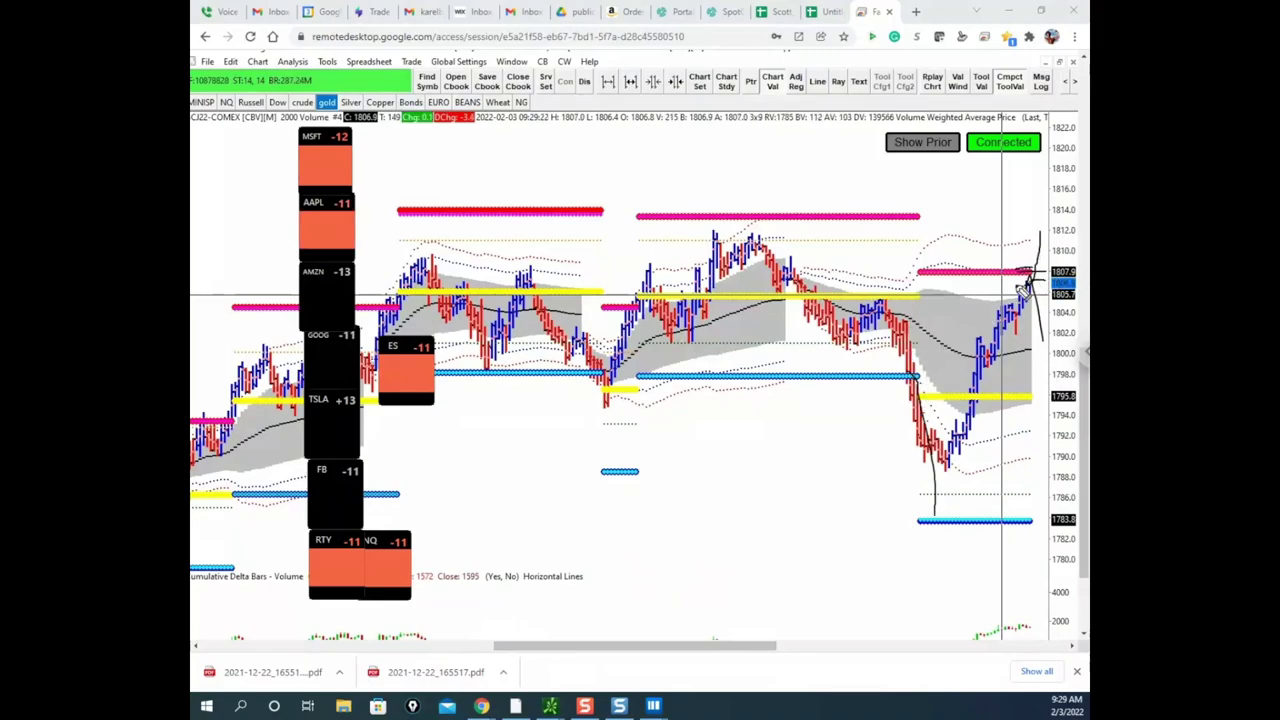
drag(1028, 270, 1034, 280)
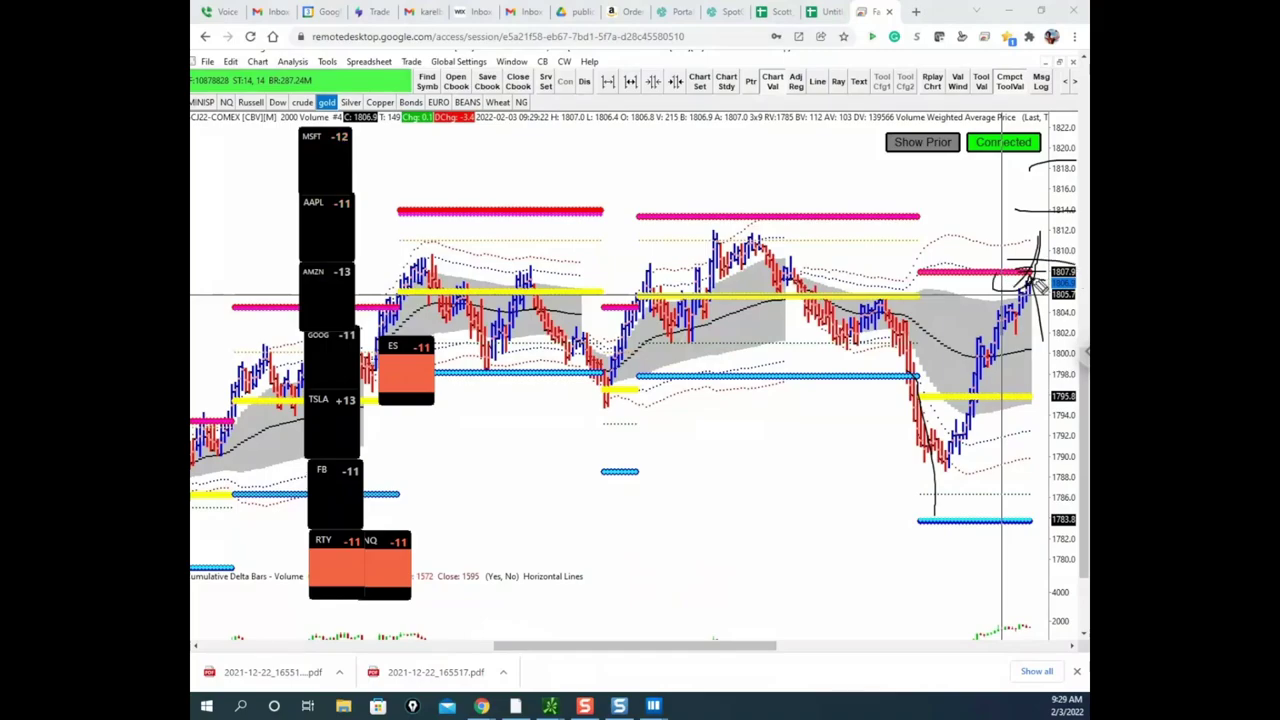
key(e)
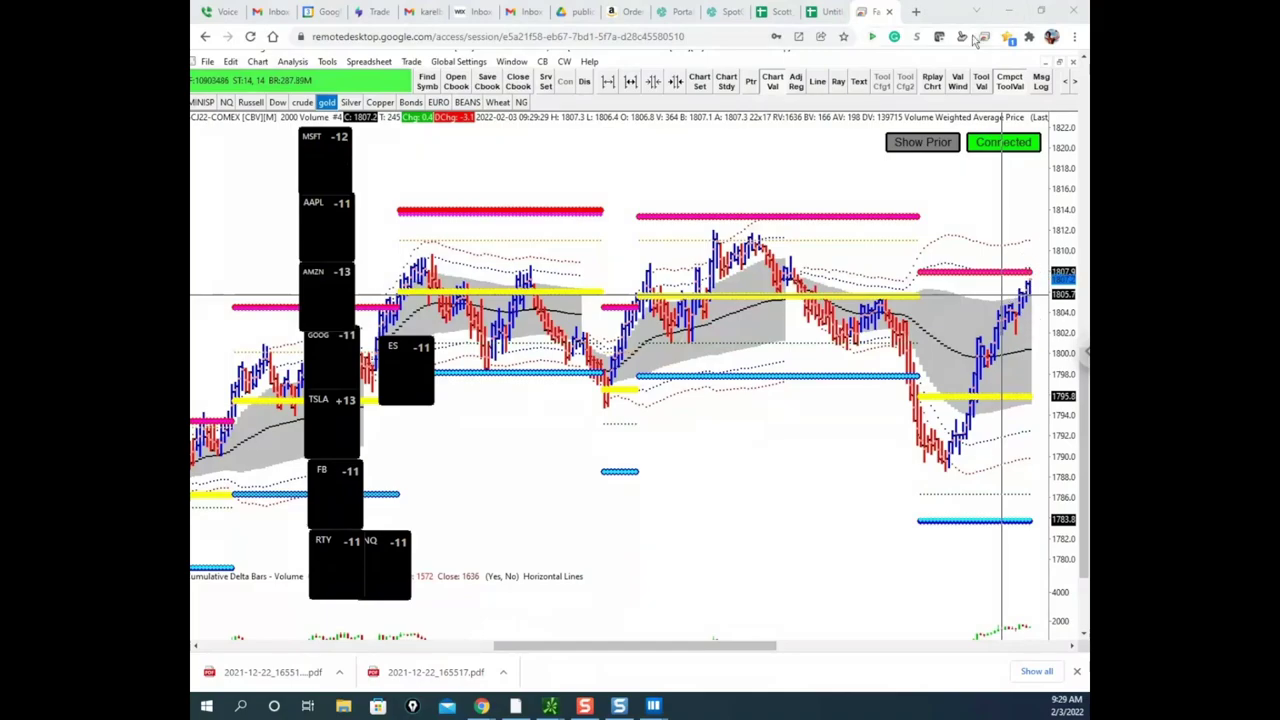
click(1009, 11)
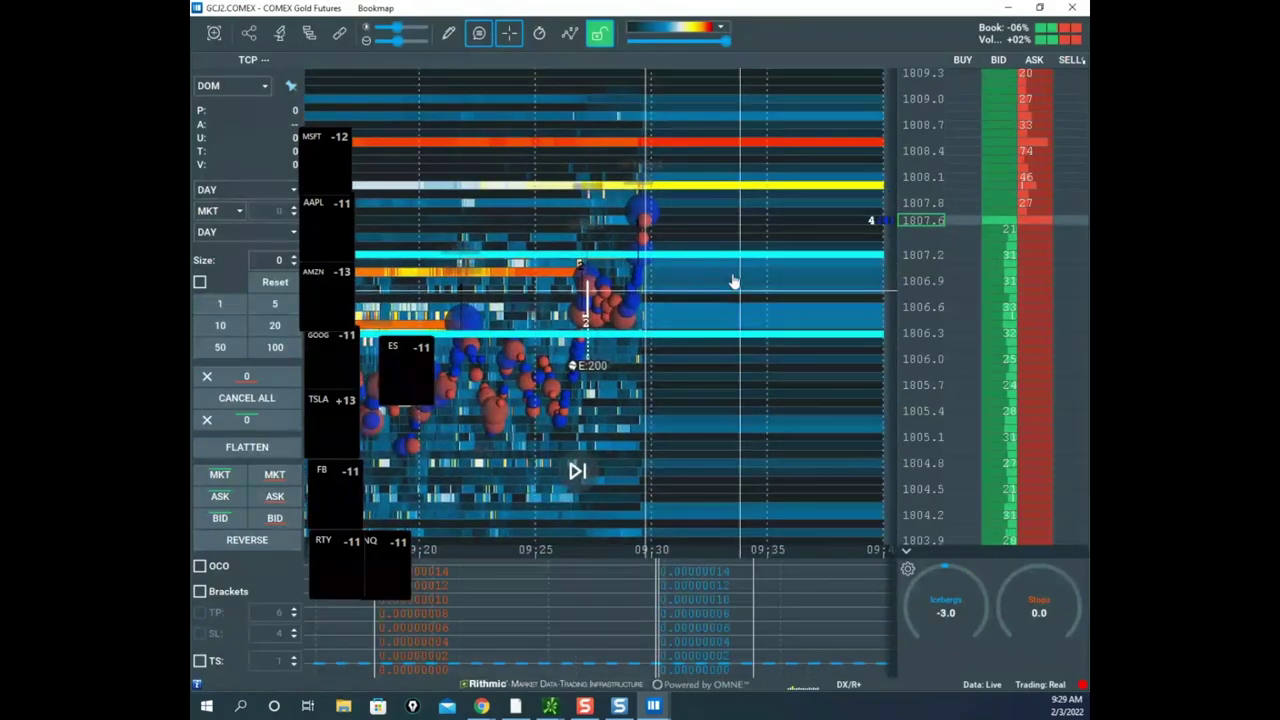
- Frame the gold heatmap closely around the 09:26 to 09:30 move and move the browser window off the chart
scroll(1000, 228, down, 2)
scroll(785, 260, up, 3)
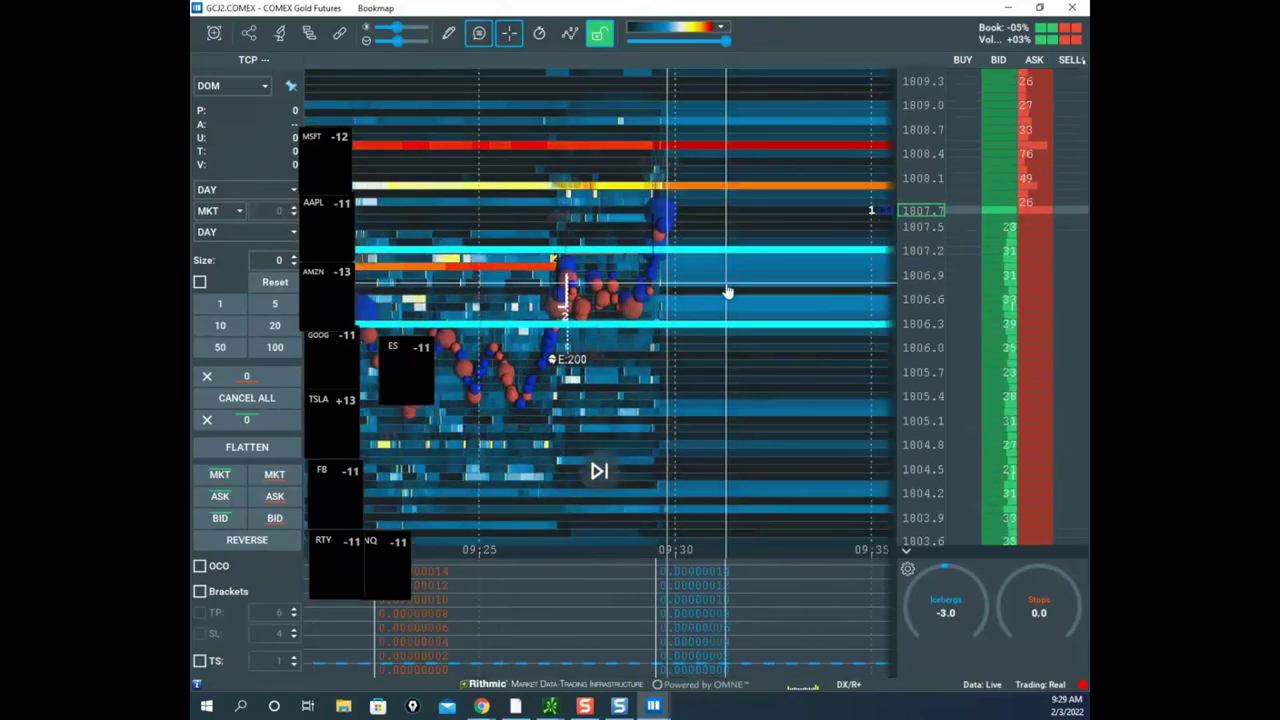
scroll(731, 291, up, 3)
scroll(920, 277, down, 1)
drag(769, 307, 703, 315)
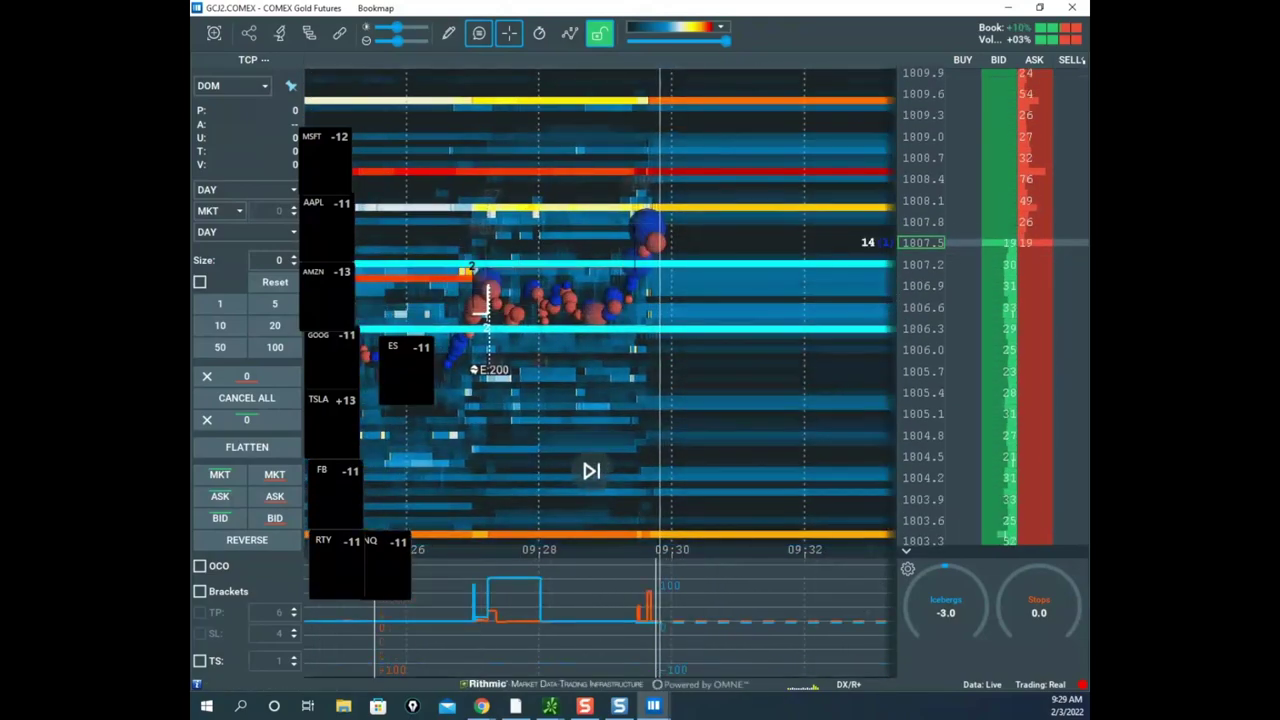
click(481, 706)
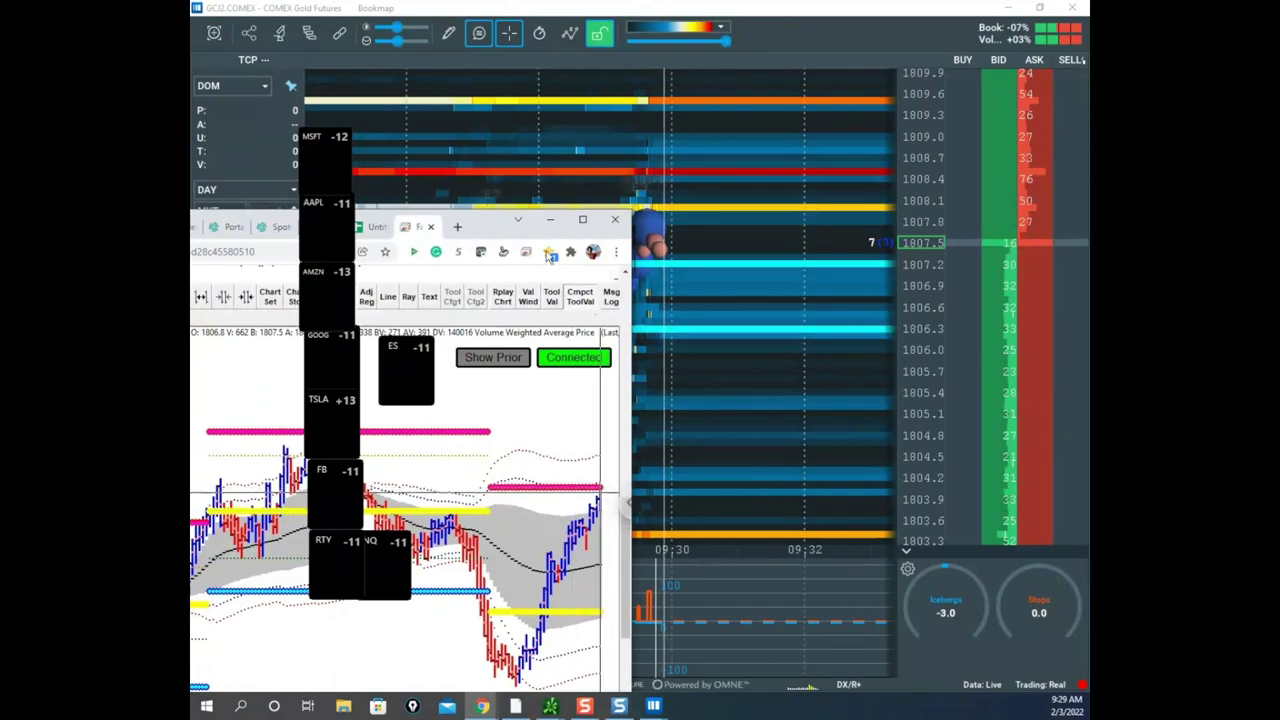
drag(484, 225, 50, 180)
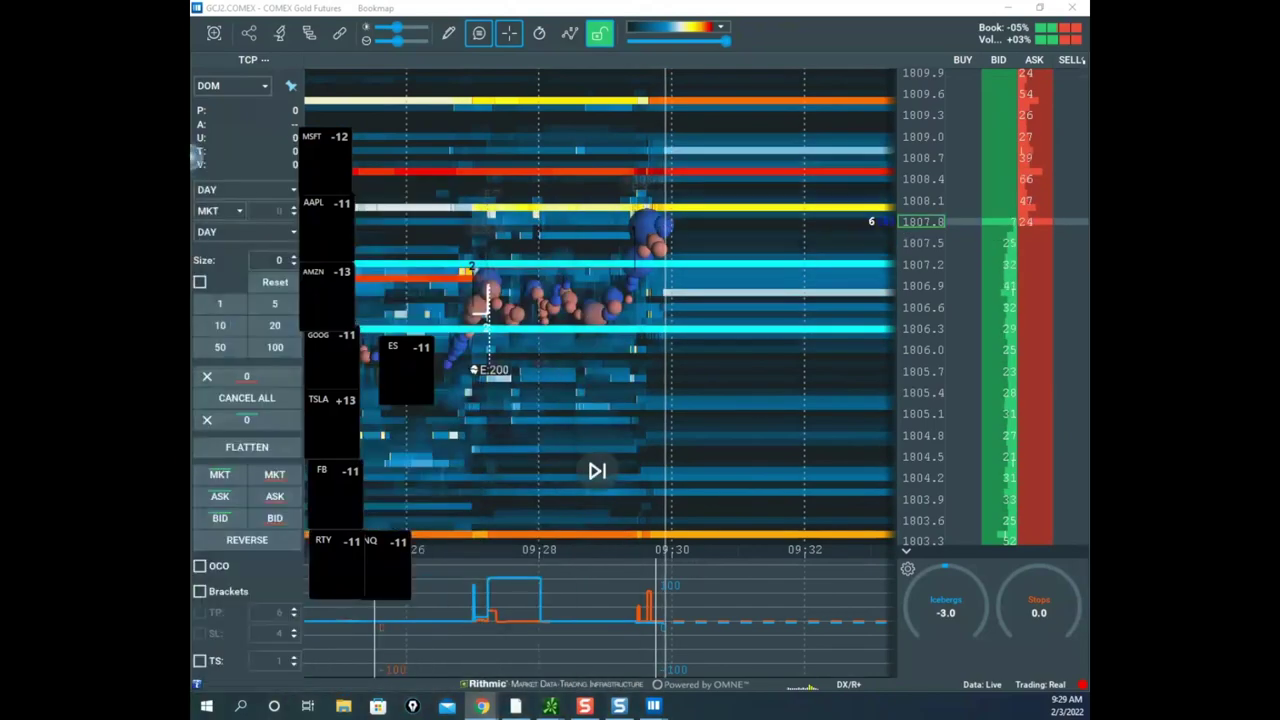
click(448, 34)
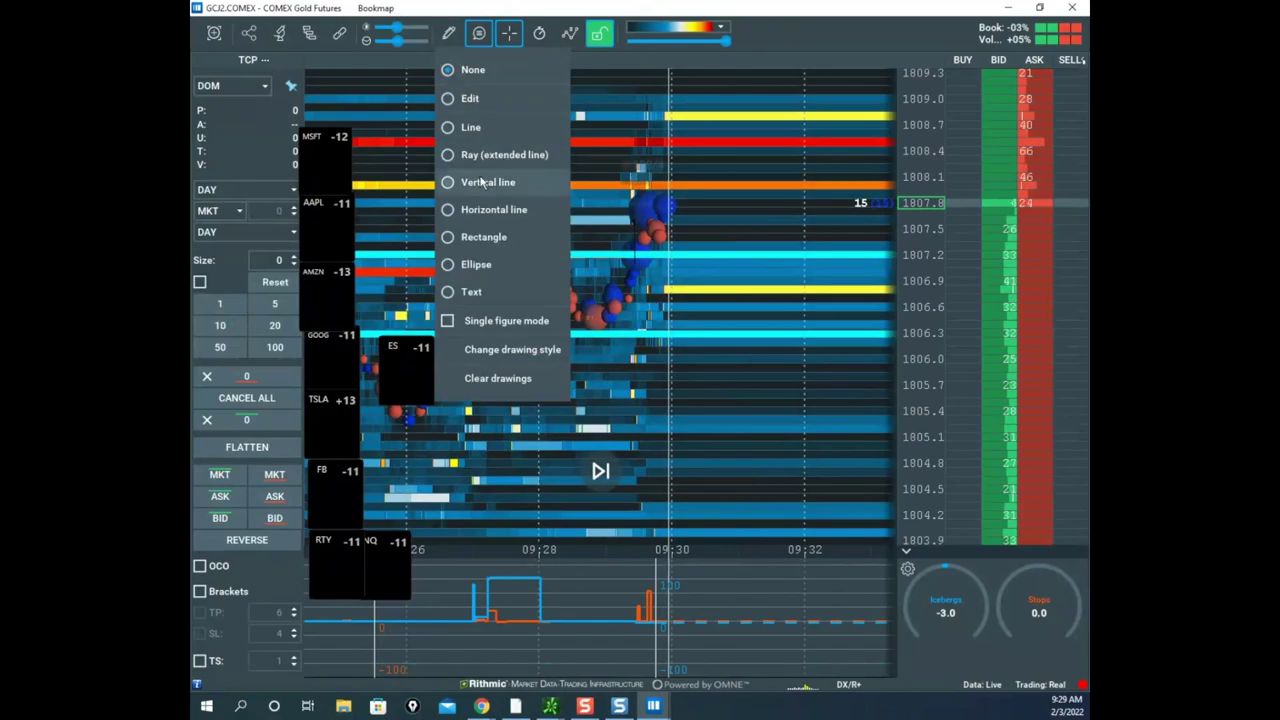
click(456, 42)
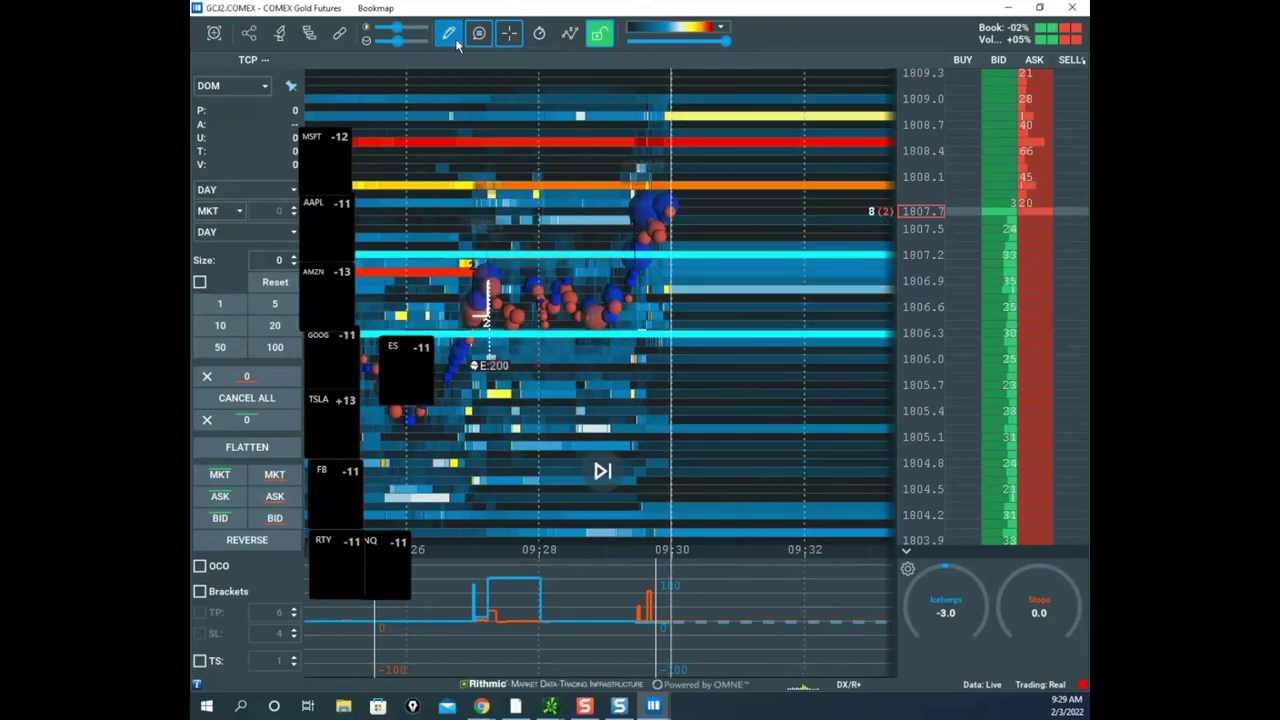
click(456, 42)
- Scribble over the liquidity band near 1808, underline the 1807.2 level, sketch price paths above and below the cyan lines, and clear the marks
click(714, 160)
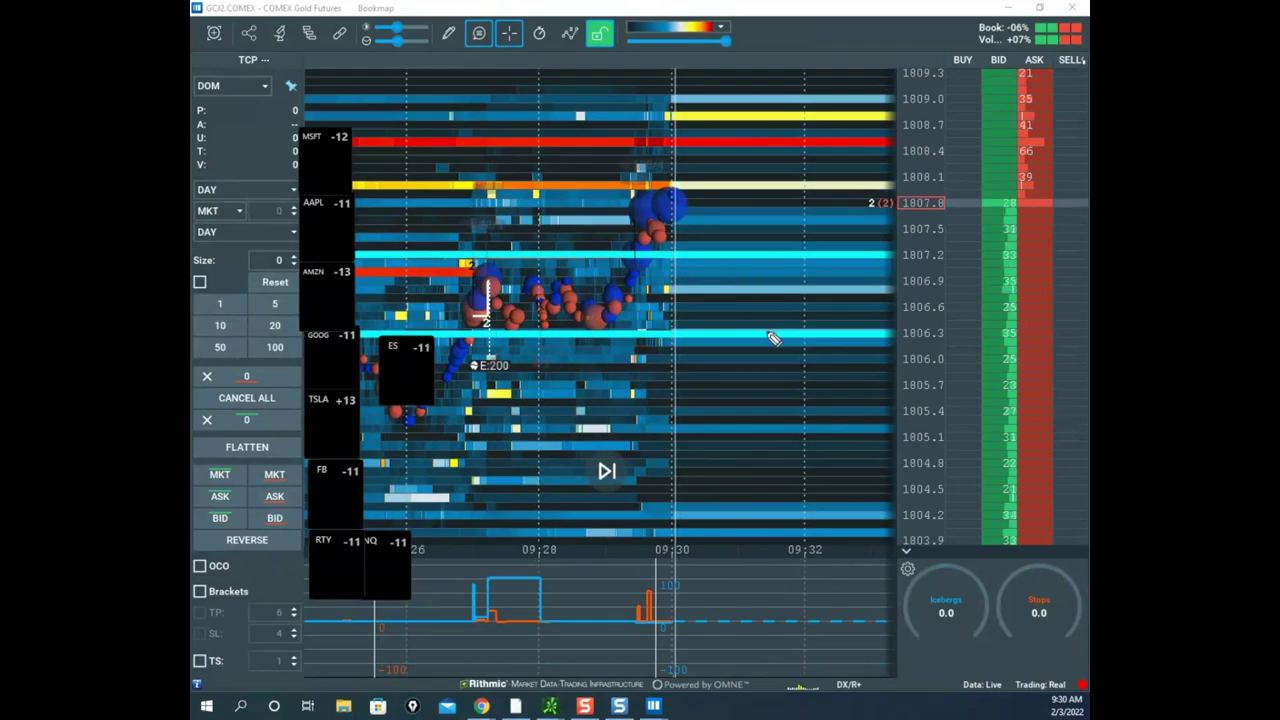
drag(767, 338, 771, 432)
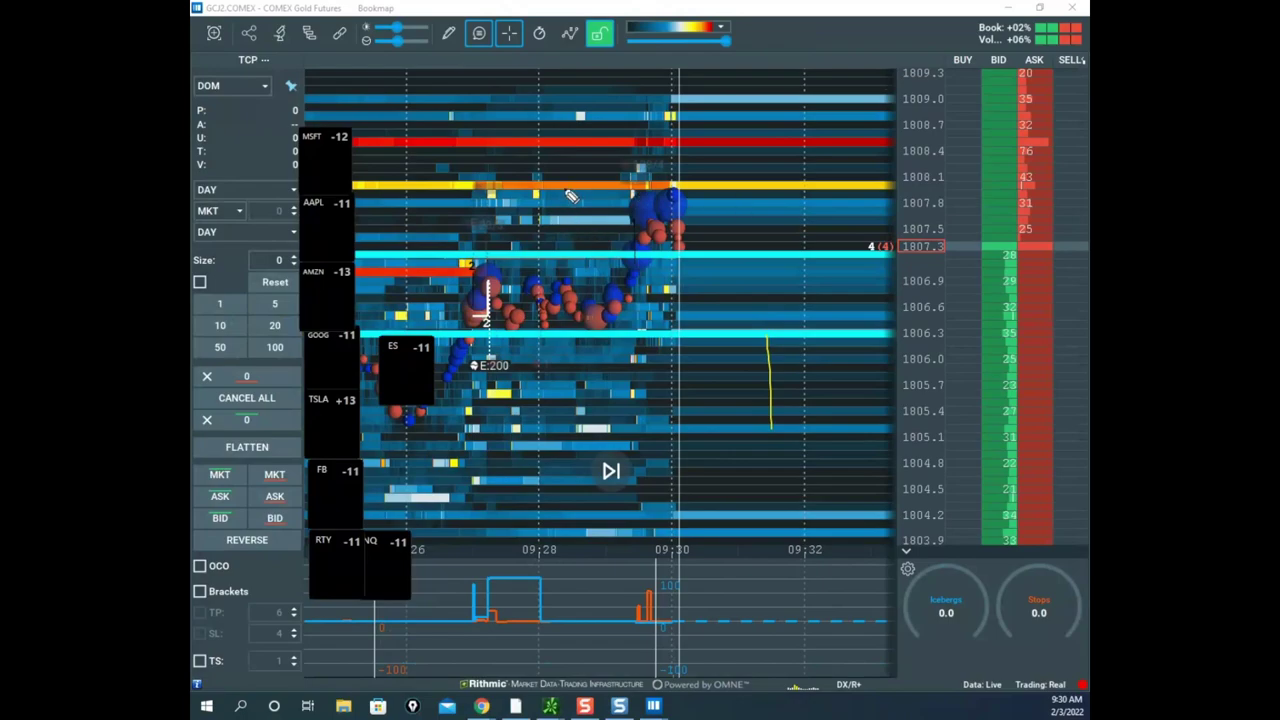
mouse_move(516, 185)
mouse_down()
mouse_move(715, 197)
mouse_move(612, 178)
mouse_up()
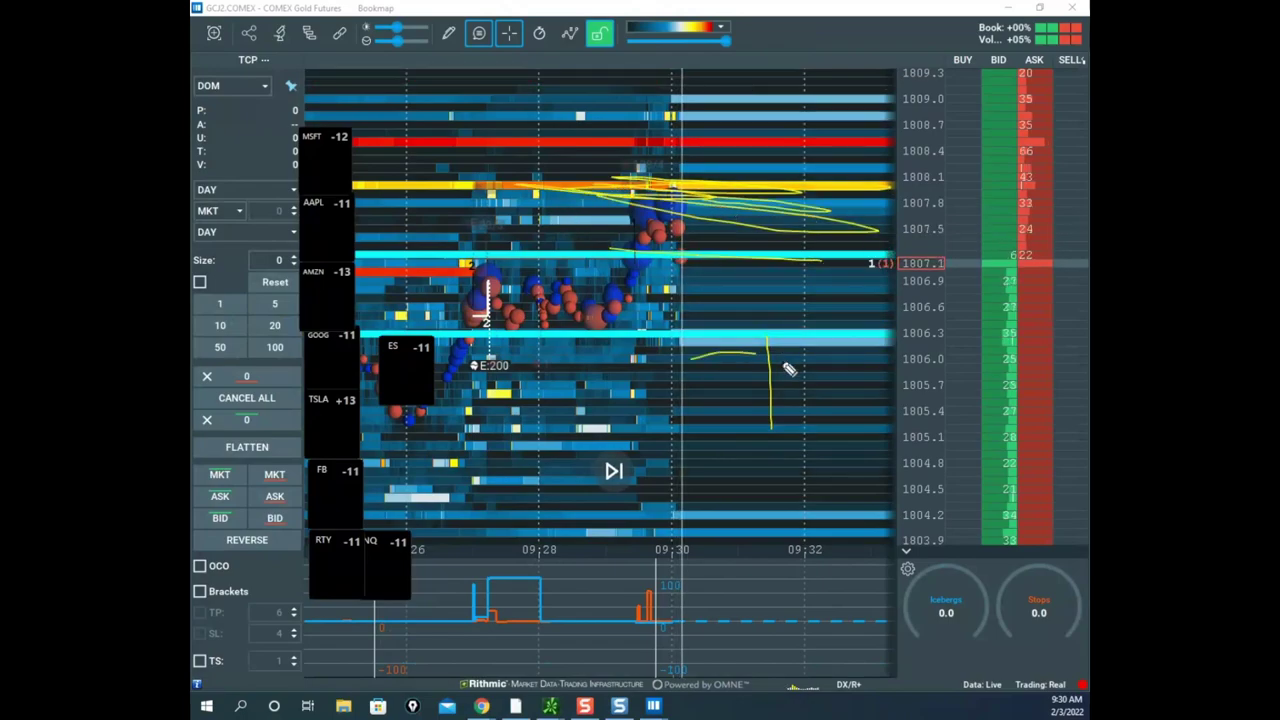
drag(765, 338, 781, 403)
drag(730, 88, 768, 87)
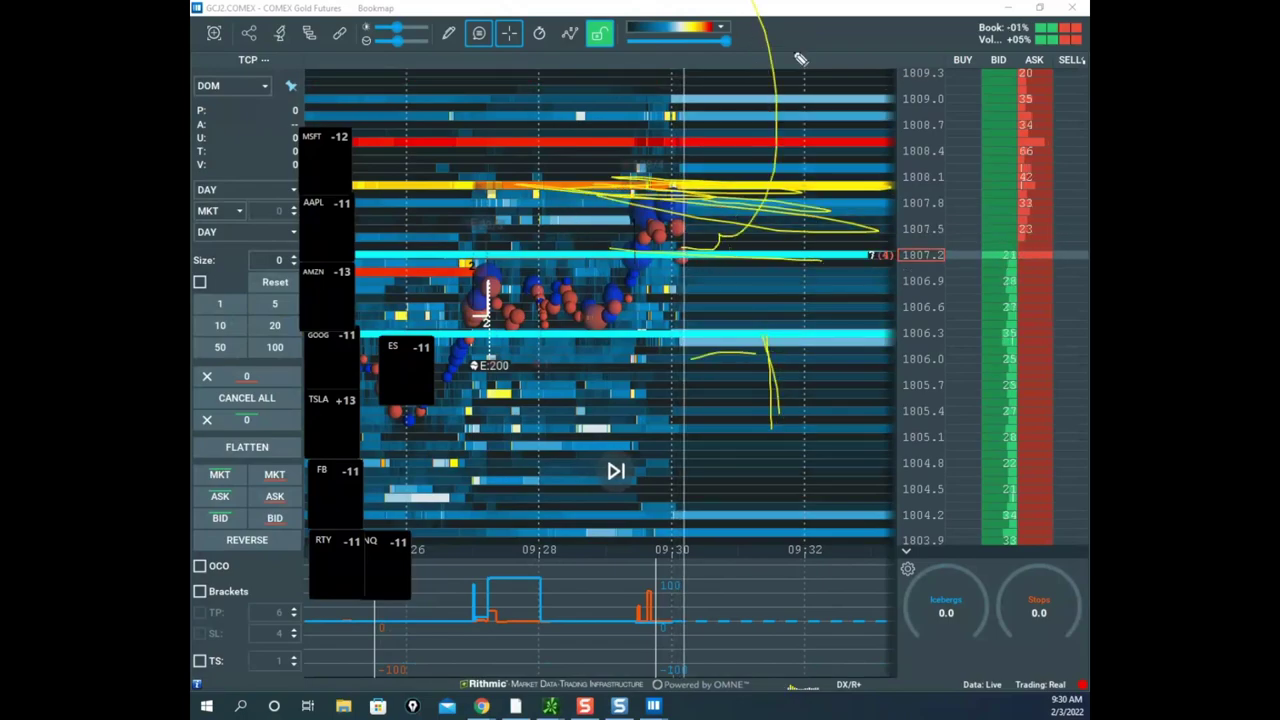
mouse_move(740, 228)
mouse_down()
mouse_move(795, 425)
mouse_move(791, 560)
mouse_move(810, 573)
mouse_up()
key(Escape)
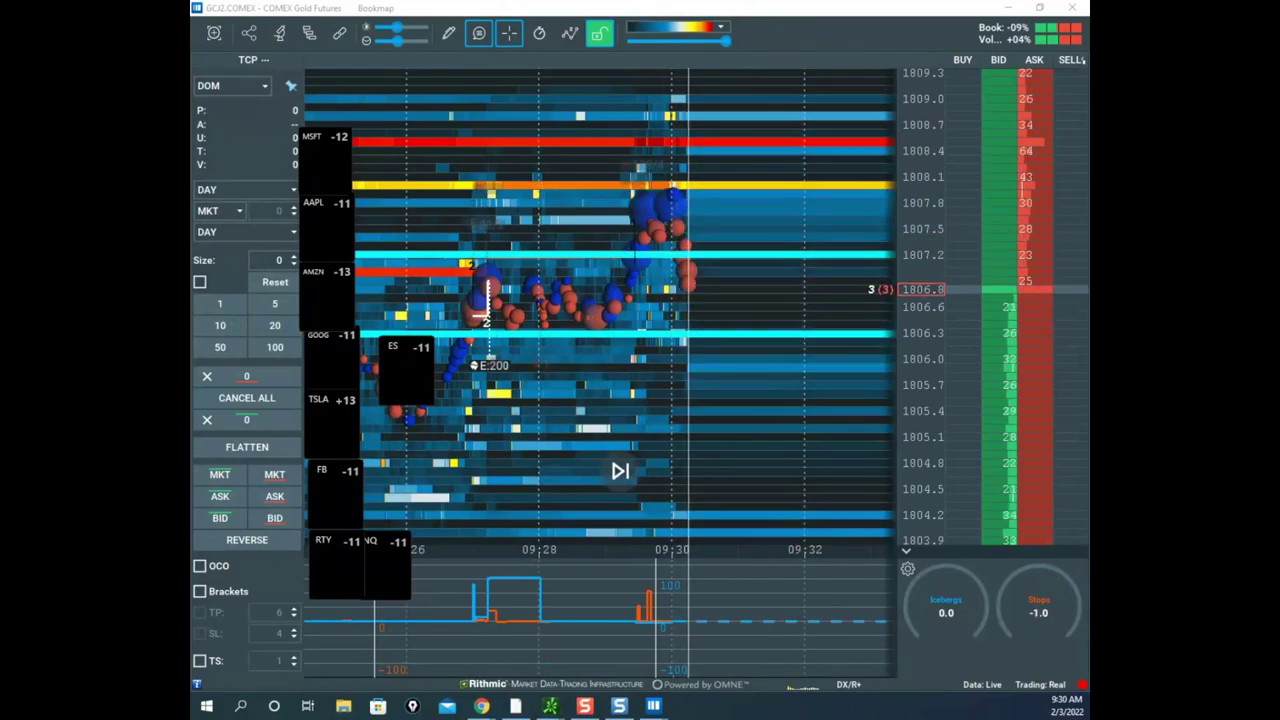
- Check the ATR on the thinkorswim /GC chart, move that chart off the screen, and bring the browser window back
click(550, 706)
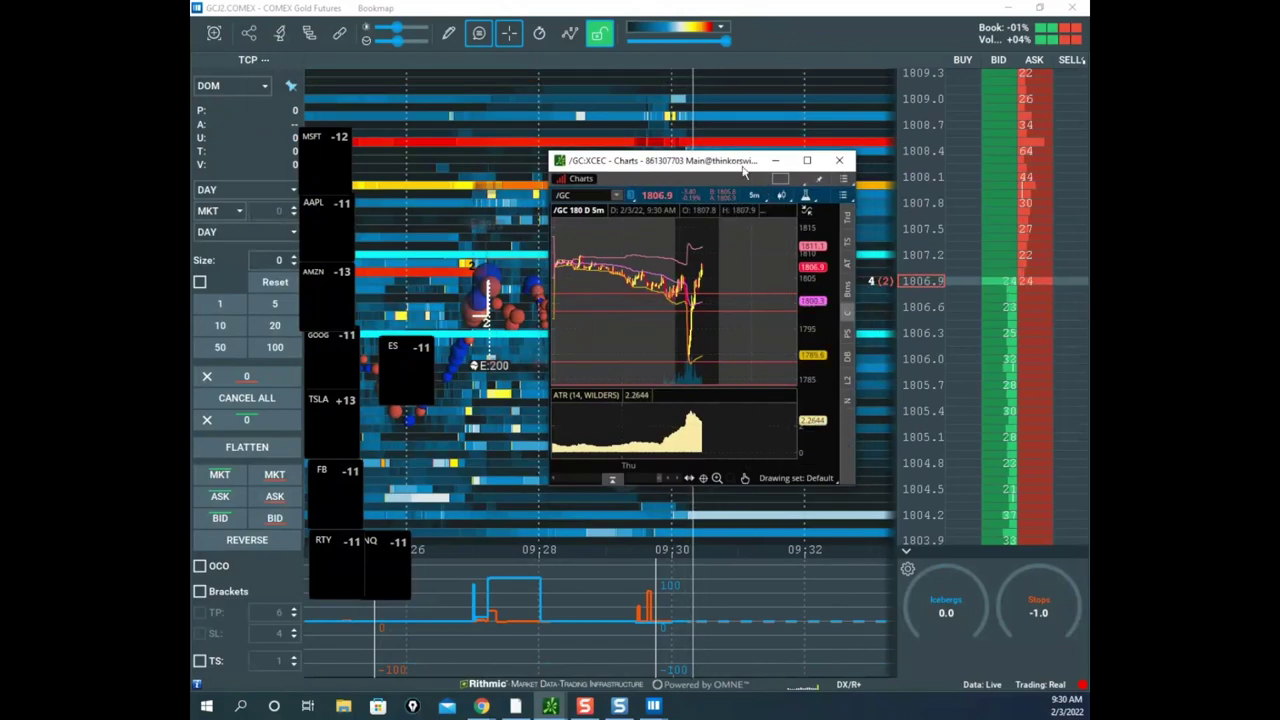
drag(739, 162, 60, 30)
drag(192, 148, 838, 117)
click(934, 113)
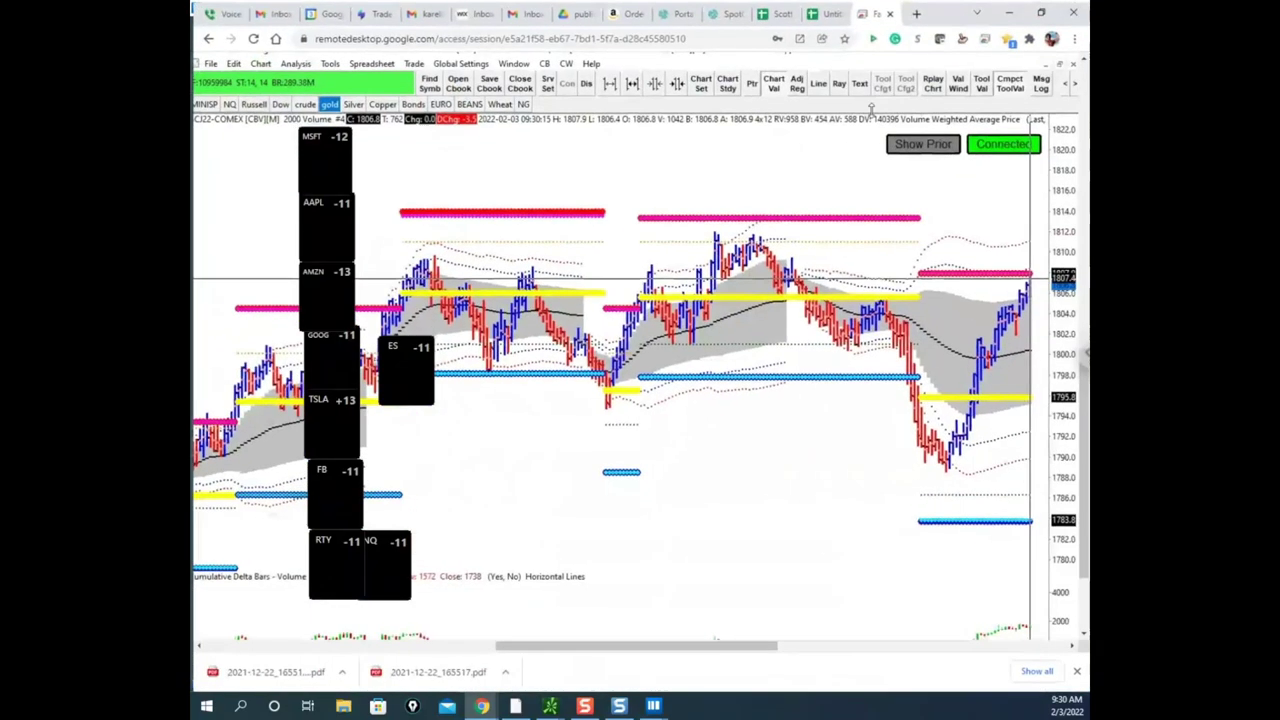
- Set cell E1 of the untitled Google Sheets spreadsheet to 22.6 and return to the Bookmap gold chart
click(826, 13)
click(513, 166)
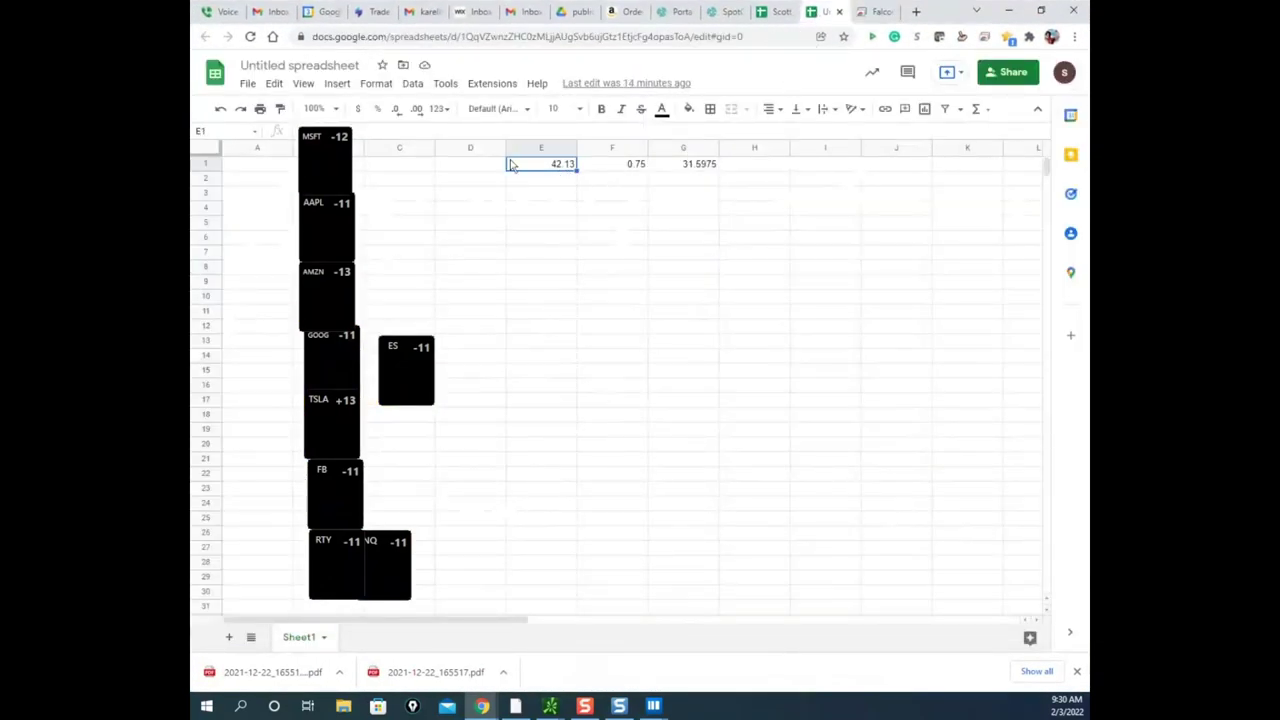
click(721, 258)
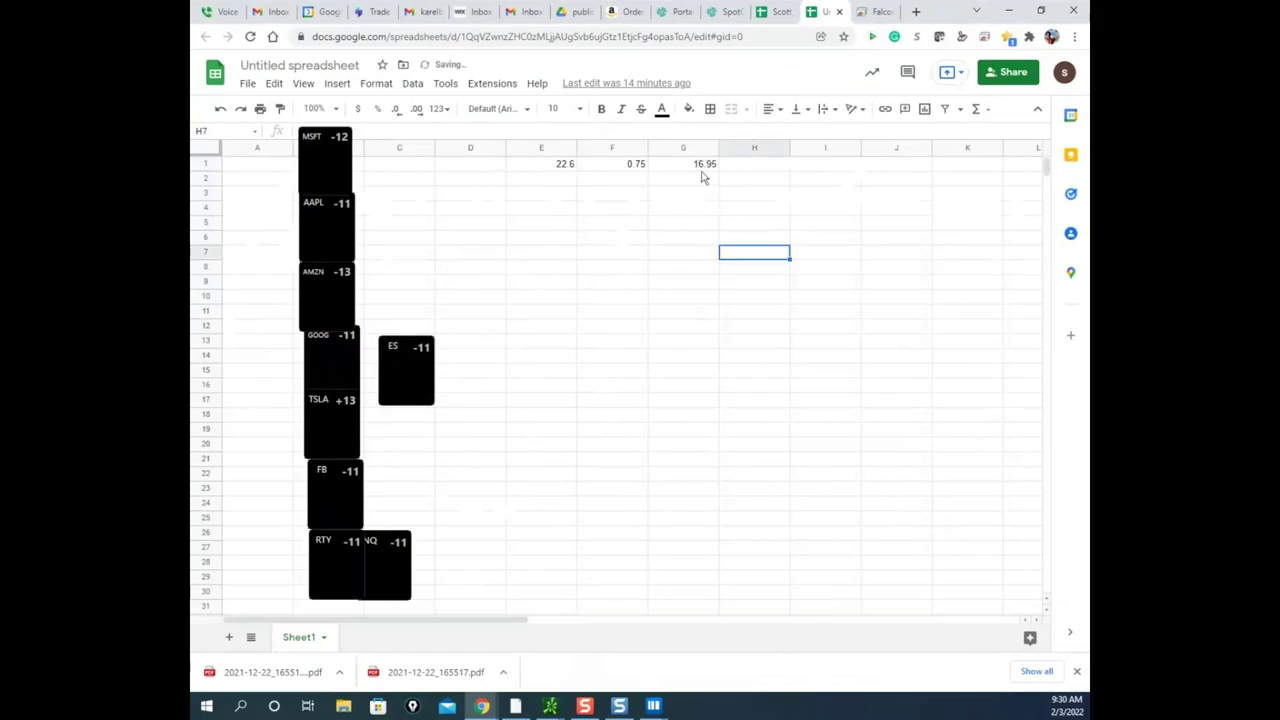
click(1008, 11)
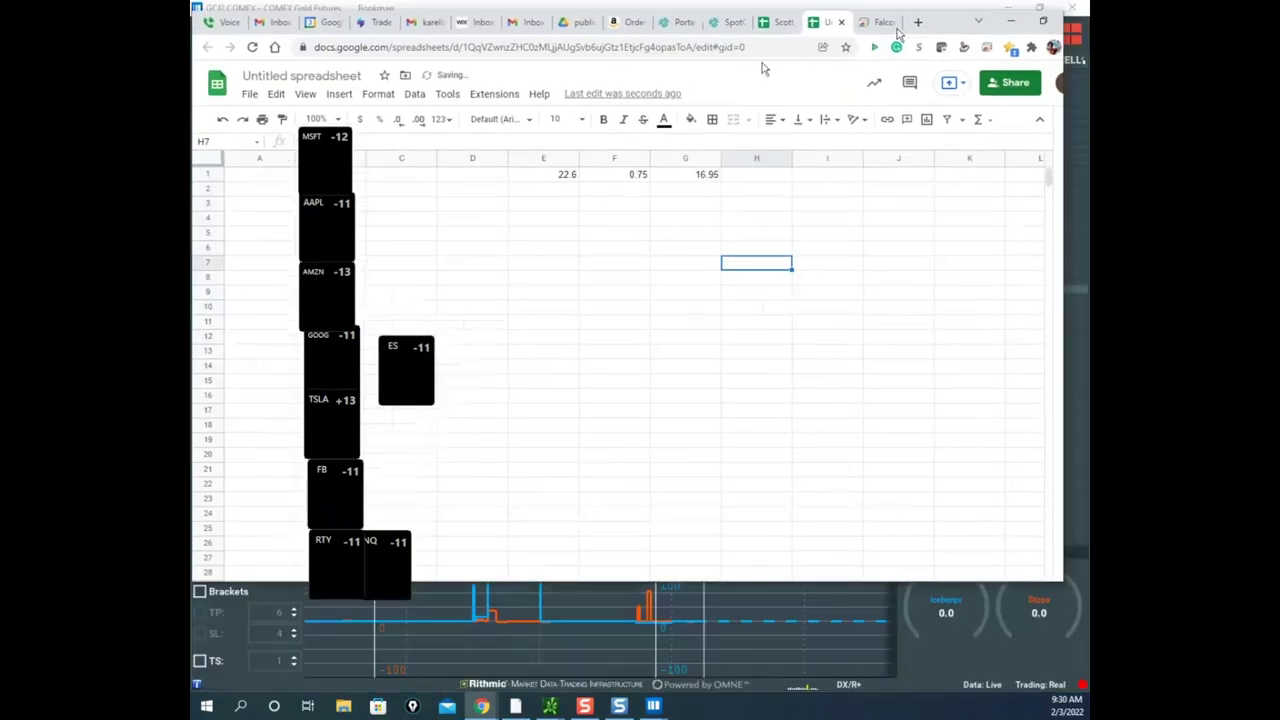
- Set the order size to 4 and place a gold sell stop order at 1804.7 on the price ladder
drag(930, 240, 930, 233)
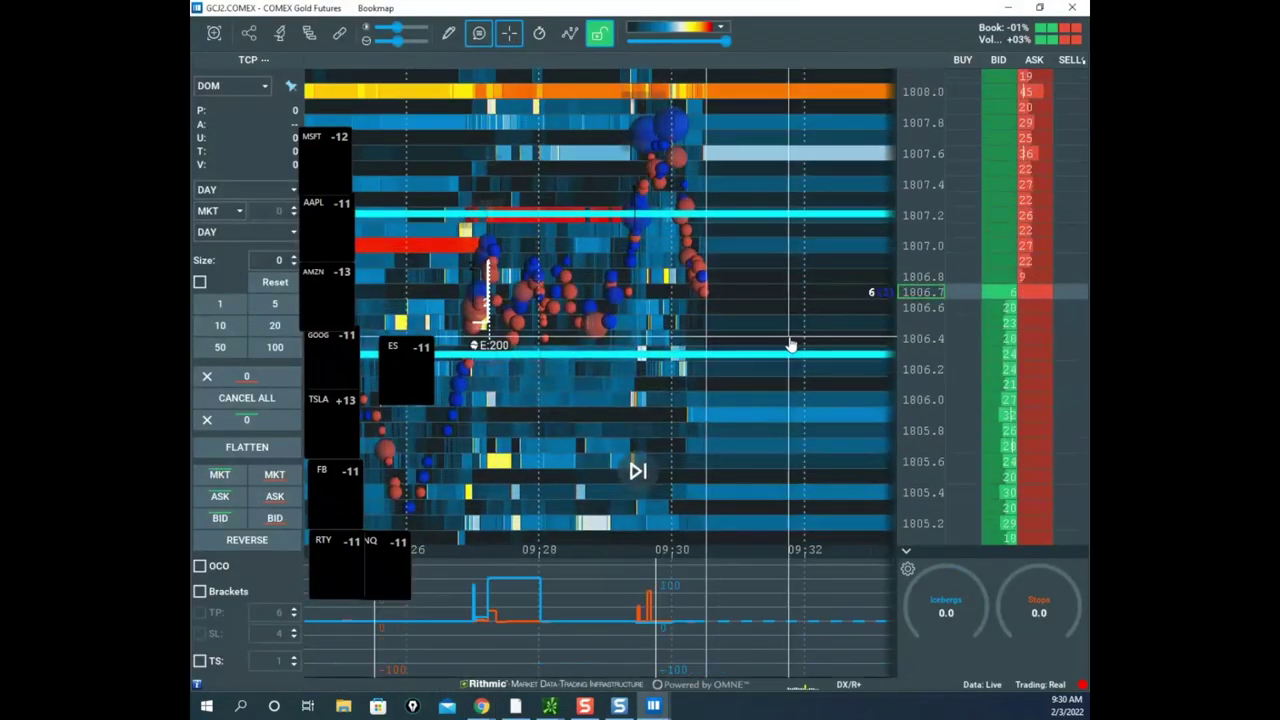
drag(791, 343, 755, 232)
click(293, 257)
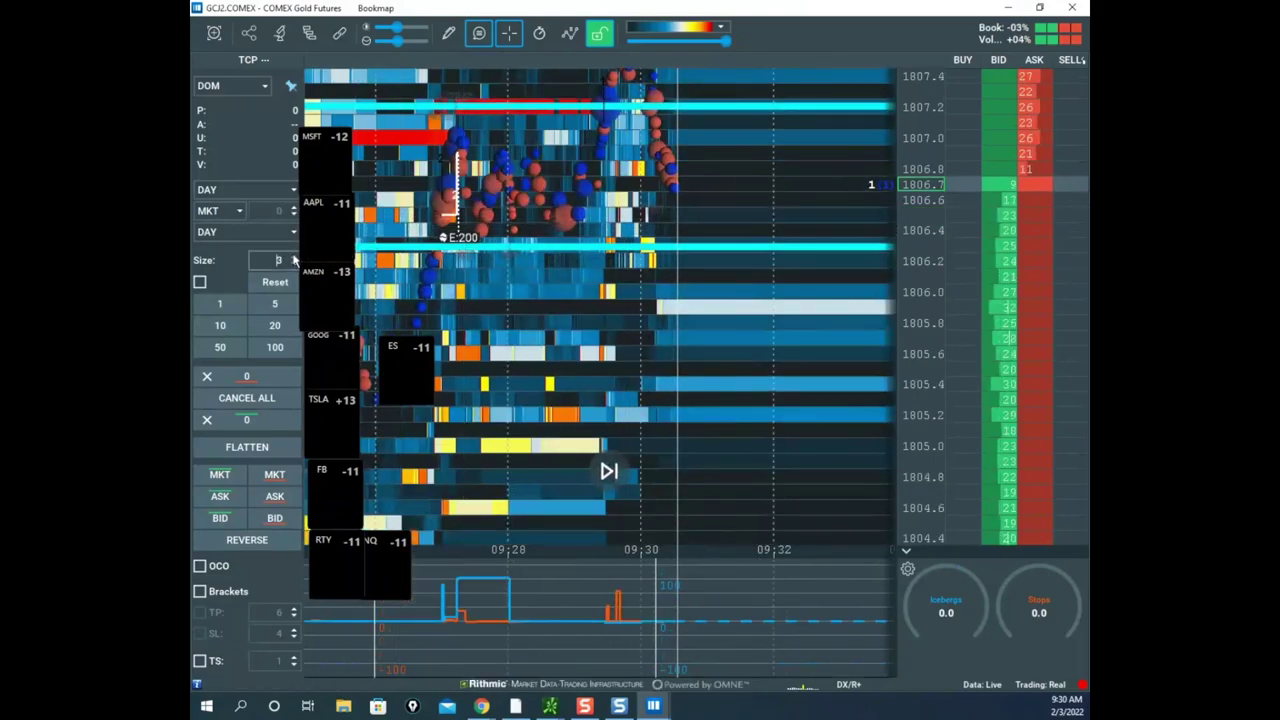
click(293, 256)
scroll(914, 246, up, 2)
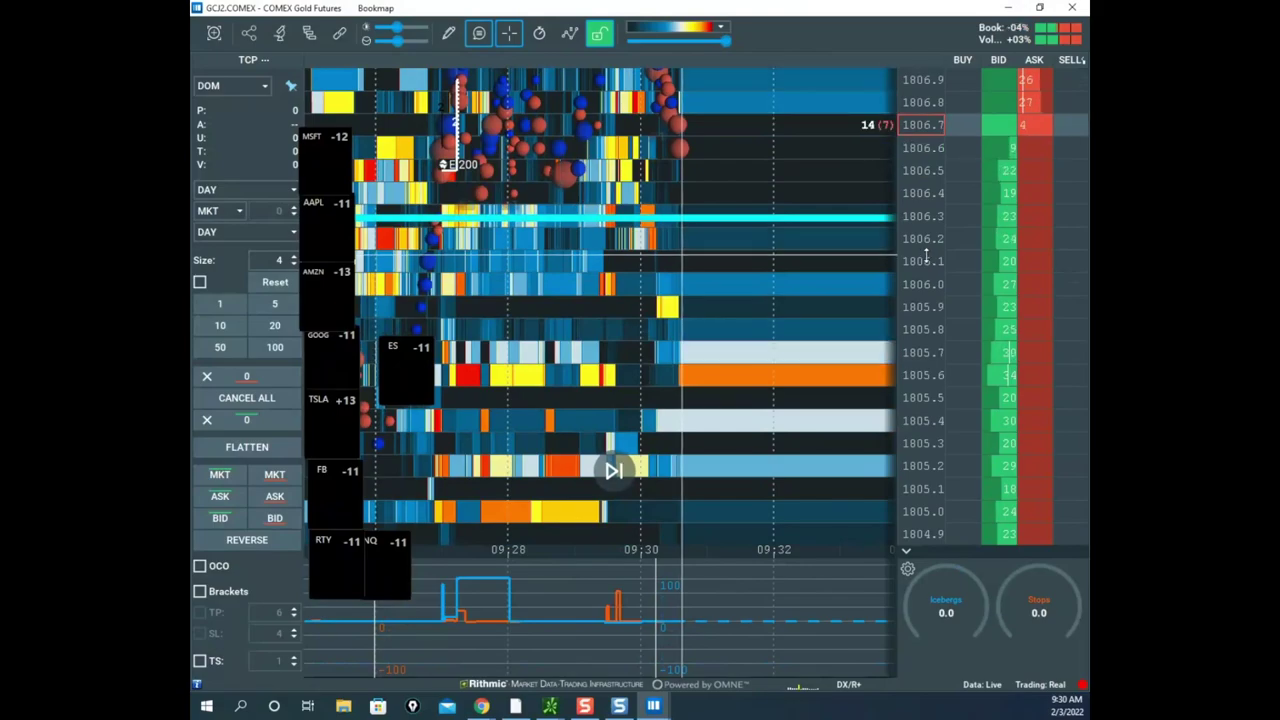
scroll(924, 264, down, 1)
scroll(923, 446, down, 1)
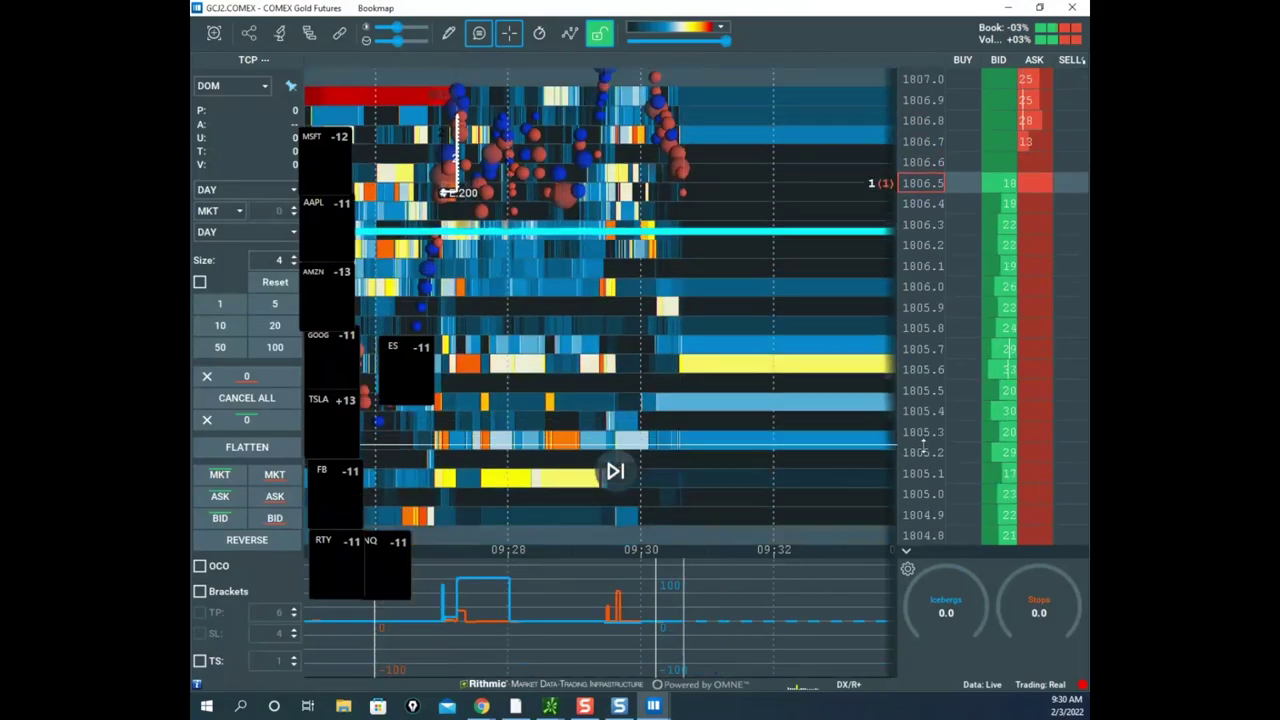
scroll(923, 446, down, 2)
click(1037, 505)
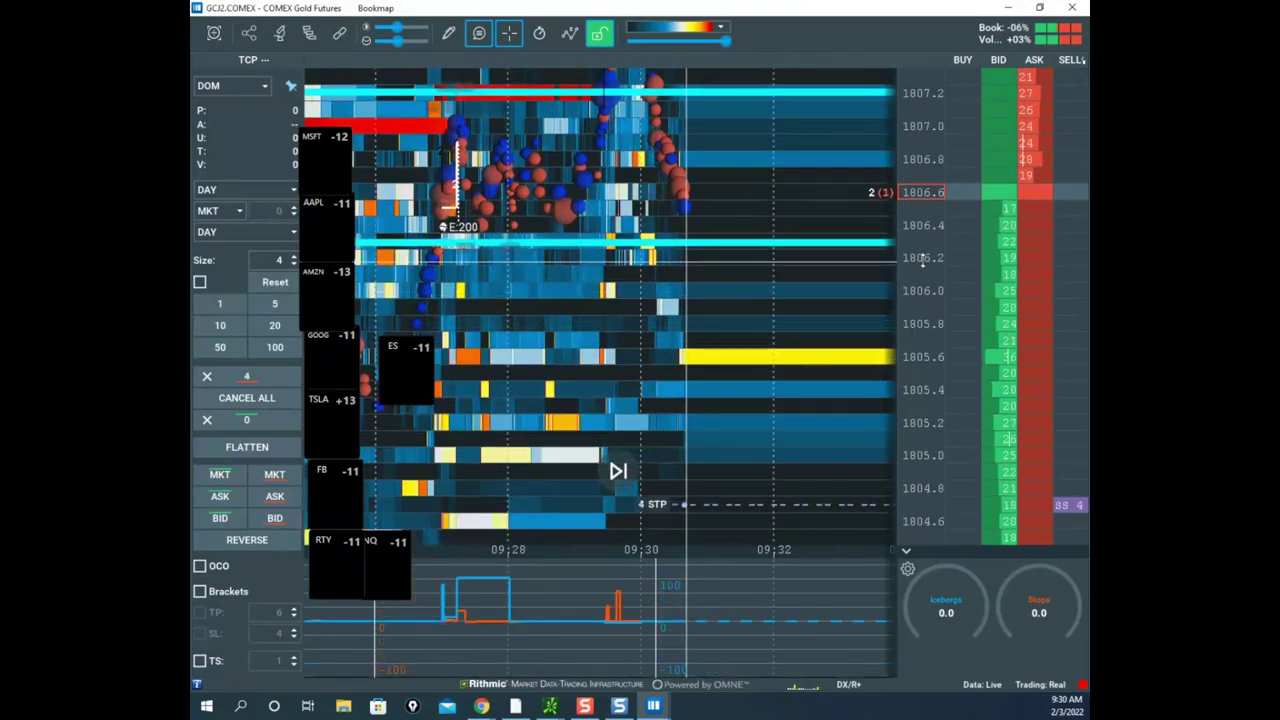
- Sketch two rising price paths from about 1807 with horizontal target lines above on the gold heatmap, and clear the marks
scroll(921, 280, down, 5)
scroll(746, 326, down, 3)
scroll(920, 250, down, 2)
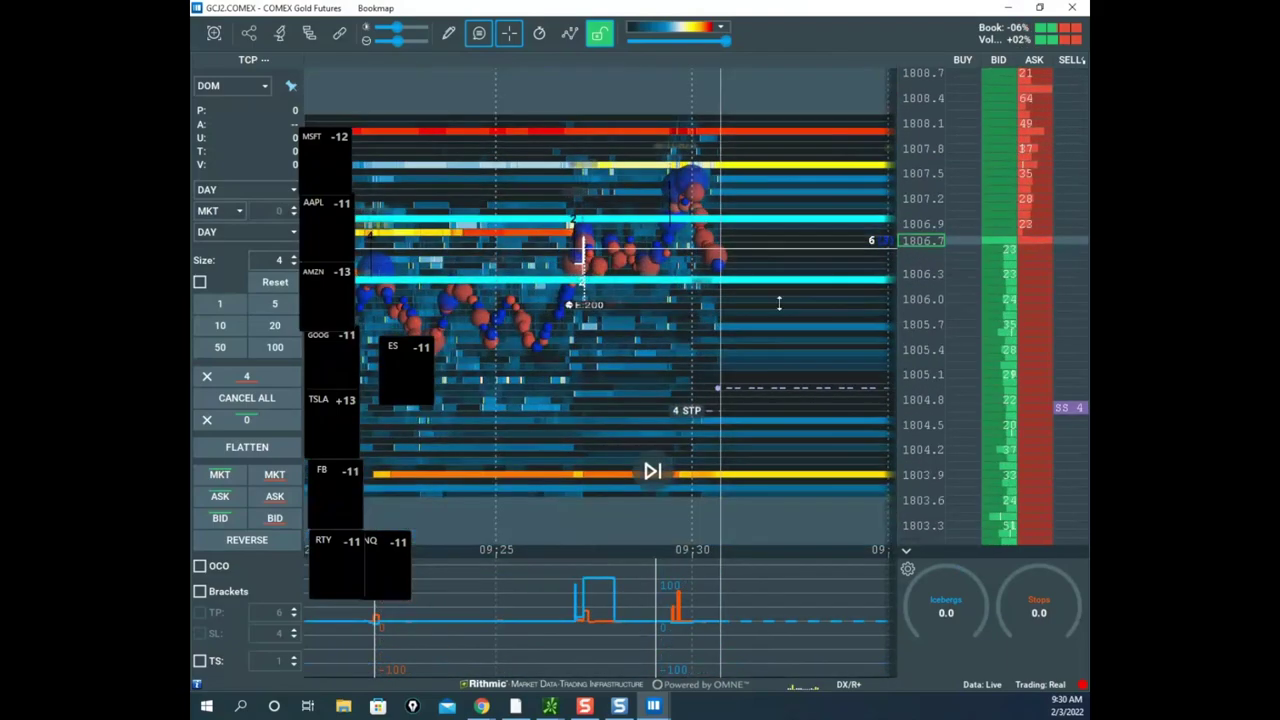
scroll(779, 303, down, 4)
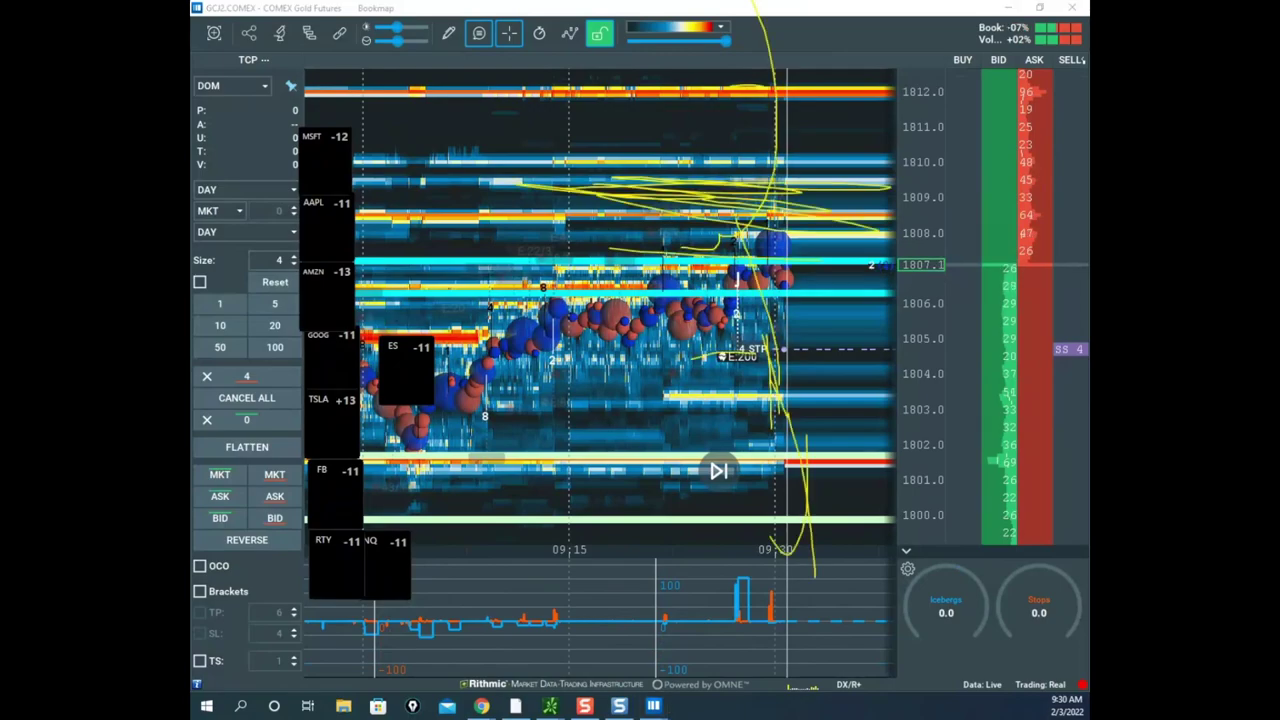
drag(783, 258, 846, 60)
drag(739, 38, 979, 54)
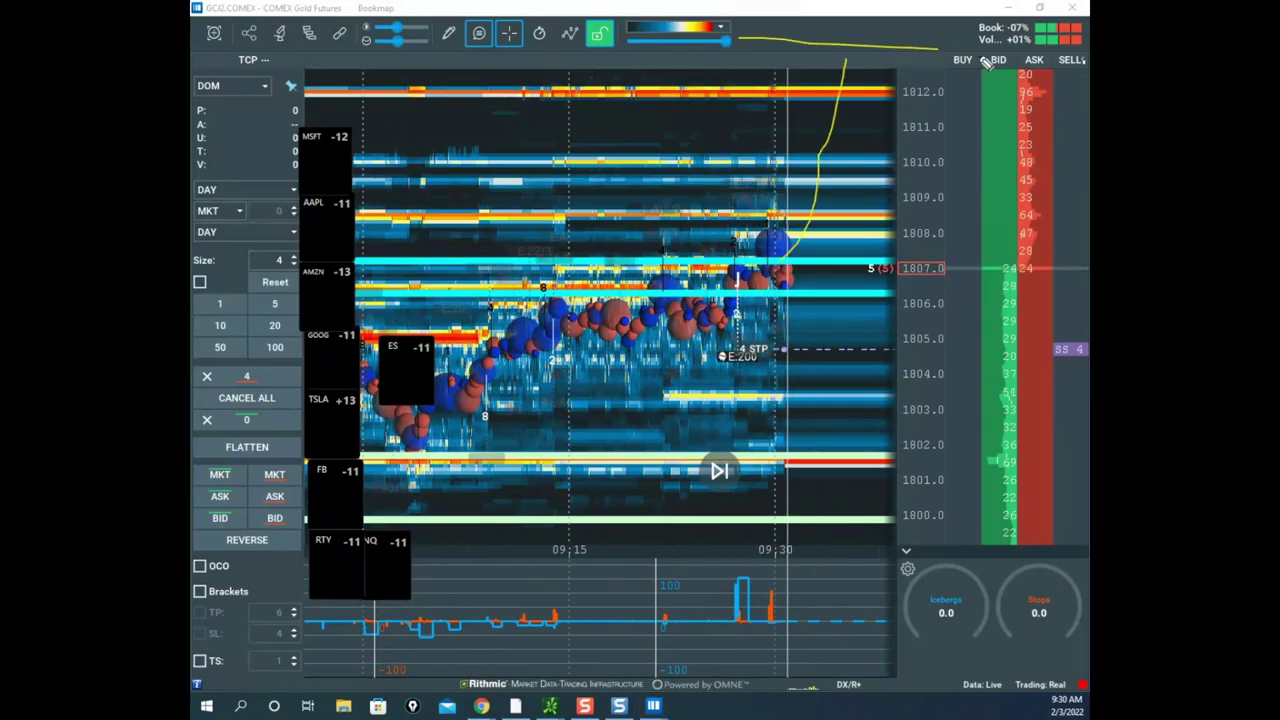
drag(801, 182, 1018, 175)
drag(820, 288, 965, 117)
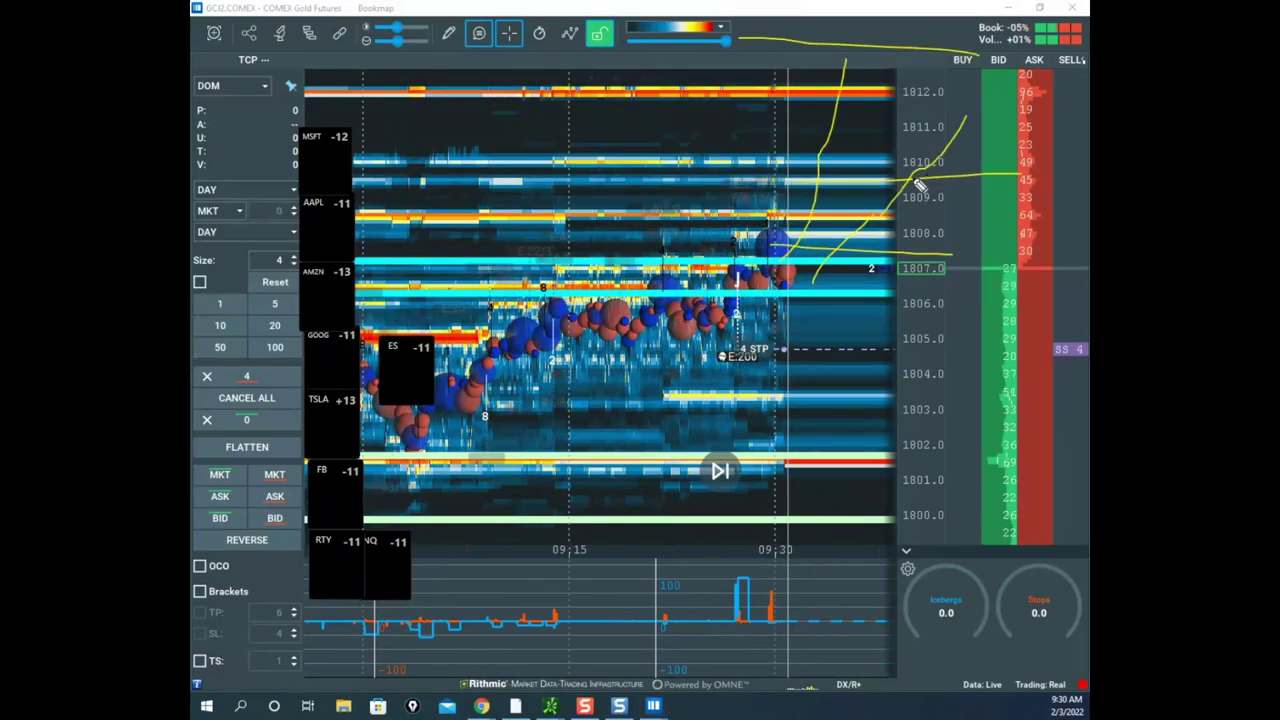
drag(840, 204, 881, 210)
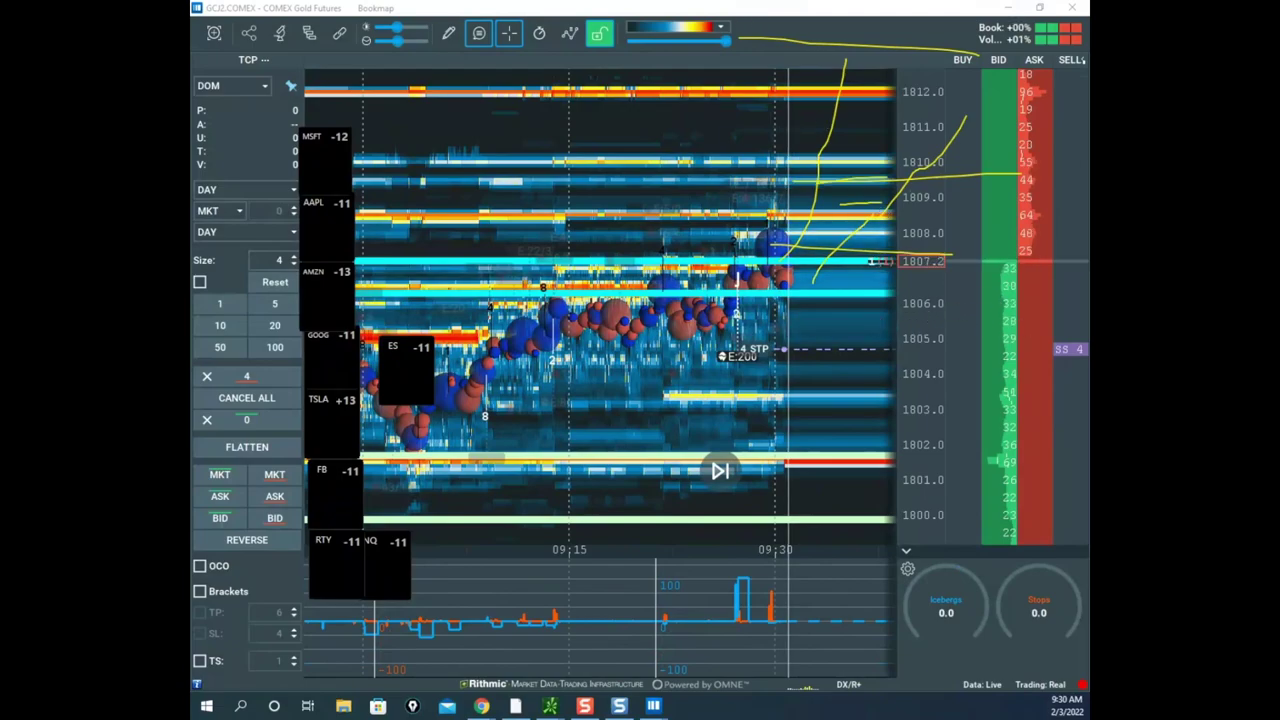
key(Escape)
scroll(922, 137, up, 3)
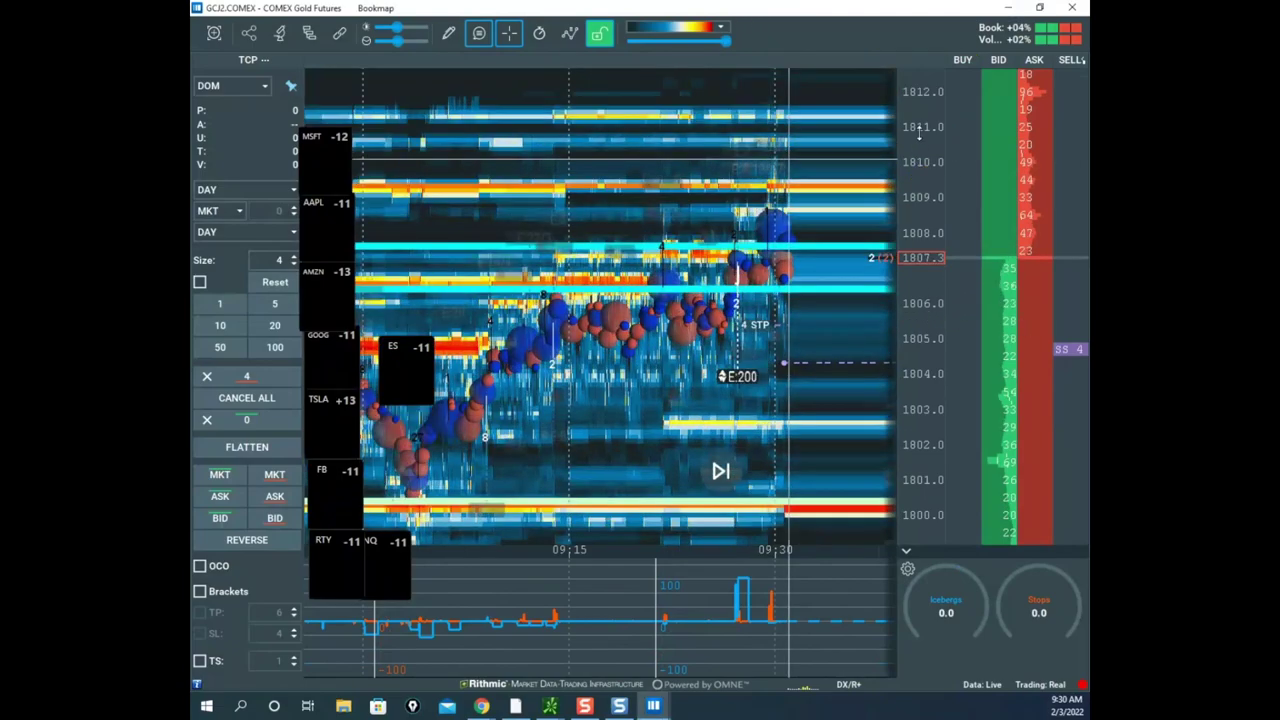
- Move the gold chart off the screen and bring up the thinkorswim /ES 5-minute chart full screen
drag(730, 8, 880, 716)
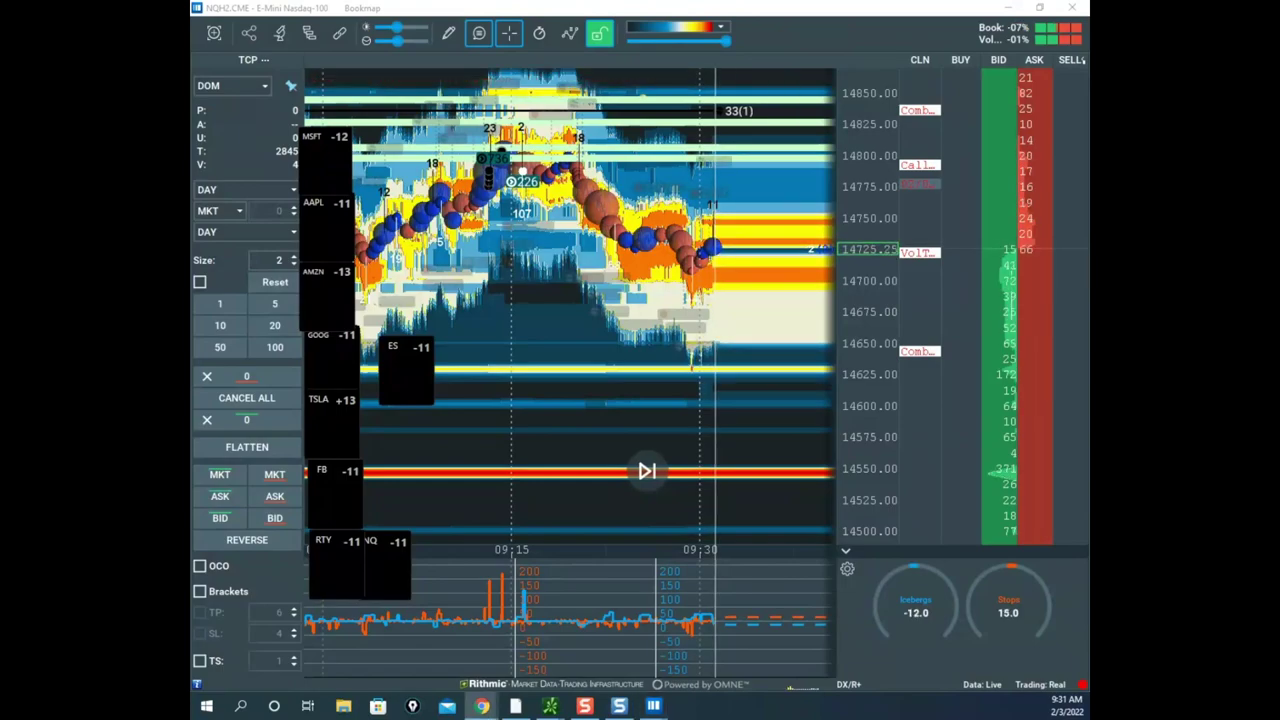
drag(192, 325, 870, 221)
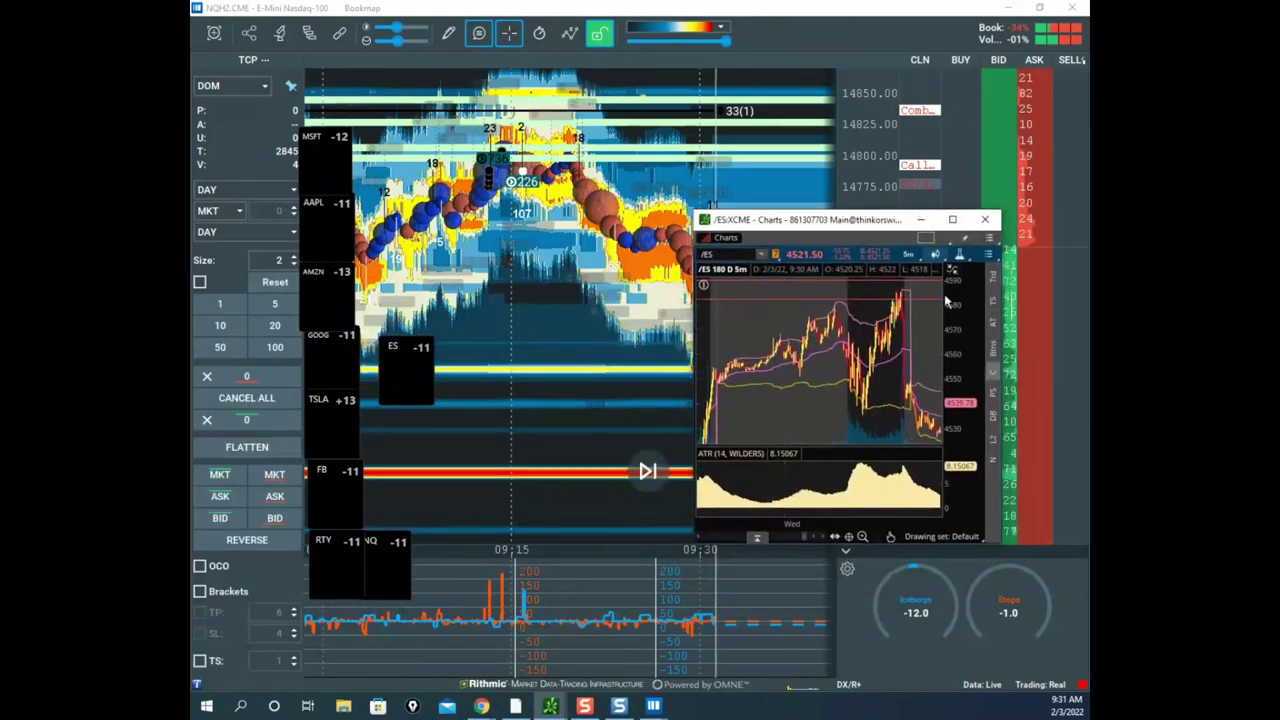
scroll(946, 300, down, 5)
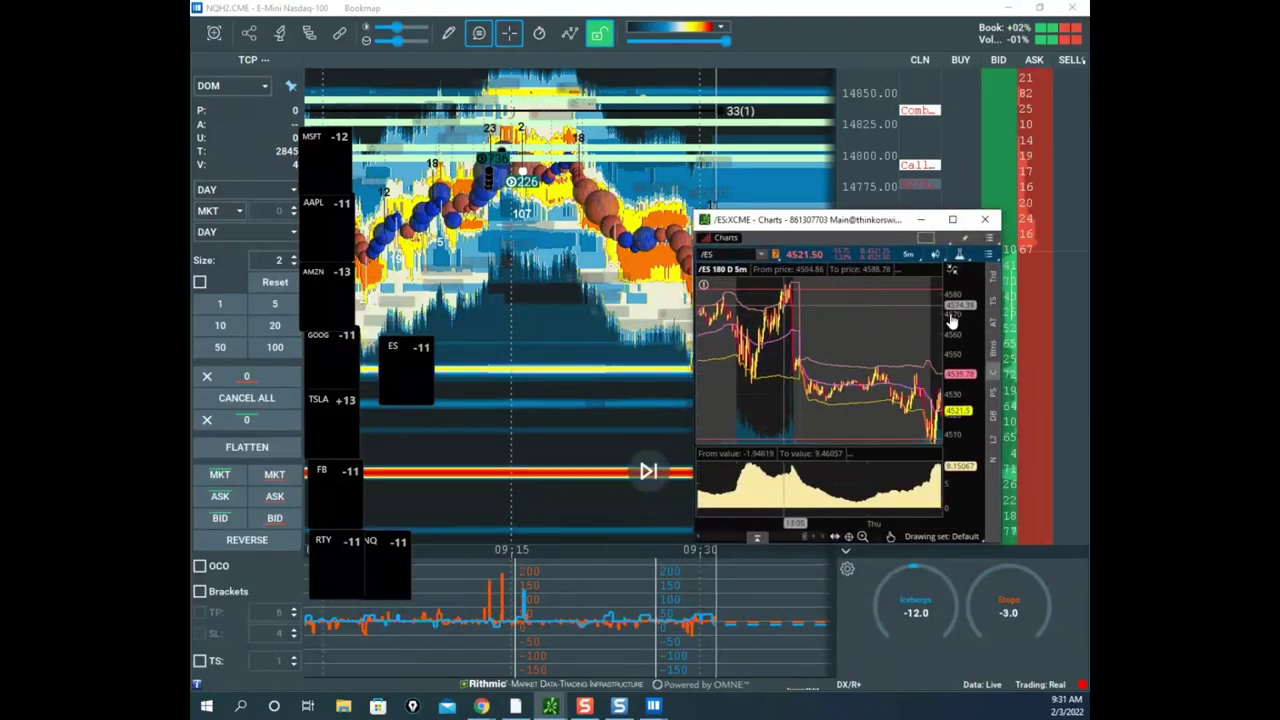
drag(952, 321, 950, 338)
drag(871, 334, 814, 310)
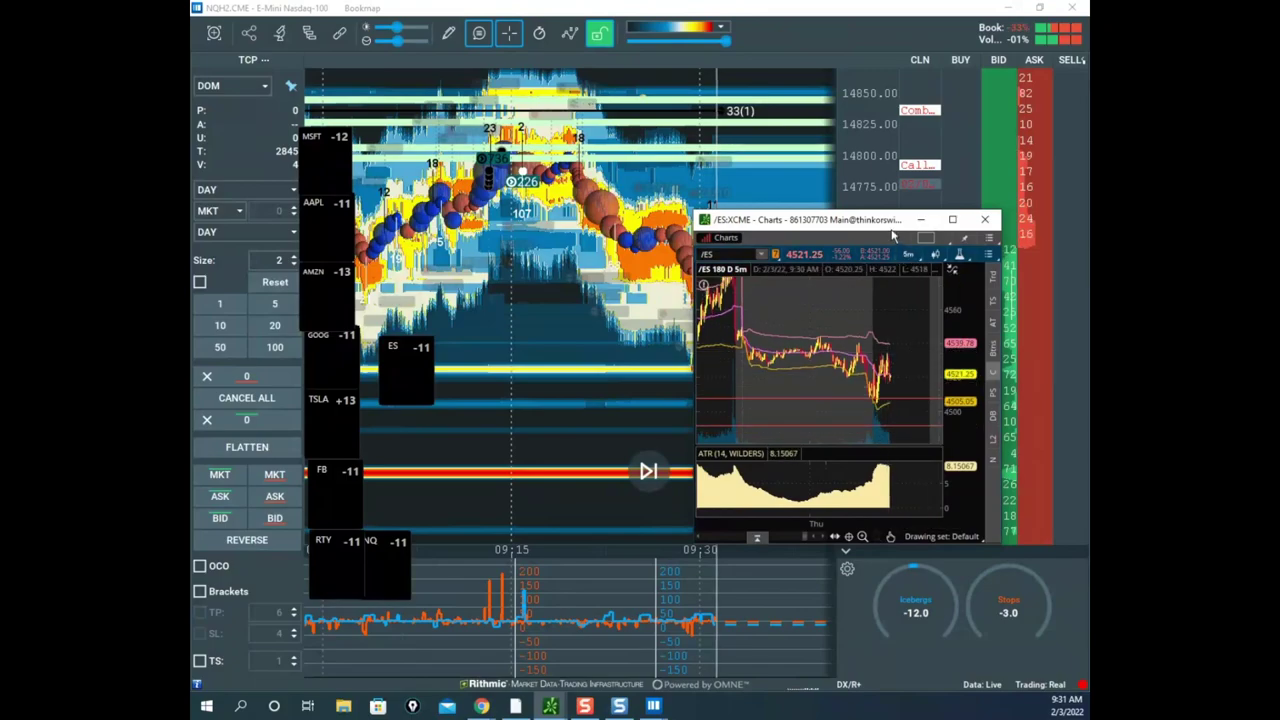
click(952, 219)
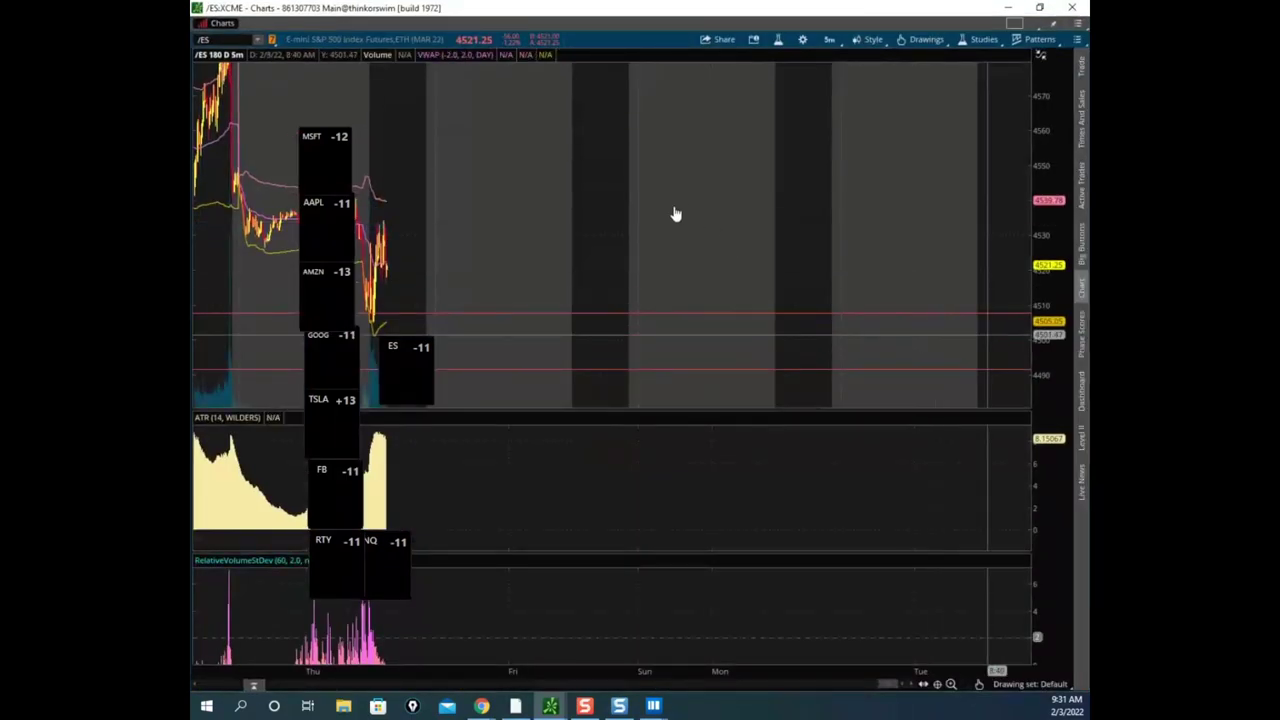
scroll(675, 214, up, 5)
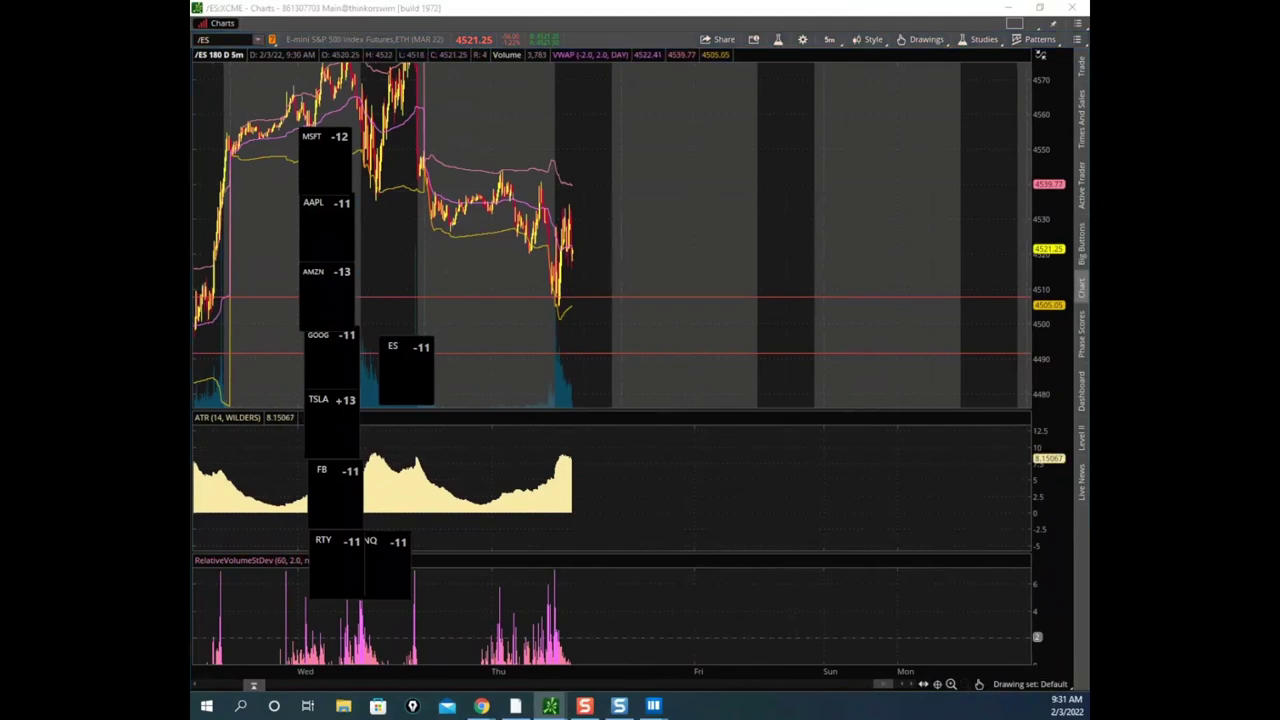
- Bring up the /ES 1-hour chart full screen, examine its horizontal levels and ATR, and move it off the screen
drag(192, 300, 640, 182)
click(729, 182)
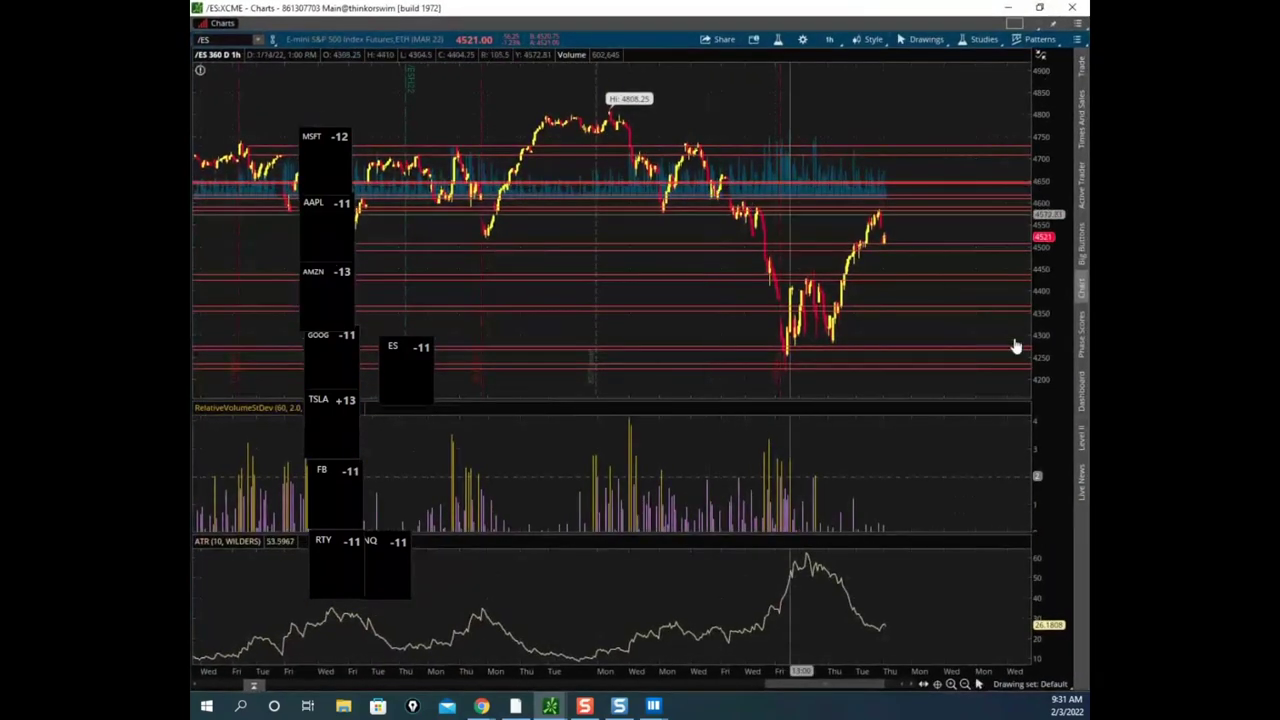
drag(1040, 590, 1057, 648)
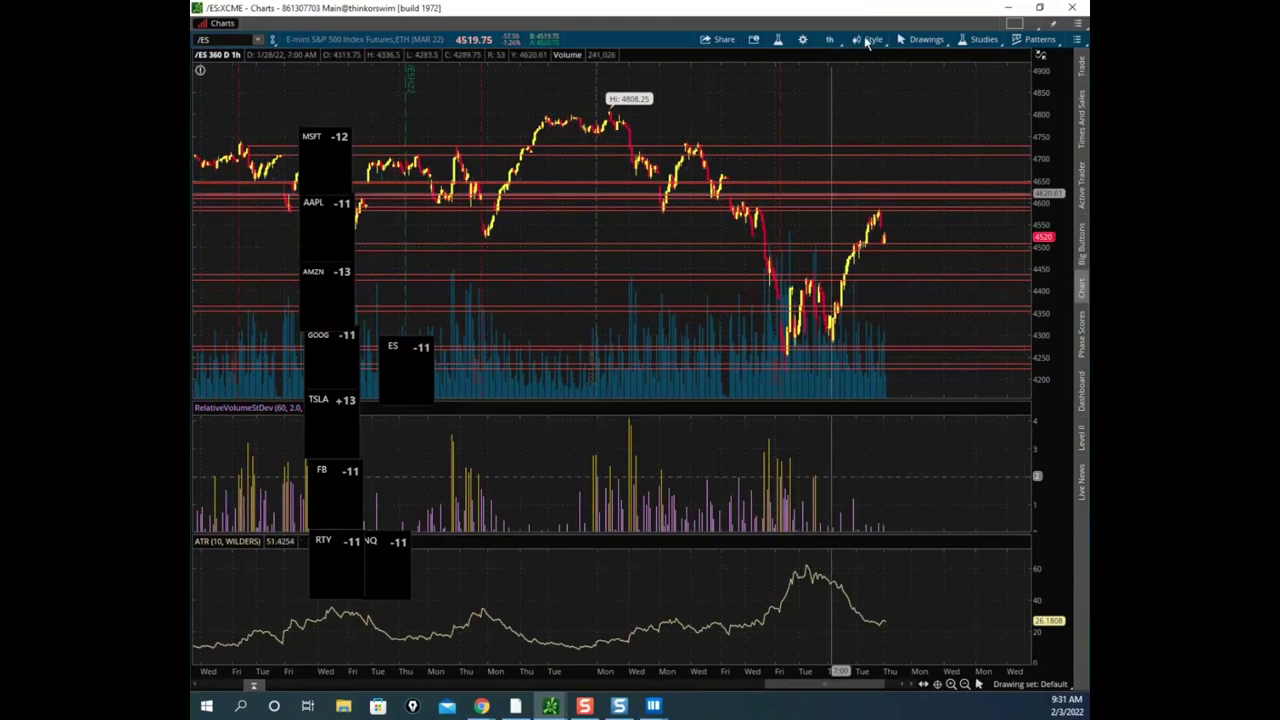
drag(847, 11, 700, 718)
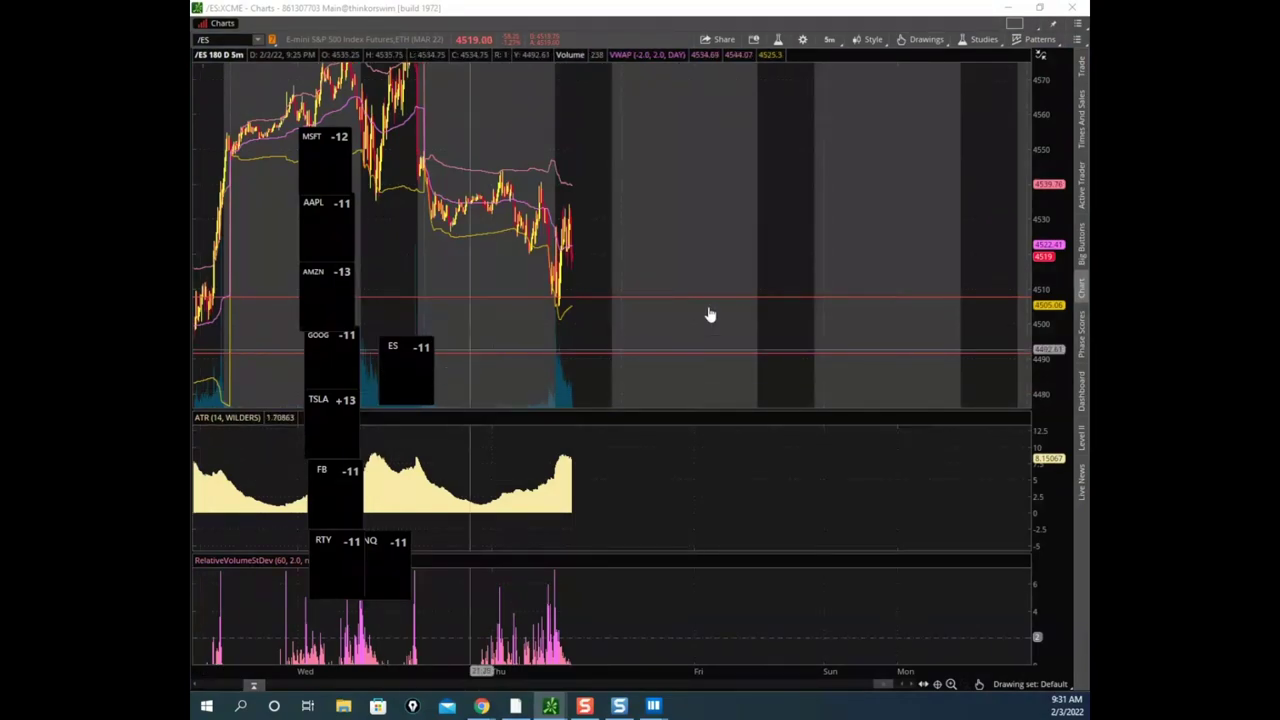
- Examine the length and average type settings of the ATR study on the /ES 5-minute chart and close them without changes
drag(700, 251, 766, 233)
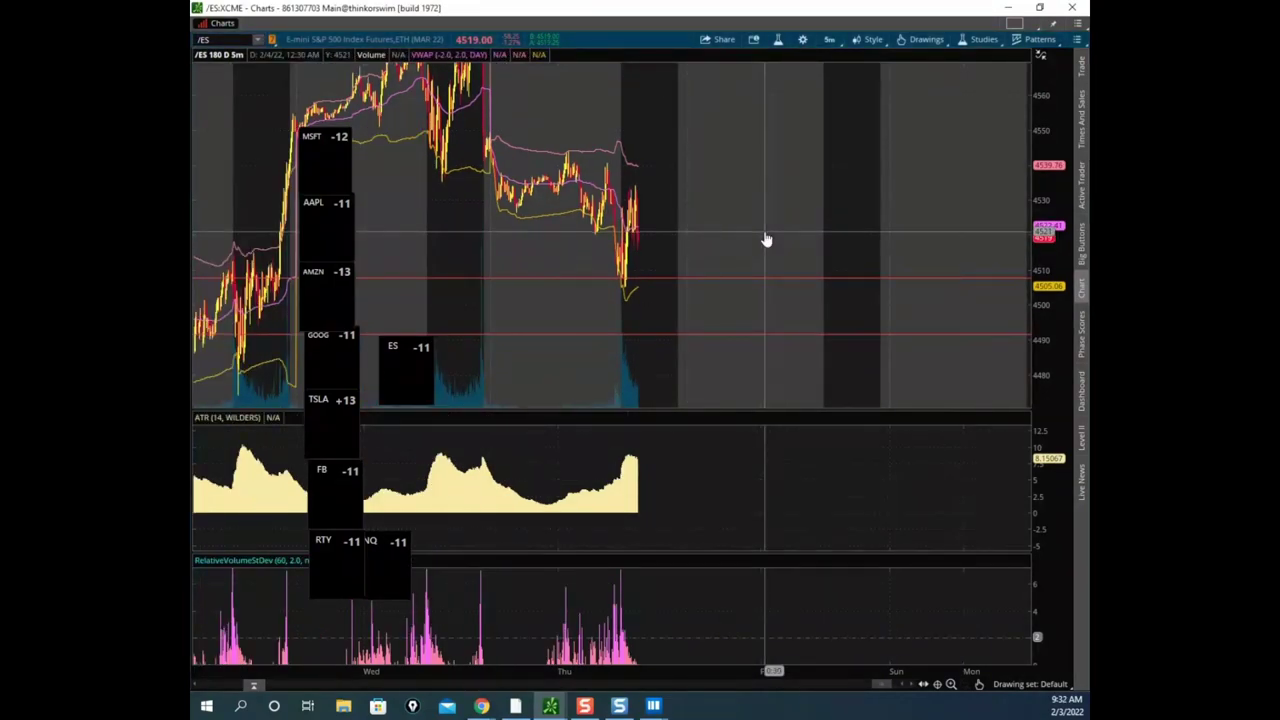
drag(1052, 149, 1050, 169)
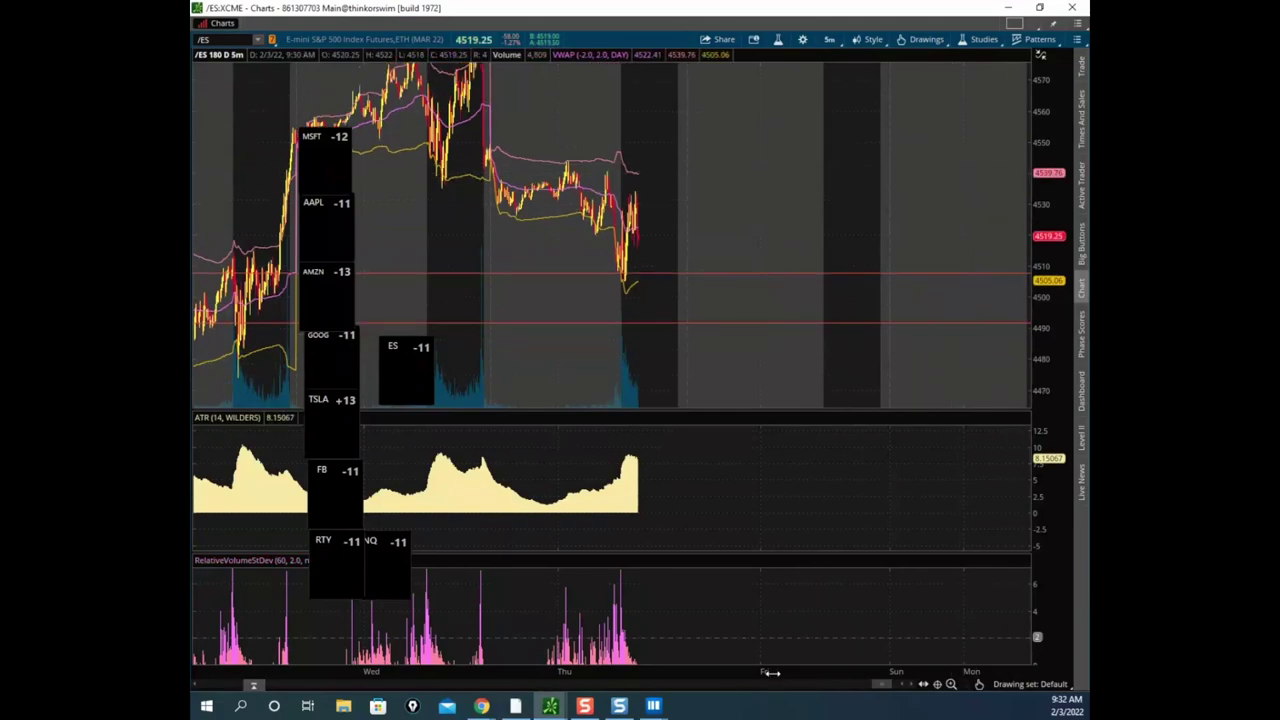
drag(772, 673, 606, 666)
drag(606, 301, 761, 300)
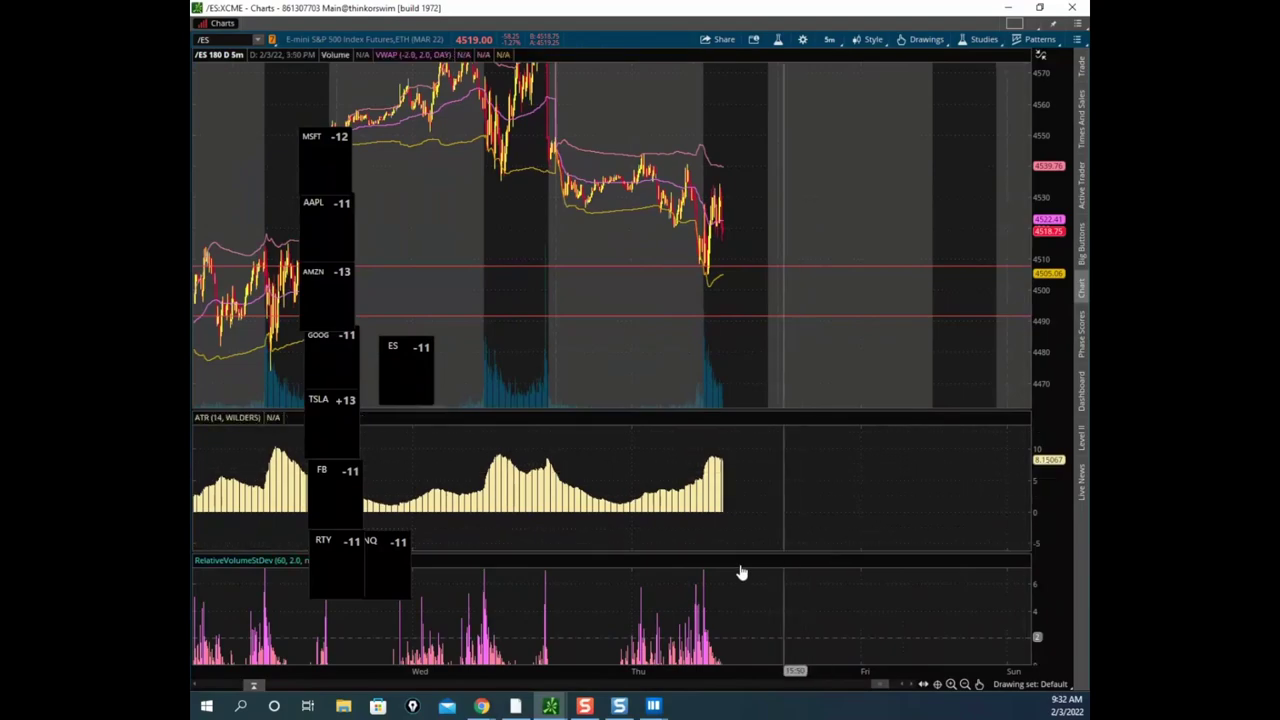
right_click(714, 478)
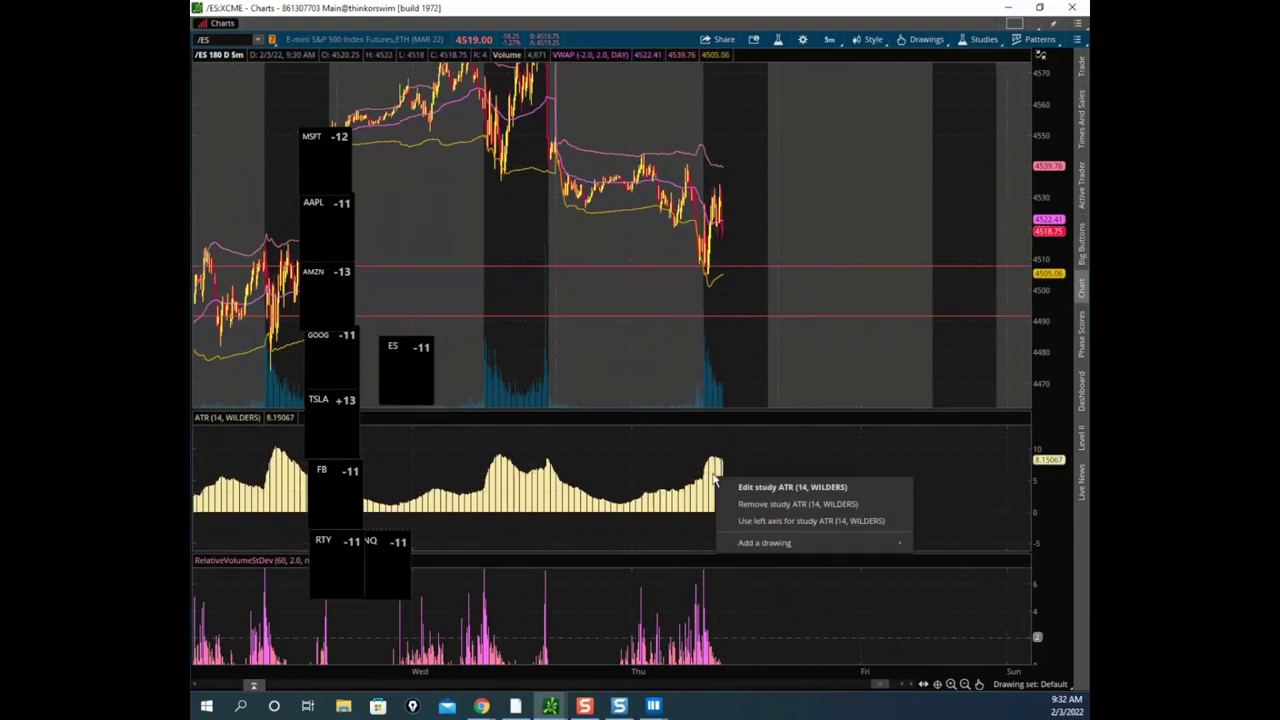
click(796, 491)
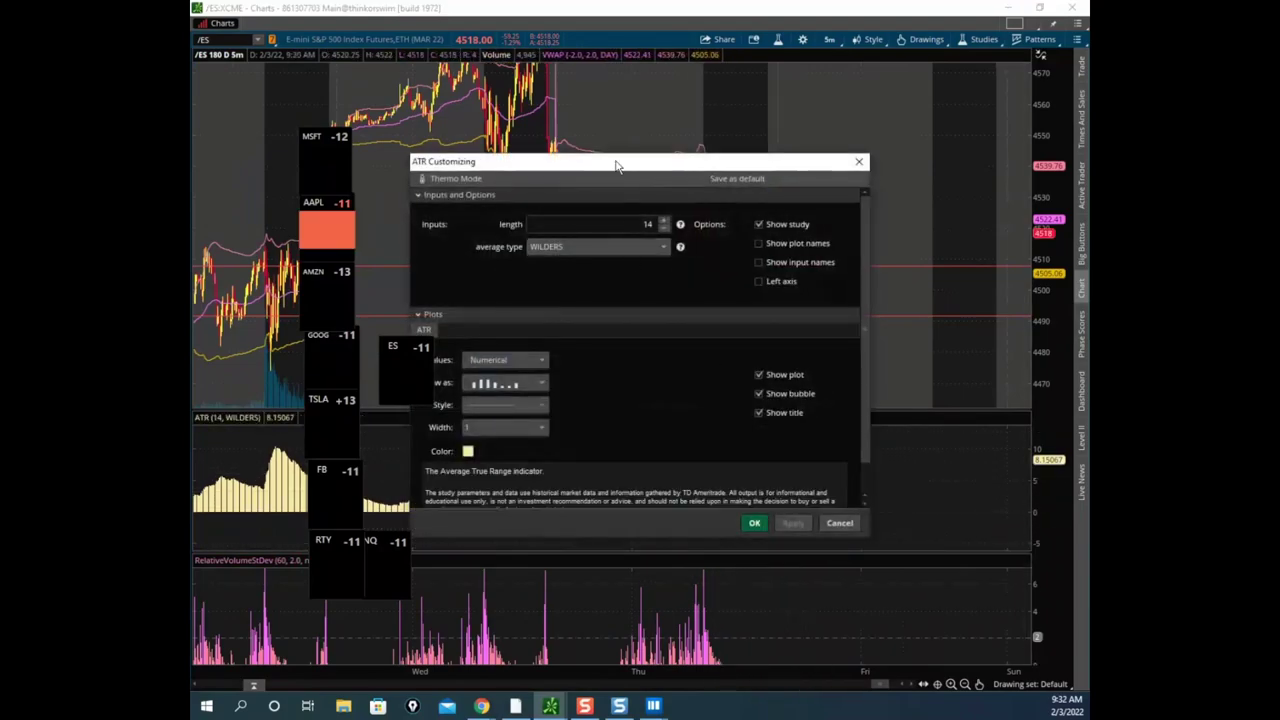
drag(617, 166, 722, 118)
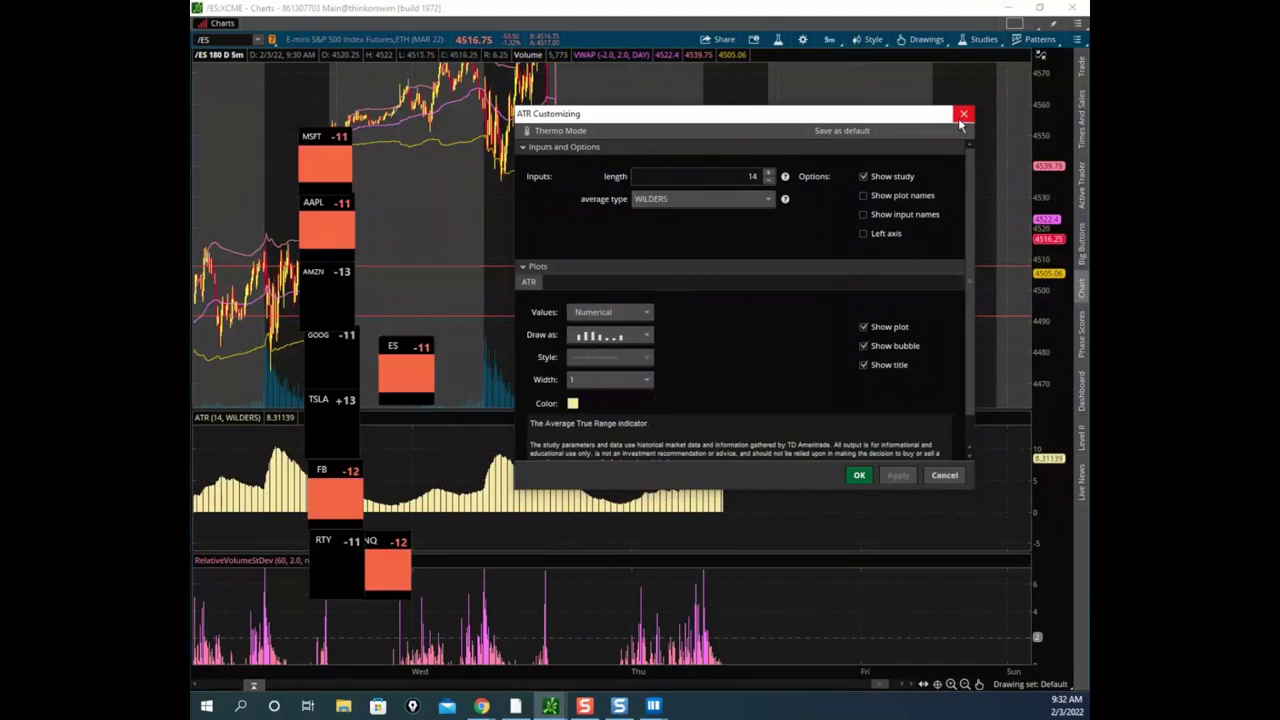
click(962, 114)
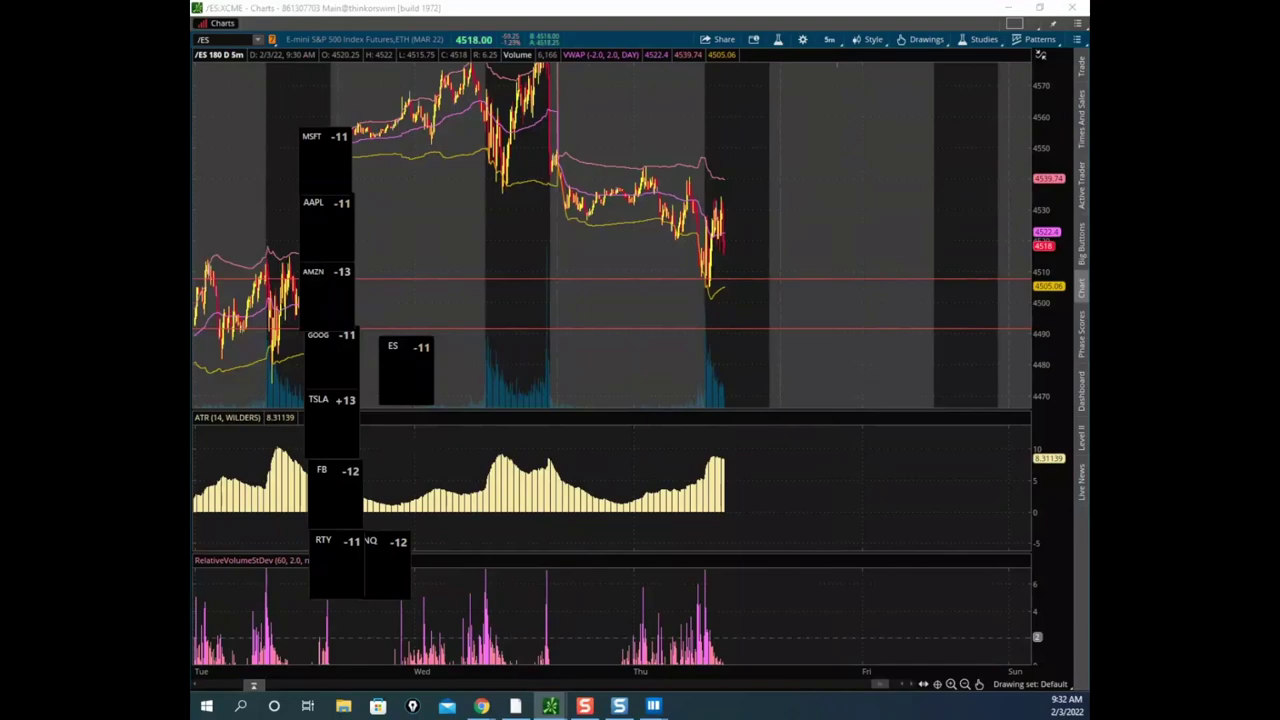
- Move the /ES 5-minute chart off the screen to return to the Bookmap Nasdaq heatmap
drag(1046, 157, 1046, 181)
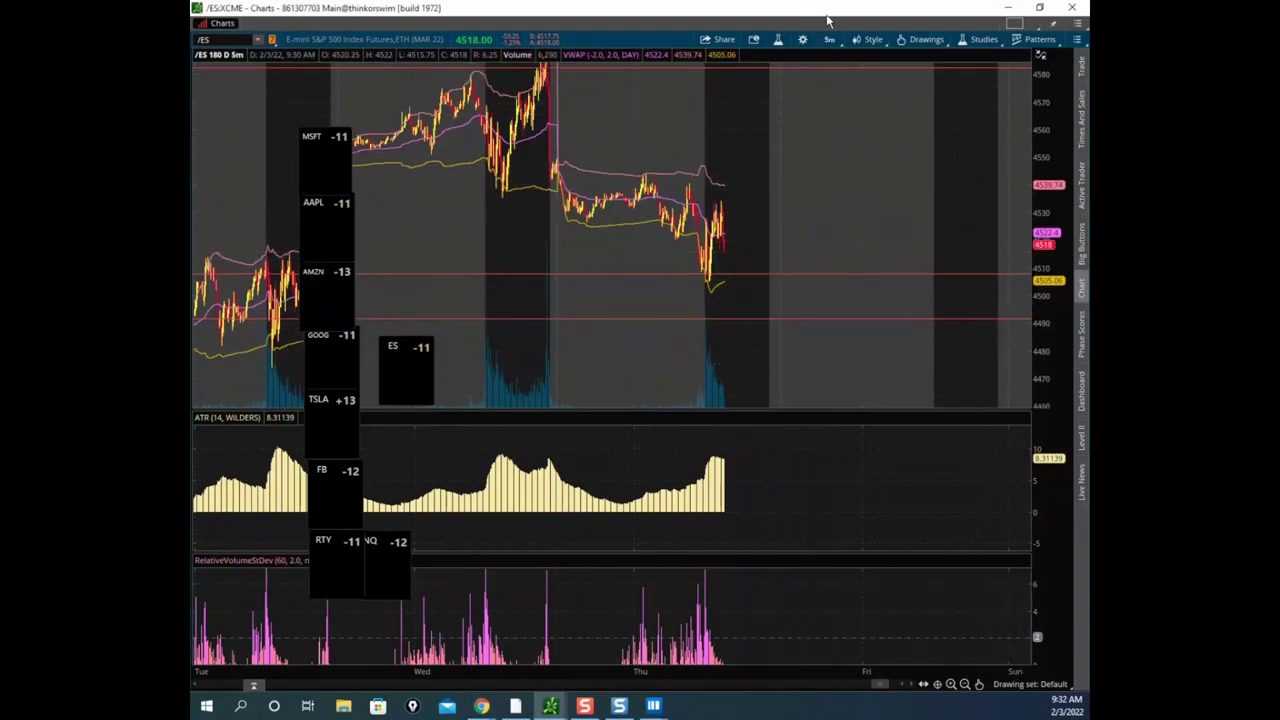
drag(827, 20, 673, 148)
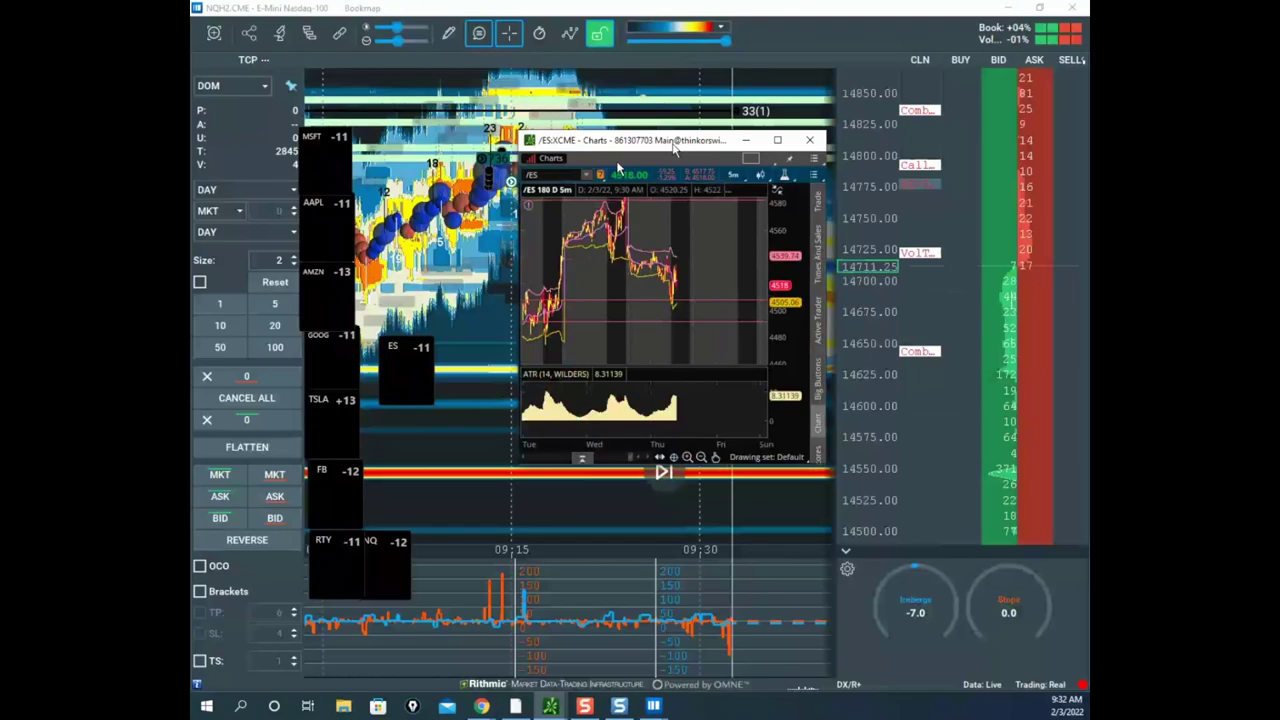
drag(673, 148, 192, 210)
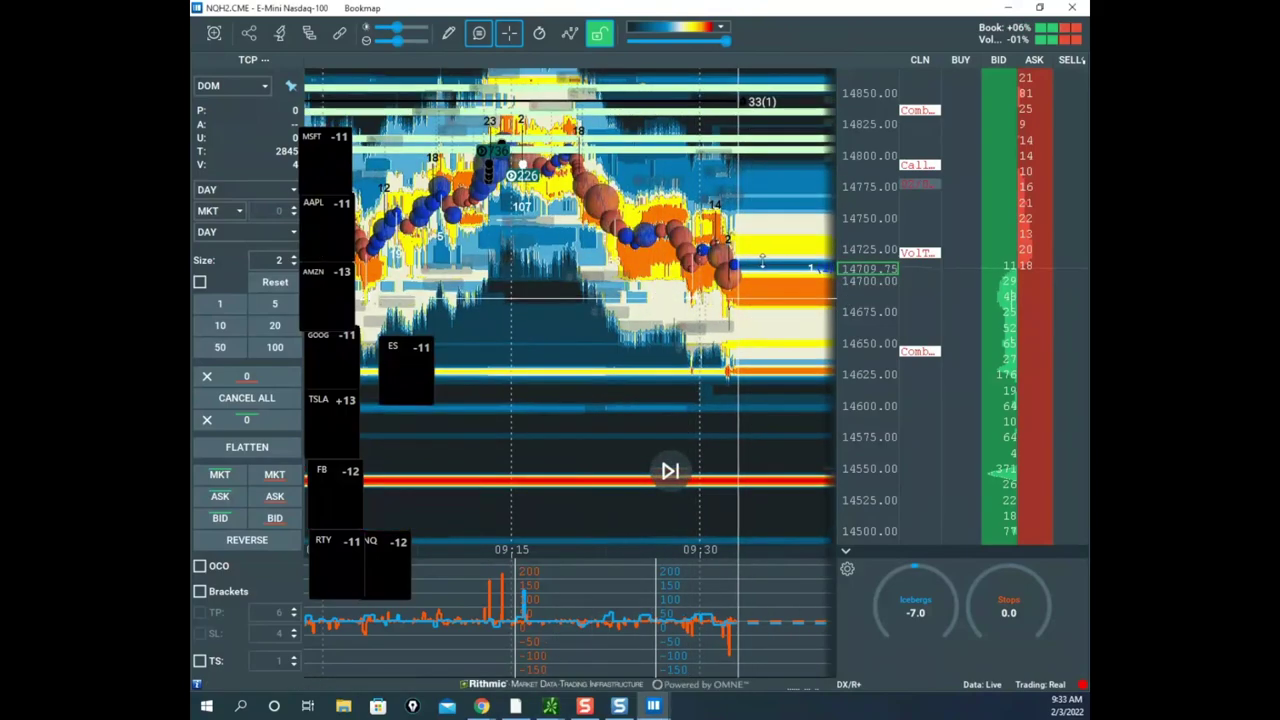
- Circle the whole Nasdaq heatmap, add short marks near the time axis and the current price, and clear the drawing
scroll(762, 261, up, 3)
drag(697, 263, 671, 300)
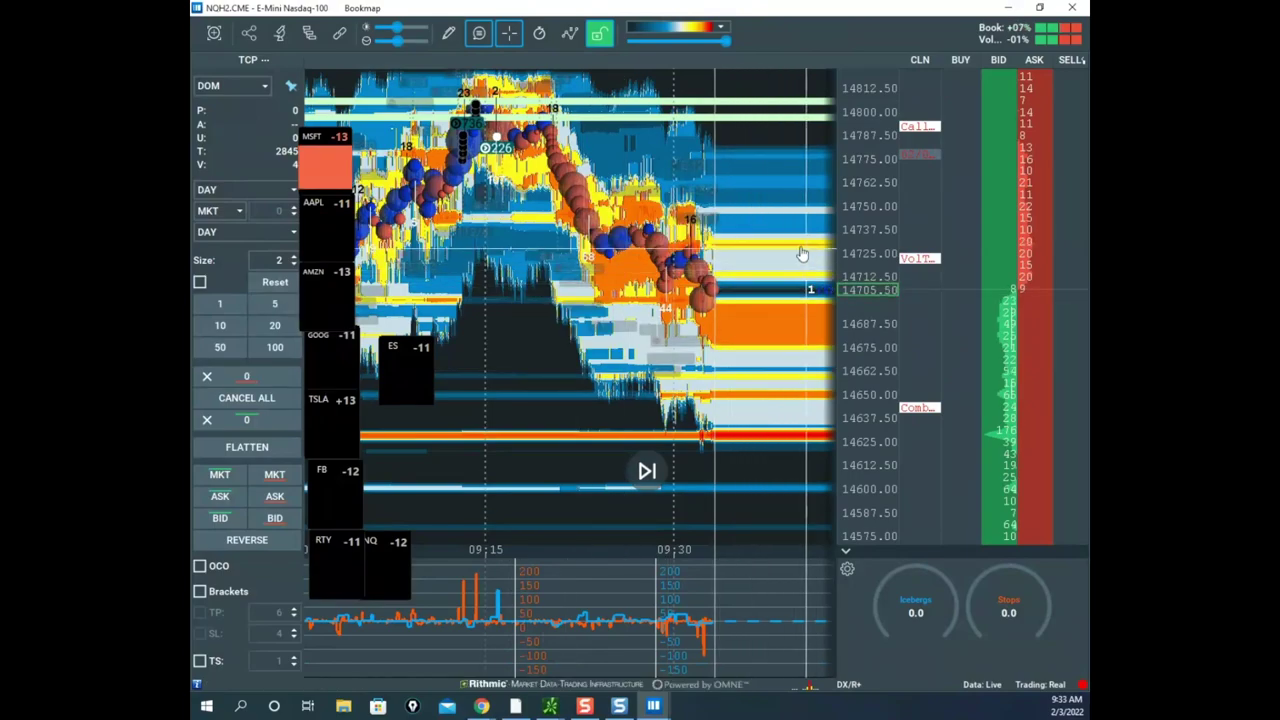
drag(862, 221, 763, 218)
scroll(795, 231, down, 1)
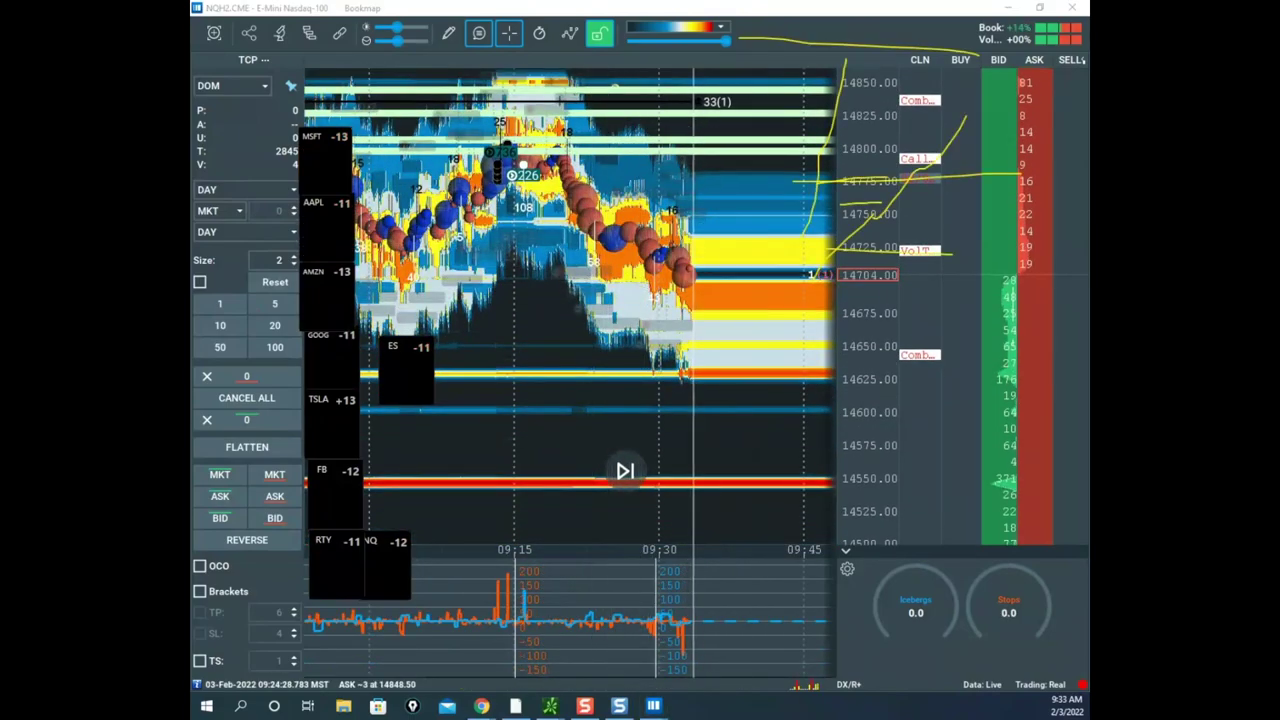
mouse_move(792, 85)
mouse_down()
mouse_move(560, 668)
mouse_move(942, 480)
mouse_move(910, 370)
mouse_up()
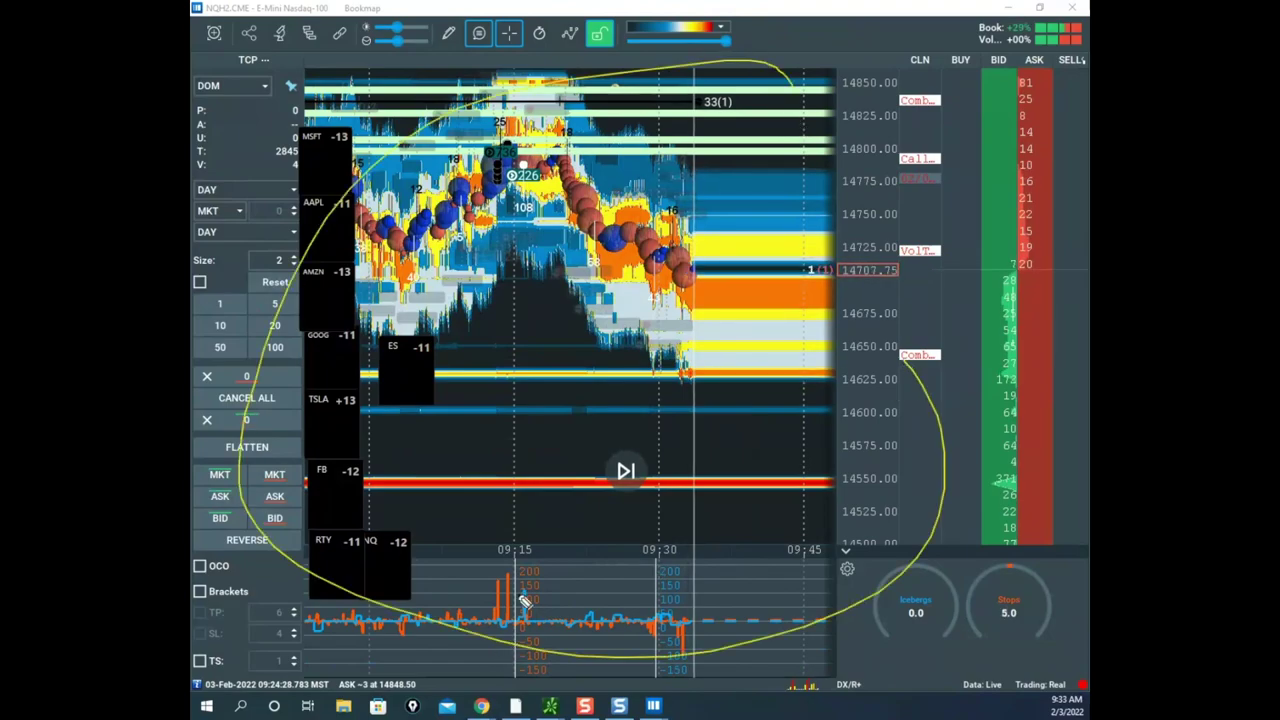
drag(509, 577, 549, 561)
drag(611, 243, 732, 225)
key(Escape)
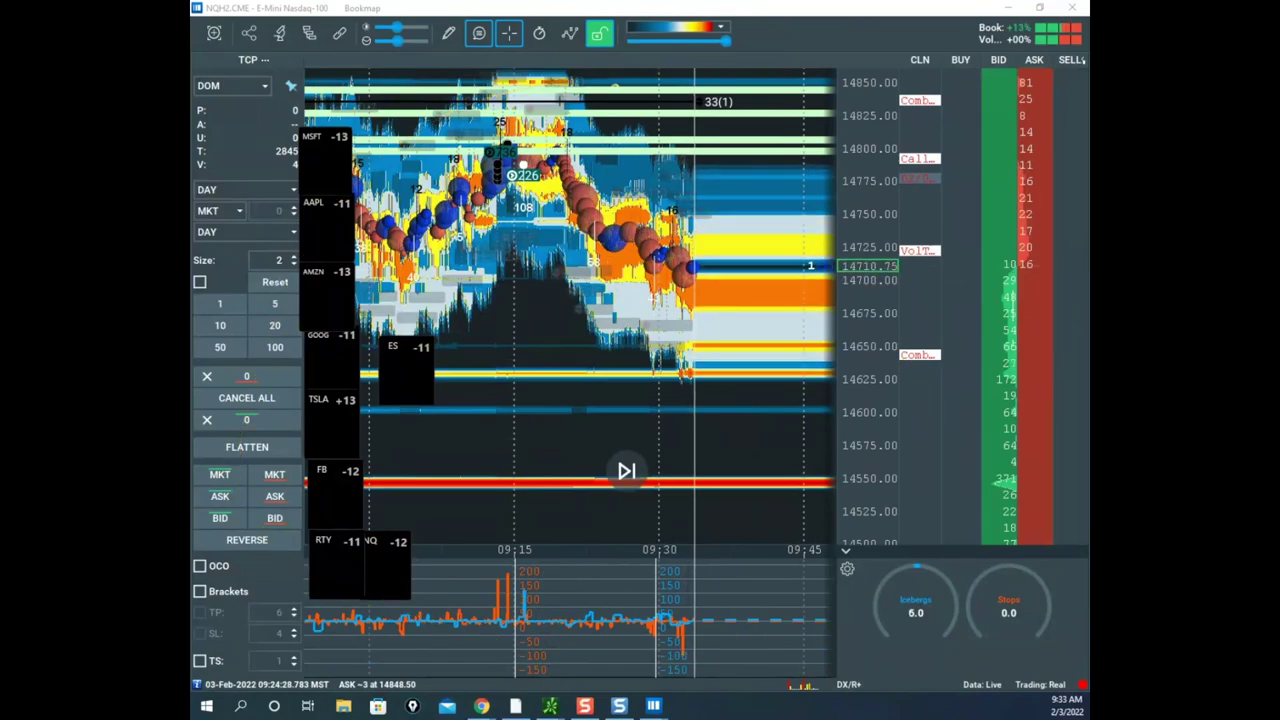
- Switch to the maximized browser window and show the gold volume chart in the remote desktop session
click(481, 706)
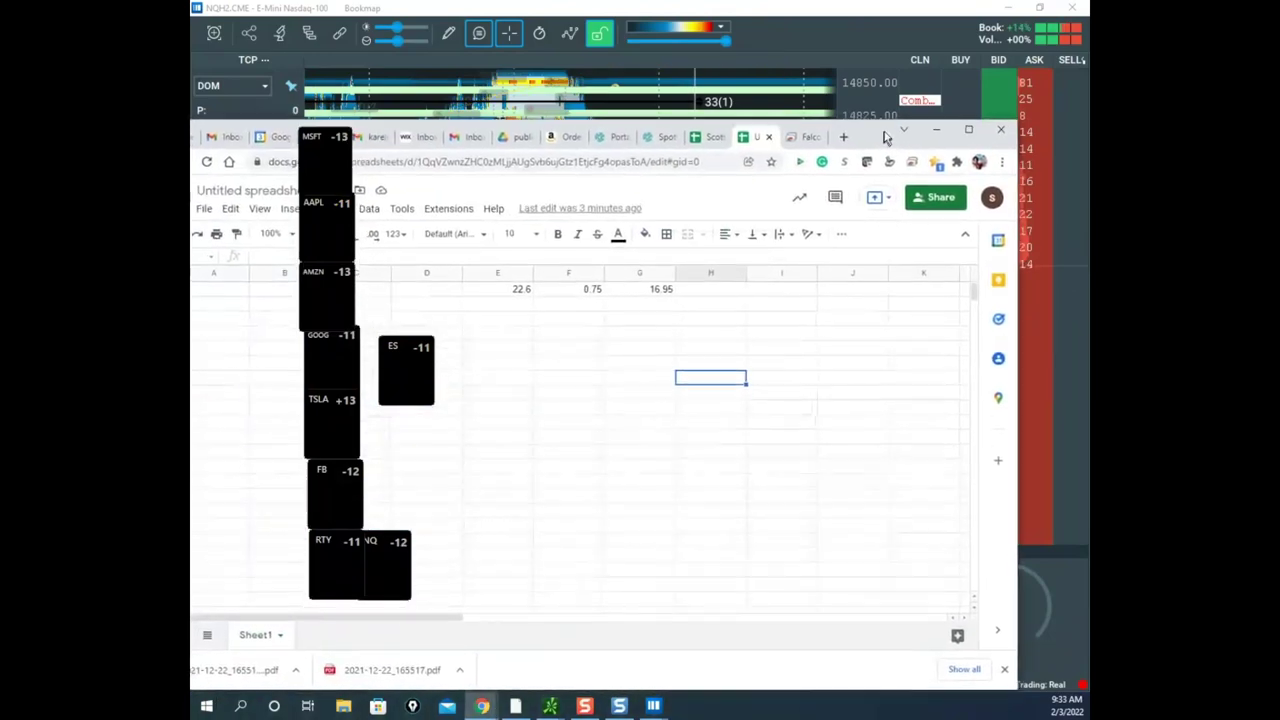
click(969, 127)
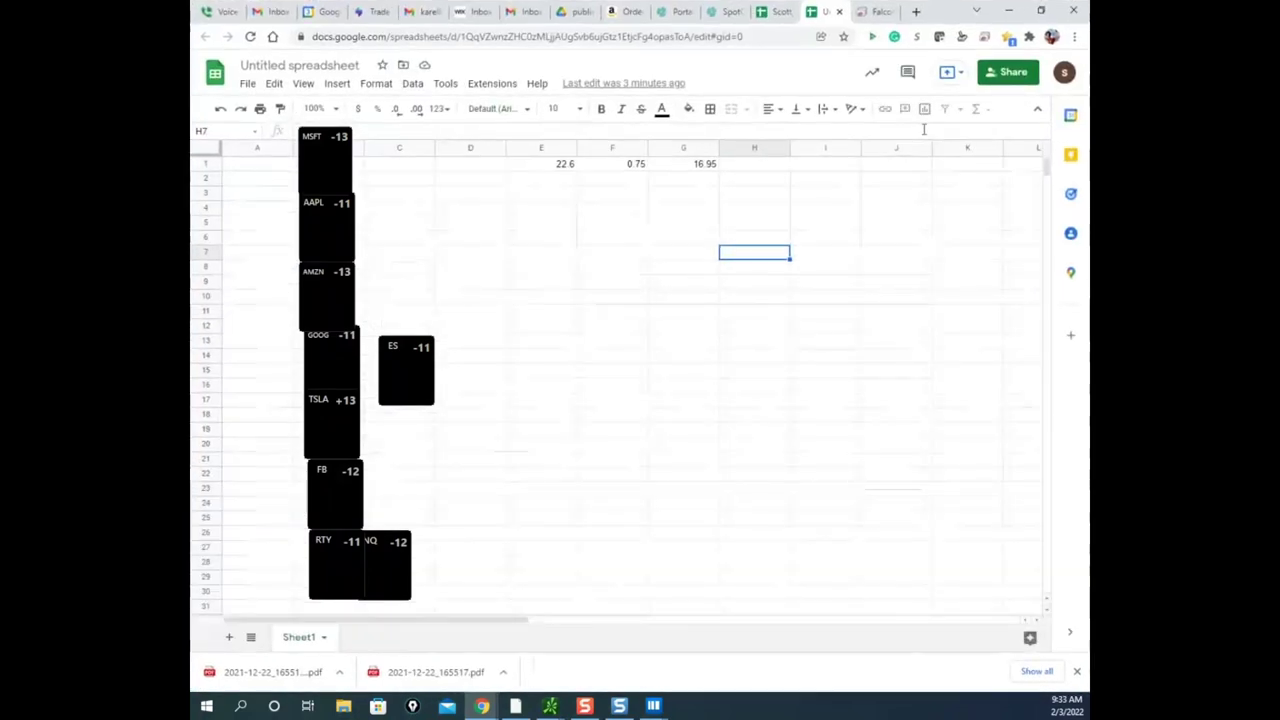
click(868, 11)
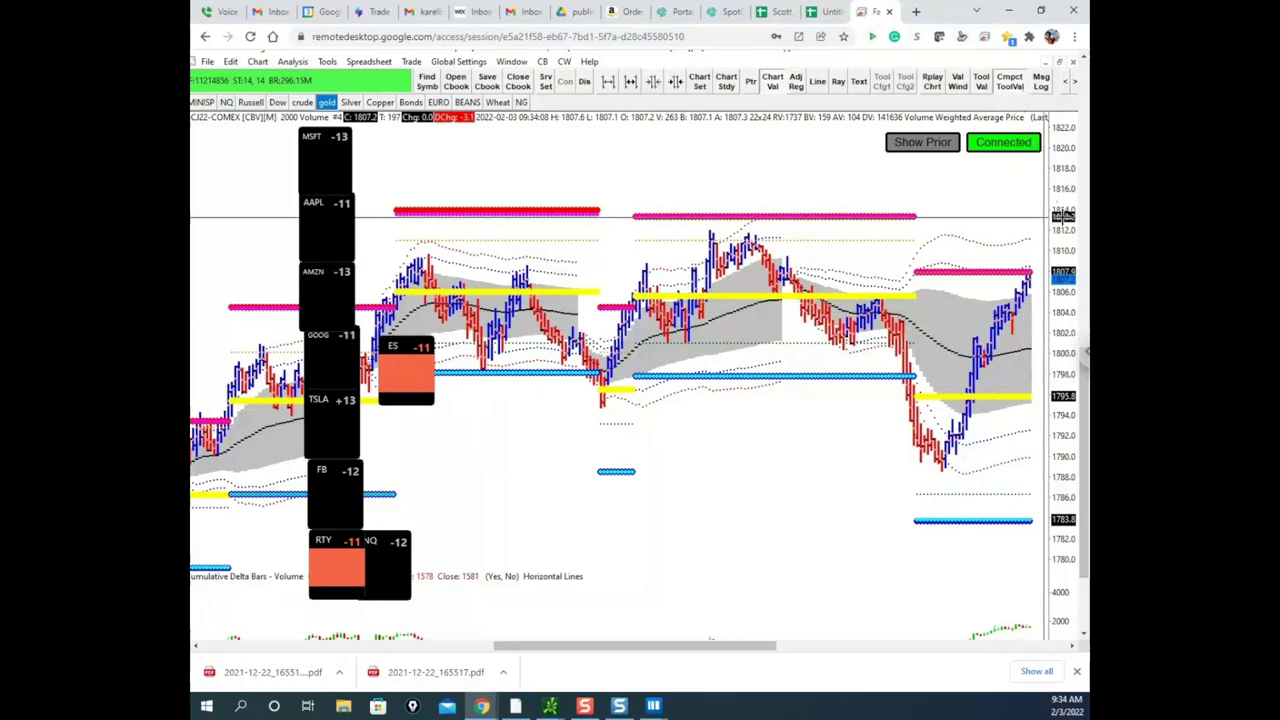
drag(1057, 230, 1053, 204)
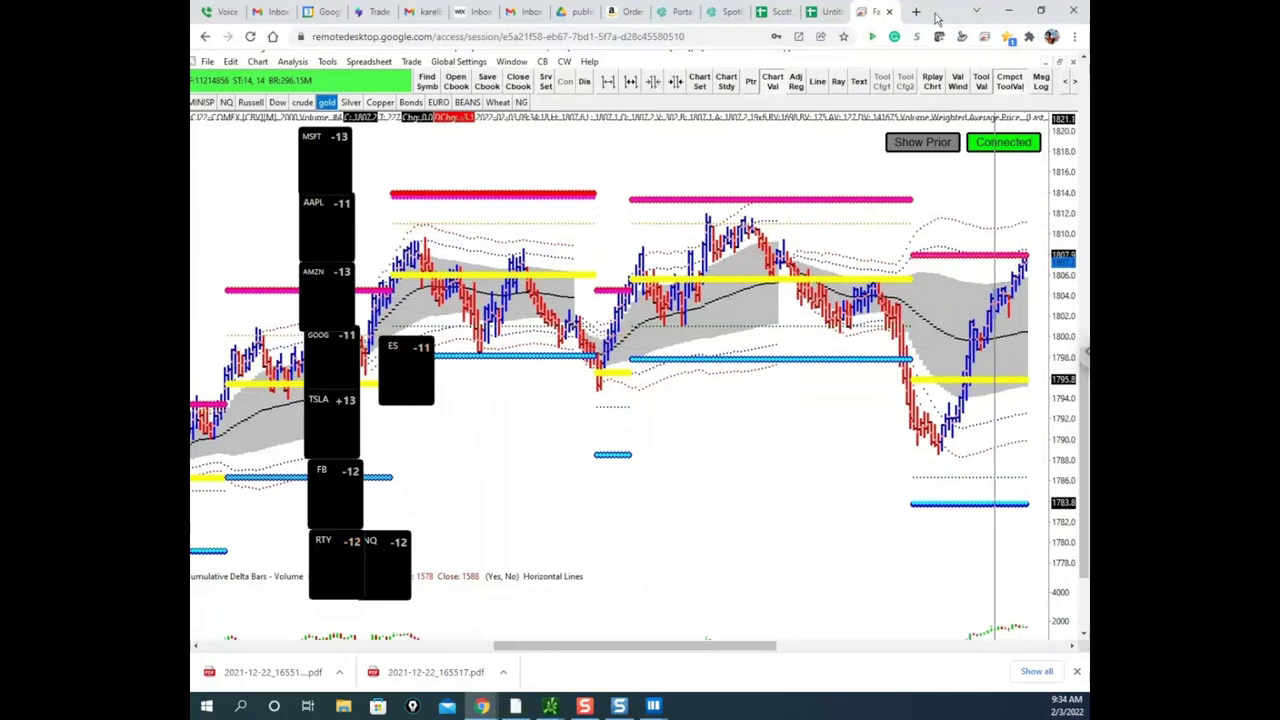
drag(938, 22, 860, 715)
drag(192, 150, 814, 124)
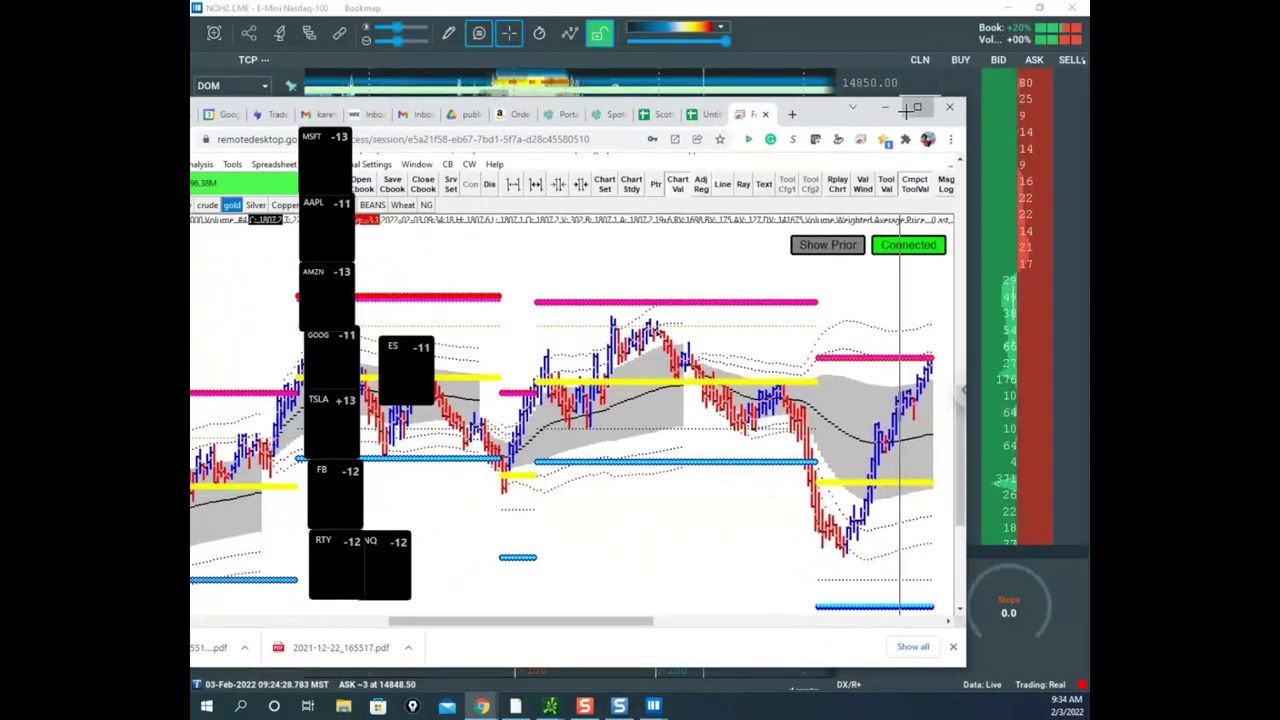
click(910, 115)
key(super+Up)
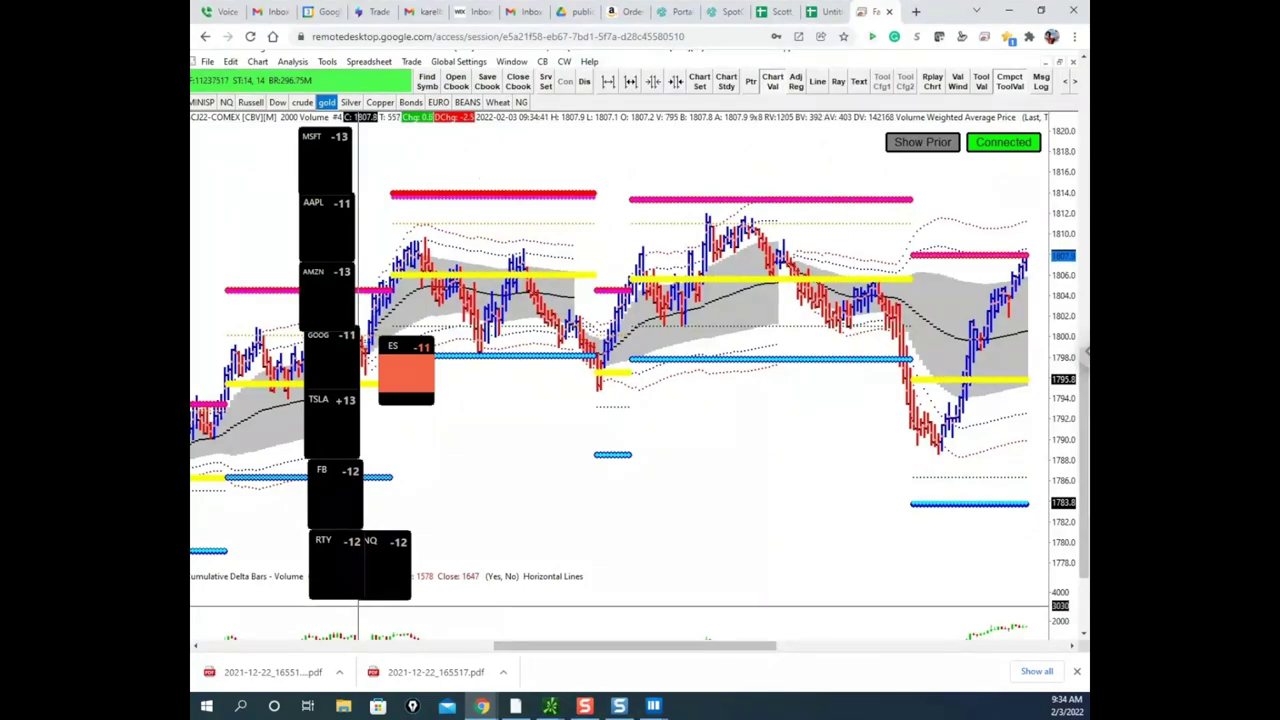
- Return to the E-Mini S&P 500 Bookmap window, maximize it and show the latest price action close up
drag(192, 158, 953, 245)
double_click(955, 255)
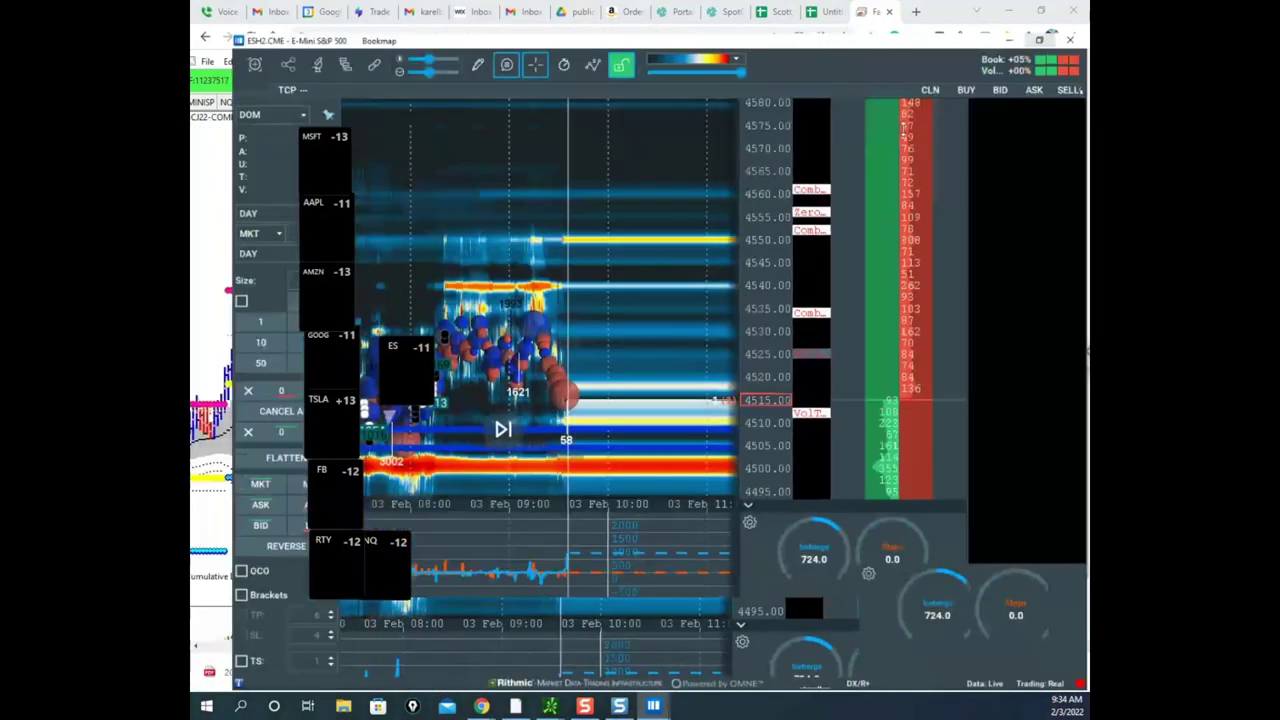
scroll(755, 283, up, 5)
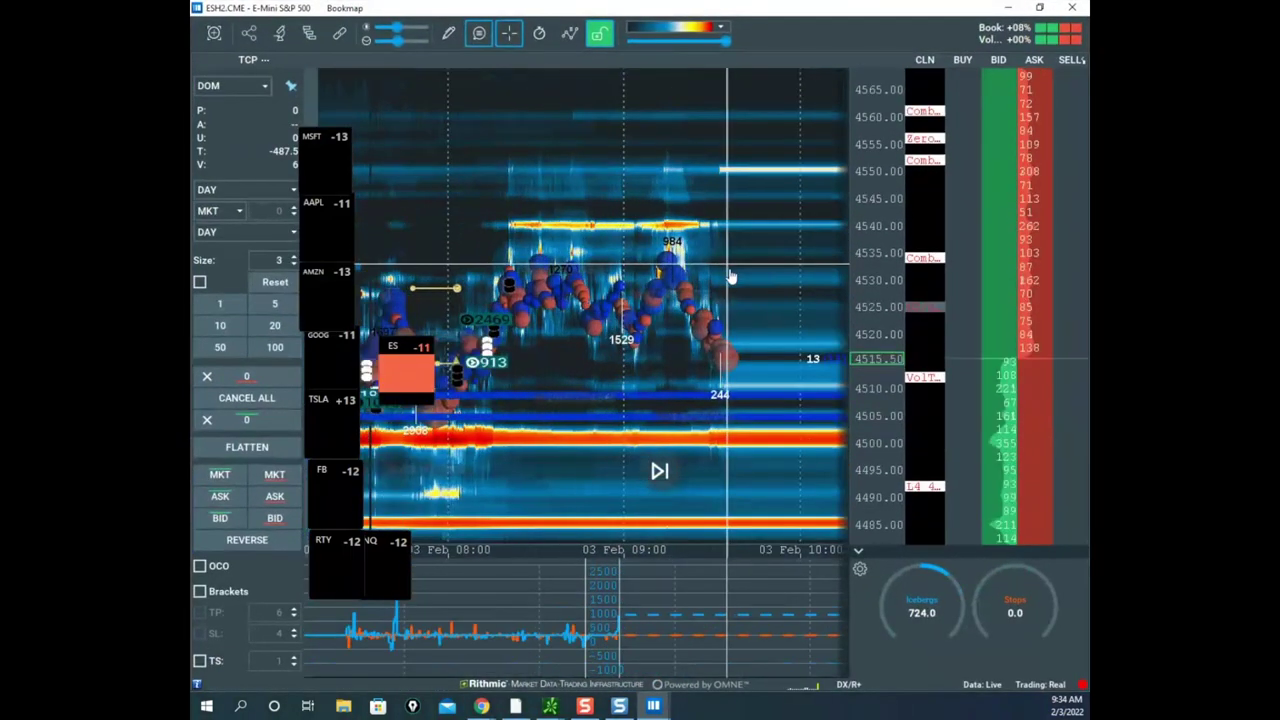
scroll(763, 283, up, 3)
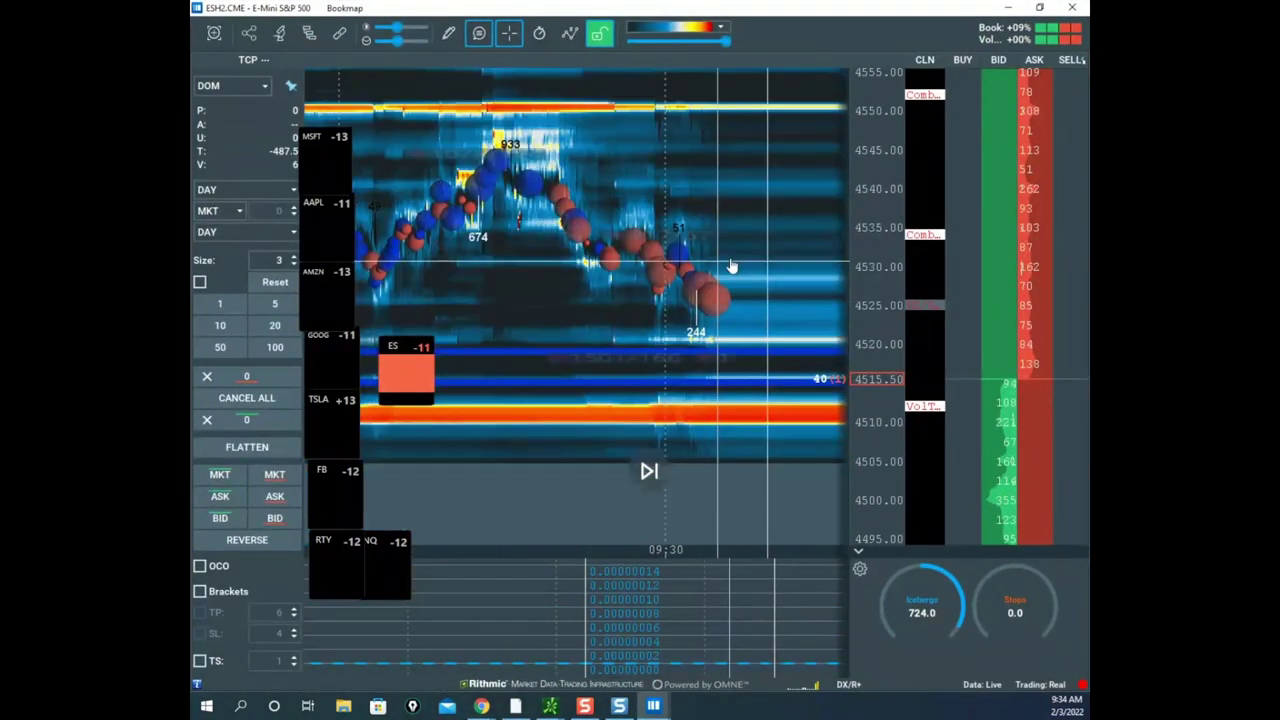
scroll(767, 298, up, 4)
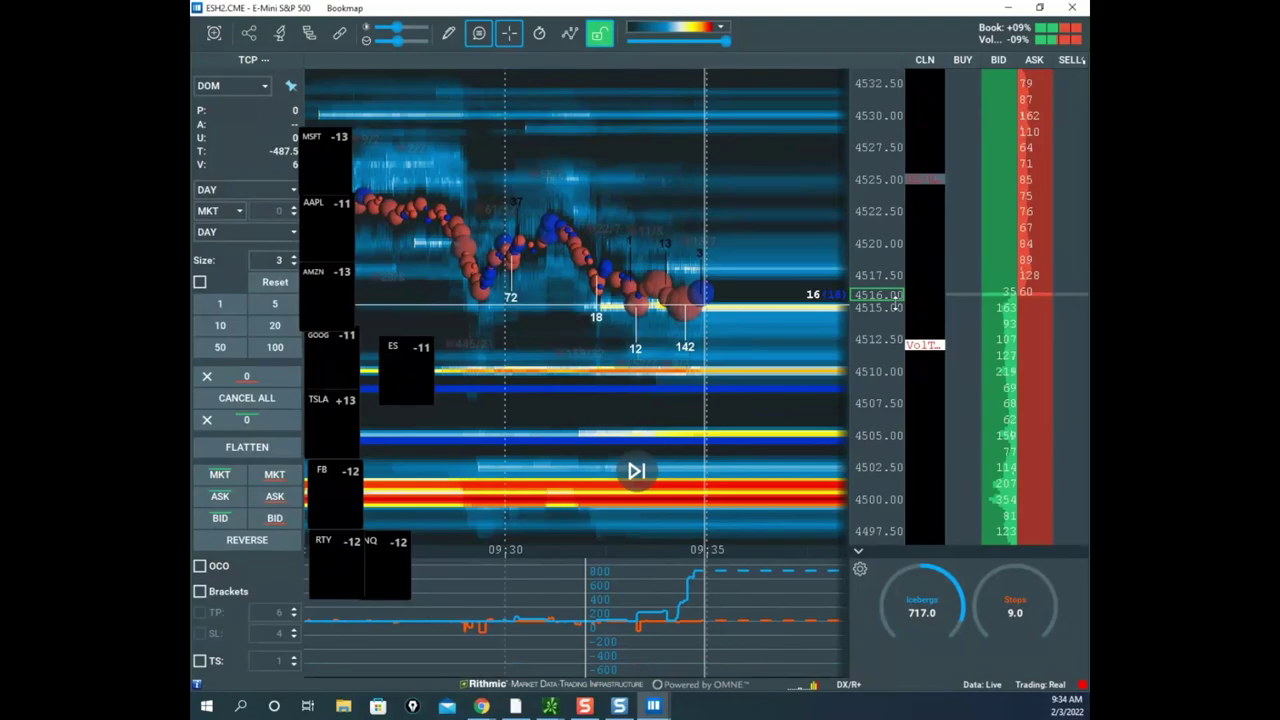
scroll(895, 303, up, 4)
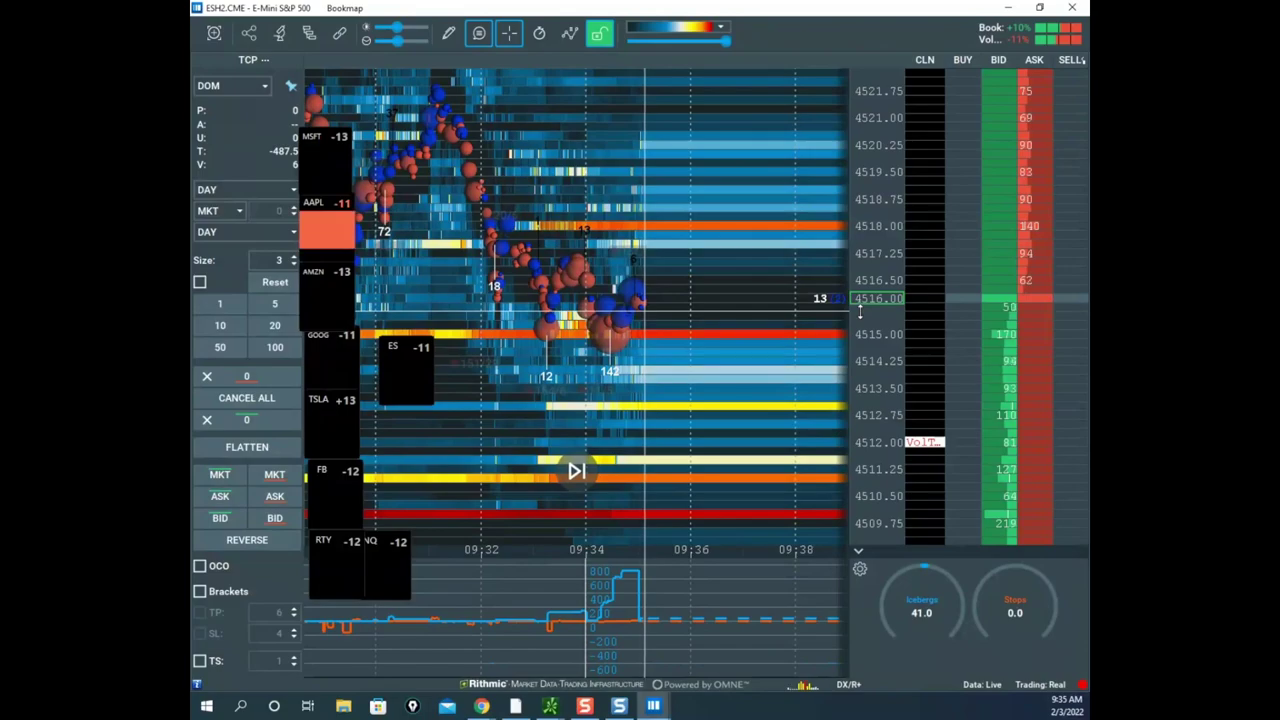
- Draw a horizontal line at 4514.50 on the S&P heatmap, just under the recent lows
click(455, 38)
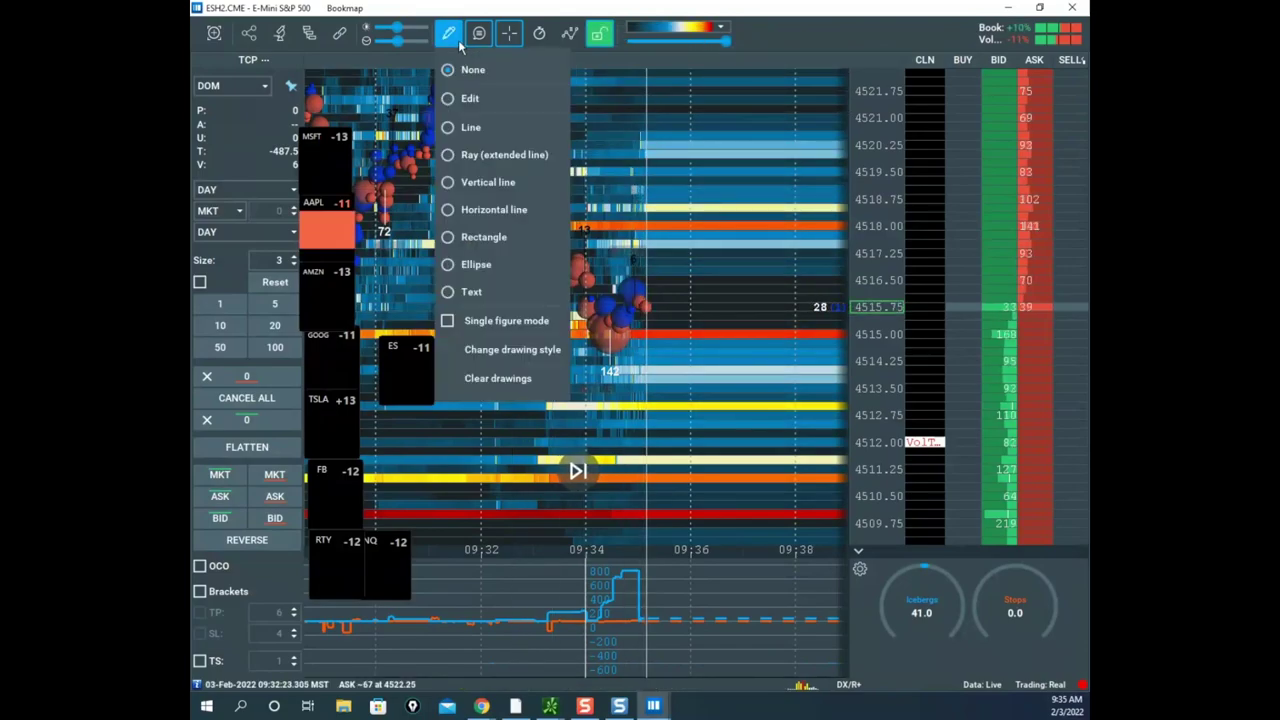
click(638, 72)
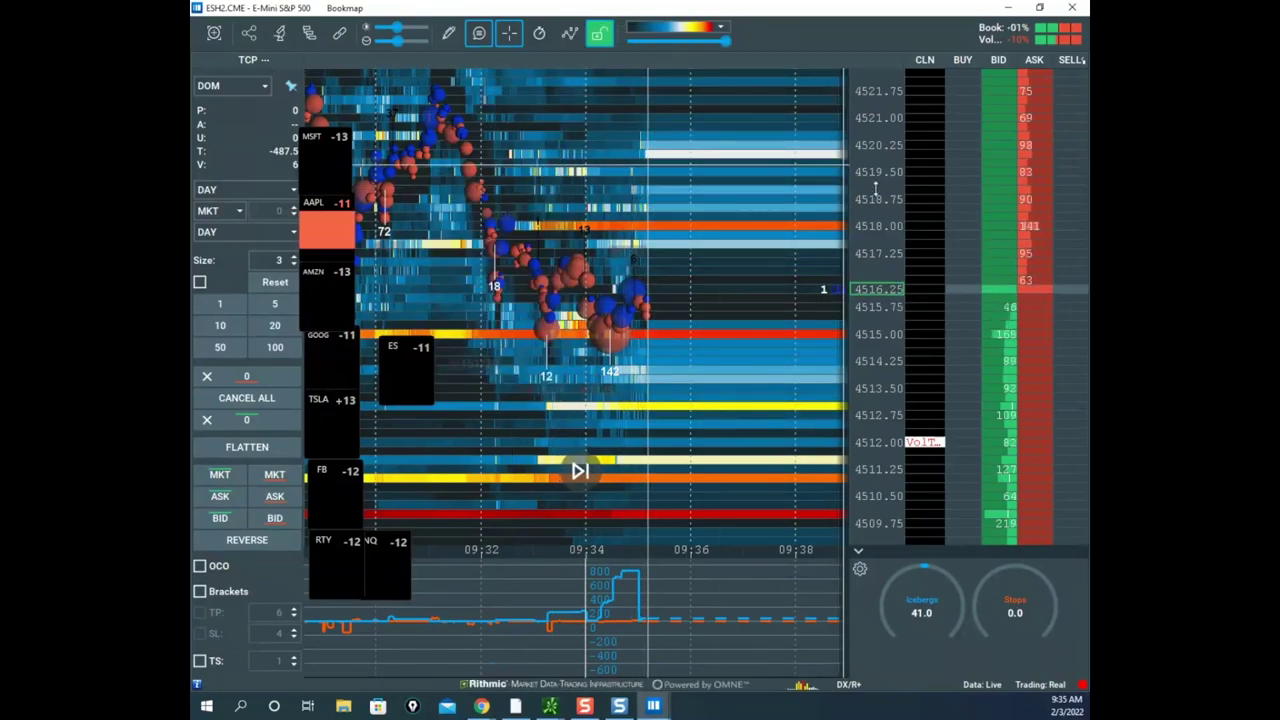
drag(694, 257, 720, 283)
scroll(721, 283, up, 2)
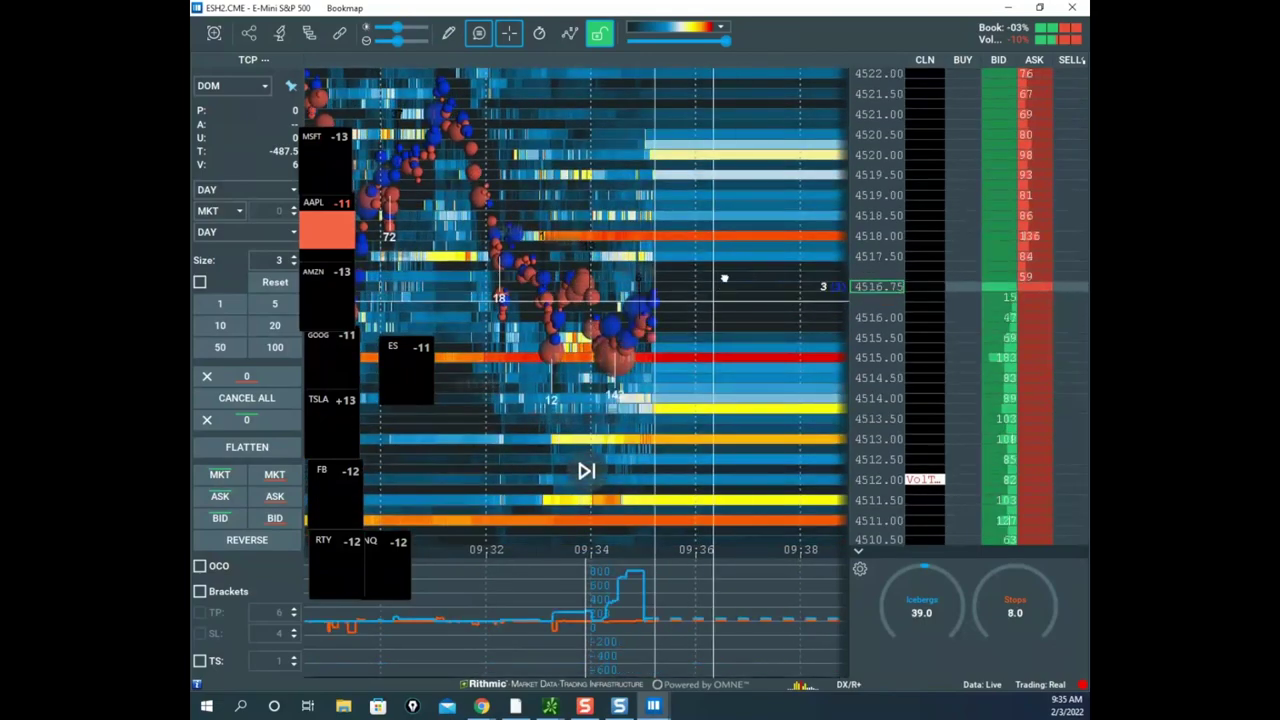
scroll(724, 278, up, 3)
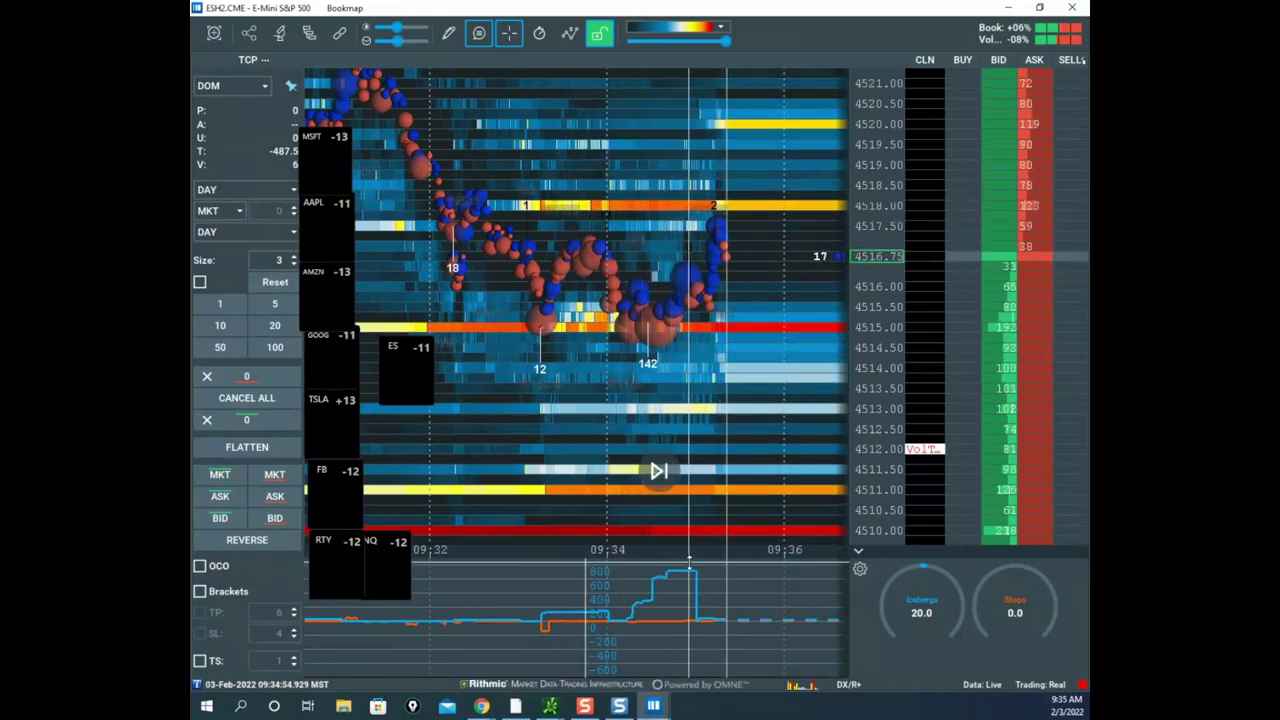
mouse_move(694, 580)
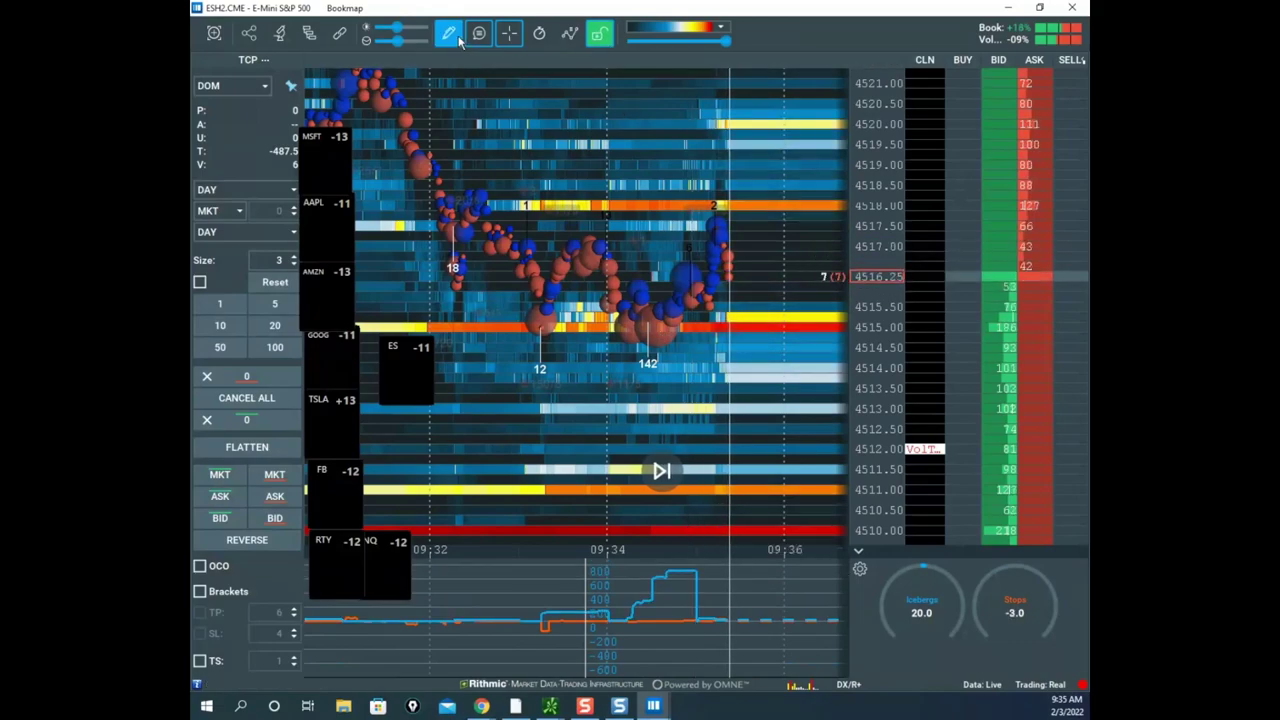
click(448, 33)
click(516, 192)
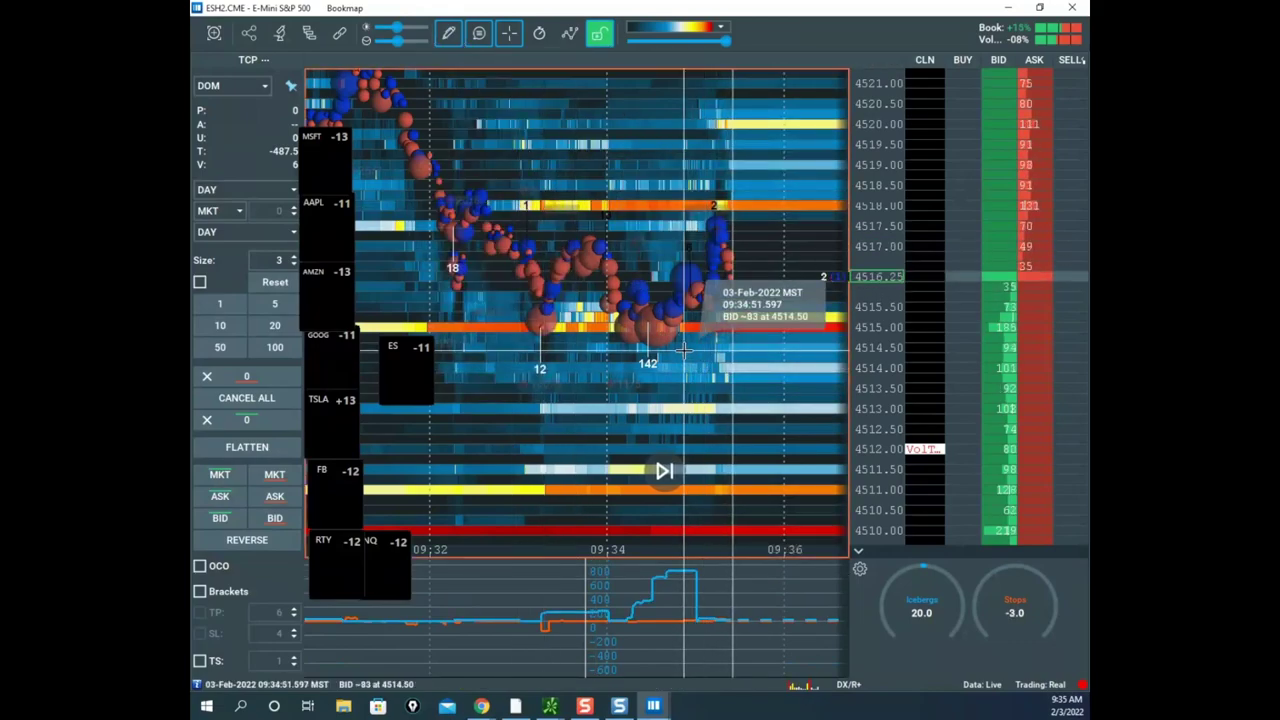
click(680, 345)
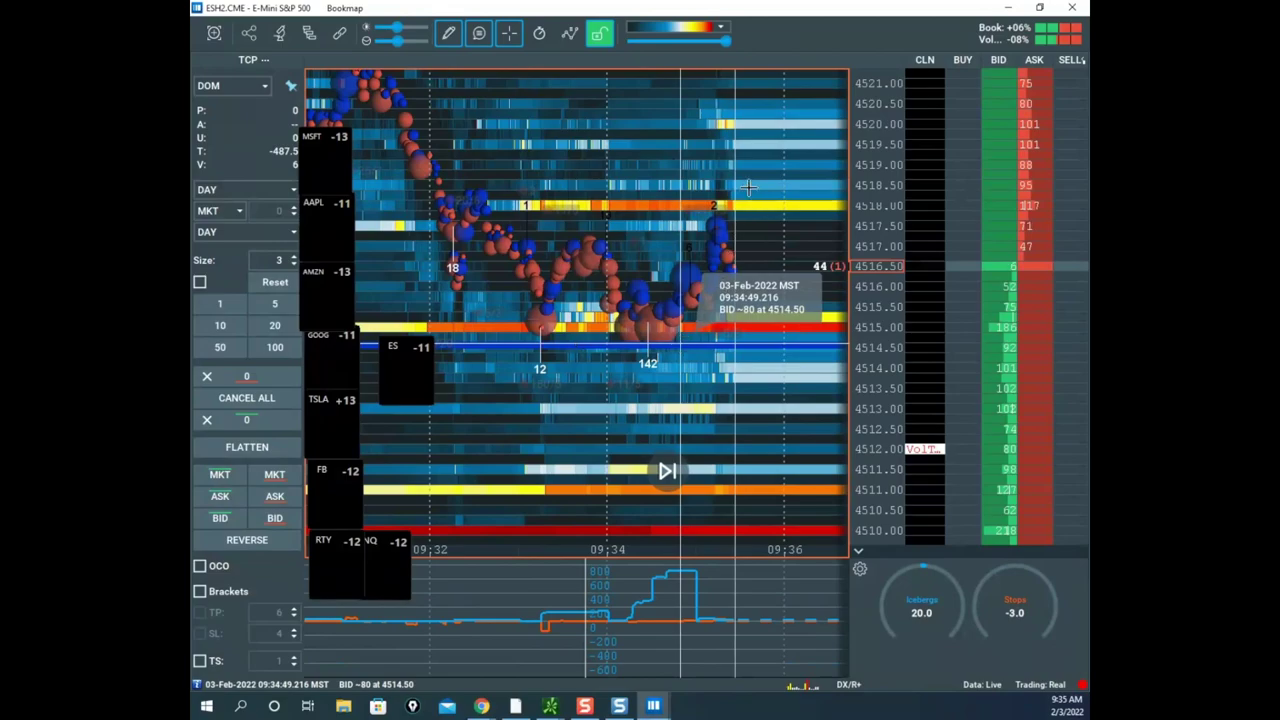
- Add a second horizontal line at 4516.75 on the S&P heatmap and turn the drawing tool off
scroll(702, 218, up, 3)
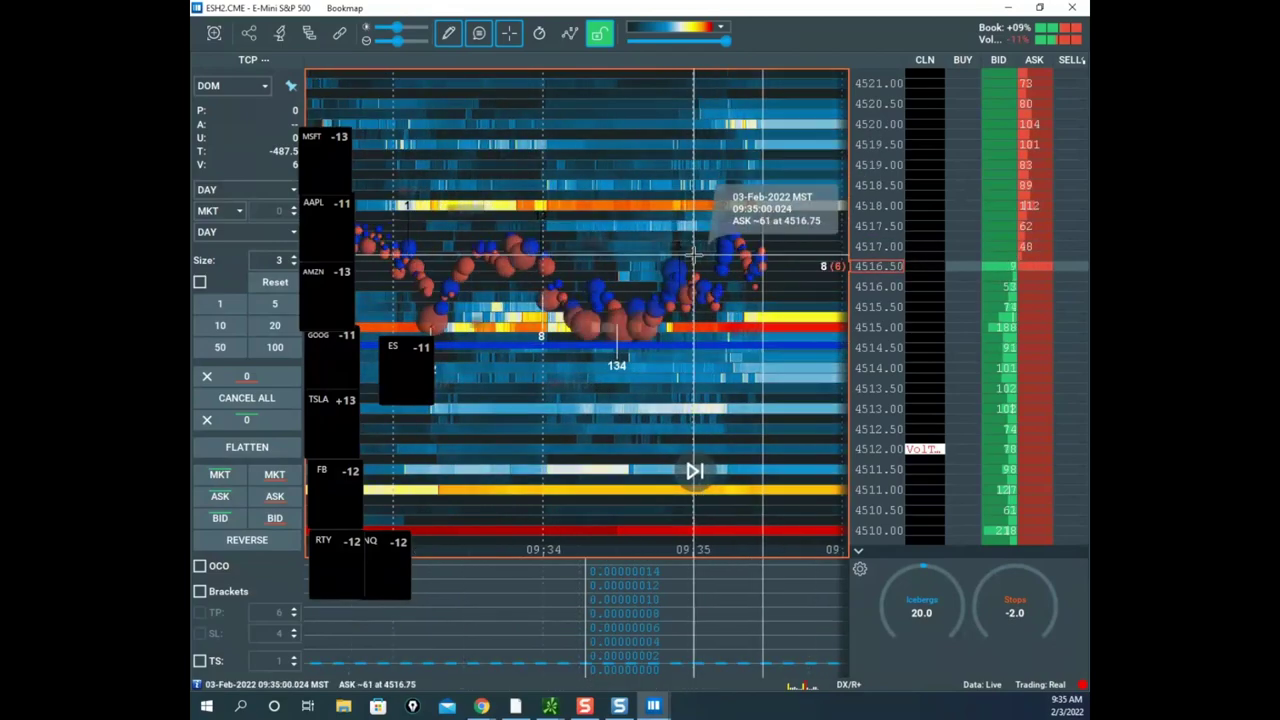
click(693, 255)
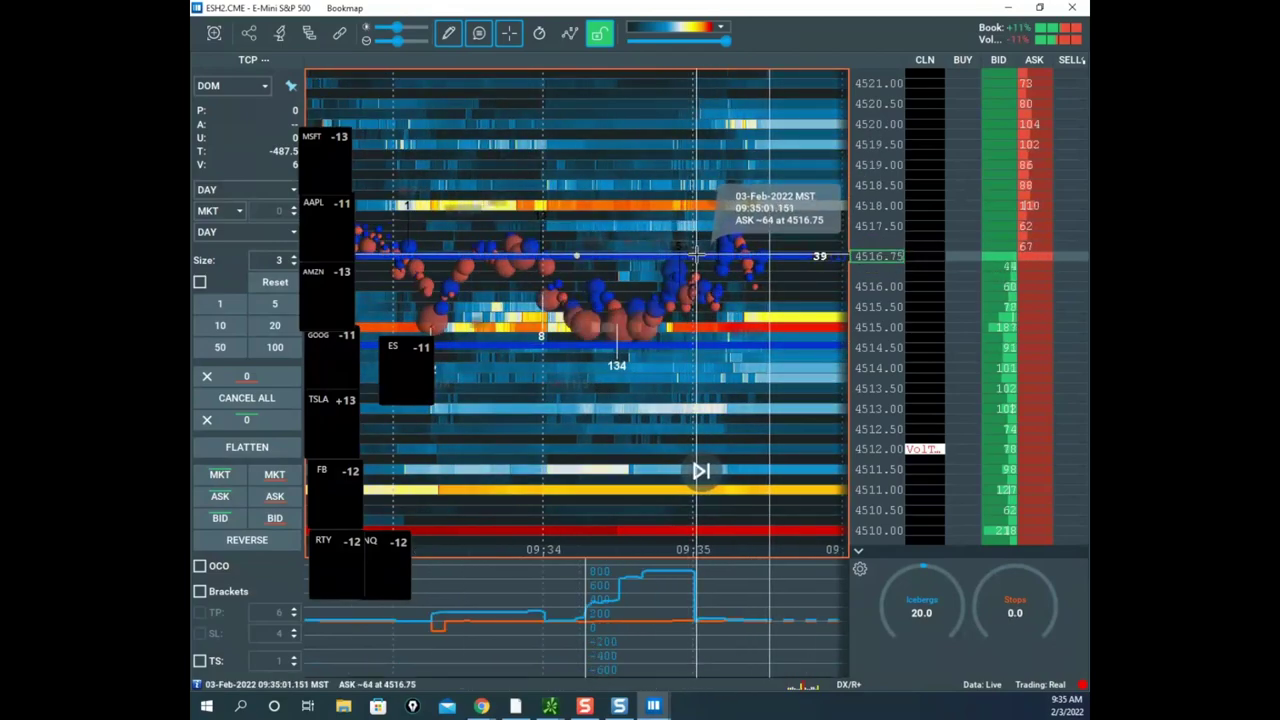
click(448, 33)
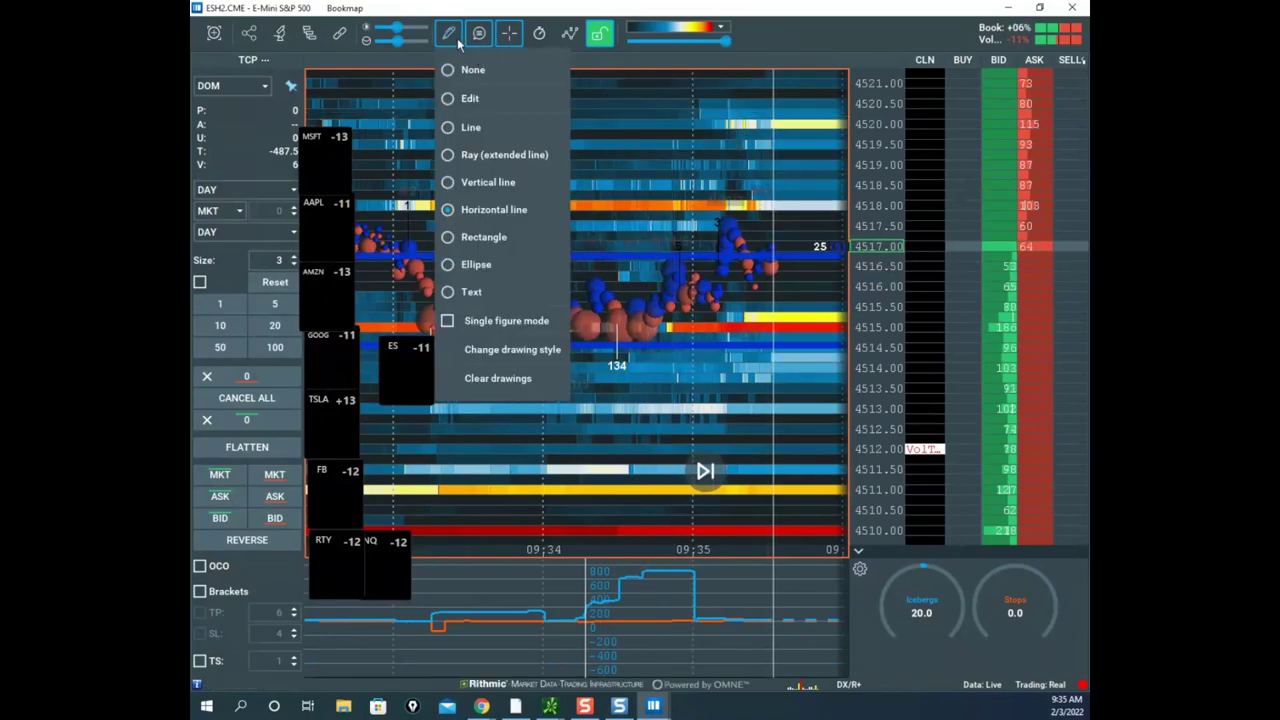
click(501, 80)
- Examine the S&P heatmap's price swings since 09:30 and the liquidity bands above and below the two drawn lines
scroll(651, 171, down, 3)
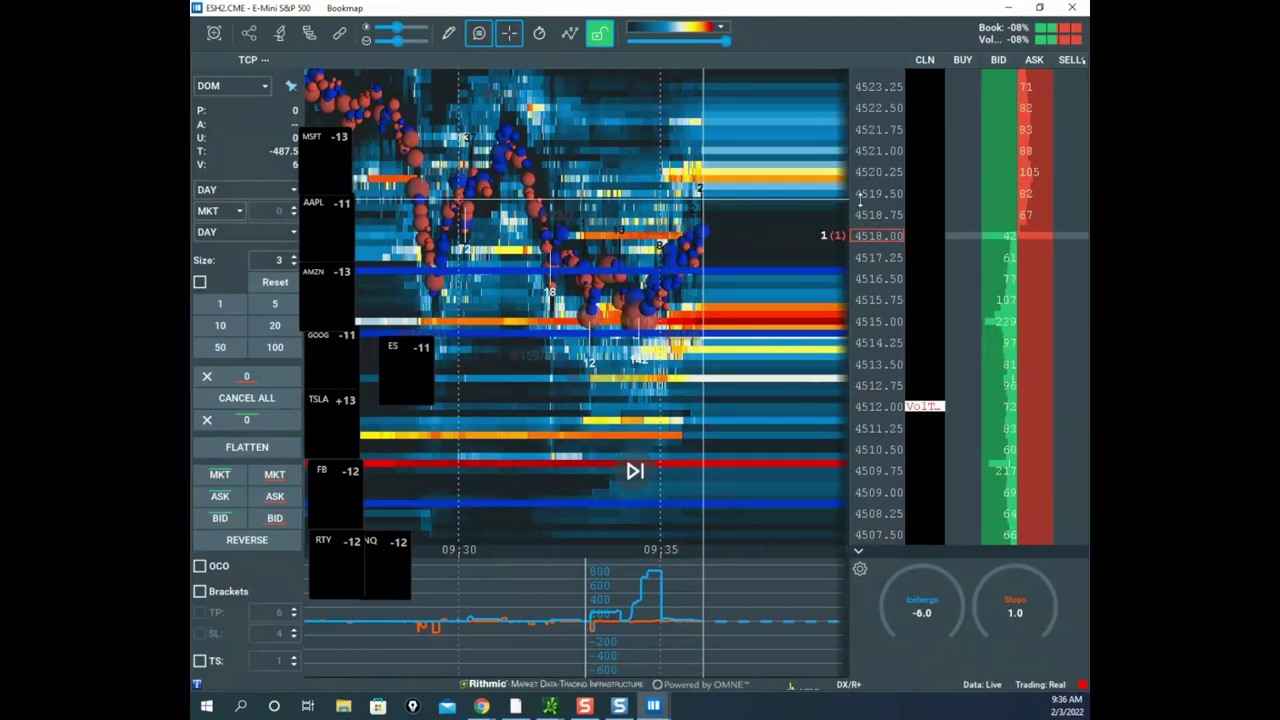
drag(871, 169, 871, 178)
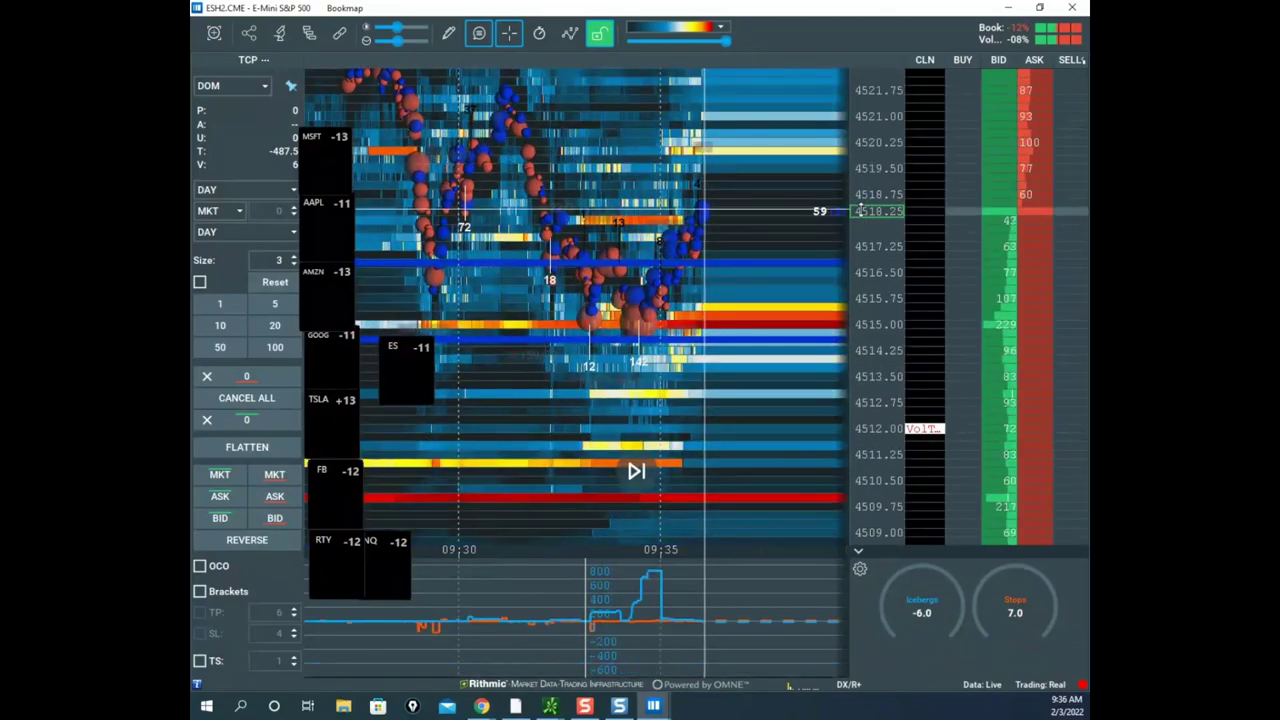
scroll(871, 190, down, 1)
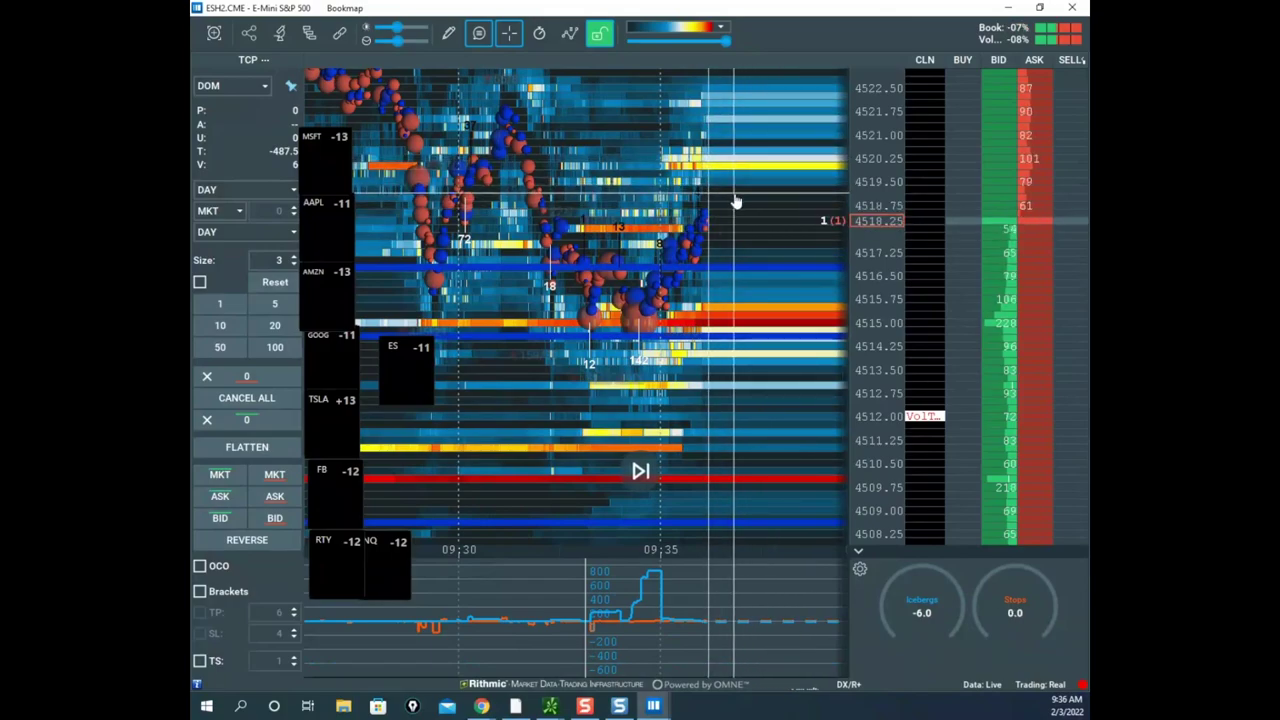
scroll(600, 226, down, 3)
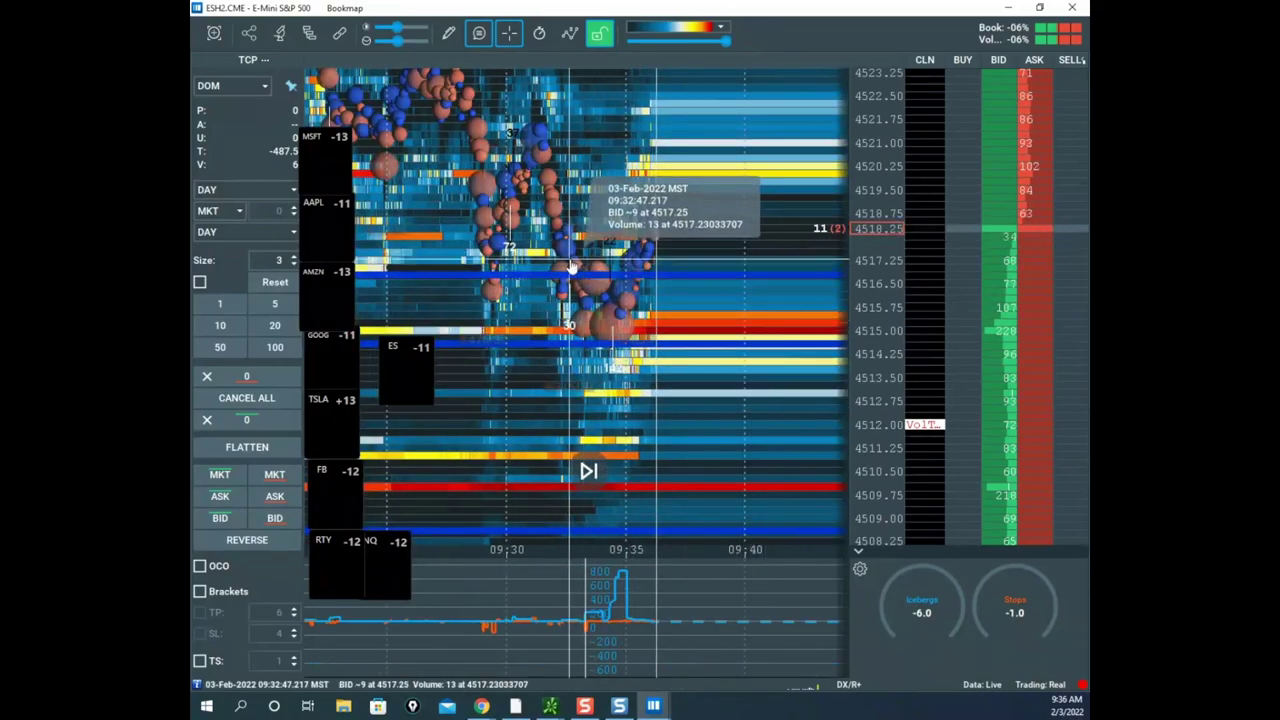
scroll(610, 264, up, 2)
scroll(600, 257, down, 1)
drag(876, 204, 868, 230)
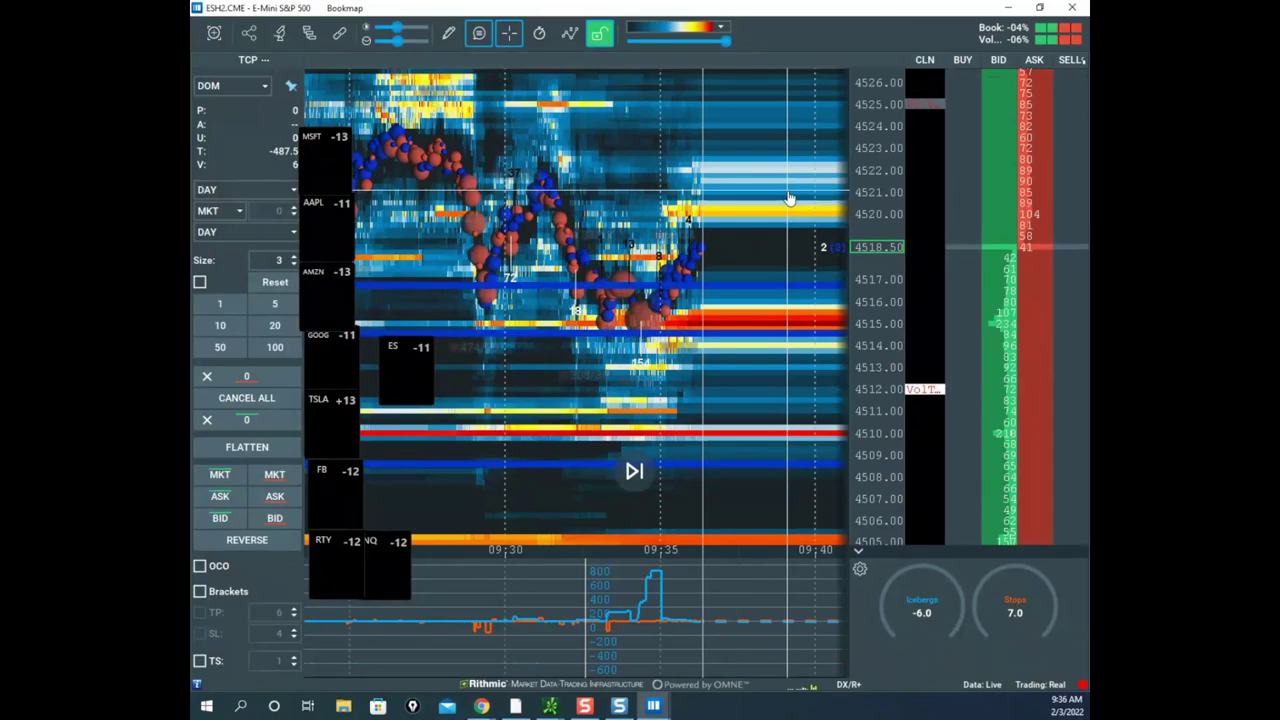
scroll(750, 210, up, 1)
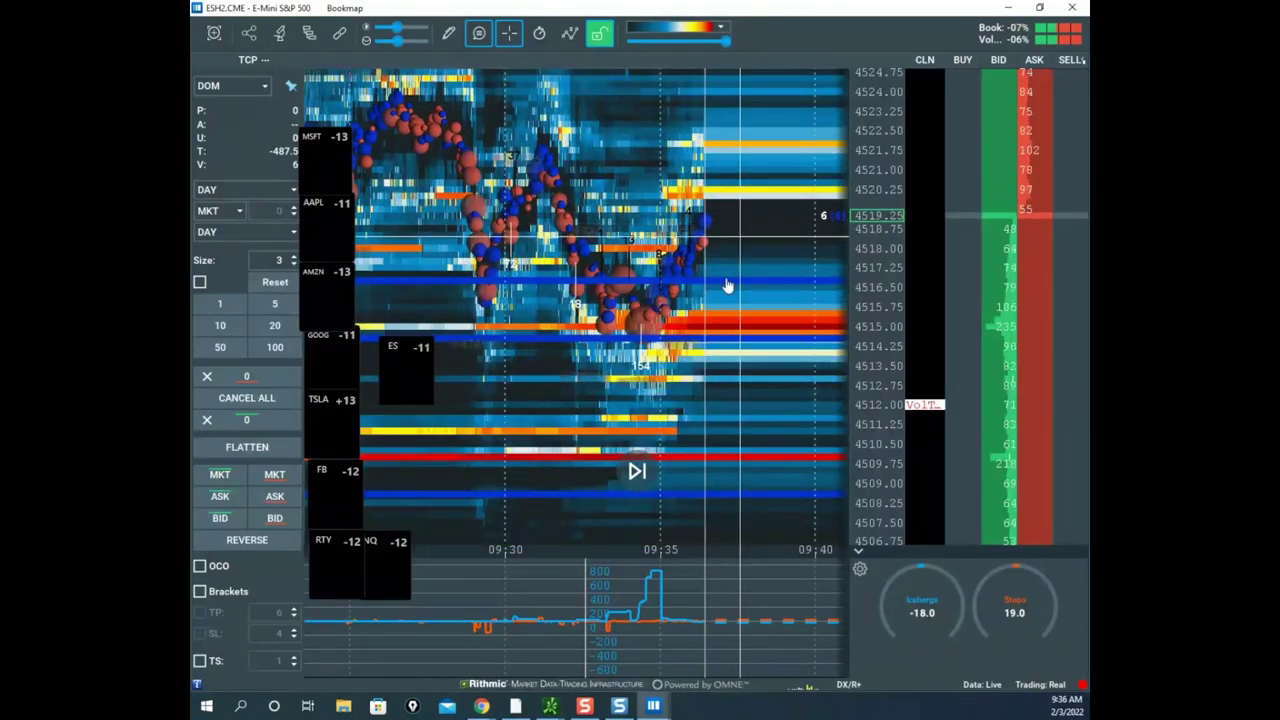
scroll(722, 289, up, 2)
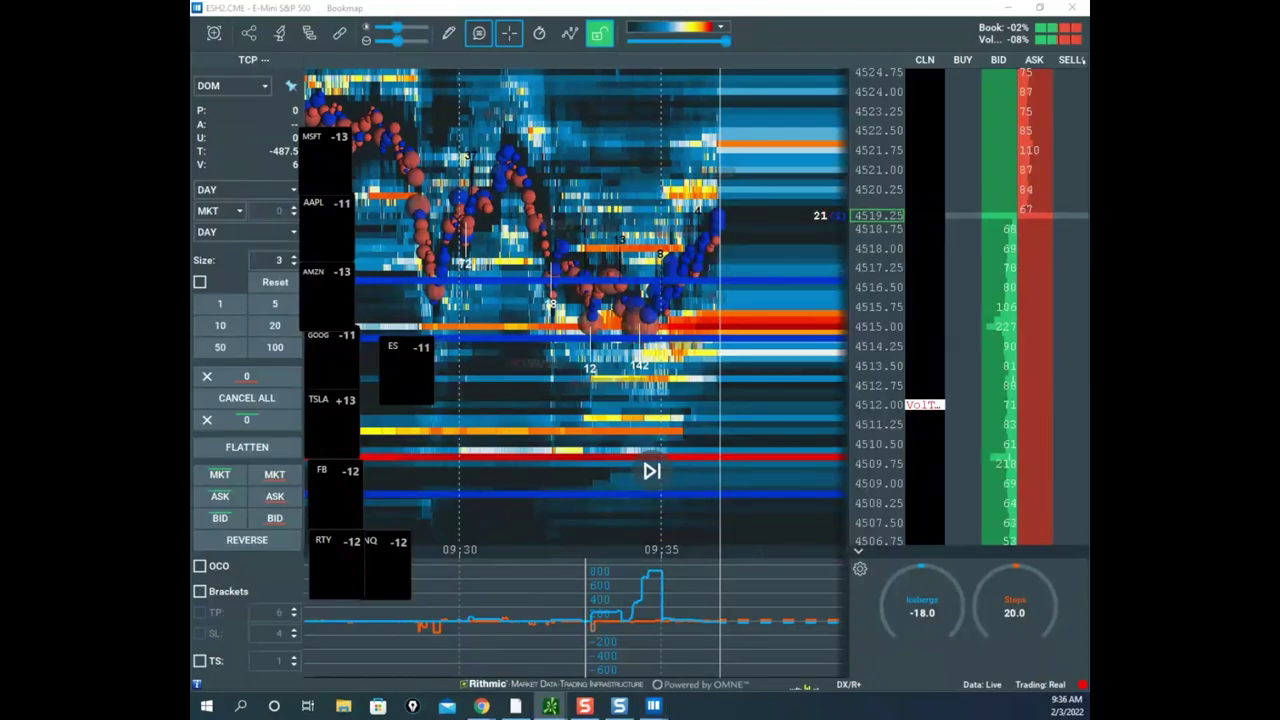
- Show the /ES 360-day 1-hour chart with its ATR study, minimize it and view the S&P heatmap again
click(550, 706)
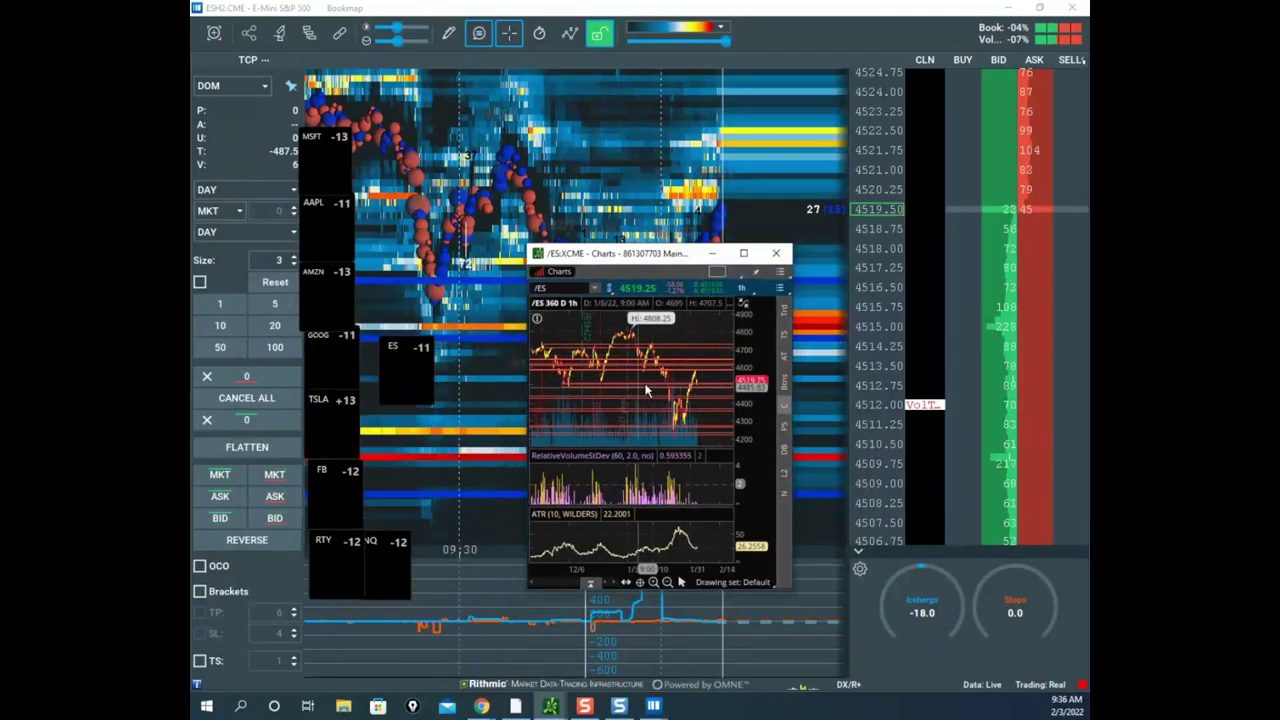
click(711, 253)
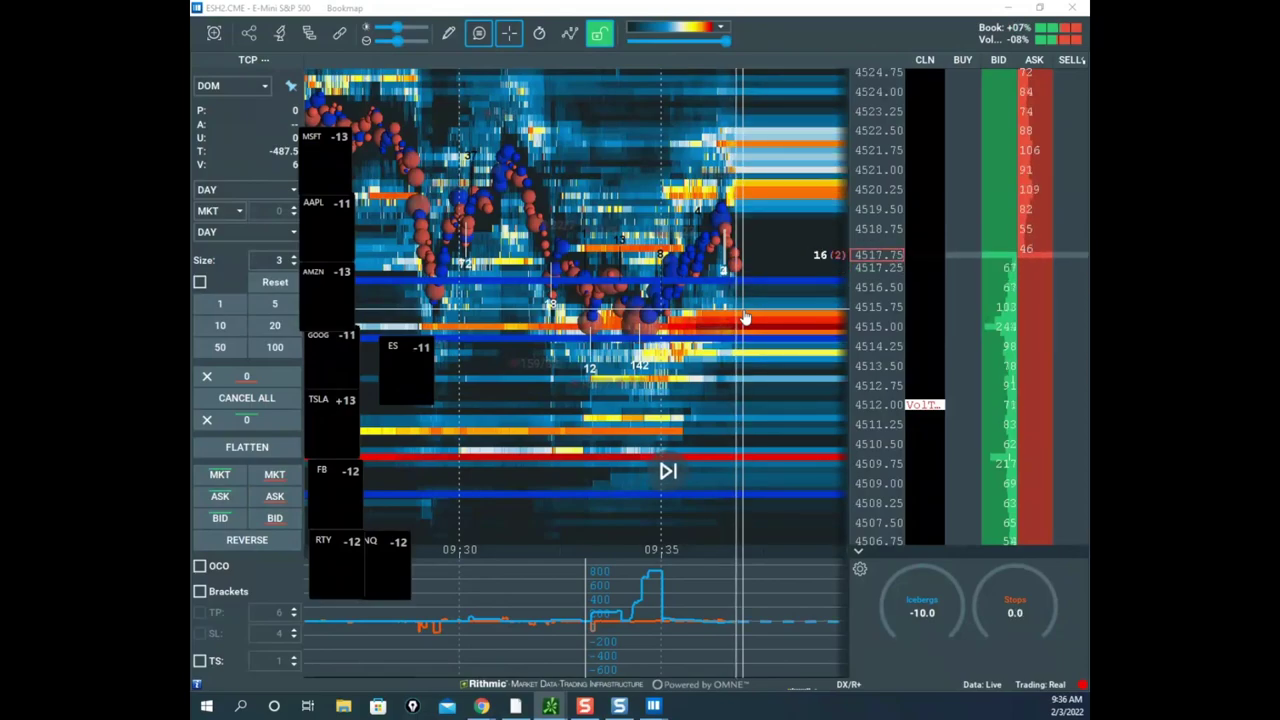
drag(866, 268, 866, 272)
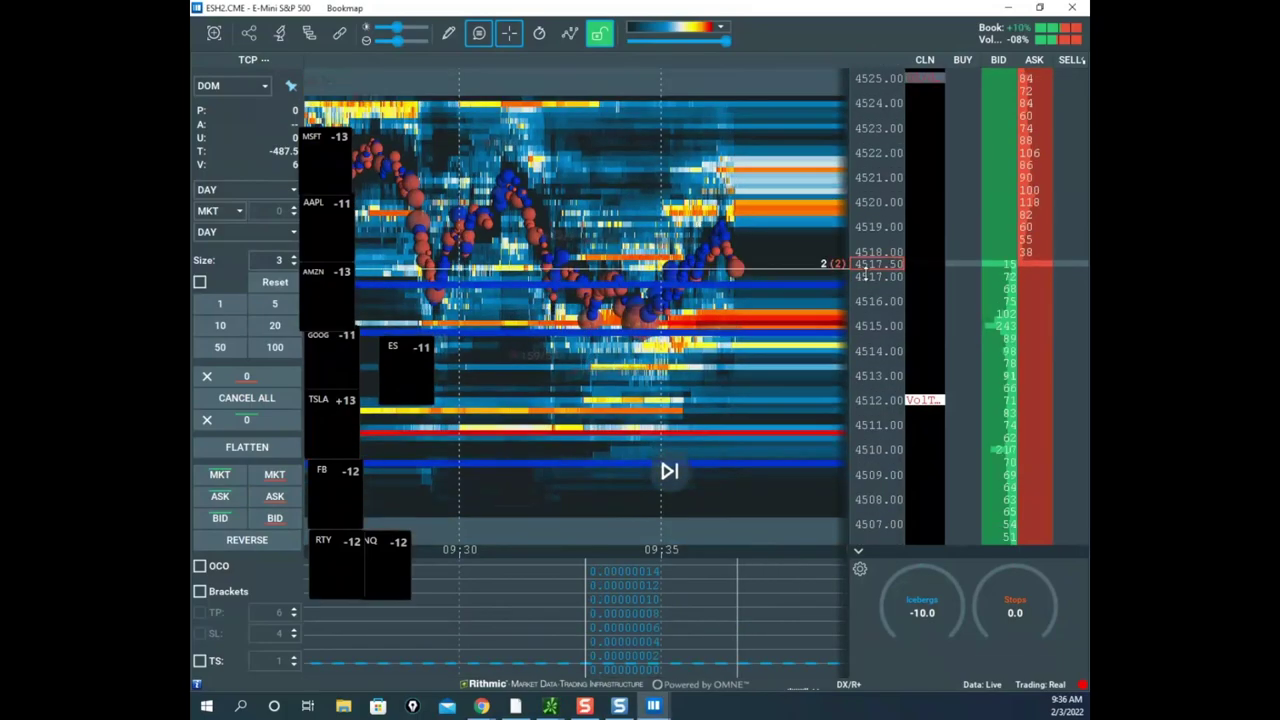
scroll(866, 272, down, 1)
scroll(870, 280, up, 3)
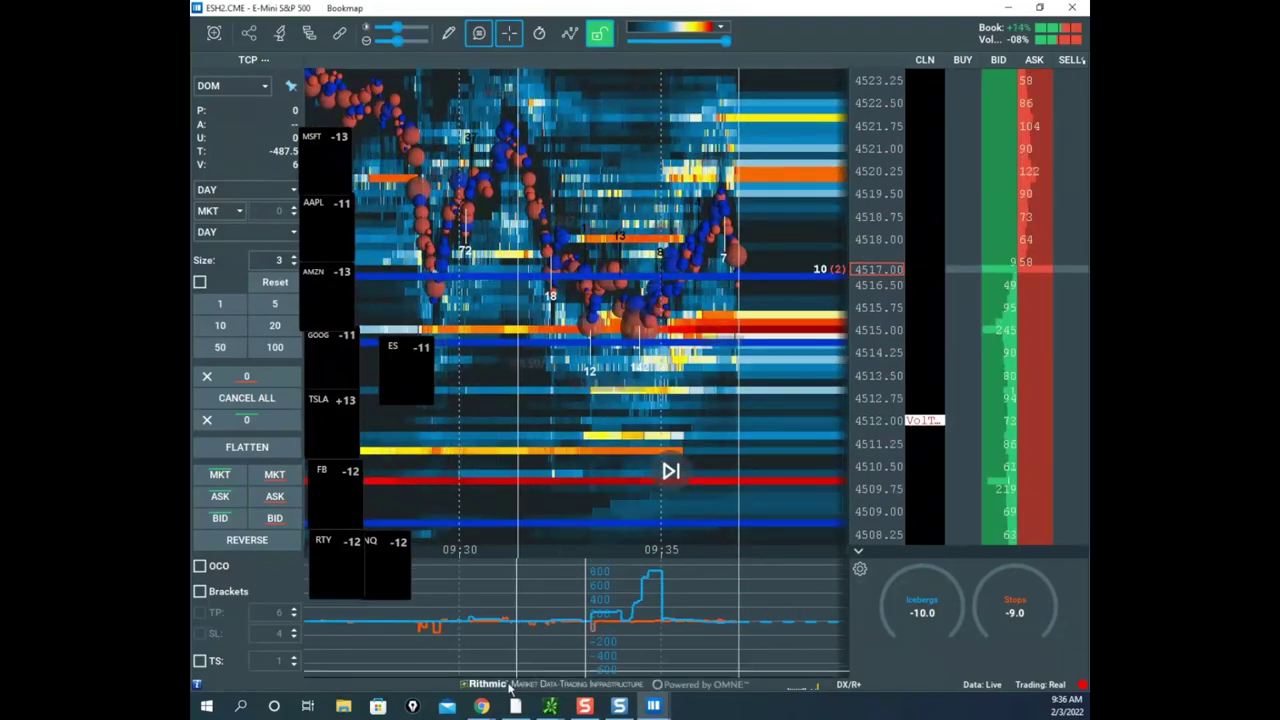
- Switch to the remote desktop browser window to show the gold volume chart, and return to the S&P heatmap
mouse_move(481, 705)
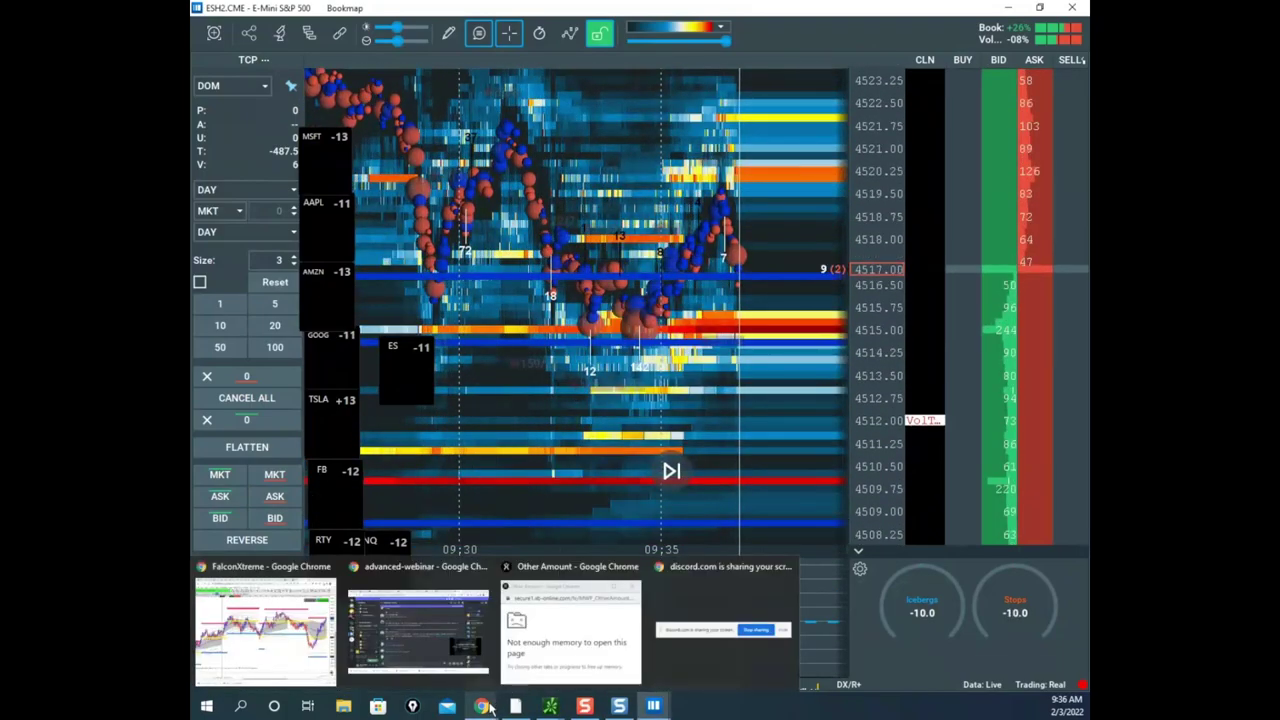
click(300, 632)
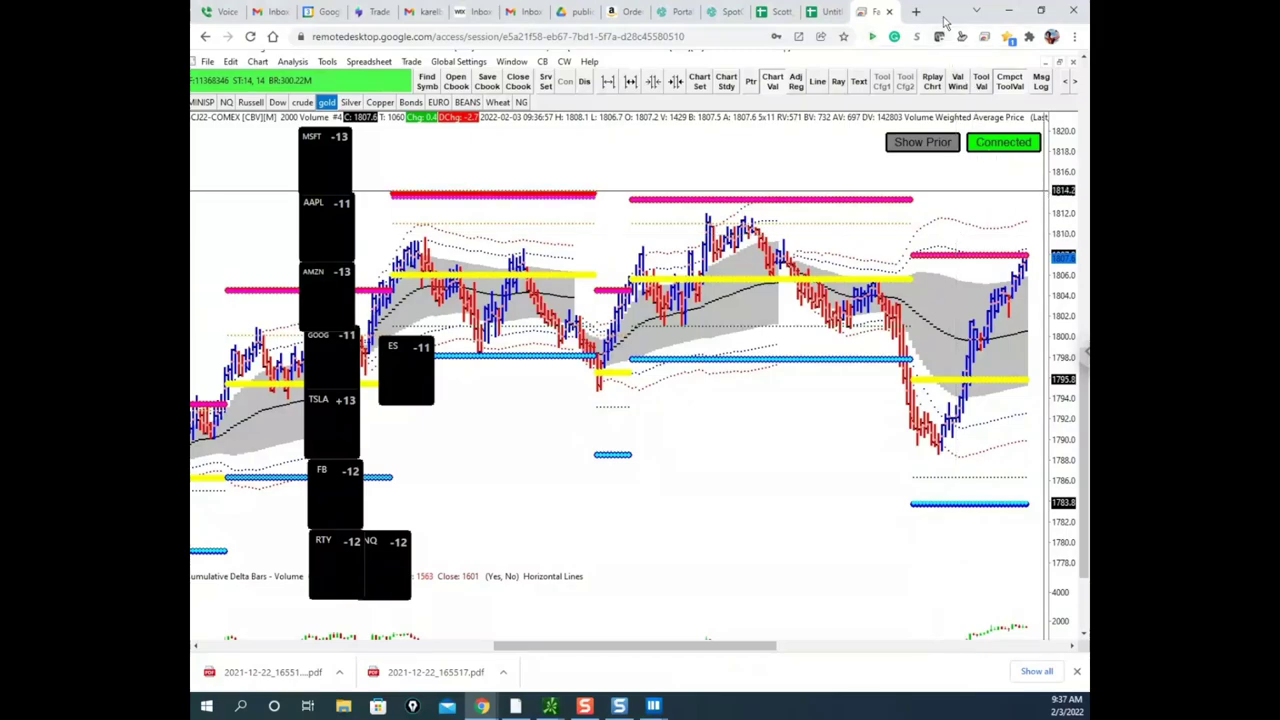
drag(943, 17, 803, 140)
click(861, 128)
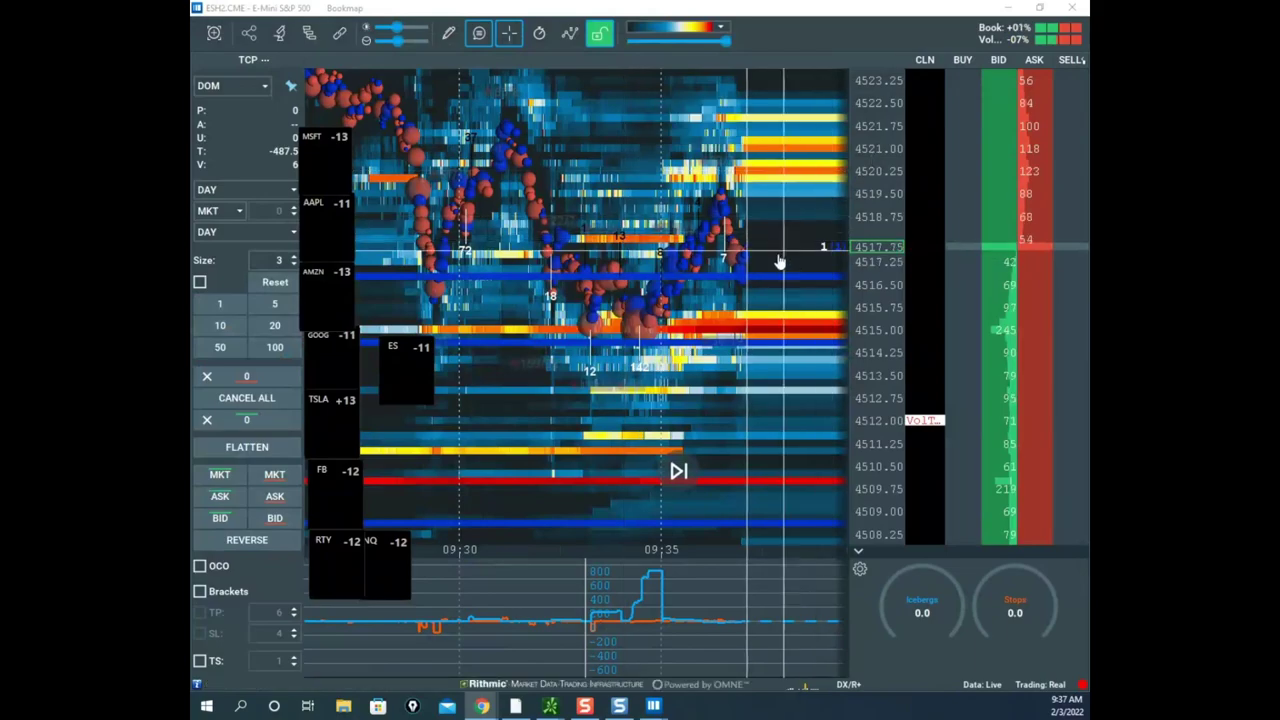
- Examine the latest S&P trades on the heatmap against the liquidity around 4520 and 4515 at several zoom levels
scroll(782, 260, up, 3)
scroll(868, 243, down, 1)
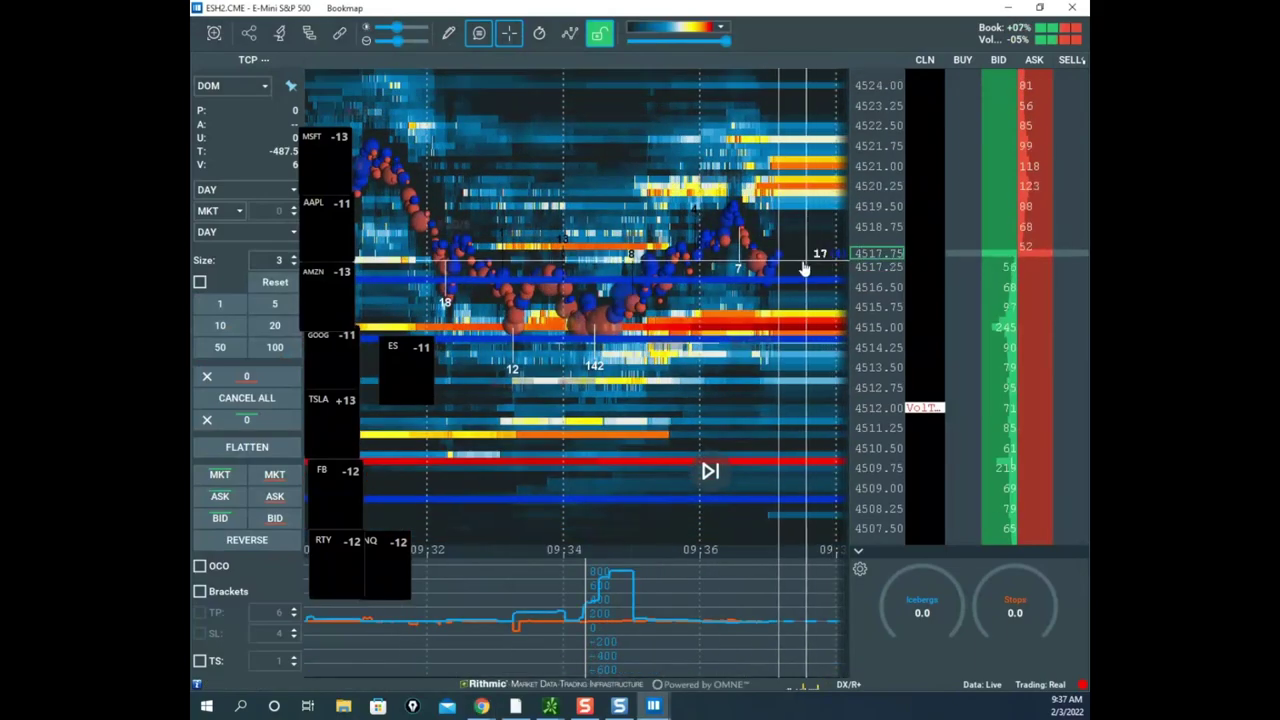
drag(801, 263, 727, 261)
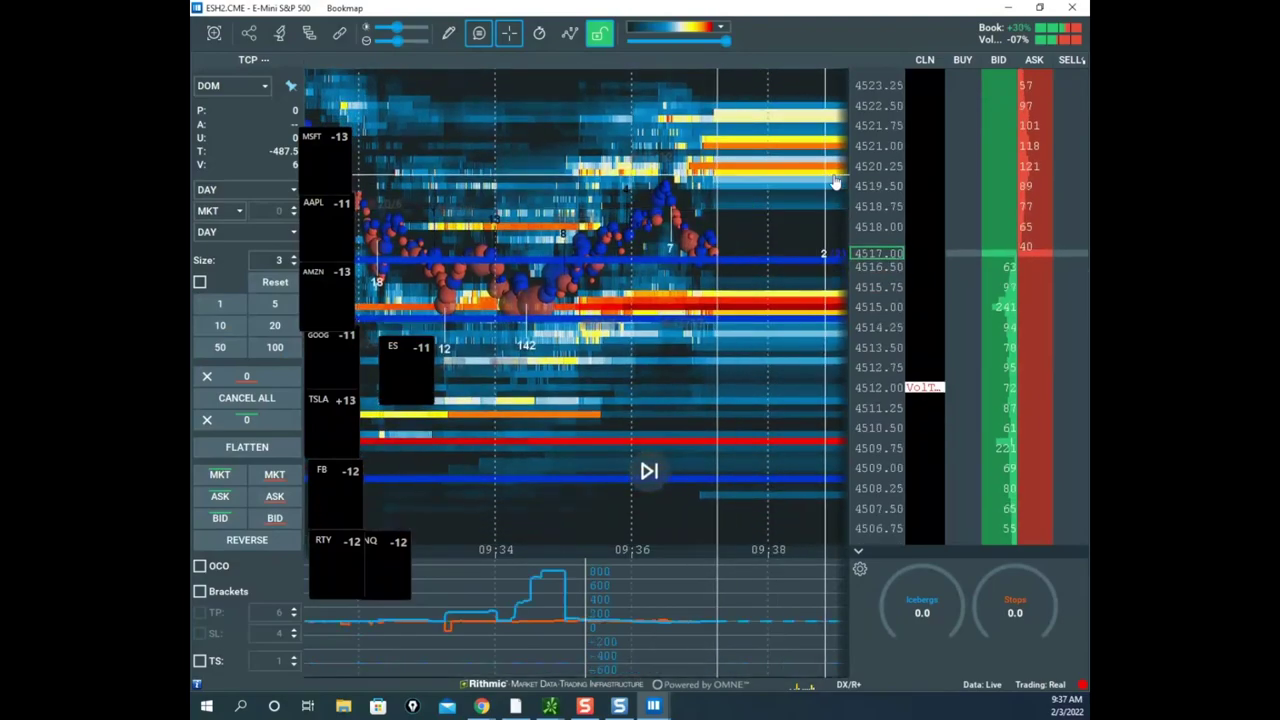
scroll(869, 187, down, 2)
scroll(800, 200, down, 2)
drag(786, 200, 692, 203)
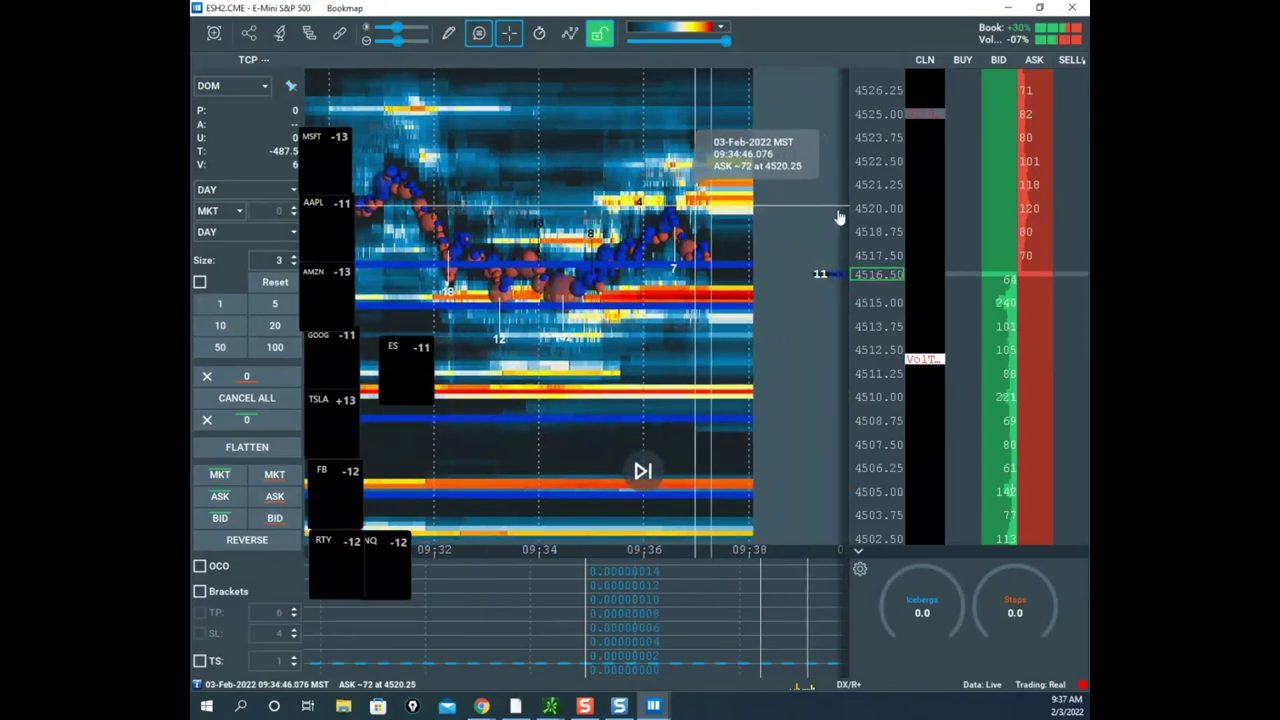
scroll(869, 219, up, 2)
scroll(780, 230, down, 2)
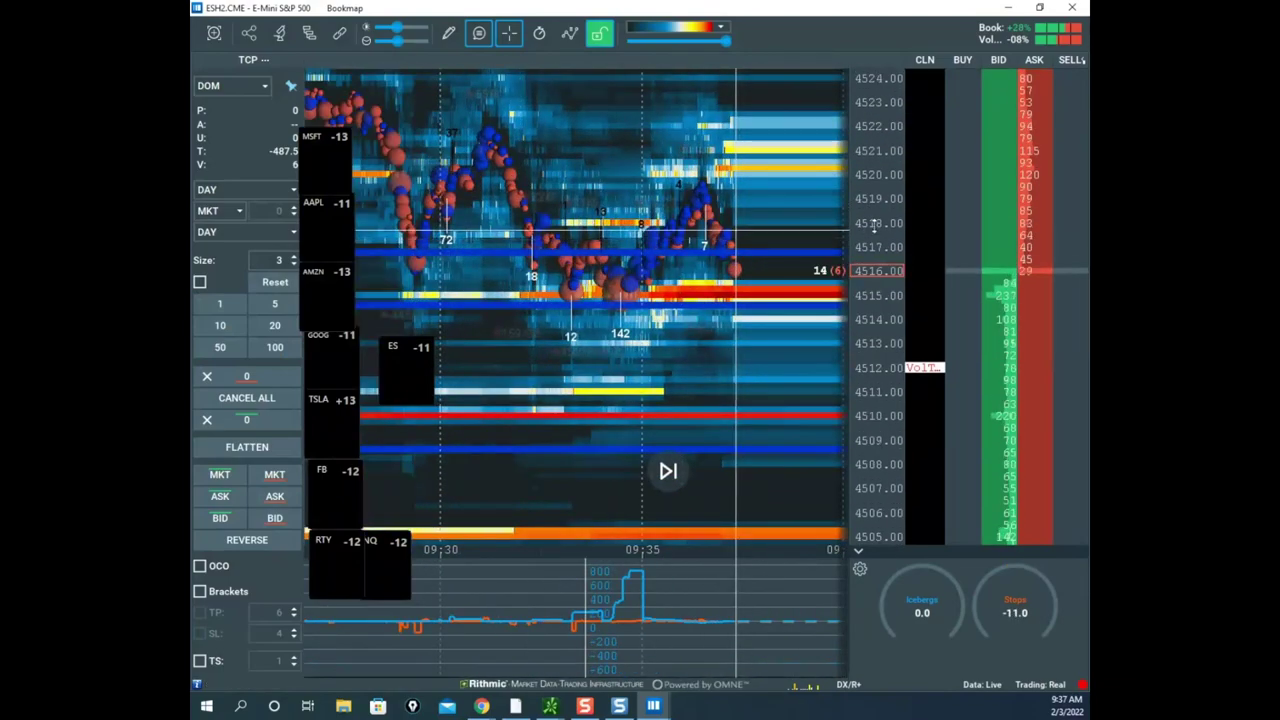
scroll(874, 224, up, 2)
drag(716, 308, 678, 300)
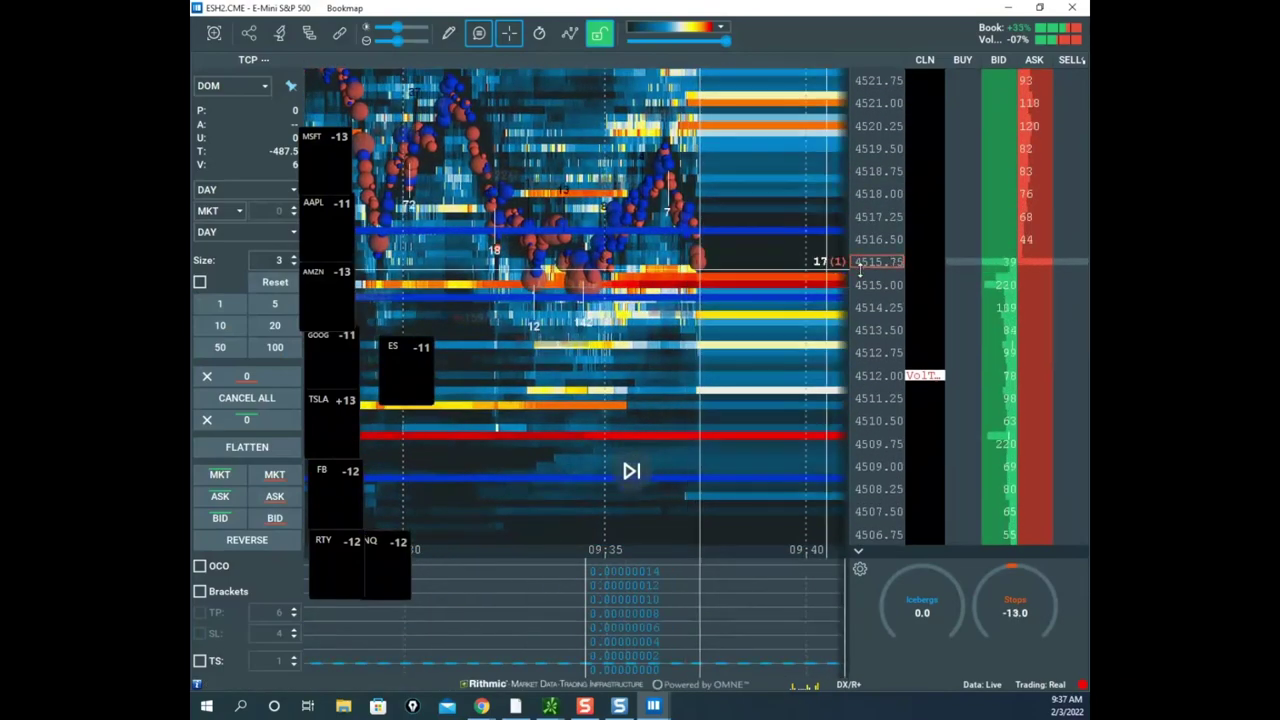
scroll(862, 278, down, 2)
mouse_move(776, 284)
mouse_down()
mouse_move(758, 345)
mouse_move(797, 291)
mouse_up()
scroll(858, 310, down, 3)
scroll(873, 247, up, 2)
scroll(873, 244, up, 2)
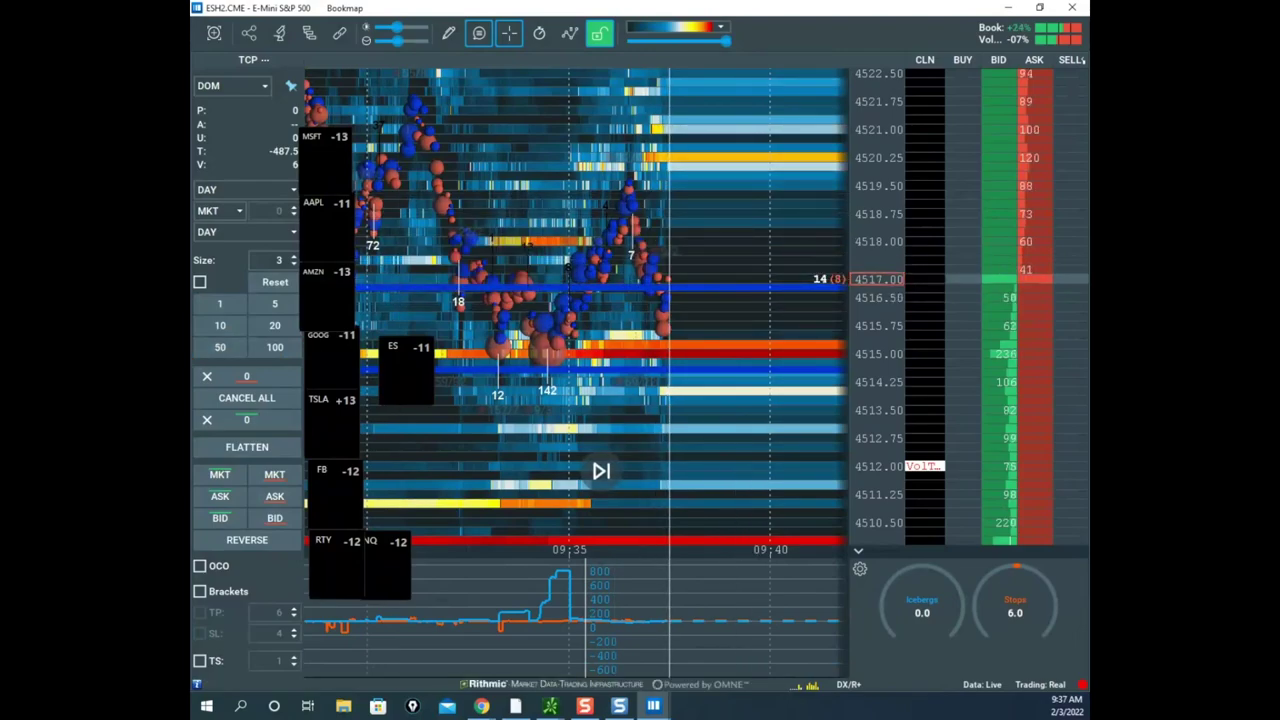
- Check the ATR on the /ES 180-day 5-minute chart and enter 8.07 in cell E1 of the browser spreadsheet
click(550, 706)
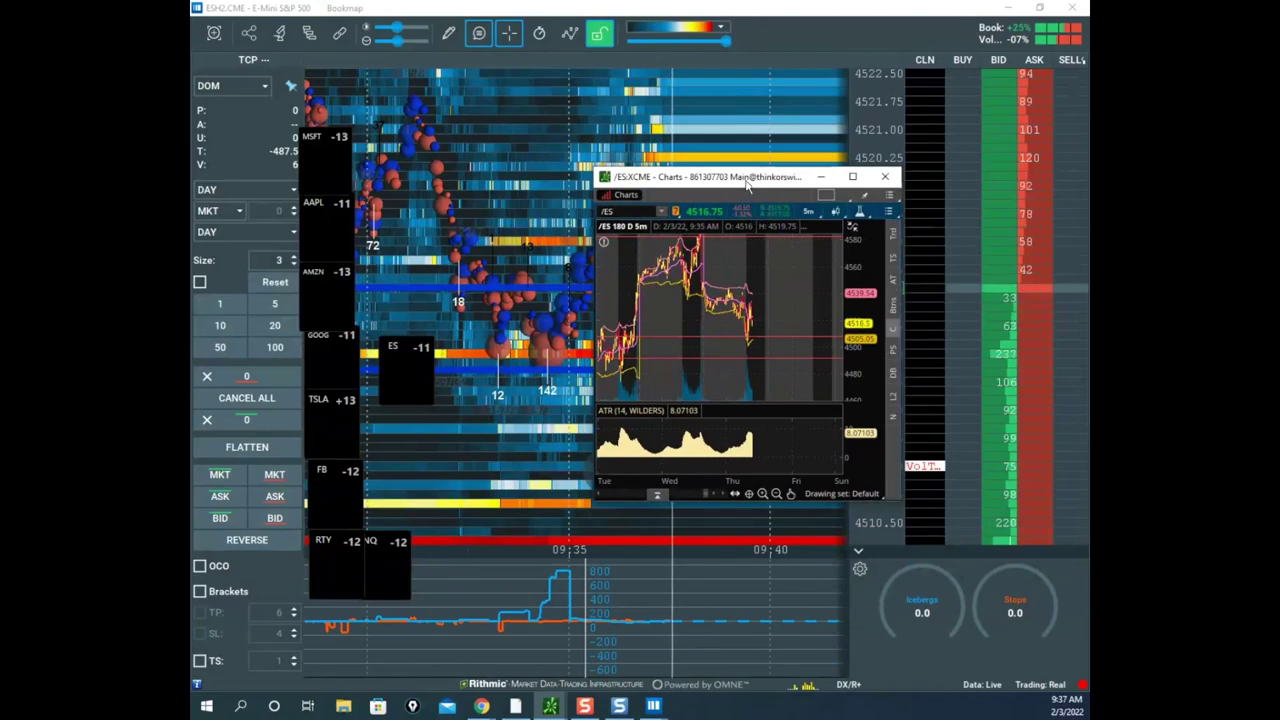
drag(746, 185, 192, 306)
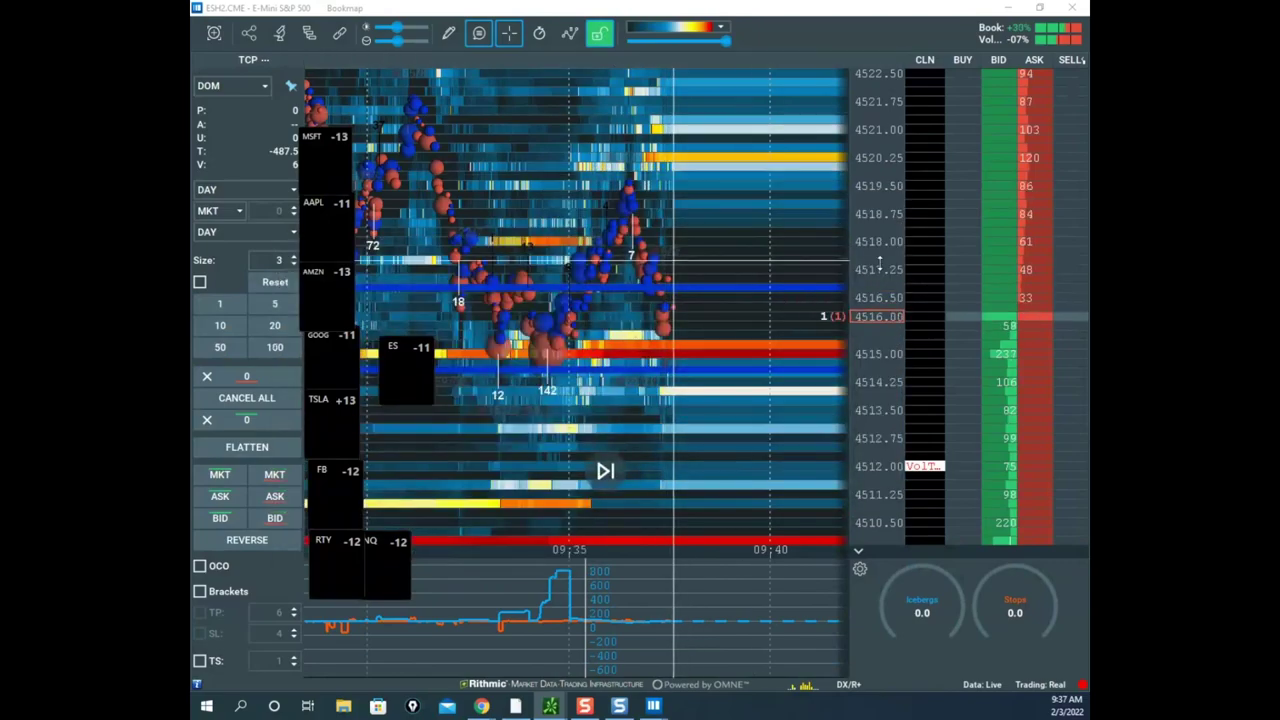
click(481, 706)
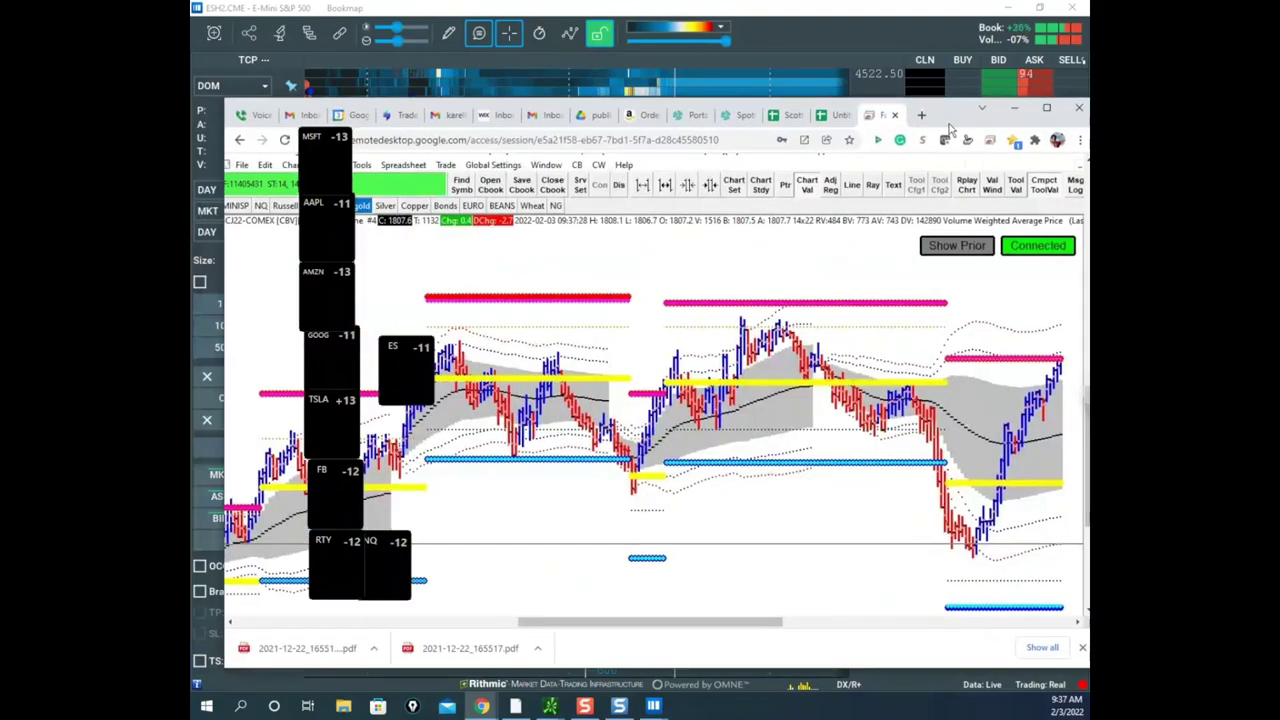
click(965, 91)
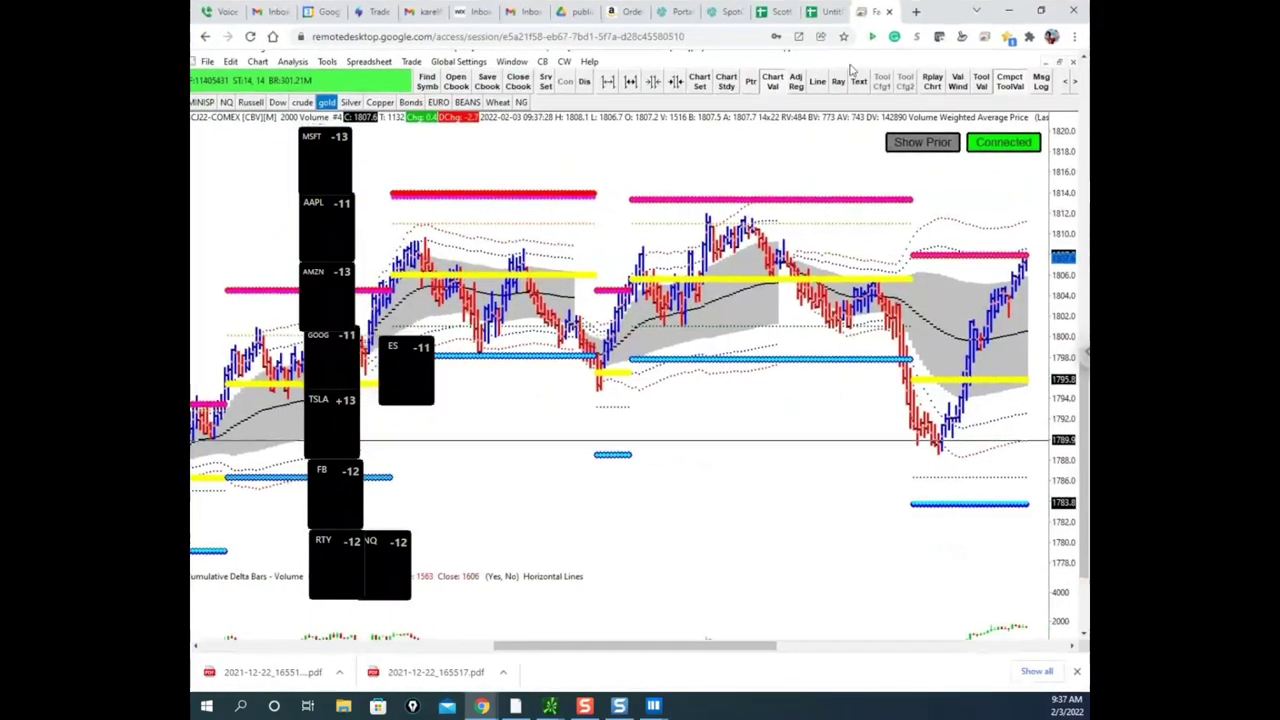
click(823, 11)
click(565, 166)
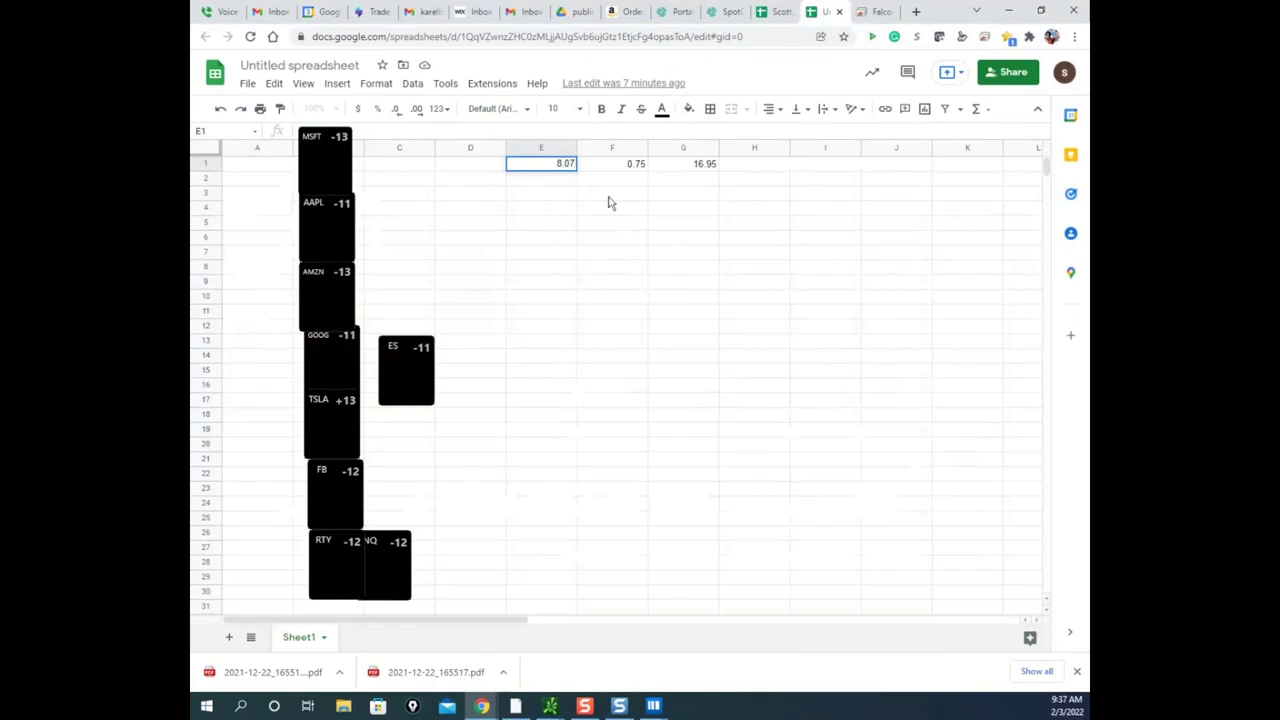
text(8.07)
click(610, 199)
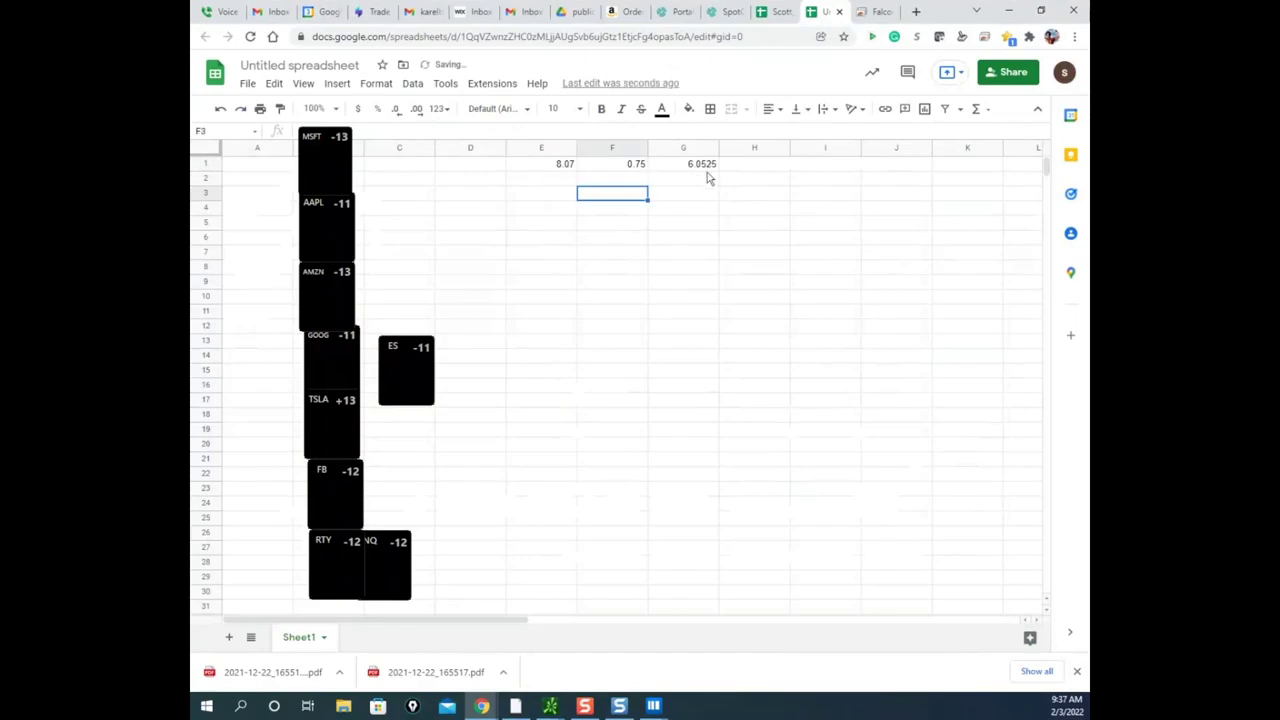
- Return to the S&P heatmap and view the latest trades against the liquidity between 4515 and 4506
click(1008, 11)
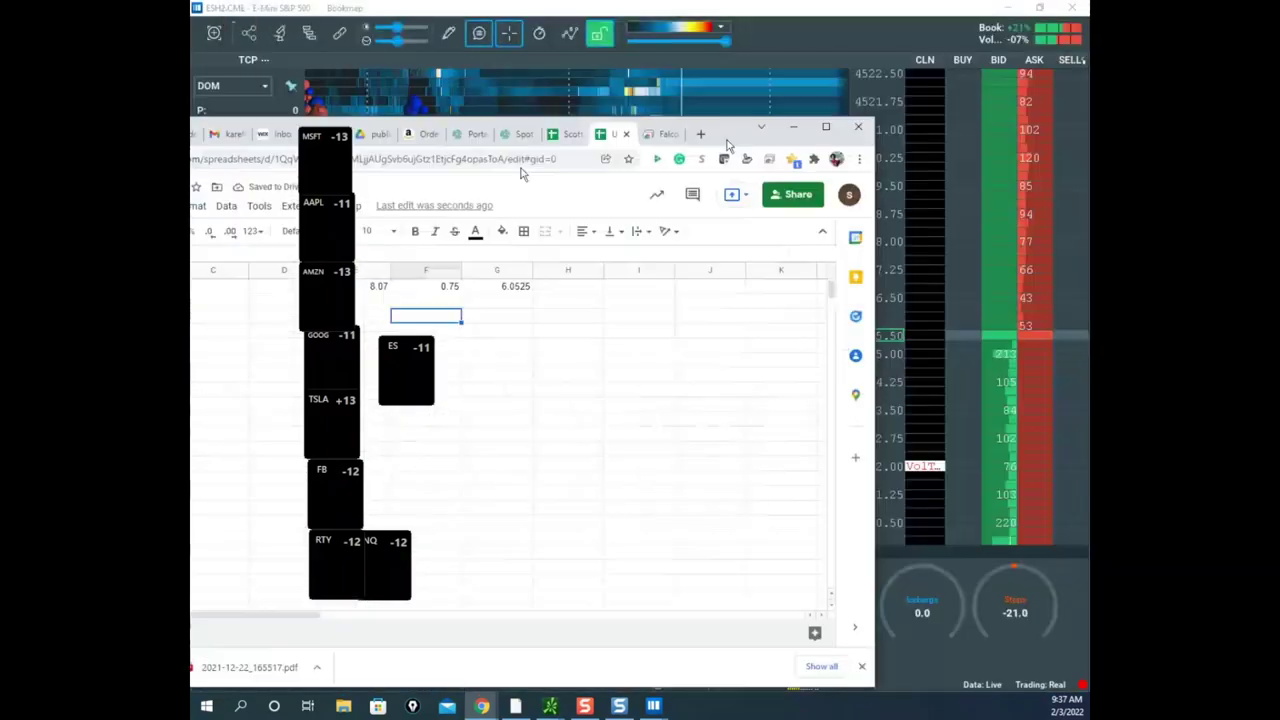
scroll(897, 321, down, 2)
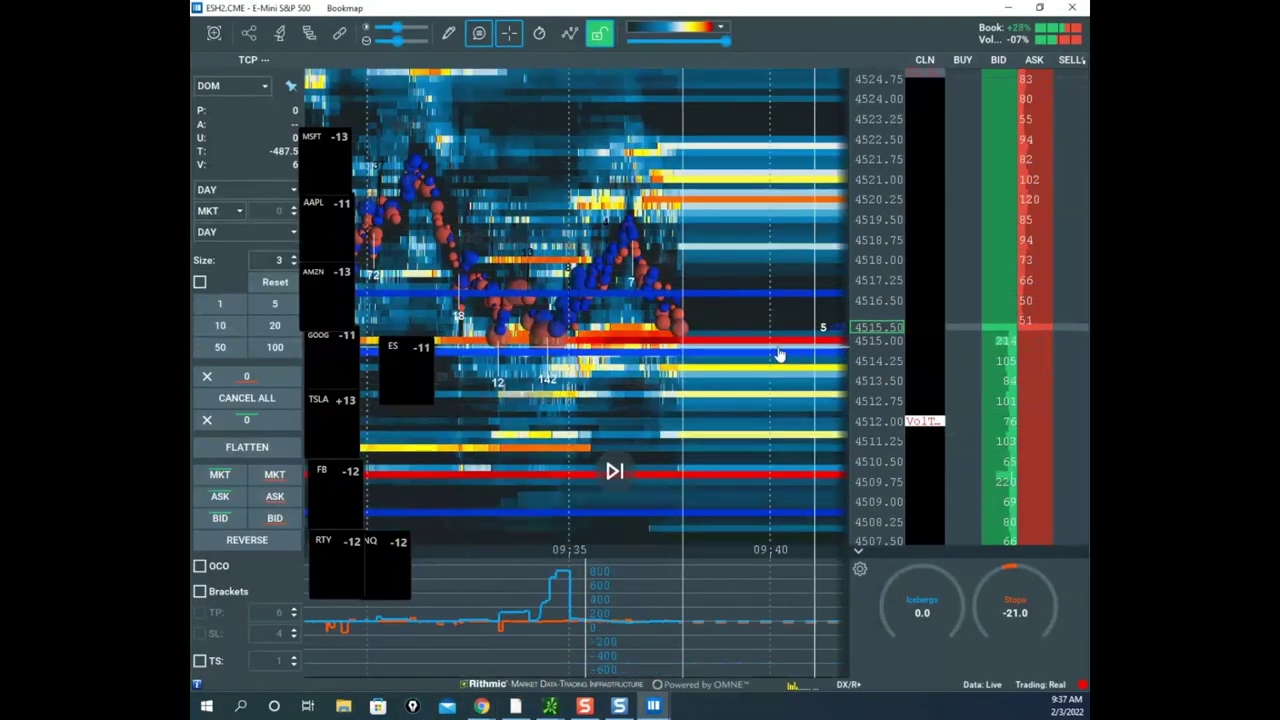
drag(758, 371, 755, 315)
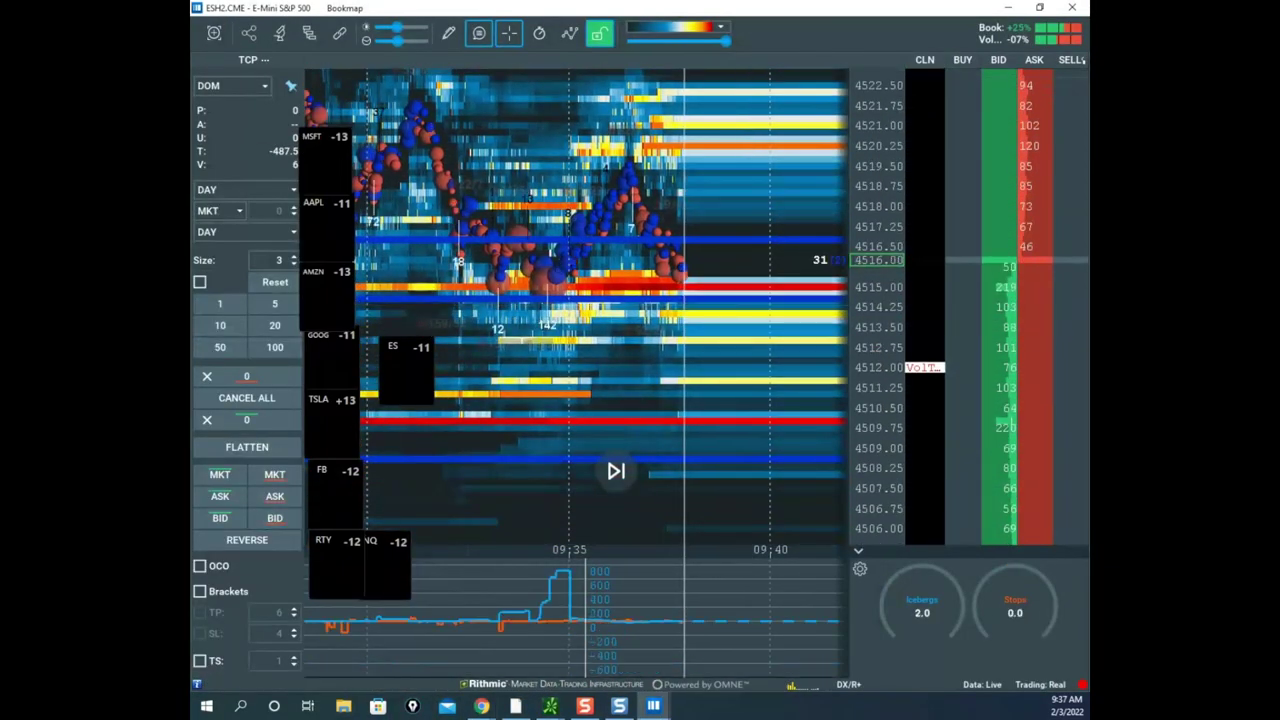
- Switch to the remote desktop session in the browser, show the S&P volume chart, and return to the heatmap
click(482, 706)
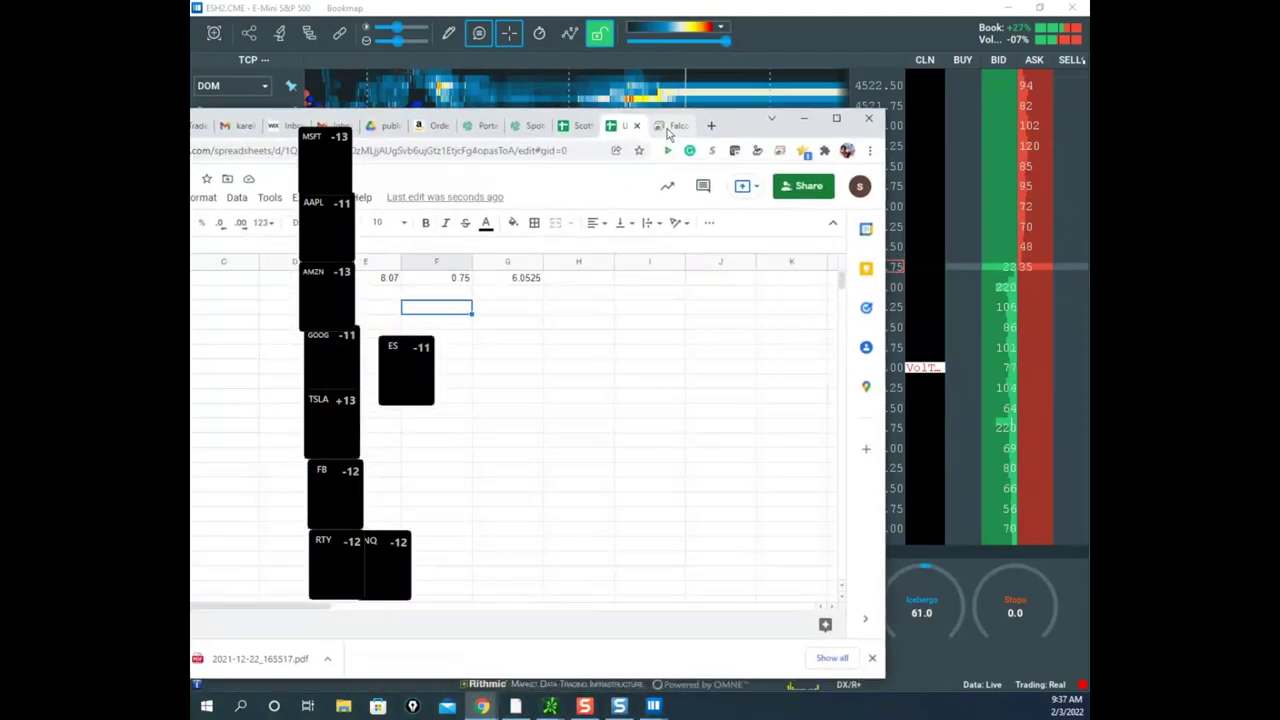
click(668, 125)
click(836, 118)
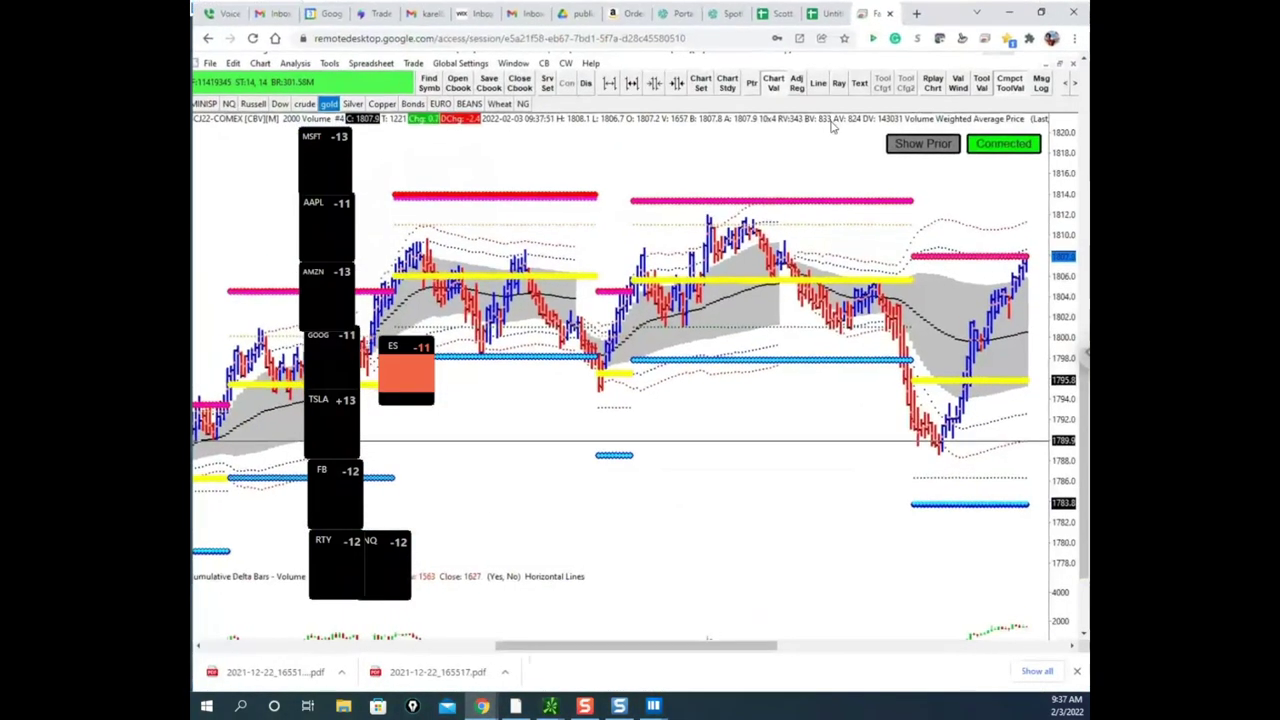
click(205, 103)
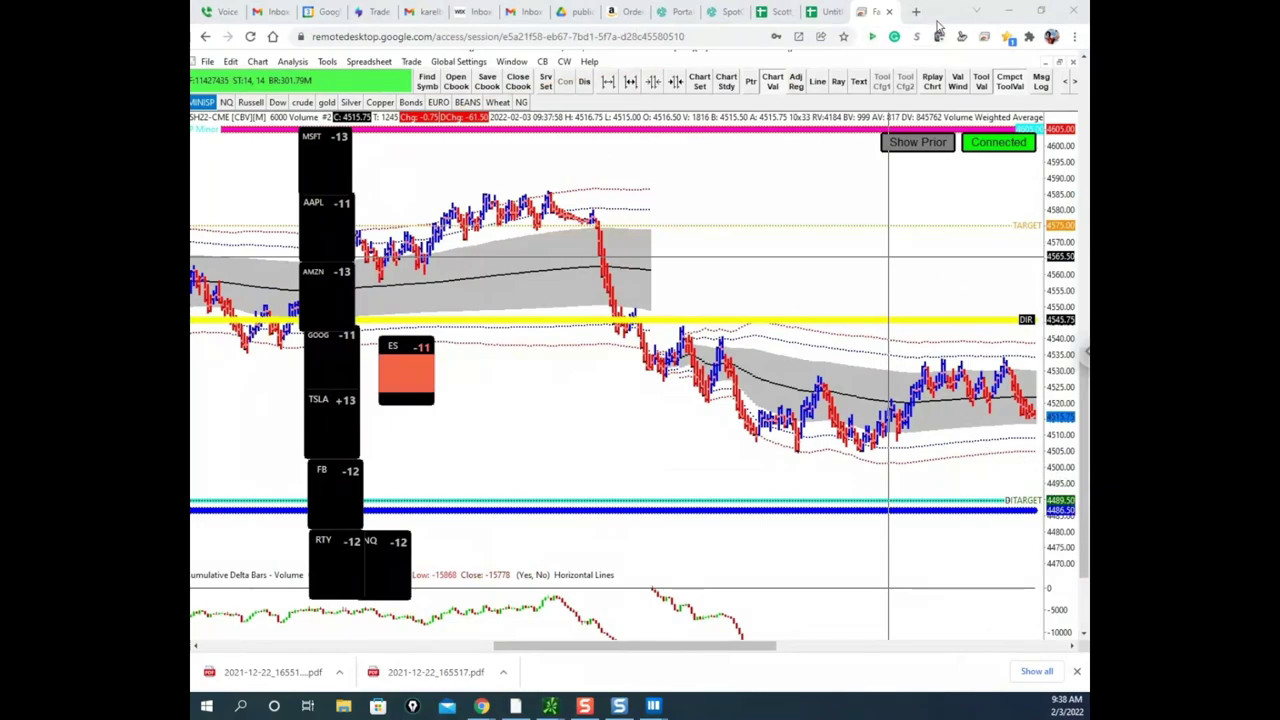
click(1009, 11)
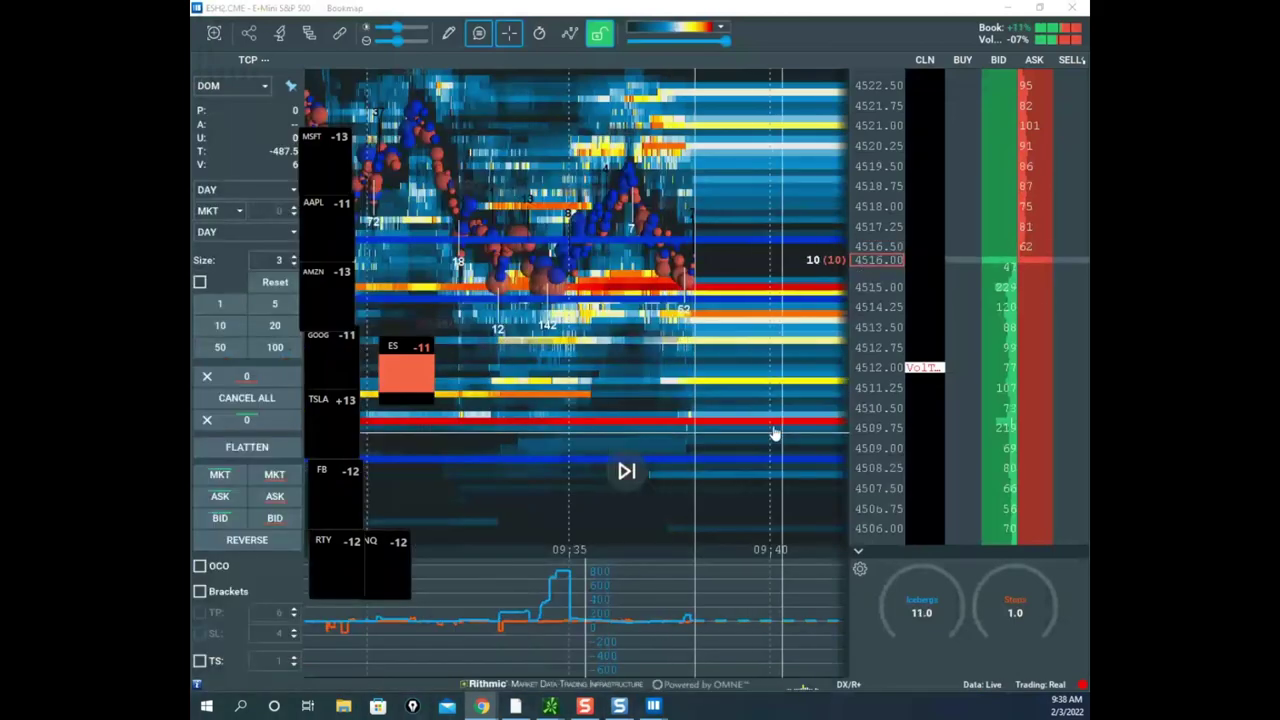
- Place a sell stop order for 3 S&P contracts at 4508.25, below the drawn line under 4510
scroll(871, 332, up, 2)
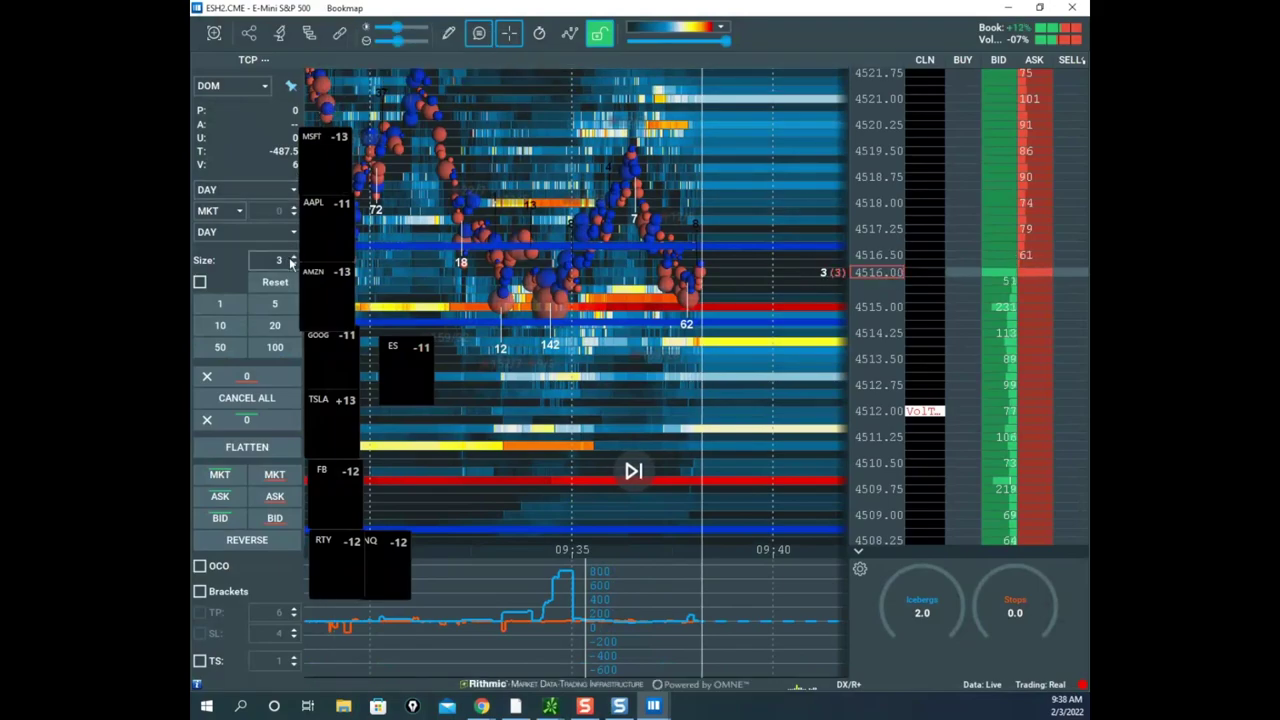
drag(861, 243, 870, 345)
drag(803, 318, 876, 262)
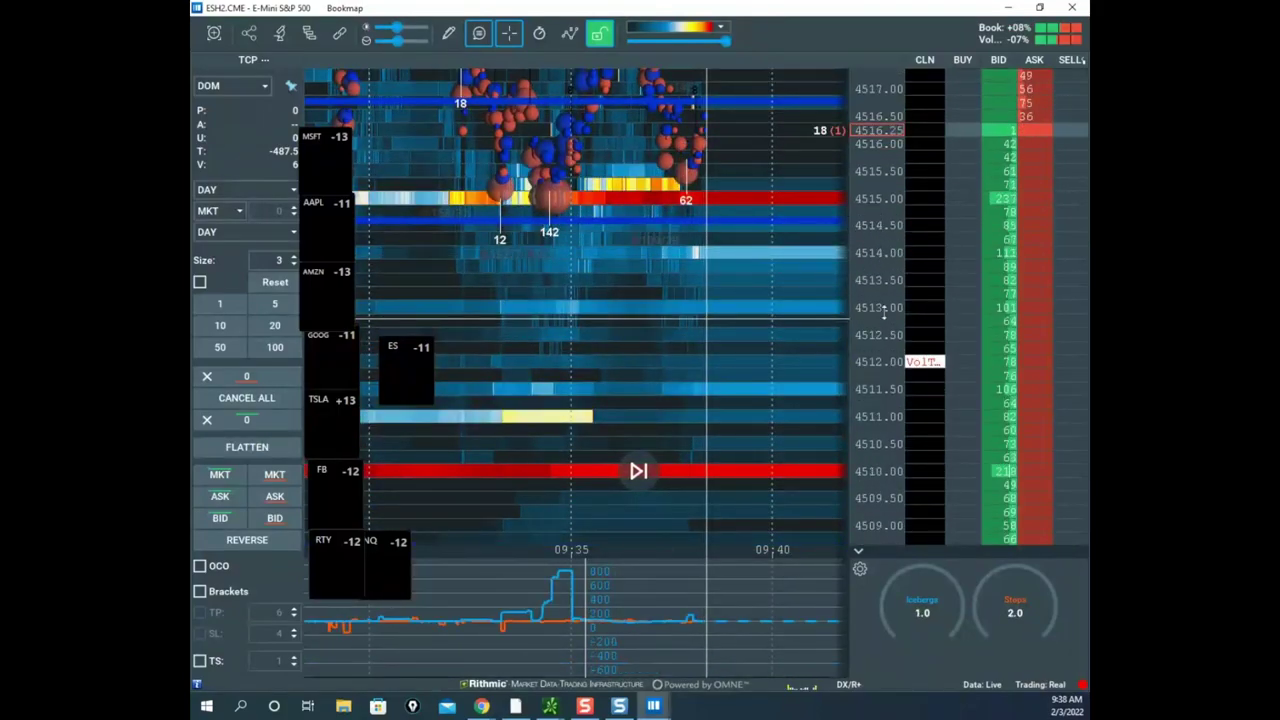
drag(884, 316, 932, 418)
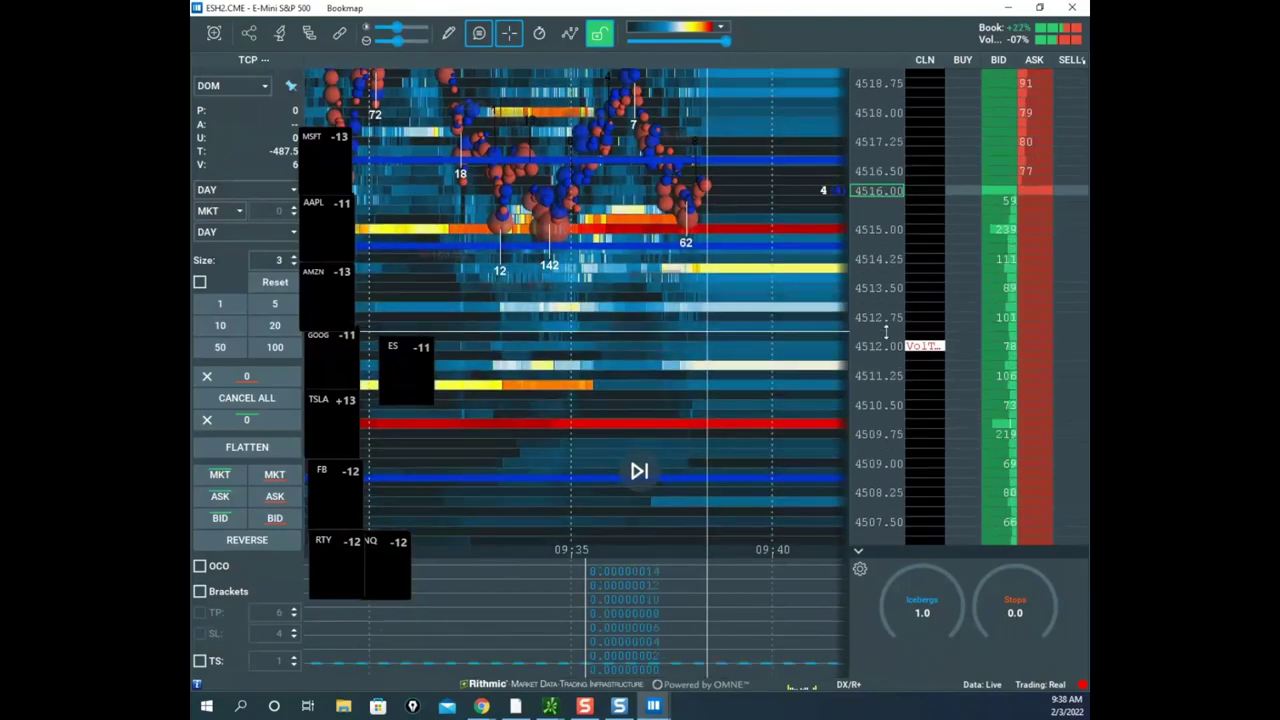
click(1030, 494)
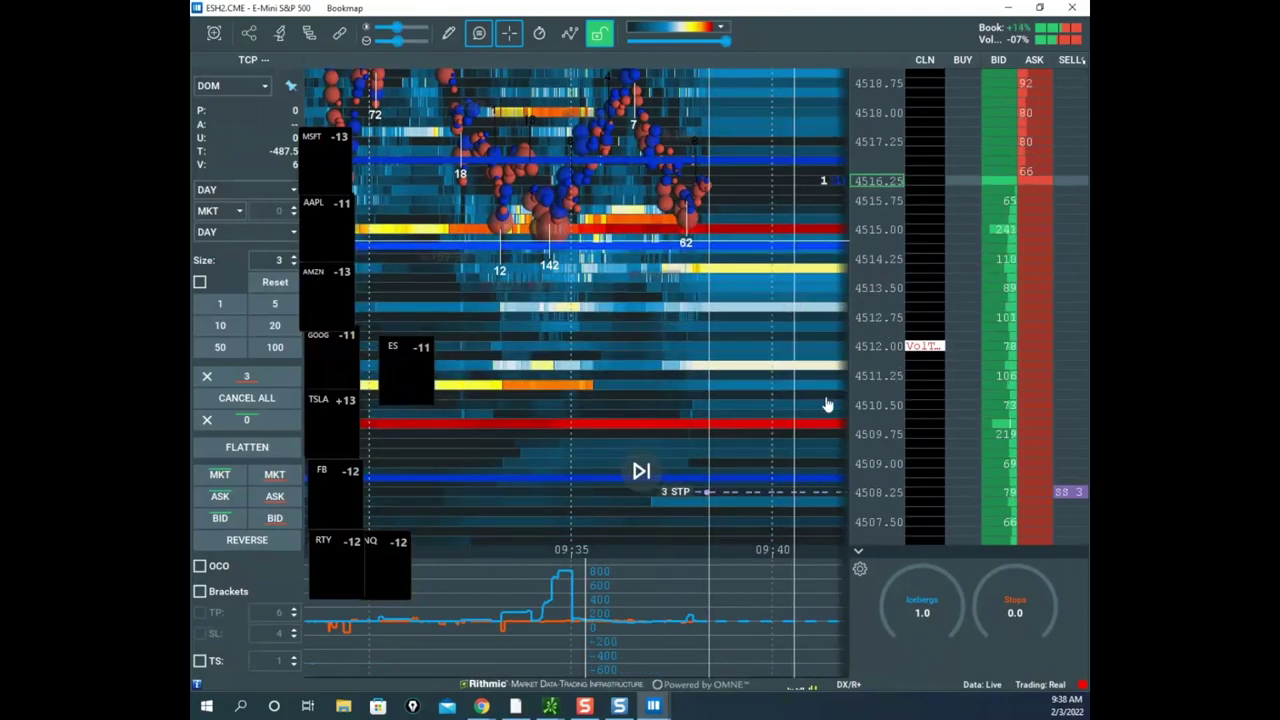
- Examine the 3-contract sell stop against the drawn lines and liquidity bands down to 4500 at several zoom levels
drag(871, 346, 873, 415)
drag(796, 391, 780, 295)
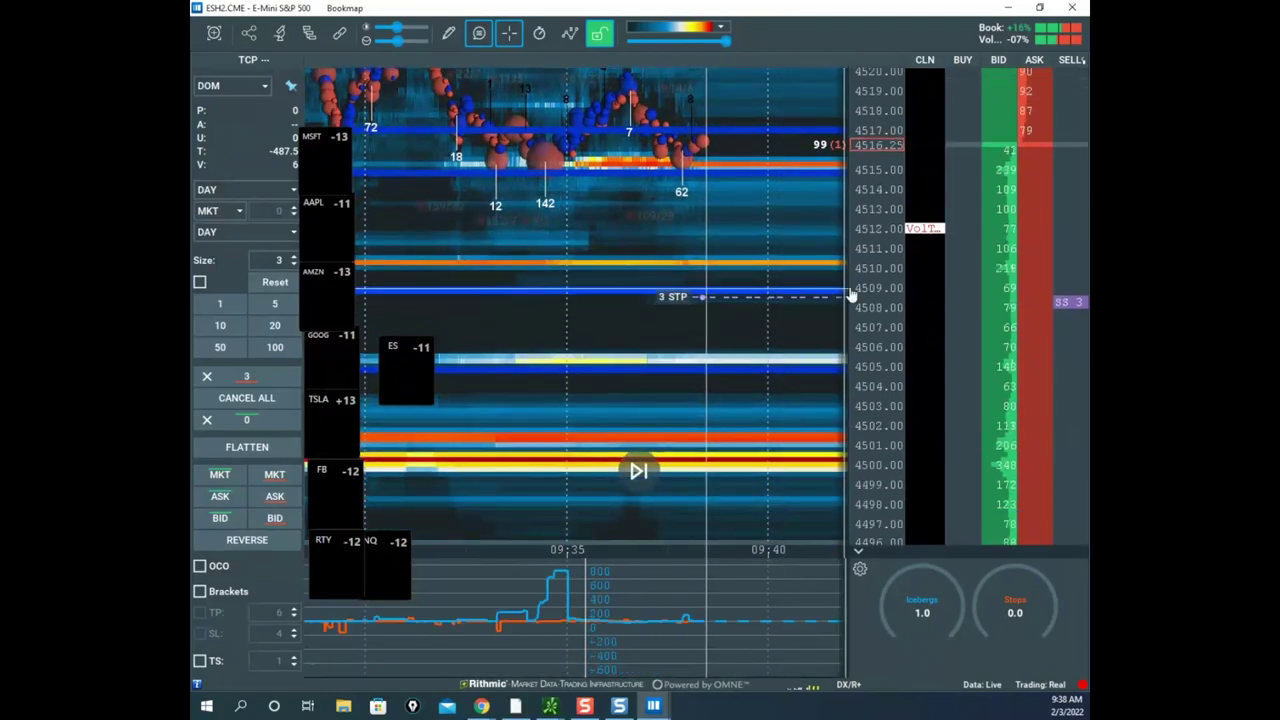
drag(868, 296, 870, 342)
drag(777, 352, 757, 405)
drag(883, 308, 884, 255)
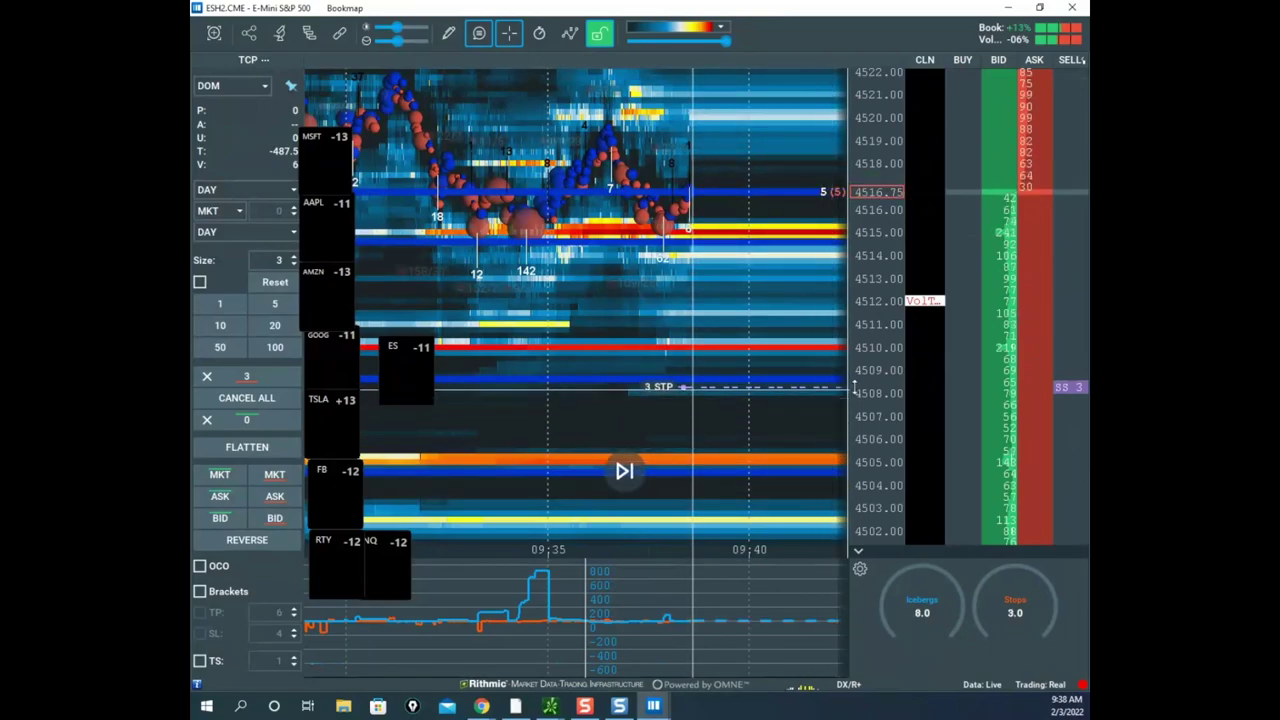
scroll(862, 345, down, 1)
scroll(762, 322, down, 2)
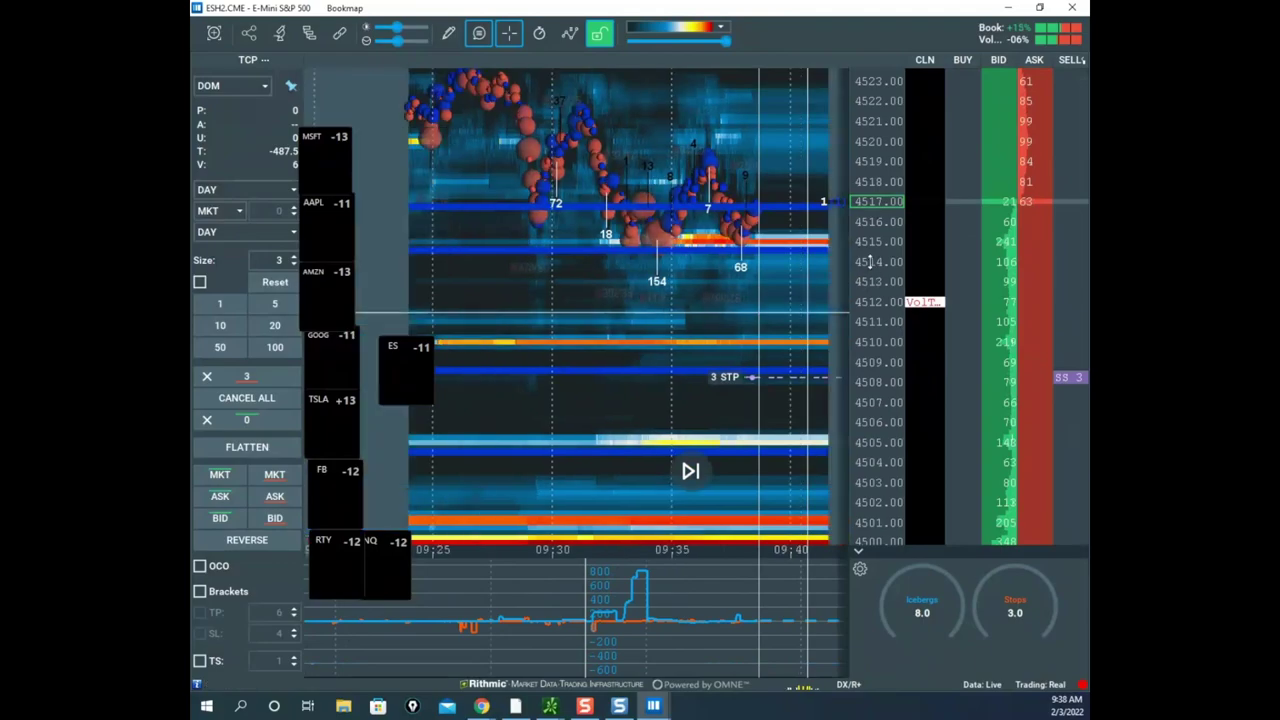
drag(792, 282, 722, 276)
scroll(873, 264, down, 2)
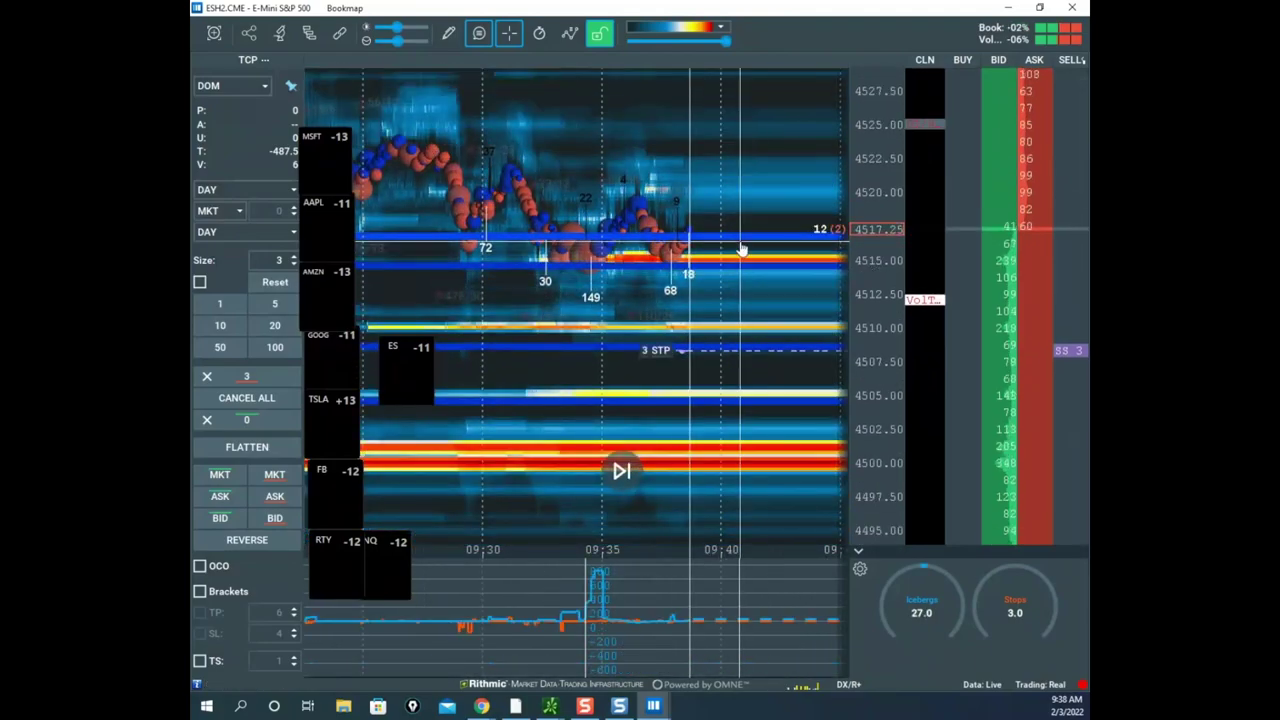
- Sketch a black zigzag price path through the stop down to about 4500, circle the 4500 liquidity in yellow, and clear the drawings
click(569, 33)
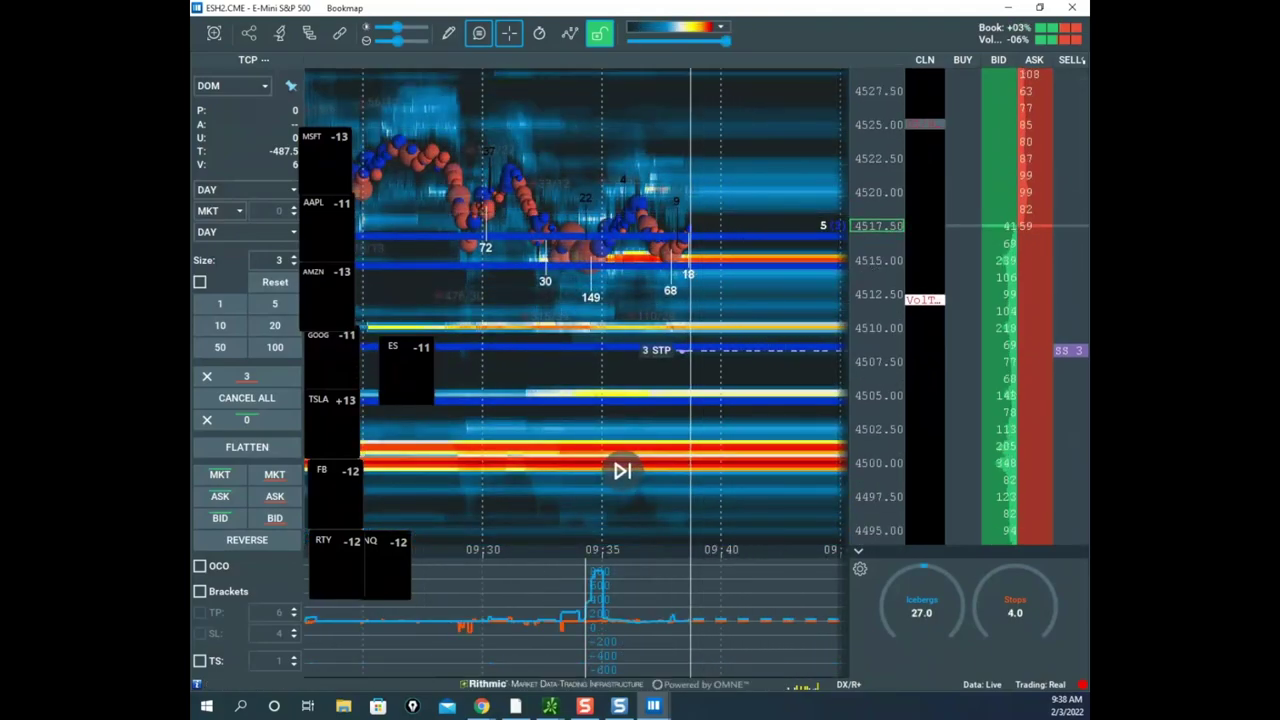
drag(1059, 478, 1086, 517)
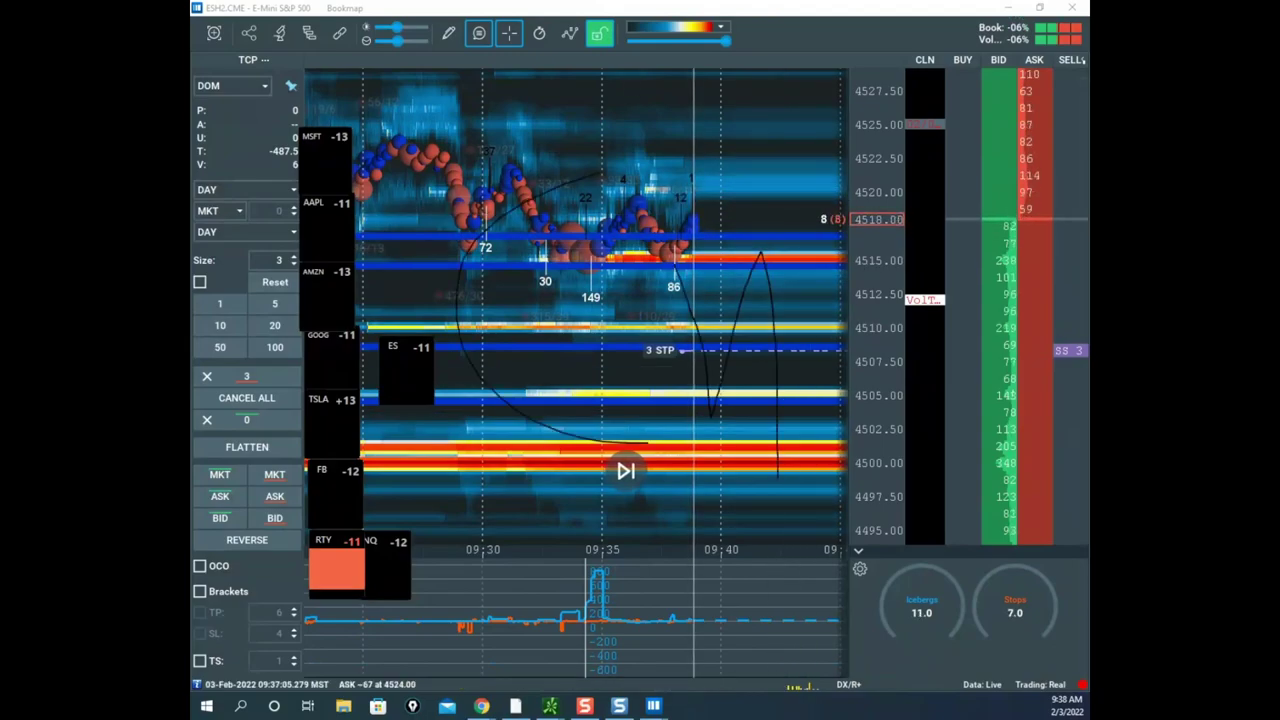
mouse_move(729, 397)
mouse_down()
mouse_move(360, 425)
mouse_move(1025, 535)
mouse_move(785, 410)
mouse_up()
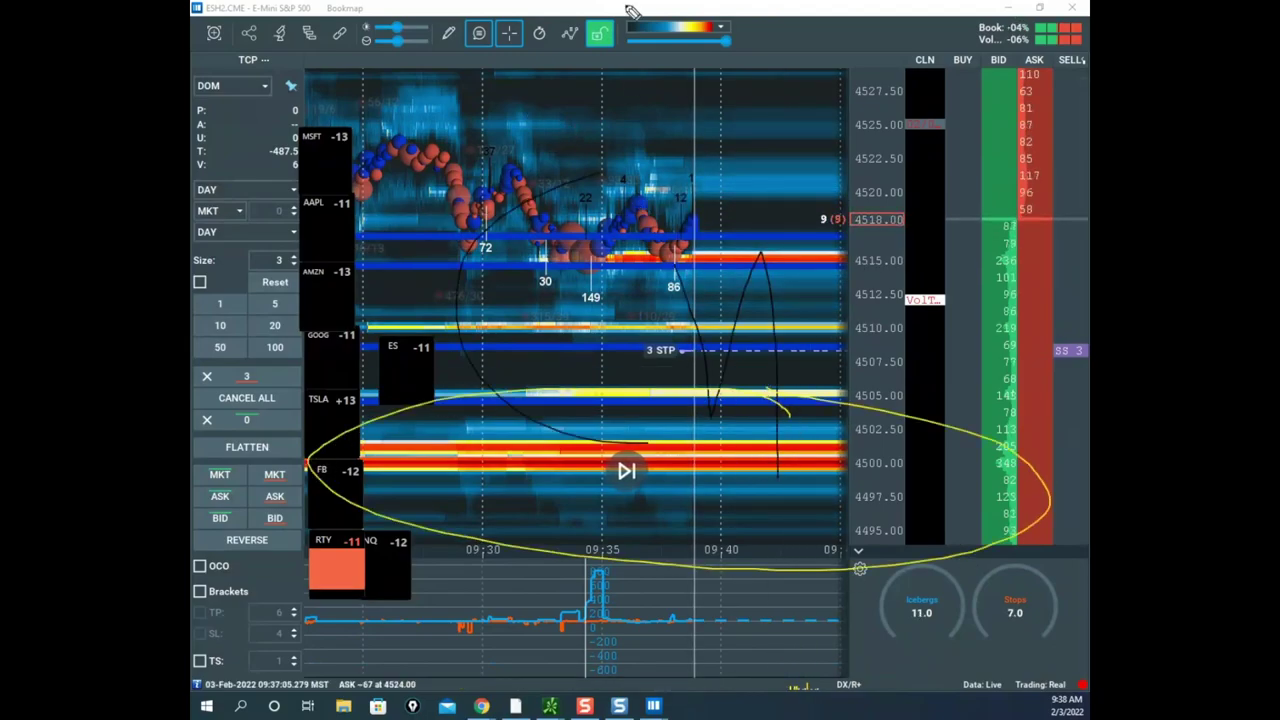
key(Escape)
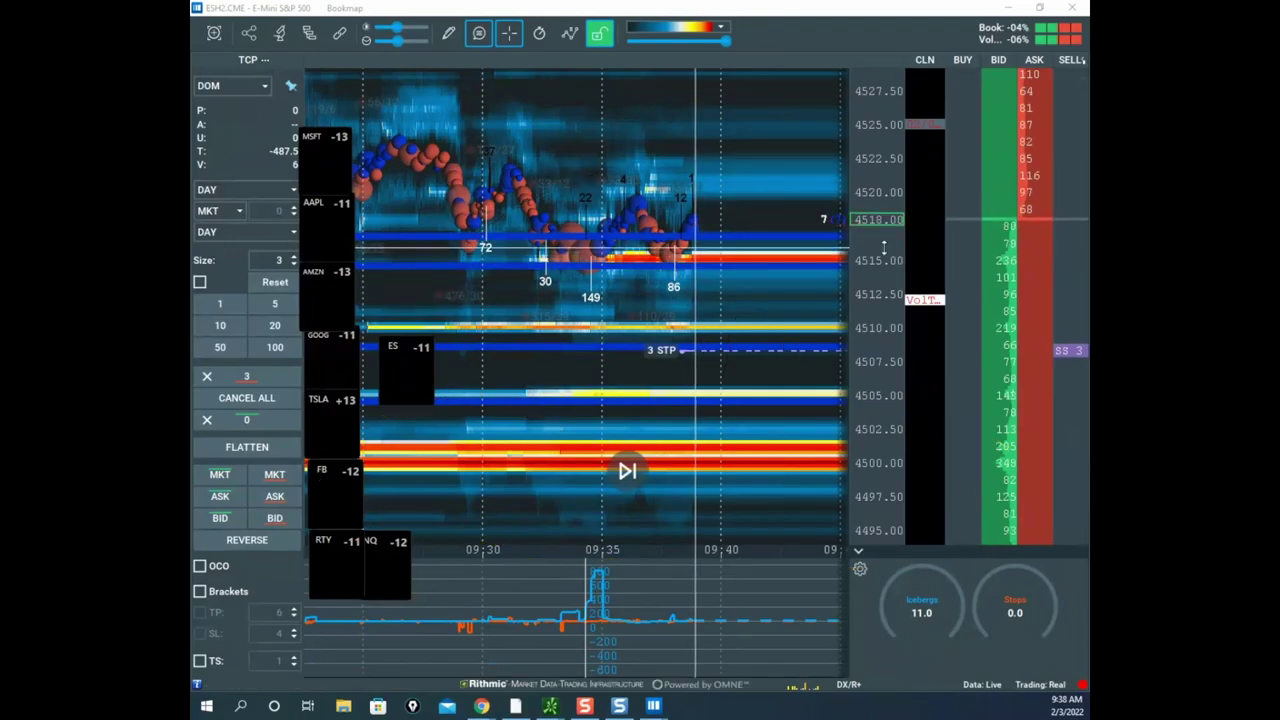
- Circle the recent S&P trades near 4517 in yellow, sketch possible upward and downward paths, and clear the drawings
drag(883, 246, 879, 298)
scroll(876, 350, down, 2)
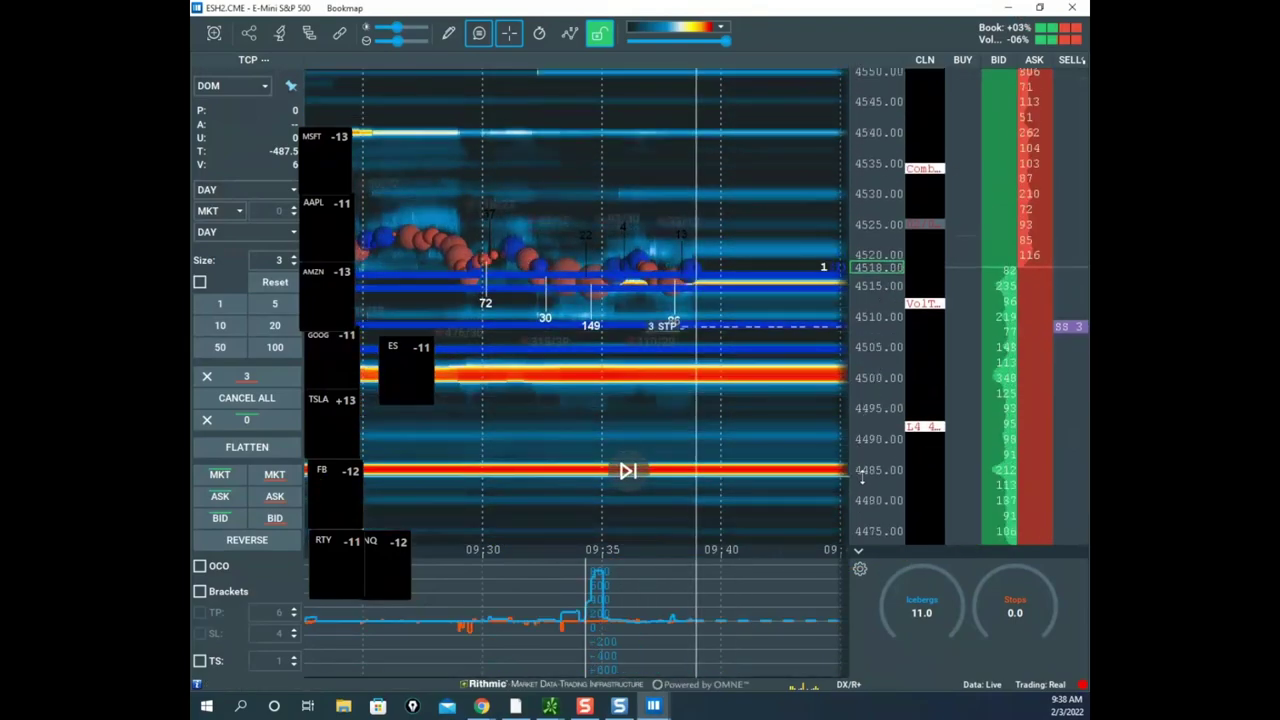
scroll(862, 450, down, 3)
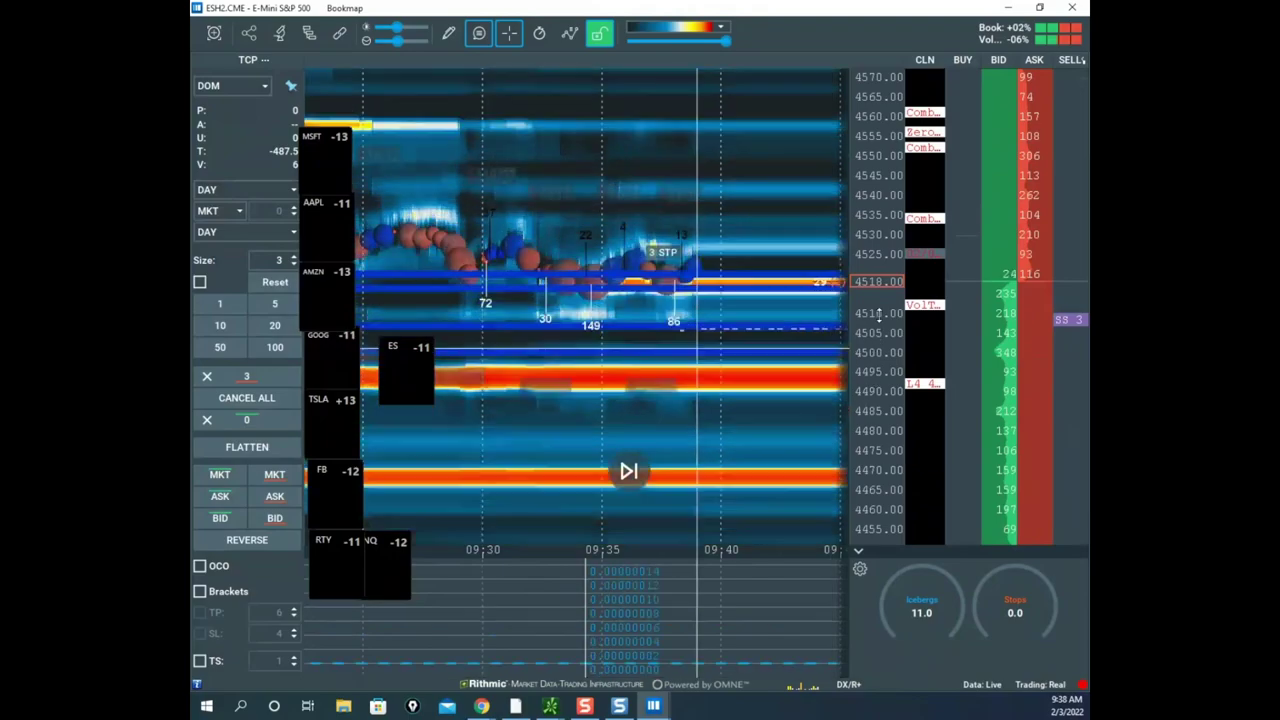
drag(879, 315, 874, 280)
scroll(806, 286, down, 2)
drag(769, 251, 656, 340)
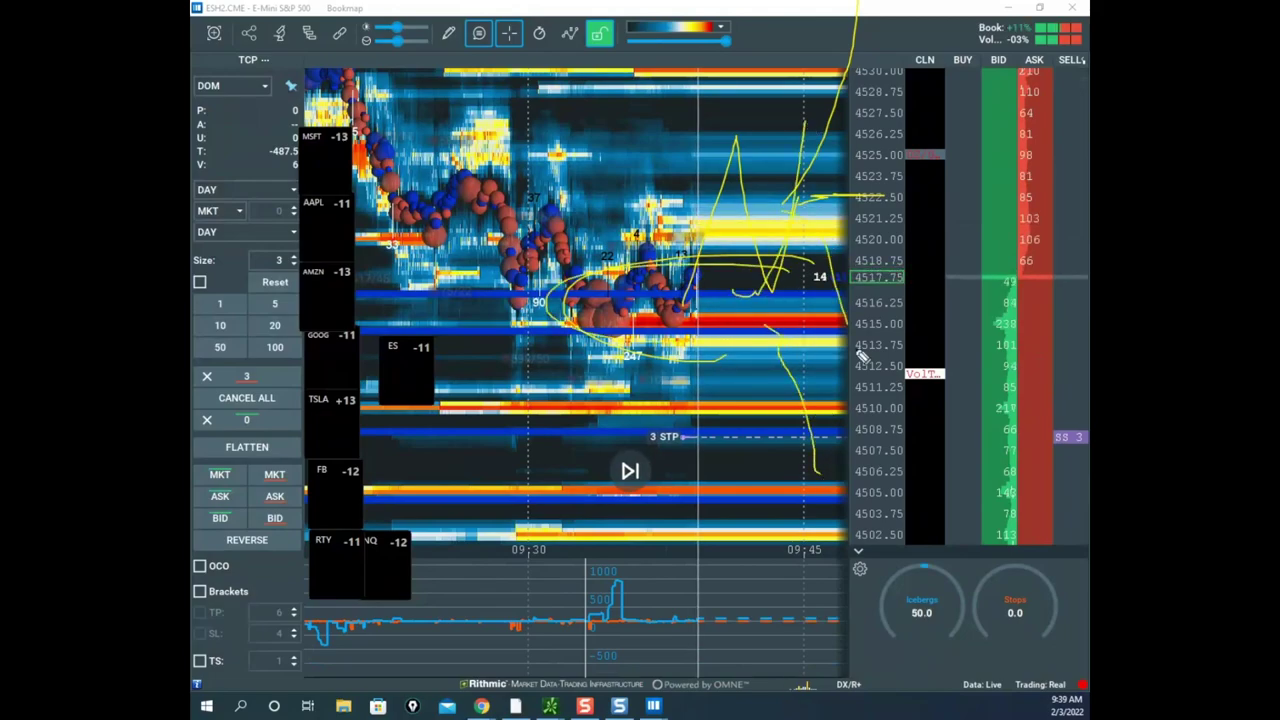
key(Escape)
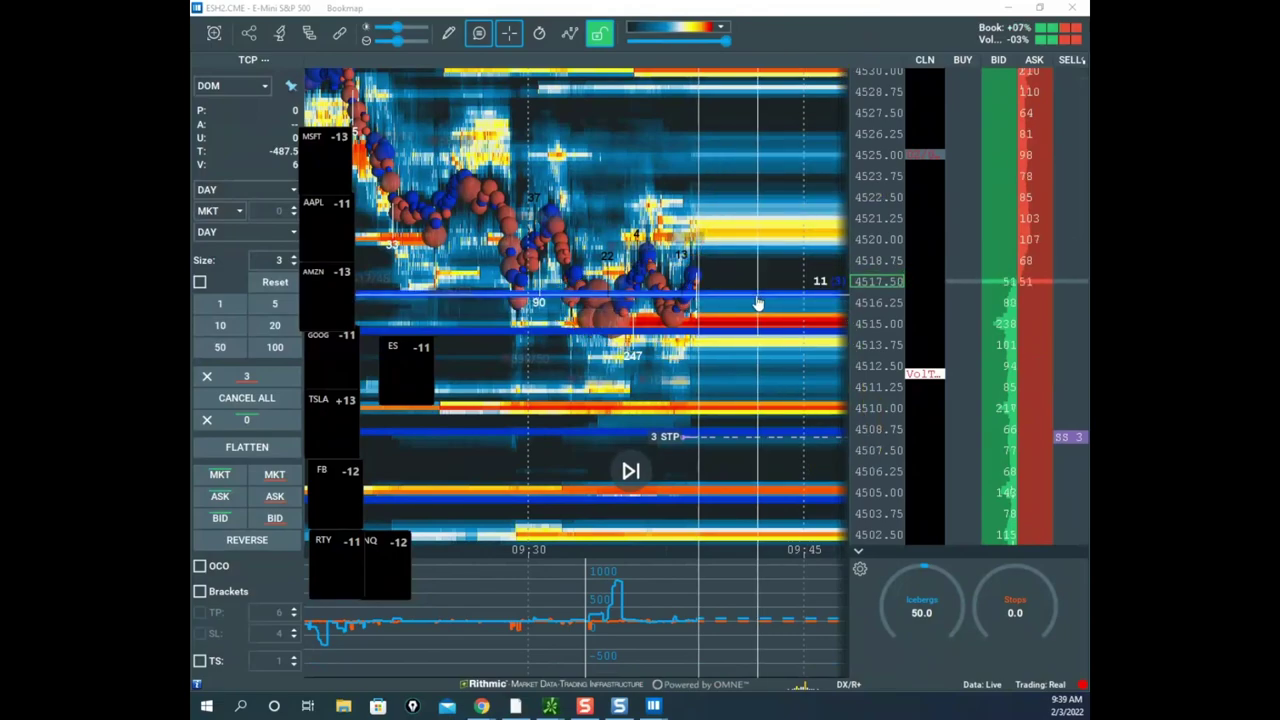
- Examine the S&P heatmap liquidity from 4500 to 4540 around the current trades and the sell stop
scroll(856, 187, down, 3)
drag(786, 196, 724, 250)
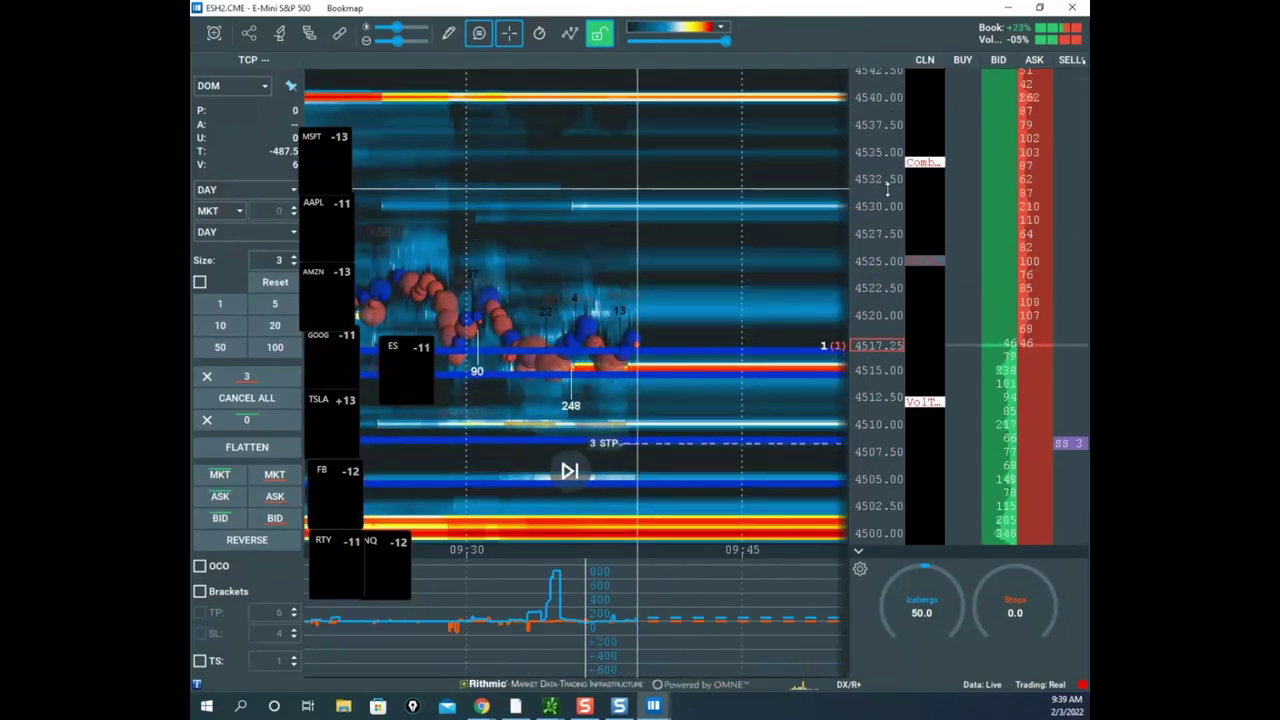
scroll(856, 190, up, 2)
drag(808, 240, 830, 160)
scroll(870, 165, down, 3)
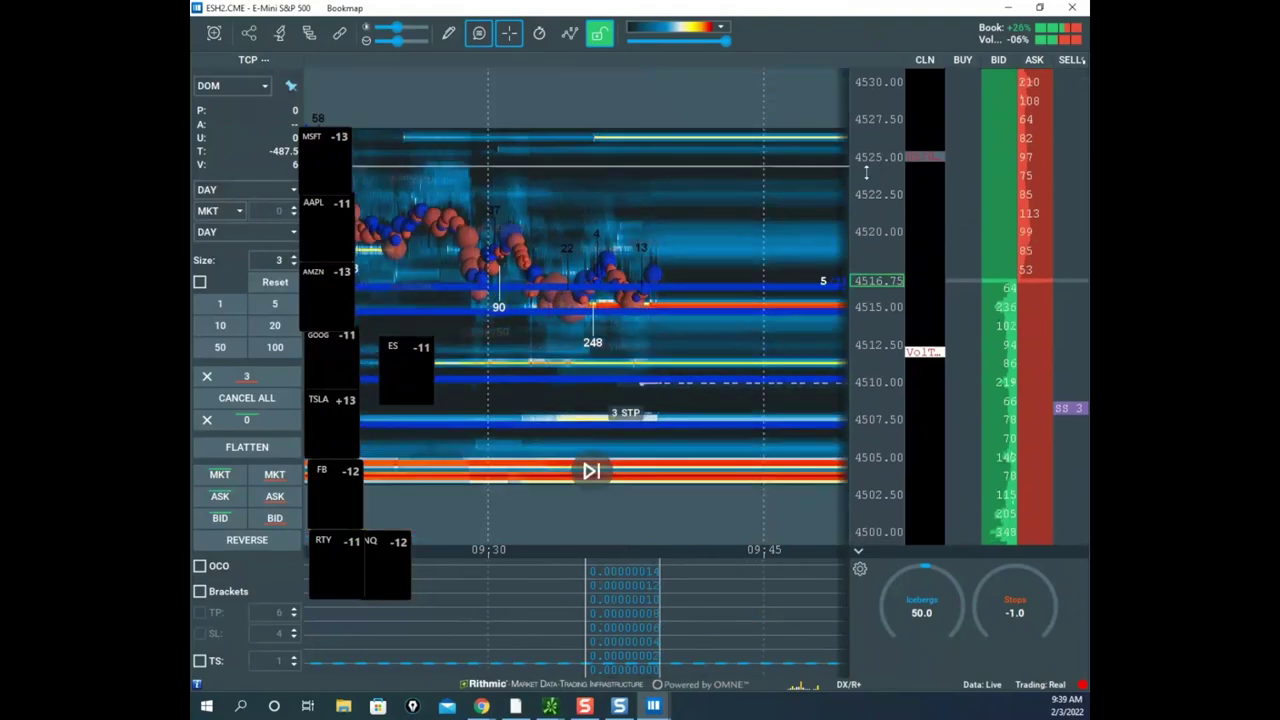
- Switch to the S&P volume chart in the browser, sketch a black path from the latest price down to the 4486.50 line, and circle that level
click(481, 706)
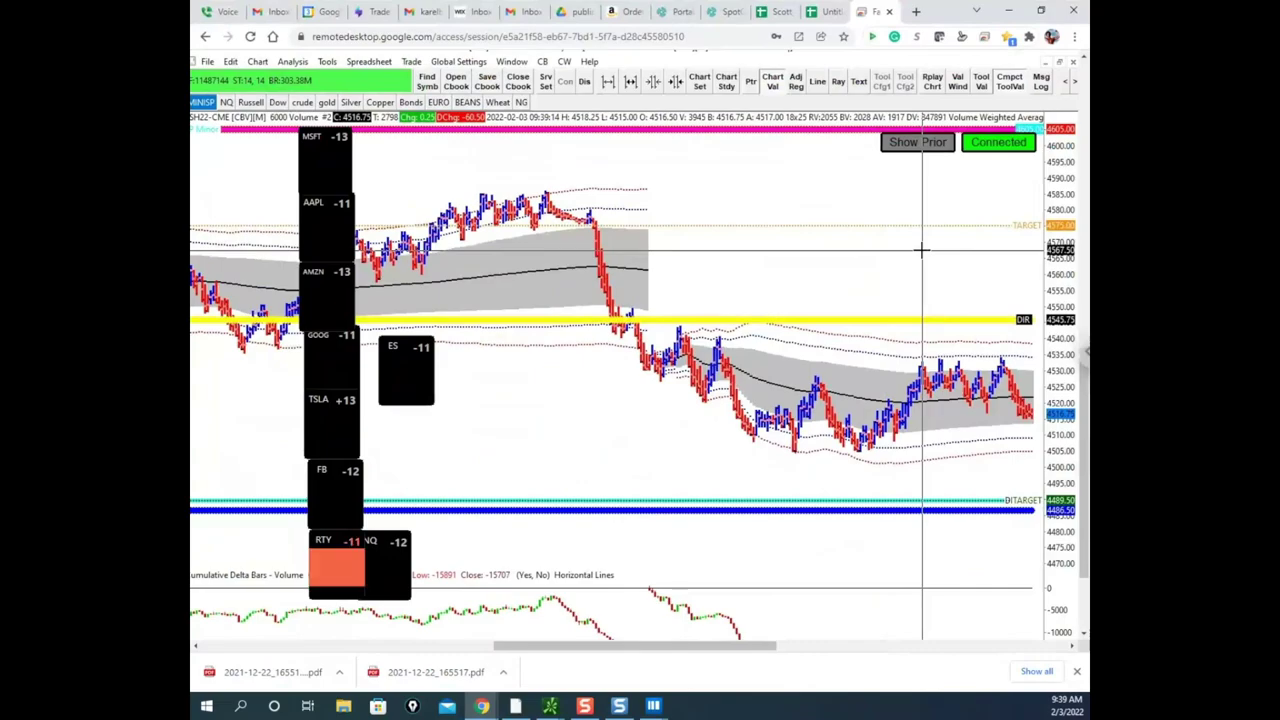
key(ctrl+shift+1)
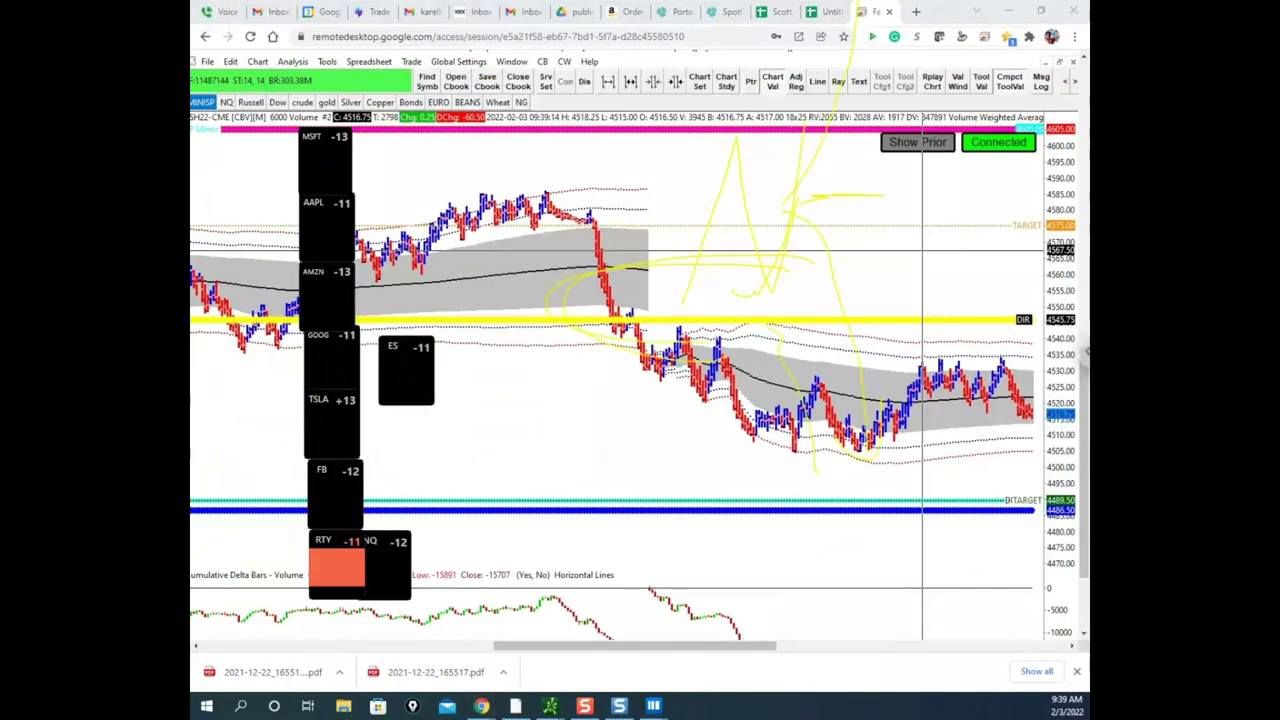
key(ctrl+shift+7)
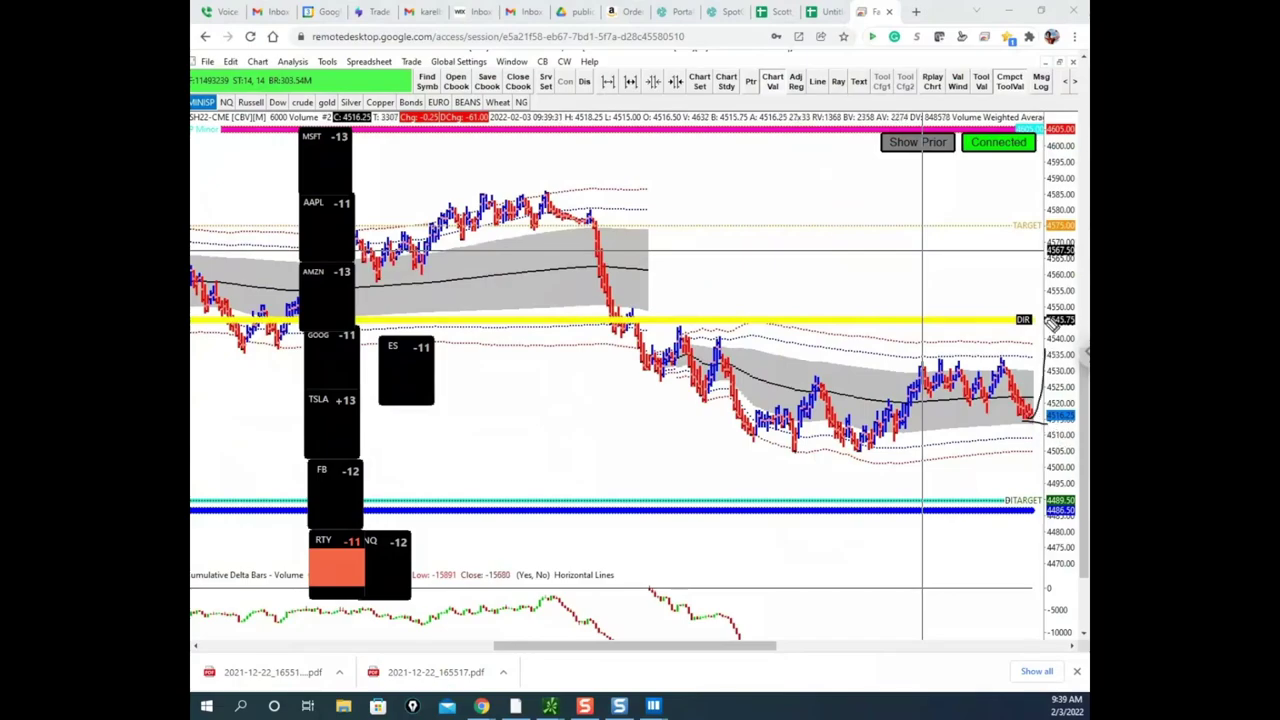
drag(1043, 518, 1072, 505)
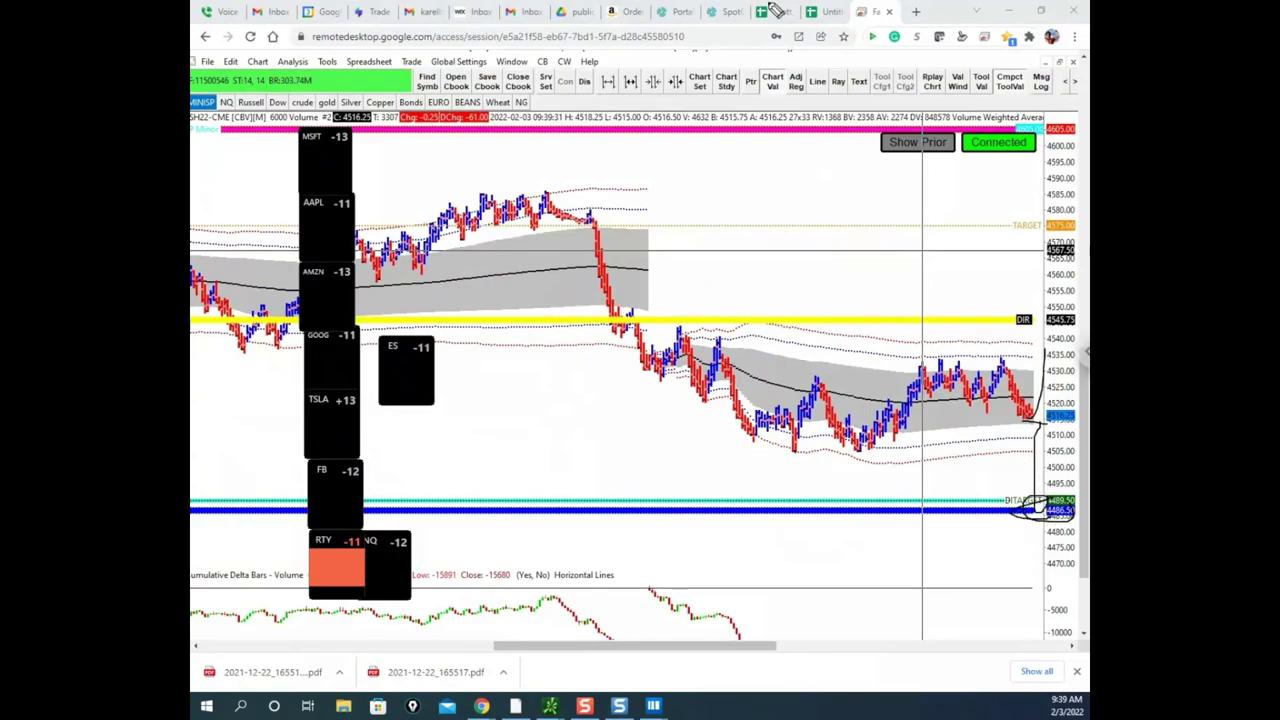
- Return to the S&P heatmap, sketch a black path down from the sell stop, circle the 4500 liquidity, and clear the drawings
click(1009, 10)
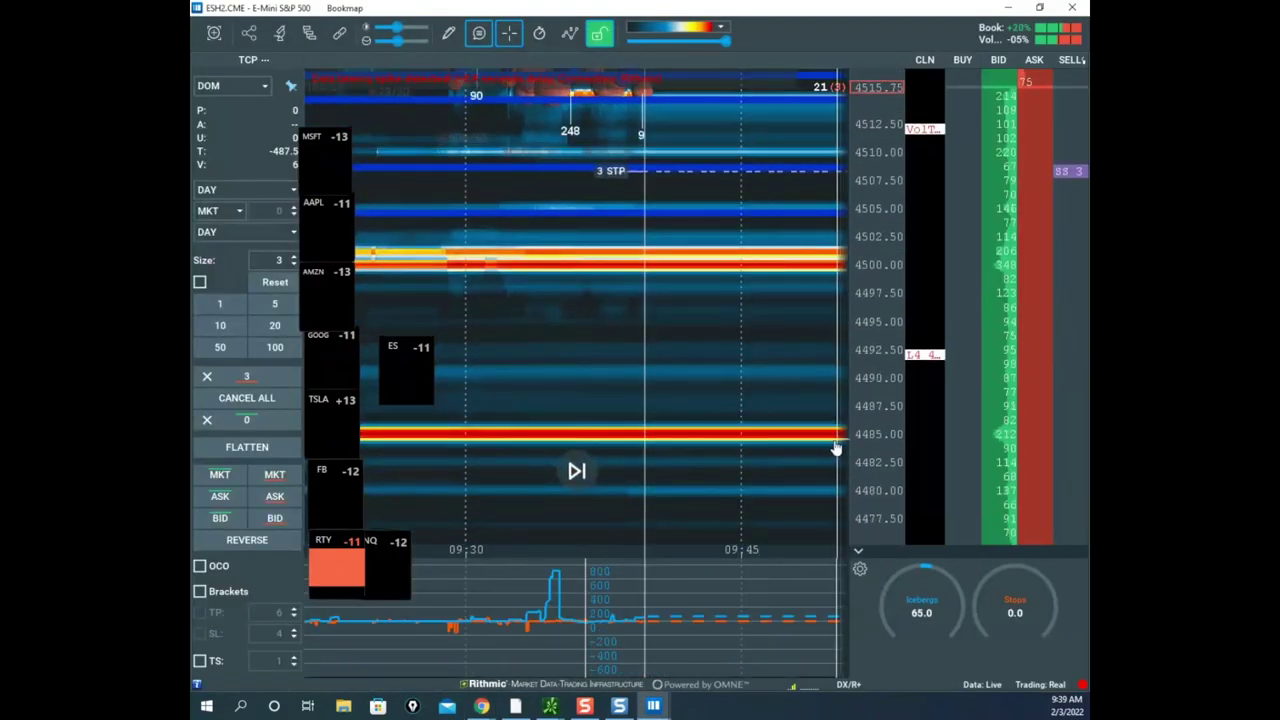
drag(866, 334, 870, 388)
drag(788, 345, 762, 430)
scroll(766, 342, down, 3)
drag(889, 286, 880, 208)
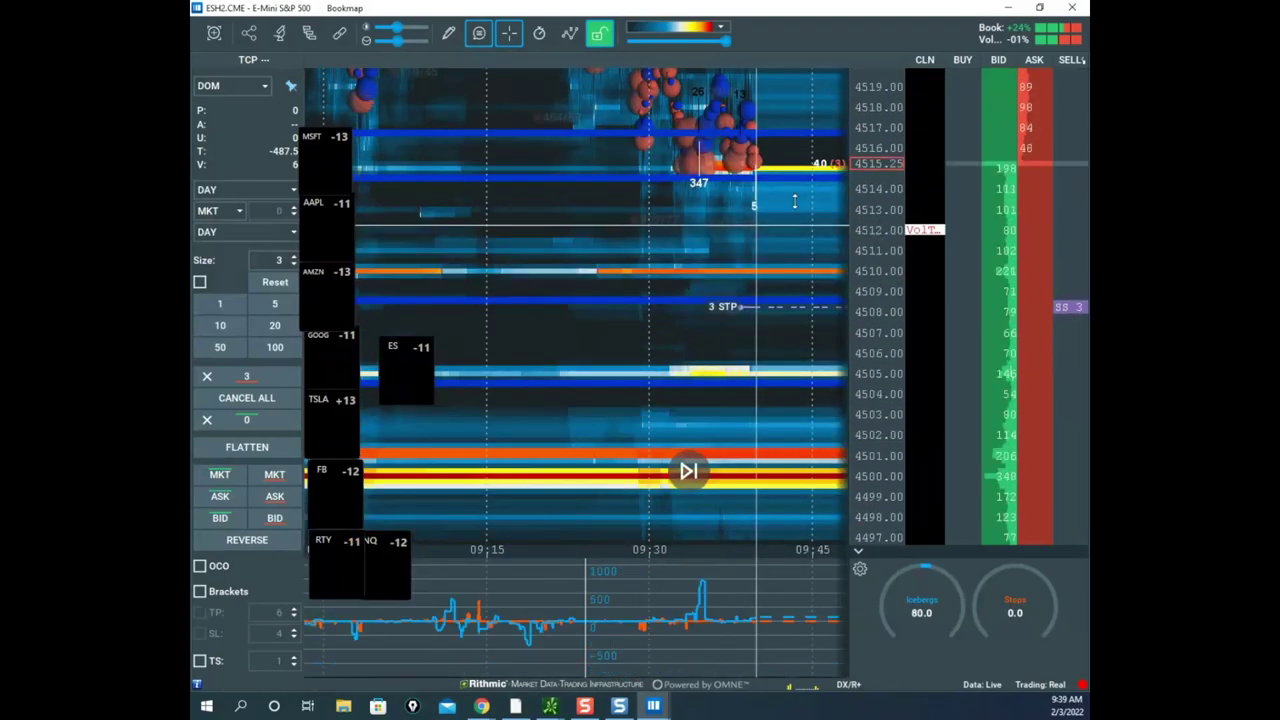
drag(747, 202, 651, 205)
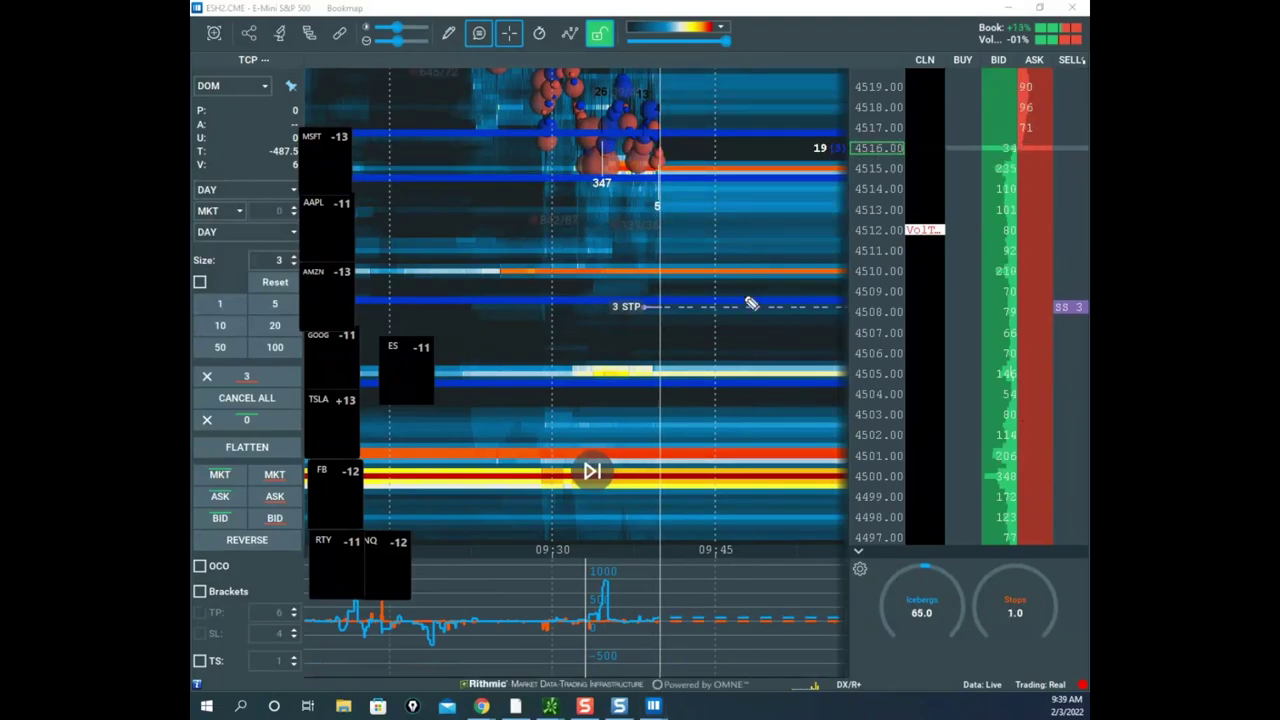
mouse_move(790, 488)
mouse_down()
mouse_move(753, 437)
mouse_move(808, 449)
mouse_move(615, 488)
mouse_up()
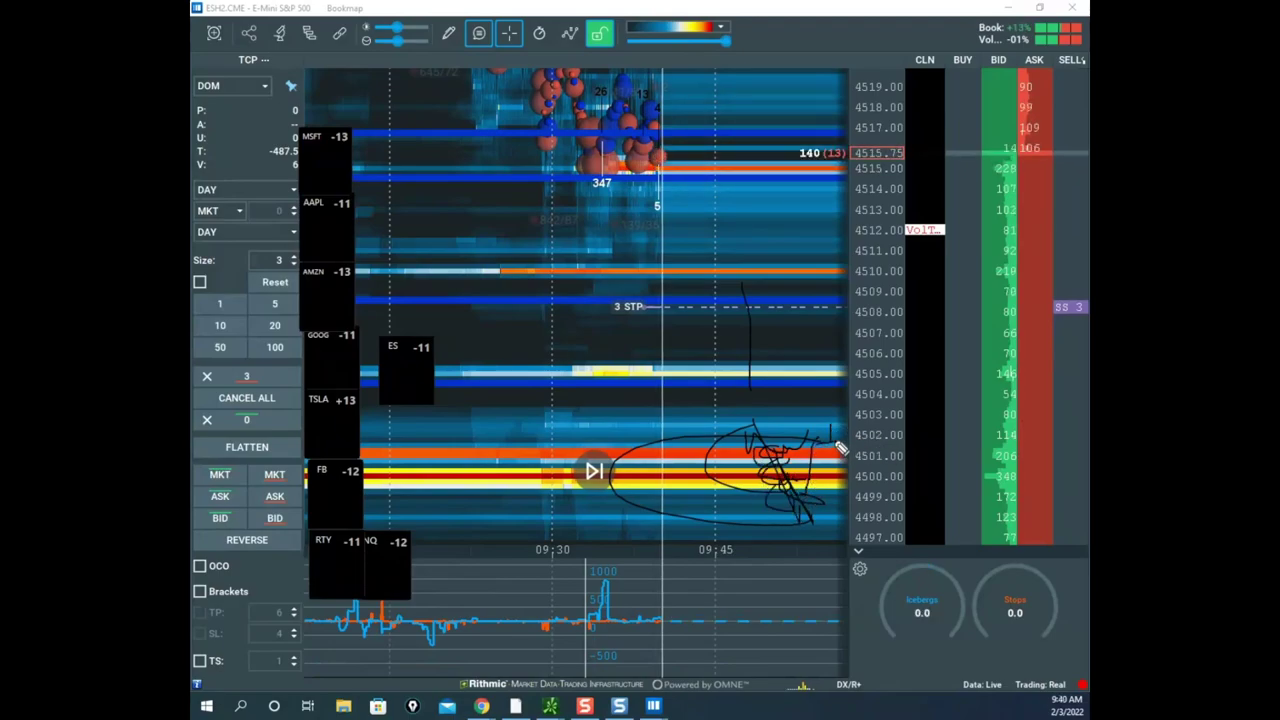
mouse_move(812, 427)
mouse_down()
mouse_move(683, 489)
mouse_move(890, 489)
mouse_up()
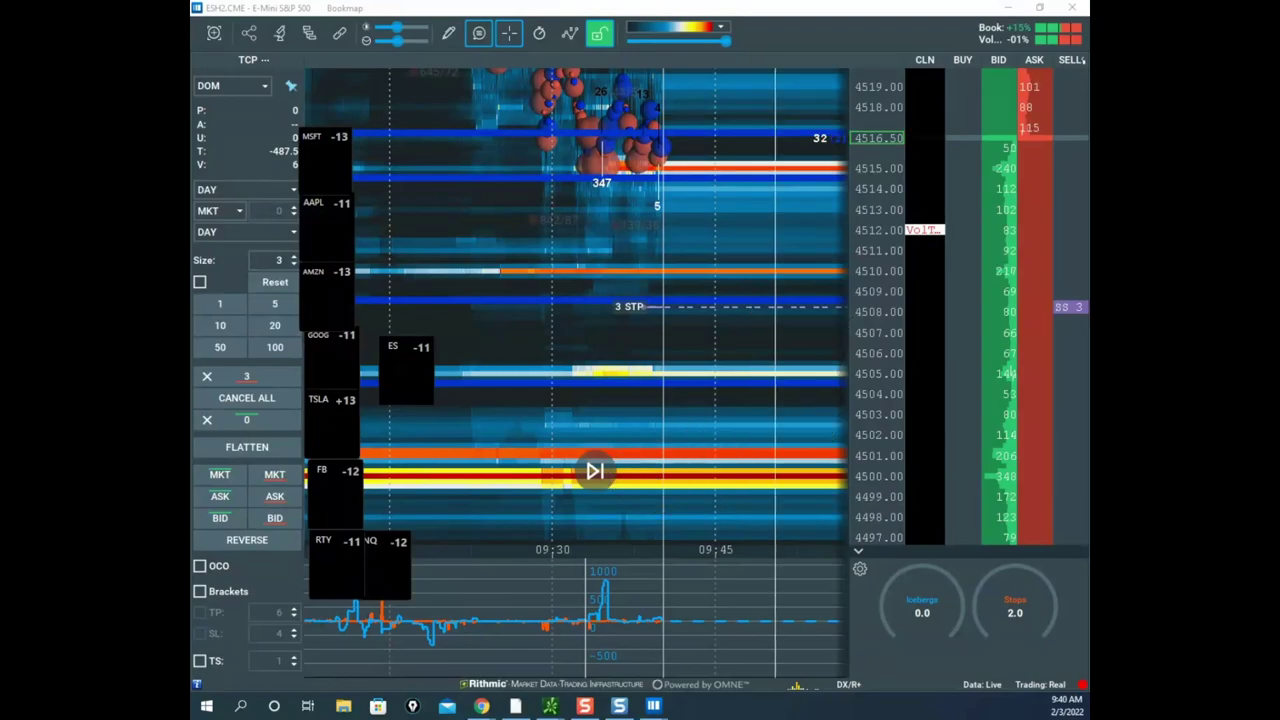
- Check the S&P volume chart in the browser at full size and glance at the gold futures heatmap
click(481, 706)
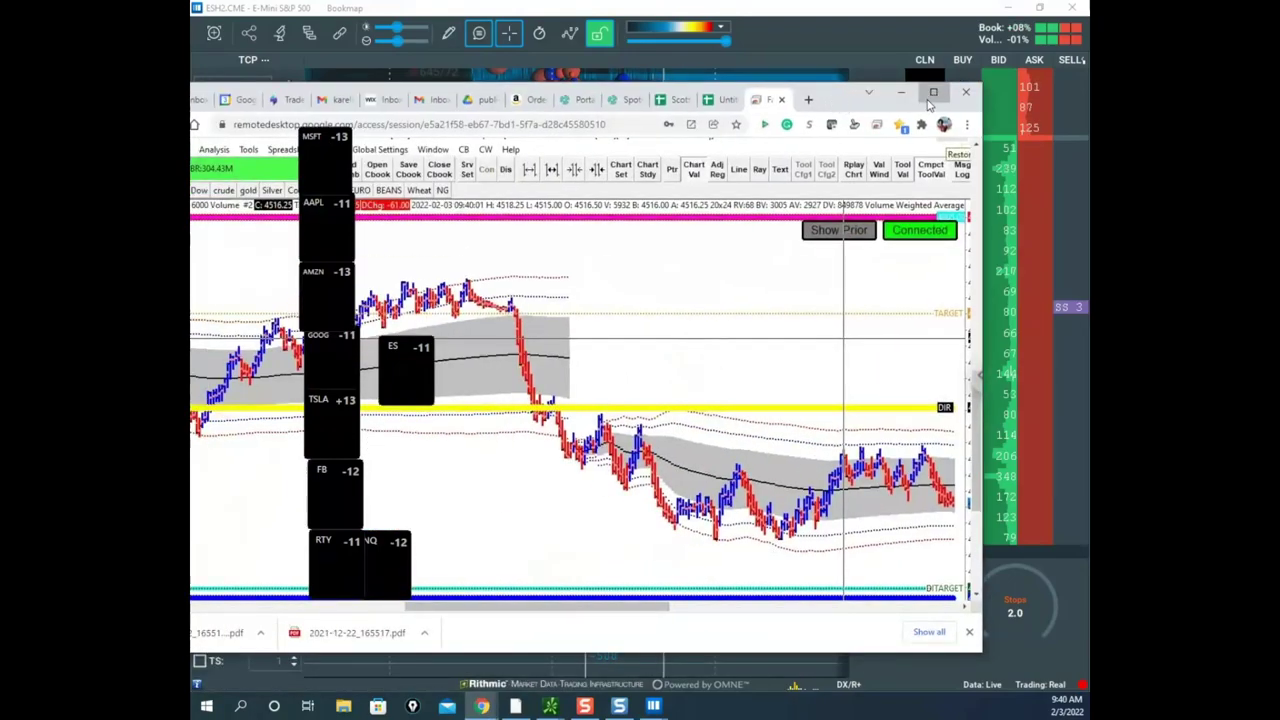
click(931, 96)
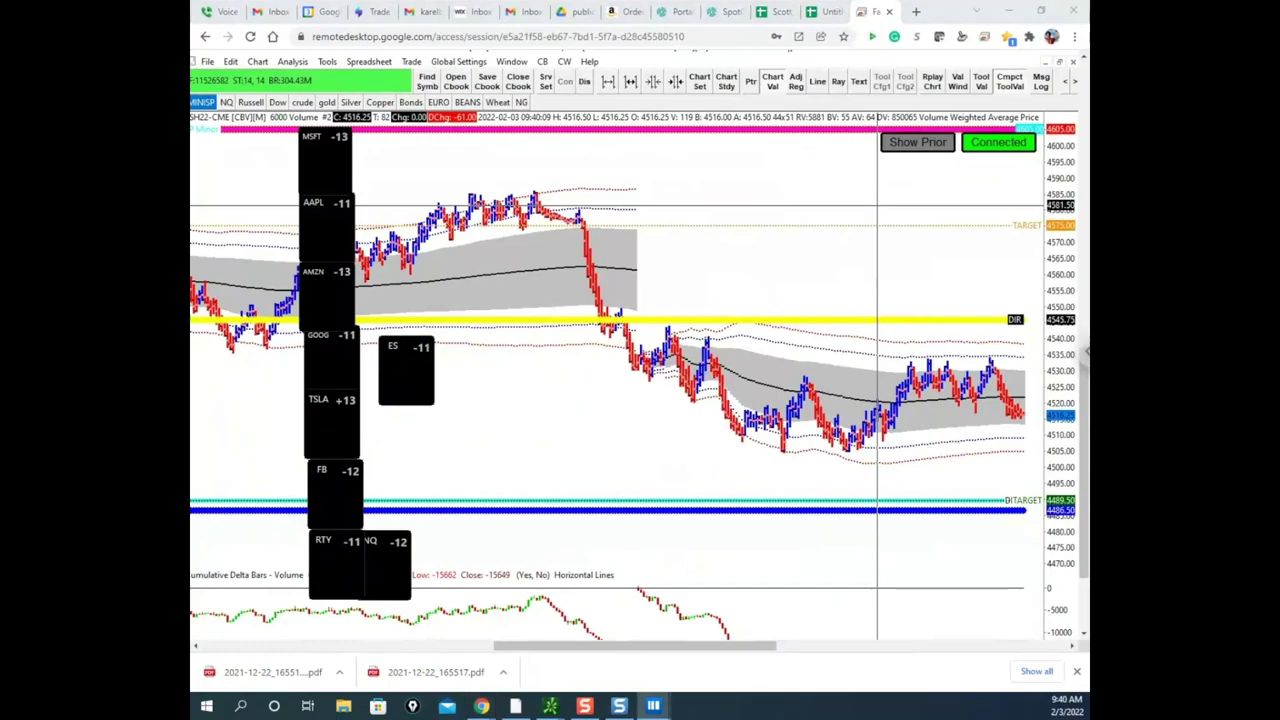
drag(192, 520, 702, 54)
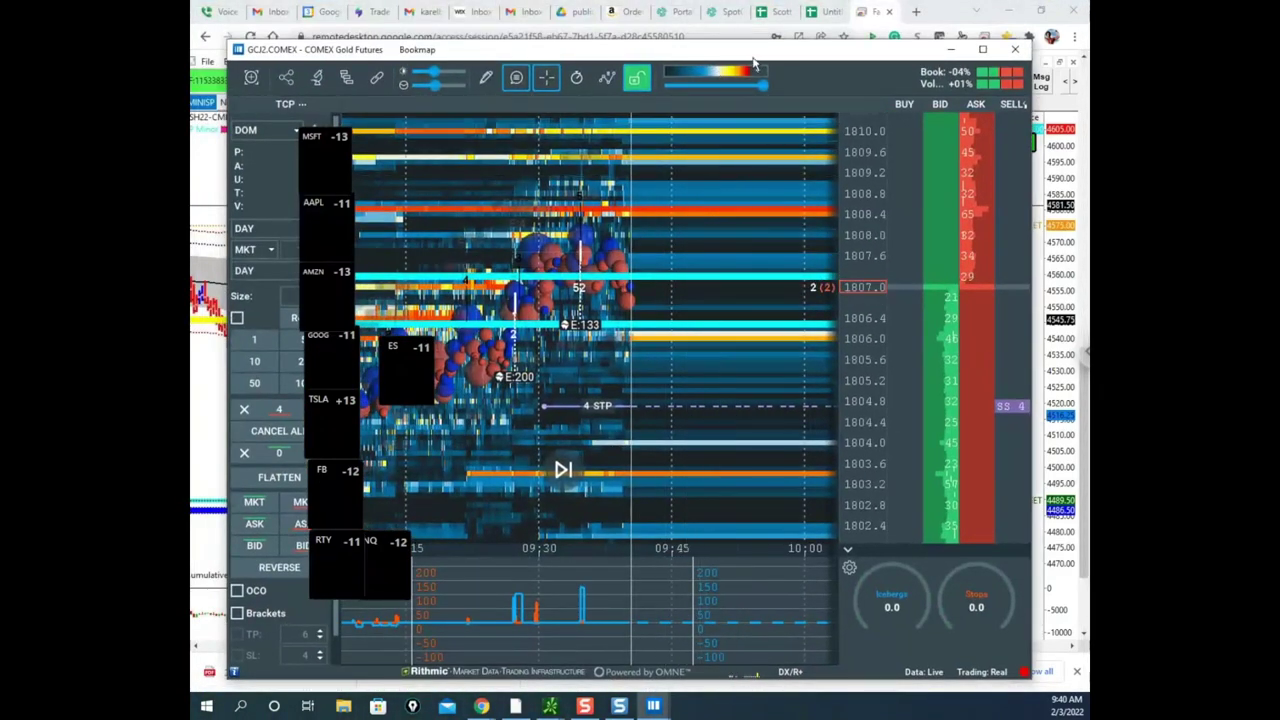
click(951, 50)
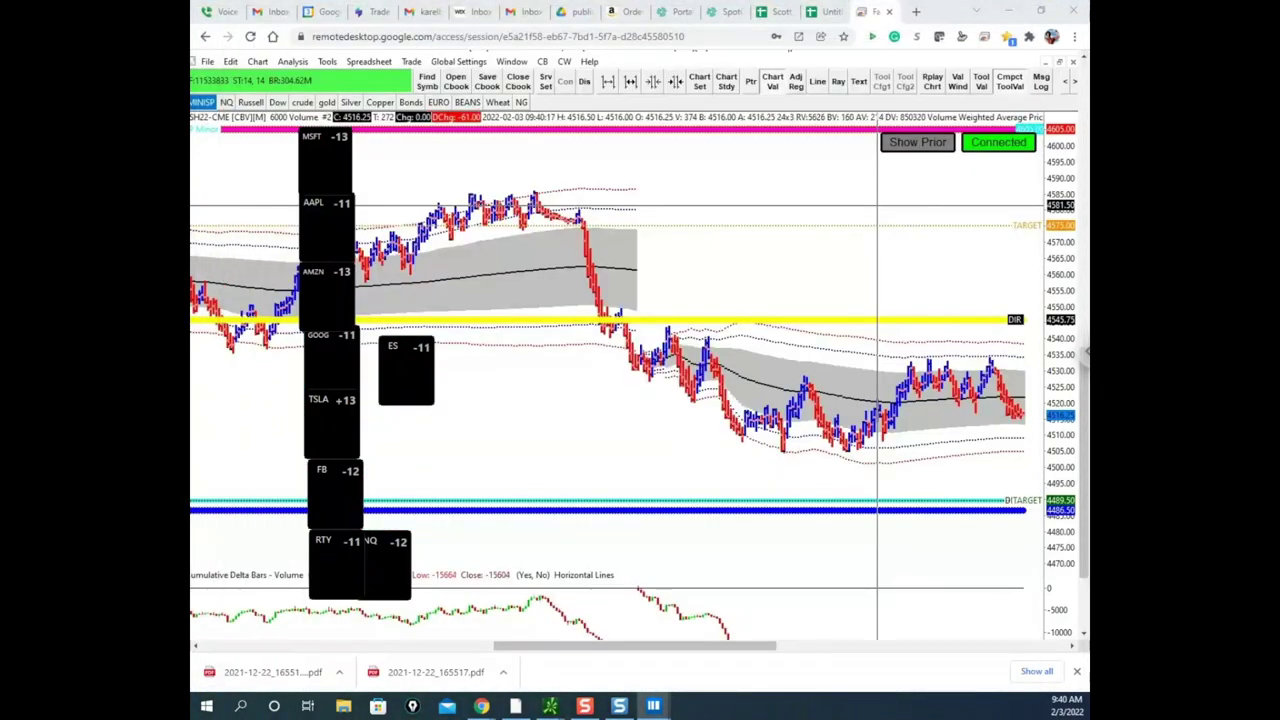
- Bring up the soybean futures heatmap, review its recent trades and liquidity, and put the window away
mouse_move(622, 707)
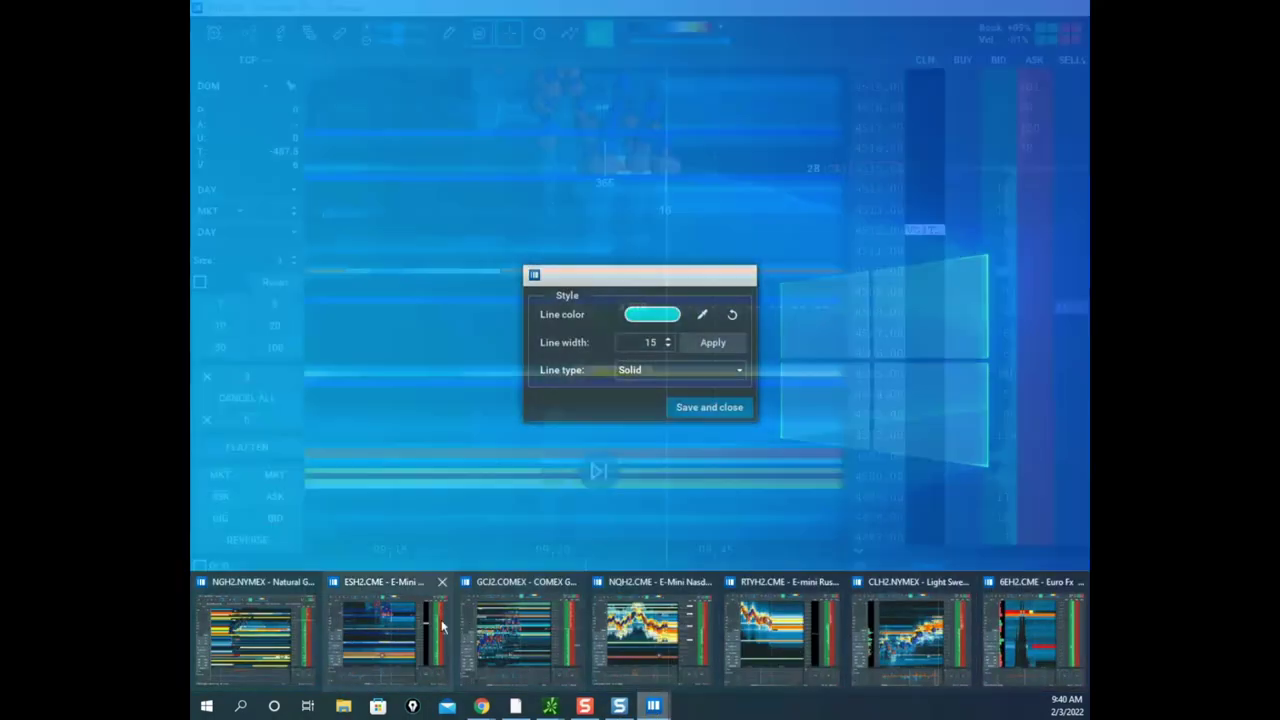
mouse_move(320, 625)
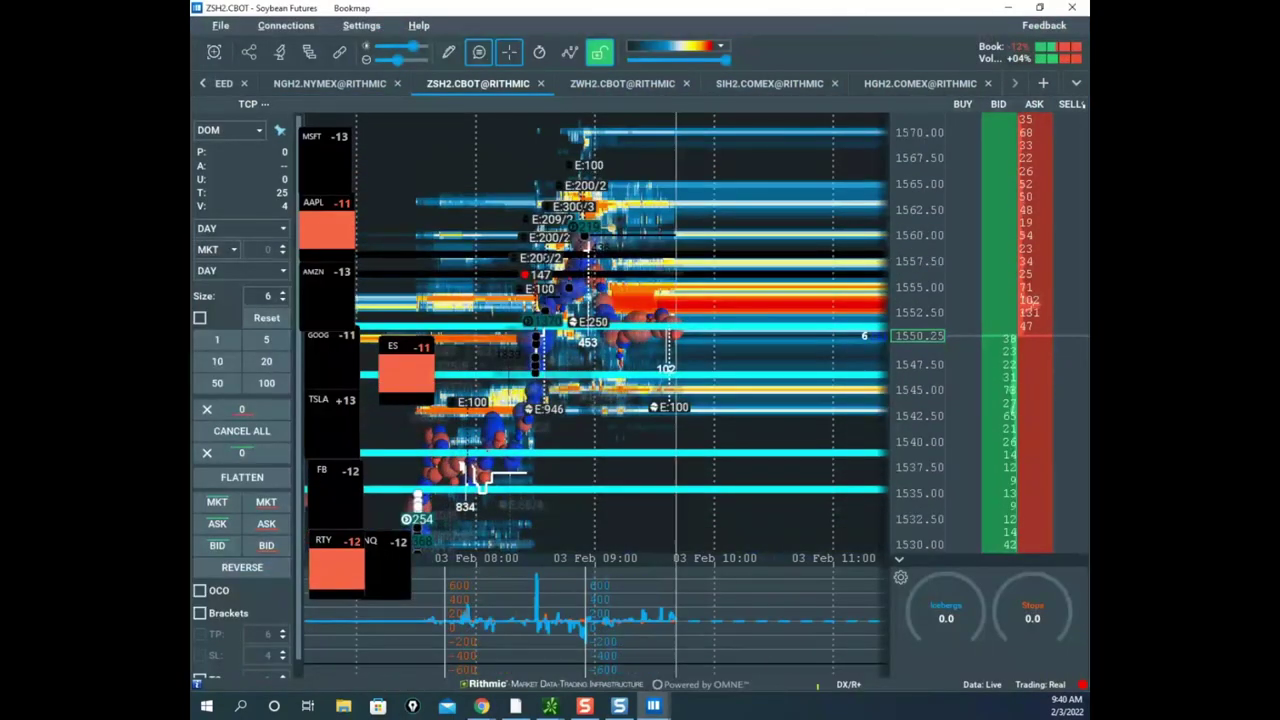
drag(775, 8, 190, 66)
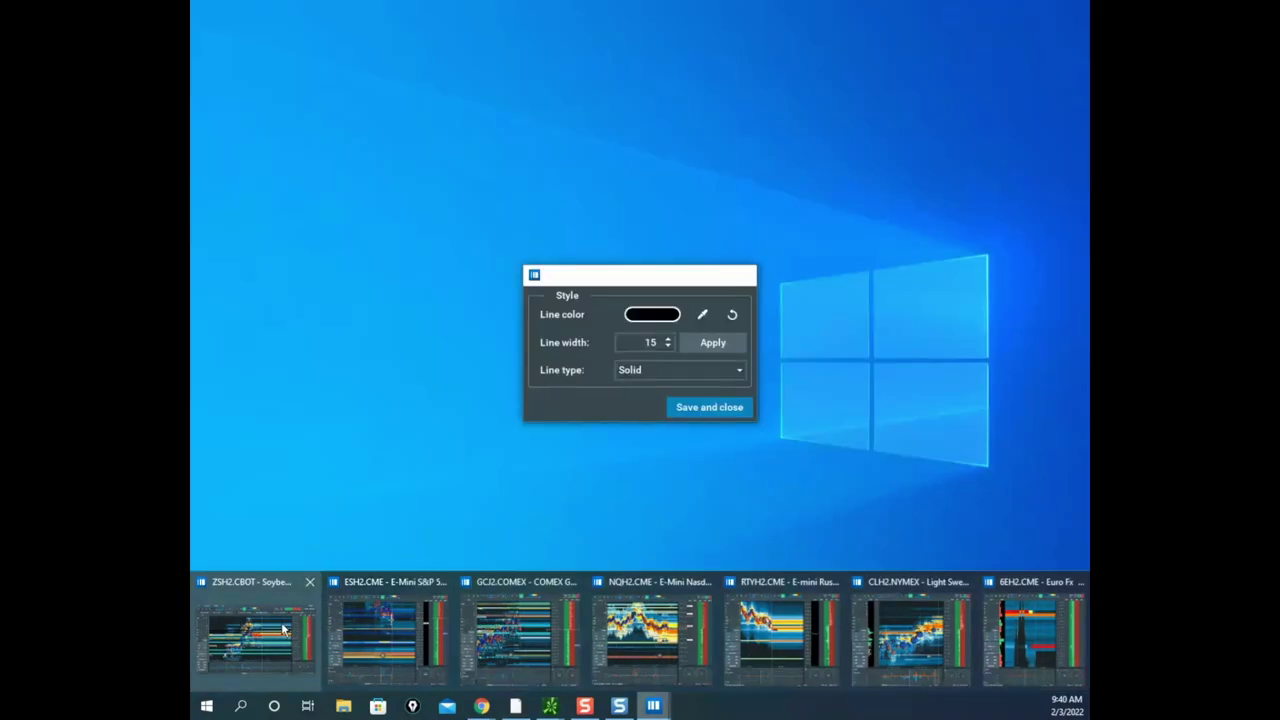
click(282, 628)
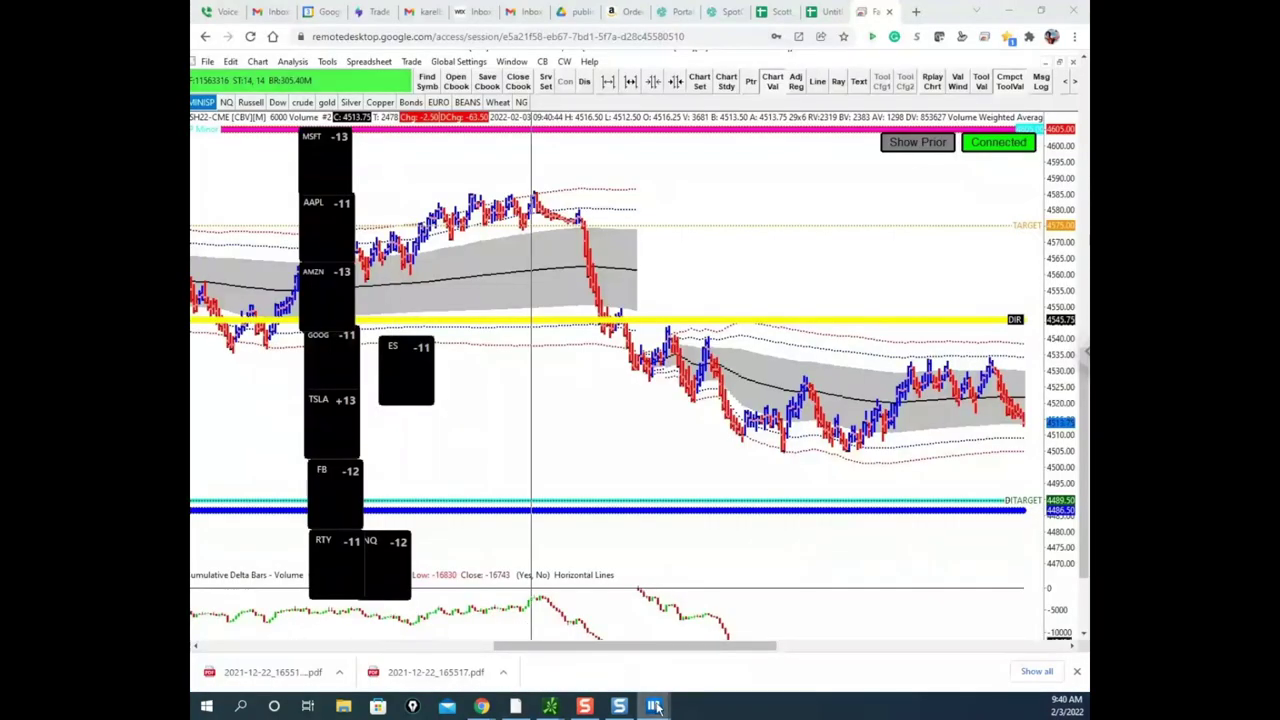
- Switch to the S&P heatmap and examine the iceberg and stop activity around 09:40:30 up close
mouse_move(656, 706)
click(405, 647)
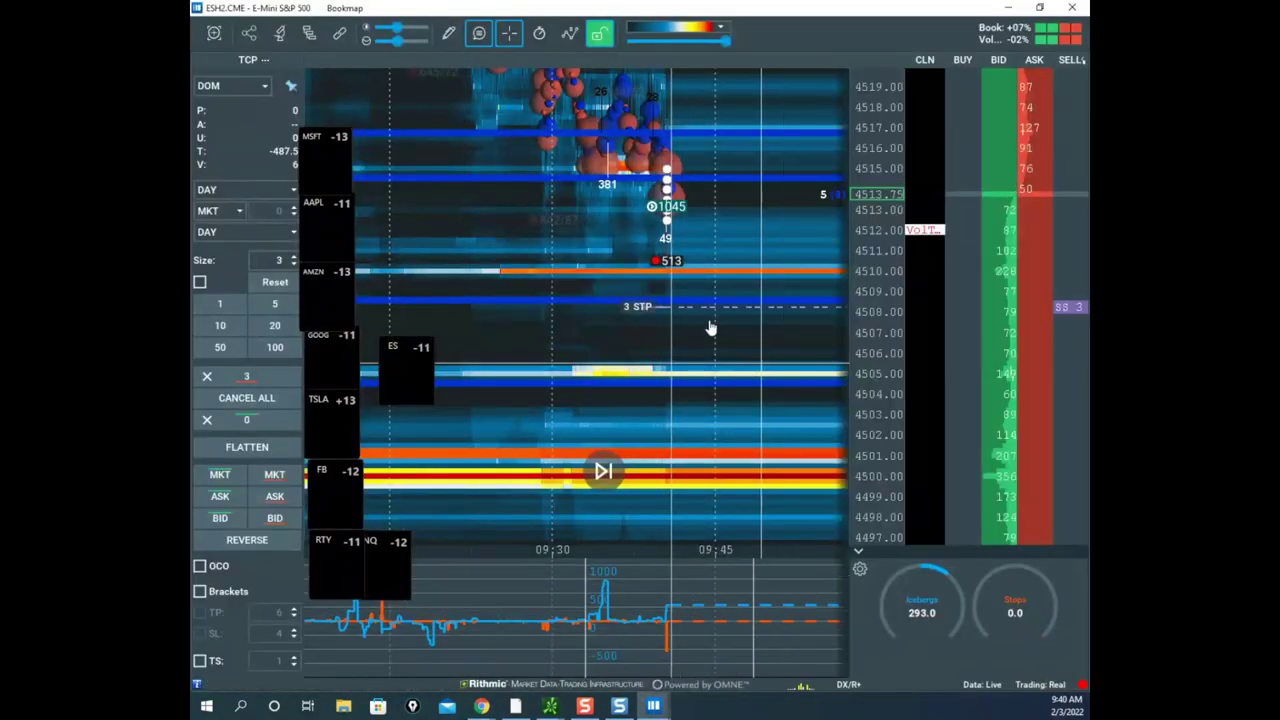
drag(714, 237, 718, 287)
scroll(736, 278, up, 3)
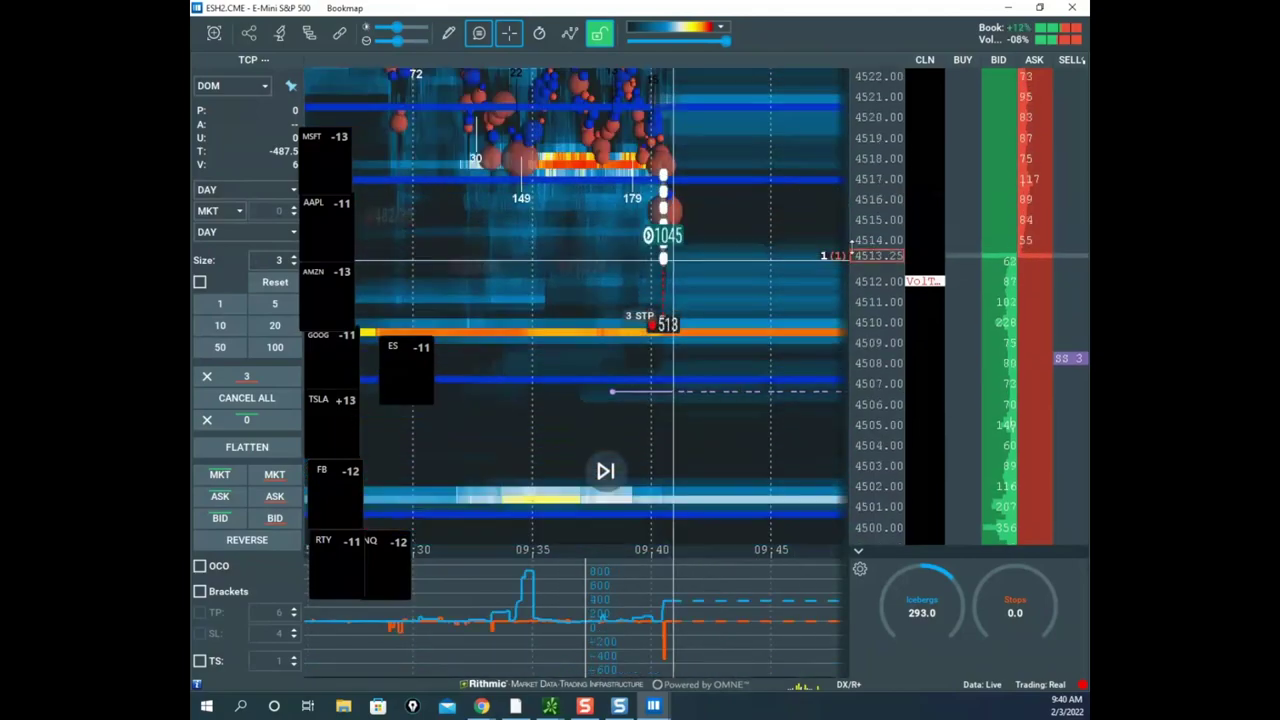
scroll(660, 318, up, 4)
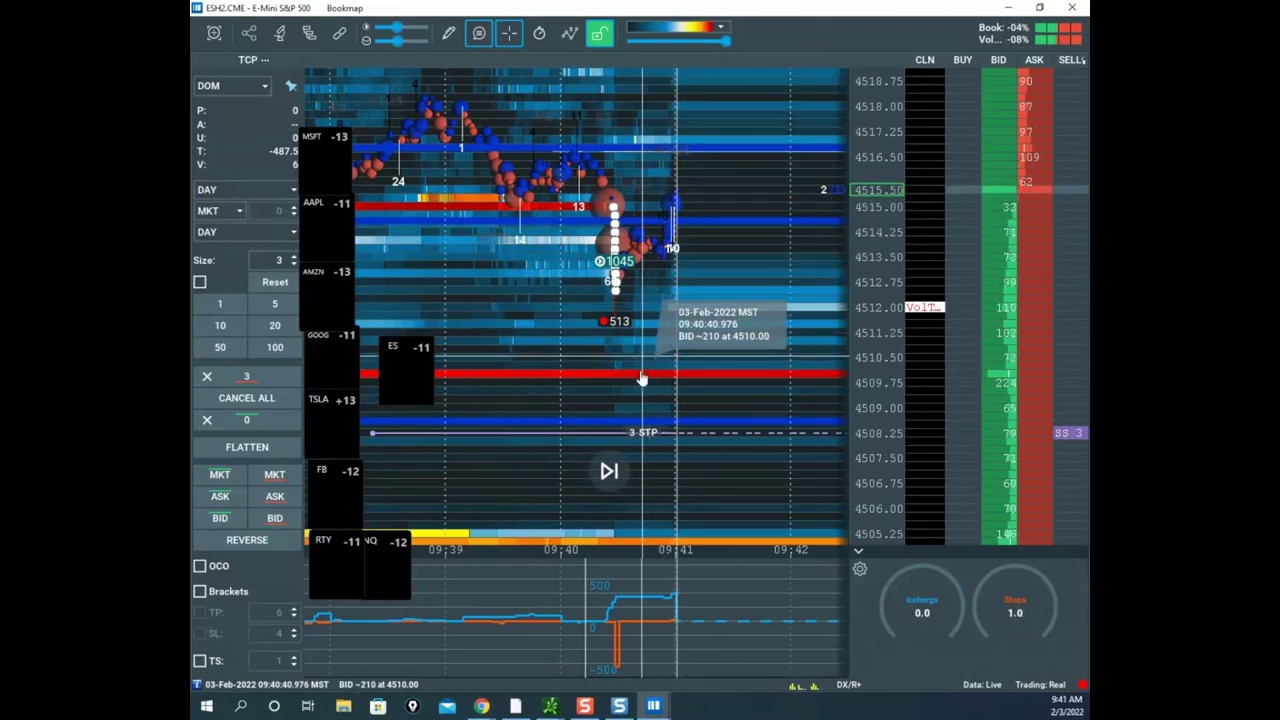
scroll(641, 367, up, 2)
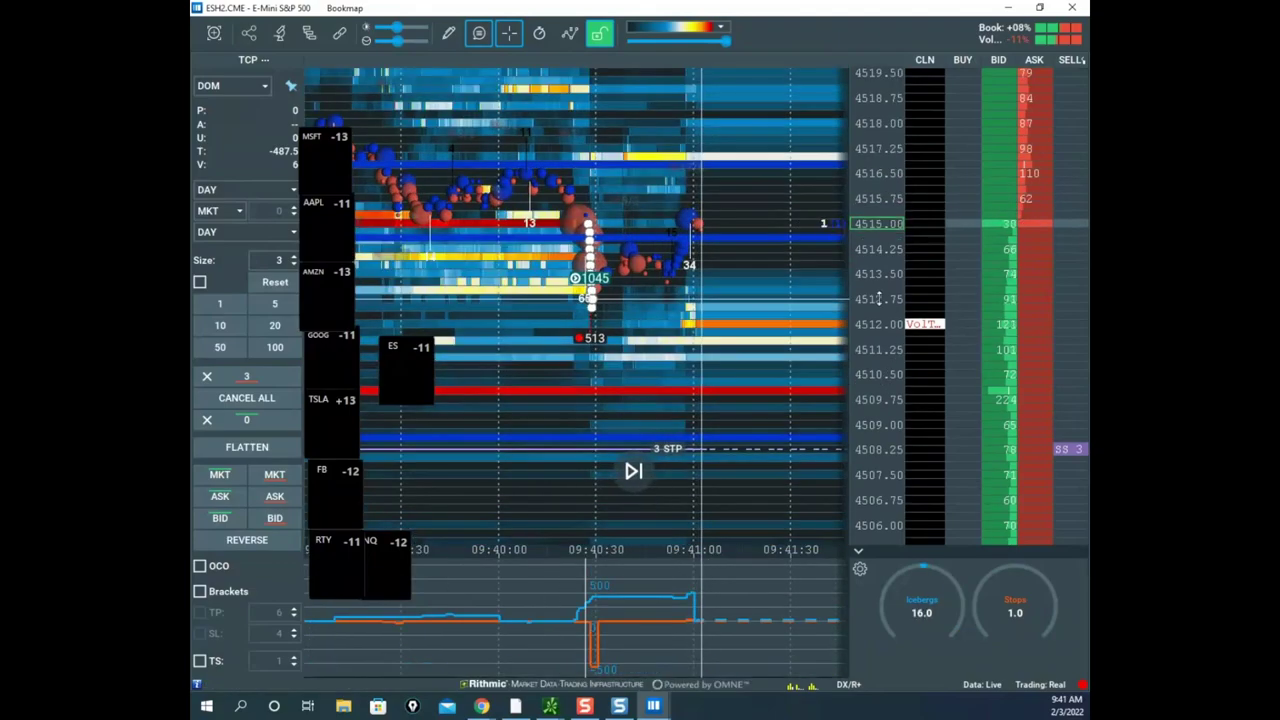
scroll(877, 305, up, 3)
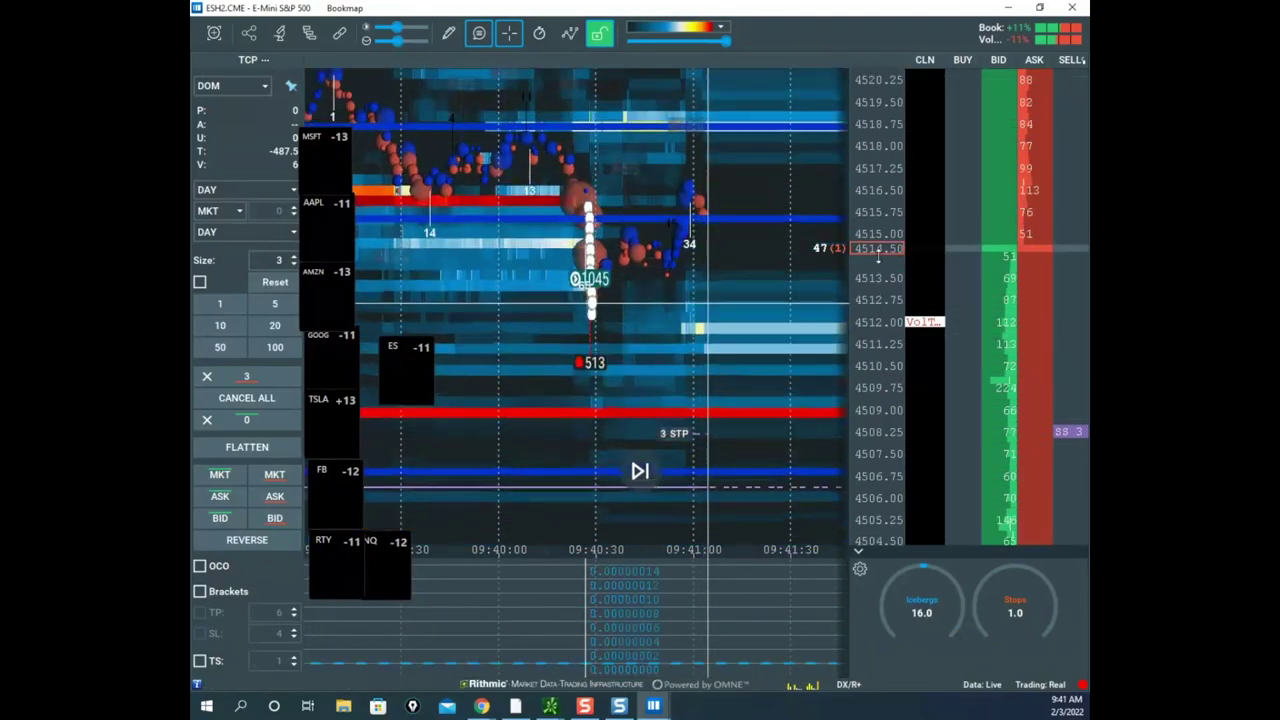
drag(761, 273, 750, 336)
scroll(698, 334, up, 3)
scroll(654, 349, down, 1)
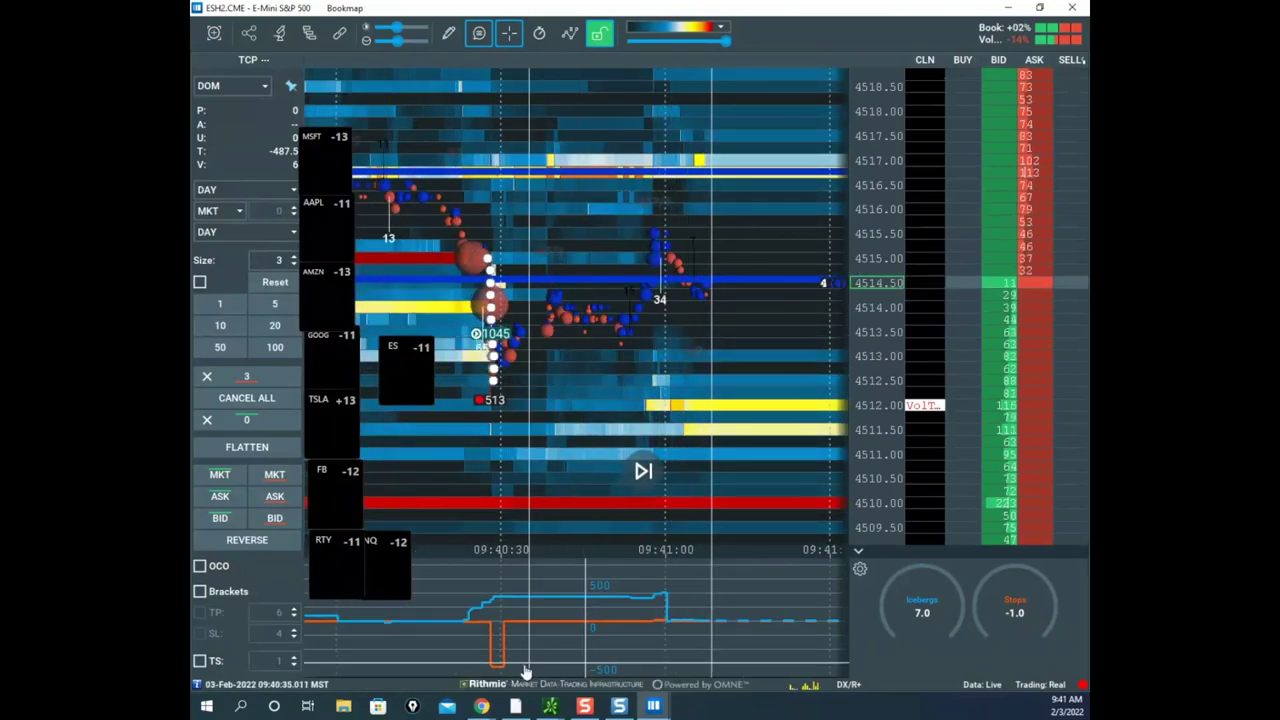
mouse_move(499, 675)
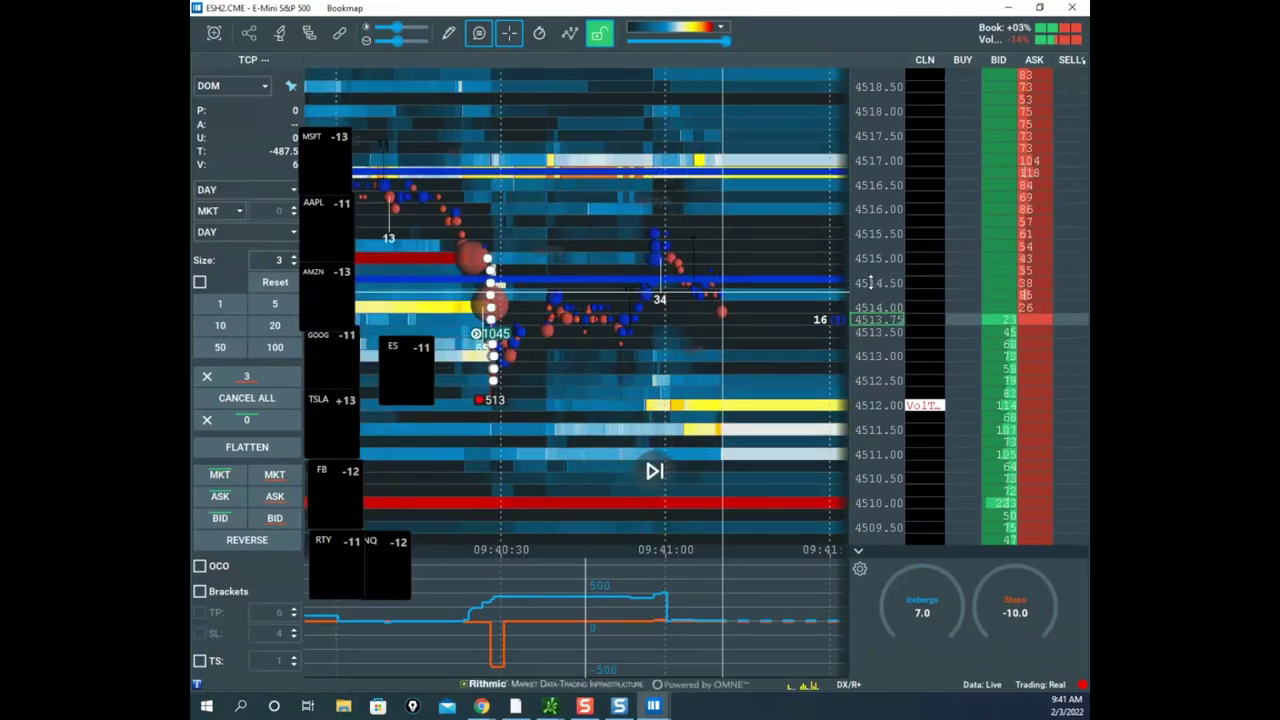
scroll(743, 285, down, 2)
scroll(743, 285, down, 2)
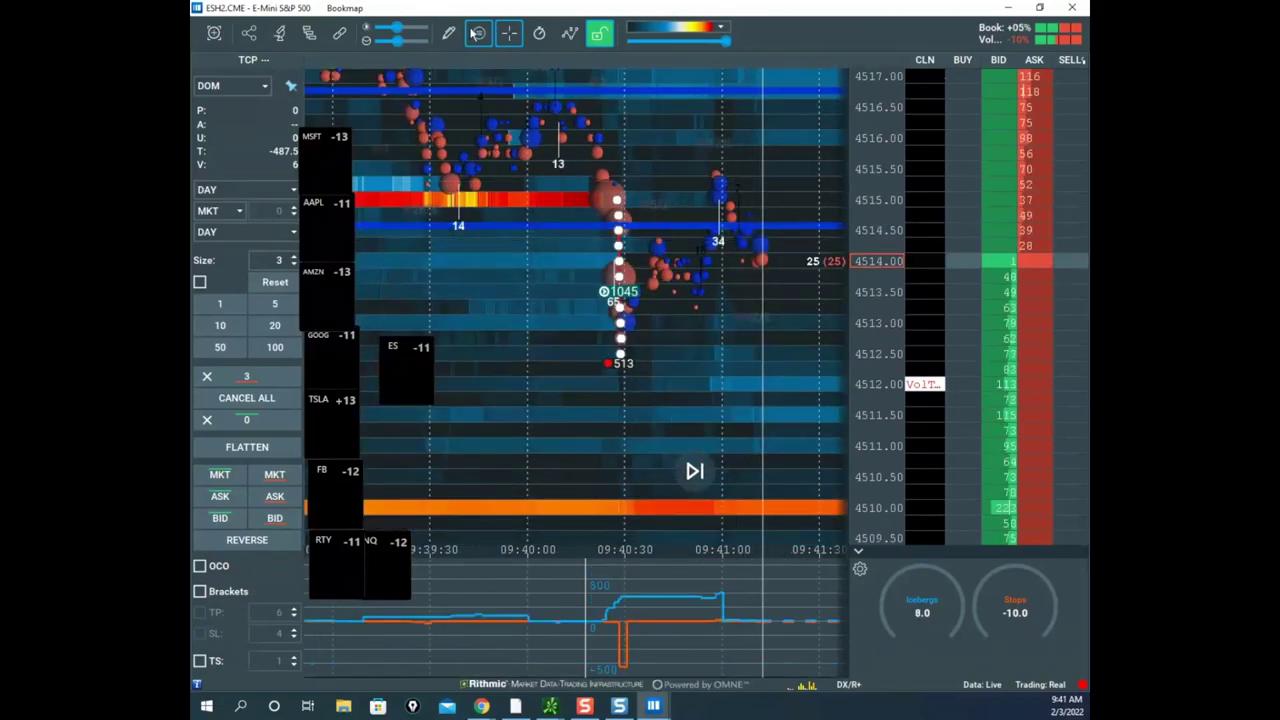
- Draw horizontal lines on the S&P heatmap at about 4515 and 4512.25, marking the start and end of the stop run
click(448, 33)
click(505, 210)
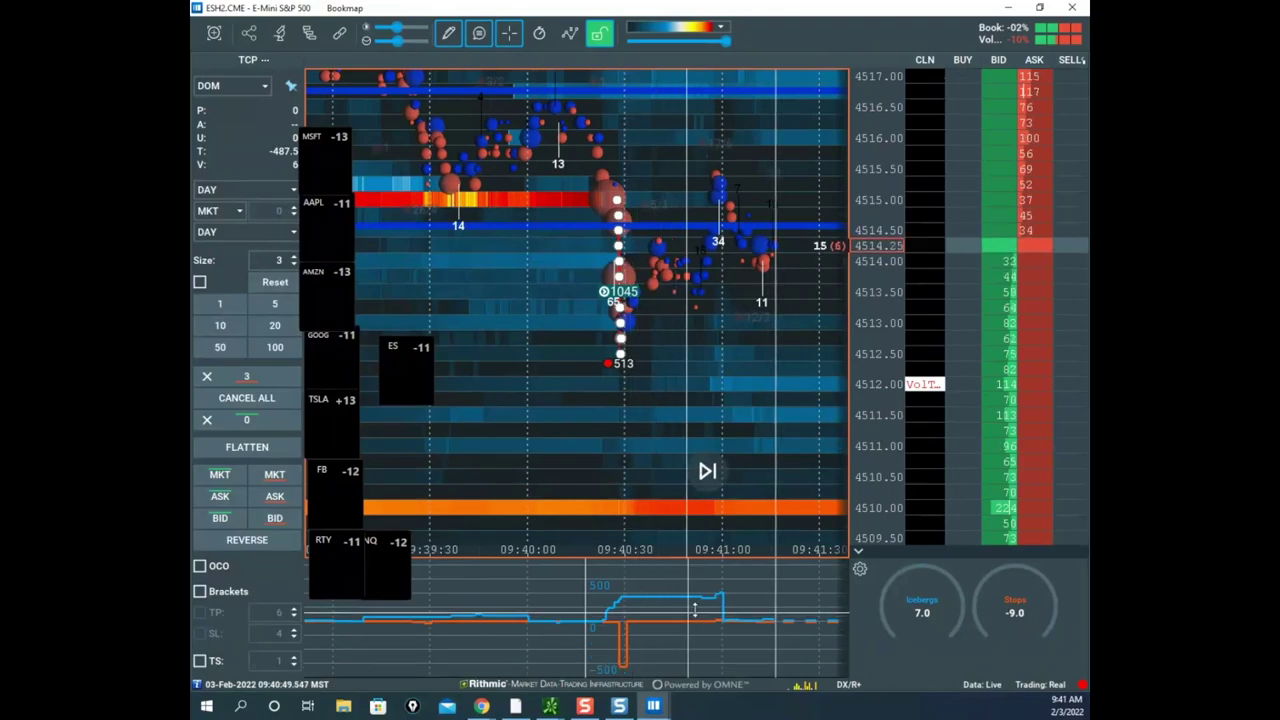
scroll(530, 260, up, 2)
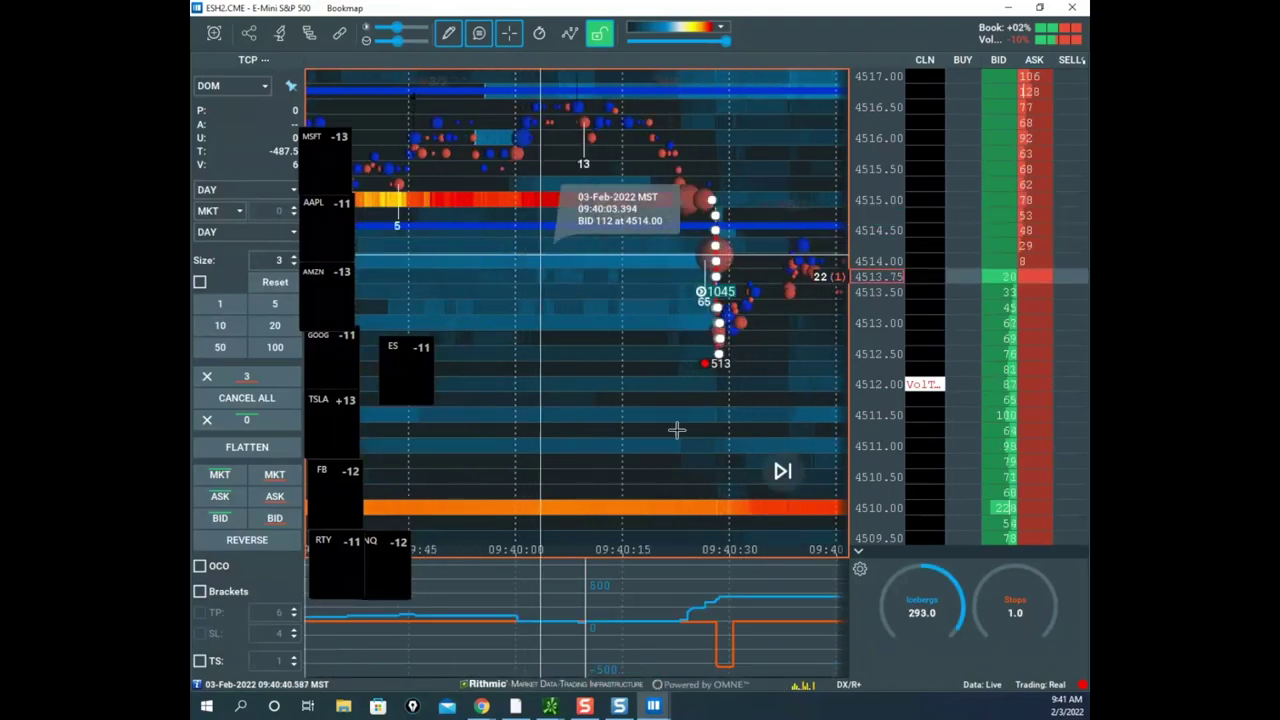
scroll(716, 334, up, 2)
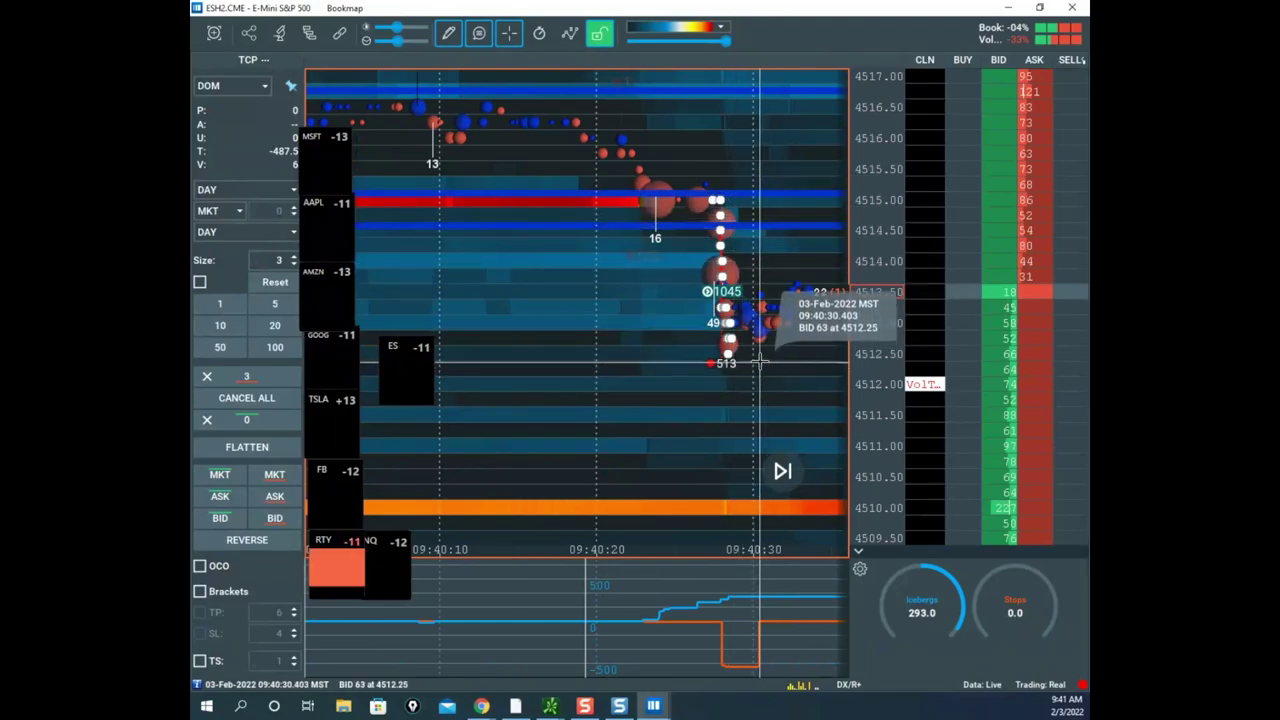
click(448, 33)
click(494, 99)
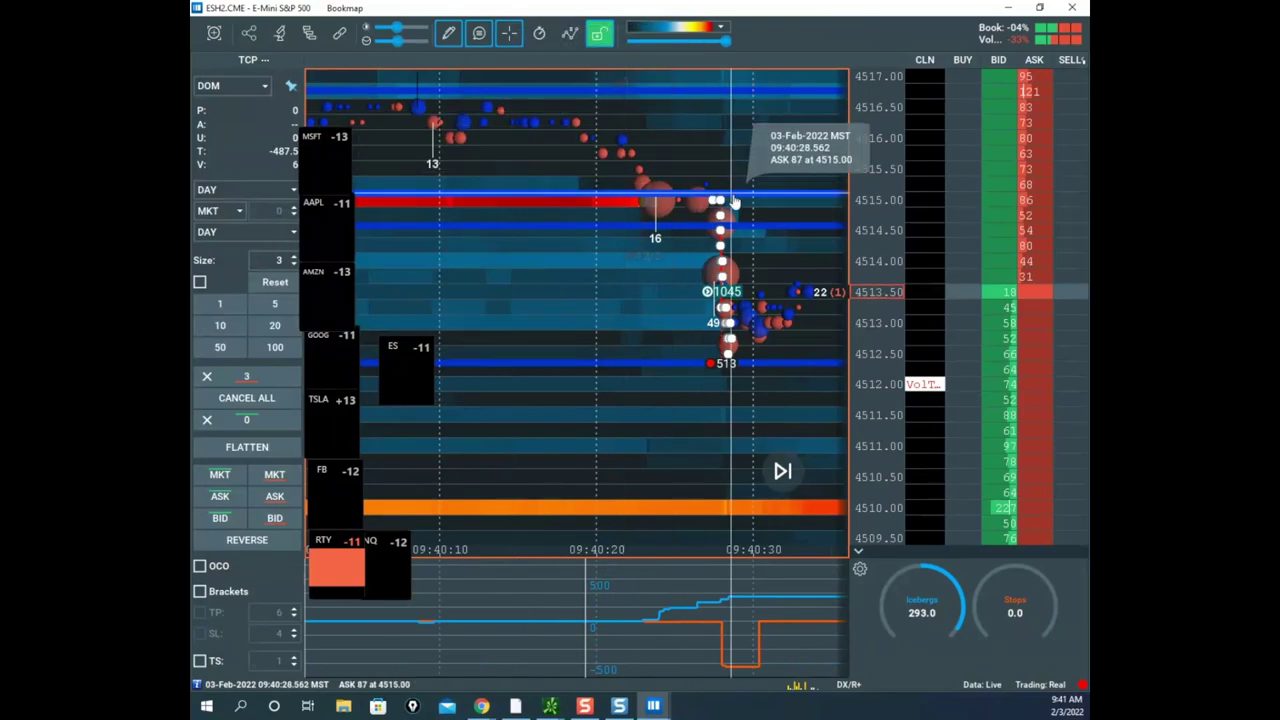
- Change the color of the horizontal line at about 4515 to yellow and save its style
click(735, 193)
click(754, 213)
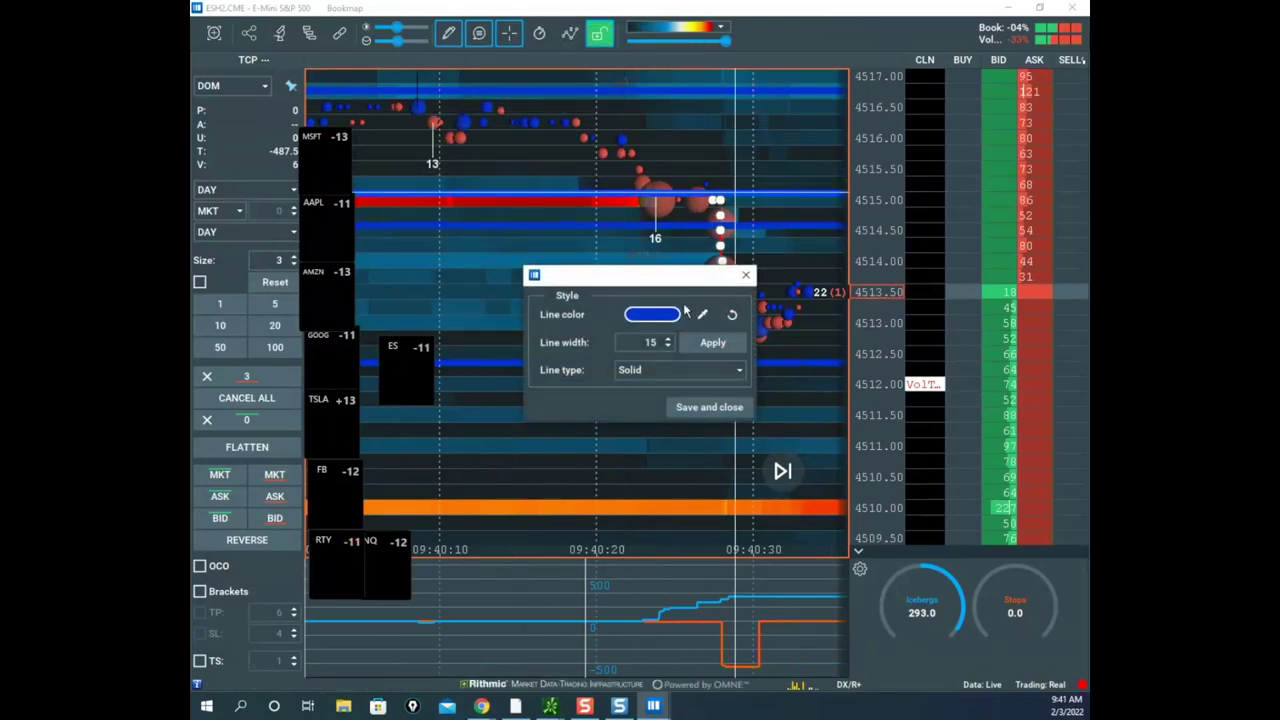
click(664, 316)
click(660, 287)
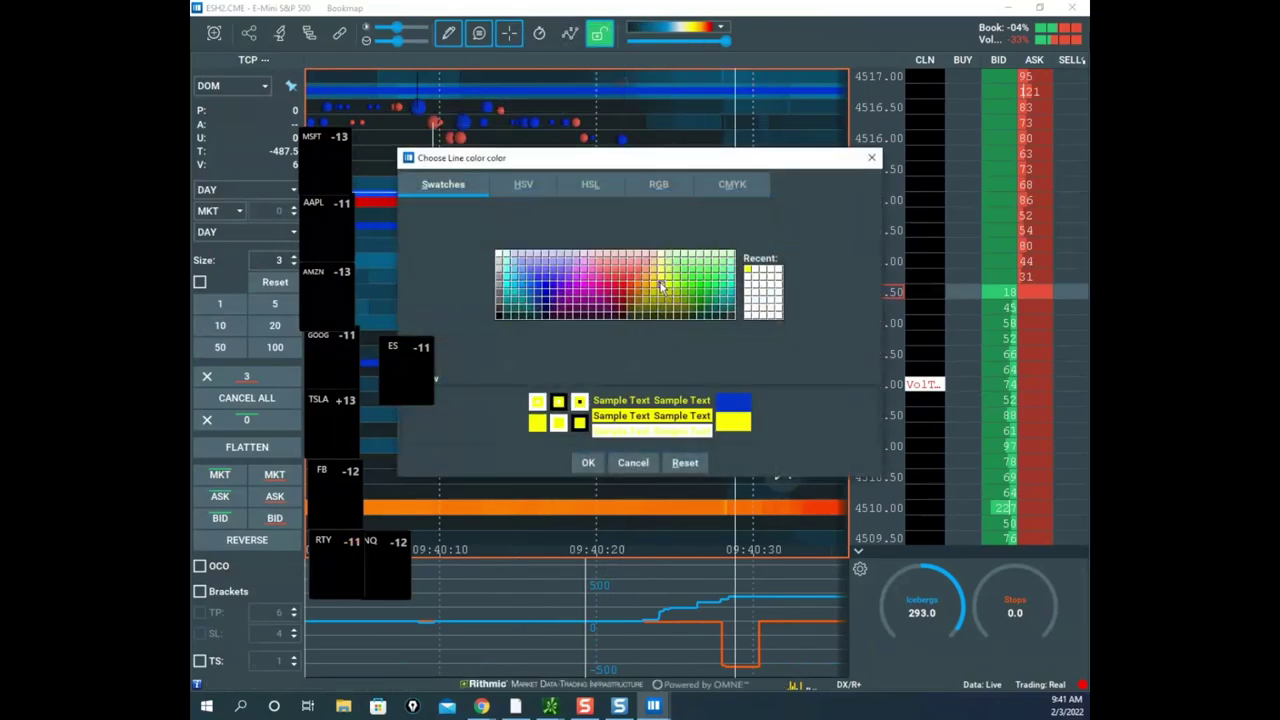
click(588, 462)
click(705, 410)
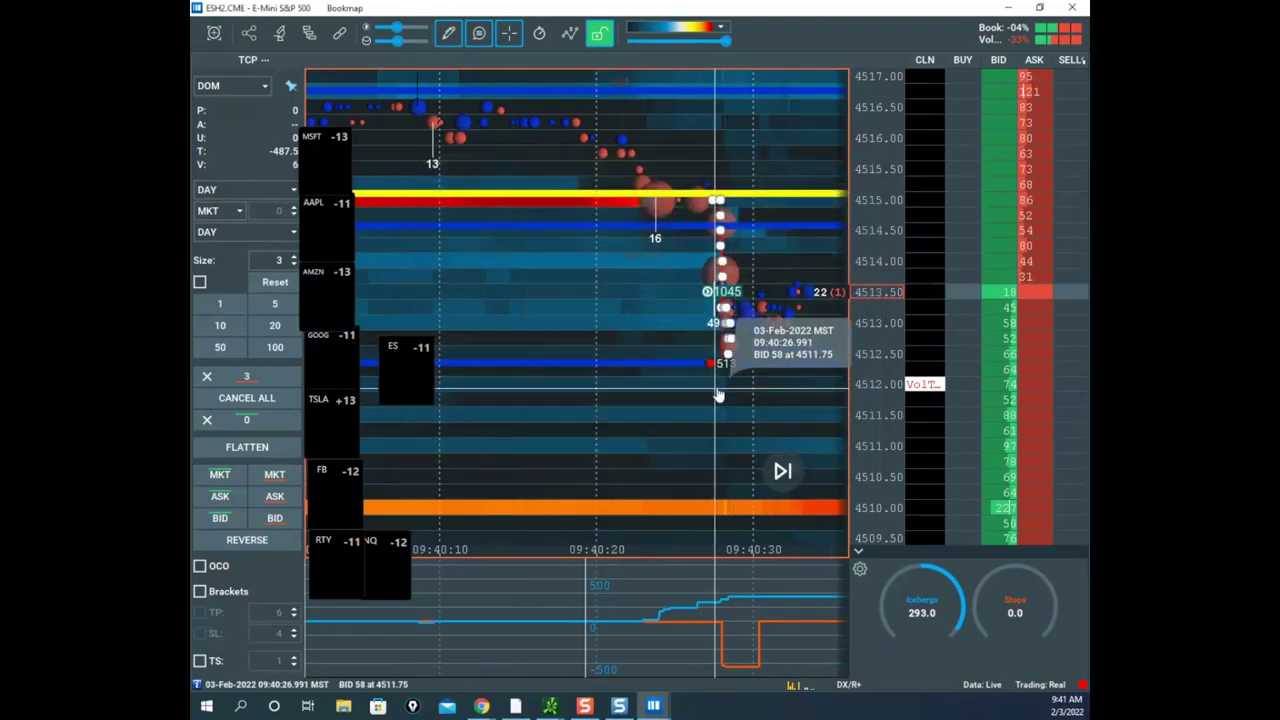
- Change the color of the horizontal line at about 4512.25 to golden yellow, save its style, and leave drawing mode
click(734, 366)
click(750, 390)
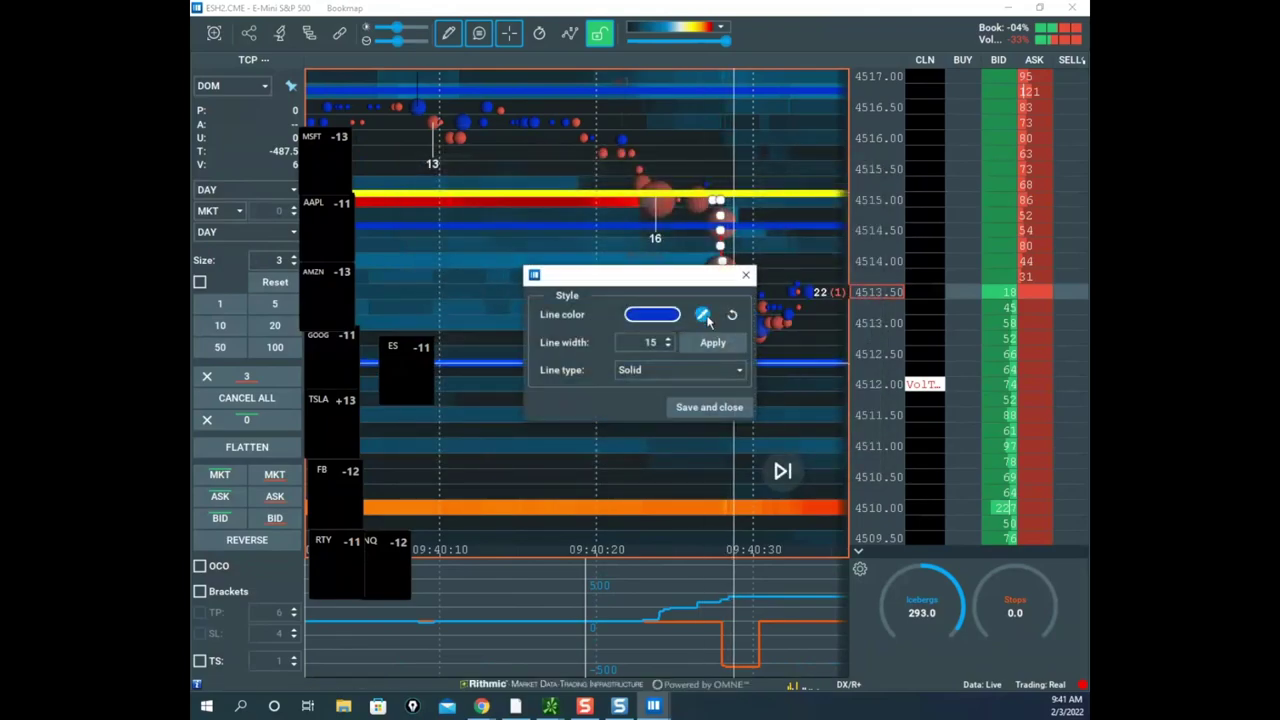
click(654, 314)
click(657, 287)
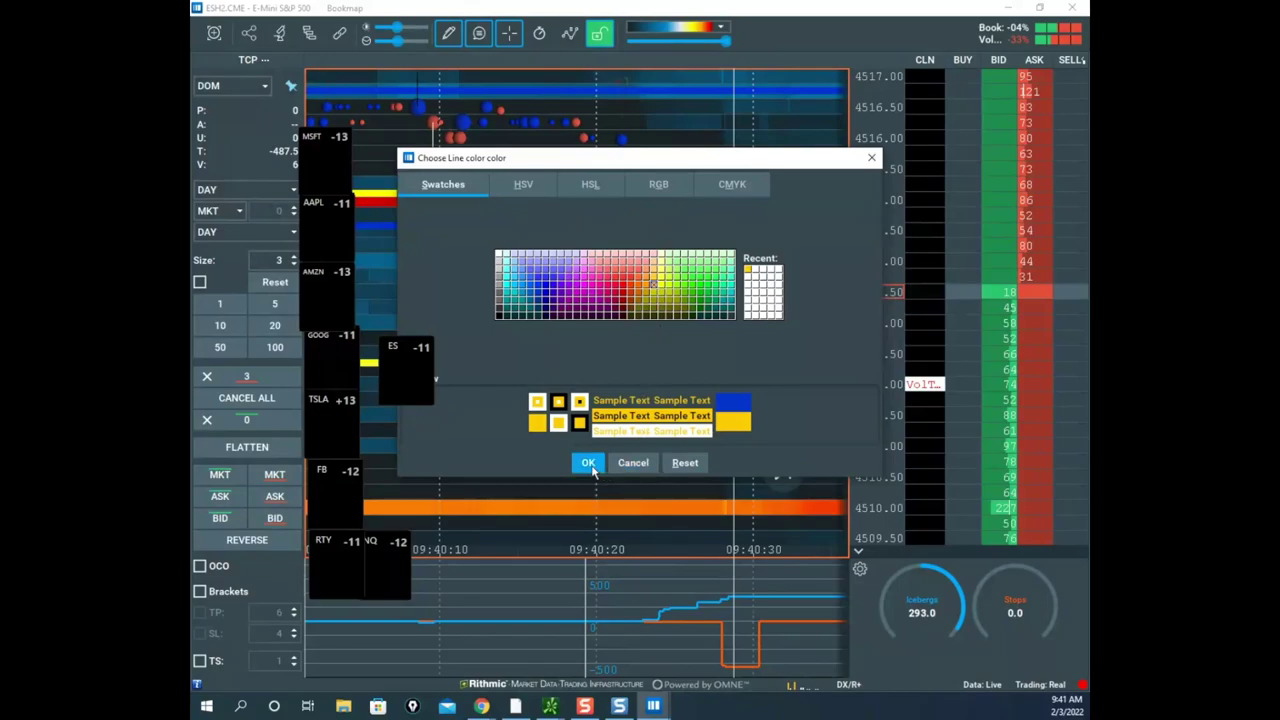
click(589, 463)
click(708, 408)
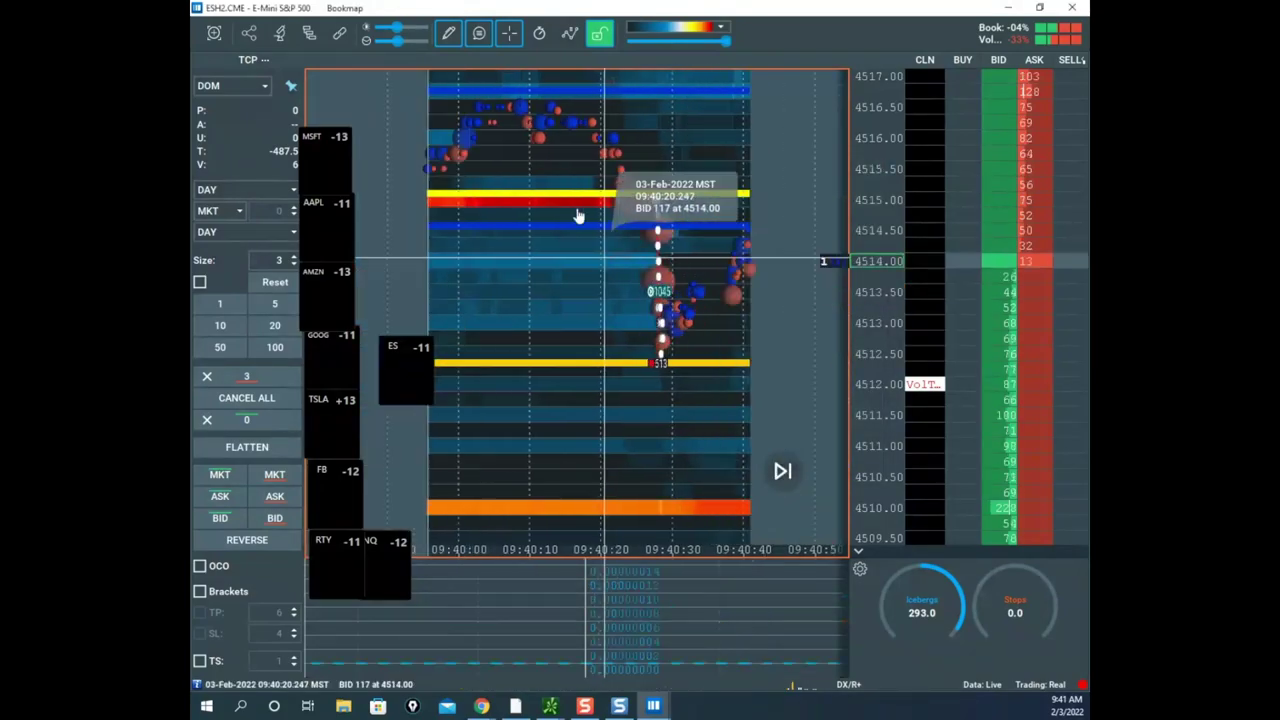
click(449, 34)
click(476, 68)
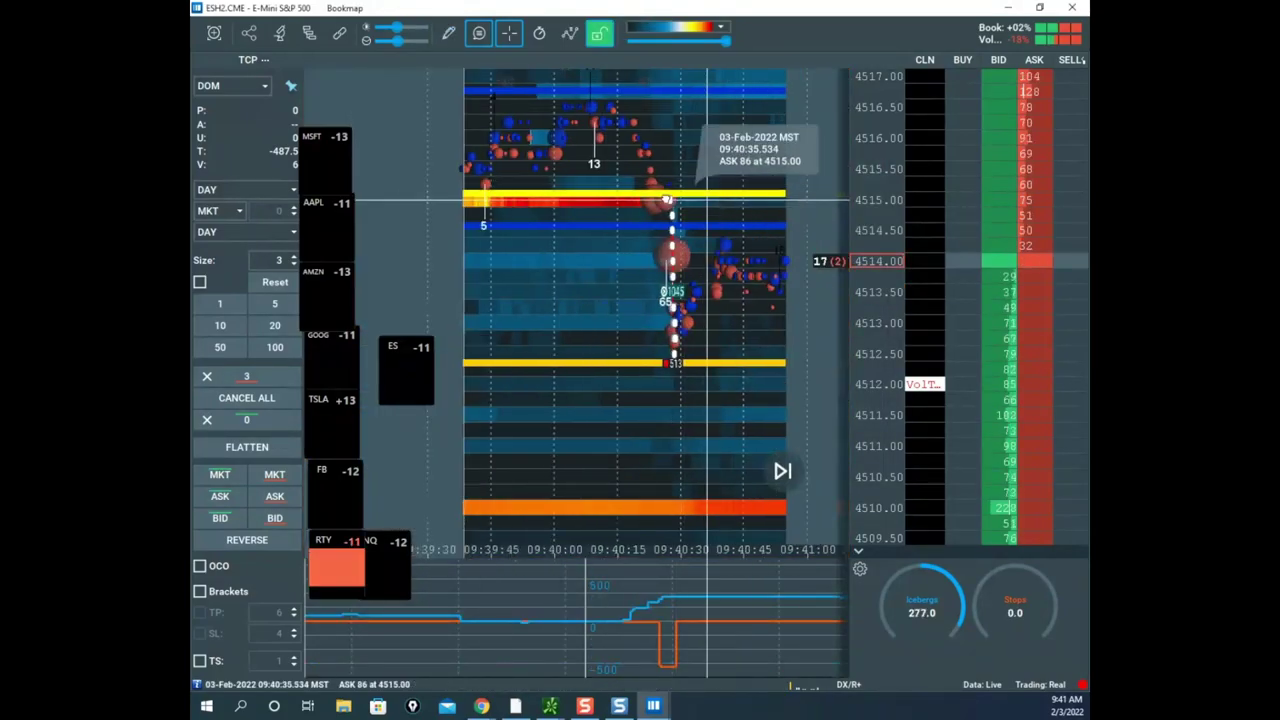
- Examine the two marked levels against current S&P trades, the surrounding liquidity, and the sell stop near 4508
scroll(869, 184, down, 1)
scroll(718, 227, down, 3)
drag(716, 226, 624, 211)
scroll(704, 293, down, 2)
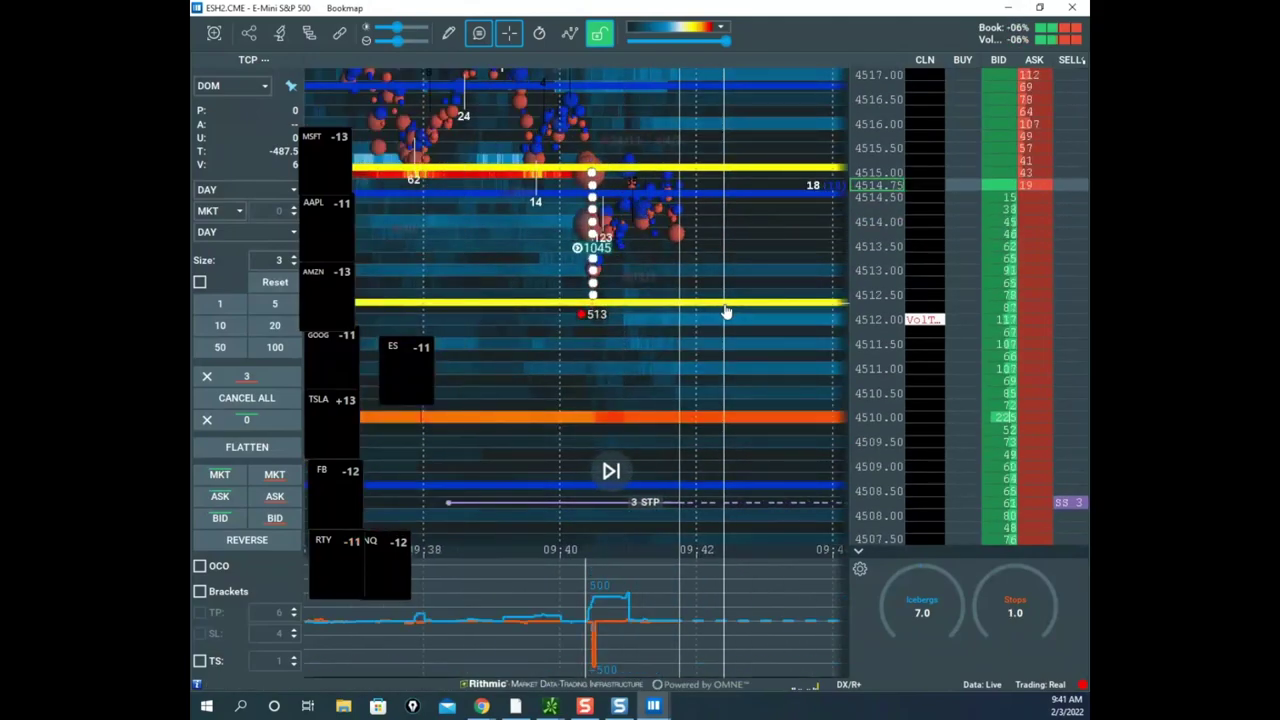
scroll(858, 352, down, 1)
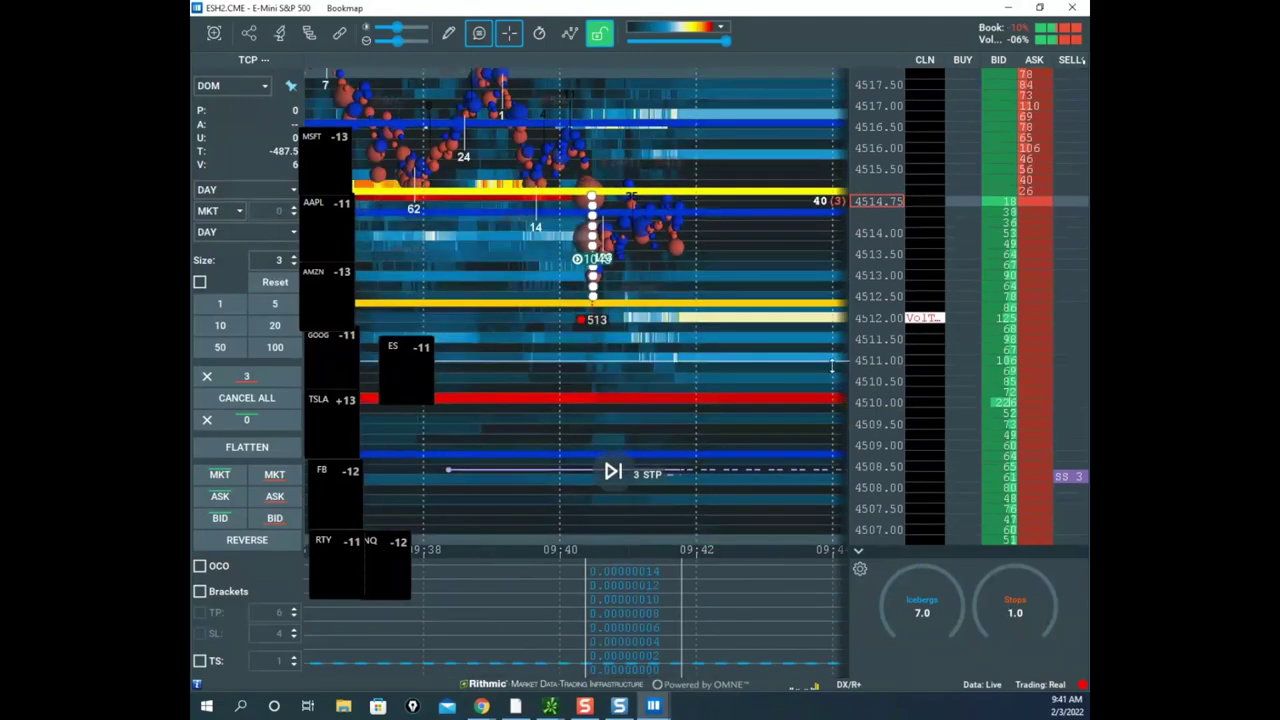
scroll(739, 359, down, 2)
drag(739, 358, 687, 320)
scroll(898, 305, down, 1)
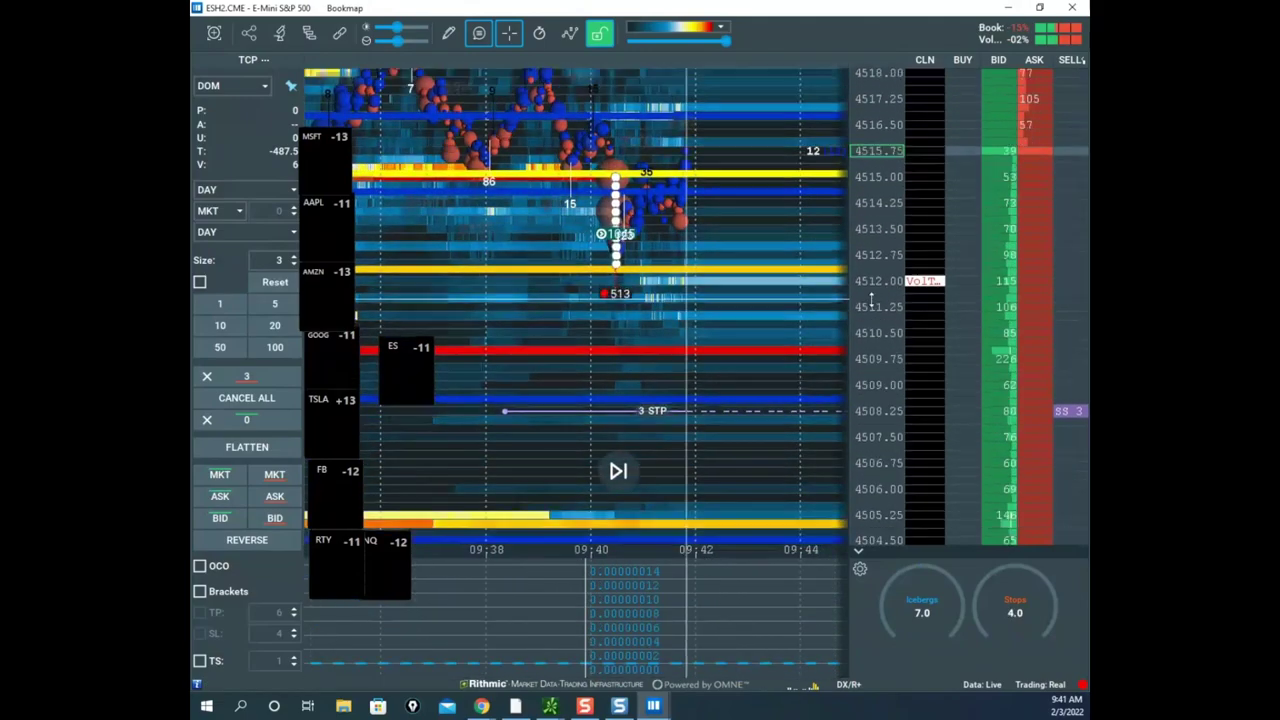
- Circle the S&P trades just above the 4515 line and those inside the stop-run zone on the heatmap
drag(860, 265, 874, 213)
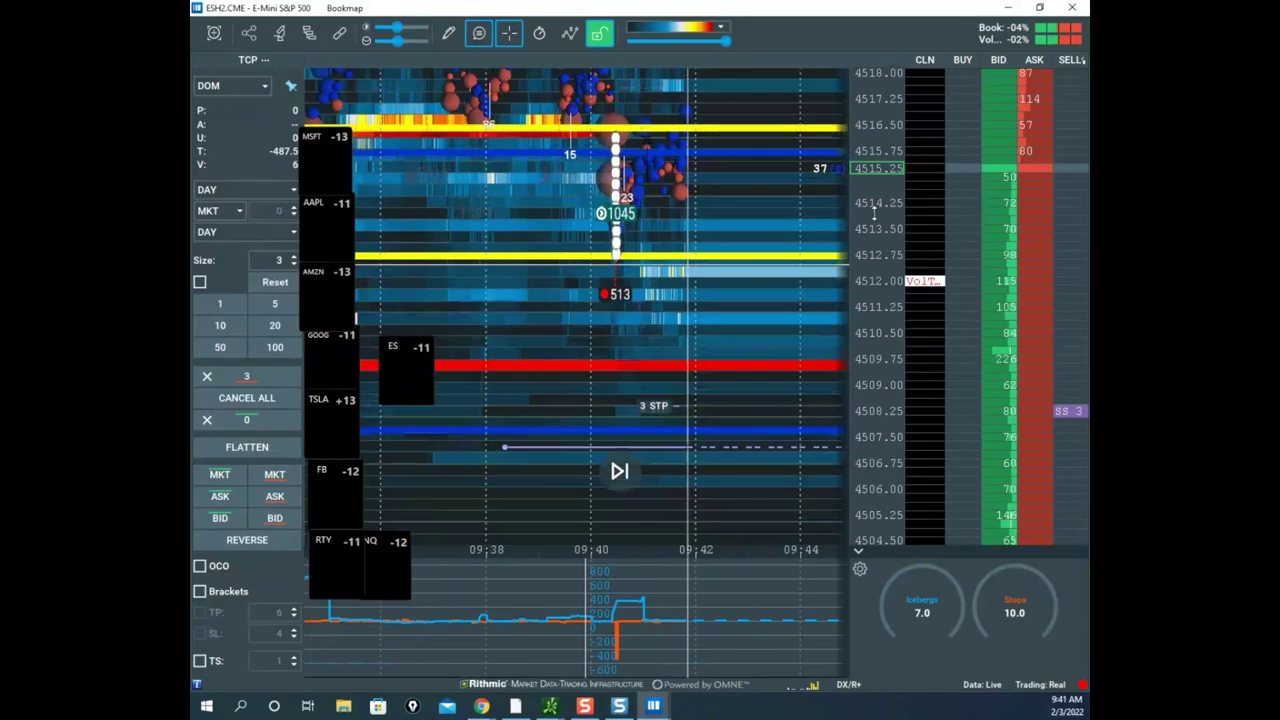
drag(874, 213, 868, 403)
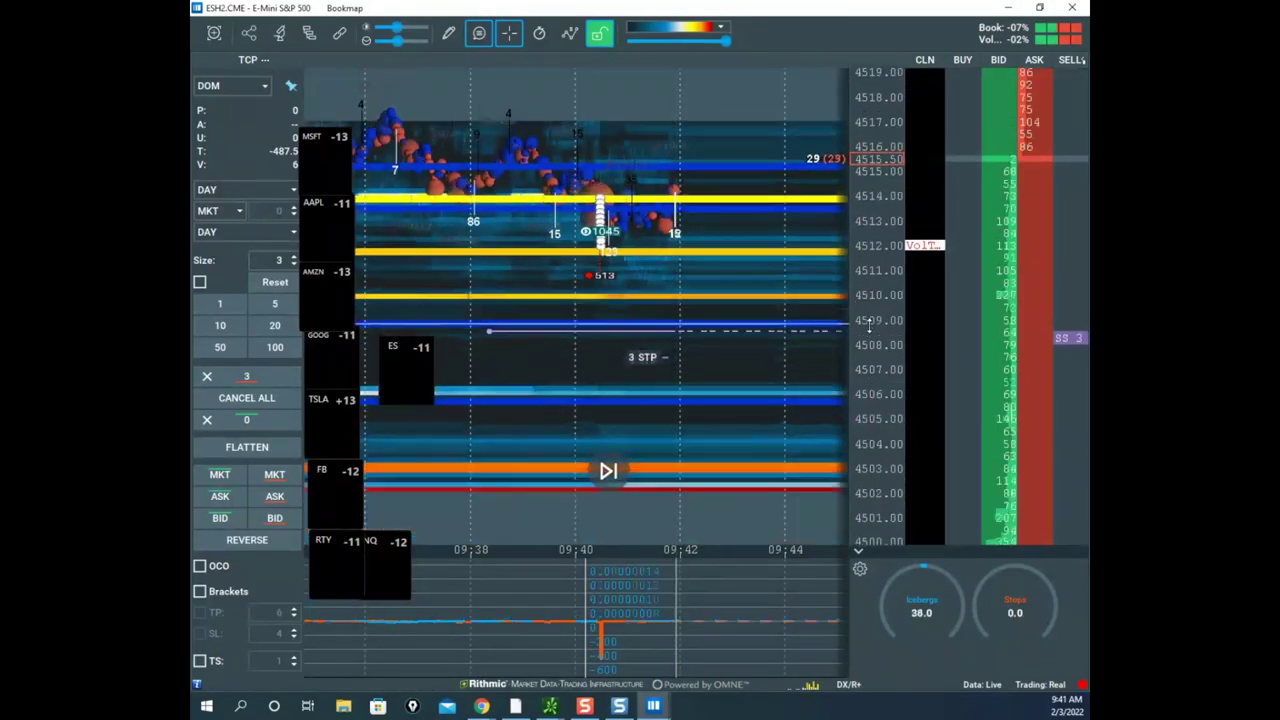
scroll(764, 318, down, 2)
drag(766, 314, 746, 349)
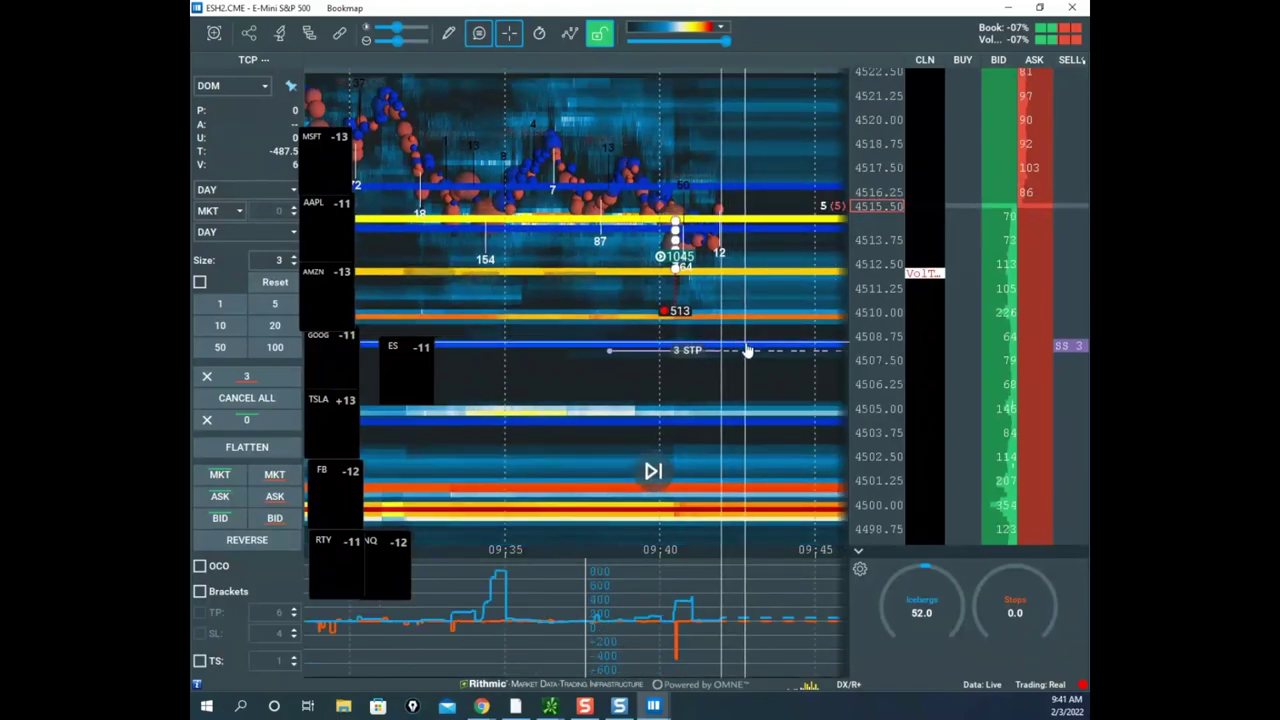
key(Escape)
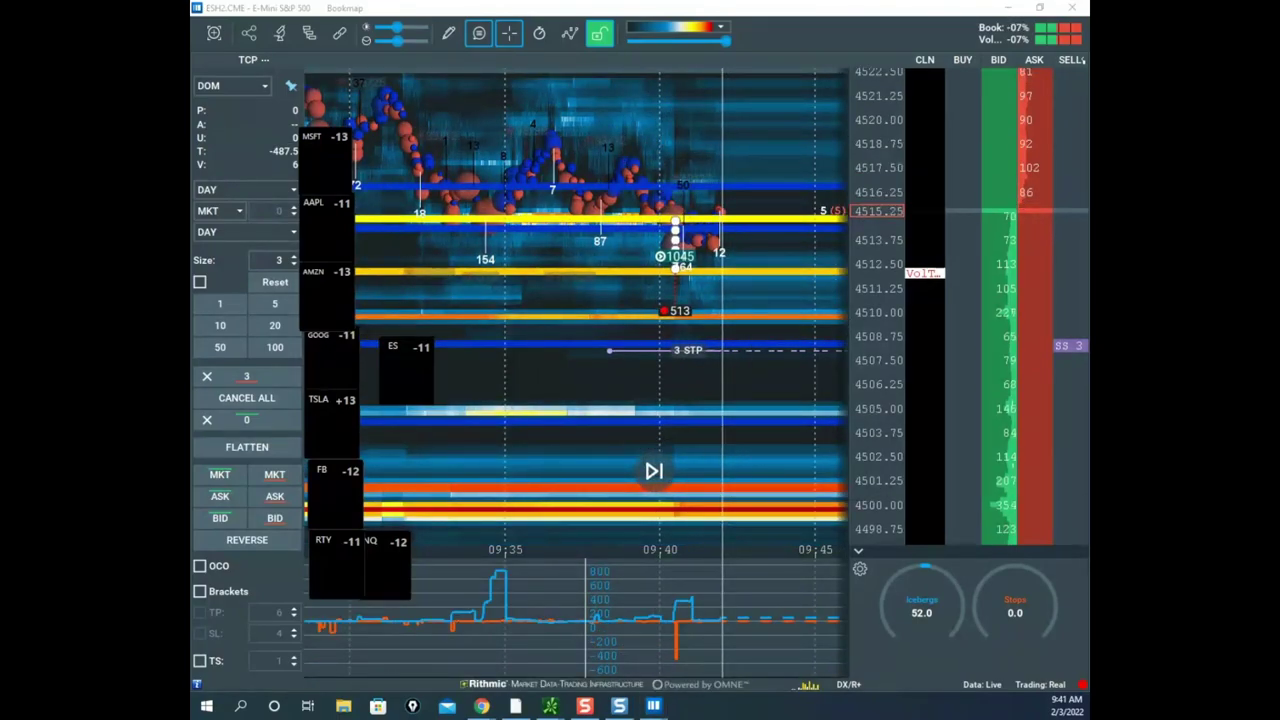
drag(734, 202, 735, 182)
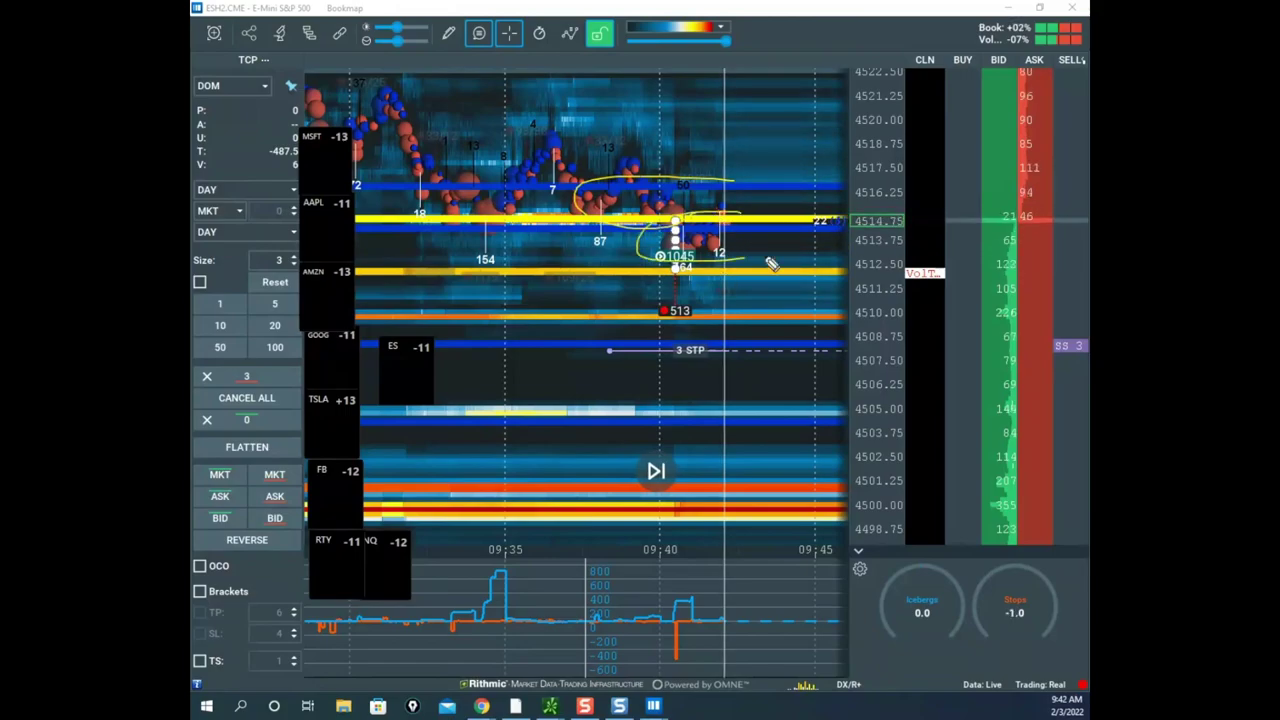
drag(770, 263, 775, 273)
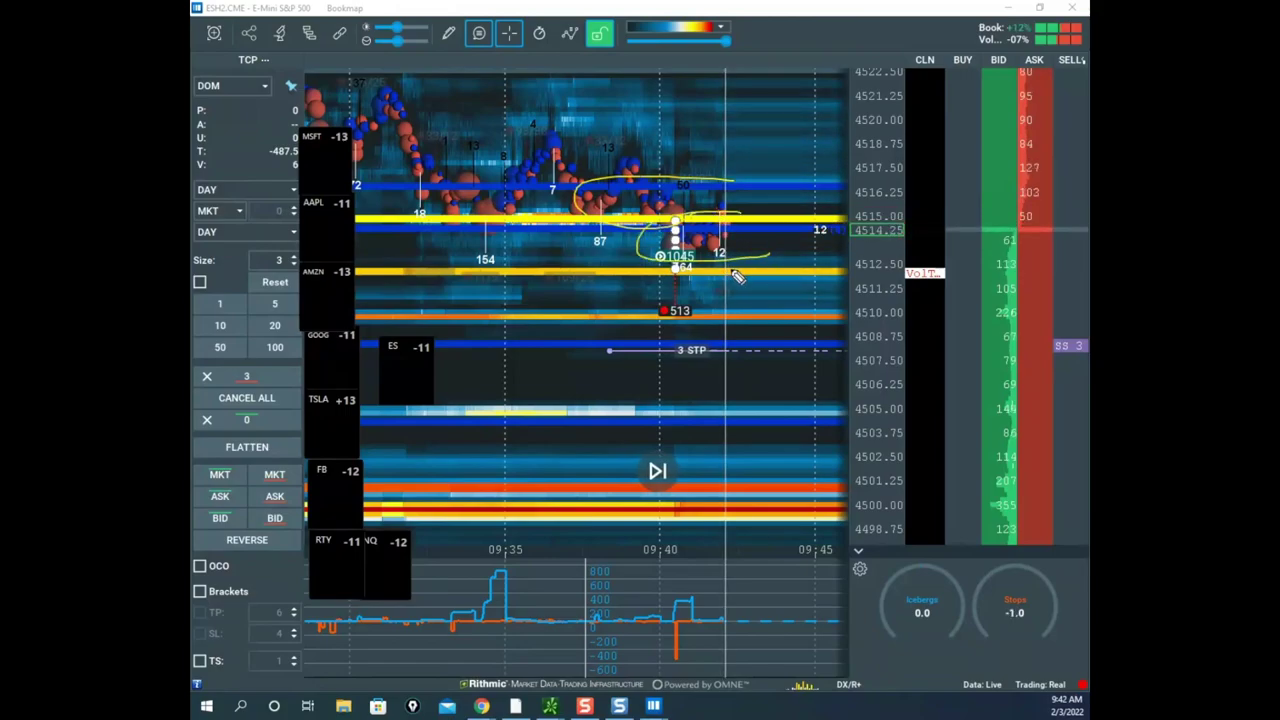
- Circle the liquidity around 4500, sketch a drop from the 4512.25 line past the sell stop to about 4505, and clear the sketches
drag(665, 472, 932, 568)
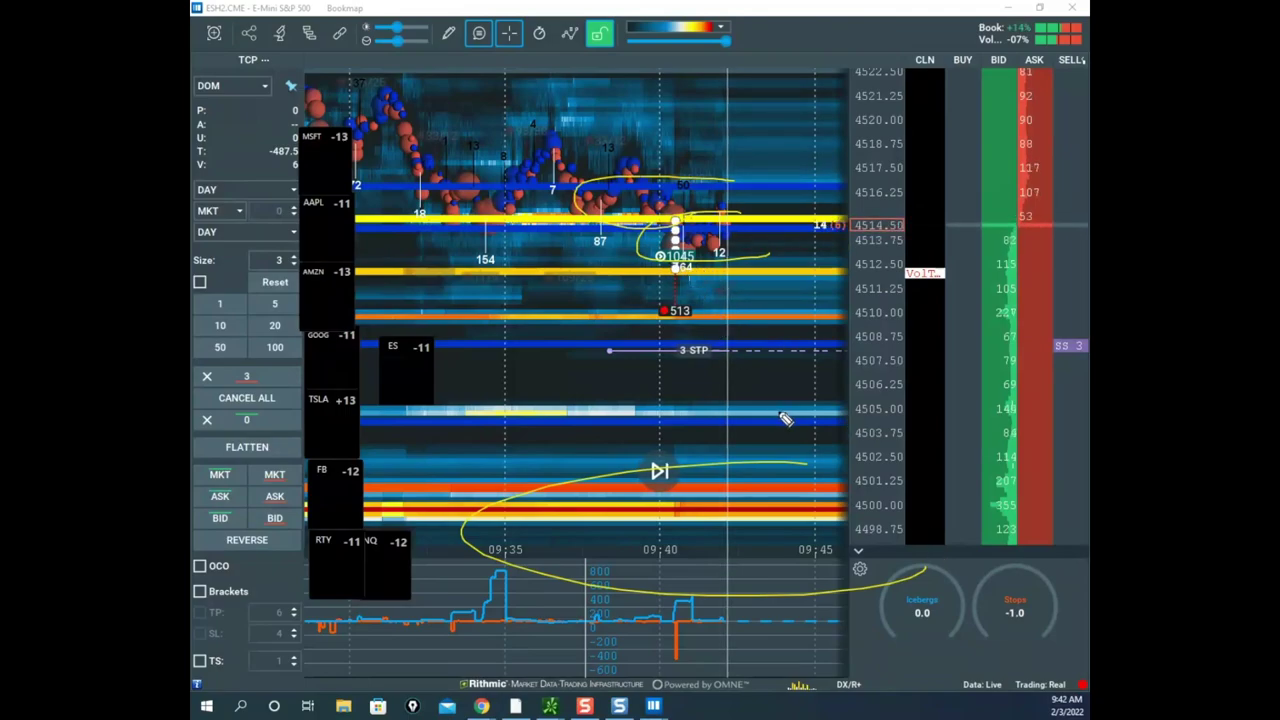
drag(835, 406, 855, 397)
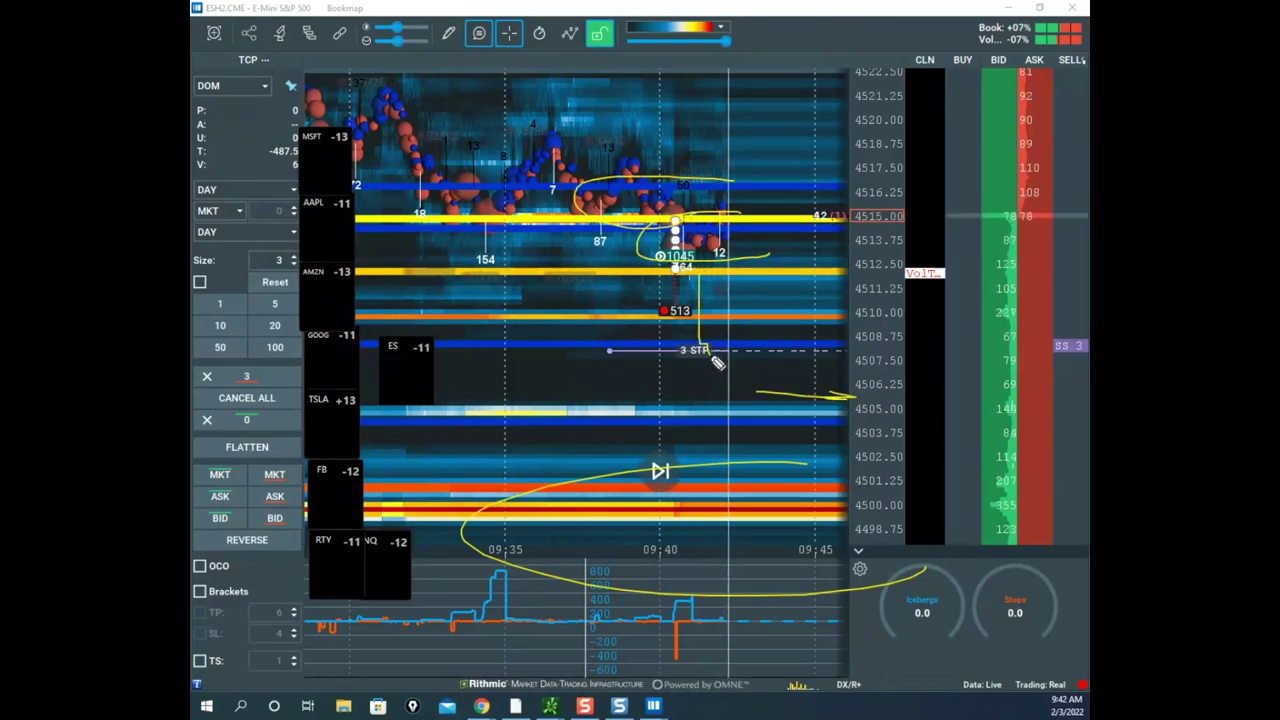
drag(705, 311, 714, 403)
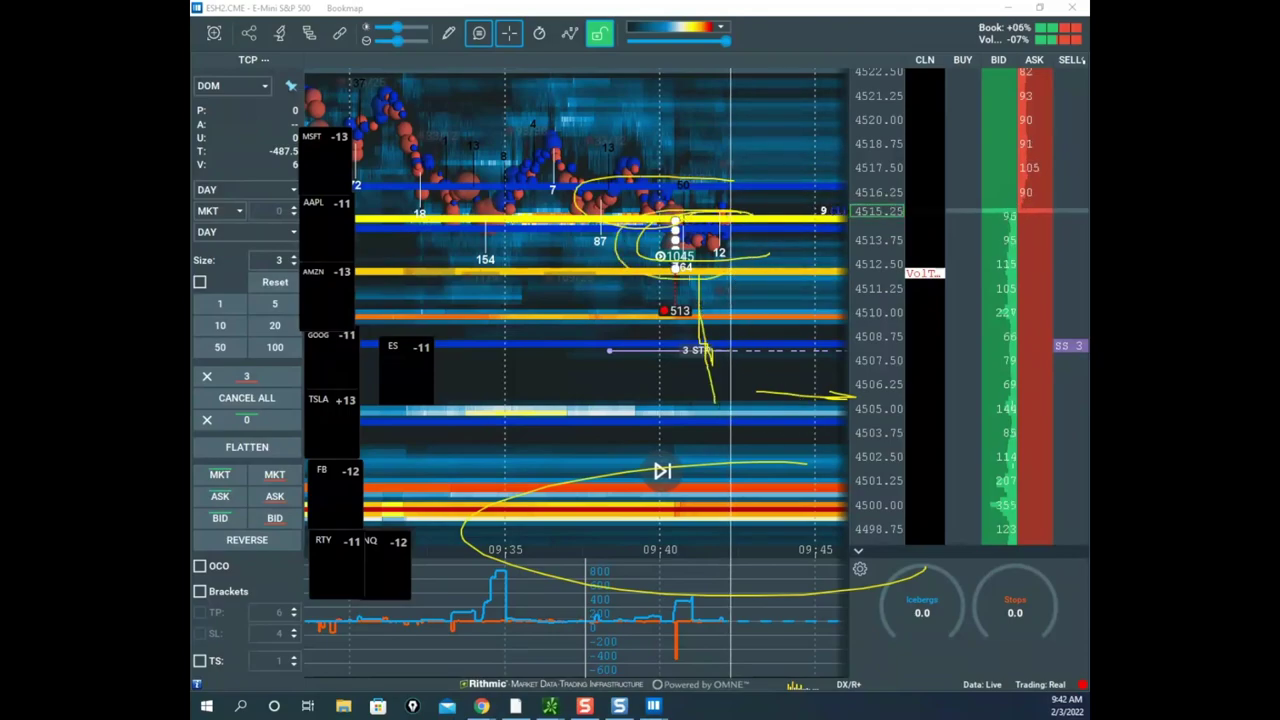
key(Escape)
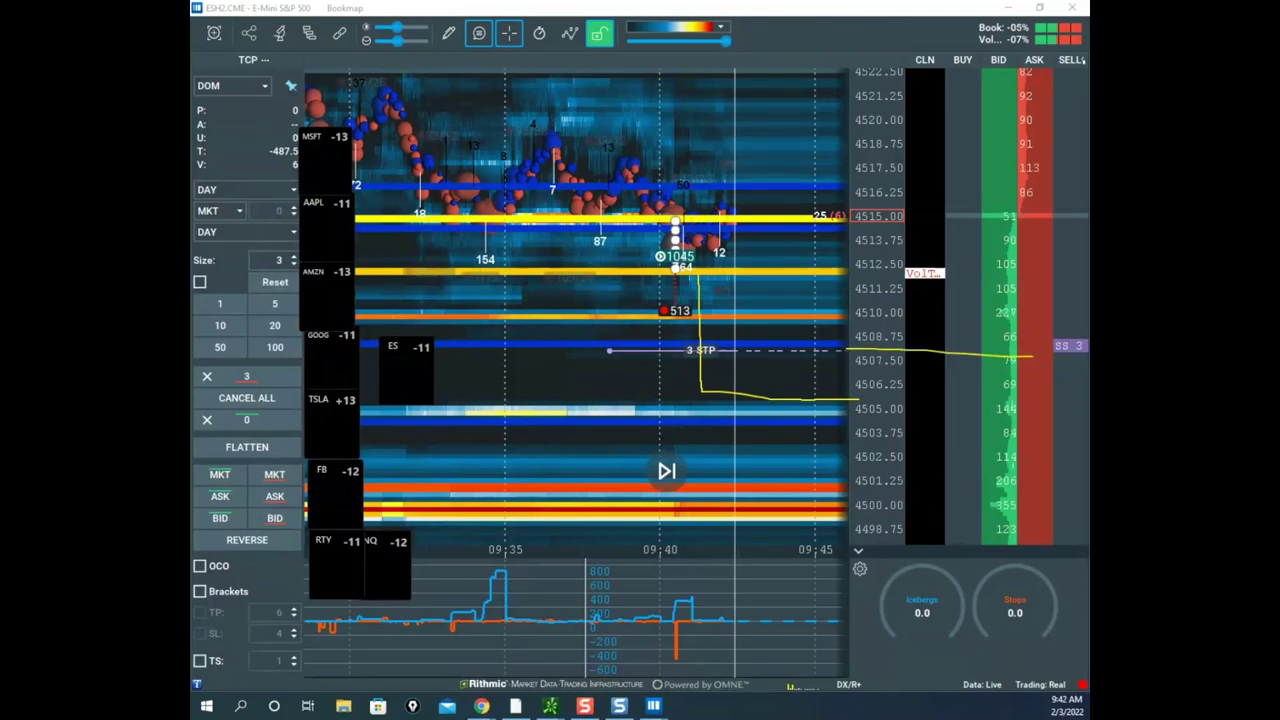
key(Escape)
- Lower the 3-contract S&P sell stop to 4506
scroll(874, 251, up, 3)
drag(780, 270, 715, 178)
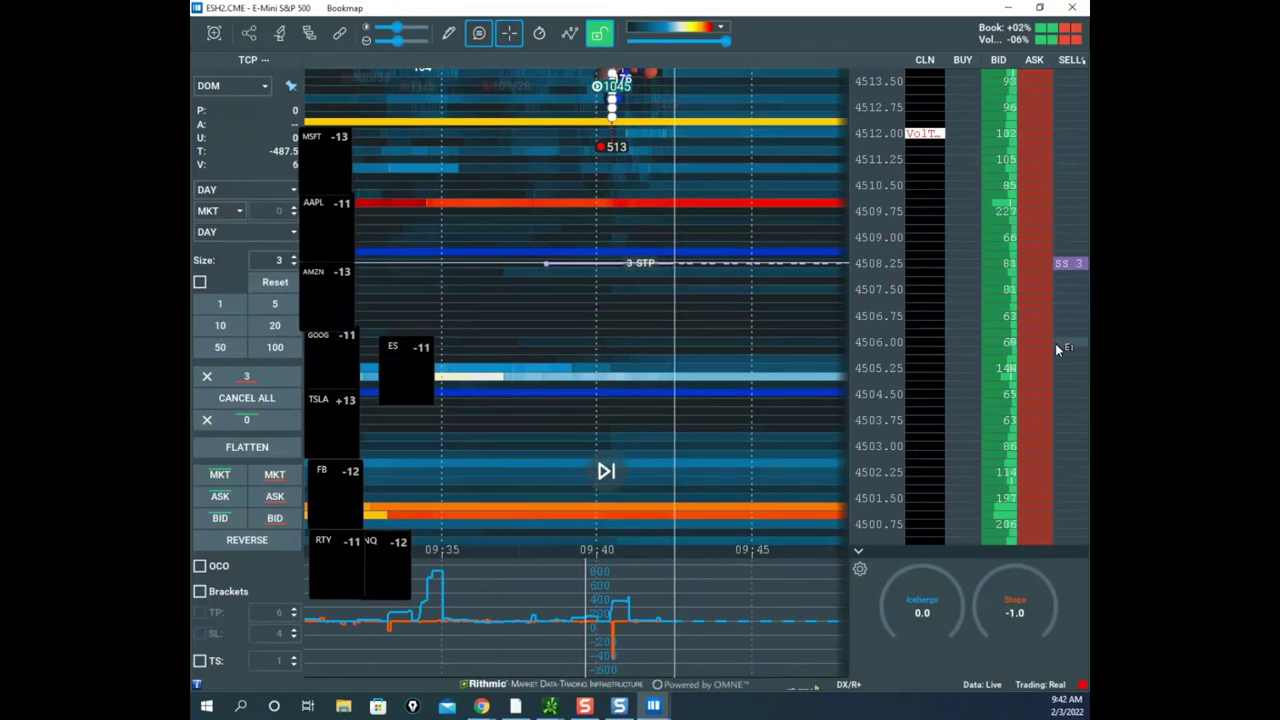
drag(1070, 264, 1056, 345)
scroll(871, 202, down, 3)
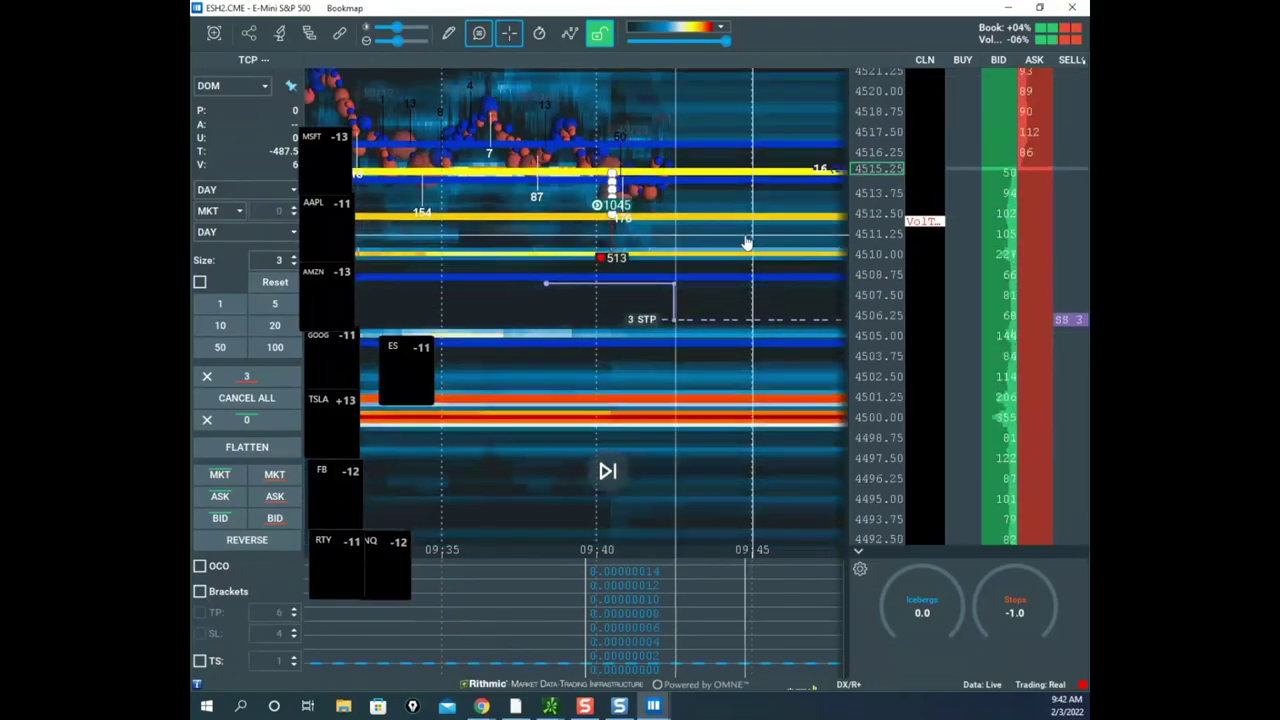
- Sketch a drop toward the sell stop and a rally from the 4515 line to about 4521, and erase both
scroll(746, 243, down, 5)
drag(748, 244, 713, 308)
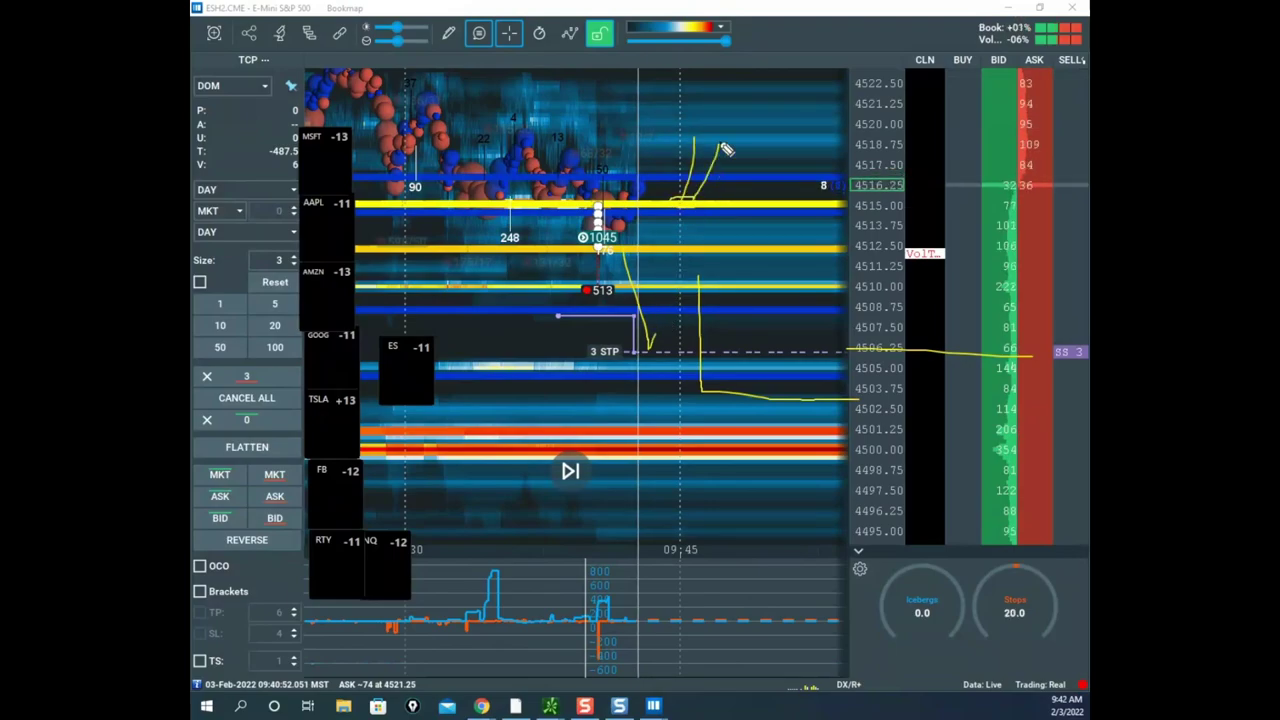
drag(722, 153, 728, 133)
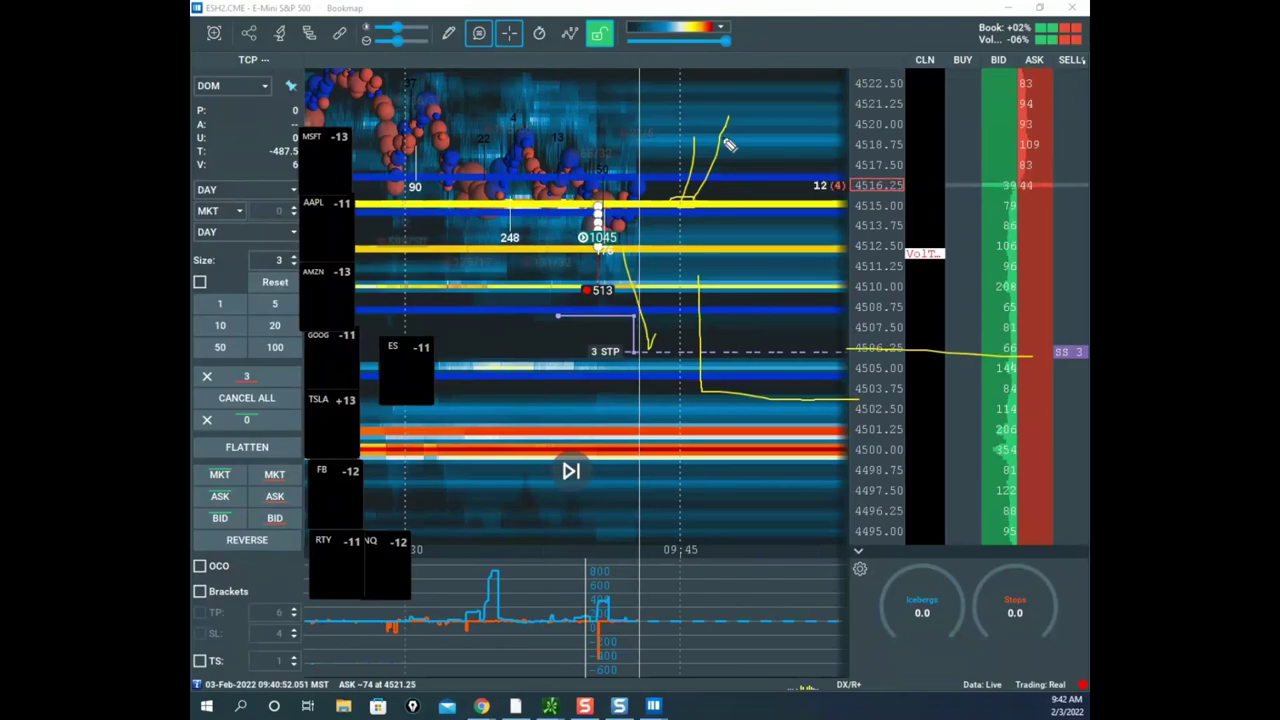
mouse_move(720, 125)
mouse_down()
mouse_move(810, 101)
mouse_move(856, 110)
mouse_up()
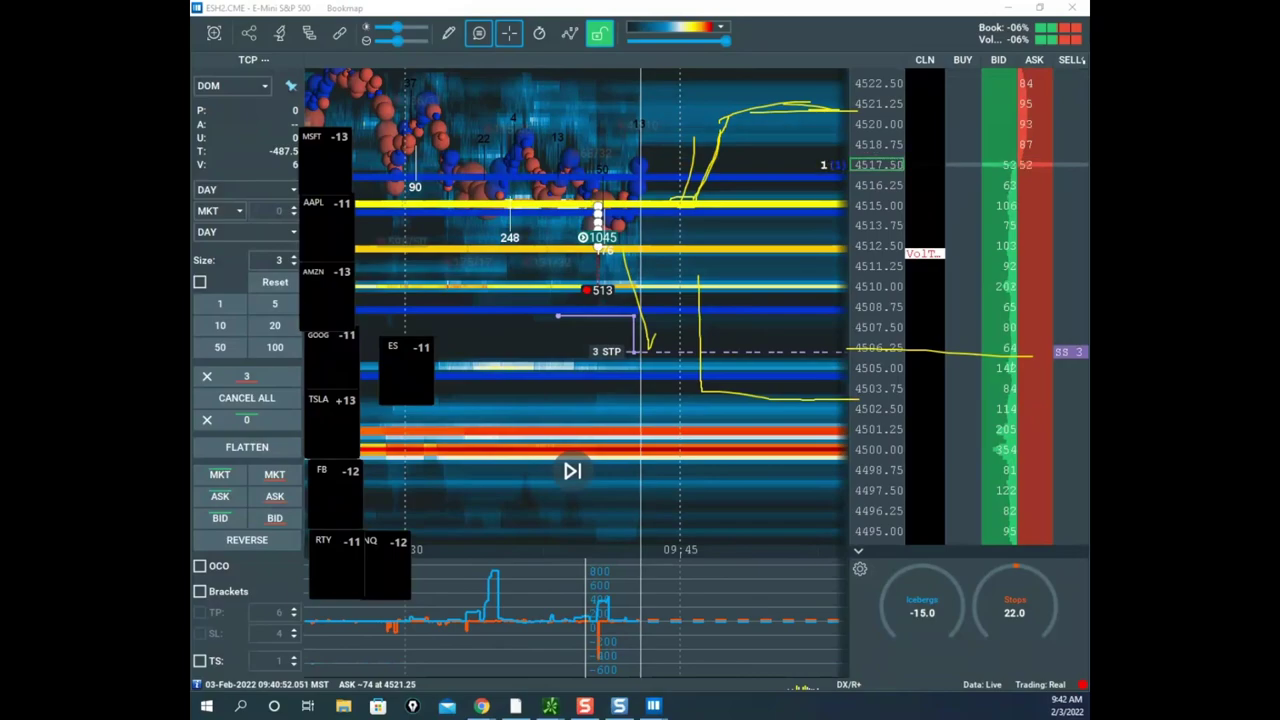
key(Escape)
- Sketch S&P paths from the stop run down to about 4510 and up beyond 4521, circle the stop-run zone, and clear the drawing
scroll(780, 206, down, 2)
scroll(872, 201, down, 3)
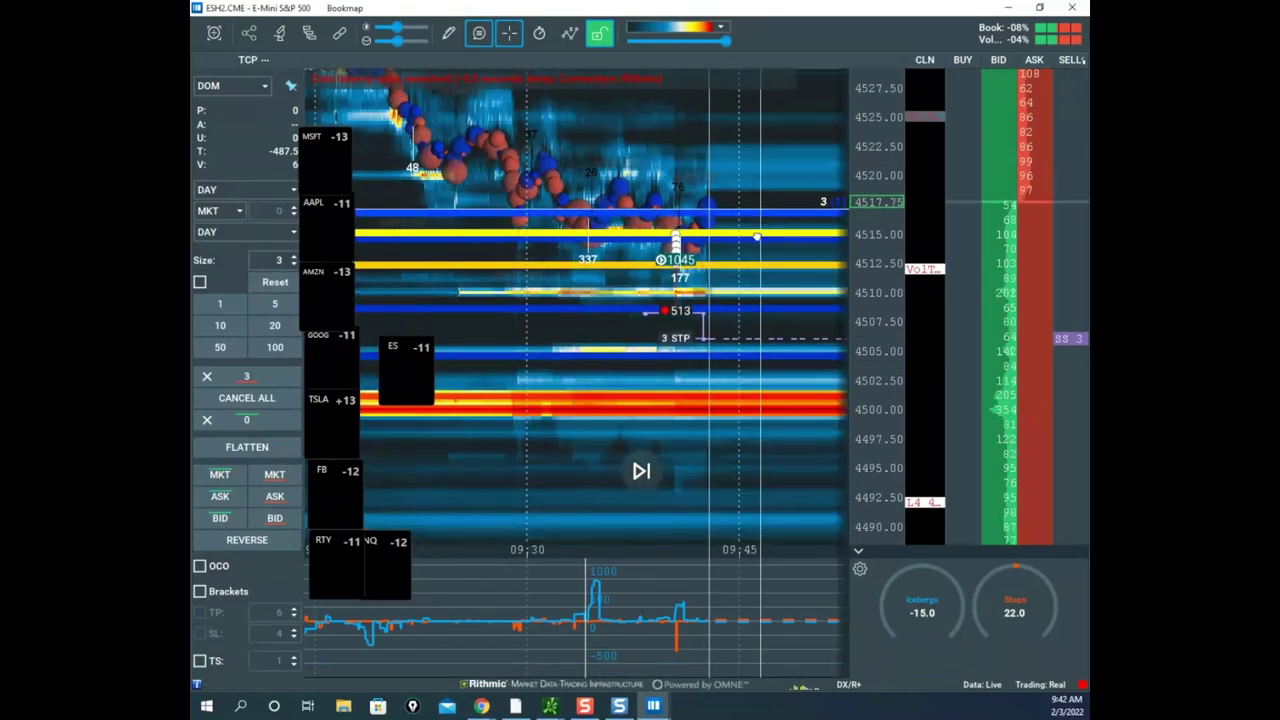
drag(757, 236, 718, 287)
scroll(880, 182, up, 3)
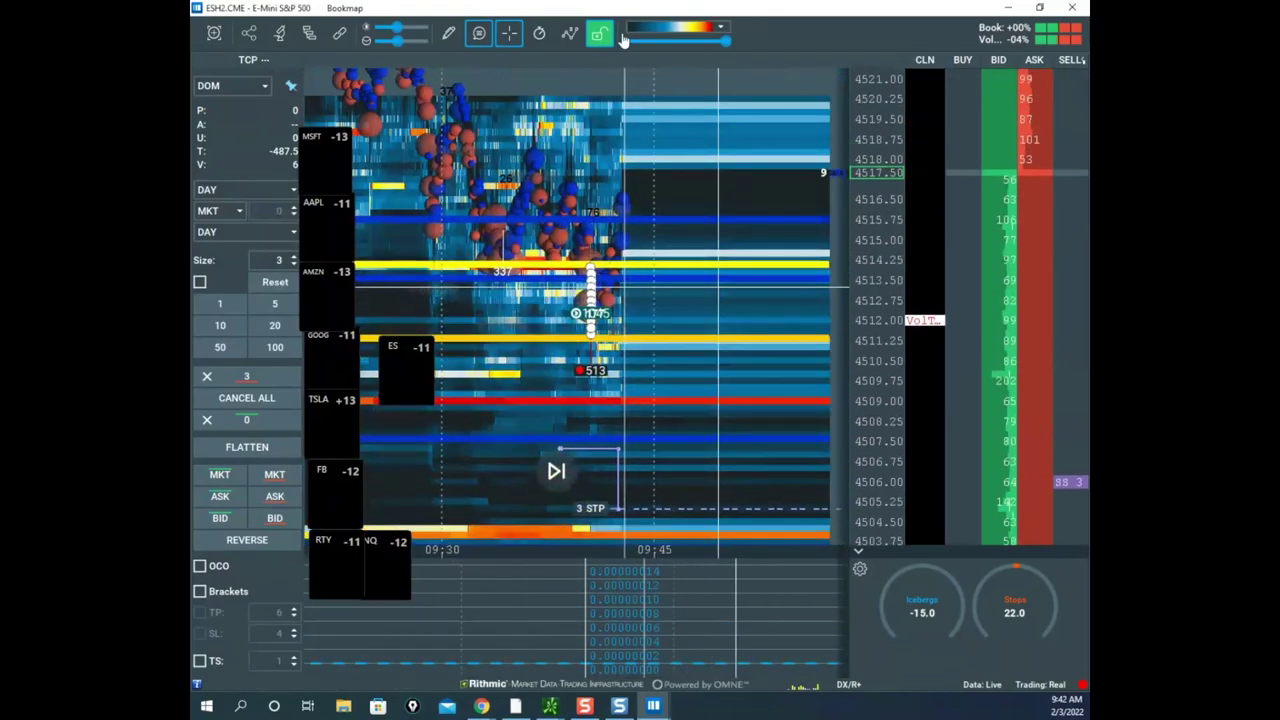
click(623, 40)
click(640, 42)
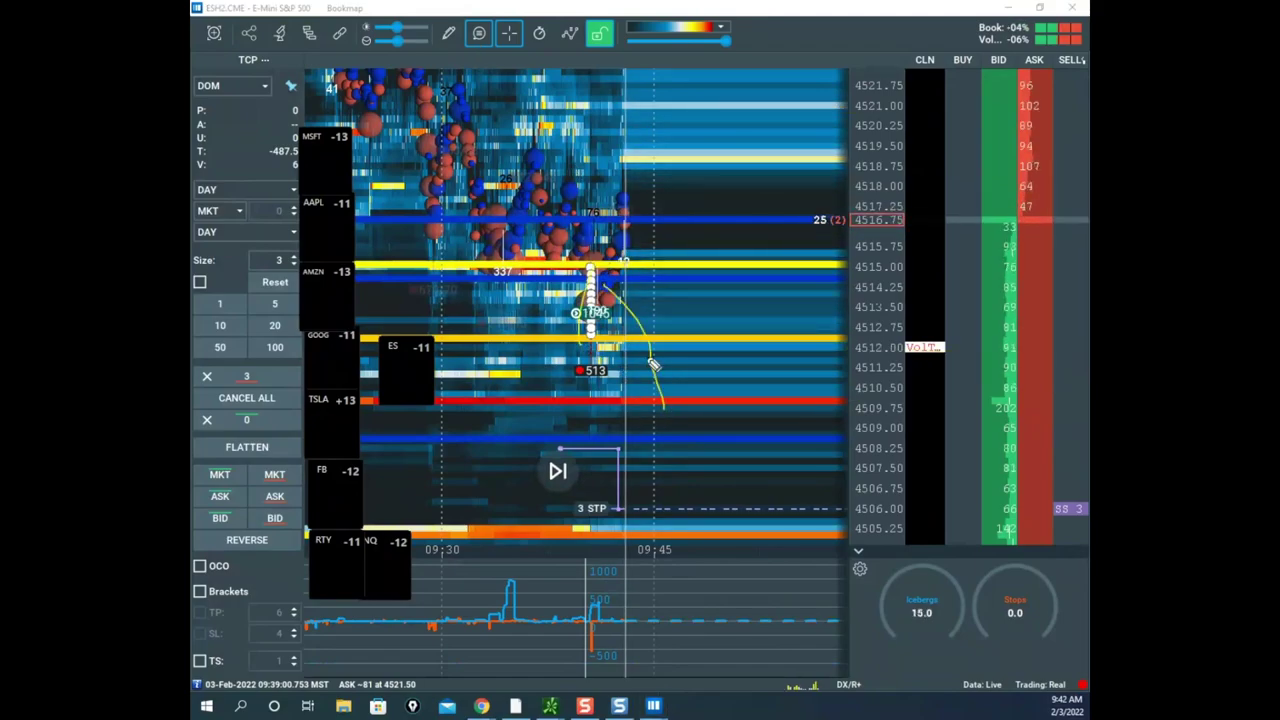
drag(659, 158, 672, 130)
mouse_move(678, 120)
mouse_down()
mouse_move(690, 103)
mouse_move(711, 214)
mouse_move(749, 157)
mouse_move(806, 143)
mouse_move(804, 28)
mouse_up()
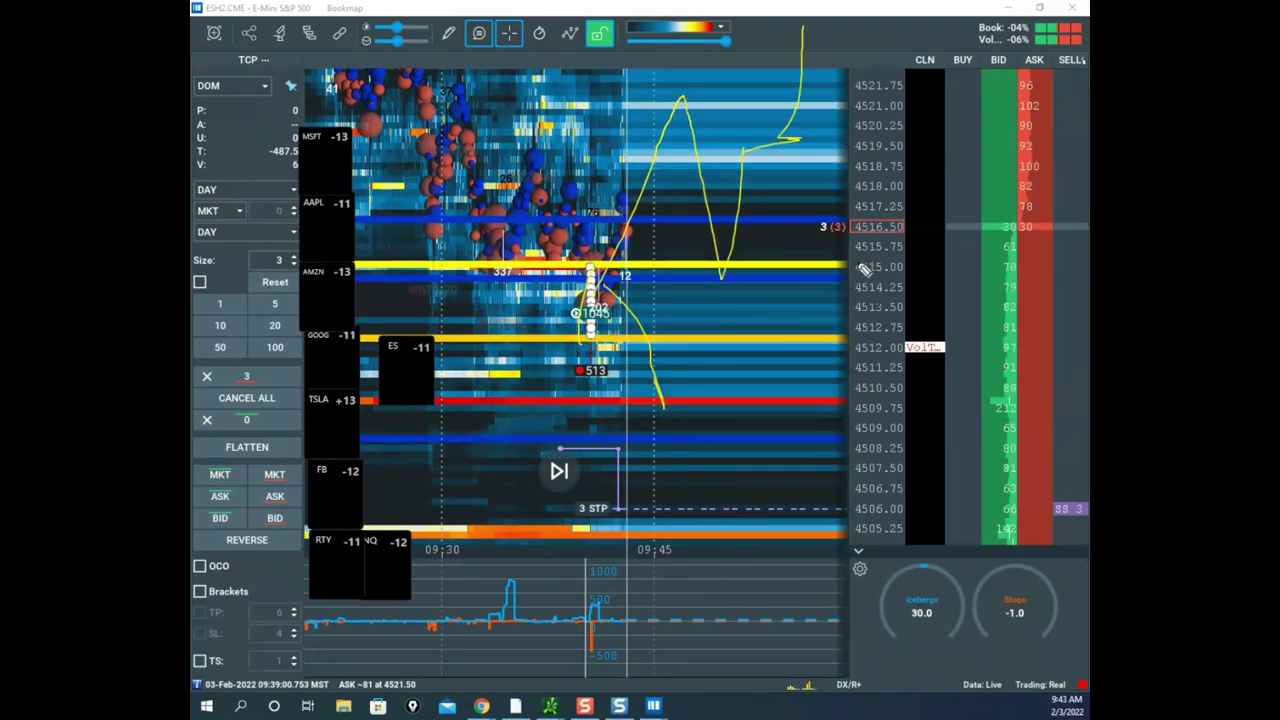
mouse_move(837, 226)
mouse_down()
mouse_move(530, 402)
mouse_move(850, 231)
mouse_up()
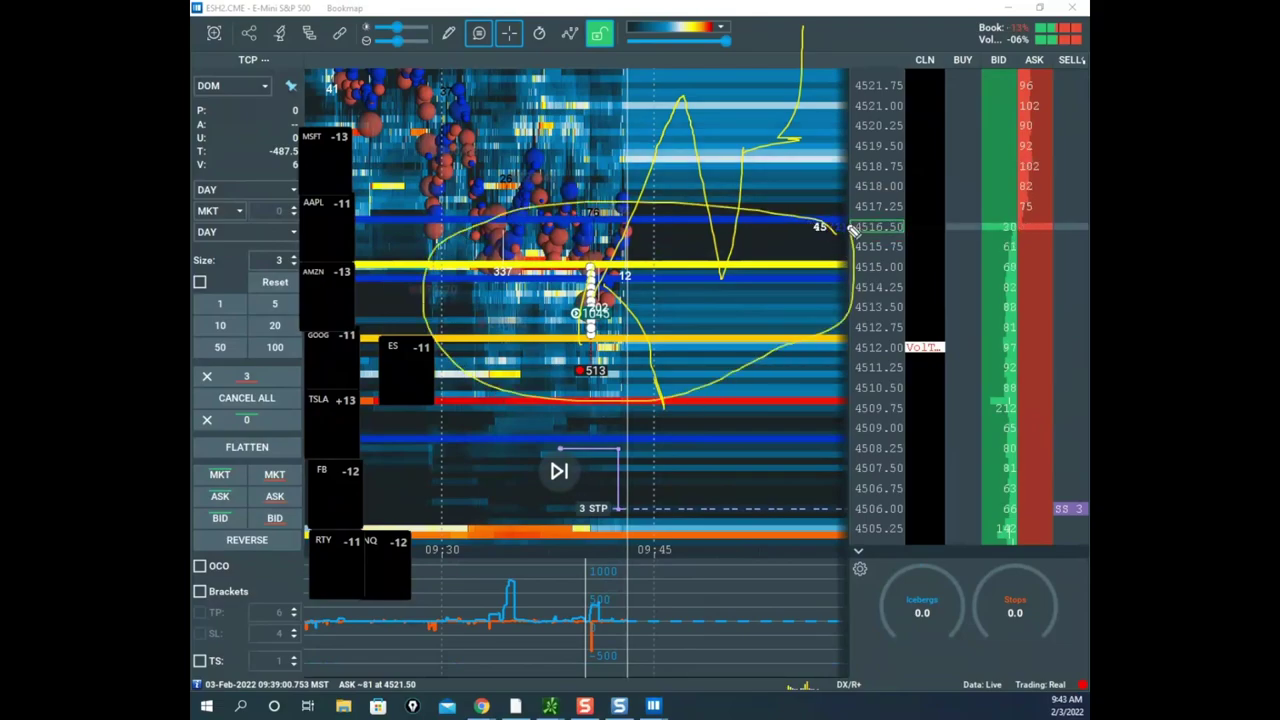
key(Escape)
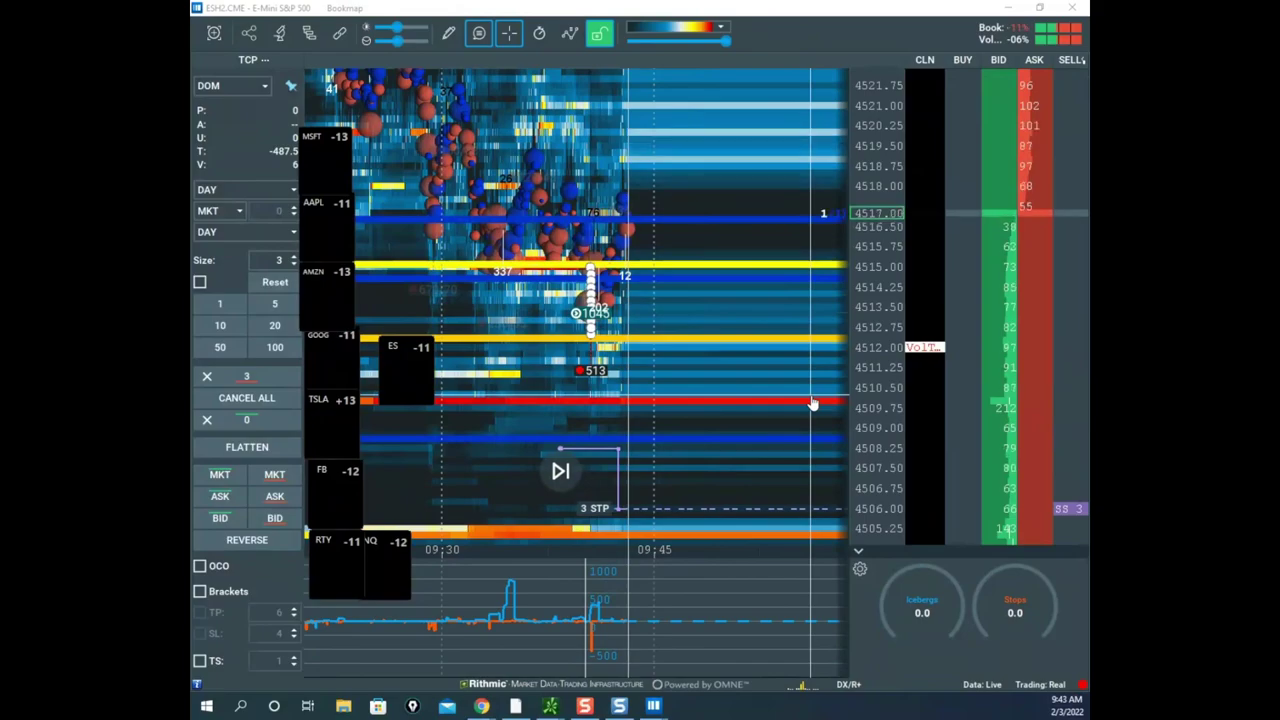
- Switch to the S&P volume chart in Chrome and sketch a path between current price and the 4545.75 DIR line, clearing it when finished
mouse_move(481, 706)
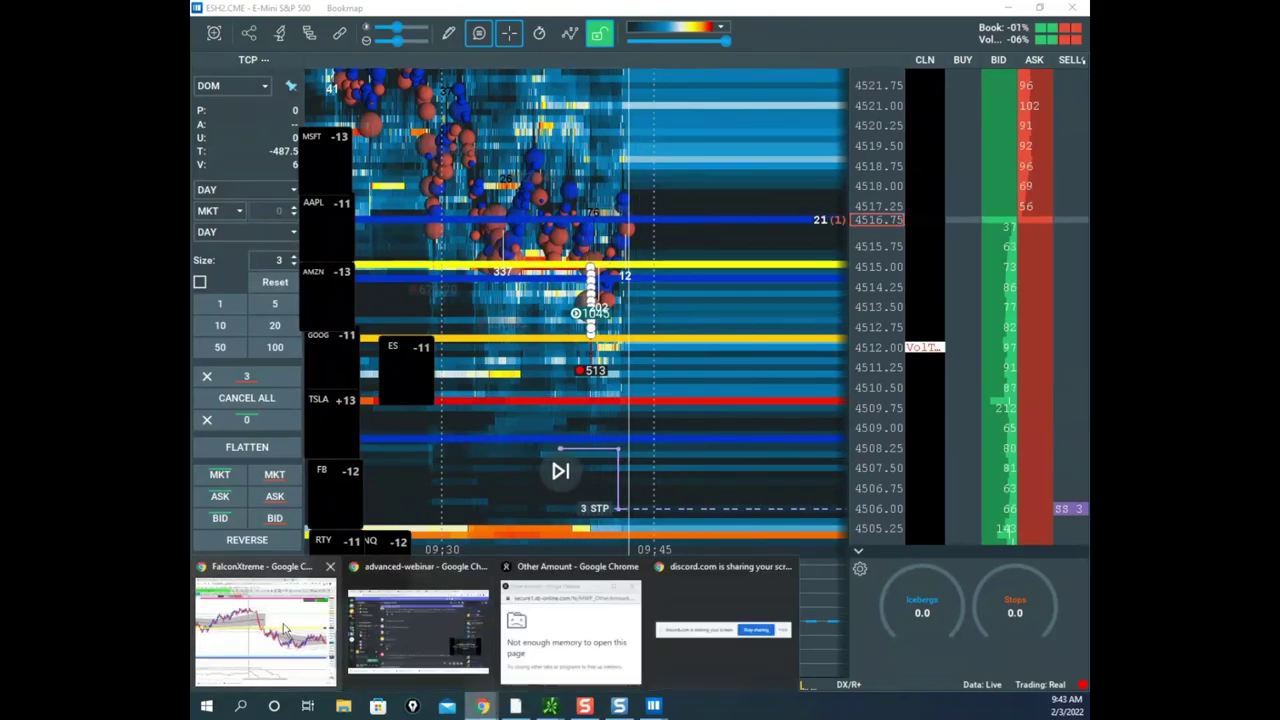
click(411, 631)
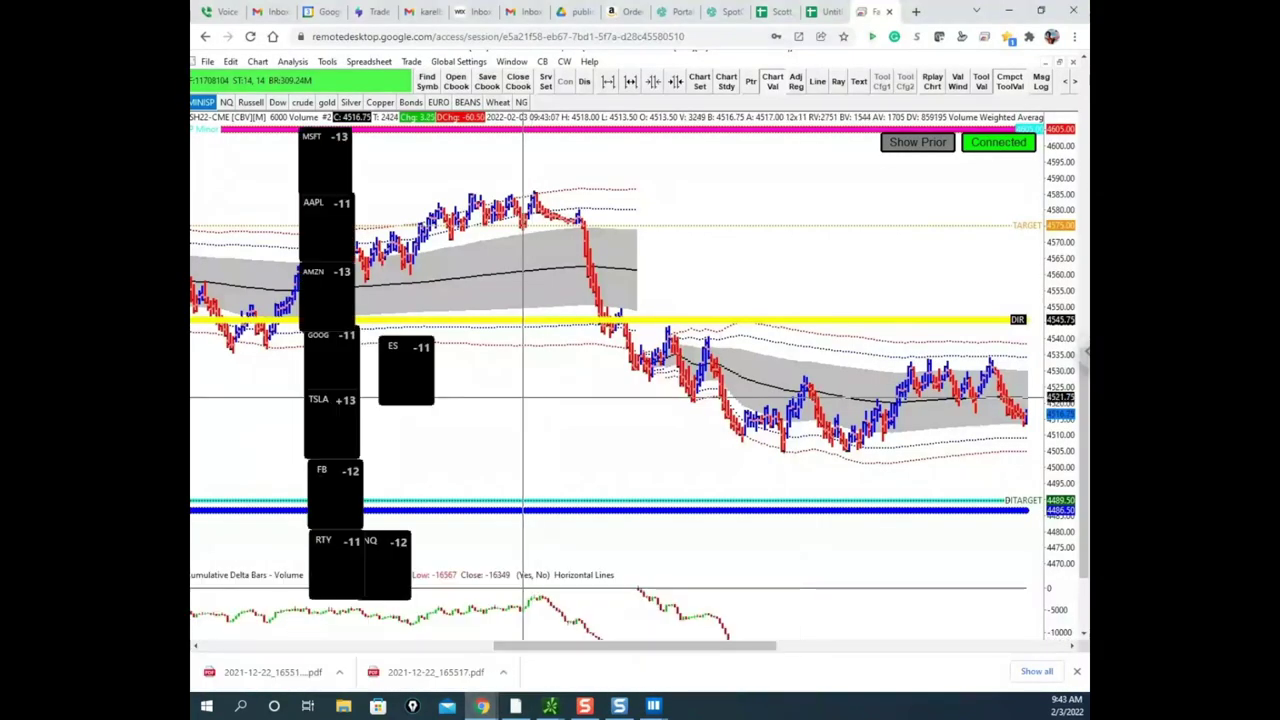
key(ctrl+alt+g)
key(Delete)
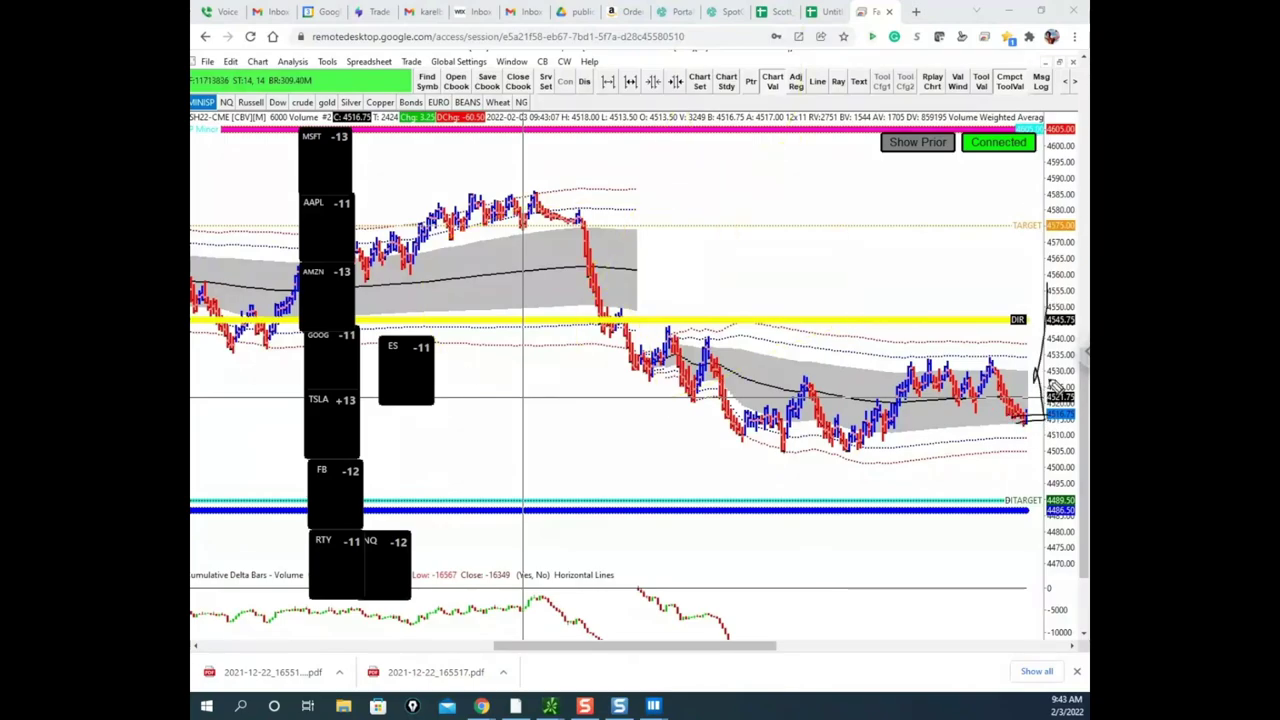
mouse_move(1026, 417)
mouse_down()
mouse_move(1045, 420)
mouse_move(1041, 317)
mouse_move(1012, 320)
mouse_up()
mouse_move(1012, 318)
mouse_down()
mouse_move(1045, 294)
mouse_move(1042, 568)
mouse_move(1045, 418)
mouse_up()
key(Escape)
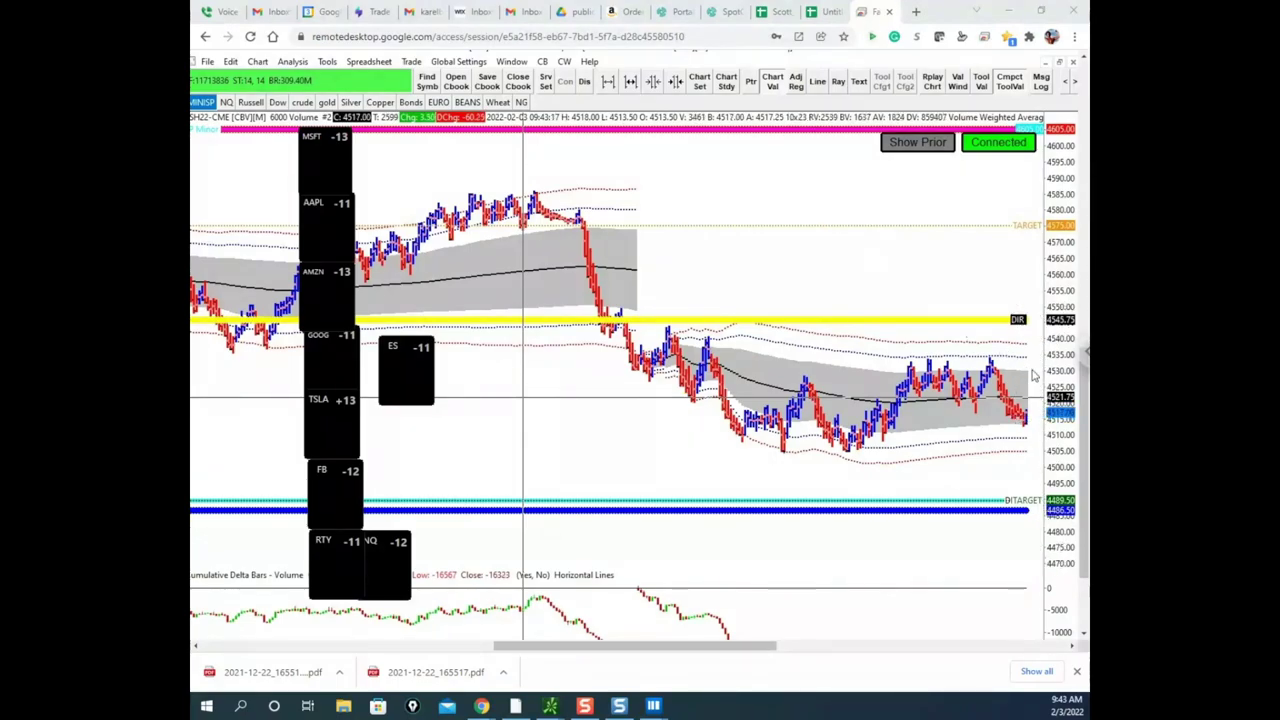
- Move the Chrome window aside and examine recent trades around the stop-run levels on the S&P heatmap
drag(948, 15, 20, 110)
drag(719, 291, 713, 298)
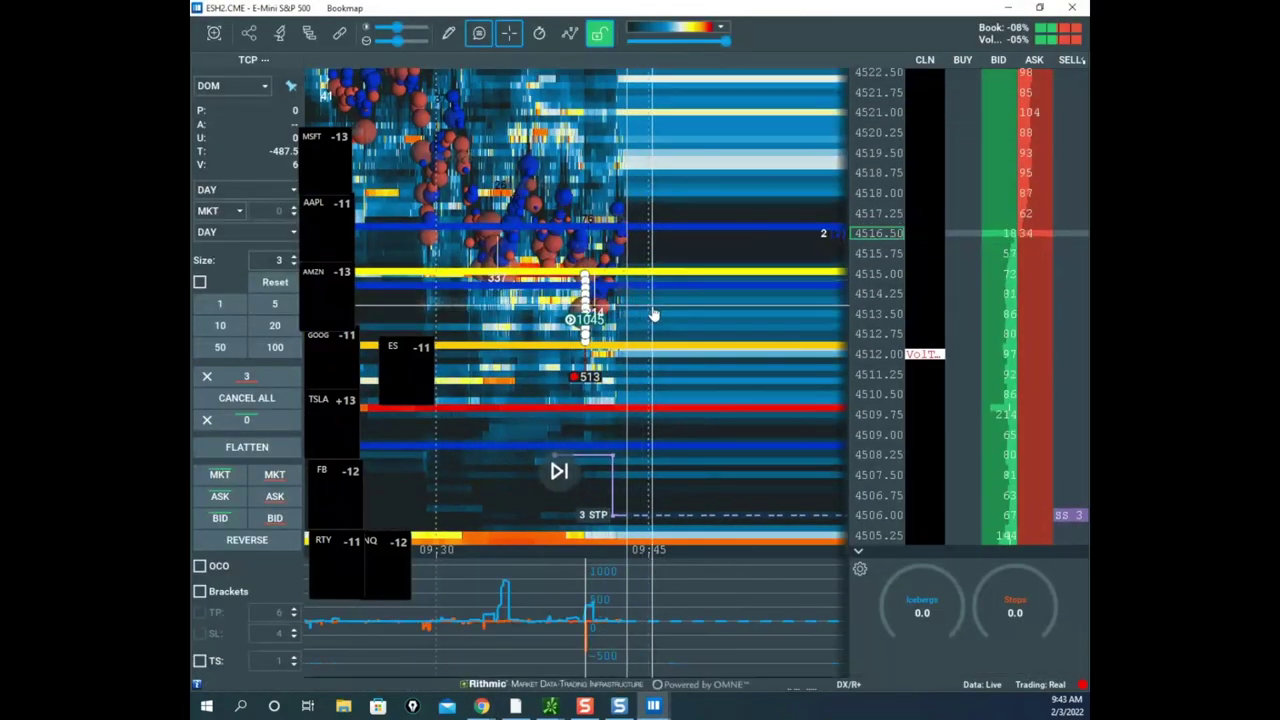
scroll(655, 308, up, 2)
scroll(652, 299, up, 2)
- Bring the S&P volume chart back maximized, mark the current price zone and the range up to the DIR line, and clear the marks
drag(192, 258, 911, 141)
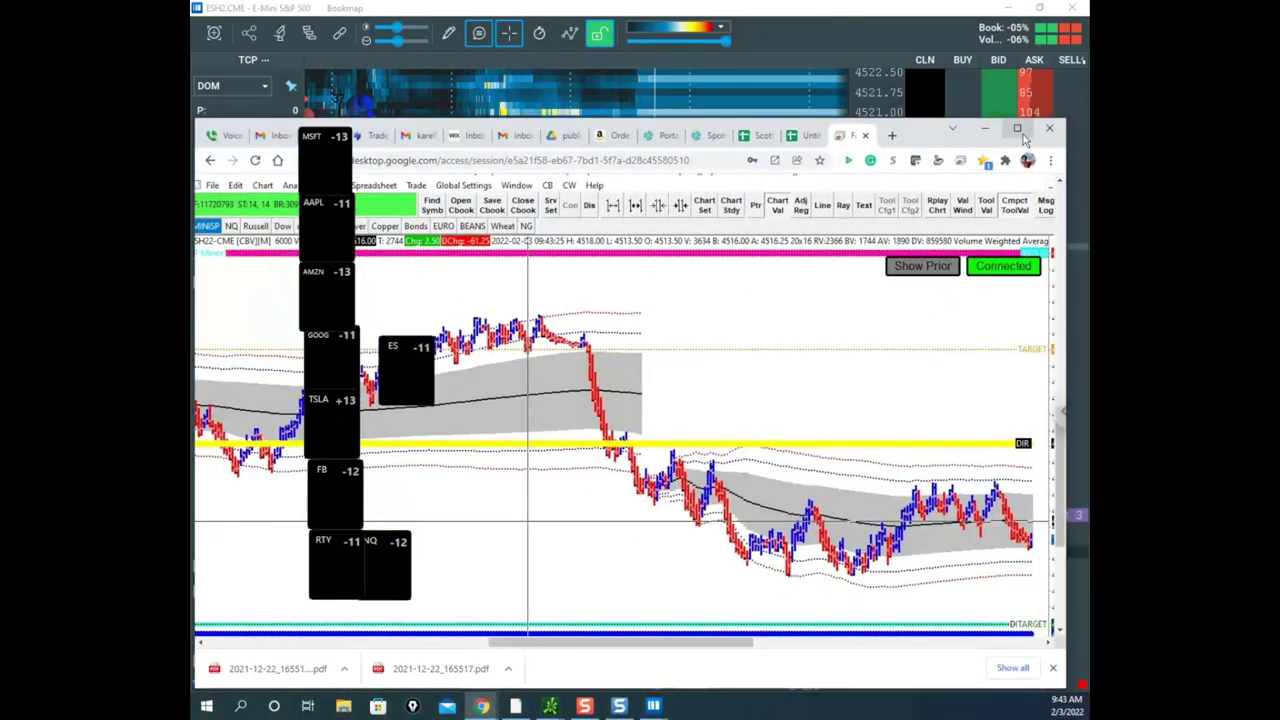
click(1017, 128)
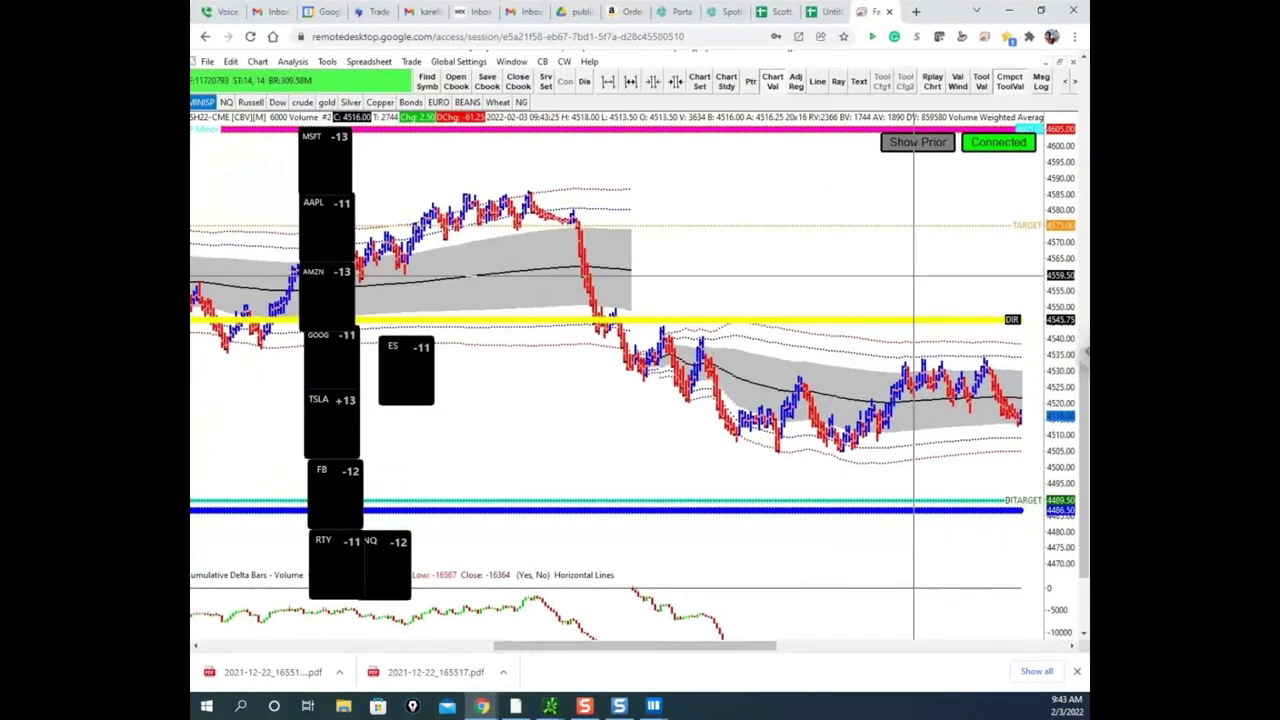
key(ctrl+alt+g)
click(778, 136)
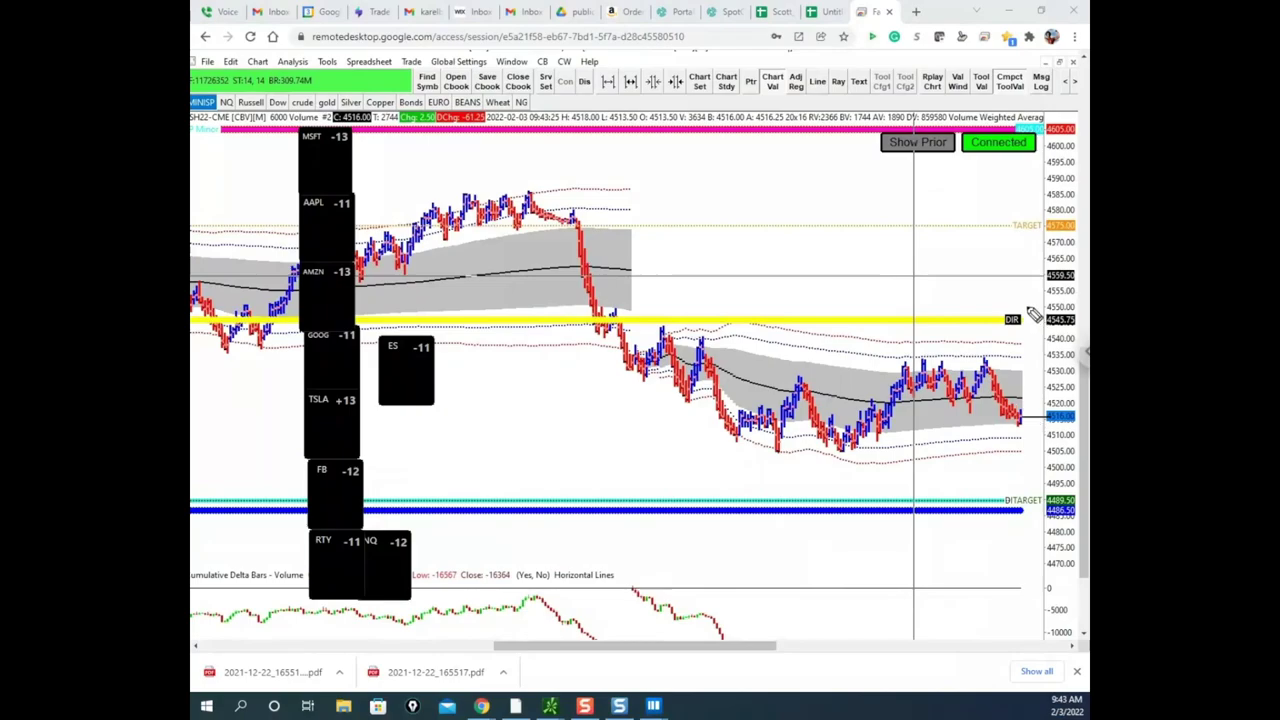
drag(1029, 309, 1034, 394)
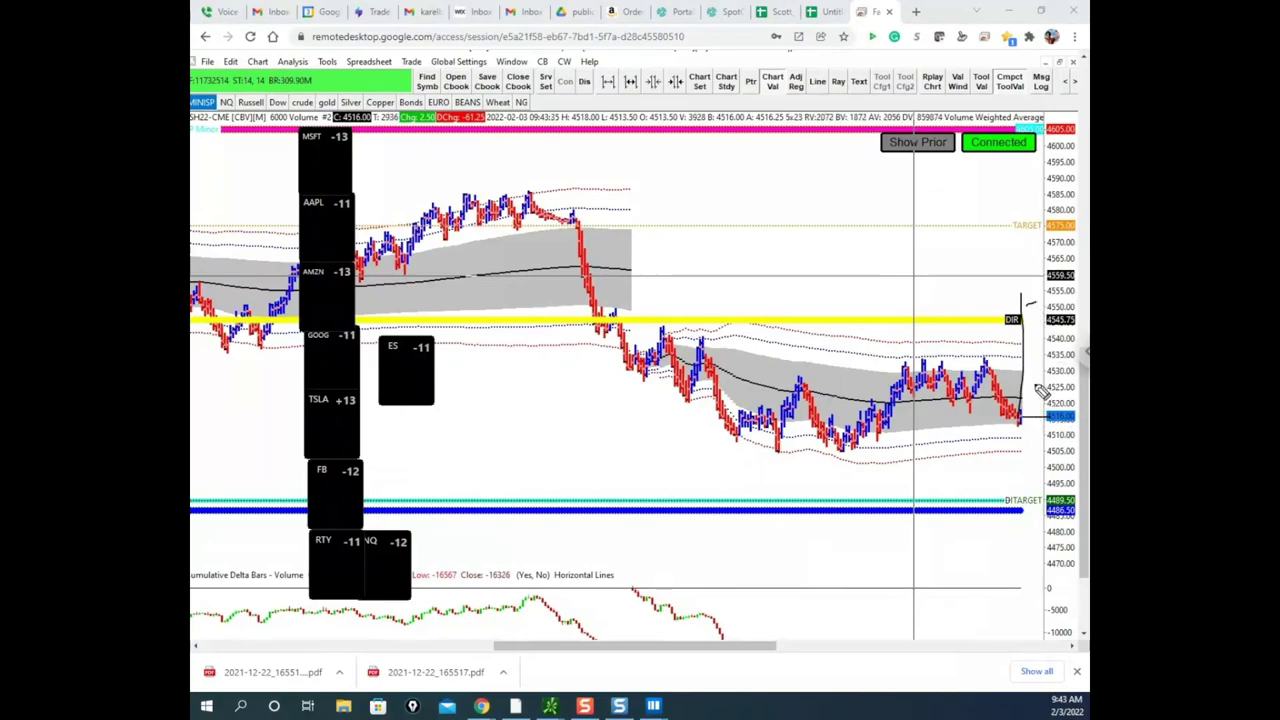
drag(1014, 340, 1030, 372)
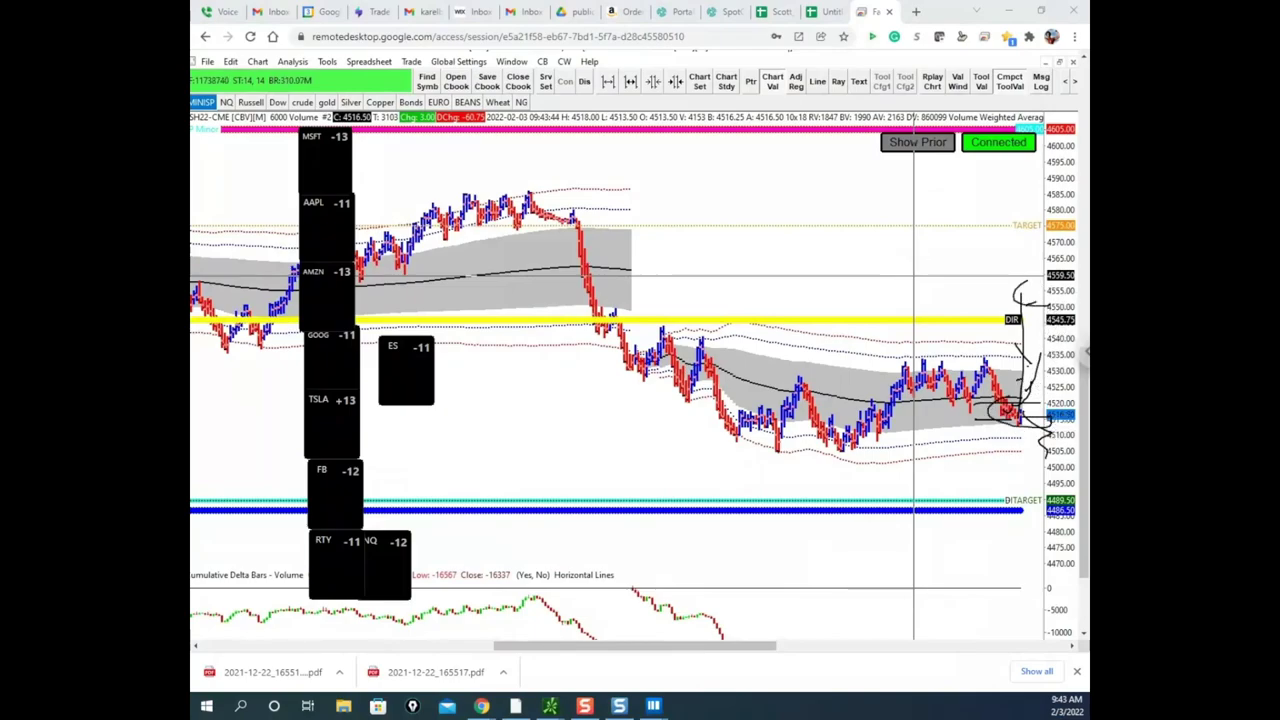
click(708, 108)
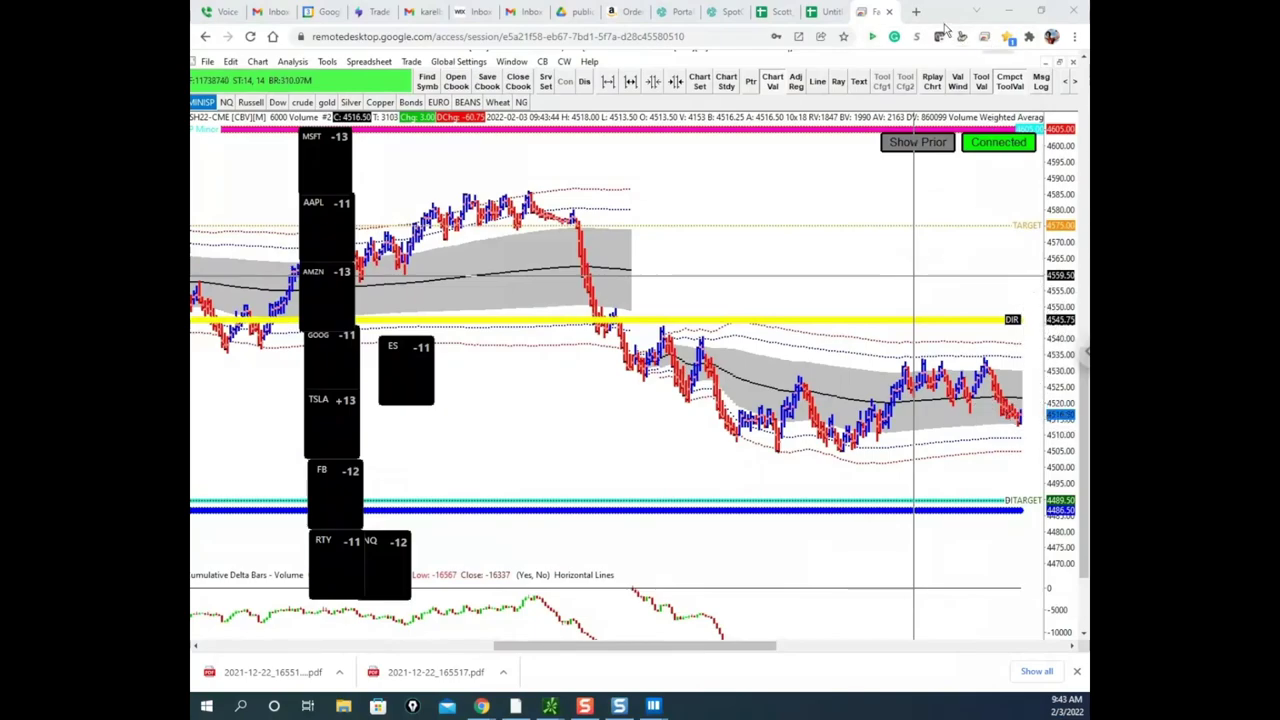
- Return to the S&P heatmap in Bookmap and examine price around the 4515 line and the sell stop at 4506
click(1009, 11)
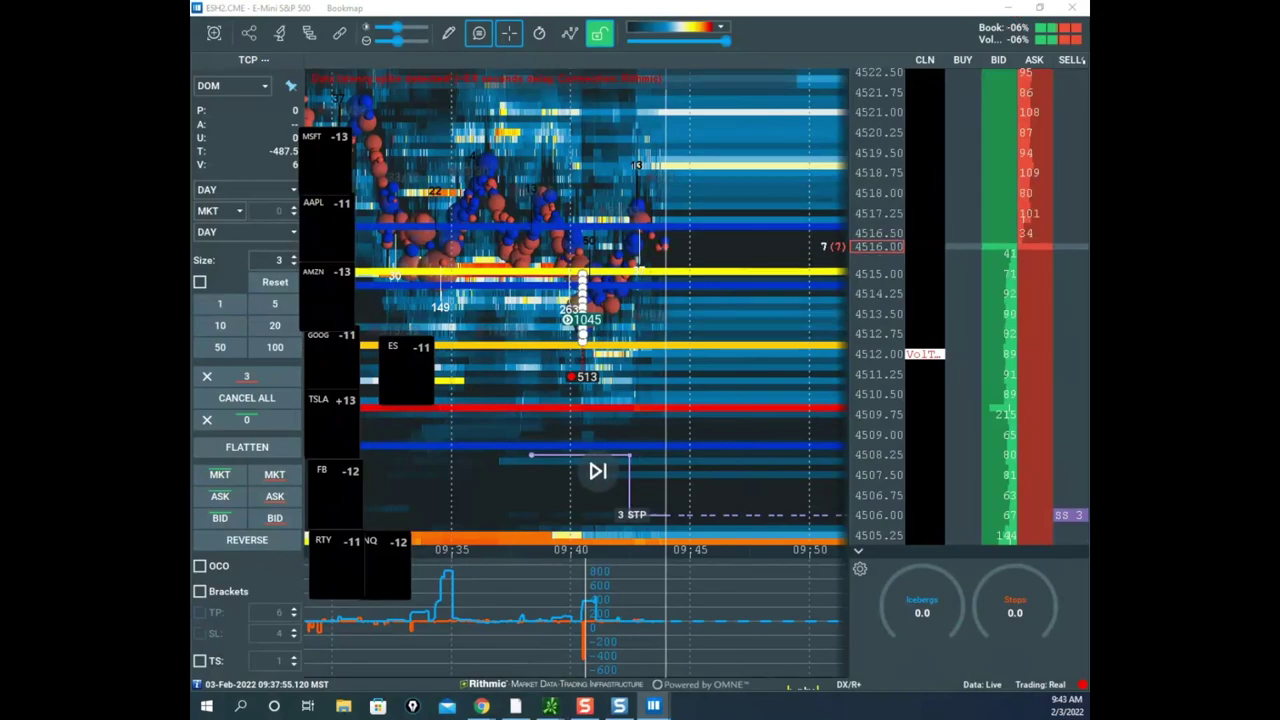
scroll(887, 238, down, 2)
scroll(888, 234, up, 1)
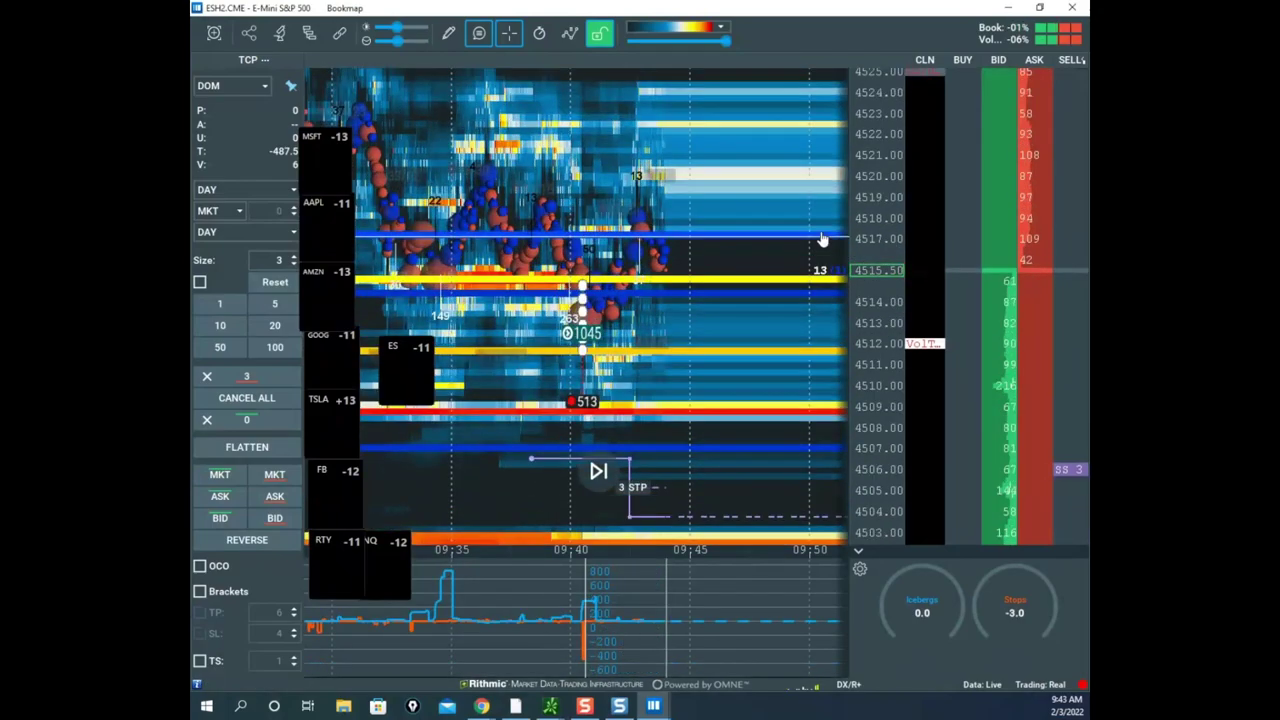
scroll(823, 243, up, 2)
scroll(868, 235, down, 1)
drag(819, 229, 777, 209)
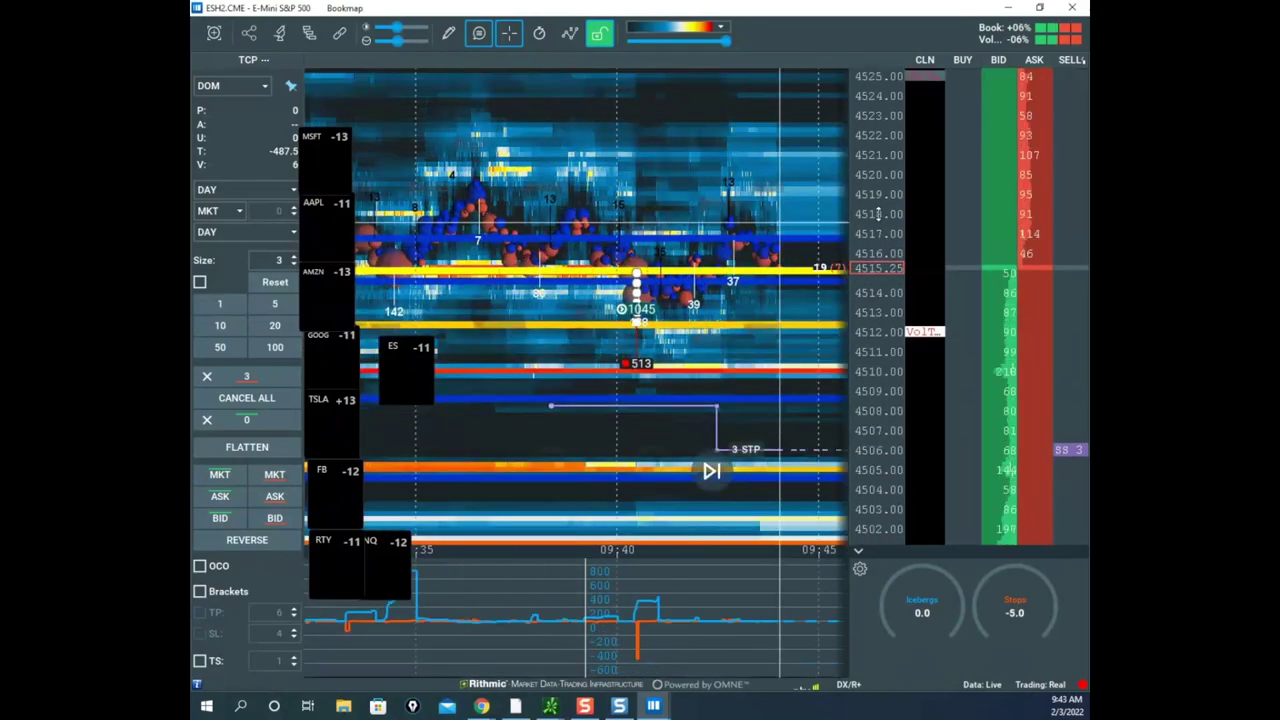
- Examine the latest S&P trades on the heatmap around the 4515 and 4512 lines and the sell stop at 4506
scroll(872, 206, up, 1)
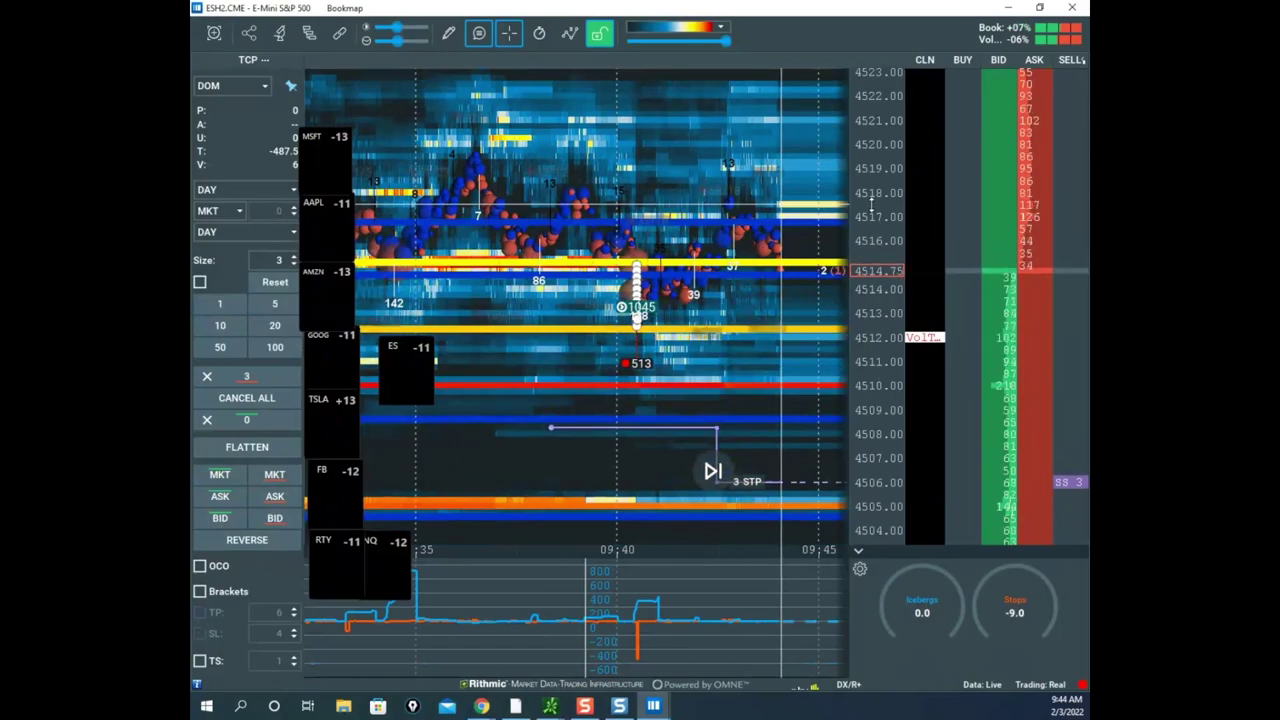
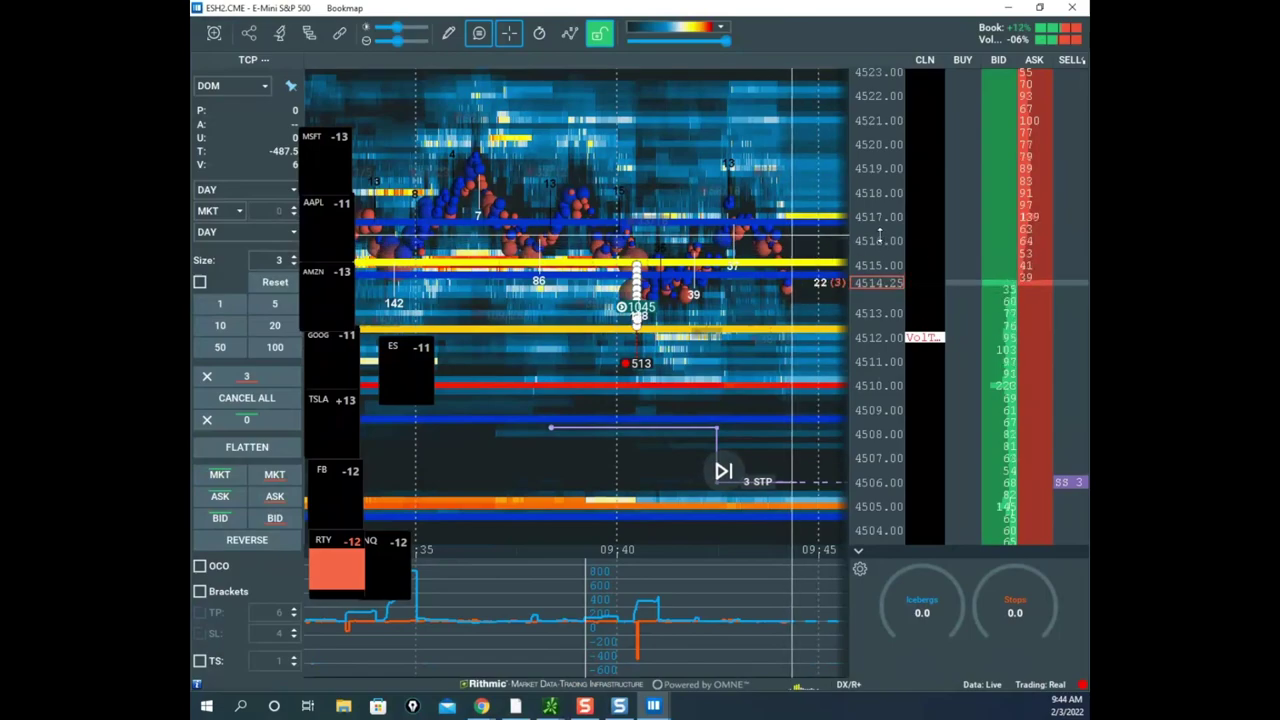
scroll(816, 222, down, 1)
scroll(816, 222, down, 1)
drag(815, 205, 708, 166)
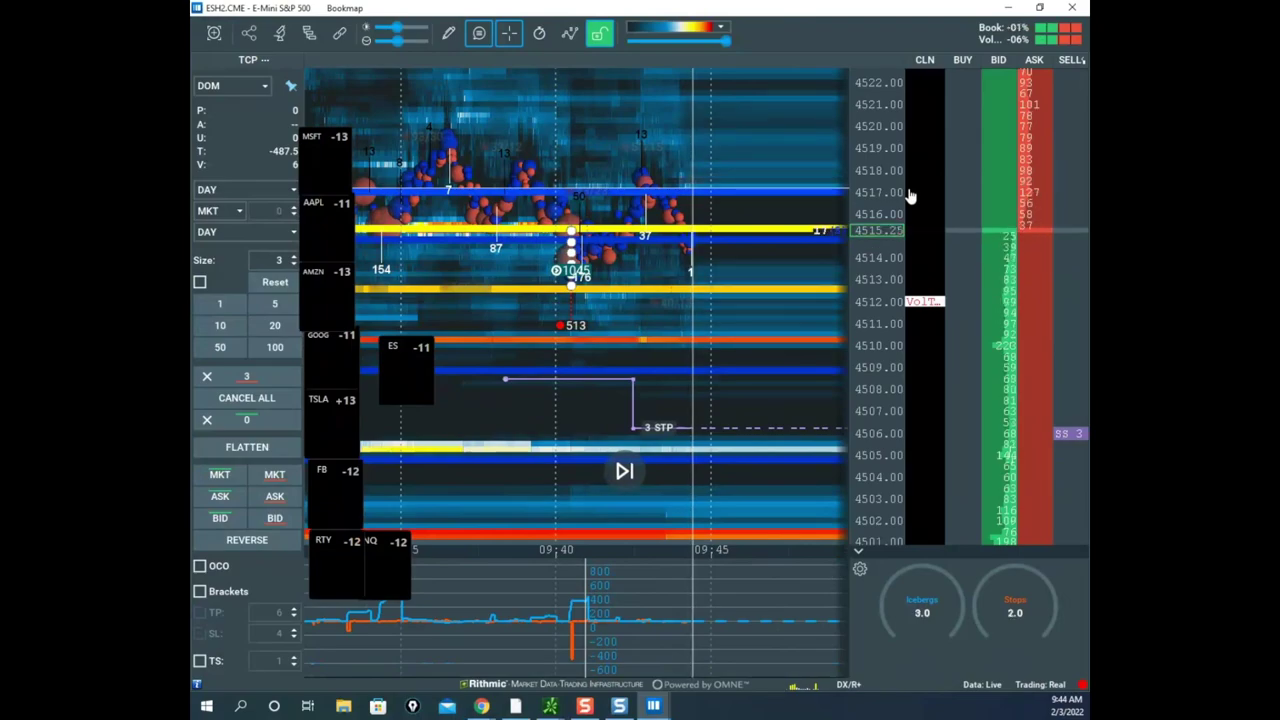
scroll(908, 195, up, 3)
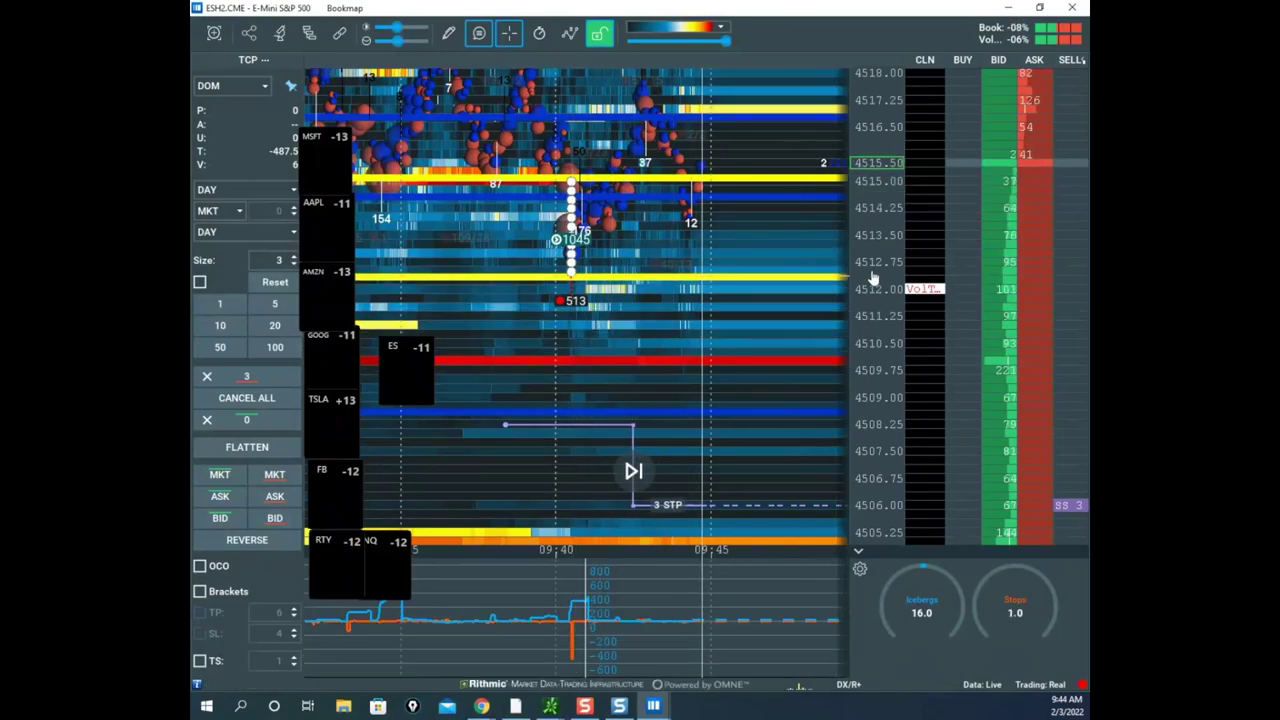
scroll(751, 276, down, 4)
drag(751, 276, 735, 287)
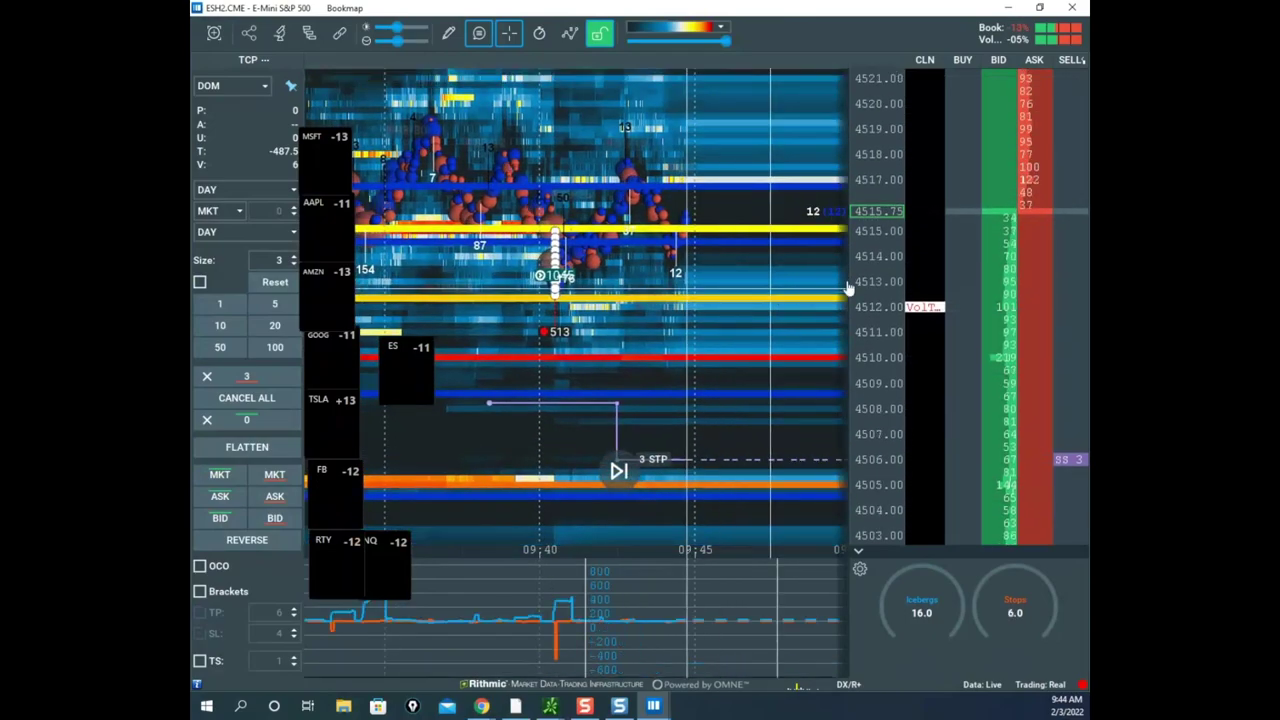
scroll(867, 266, up, 3)
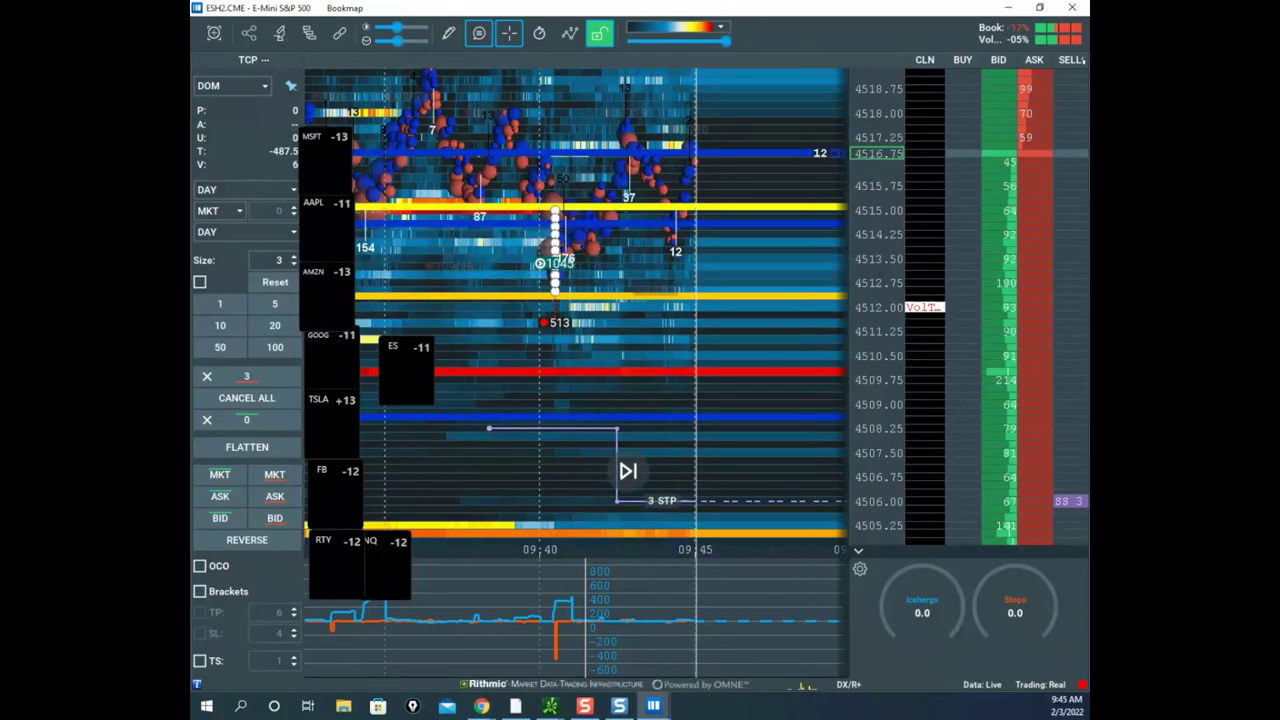
- Switch to thinkorswim, examine the hourly crude oil futures chart against its red price lines, and return to the S&P heatmap in Bookmap
click(550, 706)
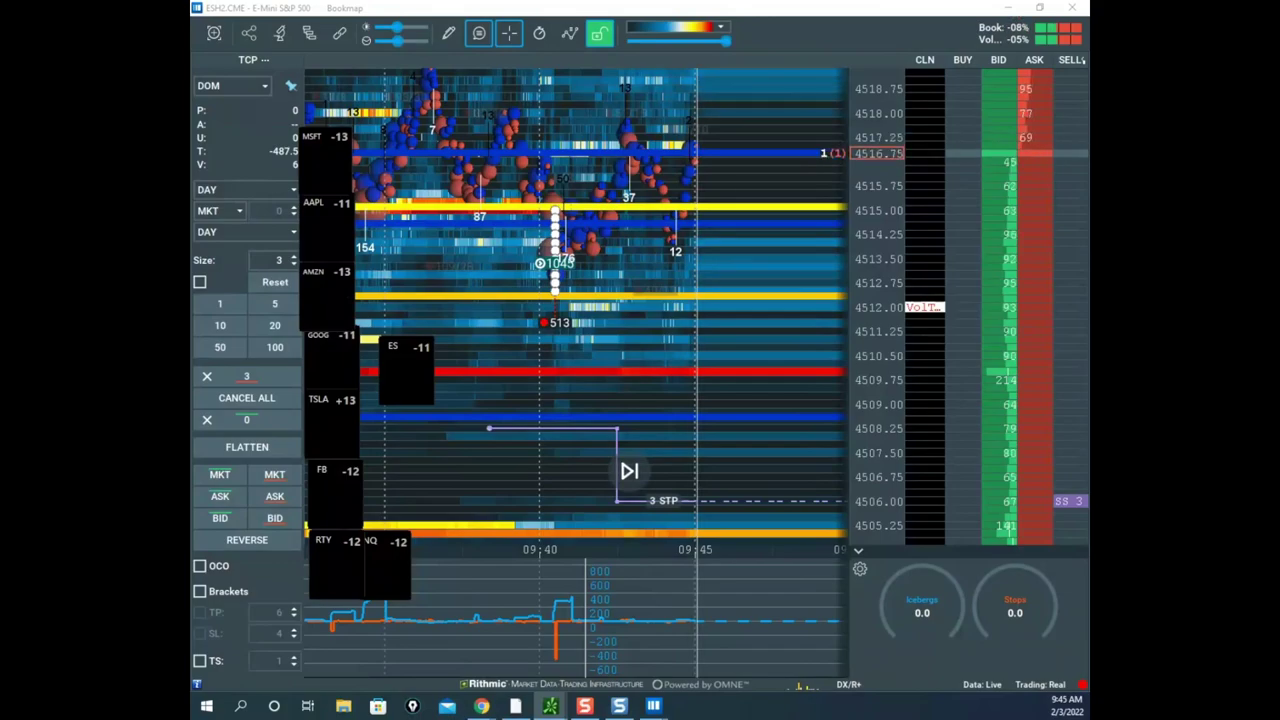
double_click(718, 265)
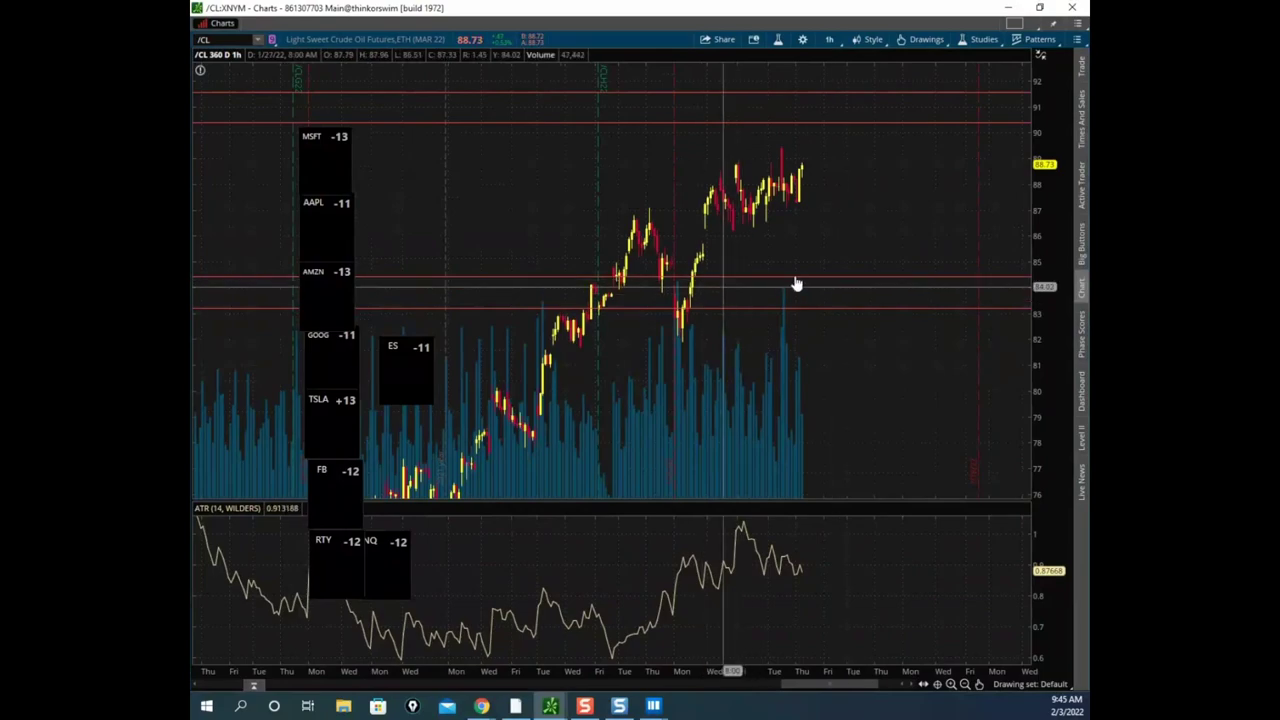
drag(797, 234, 793, 205)
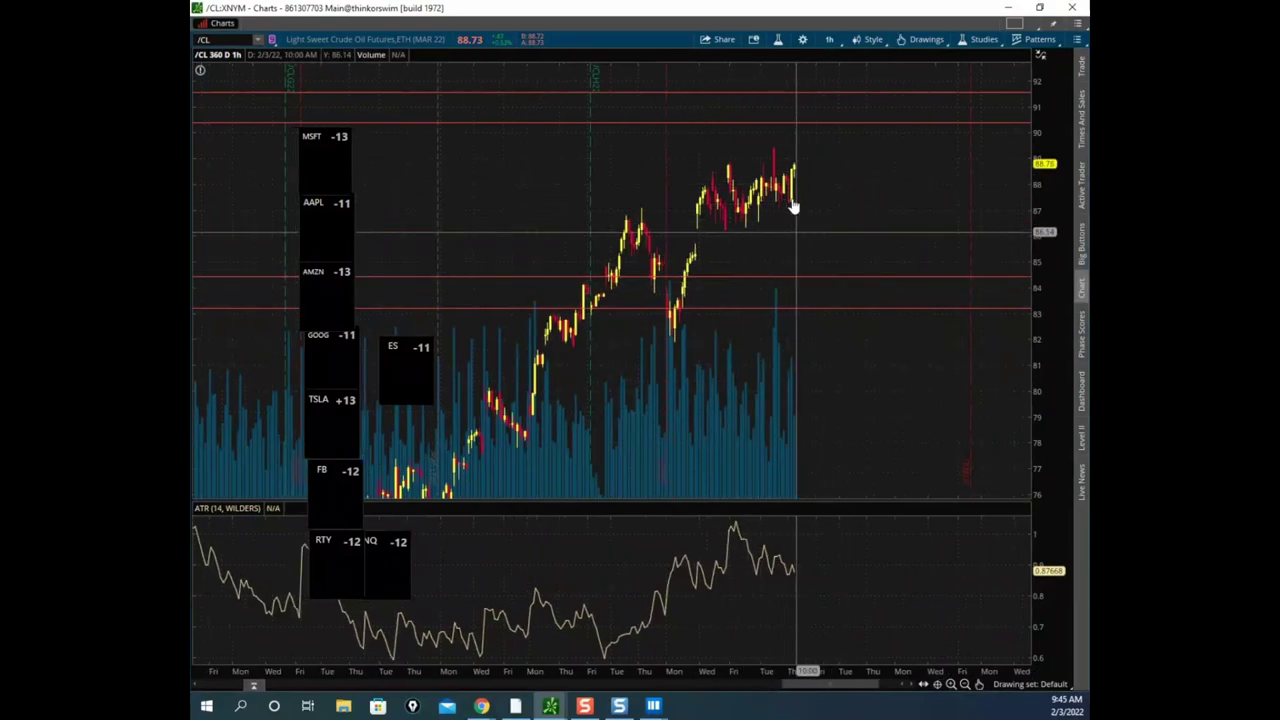
drag(1033, 175, 1026, 202)
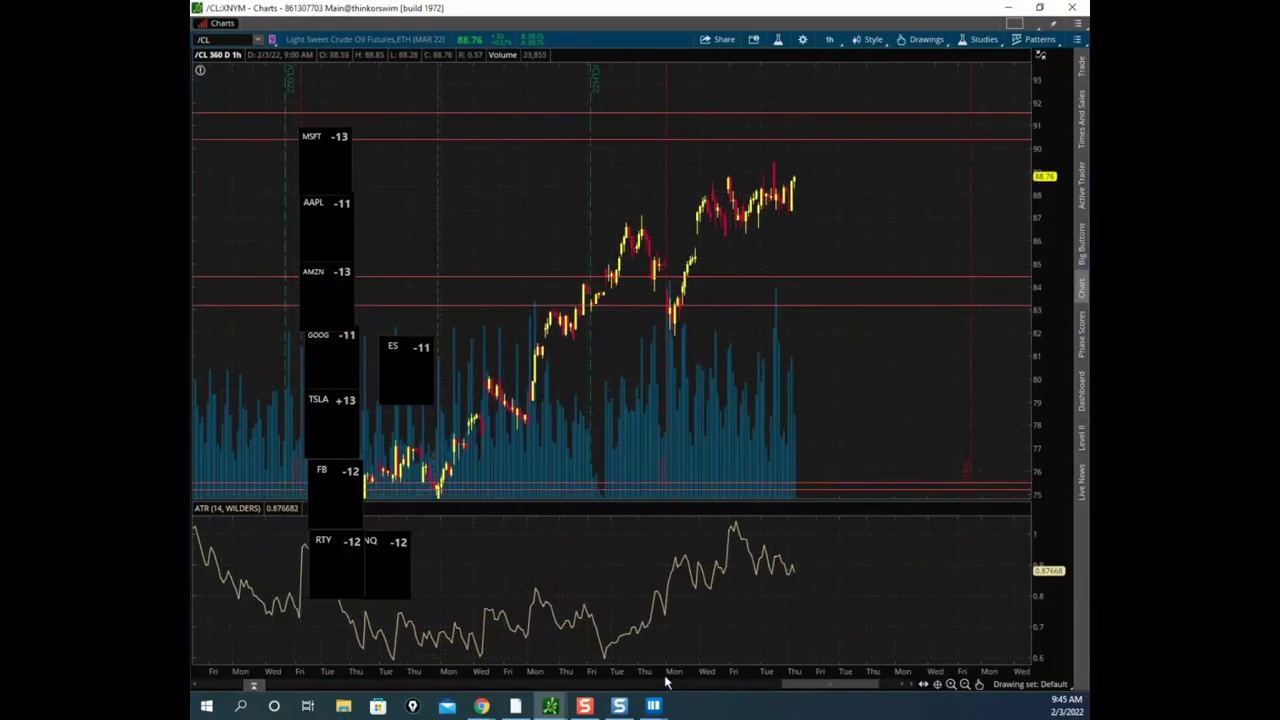
drag(769, 667, 822, 667)
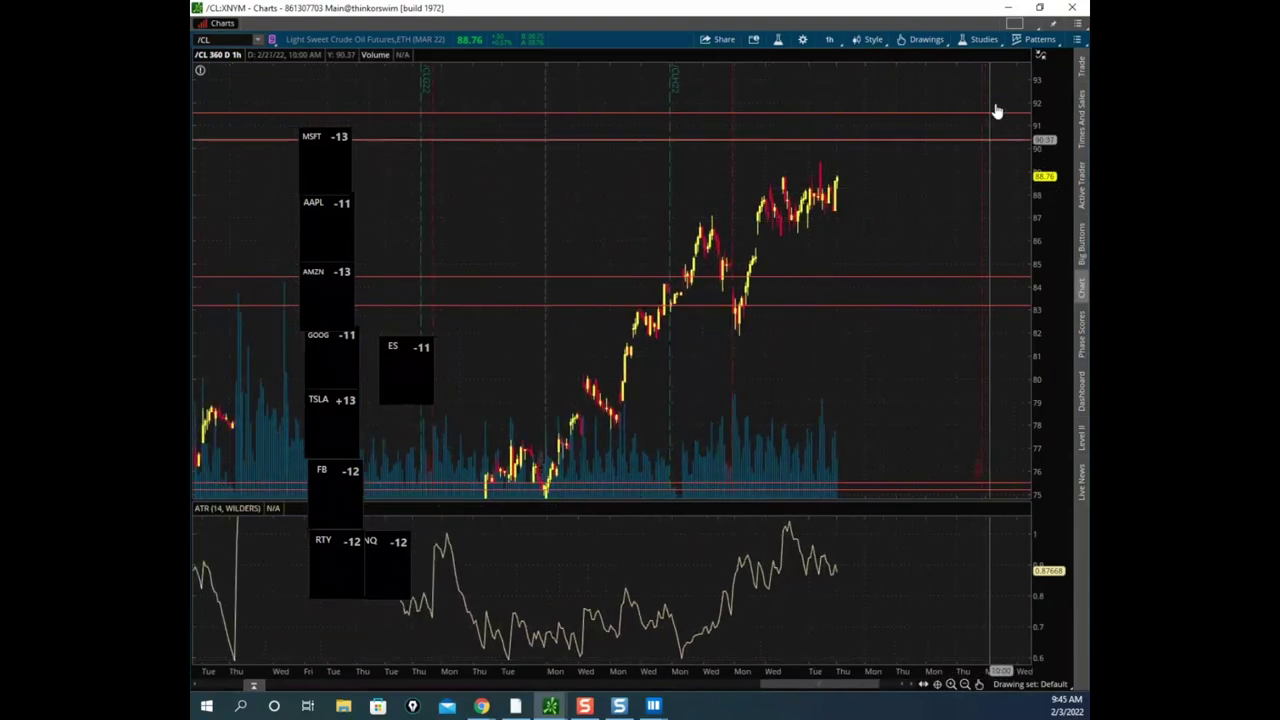
drag(892, 12, 194, 500)
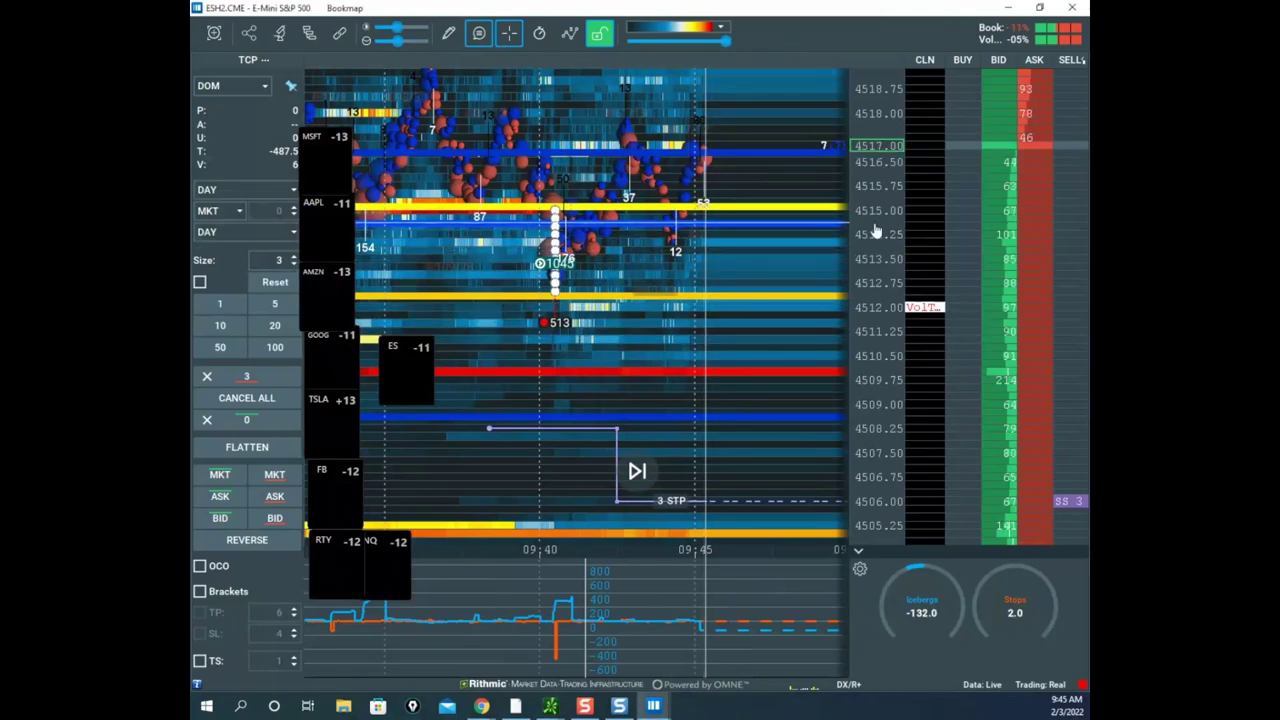
- Recenter the heatmap on current price, open the S&P add-on configuration, and review the Sweeps indicator settings
drag(766, 194, 782, 252)
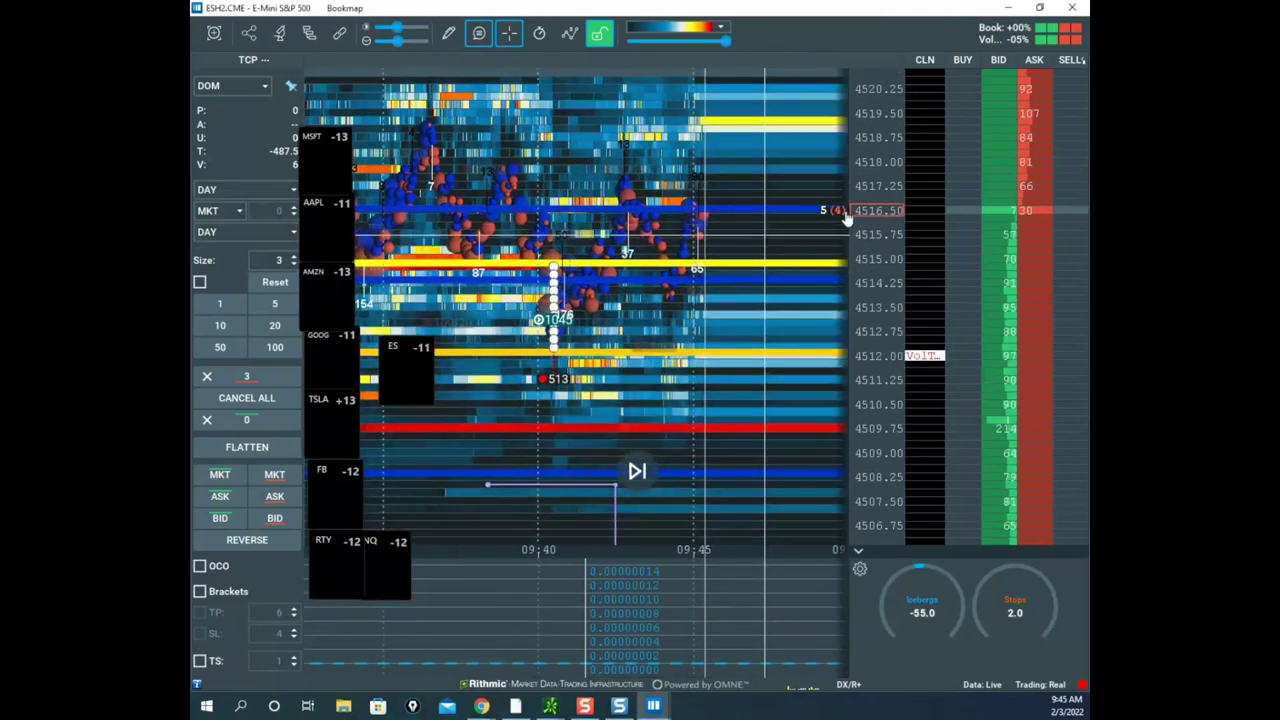
scroll(667, 173, down, 2)
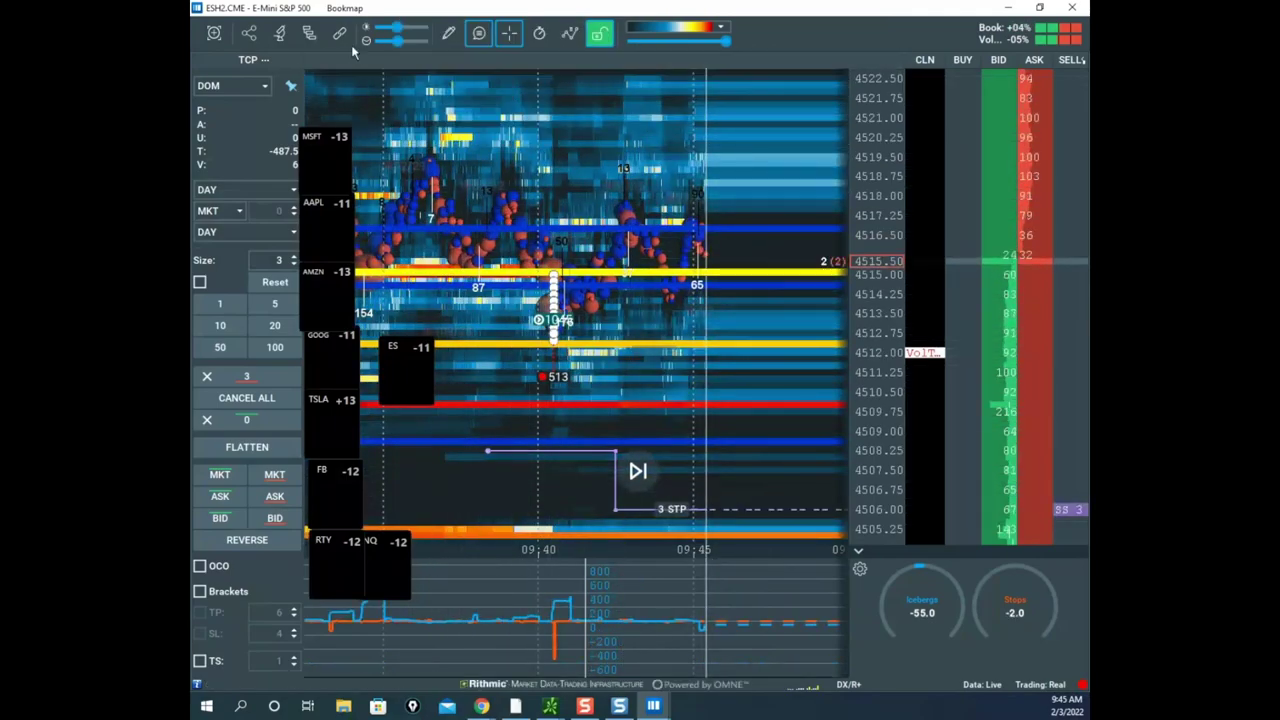
click(321, 40)
scroll(697, 290, down, 1)
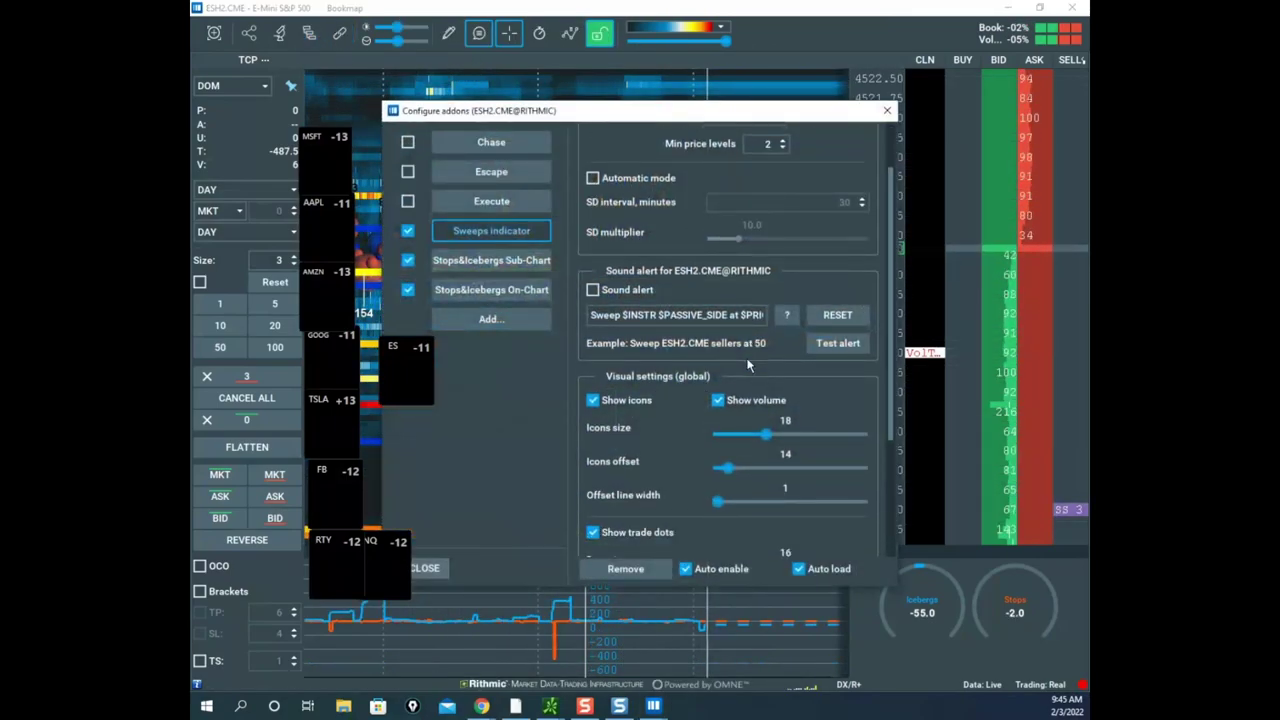
scroll(748, 365, up, 1)
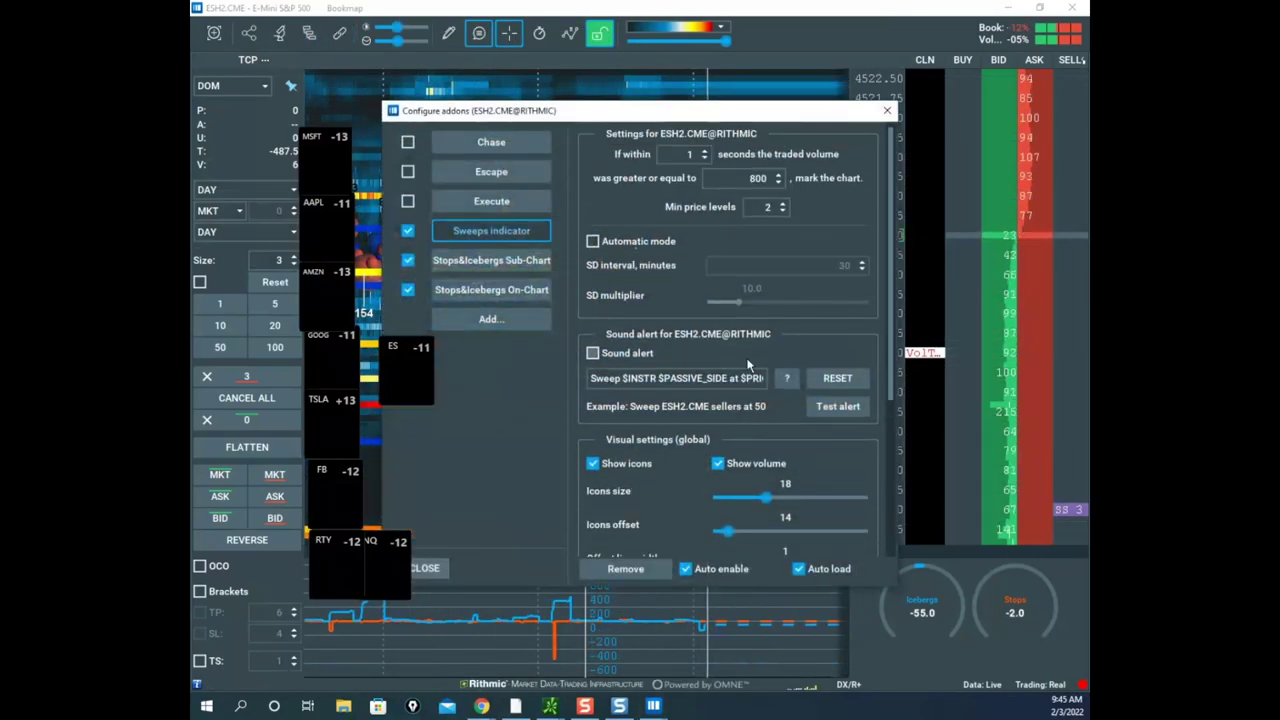
- Open the Stops&Icebergs Sub-Chart settings and review how stop and iceberg orders are accumulated
click(515, 264)
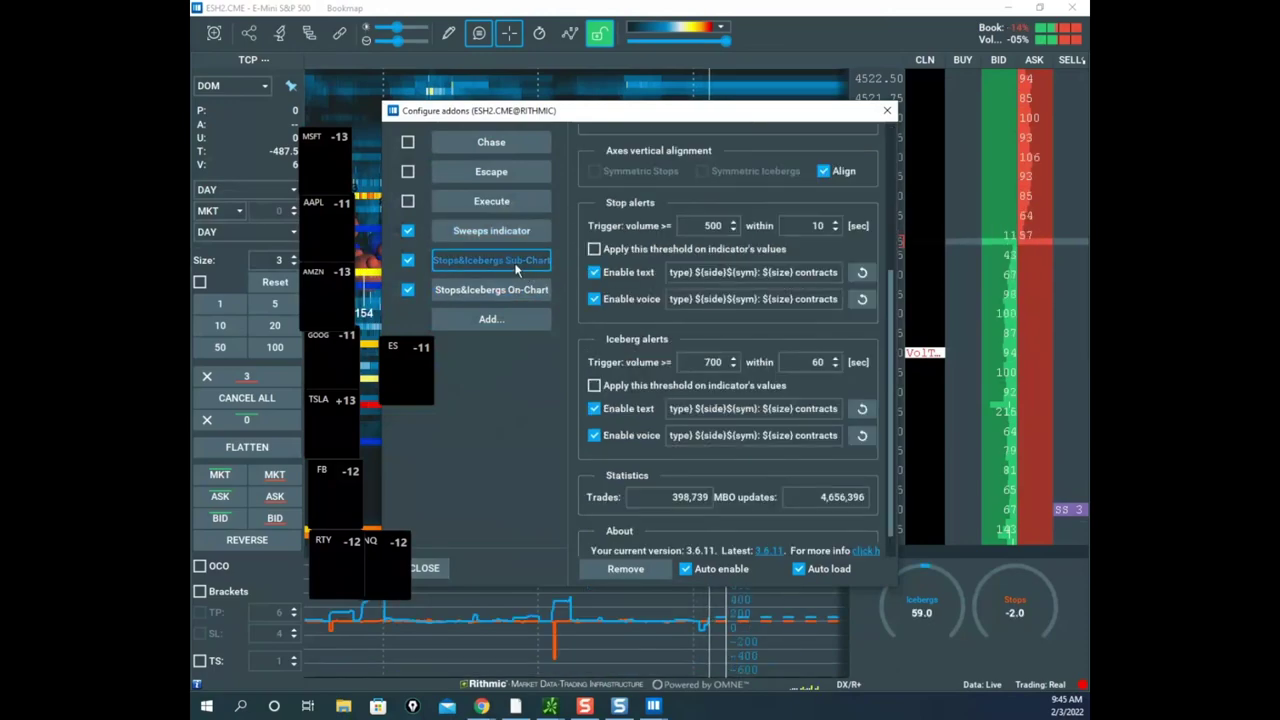
scroll(726, 308, up, 1)
scroll(757, 245, down, 2)
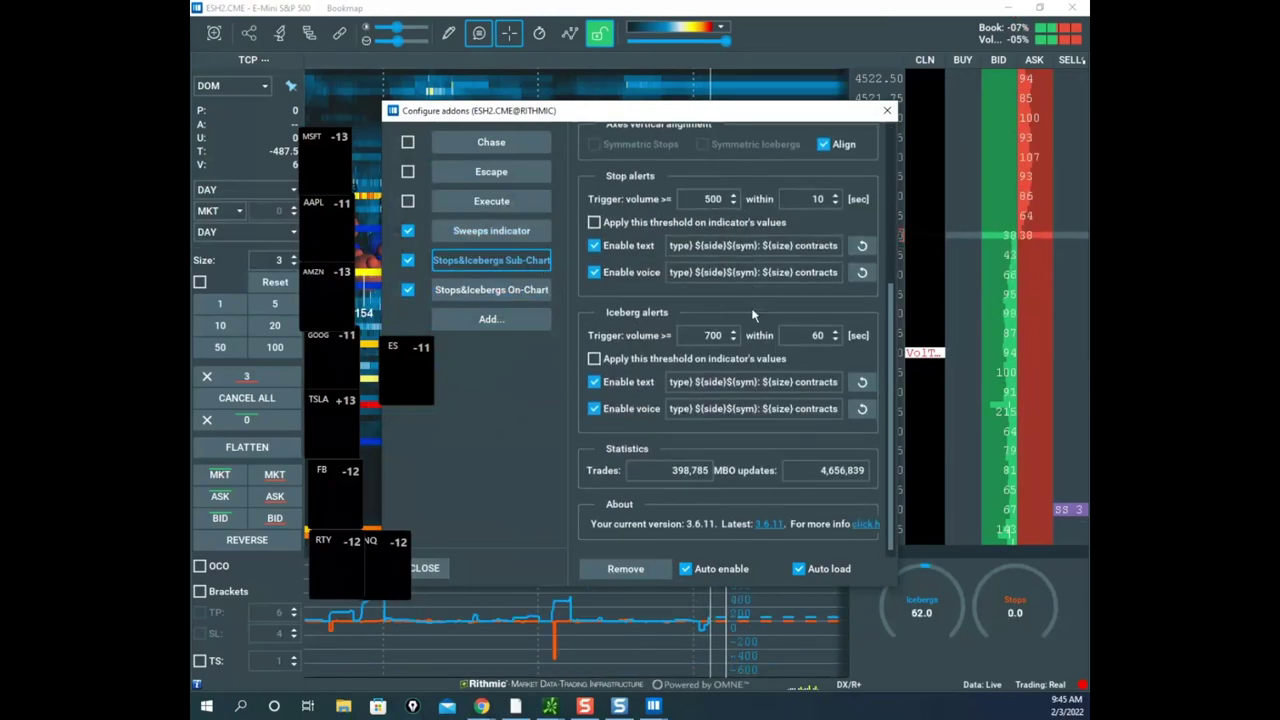
scroll(745, 263, up, 4)
scroll(740, 232, up, 6)
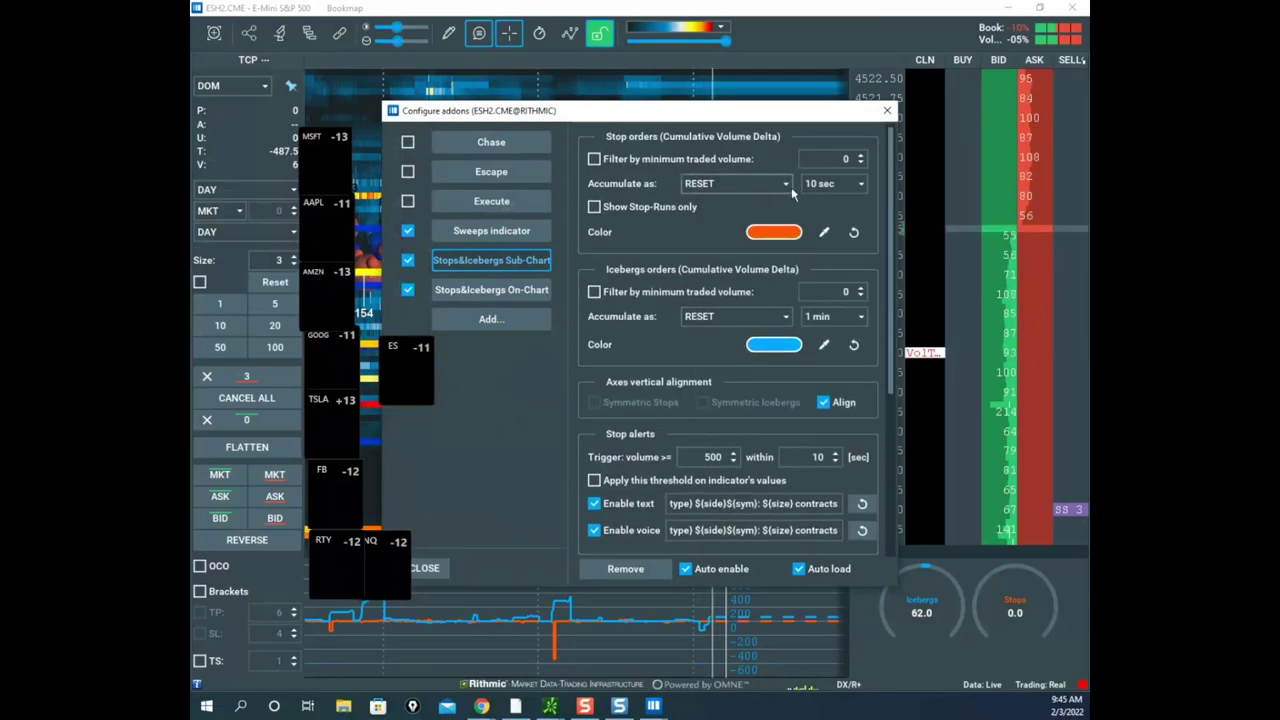
- Review the trigger volumes and time windows of the stop alerts and iceberg alerts
scroll(760, 260, down, 5)
scroll(697, 380, up, 1)
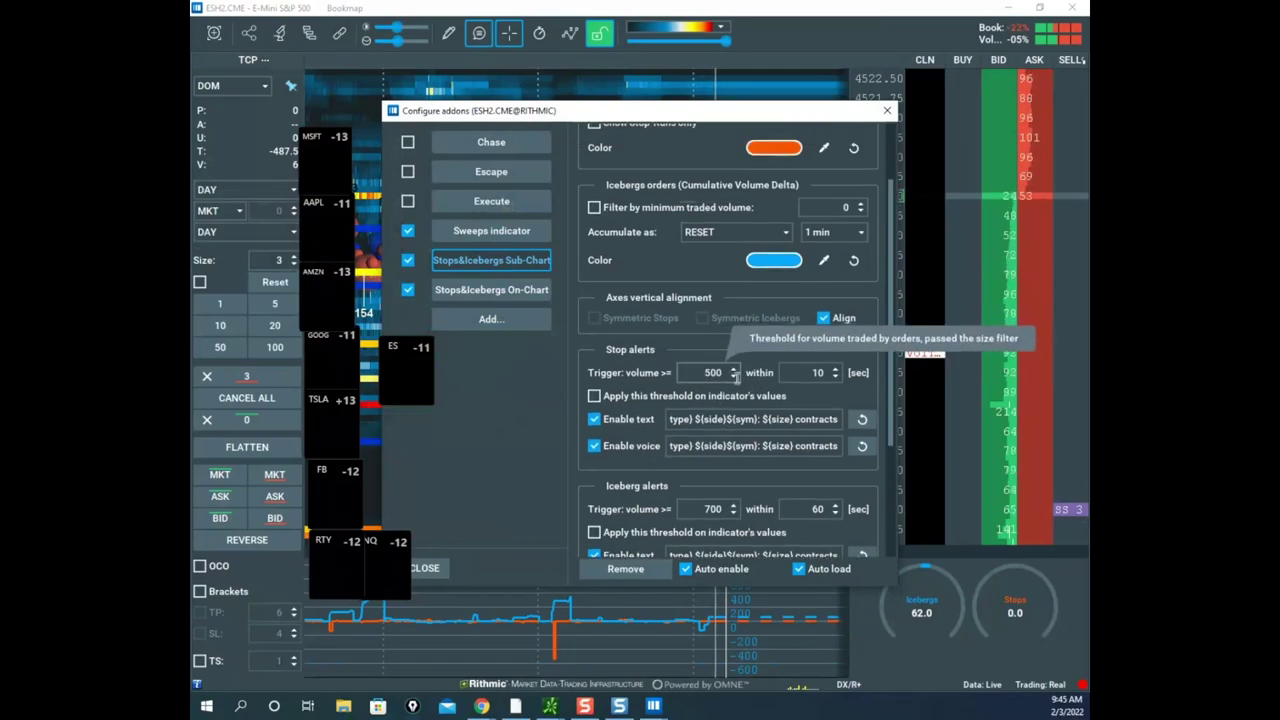
scroll(736, 373, down, 2)
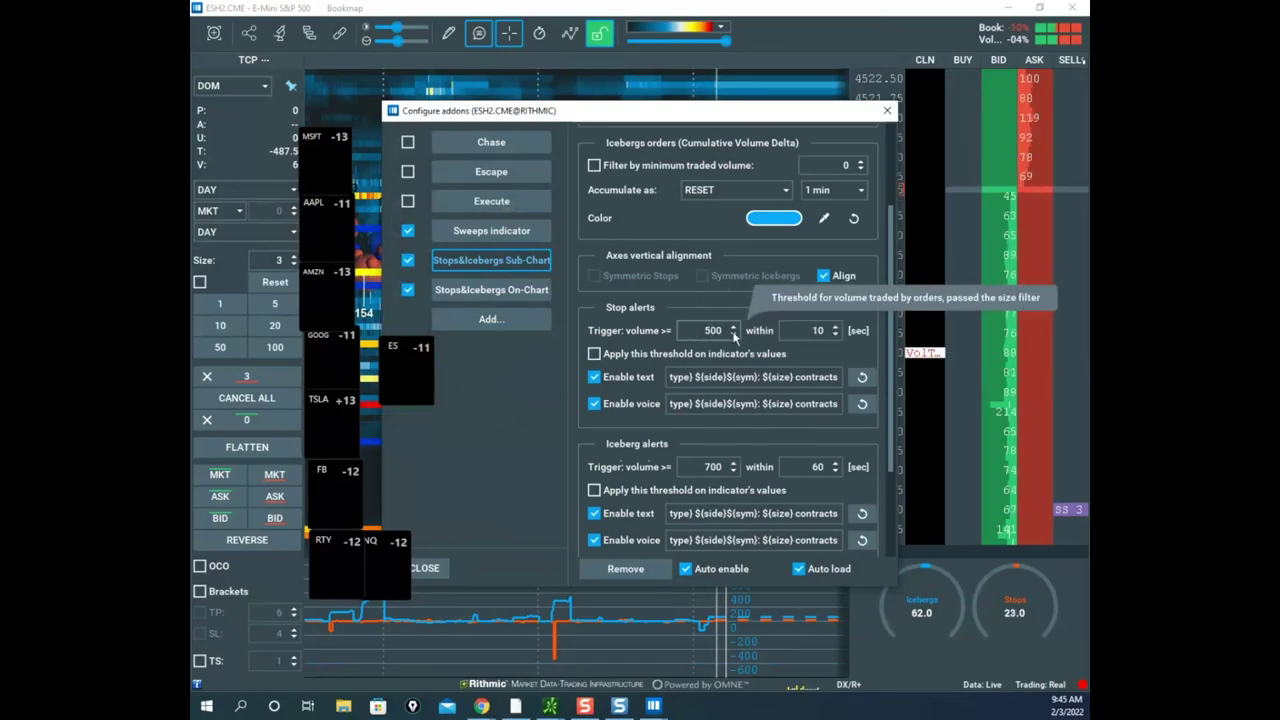
scroll(784, 372, up, 3)
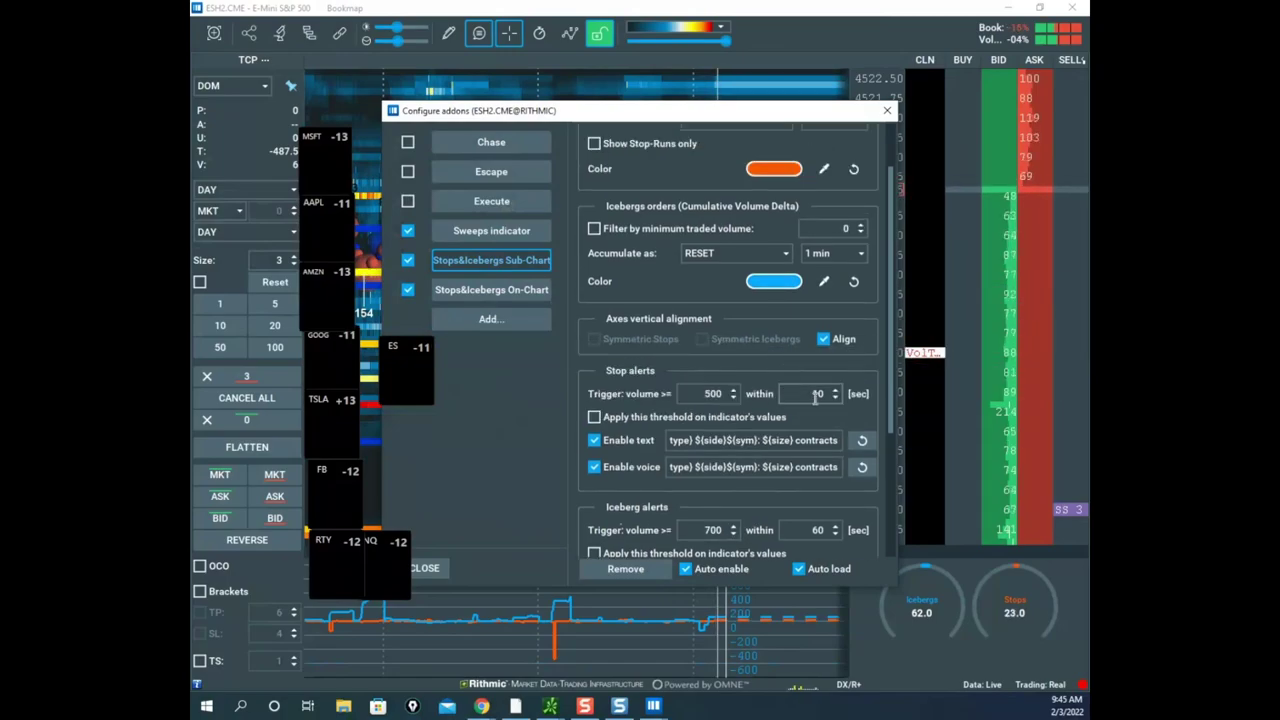
scroll(825, 412, down, 4)
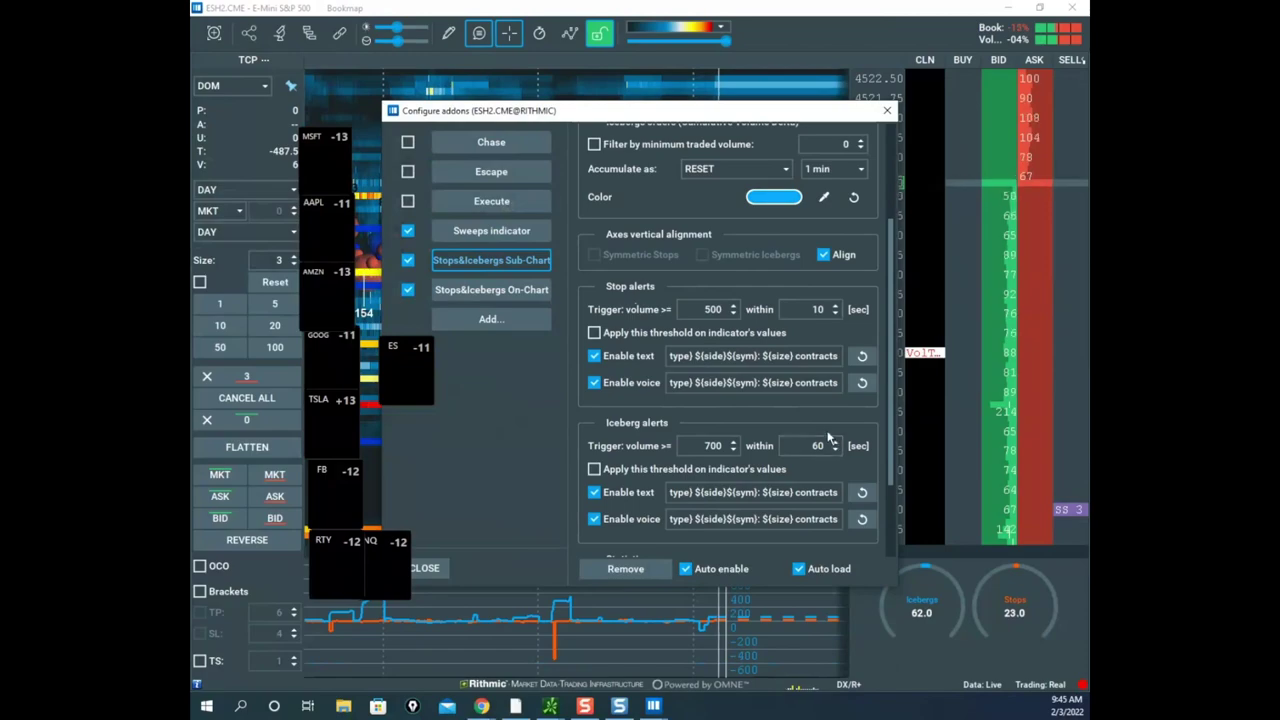
scroll(836, 447, down, 8)
scroll(830, 435, up, 7)
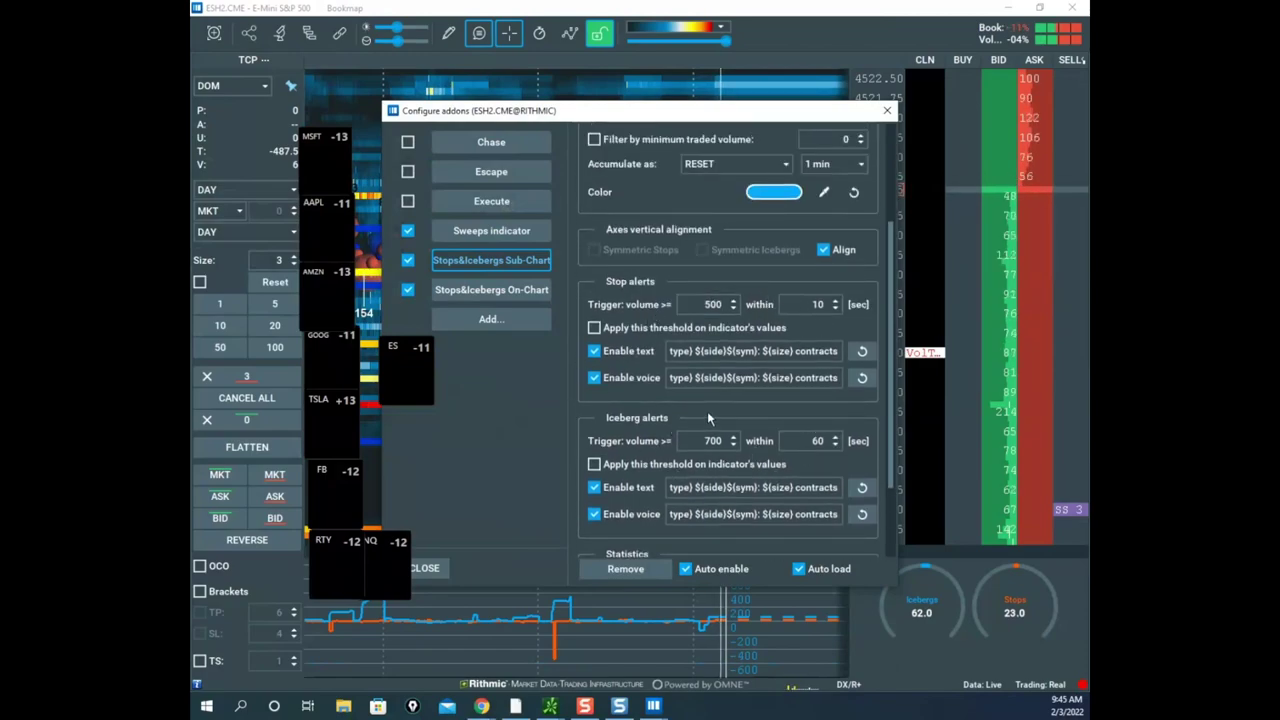
scroll(708, 418, up, 7)
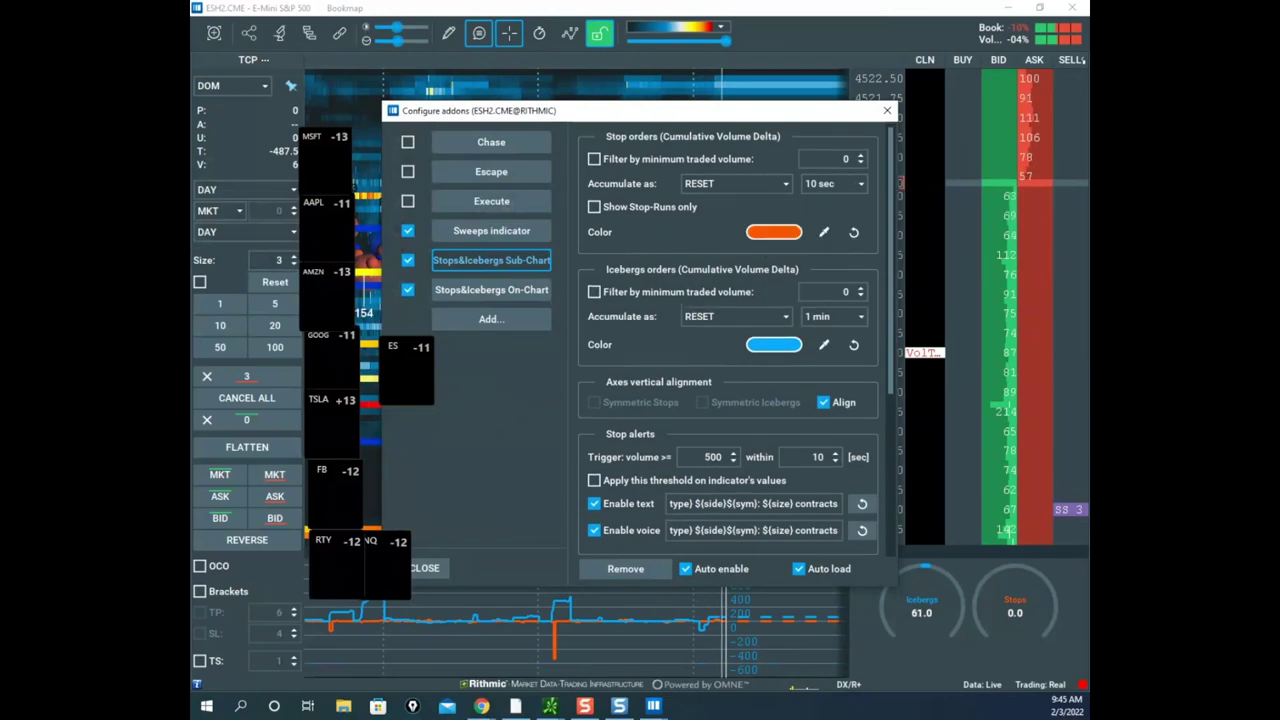
- Clear the old ink, circle the 10 sec stop accumulation and the stop alert settings, and draw an arrow down below the sub-chart
key(ctrl+shift+1)
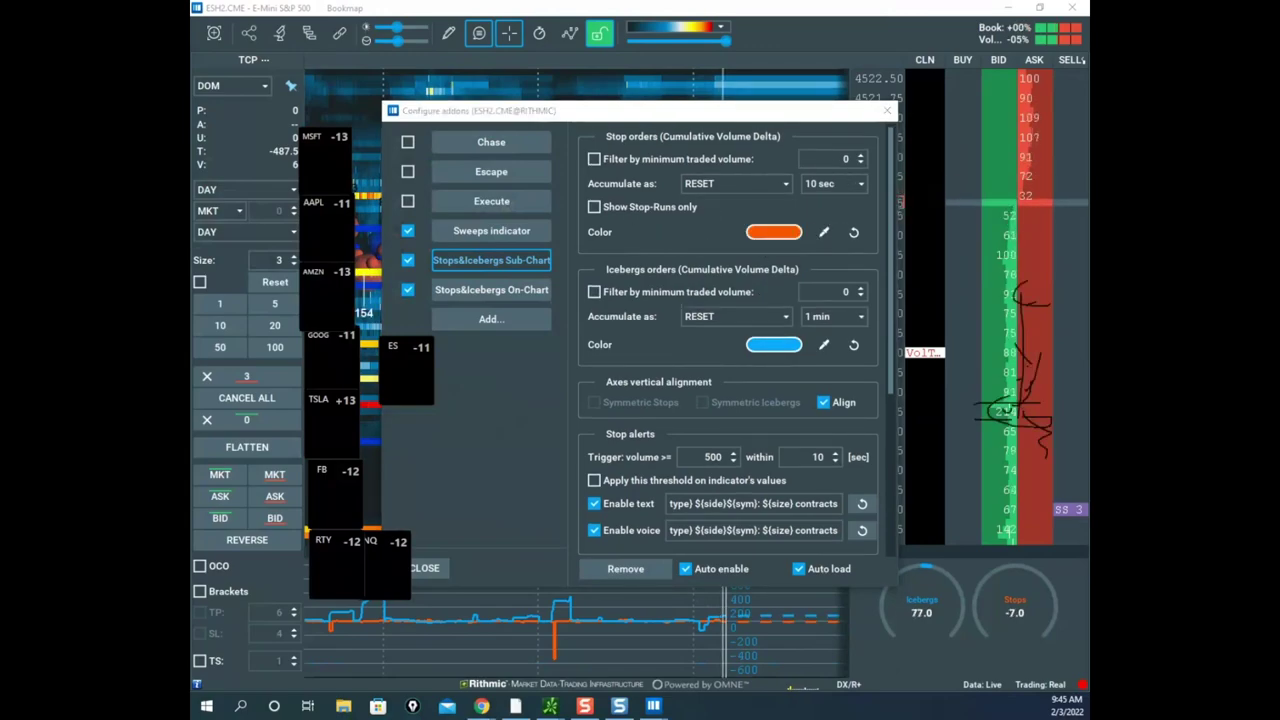
key(Escape)
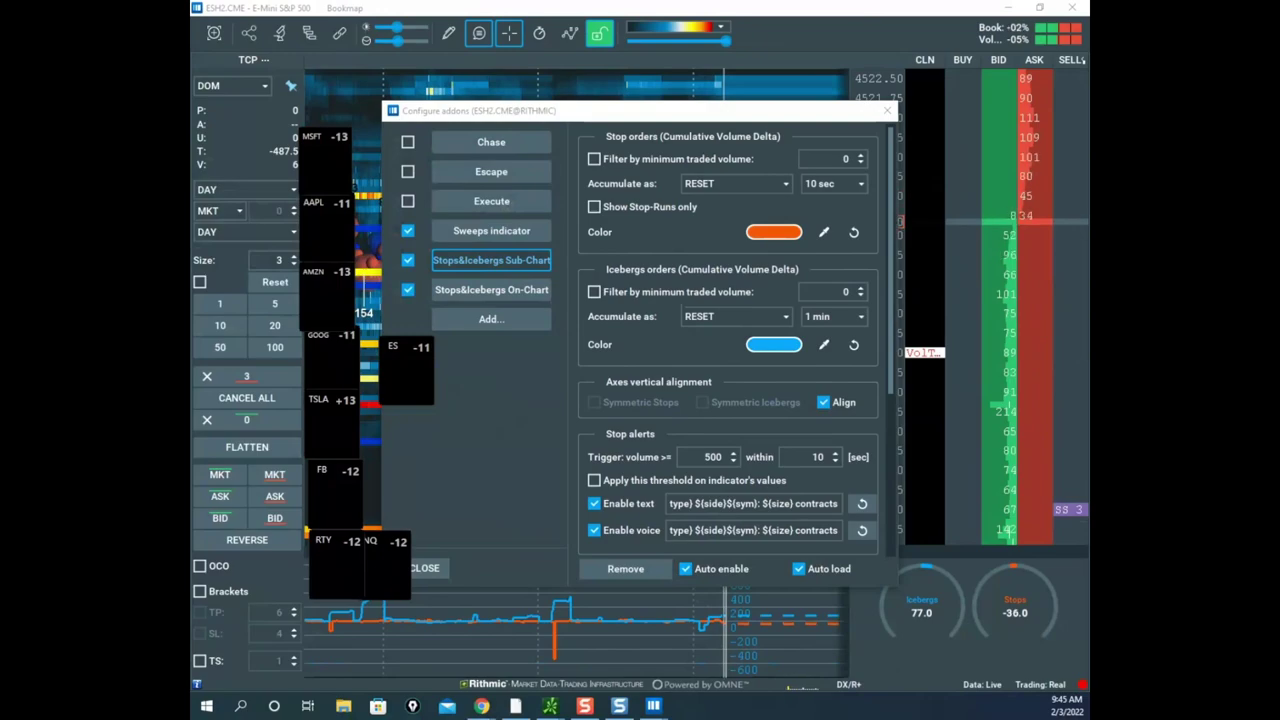
drag(836, 172, 880, 199)
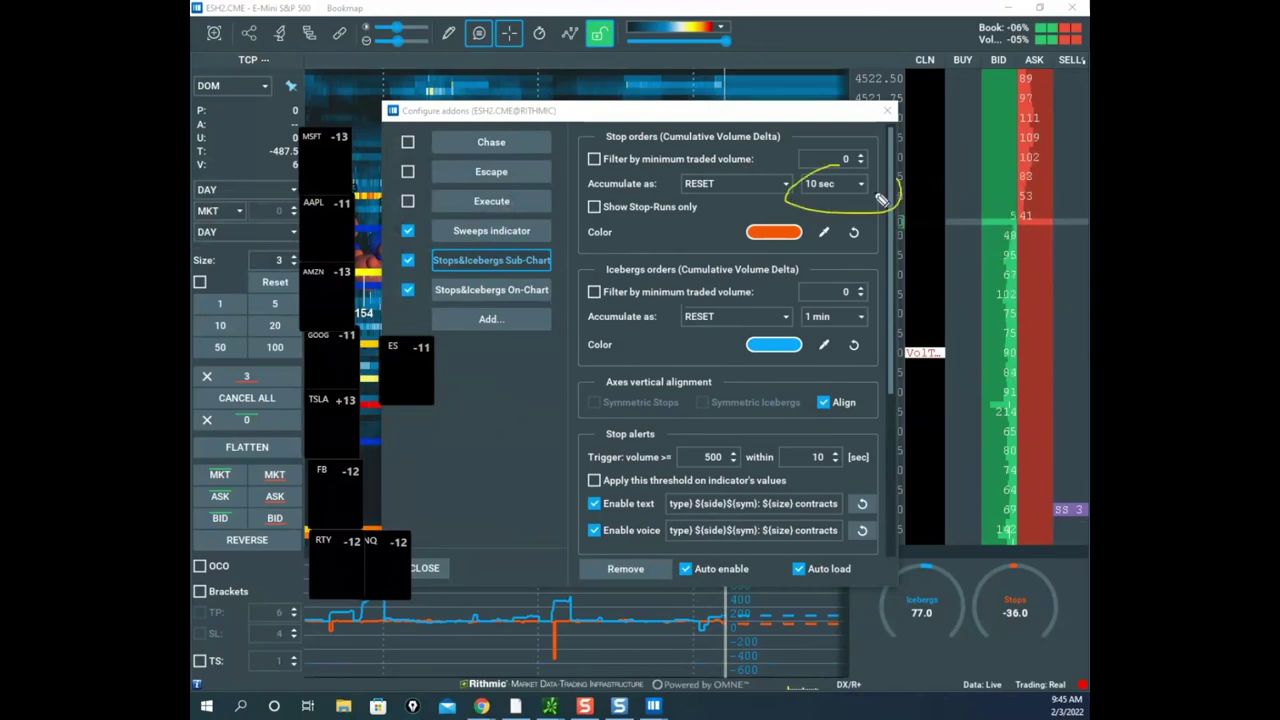
drag(867, 475, 882, 462)
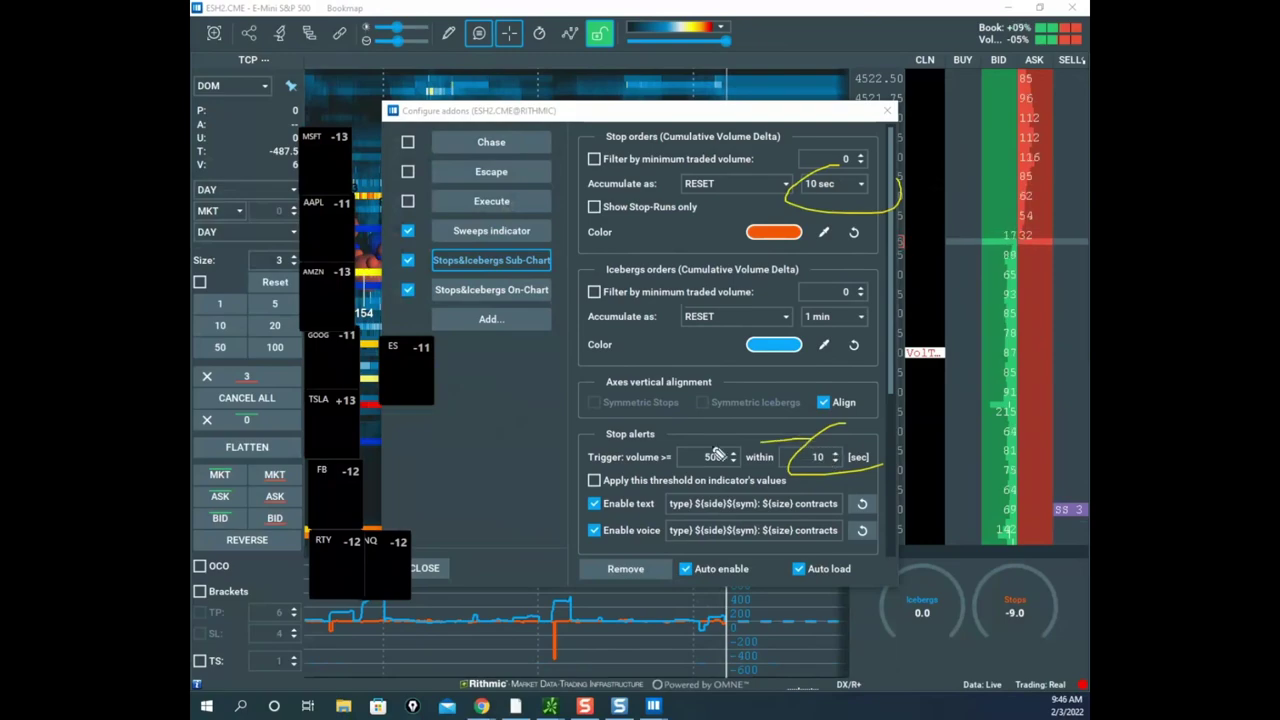
mouse_move(715, 452)
mouse_down()
mouse_move(780, 545)
mouse_move(835, 490)
mouse_up()
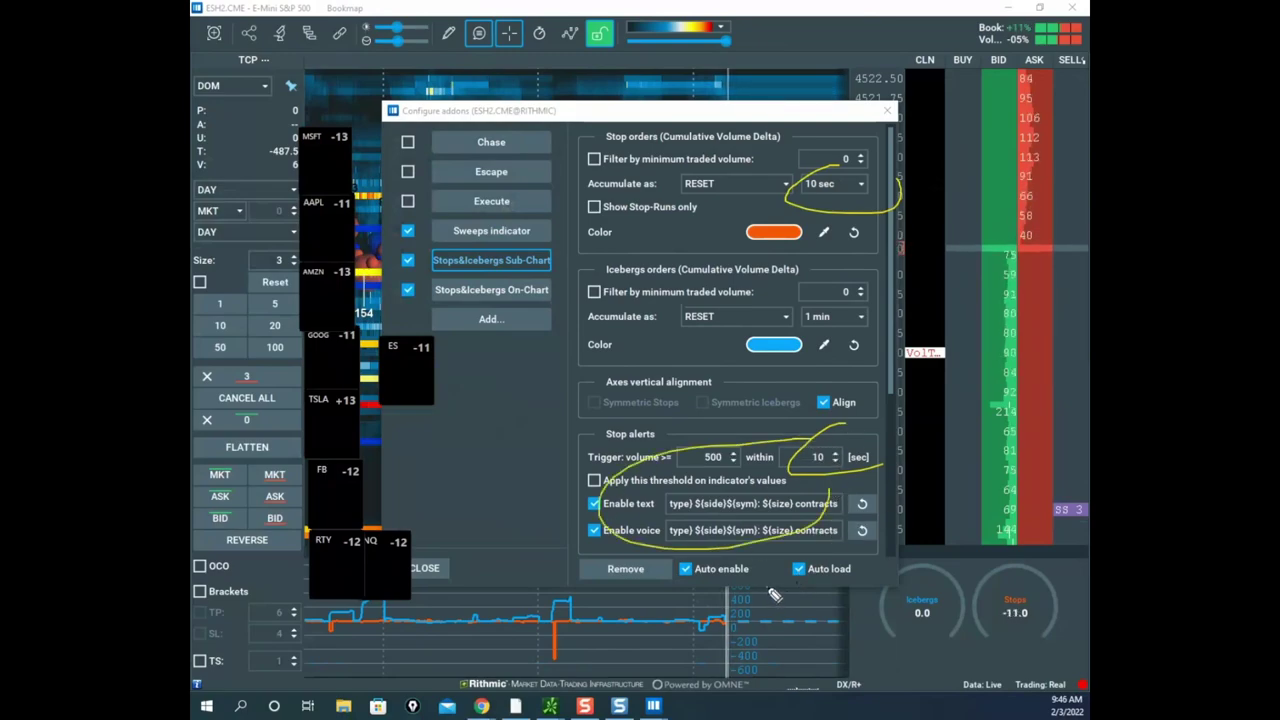
drag(771, 591, 800, 707)
drag(820, 633, 830, 608)
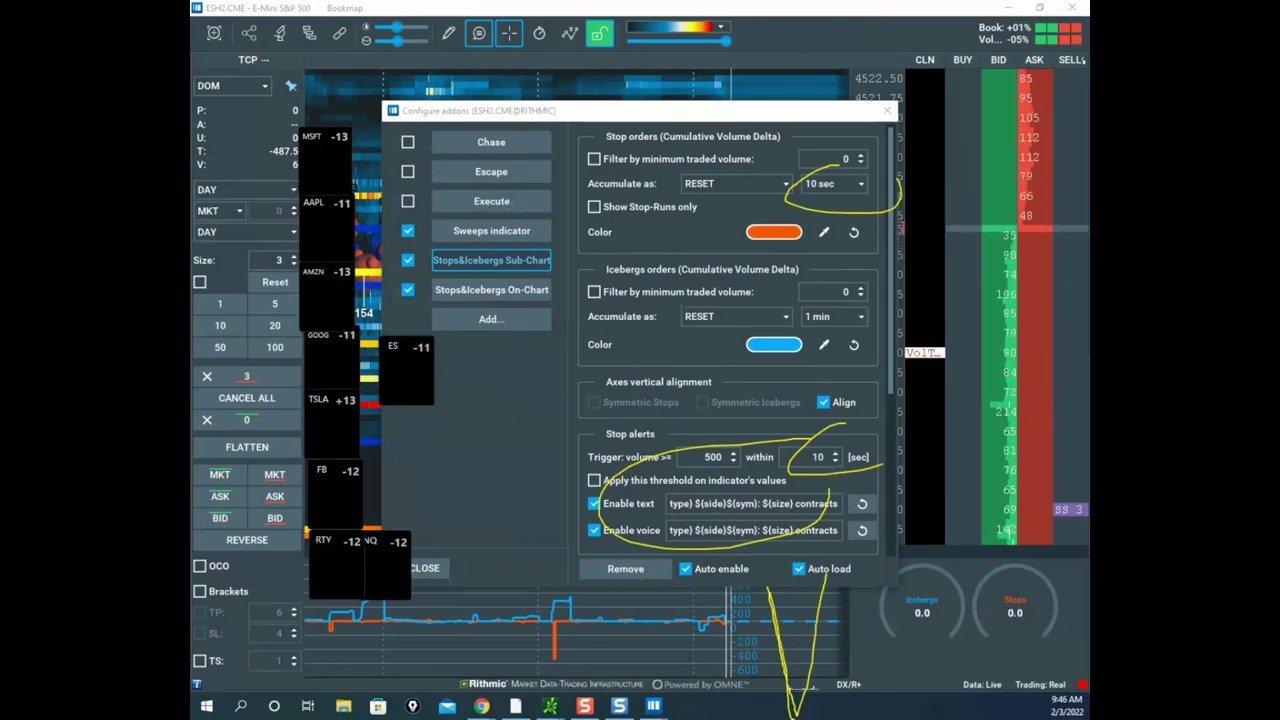
- Link the stop alert window to the stop accumulation interval, circle the order and alert sections, and clear all marks
drag(836, 178, 865, 185)
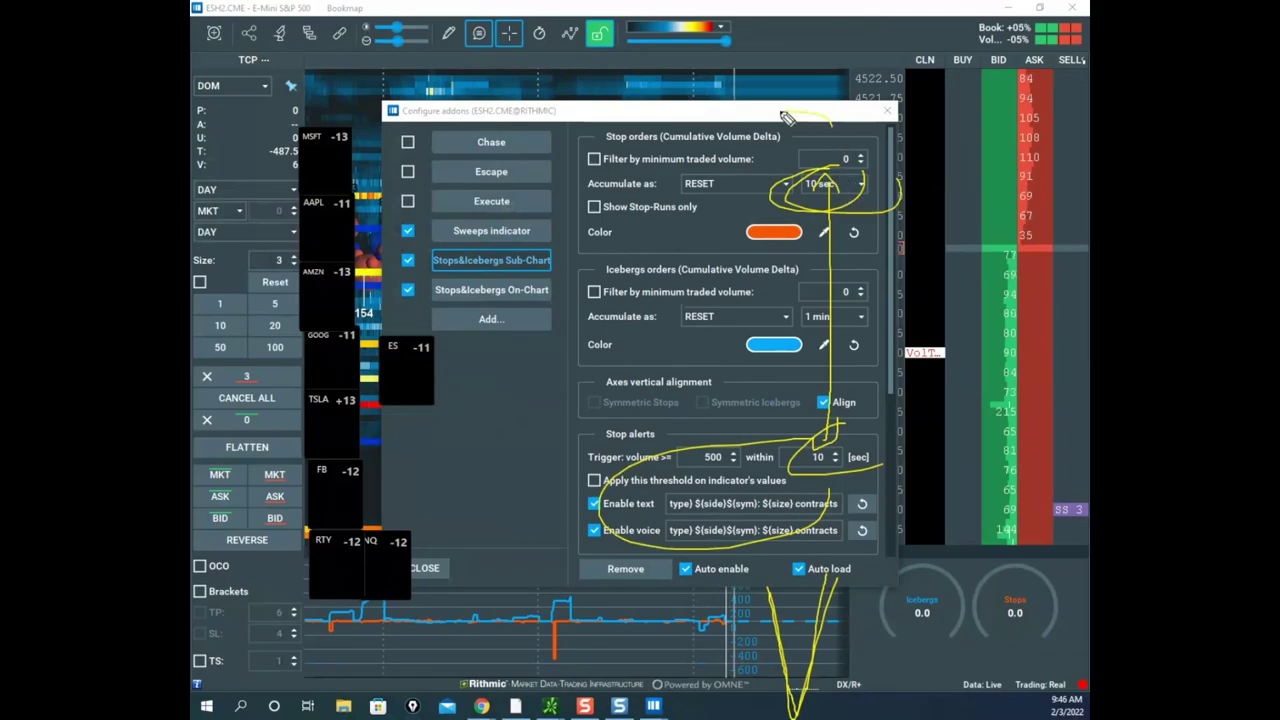
mouse_move(540, 310)
mouse_down()
mouse_move(880, 335)
mouse_move(782, 152)
mouse_up()
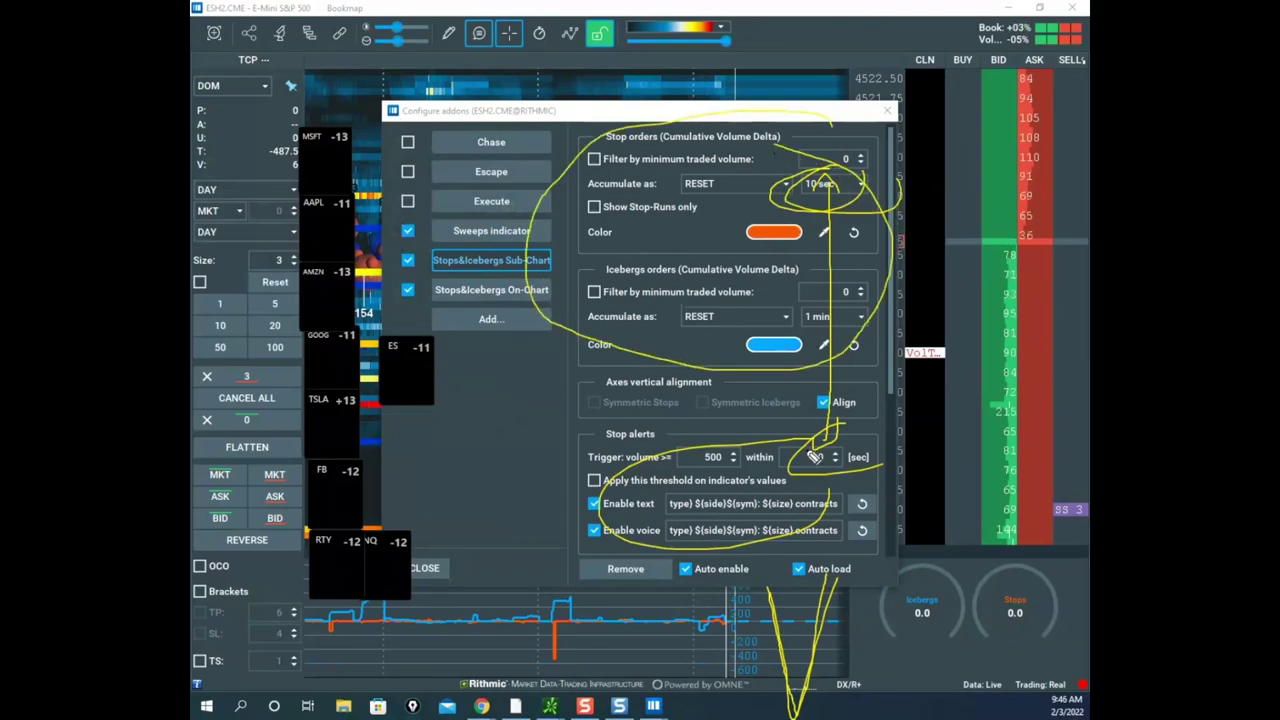
mouse_move(820, 432)
mouse_down()
mouse_move(565, 505)
mouse_move(935, 575)
mouse_move(920, 545)
mouse_up()
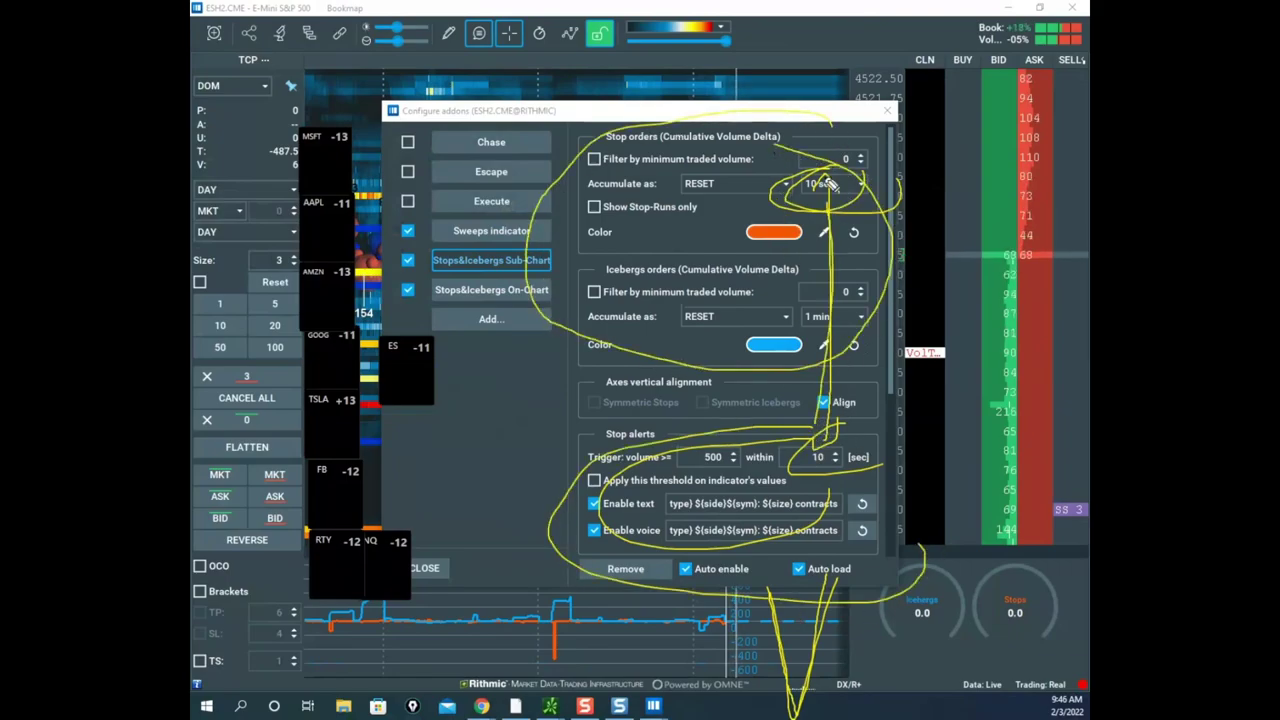
drag(826, 184, 818, 393)
key(Escape)
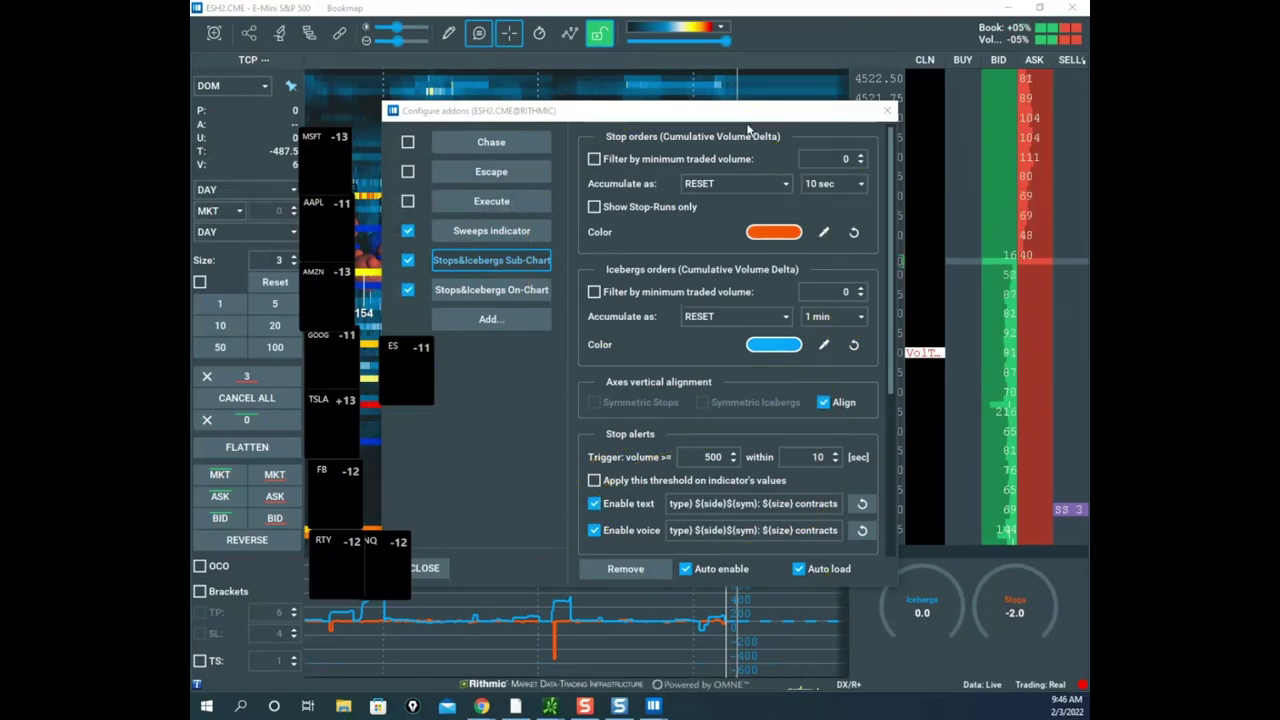
- Close the add-on settings and clear the leftover ink from the ES heatmap
click(887, 110)
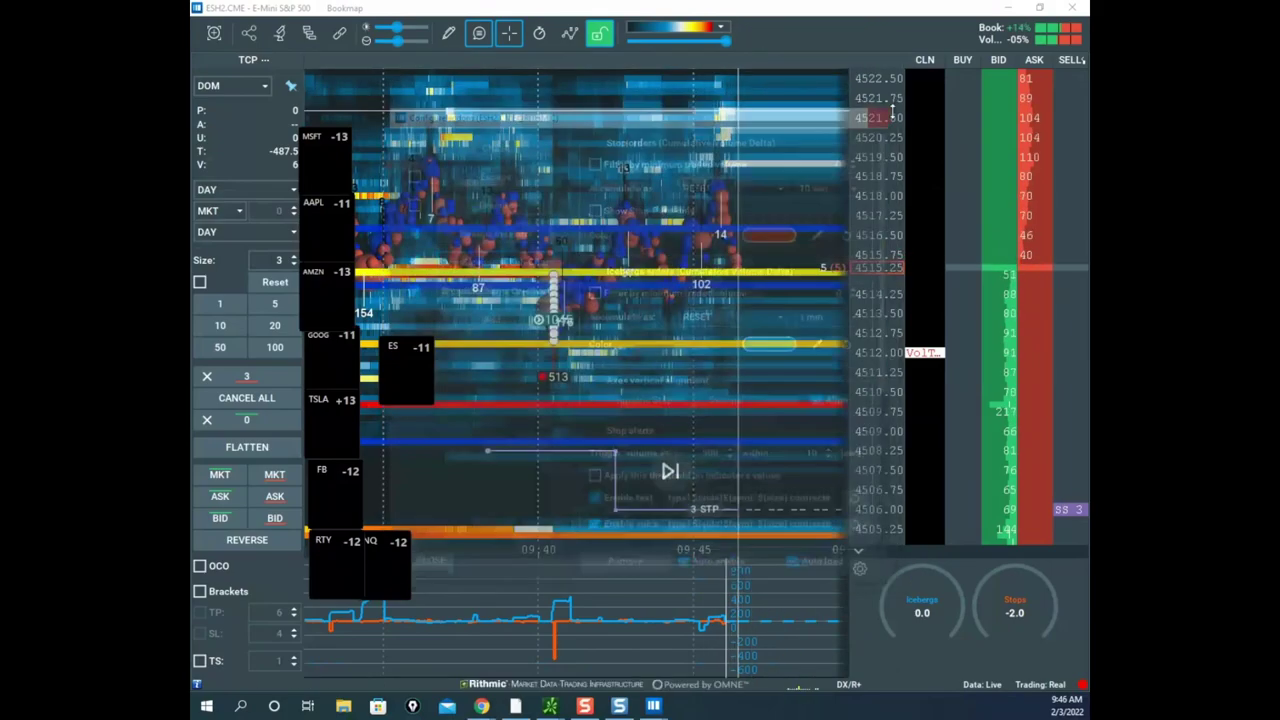
scroll(883, 220, up, 3)
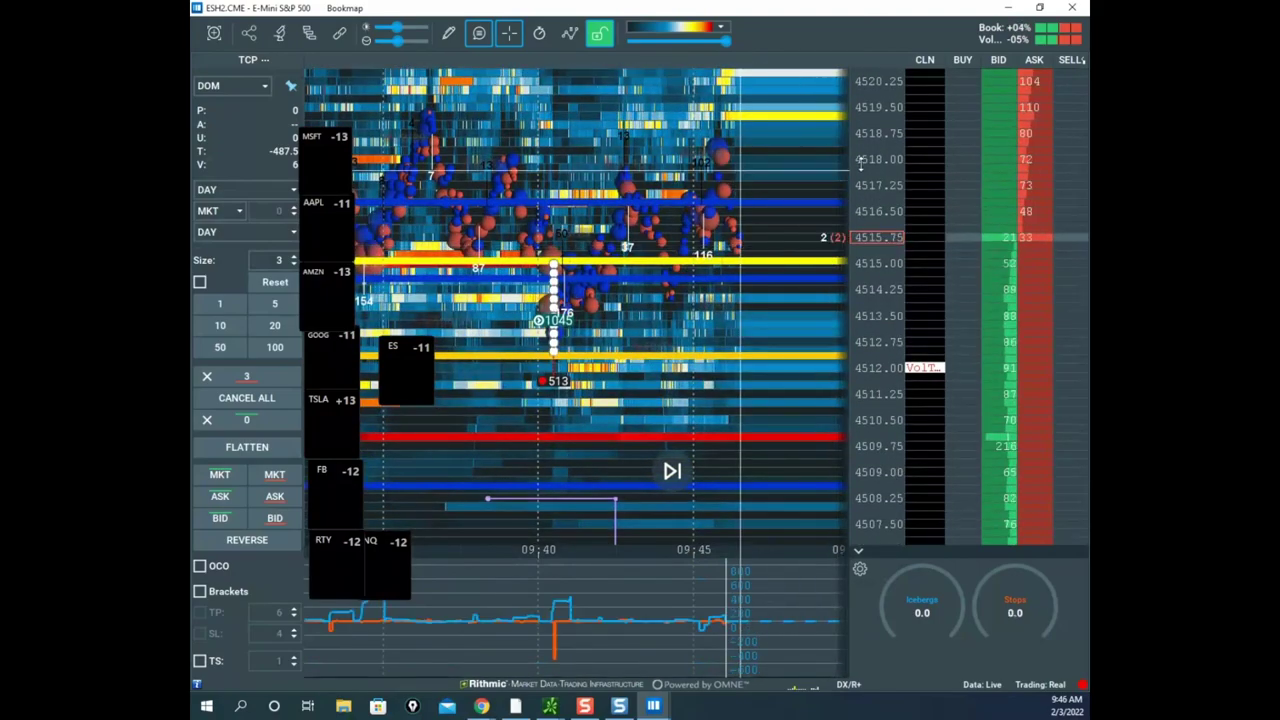
scroll(862, 180, down, 3)
drag(753, 247, 739, 225)
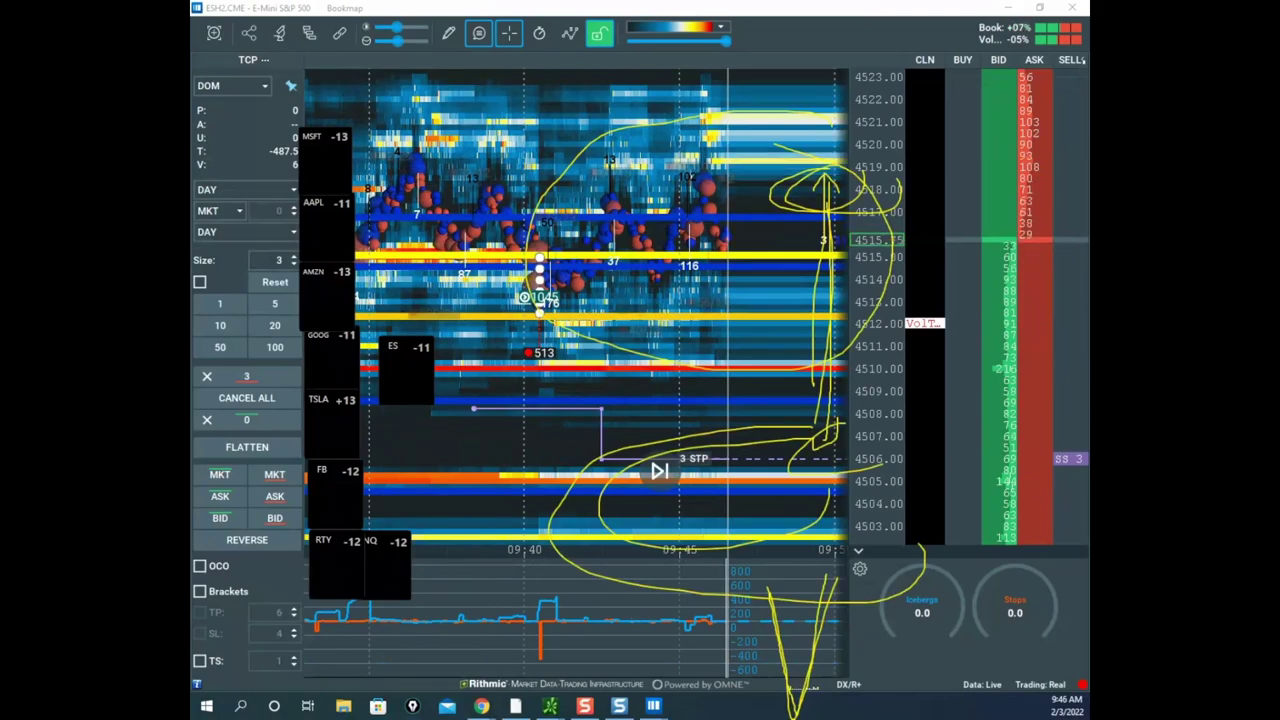
key(Delete)
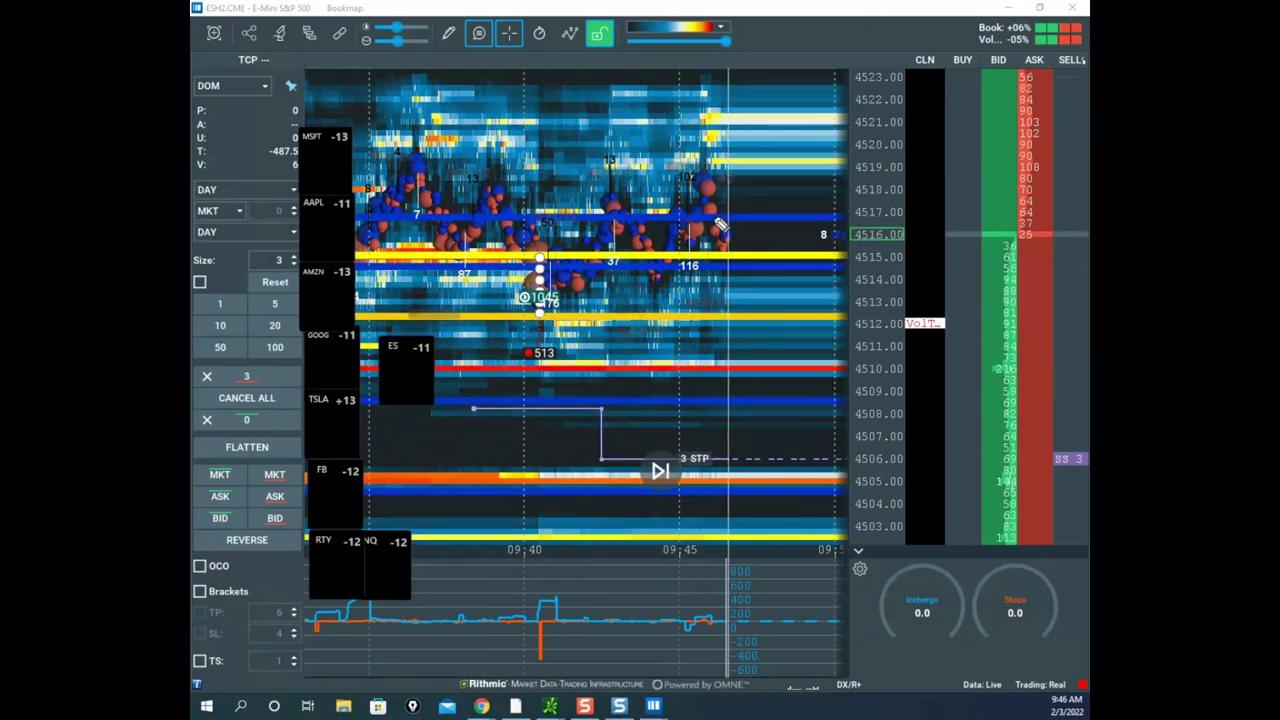
- Sketch a rising zigzag price path, circle the zone between about 4512 and 4515 and the sell stop at 4506, and clear the marks
drag(702, 247, 726, 183)
mouse_move(730, 265)
mouse_down()
mouse_move(829, 294)
mouse_move(740, 208)
mouse_move(760, 115)
mouse_move(748, 155)
mouse_move(788, 245)
mouse_move(858, 42)
mouse_up()
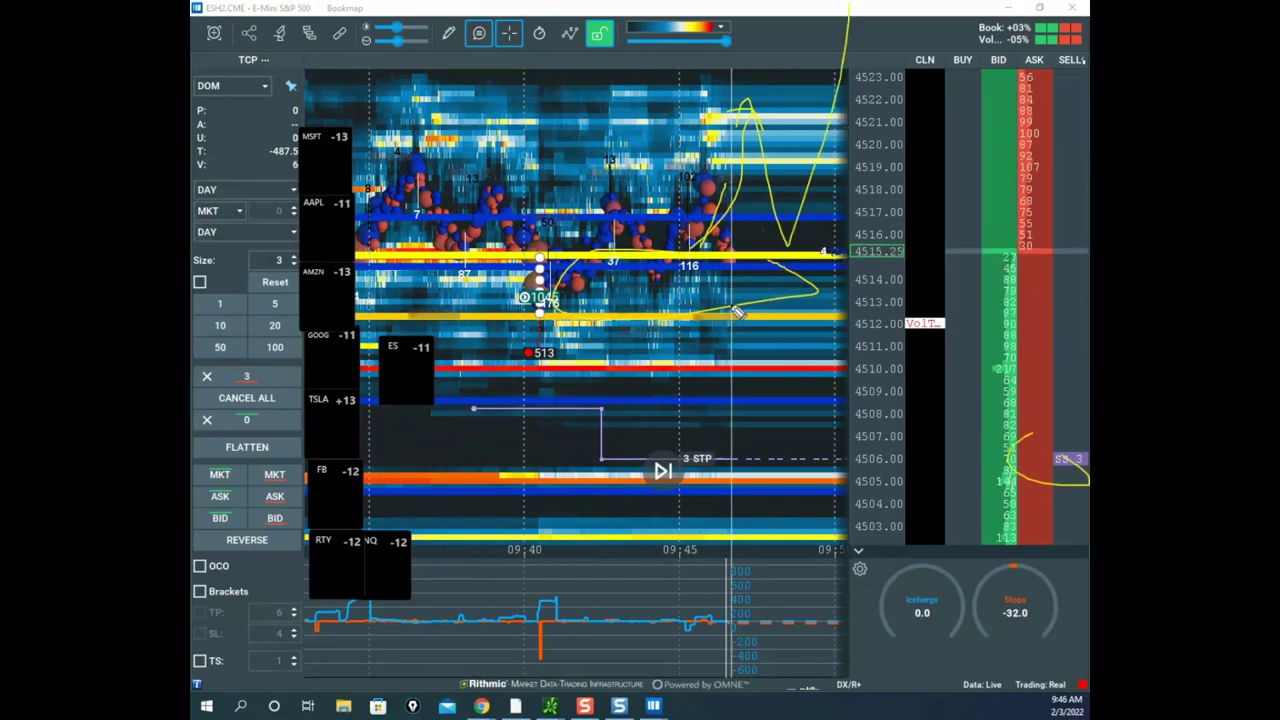
drag(738, 312, 818, 530)
key(Escape)
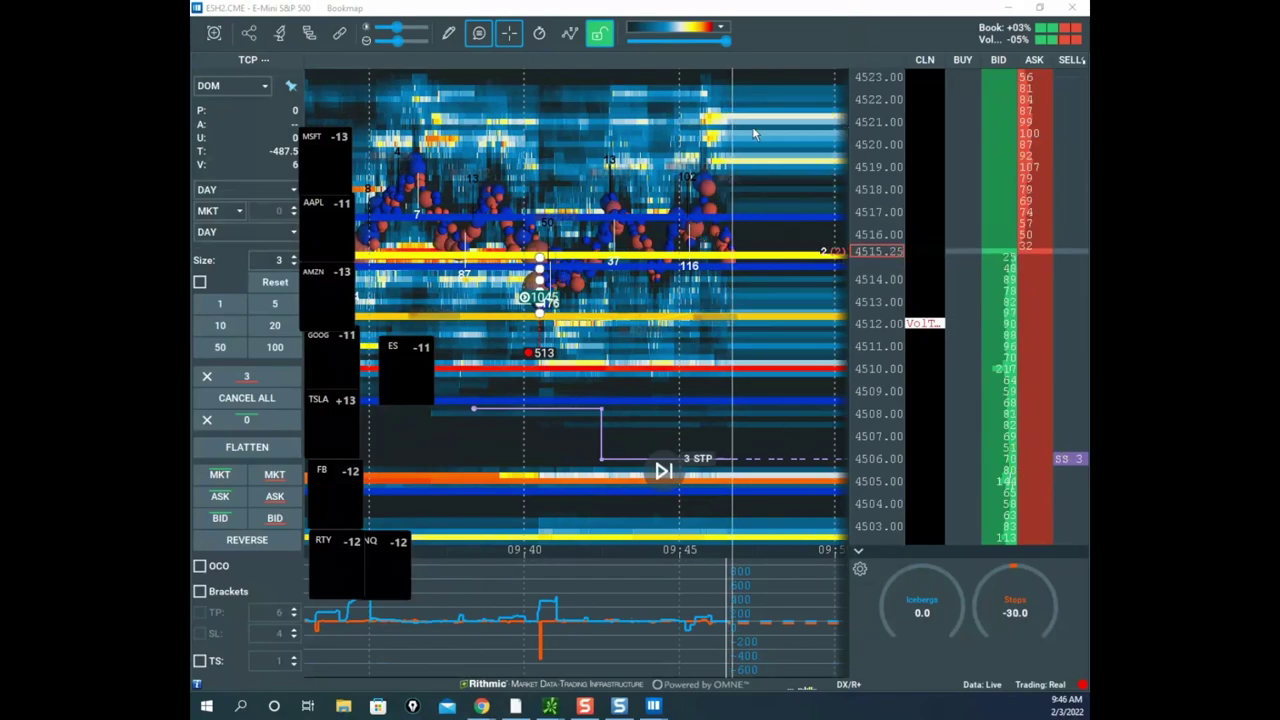
- Examine the wider ES price range for the heavy liquidity bands below the sell stop, around 4500 and 4485
scroll(760, 140, down, 5)
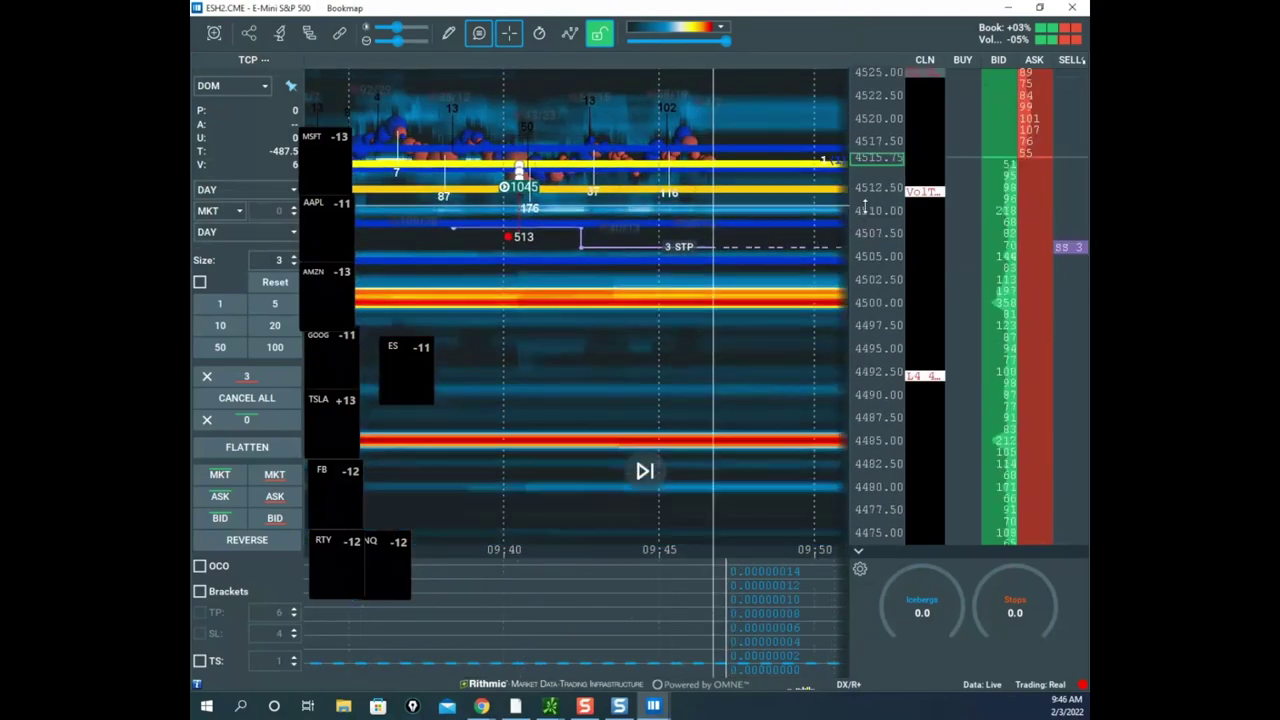
drag(865, 206, 937, 271)
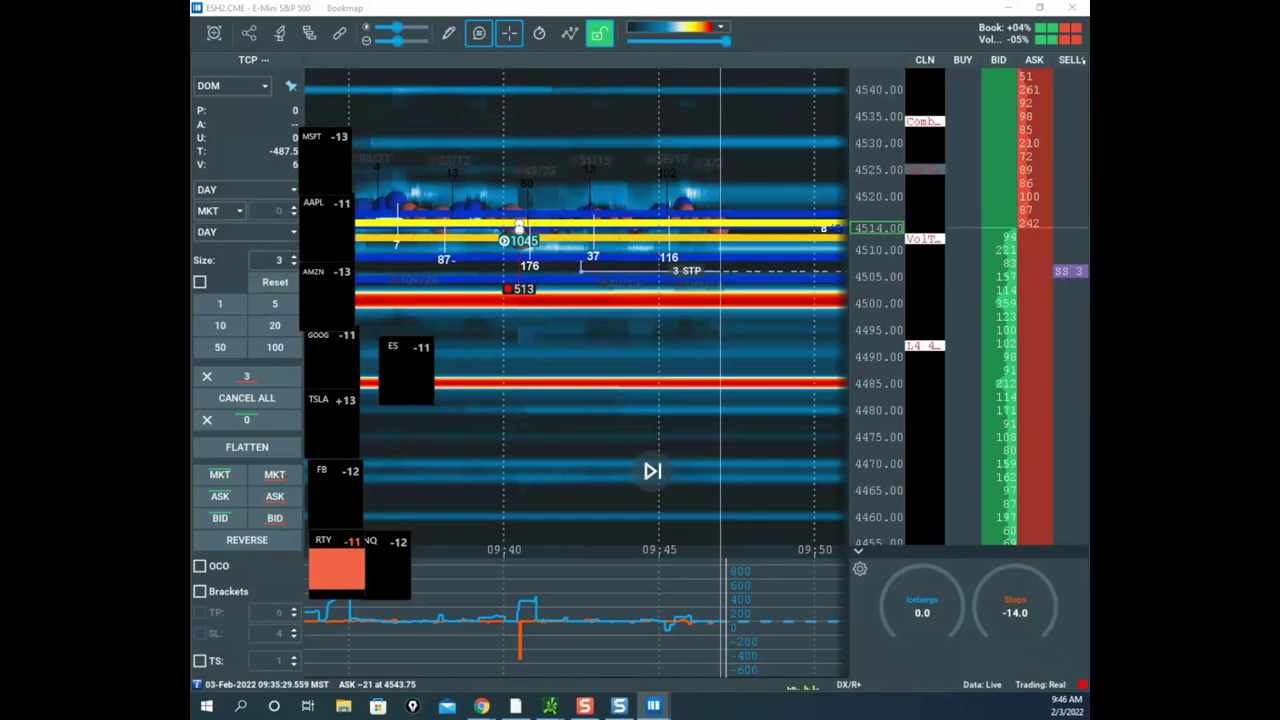
drag(877, 212, 767, 250)
scroll(875, 178, up, 3)
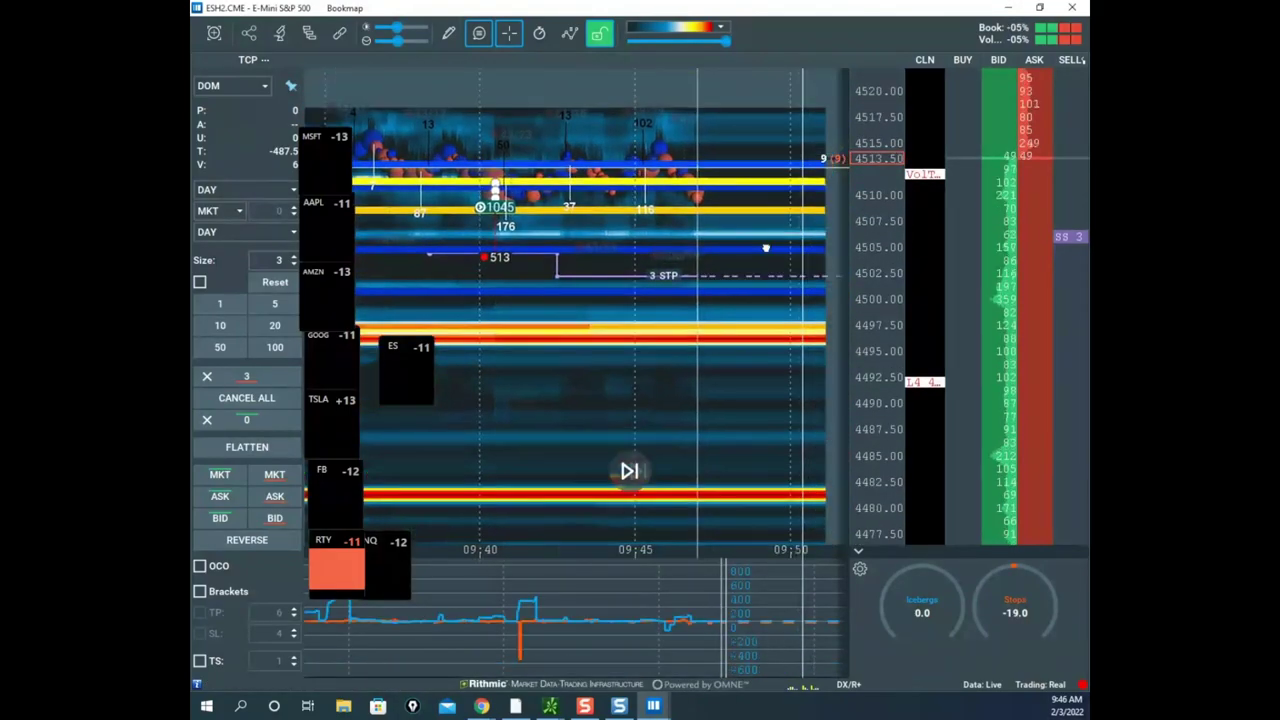
scroll(885, 192, up, 2)
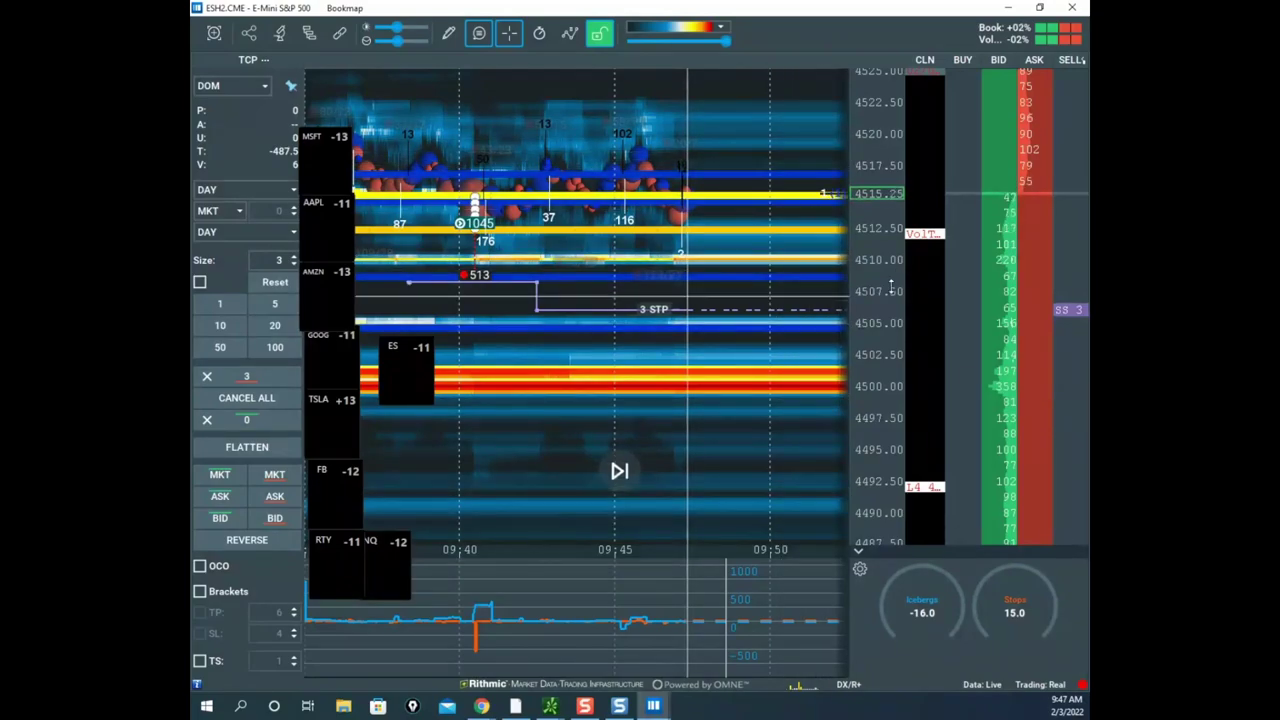
- Review the recent ES trades around the 4512 to 4515 levels in relation to the sell stop at 4506
scroll(839, 233, up, 3)
drag(814, 223, 719, 298)
scroll(800, 285, up, 2)
scroll(869, 289, down, 2)
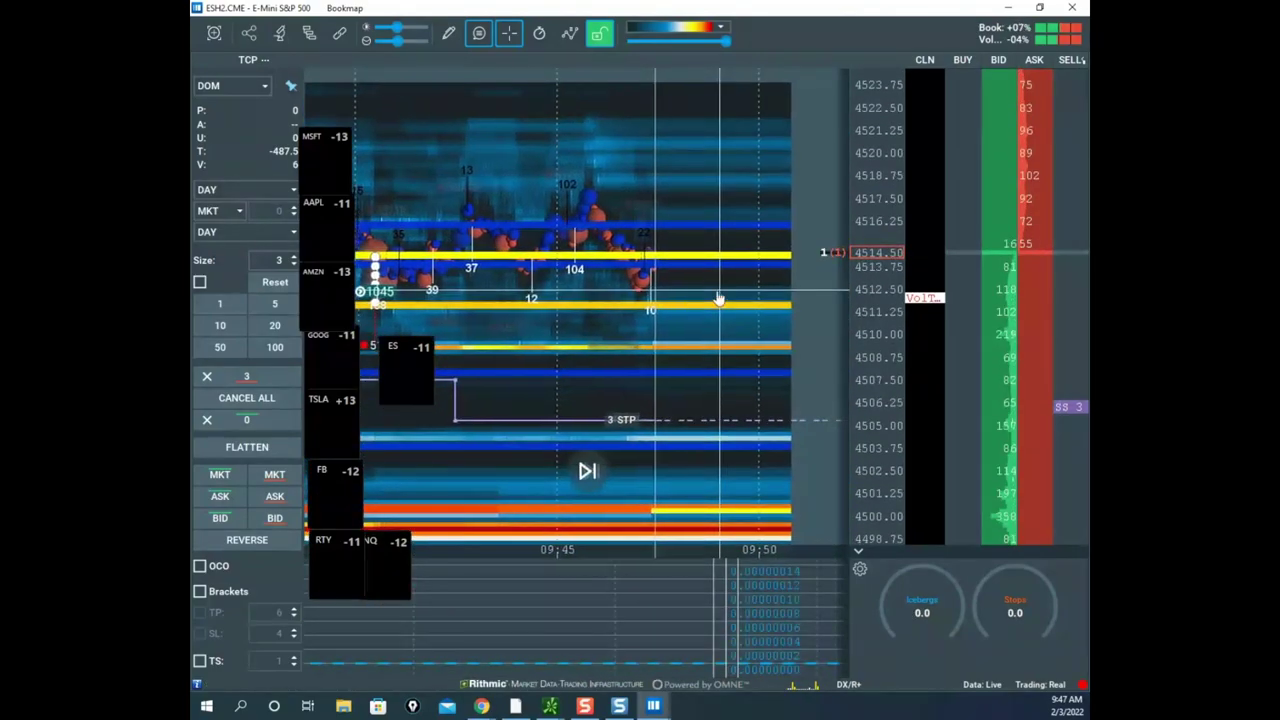
scroll(868, 287, up, 3)
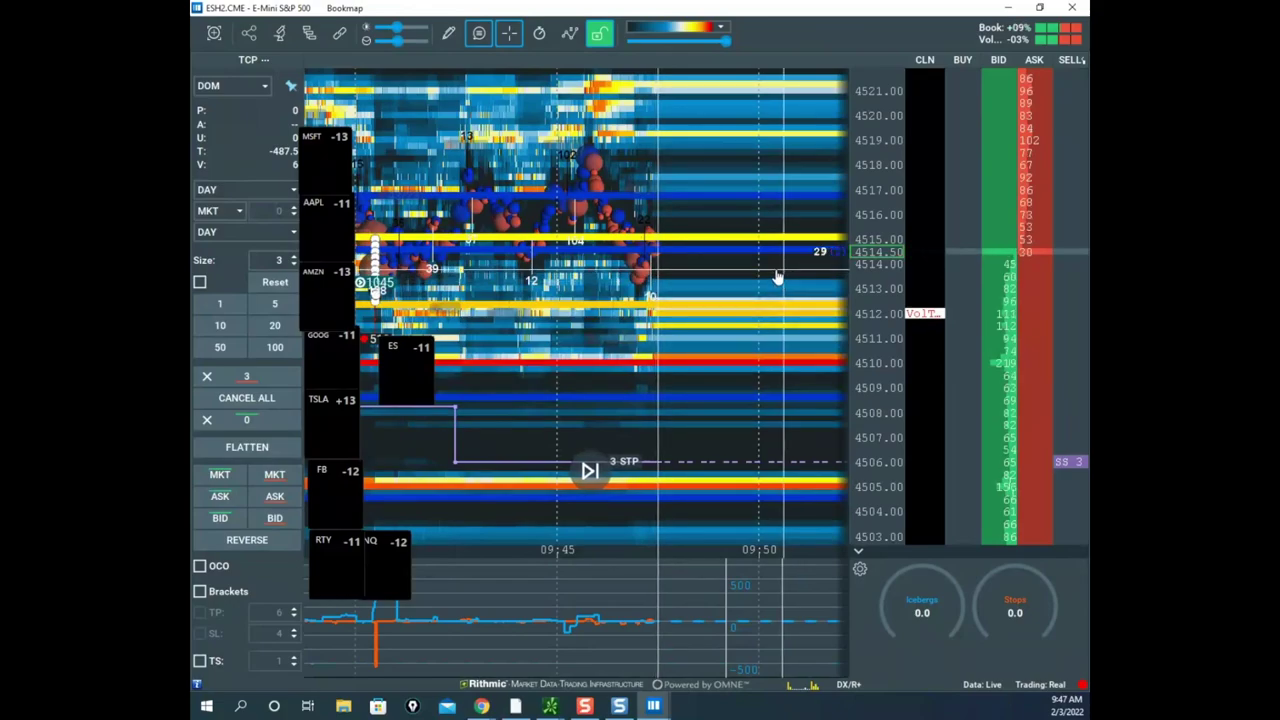
scroll(886, 240, up, 3)
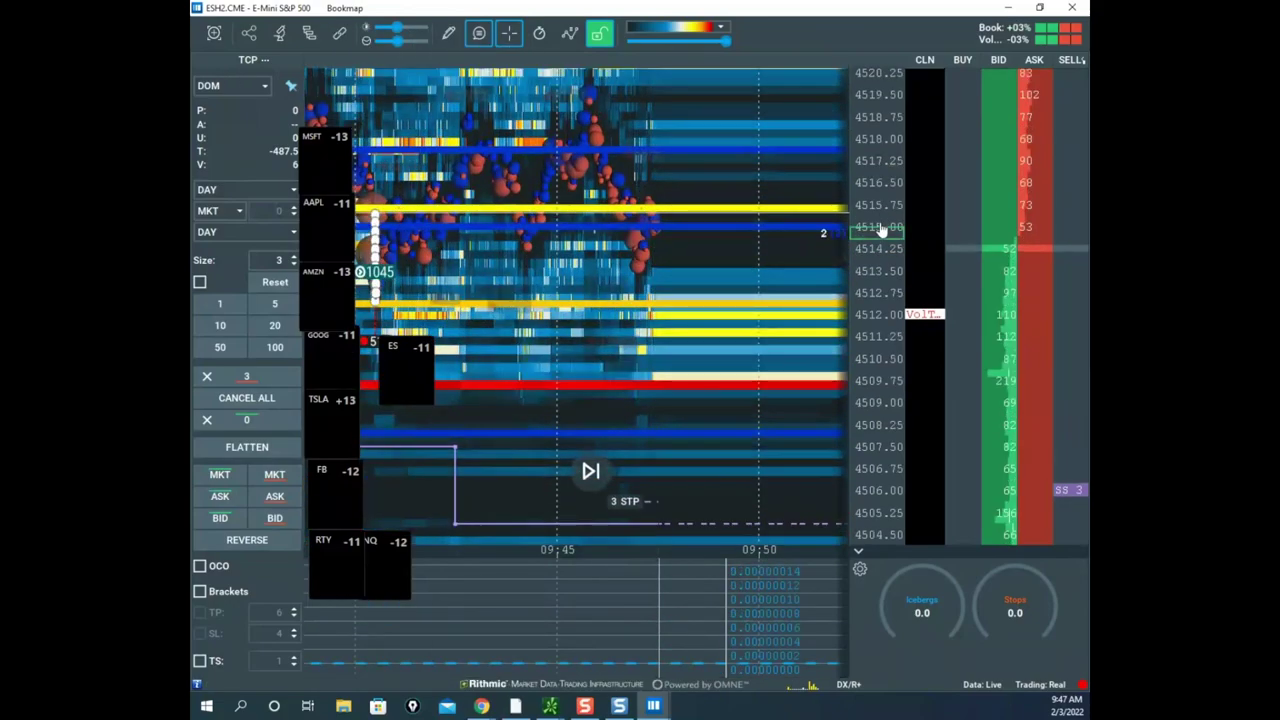
scroll(856, 258, down, 3)
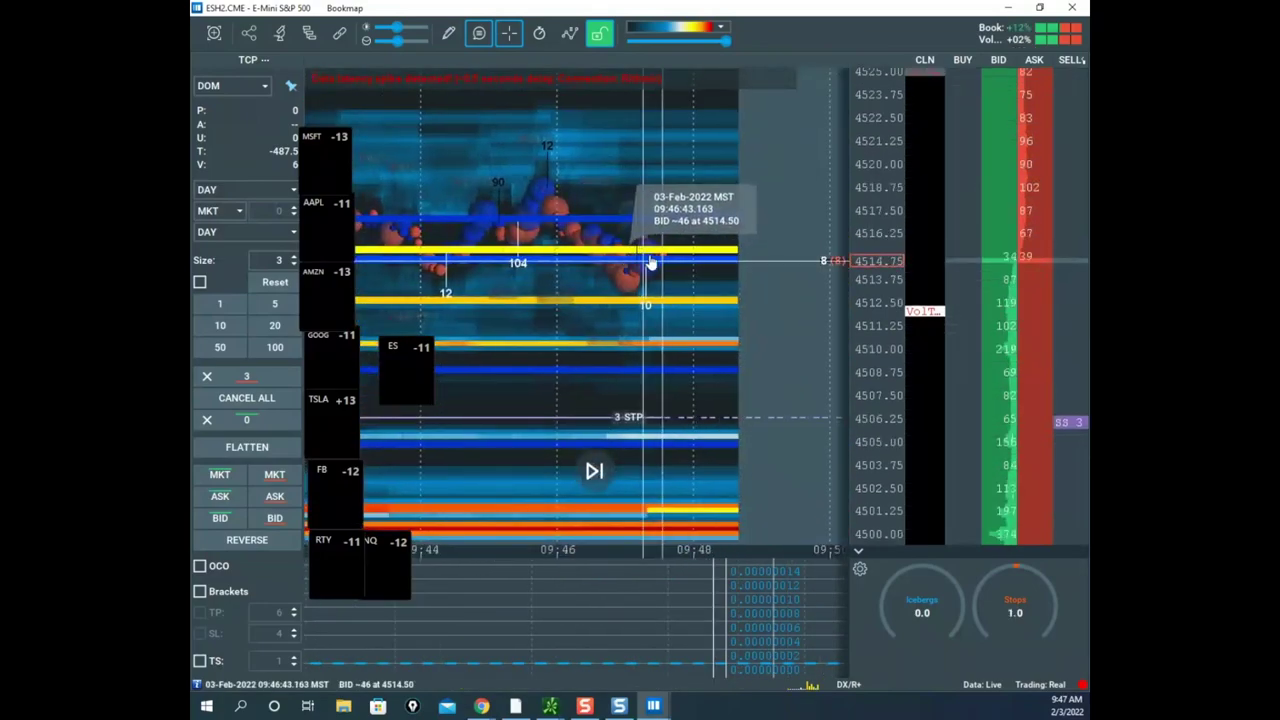
drag(815, 288, 724, 287)
scroll(864, 236, up, 1)
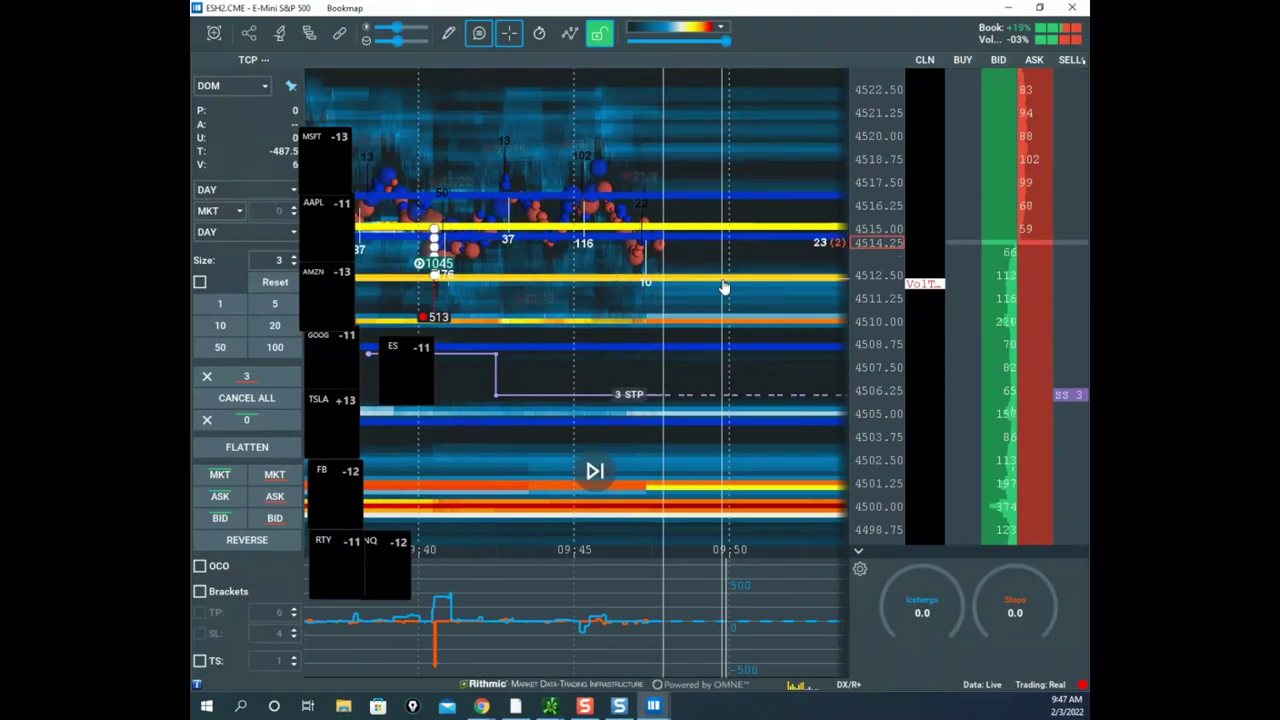
- Examine the ES heatmap at different price scales, comparing the 09:40 stop run with current price action and liquidity down to 4510
scroll(864, 205, up, 2)
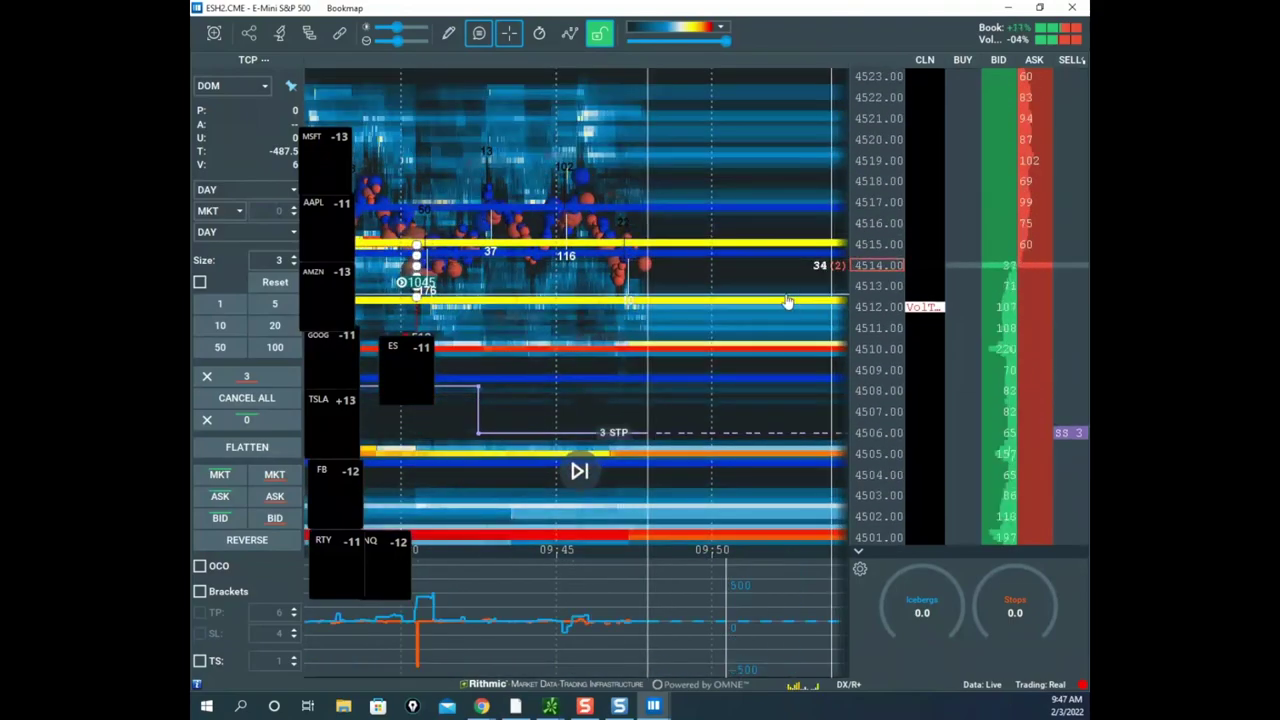
scroll(757, 291, down, 2)
drag(653, 293, 710, 270)
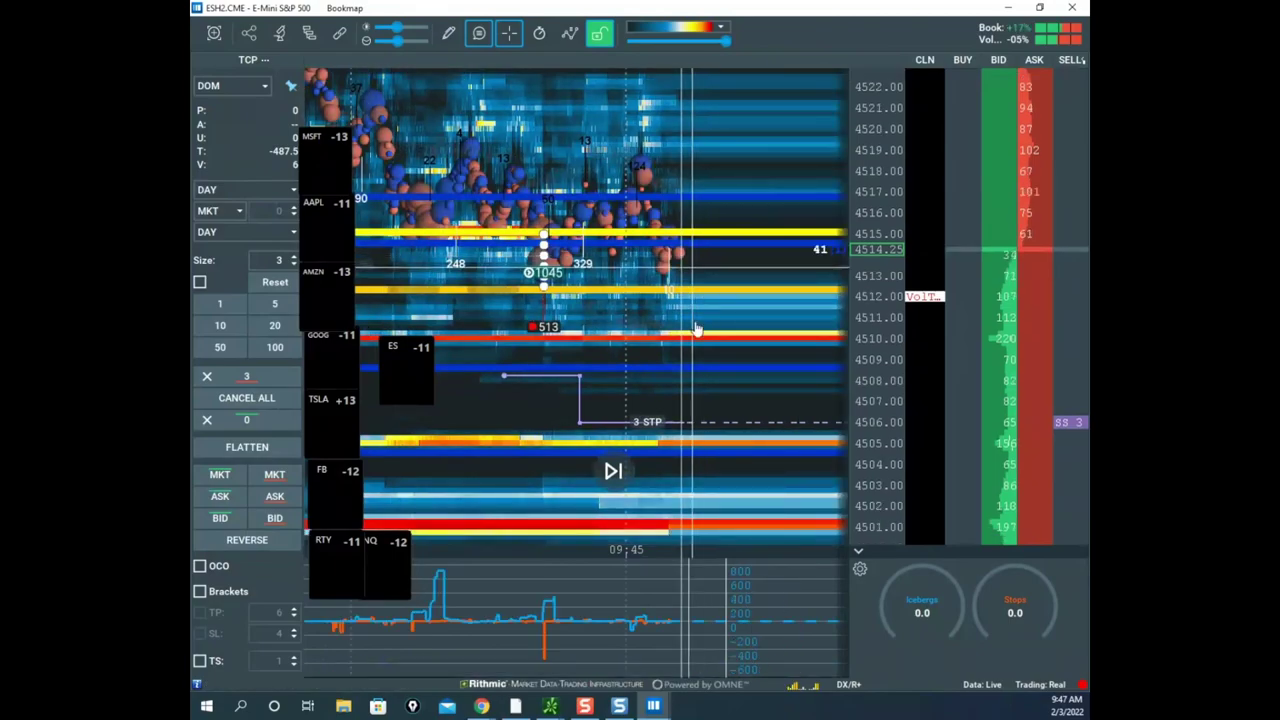
scroll(866, 255, up, 2)
scroll(762, 257, up, 2)
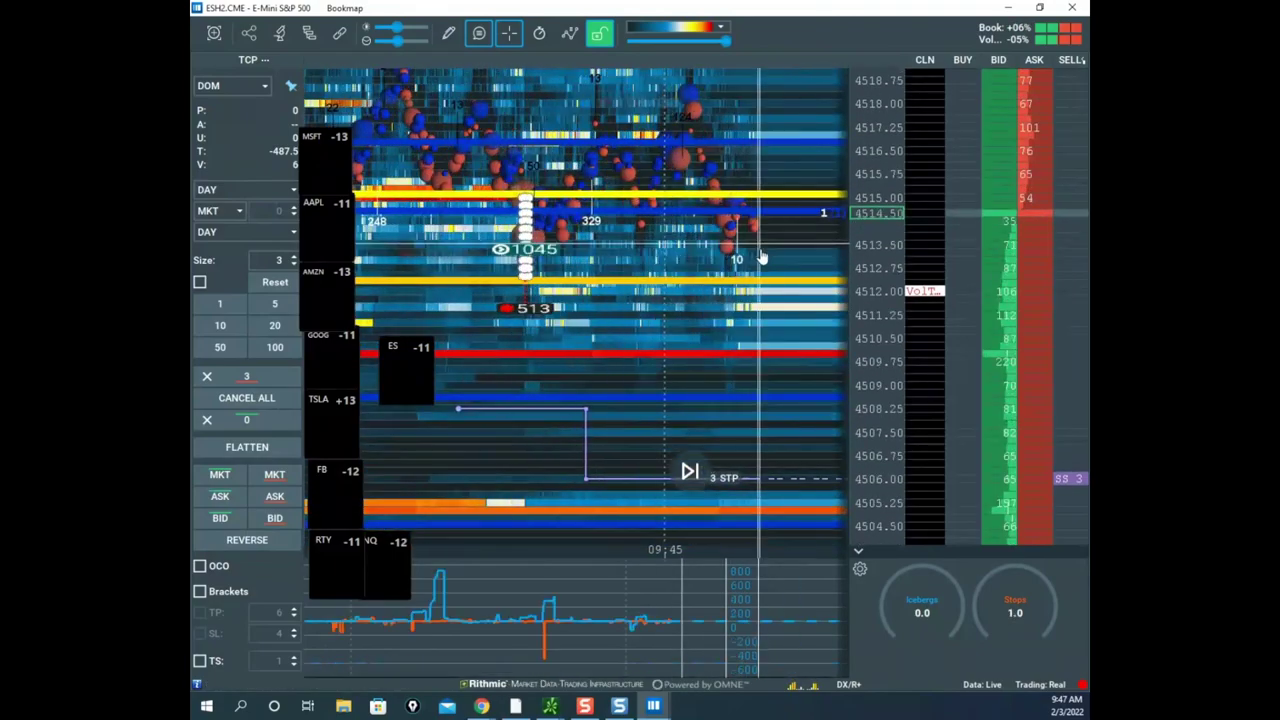
scroll(760, 258, down, 2)
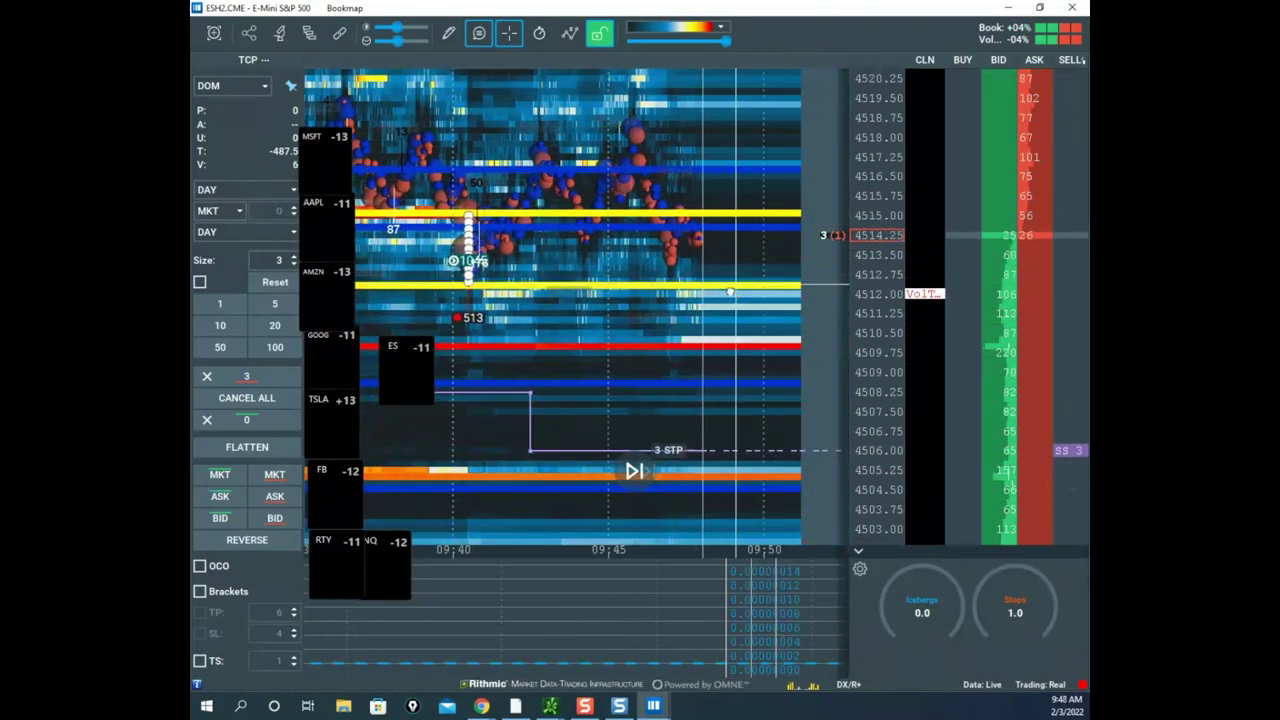
scroll(730, 291, down, 3)
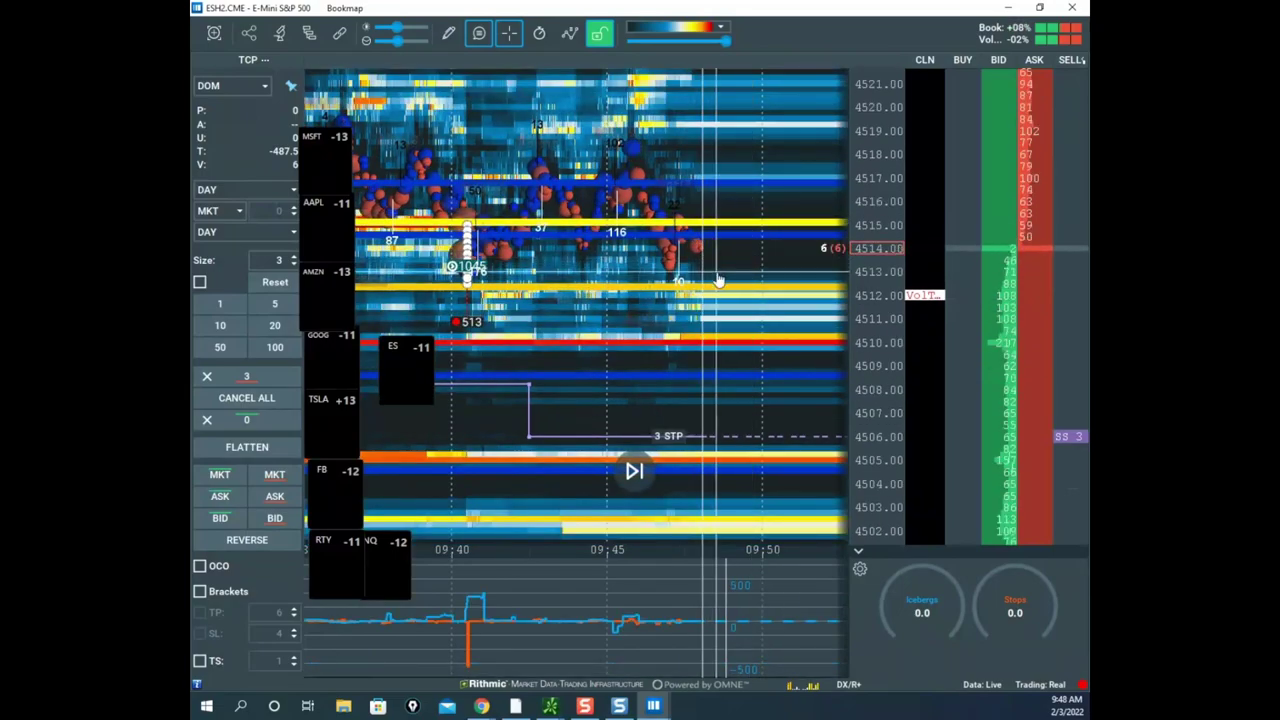
scroll(852, 212, up, 2)
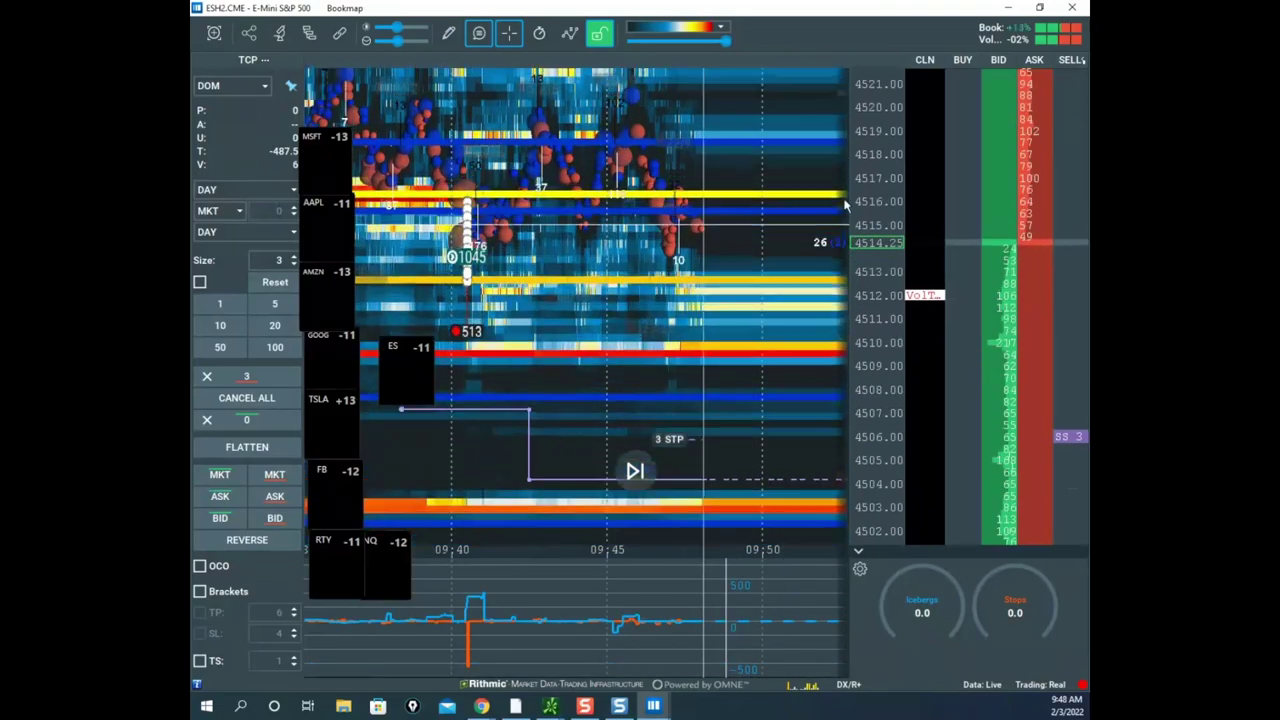
scroll(745, 255, up, 3)
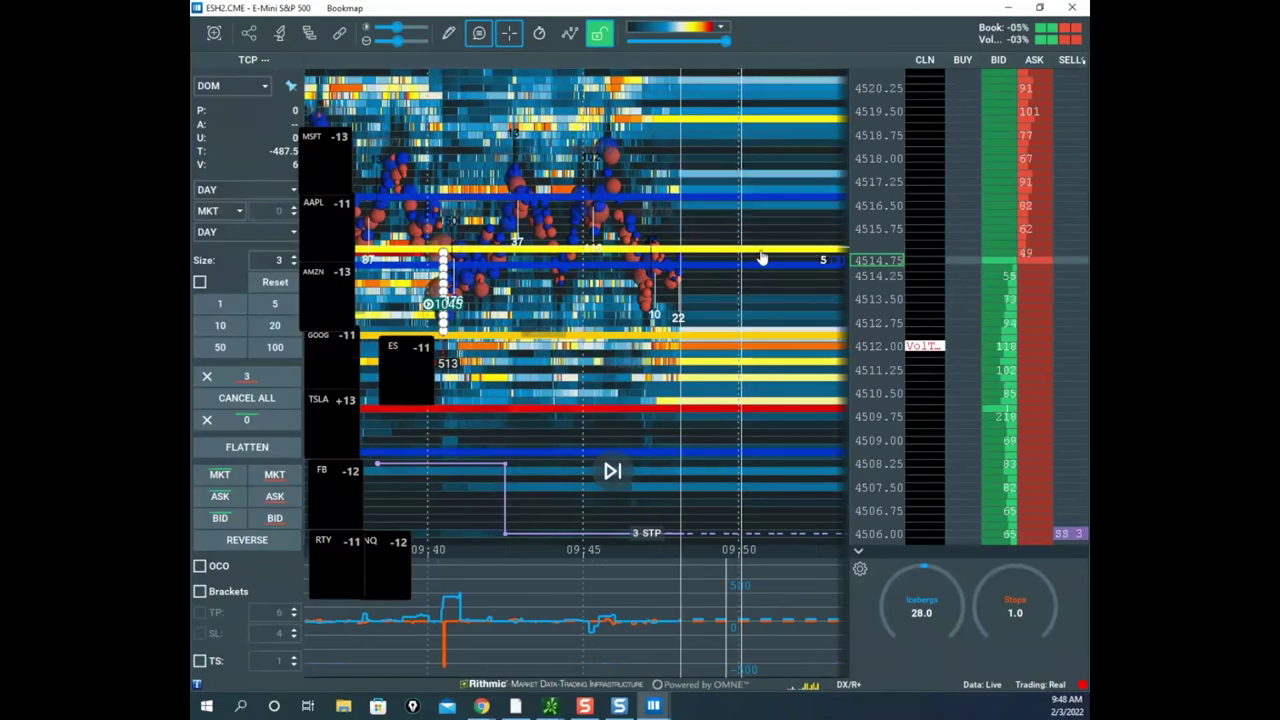
scroll(878, 228, down, 1)
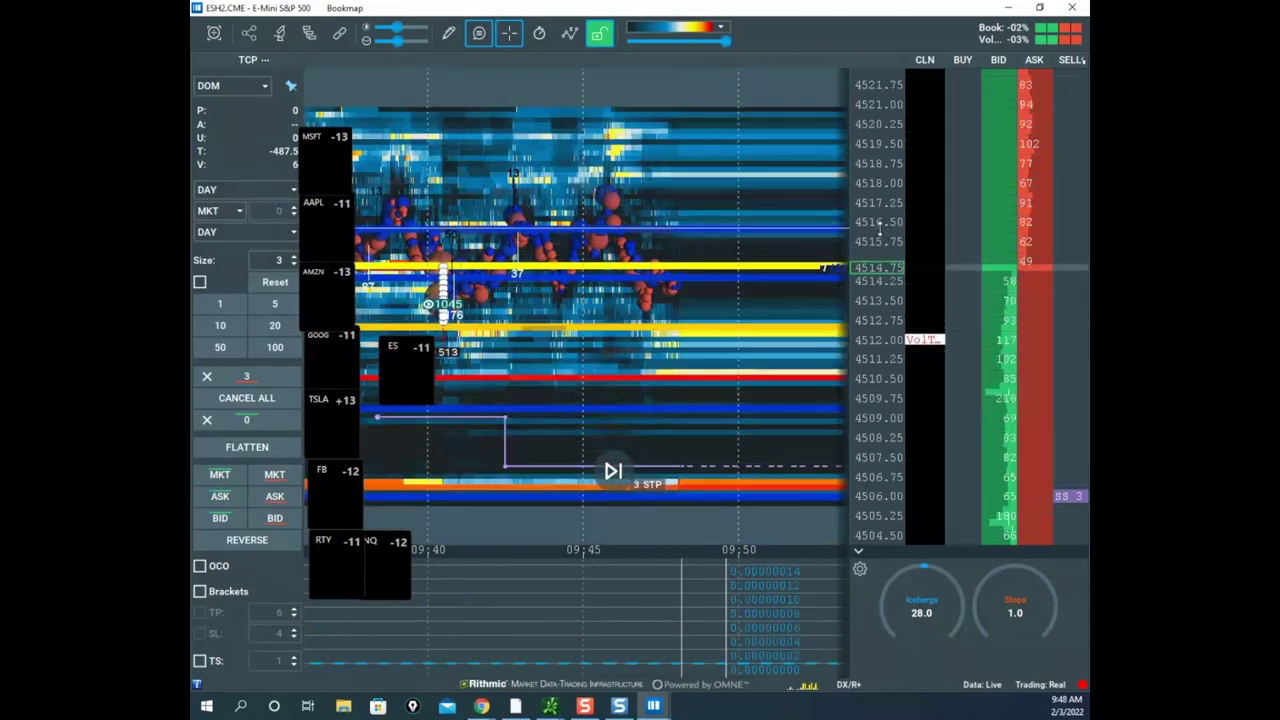
scroll(858, 181, down, 1)
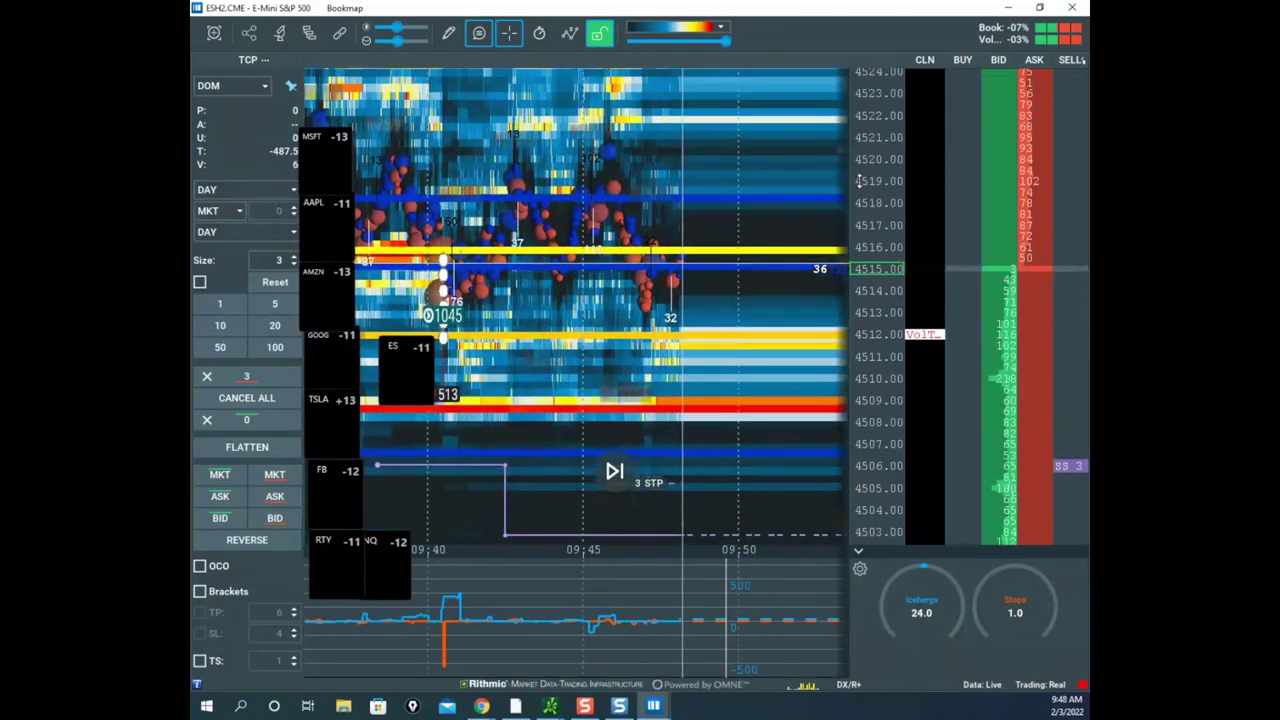
scroll(858, 181, up, 2)
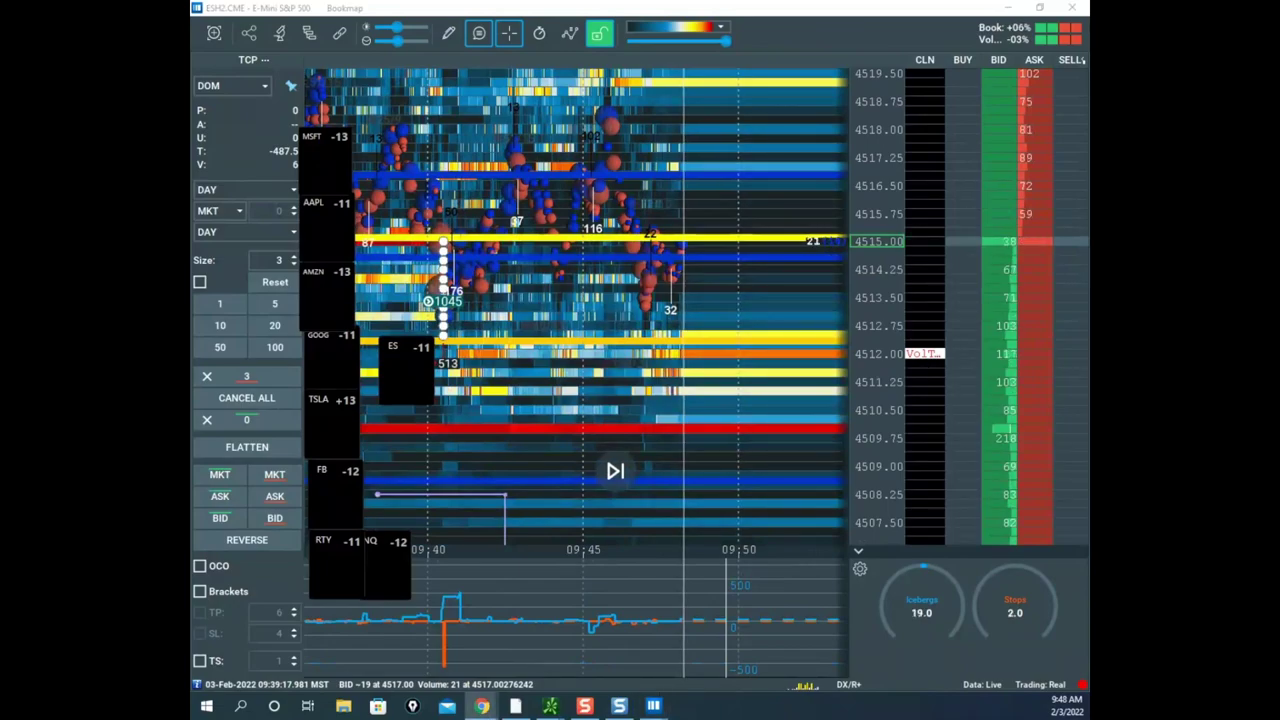